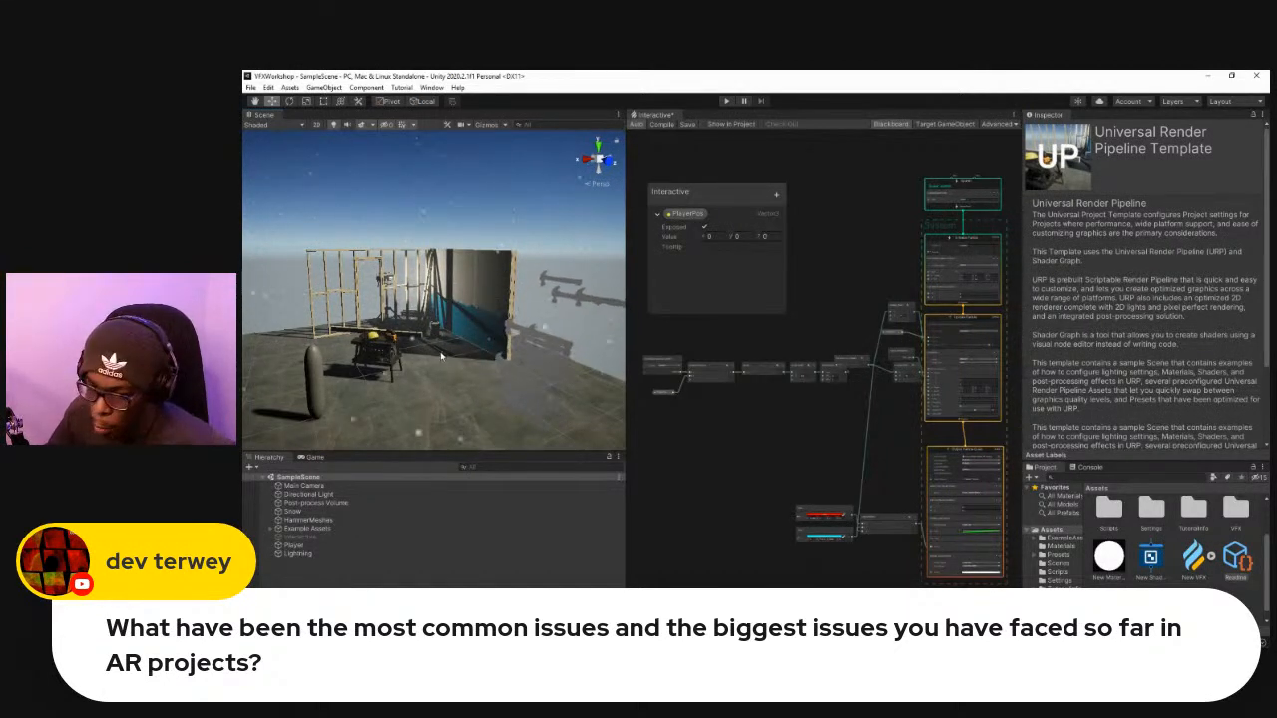
Deactivate the Snow and HammerMeshes objects in the sample scene.
{"action": "right_click_drag", "start_coordinate": [513, 363], "coordinate": [405, 414]}
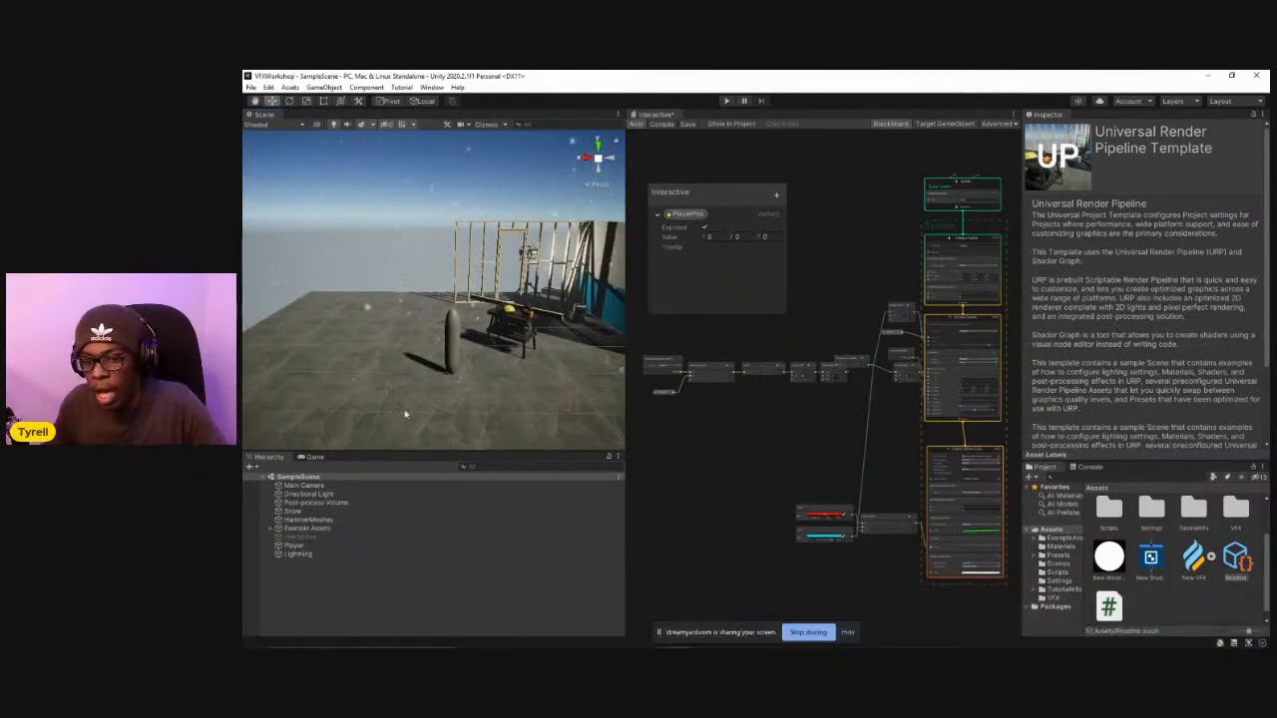
{"action": "right_click_drag", "start_coordinate": [437, 353], "coordinate": [505, 330]}
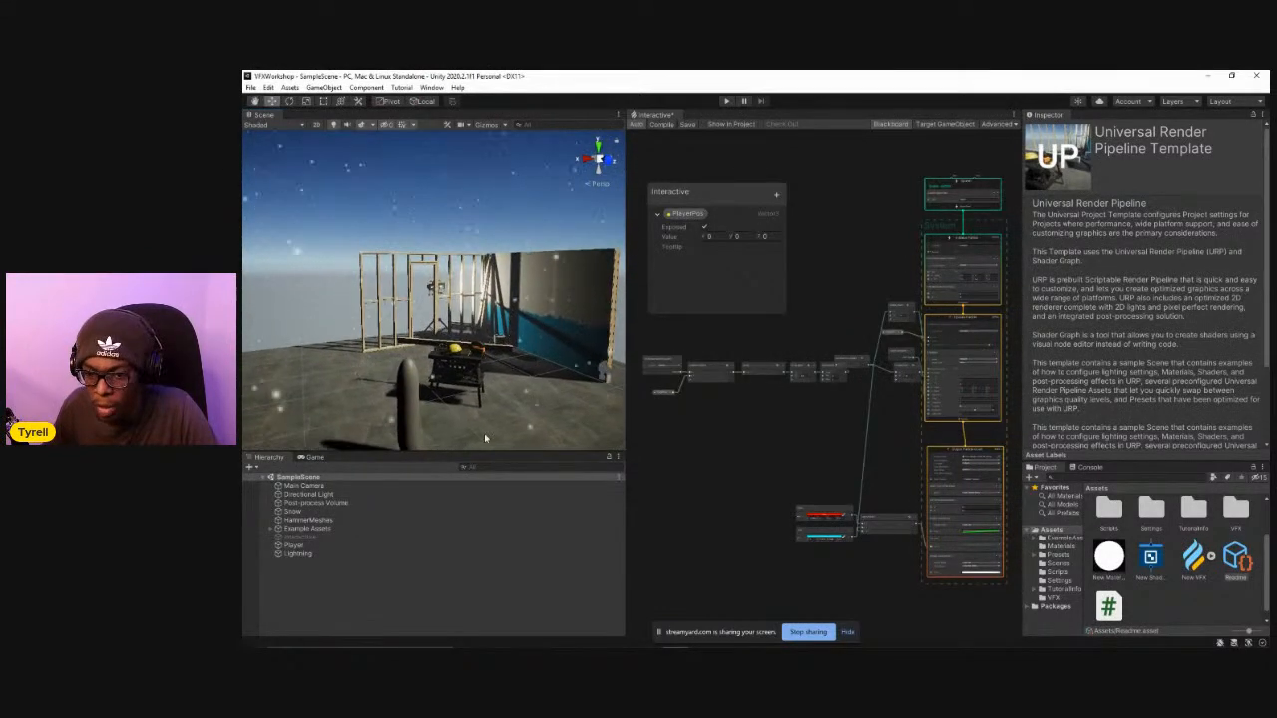
{"action": "left_click", "coordinate": [299, 511]}
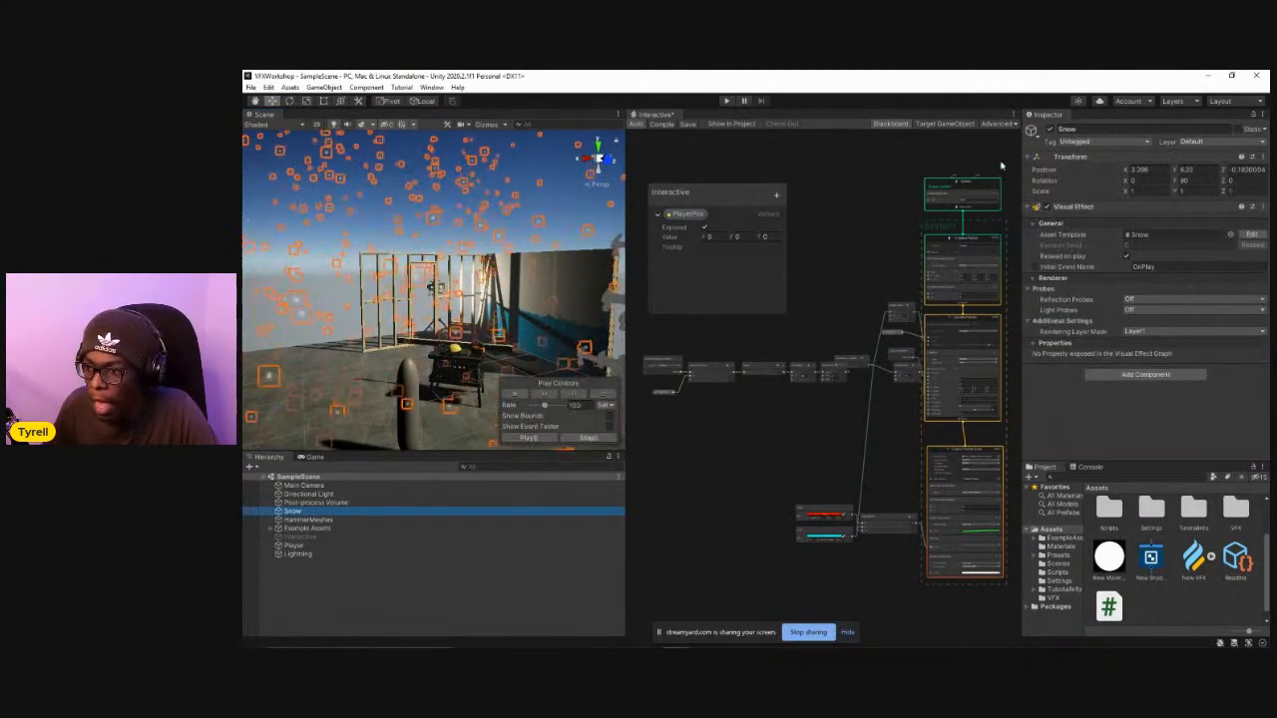
{"action": "left_click", "coordinate": [1049, 129]}
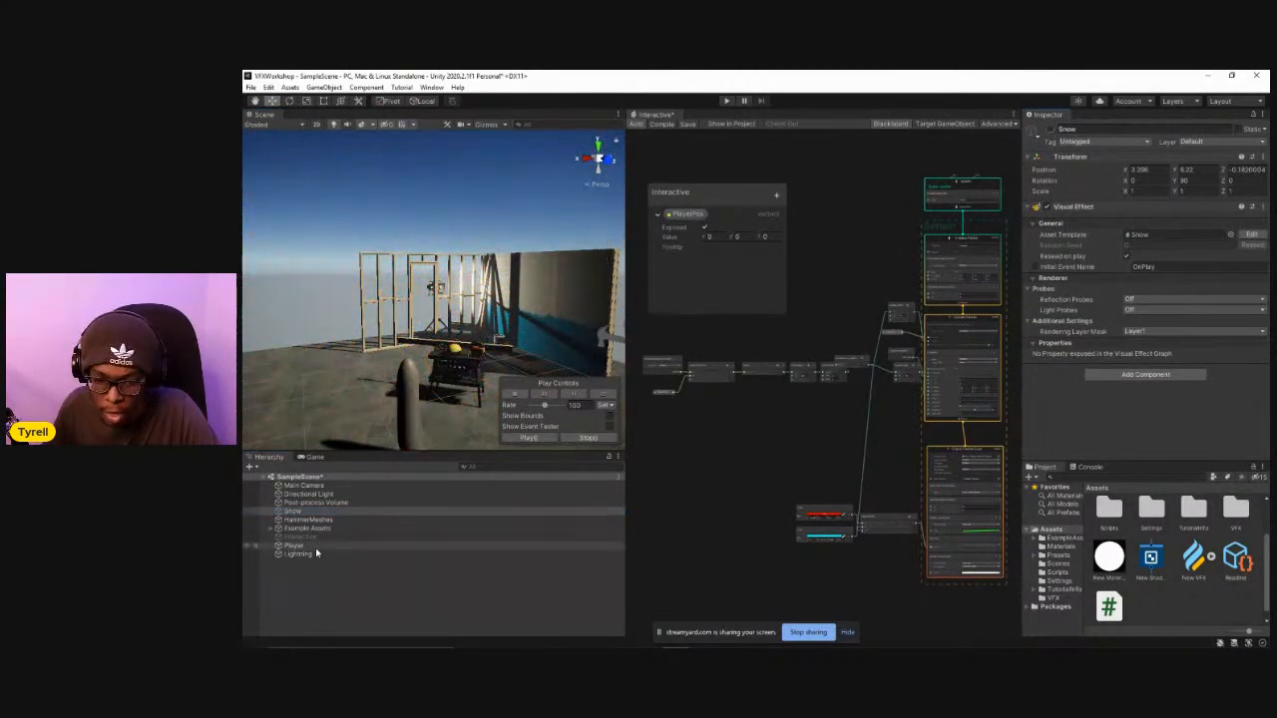
{"action": "left_click", "coordinate": [336, 520]}
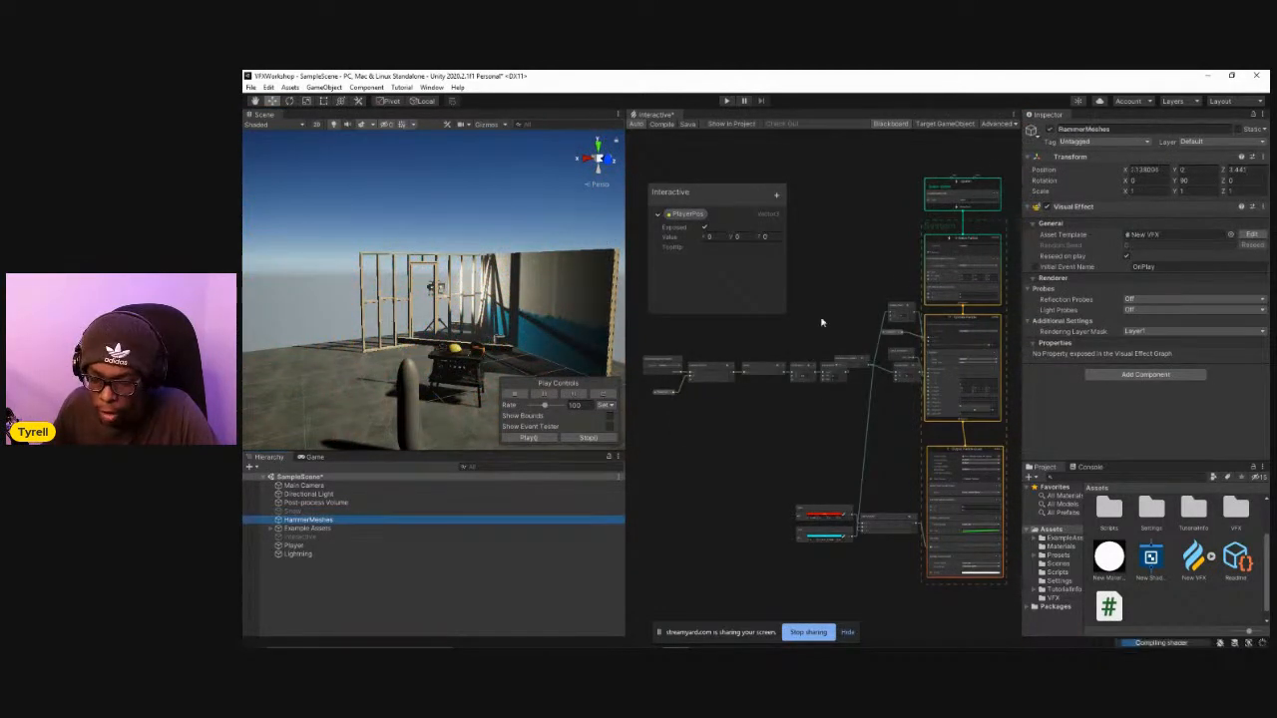
{"action": "left_click", "coordinate": [1051, 131]}
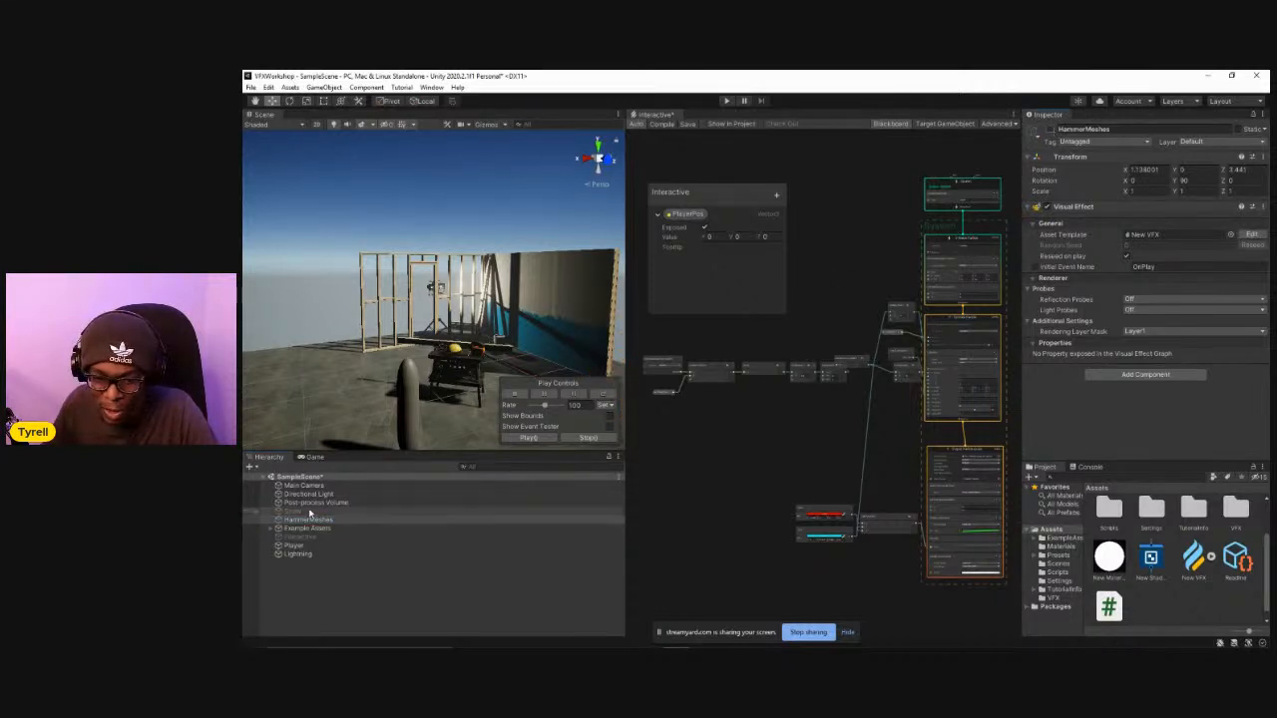
Activate the Interactive visual effect object in the scene.
{"action": "left_click", "coordinate": [311, 538]}
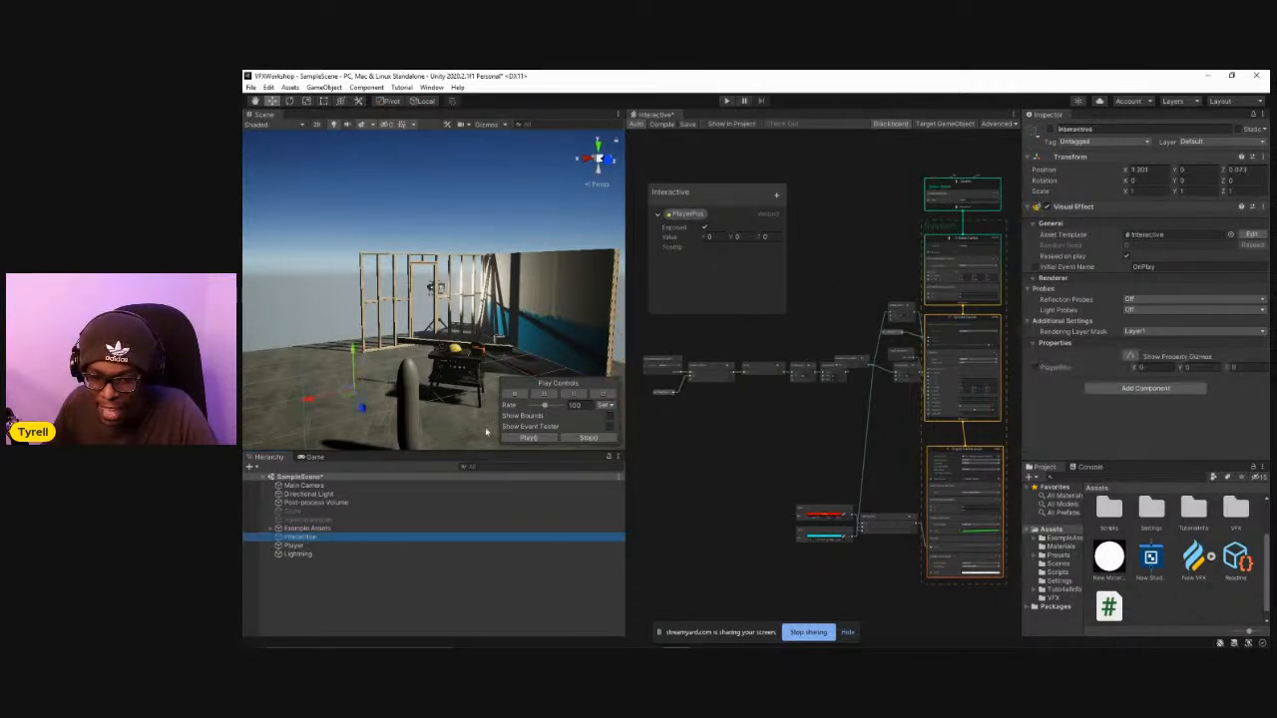
{"action": "left_click", "coordinate": [1050, 131]}
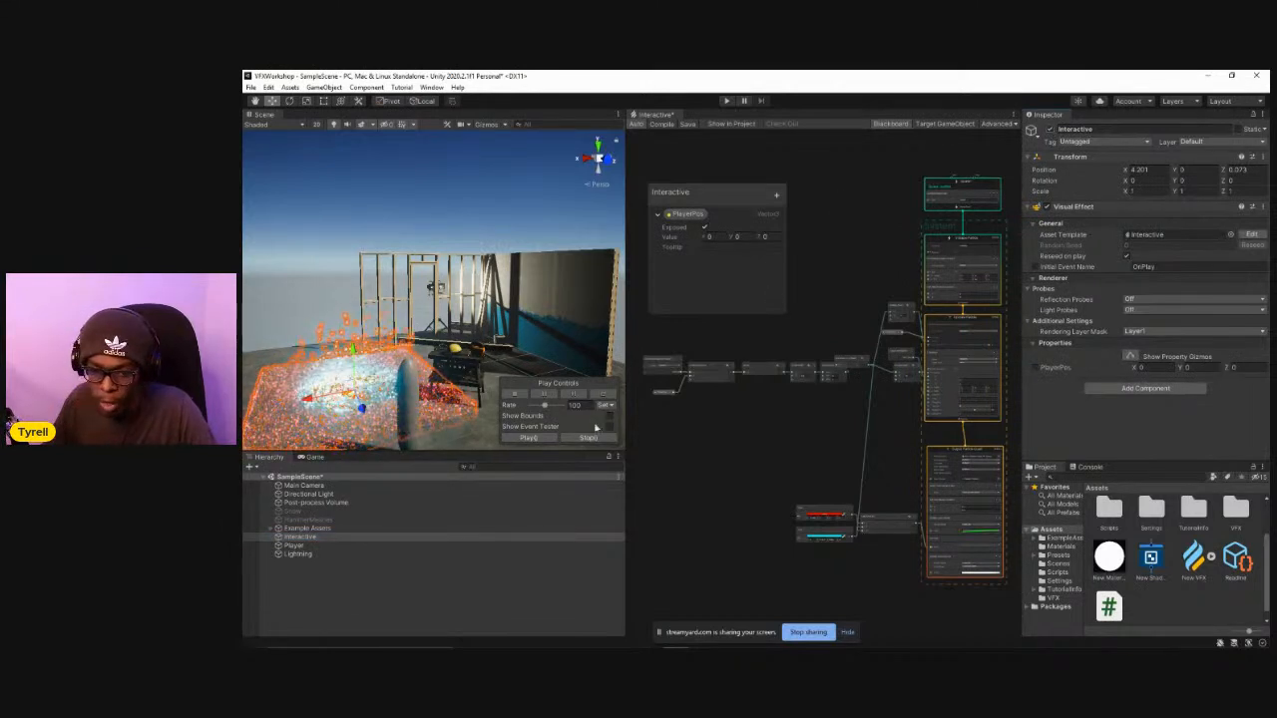
{"action": "middle_click_drag", "start_coordinate": [473, 336], "coordinate": [529, 316]}
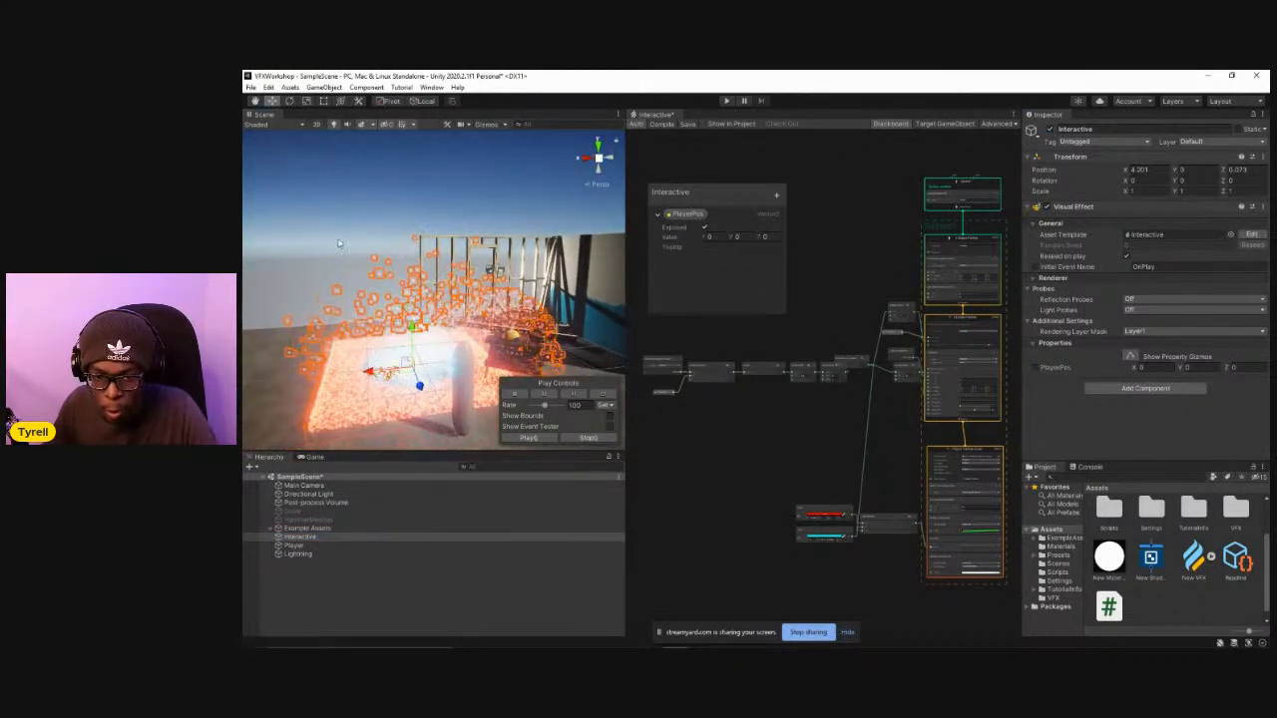
{"action": "left_click", "coordinate": [529, 315]}
{"action": "left_click_drag", "start_coordinate": [529, 315], "coordinate": [547, 382], "text": "alt"}
{"action": "scroll", "coordinate": [547, 382], "scroll_direction": "down", "scroll_amount": 1}
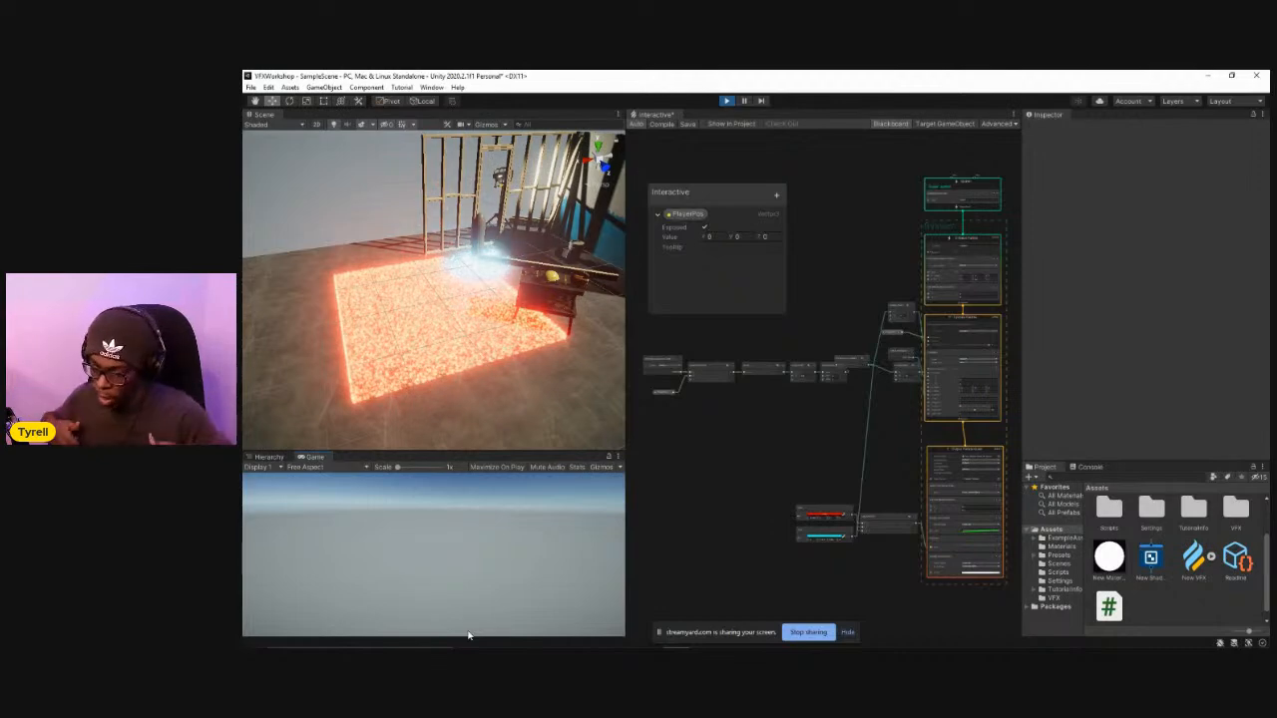
Test the Interactive effect in play mode by moving the player back and forth through the particles, and end play mode.
{"action": "key", "text": "w"}
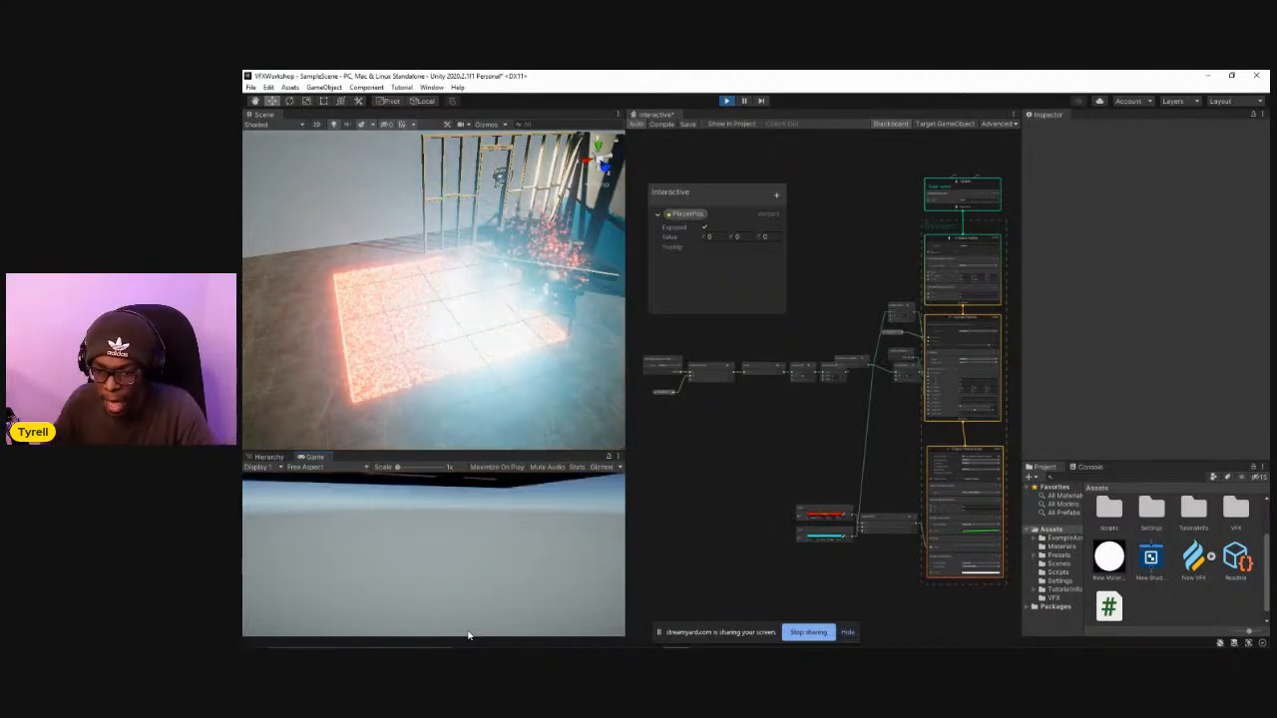
{"action": "key", "text": "w"}
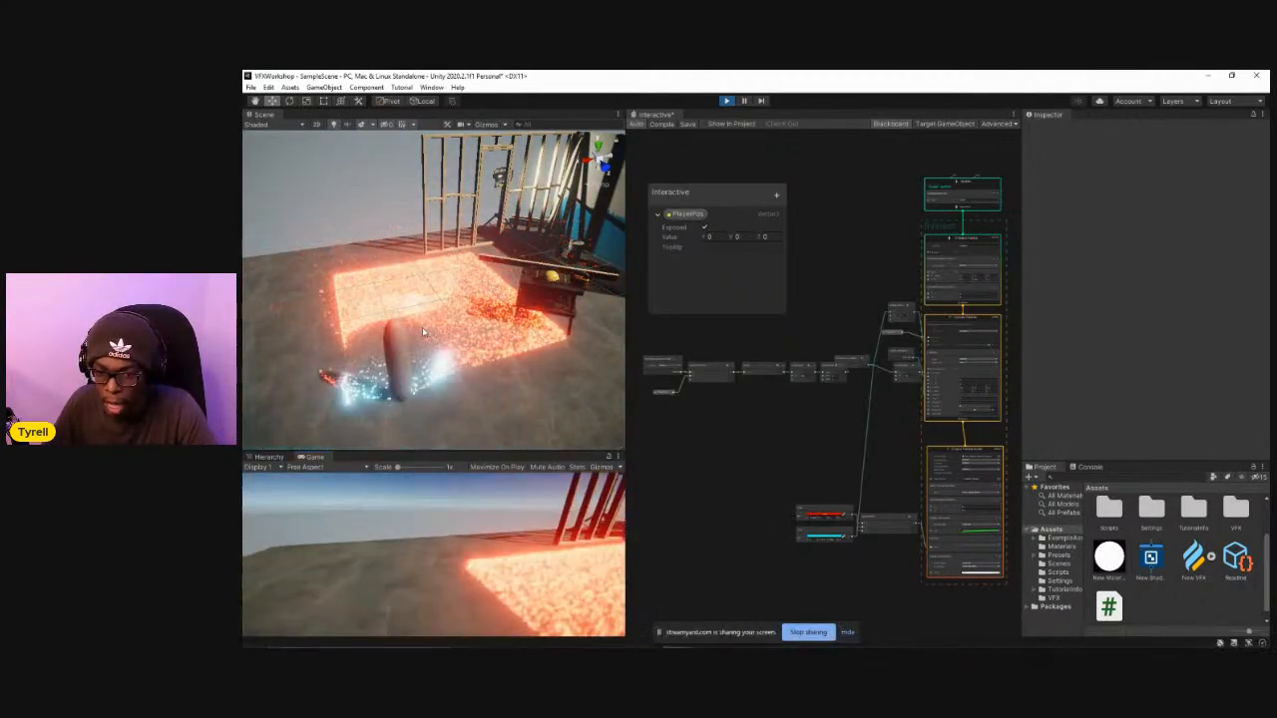
{"action": "key", "text": "w"}
{"action": "key", "text": "w"}
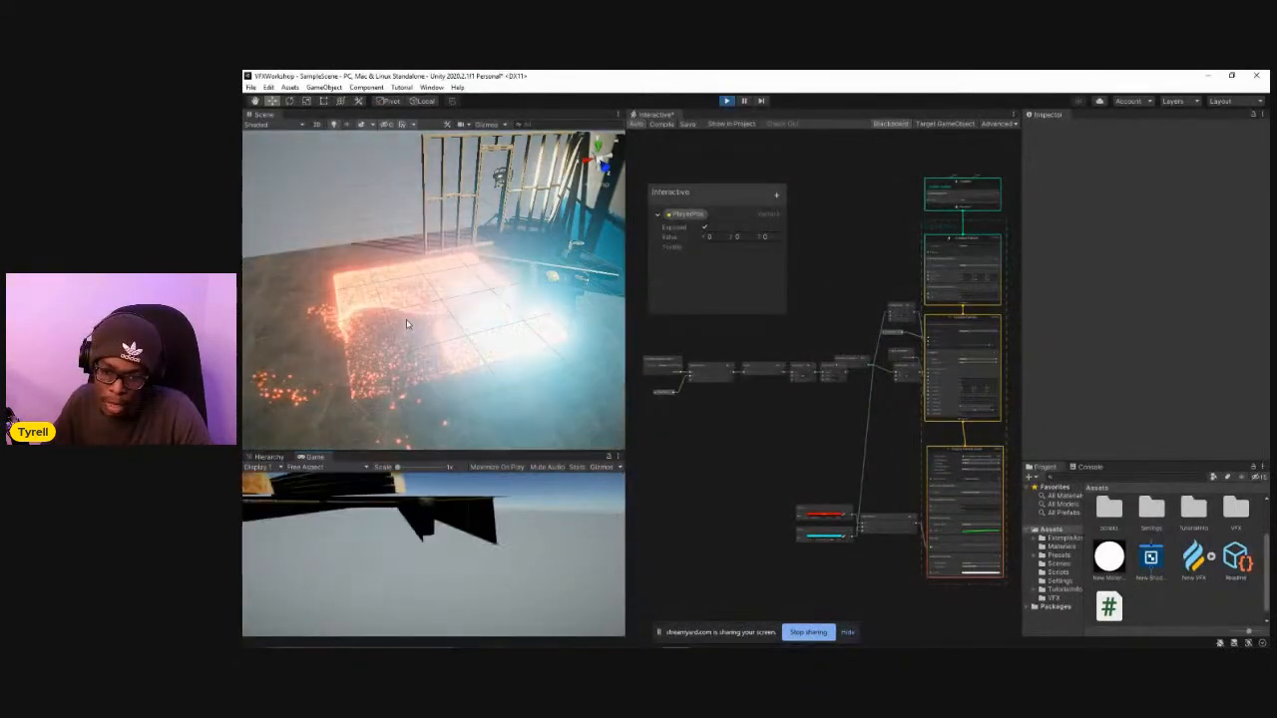
{"action": "key", "text": "w"}
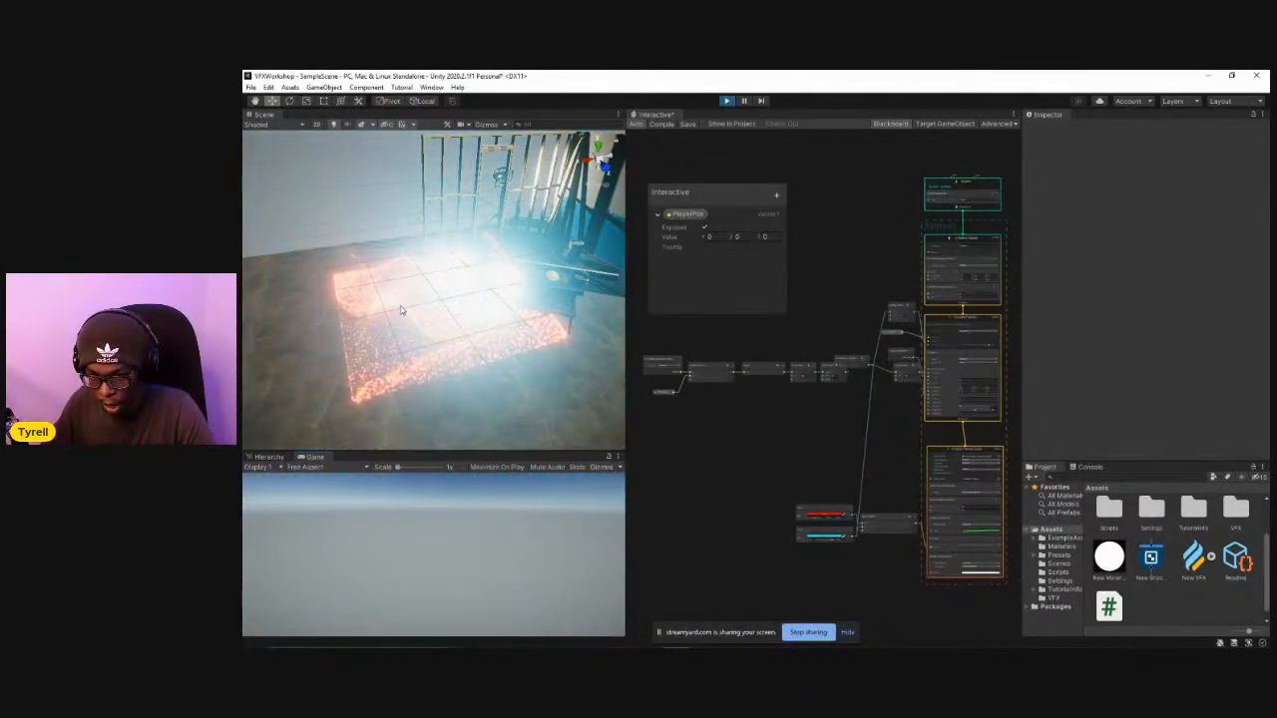
{"action": "key", "text": "w"}
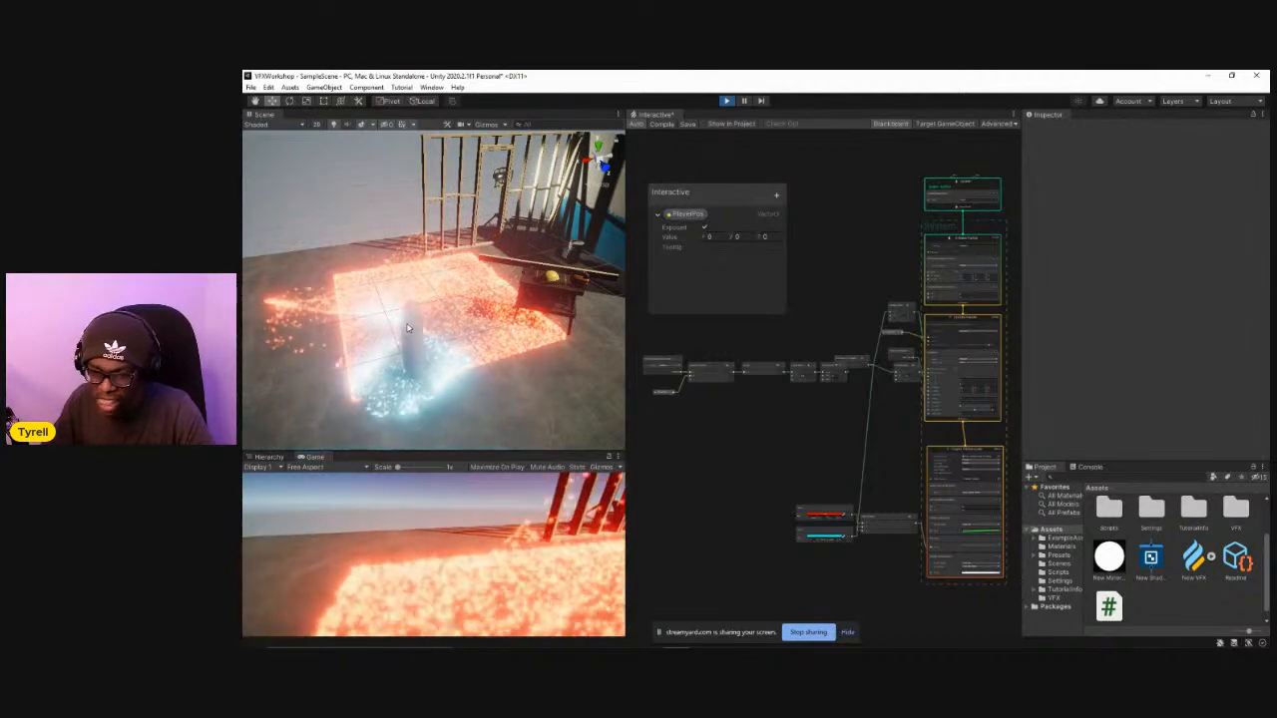
{"action": "key", "text": "w"}
{"action": "key", "text": "w"}
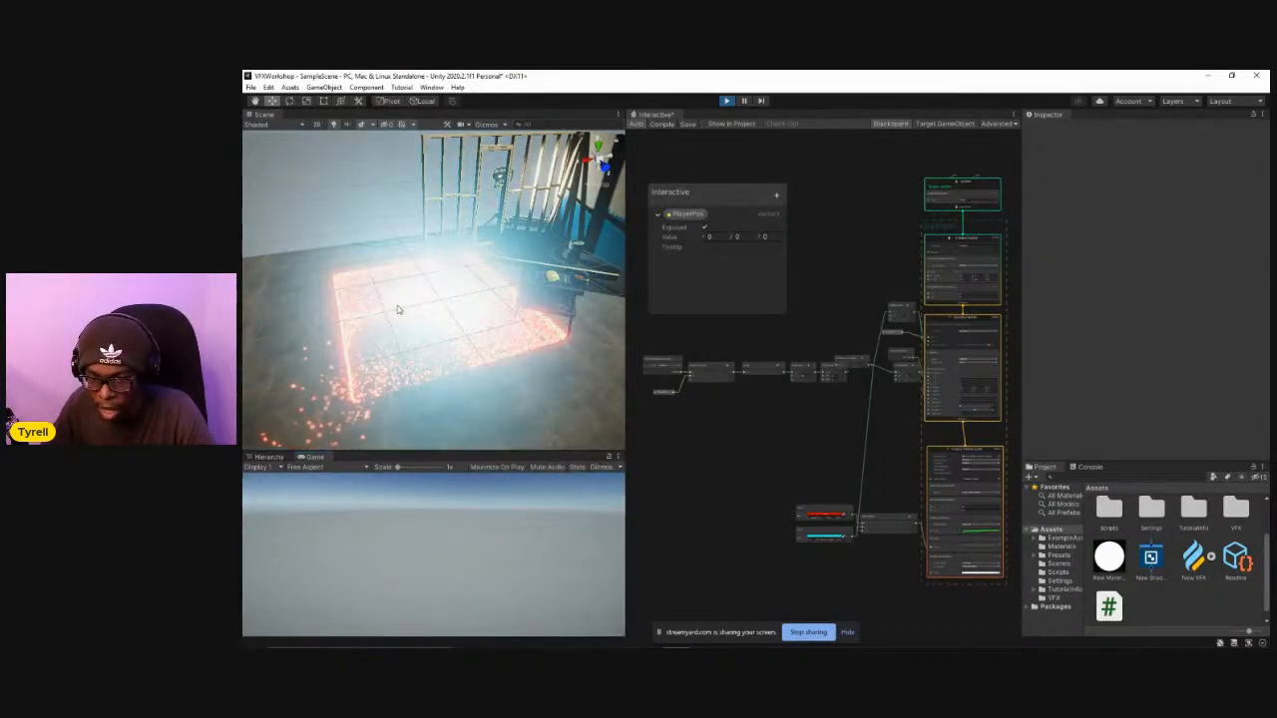
{"action": "key", "text": "w"}
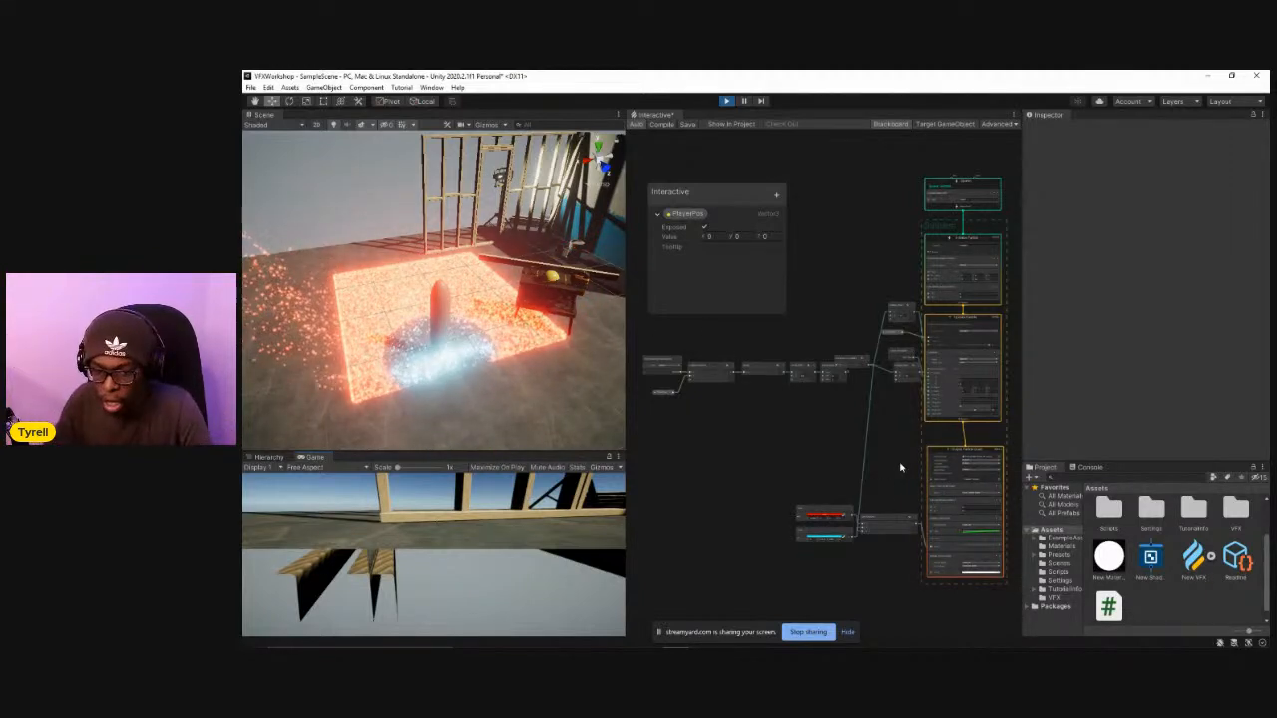
{"action": "key", "text": "a"}
{"action": "key", "text": "d"}
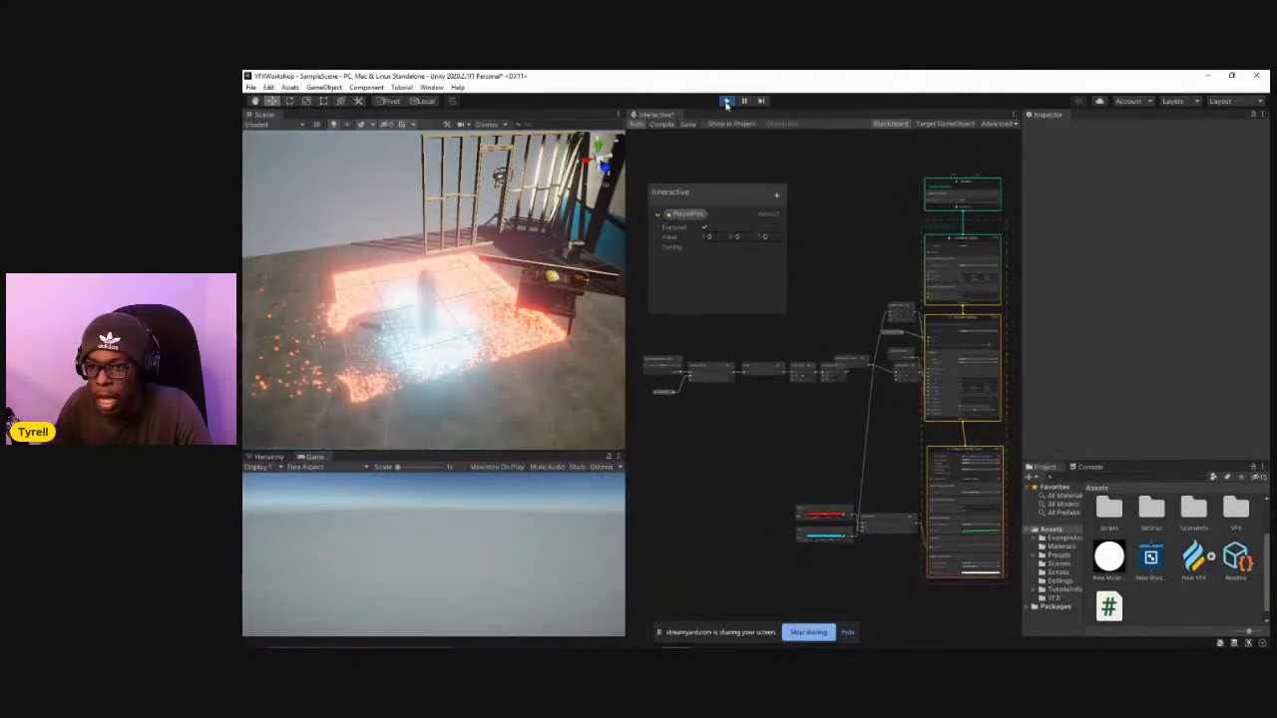
{"action": "key", "text": "s"}
{"action": "key", "text": "w"}
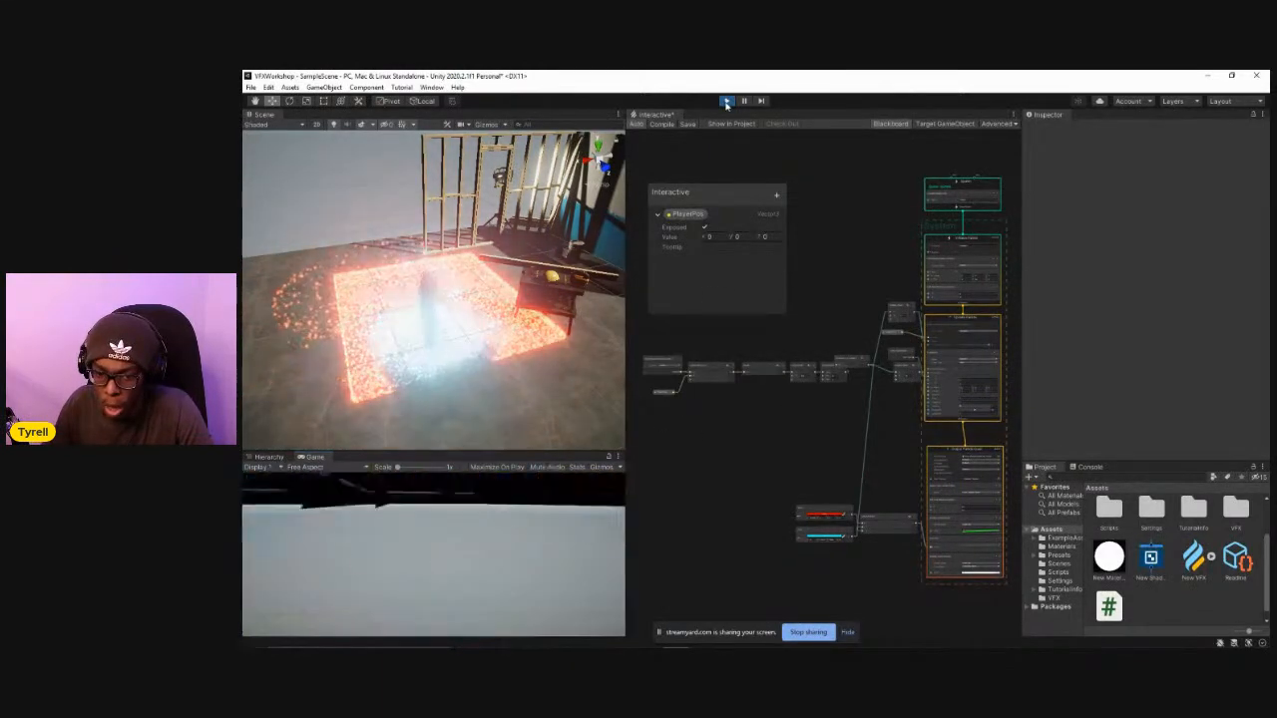
{"action": "key", "text": "d"}
{"action": "key", "text": "w"}
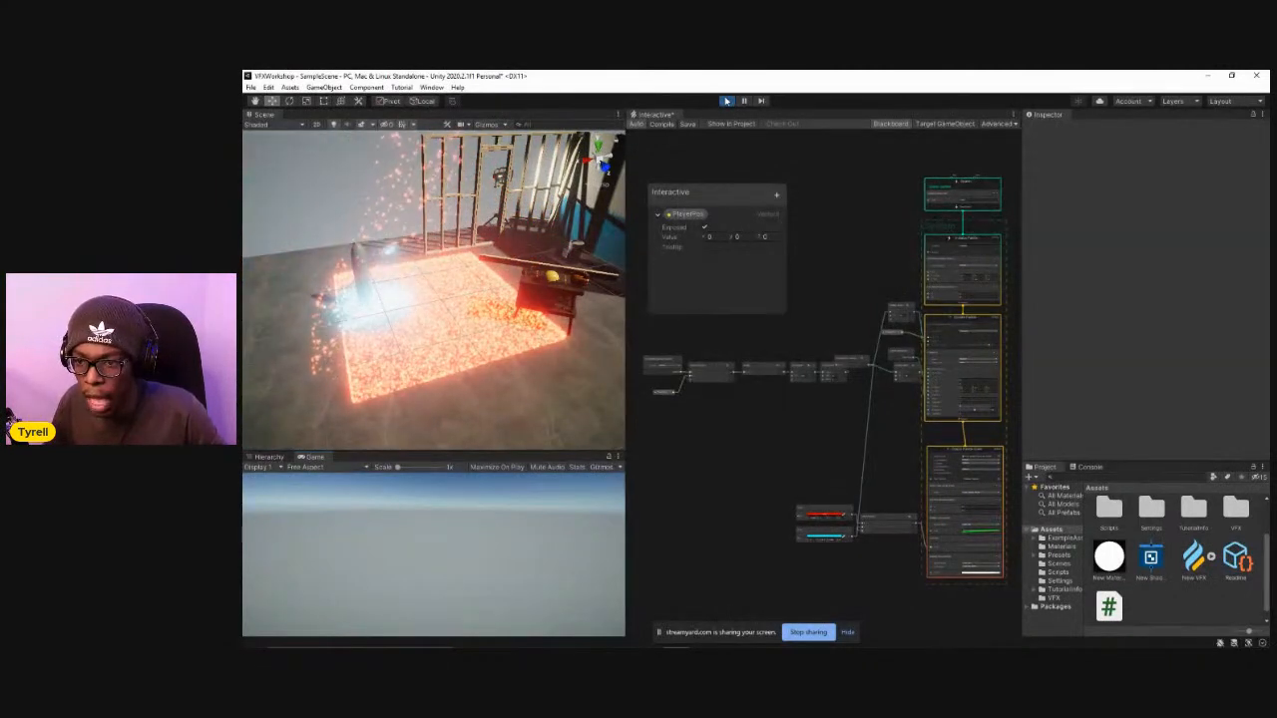
{"action": "left_click", "coordinate": [726, 101]}
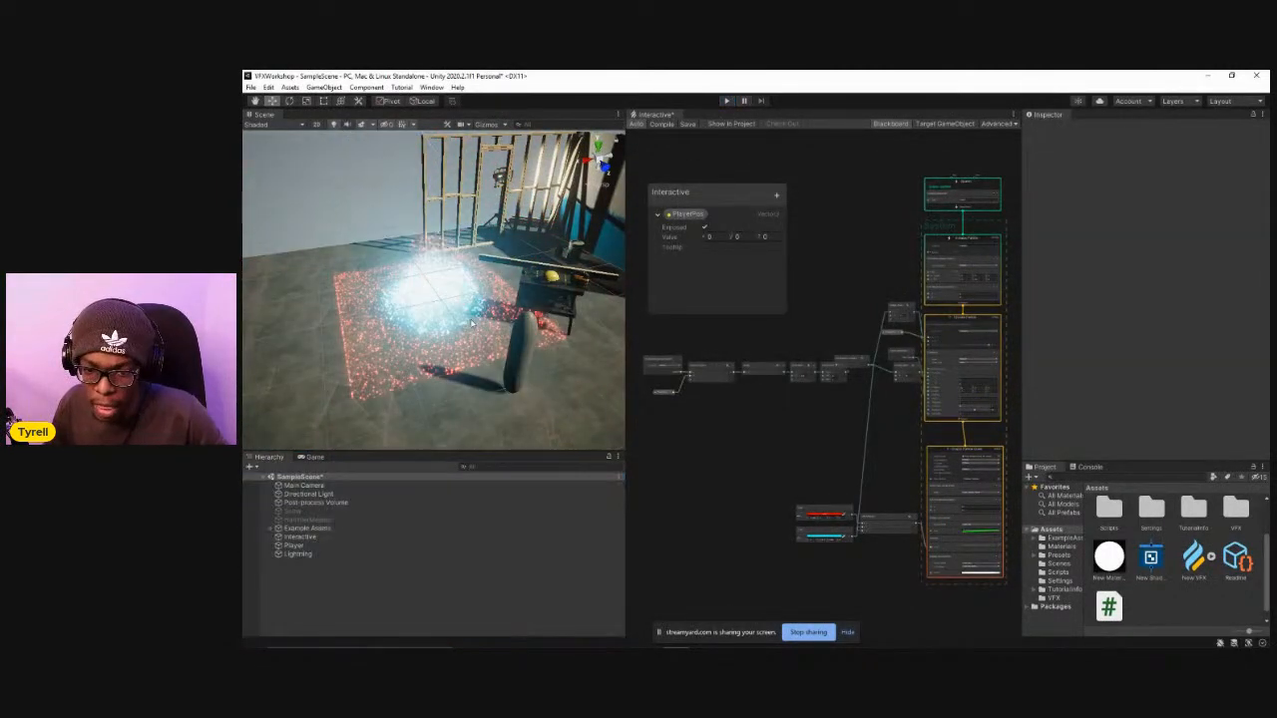
Deactivate the Interactive visual effect object in the scene.
{"action": "left_click", "coordinate": [313, 537]}
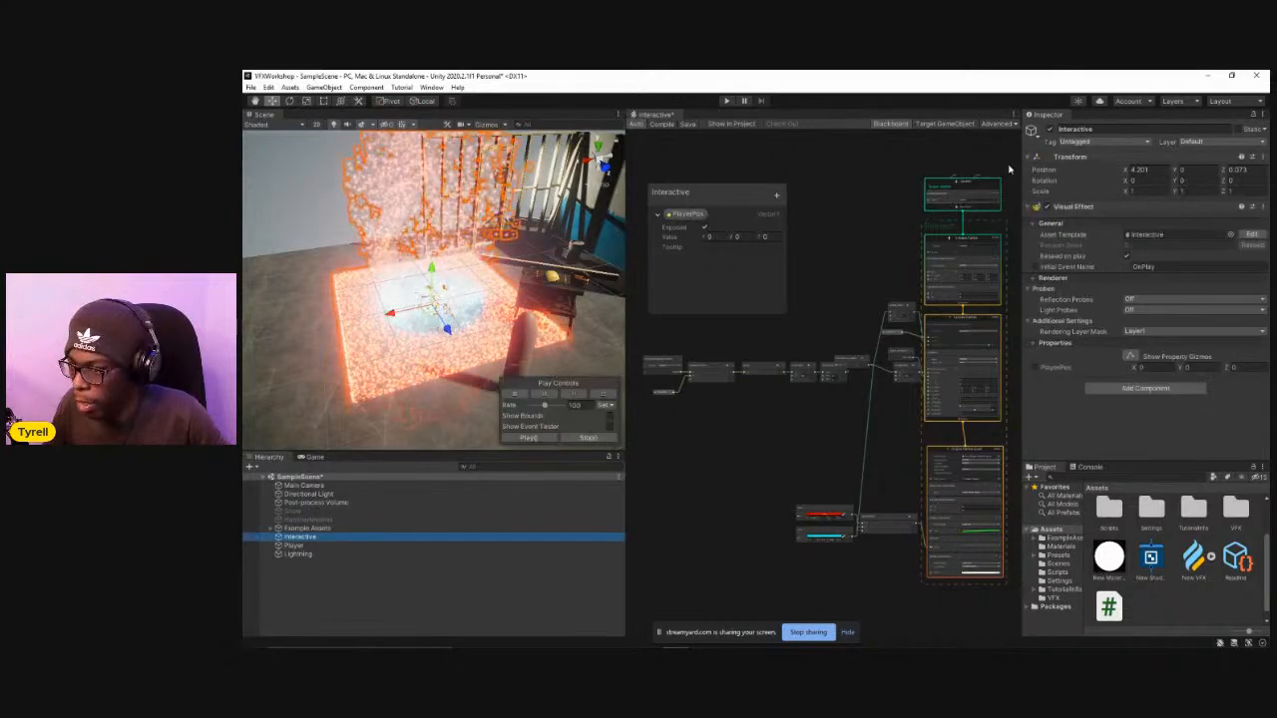
{"action": "left_click", "coordinate": [1048, 131]}
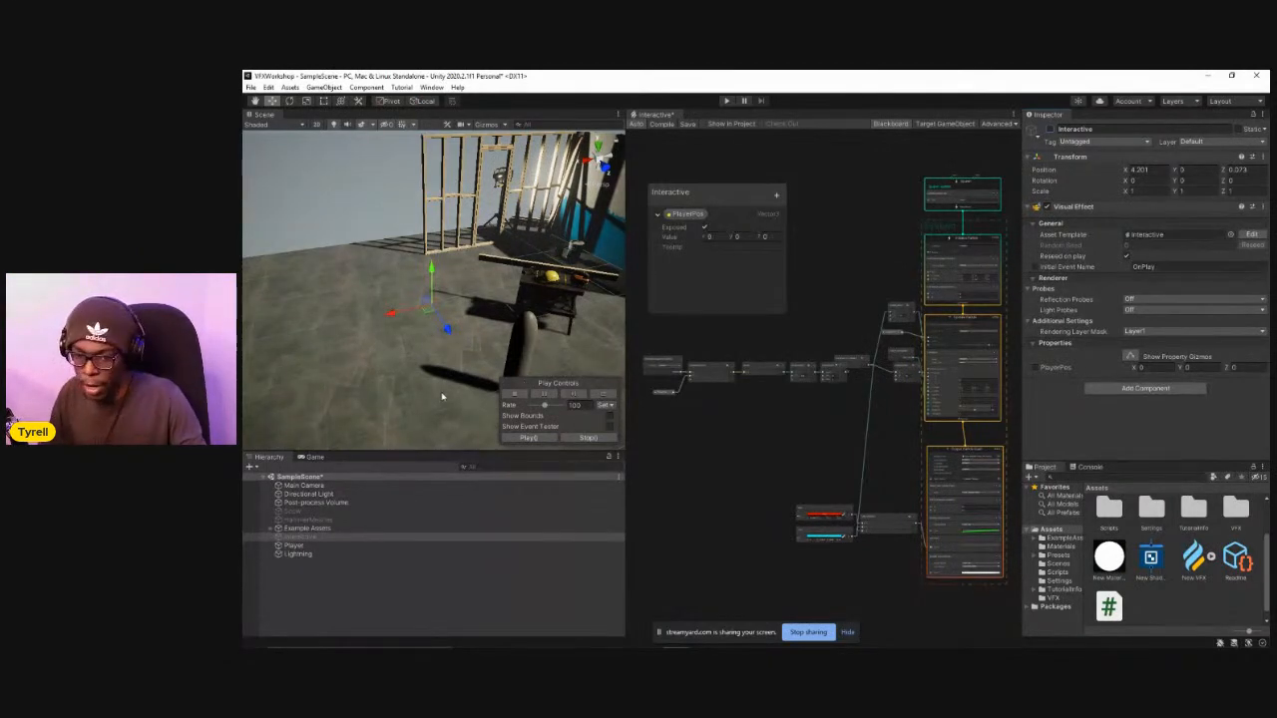
{"action": "left_click_drag", "start_coordinate": [387, 388], "coordinate": [581, 267], "text": "alt"}
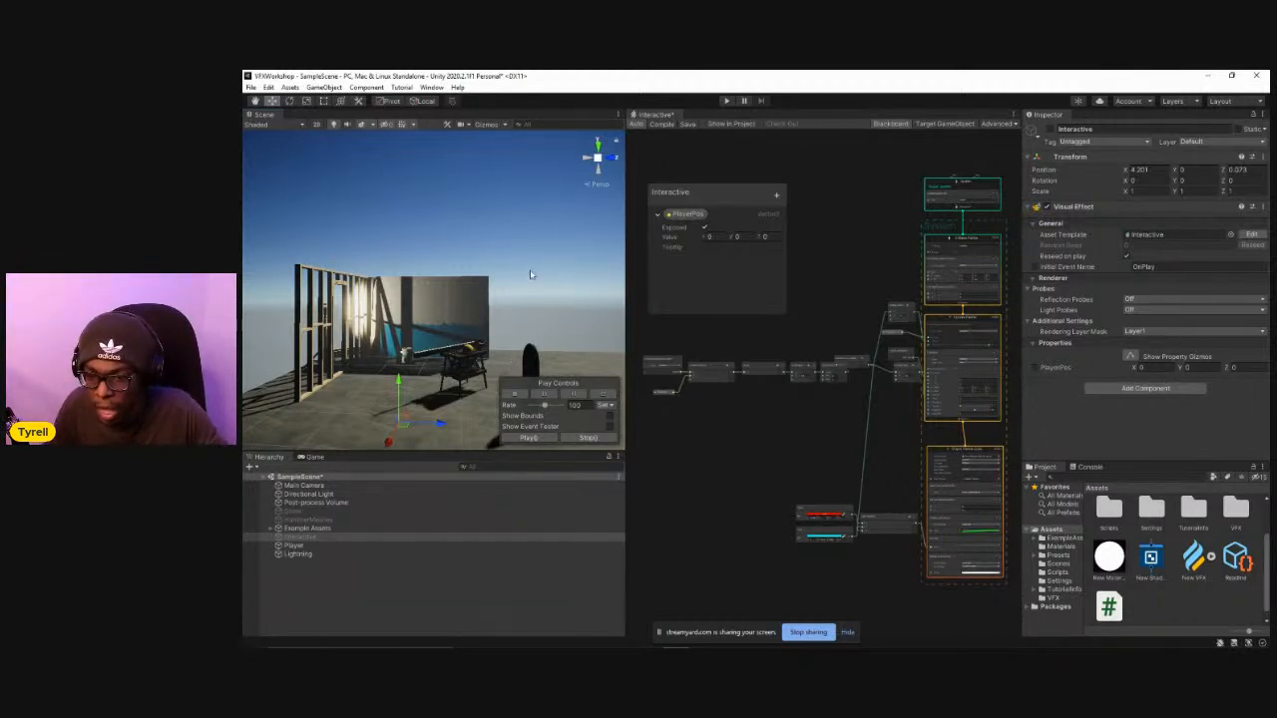
Open the Lightning visual effect graph from the VFX assets folder and select the Lightning object in the scene.
{"action": "middle_click_drag", "start_coordinate": [813, 456], "coordinate": [842, 458]}
{"action": "right_click", "coordinate": [815, 390]}
{"action": "scroll", "coordinate": [829, 458], "scroll_direction": "down", "scroll_amount": 6}
{"action": "scroll", "coordinate": [828, 459], "scroll_direction": "up", "scroll_amount": 2}
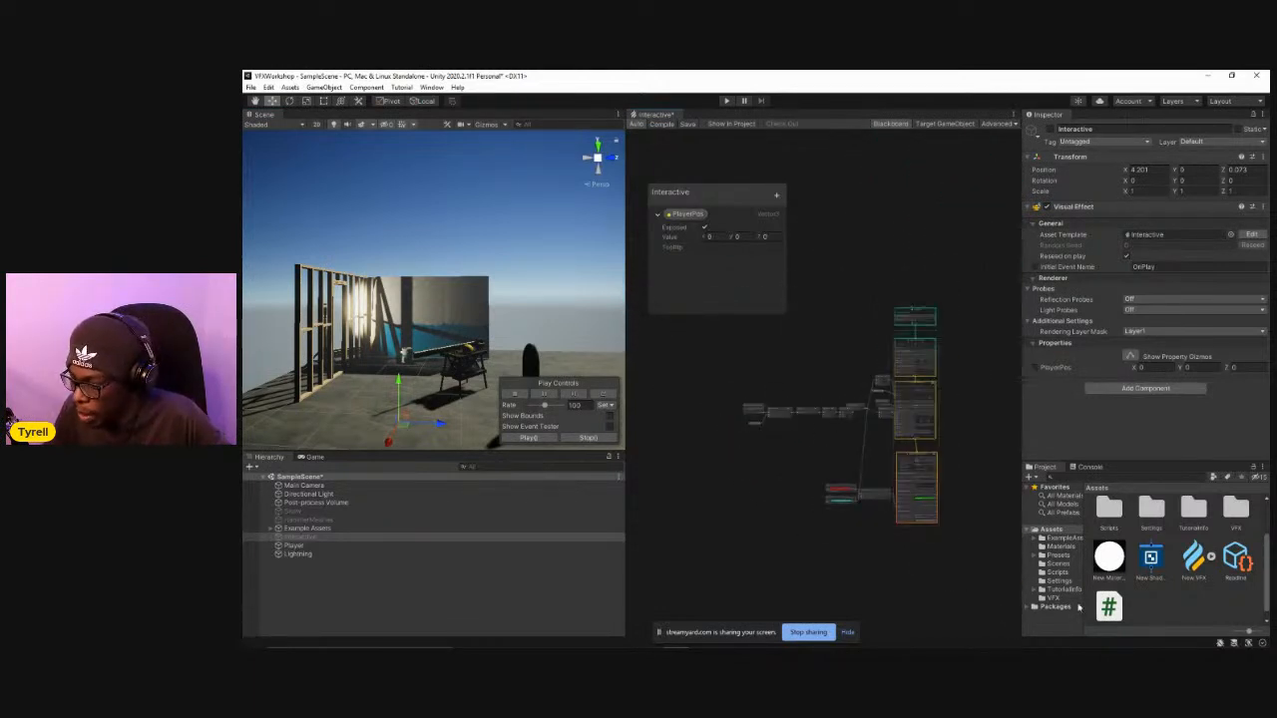
{"action": "scroll", "coordinate": [1143, 587], "scroll_direction": "down", "scroll_amount": 1}
{"action": "scroll", "coordinate": [1175, 586], "scroll_direction": "up", "scroll_amount": 1}
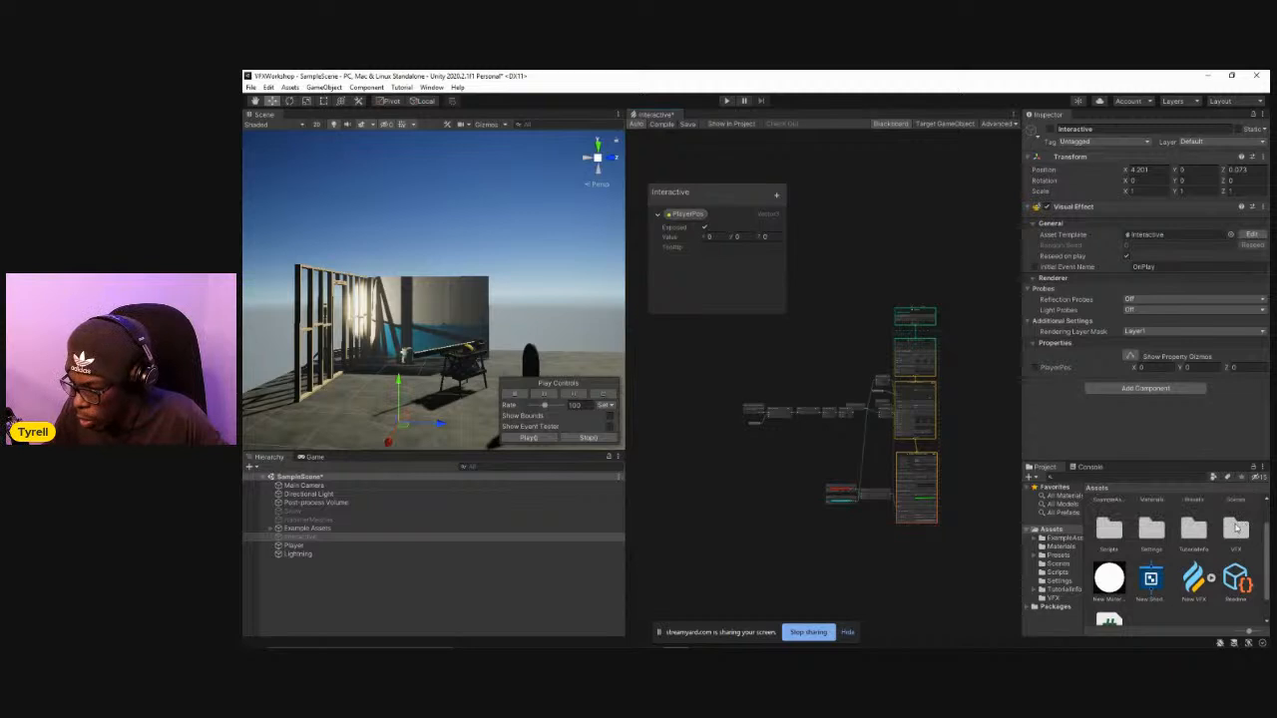
{"action": "double_click", "coordinate": [1236, 529]}
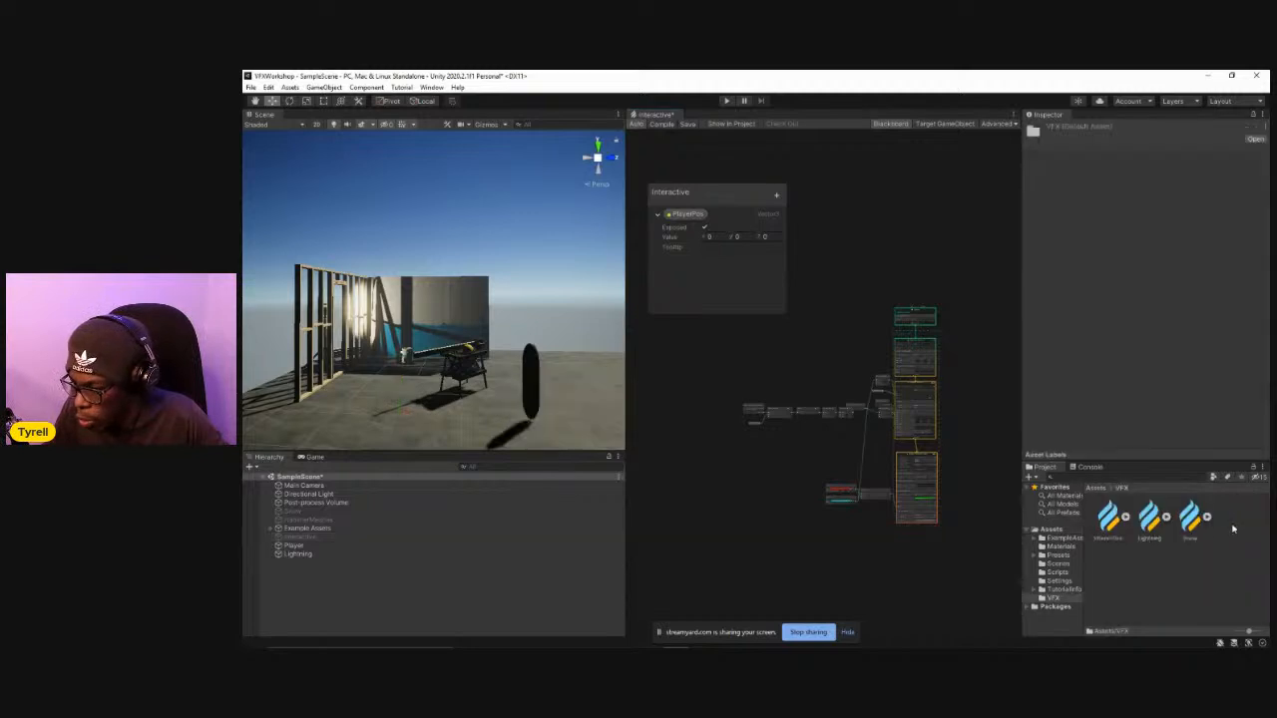
{"action": "left_click", "coordinate": [1152, 525]}
{"action": "double_click", "coordinate": [1150, 519]}
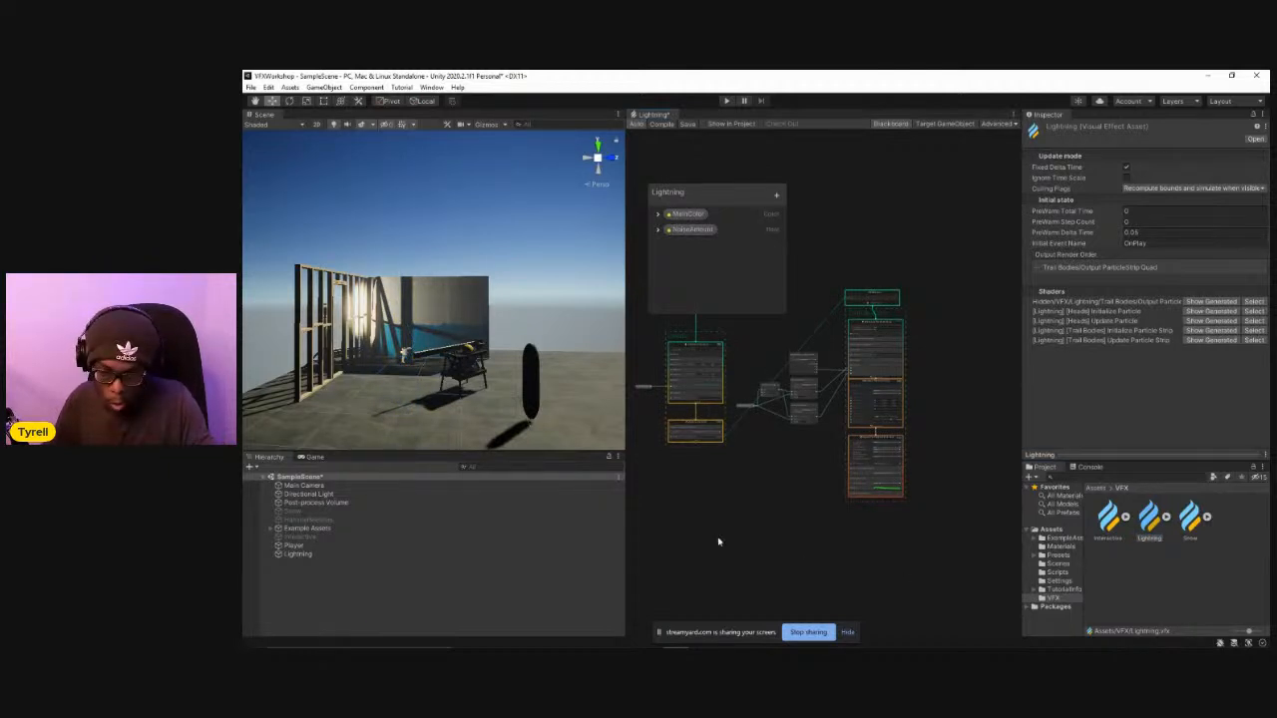
{"action": "left_click", "coordinate": [305, 553]}
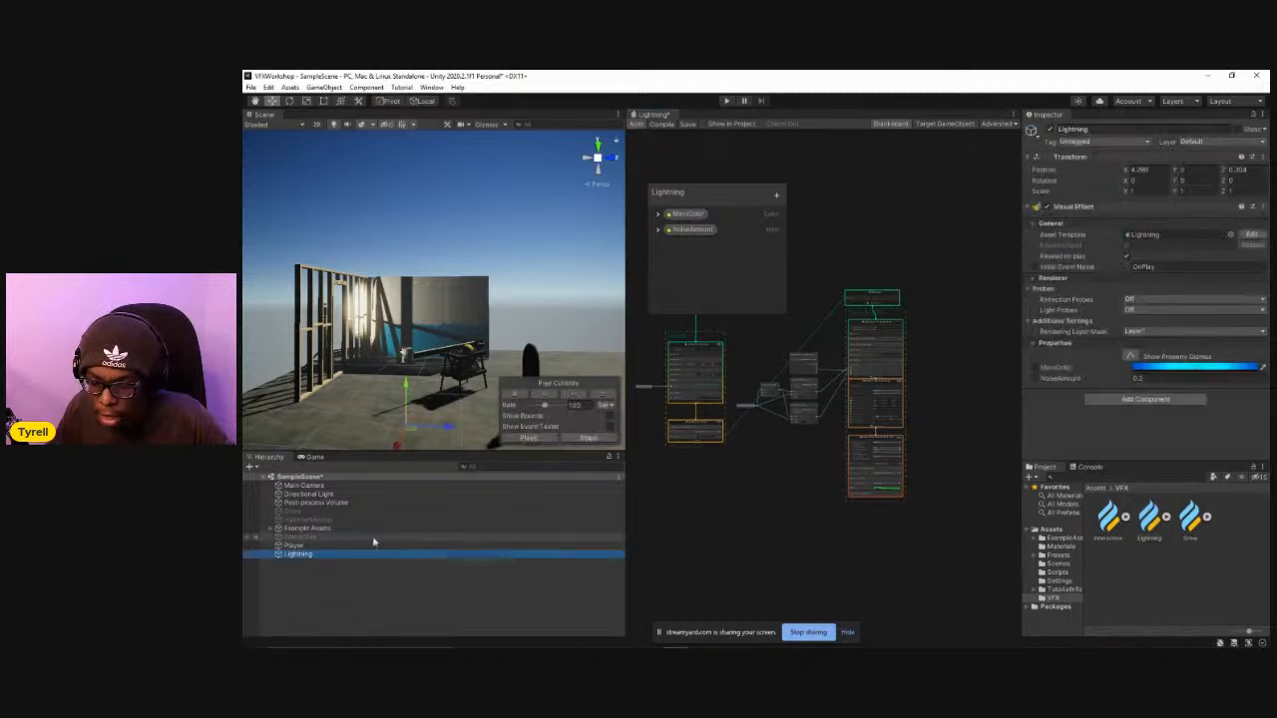
Launch PointerFocus from the system search, move its control wheel off the screen and turn on the pointer highlight.
{"action": "left_click", "coordinate": [398, 637]}
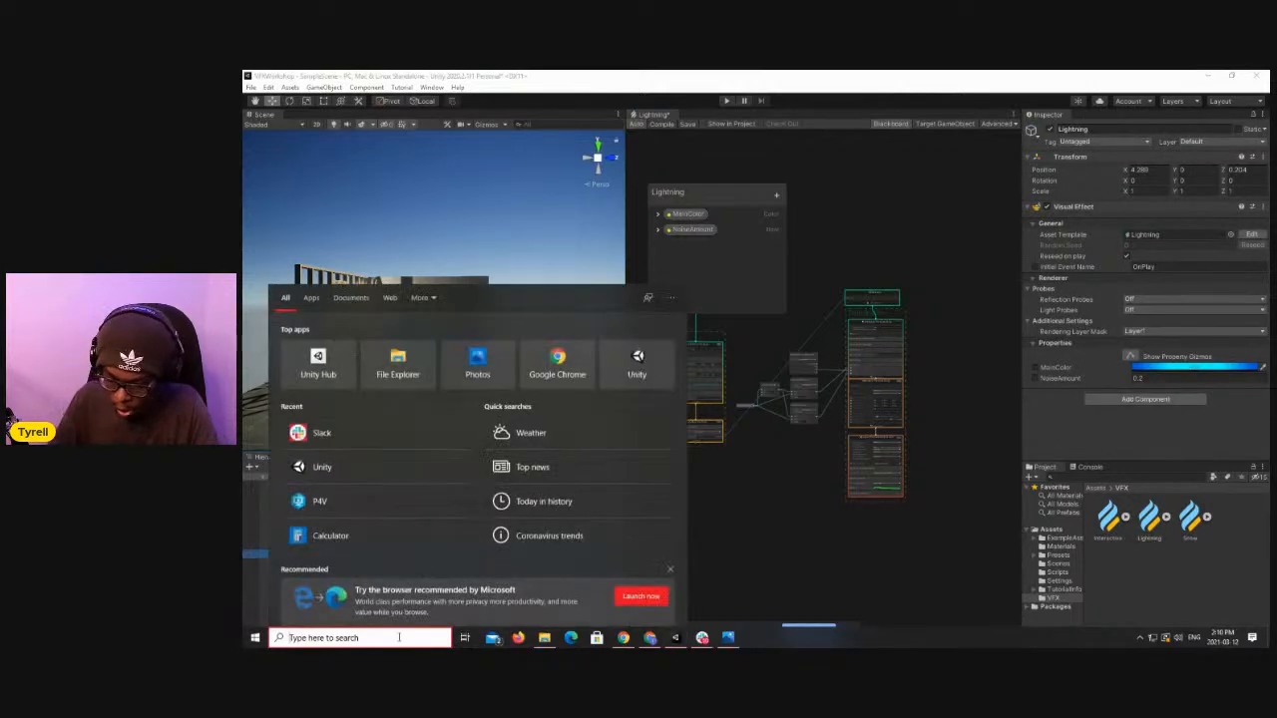
{"action": "type", "text": "poin"}
{"action": "key", "text": "Return"}
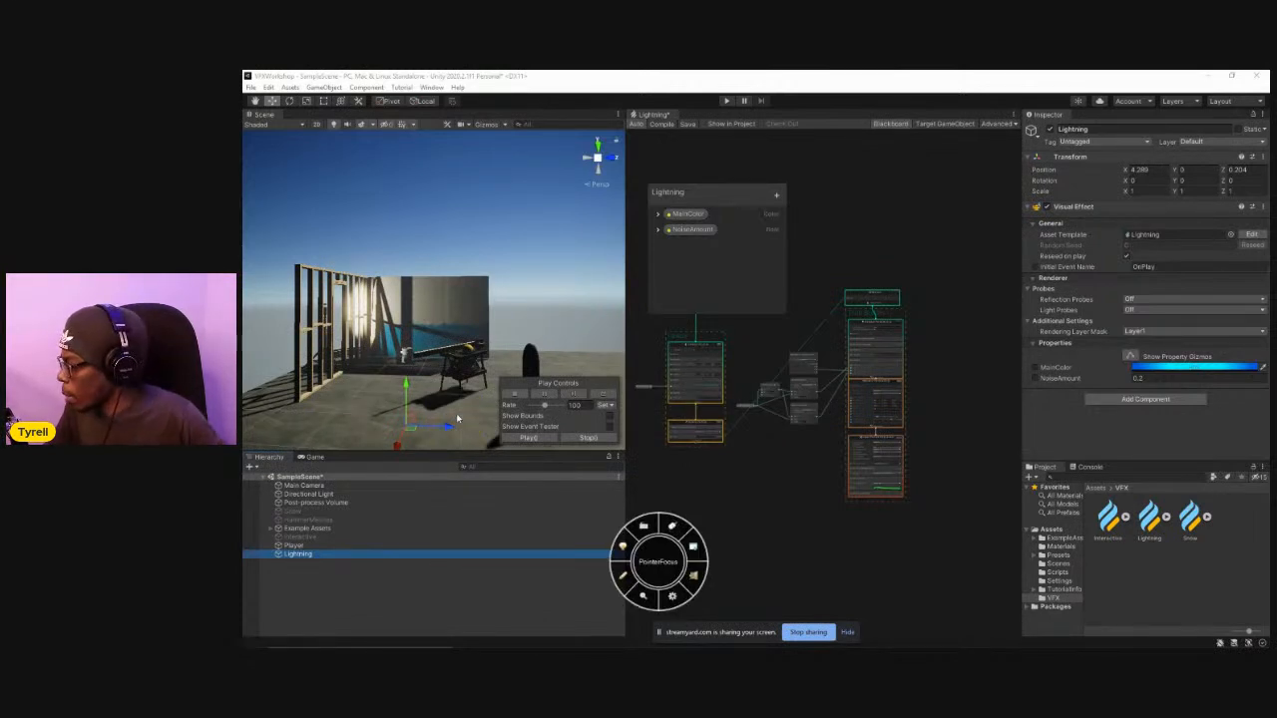
{"action": "left_click_drag", "start_coordinate": [659, 560], "coordinate": [1269, 530]}
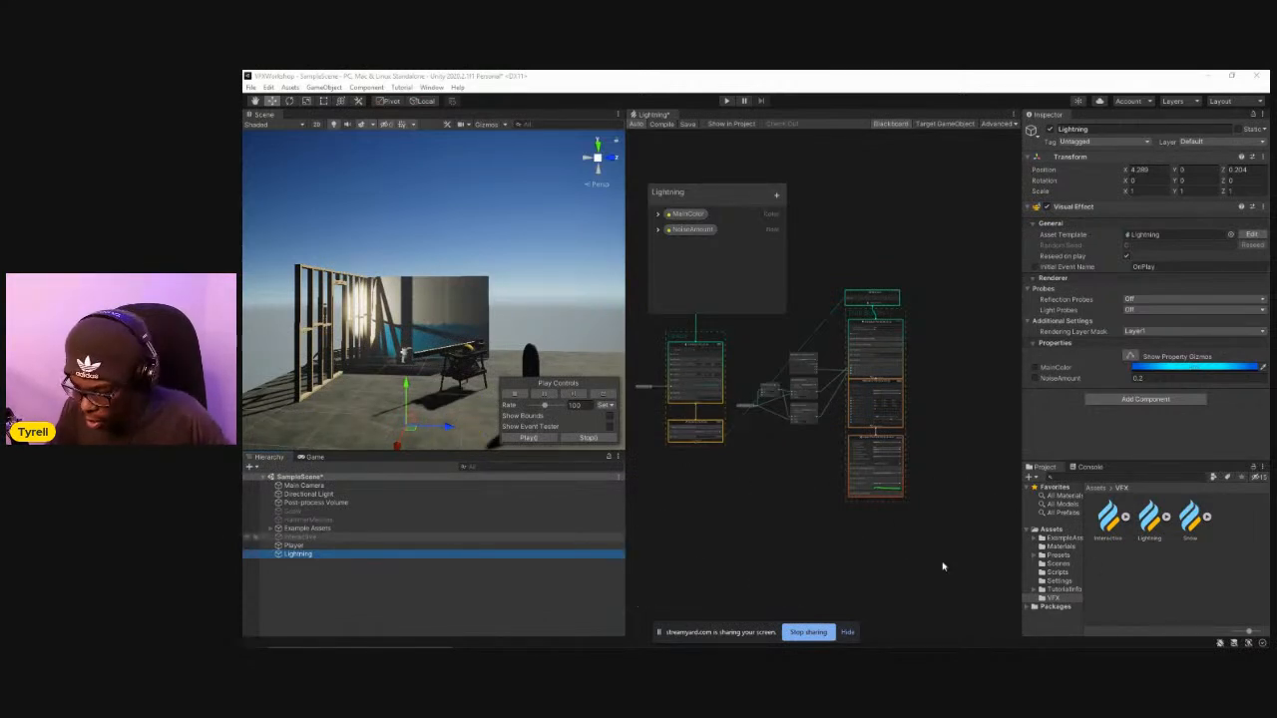
{"action": "key", "text": "ctrl+F1"}
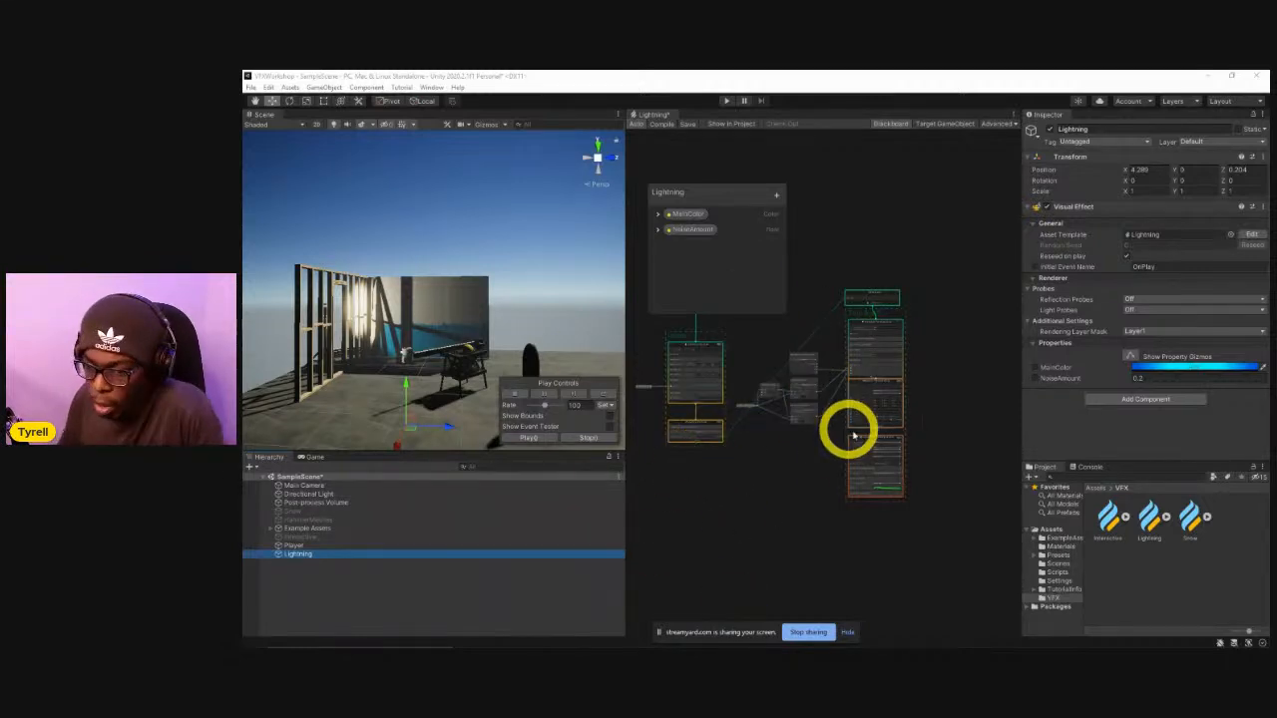
Examine the overall layout of the Lightning graph and inspect the Spawn context with its Single Burst block.
{"action": "scroll", "coordinate": [746, 349], "scroll_direction": "up", "scroll_amount": 5}
{"action": "middle_click_drag", "start_coordinate": [954, 369], "coordinate": [935, 425]}
{"action": "scroll", "coordinate": [816, 330], "scroll_direction": "down", "scroll_amount": 6}
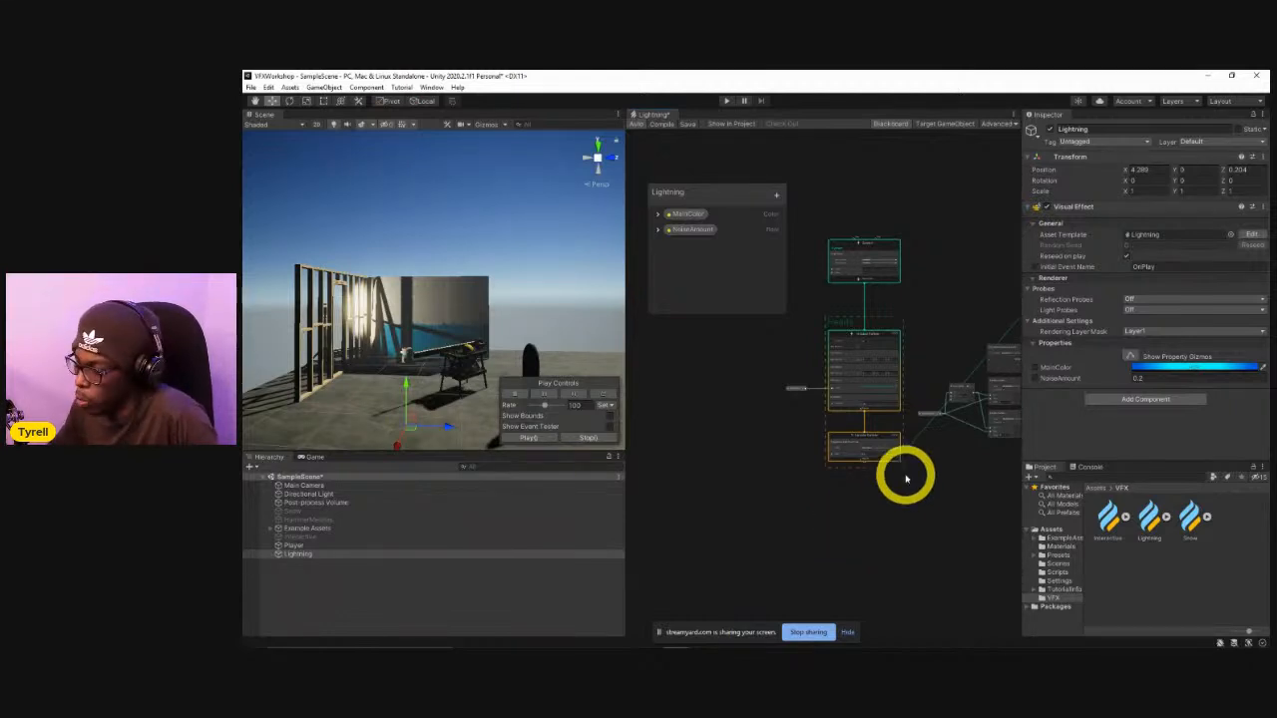
{"action": "scroll", "coordinate": [908, 404], "scroll_direction": "up", "scroll_amount": 5}
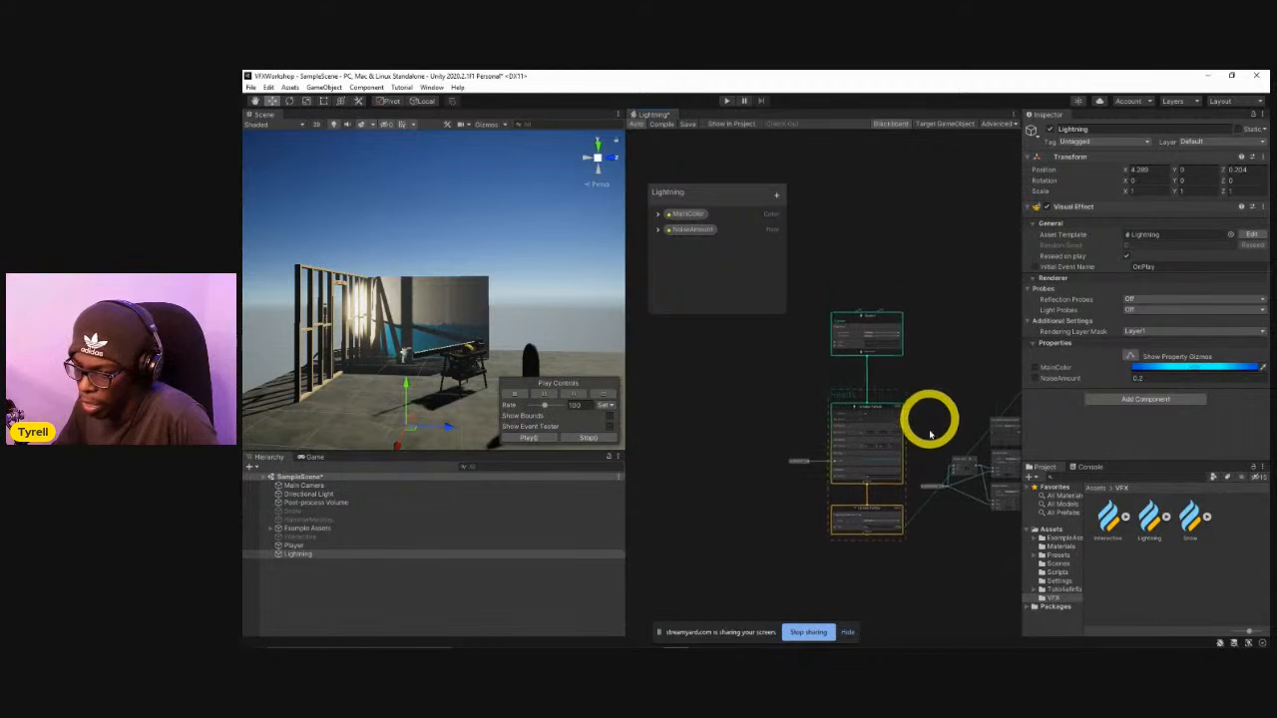
{"action": "middle_click_drag", "start_coordinate": [901, 401], "coordinate": [978, 448]}
{"action": "mouse_move", "coordinate": [907, 256]}
{"action": "left_mouse_down"}
{"action": "mouse_move", "coordinate": [892, 302]}
{"action": "mouse_move", "coordinate": [911, 268]}
{"action": "mouse_move", "coordinate": [901, 261]}
{"action": "left_mouse_up"}
{"action": "middle_click_drag", "start_coordinate": [880, 450], "coordinate": [897, 319]}
{"action": "scroll", "coordinate": [897, 379], "scroll_direction": "down", "scroll_amount": 4}
{"action": "scroll", "coordinate": [898, 395], "scroll_direction": "up", "scroll_amount": 3}
{"action": "mouse_move", "coordinate": [899, 395]}
{"action": "left_mouse_down"}
{"action": "mouse_move", "coordinate": [861, 359]}
{"action": "mouse_move", "coordinate": [893, 375]}
{"action": "left_mouse_up"}
{"action": "middle_click_drag", "start_coordinate": [899, 304], "coordinate": [894, 372]}
{"action": "mouse_move", "coordinate": [895, 215]}
{"action": "left_mouse_down"}
{"action": "mouse_move", "coordinate": [885, 226]}
{"action": "mouse_move", "coordinate": [906, 245]}
{"action": "mouse_move", "coordinate": [901, 223]}
{"action": "left_mouse_up"}
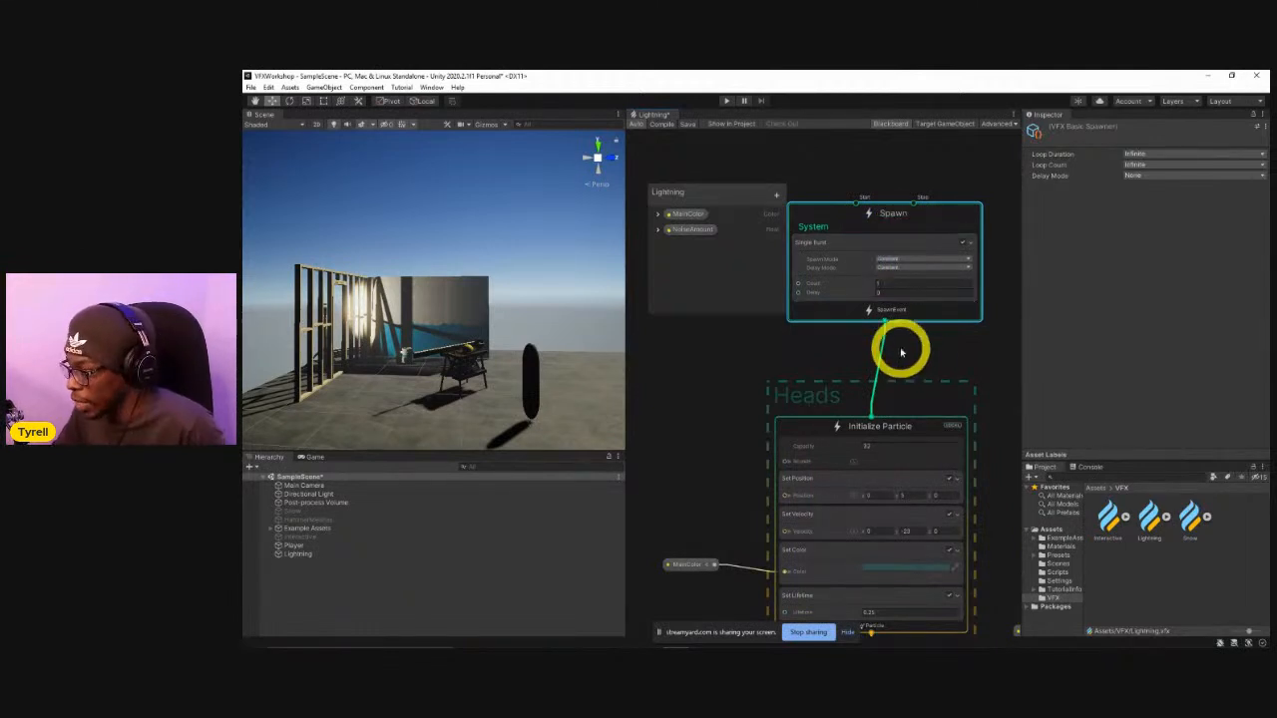
Inspect the Initialize Particle and Update Particle contexts in the Heads group of the Lightning graph.
{"action": "middle_click_drag", "start_coordinate": [898, 348], "coordinate": [917, 273]}
{"action": "mouse_move", "coordinate": [906, 339]}
{"action": "left_mouse_down"}
{"action": "mouse_move", "coordinate": [881, 374]}
{"action": "mouse_move", "coordinate": [892, 313]}
{"action": "mouse_move", "coordinate": [901, 322]}
{"action": "left_mouse_up"}
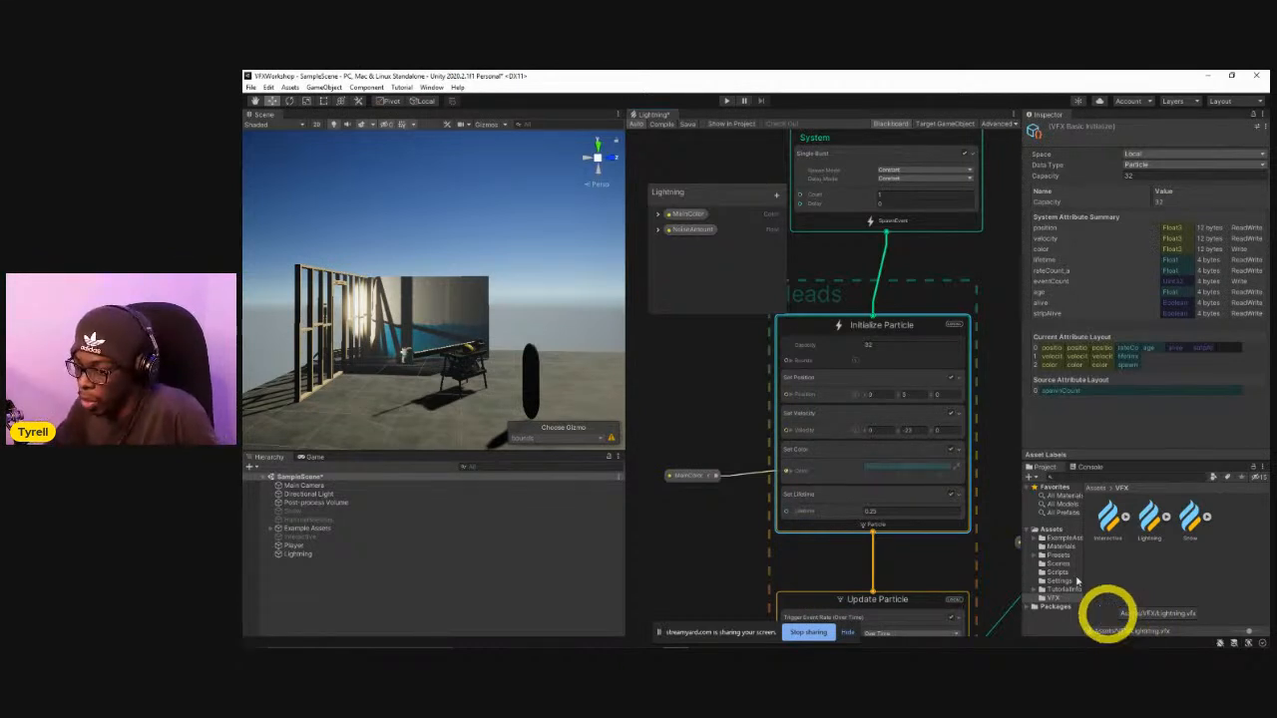
{"action": "mouse_move", "coordinate": [904, 326]}
{"action": "left_mouse_down"}
{"action": "mouse_move", "coordinate": [952, 302]}
{"action": "mouse_move", "coordinate": [891, 331]}
{"action": "mouse_move", "coordinate": [904, 319]}
{"action": "left_mouse_up"}
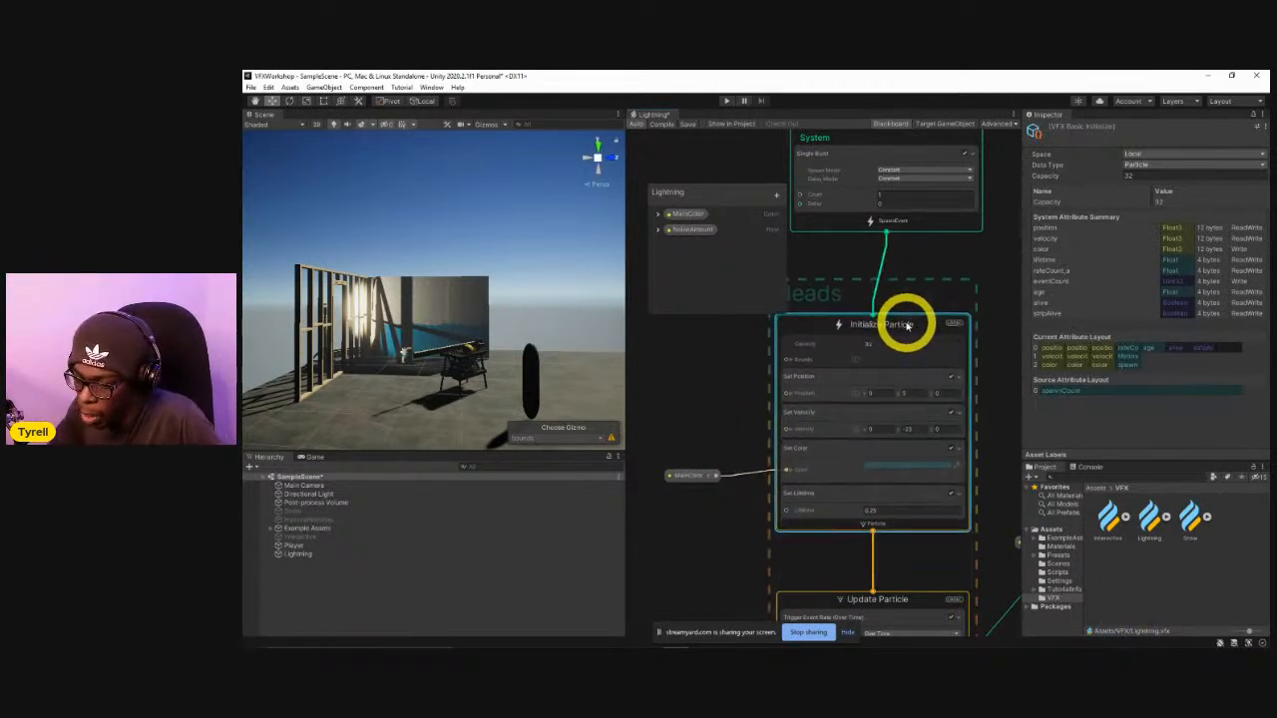
{"action": "middle_click_drag", "start_coordinate": [704, 548], "coordinate": [761, 362]}
{"action": "left_click_drag", "start_coordinate": [863, 417], "coordinate": [869, 446]}
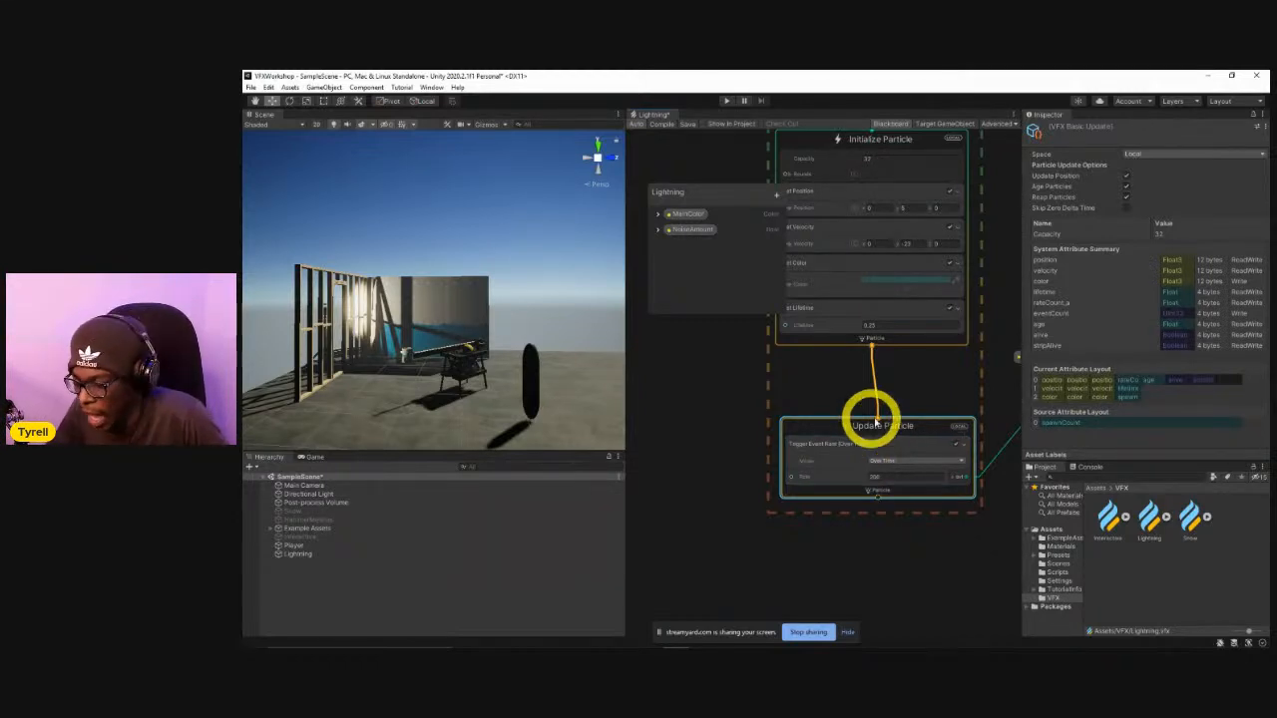
Examine the particle strip system of the graph, down to its Output ParticleStrip Quad context.
{"action": "scroll", "coordinate": [874, 462], "scroll_direction": "down", "scroll_amount": 3}
{"action": "middle_click_drag", "start_coordinate": [907, 459], "coordinate": [698, 488]}
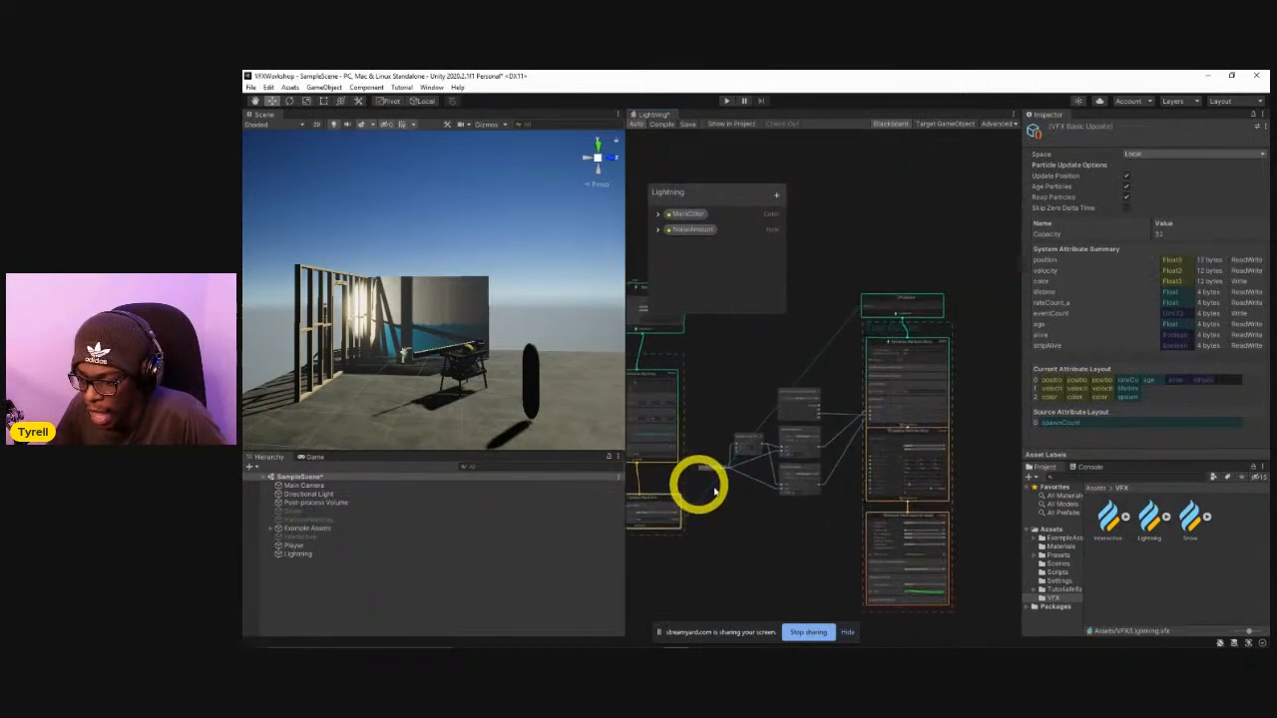
{"action": "middle_click_drag", "start_coordinate": [835, 541], "coordinate": [733, 450]}
{"action": "scroll", "coordinate": [787, 467], "scroll_direction": "up", "scroll_amount": 8}
{"action": "middle_click_drag", "start_coordinate": [759, 494], "coordinate": [725, 462]}
{"action": "mouse_move", "coordinate": [848, 344]}
{"action": "left_mouse_down"}
{"action": "mouse_move", "coordinate": [877, 348]}
{"action": "mouse_move", "coordinate": [856, 362]}
{"action": "left_mouse_up"}
{"action": "middle_click_drag", "start_coordinate": [773, 525], "coordinate": [775, 423]}
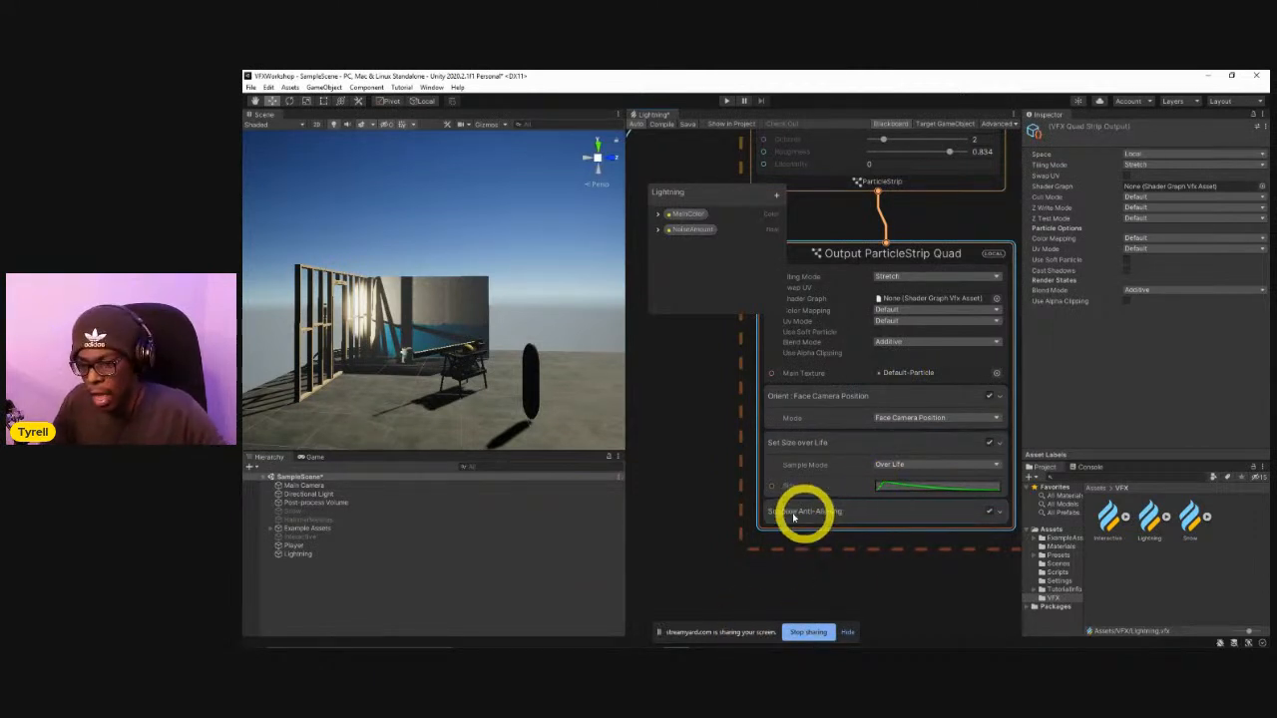
{"action": "scroll", "coordinate": [750, 473], "scroll_direction": "down", "scroll_amount": 5}
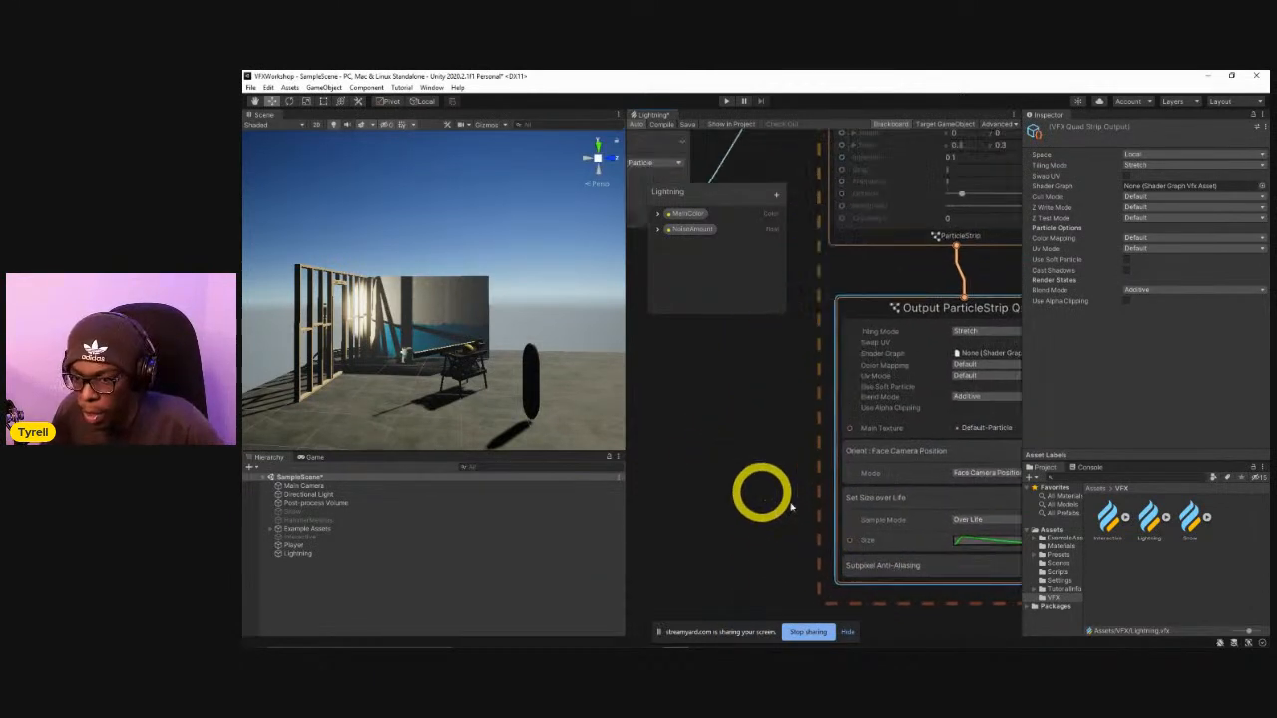
{"action": "middle_click_drag", "start_coordinate": [816, 454], "coordinate": [860, 482]}
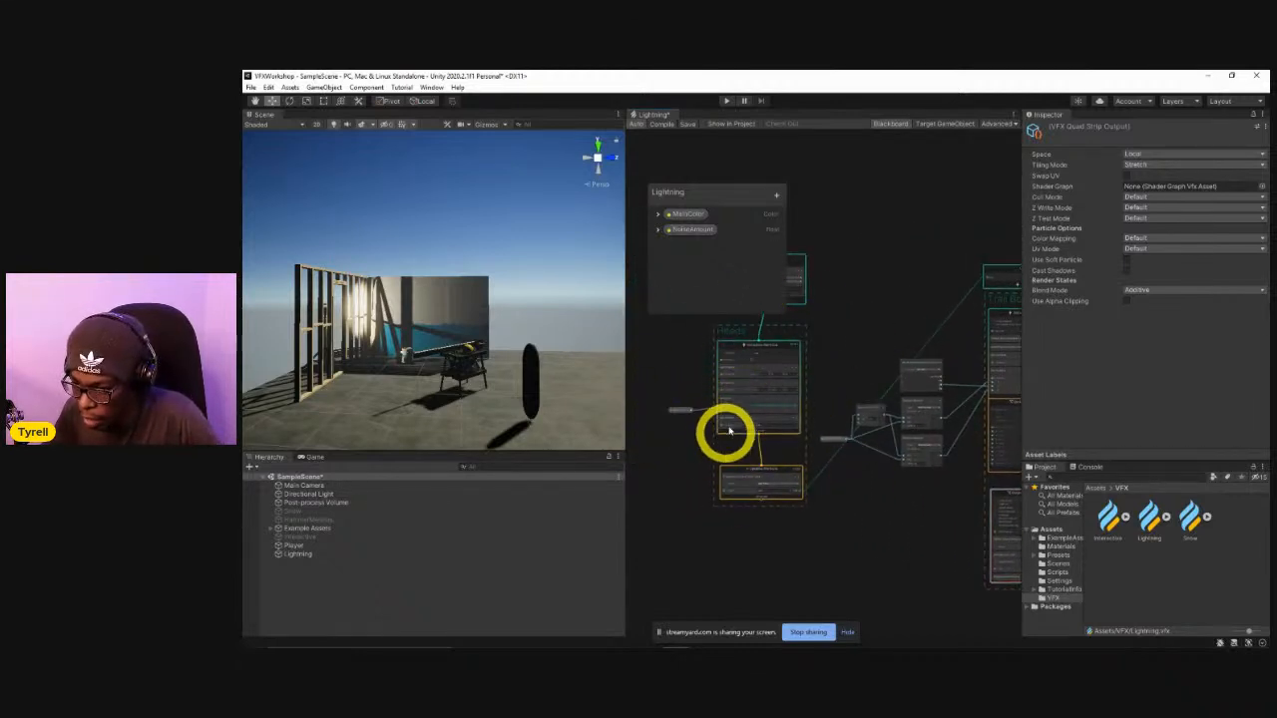
{"action": "scroll", "coordinate": [815, 429], "scroll_direction": "up", "scroll_amount": 2}
{"action": "right_click", "coordinate": [838, 402]}
{"action": "left_click", "coordinate": [835, 364]}
{"action": "middle_click_drag", "start_coordinate": [826, 370], "coordinate": [893, 425]}
{"action": "right_click", "coordinate": [917, 431]}
{"action": "left_click", "coordinate": [841, 354]}
{"action": "left_click", "coordinate": [820, 374]}
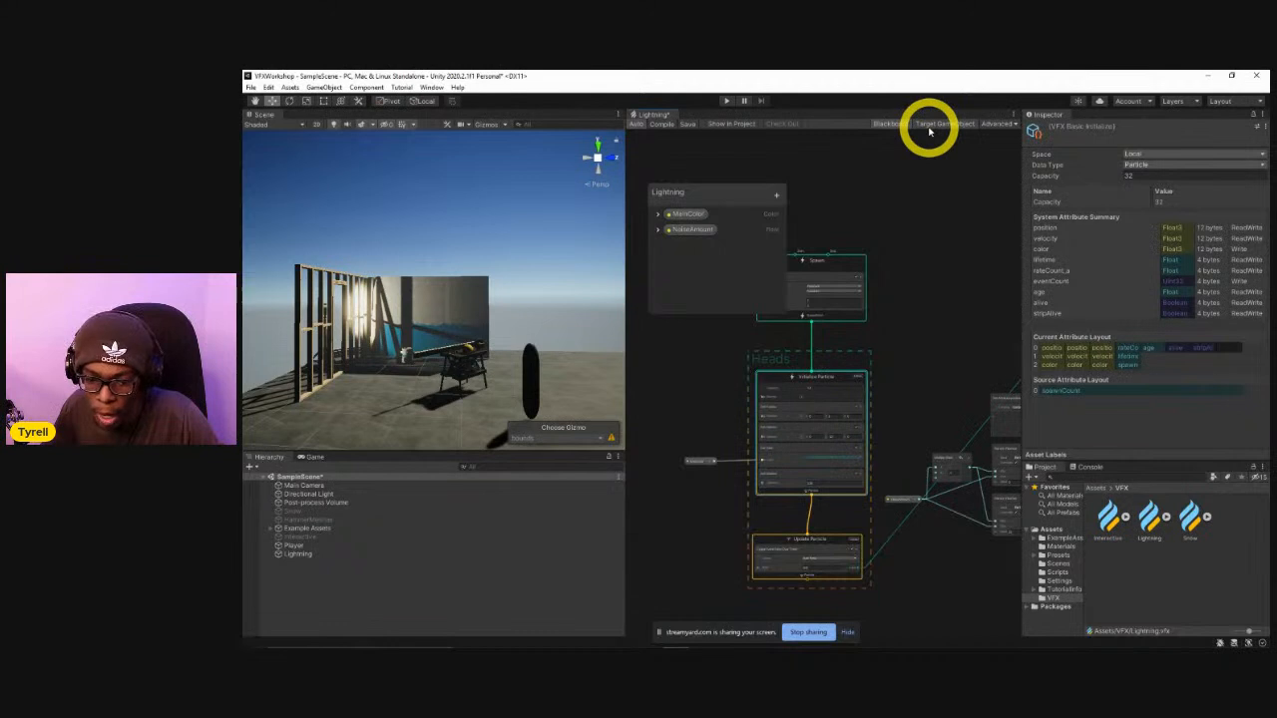
Show the graph's Target GameObject controls and attach them to the Lightning object in the scene.
{"action": "left_click", "coordinate": [333, 554]}
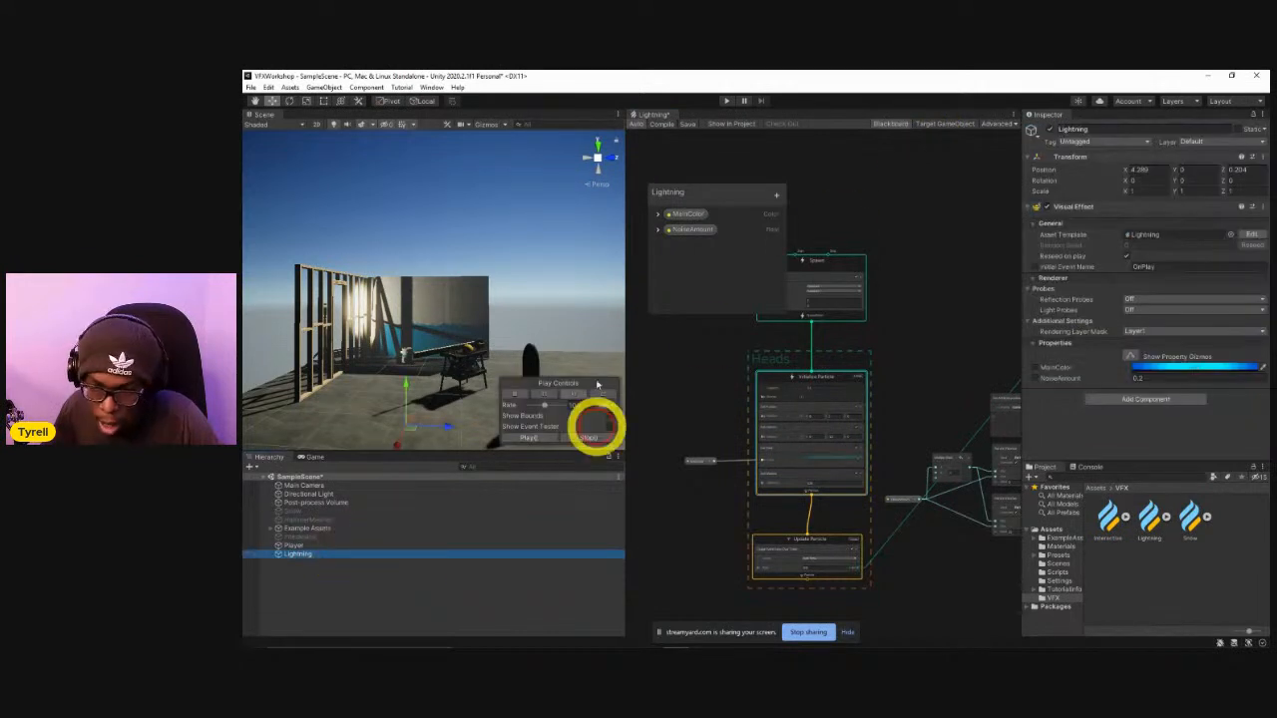
{"action": "left_click", "coordinate": [929, 123]}
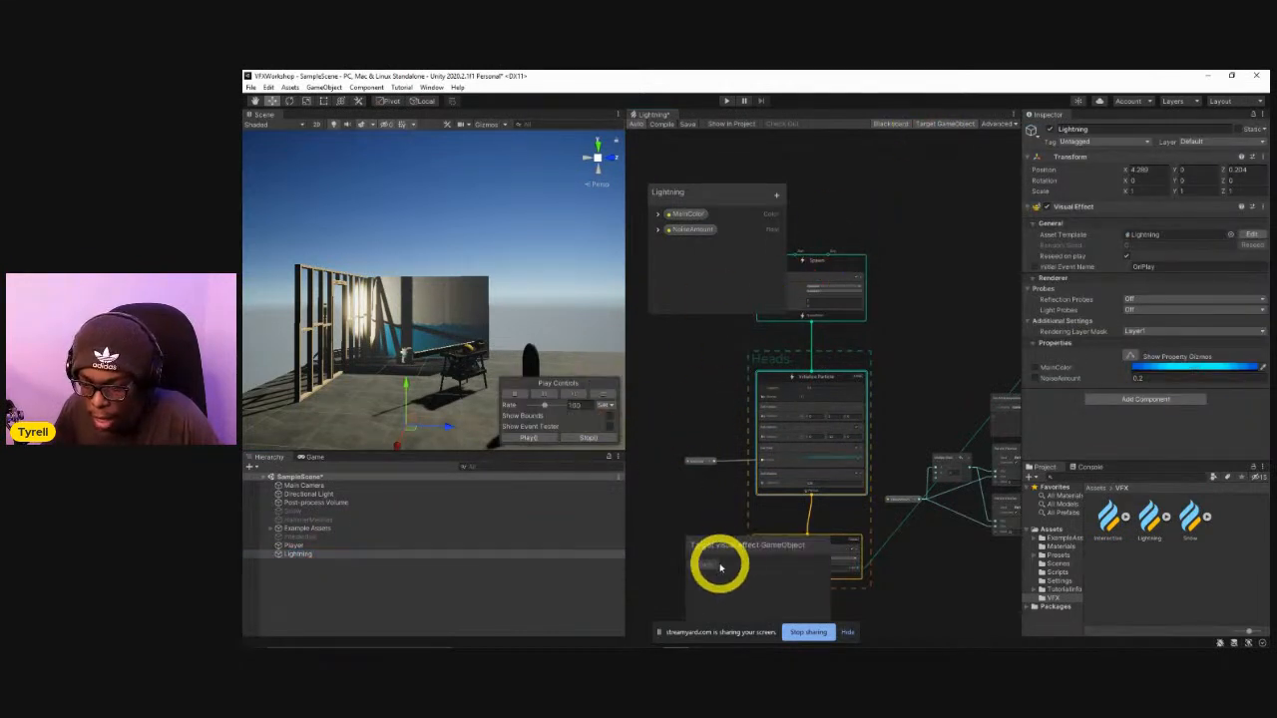
{"action": "left_click", "coordinate": [595, 397]}
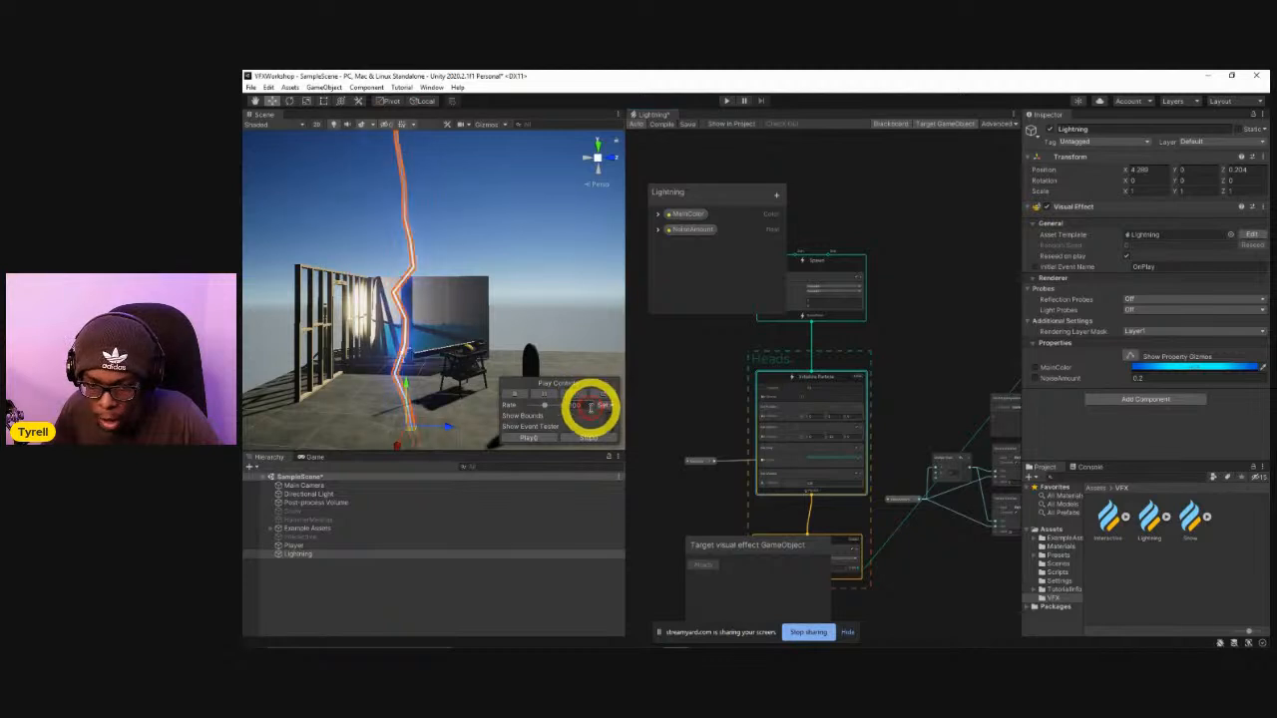
{"action": "left_click", "coordinate": [844, 544]}
{"action": "left_click", "coordinate": [310, 554]}
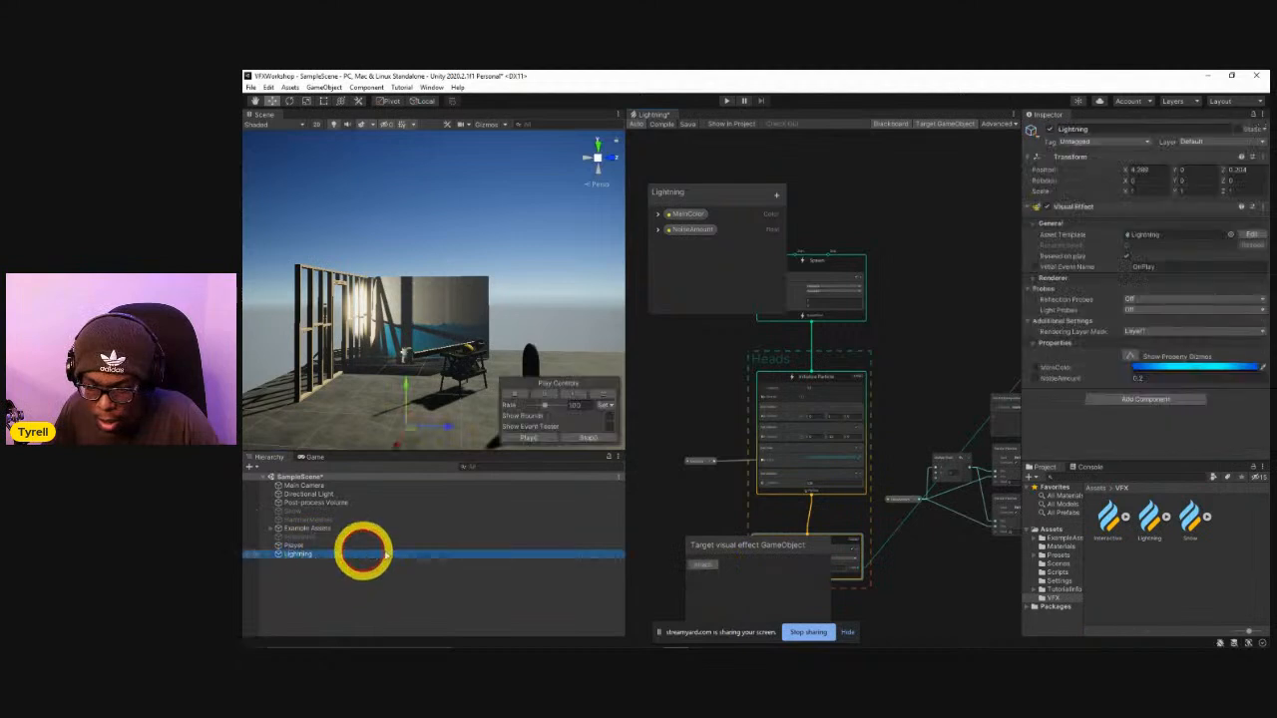
{"action": "left_click", "coordinate": [702, 567]}
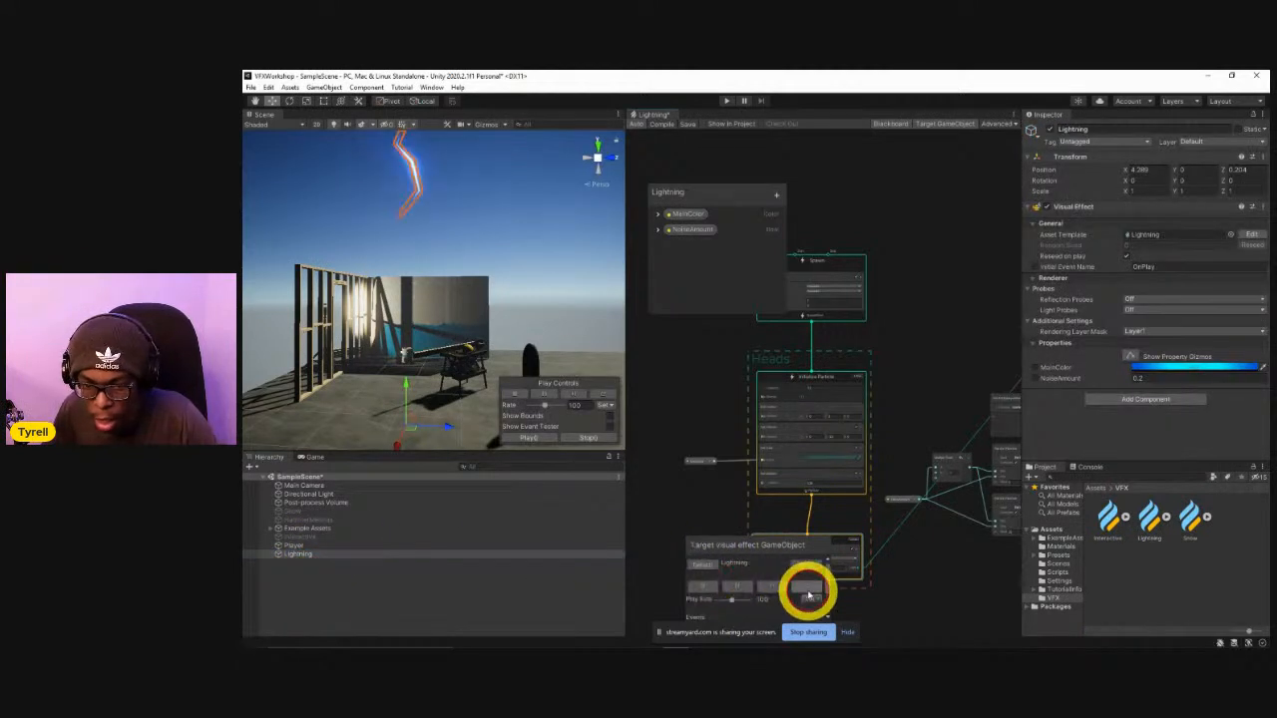
Deselect the Lightning object and replay the effect several times to preview the bolt in the scene.
{"action": "left_click", "coordinate": [550, 288]}
{"action": "left_click", "coordinate": [800, 588]}
{"action": "left_click", "coordinate": [801, 588]}
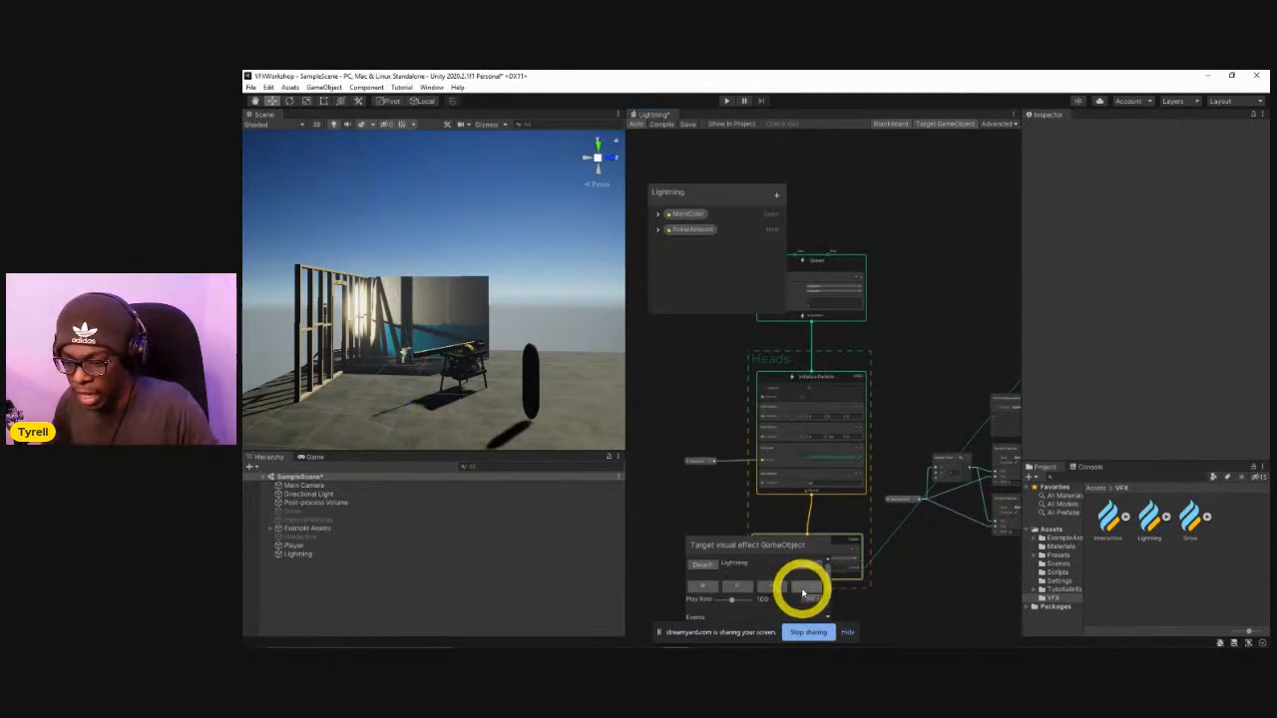
{"action": "left_click", "coordinate": [806, 593]}
{"action": "left_click", "coordinate": [802, 592]}
{"action": "left_click", "coordinate": [802, 593]}
{"action": "left_click", "coordinate": [802, 593]}
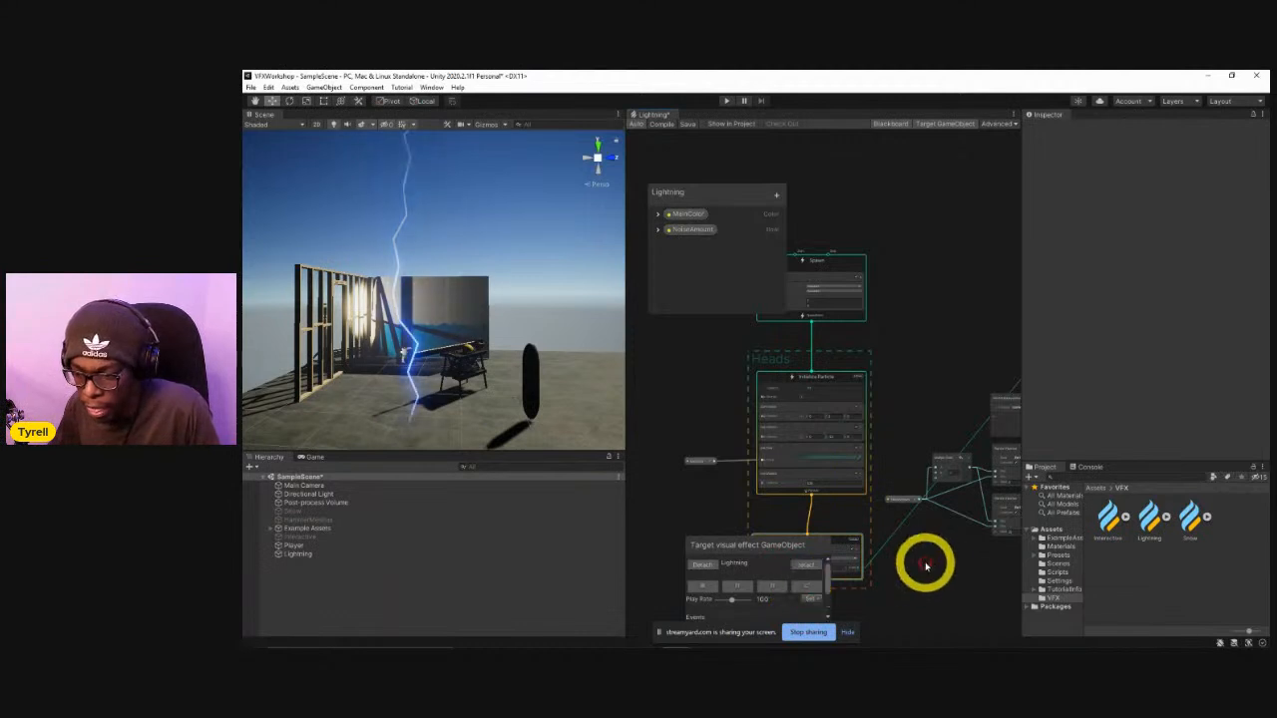
Return to the Output ParticleStrip Quad context and examine its Set Size over Life block.
{"action": "scroll", "coordinate": [789, 445], "scroll_direction": "down", "scroll_amount": 3}
{"action": "scroll", "coordinate": [827, 484], "scroll_direction": "up", "scroll_amount": 8}
{"action": "scroll", "coordinate": [688, 460], "scroll_direction": "down", "scroll_amount": 1}
{"action": "middle_click_drag", "start_coordinate": [684, 462], "coordinate": [802, 386]}
{"action": "left_click_drag", "start_coordinate": [877, 256], "coordinate": [860, 290]}
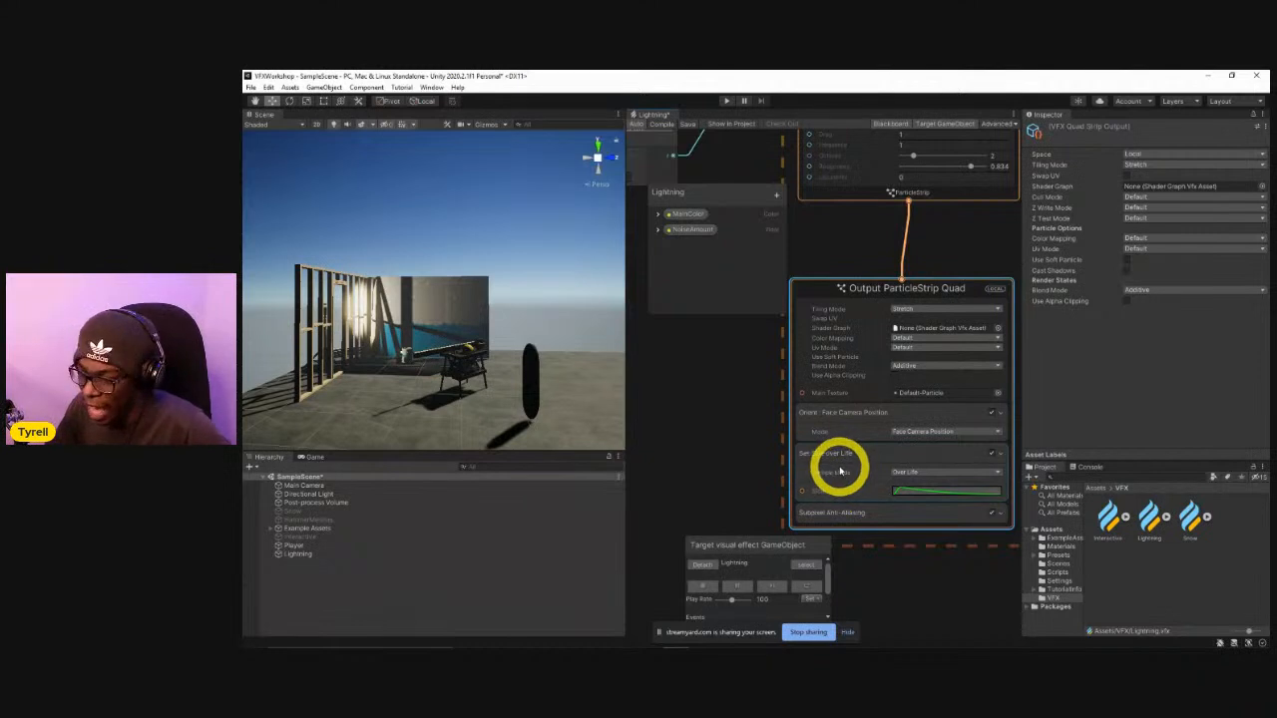
{"action": "middle_click_drag", "start_coordinate": [753, 472], "coordinate": [761, 439]}
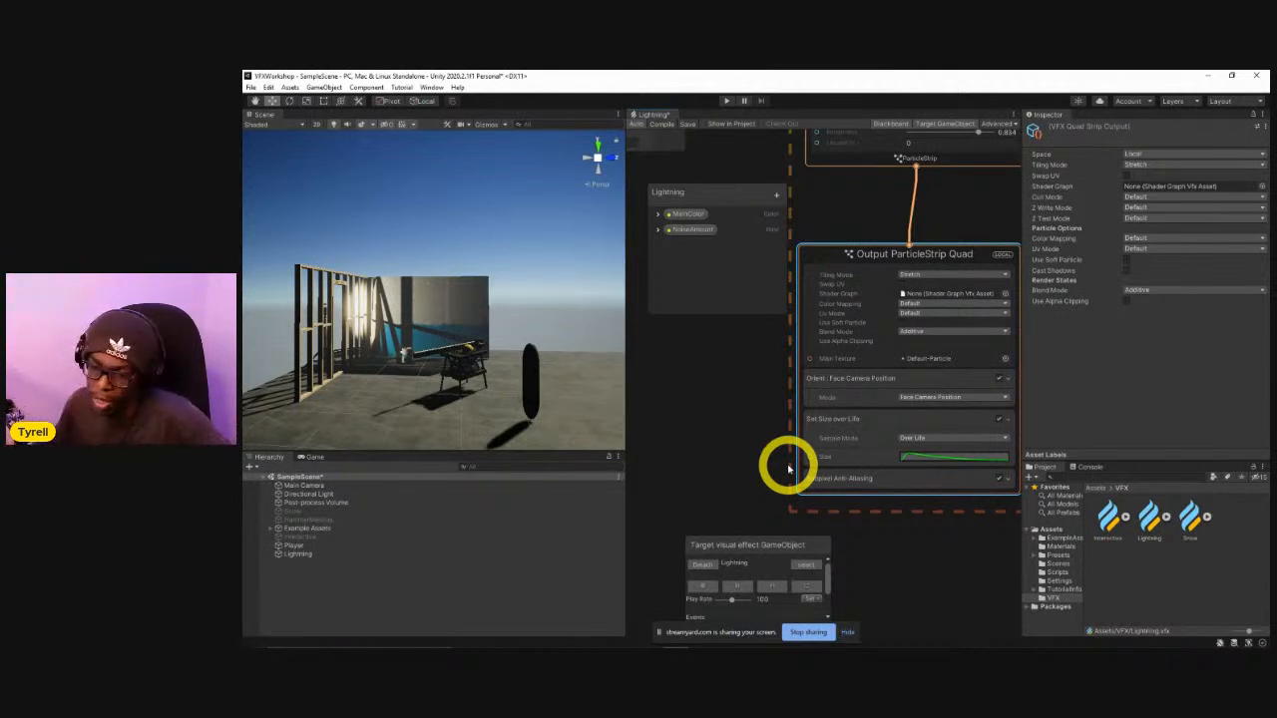
{"action": "mouse_move", "coordinate": [752, 434]}
{"action": "middle_mouse_down"}
{"action": "mouse_move", "coordinate": [702, 405]}
{"action": "mouse_move", "coordinate": [784, 436]}
{"action": "mouse_move", "coordinate": [741, 433]}
{"action": "mouse_move", "coordinate": [779, 435]}
{"action": "mouse_move", "coordinate": [753, 425]}
{"action": "middle_mouse_up"}
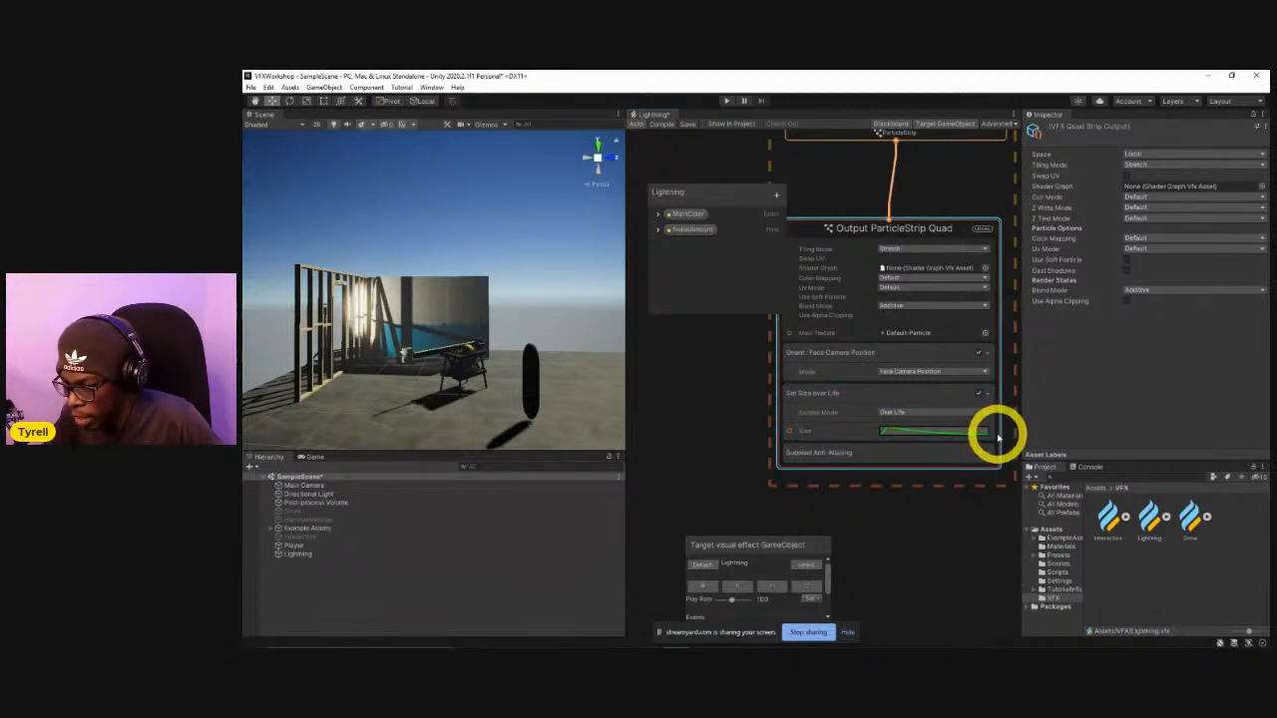
Replay the attached Lightning effect repeatedly to observe how the strip's size changes over its life.
{"action": "left_click", "coordinate": [810, 587]}
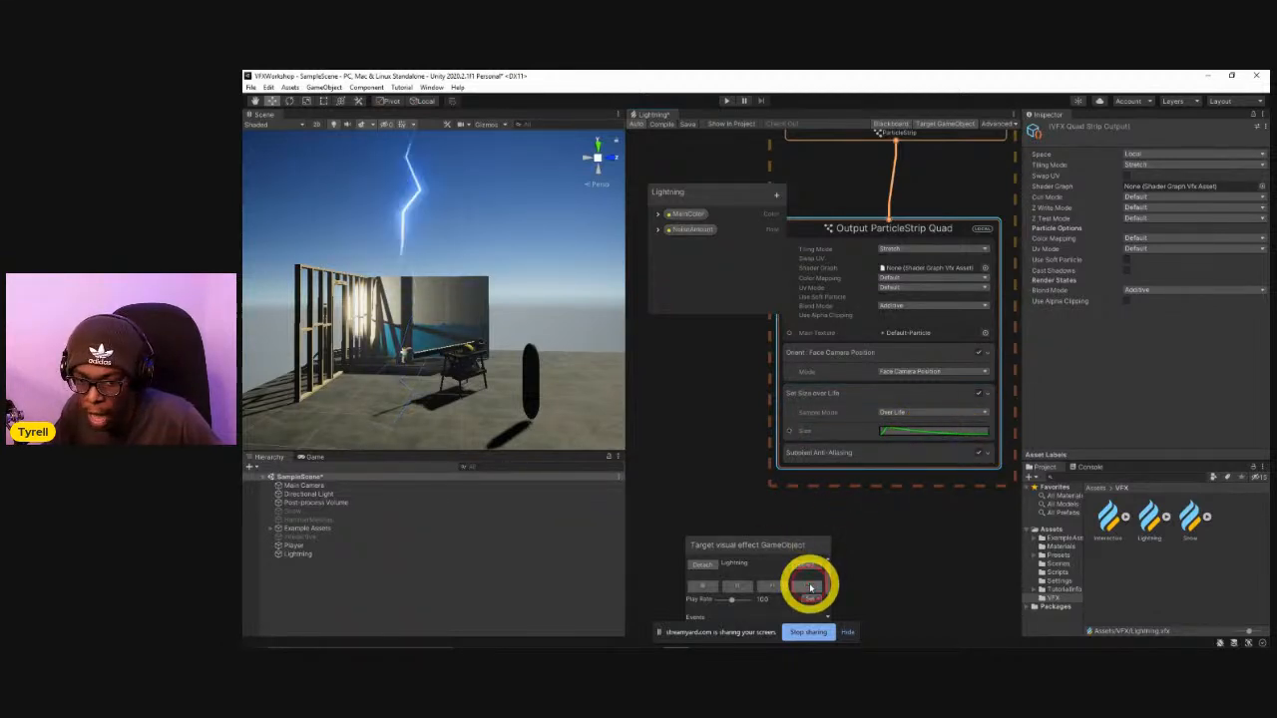
{"action": "left_click", "coordinate": [810, 588]}
{"action": "left_click", "coordinate": [810, 588]}
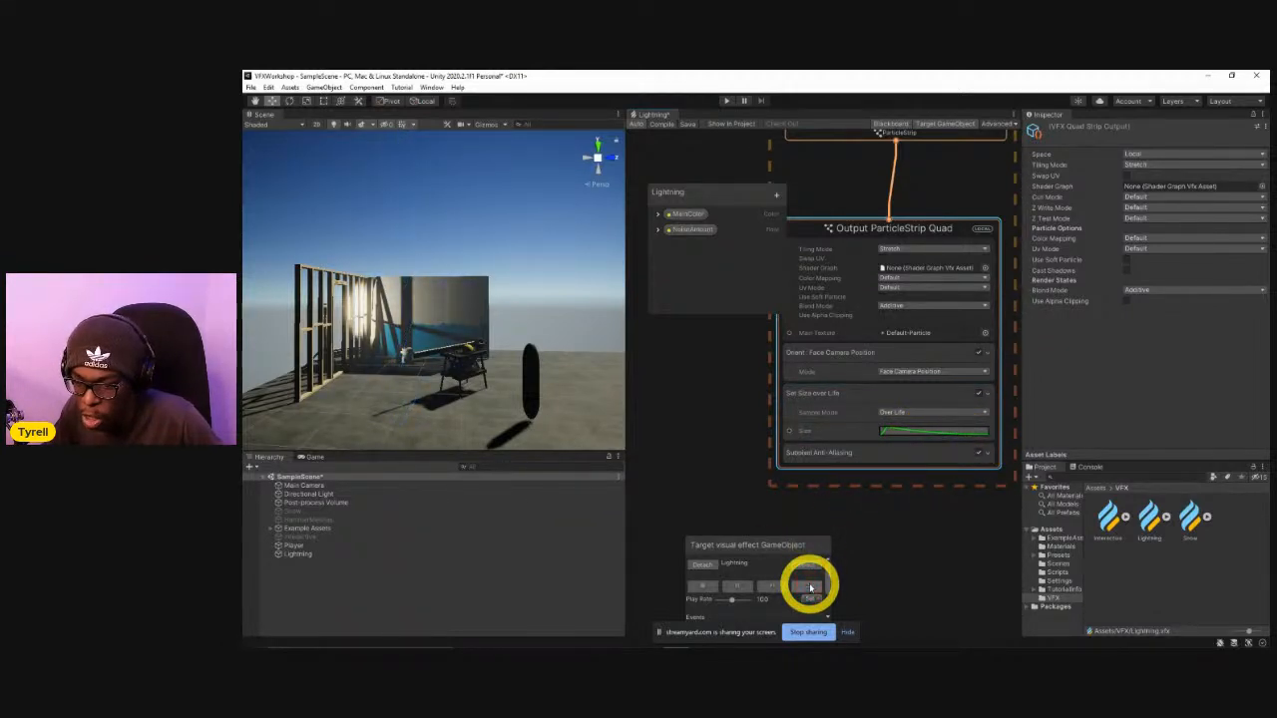
{"action": "left_click", "coordinate": [810, 587]}
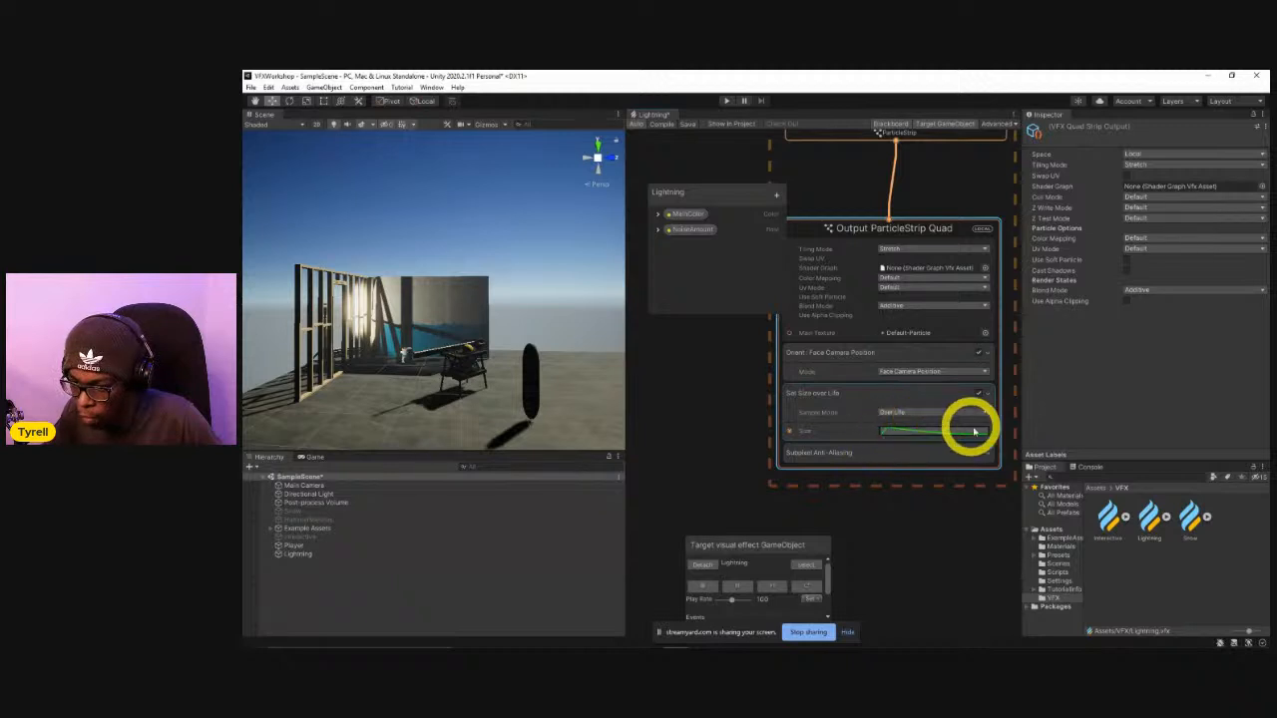
Replace the Size curve in the Set Size over Life block with the rising ease-in preset and close the curve editor.
{"action": "left_click", "coordinate": [935, 431]}
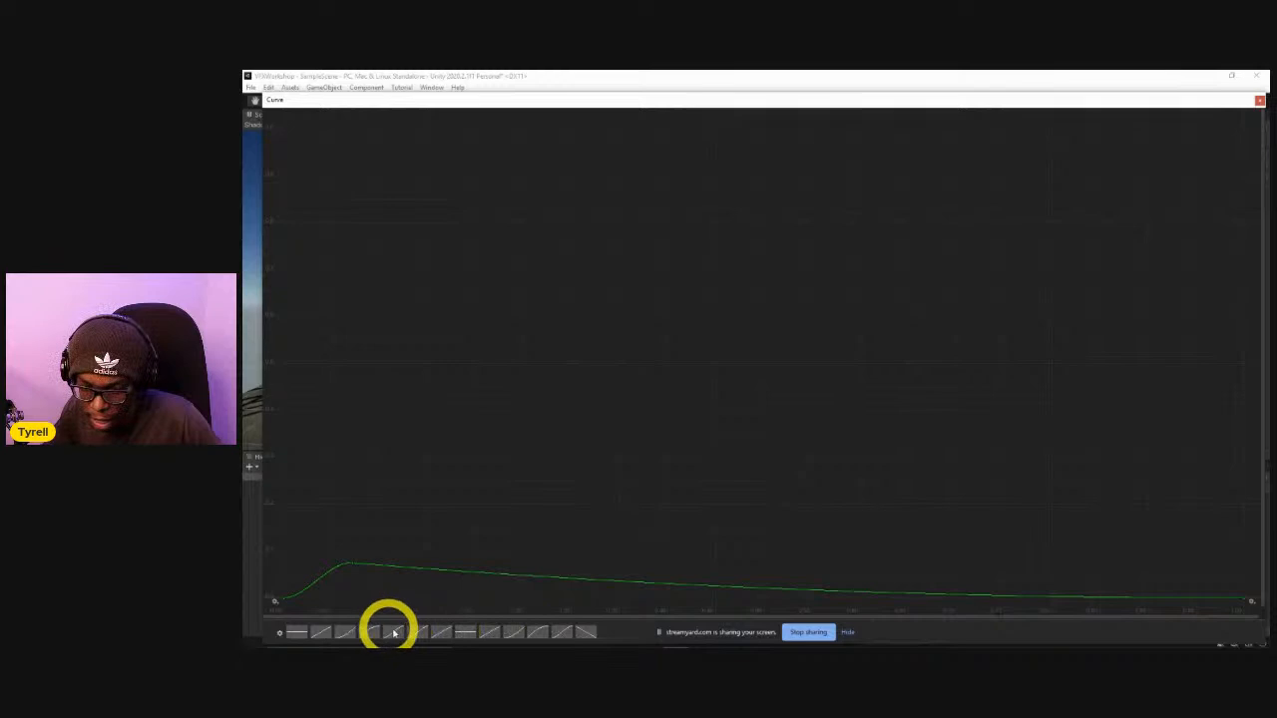
{"action": "left_click", "coordinate": [348, 632]}
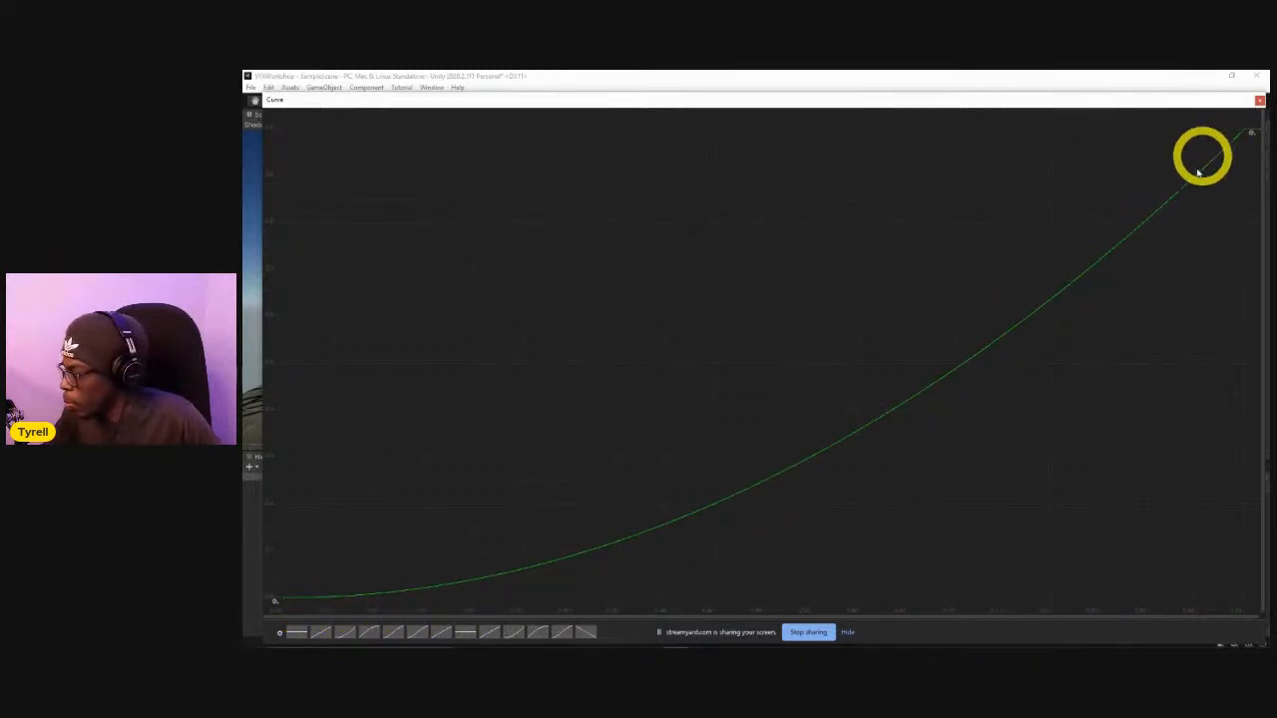
{"action": "left_click_drag", "start_coordinate": [1234, 123], "coordinate": [1264, 112]}
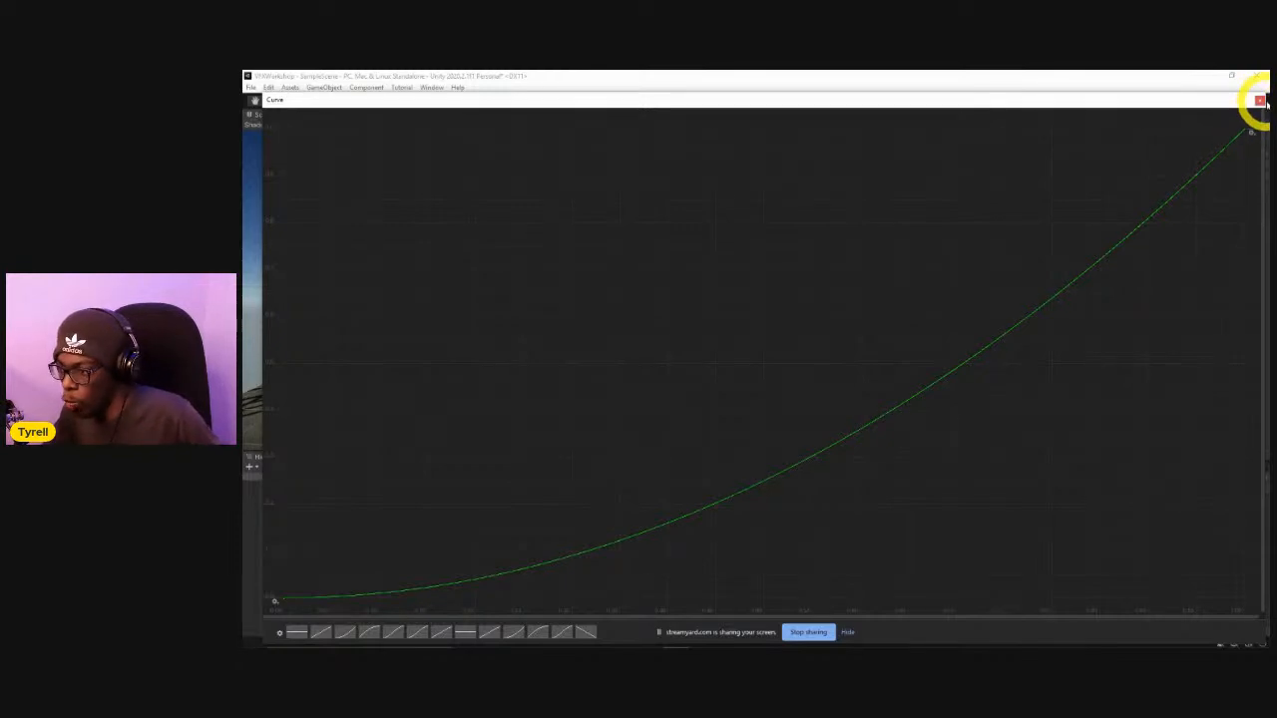
{"action": "left_click", "coordinate": [1260, 101]}
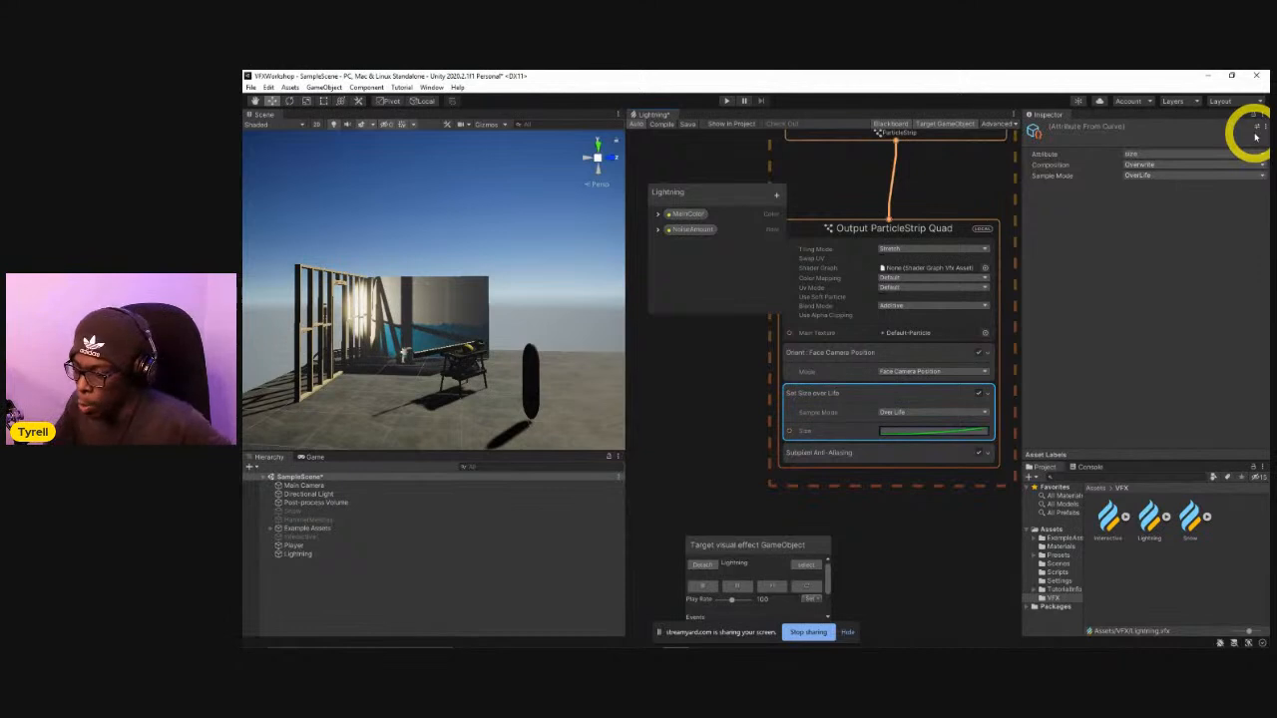
Set the size block's Sample Mode to Custom and check its Size curve in the curve editor.
{"action": "left_click", "coordinate": [910, 413]}
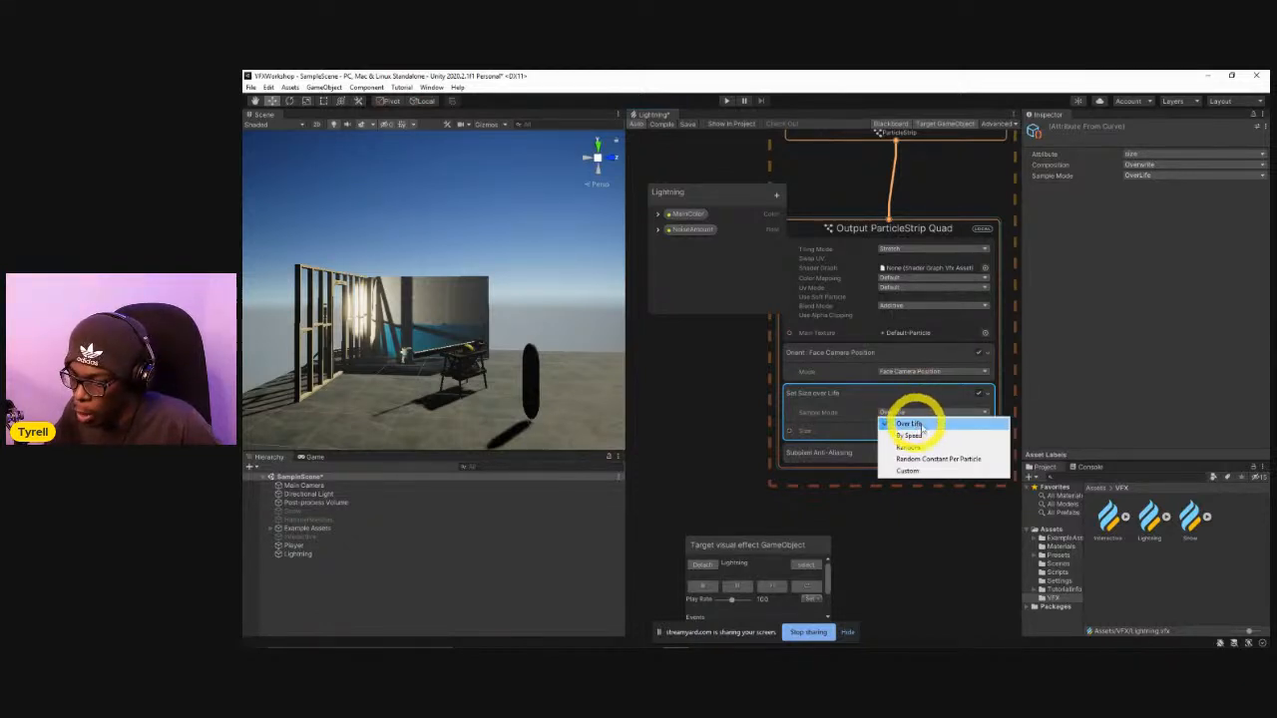
{"action": "left_click", "coordinate": [923, 470]}
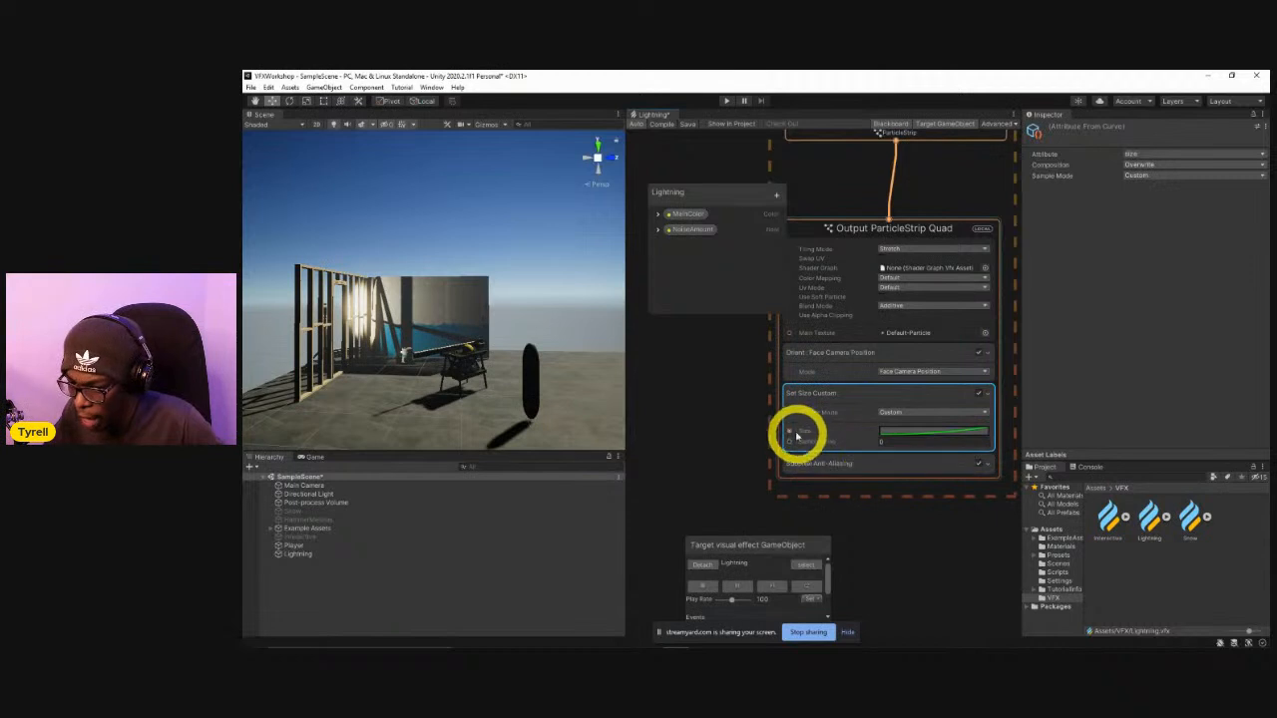
{"action": "left_click", "coordinate": [898, 439]}
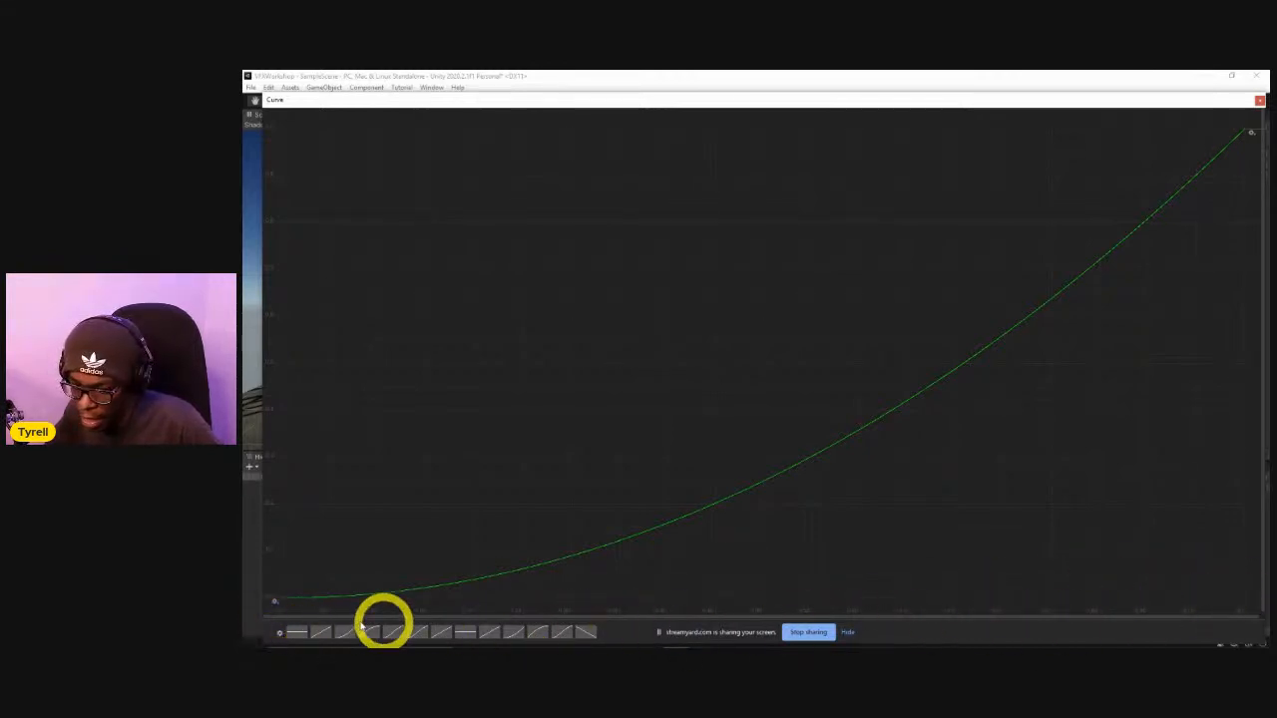
{"action": "left_click", "coordinate": [1259, 102]}
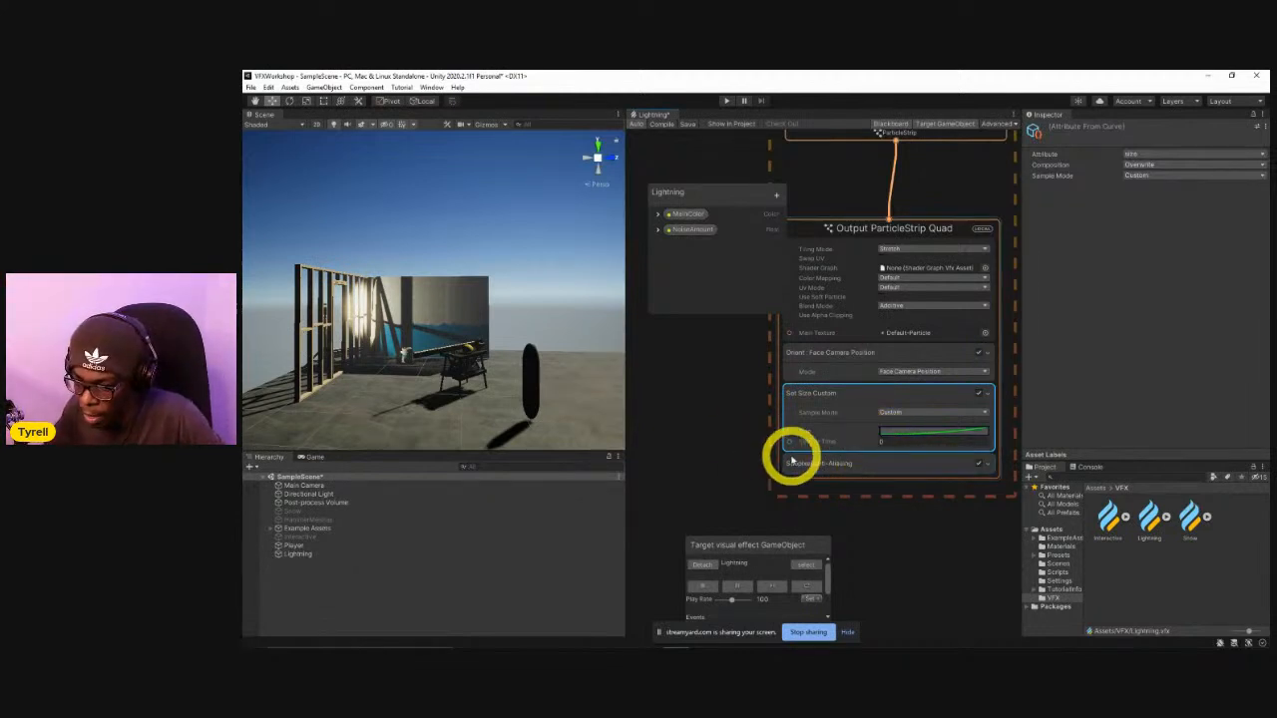
Try starting a connection from the Sample Time input, and review the Size curve once more.
{"action": "left_click_drag", "start_coordinate": [790, 442], "coordinate": [718, 455]}
{"action": "left_click", "coordinate": [695, 402]}
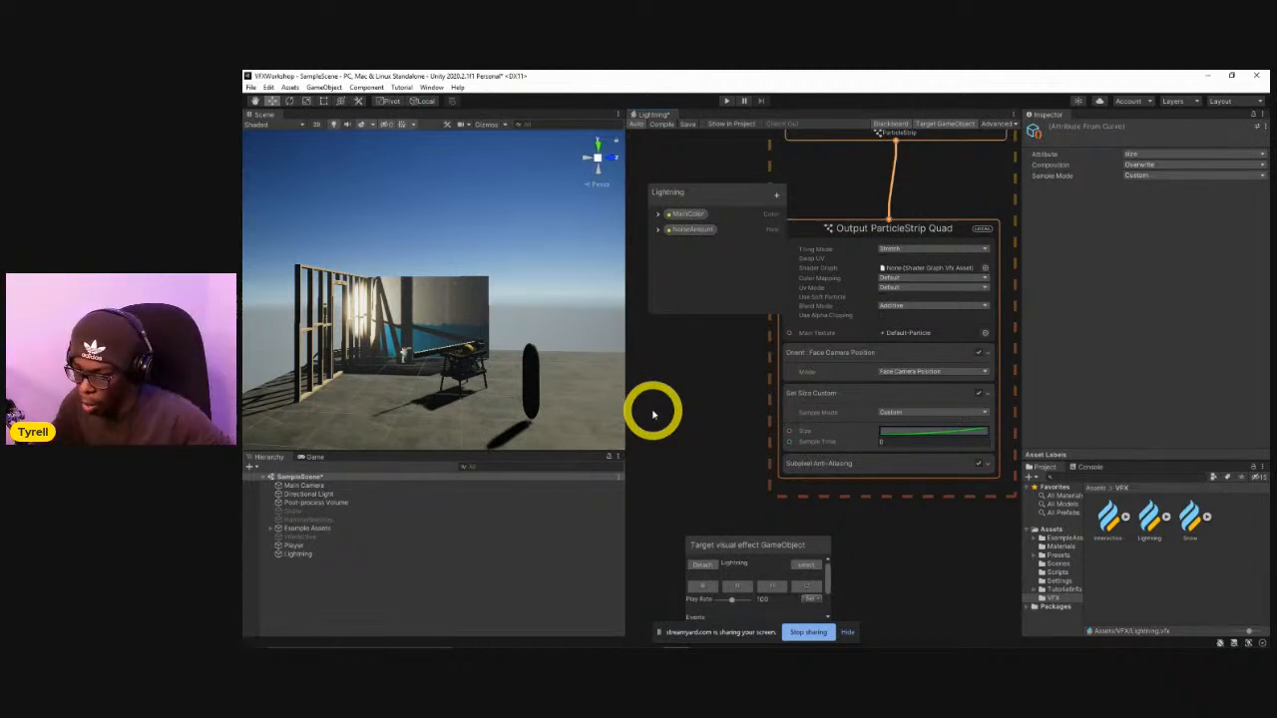
{"action": "left_click", "coordinate": [941, 431]}
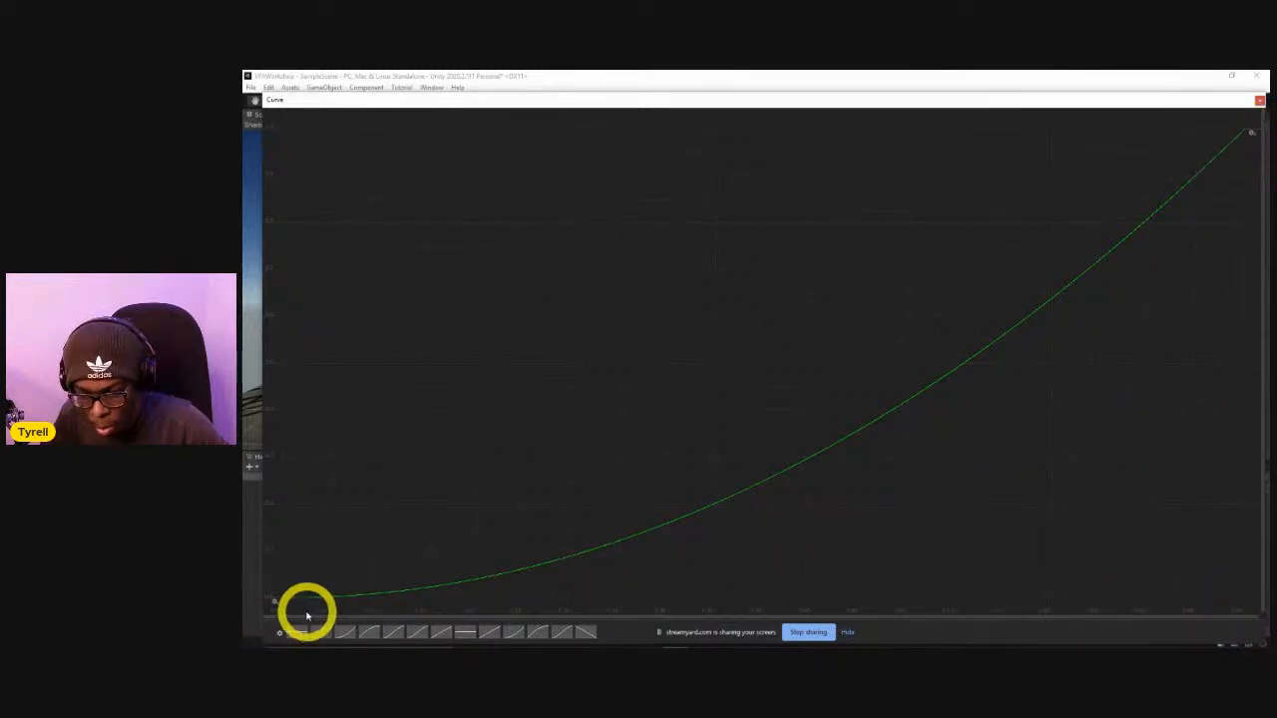
{"action": "left_click", "coordinate": [1259, 97]}
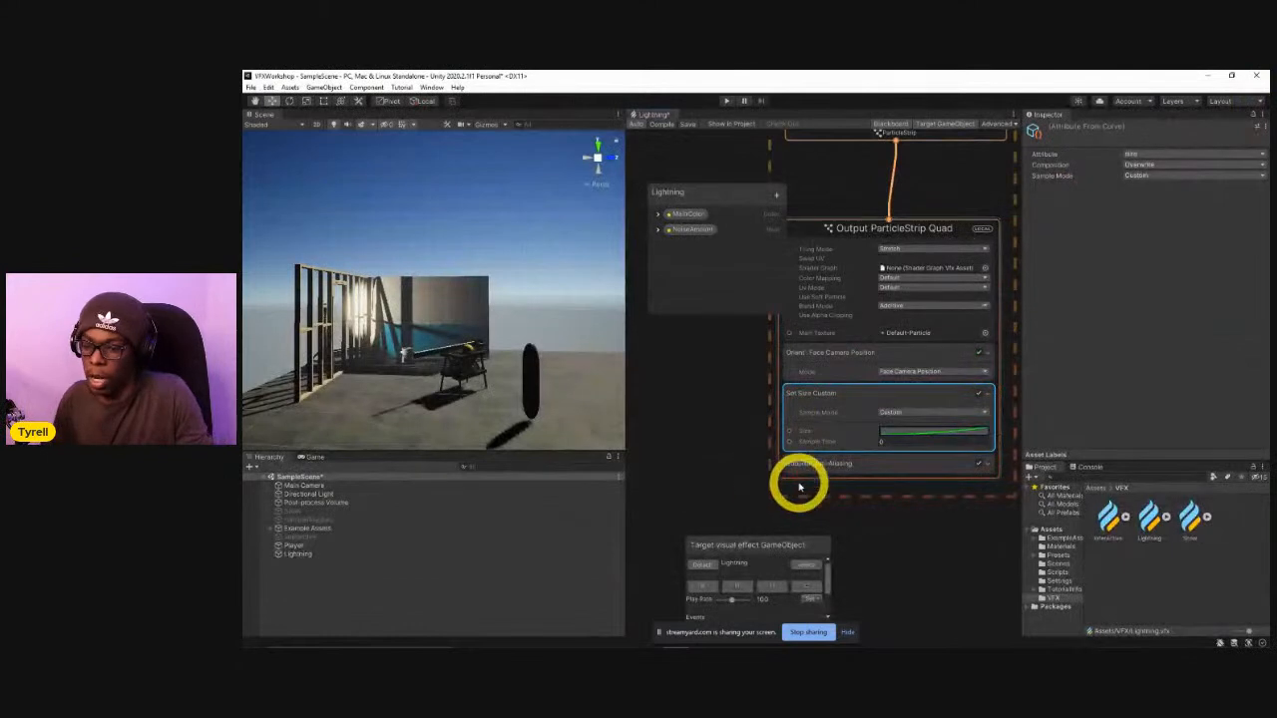
Add a Get Attribute position node to the Lightning graph and expand its position output into x, y and z.
{"action": "scroll", "coordinate": [798, 409], "scroll_direction": "down", "scroll_amount": 3}
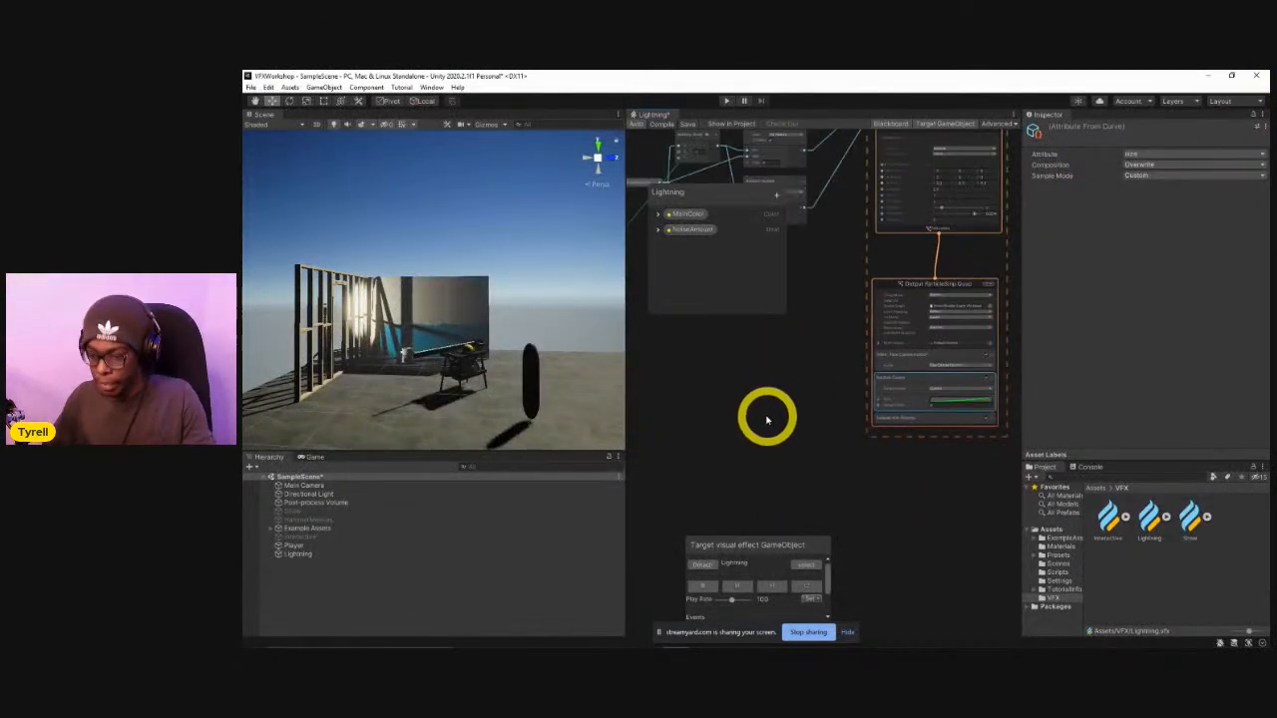
{"action": "right_click", "coordinate": [675, 362]}
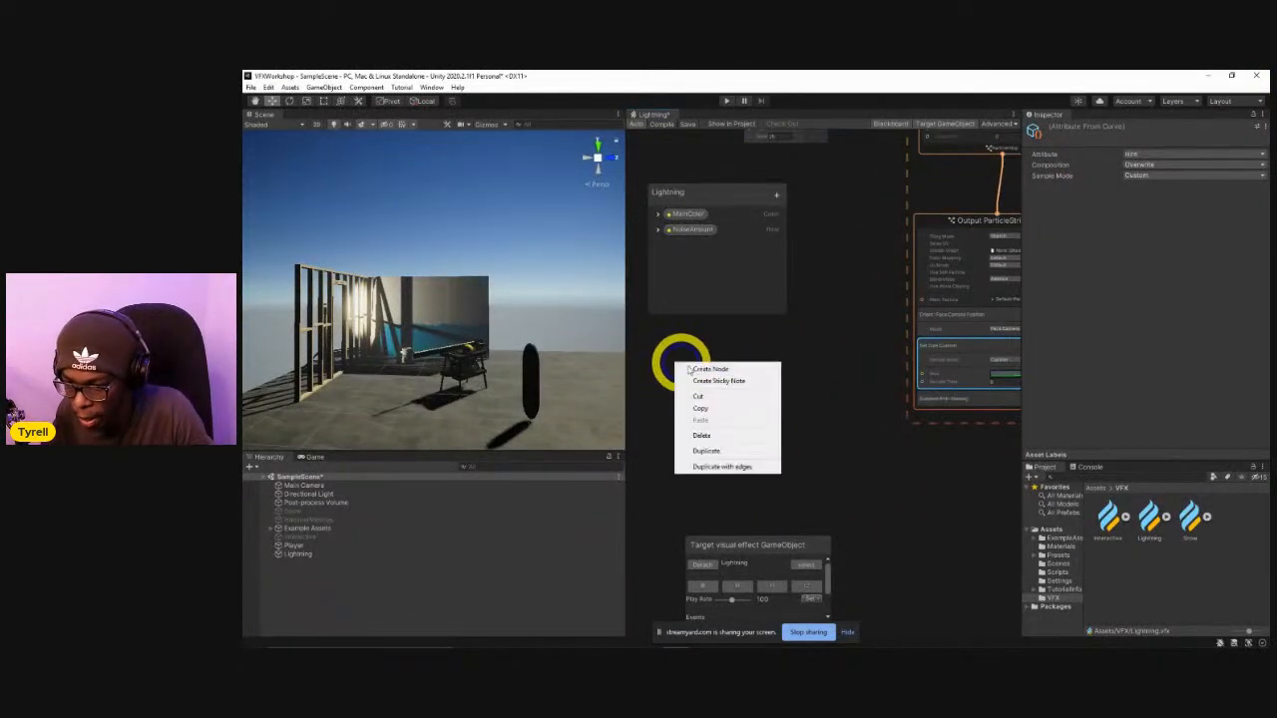
{"action": "left_click", "coordinate": [748, 371]}
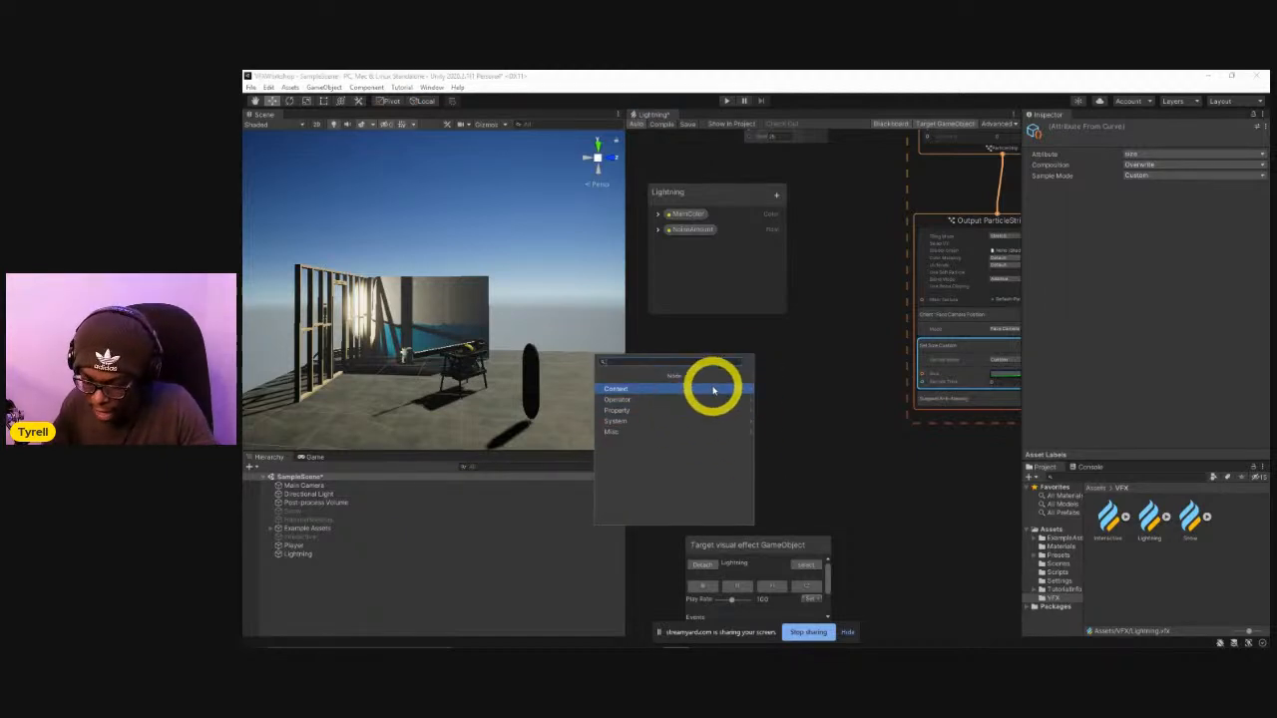
{"action": "type", "text": "get posi"}
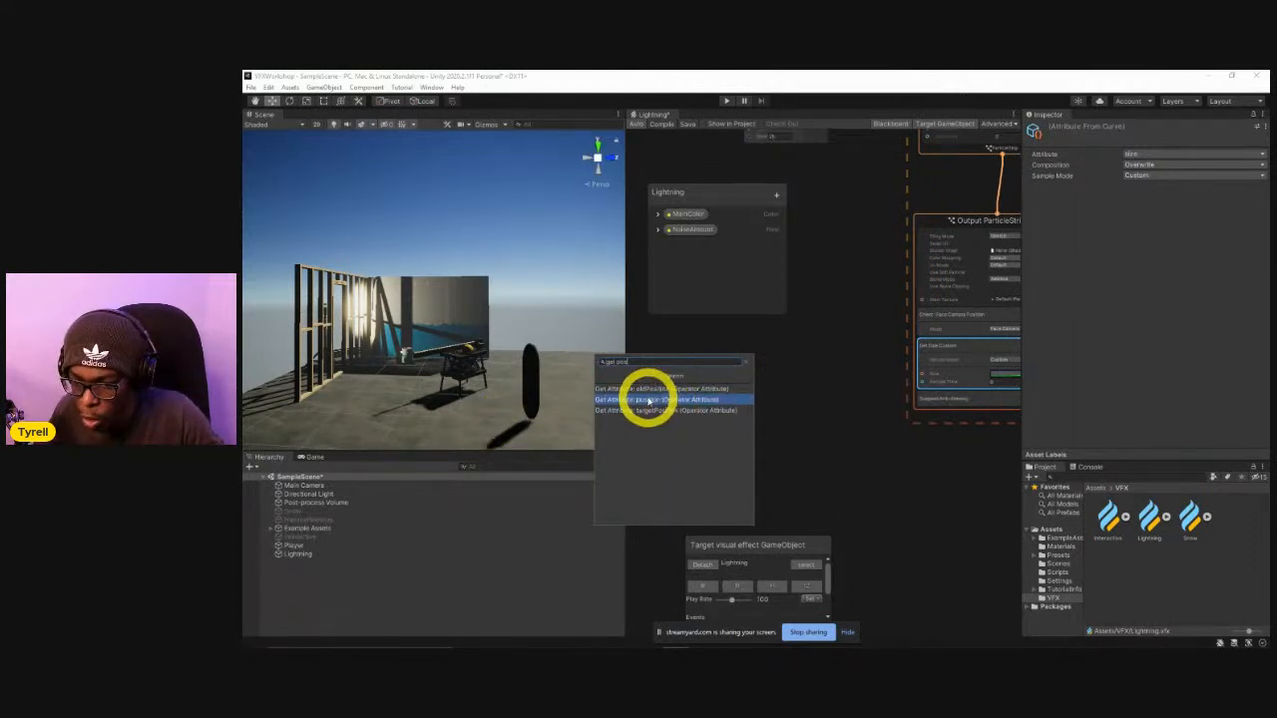
{"action": "left_click", "coordinate": [648, 400]}
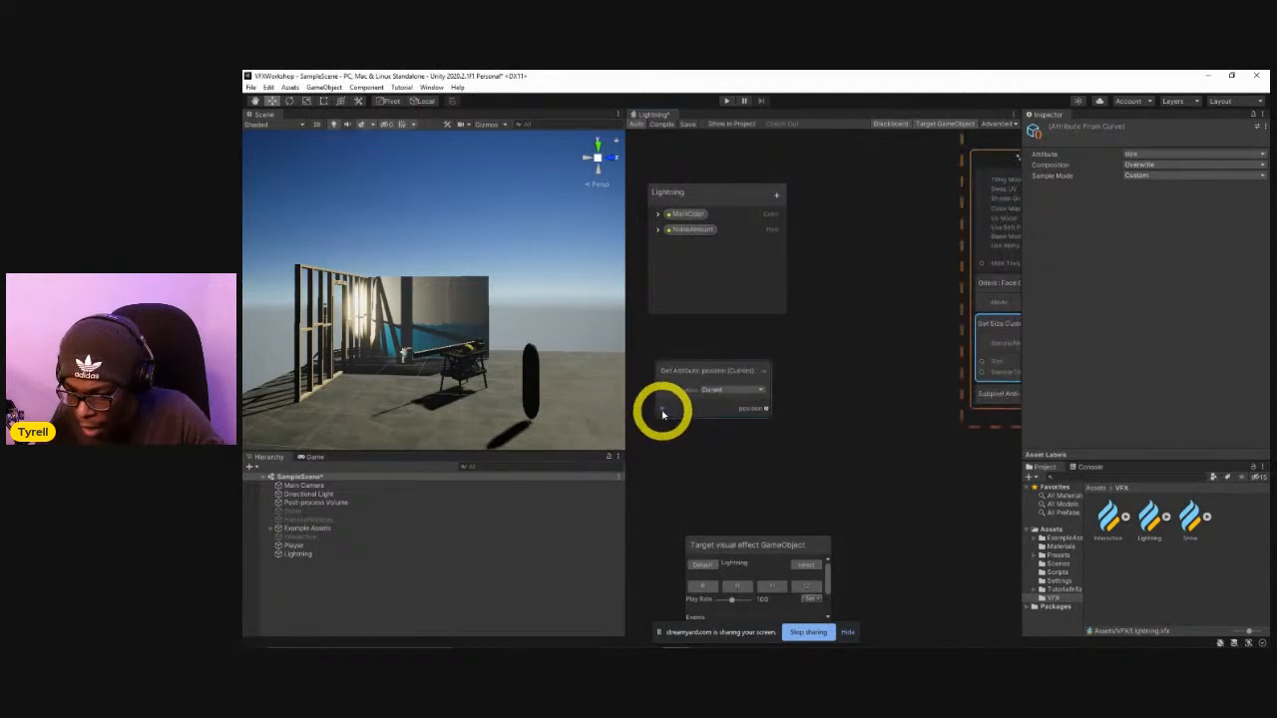
{"action": "left_click", "coordinate": [663, 410]}
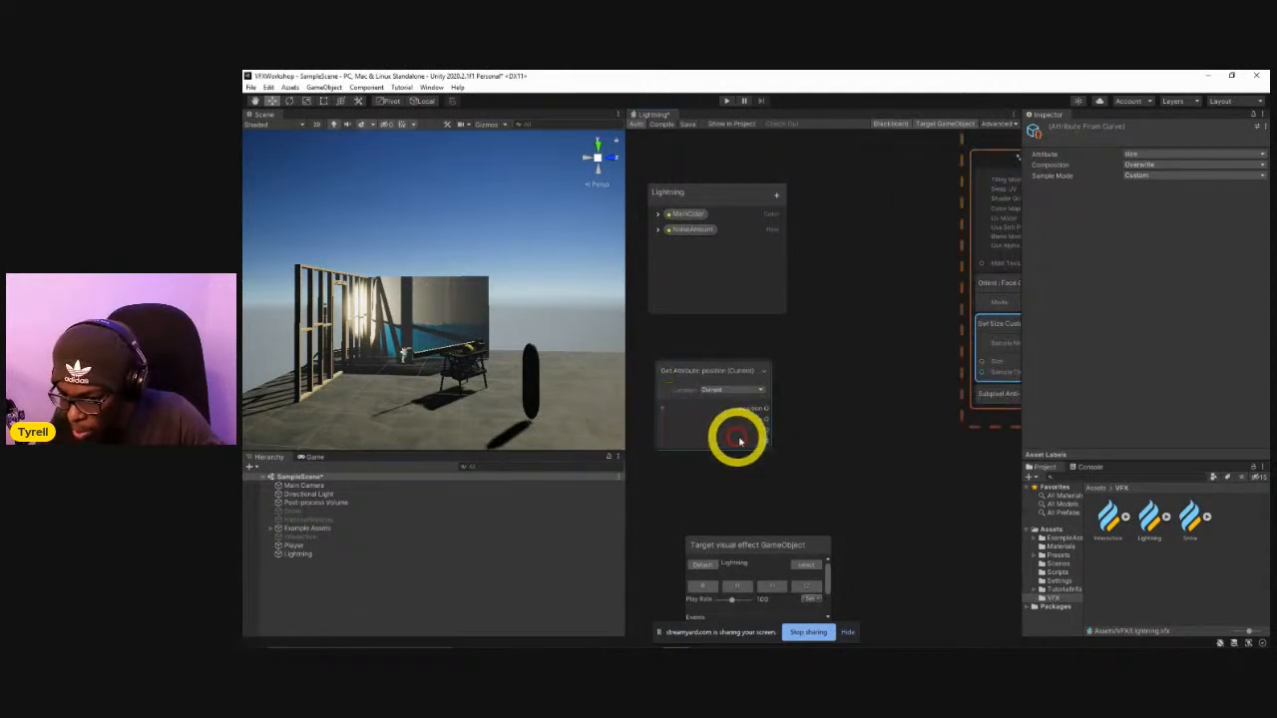
{"action": "left_click", "coordinate": [769, 431]}
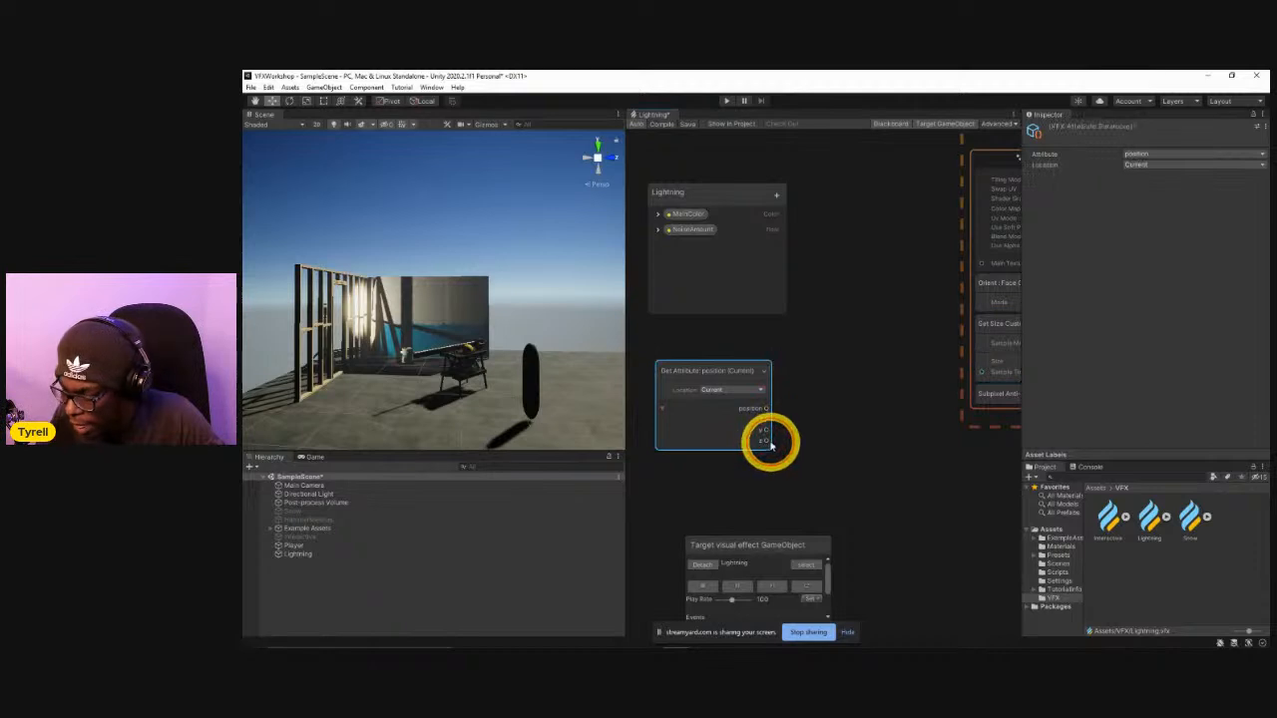
{"action": "left_click_drag", "start_coordinate": [765, 436], "coordinate": [860, 407]}
{"action": "left_click", "coordinate": [846, 333]}
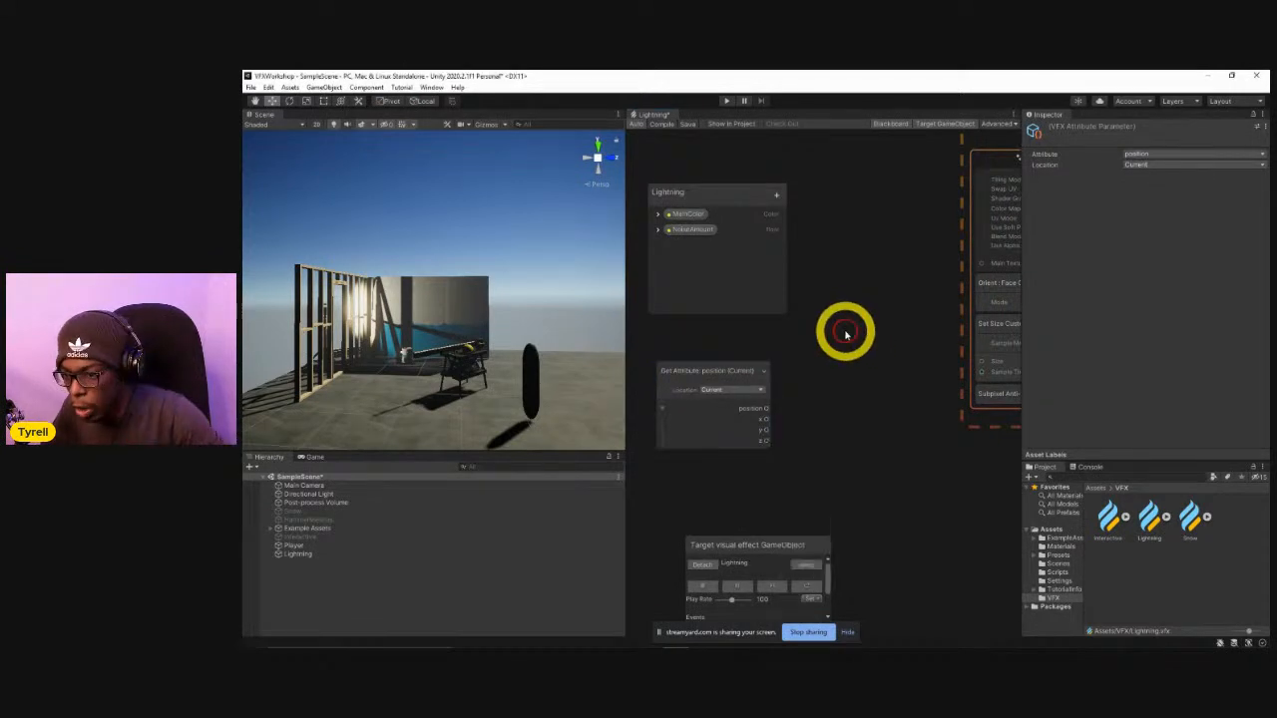
Examine the starting position and velocity in the Initialize Particle context, and return to the Get Attribute position node.
{"action": "scroll", "coordinate": [831, 367], "scroll_direction": "down", "scroll_amount": 9}
{"action": "scroll", "coordinate": [830, 364], "scroll_direction": "down", "scroll_amount": 3}
{"action": "middle_click_drag", "start_coordinate": [812, 342], "coordinate": [851, 456]}
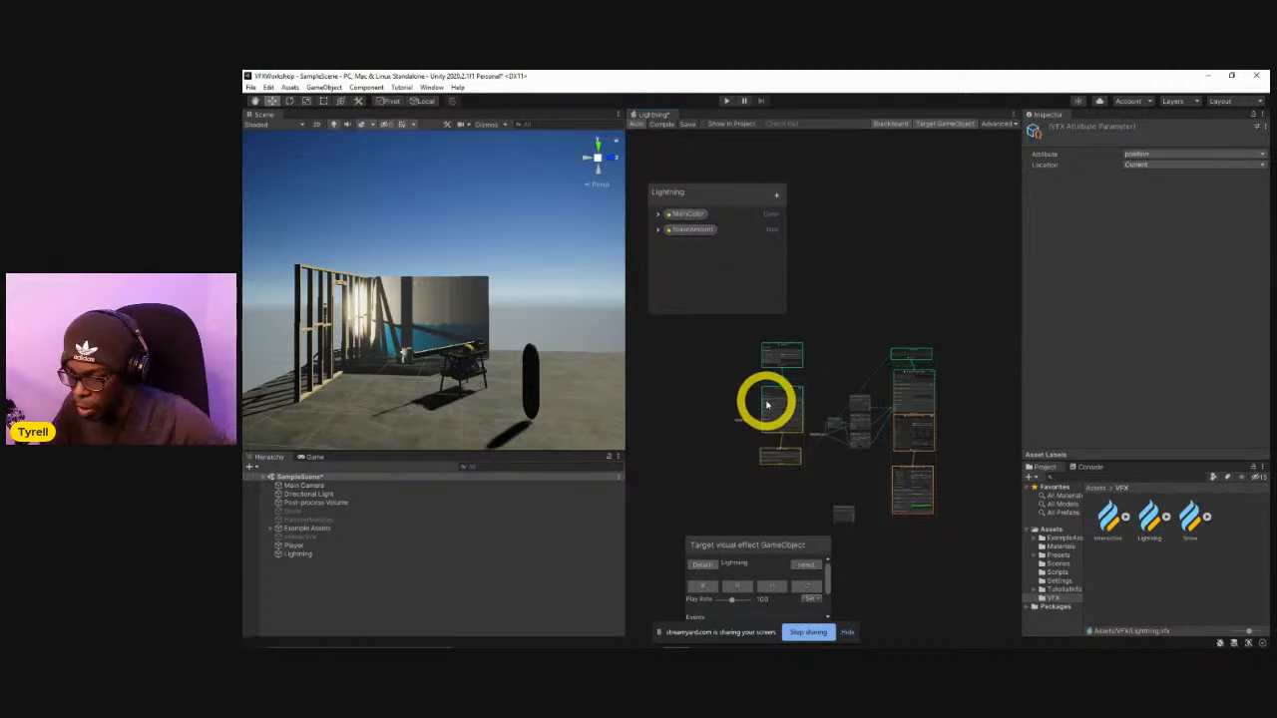
{"action": "scroll", "coordinate": [770, 401], "scroll_direction": "up", "scroll_amount": 6}
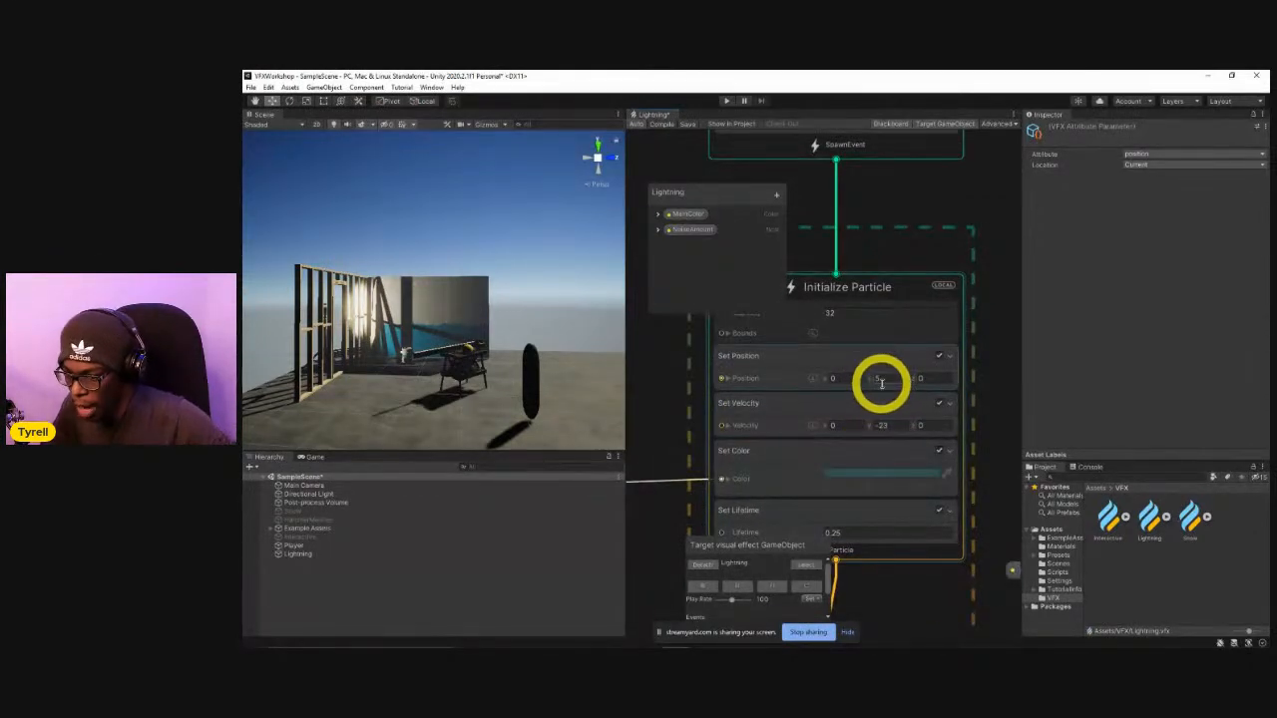
{"action": "scroll", "coordinate": [884, 379], "scroll_direction": "down", "scroll_amount": 6}
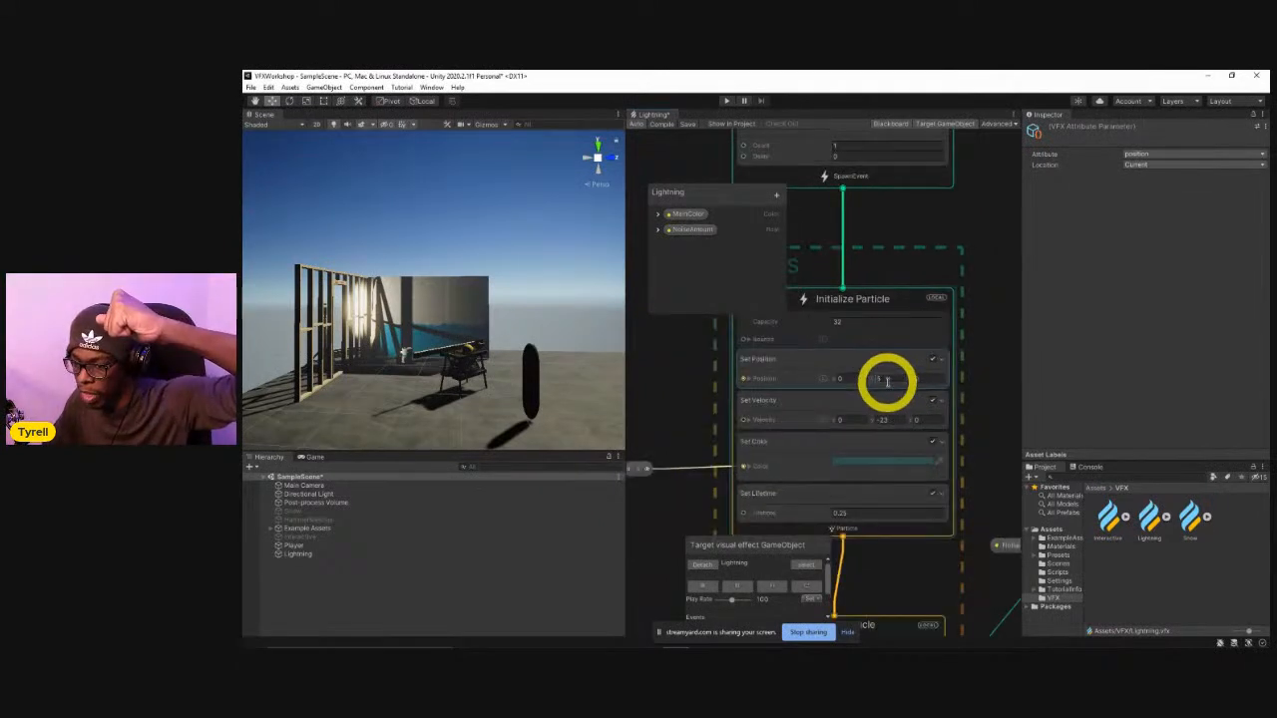
{"action": "middle_click_drag", "start_coordinate": [924, 388], "coordinate": [785, 342]}
{"action": "middle_click_drag", "start_coordinate": [866, 489], "coordinate": [796, 411]}
{"action": "scroll", "coordinate": [809, 474], "scroll_direction": "up", "scroll_amount": 4}
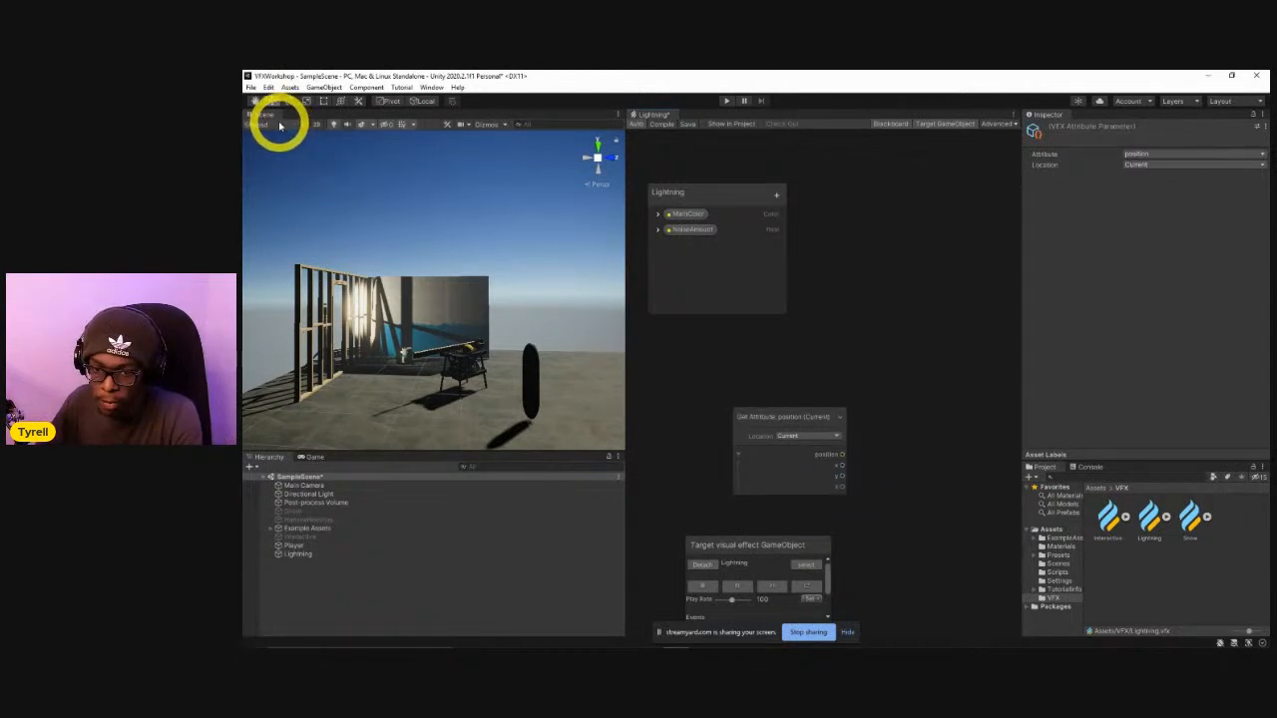
Start a screen capture covering the Scene view and sketch a red zigzag bolt from the sky down to the ground.
{"action": "key", "text": "Print"}
{"action": "left_click_drag", "start_coordinate": [279, 120], "coordinate": [664, 524]}
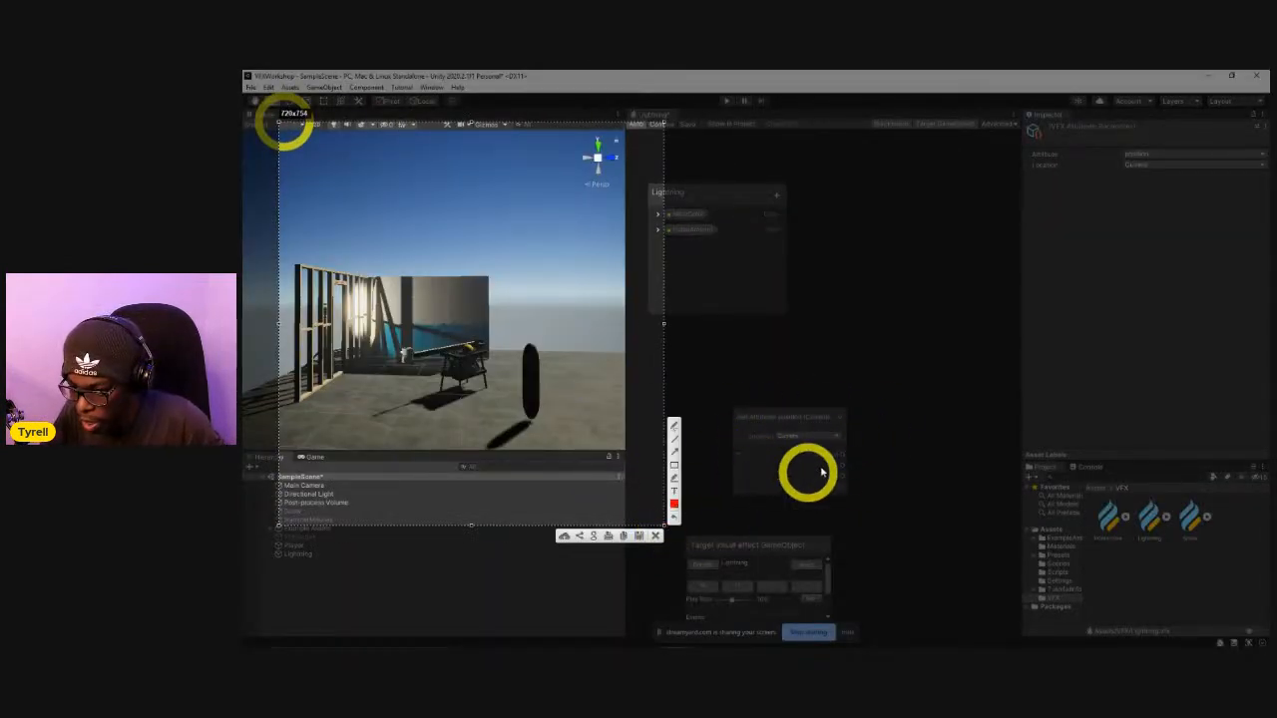
{"action": "left_click", "coordinate": [672, 426]}
{"action": "mouse_move", "coordinate": [396, 167]}
{"action": "left_mouse_down"}
{"action": "mouse_move", "coordinate": [448, 265]}
{"action": "mouse_move", "coordinate": [427, 399]}
{"action": "left_mouse_up"}
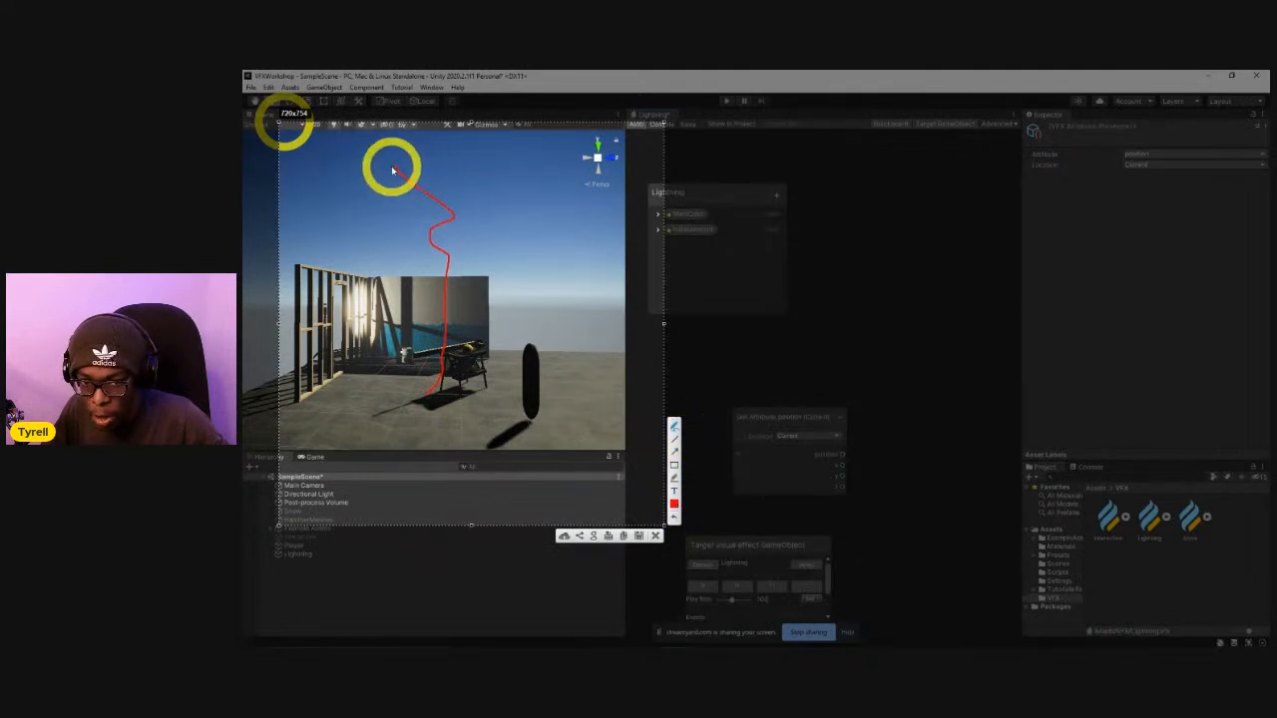
Change the annotation pen colour to green and mark crosses at points along the red bolt.
{"action": "left_click", "coordinate": [675, 507]}
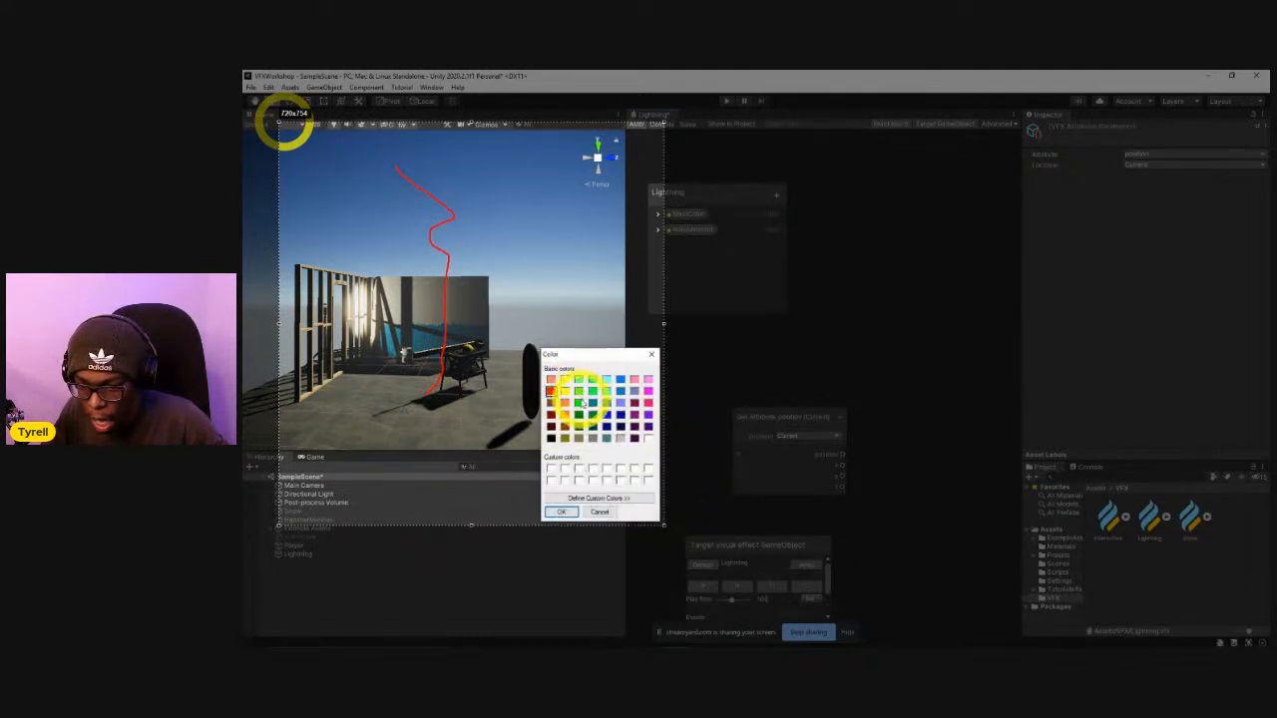
{"action": "left_click", "coordinate": [561, 511]}
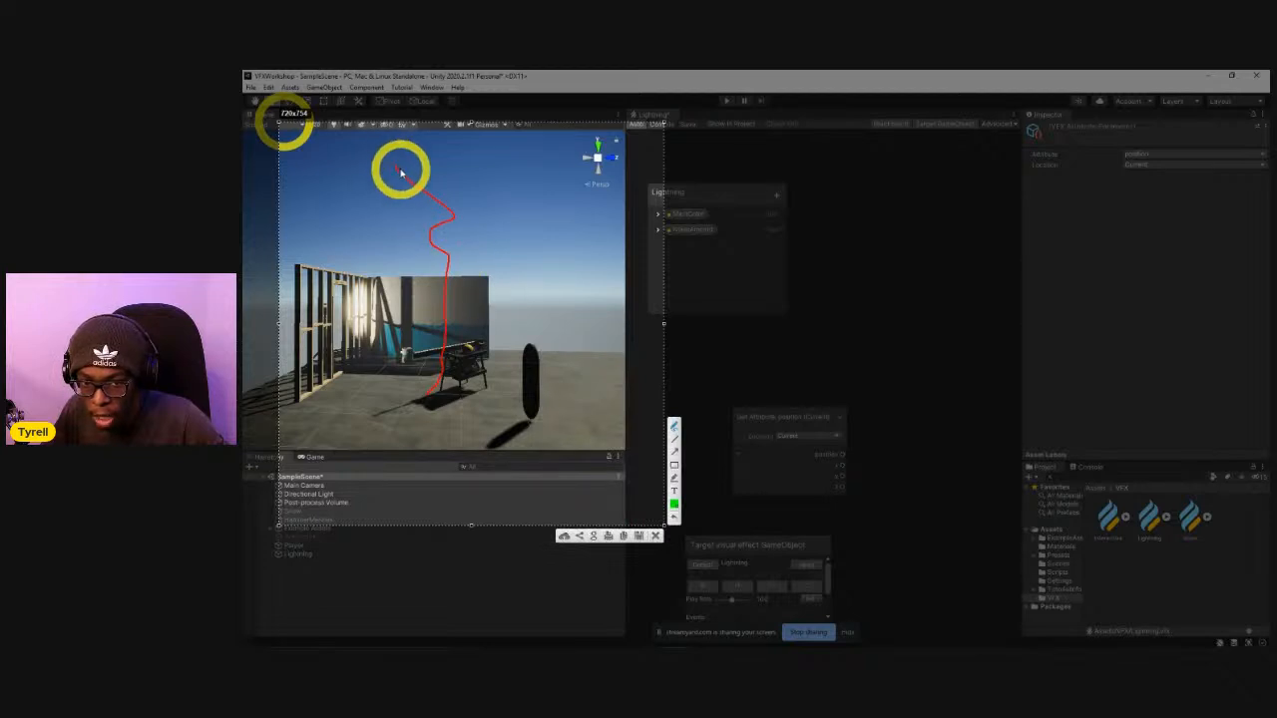
{"action": "left_click_drag", "start_coordinate": [399, 173], "coordinate": [428, 203]}
{"action": "mouse_move", "coordinate": [423, 180]}
{"action": "left_mouse_down"}
{"action": "mouse_move", "coordinate": [407, 212]}
{"action": "mouse_move", "coordinate": [443, 216]}
{"action": "mouse_move", "coordinate": [440, 230]}
{"action": "left_mouse_up"}
{"action": "left_click_drag", "start_coordinate": [423, 226], "coordinate": [433, 234]}
{"action": "left_click_drag", "start_coordinate": [432, 227], "coordinate": [443, 261]}
{"action": "left_click_drag", "start_coordinate": [442, 279], "coordinate": [455, 290]}
{"action": "mouse_move", "coordinate": [455, 281]}
{"action": "left_mouse_down"}
{"action": "mouse_move", "coordinate": [440, 330]}
{"action": "mouse_move", "coordinate": [447, 364]}
{"action": "mouse_move", "coordinate": [450, 354]}
{"action": "mouse_move", "coordinate": [436, 365]}
{"action": "left_mouse_up"}
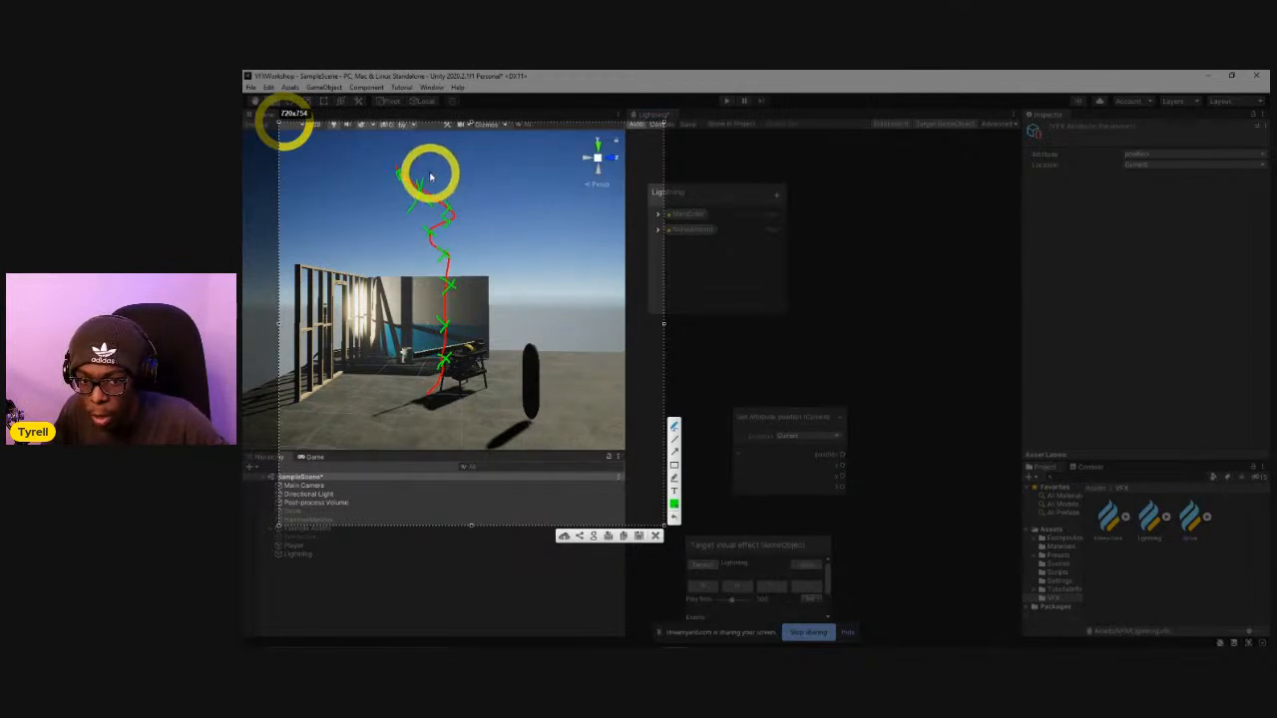
Annotate the bolt's heights with 5 at the top and 0 at the bottom, and mark the position node's y output.
{"action": "mouse_move", "coordinate": [562, 157]}
{"action": "left_mouse_down"}
{"action": "mouse_move", "coordinate": [535, 185]}
{"action": "mouse_move", "coordinate": [560, 249]}
{"action": "left_mouse_up"}
{"action": "mouse_move", "coordinate": [459, 256]}
{"action": "left_mouse_down"}
{"action": "mouse_move", "coordinate": [543, 250]}
{"action": "mouse_move", "coordinate": [589, 269]}
{"action": "mouse_move", "coordinate": [592, 305]}
{"action": "left_mouse_up"}
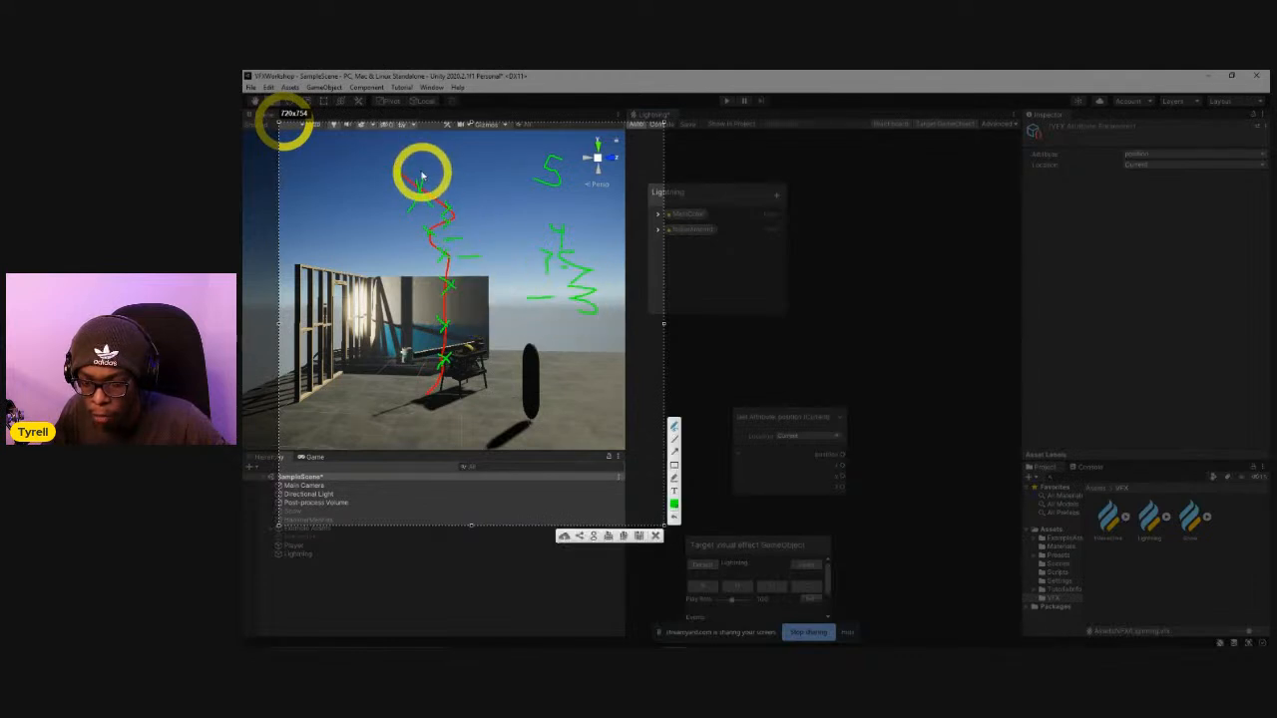
{"action": "left_click_drag", "start_coordinate": [841, 478], "coordinate": [893, 487]}
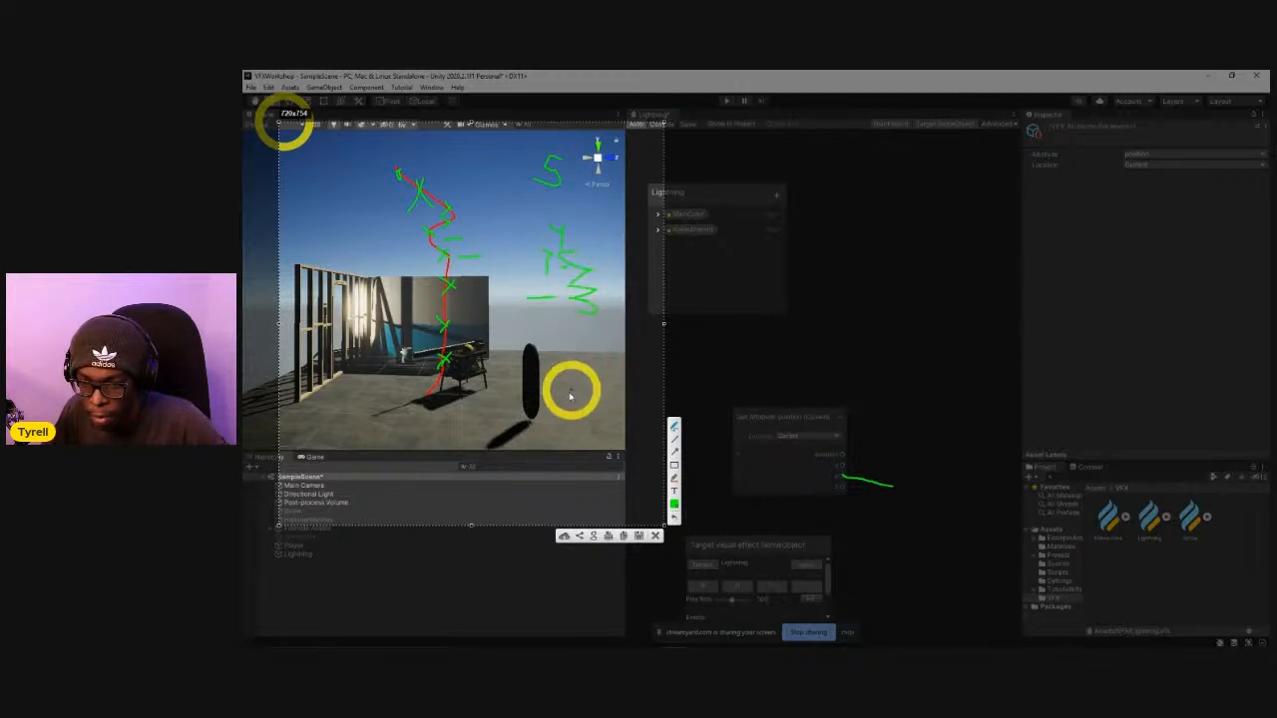
{"action": "mouse_move", "coordinate": [551, 377]}
{"action": "left_mouse_down"}
{"action": "mouse_move", "coordinate": [538, 390]}
{"action": "mouse_move", "coordinate": [551, 366]}
{"action": "left_mouse_up"}
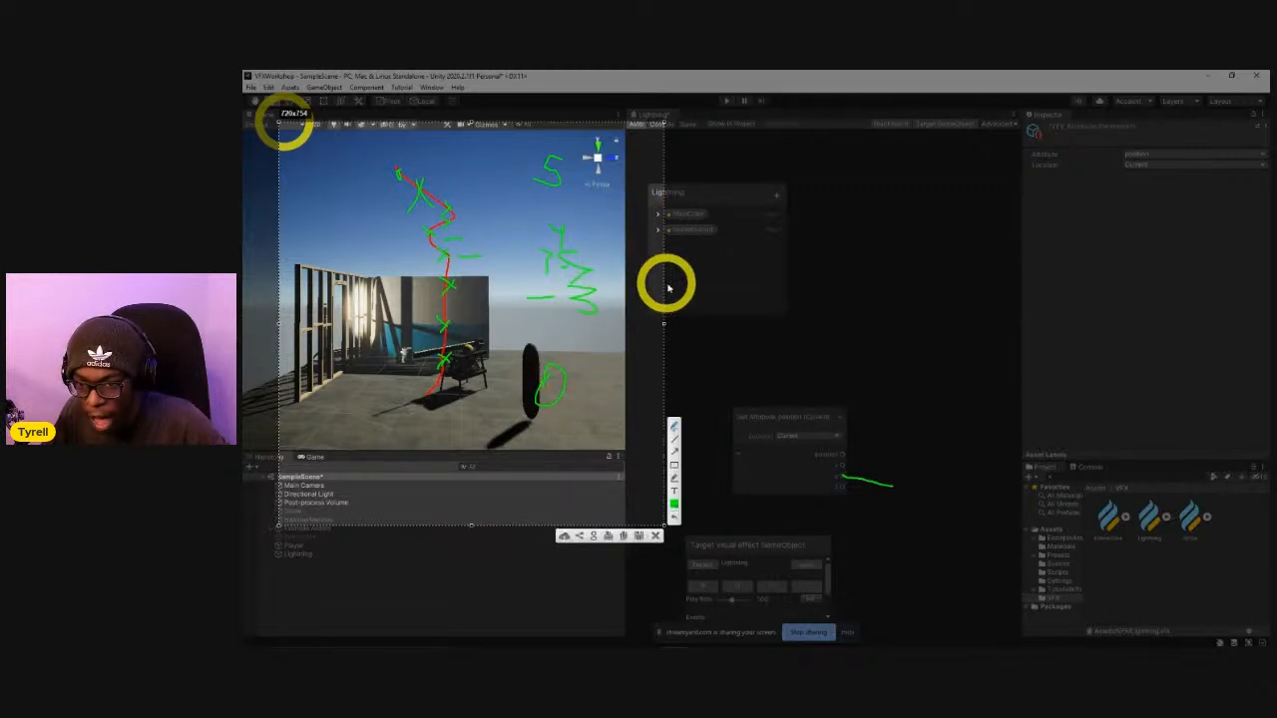
Write a division by 5 with the results 1, 0.5 and 0, frame the results, and discard the annotated capture.
{"action": "left_click_drag", "start_coordinate": [689, 203], "coordinate": [638, 367]}
{"action": "mouse_move", "coordinate": [738, 267]}
{"action": "left_mouse_down"}
{"action": "mouse_move", "coordinate": [710, 268]}
{"action": "mouse_move", "coordinate": [699, 349]}
{"action": "left_mouse_up"}
{"action": "left_click", "coordinate": [556, 175]}
{"action": "left_click", "coordinate": [687, 275]}
{"action": "left_click_drag", "start_coordinate": [835, 171], "coordinate": [832, 207]}
{"action": "mouse_move", "coordinate": [855, 263]}
{"action": "left_mouse_down"}
{"action": "mouse_move", "coordinate": [905, 282]}
{"action": "mouse_move", "coordinate": [888, 289]}
{"action": "left_mouse_up"}
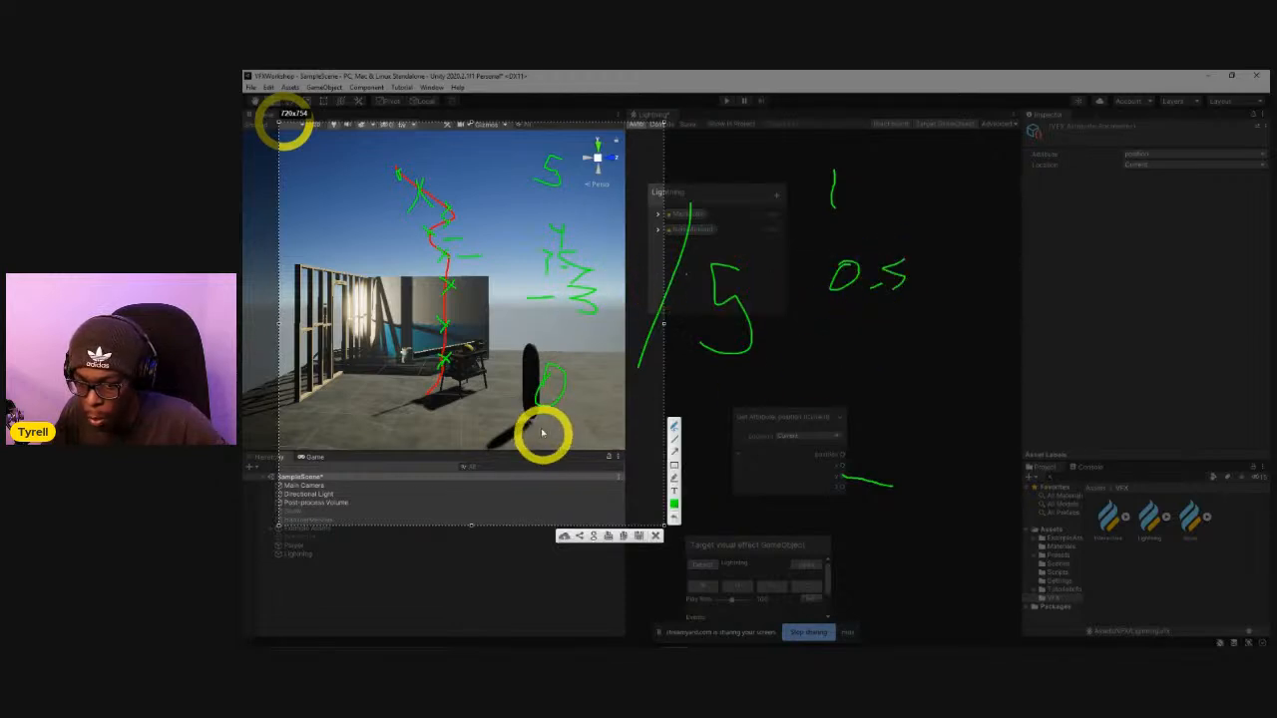
{"action": "mouse_move", "coordinate": [844, 371]}
{"action": "left_mouse_down"}
{"action": "mouse_move", "coordinate": [846, 392]}
{"action": "mouse_move", "coordinate": [821, 367]}
{"action": "left_mouse_up"}
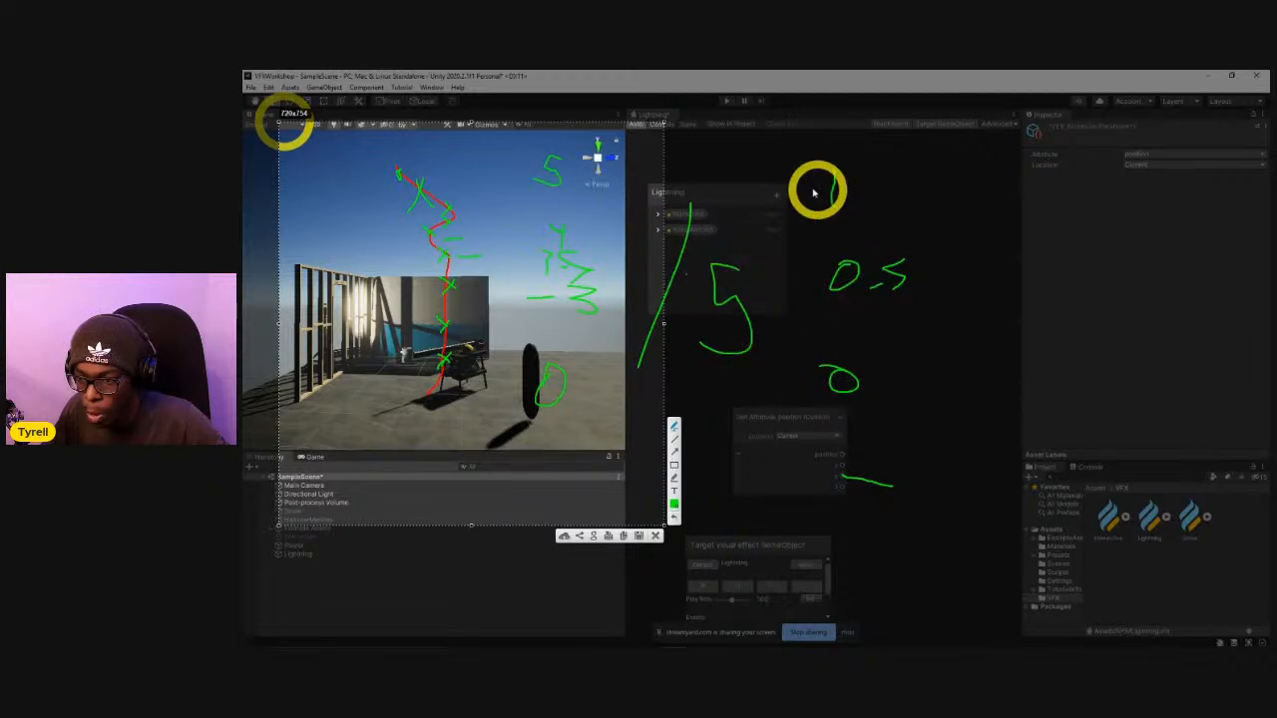
{"action": "mouse_move", "coordinate": [789, 182]}
{"action": "left_mouse_down"}
{"action": "mouse_move", "coordinate": [801, 365]}
{"action": "mouse_move", "coordinate": [909, 390]}
{"action": "mouse_move", "coordinate": [872, 149]}
{"action": "mouse_move", "coordinate": [778, 183]}
{"action": "left_mouse_up"}
{"action": "left_click_drag", "start_coordinate": [469, 178], "coordinate": [491, 367]}
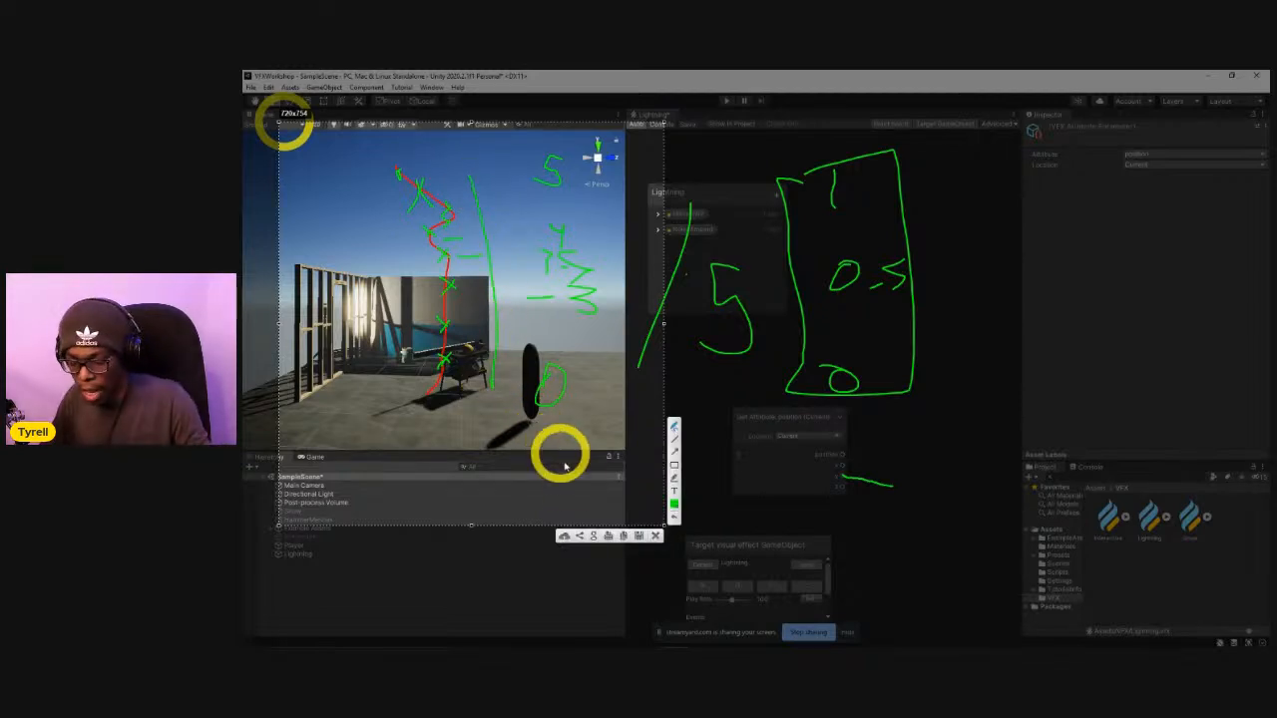
{"action": "key", "text": "Escape"}
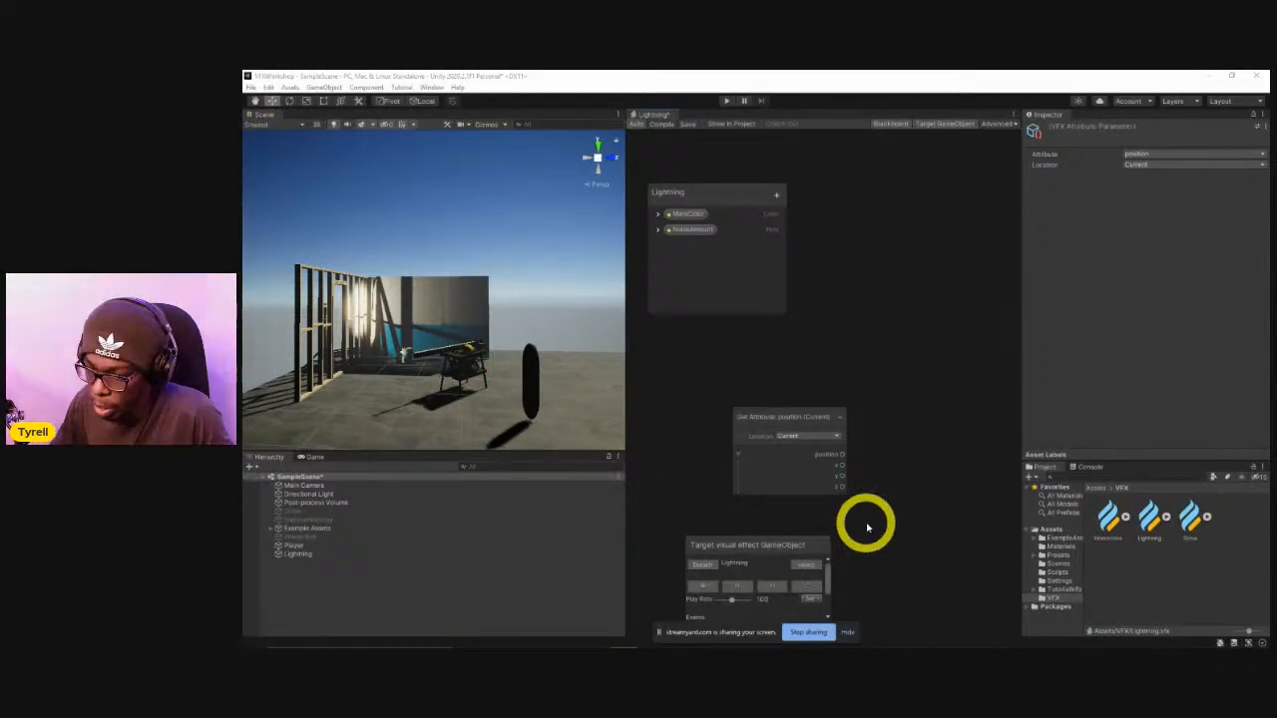
Divide the position's y output by 5 with a Divide node and connect the result to the size block's Sample Time.
{"action": "left_click_drag", "start_coordinate": [840, 483], "coordinate": [883, 482]}
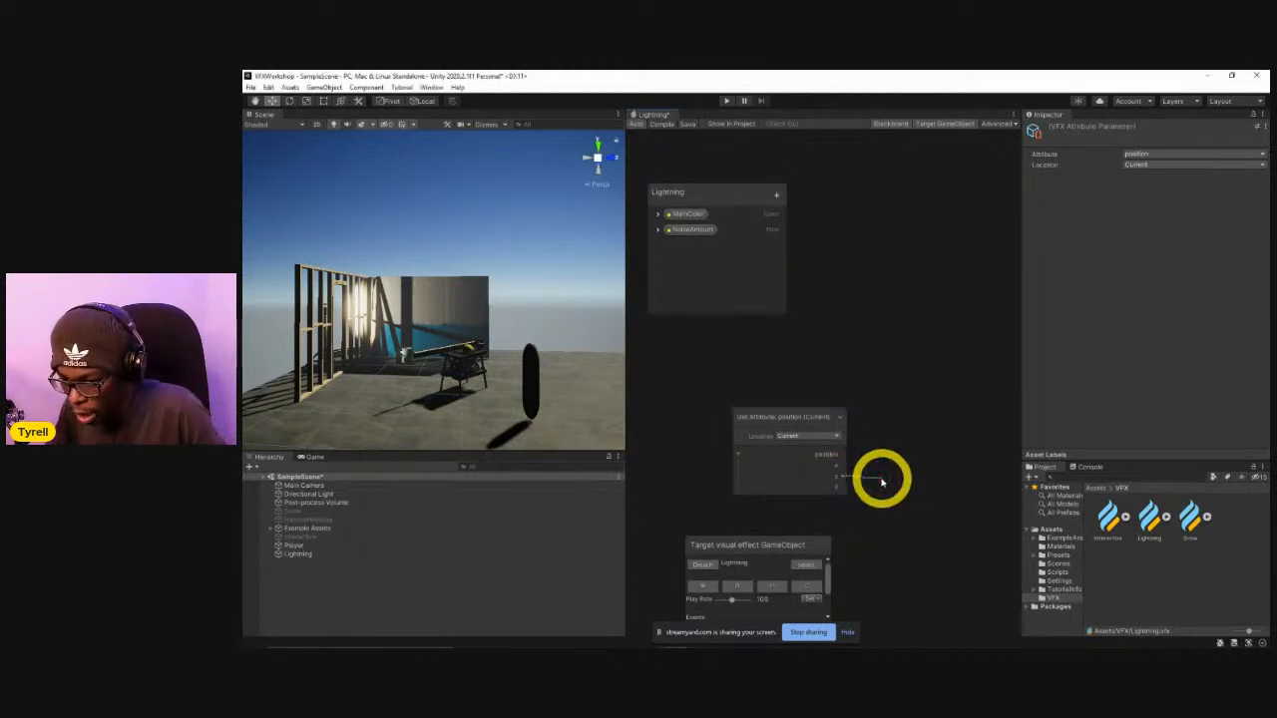
{"action": "left_click_drag", "start_coordinate": [899, 482], "coordinate": [899, 482]}
{"action": "type", "text": "add"}
{"action": "key", "text": "Return"}
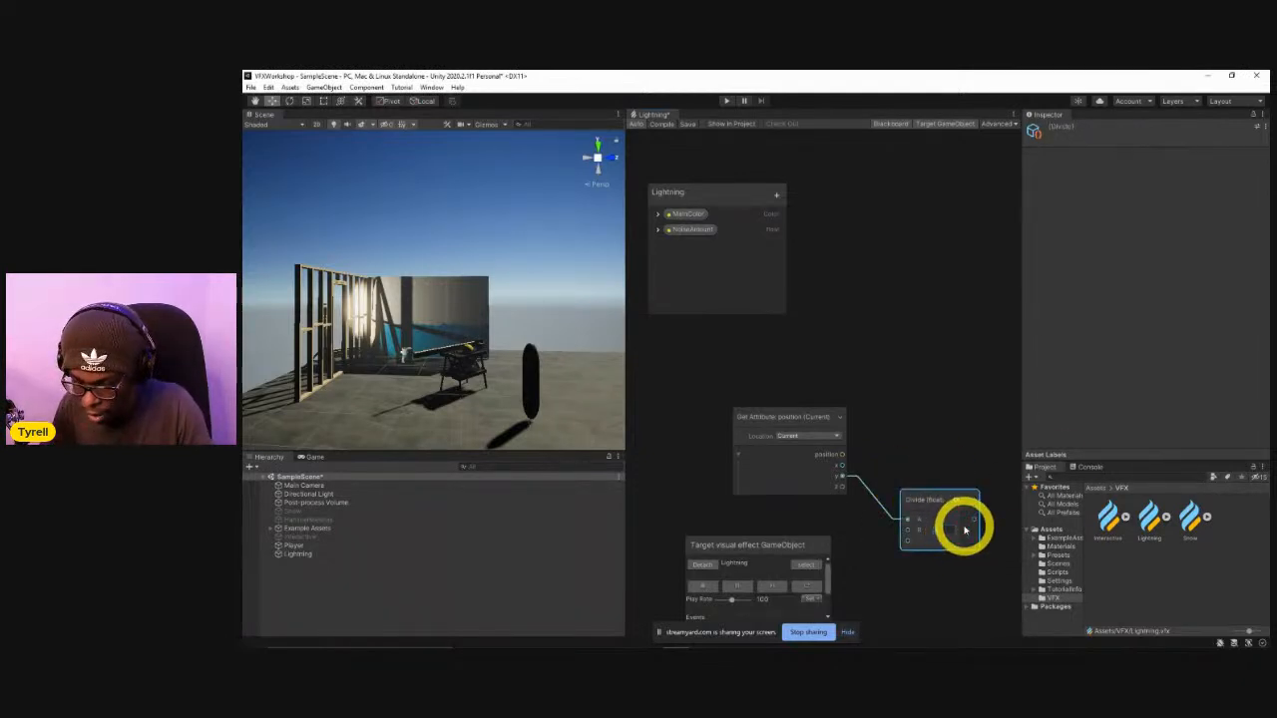
{"action": "left_click_drag", "start_coordinate": [949, 490], "coordinate": [929, 447]}
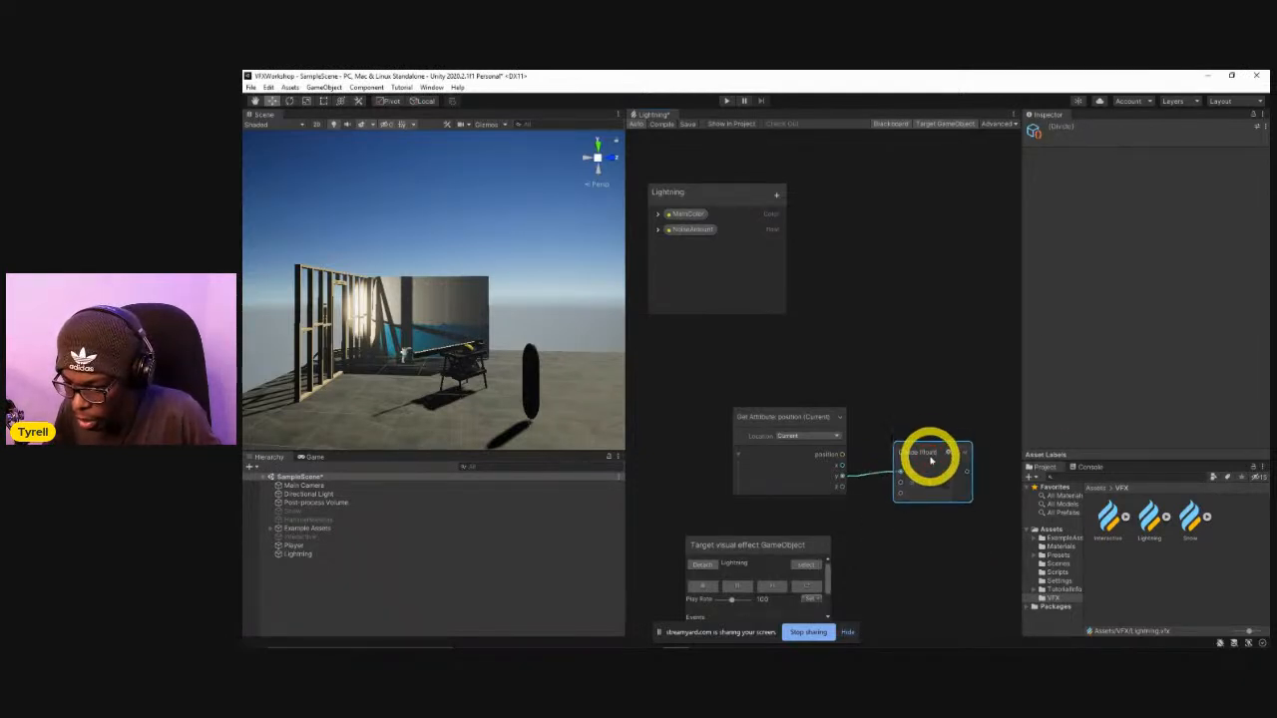
{"action": "middle_click_drag", "start_coordinate": [998, 474], "coordinate": [816, 483]}
{"action": "left_click_drag", "start_coordinate": [796, 485], "coordinate": [888, 427]}
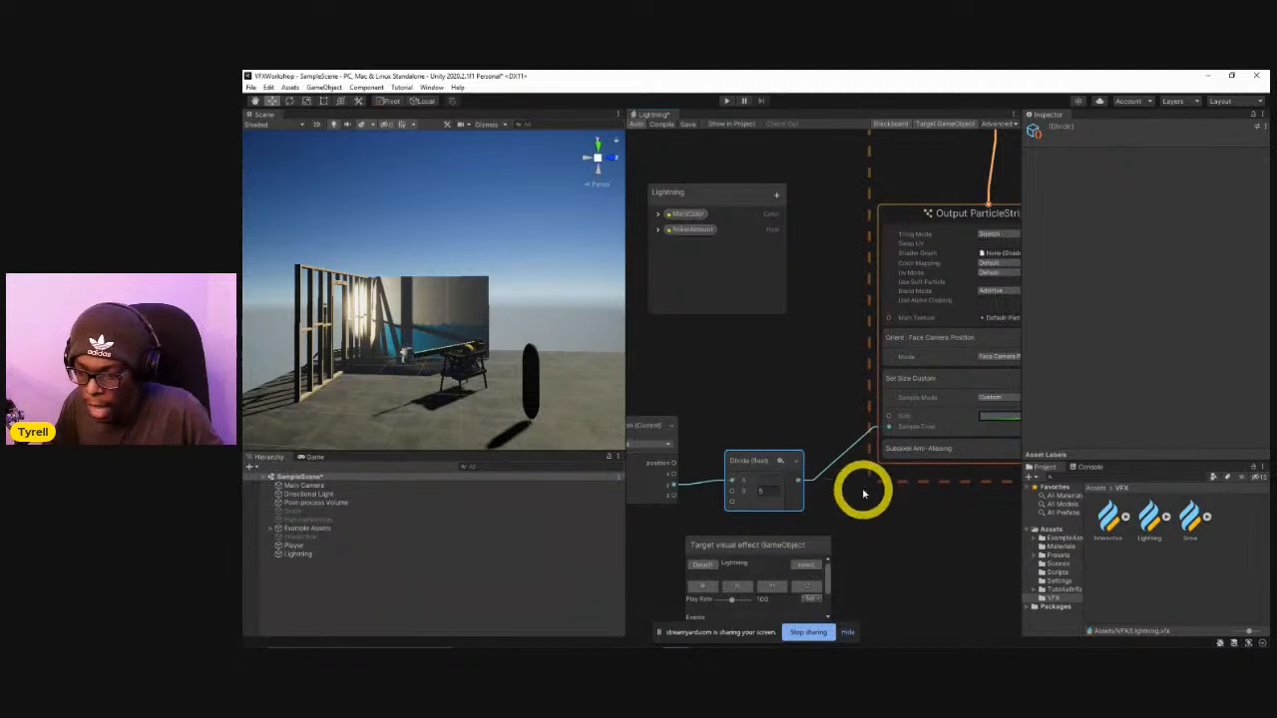
Set the effect's Play Rate to 9 and replay the Lightning effect to check the bolt's thickness from top to bottom.
{"action": "left_click", "coordinate": [804, 585]}
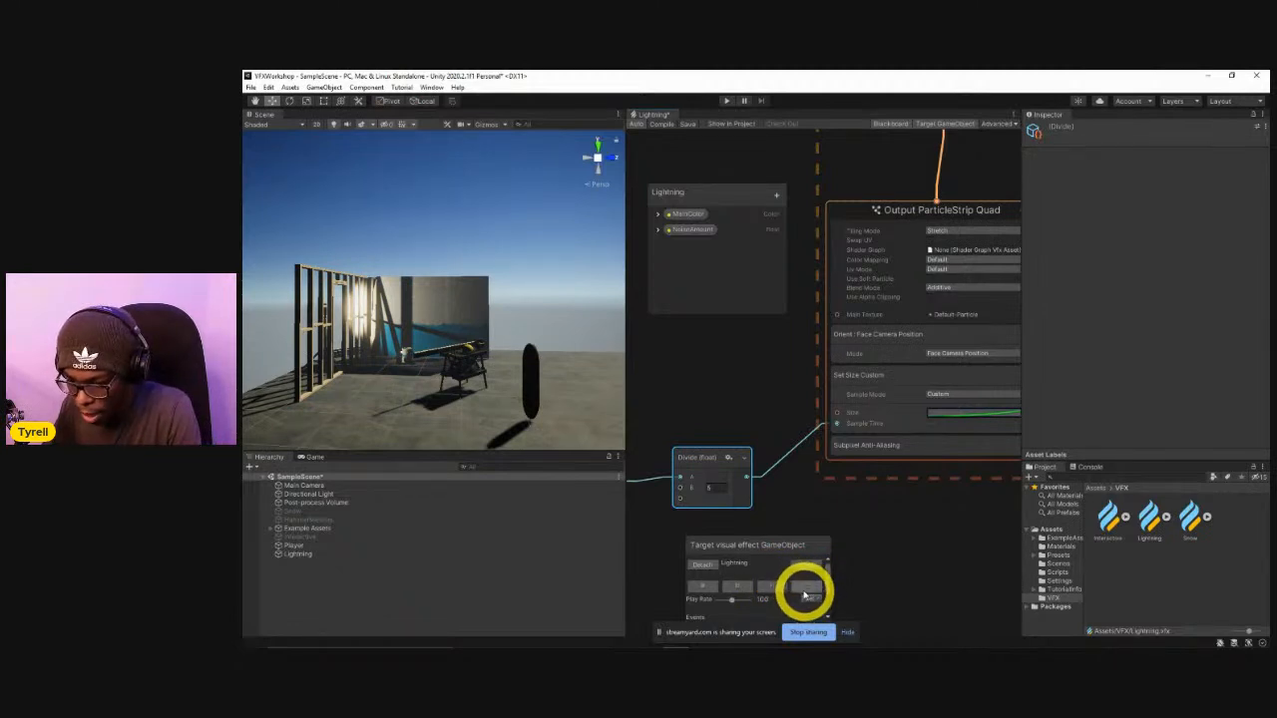
{"action": "left_click", "coordinate": [801, 592]}
{"action": "left_click", "coordinate": [735, 586]}
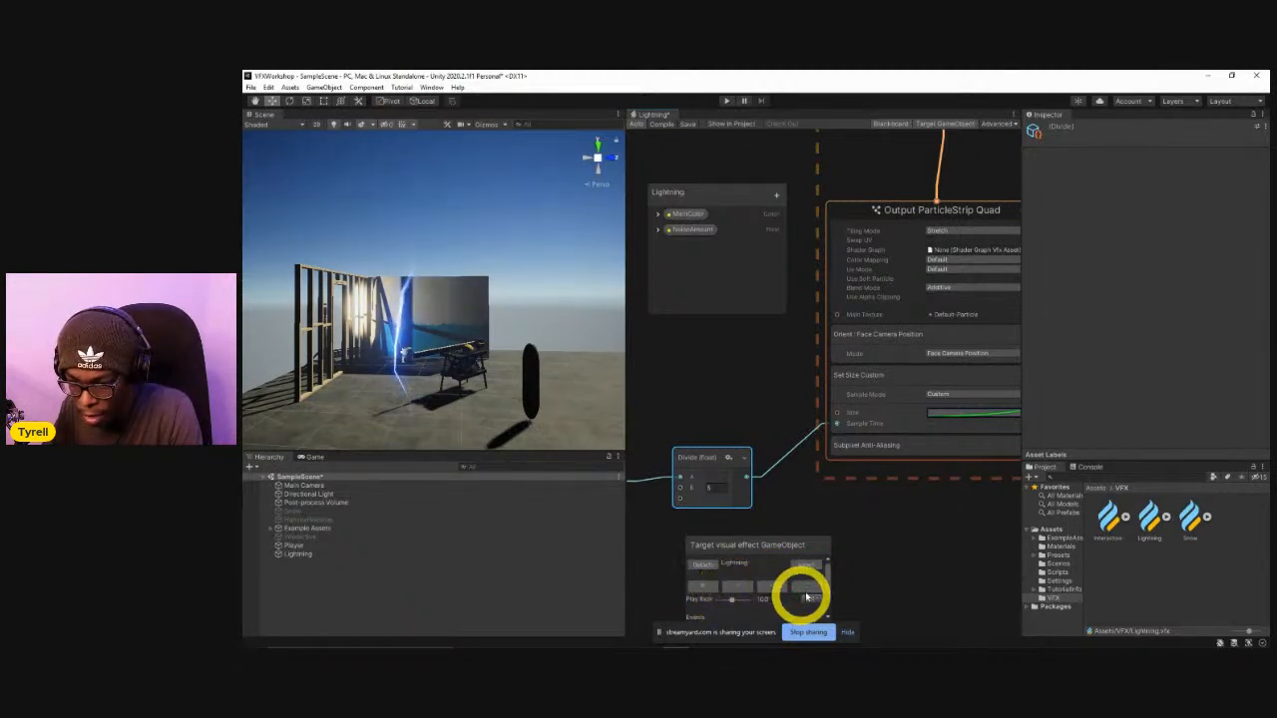
{"action": "left_click", "coordinate": [806, 593]}
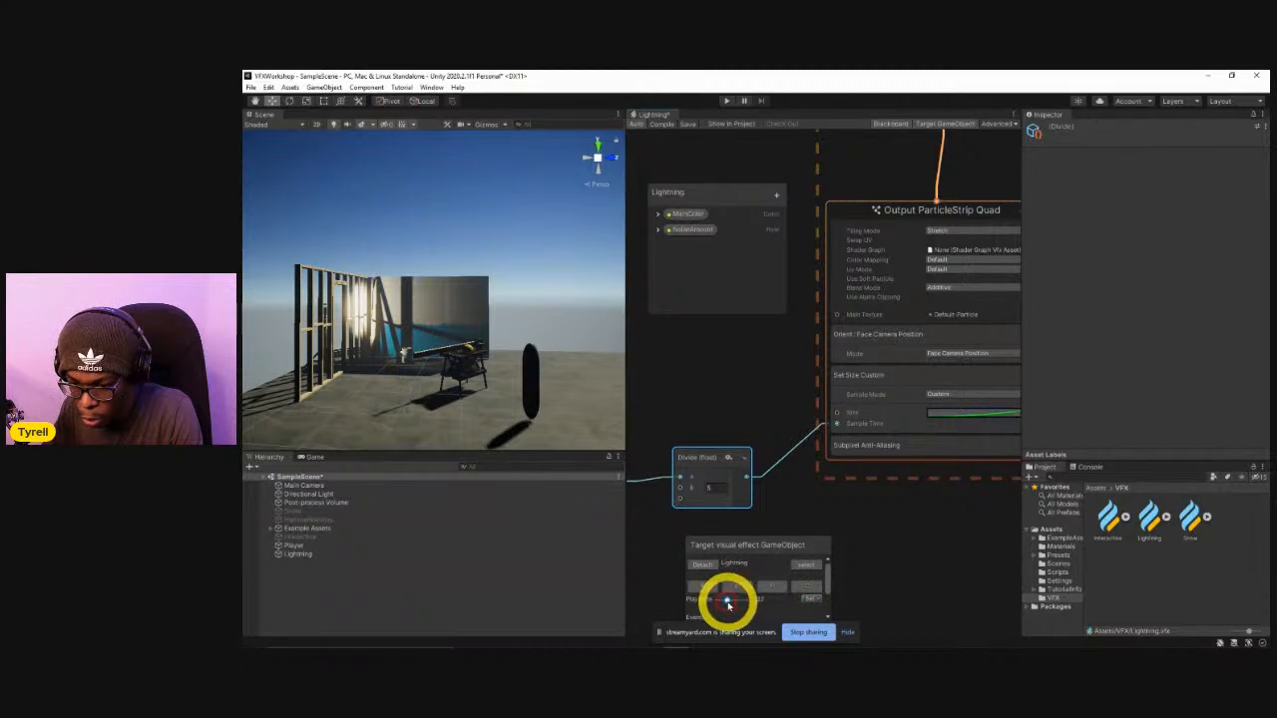
{"action": "left_click", "coordinate": [808, 591]}
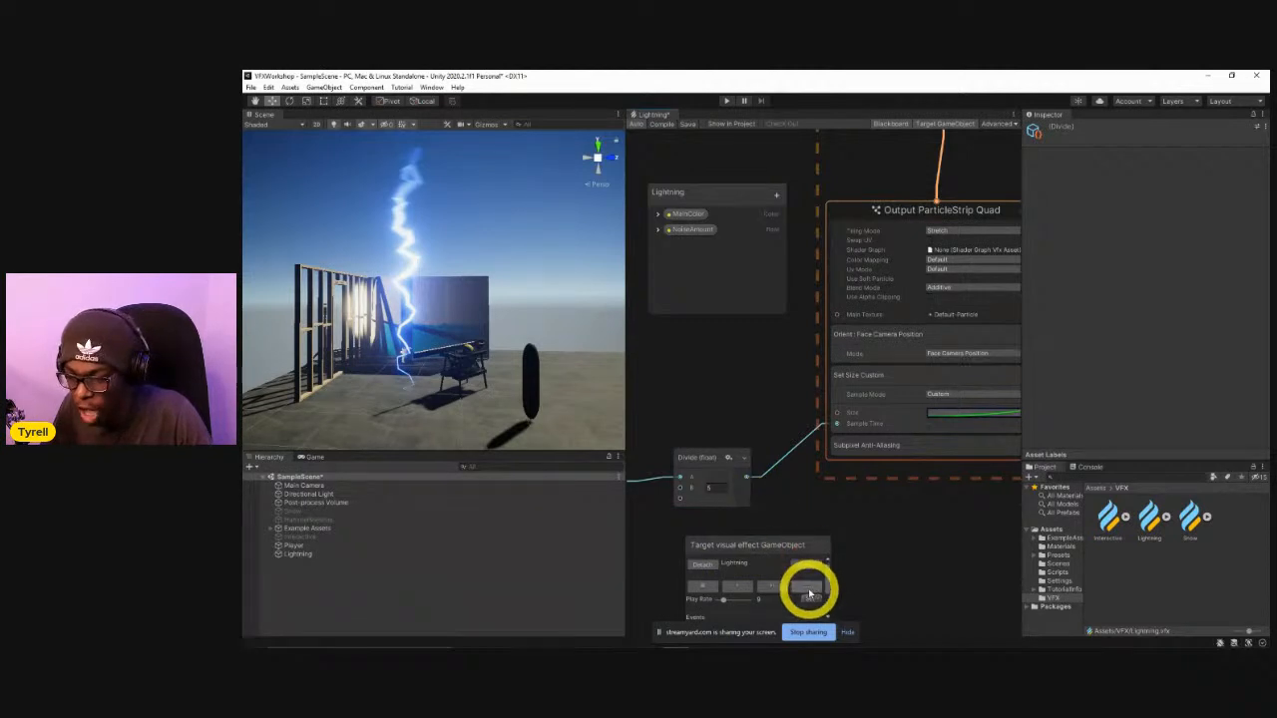
{"action": "left_click", "coordinate": [710, 587]}
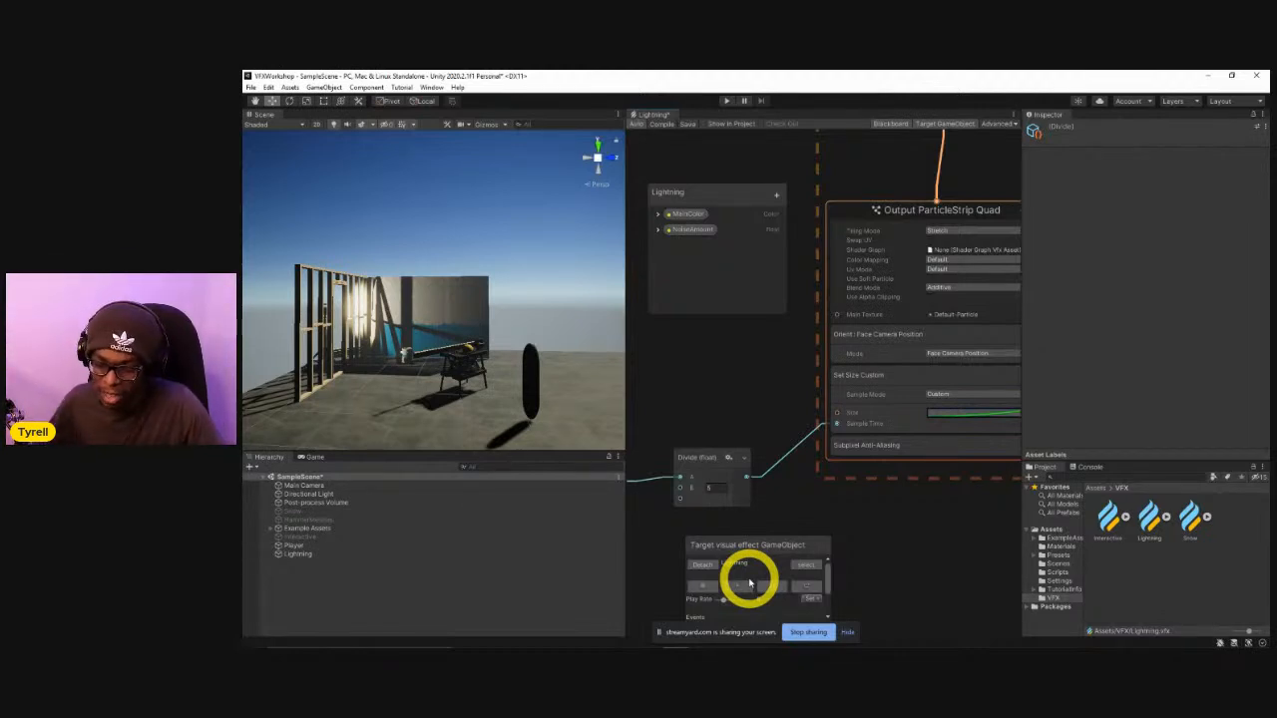
Select the Get Attribute position and Divide nodes together and move them close beside the Output ParticleStrip Quad context.
{"action": "middle_click_drag", "start_coordinate": [735, 408], "coordinate": [855, 382]}
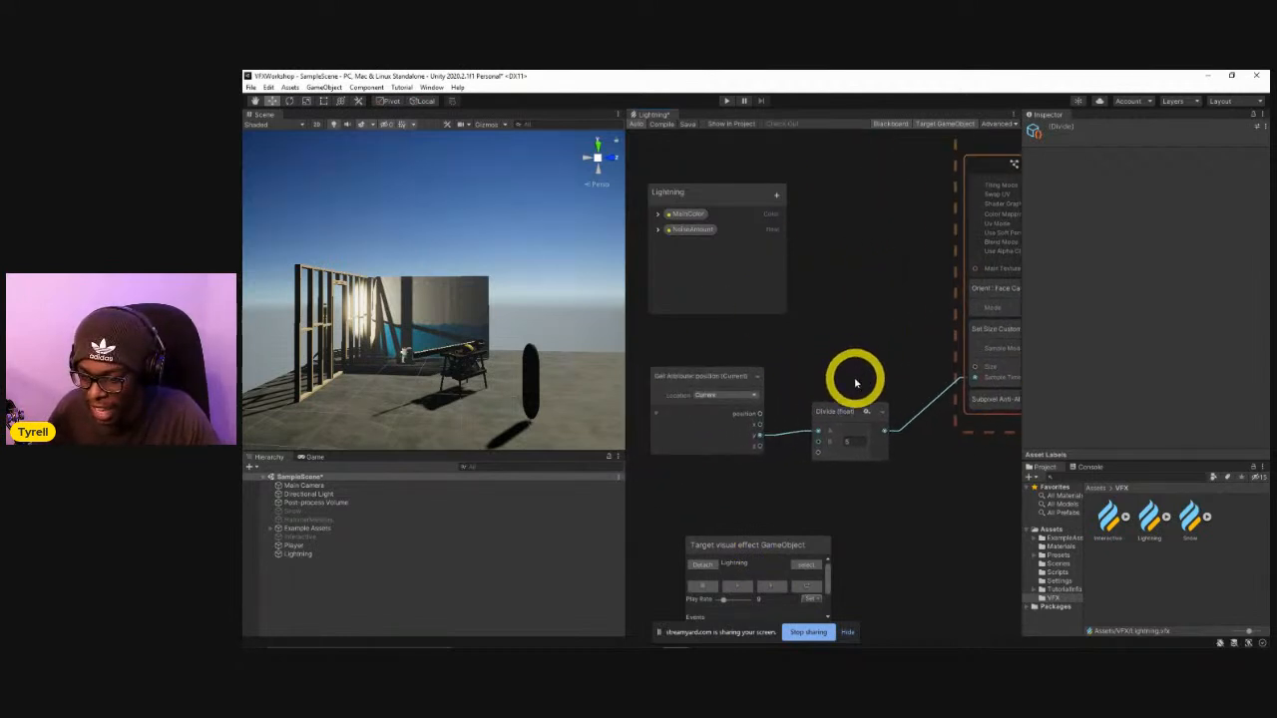
{"action": "scroll", "coordinate": [854, 382], "scroll_direction": "down", "scroll_amount": 3}
{"action": "left_click_drag", "start_coordinate": [765, 350], "coordinate": [866, 374]}
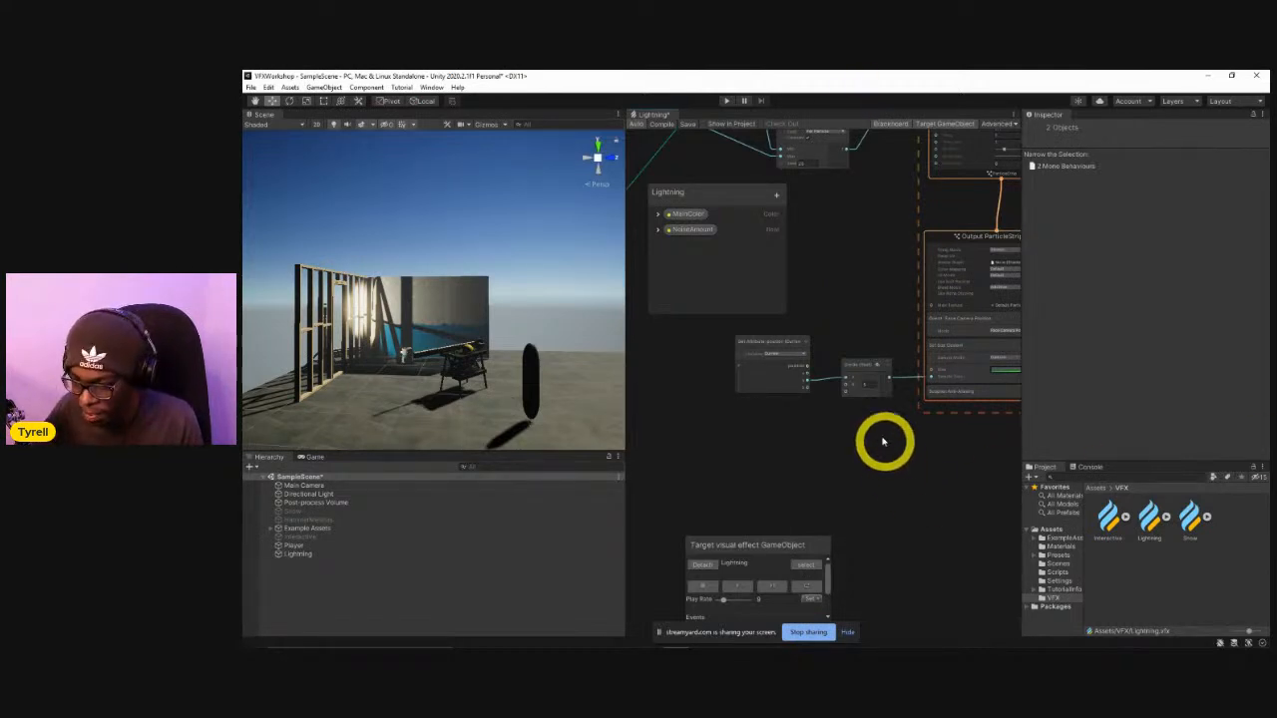
Set the effect's Play Rate to 100 and replay the Lightning effect several times to check the tapered bolt.
{"action": "middle_click_drag", "start_coordinate": [892, 430], "coordinate": [849, 430]}
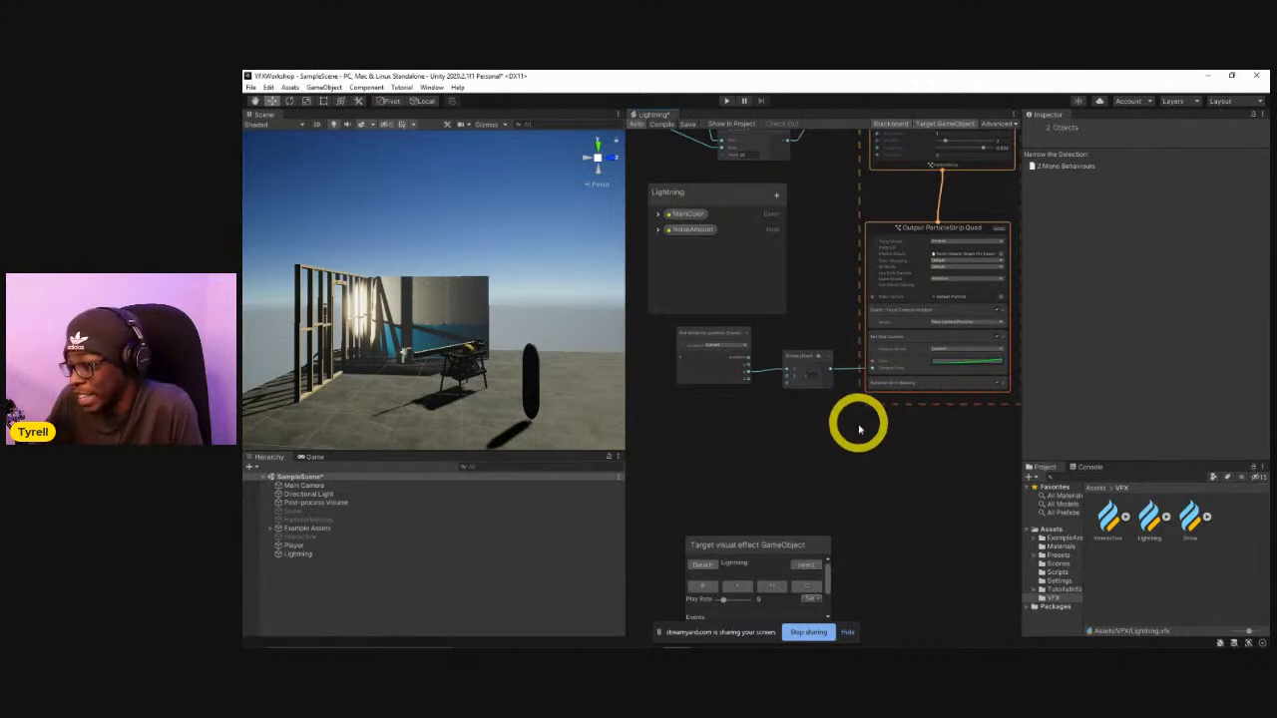
{"action": "scroll", "coordinate": [837, 404], "scroll_direction": "up", "scroll_amount": 3}
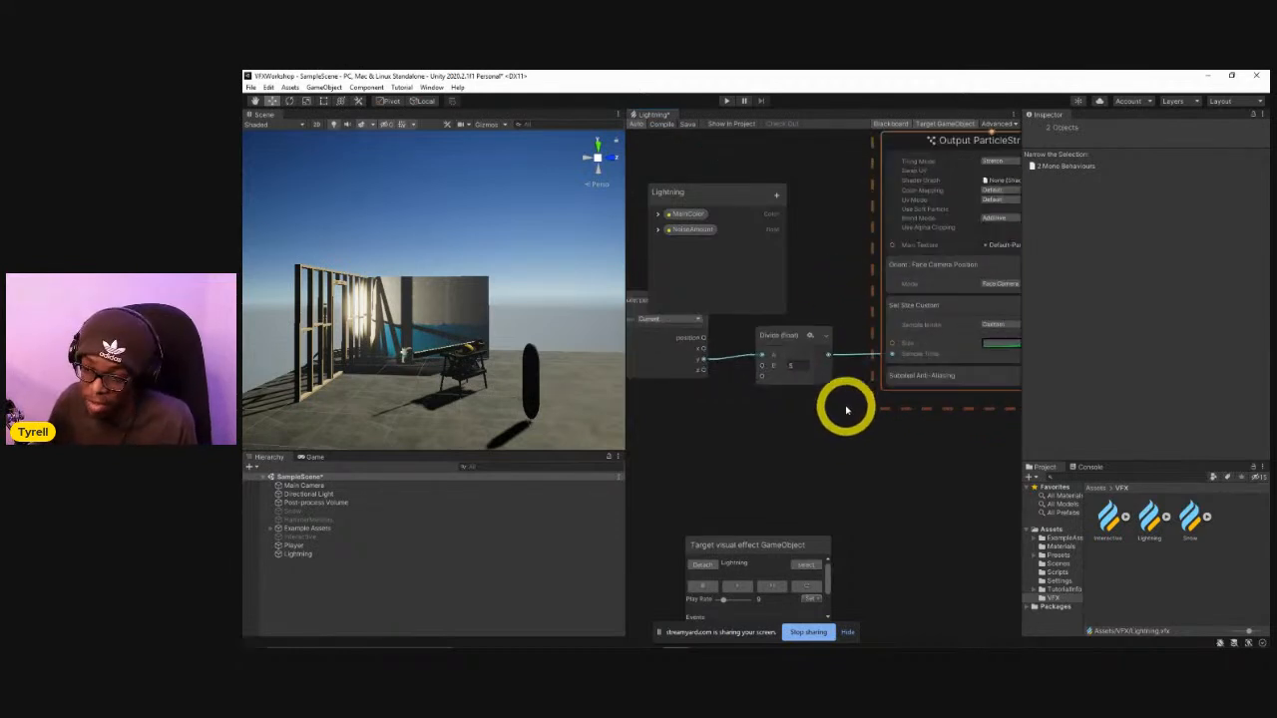
{"action": "middle_click_drag", "start_coordinate": [861, 426], "coordinate": [778, 465]}
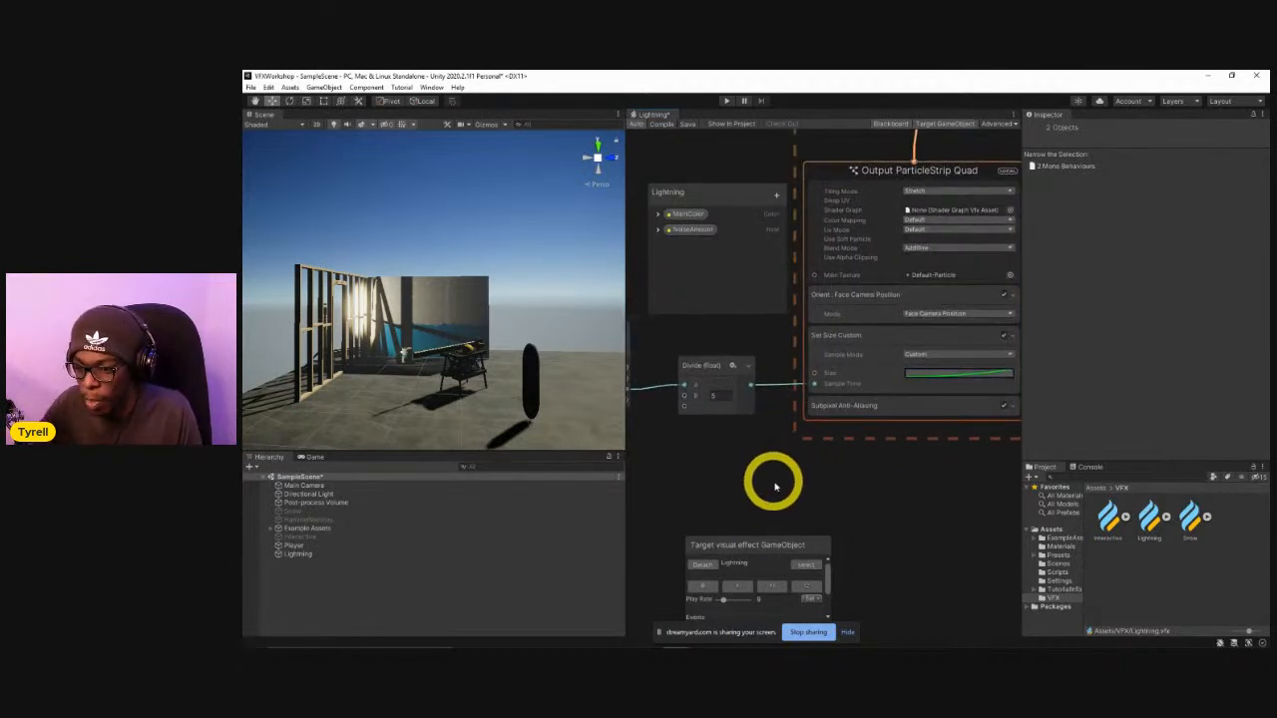
{"action": "left_click", "coordinate": [804, 588]}
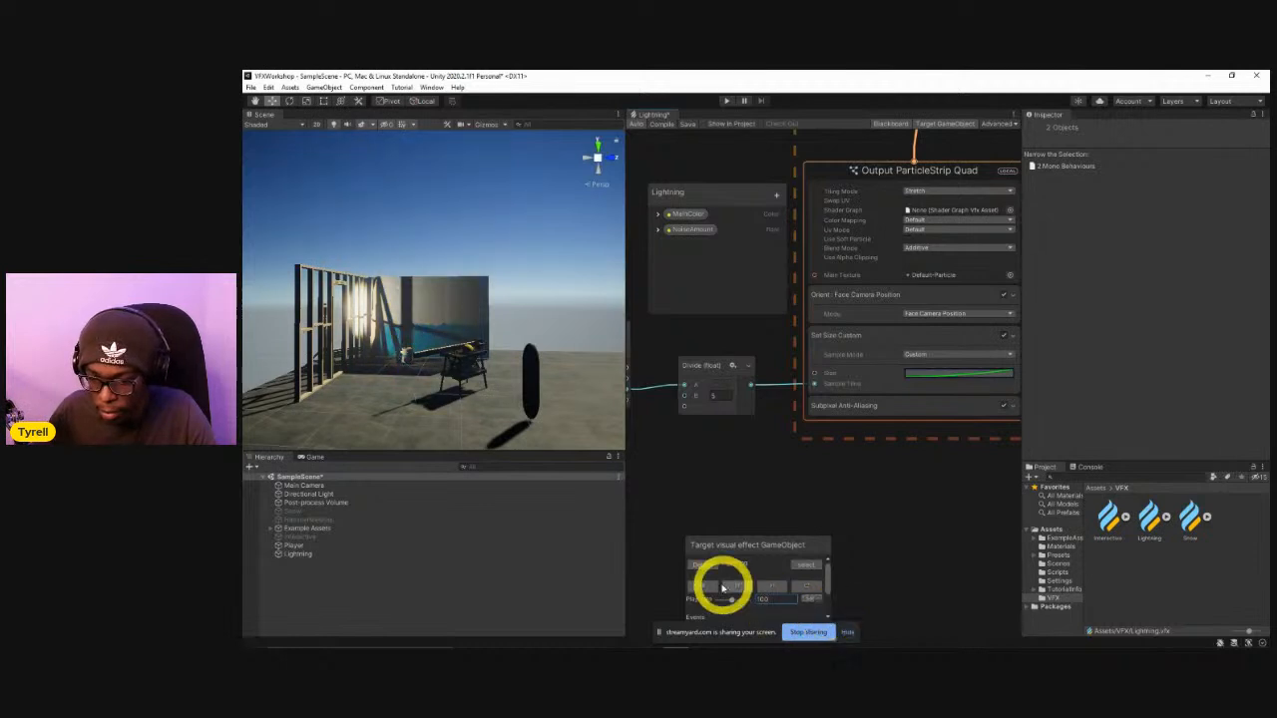
{"action": "left_click", "coordinate": [810, 588]}
{"action": "left_click", "coordinate": [808, 589]}
{"action": "left_click", "coordinate": [808, 589]}
{"action": "left_click", "coordinate": [808, 590]}
{"action": "left_click", "coordinate": [808, 589]}
{"action": "left_click", "coordinate": [808, 589]}
{"action": "left_click", "coordinate": [808, 590]}
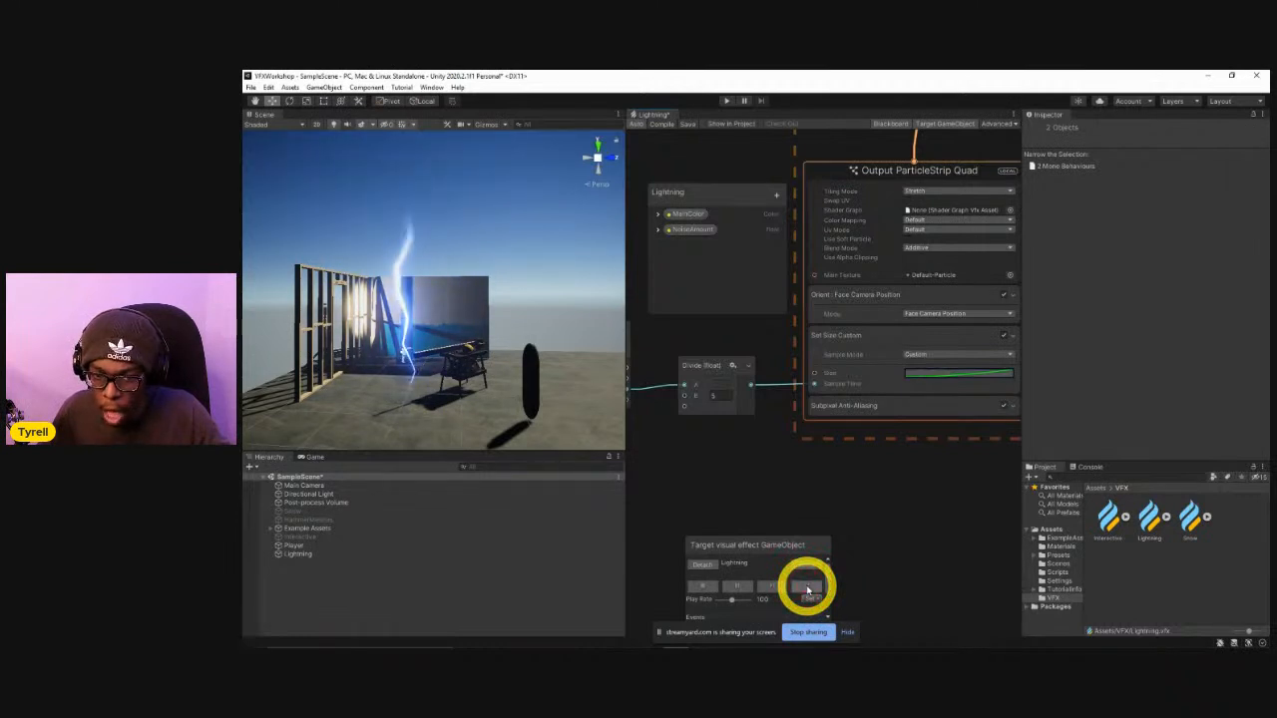
{"action": "left_click", "coordinate": [809, 583]}
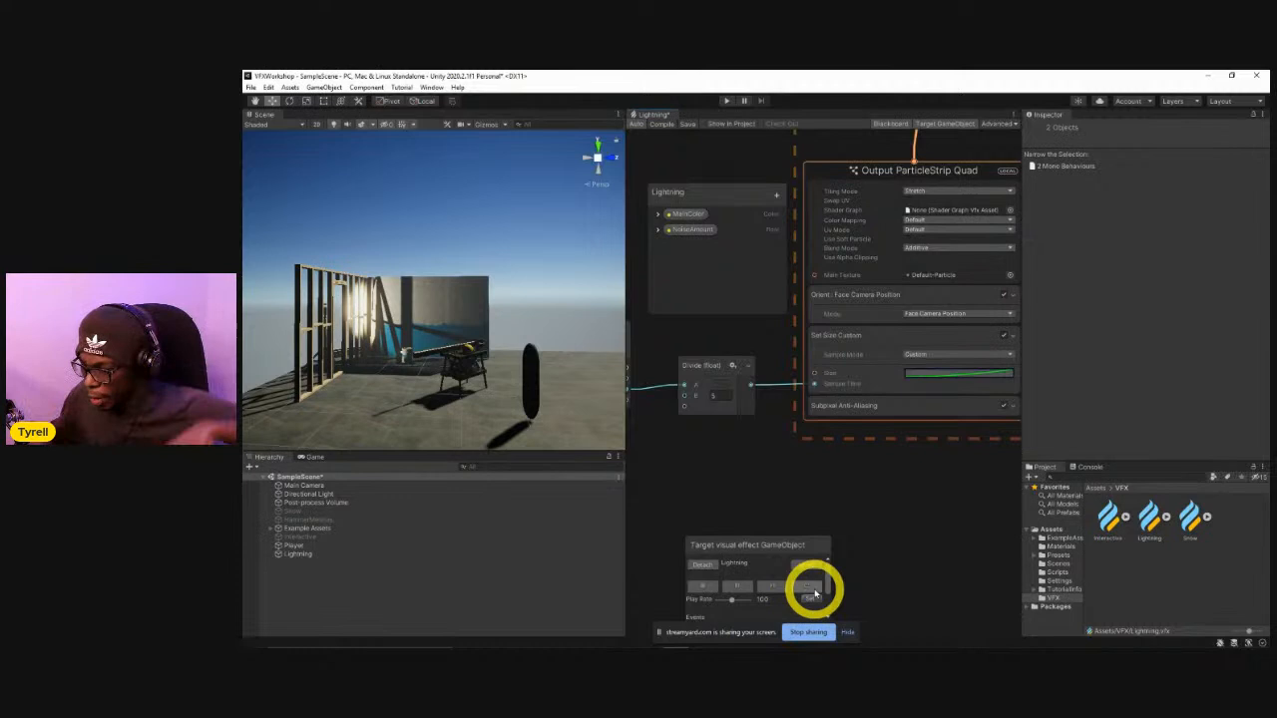
Add a Set Size over Life block to the Output ParticleStrip Quad context and place it below the Set Size Custom block.
{"action": "middle_click_drag", "start_coordinate": [895, 447], "coordinate": [877, 449]}
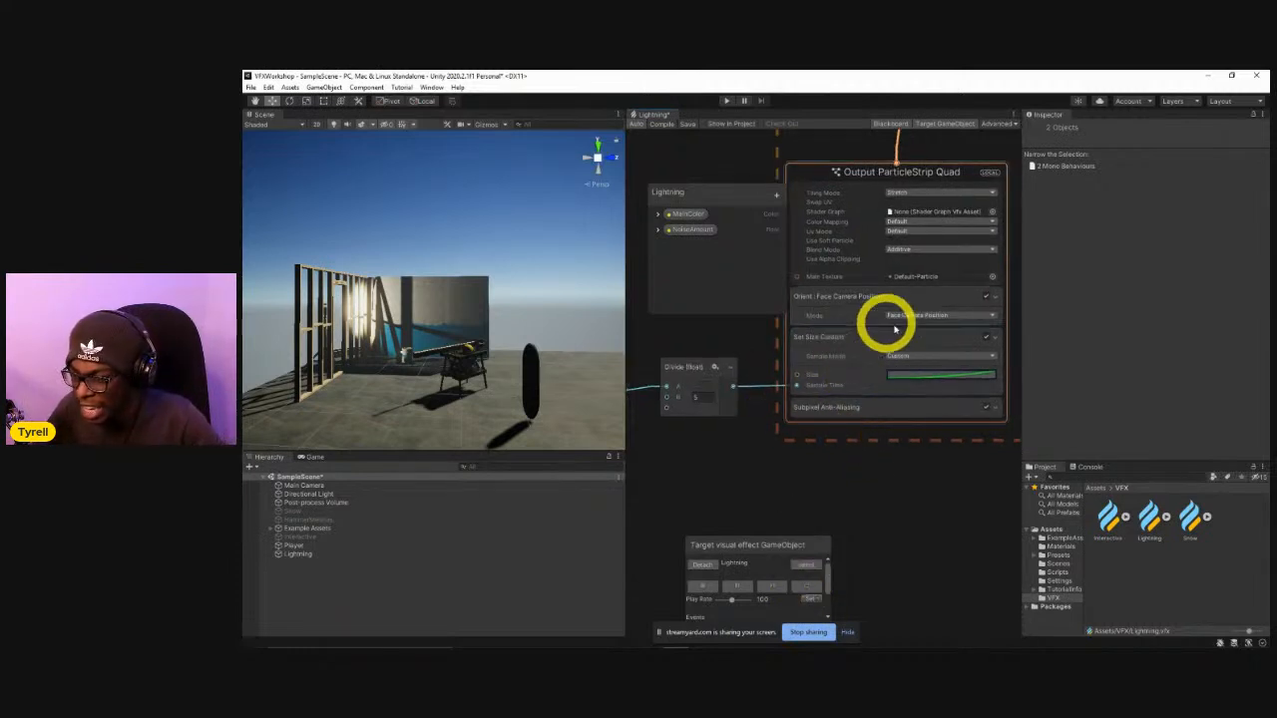
{"action": "left_click", "coordinate": [878, 347]}
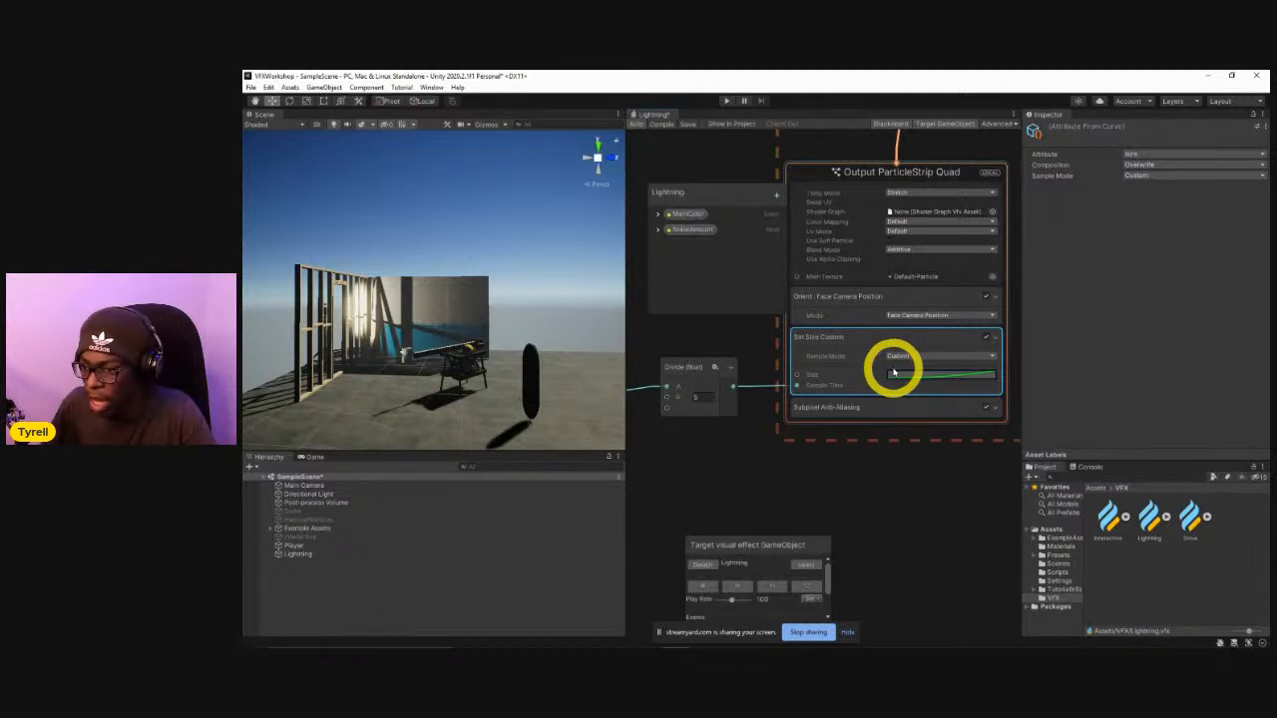
{"action": "key", "text": "space"}
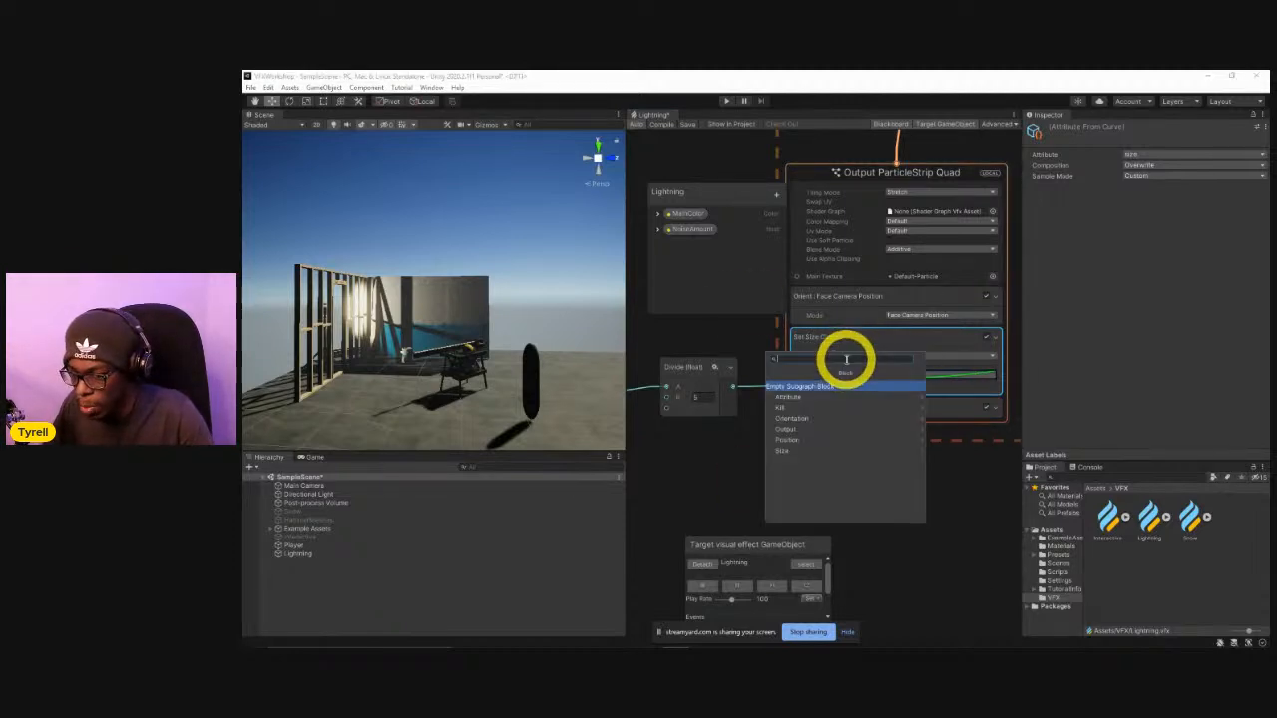
{"action": "type", "text": "set size"}
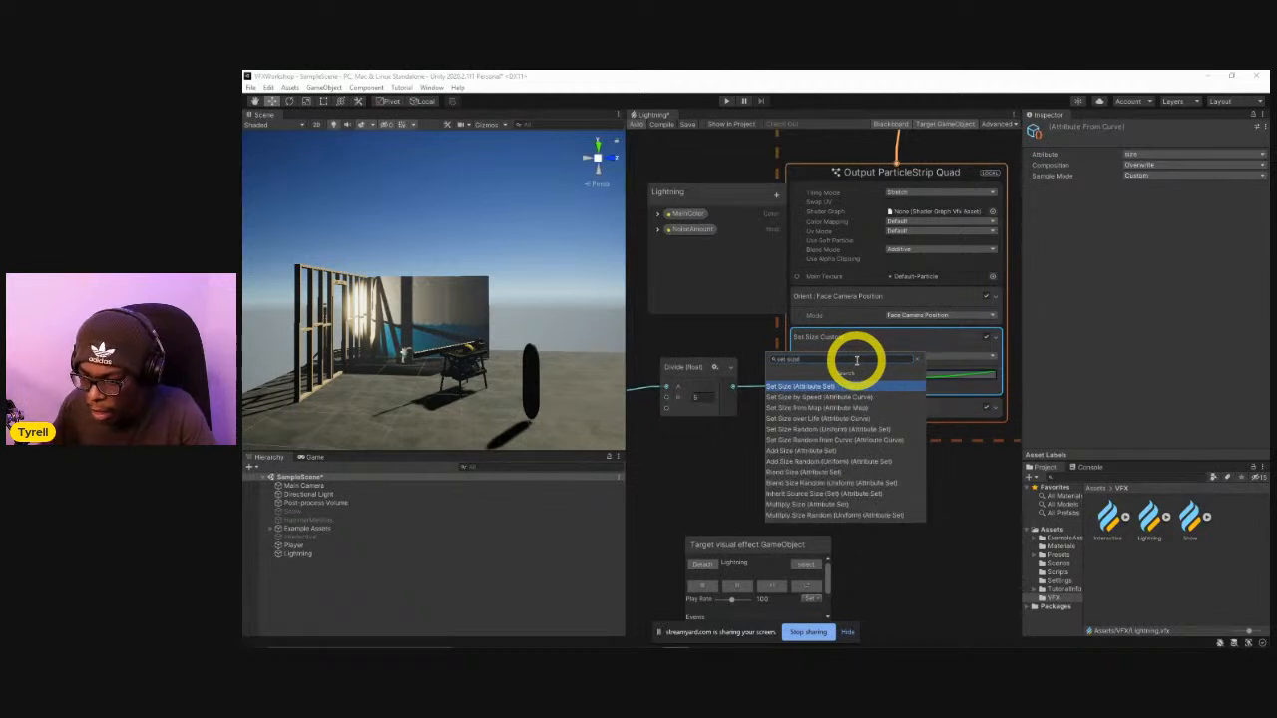
{"action": "left_click", "coordinate": [796, 416]}
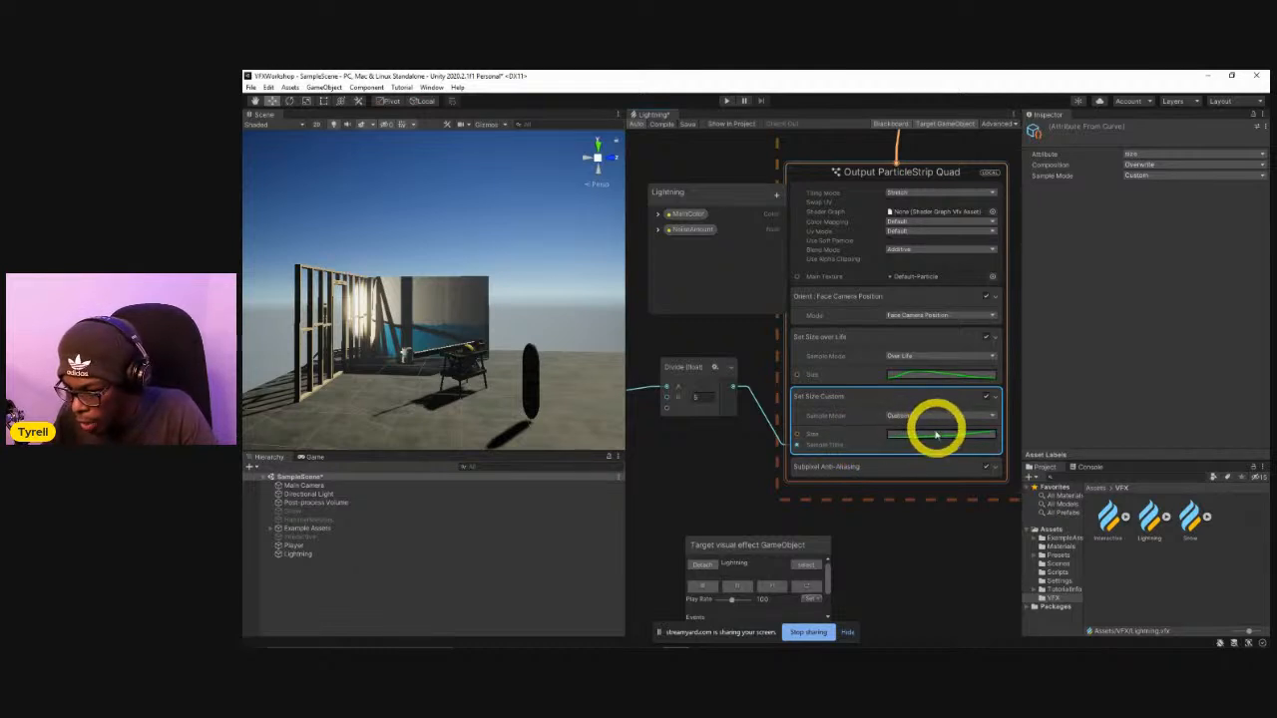
{"action": "left_click_drag", "start_coordinate": [853, 365], "coordinate": [858, 446]}
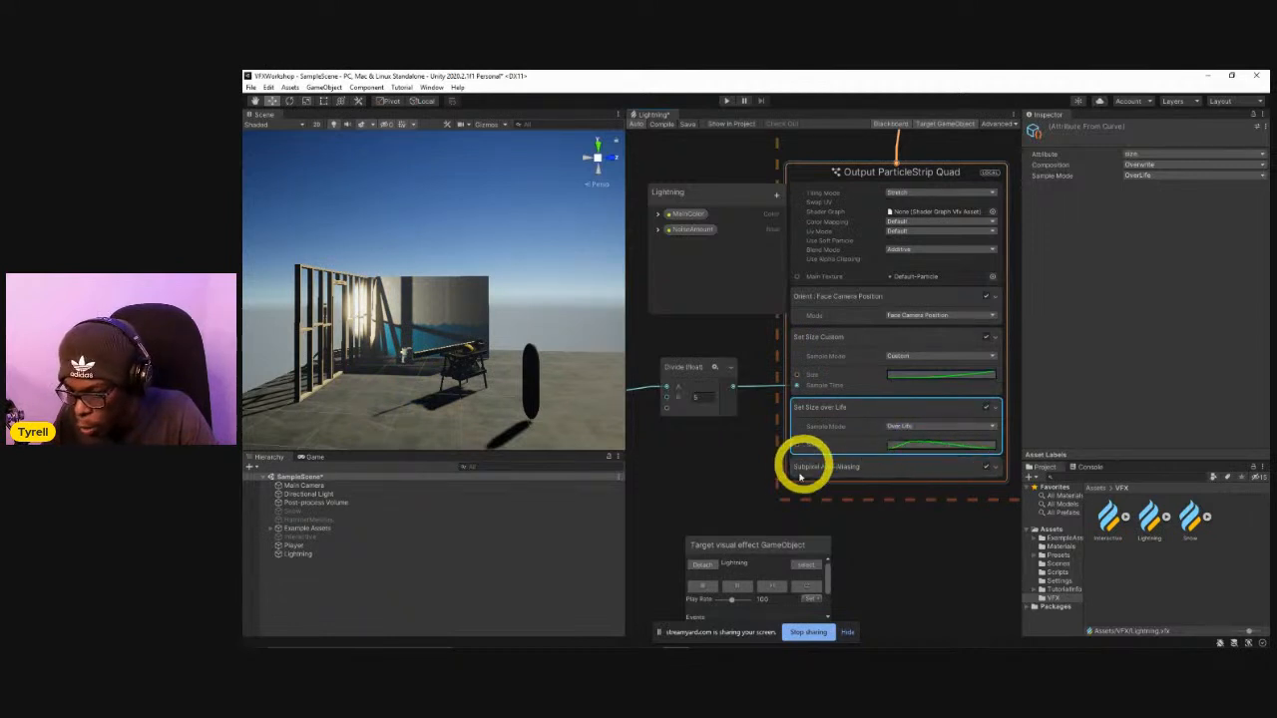
Set the Size over Life block's composition to Multiply, replaying the Lightning effect before and after the change.
{"action": "left_click", "coordinate": [813, 592]}
{"action": "left_click", "coordinate": [813, 591]}
{"action": "left_click", "coordinate": [813, 592]}
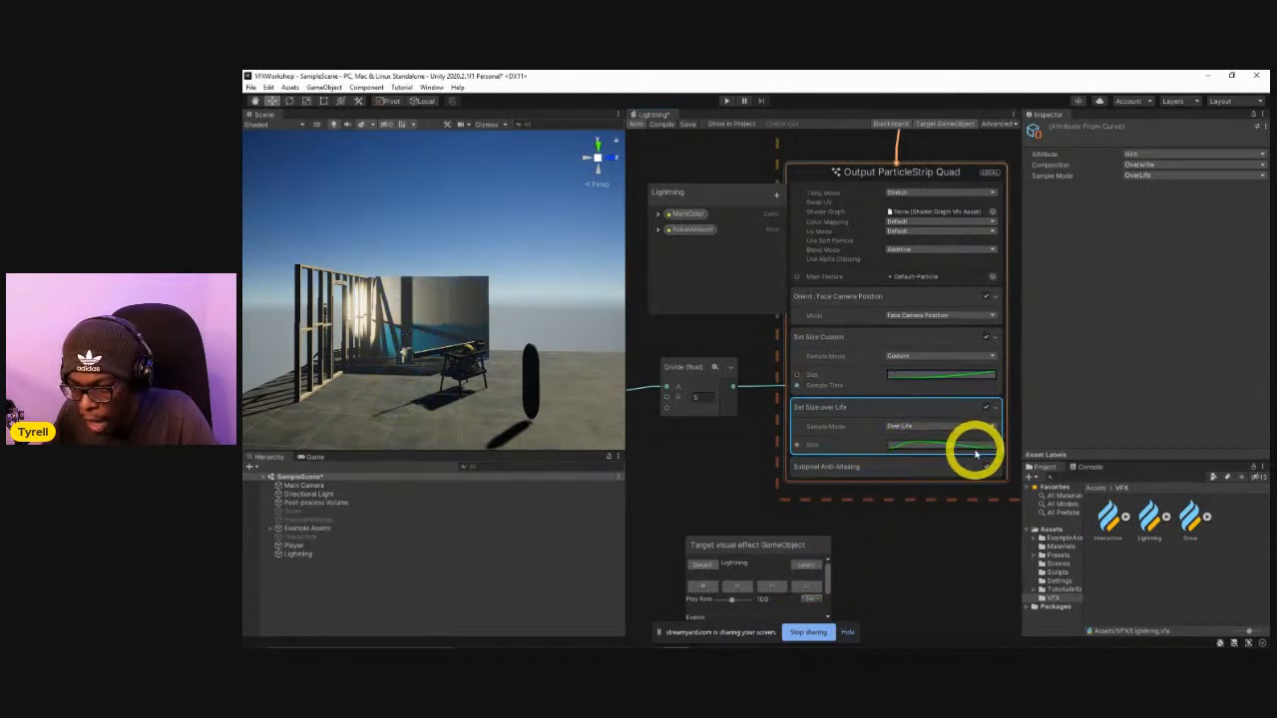
{"action": "left_click", "coordinate": [1149, 167]}
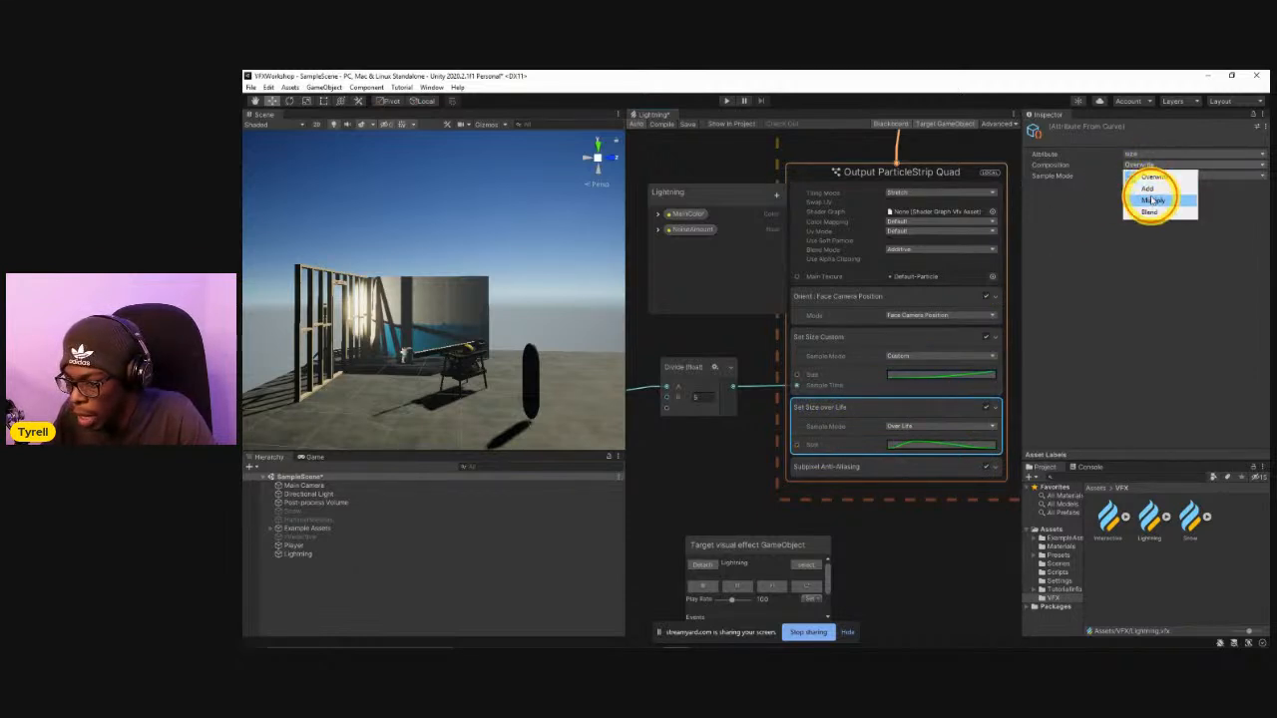
{"action": "left_click", "coordinate": [1153, 201]}
{"action": "left_click", "coordinate": [809, 587]}
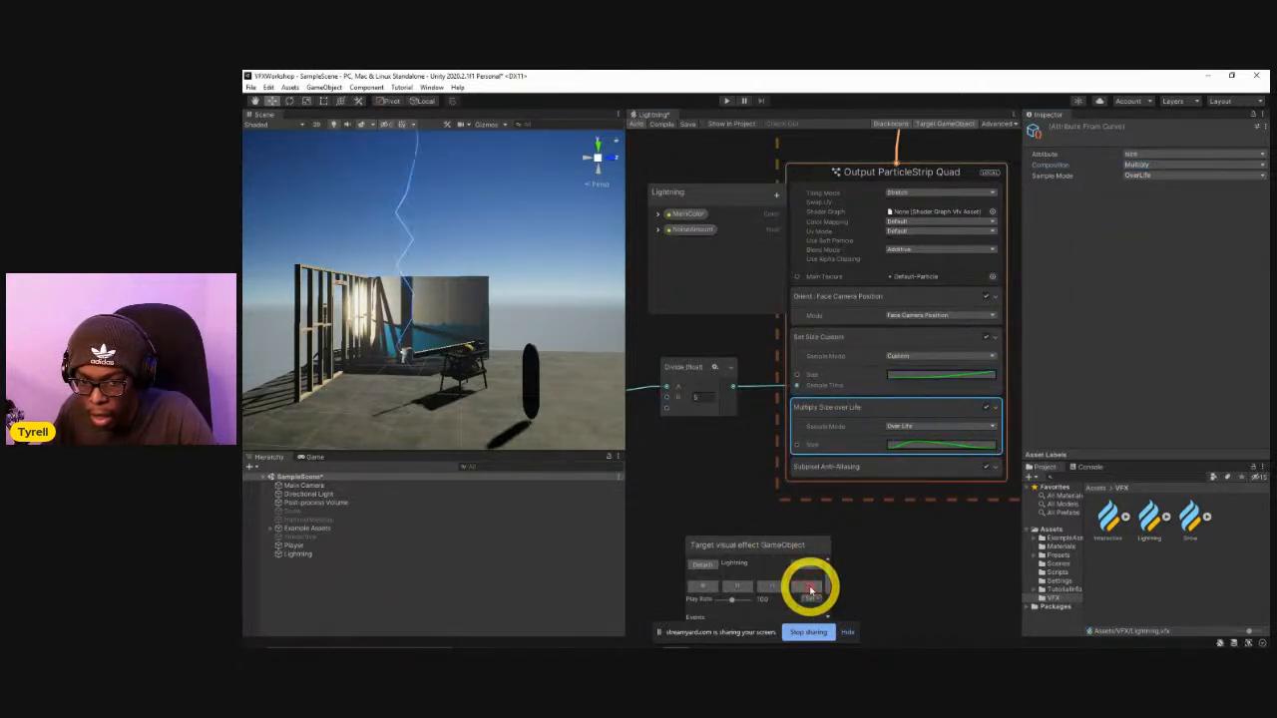
Try a slower Play Rate, return it to 100, and replay the effect several times to check the multiplied size.
{"action": "left_click", "coordinate": [732, 600]}
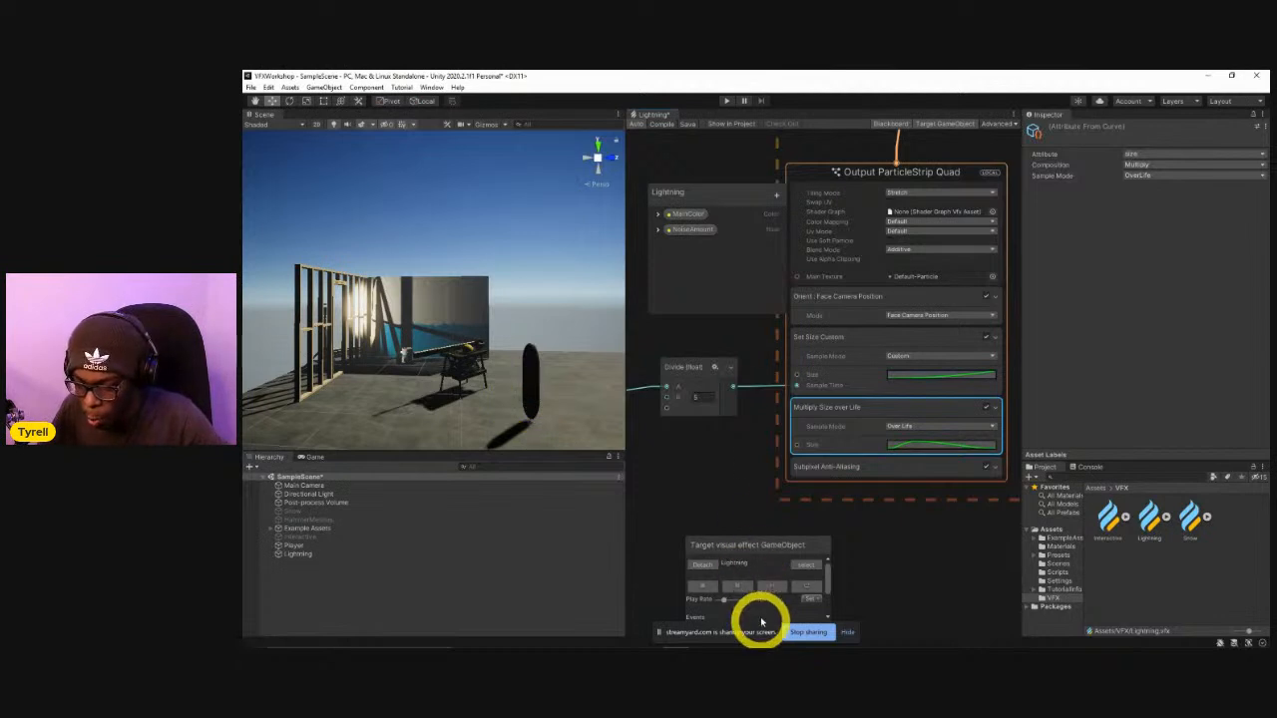
{"action": "left_click", "coordinate": [803, 589]}
{"action": "left_click", "coordinate": [802, 588]}
{"action": "left_click", "coordinate": [802, 588]}
{"action": "left_click", "coordinate": [801, 589]}
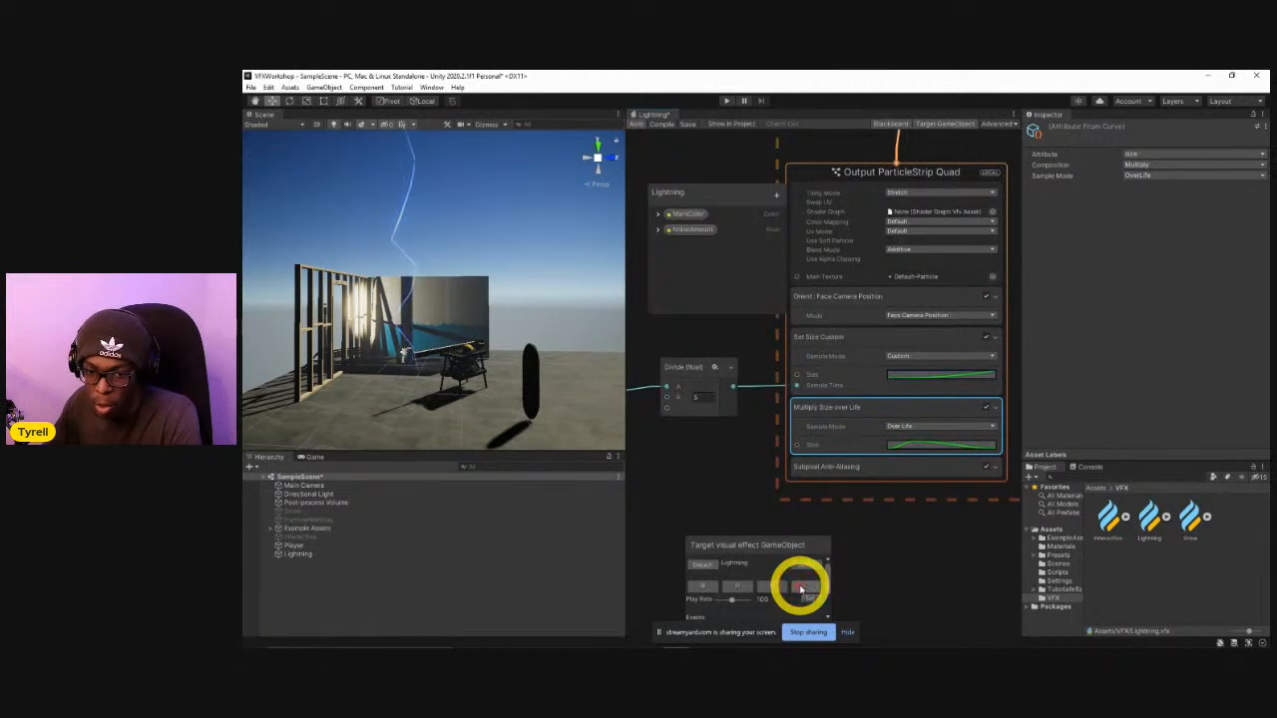
{"action": "left_click", "coordinate": [801, 589]}
Slow the Play Rate to 4 and replay the Lightning effect to watch the bolt's size change over its life.
{"action": "left_click", "coordinate": [736, 605]}
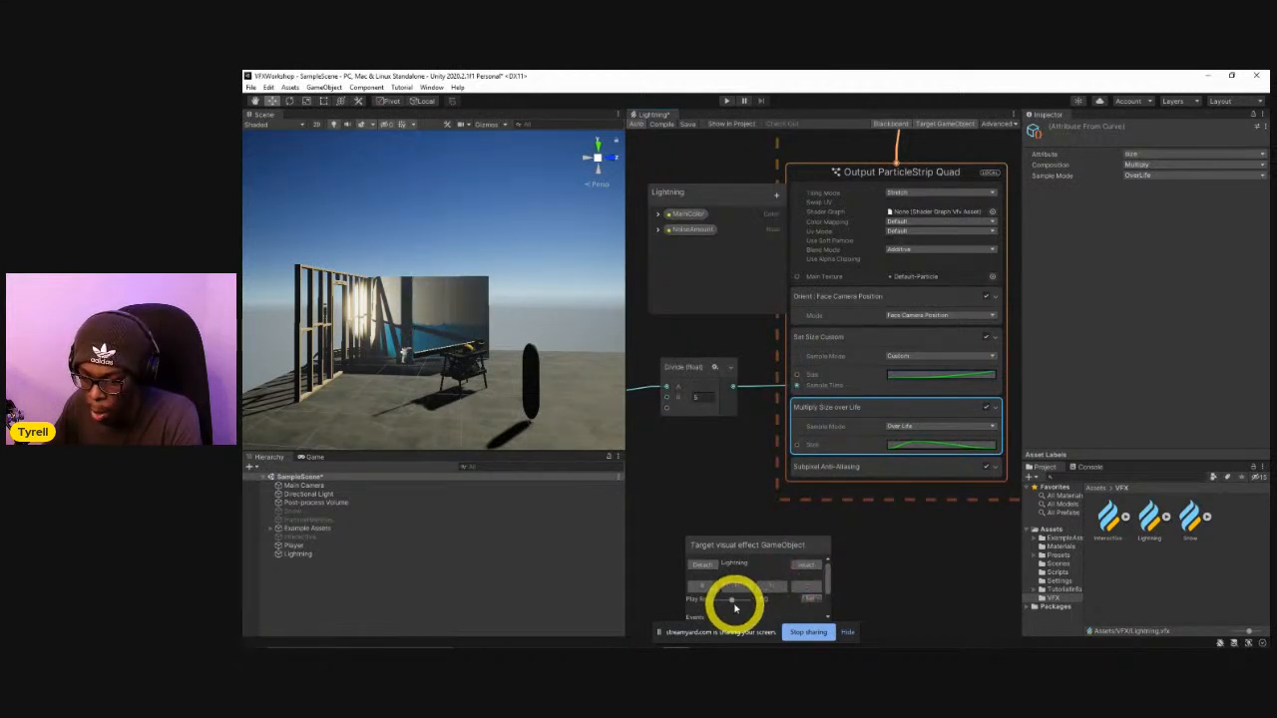
{"action": "left_click_drag", "start_coordinate": [734, 603], "coordinate": [720, 604]}
{"action": "left_click", "coordinate": [806, 589]}
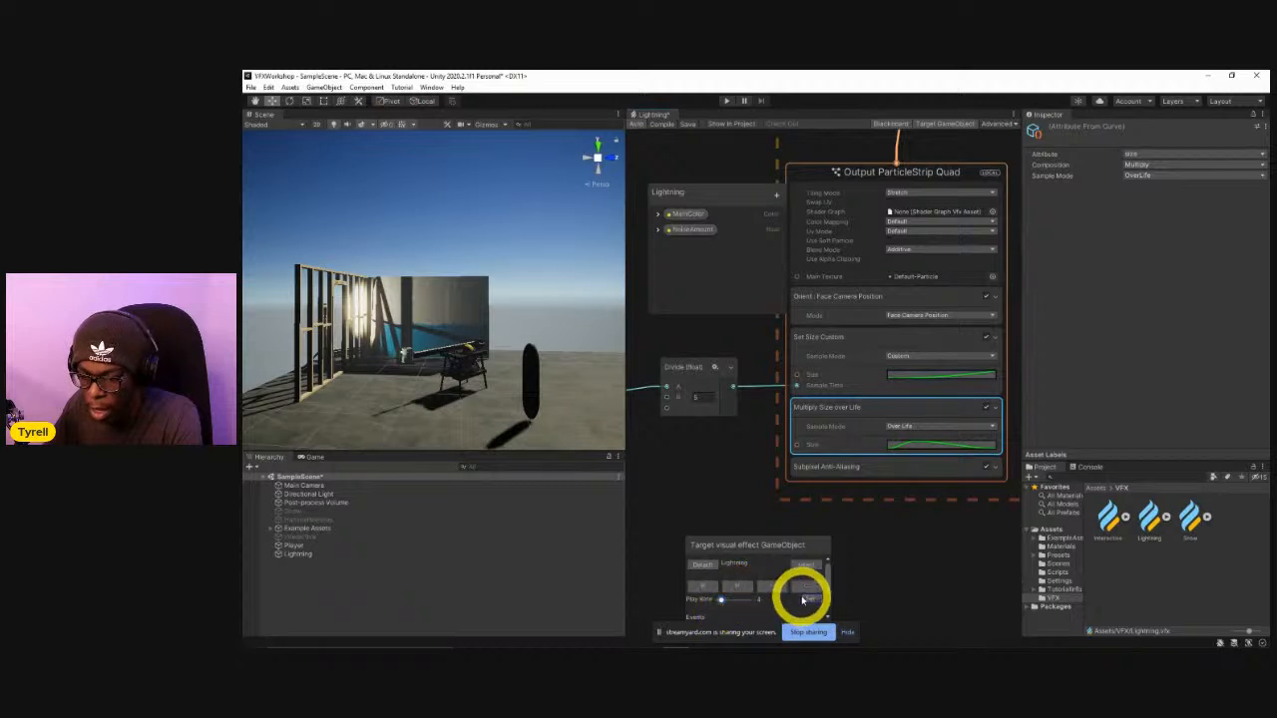
{"action": "left_click", "coordinate": [782, 589]}
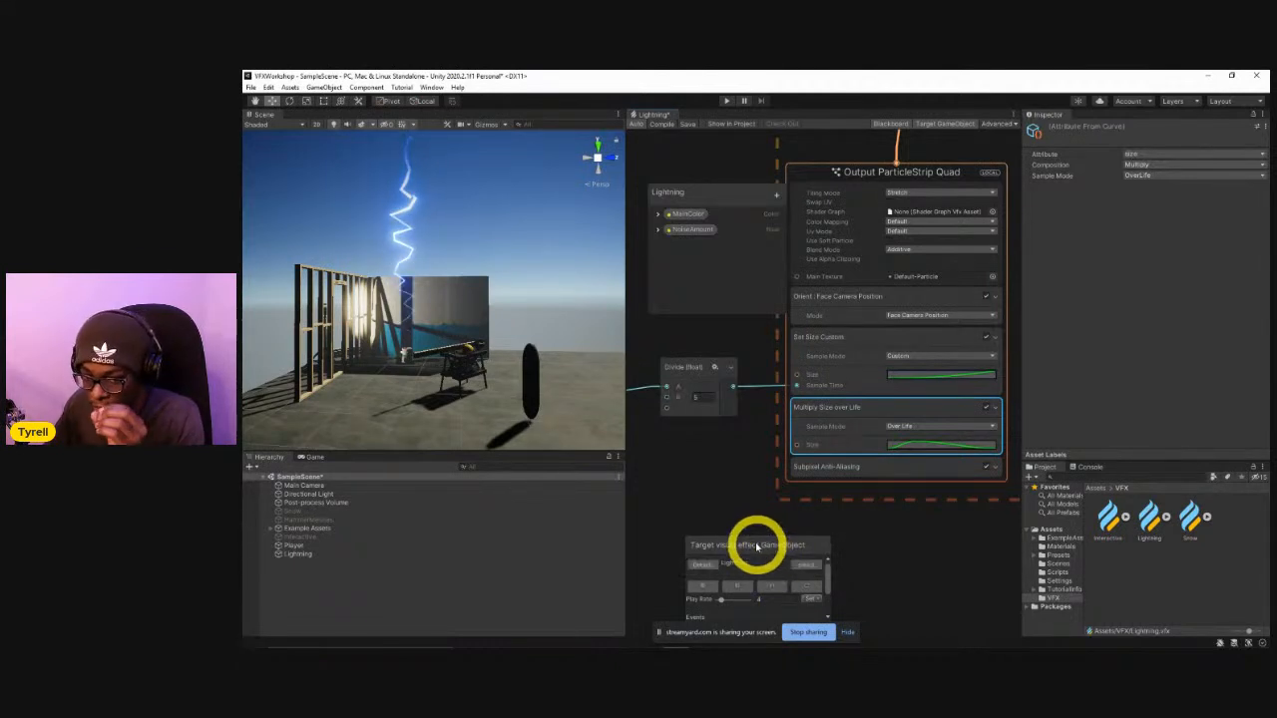
Raise the Play Rate to 20 and replay the Lightning effect once more.
{"action": "middle_click_drag", "start_coordinate": [732, 445], "coordinate": [757, 484]}
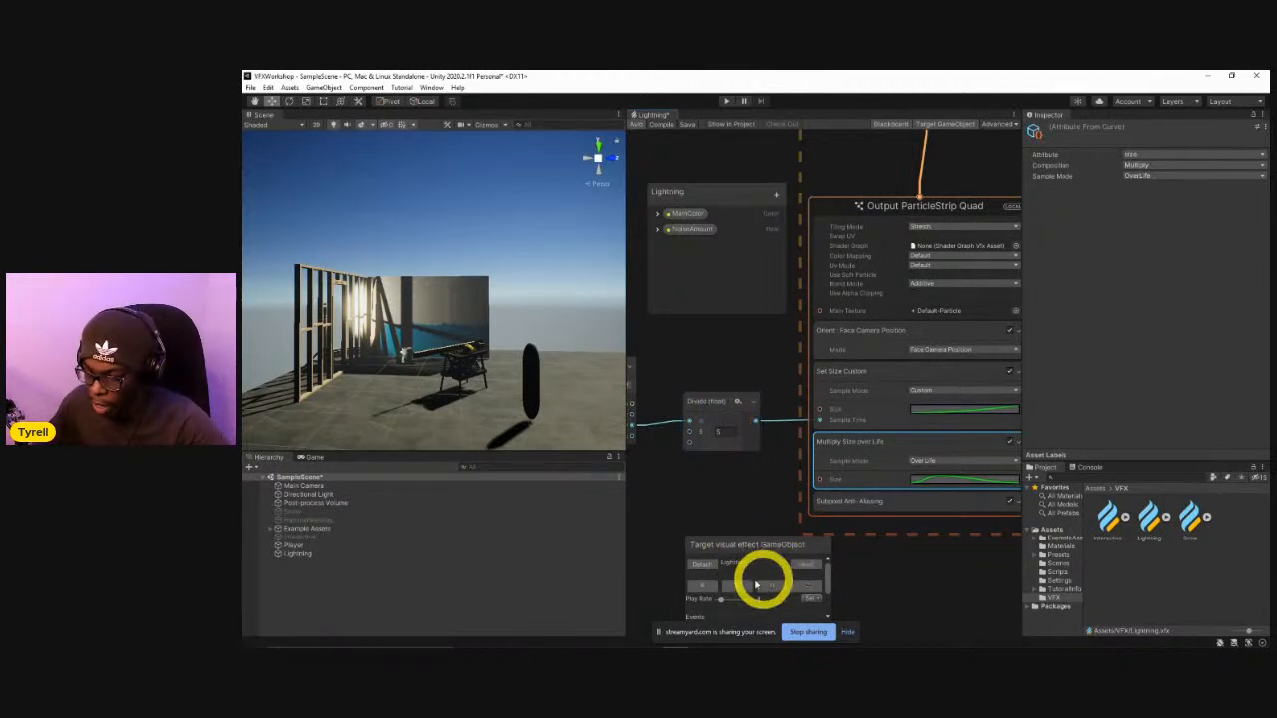
{"action": "left_click_drag", "start_coordinate": [721, 599], "coordinate": [726, 603]}
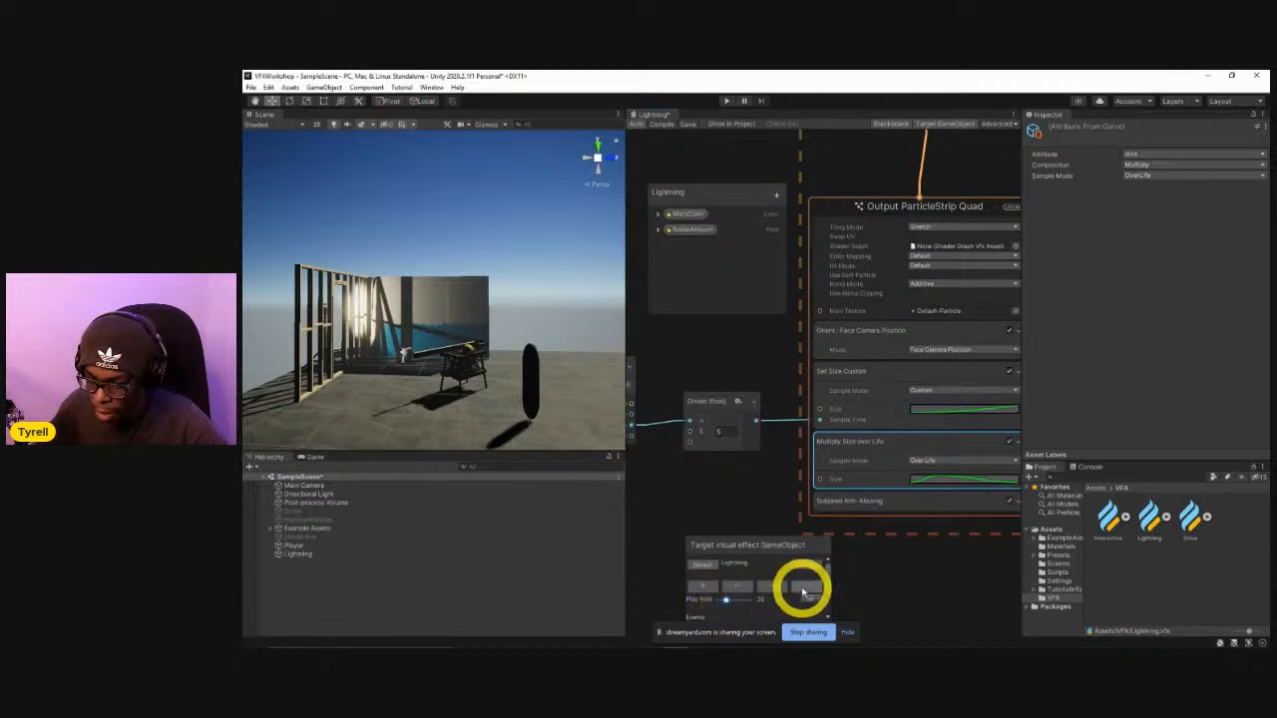
{"action": "left_click", "coordinate": [803, 590]}
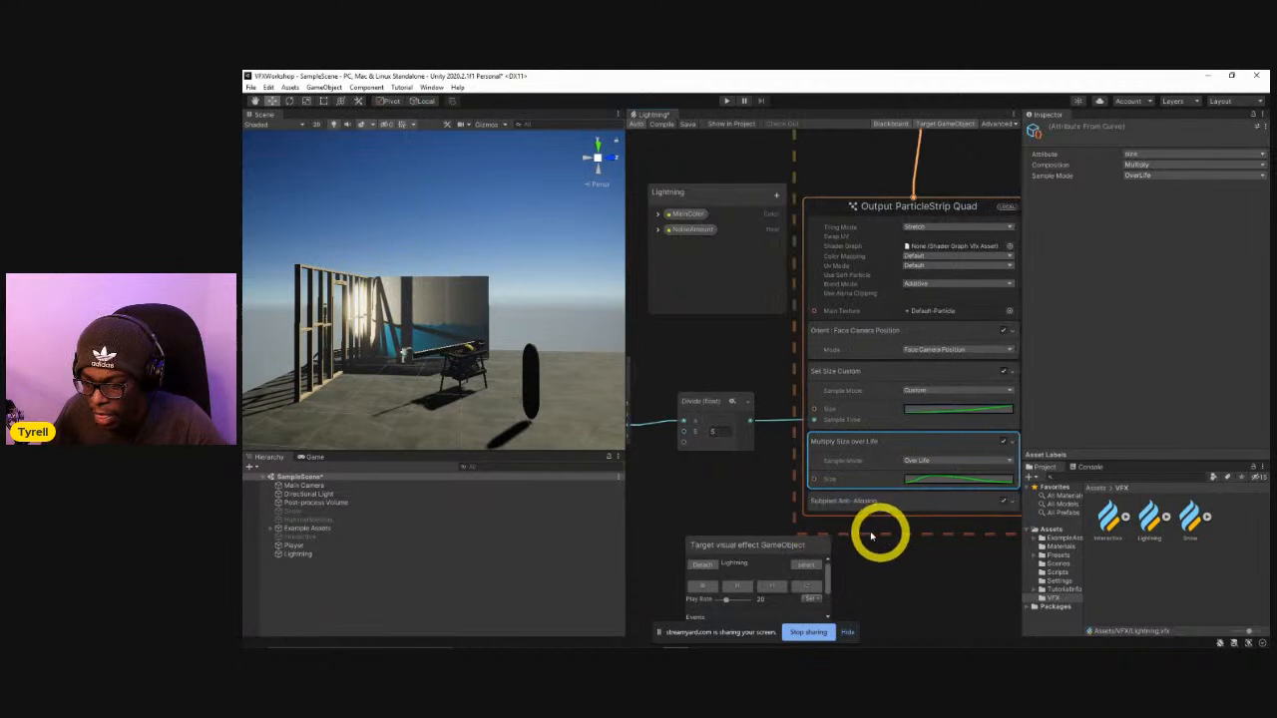
Switch the Multiply Size over Life block off and on again, replaying the effect to compare the bolt with and without it.
{"action": "middle_click_drag", "start_coordinate": [881, 530], "coordinate": [795, 501]}
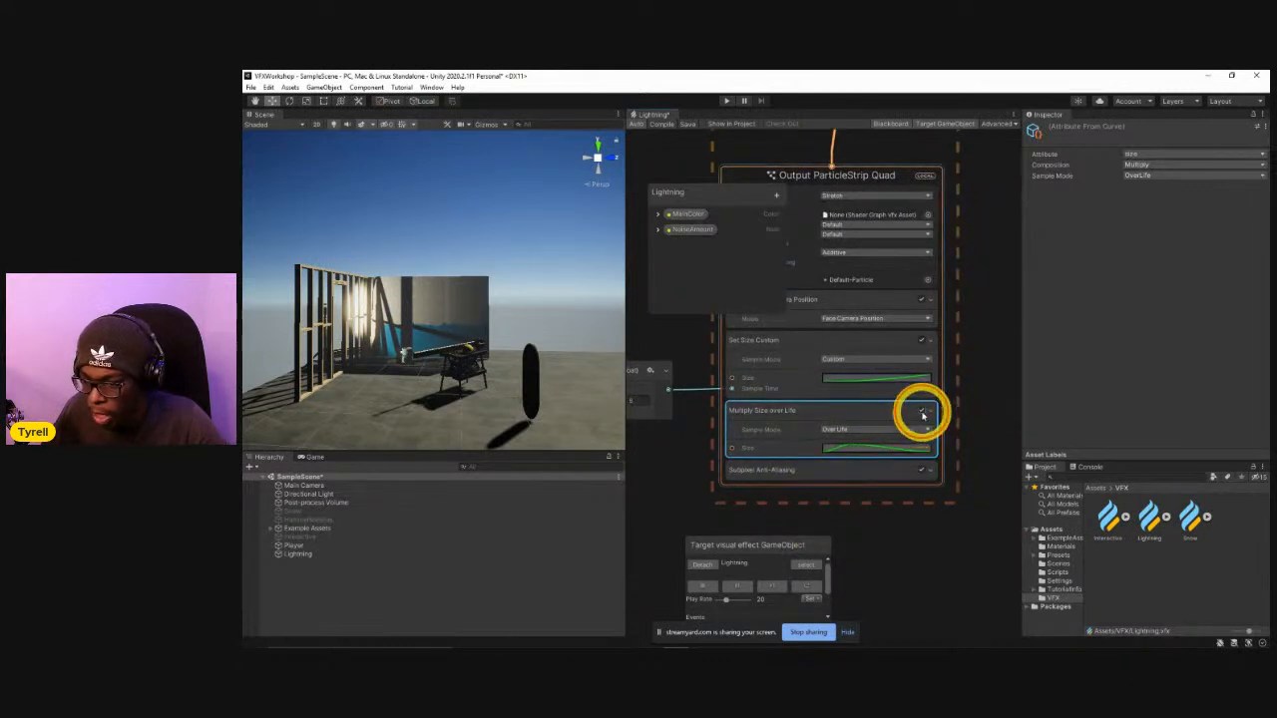
{"action": "left_click", "coordinate": [922, 412]}
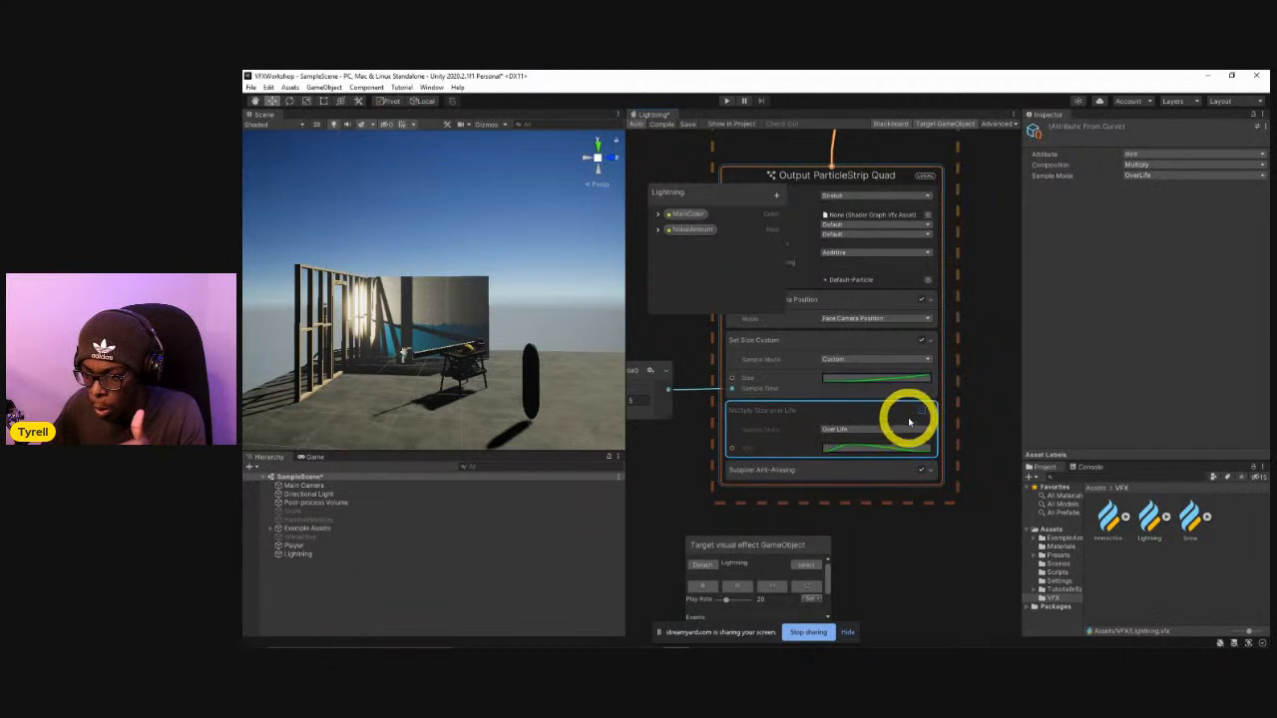
{"action": "left_click", "coordinate": [808, 585]}
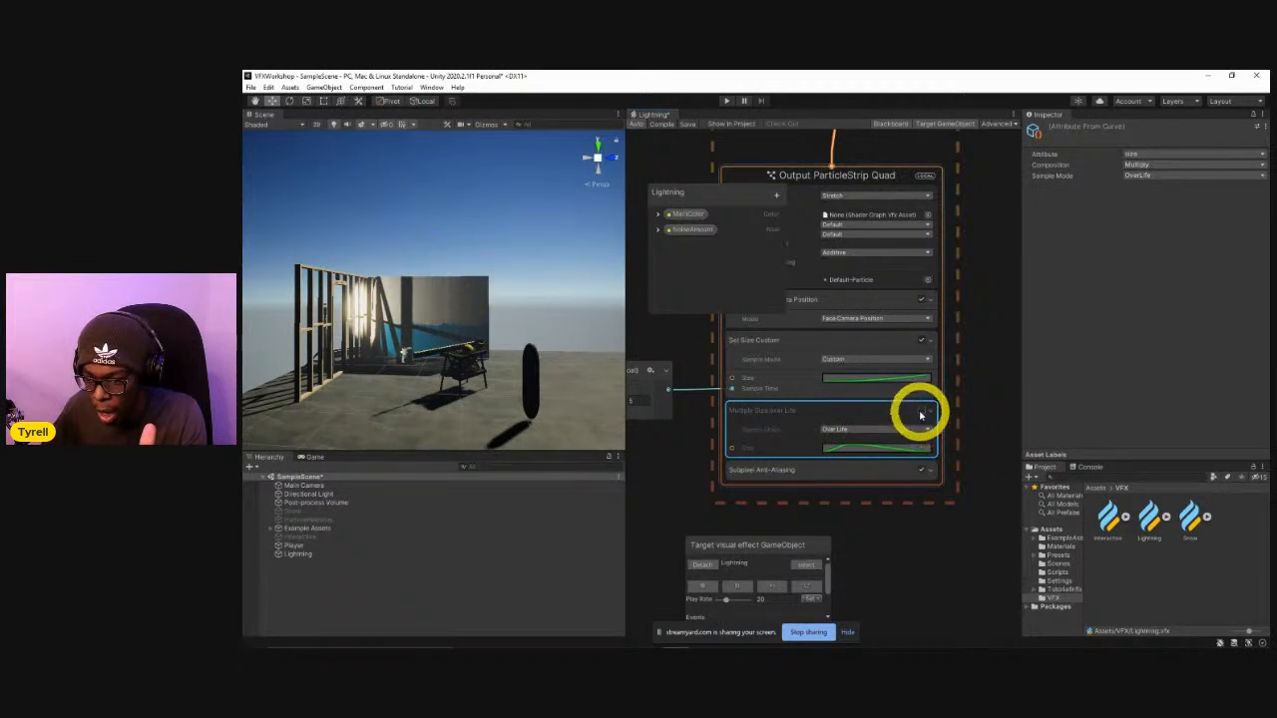
{"action": "left_click", "coordinate": [921, 410]}
{"action": "left_click", "coordinate": [807, 584]}
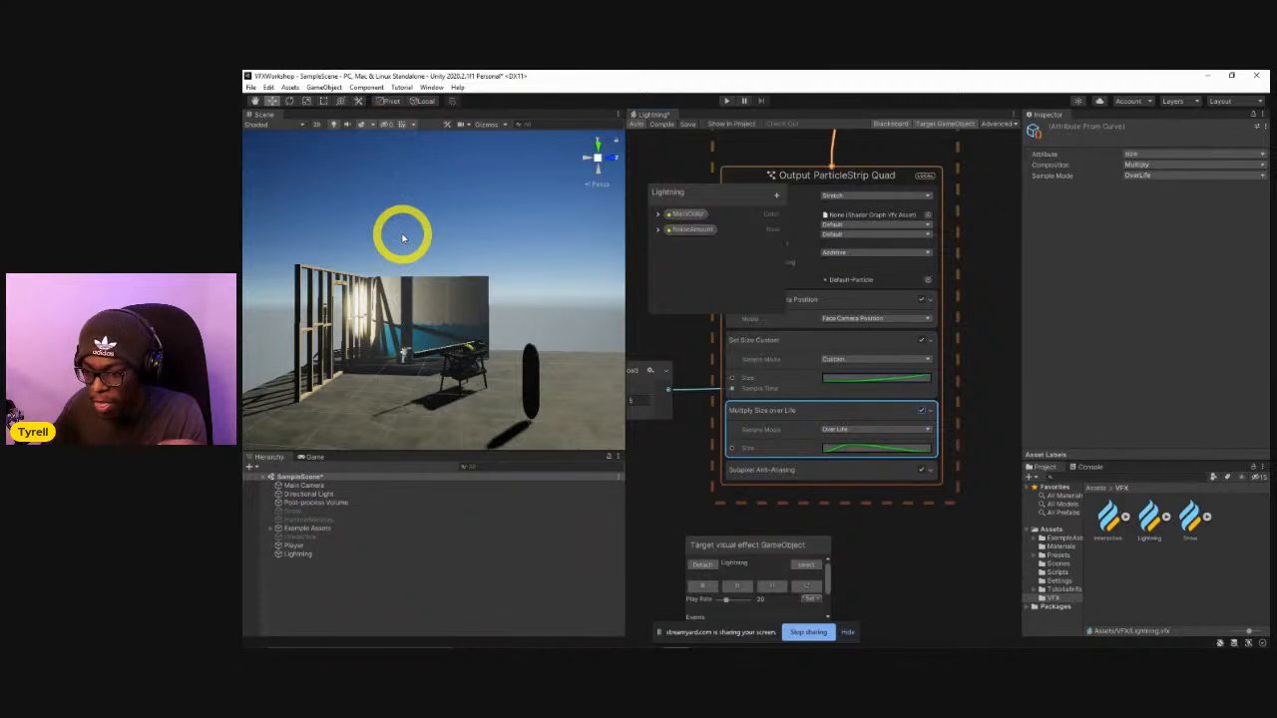
{"action": "left_click", "coordinate": [921, 410]}
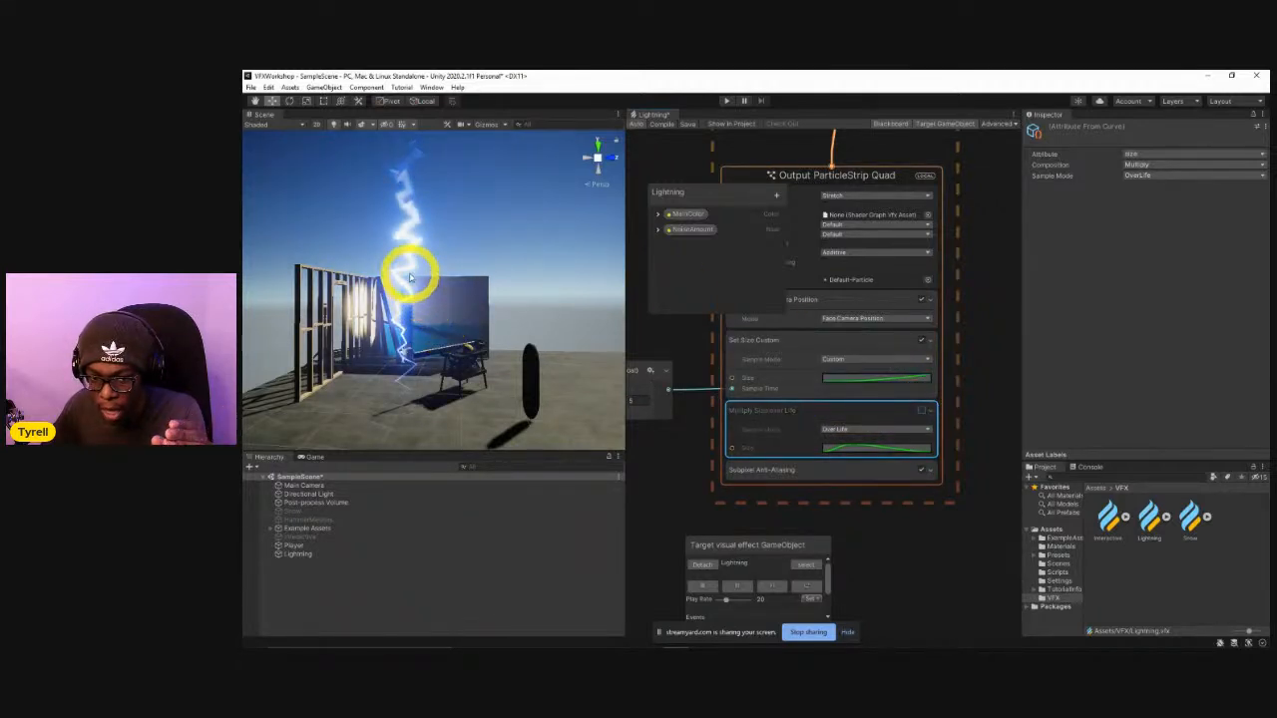
{"action": "left_click", "coordinate": [921, 410]}
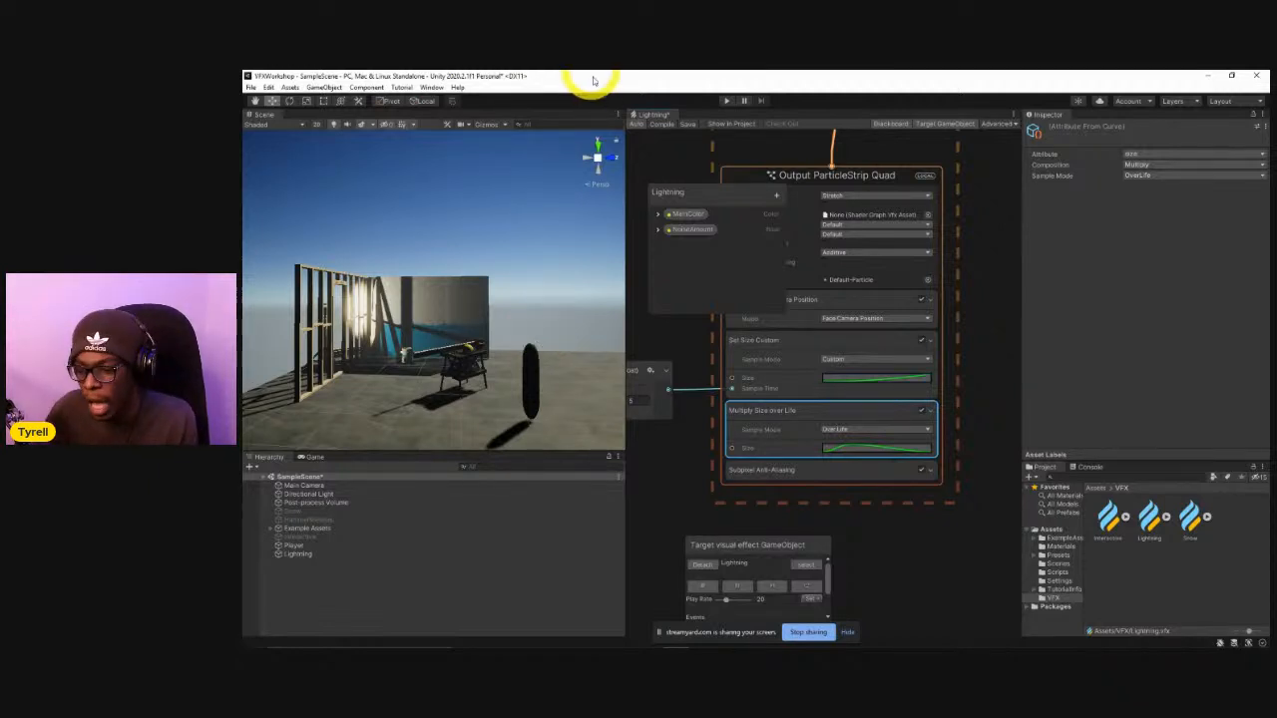
Reshape the Multiply Size over Life curve to start at its maximum and arc down to zero at the end of life.
{"action": "left_click", "coordinate": [845, 449]}
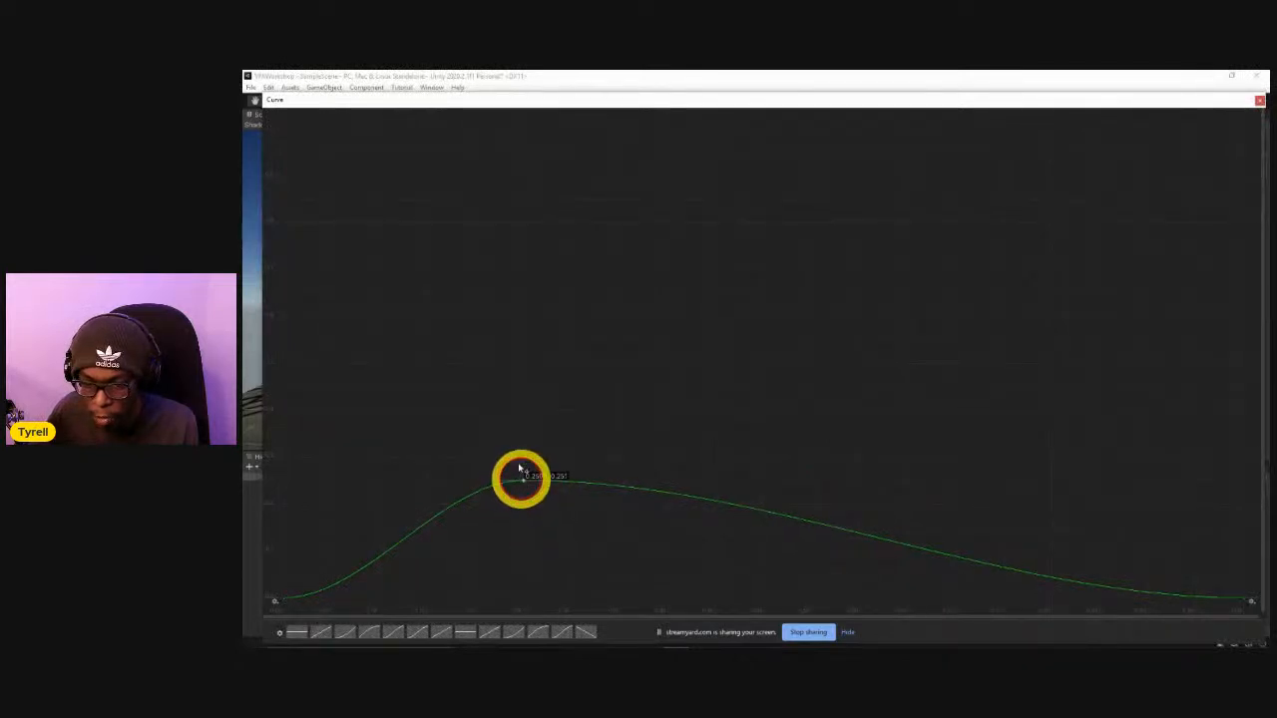
{"action": "left_click_drag", "start_coordinate": [519, 468], "coordinate": [469, 120]}
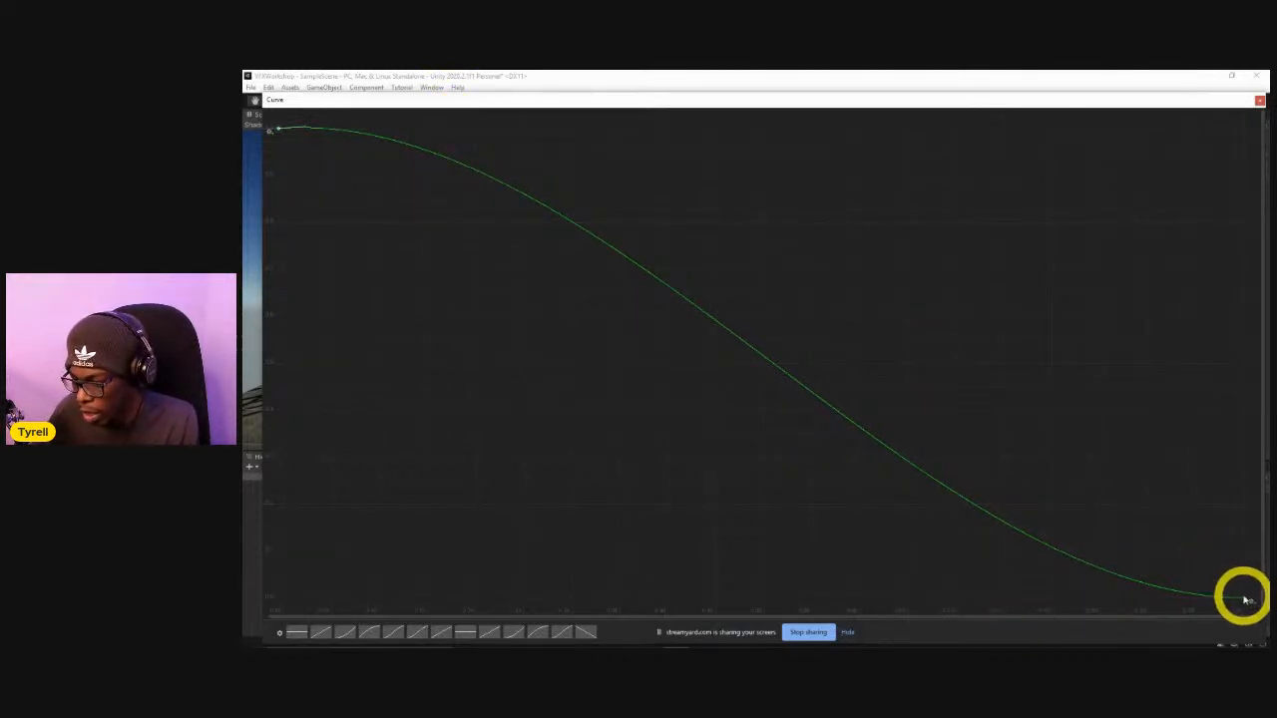
{"action": "left_click_drag", "start_coordinate": [1232, 599], "coordinate": [1204, 551]}
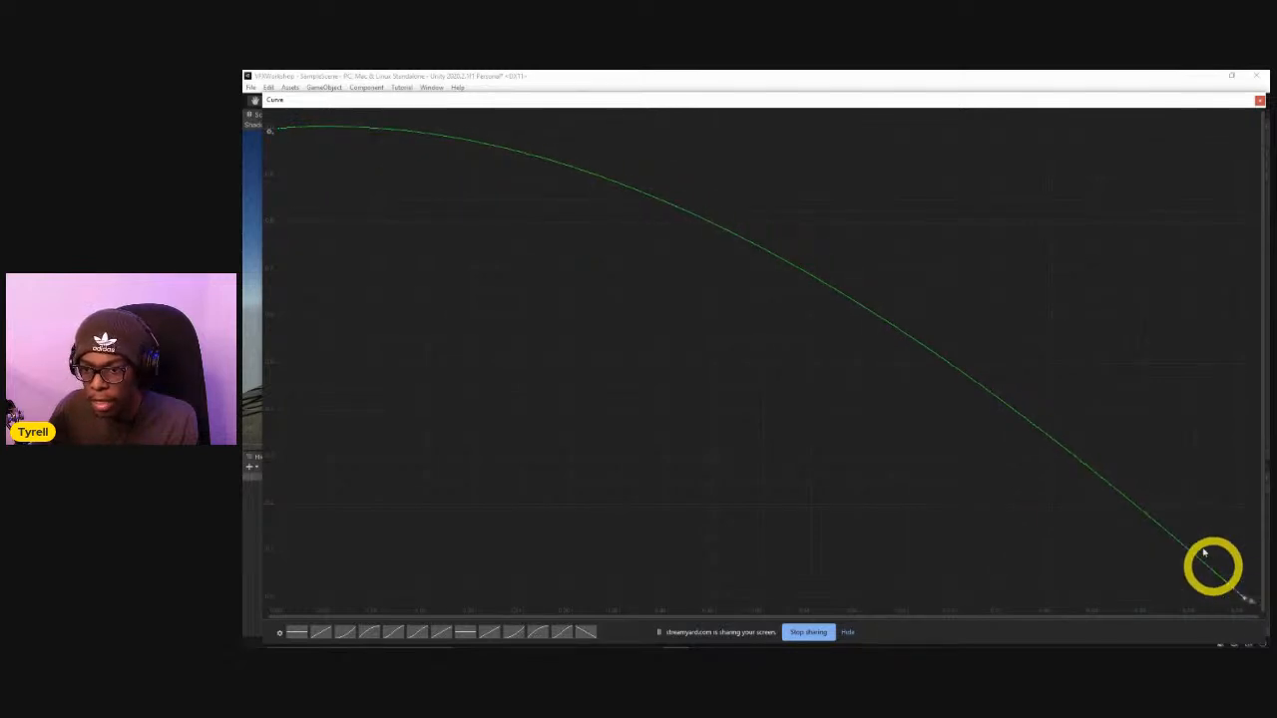
{"action": "left_click", "coordinate": [1259, 101]}
Set the Play Rate to 100 and replay the Lightning effect to check the reshaped size-over-life curve.
{"action": "left_click", "coordinate": [810, 585]}
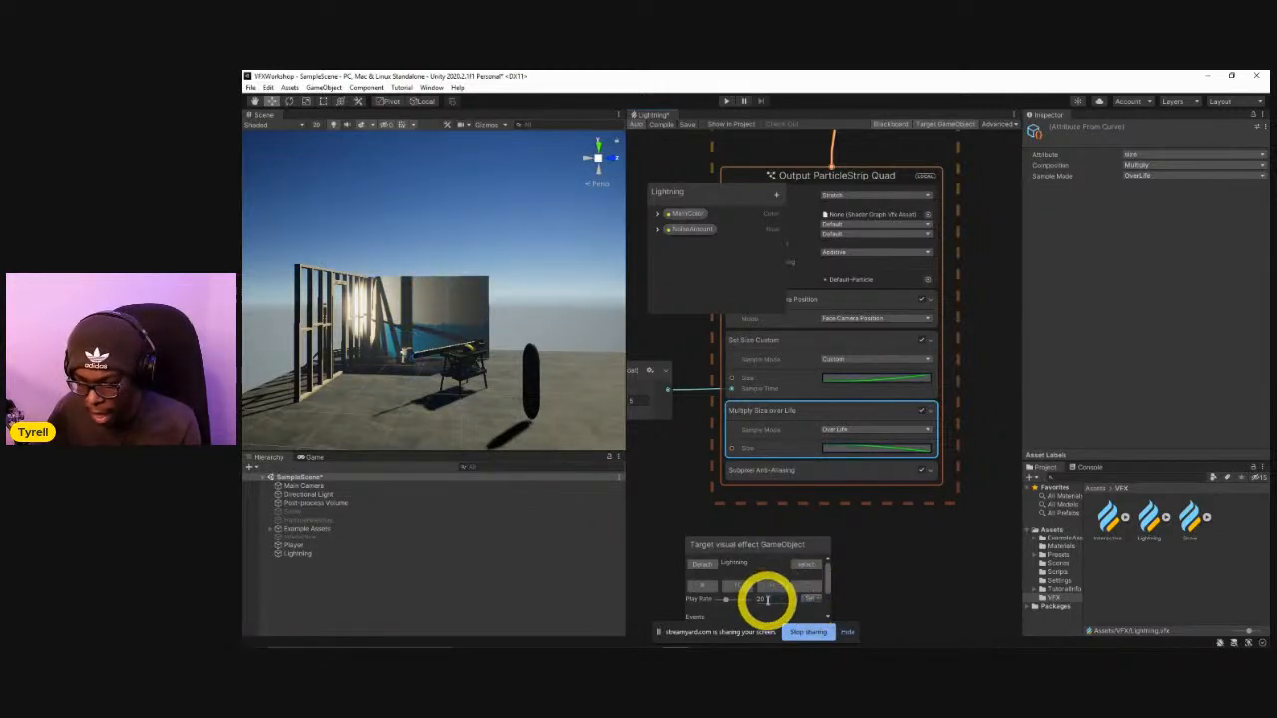
{"action": "left_click_drag", "start_coordinate": [768, 599], "coordinate": [741, 606]}
{"action": "type", "text": "100"}
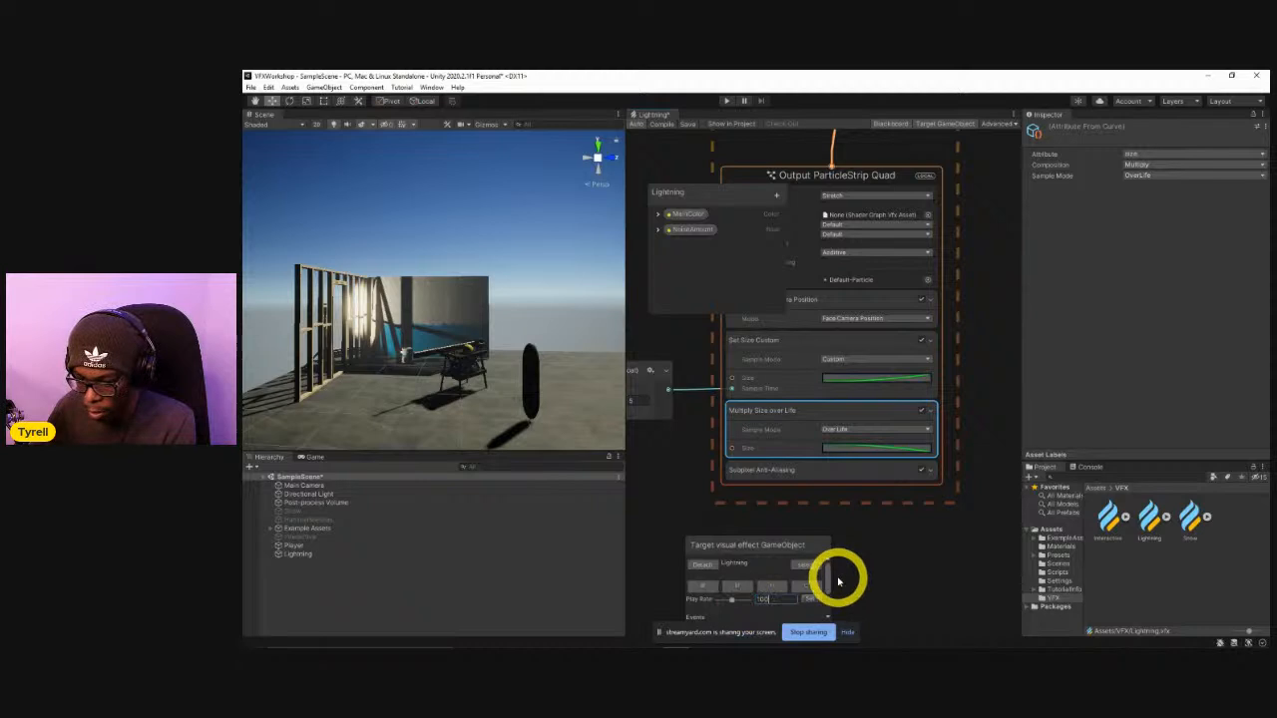
{"action": "left_click", "coordinate": [806, 587]}
{"action": "left_click", "coordinate": [806, 593]}
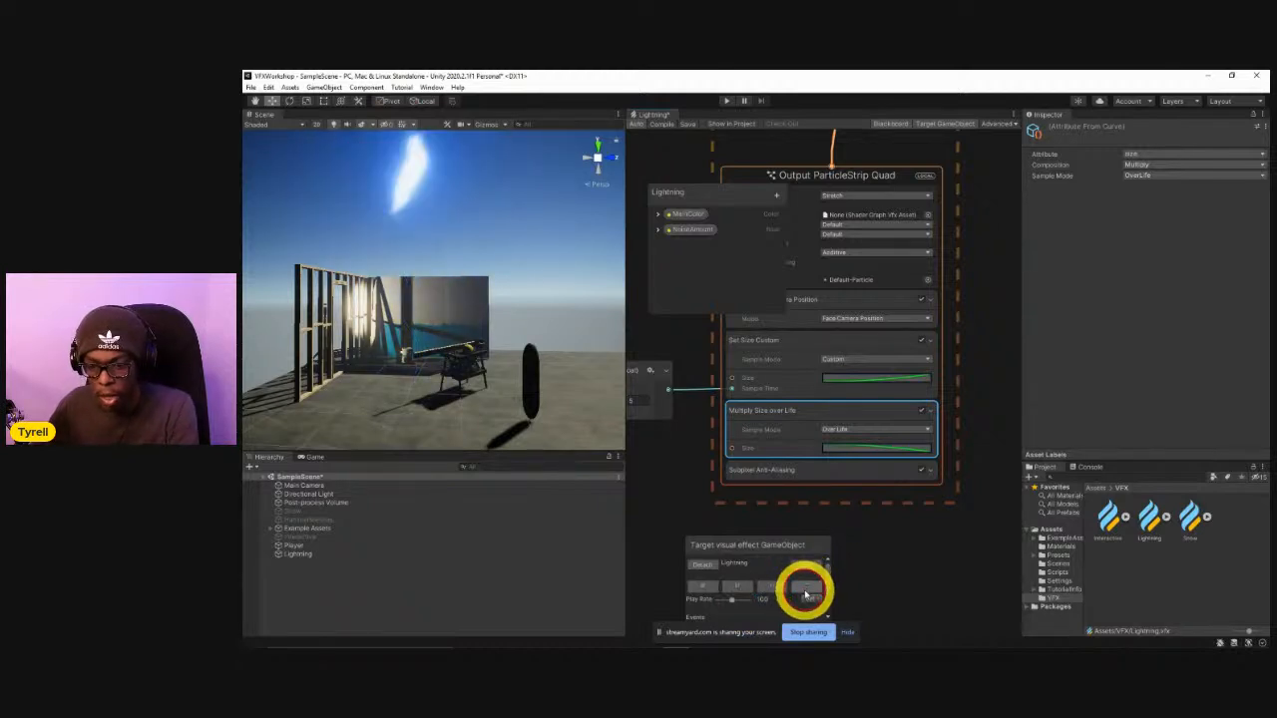
Replay the Lightning effect repeatedly from several Scene view angles to examine the shrinking bolt.
{"action": "left_click", "coordinate": [806, 587]}
{"action": "left_click", "coordinate": [806, 587]}
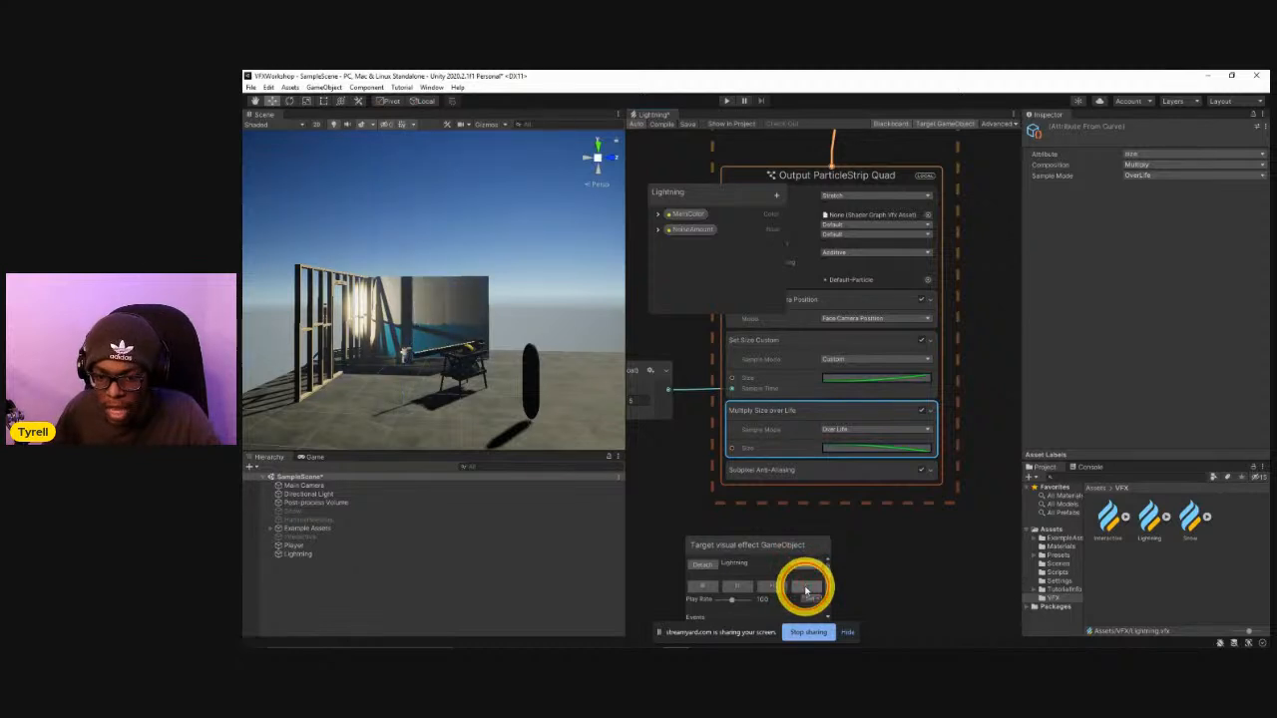
{"action": "left_click_drag", "start_coordinate": [355, 320], "coordinate": [459, 385], "text": "alt"}
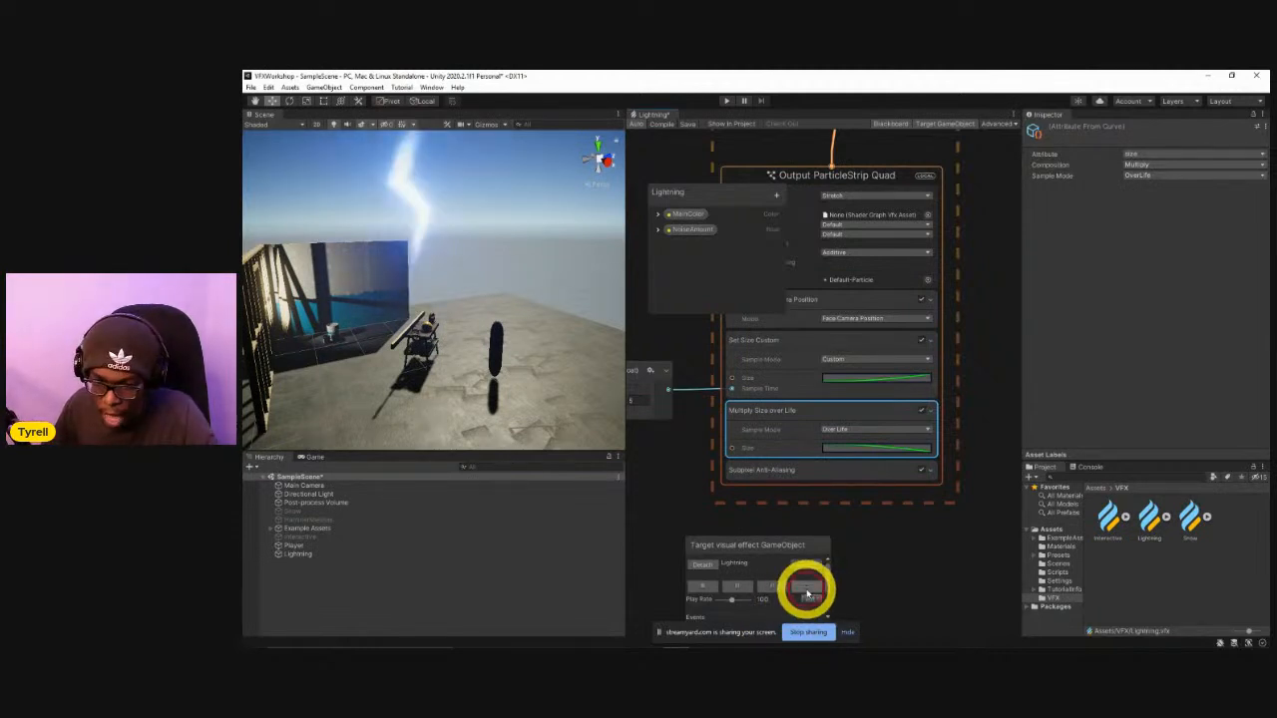
{"action": "left_click", "coordinate": [807, 588]}
{"action": "left_click_drag", "start_coordinate": [528, 367], "coordinate": [419, 338], "text": "alt"}
{"action": "left_click", "coordinate": [812, 590]}
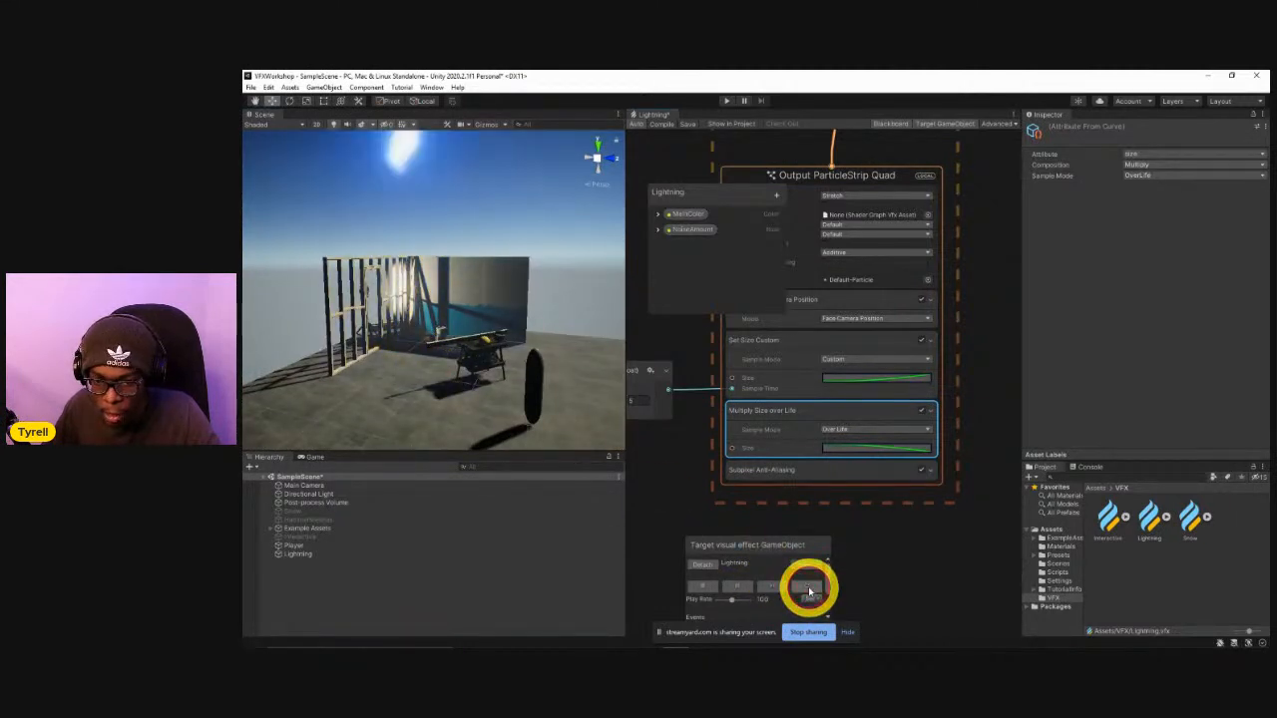
{"action": "left_click", "coordinate": [809, 591]}
{"action": "left_click", "coordinate": [809, 592]}
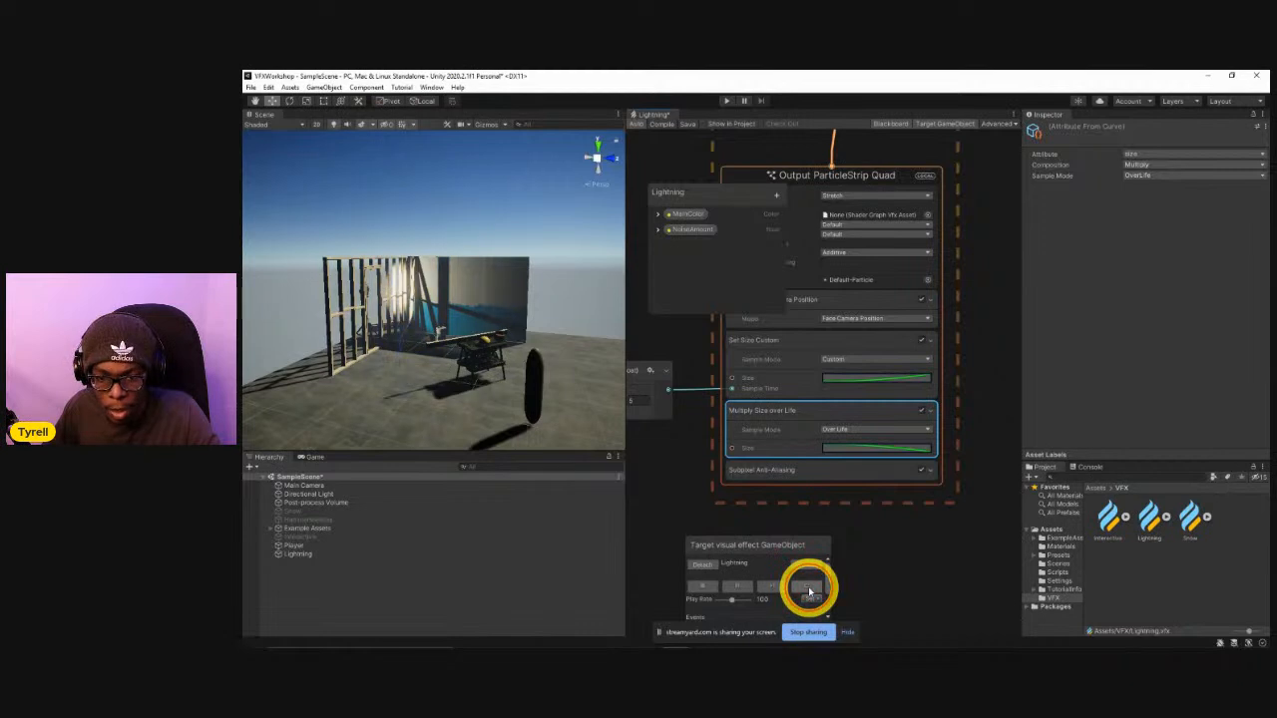
{"action": "left_click", "coordinate": [803, 588]}
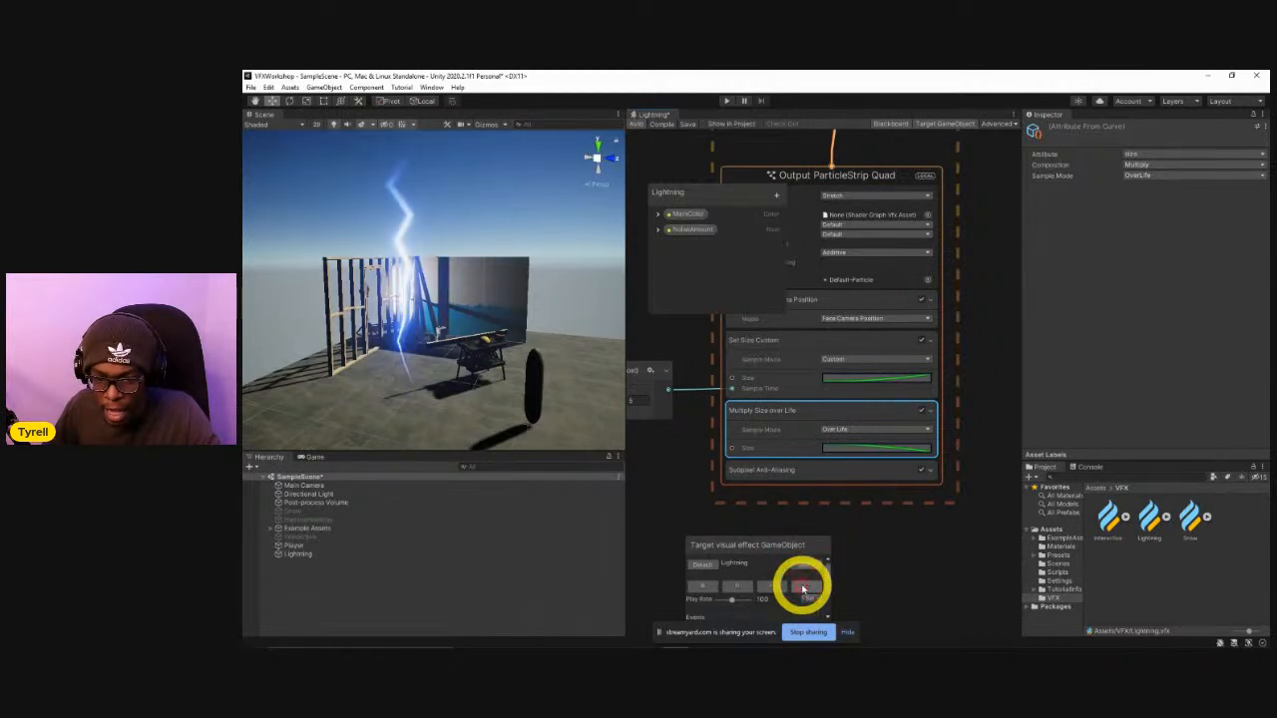
{"action": "left_click", "coordinate": [803, 589]}
{"action": "left_click", "coordinate": [803, 588]}
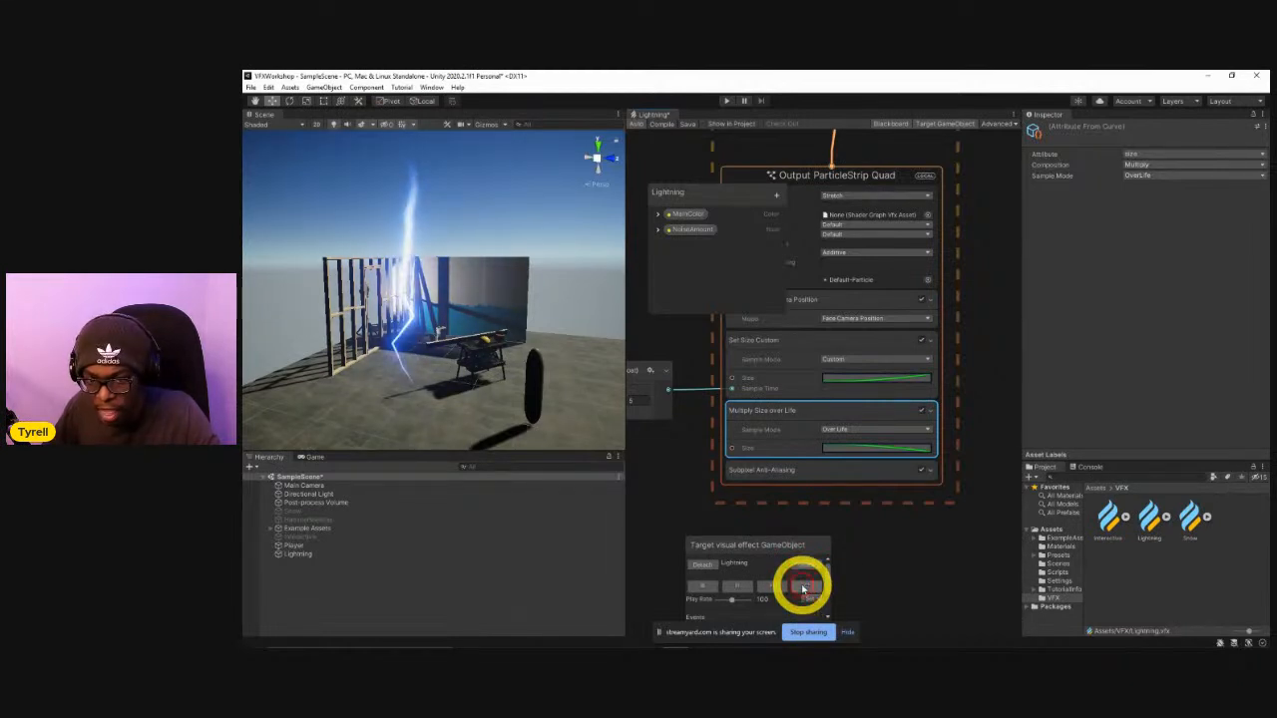
{"action": "left_click", "coordinate": [803, 588]}
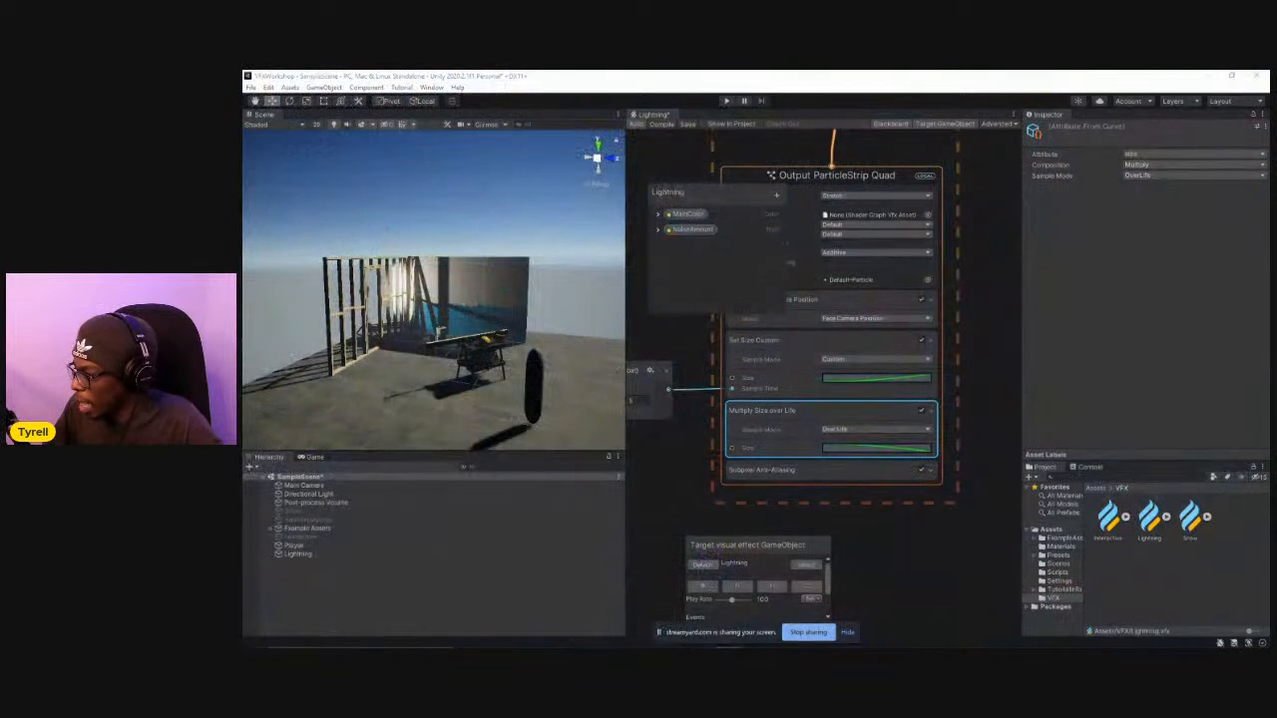
Select all the existing nodes of the Lightning graph and group them together.
{"action": "middle_click_drag", "start_coordinate": [700, 516], "coordinate": [817, 473]}
{"action": "scroll", "coordinate": [817, 472], "scroll_direction": "down", "scroll_amount": 2}
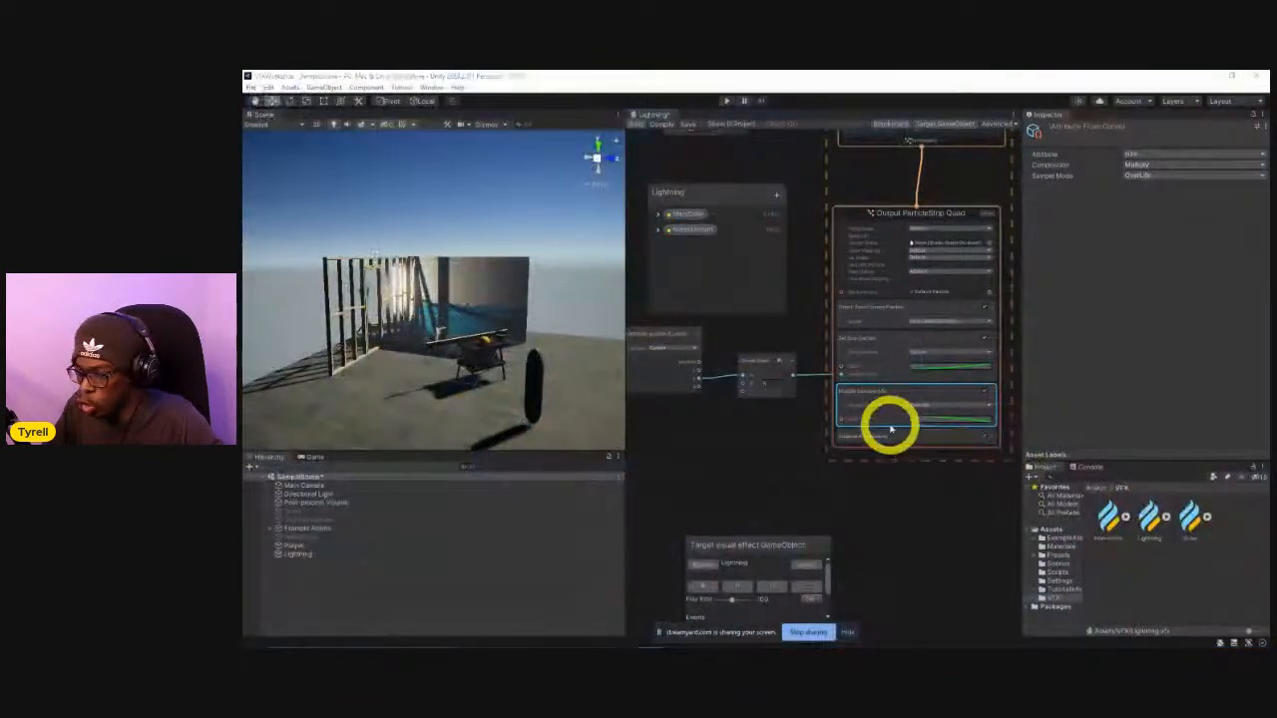
{"action": "scroll", "coordinate": [910, 428], "scroll_direction": "down", "scroll_amount": 5}
{"action": "middle_click_drag", "start_coordinate": [934, 395], "coordinate": [950, 459]}
{"action": "mouse_move", "coordinate": [848, 425]}
{"action": "middle_mouse_down"}
{"action": "mouse_move", "coordinate": [882, 423]}
{"action": "mouse_move", "coordinate": [861, 446]}
{"action": "middle_mouse_up"}
{"action": "left_click_drag", "start_coordinate": [782, 317], "coordinate": [983, 509]}
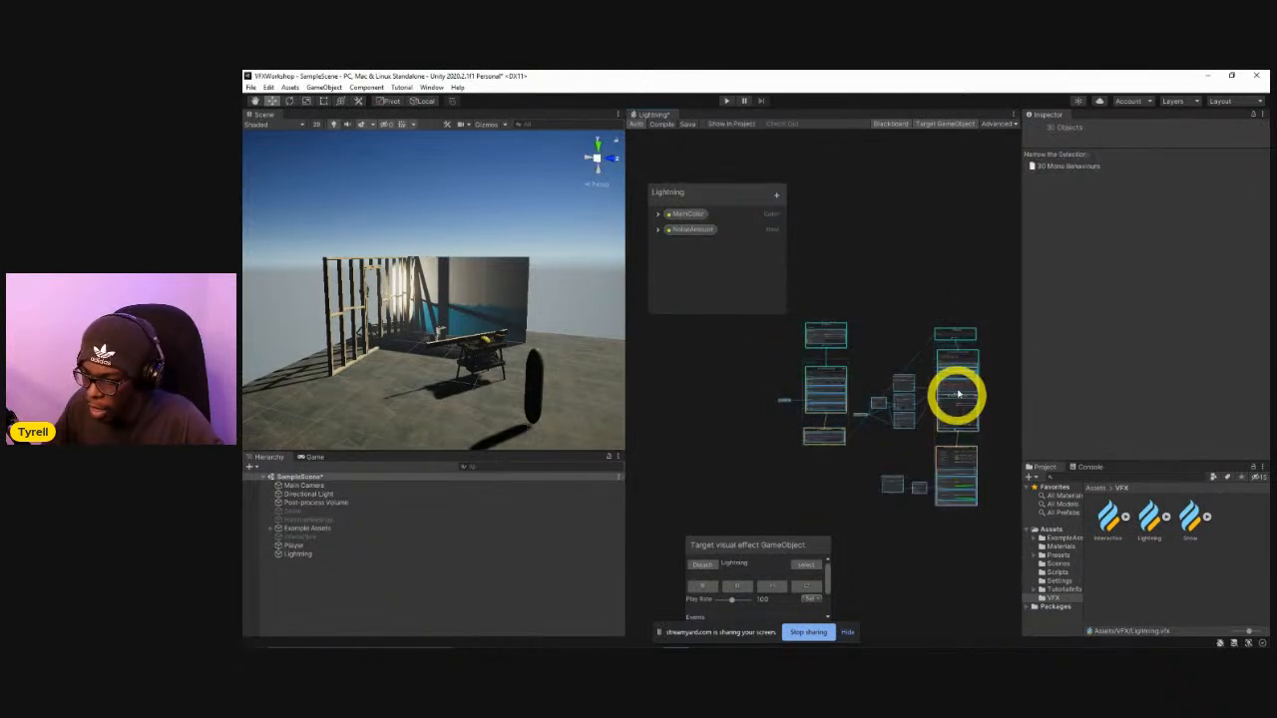
{"action": "scroll", "coordinate": [946, 329], "scroll_direction": "up", "scroll_amount": 3}
{"action": "right_click", "coordinate": [935, 329]}
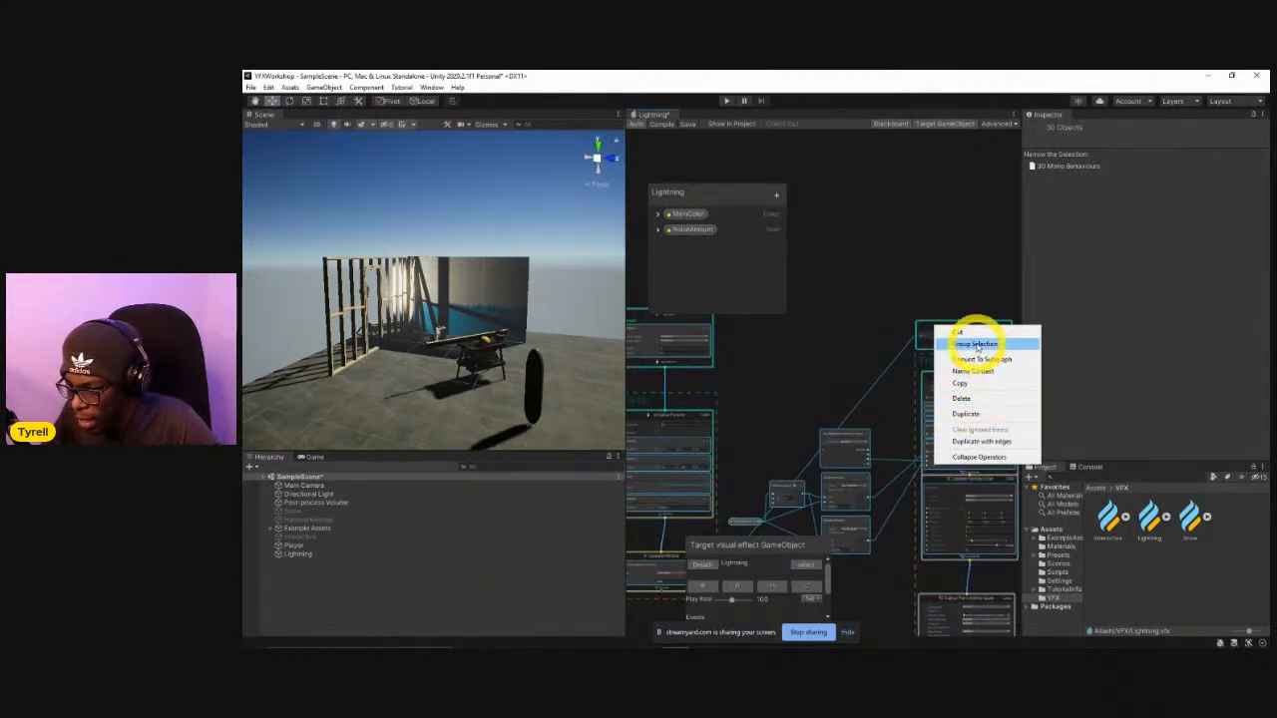
{"action": "left_click", "coordinate": [978, 345]}
Edit the title of the new group around the lightning nodes, clearing the first name entered.
{"action": "scroll", "coordinate": [816, 344], "scroll_direction": "up", "scroll_amount": 3}
{"action": "middle_click_drag", "start_coordinate": [816, 345], "coordinate": [886, 439]}
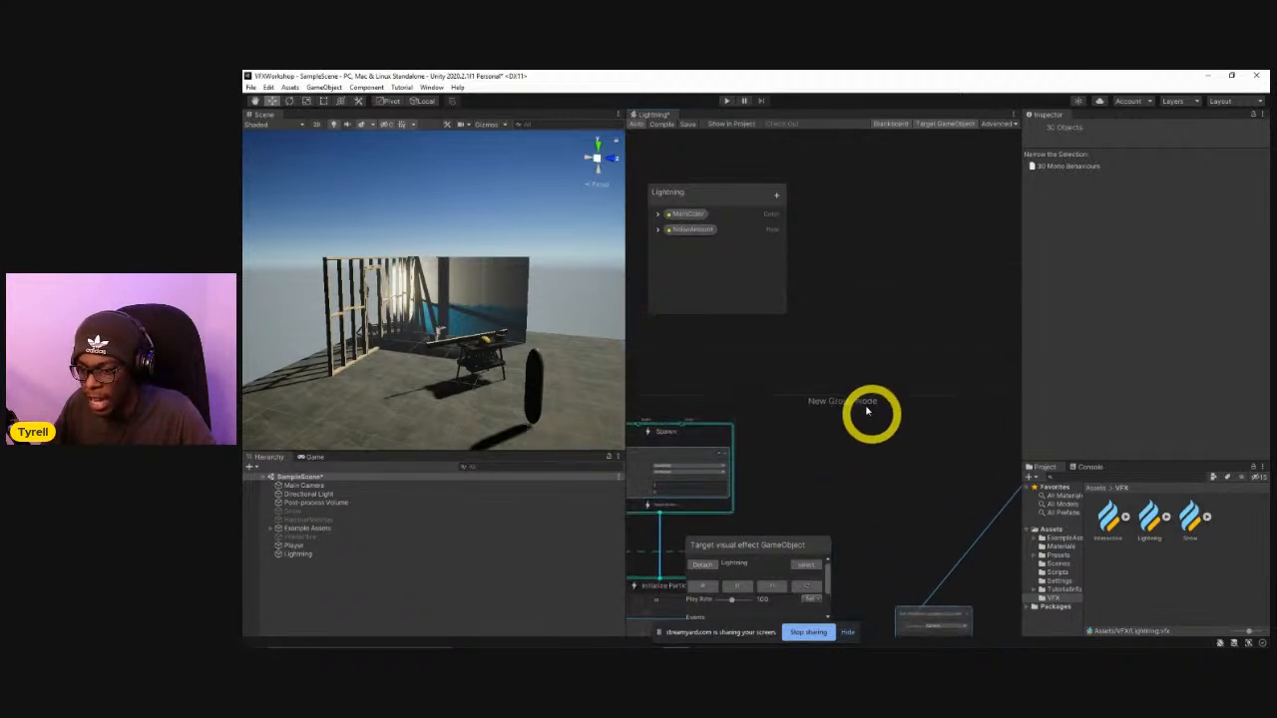
{"action": "double_click", "coordinate": [842, 402]}
{"action": "middle_click_drag", "start_coordinate": [748, 427], "coordinate": [982, 435]}
{"action": "double_click", "coordinate": [989, 415]}
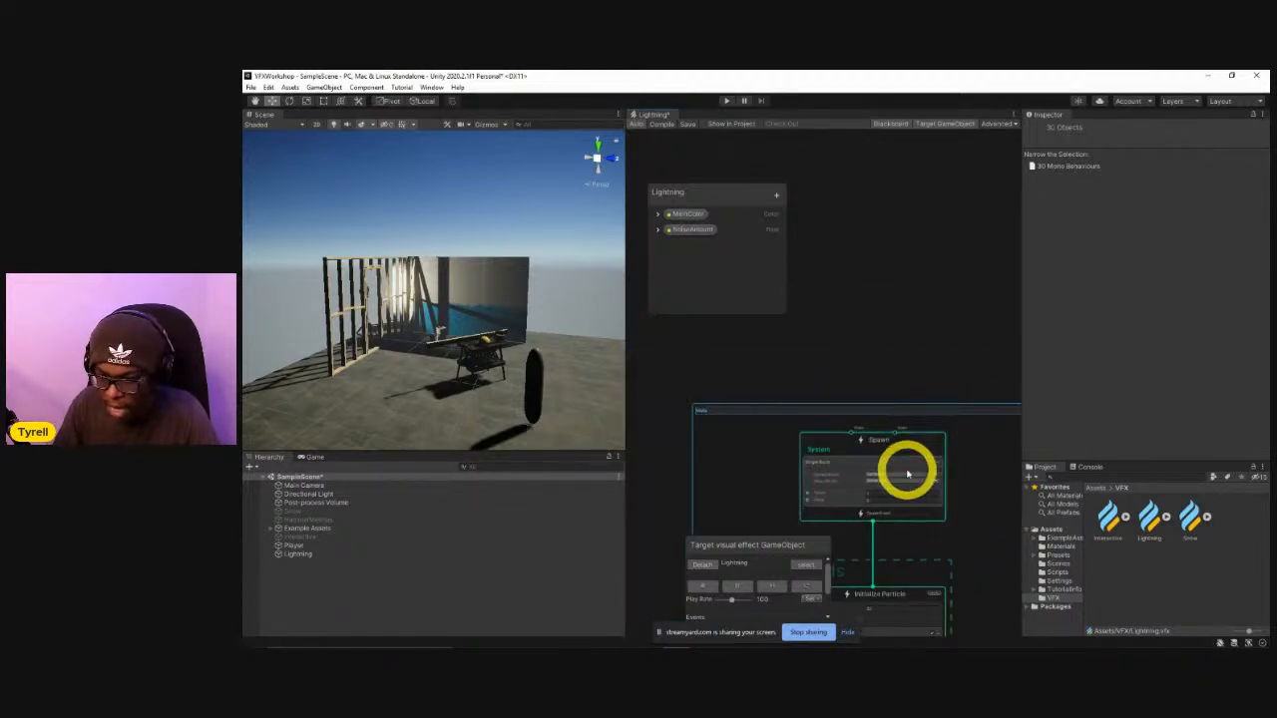
{"action": "key", "text": "BackSpace"}
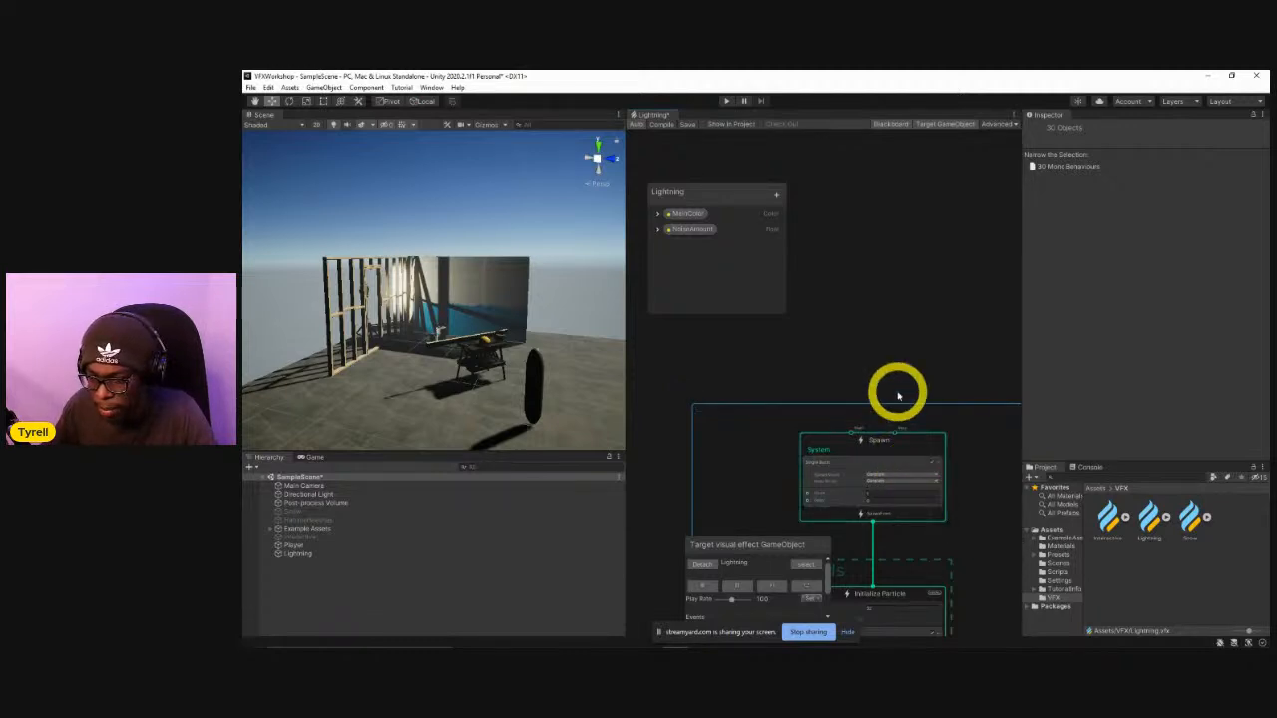
Add a Simple Particle System to the graph and place it in the empty space beside the grouped lightning nodes.
{"action": "scroll", "coordinate": [833, 479], "scroll_direction": "down", "scroll_amount": 5}
{"action": "left_click_drag", "start_coordinate": [825, 440], "coordinate": [791, 406]}
{"action": "middle_click_drag", "start_coordinate": [899, 466], "coordinate": [859, 361]}
{"action": "scroll", "coordinate": [869, 407], "scroll_direction": "down", "scroll_amount": 3}
{"action": "scroll", "coordinate": [913, 417], "scroll_direction": "up", "scroll_amount": 4}
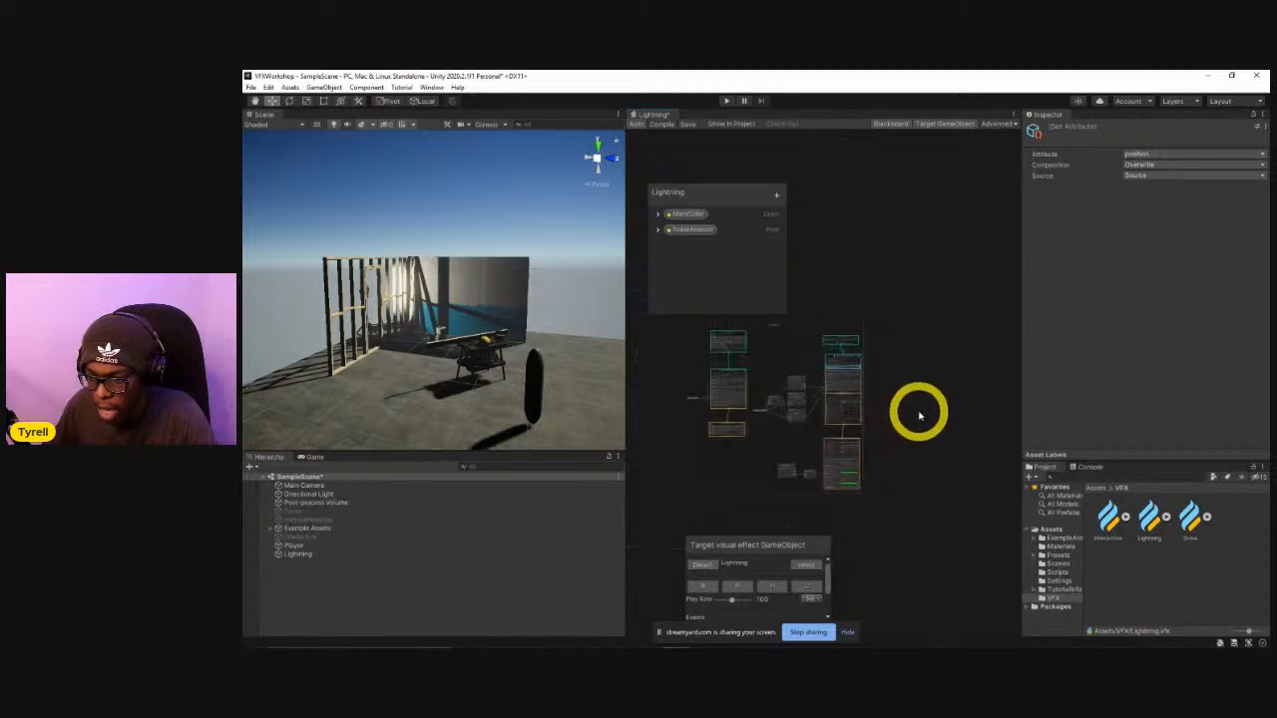
{"action": "right_click", "coordinate": [882, 372]}
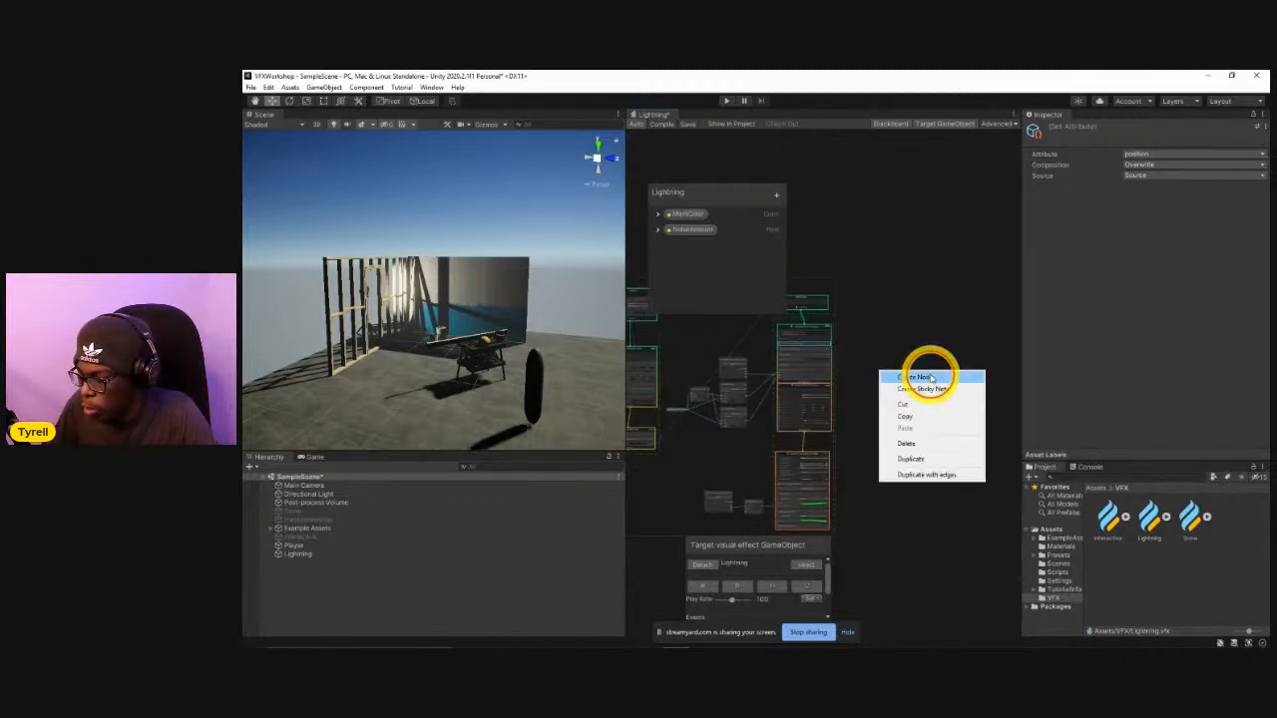
{"action": "left_click", "coordinate": [929, 377]}
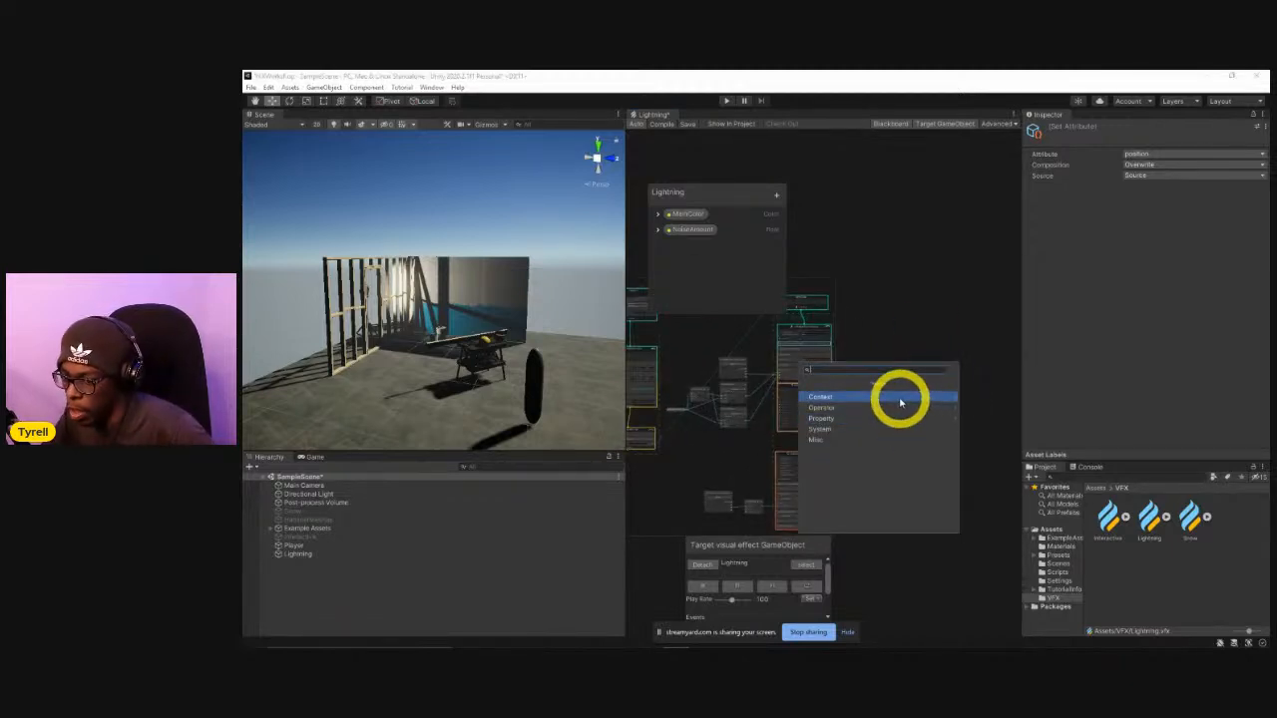
{"action": "left_click", "coordinate": [897, 428]}
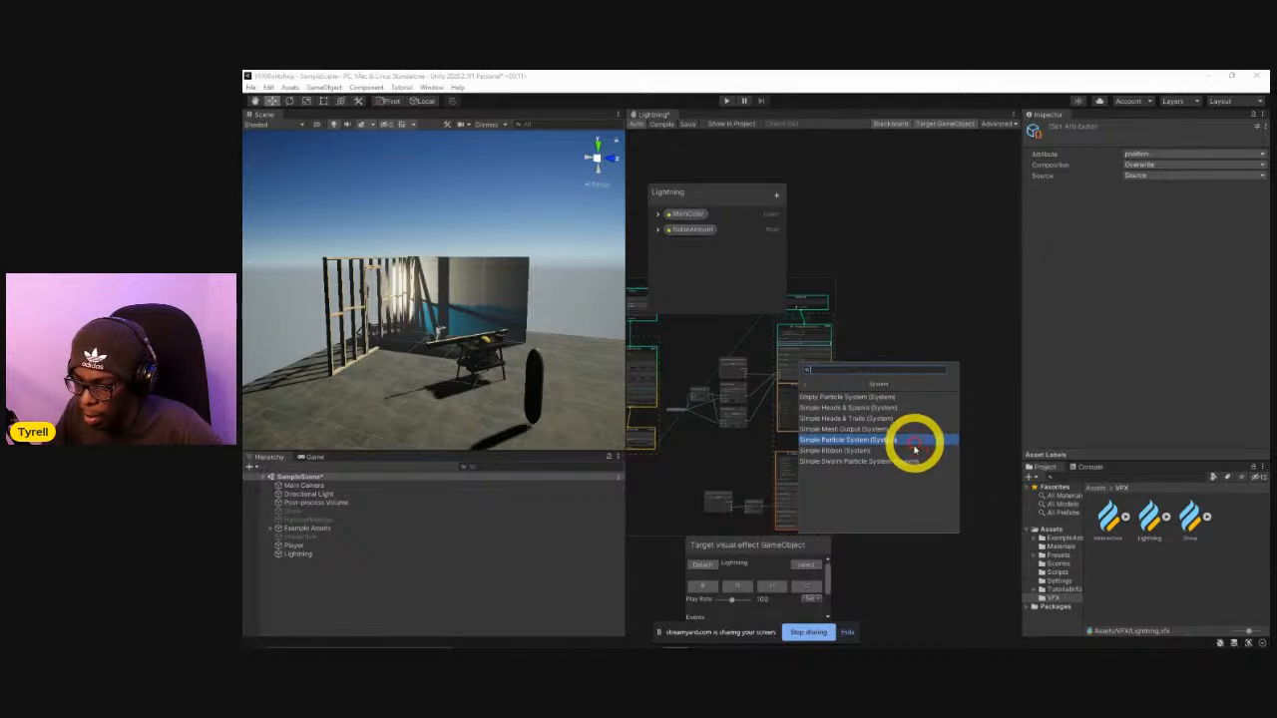
{"action": "left_click", "coordinate": [915, 441]}
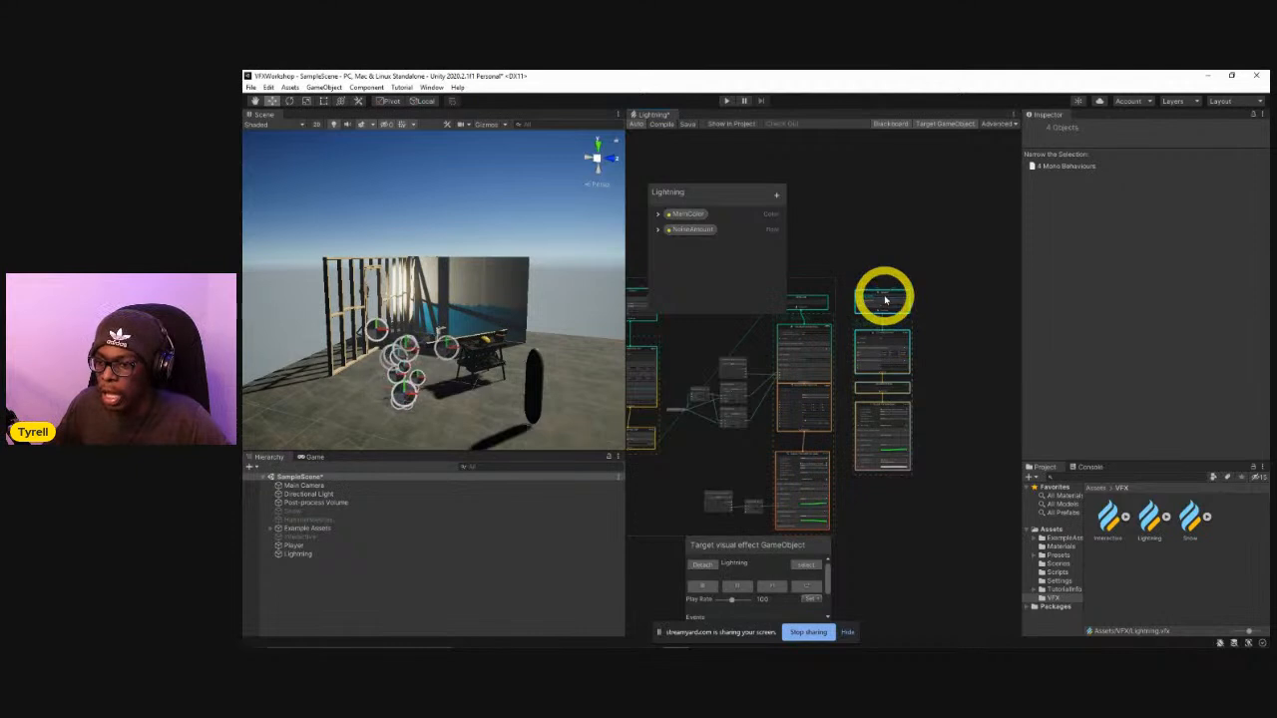
{"action": "left_click_drag", "start_coordinate": [884, 293], "coordinate": [916, 317]}
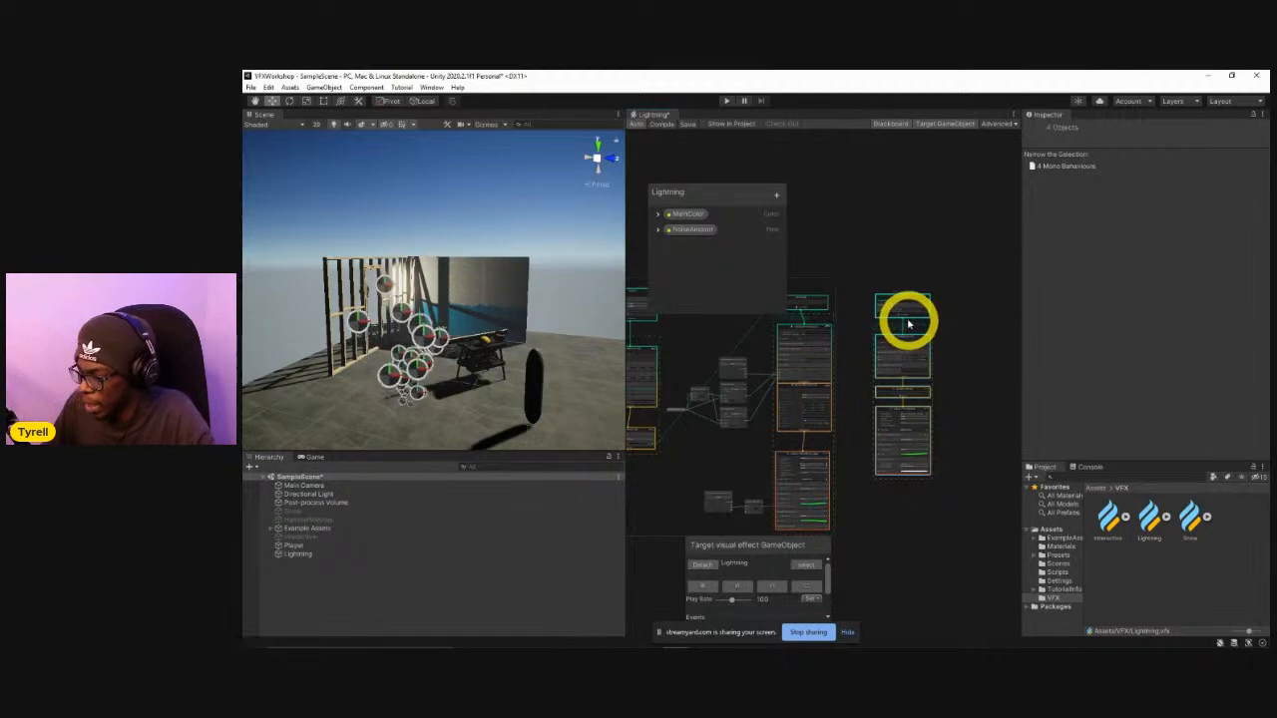
Delete the Constant Spawn Rate block from the new particle system's Spawn context.
{"action": "scroll", "coordinate": [907, 324], "scroll_direction": "up", "scroll_amount": 6}
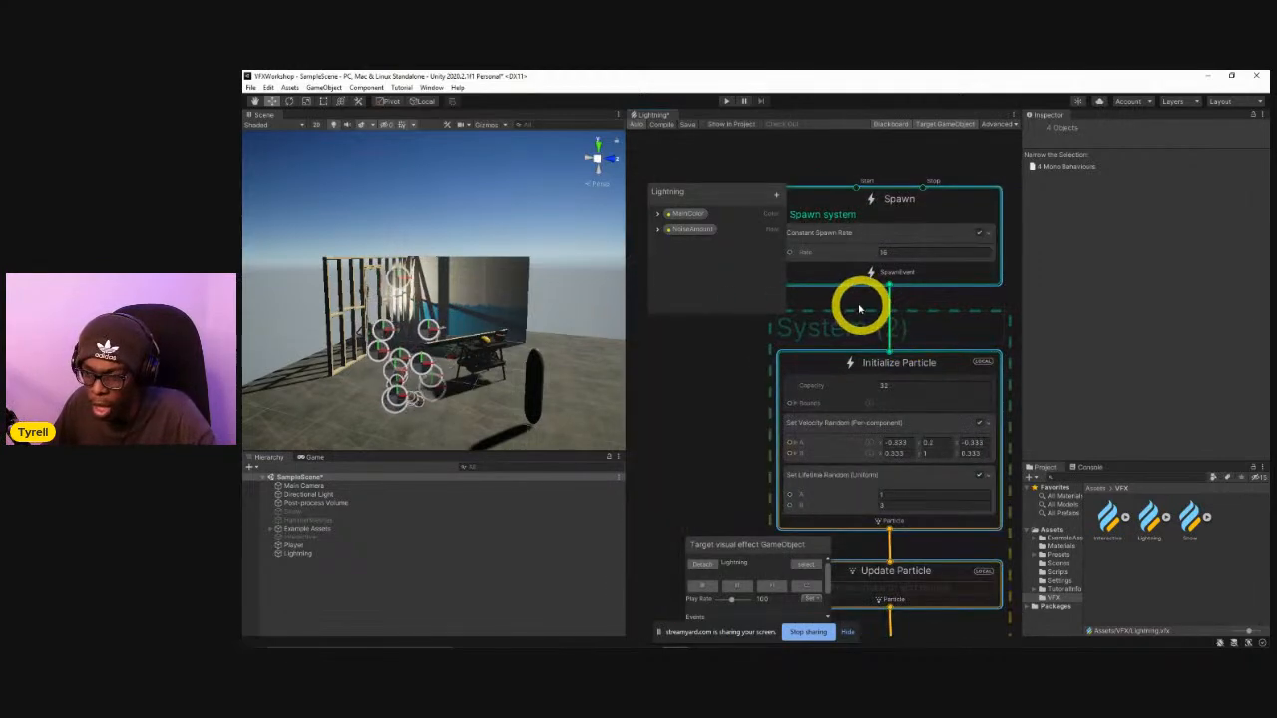
{"action": "middle_click_drag", "start_coordinate": [826, 332], "coordinate": [828, 360]}
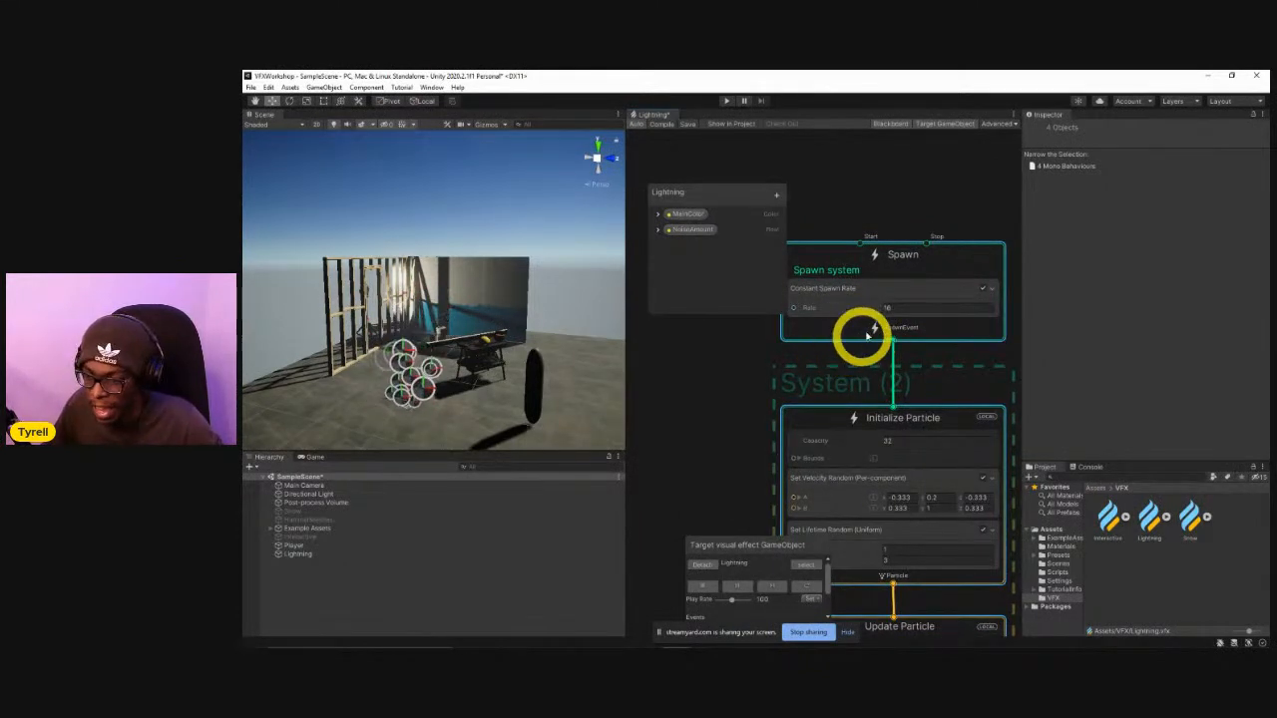
{"action": "left_click", "coordinate": [869, 290]}
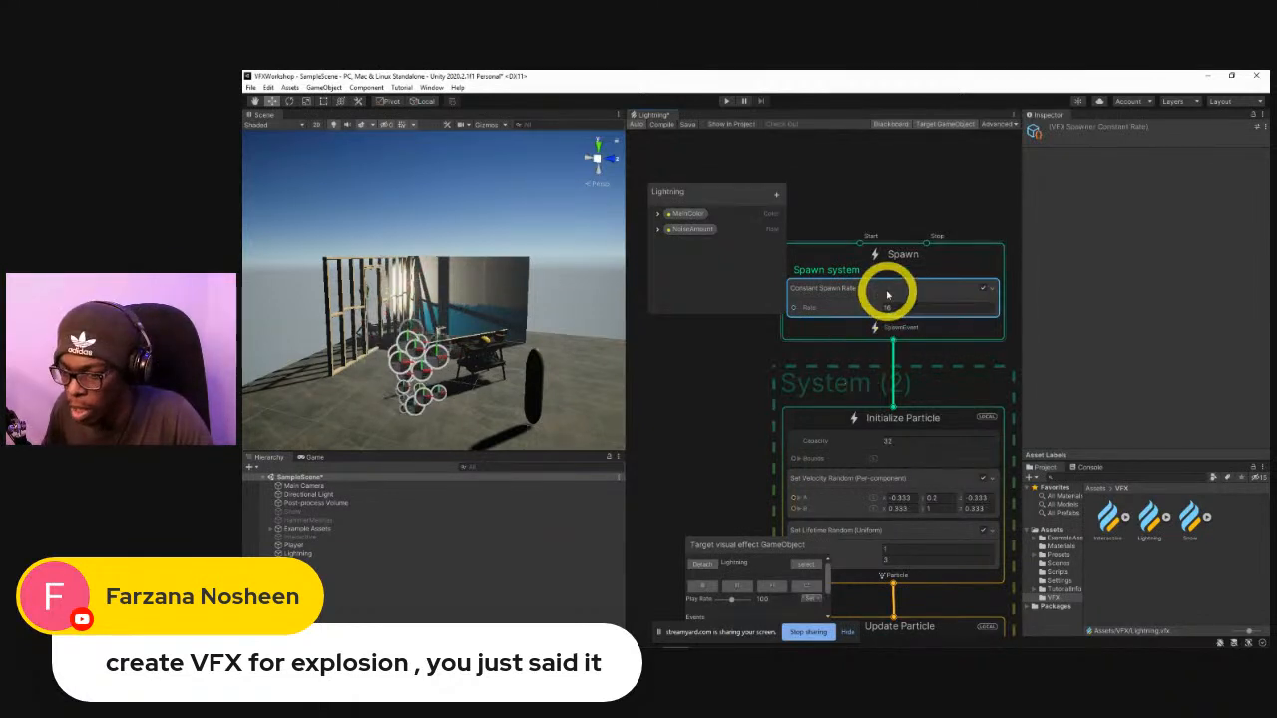
{"action": "key", "text": "BackSpace"}
{"action": "key", "text": "BackSpace"}
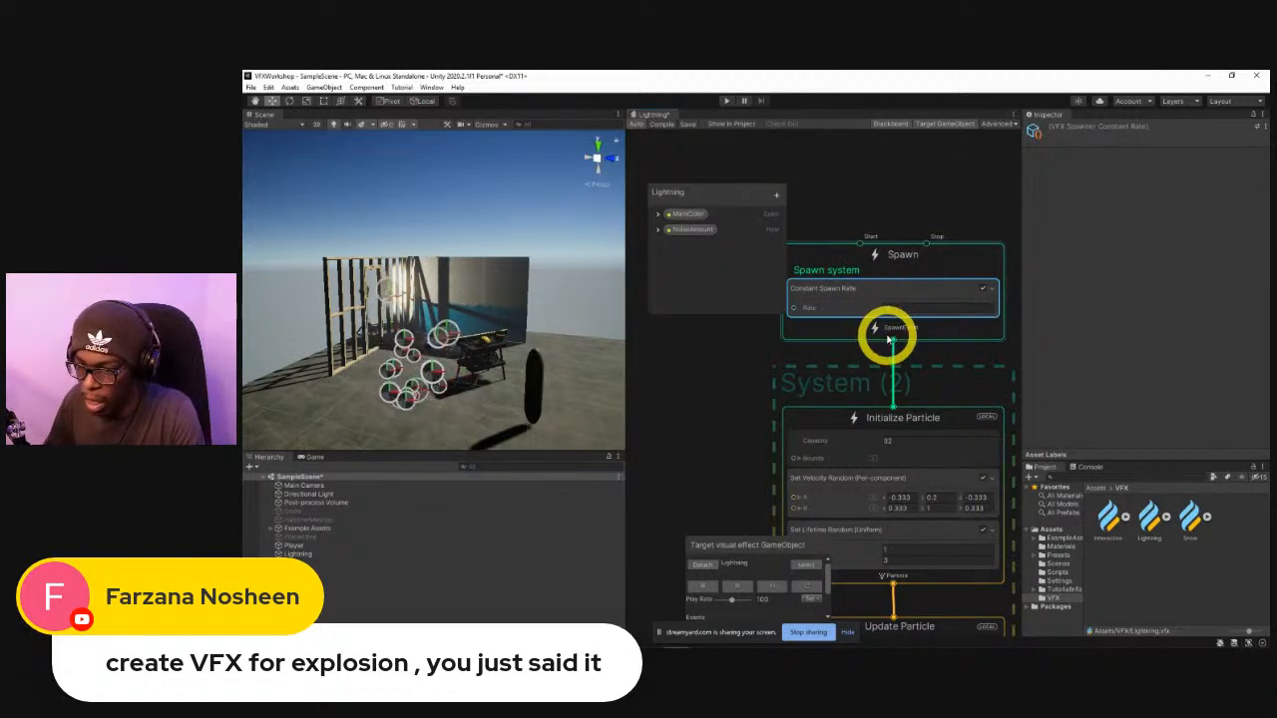
{"action": "key", "text": "Delete"}
Add a Single Burst block with a Count of 1 to the new system's Spawn context and replay the effect.
{"action": "left_click", "coordinate": [868, 299]}
{"action": "key", "text": "space"}
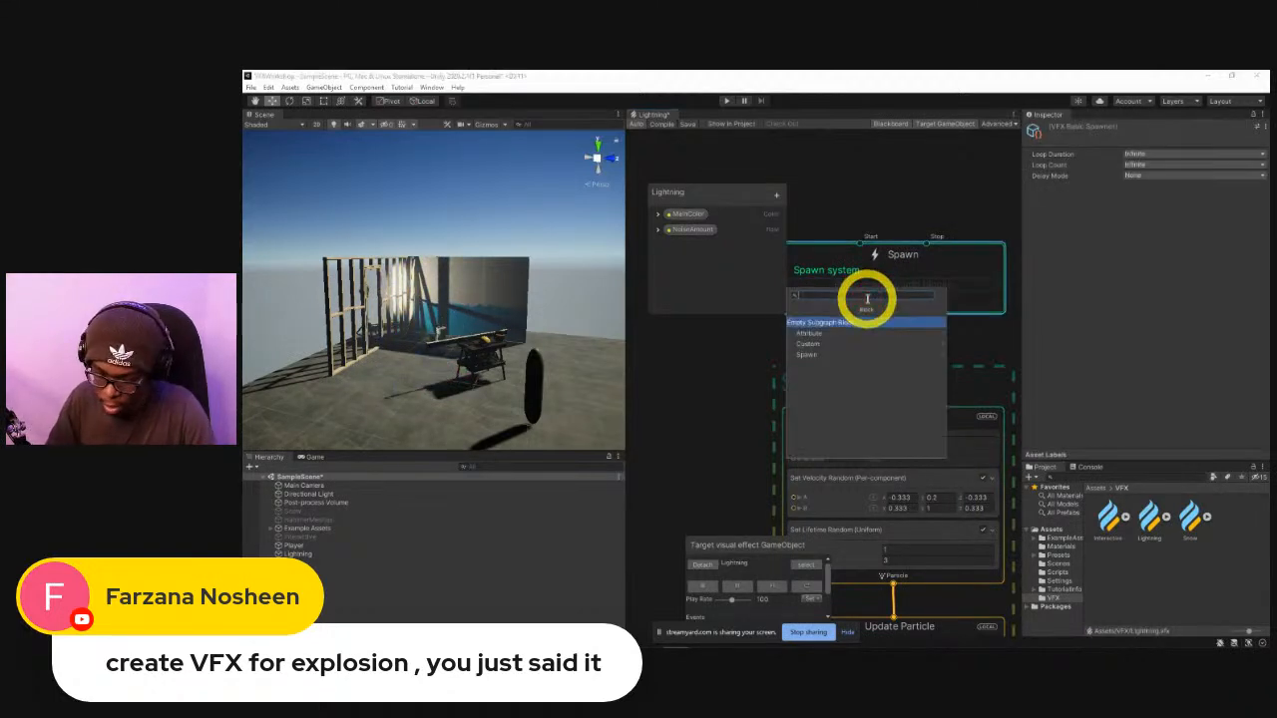
{"action": "type", "text": "burst"}
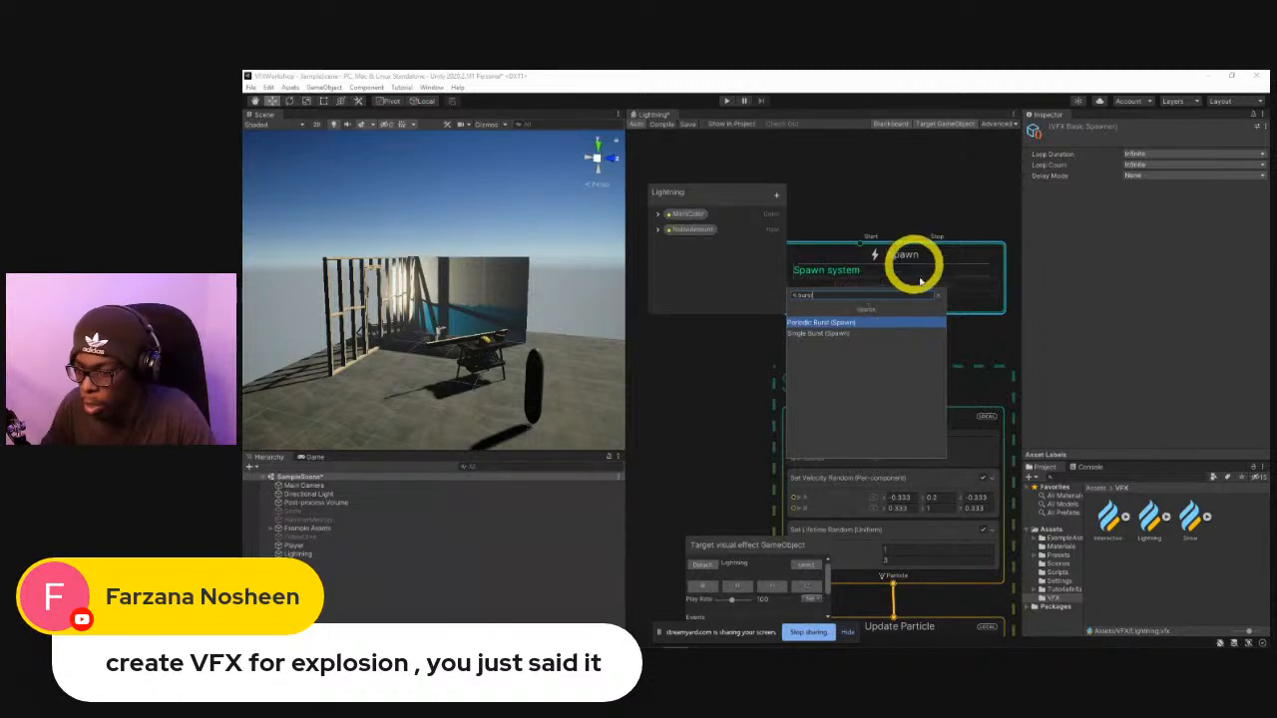
{"action": "left_click", "coordinate": [870, 335]}
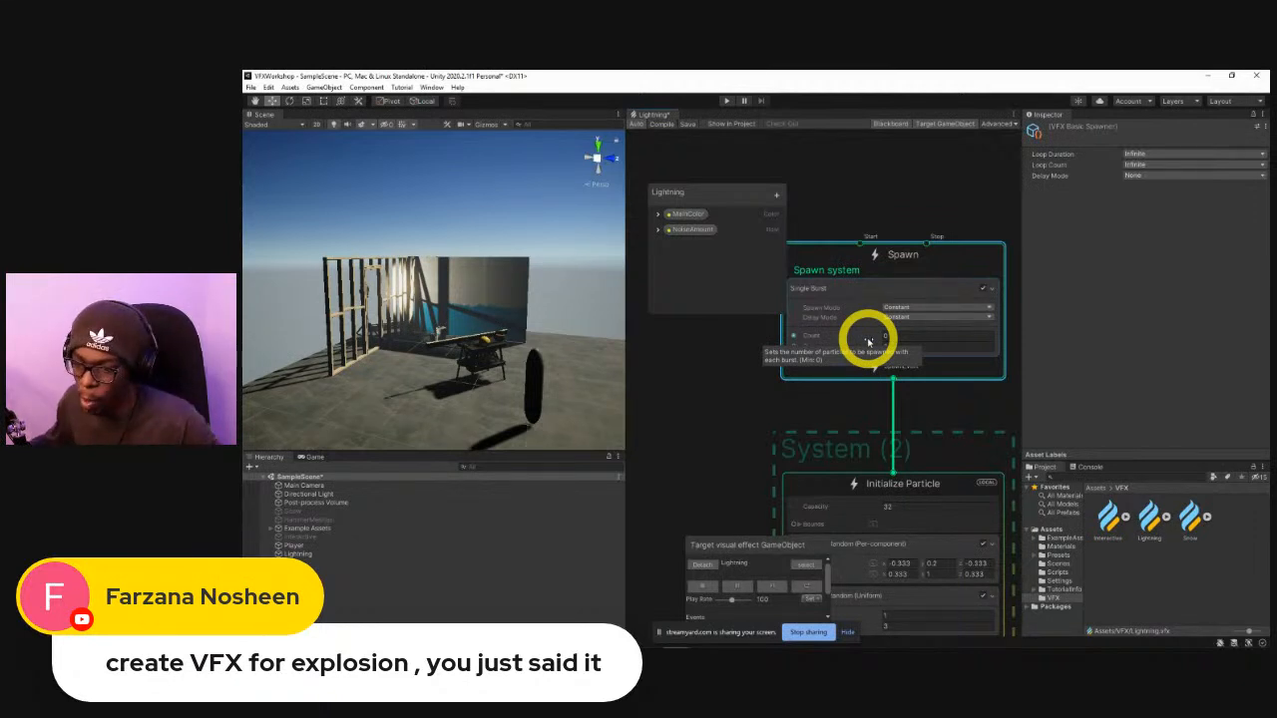
{"action": "left_click", "coordinate": [918, 335]}
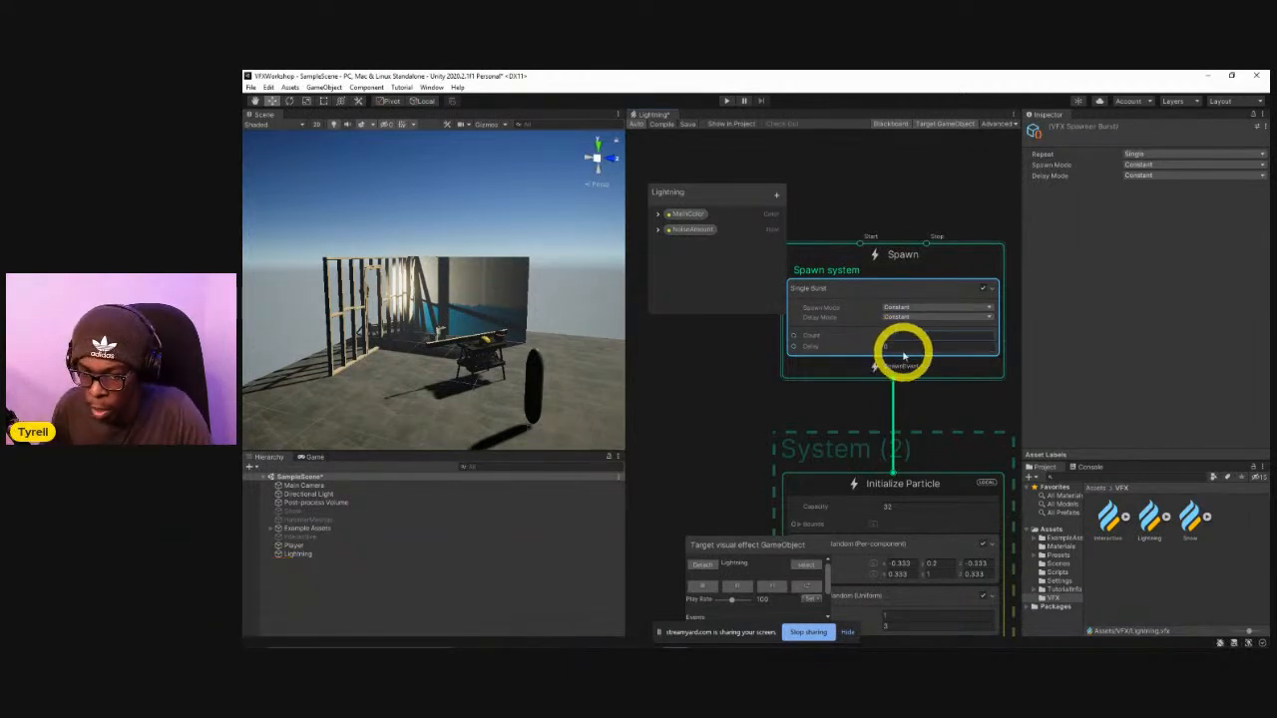
{"action": "left_click", "coordinate": [808, 589]}
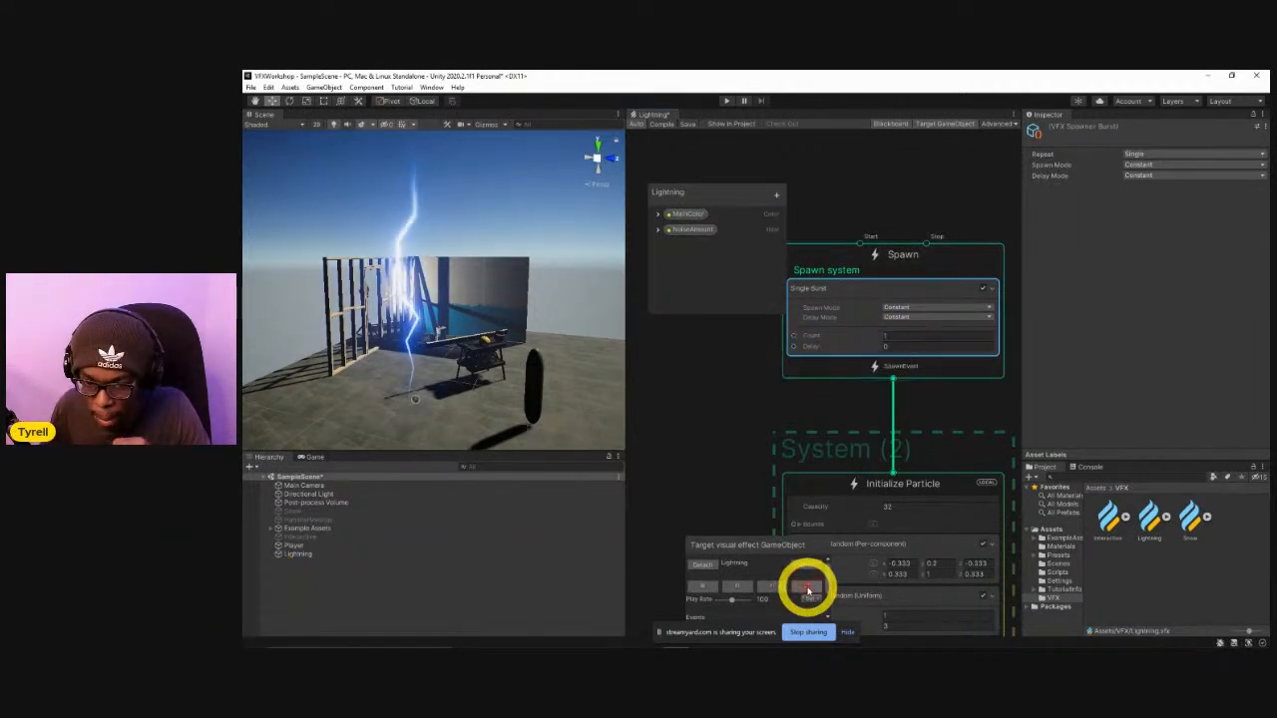
Delete the Set Velocity Random block from the new system's Initialize Particle context.
{"action": "middle_click_drag", "start_coordinate": [792, 428], "coordinate": [756, 333]}
{"action": "middle_click_drag", "start_coordinate": [746, 382], "coordinate": [734, 350]}
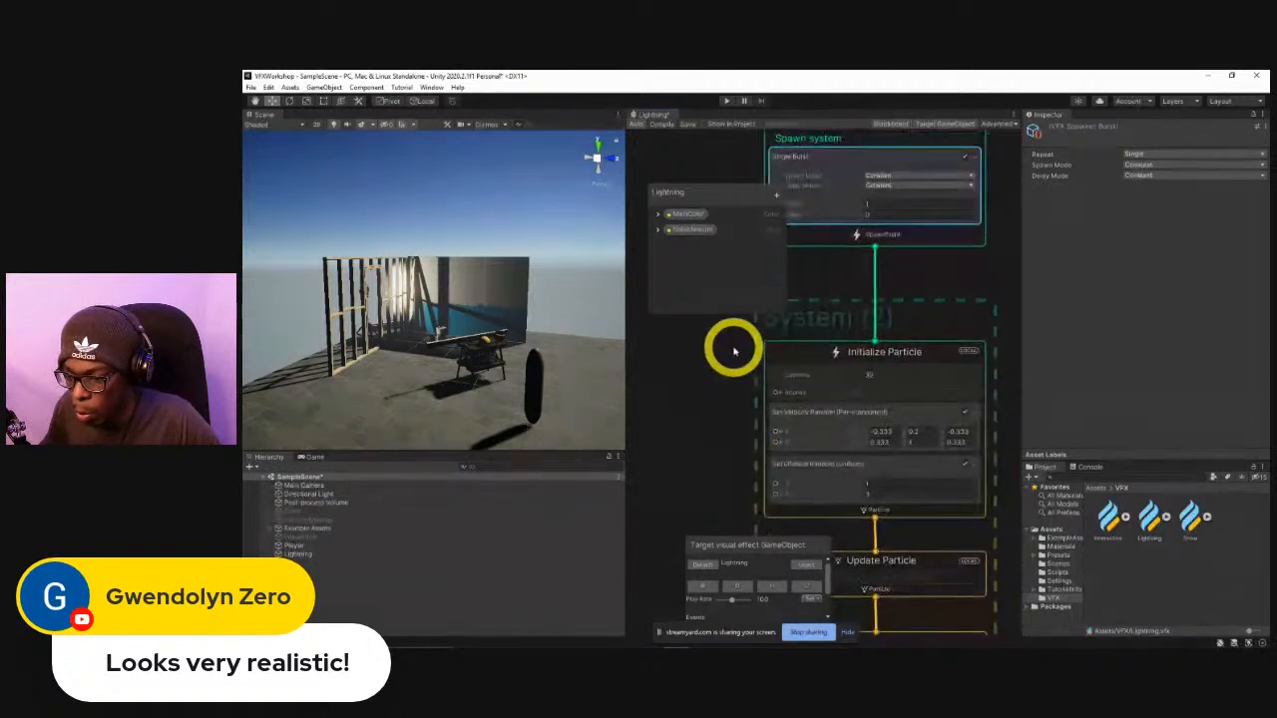
{"action": "left_click", "coordinate": [818, 415]}
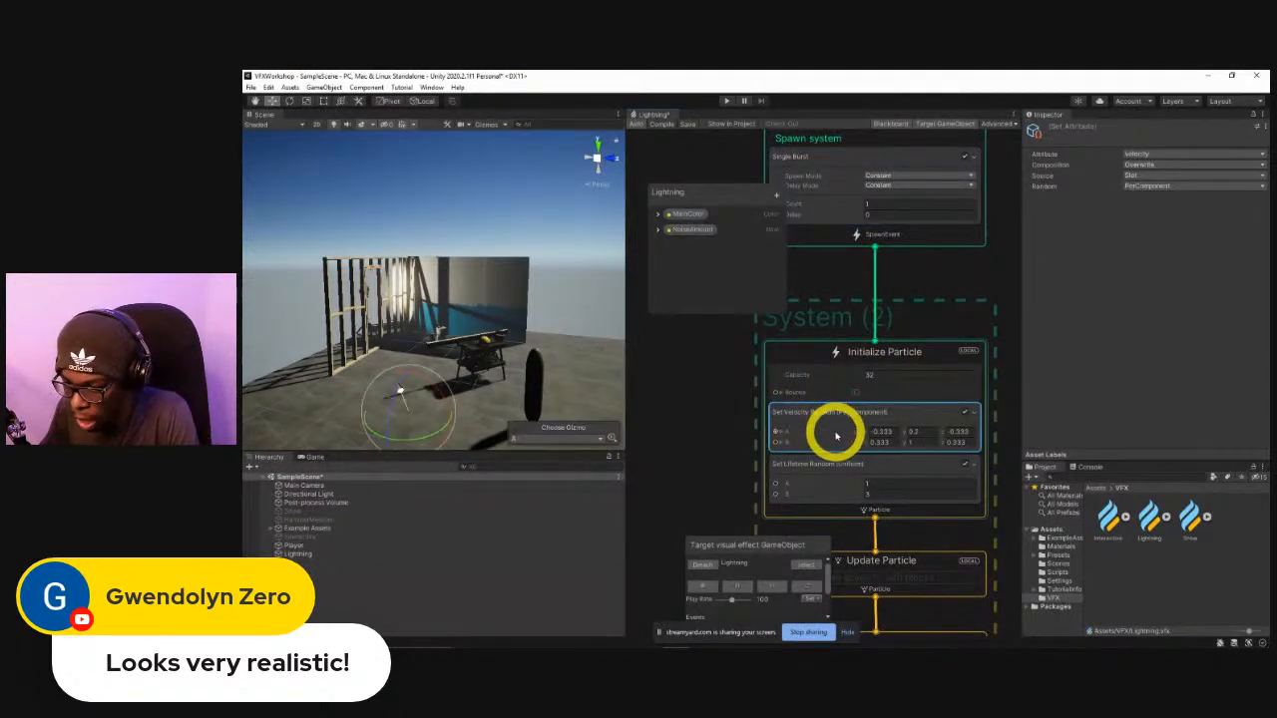
{"action": "key", "text": "Delete"}
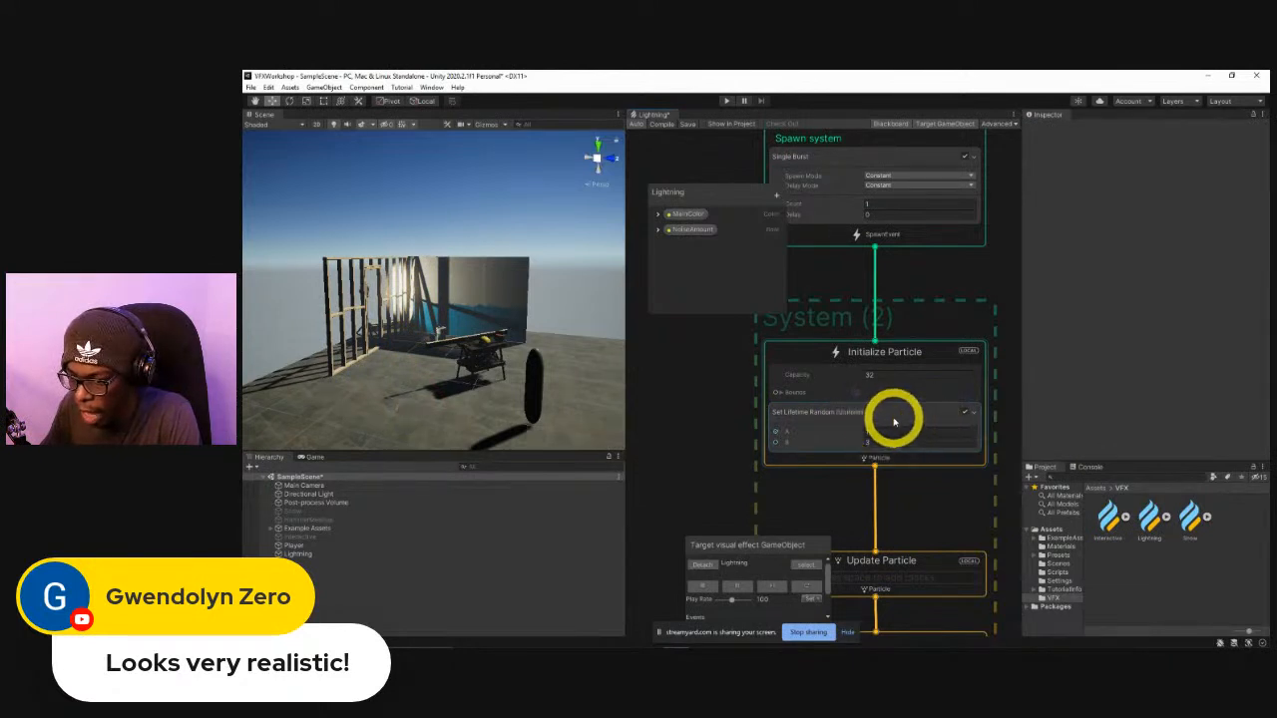
Set the Random mode of the new system's Set Lifetime block to Off and replay the effect.
{"action": "left_click", "coordinate": [894, 422]}
{"action": "middle_click_drag", "start_coordinate": [836, 455], "coordinate": [824, 385]}
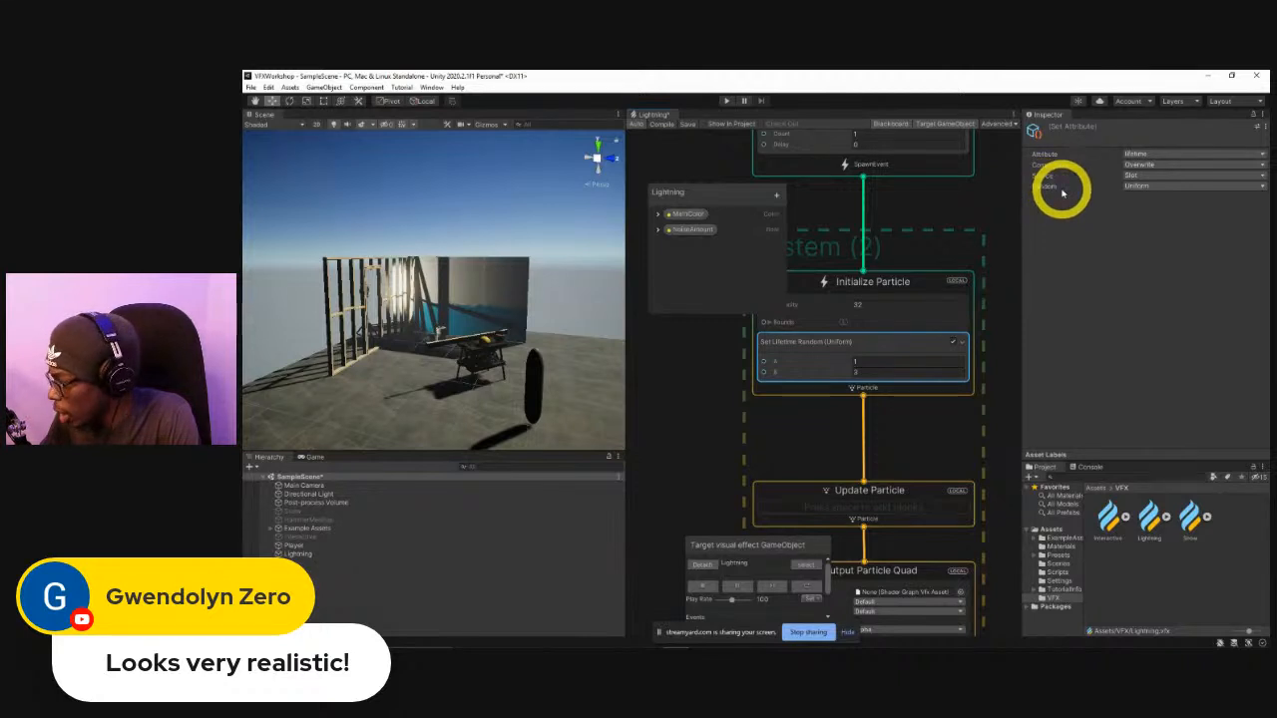
{"action": "left_click", "coordinate": [1127, 186]}
{"action": "left_click", "coordinate": [1137, 196]}
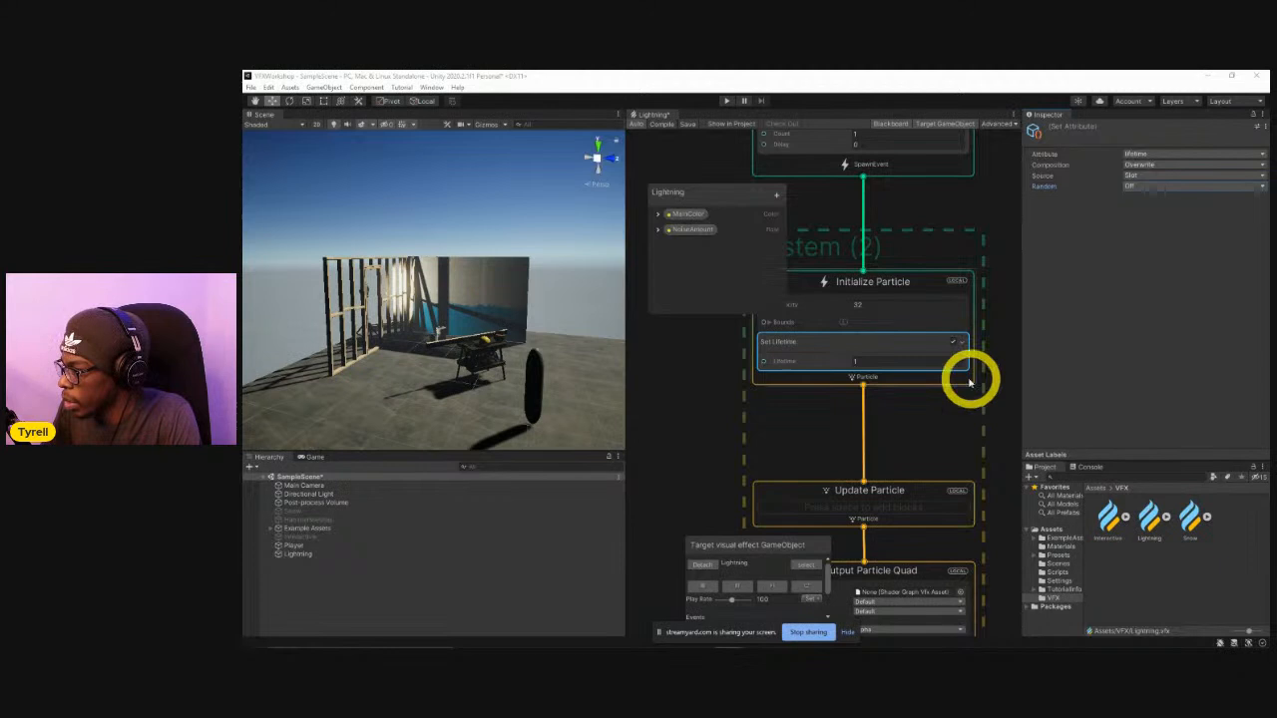
{"action": "middle_click_drag", "start_coordinate": [734, 393], "coordinate": [776, 435]}
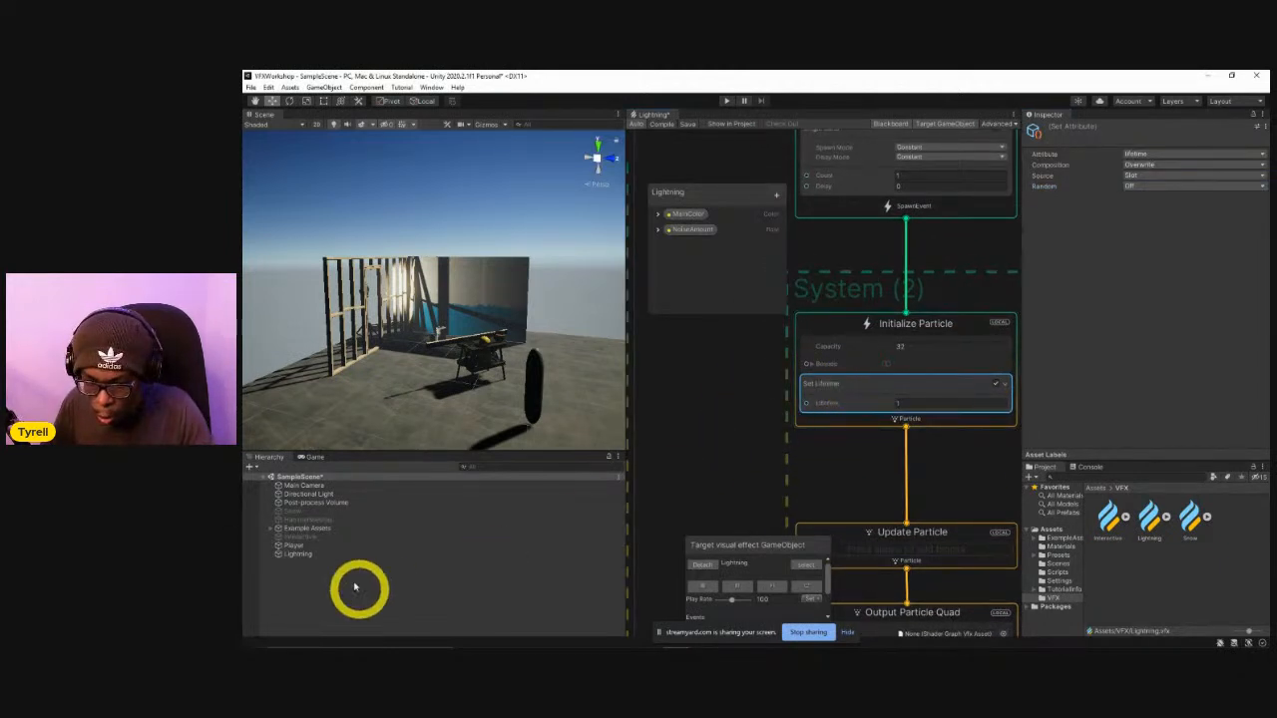
{"action": "left_click", "coordinate": [802, 587]}
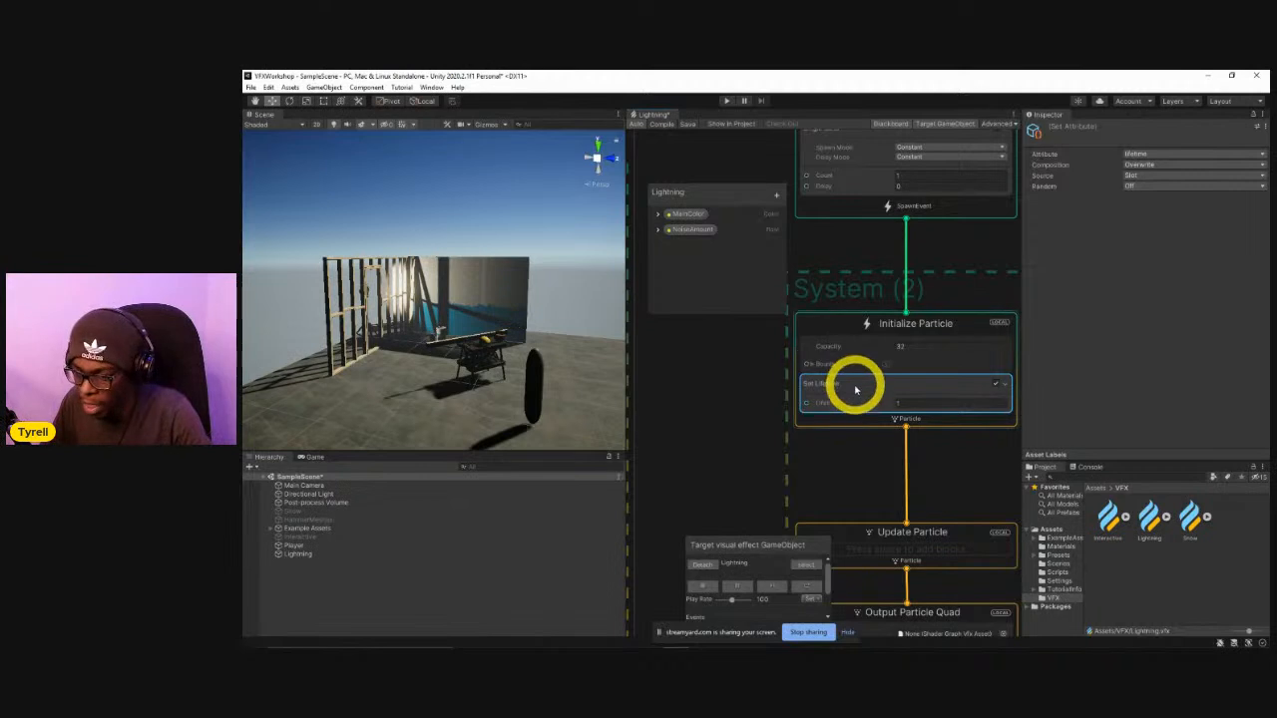
Add a Set Position block to the second system's Initialize Particle context.
{"action": "key", "text": "space"}
{"action": "type", "text": "set posi"}
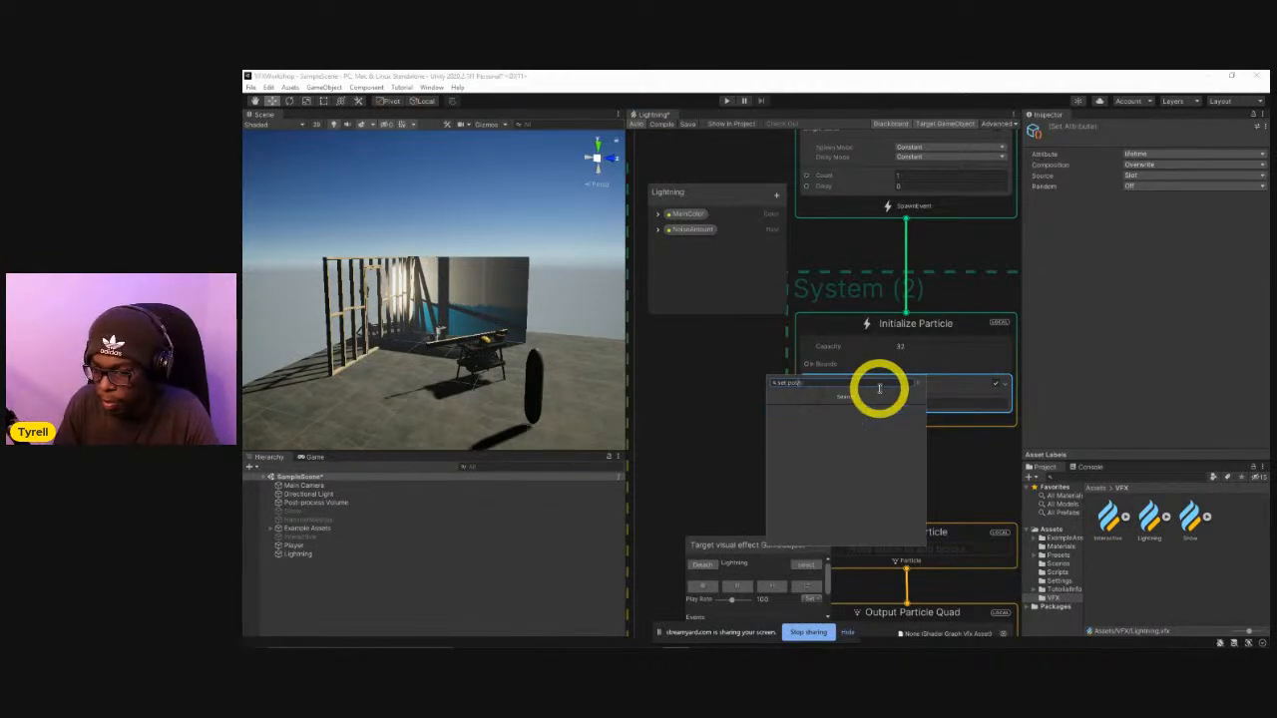
{"action": "type", "text": "tion"}
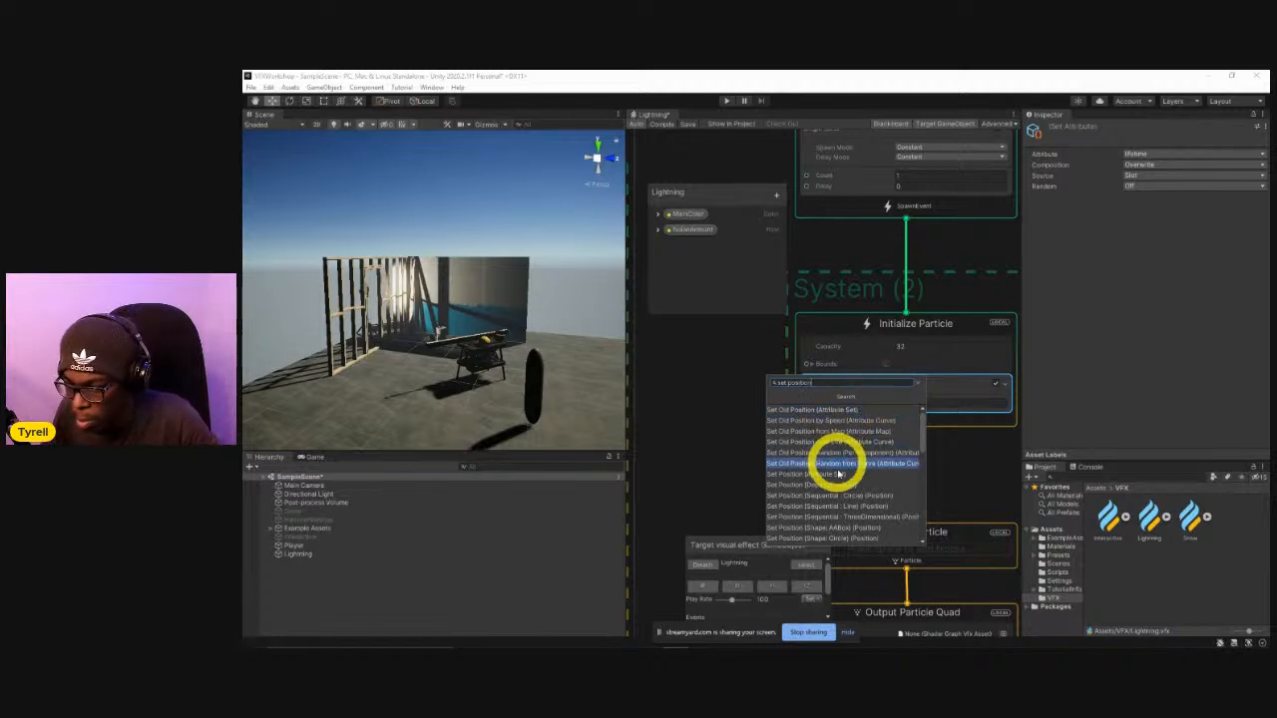
{"action": "left_click", "coordinate": [827, 481]}
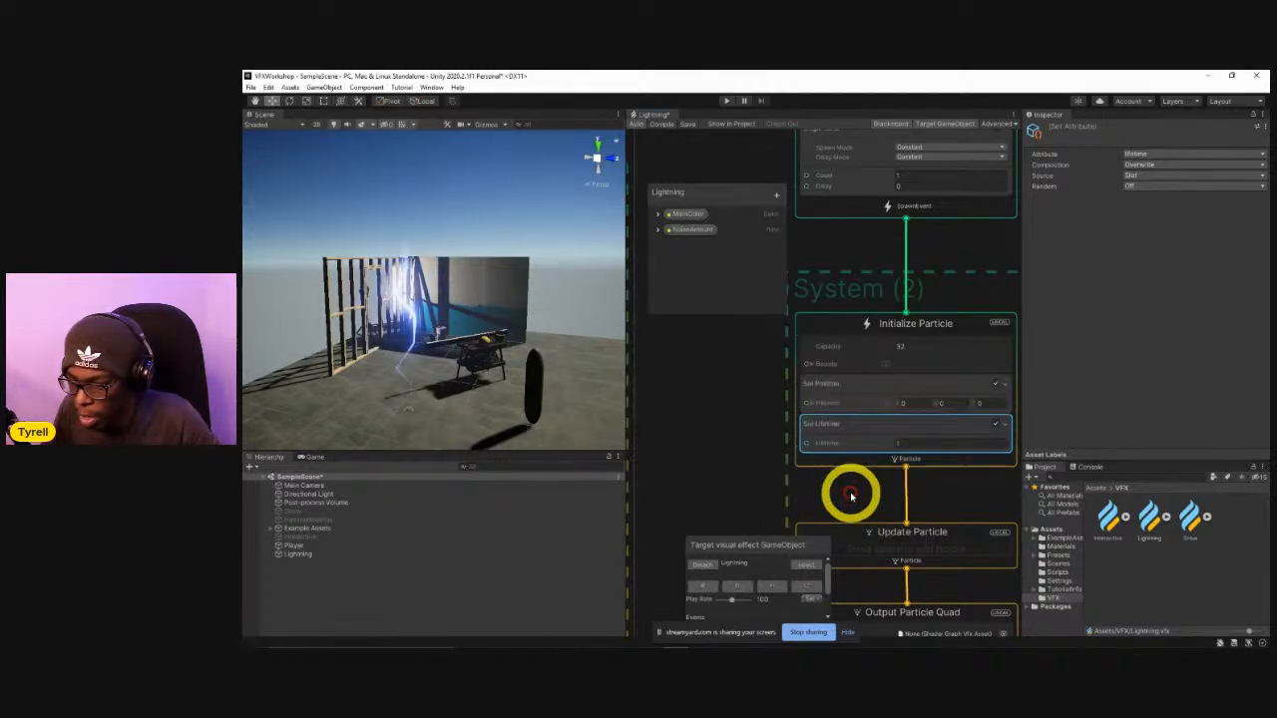
Set the Y value of the Set Position block to 5 and replay the effect in the scene.
{"action": "left_click", "coordinate": [947, 403]}
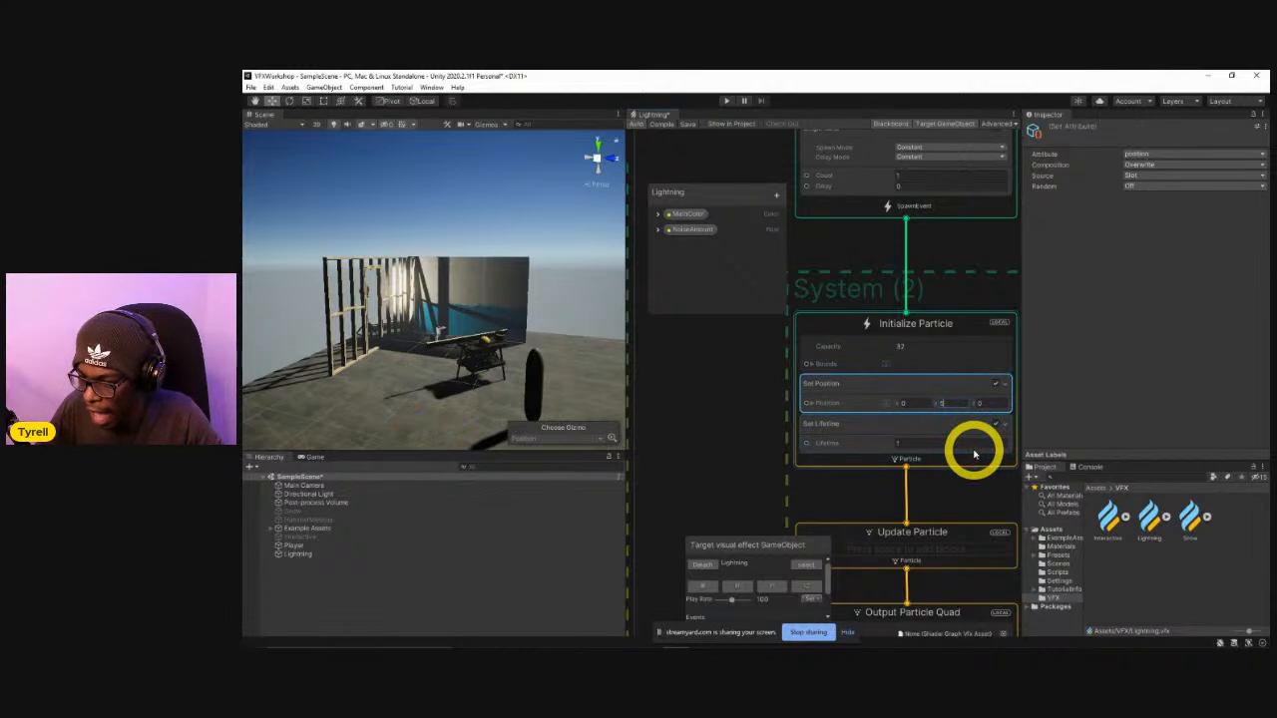
{"action": "left_click", "coordinate": [803, 589]}
{"action": "scroll", "coordinate": [503, 313], "scroll_direction": "down", "scroll_amount": 3}
{"action": "right_click_drag", "start_coordinate": [439, 233], "coordinate": [469, 213]}
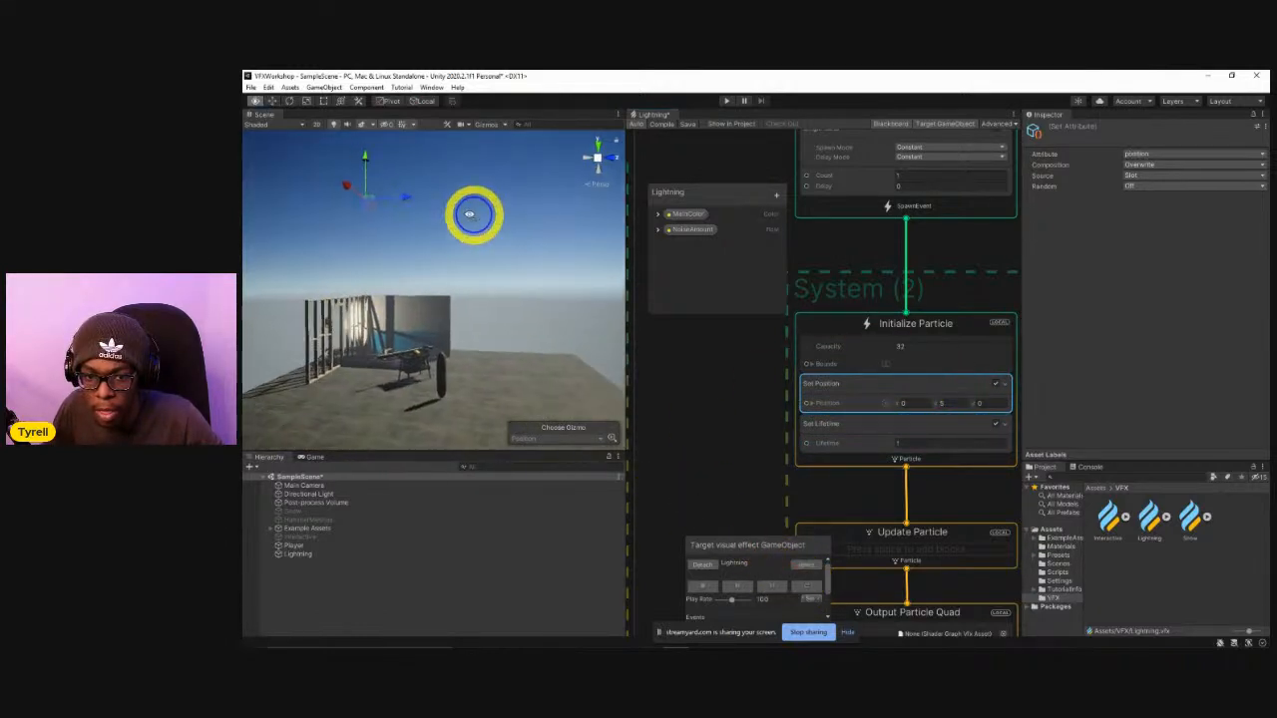
{"action": "left_click", "coordinate": [806, 586]}
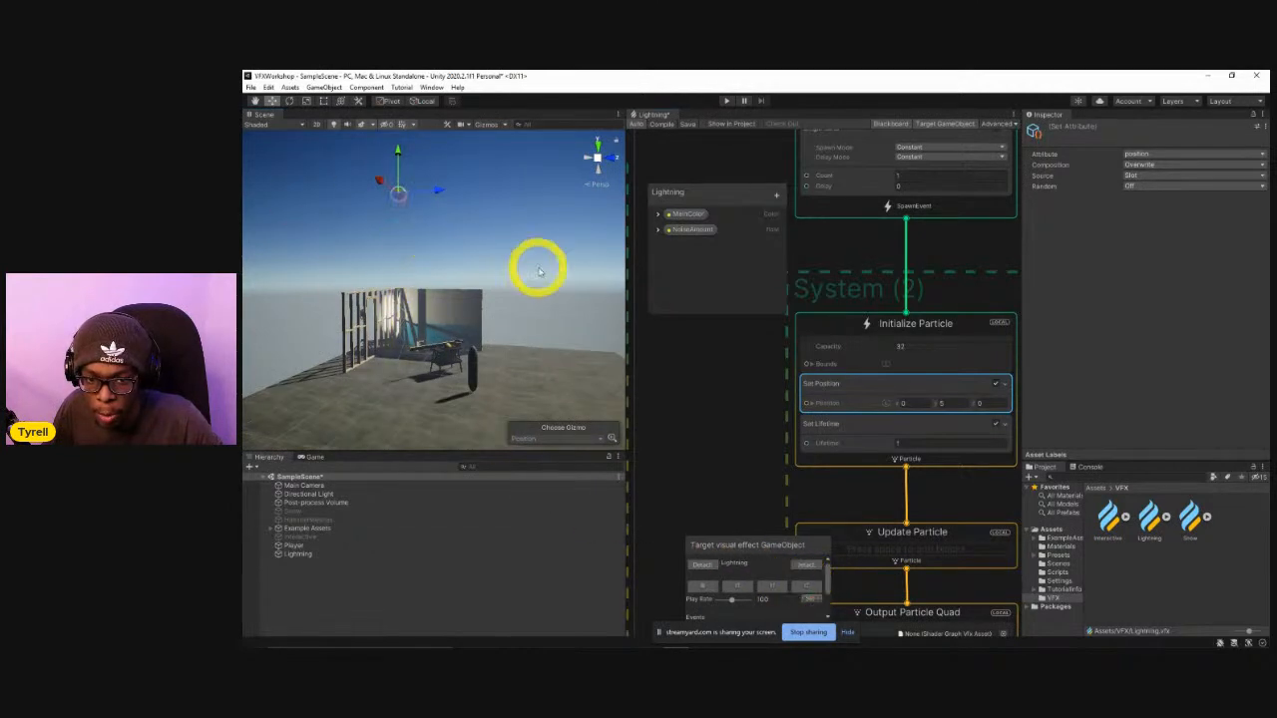
{"action": "left_click", "coordinate": [394, 210]}
{"action": "left_click", "coordinate": [806, 585]}
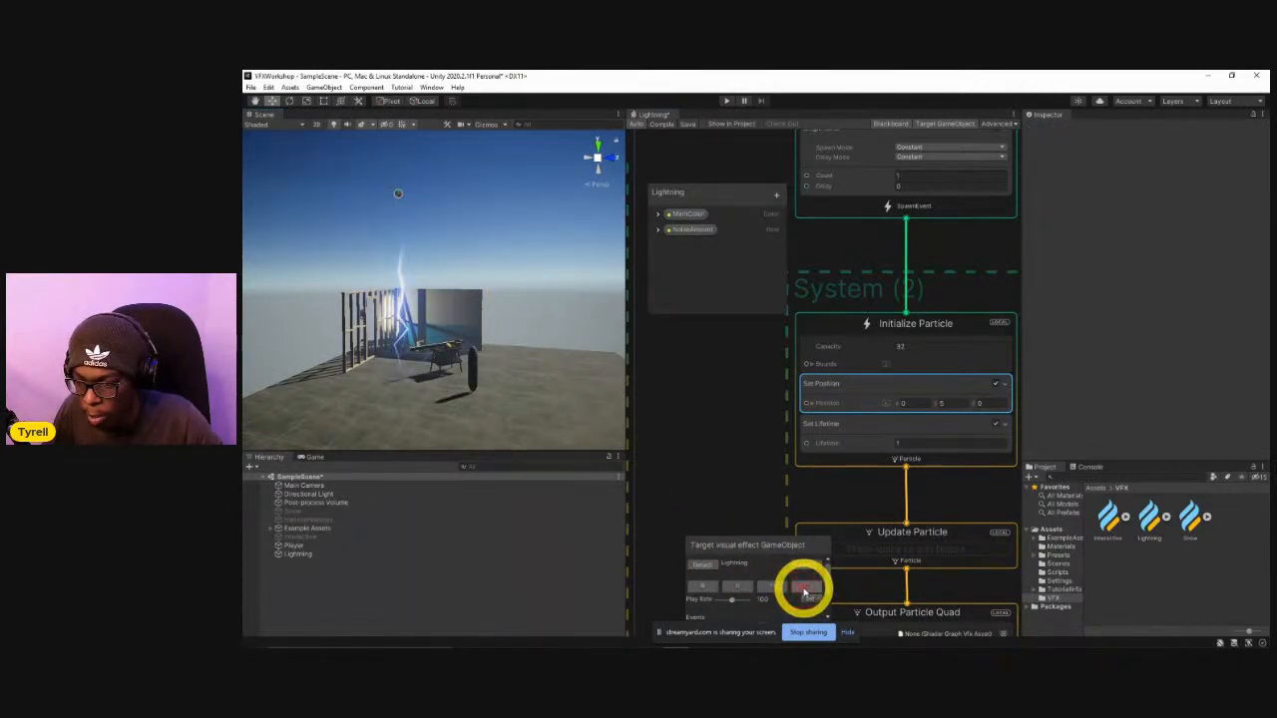
Set the Lifetime in the second system's Set Lifetime block to 0.2 and replay the effect several times.
{"action": "left_click", "coordinate": [903, 443]}
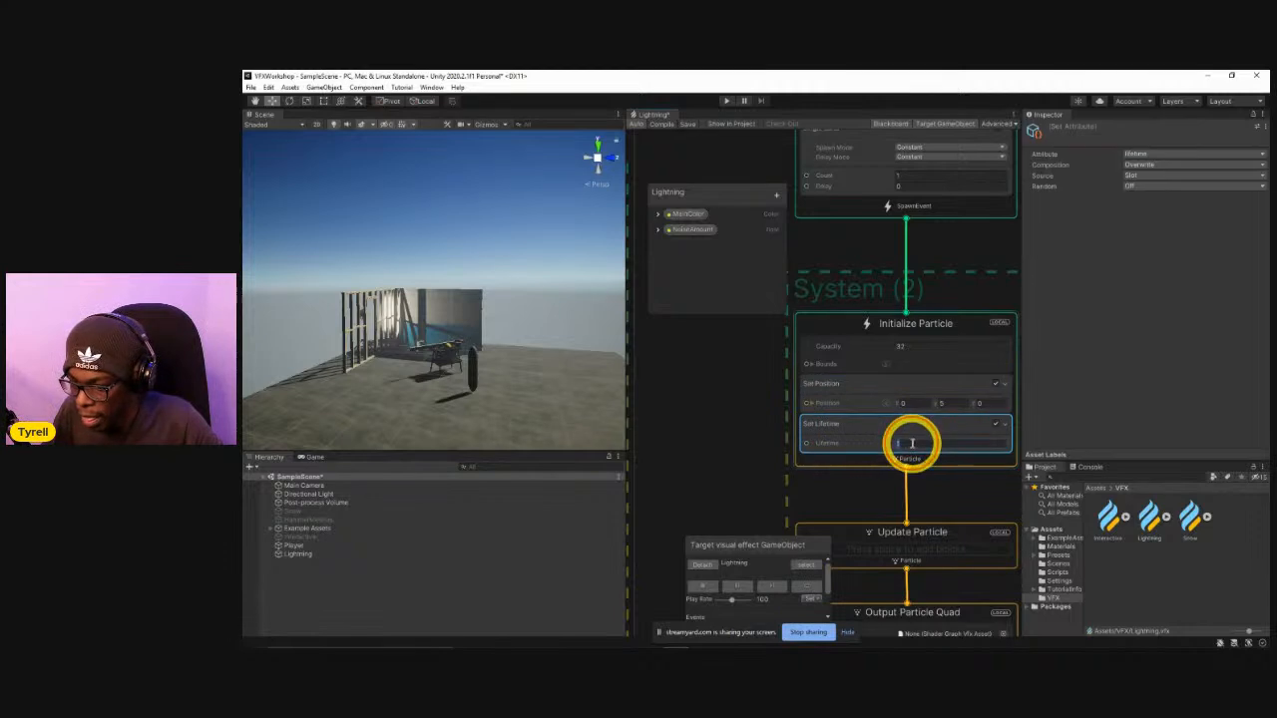
{"action": "type", "text": "0.2"}
{"action": "left_click", "coordinate": [808, 587]}
{"action": "left_click", "coordinate": [808, 587]}
{"action": "left_click", "coordinate": [808, 588]}
{"action": "left_click", "coordinate": [808, 587]}
{"action": "left_click", "coordinate": [808, 588]}
{"action": "left_click", "coordinate": [810, 591]}
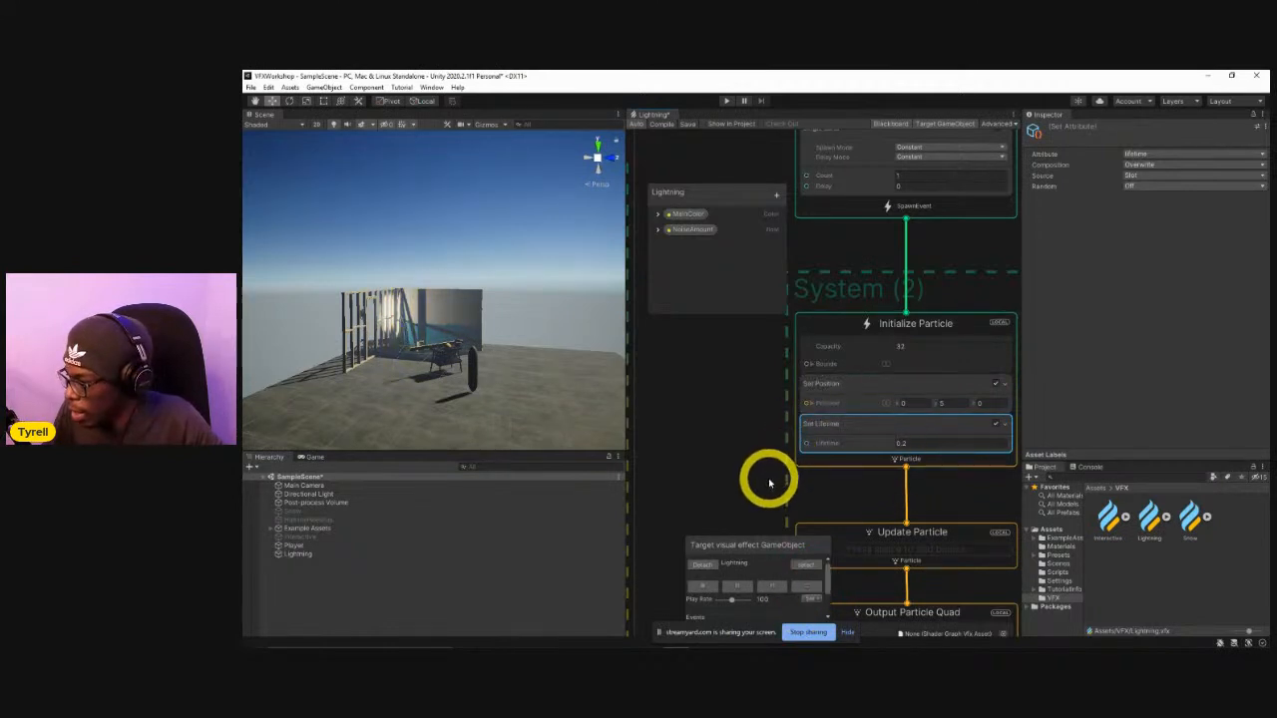
{"action": "middle_click_drag", "start_coordinate": [767, 491], "coordinate": [773, 428]}
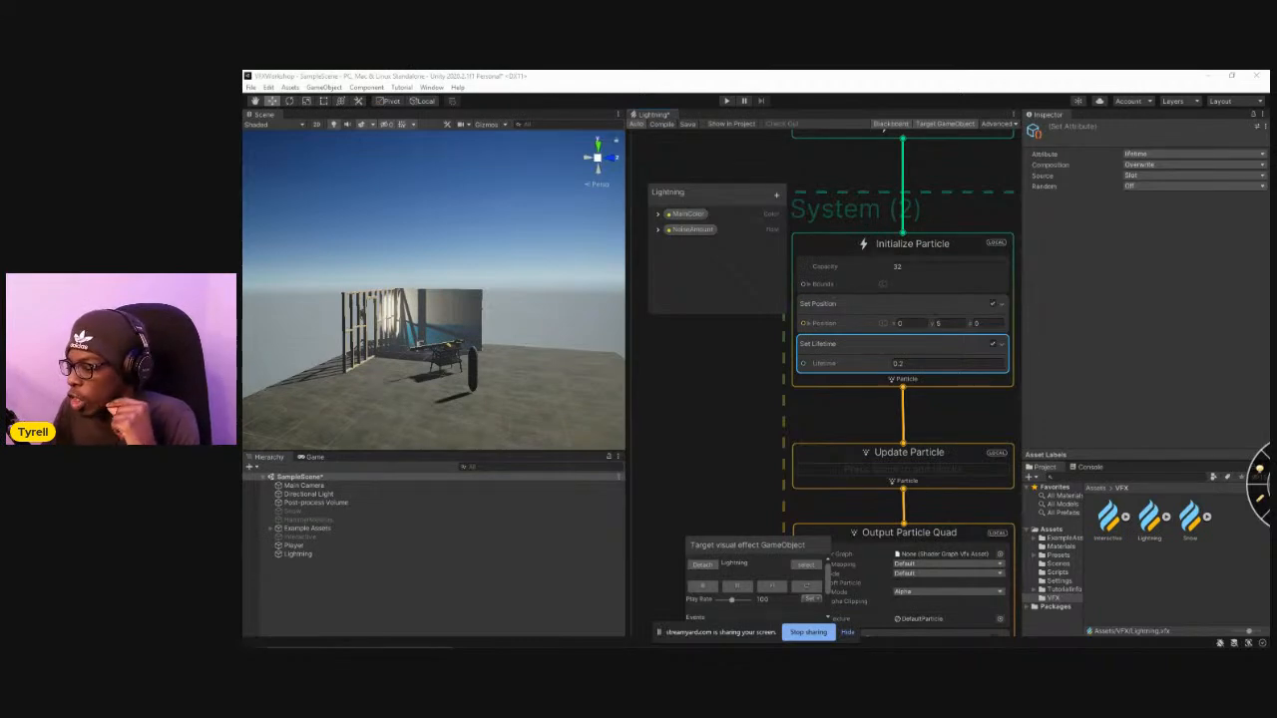
{"action": "key", "text": "super+d"}
{"action": "key", "text": "super+d"}
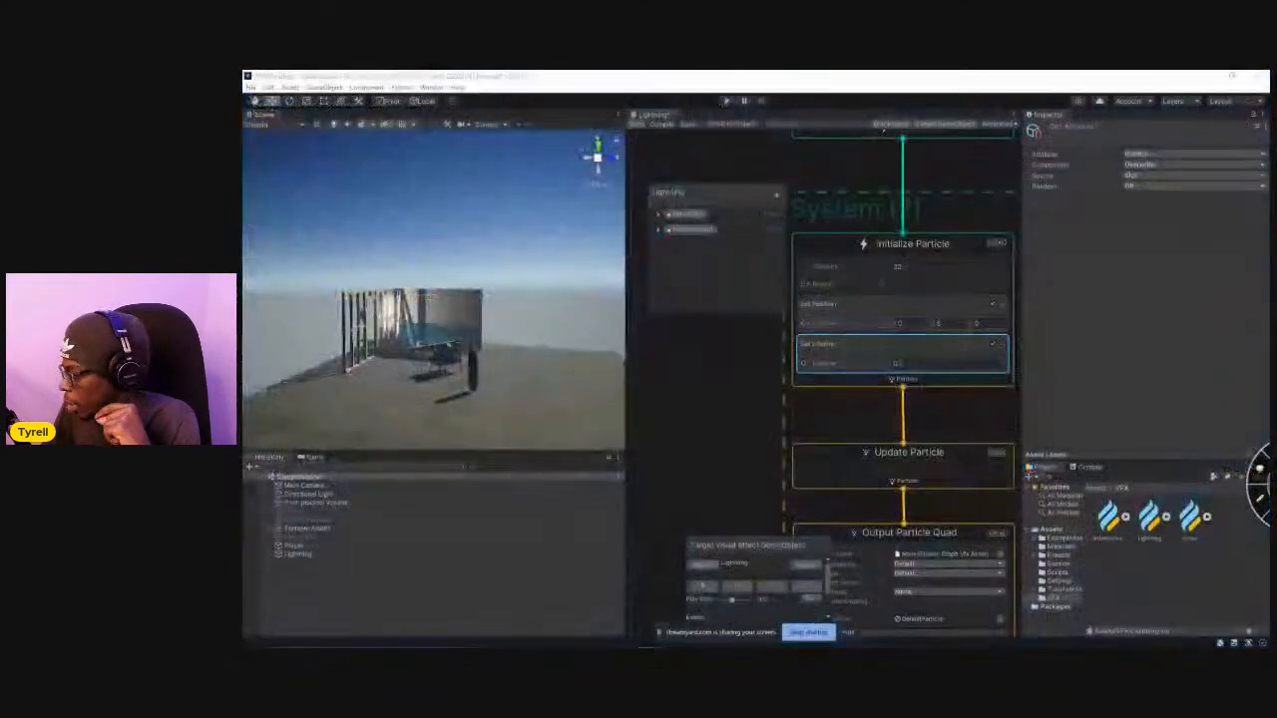
Add a Set Size block with a Size of 6 to the second system's Output Particle Quad context and replay the effect.
{"action": "mouse_move", "coordinate": [783, 432]}
{"action": "middle_mouse_down"}
{"action": "mouse_move", "coordinate": [749, 324]}
{"action": "mouse_move", "coordinate": [741, 357]}
{"action": "middle_mouse_up"}
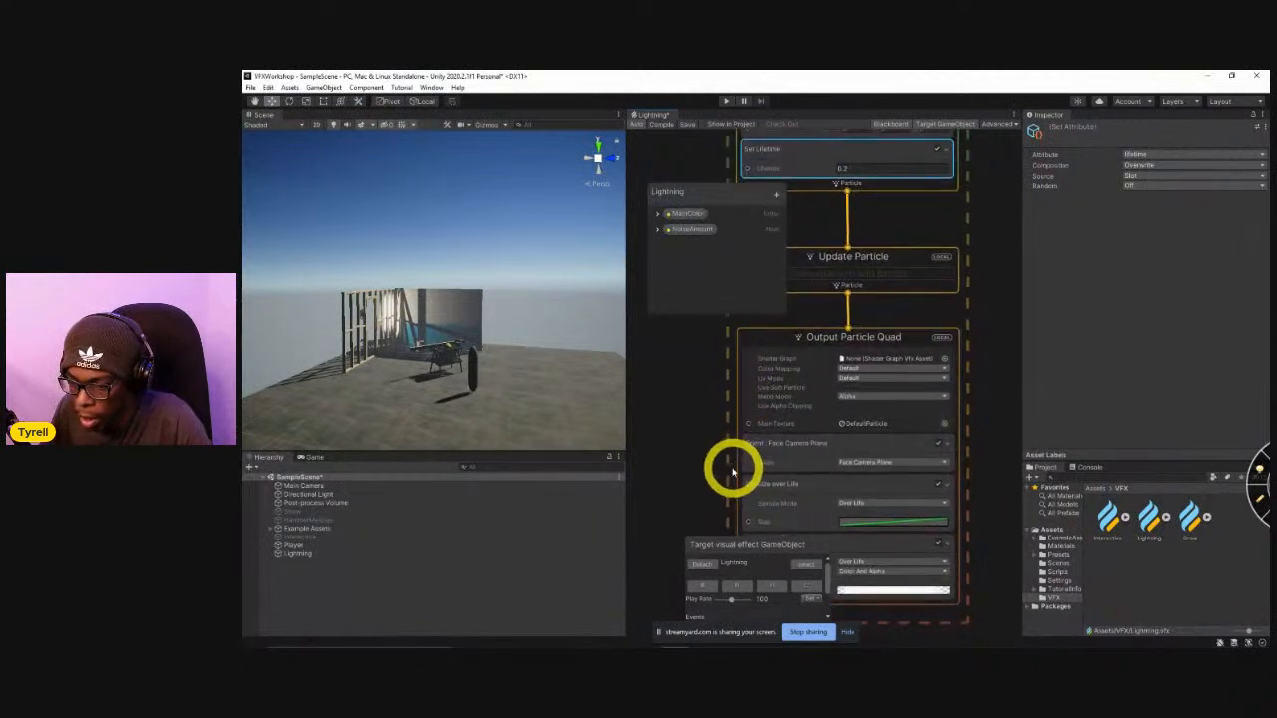
{"action": "middle_click_drag", "start_coordinate": [733, 471], "coordinate": [732, 387]}
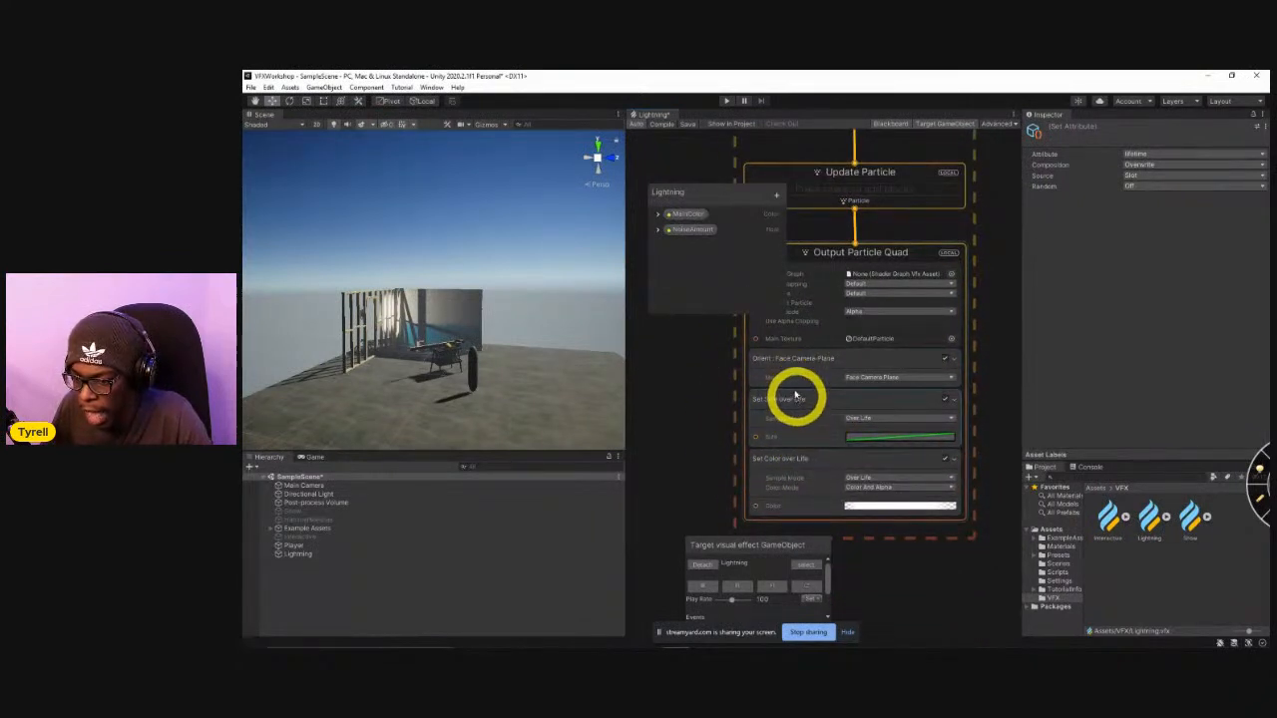
{"action": "left_click", "coordinate": [795, 383]}
{"action": "key", "text": "space"}
{"action": "type", "text": "set size"}
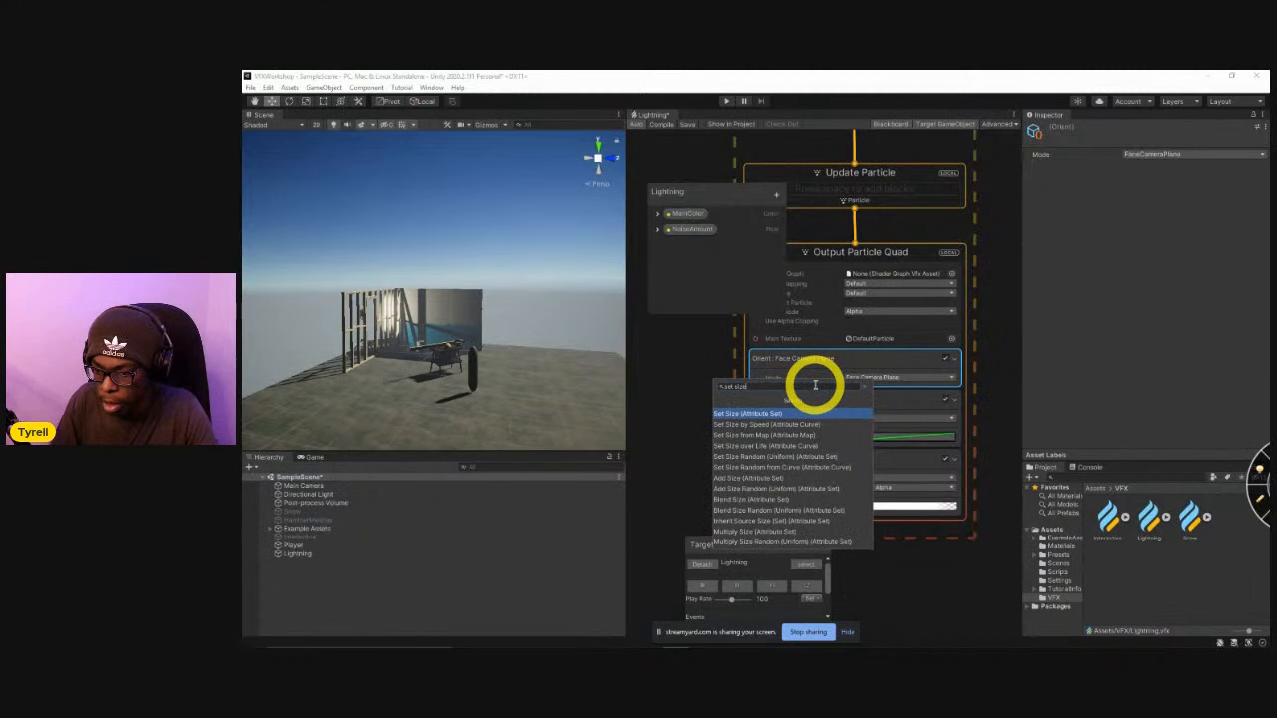
{"action": "key", "text": "Return"}
{"action": "left_click", "coordinate": [888, 423]}
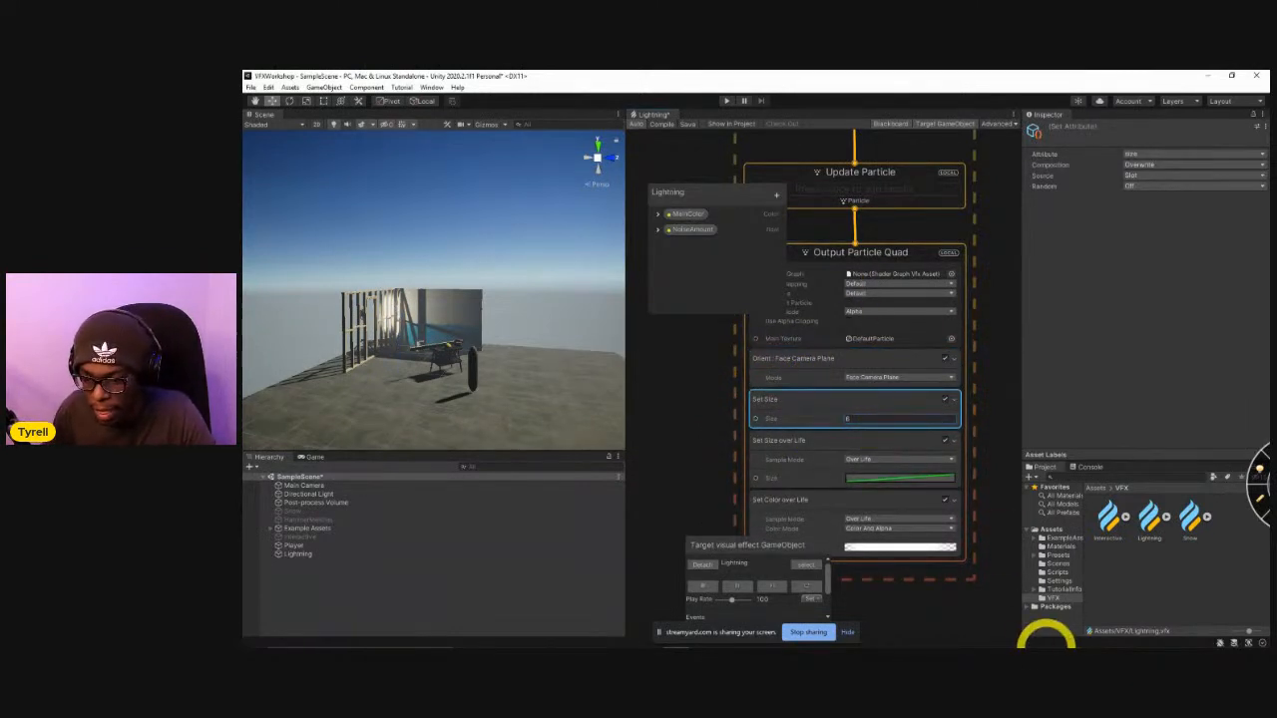
{"action": "left_click", "coordinate": [806, 588]}
{"action": "left_click", "coordinate": [806, 591]}
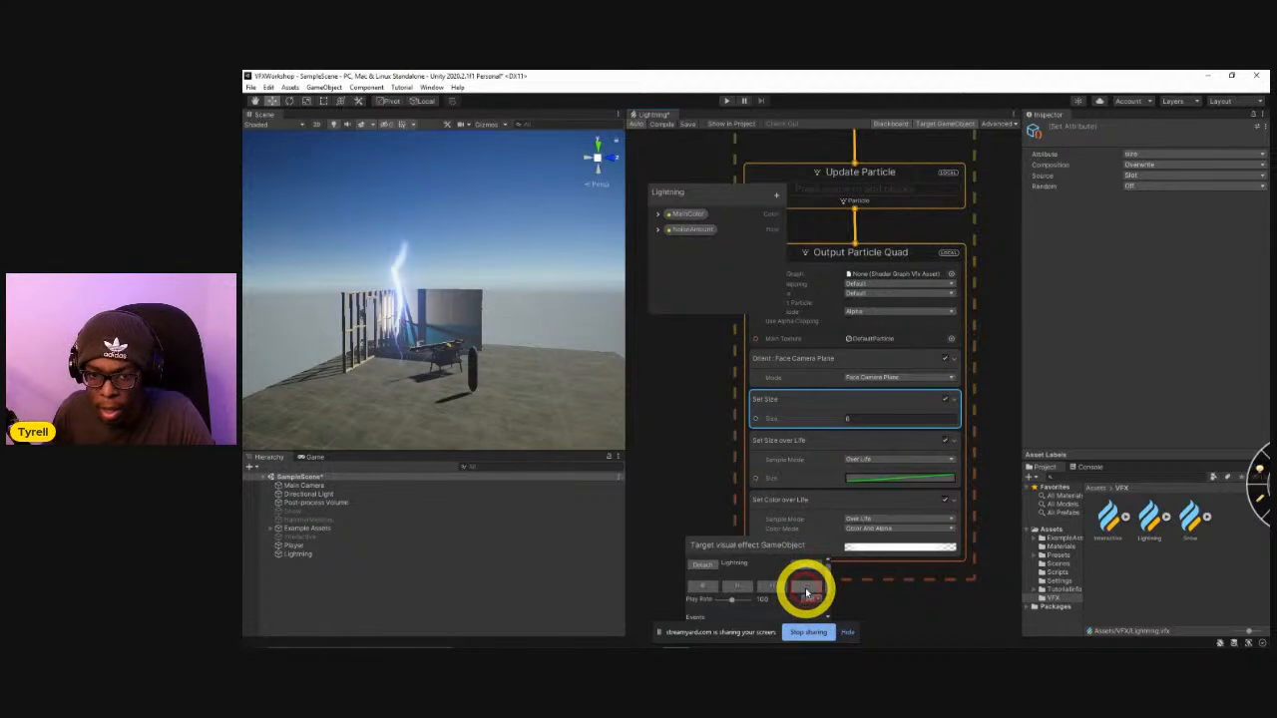
{"action": "left_click", "coordinate": [806, 590]}
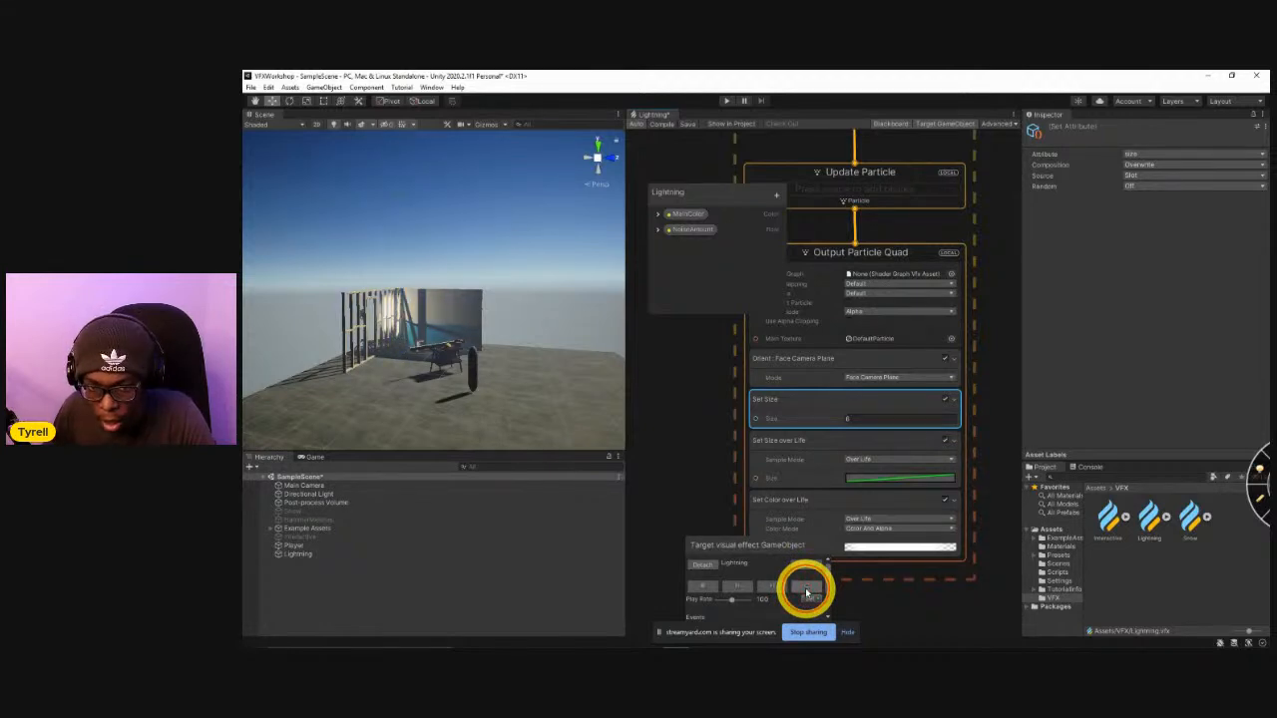
Change the Composition of the Set Size over Life block to Multiply and replay the effect.
{"action": "left_click", "coordinate": [796, 448]}
{"action": "right_click", "coordinate": [777, 454]}
{"action": "left_click", "coordinate": [755, 449]}
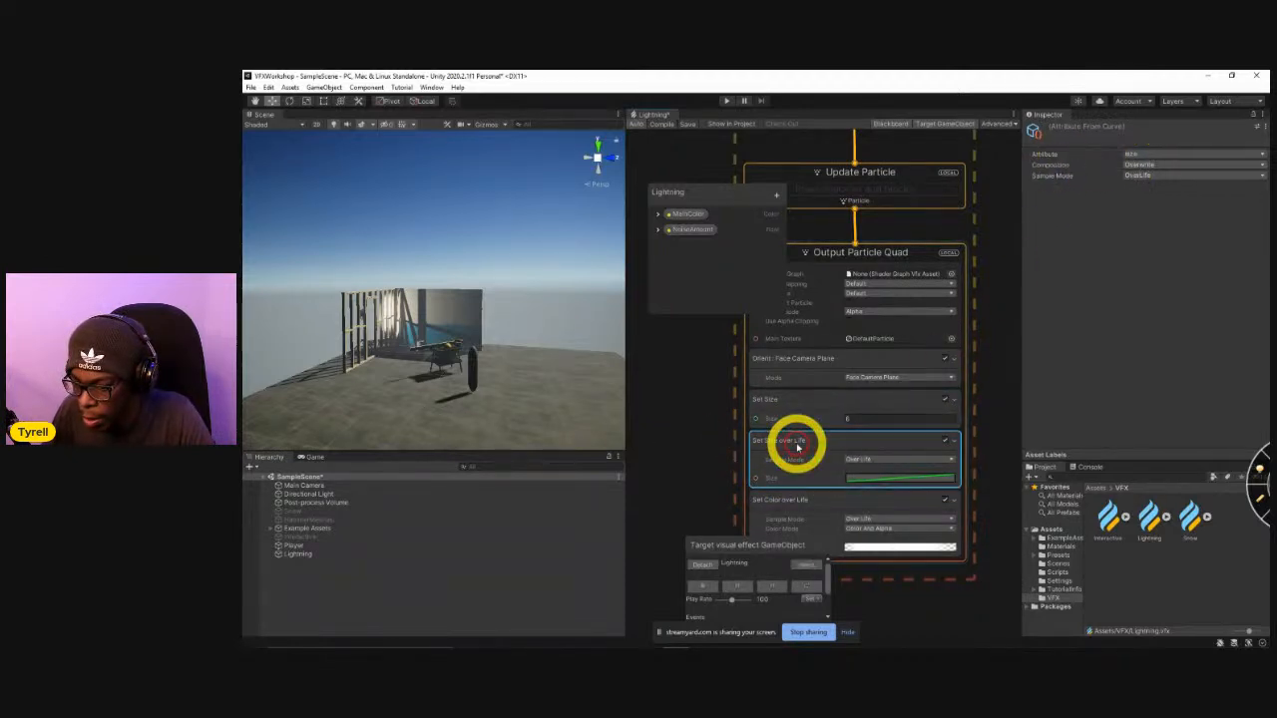
{"action": "left_click", "coordinate": [1143, 165]}
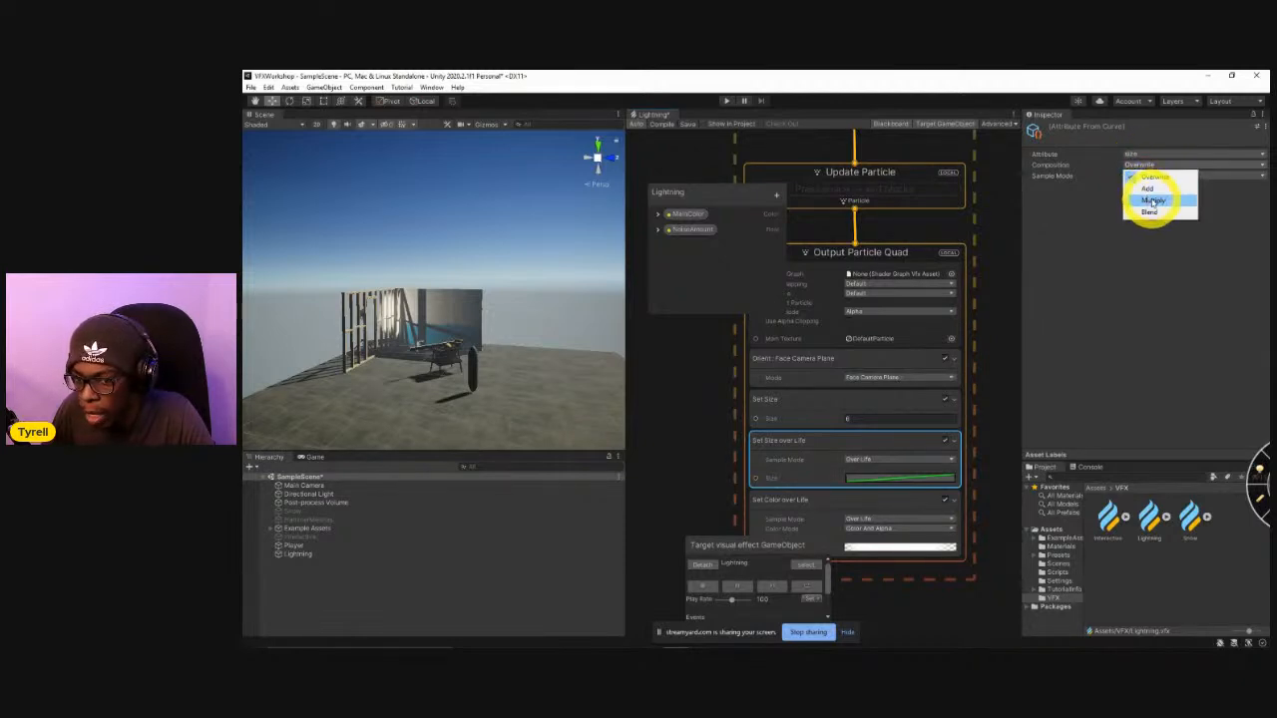
{"action": "left_click", "coordinate": [1152, 200]}
{"action": "left_click", "coordinate": [806, 590]}
{"action": "left_click", "coordinate": [806, 585]}
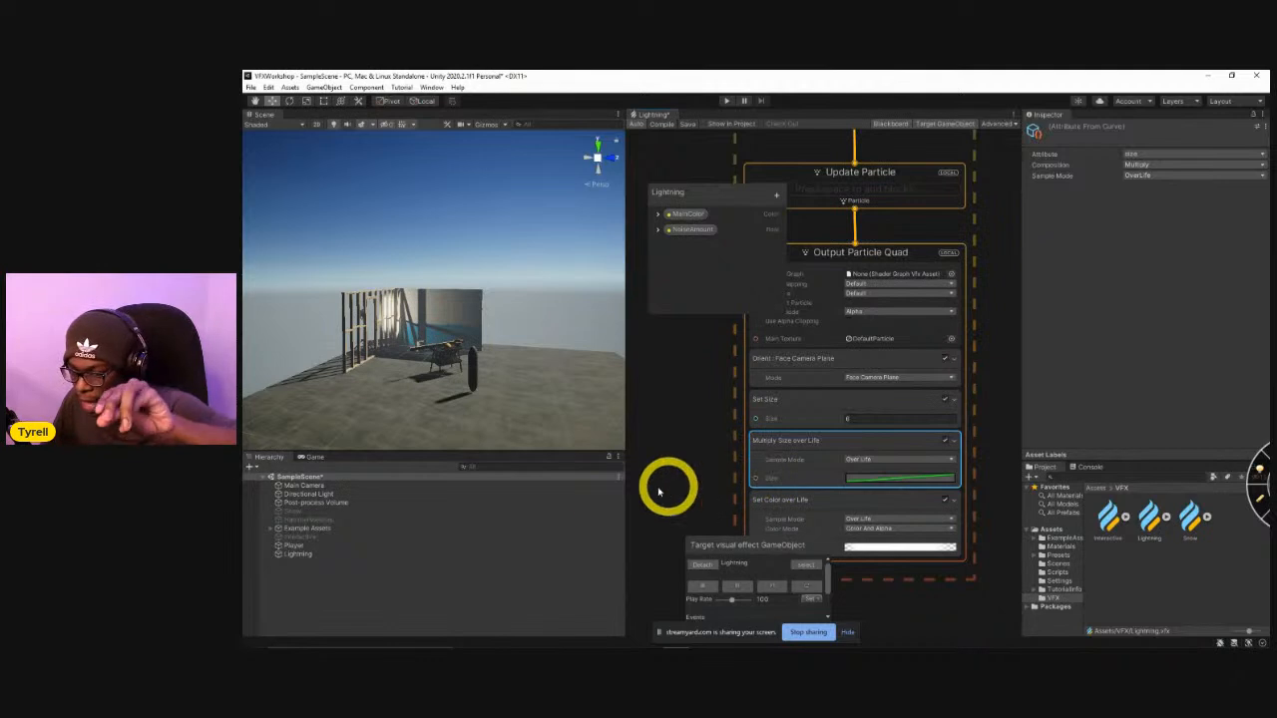
Reshape the size-over-life curve from the descending linear preset into a hump, lowering the first key and adding a raised key near the middle.
{"action": "left_click", "coordinate": [856, 480]}
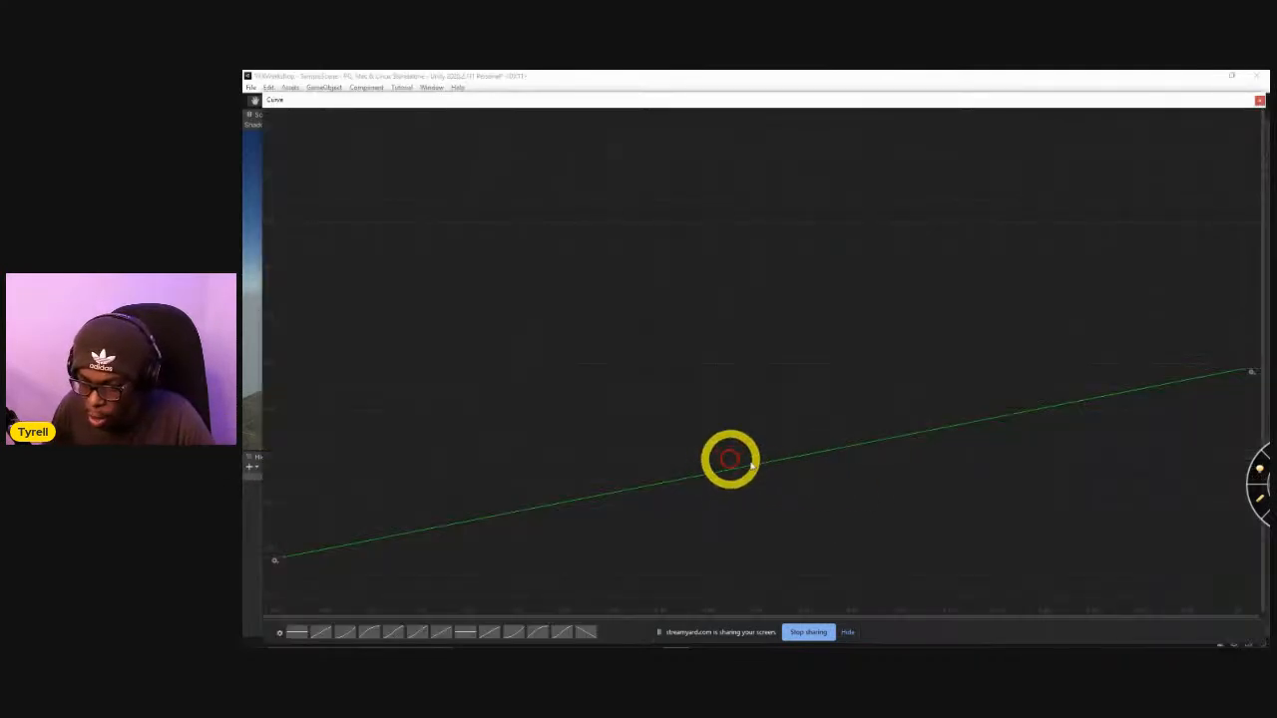
{"action": "left_click", "coordinate": [584, 631]}
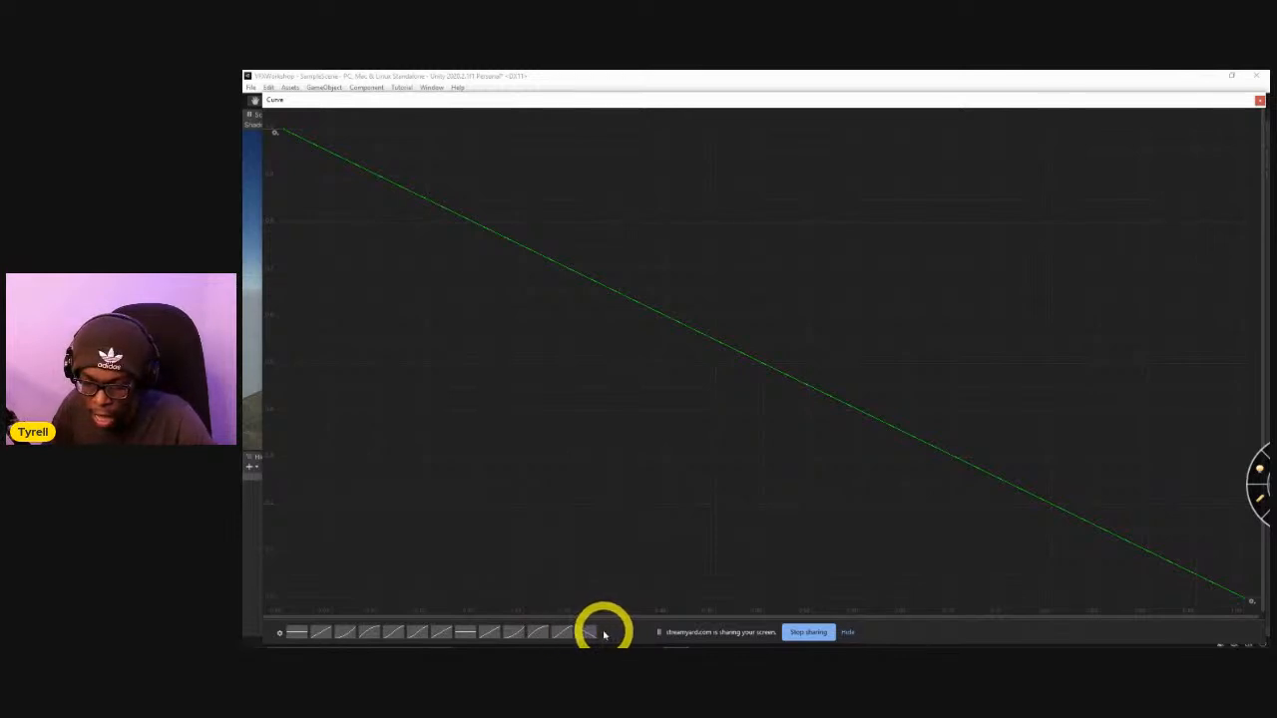
{"action": "left_click_drag", "start_coordinate": [284, 135], "coordinate": [319, 485]}
{"action": "left_click", "coordinate": [941, 560]}
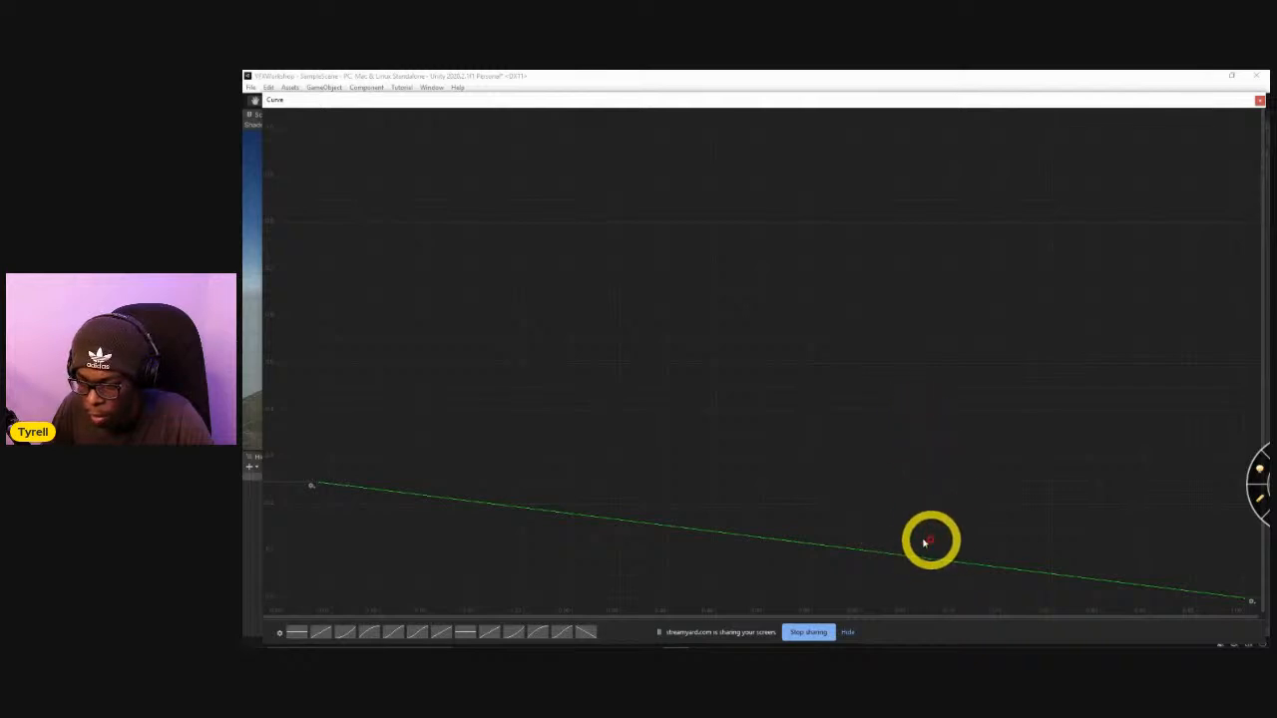
{"action": "left_click_drag", "start_coordinate": [876, 556], "coordinate": [775, 289]}
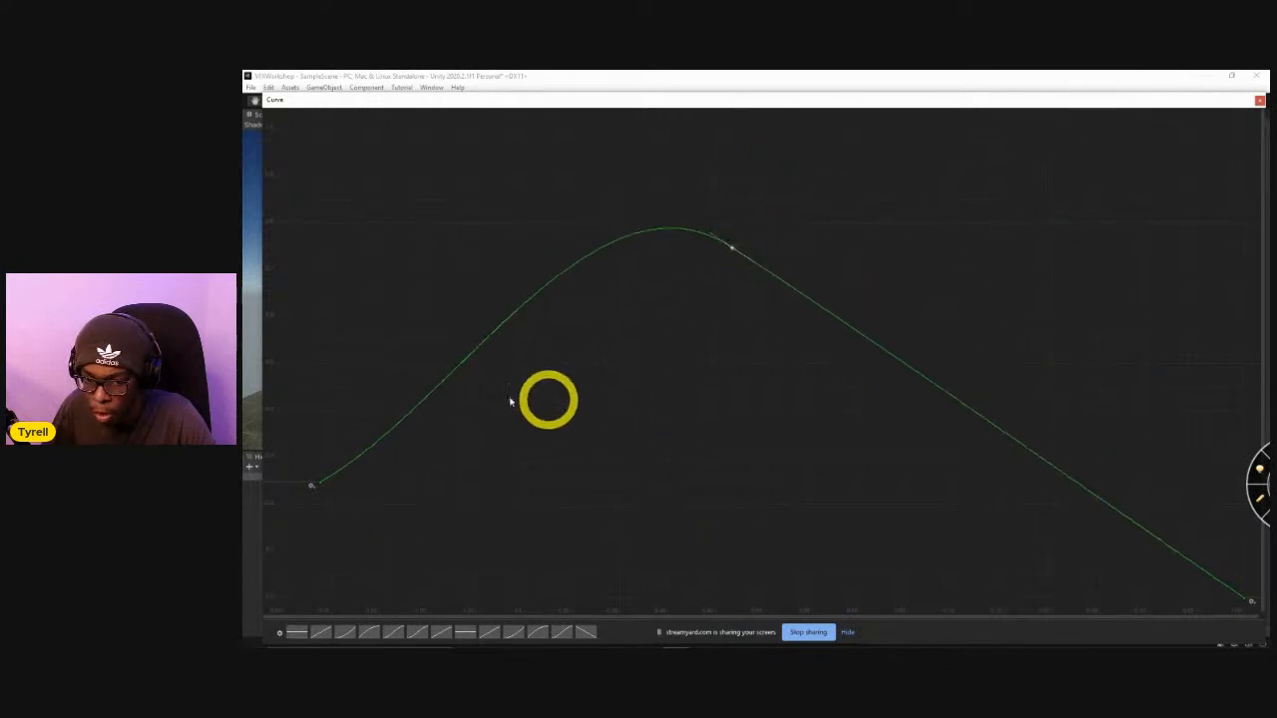
Make the tangents of the size curve's first and middle keys Flat.
{"action": "left_click_drag", "start_coordinate": [269, 203], "coordinate": [764, 393]}
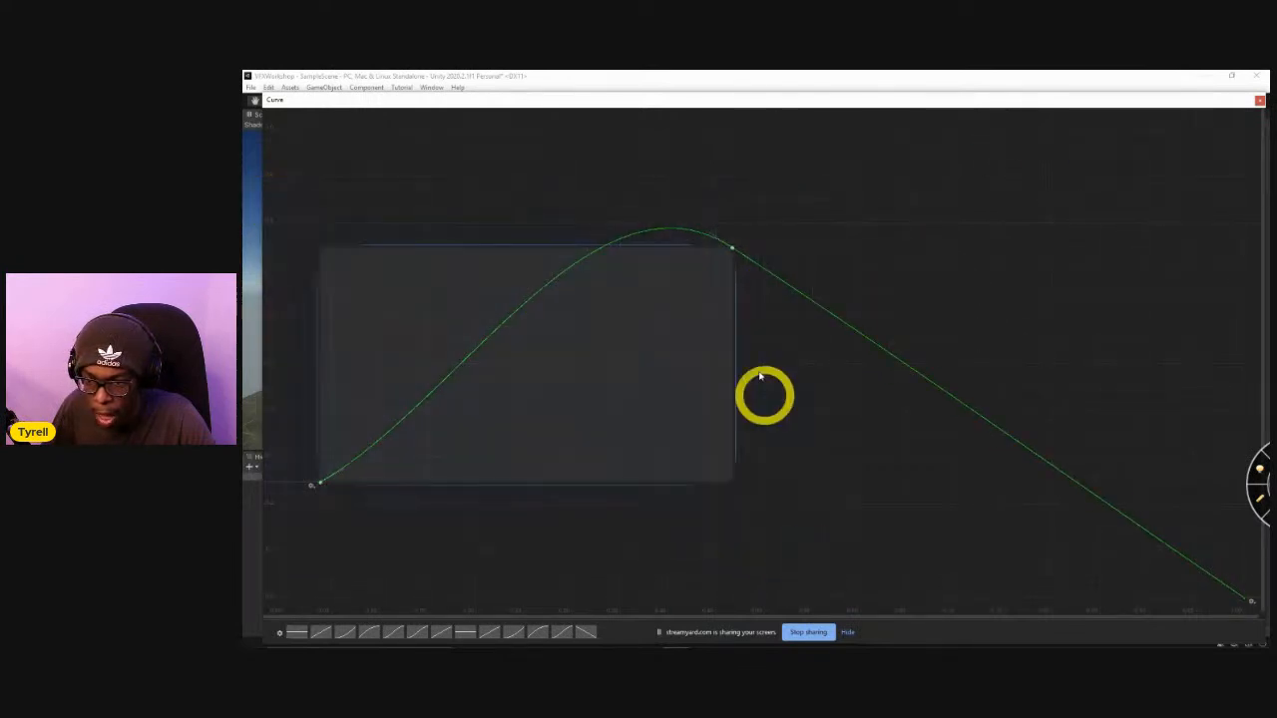
{"action": "right_click", "coordinate": [731, 246]}
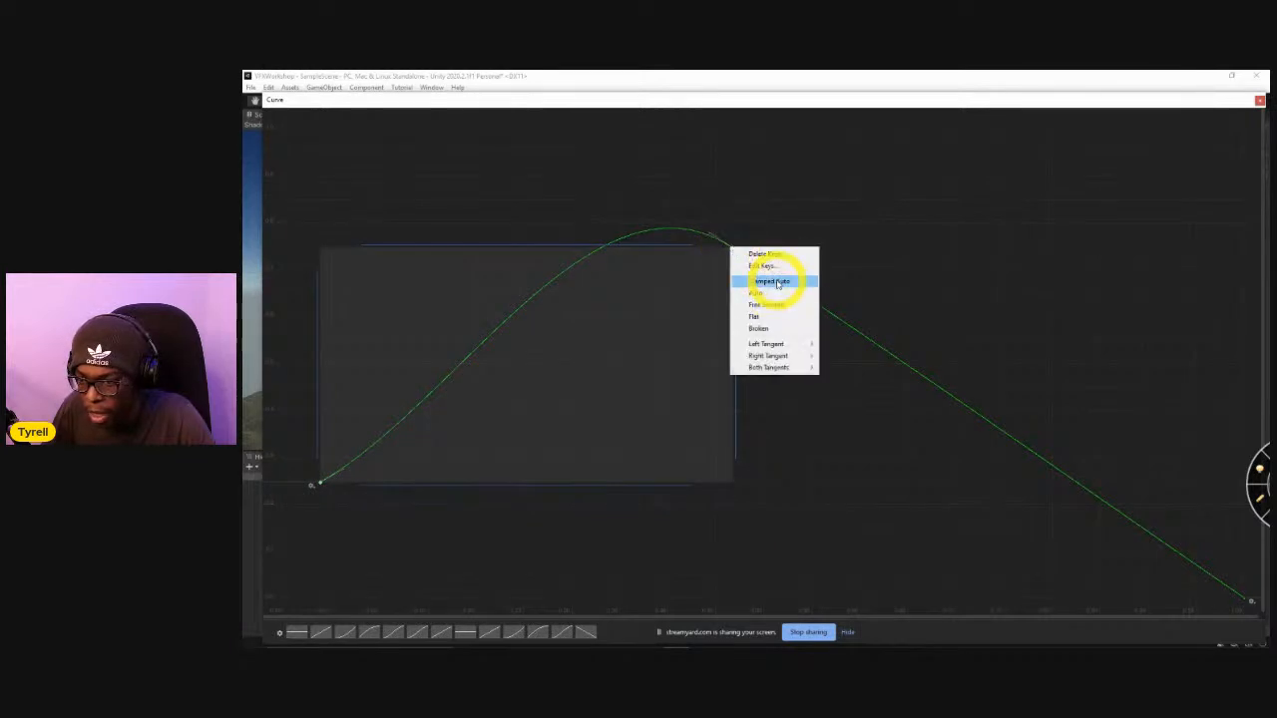
{"action": "left_click", "coordinate": [793, 321]}
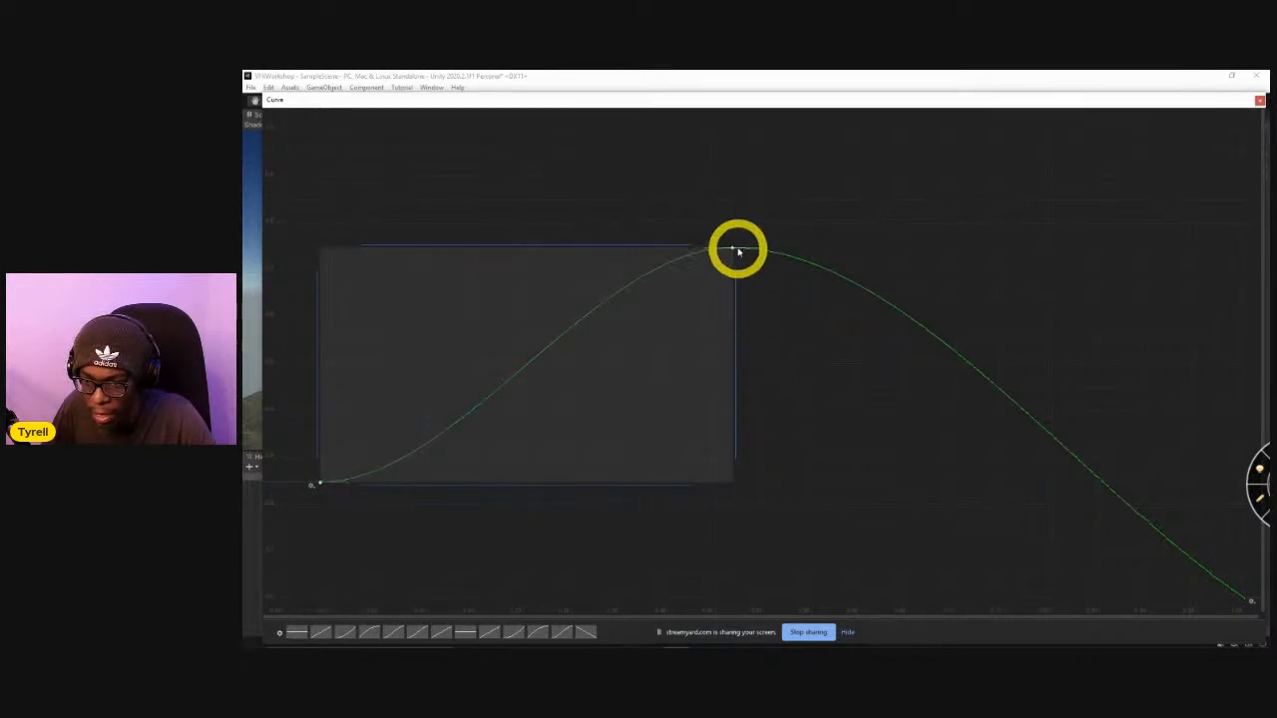
{"action": "left_click", "coordinate": [764, 295]}
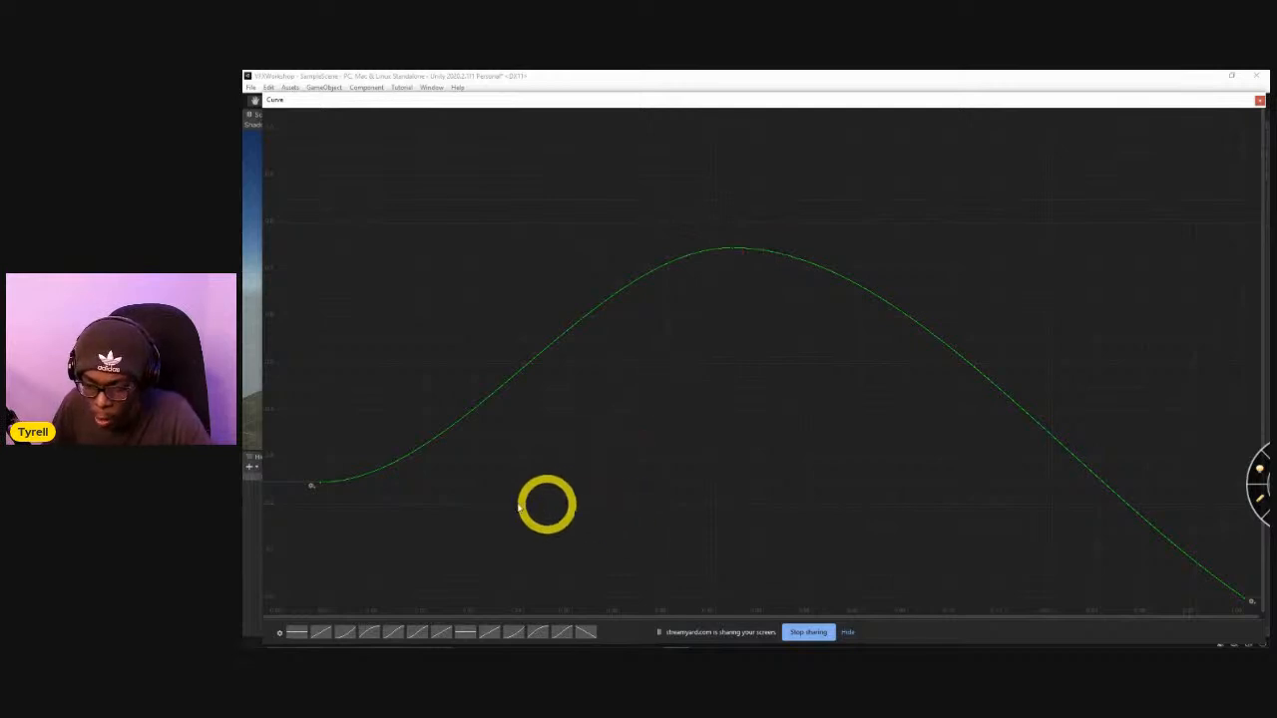
Set the peak key's value to 0.75 and shift its time to the middle of the size curve.
{"action": "right_click", "coordinate": [733, 252]}
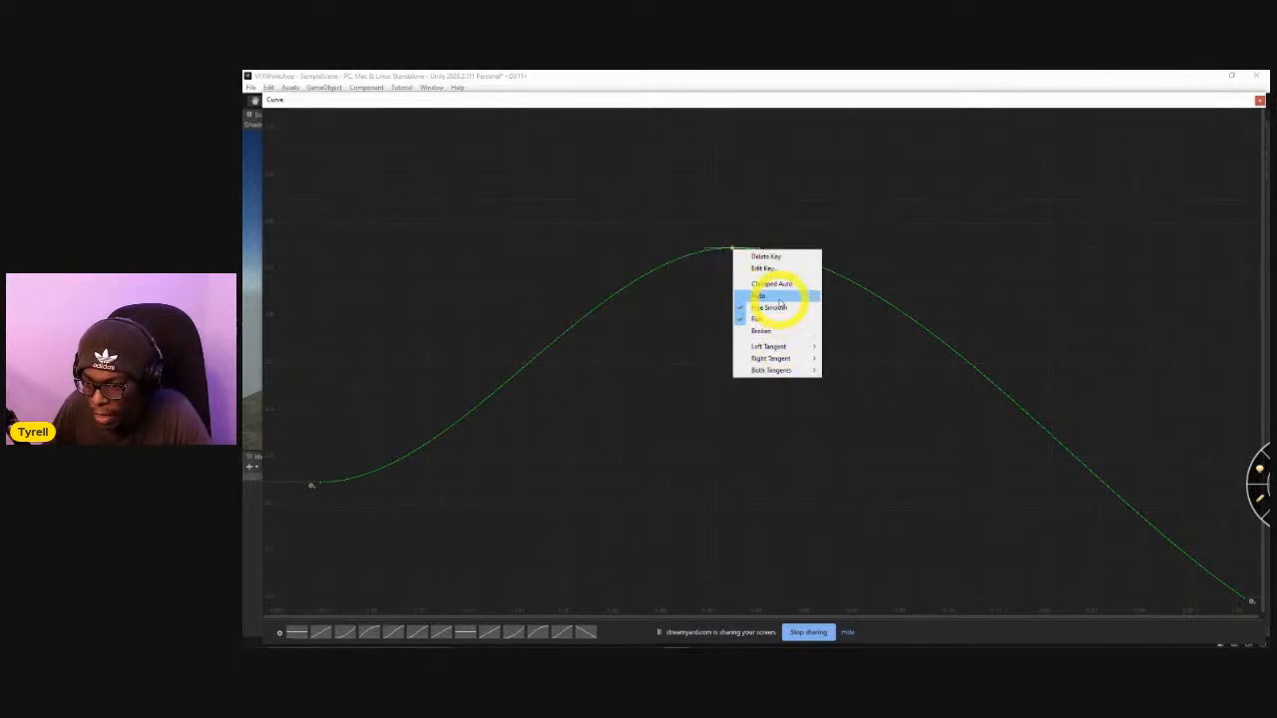
{"action": "left_click", "coordinate": [763, 265]}
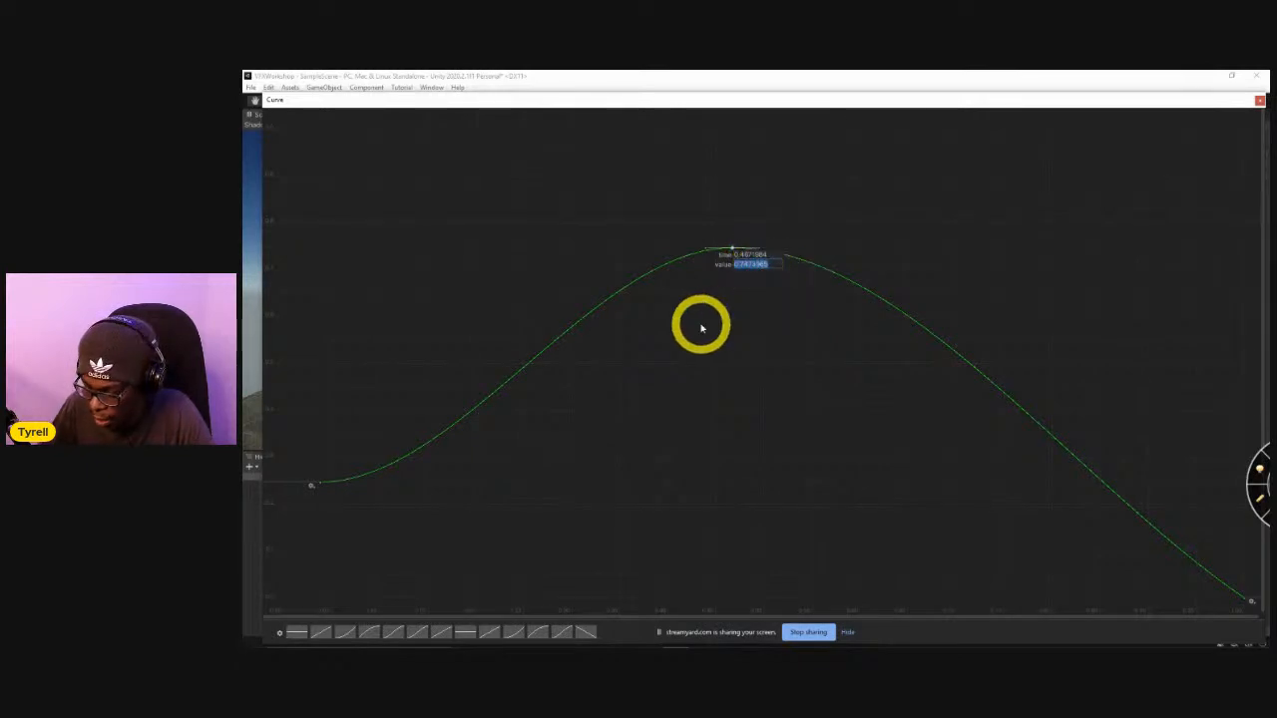
{"action": "type", "text": ".75"}
{"action": "key", "text": "Return"}
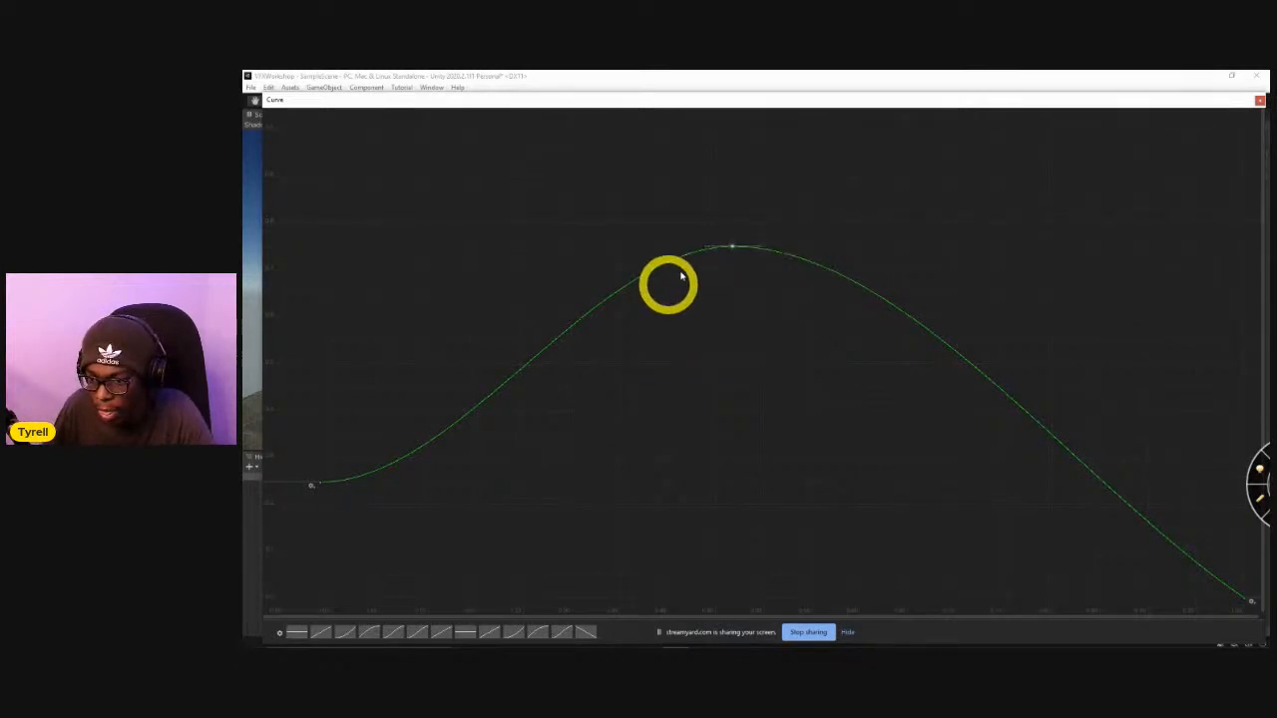
{"action": "right_click", "coordinate": [733, 249]}
{"action": "left_click", "coordinate": [760, 271]}
{"action": "key", "text": "Return"}
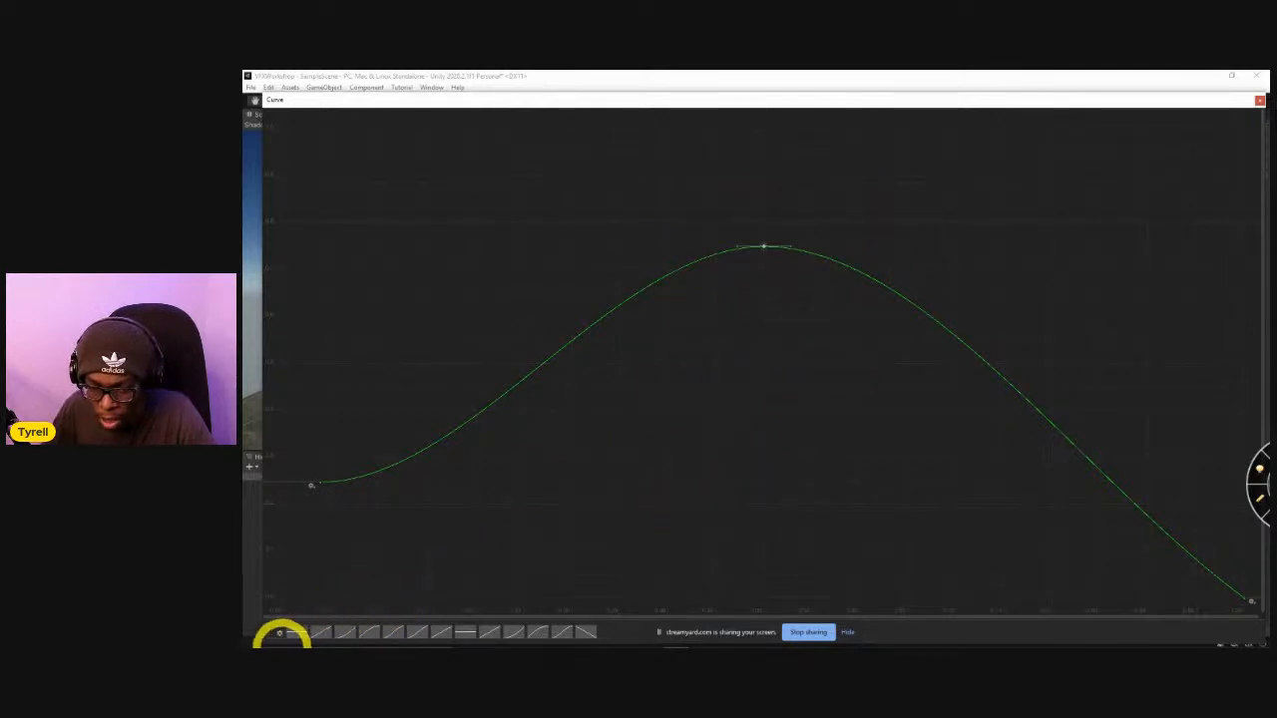
Save the hump-shaped size curve as a new preset in the curve preset library.
{"action": "left_click", "coordinate": [279, 632]}
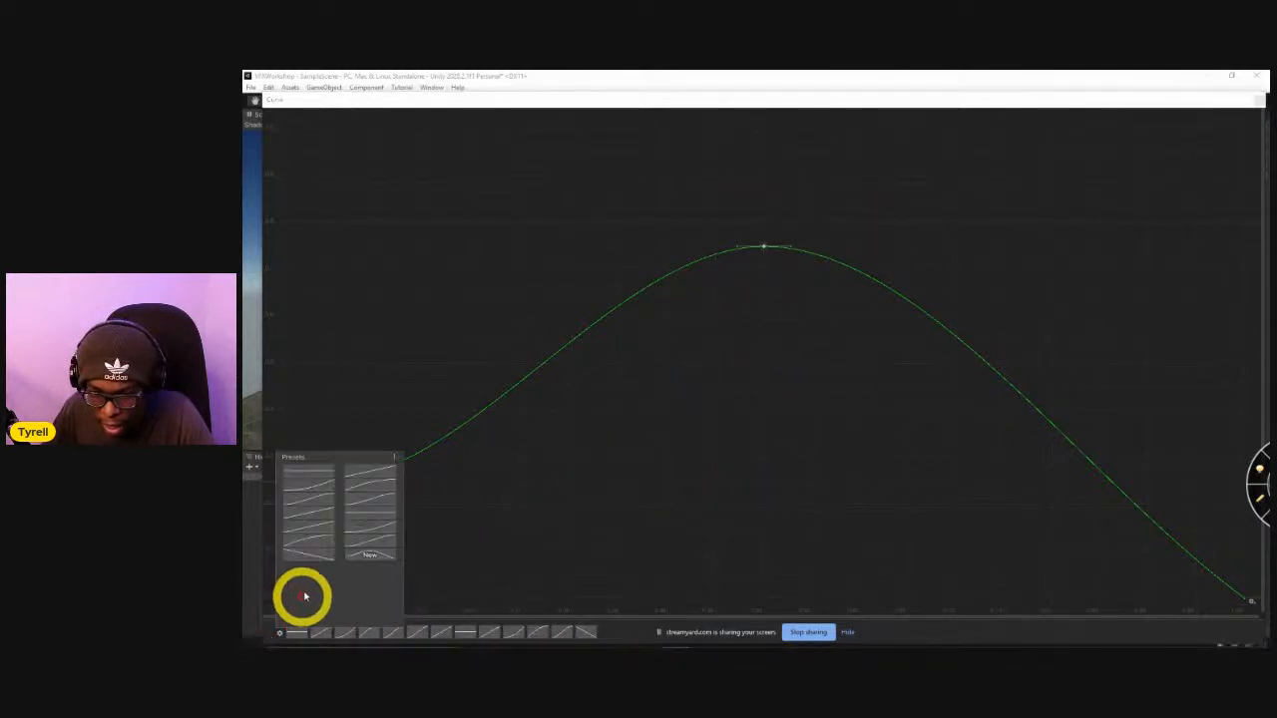
{"action": "left_click", "coordinate": [394, 456]}
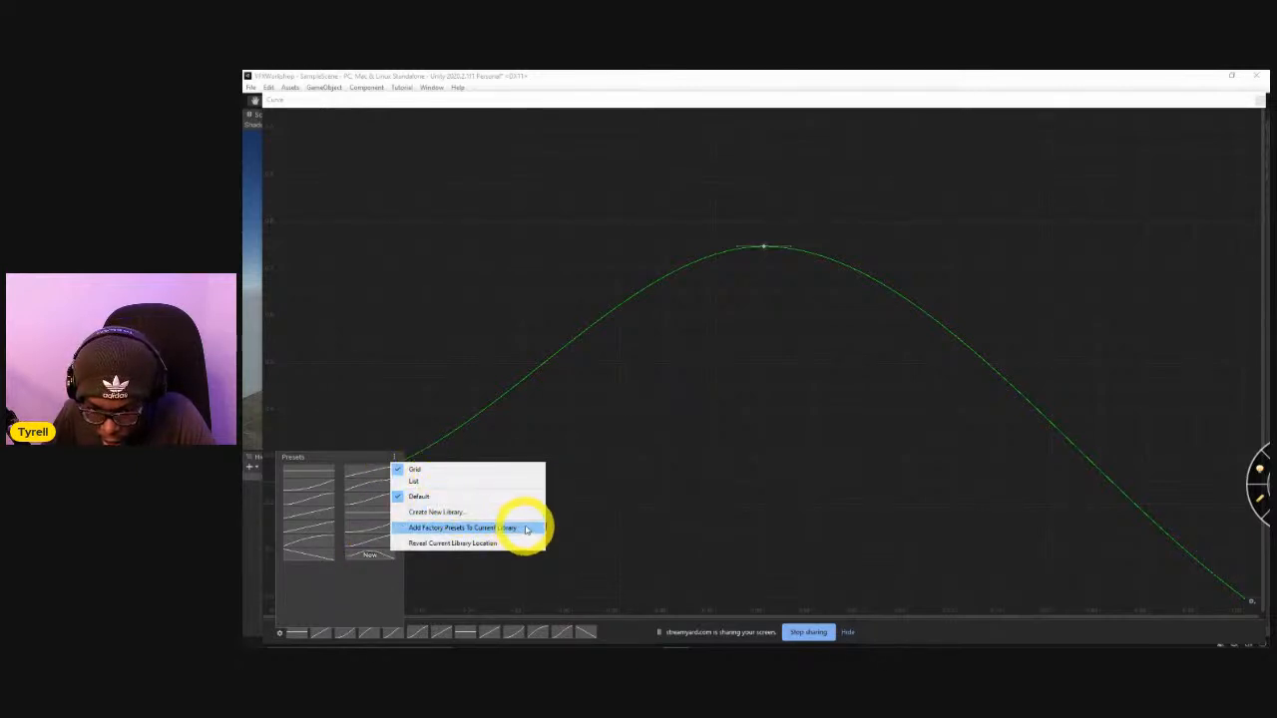
{"action": "left_click", "coordinate": [385, 580]}
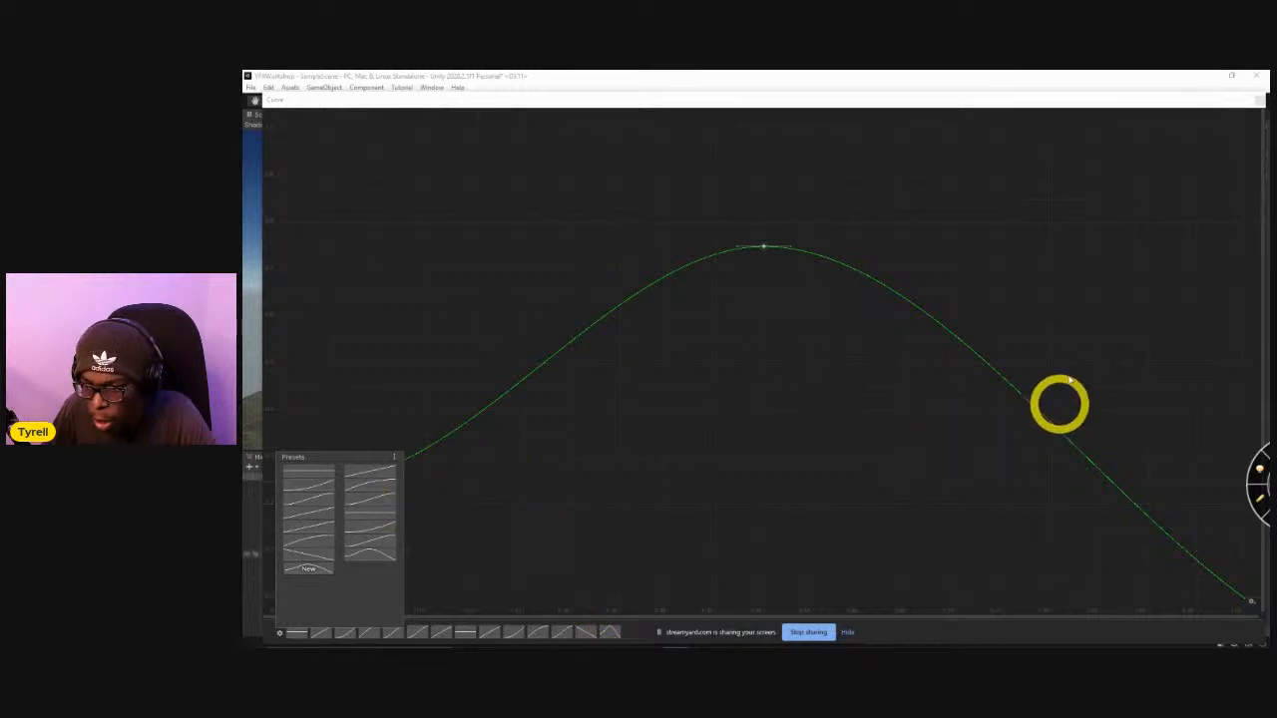
Apply the descending linear preset to the size-over-life curve and close the curve editor.
{"action": "left_click", "coordinate": [647, 463]}
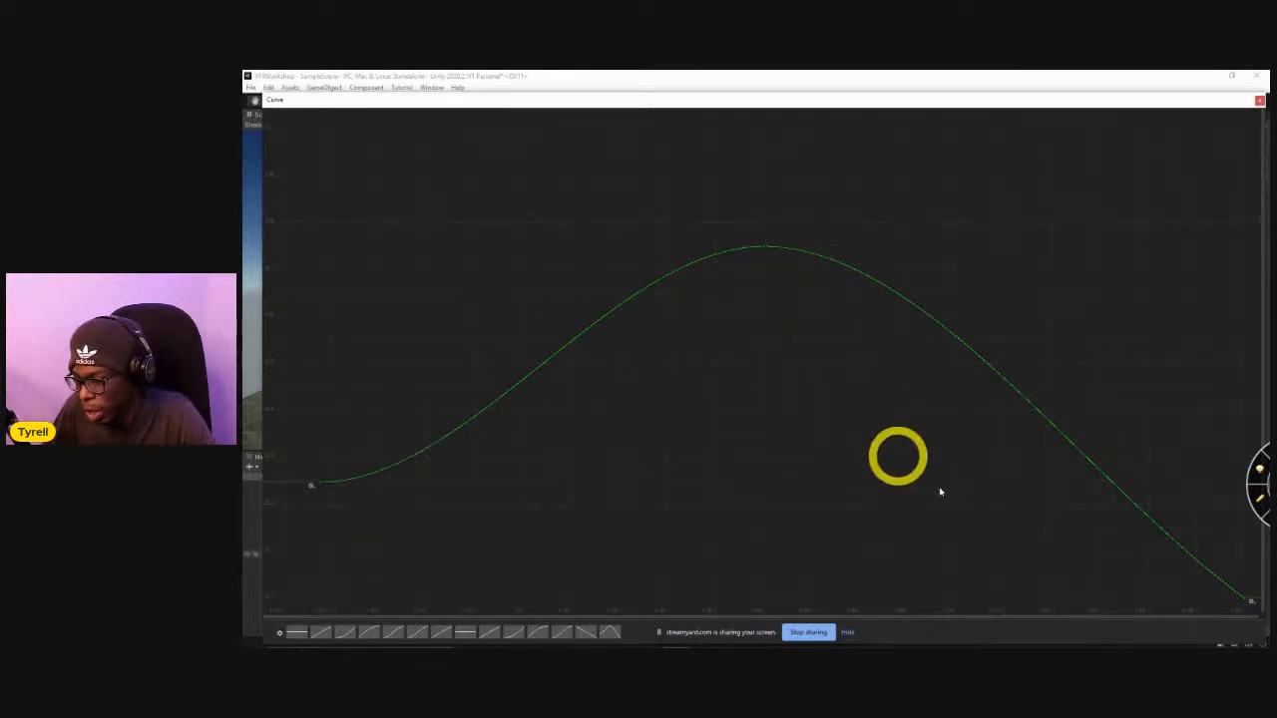
{"action": "left_click", "coordinate": [585, 631]}
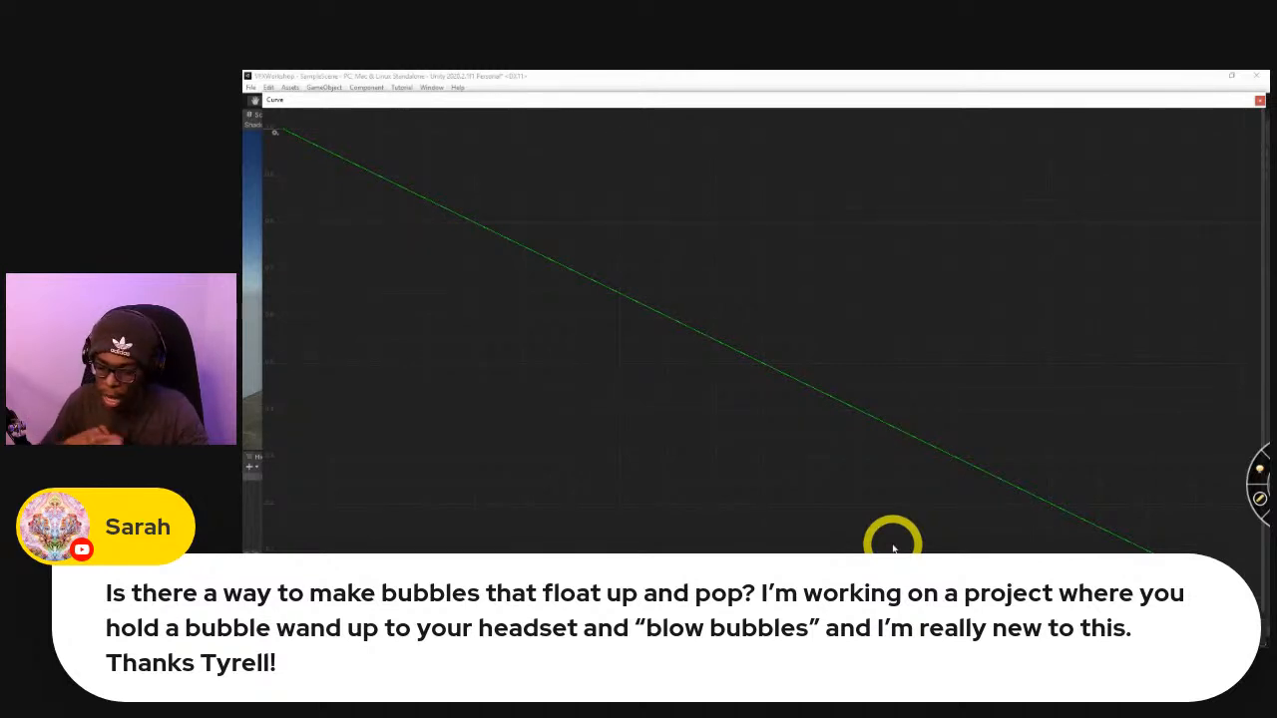
{"action": "key", "text": "Escape"}
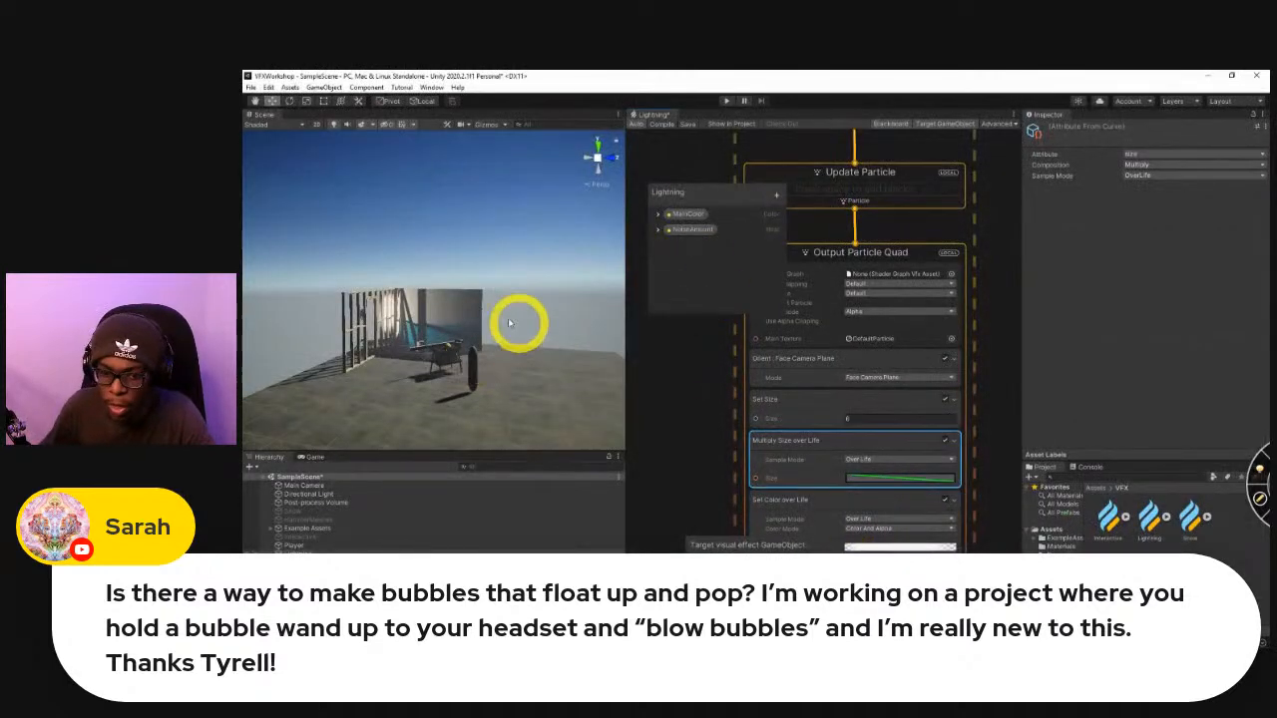
Add a 3D sphere object to the SampleScene.
{"action": "right_click_drag", "start_coordinate": [411, 334], "coordinate": [447, 336]}
{"action": "scroll", "coordinate": [446, 334], "scroll_direction": "up", "scroll_amount": 3}
{"action": "scroll", "coordinate": [445, 333], "scroll_direction": "down", "scroll_amount": 3}
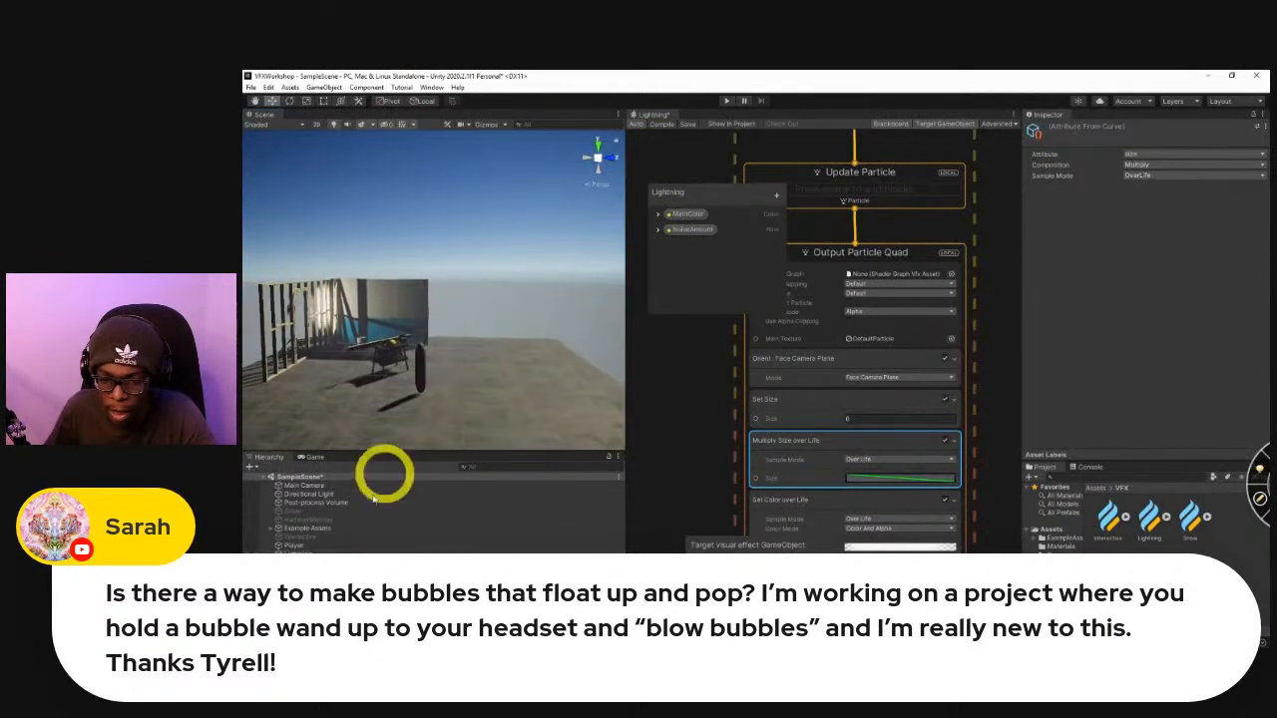
{"action": "left_click", "coordinate": [385, 598]}
{"action": "right_click", "coordinate": [385, 598]}
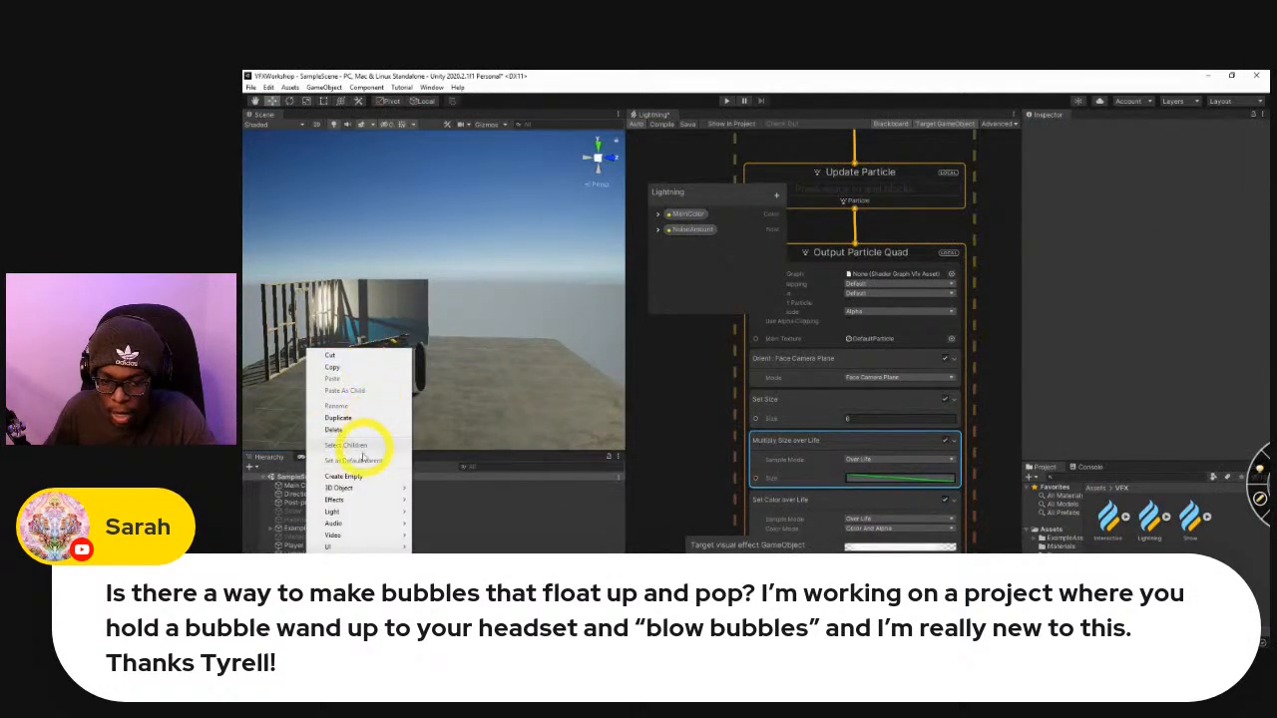
{"action": "mouse_move", "coordinate": [394, 487]}
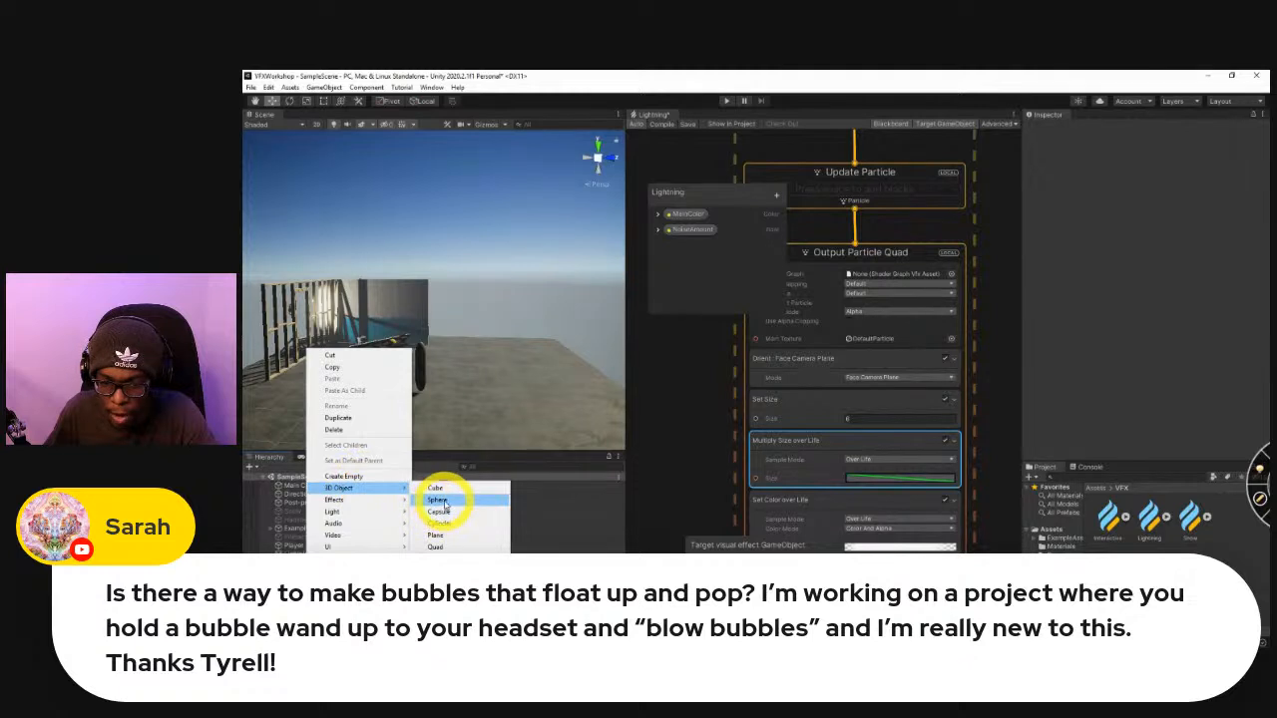
{"action": "left_click", "coordinate": [442, 498]}
Lower the sphere to a height of about 0.86 beside the workbench and scale it uniformly to about 0.26.
{"action": "scroll", "coordinate": [471, 338], "scroll_direction": "up", "scroll_amount": 5}
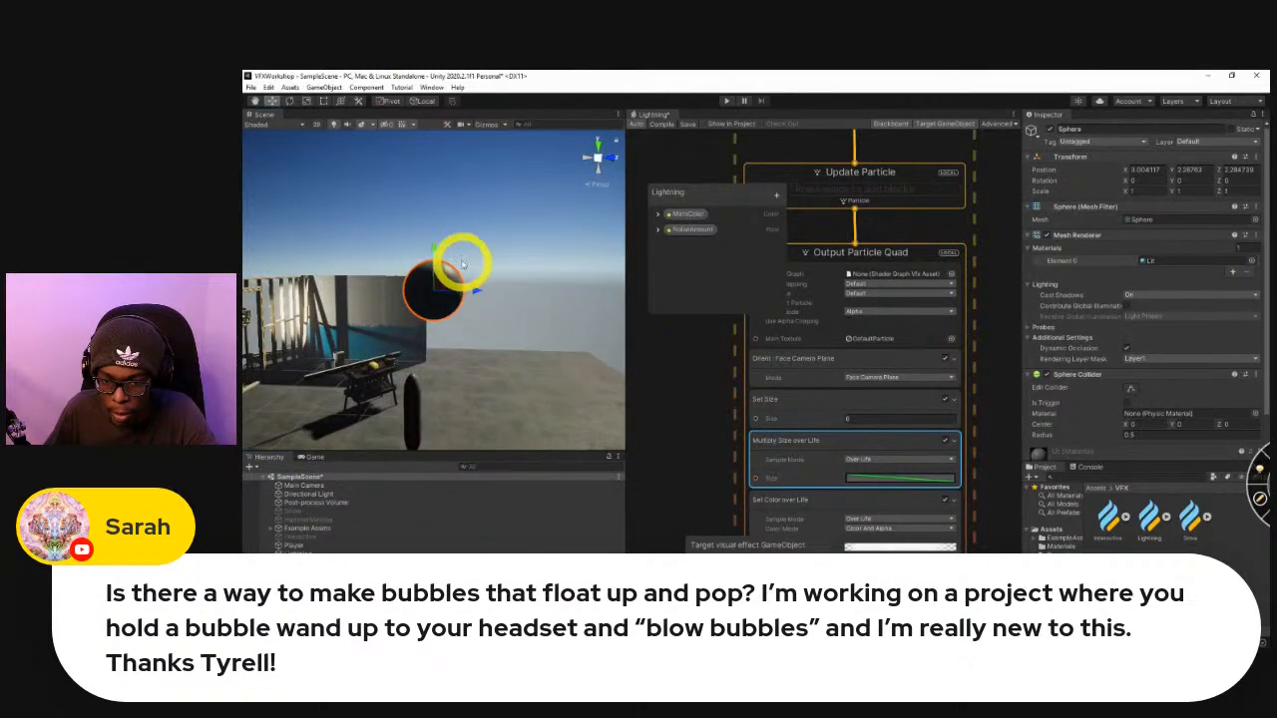
{"action": "left_click_drag", "start_coordinate": [432, 249], "coordinate": [416, 403]}
{"action": "key", "text": "r"}
{"action": "right_click_drag", "start_coordinate": [467, 399], "coordinate": [470, 430]}
{"action": "key", "text": "w"}
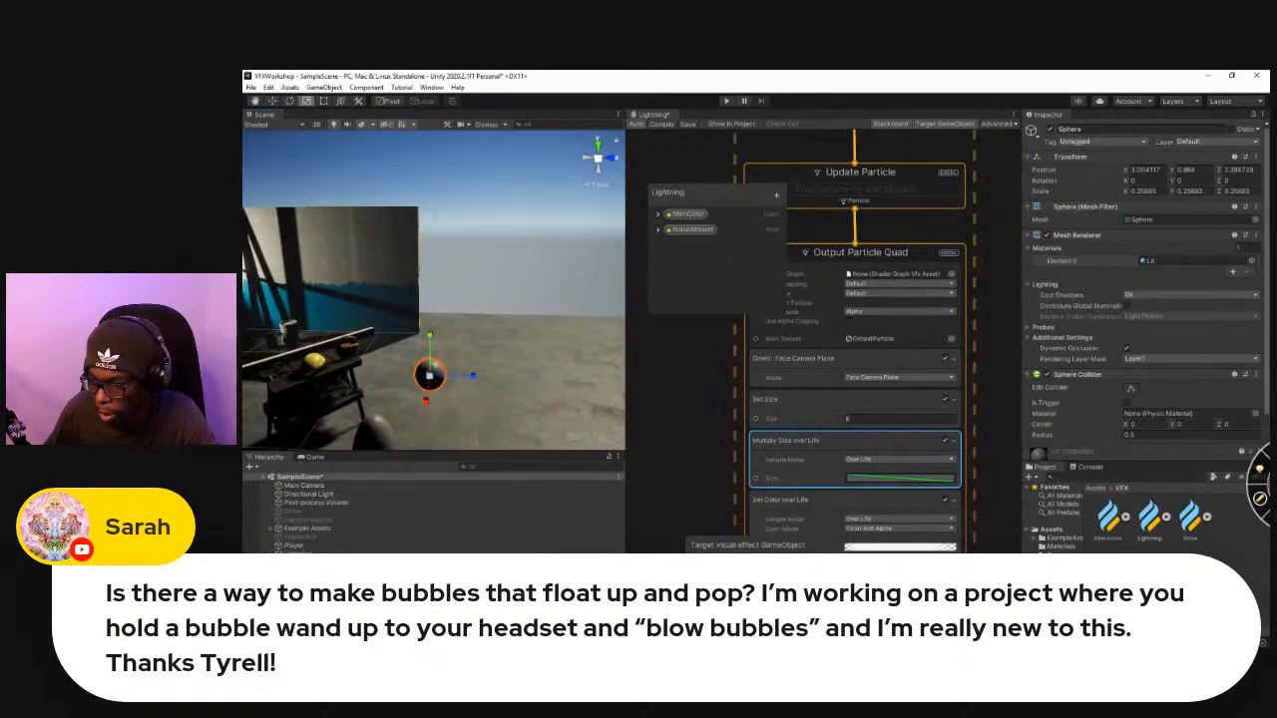
Create a C# script named BubblePop in the Assets folder and open it in Visual Studio.
{"action": "left_click", "coordinate": [1052, 532]}
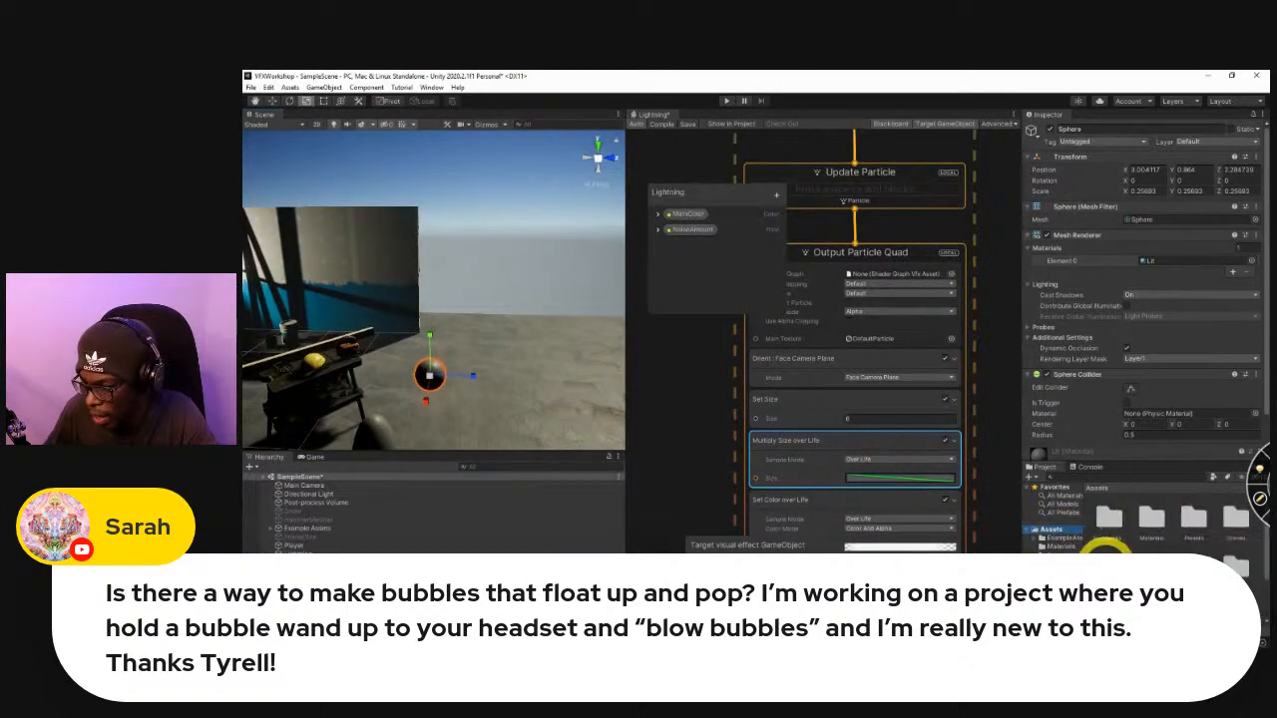
{"action": "right_click", "coordinate": [1177, 590]}
{"action": "mouse_move", "coordinate": [1169, 321]}
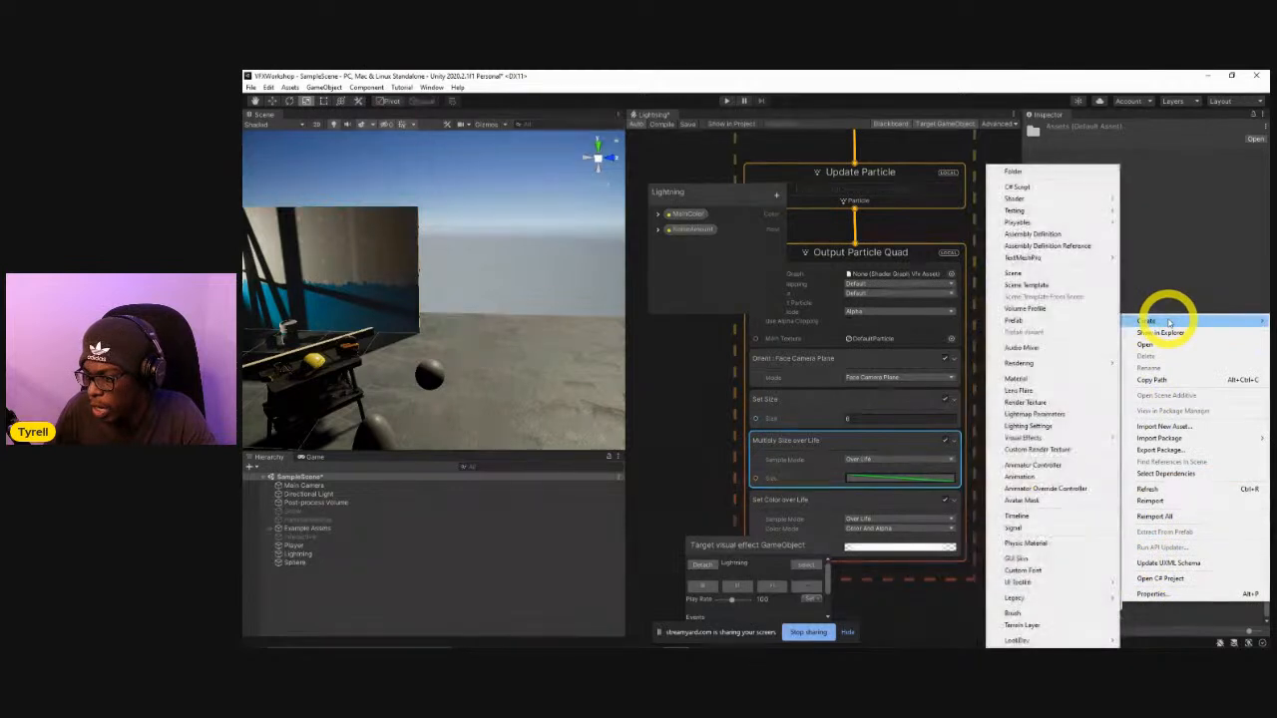
{"action": "left_click", "coordinate": [1034, 195]}
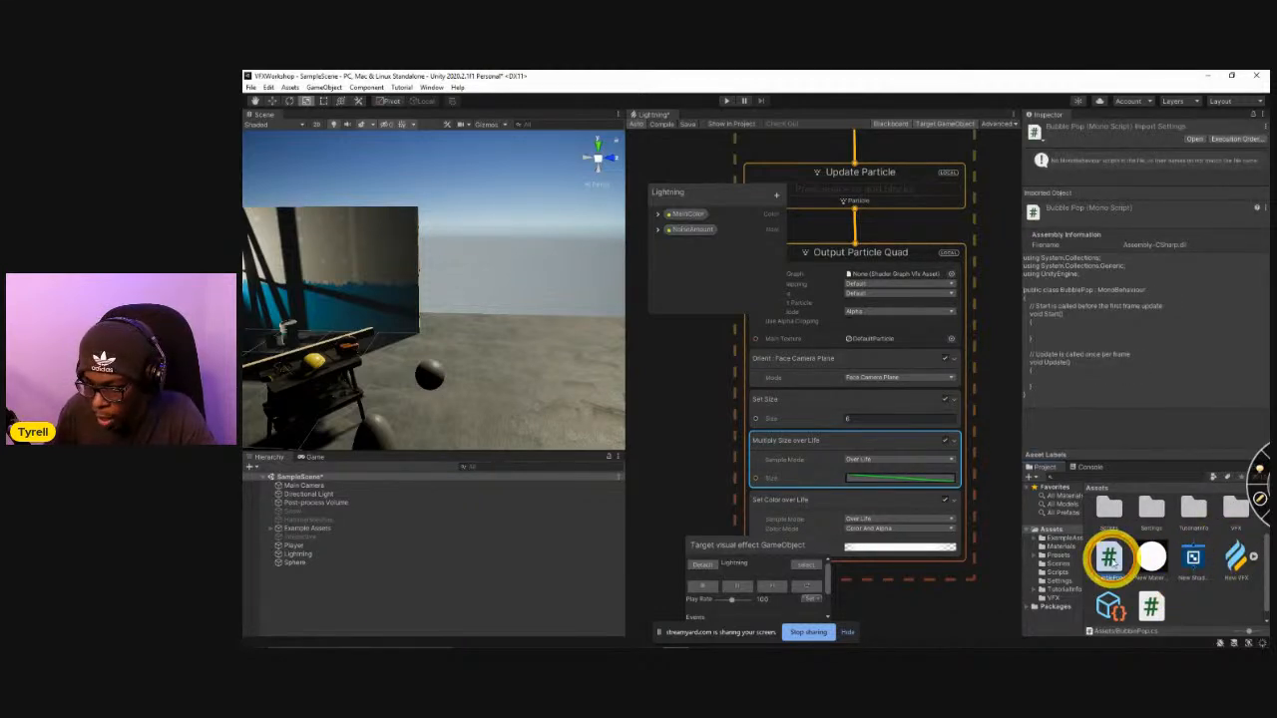
{"action": "double_click", "coordinate": [1109, 556]}
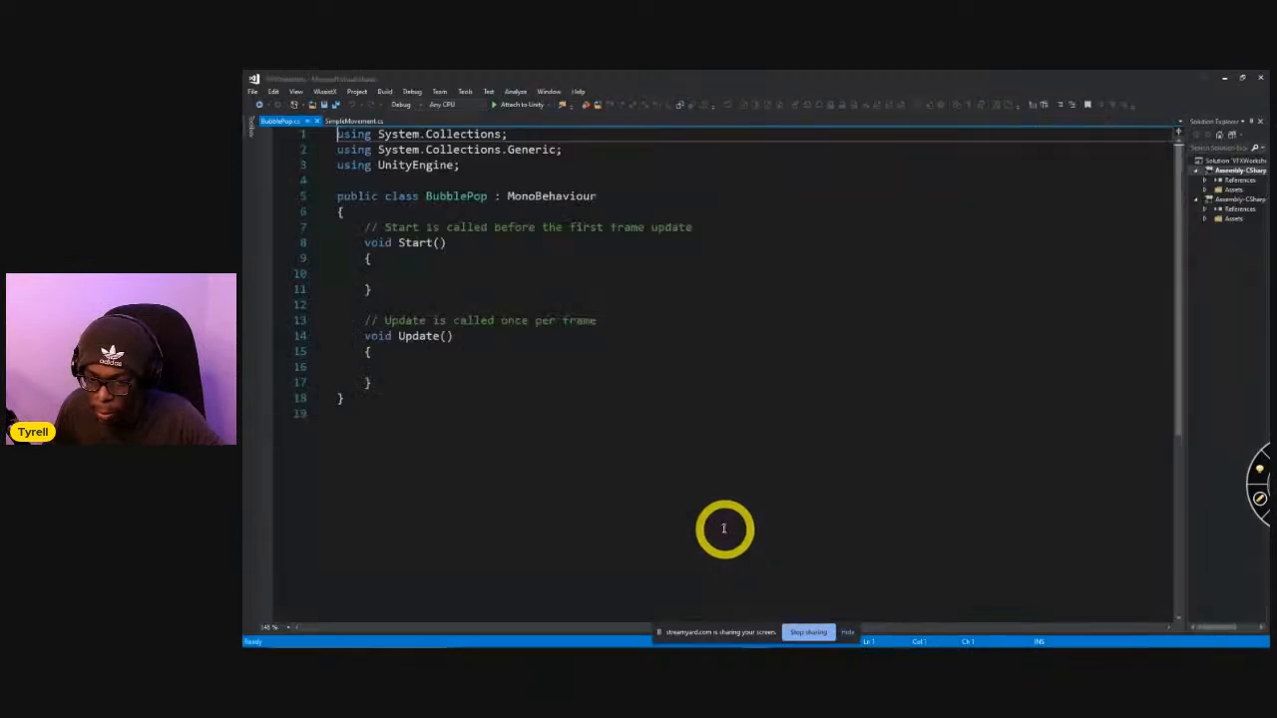
{"action": "left_click", "coordinate": [407, 367]}
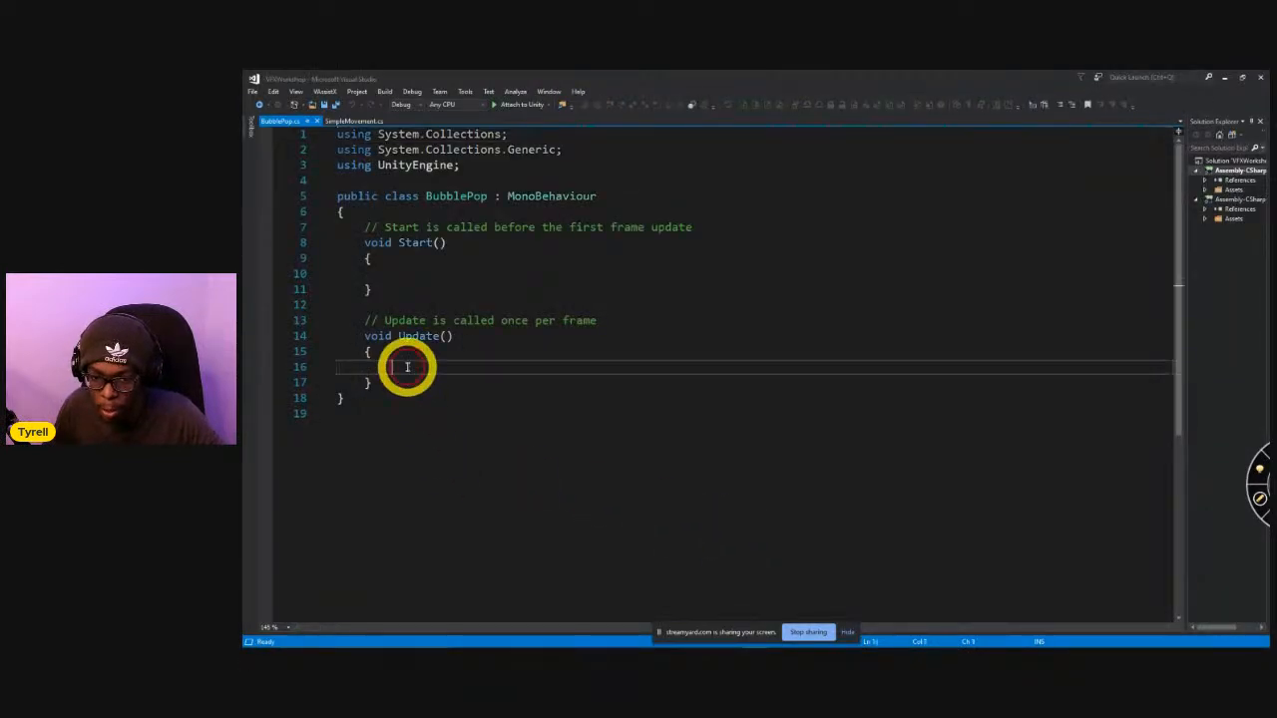
{"action": "type", "text": "tra"}
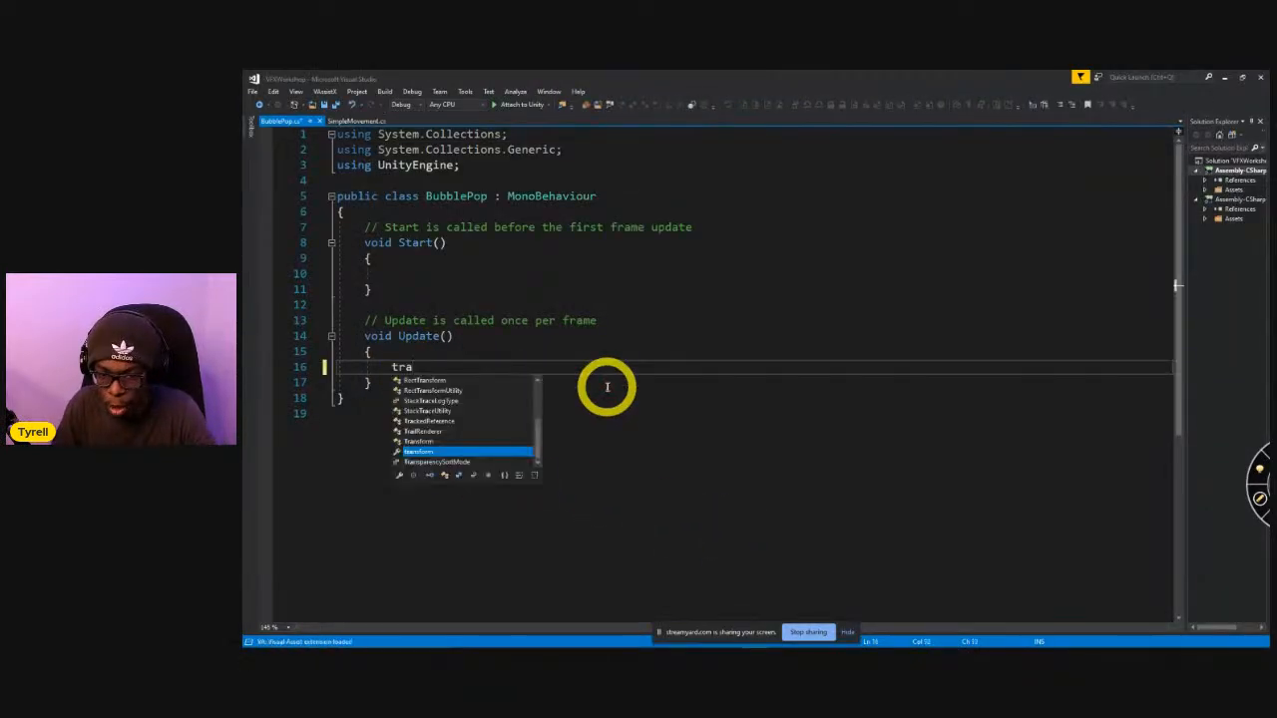
{"action": "type", "text": "nsform.position"}
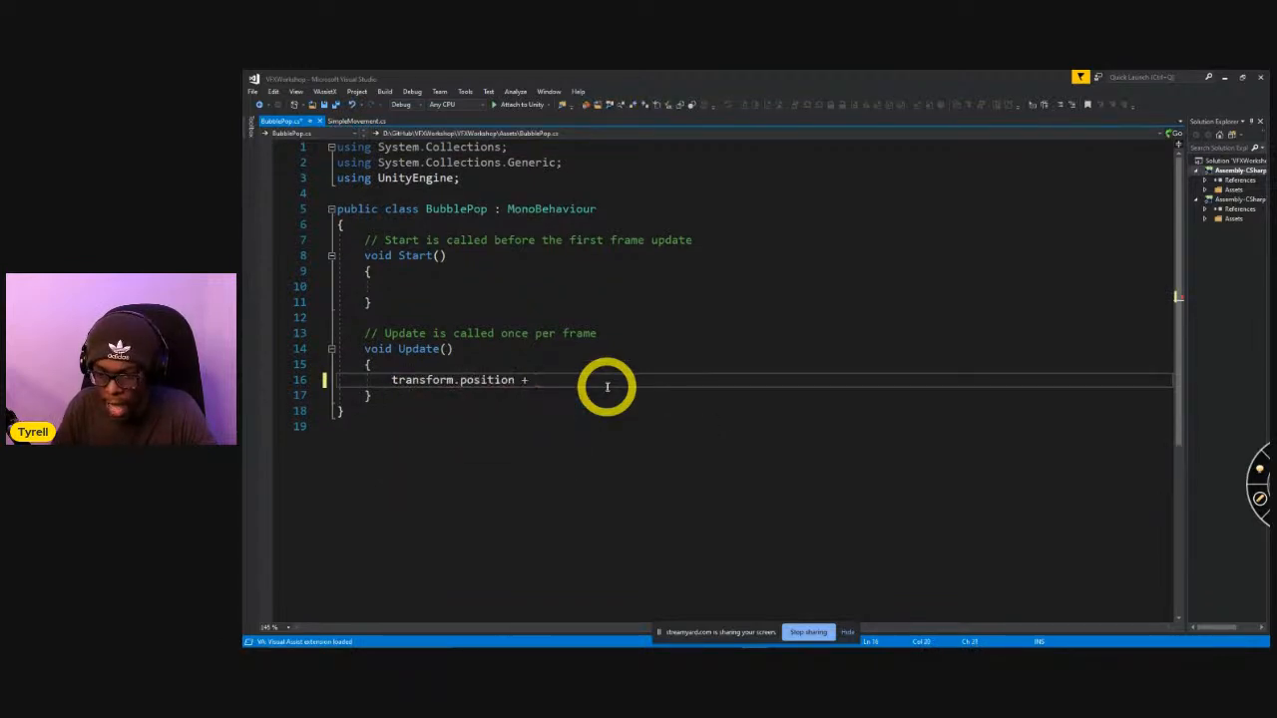
{"action": "type", "text": " += Vector3"}
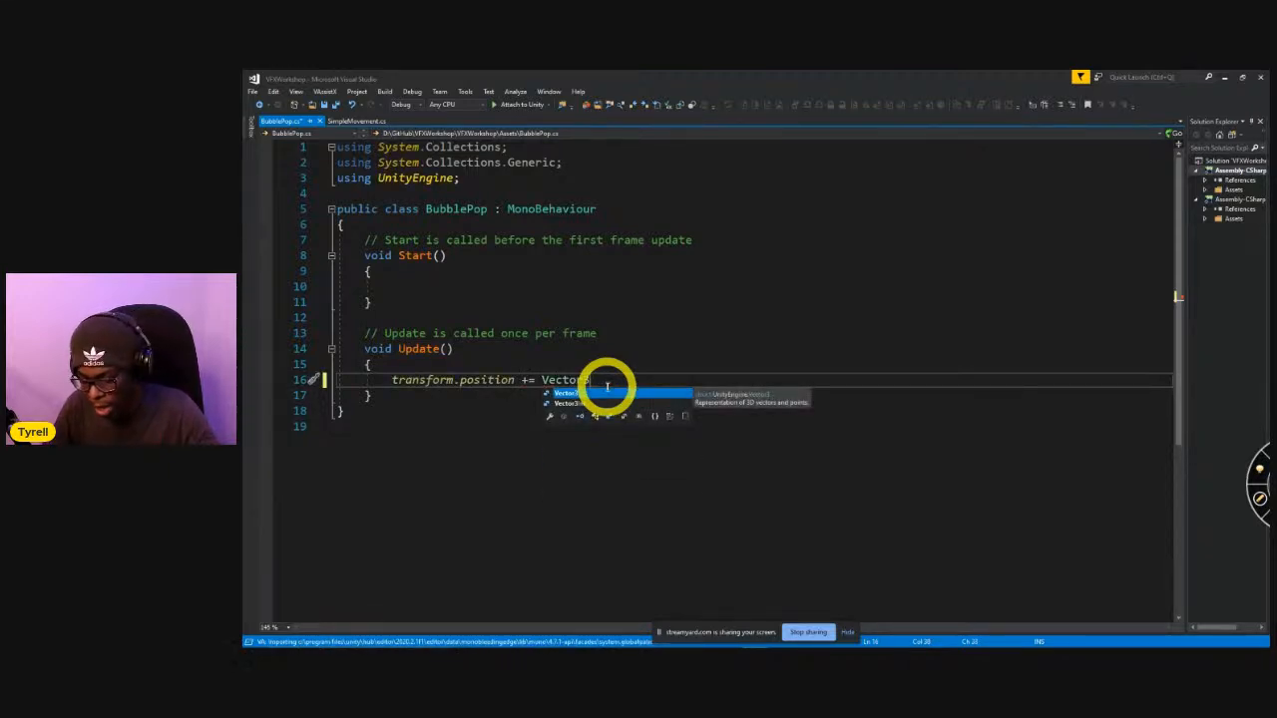
{"action": "type", "text": ".up"}
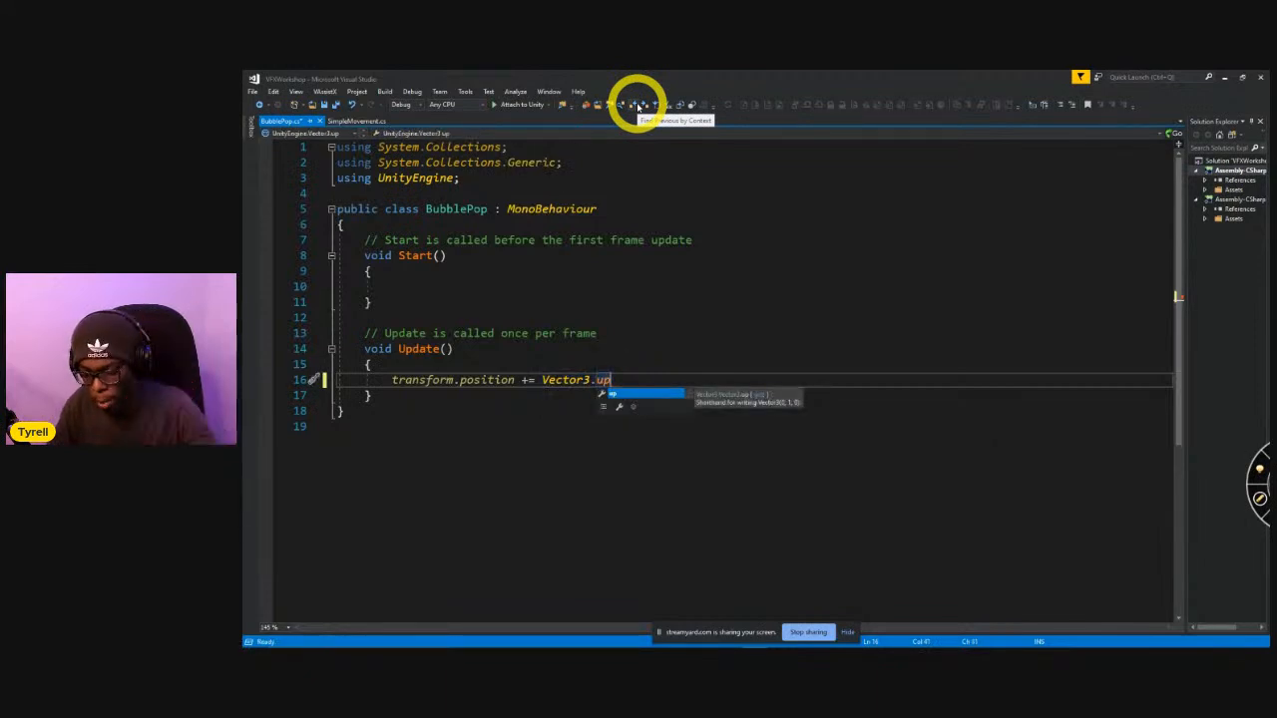
{"action": "type", "text": " *"}
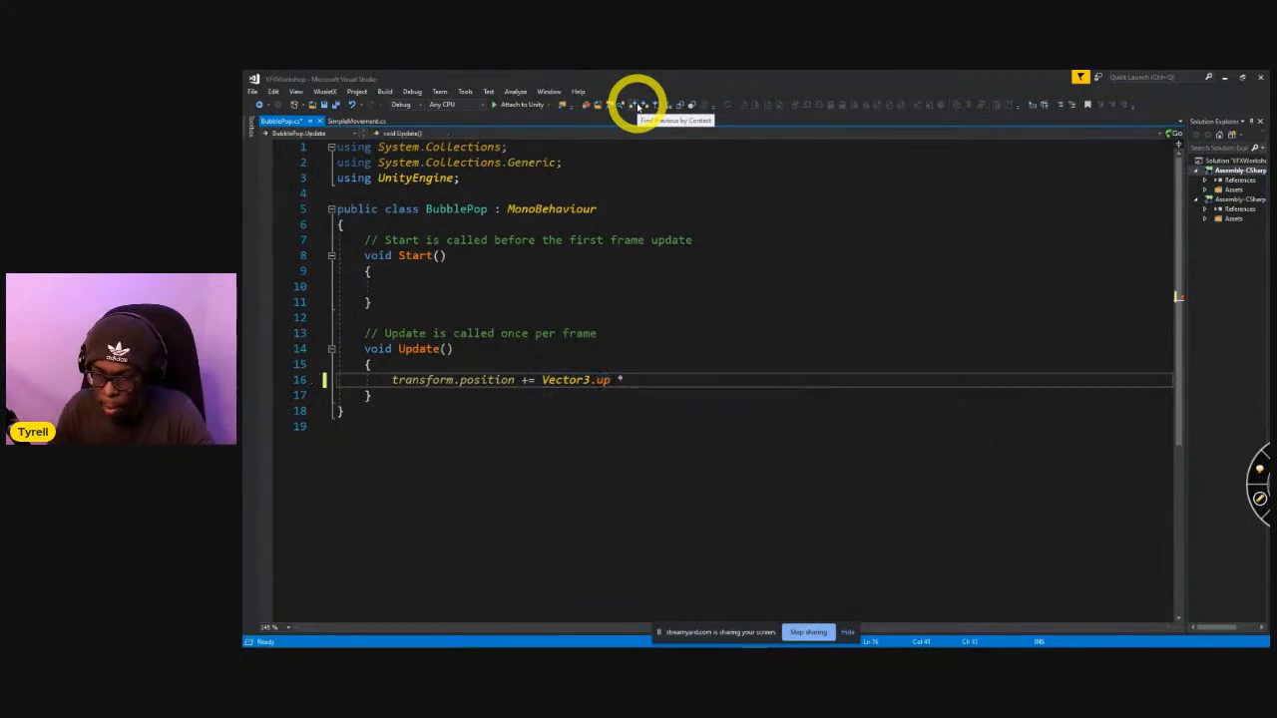
{"action": "left_click", "coordinate": [400, 222]}
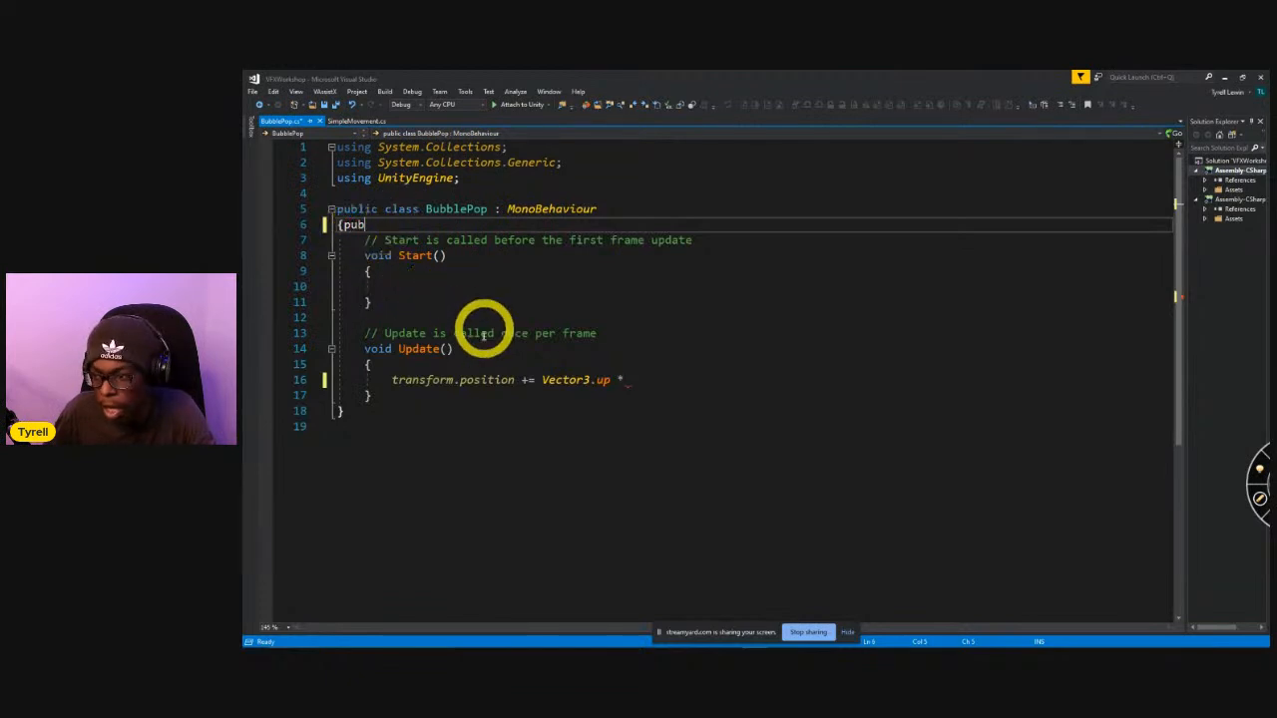
{"action": "key", "text": "alt+Tab"}
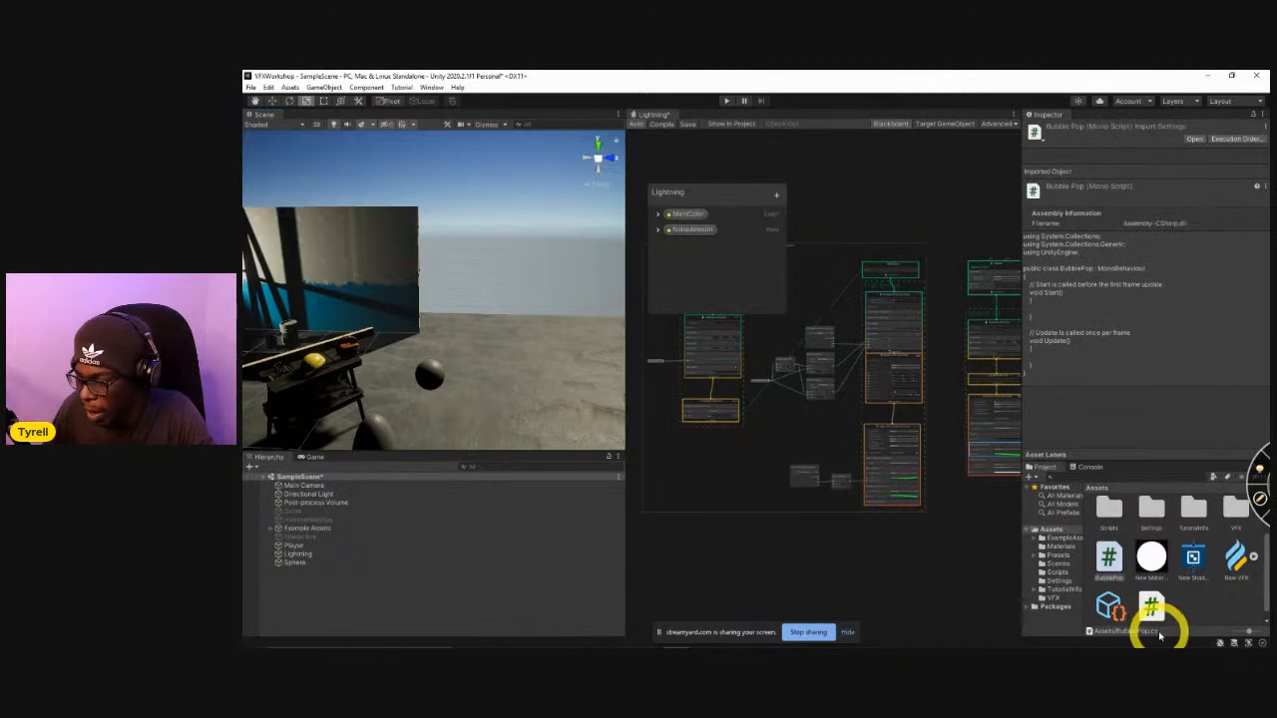
Reopen the BubblePop script in Visual Studio and begin the Update body with "transform.position += Vector3.up *".
{"action": "double_click", "coordinate": [1109, 559]}
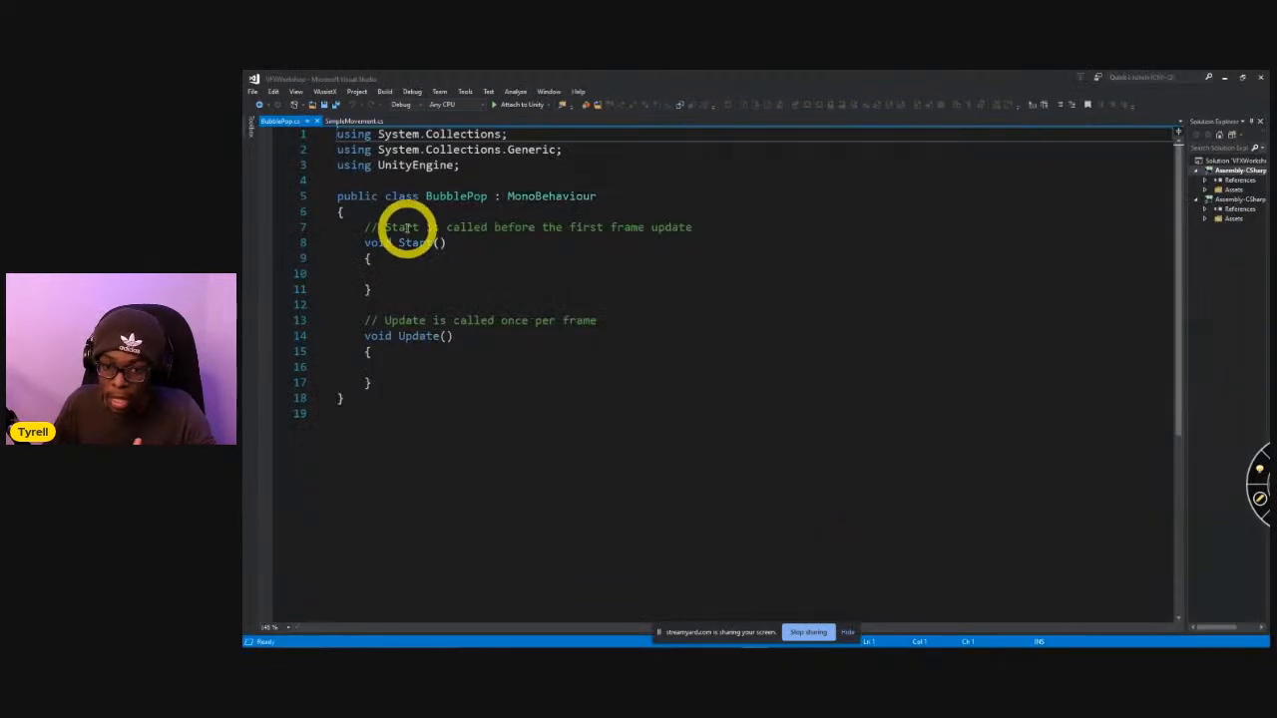
{"action": "left_click", "coordinate": [405, 227]}
{"action": "left_click", "coordinate": [431, 351]}
{"action": "left_click", "coordinate": [419, 366]}
{"action": "type", "text": "tra"}
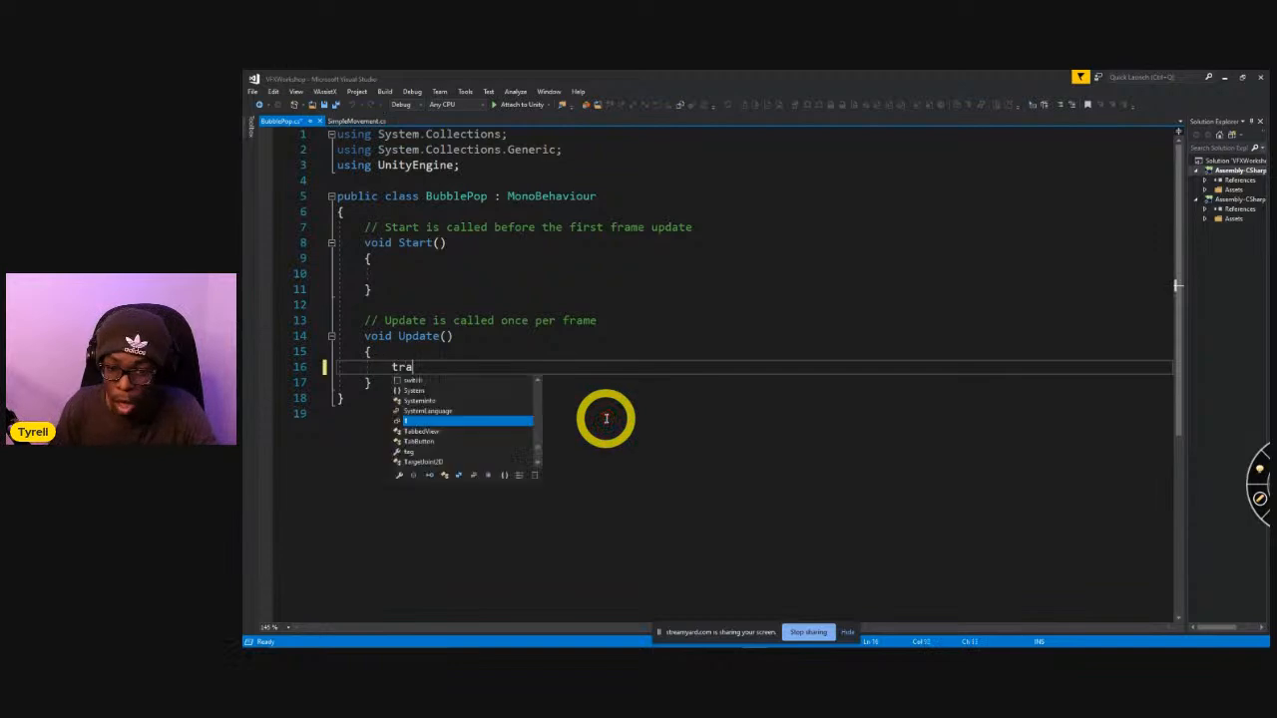
{"action": "type", "text": "nsform.pos"}
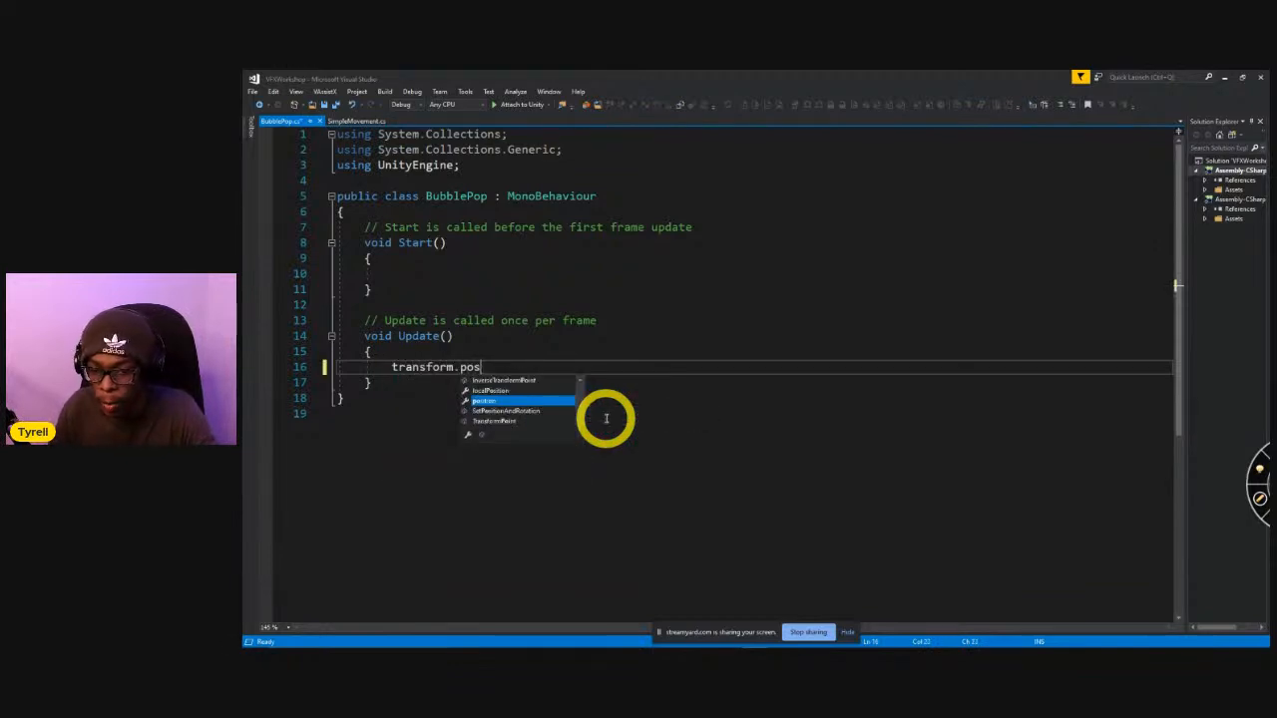
{"action": "key", "text": "Tab"}
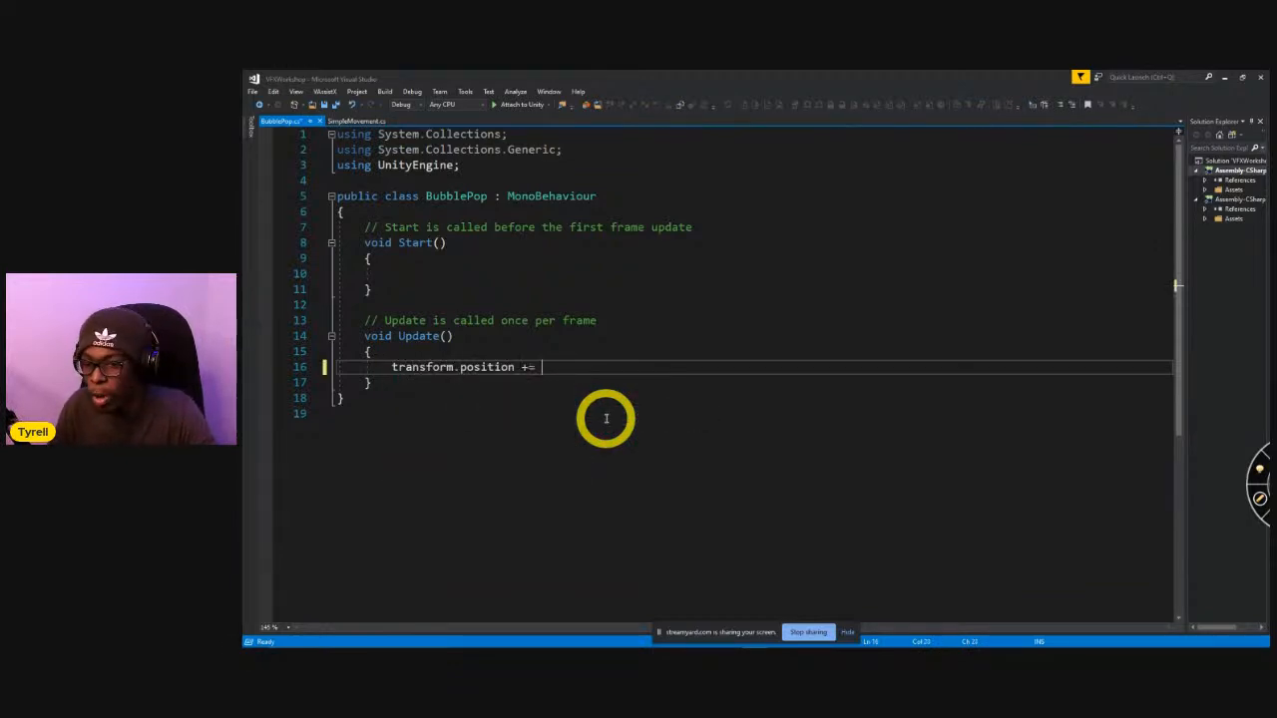
{"action": "type", "text": "+= Vector3.up"}
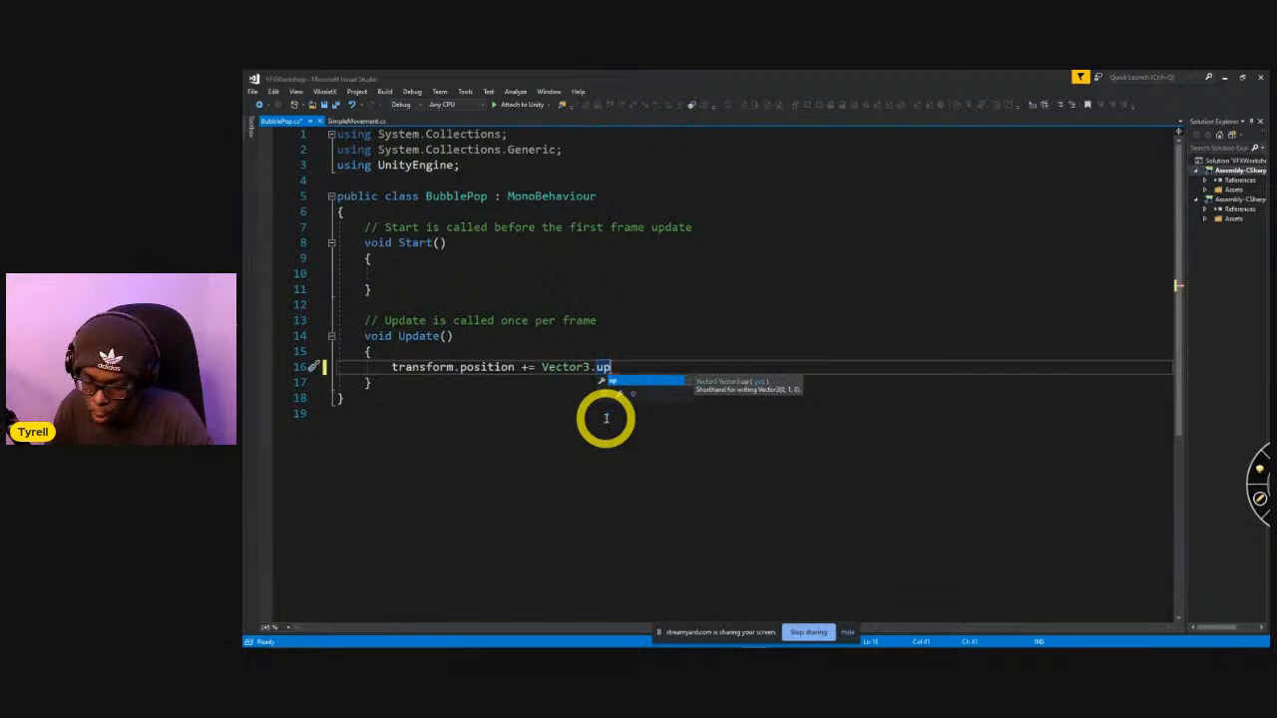
{"action": "type", "text": " *"}
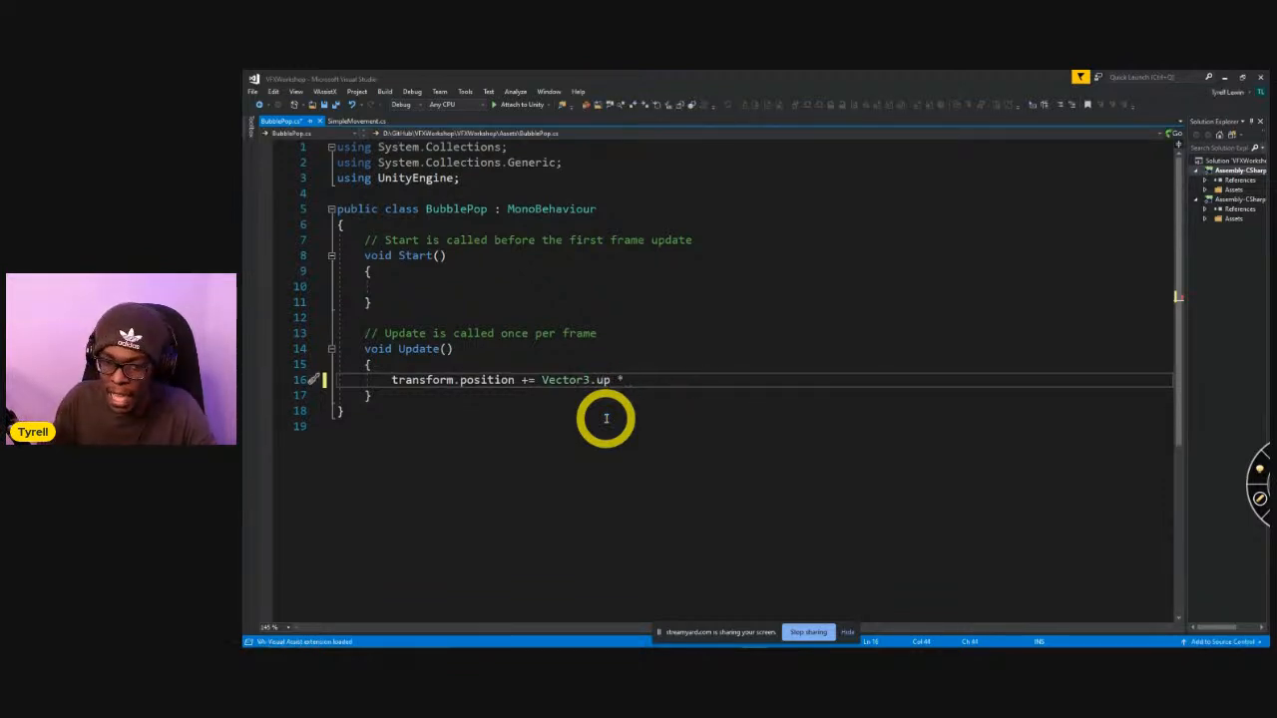
Declare "public float riseSpeed = 3f;" at the start of the BubblePop class and save the script.
{"action": "left_click", "coordinate": [399, 226]}
{"action": "key", "text": "Return"}
{"action": "type", "text": "public float riseSpeed = 3f;"}
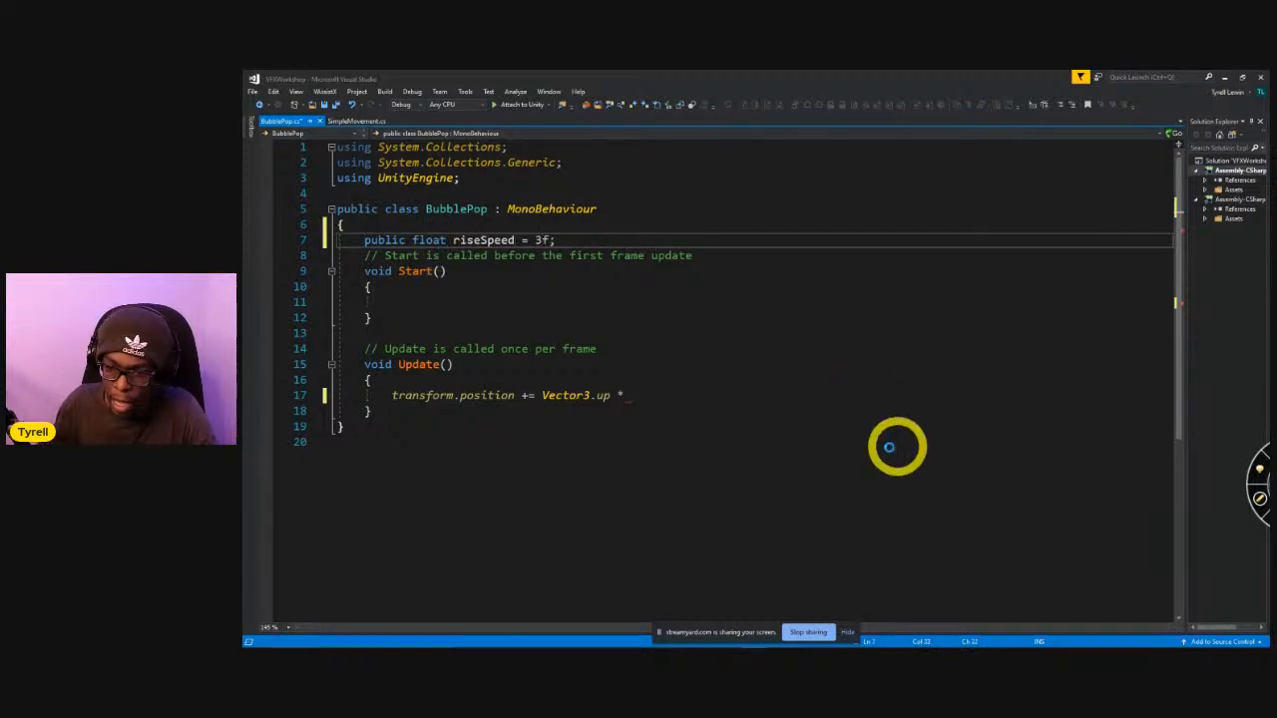
{"action": "key", "text": "ctrl+s"}
Complete the position line in Update with "riseSpeed * Time.deltaTime;" and save the script.
{"action": "left_click", "coordinate": [724, 398]}
{"action": "type", "text": "s"}
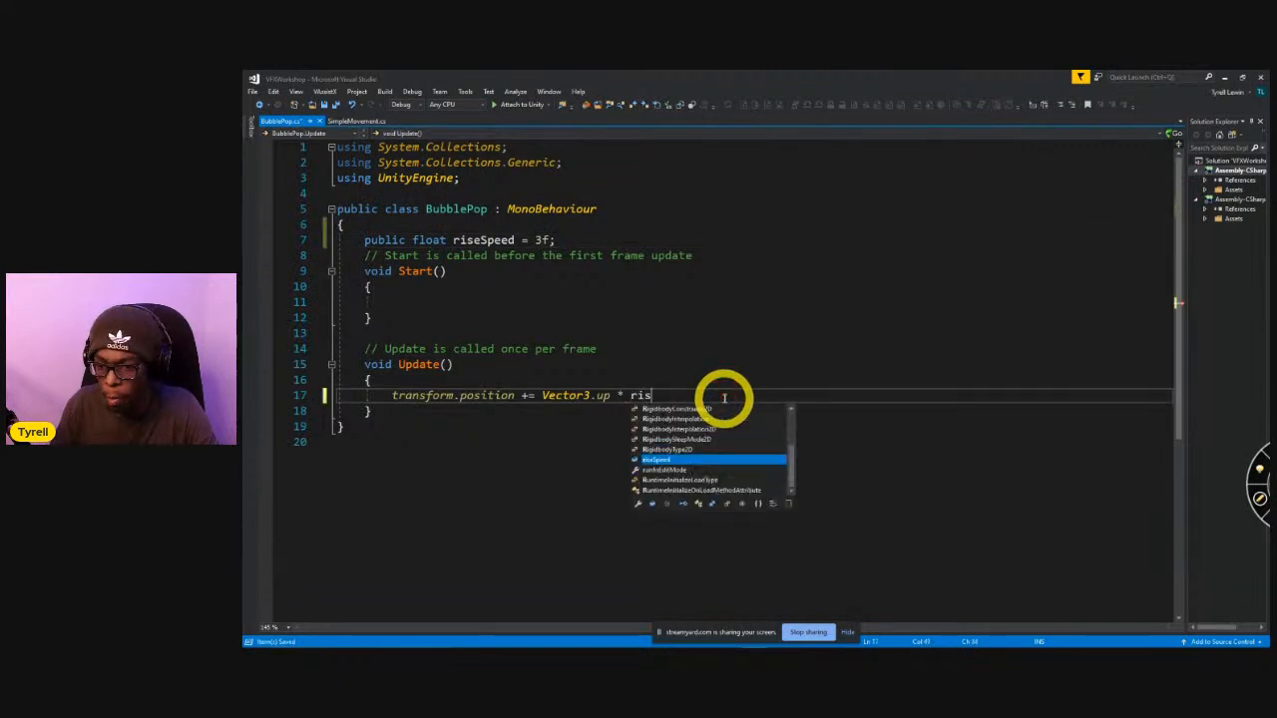
{"action": "type", "text": "iseSpeed * Time.deltaTime;"}
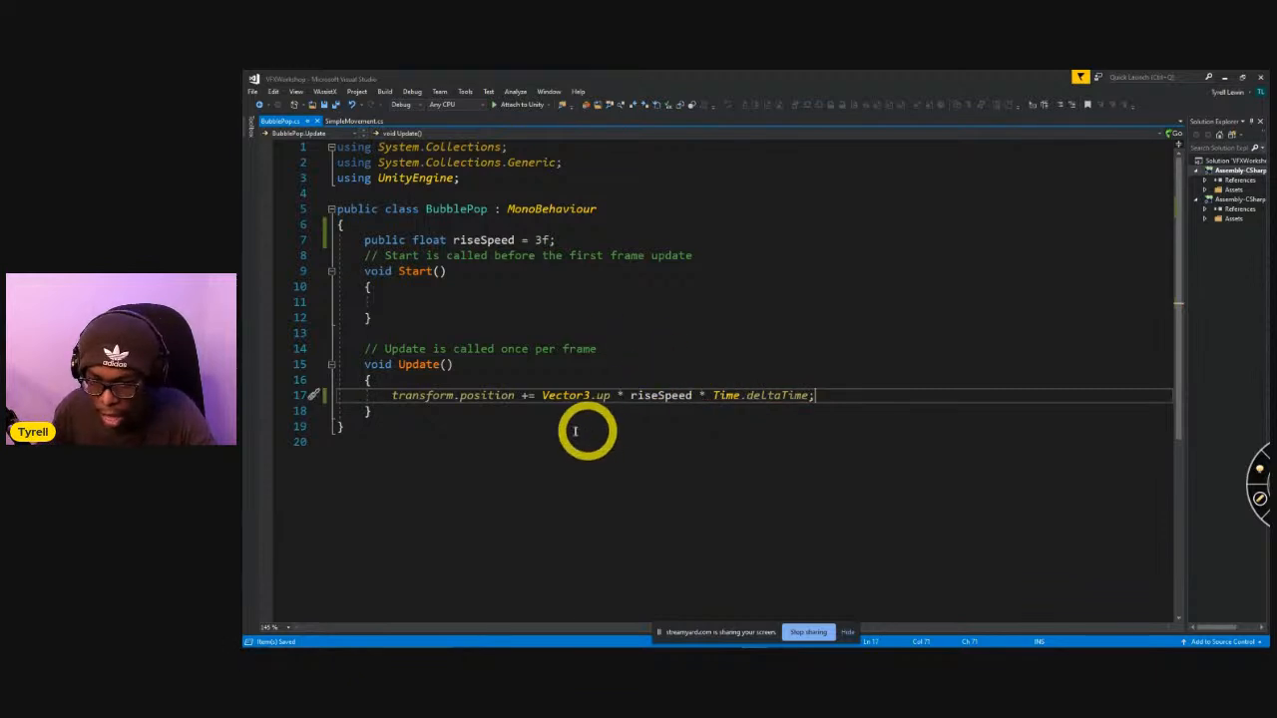
Switch to Unity, attach the BubblePop script to the sphere, and run the scene briefly to watch the sphere move.
{"action": "key", "text": "alt+Tab"}
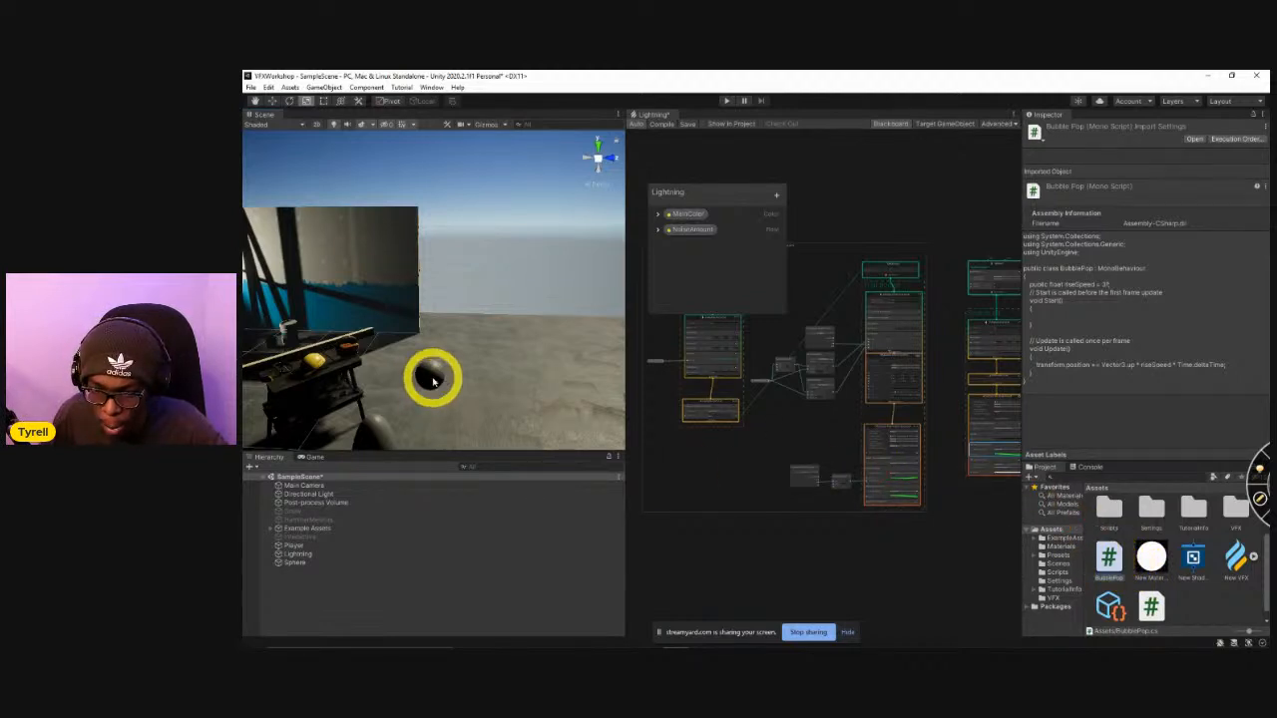
{"action": "left_click", "coordinate": [305, 561]}
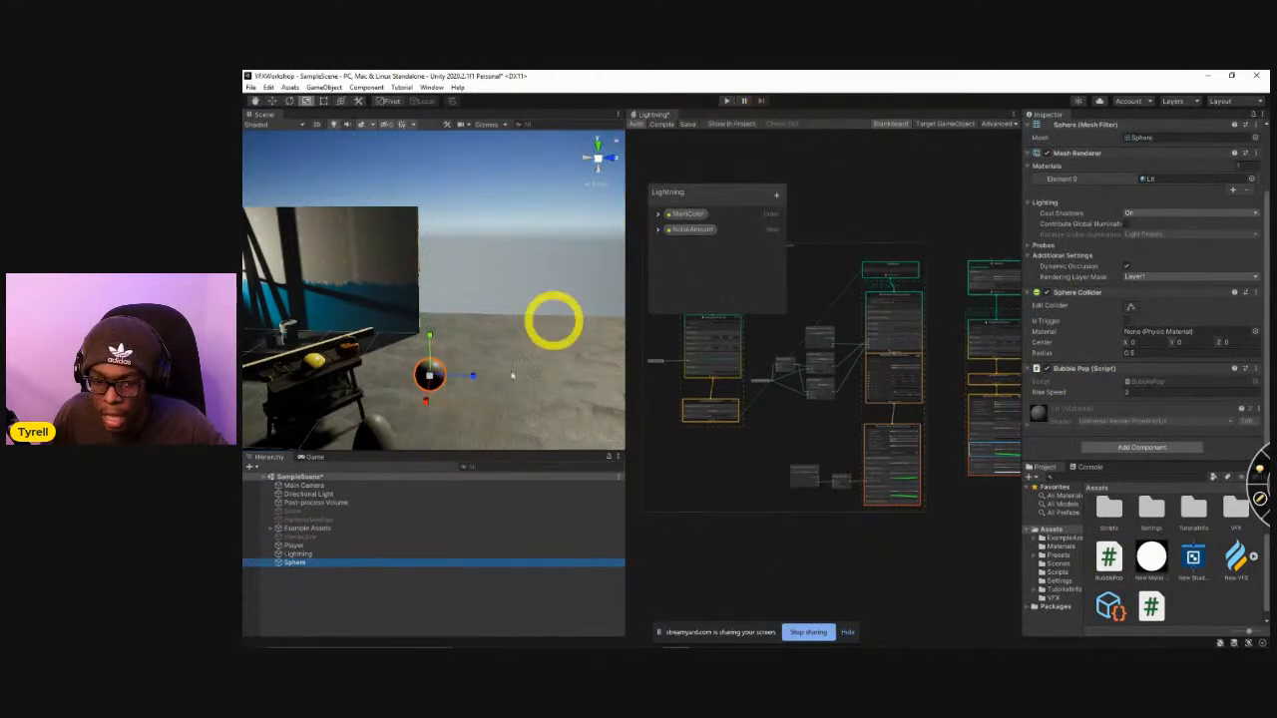
{"action": "left_click", "coordinate": [726, 106]}
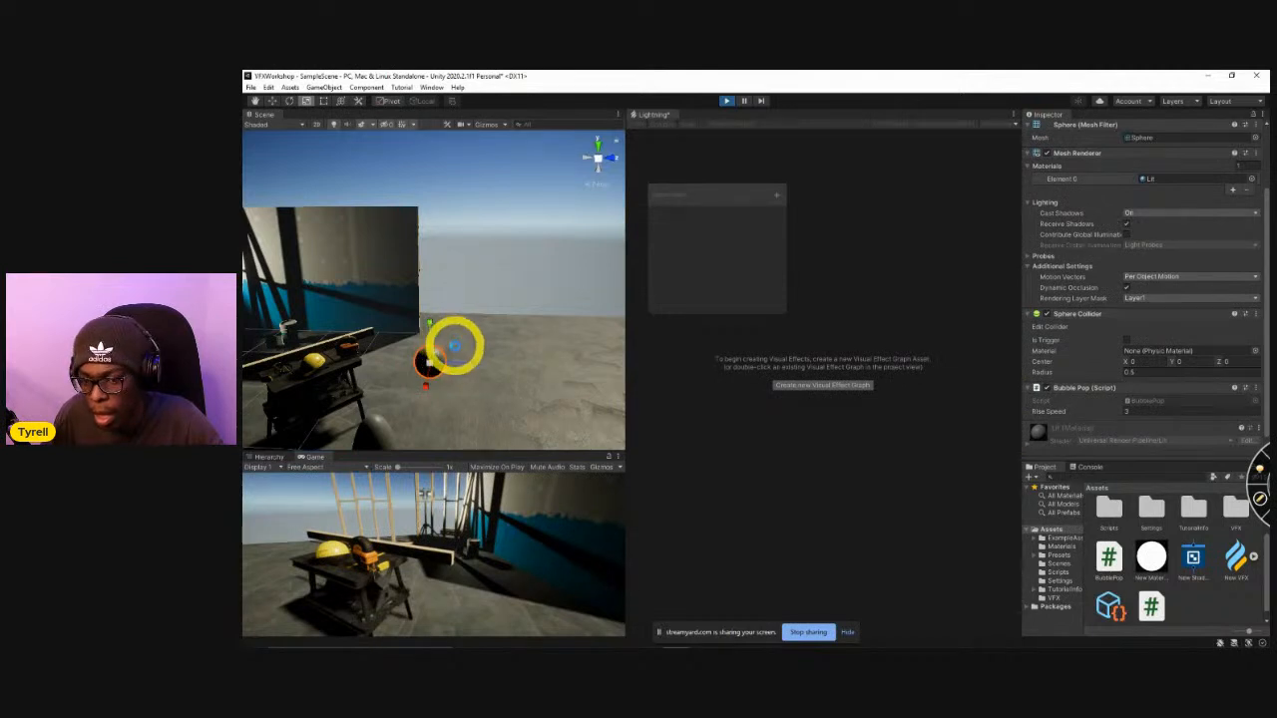
{"action": "right_click_drag", "start_coordinate": [487, 314], "coordinate": [489, 177]}
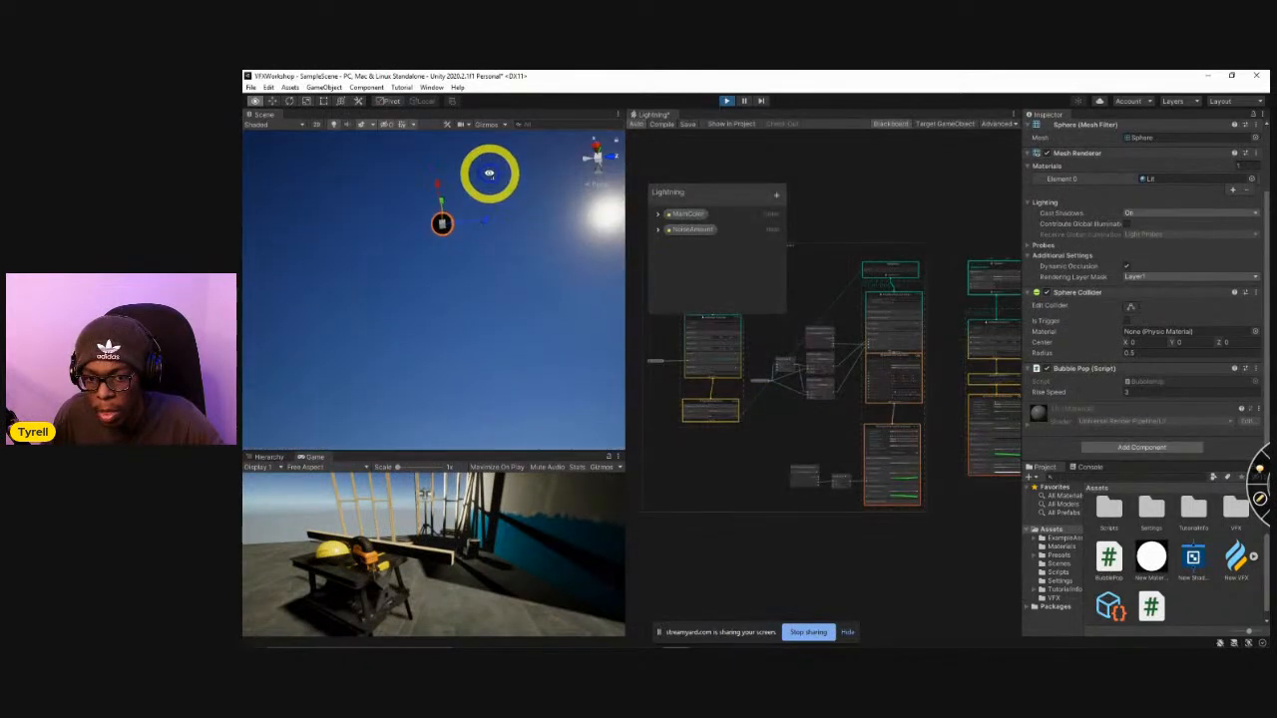
{"action": "left_click", "coordinate": [726, 100]}
Set the Rise Speed of the sphere's BubblePop component to 0.5 and bring the sphere back into view.
{"action": "left_click", "coordinate": [1129, 393]}
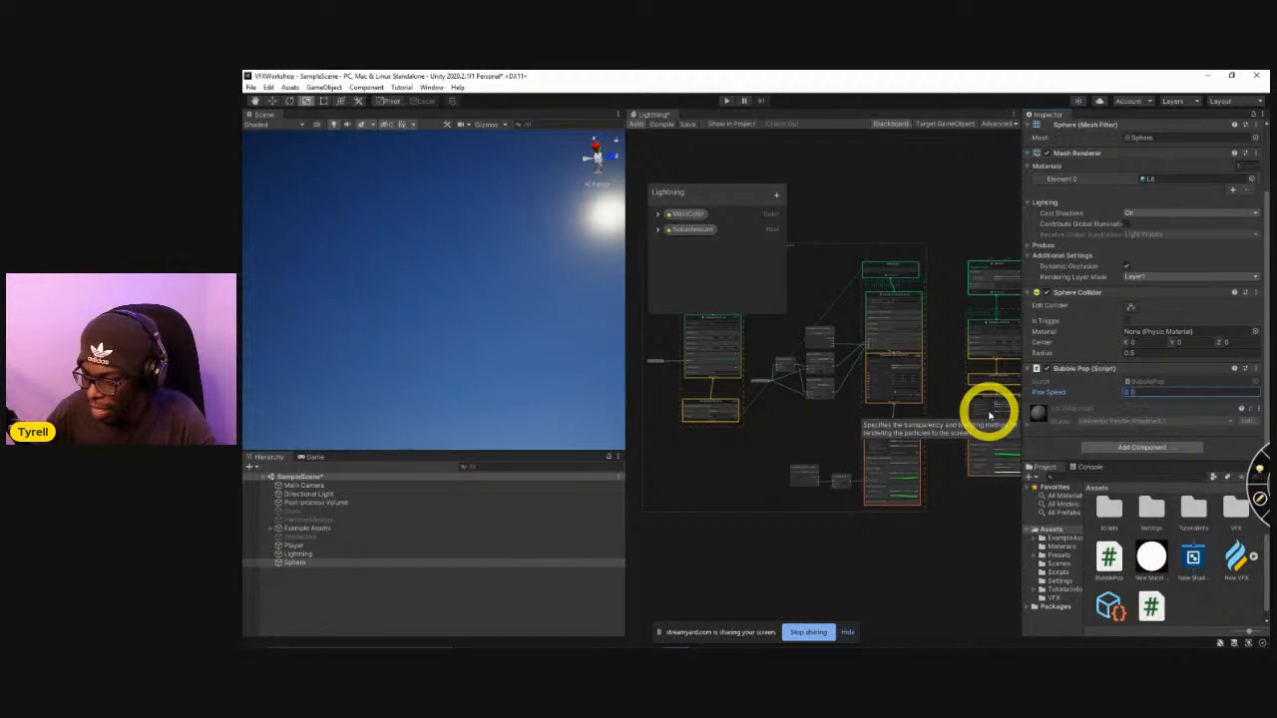
{"action": "right_click_drag", "start_coordinate": [454, 300], "coordinate": [459, 462]}
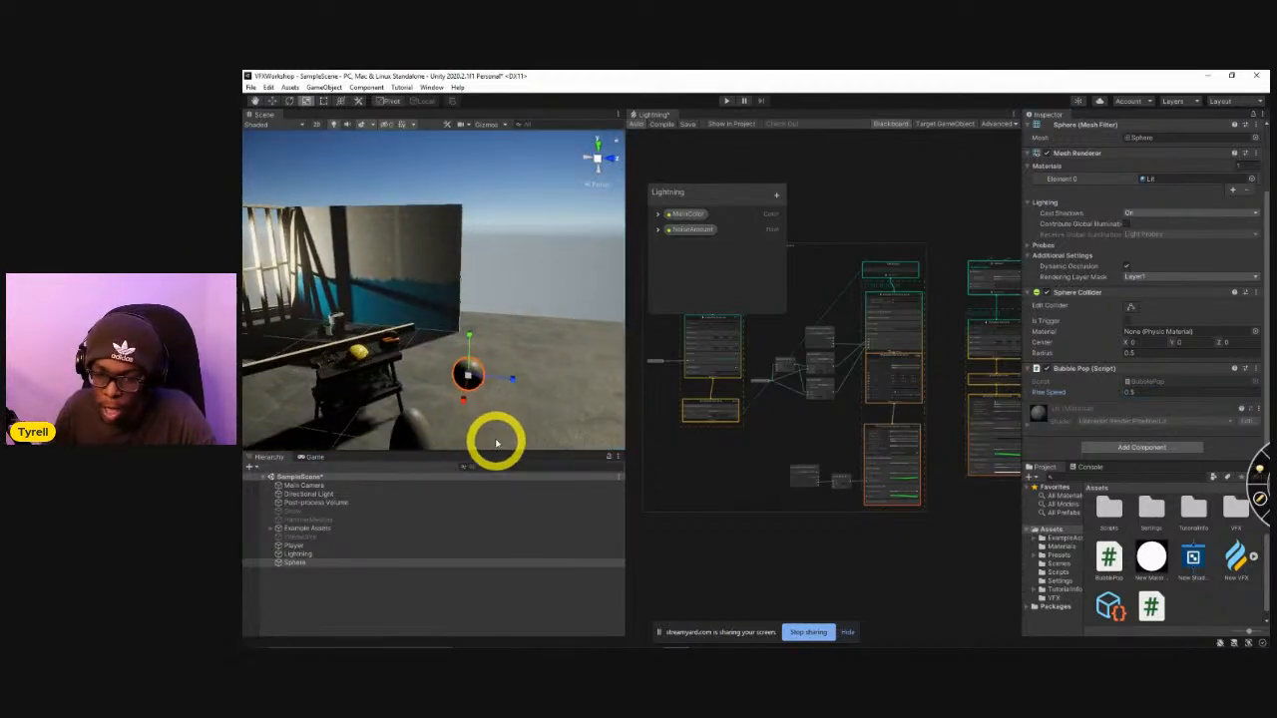
Return to the BubblePop script in Visual Studio and begin declaring a second public float field below riseSpeed.
{"action": "key", "text": "alt+Tab"}
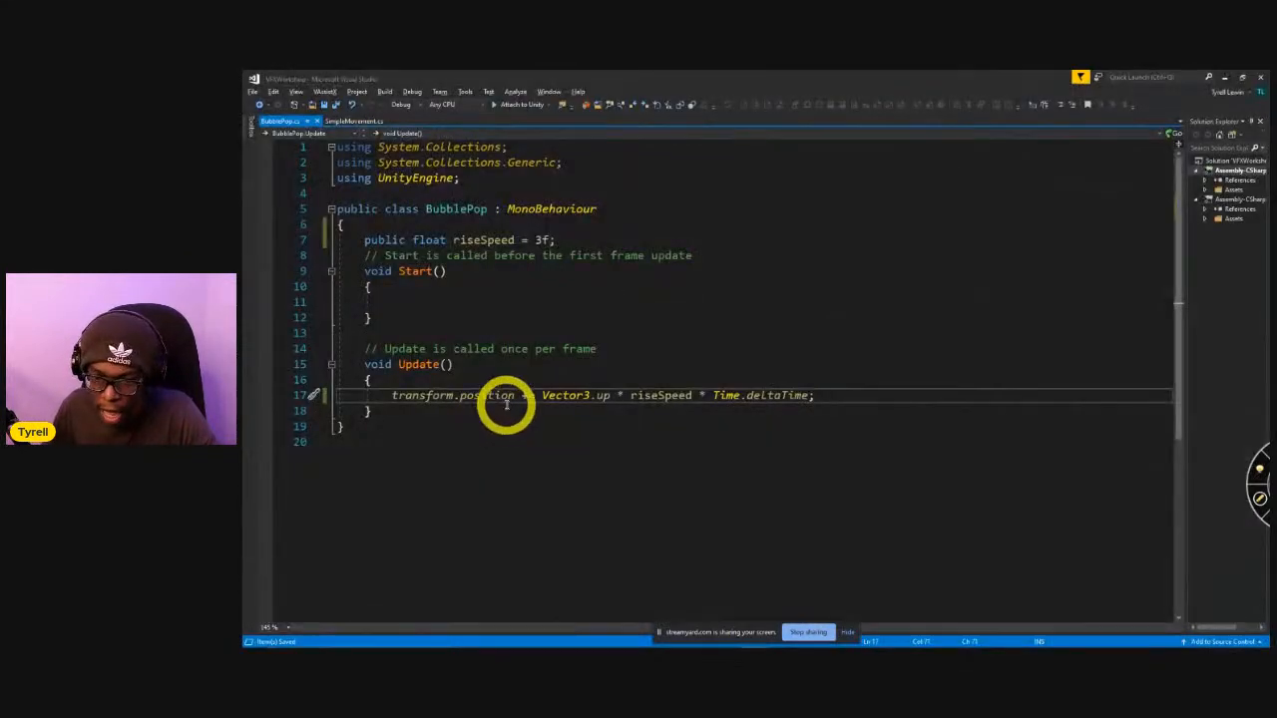
{"action": "left_click", "coordinate": [605, 242]}
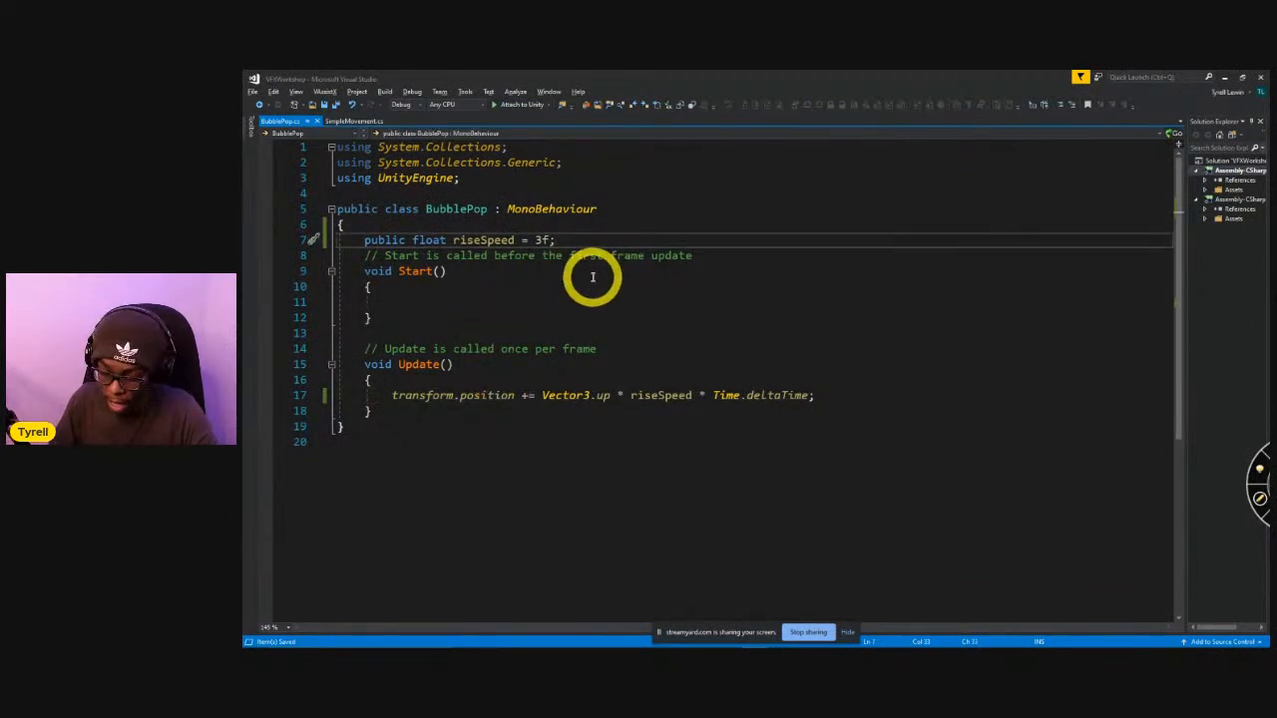
{"action": "key", "text": "Return"}
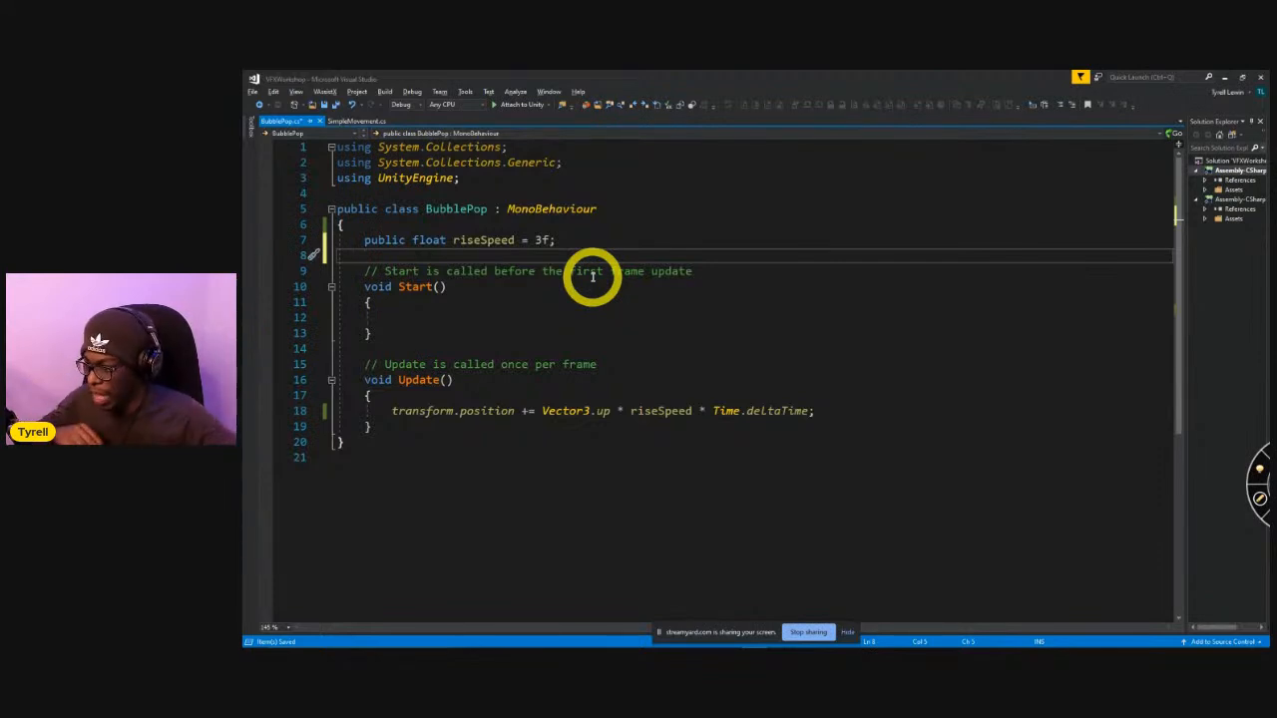
{"action": "type", "text": "public float minPopTime = 0.8f, maxPopTime = 2f;"}
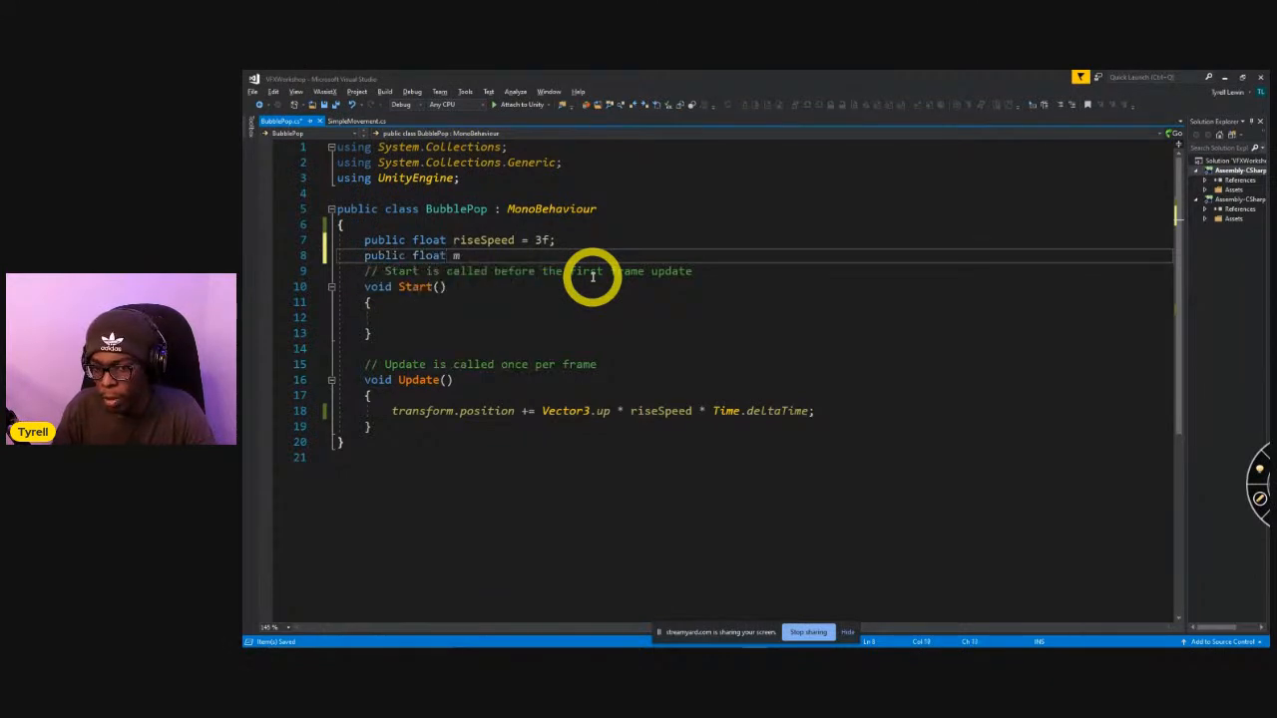
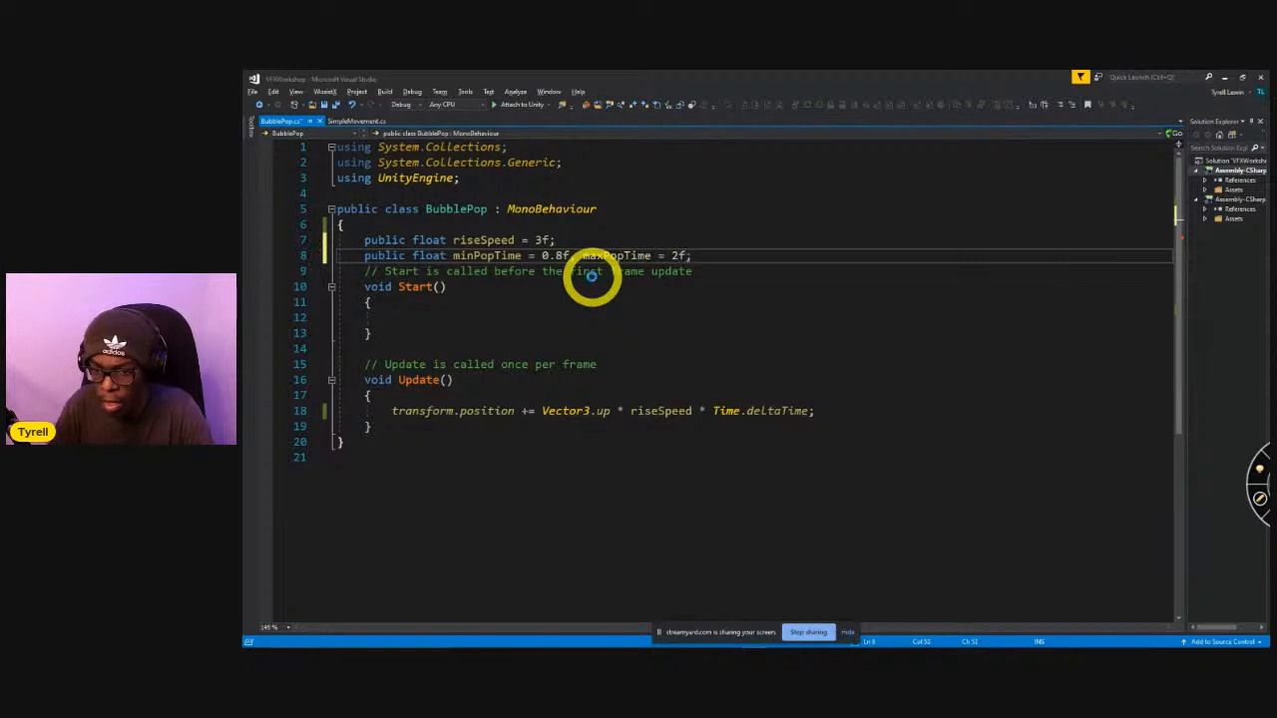
Save the script and add the line "Destroy(gameObject, Random.Range(minPopTime, maxPopTime));" to the Start method.
{"action": "key", "text": "ctrl+s"}
{"action": "left_click", "coordinate": [419, 319]}
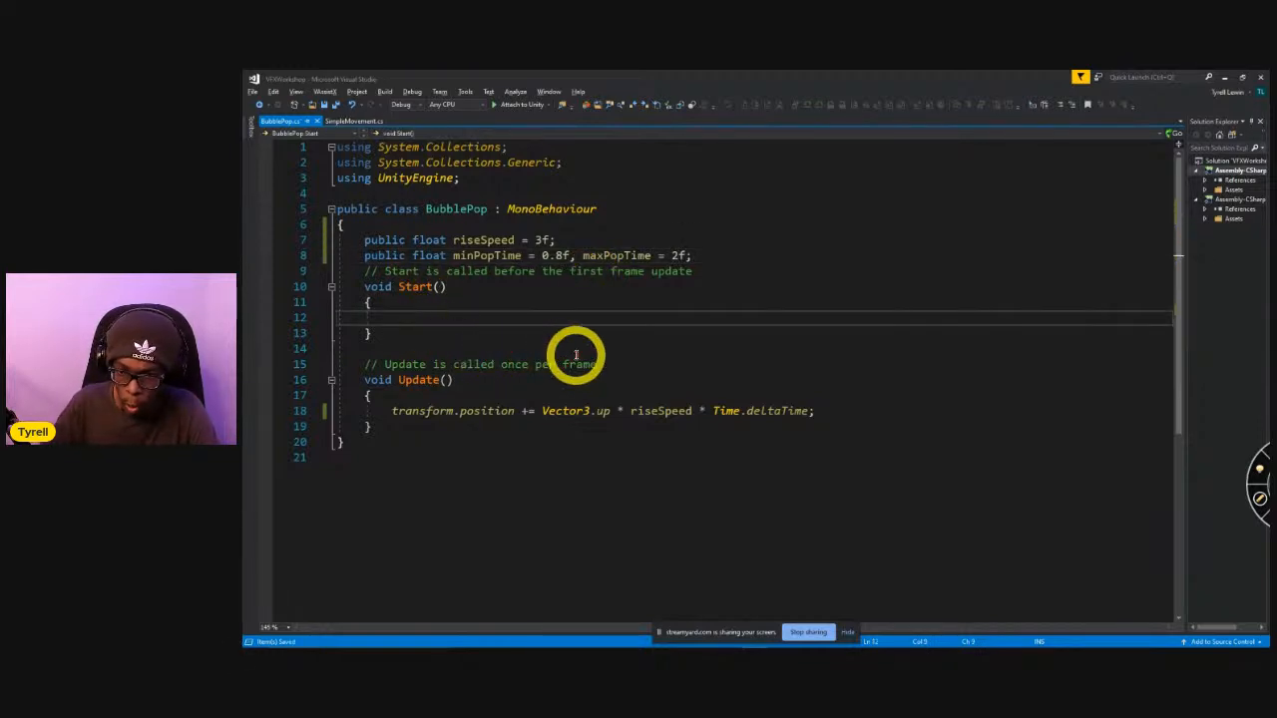
{"action": "type", "text": "D"}
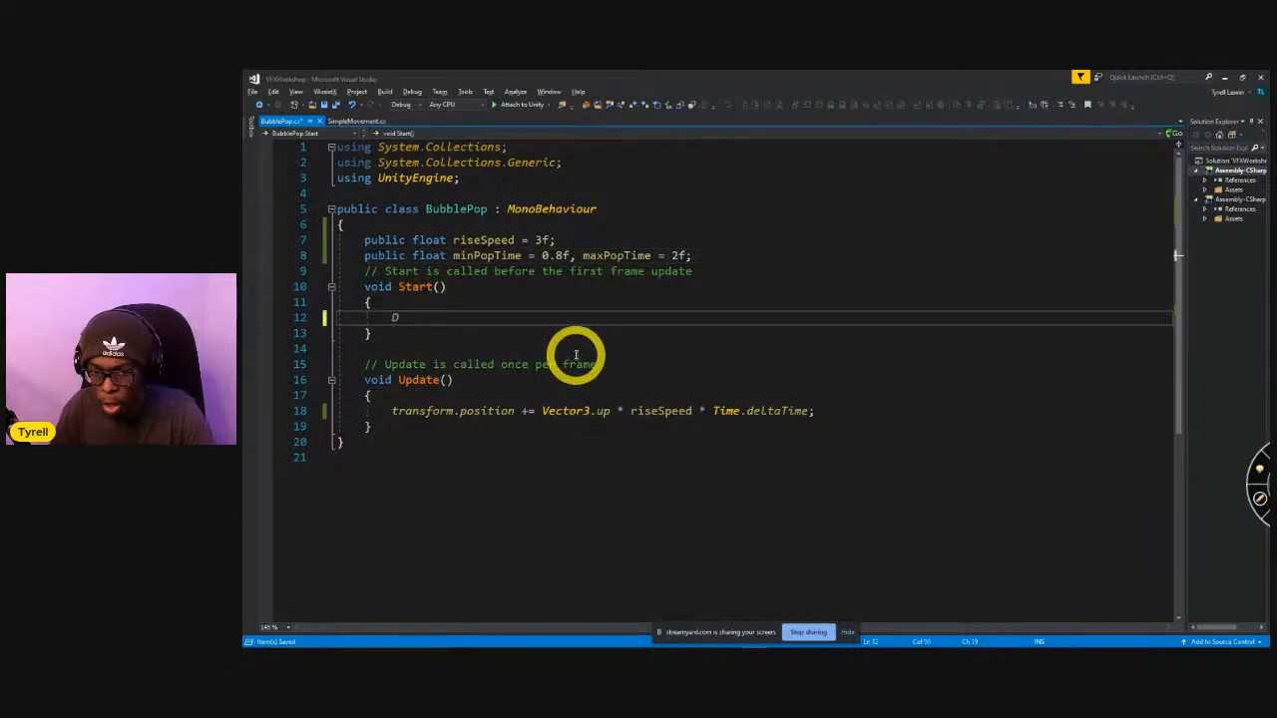
{"action": "type", "text": "estroy"}
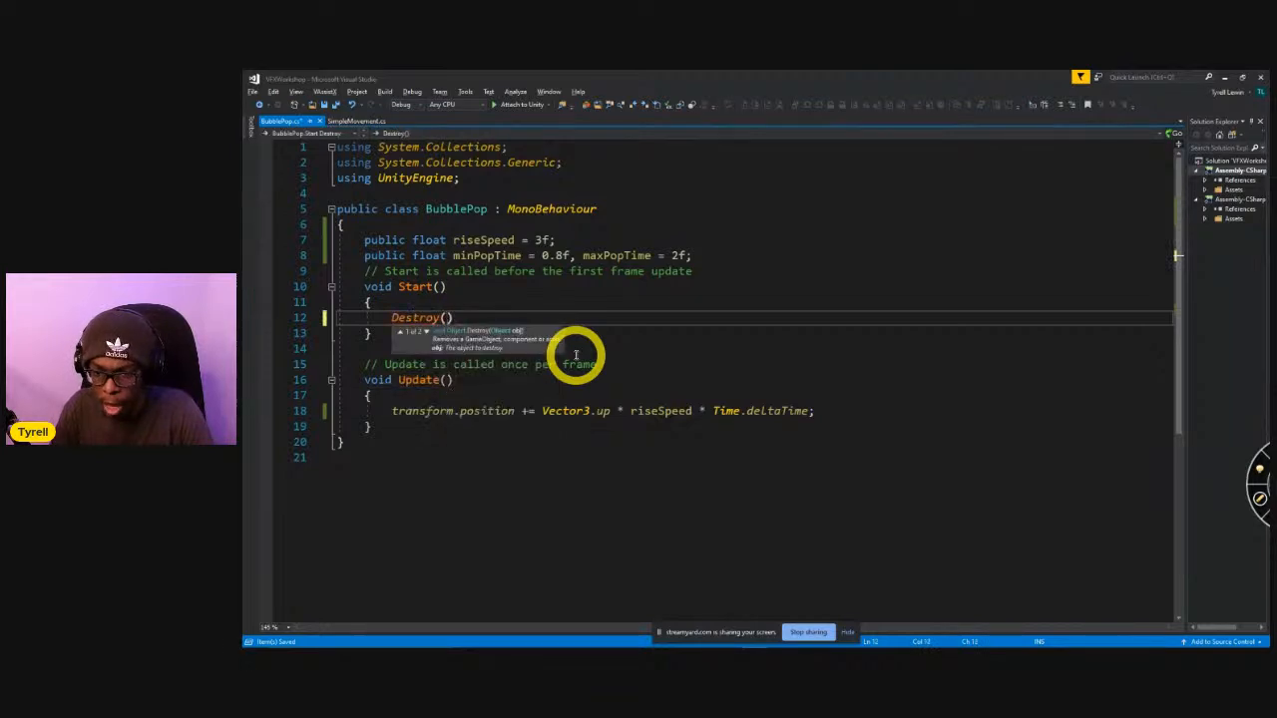
{"action": "type", "text": "(gameObject, "}
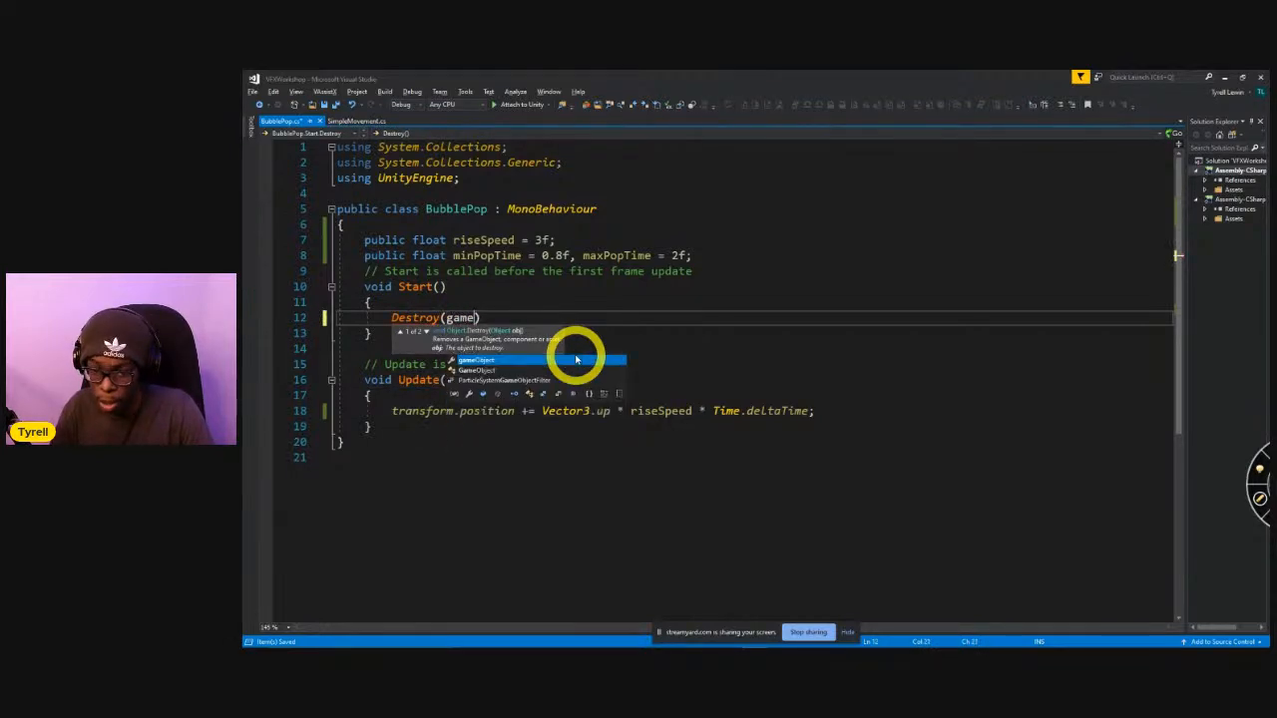
{"action": "type", "text": "Random.Ra"}
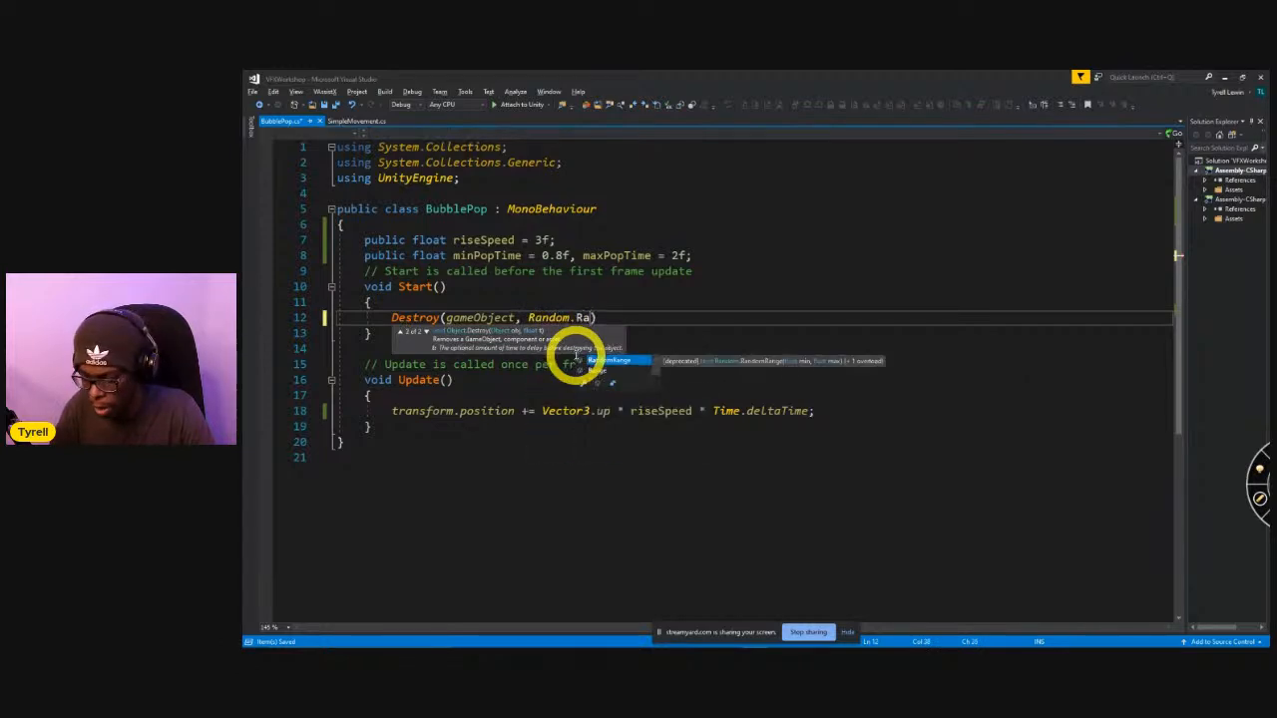
{"action": "type", "text": "nge(minPopTime, max"}
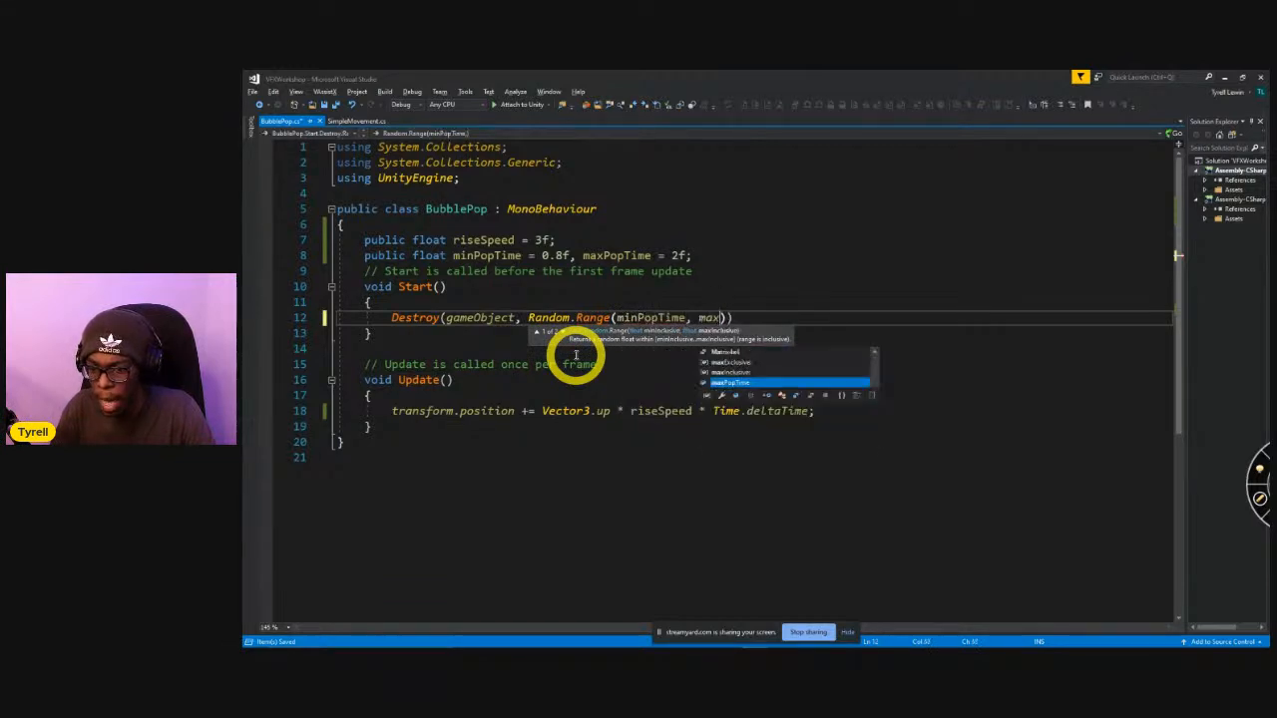
{"action": "type", "text": "PopTime));"}
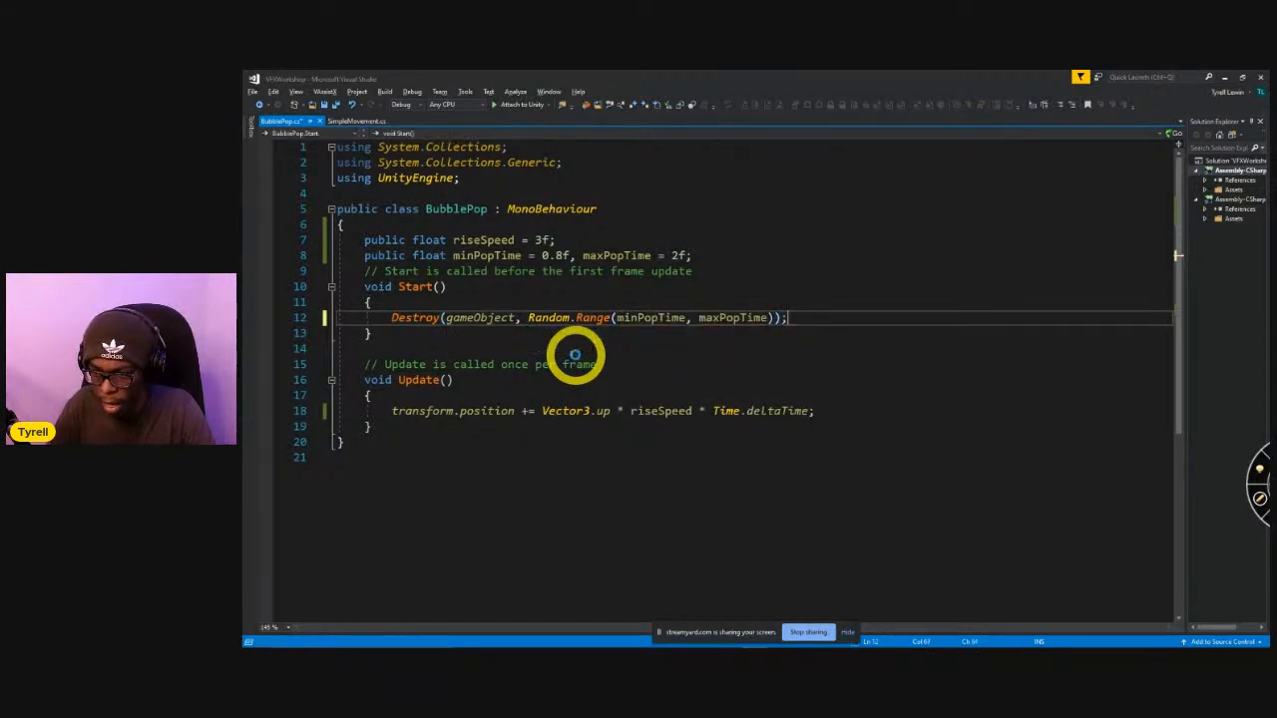
Switch to Unity and run the scene briefly to check the sphere's rise and timed destruction.
{"action": "key", "text": "alt+Tab"}
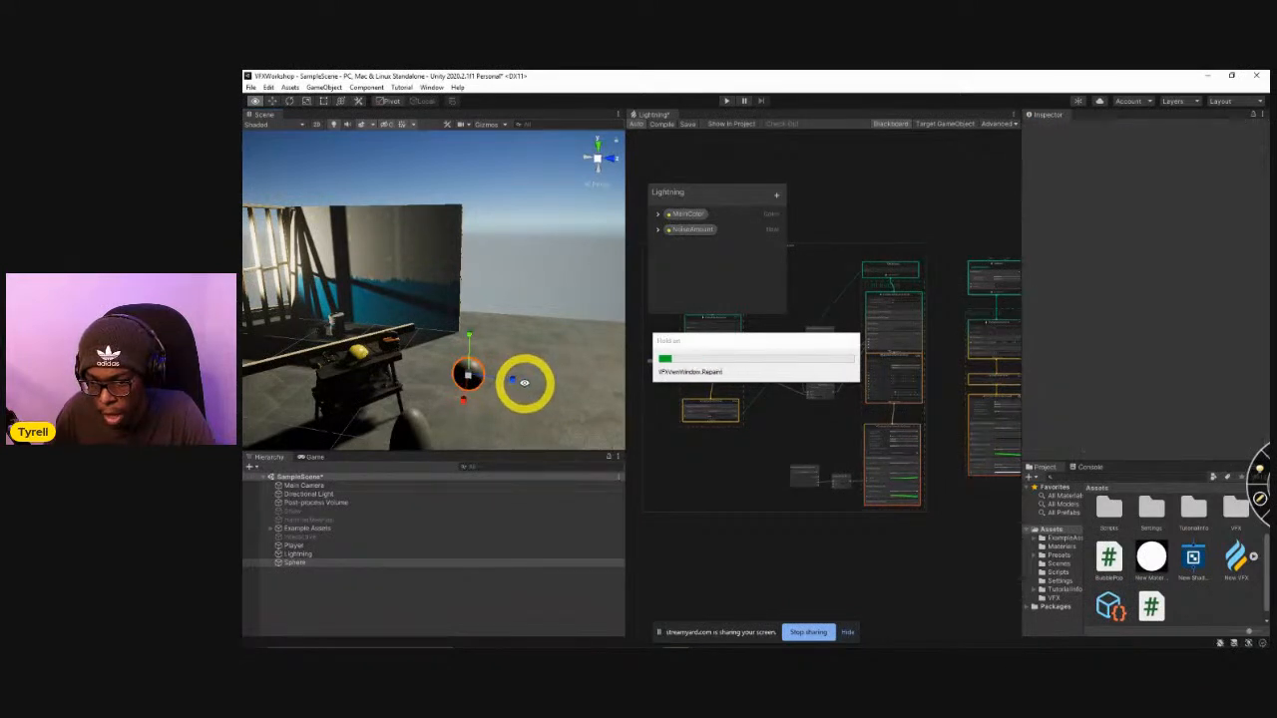
{"action": "right_click_drag", "start_coordinate": [524, 384], "coordinate": [559, 359]}
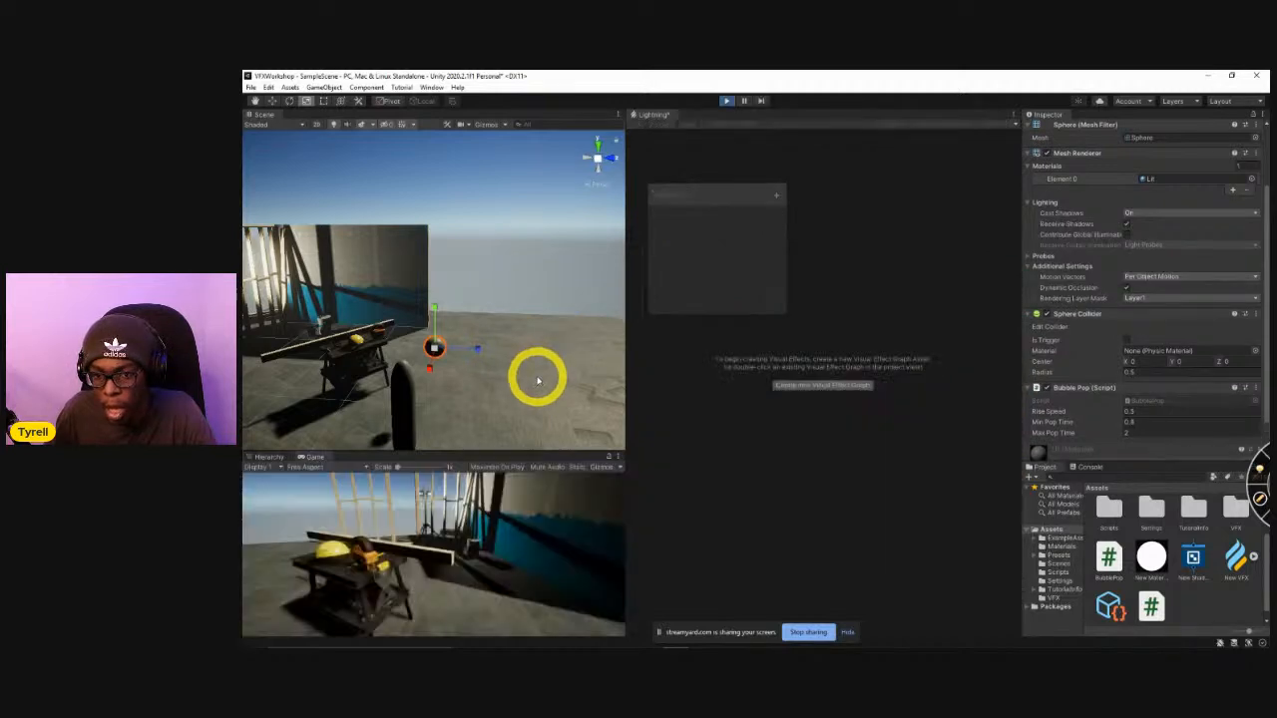
{"action": "right_click_drag", "start_coordinate": [533, 381], "coordinate": [531, 366]}
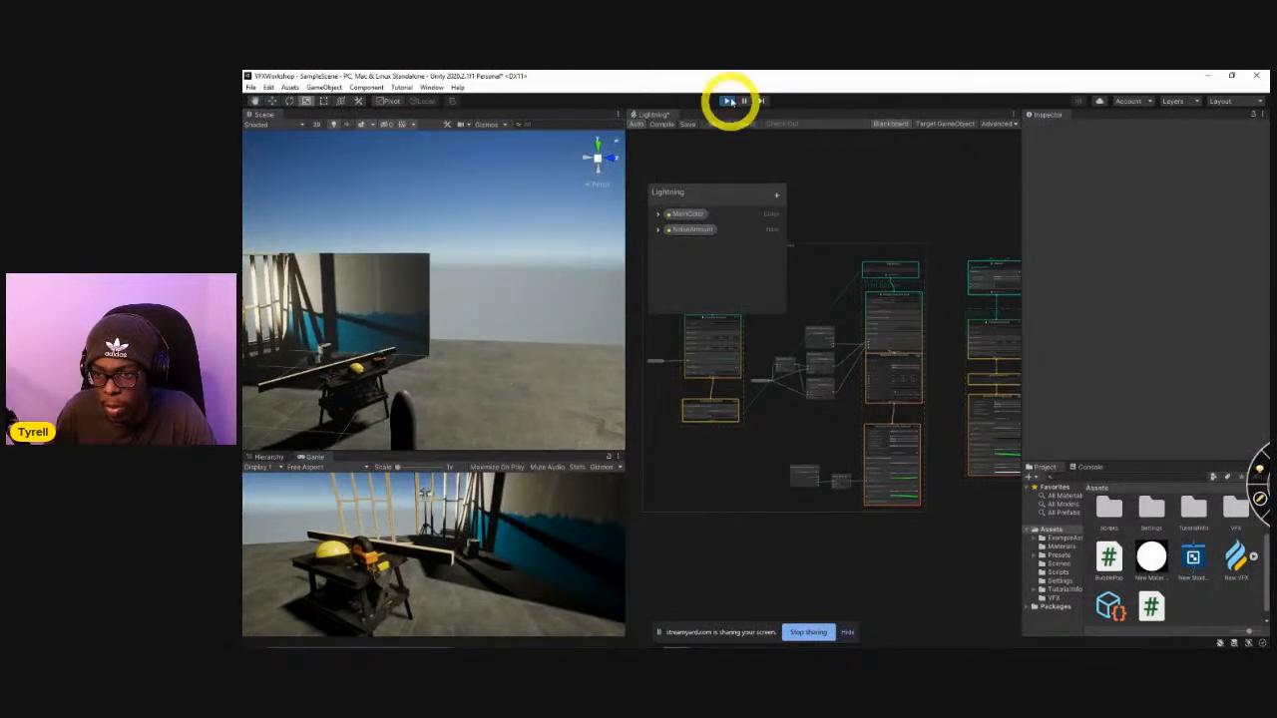
{"action": "left_click", "coordinate": [727, 101]}
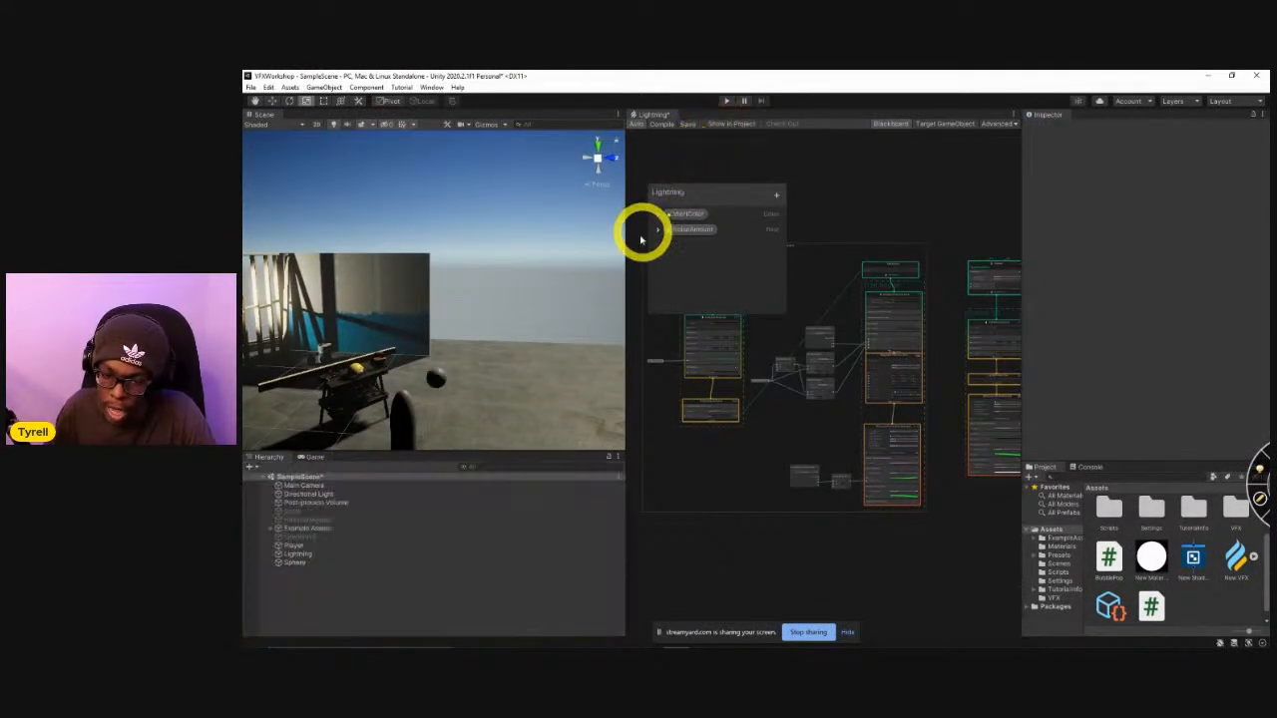
Duplicate the sphere four times in the scene.
{"action": "left_click", "coordinate": [370, 562]}
{"action": "key", "text": "ctrl+d"}
{"action": "key", "text": "ctrl+d"}
{"action": "key", "text": "ctrl+d"}
{"action": "key", "text": "ctrl+d"}
Spread Sphere (2), Sphere (3) and Sphere (4) apart in the scene and run it briefly to watch the bubbles' pop timing.
{"action": "left_click", "coordinate": [328, 580]}
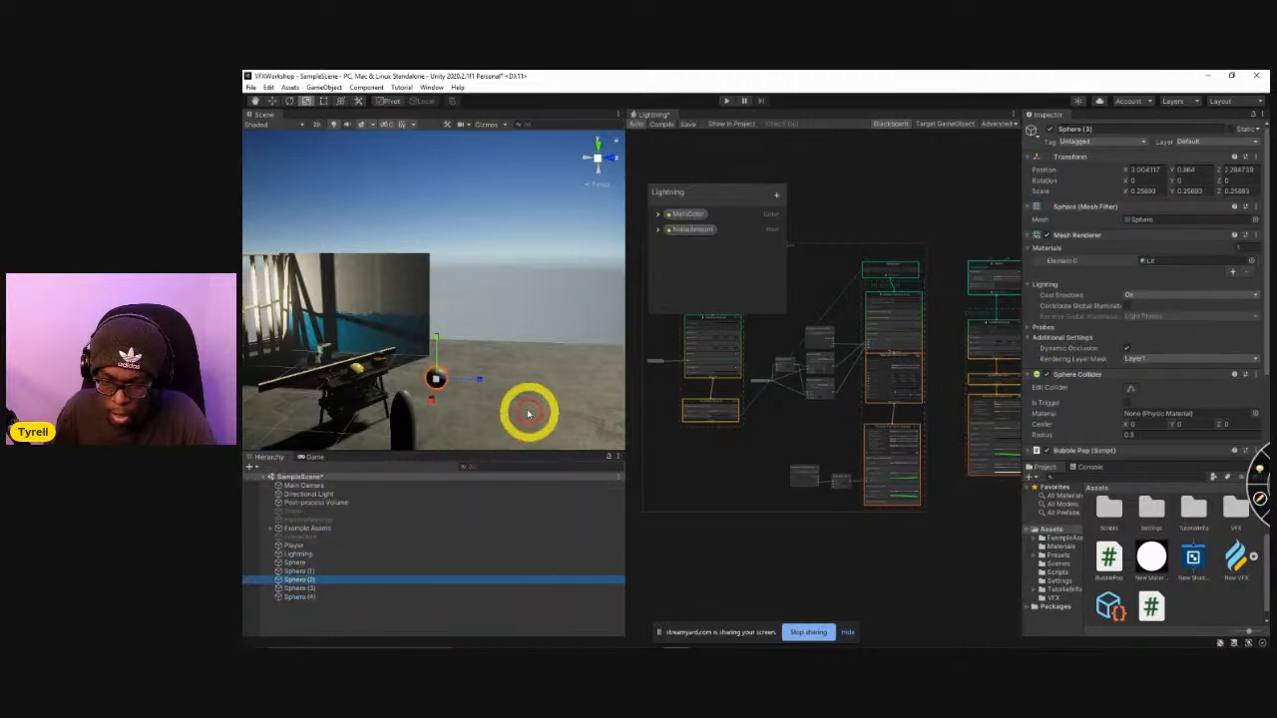
{"action": "left_click_drag", "start_coordinate": [477, 384], "coordinate": [501, 427]}
{"action": "left_click", "coordinate": [336, 588]}
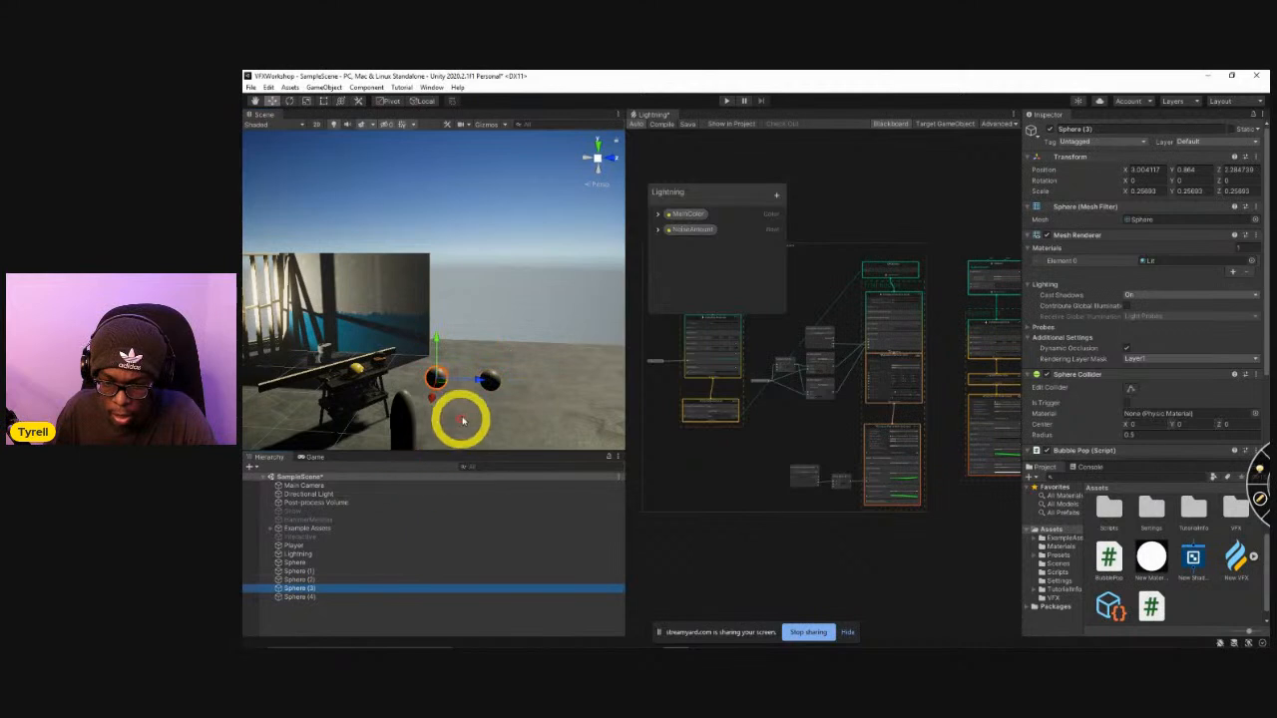
{"action": "left_click_drag", "start_coordinate": [431, 404], "coordinate": [440, 299]}
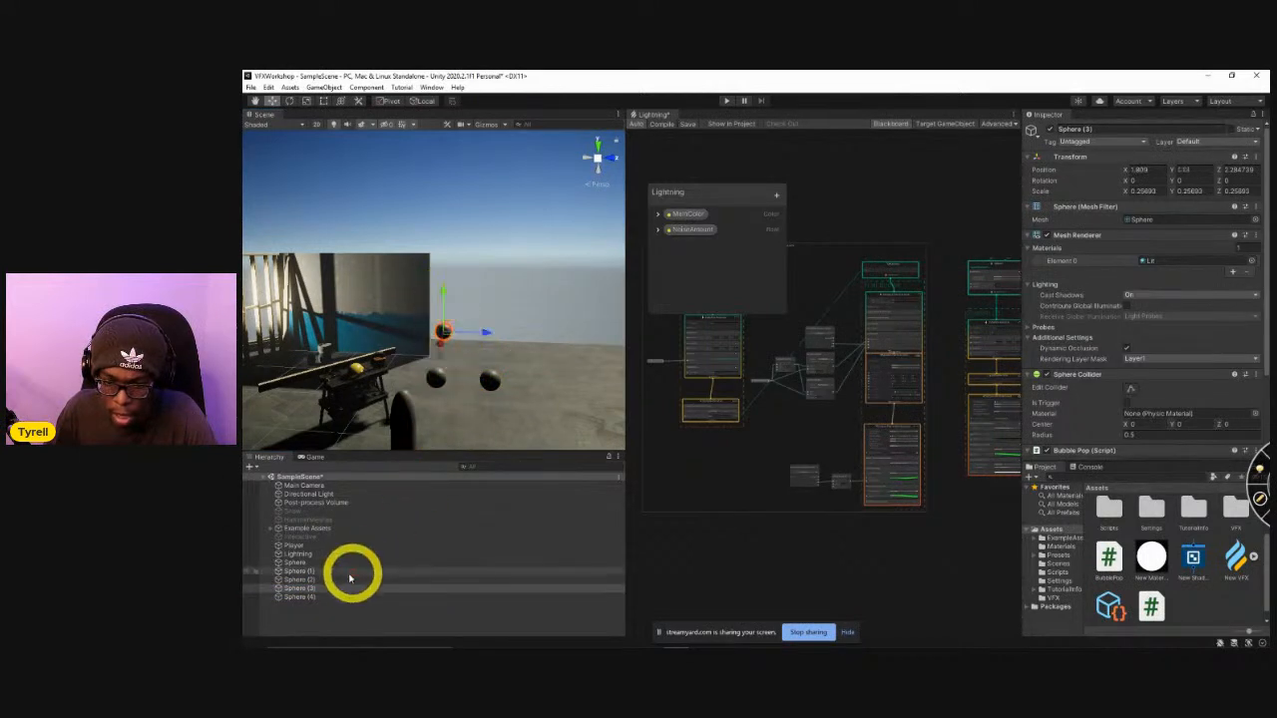
{"action": "left_click", "coordinate": [335, 599]}
{"action": "left_click_drag", "start_coordinate": [442, 422], "coordinate": [479, 293]}
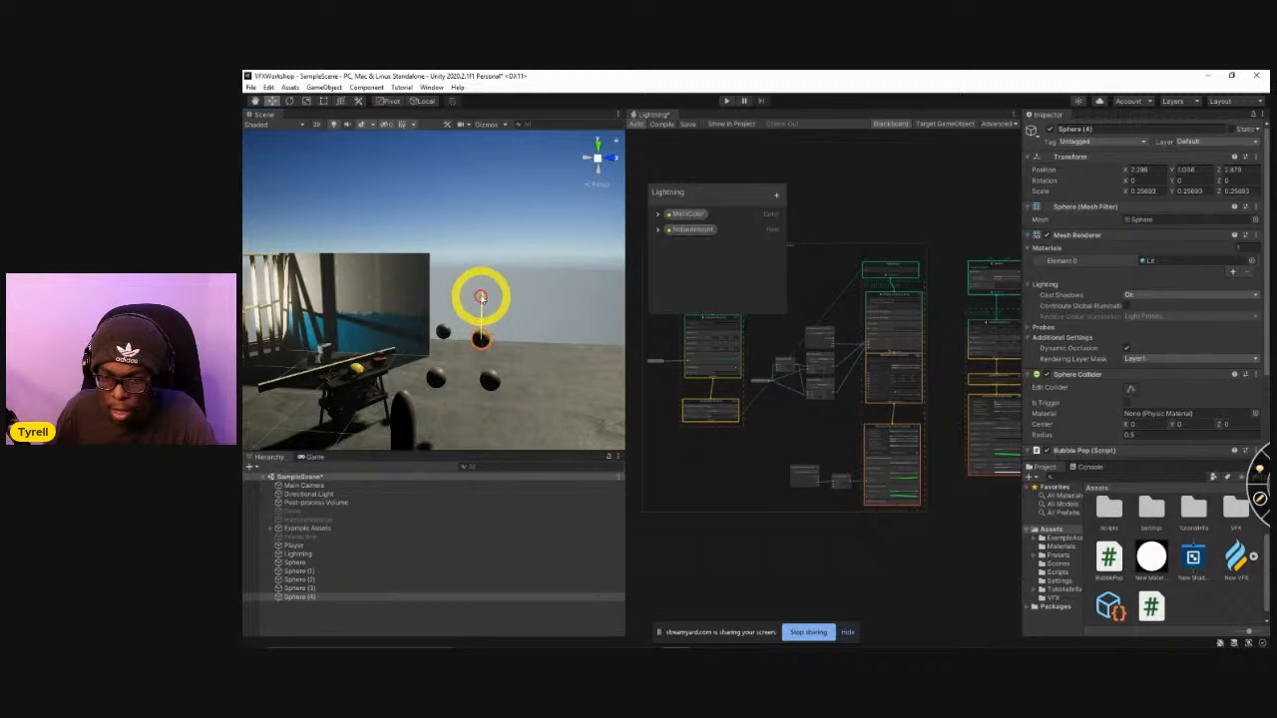
{"action": "left_click", "coordinate": [728, 101]}
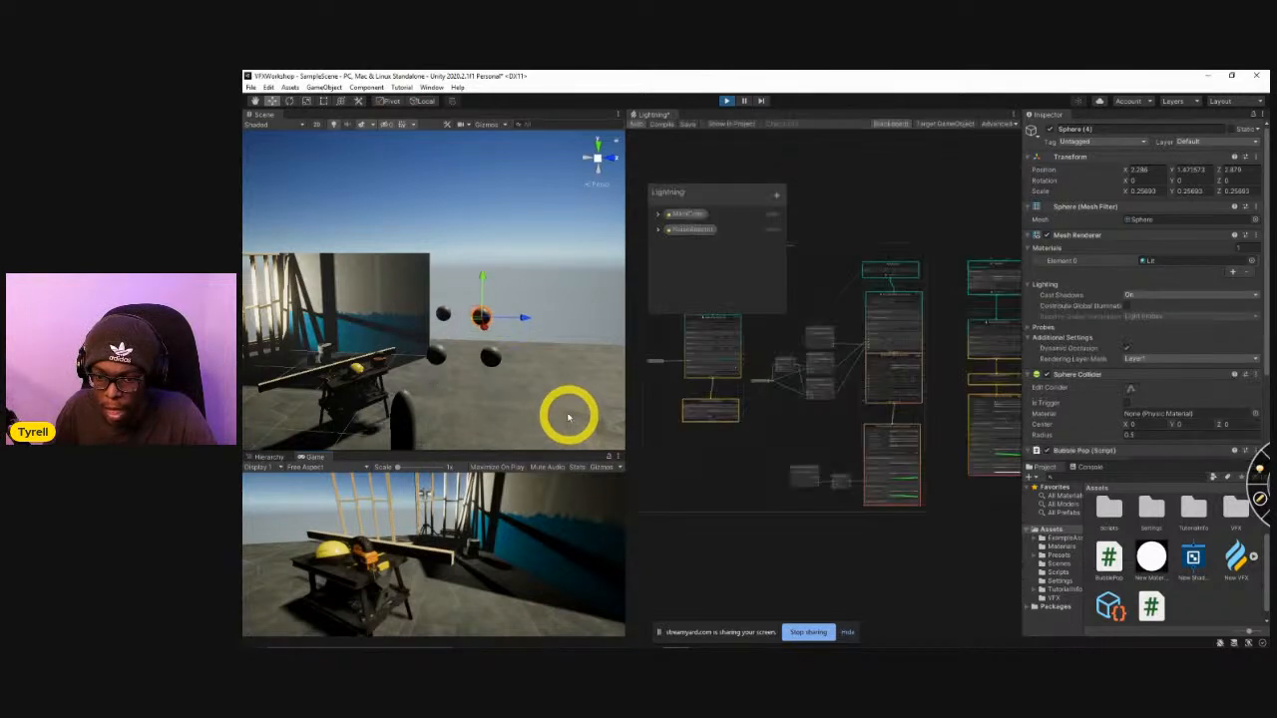
{"action": "left_click", "coordinate": [727, 101]}
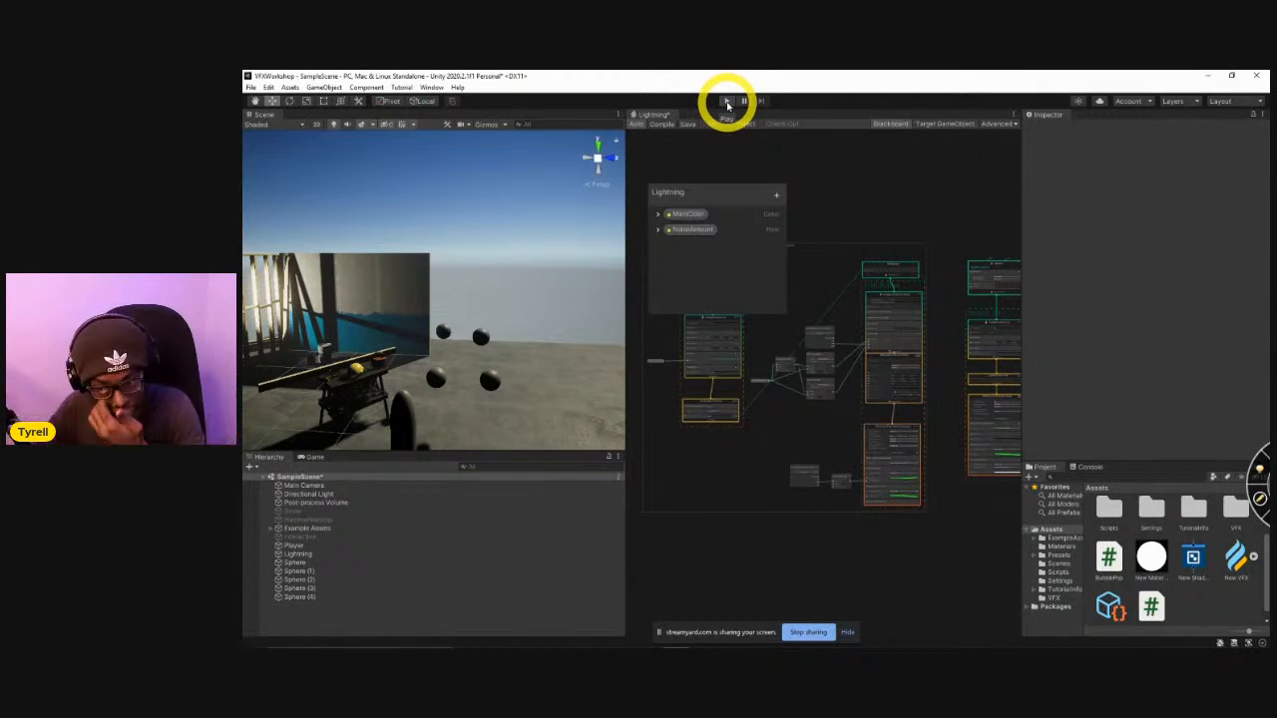
Create a Visual Effect Graph asset named Pop in the Assets folder.
{"action": "right_click", "coordinate": [1220, 605]}
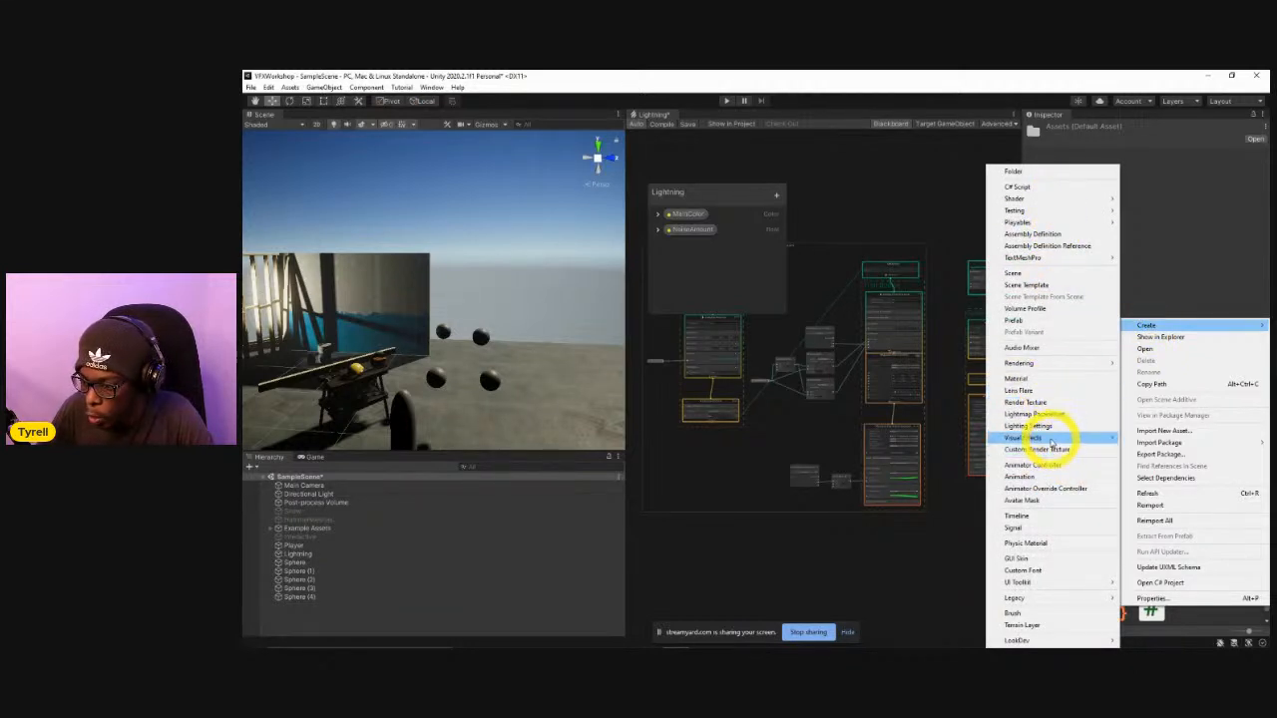
{"action": "mouse_move", "coordinate": [1060, 436]}
{"action": "left_click", "coordinate": [1147, 447]}
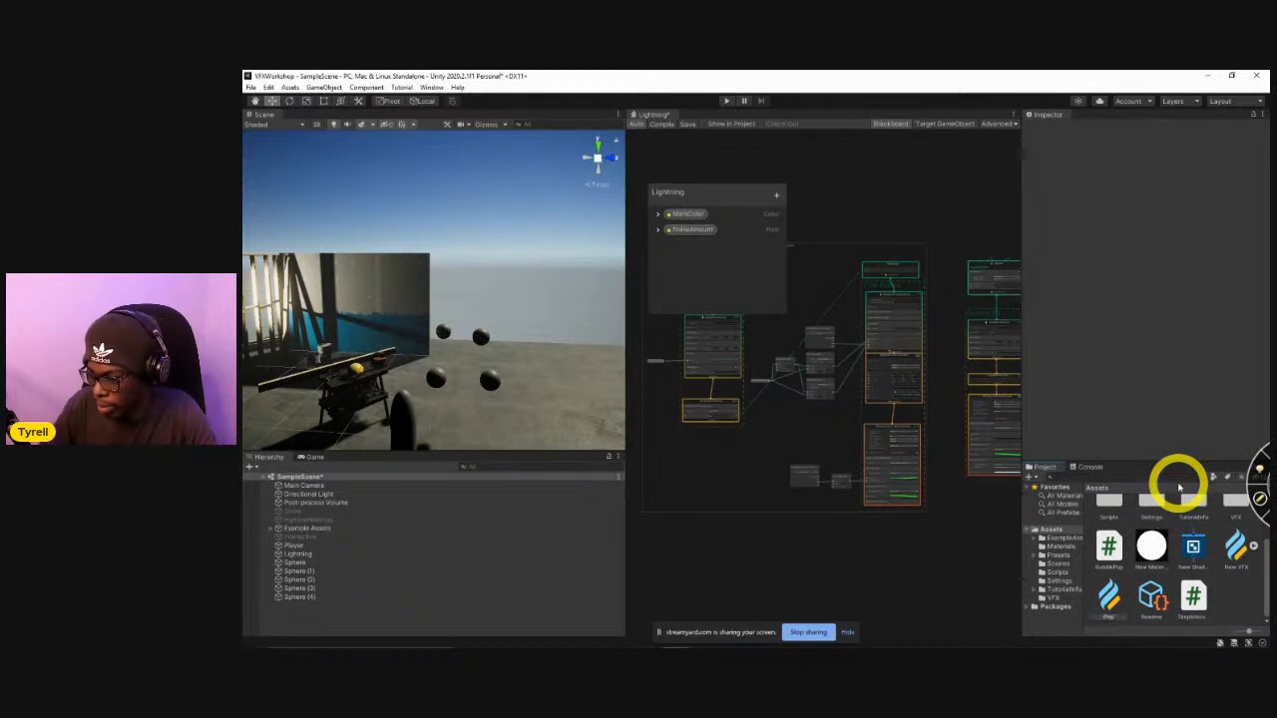
{"action": "key", "text": "Return"}
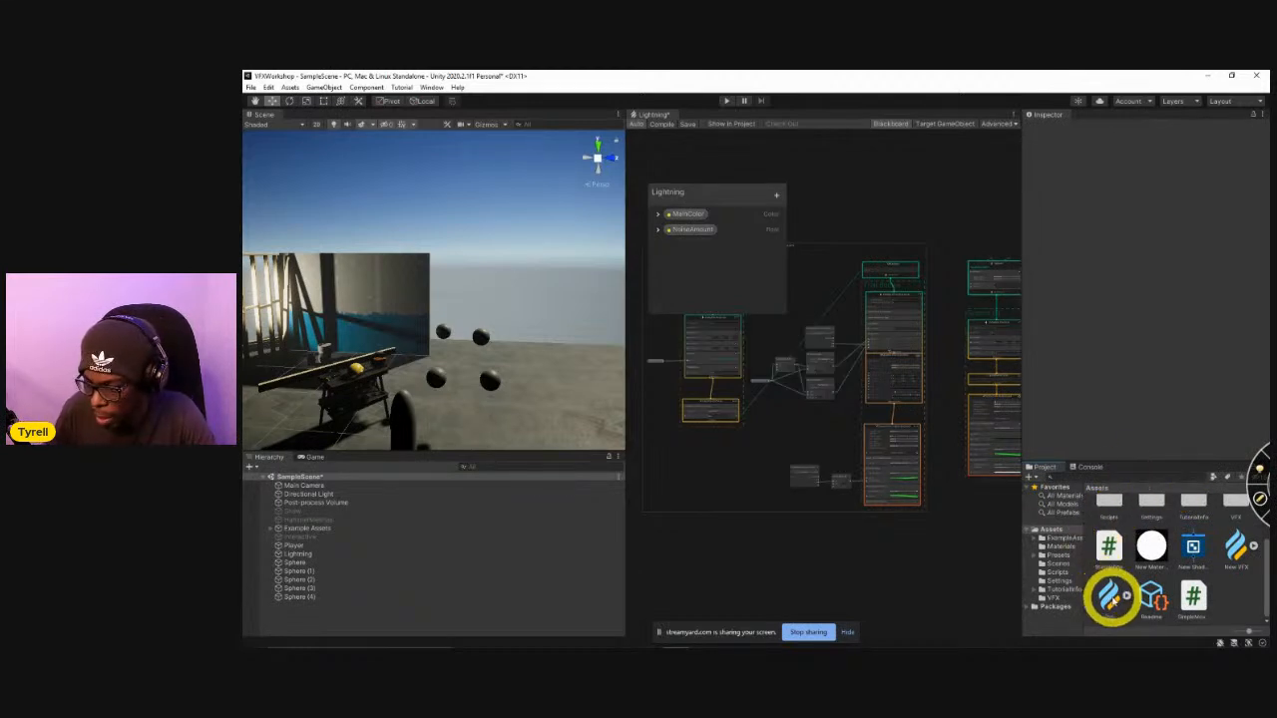
Add the Pop effect to the scene and move it onto the open floor in front of the workbench.
{"action": "right_click_drag", "start_coordinate": [502, 416], "coordinate": [414, 389]}
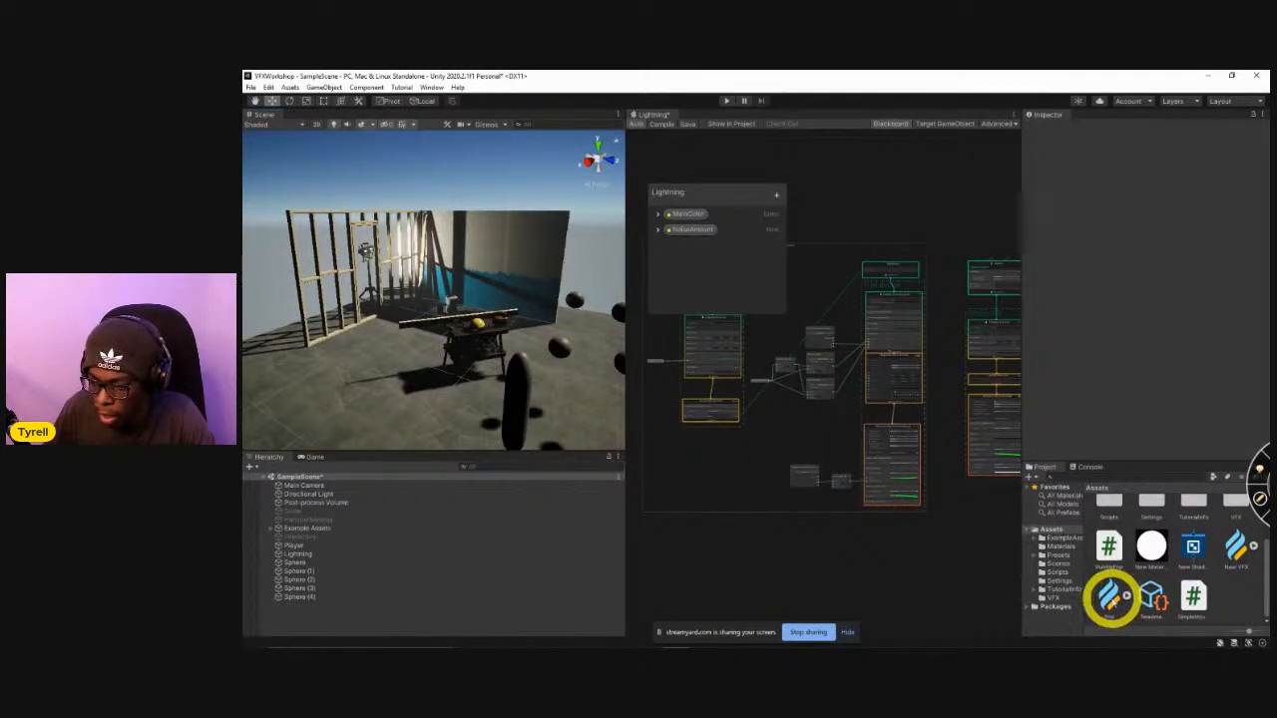
{"action": "left_click_drag", "start_coordinate": [1110, 597], "coordinate": [439, 429]}
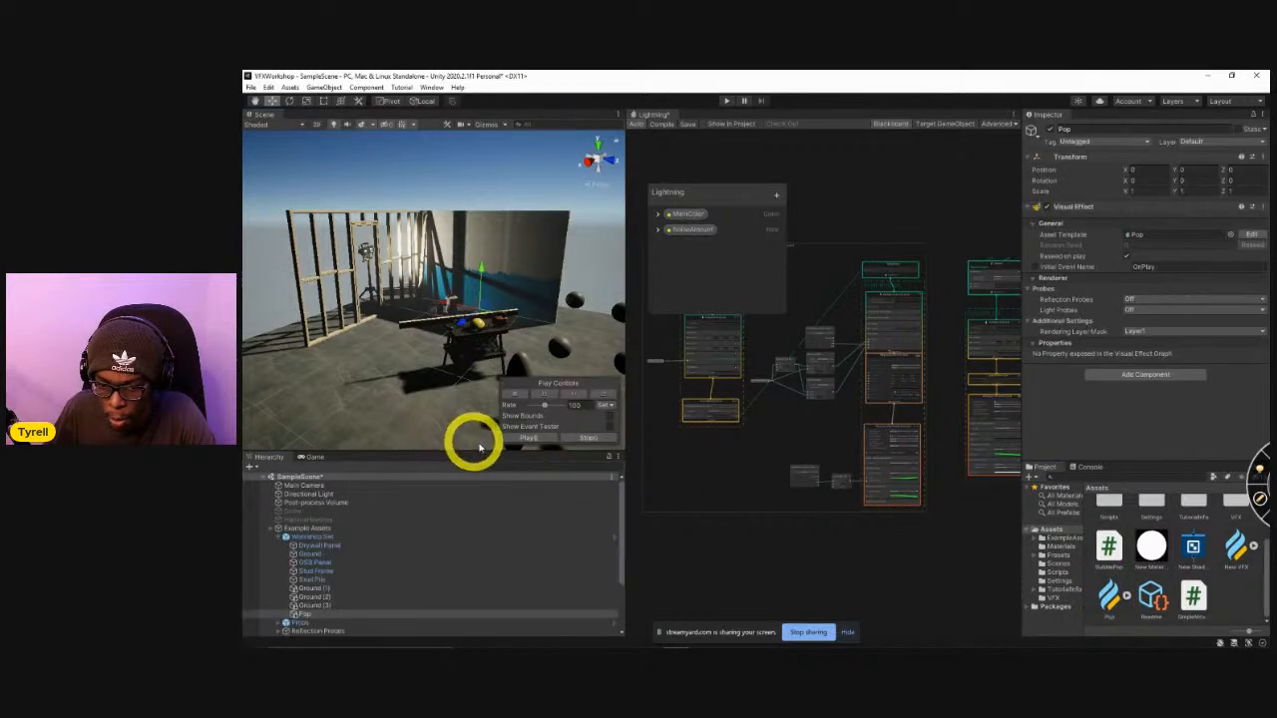
{"action": "left_click_drag", "start_coordinate": [480, 314], "coordinate": [436, 455]}
{"action": "key", "text": "w"}
{"action": "right_click_drag", "start_coordinate": [440, 397], "coordinate": [490, 437]}
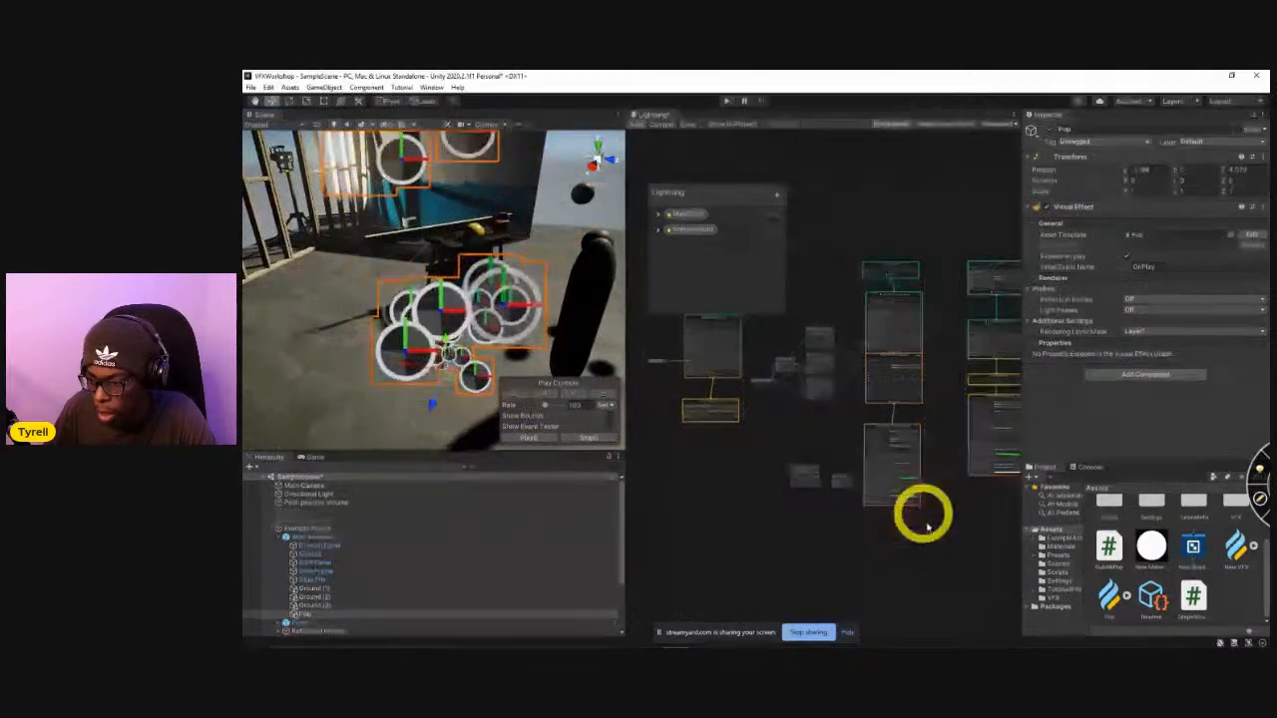
Open the Pop graph and delete the Constant Spawn Rate block from its Spawn context.
{"action": "left_click", "coordinate": [1110, 596]}
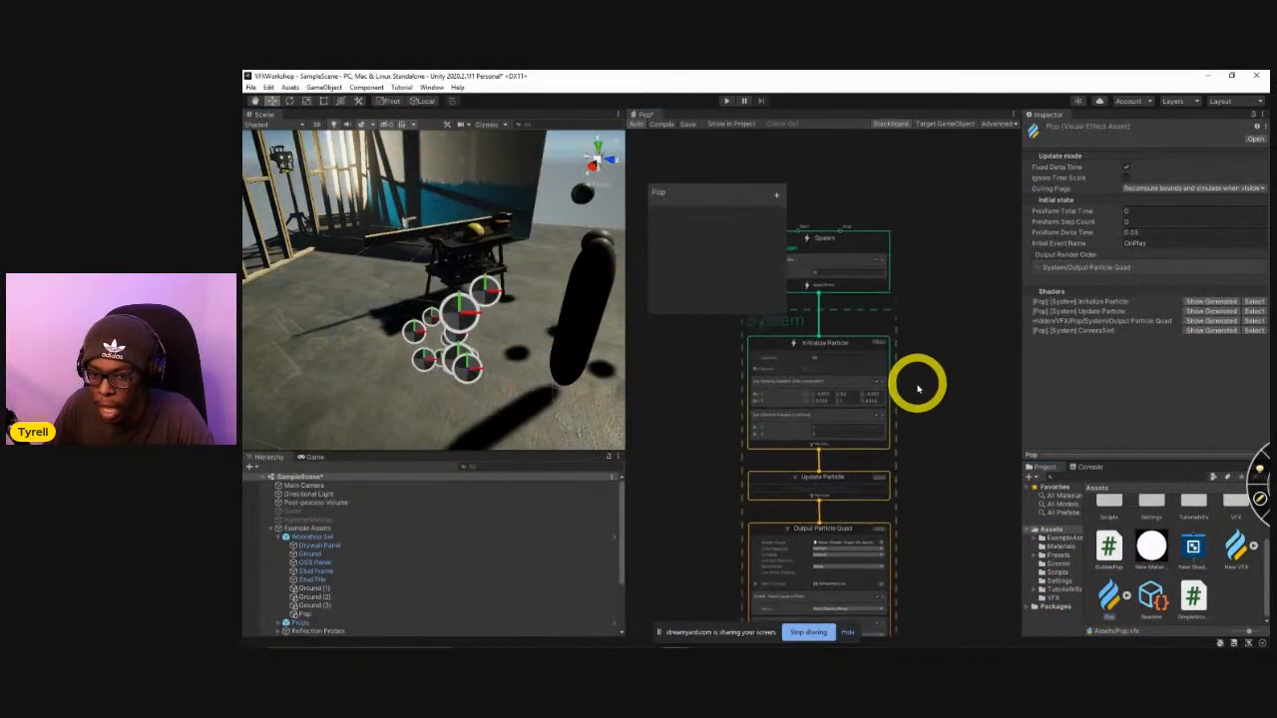
{"action": "scroll", "coordinate": [884, 353], "scroll_direction": "up", "scroll_amount": 5}
{"action": "left_click", "coordinate": [827, 345]}
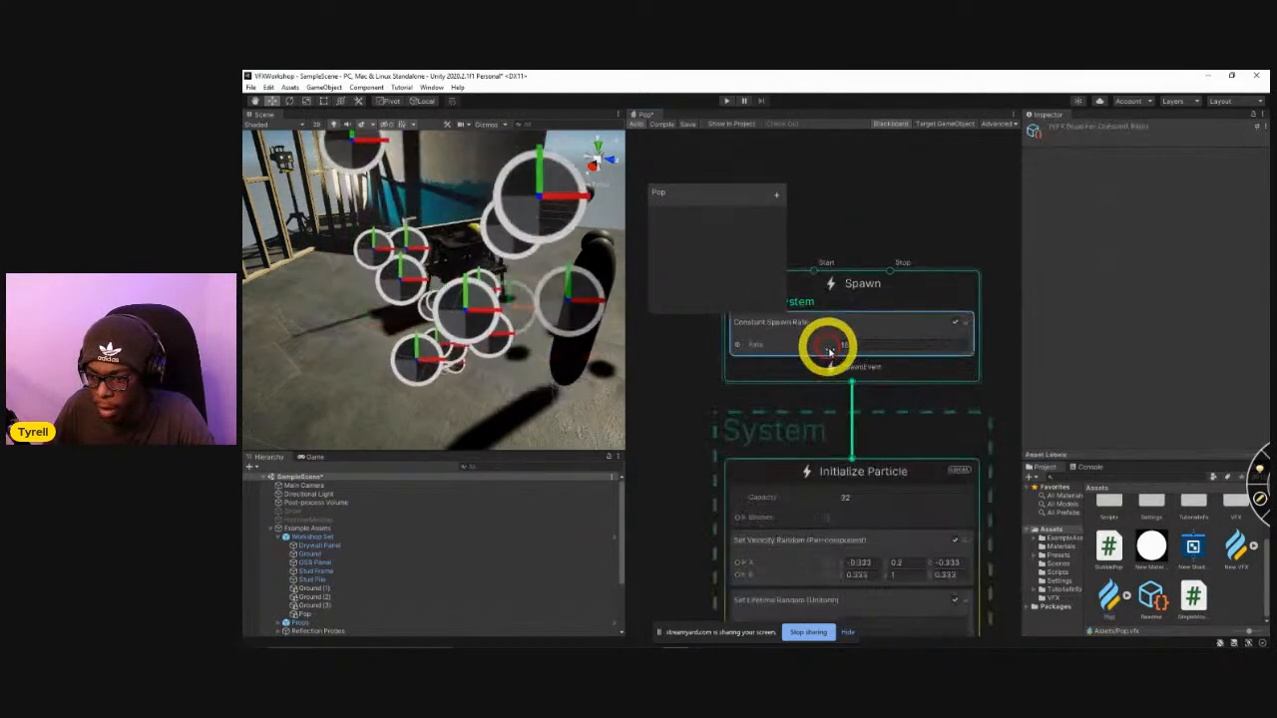
{"action": "key", "text": "space"}
{"action": "left_click", "coordinate": [868, 315]}
{"action": "left_click", "coordinate": [857, 331]}
{"action": "key", "text": "Delete"}
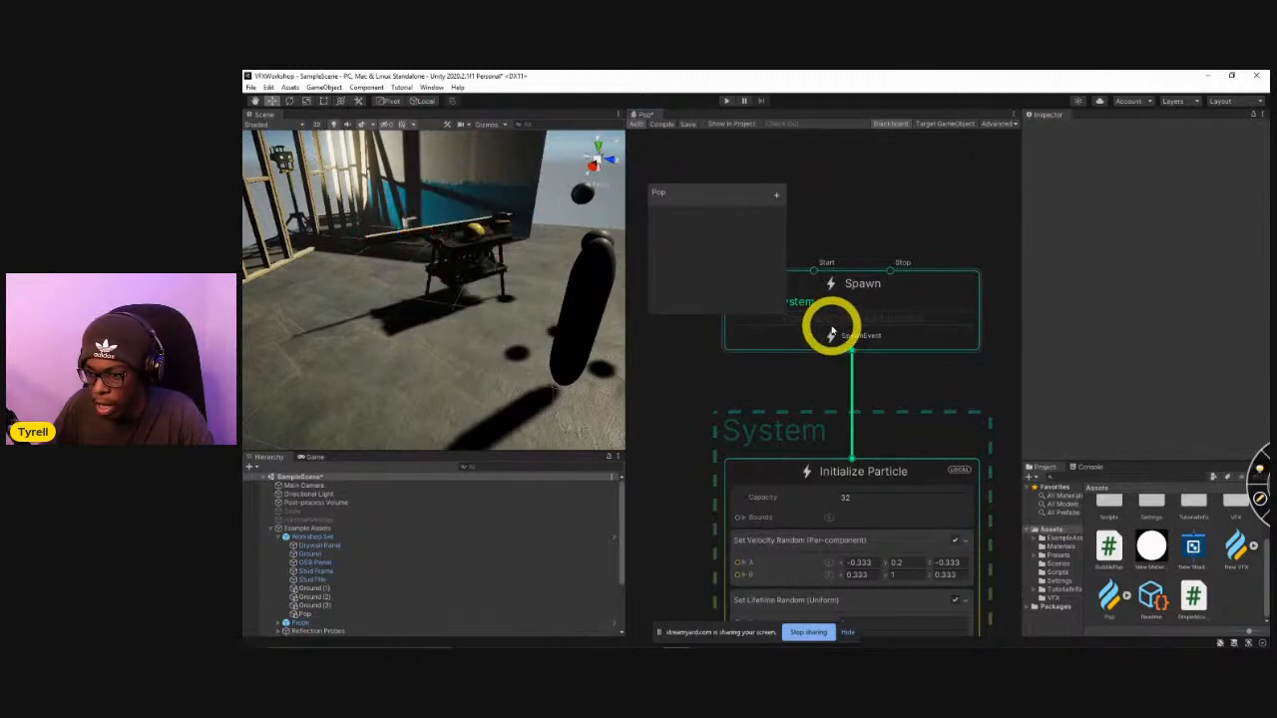
Add a Single Burst block to the Spawn context and set its Count to 20.
{"action": "key", "text": "space"}
{"action": "type", "text": "burst"}
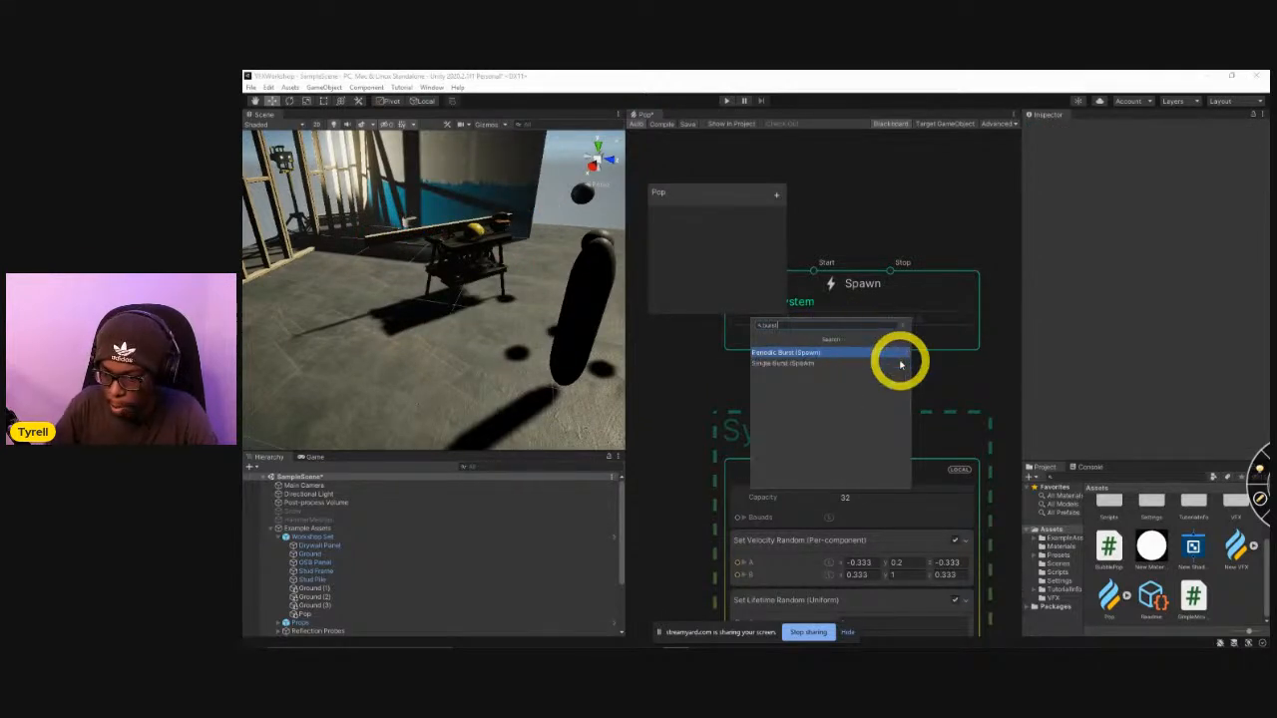
{"action": "left_click", "coordinate": [789, 363]}
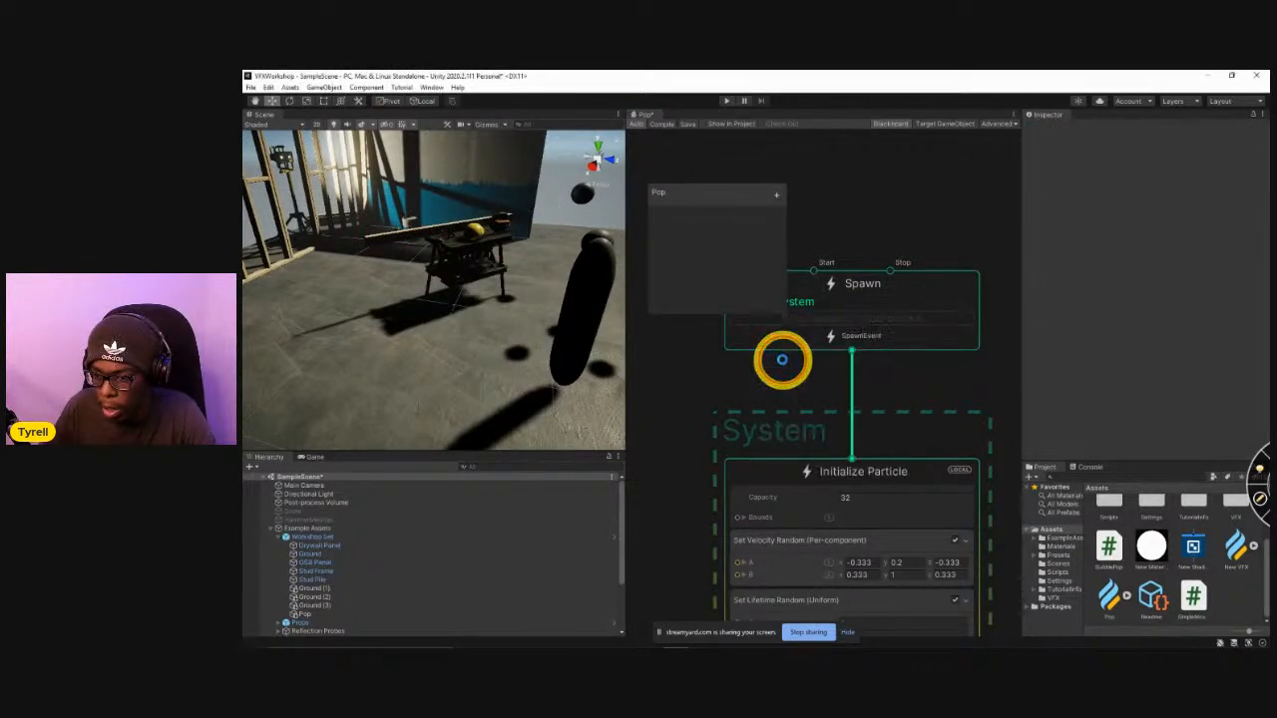
{"action": "left_click", "coordinate": [846, 380]}
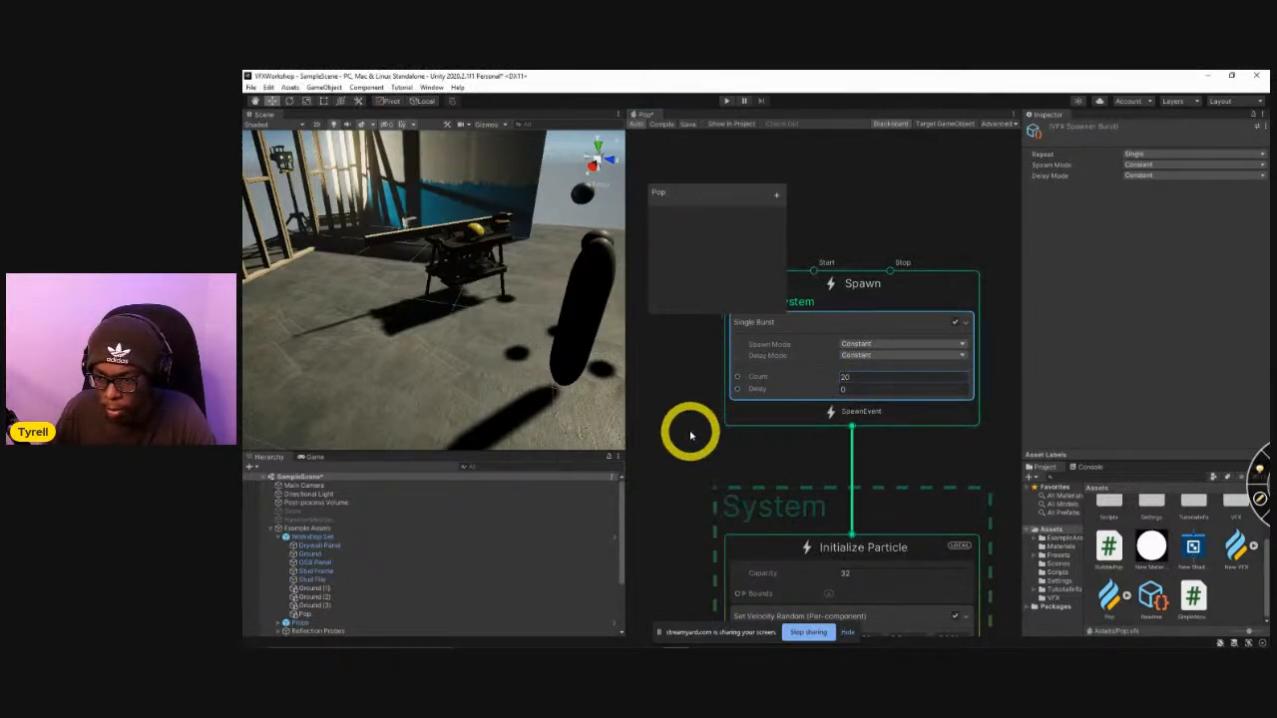
Move the Pop object out of the Workshop Set group to the top level of the scene hierarchy.
{"action": "scroll", "coordinate": [363, 608], "scroll_direction": "down", "scroll_amount": 2}
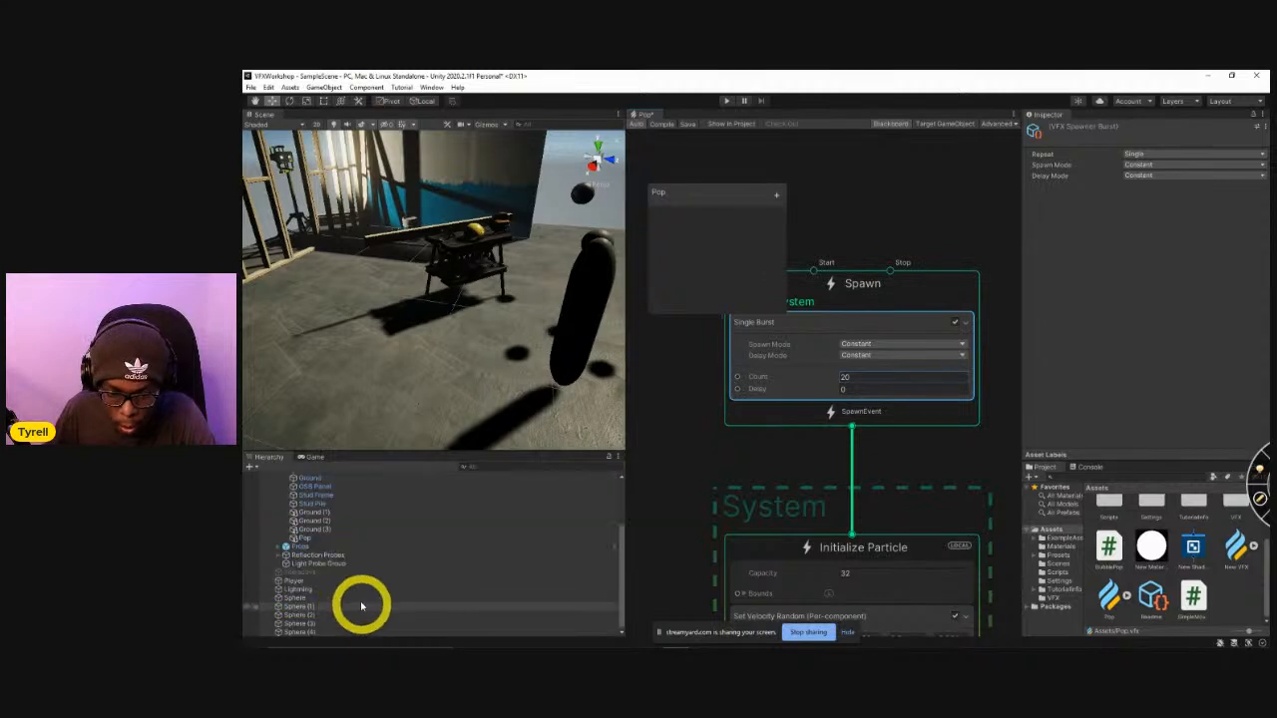
{"action": "left_click", "coordinate": [305, 571]}
{"action": "left_click_drag", "start_coordinate": [305, 570], "coordinate": [305, 496]}
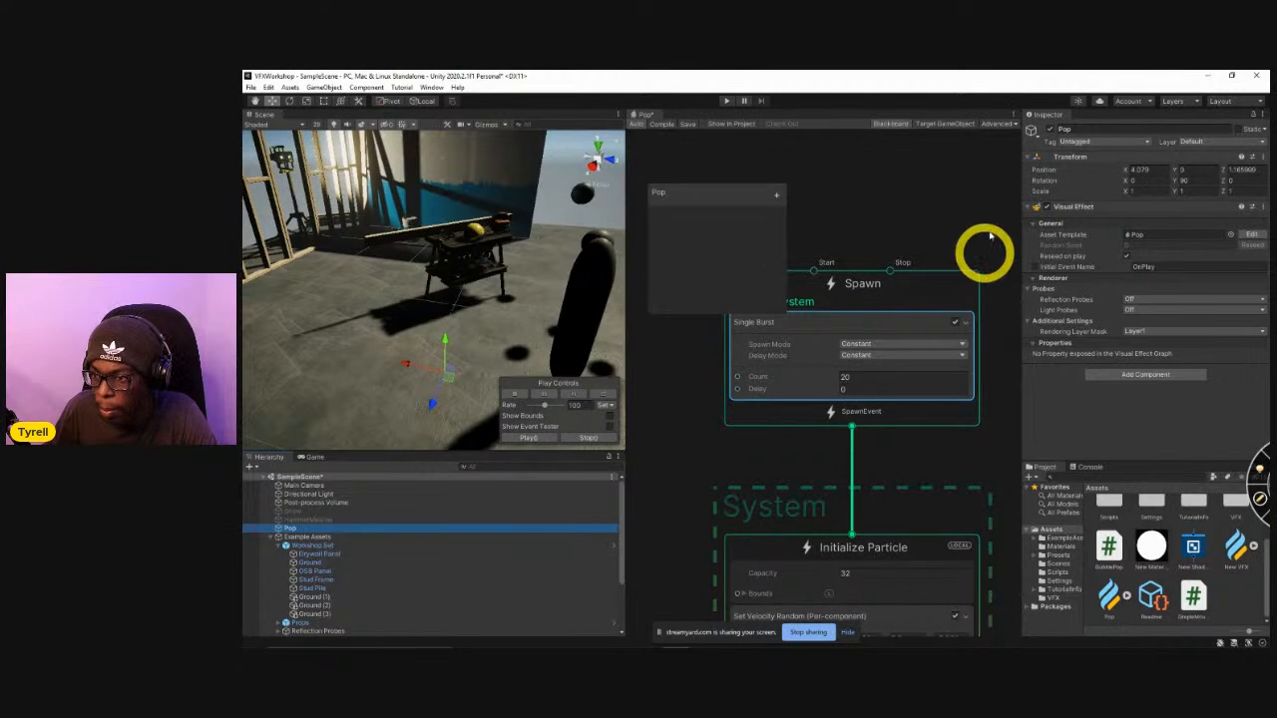
Attach the graph to the scene's Pop object as its Target GameObject and replay the burst to preview it.
{"action": "left_click", "coordinate": [944, 123]}
{"action": "middle_click_drag", "start_coordinate": [843, 486], "coordinate": [849, 422]}
{"action": "left_click", "coordinate": [867, 510]}
{"action": "middle_click_drag", "start_coordinate": [726, 570], "coordinate": [721, 250]}
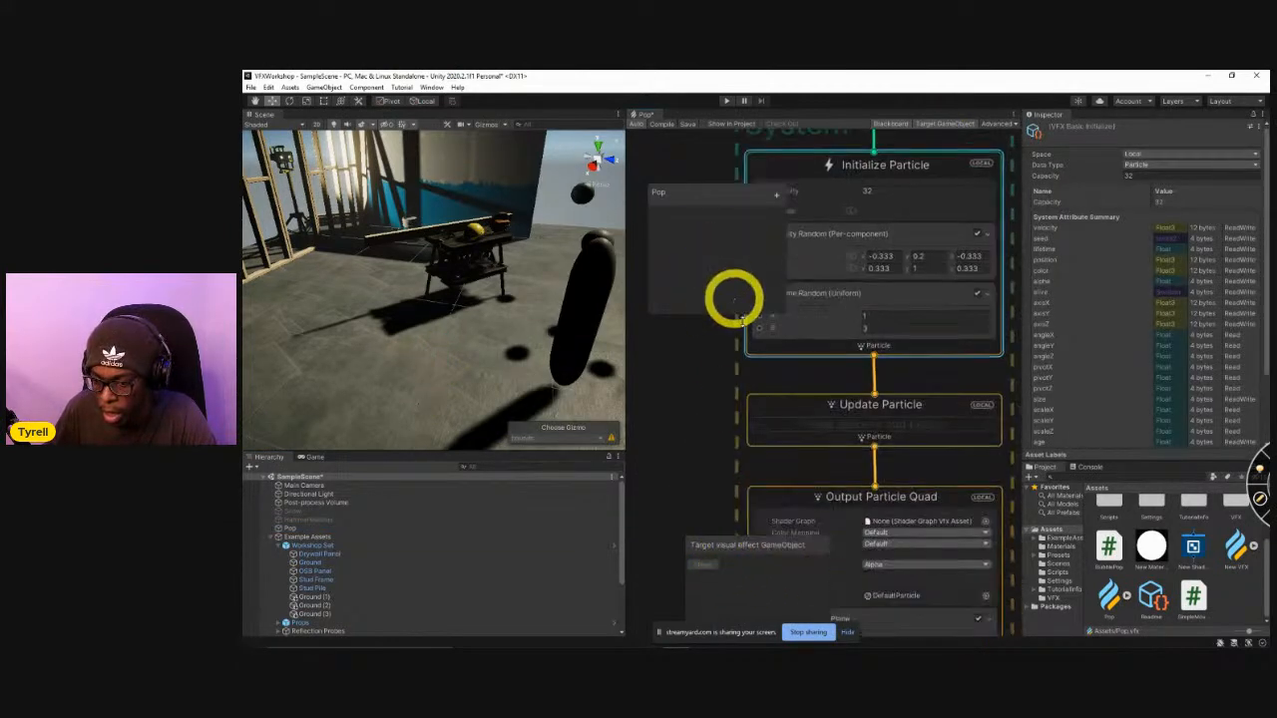
{"action": "left_click", "coordinate": [822, 424]}
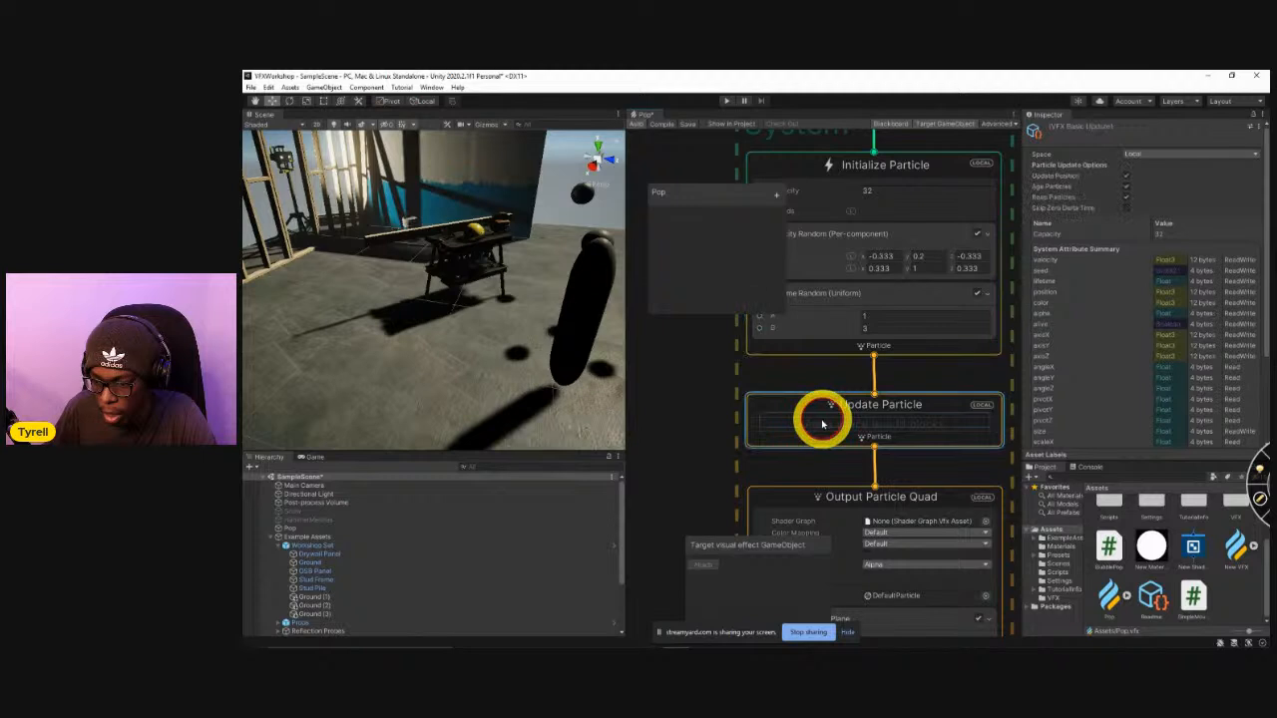
{"action": "left_click", "coordinate": [304, 527]}
{"action": "left_click", "coordinate": [710, 569]}
{"action": "middle_click_drag", "start_coordinate": [690, 481], "coordinate": [762, 519]}
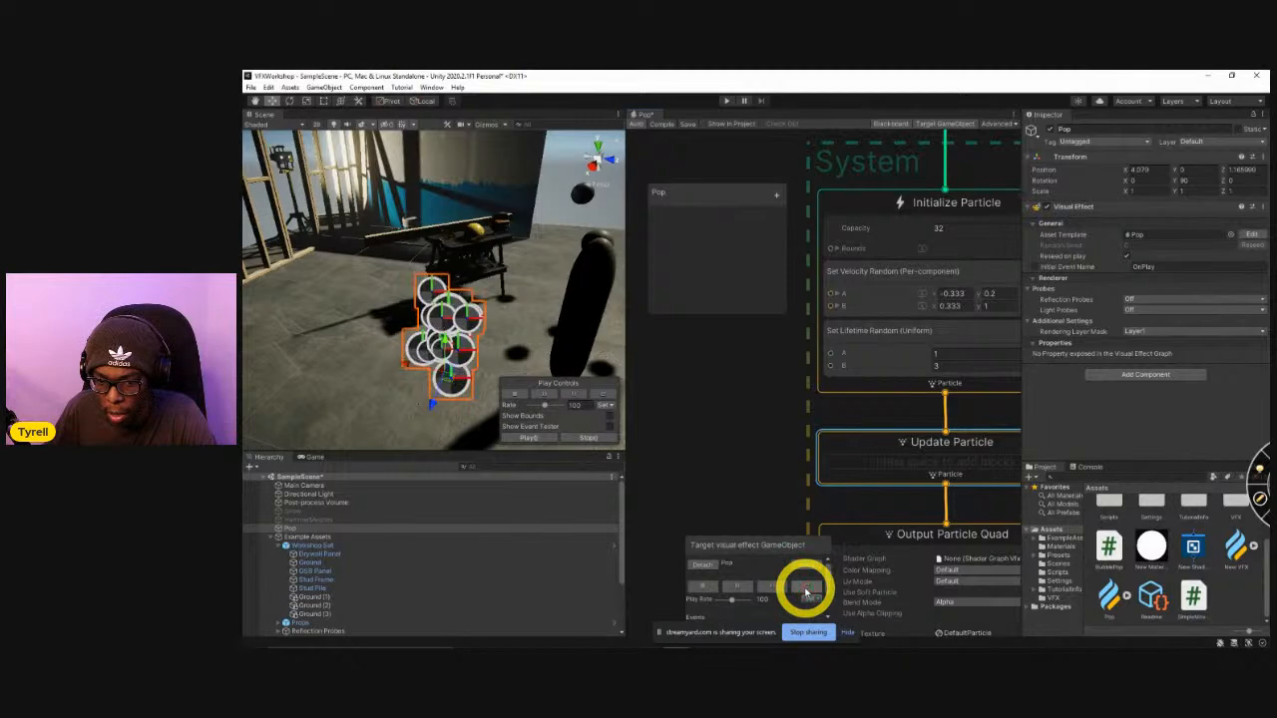
{"action": "left_click", "coordinate": [807, 591]}
{"action": "left_click", "coordinate": [808, 590]}
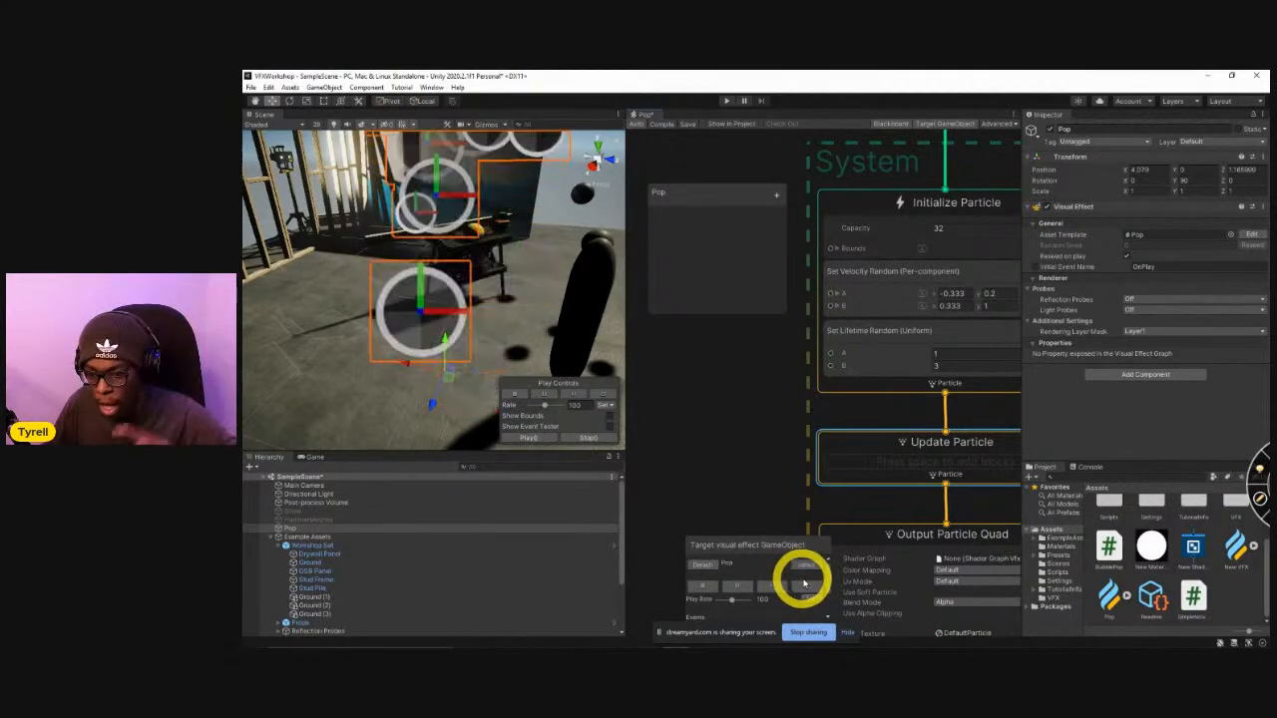
Set the Set Velocity Random block's A to -1, 0.2, -1 and B to 1, 1, 1, and replay the burst.
{"action": "middle_click_drag", "start_coordinate": [787, 448], "coordinate": [707, 529]}
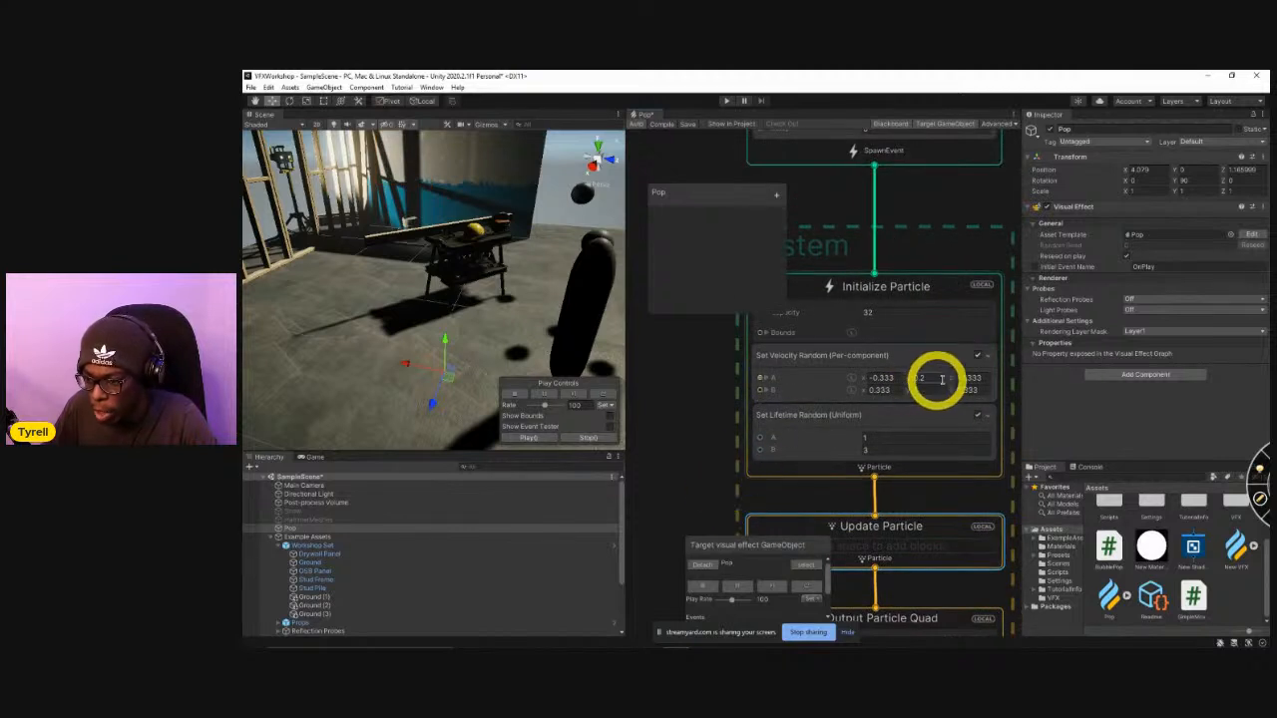
{"action": "left_click", "coordinate": [885, 378]}
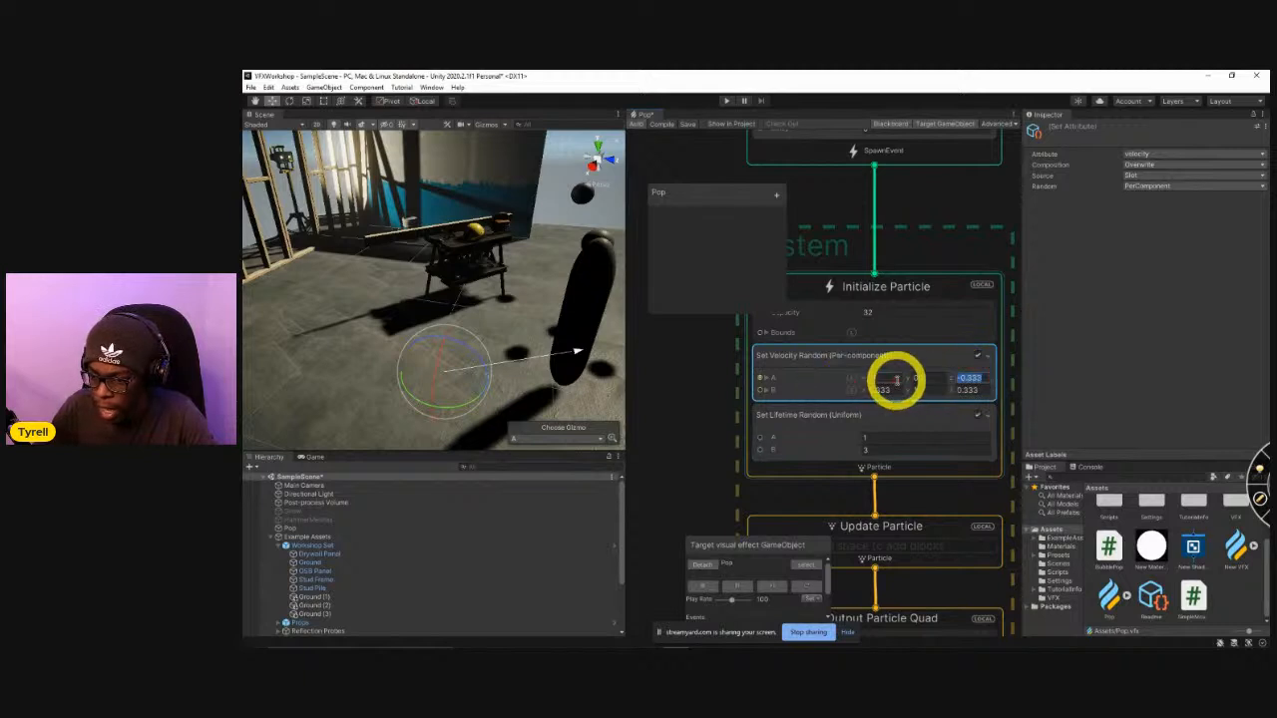
{"action": "key", "text": "Tab"}
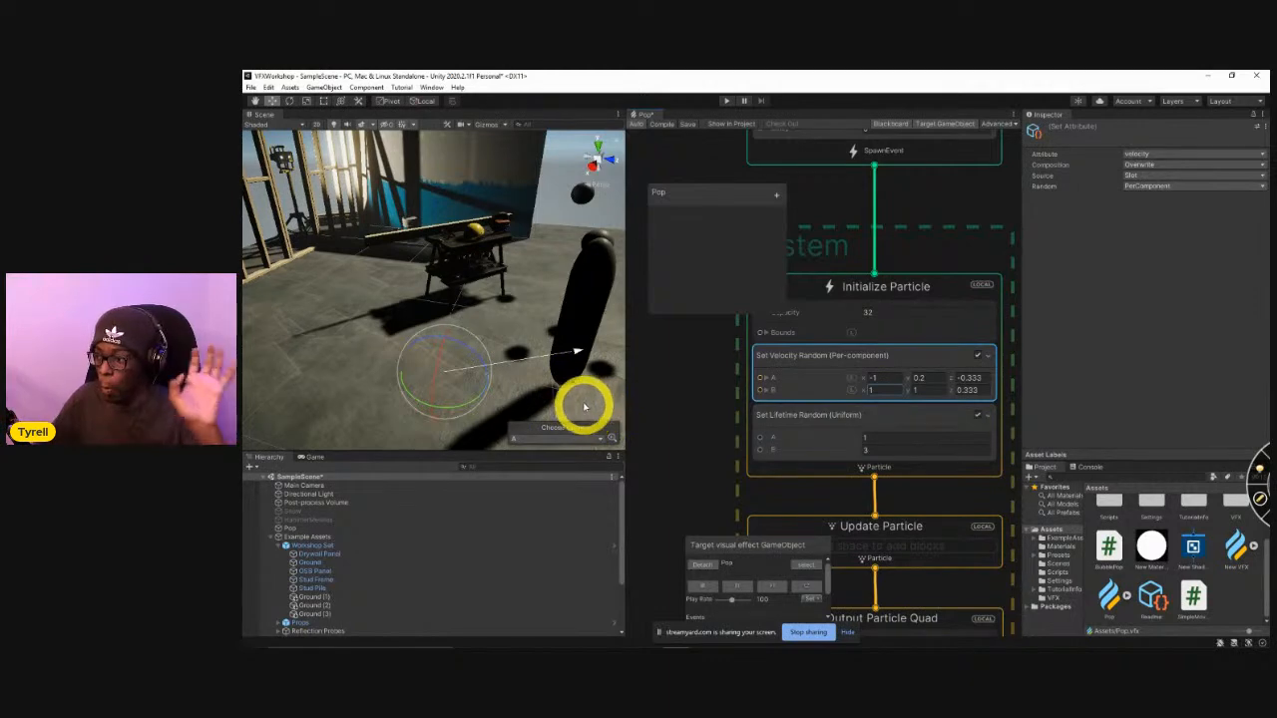
{"action": "left_click", "coordinate": [806, 585]}
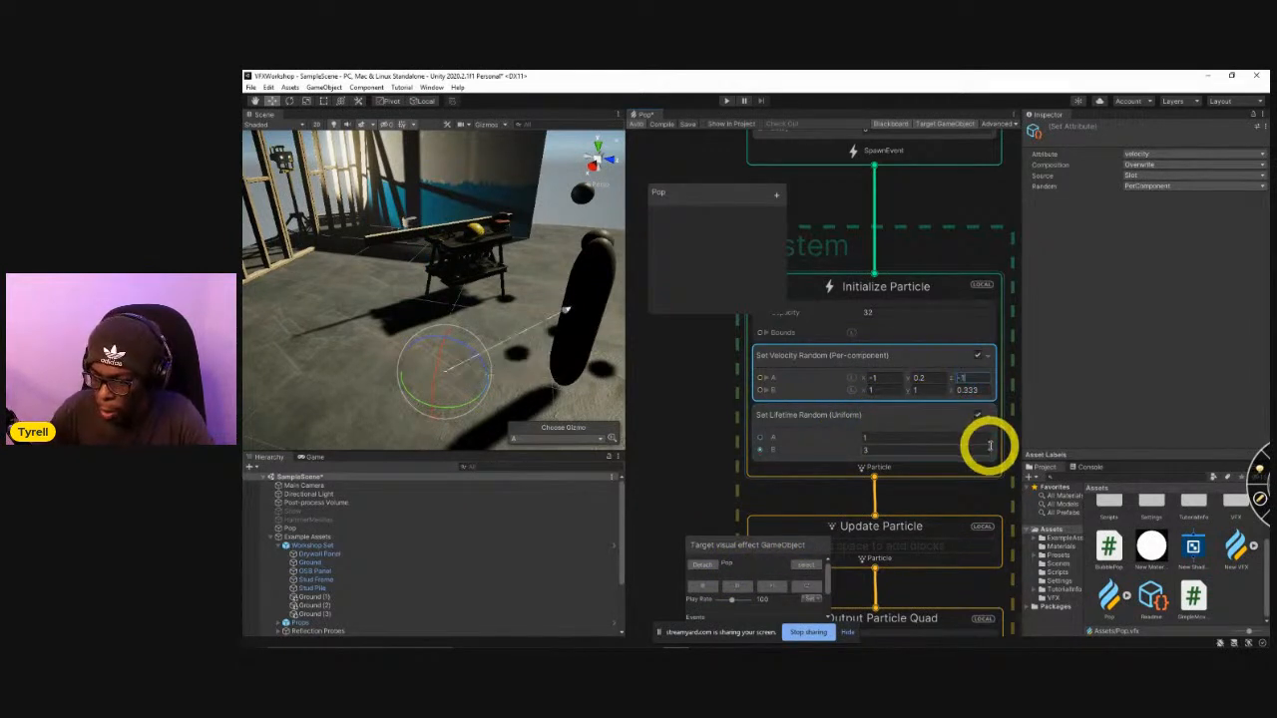
{"action": "left_click", "coordinate": [966, 389]}
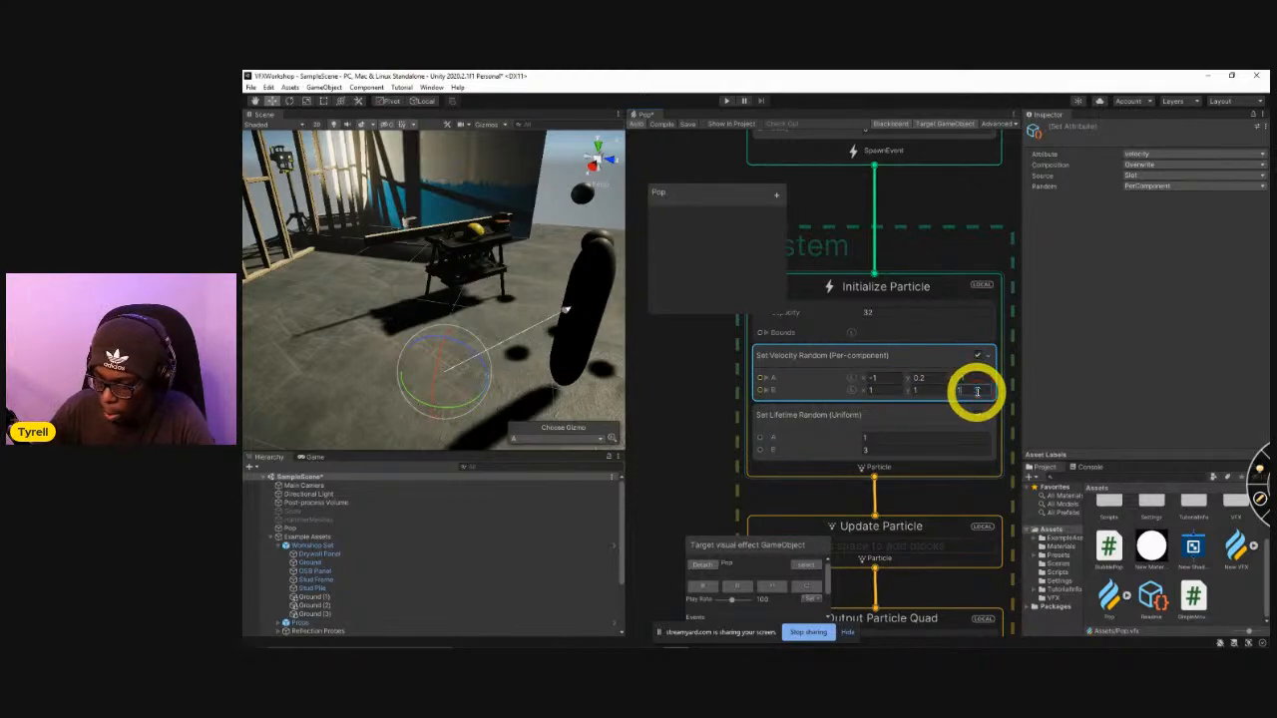
{"action": "left_click", "coordinate": [811, 589]}
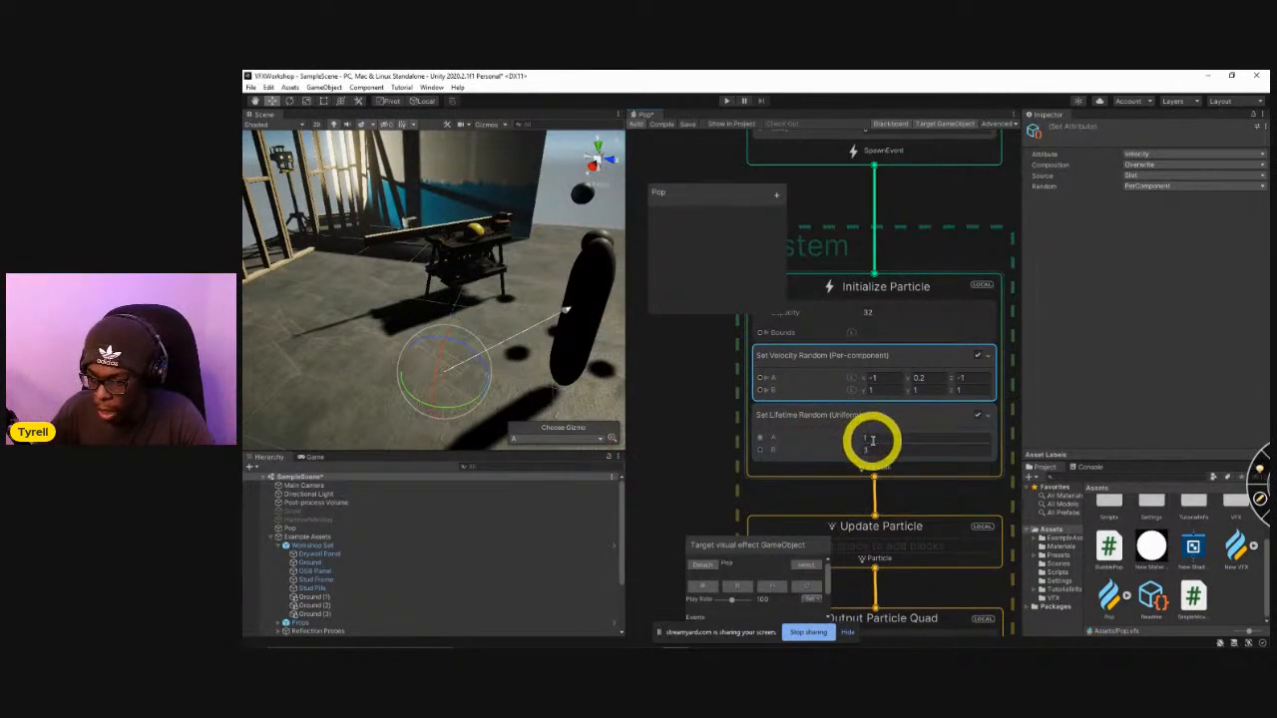
Set the random lifetime range to 0.2–0.5 in the Initialize Particle context and replay the burst.
{"action": "left_click", "coordinate": [883, 448]}
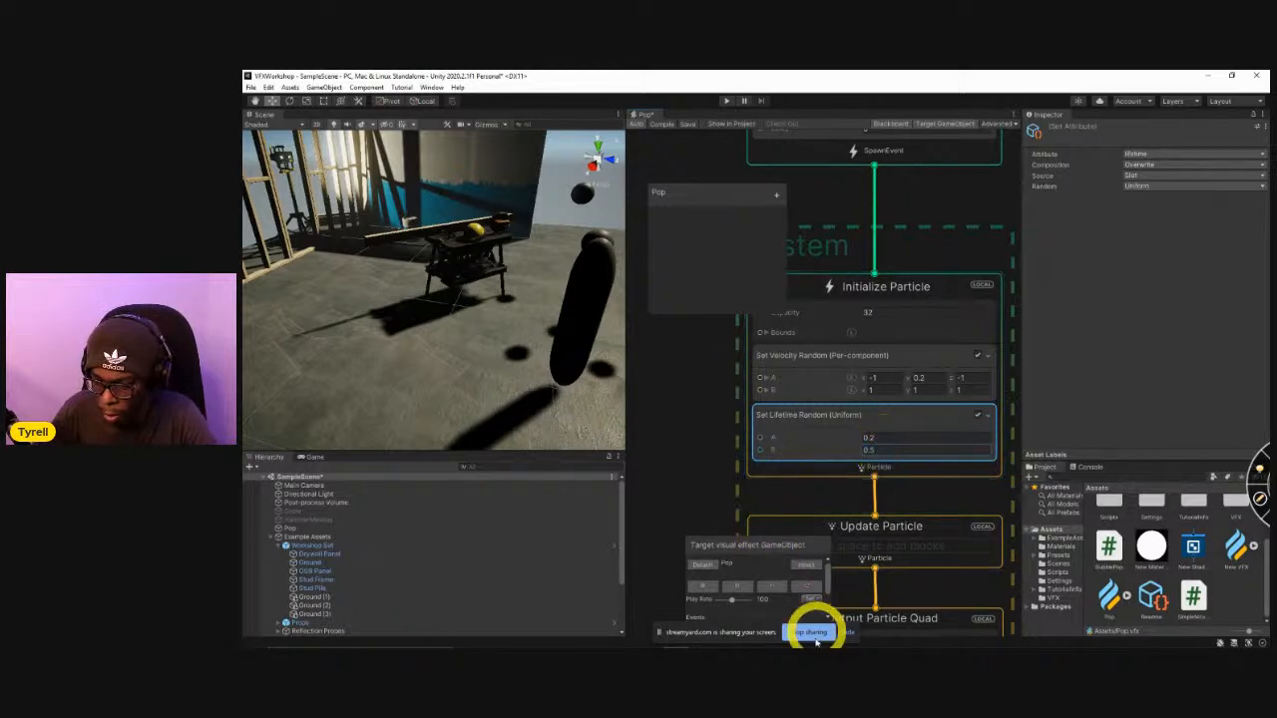
{"action": "left_click", "coordinate": [796, 590]}
{"action": "left_click", "coordinate": [796, 591]}
{"action": "left_click", "coordinate": [796, 591]}
Change the Output Particle Quad's Main Texture to Default-Particle and replay the burst.
{"action": "middle_click_drag", "start_coordinate": [732, 487], "coordinate": [714, 302]}
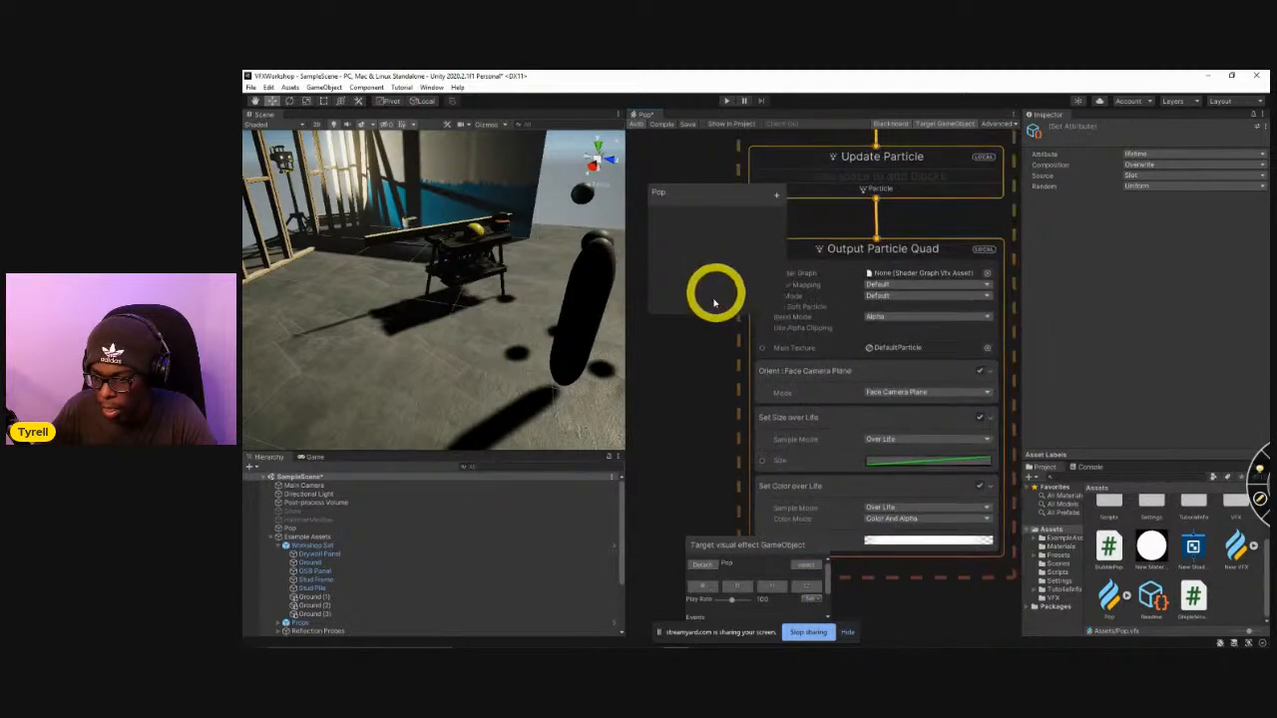
{"action": "left_click", "coordinate": [986, 349]}
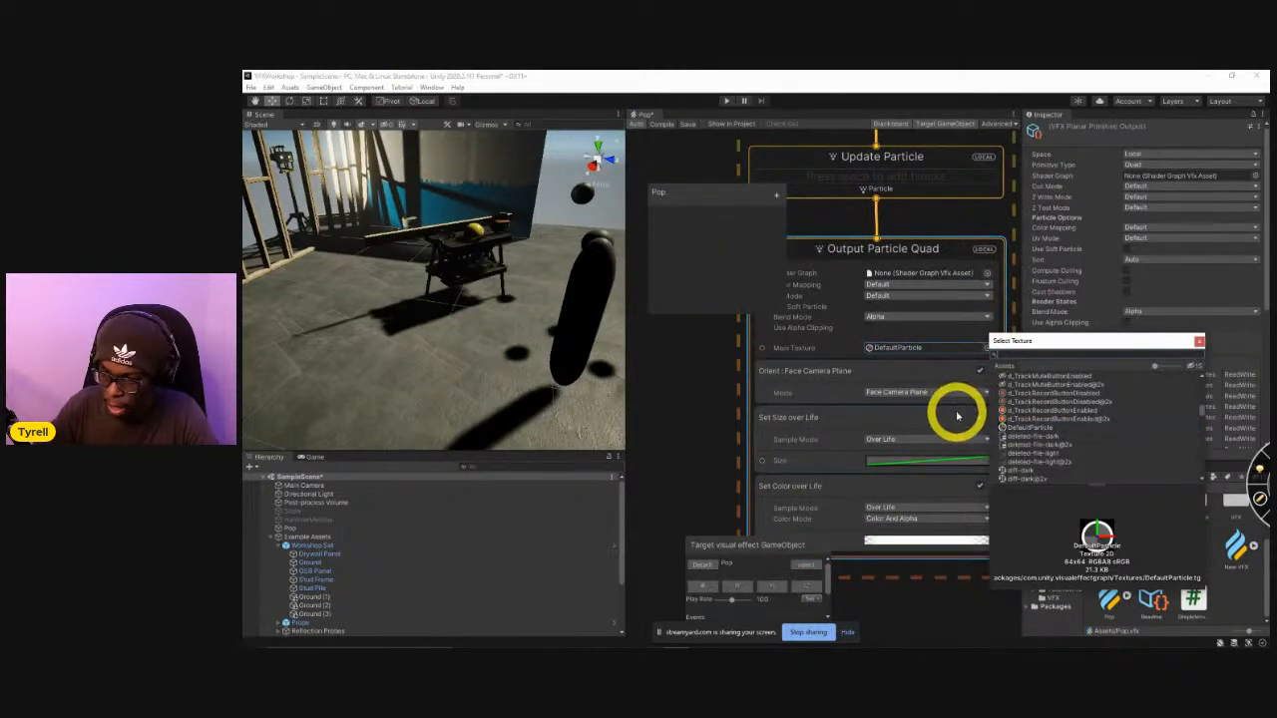
{"action": "scroll", "coordinate": [998, 427], "scroll_direction": "down", "scroll_amount": 5}
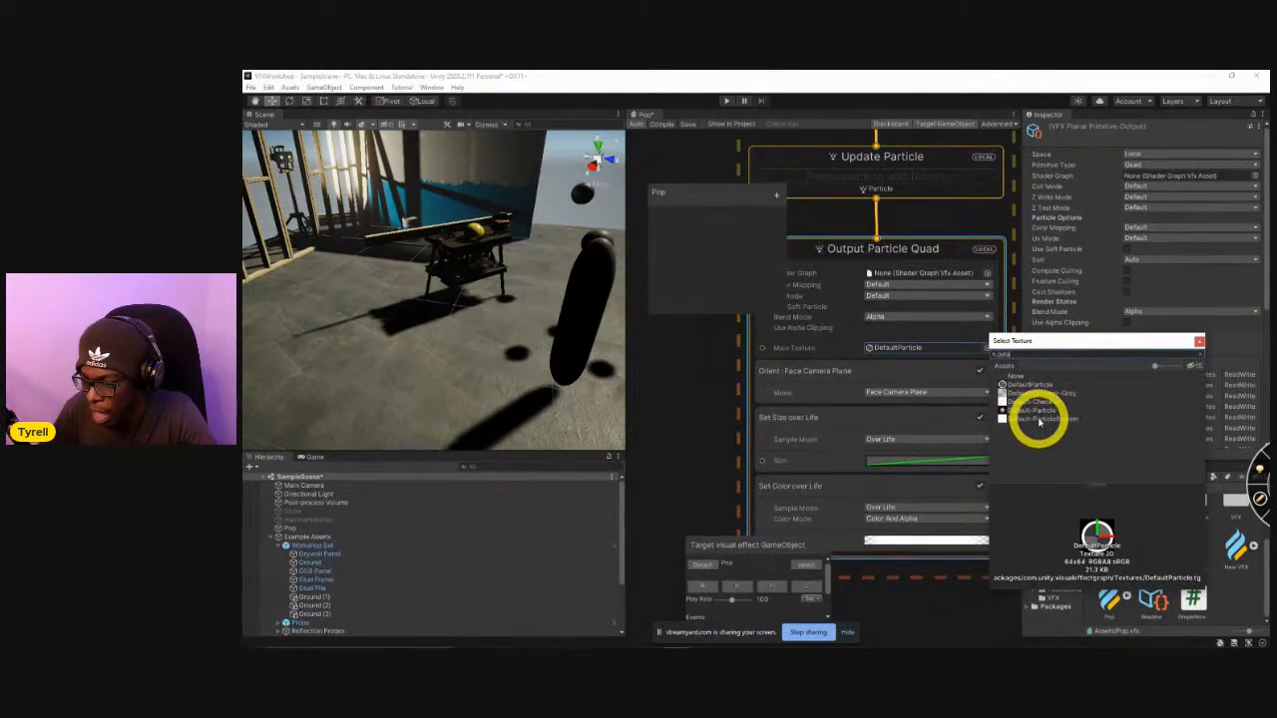
{"action": "left_click", "coordinate": [1033, 410]}
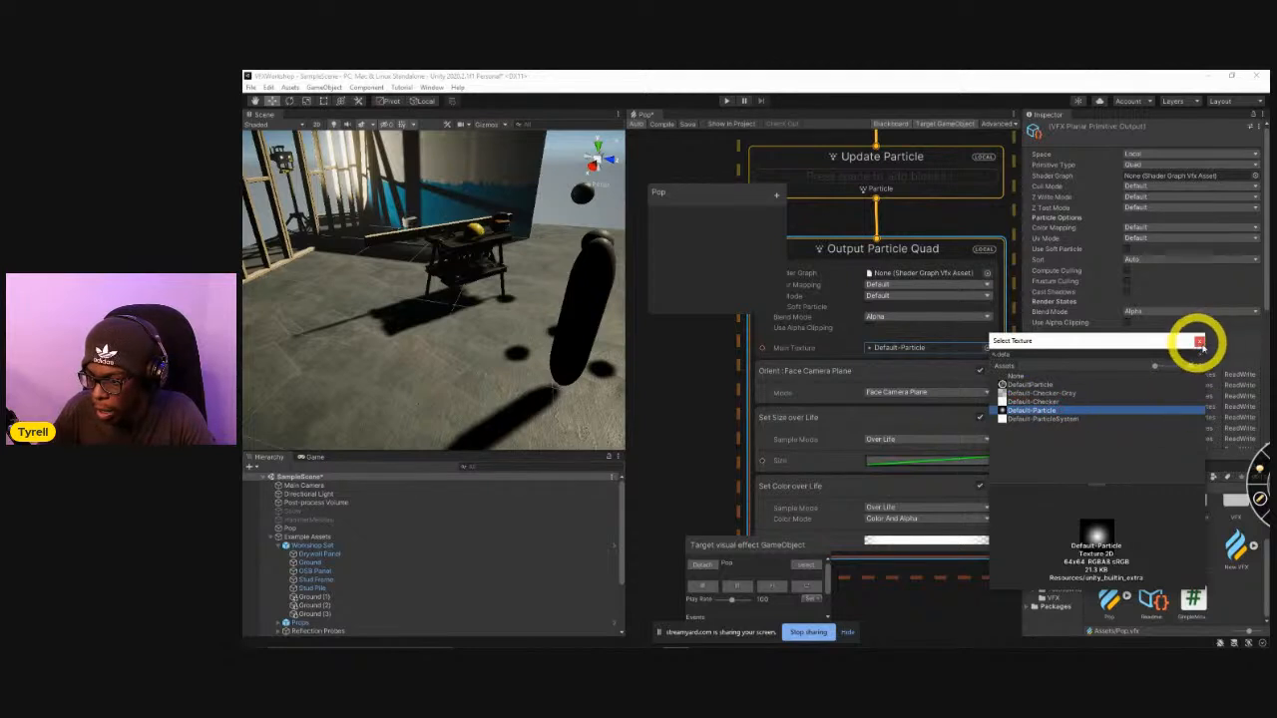
{"action": "left_click", "coordinate": [1199, 343]}
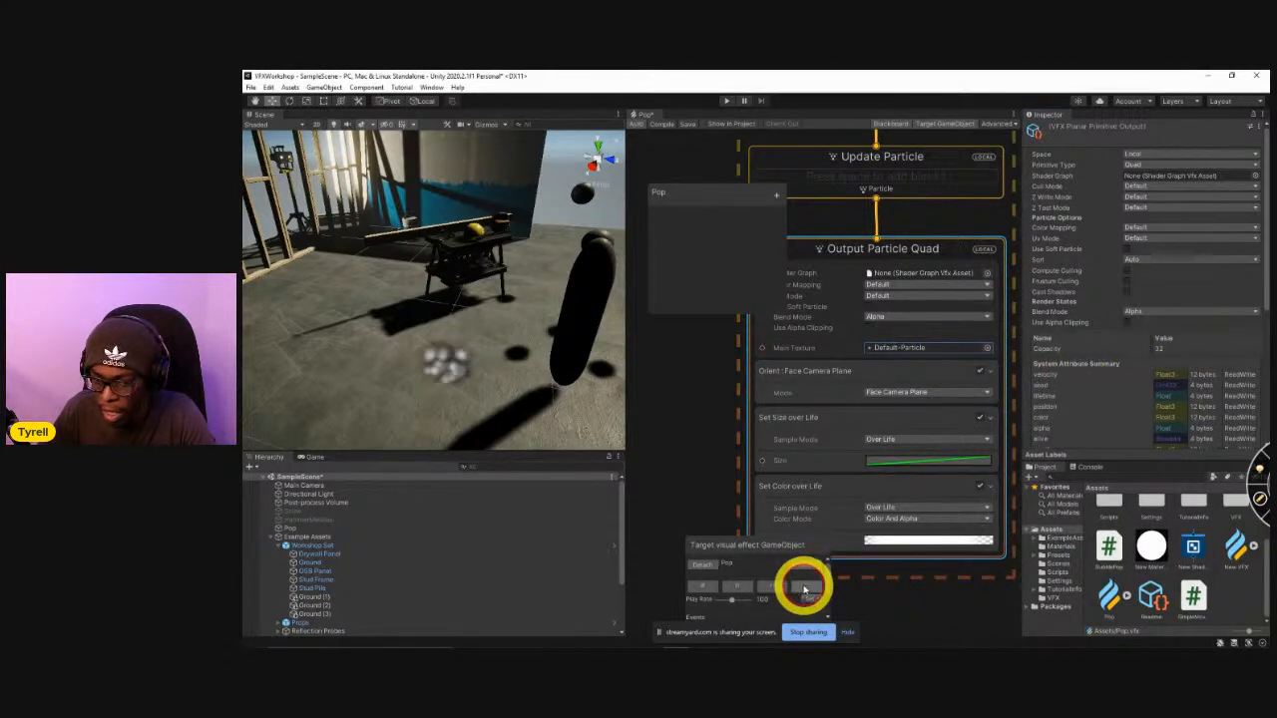
{"action": "left_click", "coordinate": [812, 589]}
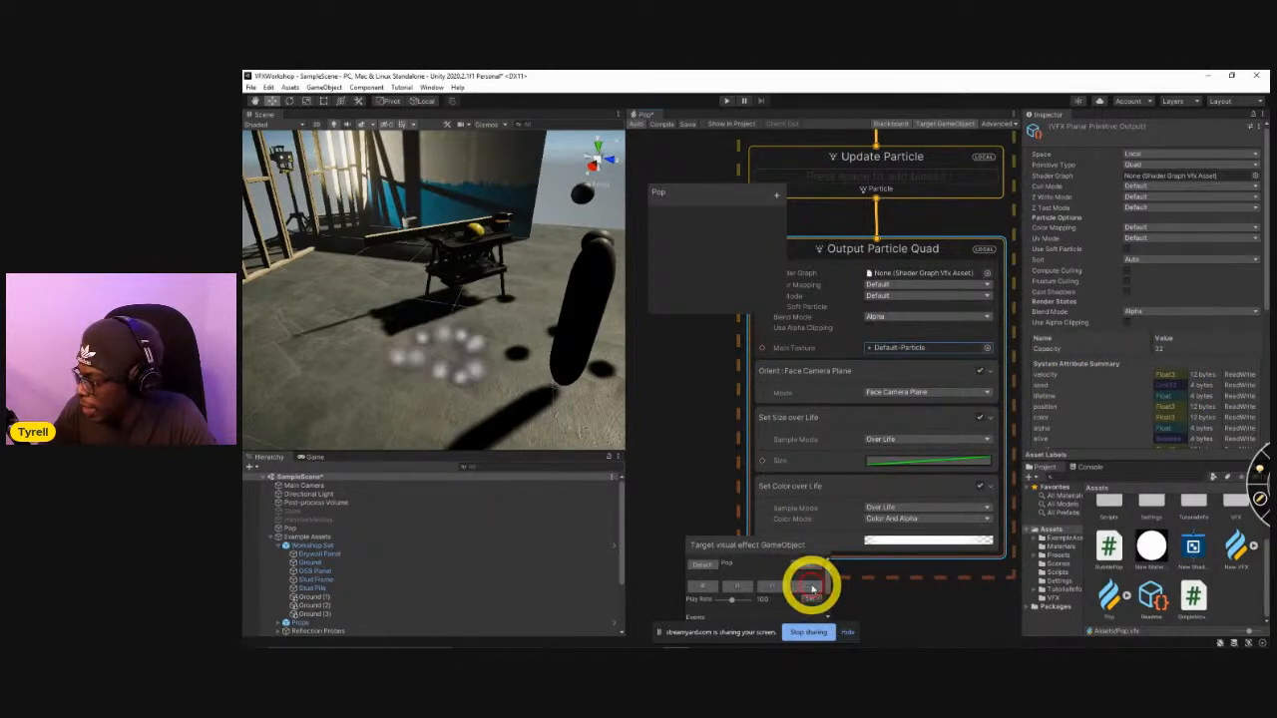
Set the Output Particle Quad's Blend Mode to Additive and replay the burst several times.
{"action": "left_click", "coordinate": [905, 317]}
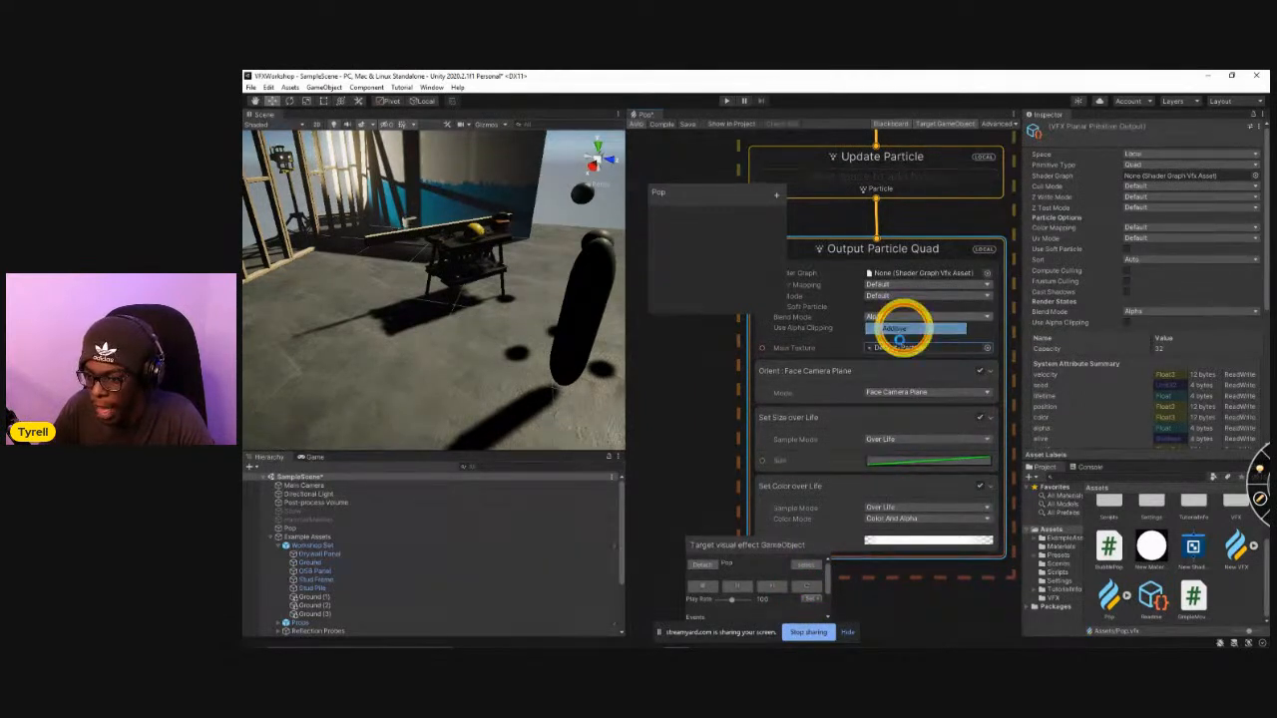
{"action": "left_click", "coordinate": [903, 333]}
{"action": "left_click", "coordinate": [806, 588]}
{"action": "left_click", "coordinate": [806, 589]}
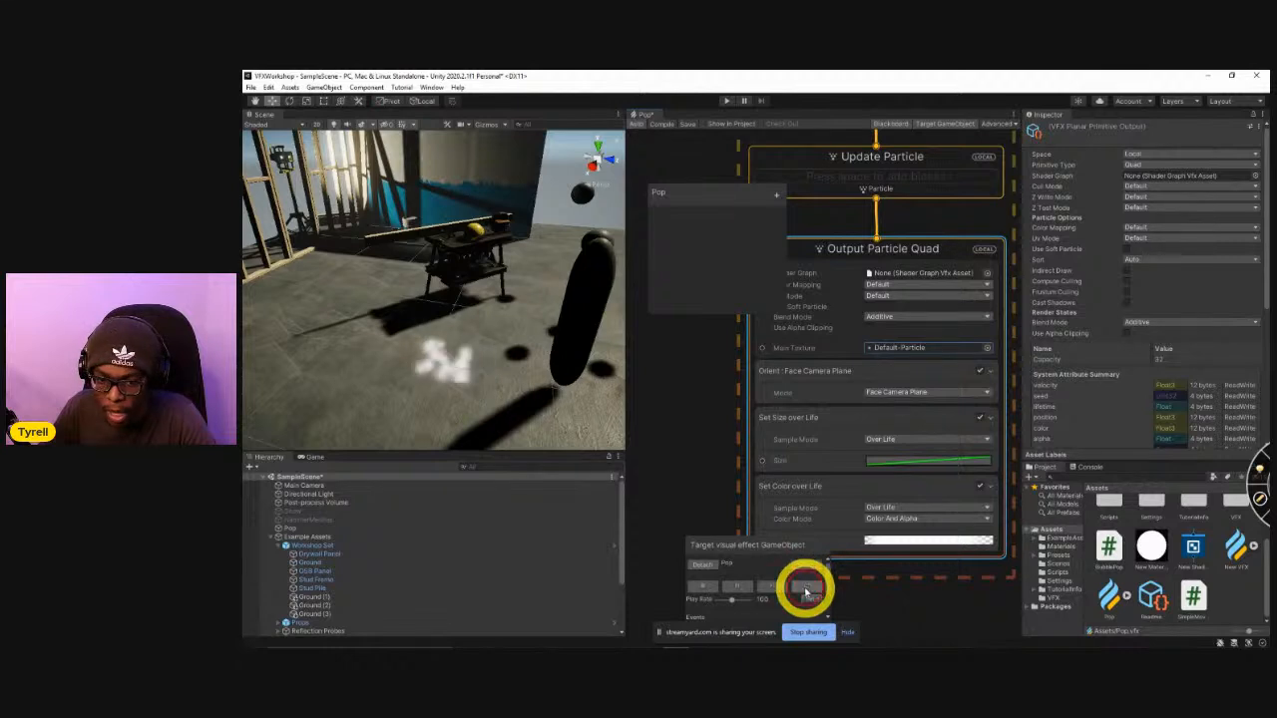
{"action": "left_click", "coordinate": [806, 590]}
{"action": "left_click", "coordinate": [806, 590]}
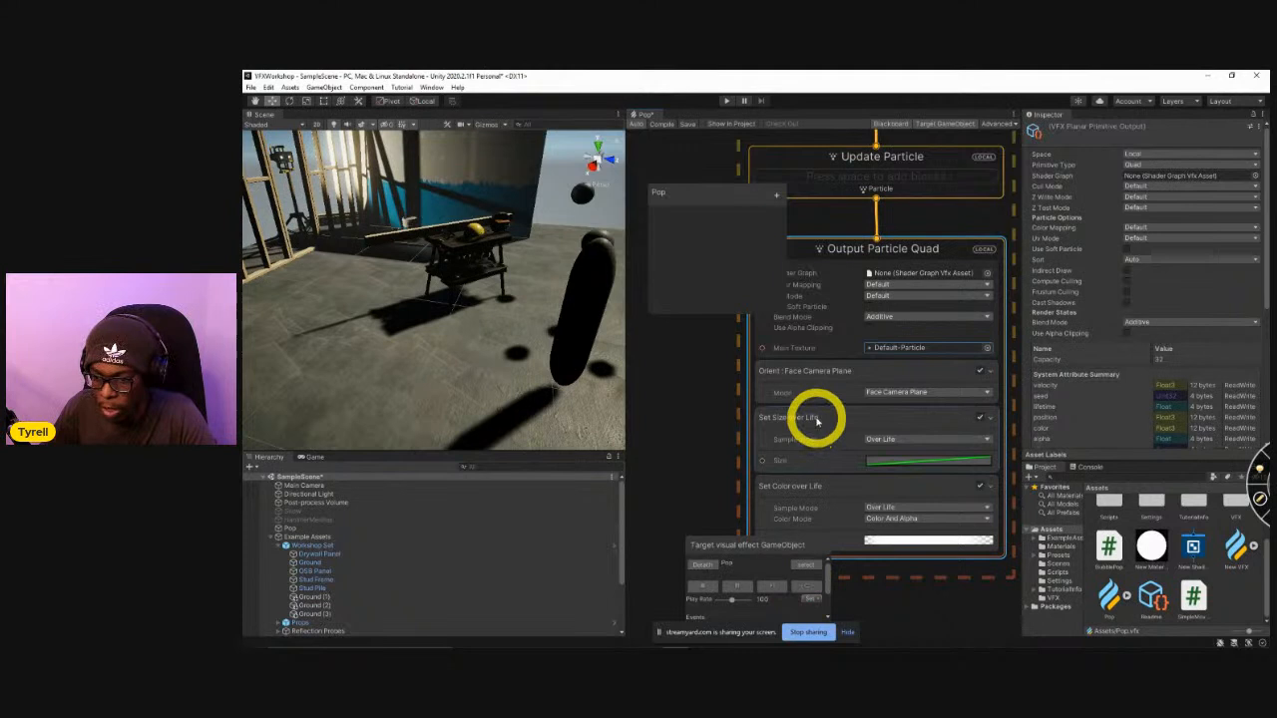
Add a Set Scale block after the Orient block with X 0.1 and Y 0.5, and replay the burst.
{"action": "left_click", "coordinate": [809, 381]}
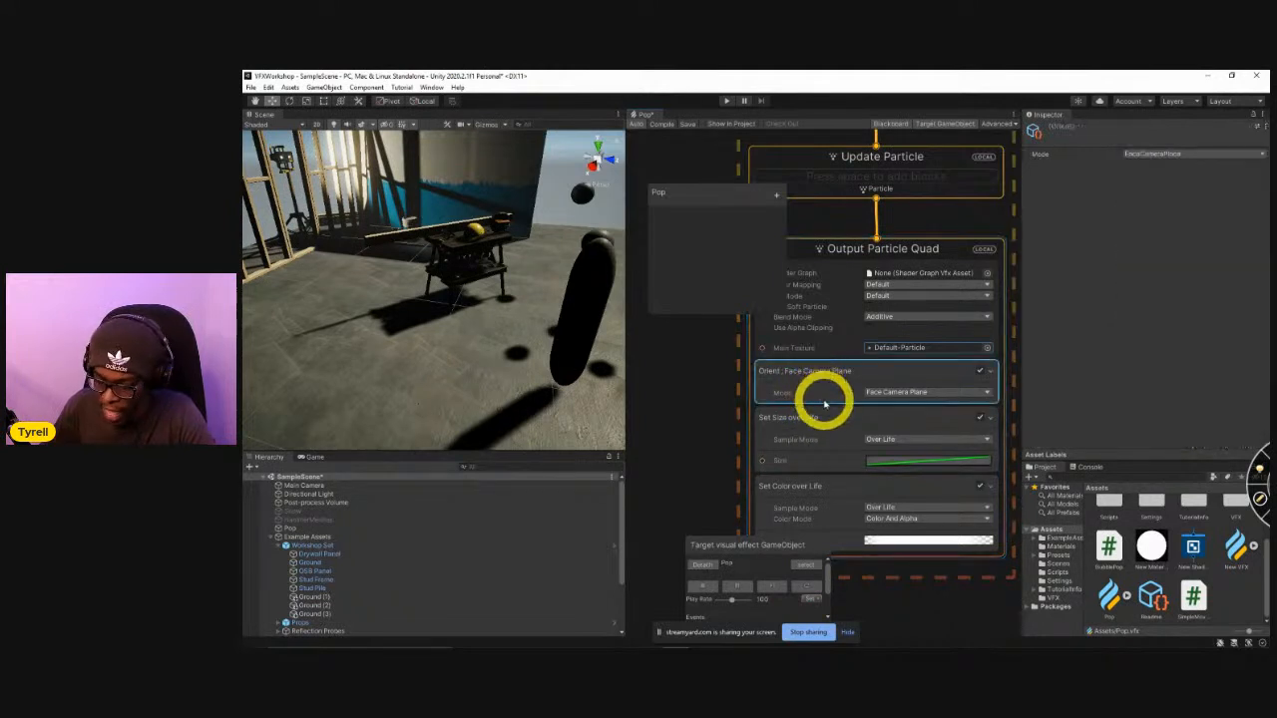
{"action": "key", "text": "space"}
{"action": "type", "text": "scale"}
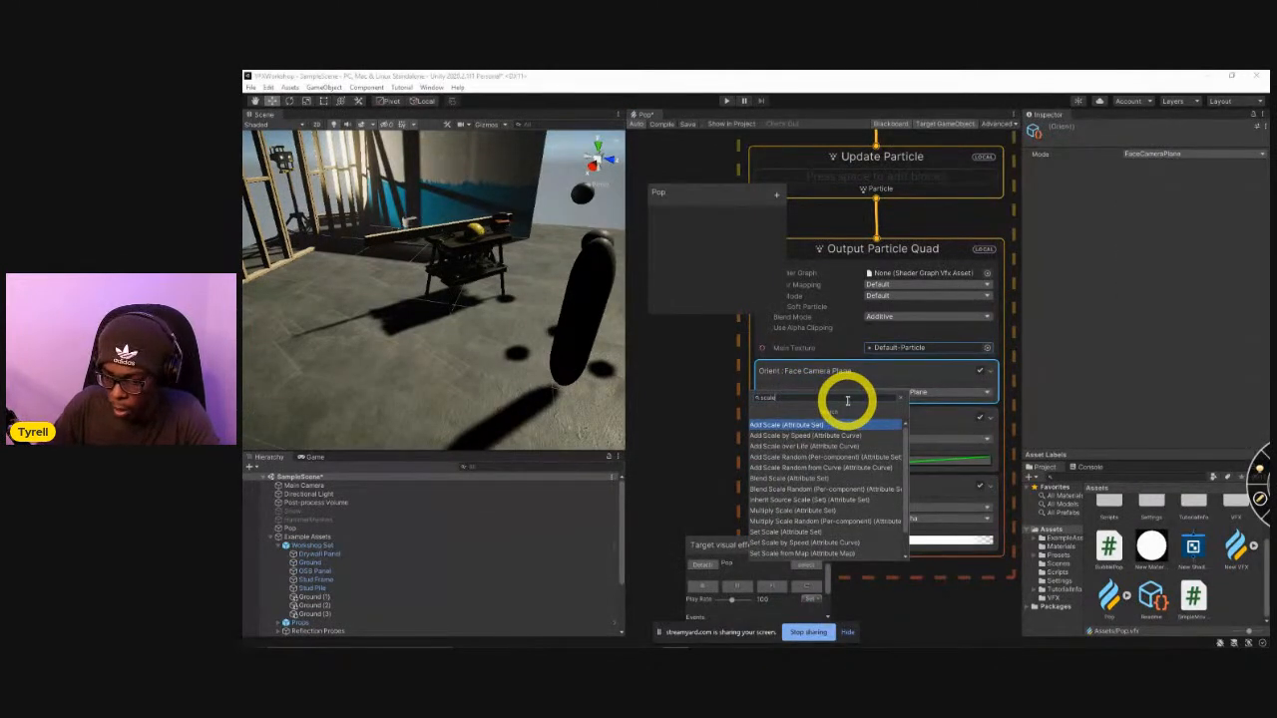
{"action": "left_click", "coordinate": [773, 531]}
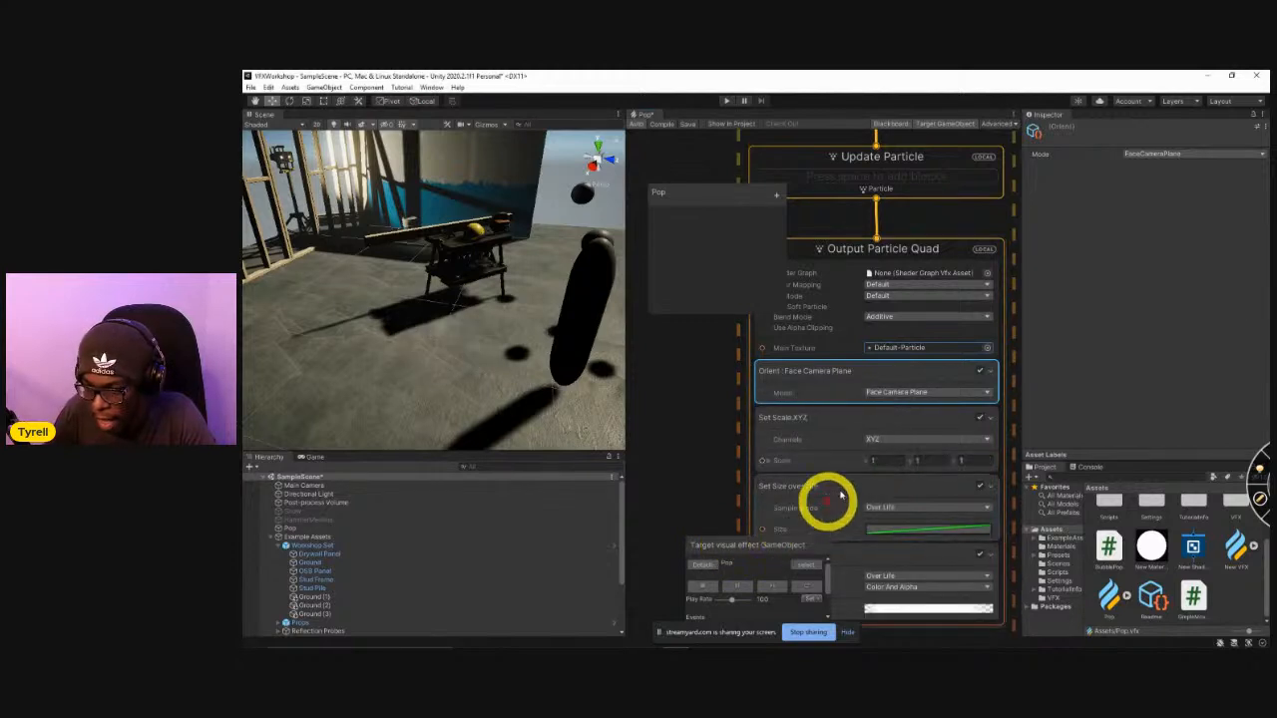
{"action": "left_click", "coordinate": [915, 461]}
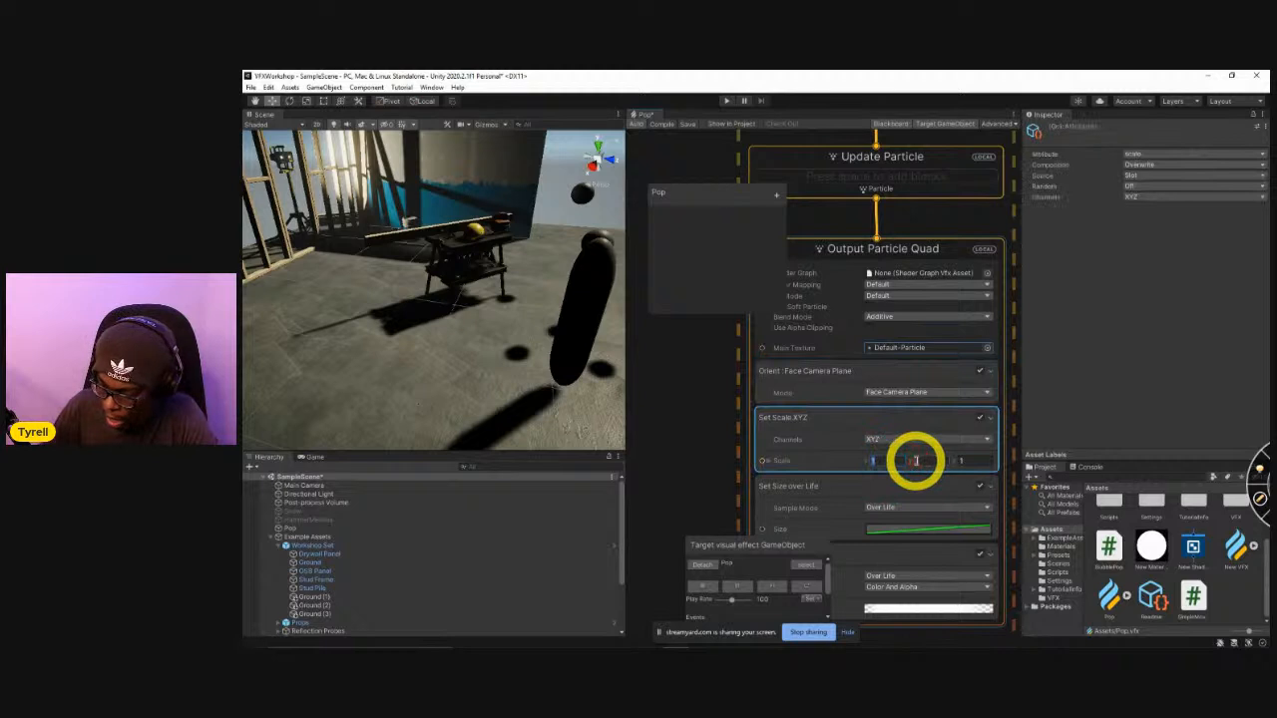
{"action": "left_click", "coordinate": [925, 461]}
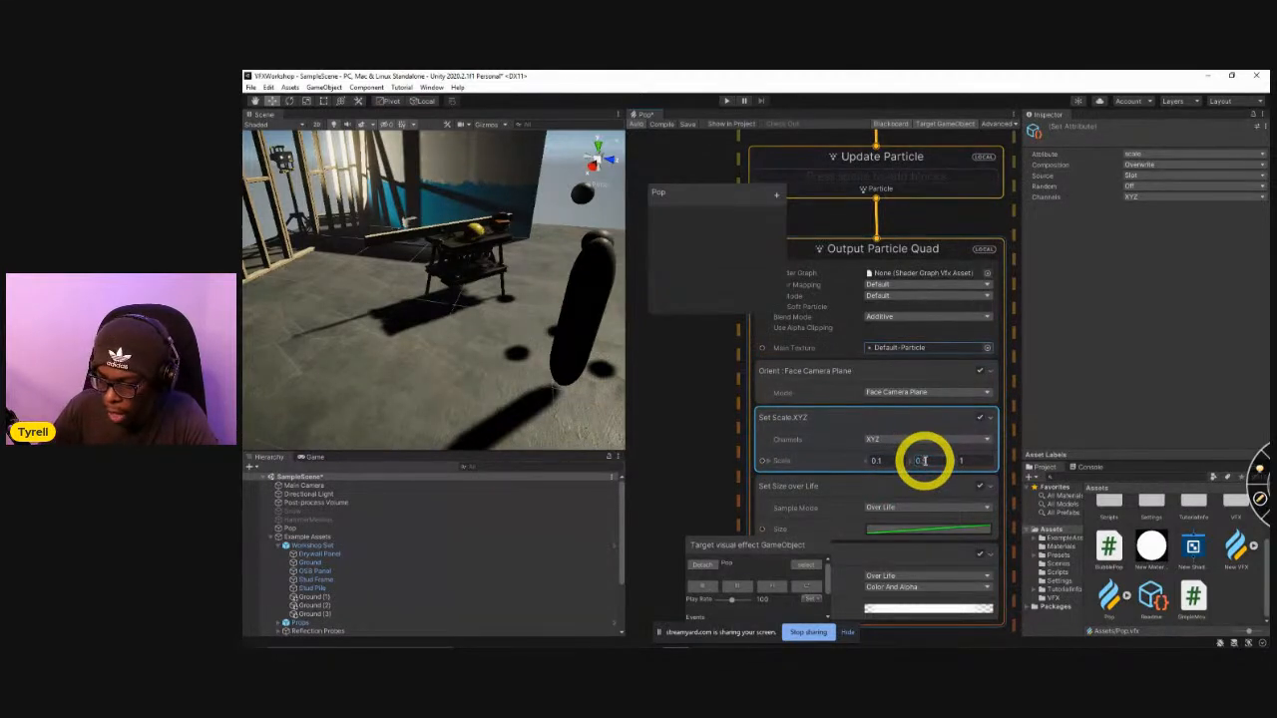
{"action": "left_click", "coordinate": [813, 589]}
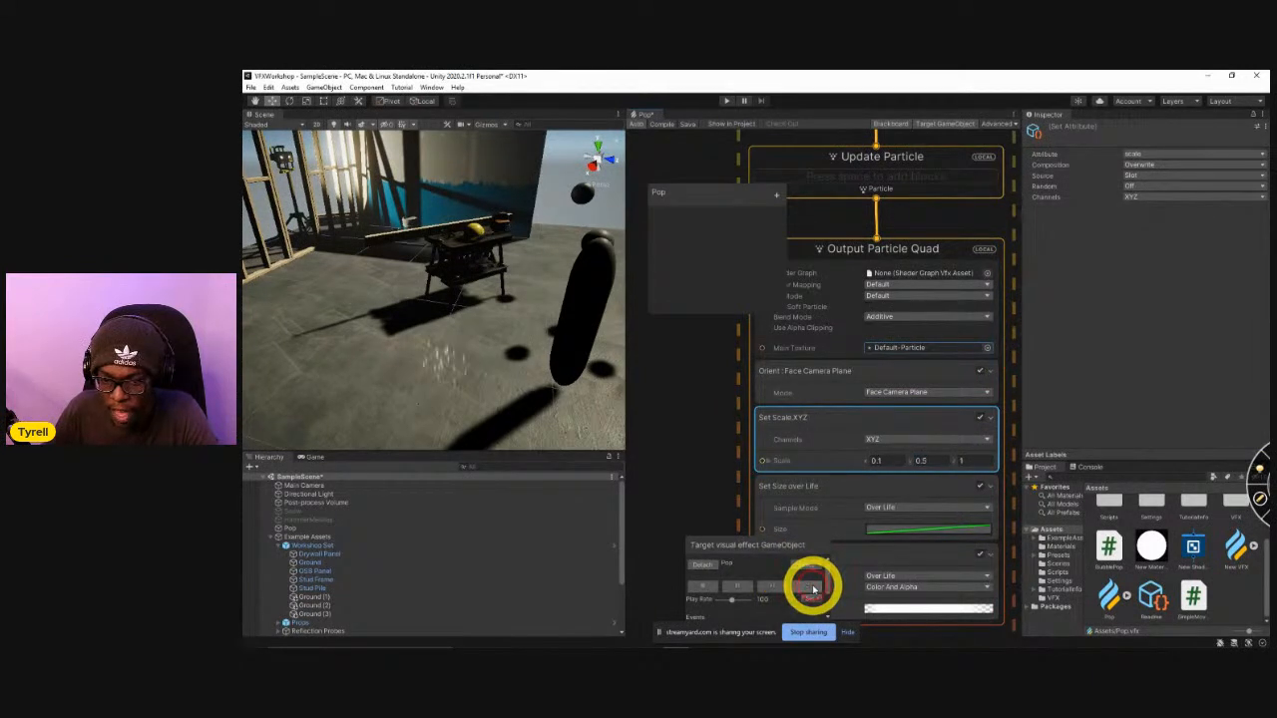
Set the Orient block's Mode to Along Velocity and replay the burst.
{"action": "left_click", "coordinate": [883, 393]}
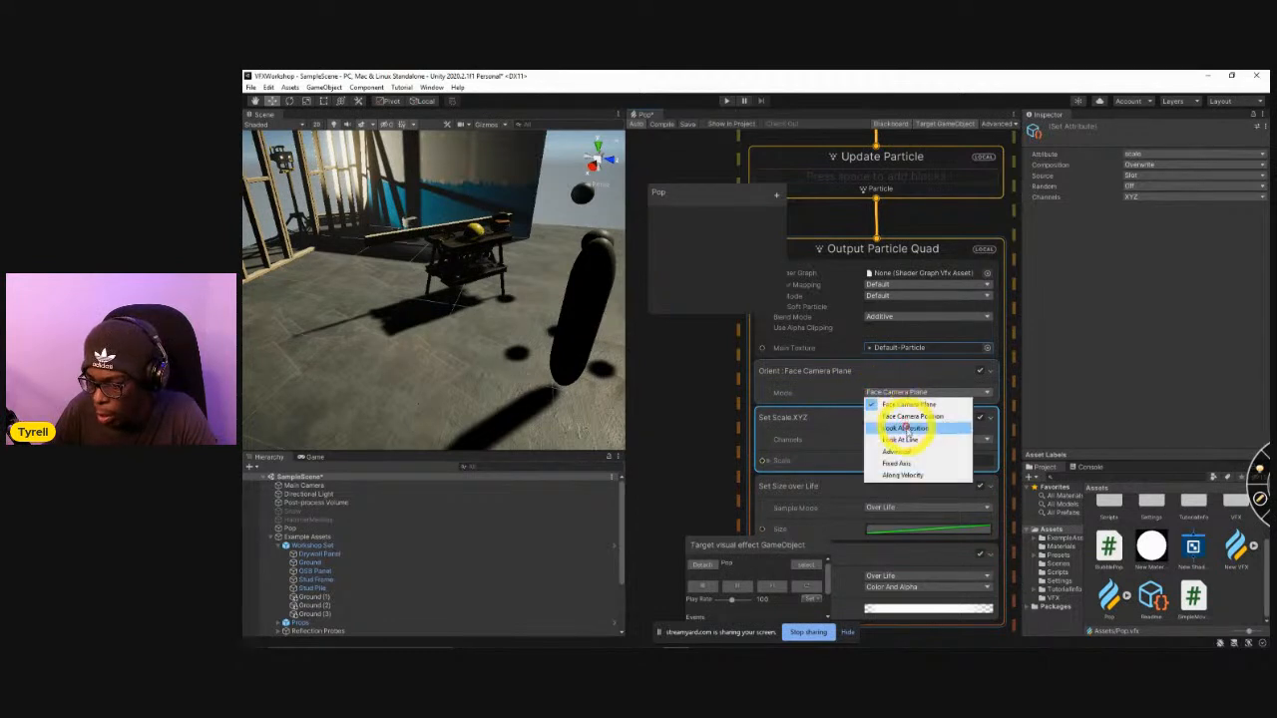
{"action": "left_click", "coordinate": [912, 470]}
{"action": "left_click", "coordinate": [814, 587]}
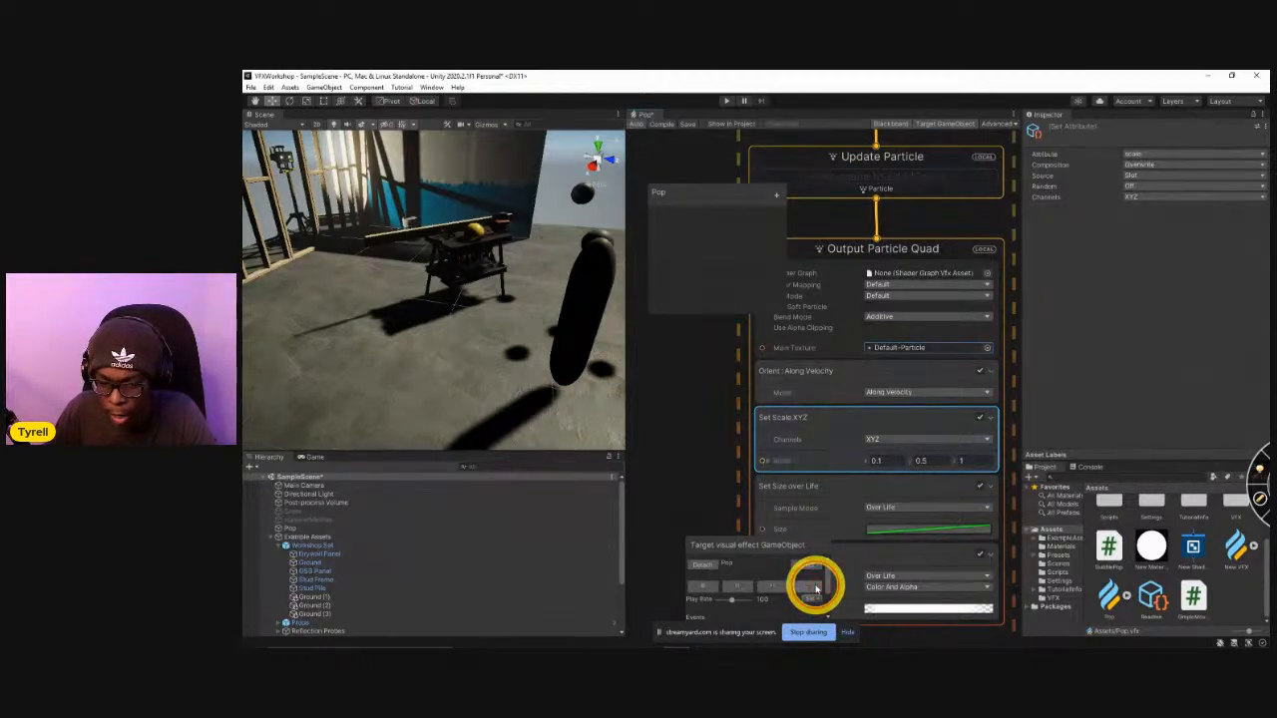
Make the Pop object a child of Sphere (1) in the scene hierarchy and reset its Transform.
{"action": "right_click_drag", "start_coordinate": [566, 265], "coordinate": [444, 309]}
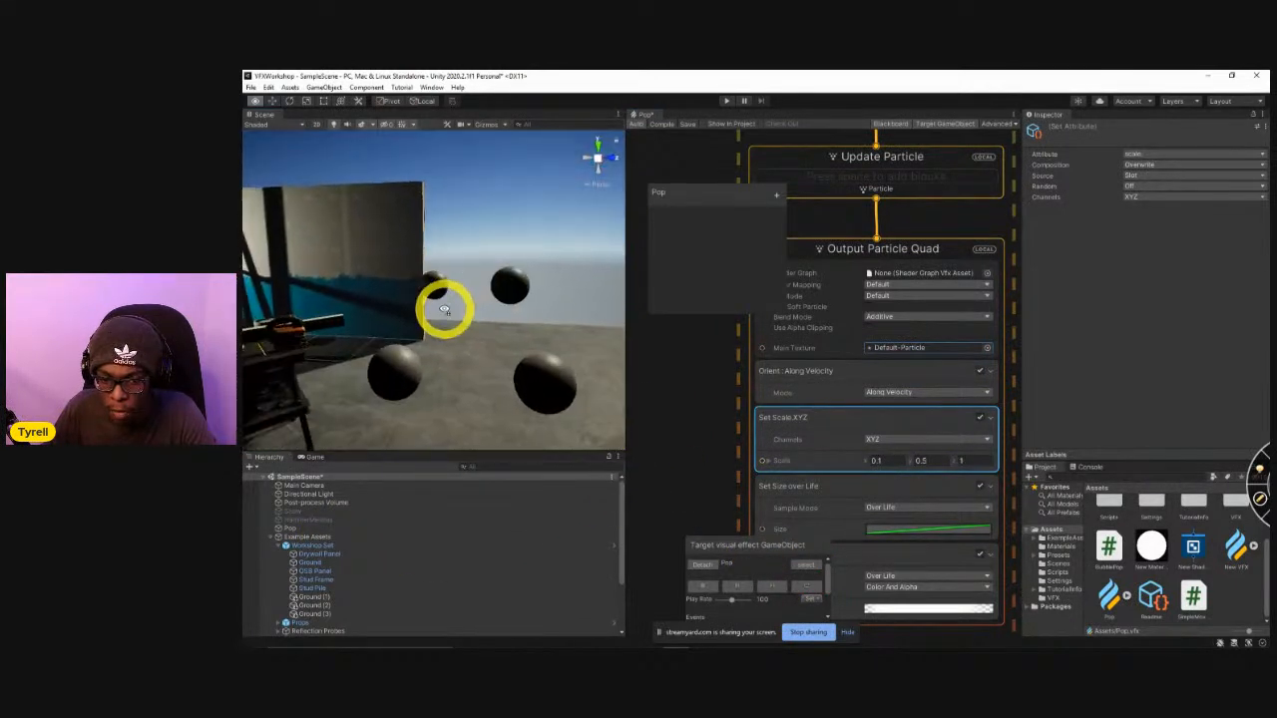
{"action": "scroll", "coordinate": [355, 599], "scroll_direction": "down", "scroll_amount": 1}
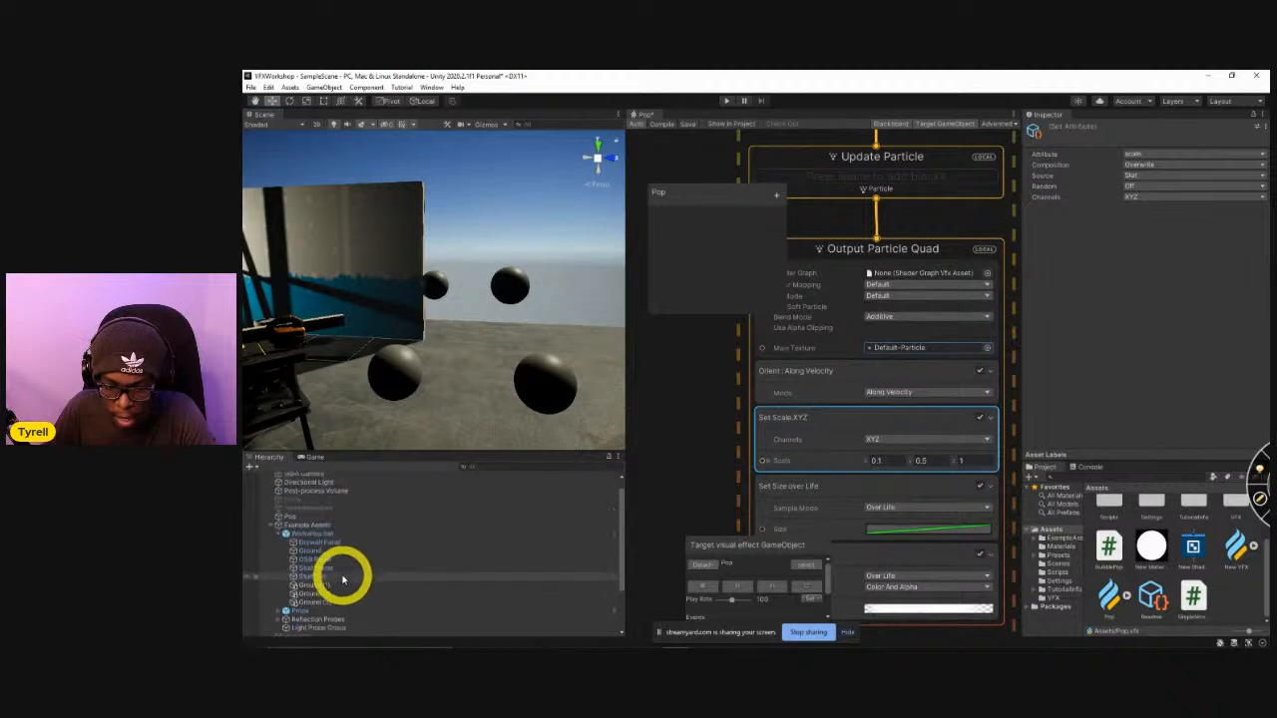
{"action": "left_click_drag", "start_coordinate": [311, 517], "coordinate": [315, 609]}
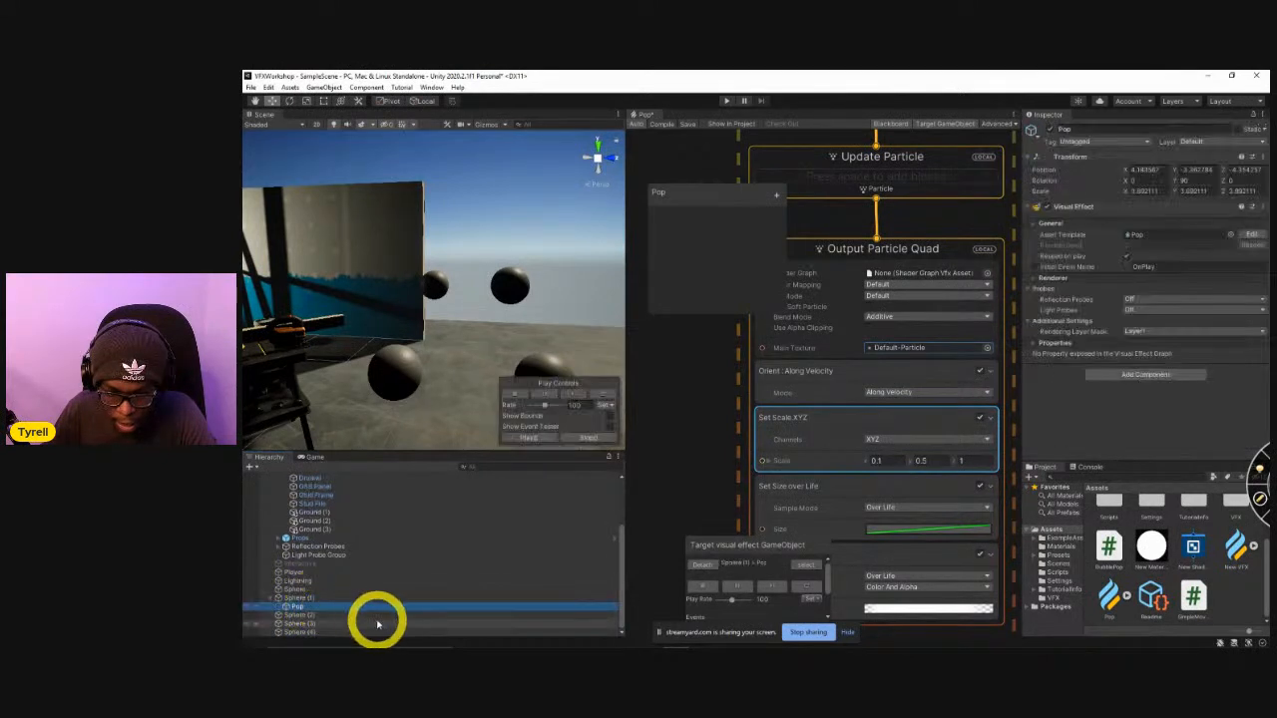
{"action": "left_click", "coordinate": [317, 597]}
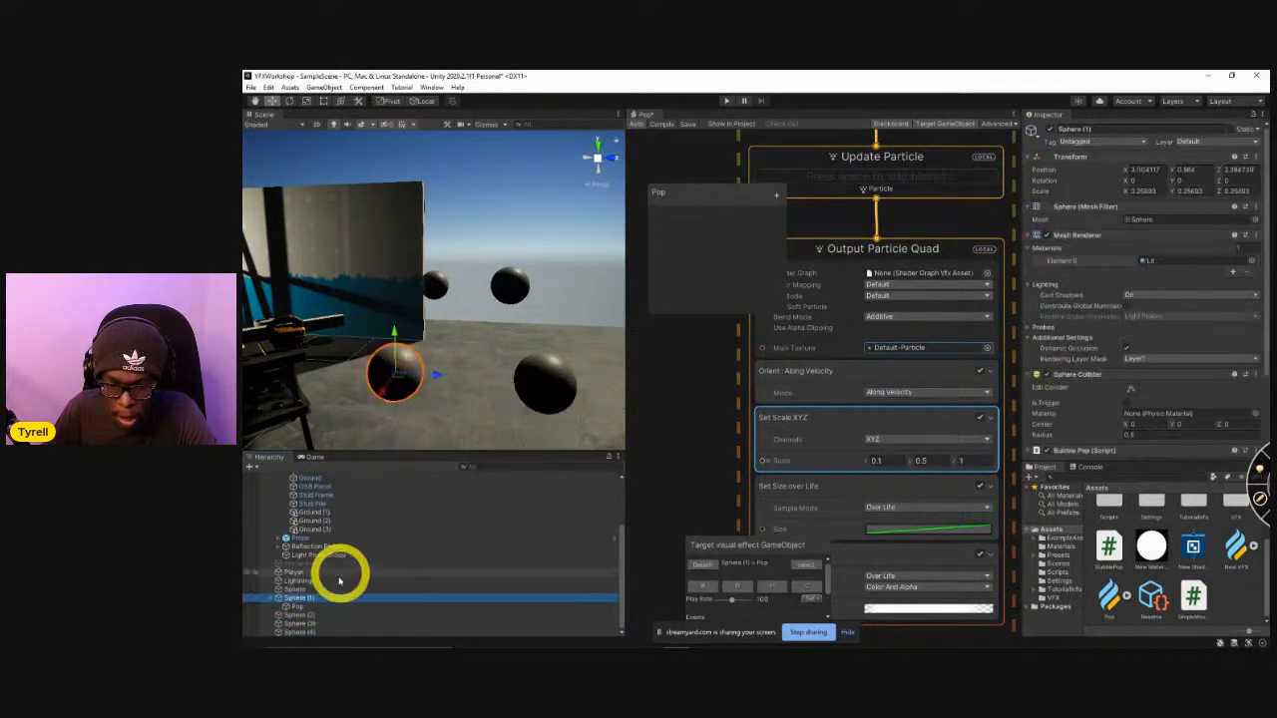
{"action": "left_click", "coordinate": [312, 606]}
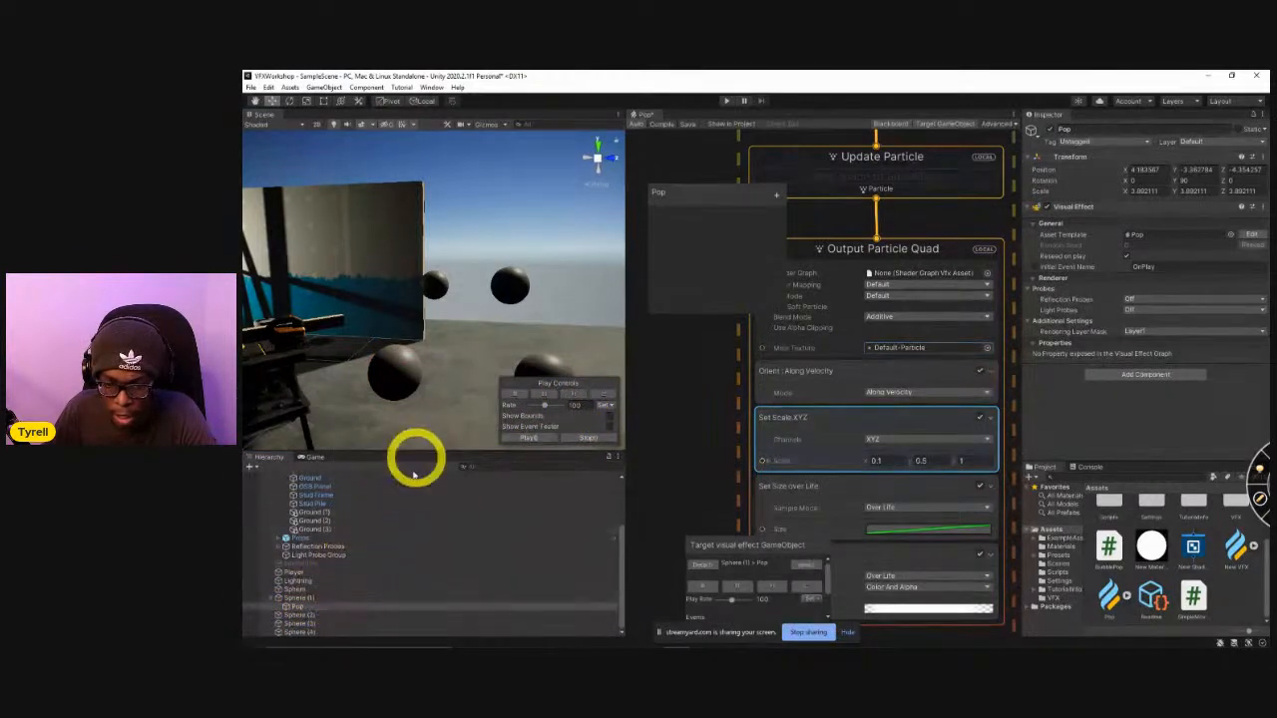
{"action": "right_click", "coordinate": [1100, 160]}
{"action": "left_click", "coordinate": [1124, 167]}
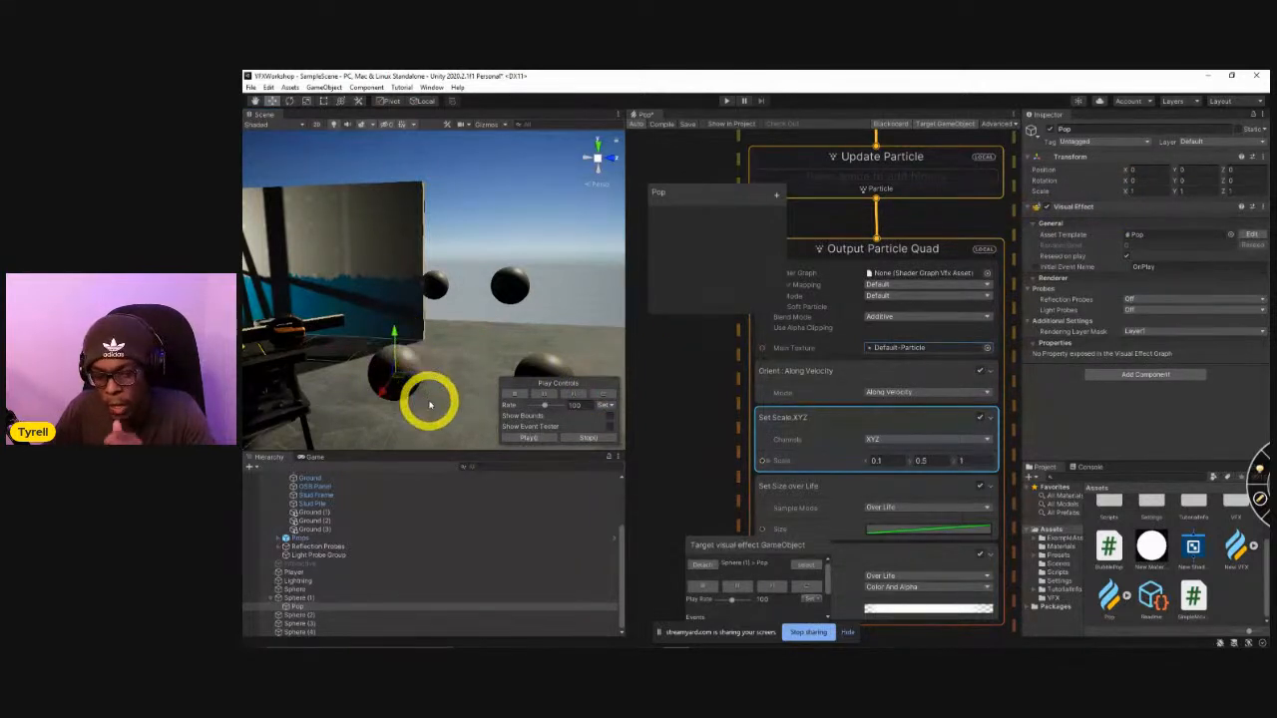
Check the BubblePop script in Visual Studio, return to Unity and move the Pop object out of Sphere (1) to the hierarchy's top level.
{"action": "key", "text": "alt+Tab"}
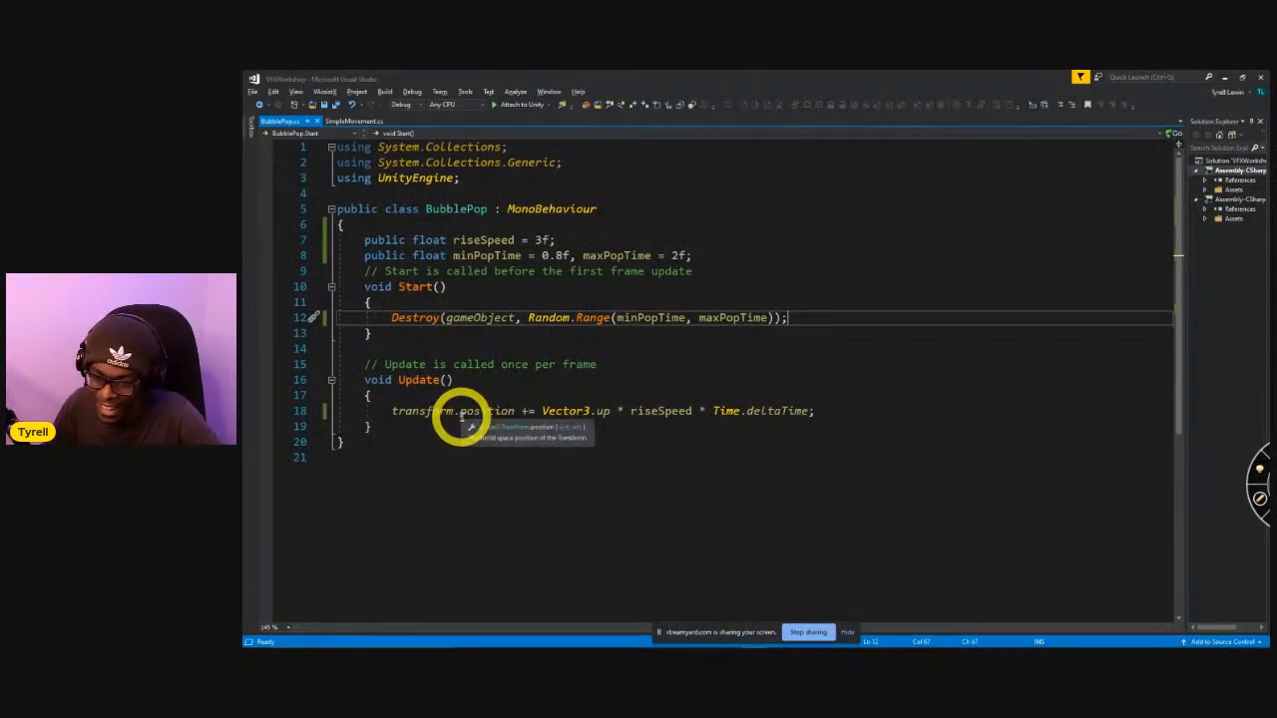
{"action": "key", "text": "alt+Tab"}
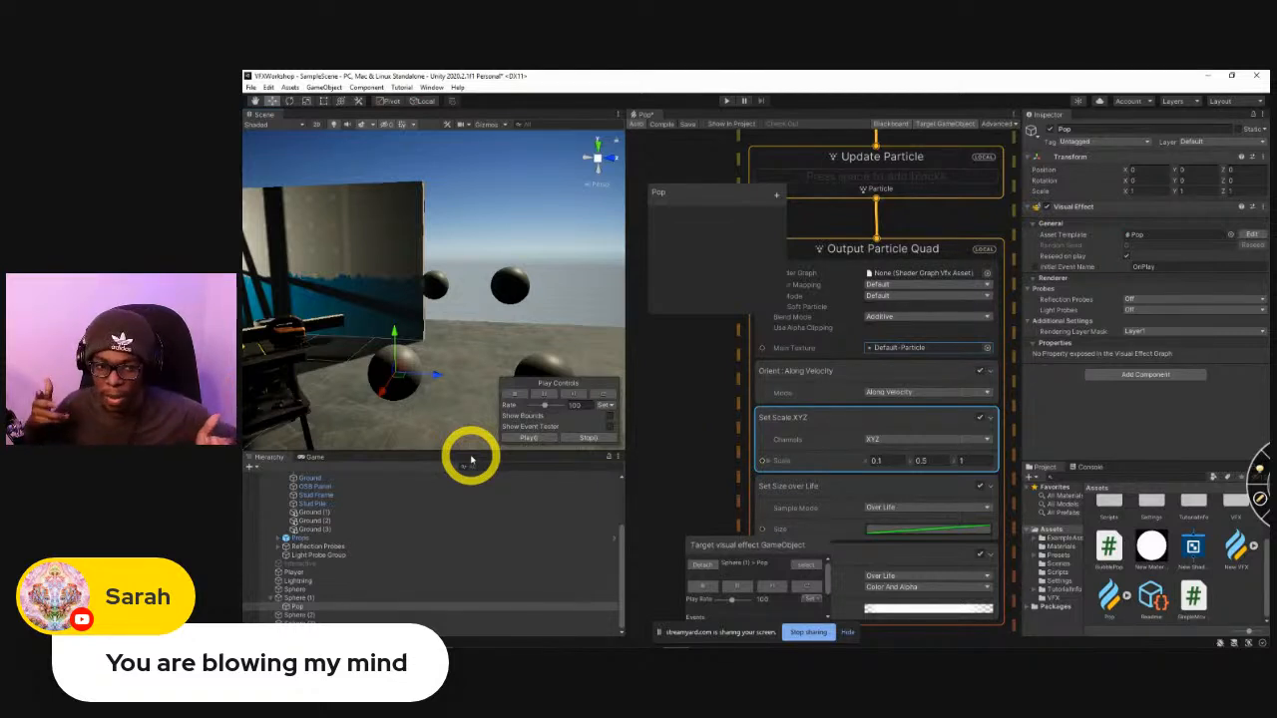
{"action": "left_click", "coordinate": [296, 607]}
{"action": "left_click_drag", "start_coordinate": [294, 604], "coordinate": [289, 594]}
{"action": "right_click_drag", "start_coordinate": [477, 382], "coordinate": [387, 410]}
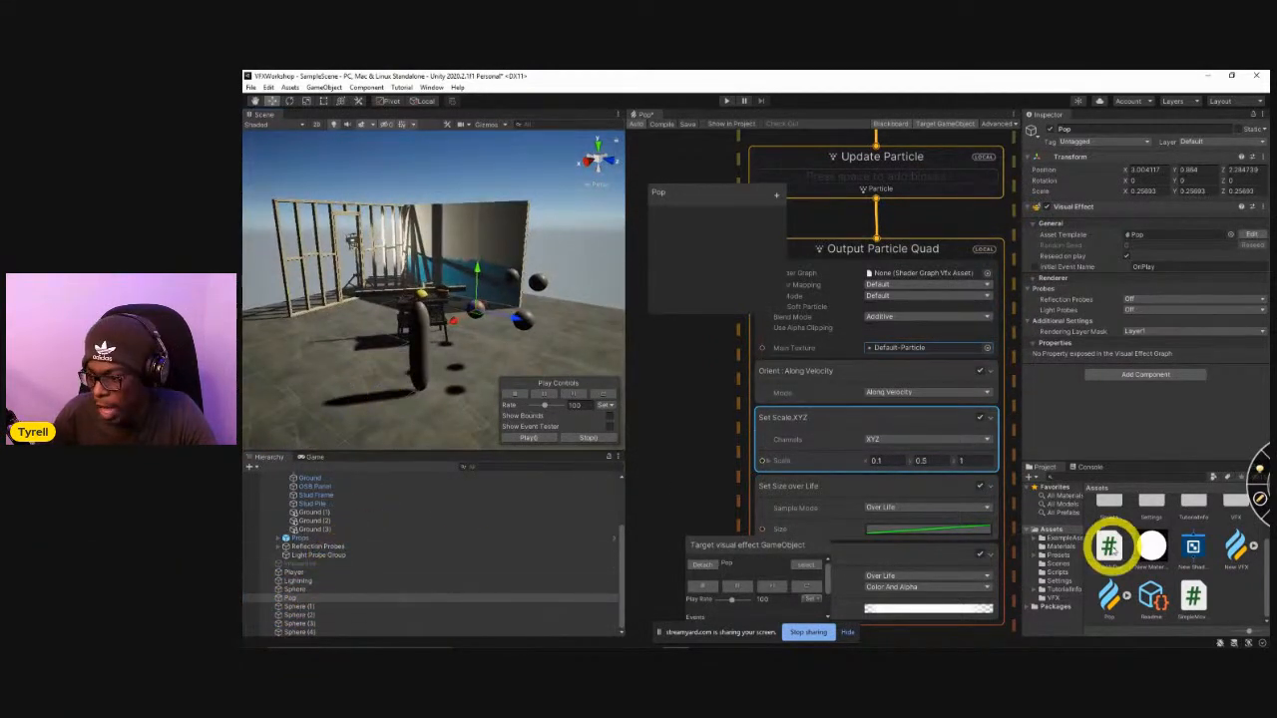
Create a folder named Prefabs in the project's Assets folder and open it.
{"action": "right_click", "coordinate": [1054, 530]}
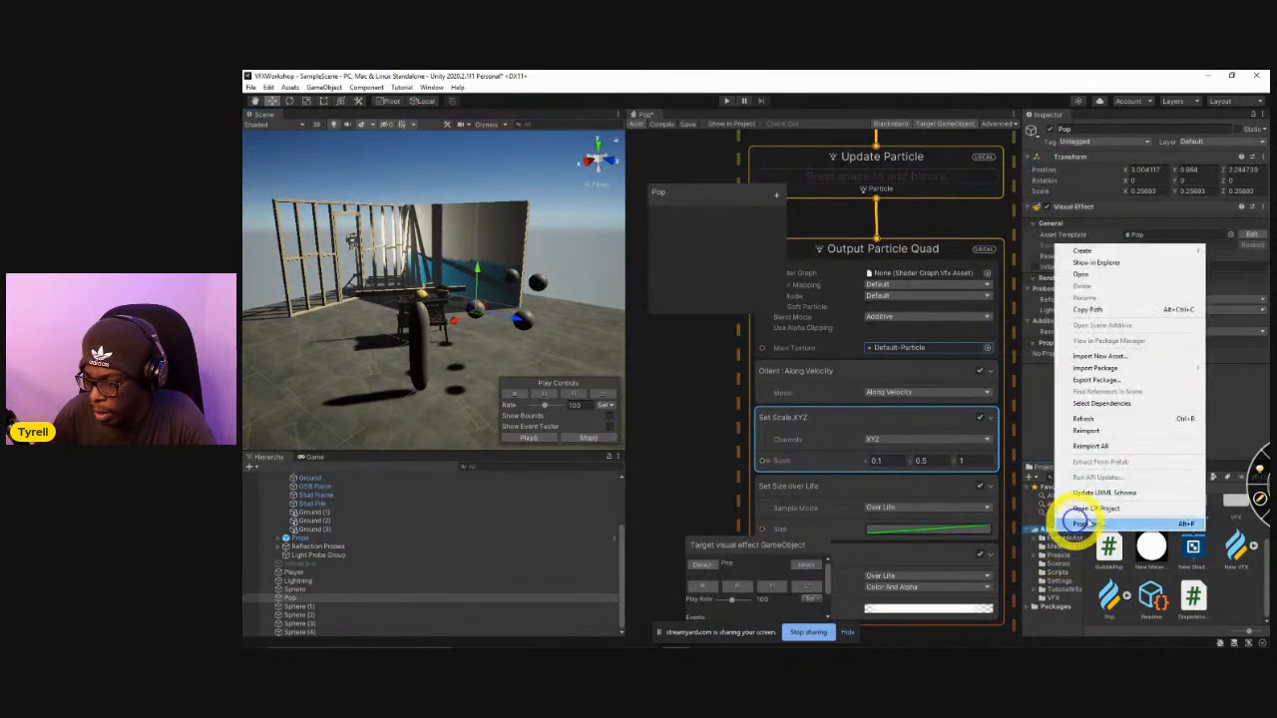
{"action": "left_click", "coordinate": [1231, 596]}
{"action": "right_click", "coordinate": [1231, 596]}
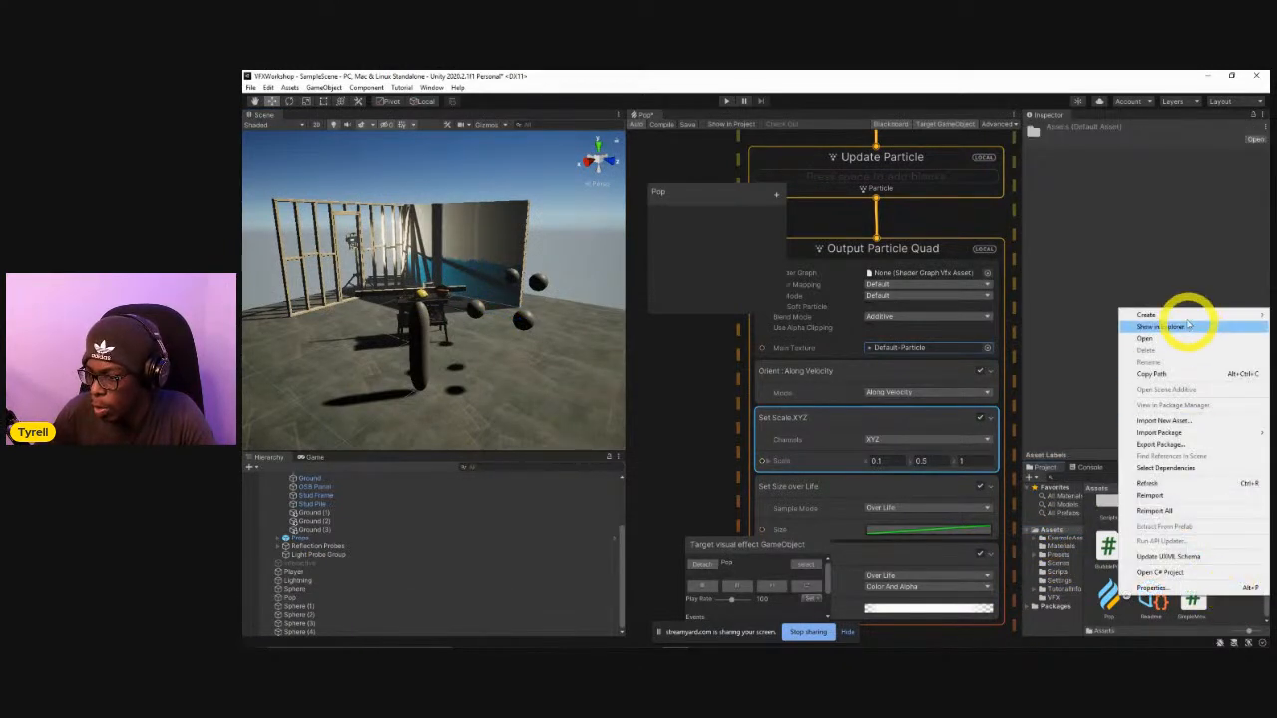
{"action": "mouse_move", "coordinate": [1185, 317]}
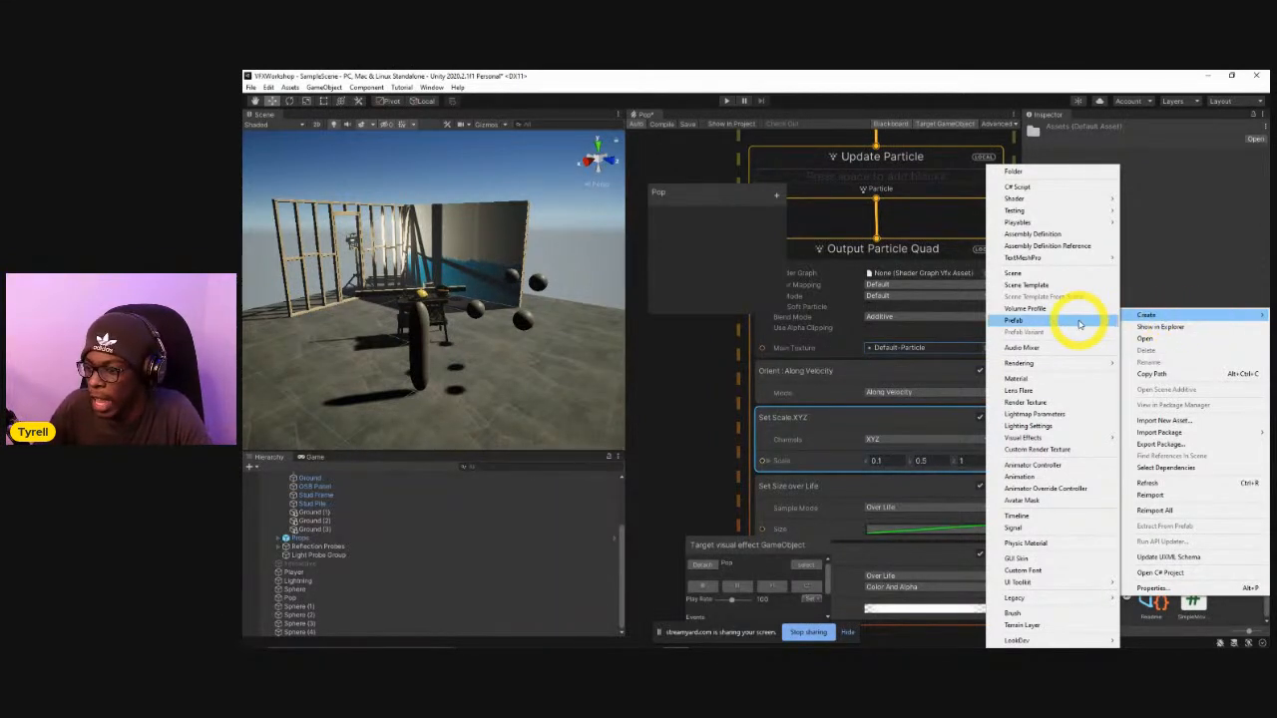
{"action": "left_click", "coordinate": [1063, 173]}
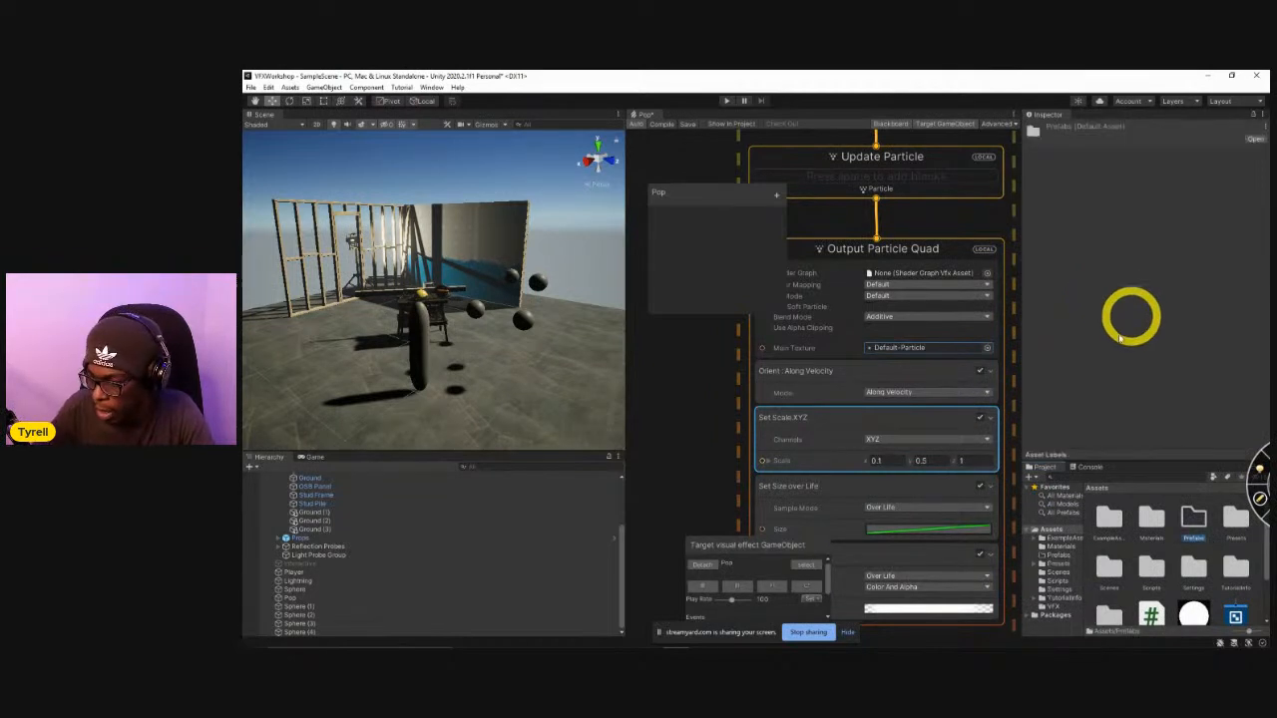
{"action": "double_click", "coordinate": [1193, 518]}
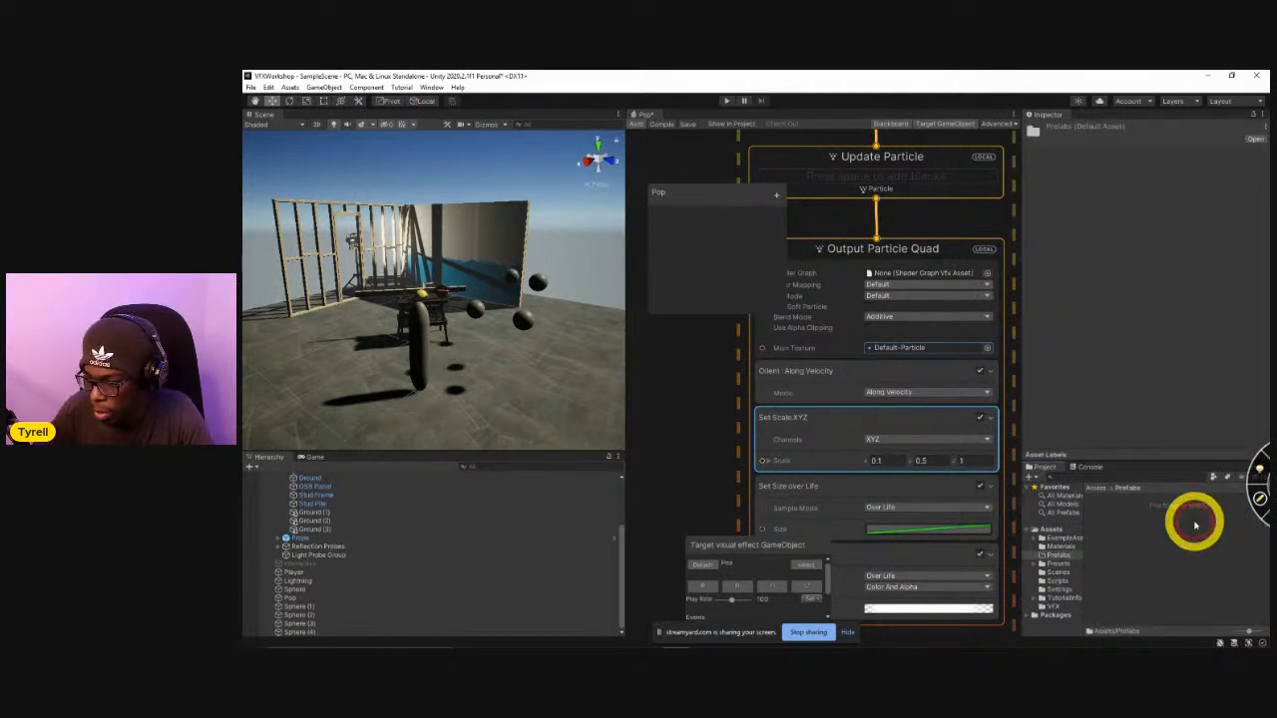
Rename Sphere (1) to Bubble and save it as a prefab in the Prefabs folder.
{"action": "left_click", "coordinate": [328, 606]}
{"action": "left_click", "coordinate": [1104, 126]}
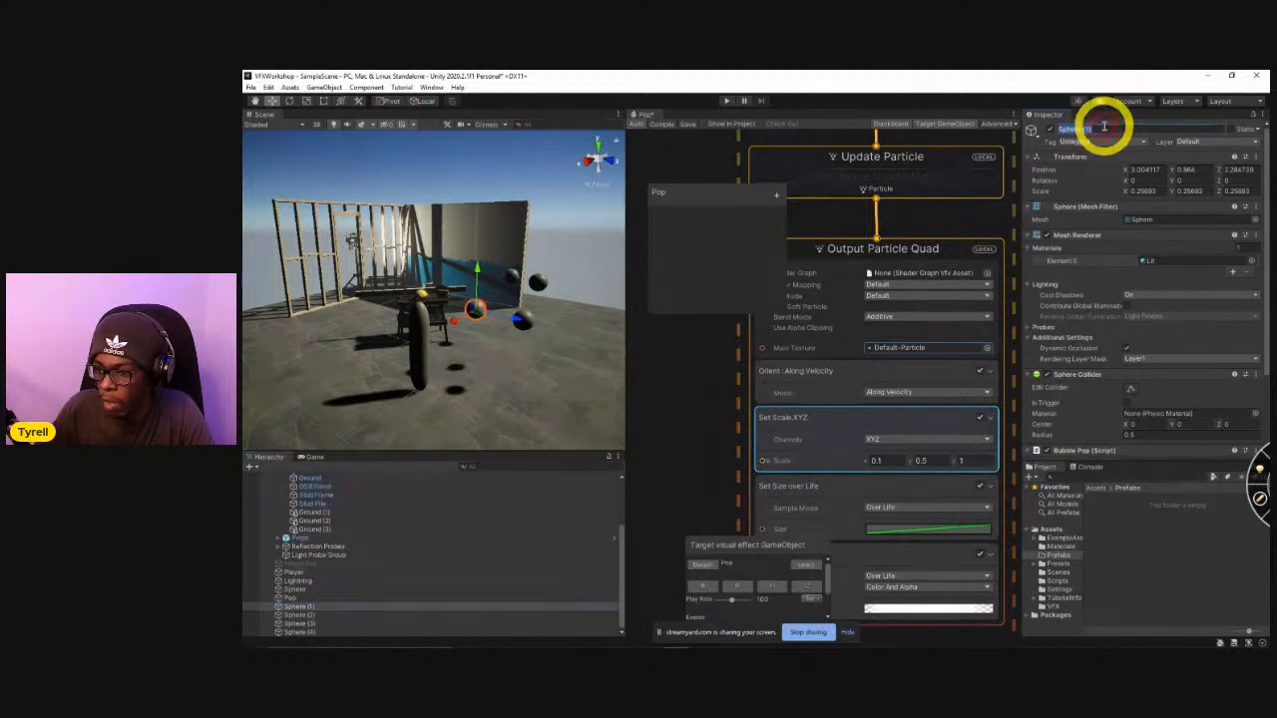
{"action": "type", "text": "Bubble"}
{"action": "key", "text": "Return"}
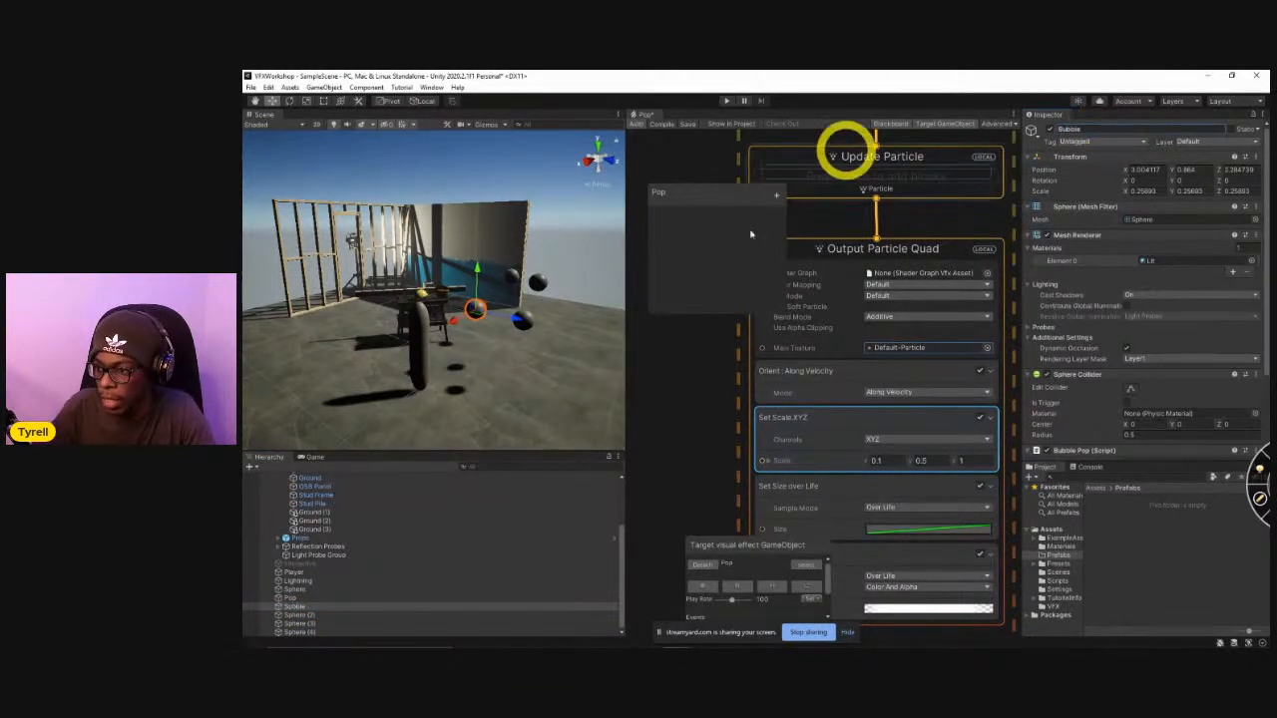
{"action": "left_click_drag", "start_coordinate": [286, 606], "coordinate": [1147, 549]}
Rename the Pop object to PopFX and save it as a prefab in the Prefabs folder.
{"action": "left_click", "coordinate": [292, 599]}
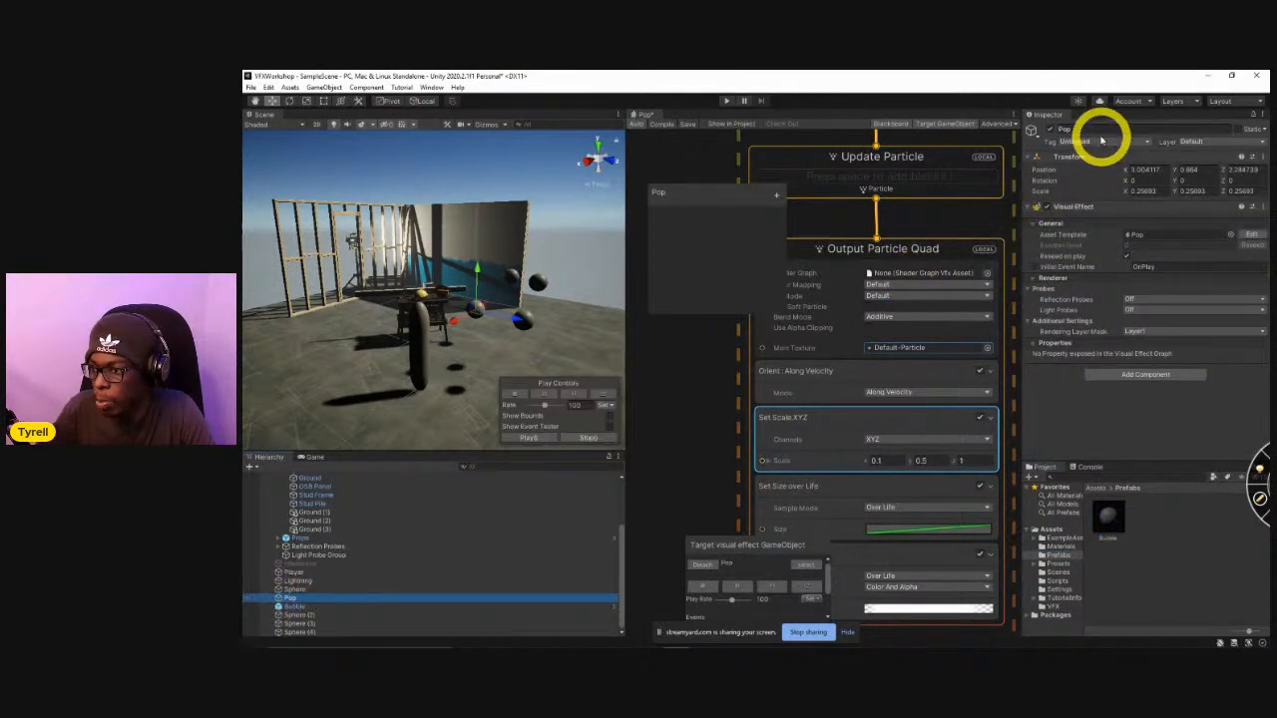
{"action": "left_click", "coordinate": [1091, 128]}
{"action": "type", "text": "PopFC"}
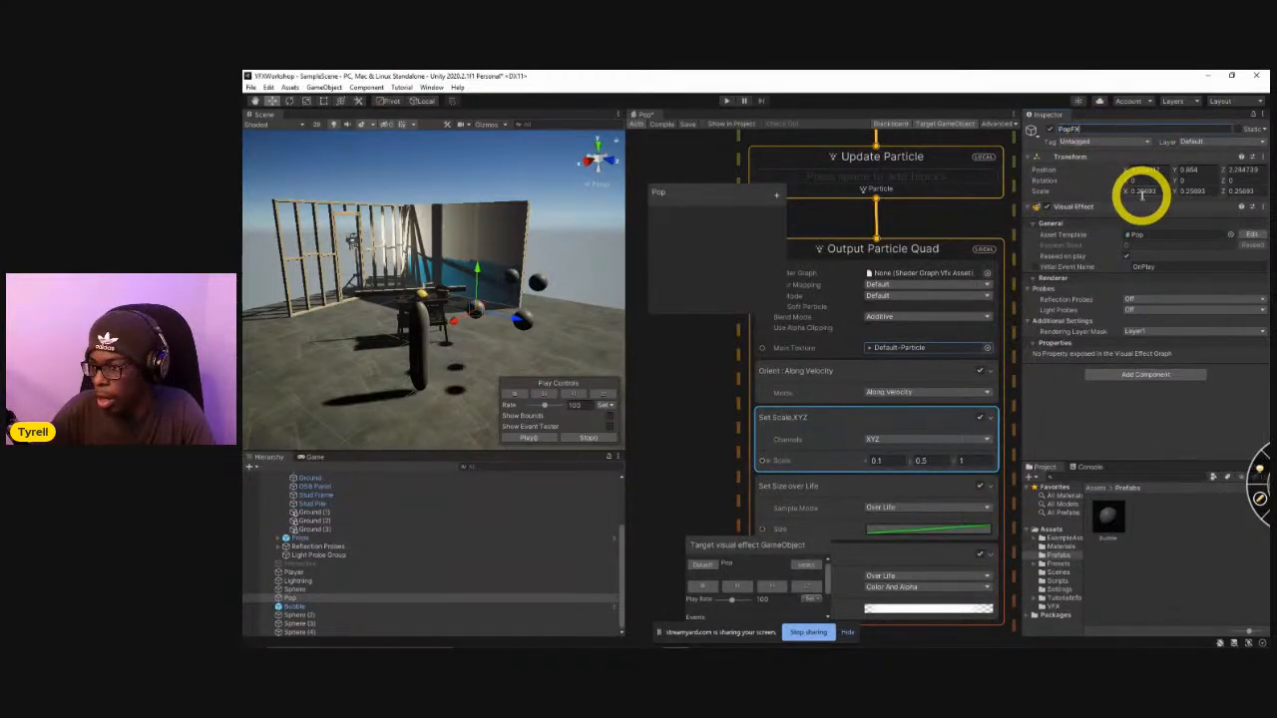
{"action": "left_click_drag", "start_coordinate": [292, 599], "coordinate": [1168, 519]}
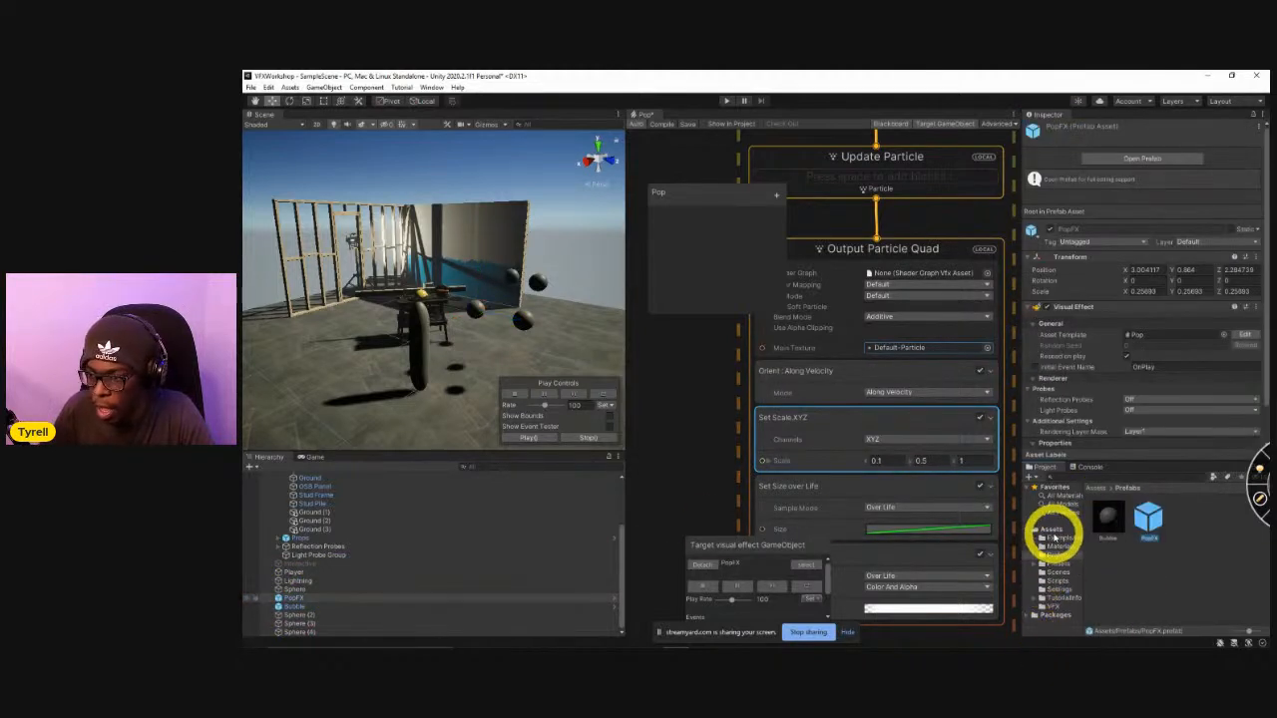
Open the Bubble prefab for editing, switch to the BubblePop script in Visual Studio and toggle Visual Assist.
{"action": "double_click", "coordinate": [1109, 518]}
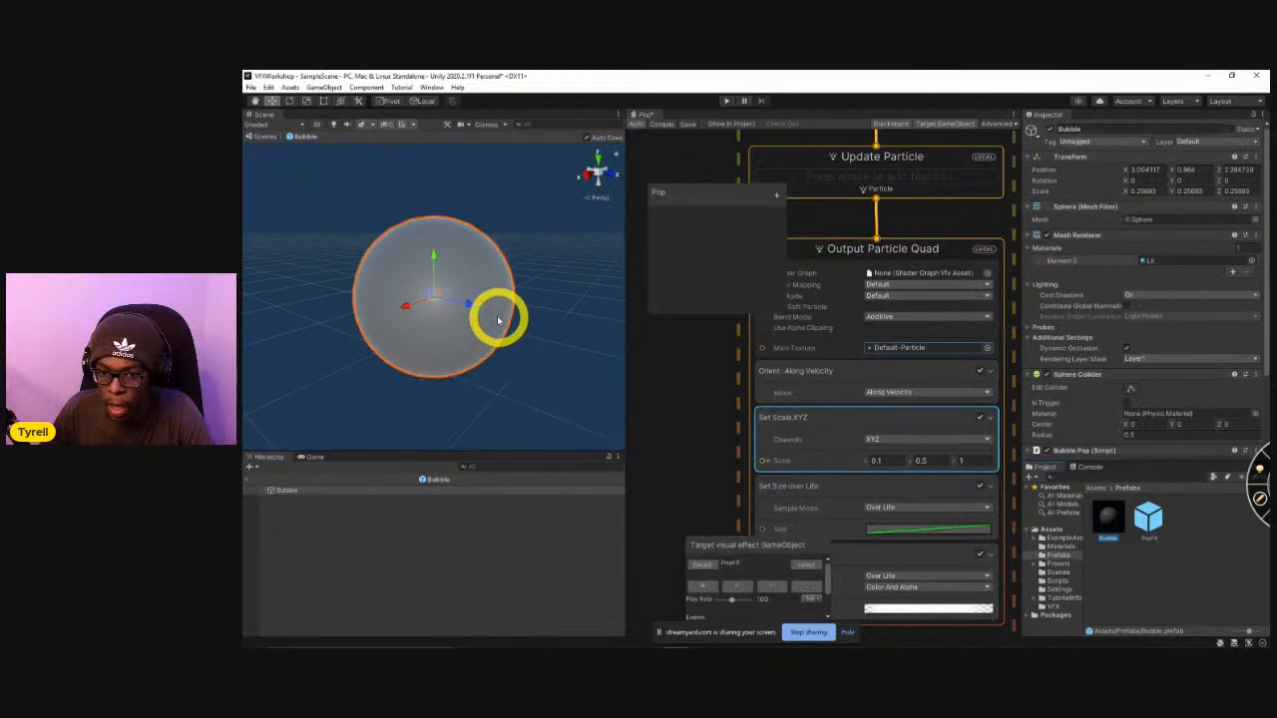
{"action": "key", "text": "alt+Tab"}
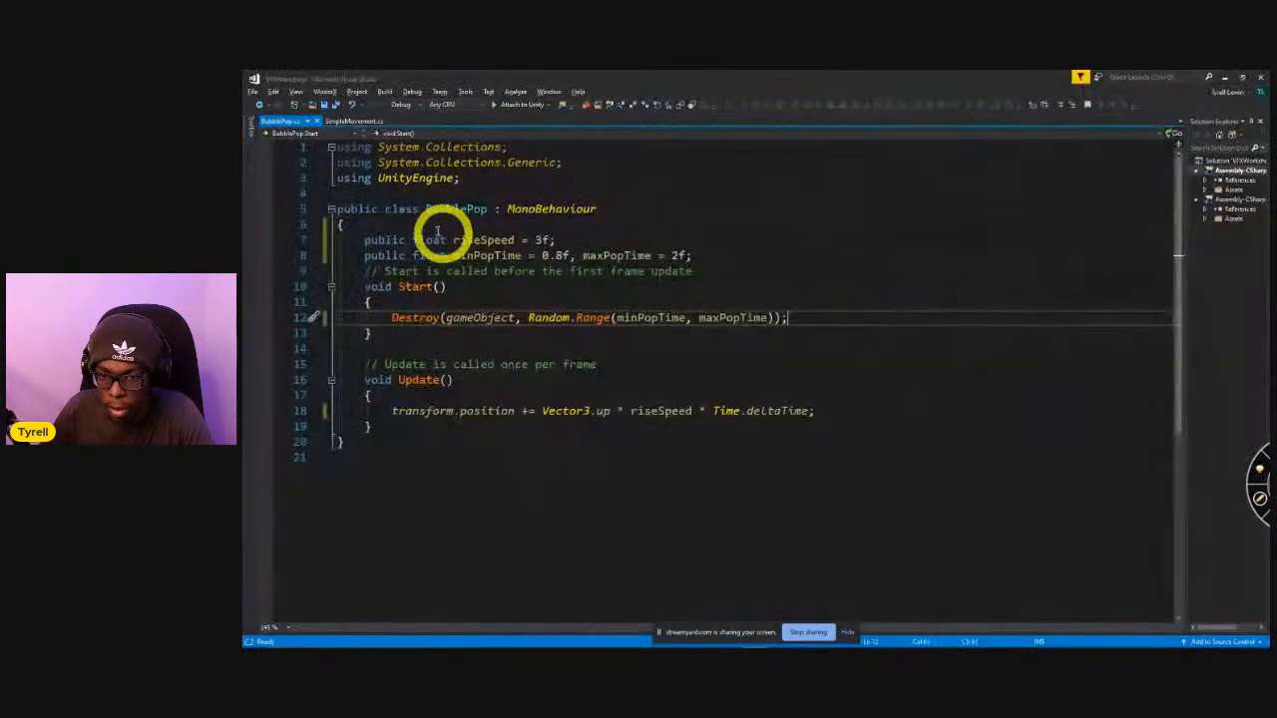
{"action": "left_click", "coordinate": [324, 91]}
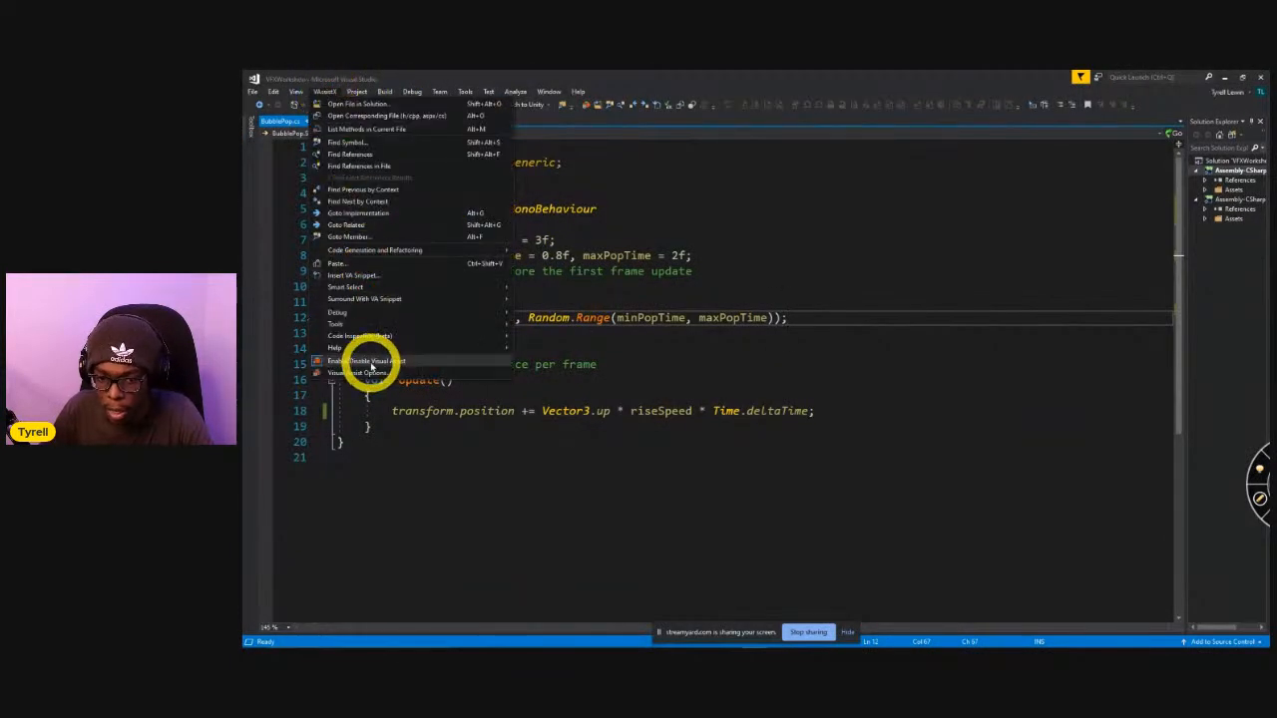
{"action": "left_click", "coordinate": [371, 361]}
Declare a public GameObject field named popPrefab below the pop time fields in the BubblePop script and save.
{"action": "left_click", "coordinate": [762, 244]}
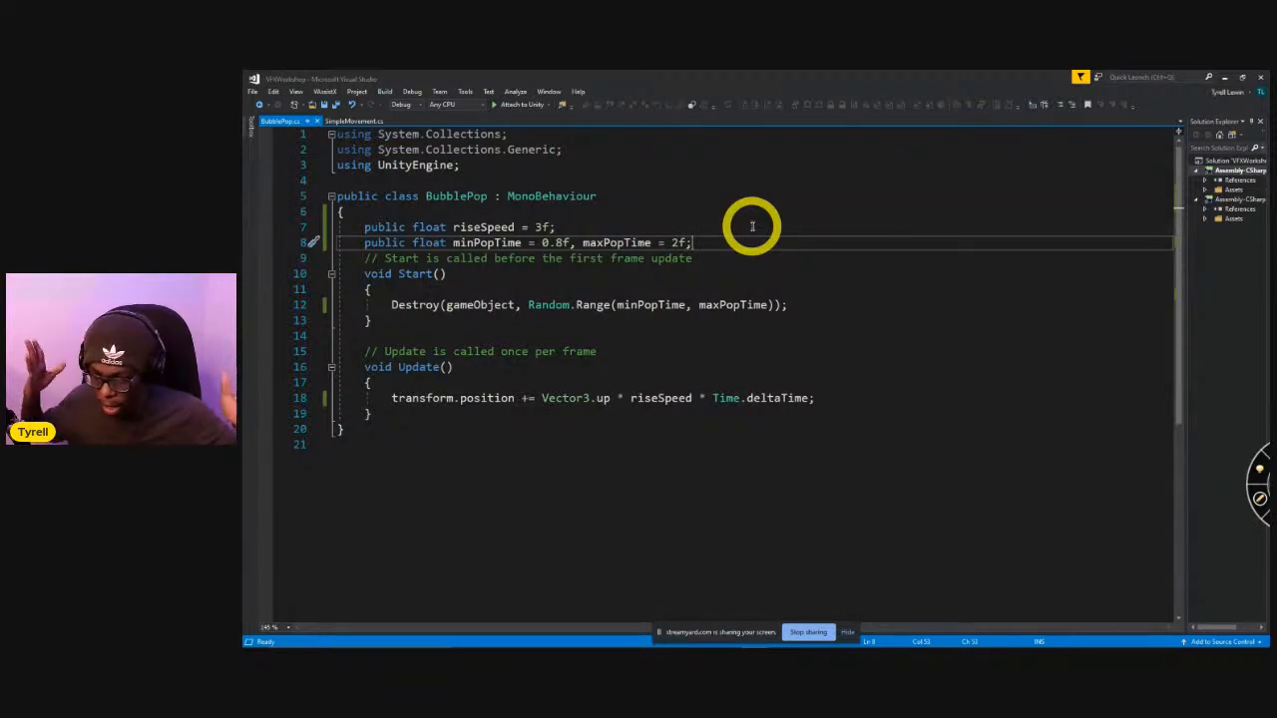
{"action": "key", "text": "Return"}
{"action": "key", "text": "Return"}
{"action": "key", "text": "Return"}
{"action": "key", "text": "Up"}
{"action": "type", "text": "public GameObject "}
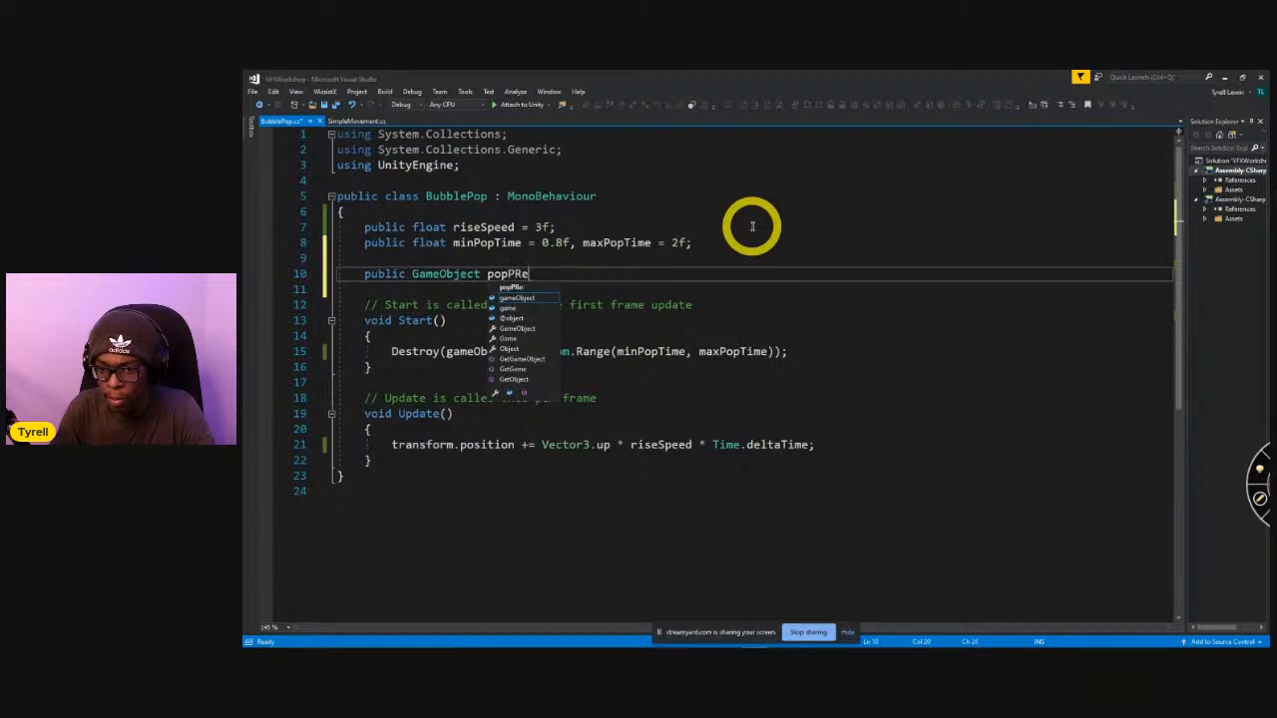
{"action": "type", "text": "popPrefab;"}
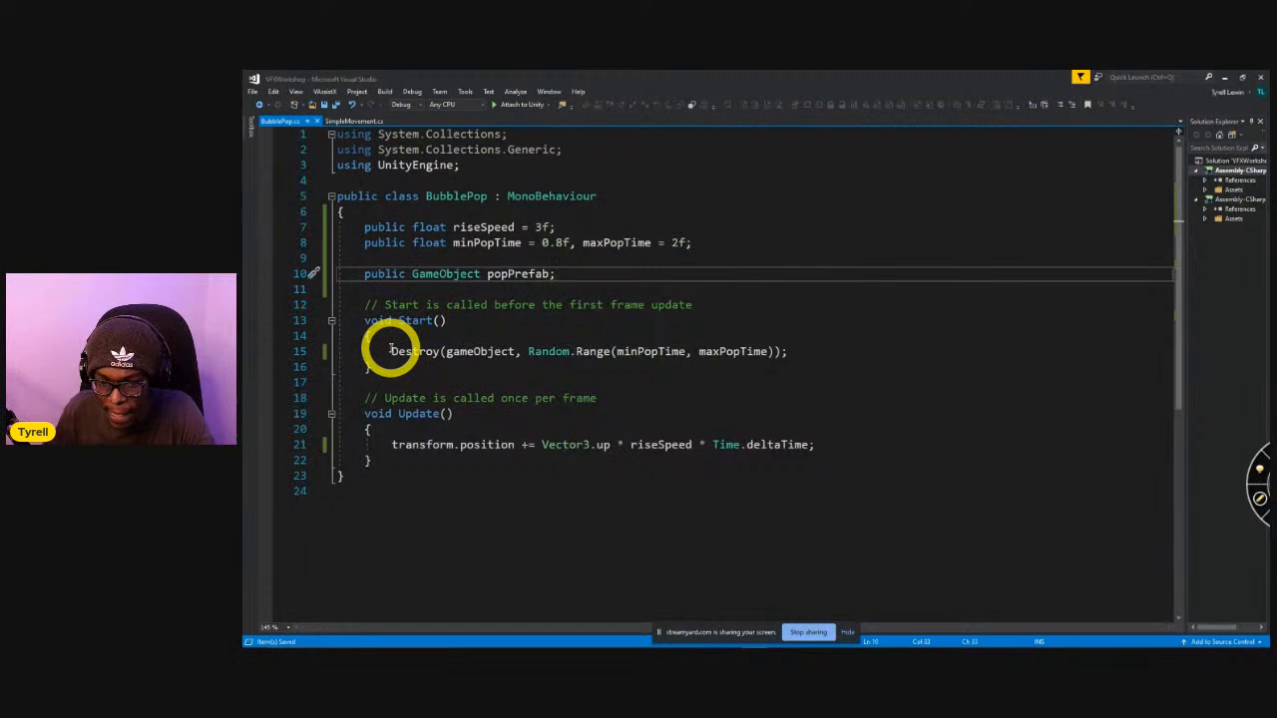
Review the Destroy call and its Random.Range delay in Start, and add a blank line below the popPrefab declaration.
{"action": "left_click_drag", "start_coordinate": [392, 353], "coordinate": [795, 368]}
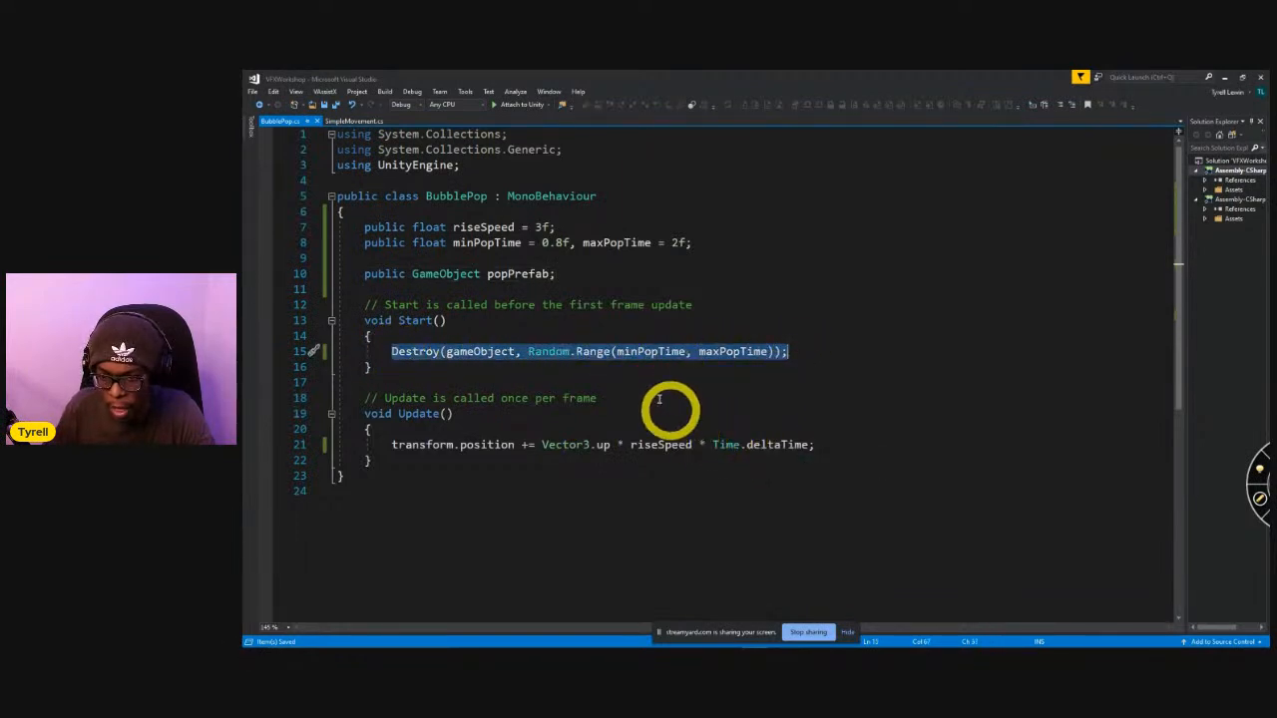
{"action": "left_click", "coordinate": [624, 353]}
{"action": "left_click_drag", "start_coordinate": [528, 352], "coordinate": [686, 369]}
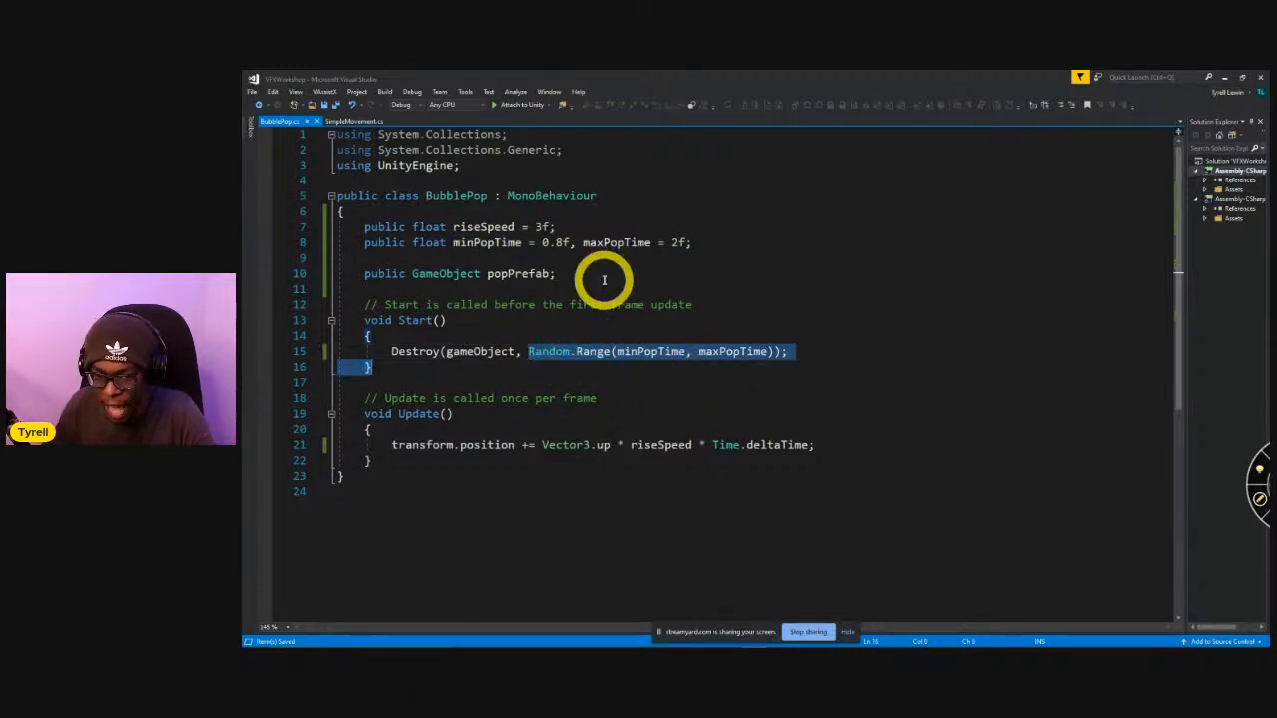
{"action": "left_click", "coordinate": [604, 287]}
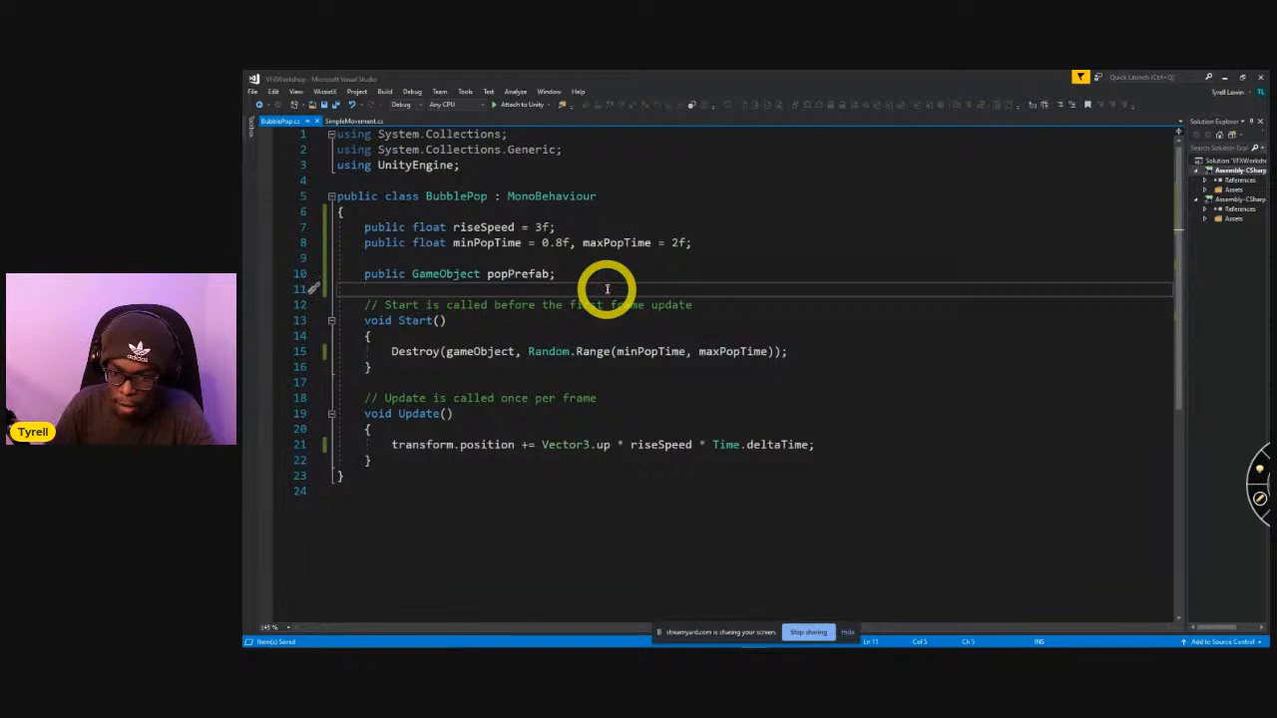
{"action": "key", "text": "Return"}
{"action": "key", "text": "Return"}
{"action": "key", "text": "BackSpace"}
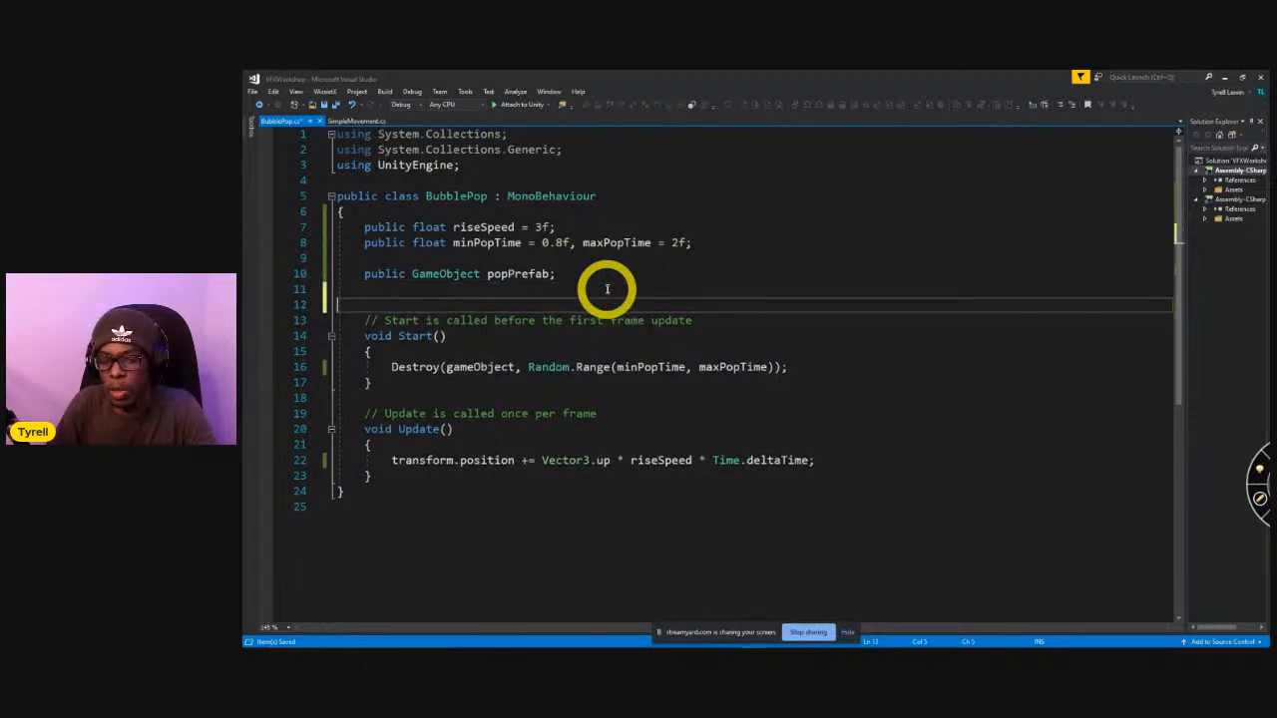
Add an empty public void Pop() method after the Update method.
{"action": "left_click", "coordinate": [457, 480]}
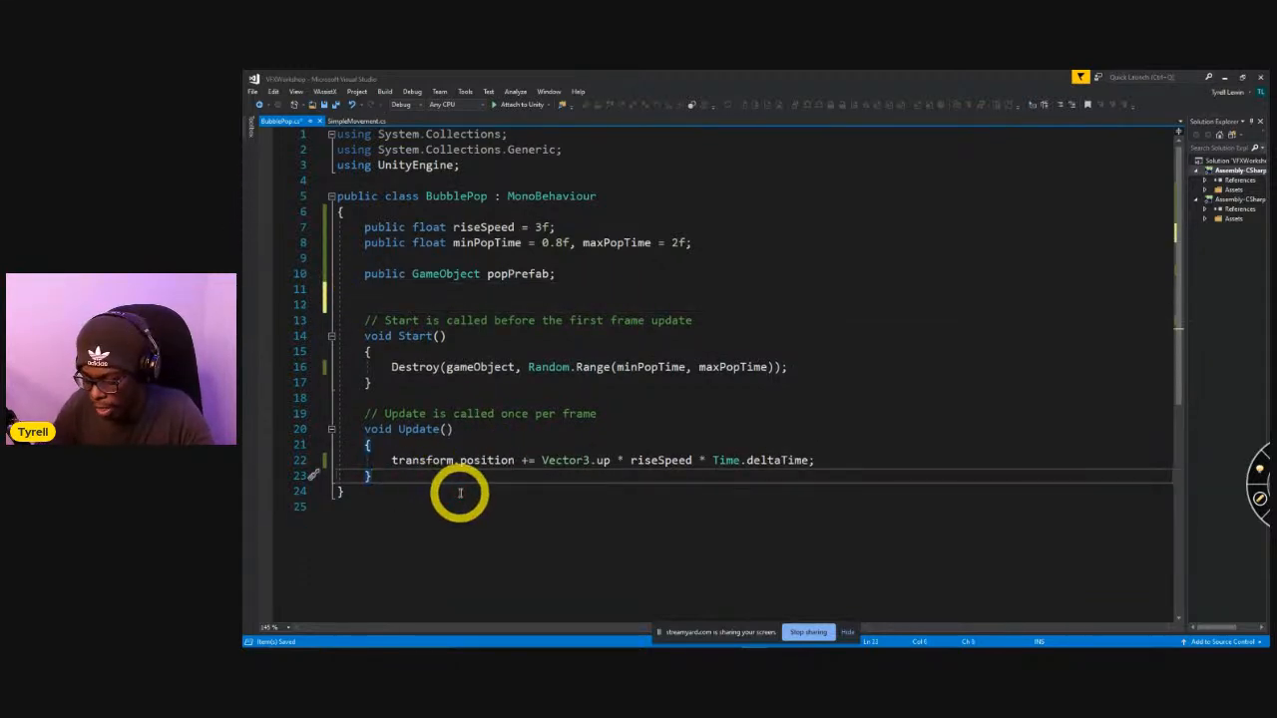
{"action": "key", "text": "Return"}
{"action": "key", "text": "Return"}
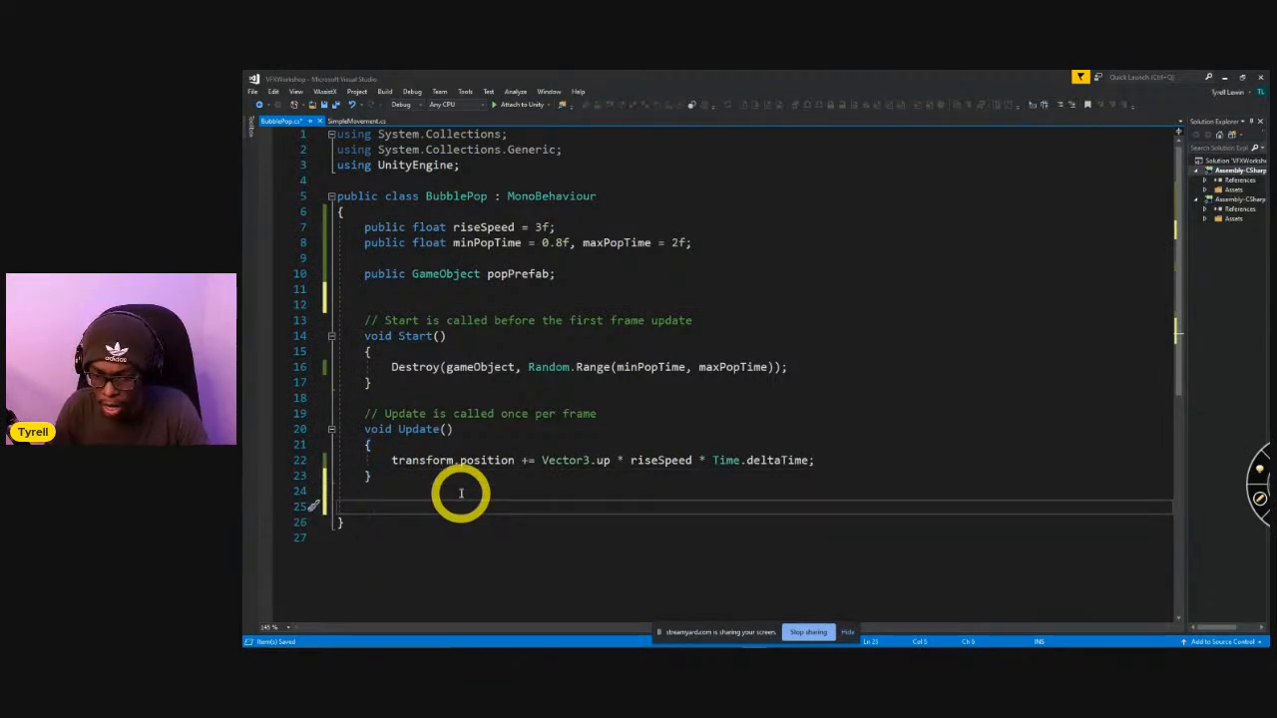
{"action": "type", "text": "pu"}
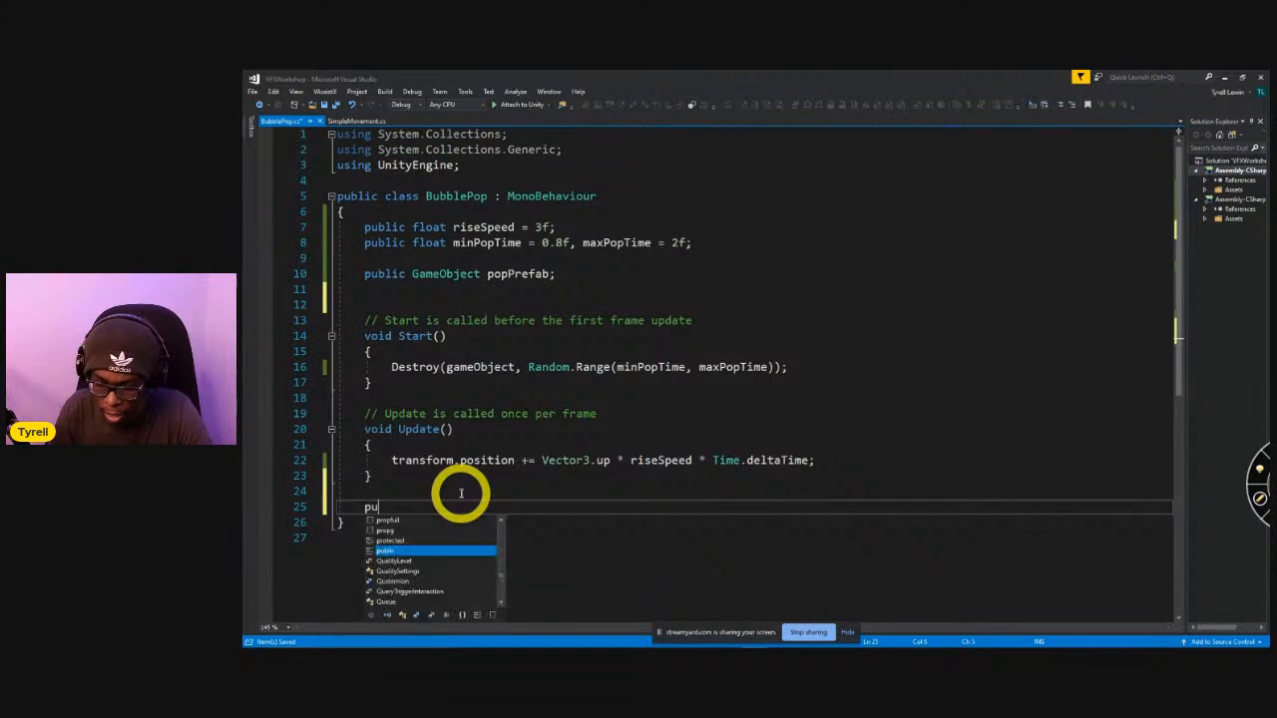
{"action": "type", "text": "blic voi"}
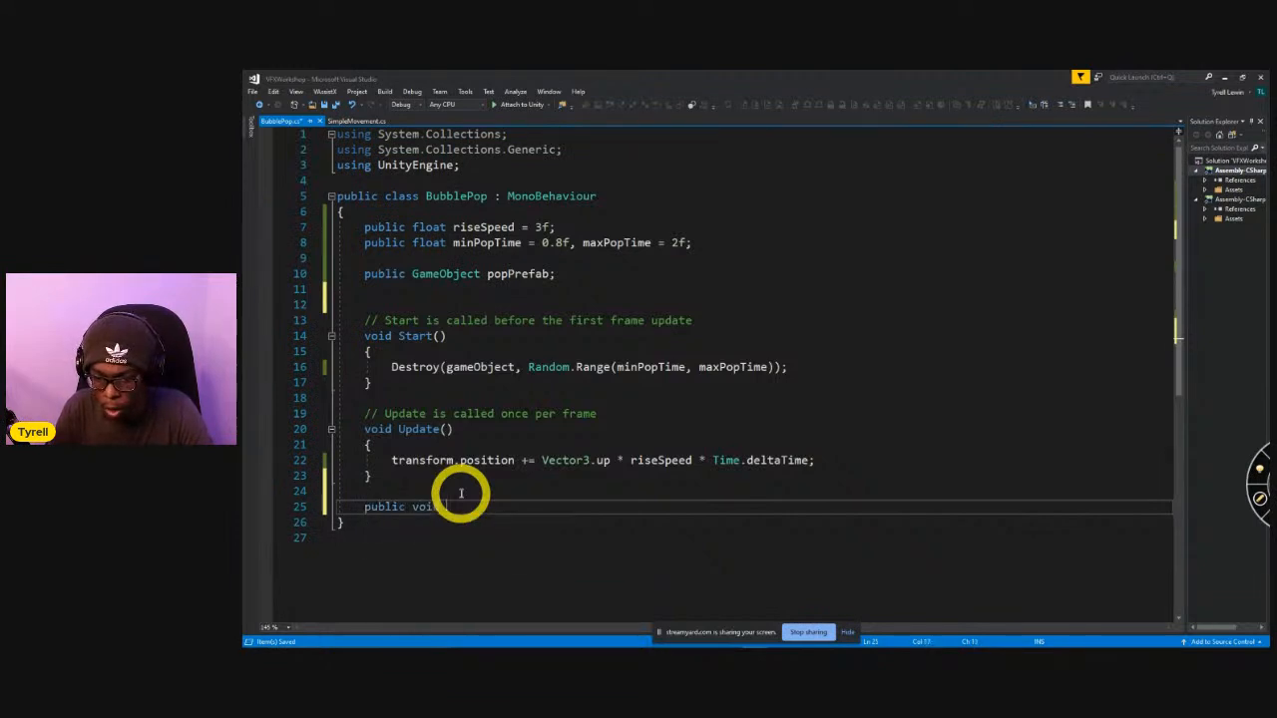
{"action": "type", "text": "d Pop()"}
{"action": "key", "text": "Return"}
{"action": "type", "text": "{"}
{"action": "key", "text": "Return"}
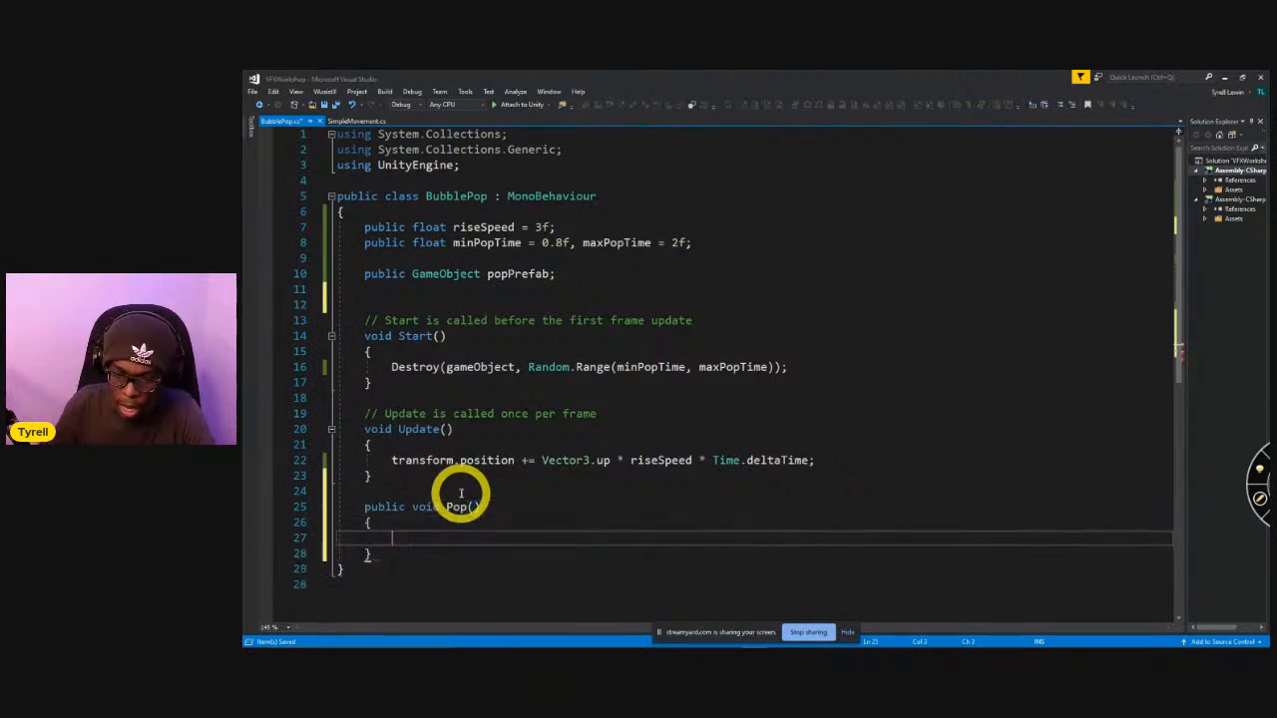
Move the Destroy(gameObject, Random.Range(minPopTime, maxPopTime)) line from Start into Pop() and remove the leftover blank line.
{"action": "left_click", "coordinate": [809, 370]}
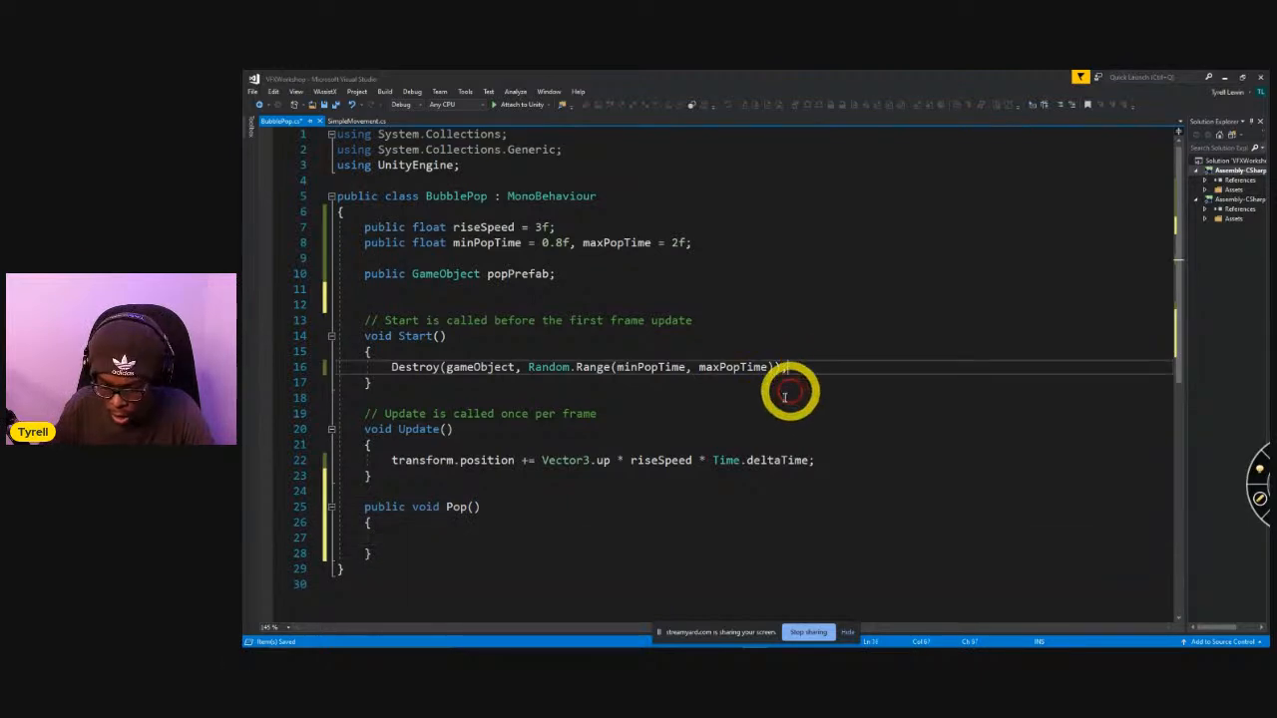
{"action": "key", "text": "ctrl+x"}
{"action": "left_click", "coordinate": [478, 540]}
{"action": "left_click", "coordinate": [478, 525]}
{"action": "key", "text": "ctrl+v"}
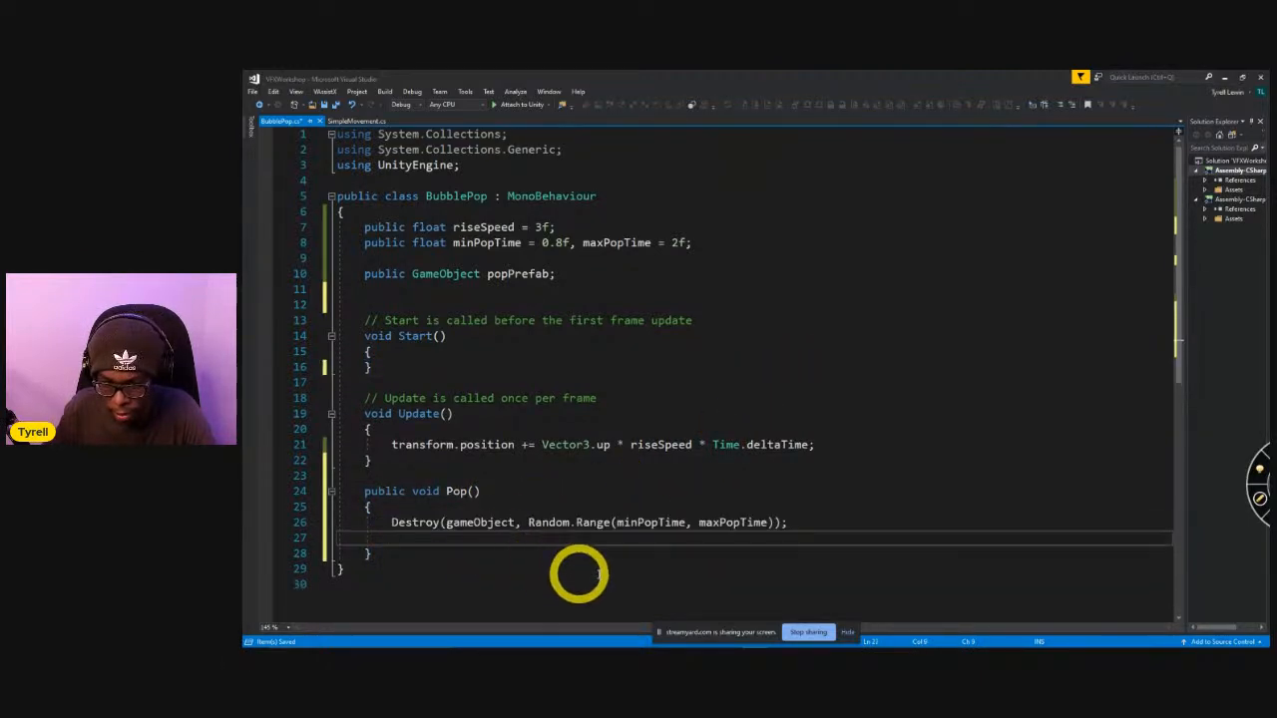
{"action": "key", "text": "ctrl+x"}
Add Instantiate(popPrefab, transform.position, transform.rotation); above the Destroy call in Pop() and save the script.
{"action": "left_click", "coordinate": [475, 521]}
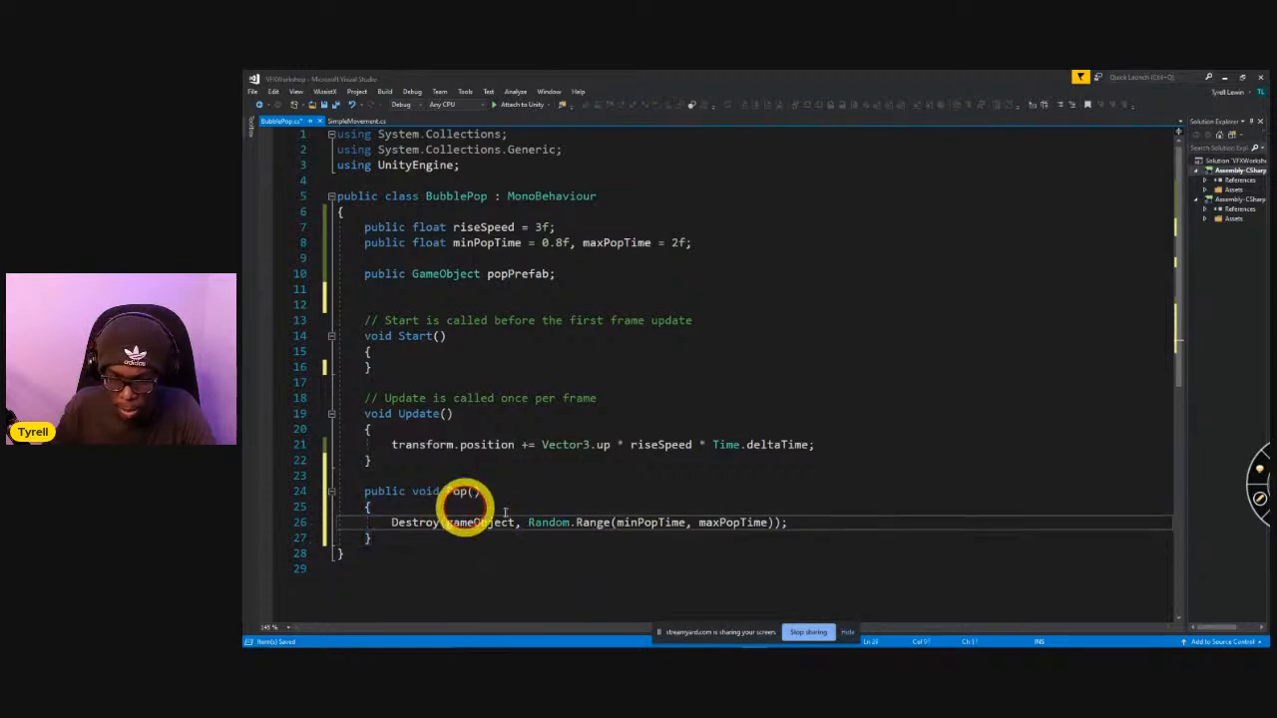
{"action": "key", "text": "Up"}
{"action": "key", "text": "Return"}
{"action": "type", "text": "Insta"}
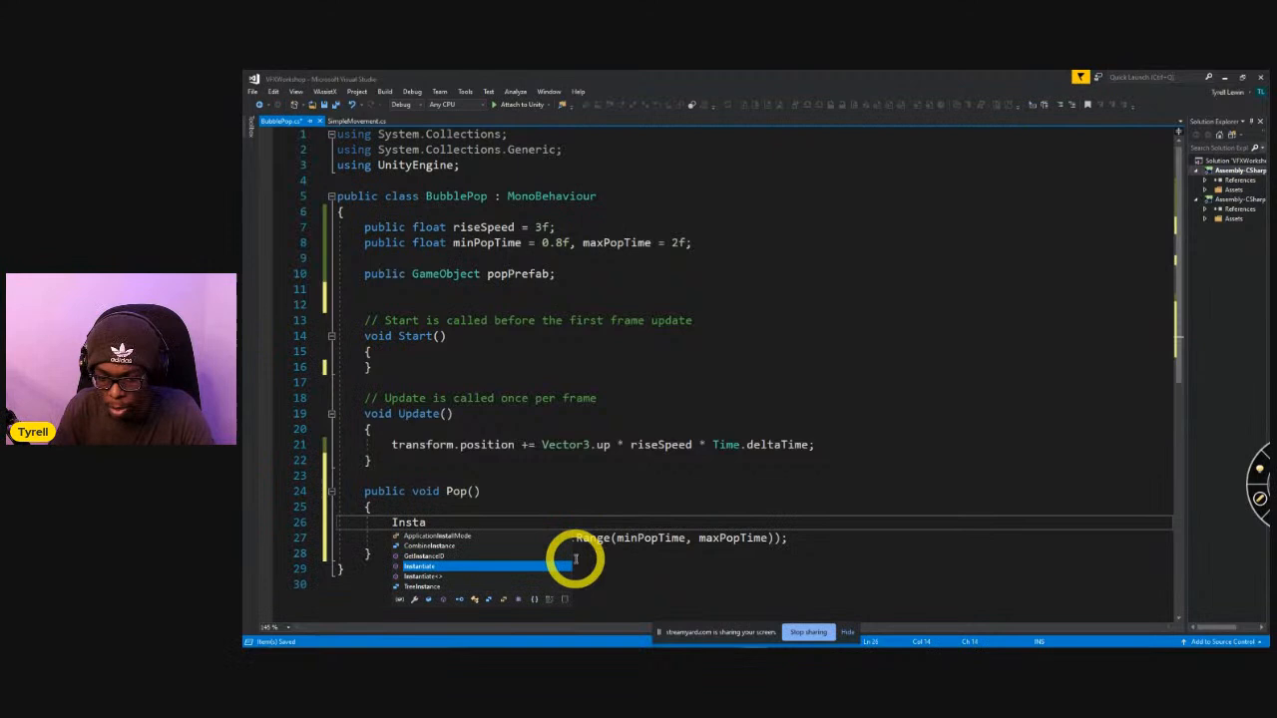
{"action": "key", "text": "Tab"}
{"action": "type", "text": "(pop"}
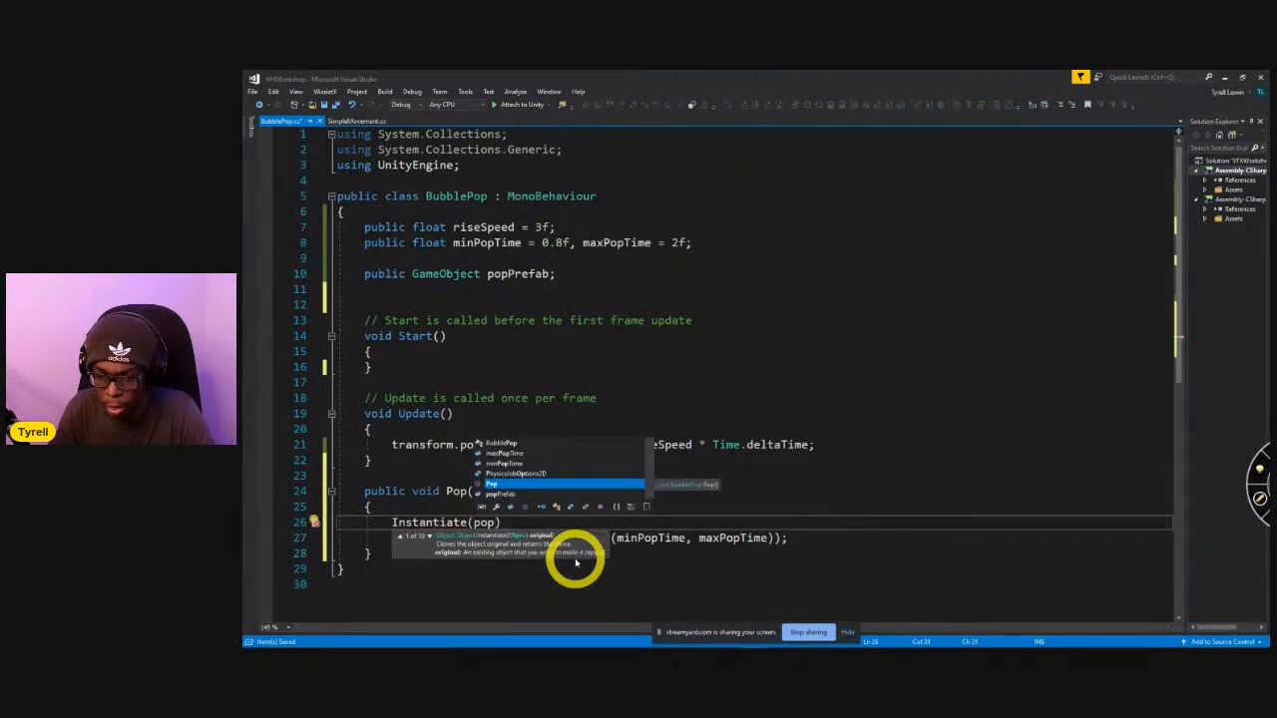
{"action": "key", "text": "Down"}
{"action": "key", "text": "Tab"}
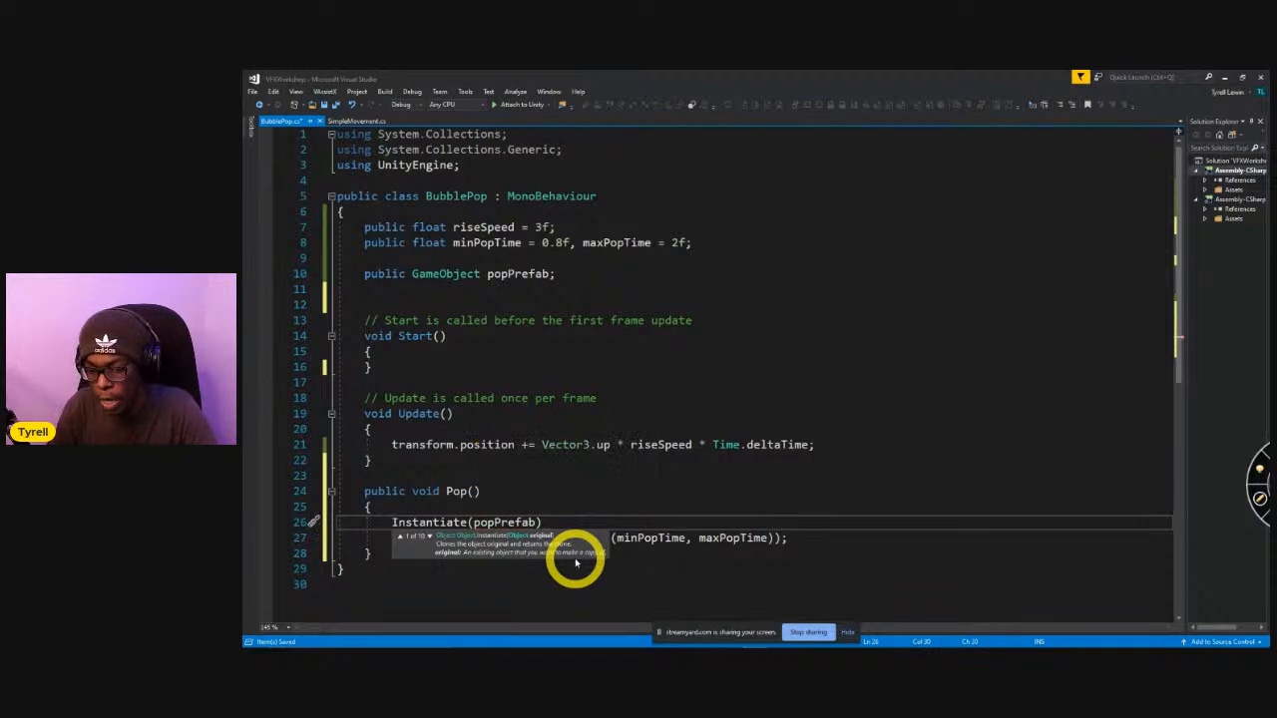
{"action": "type", "text": ","}
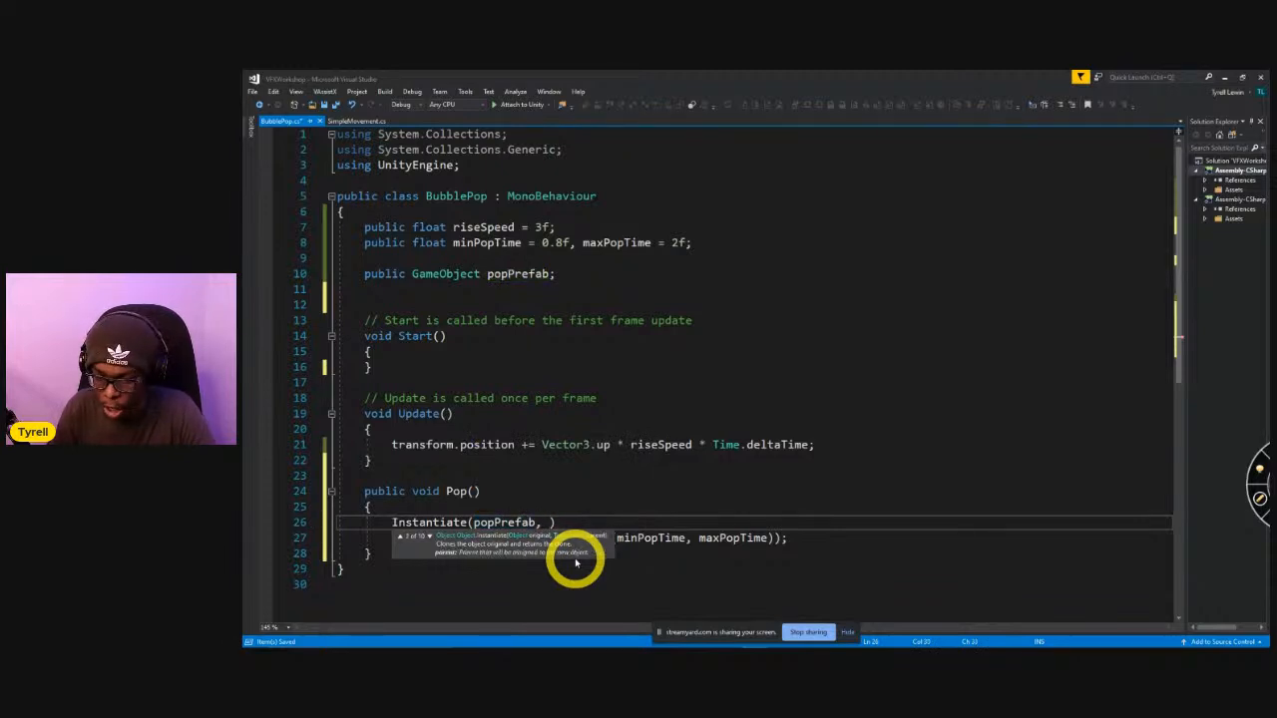
{"action": "key", "text": "Up"}
{"action": "type", "text": "transform.position, transform.rotation);"}
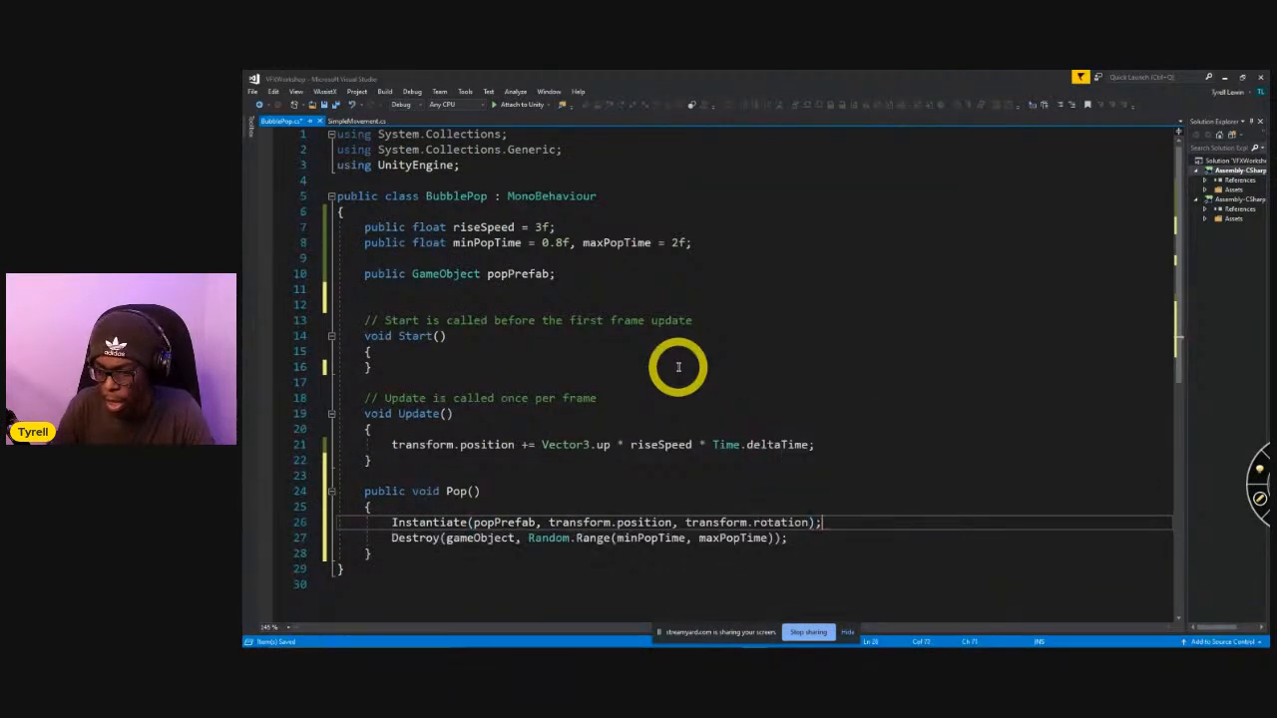
{"action": "key", "text": "ctrl+s"}
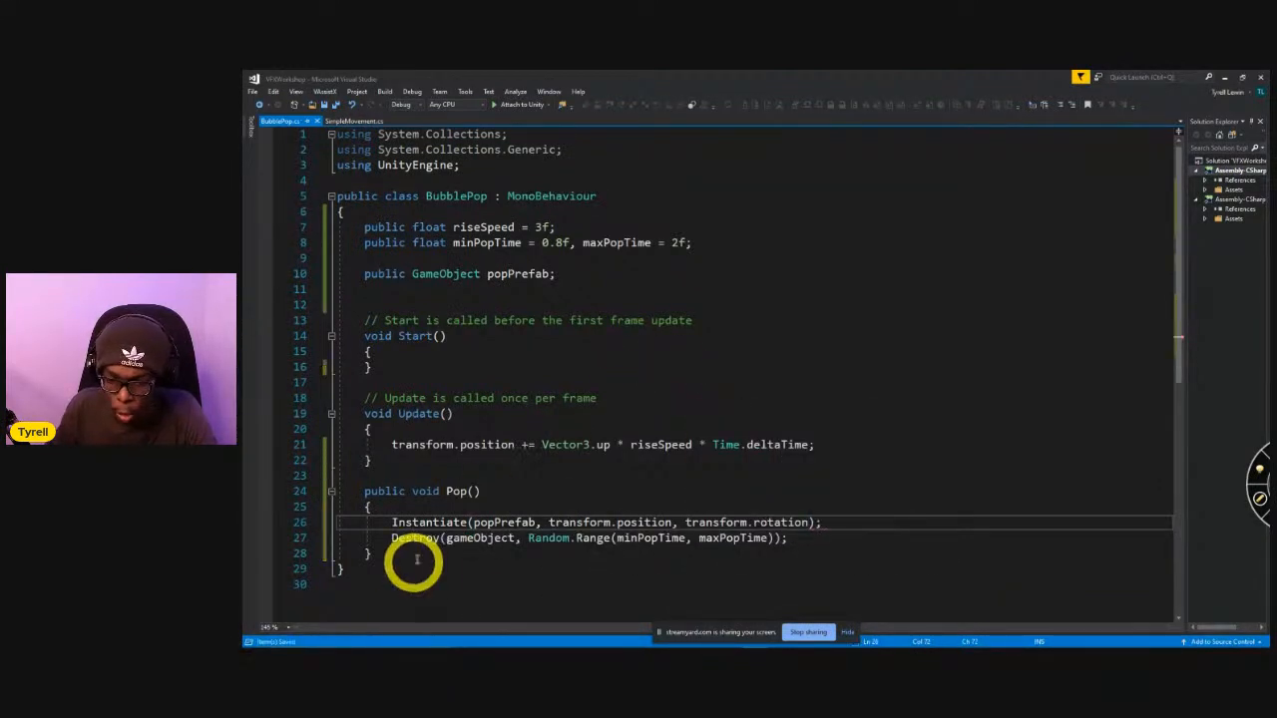
{"action": "double_click", "coordinate": [503, 522]}
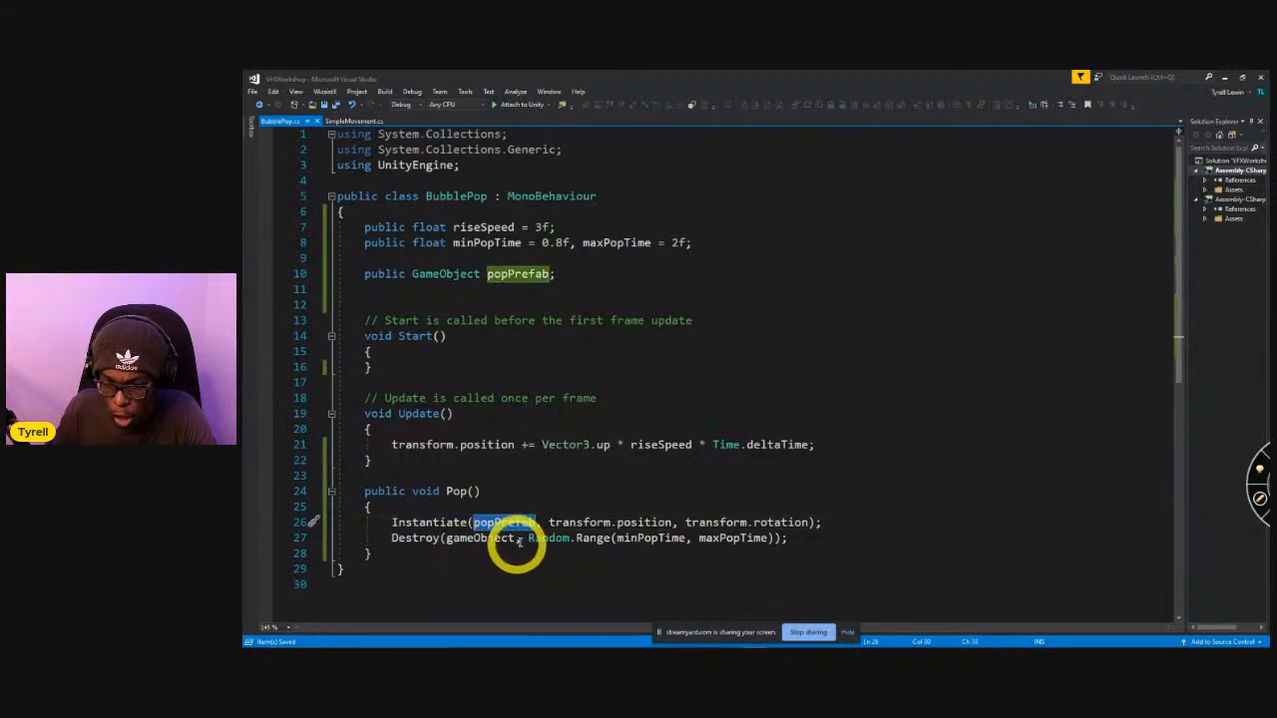
Remove the Random.Range delay argument from the Destroy call in Pop(), leaving Destroy(gameObject);, and save the script.
{"action": "left_click_drag", "start_coordinate": [528, 539], "coordinate": [784, 539]}
{"action": "key", "text": "BackSpace"}
{"action": "key", "text": "BackSpace"}
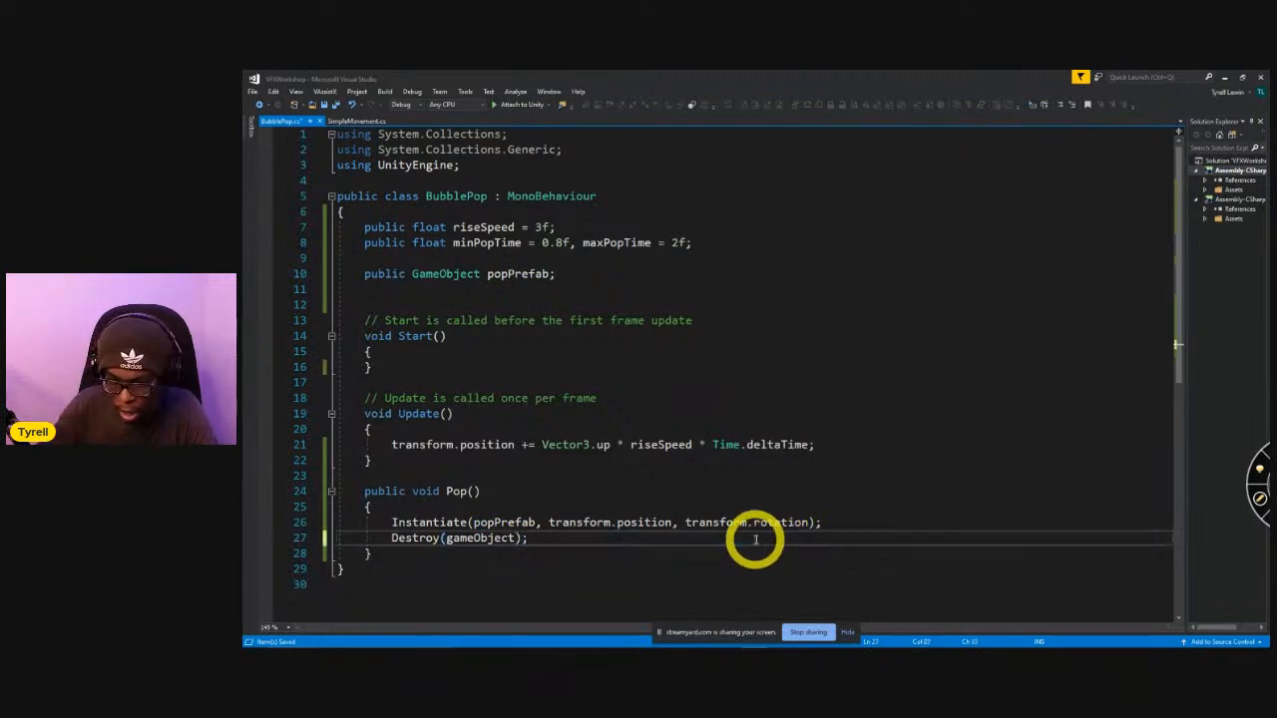
Add Invoke("Pop", Random.Range(minPopTime, maxPopTime)); inside Start and save the script.
{"action": "left_click", "coordinate": [418, 349]}
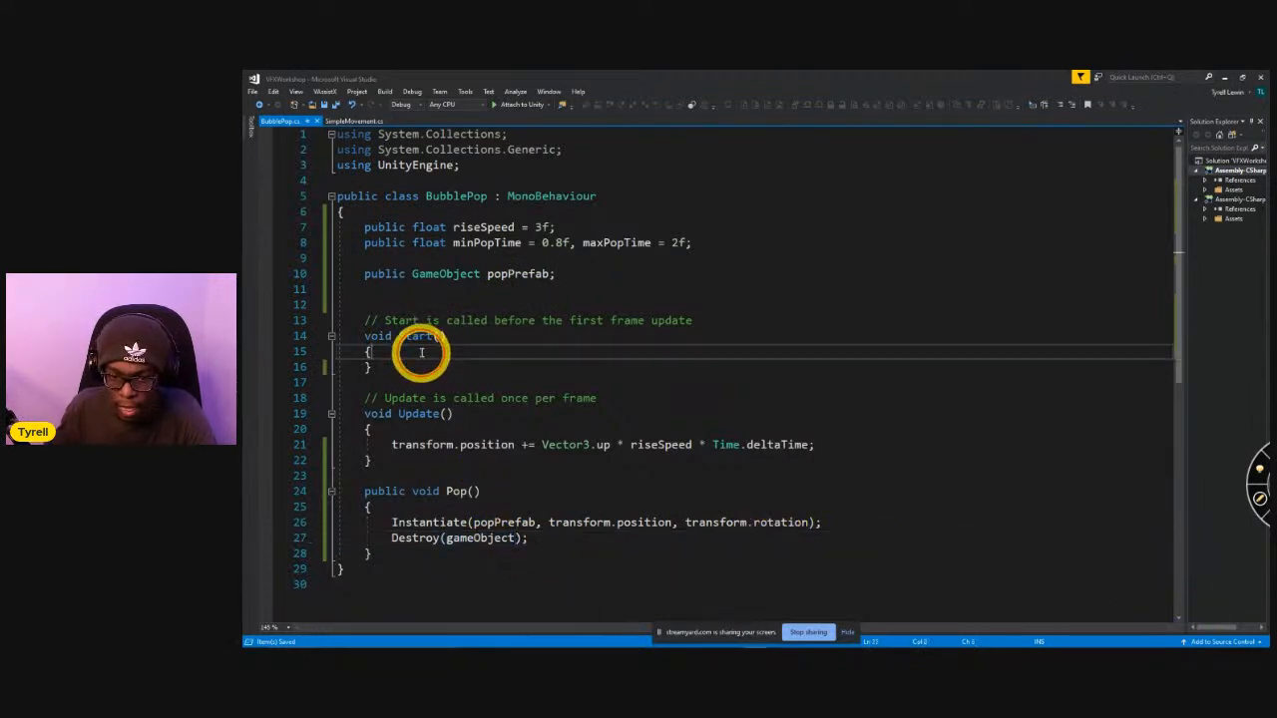
{"action": "key", "text": "Return"}
{"action": "type", "text": "In"}
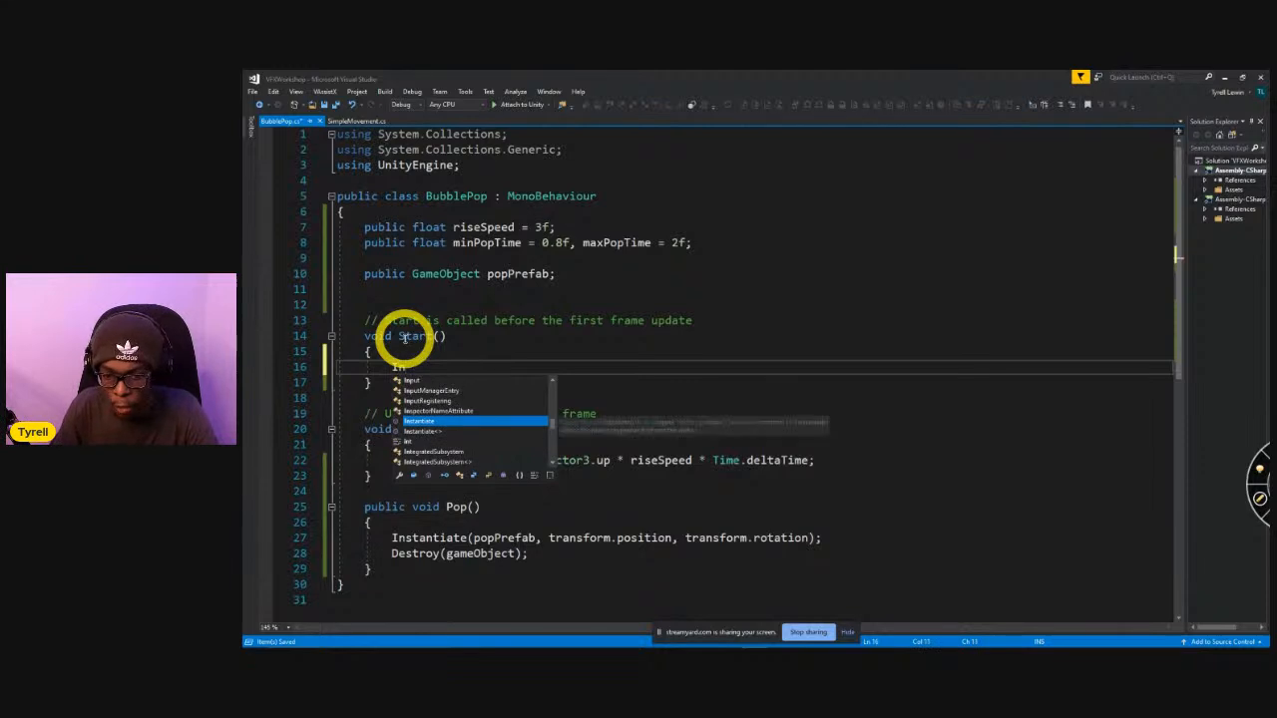
{"action": "type", "text": "voke(\"Pop\","}
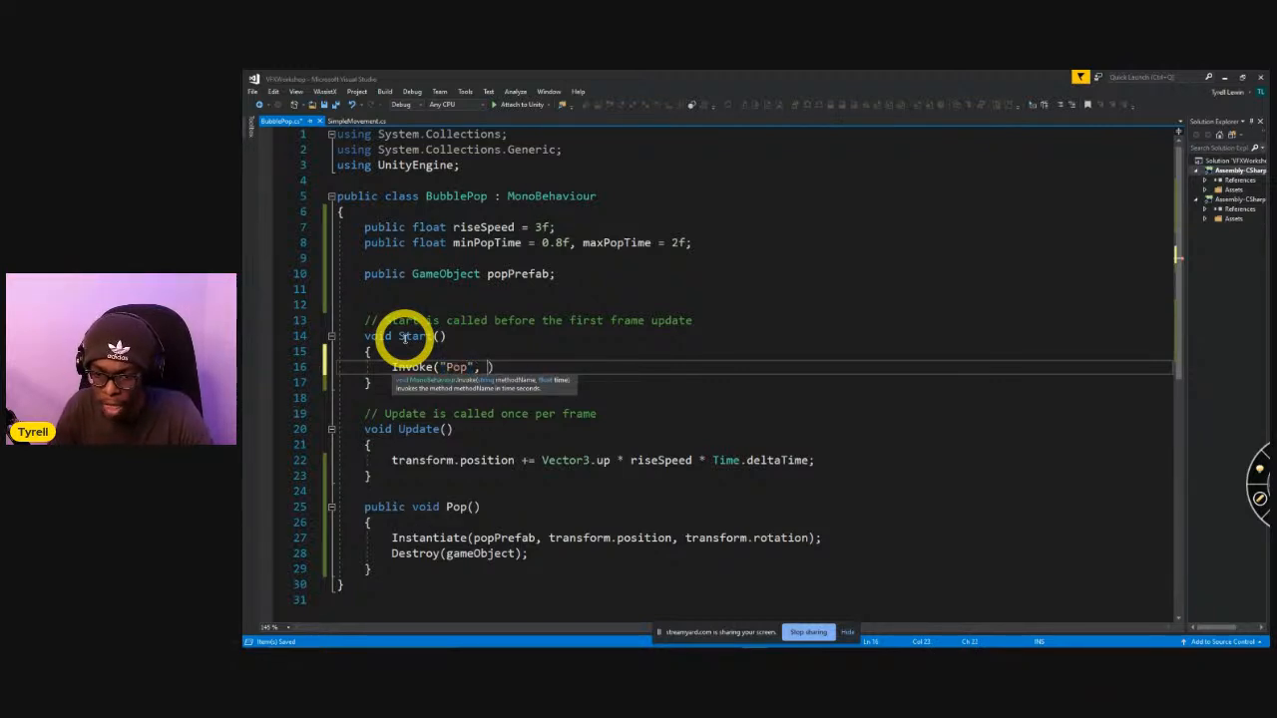
{"action": "key", "text": "ctrl+v"}
{"action": "key", "text": "Right"}
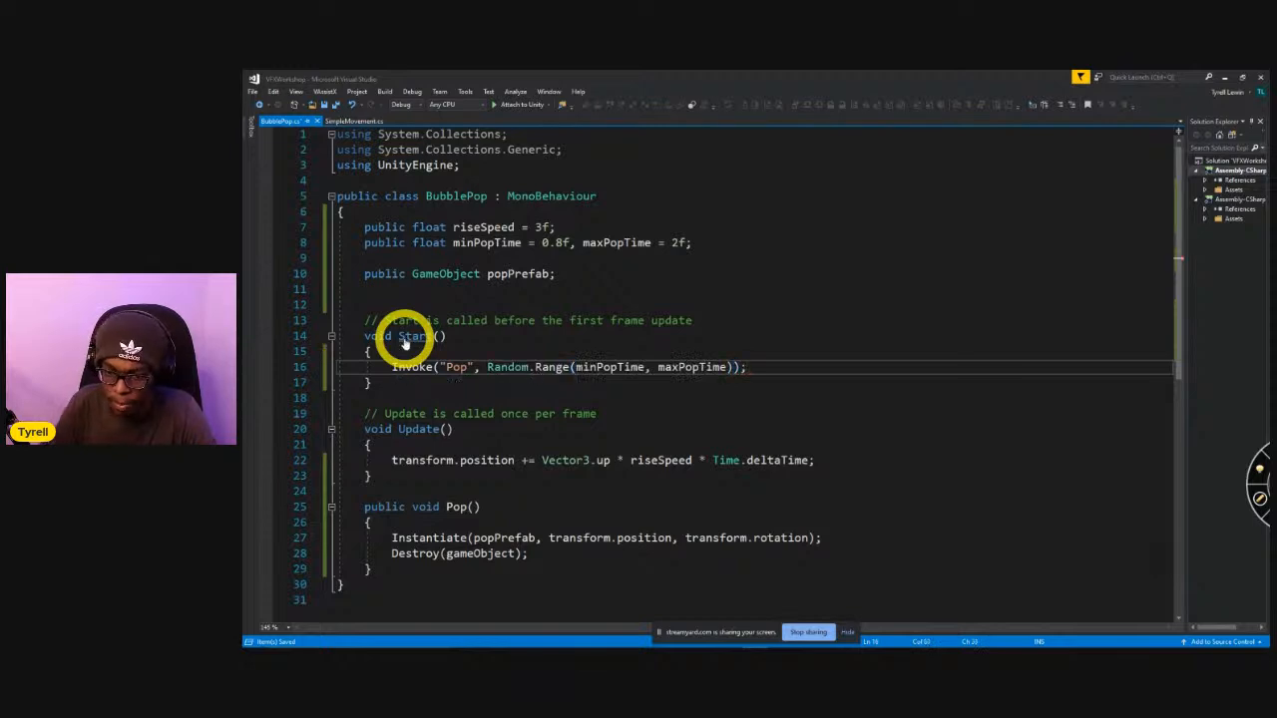
Review the random delay in the Invoke call and the Instantiate line in the Pop() method.
{"action": "left_click_drag", "start_coordinate": [486, 367], "coordinate": [735, 369]}
{"action": "scroll", "coordinate": [598, 439], "scroll_direction": "down", "scroll_amount": 1}
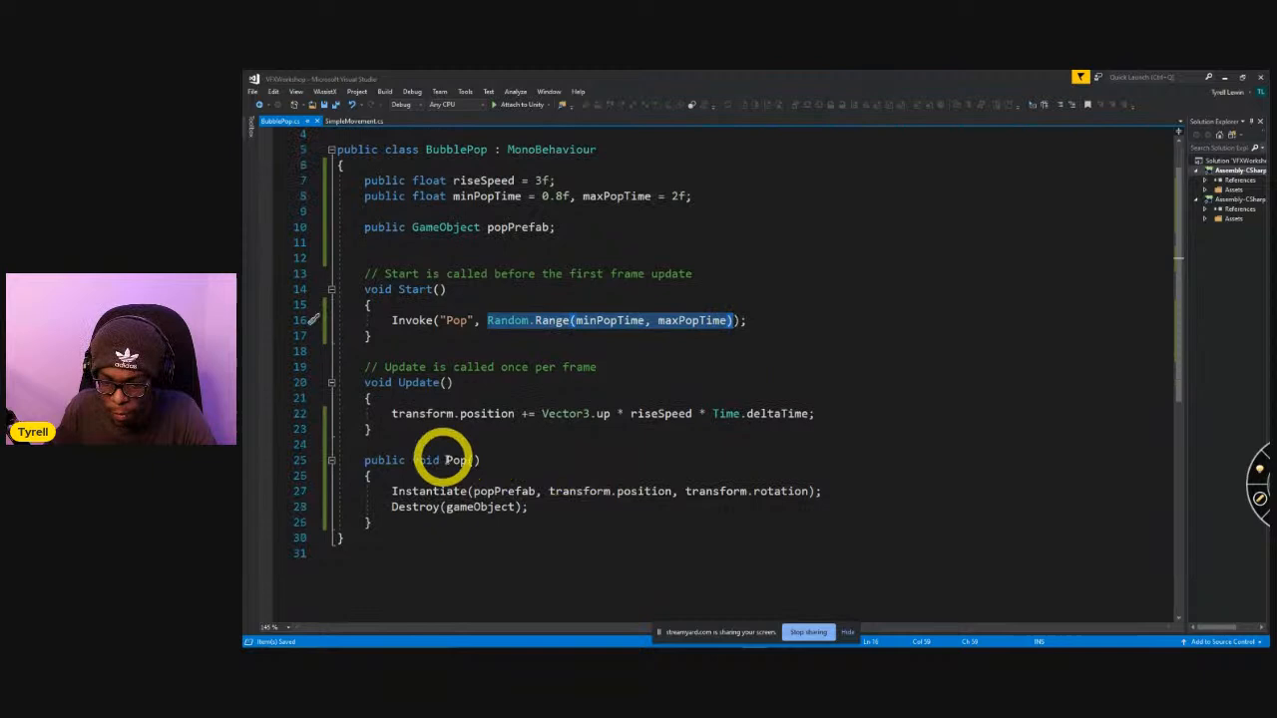
{"action": "left_click_drag", "start_coordinate": [446, 459], "coordinate": [515, 473]}
{"action": "left_click_drag", "start_coordinate": [387, 491], "coordinate": [861, 490]}
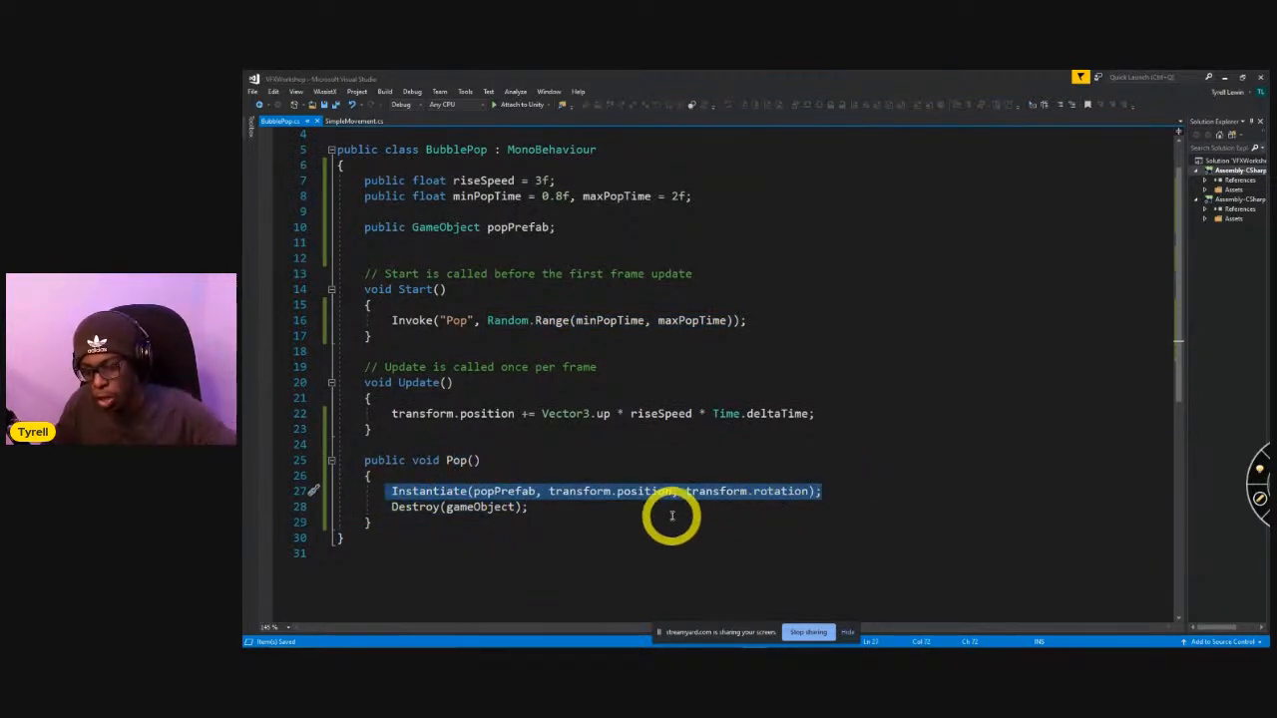
Switch to Unity and assign the PopFX prefab to the Bubble prefab's Pop Prefab field.
{"action": "key", "text": "alt+Tab"}
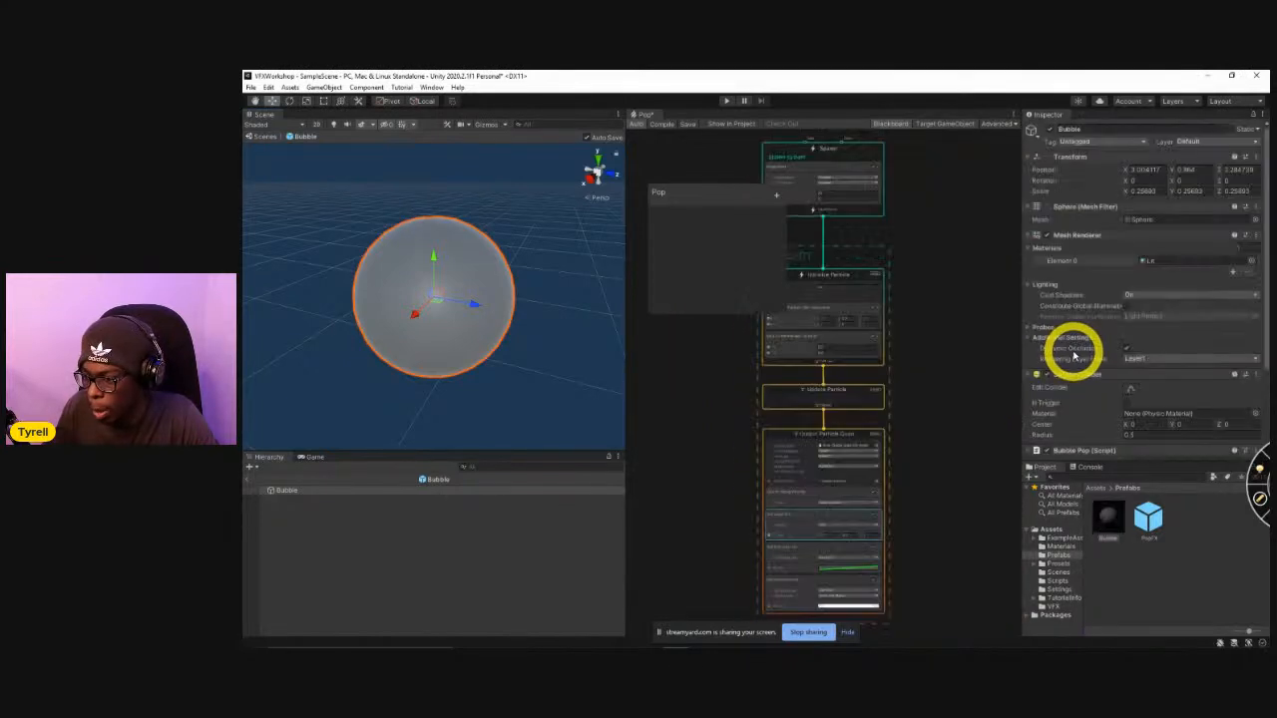
{"action": "scroll", "coordinate": [1073, 354], "scroll_direction": "down", "scroll_amount": 3}
{"action": "left_click_drag", "start_coordinate": [1146, 519], "coordinate": [1154, 391]}
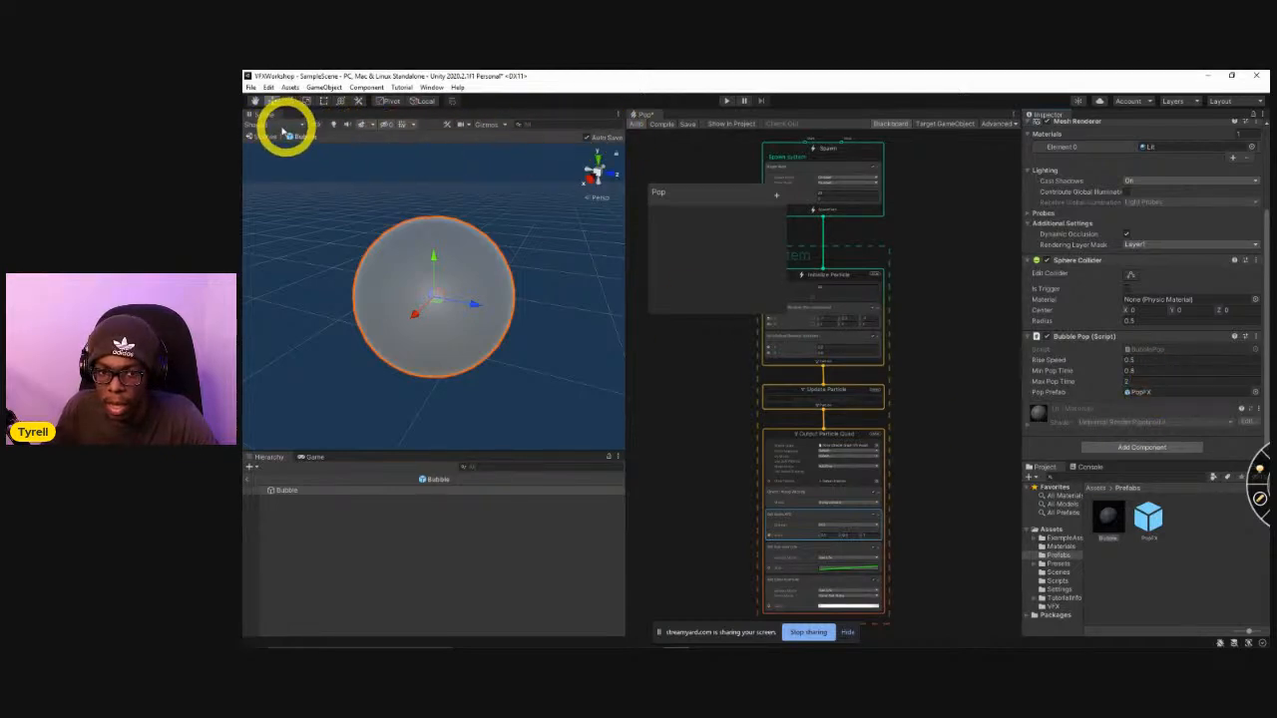
Exit Bubble prefab editing and delete Sphere (2), Sphere (3), Sphere (4) and the remaining Sphere from the scene.
{"action": "left_click", "coordinate": [249, 482]}
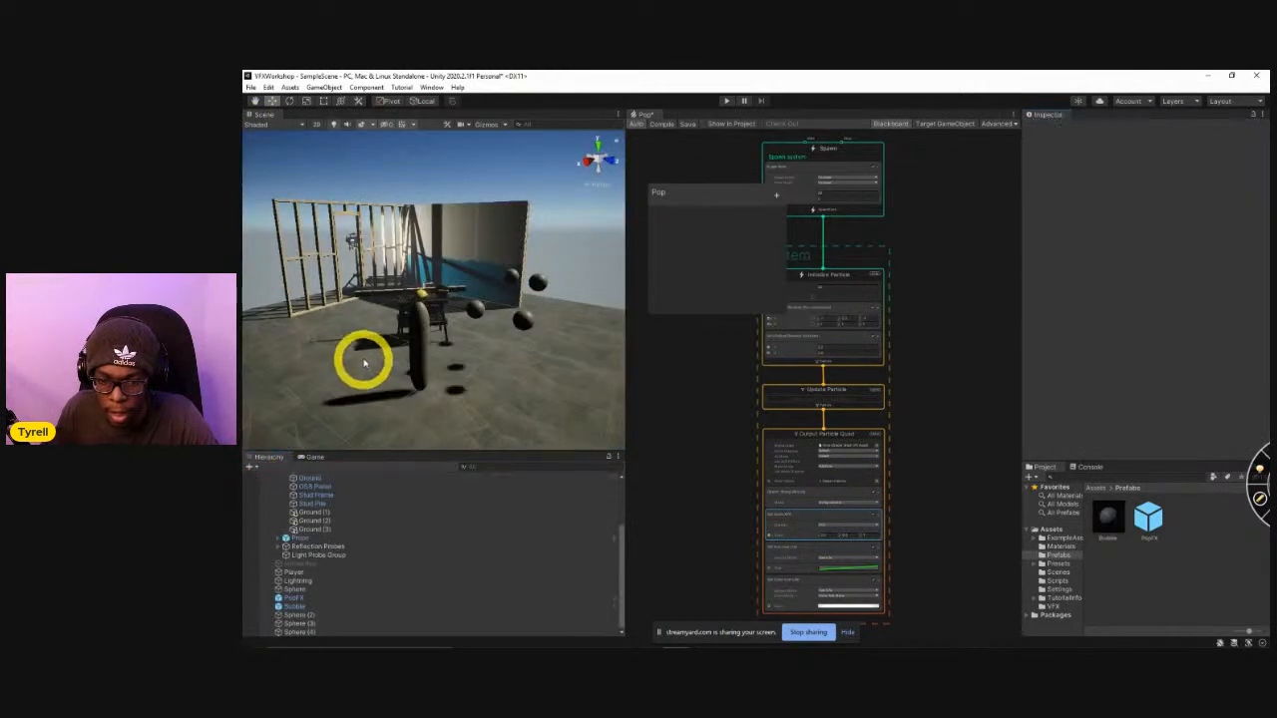
{"action": "scroll", "coordinate": [362, 359], "scroll_direction": "up", "scroll_amount": 3}
{"action": "left_click", "coordinate": [324, 614]}
{"action": "left_click", "coordinate": [313, 630], "text": "shift"}
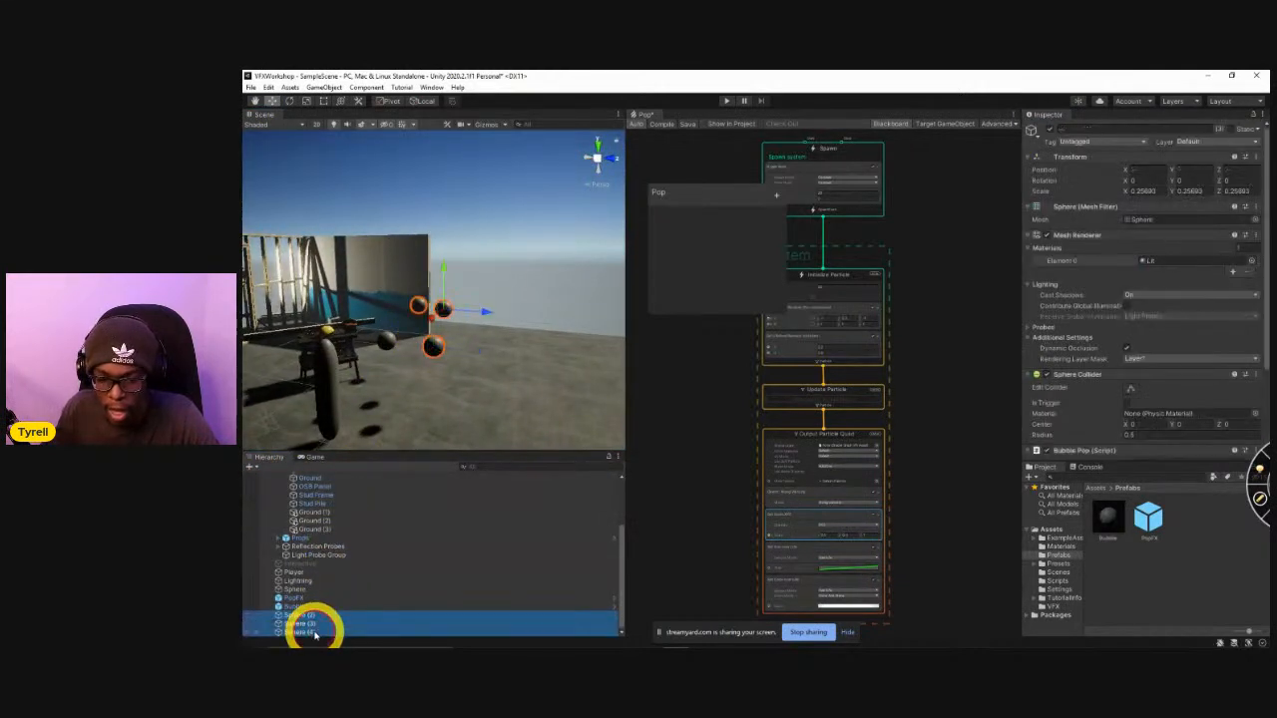
{"action": "key", "text": "Delete"}
{"action": "right_click_drag", "start_coordinate": [388, 365], "coordinate": [388, 354]}
{"action": "left_click", "coordinate": [388, 357]}
{"action": "key", "text": "Delete"}
Place a Bubble prefab instance in the scene, test it in Play mode, and stop playback.
{"action": "left_click_drag", "start_coordinate": [1105, 517], "coordinate": [472, 384]}
{"action": "key", "text": "f"}
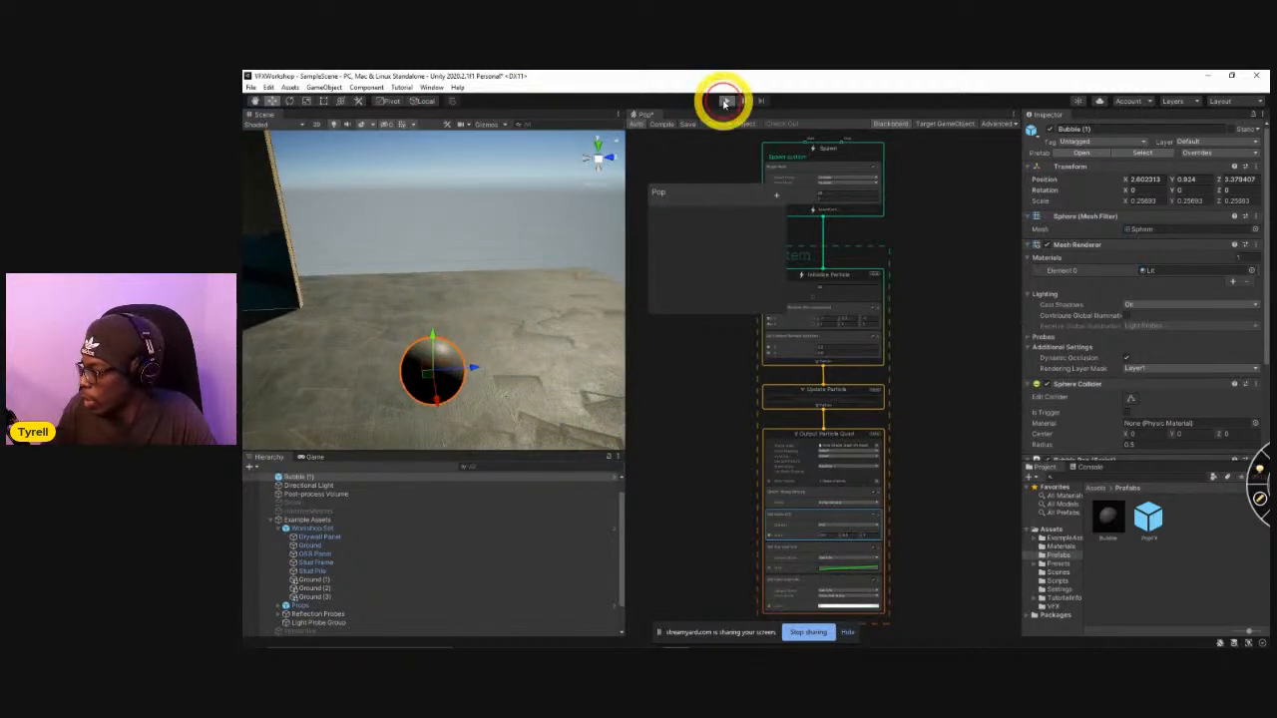
{"action": "left_click", "coordinate": [726, 103]}
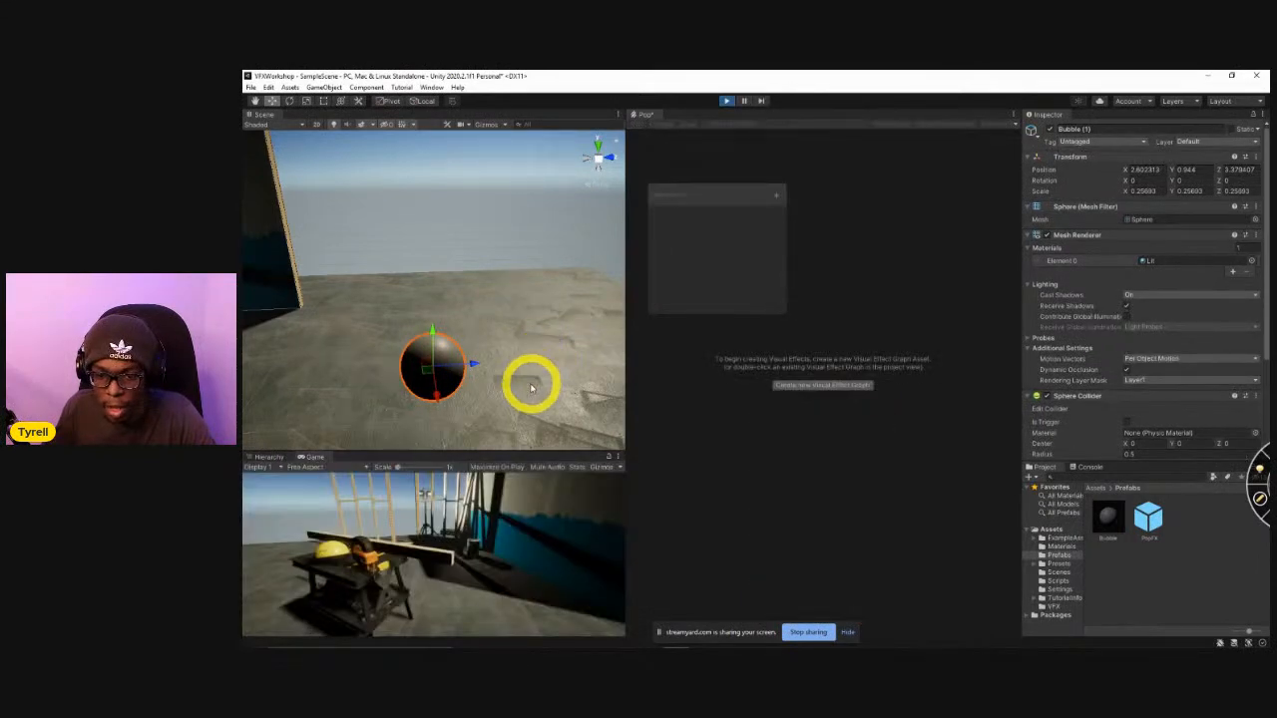
{"action": "right_click_drag", "start_coordinate": [522, 396], "coordinate": [520, 322]}
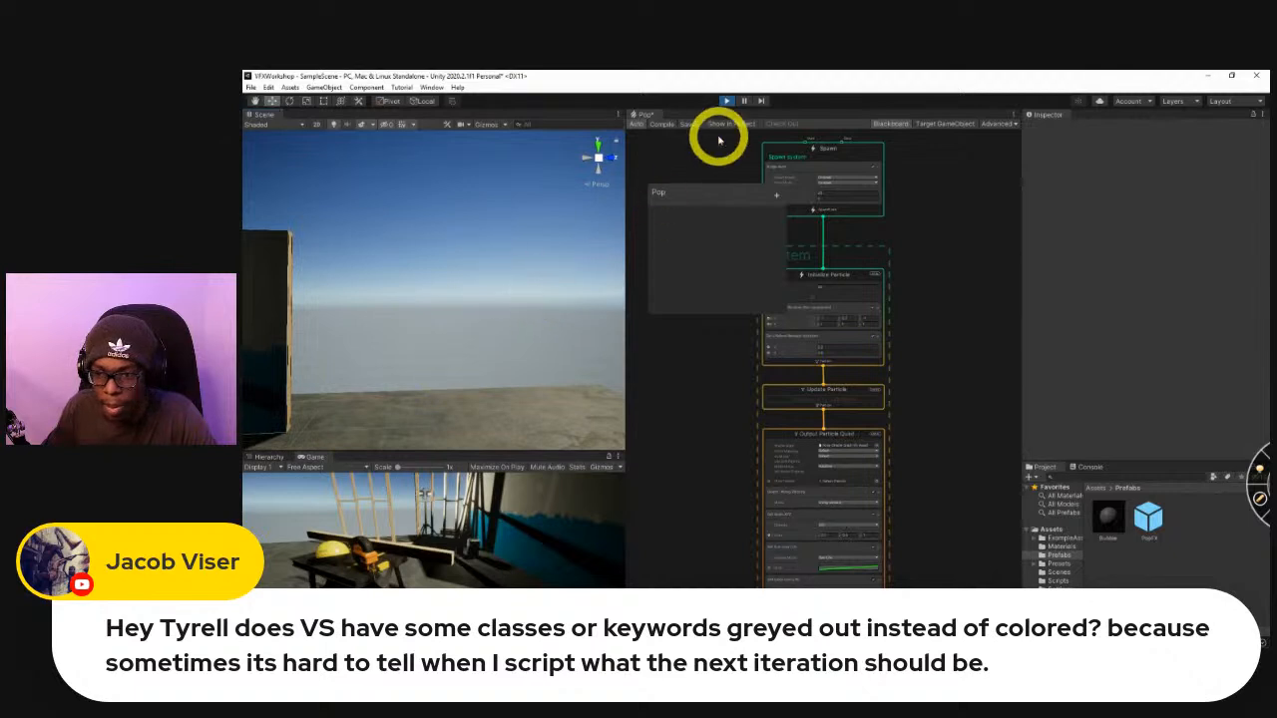
{"action": "left_click", "coordinate": [726, 101]}
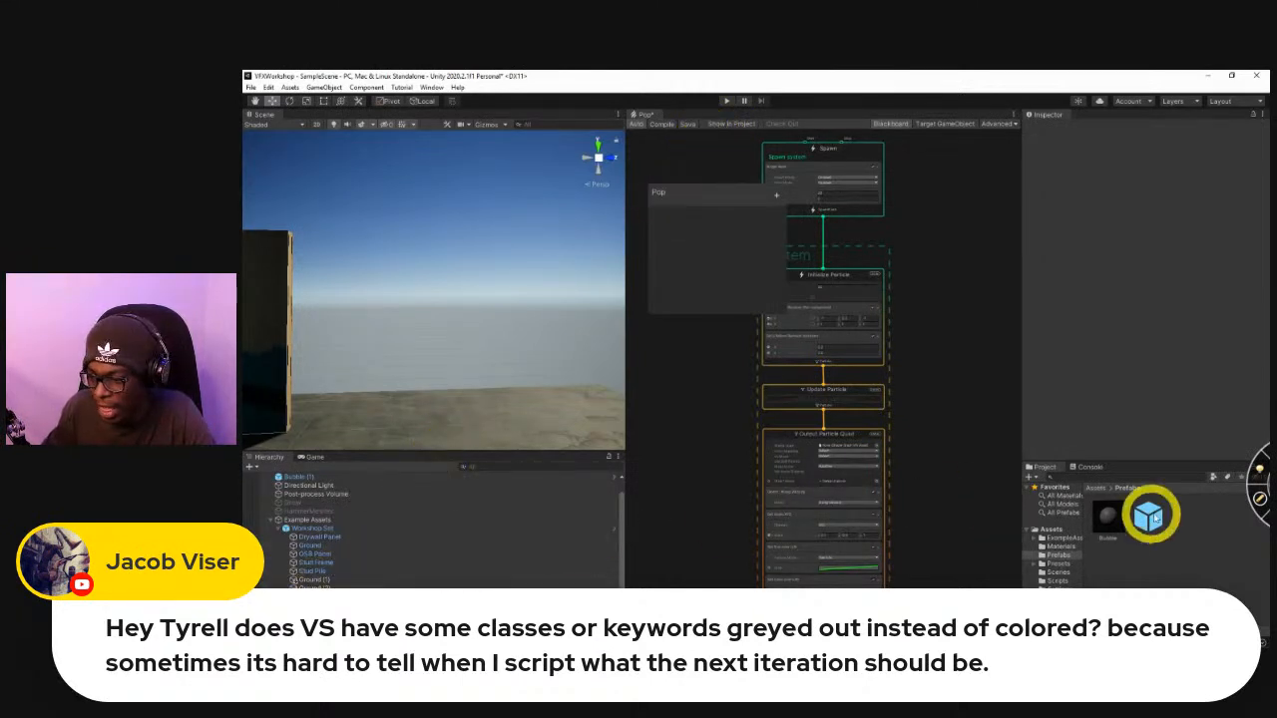
Place a PopFX prefab instance in the scene, raise it to Y position 1, and preview its effect.
{"action": "left_click_drag", "start_coordinate": [1160, 518], "coordinate": [448, 433]}
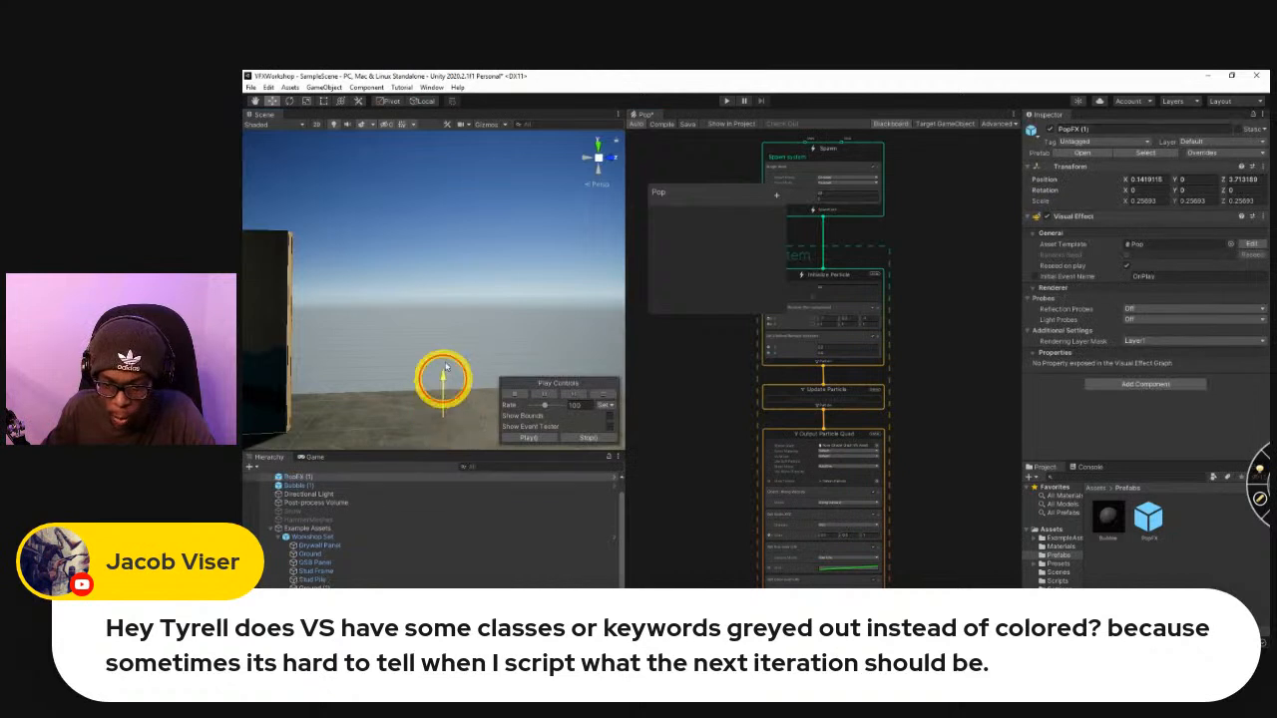
{"action": "left_click_drag", "start_coordinate": [496, 353], "coordinate": [610, 401], "text": "alt"}
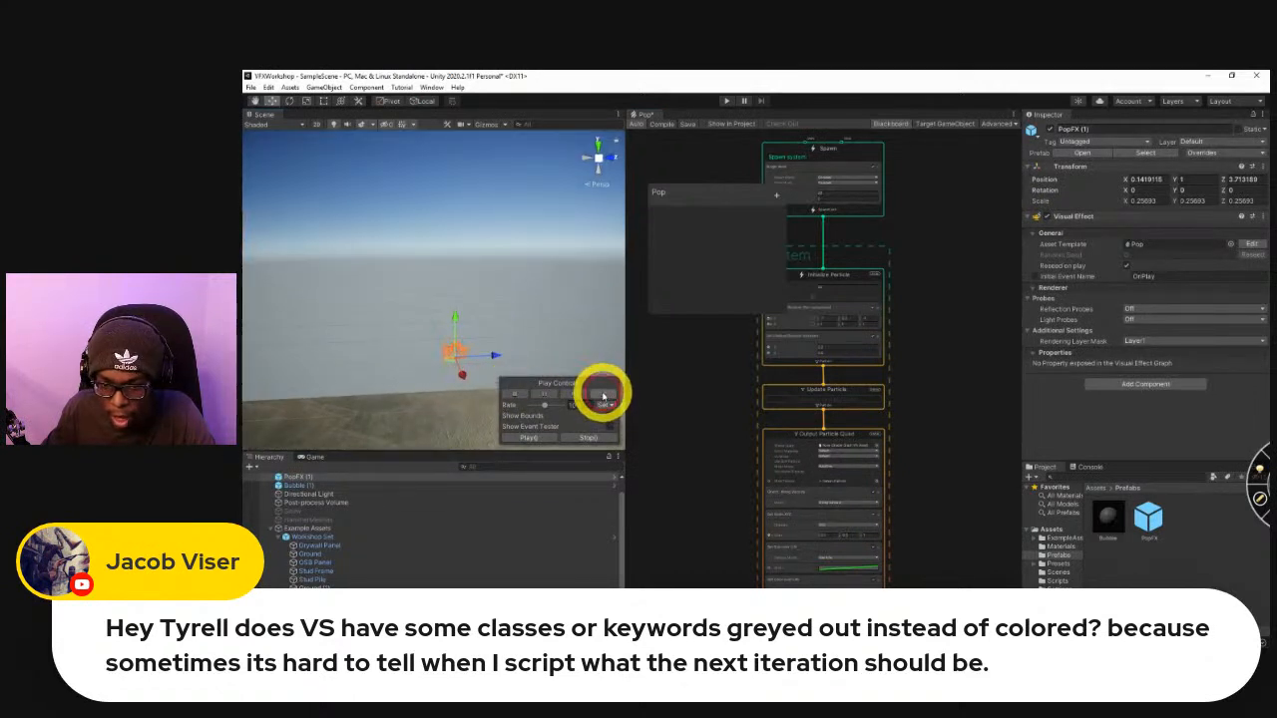
{"action": "key", "text": "r"}
{"action": "left_click", "coordinate": [469, 361]}
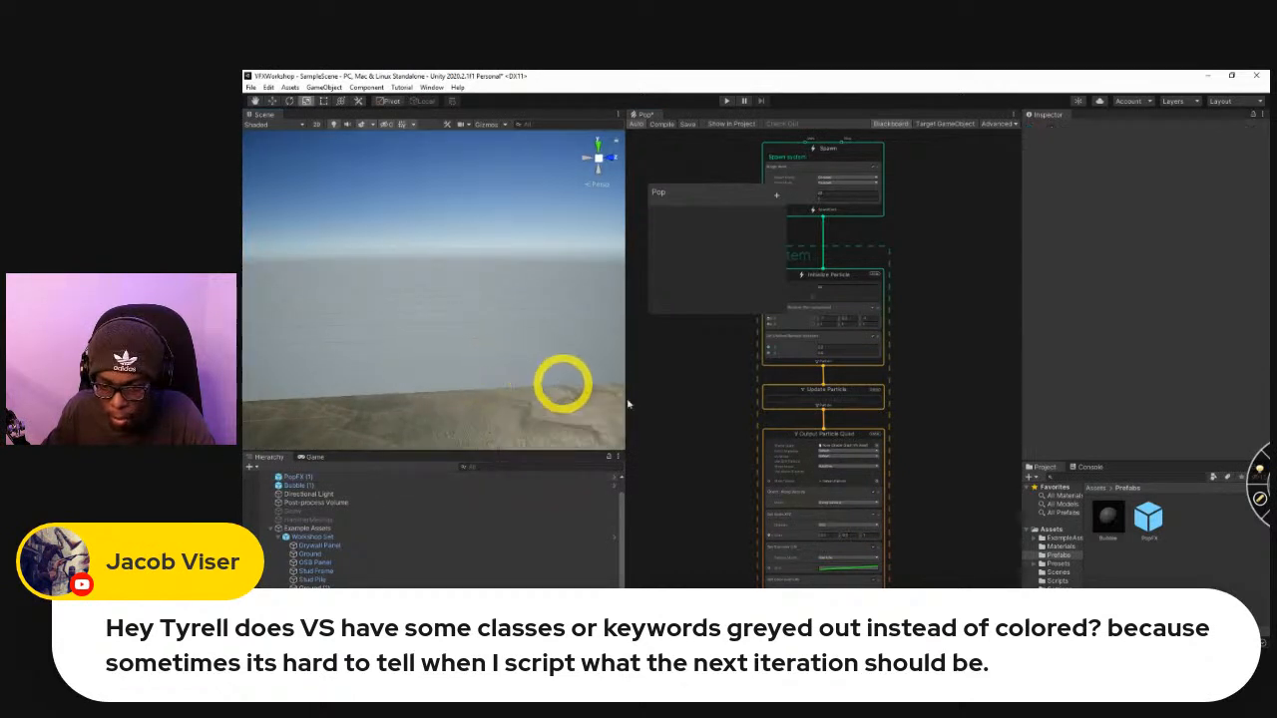
Select the original PopFX object in the hierarchy and preview its effect with the play controls.
{"action": "scroll", "coordinate": [345, 544], "scroll_direction": "down", "scroll_amount": 1}
{"action": "scroll", "coordinate": [334, 609], "scroll_direction": "down", "scroll_amount": 1}
{"action": "scroll", "coordinate": [334, 578], "scroll_direction": "up", "scroll_amount": 2}
{"action": "scroll", "coordinate": [346, 543], "scroll_direction": "down", "scroll_amount": 2}
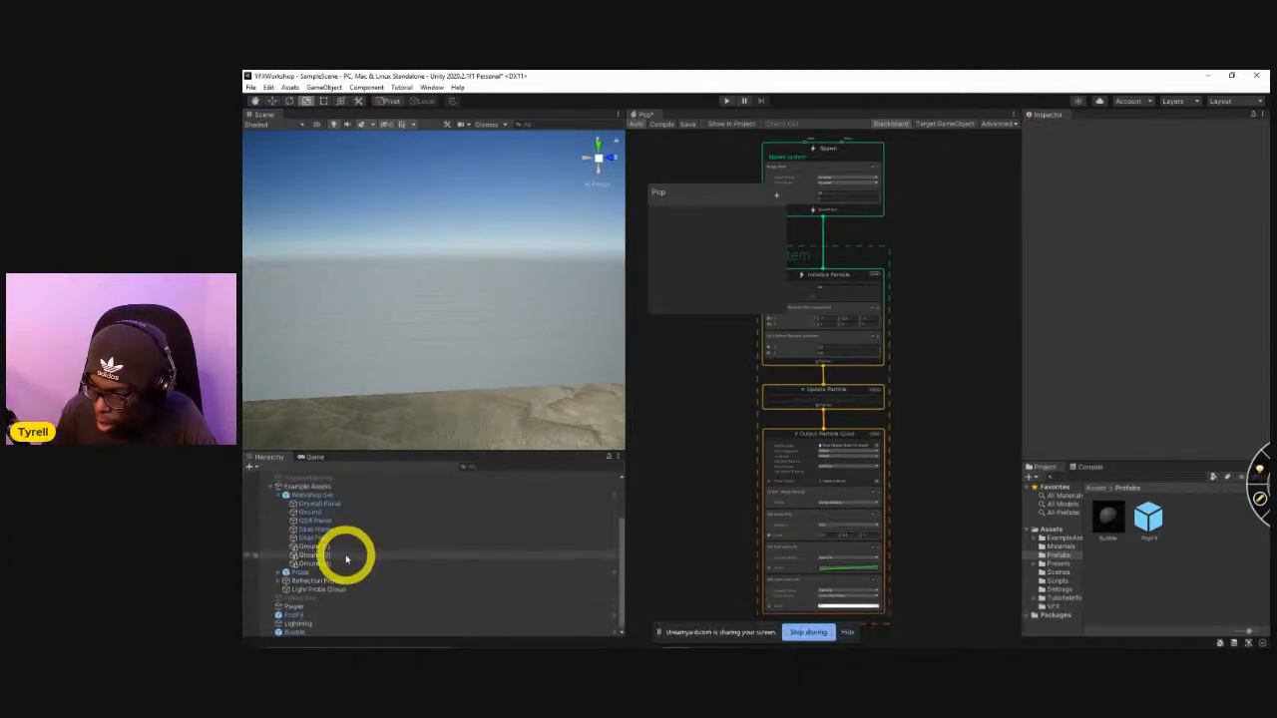
{"action": "left_click", "coordinate": [337, 613]}
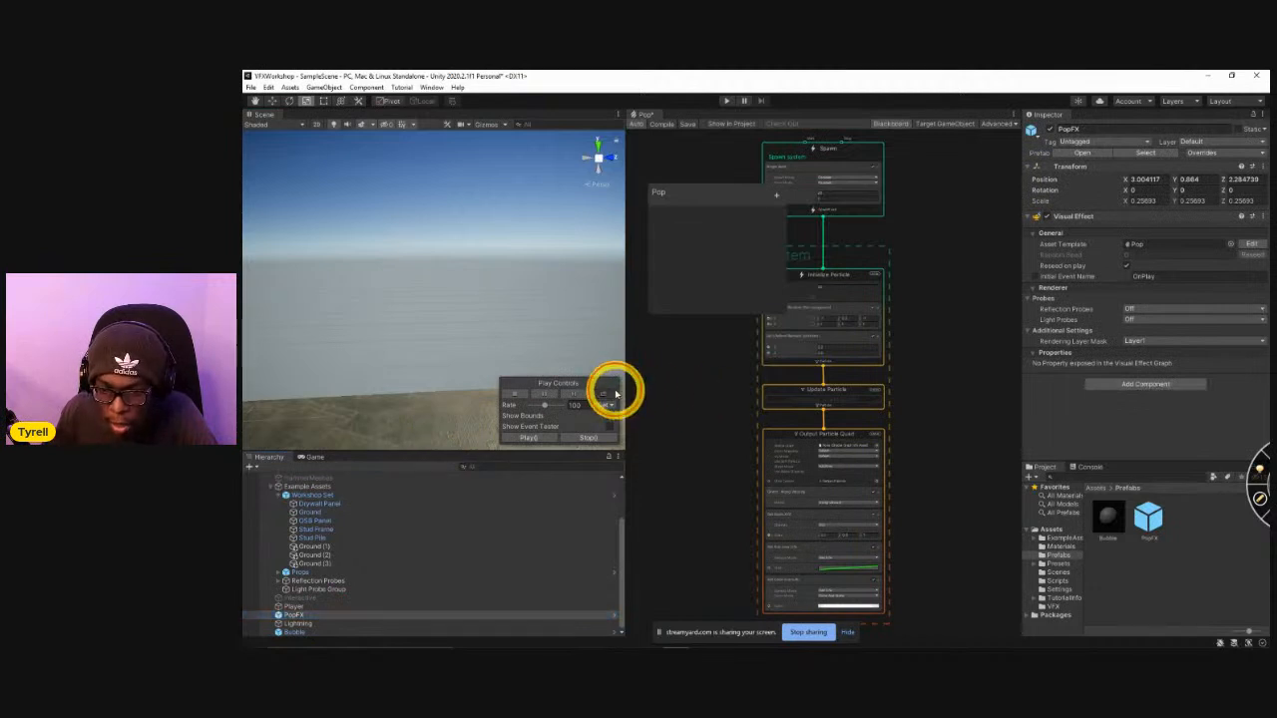
{"action": "right_click_drag", "start_coordinate": [413, 379], "coordinate": [422, 408]}
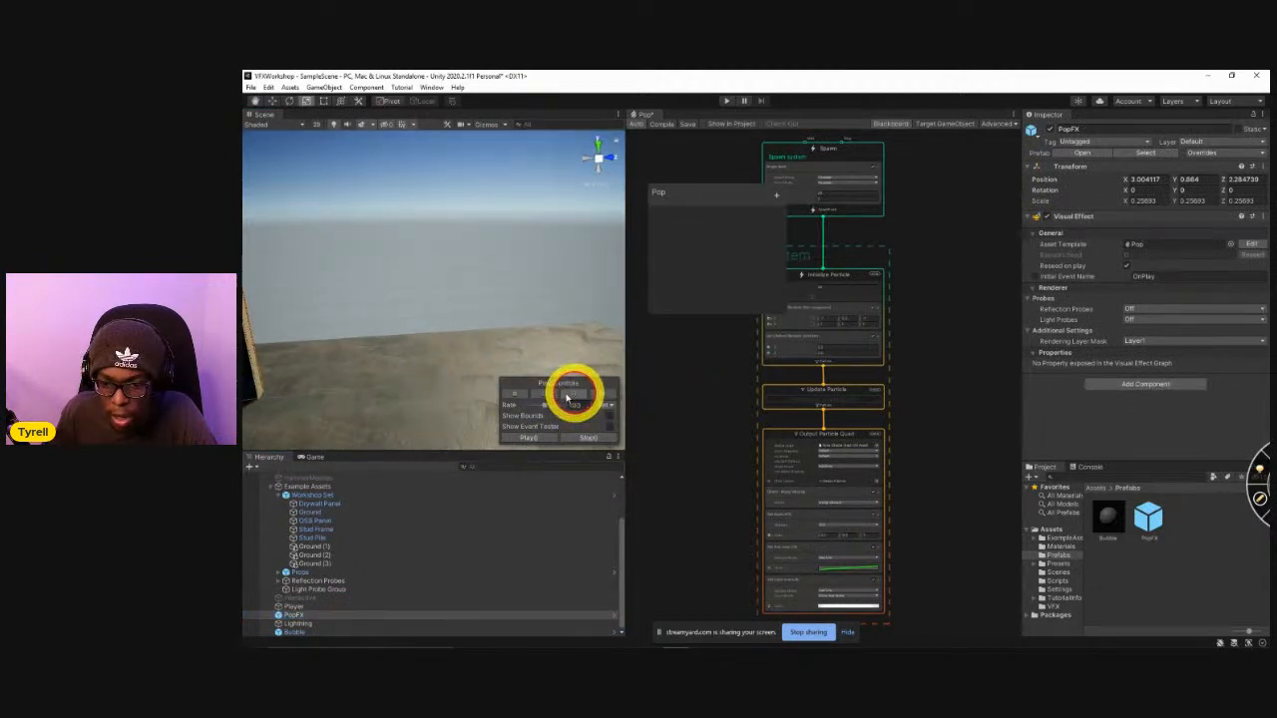
{"action": "left_click", "coordinate": [532, 397]}
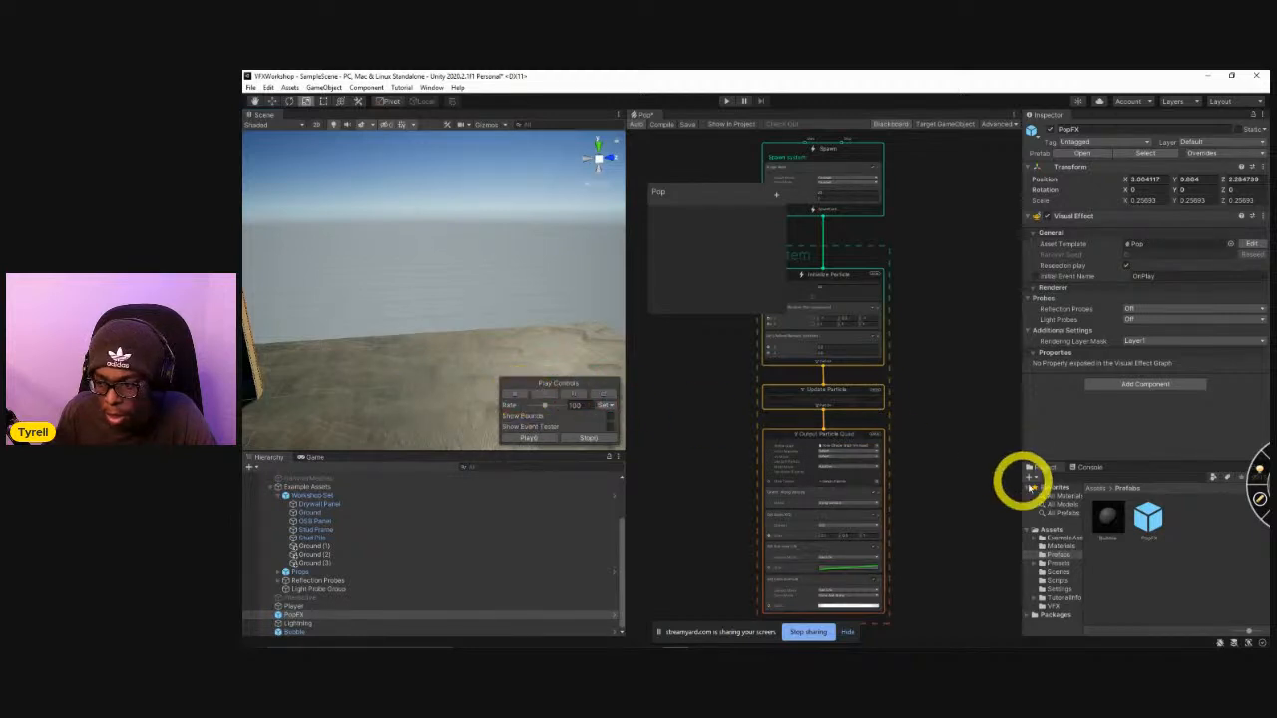
Place another PopFX instance above the ground, scale it uniformly to about 0.6, and replay its effect.
{"action": "left_click_drag", "start_coordinate": [1108, 514], "coordinate": [438, 278]}
{"action": "right_click_drag", "start_coordinate": [468, 326], "coordinate": [516, 359]}
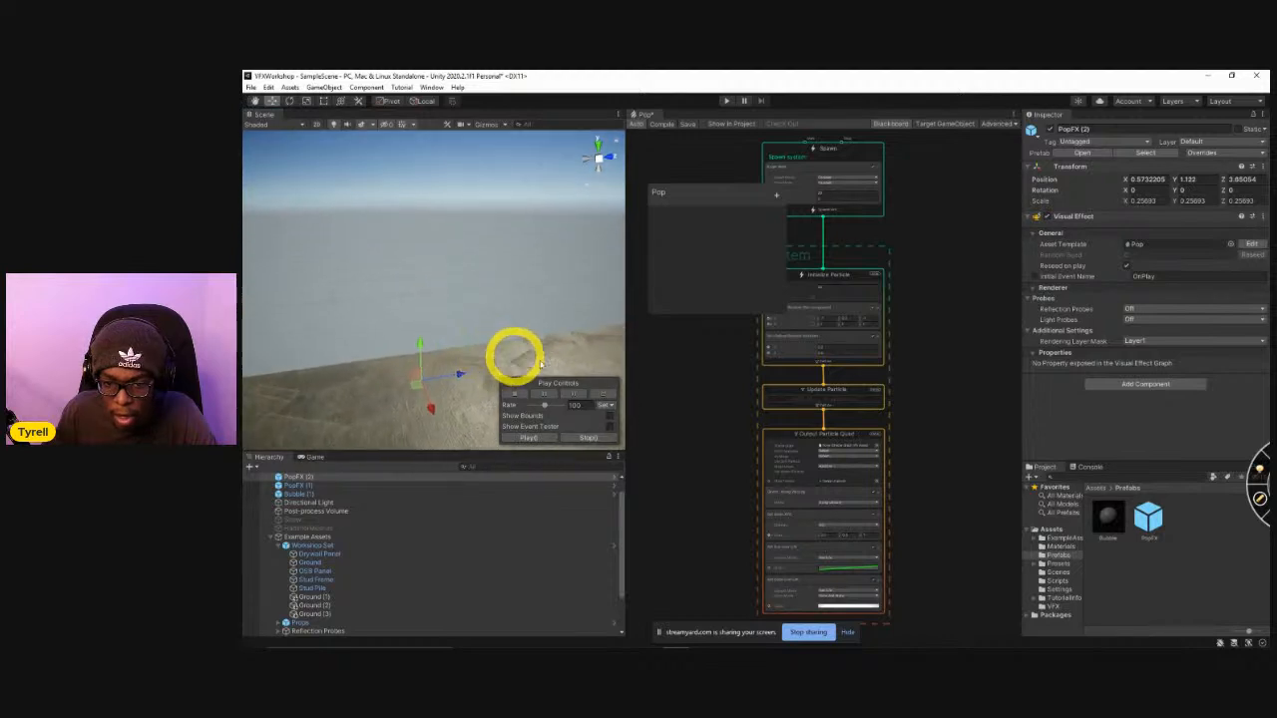
{"action": "key", "text": "r"}
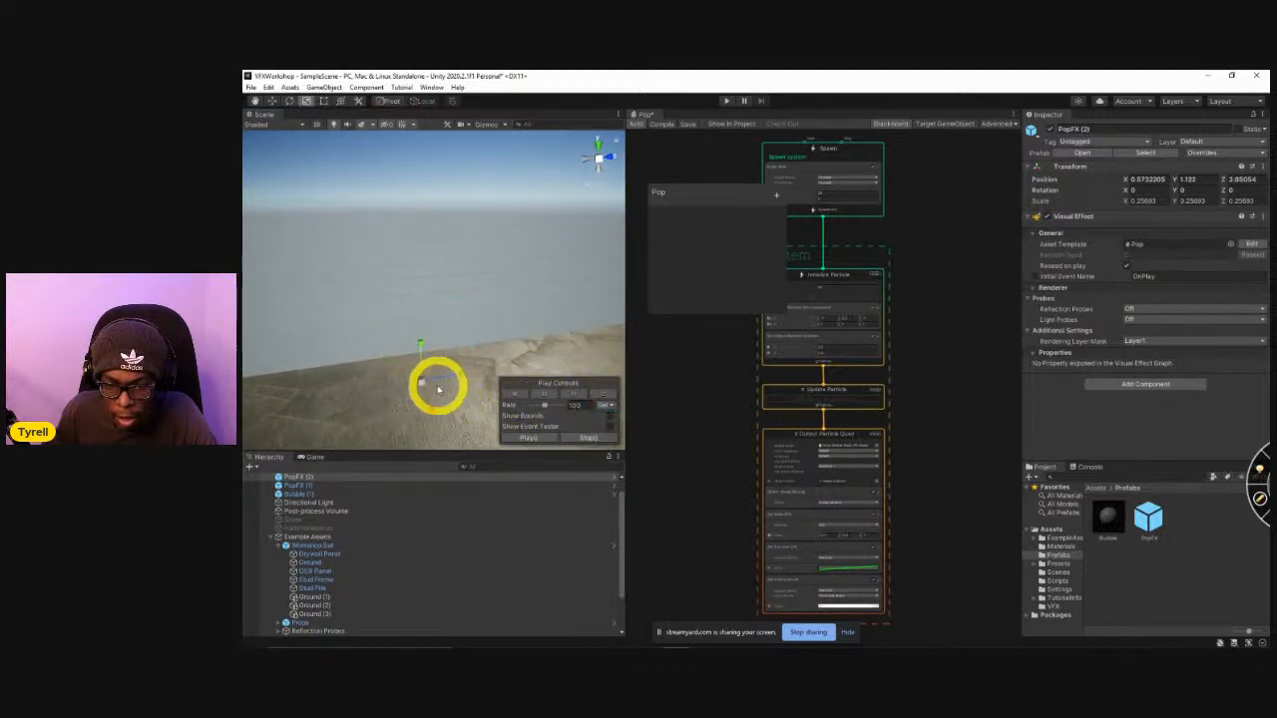
{"action": "left_click_drag", "start_coordinate": [424, 384], "coordinate": [600, 397]}
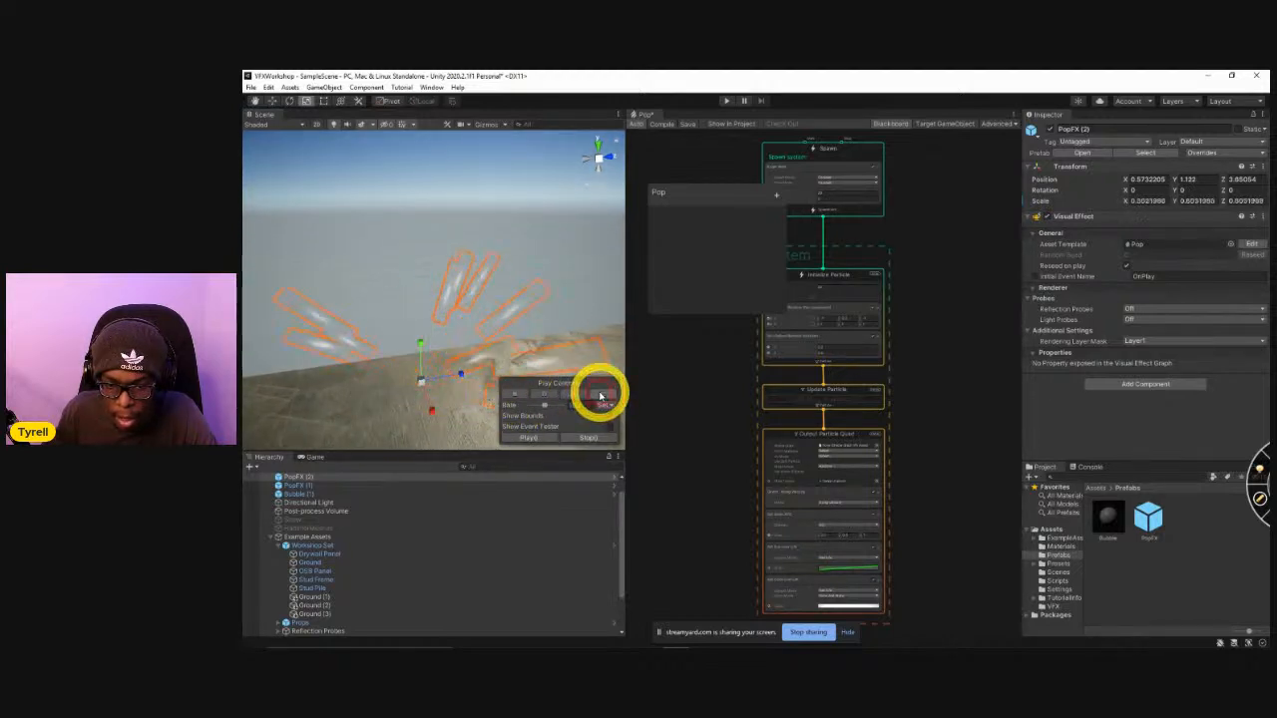
{"action": "left_click", "coordinate": [601, 396]}
{"action": "left_click_drag", "start_coordinate": [420, 354], "coordinate": [425, 339], "text": "alt"}
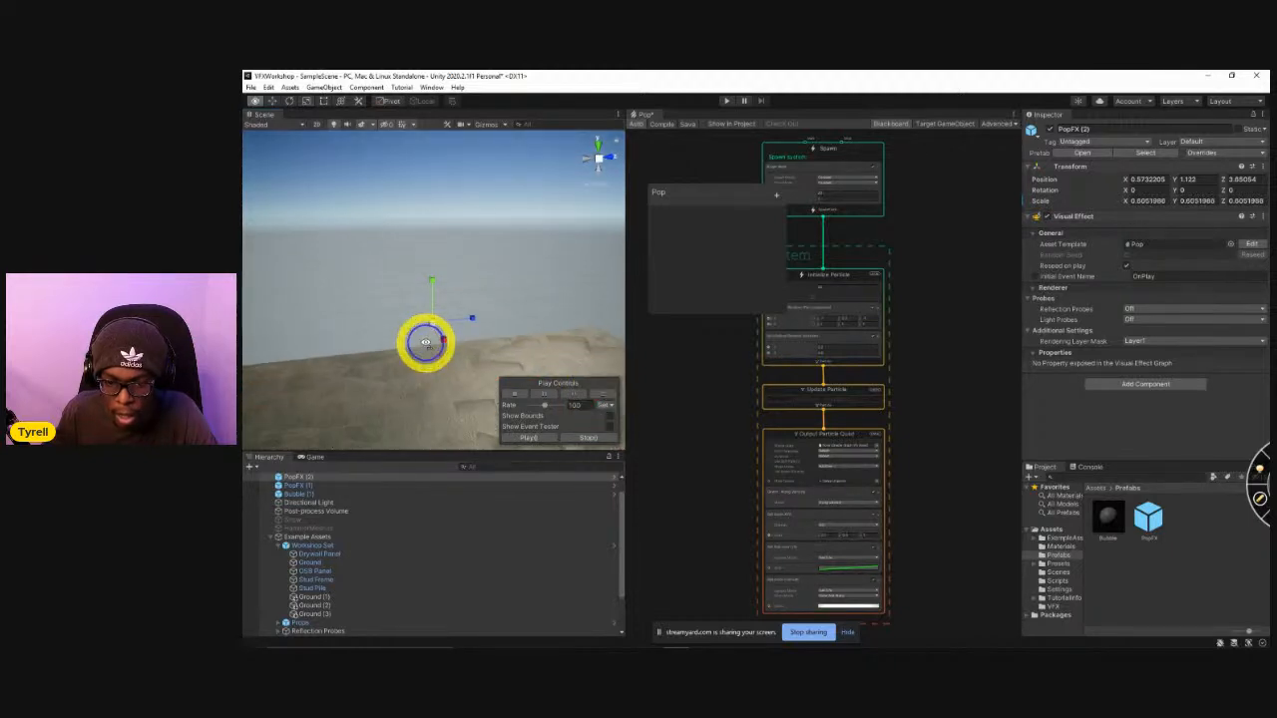
{"action": "left_click", "coordinate": [606, 396]}
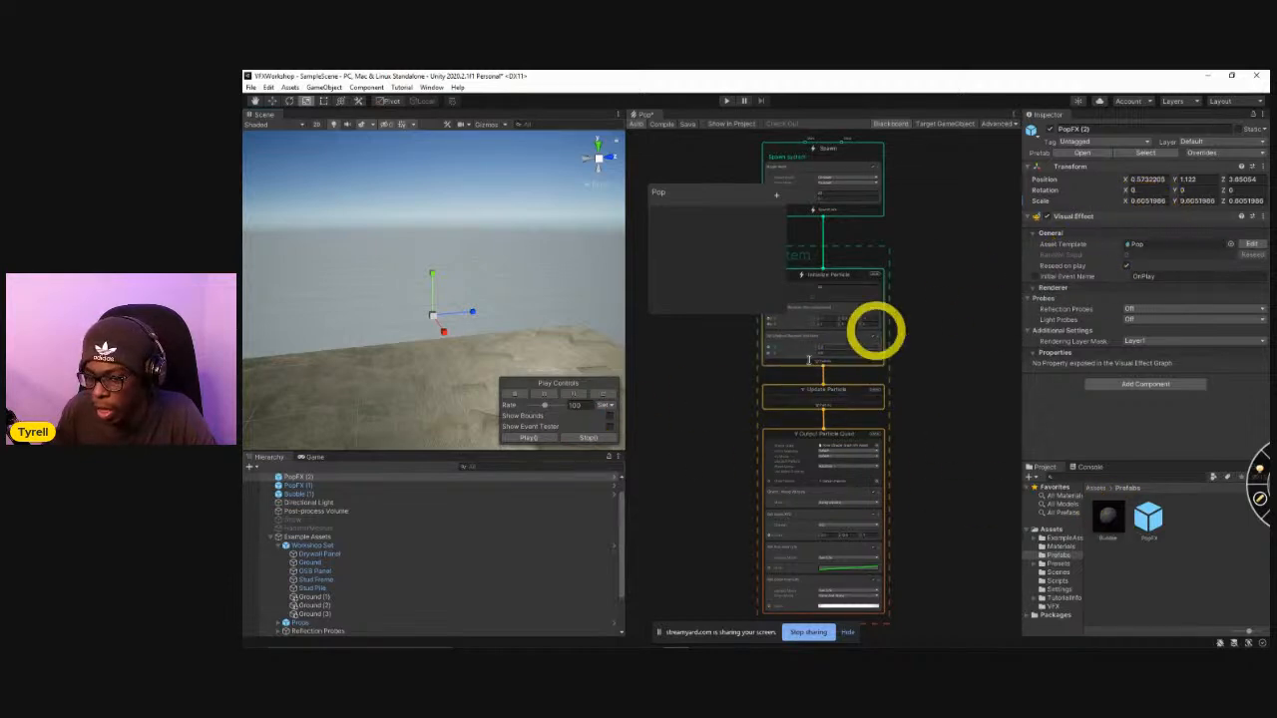
Place one more PopFX instance with its scale set to 1 on all axes and play the scene.
{"action": "left_click_drag", "start_coordinate": [1149, 515], "coordinate": [465, 385]}
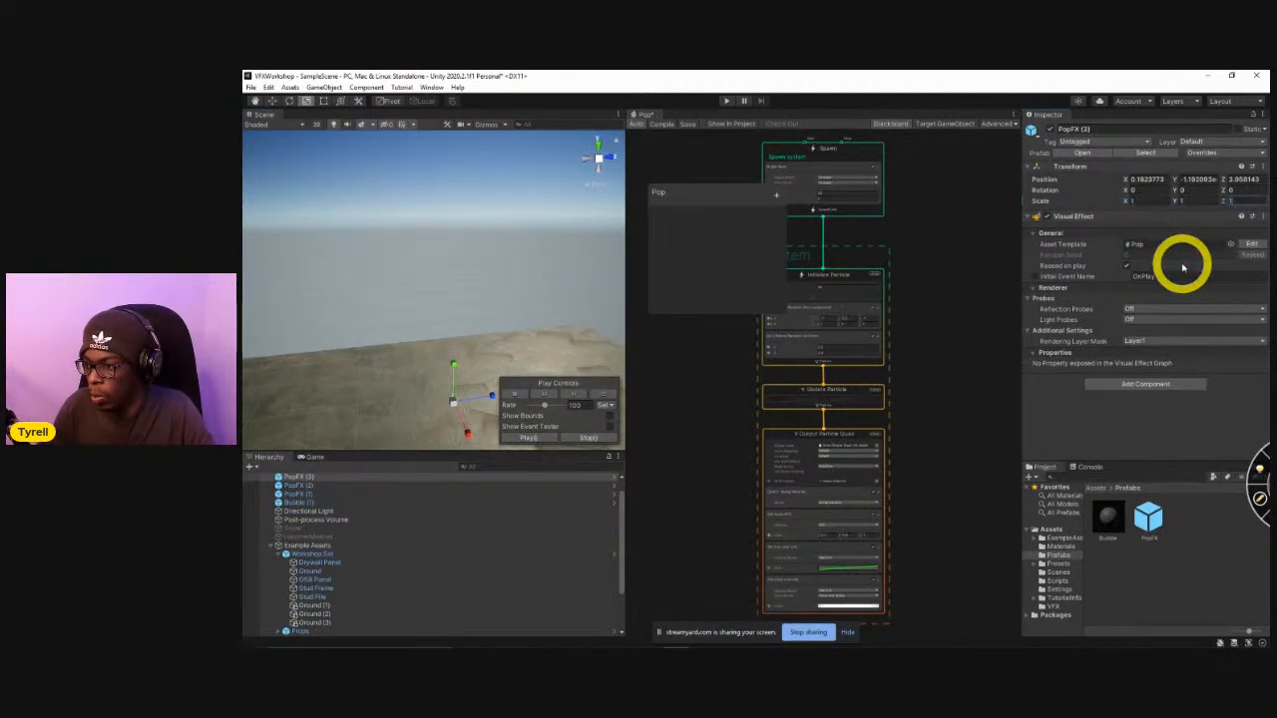
{"action": "scroll", "coordinate": [395, 362], "scroll_direction": "down", "scroll_amount": 6}
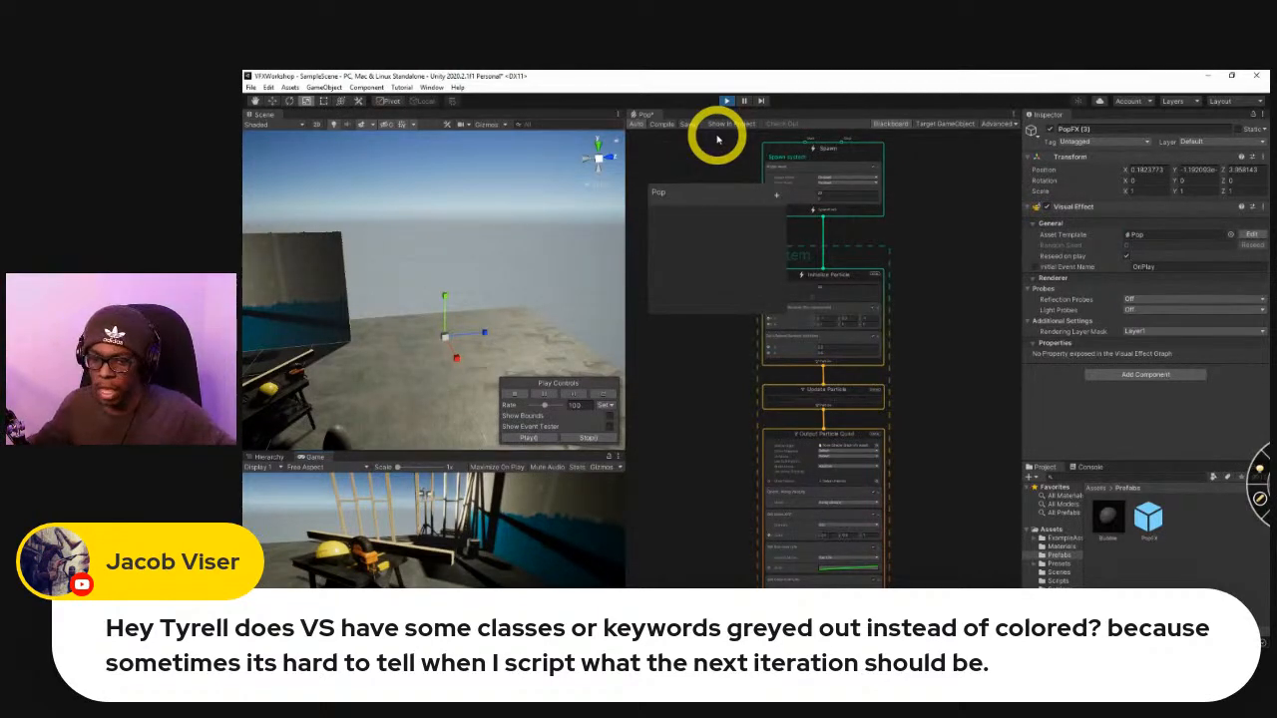
Switch to Visual Studio and examine the colouring of the System.Collections and System.Collections.Generic using lines in BubblePop.cs.
{"action": "key", "text": "alt+Tab"}
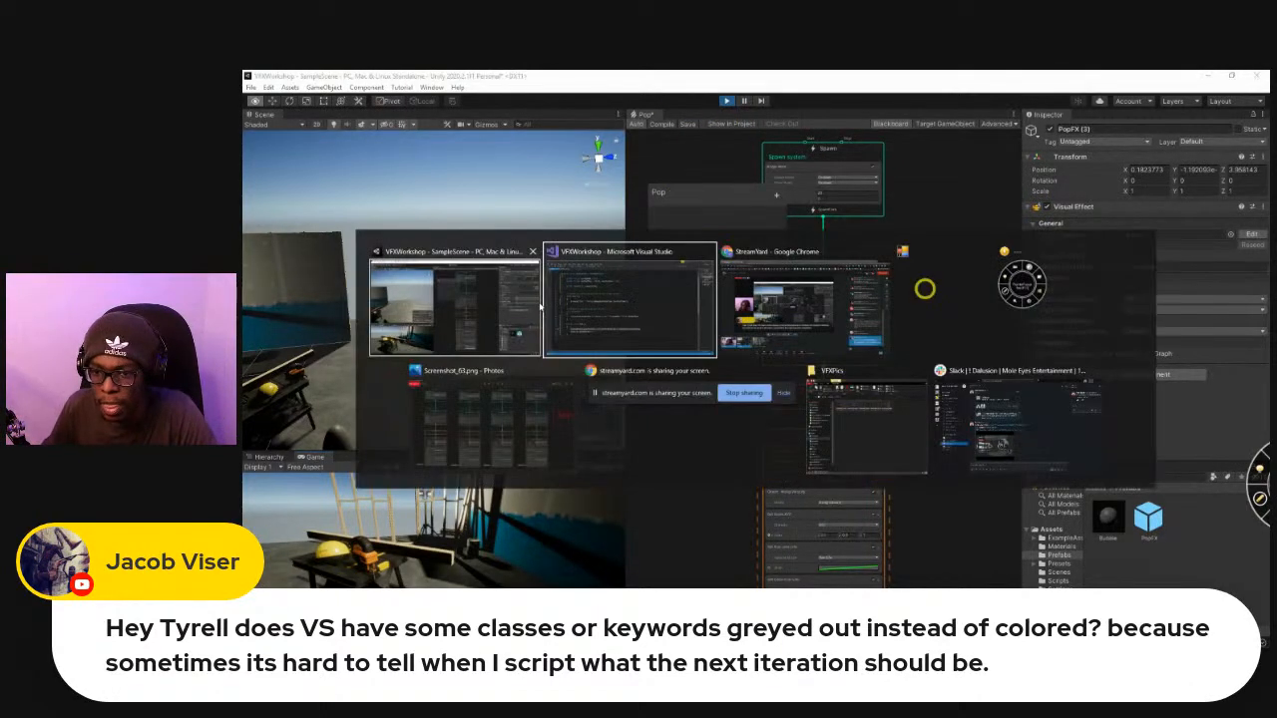
{"action": "scroll", "coordinate": [565, 250], "scroll_direction": "up", "scroll_amount": 1}
{"action": "left_click_drag", "start_coordinate": [559, 151], "coordinate": [338, 128]}
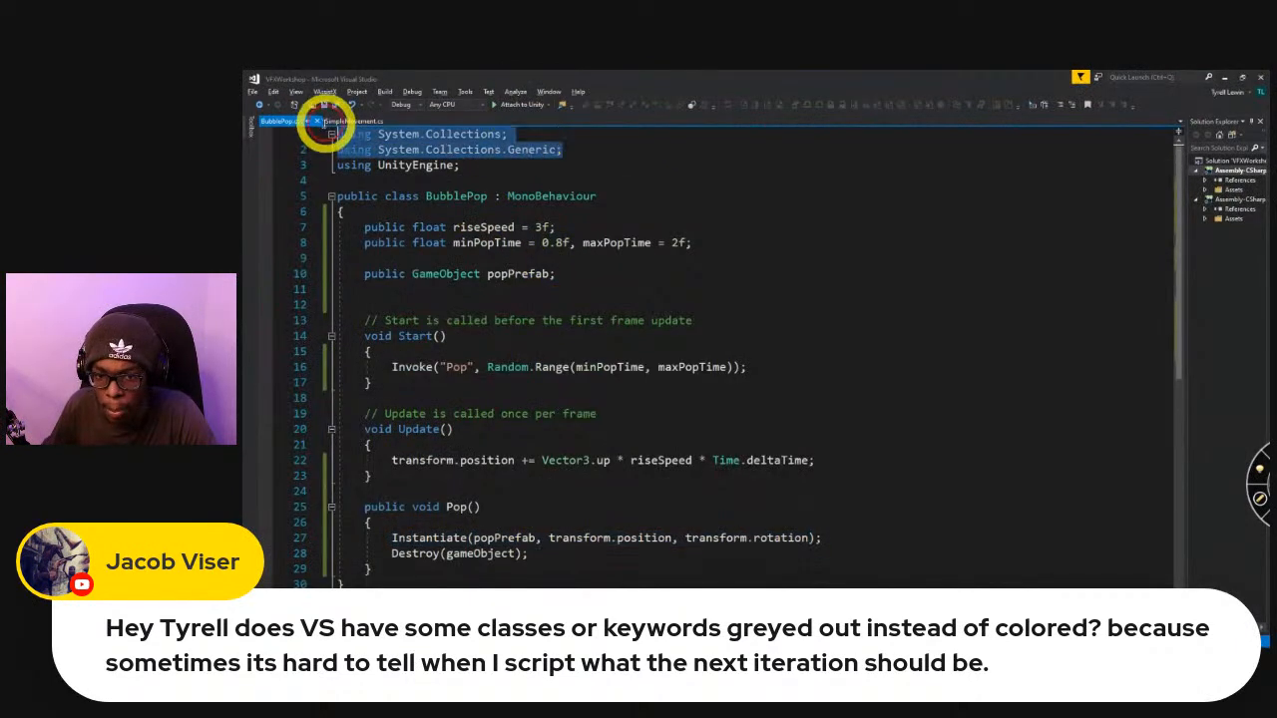
{"action": "left_click", "coordinate": [573, 150]}
{"action": "left_click_drag", "start_coordinate": [574, 149], "coordinate": [323, 100]}
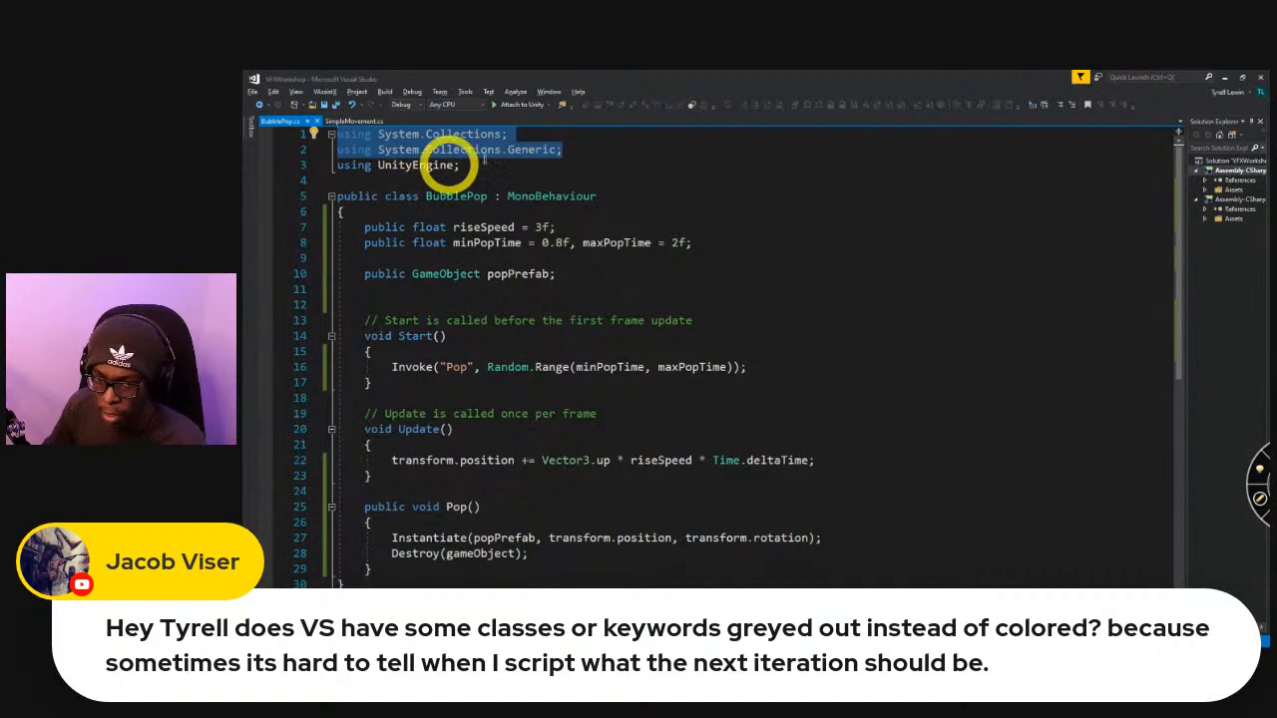
{"action": "left_click", "coordinate": [483, 163]}
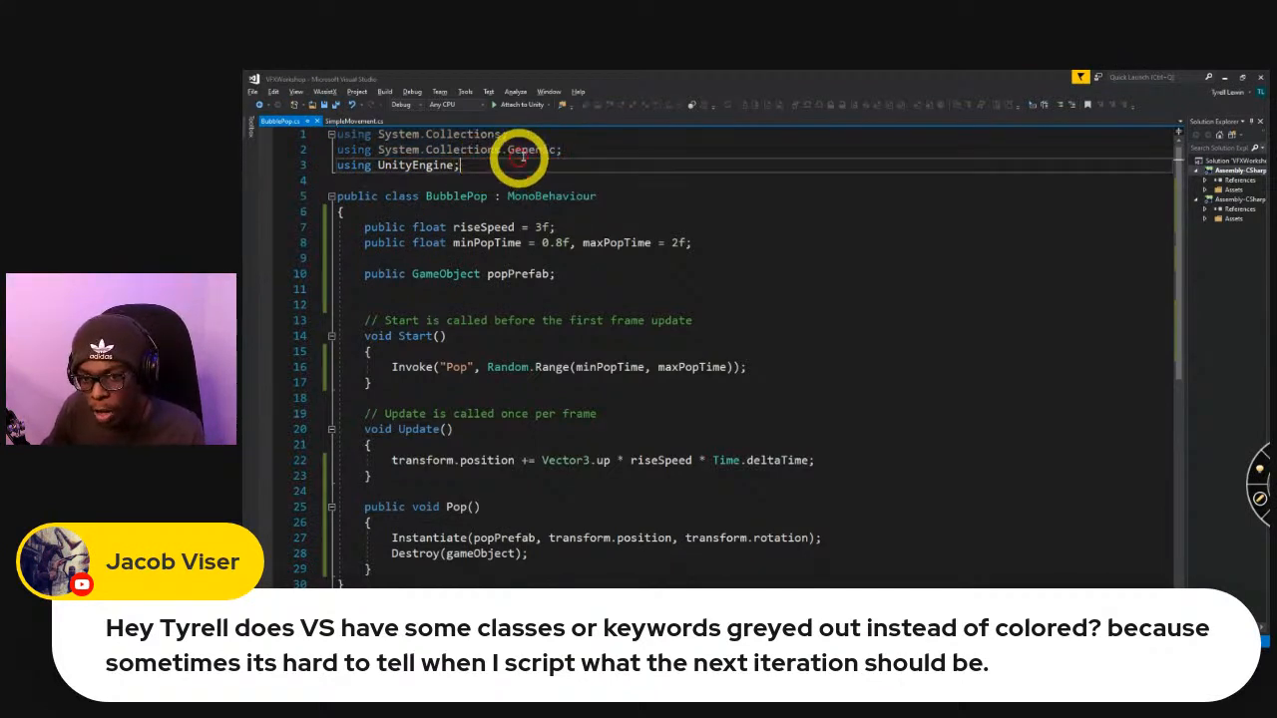
{"action": "mouse_move", "coordinate": [520, 162]}
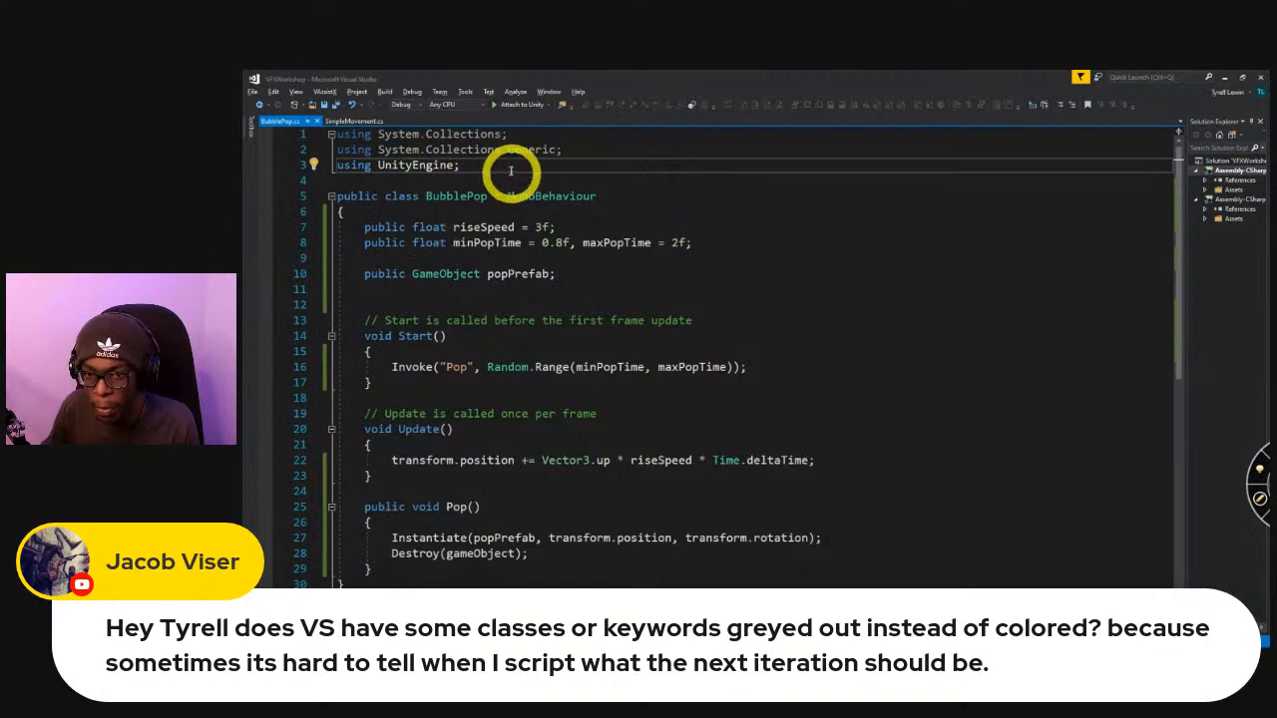
{"action": "left_click", "coordinate": [464, 258]}
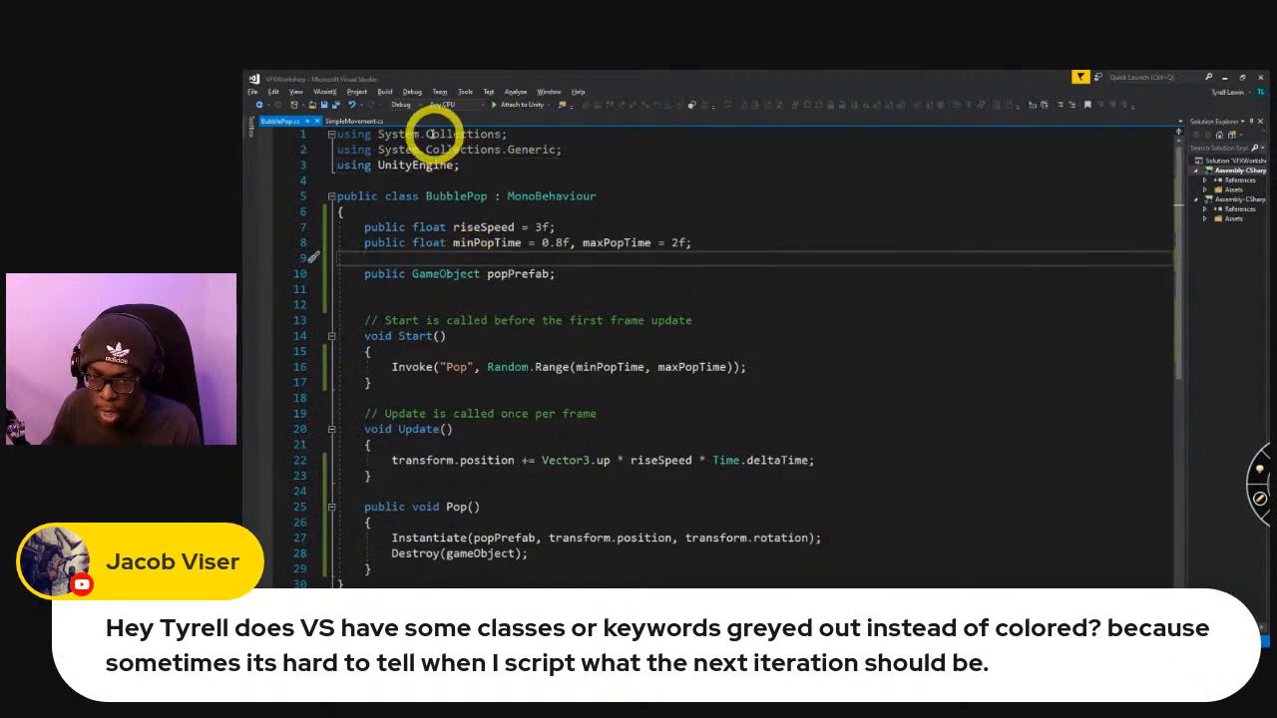
Declare public List<GameObject> randomList = new List<GameObject>(); above the popPrefab field in BubblePop.cs and save the script.
{"action": "mouse_move", "coordinate": [512, 131]}
{"action": "left_click_drag", "start_coordinate": [512, 131], "coordinate": [328, 139]}
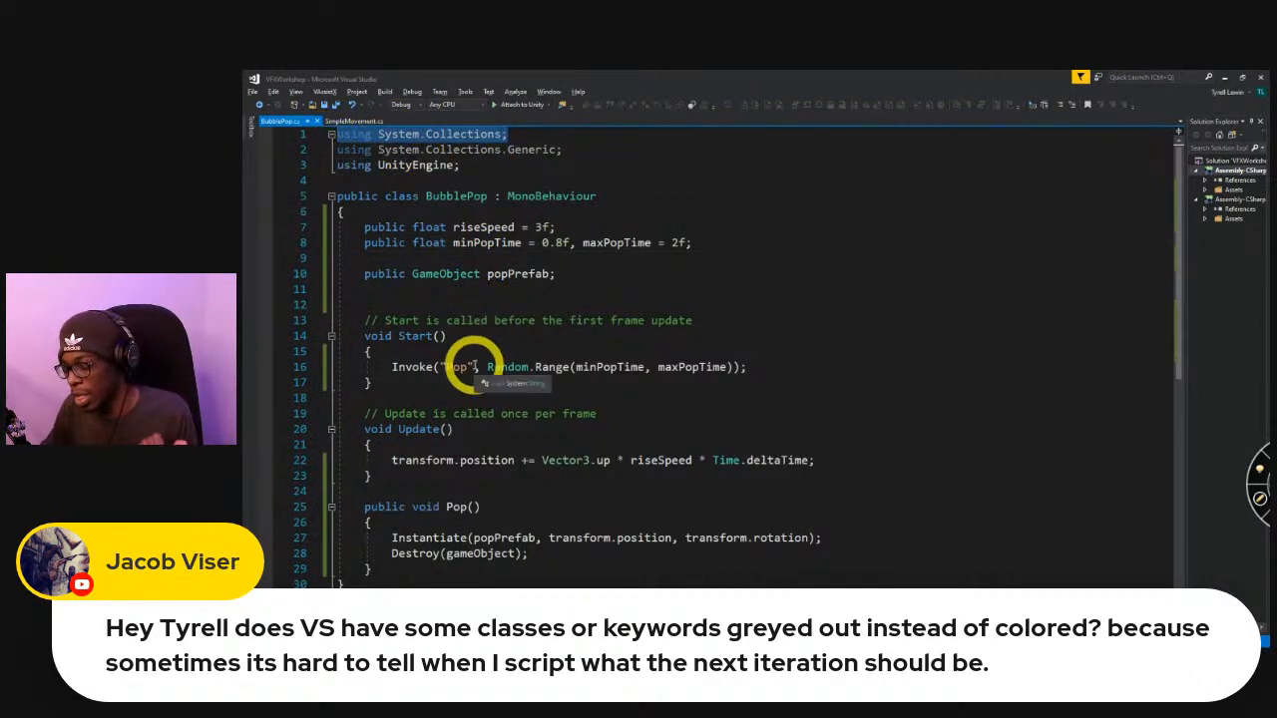
{"action": "left_click", "coordinate": [522, 258]}
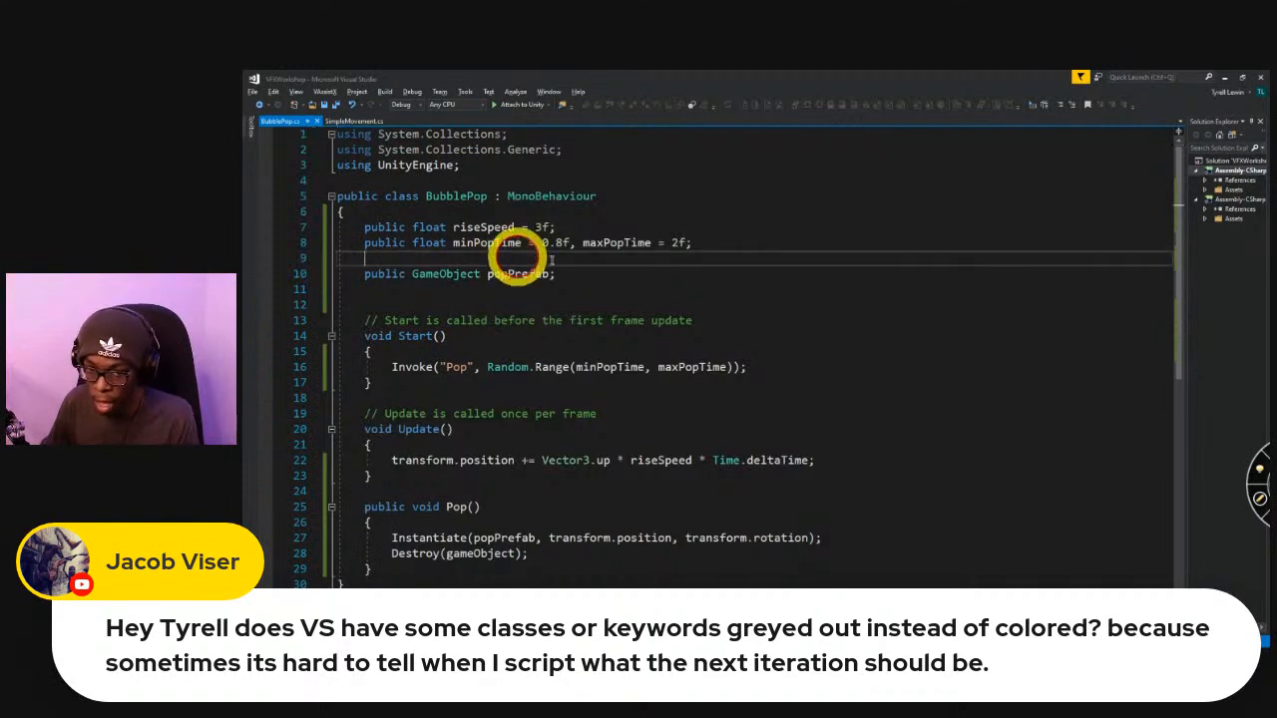
{"action": "key", "text": "Return"}
{"action": "key", "text": "Return"}
{"action": "type", "text": "public List<"}
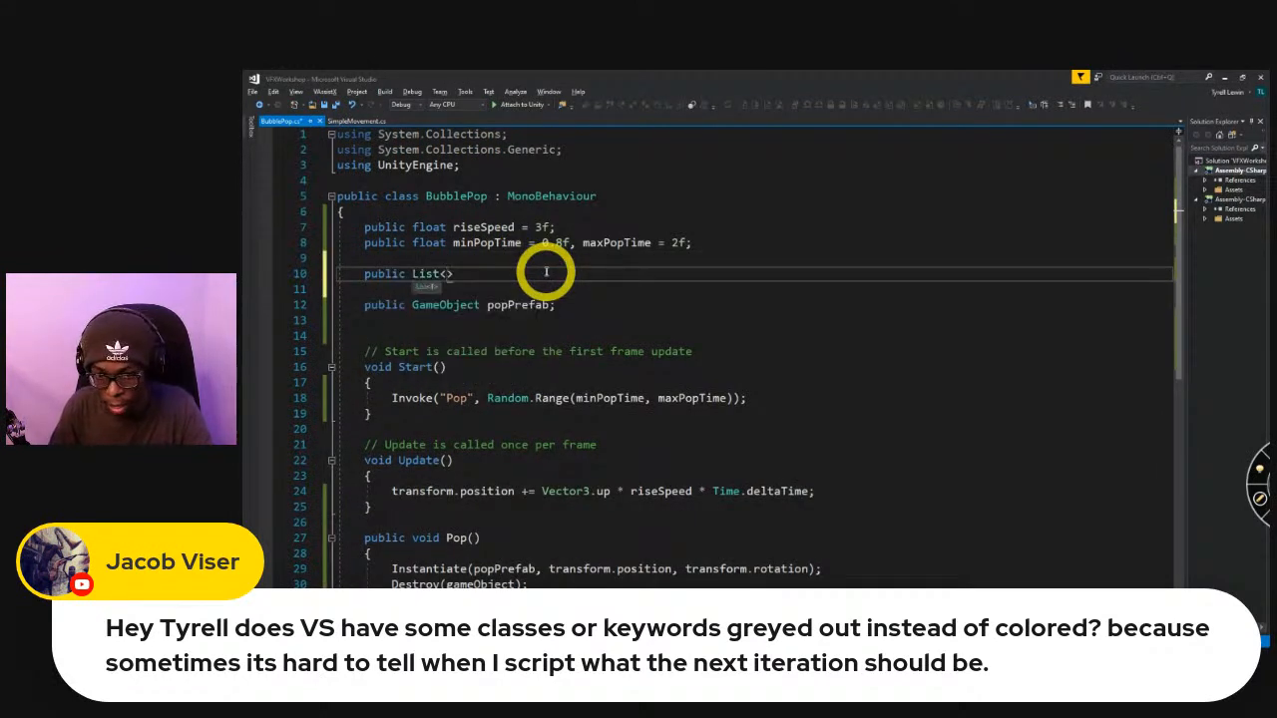
{"action": "type", "text": "GameObject> "}
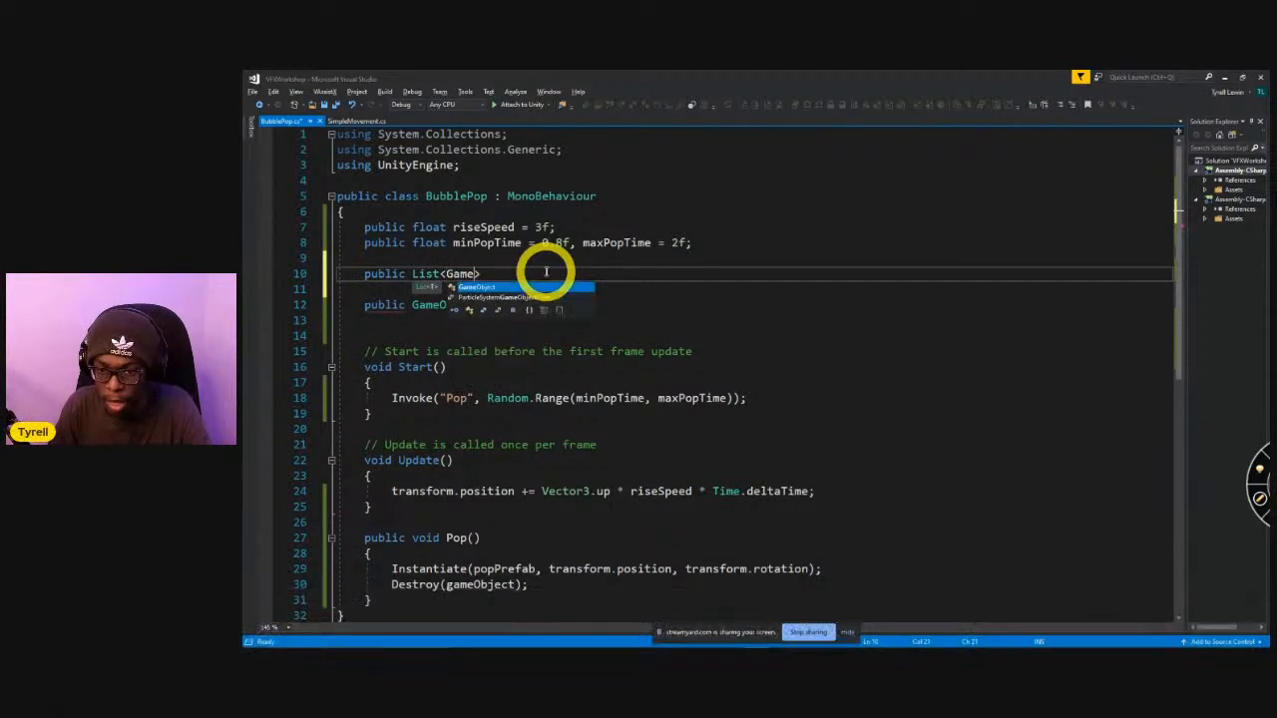
{"action": "type", "text": "rando"}
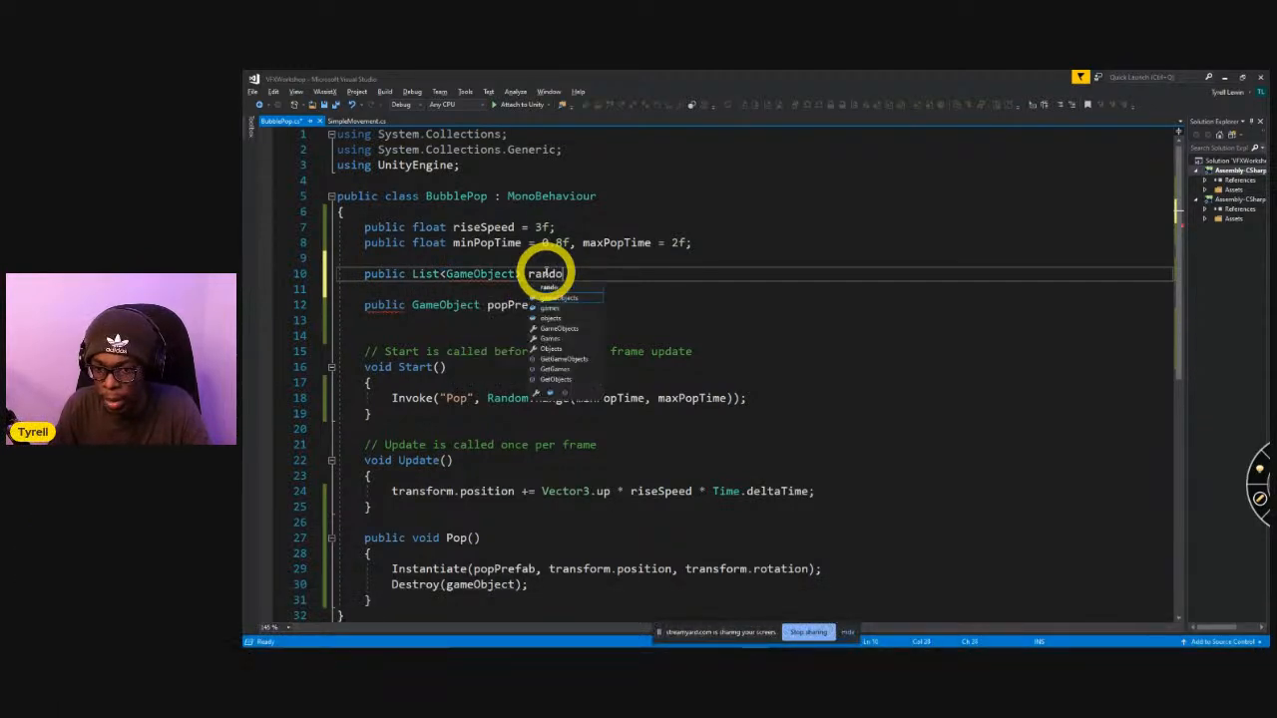
{"action": "type", "text": "m"}
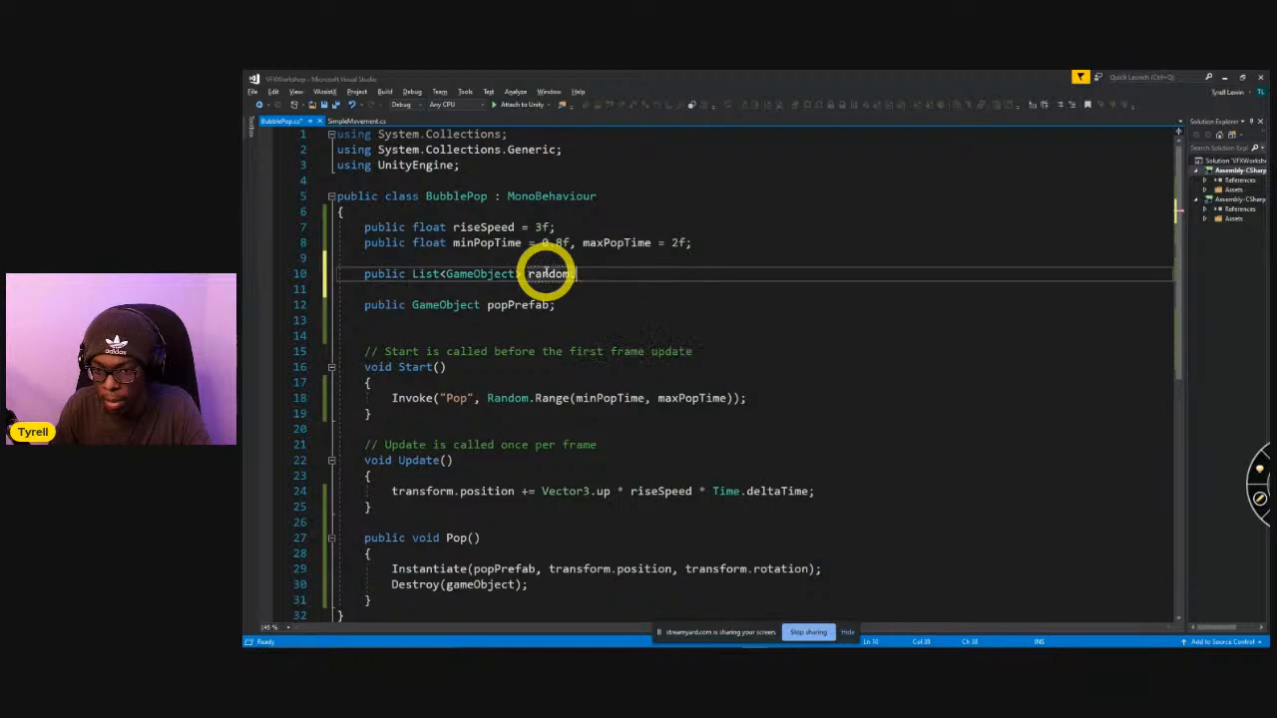
{"action": "type", "text": "List = new List<GameObject>();"}
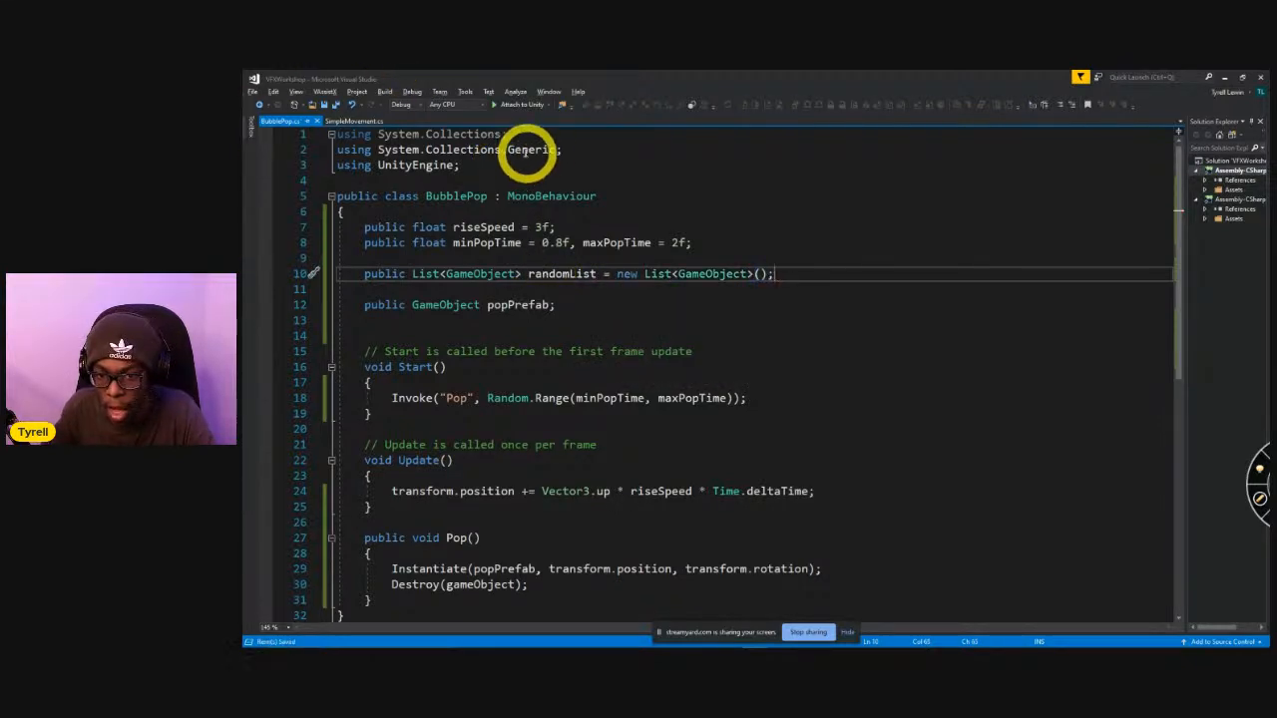
Remove the using System.Collections.Generic line from the top of BubblePop.cs.
{"action": "left_click_drag", "start_coordinate": [572, 150], "coordinate": [305, 151]}
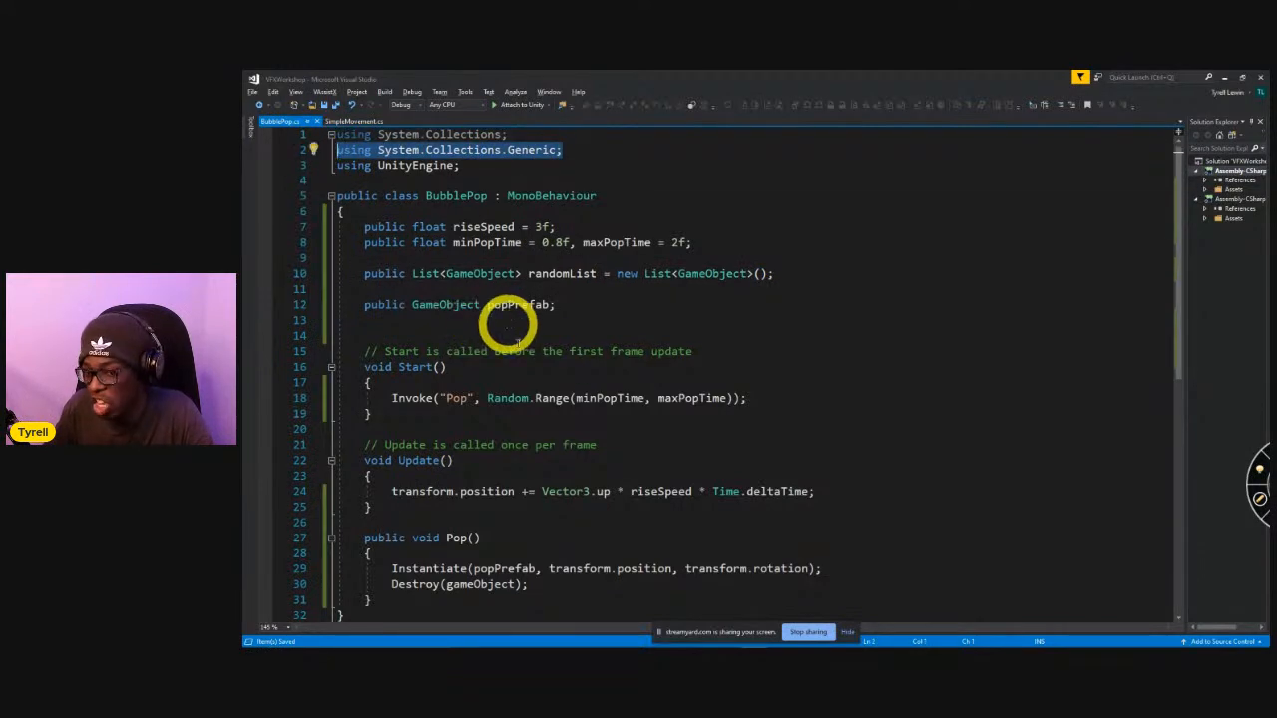
{"action": "left_click", "coordinate": [482, 169]}
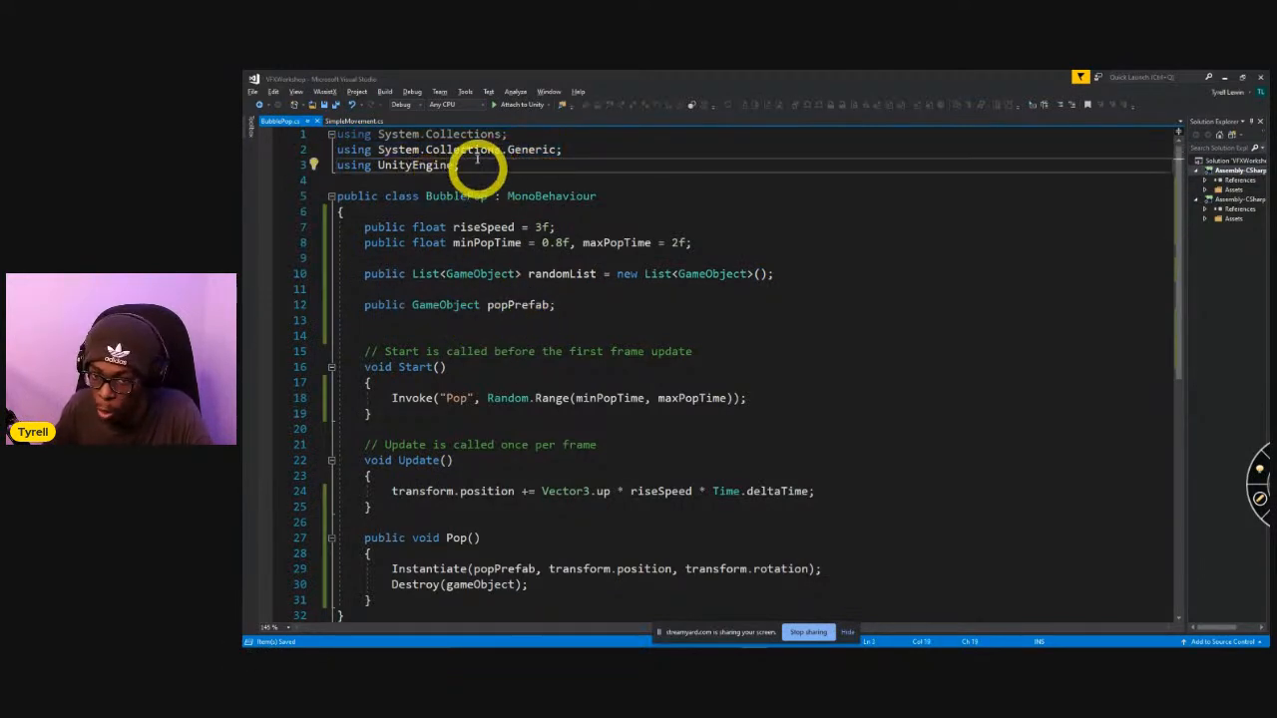
{"action": "left_click_drag", "start_coordinate": [582, 150], "coordinate": [259, 140]}
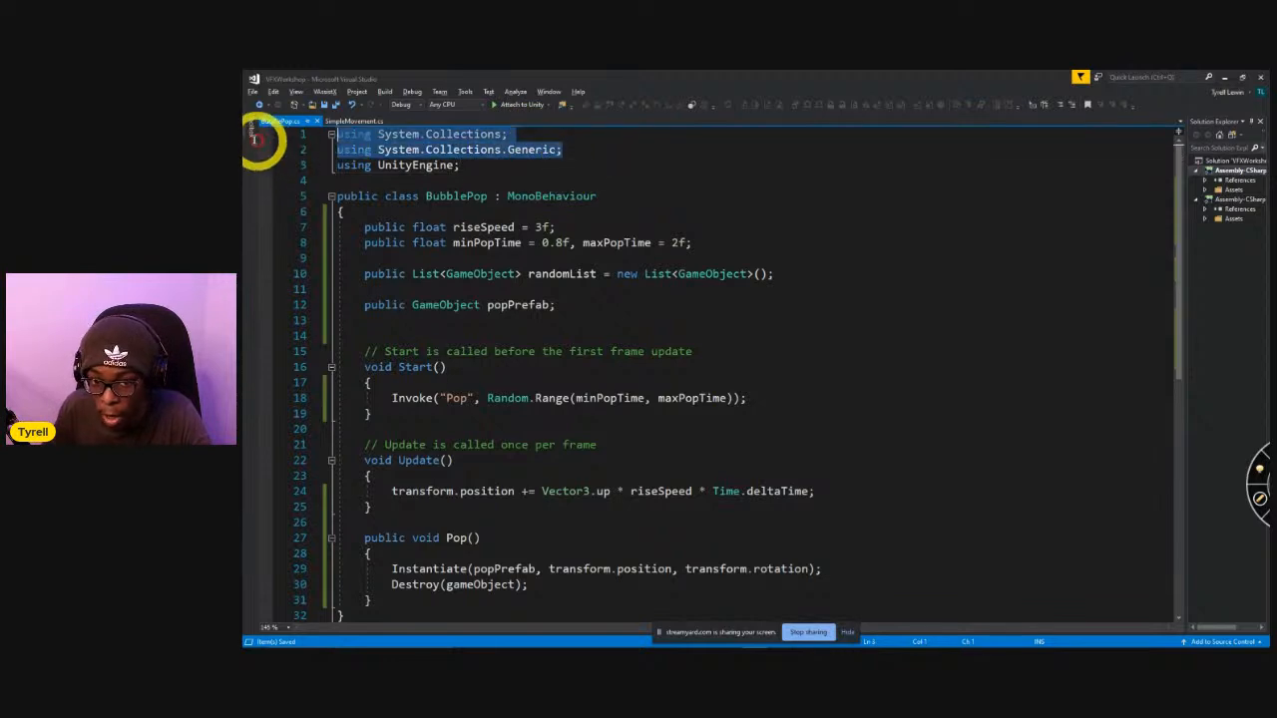
{"action": "left_click", "coordinate": [532, 167]}
{"action": "left_click", "coordinate": [579, 148]}
{"action": "key", "text": "ctrl+x"}
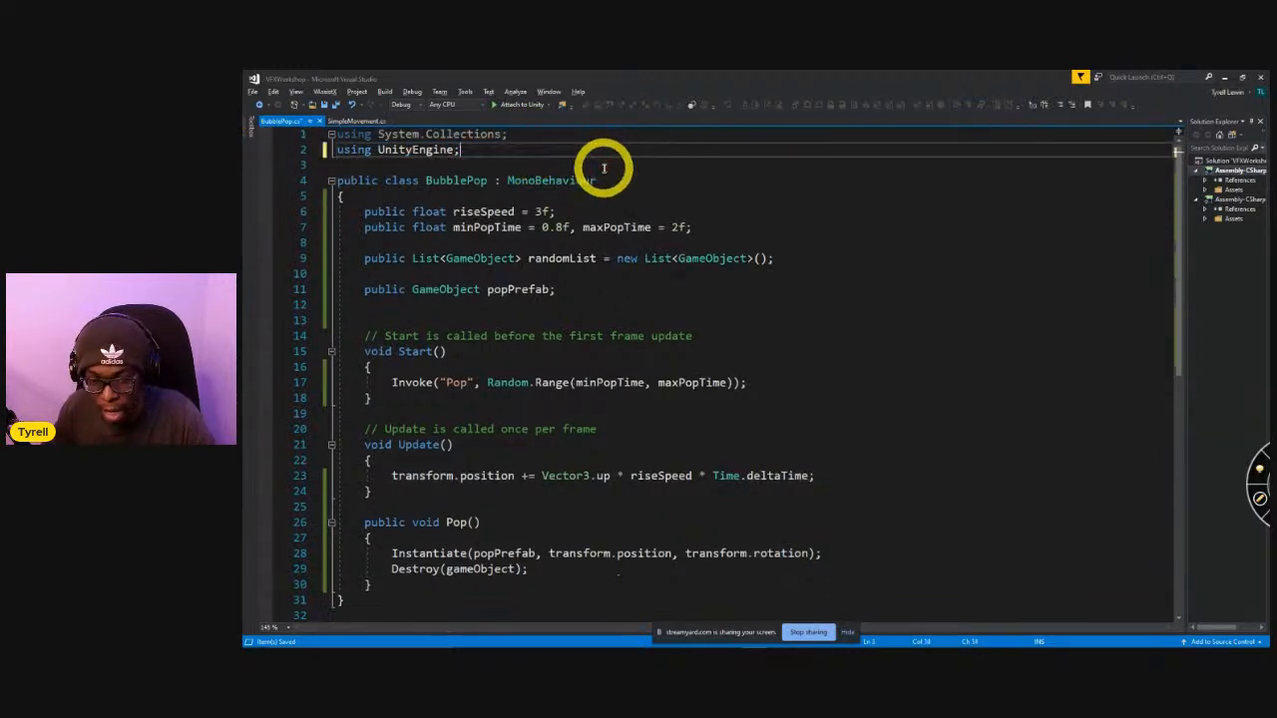
Inspect the List<GameObject> randomList declaration for errors and undo the removal of the using line.
{"action": "left_click", "coordinate": [477, 304]}
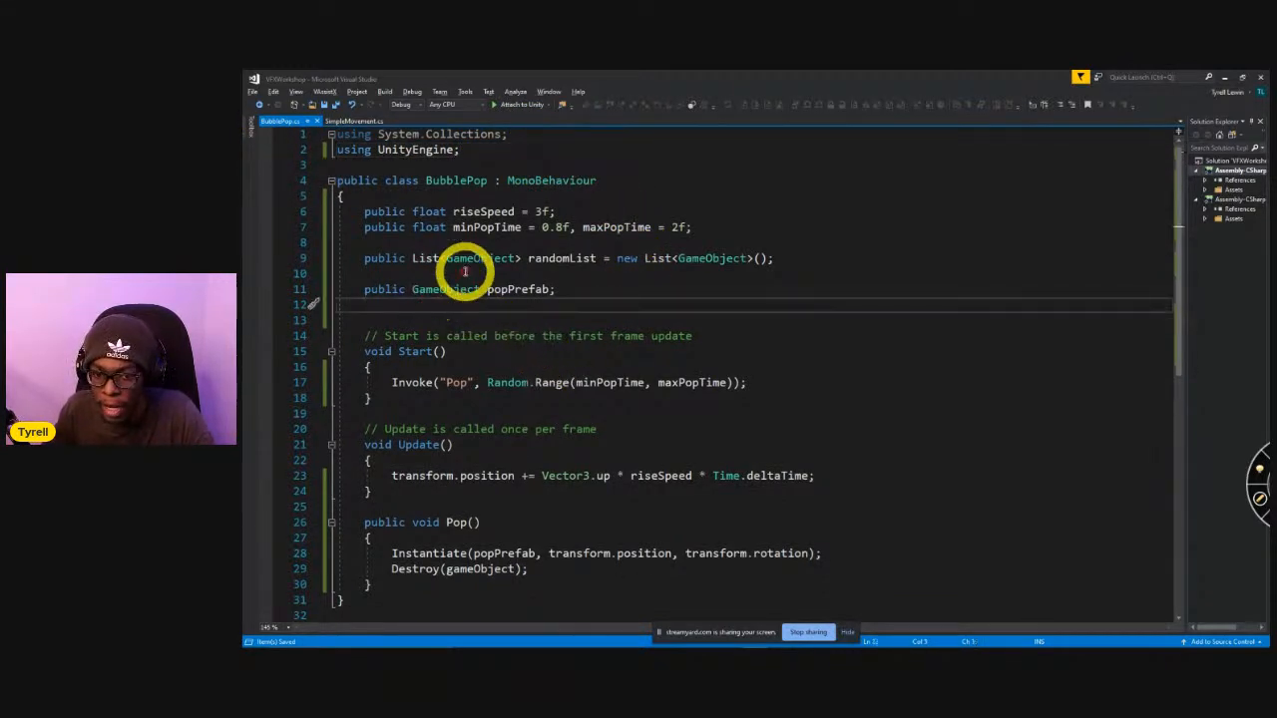
{"action": "left_click_drag", "start_coordinate": [414, 259], "coordinate": [596, 260]}
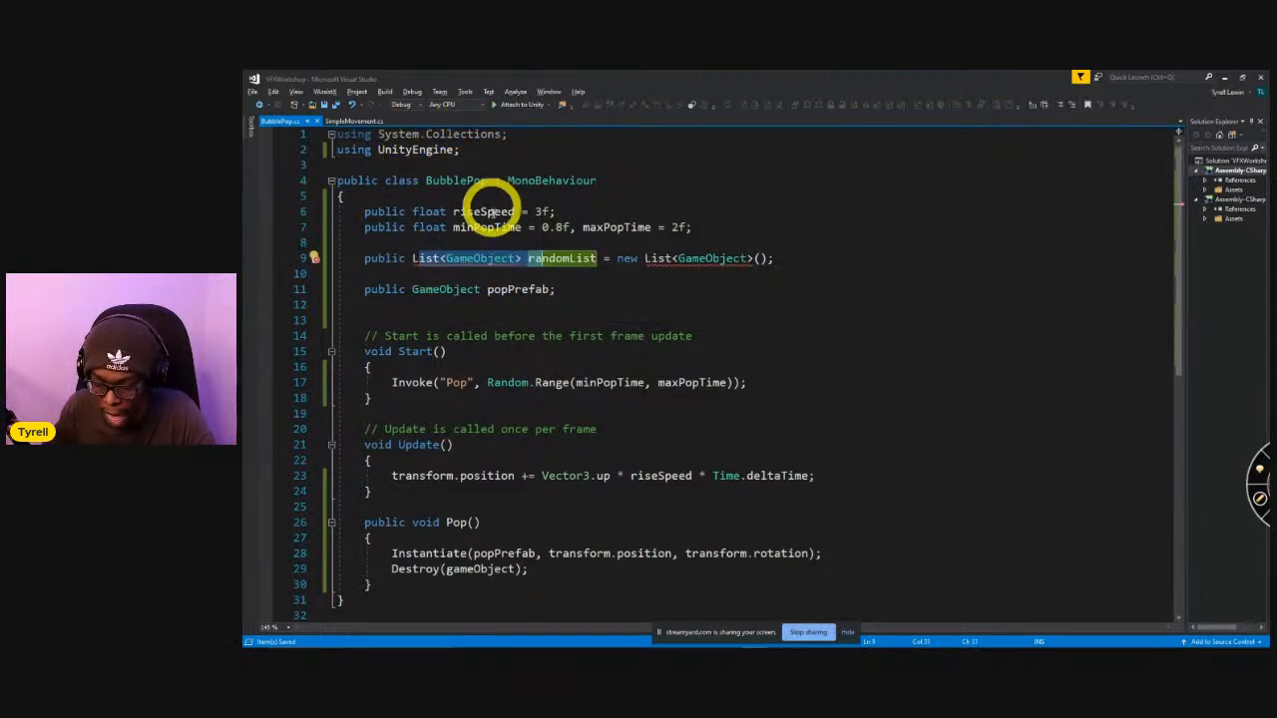
{"action": "key", "text": "ctrl+z"}
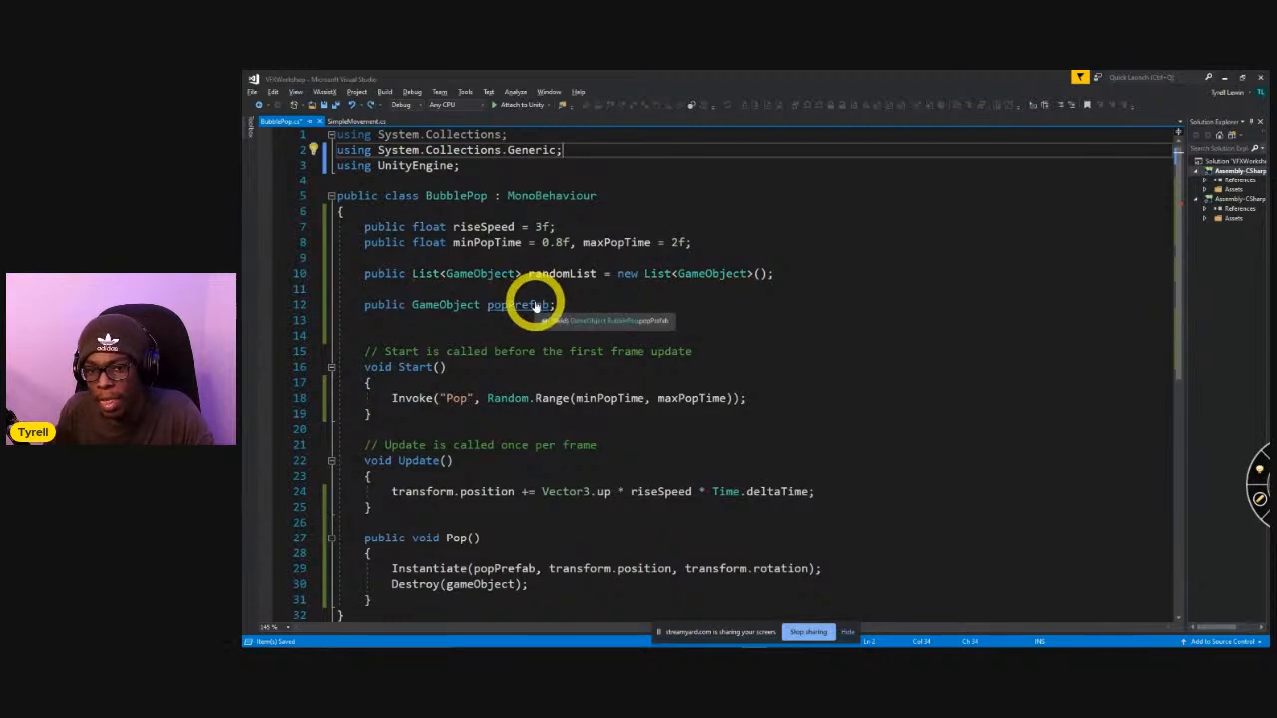
Delete the randomList declaration from BubblePop and review the two System.Collections using lines.
{"action": "left_click_drag", "start_coordinate": [765, 275], "coordinate": [778, 258]}
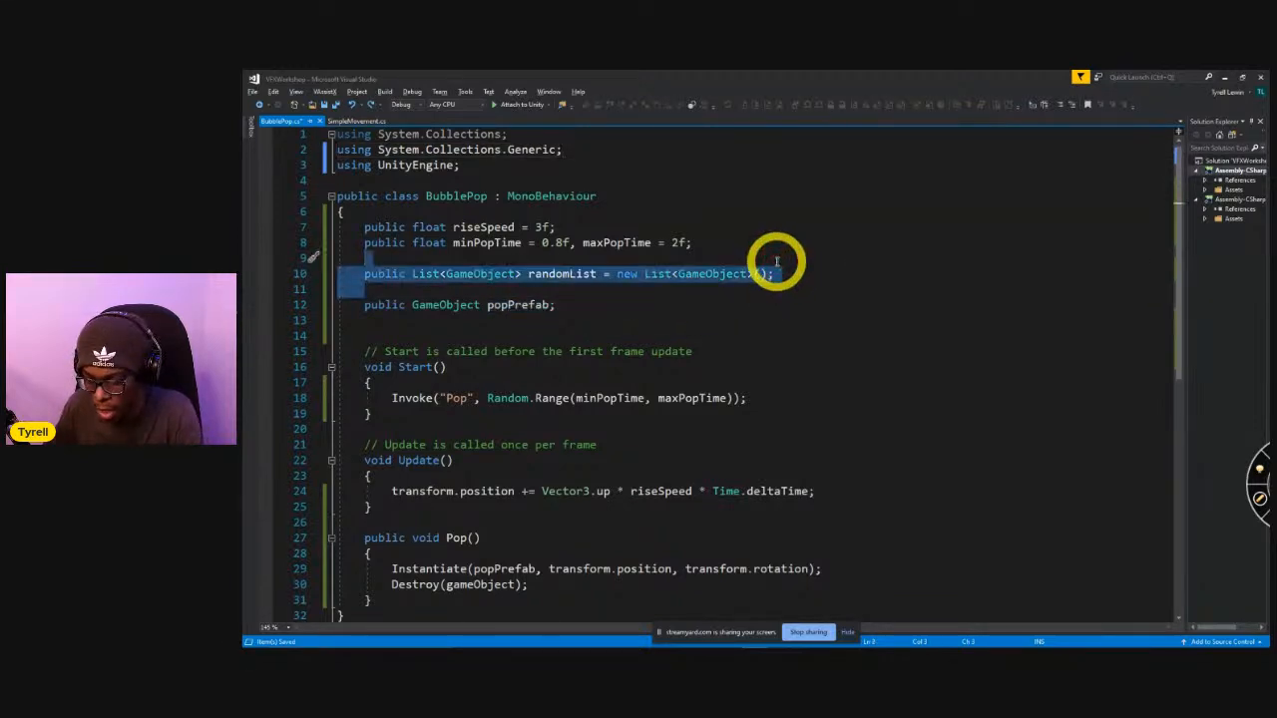
{"action": "key", "text": "Delete"}
{"action": "key", "text": "Delete"}
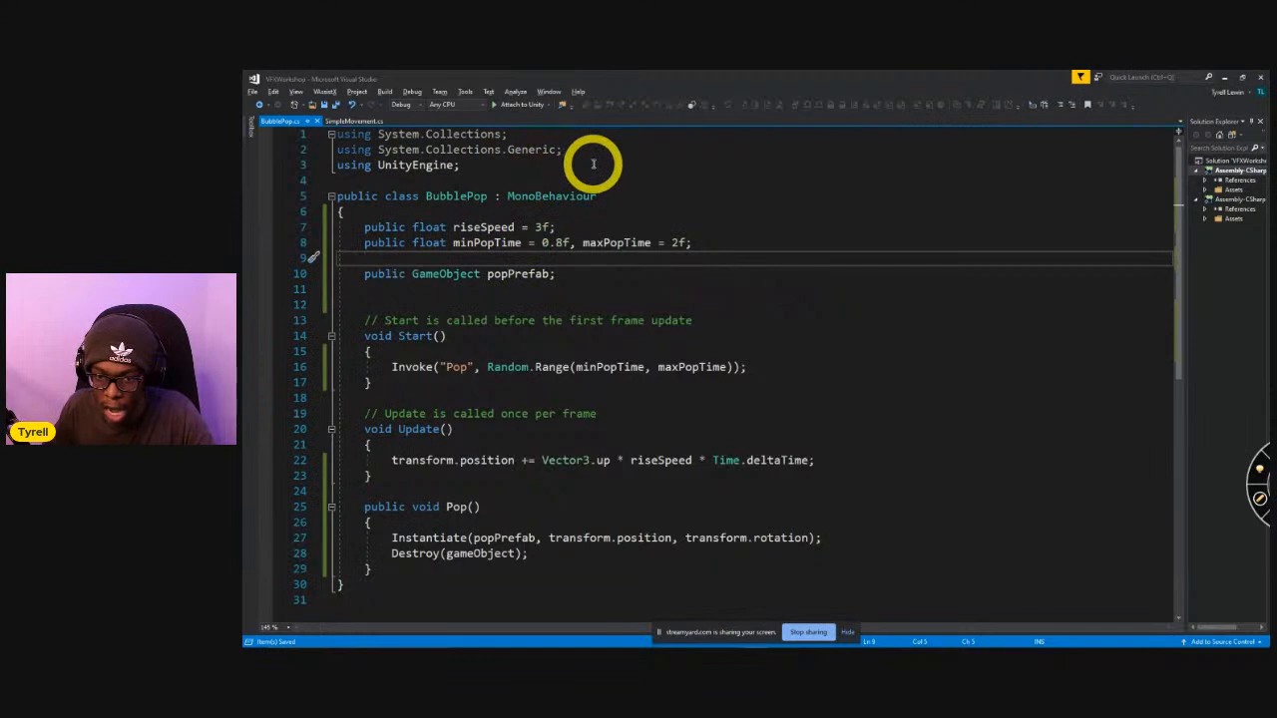
{"action": "left_click_drag", "start_coordinate": [576, 155], "coordinate": [313, 125]}
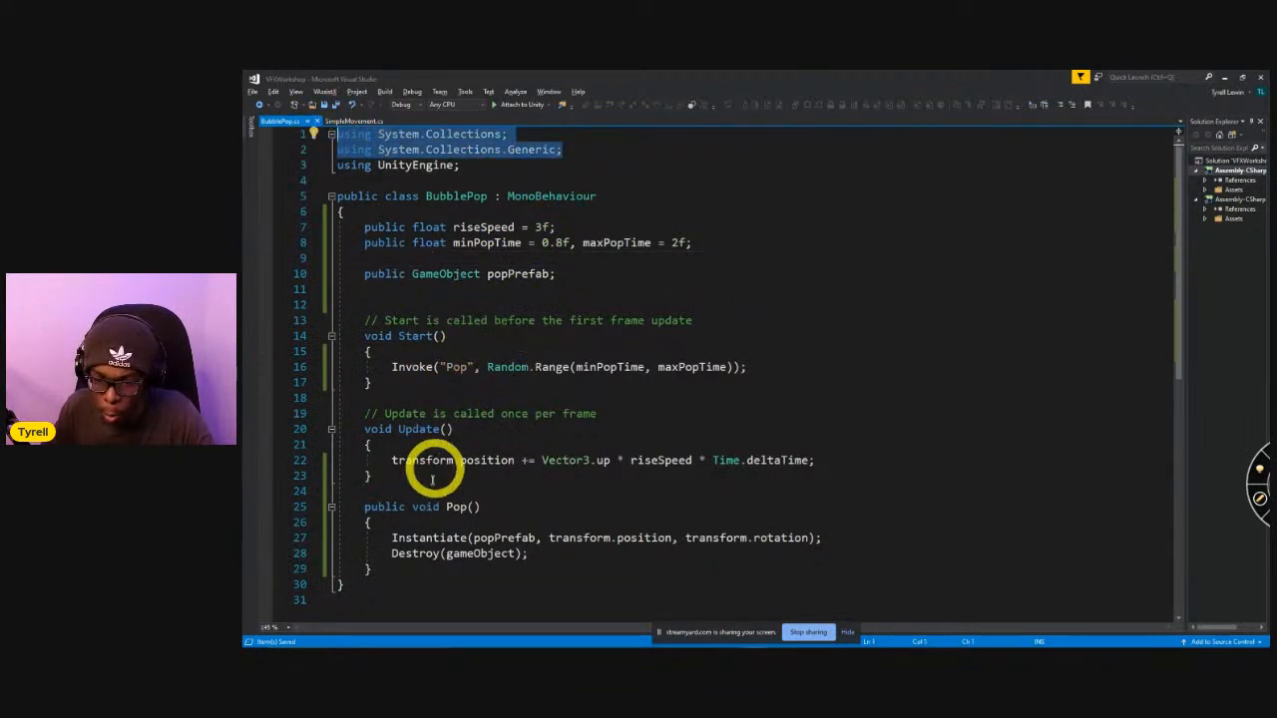
Prefix the Instantiate call in the Pop method with GameObject. and save the script.
{"action": "left_click", "coordinate": [392, 538]}
{"action": "type", "text": "GameObj"}
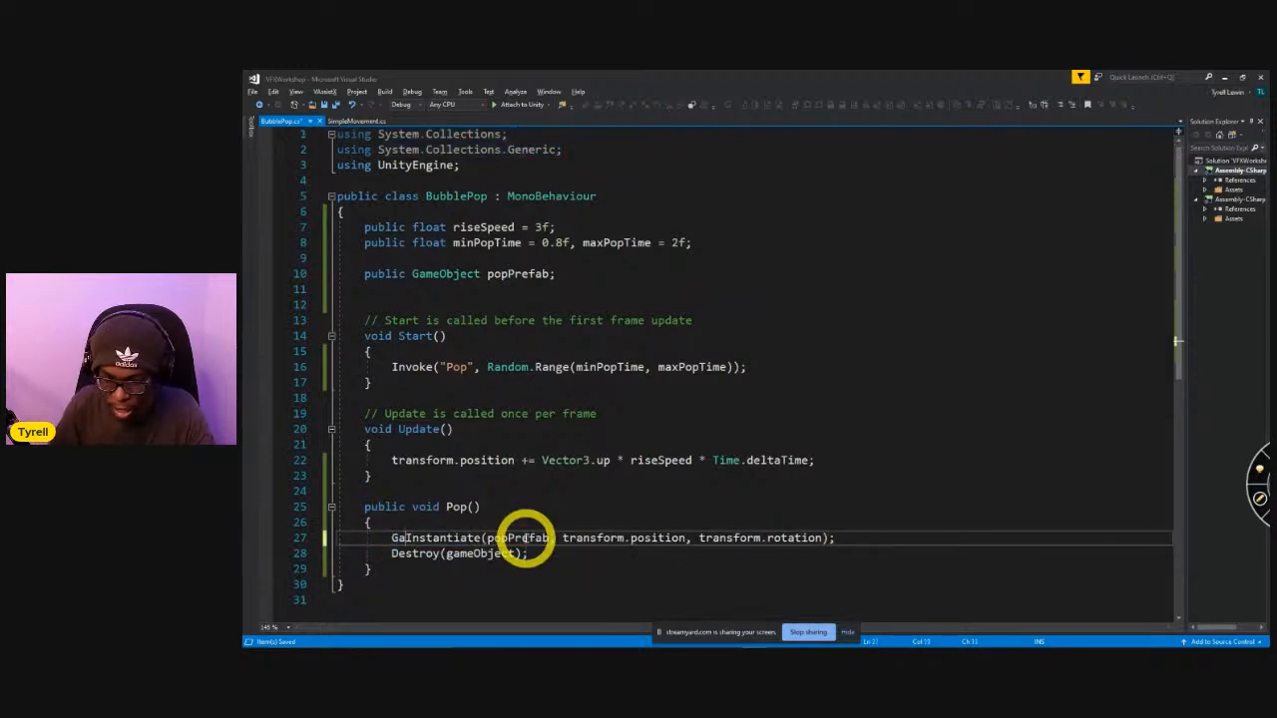
{"action": "type", "text": "ect."}
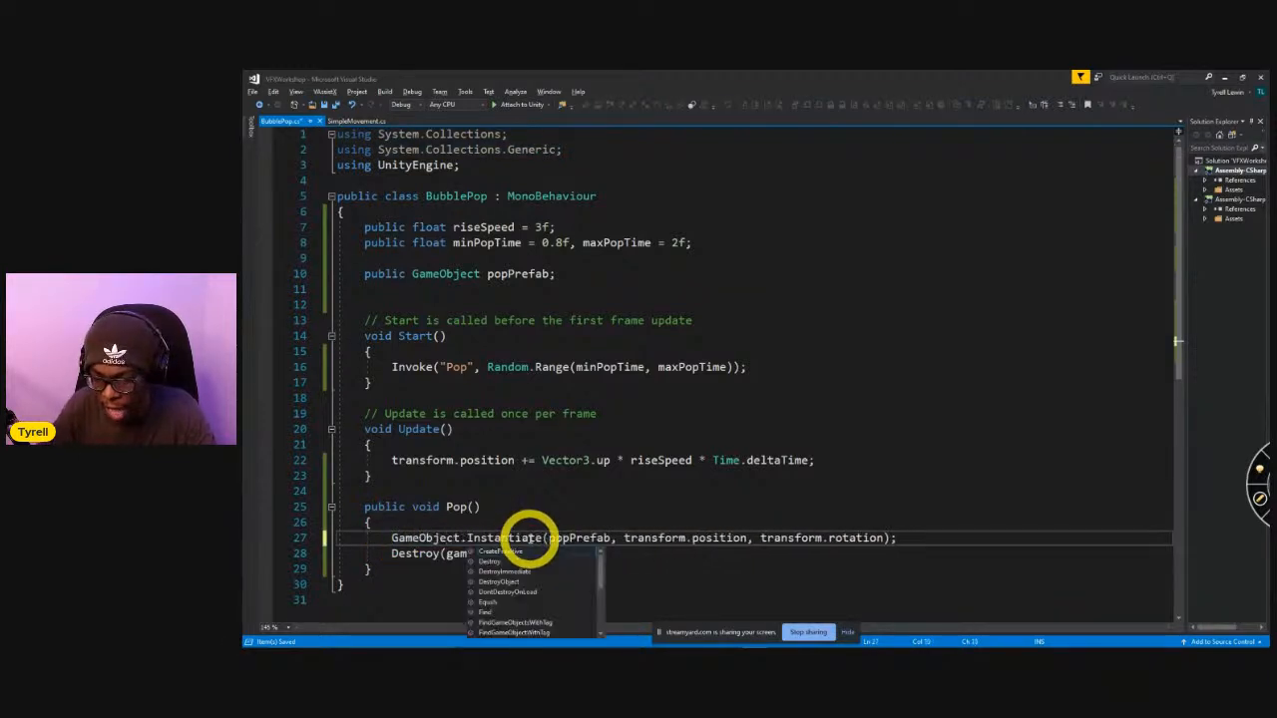
{"action": "key", "text": "Escape"}
{"action": "left_click", "coordinate": [513, 586]}
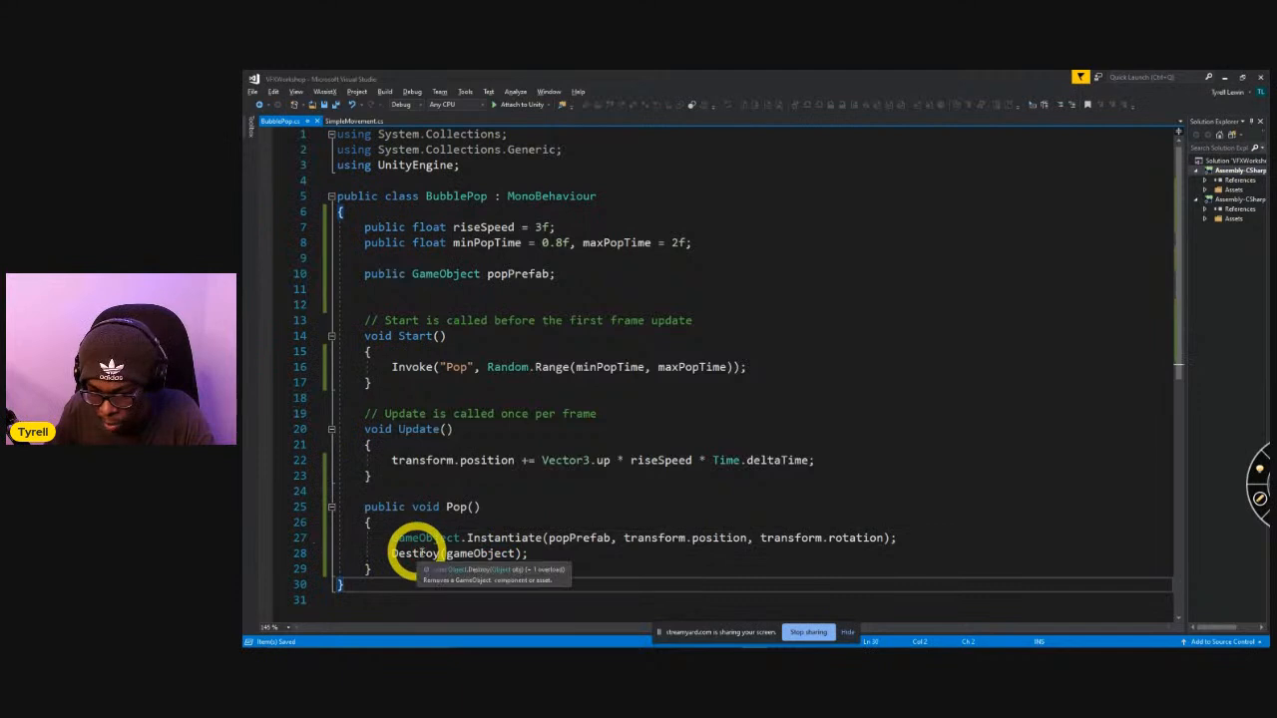
Remove the GameObject. prefix from the Instantiate call in the Pop method.
{"action": "scroll", "coordinate": [501, 612], "scroll_direction": "down", "scroll_amount": 2}
{"action": "mouse_move", "coordinate": [440, 449]}
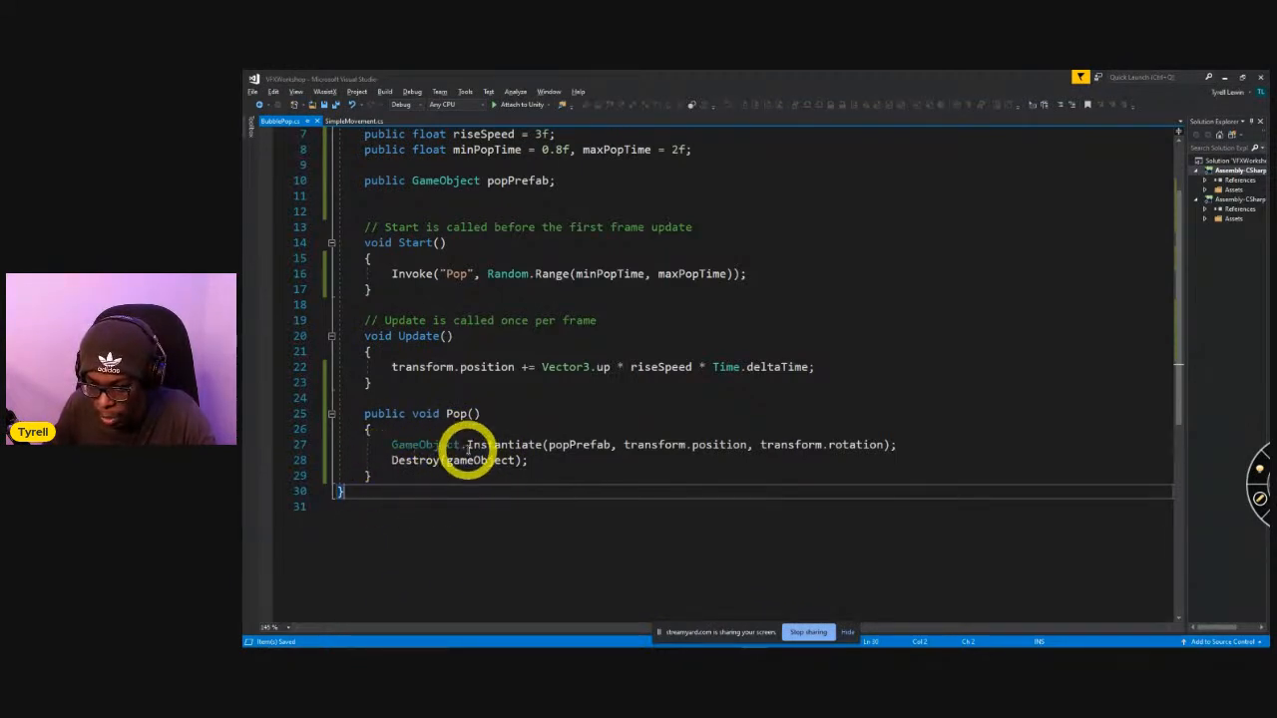
{"action": "left_click_drag", "start_coordinate": [465, 446], "coordinate": [387, 446]}
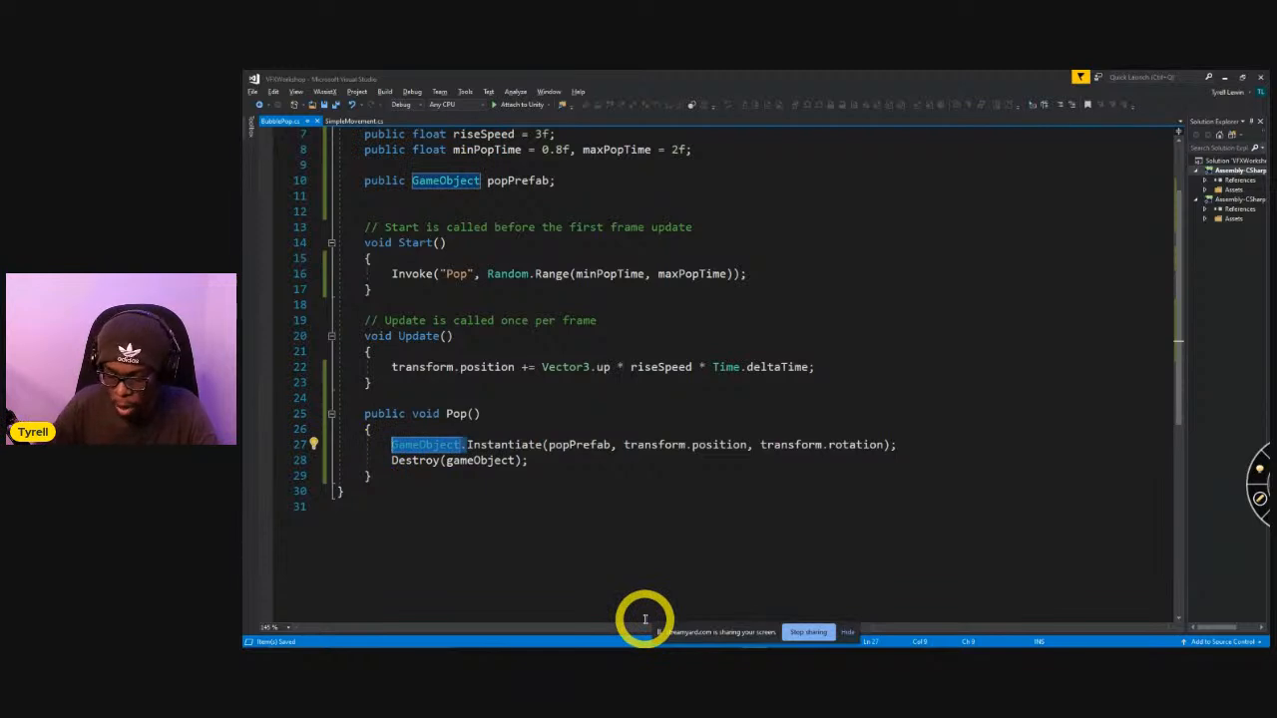
{"action": "key", "text": "BackSpace"}
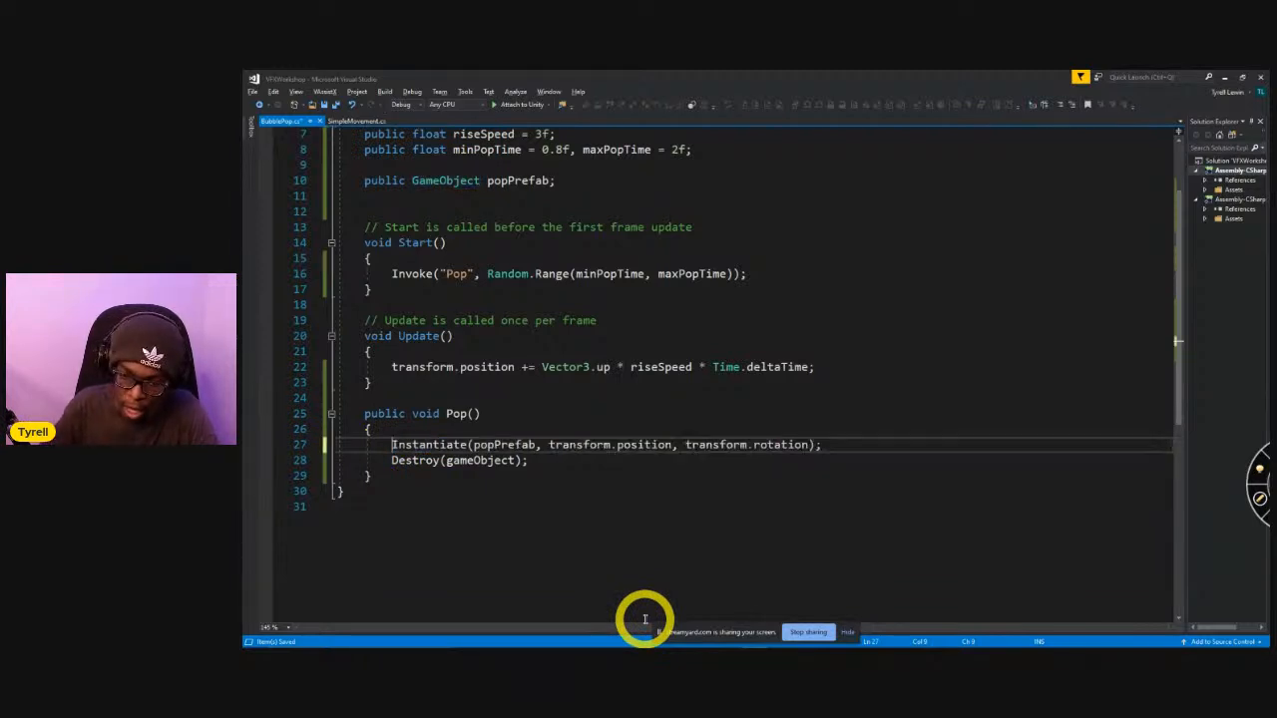
{"action": "scroll", "coordinate": [471, 552], "scroll_direction": "up", "scroll_amount": 1}
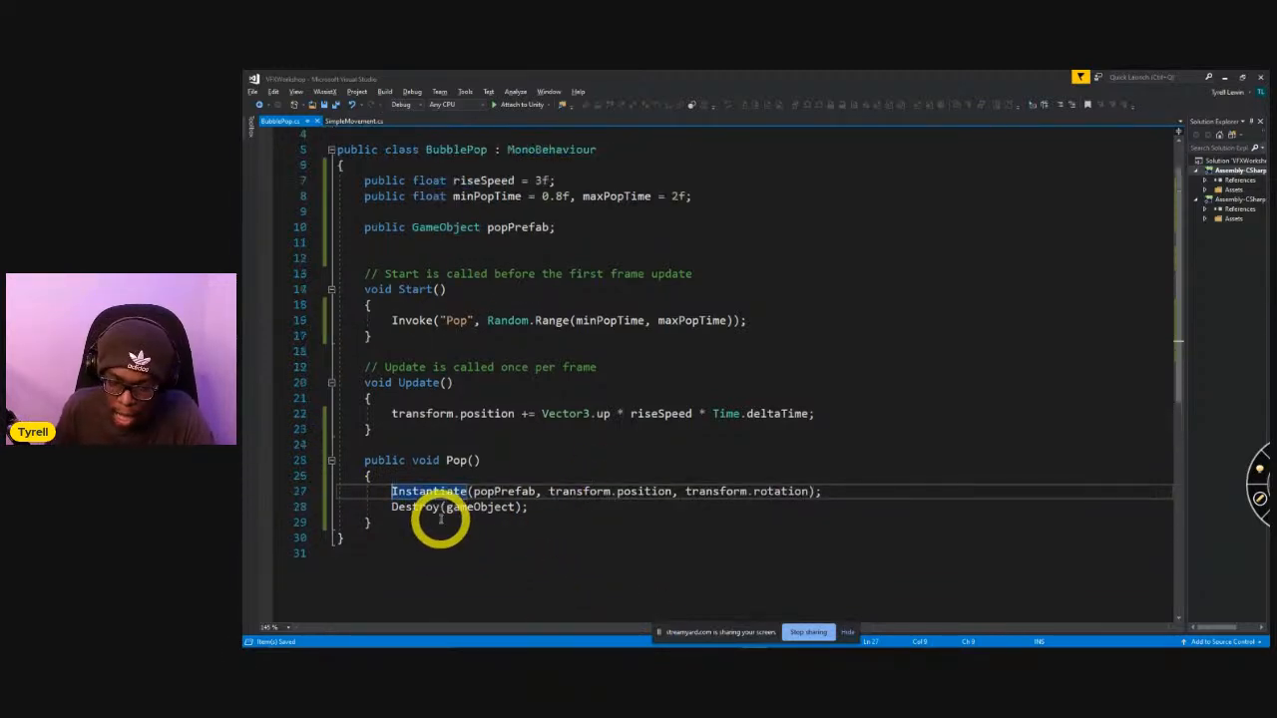
Try prefixing the Destroy call in the Pop method with GameObject., remove the prefix again, and save the script.
{"action": "left_click_drag", "start_coordinate": [394, 491], "coordinate": [791, 516]}
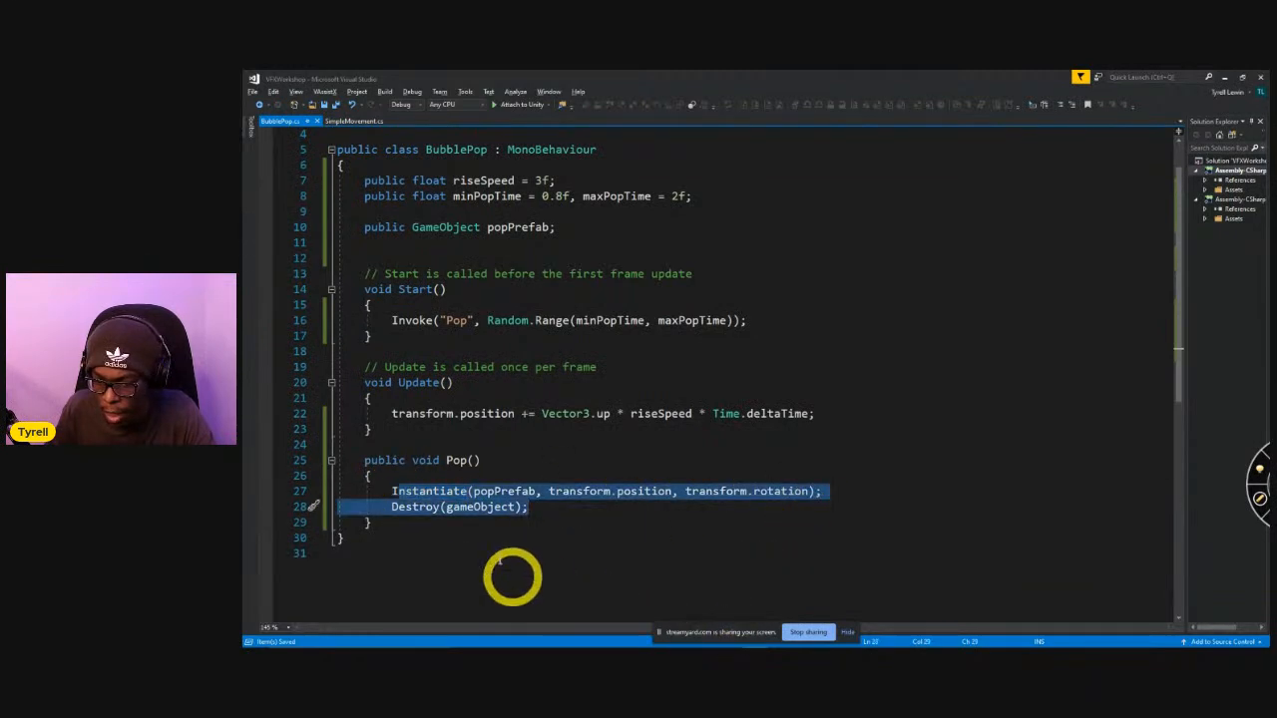
{"action": "left_click", "coordinate": [510, 575]}
{"action": "left_click", "coordinate": [387, 507]}
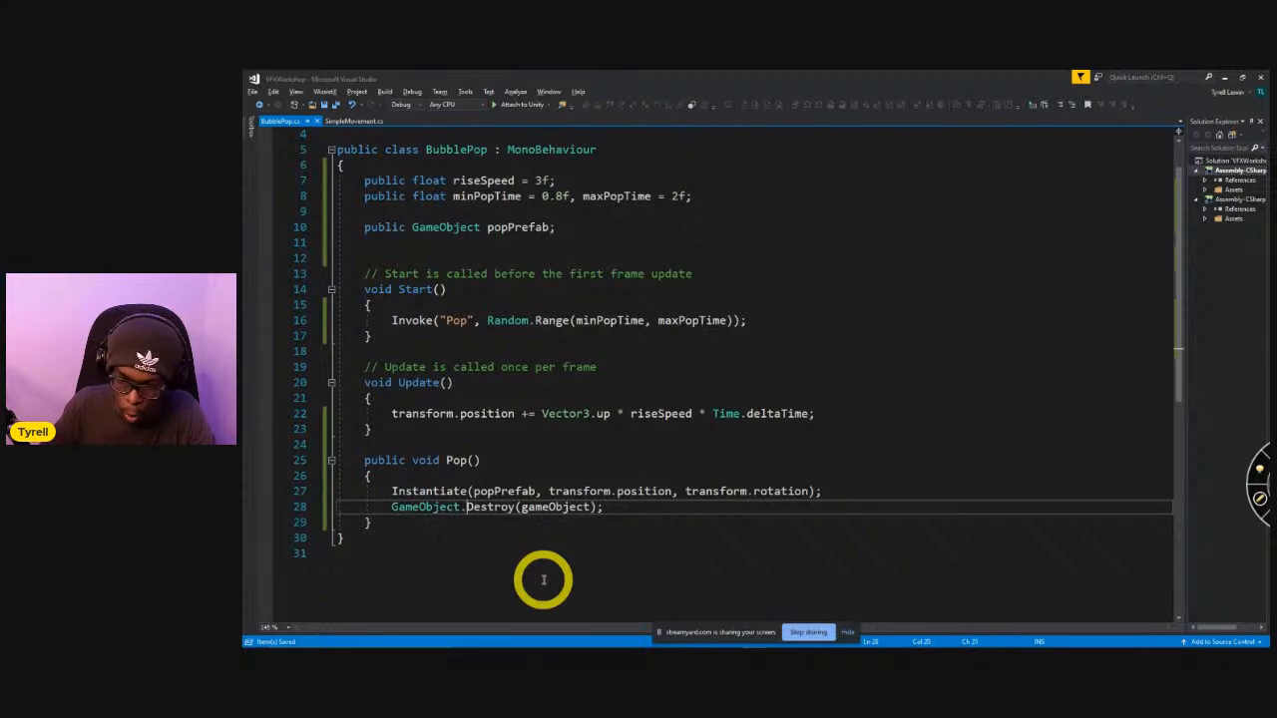
{"action": "key", "text": "shift+Left"}
{"action": "key", "text": "BackSpace"}
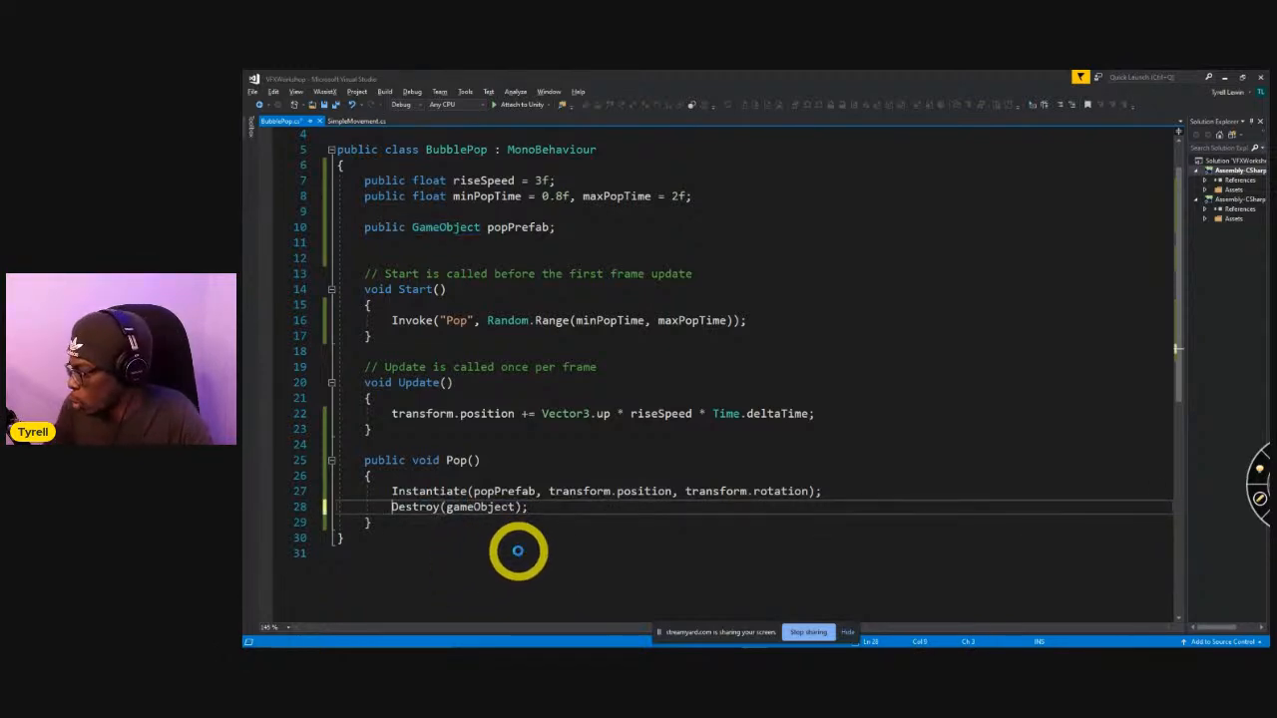
{"action": "key", "text": "ctrl+s"}
{"action": "left_click", "coordinate": [708, 444]}
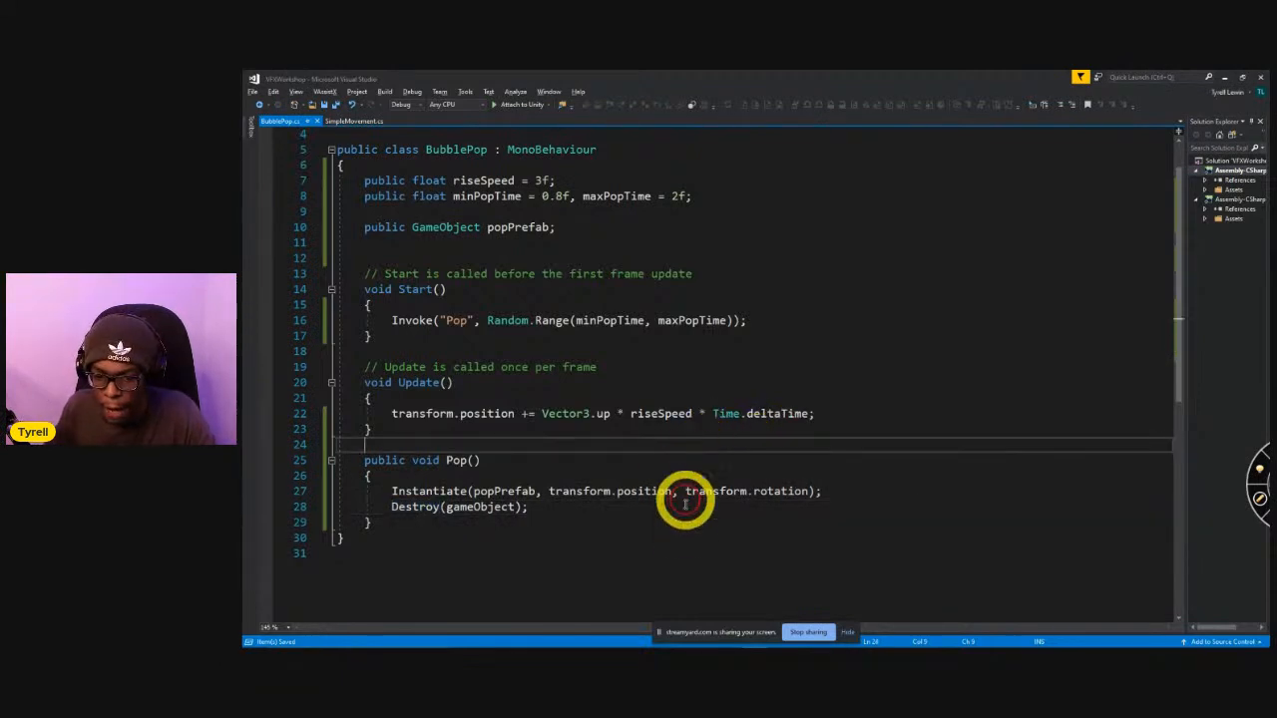
{"action": "scroll", "coordinate": [686, 502], "scroll_direction": "up", "scroll_amount": 1}
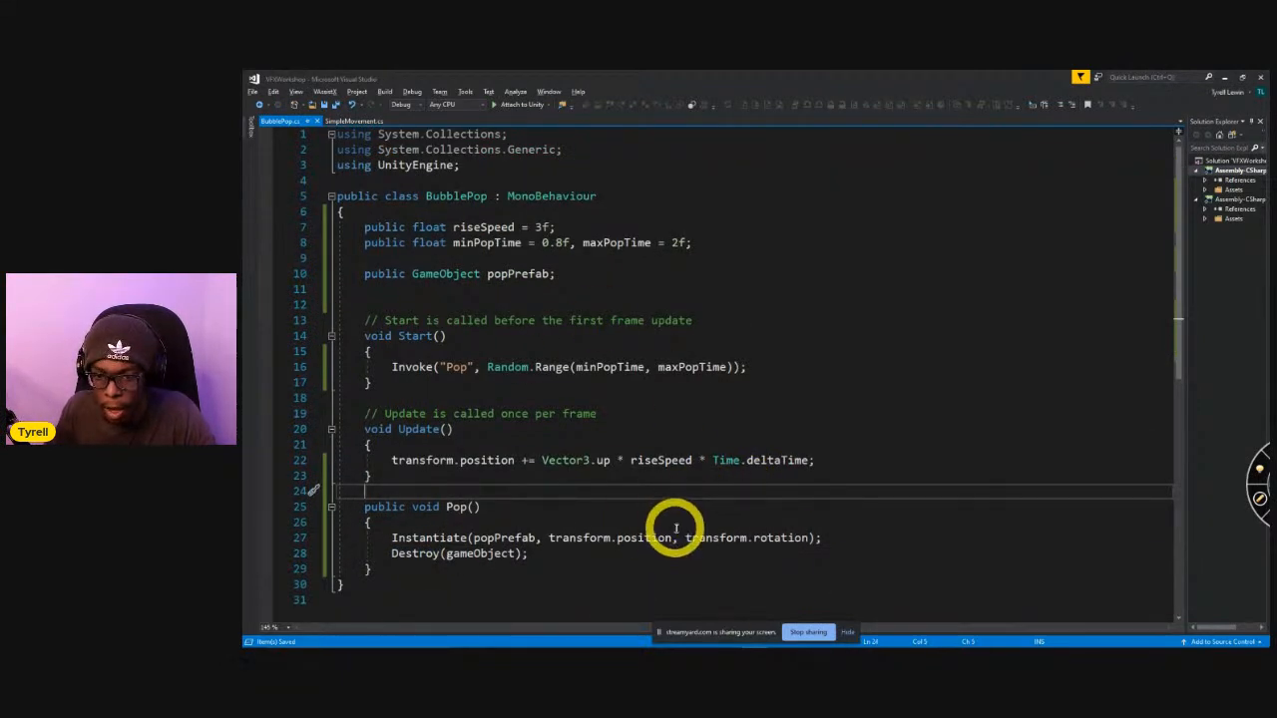
Switch to the Unity editor and stop play mode.
{"action": "key", "text": "alt+Tab"}
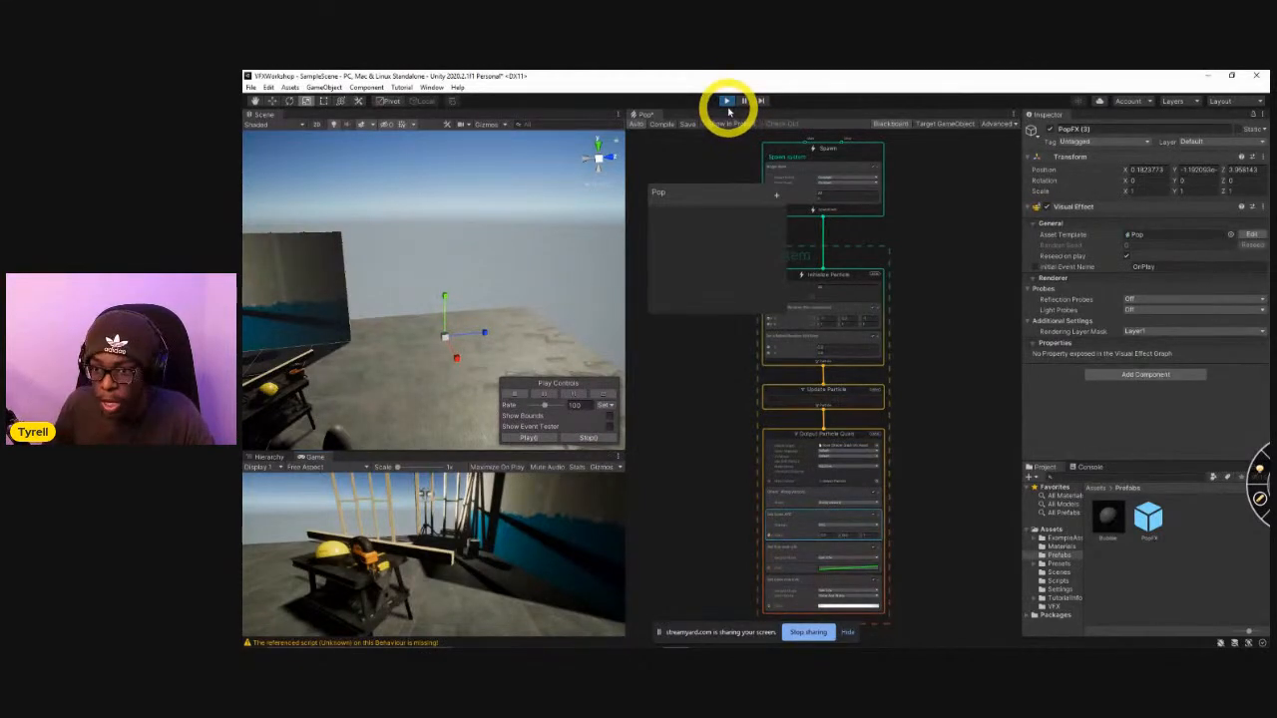
{"action": "left_click", "coordinate": [725, 101]}
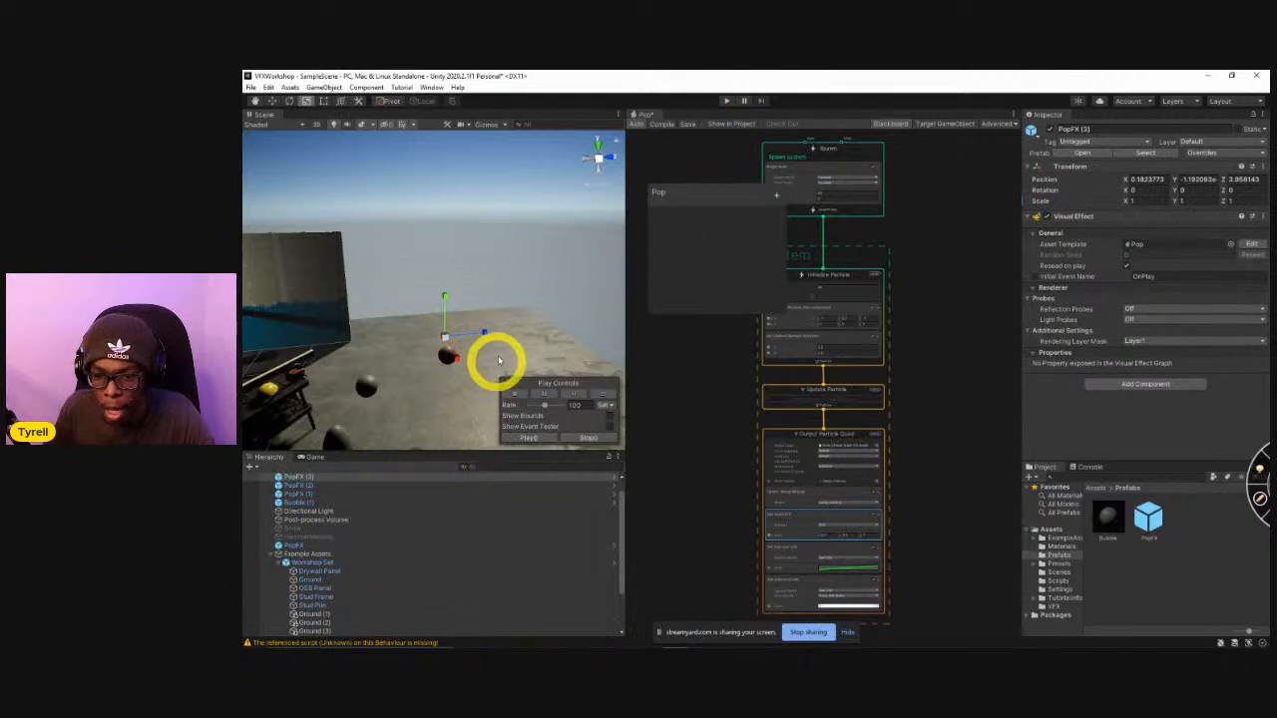
{"action": "right_click_drag", "start_coordinate": [499, 341], "coordinate": [490, 339]}
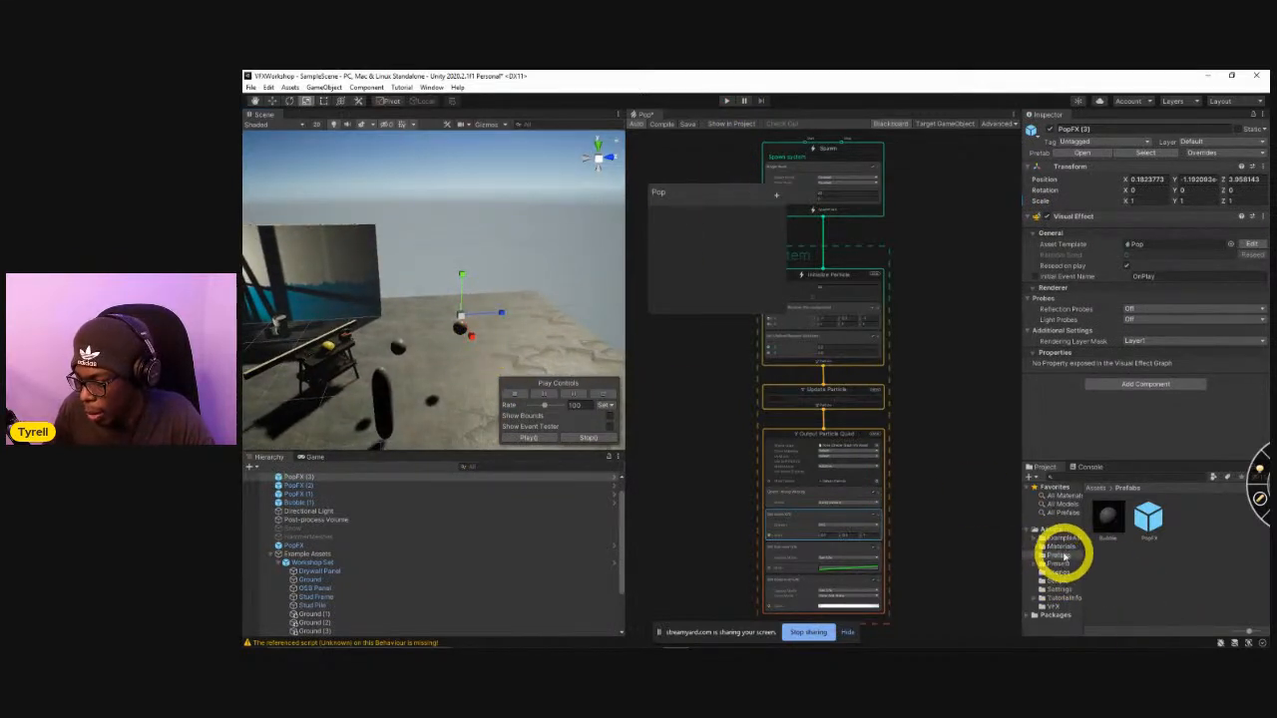
Create a new material named Bubble in the Materials folder.
{"action": "left_click", "coordinate": [1057, 547]}
{"action": "right_click", "coordinate": [1120, 564]}
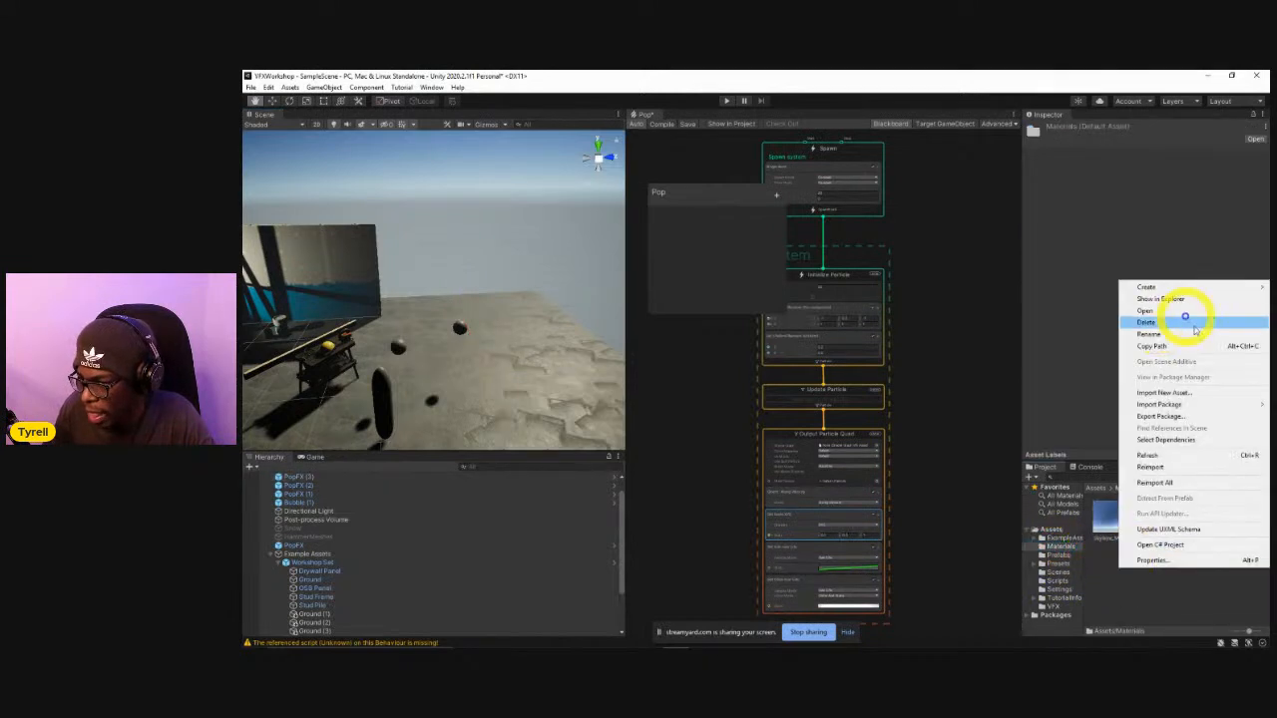
{"action": "mouse_move", "coordinate": [1167, 290]}
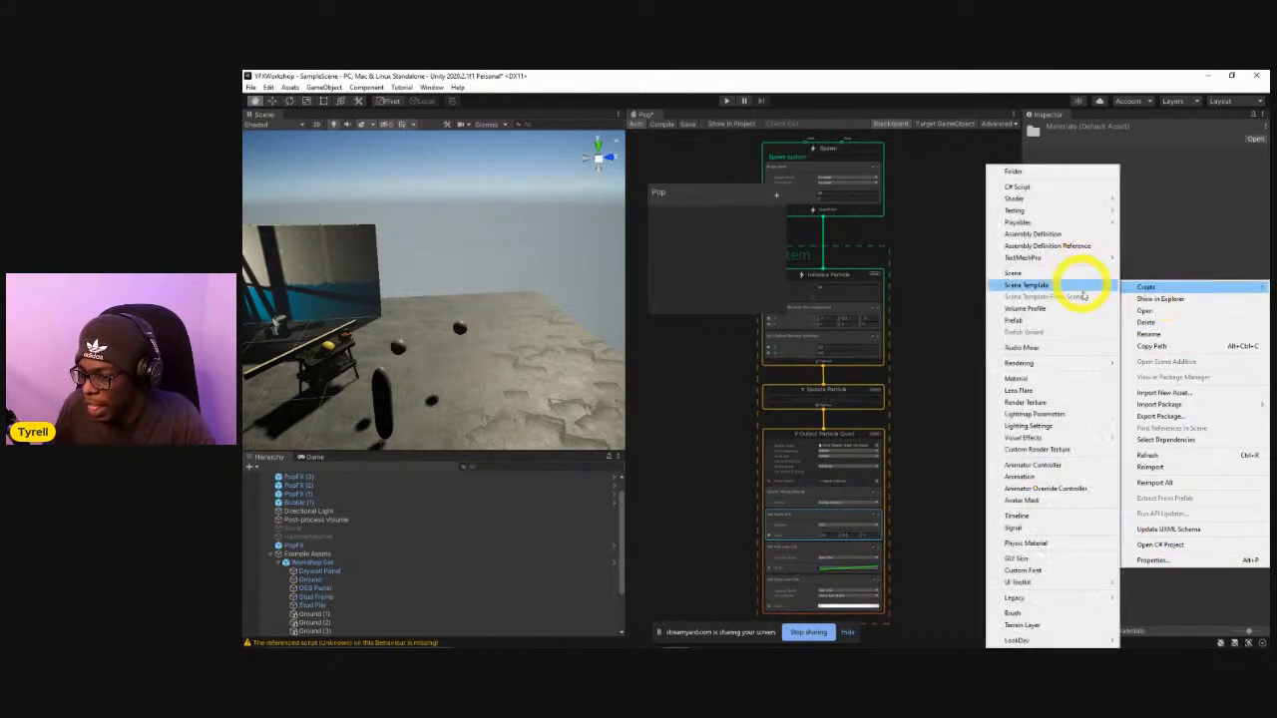
{"action": "left_click", "coordinate": [1067, 385]}
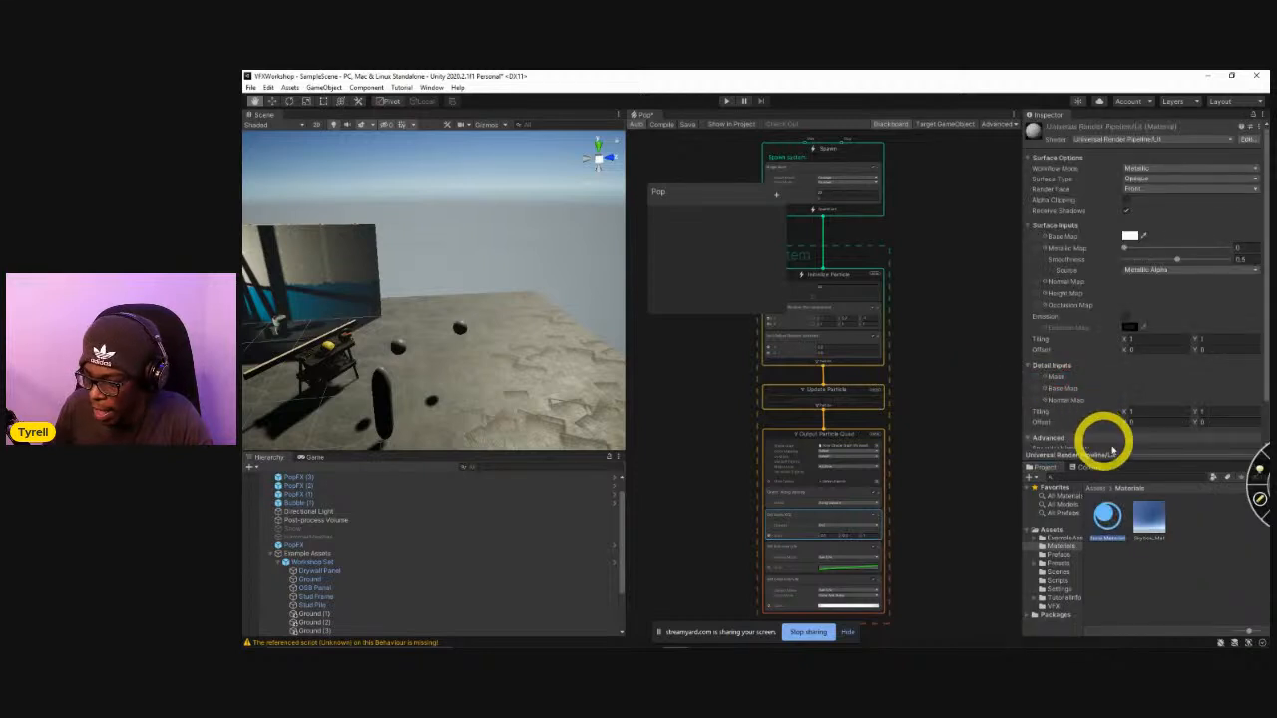
{"action": "key", "text": "Return"}
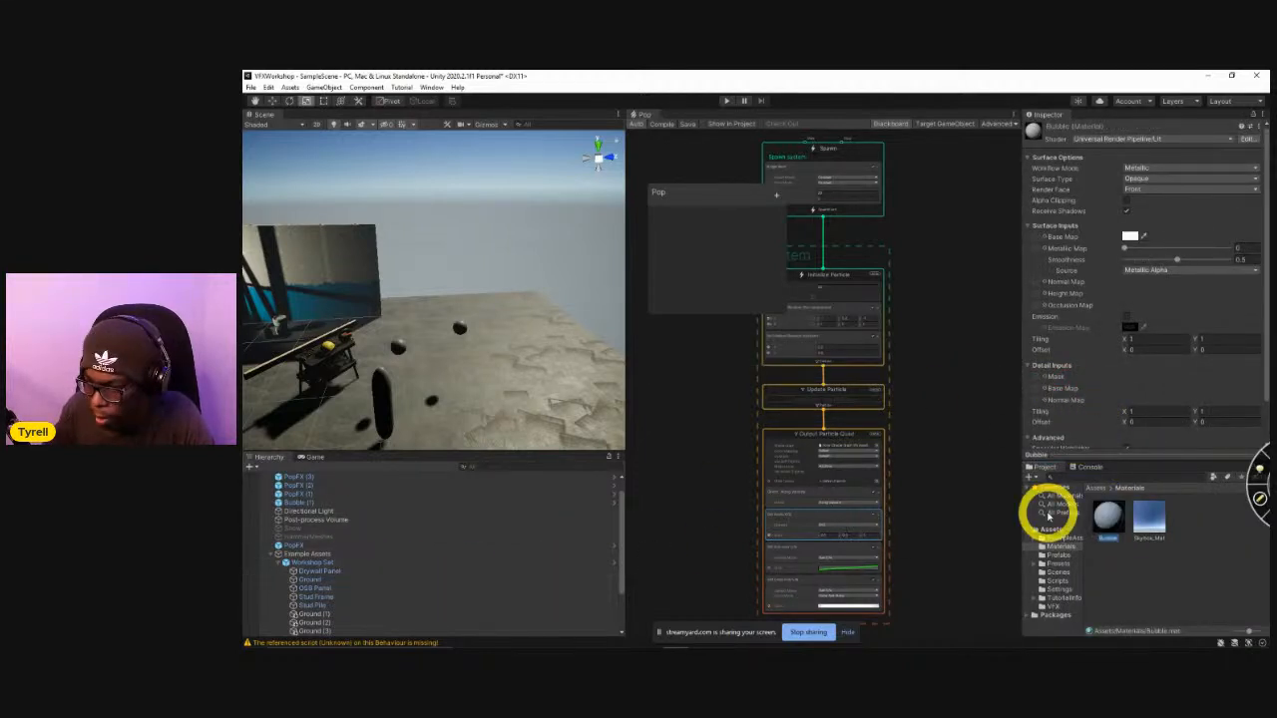
Open the Bubble prefab from the Prefabs folder and assign the Bubble material to its Mesh Renderer.
{"action": "left_click", "coordinate": [1057, 555]}
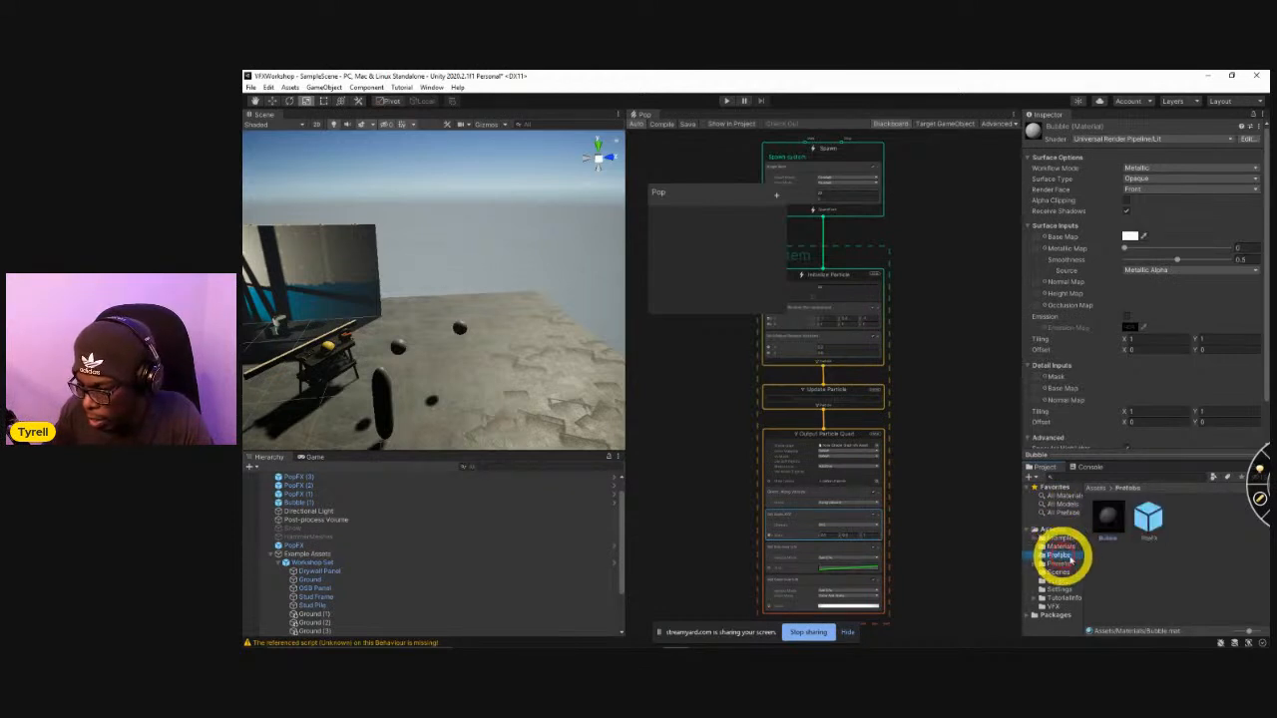
{"action": "double_click", "coordinate": [1106, 521]}
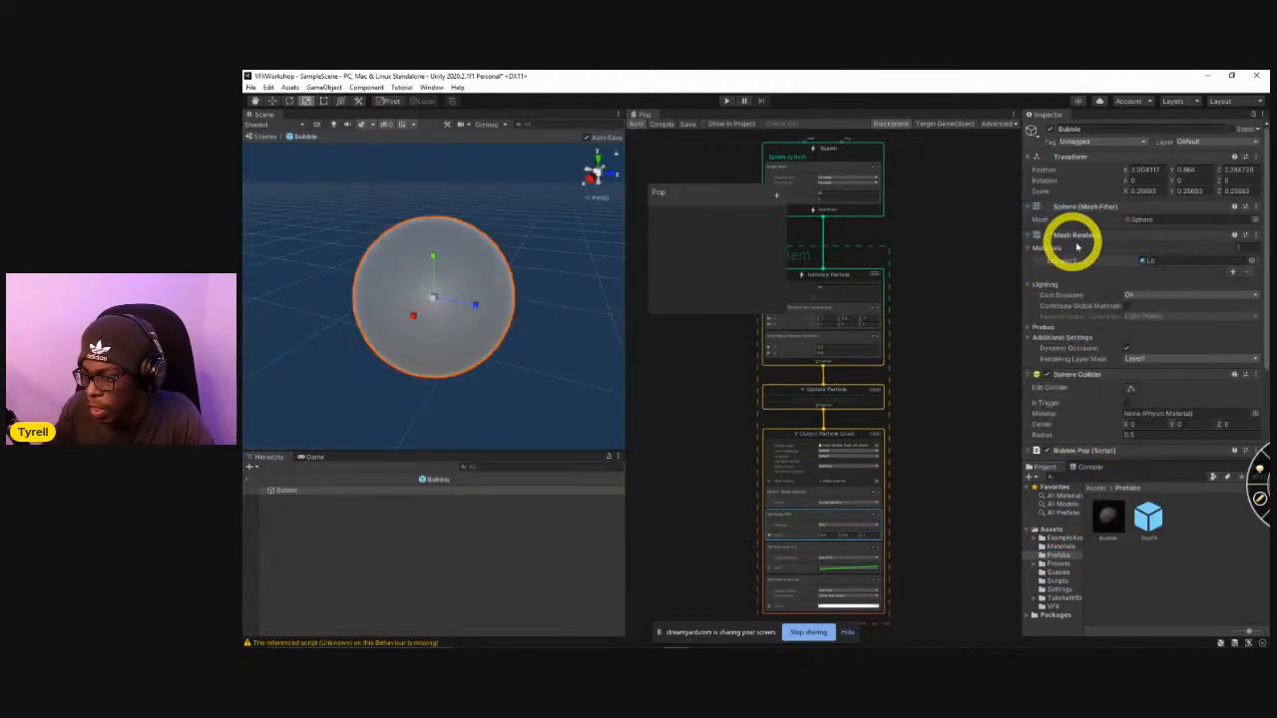
{"action": "left_click", "coordinate": [1252, 262]}
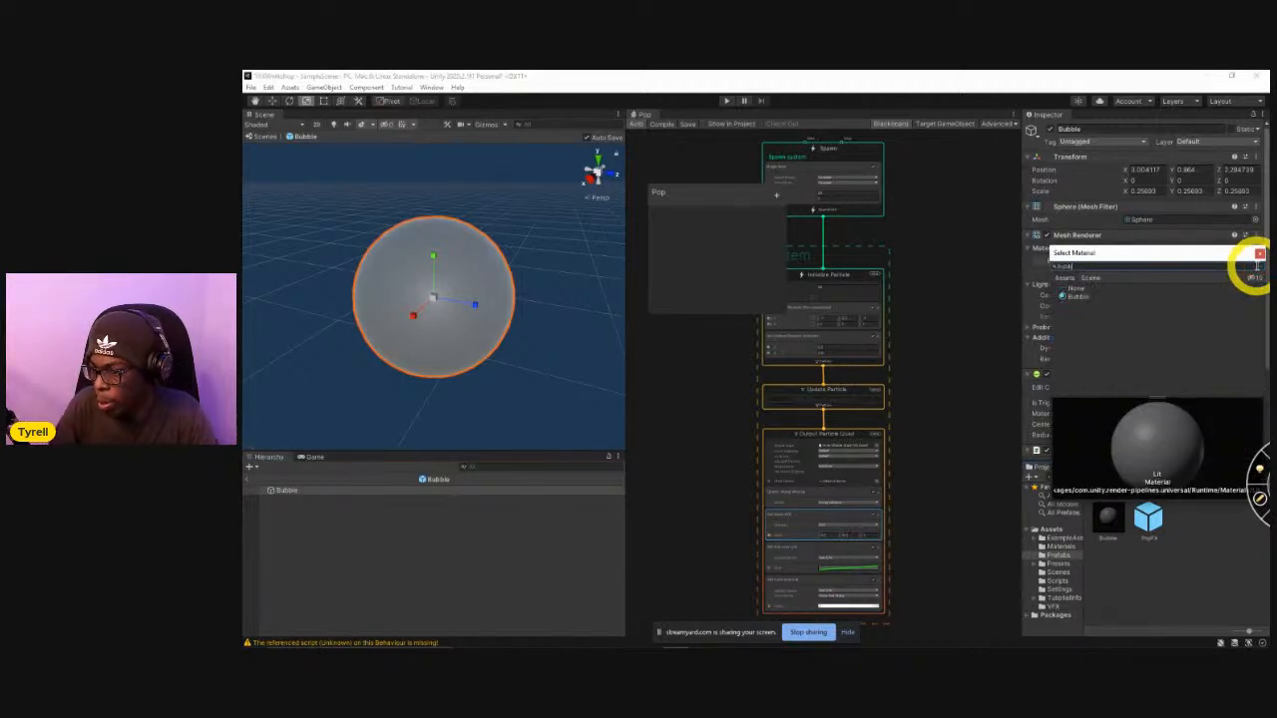
{"action": "left_click", "coordinate": [1069, 296]}
{"action": "left_click", "coordinate": [1069, 296]}
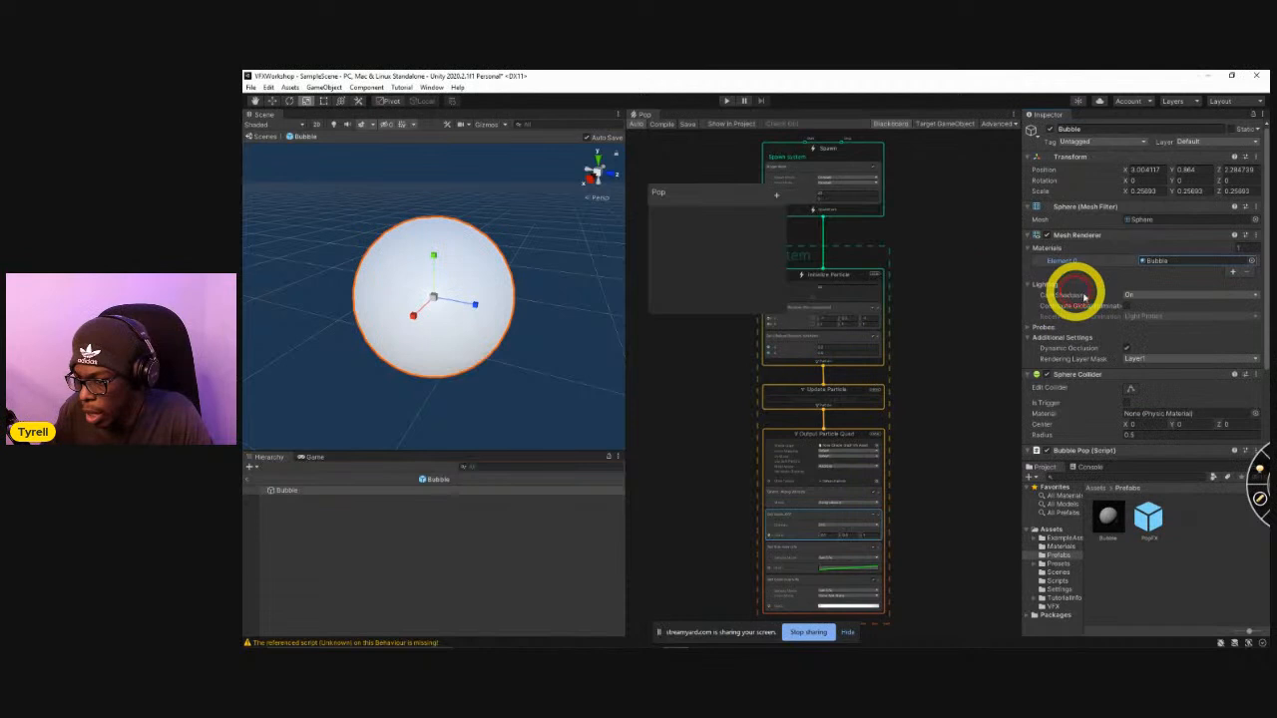
Set the Bubble material's surface type to Transparent.
{"action": "scroll", "coordinate": [1077, 309], "scroll_direction": "down", "scroll_amount": 3}
{"action": "left_click", "coordinate": [1038, 407]}
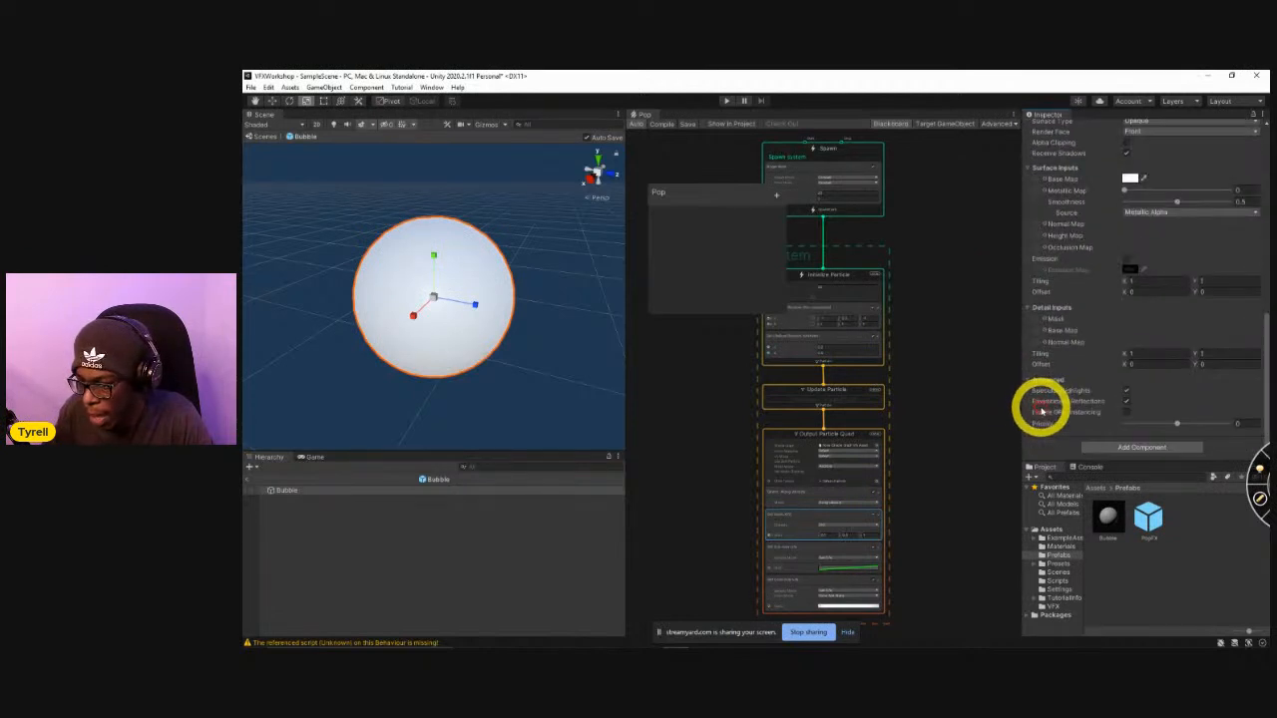
{"action": "scroll", "coordinate": [1147, 240], "scroll_direction": "down", "scroll_amount": 5}
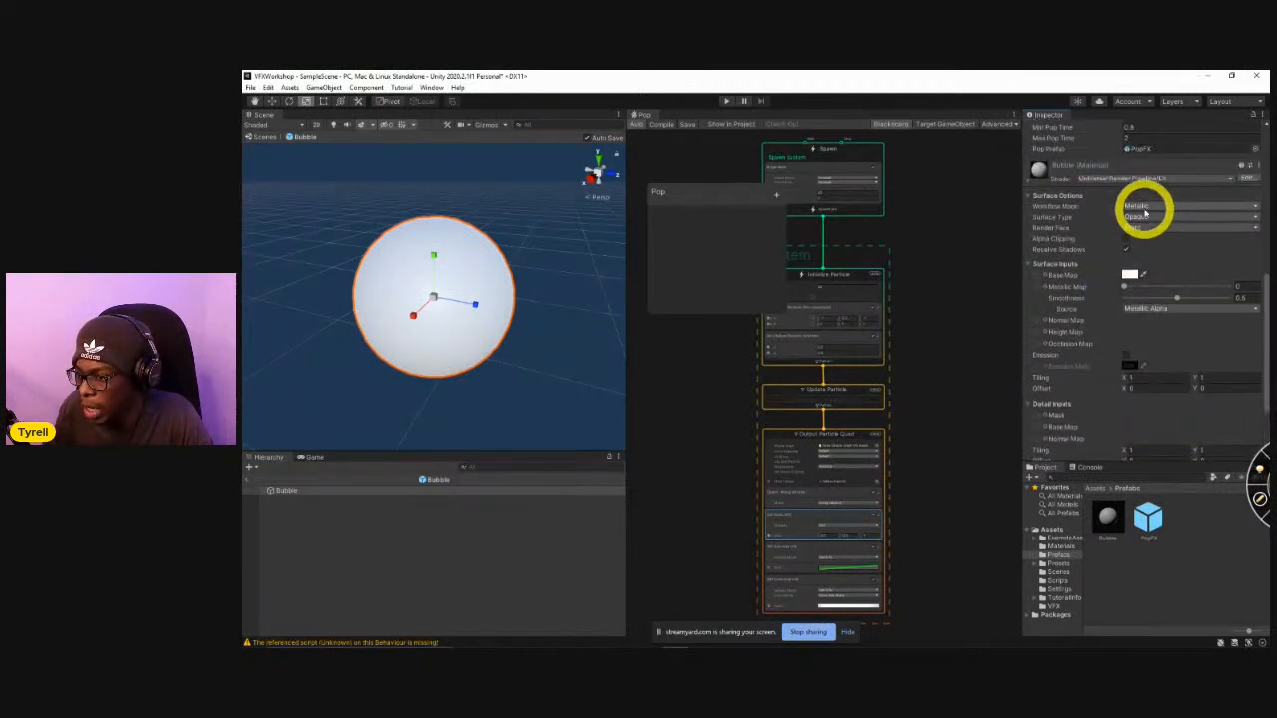
{"action": "left_click", "coordinate": [1142, 217]}
{"action": "left_click", "coordinate": [1149, 239]}
Change the Bubble material's base map colour to light blue and lower its alpha to make the sphere see-through.
{"action": "left_click", "coordinate": [1133, 285]}
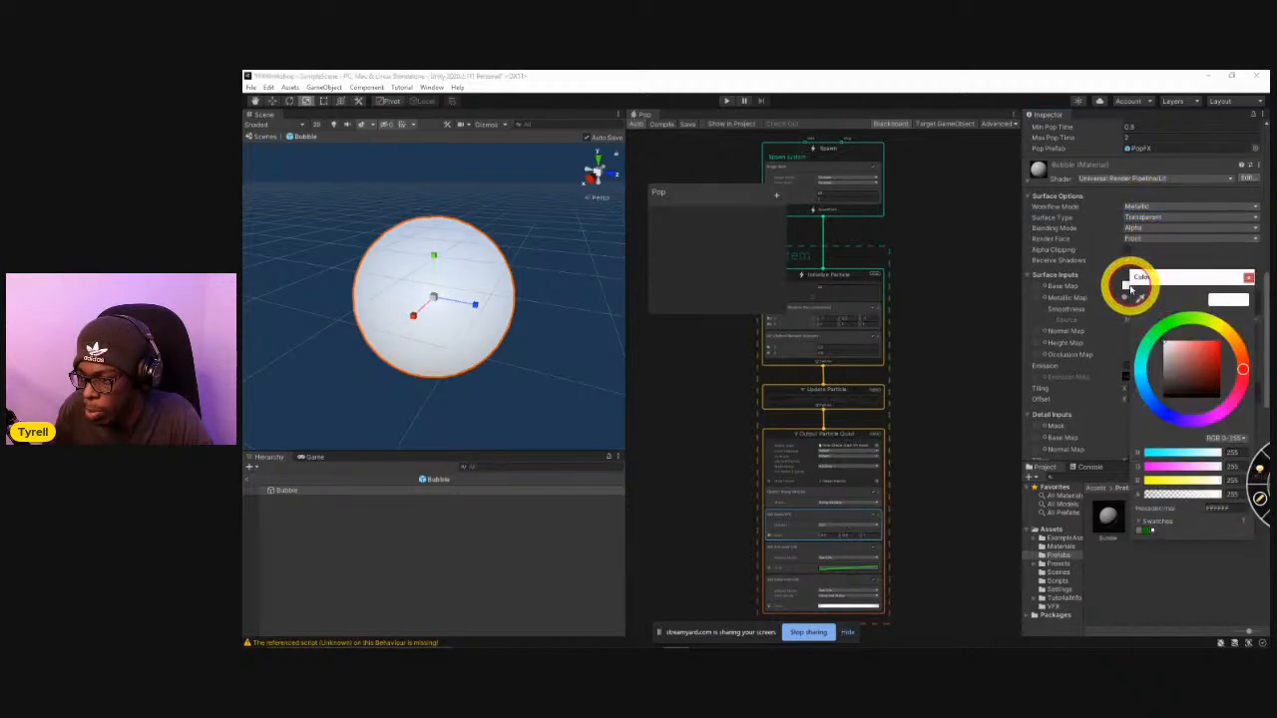
{"action": "left_click_drag", "start_coordinate": [1157, 377], "coordinate": [1183, 344]}
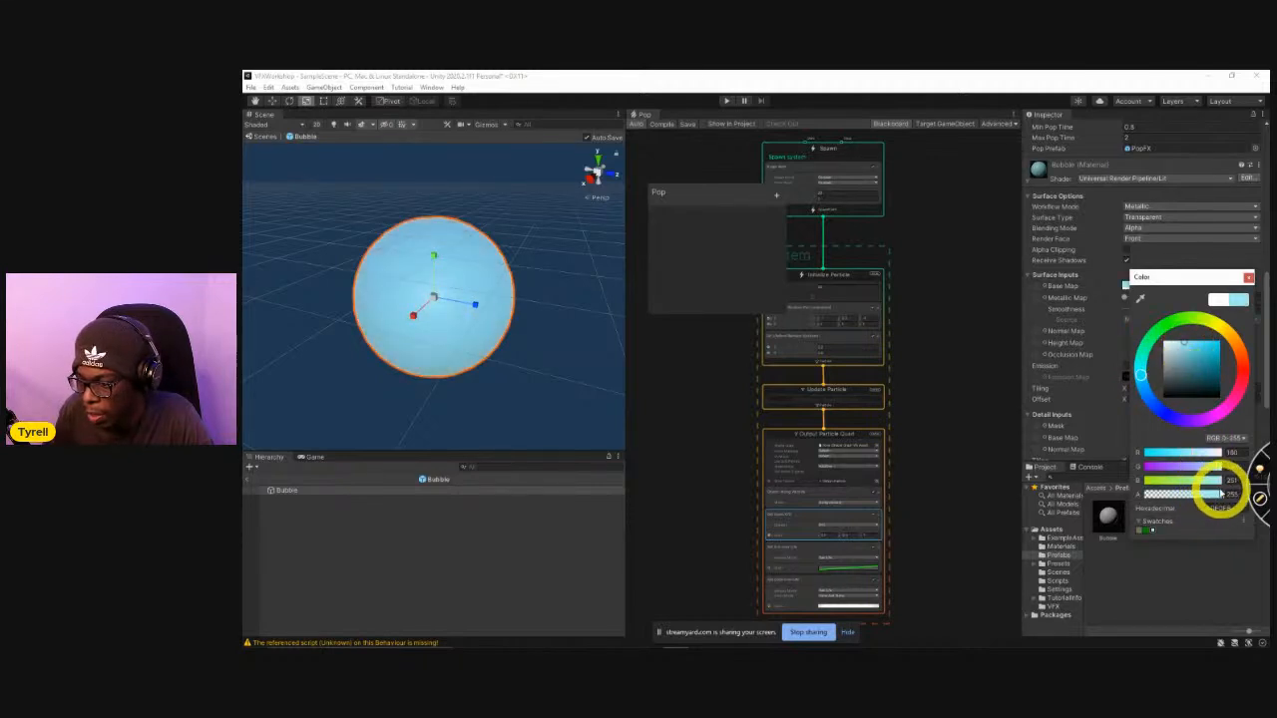
{"action": "left_click_drag", "start_coordinate": [1197, 499], "coordinate": [1169, 507]}
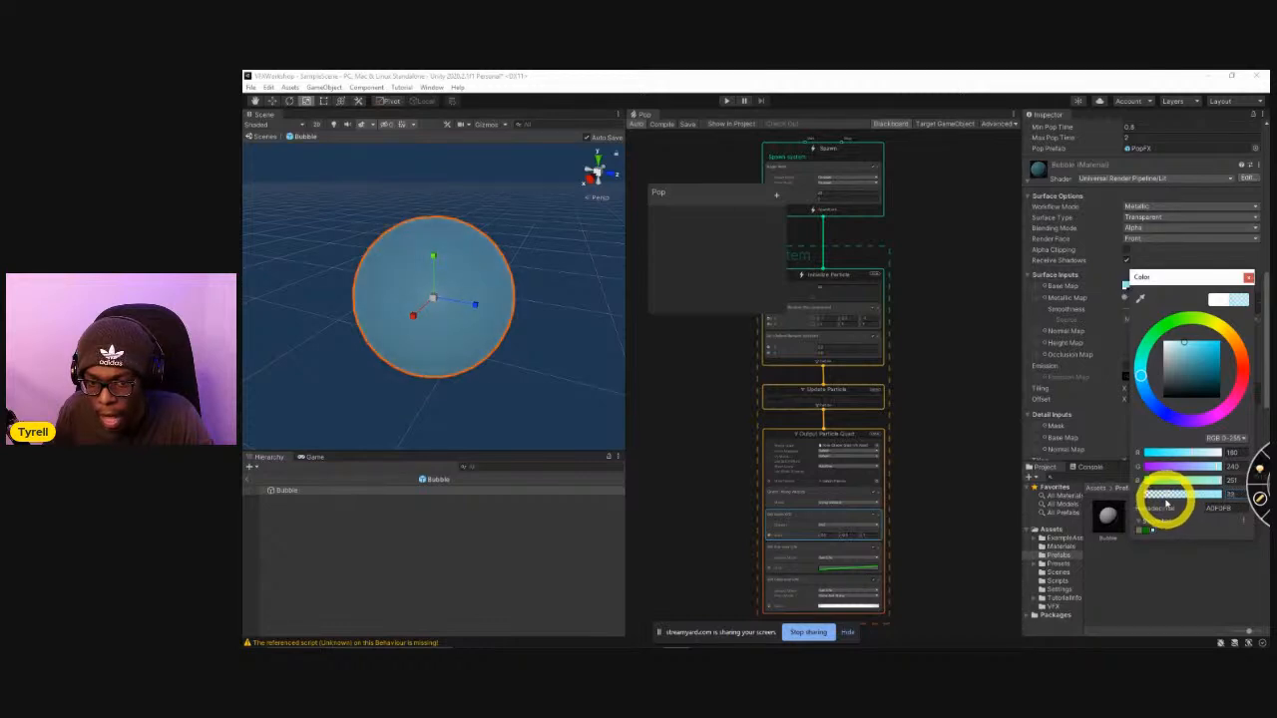
{"action": "left_click_drag", "start_coordinate": [521, 396], "coordinate": [388, 379], "text": "alt"}
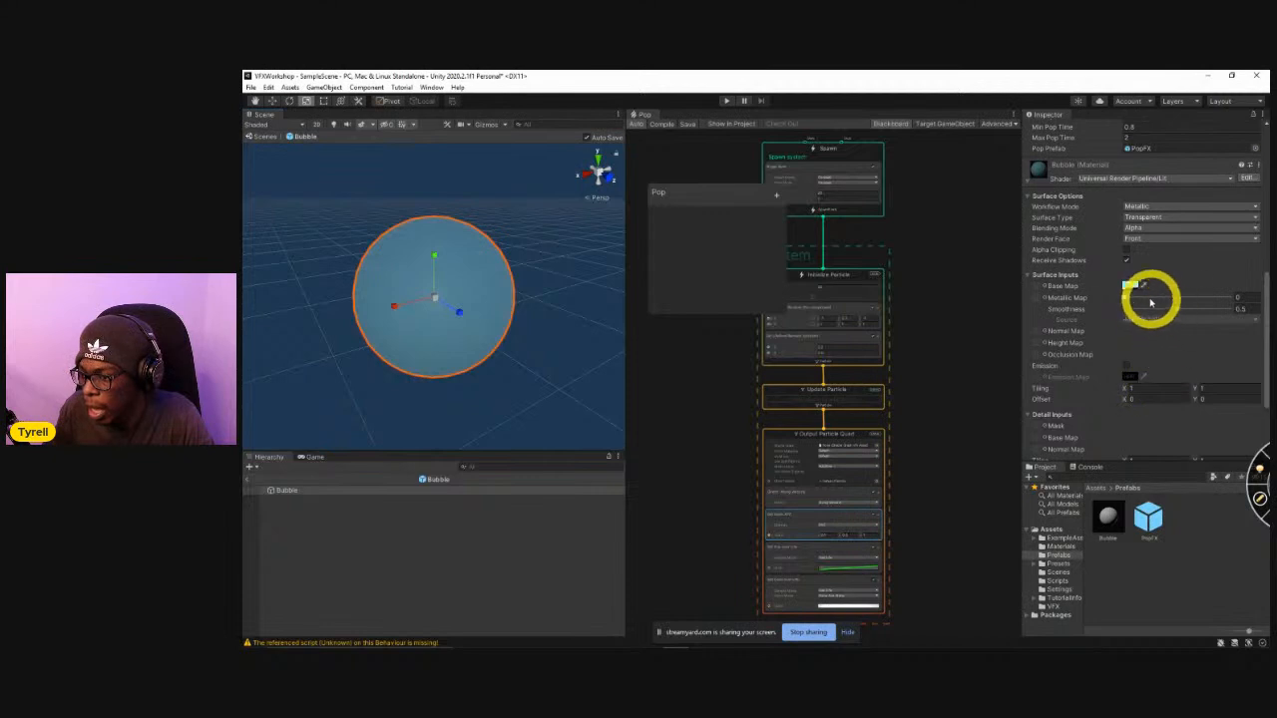
Set the Bubble material's metallic value to about 0.75 and smoothness to about 0.87, and lower the base map alpha further.
{"action": "mouse_move", "coordinate": [1125, 298]}
{"action": "left_mouse_down"}
{"action": "mouse_move", "coordinate": [1254, 297]}
{"action": "mouse_move", "coordinate": [1180, 312]}
{"action": "mouse_move", "coordinate": [1216, 317]}
{"action": "left_mouse_up"}
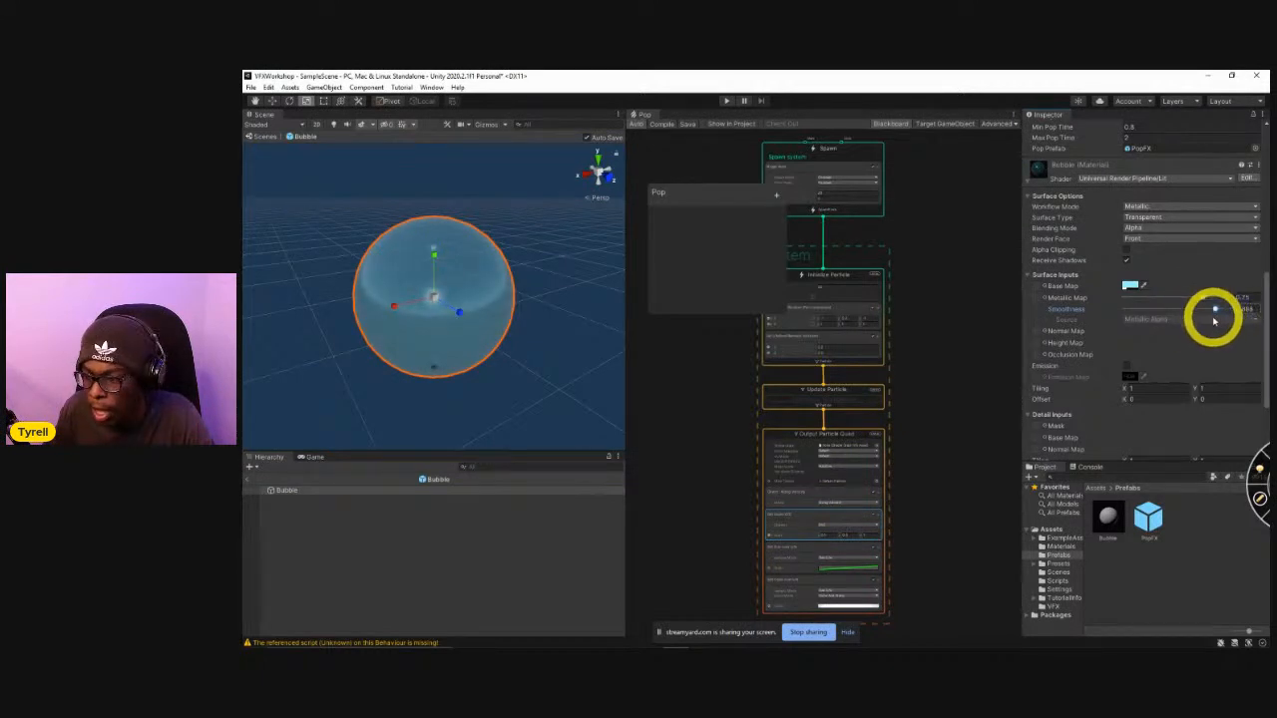
{"action": "left_click", "coordinate": [1130, 285]}
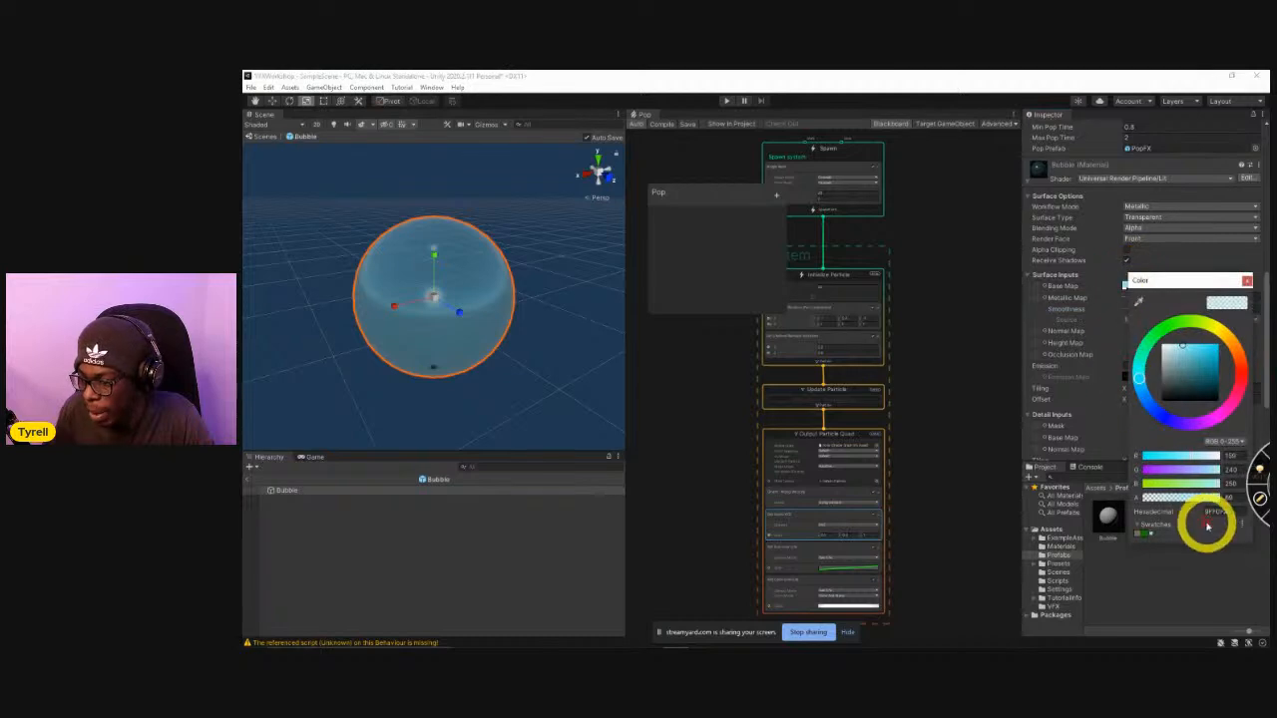
{"action": "left_click_drag", "start_coordinate": [1195, 499], "coordinate": [1161, 502]}
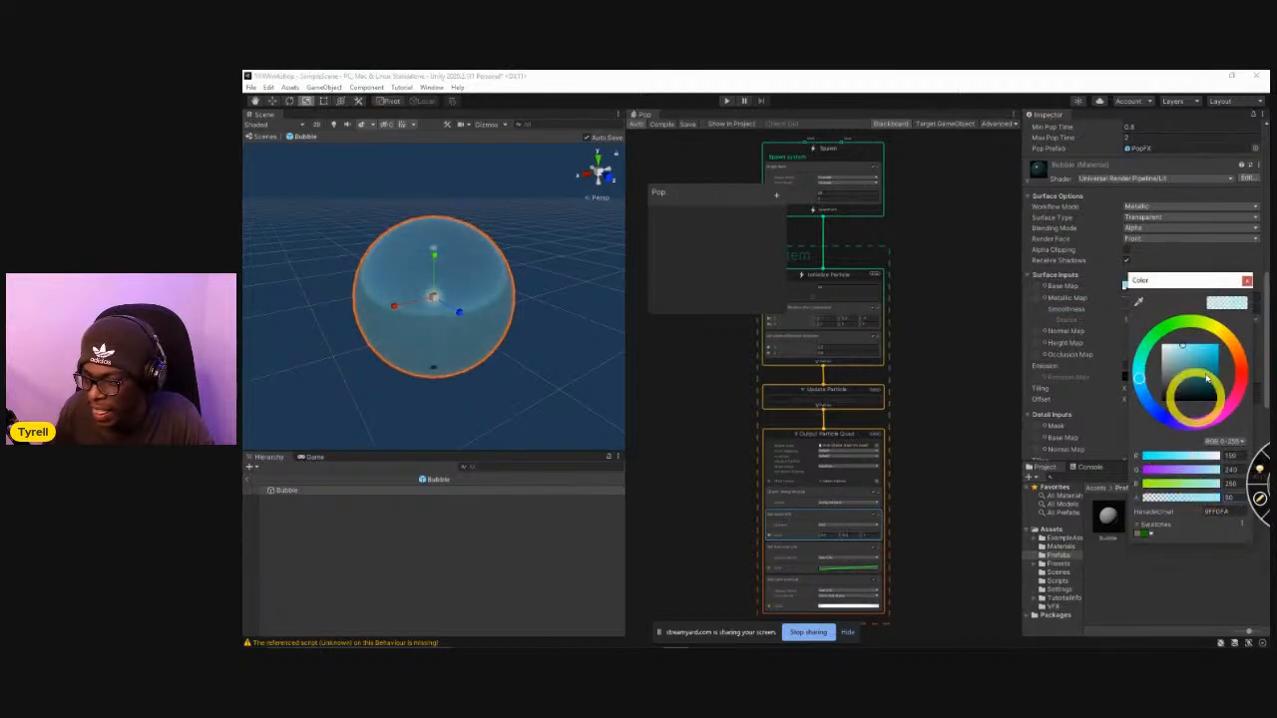
{"action": "left_click", "coordinate": [1247, 282]}
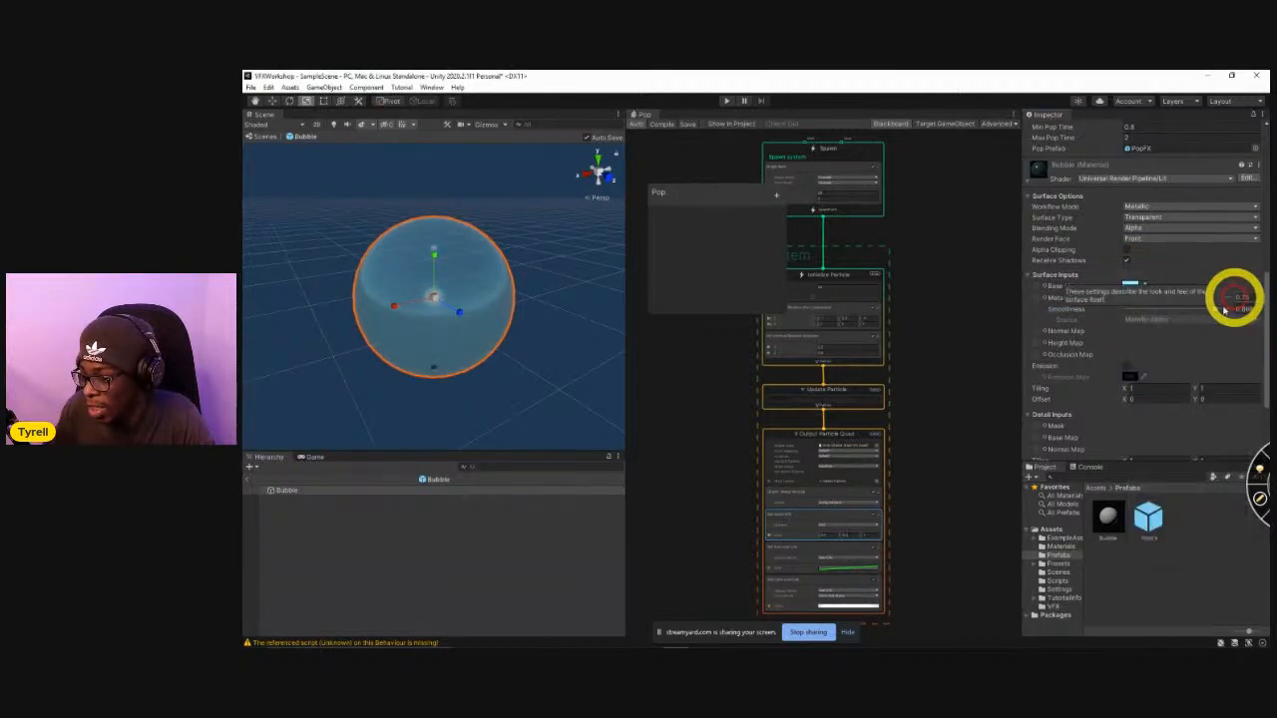
Exit the Bubble prefab and return to the scene to view the bubble there.
{"action": "scroll", "coordinate": [1075, 372], "scroll_direction": "down", "scroll_amount": 3}
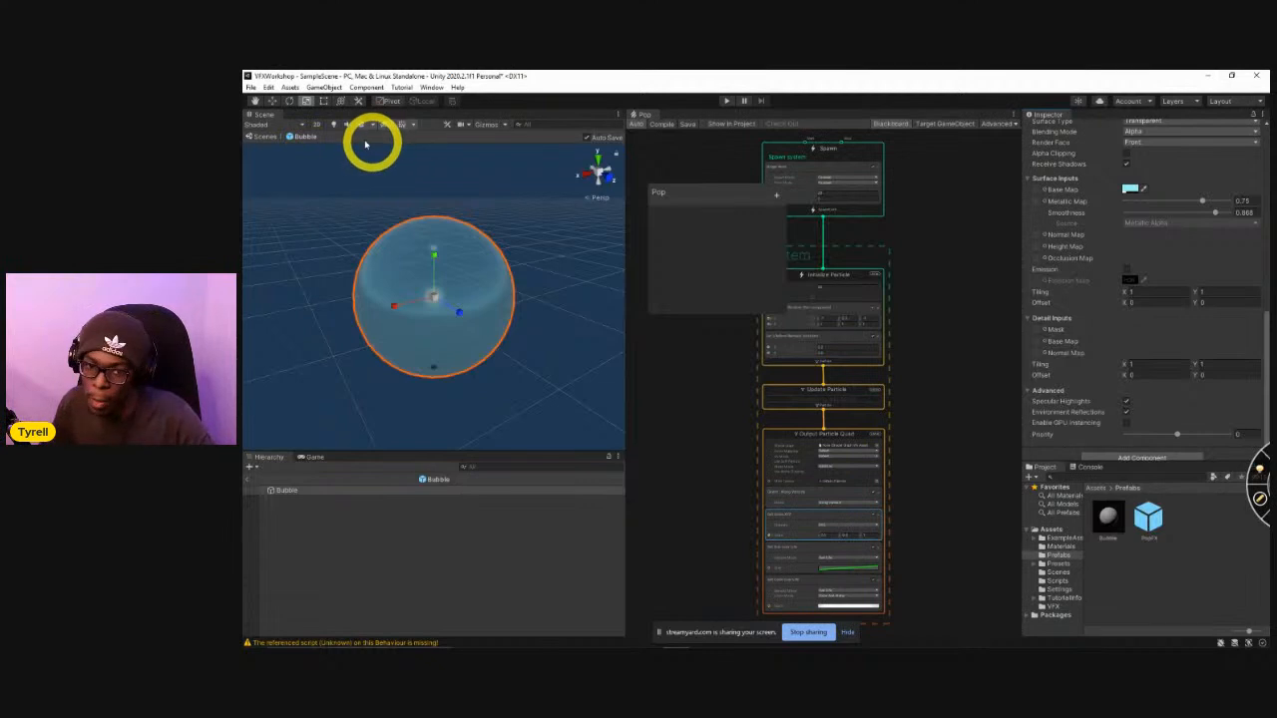
{"action": "left_click", "coordinate": [250, 486]}
{"action": "right_click_drag", "start_coordinate": [476, 359], "coordinate": [525, 326]}
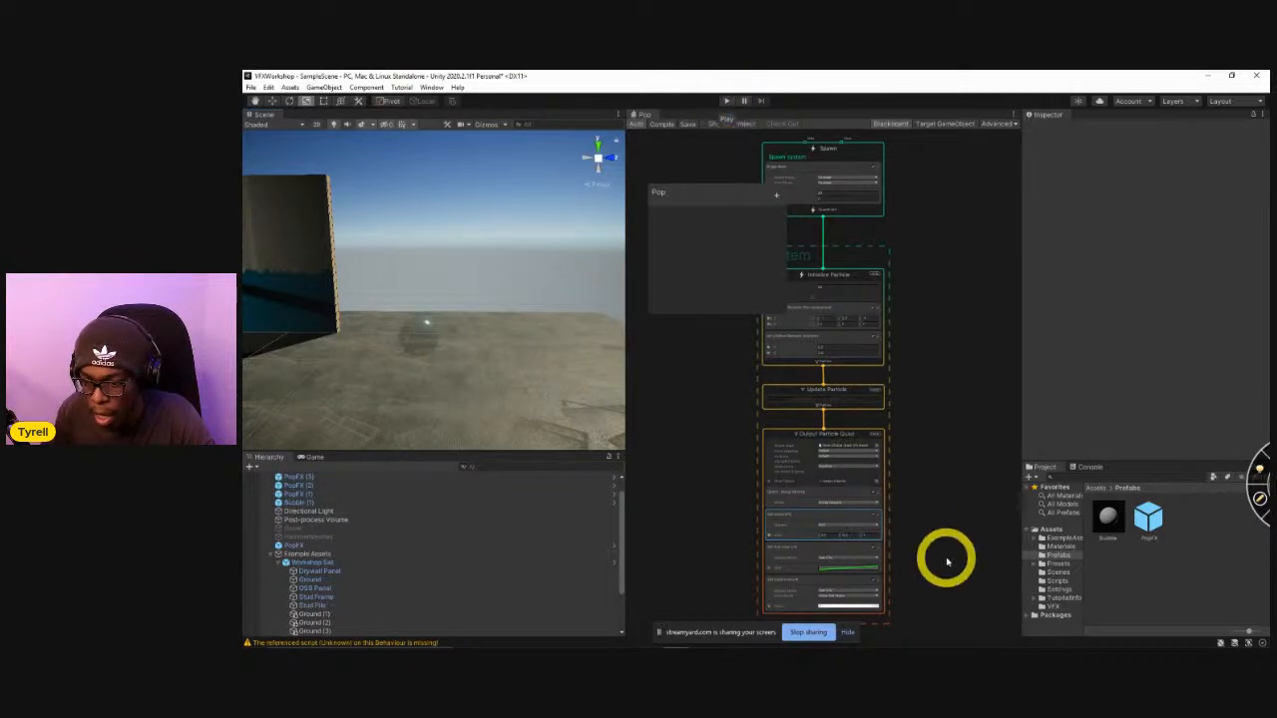
Set the start colour of the Set Color over Life gradient in the Pop graph to light blue.
{"action": "scroll", "coordinate": [926, 456], "scroll_direction": "up", "scroll_amount": 5}
{"action": "left_click", "coordinate": [813, 470]}
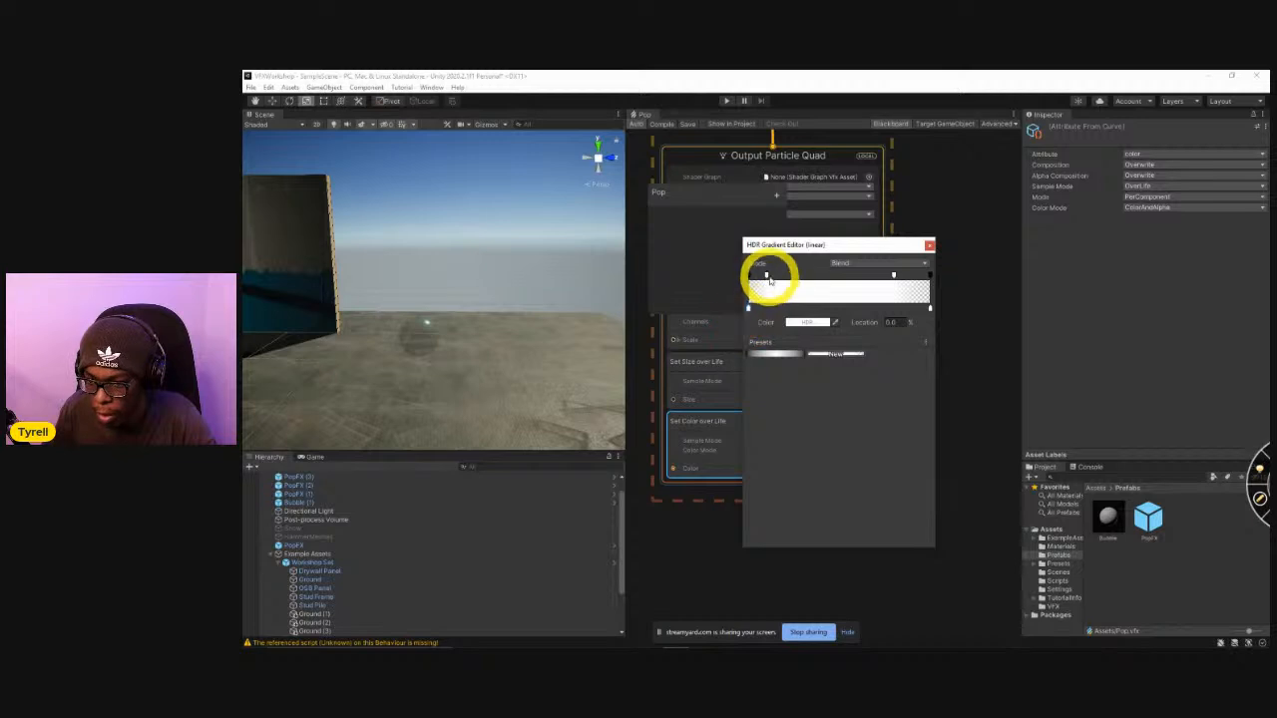
{"action": "left_click", "coordinate": [810, 321]}
{"action": "left_click_drag", "start_coordinate": [863, 440], "coordinate": [893, 377]}
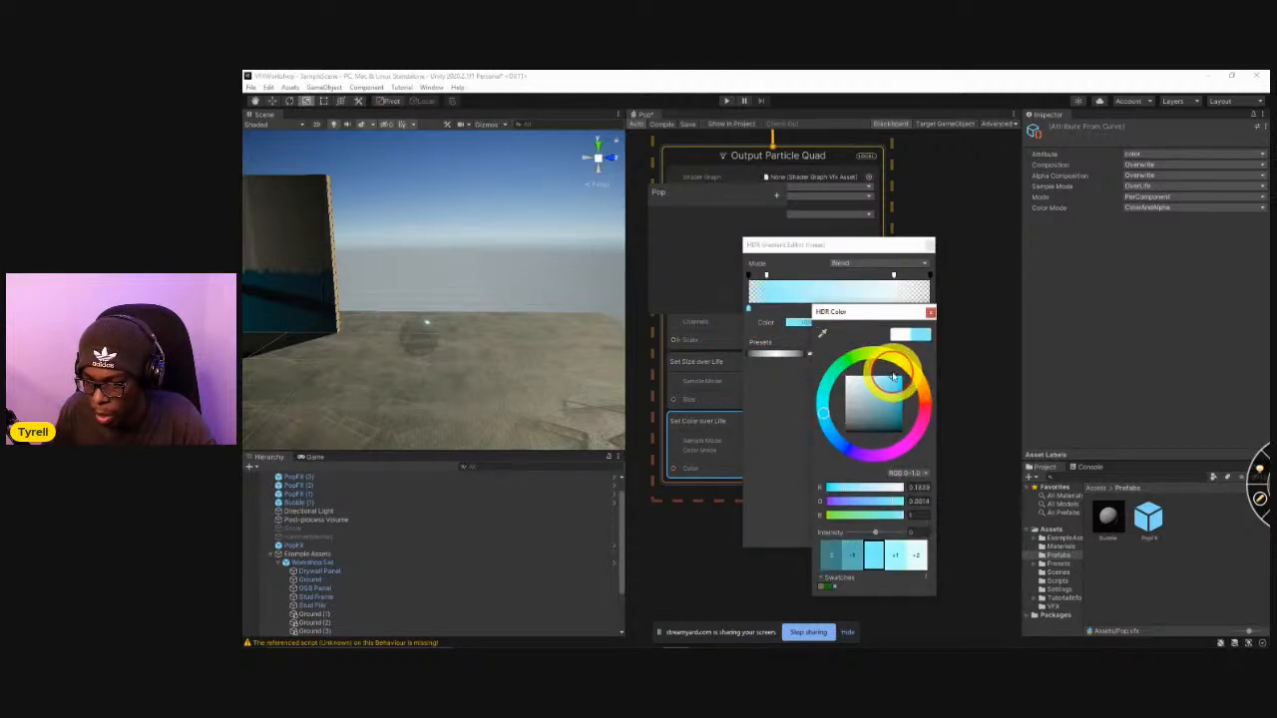
{"action": "left_click", "coordinate": [930, 312]}
Set the end colour of the Set Color over Life gradient to a deeper blue and close the gradient editor.
{"action": "left_click", "coordinate": [930, 311]}
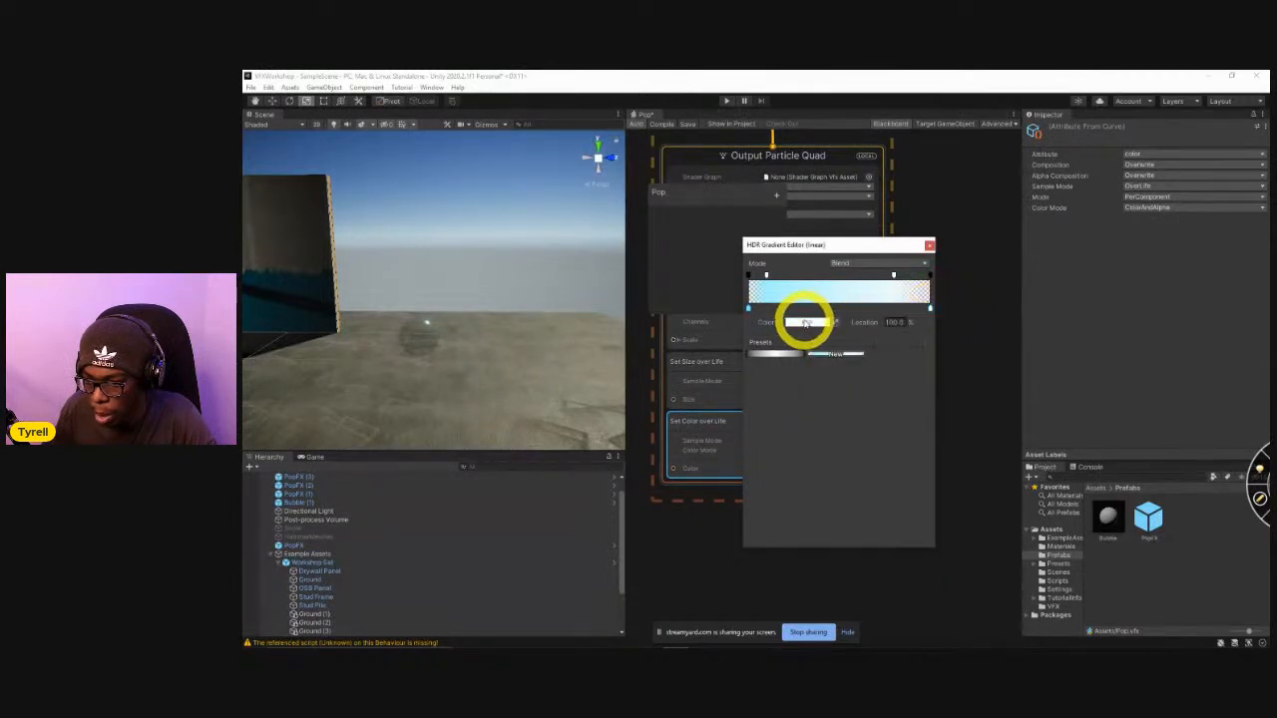
{"action": "left_click", "coordinate": [806, 321]}
{"action": "left_click", "coordinate": [827, 434]}
{"action": "left_click_drag", "start_coordinate": [846, 390], "coordinate": [887, 362]}
{"action": "left_click", "coordinate": [924, 311]}
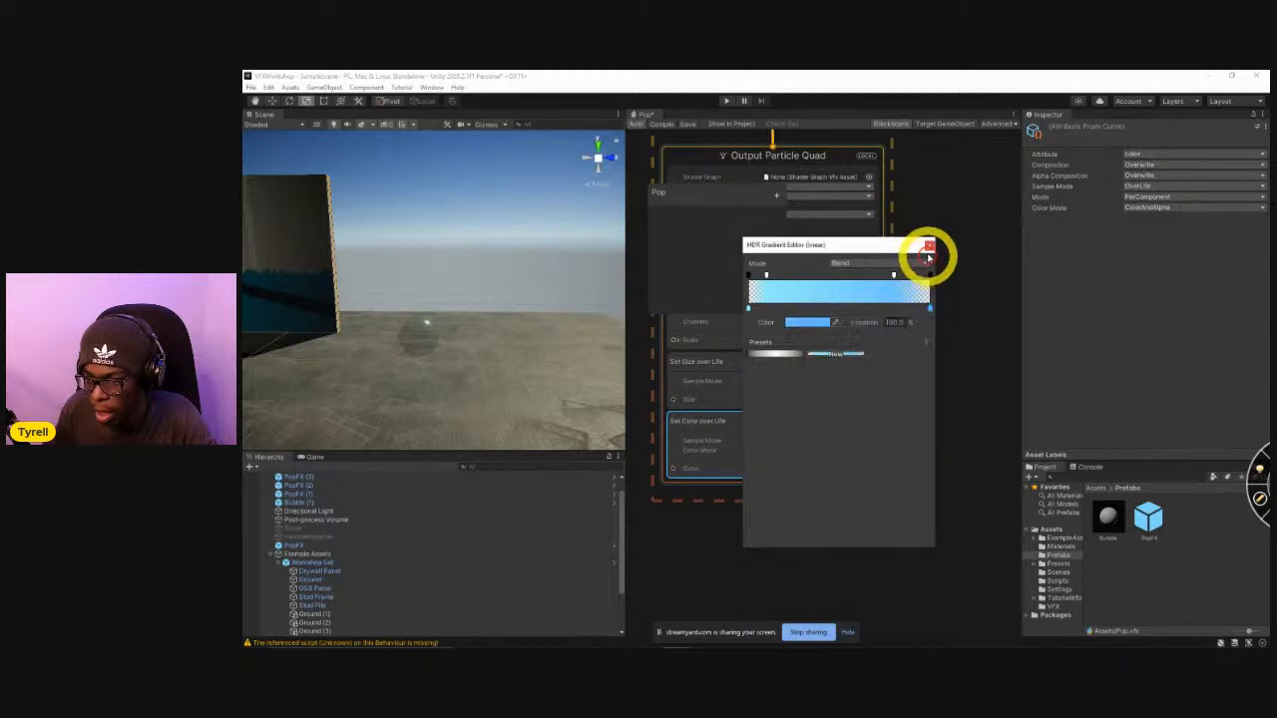
{"action": "left_click", "coordinate": [928, 245]}
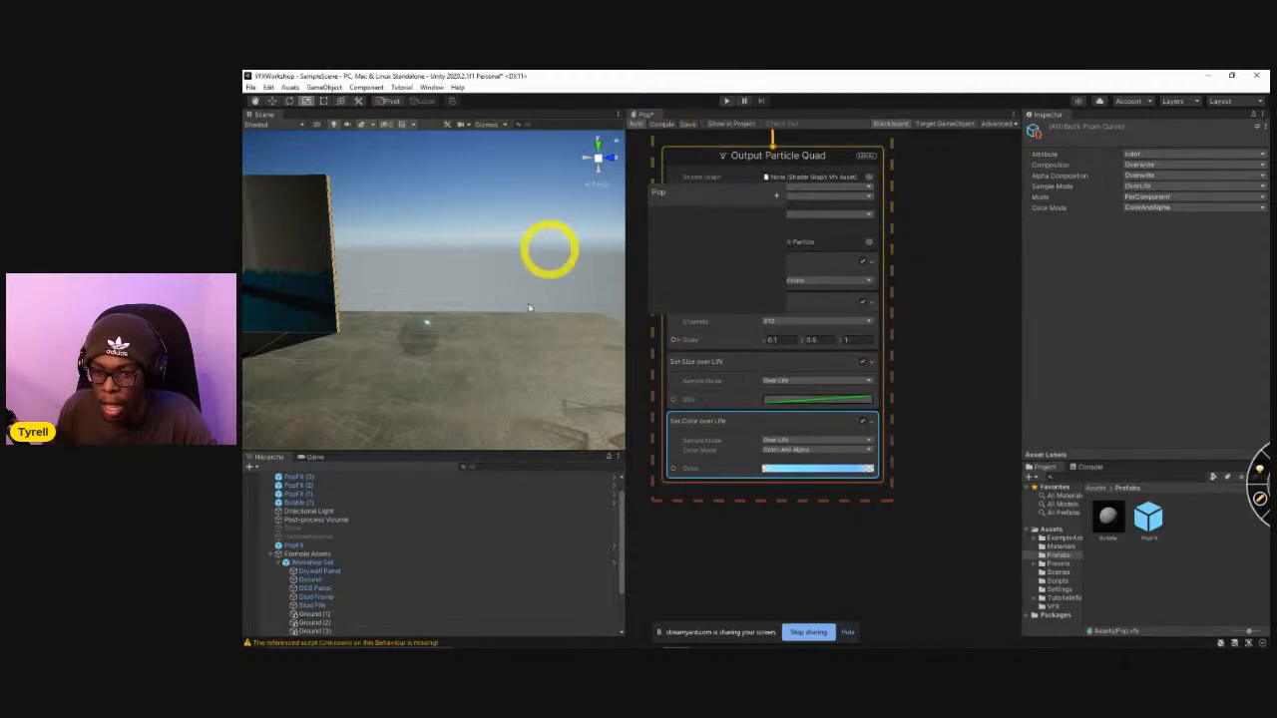
Run the scene to check the bubble and its recoloured pop effect, and stop play mode.
{"action": "left_click", "coordinate": [727, 102]}
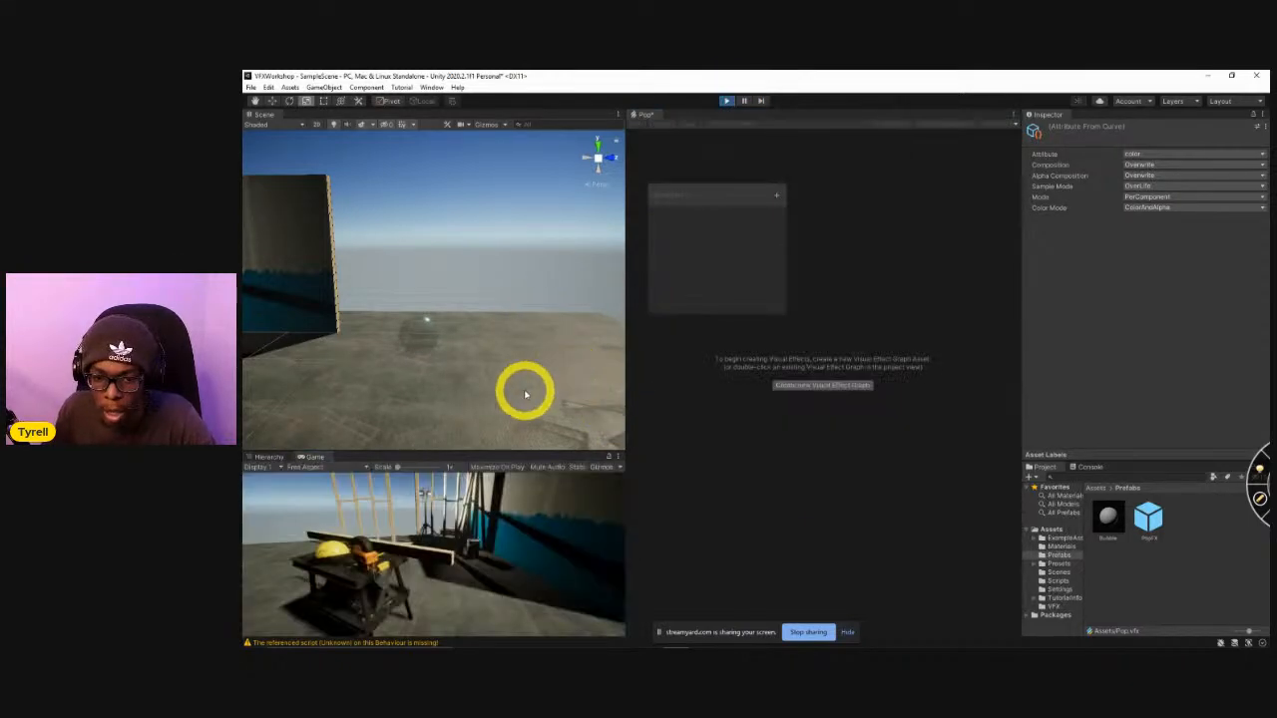
{"action": "right_click_drag", "start_coordinate": [532, 401], "coordinate": [419, 368]}
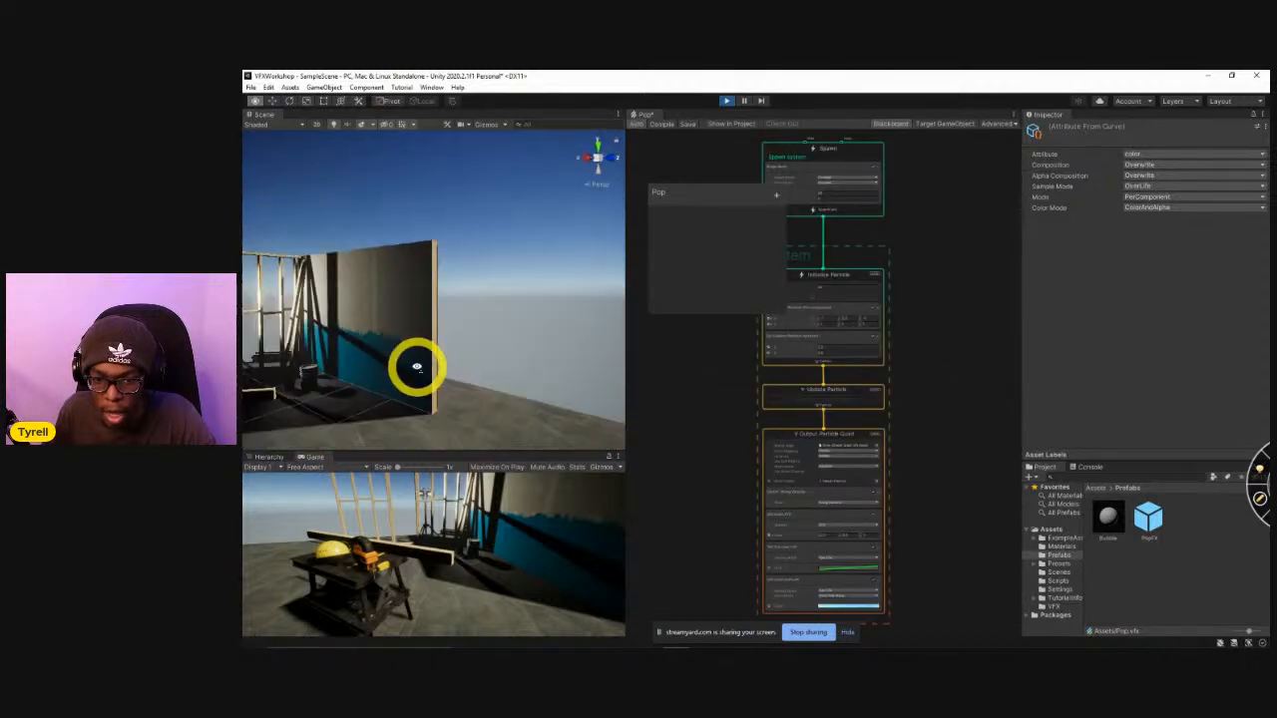
{"action": "left_click", "coordinate": [727, 102]}
{"action": "right_click_drag", "start_coordinate": [527, 318], "coordinate": [554, 378]}
Set the Set Scale.XYZ block in Output Particle Quad to X 0.2 and Y 1.
{"action": "scroll", "coordinate": [924, 485], "scroll_direction": "up", "scroll_amount": 1}
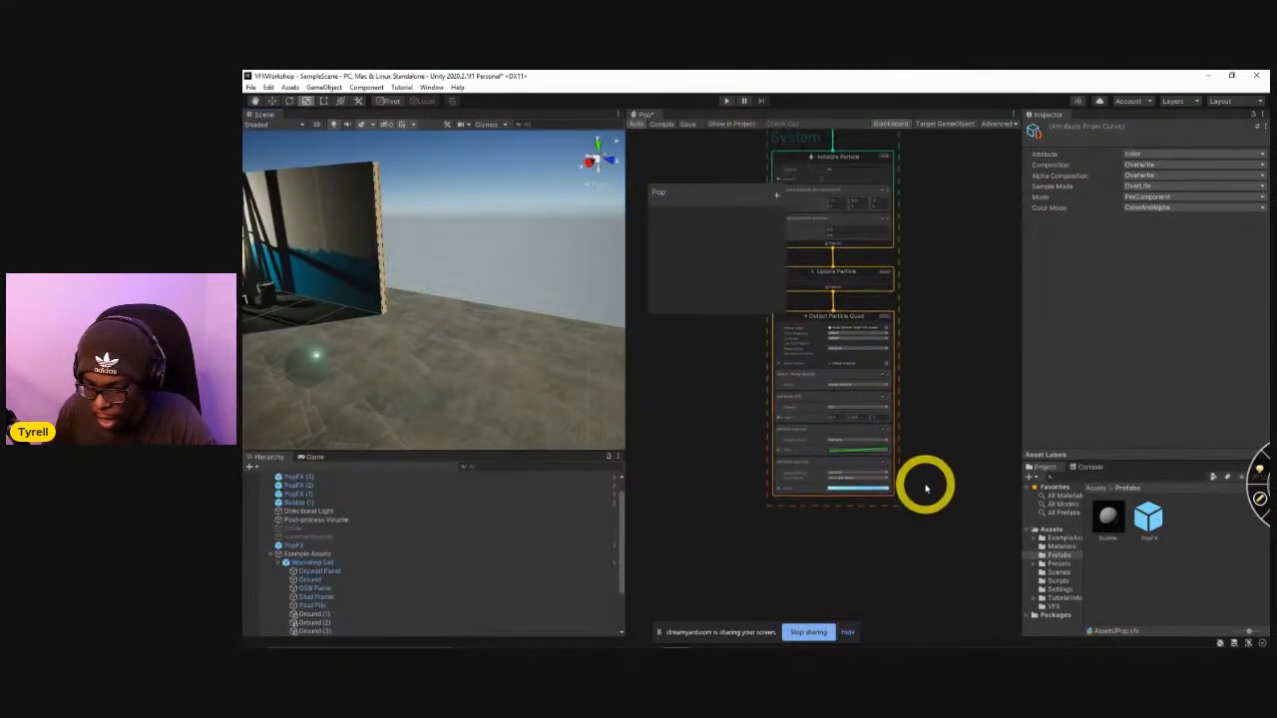
{"action": "scroll", "coordinate": [841, 510], "scroll_direction": "up", "scroll_amount": 3}
{"action": "left_click", "coordinate": [828, 458]}
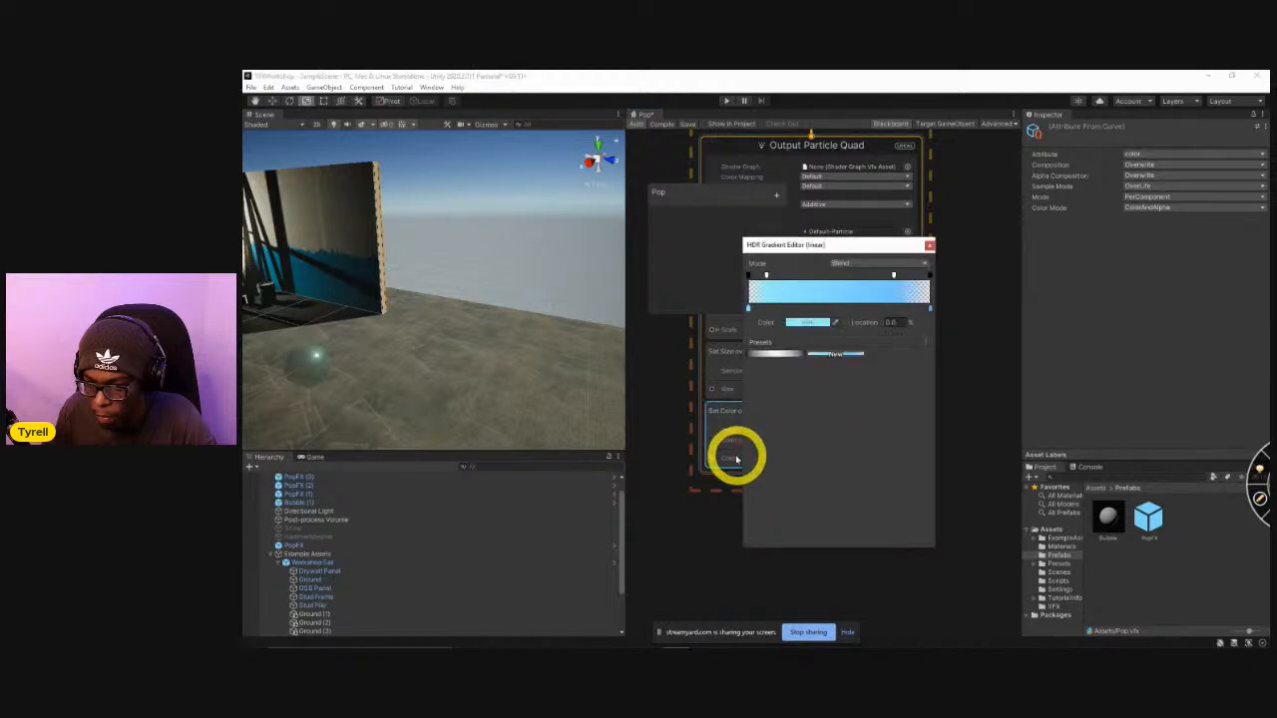
{"action": "left_click", "coordinate": [693, 432]}
{"action": "scroll", "coordinate": [704, 464], "scroll_direction": "up", "scroll_amount": 2}
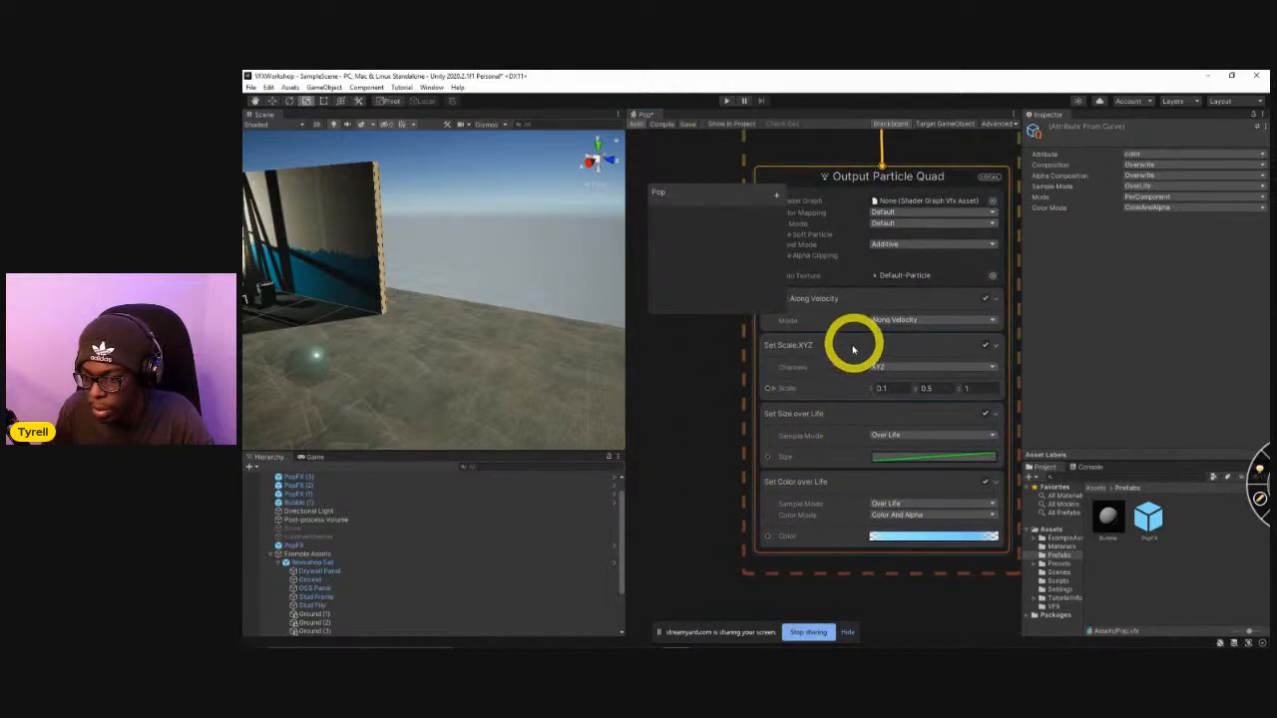
{"action": "left_click", "coordinate": [891, 387]}
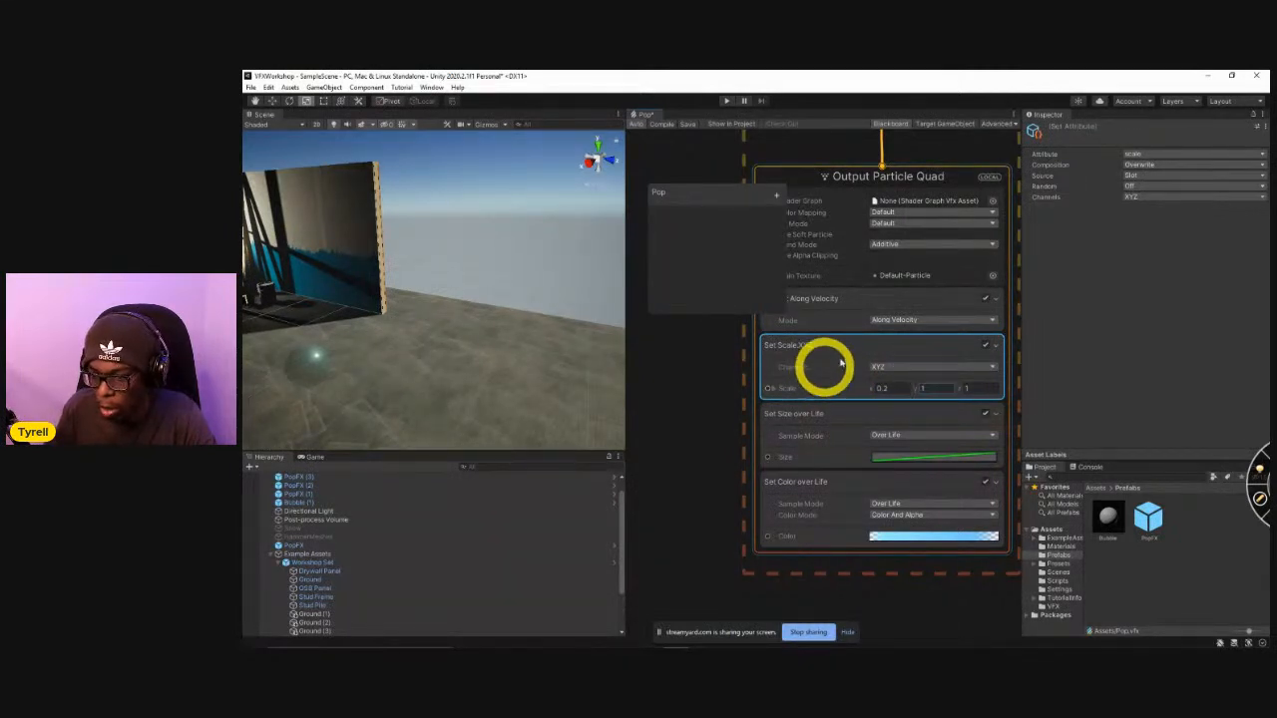
Raise the HDR intensity of the start and end colours in the Set Color over Life gradient.
{"action": "left_click", "coordinate": [893, 537]}
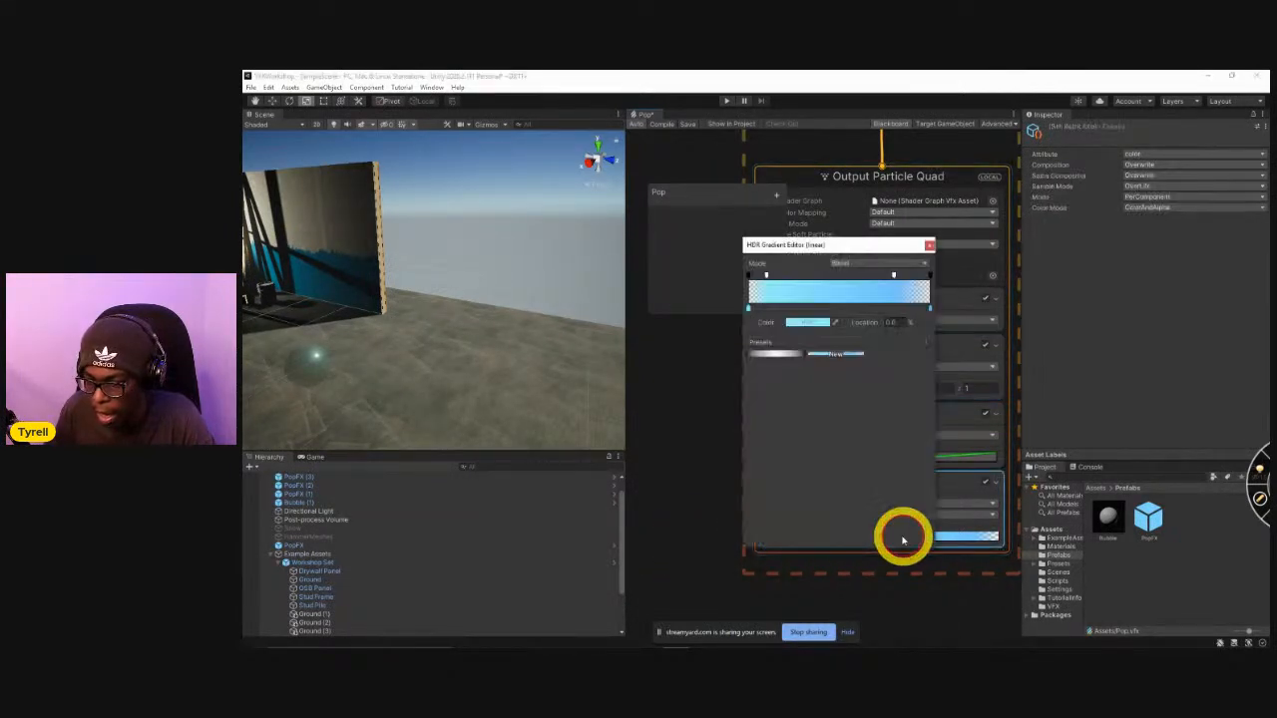
{"action": "left_click", "coordinate": [822, 325]}
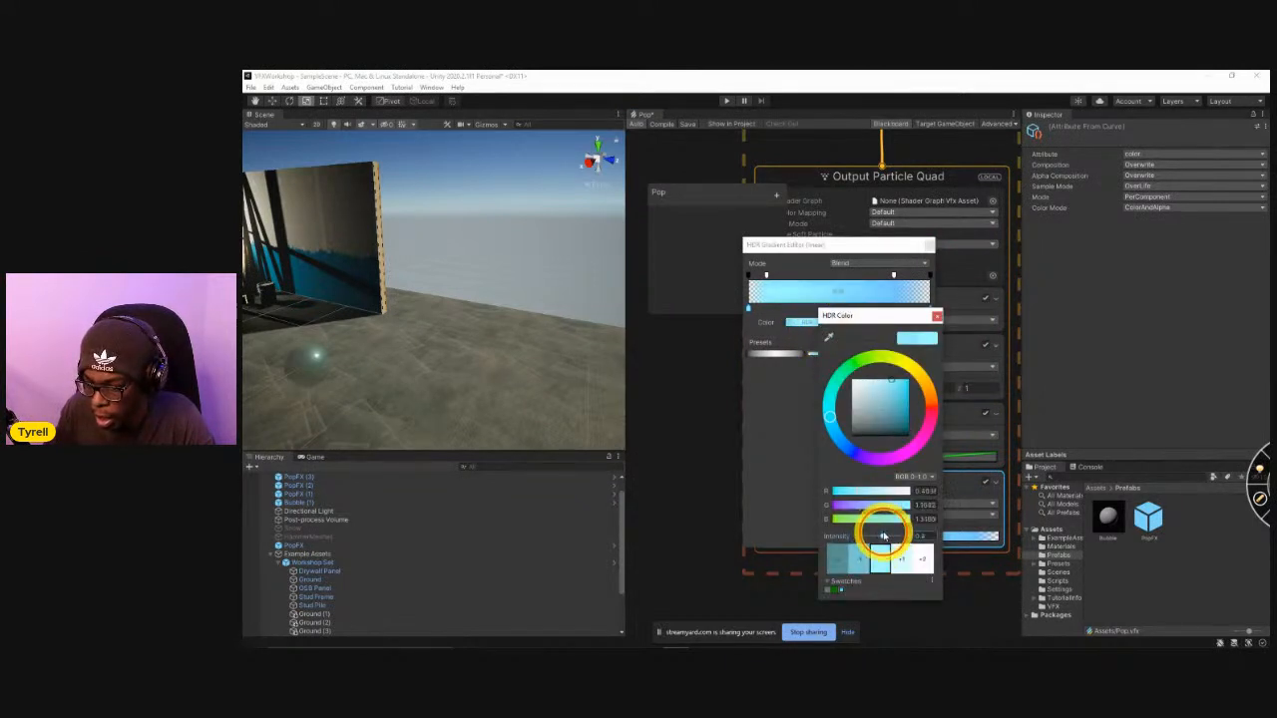
{"action": "left_click", "coordinate": [928, 313]}
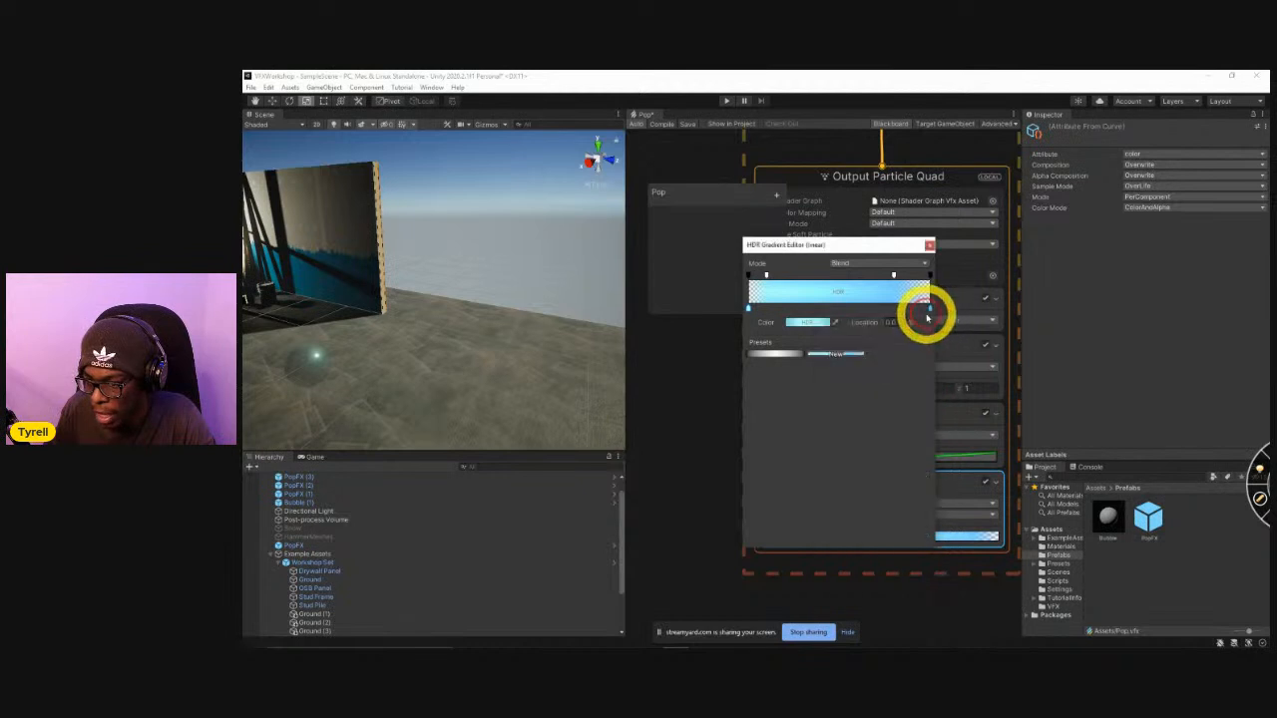
{"action": "left_click", "coordinate": [820, 322]}
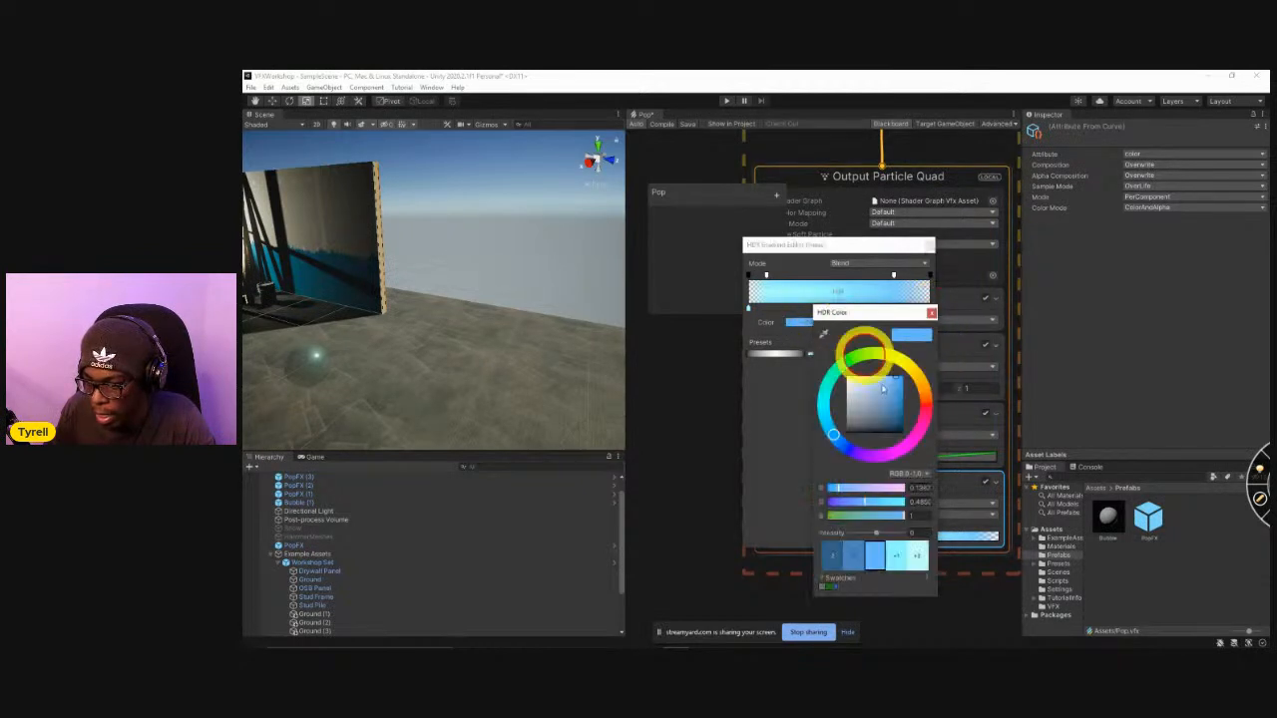
{"action": "left_click_drag", "start_coordinate": [880, 536], "coordinate": [879, 537]}
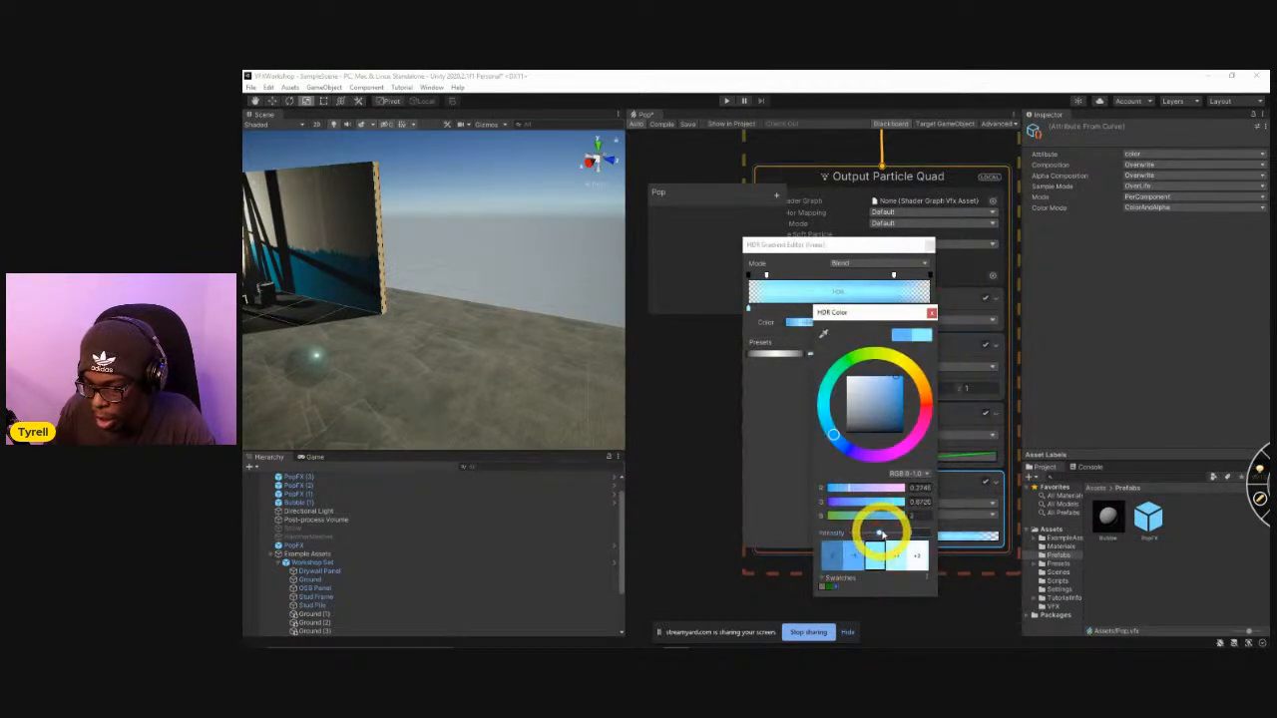
{"action": "left_click", "coordinate": [929, 313]}
Run the scene to check the brighter pop particles, and stop play mode.
{"action": "right_click_drag", "start_coordinate": [533, 365], "coordinate": [477, 338]}
{"action": "left_click", "coordinate": [727, 102]}
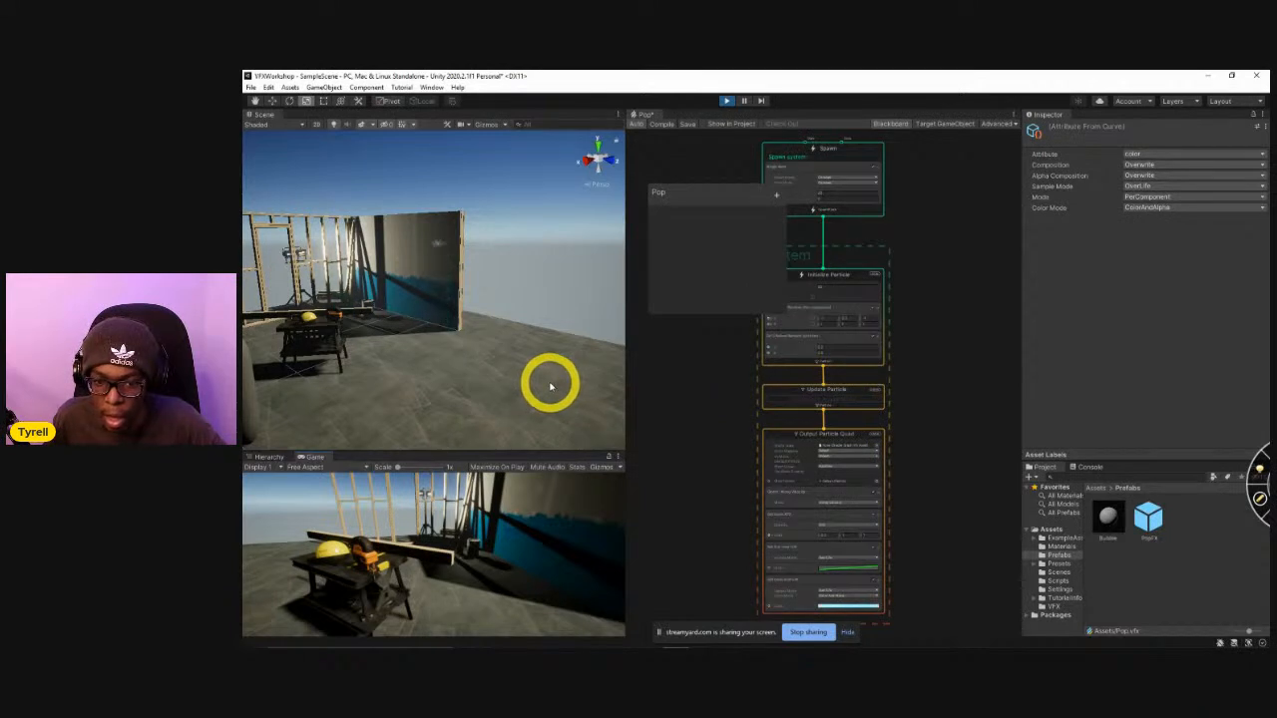
{"action": "left_click", "coordinate": [726, 100]}
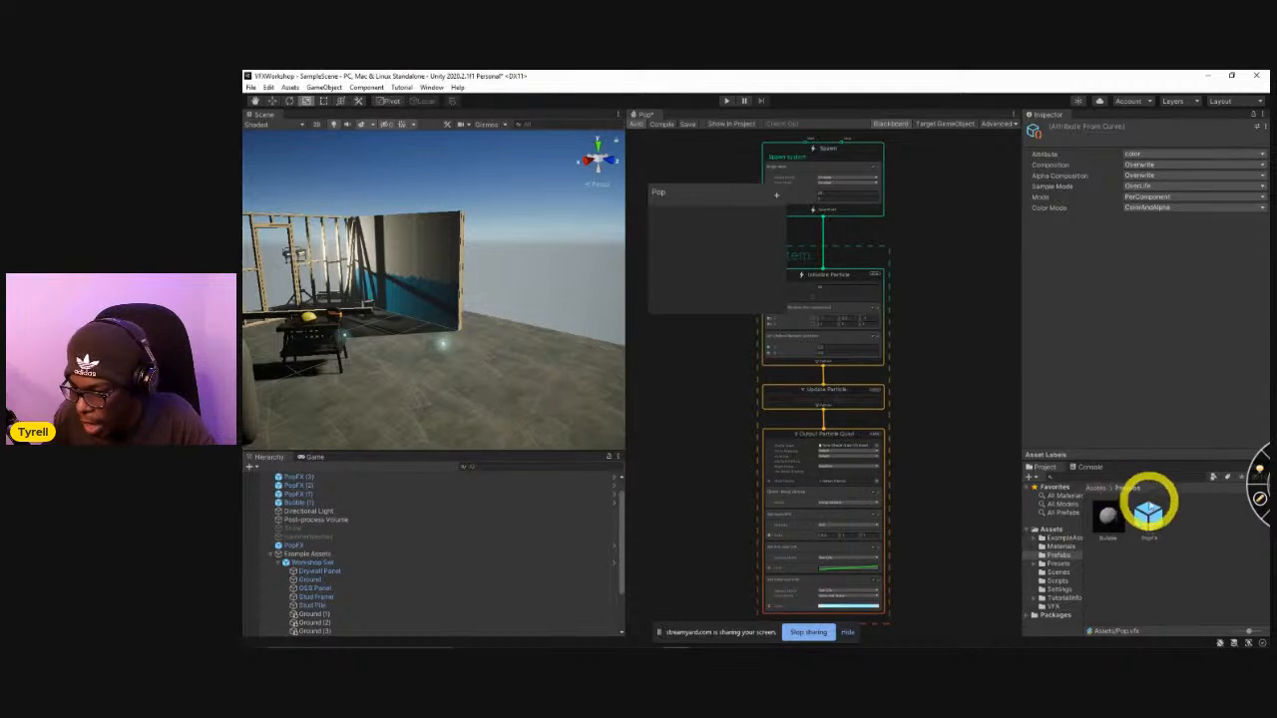
Set the PopFX prefab's scale to 1 on all three axes, test it in play mode and stop.
{"action": "left_click", "coordinate": [1148, 512]}
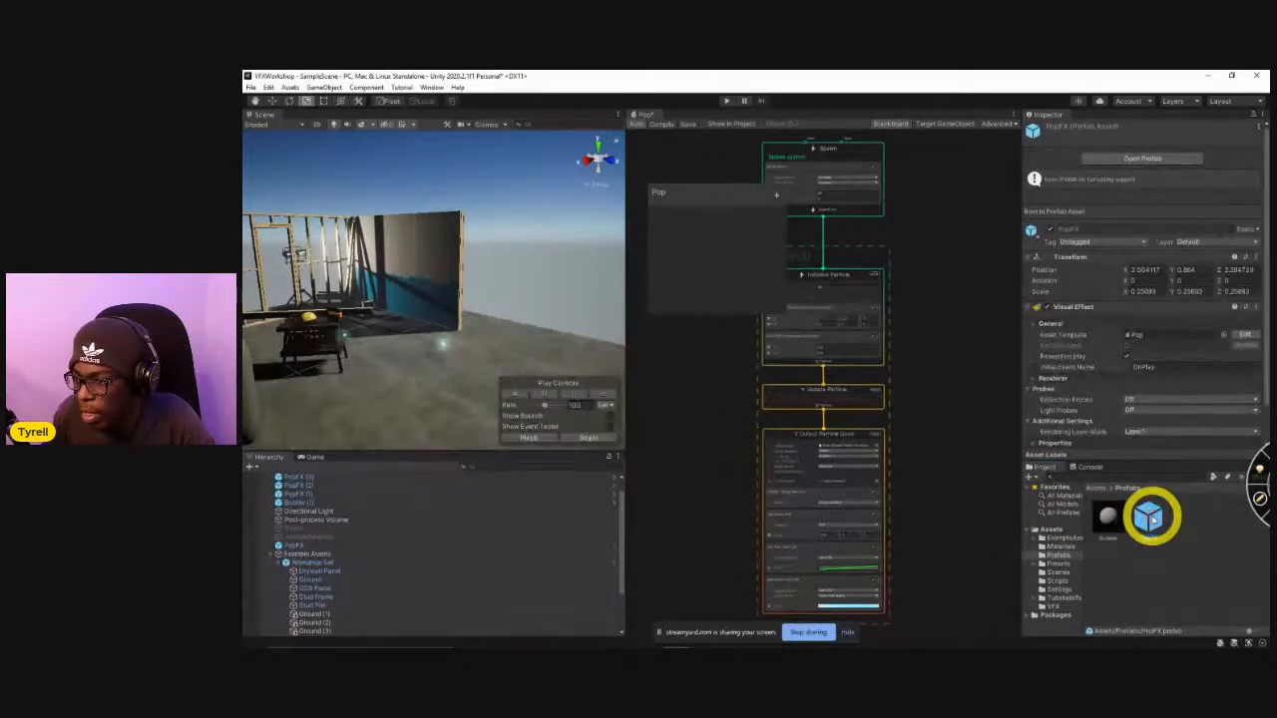
{"action": "left_click", "coordinate": [1157, 291]}
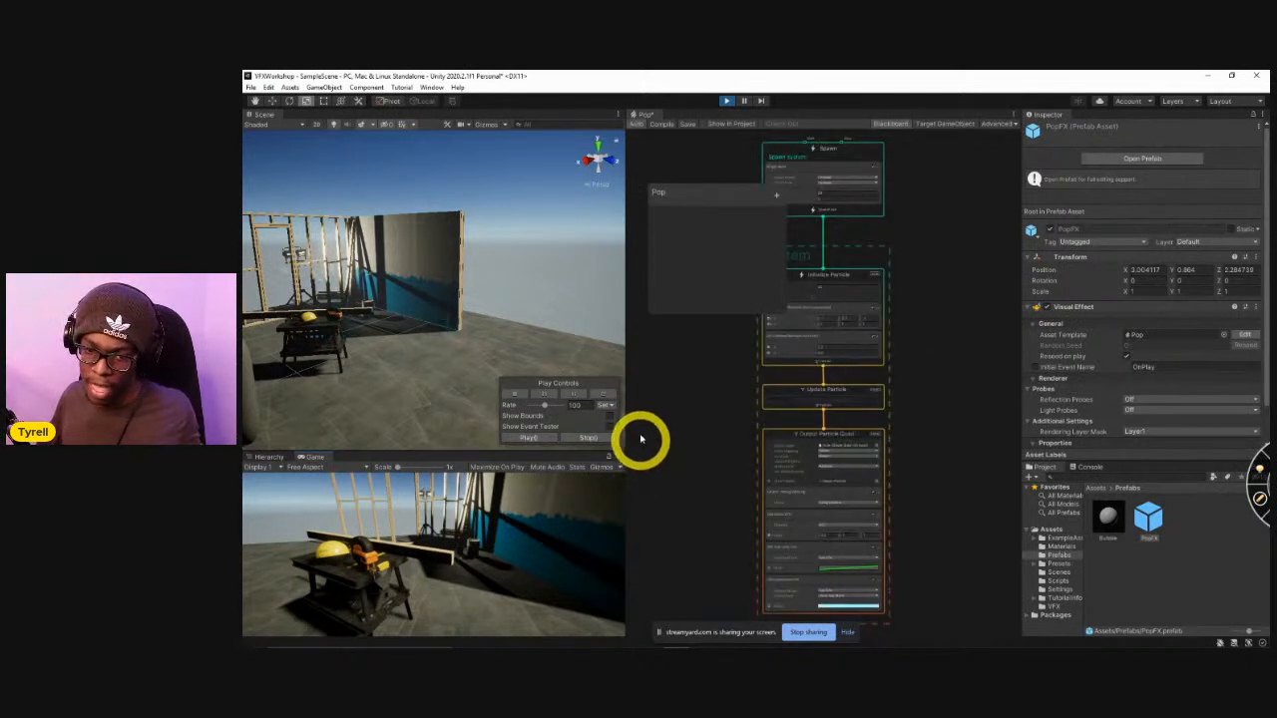
{"action": "left_click", "coordinate": [729, 103]}
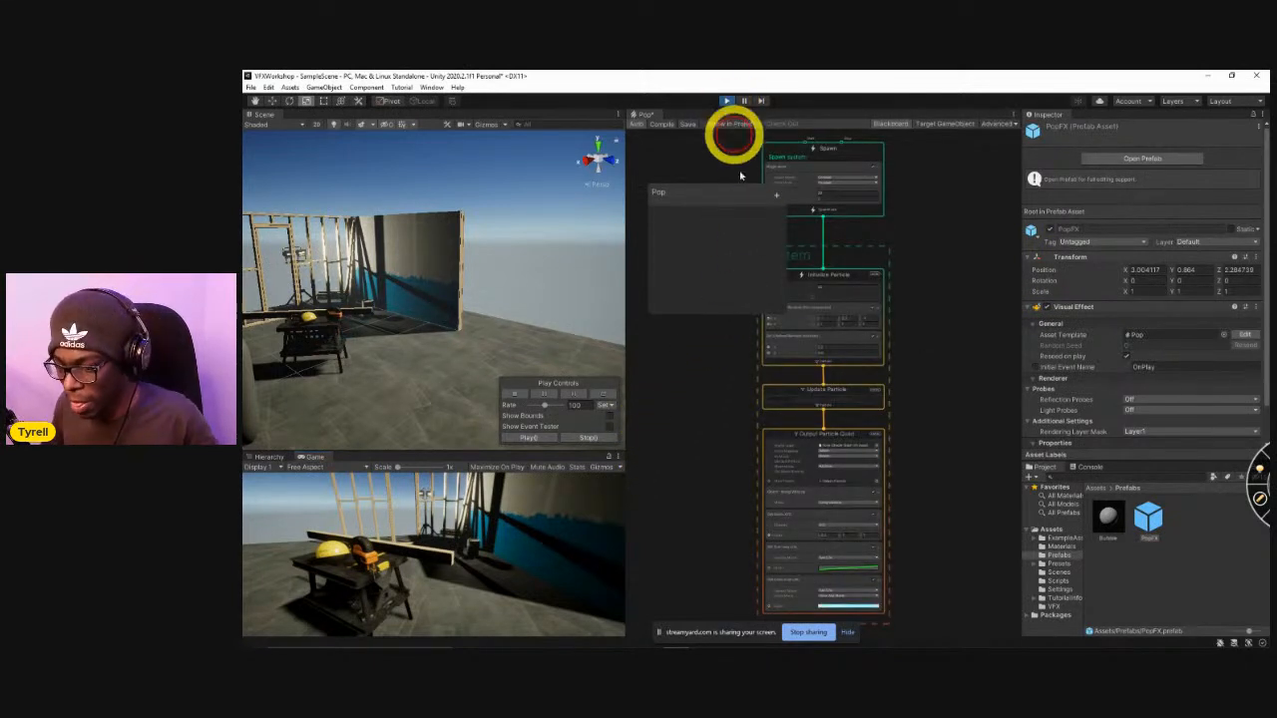
Set the Set Scale.XYZ block in Output Particle Quad to X 0.1 and reduce its Y scale.
{"action": "scroll", "coordinate": [827, 534], "scroll_direction": "up", "scroll_amount": 3}
{"action": "left_click", "coordinate": [824, 535]}
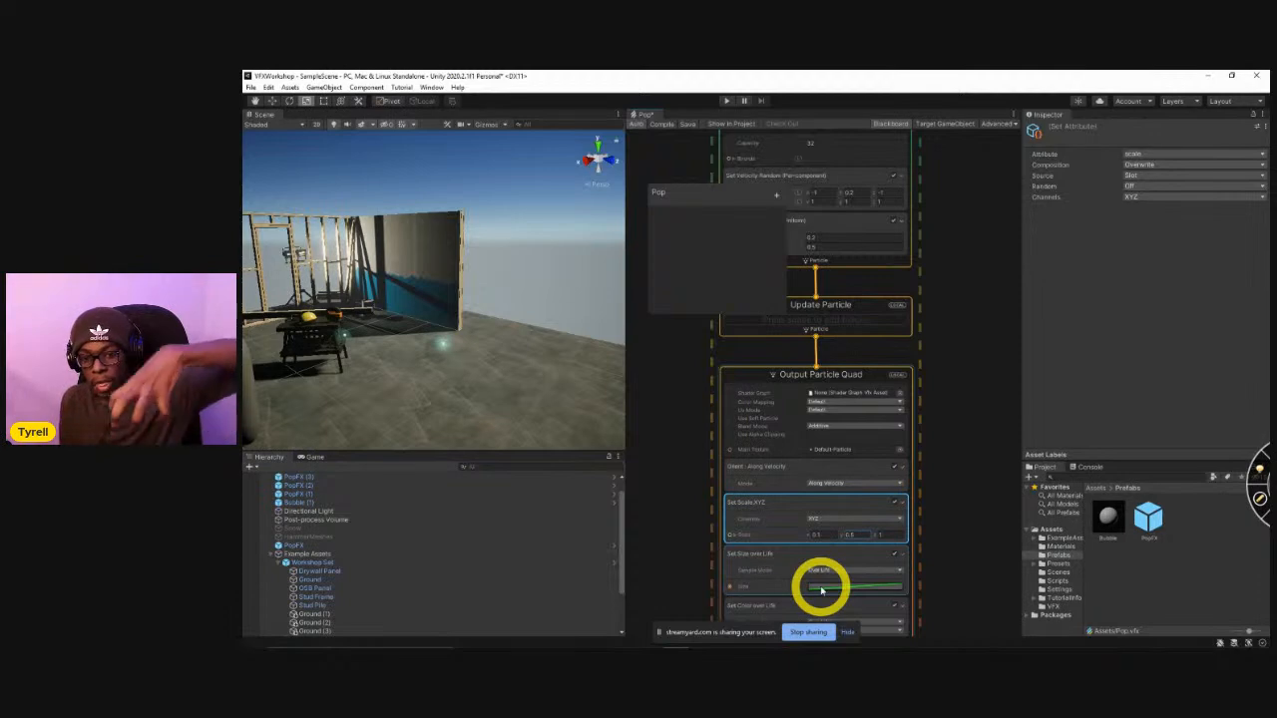
Switch to Visual Studio, review the rise movement line in Update and the Pop method of BubblePop, and return to Unity.
{"action": "key", "text": "alt+Tab"}
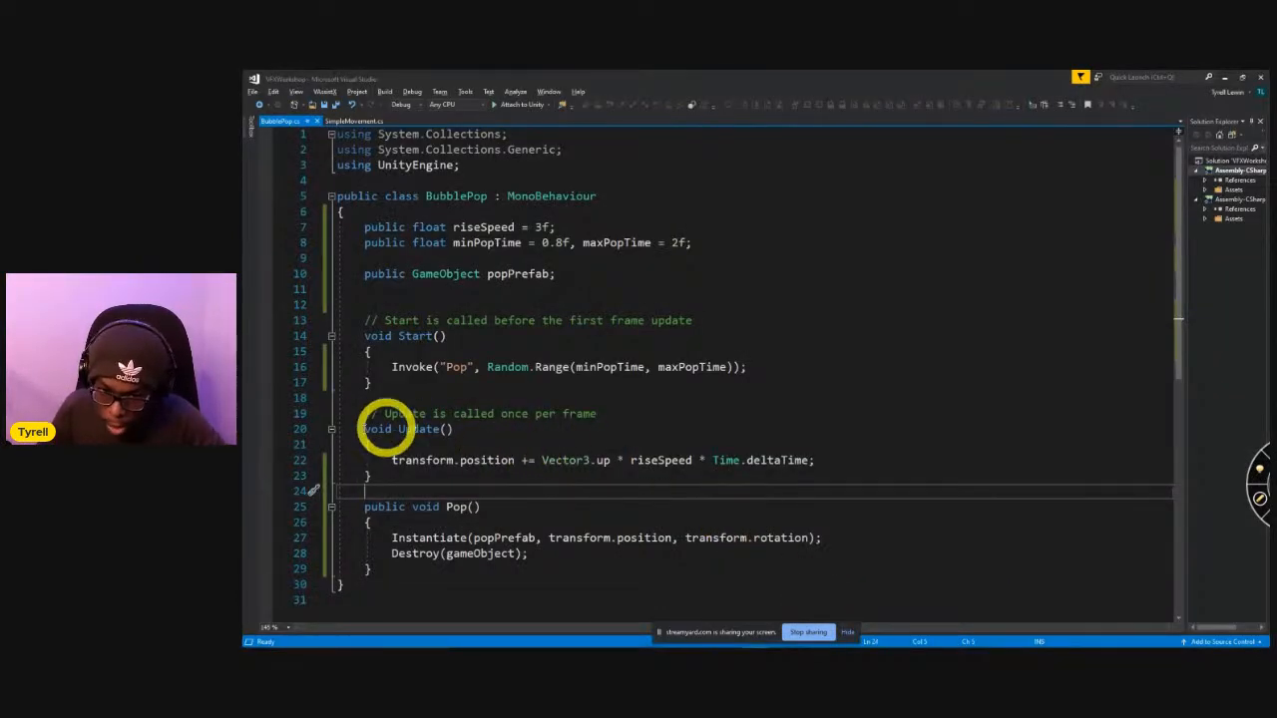
{"action": "left_click_drag", "start_coordinate": [365, 430], "coordinate": [485, 477]}
{"action": "left_click", "coordinate": [415, 461]}
{"action": "left_click", "coordinate": [499, 449]}
{"action": "left_click_drag", "start_coordinate": [540, 460], "coordinate": [600, 461]}
{"action": "left_click", "coordinate": [594, 512]}
{"action": "left_click_drag", "start_coordinate": [541, 460], "coordinate": [800, 469]}
{"action": "left_click", "coordinate": [628, 460]}
{"action": "left_click", "coordinate": [710, 460]}
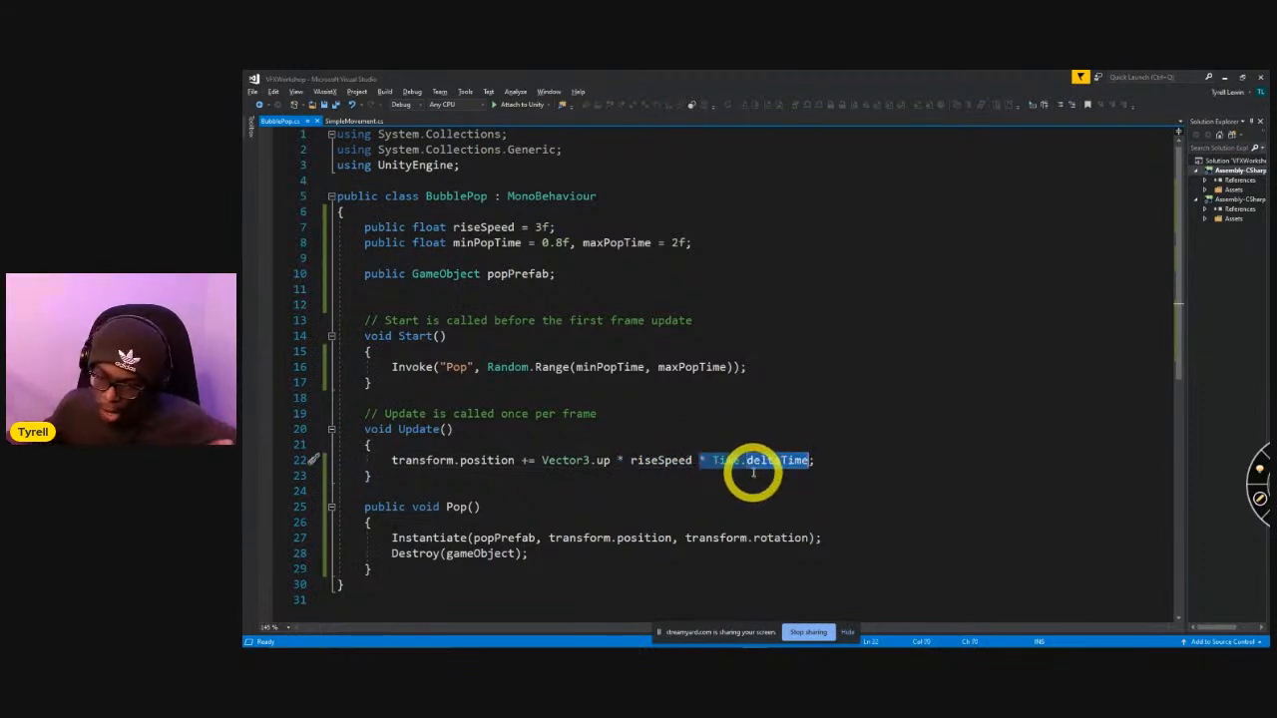
{"action": "scroll", "coordinate": [521, 569], "scroll_direction": "down", "scroll_amount": 1}
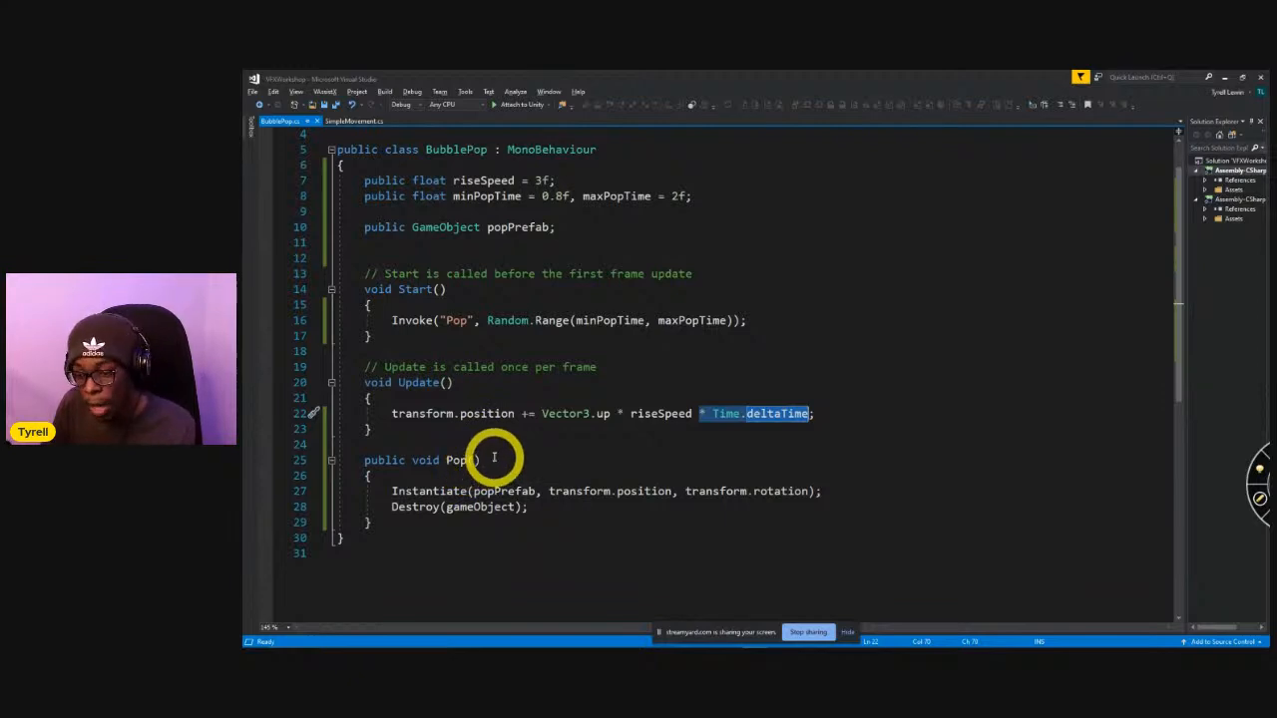
{"action": "key", "text": "alt+Tab"}
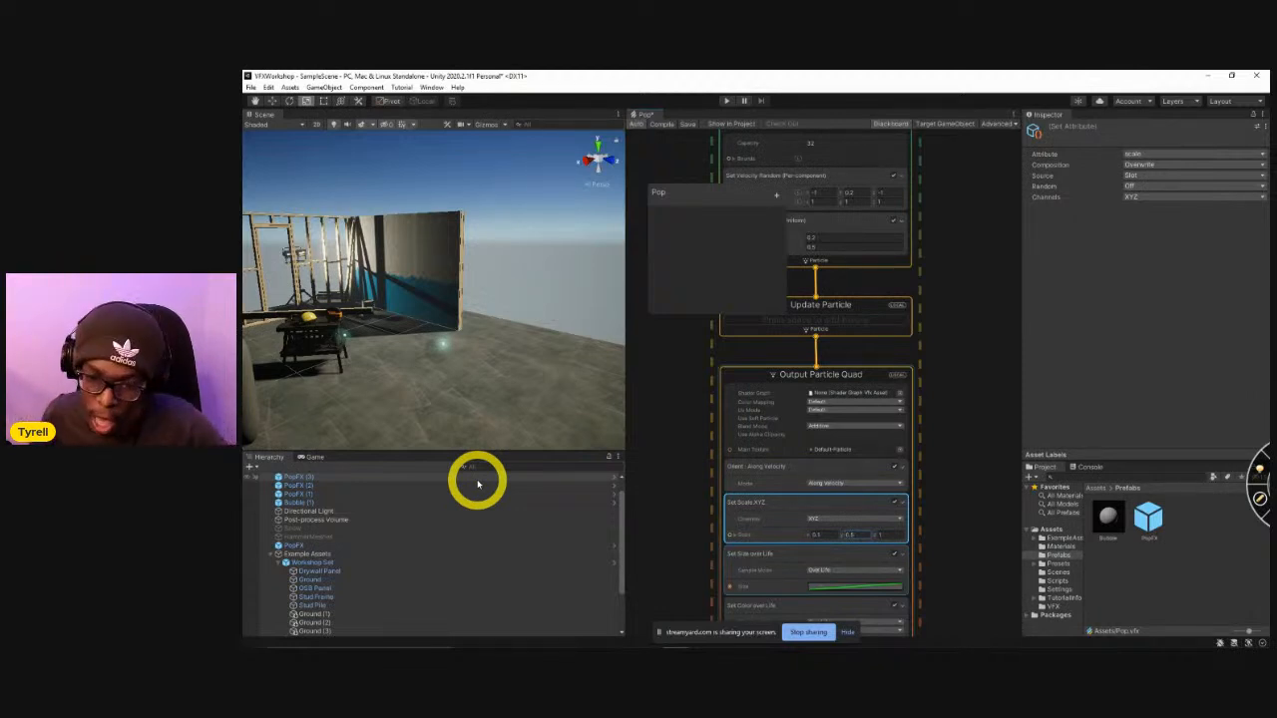
Select the bubble in the scene, launch Blender and dismiss its splash screen.
{"action": "left_click", "coordinate": [449, 351]}
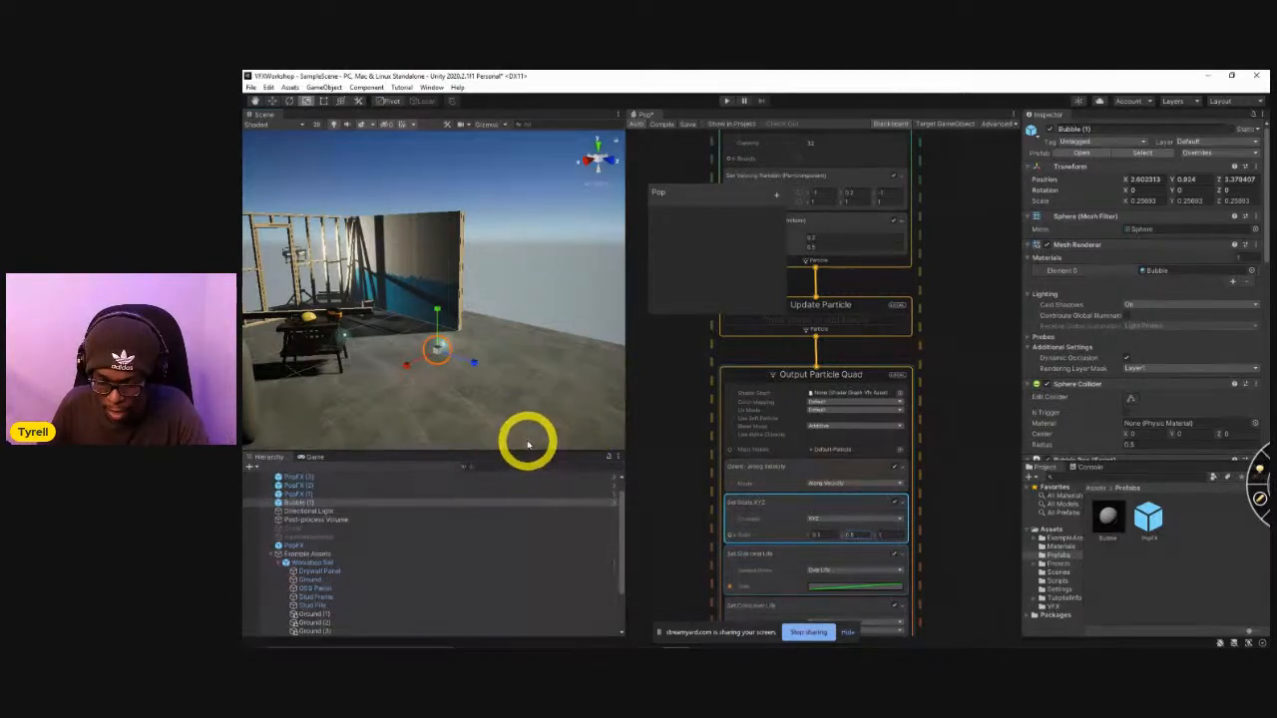
{"action": "key", "text": "super"}
{"action": "type", "text": "blender"}
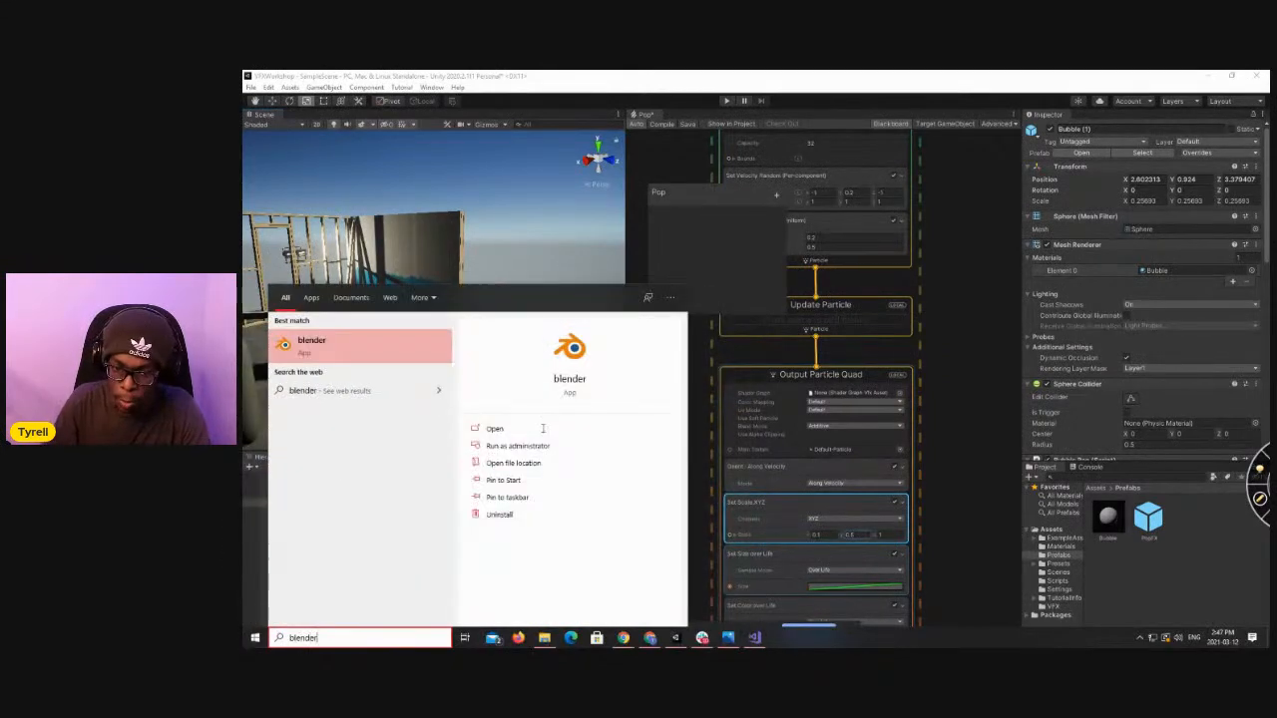
{"action": "left_click", "coordinate": [542, 428]}
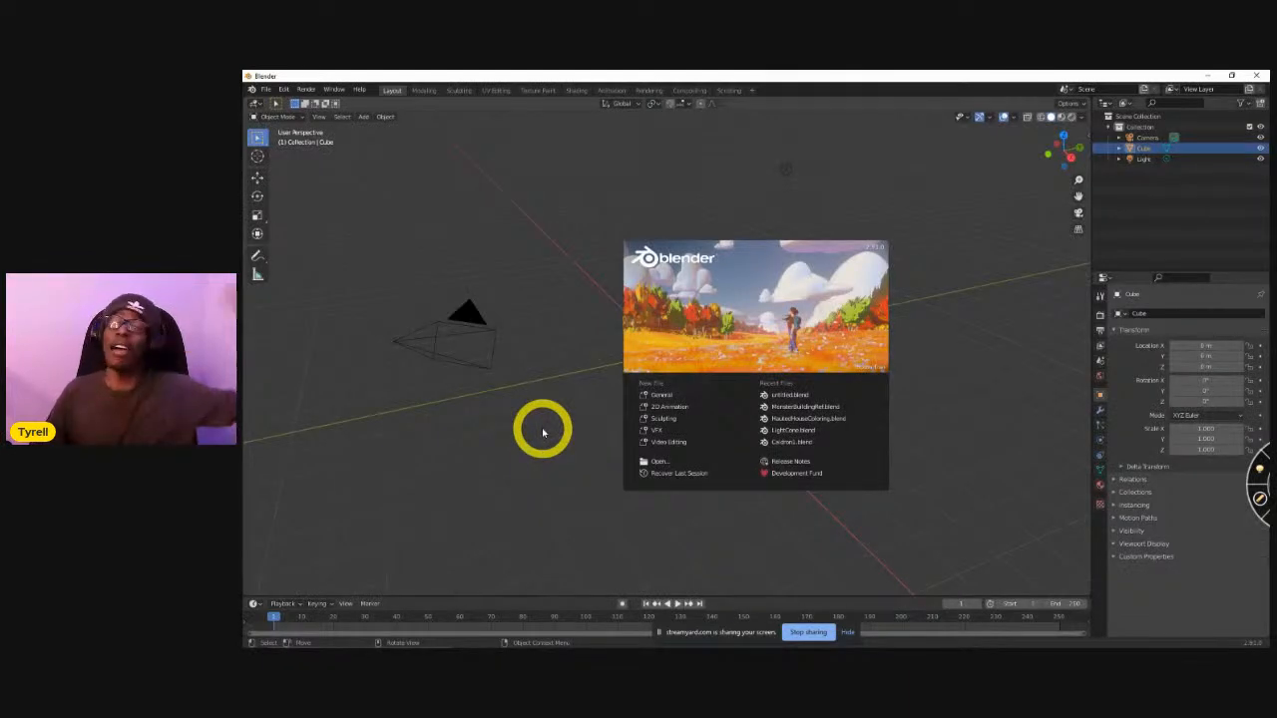
{"action": "left_click", "coordinate": [592, 361]}
Examine the default cube from several angles in Object Mode and Edit Mode, and return to Object Mode.
{"action": "middle_click_drag", "start_coordinate": [599, 365], "coordinate": [664, 386]}
{"action": "middle_click_drag", "start_coordinate": [732, 365], "coordinate": [681, 432]}
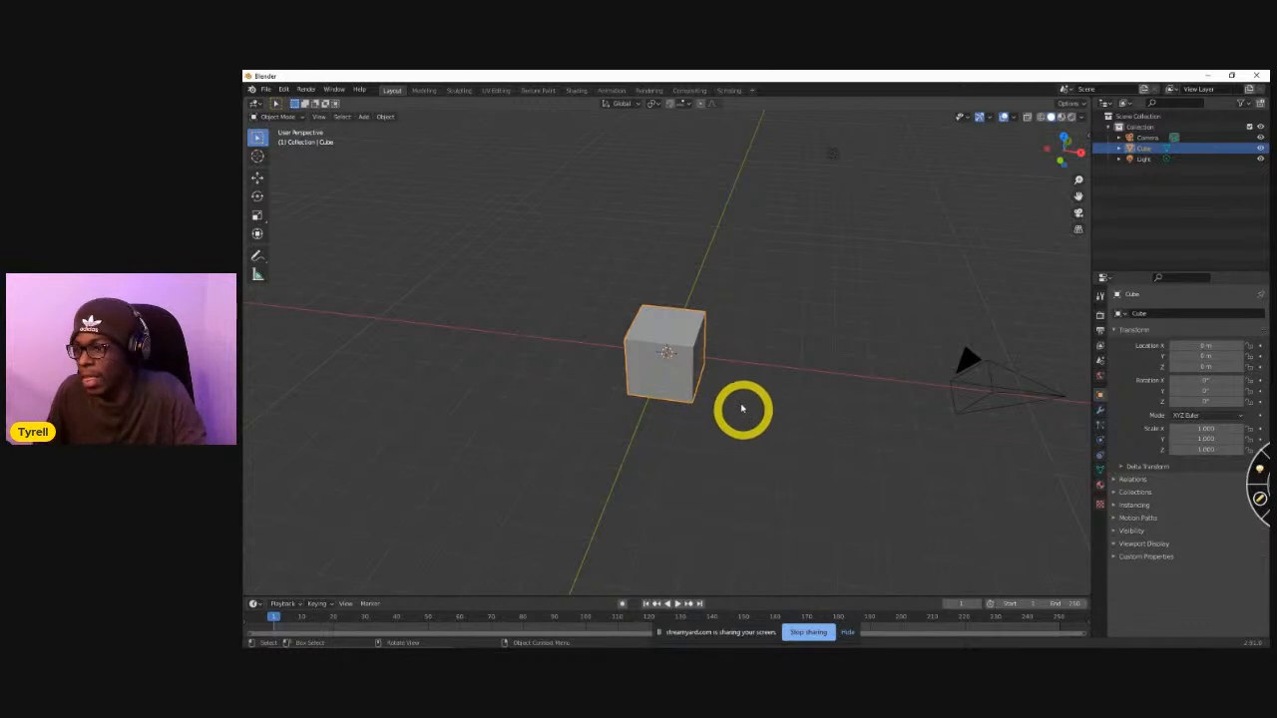
{"action": "mouse_move", "coordinate": [736, 402]}
{"action": "middle_mouse_down"}
{"action": "mouse_move", "coordinate": [702, 420]}
{"action": "mouse_move", "coordinate": [713, 432]}
{"action": "mouse_move", "coordinate": [657, 407]}
{"action": "mouse_move", "coordinate": [648, 373]}
{"action": "mouse_move", "coordinate": [622, 365]}
{"action": "mouse_move", "coordinate": [704, 350]}
{"action": "mouse_move", "coordinate": [660, 372]}
{"action": "mouse_move", "coordinate": [718, 388]}
{"action": "middle_mouse_up"}
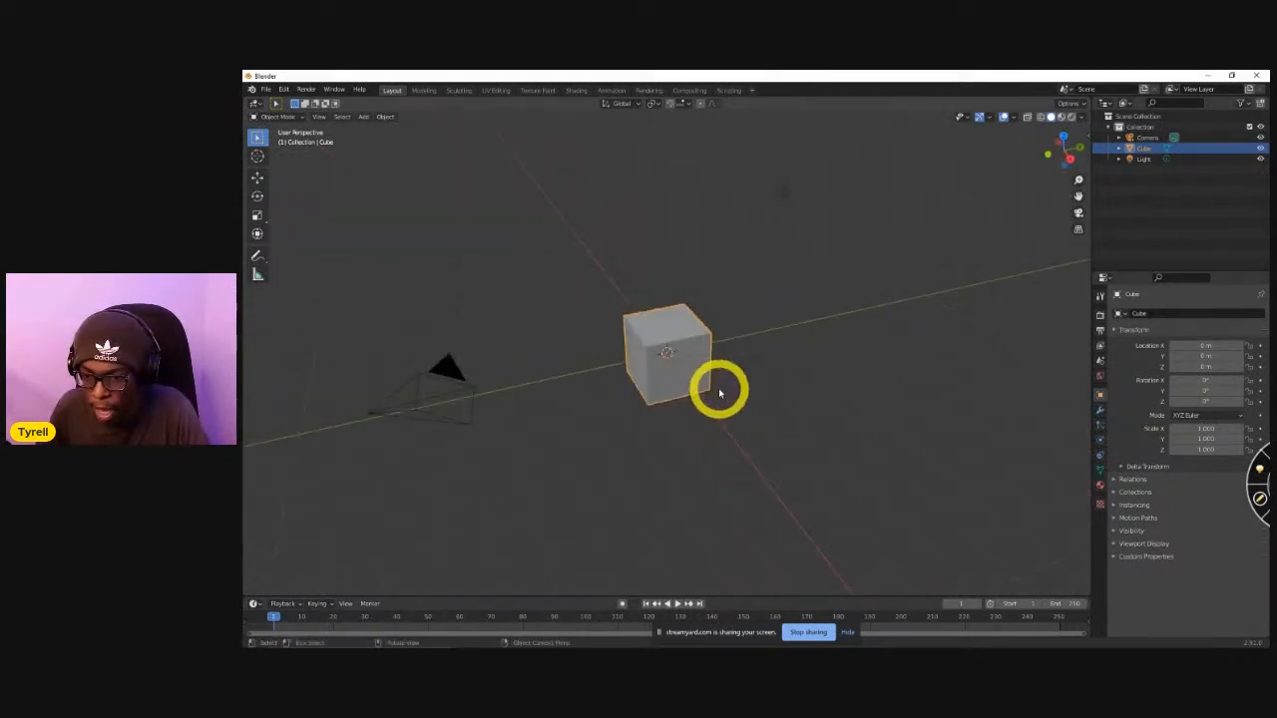
{"action": "middle_click_drag", "start_coordinate": [622, 333], "coordinate": [712, 350]}
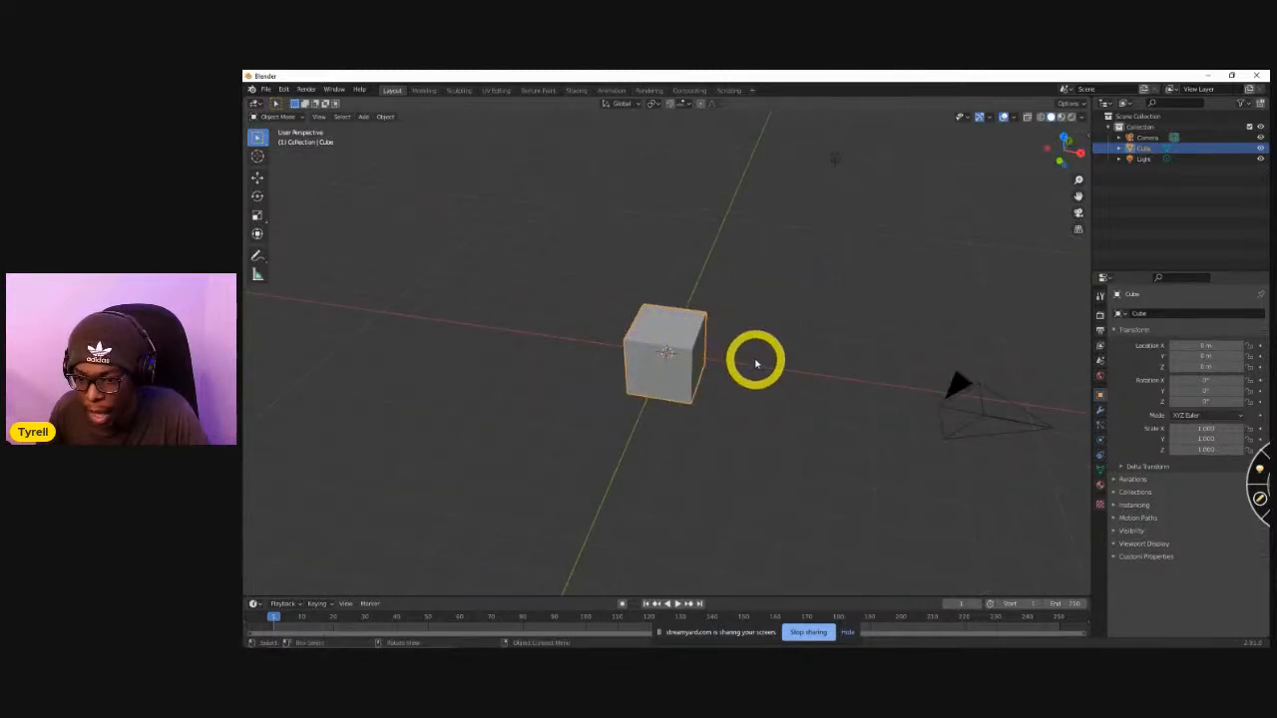
{"action": "key", "text": "Tab"}
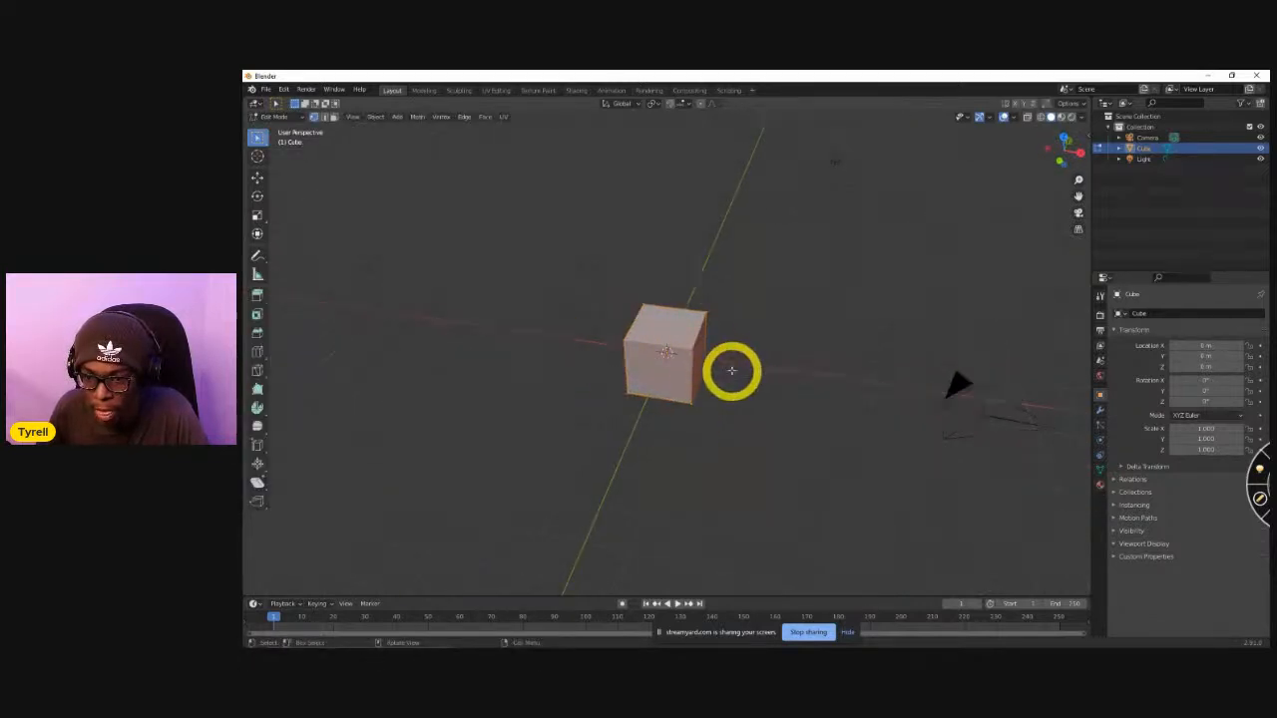
{"action": "scroll", "coordinate": [732, 399], "scroll_direction": "up", "scroll_amount": 3}
{"action": "middle_click_drag", "start_coordinate": [762, 378], "coordinate": [653, 382]}
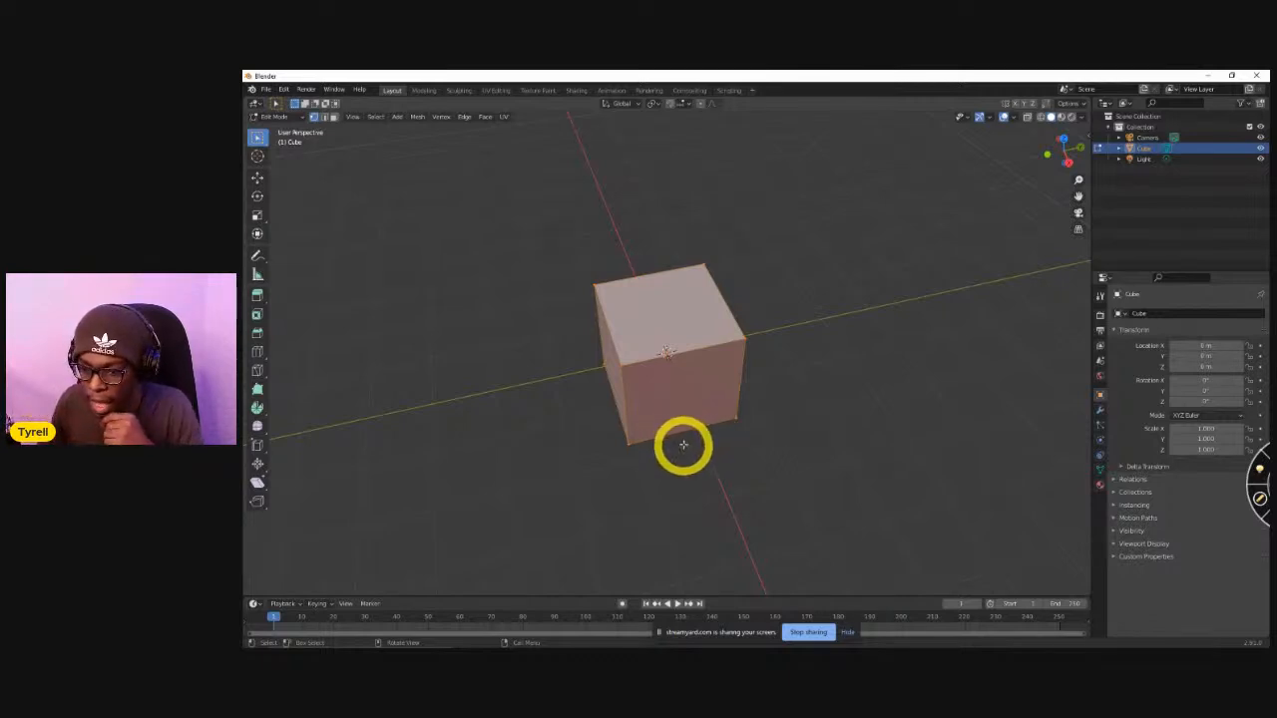
{"action": "middle_click_drag", "start_coordinate": [724, 408], "coordinate": [793, 379]}
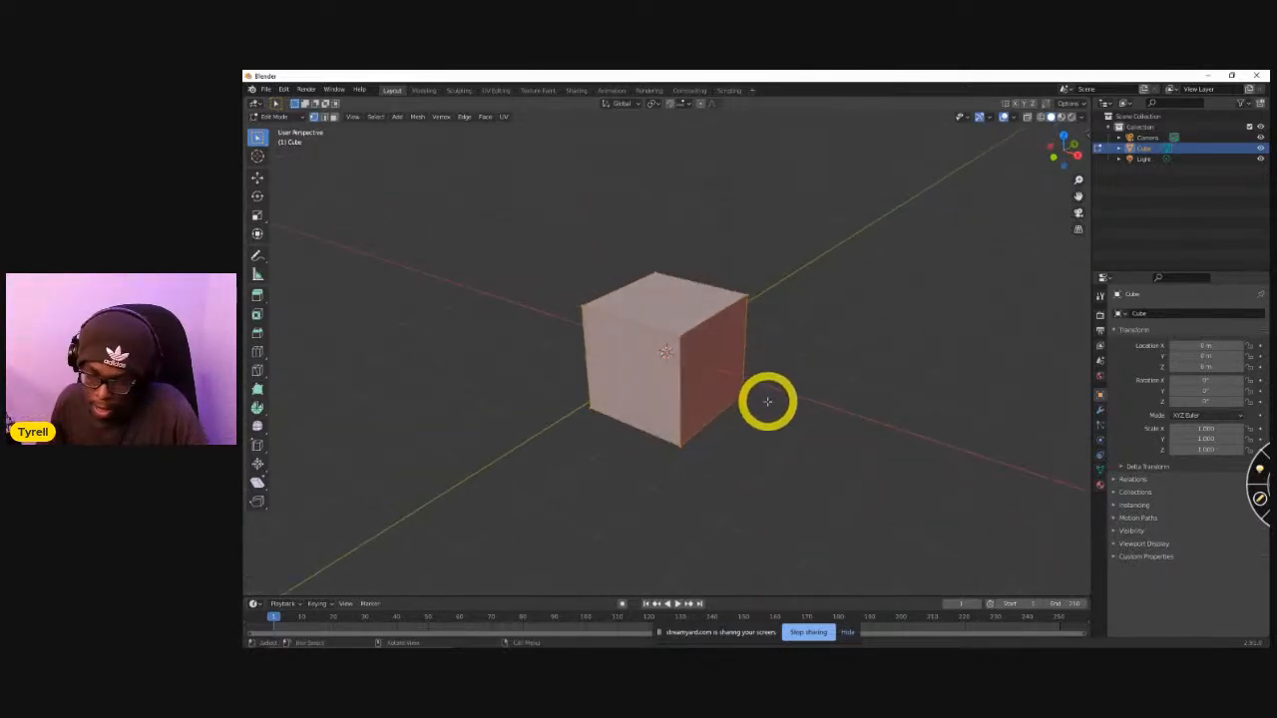
{"action": "middle_click_drag", "start_coordinate": [721, 413], "coordinate": [699, 437]}
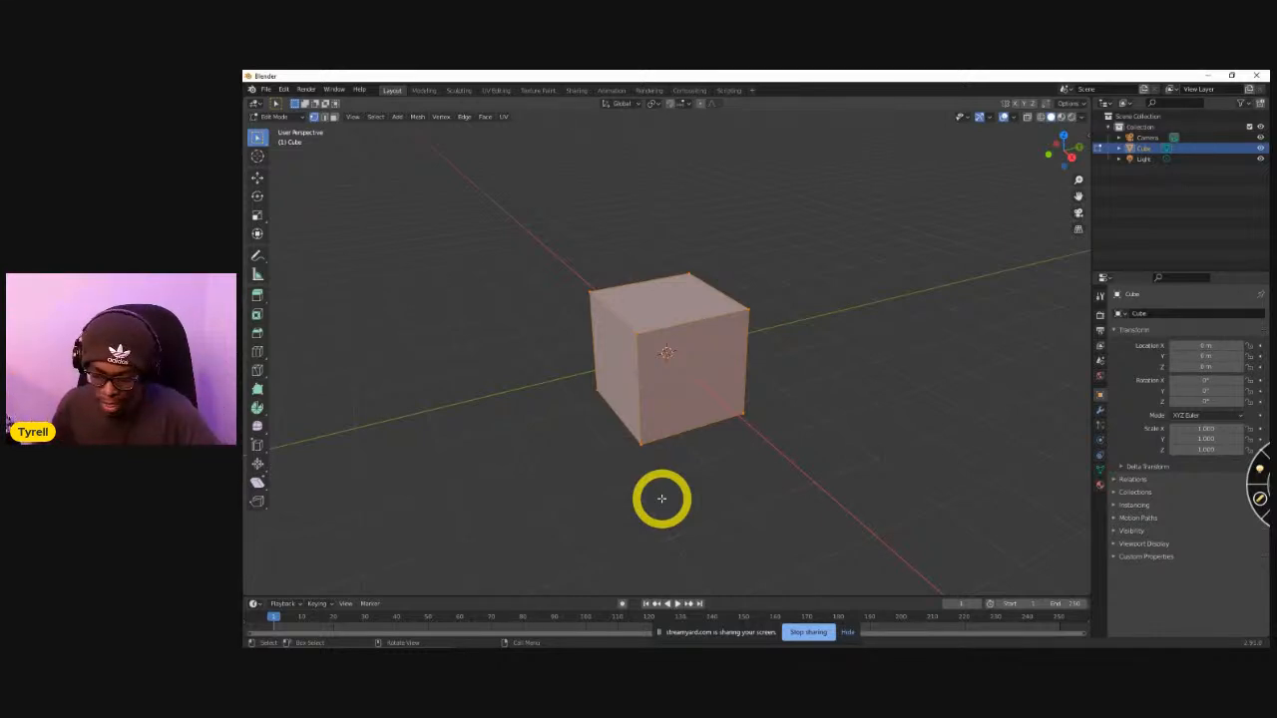
{"action": "right_click", "coordinate": [718, 379]}
{"action": "key", "text": "Escape"}
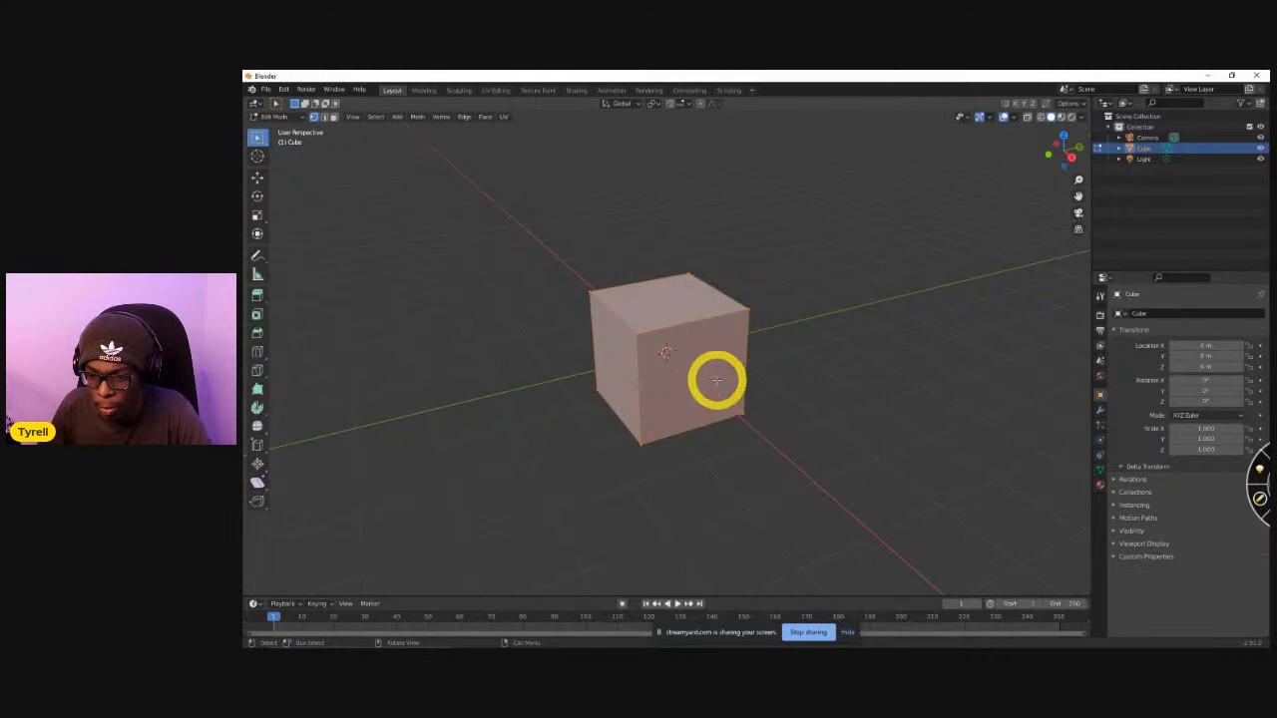
{"action": "left_click", "coordinate": [708, 327]}
{"action": "key", "text": "Tab"}
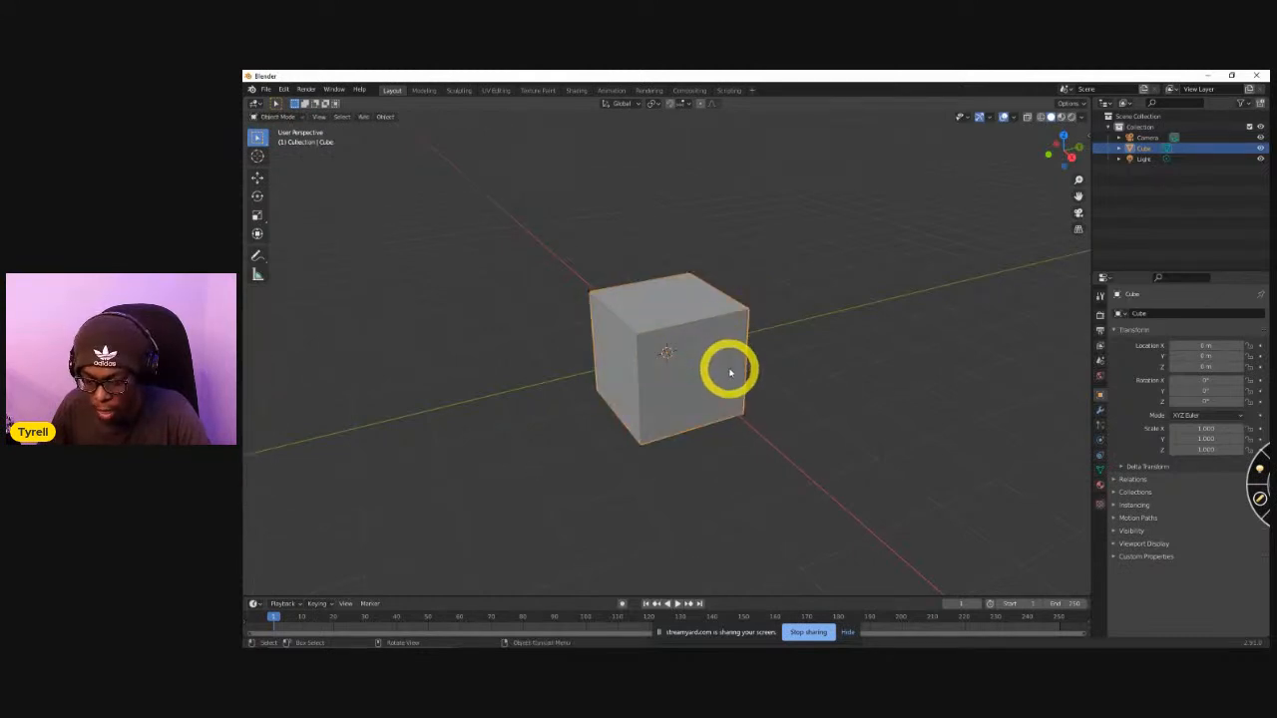
Delete the default cube and add a UV sphere in its place.
{"action": "key", "text": "x"}
{"action": "left_click", "coordinate": [723, 367]}
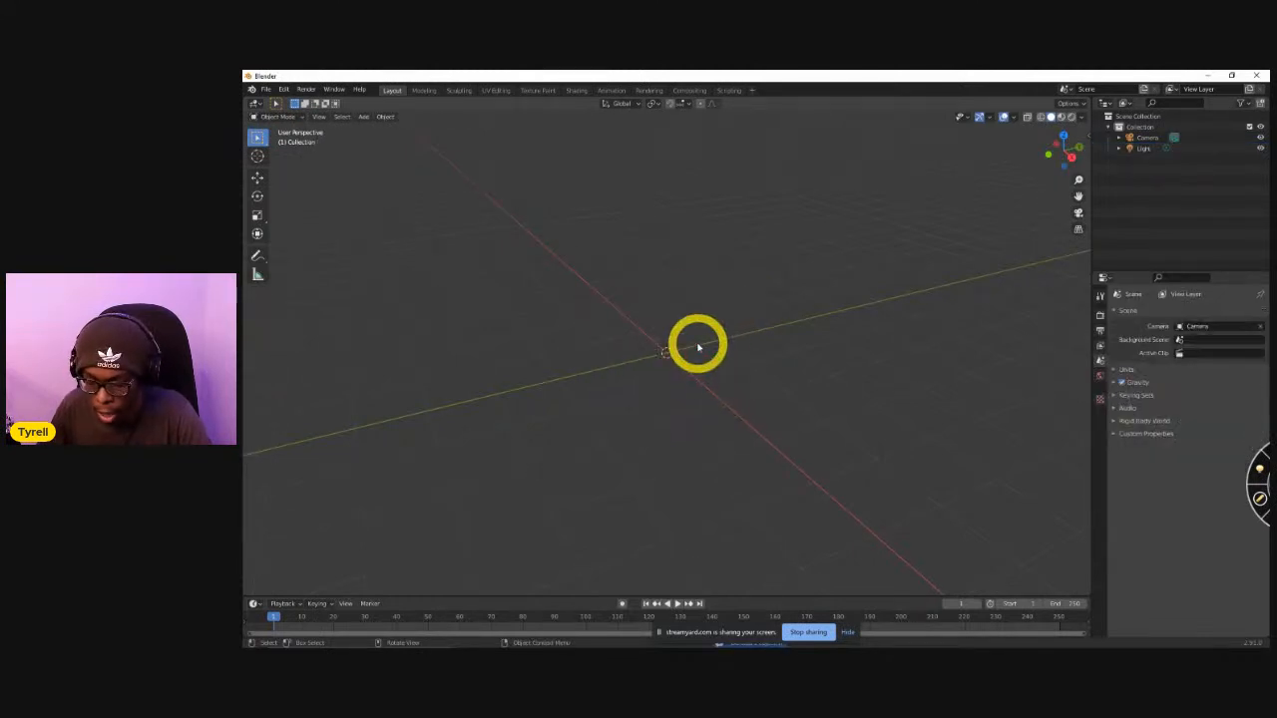
{"action": "key", "text": "shift+a"}
{"action": "mouse_move", "coordinate": [703, 348]}
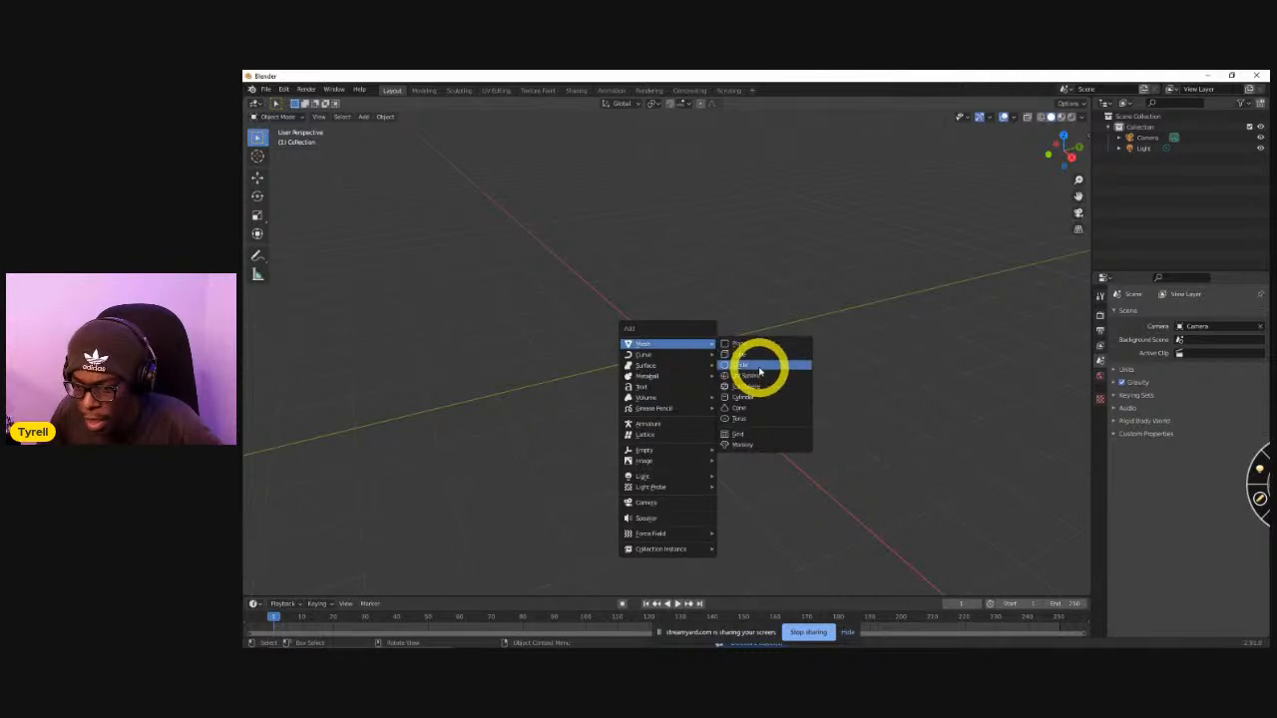
{"action": "left_click", "coordinate": [787, 378]}
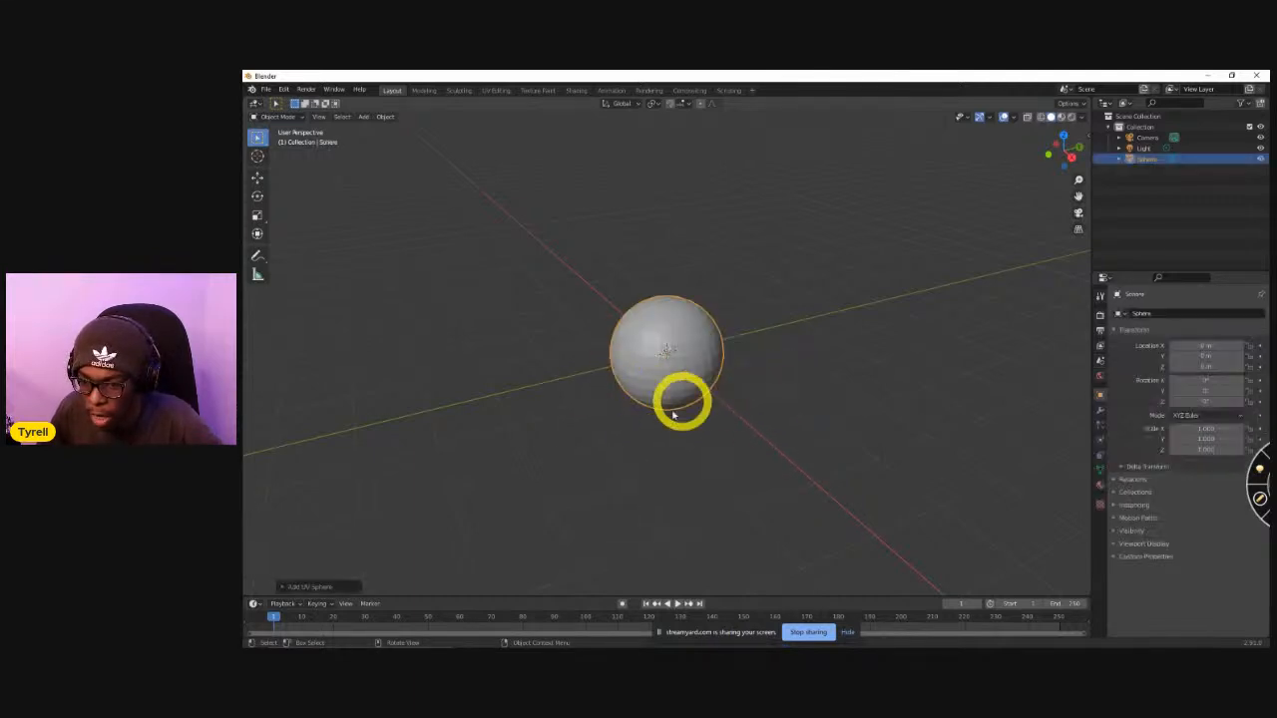
Put the sphere in Edit Mode, enable the Statistics overlay and inspect its mesh faces.
{"action": "scroll", "coordinate": [689, 389], "scroll_direction": "up", "scroll_amount": 4}
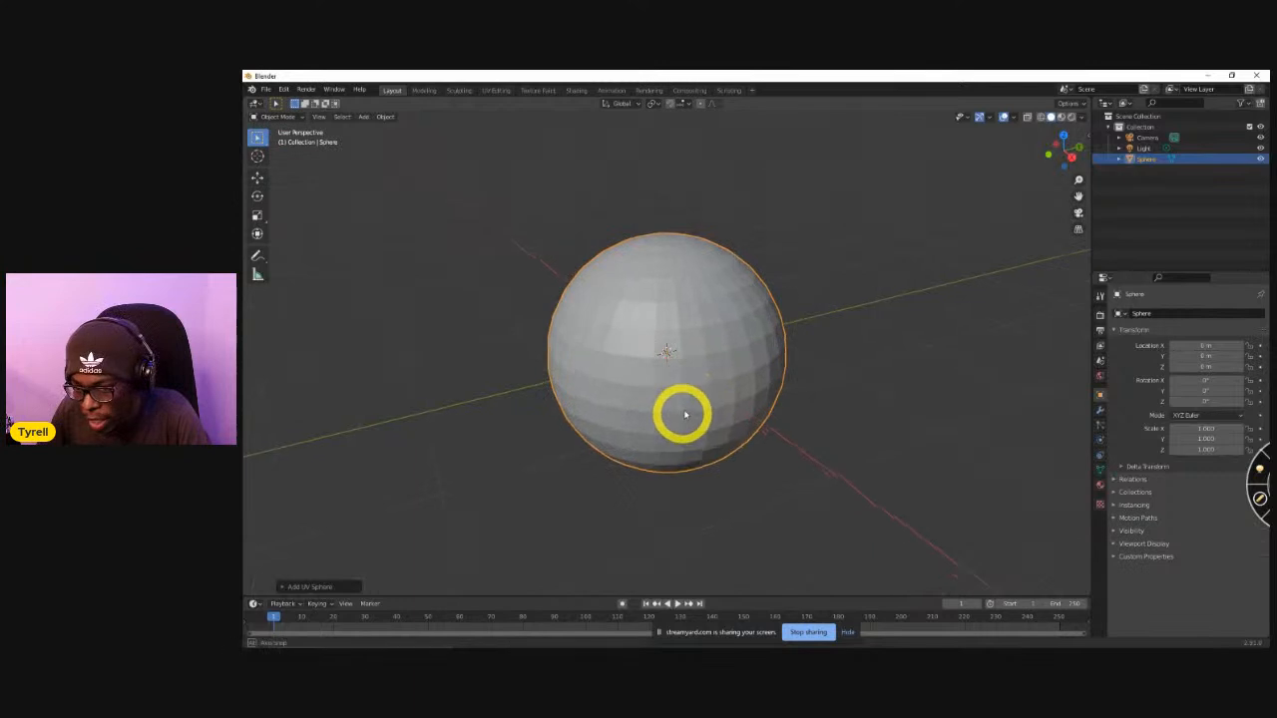
{"action": "key", "text": "Tab"}
{"action": "mouse_move", "coordinate": [747, 380]}
{"action": "middle_mouse_down"}
{"action": "mouse_move", "coordinate": [767, 400]}
{"action": "mouse_move", "coordinate": [689, 399]}
{"action": "mouse_move", "coordinate": [687, 455]}
{"action": "mouse_move", "coordinate": [769, 419]}
{"action": "mouse_move", "coordinate": [693, 382]}
{"action": "mouse_move", "coordinate": [710, 371]}
{"action": "middle_mouse_up"}
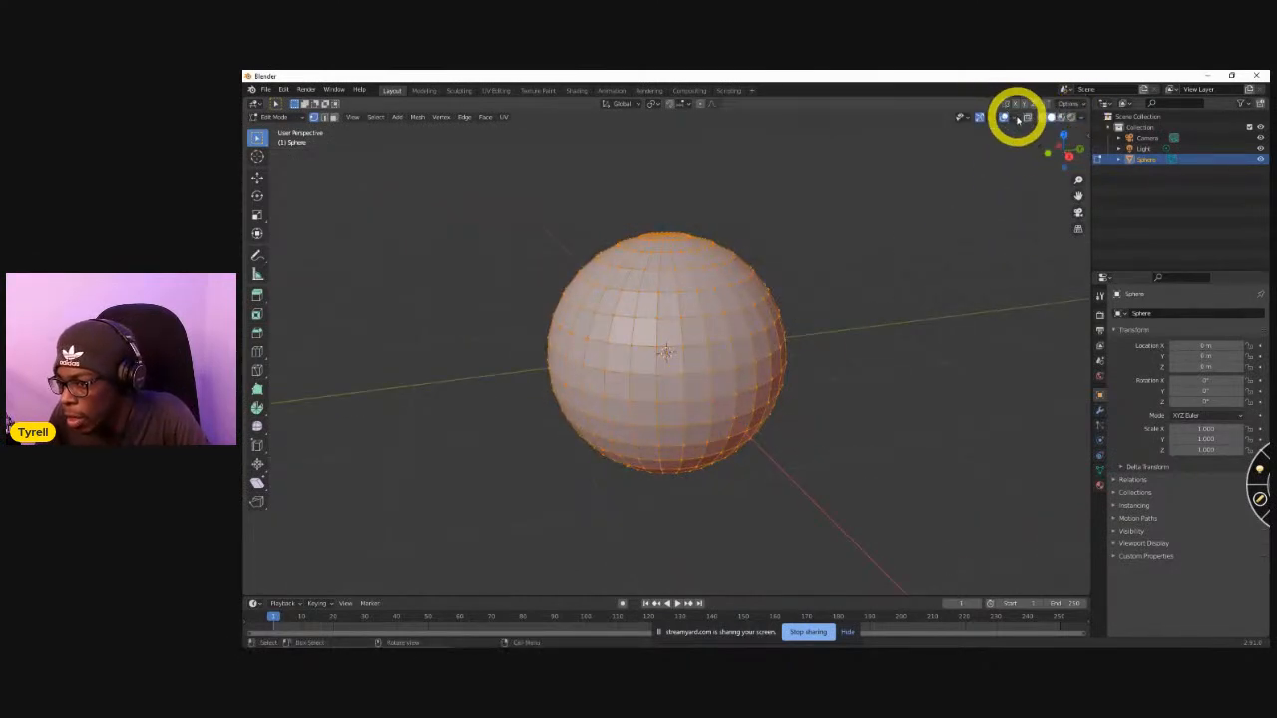
{"action": "left_click", "coordinate": [1014, 118]}
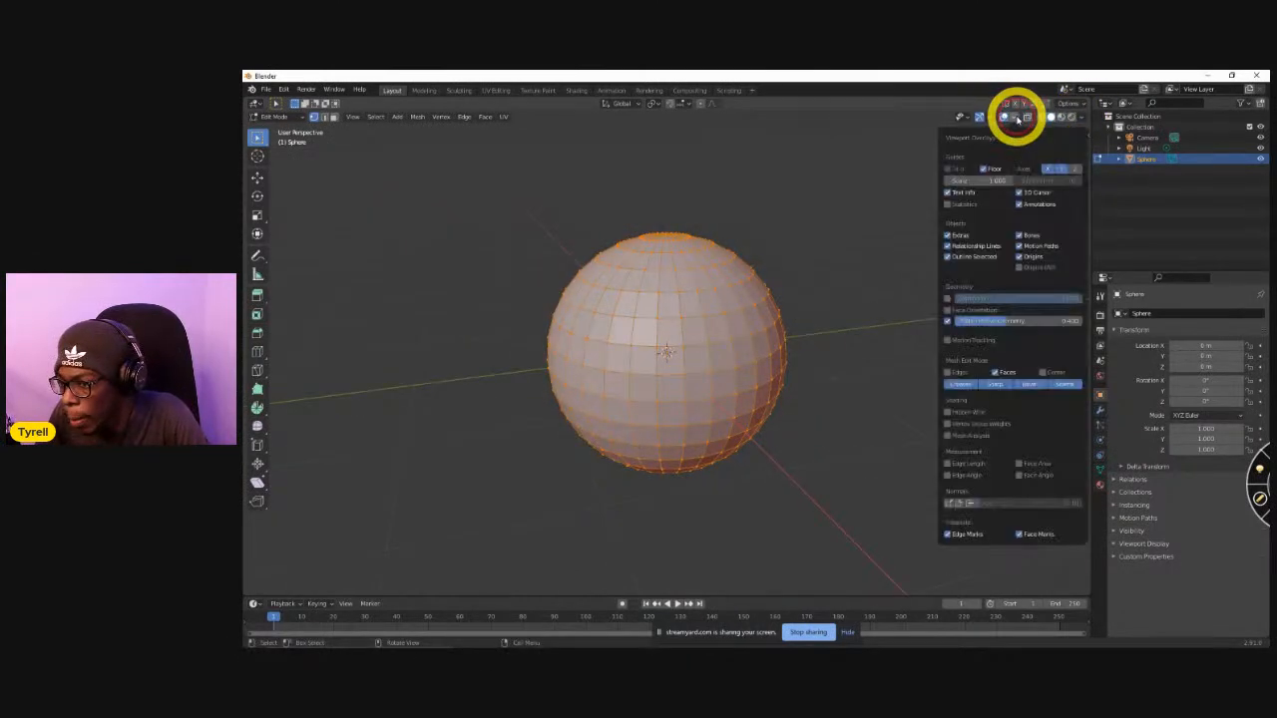
{"action": "left_click", "coordinate": [948, 204]}
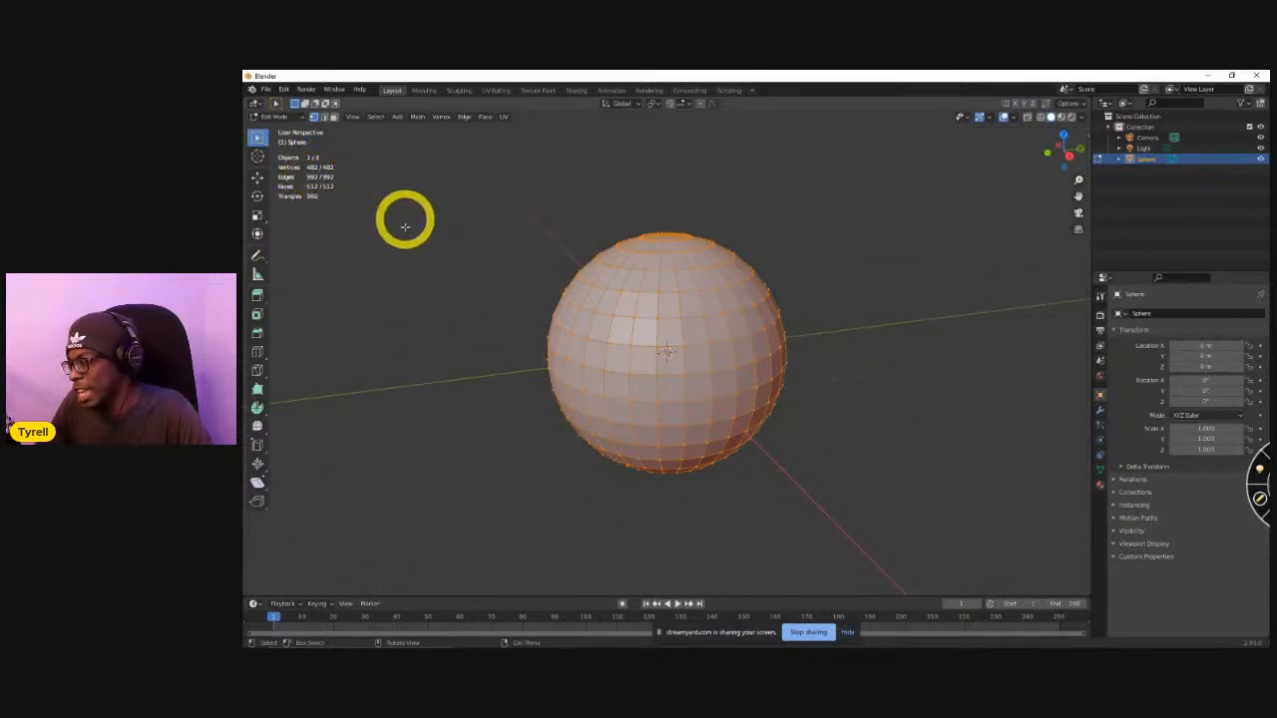
{"action": "middle_click_drag", "start_coordinate": [648, 433], "coordinate": [716, 436]}
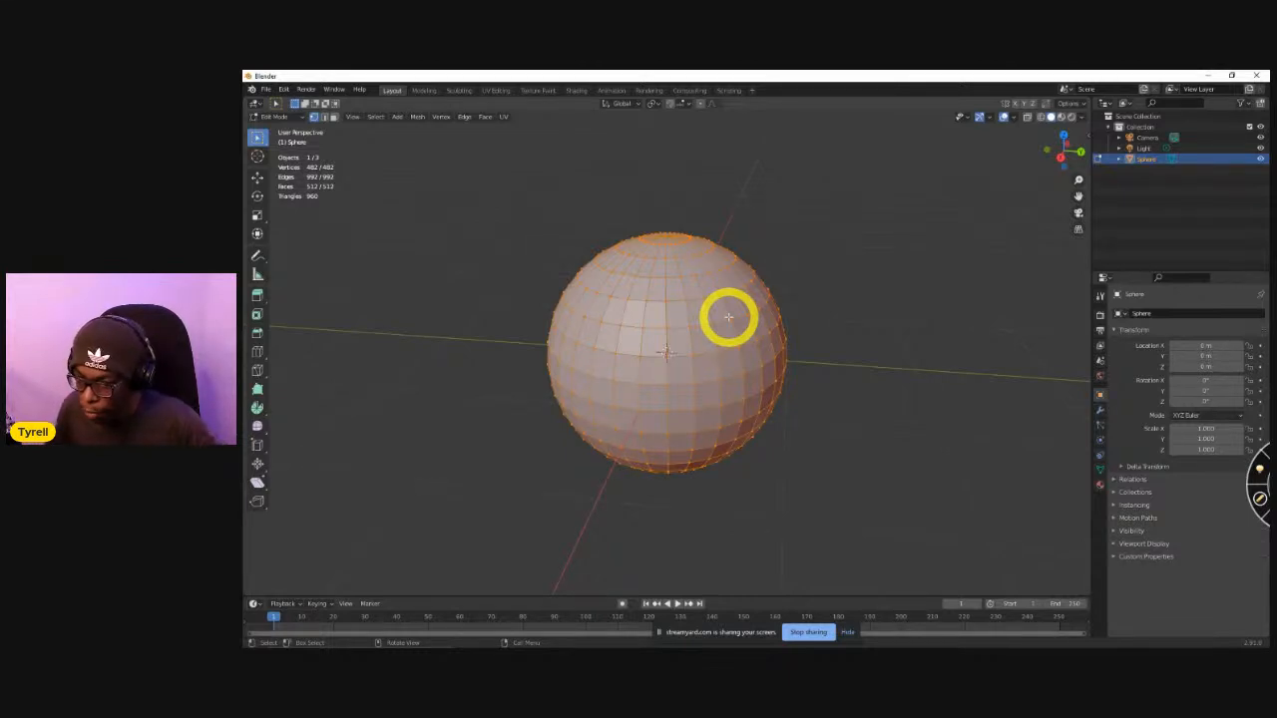
Try pulling a single vertex outward from the sphere's side, and undo the move.
{"action": "left_click", "coordinate": [564, 305]}
{"action": "key", "text": "g"}
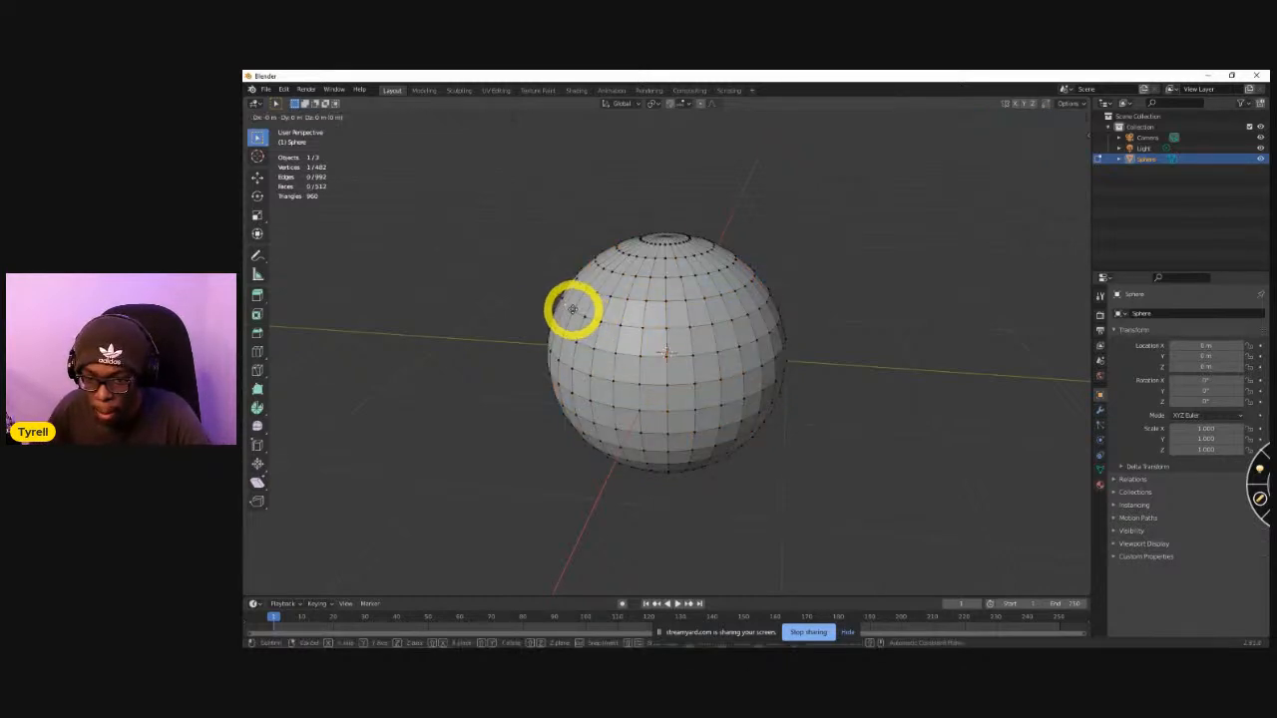
{"action": "left_click", "coordinate": [583, 313]}
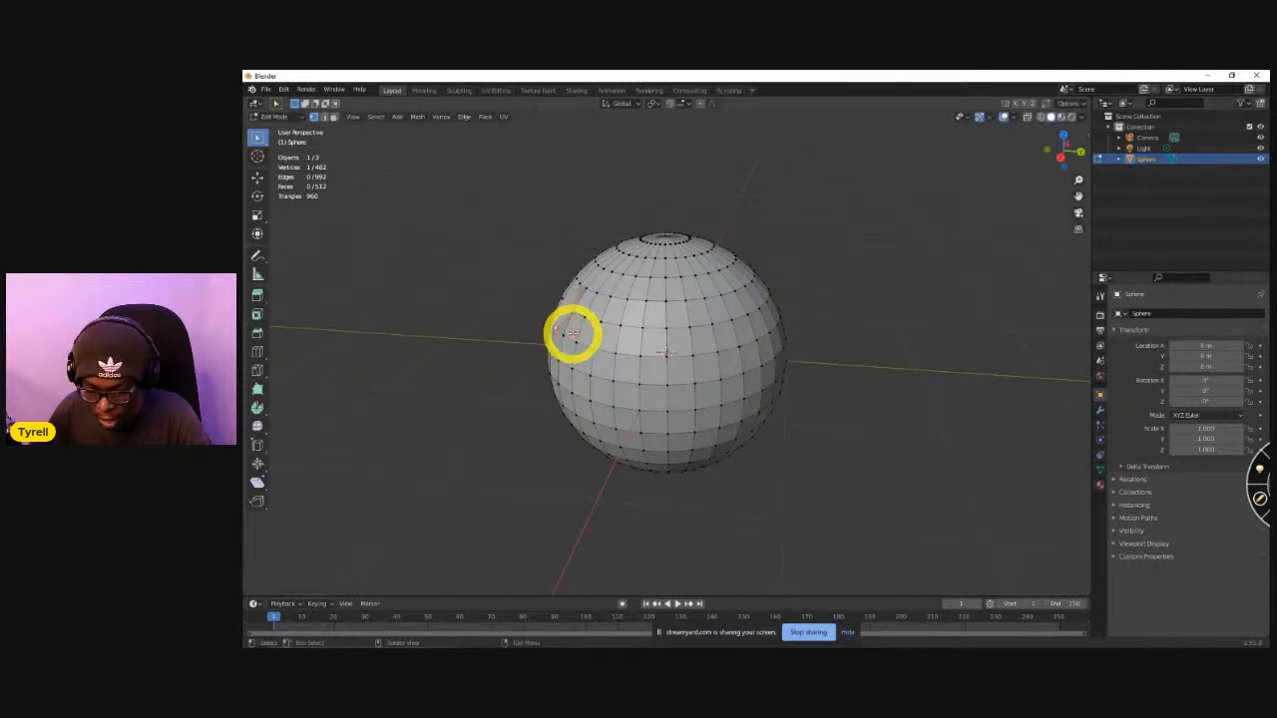
{"action": "key", "text": "g"}
{"action": "left_click", "coordinate": [545, 313]}
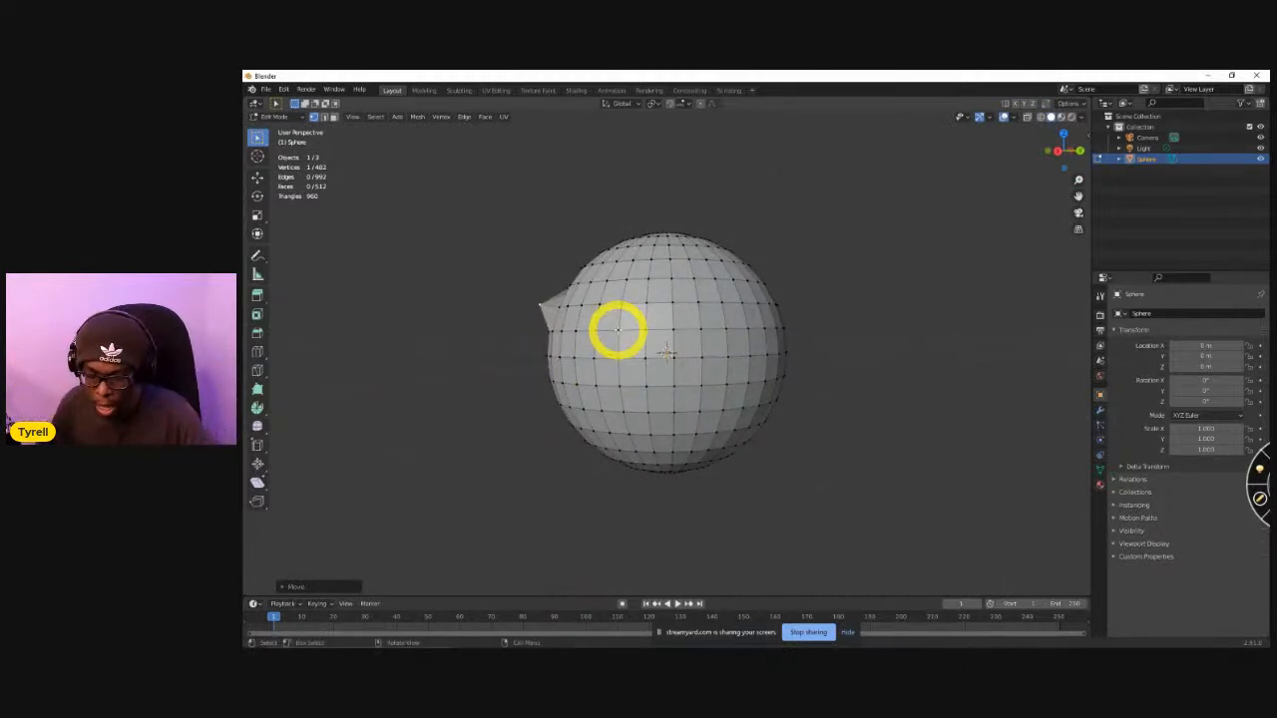
{"action": "key", "text": "ctrl+z"}
Select the sphere's entire mesh and subdivide all of its edges.
{"action": "middle_click_drag", "start_coordinate": [619, 327], "coordinate": [741, 379]}
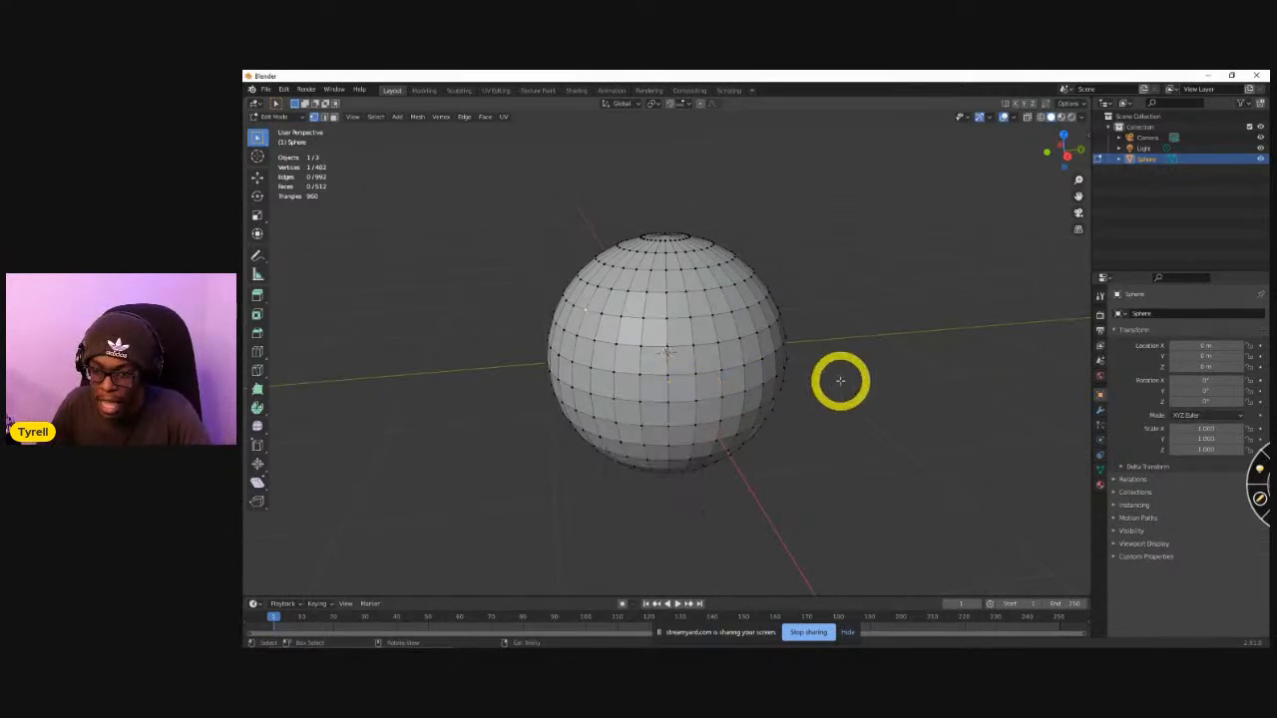
{"action": "middle_click_drag", "start_coordinate": [542, 362], "coordinate": [533, 309]}
{"action": "middle_click_drag", "start_coordinate": [568, 299], "coordinate": [597, 305]}
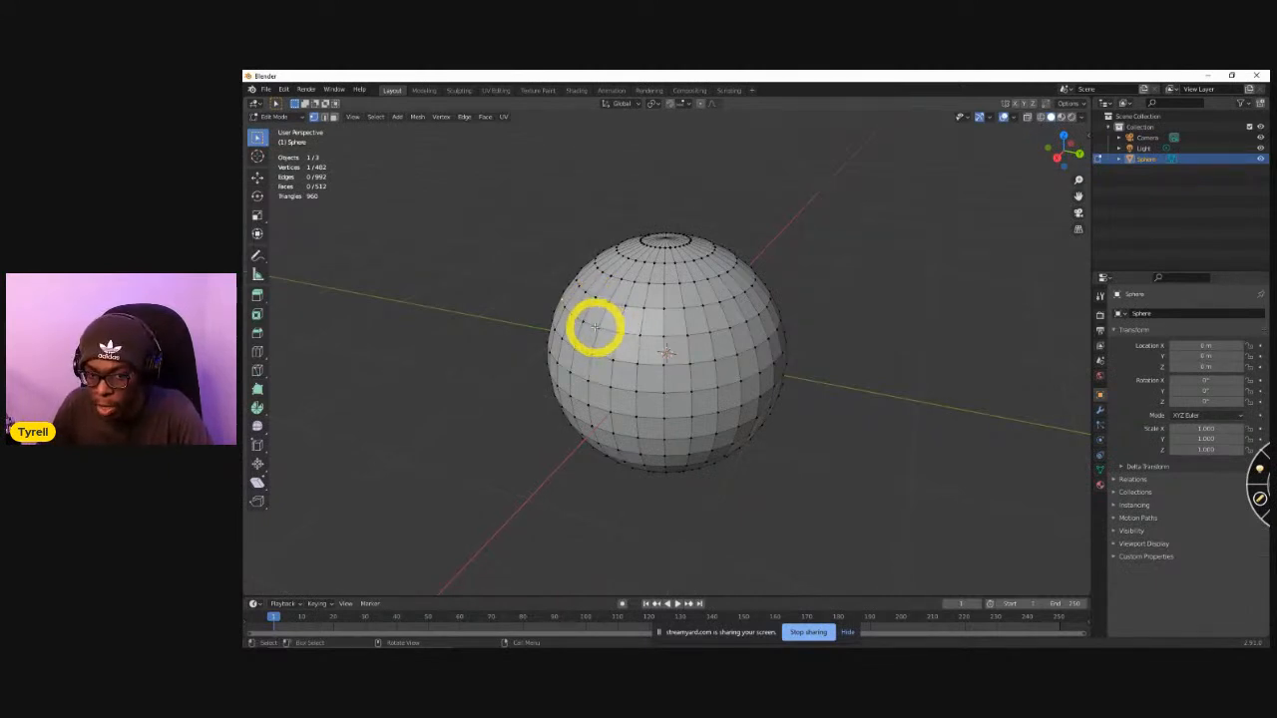
{"action": "mouse_move", "coordinate": [632, 350]}
{"action": "middle_mouse_down"}
{"action": "mouse_move", "coordinate": [670, 353]}
{"action": "mouse_move", "coordinate": [632, 348]}
{"action": "middle_mouse_up"}
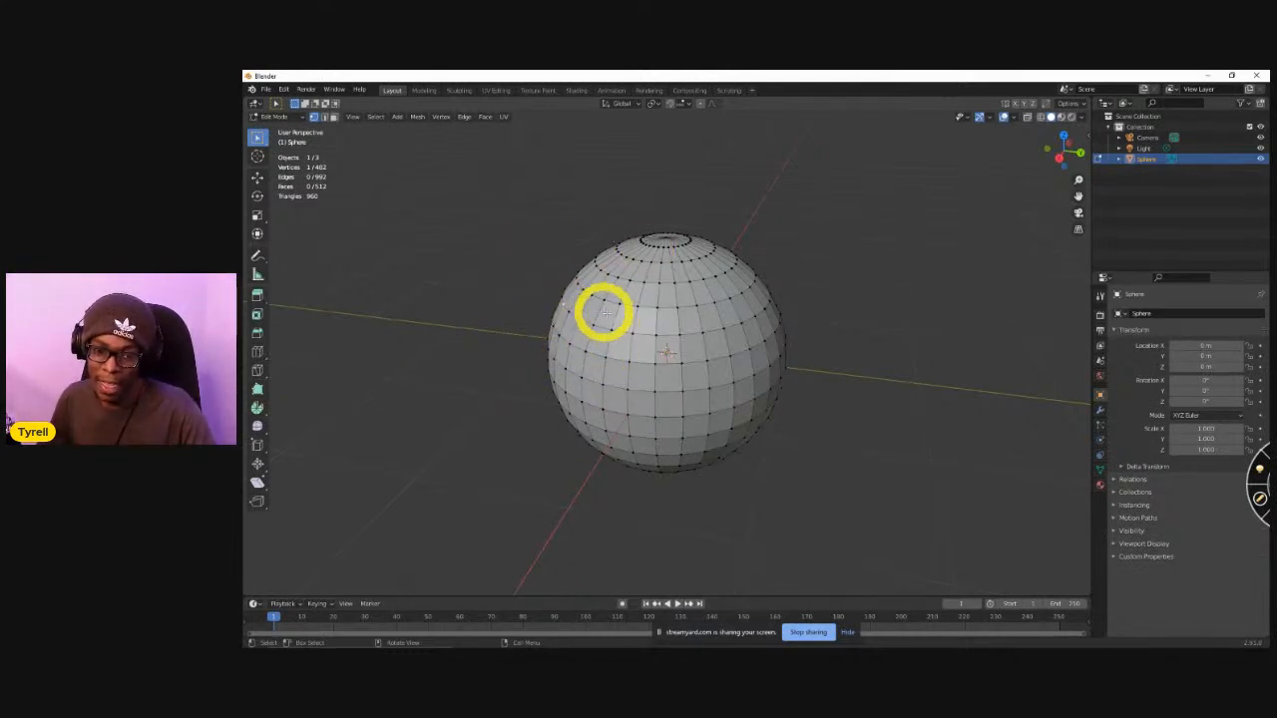
{"action": "right_click", "coordinate": [531, 251]}
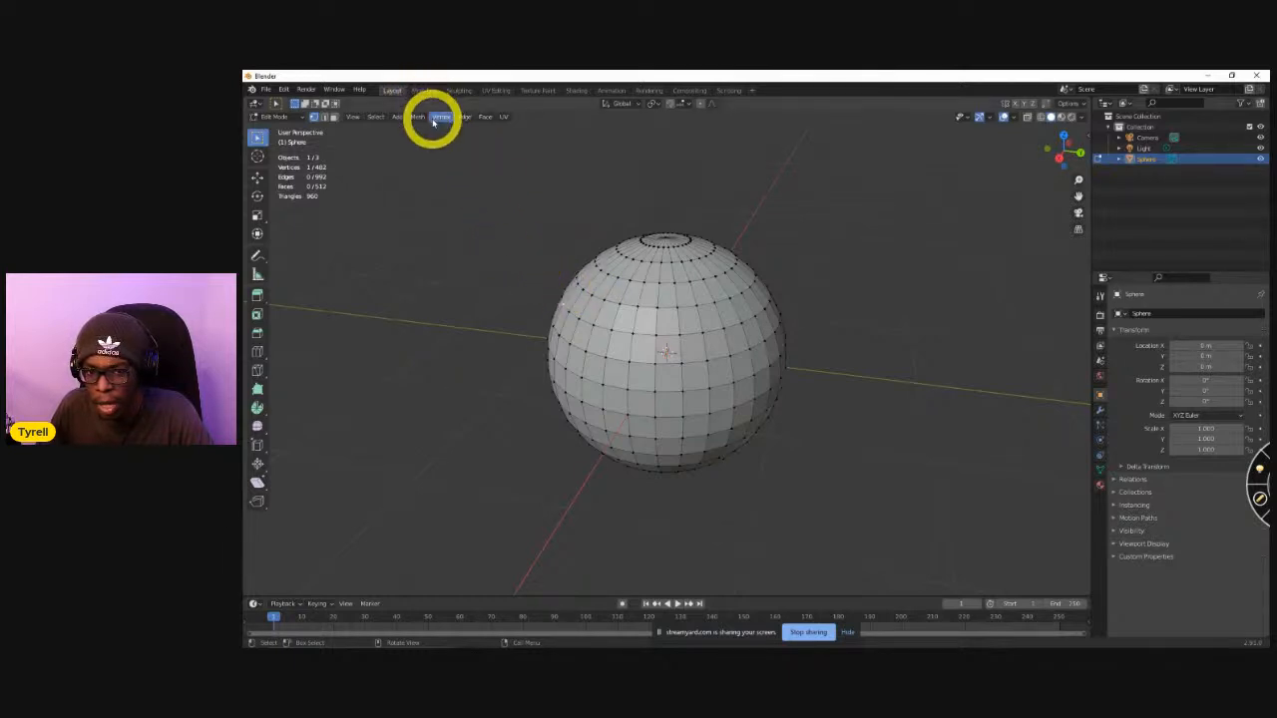
{"action": "key", "text": "a"}
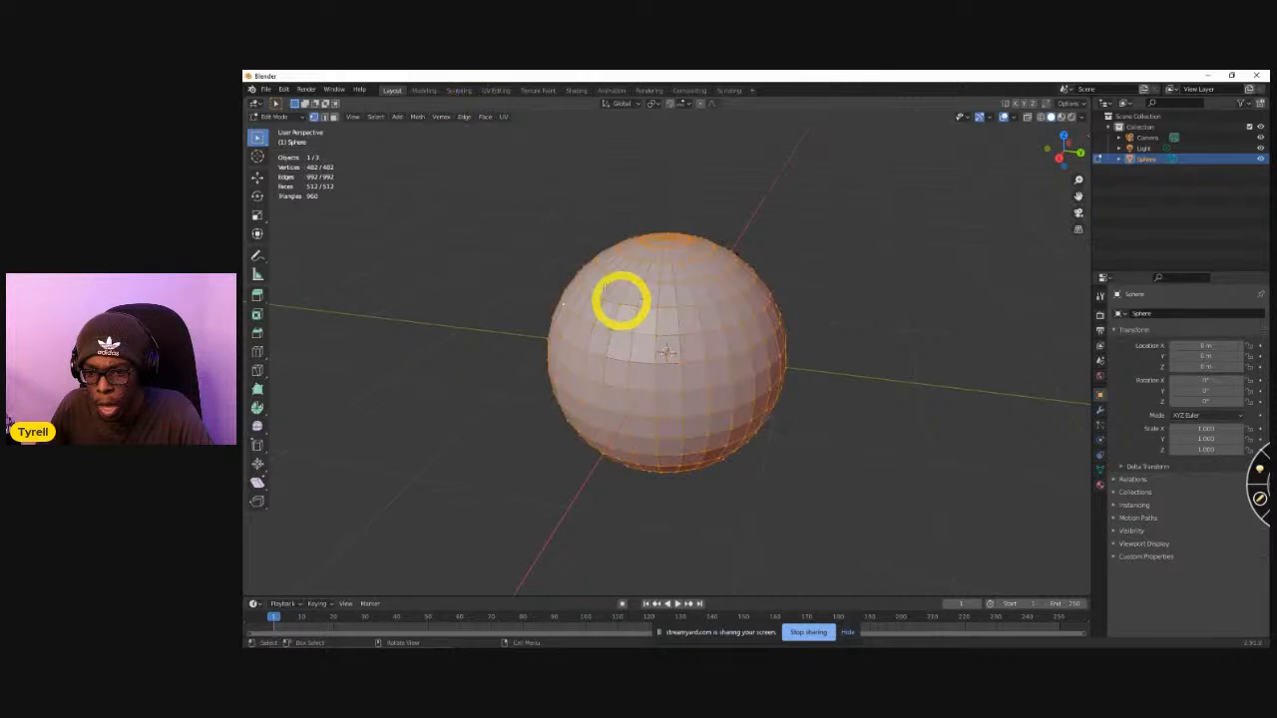
{"action": "left_click", "coordinate": [442, 117]}
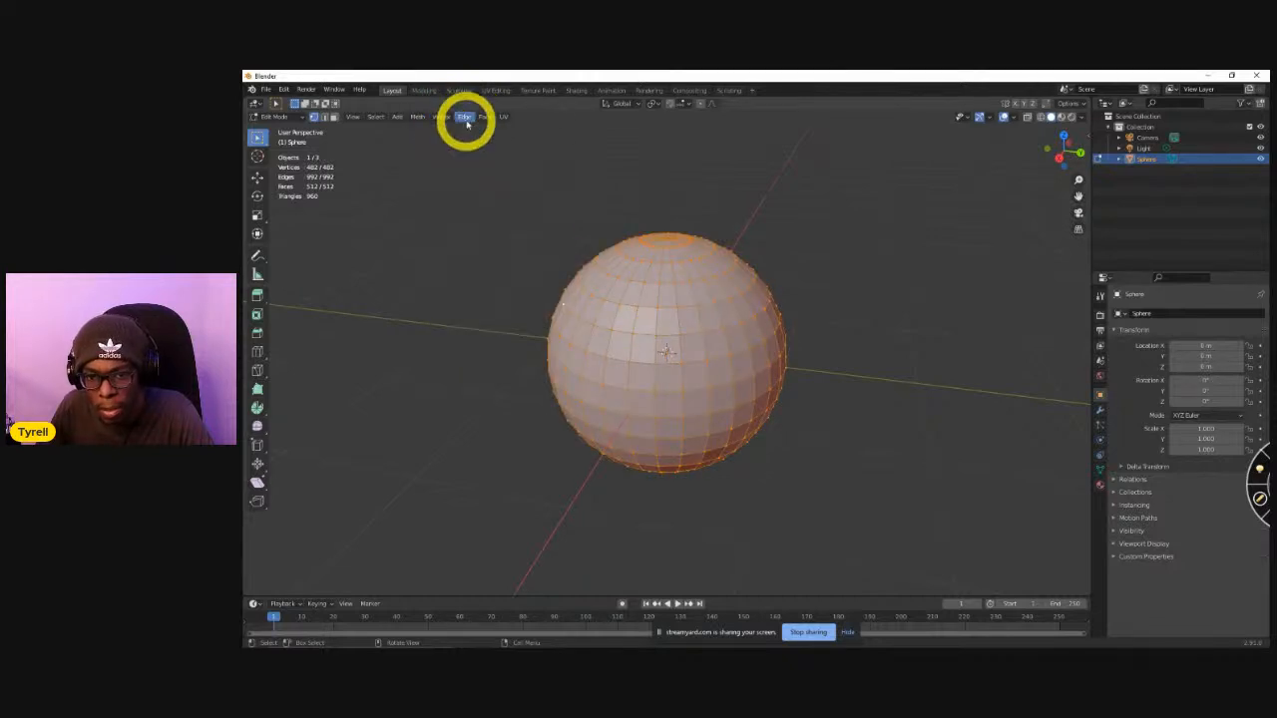
{"action": "left_click", "coordinate": [466, 118]}
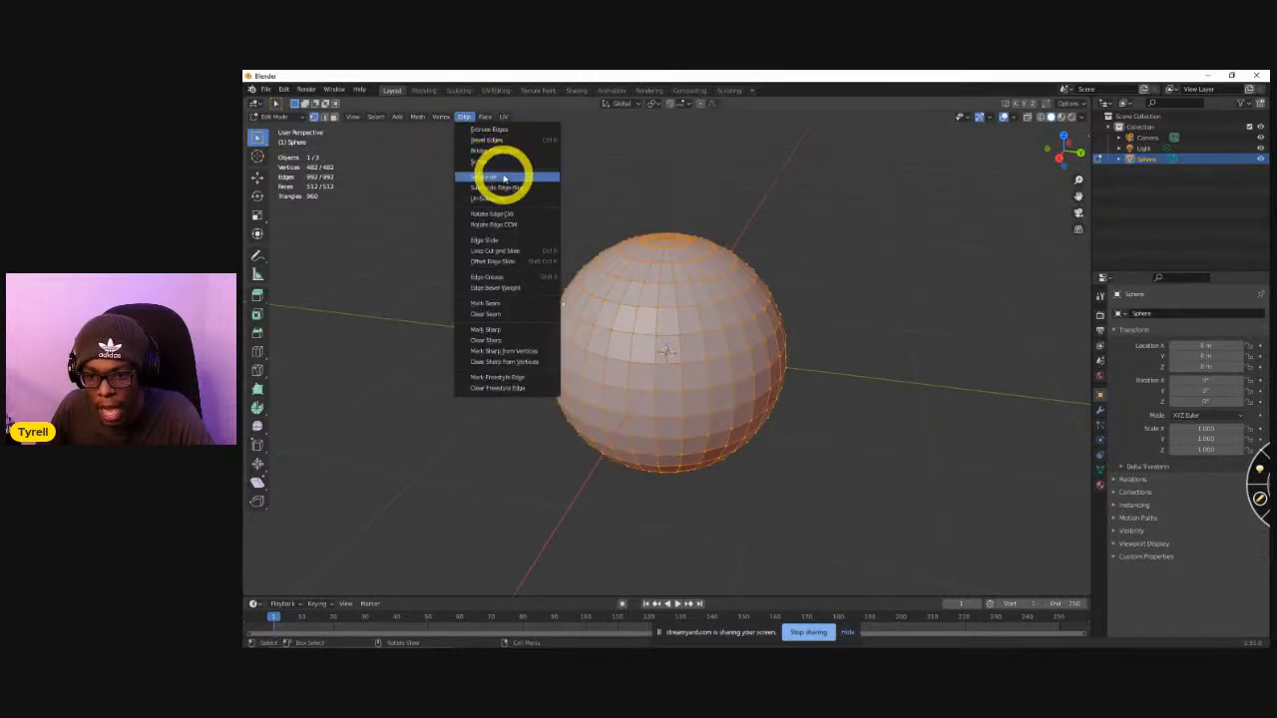
{"action": "left_click", "coordinate": [502, 169]}
Raise the subdivision's number of cuts to 5, deselect the mesh and inspect the denser sphere.
{"action": "left_click", "coordinate": [284, 587]}
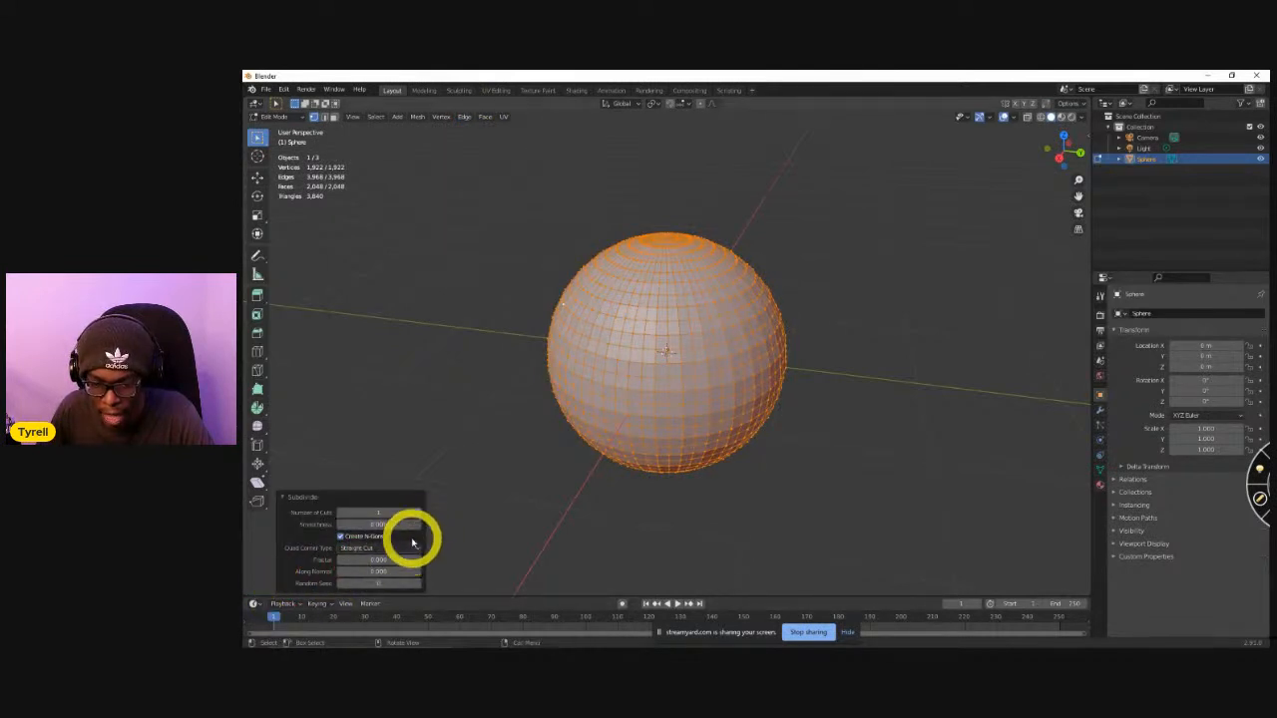
{"action": "left_click", "coordinate": [414, 512]}
{"action": "left_click", "coordinate": [415, 512]}
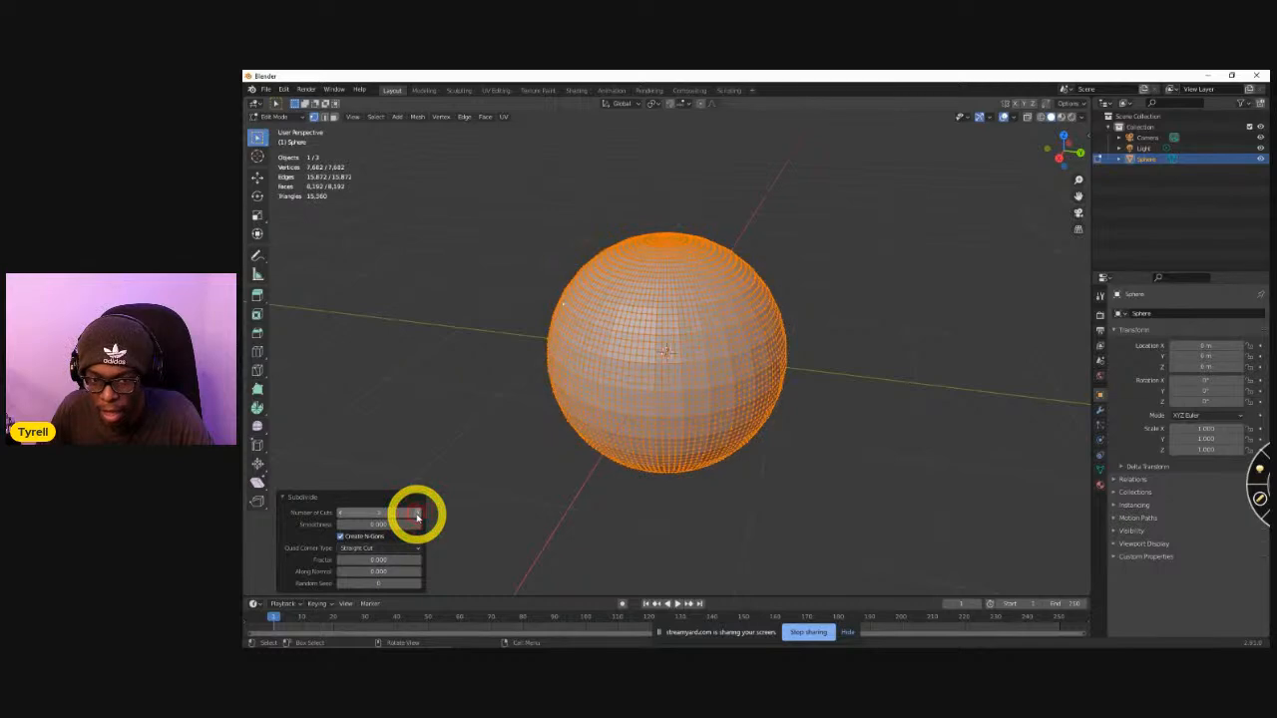
{"action": "left_click", "coordinate": [417, 516]}
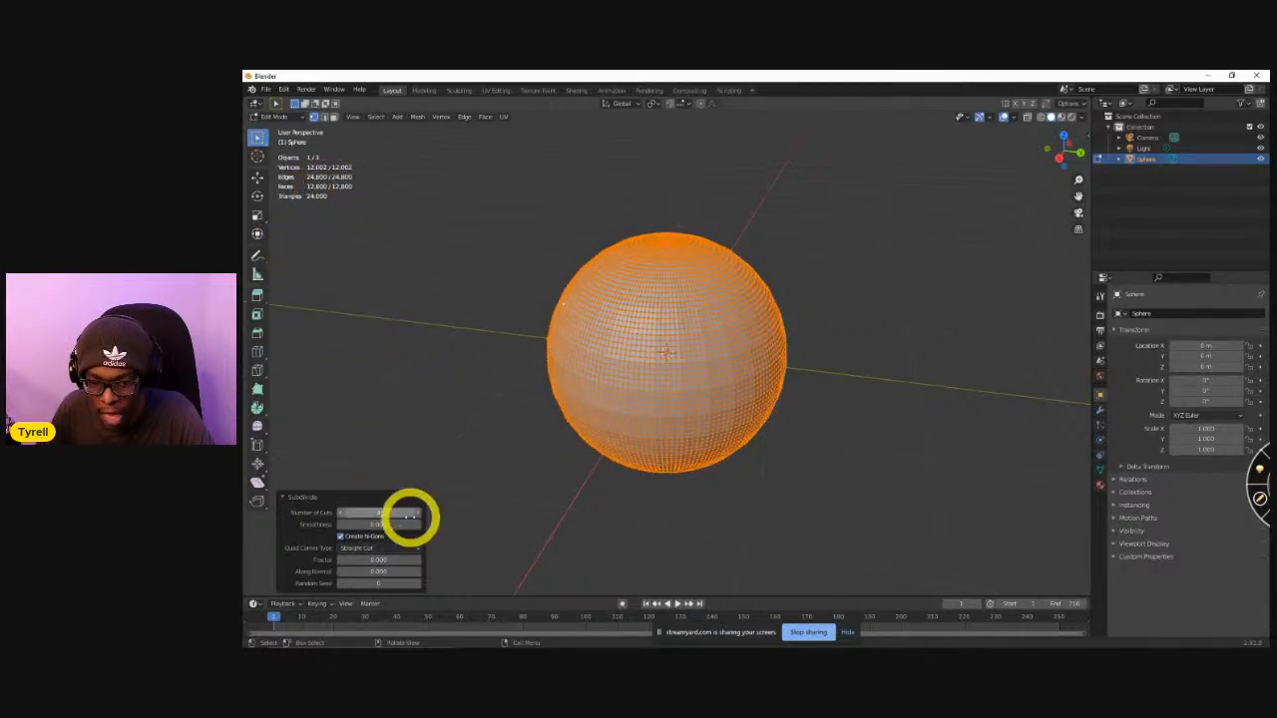
{"action": "left_click", "coordinate": [417, 516]}
{"action": "left_click", "coordinate": [470, 370]}
{"action": "middle_click_drag", "start_coordinate": [469, 370], "coordinate": [695, 344]}
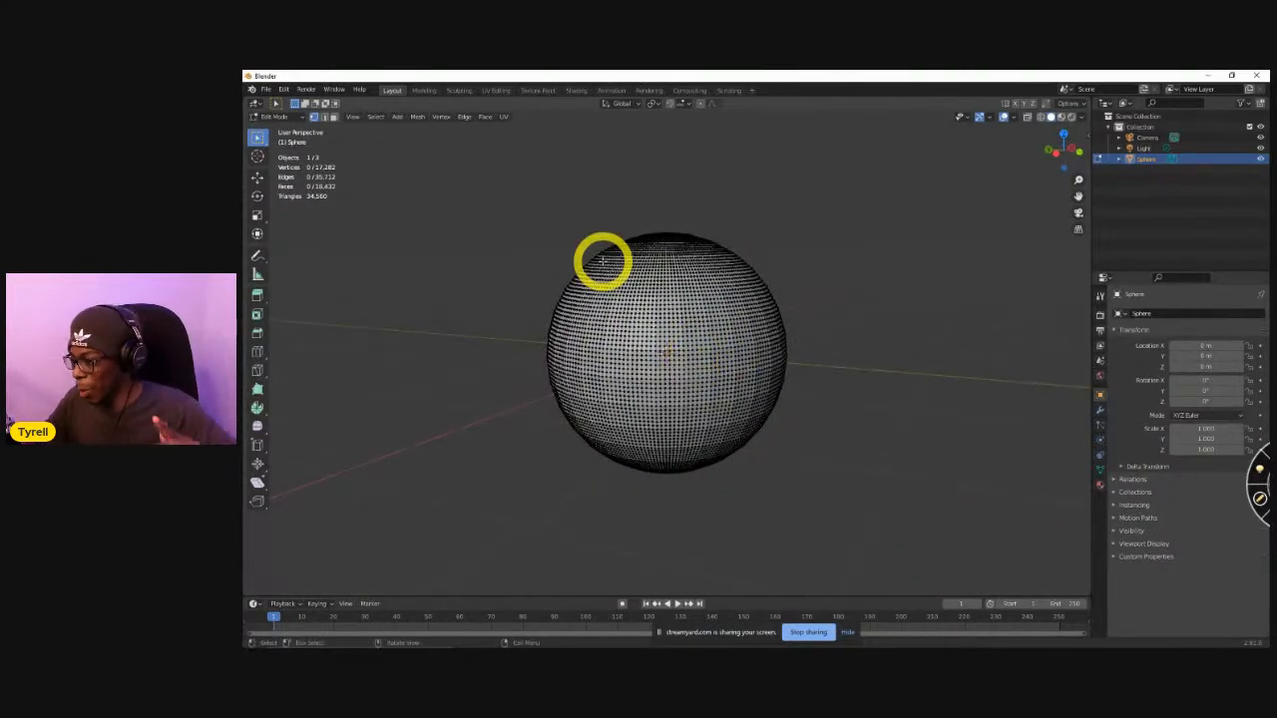
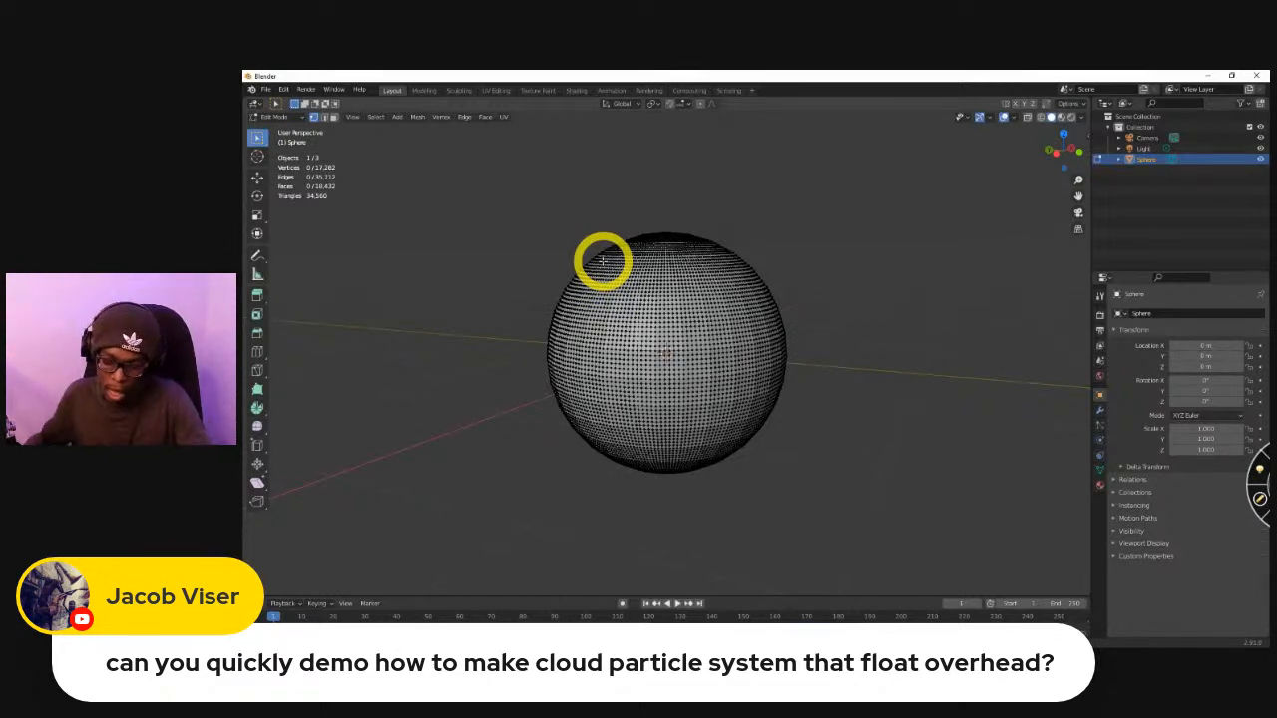
Switch to Unity and display the contents of the project's top-level Assets folder.
{"action": "key", "text": "alt+Tab"}
{"action": "right_click_drag", "start_coordinate": [526, 268], "coordinate": [492, 258]}
{"action": "scroll", "coordinate": [702, 349], "scroll_direction": "down", "scroll_amount": 8}
{"action": "scroll", "coordinate": [682, 380], "scroll_direction": "up", "scroll_amount": 2}
{"action": "middle_click_drag", "start_coordinate": [679, 380], "coordinate": [783, 426]}
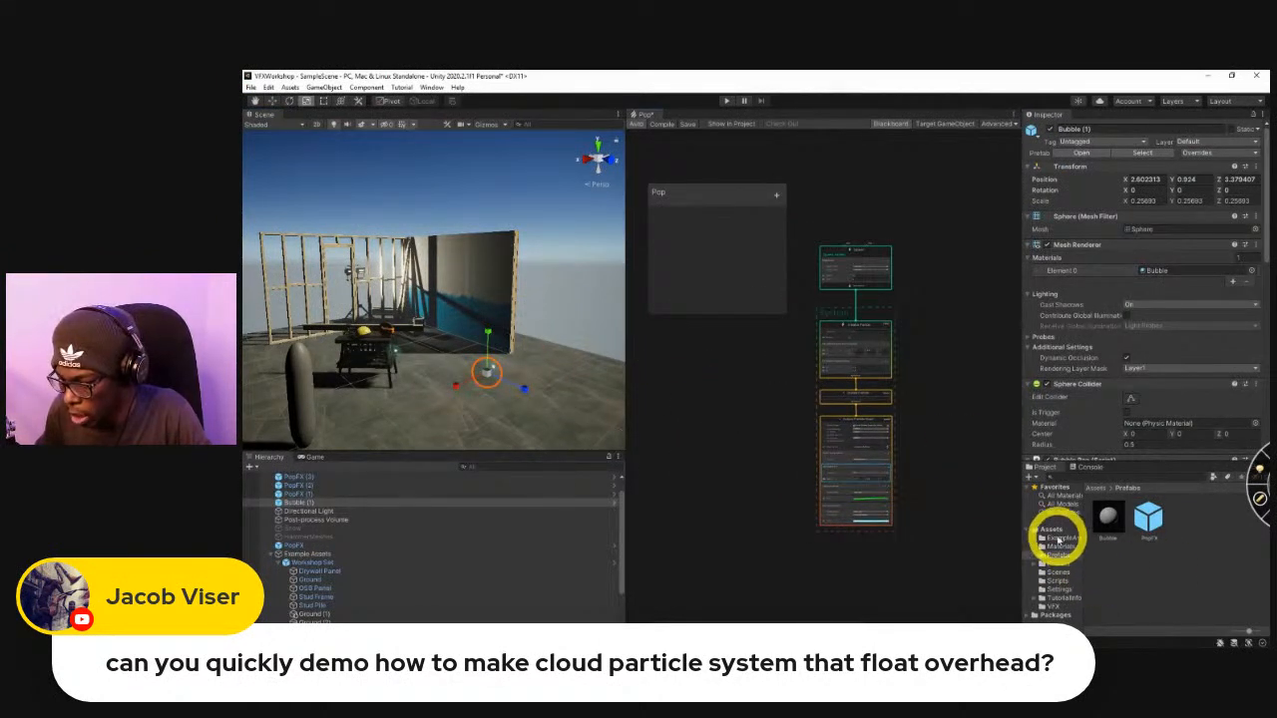
{"action": "left_click", "coordinate": [1052, 530]}
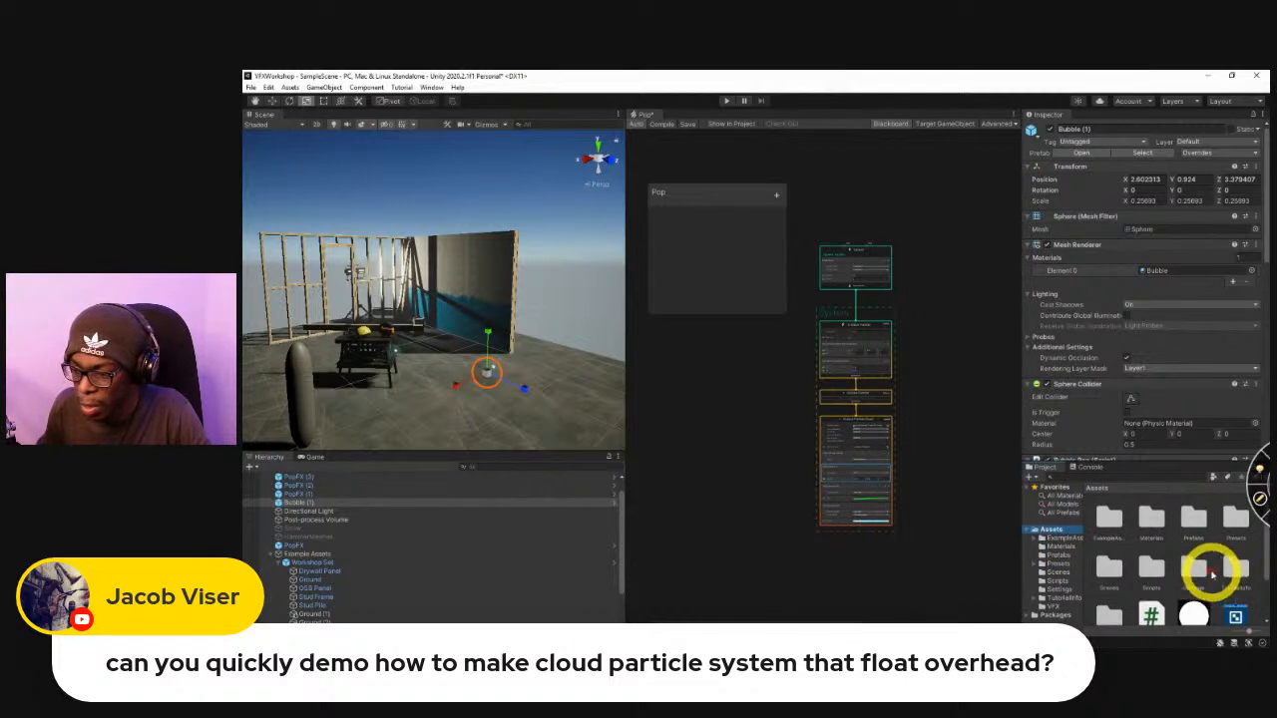
{"action": "scroll", "coordinate": [1212, 599], "scroll_direction": "down", "scroll_amount": 1}
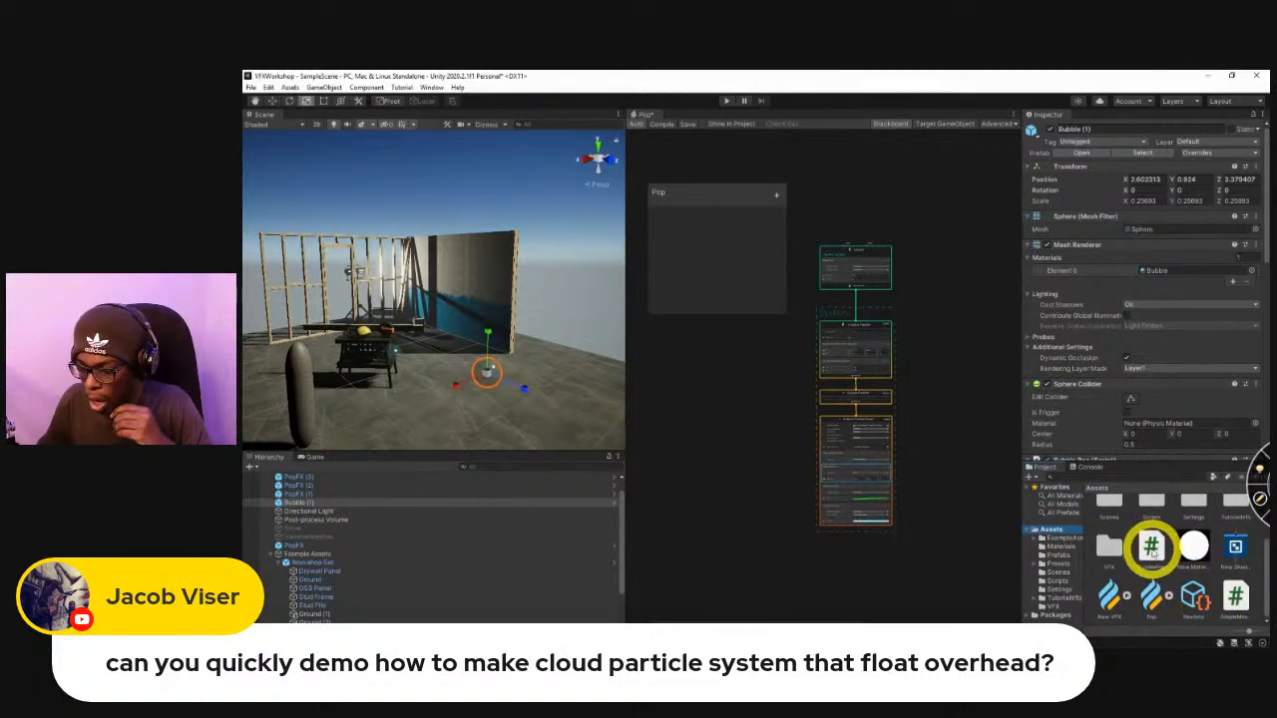
Create a Visual Effect Graph asset named Clouds in the Assets folder.
{"action": "right_click", "coordinate": [1242, 596]}
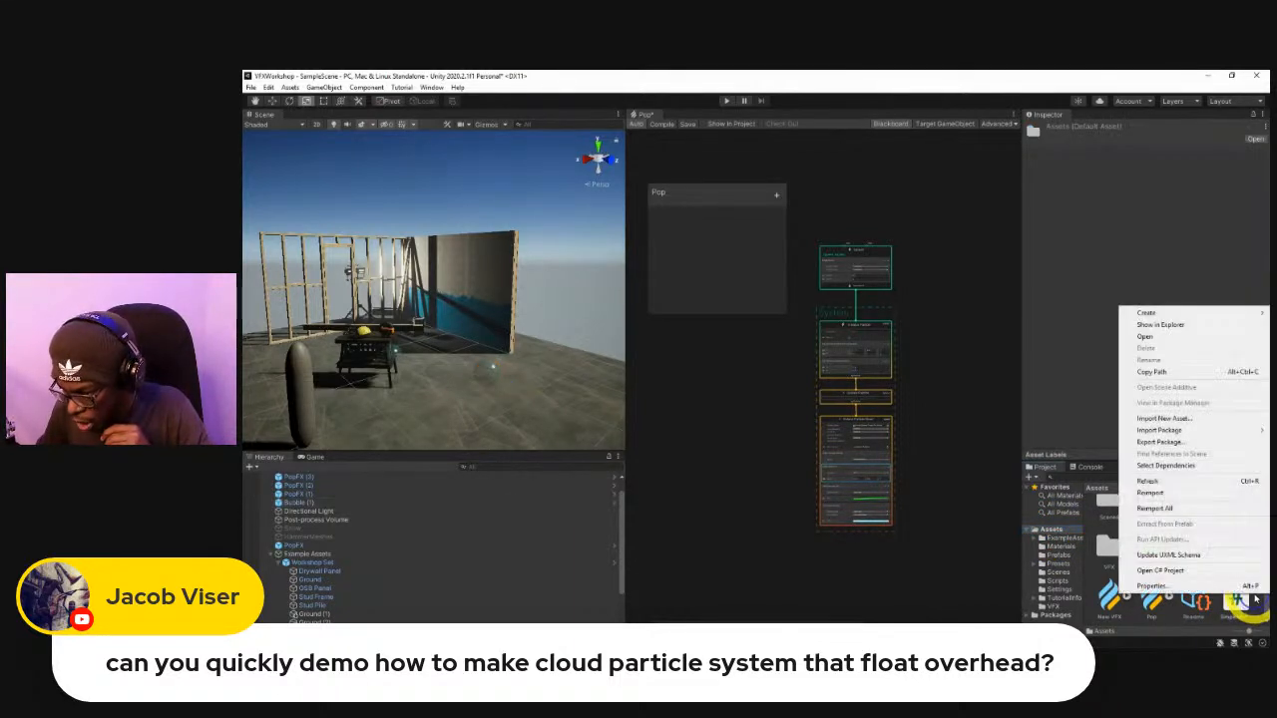
{"action": "mouse_move", "coordinate": [1184, 319]}
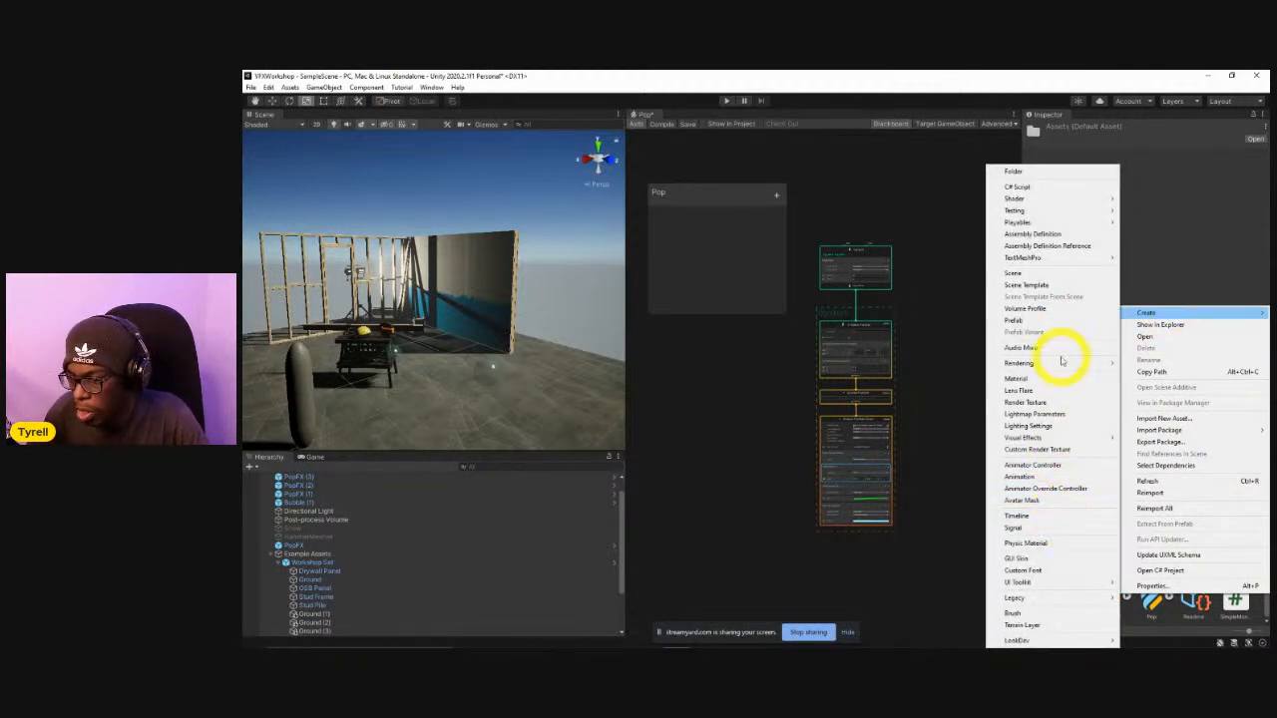
{"action": "mouse_move", "coordinate": [1157, 431]}
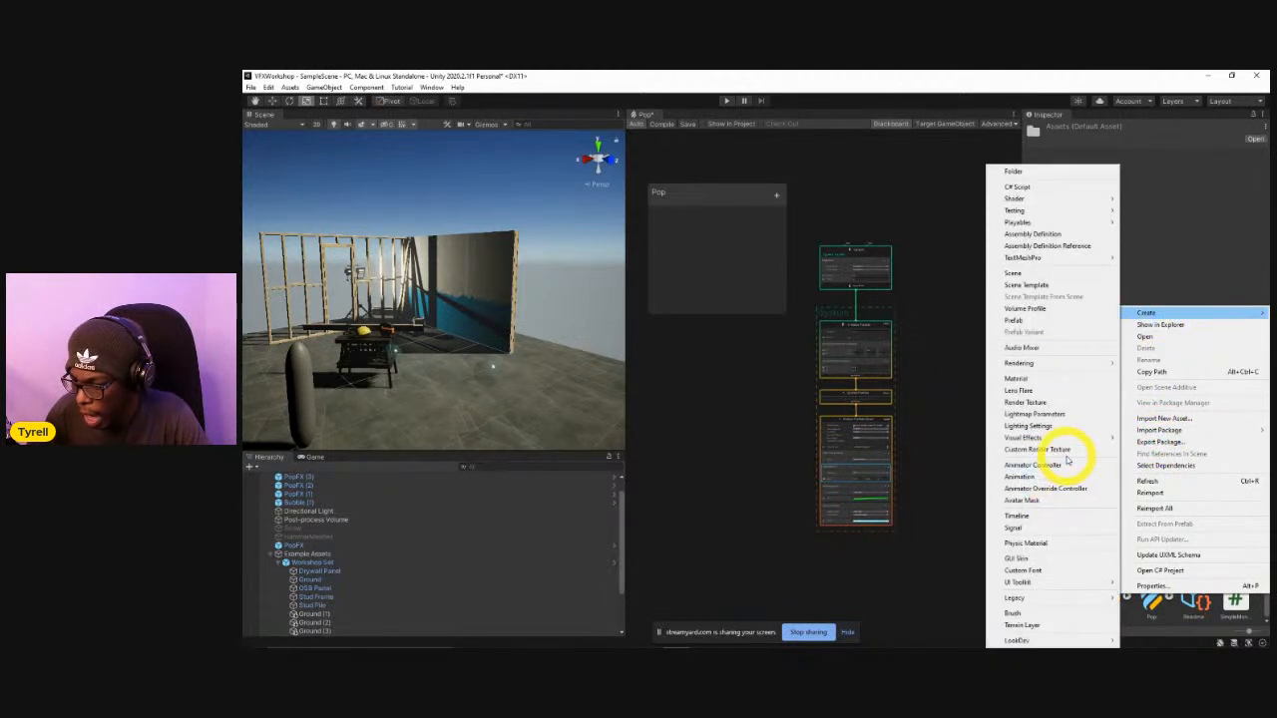
{"action": "mouse_move", "coordinate": [1068, 437]}
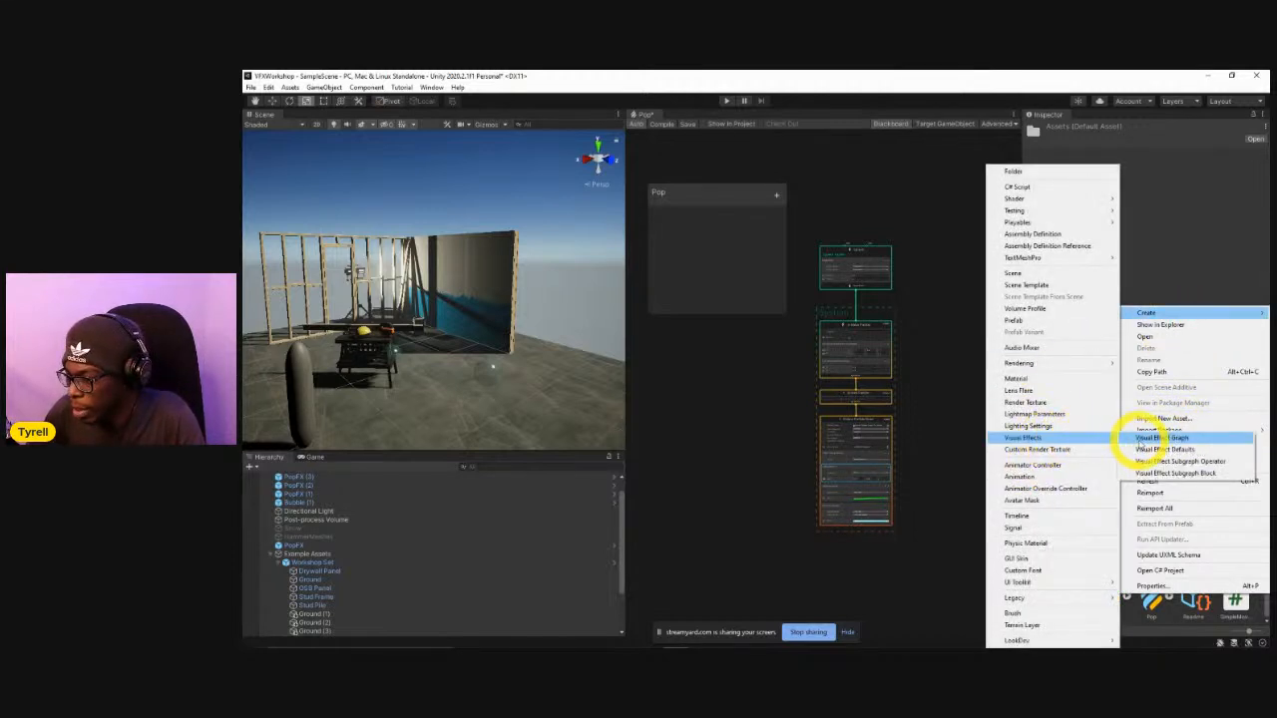
{"action": "left_click", "coordinate": [1157, 439]}
{"action": "type", "text": "Cloud"}
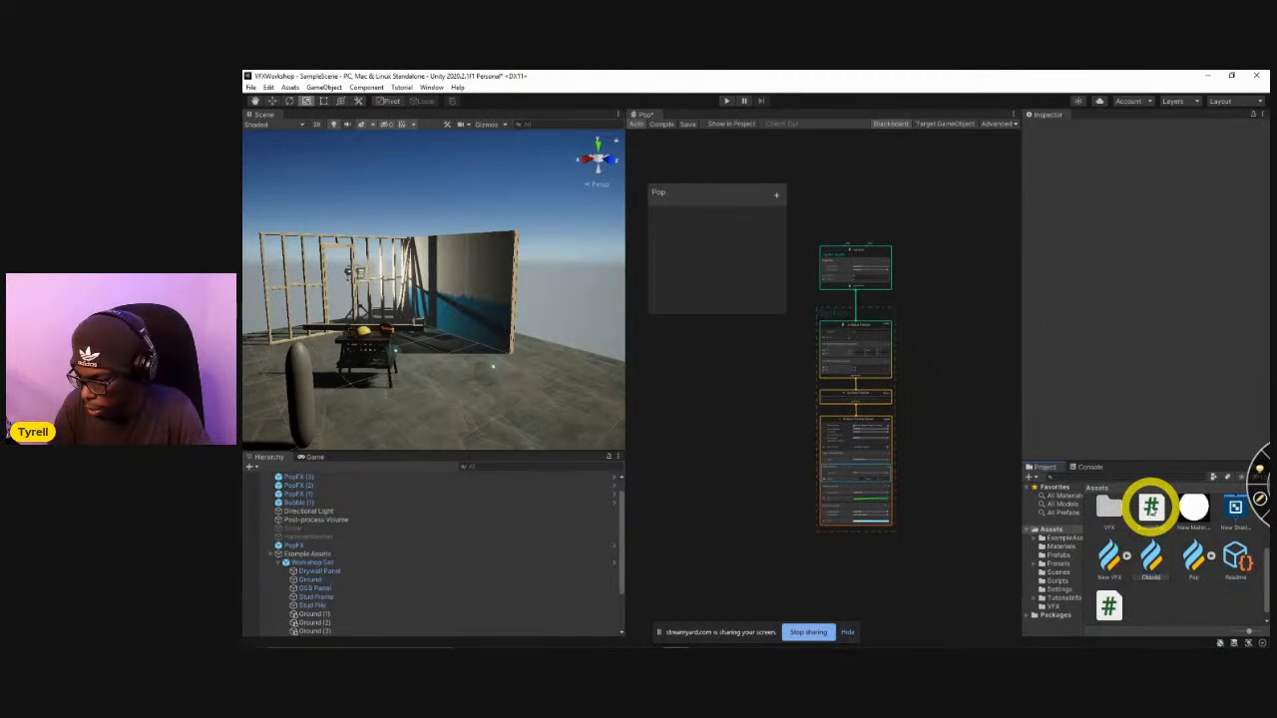
{"action": "key", "text": "Return"}
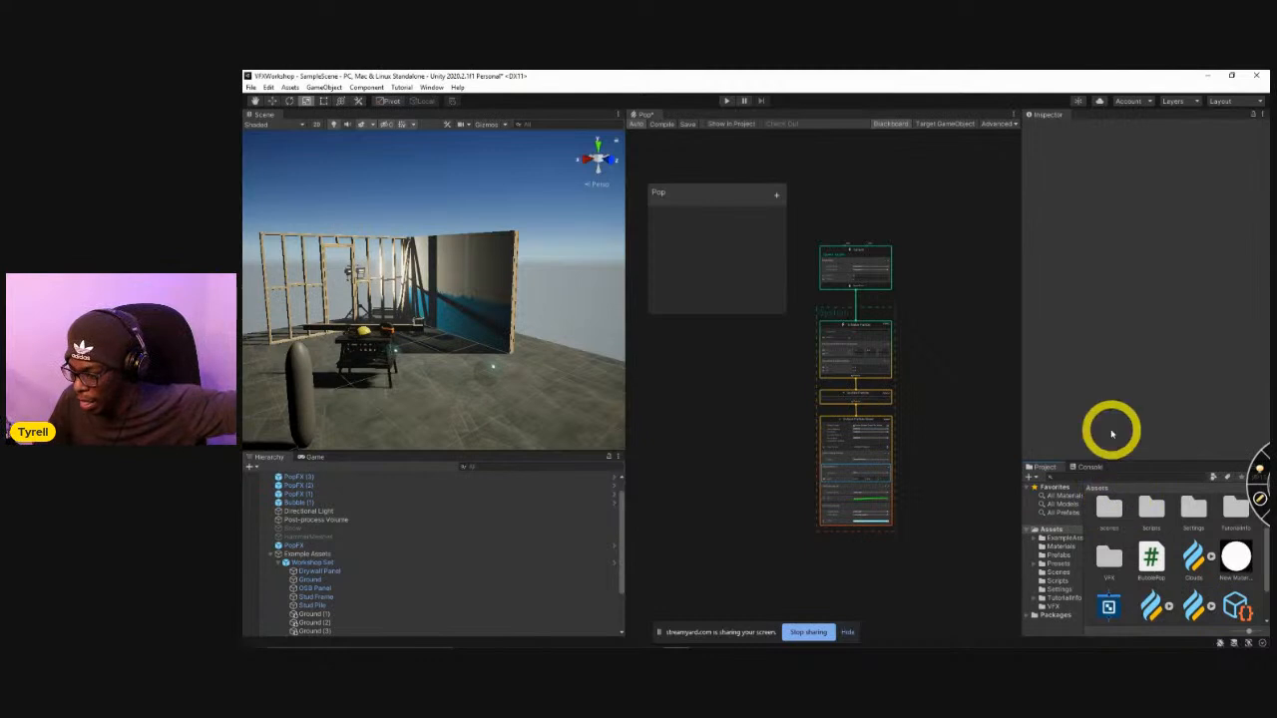
Open the Clouds visual effect asset in the graph editor.
{"action": "scroll", "coordinate": [1212, 579], "scroll_direction": "down", "scroll_amount": 2}
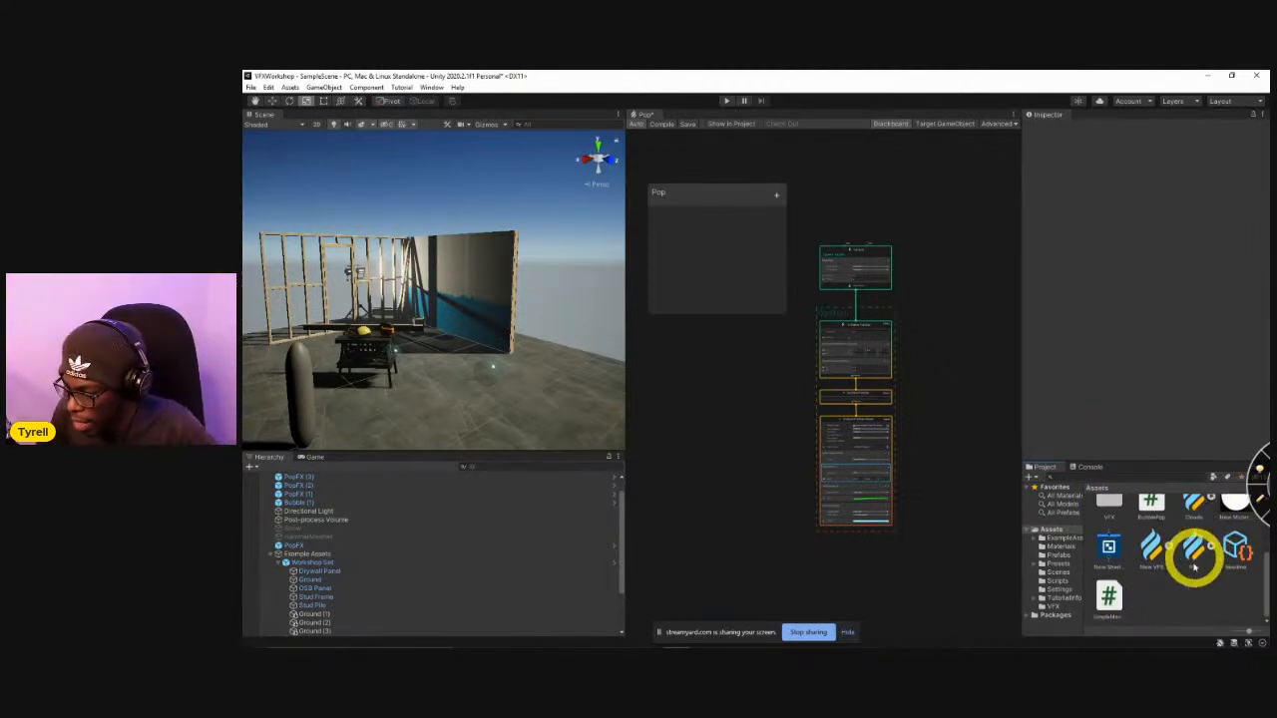
{"action": "scroll", "coordinate": [1190, 605], "scroll_direction": "up", "scroll_amount": 1}
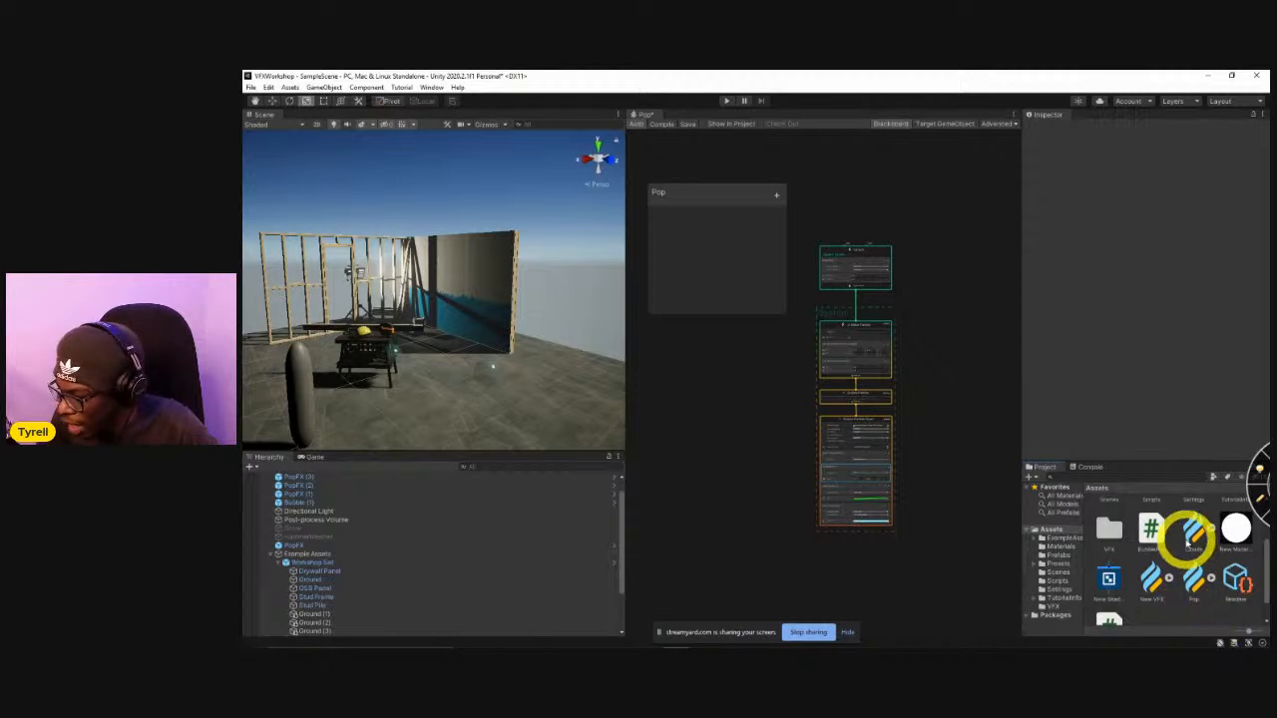
{"action": "left_click", "coordinate": [1194, 537]}
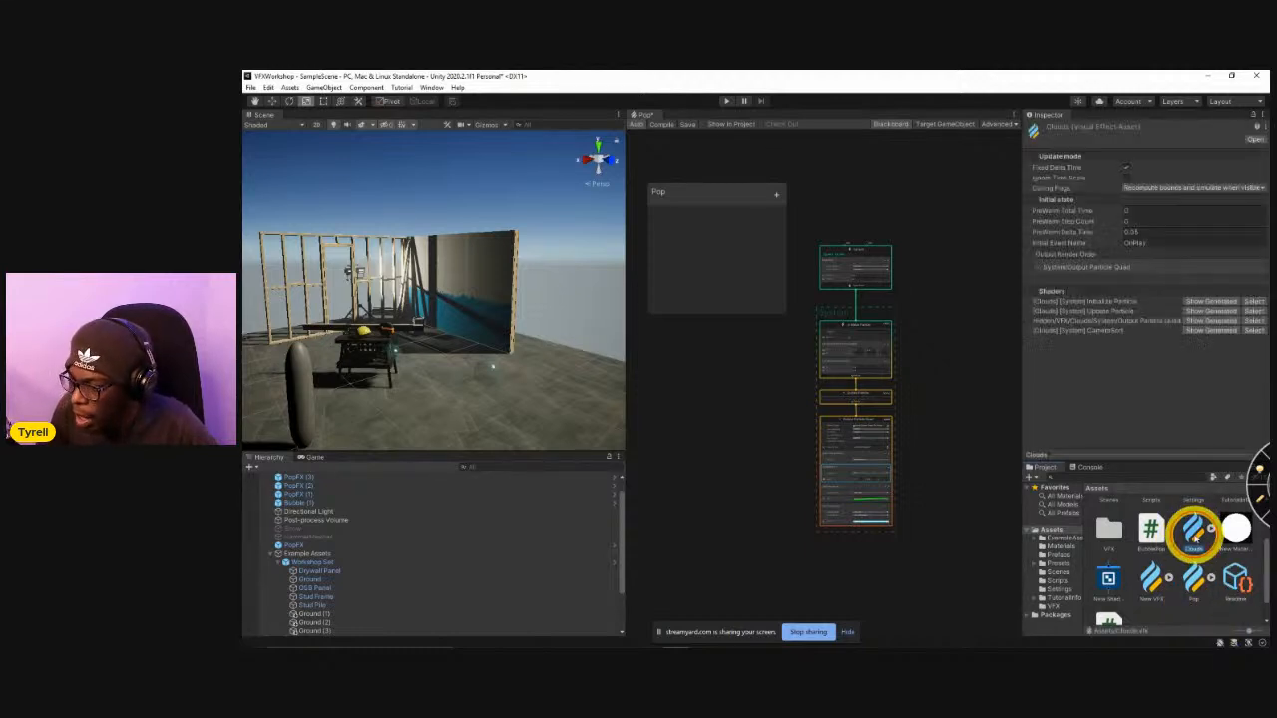
{"action": "double_click", "coordinate": [1193, 529]}
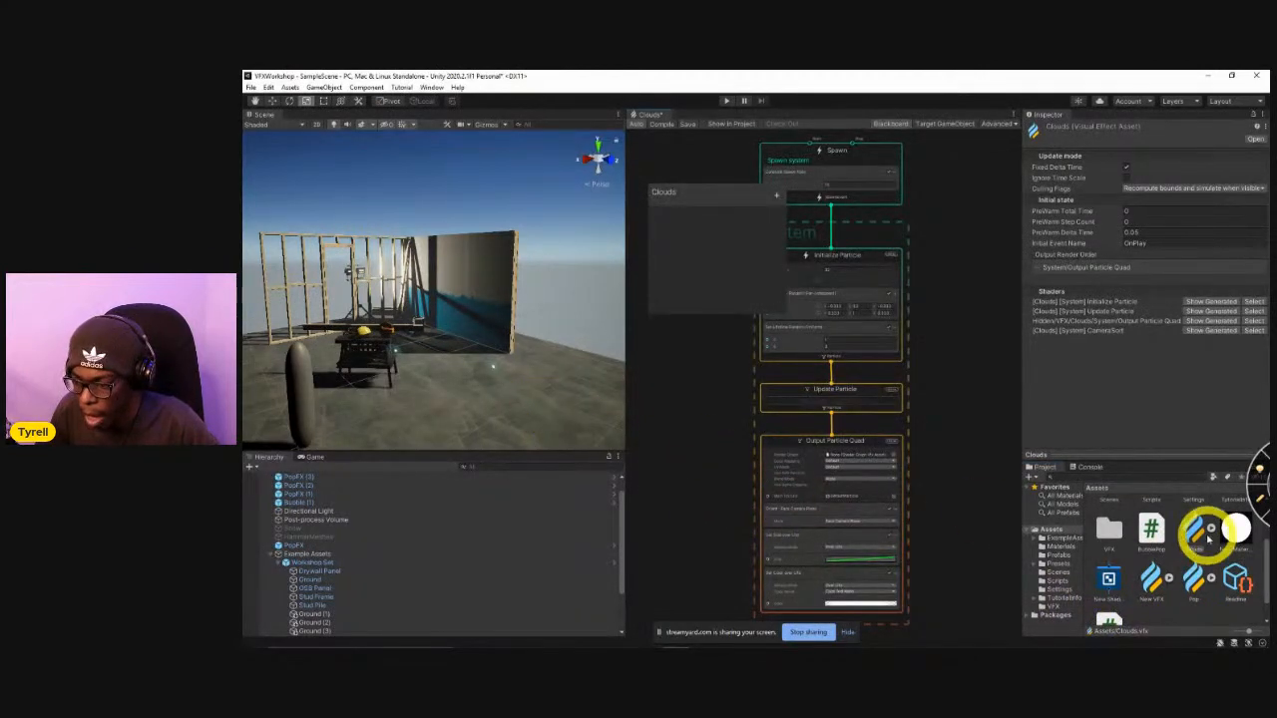
Place the Clouds effect in the scene and raise it high above the workshop set.
{"action": "left_click_drag", "start_coordinate": [1003, 504], "coordinate": [490, 462]}
{"action": "right_click_drag", "start_coordinate": [435, 380], "coordinate": [442, 348]}
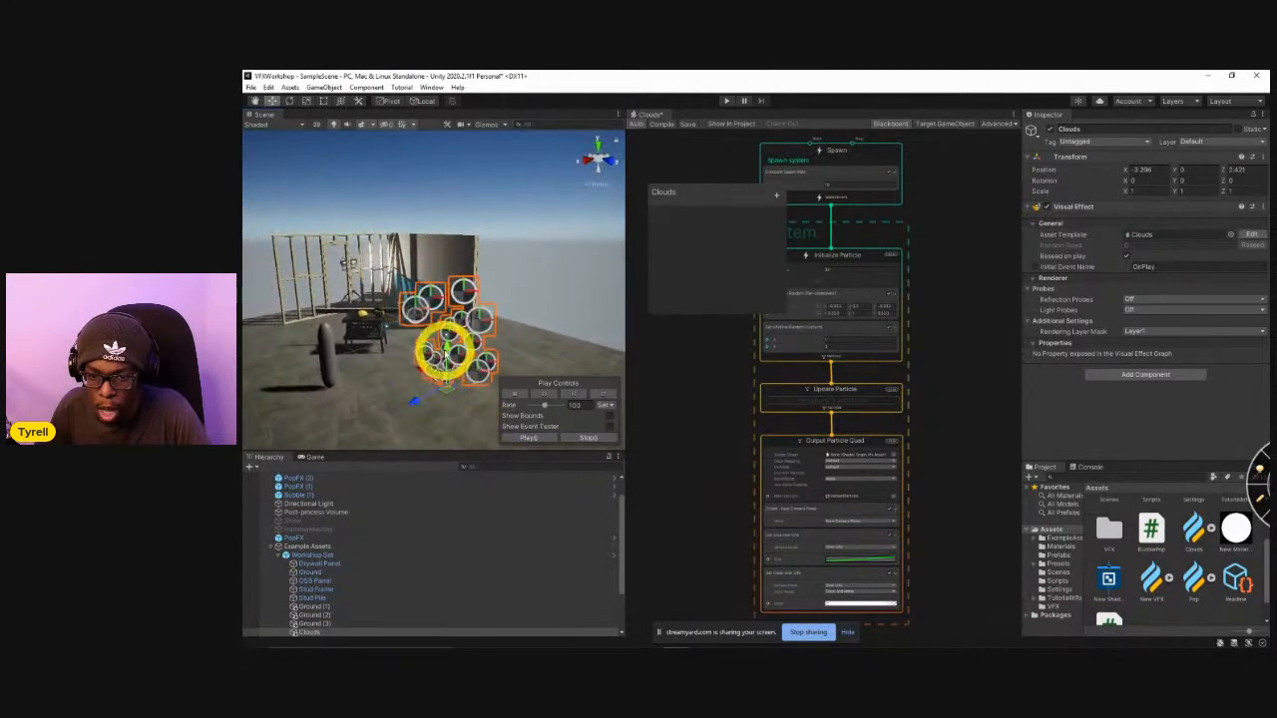
{"action": "left_click_drag", "start_coordinate": [452, 280], "coordinate": [445, 152]}
{"action": "right_click_drag", "start_coordinate": [444, 269], "coordinate": [428, 316]}
{"action": "left_click_drag", "start_coordinate": [405, 361], "coordinate": [371, 259]}
{"action": "mouse_move", "coordinate": [443, 292]}
{"action": "right_mouse_down"}
{"action": "mouse_move", "coordinate": [419, 330]}
{"action": "mouse_move", "coordinate": [445, 294]}
{"action": "right_mouse_up"}
{"action": "left_click_drag", "start_coordinate": [455, 248], "coordinate": [458, 207]}
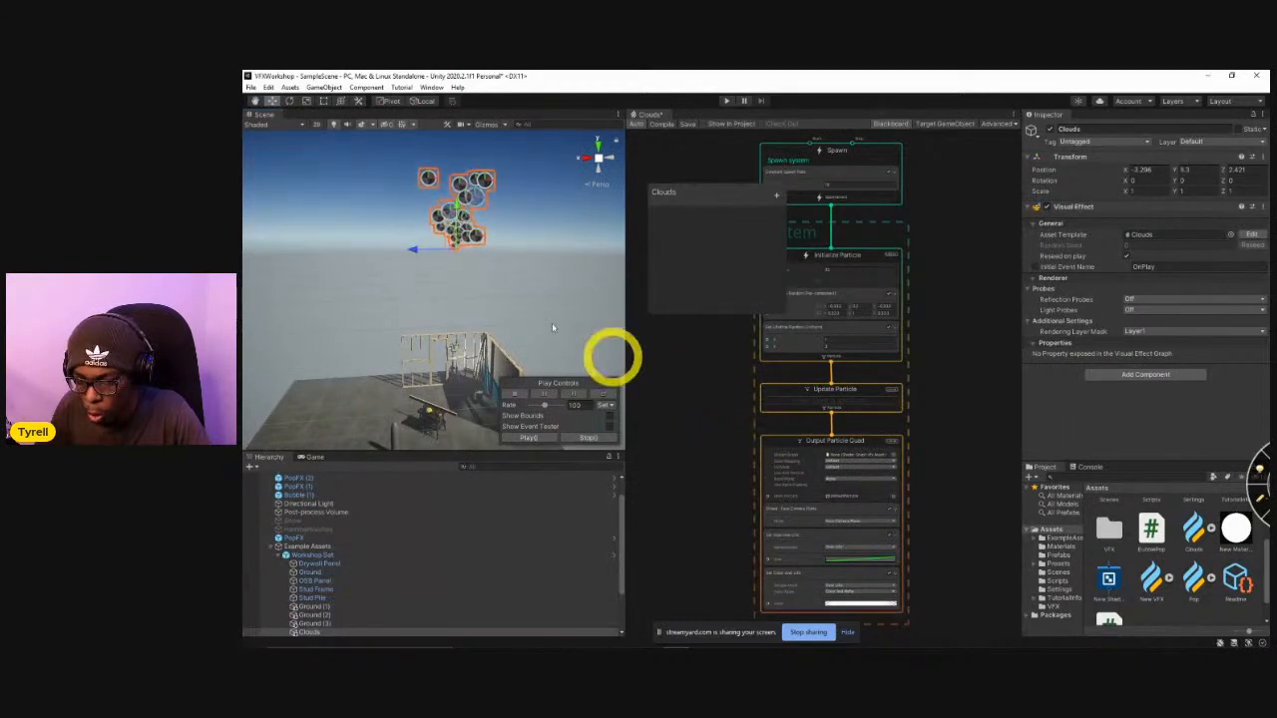
Search the textures for smoke, including package assets, and set the Output Particle Quad's main texture to SimpleSmoke.
{"action": "scroll", "coordinate": [897, 473], "scroll_direction": "up", "scroll_amount": 5}
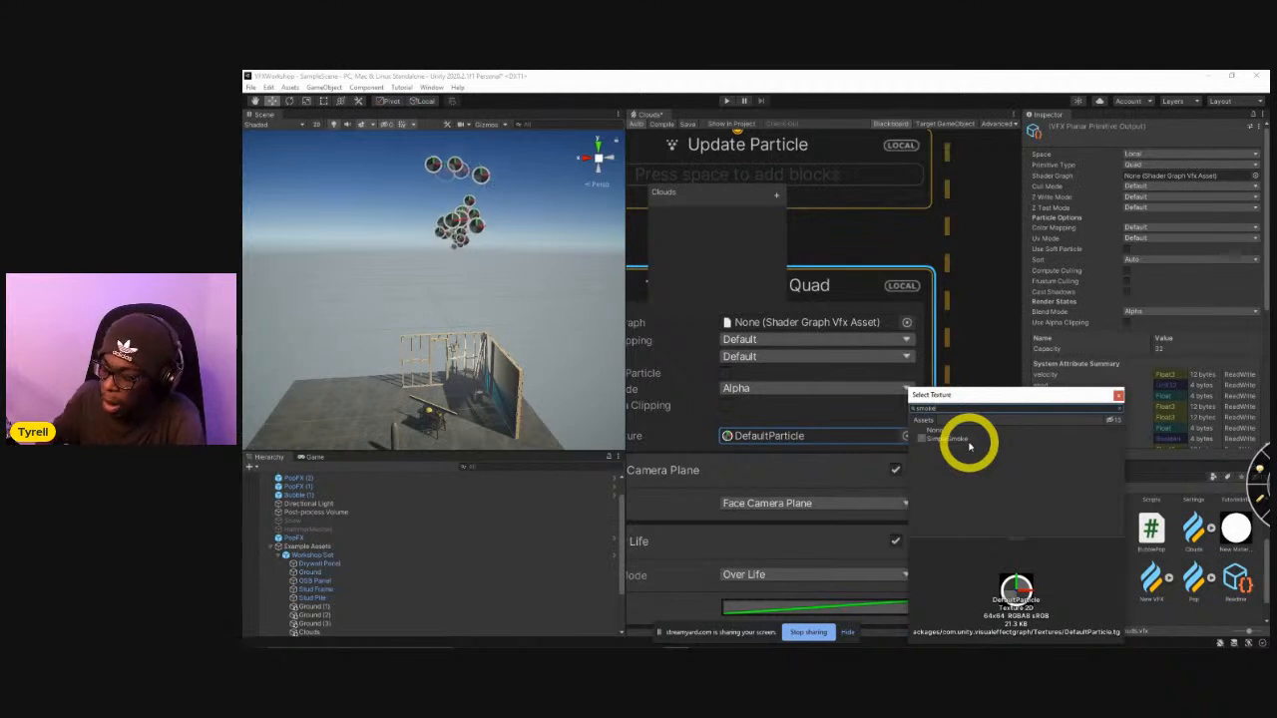
{"action": "left_click", "coordinate": [1113, 421]}
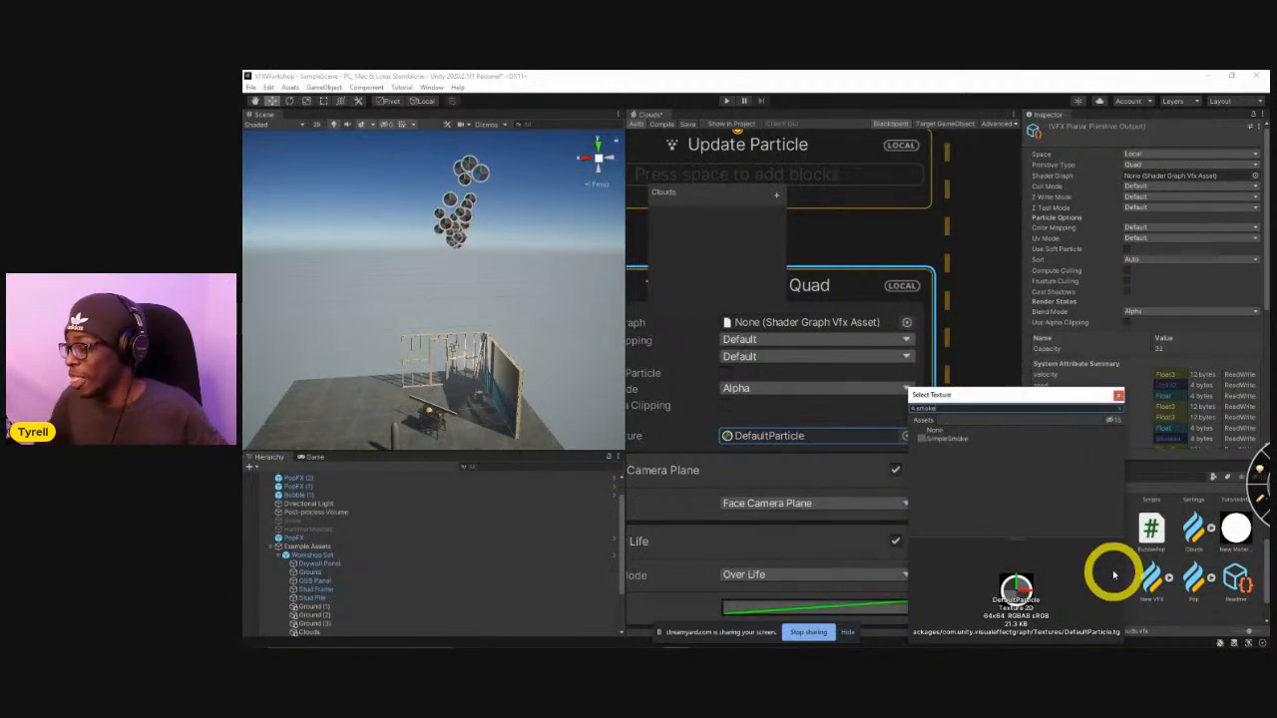
{"action": "left_click", "coordinate": [1111, 421]}
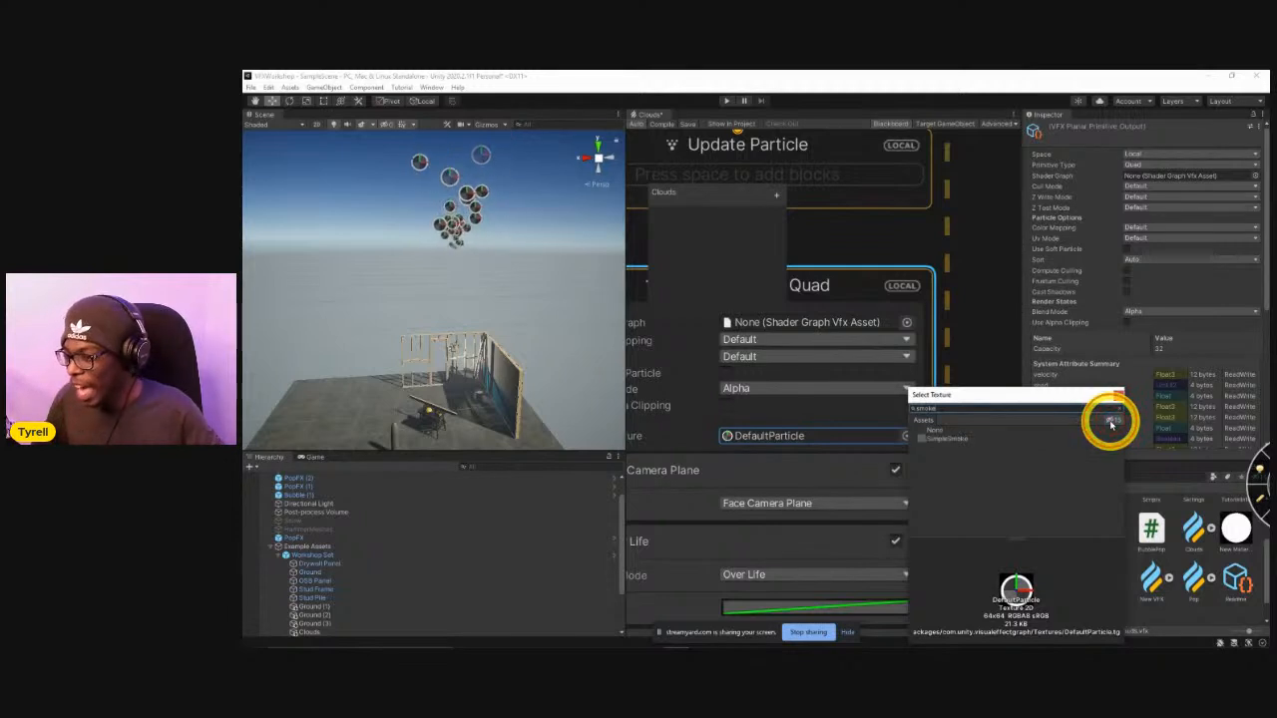
{"action": "left_click", "coordinate": [1113, 422]}
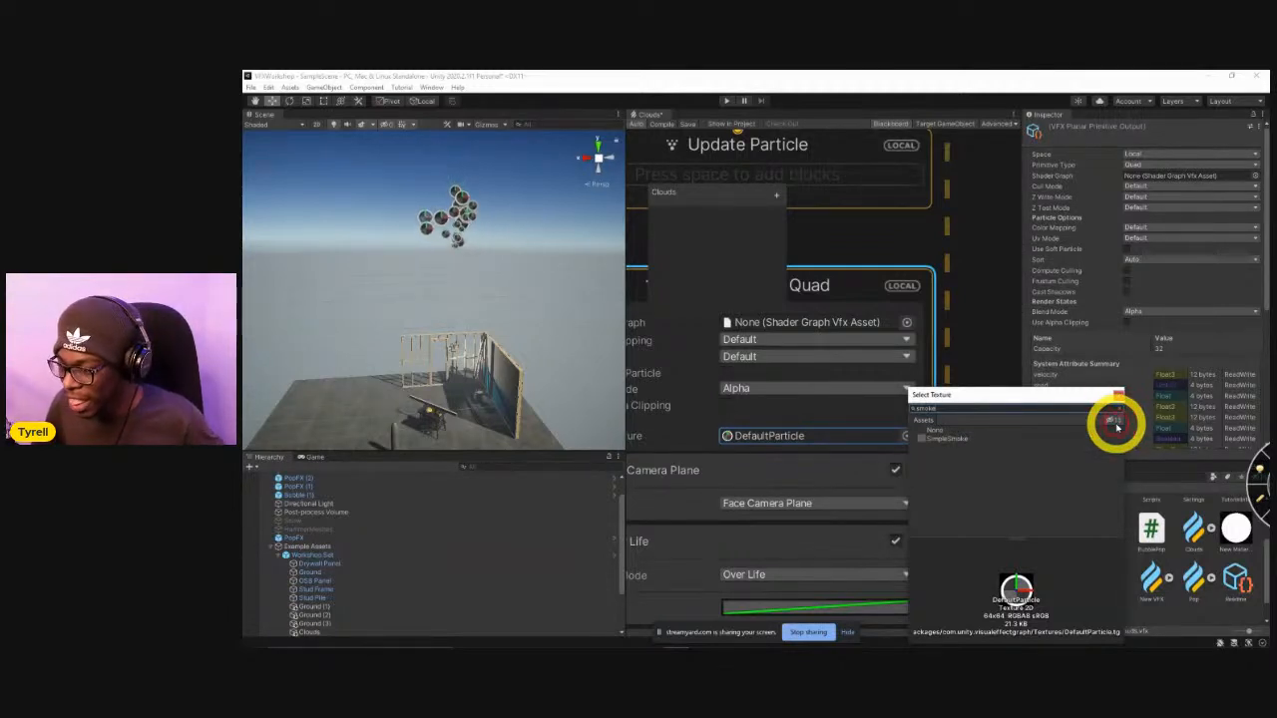
{"action": "left_click", "coordinate": [942, 440]}
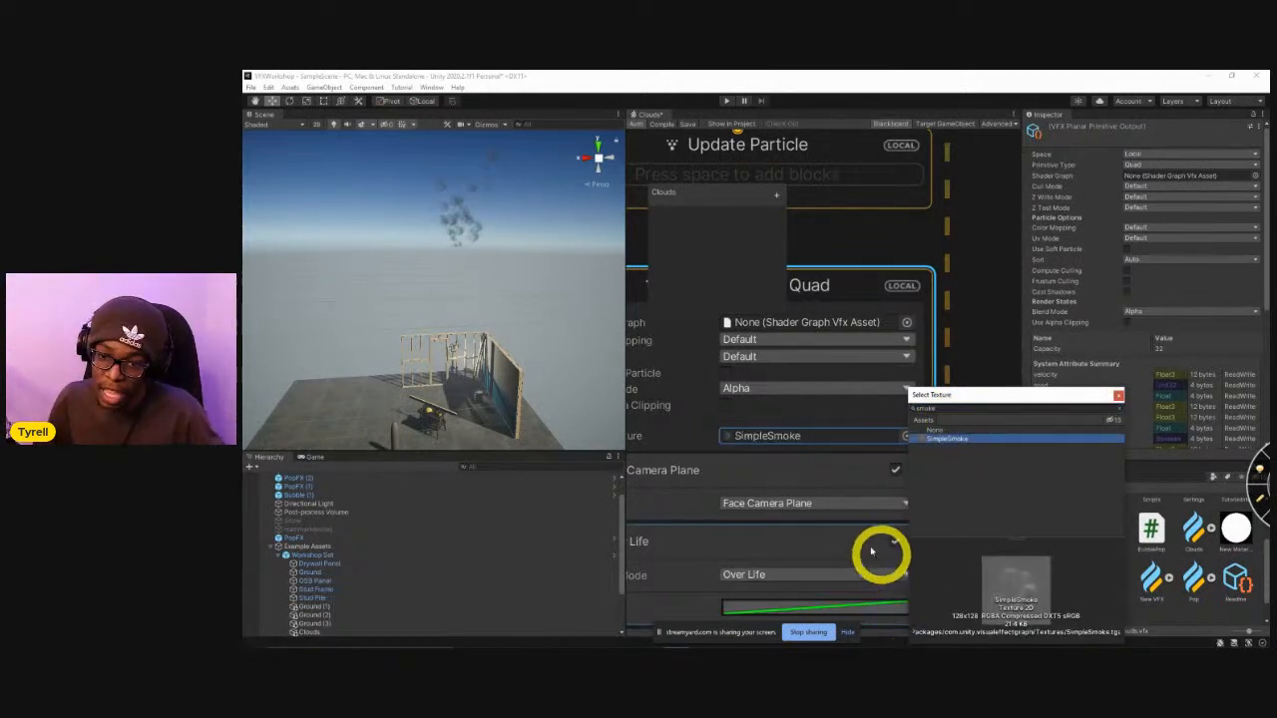
Add a Set Size block below the Orient block in Output Particle Quad and raise its size to 23.19.
{"action": "left_click", "coordinate": [989, 356]}
{"action": "middle_click_drag", "start_coordinate": [941, 407], "coordinate": [1010, 343]}
{"action": "left_click", "coordinate": [733, 526]}
{"action": "middle_click_drag", "start_coordinate": [781, 480], "coordinate": [919, 431]}
{"action": "scroll", "coordinate": [853, 439], "scroll_direction": "down", "scroll_amount": 3}
{"action": "left_click", "coordinate": [846, 412]}
{"action": "key", "text": "space"}
{"action": "type", "text": "set size"}
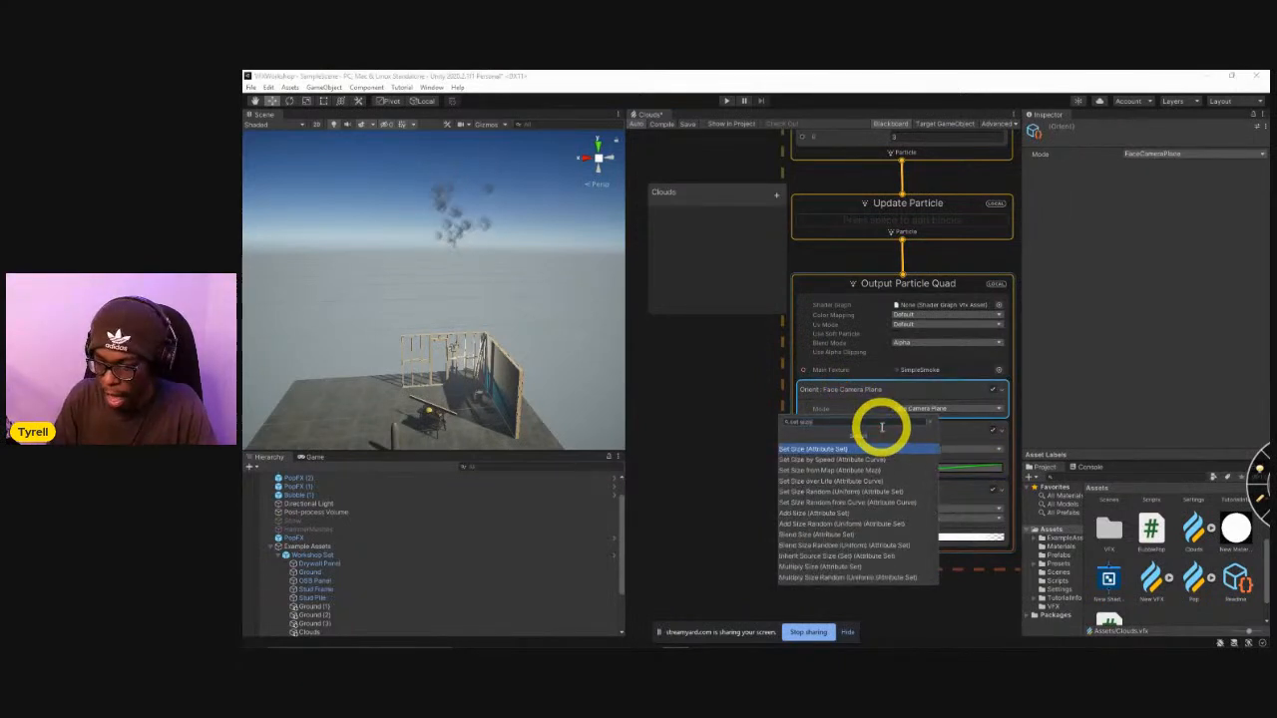
{"action": "key", "text": "Return"}
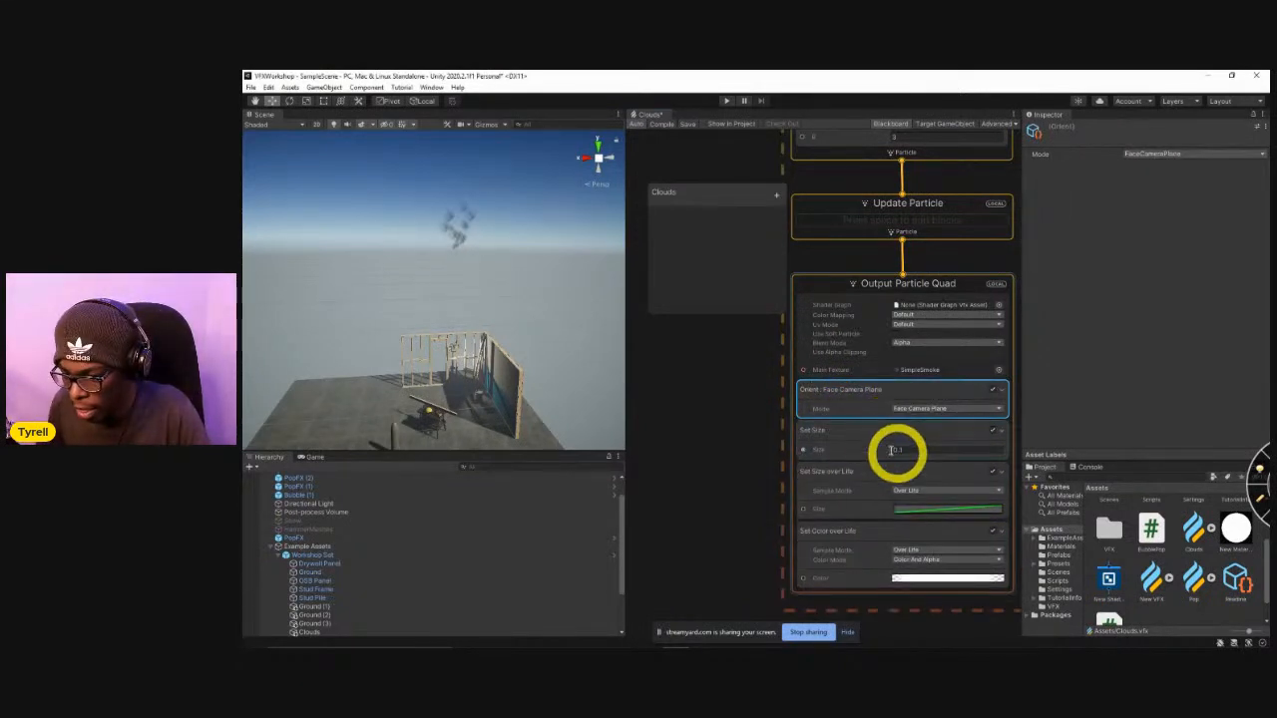
{"action": "left_click_drag", "start_coordinate": [922, 451], "coordinate": [974, 433]}
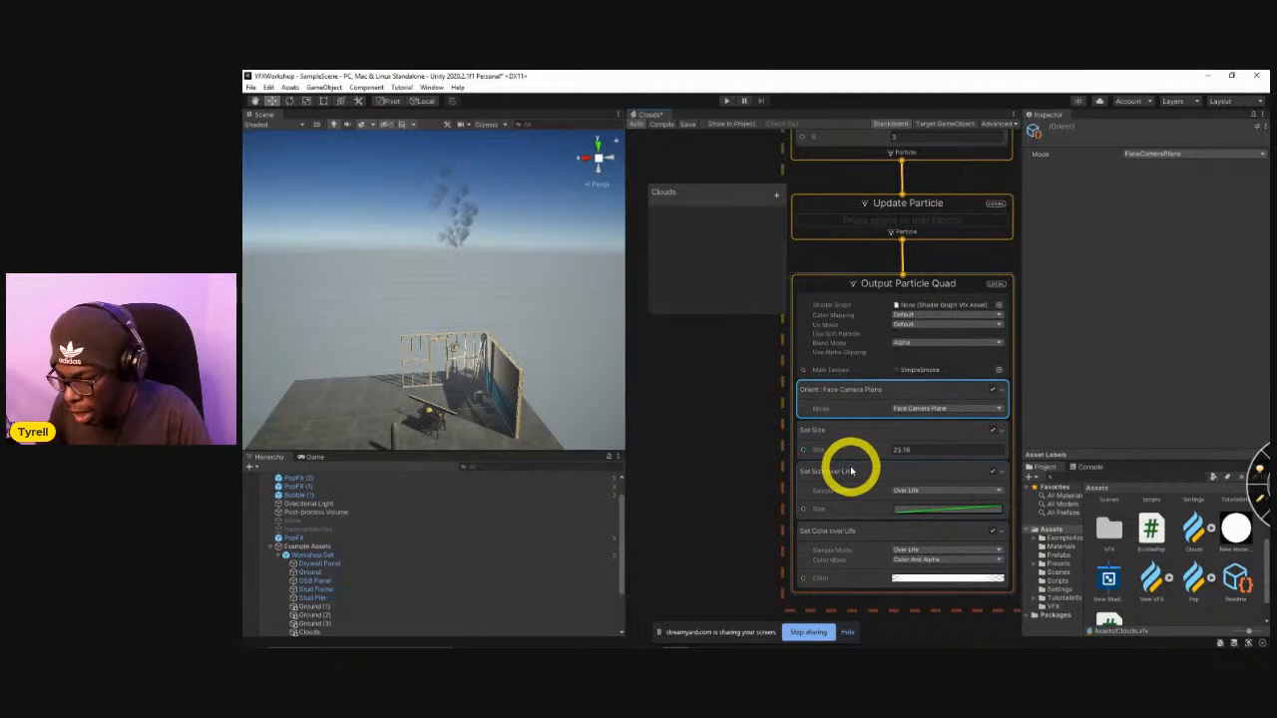
Change the composition of the Set Size over Life block to Multiply.
{"action": "left_click", "coordinate": [854, 475]}
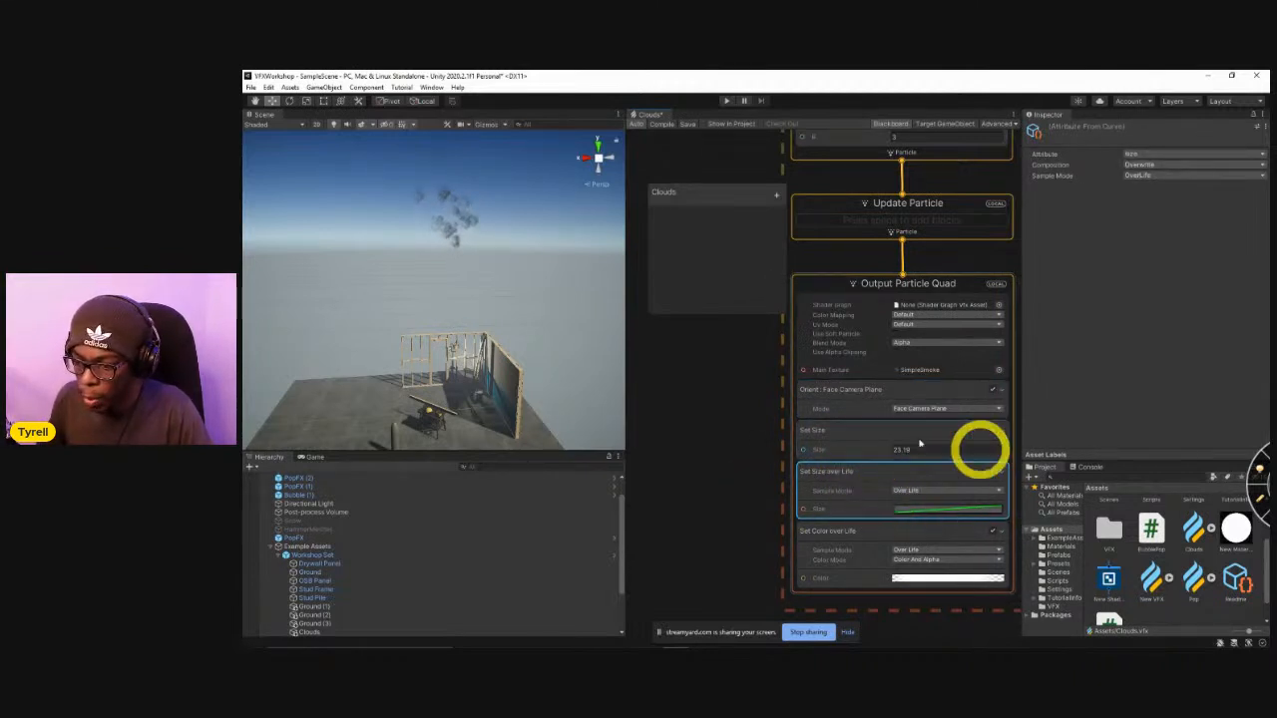
{"action": "left_click", "coordinate": [1162, 165]}
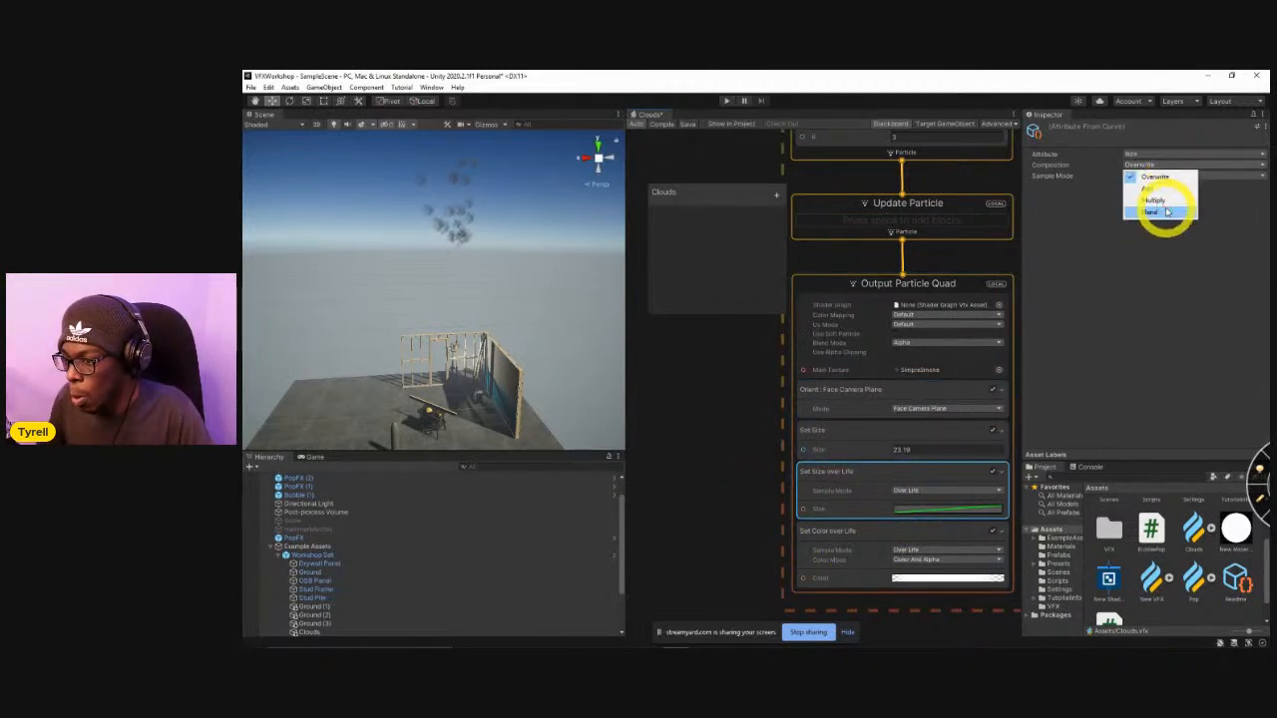
{"action": "left_click", "coordinate": [1159, 202]}
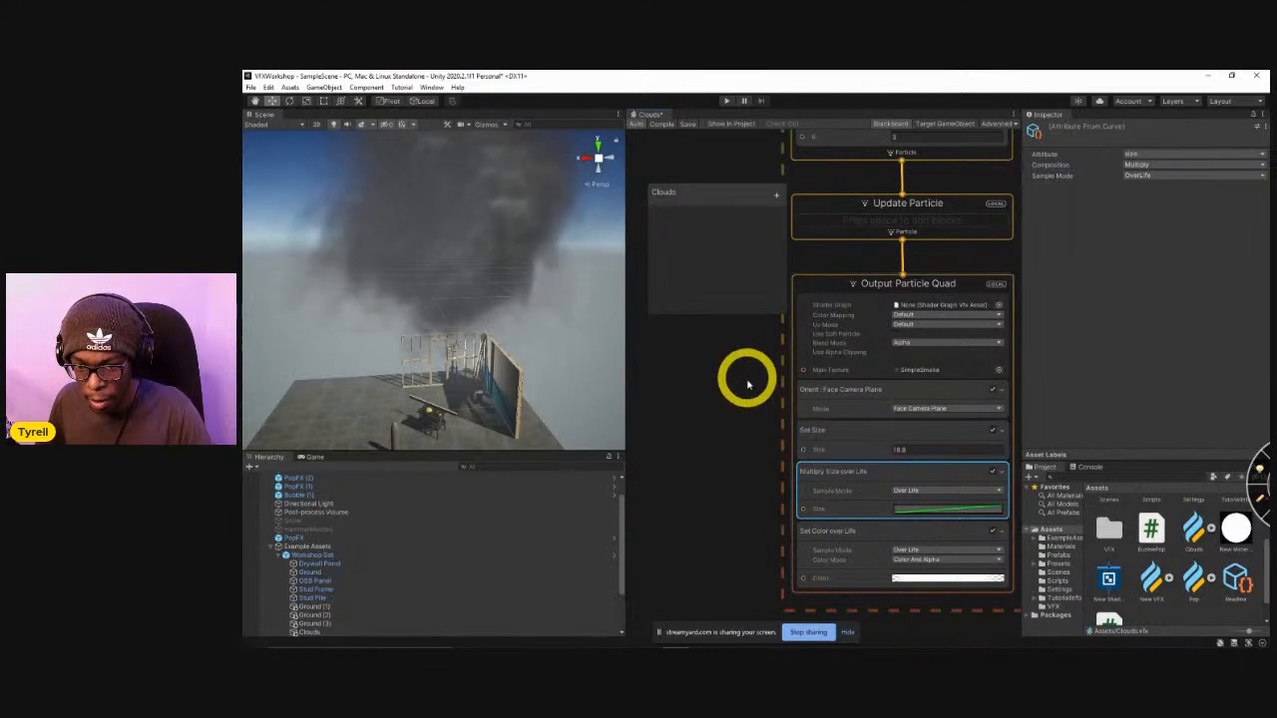
Set the random particle lifetime in Initialize Particle to range from 5 to 7.
{"action": "middle_click_drag", "start_coordinate": [740, 383], "coordinate": [750, 443]}
{"action": "right_click_drag", "start_coordinate": [444, 299], "coordinate": [565, 276]}
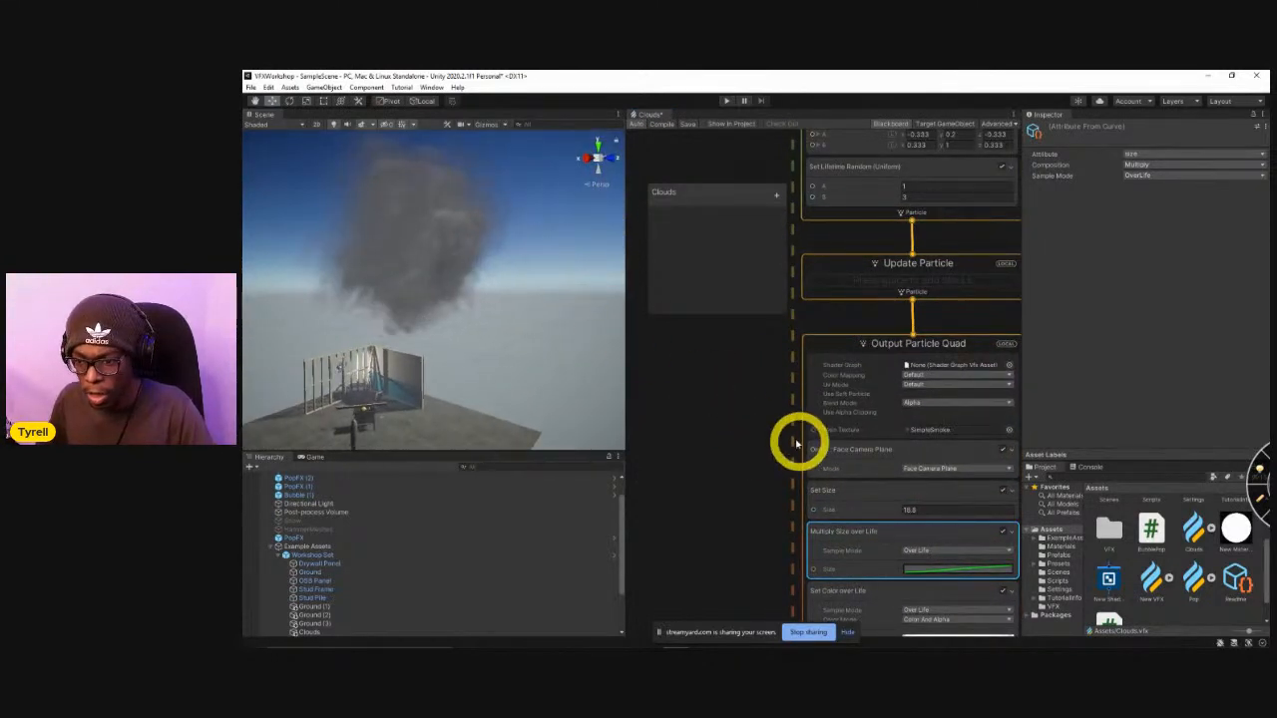
{"action": "scroll", "coordinate": [766, 550], "scroll_direction": "down", "scroll_amount": 5}
{"action": "scroll", "coordinate": [760, 474], "scroll_direction": "up", "scroll_amount": 6}
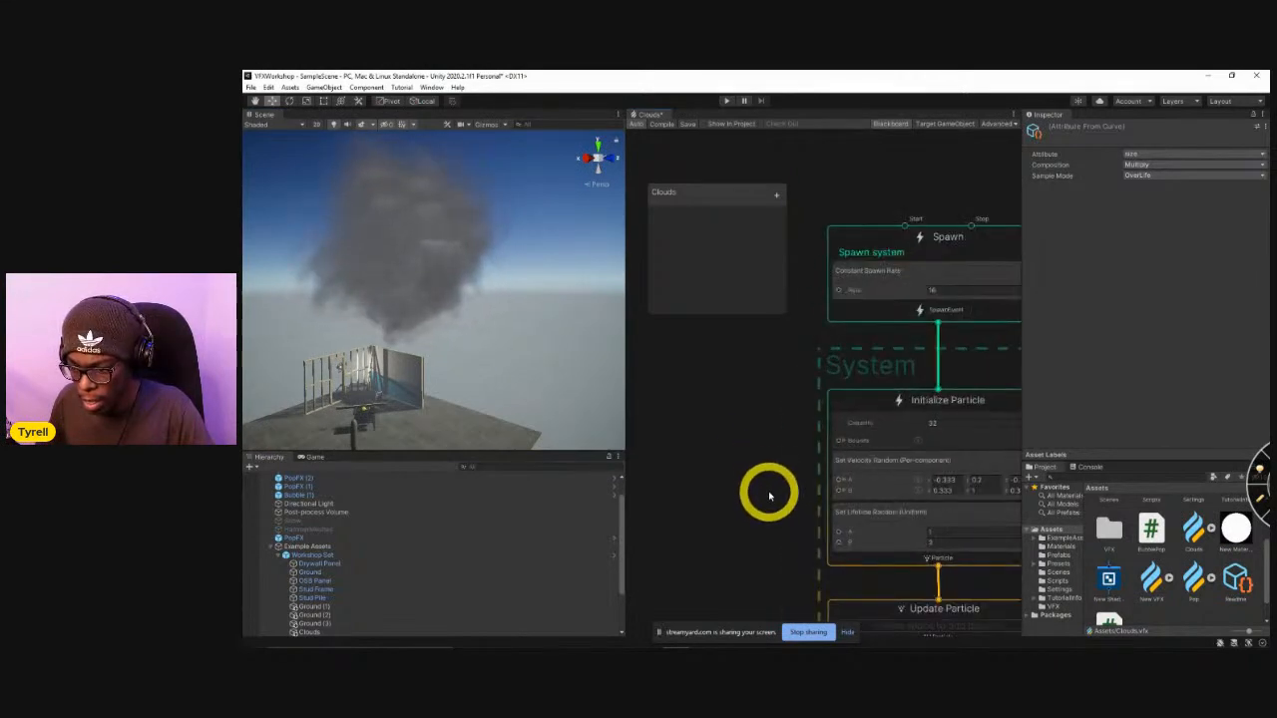
{"action": "middle_click_drag", "start_coordinate": [744, 466], "coordinate": [714, 415]}
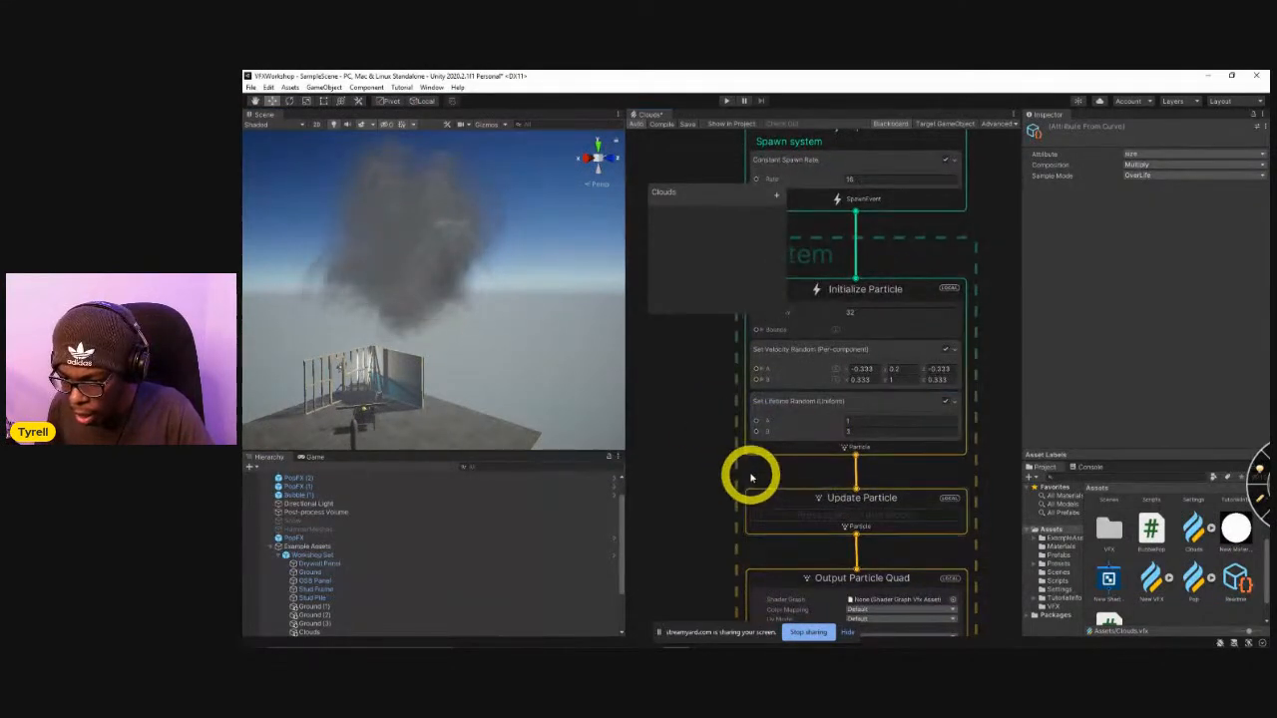
{"action": "left_click", "coordinate": [856, 423]}
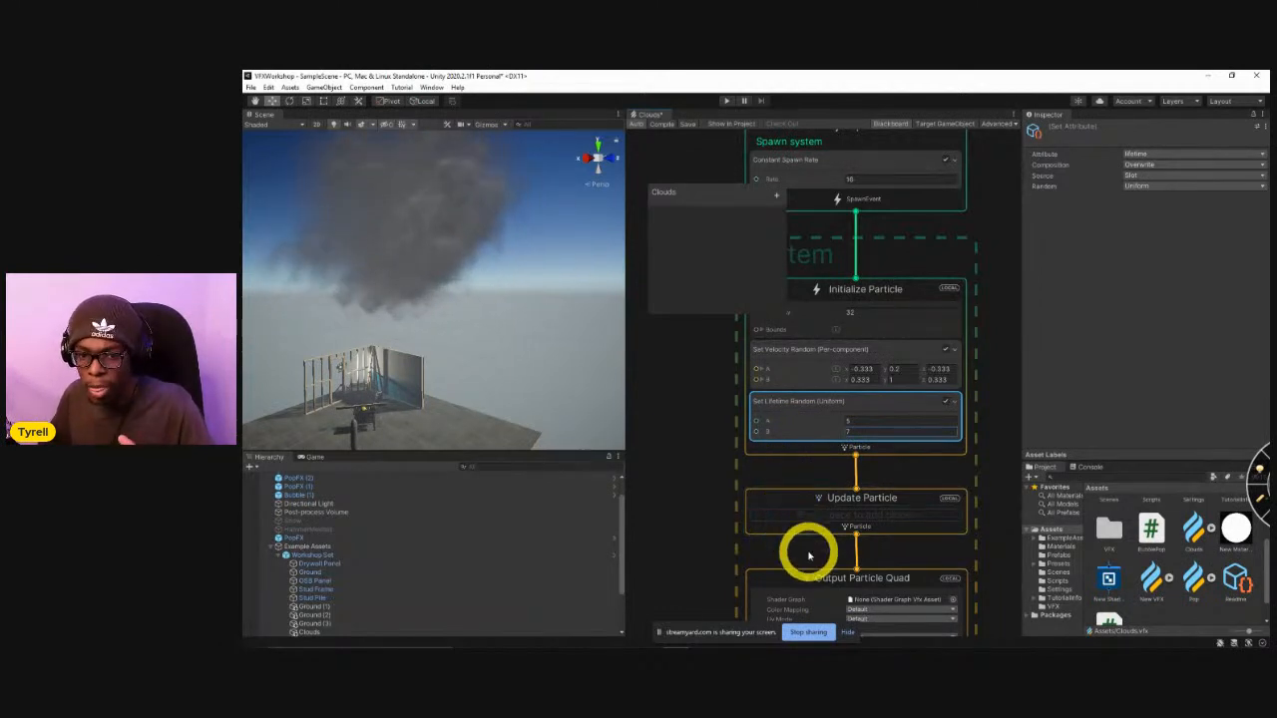
Toggle the Set Velocity Random block off and on, and set the Y component of velocity B to -0.2.
{"action": "left_click", "coordinate": [945, 352]}
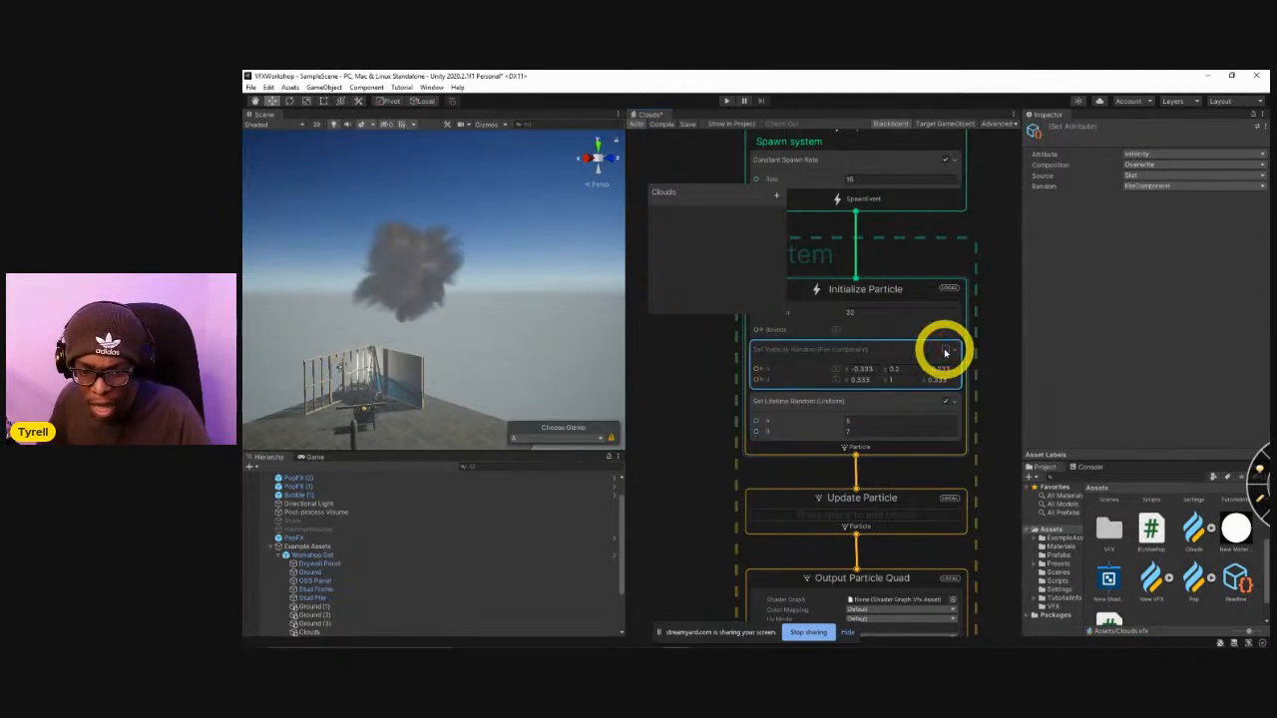
{"action": "left_click", "coordinate": [945, 351]}
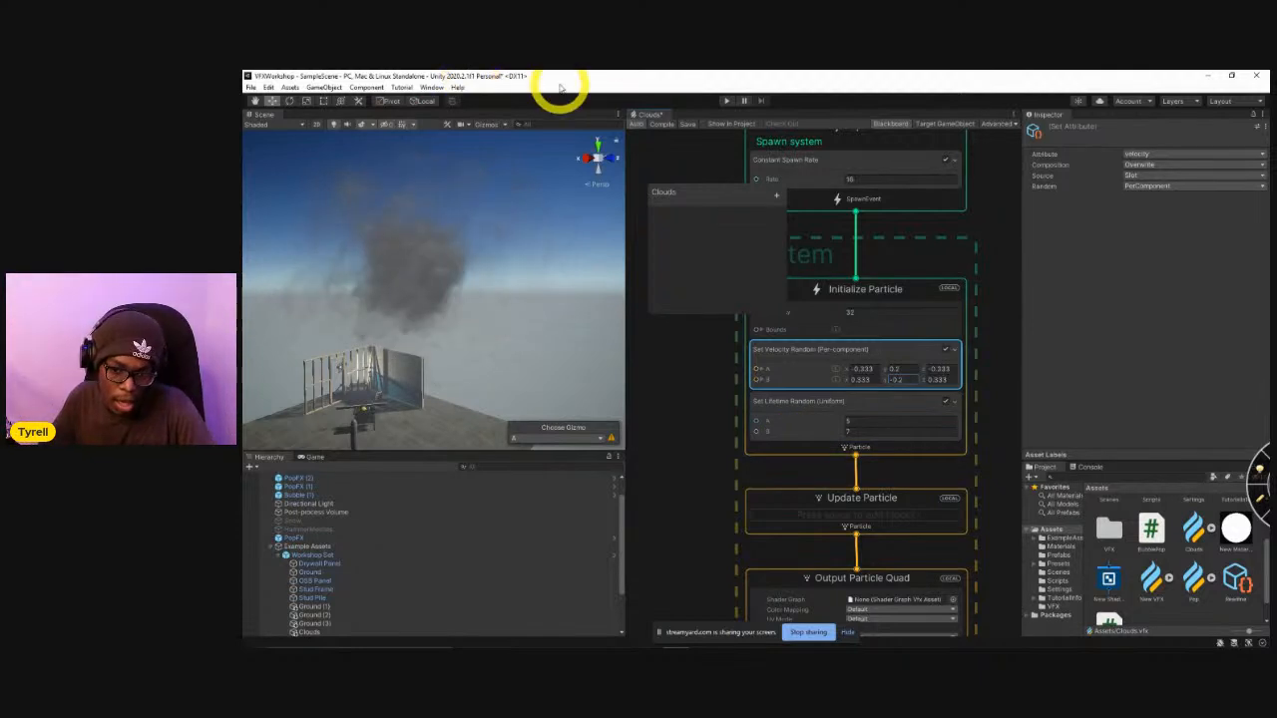
Set the particle capacity in Initialize Particle to 320000.
{"action": "left_click", "coordinate": [837, 319]}
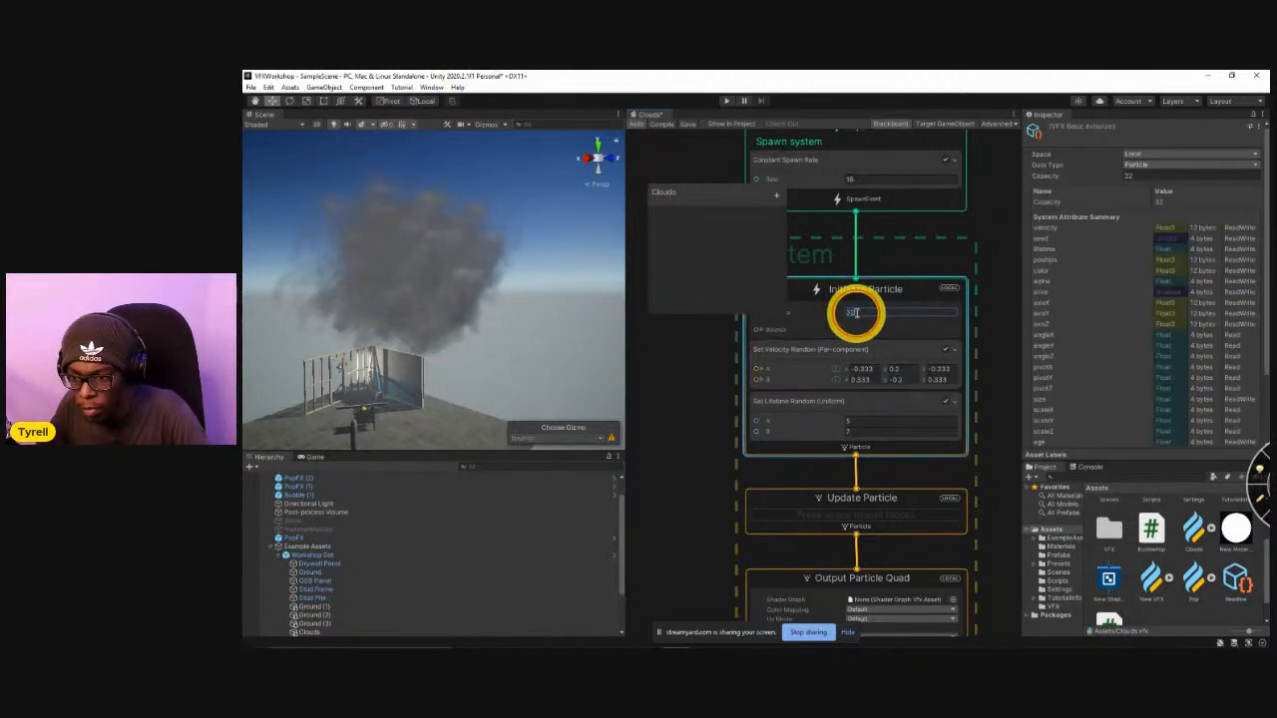
{"action": "type", "text": "0000"}
{"action": "key", "text": "Return"}
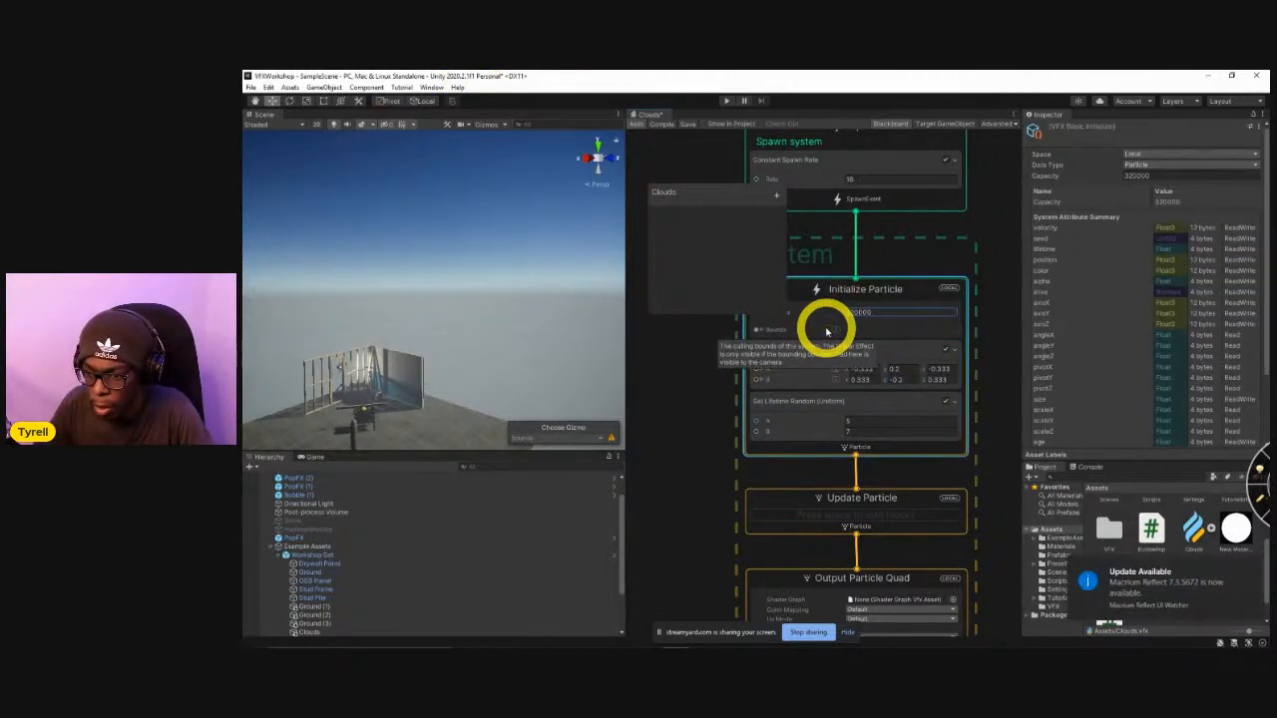
{"action": "middle_click_drag", "start_coordinate": [722, 373], "coordinate": [727, 390]}
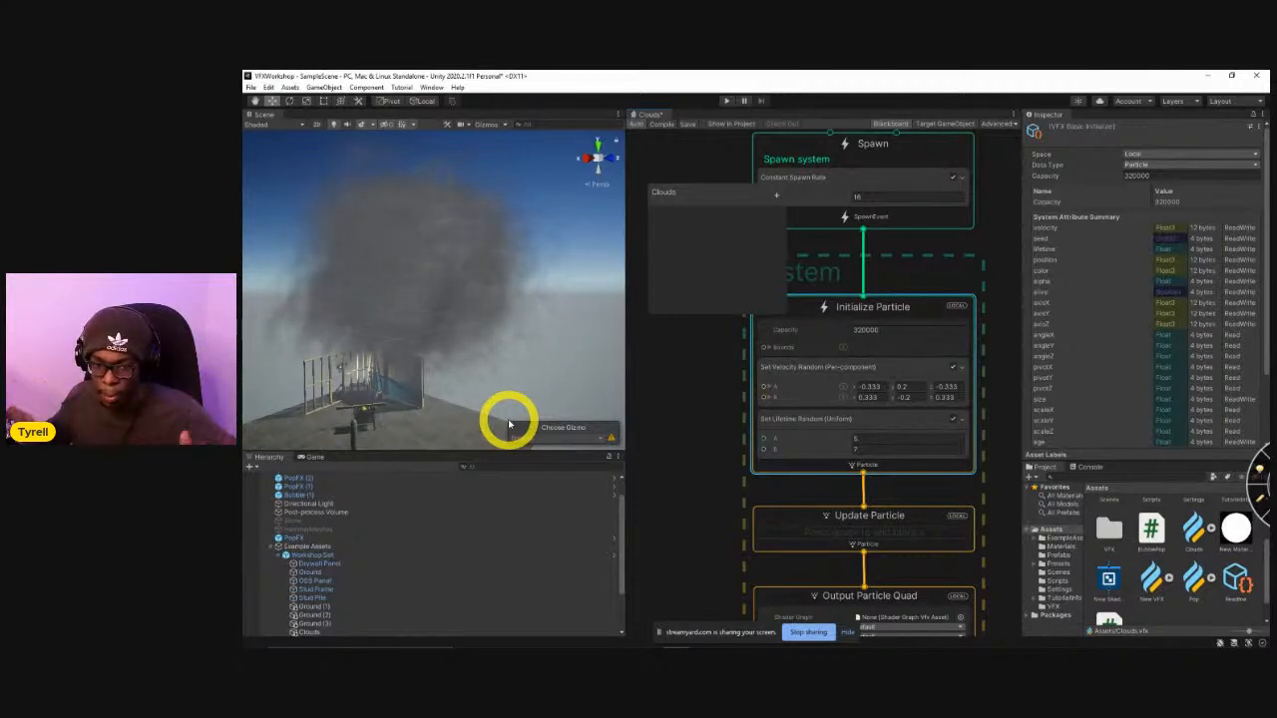
Set the blend mode of the Output Particle Quad context to Additive.
{"action": "left_click_drag", "start_coordinate": [385, 323], "coordinate": [1251, 328], "text": "alt"}
{"action": "mouse_move", "coordinate": [531, 345]}
{"action": "left_mouse_down", "text": "alt"}
{"action": "mouse_move", "coordinate": [504, 334]}
{"action": "mouse_move", "coordinate": [436, 365]}
{"action": "mouse_move", "coordinate": [490, 317]}
{"action": "mouse_move", "coordinate": [579, 273]}
{"action": "mouse_move", "coordinate": [513, 333]}
{"action": "left_mouse_up", "text": "alt"}
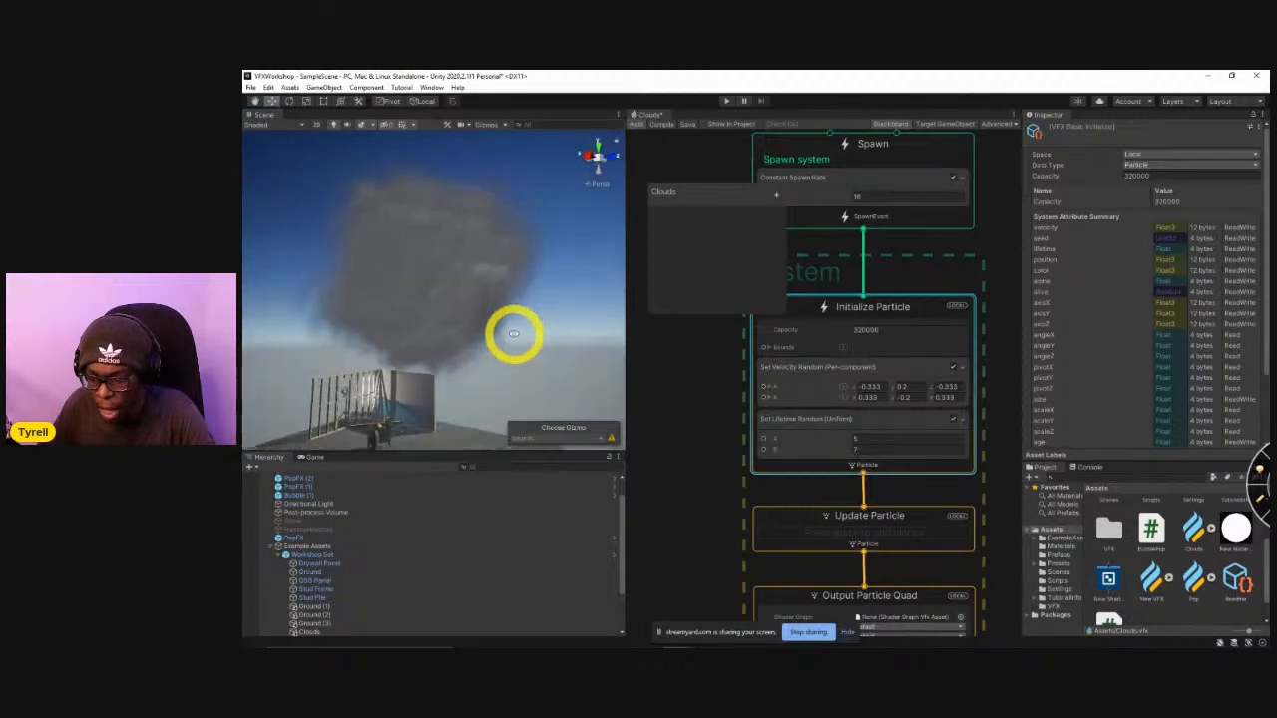
{"action": "middle_click_drag", "start_coordinate": [718, 512], "coordinate": [719, 360]}
{"action": "middle_click_drag", "start_coordinate": [726, 454], "coordinate": [736, 340]}
{"action": "scroll", "coordinate": [766, 483], "scroll_direction": "up", "scroll_amount": 2}
{"action": "scroll", "coordinate": [776, 492], "scroll_direction": "up", "scroll_amount": 2}
{"action": "scroll", "coordinate": [748, 382], "scroll_direction": "down", "scroll_amount": 3}
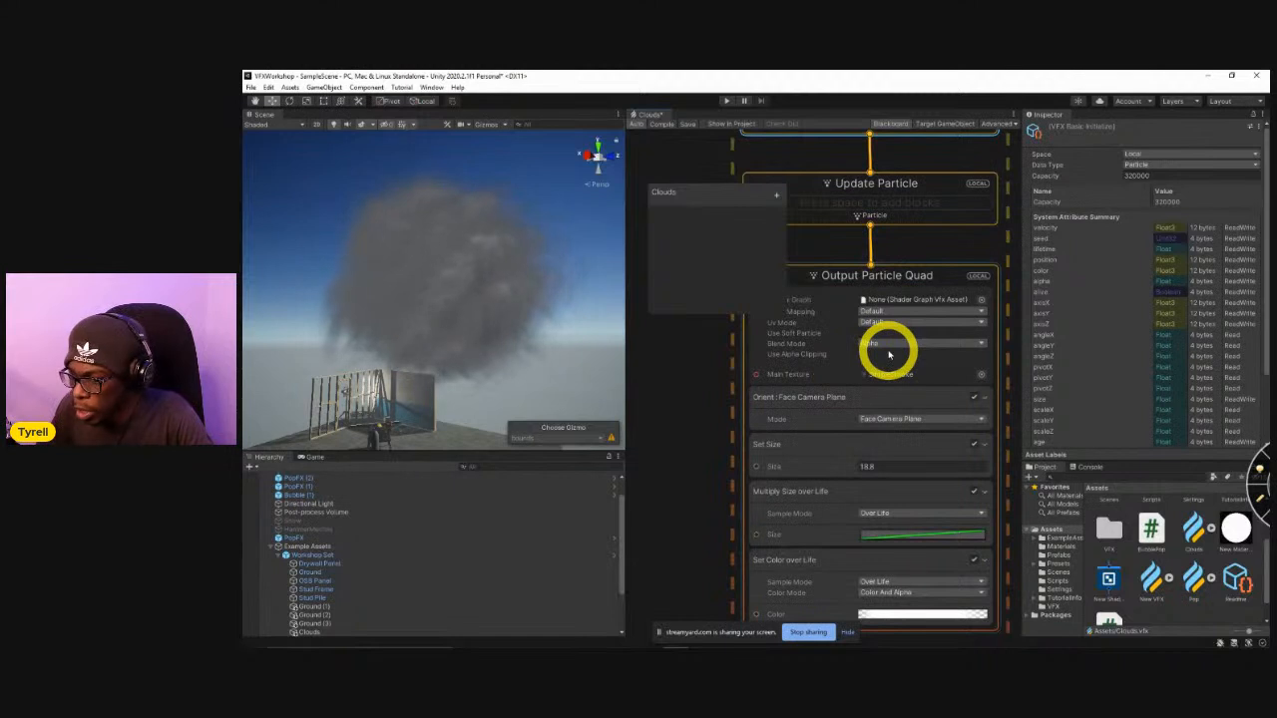
{"action": "left_click", "coordinate": [891, 344]}
{"action": "left_click", "coordinate": [894, 333]}
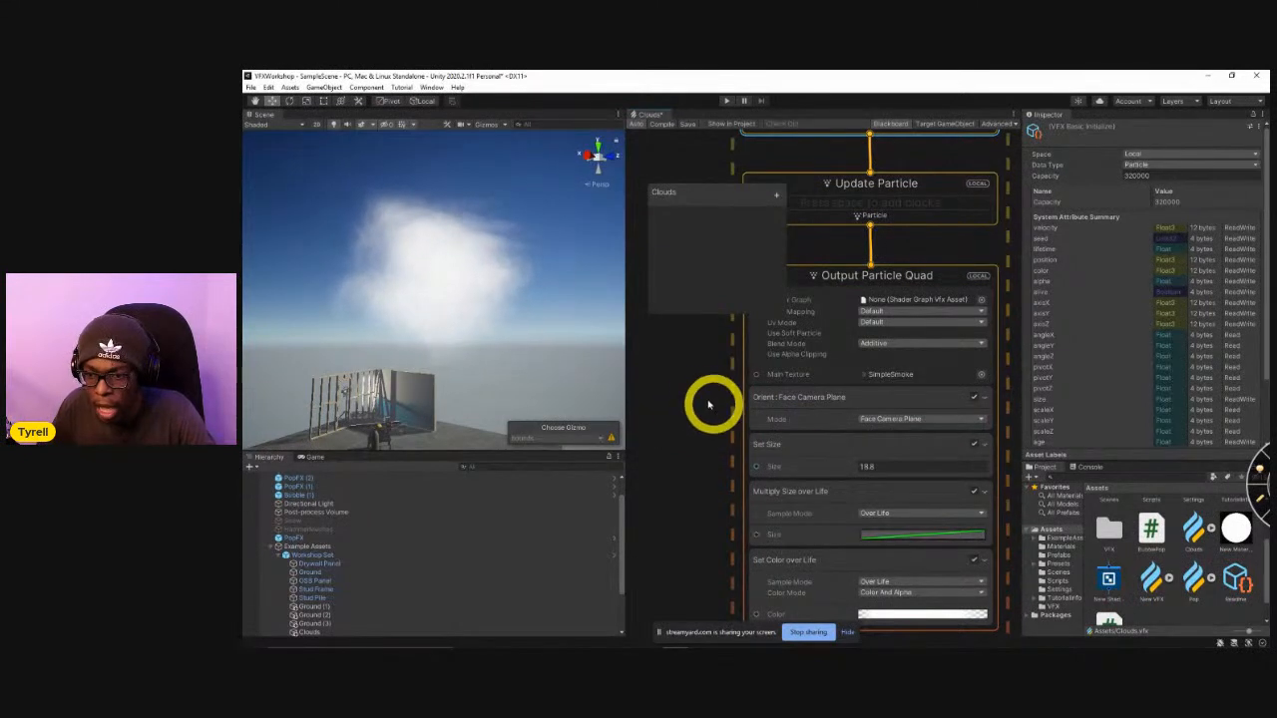
Add a Set Angle block to the Update Particle context.
{"action": "scroll", "coordinate": [733, 424], "scroll_direction": "up", "scroll_amount": 5}
{"action": "middle_click_drag", "start_coordinate": [727, 463], "coordinate": [726, 508]}
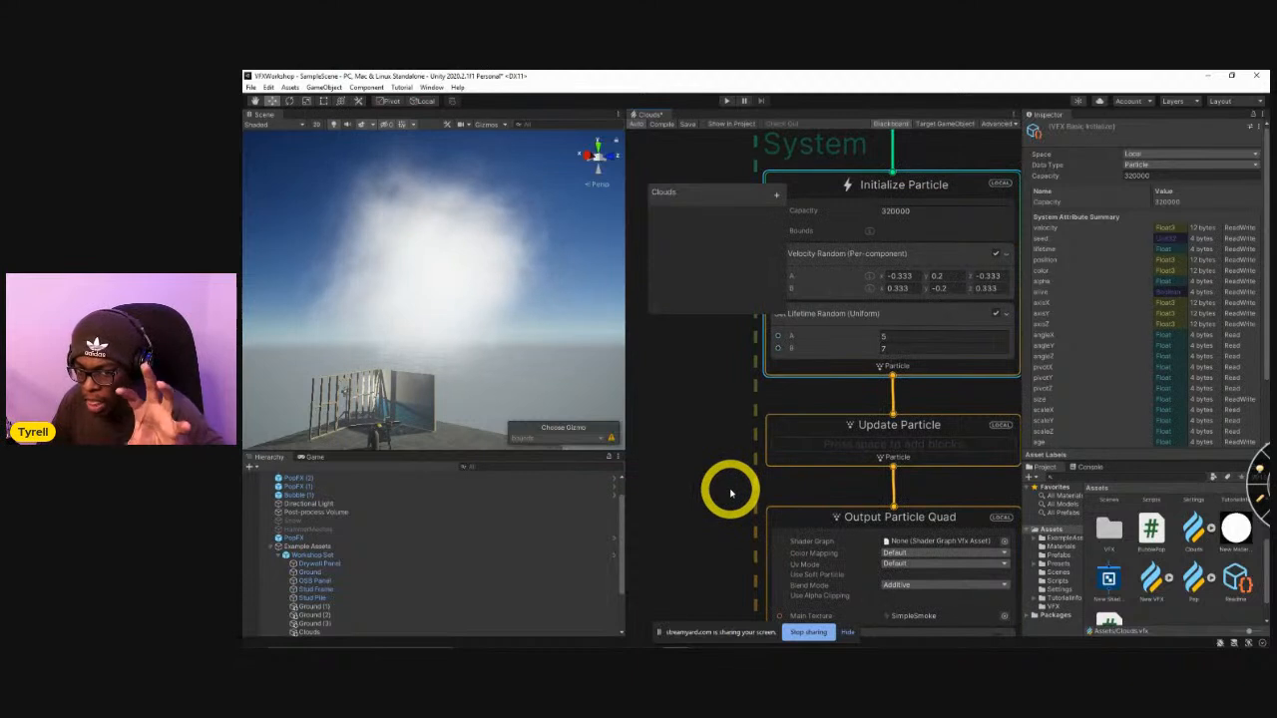
{"action": "left_click", "coordinate": [835, 450]}
{"action": "key", "text": "space"}
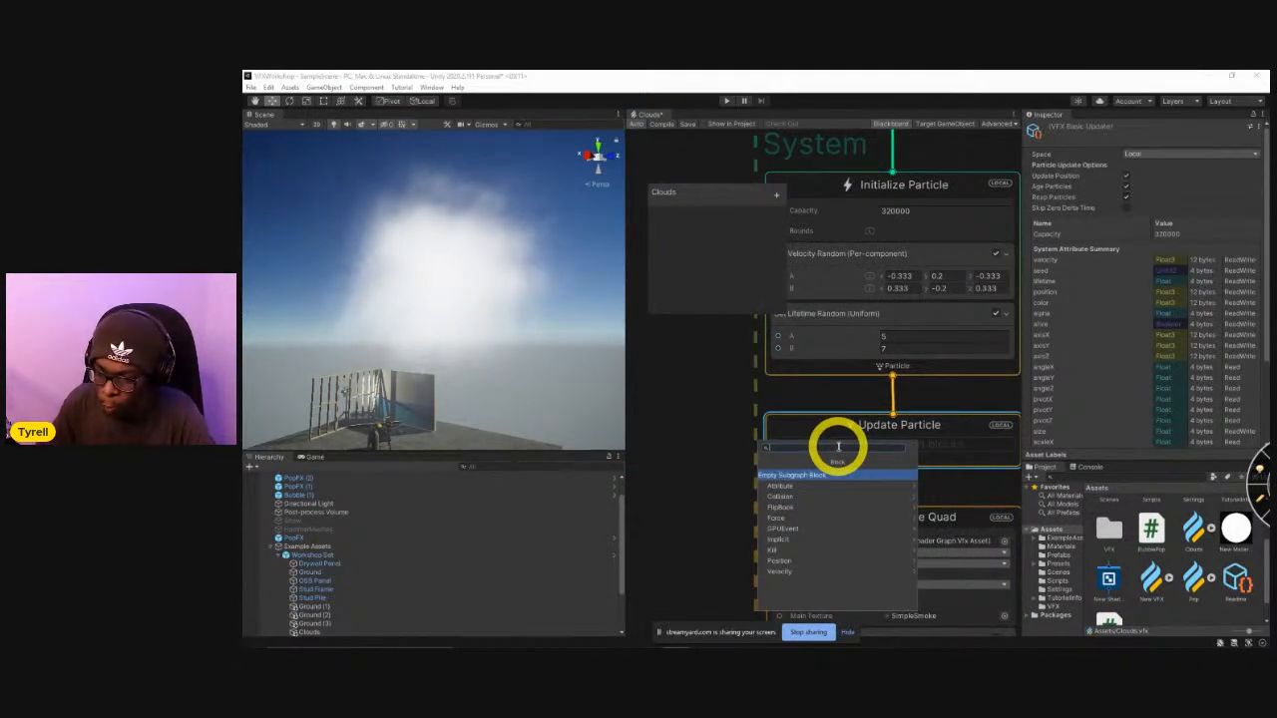
{"action": "type", "text": "set angle"}
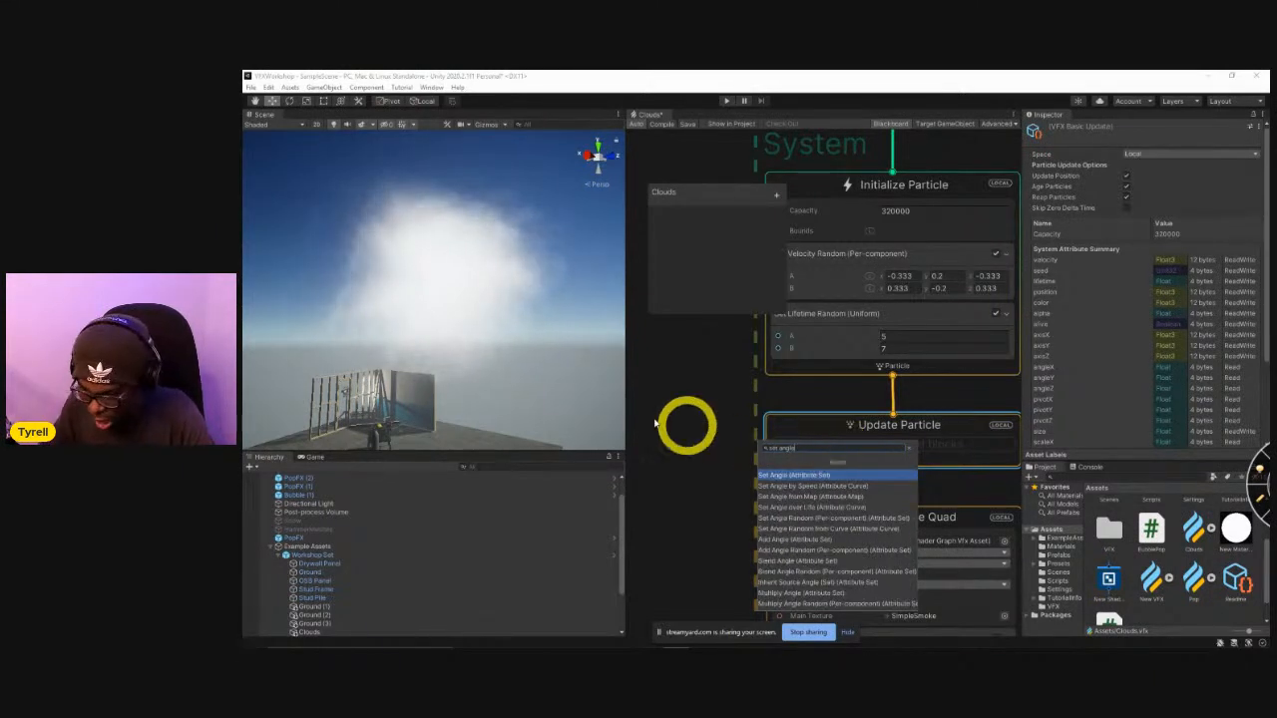
{"action": "left_click", "coordinate": [798, 476]}
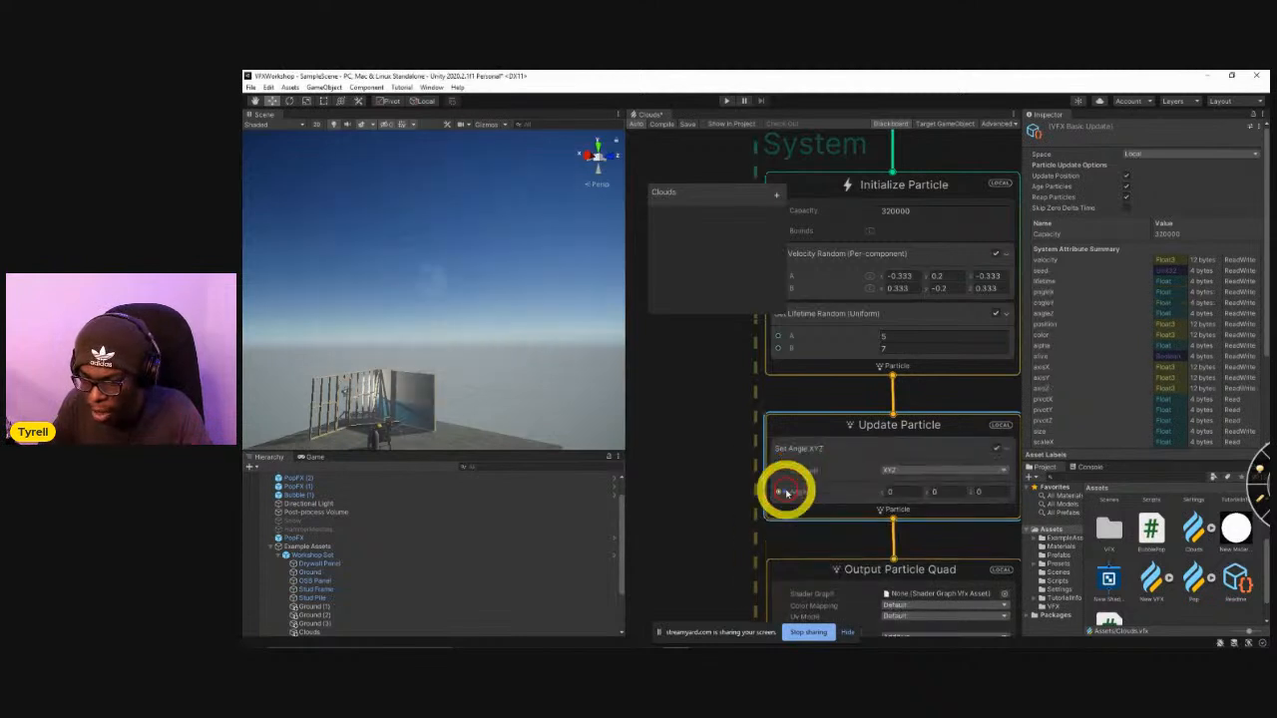
Limit the Set Angle block to the Z channel and set its angle to 7.3.
{"action": "left_click", "coordinate": [904, 470]}
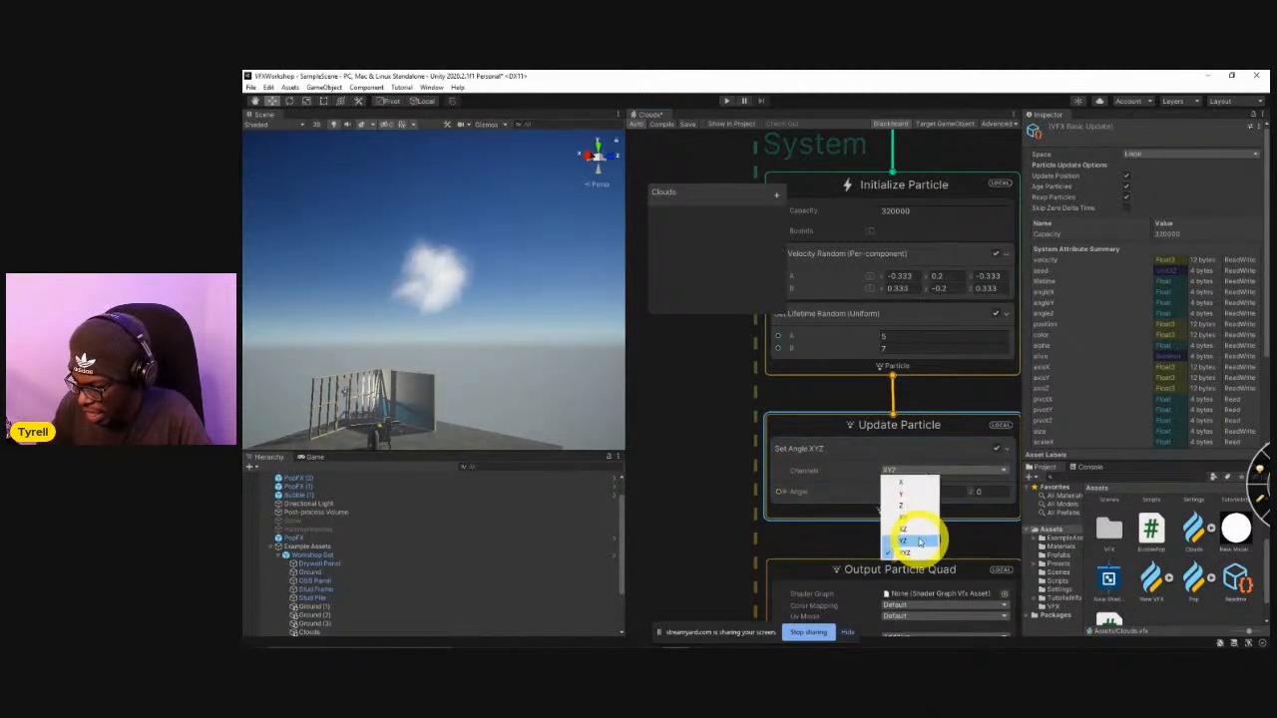
{"action": "left_click", "coordinate": [904, 507]}
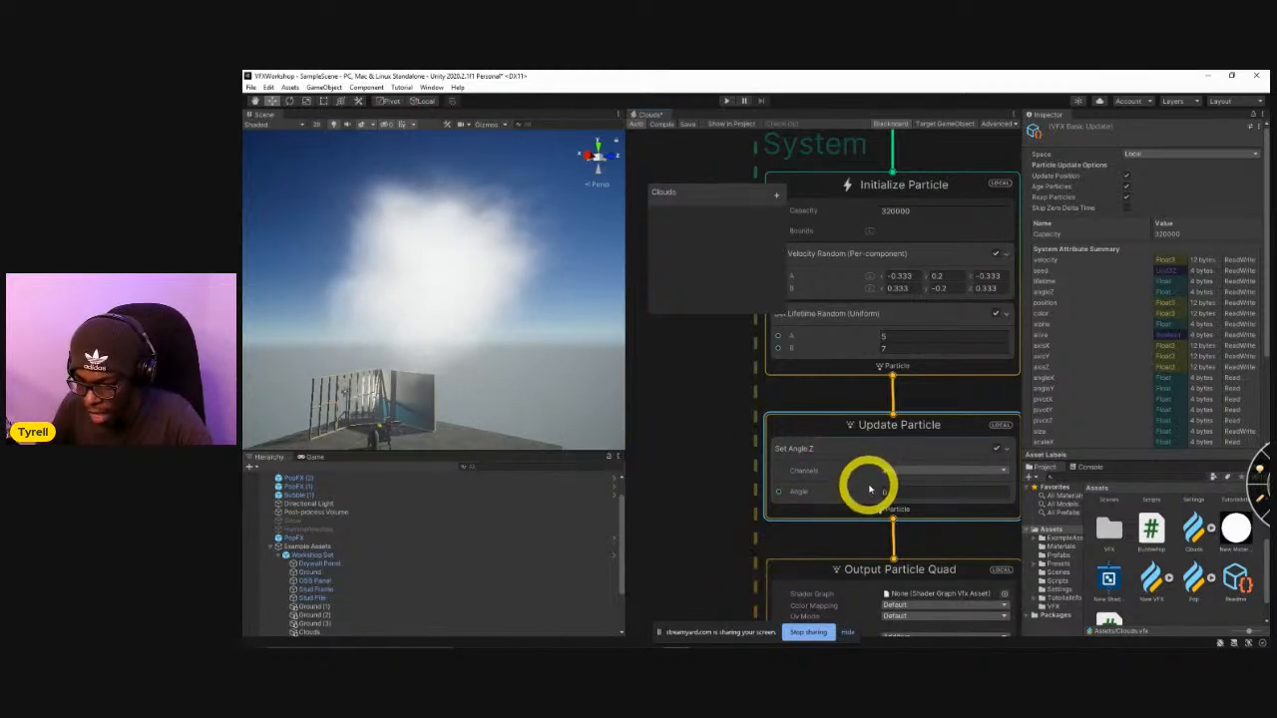
{"action": "left_click_drag", "start_coordinate": [872, 497], "coordinate": [1003, 486]}
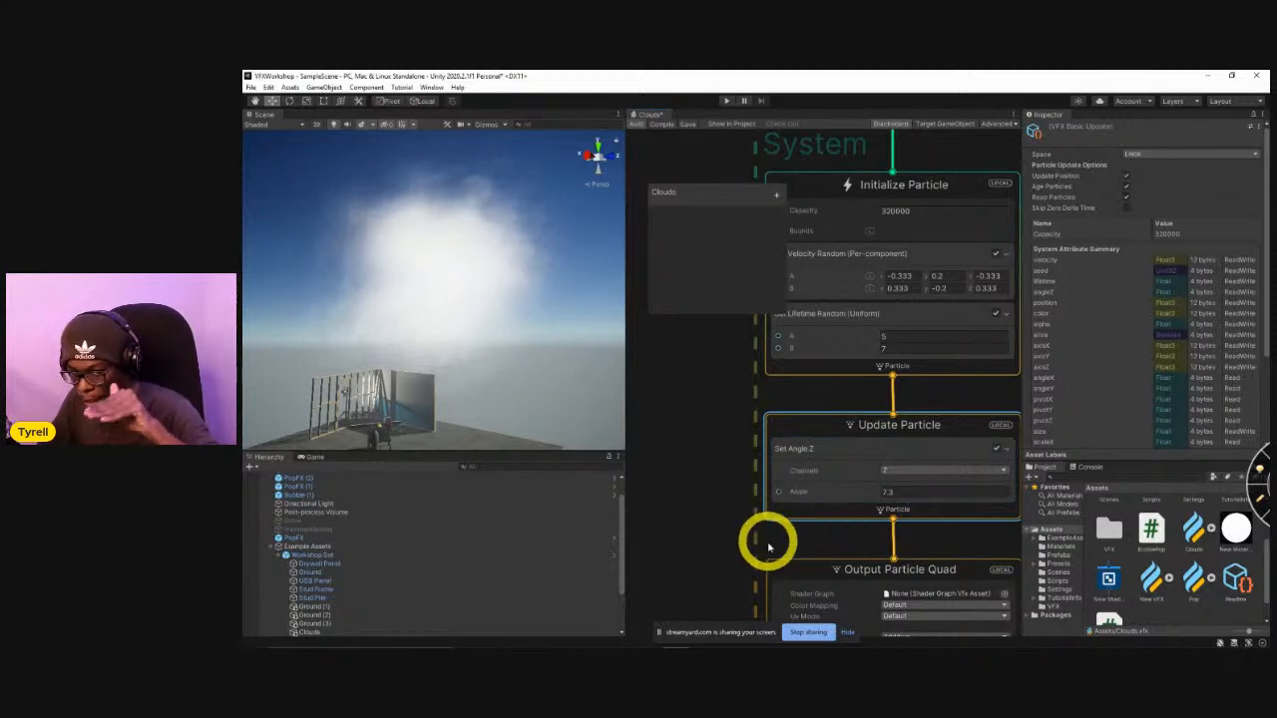
Set the particle capacity in Initialize Particle to 1.
{"action": "middle_click_drag", "start_coordinate": [731, 420], "coordinate": [732, 615]}
{"action": "left_click", "coordinate": [918, 370]}
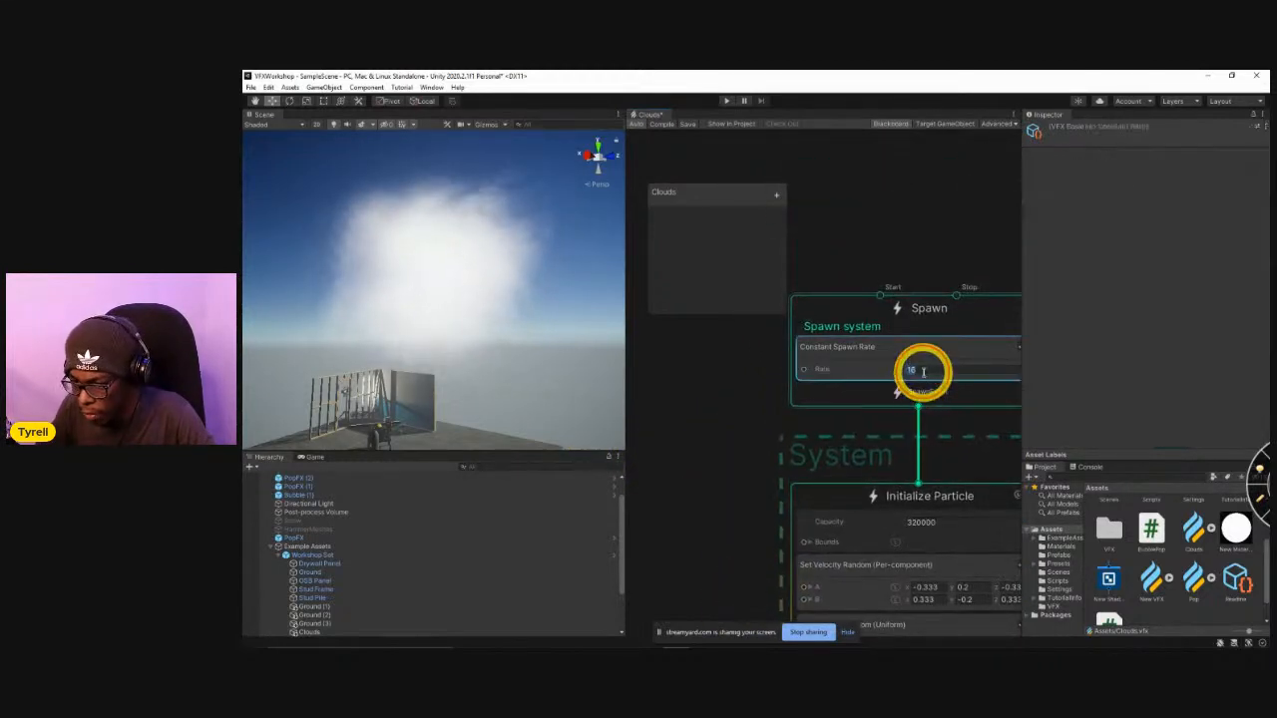
{"action": "left_click", "coordinate": [950, 520]}
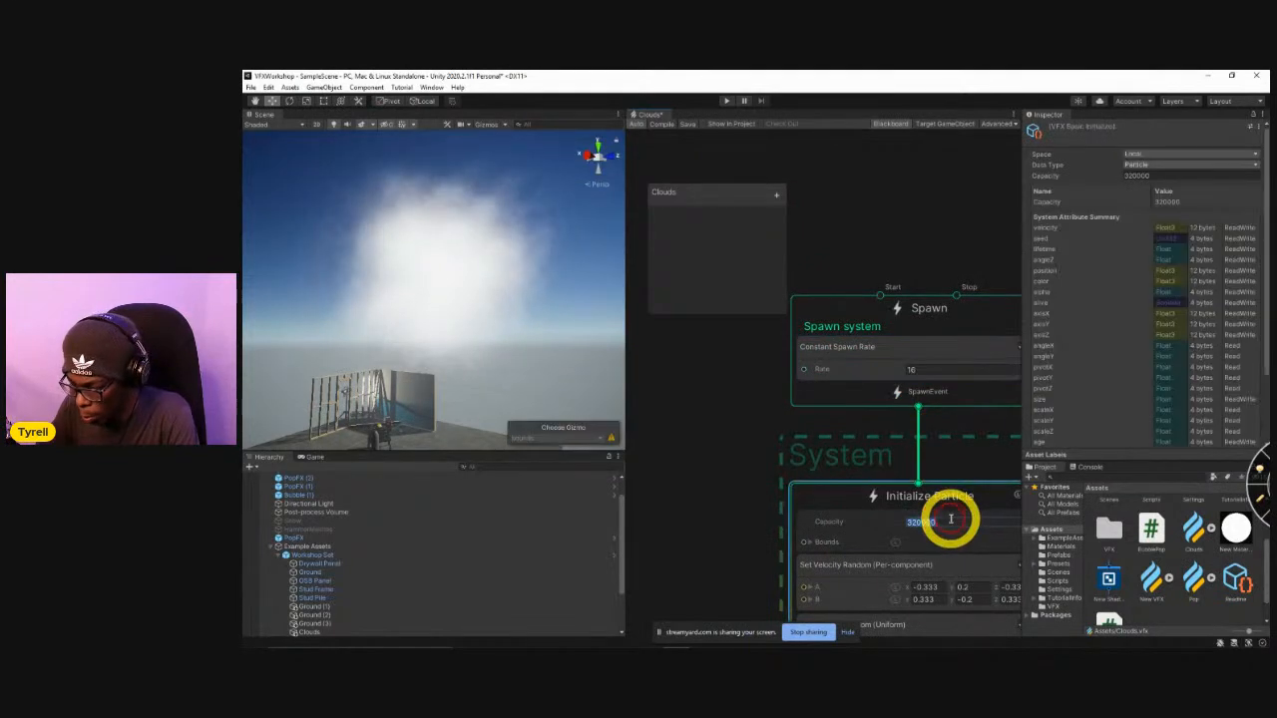
{"action": "type", "text": "1"}
{"action": "key", "text": "Return"}
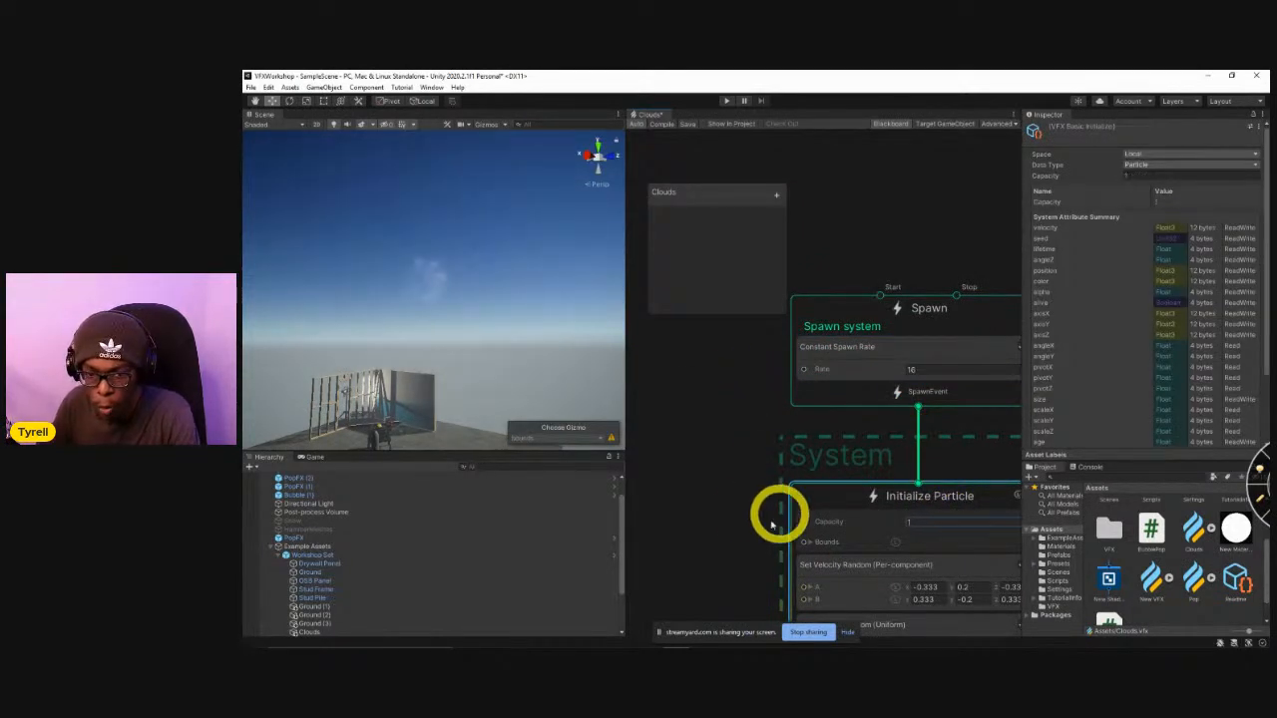
Set the angle of the Set Angle.Z block in Update Particle to 4.26.
{"action": "right_click_drag", "start_coordinate": [394, 296], "coordinate": [693, 353], "text": "alt"}
{"action": "middle_click_drag", "start_coordinate": [444, 370], "coordinate": [458, 354]}
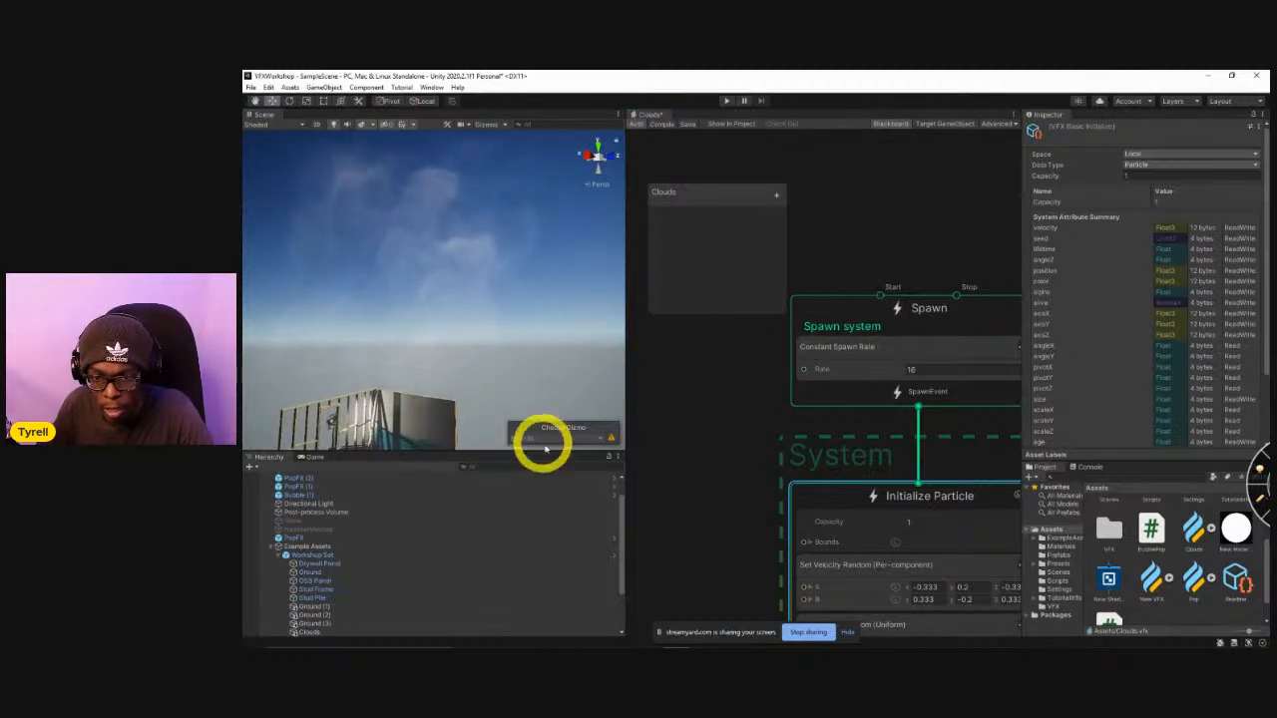
{"action": "middle_click_drag", "start_coordinate": [698, 462], "coordinate": [707, 349]}
{"action": "middle_click_drag", "start_coordinate": [726, 532], "coordinate": [708, 393]}
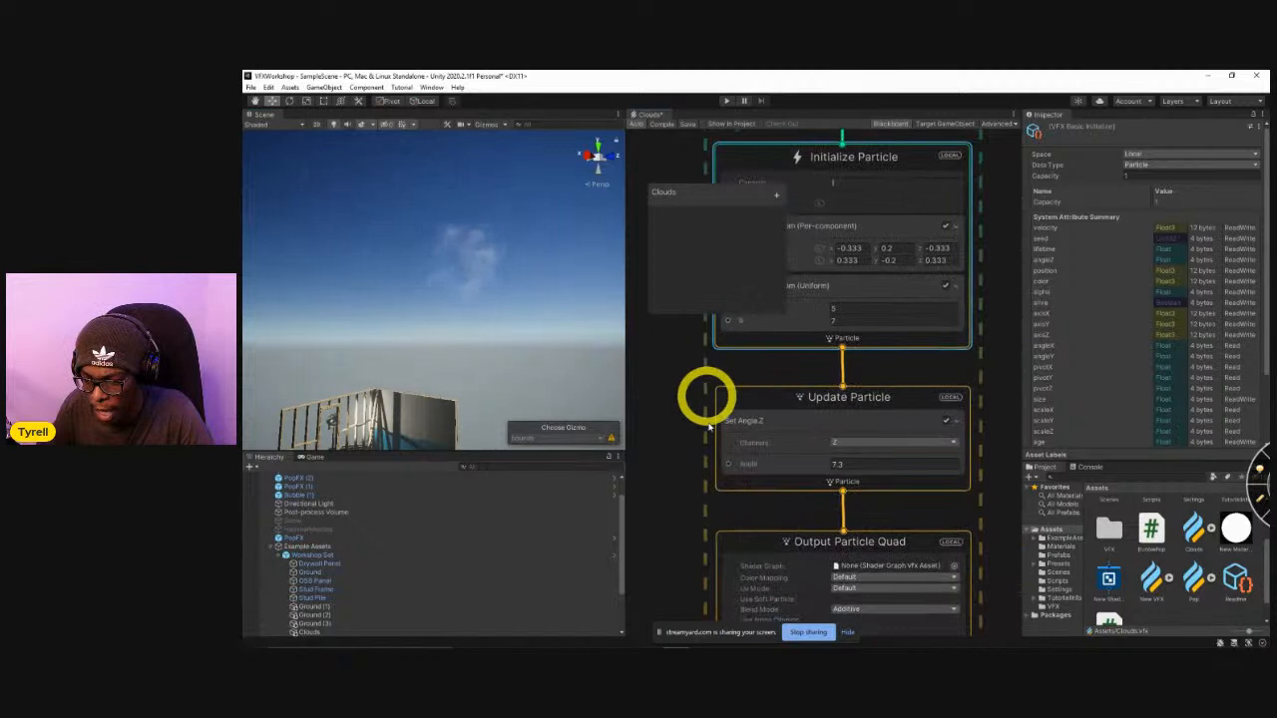
{"action": "middle_click_drag", "start_coordinate": [712, 449], "coordinate": [789, 370]}
{"action": "mouse_move", "coordinate": [876, 437]}
{"action": "left_mouse_down"}
{"action": "mouse_move", "coordinate": [1061, 450]}
{"action": "mouse_move", "coordinate": [339, 462]}
{"action": "mouse_move", "coordinate": [475, 484]}
{"action": "mouse_move", "coordinate": [299, 448]}
{"action": "mouse_move", "coordinate": [1141, 433]}
{"action": "mouse_move", "coordinate": [854, 434]}
{"action": "left_mouse_up"}
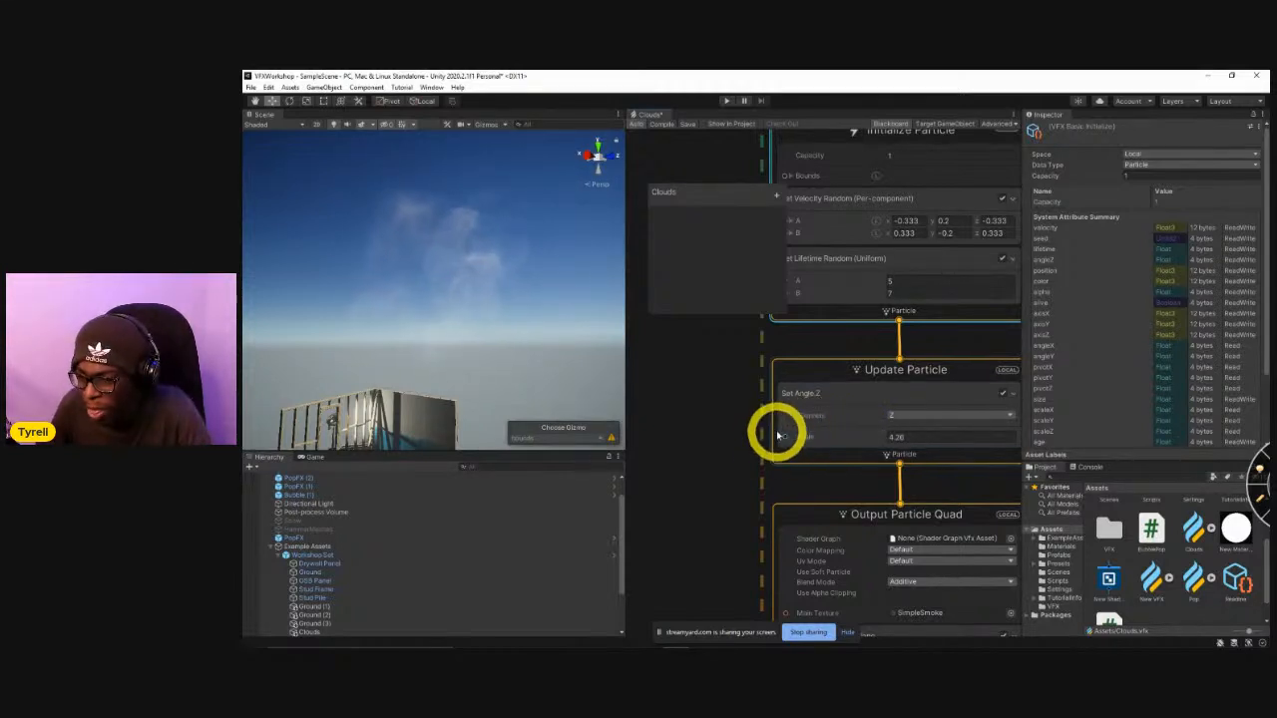
Create a Total Time (Game) node feeding the Angle input of the Set Angle.Z block, and save the graph.
{"action": "right_click", "coordinate": [723, 494]}
{"action": "middle_click_drag", "start_coordinate": [725, 497], "coordinate": [839, 481]}
{"action": "right_click", "coordinate": [691, 410]}
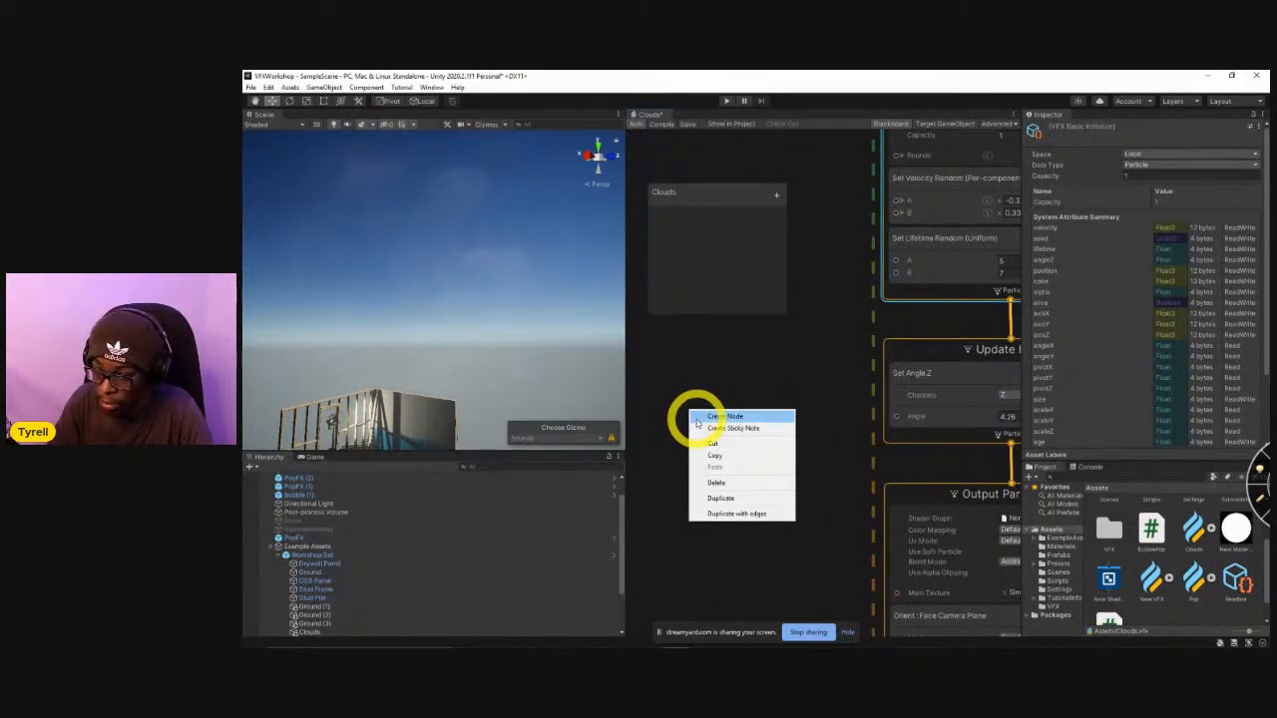
{"action": "left_click", "coordinate": [704, 415]}
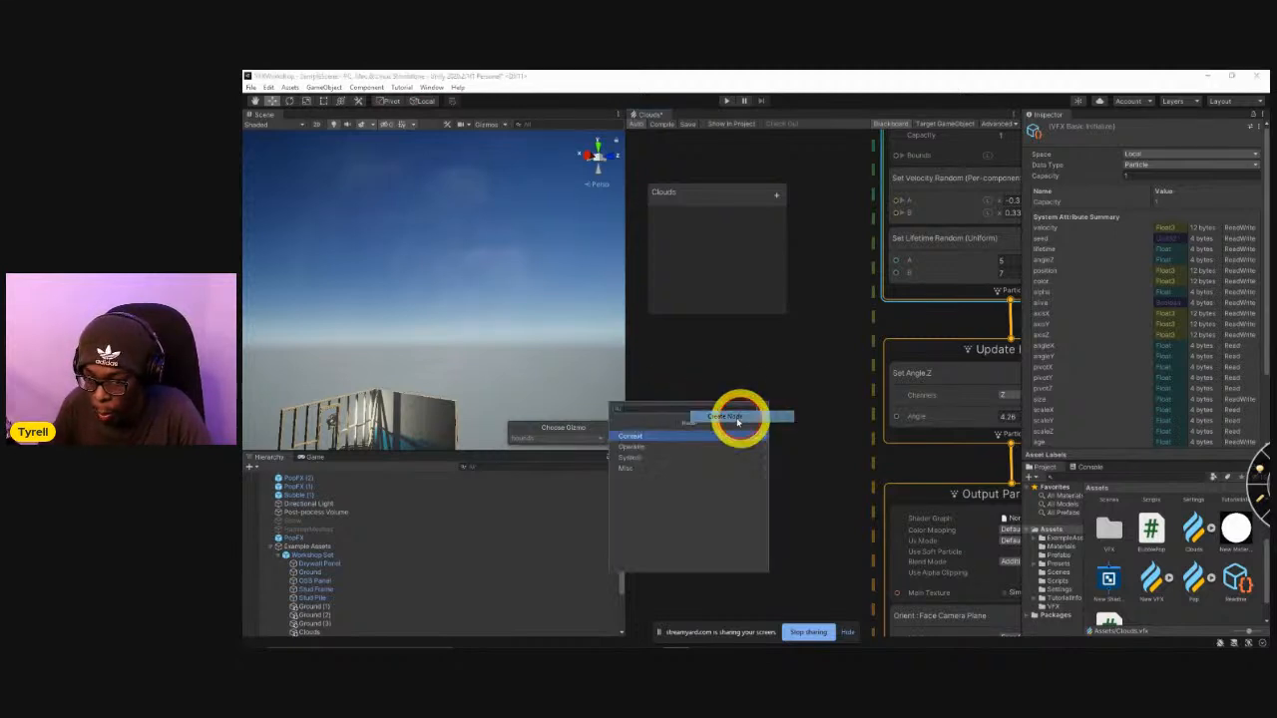
{"action": "type", "text": "time"}
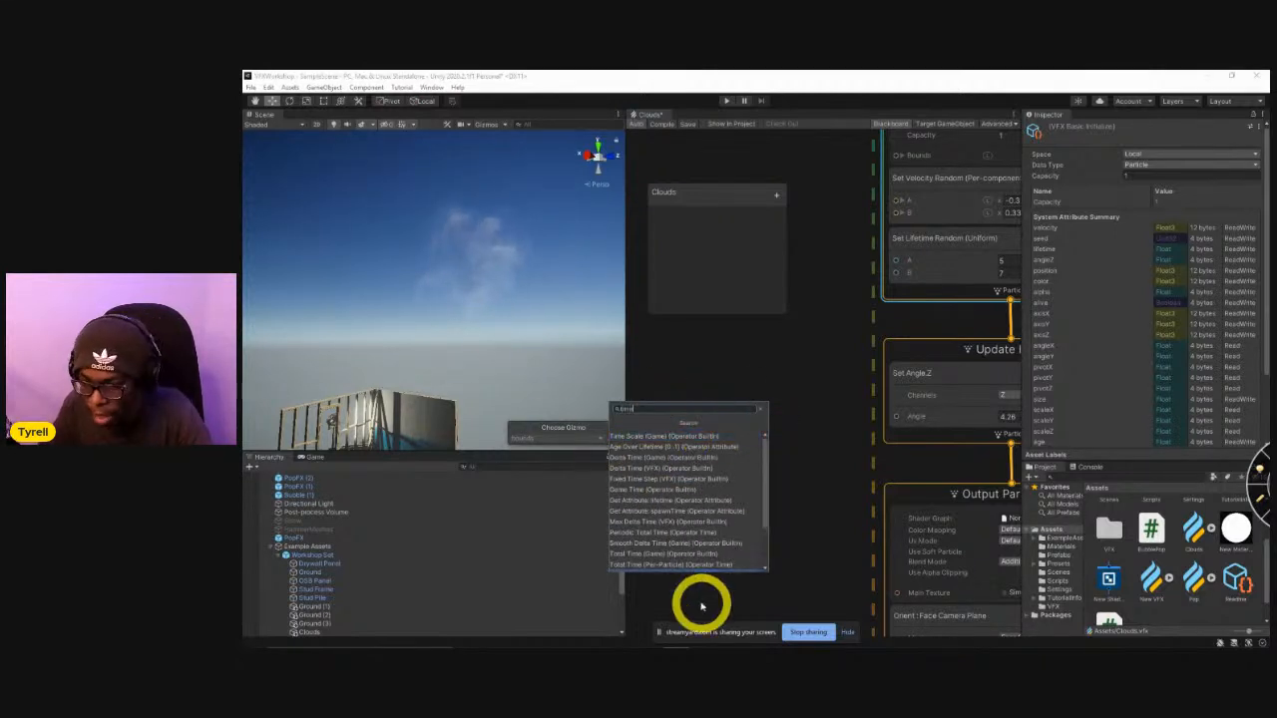
{"action": "left_click", "coordinate": [652, 554]}
{"action": "left_click_drag", "start_coordinate": [736, 433], "coordinate": [897, 416]}
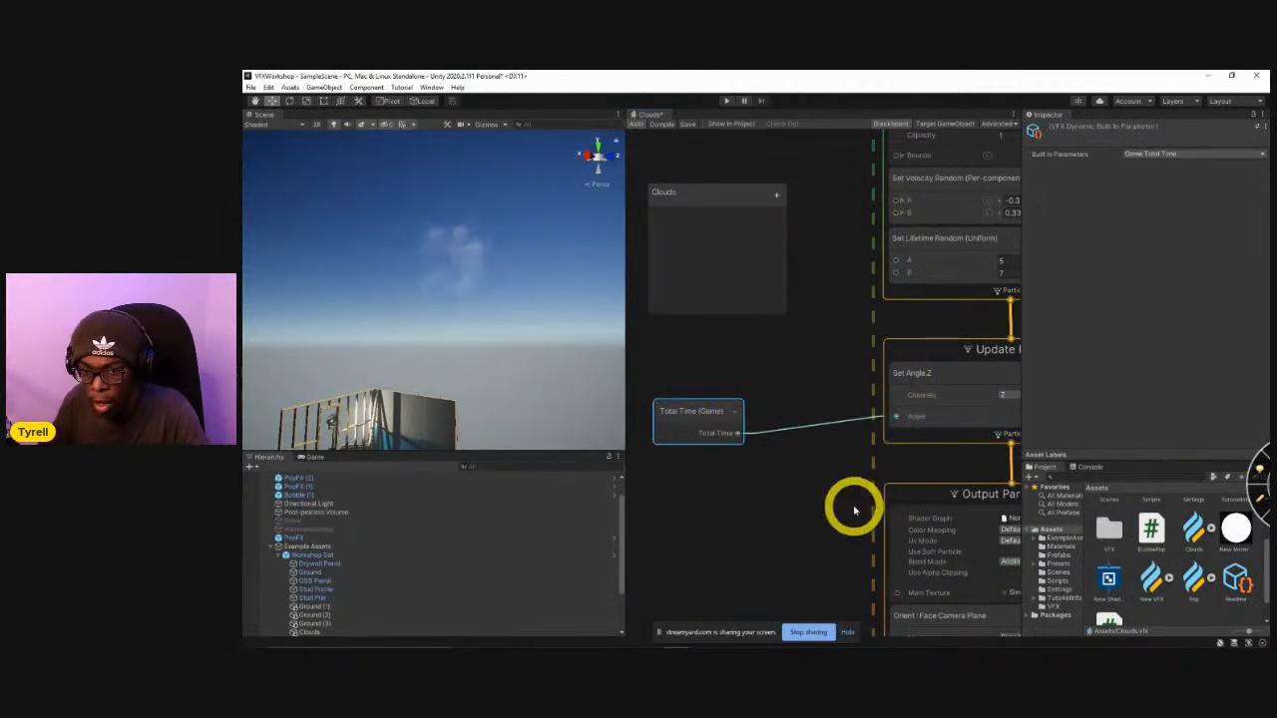
{"action": "left_click", "coordinate": [686, 130]}
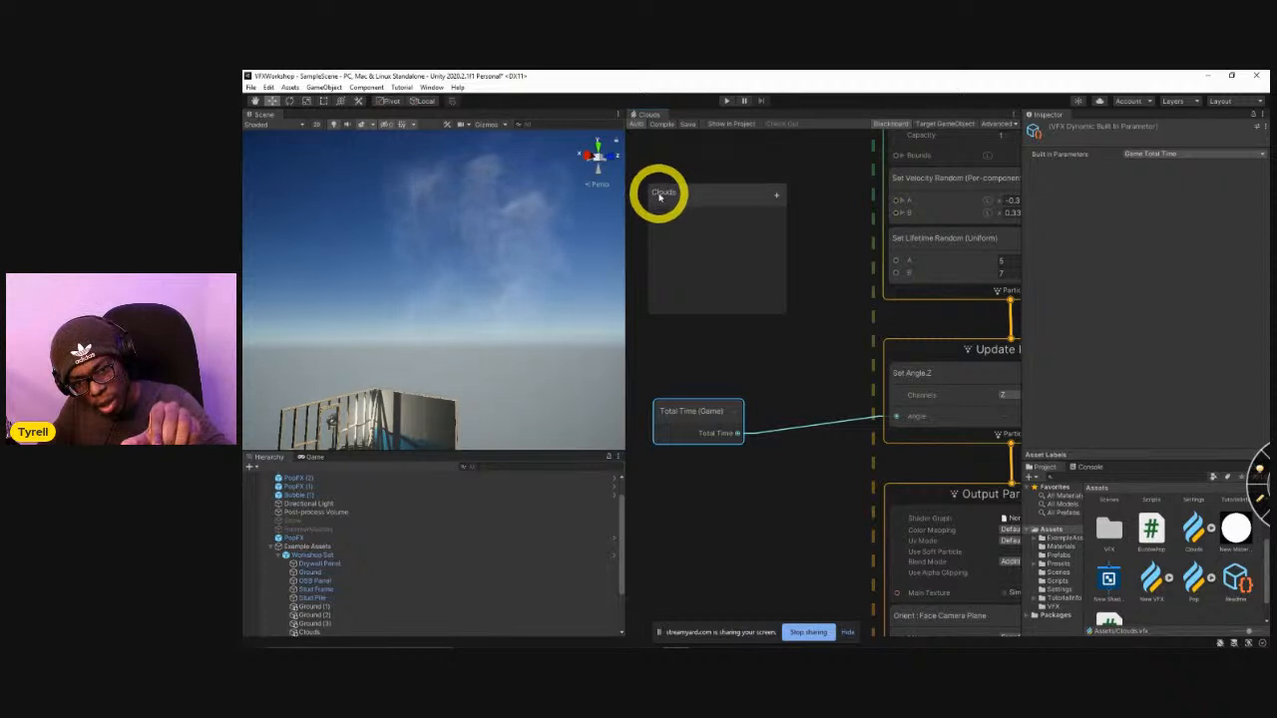
Insert a Multiply node between the Total Time output and the Angle input of the Set Angle.Z block.
{"action": "left_click_drag", "start_coordinate": [689, 422], "coordinate": [824, 478]}
{"action": "type", "text": "multiply"}
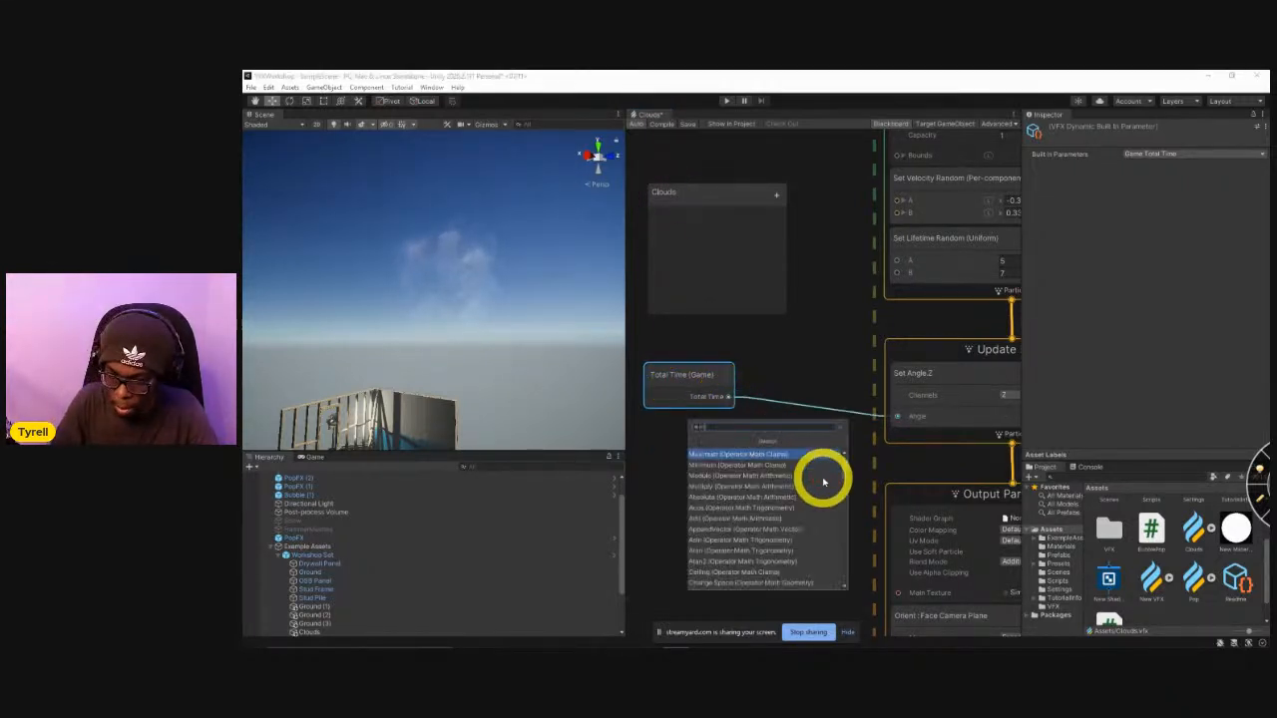
{"action": "key", "text": "Return"}
{"action": "left_click_drag", "start_coordinate": [855, 471], "coordinate": [904, 424]}
{"action": "left_click_drag", "start_coordinate": [840, 488], "coordinate": [818, 453]}
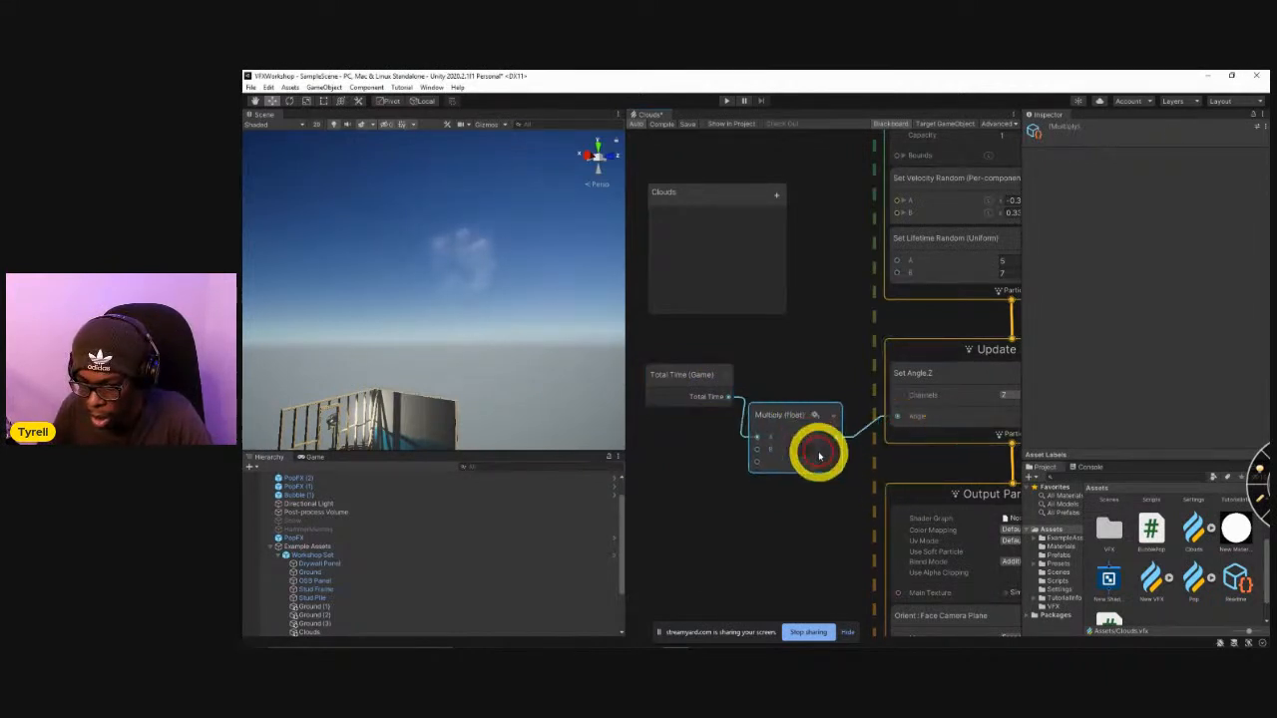
Try 5, 50 and 2 as the Multiply node's B value, and set it to 9.
{"action": "left_click", "coordinate": [807, 451]}
{"action": "type", "text": "5"}
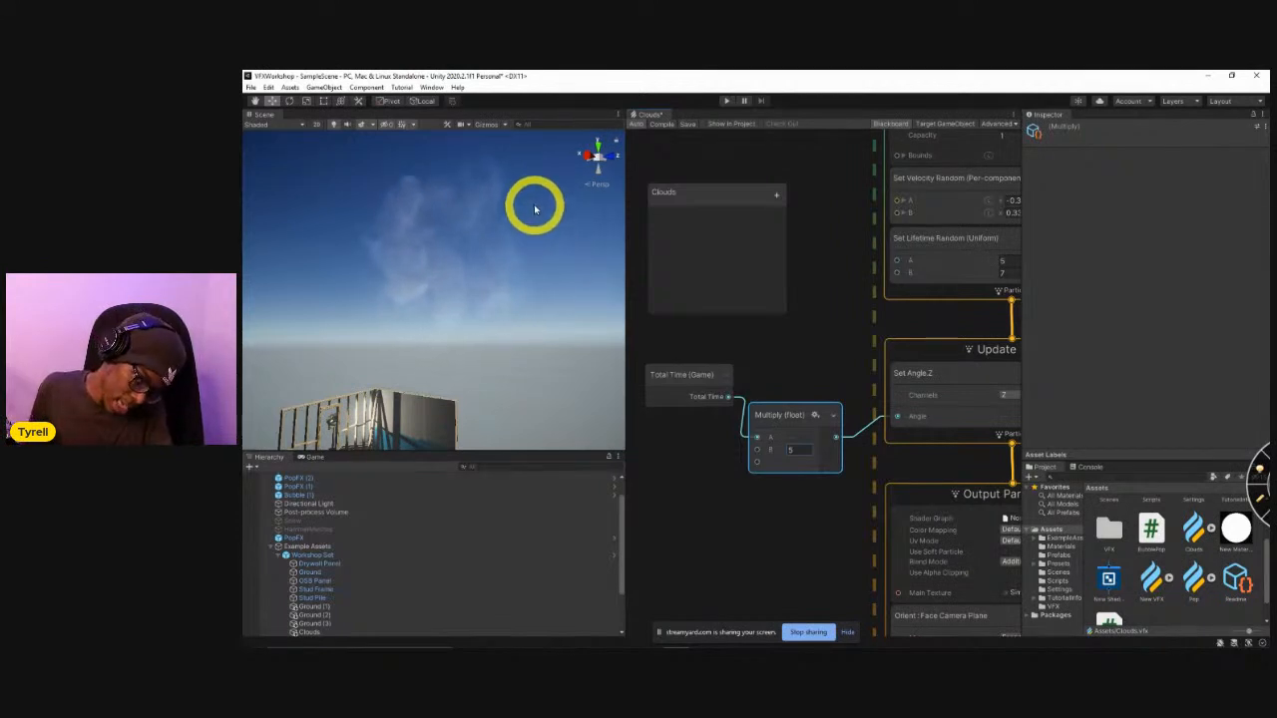
{"action": "left_click_drag", "start_coordinate": [801, 453], "coordinate": [833, 459]}
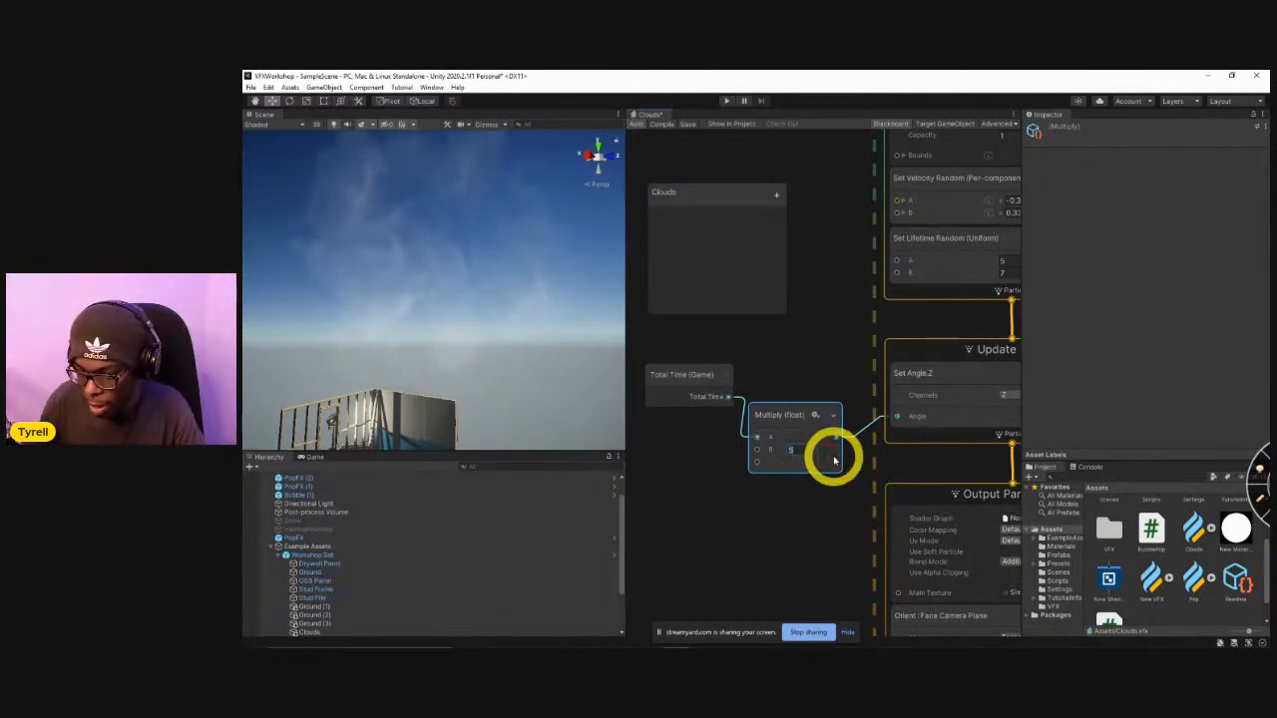
{"action": "type", "text": "50"}
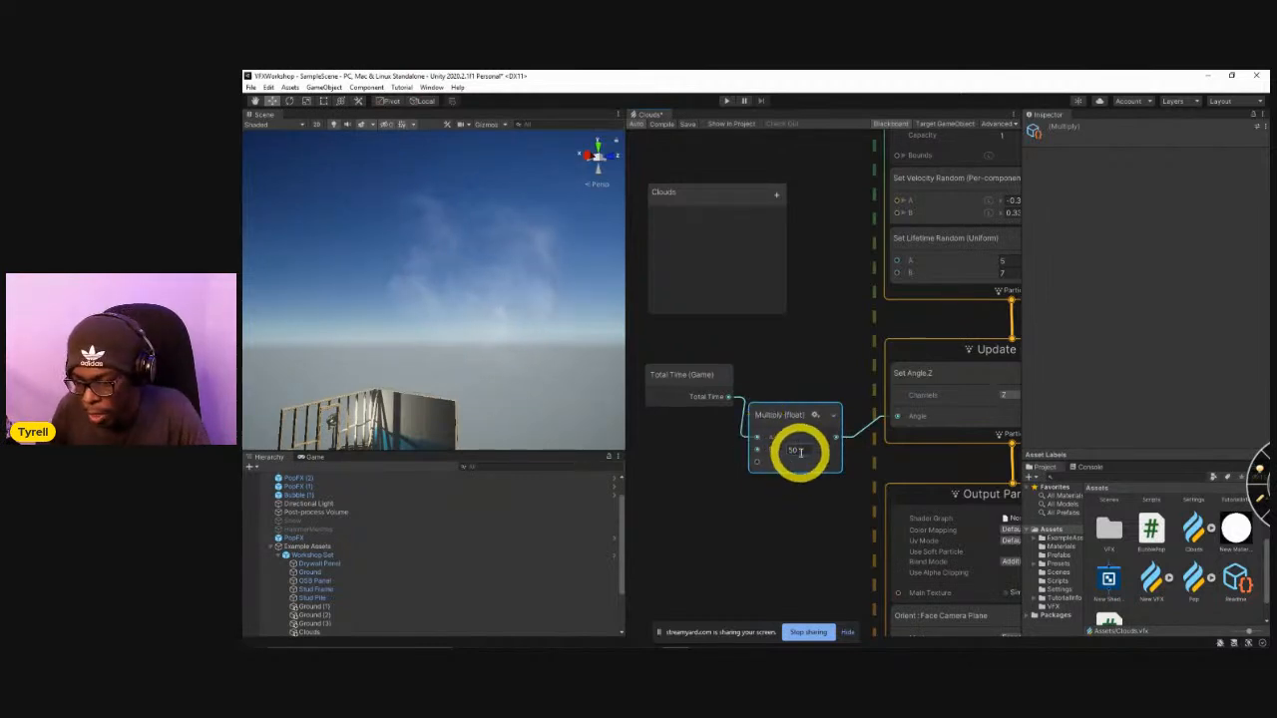
{"action": "left_click_drag", "start_coordinate": [798, 450], "coordinate": [820, 467]}
{"action": "type", "text": "2"}
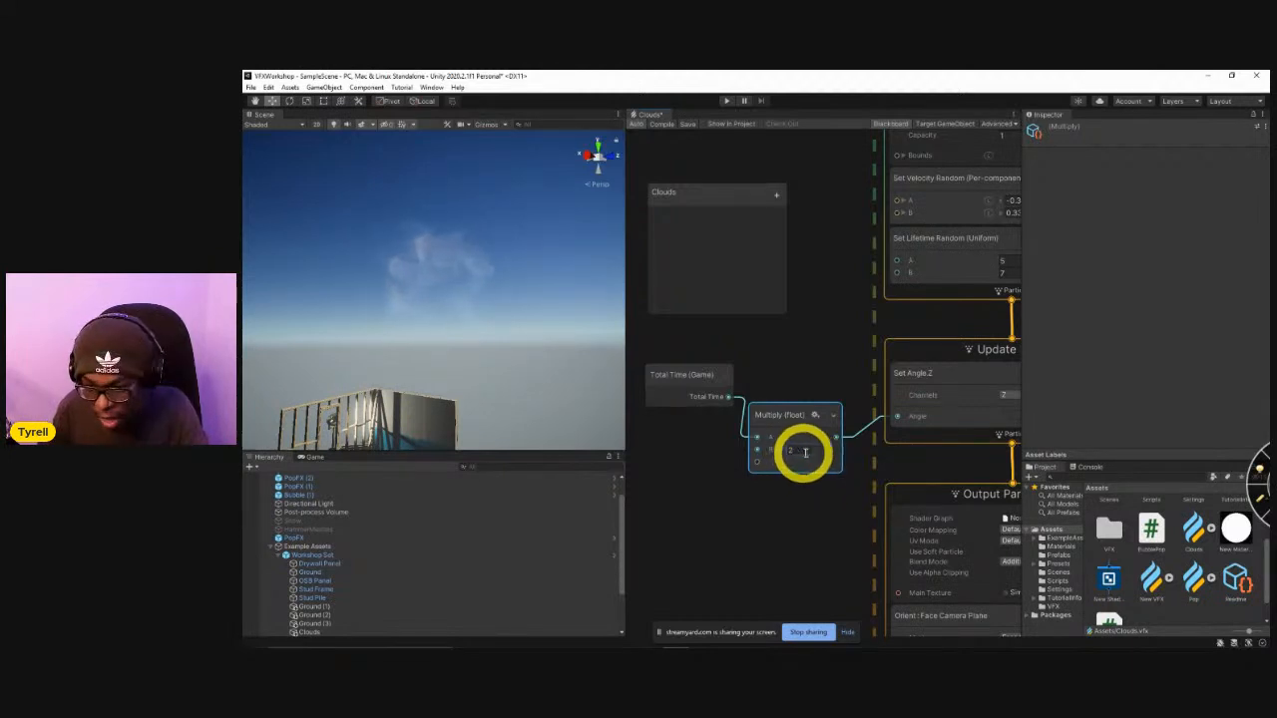
{"action": "left_click", "coordinate": [812, 446]}
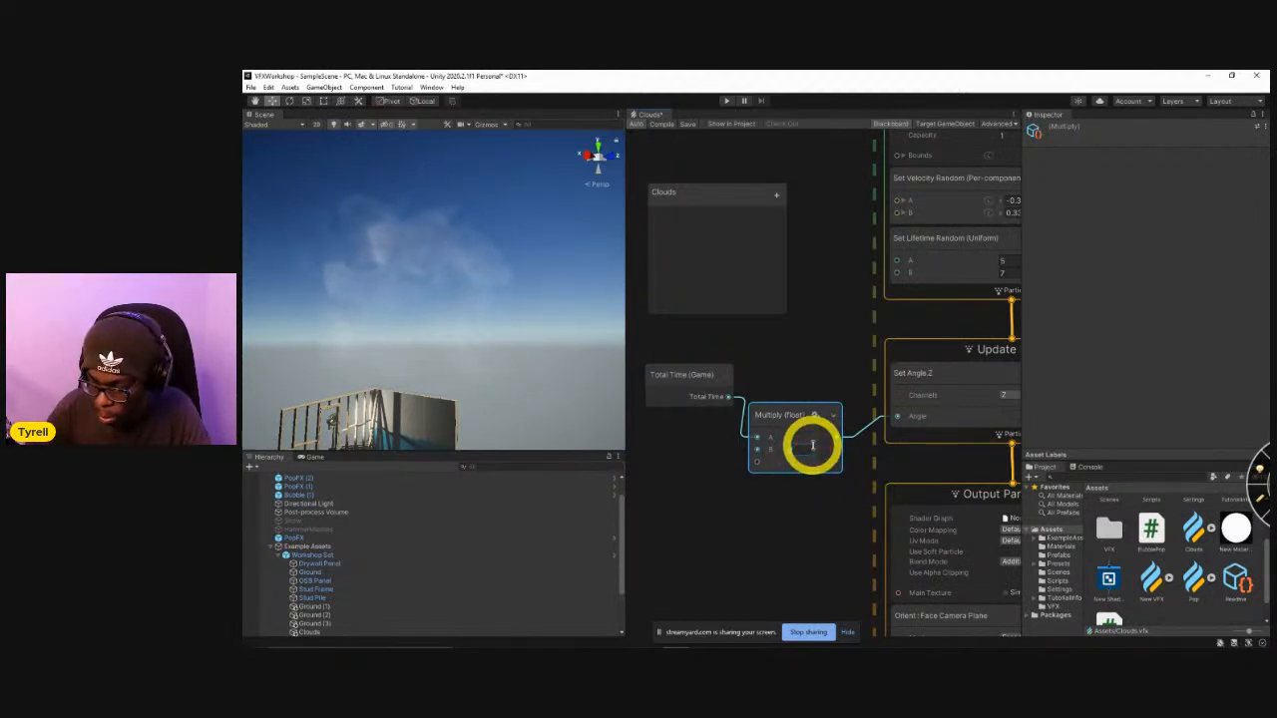
{"action": "type", "text": "4"}
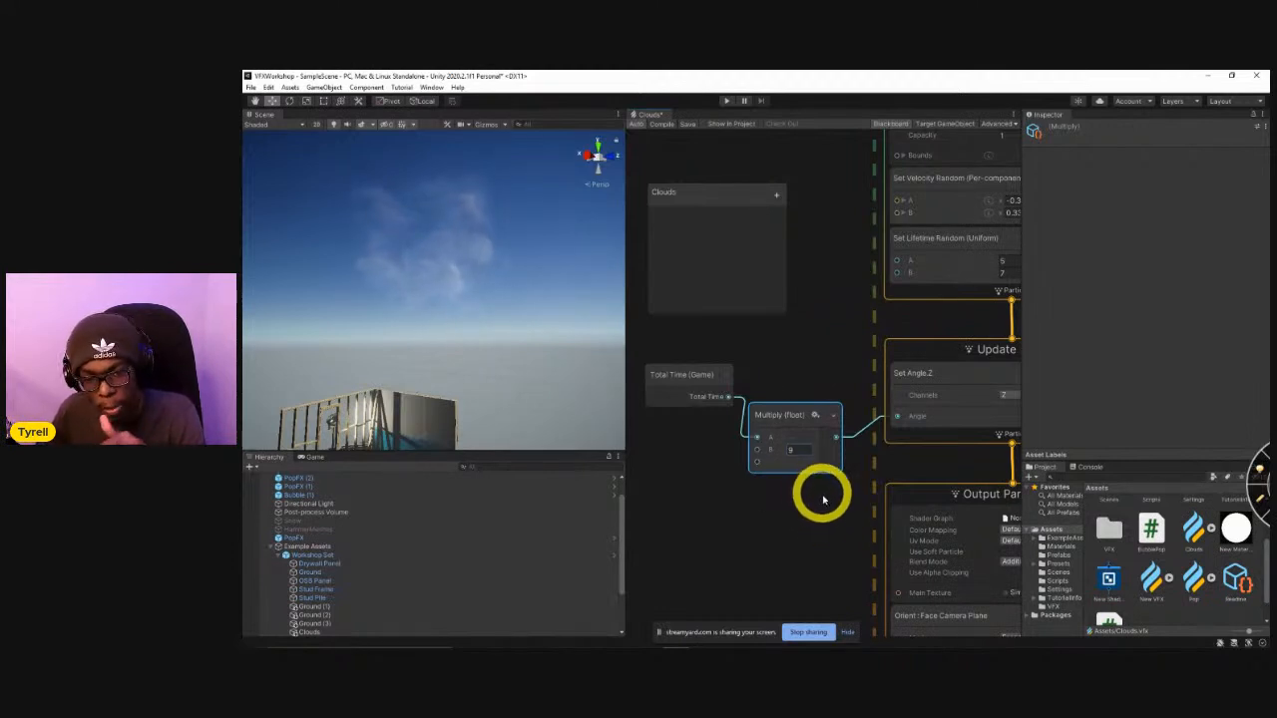
{"action": "middle_click_drag", "start_coordinate": [846, 353], "coordinate": [780, 492]}
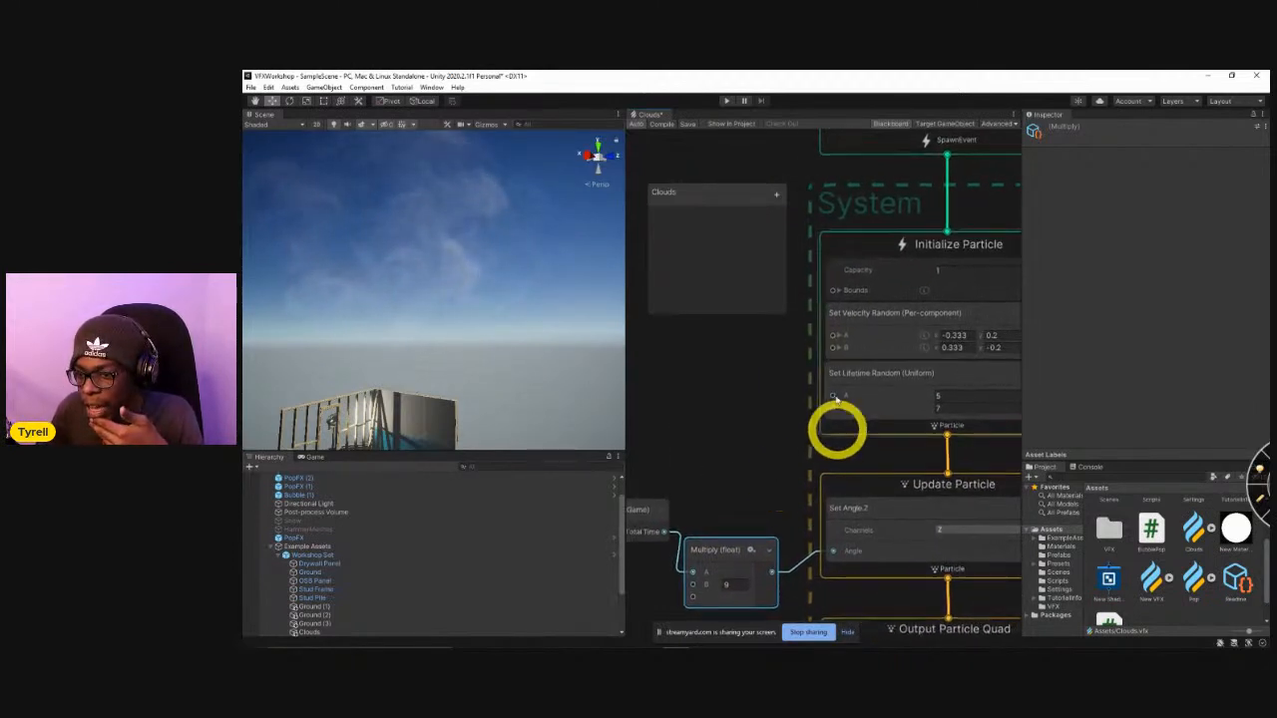
{"action": "left_click", "coordinate": [775, 196]}
{"action": "left_click", "coordinate": [745, 436]}
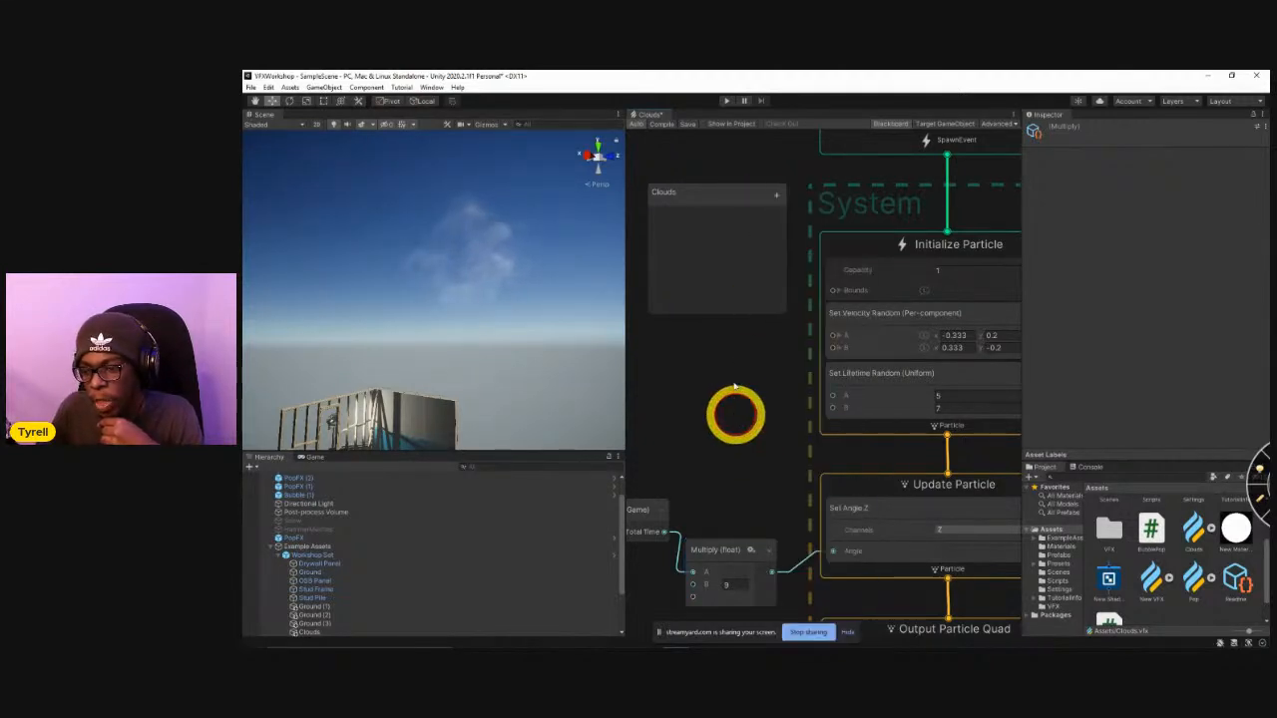
{"action": "left_click", "coordinate": [778, 194]}
{"action": "left_click", "coordinate": [745, 428]}
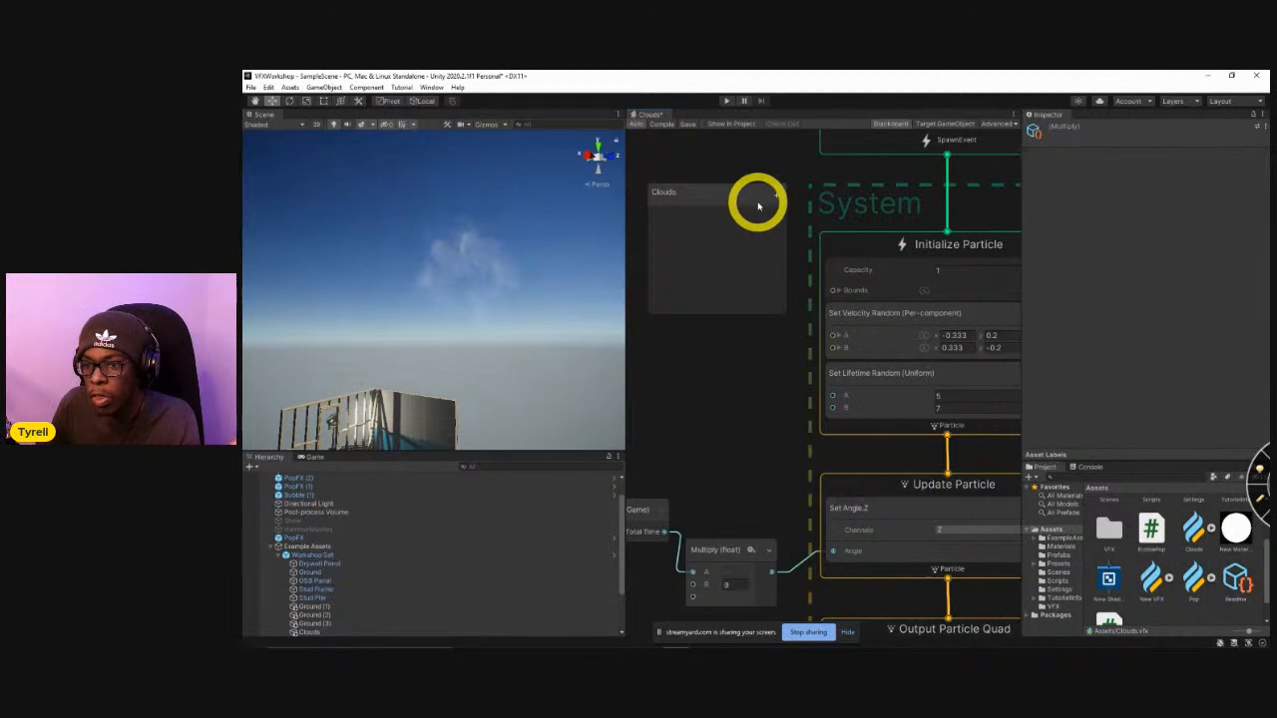
Set the Capacity of the Initialize Particle context to 1000.
{"action": "scroll", "coordinate": [754, 505], "scroll_direction": "down", "scroll_amount": 5}
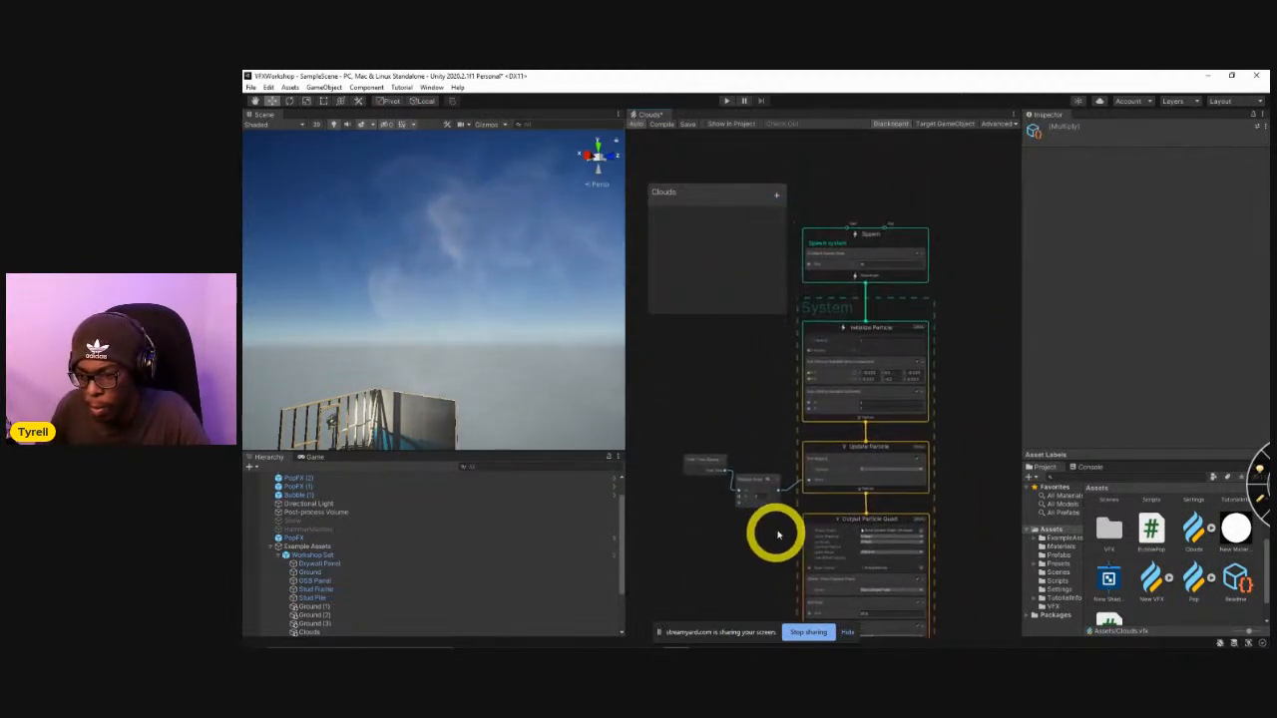
{"action": "scroll", "coordinate": [773, 546], "scroll_direction": "up", "scroll_amount": 5}
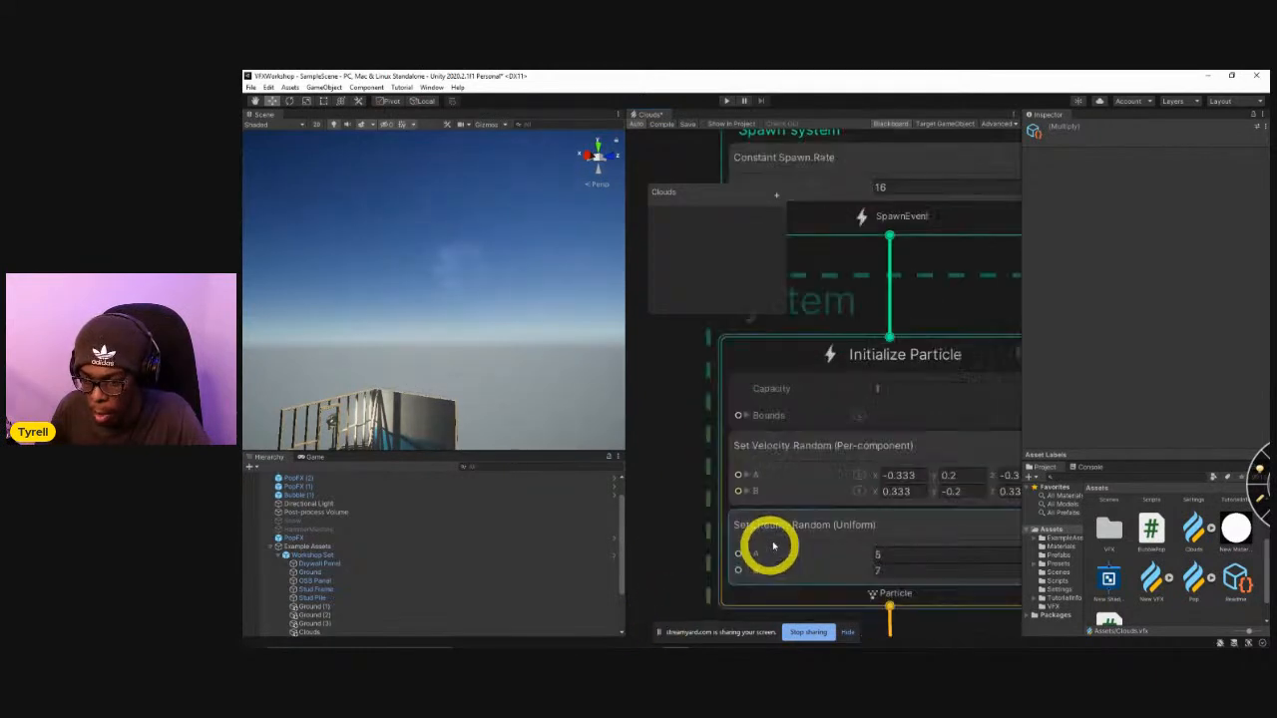
{"action": "left_click", "coordinate": [906, 388]}
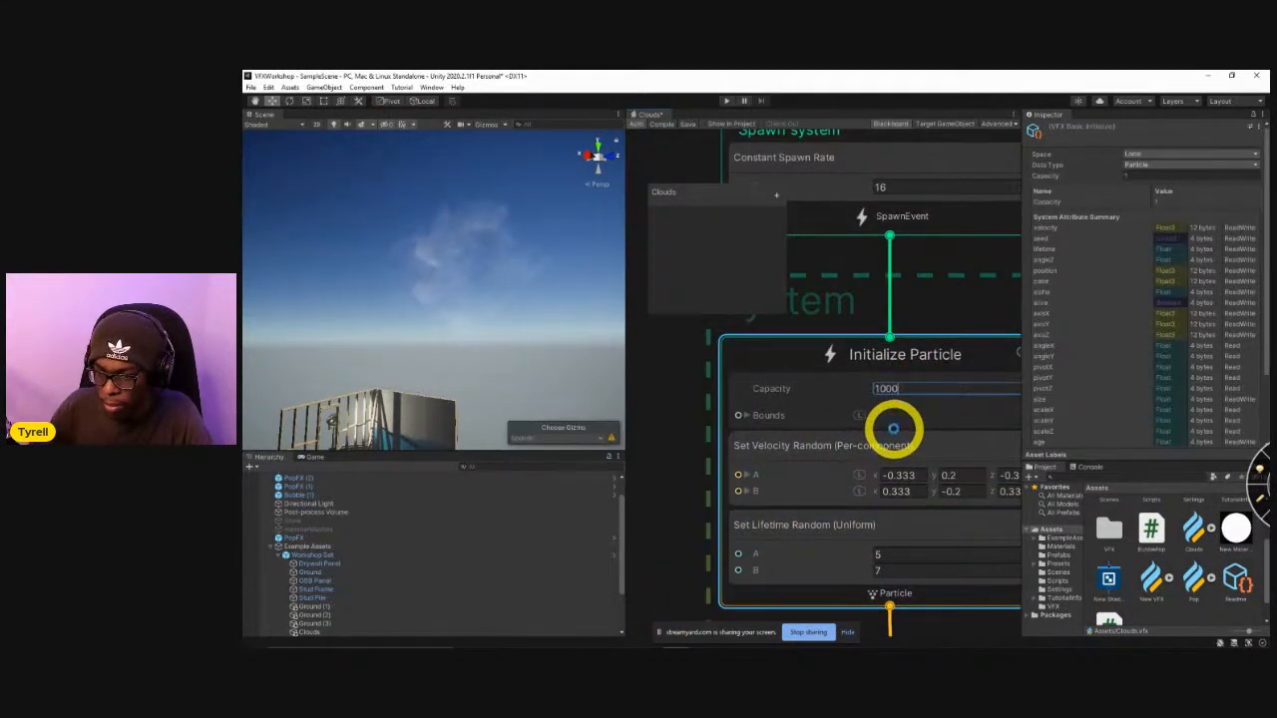
{"action": "type", "text": "1000"}
{"action": "key", "text": "Return"}
{"action": "left_click", "coordinate": [904, 389]}
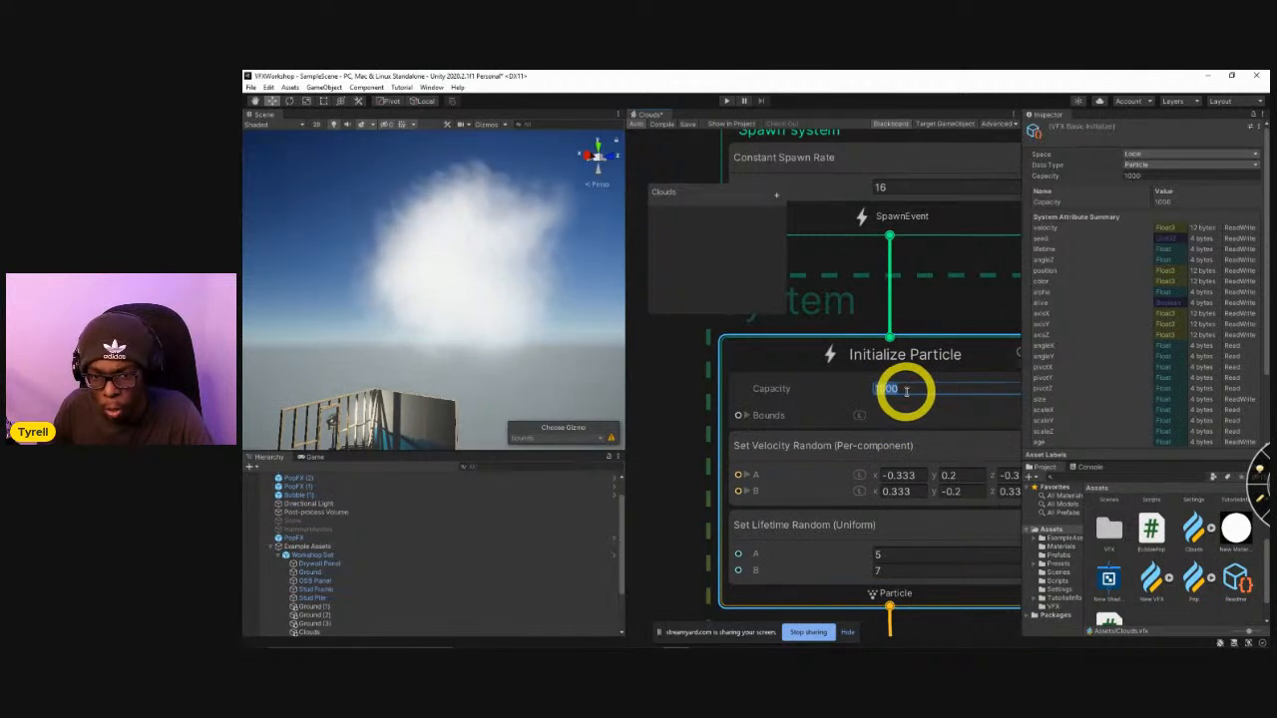
Move the Clouds object out of Workshop Set to the hierarchy root above Lightning, and shift it along the X axis in the scene.
{"action": "left_click_drag", "start_coordinate": [491, 332], "coordinate": [661, 373], "text": "alt"}
{"action": "scroll", "coordinate": [399, 549], "scroll_direction": "down", "scroll_amount": 3}
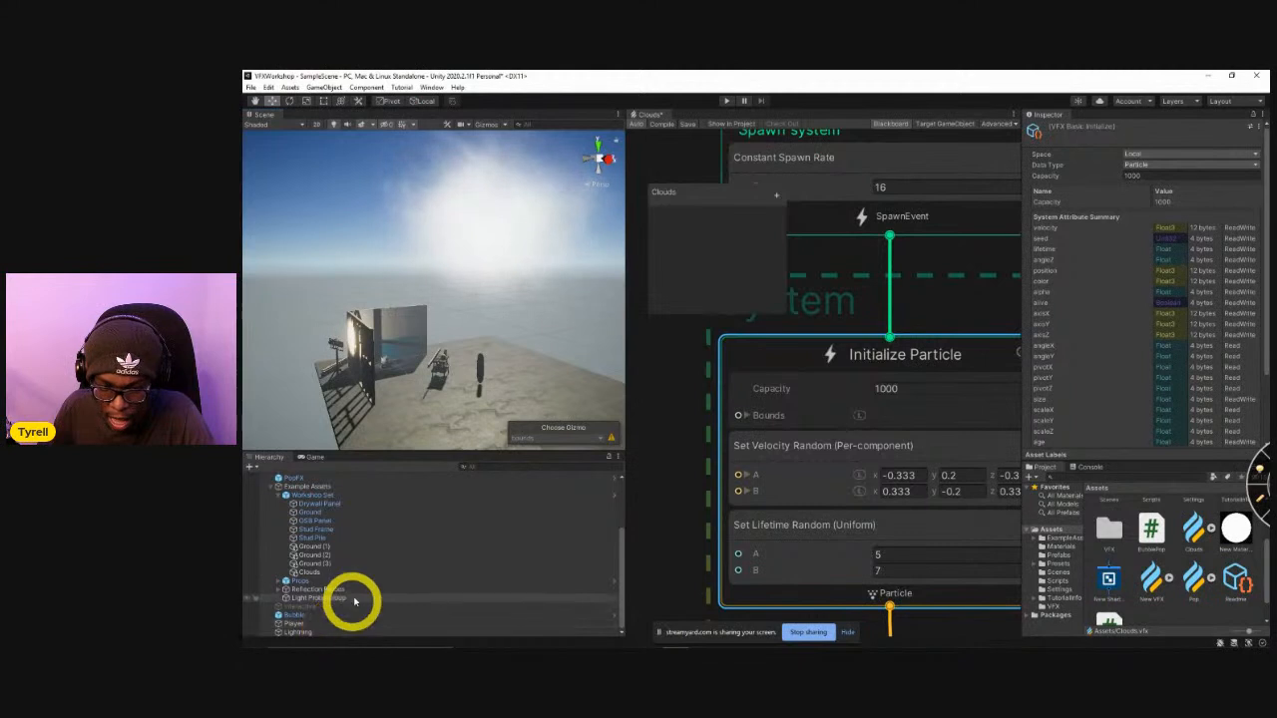
{"action": "left_click", "coordinate": [329, 571]}
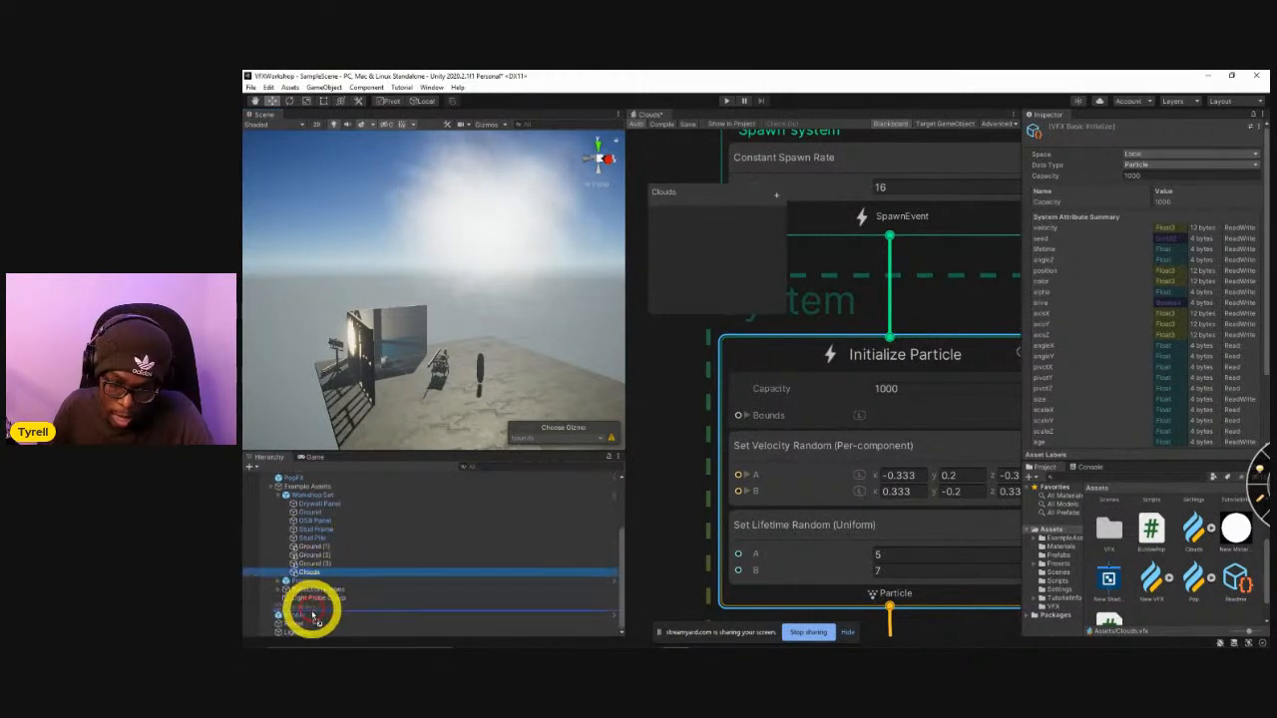
{"action": "left_click_drag", "start_coordinate": [297, 633], "coordinate": [297, 631]}
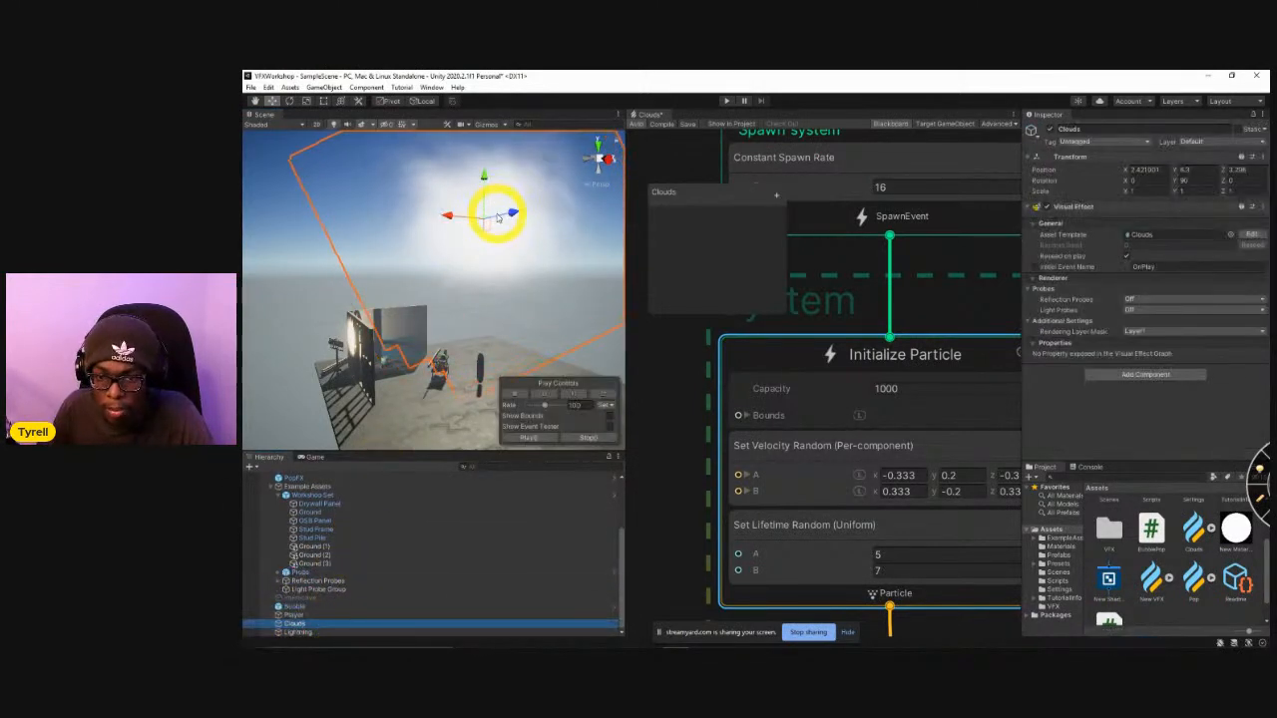
{"action": "left_click_drag", "start_coordinate": [439, 227], "coordinate": [416, 230]}
{"action": "left_click_drag", "start_coordinate": [445, 362], "coordinate": [381, 344], "text": "alt"}
Add a Set Position (Shape: AABox) block above Set Lifetime Random in Initialize Particle.
{"action": "middle_click_drag", "start_coordinate": [681, 392], "coordinate": [690, 302]}
{"action": "scroll", "coordinate": [688, 429], "scroll_direction": "down", "scroll_amount": 3}
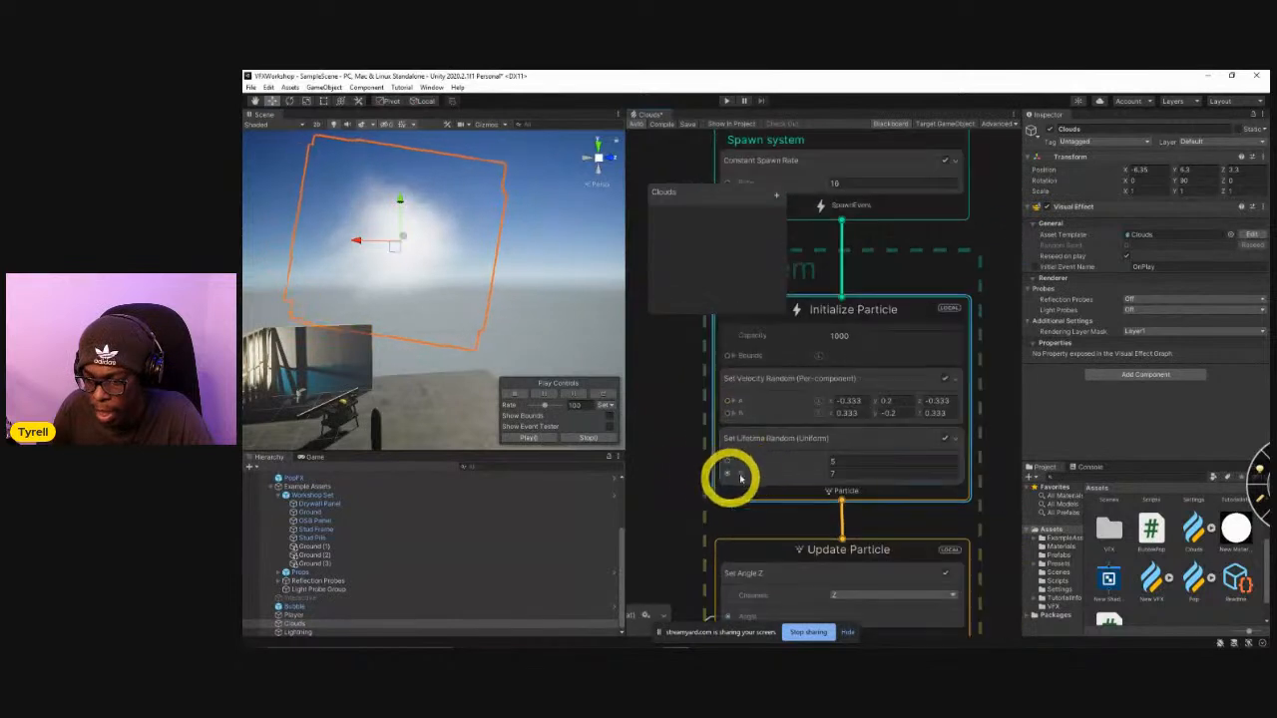
{"action": "left_click", "coordinate": [769, 436]}
{"action": "key", "text": "space"}
{"action": "type", "text": "set position"}
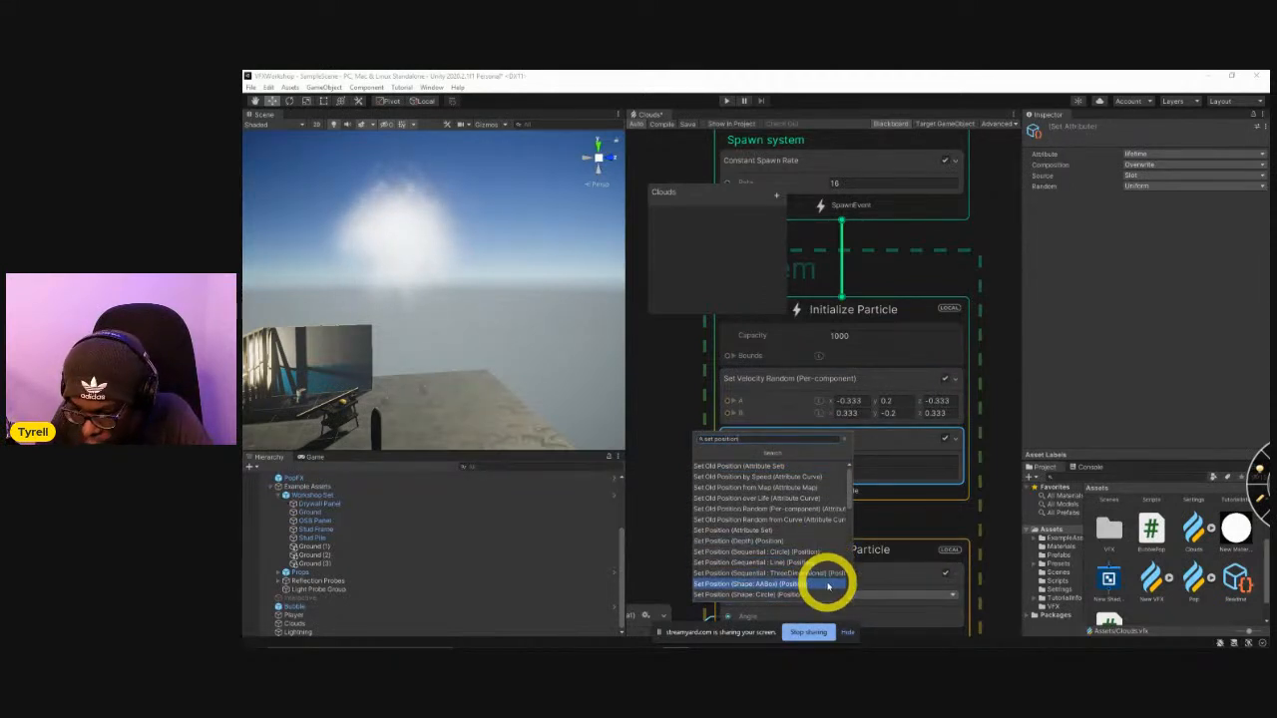
{"action": "left_click", "coordinate": [828, 586]}
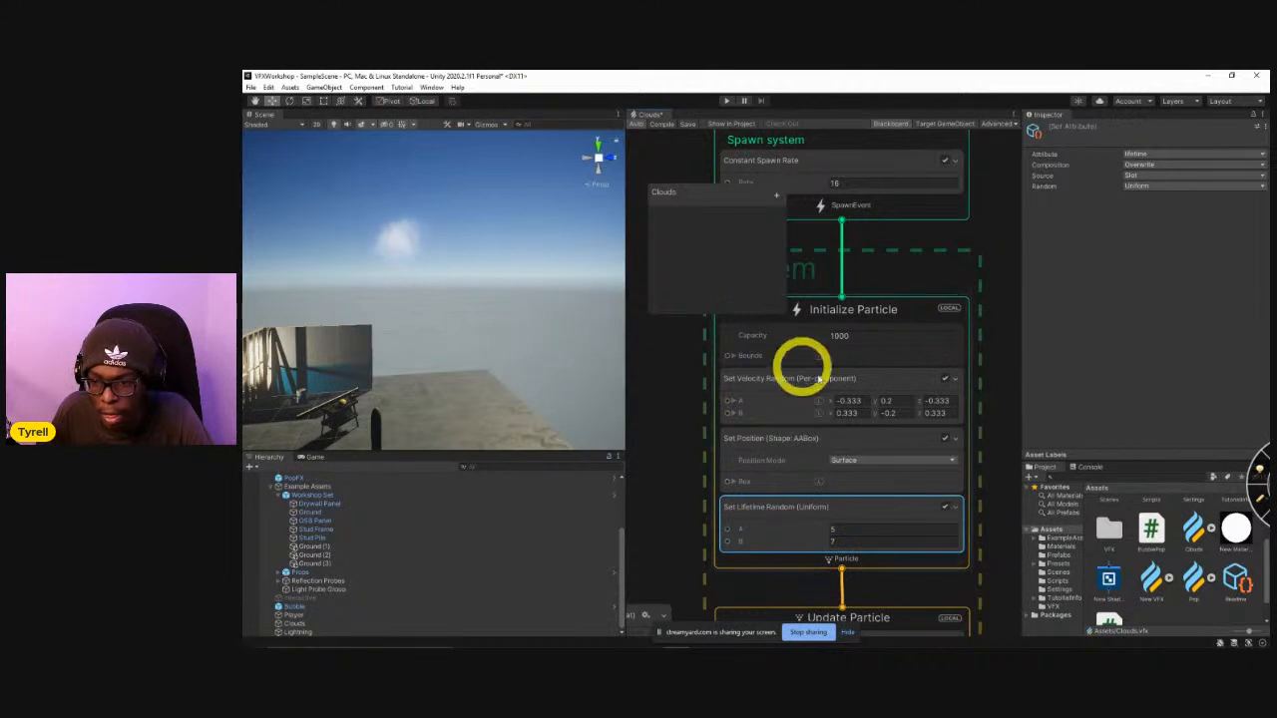
Expand the Box of the Set Position (Shape: AABox) block and set its X size to 7.77.
{"action": "left_click", "coordinate": [733, 481]}
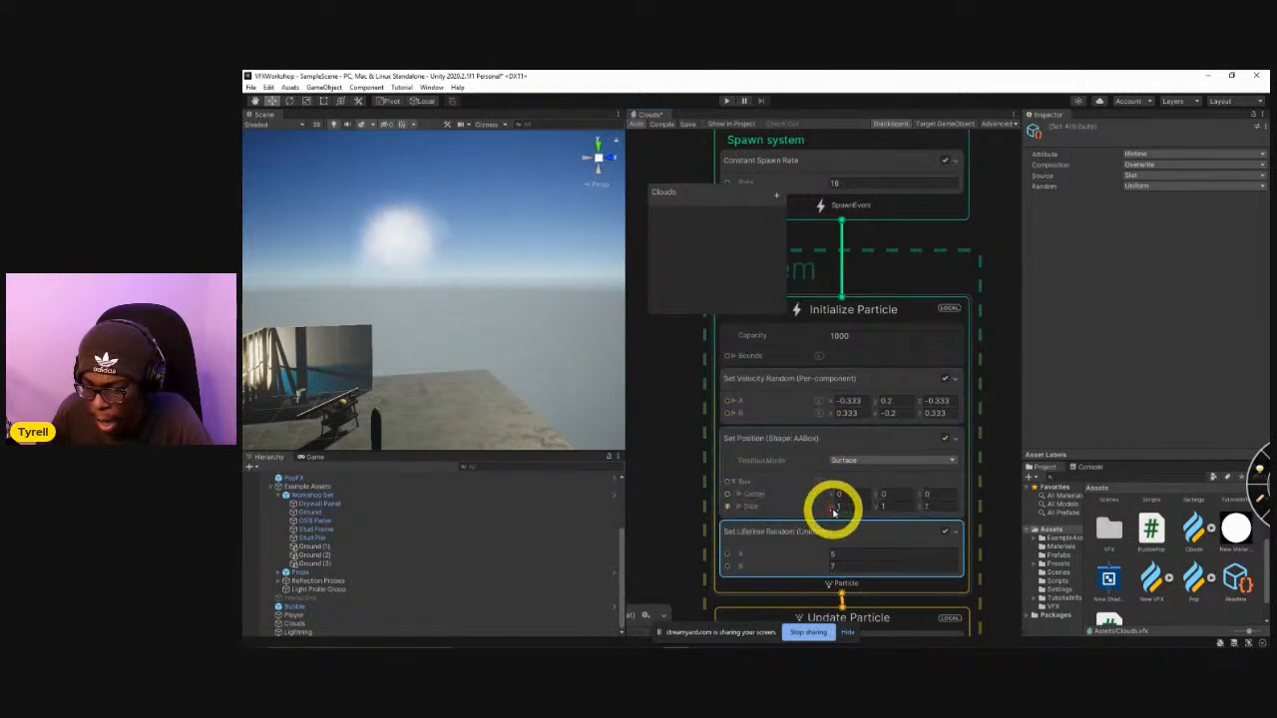
{"action": "left_click_drag", "start_coordinate": [832, 509], "coordinate": [923, 511]}
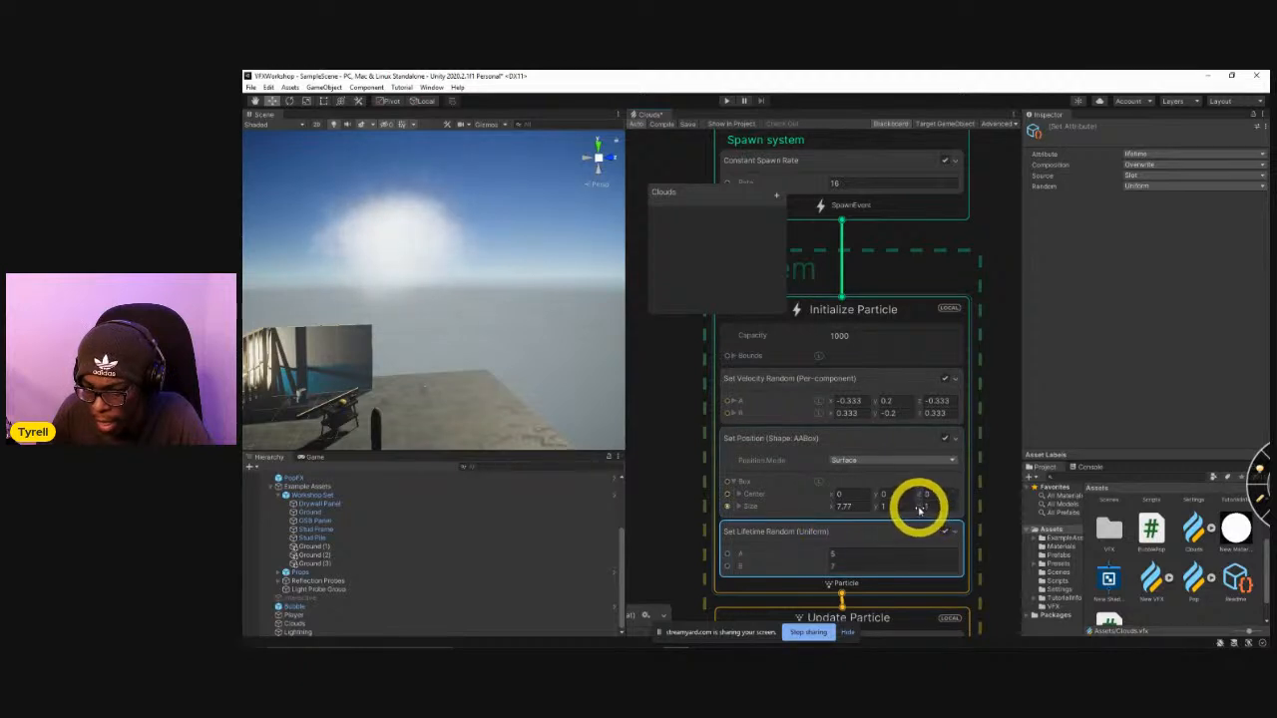
{"action": "mouse_move", "coordinate": [520, 330]}
{"action": "left_mouse_down", "text": "alt"}
{"action": "mouse_move", "coordinate": [470, 262]}
{"action": "mouse_move", "coordinate": [496, 248]}
{"action": "mouse_move", "coordinate": [484, 305]}
{"action": "mouse_move", "coordinate": [499, 329]}
{"action": "left_mouse_up", "text": "alt"}
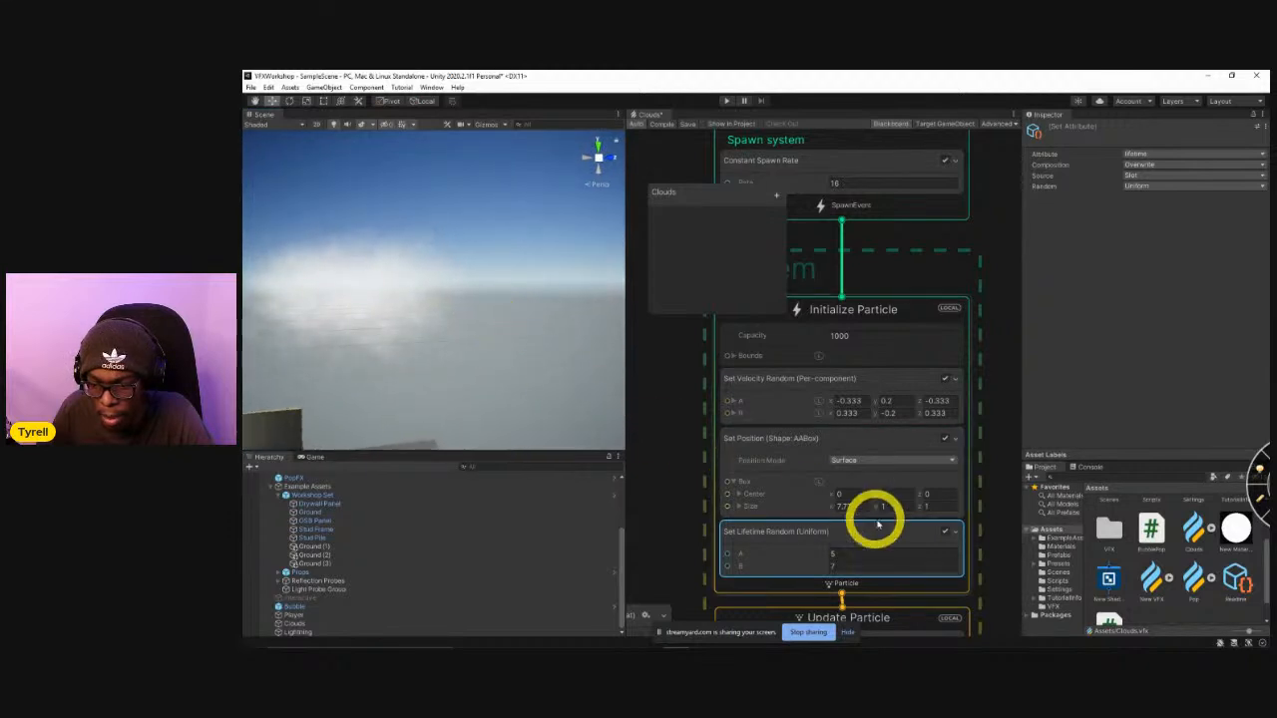
Try a much larger Z size for the Set Position block's box, and set it back to 1.
{"action": "left_click_drag", "start_coordinate": [929, 508], "coordinate": [1135, 535]}
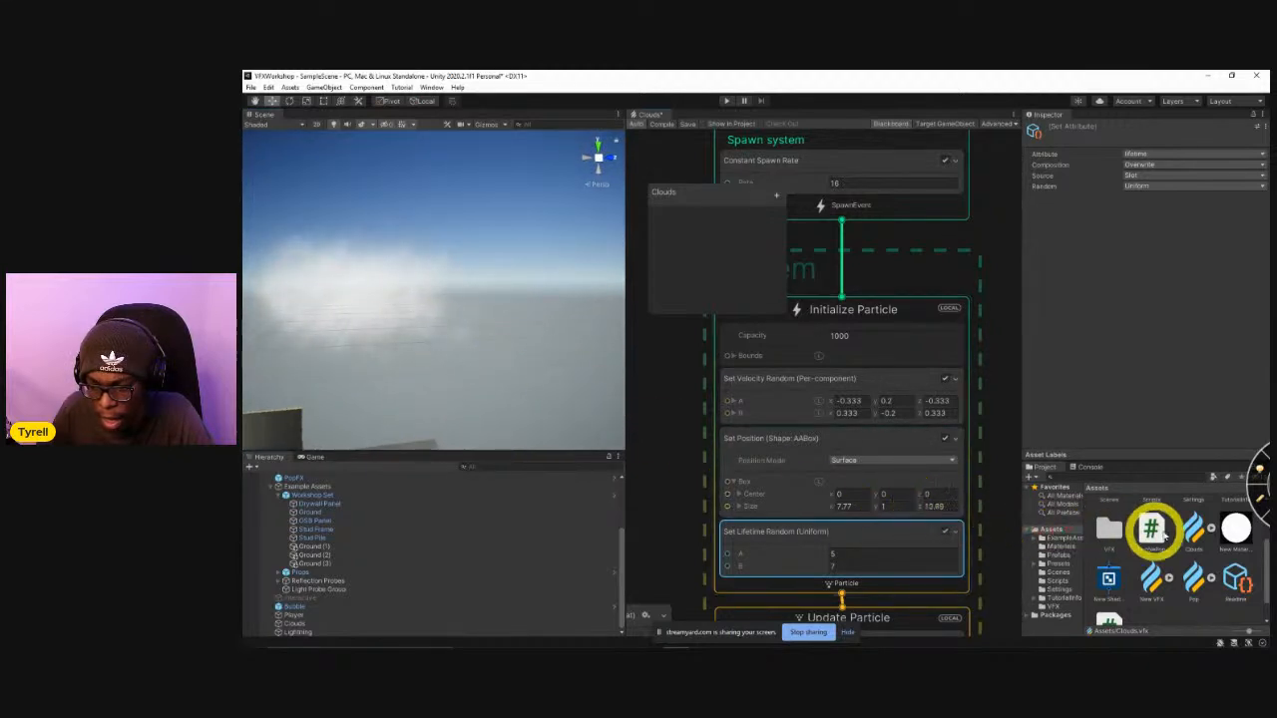
{"action": "left_click_drag", "start_coordinate": [433, 326], "coordinate": [855, 499], "text": "alt"}
{"action": "left_click", "coordinate": [926, 507]}
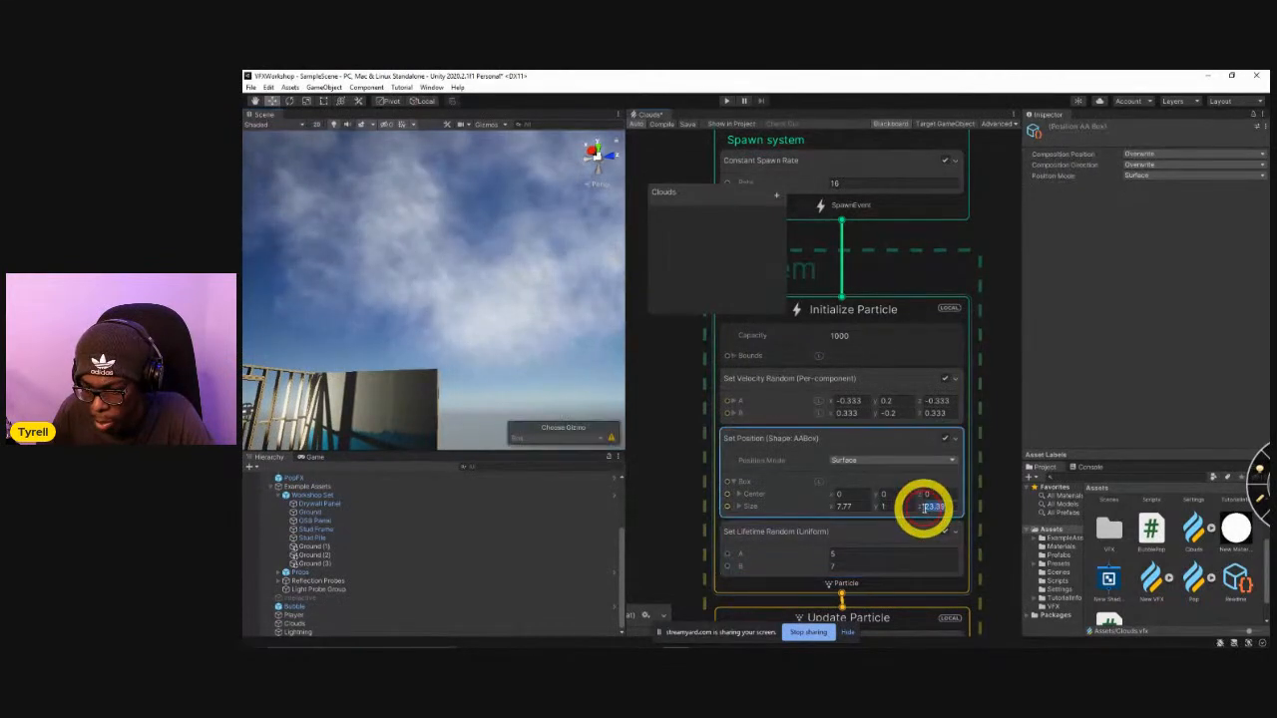
{"action": "left_click_drag", "start_coordinate": [910, 508], "coordinate": [796, 469]}
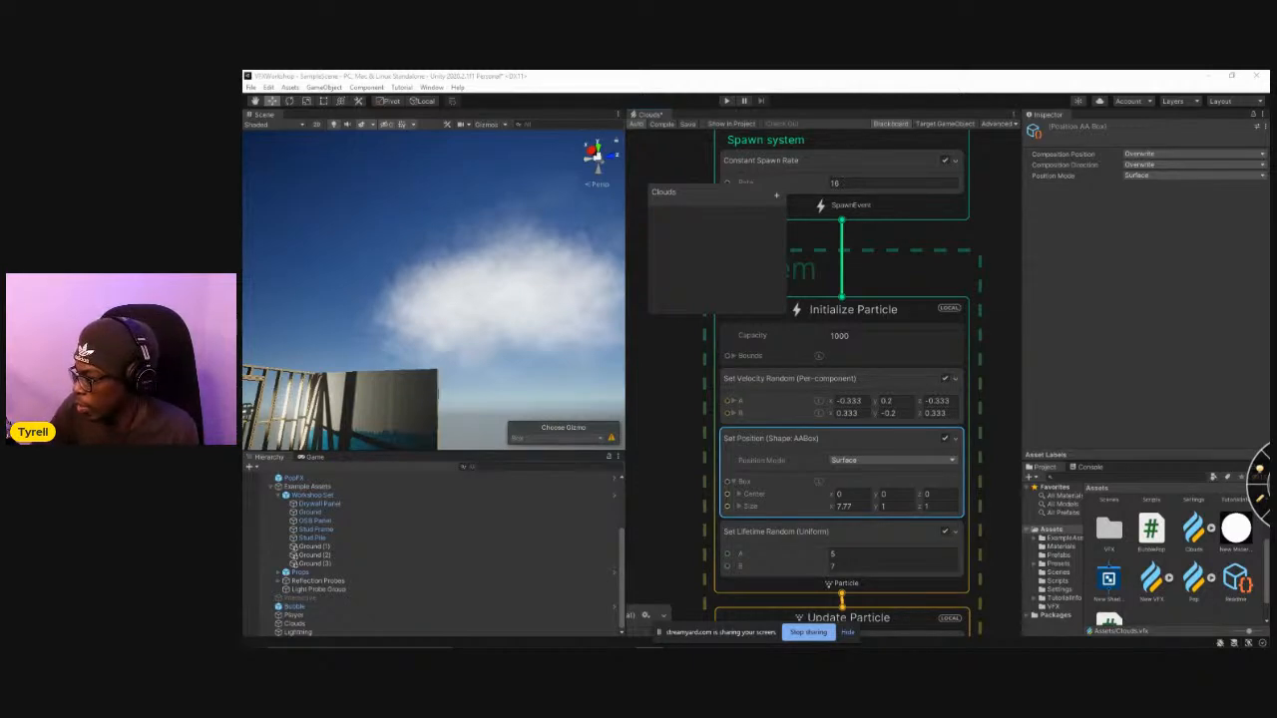
Switch to Chrome to look through the Google Images results for bubble as visual reference, and return to Unity.
{"action": "left_click_drag", "start_coordinate": [1269, 150], "coordinate": [344, 78]}
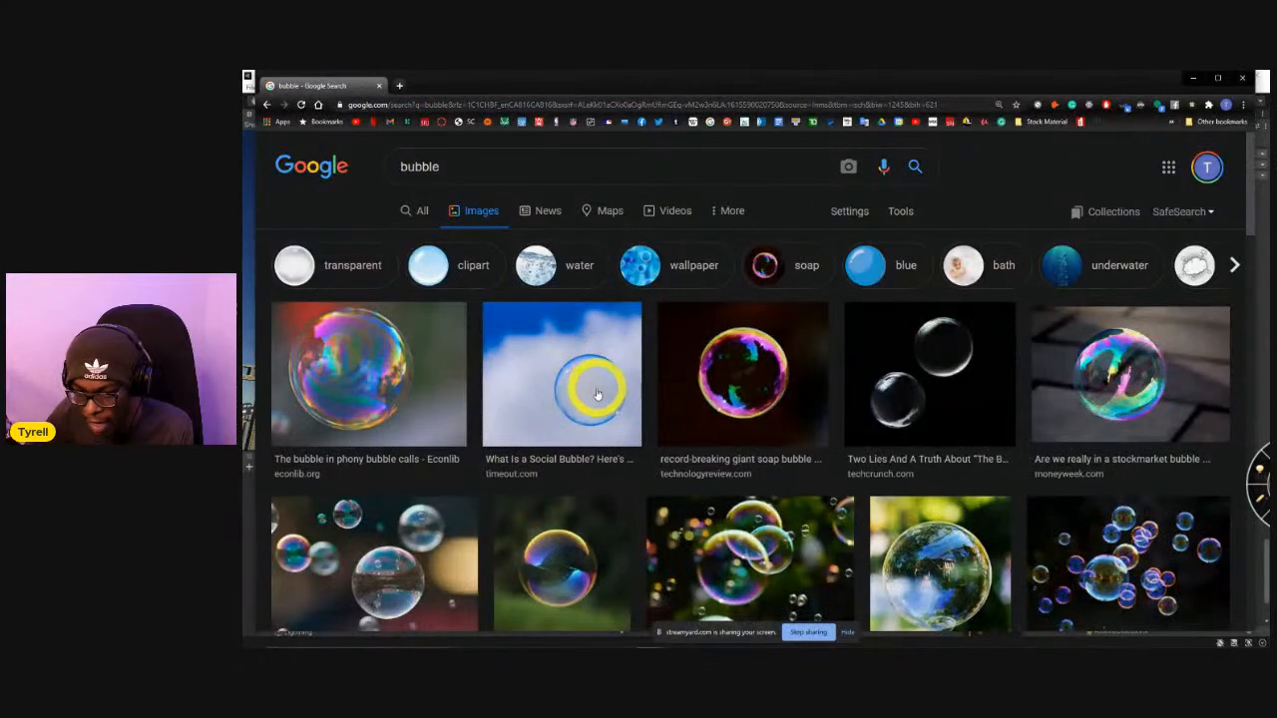
{"action": "scroll", "coordinate": [569, 431], "scroll_direction": "down", "scroll_amount": 1}
{"action": "scroll", "coordinate": [569, 431], "scroll_direction": "down", "scroll_amount": 7}
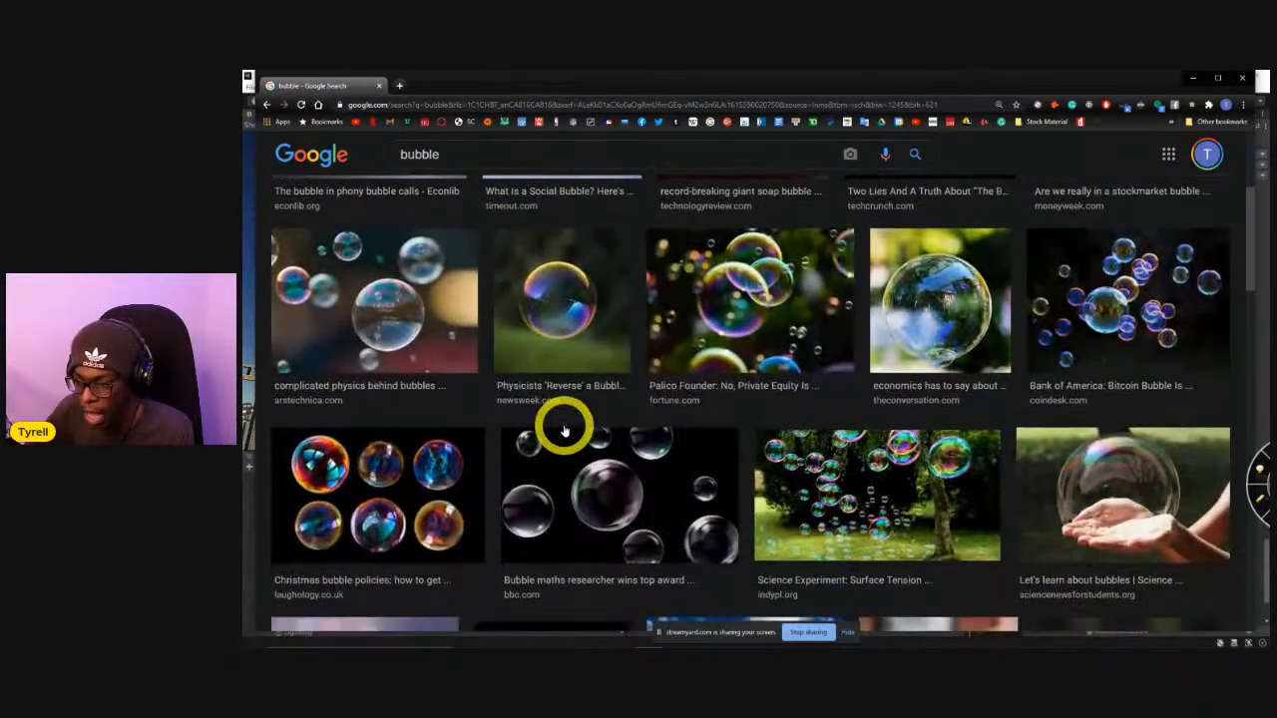
{"action": "scroll", "coordinate": [564, 429], "scroll_direction": "down", "scroll_amount": 5}
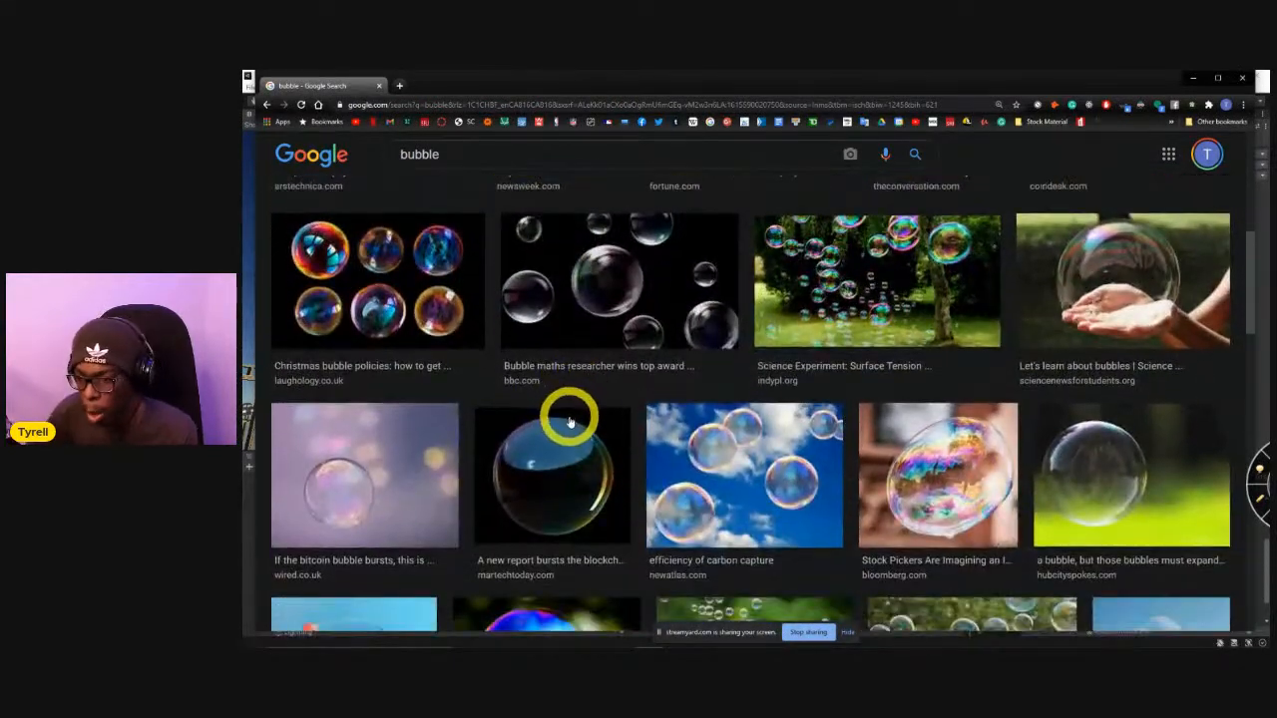
{"action": "scroll", "coordinate": [567, 449], "scroll_direction": "down", "scroll_amount": 6}
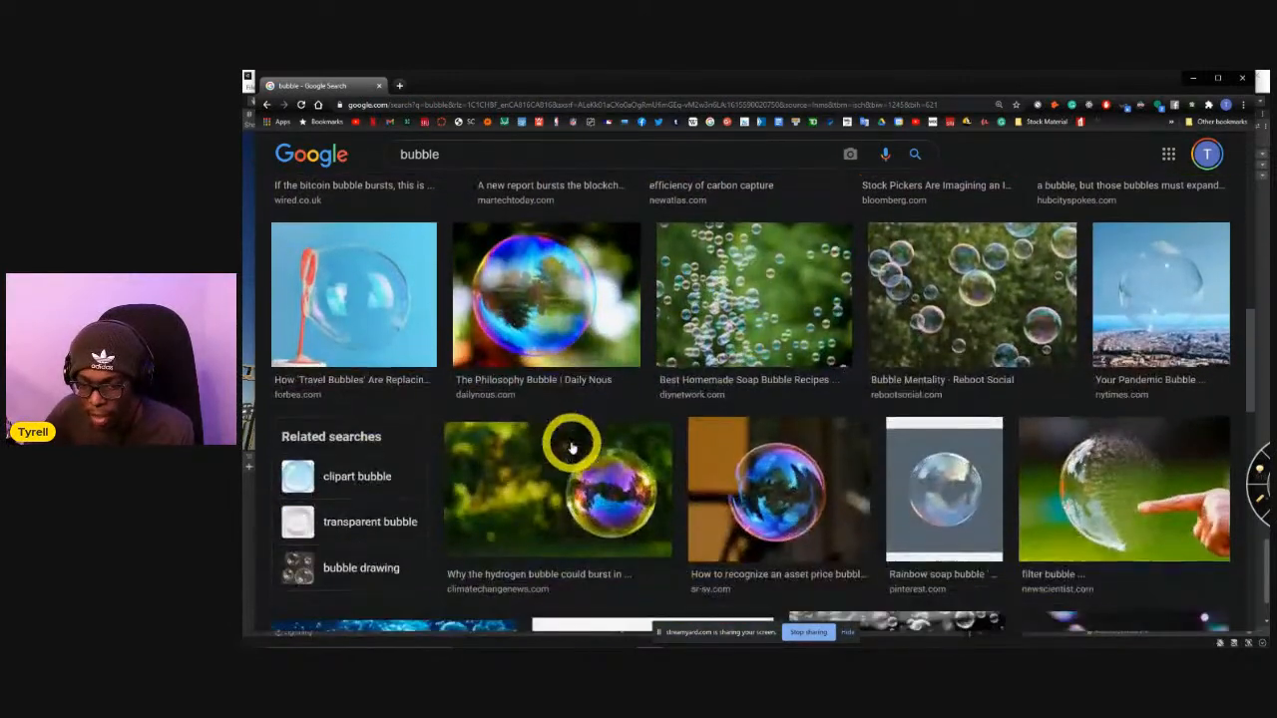
{"action": "scroll", "coordinate": [571, 447], "scroll_direction": "down", "scroll_amount": 2}
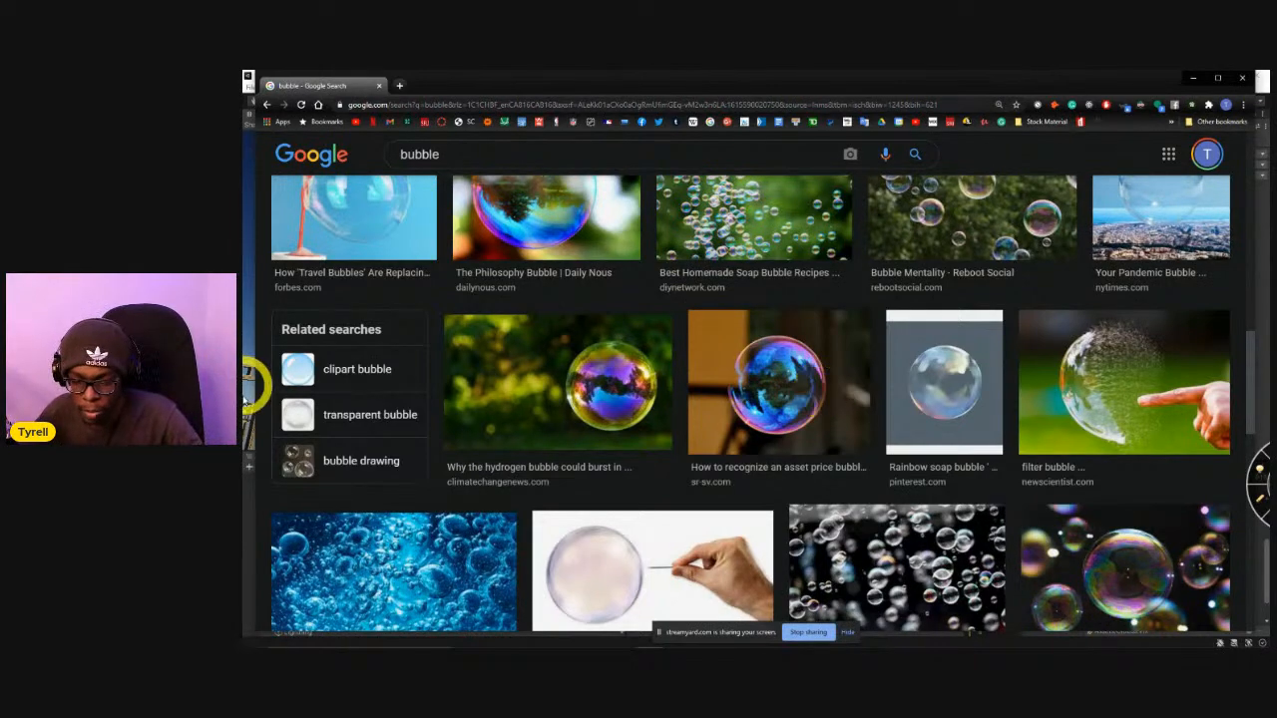
{"action": "scroll", "coordinate": [616, 375], "scroll_direction": "up", "scroll_amount": 3}
{"action": "scroll", "coordinate": [598, 349], "scroll_direction": "up", "scroll_amount": 5}
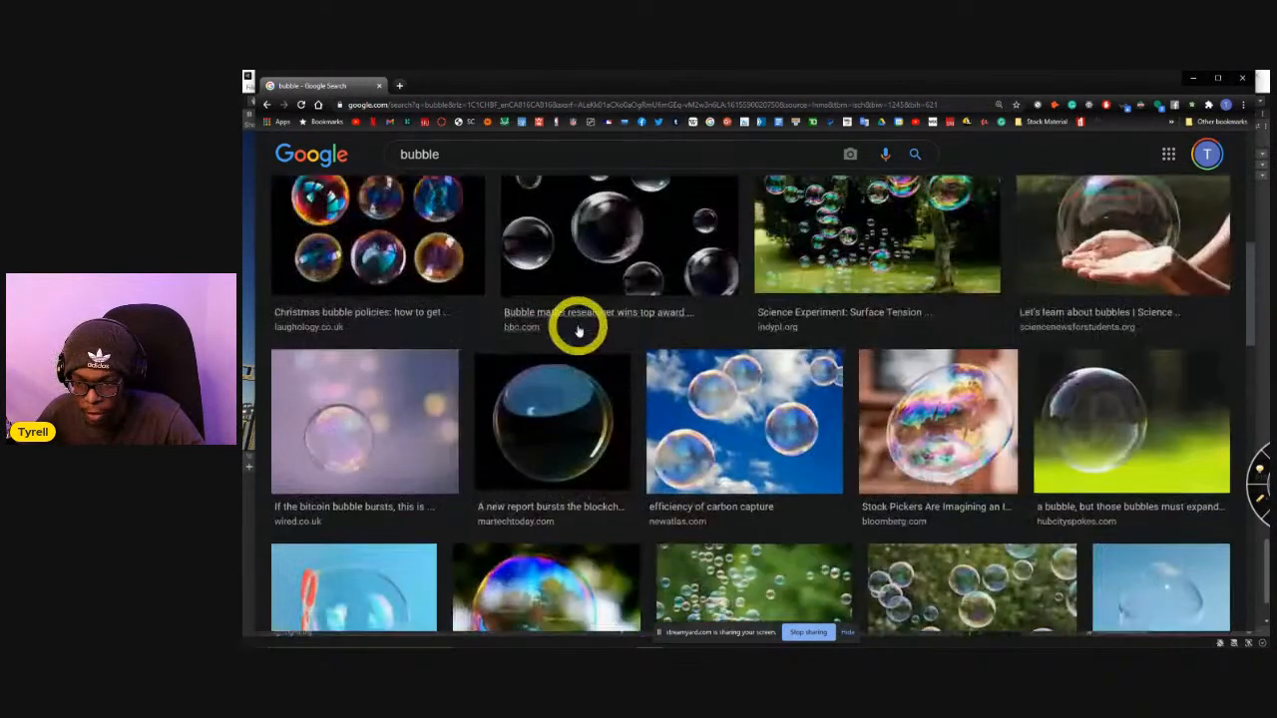
{"action": "left_click_drag", "start_coordinate": [450, 85], "coordinate": [442, 147]}
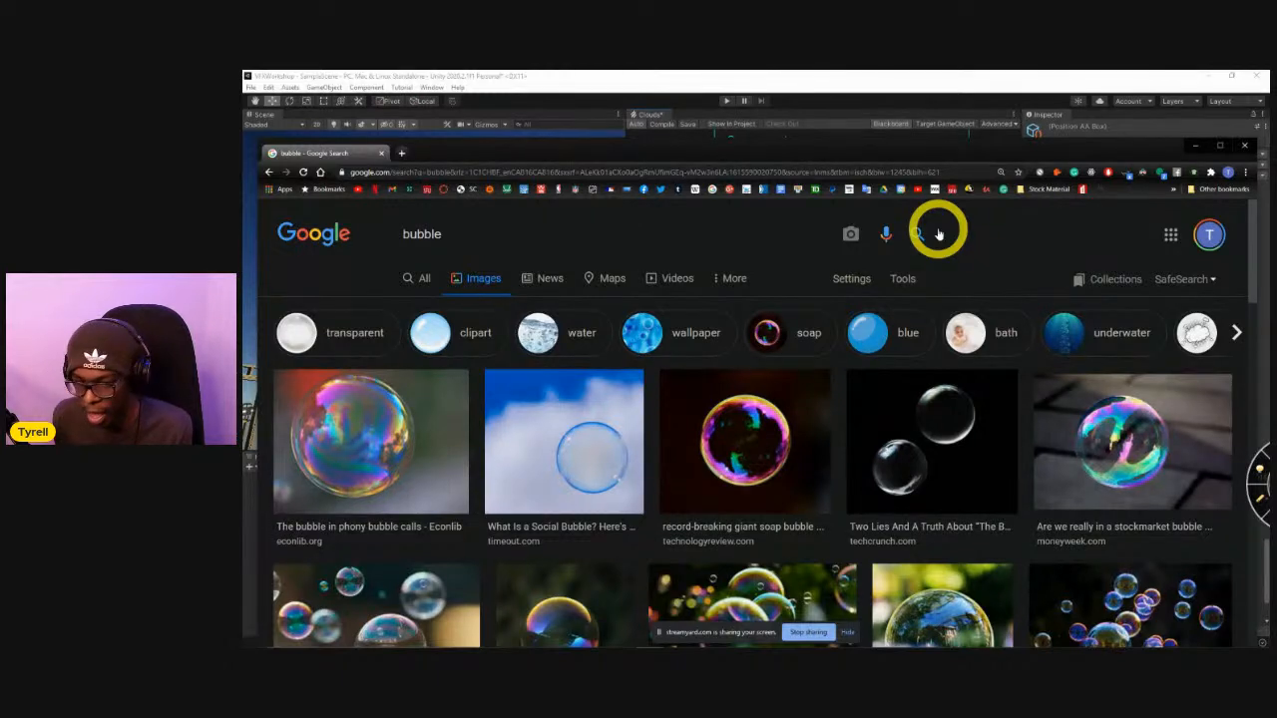
{"action": "left_click", "coordinate": [934, 77]}
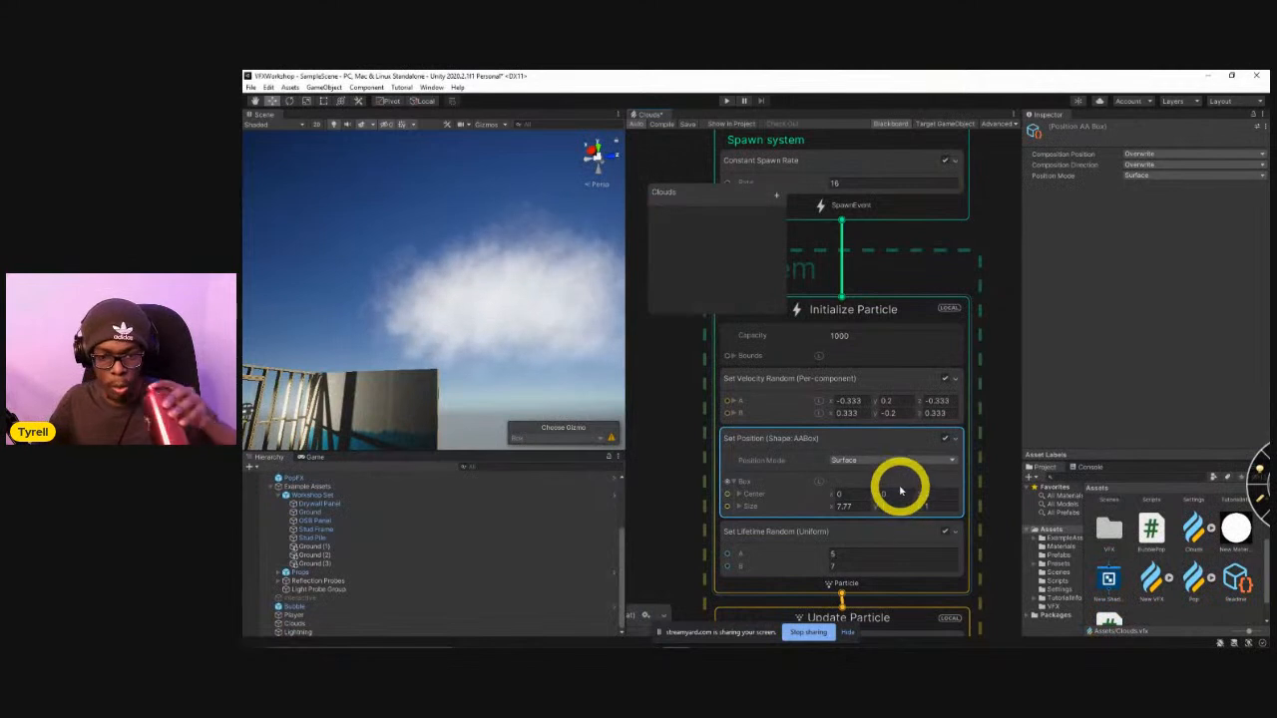
Open the Lightning visual effect graph from the project's VFX folder.
{"action": "right_click_drag", "start_coordinate": [522, 350], "coordinate": [544, 391]}
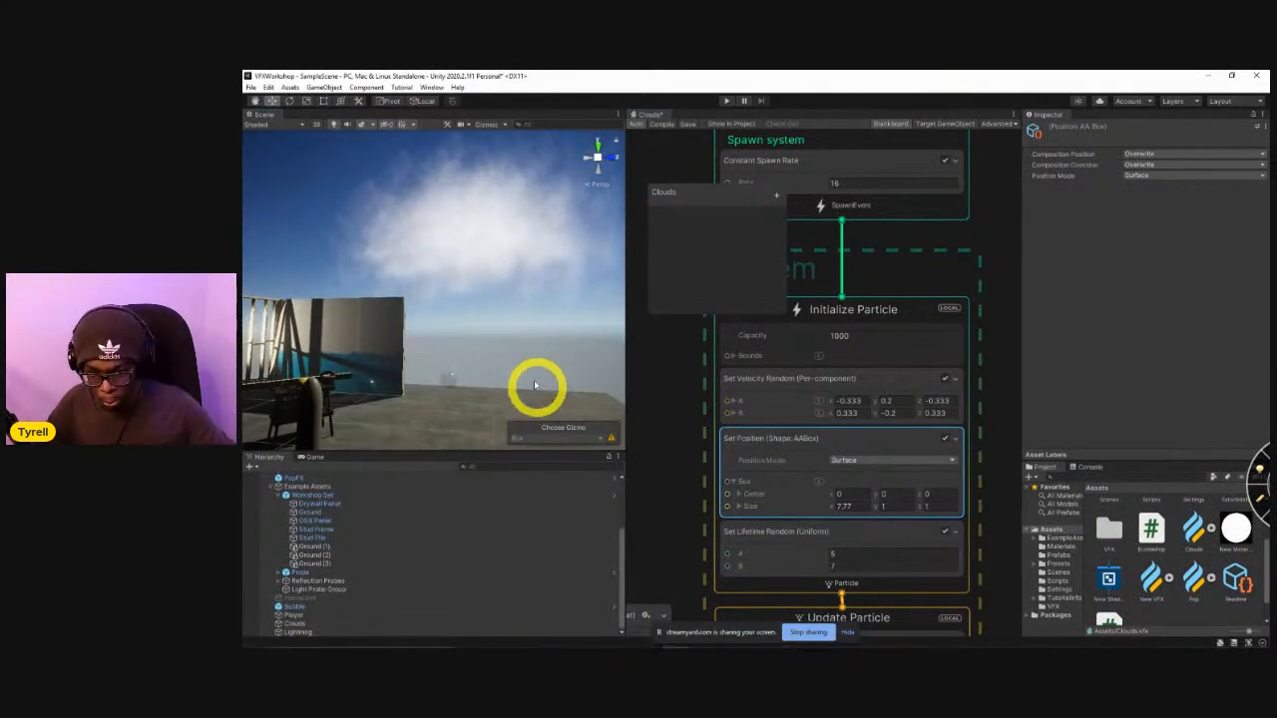
{"action": "right_click_drag", "start_coordinate": [502, 348], "coordinate": [427, 379]}
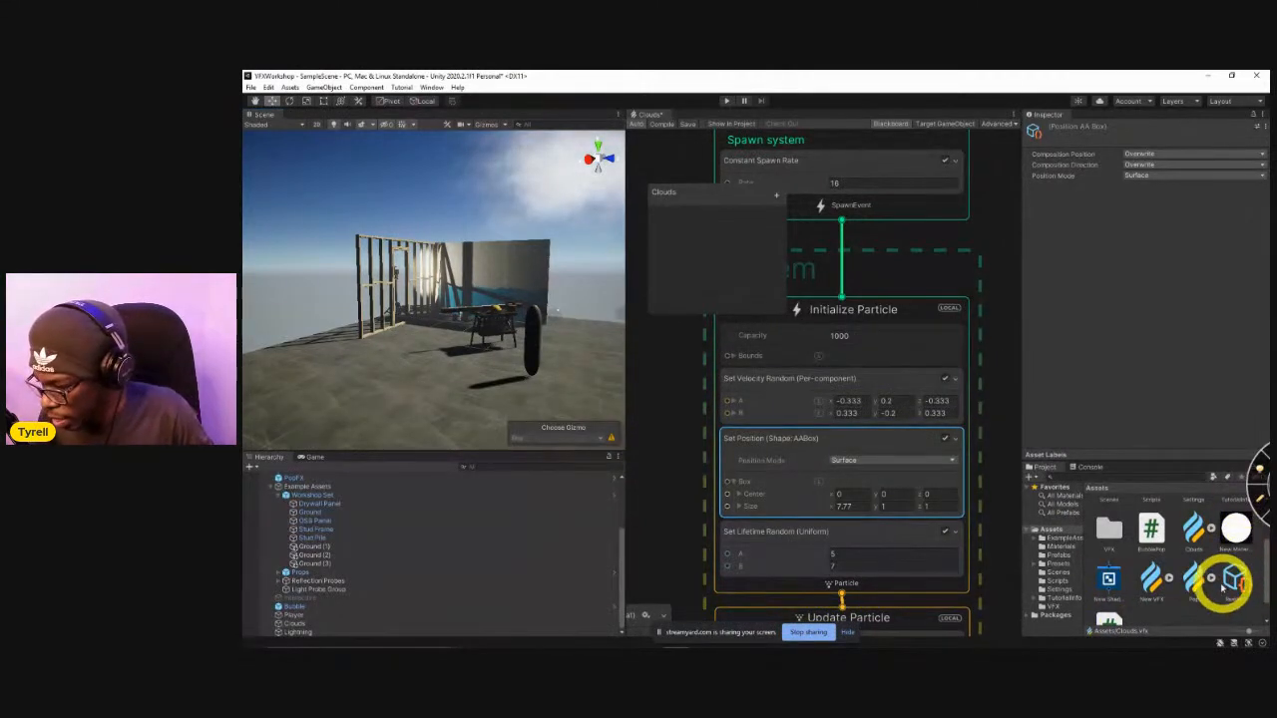
{"action": "scroll", "coordinate": [1215, 598], "scroll_direction": "up", "scroll_amount": 2}
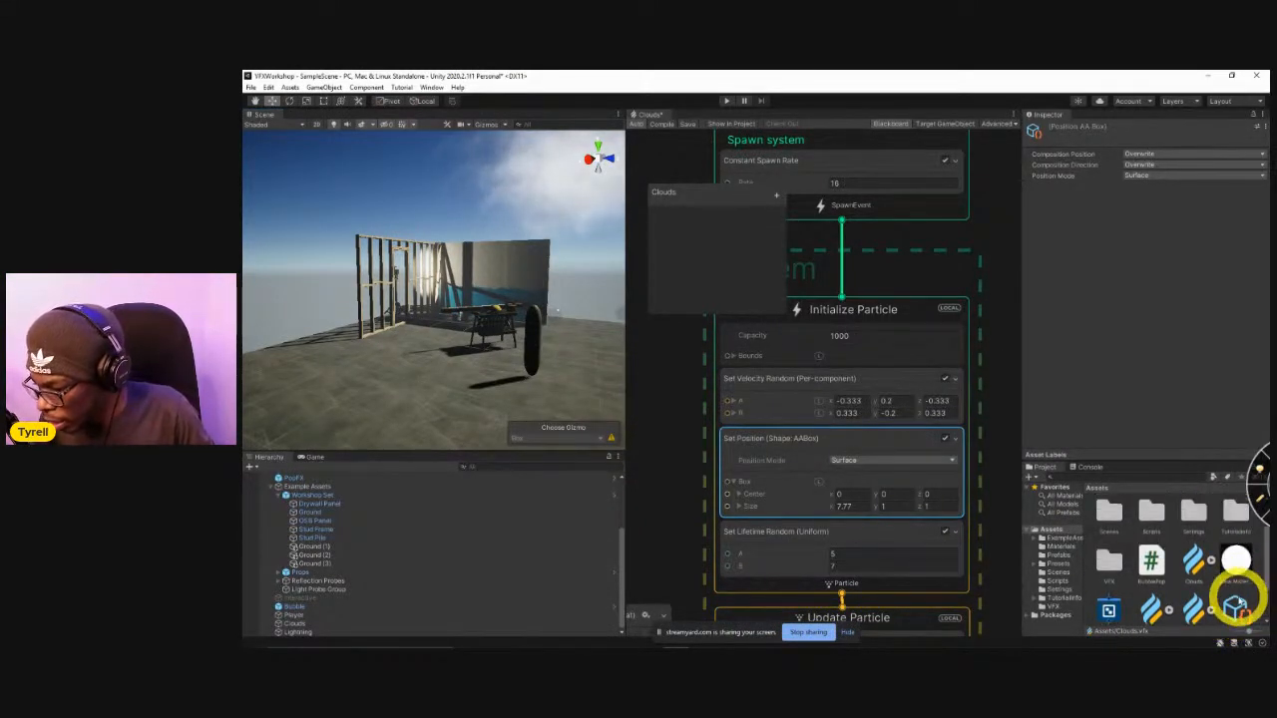
{"action": "scroll", "coordinate": [1155, 555], "scroll_direction": "down", "scroll_amount": 2}
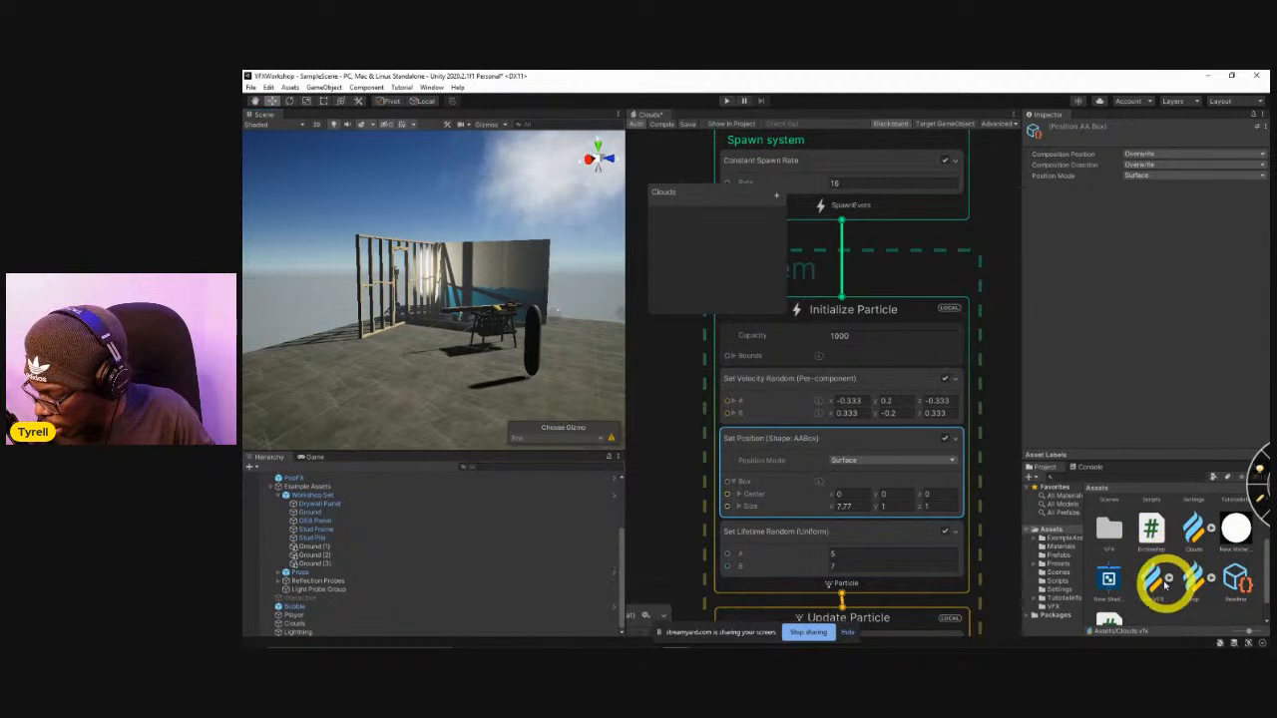
{"action": "double_click", "coordinate": [1109, 535]}
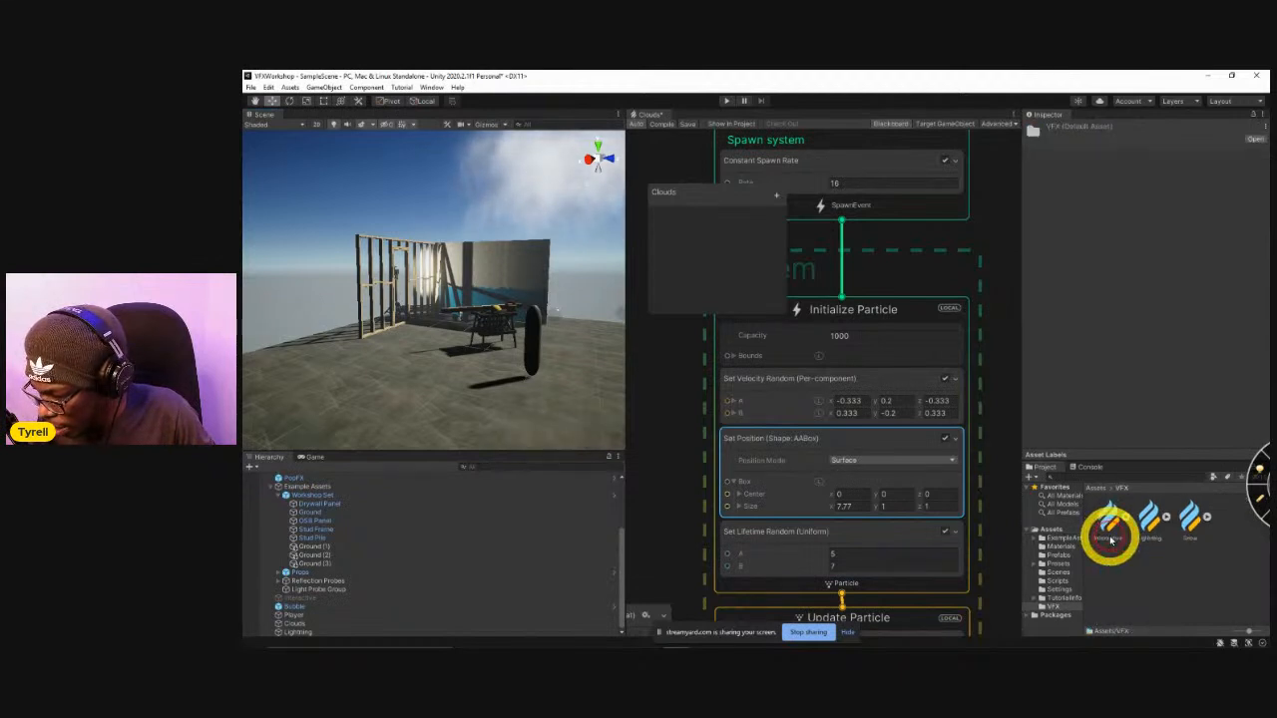
{"action": "double_click", "coordinate": [1152, 517]}
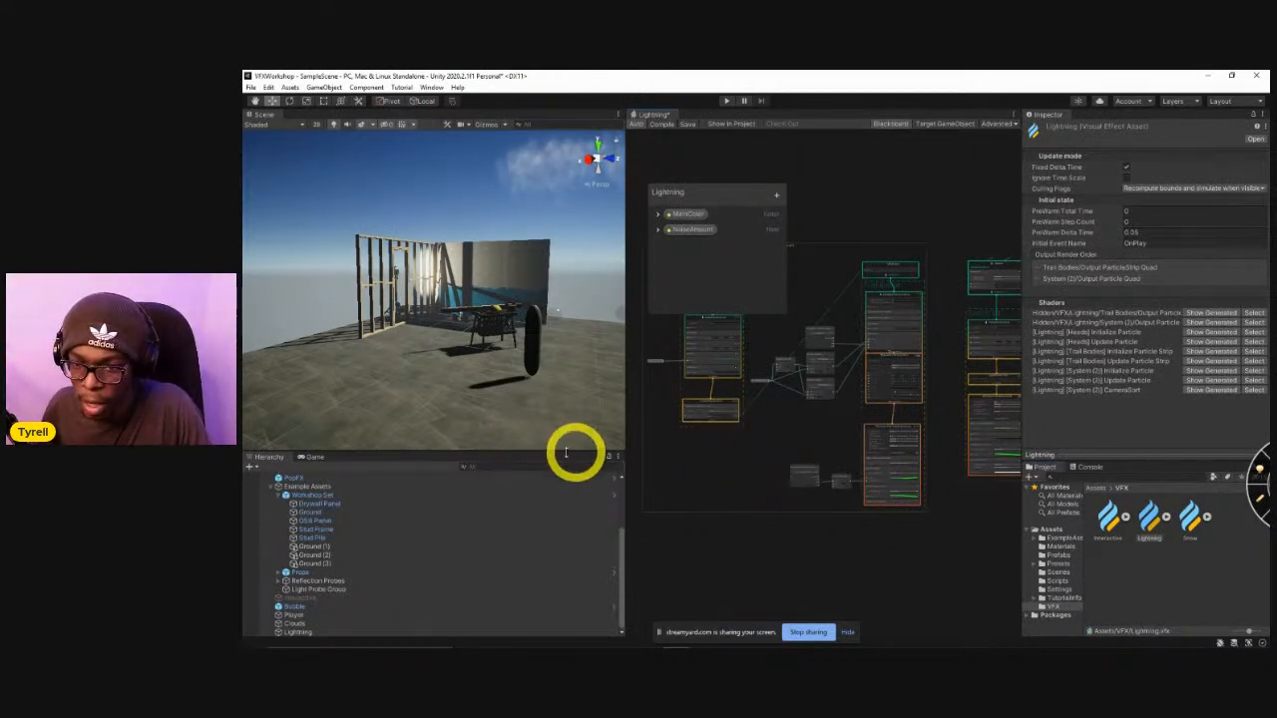
Examine the Lightning graph's System (2), including its Initialize, Update and Output Particle Quad contexts.
{"action": "right_click_drag", "start_coordinate": [500, 262], "coordinate": [527, 232]}
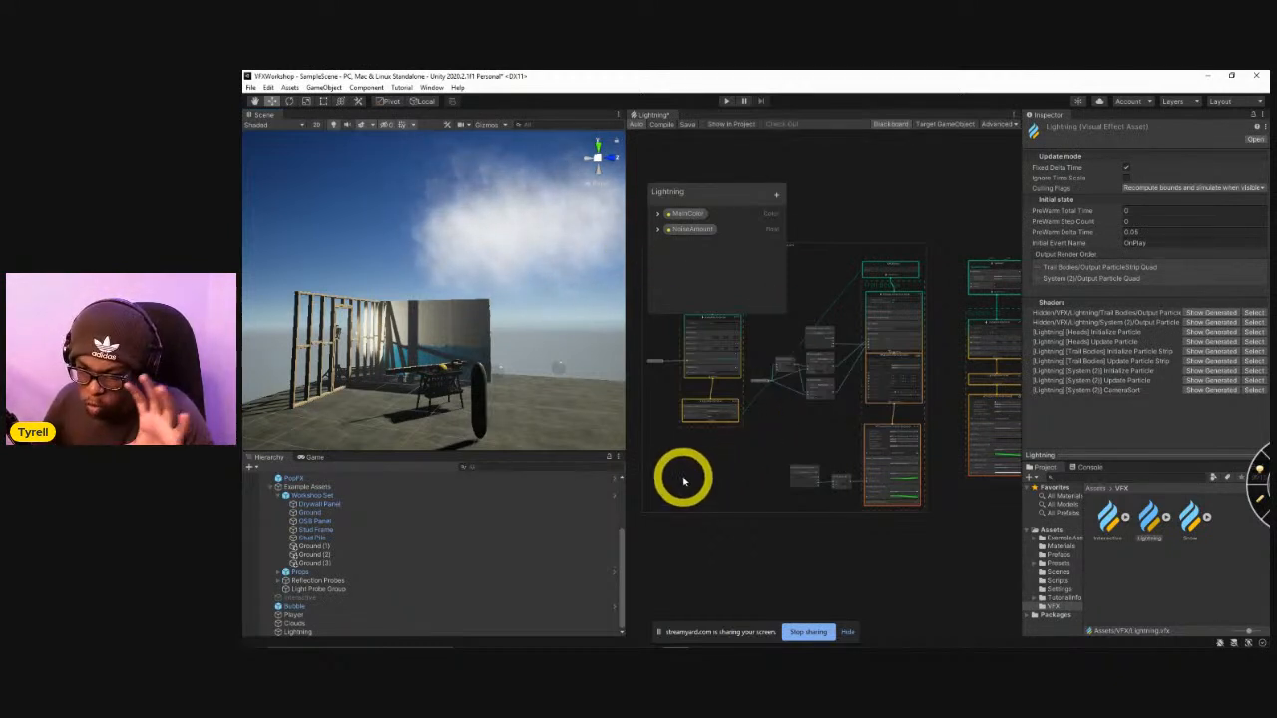
{"action": "middle_click_drag", "start_coordinate": [841, 476], "coordinate": [752, 490]}
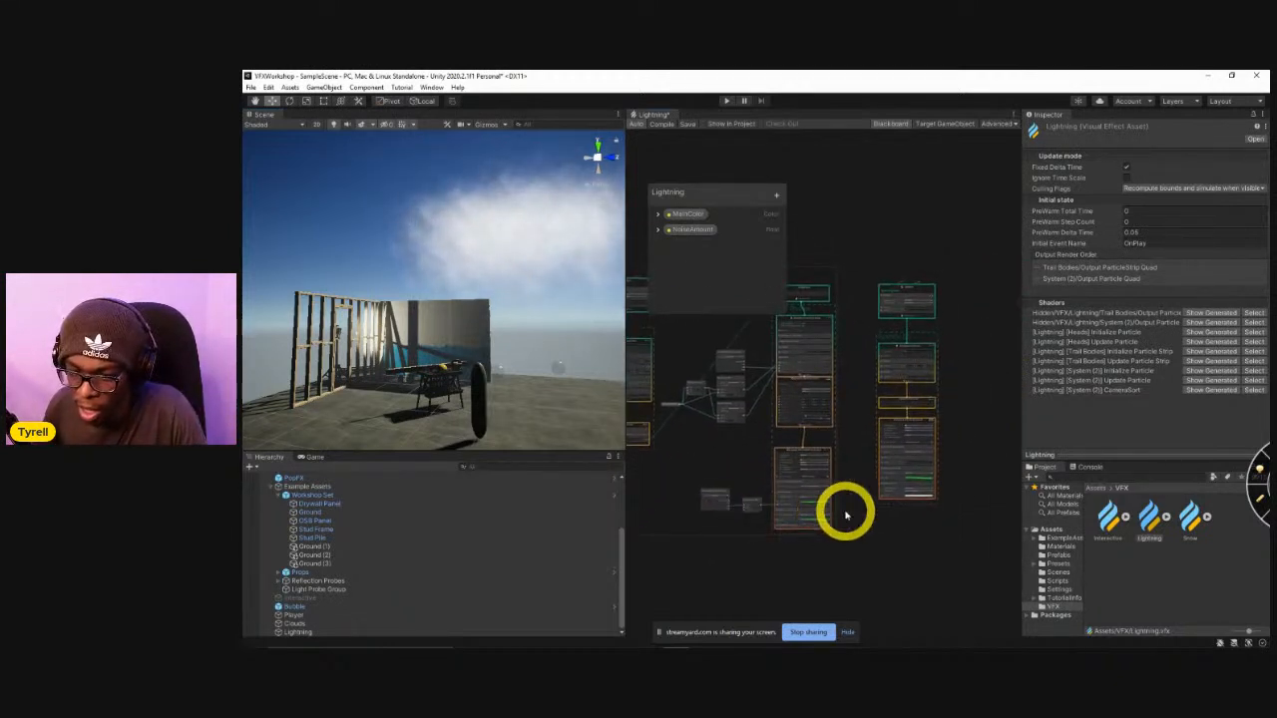
{"action": "scroll", "coordinate": [827, 503], "scroll_direction": "up", "scroll_amount": 5}
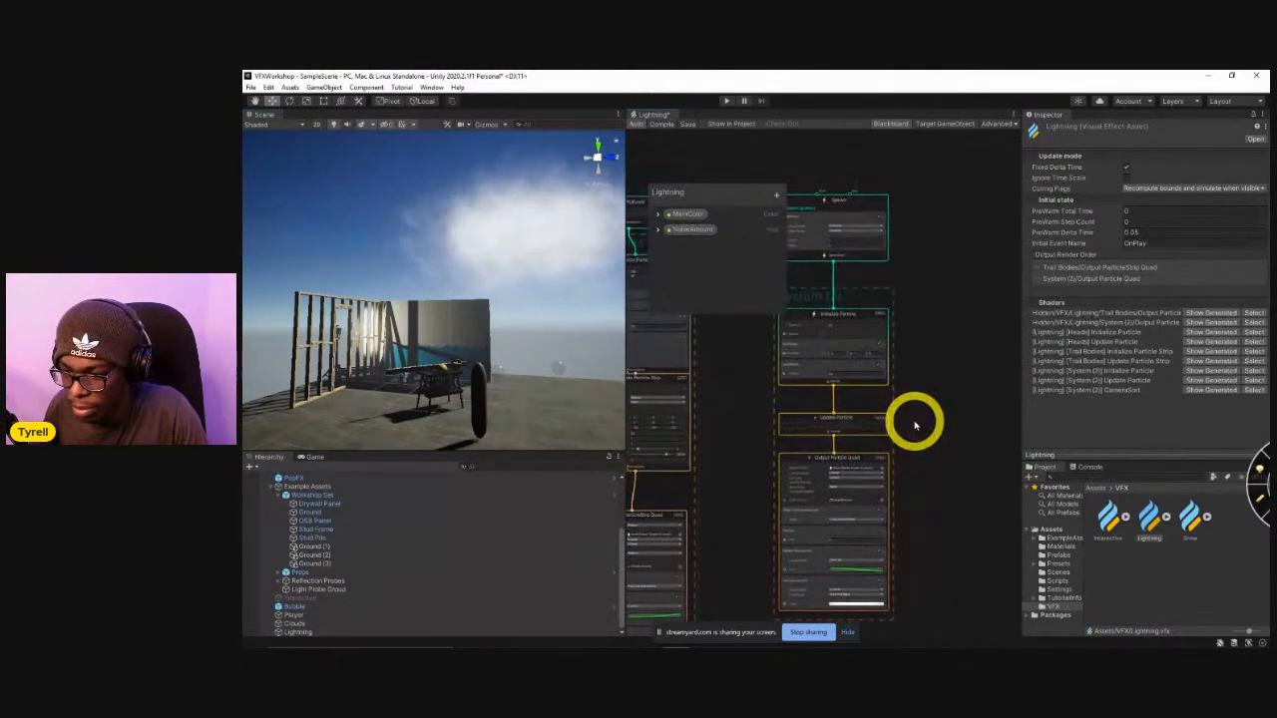
{"action": "middle_click_drag", "start_coordinate": [915, 425], "coordinate": [909, 407]}
{"action": "middle_click_drag", "start_coordinate": [903, 480], "coordinate": [910, 399]}
{"action": "scroll", "coordinate": [918, 471], "scroll_direction": "up", "scroll_amount": 1}
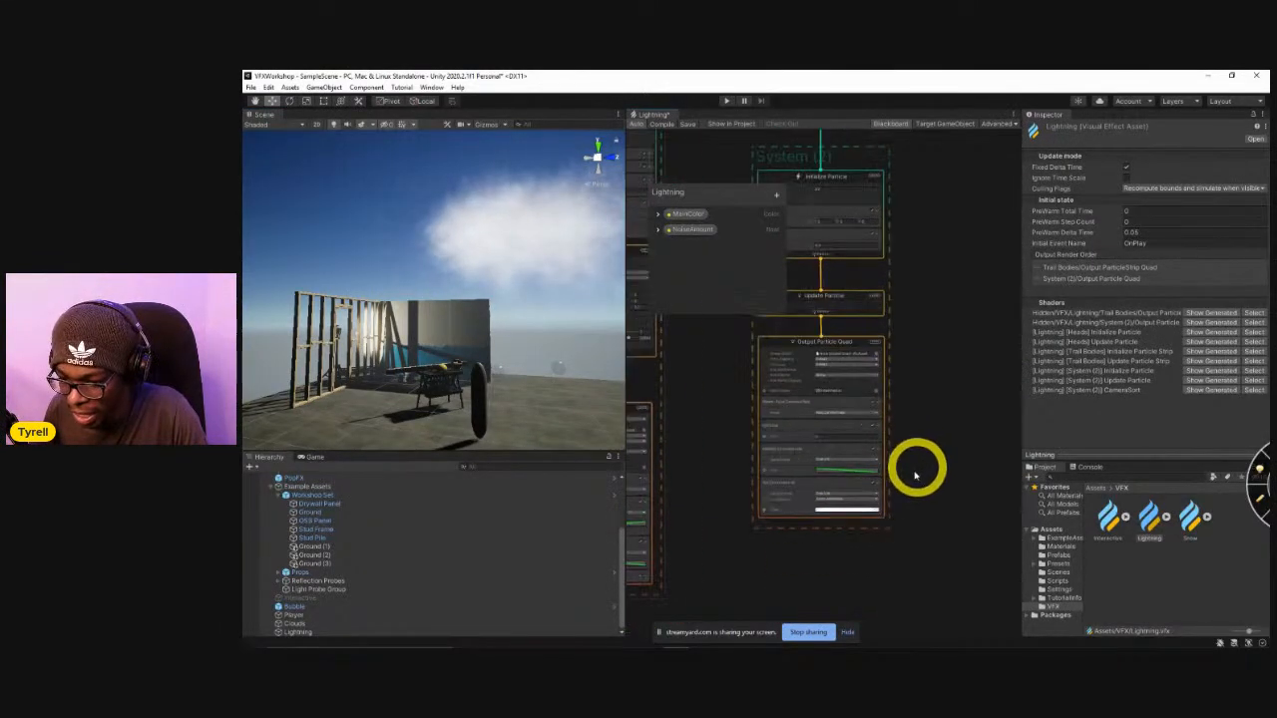
{"action": "middle_click_drag", "start_coordinate": [740, 390], "coordinate": [745, 413]}
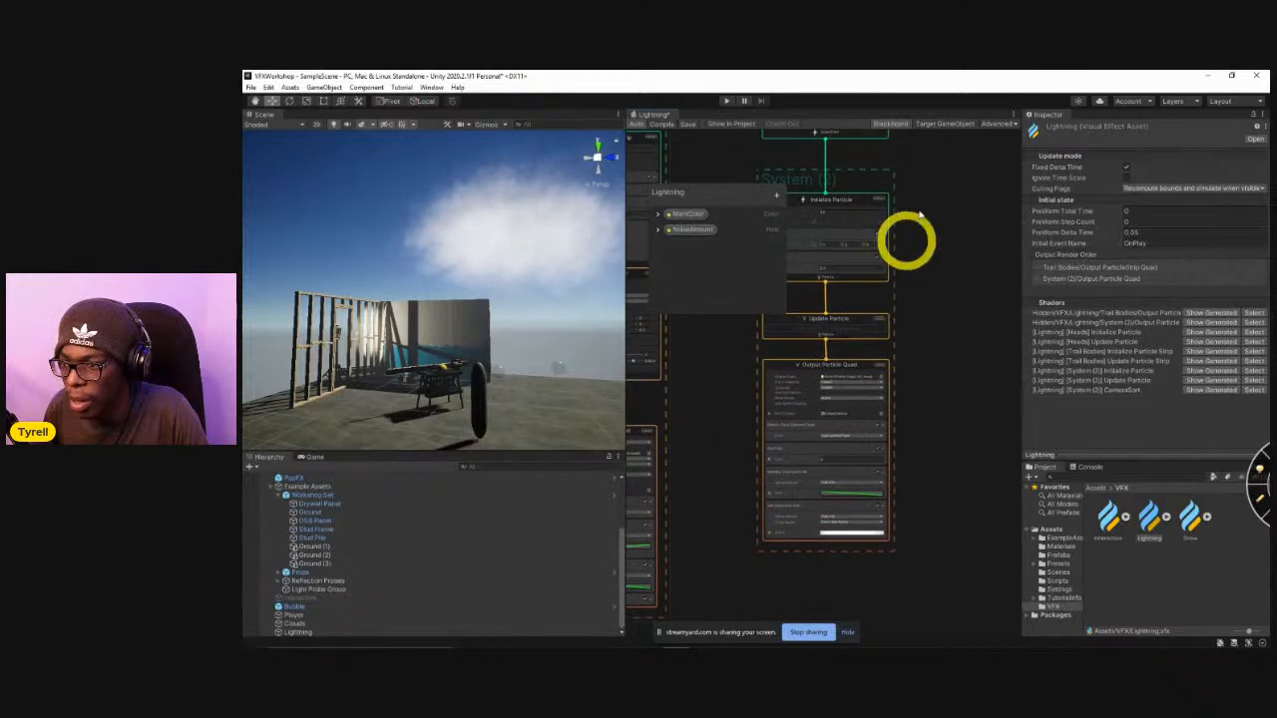
Attach the Lightning graph to the Lightning object in the scene as its target GameObject.
{"action": "left_click", "coordinate": [937, 127]}
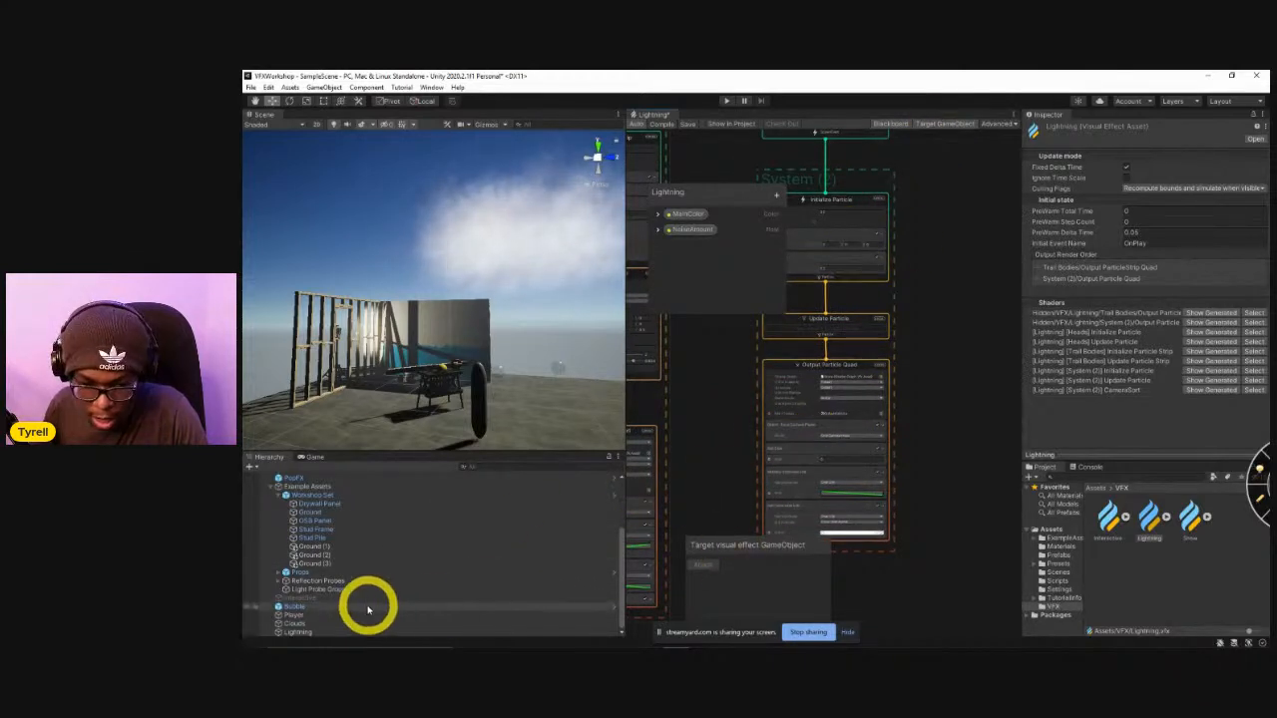
{"action": "left_click", "coordinate": [334, 630]}
{"action": "left_click", "coordinate": [702, 564]}
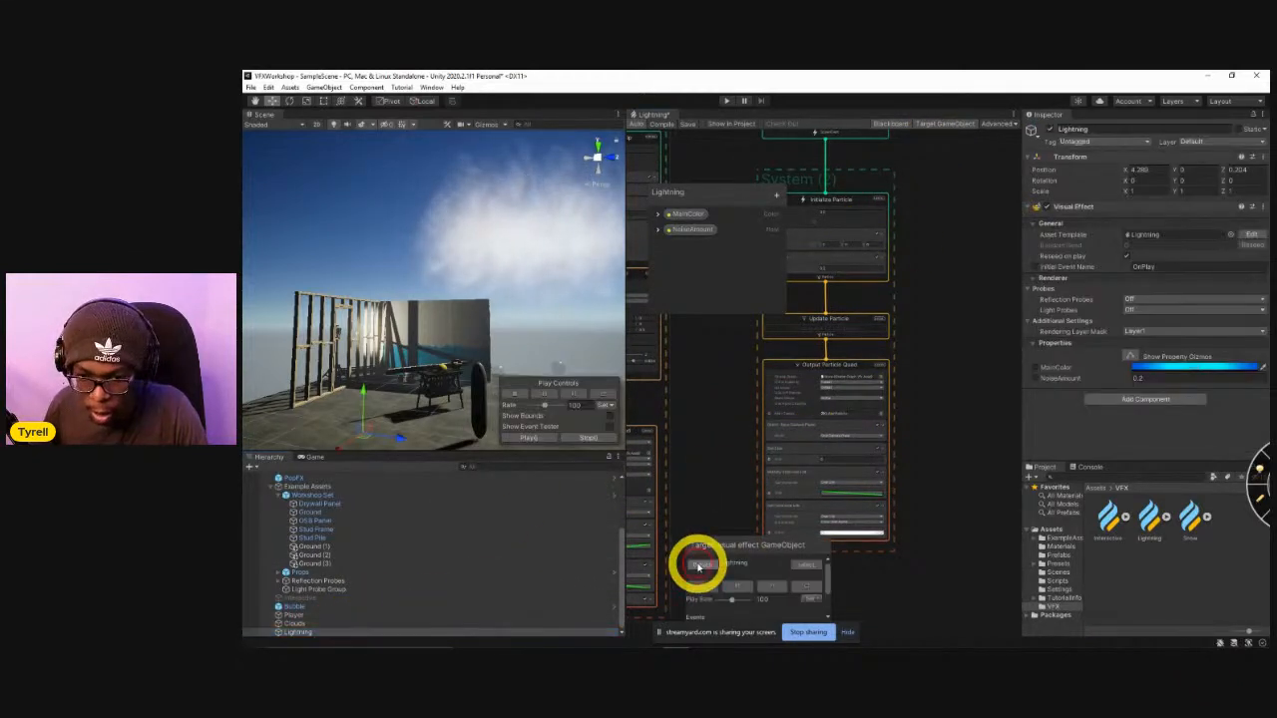
Replay the lightning effect several times and watch the strike from different angles in the scene.
{"action": "left_click", "coordinate": [804, 586]}
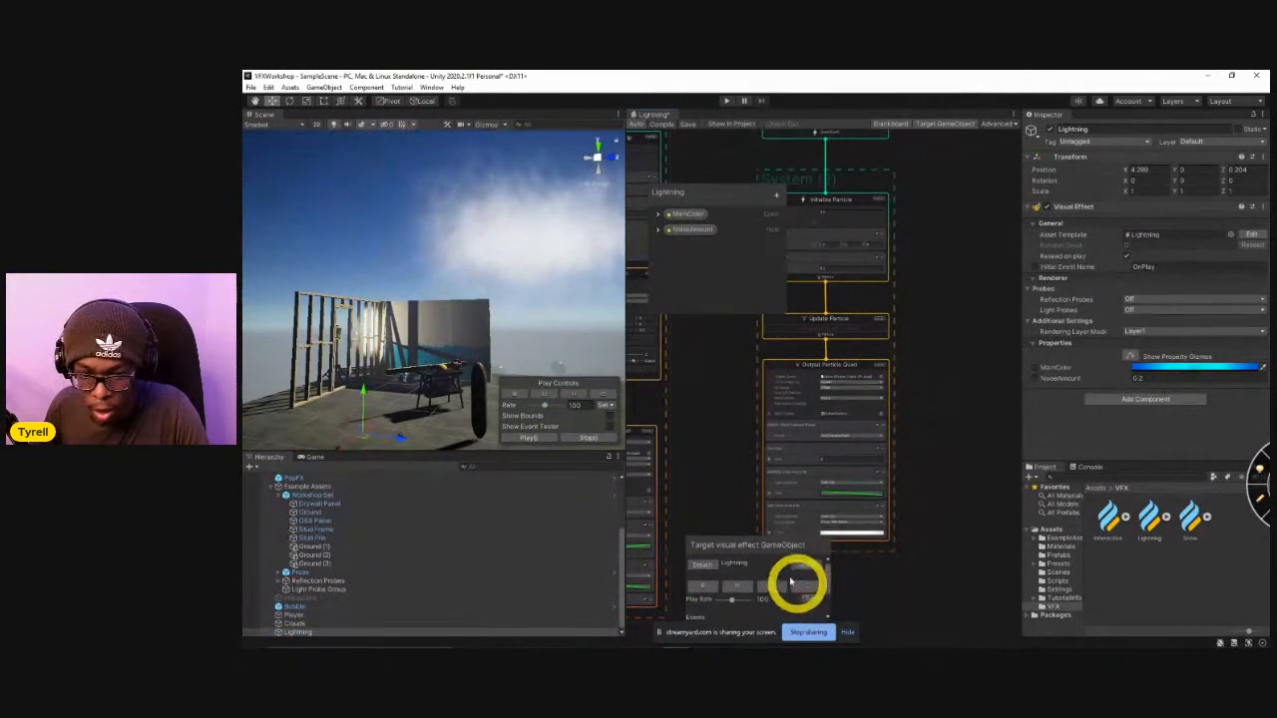
{"action": "left_click_drag", "start_coordinate": [521, 333], "coordinate": [591, 439], "text": "alt"}
{"action": "left_click", "coordinate": [805, 586]}
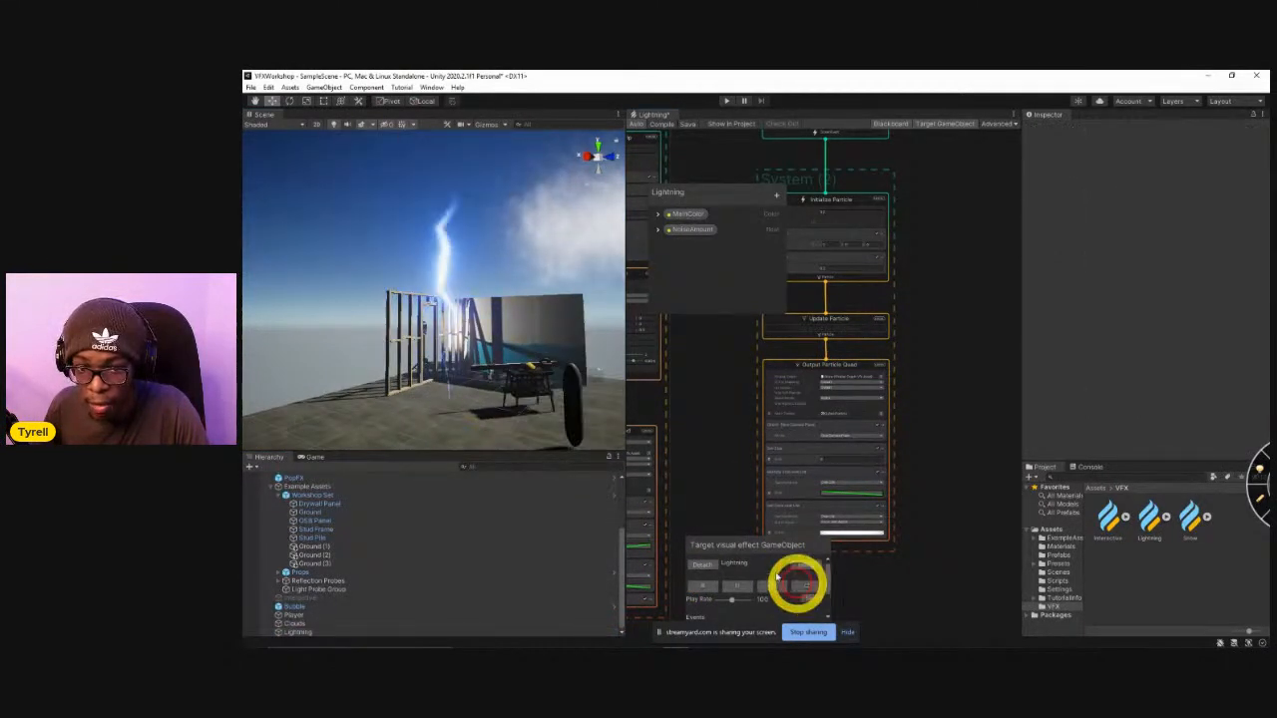
{"action": "left_click_drag", "start_coordinate": [467, 325], "coordinate": [485, 343], "text": "alt"}
{"action": "scroll", "coordinate": [485, 342], "scroll_direction": "down", "scroll_amount": 3}
{"action": "left_click", "coordinate": [805, 587]}
{"action": "left_click", "coordinate": [805, 586]}
{"action": "left_click", "coordinate": [805, 586]}
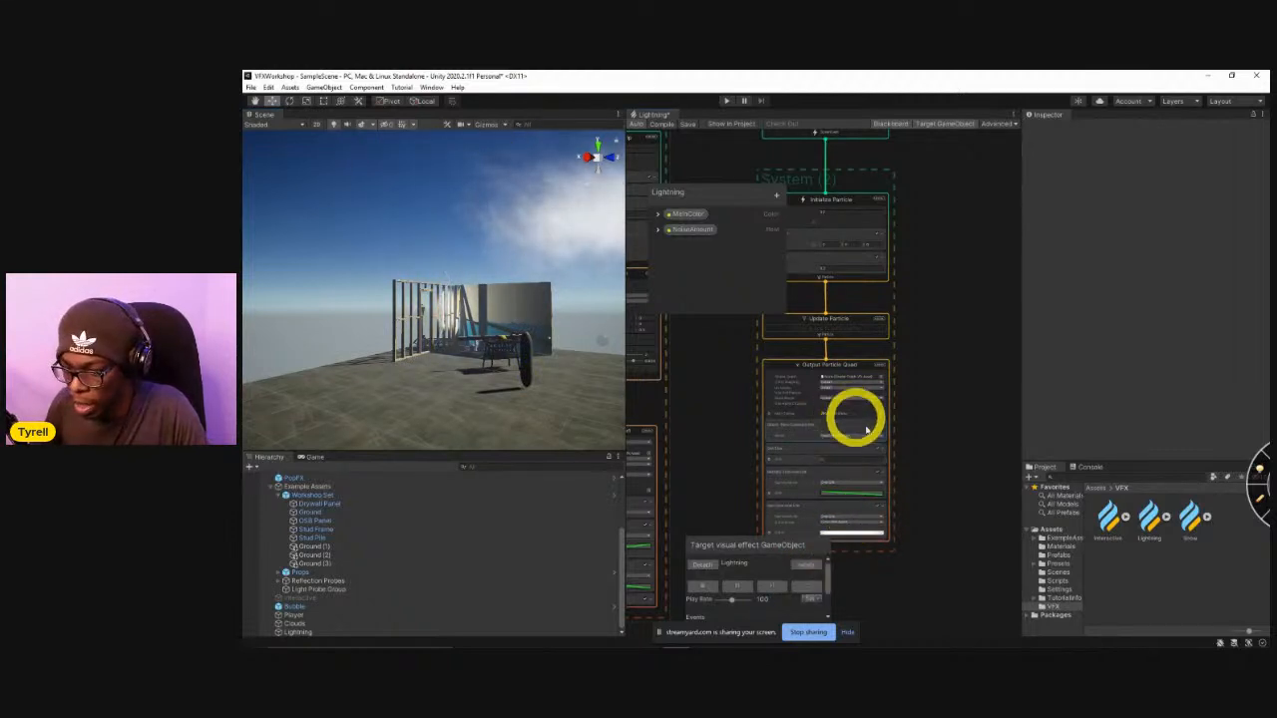
Set the Output Particle Quad's main texture to Default-Particle and its blend mode to Additive.
{"action": "scroll", "coordinate": [866, 429], "scroll_direction": "up", "scroll_amount": 4}
{"action": "left_click", "coordinate": [910, 451]}
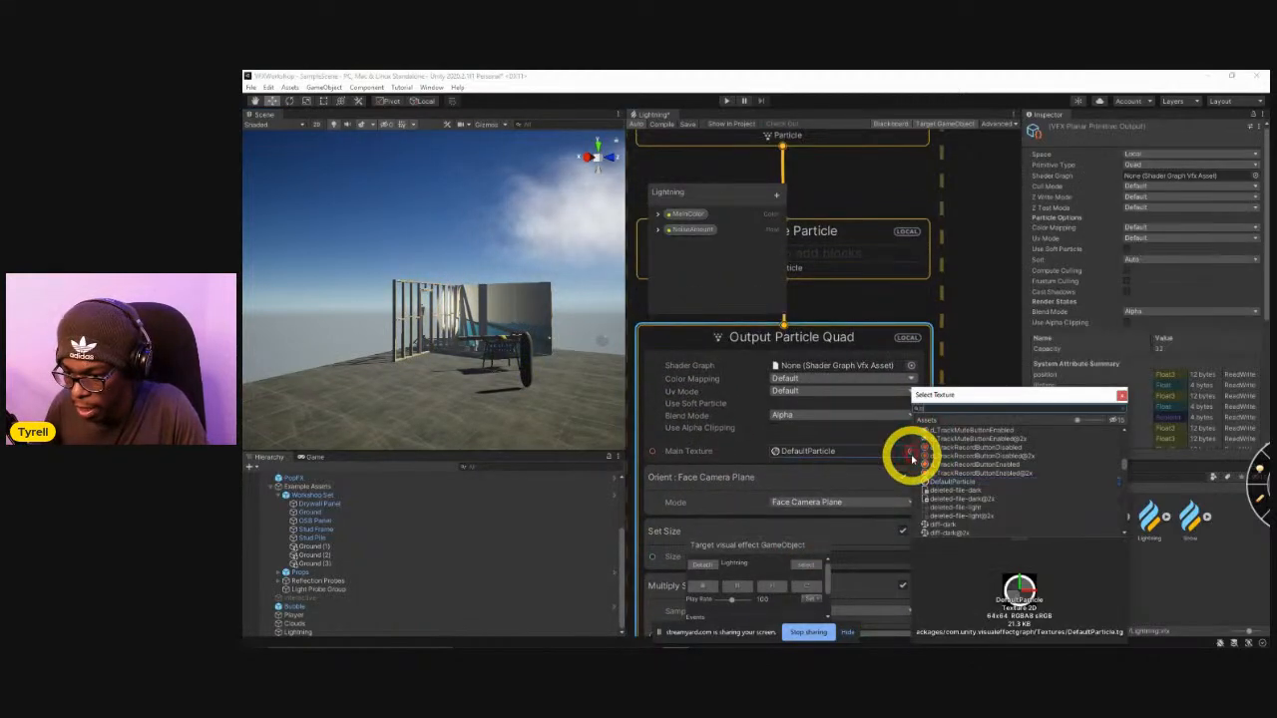
{"action": "type", "text": "defa"}
{"action": "left_click", "coordinate": [952, 465]}
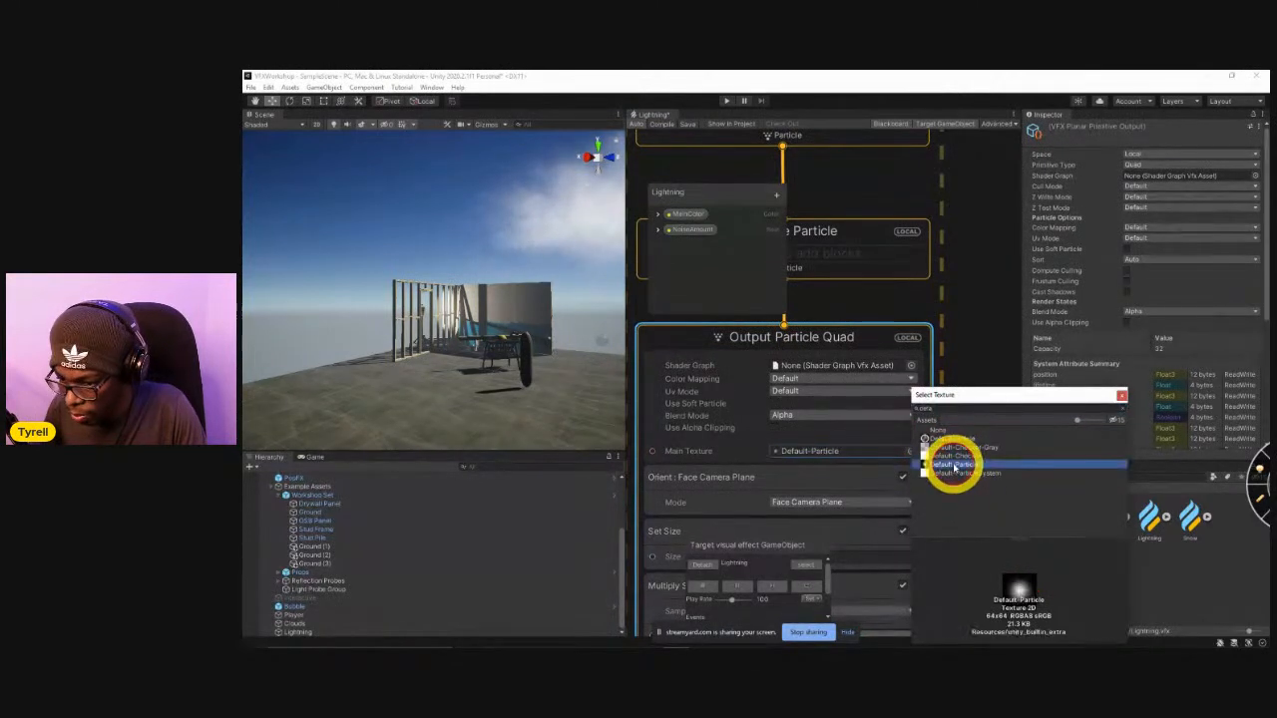
{"action": "left_click", "coordinate": [1120, 396]}
{"action": "left_click", "coordinate": [846, 415]}
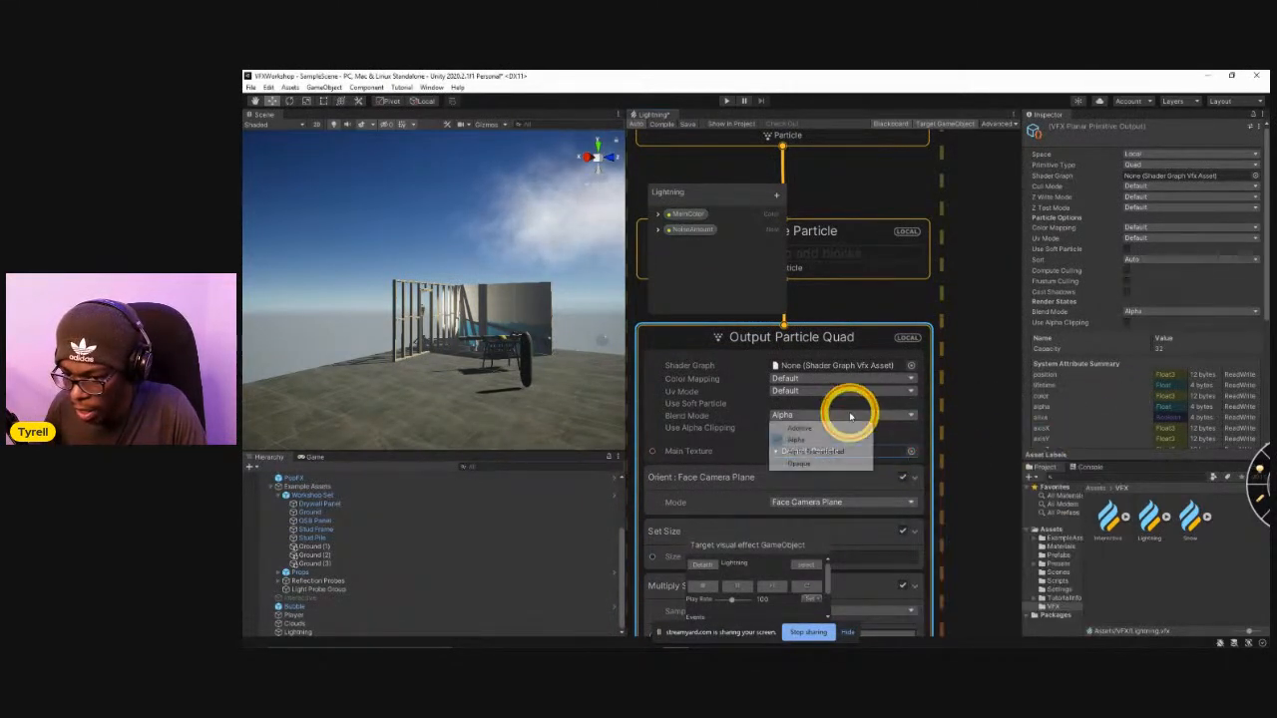
{"action": "left_click", "coordinate": [812, 428]}
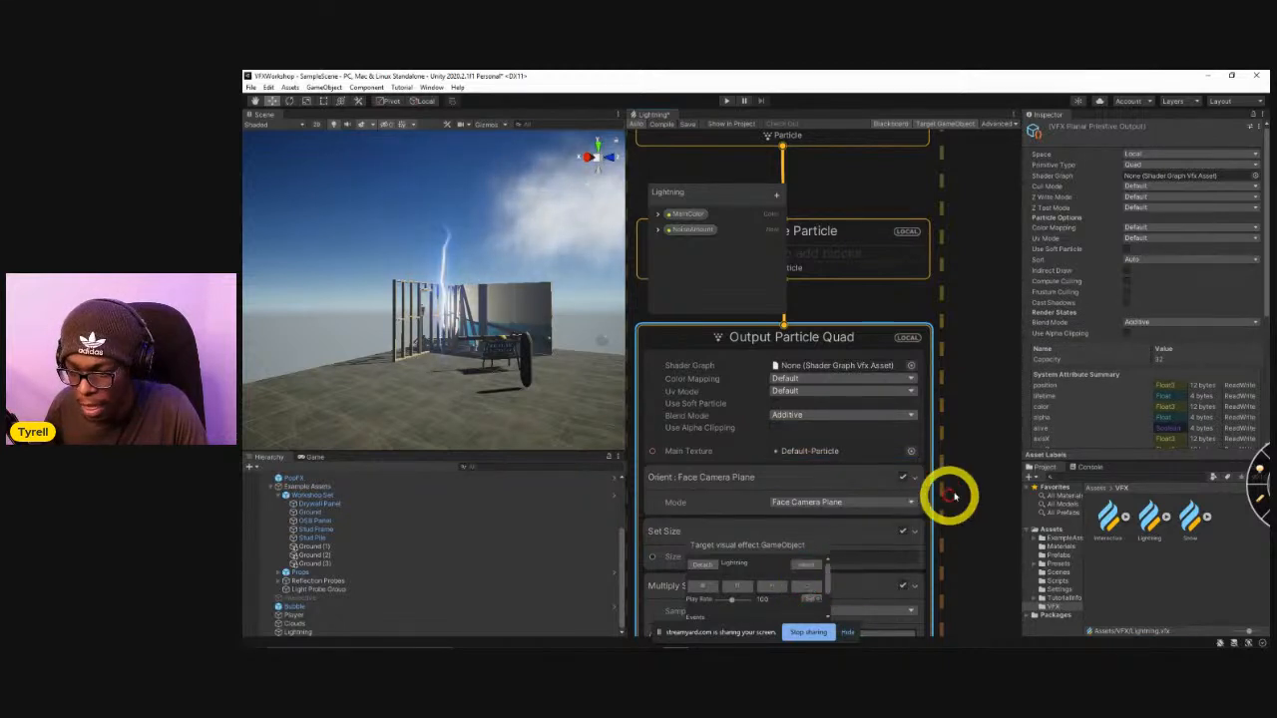
Replace the Set Color over Life block with a Set Color block driven by the MainColor property.
{"action": "middle_click_drag", "start_coordinate": [961, 491], "coordinate": [988, 440]}
{"action": "middle_click_drag", "start_coordinate": [694, 420], "coordinate": [792, 442]}
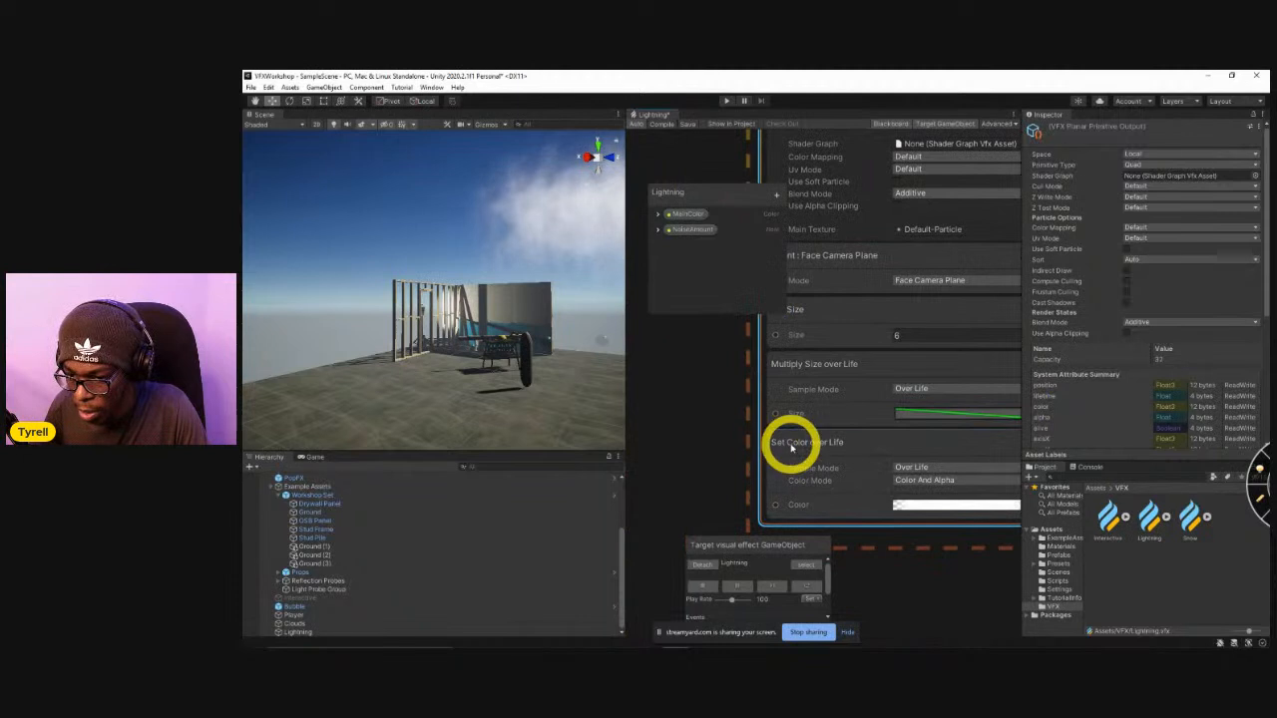
{"action": "left_click", "coordinate": [791, 446]}
{"action": "key", "text": "Delete"}
{"action": "left_click", "coordinate": [819, 417]}
{"action": "key", "text": "space"}
{"action": "type", "text": "set co"}
{"action": "key", "text": "Return"}
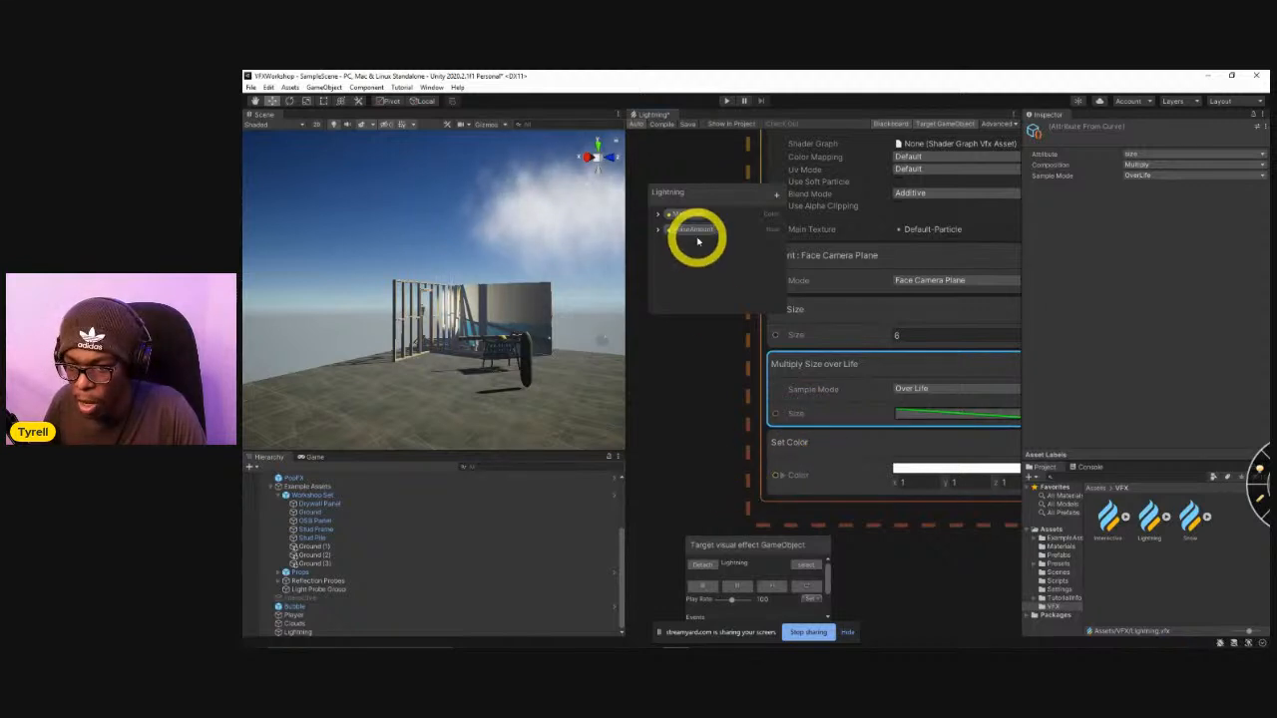
{"action": "left_click_drag", "start_coordinate": [686, 222], "coordinate": [777, 473]}
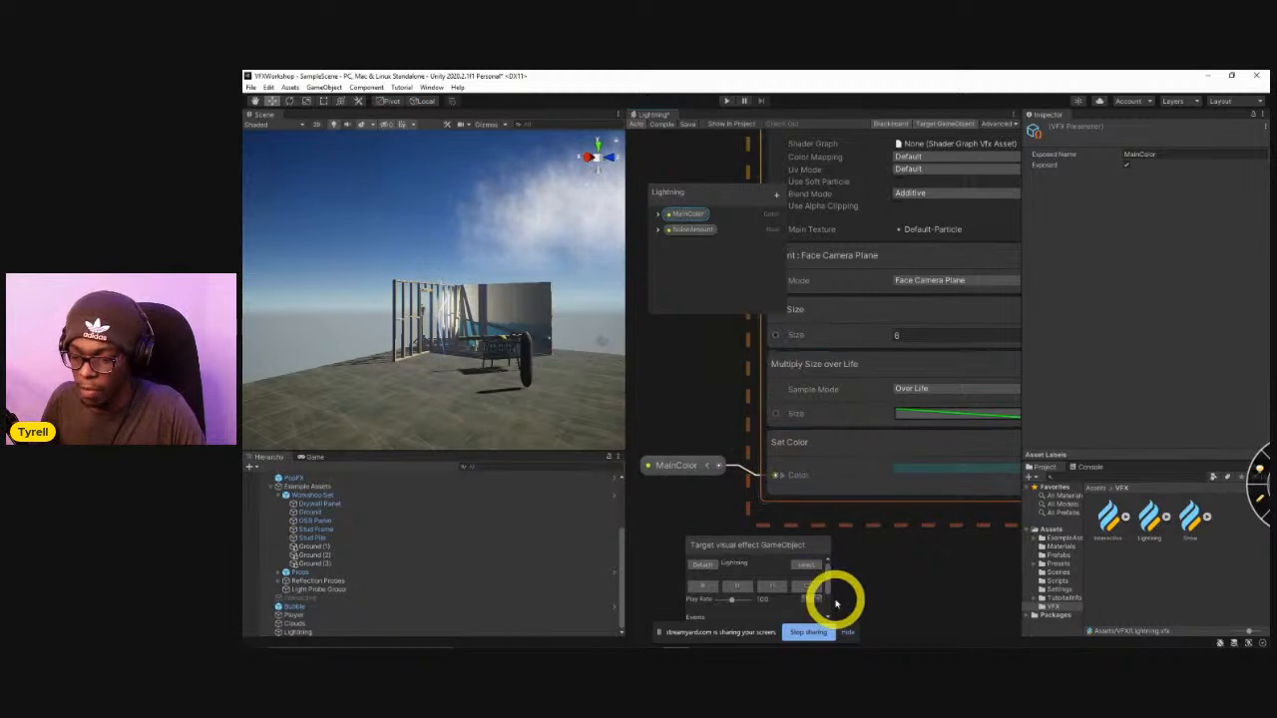
Replay the lightning repeatedly to check the recoloured impact glow in the scene.
{"action": "left_click", "coordinate": [811, 587]}
{"action": "left_click", "coordinate": [811, 587]}
{"action": "left_click", "coordinate": [810, 586]}
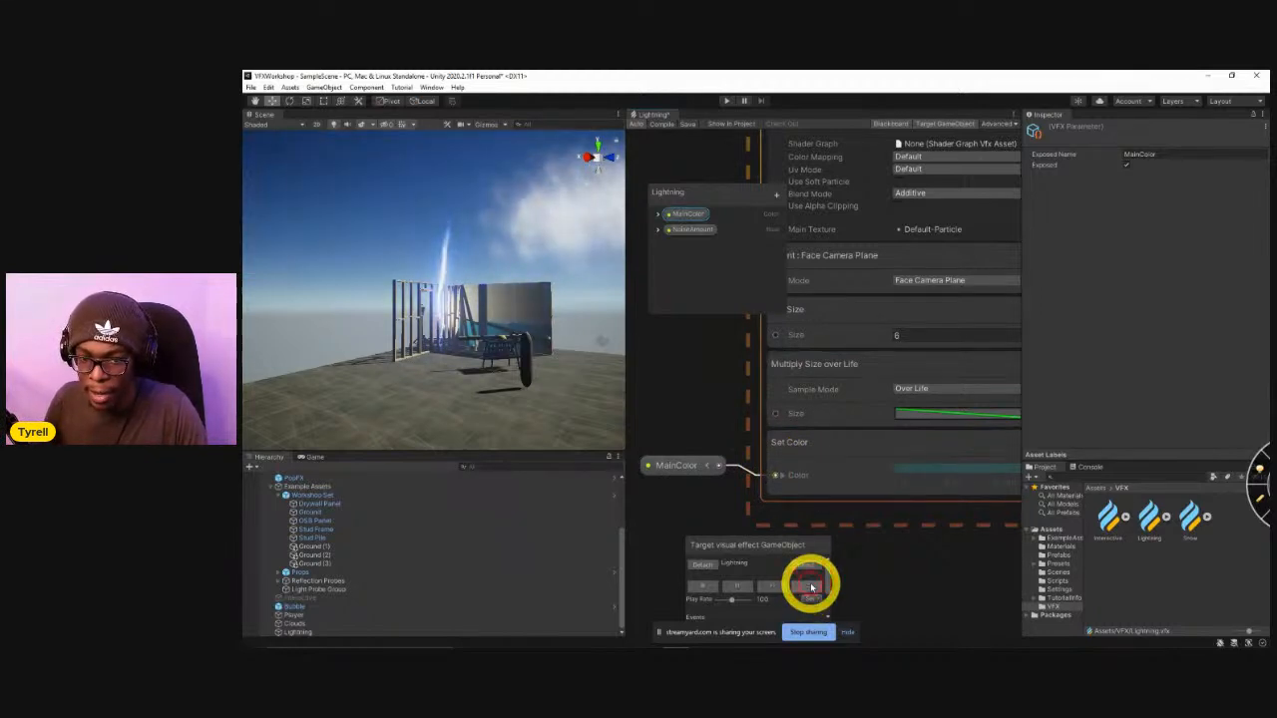
{"action": "left_click", "coordinate": [811, 586]}
{"action": "left_click", "coordinate": [804, 589]}
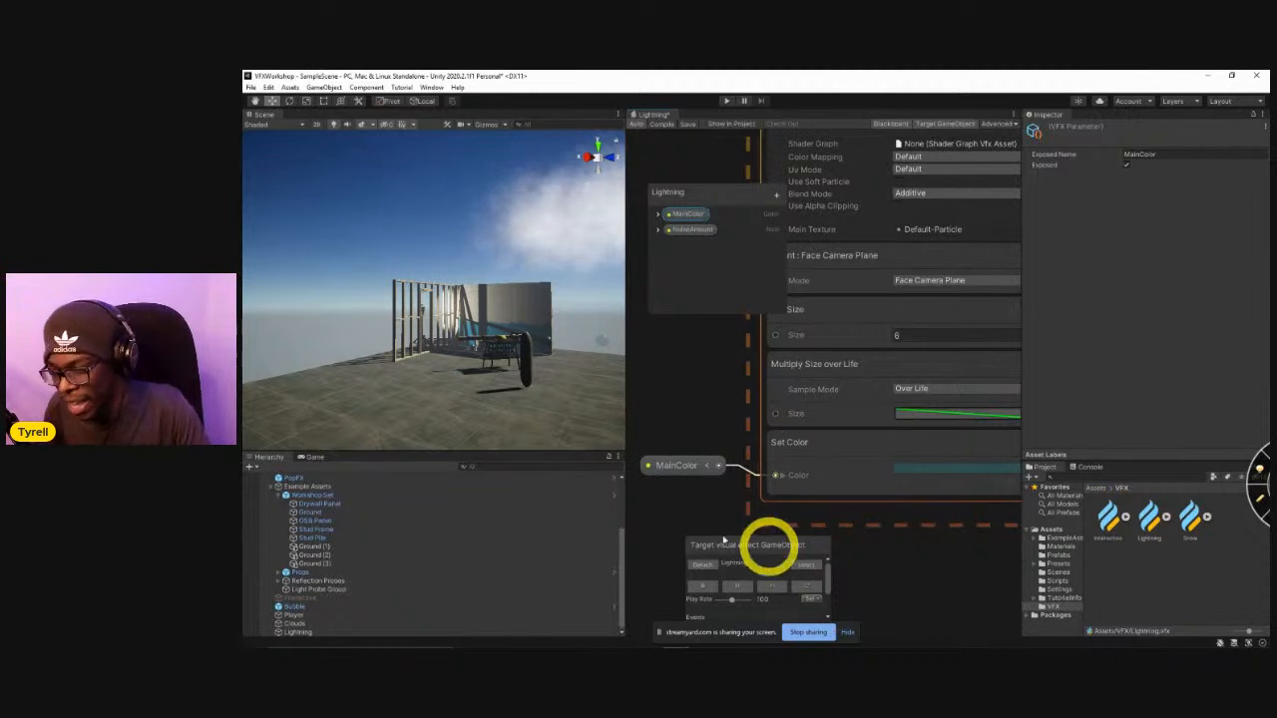
{"action": "middle_click_drag", "start_coordinate": [707, 367], "coordinate": [701, 438]}
{"action": "right_click_drag", "start_coordinate": [502, 345], "coordinate": [558, 306]}
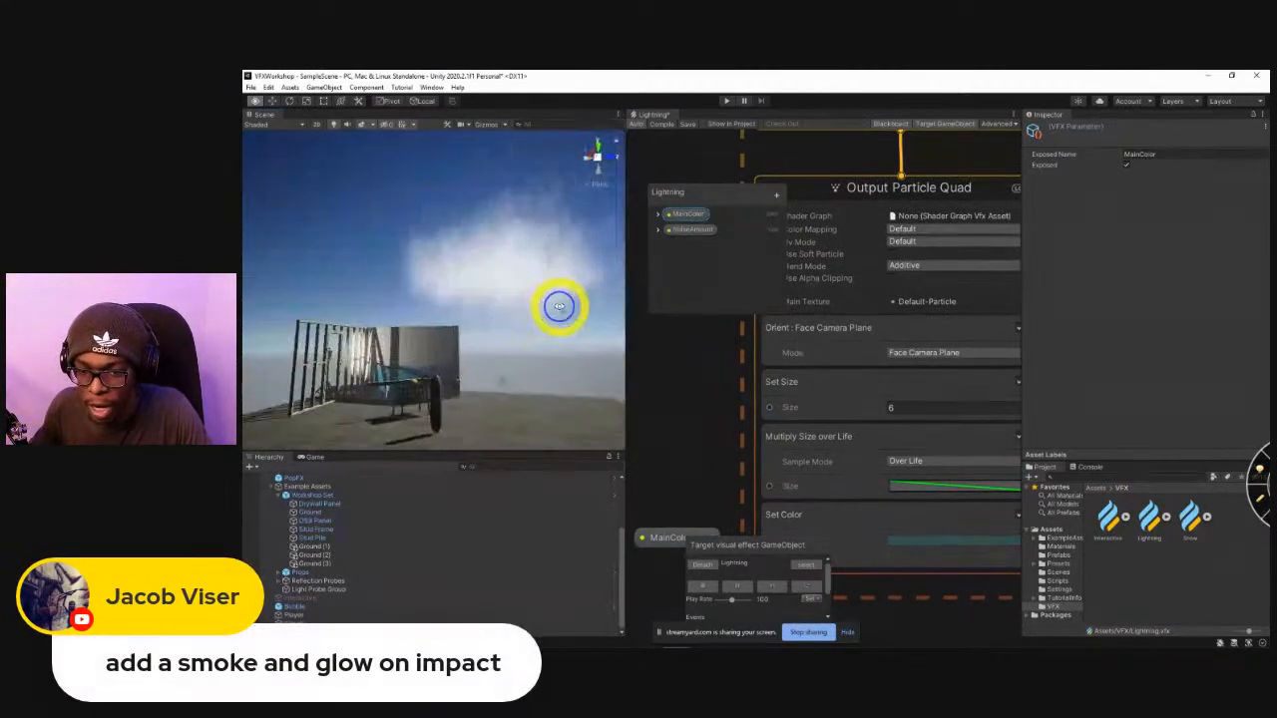
Open the Clouds graph from the Assets folder and set its Output Particle Quad blend mode to Alpha.
{"action": "left_click", "coordinate": [1099, 490]}
{"action": "scroll", "coordinate": [1187, 578], "scroll_direction": "down", "scroll_amount": 1}
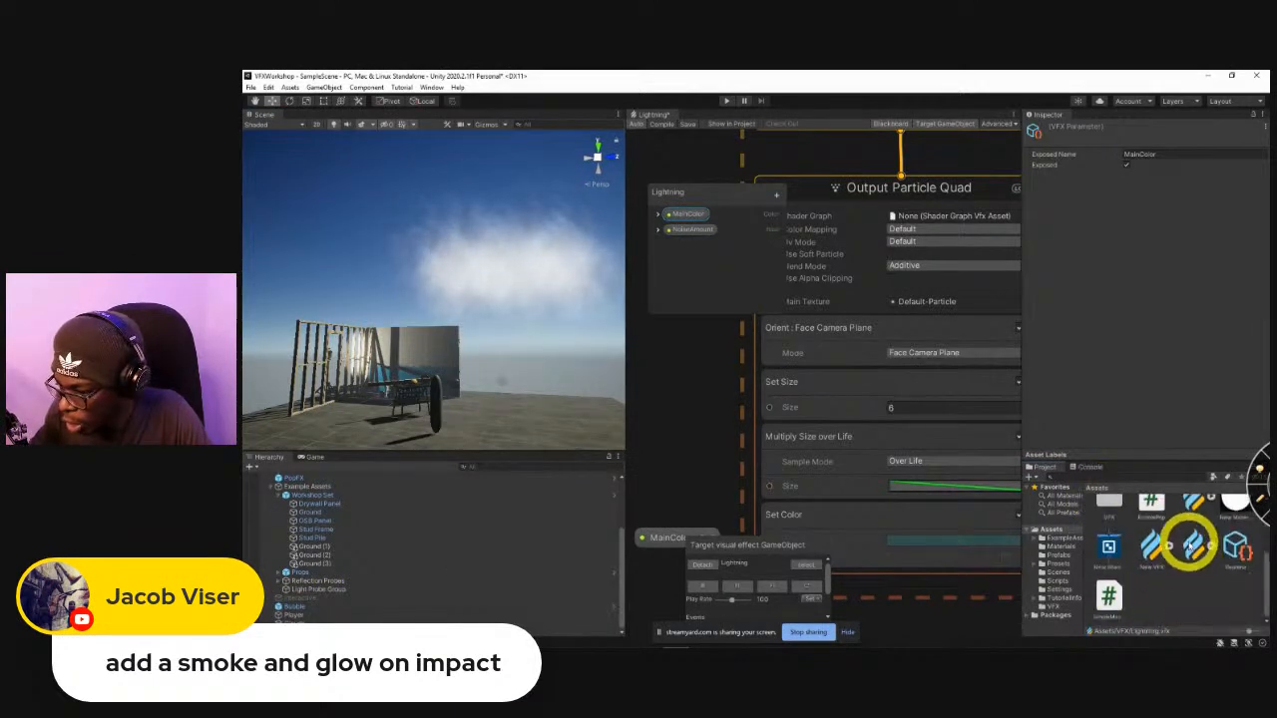
{"action": "double_click", "coordinate": [1193, 508]}
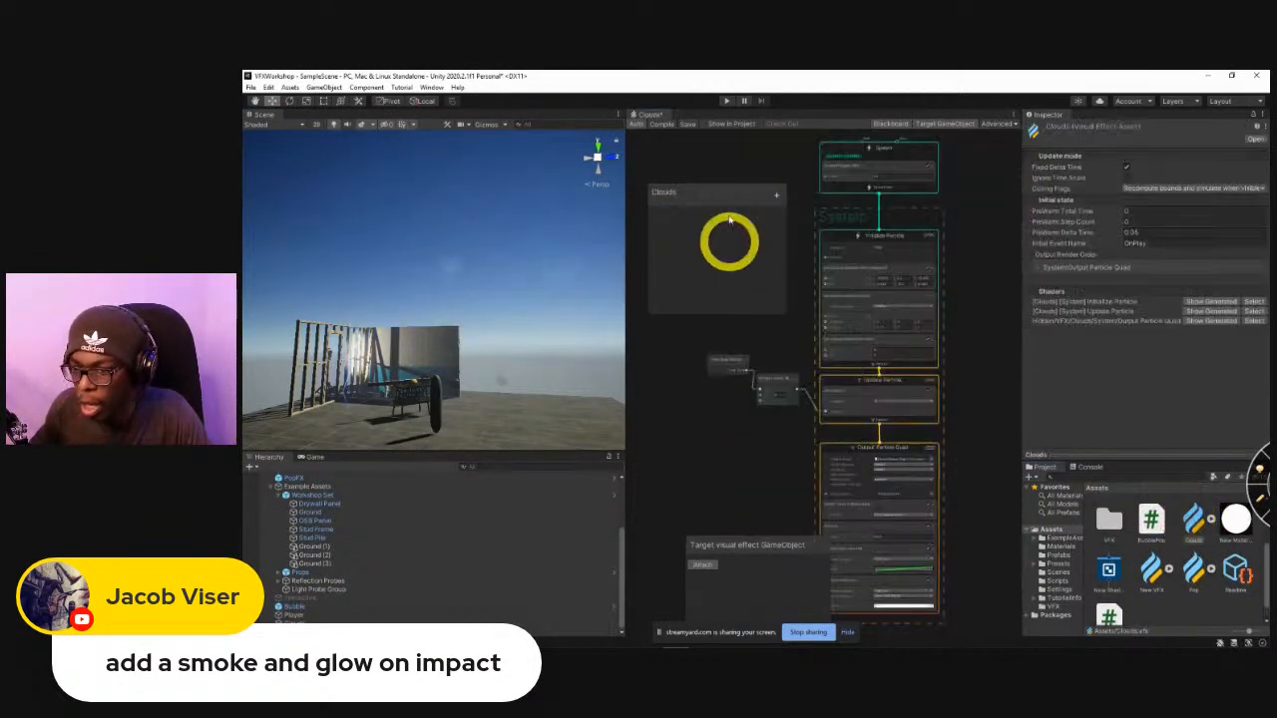
{"action": "left_click", "coordinate": [847, 406]}
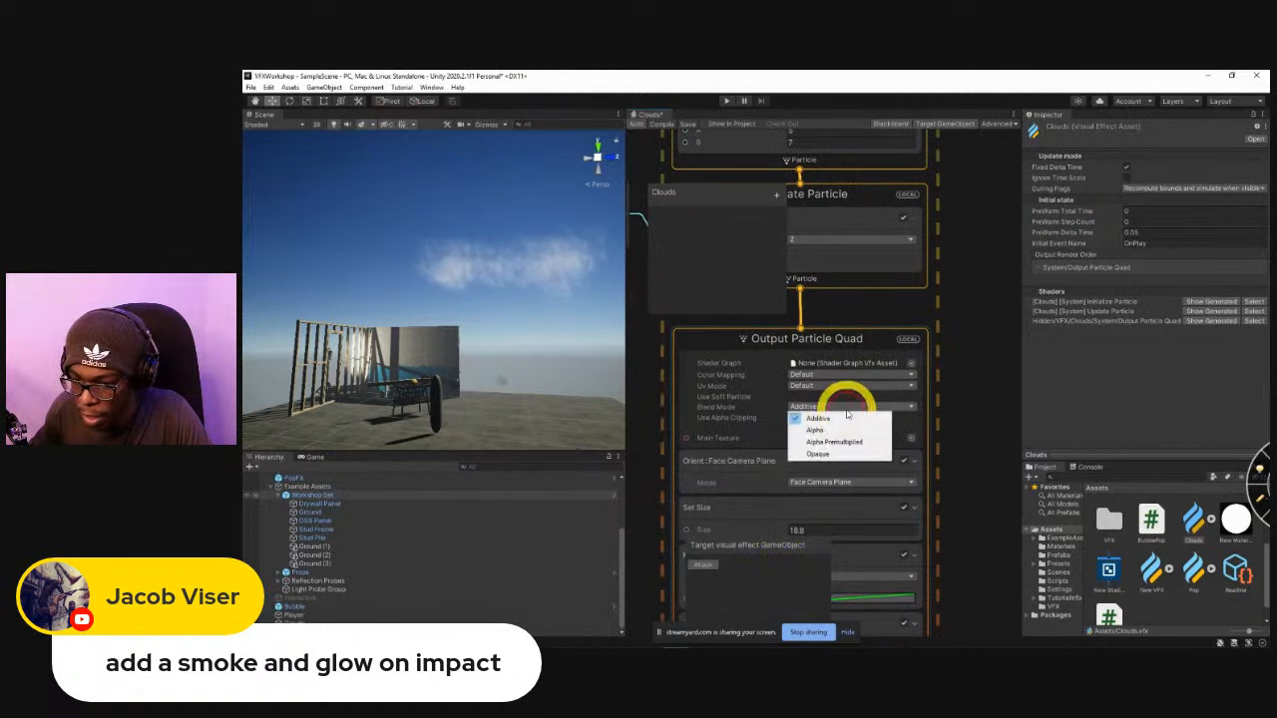
{"action": "left_click", "coordinate": [836, 429]}
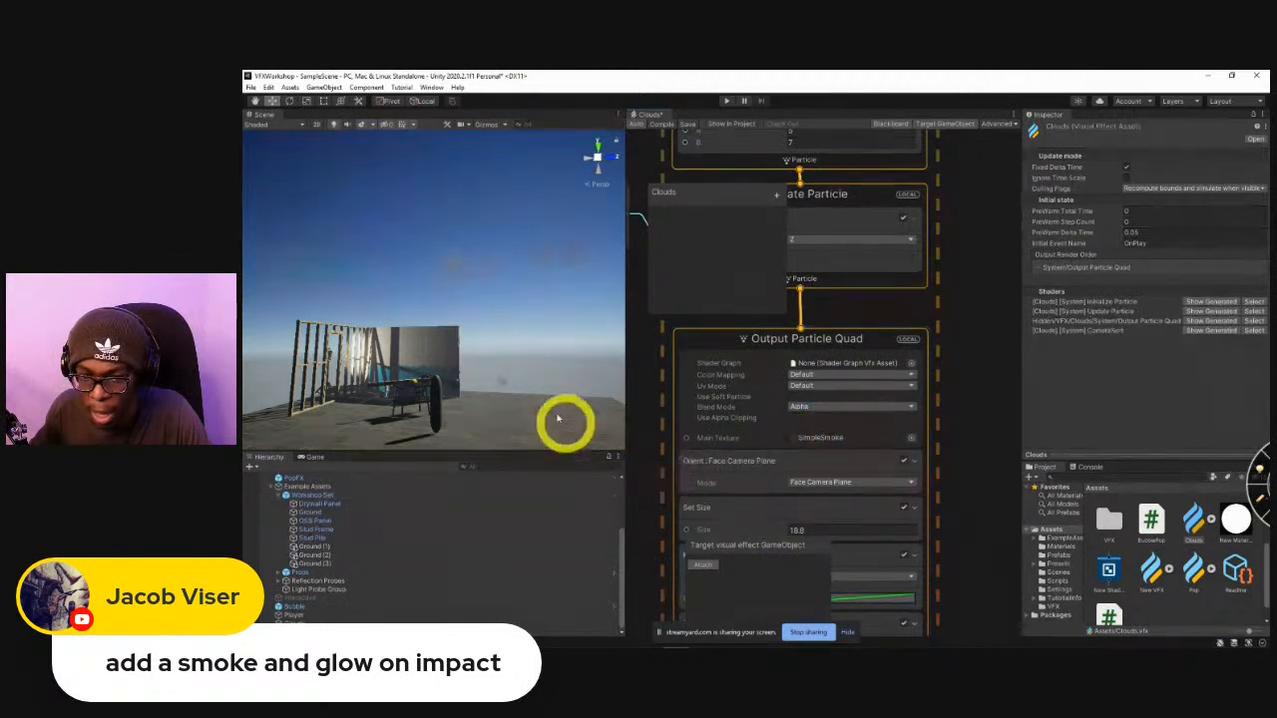
Move the Clouds object horizontally over the workshop set, to about X 3.64 and Z 2.15.
{"action": "right_click_drag", "start_coordinate": [543, 311], "coordinate": [476, 449]}
{"action": "key", "text": "w"}
{"action": "key", "text": "s"}
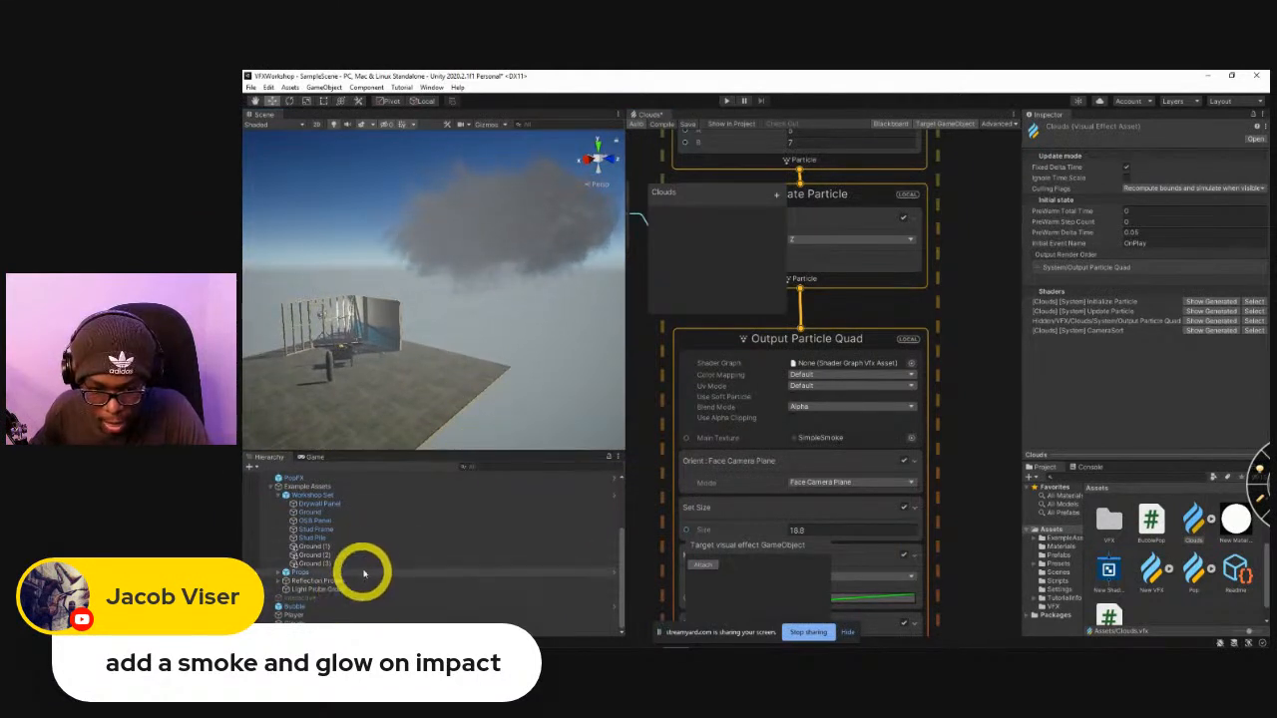
{"action": "scroll", "coordinate": [371, 590], "scroll_direction": "up", "scroll_amount": 3}
{"action": "scroll", "coordinate": [373, 589], "scroll_direction": "down", "scroll_amount": 5}
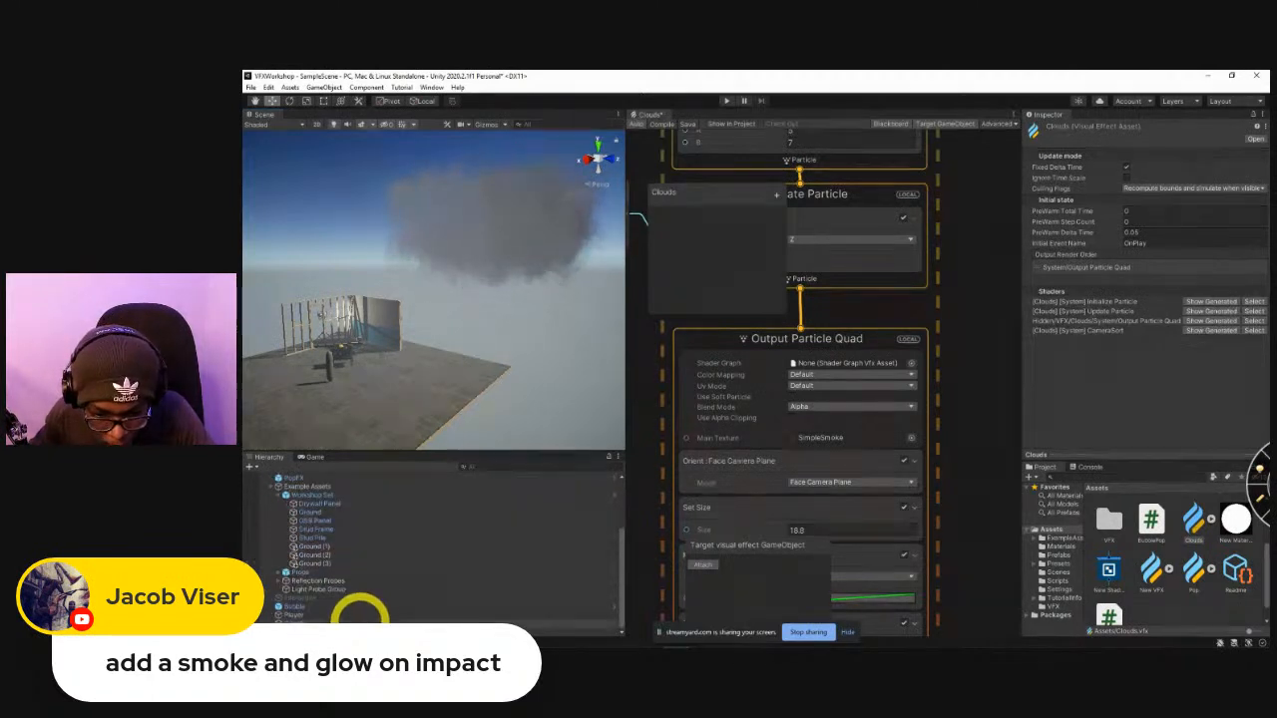
{"action": "left_click", "coordinate": [346, 625]}
{"action": "left_click_drag", "start_coordinate": [424, 304], "coordinate": [525, 284], "text": "alt"}
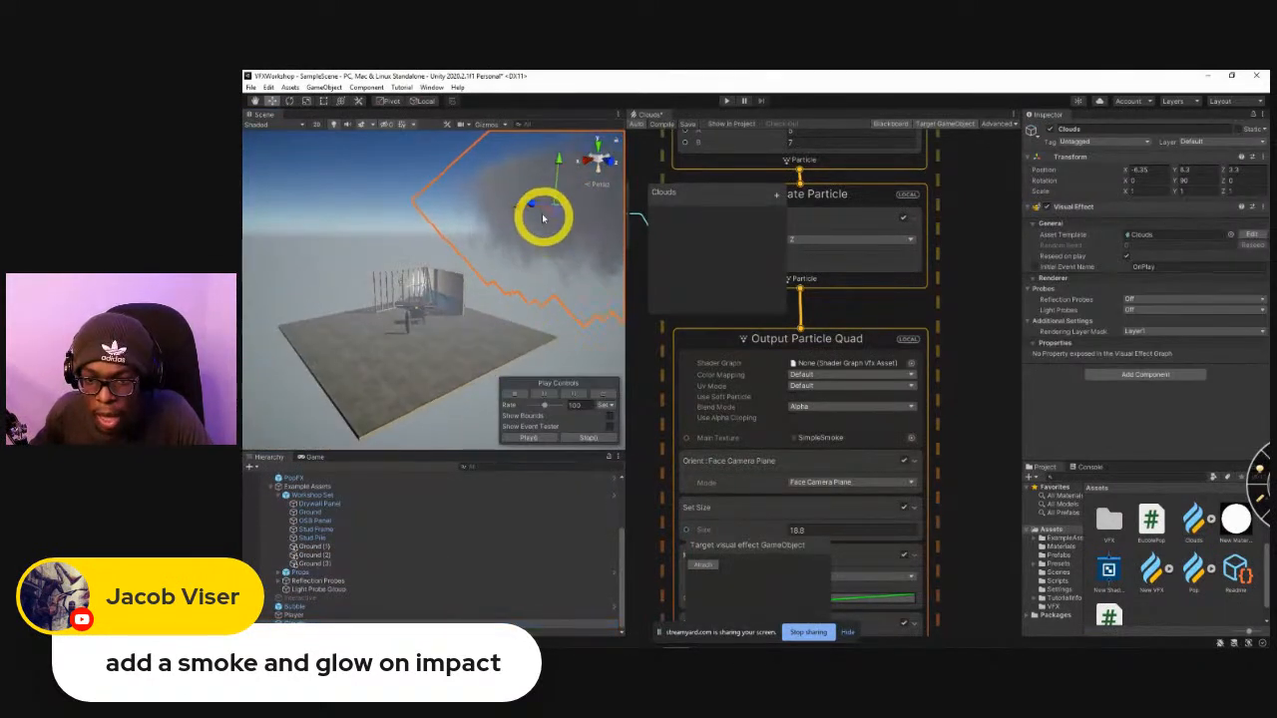
{"action": "left_click_drag", "start_coordinate": [536, 207], "coordinate": [409, 252]}
{"action": "left_click_drag", "start_coordinate": [425, 322], "coordinate": [444, 371], "text": "alt"}
Activate the Snow object and view the snowfall beneath the dark clouds.
{"action": "scroll", "coordinate": [337, 539], "scroll_direction": "up", "scroll_amount": 5}
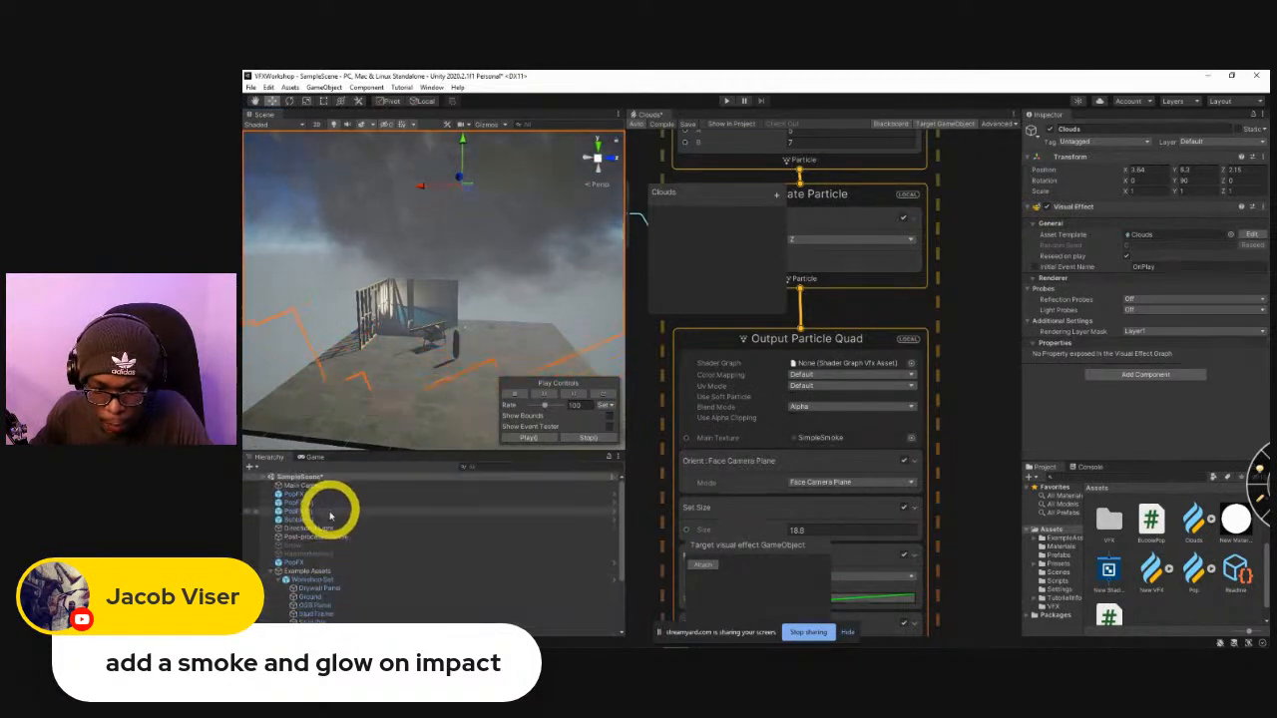
{"action": "left_click", "coordinate": [318, 545]}
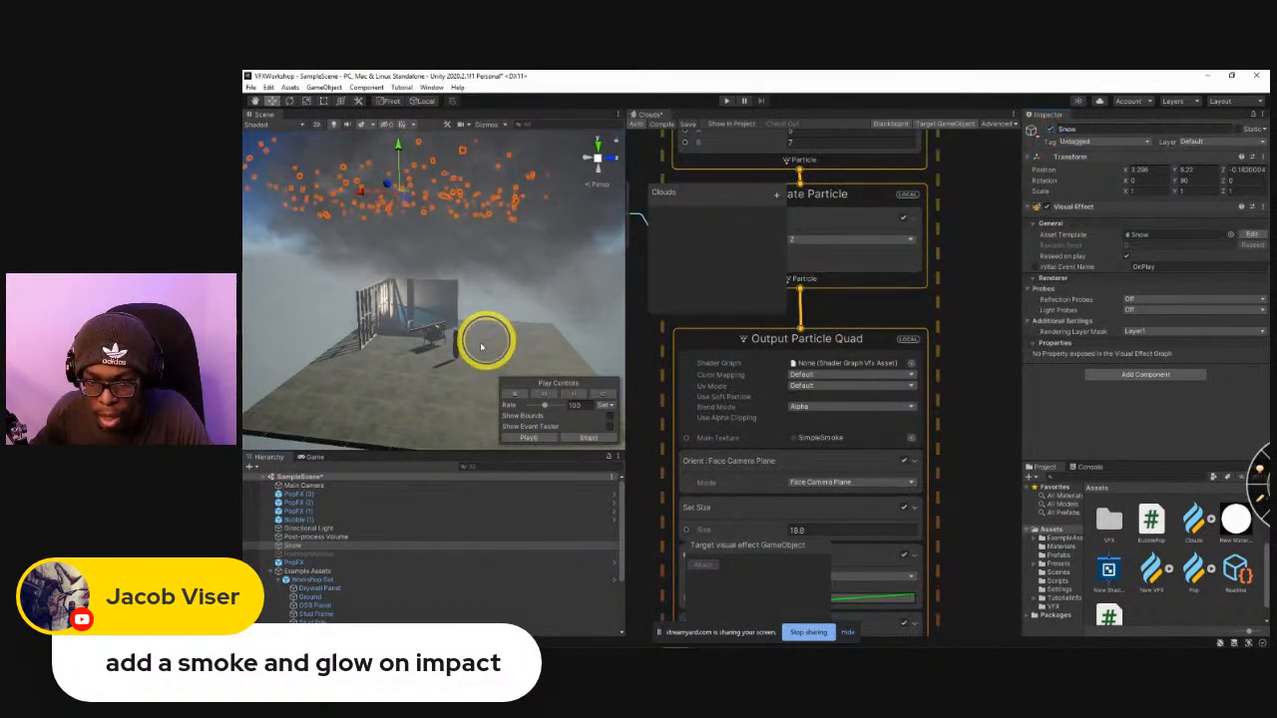
{"action": "left_click_drag", "start_coordinate": [482, 346], "coordinate": [457, 345], "text": "alt"}
{"action": "left_click", "coordinate": [362, 338]}
{"action": "left_click_drag", "start_coordinate": [362, 337], "coordinate": [460, 328], "text": "alt"}
{"action": "middle_click_drag", "start_coordinate": [467, 324], "coordinate": [473, 356]}
{"action": "scroll", "coordinate": [942, 339], "scroll_direction": "up", "scroll_amount": 5}
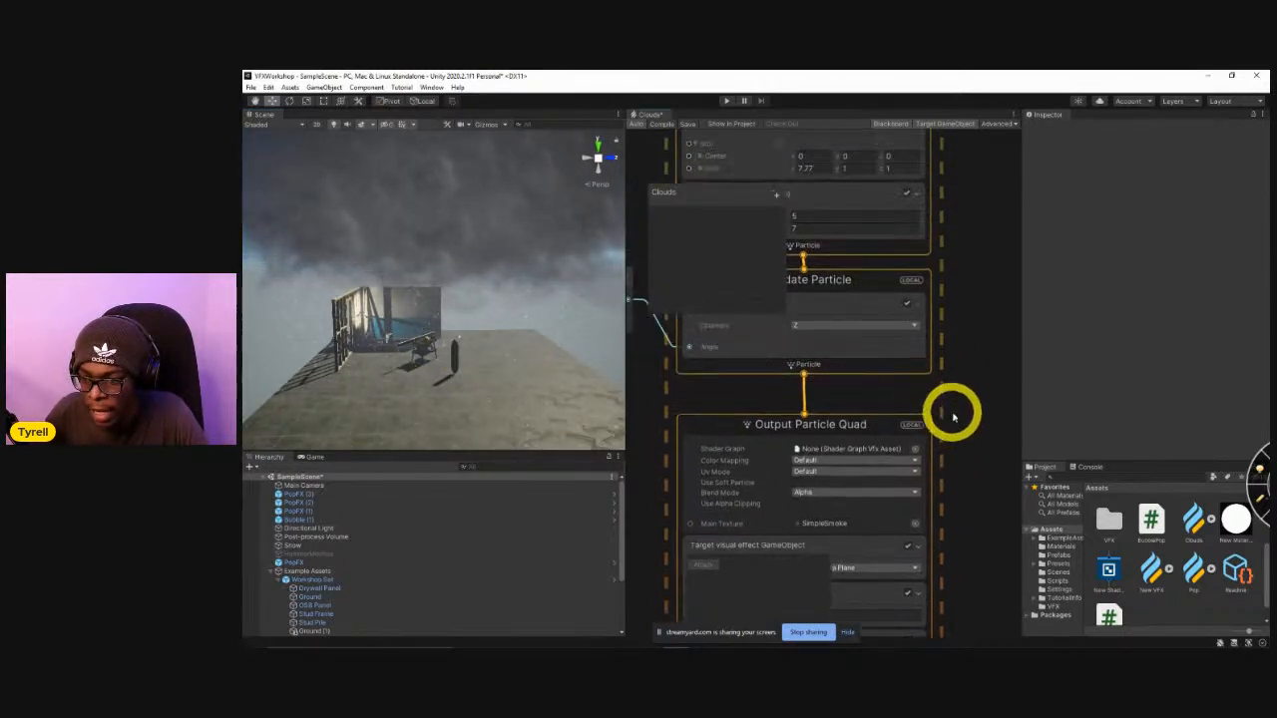
Set the bounds size in the Clouds graph's Initialize Particle context to 200, 3000, 200.
{"action": "left_click", "coordinate": [1193, 521]}
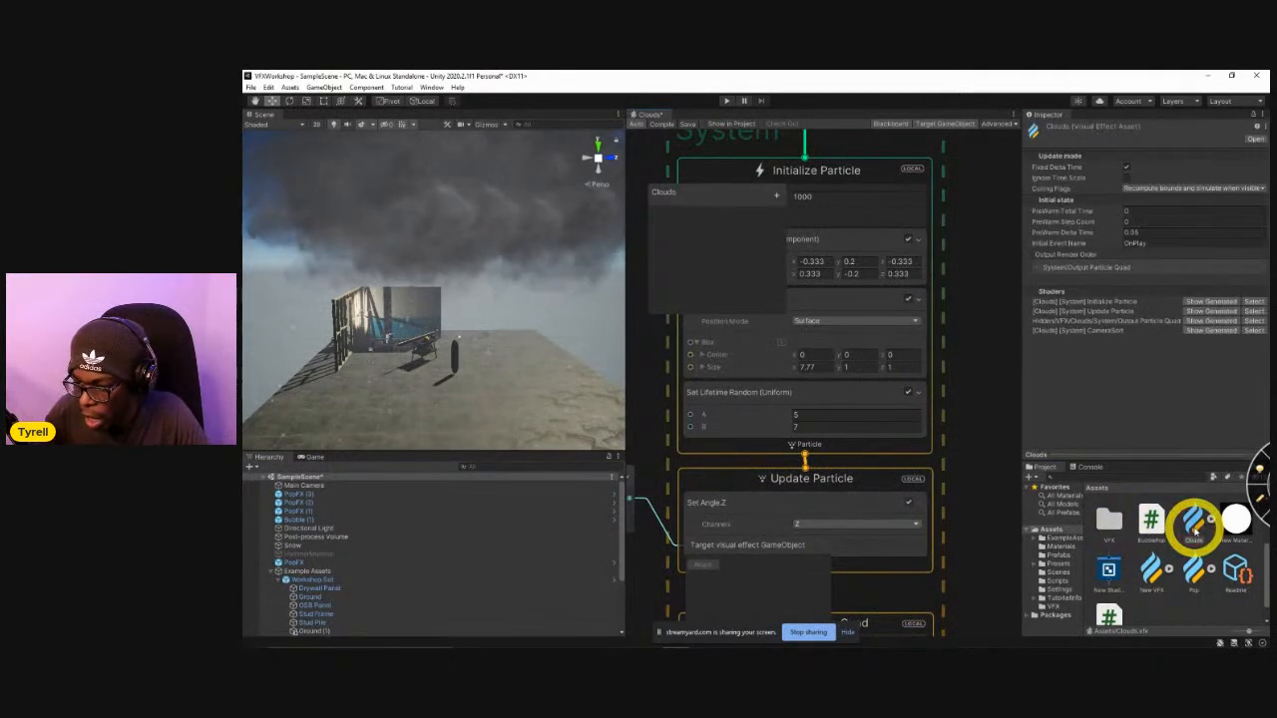
{"action": "middle_click_drag", "start_coordinate": [974, 371], "coordinate": [1046, 513]}
{"action": "left_click", "coordinate": [762, 370]}
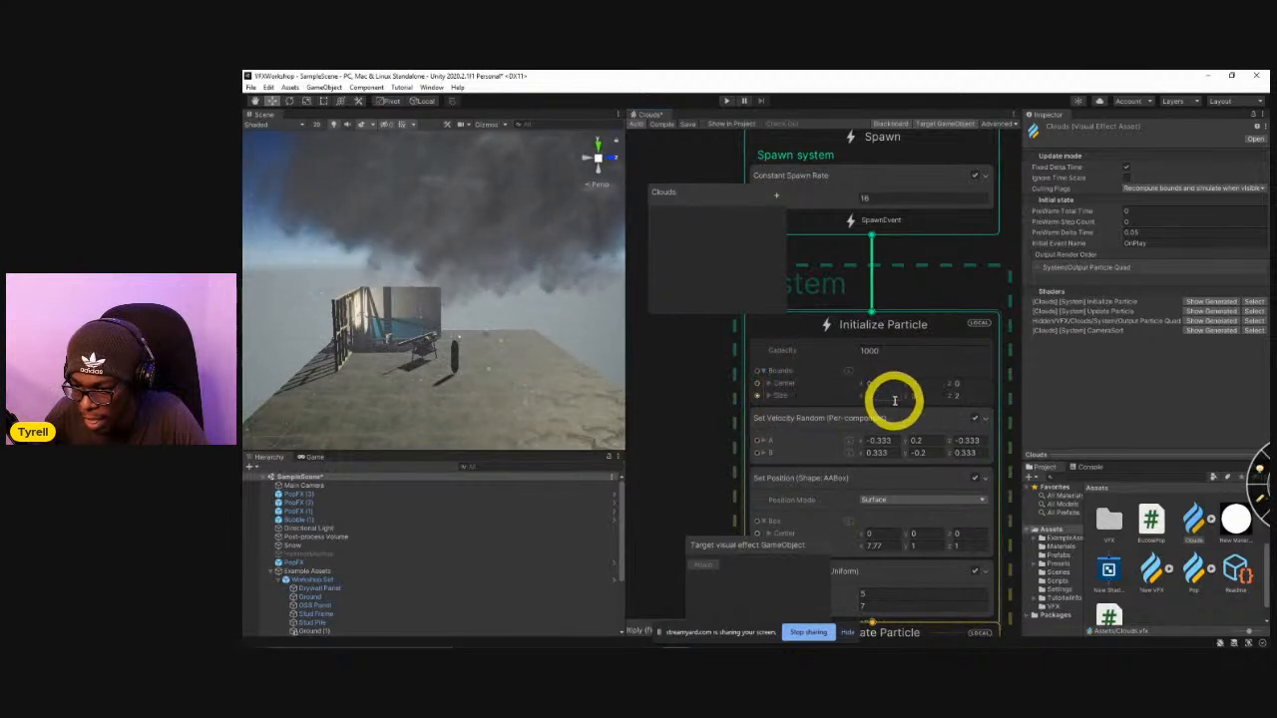
{"action": "left_click", "coordinate": [888, 399]}
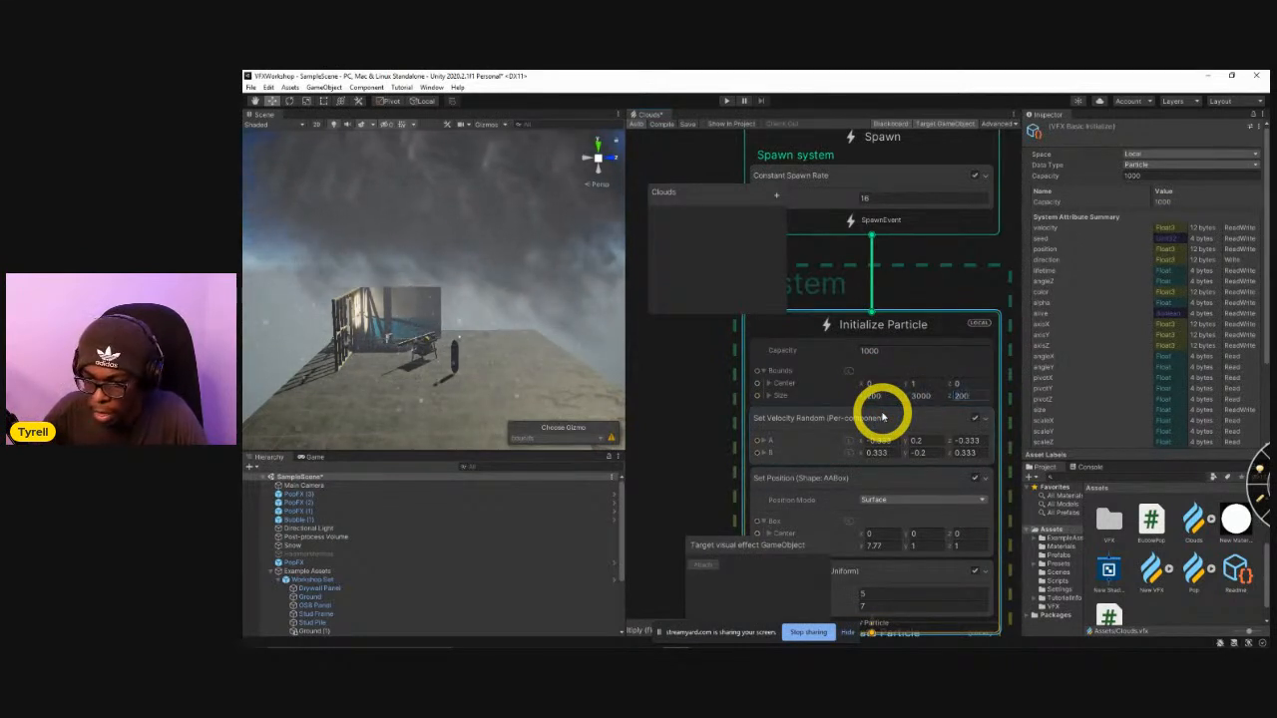
{"action": "left_click_drag", "start_coordinate": [512, 202], "coordinate": [388, 267], "text": "alt"}
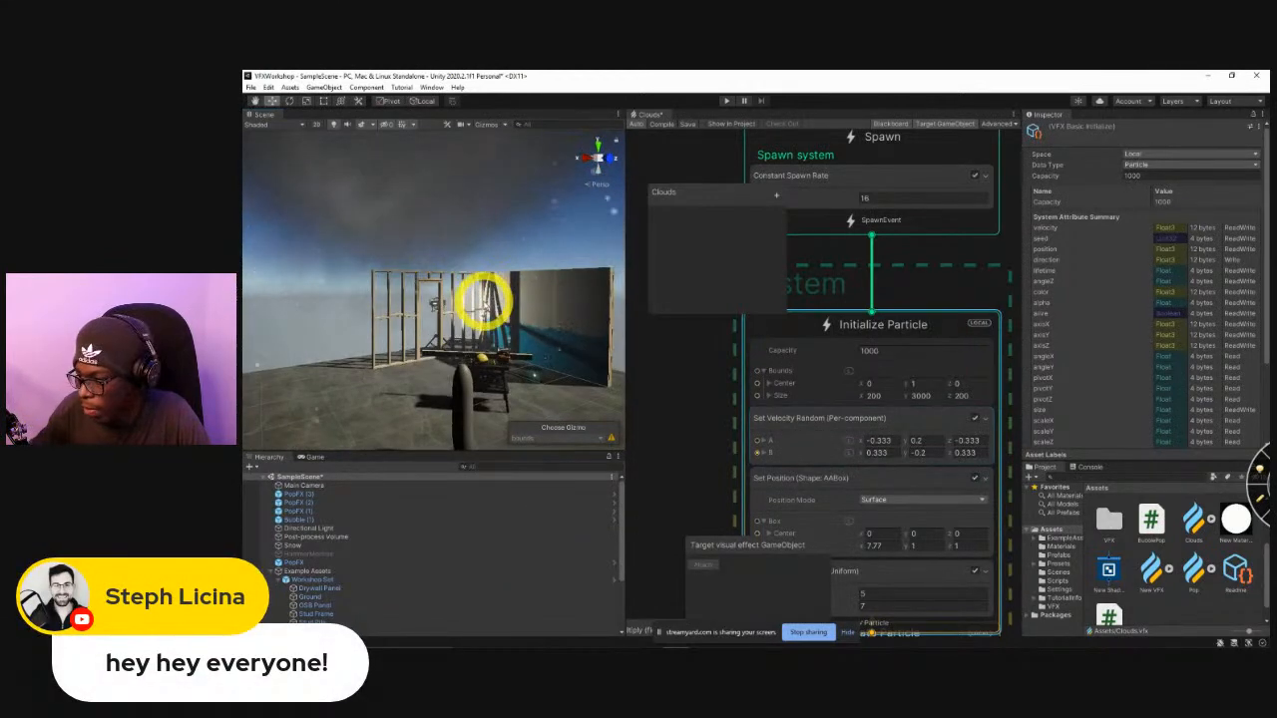
{"action": "left_click_drag", "start_coordinate": [470, 321], "coordinate": [546, 439], "text": "alt"}
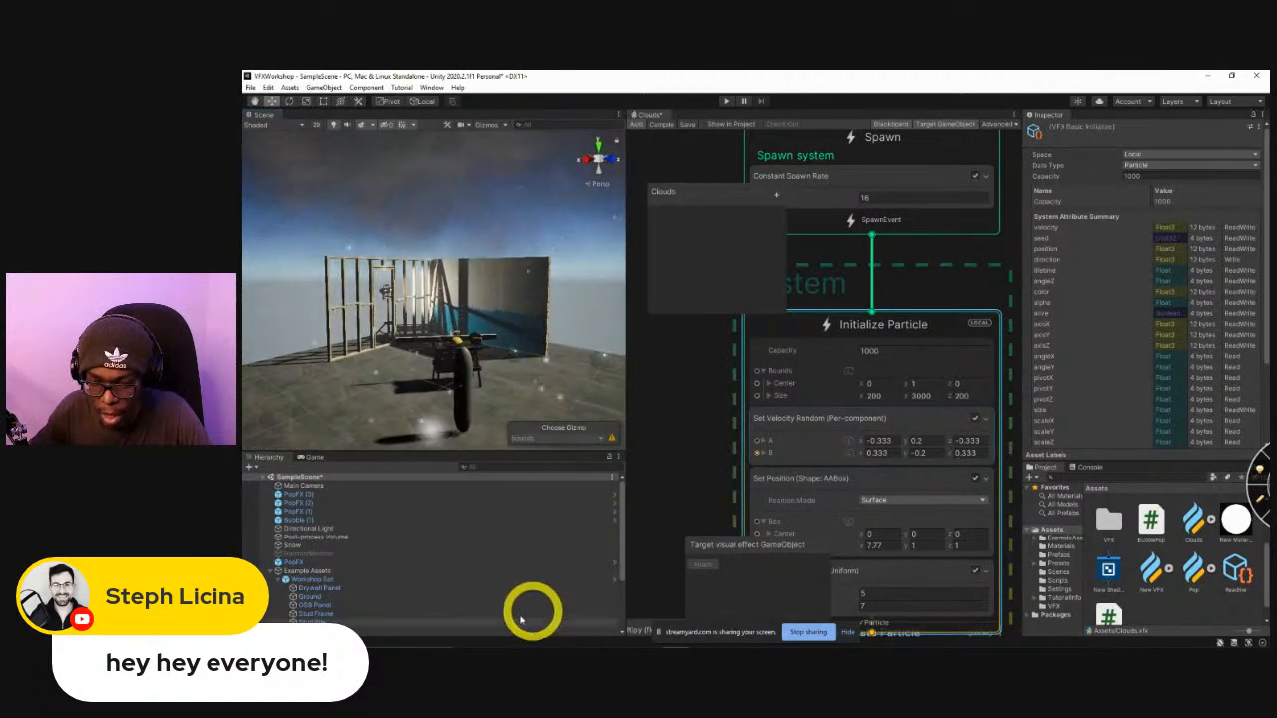
Collapse Example Assets in the hierarchy, select the Lightning object and replay its effect beneath the clouds.
{"action": "left_click", "coordinate": [273, 571]}
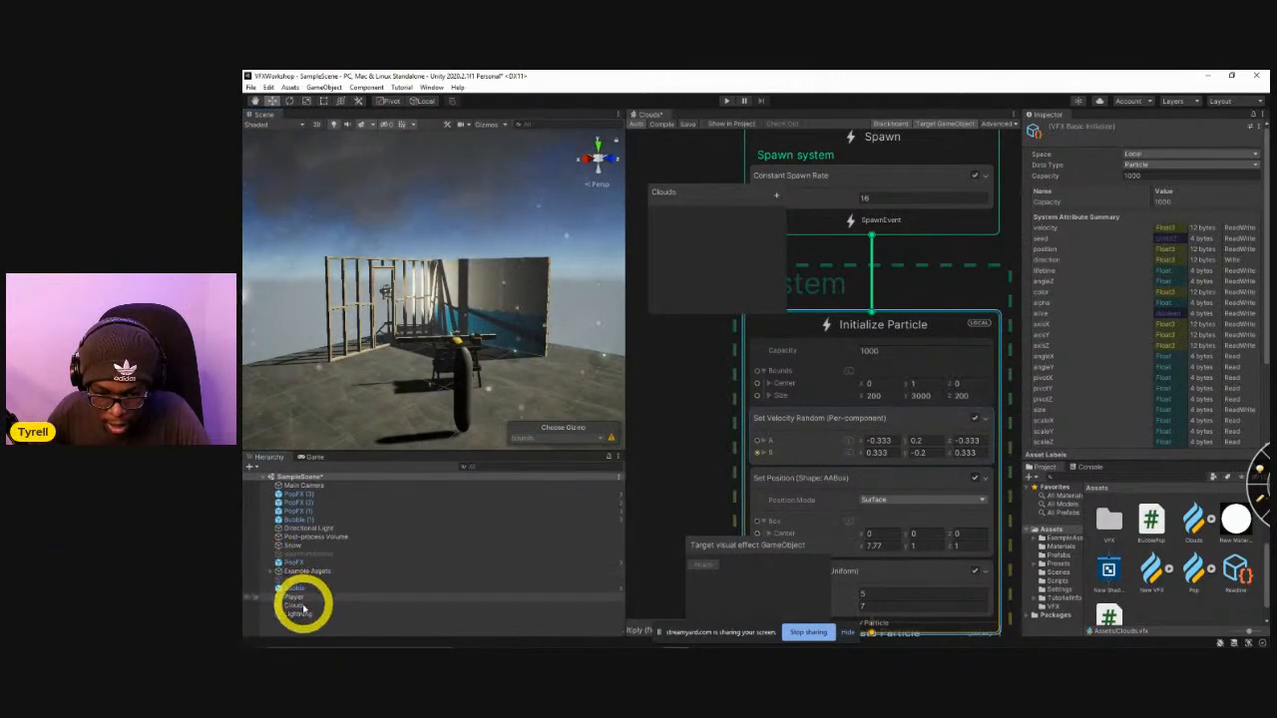
{"action": "left_click", "coordinate": [298, 614]}
{"action": "left_click", "coordinate": [605, 394]}
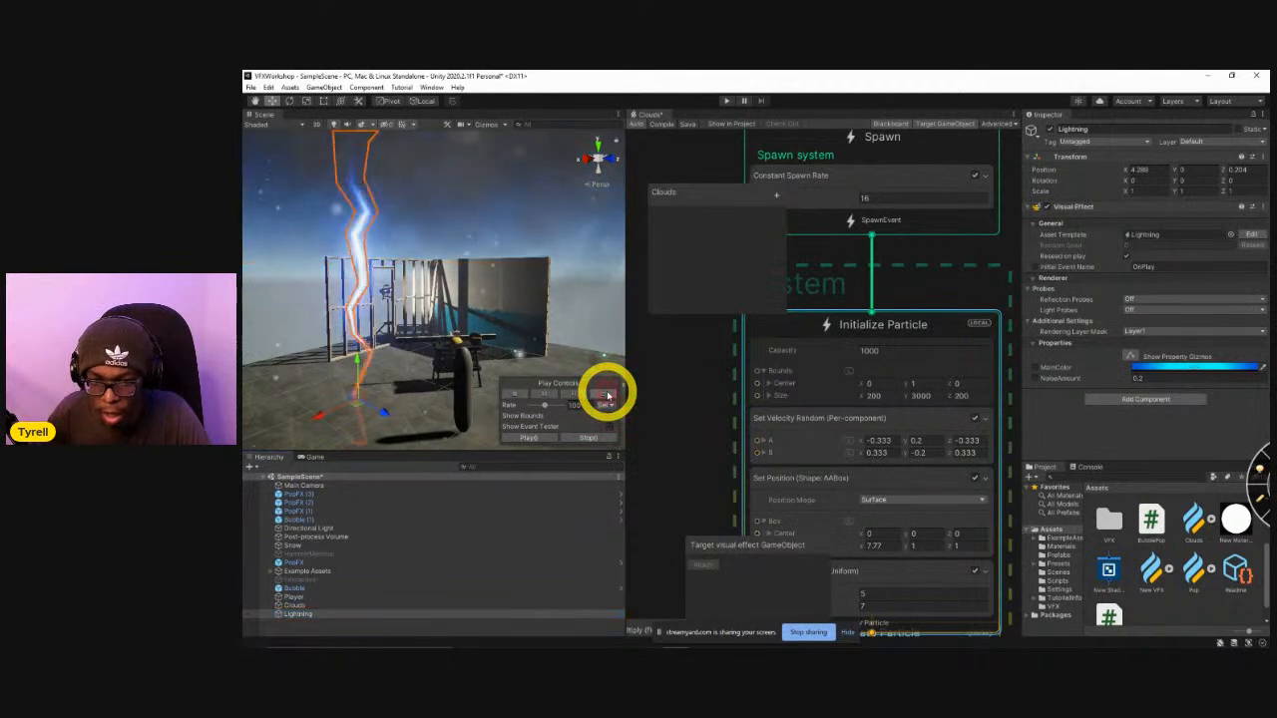
{"action": "left_click", "coordinate": [392, 328]}
{"action": "left_click_drag", "start_coordinate": [365, 299], "coordinate": [409, 305], "text": "alt"}
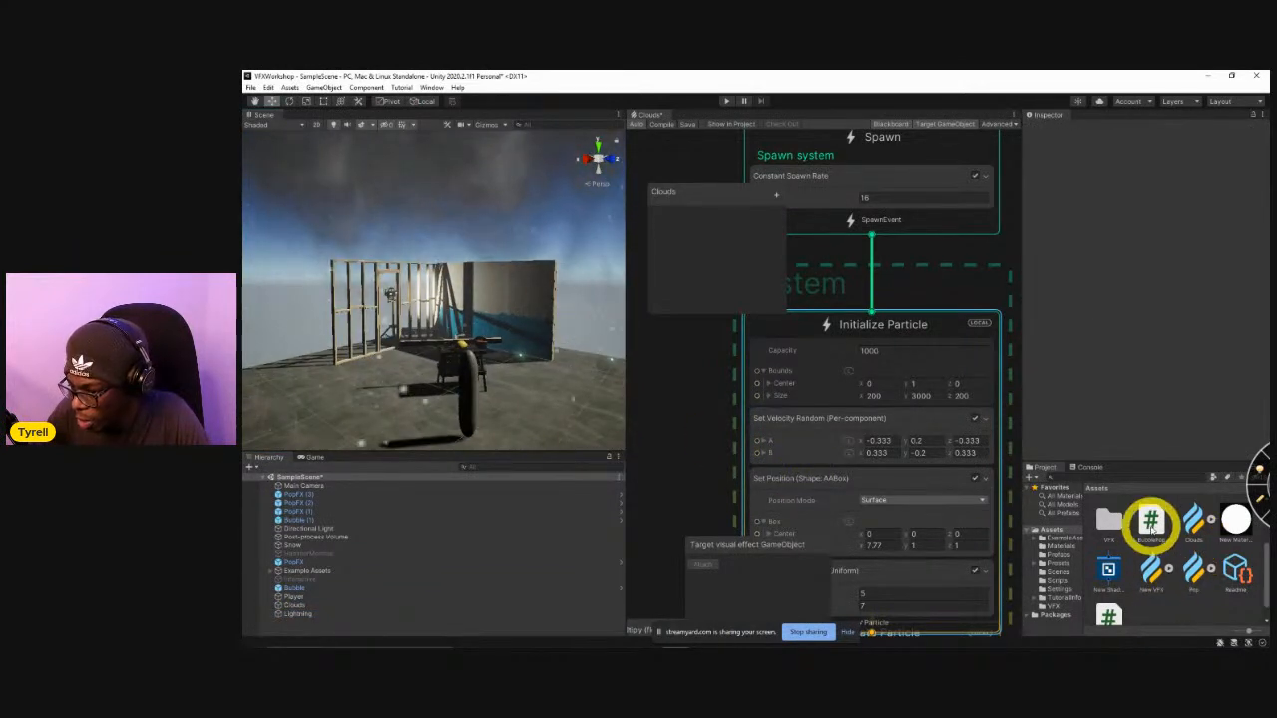
Reopen the Lightning graph from the VFX folder.
{"action": "double_click", "coordinate": [1112, 523]}
{"action": "double_click", "coordinate": [1152, 514]}
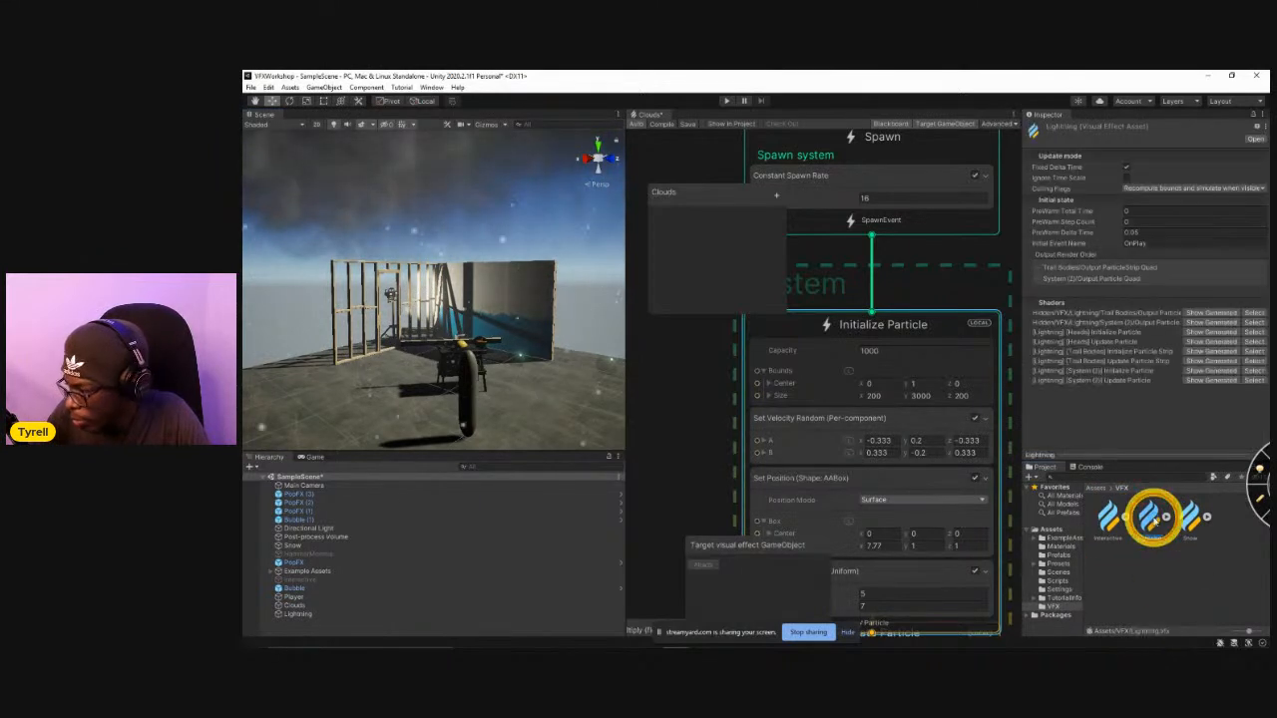
{"action": "right_click_drag", "start_coordinate": [493, 361], "coordinate": [457, 365]}
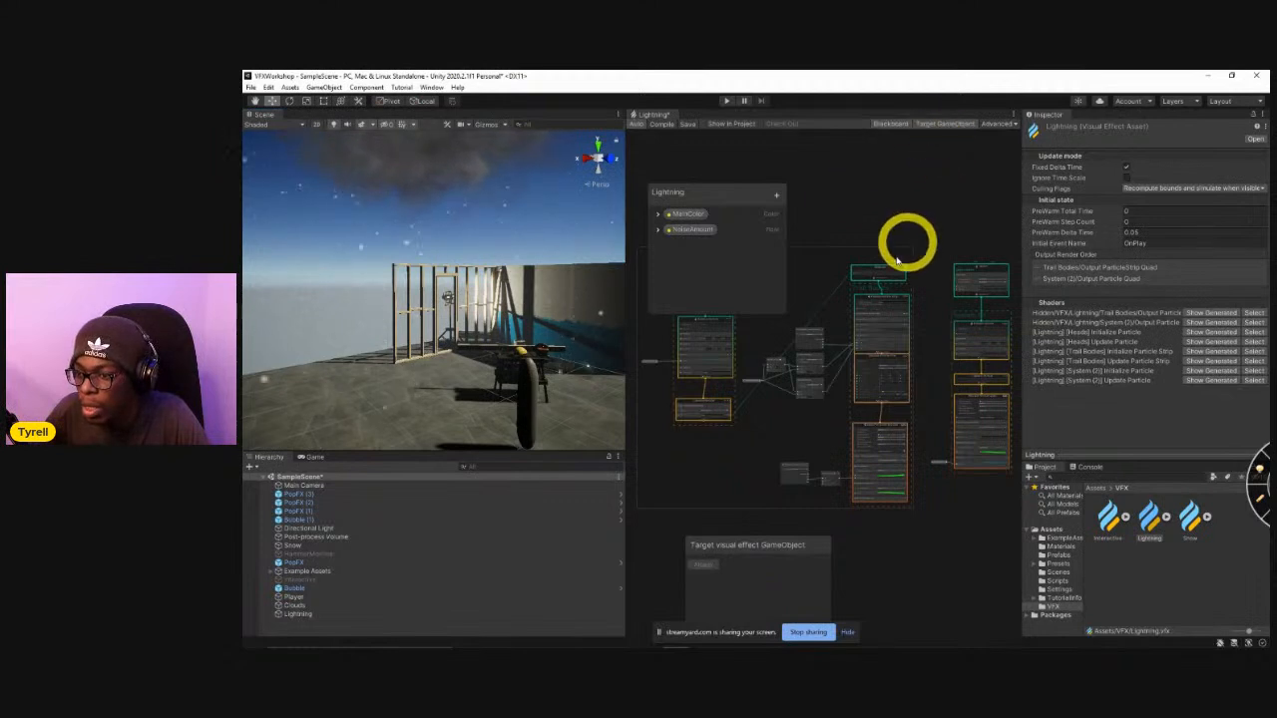
Select the Lightning object and attach it as the target GameObject of the Lightning graph.
{"action": "scroll", "coordinate": [917, 304], "scroll_direction": "up", "scroll_amount": 2}
{"action": "left_click", "coordinate": [956, 329]}
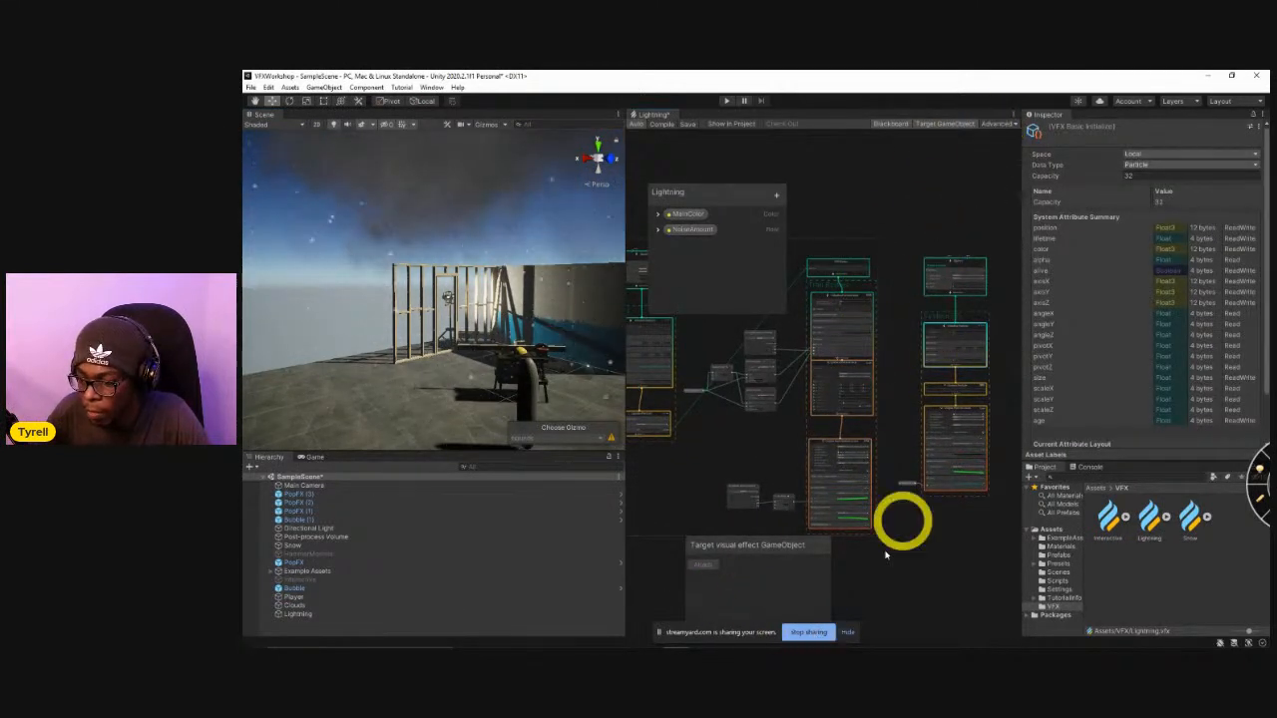
{"action": "left_click", "coordinate": [339, 614]}
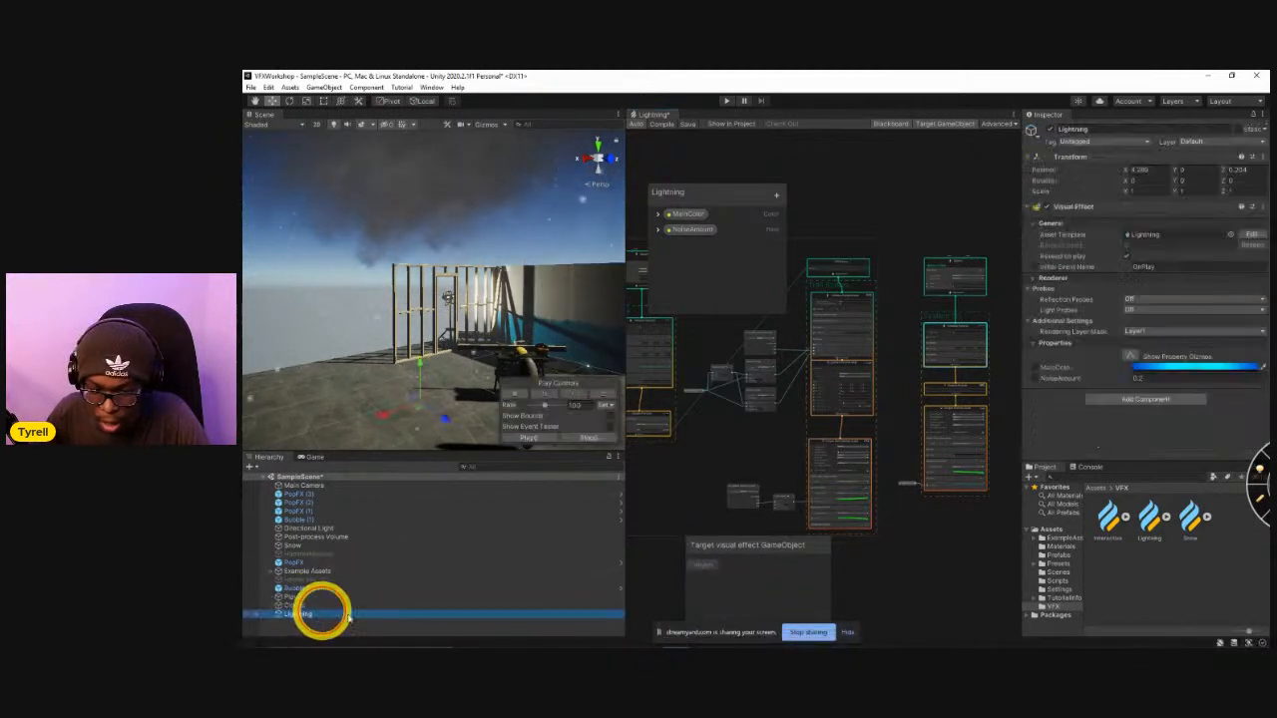
{"action": "left_click", "coordinate": [706, 567]}
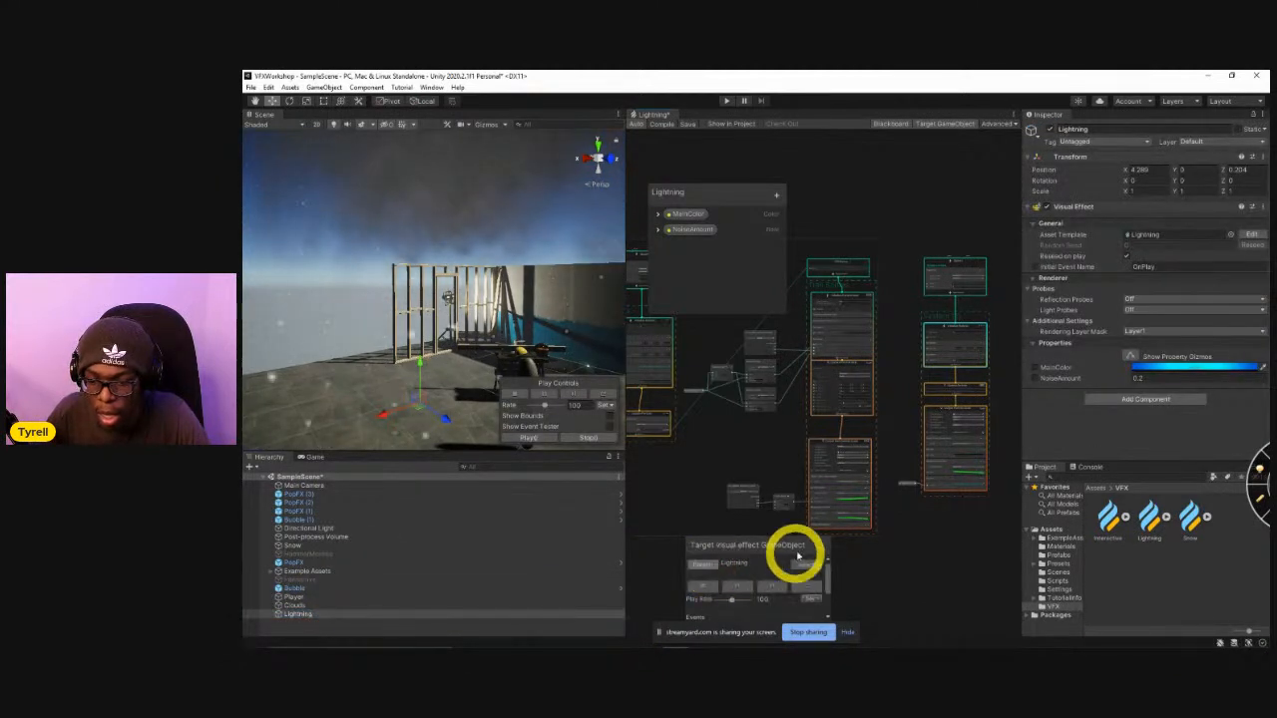
Replay the attached Lightning effect several times to examine the bolt and glow against the clouds.
{"action": "left_click", "coordinate": [808, 586]}
{"action": "right_click_drag", "start_coordinate": [465, 310], "coordinate": [344, 341]}
{"action": "left_click", "coordinate": [345, 341]}
{"action": "left_click", "coordinate": [812, 592]}
{"action": "left_click", "coordinate": [812, 591]}
{"action": "left_click", "coordinate": [812, 592]}
{"action": "left_click", "coordinate": [812, 593]}
{"action": "left_click", "coordinate": [812, 593]}
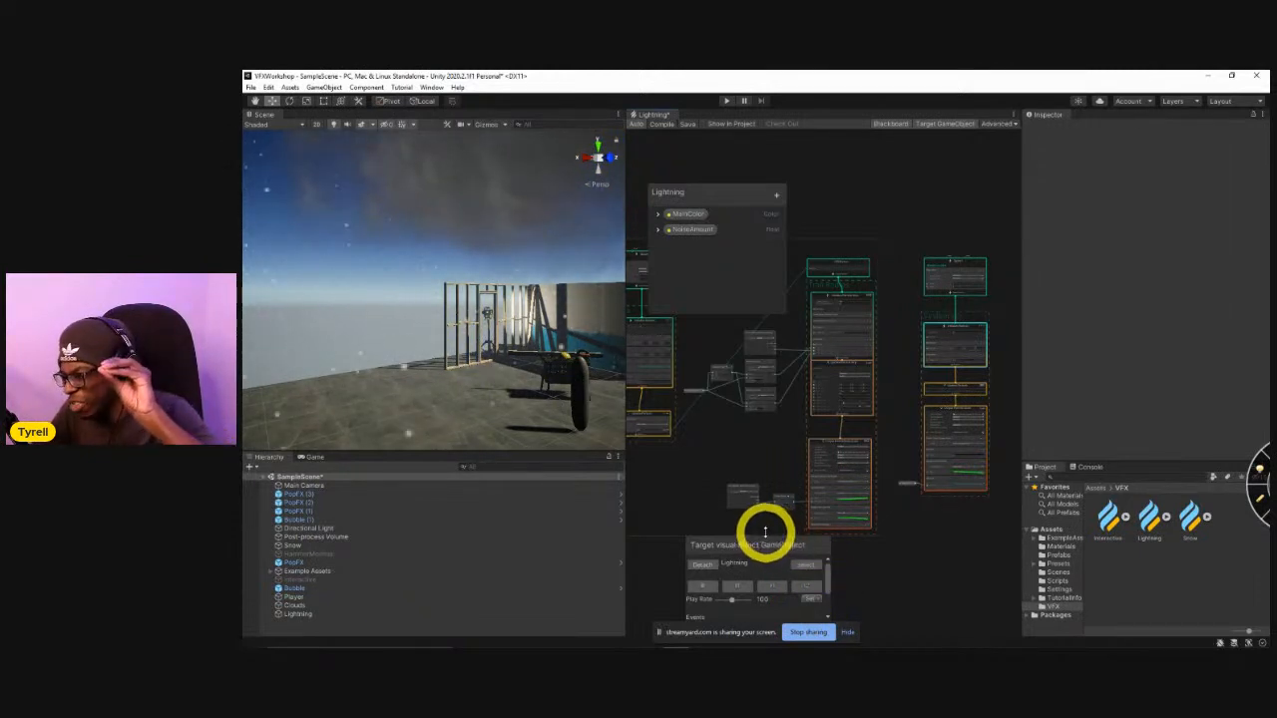
Duplicate the glow's spawn and particle system, System (2), and place the copy beside the original.
{"action": "middle_click_drag", "start_coordinate": [871, 513], "coordinate": [811, 491]}
{"action": "middle_click_drag", "start_coordinate": [872, 527], "coordinate": [932, 491]}
{"action": "left_click_drag", "start_coordinate": [829, 495], "coordinate": [916, 223]}
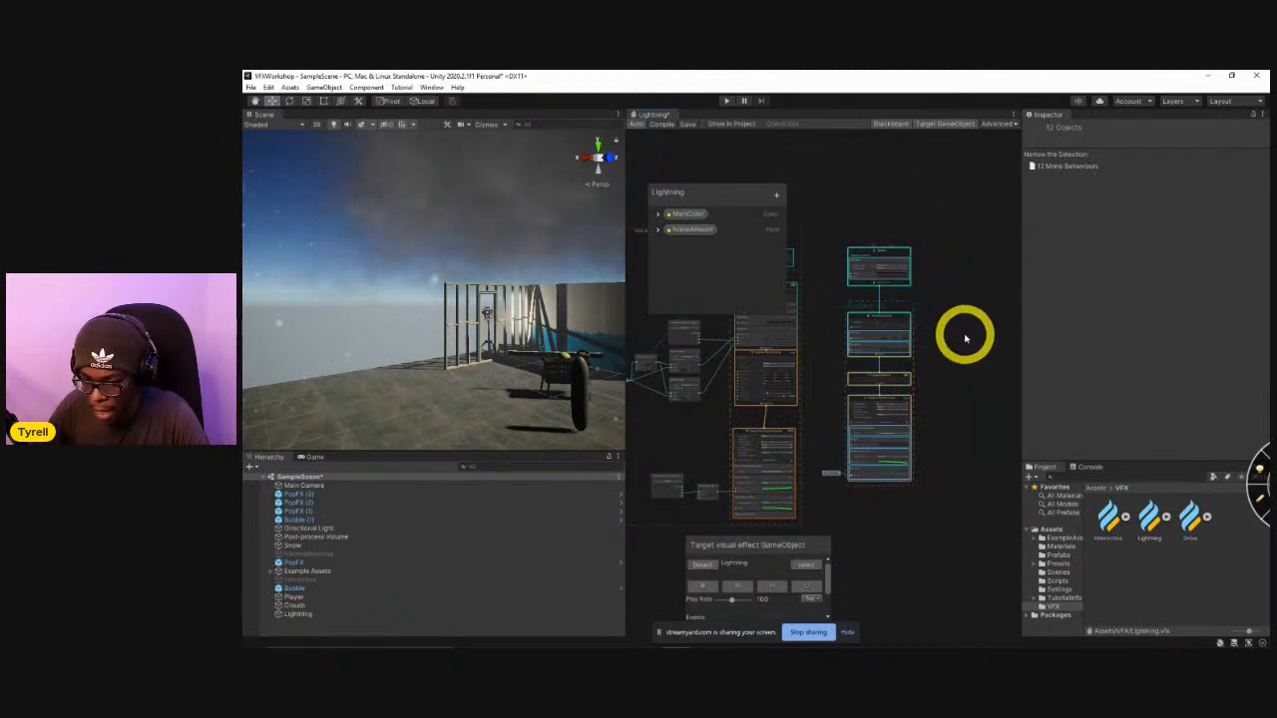
{"action": "key", "text": "ctrl+d"}
{"action": "left_click_drag", "start_coordinate": [824, 265], "coordinate": [963, 253]}
Set the particle lifetime in System (3)'s Initialize Particle context to 0.5 and replay the effect.
{"action": "scroll", "coordinate": [935, 325], "scroll_direction": "up", "scroll_amount": 5}
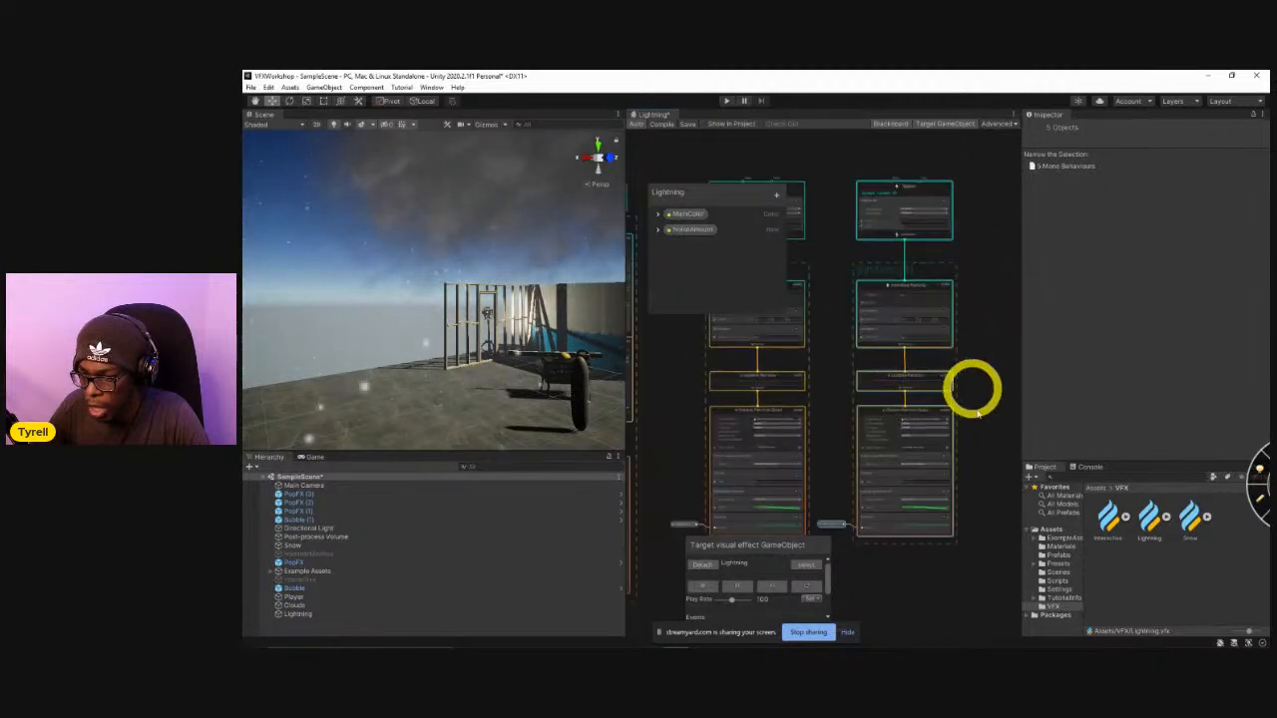
{"action": "scroll", "coordinate": [959, 458], "scroll_direction": "up", "scroll_amount": 4}
{"action": "left_click", "coordinate": [872, 480]}
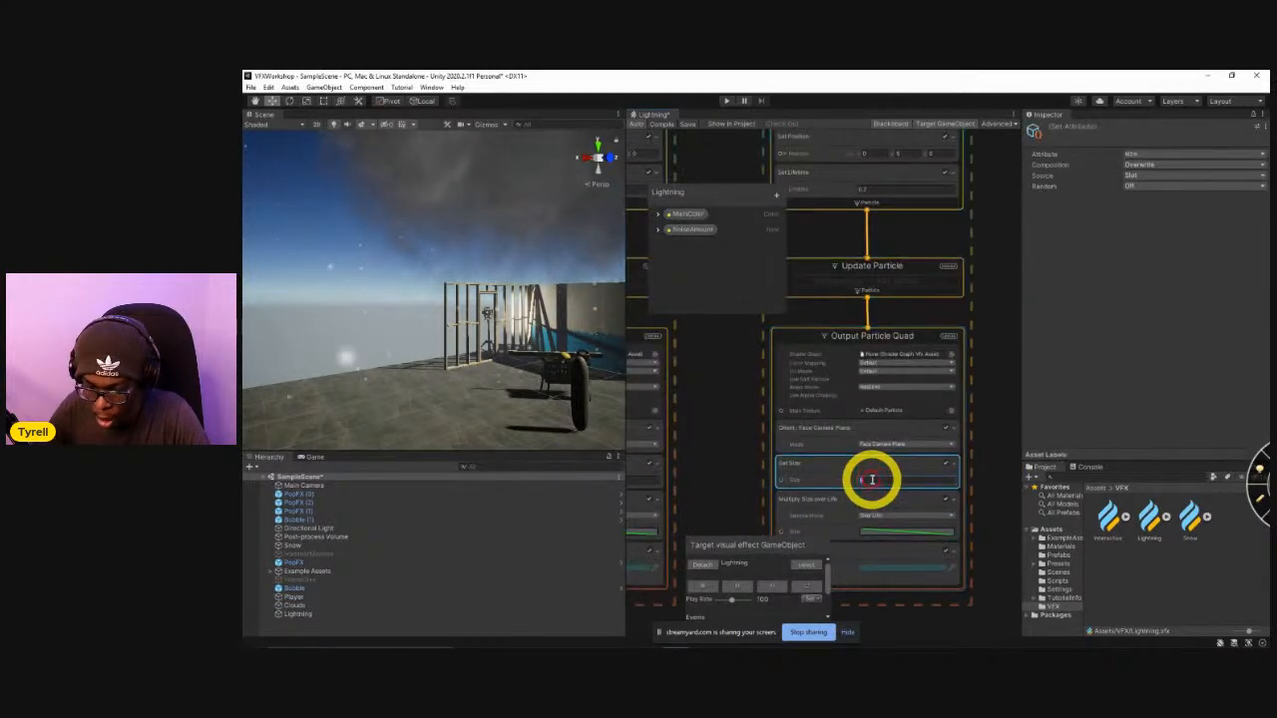
{"action": "middle_click_drag", "start_coordinate": [736, 366], "coordinate": [757, 504]}
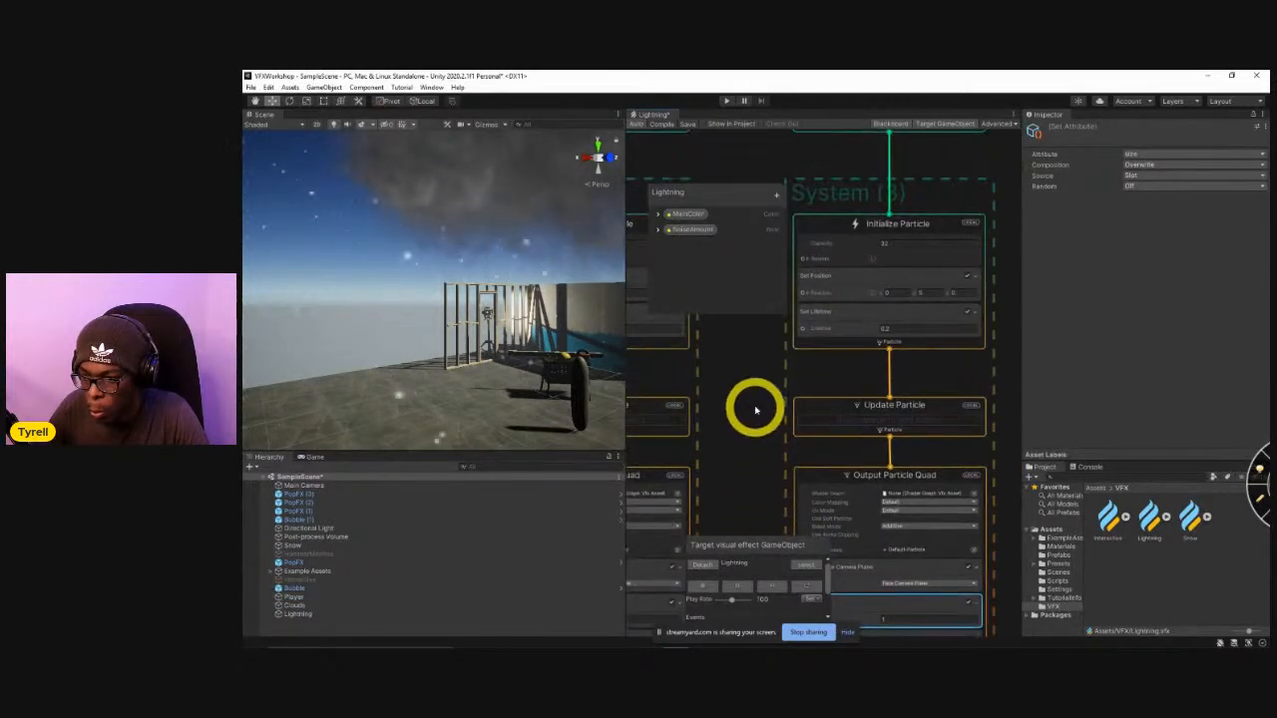
{"action": "middle_click_drag", "start_coordinate": [759, 409], "coordinate": [773, 492]}
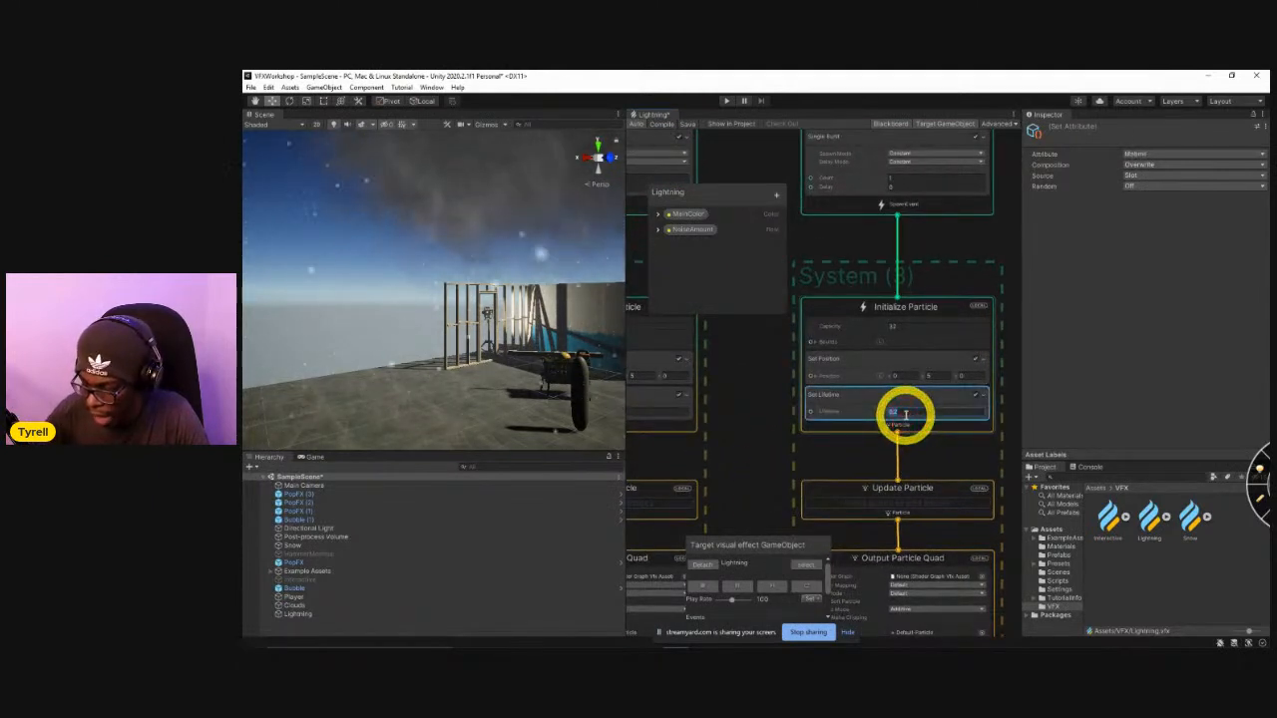
{"action": "type", "text": "0.5"}
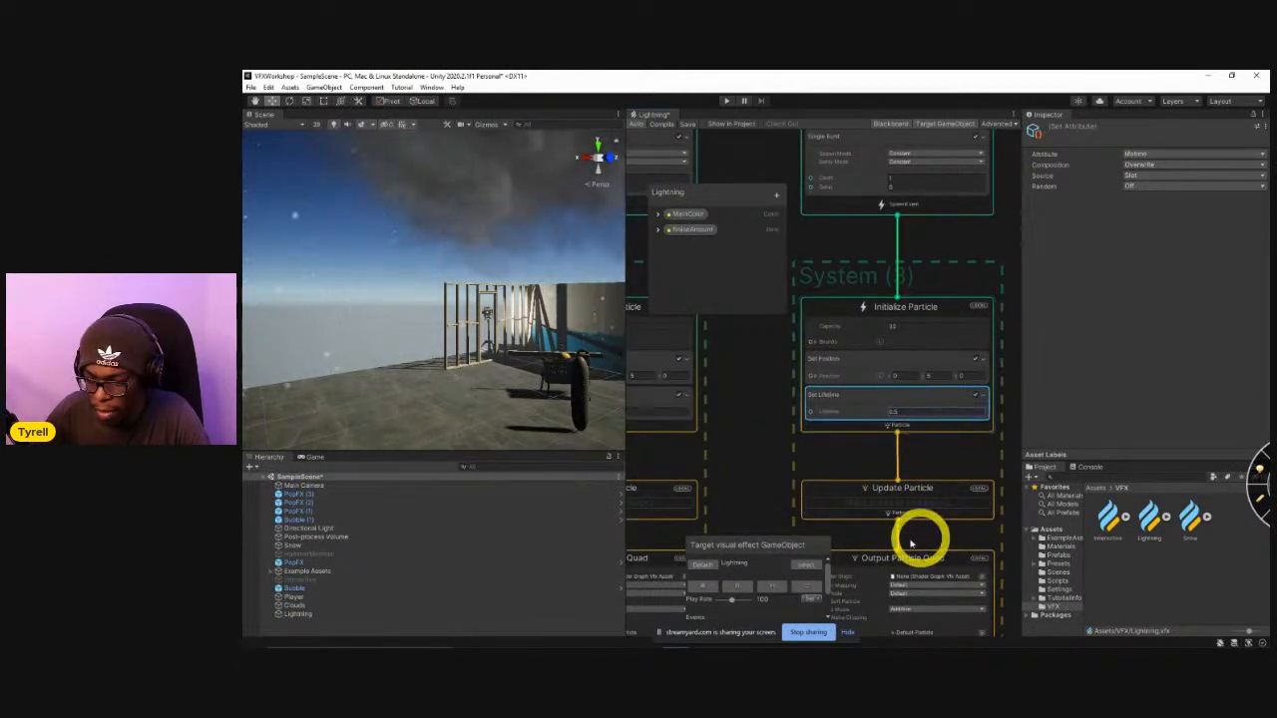
{"action": "left_click", "coordinate": [807, 590]}
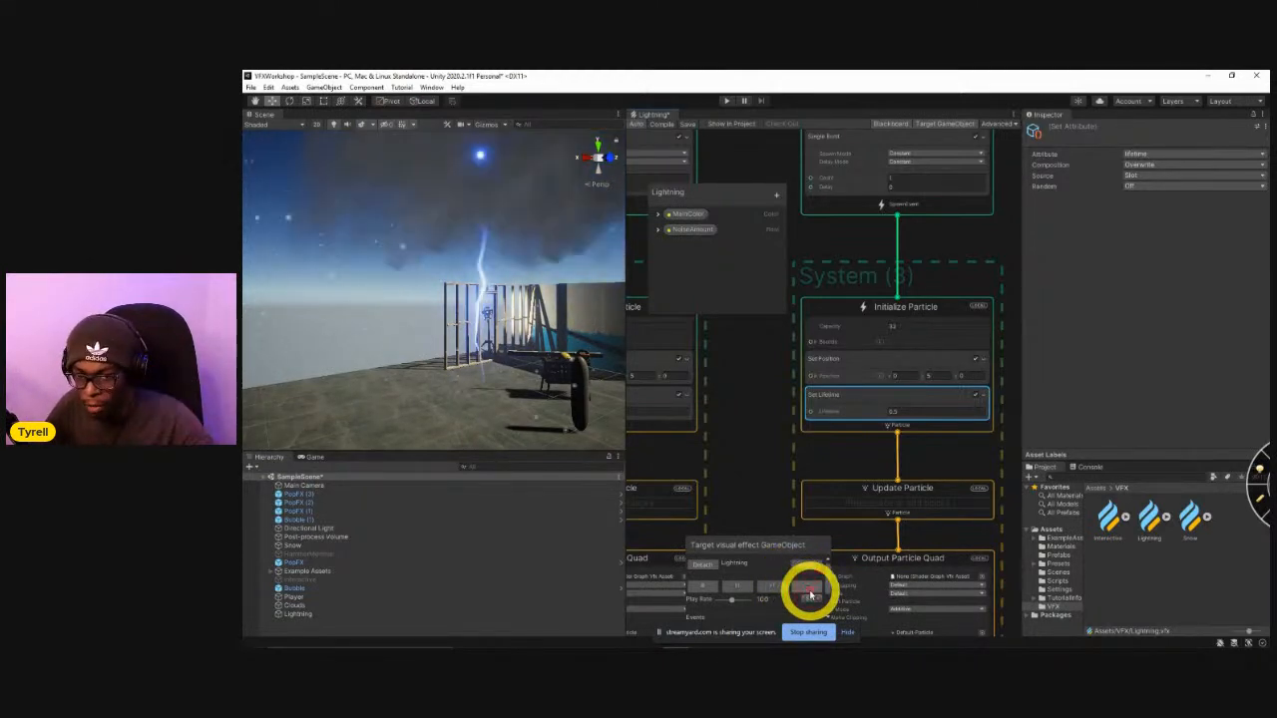
{"action": "left_click", "coordinate": [808, 591]}
{"action": "left_click", "coordinate": [814, 598]}
Duplicate both glow systems with their spawn contexts and place the copies beside the originals.
{"action": "scroll", "coordinate": [809, 490], "scroll_direction": "down", "scroll_amount": 8}
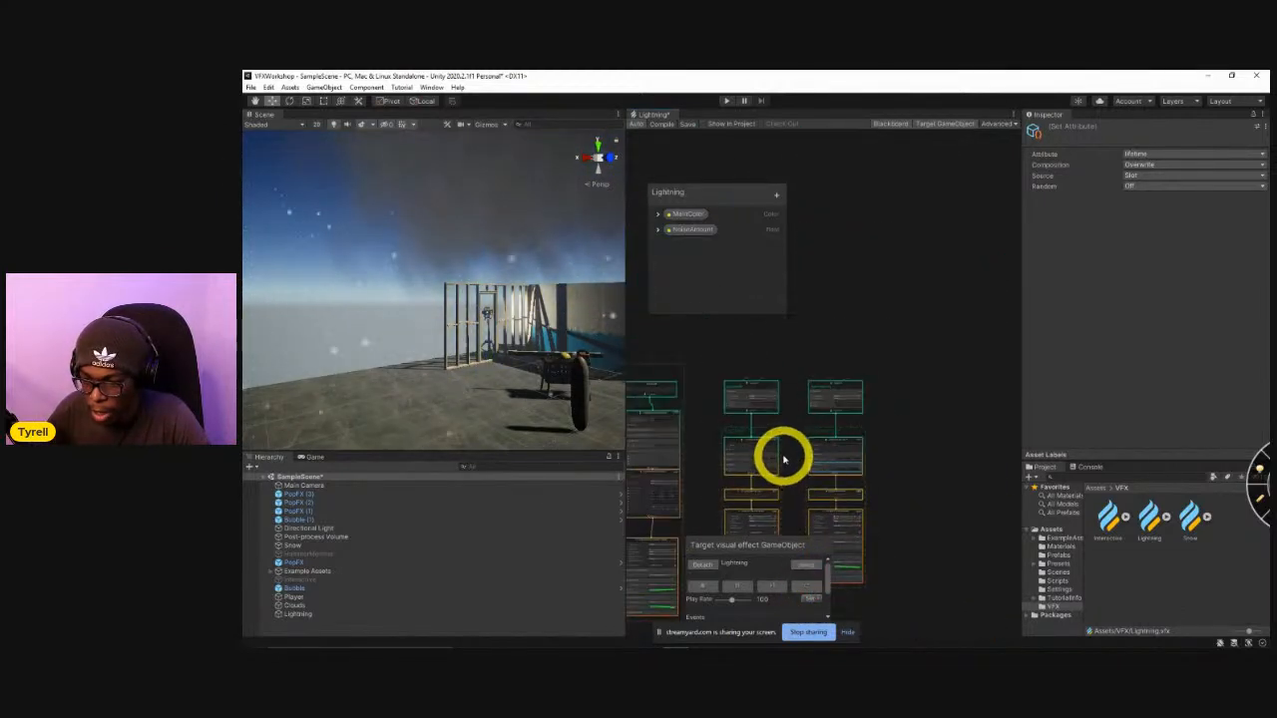
{"action": "left_click_drag", "start_coordinate": [812, 508], "coordinate": [960, 306]}
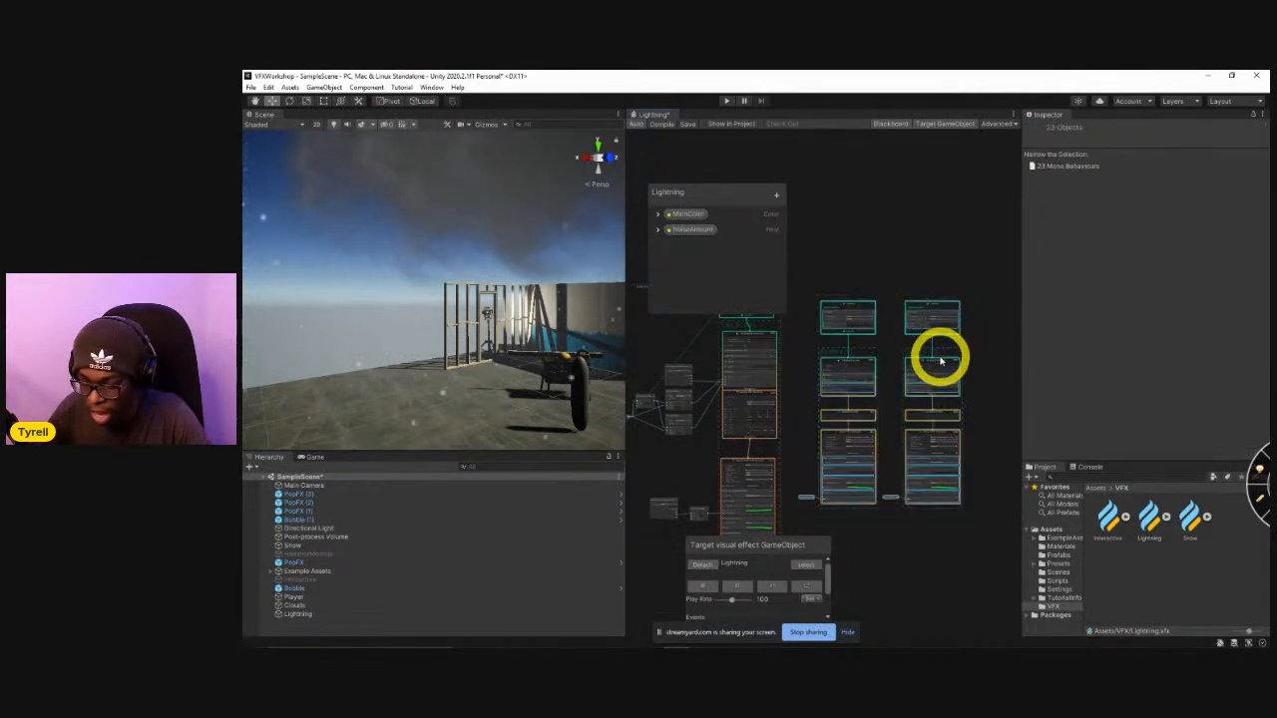
{"action": "key", "text": "ctrl+d"}
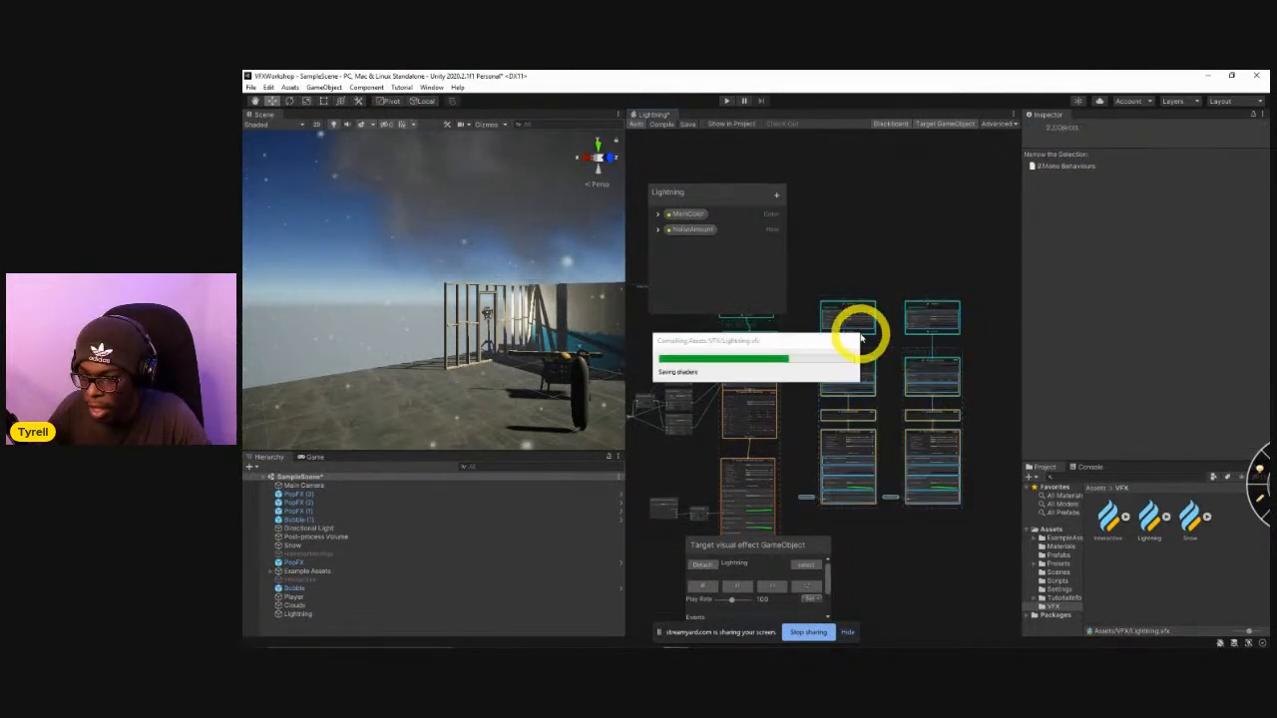
{"action": "left_click_drag", "start_coordinate": [804, 286], "coordinate": [955, 317]}
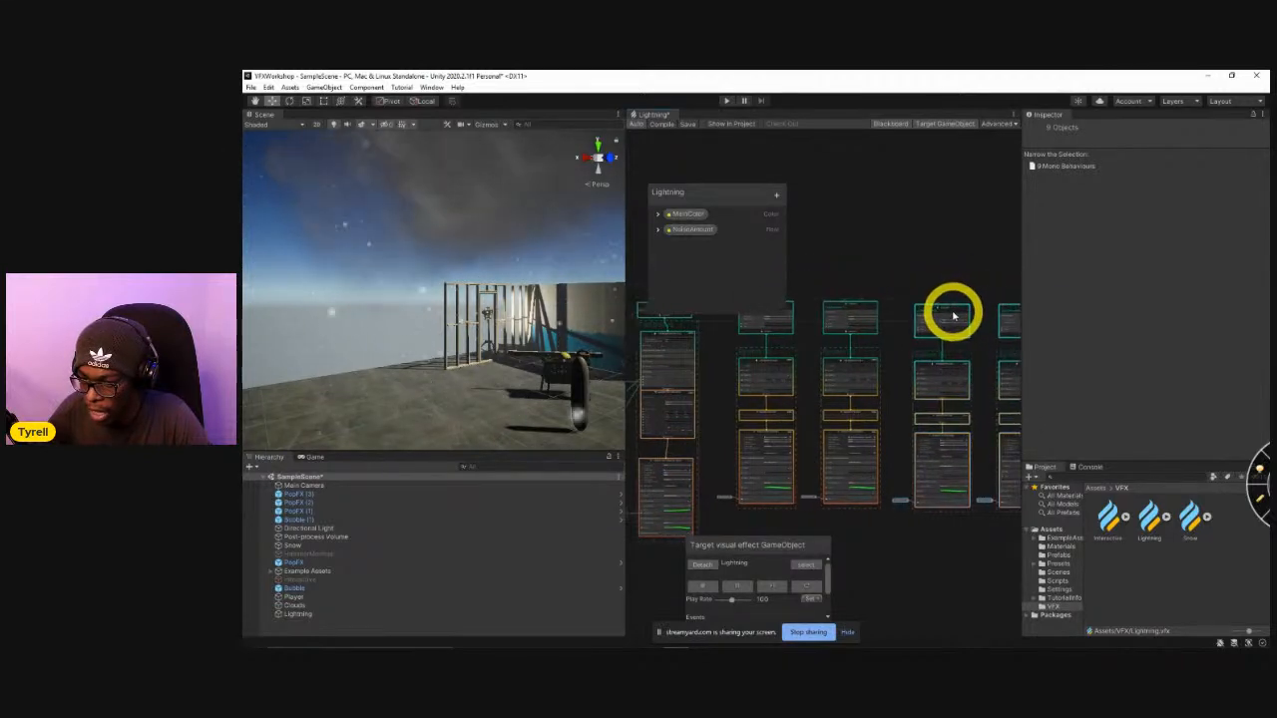
Set the Y position in the Set Position blocks of System (4) and System (5) to 0.
{"action": "scroll", "coordinate": [855, 365], "scroll_direction": "up", "scroll_amount": 3}
{"action": "scroll", "coordinate": [909, 410], "scroll_direction": "up", "scroll_amount": 4}
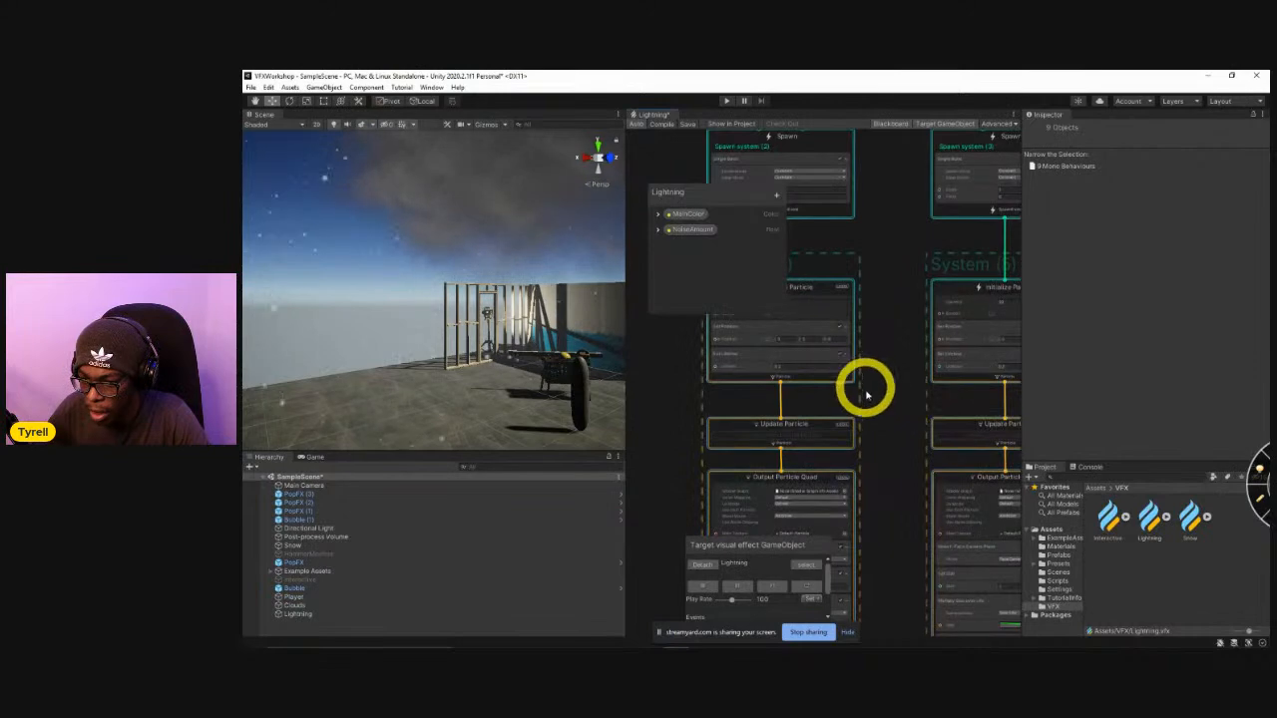
{"action": "left_click", "coordinate": [794, 352]}
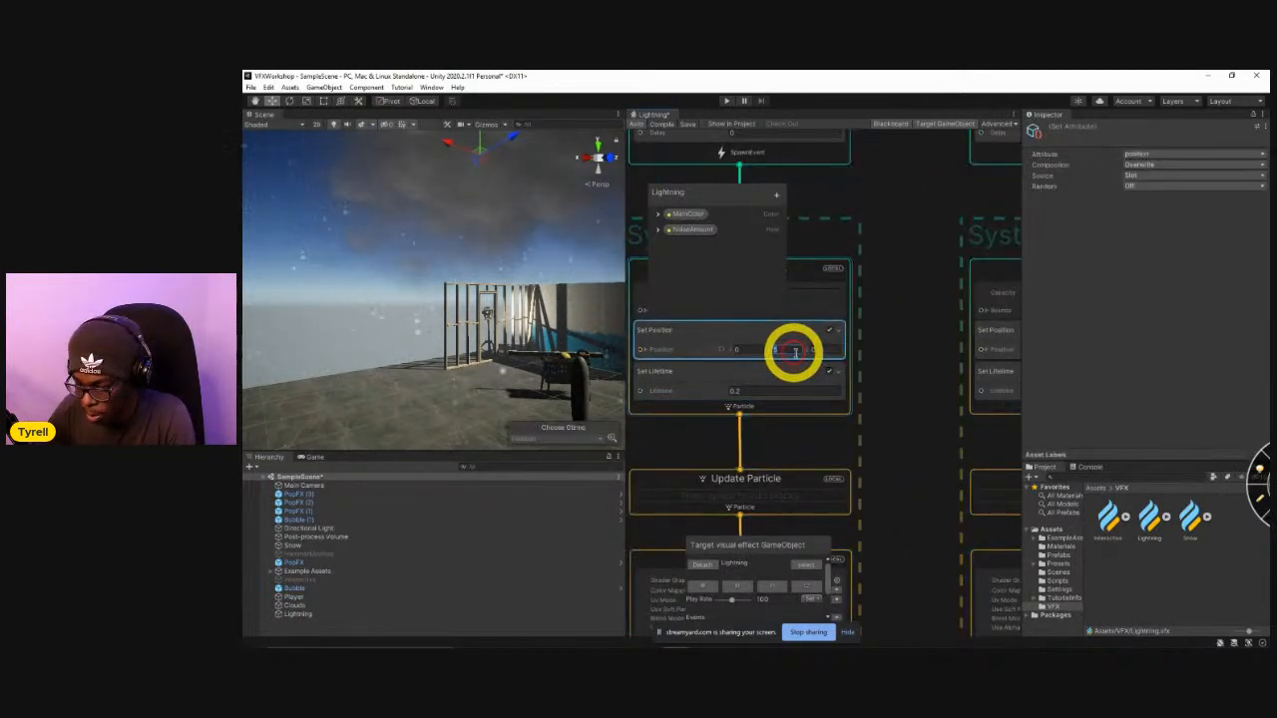
{"action": "type", "text": "0"}
{"action": "middle_click_drag", "start_coordinate": [903, 400], "coordinate": [785, 417]}
{"action": "middle_click_drag", "start_coordinate": [849, 446], "coordinate": [814, 452]}
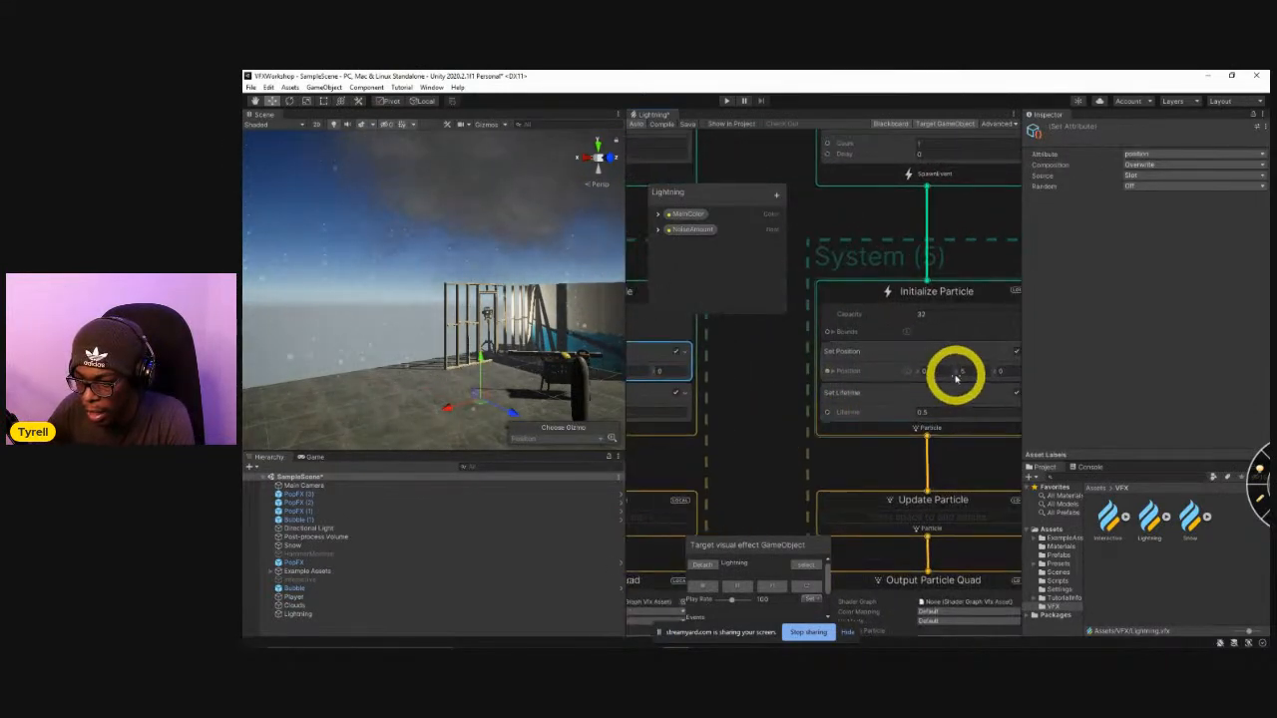
{"action": "left_click", "coordinate": [965, 371]}
{"action": "type", "text": "0"}
Replay the Lightning effect to check the duplicated glows at ground level.
{"action": "left_click", "coordinate": [802, 588]}
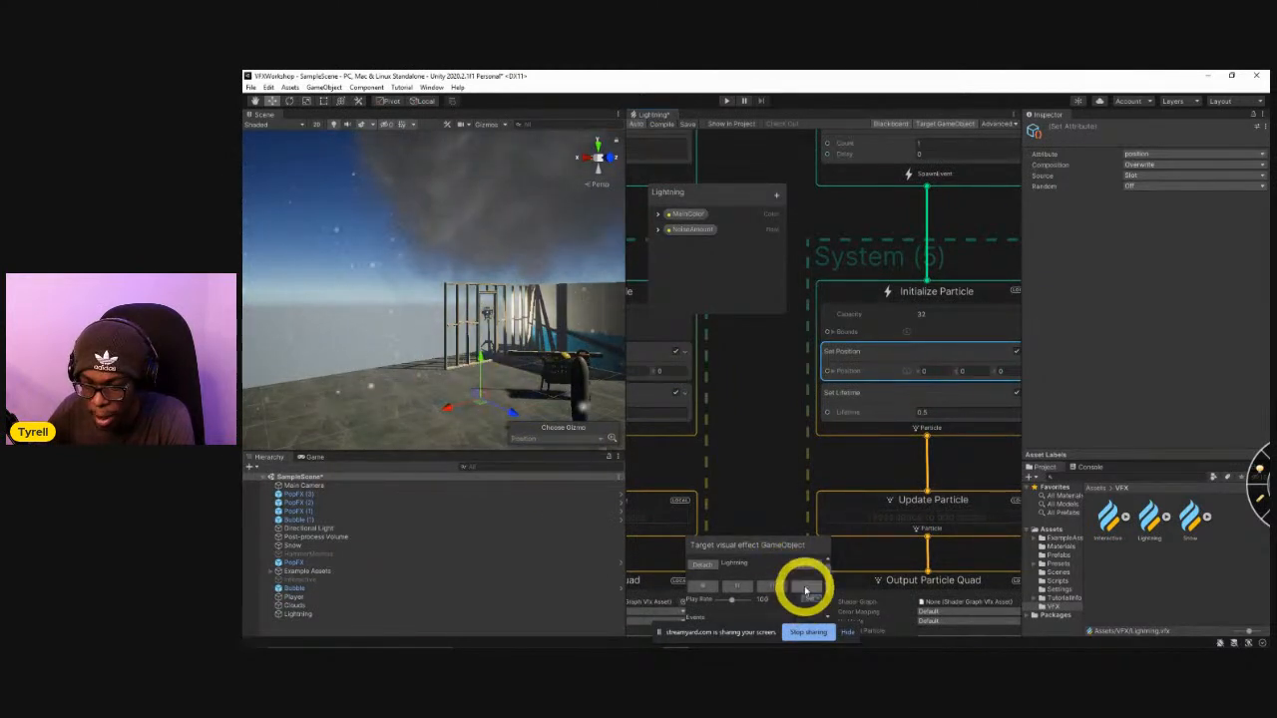
{"action": "left_click", "coordinate": [804, 589]}
{"action": "left_click", "coordinate": [317, 315]}
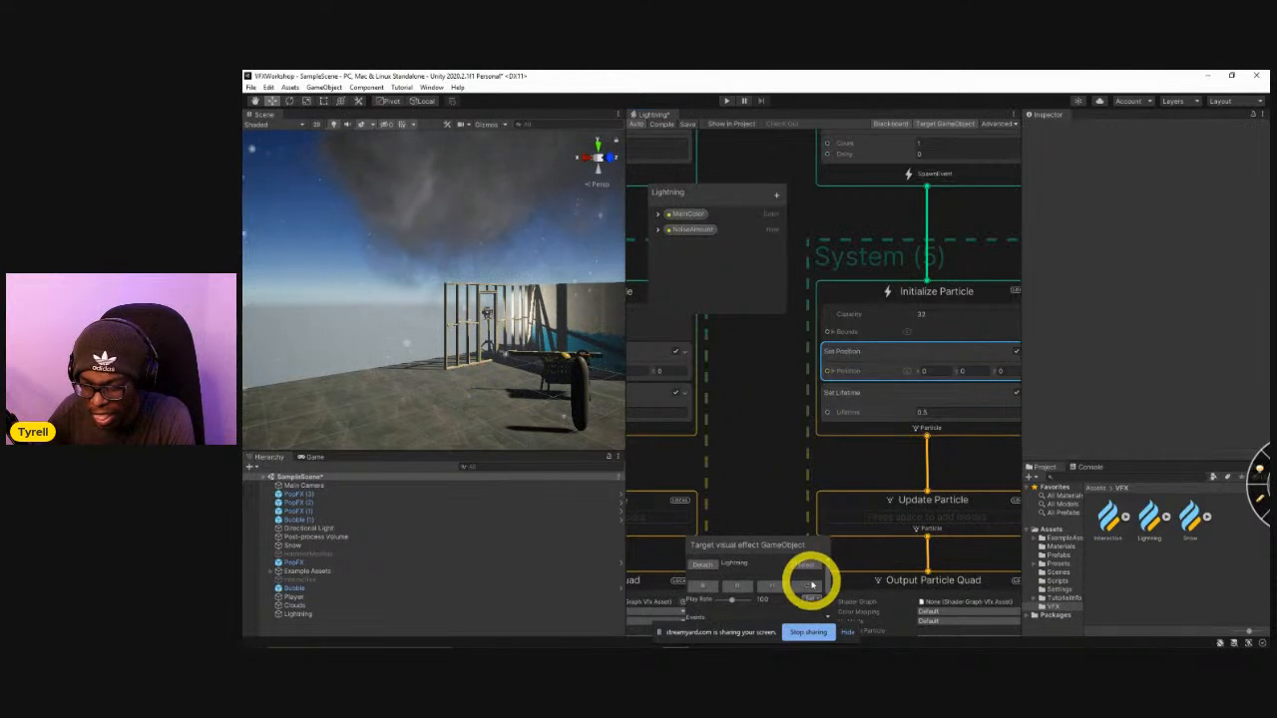
{"action": "left_click", "coordinate": [802, 587]}
Give Spawn system (2)'s single burst a delay and set Spawn system (3)'s burst delay to 0.25.
{"action": "middle_click_drag", "start_coordinate": [799, 382], "coordinate": [847, 593]}
{"action": "middle_click_drag", "start_coordinate": [810, 421], "coordinate": [873, 460]}
{"action": "left_click", "coordinate": [706, 404]}
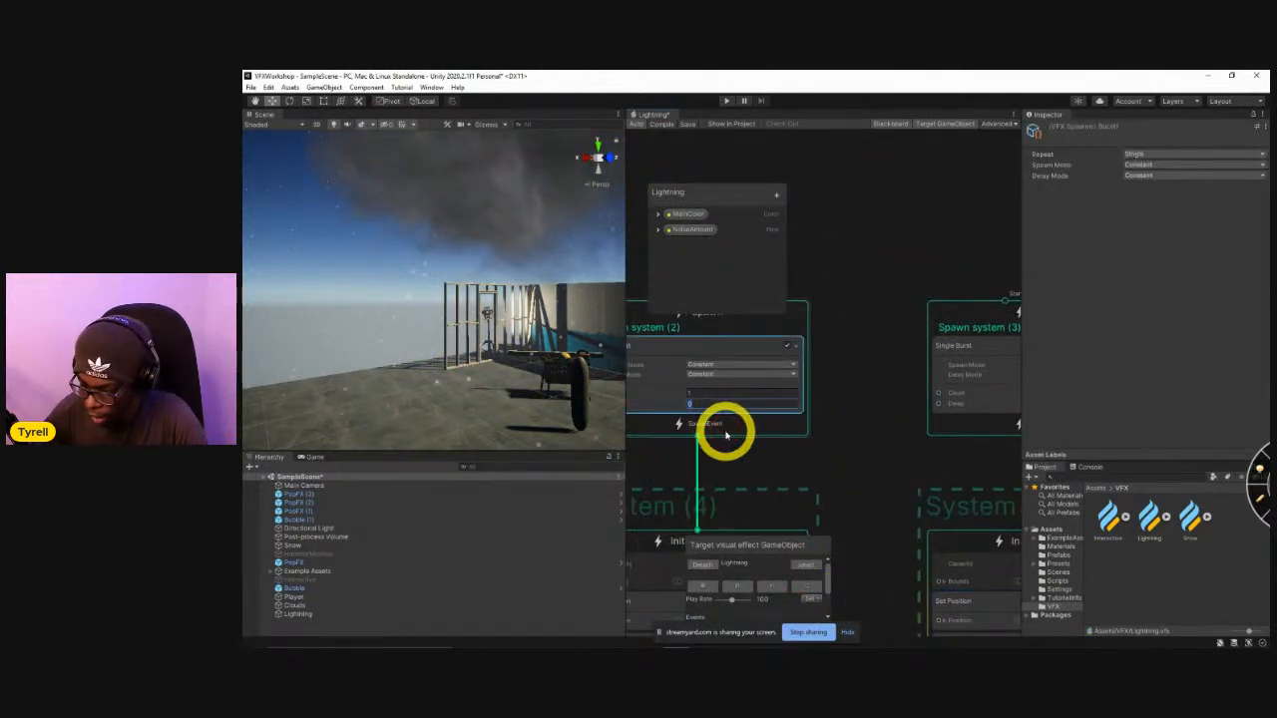
{"action": "middle_click_drag", "start_coordinate": [906, 456], "coordinate": [758, 451]}
{"action": "left_click", "coordinate": [943, 402]}
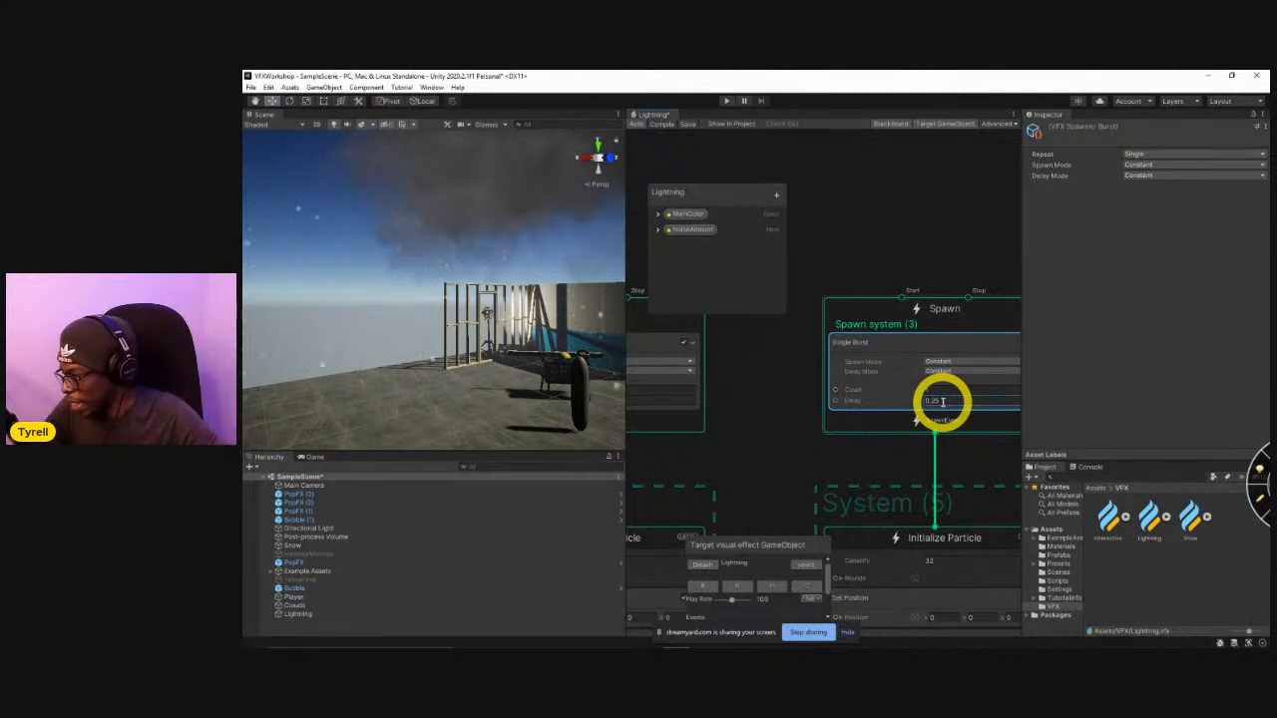
Replay the Lightning effect repeatedly to check the delayed ground glow's timing.
{"action": "left_click", "coordinate": [806, 587]}
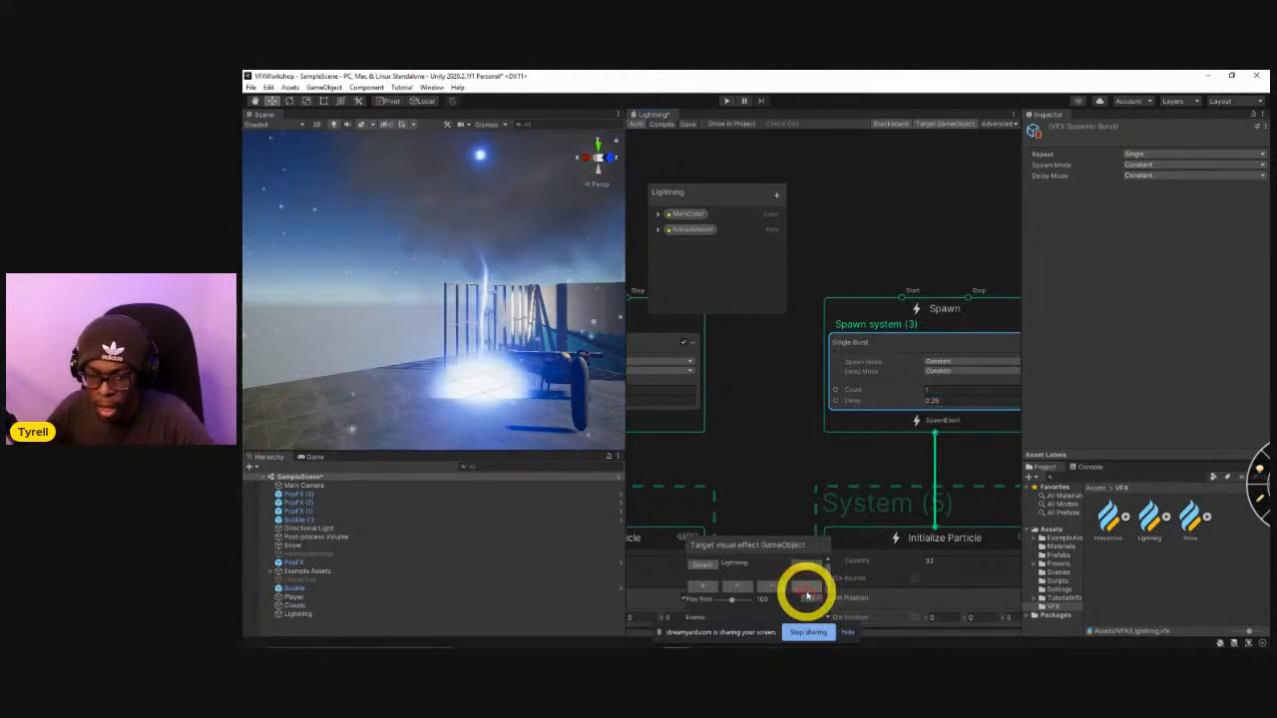
{"action": "left_click", "coordinate": [808, 594]}
{"action": "left_click", "coordinate": [808, 594]}
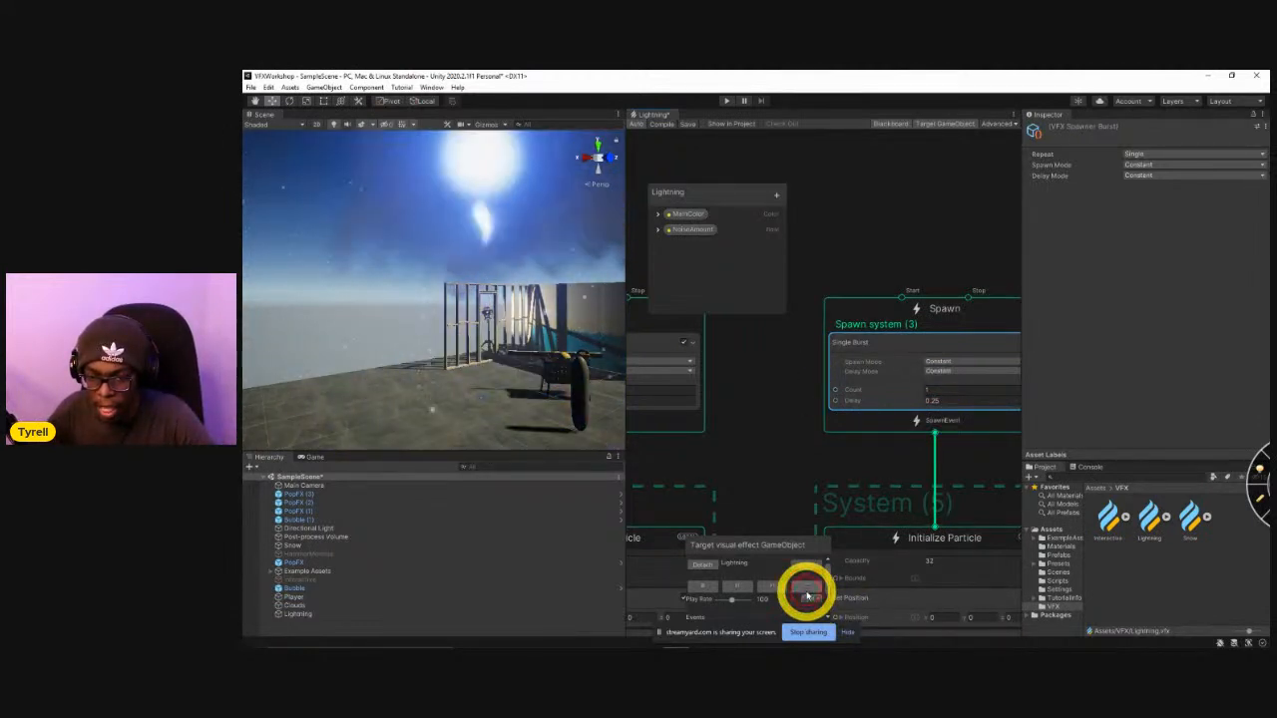
{"action": "left_click", "coordinate": [808, 594]}
{"action": "left_click", "coordinate": [808, 593]}
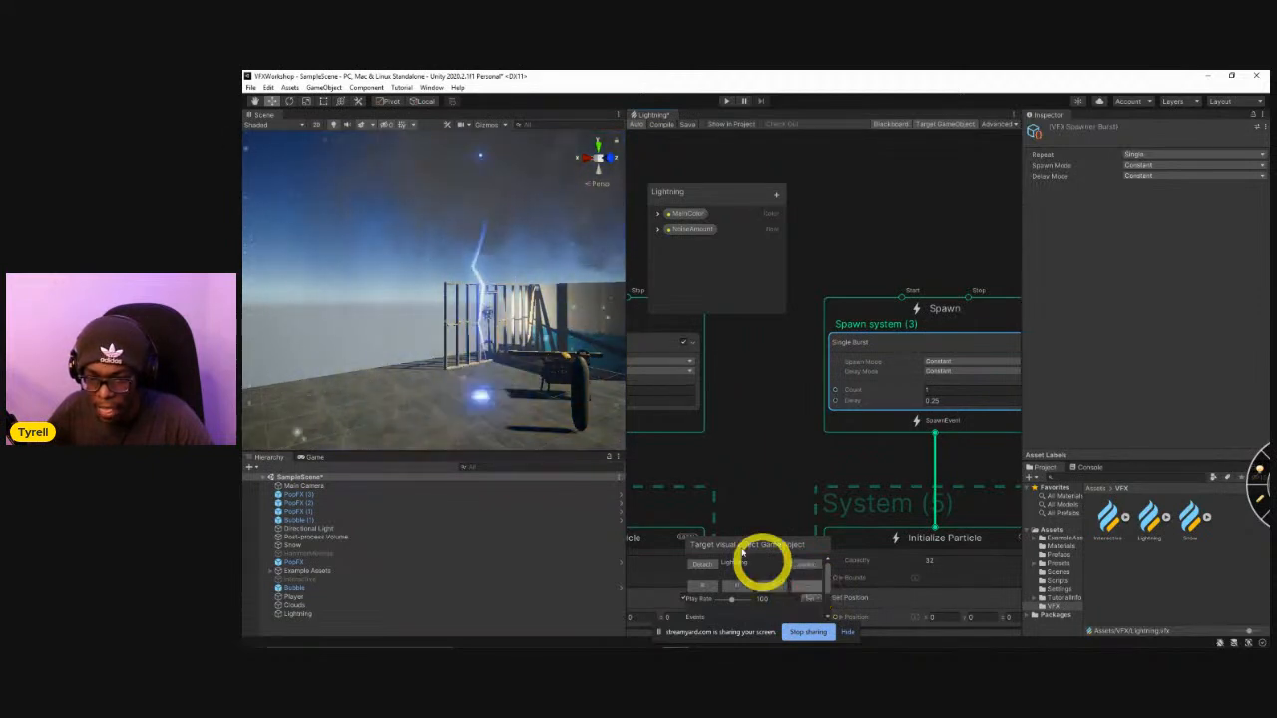
{"action": "mouse_move", "coordinate": [494, 377]}
{"action": "right_mouse_down"}
{"action": "mouse_move", "coordinate": [528, 373]}
{"action": "mouse_move", "coordinate": [513, 375]}
{"action": "right_mouse_up"}
{"action": "left_click", "coordinate": [805, 593]}
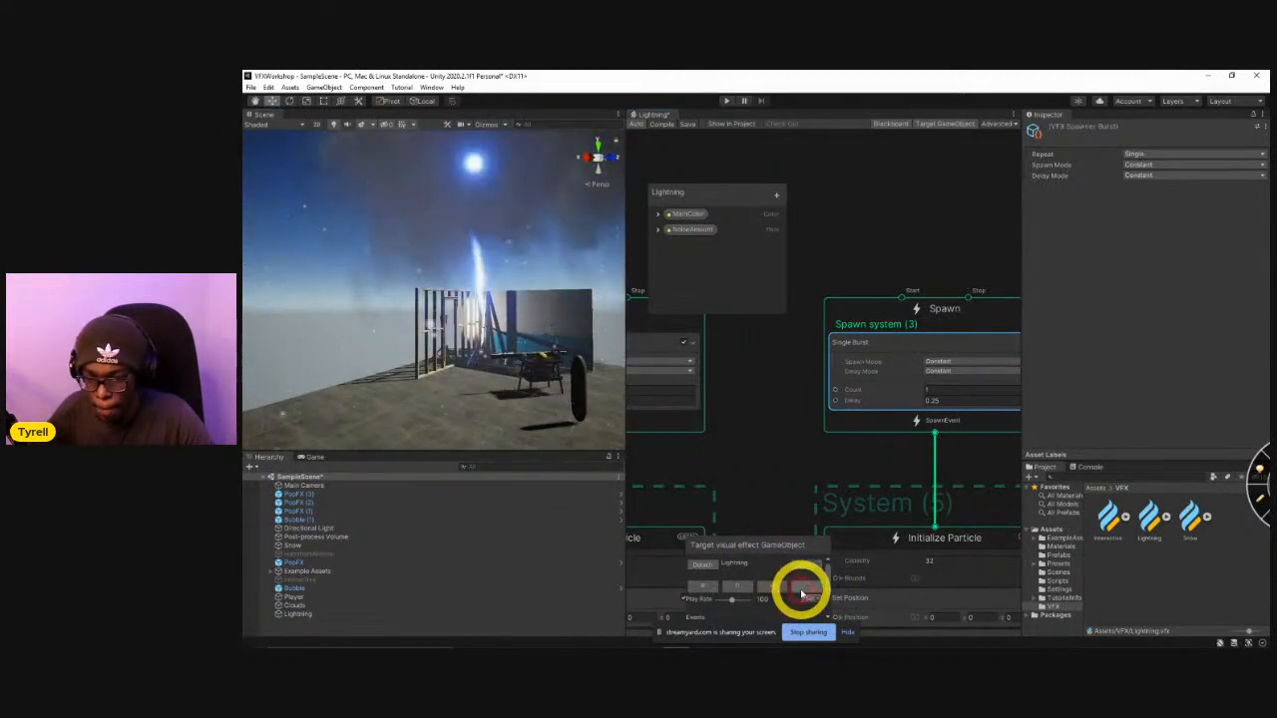
{"action": "left_click", "coordinate": [806, 593]}
Change the particle size in the Set Size block of System (4)'s Output Particle Quad context.
{"action": "middle_click_drag", "start_coordinate": [828, 511], "coordinate": [838, 431]}
{"action": "scroll", "coordinate": [843, 464], "scroll_direction": "down", "scroll_amount": 3}
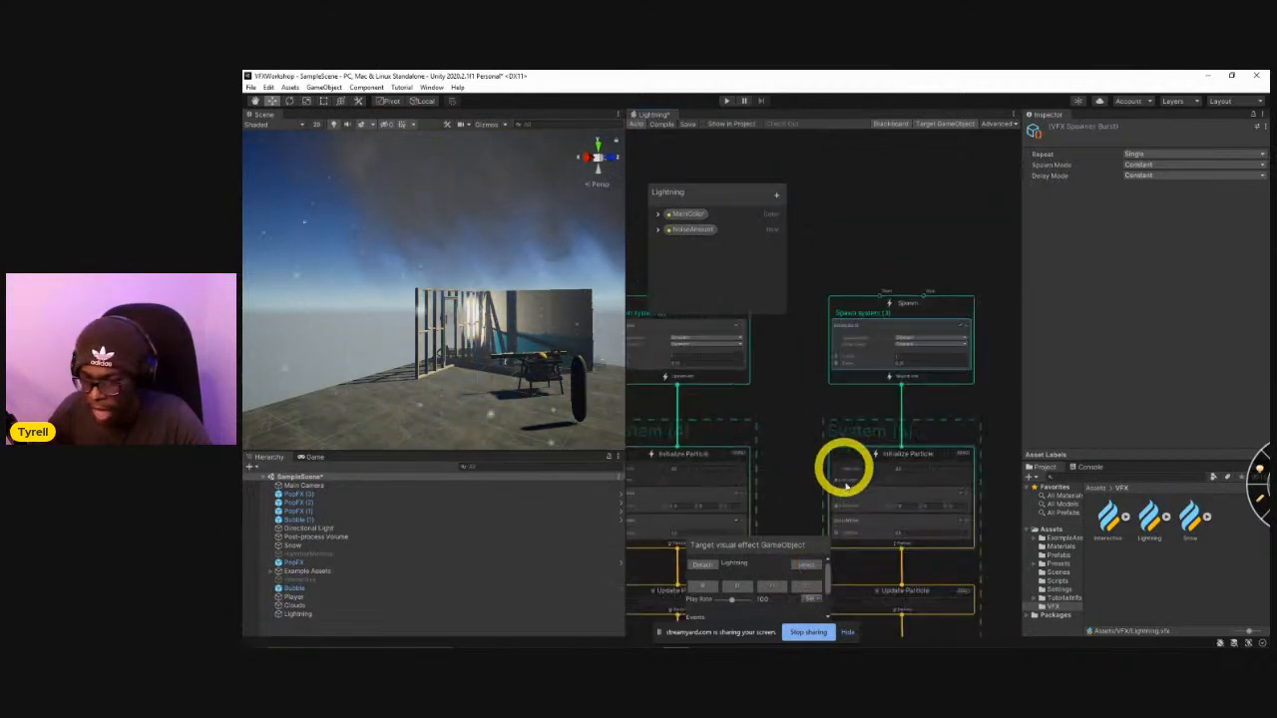
{"action": "middle_click_drag", "start_coordinate": [797, 486], "coordinate": [909, 322]}
{"action": "middle_click_drag", "start_coordinate": [891, 470], "coordinate": [929, 398]}
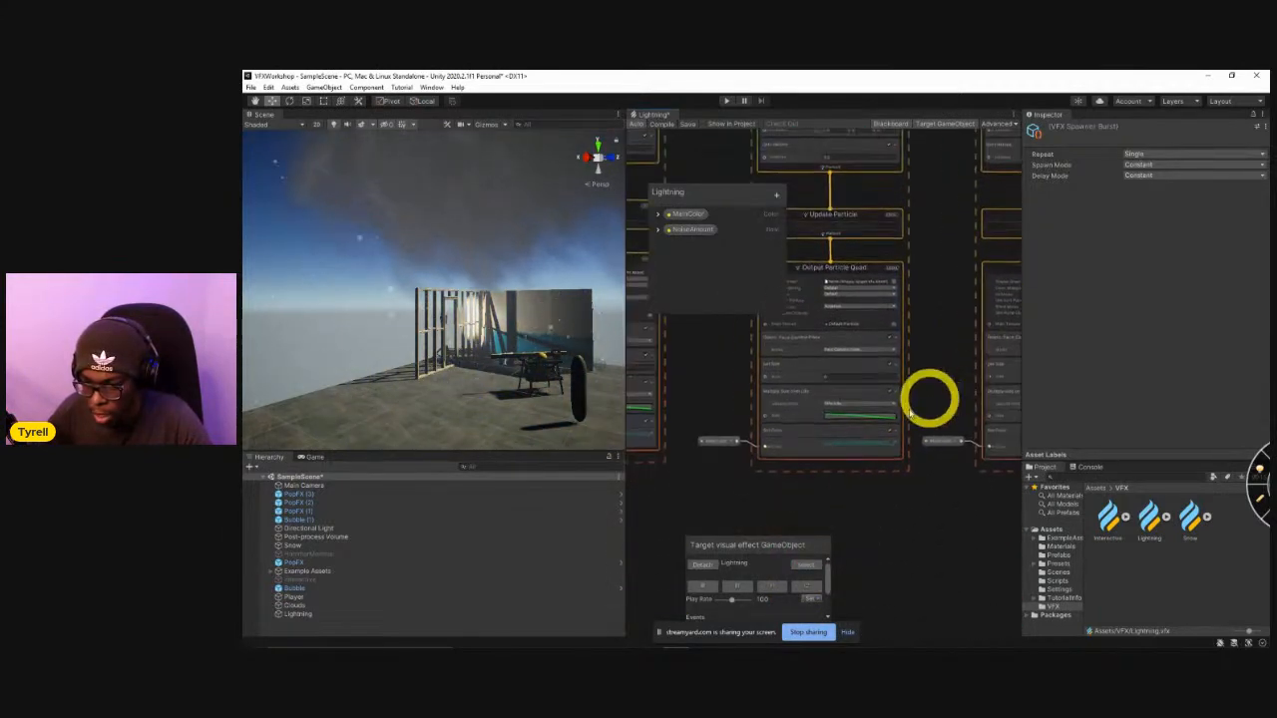
{"action": "scroll", "coordinate": [846, 432], "scroll_direction": "up", "scroll_amount": 2}
{"action": "left_click", "coordinate": [828, 365]}
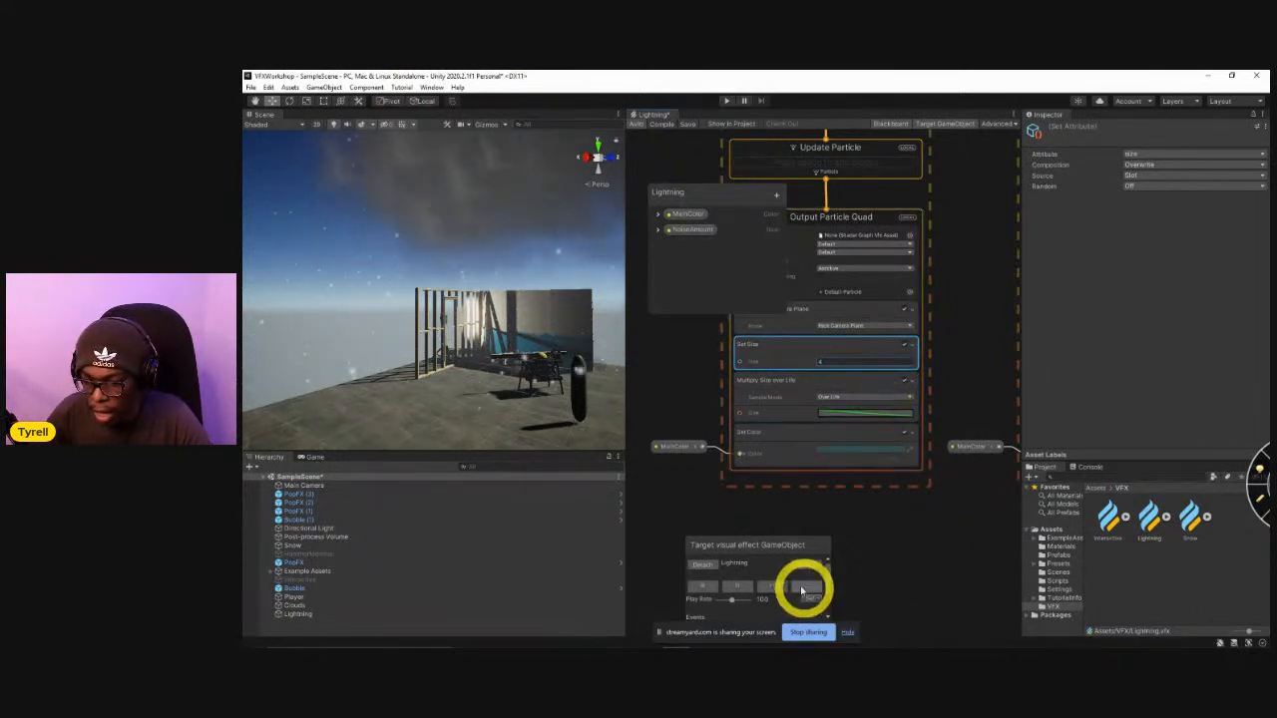
Replay the Lightning effect to compare the resized ground glow with the glow in the clouds.
{"action": "left_click", "coordinate": [808, 591]}
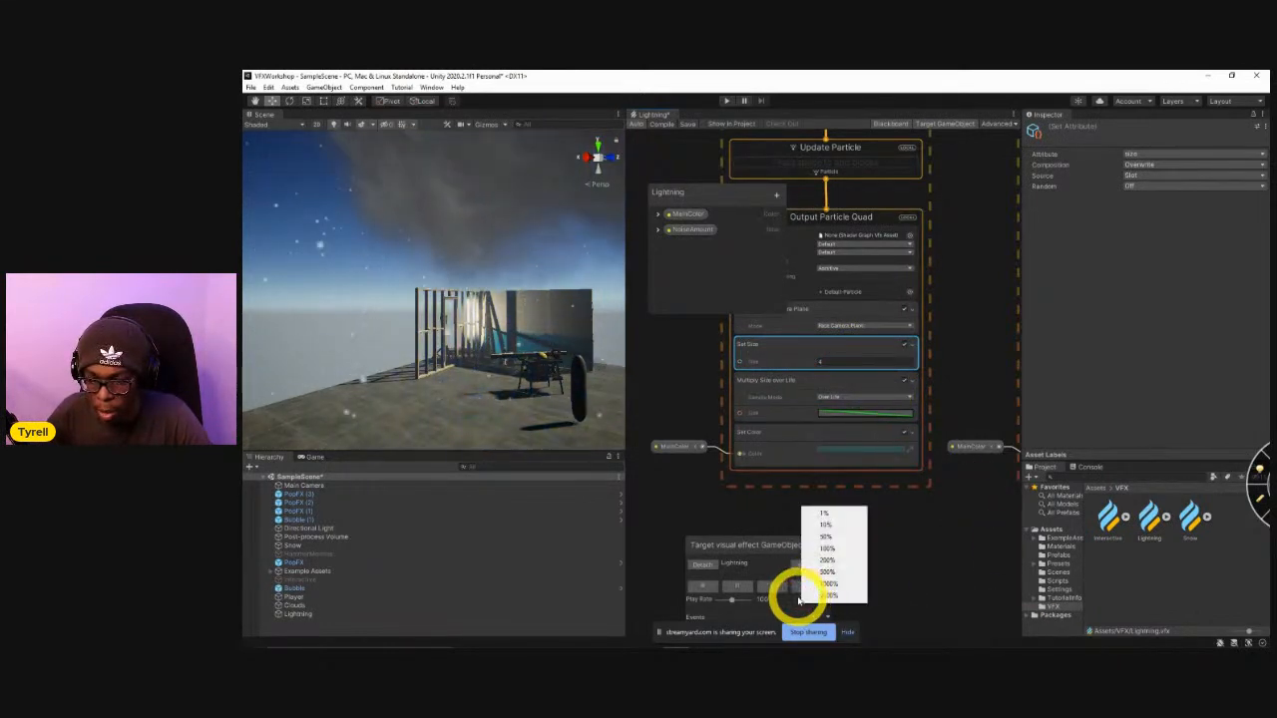
{"action": "left_click", "coordinate": [831, 585]}
{"action": "left_click", "coordinate": [806, 589]}
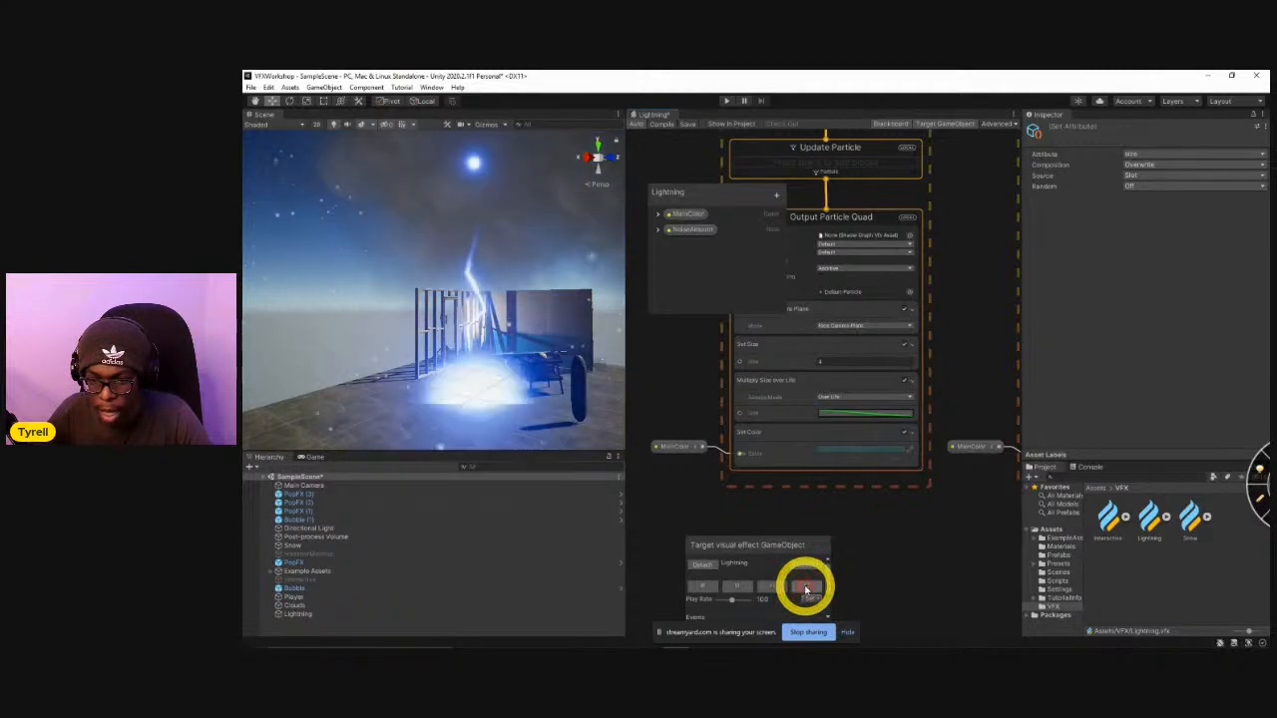
{"action": "left_click", "coordinate": [806, 590]}
{"action": "left_click", "coordinate": [806, 590]}
View the impact point from closer and replay the Lightning effect repeatedly to examine the ground glow.
{"action": "right_click_drag", "start_coordinate": [439, 365], "coordinate": [577, 426]}
{"action": "key", "text": "w"}
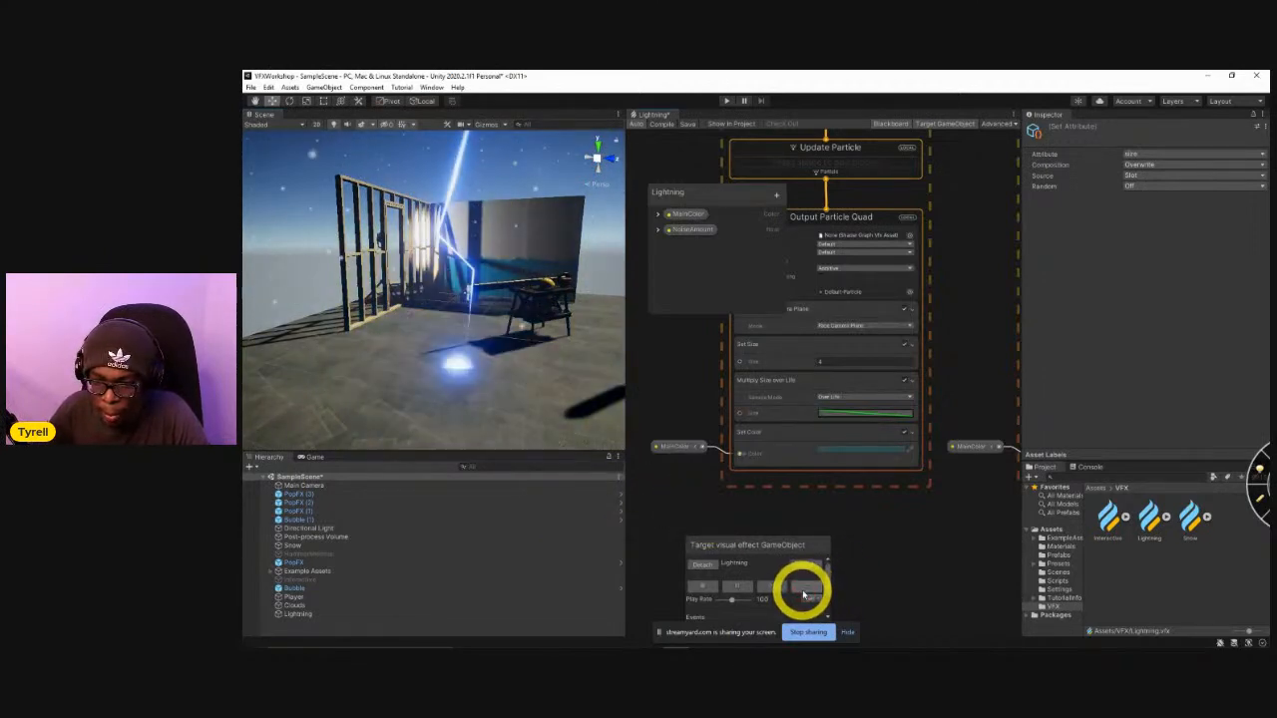
{"action": "left_click", "coordinate": [806, 590]}
{"action": "left_click", "coordinate": [806, 590]}
{"action": "left_click", "coordinate": [807, 590]}
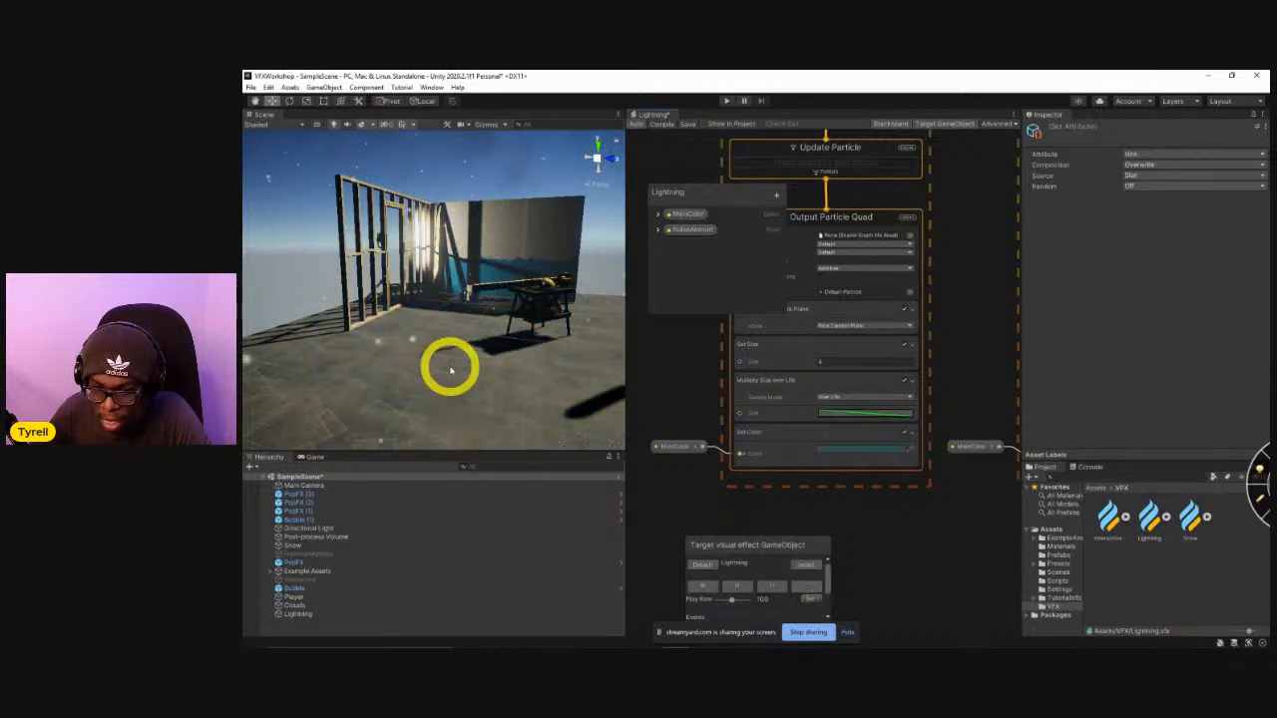
{"action": "left_click", "coordinate": [813, 591]}
{"action": "left_click", "coordinate": [813, 590]}
{"action": "left_click", "coordinate": [811, 590]}
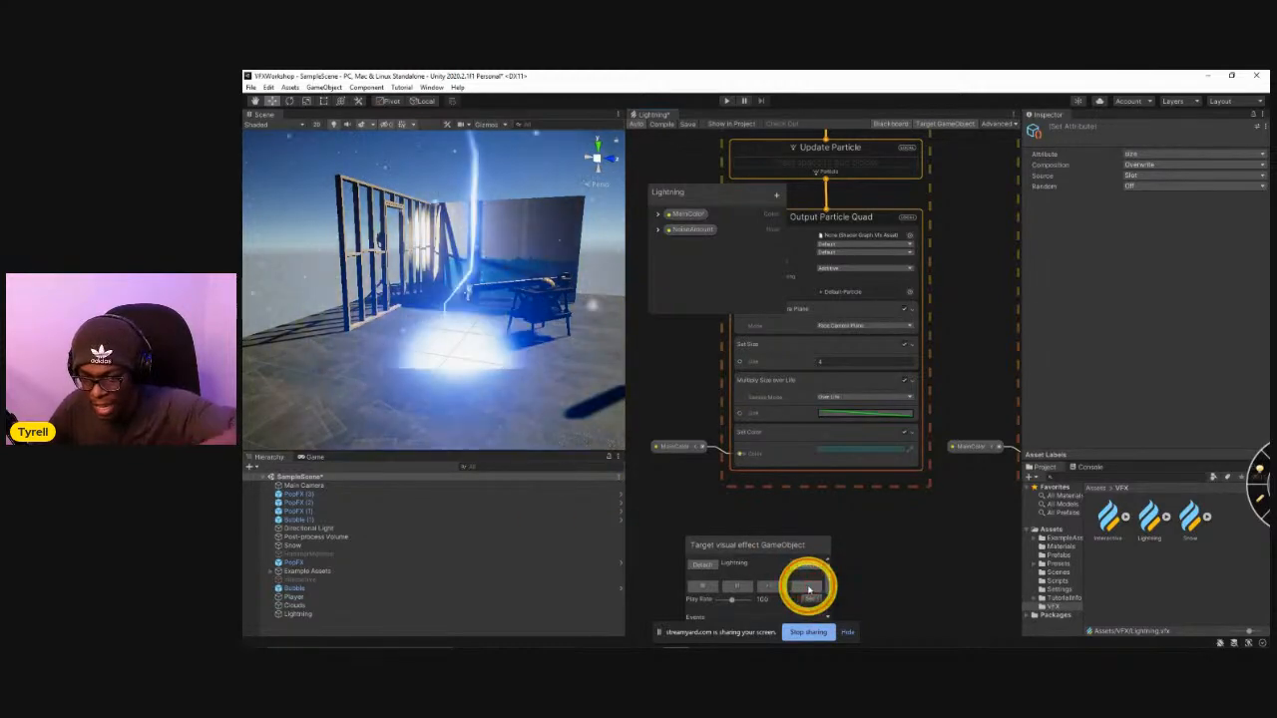
{"action": "left_click", "coordinate": [808, 589]}
{"action": "left_click", "coordinate": [809, 589]}
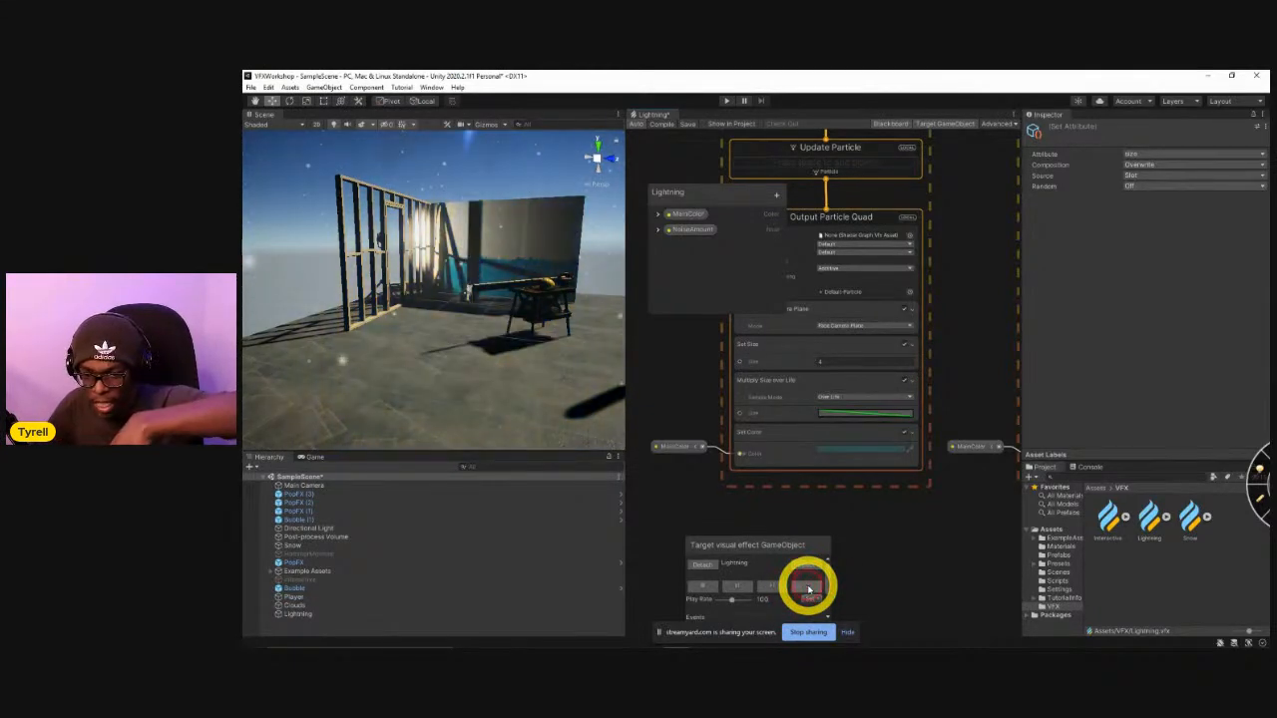
Replay the Lightning effect to check the bolt and the ground glow together.
{"action": "left_click", "coordinate": [809, 590]}
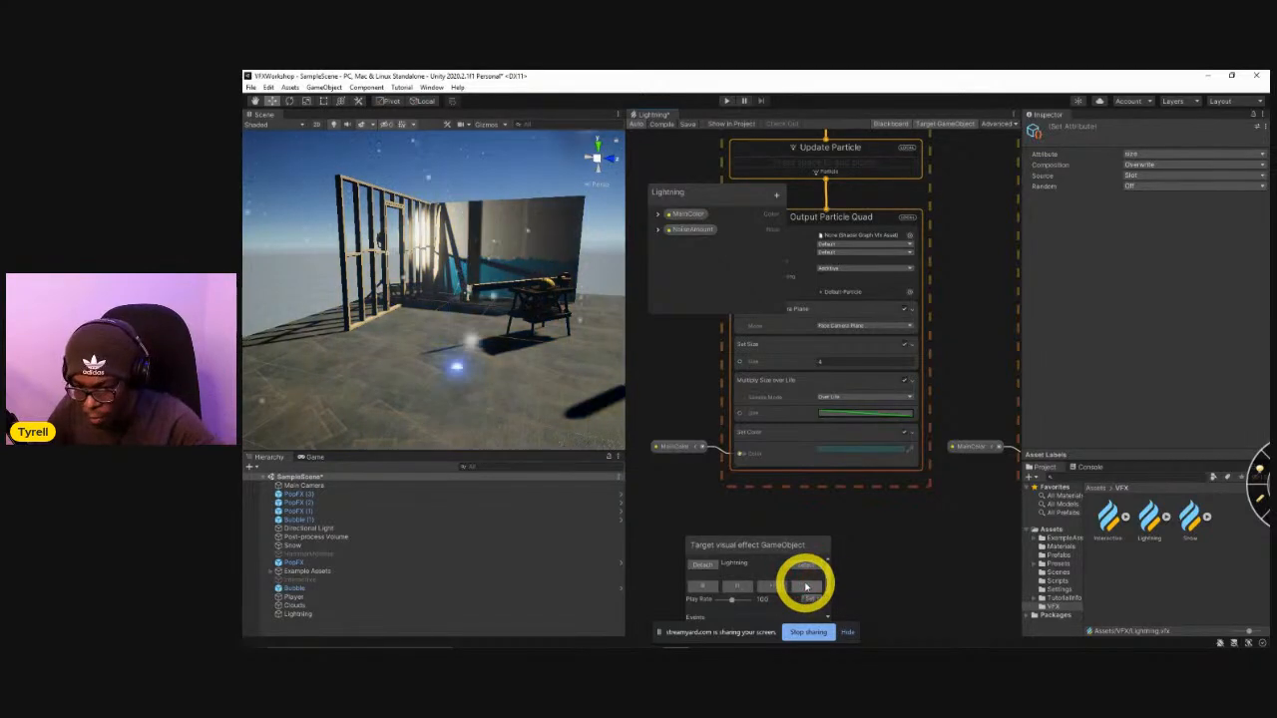
{"action": "left_click", "coordinate": [806, 587]}
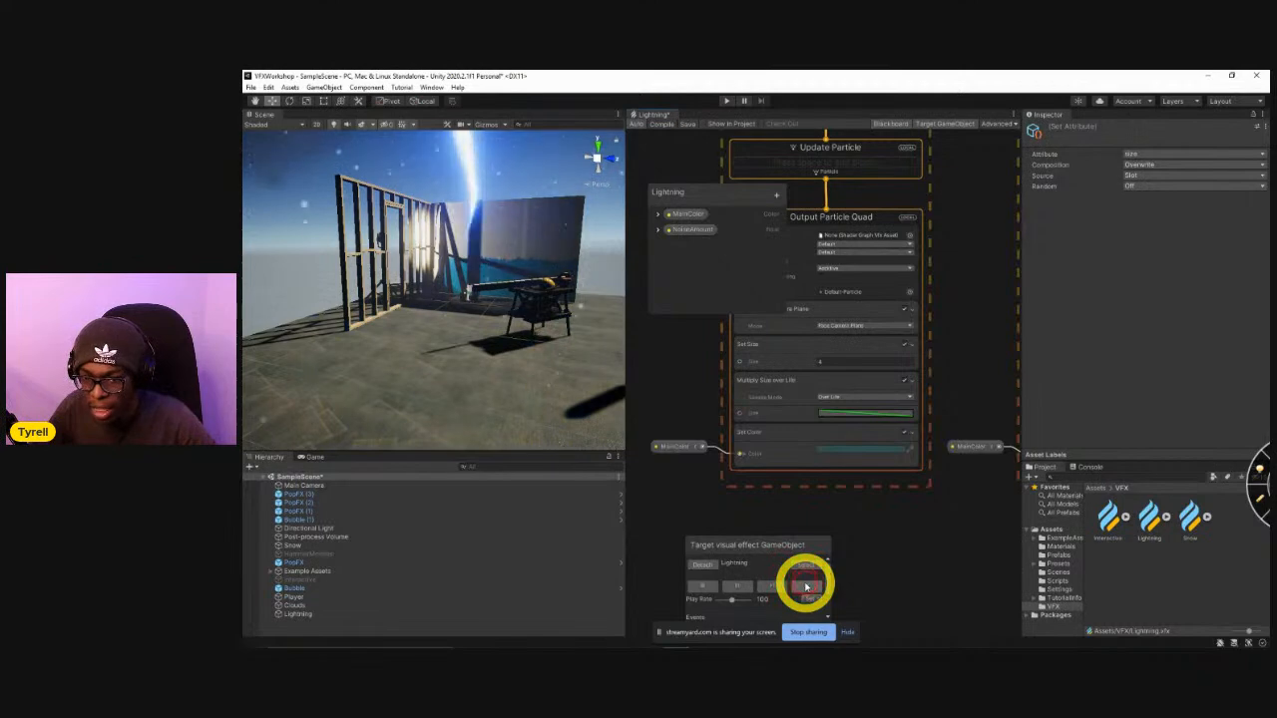
Enlarge the Lightning graph and examine the nodes that feed Set Position in the Trail Bodies Initialize Particle Strip context.
{"action": "scroll", "coordinate": [898, 489], "scroll_direction": "down", "scroll_amount": 5}
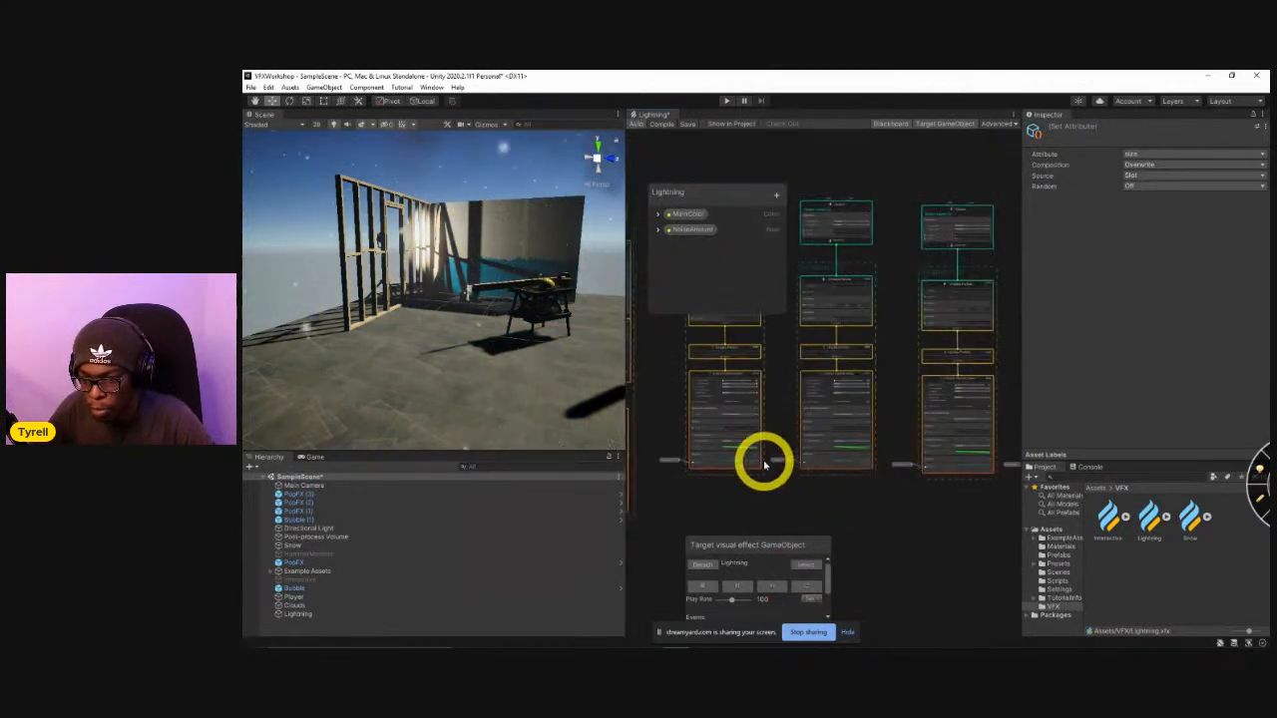
{"action": "scroll", "coordinate": [858, 450], "scroll_direction": "up", "scroll_amount": 5}
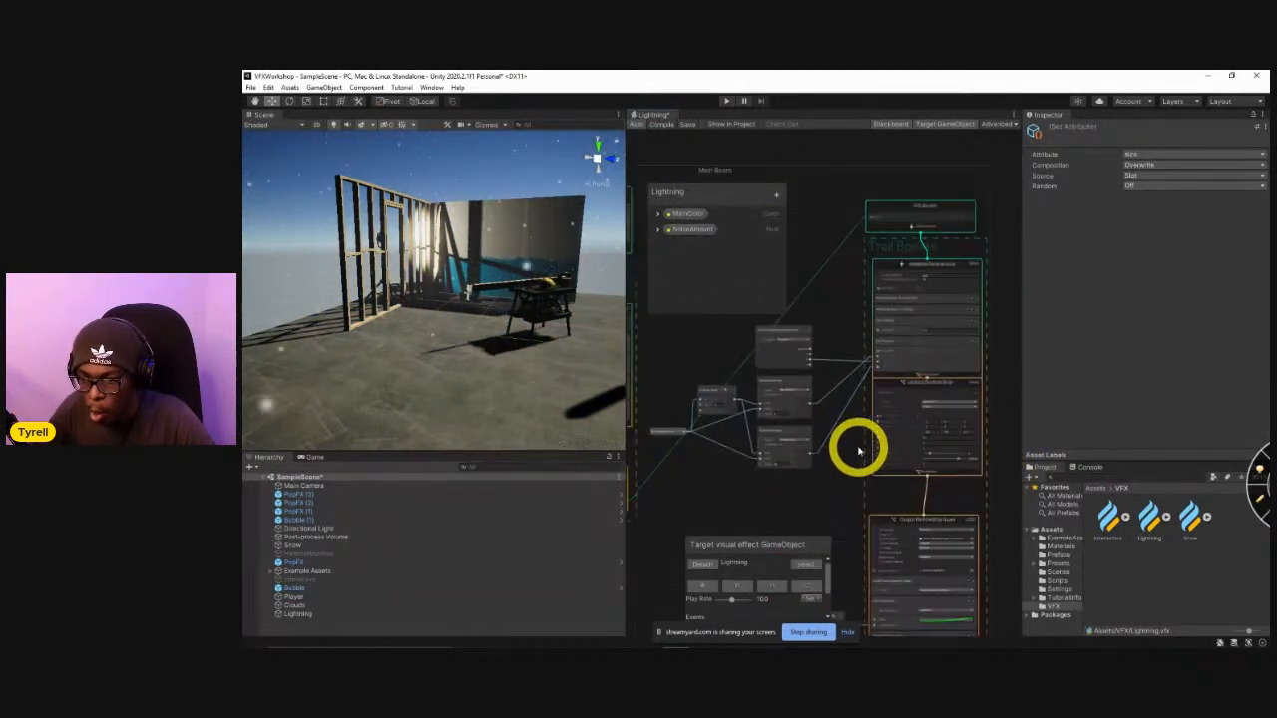
{"action": "scroll", "coordinate": [858, 451], "scroll_direction": "up", "scroll_amount": 6}
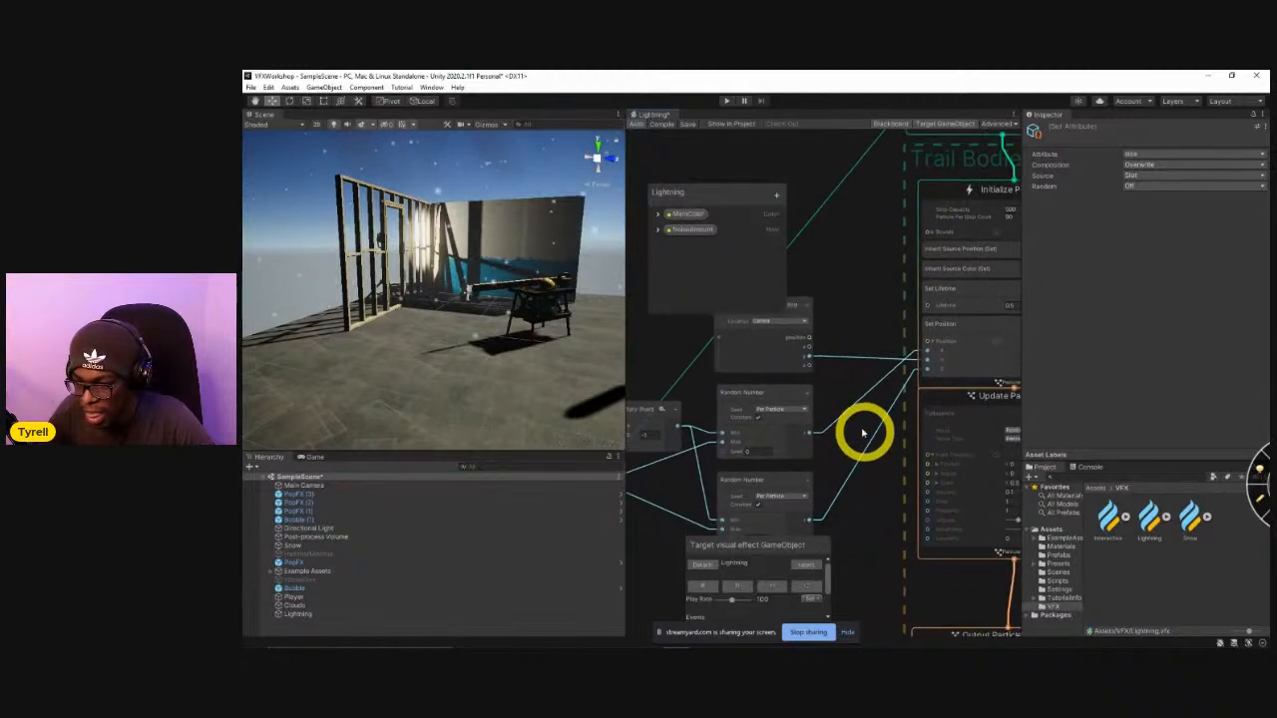
{"action": "middle_click_drag", "start_coordinate": [875, 383], "coordinate": [942, 357]}
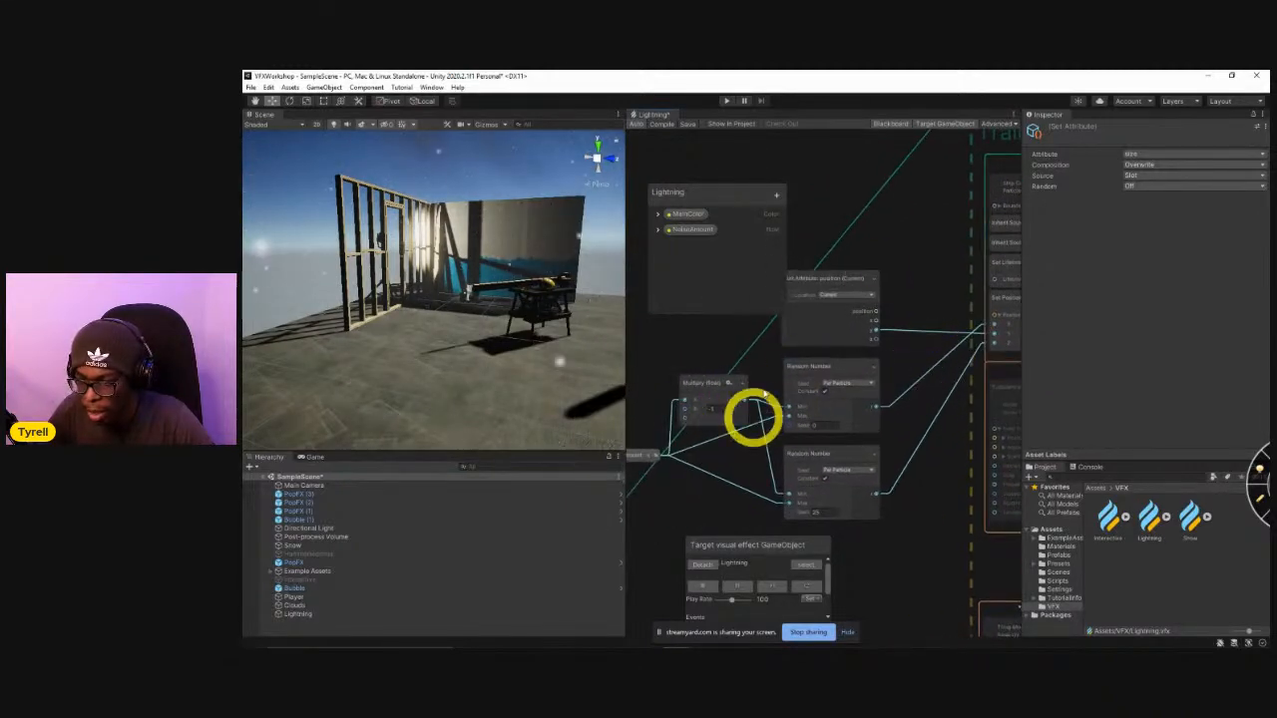
{"action": "key", "text": "shift+space"}
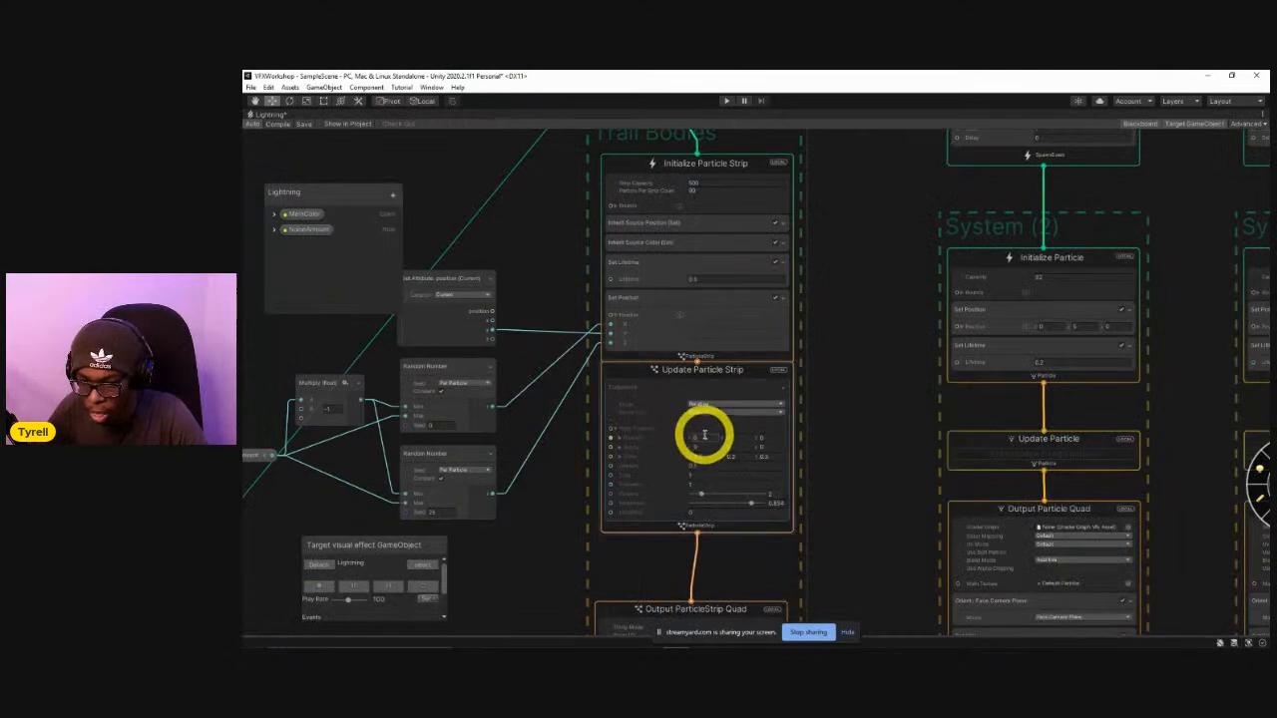
{"action": "scroll", "coordinate": [647, 442], "scroll_direction": "up", "scroll_amount": 6}
{"action": "scroll", "coordinate": [778, 377], "scroll_direction": "down", "scroll_amount": 3}
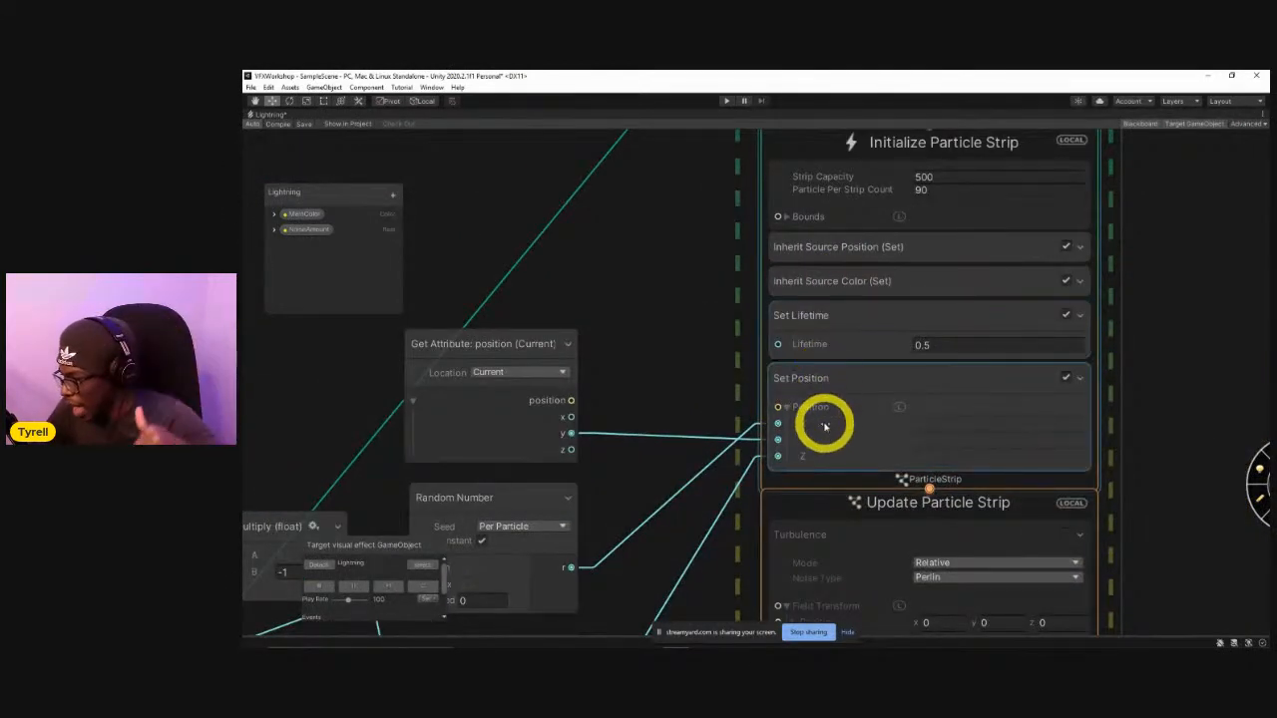
{"action": "middle_click_drag", "start_coordinate": [772, 442], "coordinate": [770, 402]}
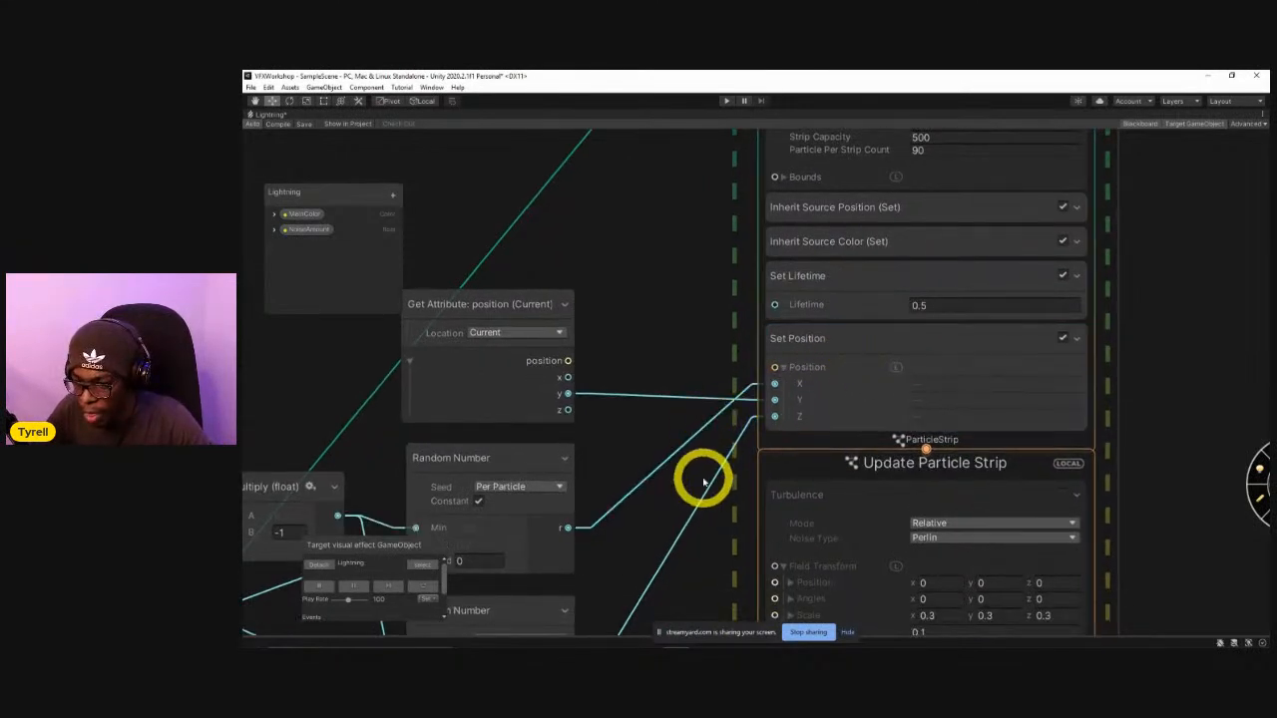
{"action": "middle_click_drag", "start_coordinate": [705, 482], "coordinate": [822, 395]}
{"action": "middle_click_drag", "start_coordinate": [727, 422], "coordinate": [809, 376]}
{"action": "left_click_drag", "start_coordinate": [681, 330], "coordinate": [696, 332]}
{"action": "left_click_drag", "start_coordinate": [330, 479], "coordinate": [351, 459]}
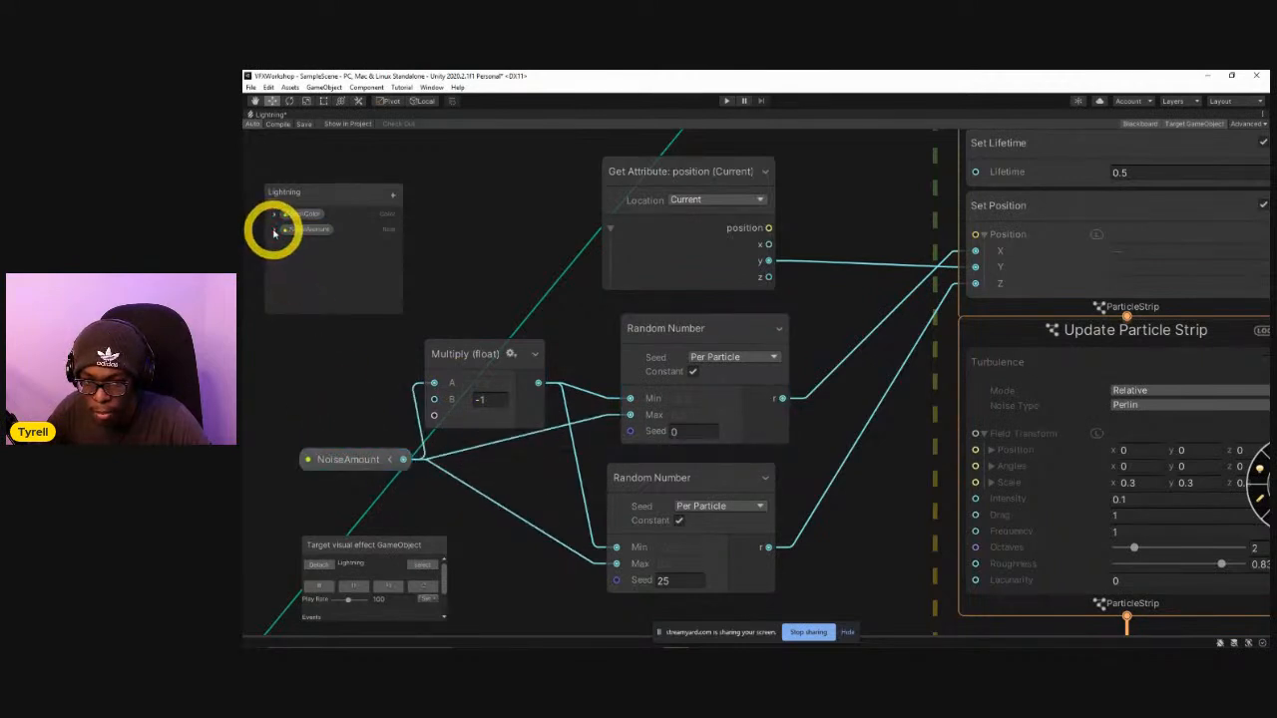
Expand the NoiseAmount property and examine how it feeds the Multiply node and both Random Number nodes.
{"action": "left_click", "coordinate": [354, 457]}
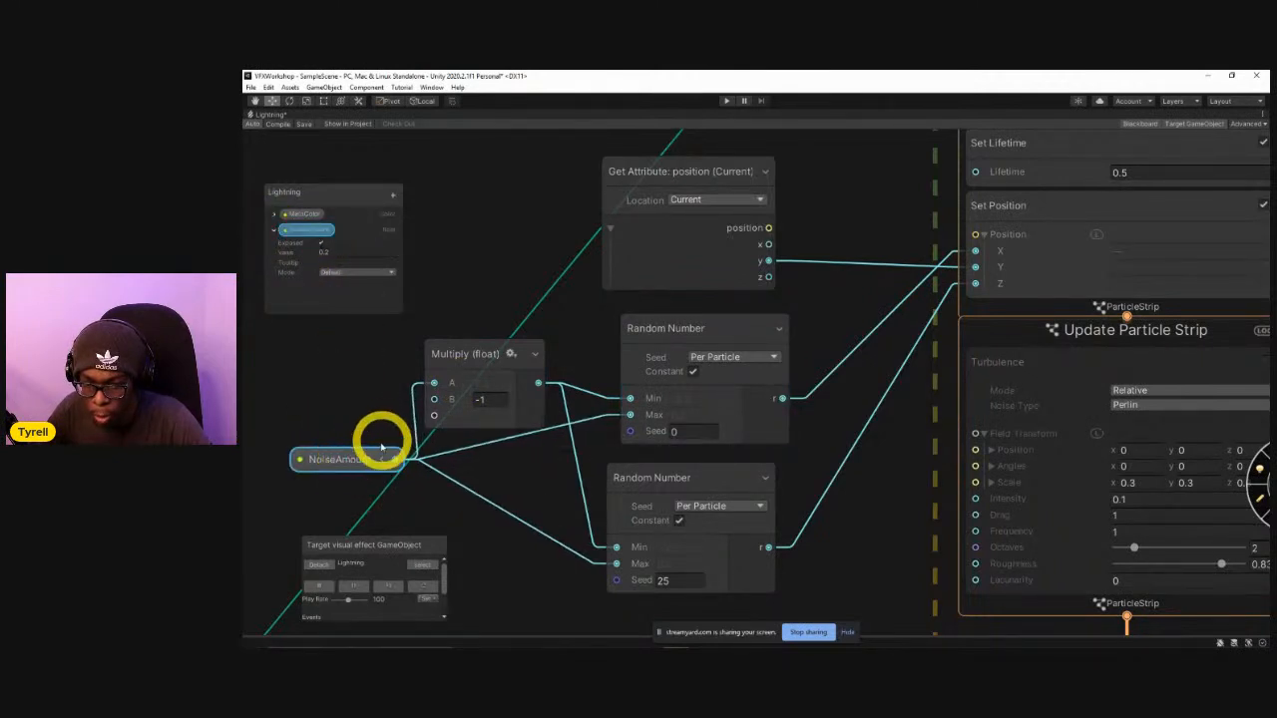
{"action": "left_click_drag", "start_coordinate": [413, 389], "coordinate": [434, 383]}
{"action": "left_click", "coordinate": [482, 402]}
{"action": "left_click", "coordinate": [639, 406]}
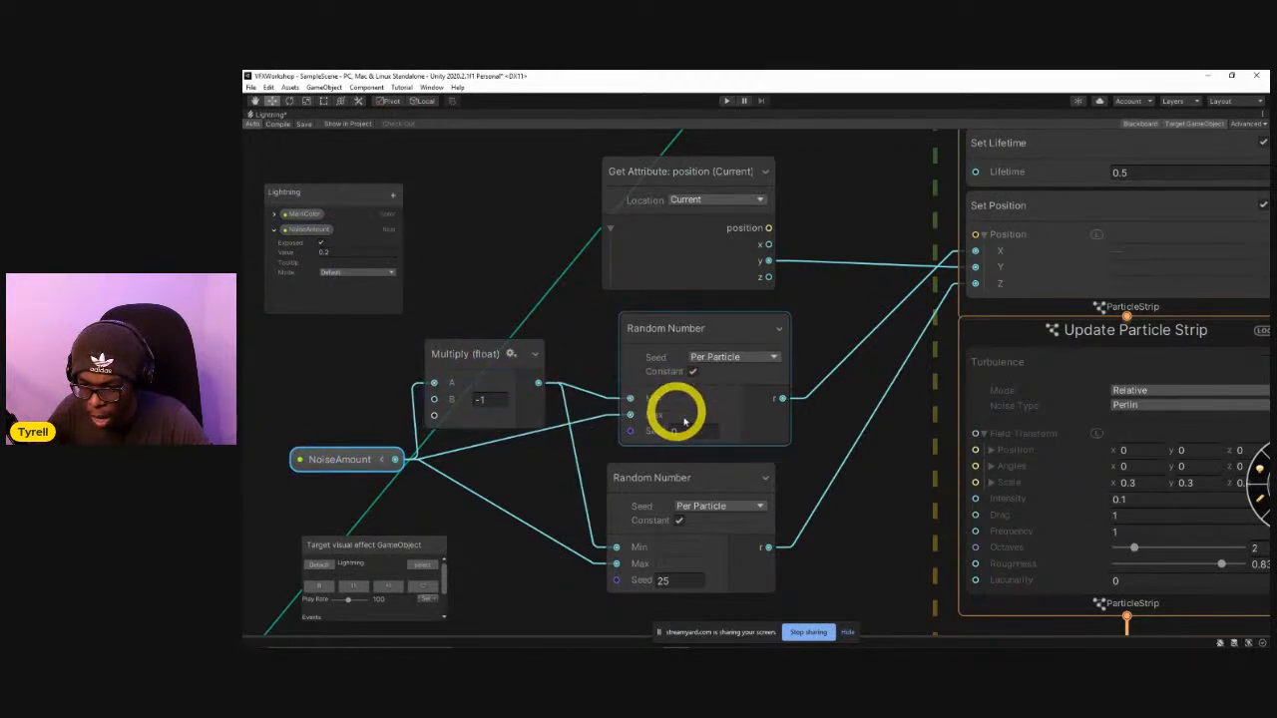
{"action": "left_click", "coordinate": [686, 566]}
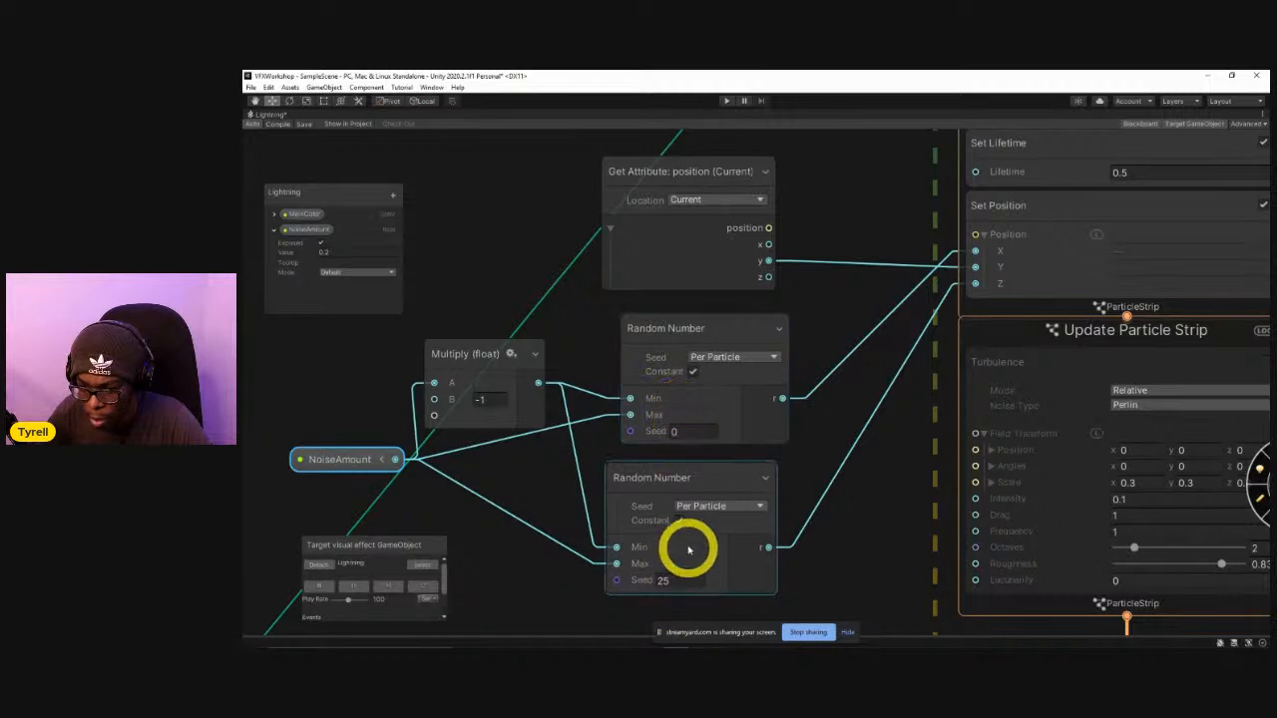
{"action": "middle_click_drag", "start_coordinate": [768, 452], "coordinate": [666, 484]}
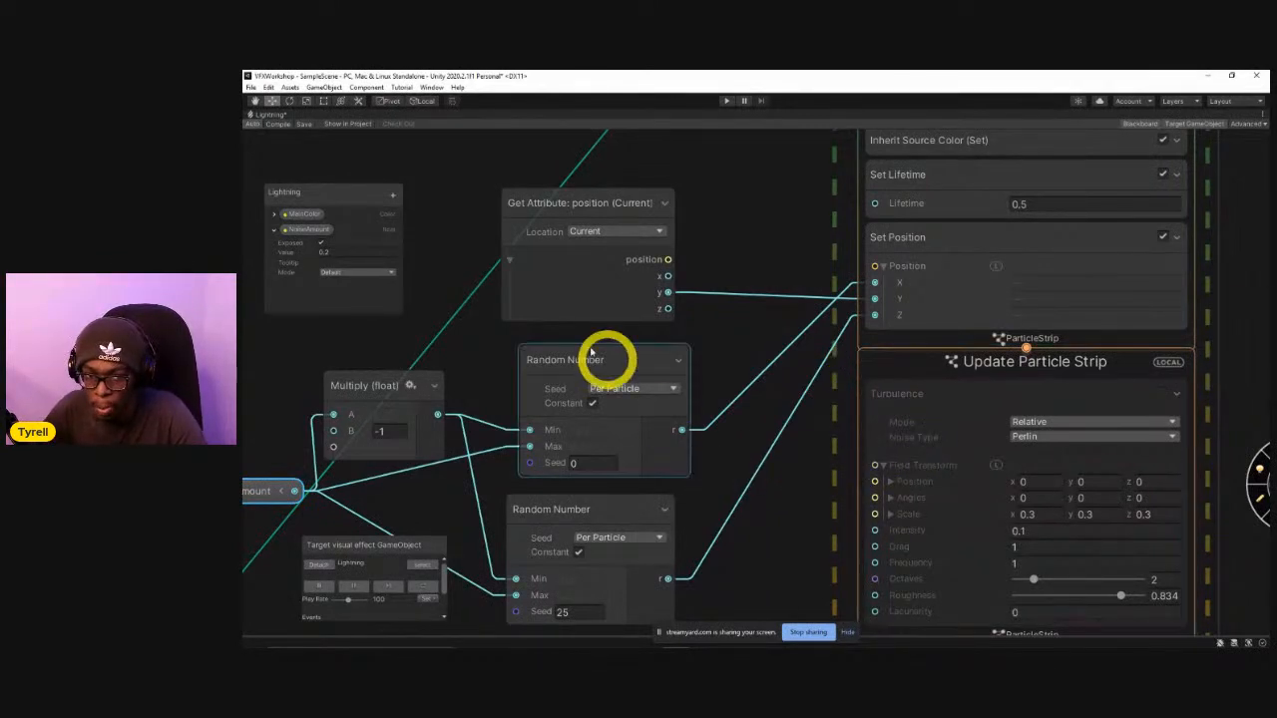
Restore the full editor layout and replay the Lightning effect repeatedly to examine the noise in the bolt.
{"action": "key", "text": "shift+space"}
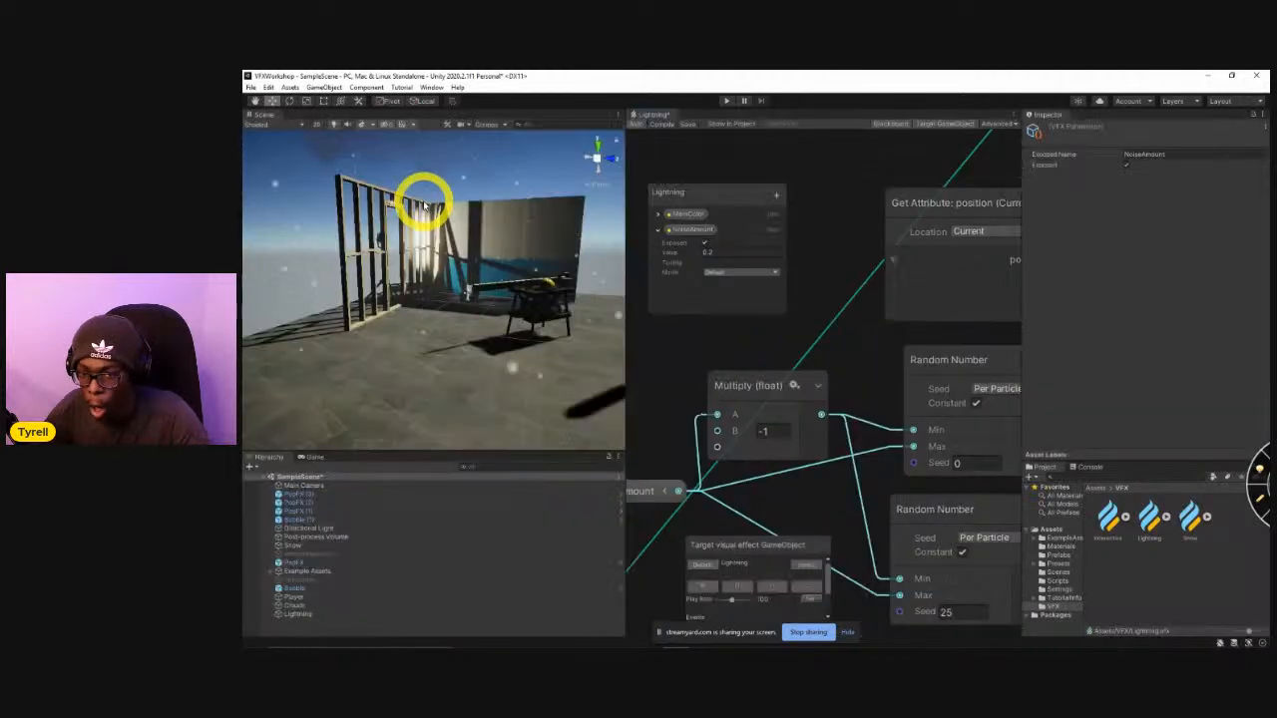
{"action": "left_click", "coordinate": [806, 590]}
{"action": "left_click", "coordinate": [806, 591]}
{"action": "left_click", "coordinate": [806, 590]}
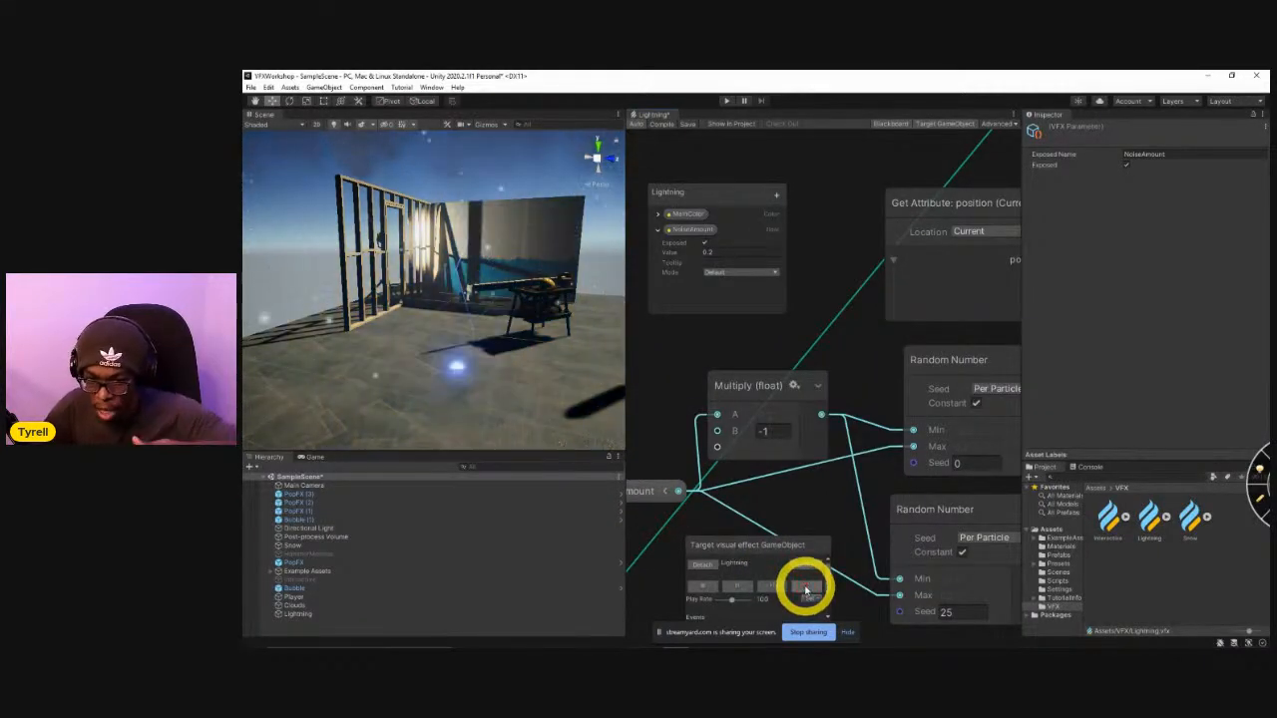
{"action": "left_click", "coordinate": [806, 590]}
{"action": "left_click", "coordinate": [808, 590]}
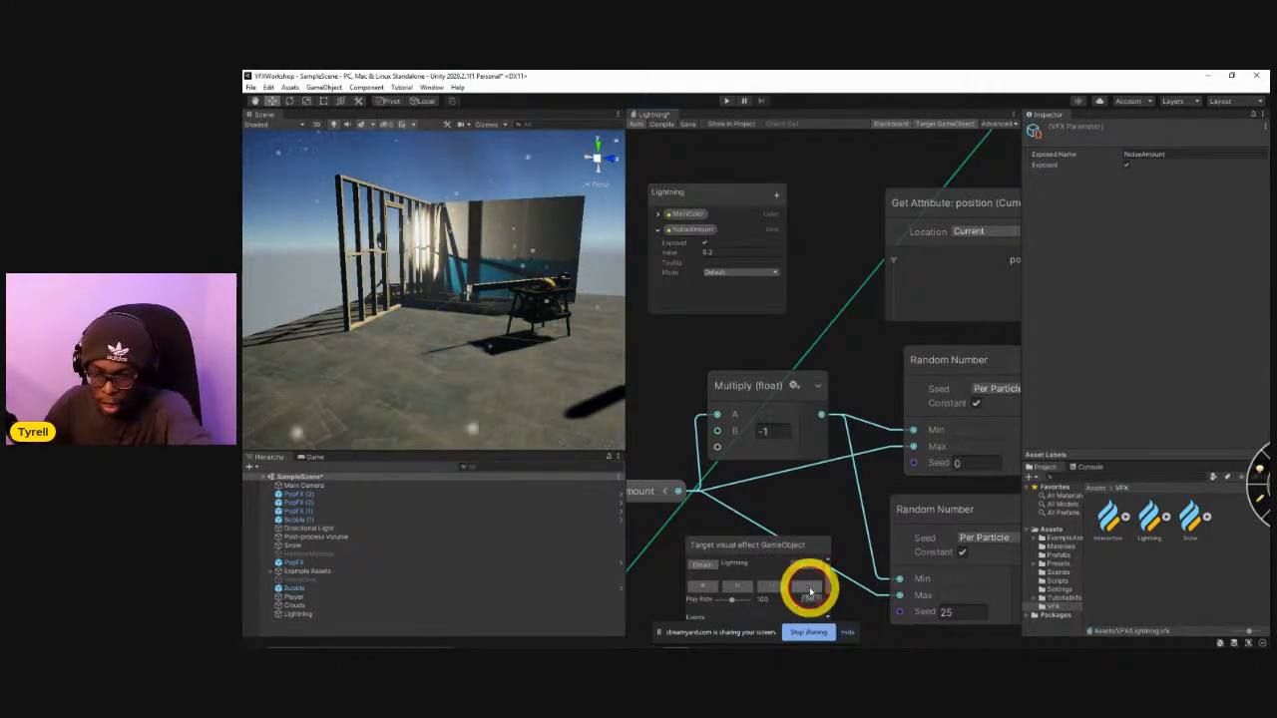
{"action": "left_click", "coordinate": [809, 589]}
{"action": "left_click", "coordinate": [807, 578]}
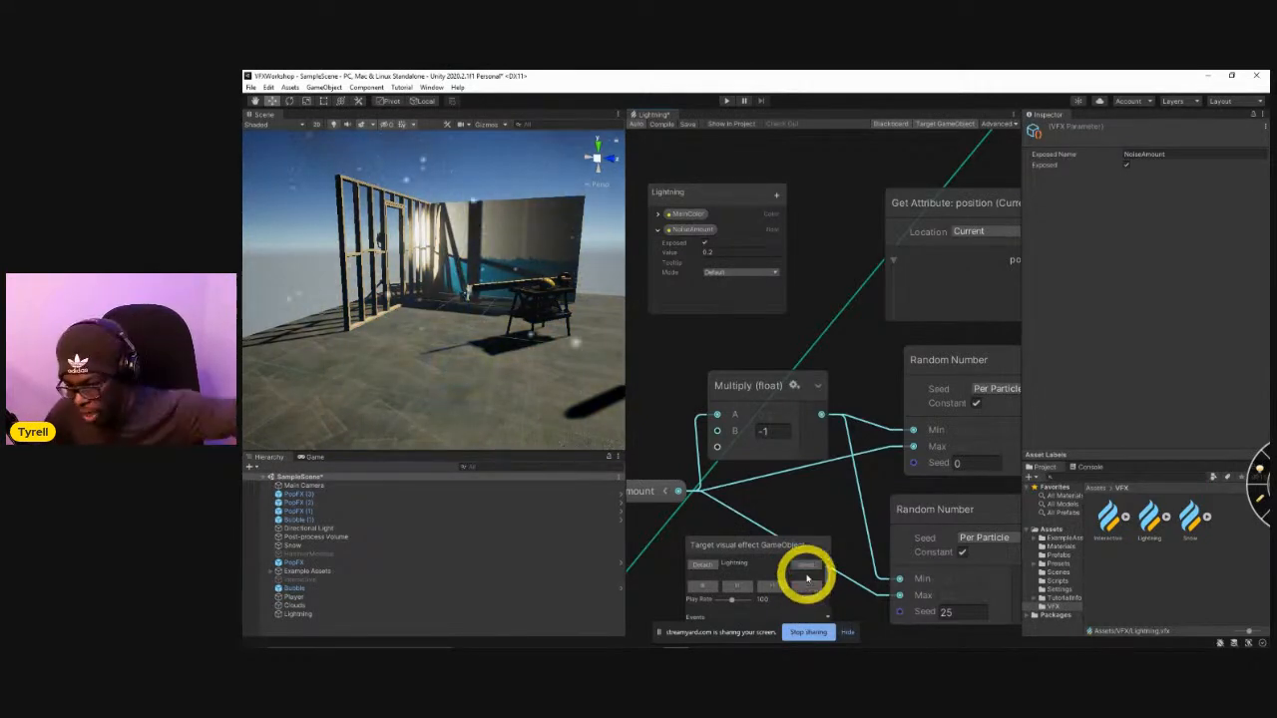
{"action": "left_click", "coordinate": [808, 592]}
{"action": "left_click", "coordinate": [810, 593]}
{"action": "left_click", "coordinate": [809, 596]}
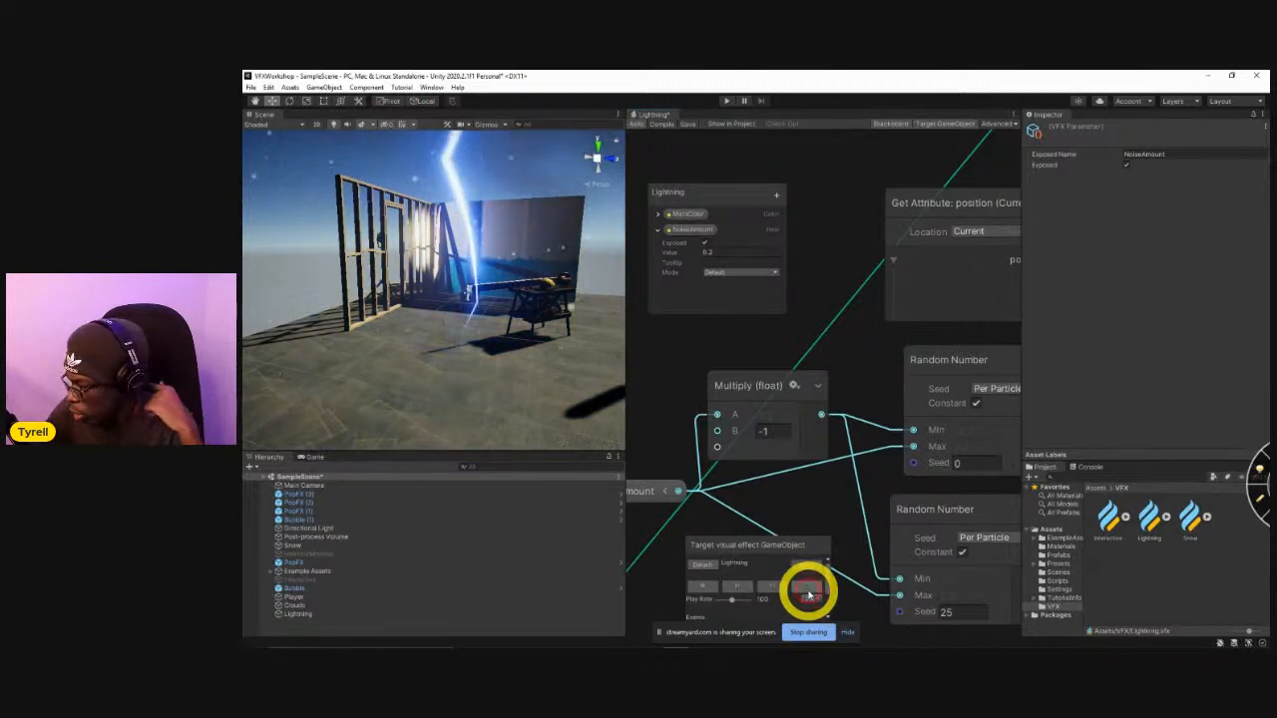
Move the Get Attribute: position and Divide nodes farther away from the Output ParticleStrip Quad context.
{"action": "scroll", "coordinate": [828, 429], "scroll_direction": "down", "scroll_amount": 3}
{"action": "middle_click_drag", "start_coordinate": [866, 451], "coordinate": [726, 397]}
{"action": "middle_click_drag", "start_coordinate": [820, 477], "coordinate": [828, 369]}
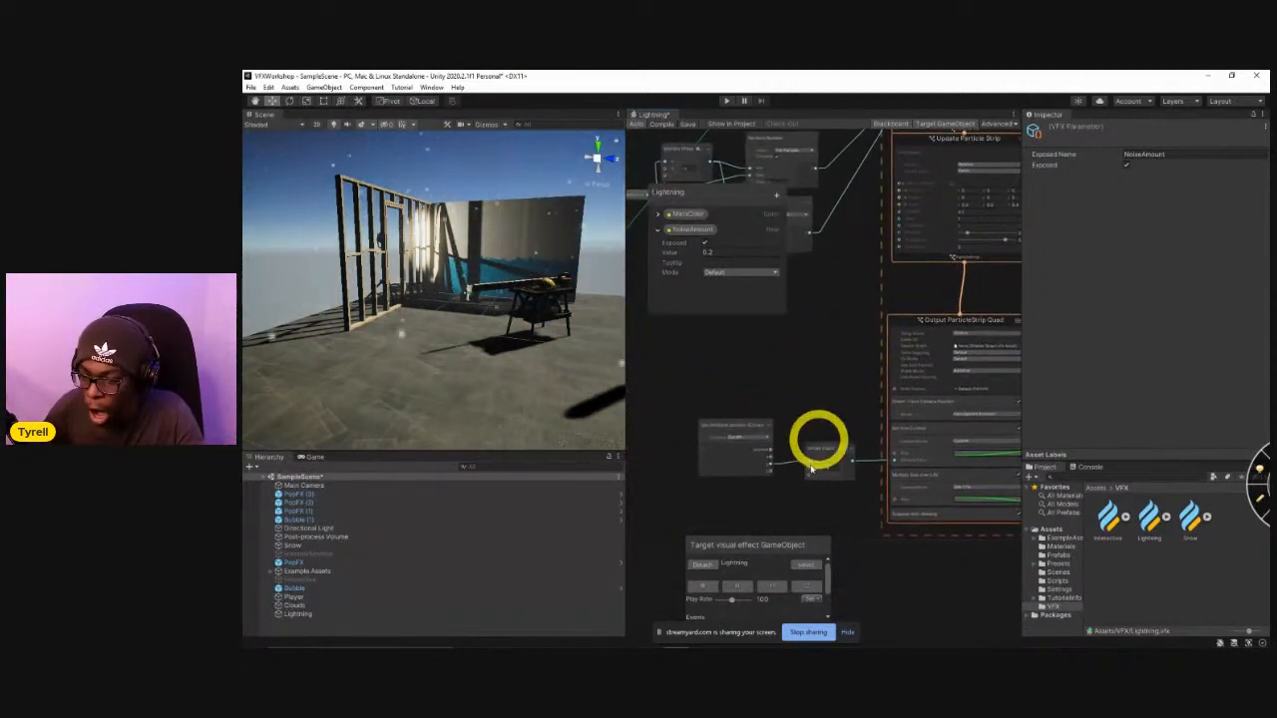
{"action": "left_click_drag", "start_coordinate": [725, 508], "coordinate": [867, 404]}
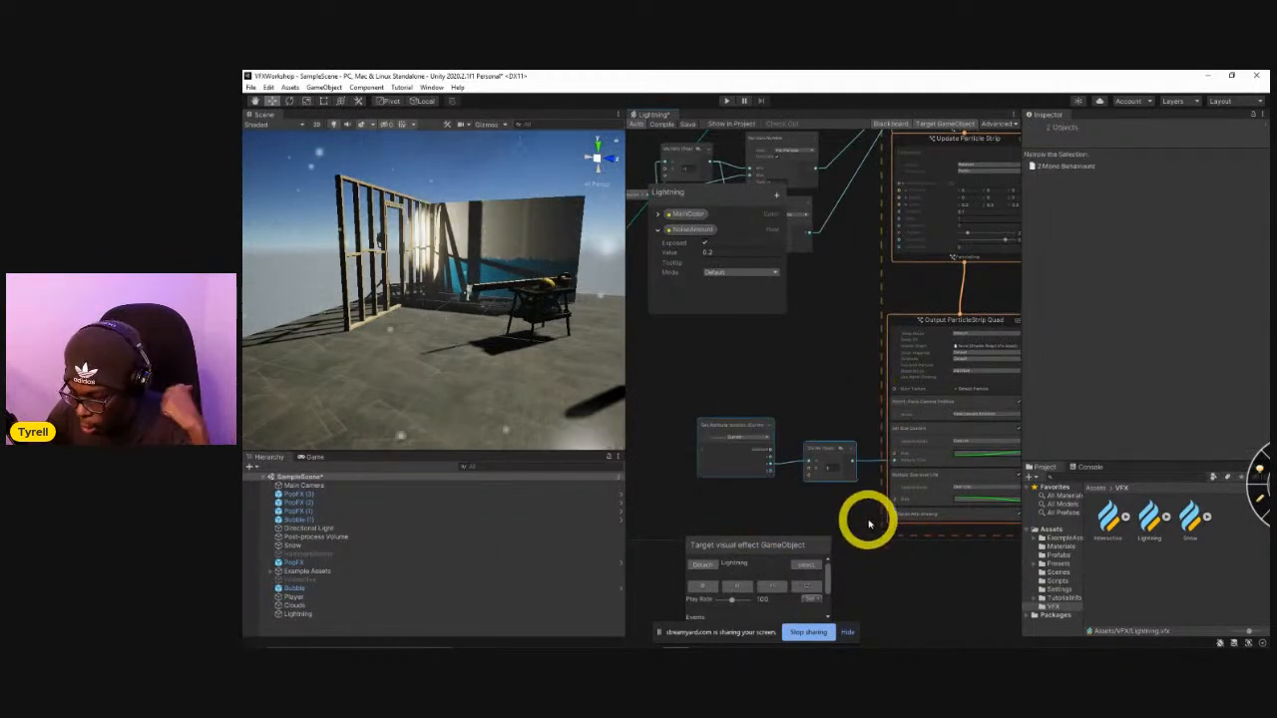
{"action": "scroll", "coordinate": [826, 507], "scroll_direction": "up", "scroll_amount": 2}
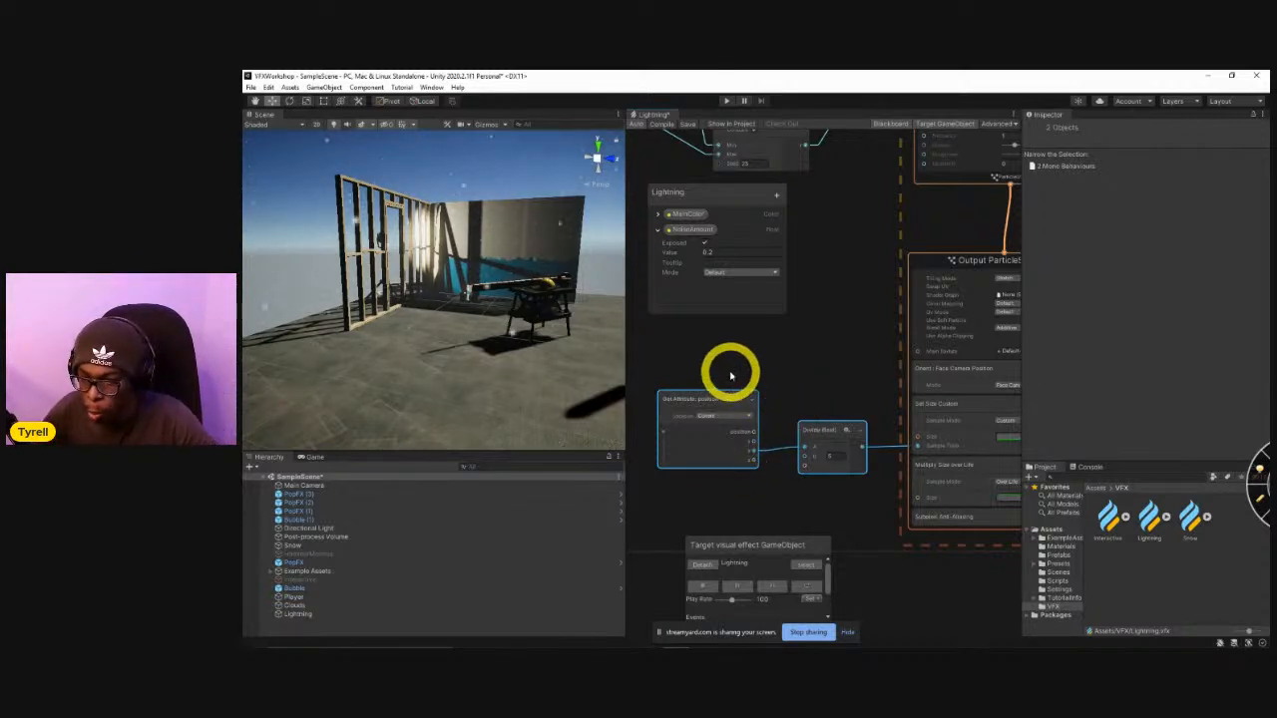
{"action": "left_click_drag", "start_coordinate": [818, 444], "coordinate": [714, 429]}
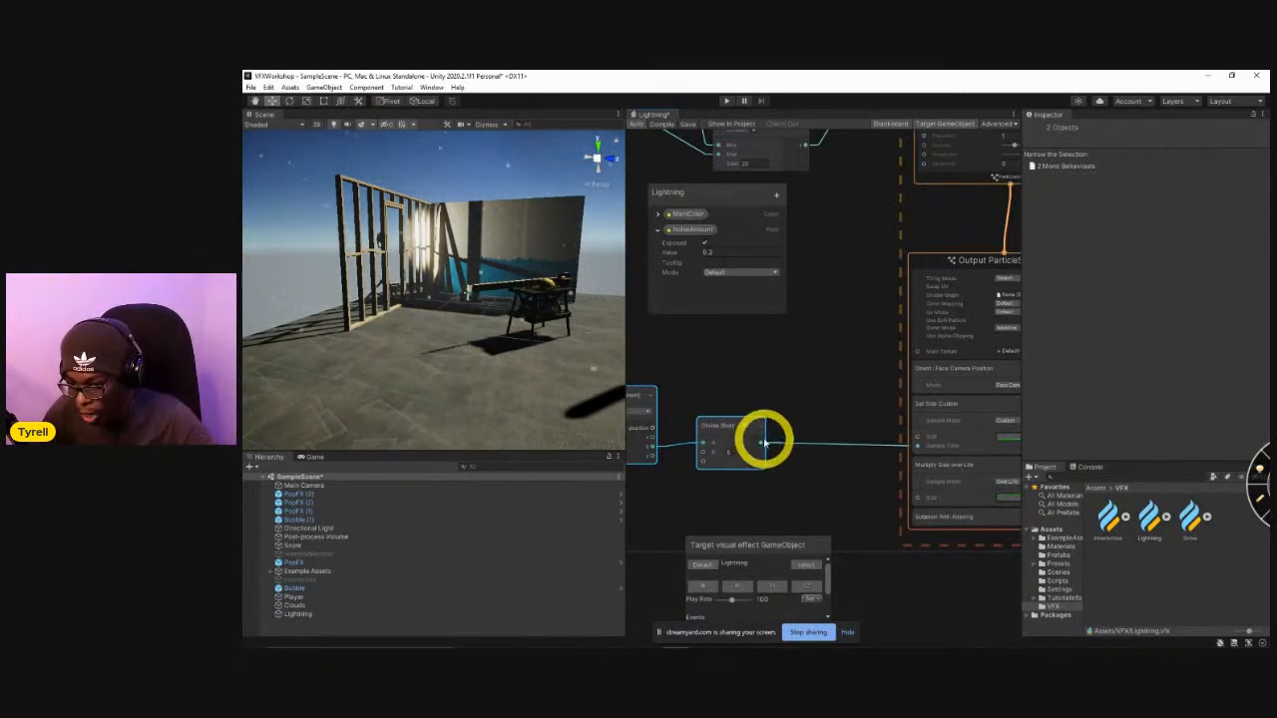
Add a Sample Curve node above the Divide node, with its Time input connected to the Divide output.
{"action": "left_click_drag", "start_coordinate": [761, 446], "coordinate": [729, 345]}
{"action": "type", "text": "sample"}
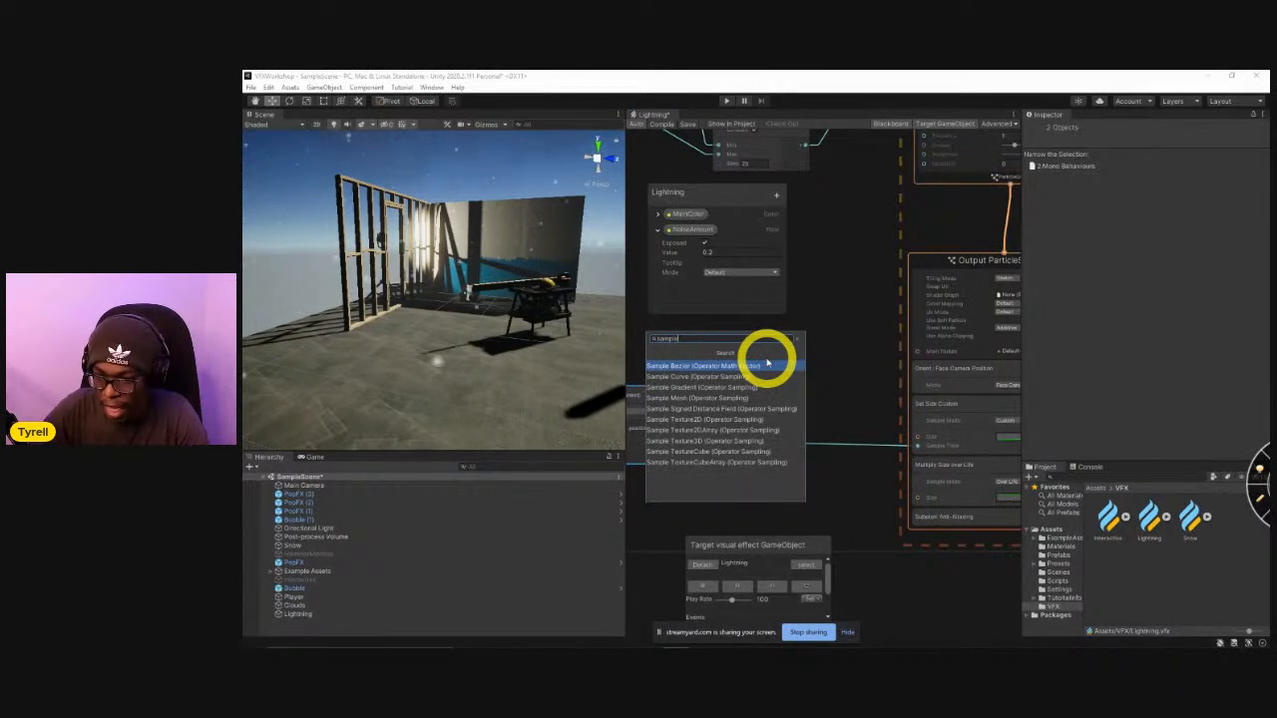
{"action": "left_click", "coordinate": [753, 376]}
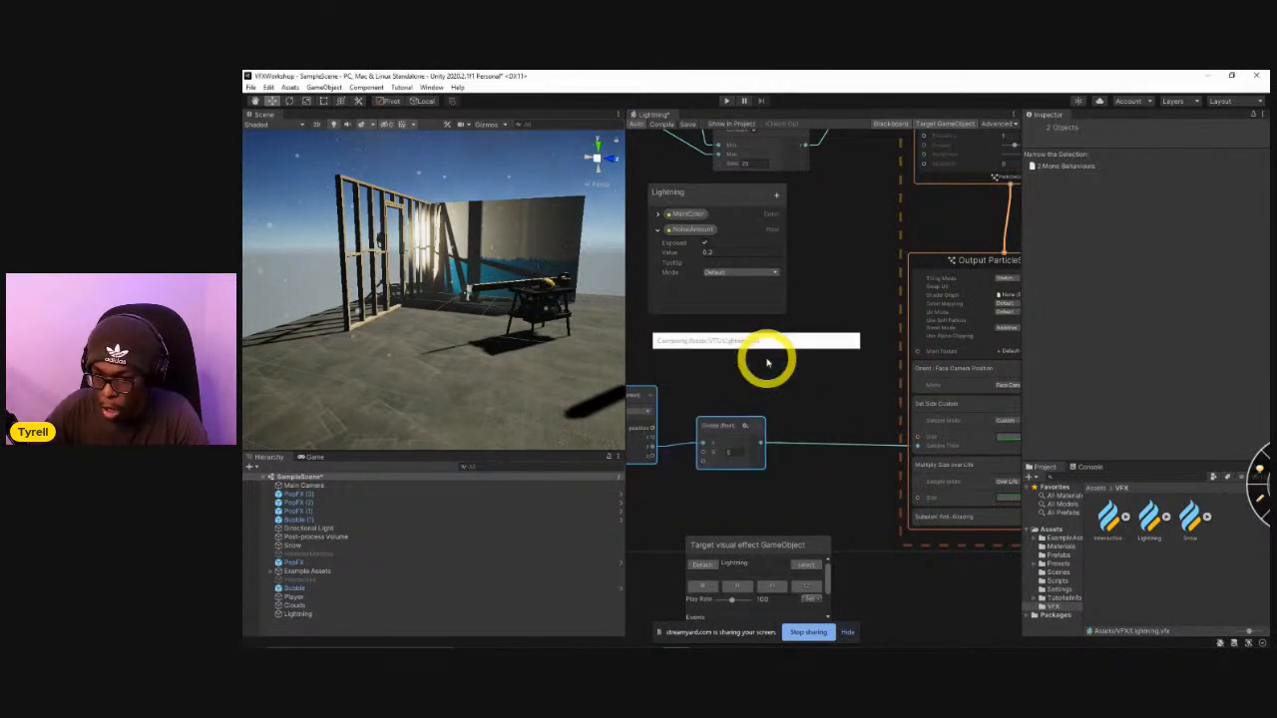
{"action": "scroll", "coordinate": [784, 413], "scroll_direction": "up", "scroll_amount": 3}
{"action": "middle_click_drag", "start_coordinate": [776, 351], "coordinate": [872, 456]}
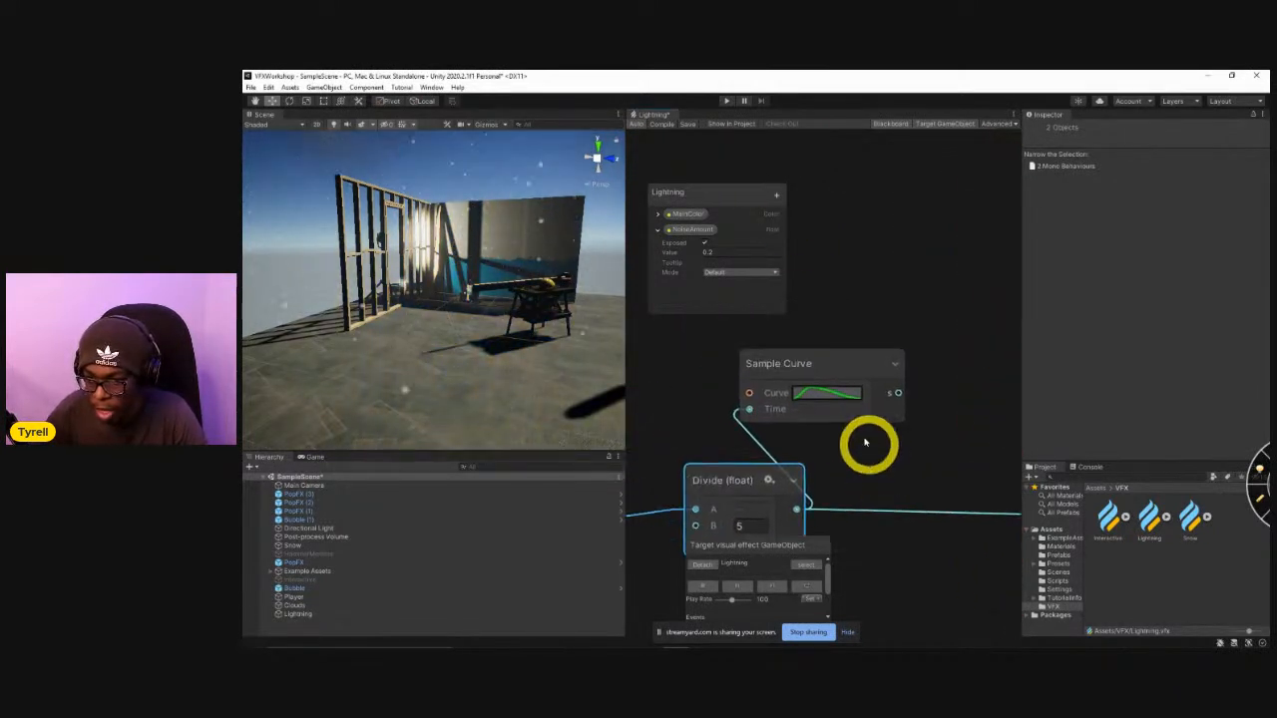
Raise two middle keys of the Sample Curve to the same top level and flatten the curve between them into a plateau.
{"action": "left_click", "coordinate": [818, 385]}
{"action": "left_click_drag", "start_coordinate": [526, 486], "coordinate": [472, 140]}
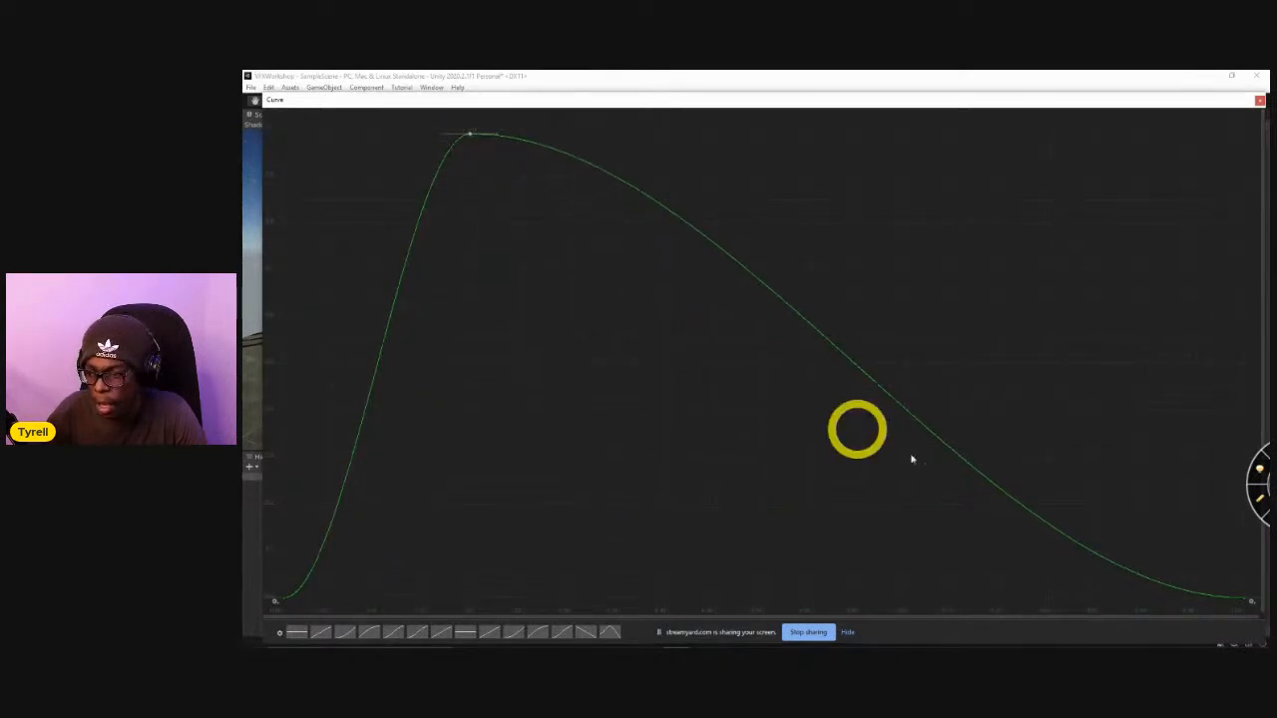
{"action": "left_click_drag", "start_coordinate": [1058, 528], "coordinate": [1003, 140]}
{"action": "scroll", "coordinate": [949, 190], "scroll_direction": "down", "scroll_amount": 5}
{"action": "middle_click_drag", "start_coordinate": [854, 219], "coordinate": [829, 440]}
{"action": "left_click_drag", "start_coordinate": [442, 296], "coordinate": [1157, 391]}
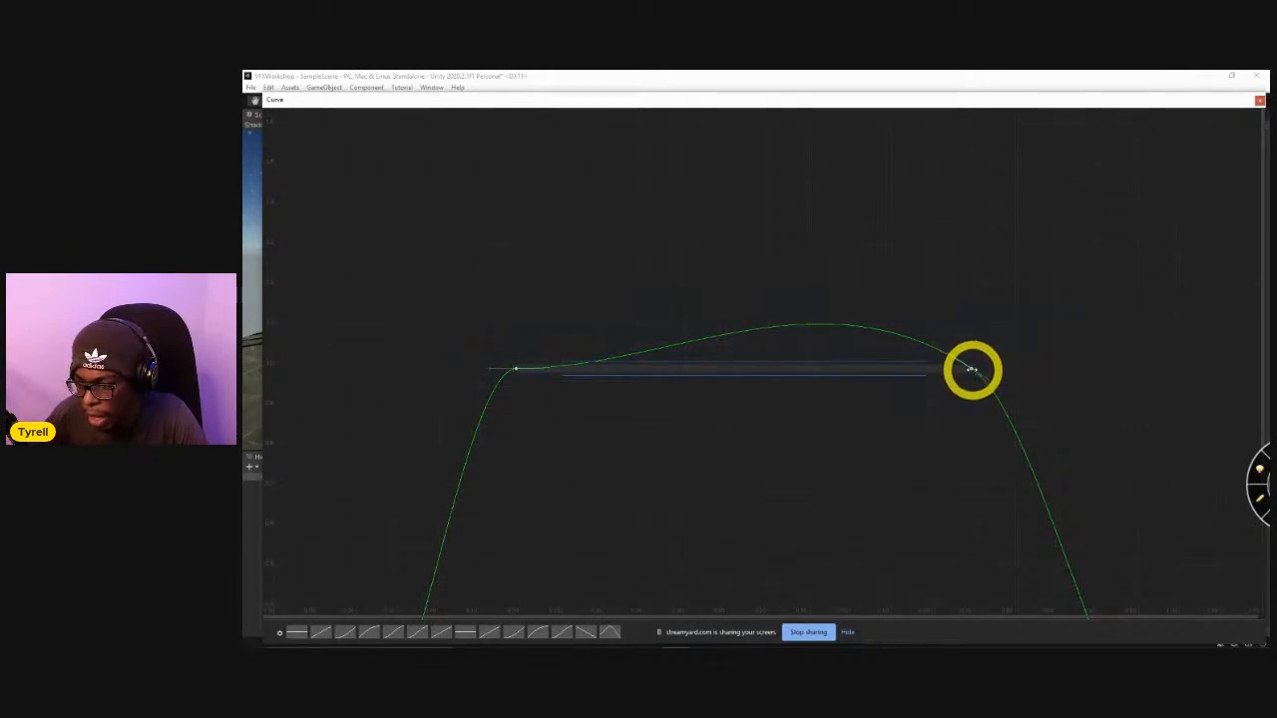
{"action": "right_click", "coordinate": [971, 371]}
{"action": "left_click", "coordinate": [996, 435]}
Move the Sample Curve's start and end keys inward to steepen both sides, and close the curve editor.
{"action": "key", "text": "a"}
{"action": "left_click_drag", "start_coordinate": [1097, 521], "coordinate": [1023, 520]}
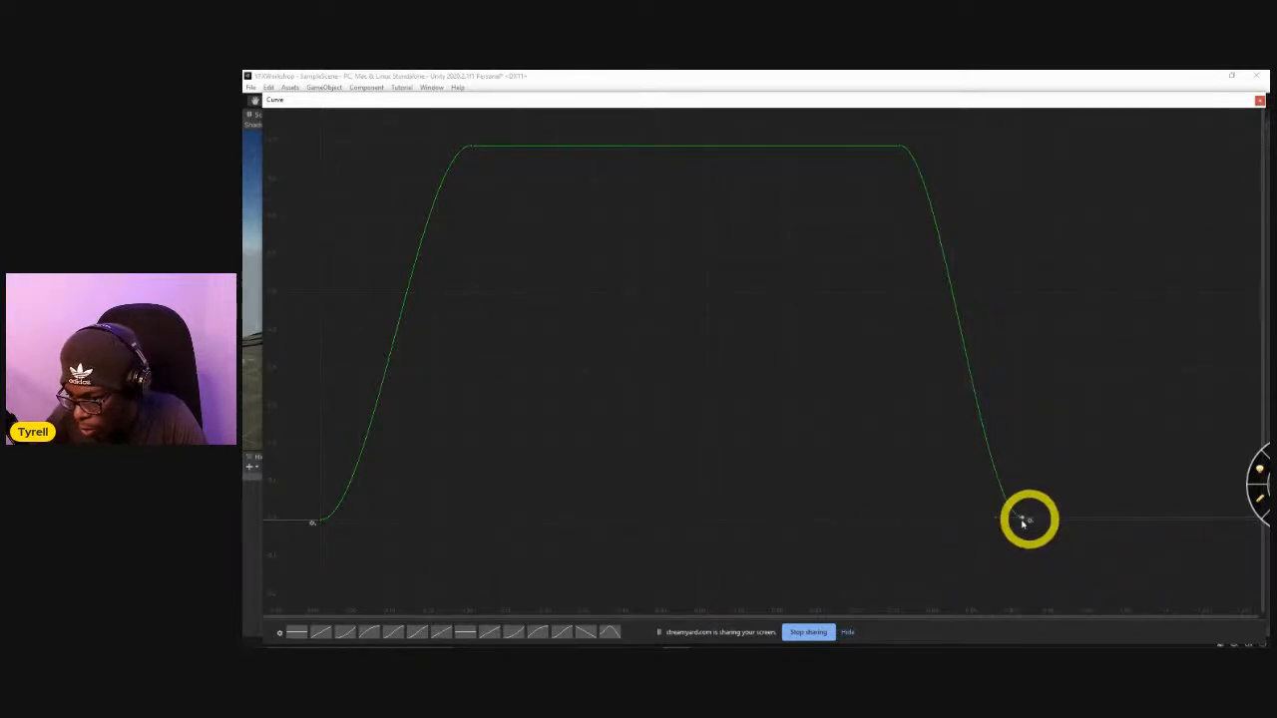
{"action": "key", "text": "f"}
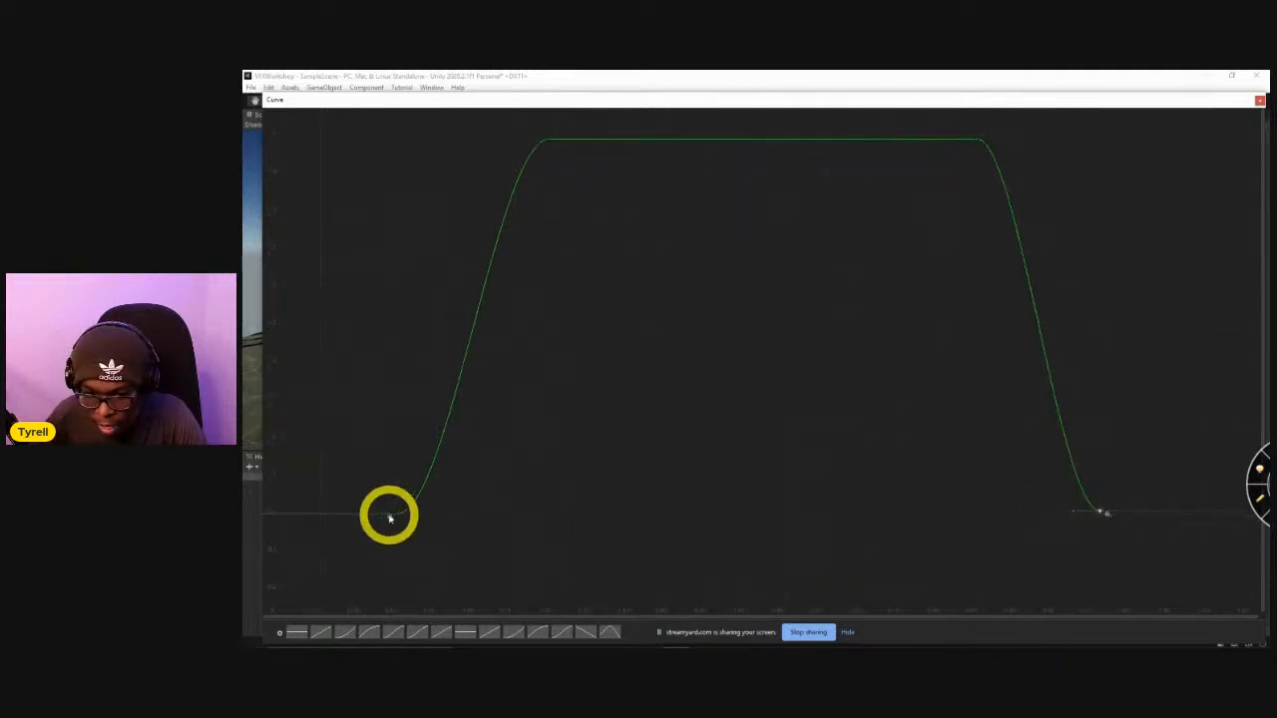
{"action": "left_click_drag", "start_coordinate": [398, 515], "coordinate": [449, 514]}
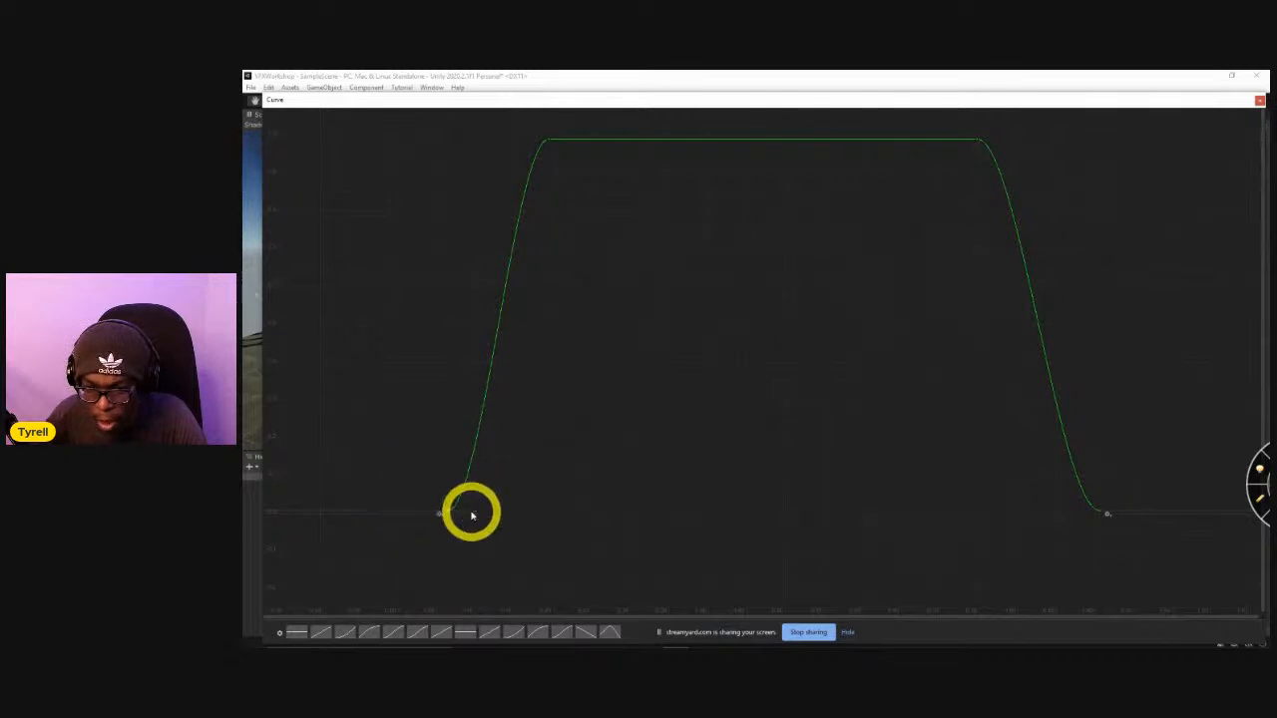
{"action": "middle_click_drag", "start_coordinate": [533, 488], "coordinate": [506, 560]}
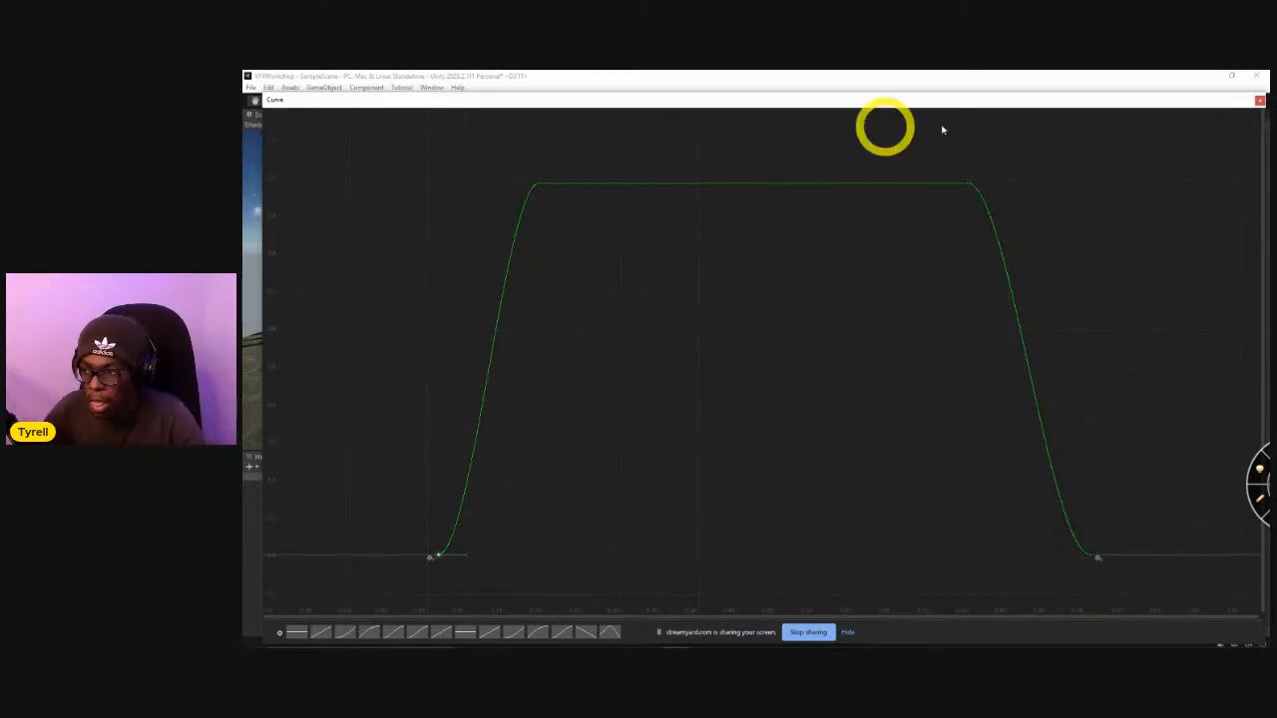
{"action": "left_click", "coordinate": [1259, 101]}
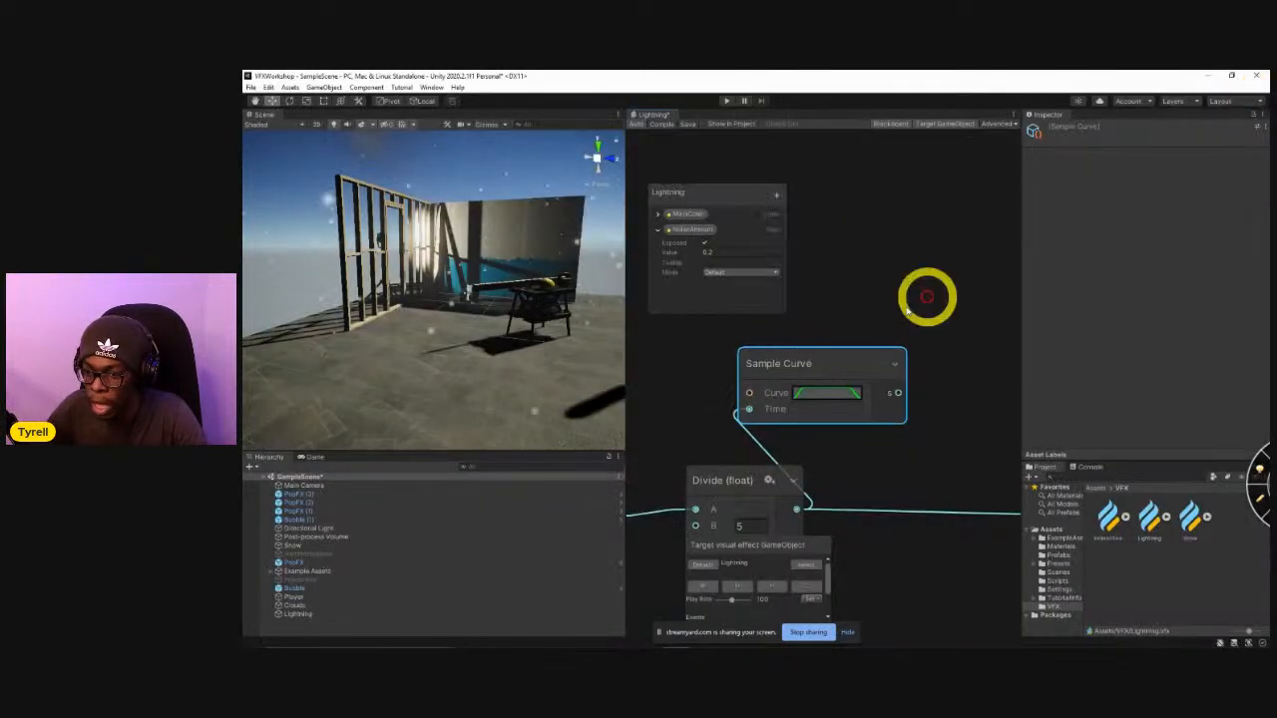
Move the Trail Bodies contexts farther from their input nodes and place the Sample Curve node just below the Random Number nodes.
{"action": "scroll", "coordinate": [832, 442], "scroll_direction": "down", "scroll_amount": 3}
{"action": "scroll", "coordinate": [883, 429], "scroll_direction": "down", "scroll_amount": 1}
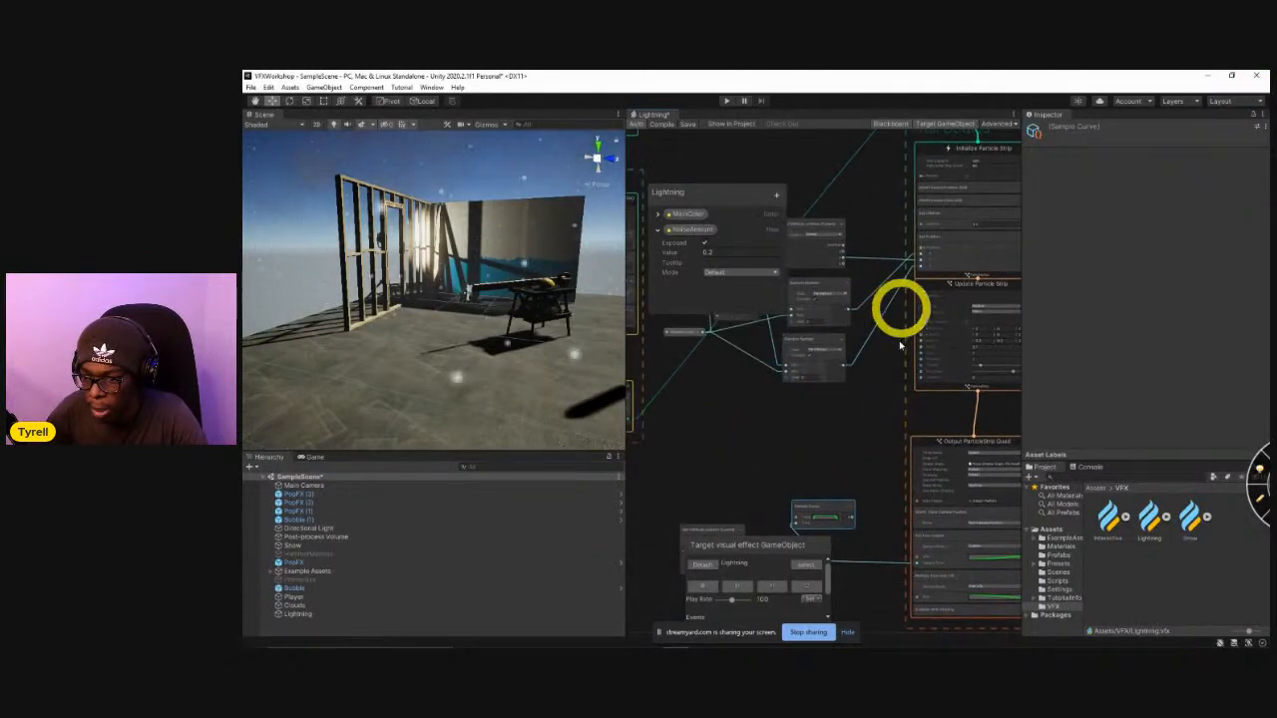
{"action": "scroll", "coordinate": [812, 390], "scroll_direction": "down", "scroll_amount": 3}
{"action": "left_click", "coordinate": [904, 234]}
{"action": "scroll", "coordinate": [839, 371], "scroll_direction": "up", "scroll_amount": 5}
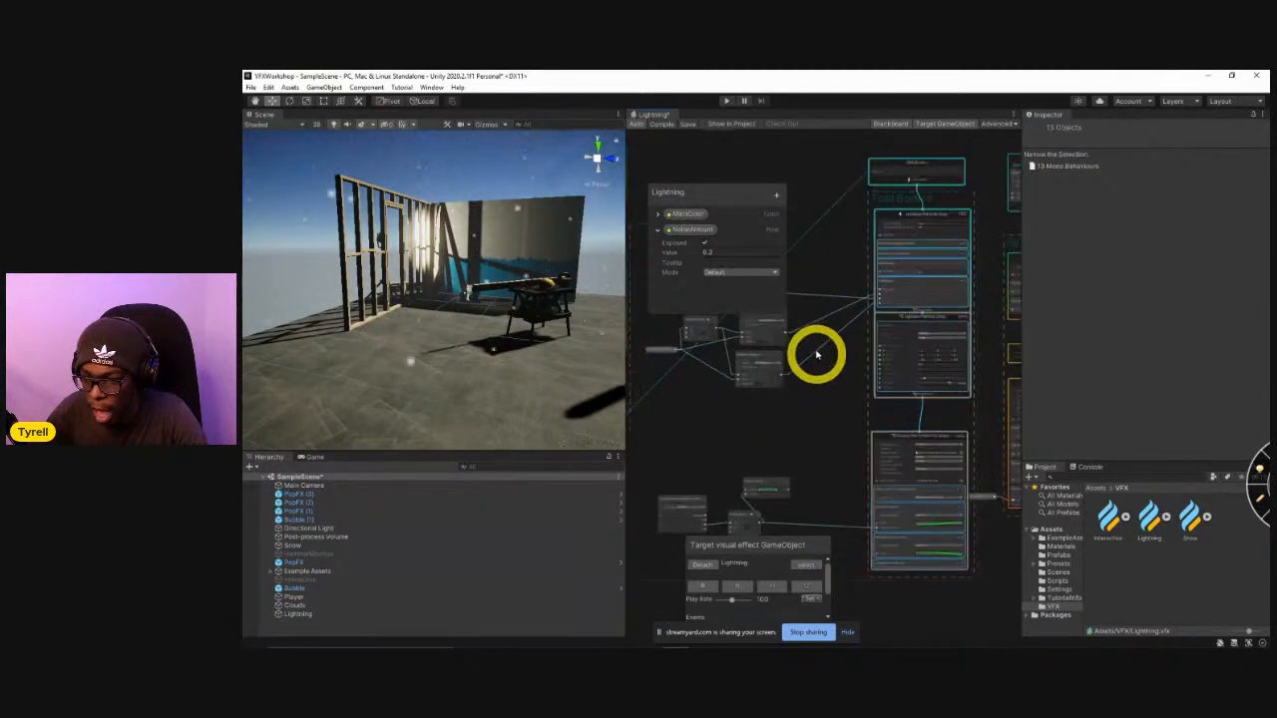
{"action": "middle_click_drag", "start_coordinate": [839, 409], "coordinate": [890, 379]}
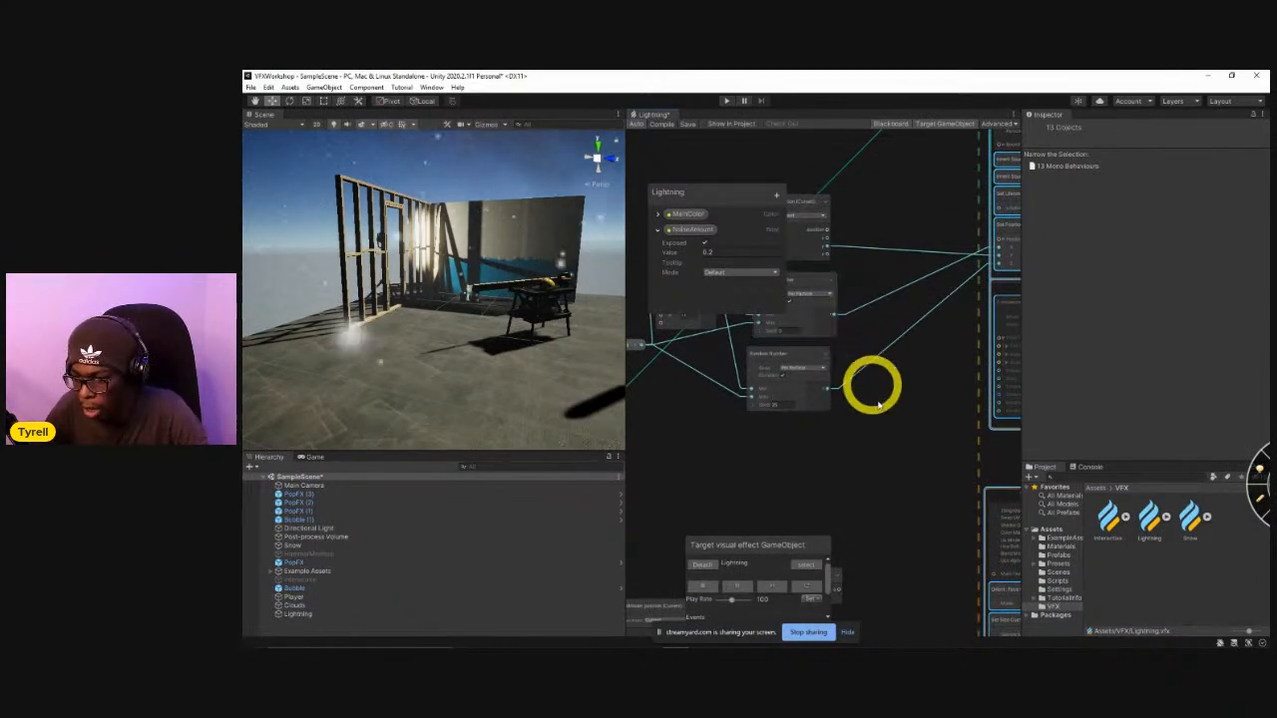
{"action": "middle_click_drag", "start_coordinate": [883, 416], "coordinate": [891, 357]}
{"action": "left_click_drag", "start_coordinate": [821, 526], "coordinate": [808, 426]}
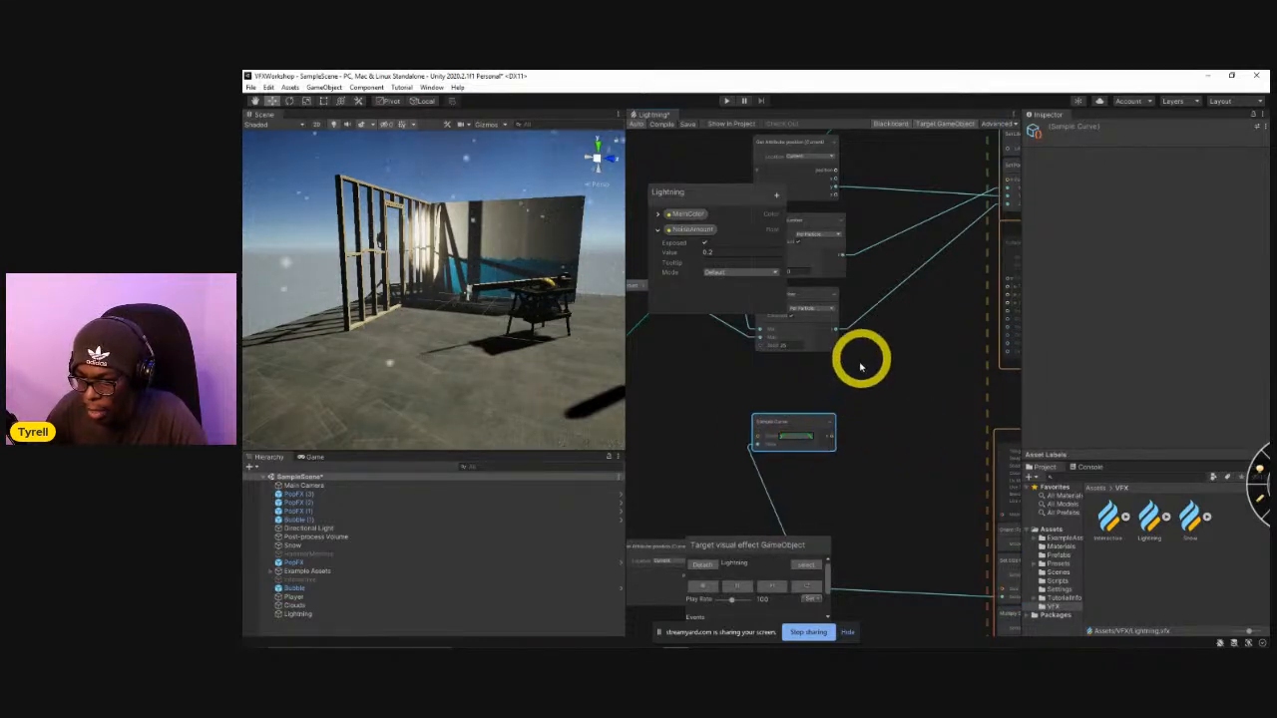
Add a Multiply node combining the upper Random Number with the Sample Curve, and connect its output to Set Position's X input.
{"action": "middle_click_drag", "start_coordinate": [865, 362], "coordinate": [847, 401]}
{"action": "left_click_drag", "start_coordinate": [825, 295], "coordinate": [906, 367]}
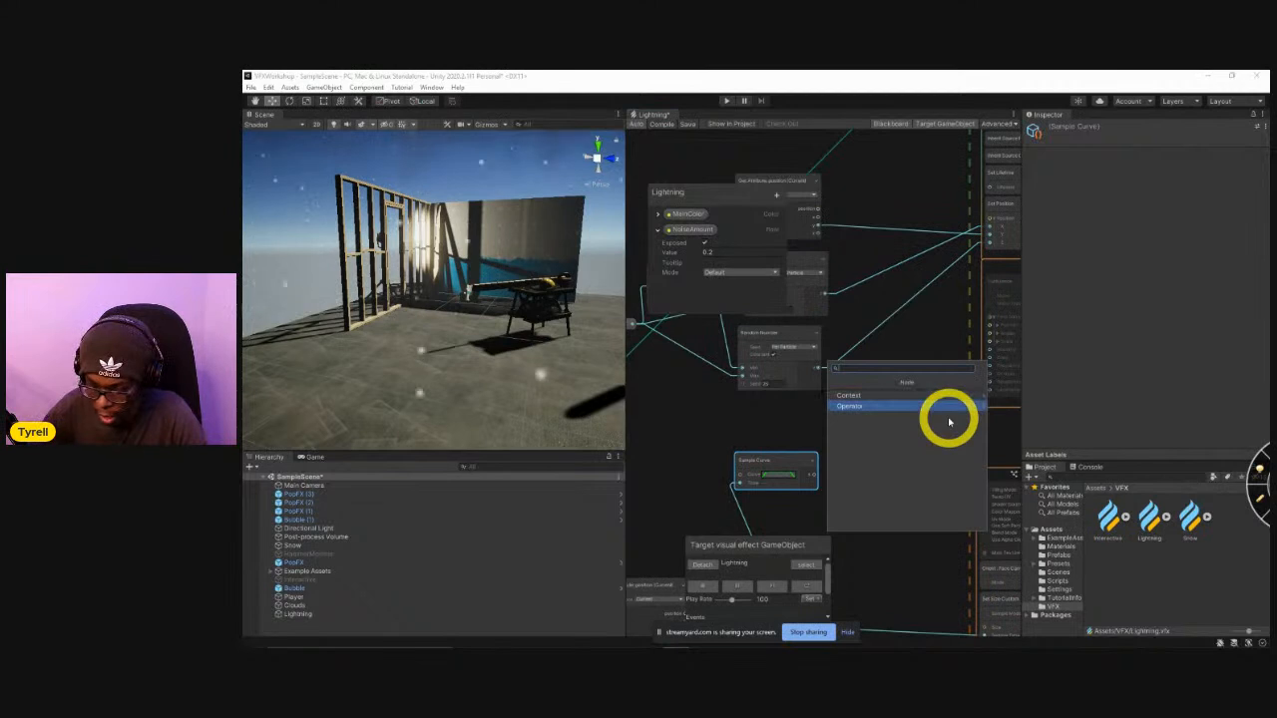
{"action": "type", "text": "mul"}
{"action": "key", "text": "Return"}
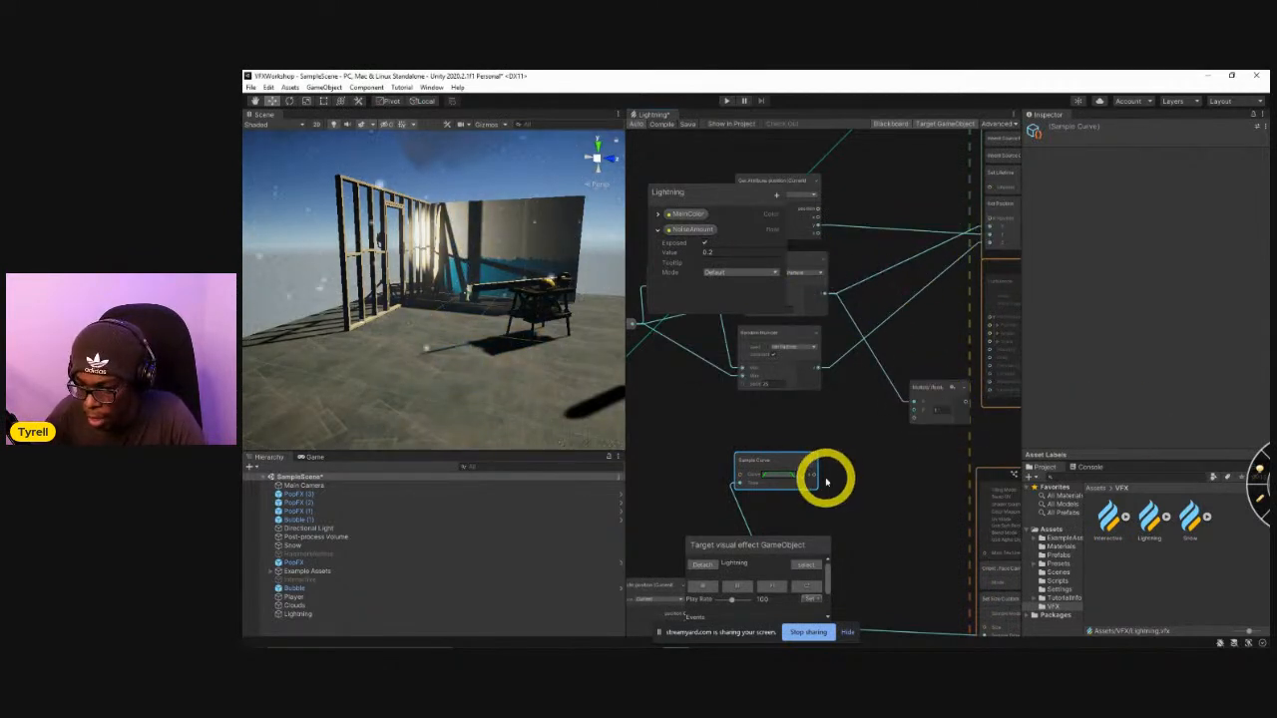
{"action": "left_click_drag", "start_coordinate": [814, 479], "coordinate": [884, 393]}
{"action": "middle_click_drag", "start_coordinate": [911, 403], "coordinate": [865, 466]}
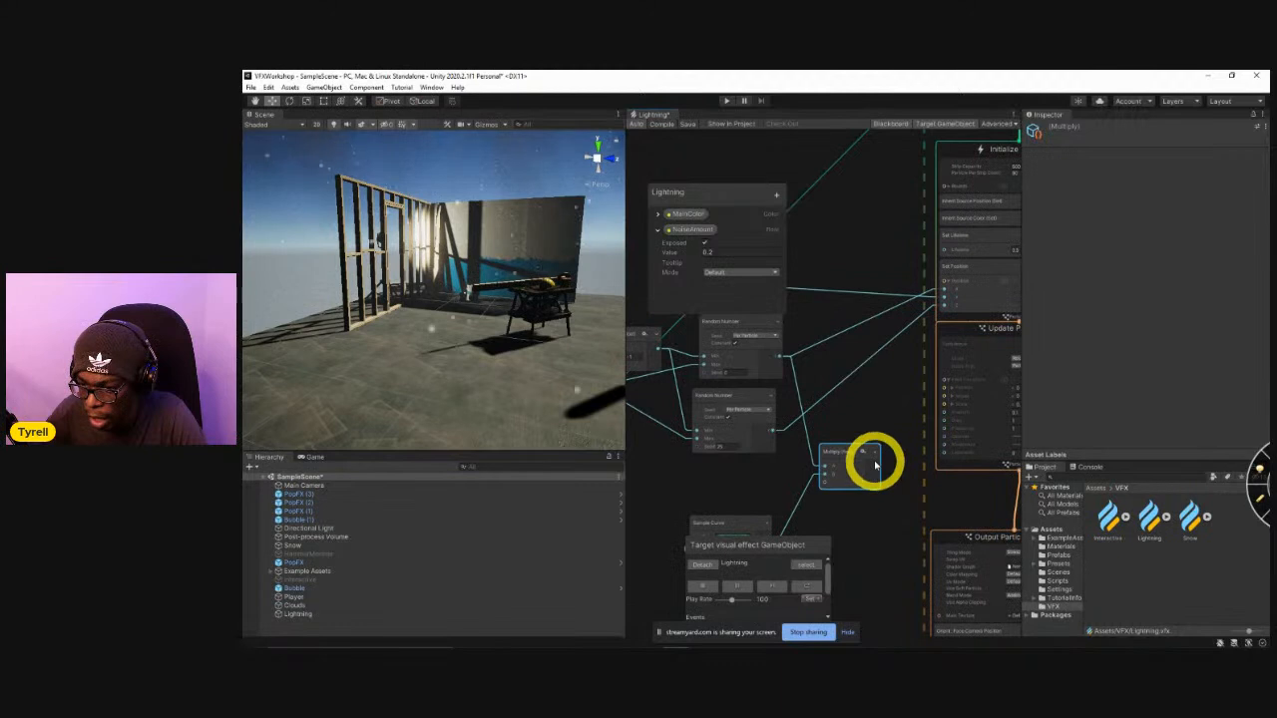
{"action": "left_click_drag", "start_coordinate": [878, 469], "coordinate": [945, 292]}
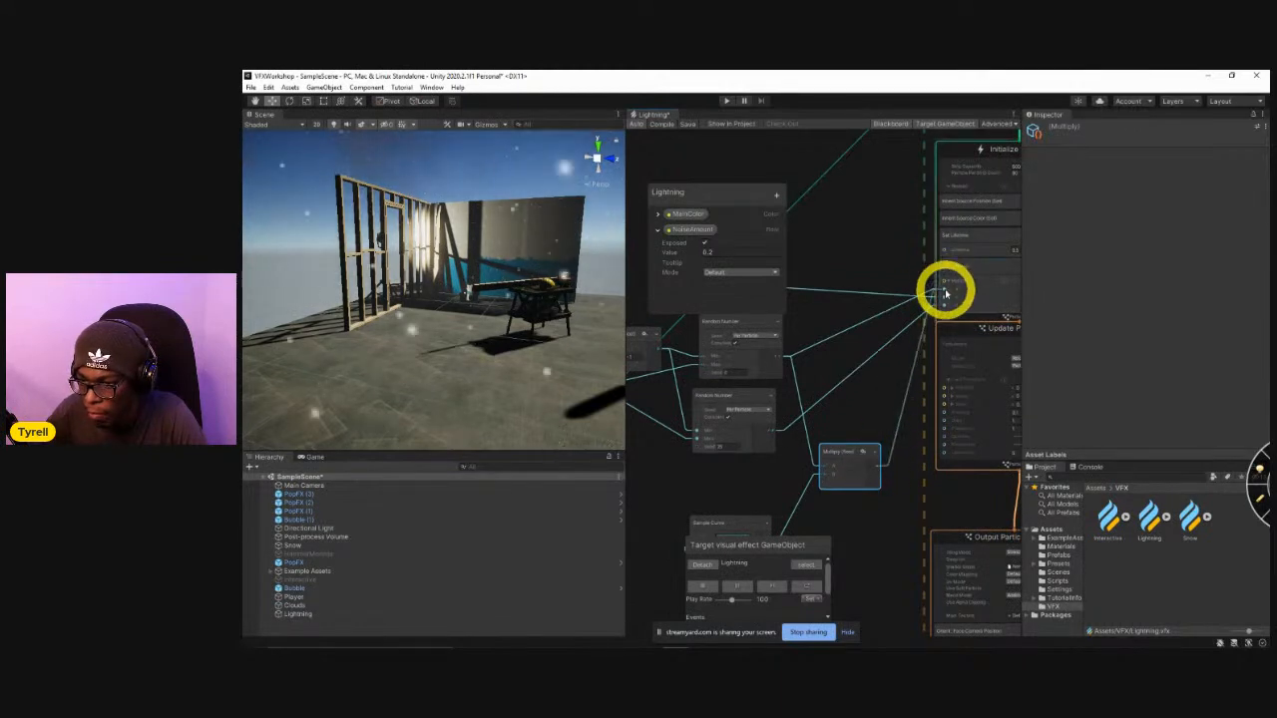
Duplicate the Multiply node for the lower Random Number and Sample Curve, connect it to Set Position's Z input, and save the graph.
{"action": "middle_click_drag", "start_coordinate": [887, 429], "coordinate": [913, 351]}
{"action": "key", "text": "ctrl+d"}
{"action": "left_click_drag", "start_coordinate": [829, 365], "coordinate": [873, 450]}
{"action": "left_click_drag", "start_coordinate": [801, 355], "coordinate": [937, 240]}
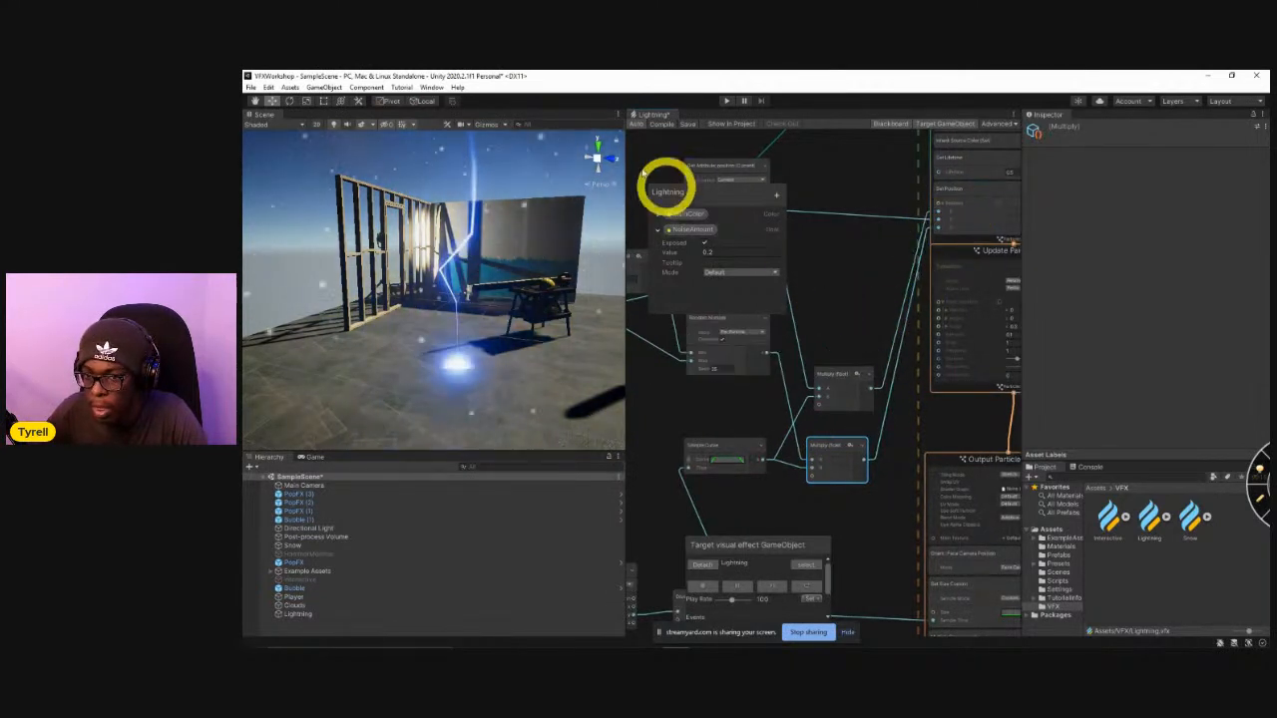
{"action": "left_click", "coordinate": [688, 123]}
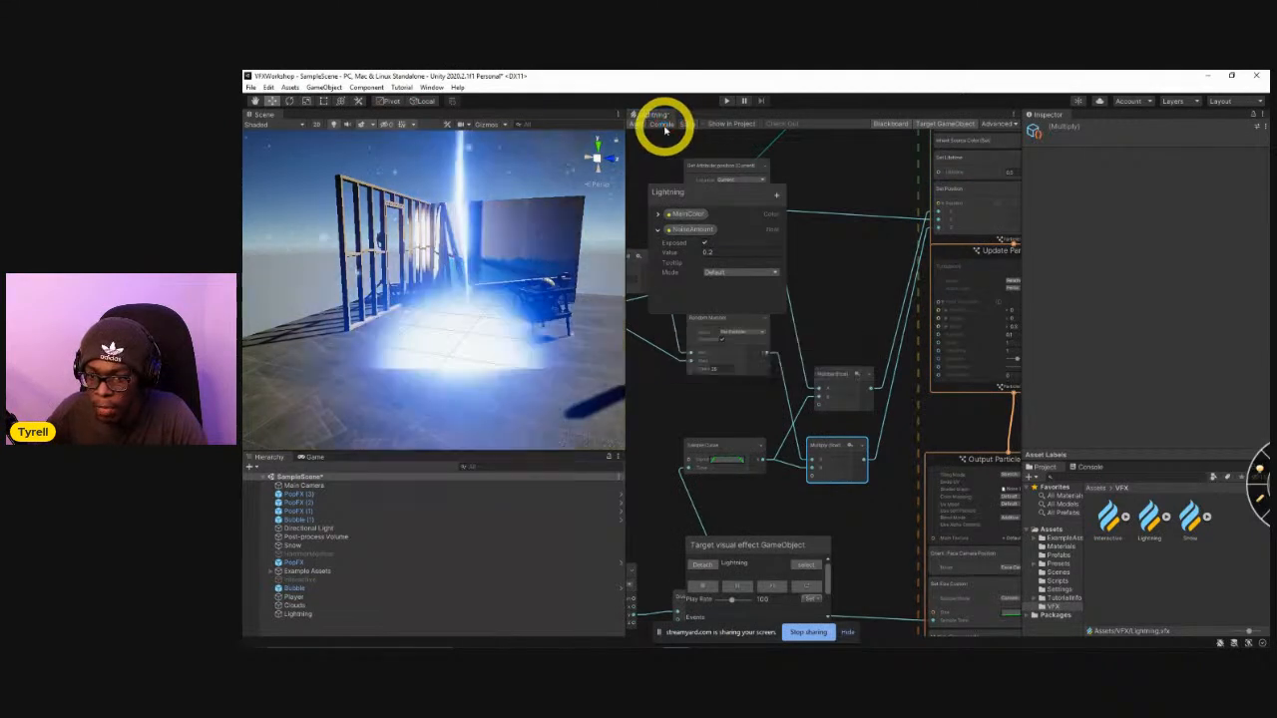
Replay the Lightning effect several times and examine the bolt's shape both up close and from farther away.
{"action": "left_click", "coordinate": [809, 586]}
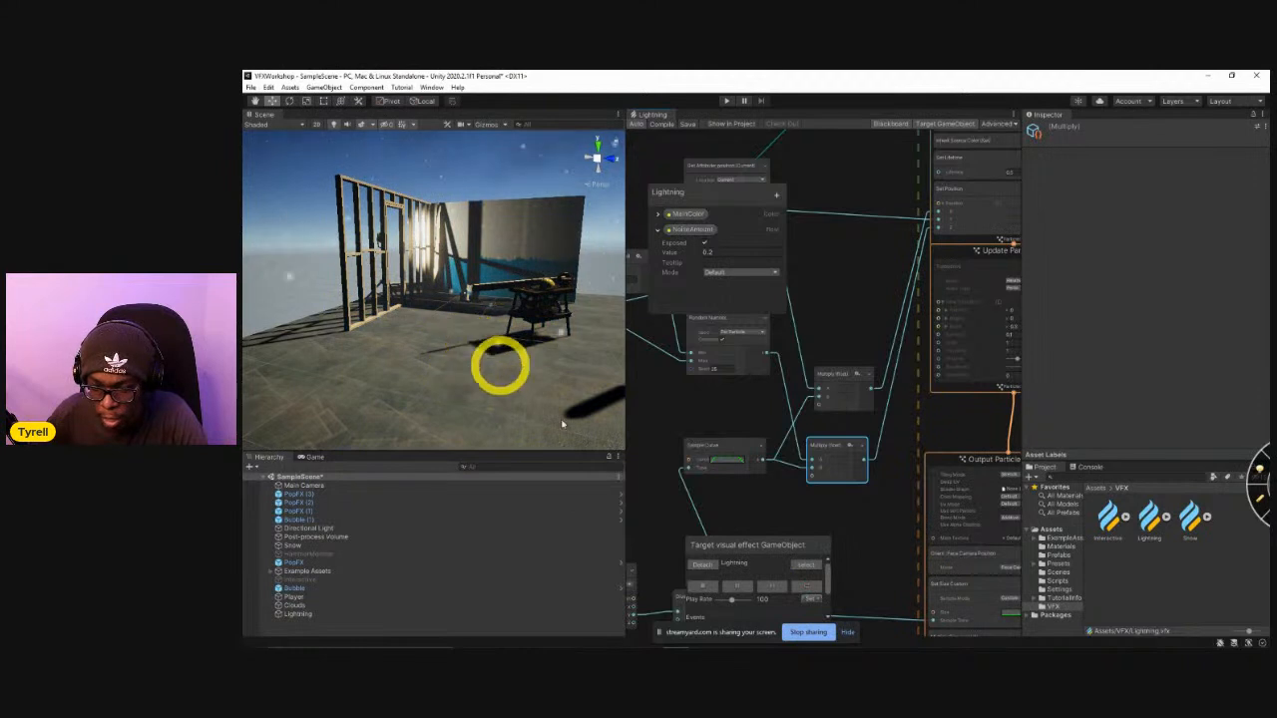
{"action": "left_click", "coordinate": [809, 595]}
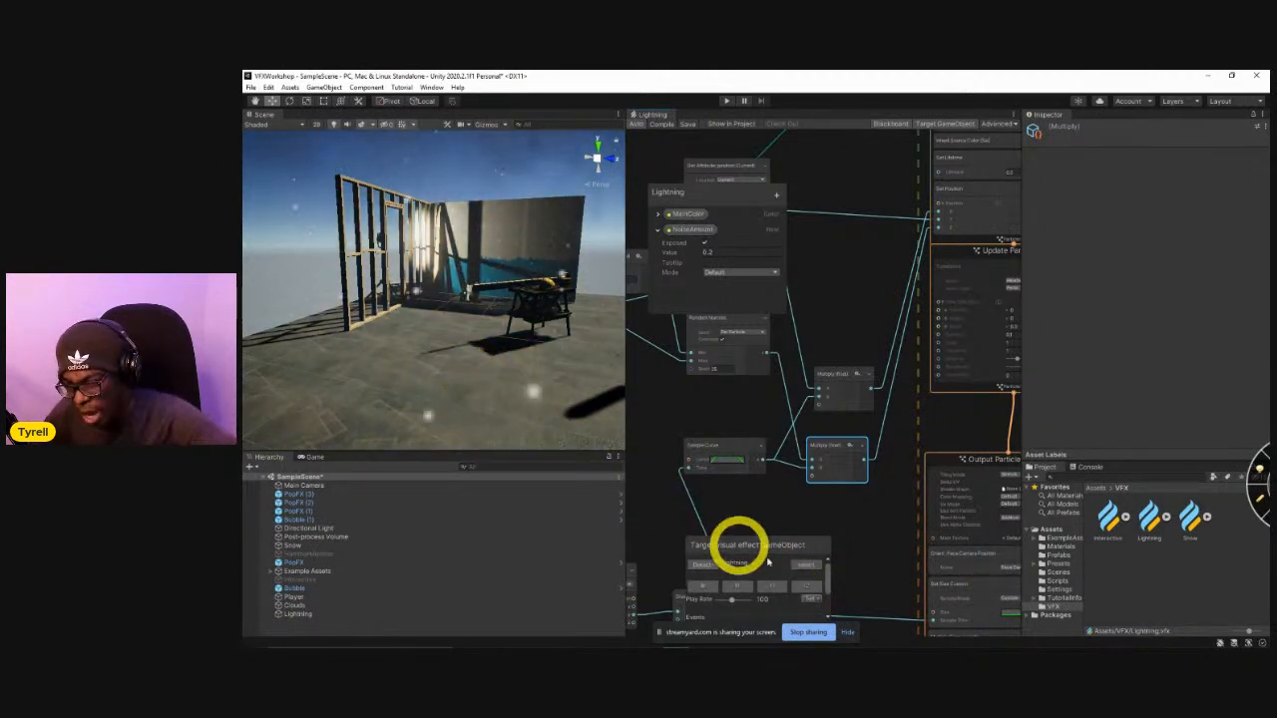
{"action": "left_click", "coordinate": [806, 588]}
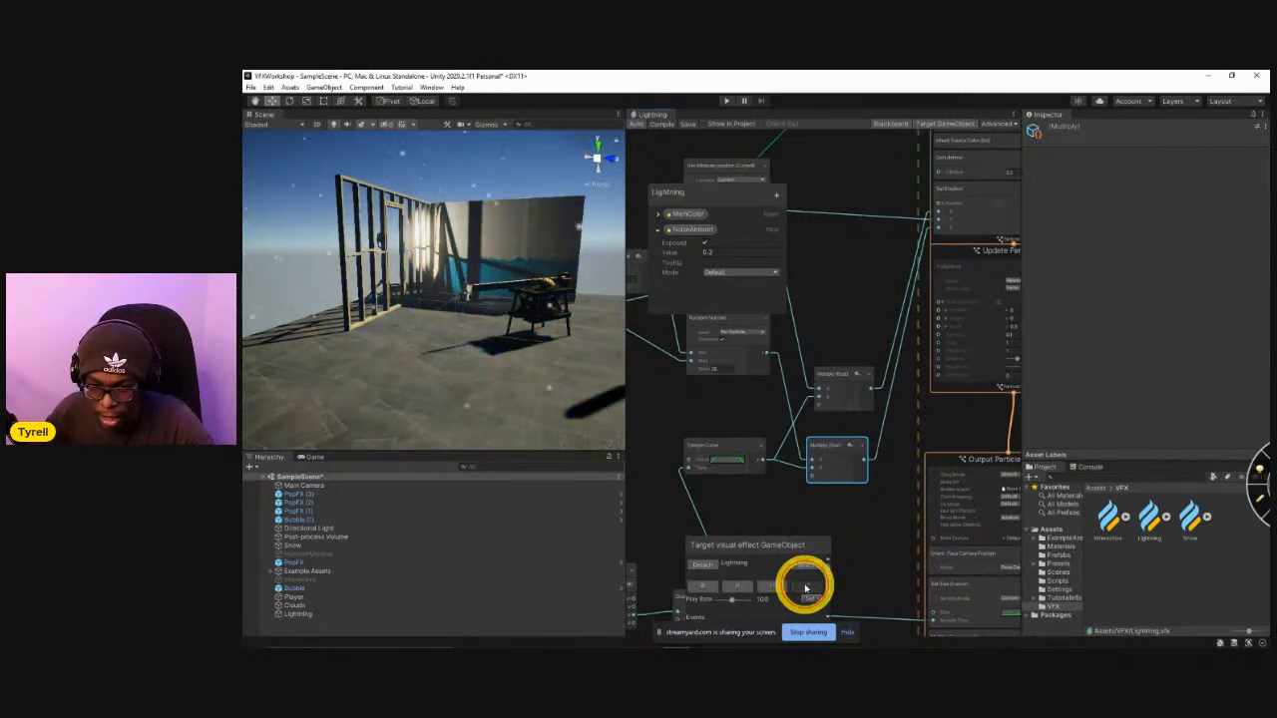
{"action": "left_click", "coordinate": [806, 588]}
{"action": "left_click", "coordinate": [806, 588]}
{"action": "left_click", "coordinate": [806, 588]}
{"action": "left_click", "coordinate": [806, 589]}
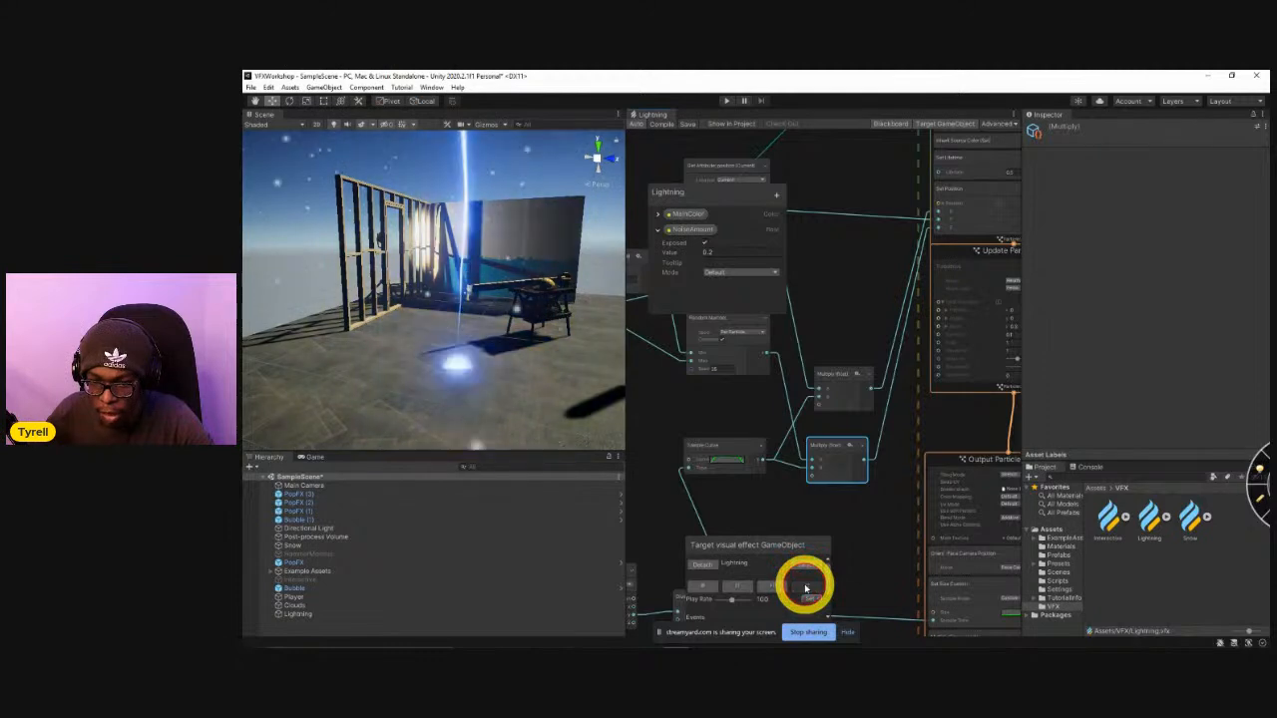
{"action": "scroll", "coordinate": [533, 361], "scroll_direction": "down", "scroll_amount": 5}
{"action": "right_click_drag", "start_coordinate": [529, 357], "coordinate": [531, 327]}
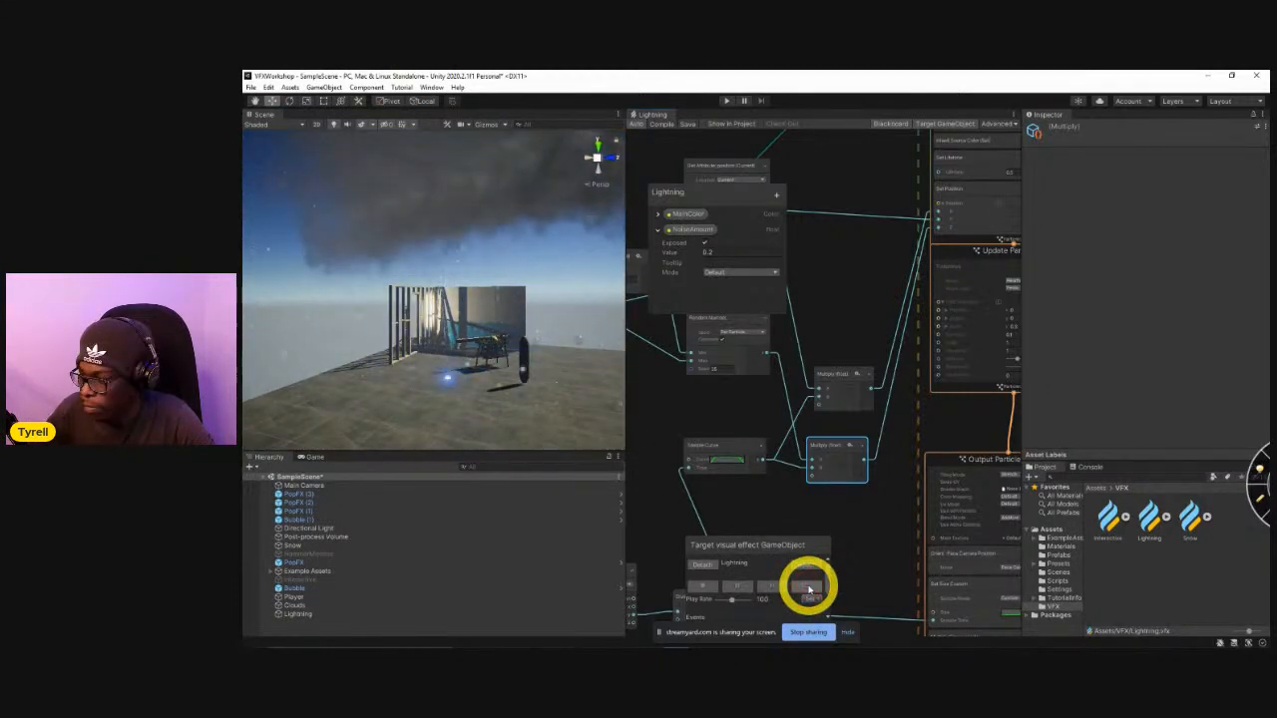
{"action": "left_click", "coordinate": [808, 589]}
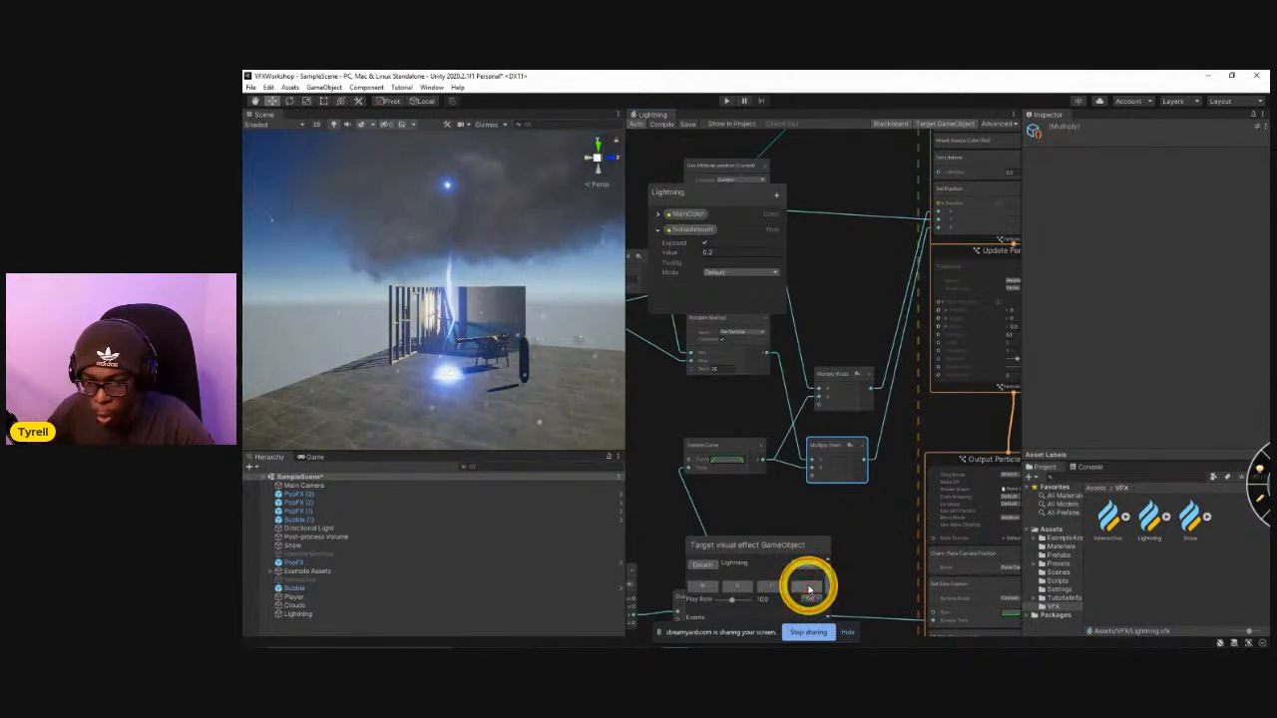
{"action": "left_click", "coordinate": [808, 588]}
{"action": "left_click", "coordinate": [808, 588]}
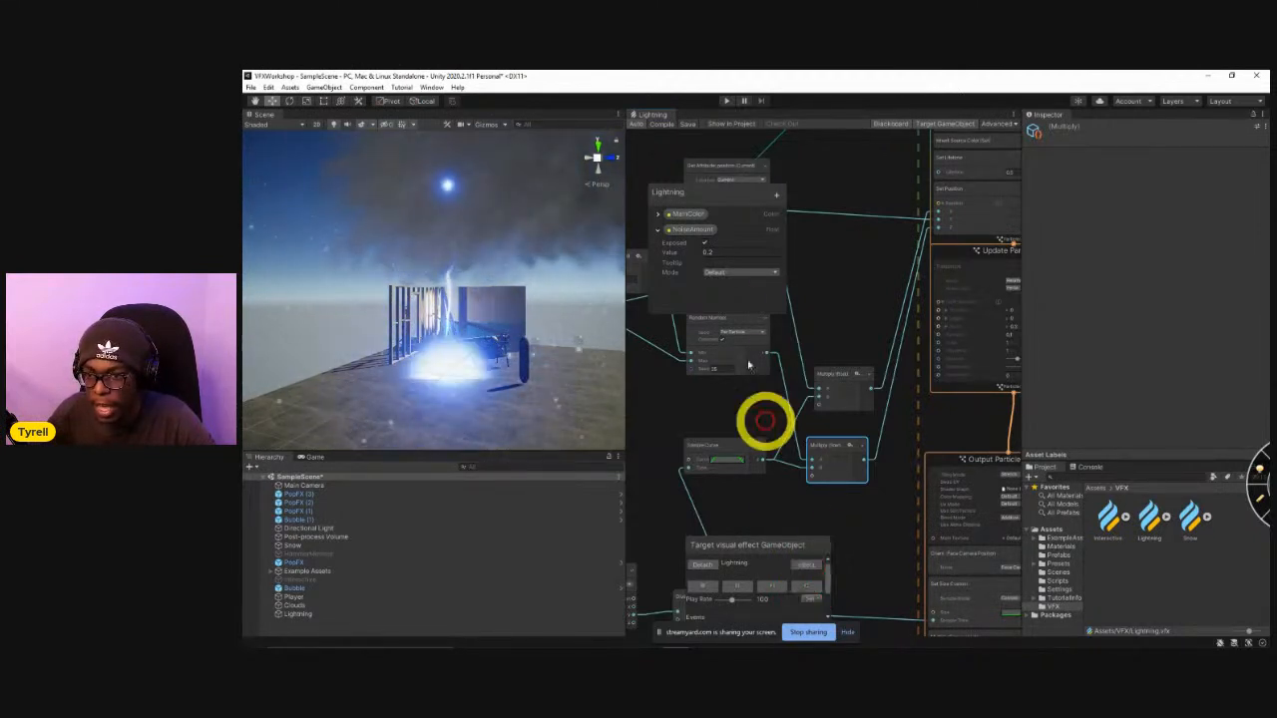
Open the Pop visual effect from the Assets folder and copy its complete particle system.
{"action": "left_click", "coordinate": [1087, 487]}
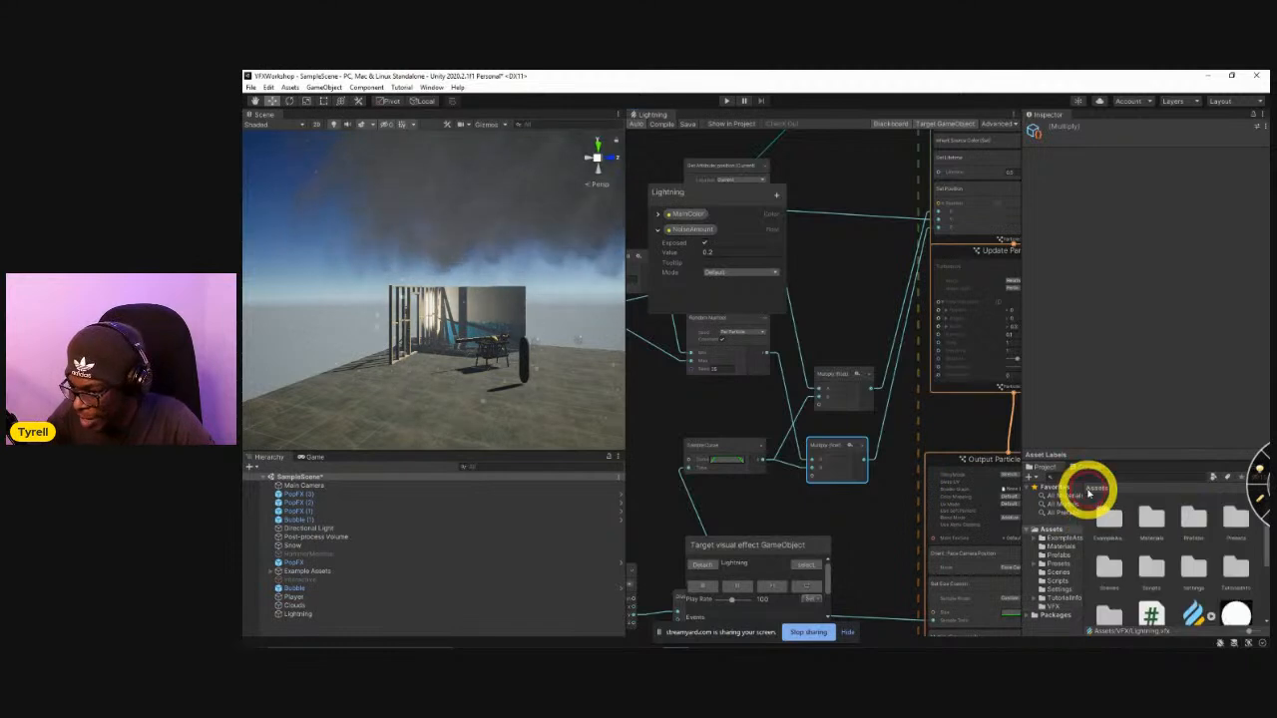
{"action": "scroll", "coordinate": [1191, 585], "scroll_direction": "down", "scroll_amount": 3}
{"action": "double_click", "coordinate": [1196, 549]}
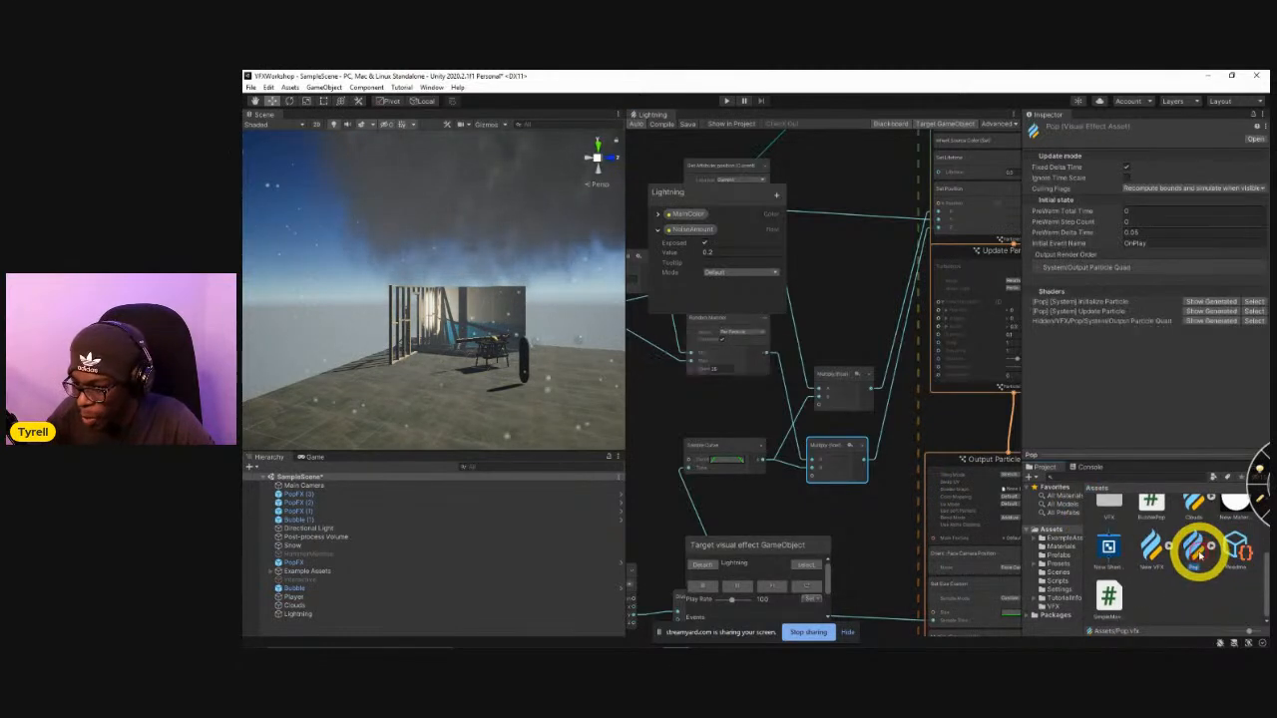
{"action": "middle_click_drag", "start_coordinate": [942, 427], "coordinate": [944, 424]}
{"action": "left_click_drag", "start_coordinate": [845, 482], "coordinate": [906, 244]}
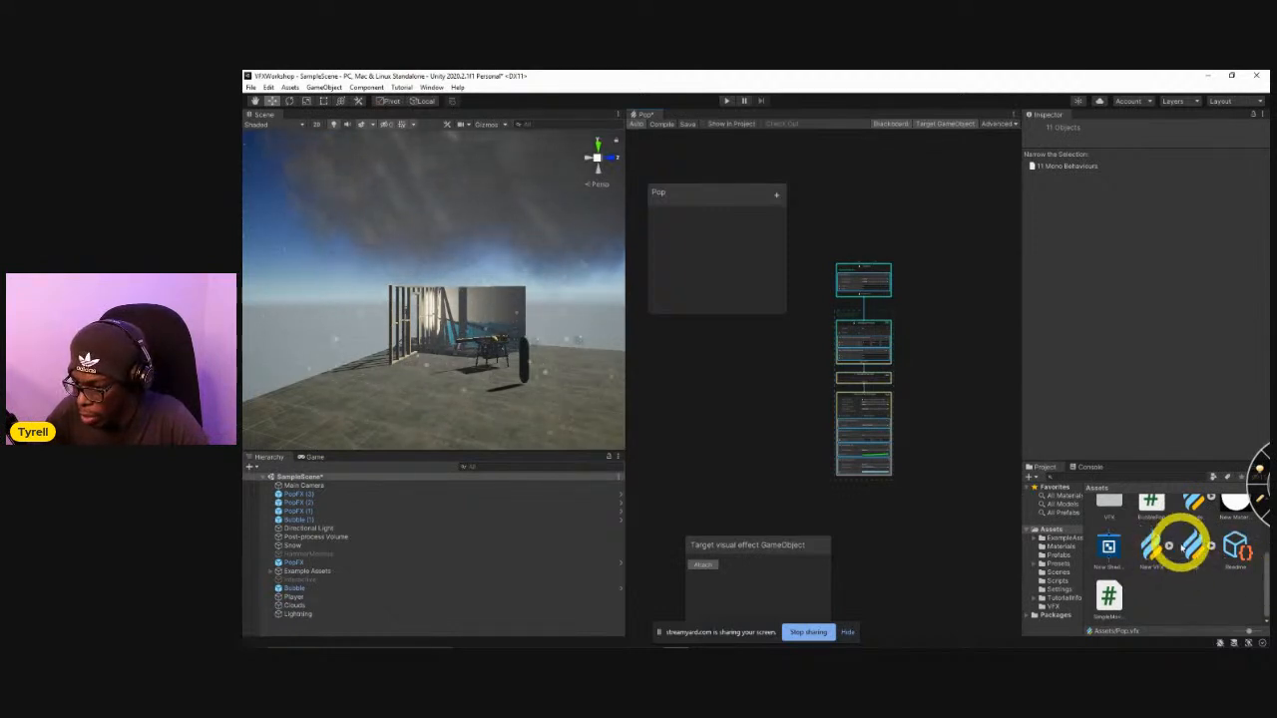
Reopen the Lightning effect from the VFX folder and paste the copied Pop system beside the existing systems.
{"action": "scroll", "coordinate": [1147, 539], "scroll_direction": "up", "scroll_amount": 1}
{"action": "double_click", "coordinate": [1113, 528]}
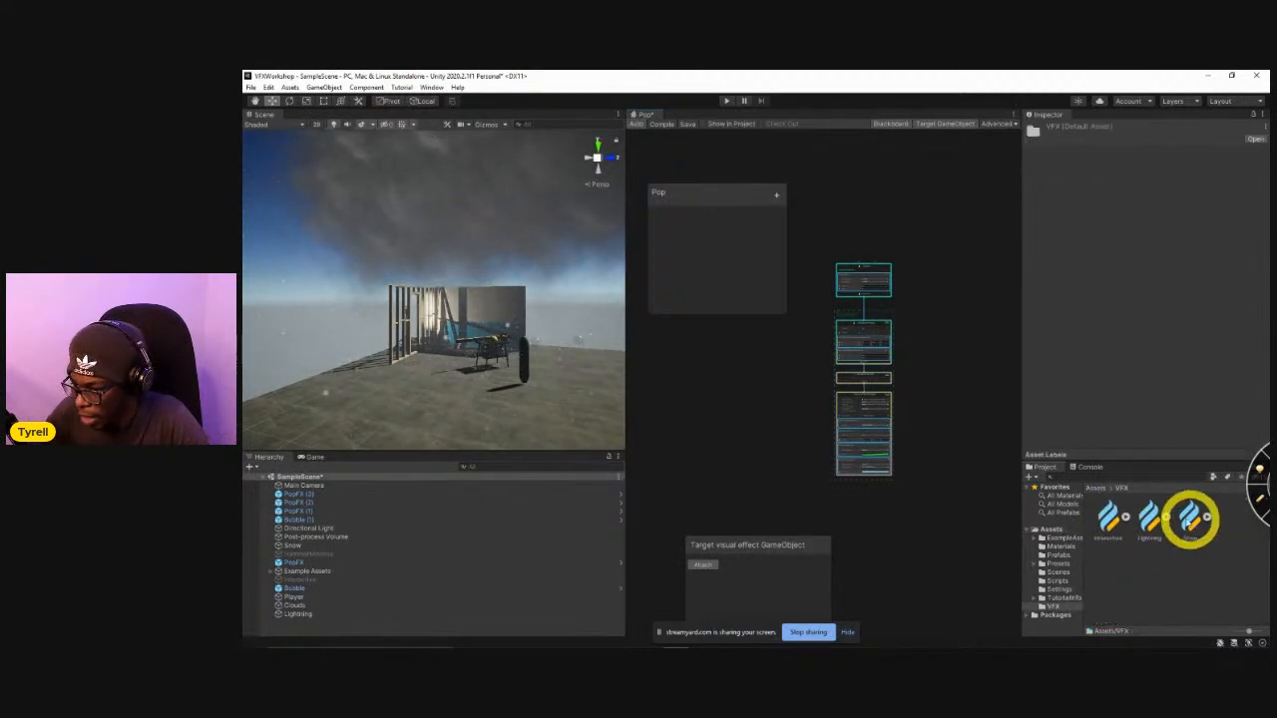
{"action": "double_click", "coordinate": [1150, 517]}
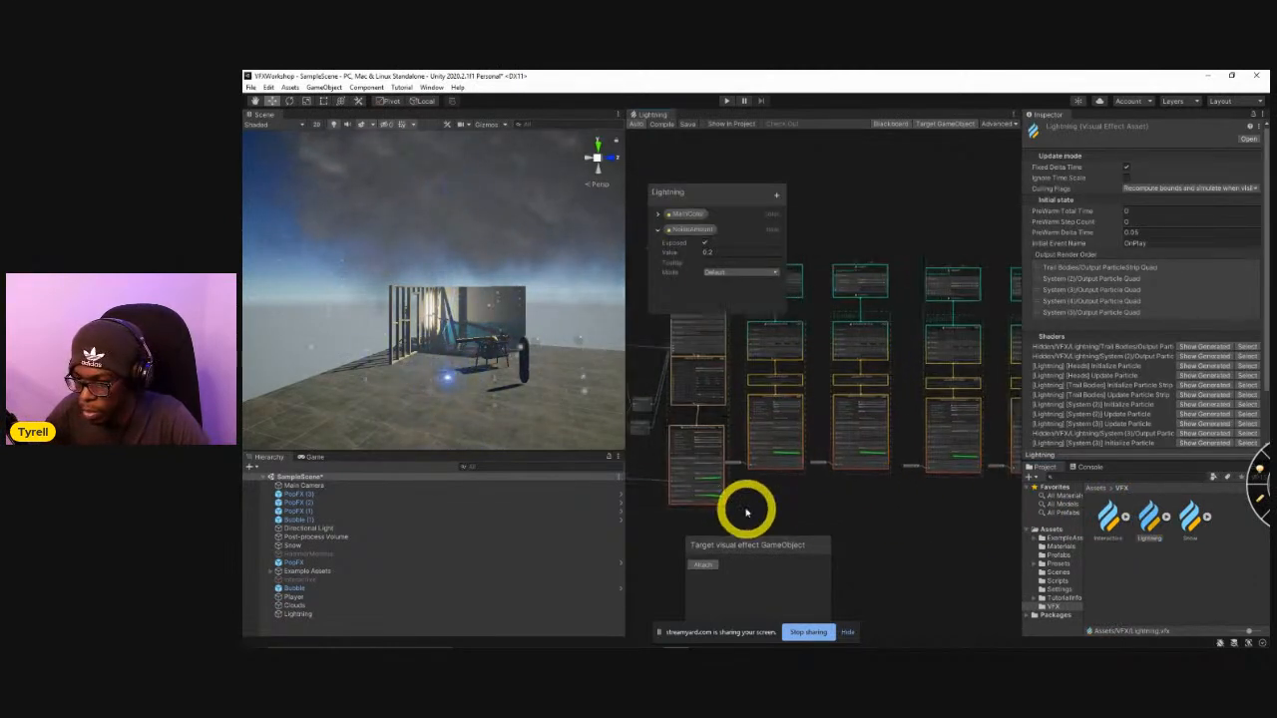
{"action": "key", "text": "ctrl+v"}
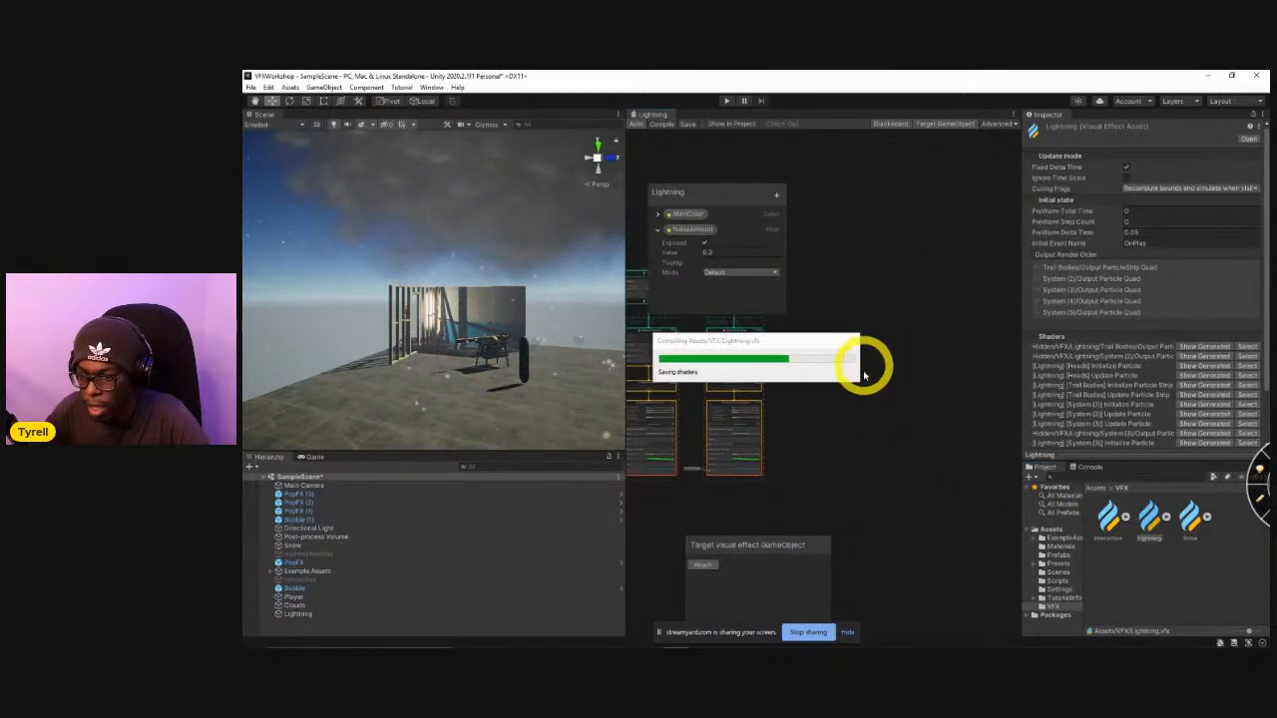
{"action": "middle_click_drag", "start_coordinate": [874, 358], "coordinate": [907, 416]}
{"action": "scroll", "coordinate": [879, 434], "scroll_direction": "up", "scroll_amount": 3}
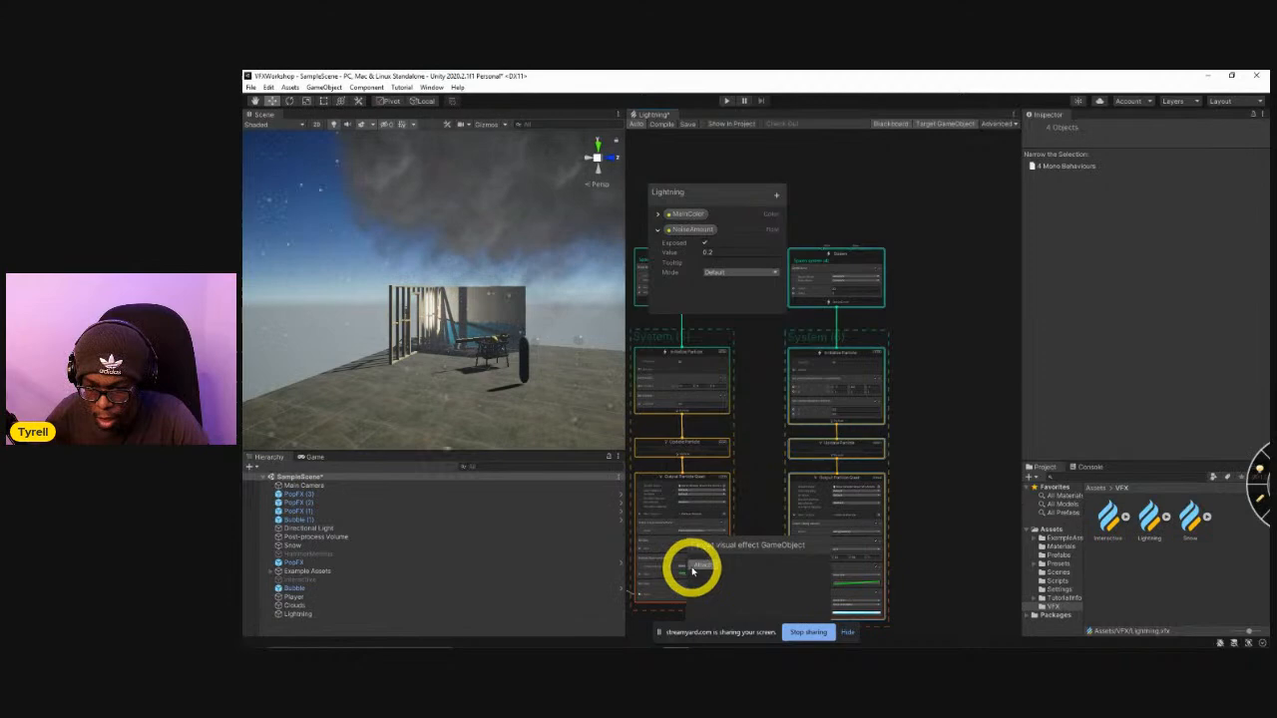
Attach the scene's Lightning object to the graph as its target and replay the effect near the ground.
{"action": "left_click", "coordinate": [314, 614]}
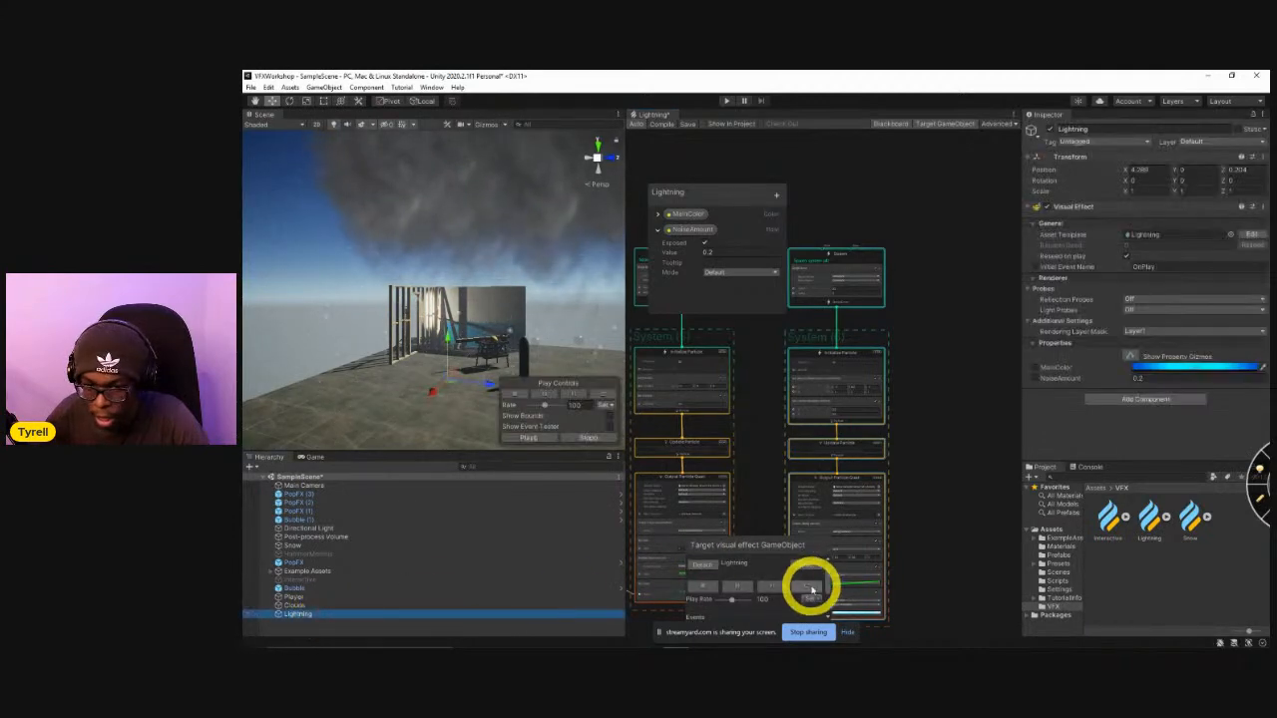
{"action": "left_click", "coordinate": [811, 589]}
{"action": "key", "text": "w"}
{"action": "right_click_drag", "start_coordinate": [492, 381], "coordinate": [525, 441]}
{"action": "key", "text": "w"}
{"action": "left_click", "coordinate": [811, 588]}
{"action": "right_click_drag", "start_coordinate": [485, 365], "coordinate": [632, 379]}
{"action": "scroll", "coordinate": [883, 413], "scroll_direction": "up", "scroll_amount": 5}
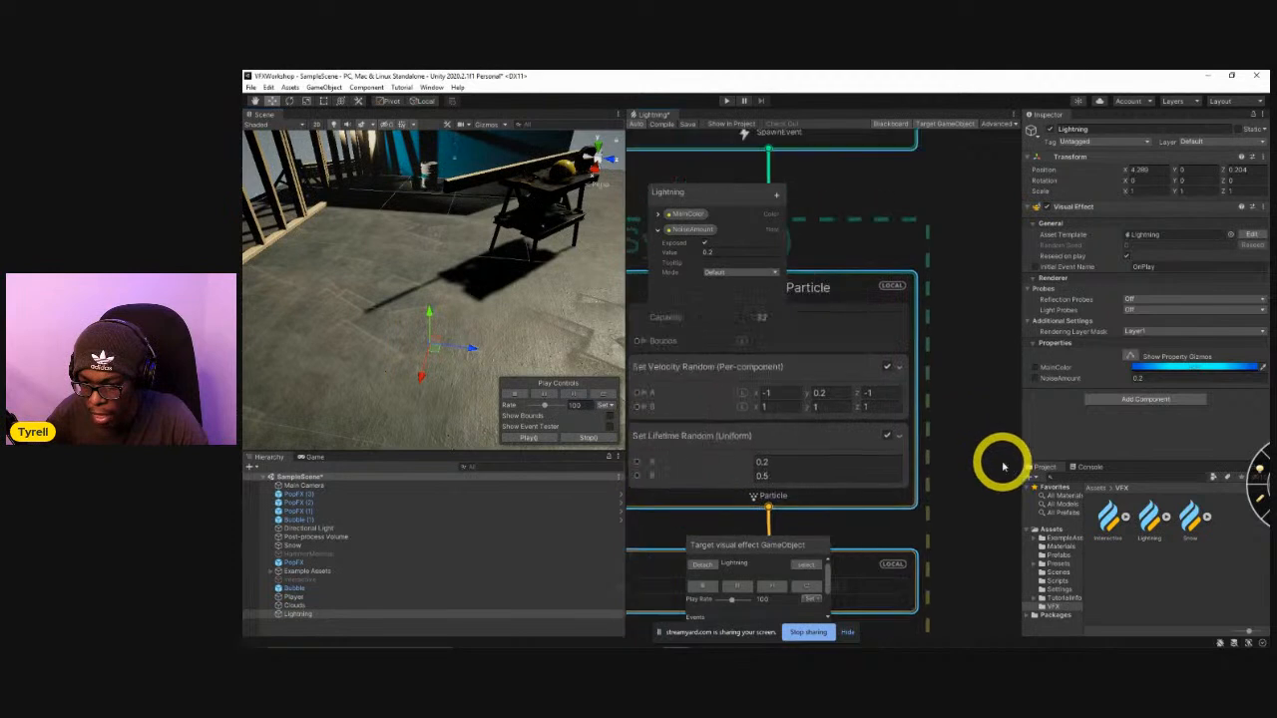
Widen the pasted system's Set Velocity Random range, with Z from -2 to 2, and replay the effect.
{"action": "left_click_drag", "start_coordinate": [778, 403], "coordinate": [820, 414]}
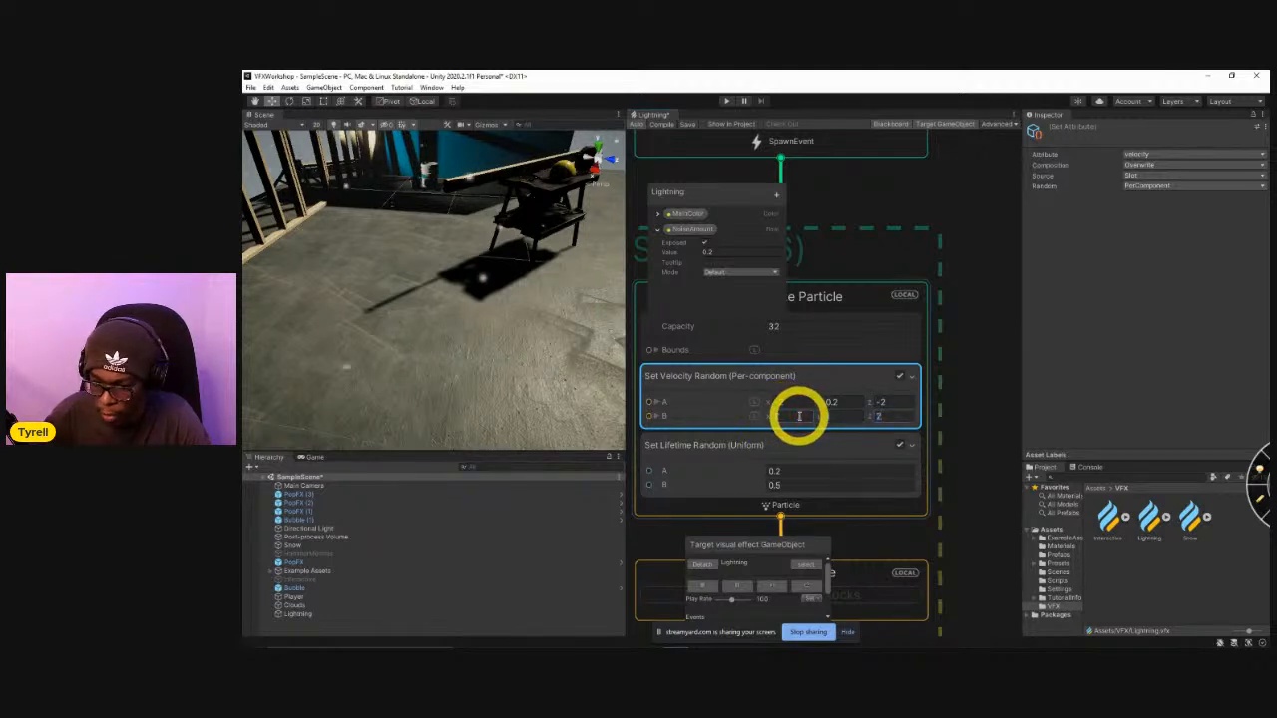
{"action": "left_click", "coordinate": [801, 589]}
{"action": "left_click", "coordinate": [800, 588]}
Change the starting colour key of the pasted system's Set Color over Life gradient to white.
{"action": "middle_click_drag", "start_coordinate": [956, 482], "coordinate": [971, 409]}
{"action": "scroll", "coordinate": [971, 409], "scroll_direction": "down", "scroll_amount": 5}
{"action": "middle_click_drag", "start_coordinate": [958, 562], "coordinate": [981, 363]}
{"action": "scroll", "coordinate": [907, 563], "scroll_direction": "up", "scroll_amount": 8}
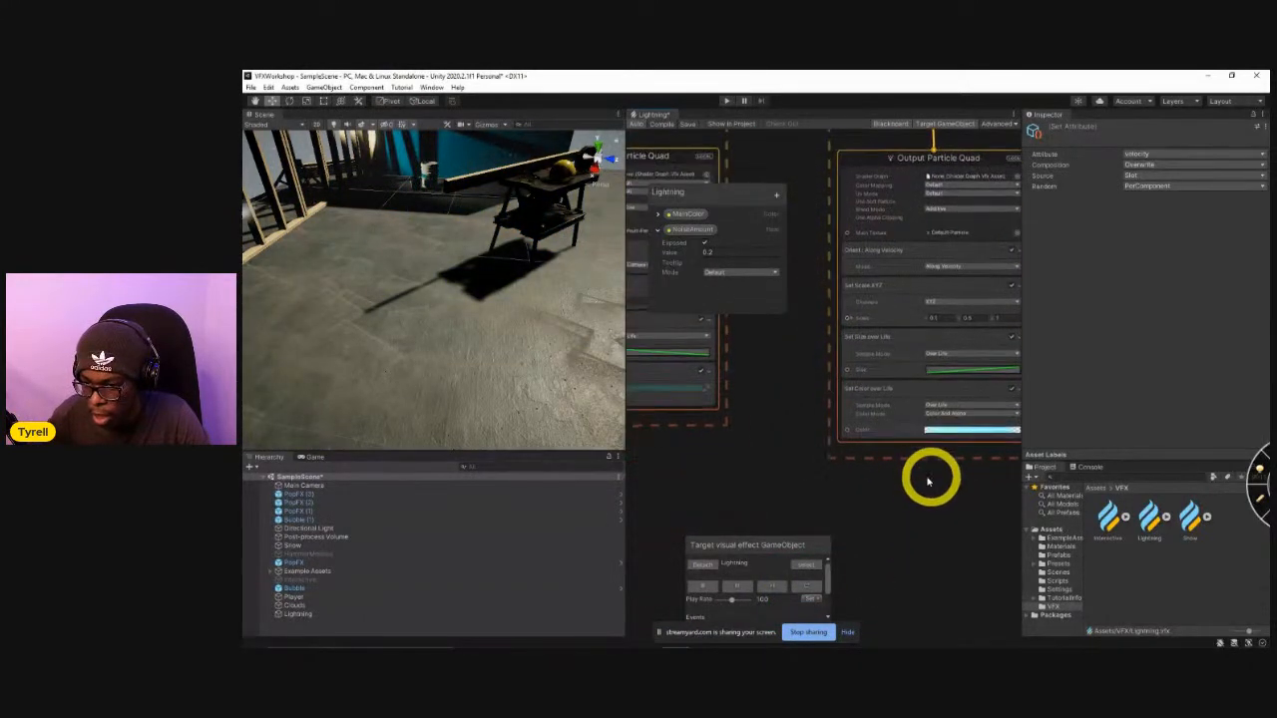
{"action": "middle_click_drag", "start_coordinate": [976, 510], "coordinate": [905, 493]}
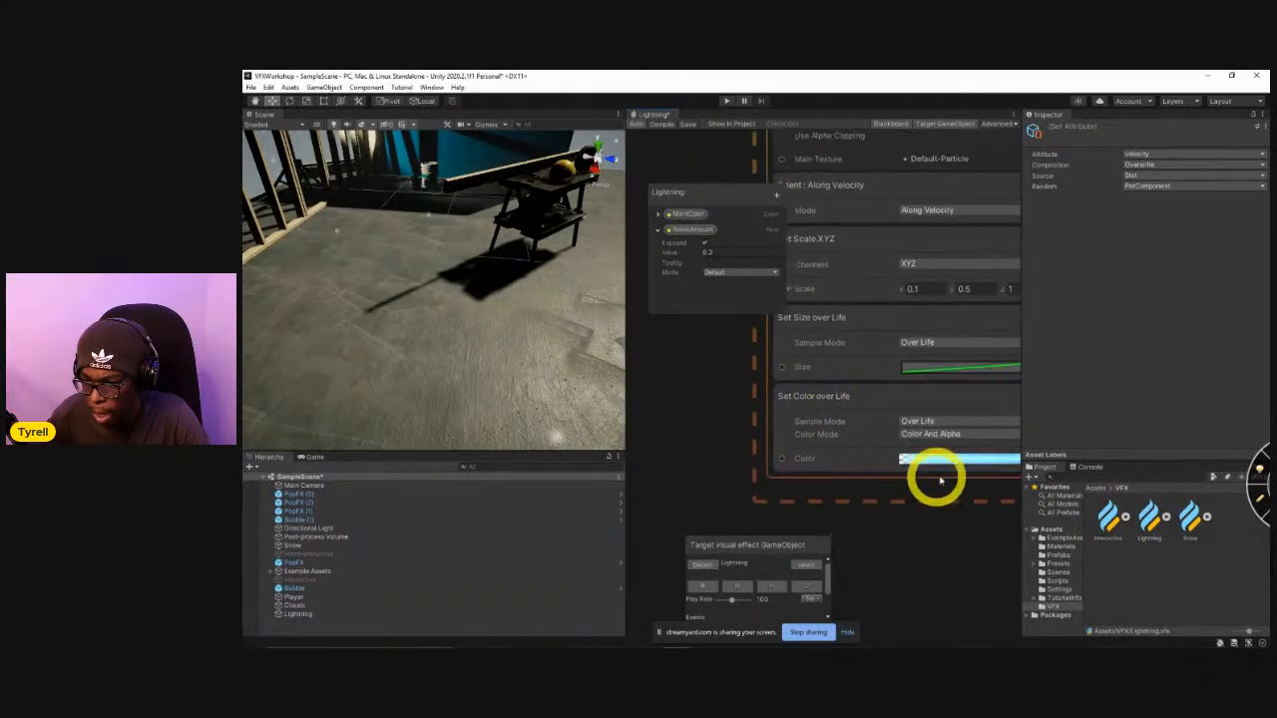
{"action": "left_click", "coordinate": [949, 457]}
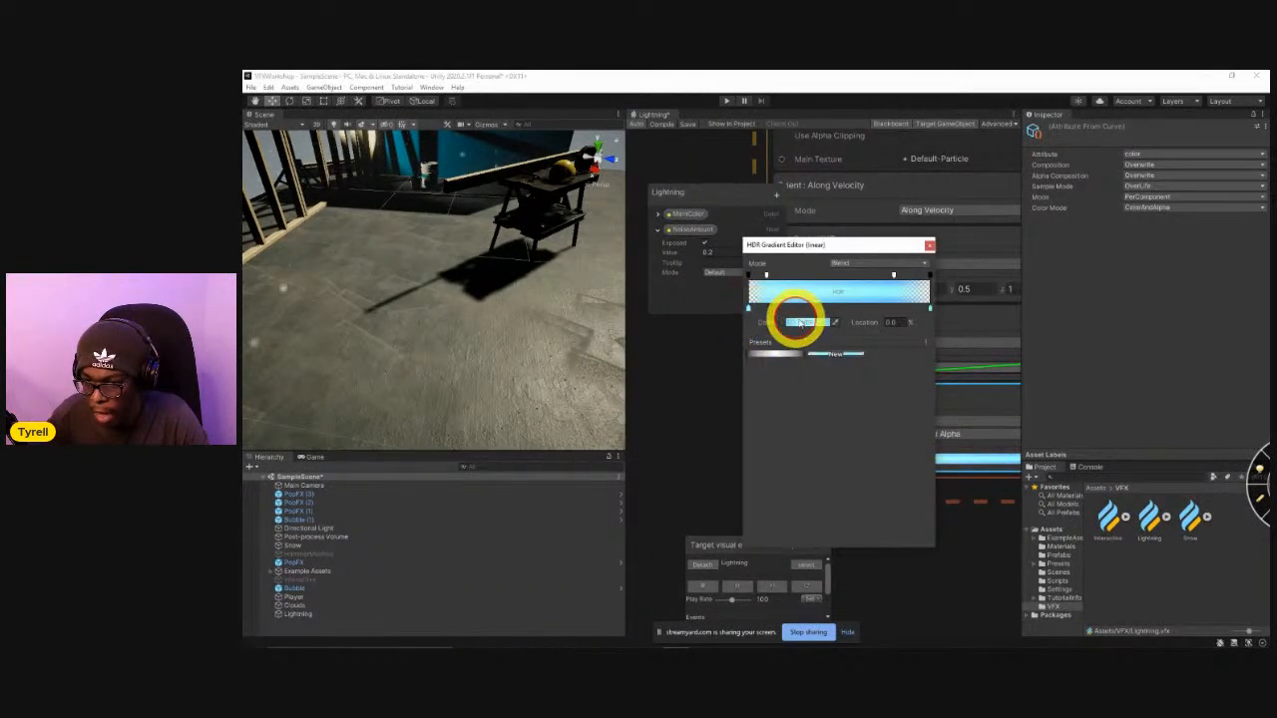
{"action": "left_click", "coordinate": [802, 321]}
{"action": "left_click_drag", "start_coordinate": [855, 403], "coordinate": [816, 343]}
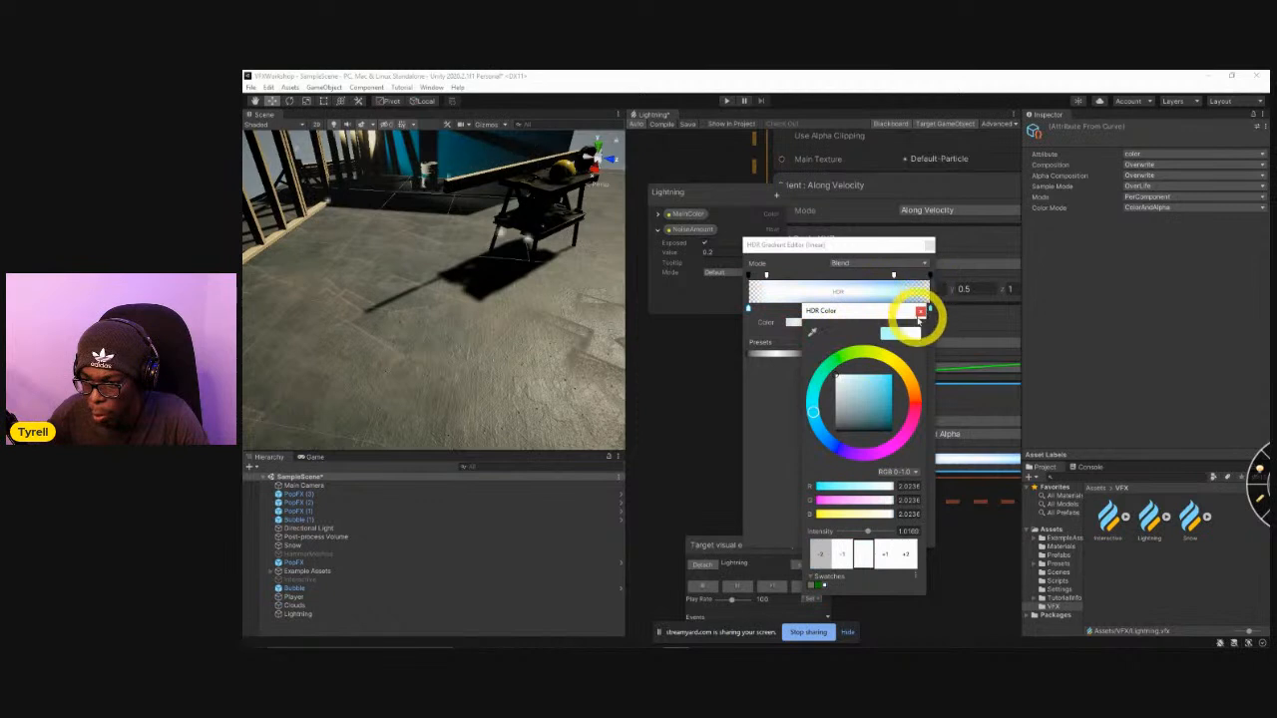
{"action": "left_click", "coordinate": [920, 312]}
Change the colour gradient's ending key to white and set the Color over Life block's Composition to Multiply.
{"action": "left_click", "coordinate": [930, 310]}
{"action": "left_click", "coordinate": [810, 323]}
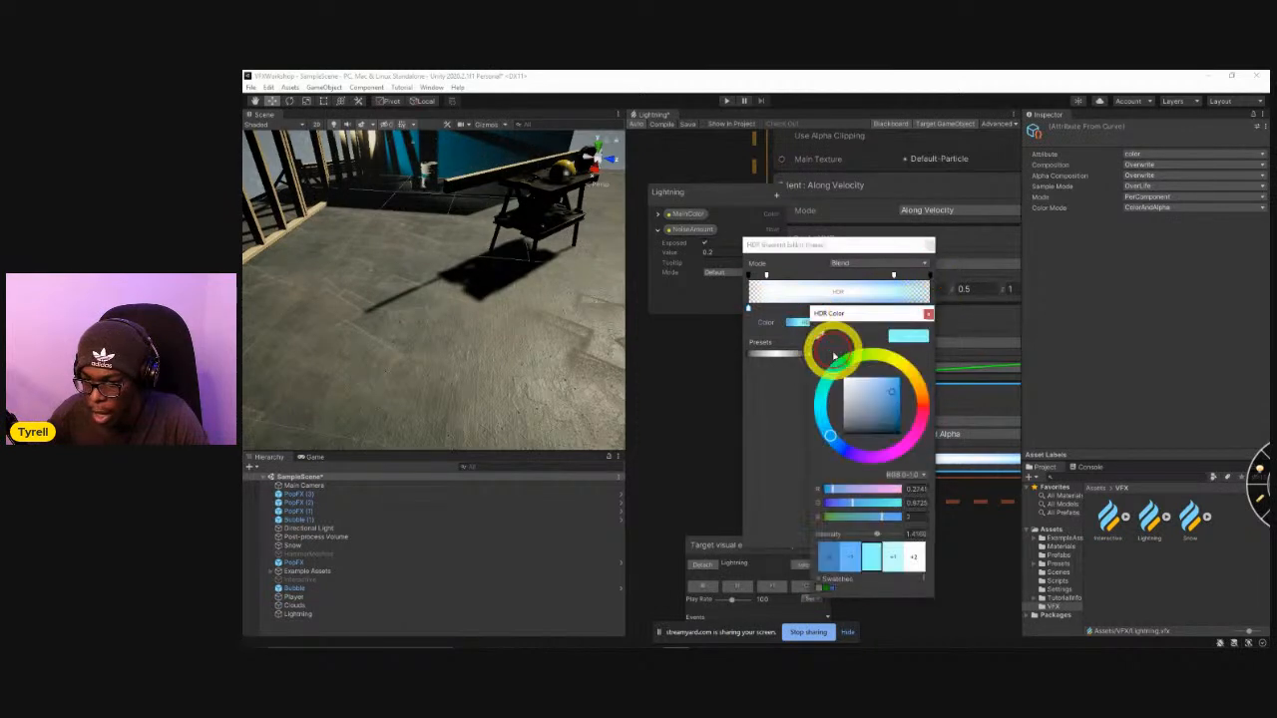
{"action": "left_click", "coordinate": [928, 314]}
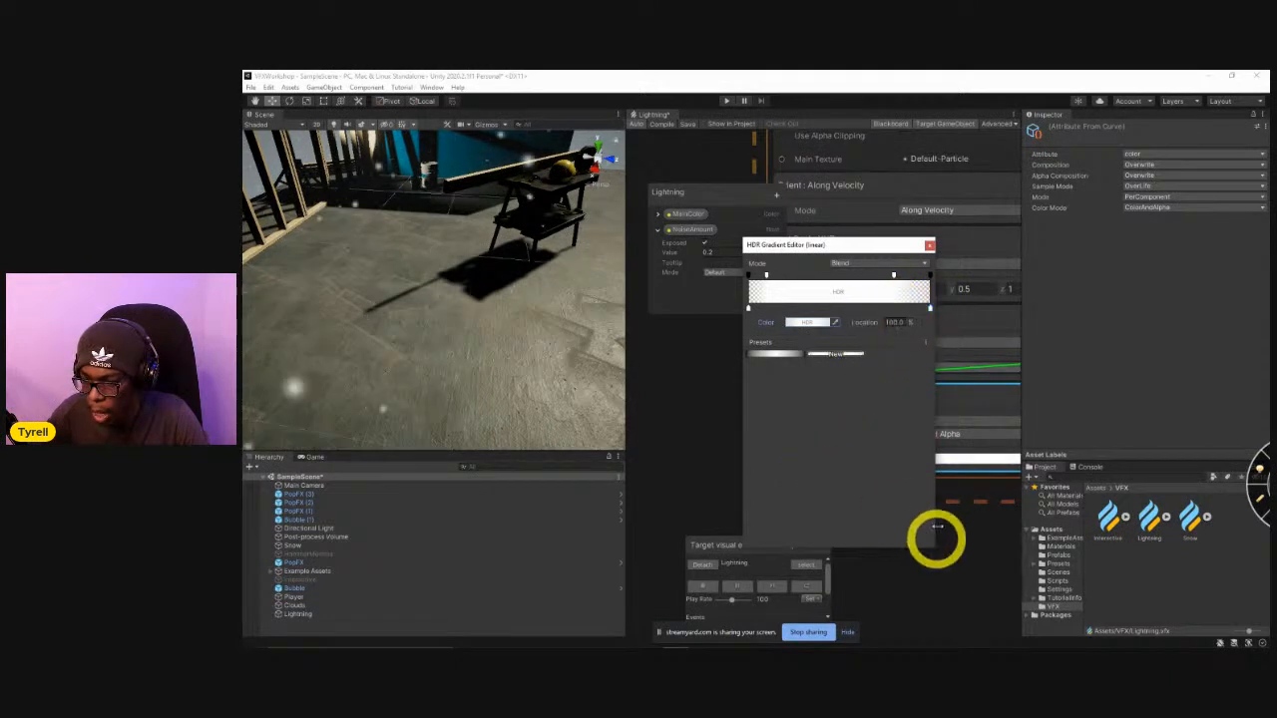
{"action": "left_click", "coordinate": [929, 245]}
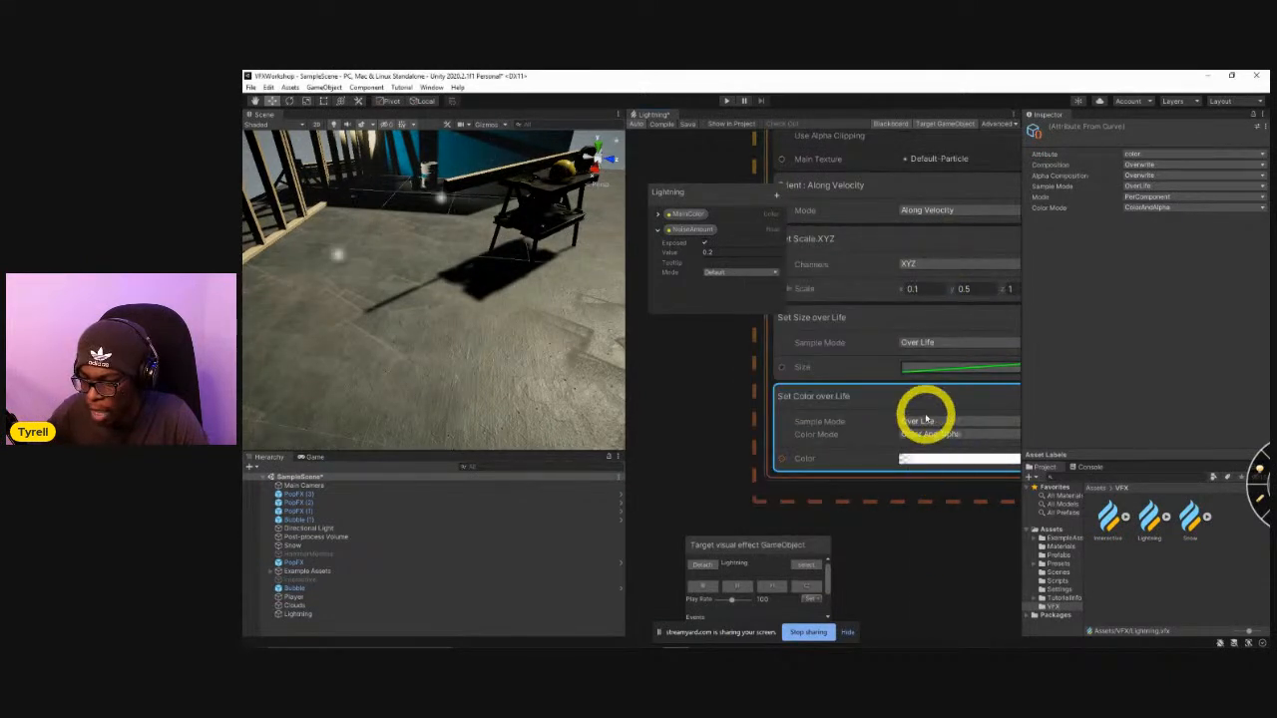
{"action": "left_click", "coordinate": [1154, 164]}
{"action": "left_click", "coordinate": [1154, 195]}
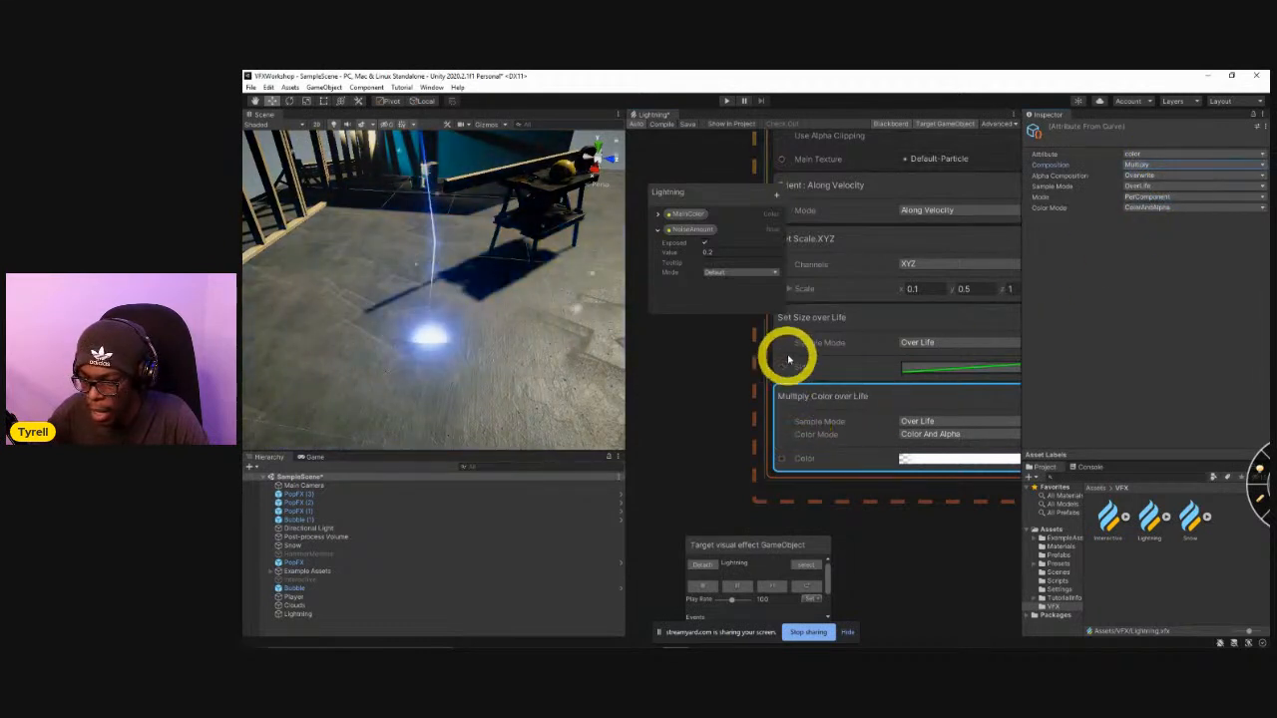
Add a Set Color block between Set Size over Life and Multiply Color over Life in the pasted system's output.
{"action": "left_click", "coordinate": [804, 350]}
{"action": "key", "text": "space"}
{"action": "type", "text": "set v"}
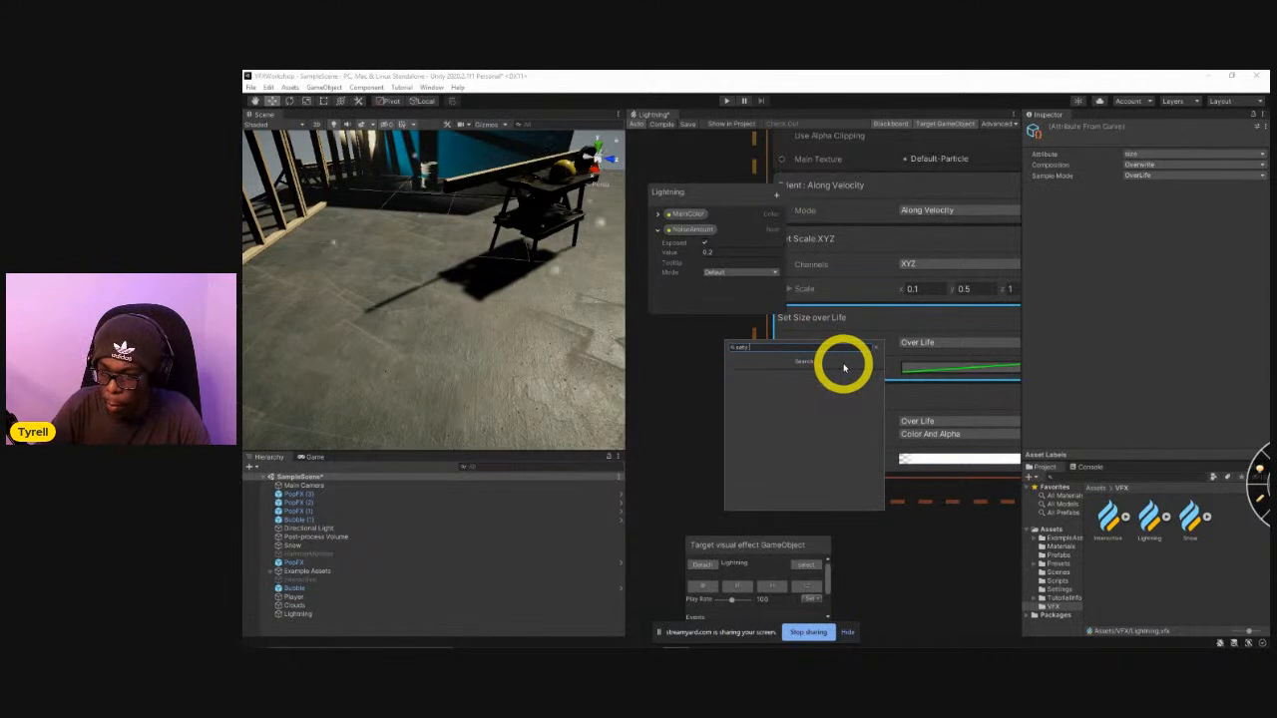
{"action": "key", "text": "BackSpace"}
{"action": "key", "text": "BackSpace"}
{"action": "type", "text": "size"}
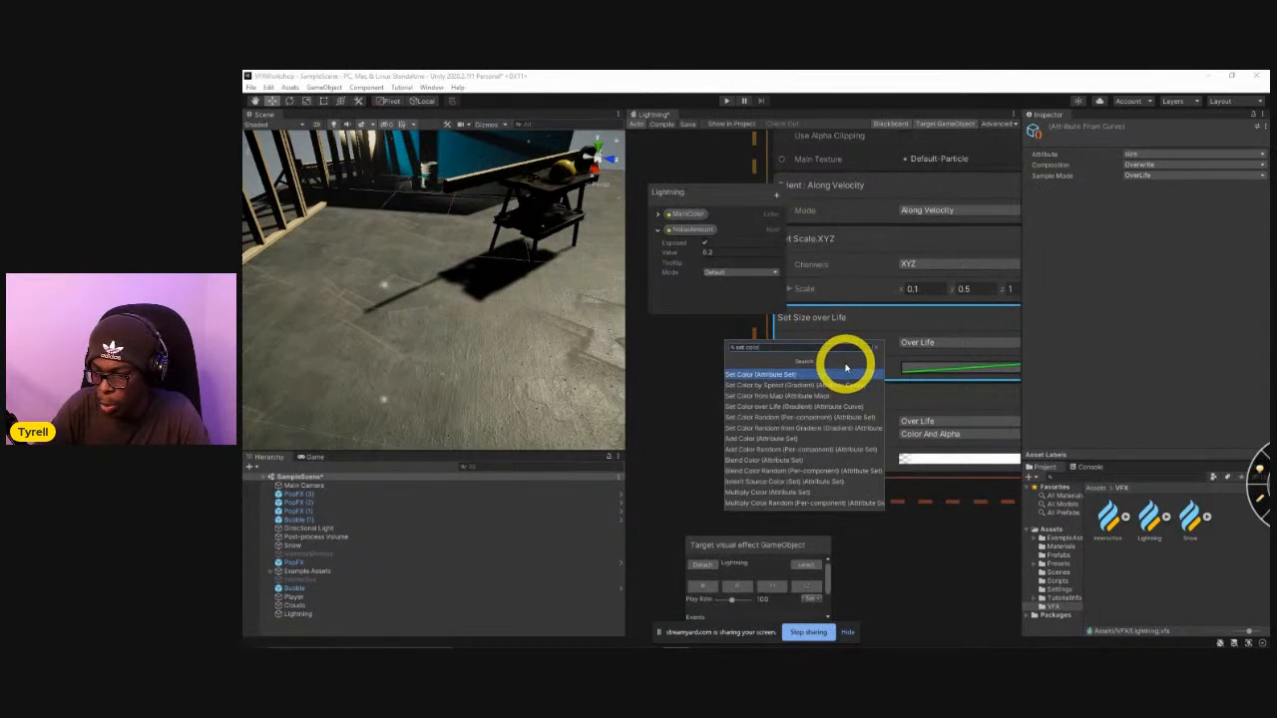
{"action": "key", "text": "Return"}
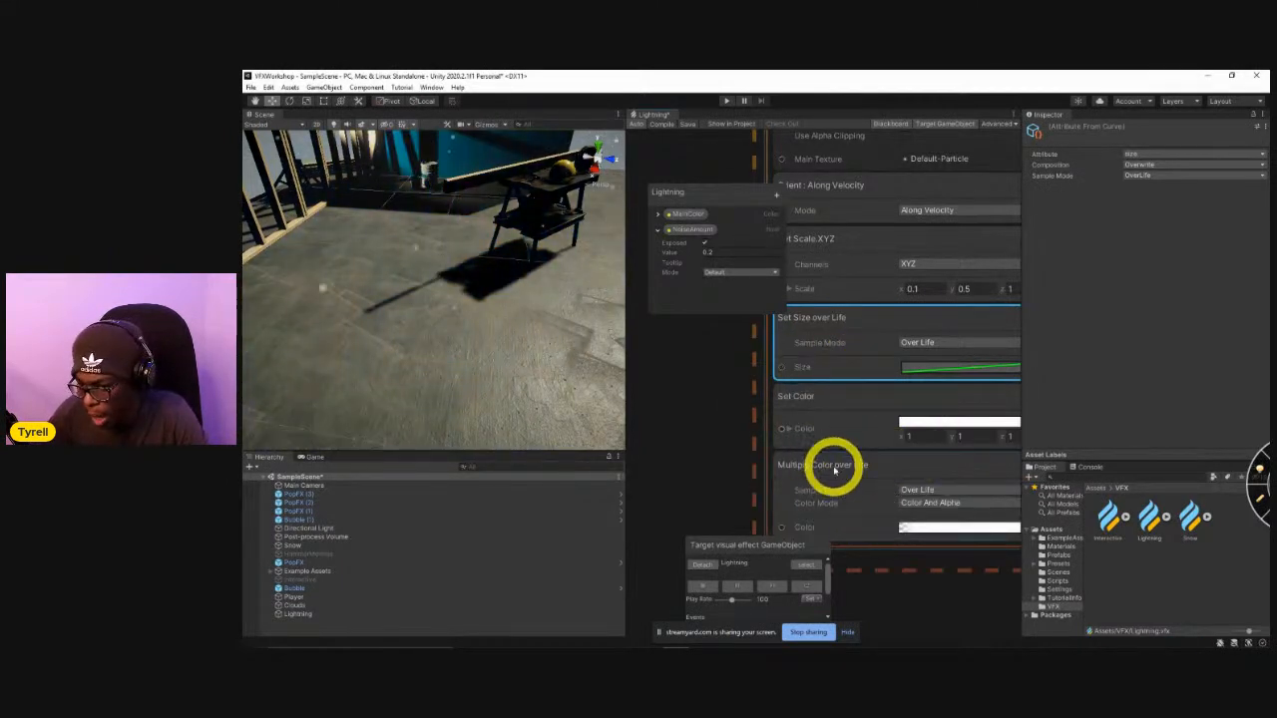
Check the alpha keys of the Multiply Color over Life gradient.
{"action": "left_click", "coordinate": [926, 528]}
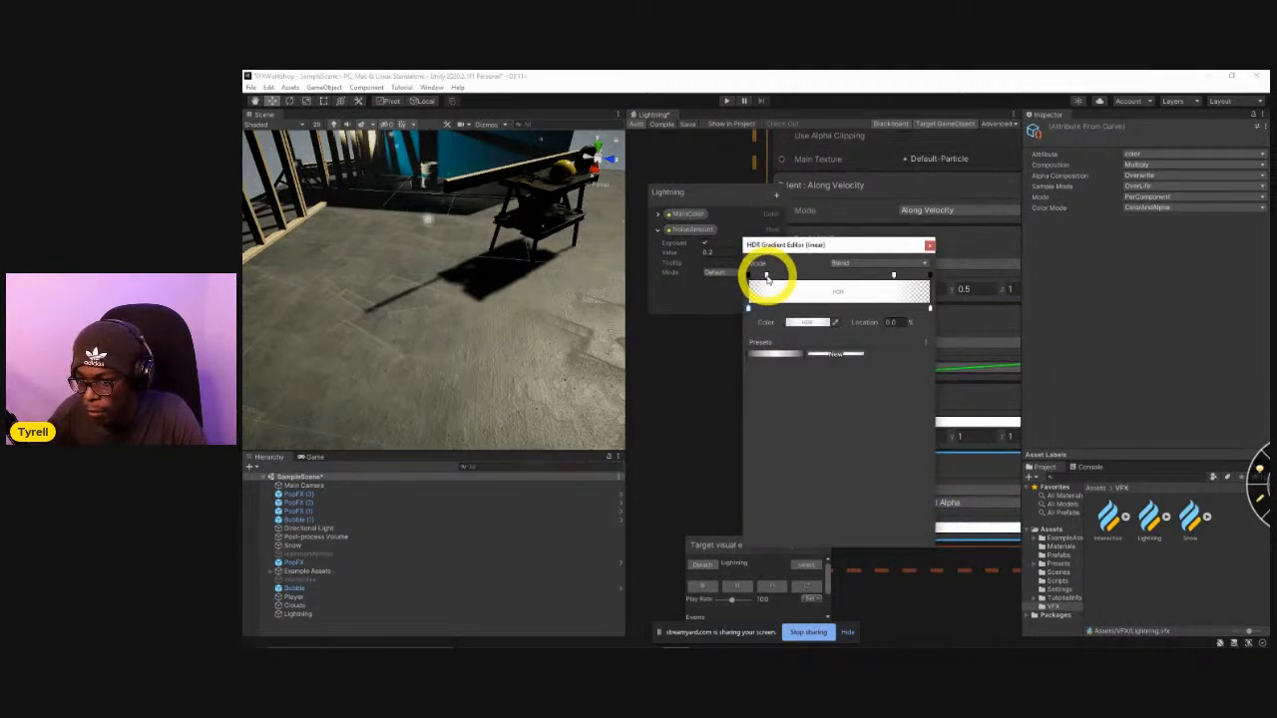
{"action": "left_click", "coordinate": [891, 277]}
{"action": "left_click", "coordinate": [928, 245]}
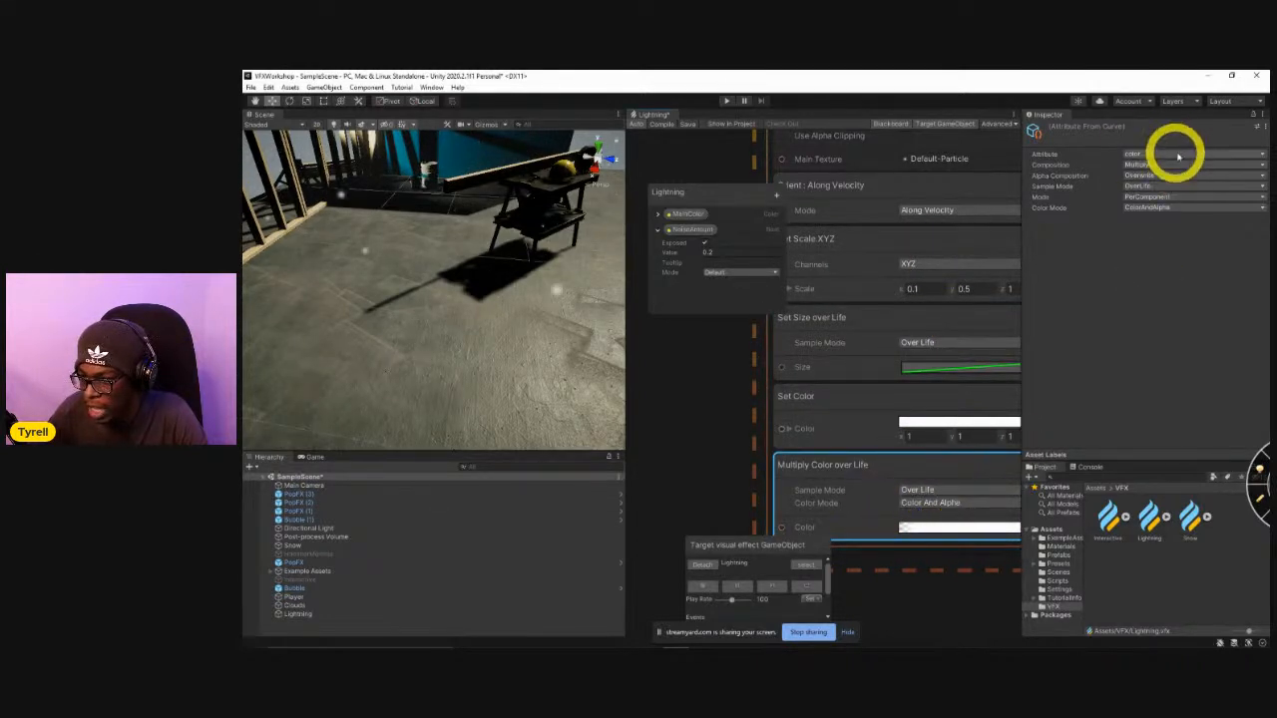
Feed the new Set Color block's Color input from the MainColor property and replay the effect several times.
{"action": "left_click", "coordinate": [793, 429]}
{"action": "middle_click_drag", "start_coordinate": [718, 456], "coordinate": [809, 473]}
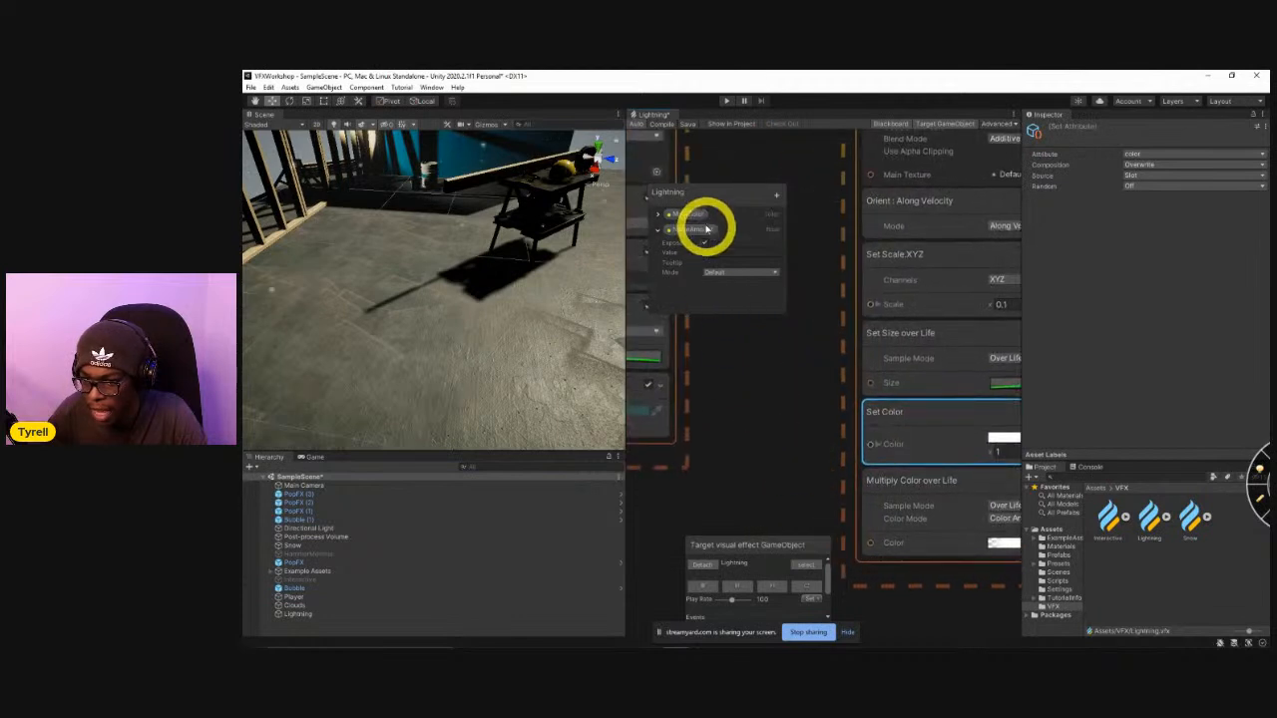
{"action": "left_click_drag", "start_coordinate": [699, 221], "coordinate": [870, 445]}
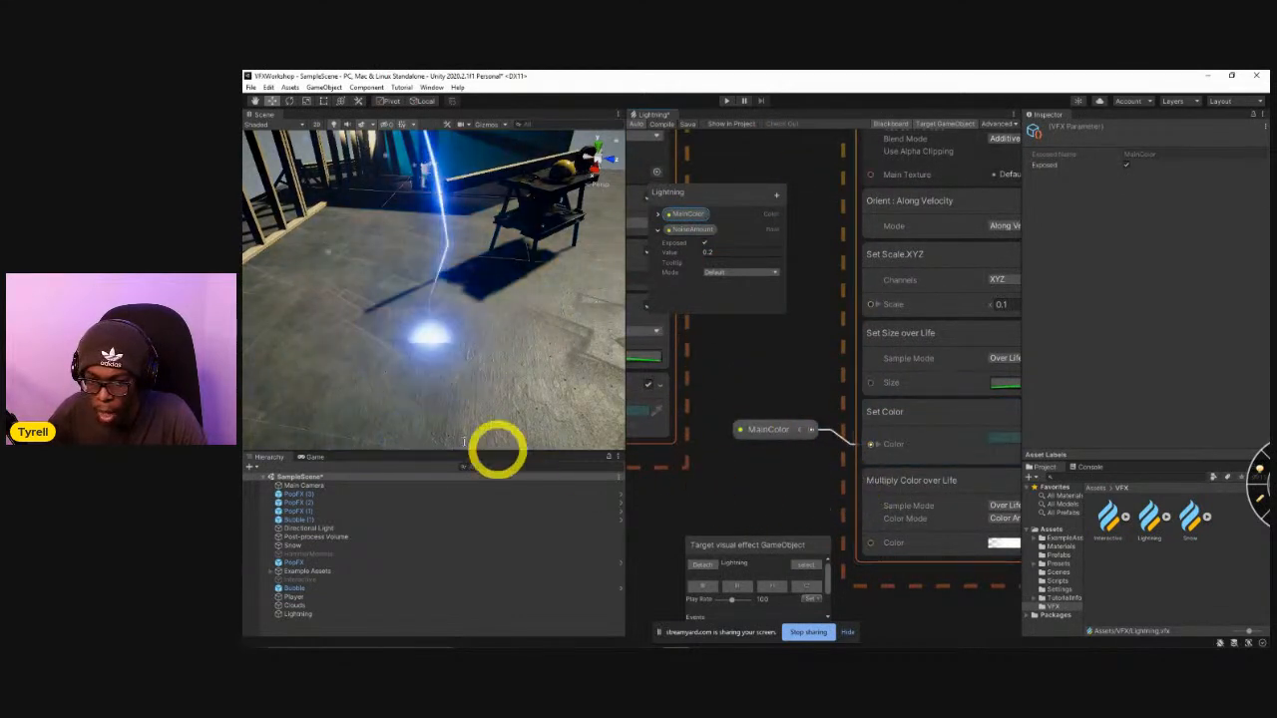
{"action": "left_click", "coordinate": [814, 594]}
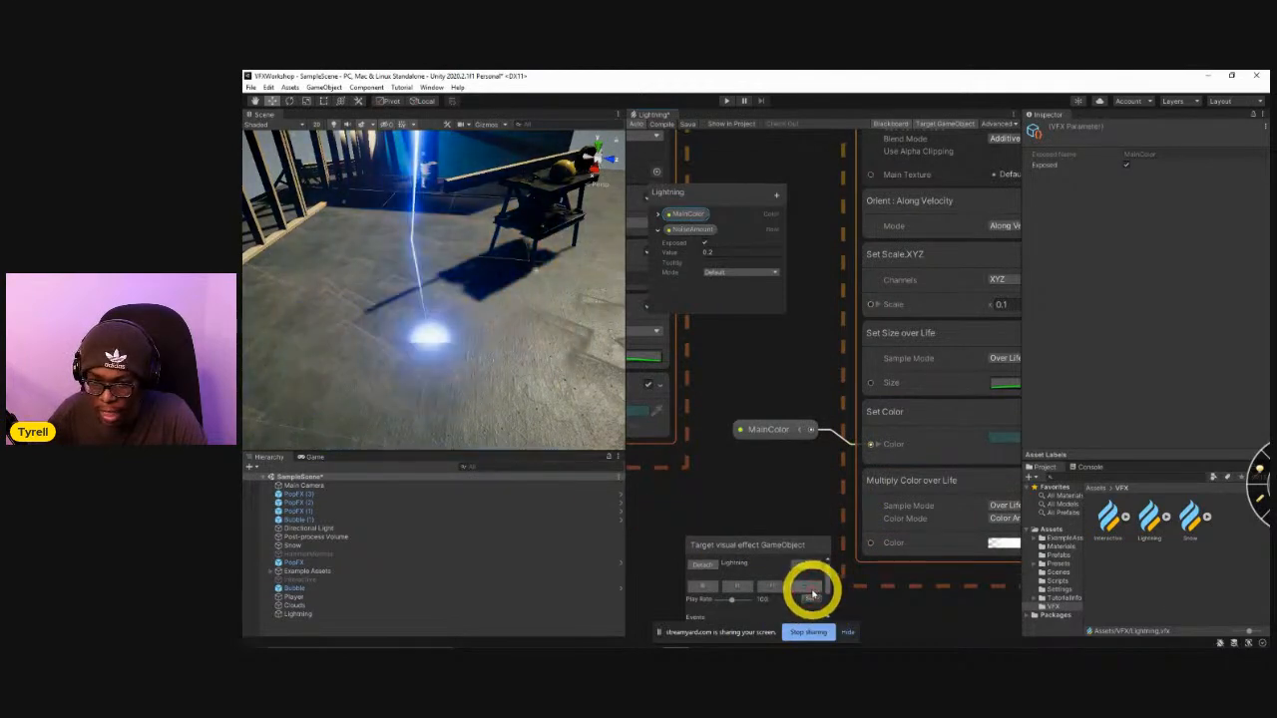
{"action": "left_click", "coordinate": [813, 594]}
{"action": "left_click", "coordinate": [813, 595]}
{"action": "left_click", "coordinate": [813, 594]}
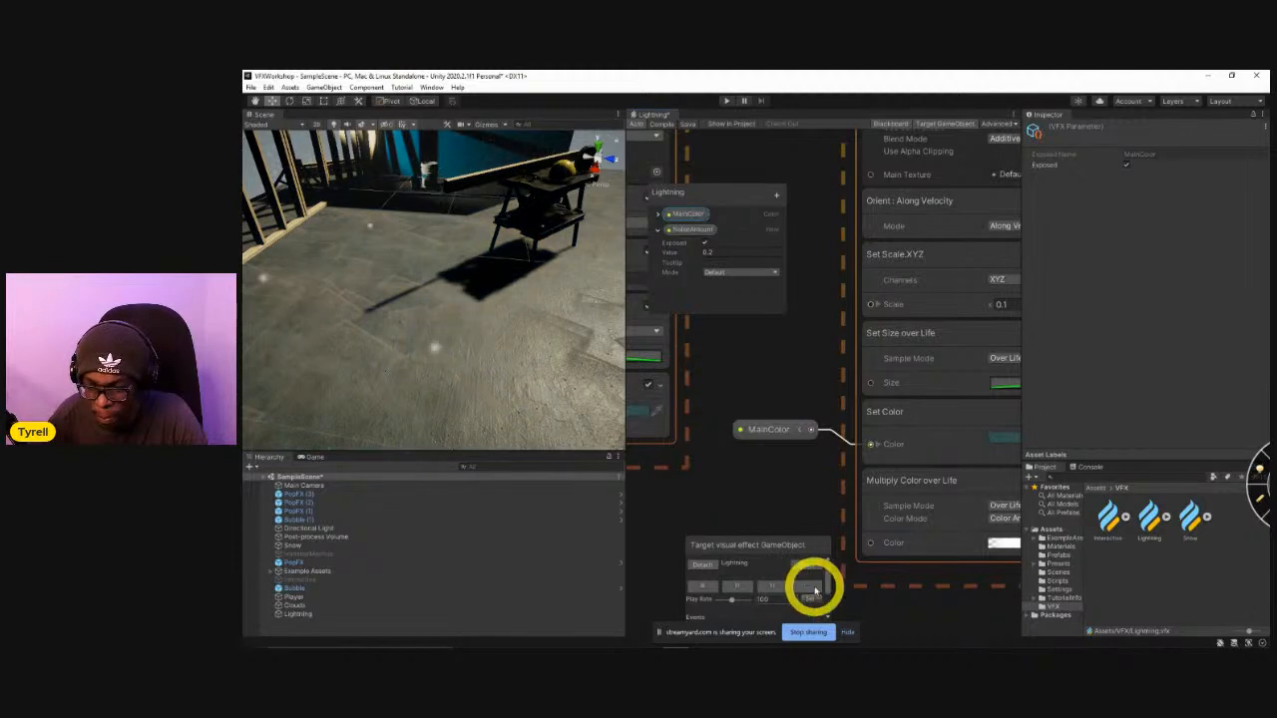
Inspect the Single Burst settings in the pasted sparks system's Spawn context.
{"action": "scroll", "coordinate": [798, 379], "scroll_direction": "down", "scroll_amount": 5}
{"action": "middle_click_drag", "start_coordinate": [818, 314], "coordinate": [822, 555]}
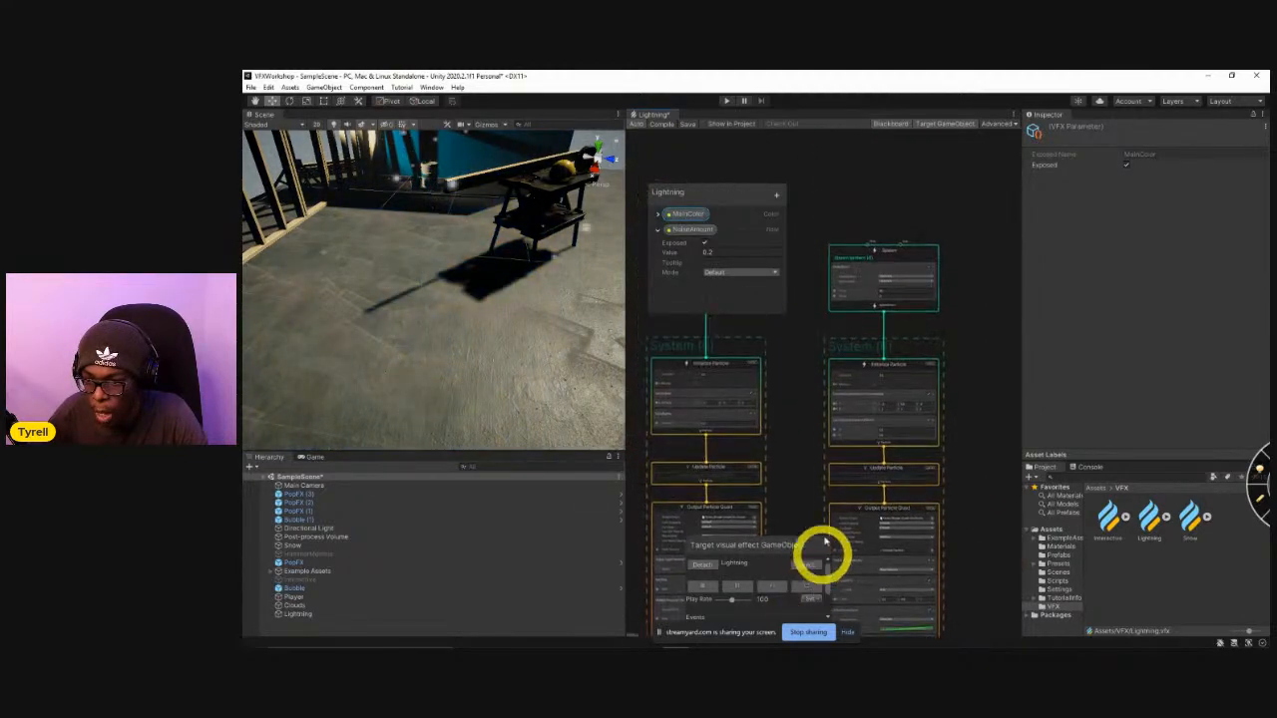
{"action": "middle_click_drag", "start_coordinate": [840, 359], "coordinate": [813, 446]}
{"action": "scroll", "coordinate": [853, 387], "scroll_direction": "up", "scroll_amount": 2}
{"action": "left_click", "coordinate": [854, 390]}
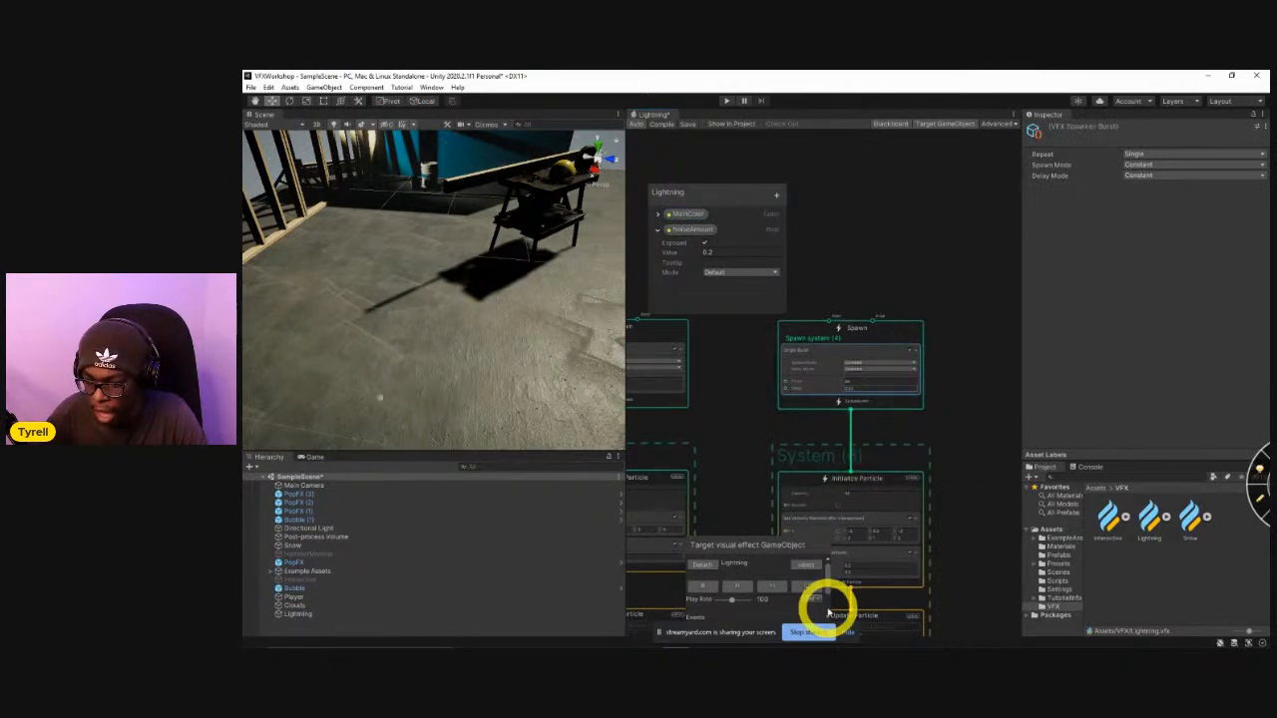
Replay the Lightning effect repeatedly from wider scene views to examine the bolt and the impact sparks.
{"action": "right_click_drag", "start_coordinate": [496, 354], "coordinate": [487, 251]}
{"action": "key", "text": "s"}
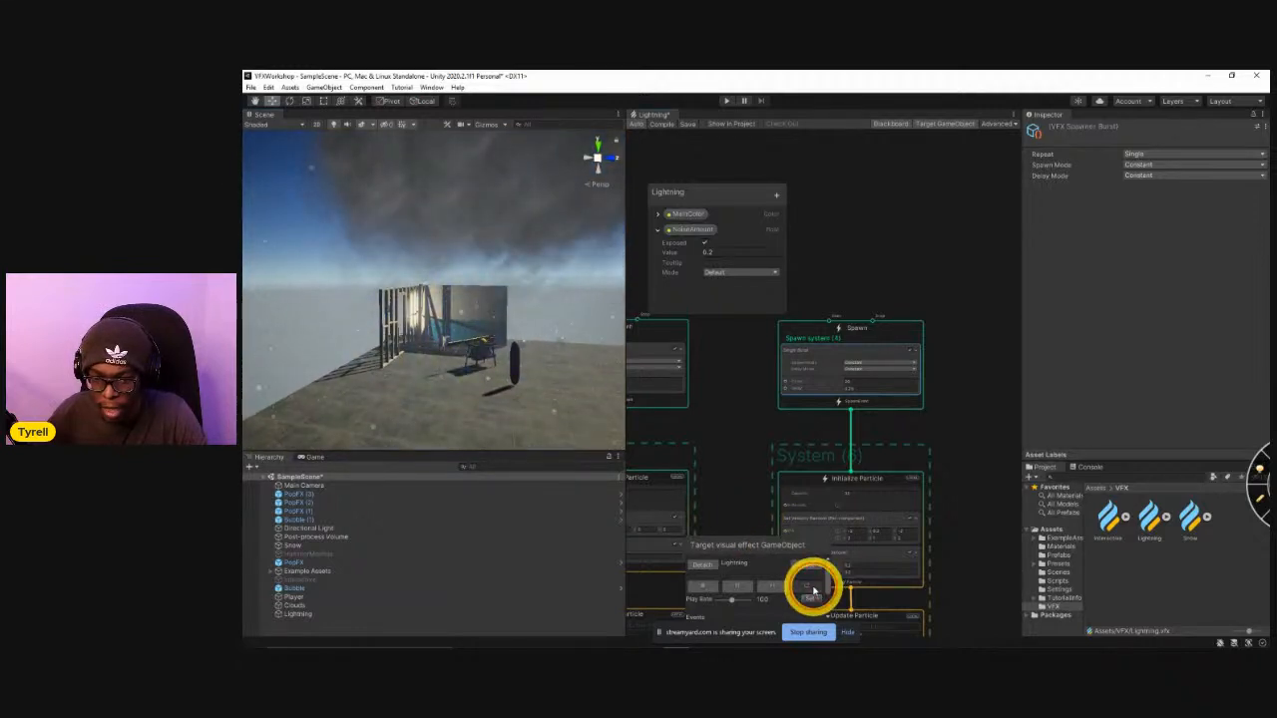
{"action": "left_click", "coordinate": [813, 590]}
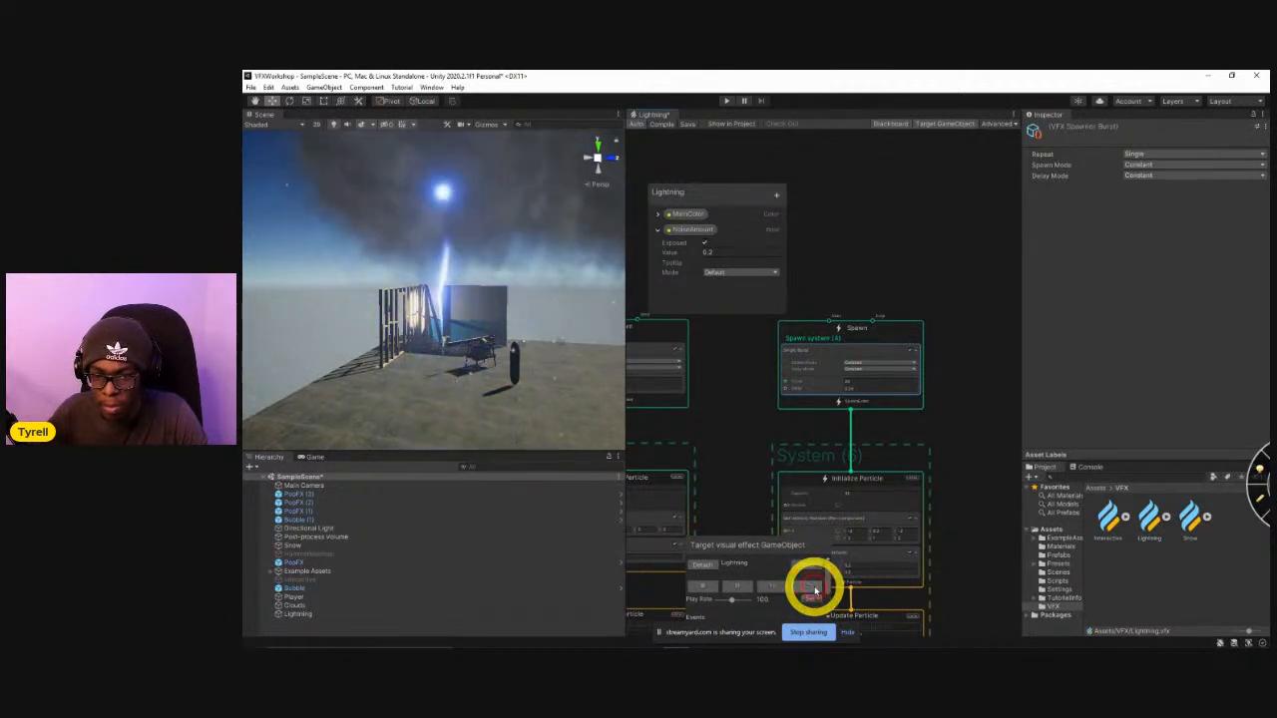
{"action": "right_click_drag", "start_coordinate": [506, 321], "coordinate": [561, 404]}
{"action": "key", "text": "w"}
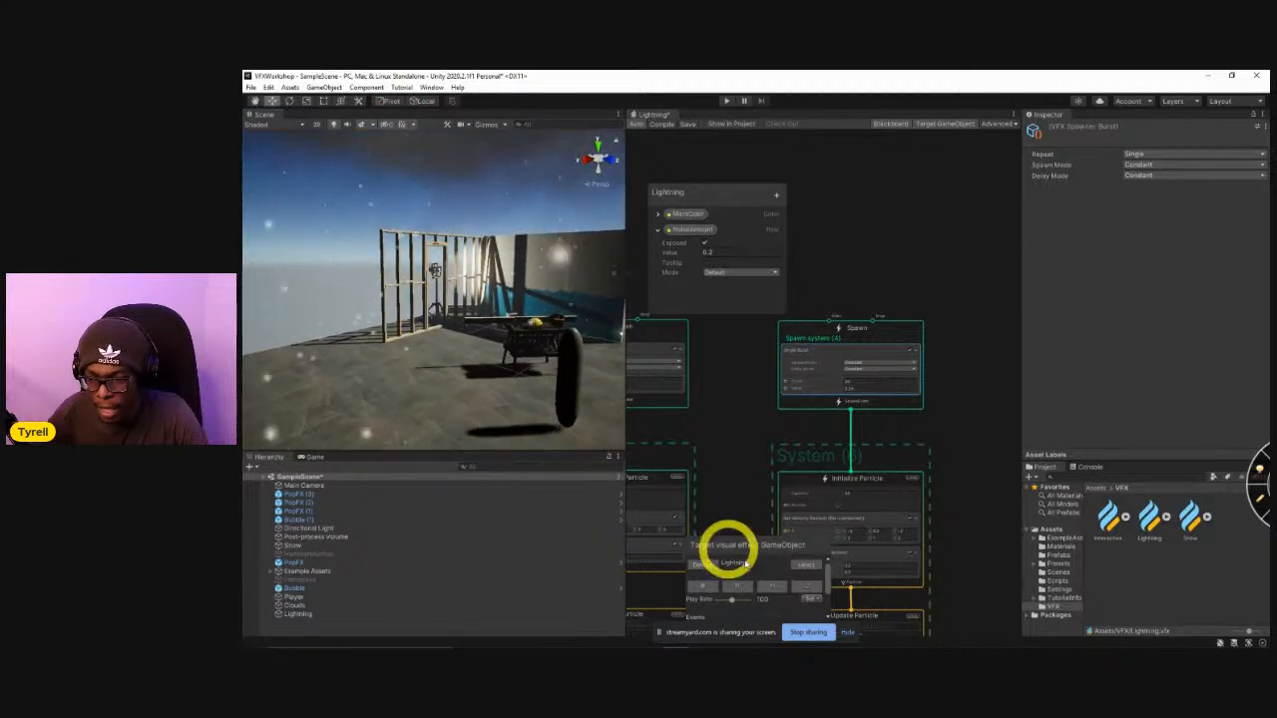
{"action": "key", "text": "s"}
{"action": "right_click_drag", "start_coordinate": [525, 406], "coordinate": [535, 397]}
{"action": "left_click", "coordinate": [817, 591]}
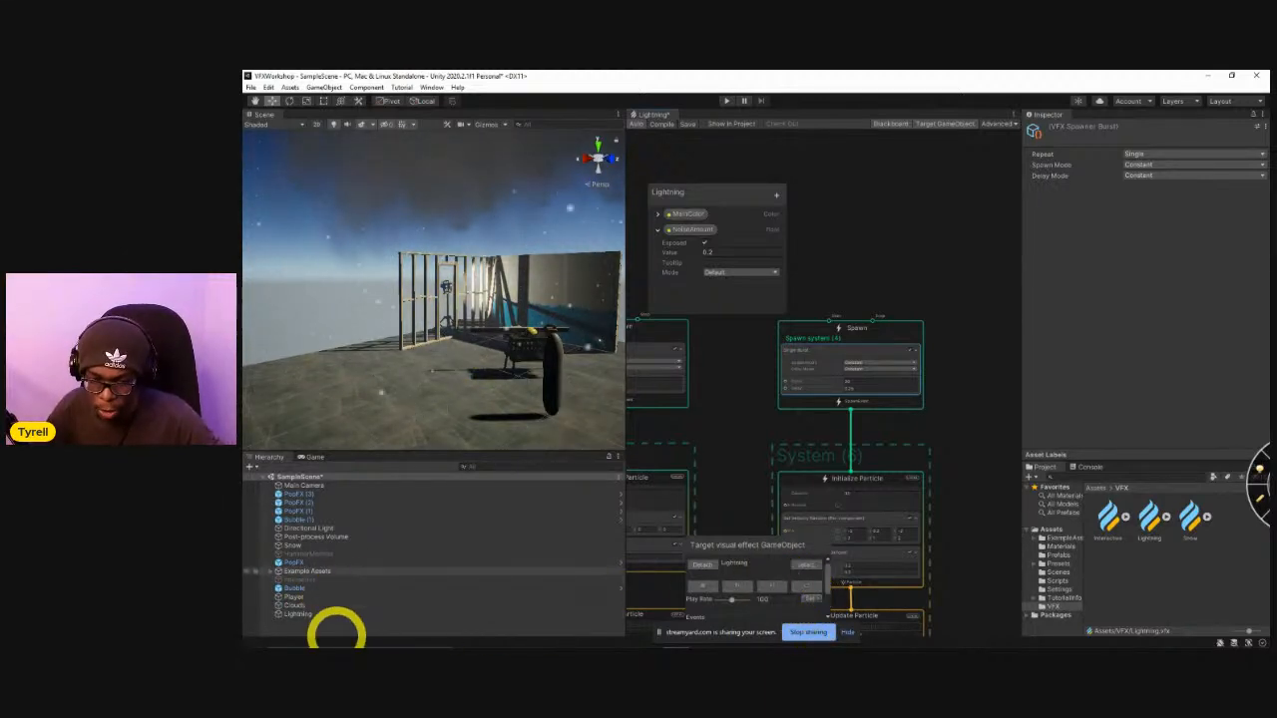
{"action": "mouse_move", "coordinate": [531, 318]}
{"action": "right_mouse_down"}
{"action": "mouse_move", "coordinate": [590, 245]}
{"action": "mouse_move", "coordinate": [576, 297]}
{"action": "mouse_move", "coordinate": [520, 314]}
{"action": "right_mouse_up"}
{"action": "left_click", "coordinate": [806, 585]}
{"action": "left_click", "coordinate": [806, 585]}
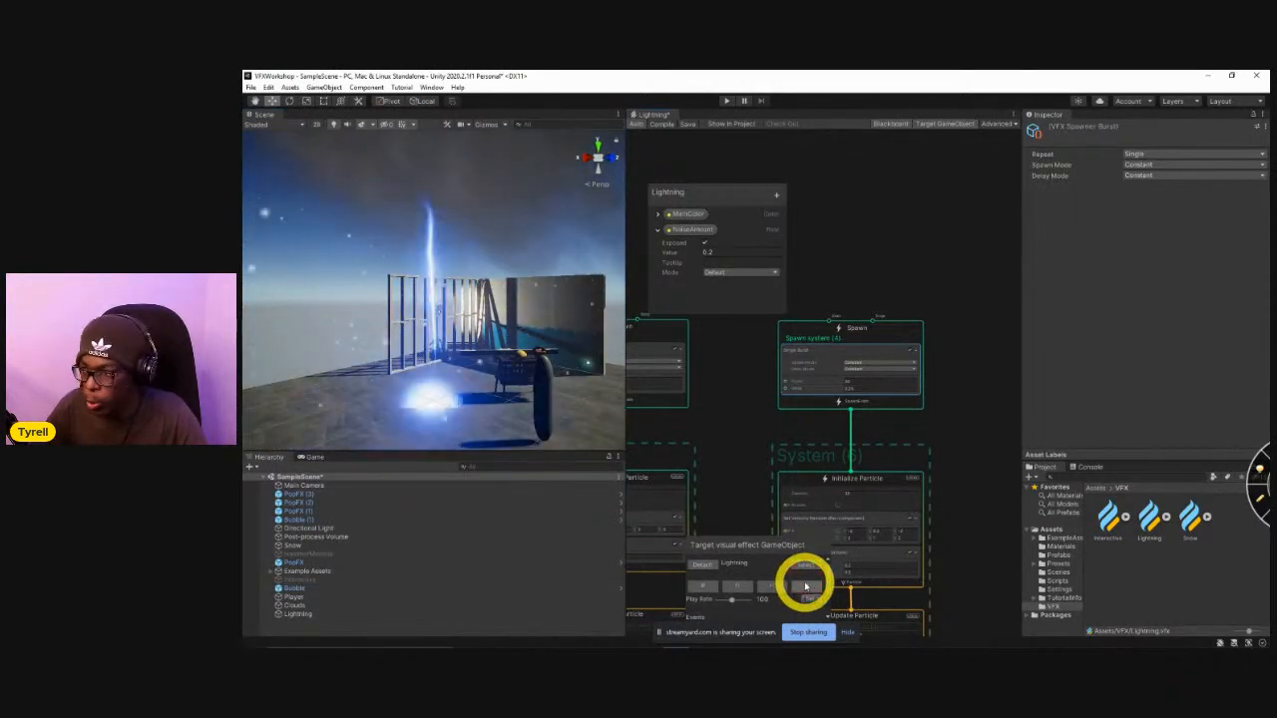
{"action": "left_click", "coordinate": [806, 585]}
{"action": "left_click", "coordinate": [806, 586]}
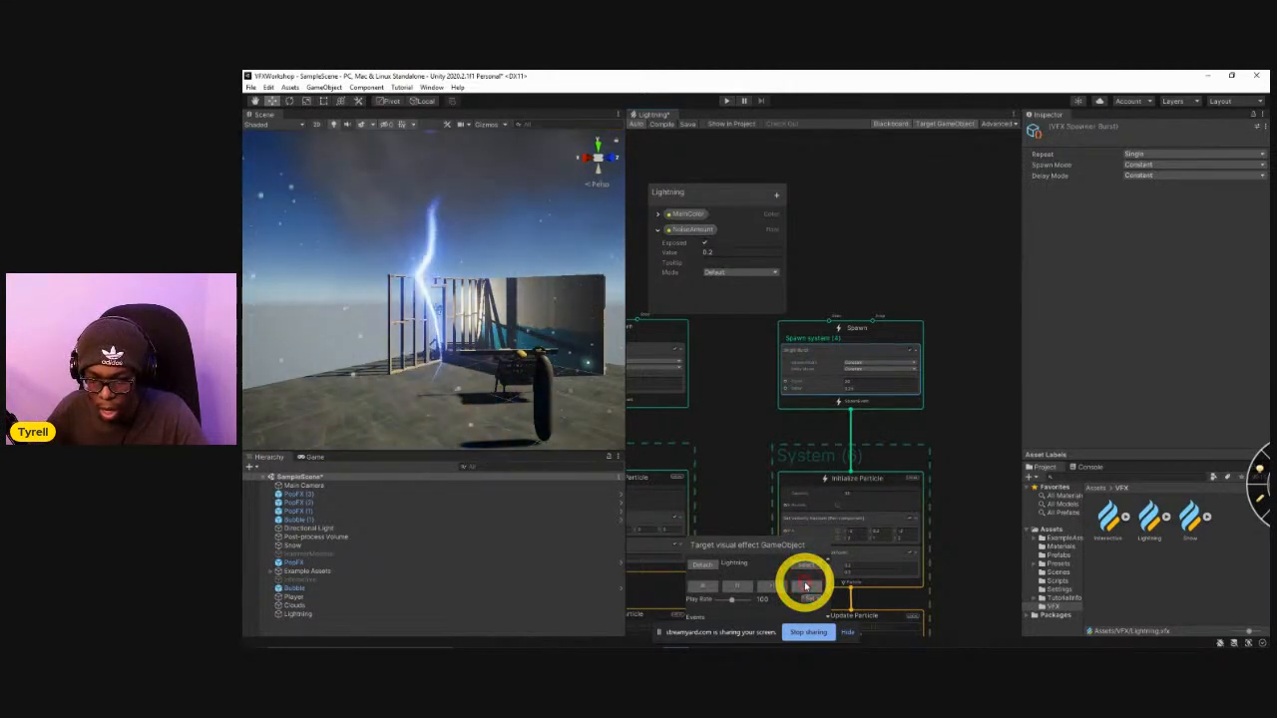
Review all the particle systems across the Lightning graph, from the impact systems back to the trail nodes.
{"action": "scroll", "coordinate": [895, 293], "scroll_direction": "down", "scroll_amount": 5}
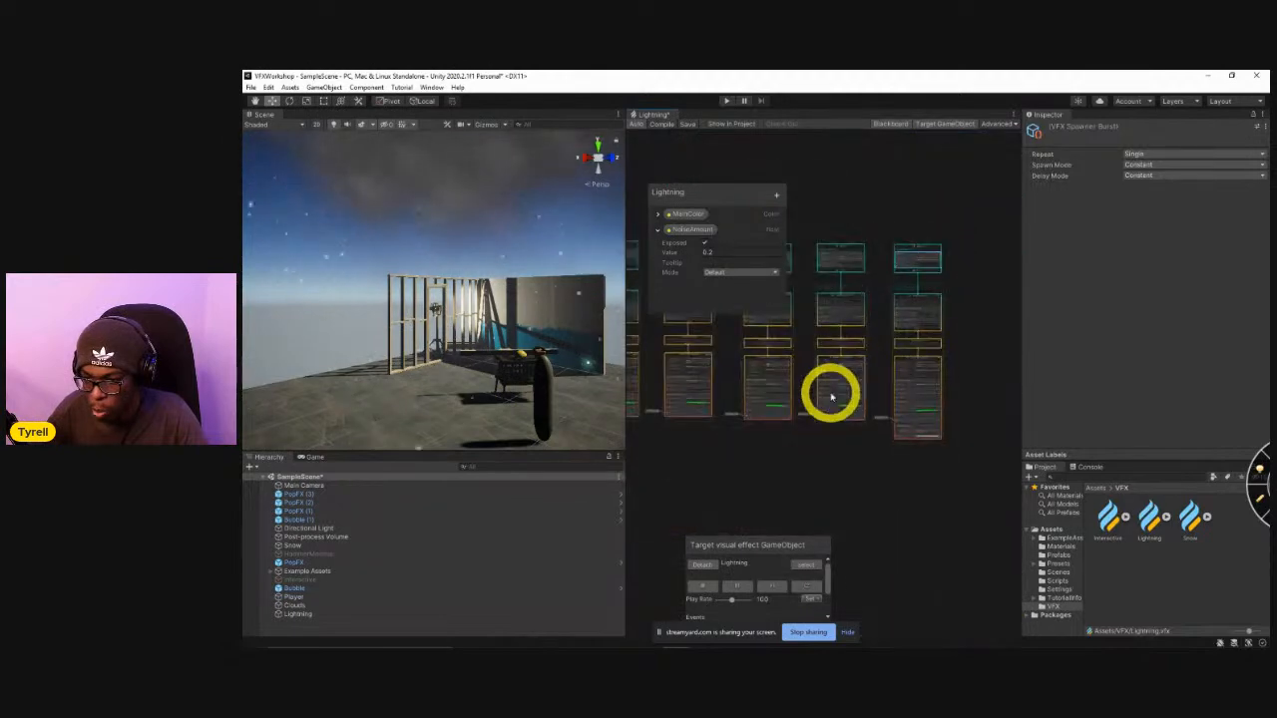
{"action": "middle_click_drag", "start_coordinate": [823, 462], "coordinate": [958, 469]}
{"action": "mouse_move", "coordinate": [858, 482]}
{"action": "middle_mouse_down"}
{"action": "mouse_move", "coordinate": [884, 476]}
{"action": "mouse_move", "coordinate": [874, 493]}
{"action": "middle_mouse_up"}
{"action": "middle_click_drag", "start_coordinate": [858, 445], "coordinate": [1040, 446]}
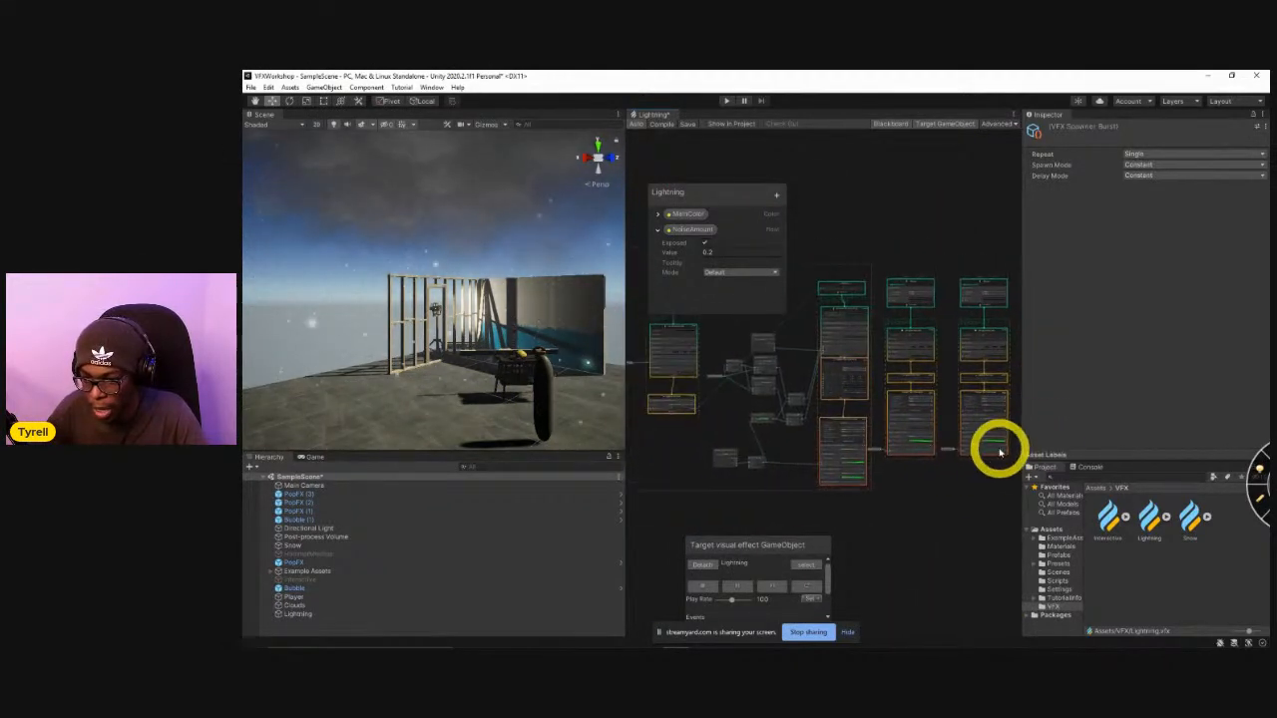
{"action": "middle_click_drag", "start_coordinate": [806, 447], "coordinate": [955, 504]}
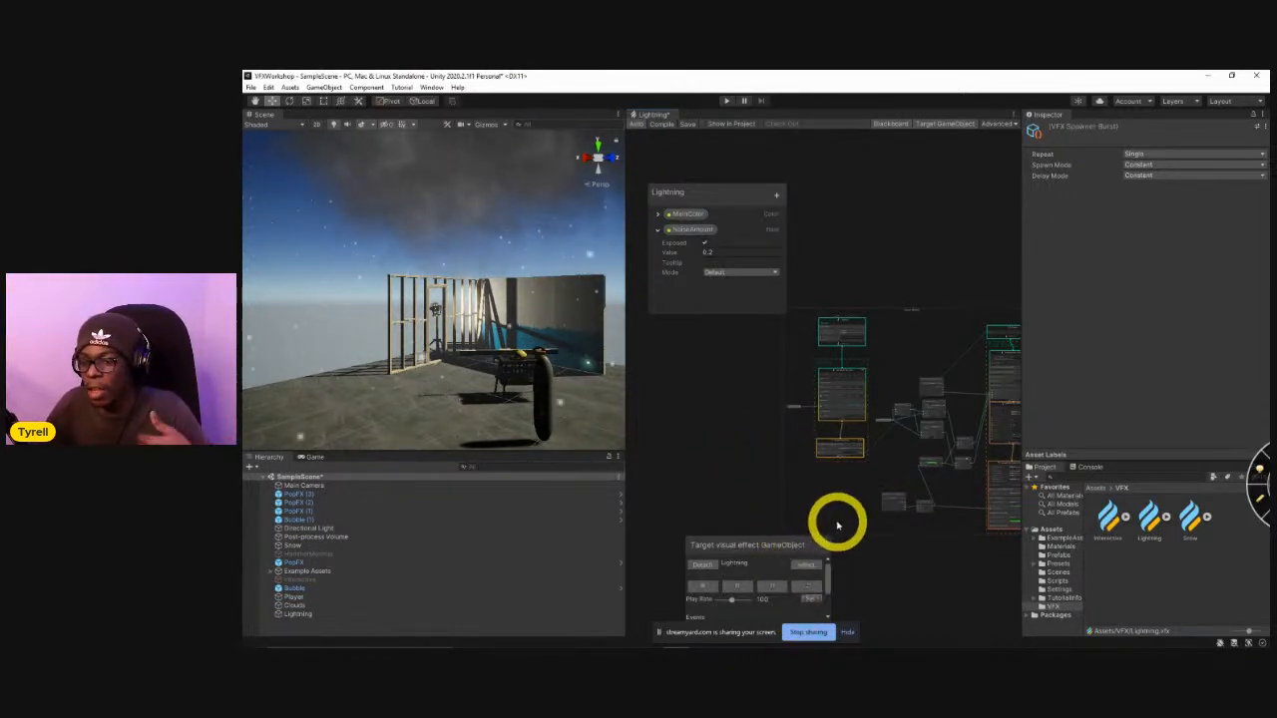
{"action": "middle_click_drag", "start_coordinate": [876, 509], "coordinate": [708, 467]}
{"action": "middle_click_drag", "start_coordinate": [943, 506], "coordinate": [767, 497]}
{"action": "middle_click_drag", "start_coordinate": [903, 508], "coordinate": [824, 492]}
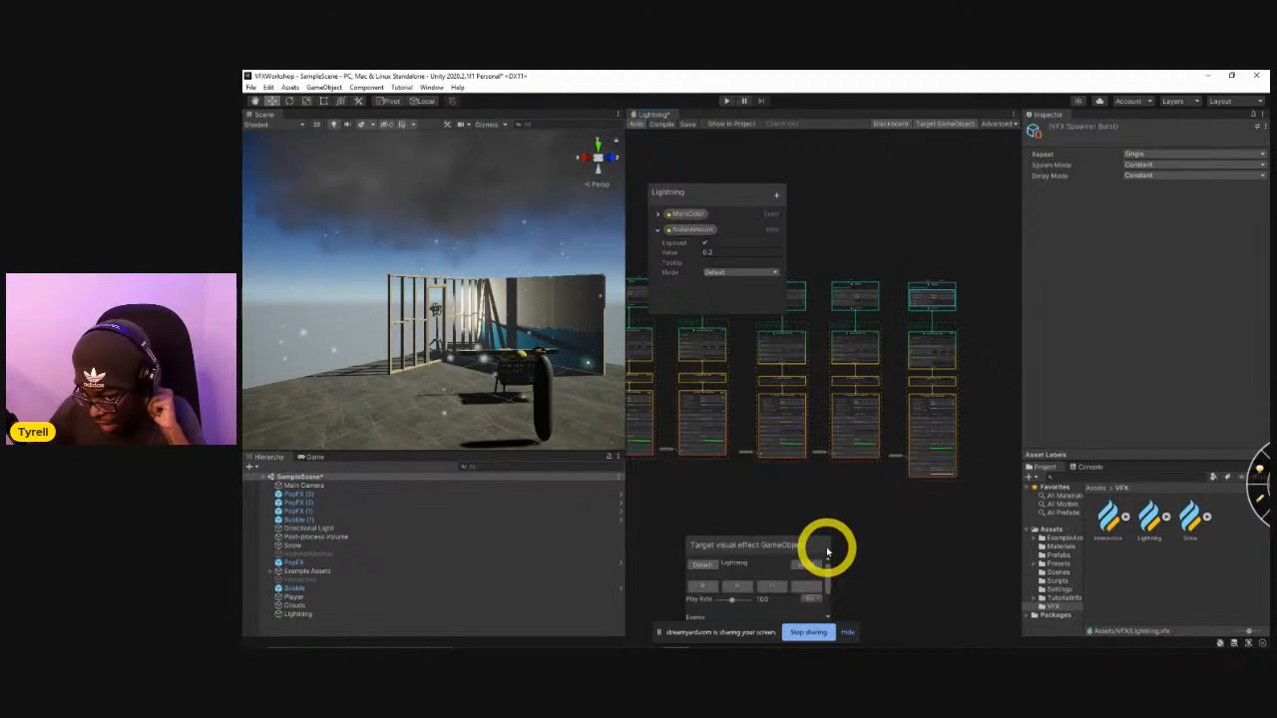
Examine the sparks system's Spawn, Initialize Particle, Update Particle and Output Particle Quad settings in sequence.
{"action": "scroll", "coordinate": [989, 345], "scroll_direction": "up", "scroll_amount": 5}
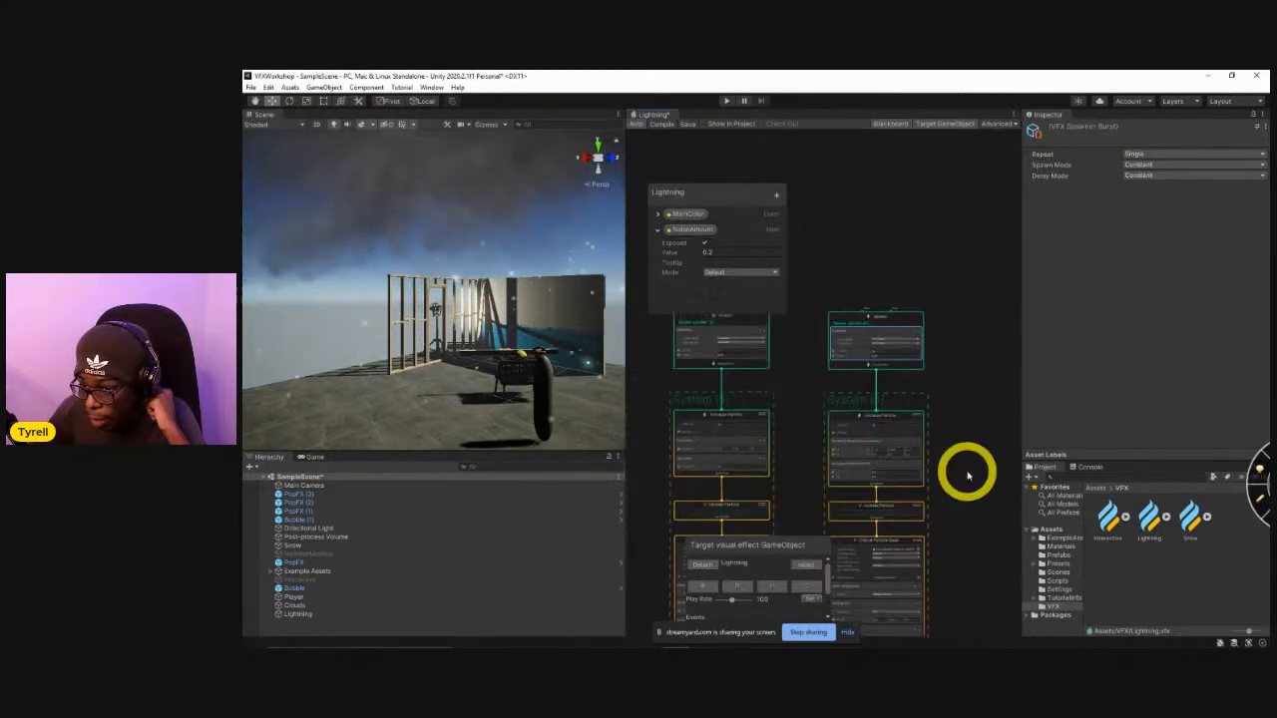
{"action": "scroll", "coordinate": [874, 350], "scroll_direction": "up", "scroll_amount": 3}
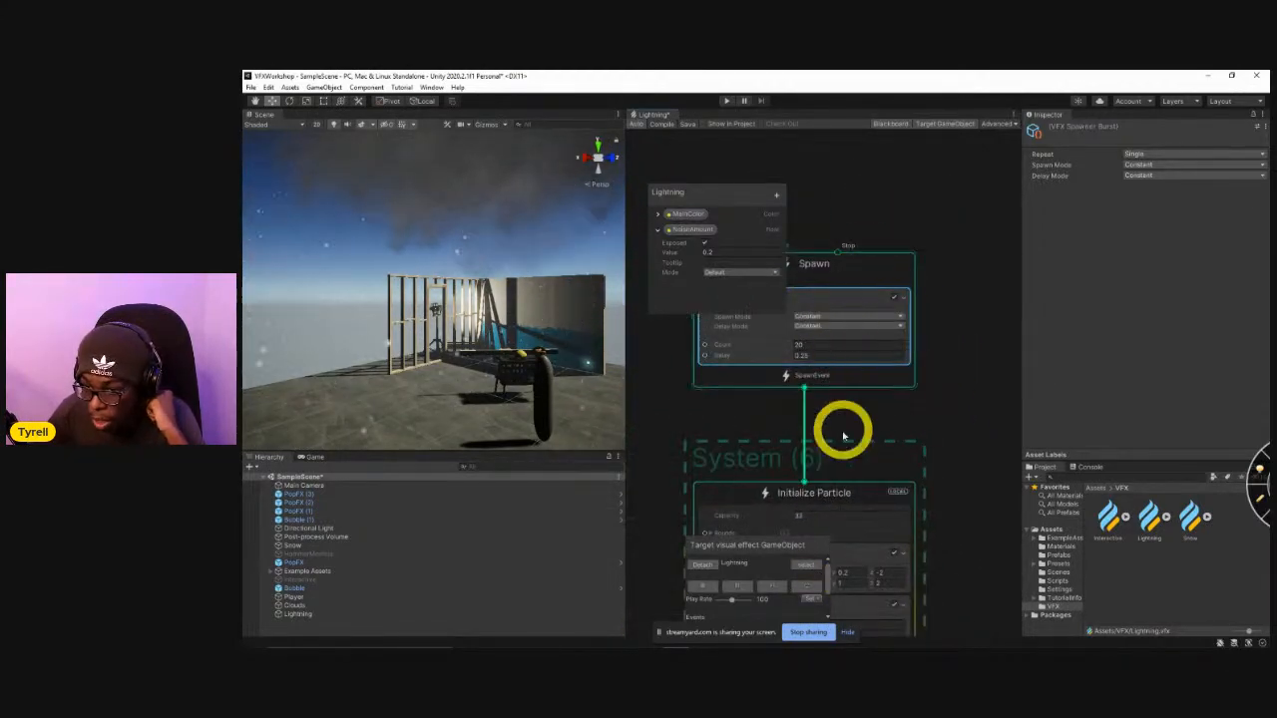
{"action": "scroll", "coordinate": [935, 299], "scroll_direction": "up", "scroll_amount": 2}
{"action": "middle_click_drag", "start_coordinate": [940, 507], "coordinate": [858, 403]}
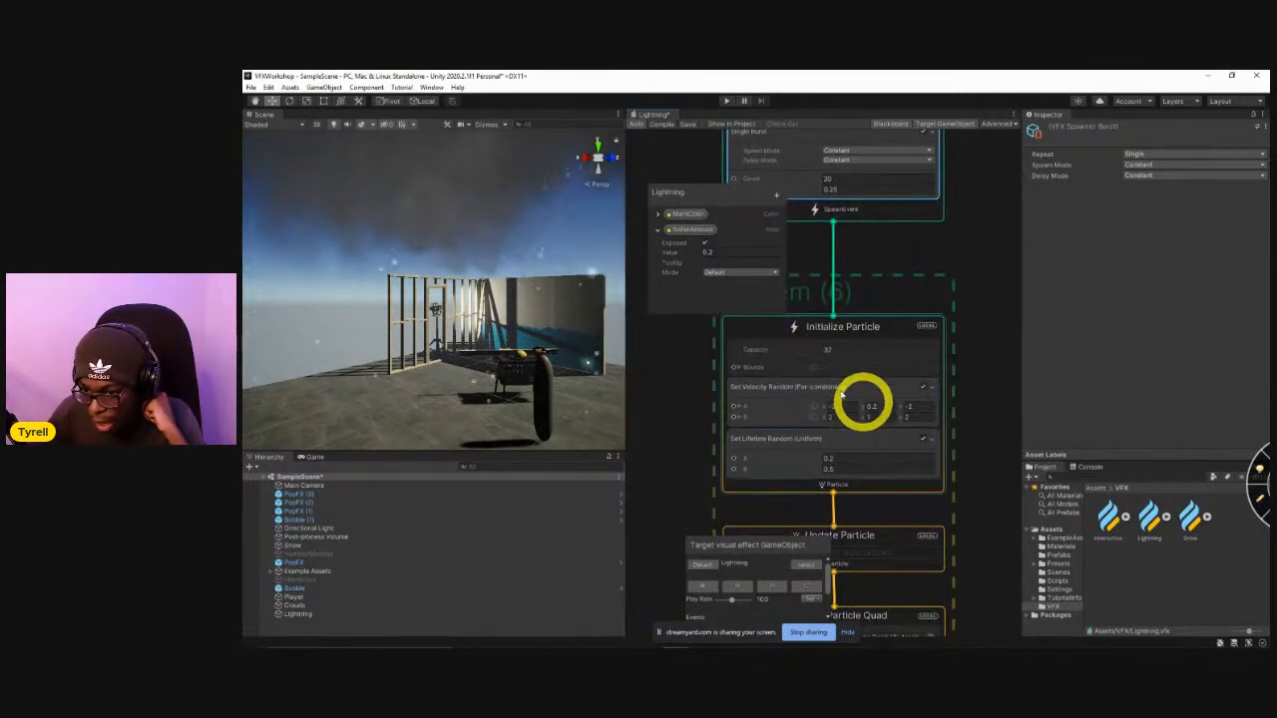
{"action": "middle_click_drag", "start_coordinate": [984, 521], "coordinate": [998, 333]}
{"action": "mouse_move", "coordinate": [821, 342]}
{"action": "left_mouse_down"}
{"action": "mouse_move", "coordinate": [832, 313]}
{"action": "mouse_move", "coordinate": [827, 335]}
{"action": "mouse_move", "coordinate": [796, 340]}
{"action": "left_mouse_up"}
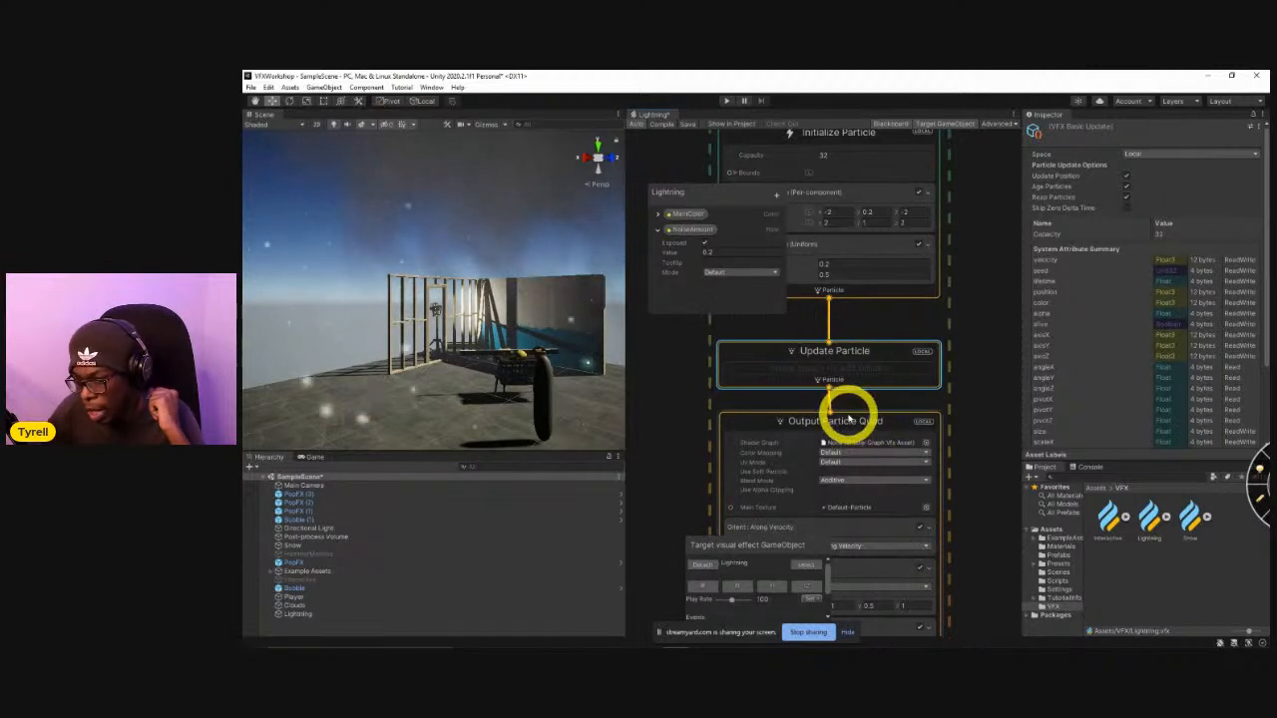
{"action": "mouse_move", "coordinate": [774, 427]}
{"action": "left_mouse_down"}
{"action": "mouse_move", "coordinate": [832, 408]}
{"action": "mouse_move", "coordinate": [780, 429]}
{"action": "left_mouse_up"}
{"action": "middle_click_drag", "start_coordinate": [712, 511], "coordinate": [741, 428]}
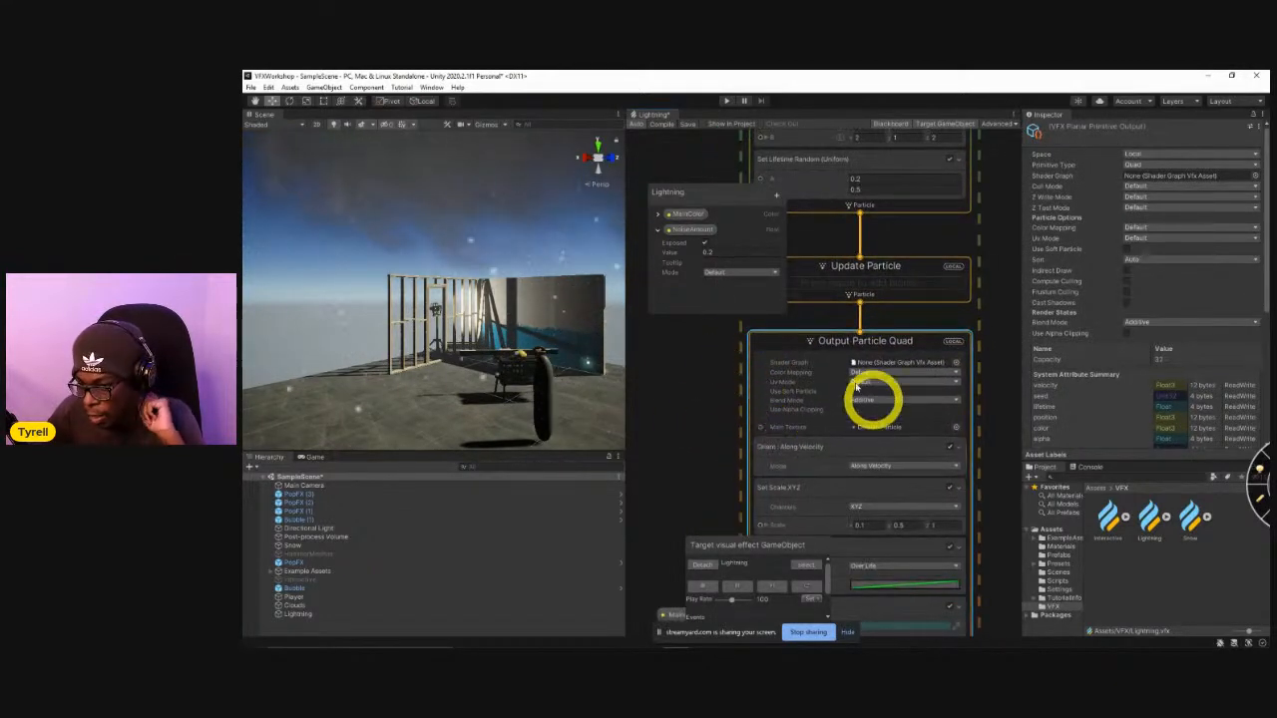
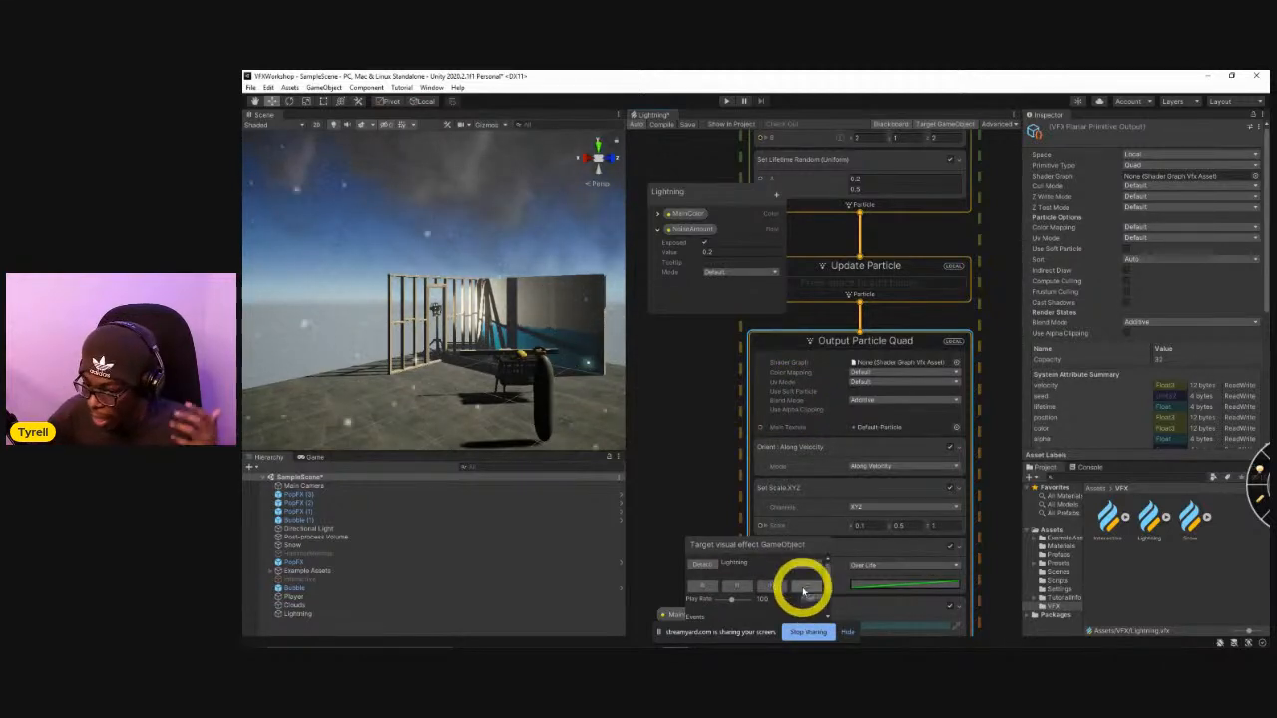
Replay the Lightning effect several times in the scene to watch the bolt and its impact sparks.
{"action": "left_click", "coordinate": [804, 591]}
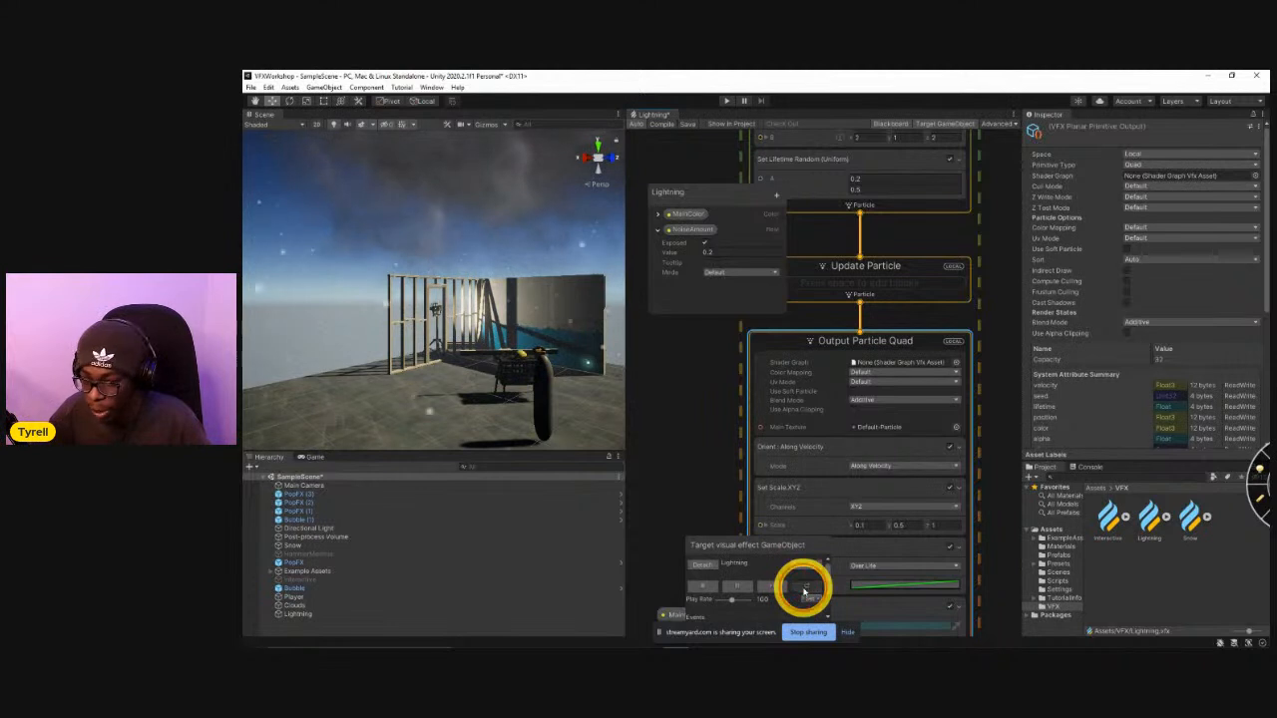
{"action": "left_click", "coordinate": [804, 592]}
{"action": "left_click", "coordinate": [804, 592]}
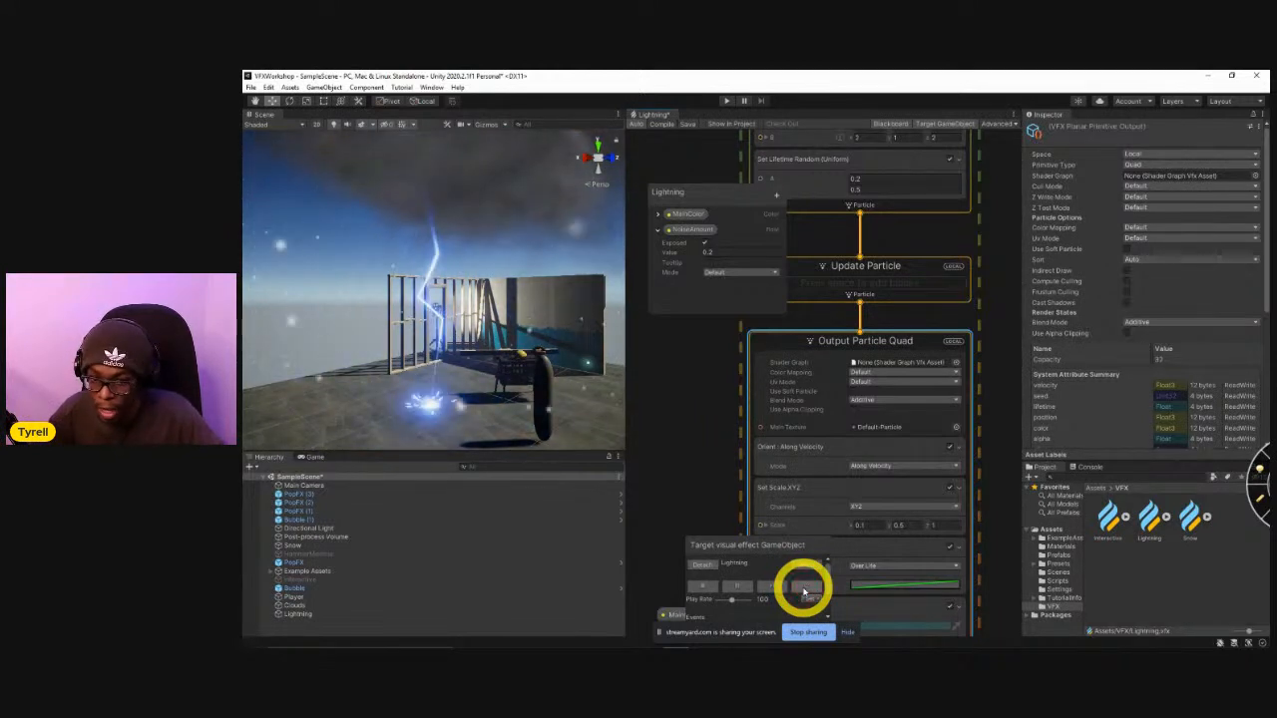
{"action": "left_click", "coordinate": [804, 591]}
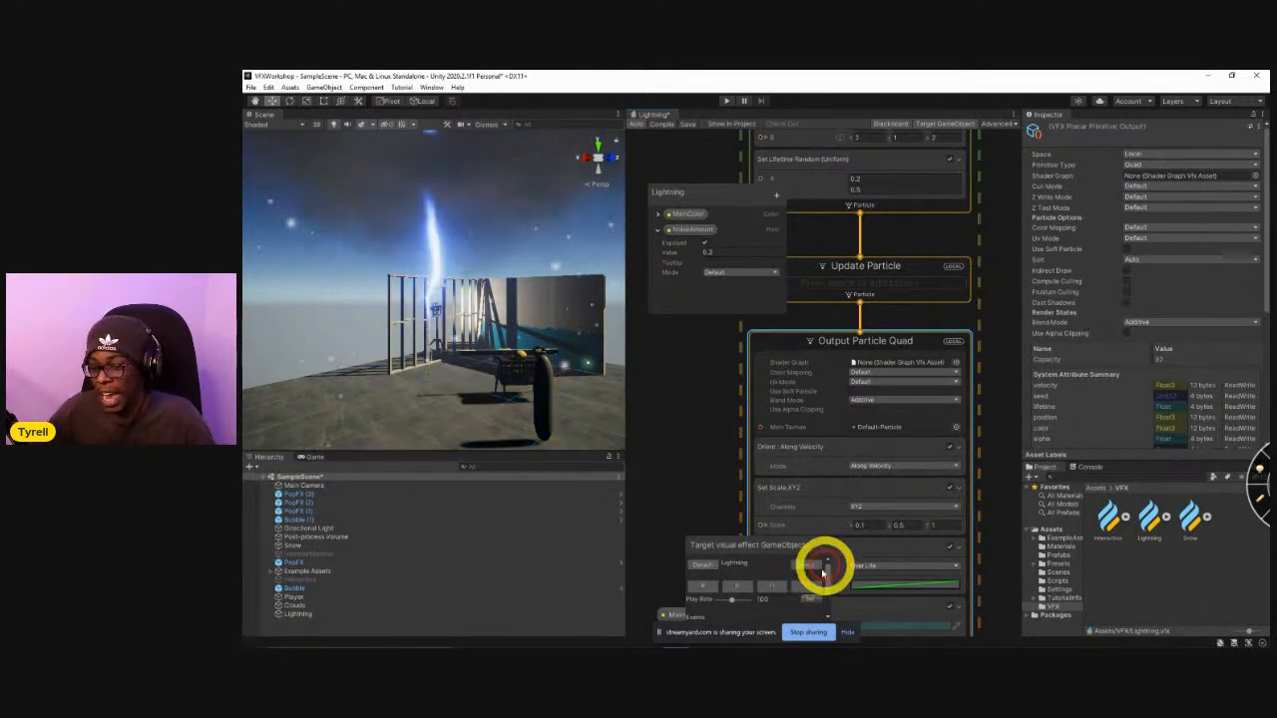
{"action": "left_click", "coordinate": [806, 586]}
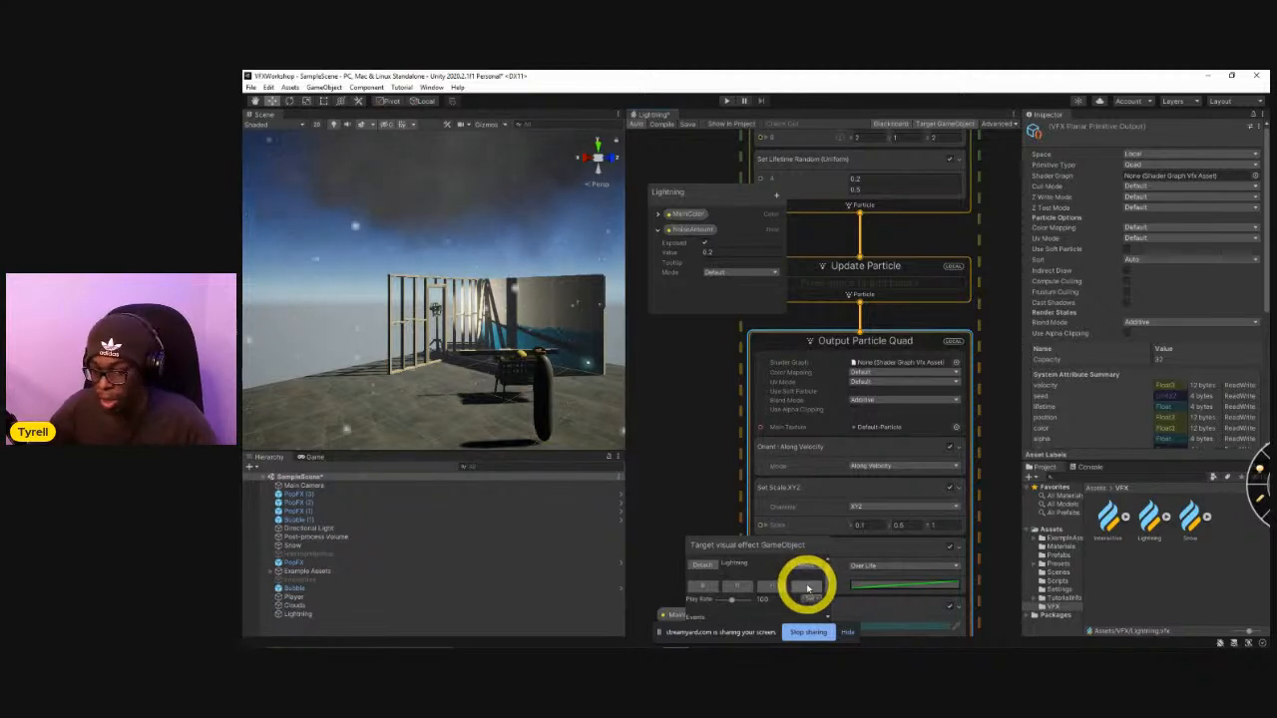
{"action": "left_click", "coordinate": [805, 594]}
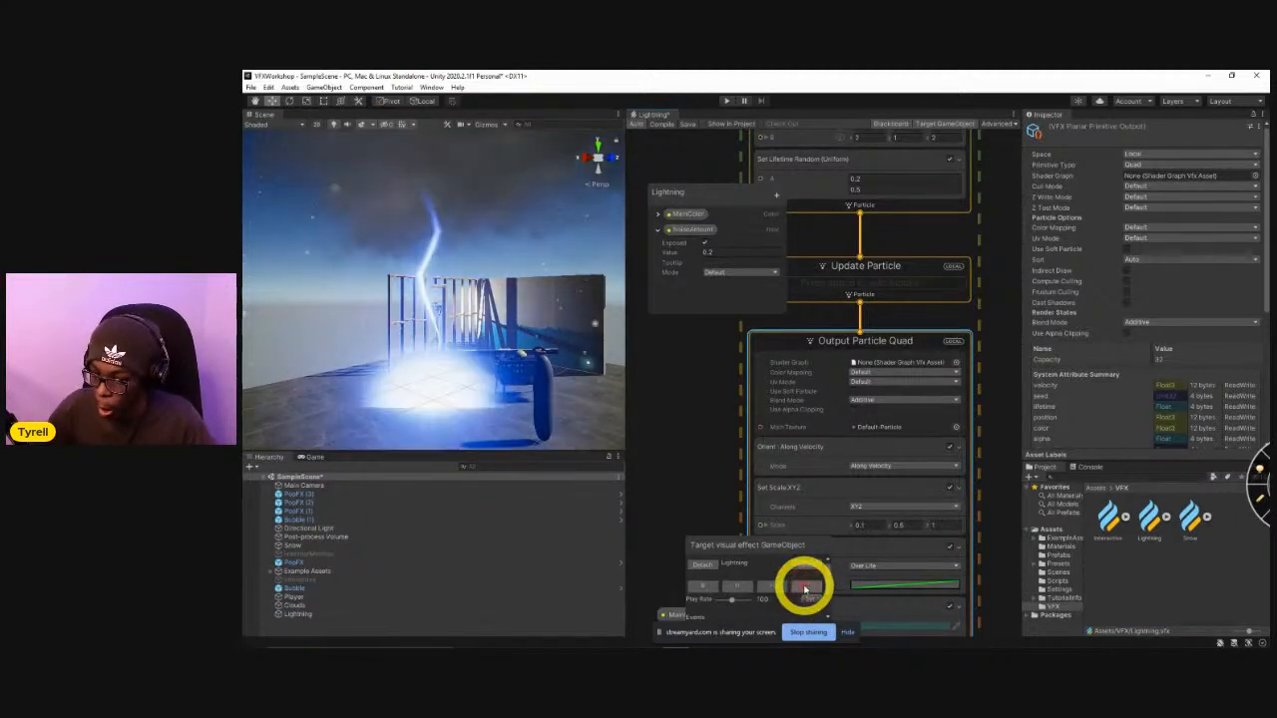
{"action": "left_click", "coordinate": [805, 590]}
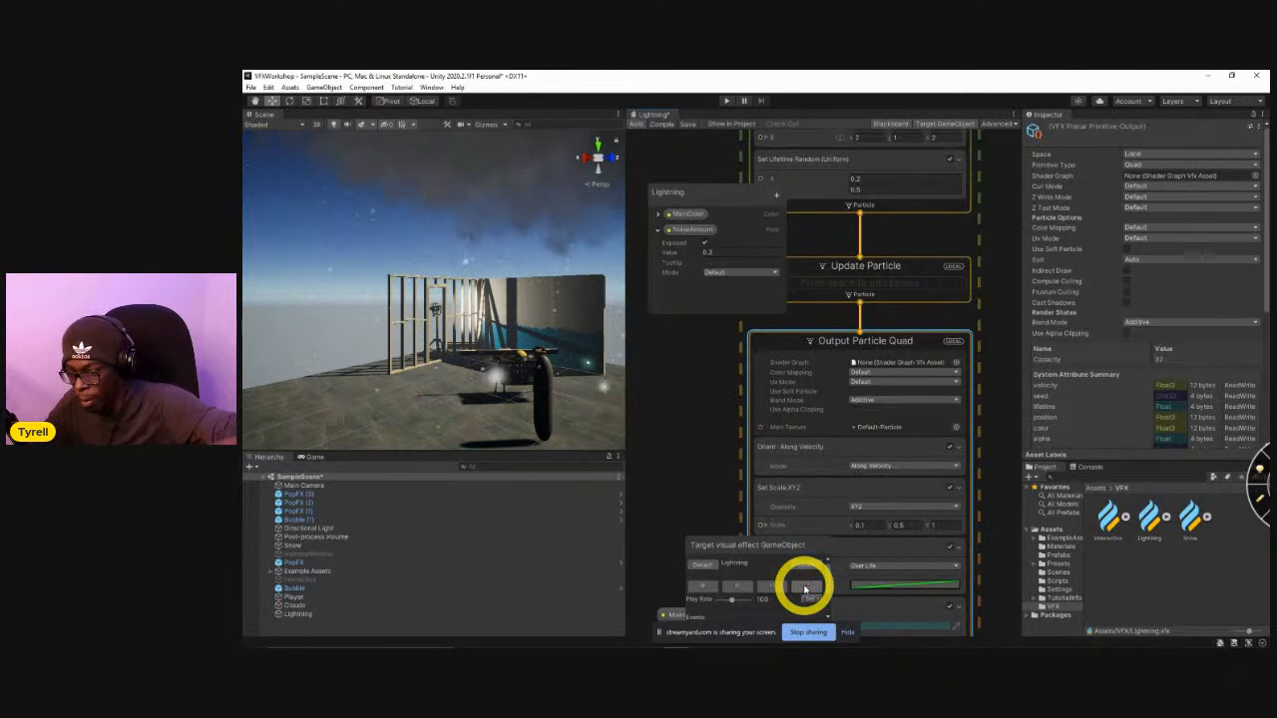
{"action": "left_click", "coordinate": [805, 591]}
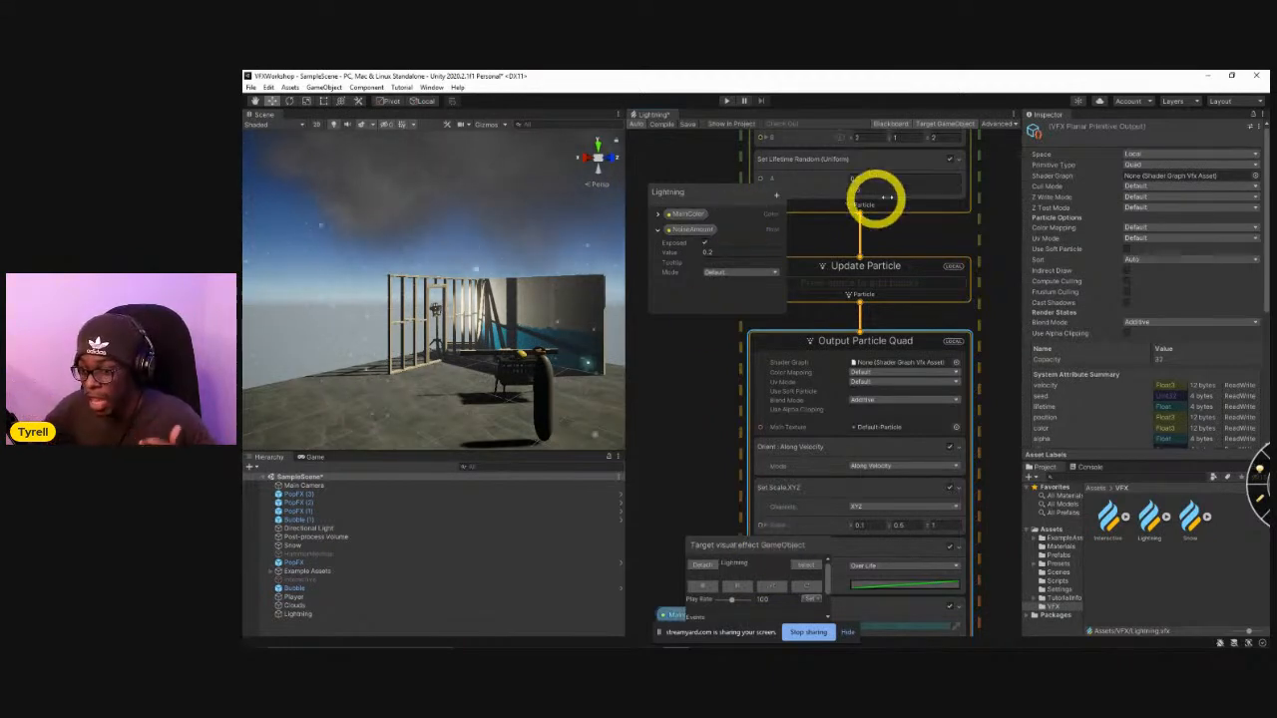
Replay the Lightning effect beside the sparks system's Initialize Particle settings, and inspect the strike area and clouds from several angles.
{"action": "middle_click_drag", "start_coordinate": [736, 374], "coordinate": [741, 582]}
{"action": "middle_click_drag", "start_coordinate": [729, 495], "coordinate": [718, 365]}
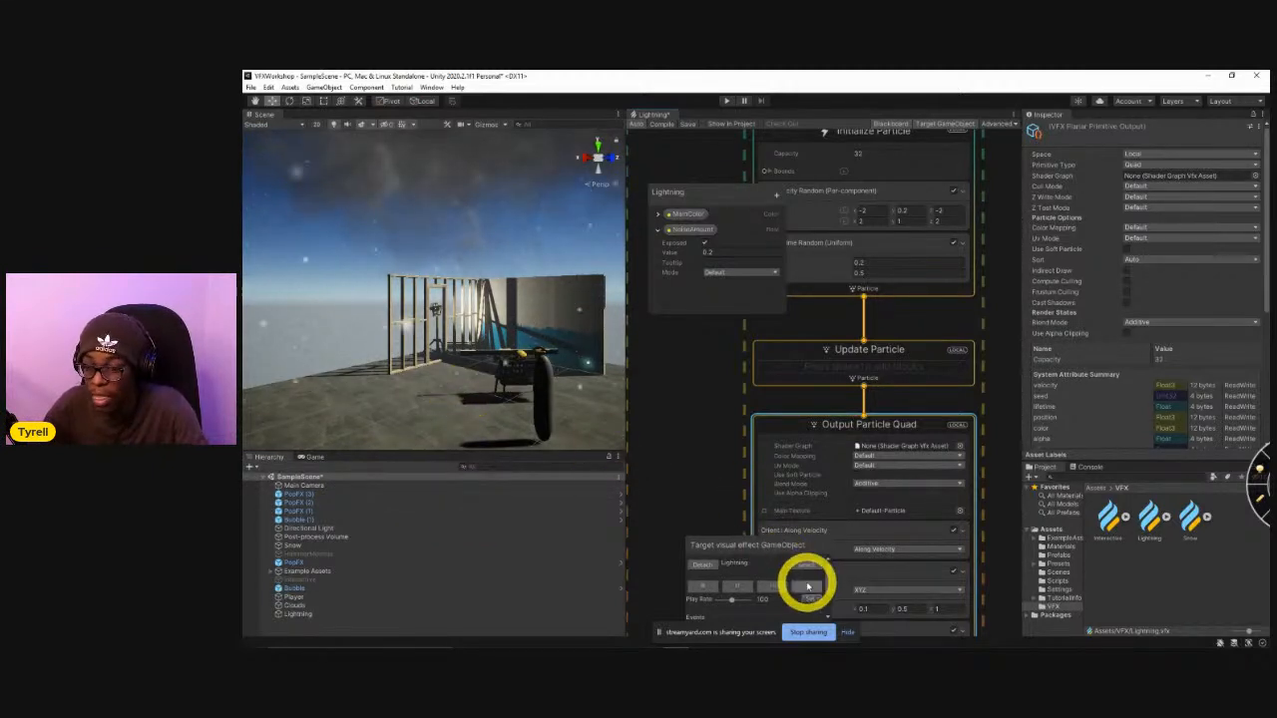
{"action": "left_click", "coordinate": [808, 585]}
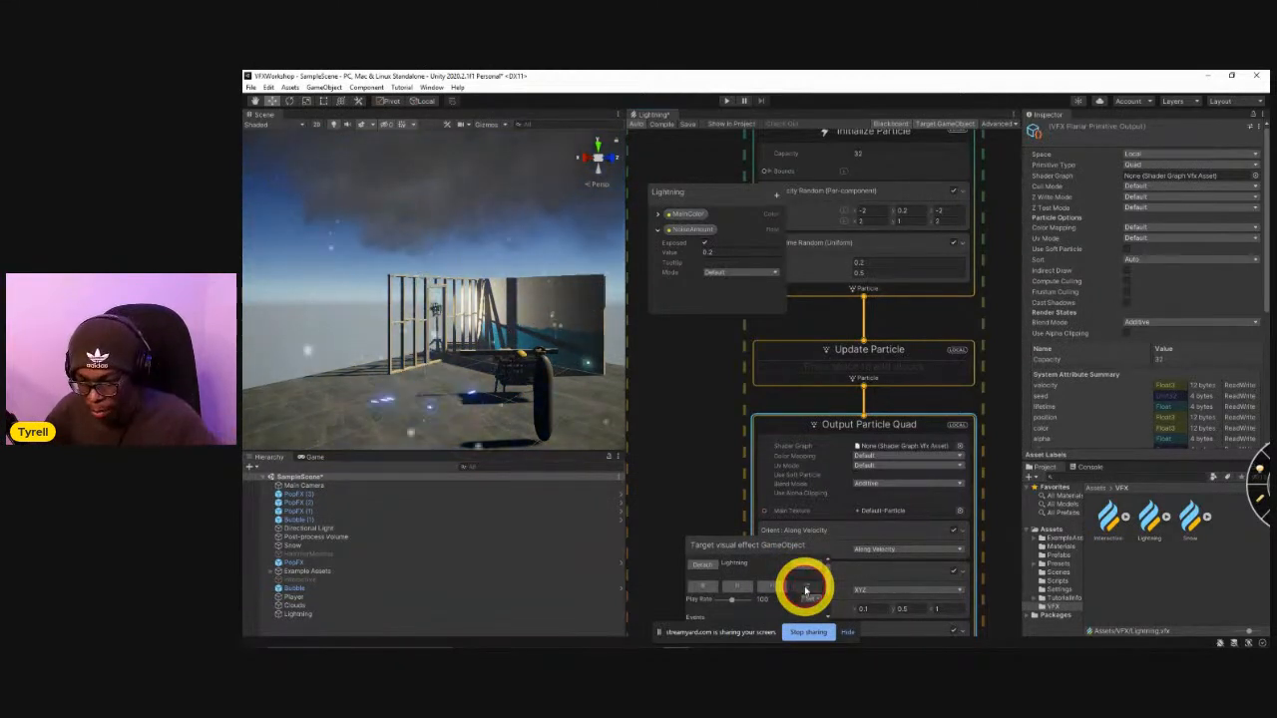
{"action": "left_click", "coordinate": [806, 590]}
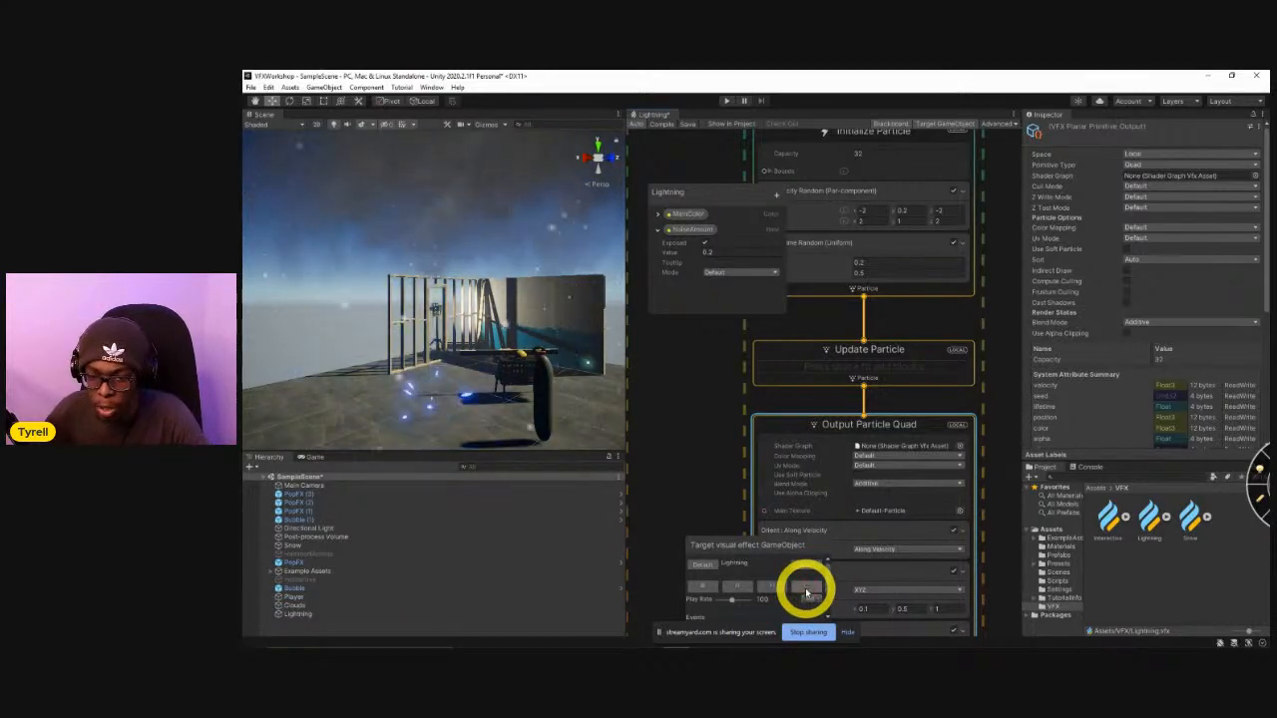
{"action": "left_click", "coordinate": [806, 590]}
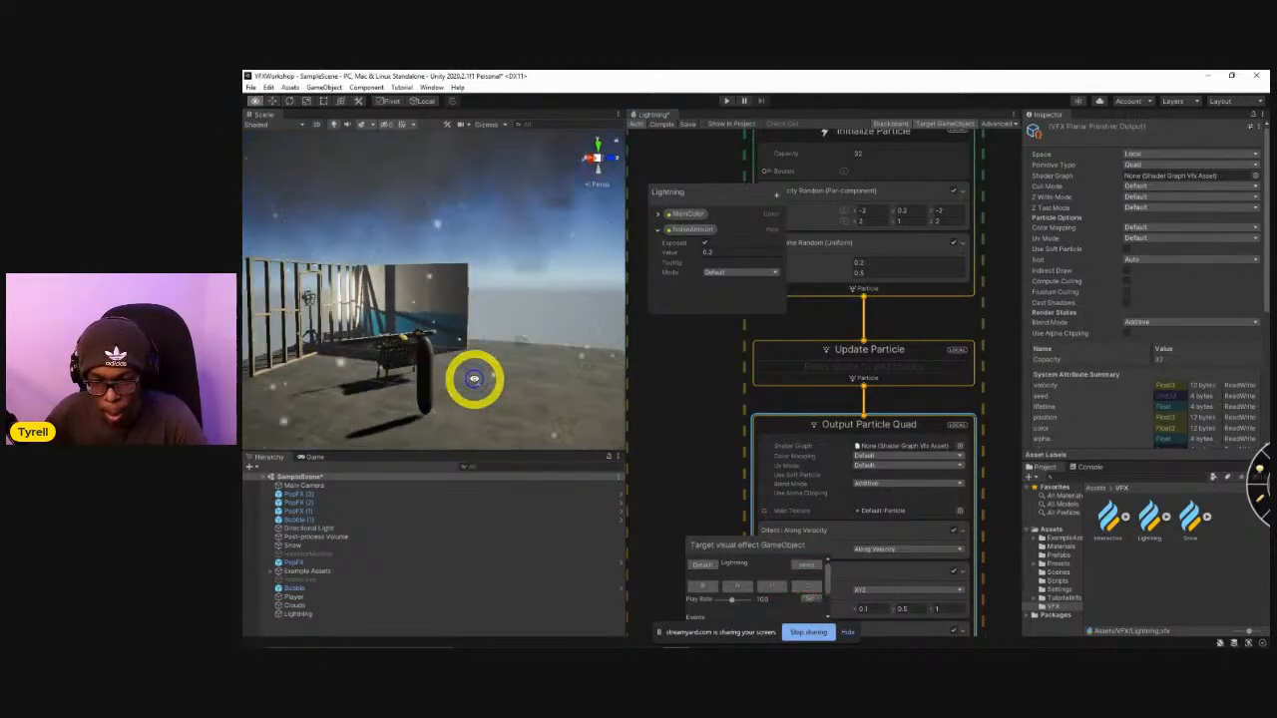
{"action": "left_click_drag", "start_coordinate": [481, 379], "coordinate": [568, 370], "text": "alt"}
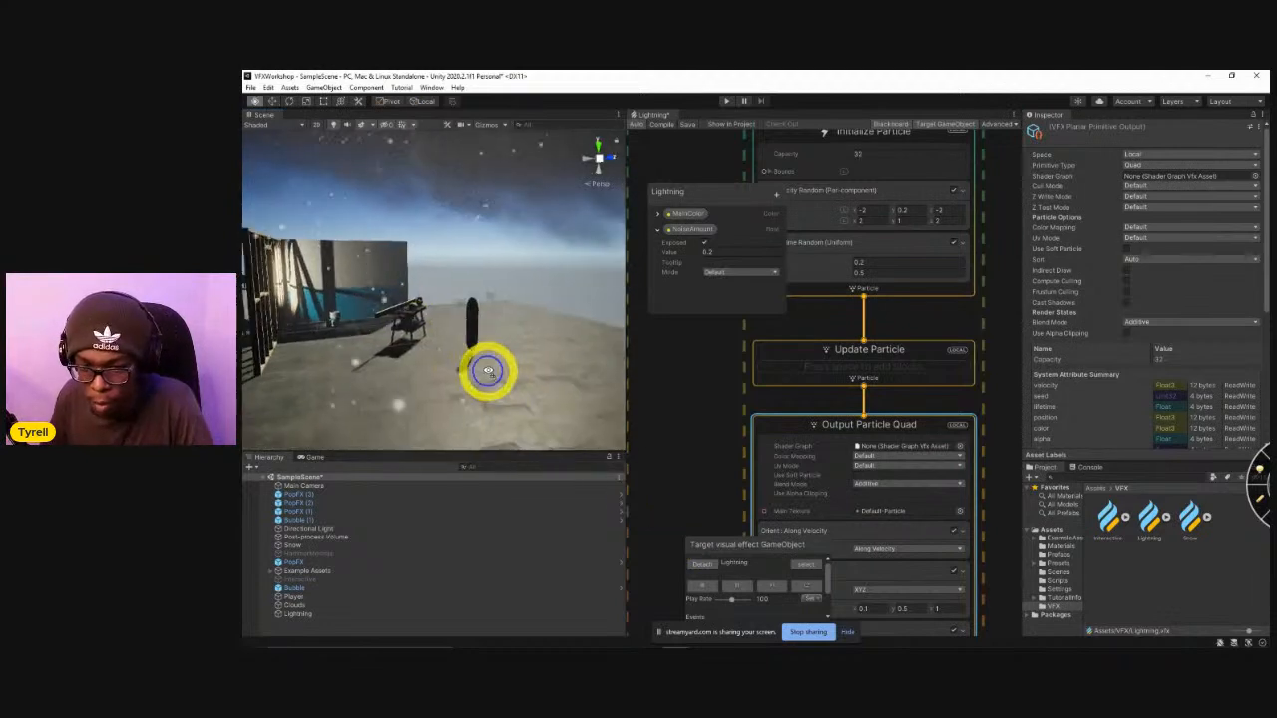
{"action": "left_click_drag", "start_coordinate": [510, 339], "coordinate": [384, 299], "text": "alt"}
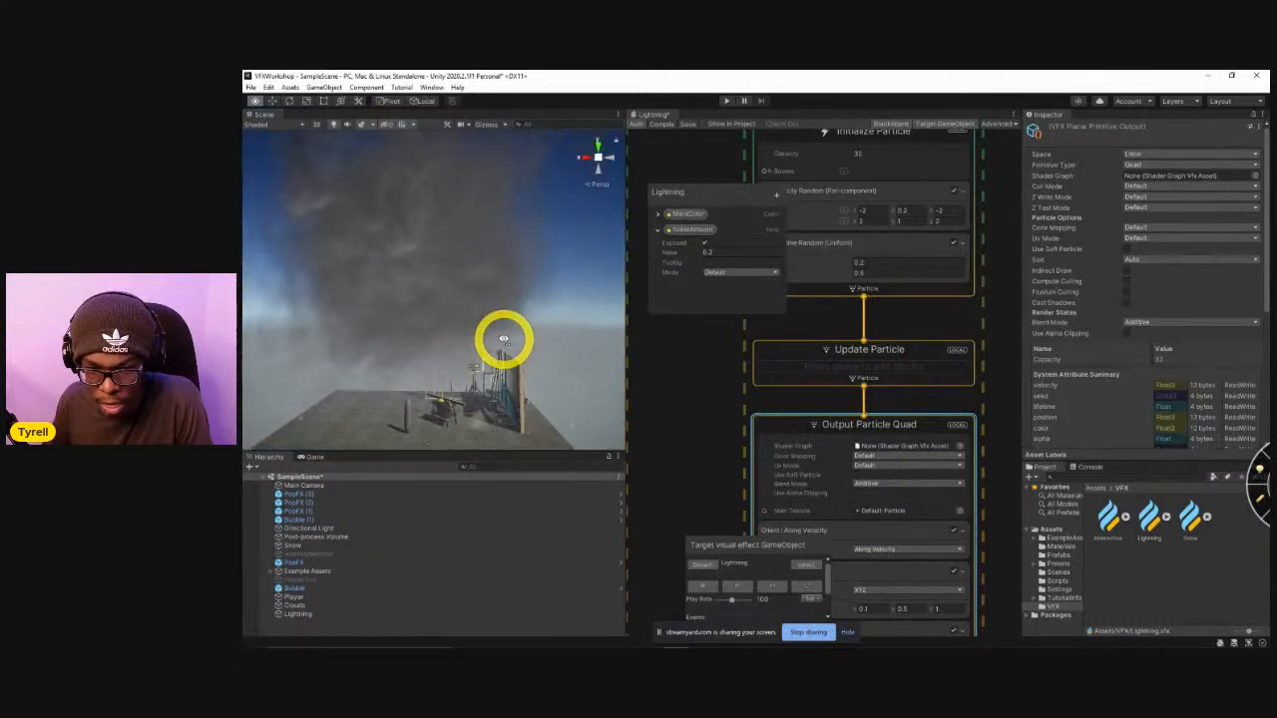
{"action": "right_click_drag", "start_coordinate": [505, 361], "coordinate": [539, 364]}
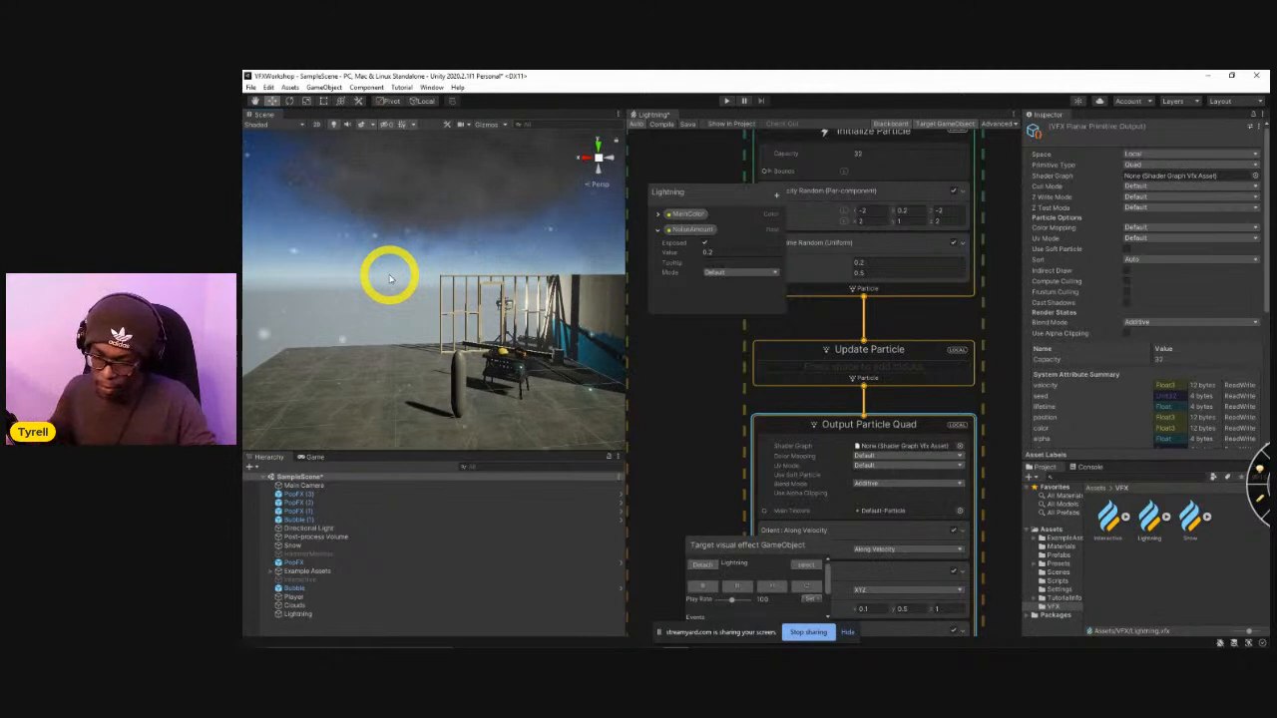
Switch to the Google Images page in Chrome and search for "smoke sprite sheet".
{"action": "key", "text": "alt+Tab"}
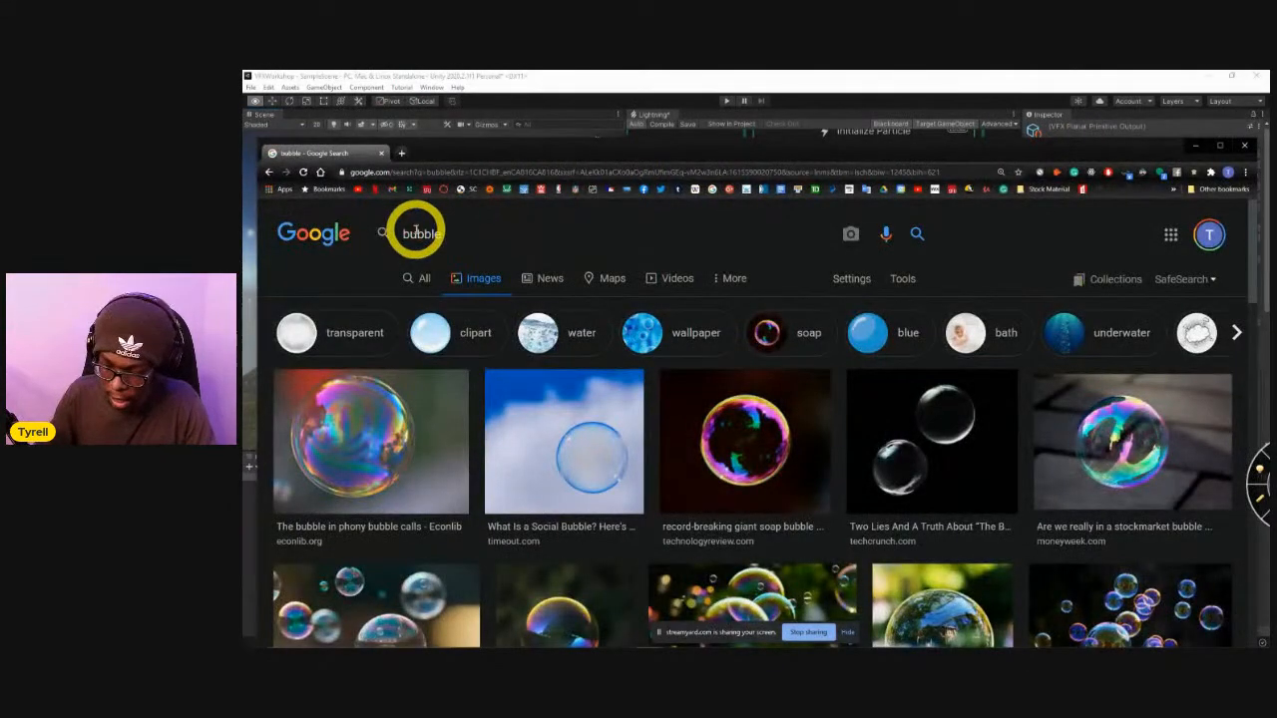
{"action": "left_click", "coordinate": [416, 232]}
{"action": "key", "text": "ctrl+a"}
{"action": "key", "text": "BackSpace"}
{"action": "type", "text": "smoke s"}
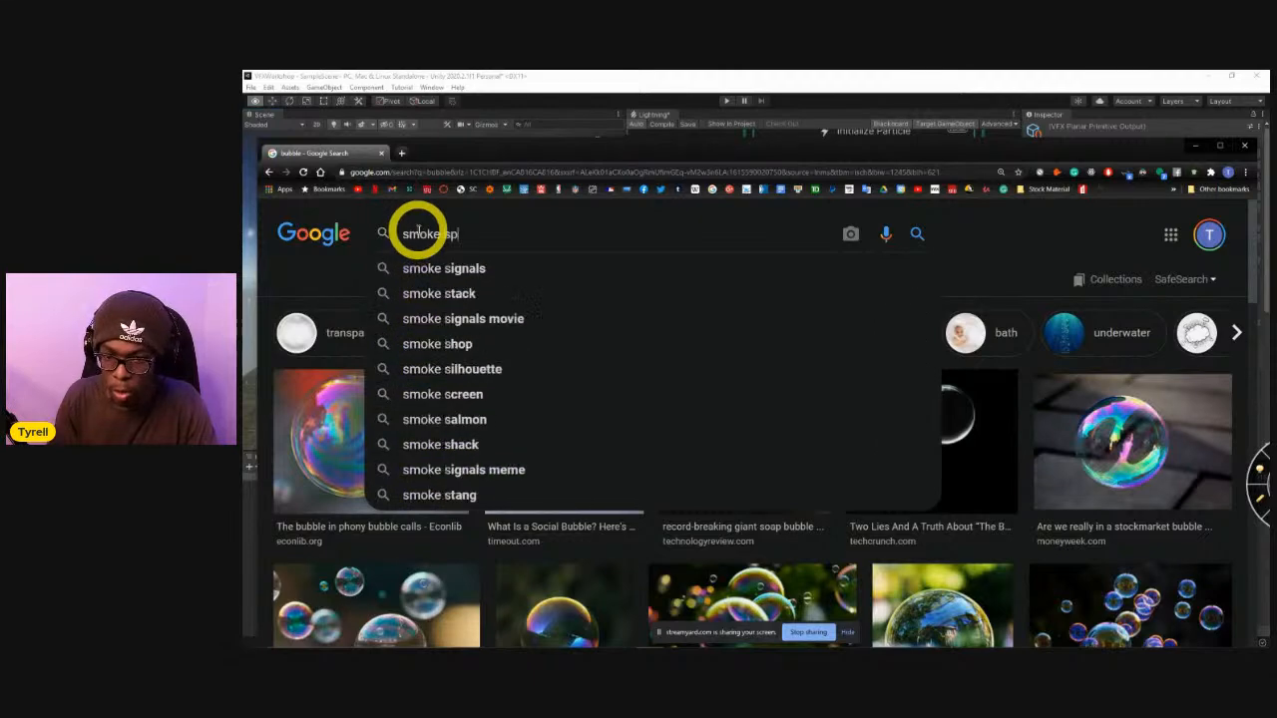
{"action": "type", "text": "prite sheet"}
{"action": "key", "text": "Return"}
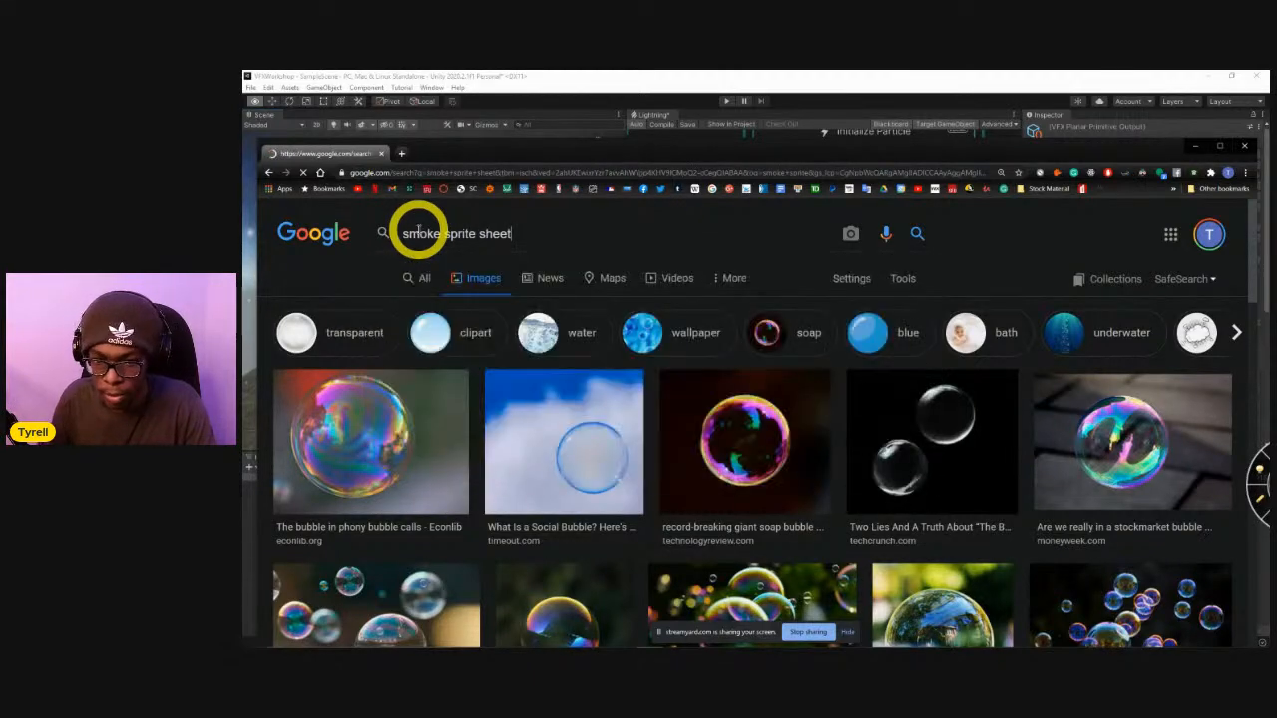
Browse the smoke sprite sheet results and preview the PNGitem smoke puff sheet.
{"action": "scroll", "coordinate": [442, 422], "scroll_direction": "down", "scroll_amount": 2}
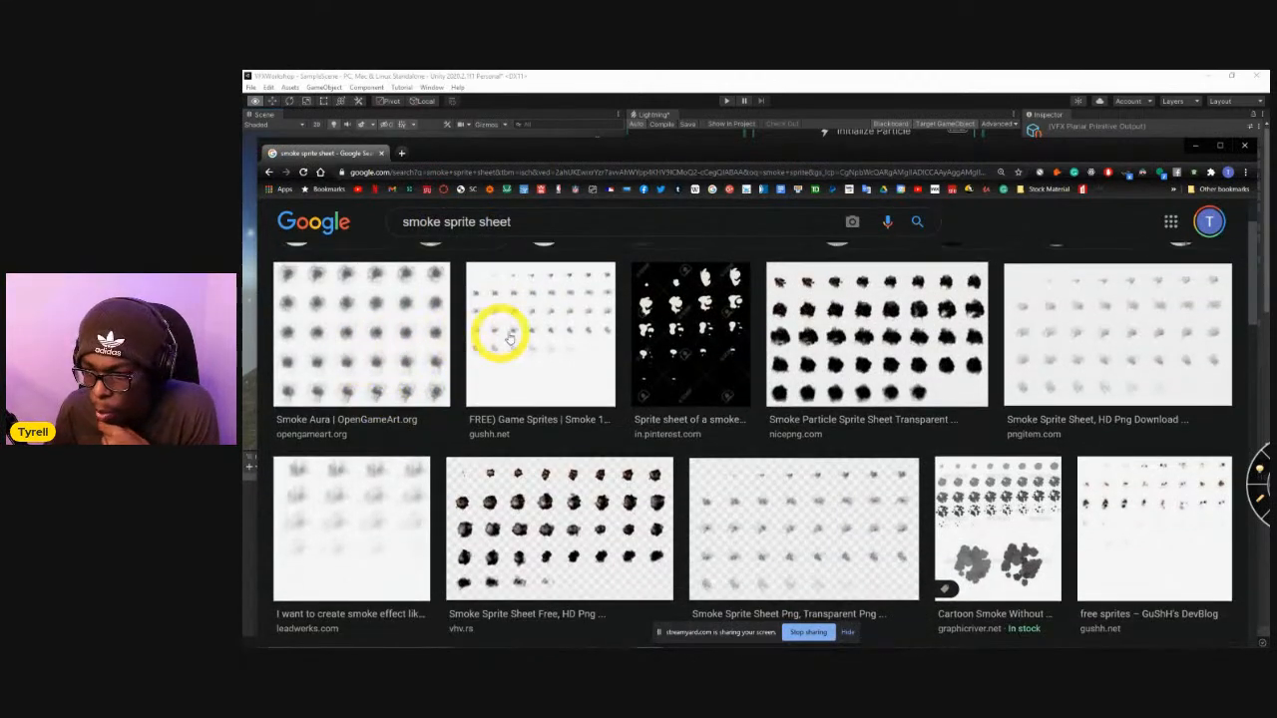
{"action": "scroll", "coordinate": [878, 317], "scroll_direction": "down", "scroll_amount": 1}
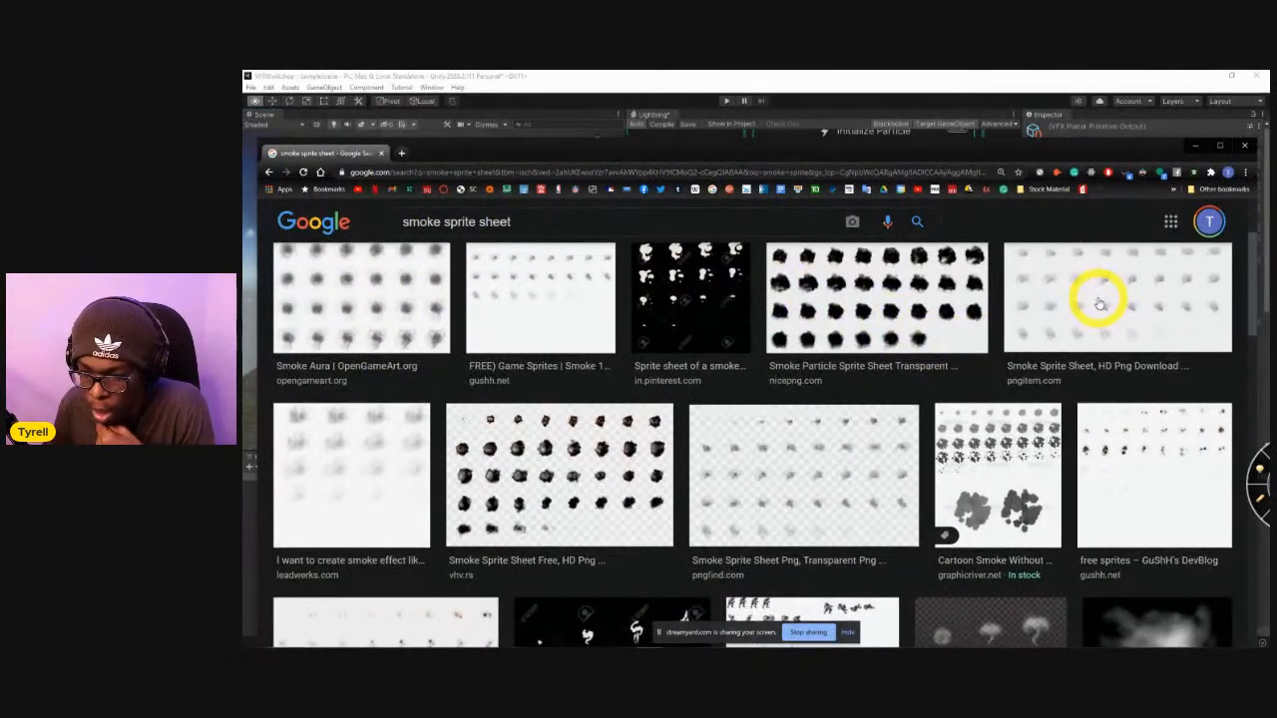
{"action": "left_click", "coordinate": [1098, 302]}
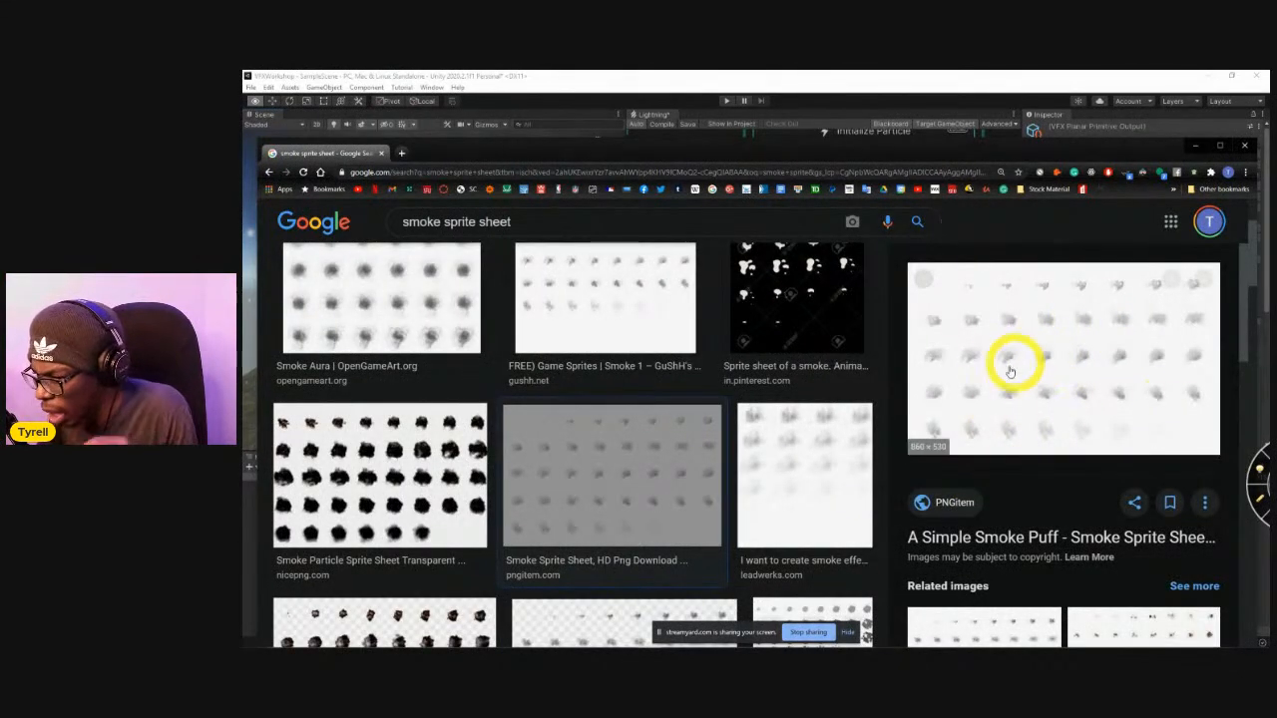
{"action": "scroll", "coordinate": [399, 427], "scroll_direction": "down", "scroll_amount": 5}
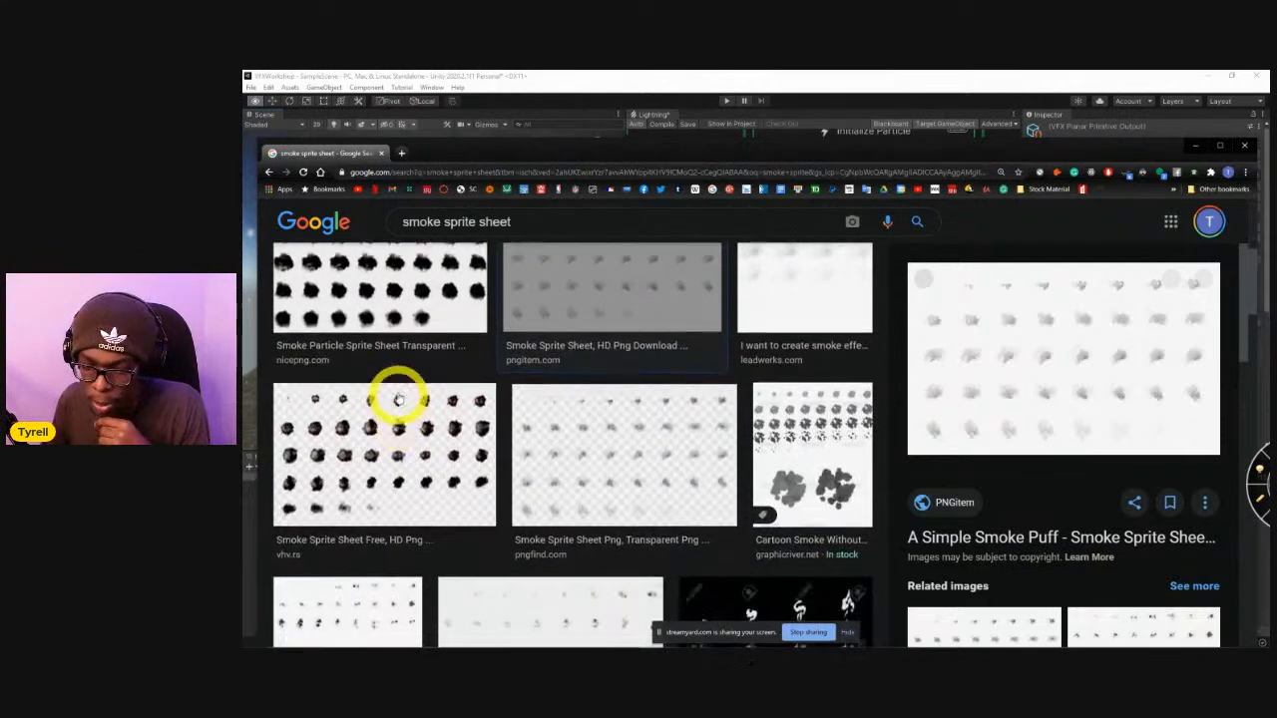
Refine the image search to "wispy smoke sprite sheet".
{"action": "scroll", "coordinate": [447, 323], "scroll_direction": "up", "scroll_amount": 6}
{"action": "scroll", "coordinate": [447, 323], "scroll_direction": "up", "scroll_amount": 2}
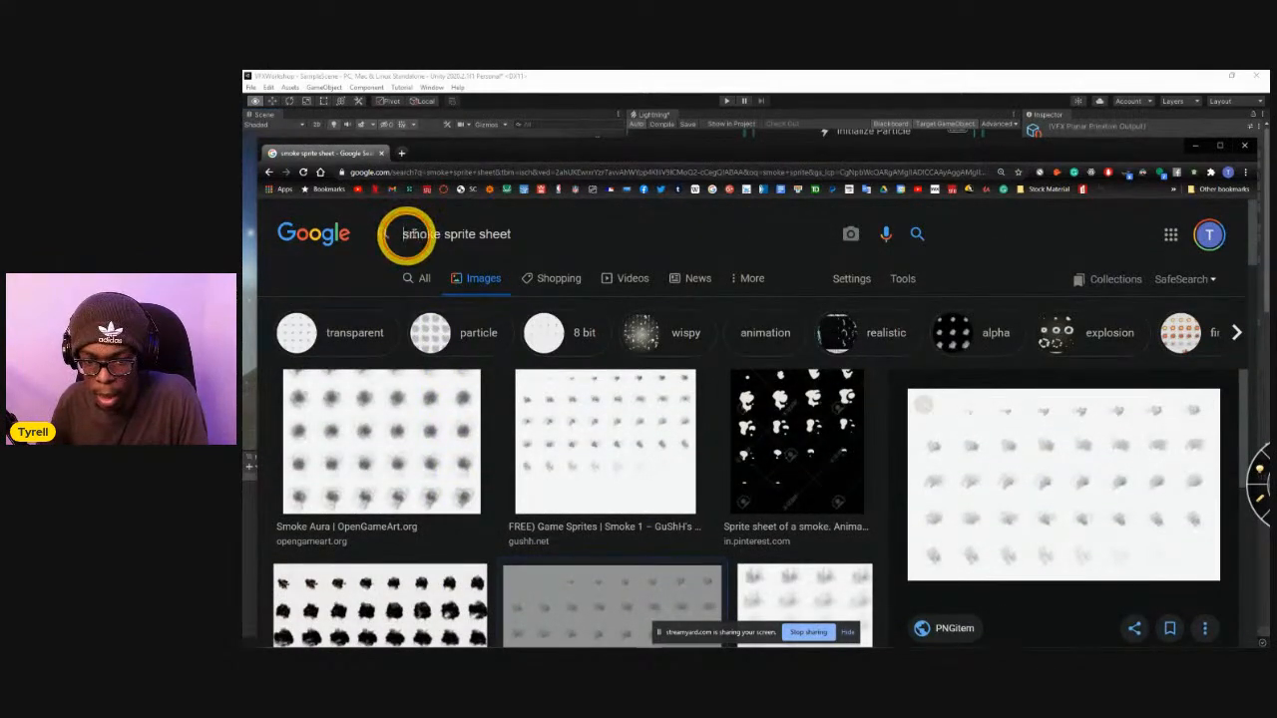
{"action": "type", "text": "wispy"}
{"action": "key", "text": "Return"}
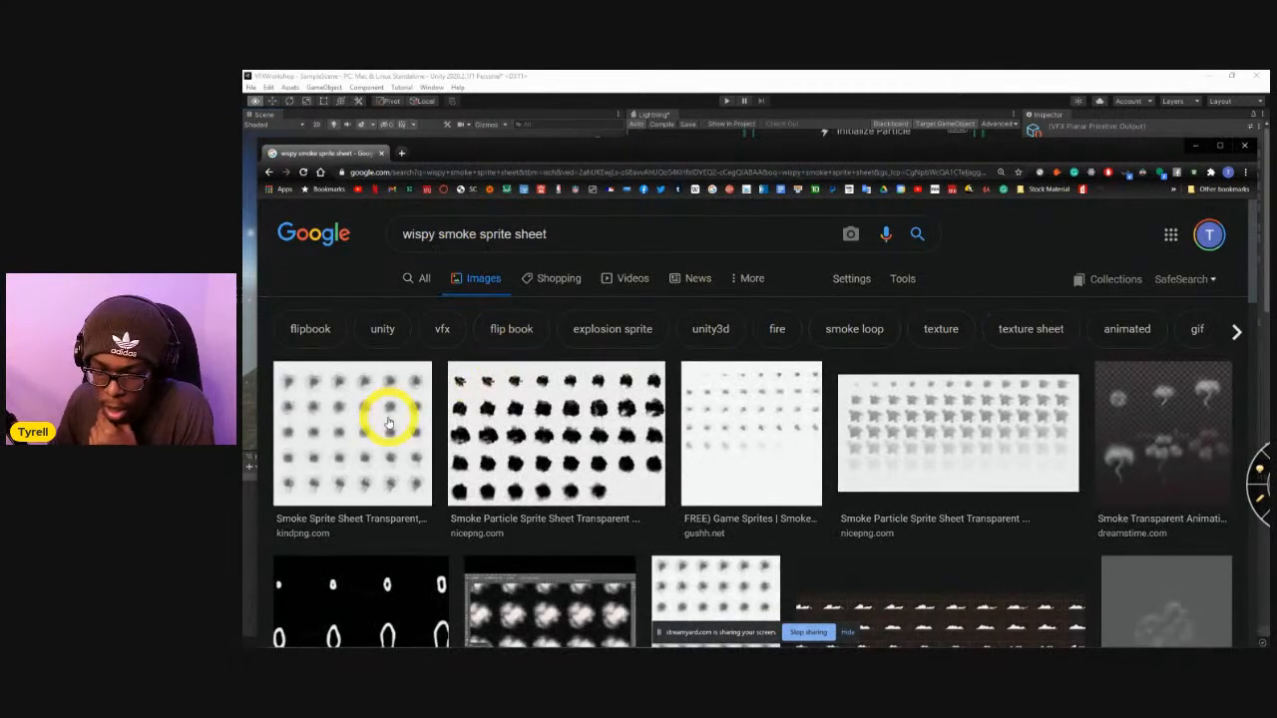
Preview the kindpng and gushh.net smoke sheets from the wispy smoke results.
{"action": "scroll", "coordinate": [394, 424], "scroll_direction": "down", "scroll_amount": 1}
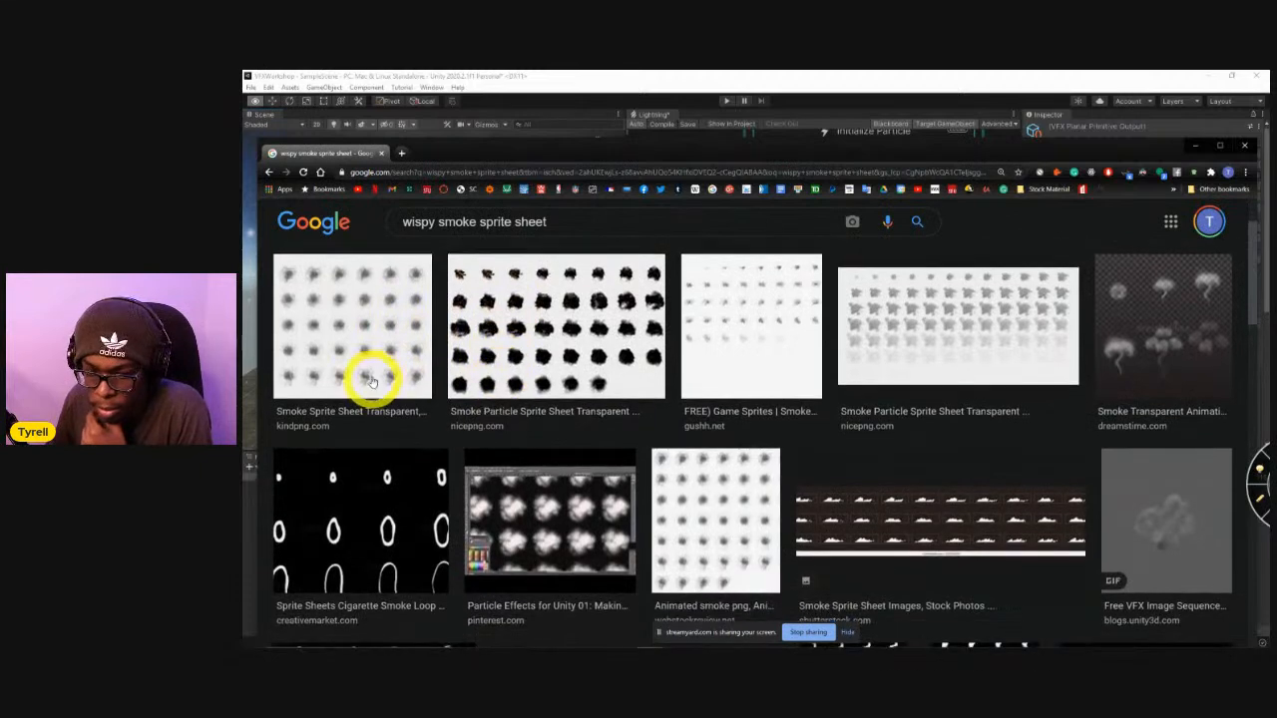
{"action": "left_click", "coordinate": [370, 369]}
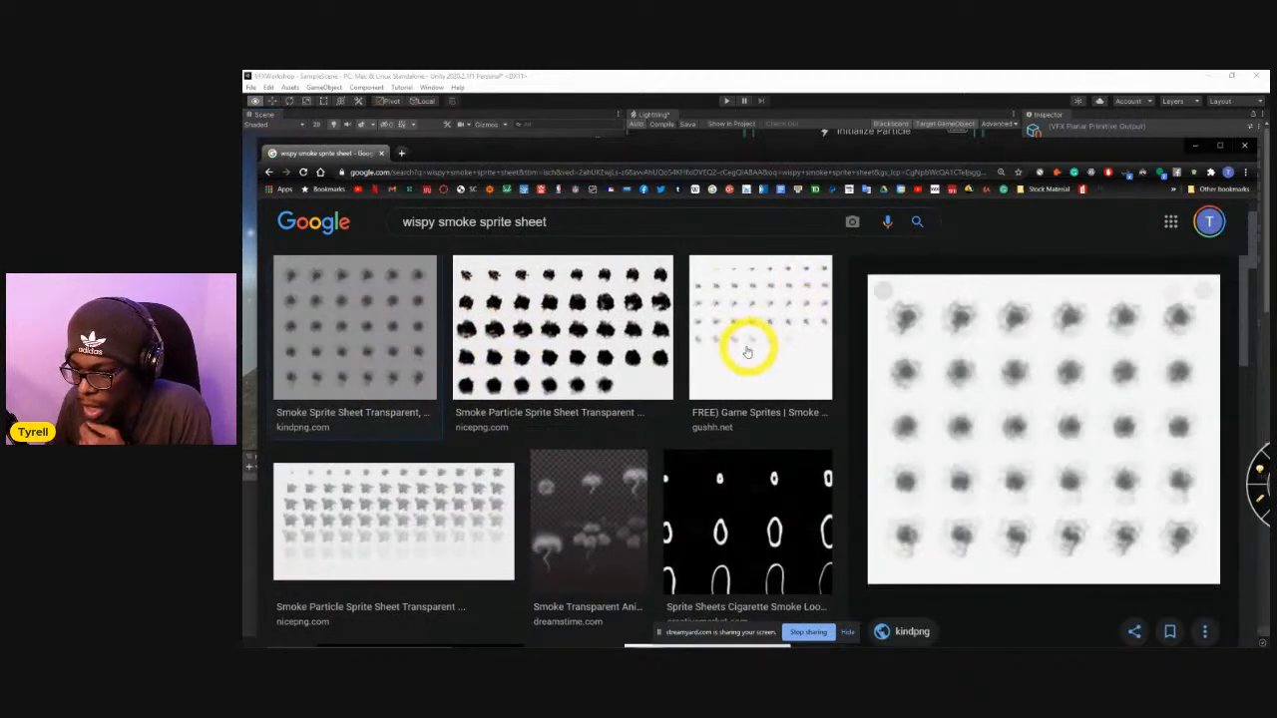
{"action": "left_click", "coordinate": [737, 351]}
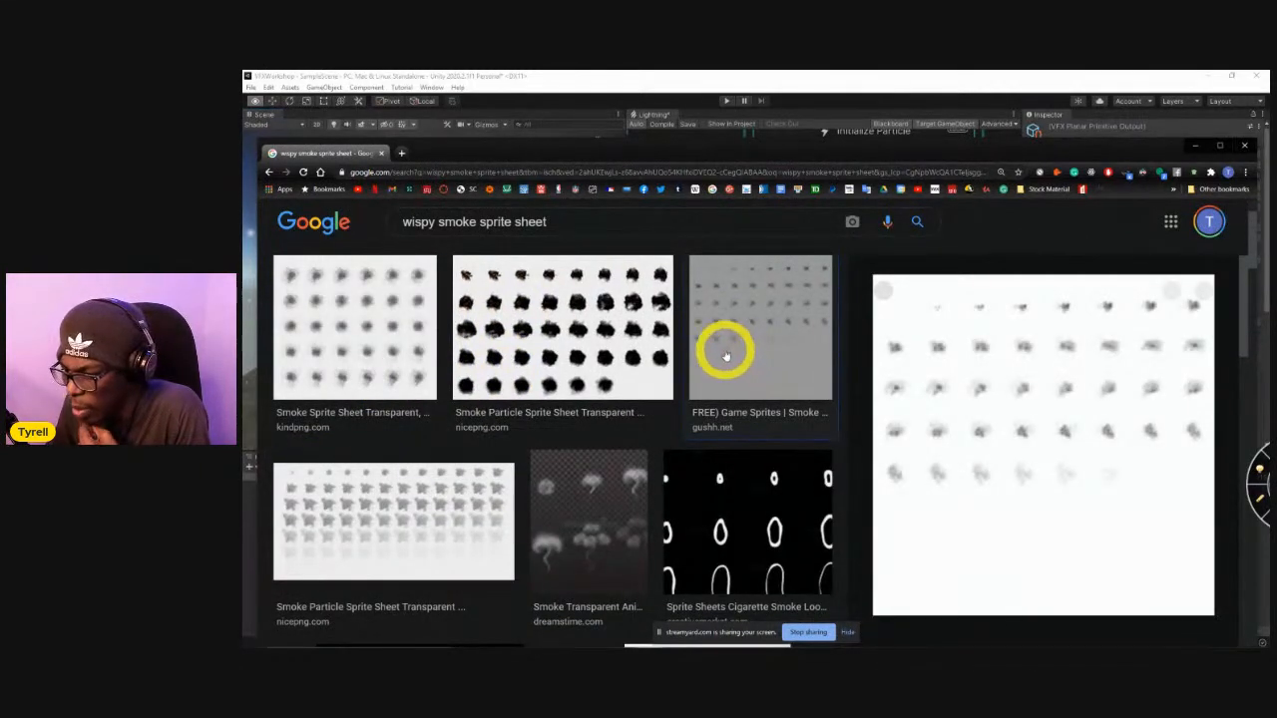
Scan the remaining wispy smoke sprite sheets, close the image preview, and switch back to Unity.
{"action": "scroll", "coordinate": [692, 370], "scroll_direction": "down", "scroll_amount": 3}
{"action": "scroll", "coordinate": [676, 396], "scroll_direction": "down", "scroll_amount": 1}
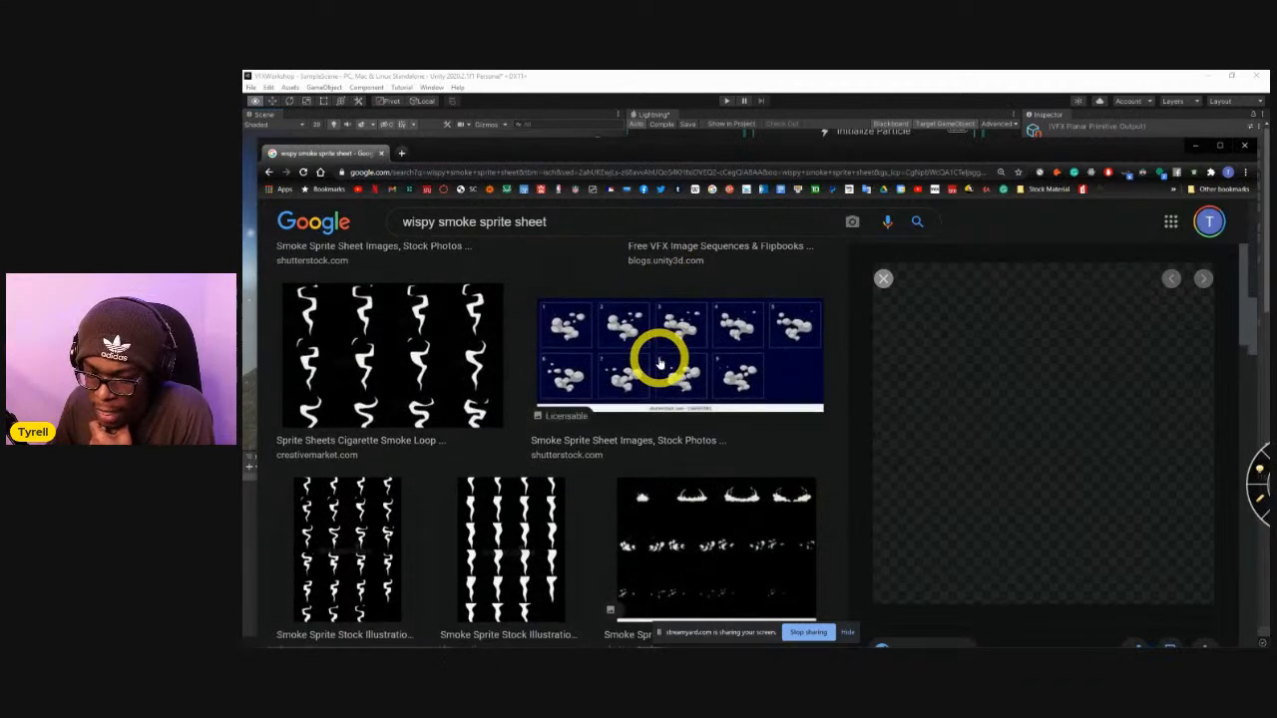
{"action": "scroll", "coordinate": [661, 357], "scroll_direction": "down", "scroll_amount": 3}
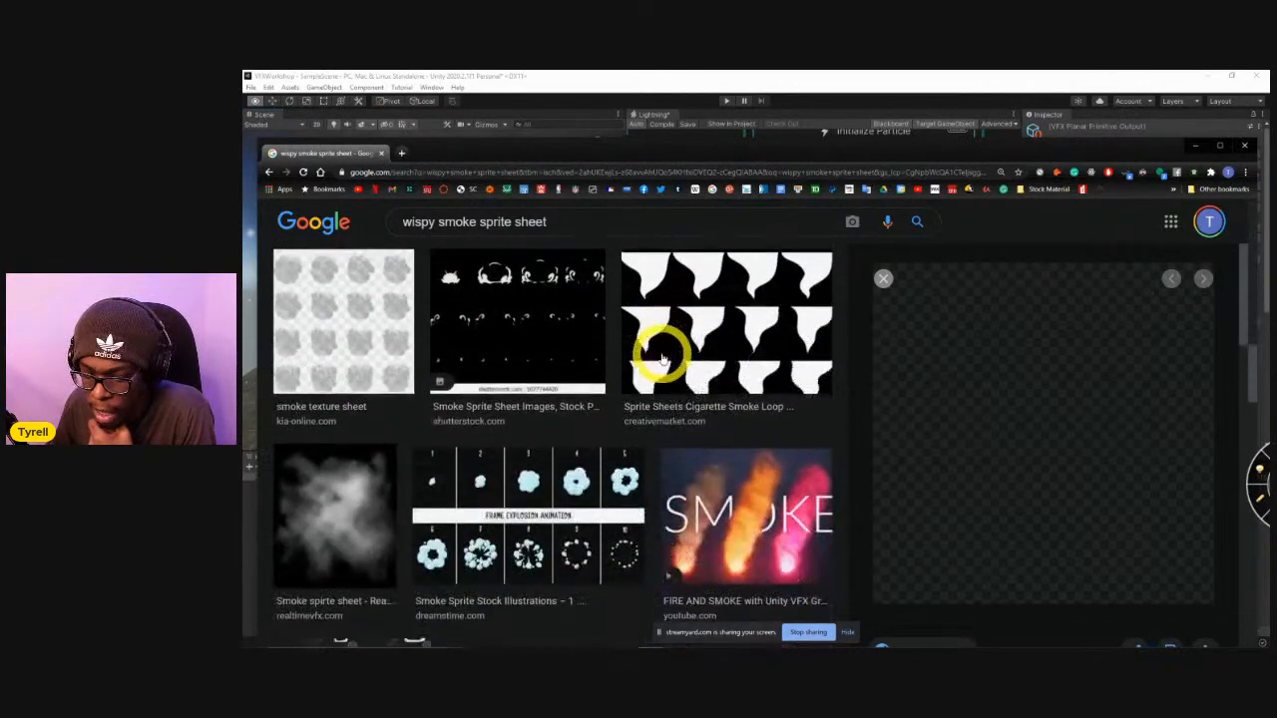
{"action": "scroll", "coordinate": [669, 351], "scroll_direction": "down", "scroll_amount": 5}
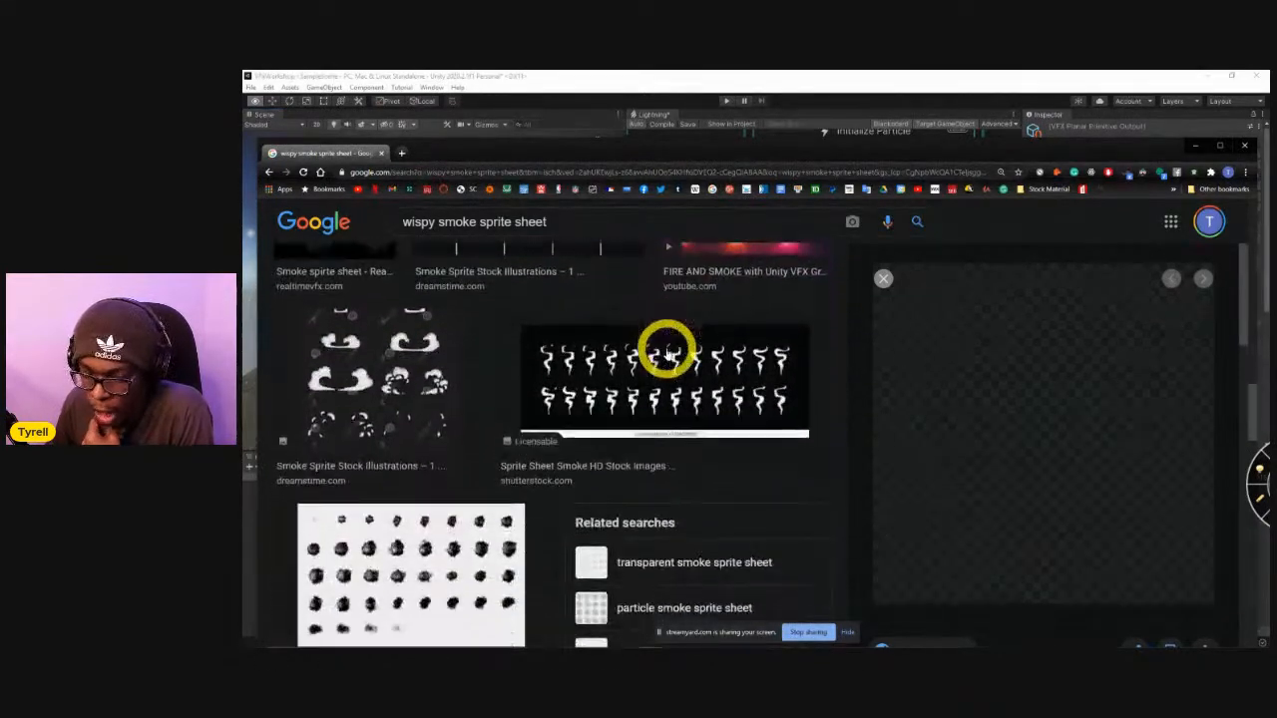
{"action": "scroll", "coordinate": [677, 356], "scroll_direction": "down", "scroll_amount": 6}
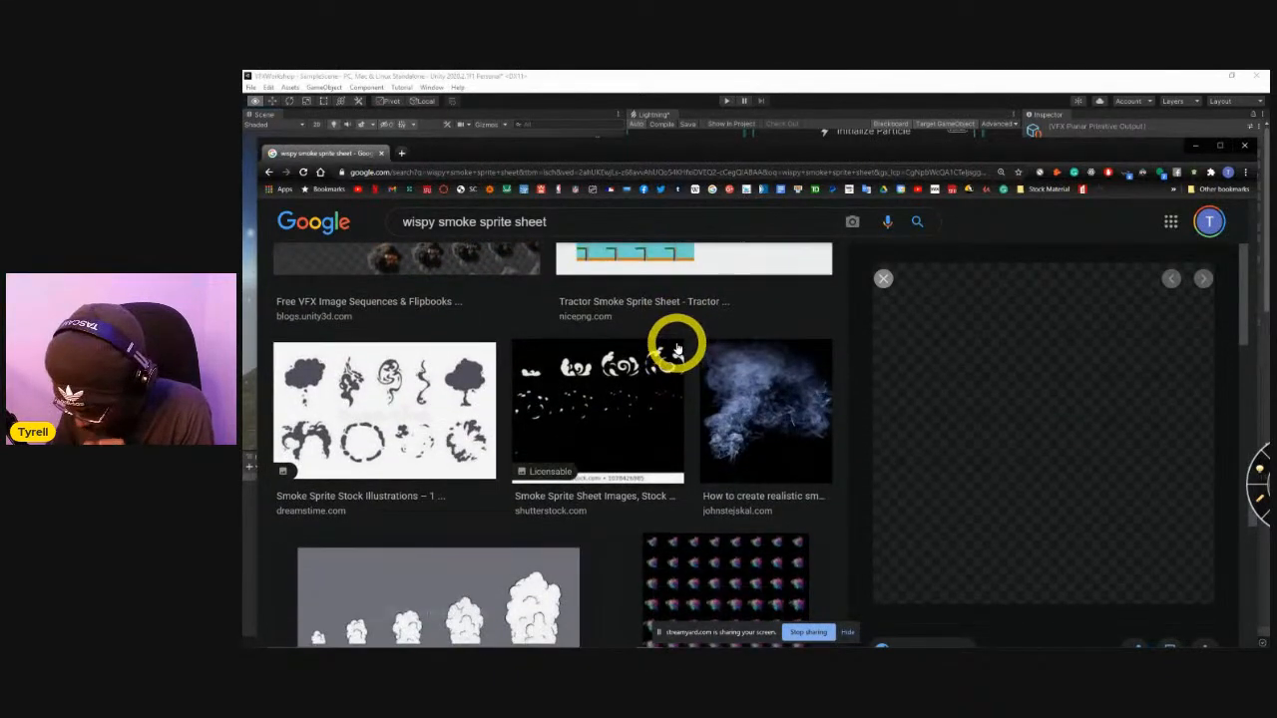
{"action": "scroll", "coordinate": [682, 344], "scroll_direction": "up", "scroll_amount": 10}
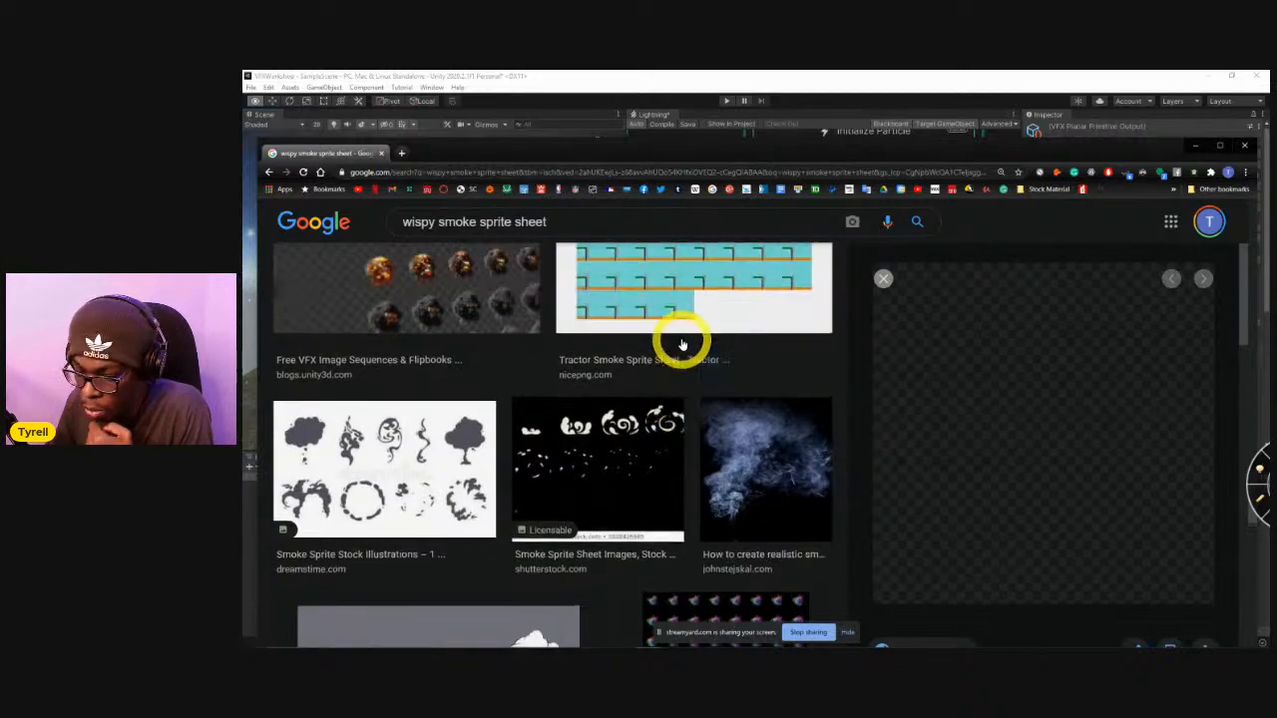
{"action": "left_click", "coordinate": [887, 285]}
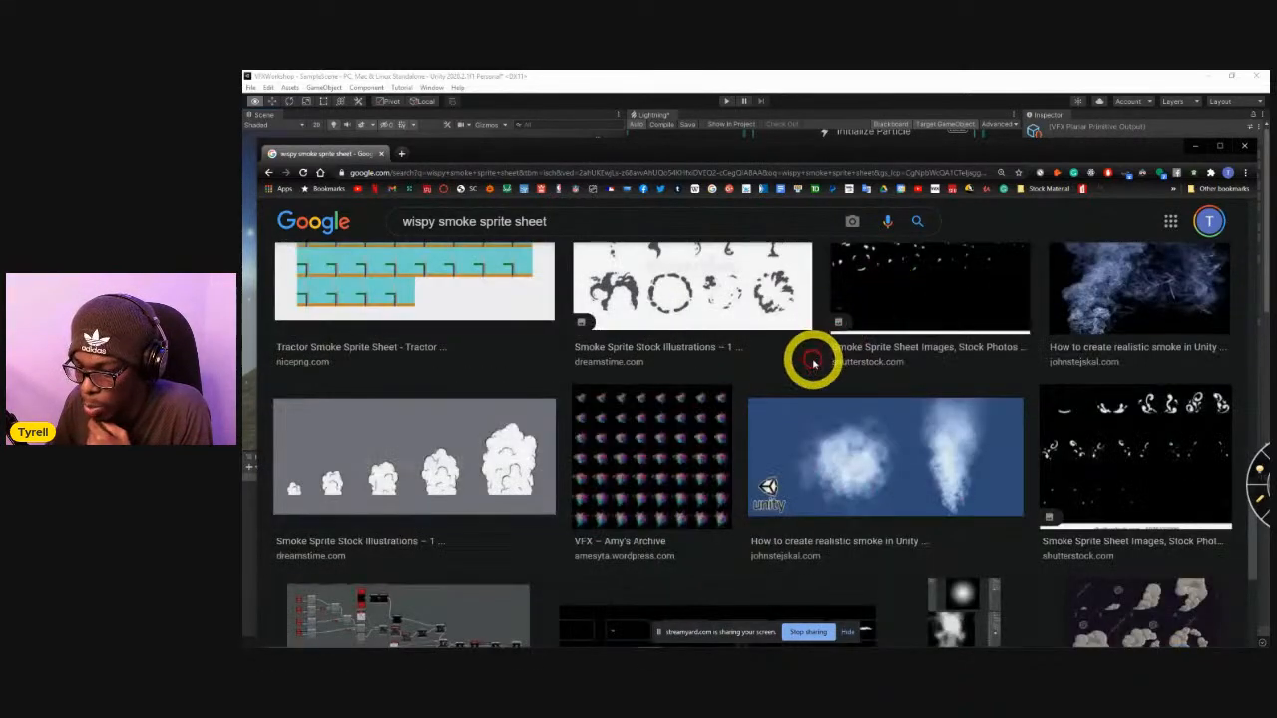
{"action": "scroll", "coordinate": [816, 361], "scroll_direction": "up", "scroll_amount": 5}
{"action": "scroll", "coordinate": [818, 354], "scroll_direction": "up", "scroll_amount": 4}
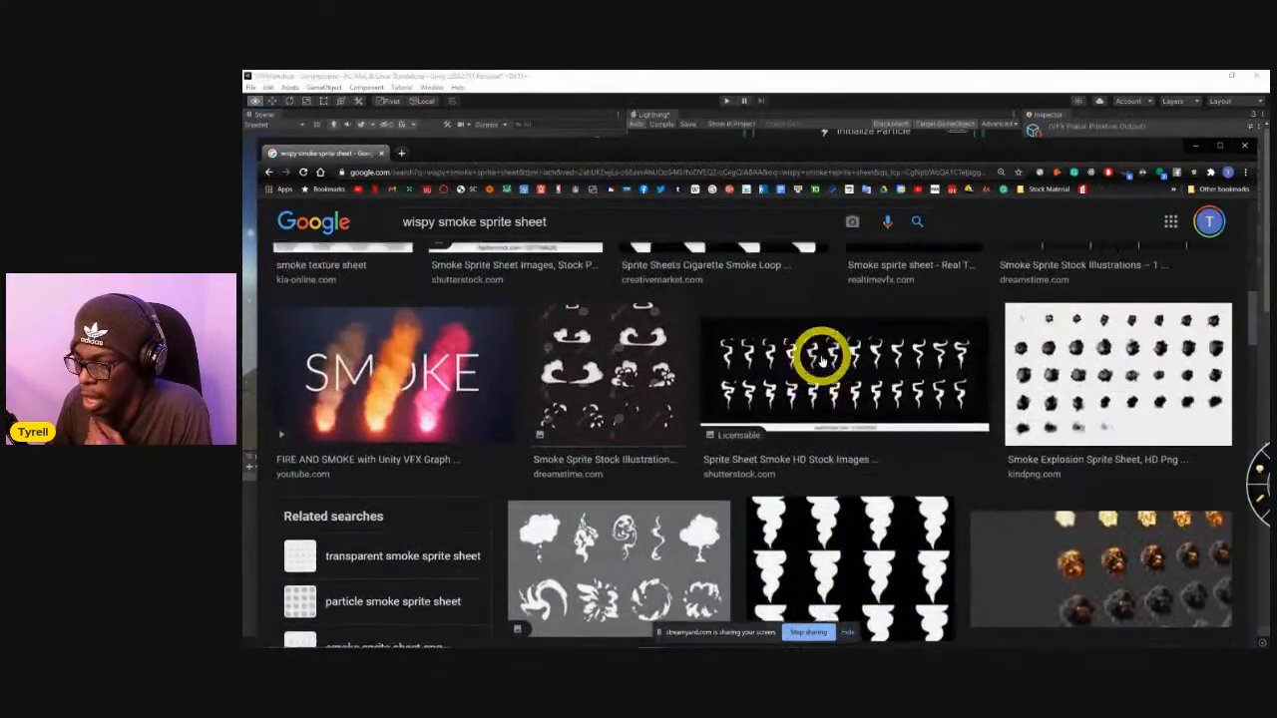
{"action": "scroll", "coordinate": [846, 413], "scroll_direction": "up", "scroll_amount": 2}
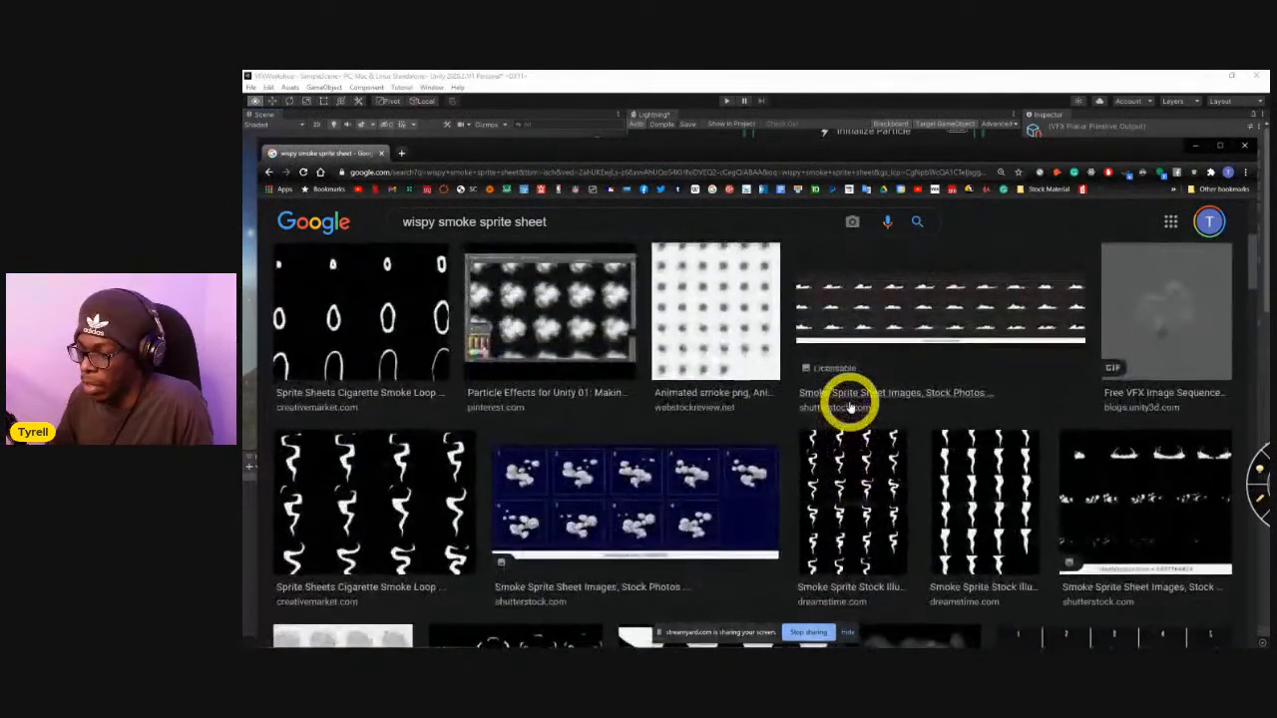
{"action": "key", "text": "alt+Tab"}
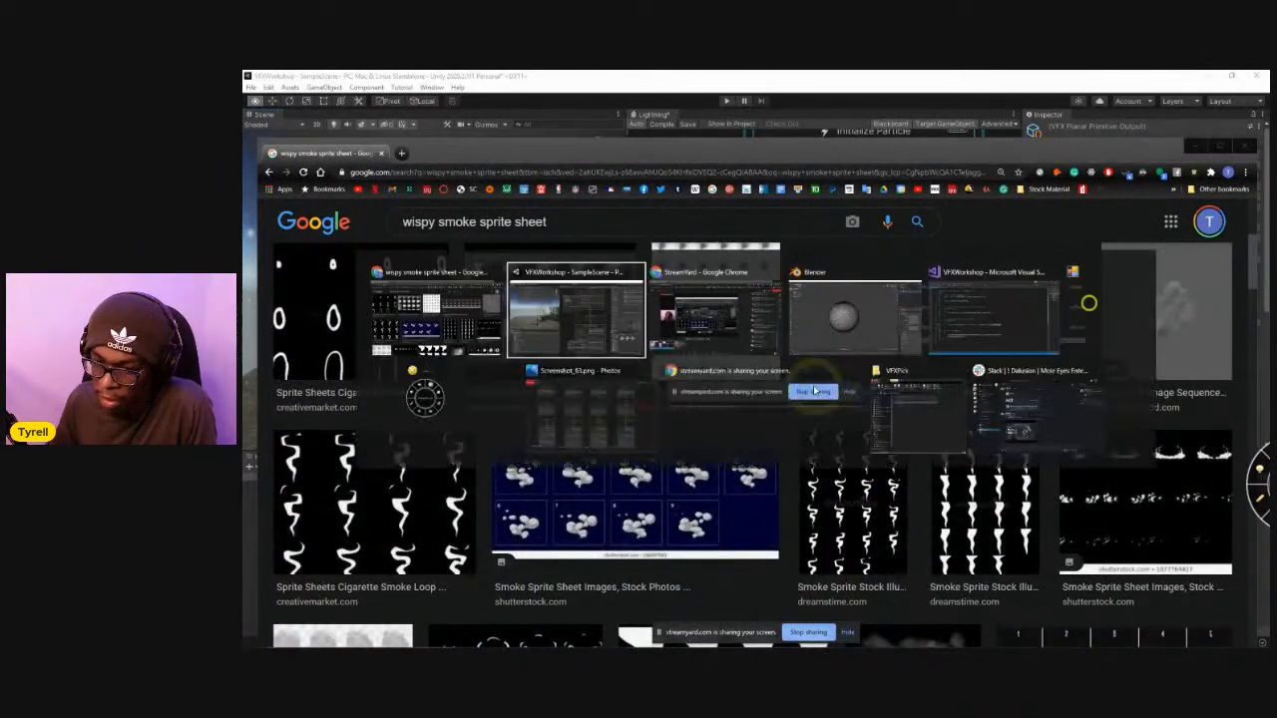
Switch to Blender and inspect the dense sphere mesh in Edit Mode.
{"action": "key", "text": "alt+Tab"}
{"action": "key", "text": "alt+Tab"}
{"action": "key", "text": "alt+Tab"}
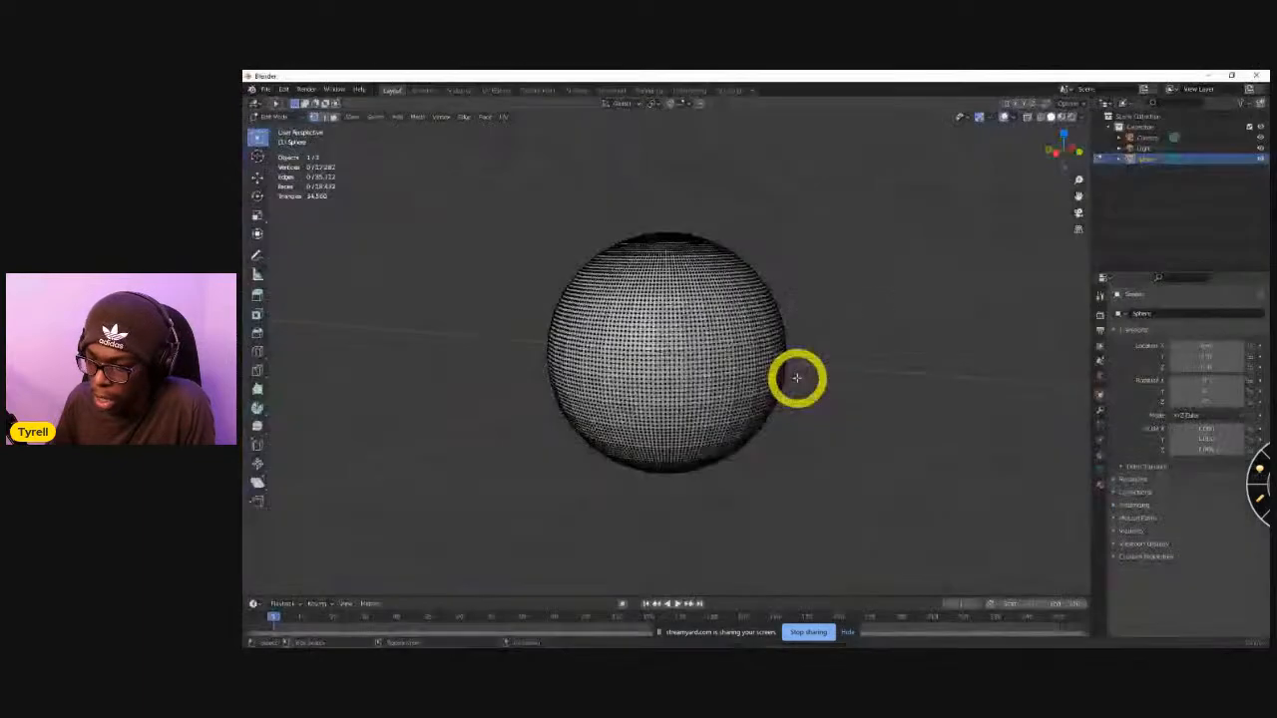
{"action": "mouse_move", "coordinate": [599, 364]}
{"action": "middle_mouse_down"}
{"action": "mouse_move", "coordinate": [739, 385]}
{"action": "mouse_move", "coordinate": [652, 308]}
{"action": "mouse_move", "coordinate": [678, 405]}
{"action": "mouse_move", "coordinate": [735, 385]}
{"action": "mouse_move", "coordinate": [672, 380]}
{"action": "mouse_move", "coordinate": [710, 371]}
{"action": "mouse_move", "coordinate": [619, 379]}
{"action": "middle_mouse_up"}
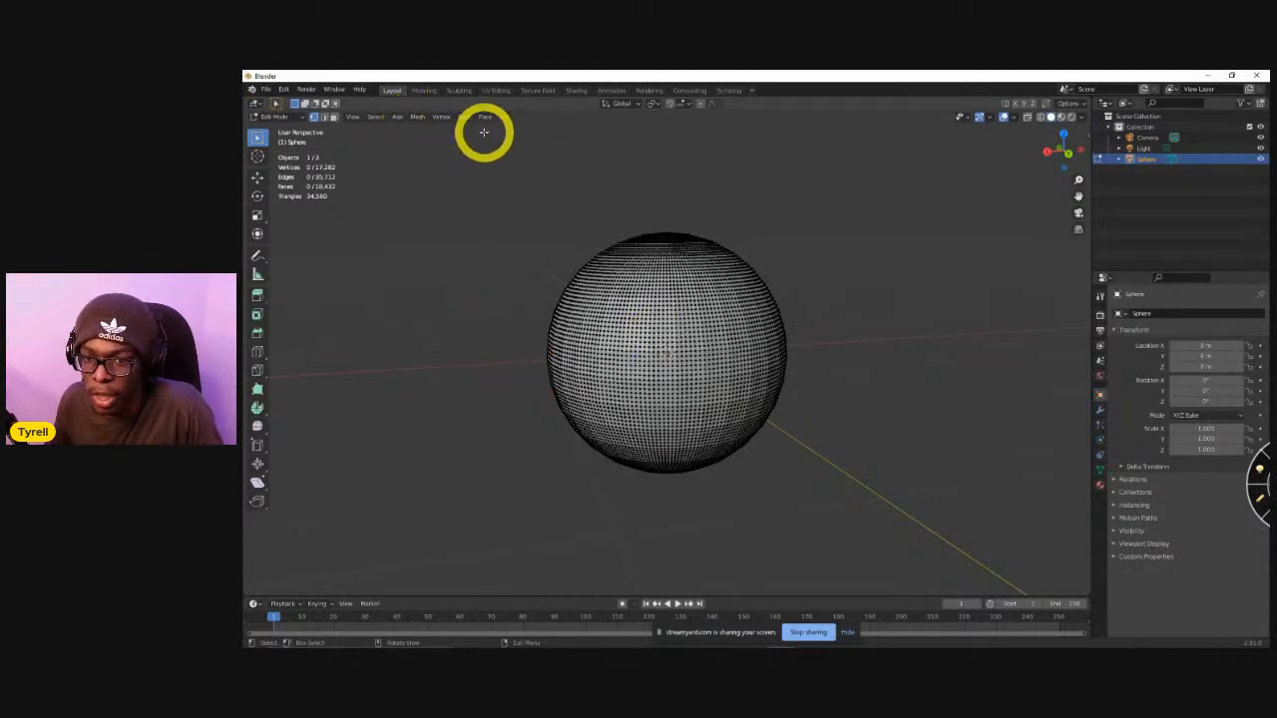
{"action": "left_click", "coordinate": [398, 117]}
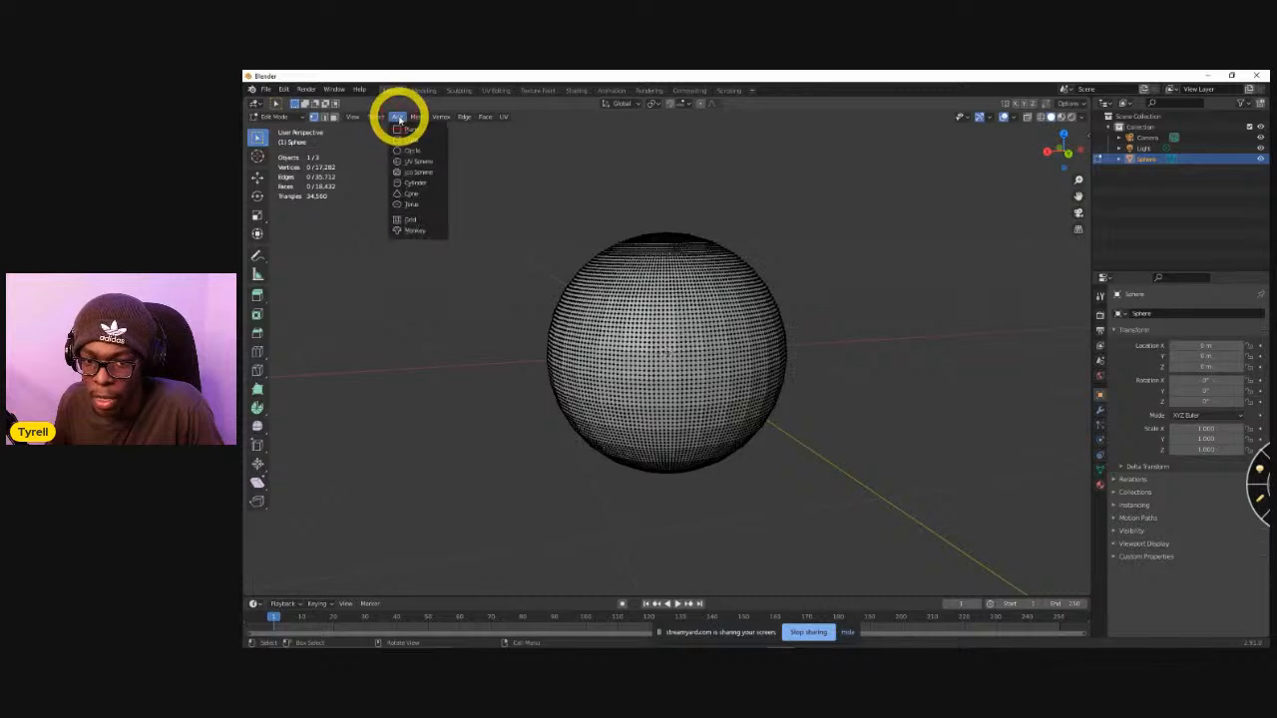
{"action": "mouse_move", "coordinate": [415, 117]}
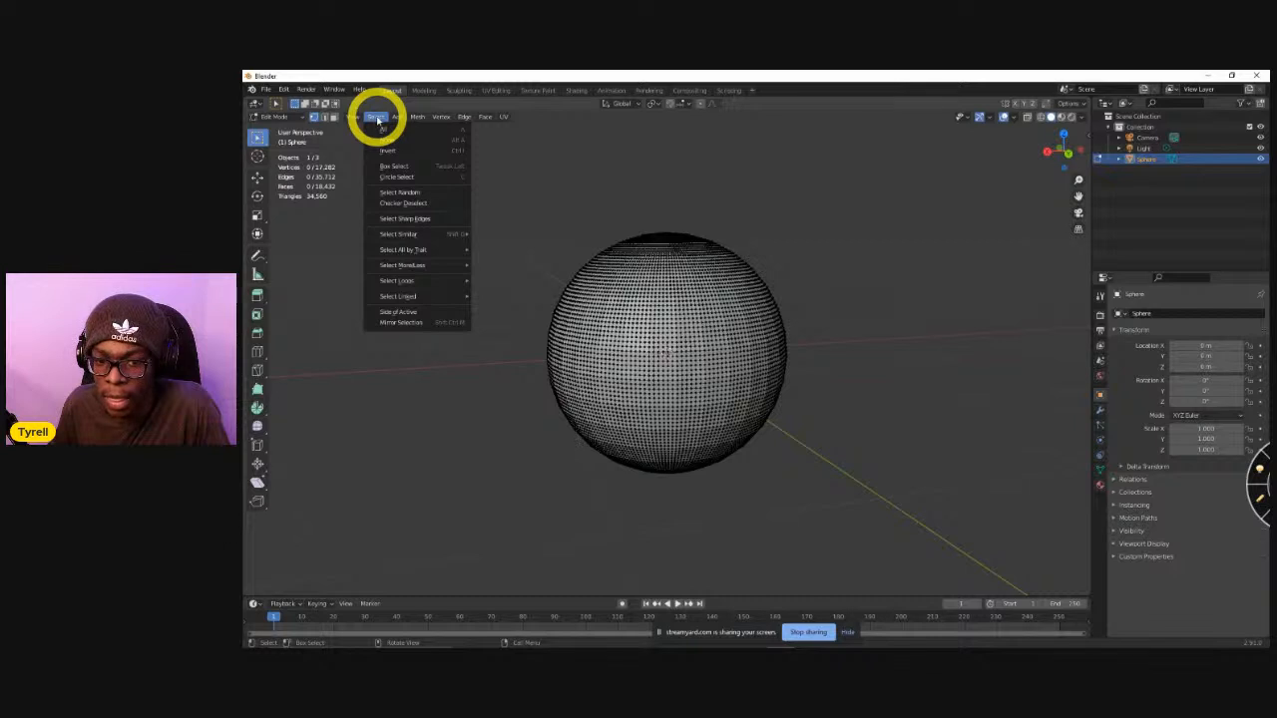
{"action": "left_click", "coordinate": [488, 362]}
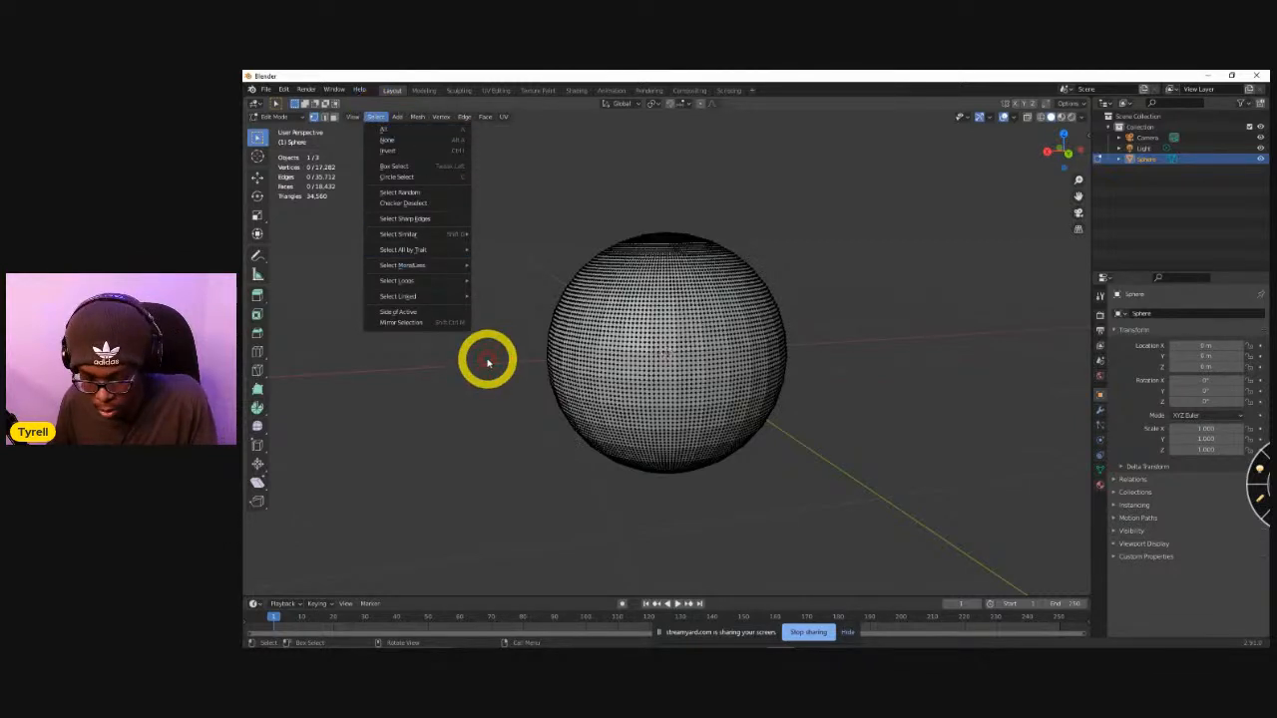
{"action": "key", "text": "shift+a"}
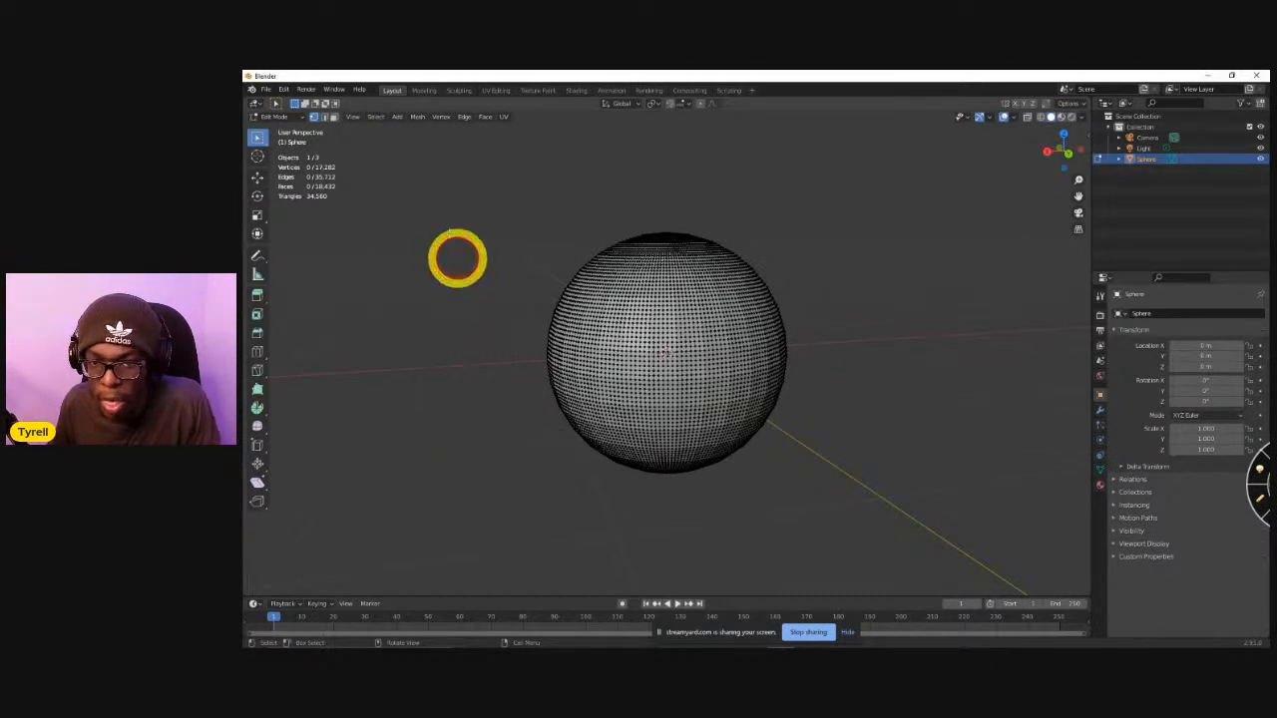
Return the sphere to Object Mode and apply the Quick Smoke effect to it.
{"action": "key", "text": "Tab"}
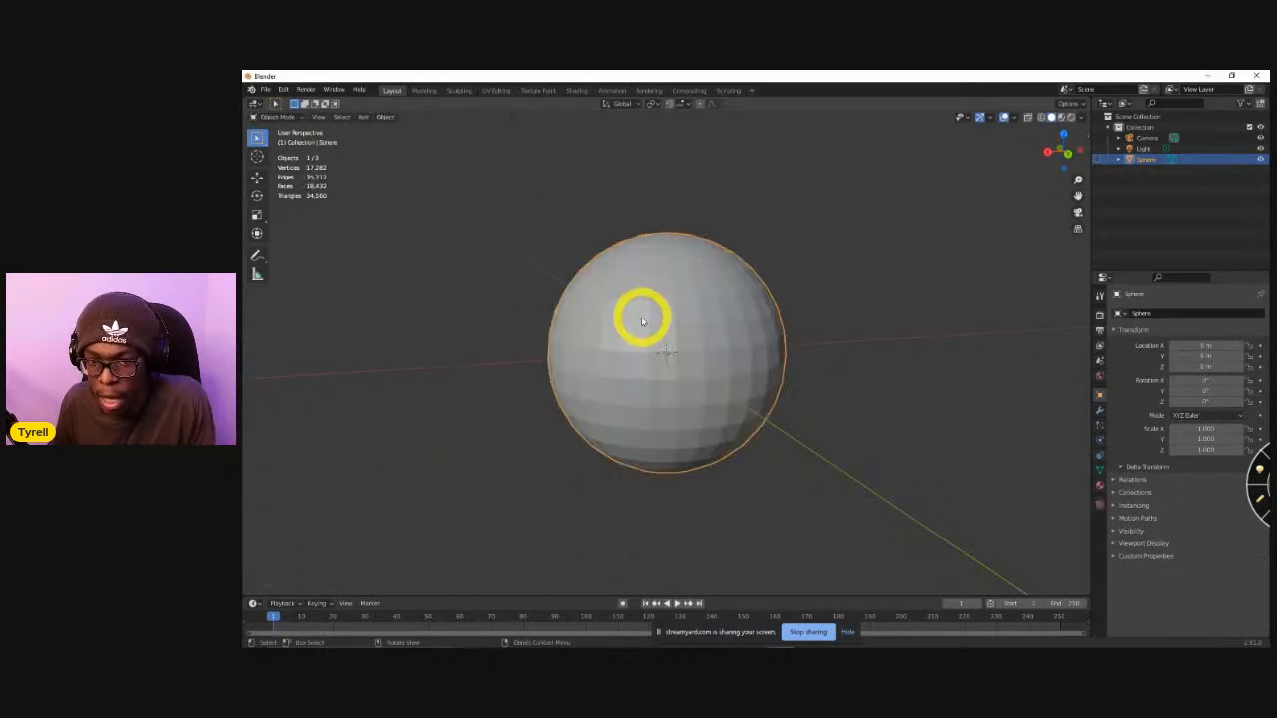
{"action": "left_click", "coordinate": [364, 117]}
{"action": "mouse_move", "coordinate": [419, 193]}
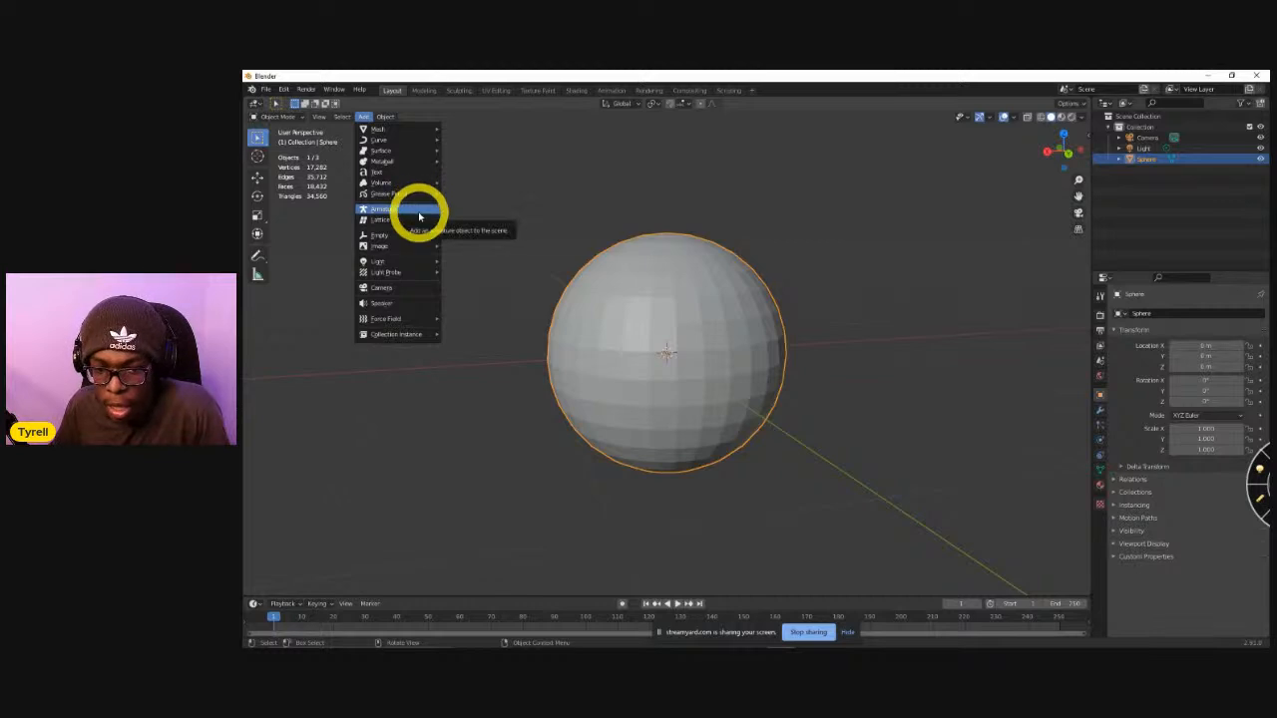
{"action": "mouse_move", "coordinate": [383, 130]}
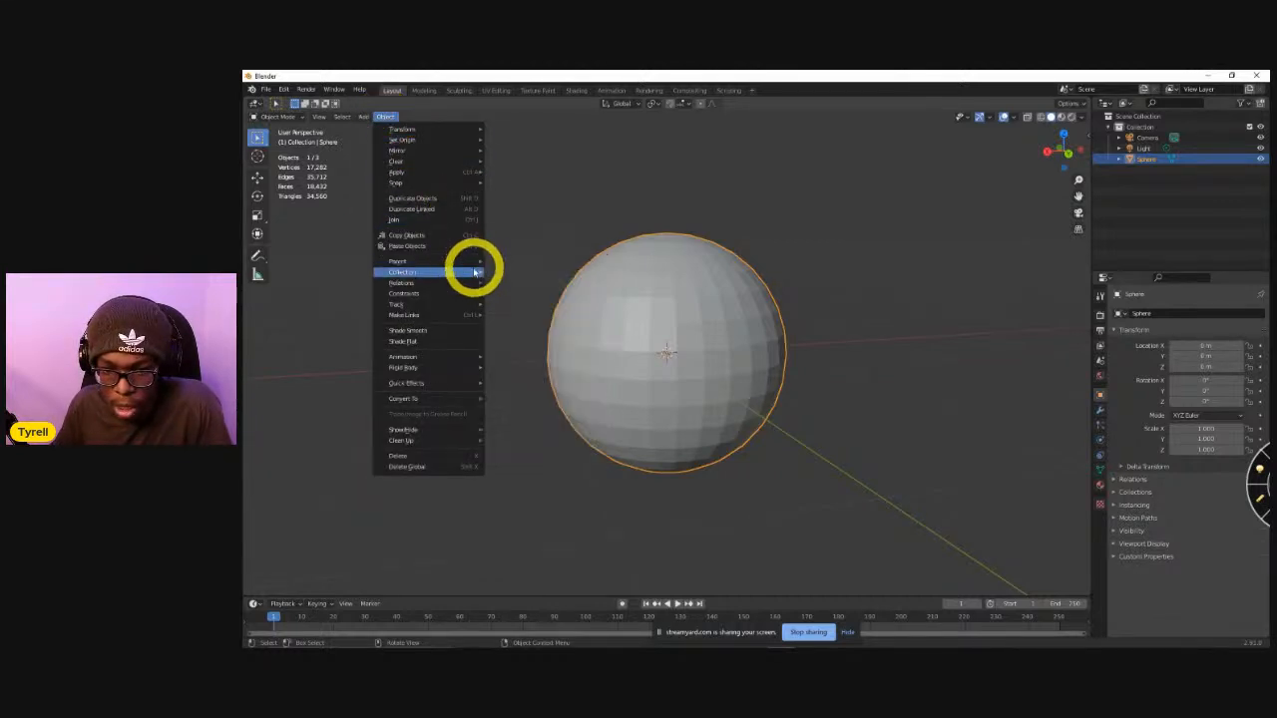
{"action": "mouse_move", "coordinate": [468, 361]}
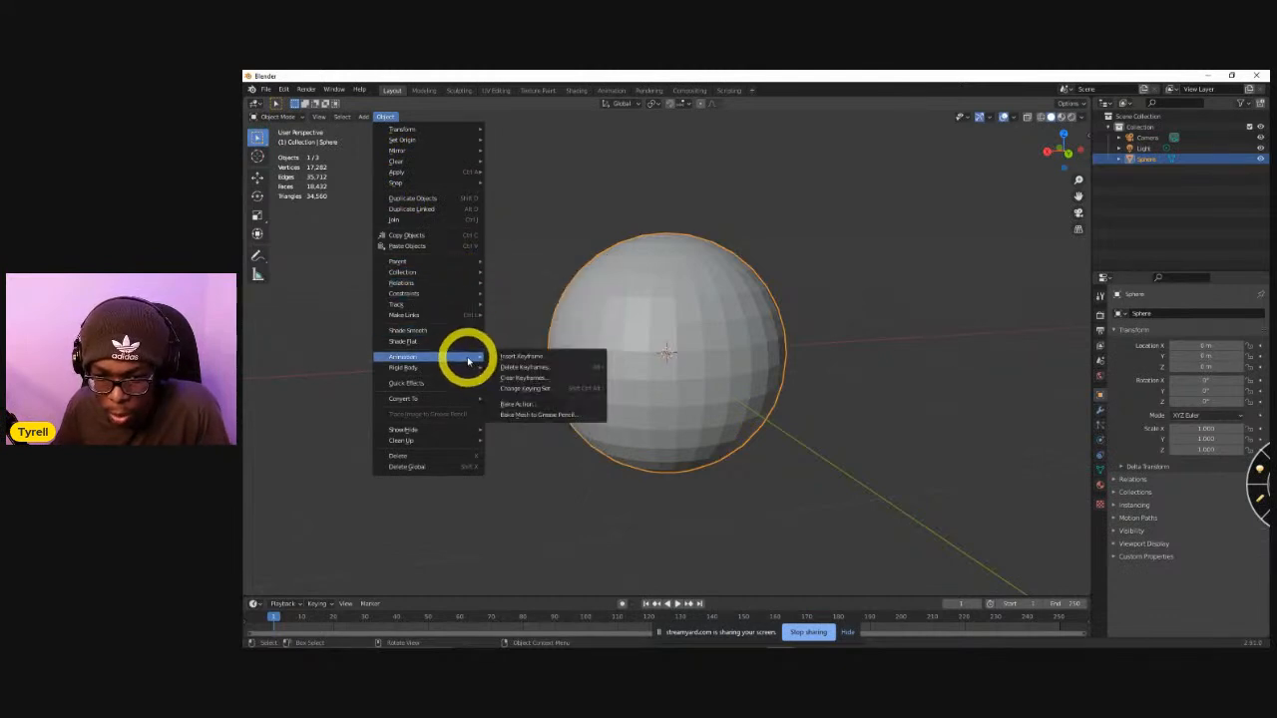
{"action": "mouse_move", "coordinate": [456, 383]}
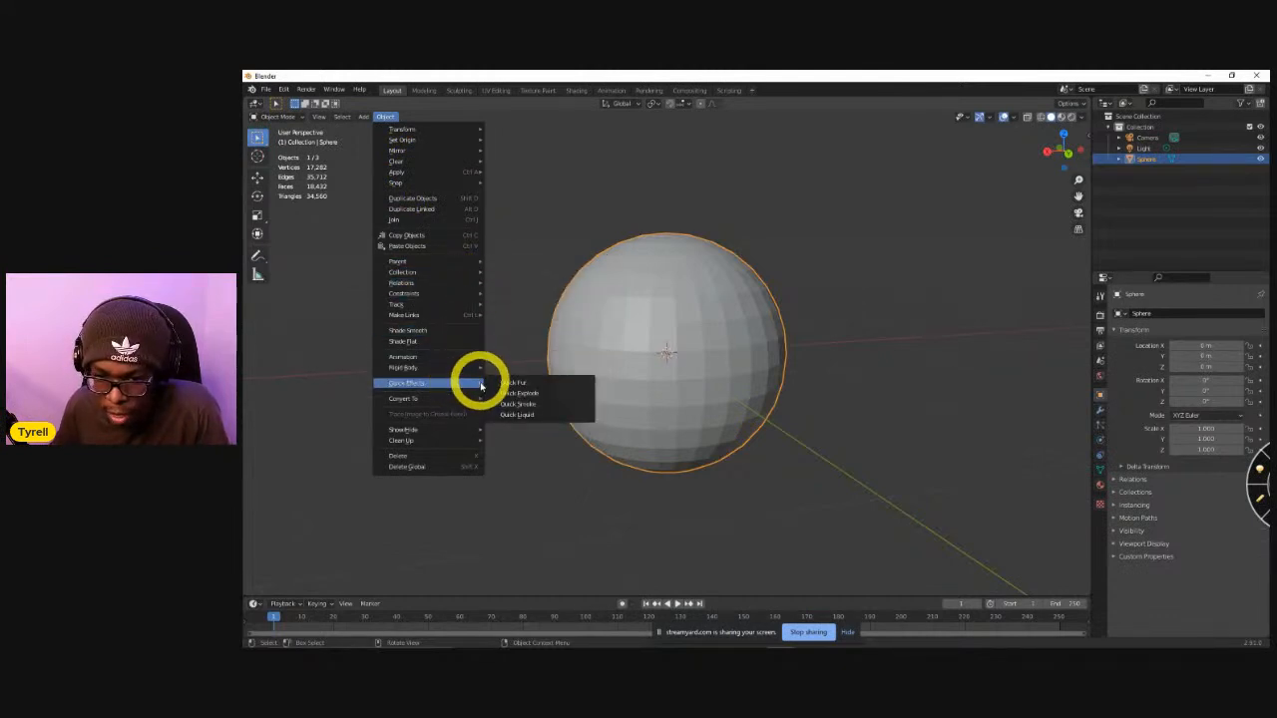
{"action": "left_click", "coordinate": [524, 404]}
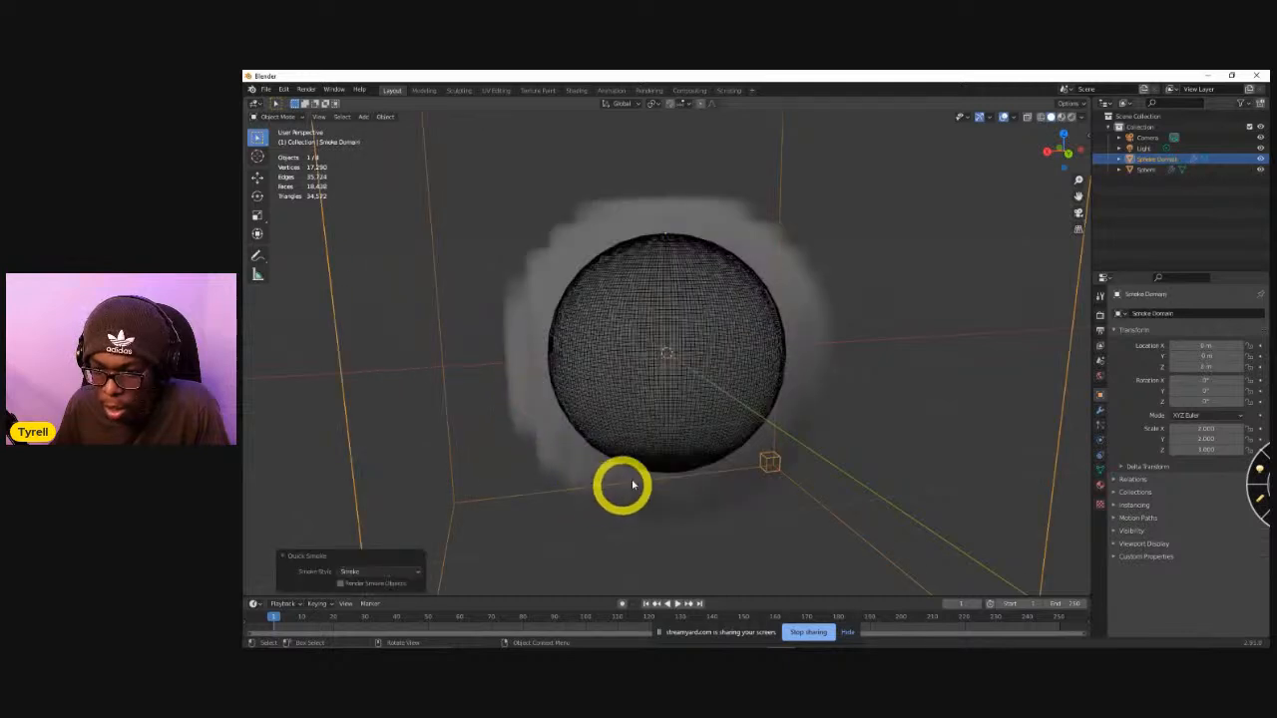
Play the smoke simulation around the sphere and rewind the playhead to near the start of the timeline.
{"action": "scroll", "coordinate": [658, 471], "scroll_direction": "down", "scroll_amount": 3}
{"action": "key", "text": "space"}
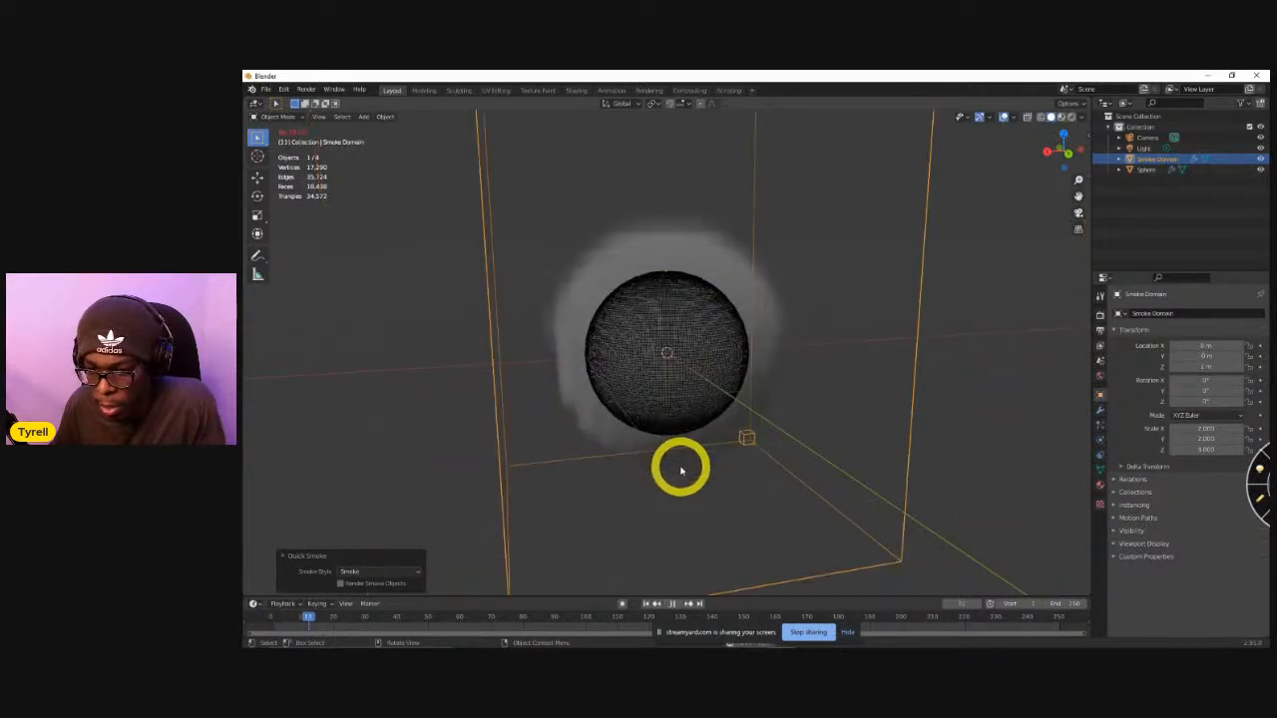
{"action": "middle_click_drag", "start_coordinate": [789, 356], "coordinate": [705, 370]}
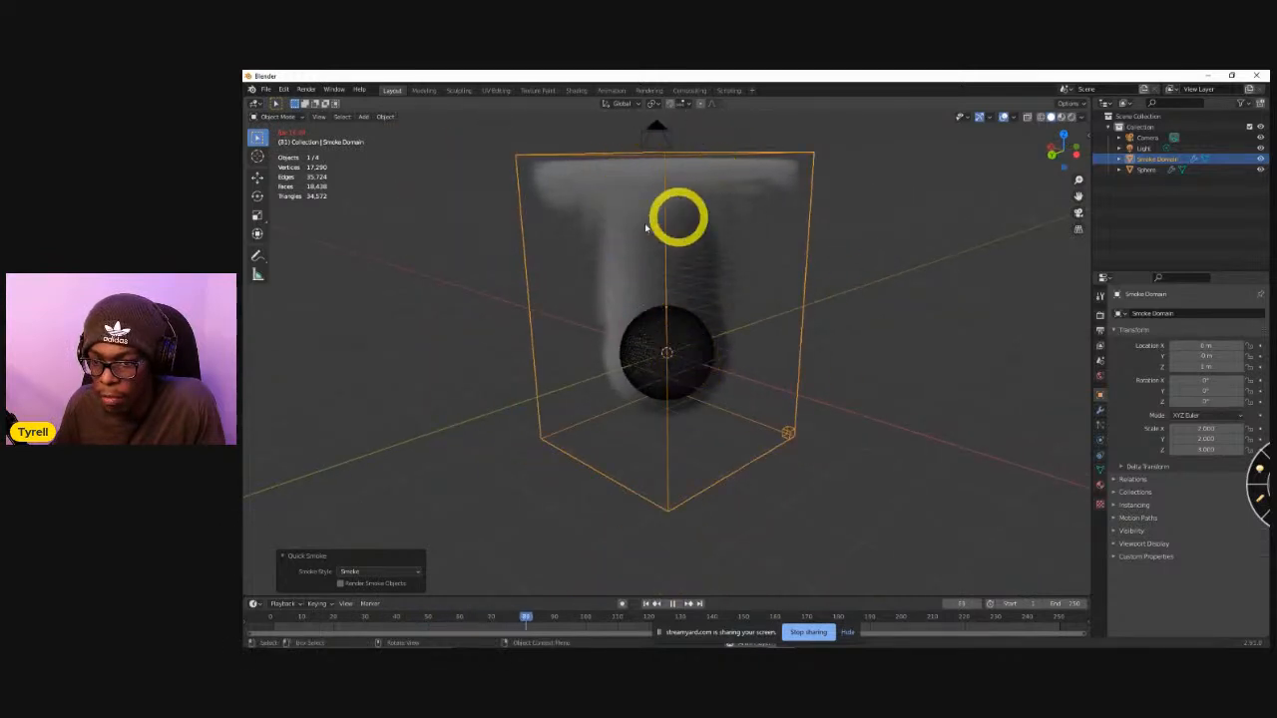
{"action": "middle_click_drag", "start_coordinate": [689, 321], "coordinate": [605, 374]}
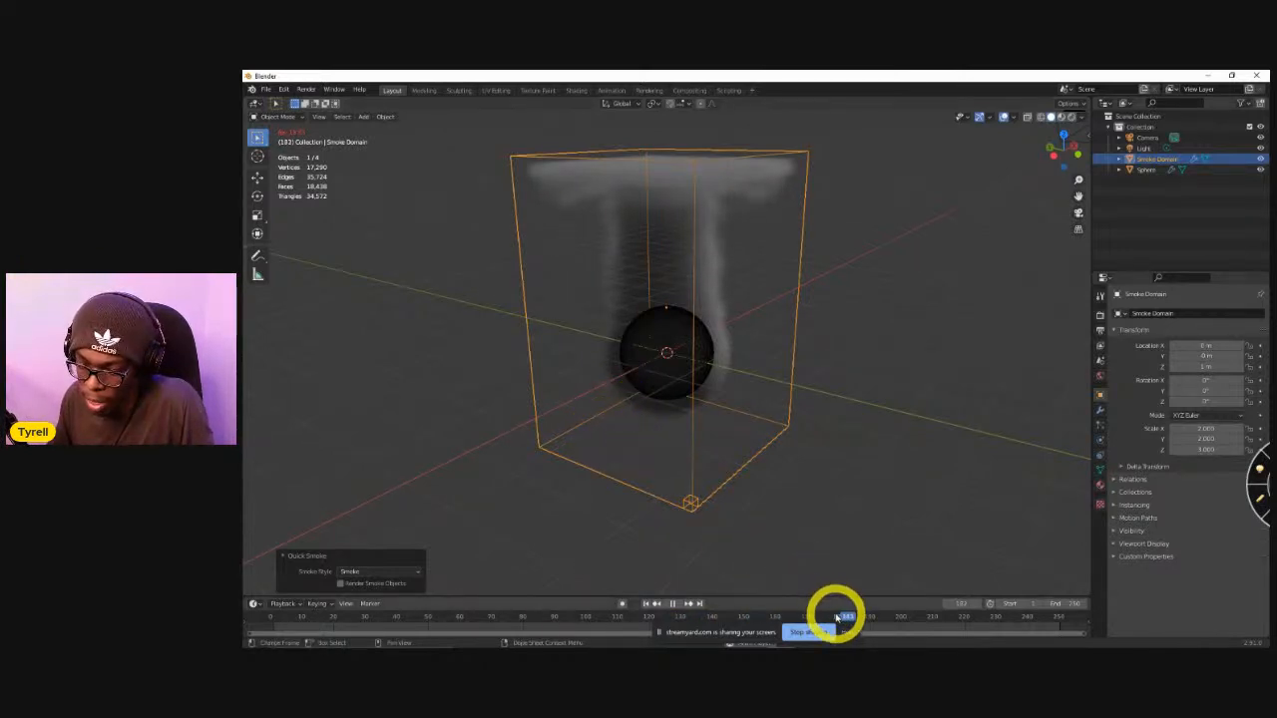
{"action": "left_click_drag", "start_coordinate": [863, 620], "coordinate": [290, 618]}
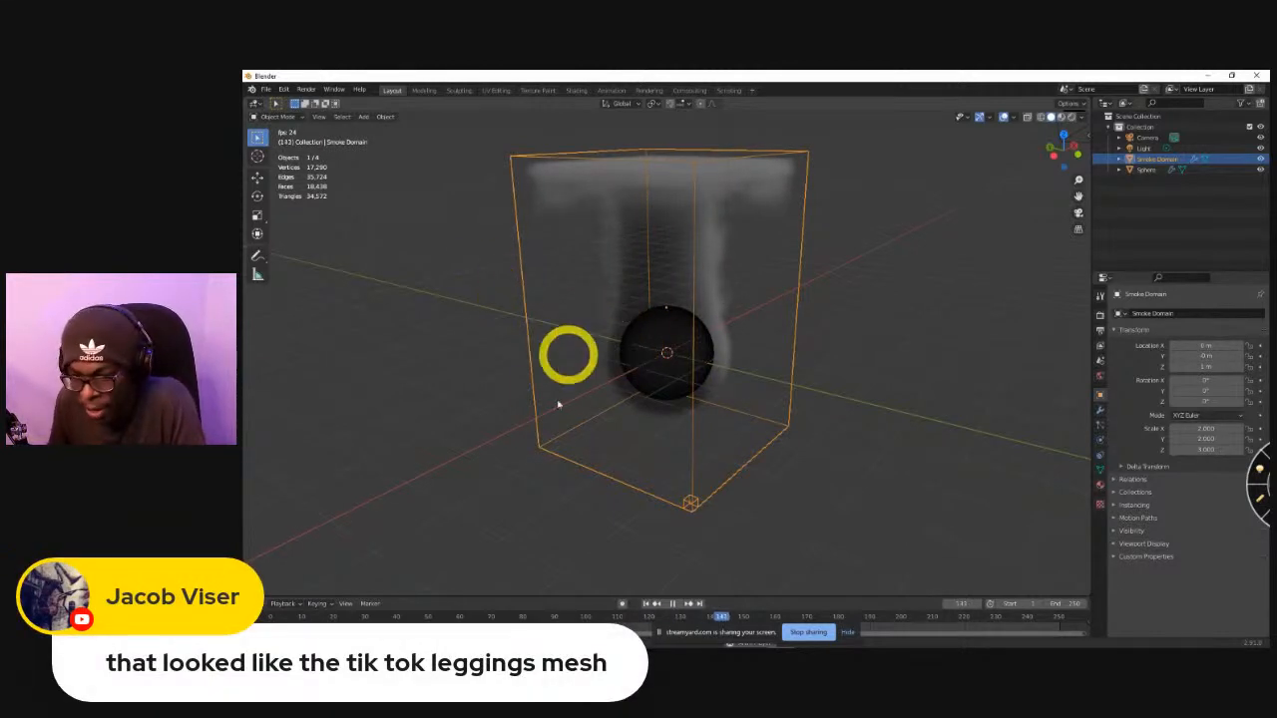
Examine the playing smoke simulation inside its domain from several angles and distances.
{"action": "middle_click_drag", "start_coordinate": [488, 259], "coordinate": [818, 269]}
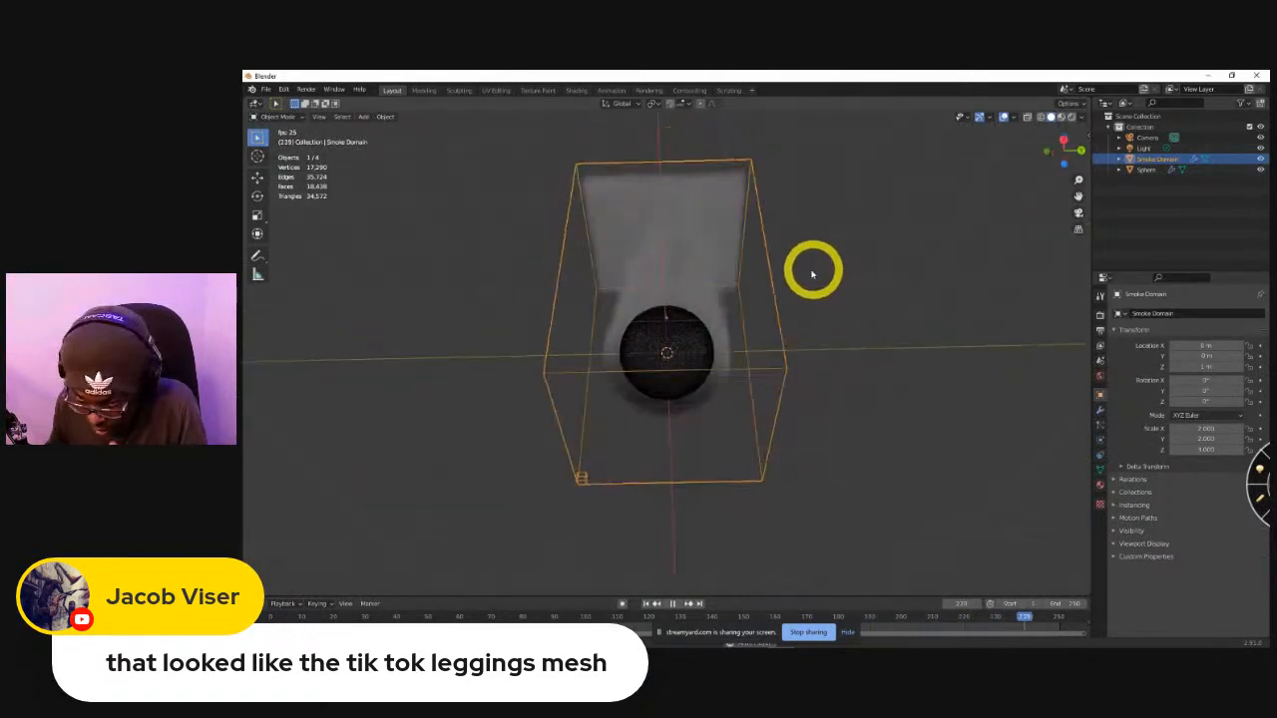
{"action": "middle_click_drag", "start_coordinate": [716, 301], "coordinate": [727, 407]}
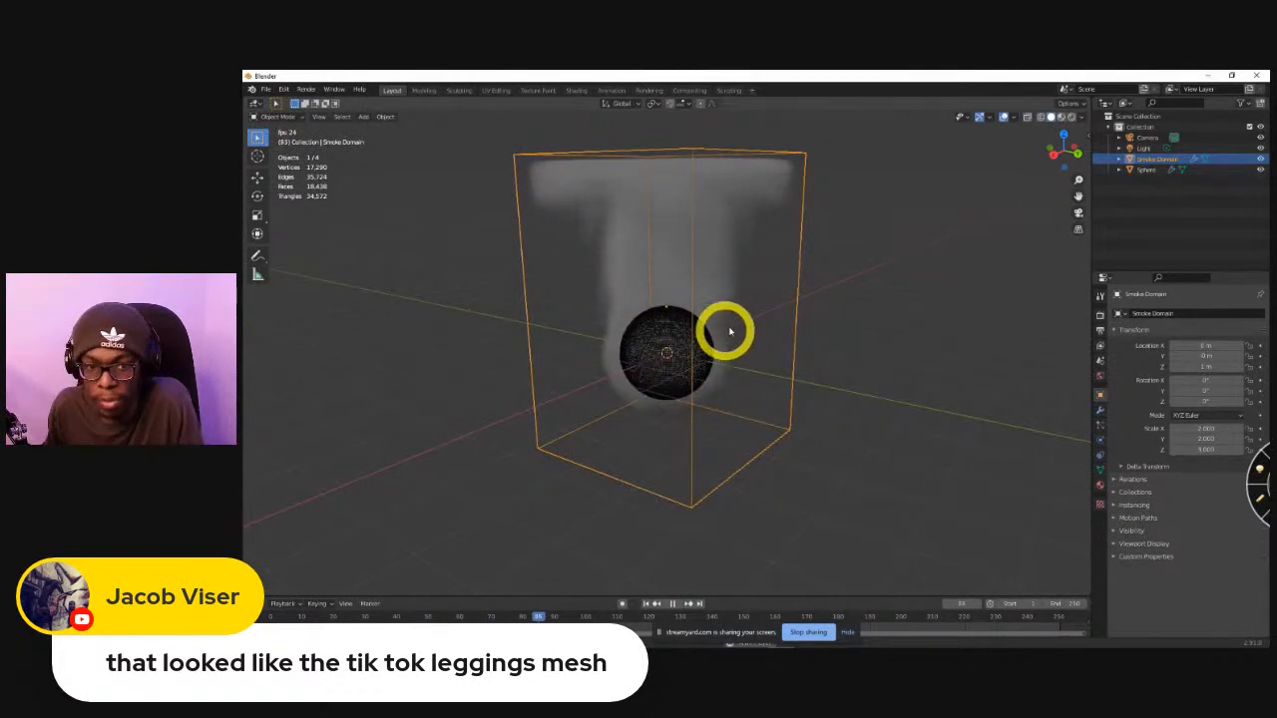
{"action": "middle_click_drag", "start_coordinate": [703, 341], "coordinate": [629, 328]}
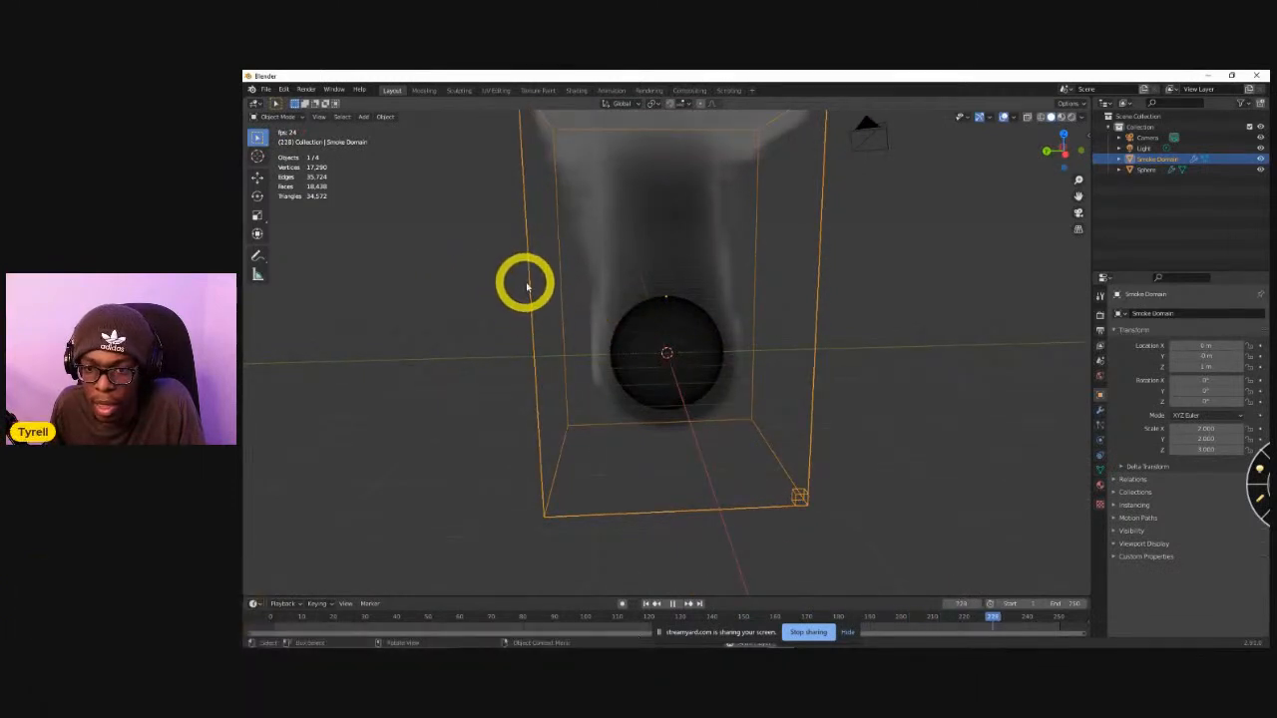
{"action": "scroll", "coordinate": [633, 297], "scroll_direction": "down", "scroll_amount": 3}
{"action": "scroll", "coordinate": [638, 298], "scroll_direction": "up", "scroll_amount": 2}
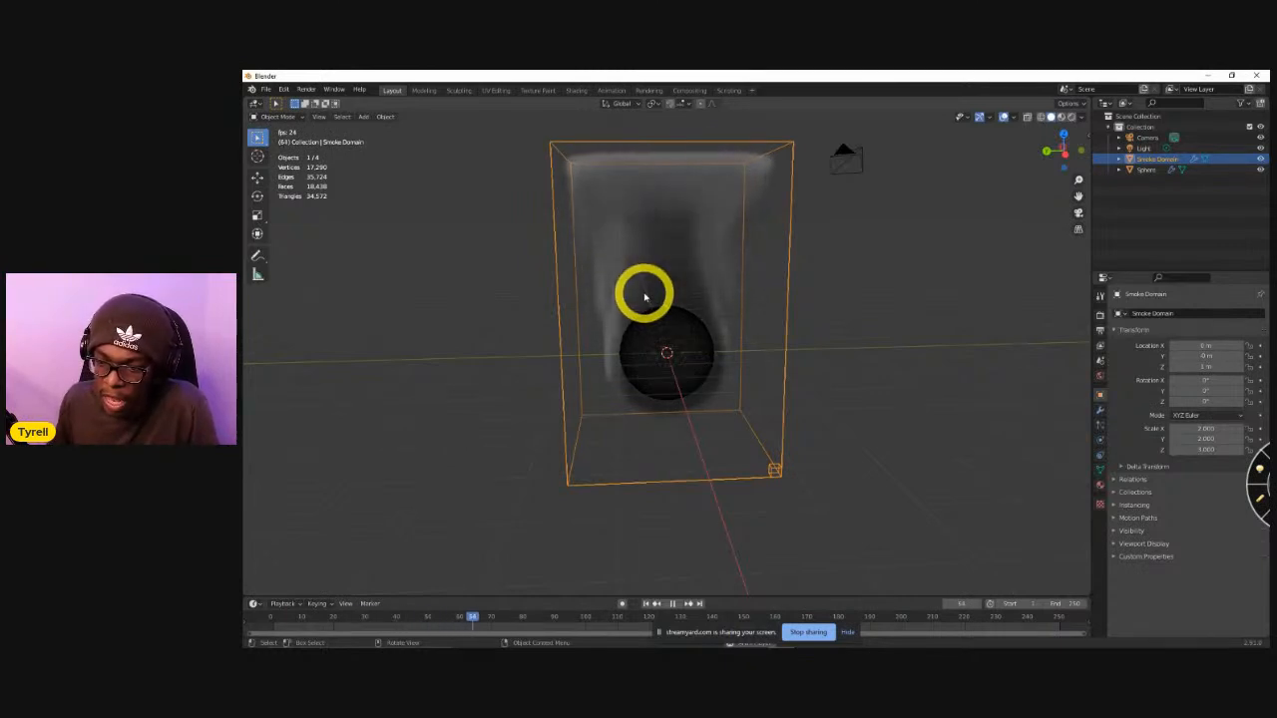
{"action": "middle_click_drag", "start_coordinate": [641, 342], "coordinate": [608, 308]}
Switch to the browser's wispy smoke image results and open the gushh.net page for the free smoke game sprites.
{"action": "key", "text": "alt+Tab"}
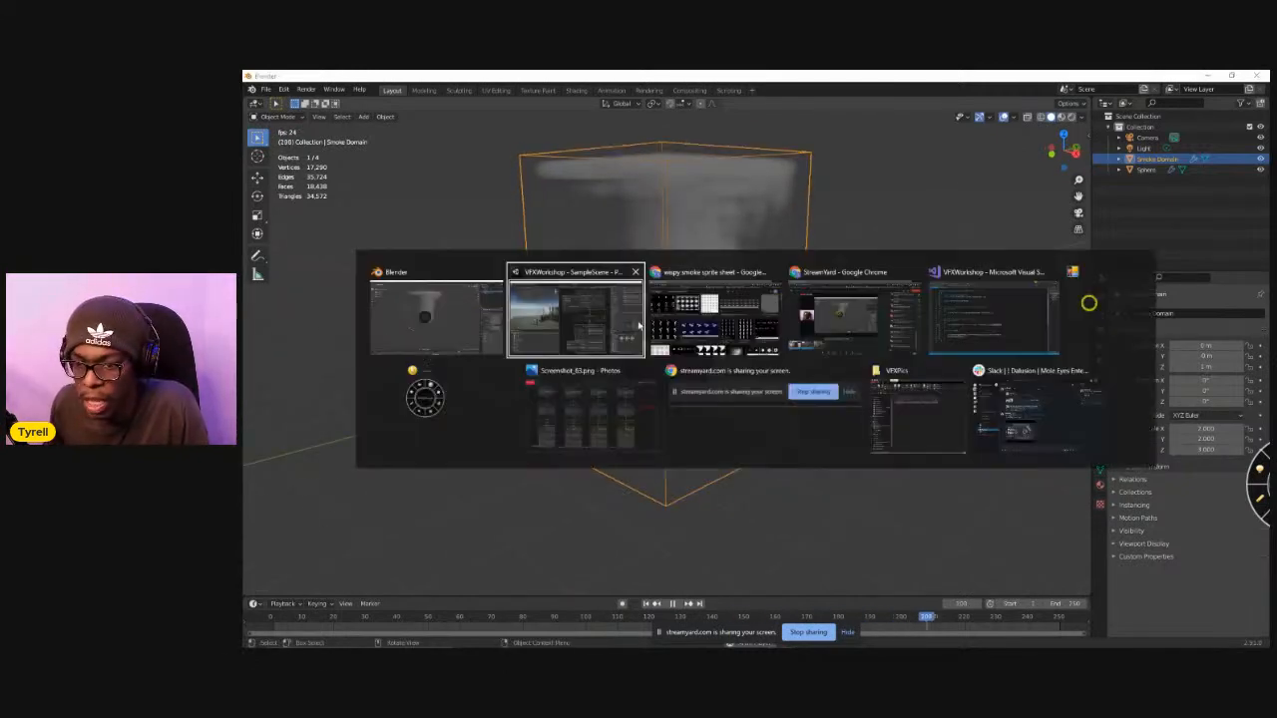
{"action": "key", "text": "alt+Tab"}
{"action": "key", "text": "alt+Tab"}
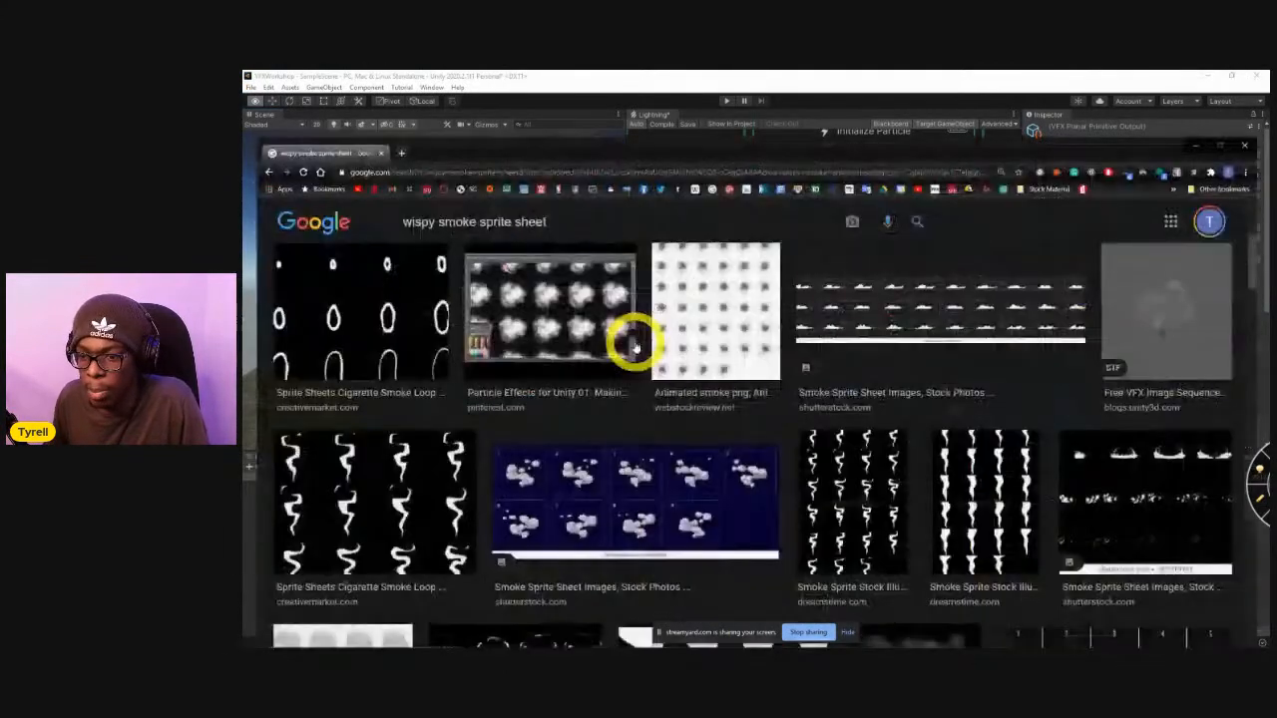
{"action": "scroll", "coordinate": [722, 427], "scroll_direction": "up", "scroll_amount": 2}
{"action": "scroll", "coordinate": [722, 427], "scroll_direction": "up", "scroll_amount": 3}
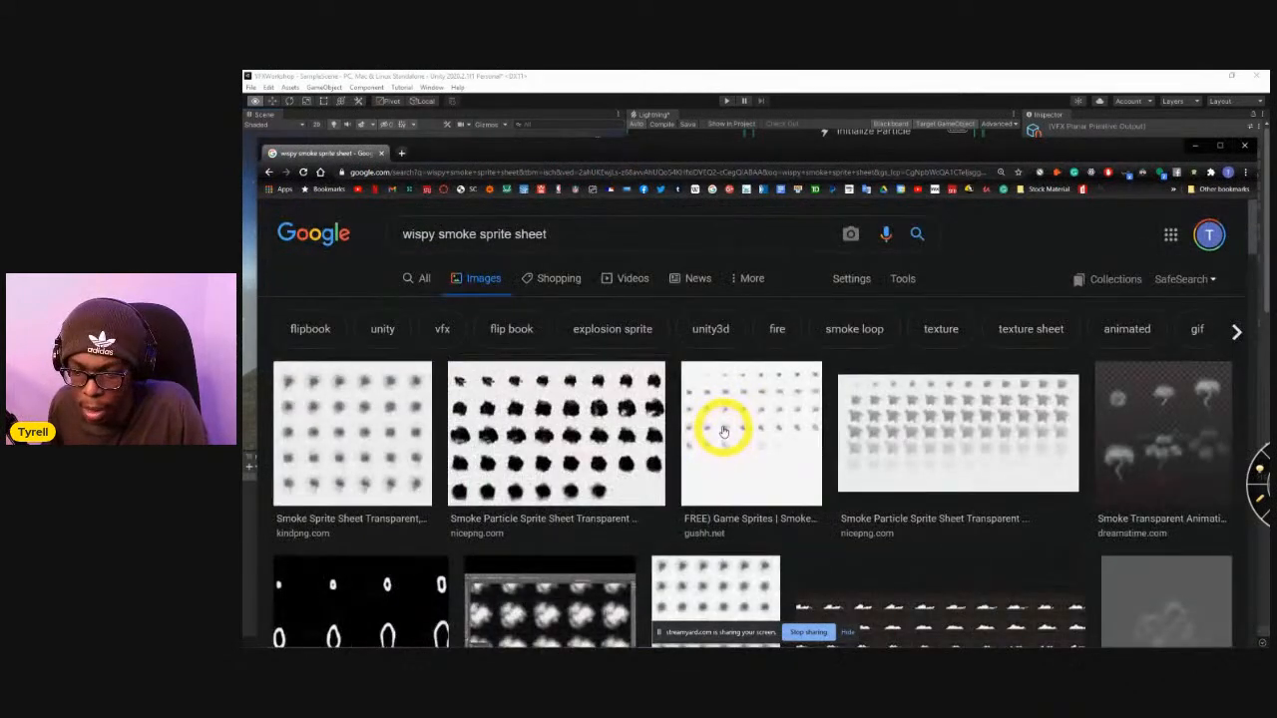
{"action": "left_click", "coordinate": [788, 445]}
{"action": "left_click", "coordinate": [773, 514]}
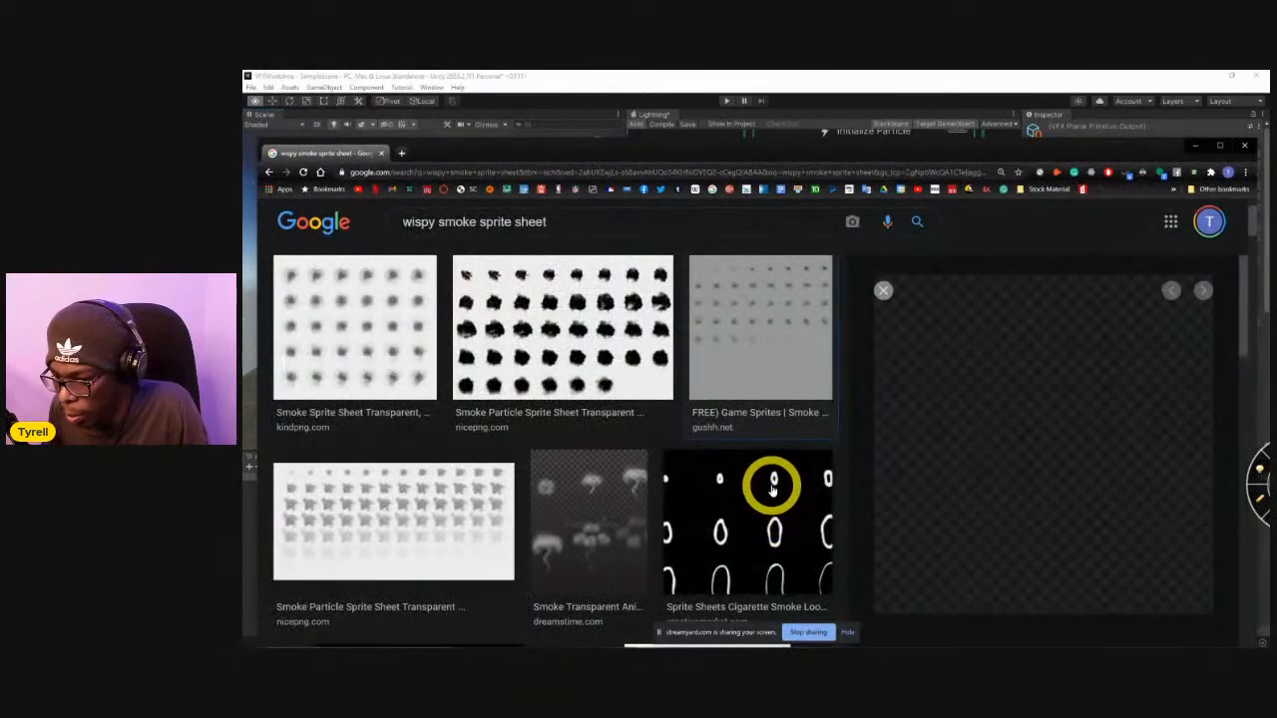
{"action": "left_click", "coordinate": [756, 361]}
{"action": "left_click", "coordinate": [745, 413]}
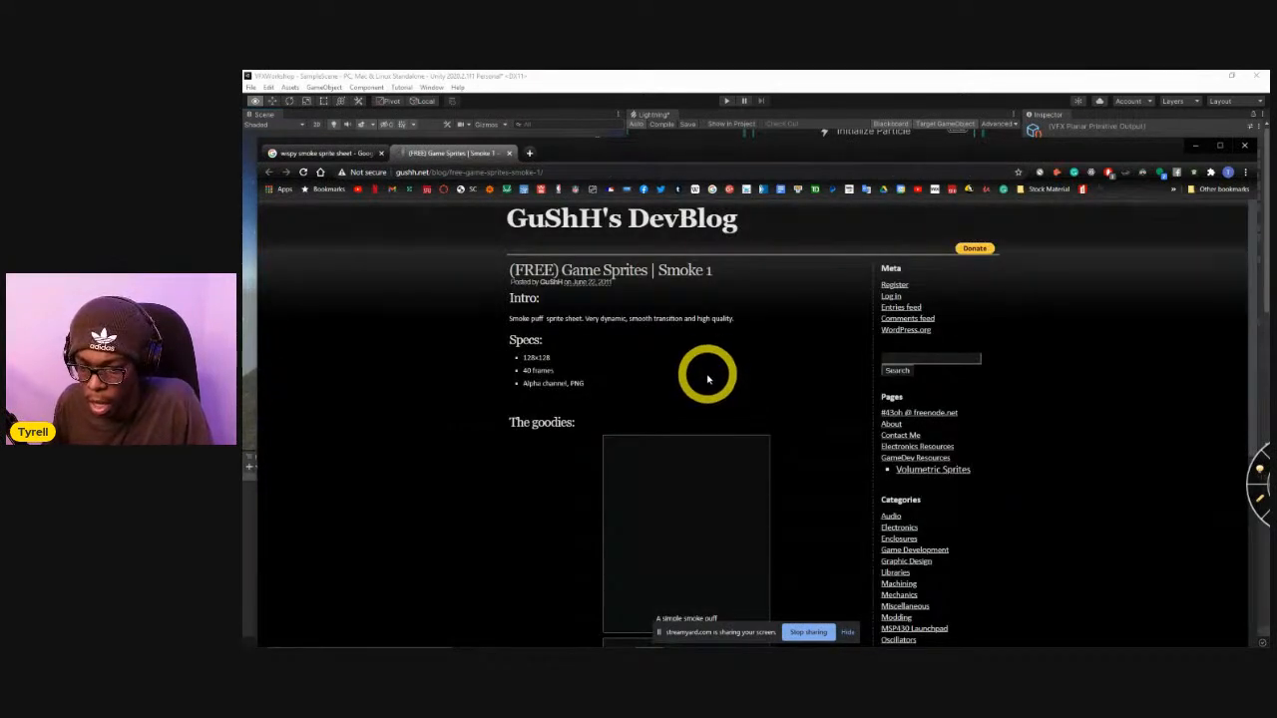
Save the "A simple smoke puff" sprite sheet image from the GuShH's DevBlog page.
{"action": "scroll", "coordinate": [698, 394], "scroll_direction": "down", "scroll_amount": 4}
{"action": "scroll", "coordinate": [690, 404], "scroll_direction": "up", "scroll_amount": 2}
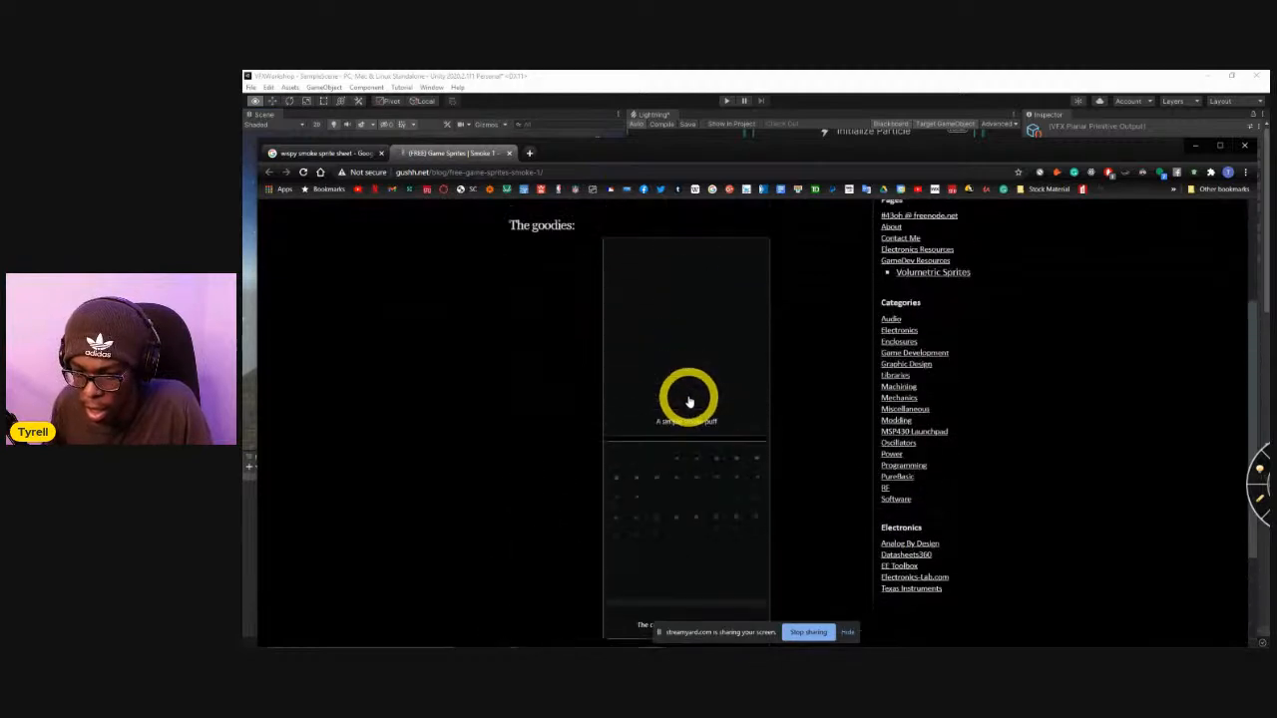
{"action": "scroll", "coordinate": [689, 399], "scroll_direction": "up", "scroll_amount": 1}
{"action": "scroll", "coordinate": [743, 389], "scroll_direction": "down", "scroll_amount": 3}
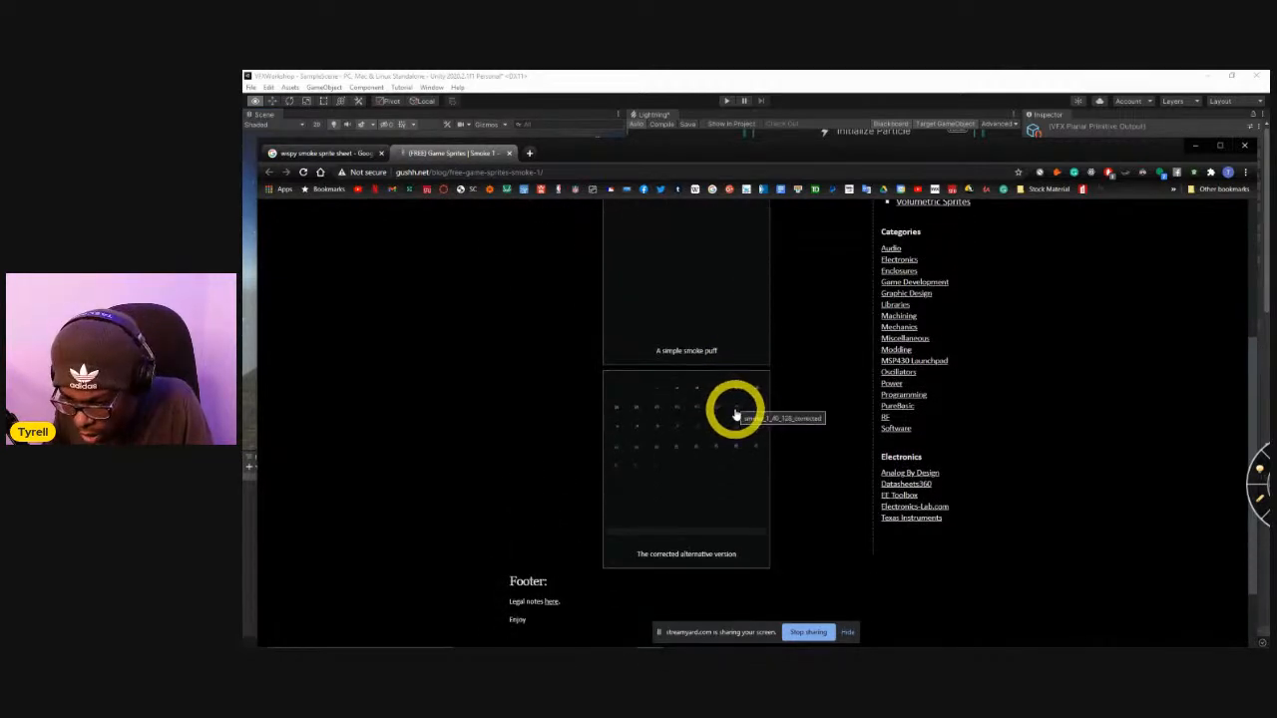
{"action": "scroll", "coordinate": [729, 399], "scroll_direction": "up", "scroll_amount": 1}
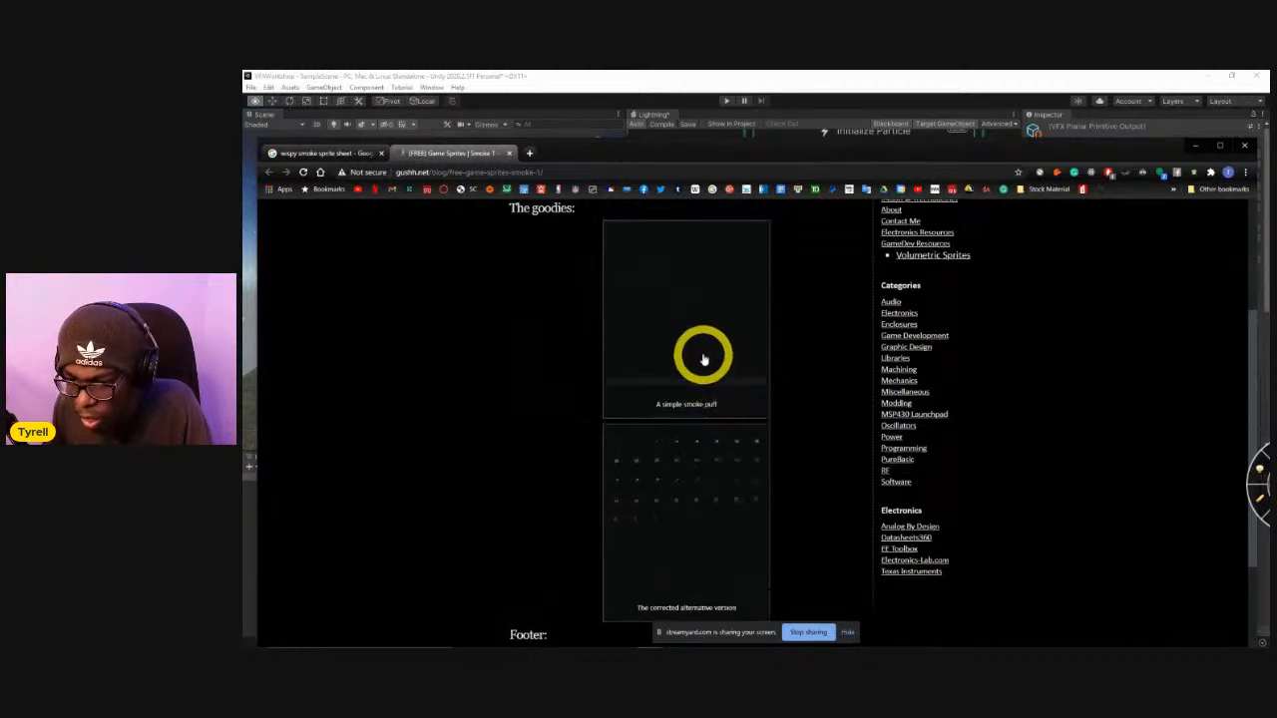
{"action": "right_click", "coordinate": [699, 346]}
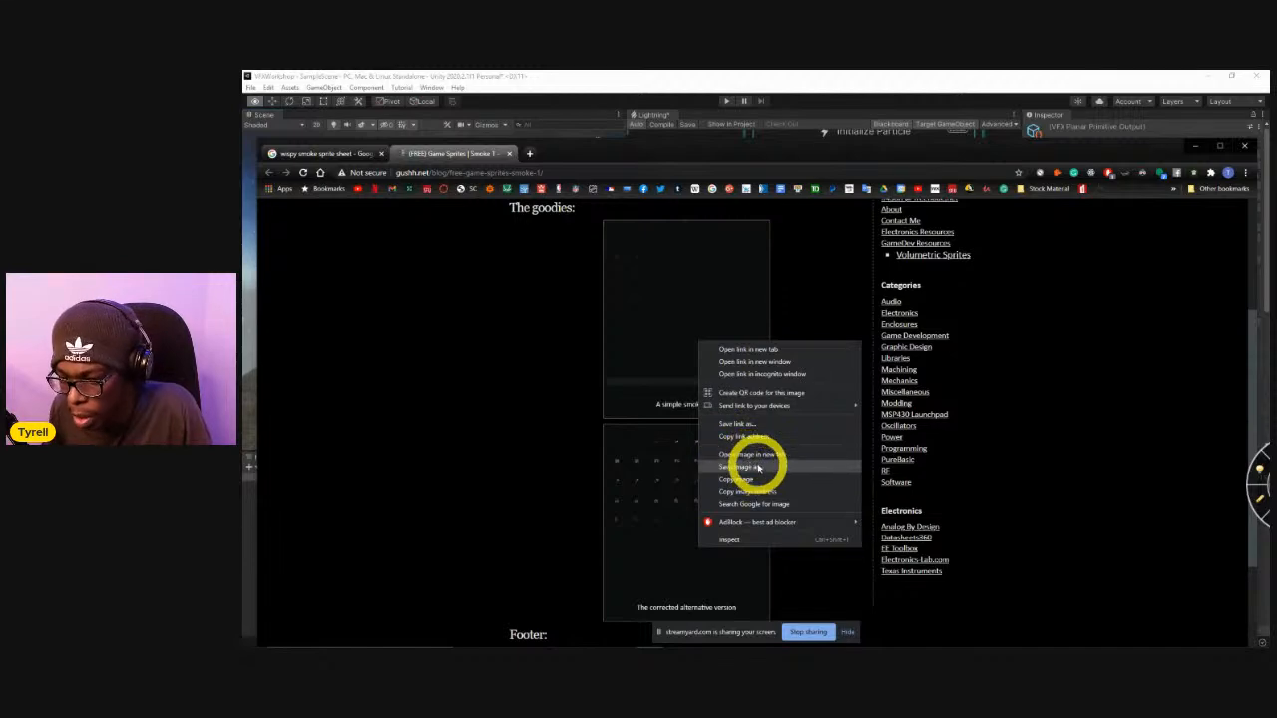
{"action": "left_click", "coordinate": [756, 468]}
{"action": "left_click_drag", "start_coordinate": [520, 146], "coordinate": [1276, 185]}
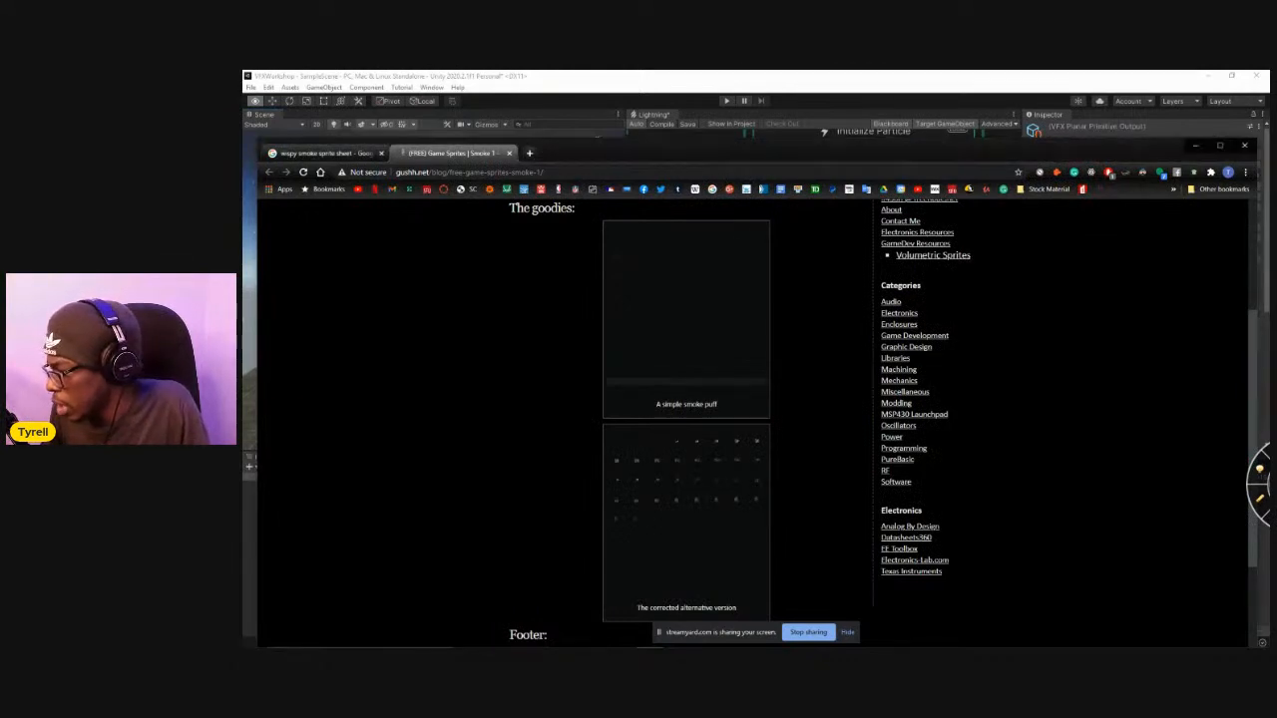
Switch to Unity and import the saved smoke sprite sheet into the Assets/VFX folder.
{"action": "key", "text": "alt+Tab"}
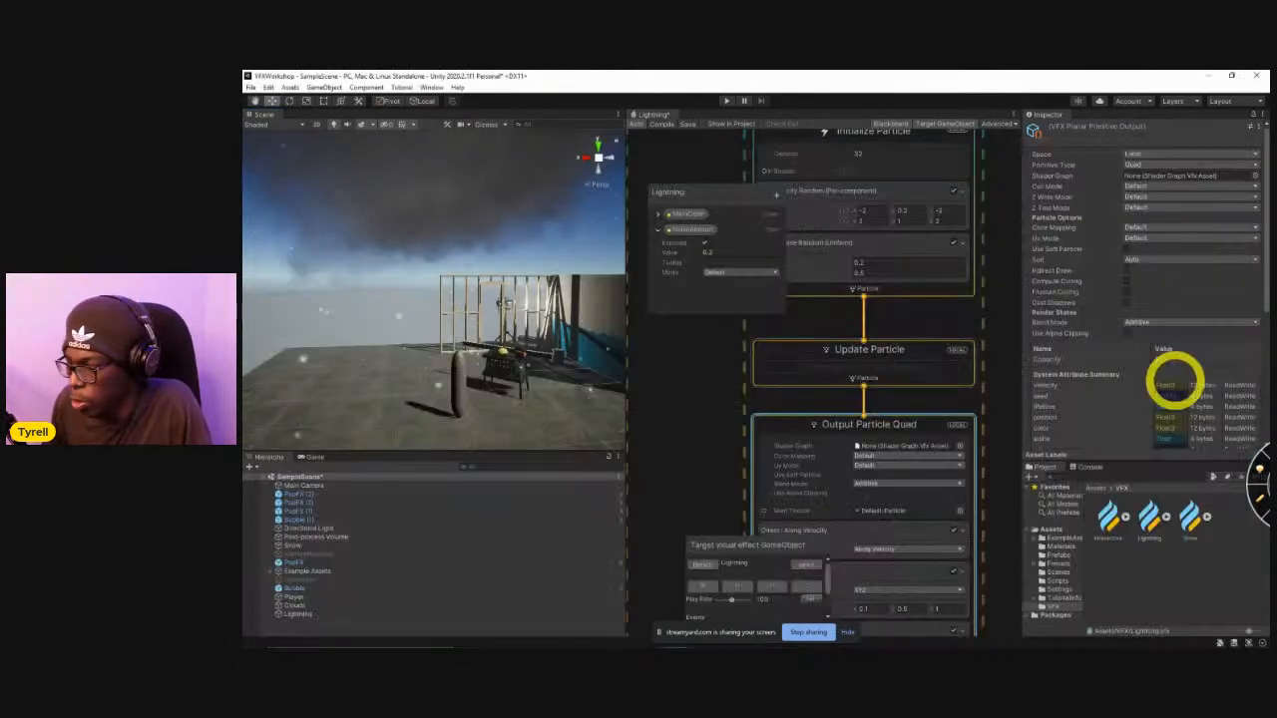
{"action": "key", "text": "alt+Tab"}
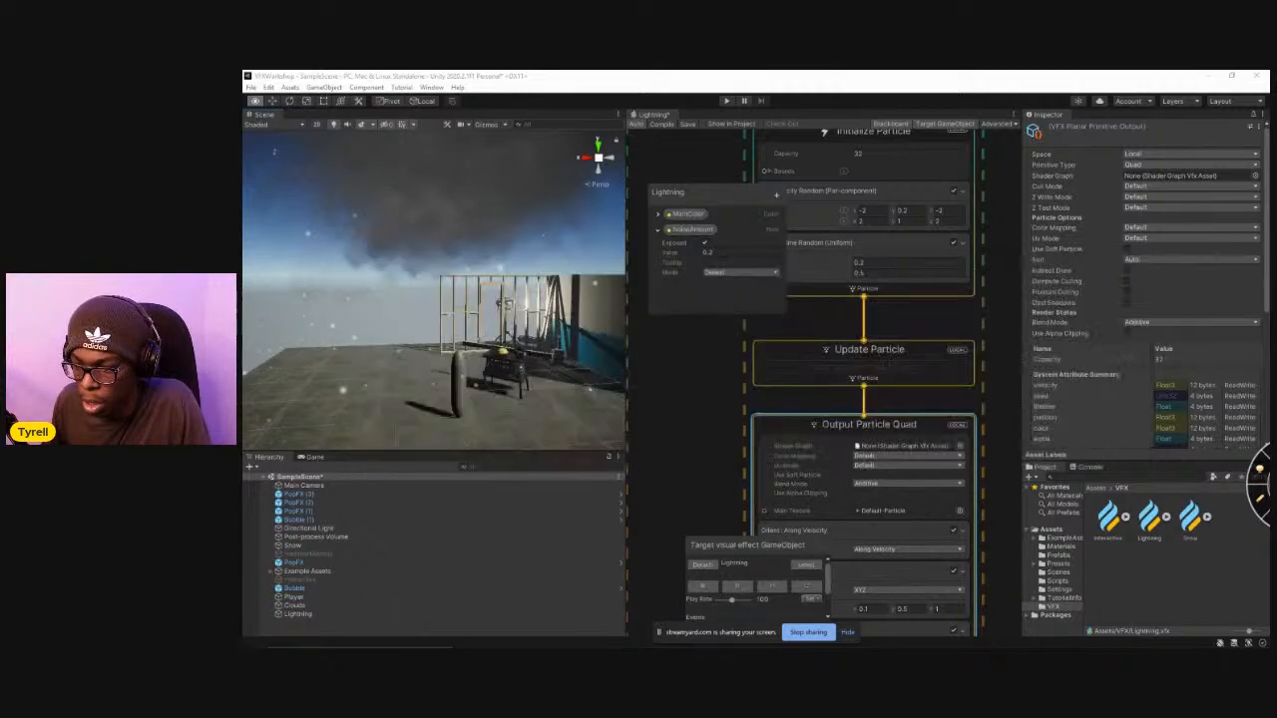
{"action": "key", "text": "alt+Tab"}
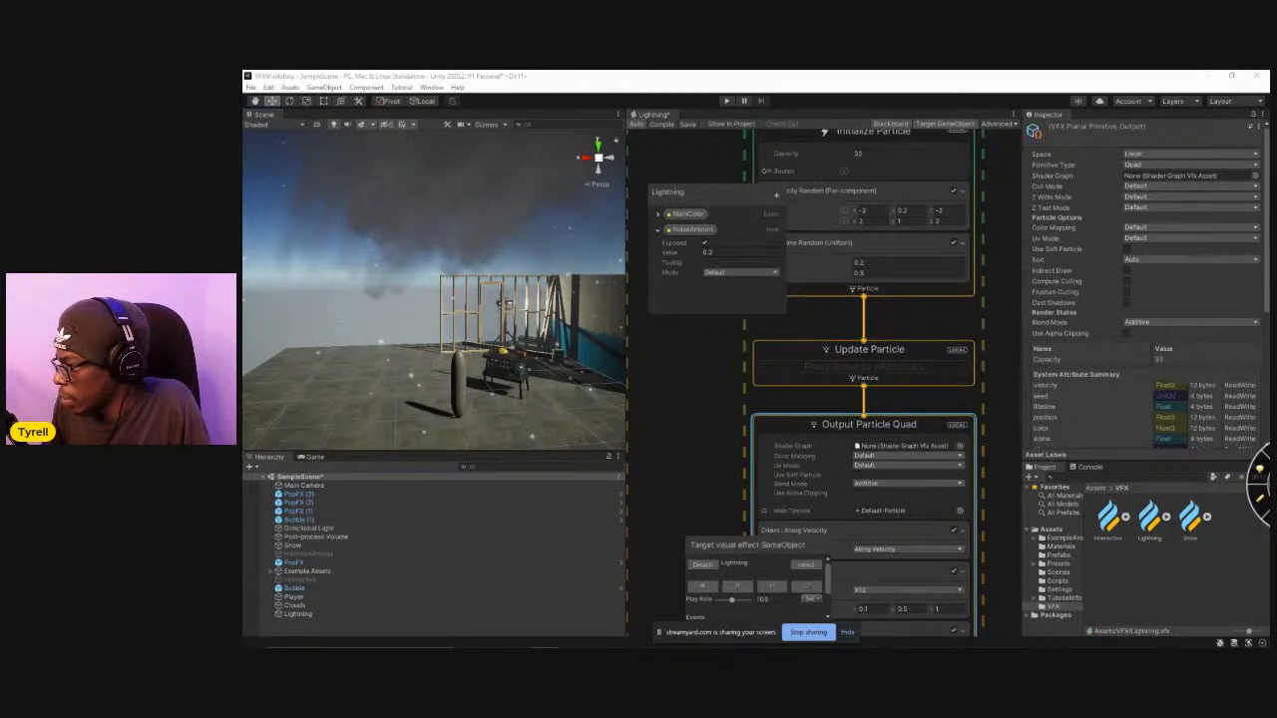
{"action": "left_click_drag", "start_coordinate": [1262, 313], "coordinate": [1157, 588]}
Set the smoke_1_40_128-300x300 texture type to Sprite (2D and UI), apply the import settings, and select its generated sprite.
{"action": "left_click", "coordinate": [1187, 526]}
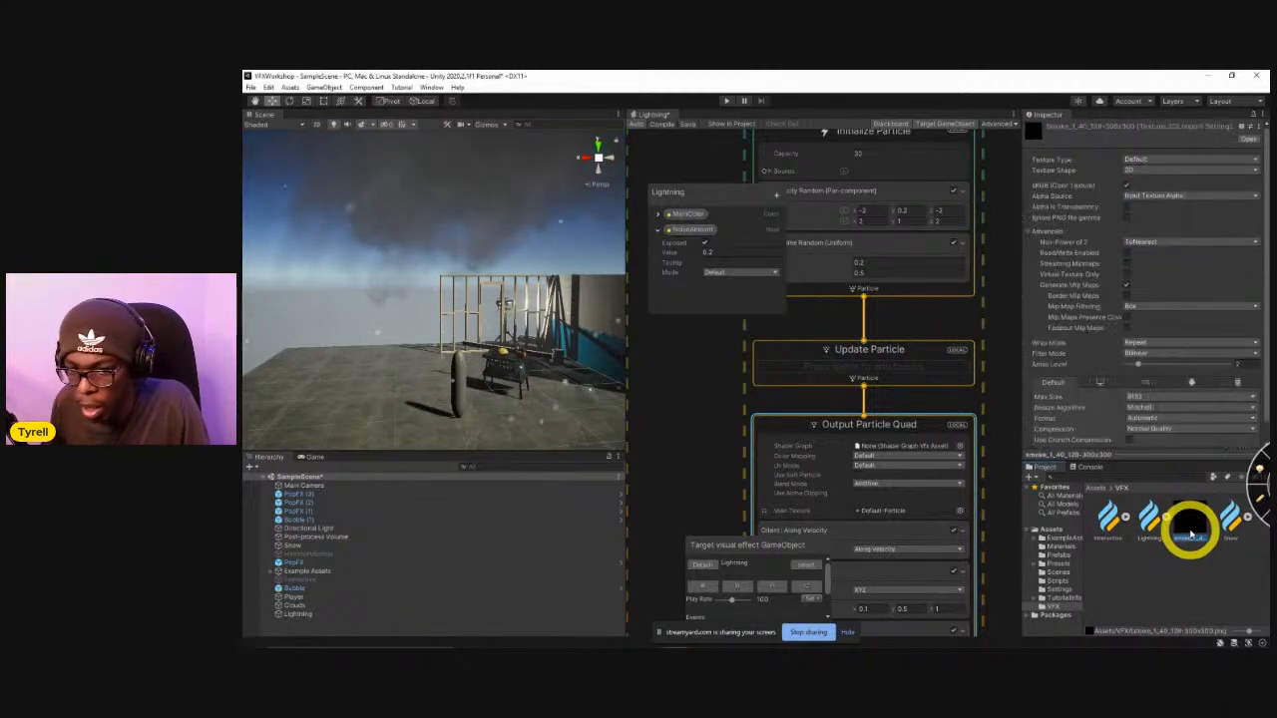
{"action": "left_click", "coordinate": [1173, 159]}
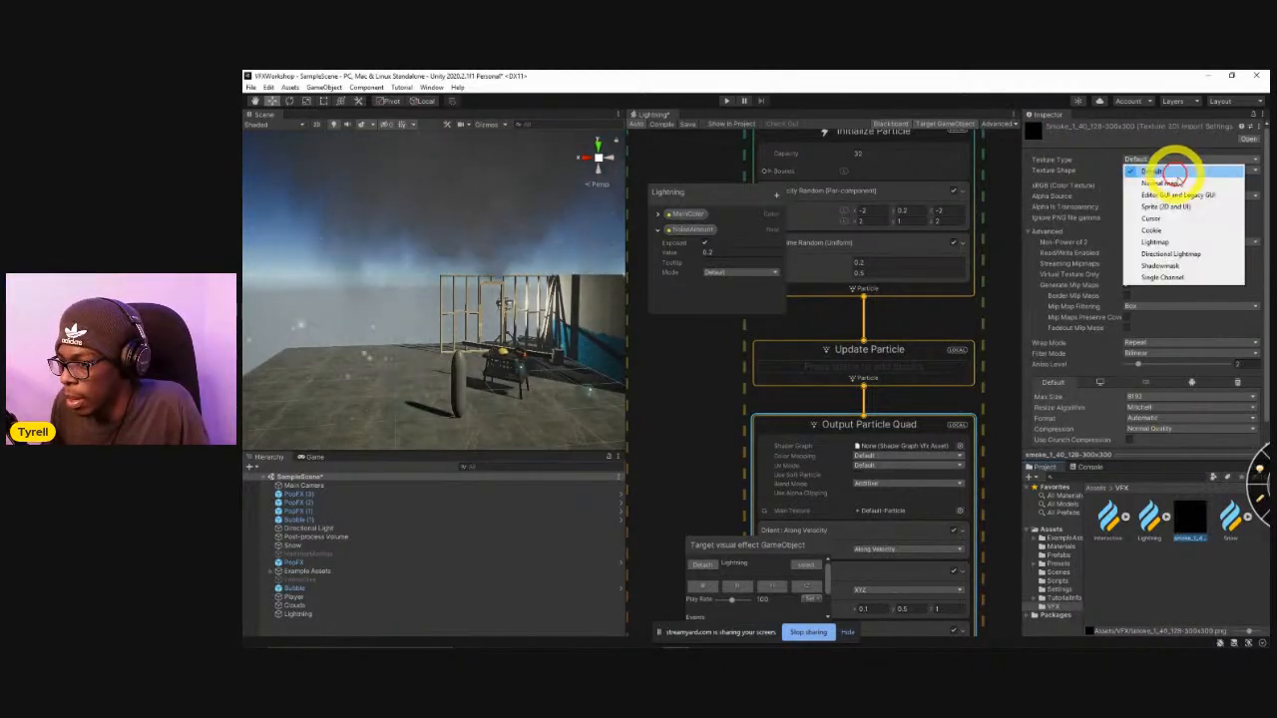
{"action": "left_click", "coordinate": [1177, 206]}
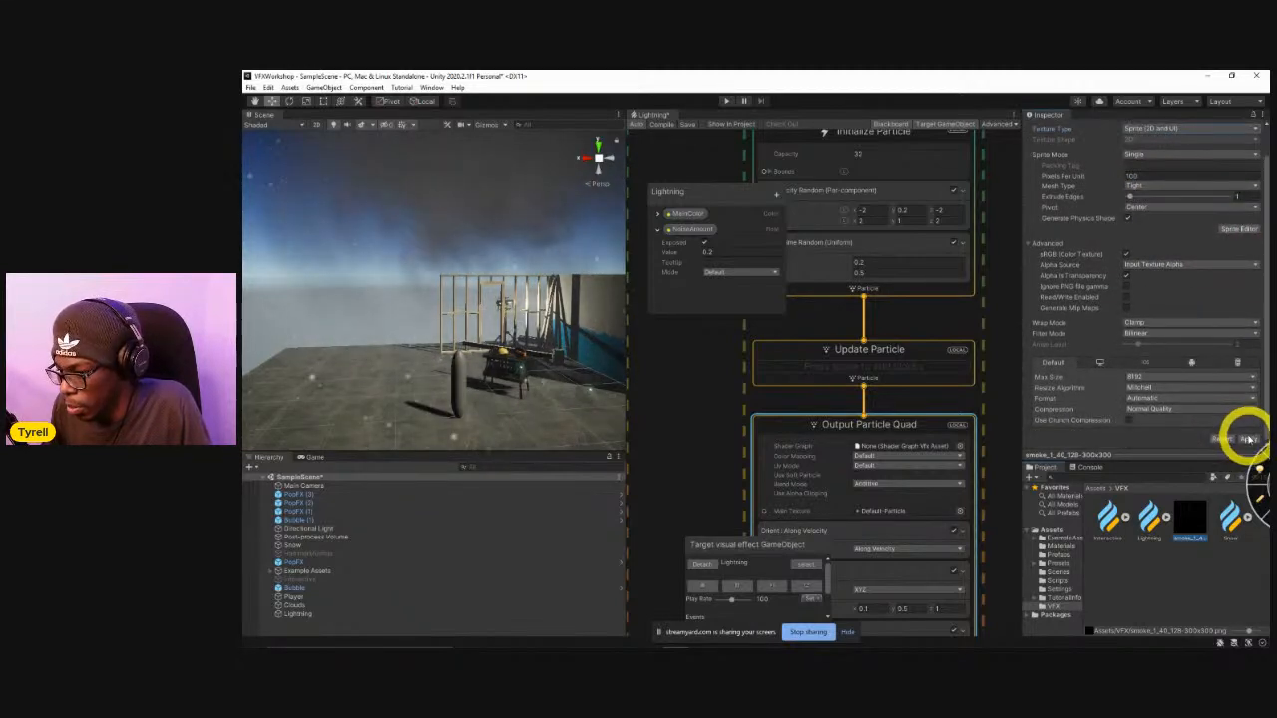
{"action": "left_click", "coordinate": [1247, 439]}
{"action": "left_click", "coordinate": [1213, 520]}
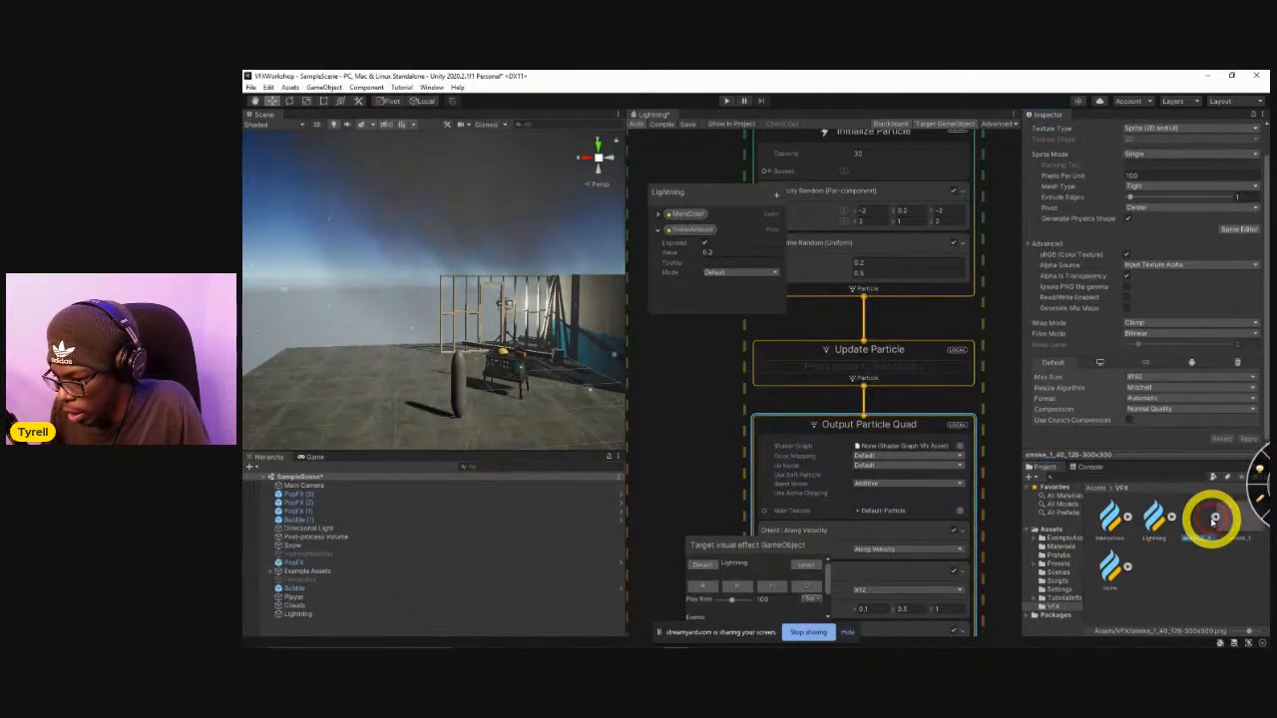
{"action": "left_click", "coordinate": [1229, 520]}
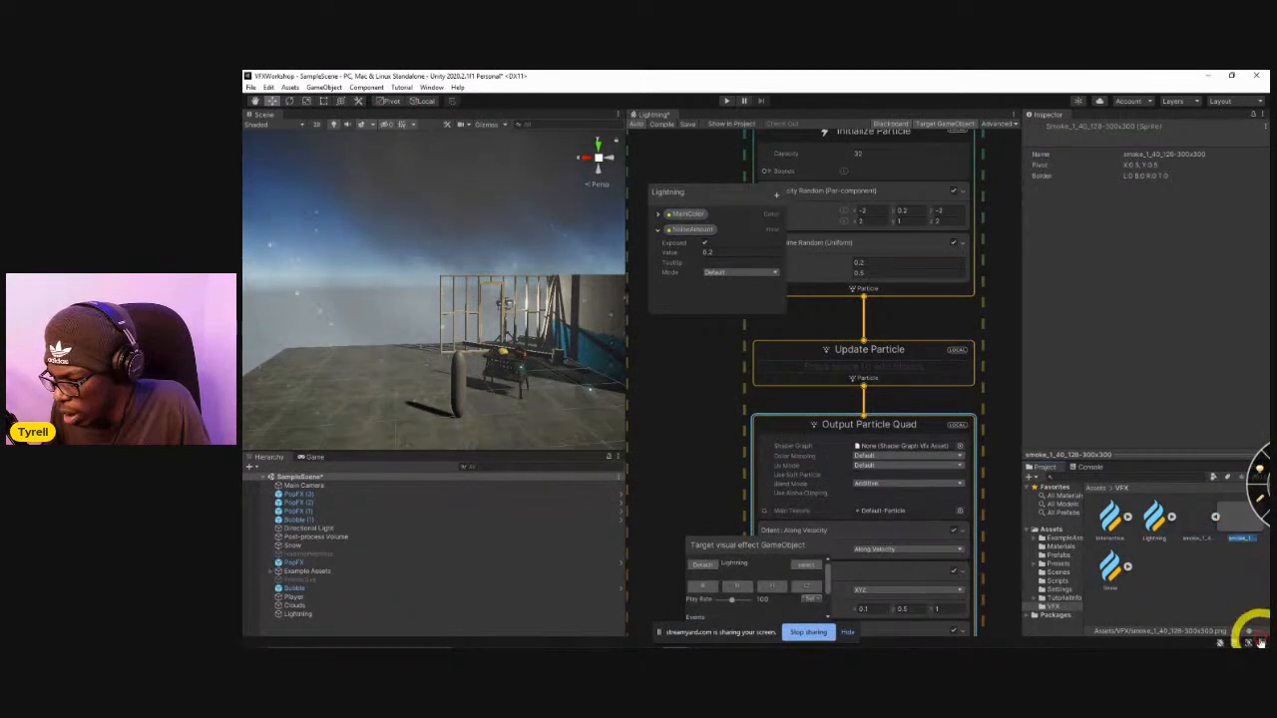
Try to assign the smoke texture as Main Texture of the Lightning graph's Output Particle Quad.
{"action": "left_click", "coordinate": [1194, 515]}
{"action": "middle_click_drag", "start_coordinate": [711, 485], "coordinate": [724, 420]}
{"action": "left_click_drag", "start_coordinate": [1195, 524], "coordinate": [910, 445]}
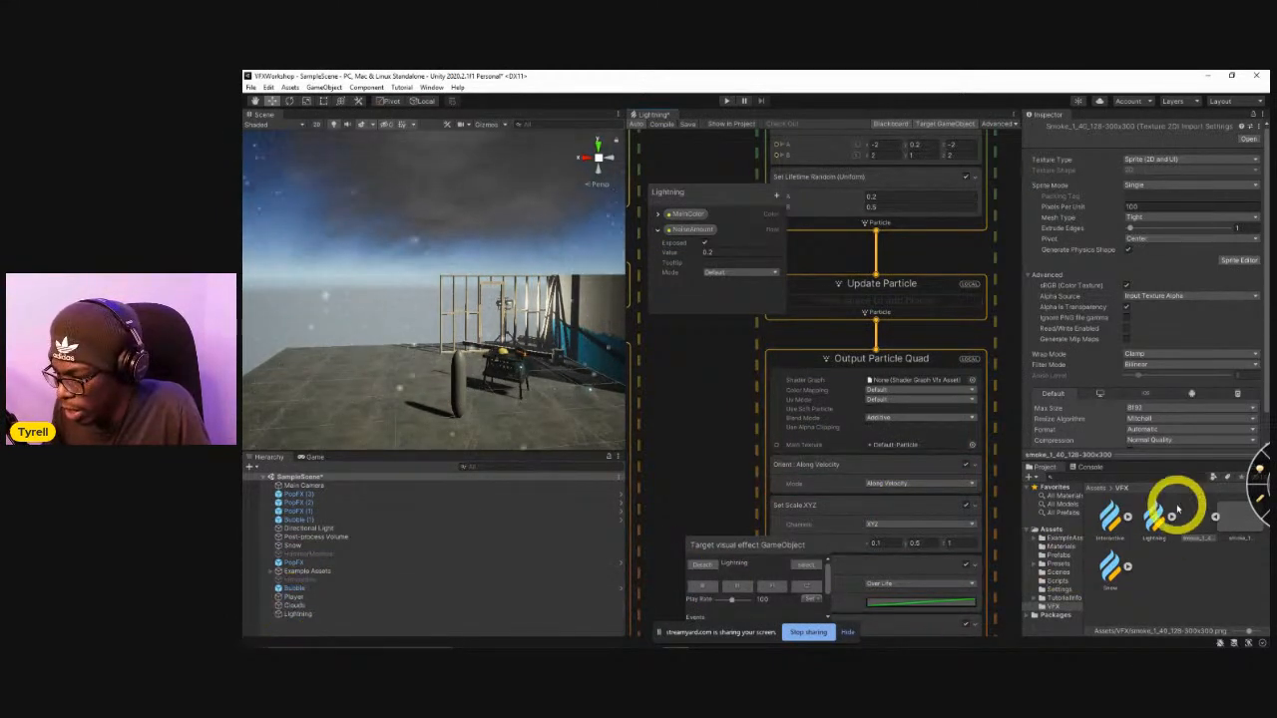
Open the Clouds visual effect graph from the Assets folder and bring the cloud into view in the scene.
{"action": "left_click", "coordinate": [1098, 488]}
{"action": "scroll", "coordinate": [1137, 599], "scroll_direction": "down", "scroll_amount": 3}
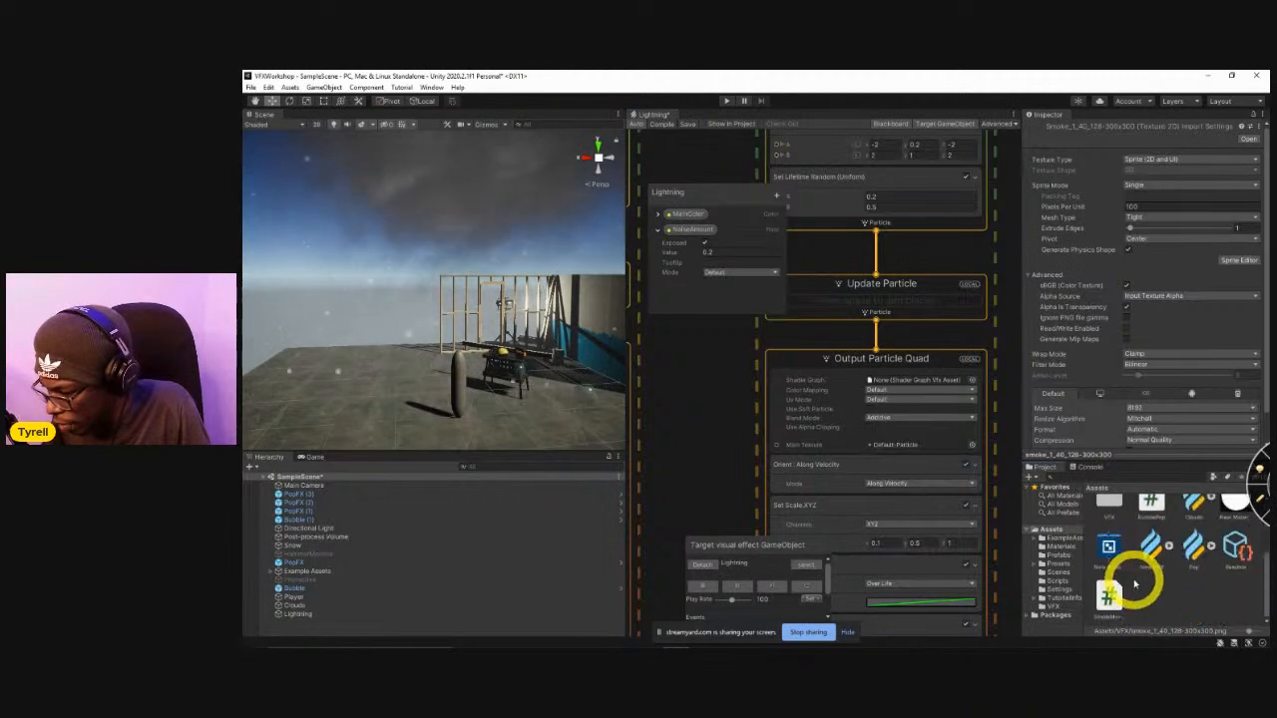
{"action": "left_click", "coordinate": [1194, 516]}
{"action": "double_click", "coordinate": [1194, 517]}
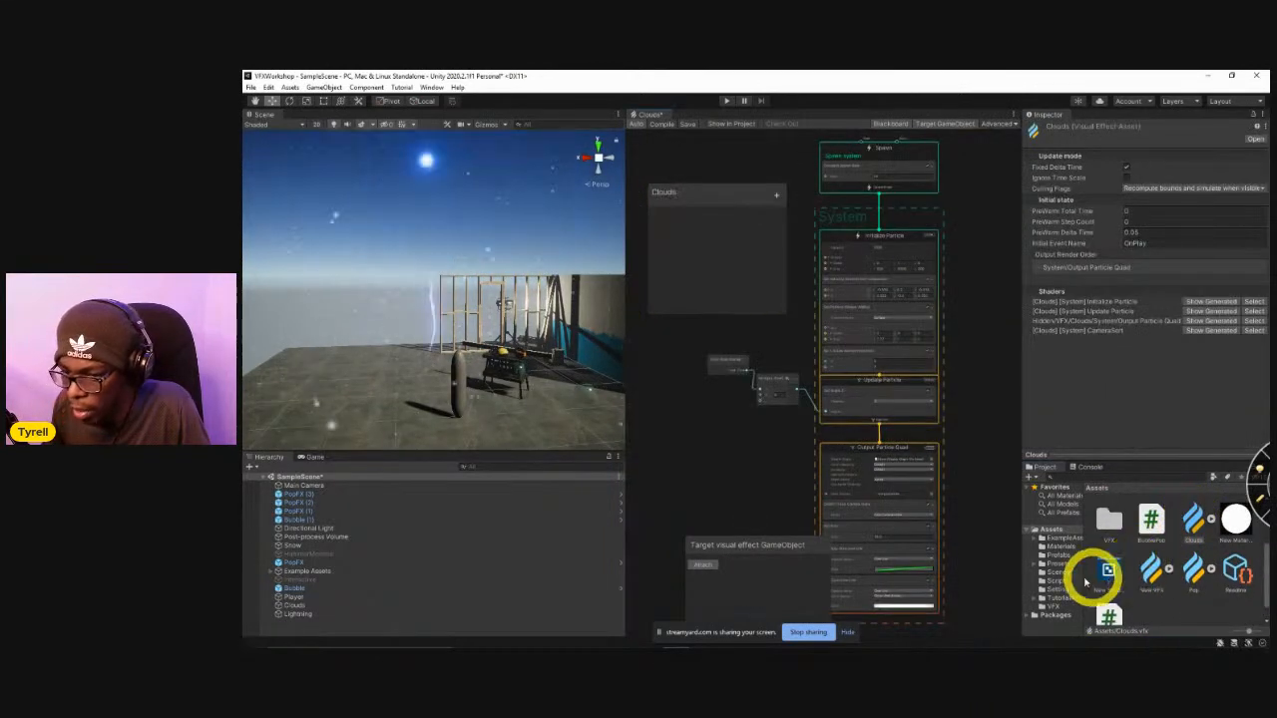
{"action": "right_click_drag", "start_coordinate": [487, 390], "coordinate": [504, 279]}
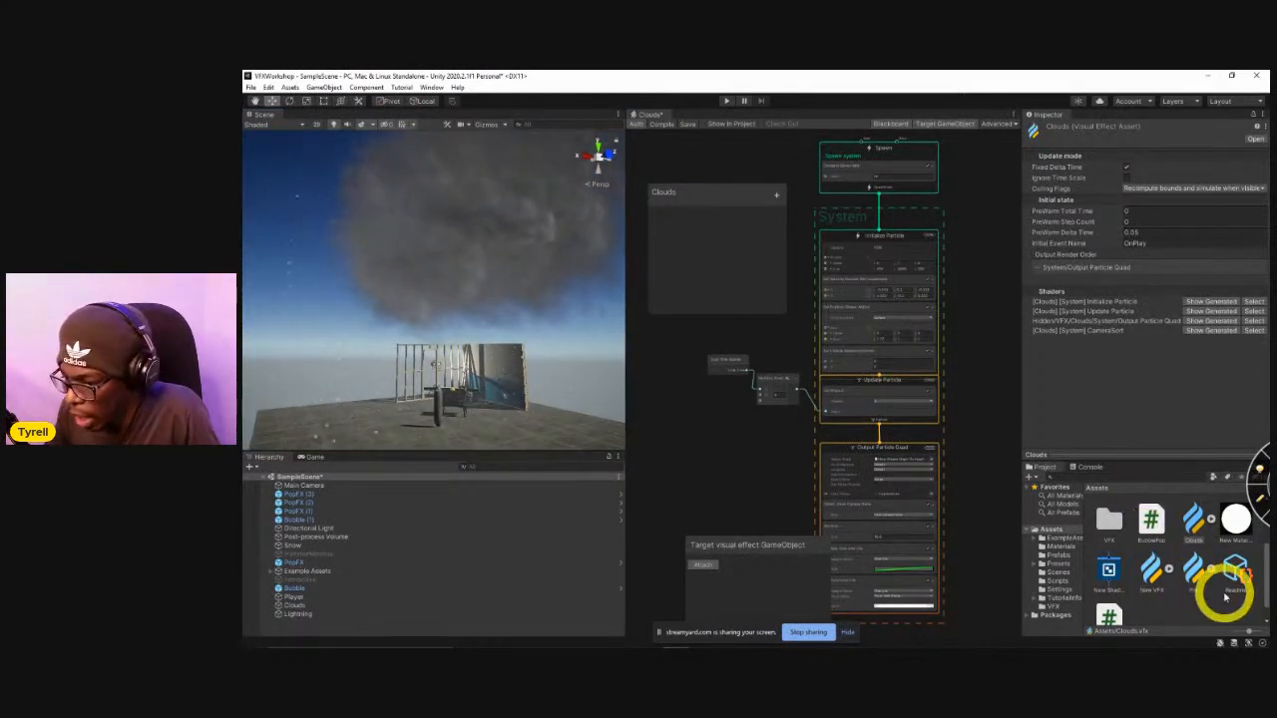
Assign smoke_1_40_128-300x300 from the VFX folder as Main Texture of the Clouds graph's Output Particle Quad.
{"action": "double_click", "coordinate": [1109, 513]}
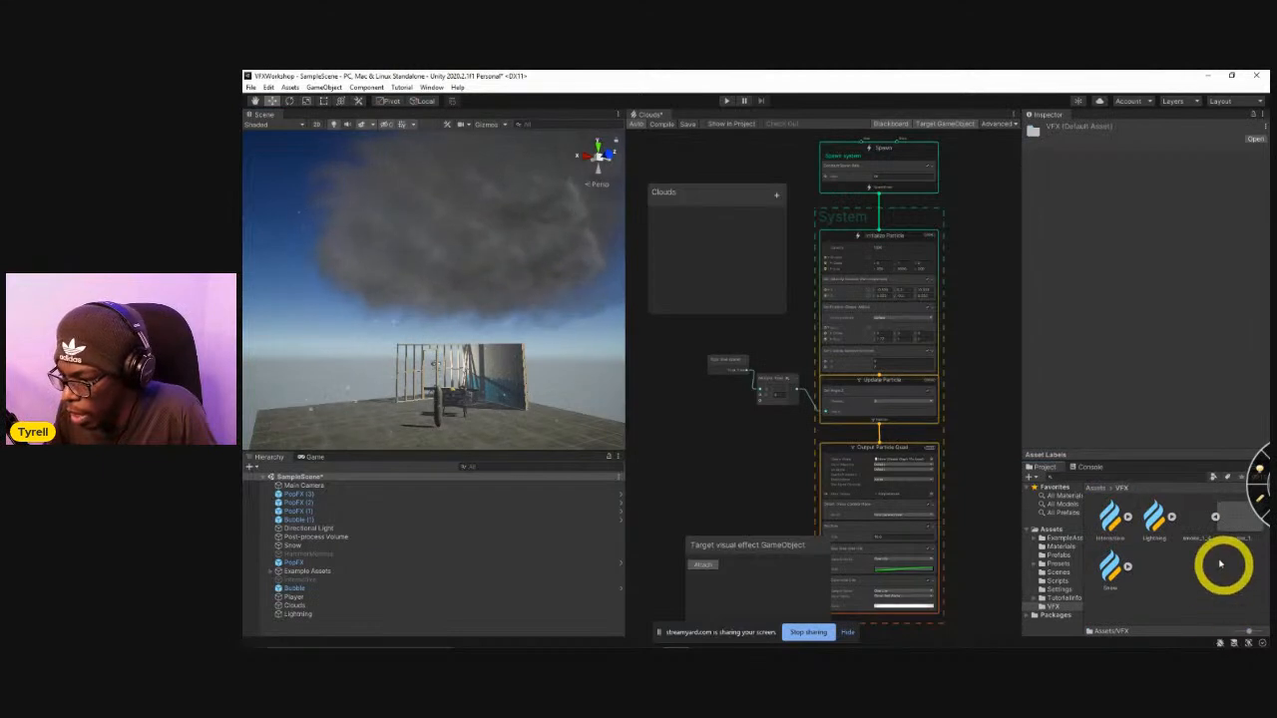
{"action": "middle_click_drag", "start_coordinate": [812, 487], "coordinate": [783, 379]}
{"action": "scroll", "coordinate": [779, 462], "scroll_direction": "up", "scroll_amount": 5}
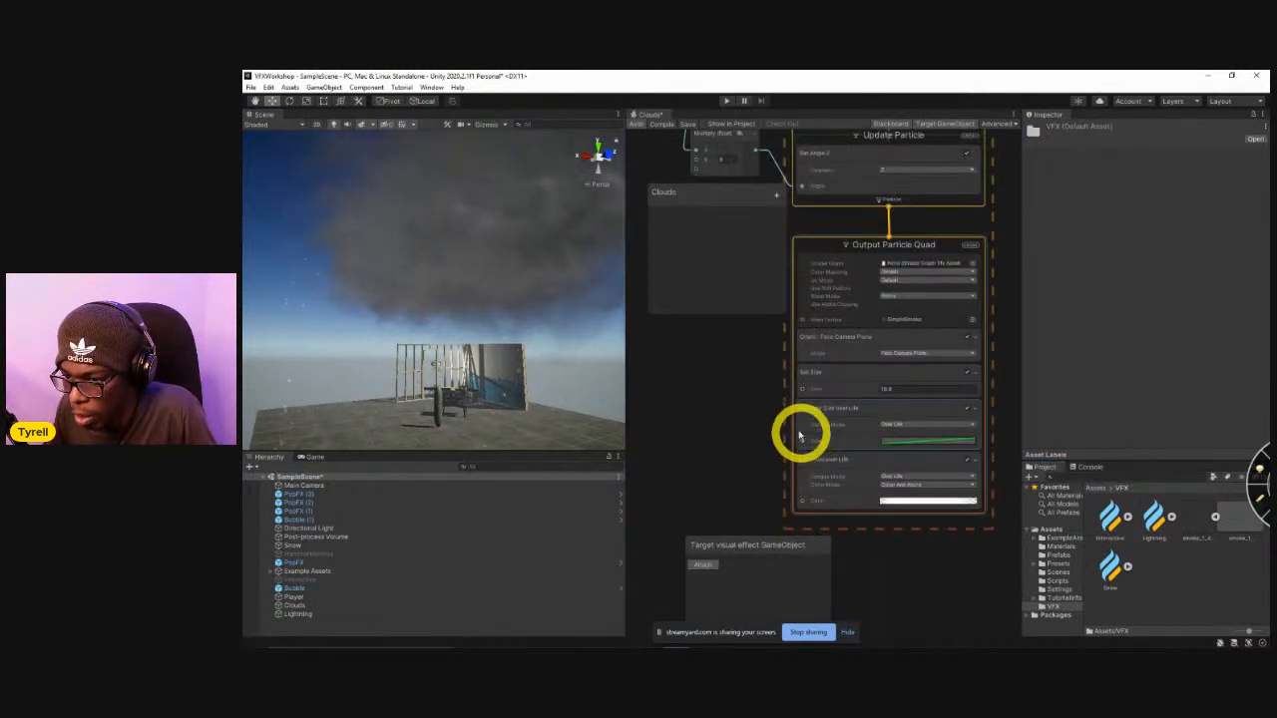
{"action": "left_click_drag", "start_coordinate": [1202, 520], "coordinate": [911, 379]}
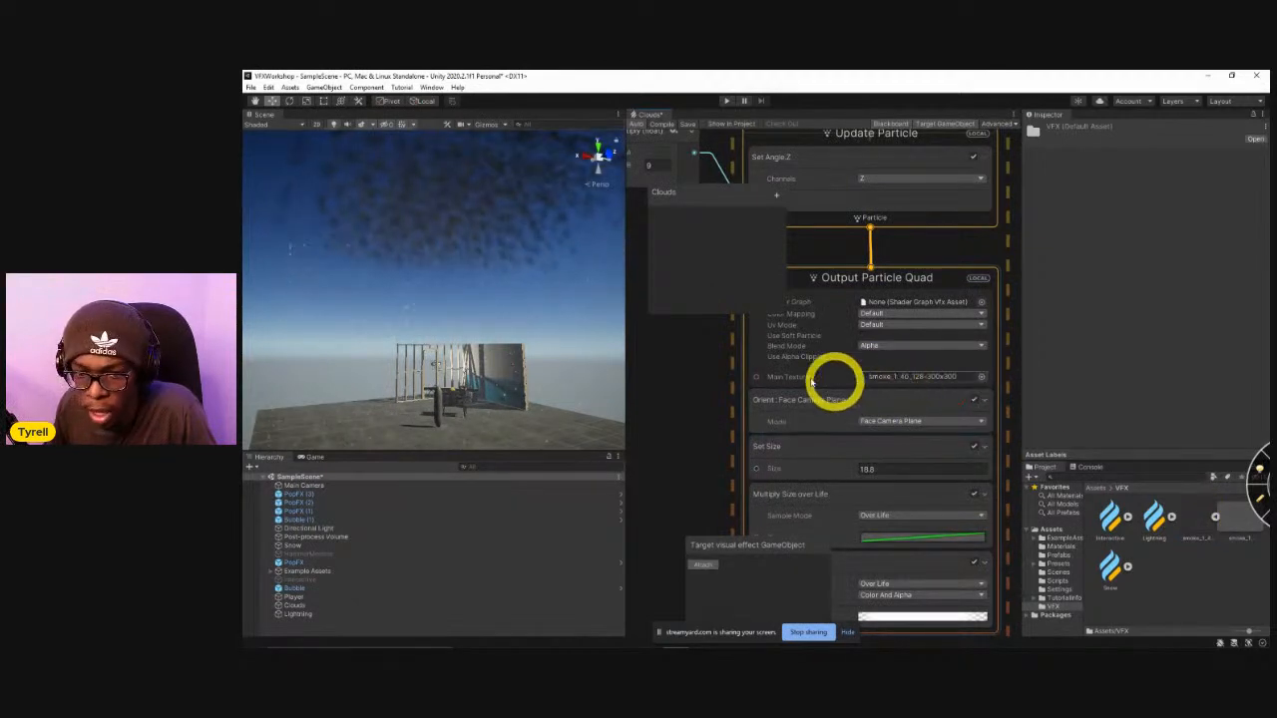
Set the Initialize Particle capacity to 1 in the Clouds graph.
{"action": "scroll", "coordinate": [706, 341], "scroll_direction": "down", "scroll_amount": 2}
{"action": "middle_click_drag", "start_coordinate": [690, 317], "coordinate": [727, 489]}
{"action": "scroll", "coordinate": [721, 416], "scroll_direction": "down", "scroll_amount": 3}
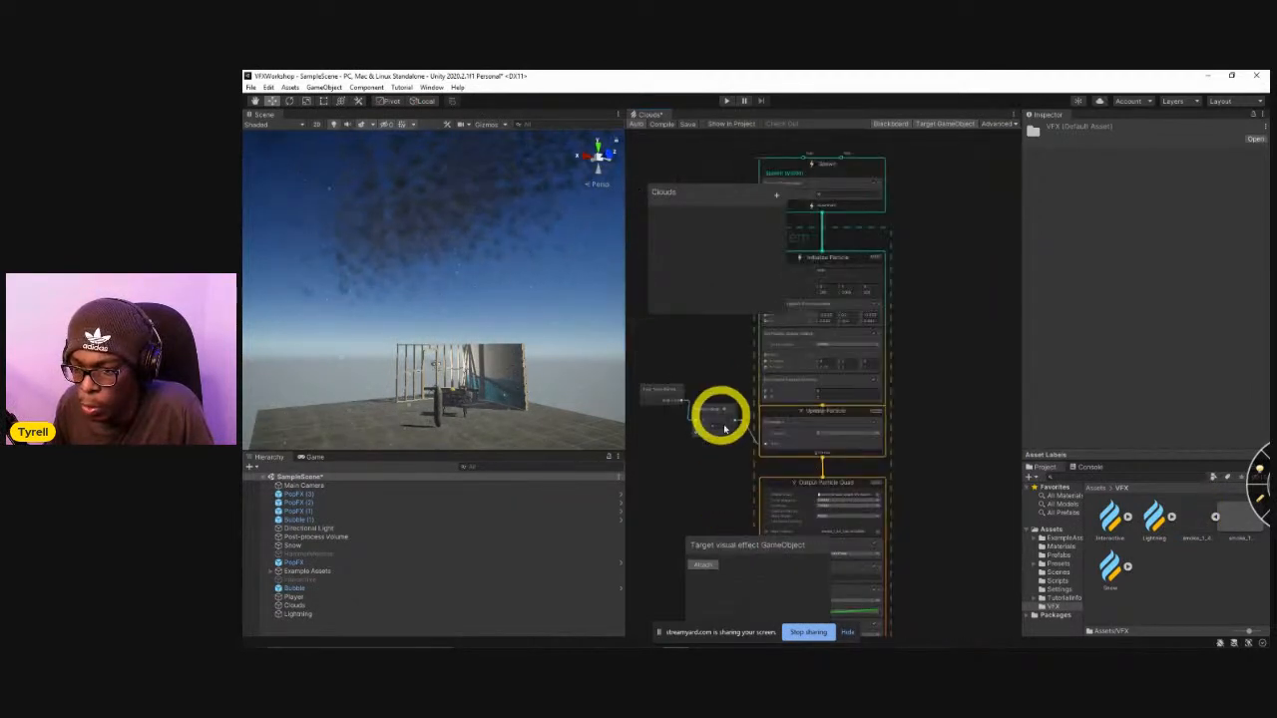
{"action": "scroll", "coordinate": [886, 302], "scroll_direction": "up", "scroll_amount": 4}
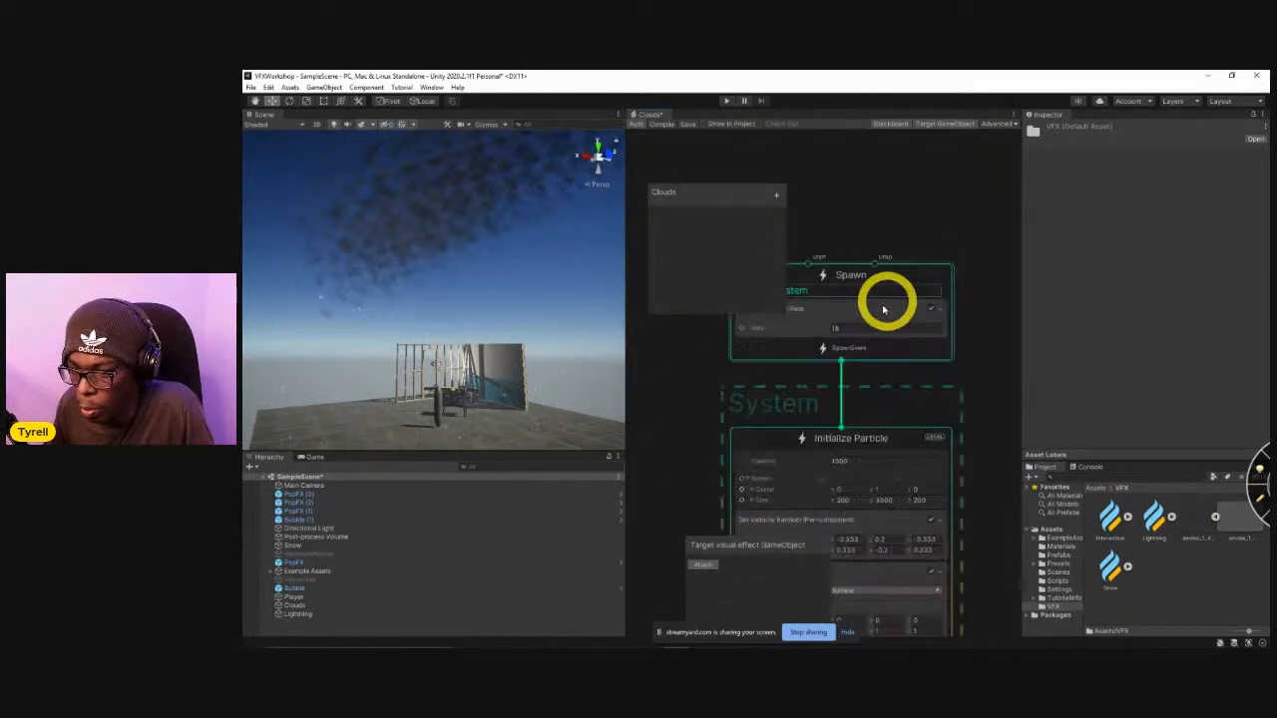
{"action": "left_click", "coordinate": [847, 461]}
{"action": "type", "text": "1"}
{"action": "right_click_drag", "start_coordinate": [536, 333], "coordinate": [499, 283]}
Disconnect the Multiply node's output from the Angle input of the Set Angle Z block.
{"action": "middle_click_drag", "start_coordinate": [688, 553], "coordinate": [775, 345]}
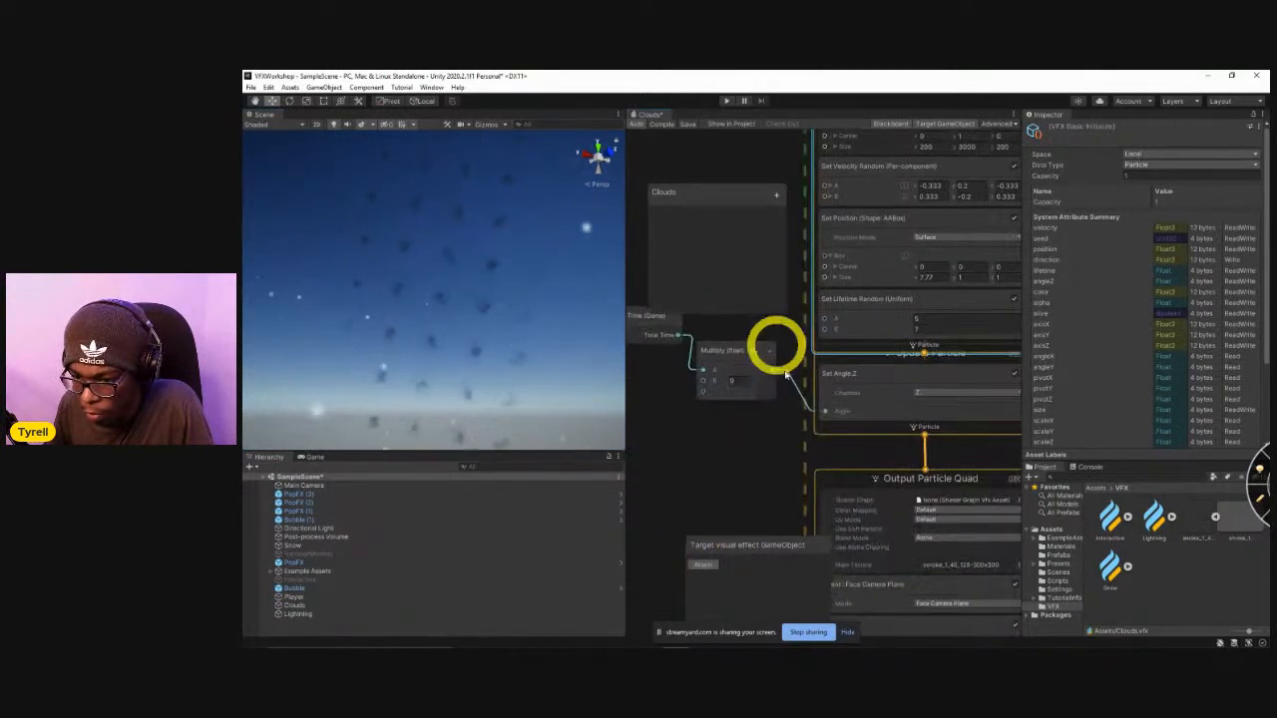
{"action": "left_click_drag", "start_coordinate": [796, 396], "coordinate": [824, 408]}
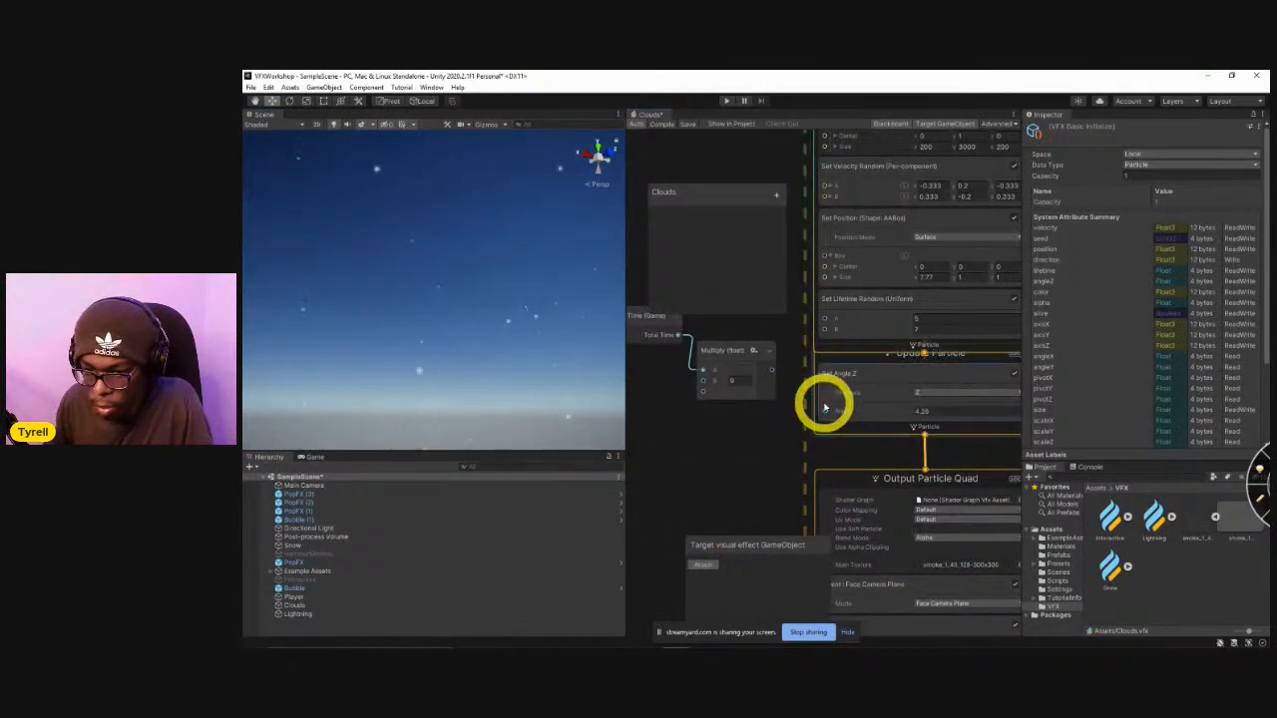
{"action": "right_click_drag", "start_coordinate": [550, 299], "coordinate": [695, 330]}
{"action": "middle_click_drag", "start_coordinate": [804, 296], "coordinate": [712, 407]}
Disable the Set Position (Shape: AABox) block and set the Set Angle Z block's angle to 0.
{"action": "right_click", "coordinate": [737, 396]}
{"action": "left_click", "coordinate": [1010, 357]}
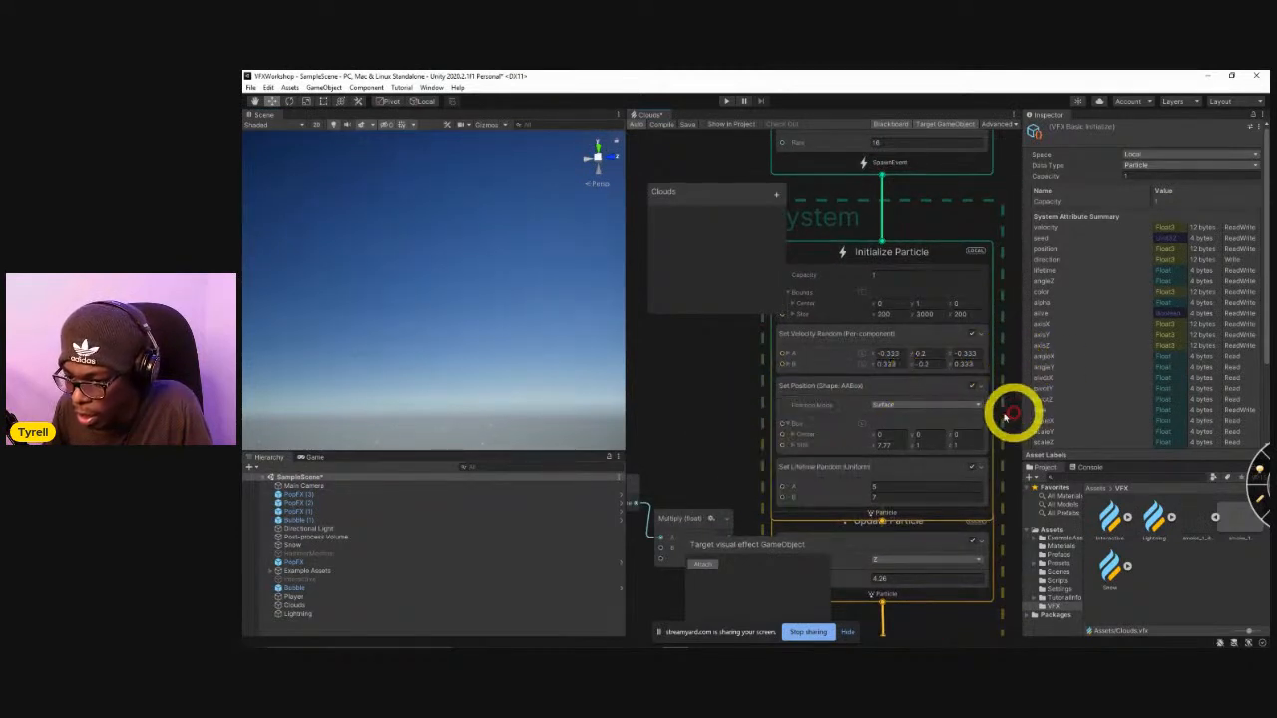
{"action": "left_click", "coordinate": [970, 388]}
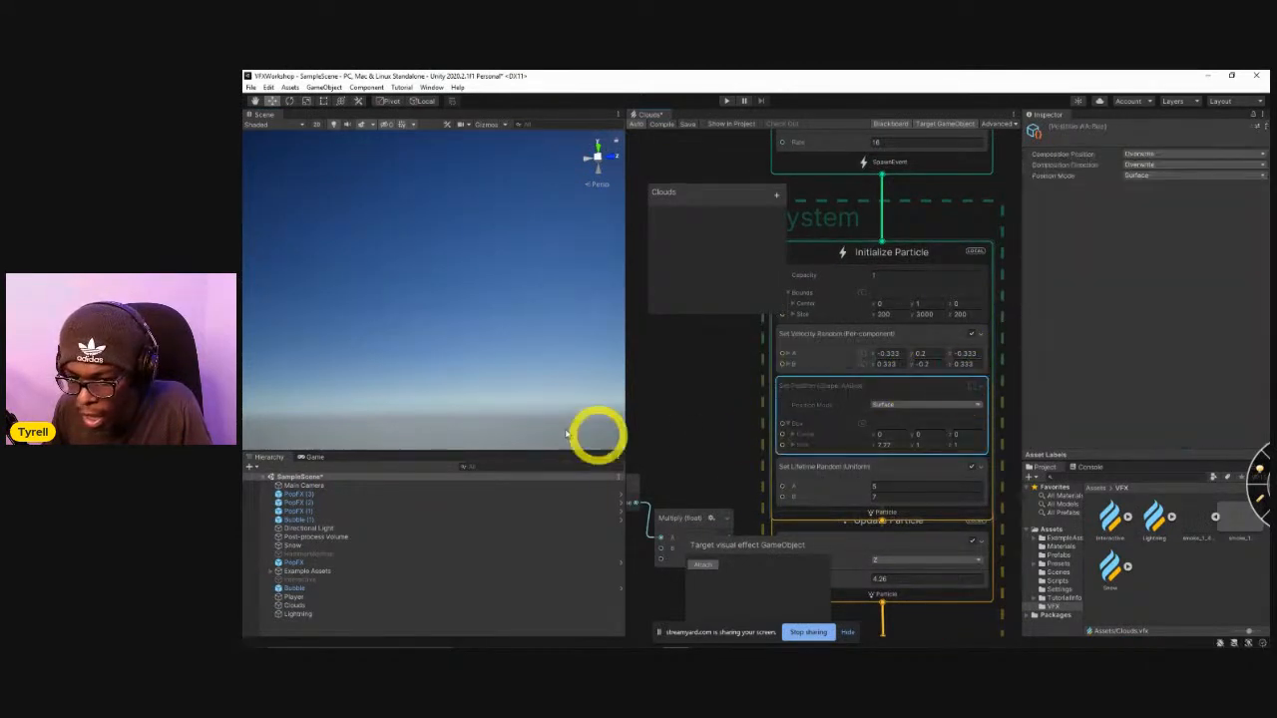
{"action": "mouse_move", "coordinate": [521, 390]}
{"action": "right_mouse_down"}
{"action": "mouse_move", "coordinate": [479, 377]}
{"action": "mouse_move", "coordinate": [533, 376]}
{"action": "mouse_move", "coordinate": [542, 390]}
{"action": "mouse_move", "coordinate": [508, 399]}
{"action": "mouse_move", "coordinate": [519, 396]}
{"action": "right_mouse_up"}
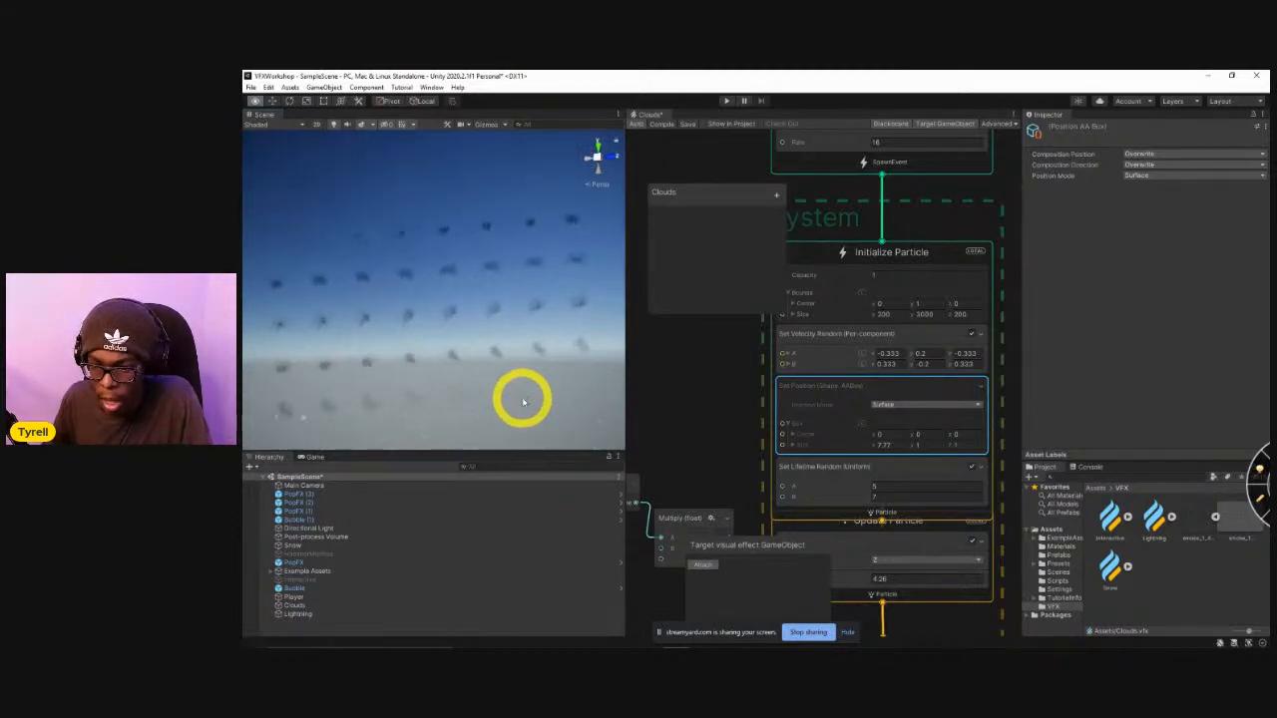
{"action": "middle_click_drag", "start_coordinate": [769, 430], "coordinate": [742, 367]}
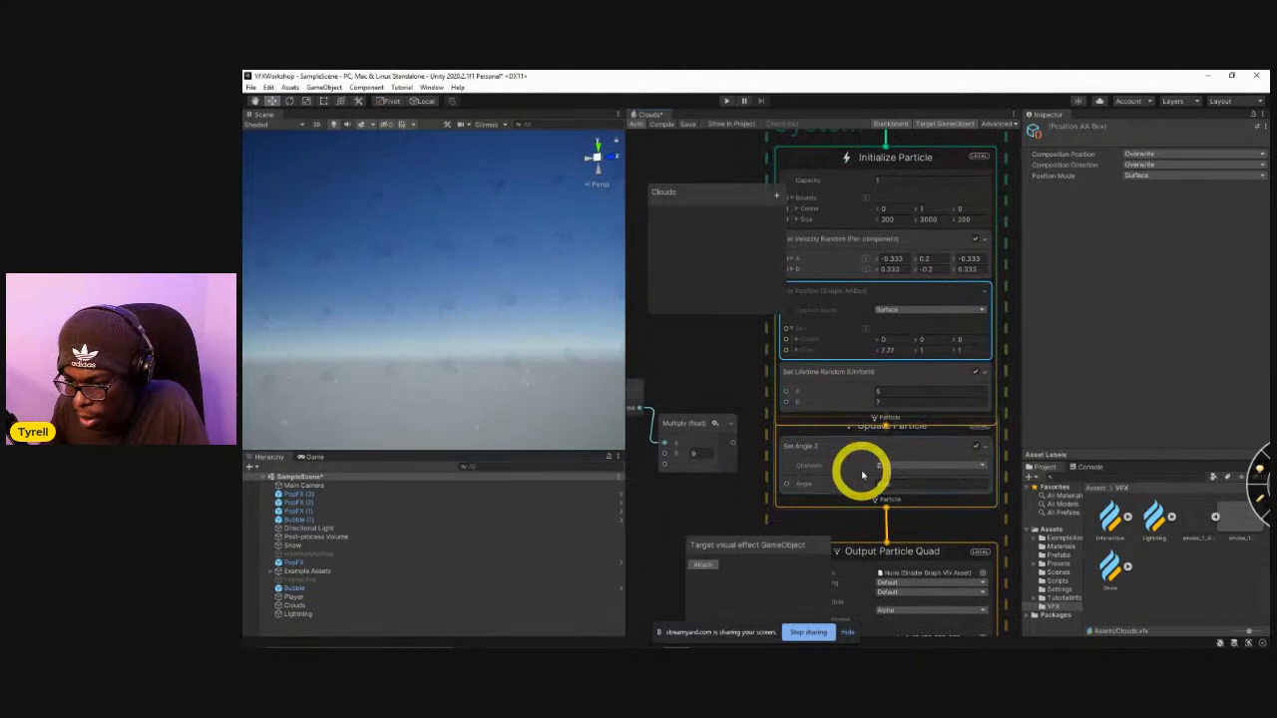
{"action": "left_click", "coordinate": [884, 484]}
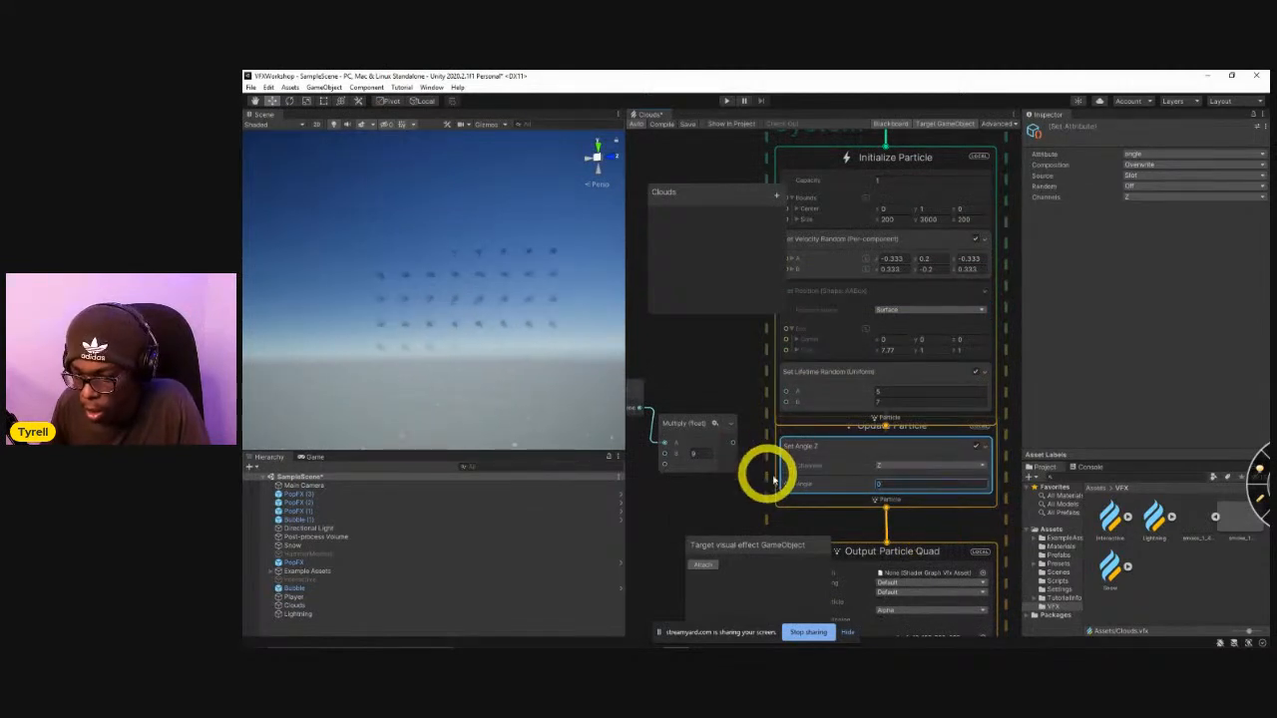
Set the UV Mode of Output Particle Quad to Flipbook.
{"action": "middle_click_drag", "start_coordinate": [769, 470], "coordinate": [789, 345]}
{"action": "left_click", "coordinate": [945, 407]}
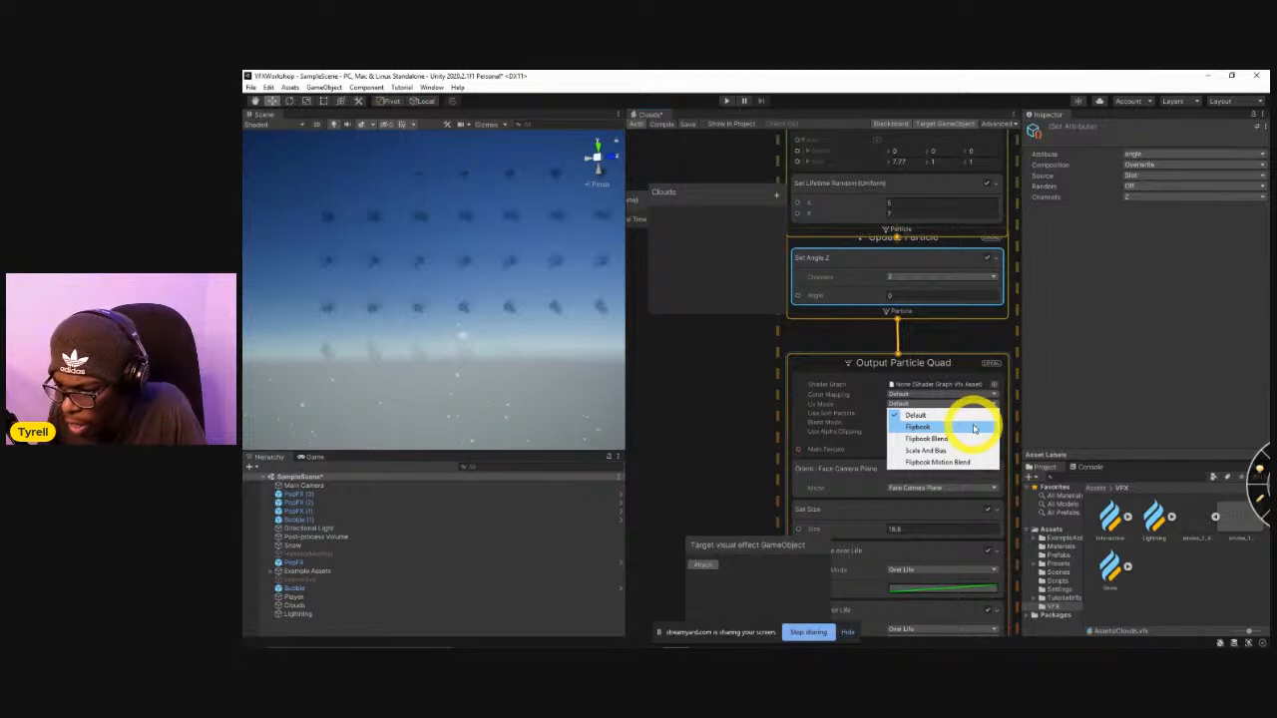
{"action": "left_click", "coordinate": [974, 428]}
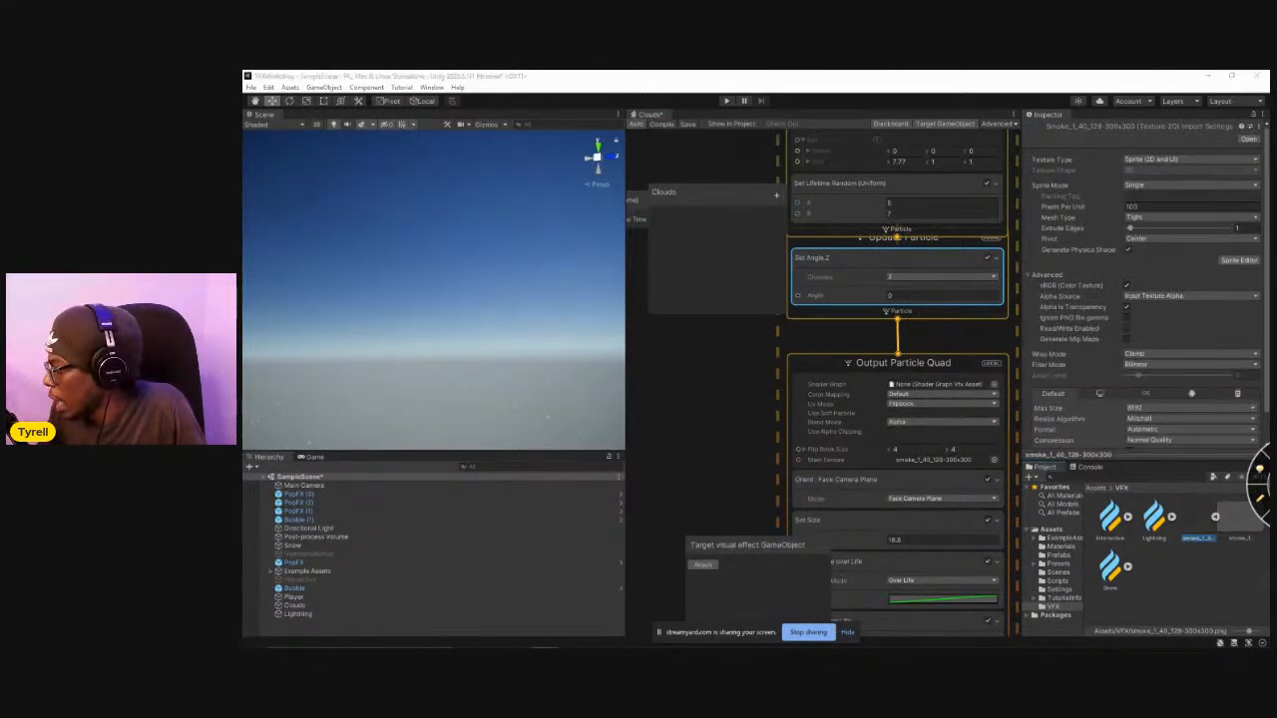
Check the smoke sprite sheet in the Photos viewer and set the output's Flip Book Size to 8 by 4.
{"action": "left_click", "coordinate": [641, 424]}
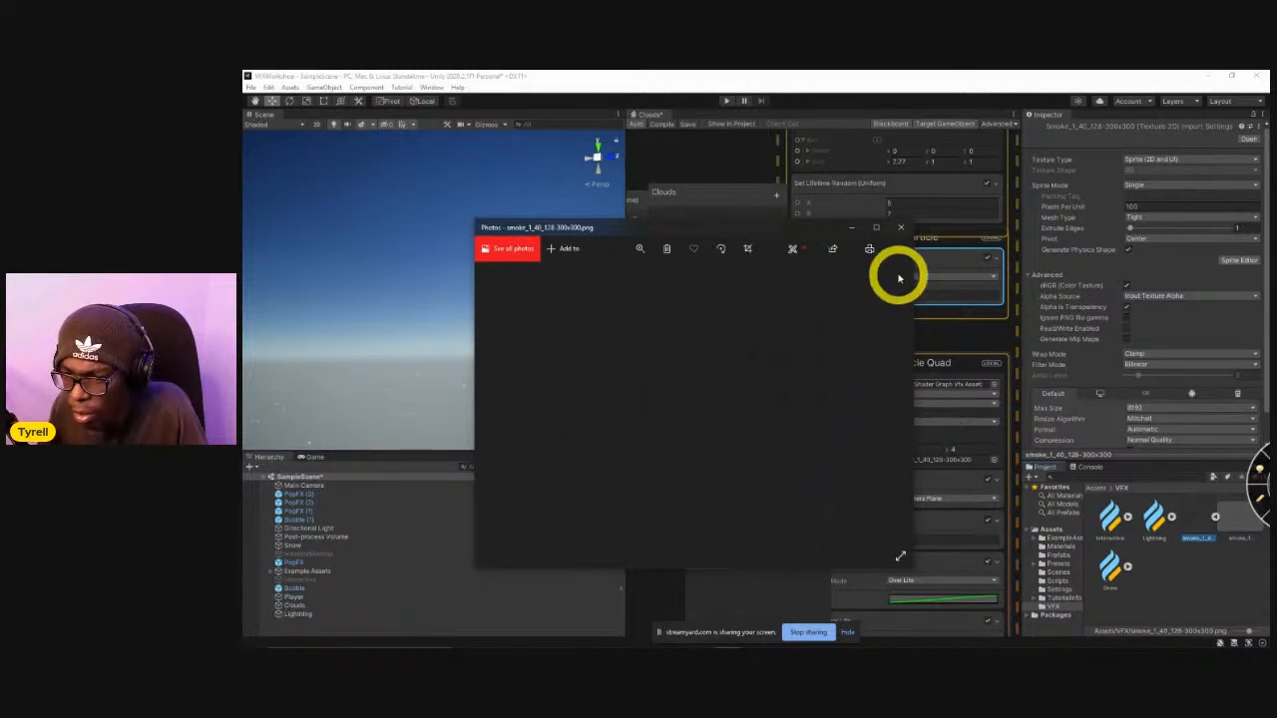
{"action": "left_click", "coordinate": [897, 230]}
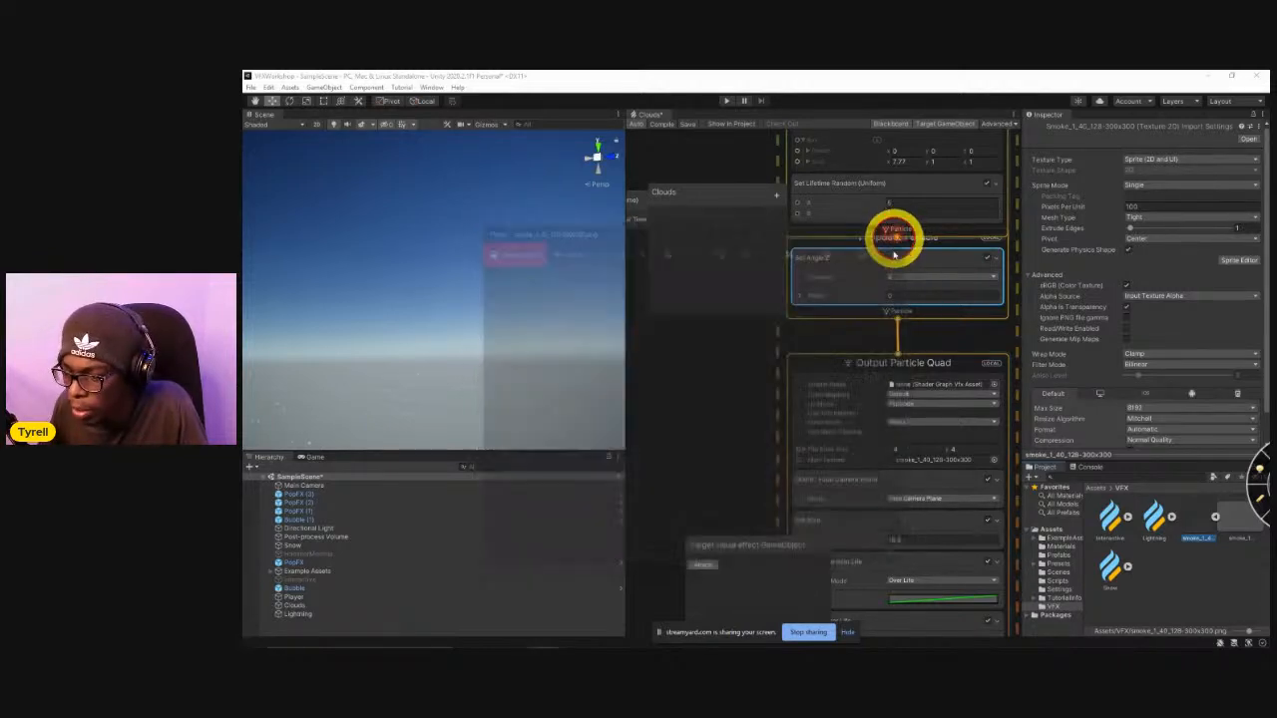
{"action": "left_click", "coordinate": [927, 476]}
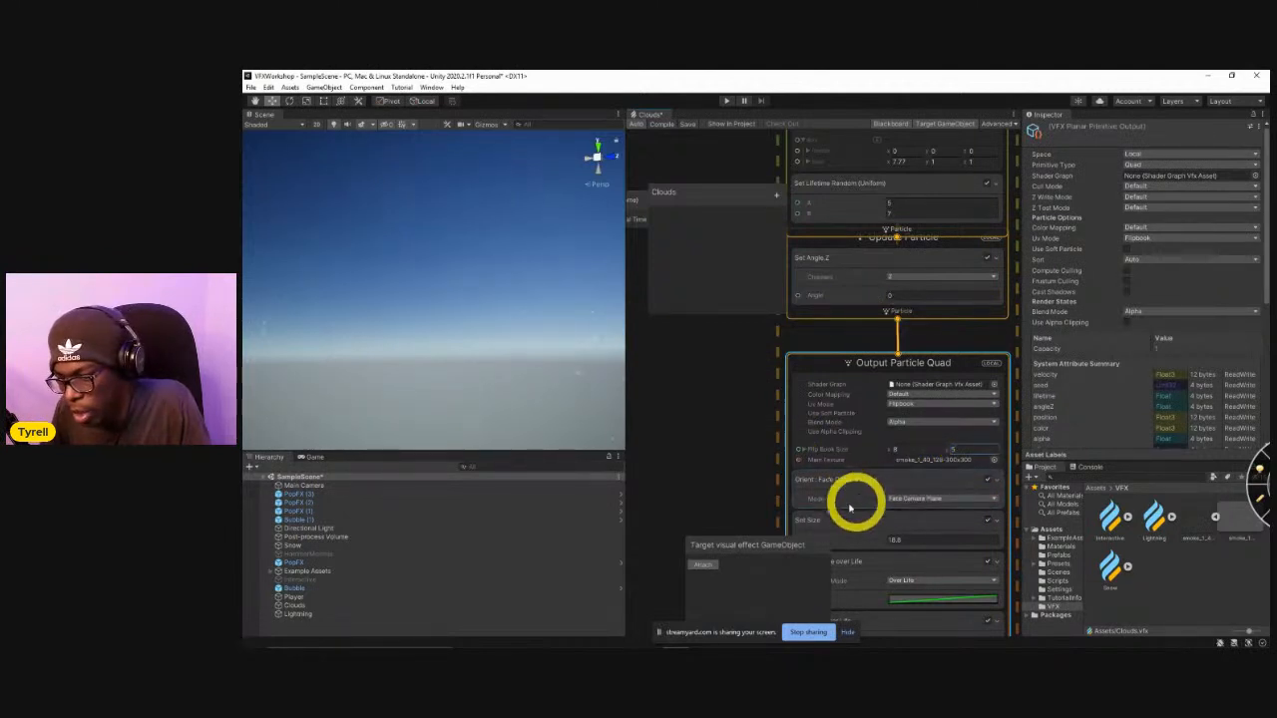
{"action": "right_click_drag", "start_coordinate": [510, 336], "coordinate": [396, 421]}
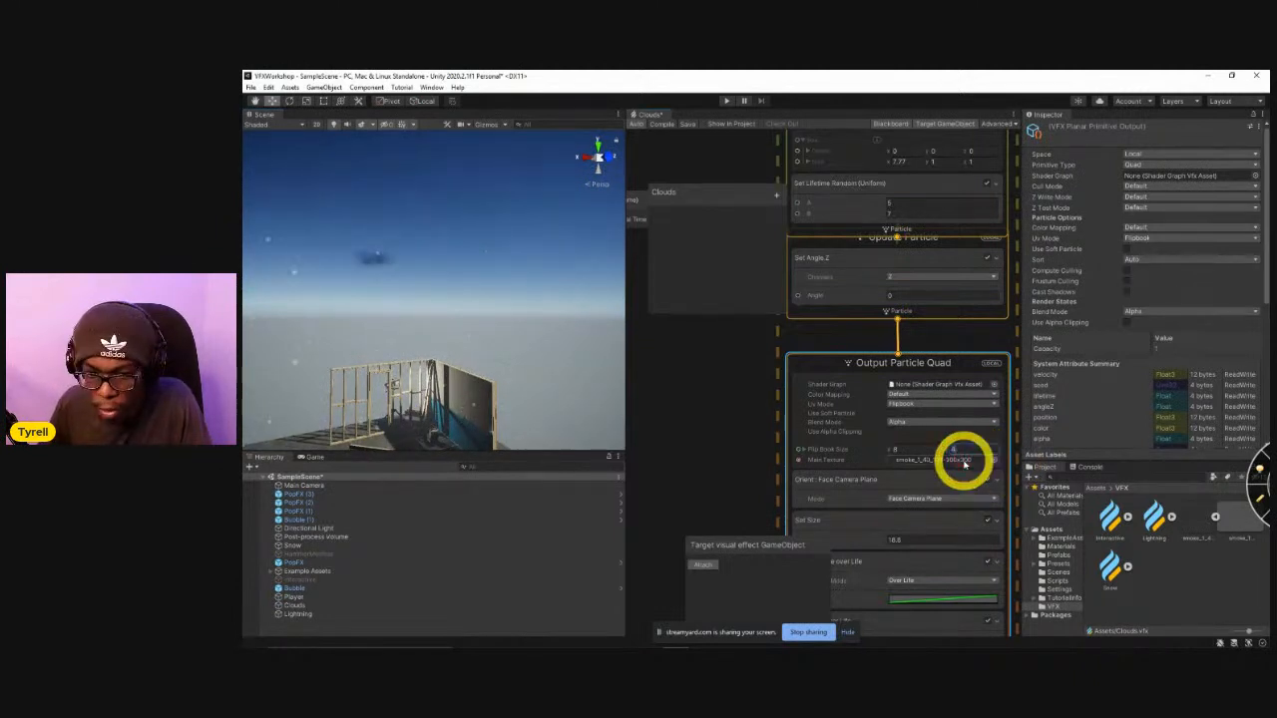
{"action": "right_click_drag", "start_coordinate": [513, 330], "coordinate": [523, 332]}
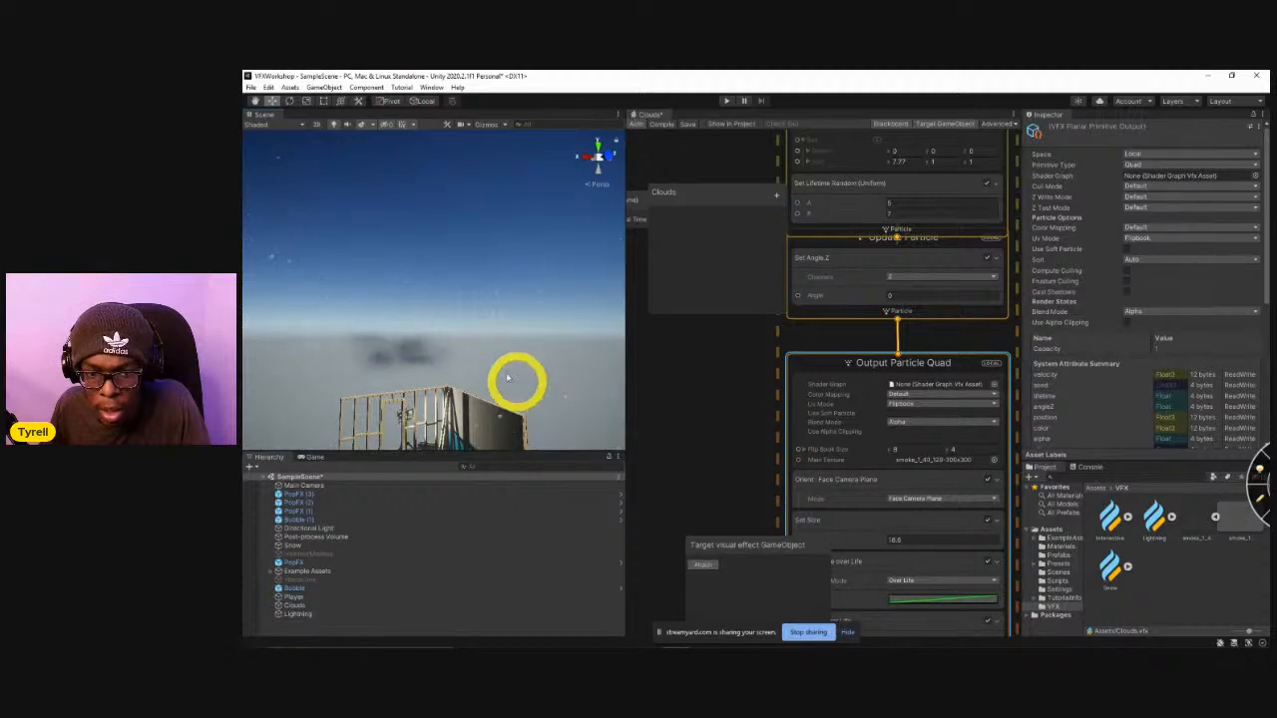
Reopen the smoke sprite sheet image to check its layout, close it, and set the Flip Book Size Y to 8.
{"action": "key", "text": "alt+Tab"}
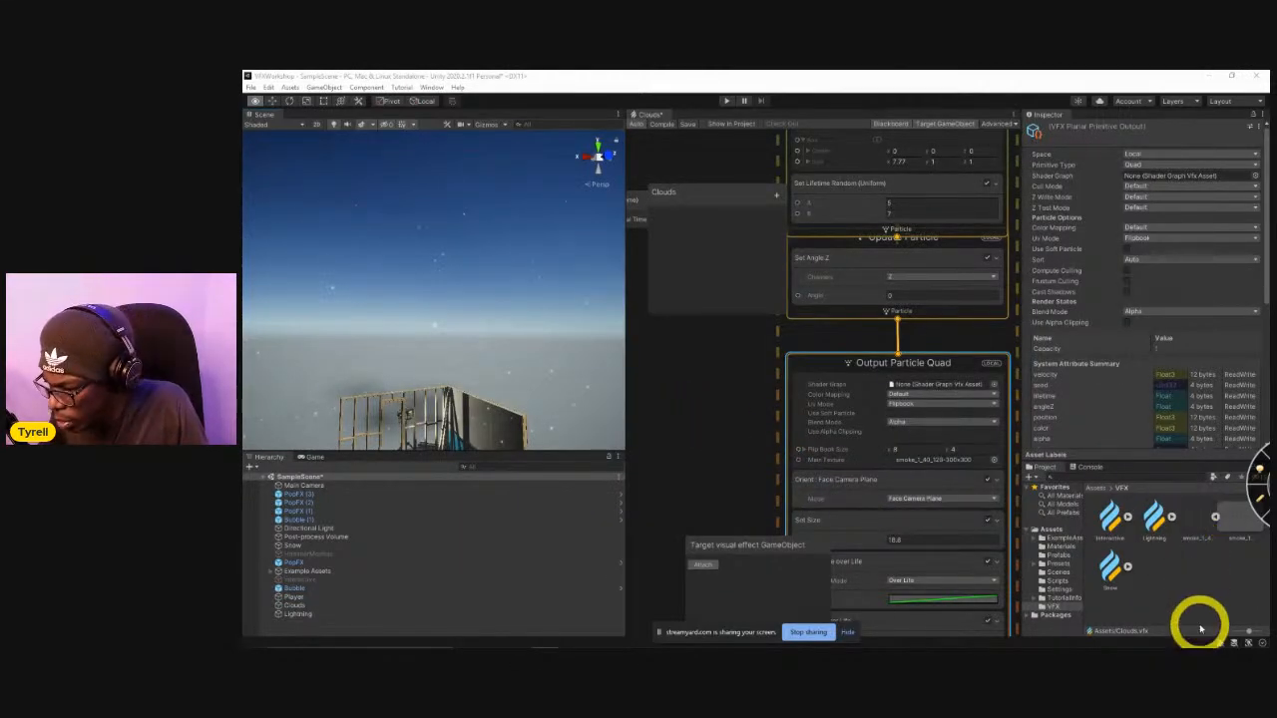
{"action": "left_click", "coordinate": [1202, 529]}
{"action": "double_click", "coordinate": [1201, 529]}
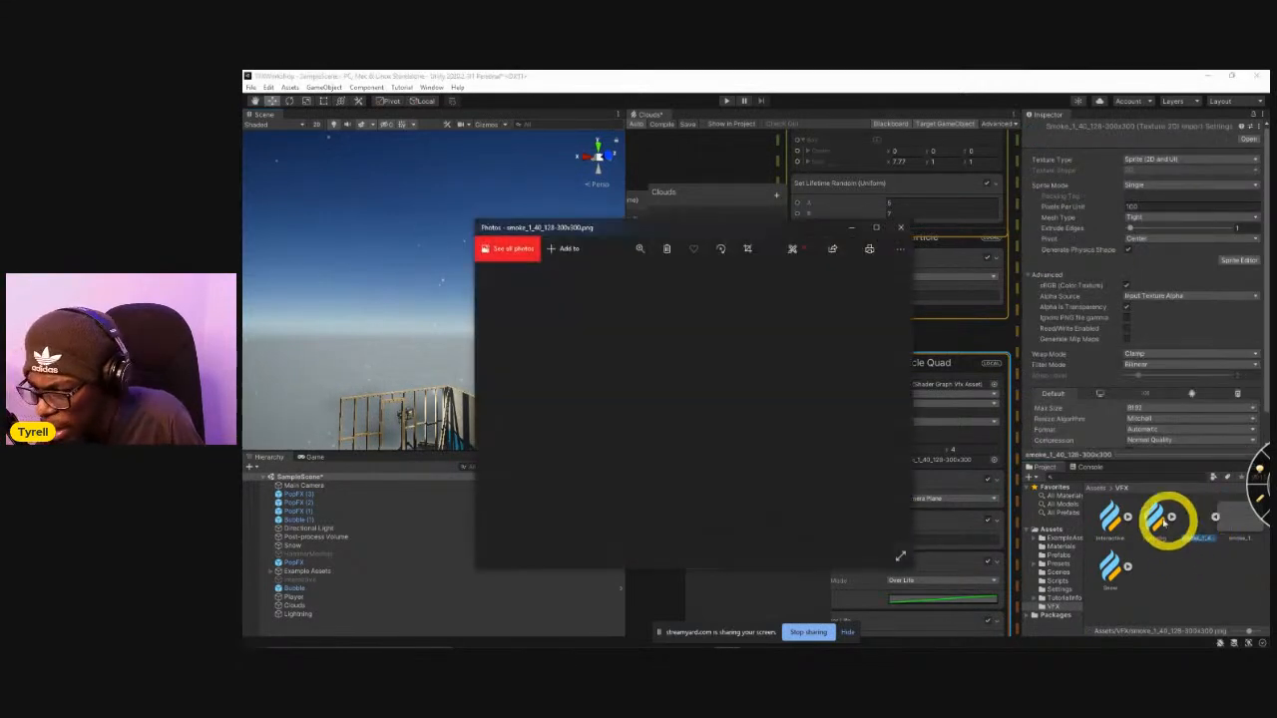
{"action": "left_click", "coordinate": [900, 230]}
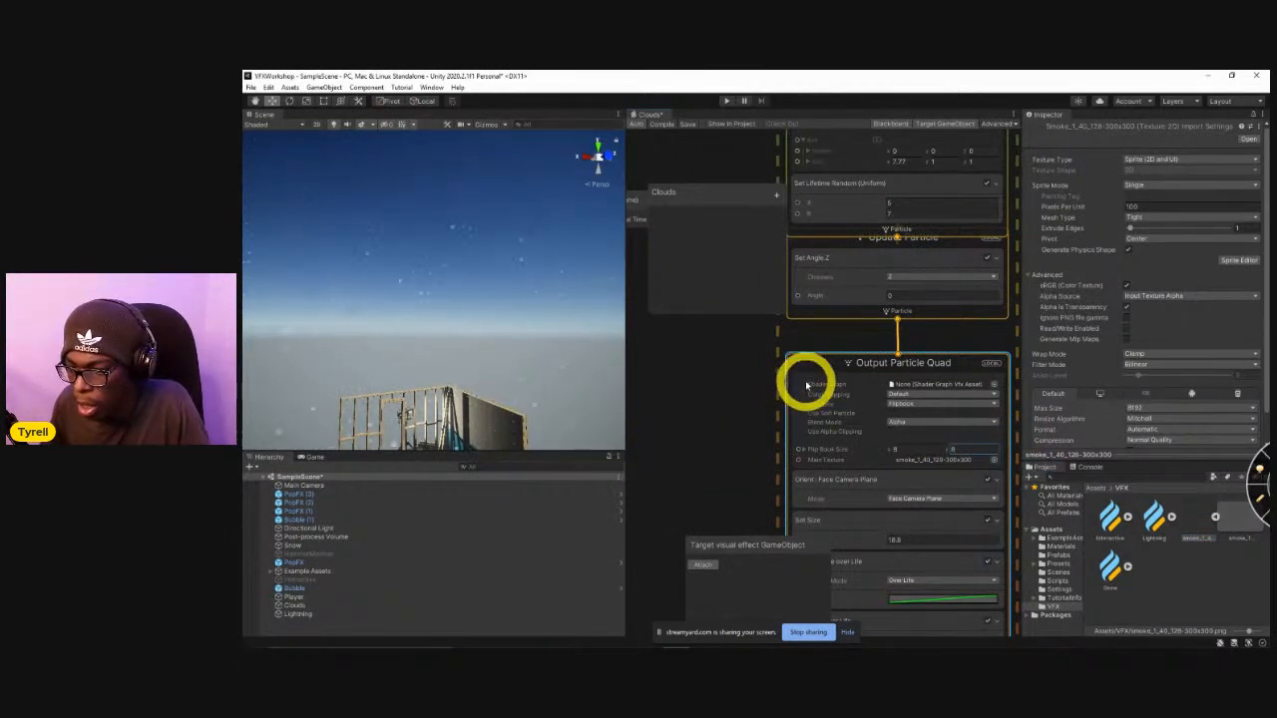
Add a Flipbook Player block below Set Angle Z in Update Particle and lower its frame rate.
{"action": "middle_click_drag", "start_coordinate": [769, 404], "coordinate": [796, 485]}
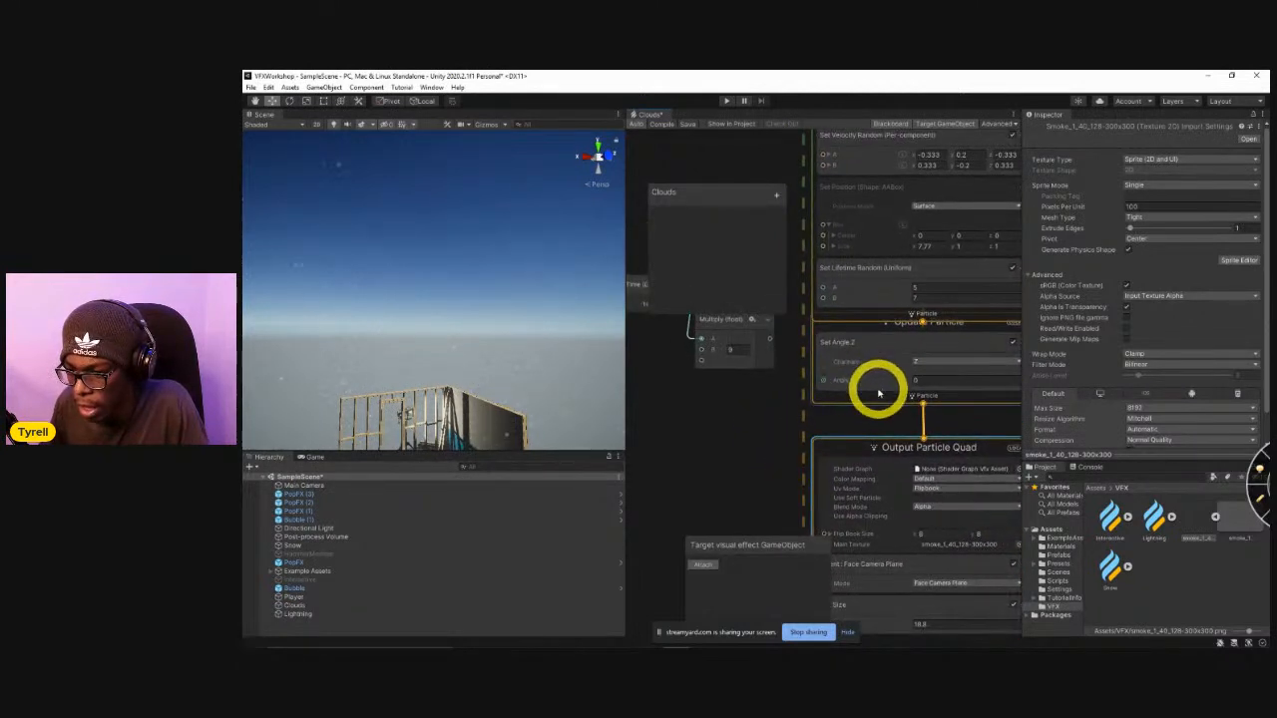
{"action": "left_click", "coordinate": [878, 389]}
{"action": "key", "text": "space"}
{"action": "type", "text": "flip"}
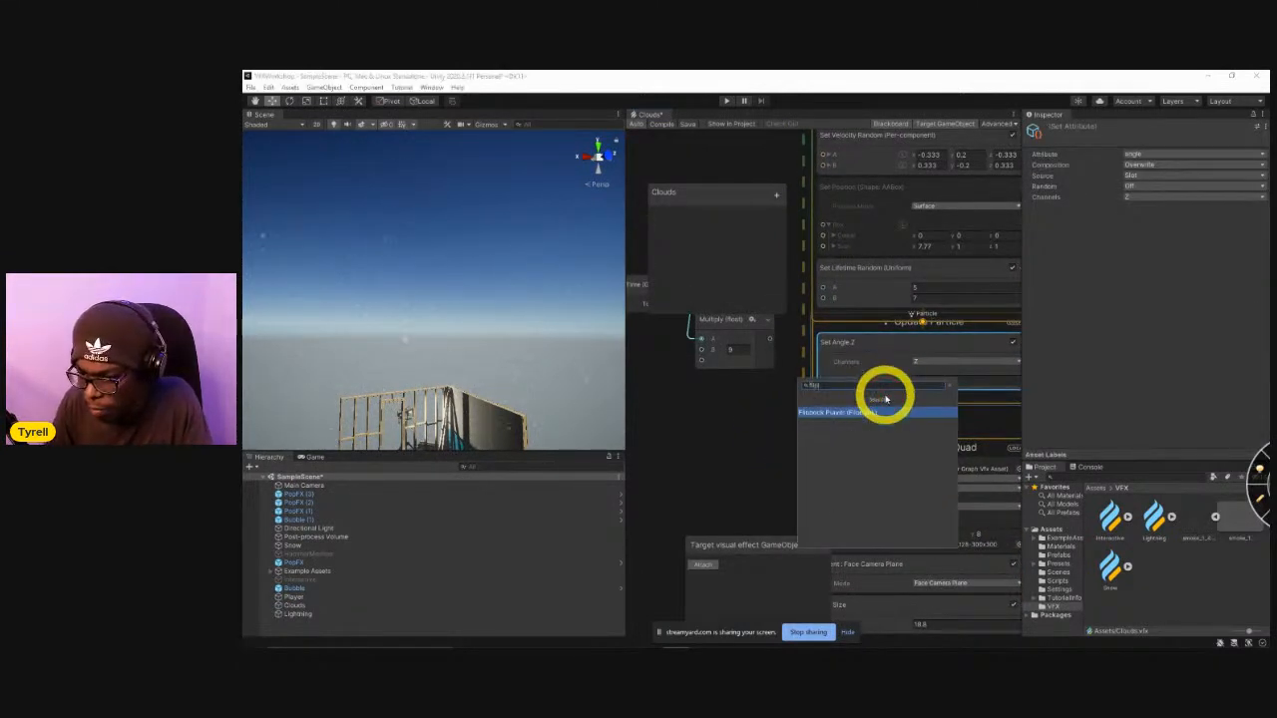
{"action": "key", "text": "Return"}
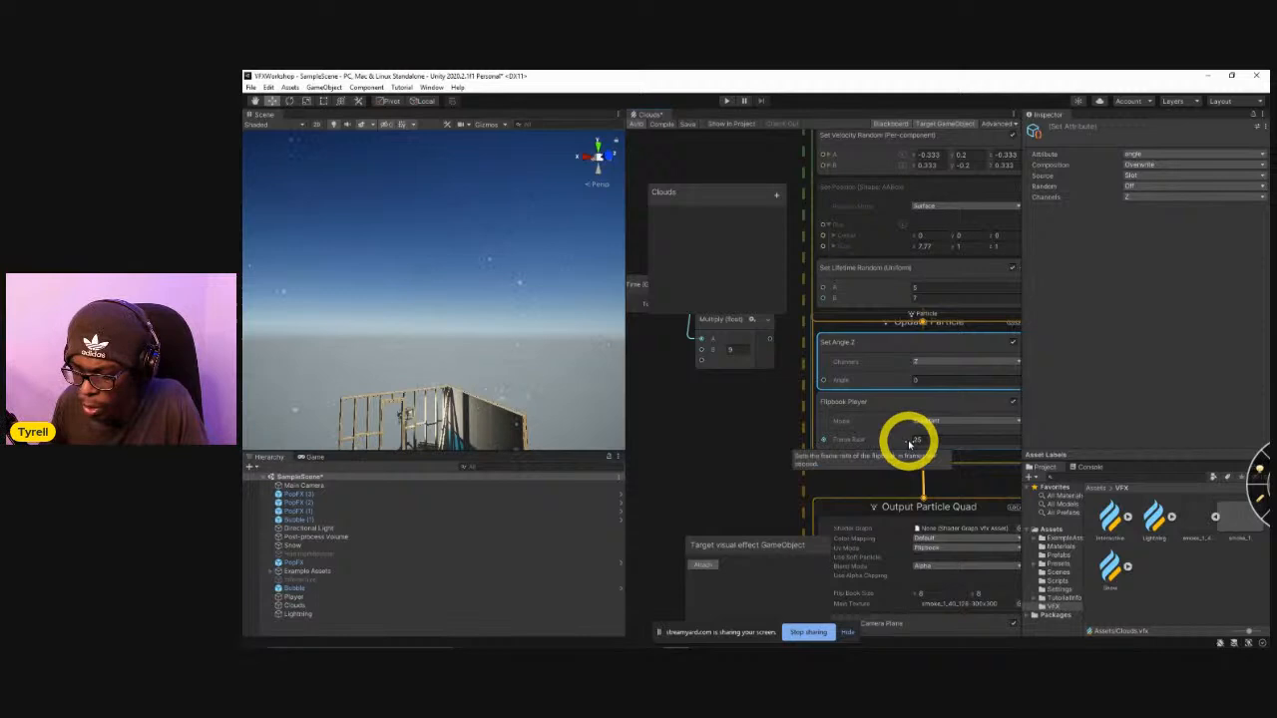
{"action": "left_click", "coordinate": [983, 448]}
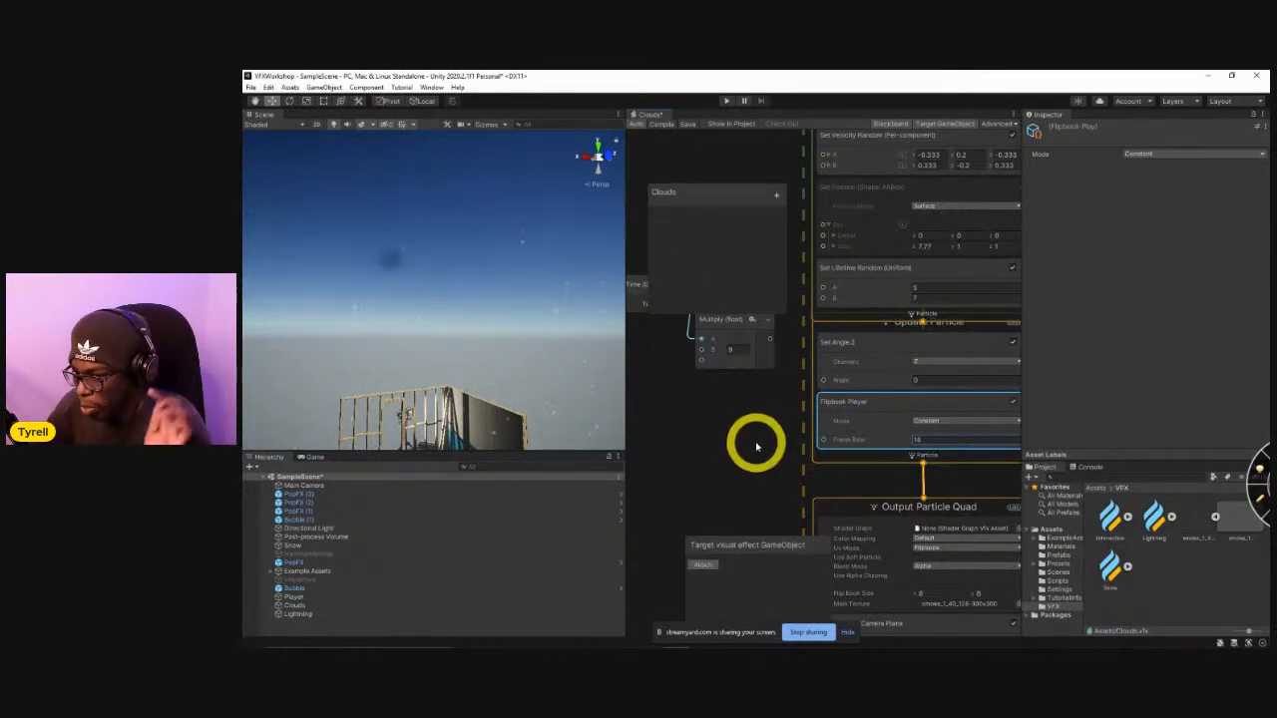
Set the Capacity of the Clouds graph's Initialize Particle context to 10000.
{"action": "middle_click_drag", "start_coordinate": [749, 442], "coordinate": [771, 547]}
{"action": "scroll", "coordinate": [771, 547], "scroll_direction": "down", "scroll_amount": 4}
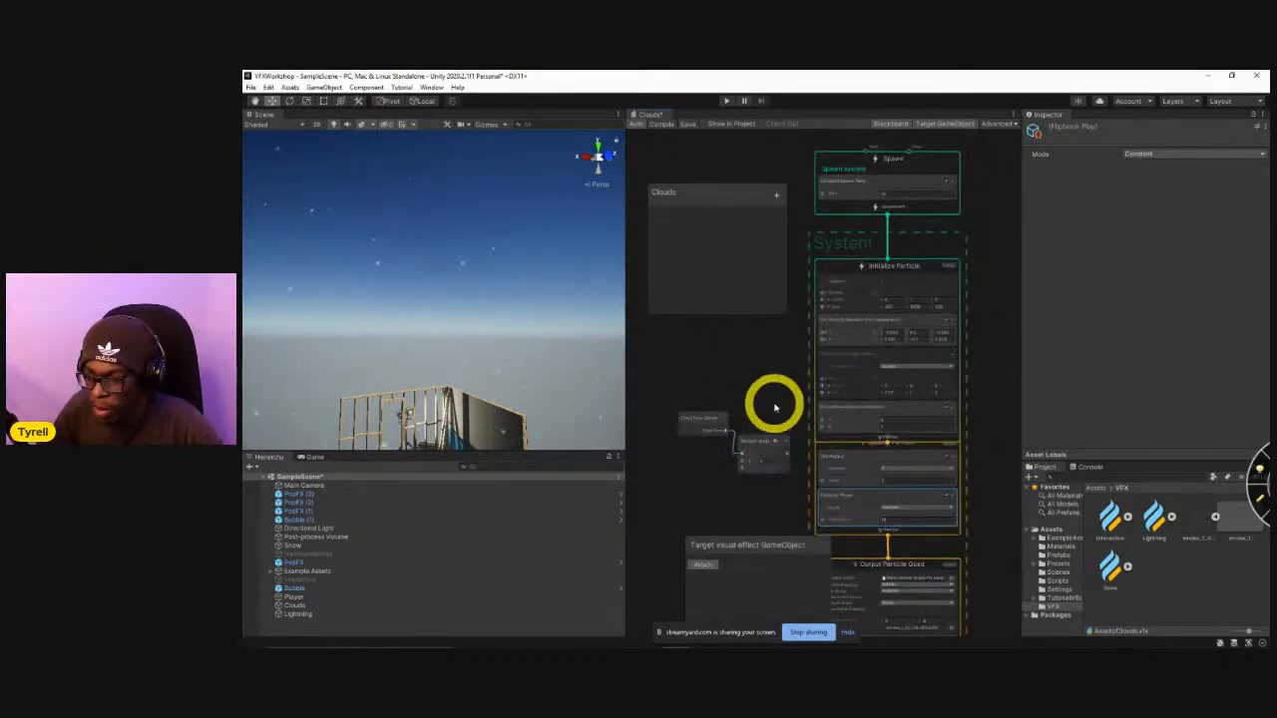
{"action": "middle_click_drag", "start_coordinate": [772, 405], "coordinate": [777, 443]}
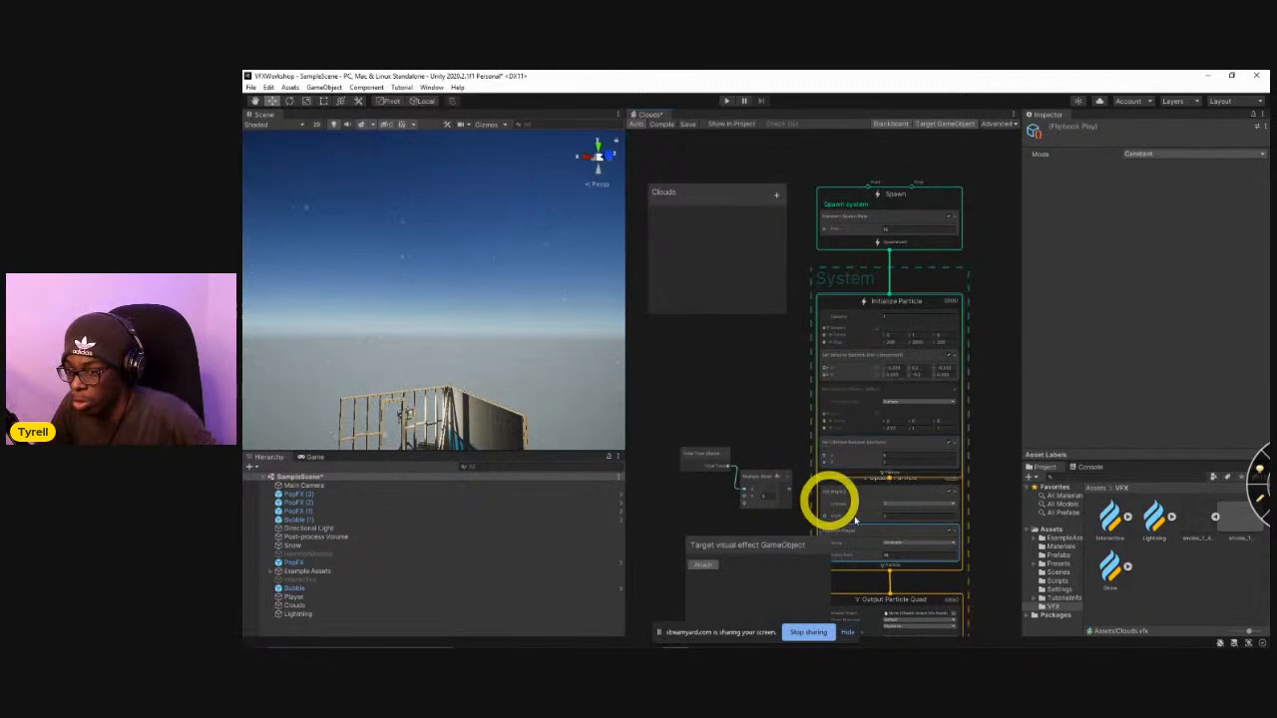
{"action": "middle_click_drag", "start_coordinate": [750, 435], "coordinate": [762, 465]}
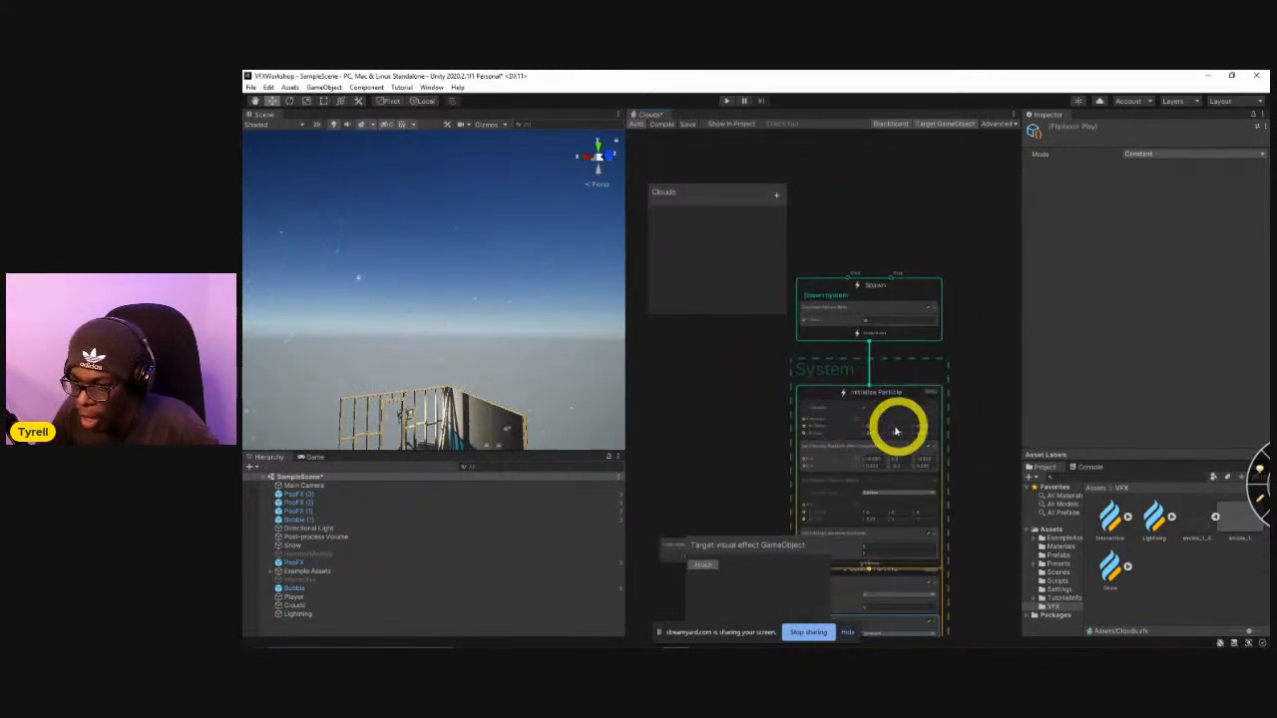
{"action": "scroll", "coordinate": [882, 412], "scroll_direction": "up", "scroll_amount": 3}
{"action": "left_click", "coordinate": [870, 402]}
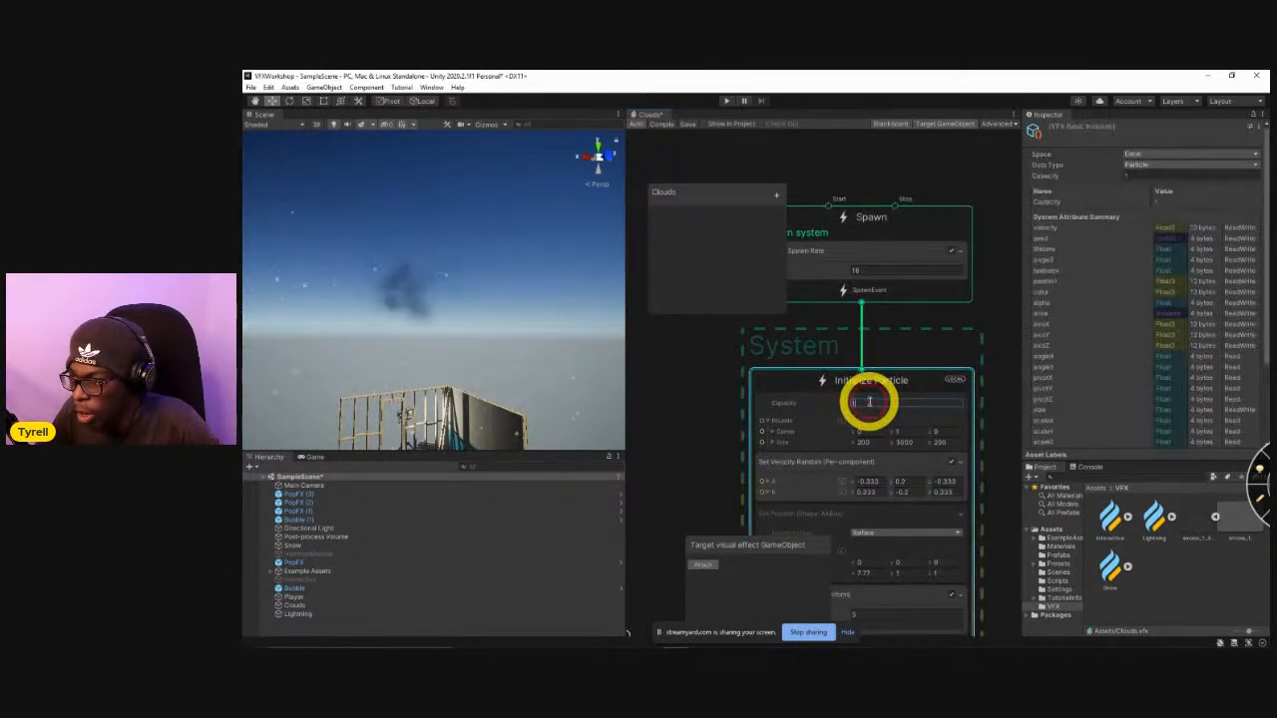
{"action": "key", "text": "Return"}
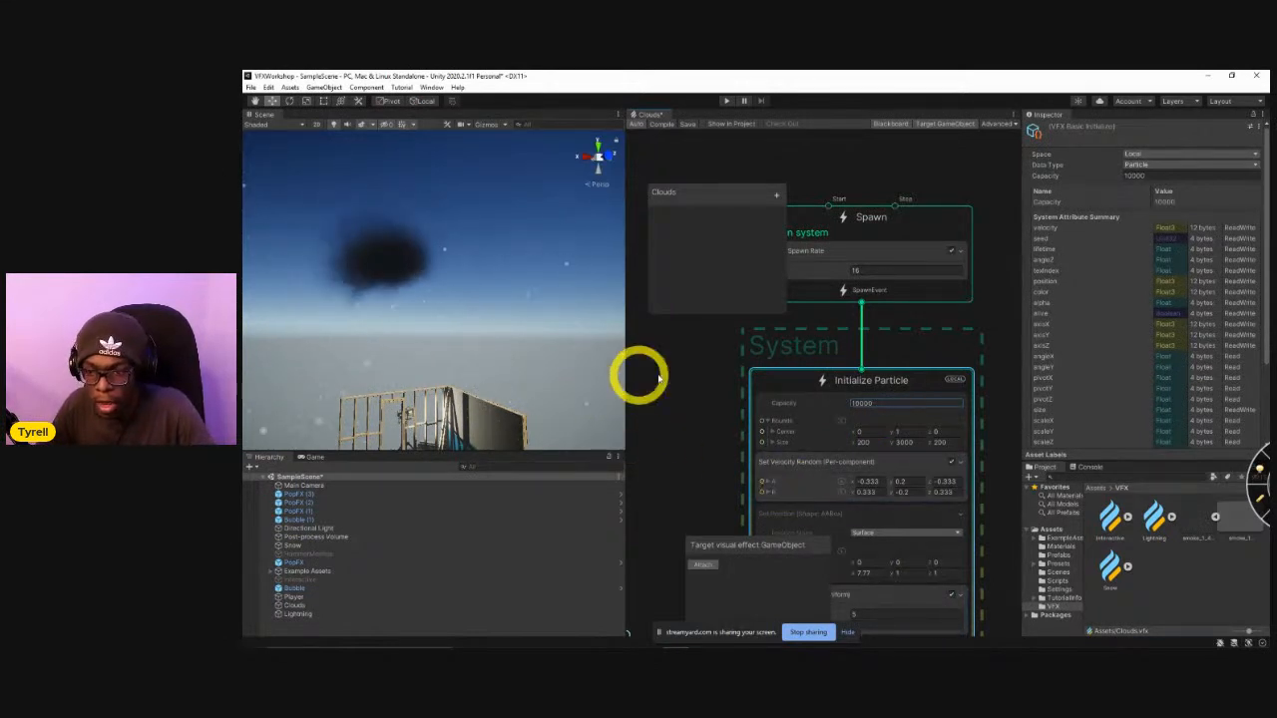
Enable the Set Position (Shape: AABox) block in Initialize Particle and view the cloud from farther away in the scene.
{"action": "middle_click_drag", "start_coordinate": [698, 436], "coordinate": [691, 387]}
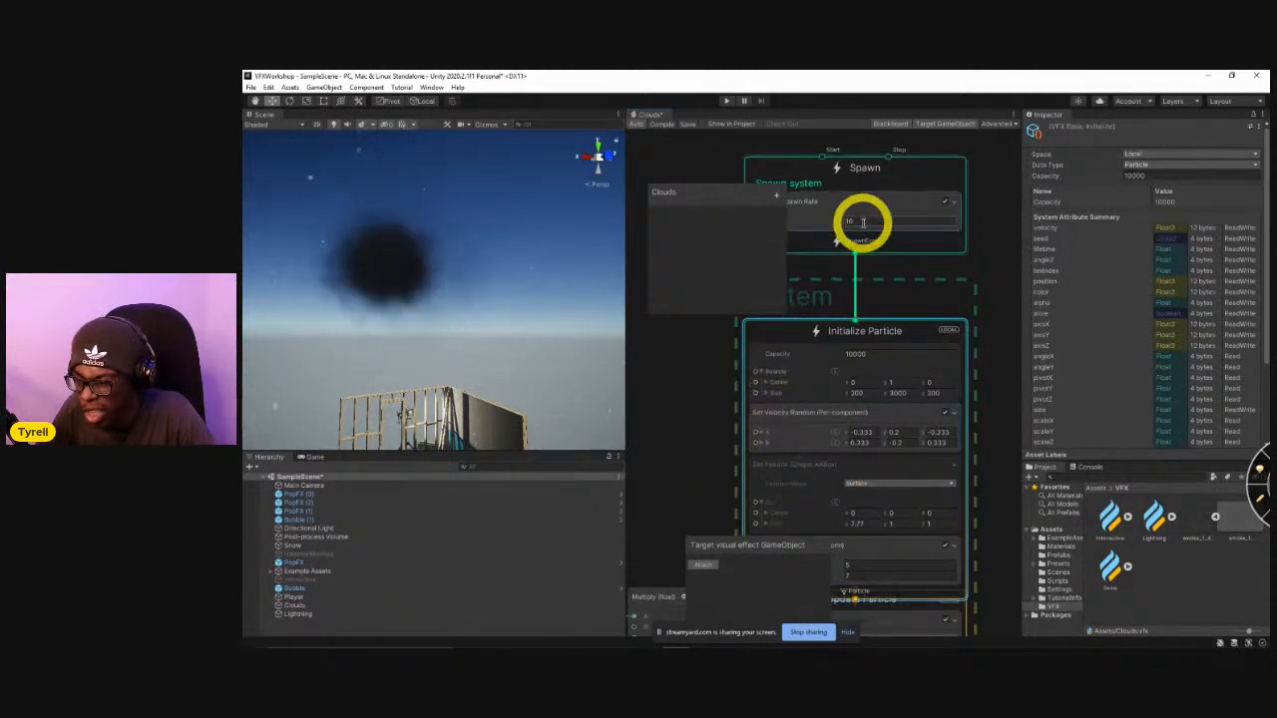
{"action": "left_click", "coordinate": [949, 467]}
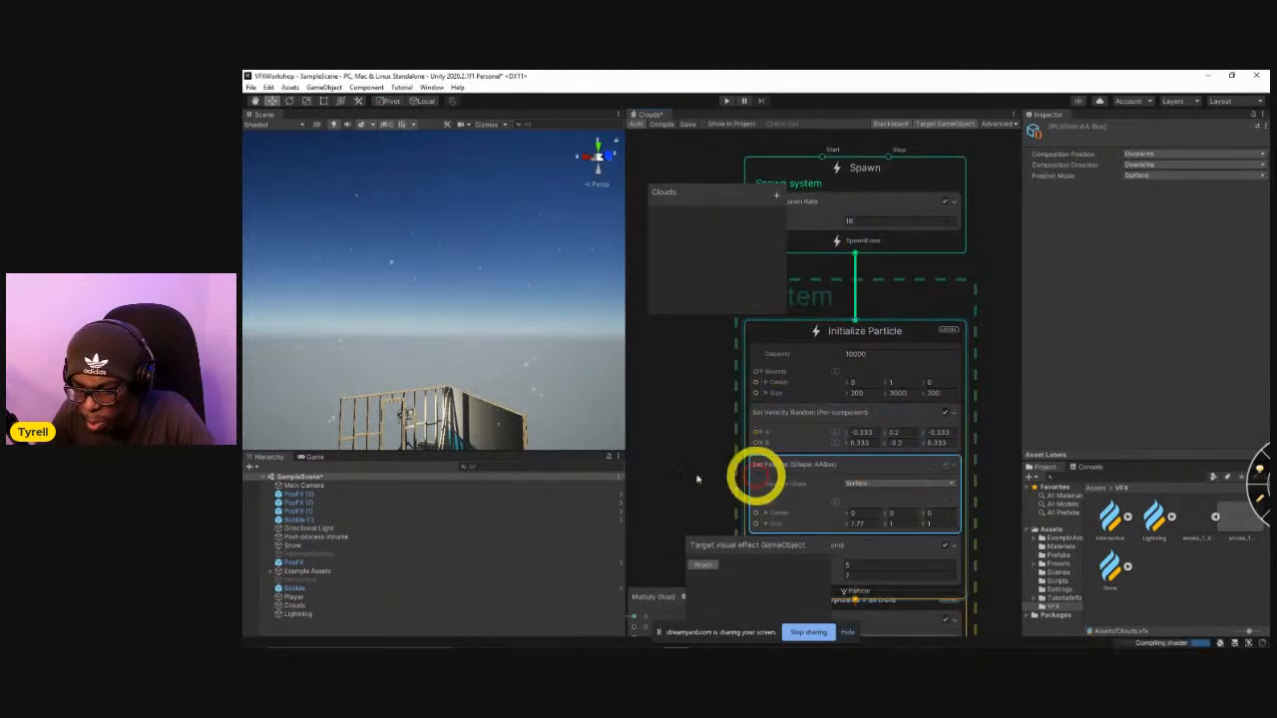
{"action": "right_click_drag", "start_coordinate": [431, 355], "coordinate": [595, 373]}
{"action": "key", "text": "s"}
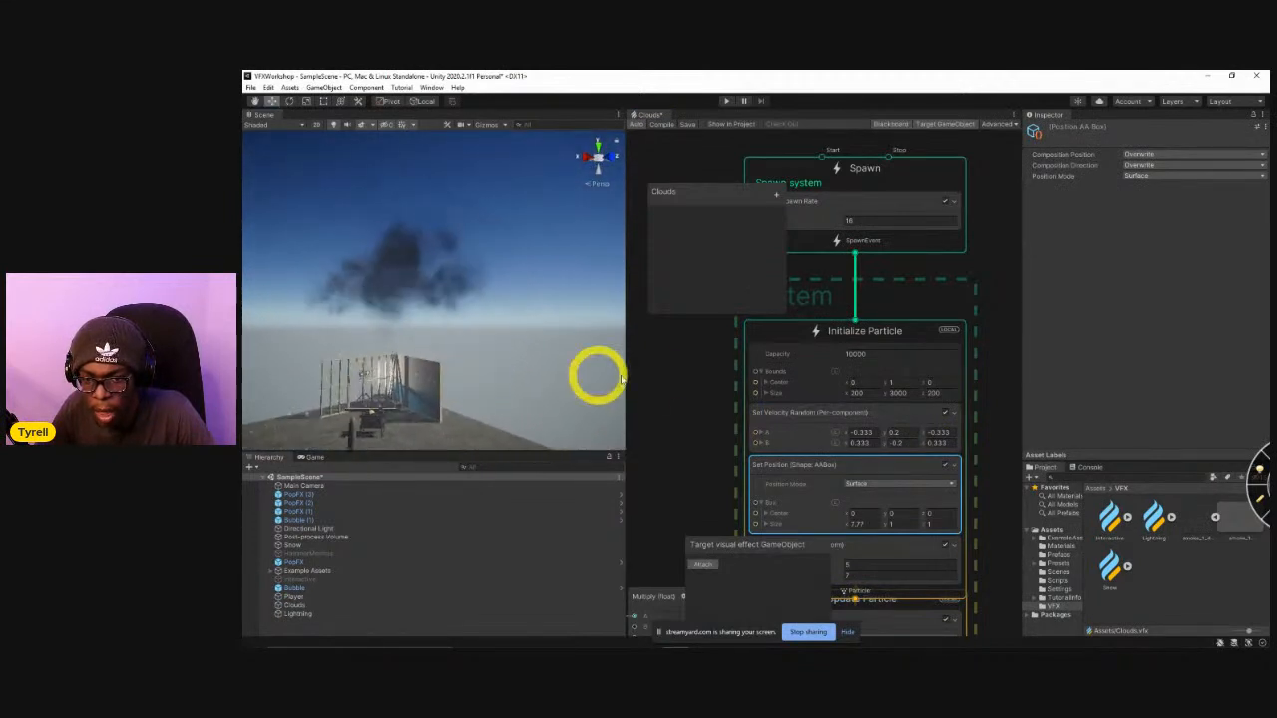
Try much higher Constant Spawn Rate values in the Spawn context and settle on 160.
{"action": "left_click", "coordinate": [878, 223]}
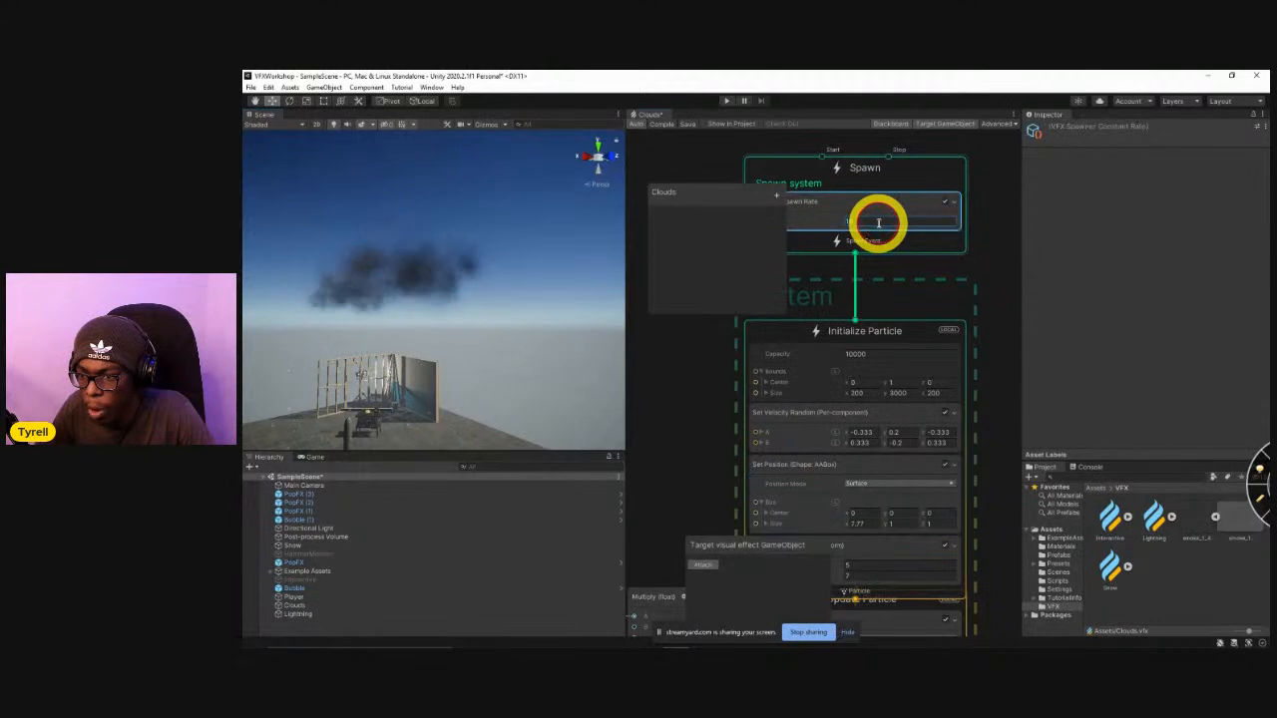
{"action": "left_click", "coordinate": [879, 223]}
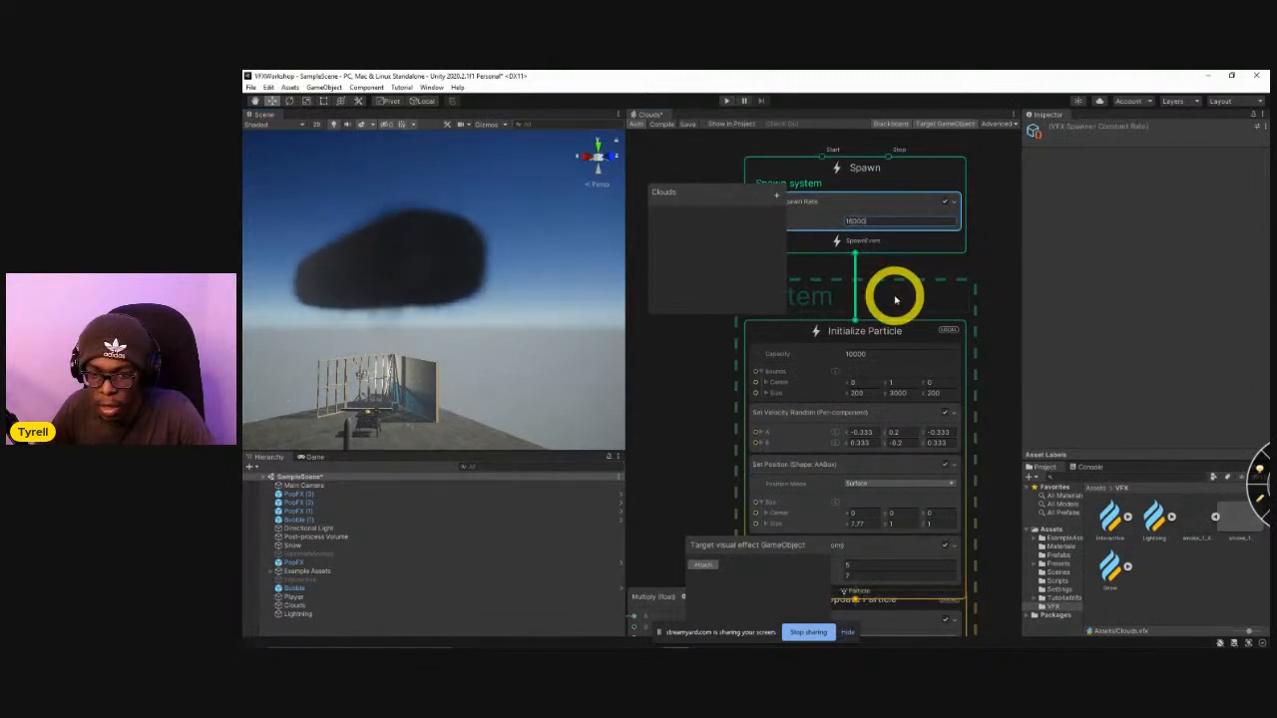
{"action": "right_click_drag", "start_coordinate": [534, 344], "coordinate": [429, 361]}
{"action": "left_click", "coordinate": [869, 220]}
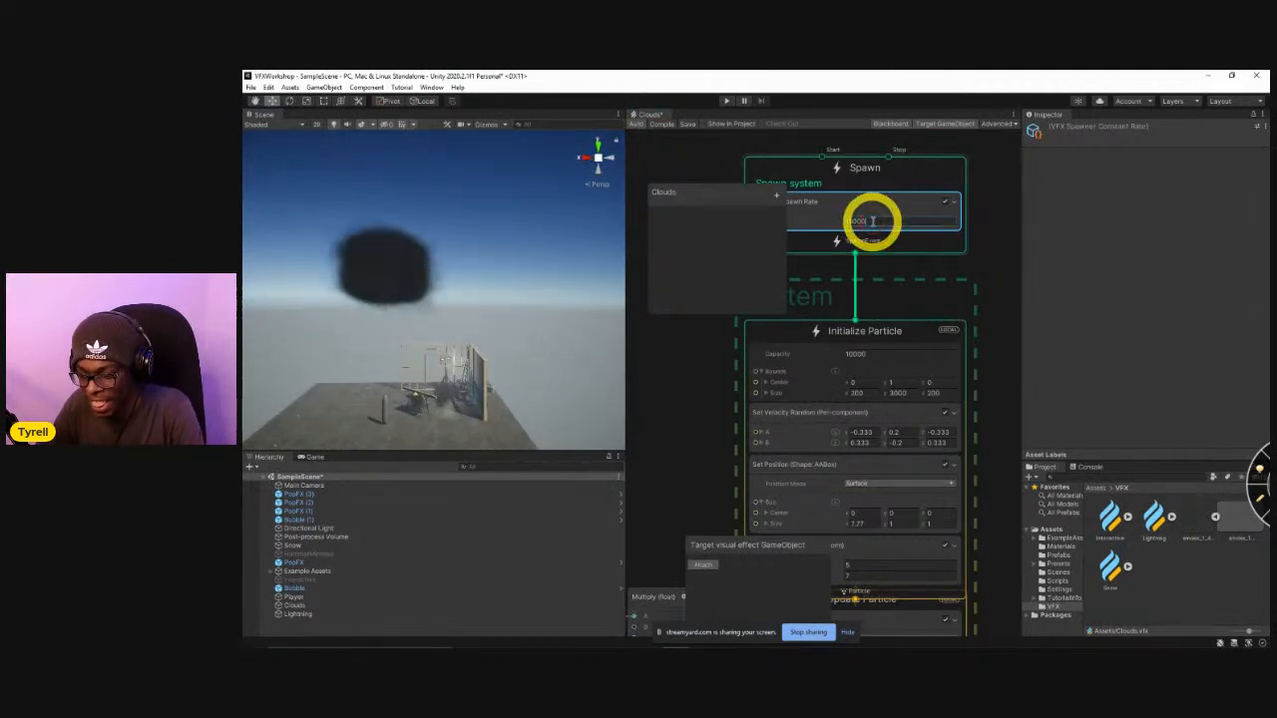
{"action": "key", "text": "BackSpace"}
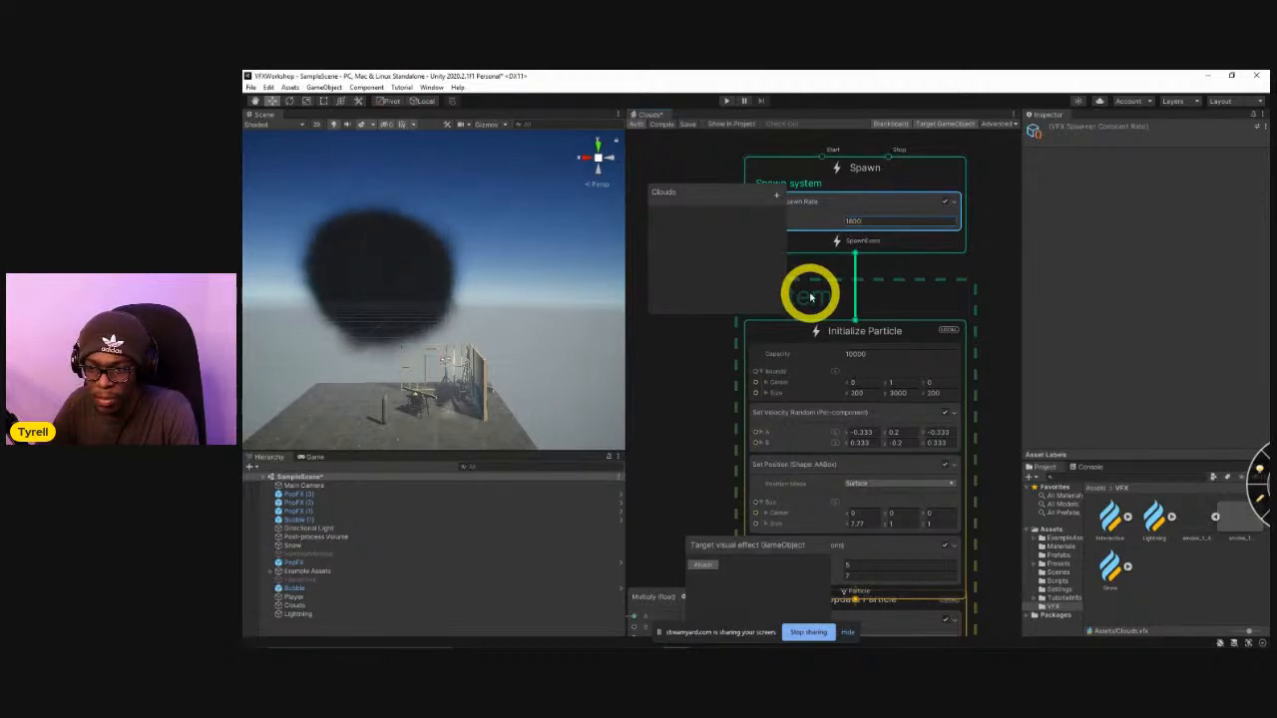
{"action": "double_click", "coordinate": [862, 220]}
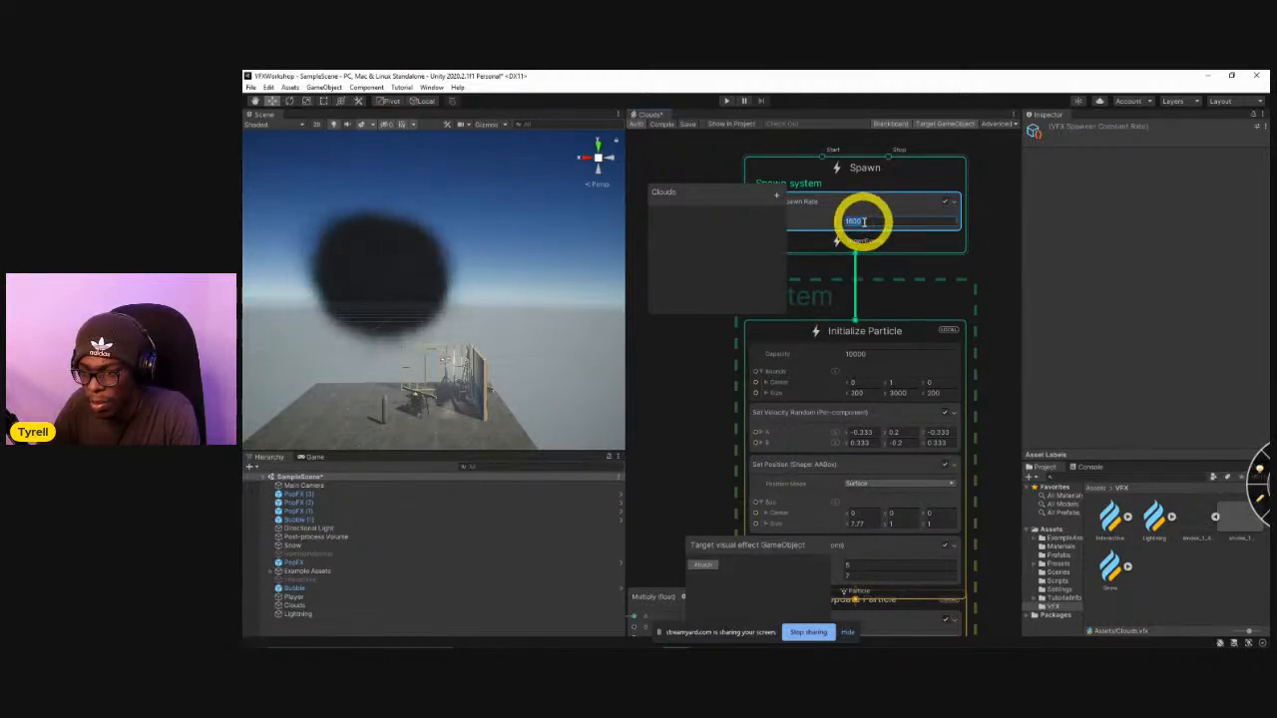
{"action": "key", "text": "BackSpace"}
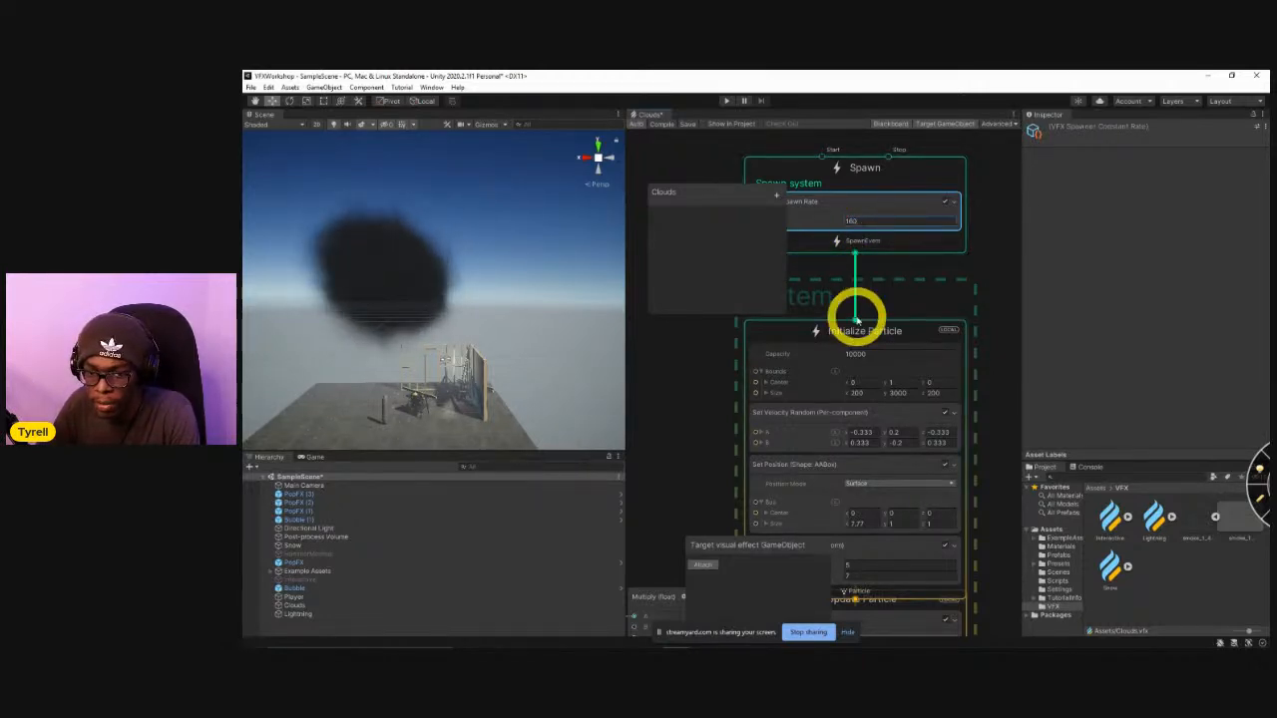
Set the Flipbook Player's Frame Rate to 8 and check the smoke animation in the scene.
{"action": "middle_click_drag", "start_coordinate": [733, 579], "coordinate": [751, 394]}
{"action": "middle_click_drag", "start_coordinate": [751, 474], "coordinate": [739, 315]}
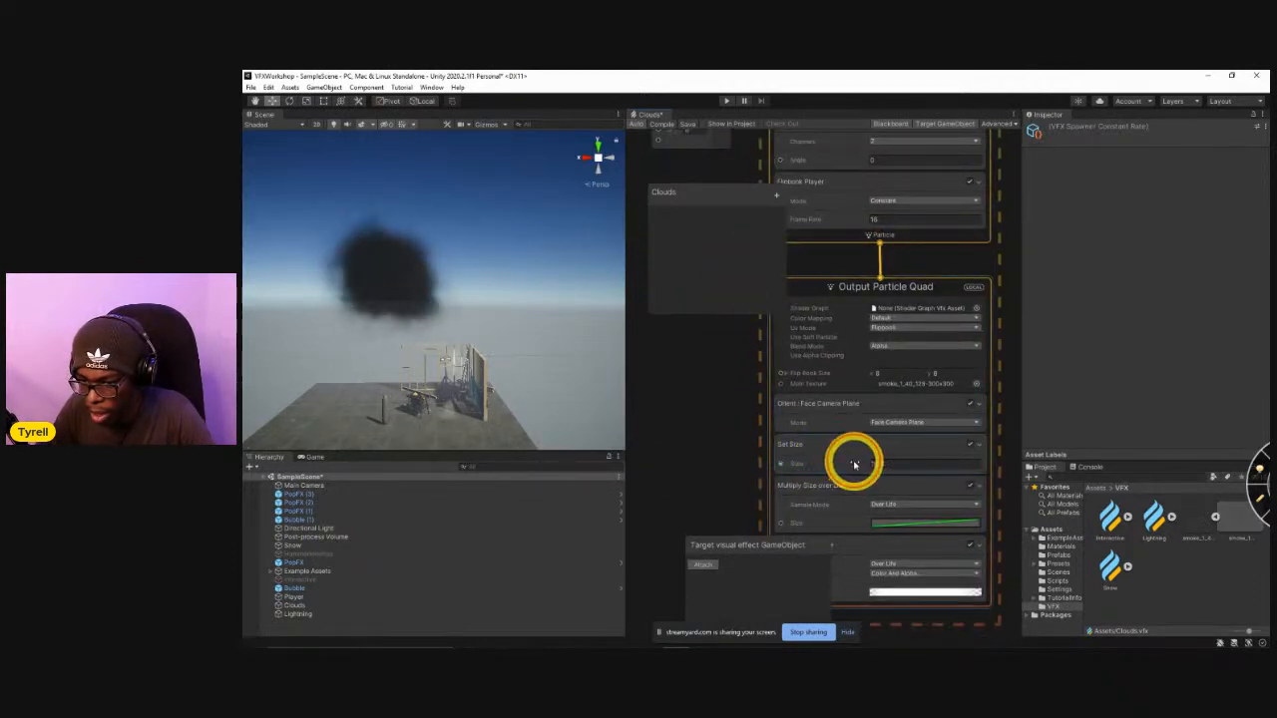
{"action": "left_click_drag", "start_coordinate": [411, 356], "coordinate": [549, 419], "text": "alt"}
{"action": "middle_click_drag", "start_coordinate": [907, 331], "coordinate": [934, 420]}
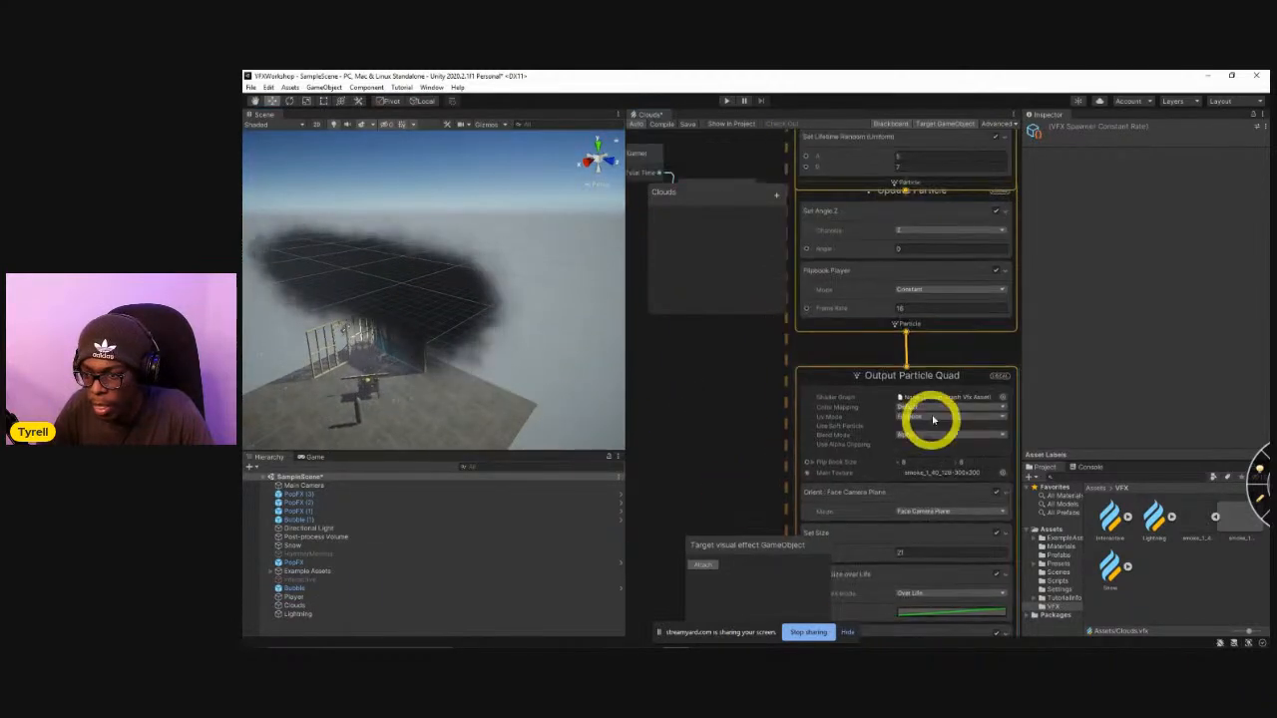
{"action": "left_click", "coordinate": [910, 307]}
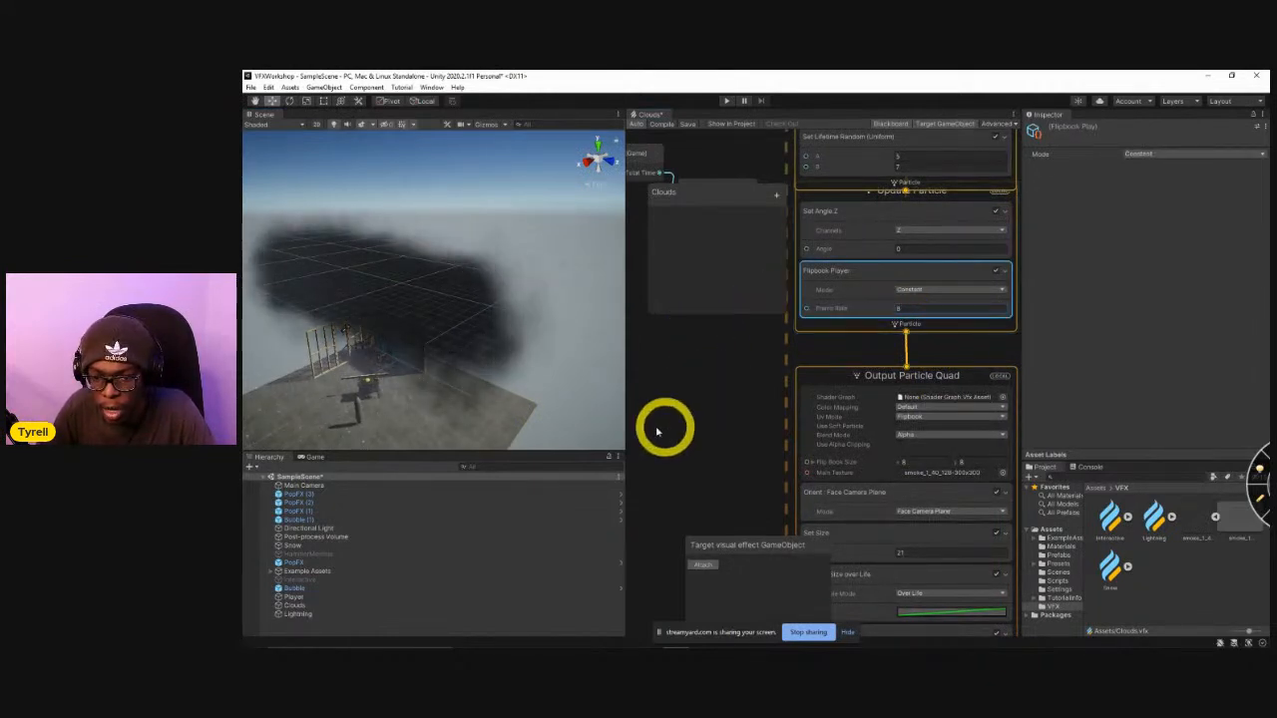
{"action": "left_click_drag", "start_coordinate": [608, 409], "coordinate": [509, 296], "text": "alt"}
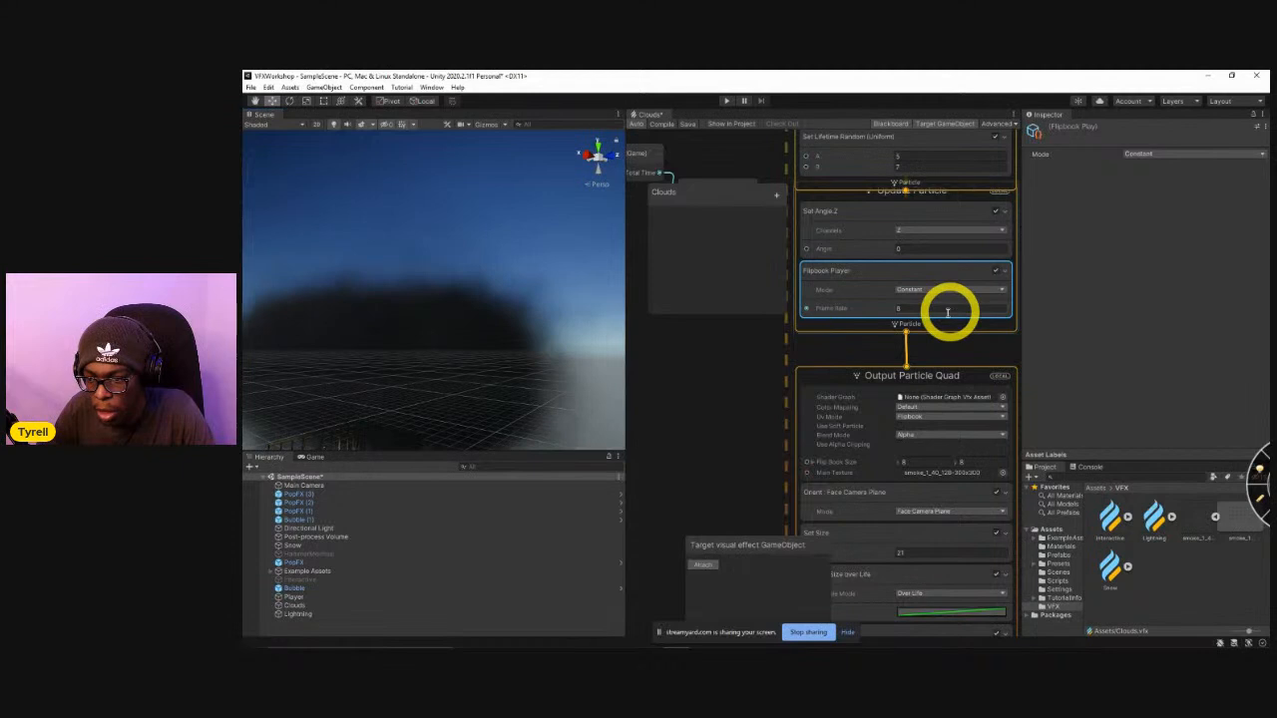
Set the Flipbook Player's Frame Rate to 24 and view the cloud from a distance and up close.
{"action": "left_click_drag", "start_coordinate": [930, 311], "coordinate": [960, 337]}
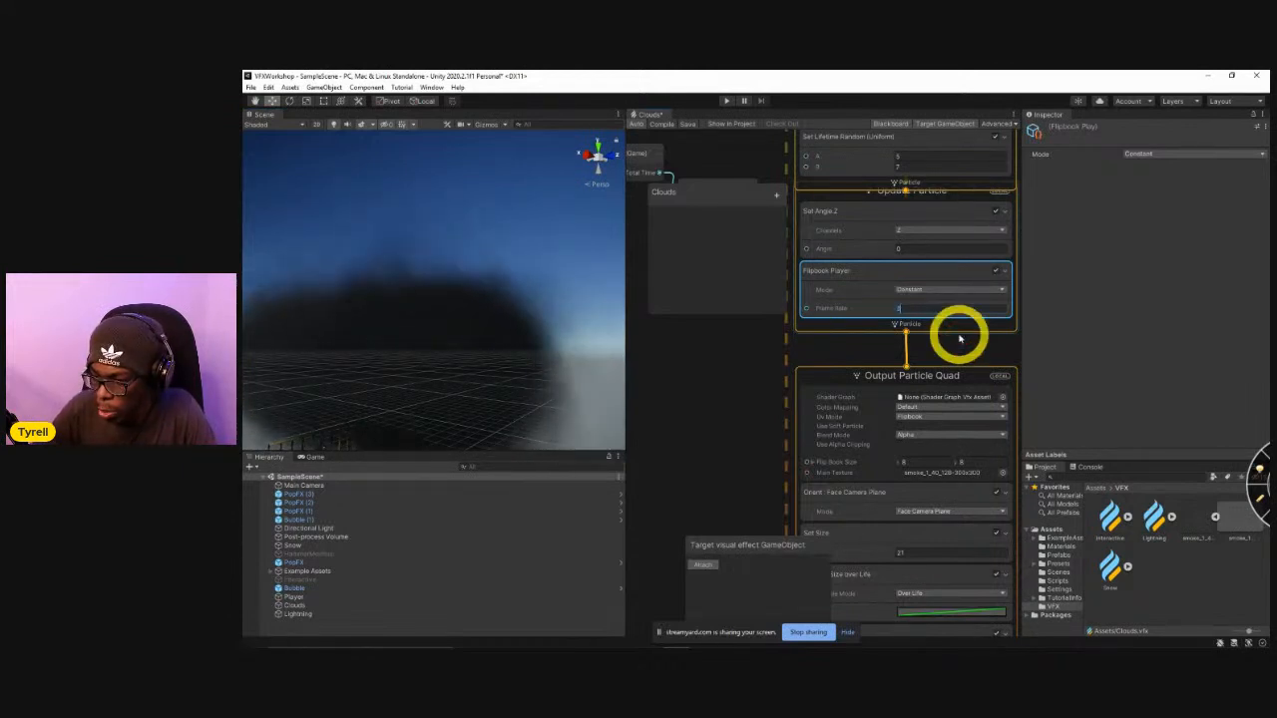
{"action": "key", "text": "Return"}
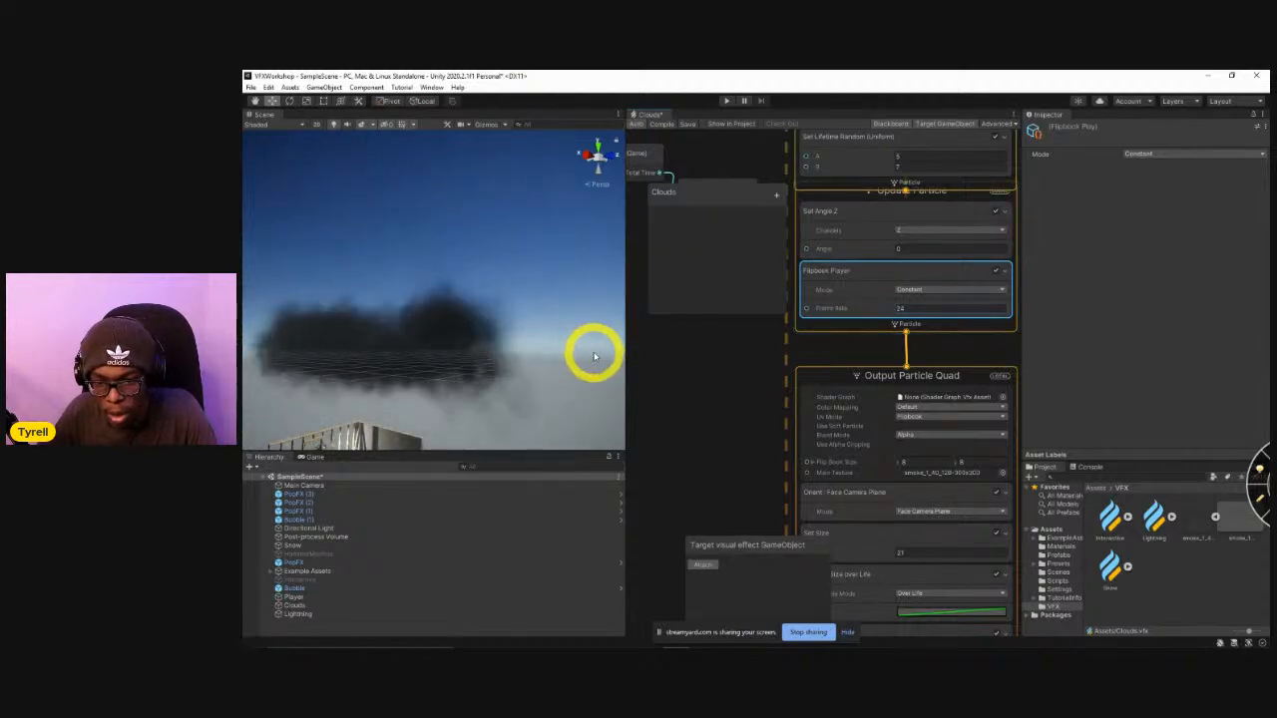
{"action": "mouse_move", "coordinate": [572, 334]}
{"action": "right_mouse_down"}
{"action": "mouse_move", "coordinate": [553, 345]}
{"action": "mouse_move", "coordinate": [565, 360]}
{"action": "mouse_move", "coordinate": [555, 365]}
{"action": "mouse_move", "coordinate": [540, 355]}
{"action": "mouse_move", "coordinate": [548, 333]}
{"action": "mouse_move", "coordinate": [528, 345]}
{"action": "mouse_move", "coordinate": [481, 336]}
{"action": "mouse_move", "coordinate": [598, 354]}
{"action": "right_mouse_up"}
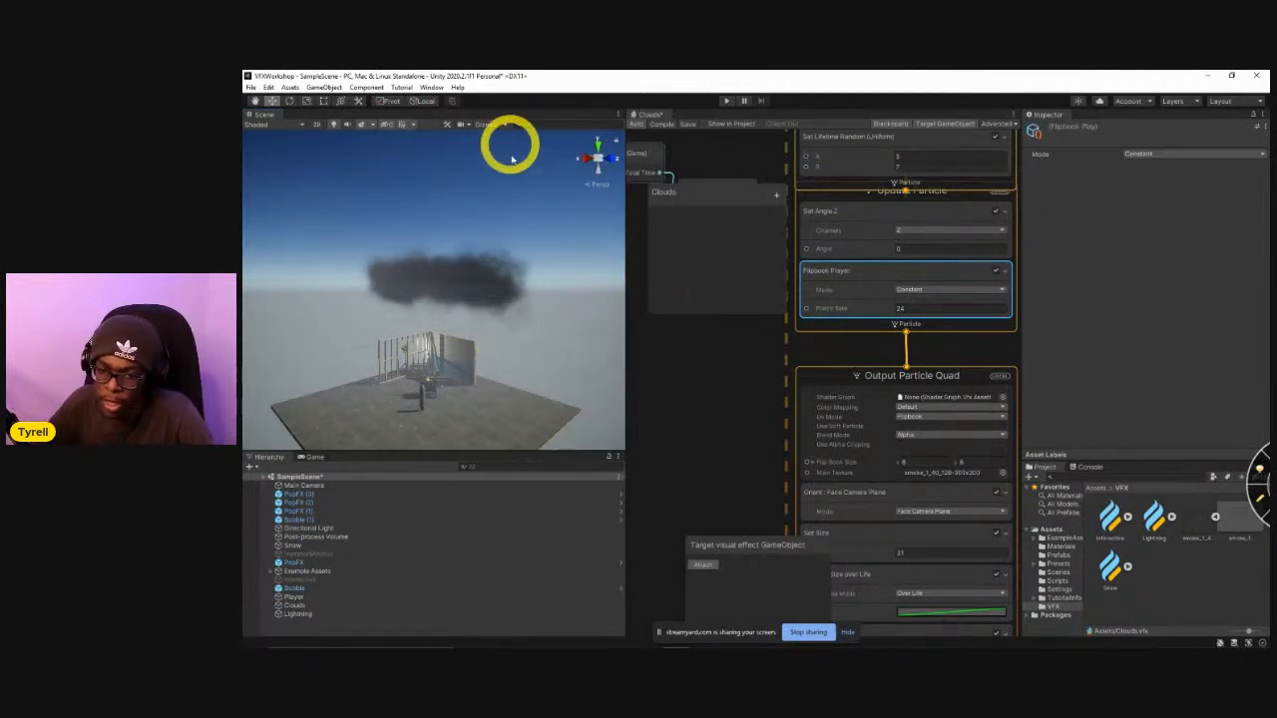
{"action": "right_click_drag", "start_coordinate": [554, 334], "coordinate": [537, 355]}
{"action": "key", "text": "w"}
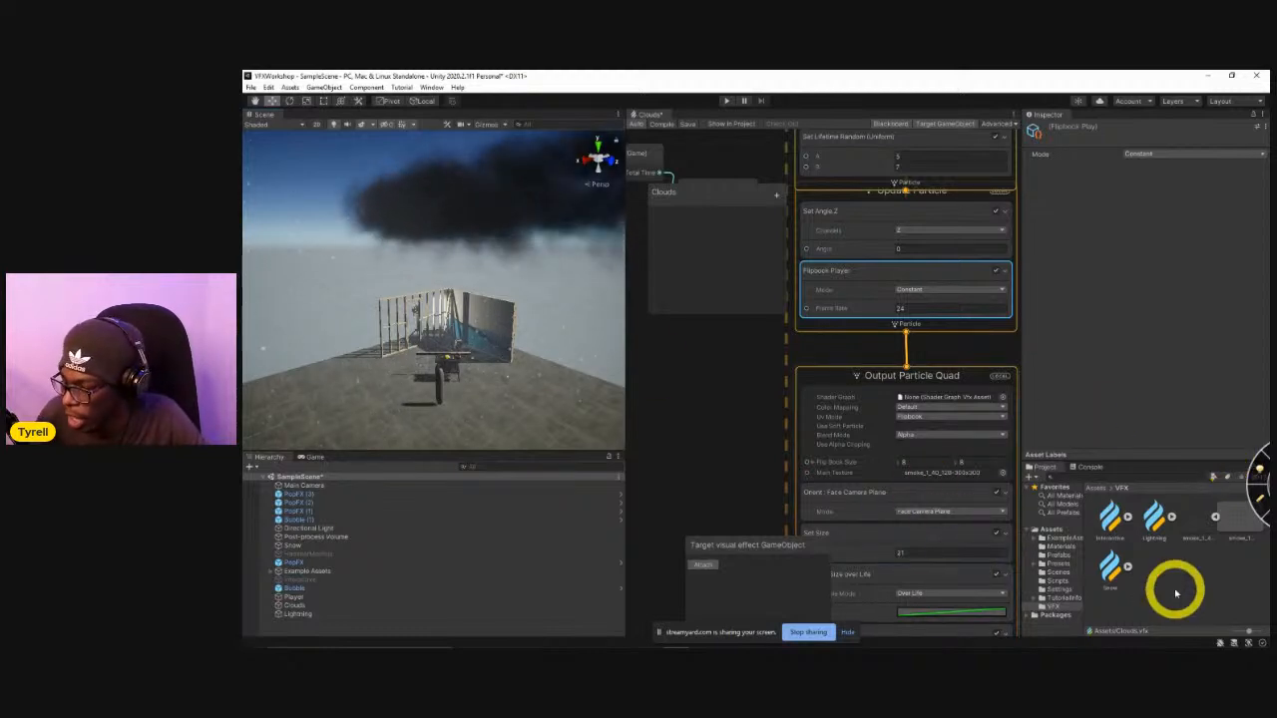
Open the Interactive effect graph, activate the Interactive object in the scene, and view its particles and graph contexts.
{"action": "double_click", "coordinate": [1111, 521]}
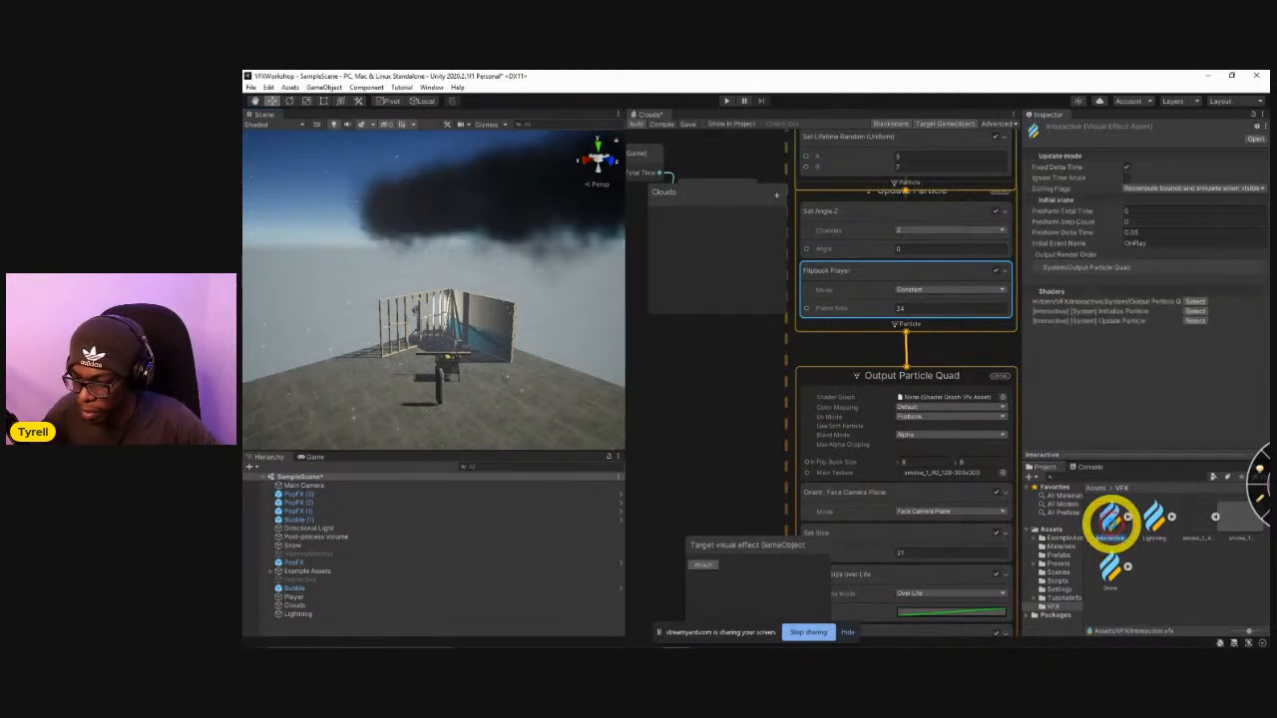
{"action": "left_click_drag", "start_coordinate": [569, 348], "coordinate": [522, 385], "text": "alt"}
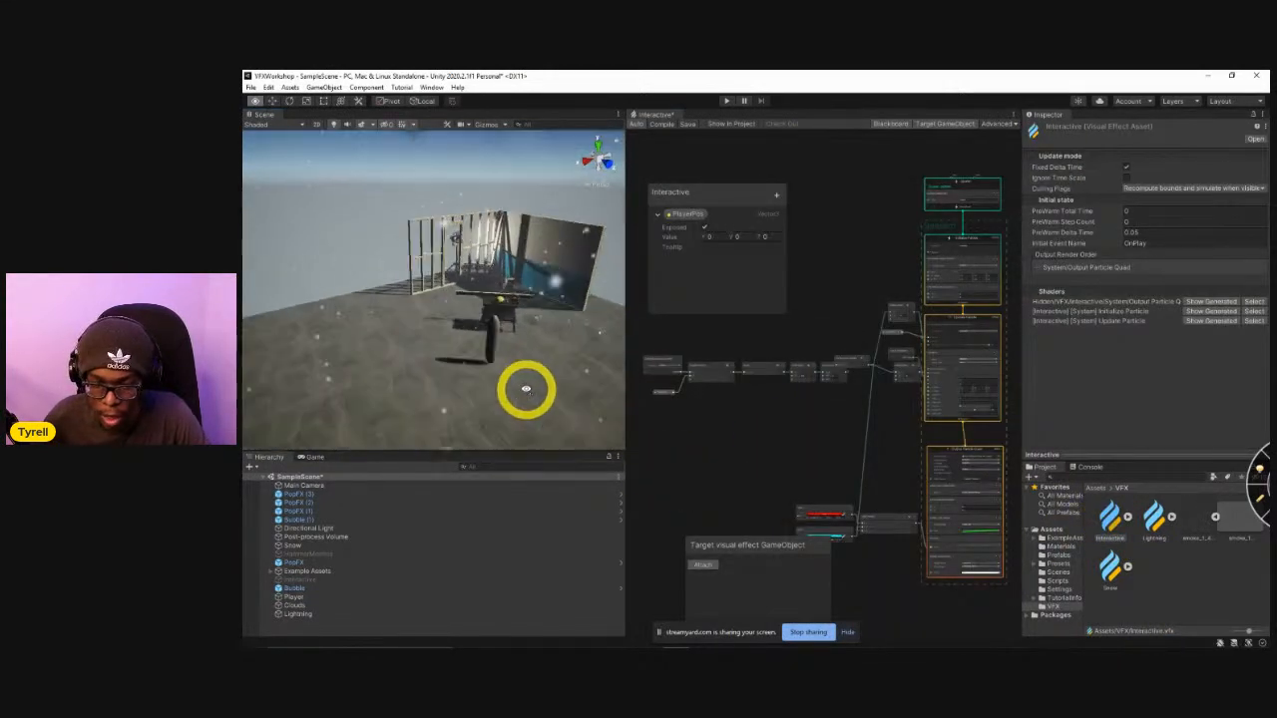
{"action": "left_click", "coordinate": [345, 579]}
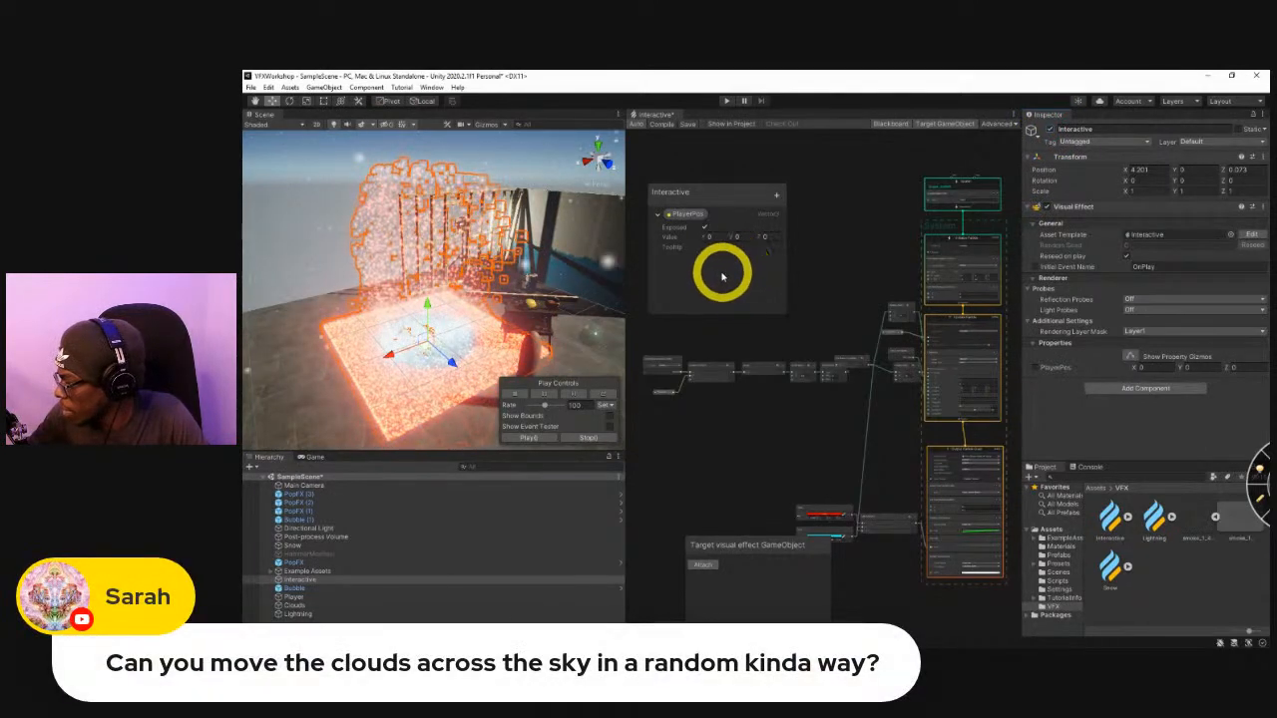
{"action": "left_click", "coordinate": [317, 228]}
{"action": "right_click_drag", "start_coordinate": [522, 343], "coordinate": [567, 251]}
{"action": "key", "text": "s"}
{"action": "right_click_drag", "start_coordinate": [552, 298], "coordinate": [579, 287]}
{"action": "middle_click_drag", "start_coordinate": [792, 388], "coordinate": [688, 489]}
{"action": "scroll", "coordinate": [883, 389], "scroll_direction": "up", "scroll_amount": 2}
{"action": "scroll", "coordinate": [885, 399], "scroll_direction": "up", "scroll_amount": 3}
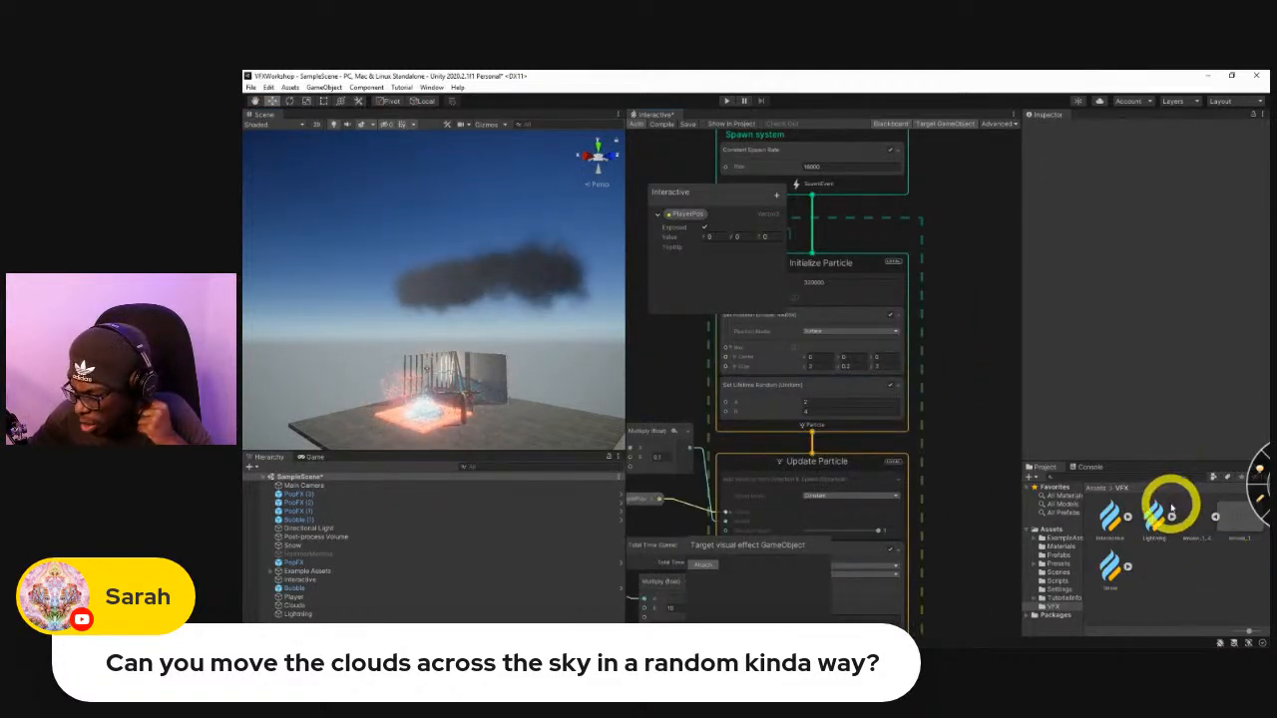
Reopen the Clouds visual effect graph from the root Assets folder.
{"action": "left_click", "coordinate": [1094, 490]}
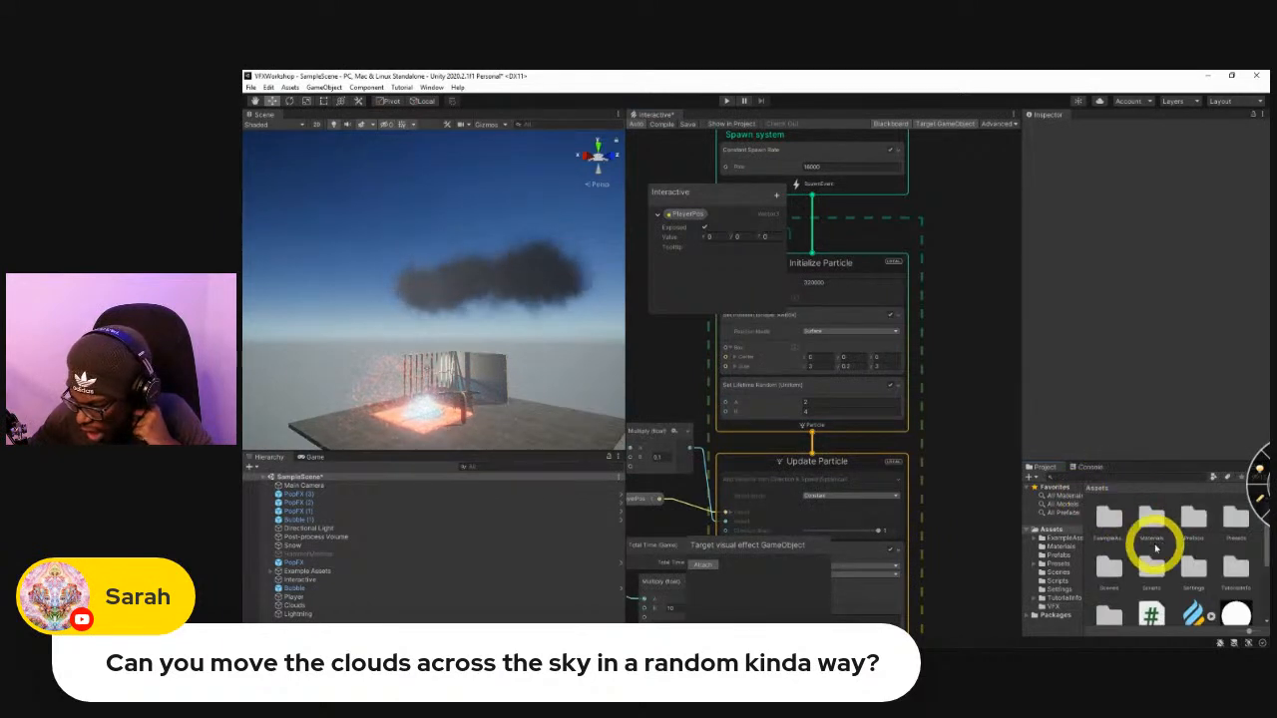
{"action": "scroll", "coordinate": [1152, 538], "scroll_direction": "down", "scroll_amount": 2}
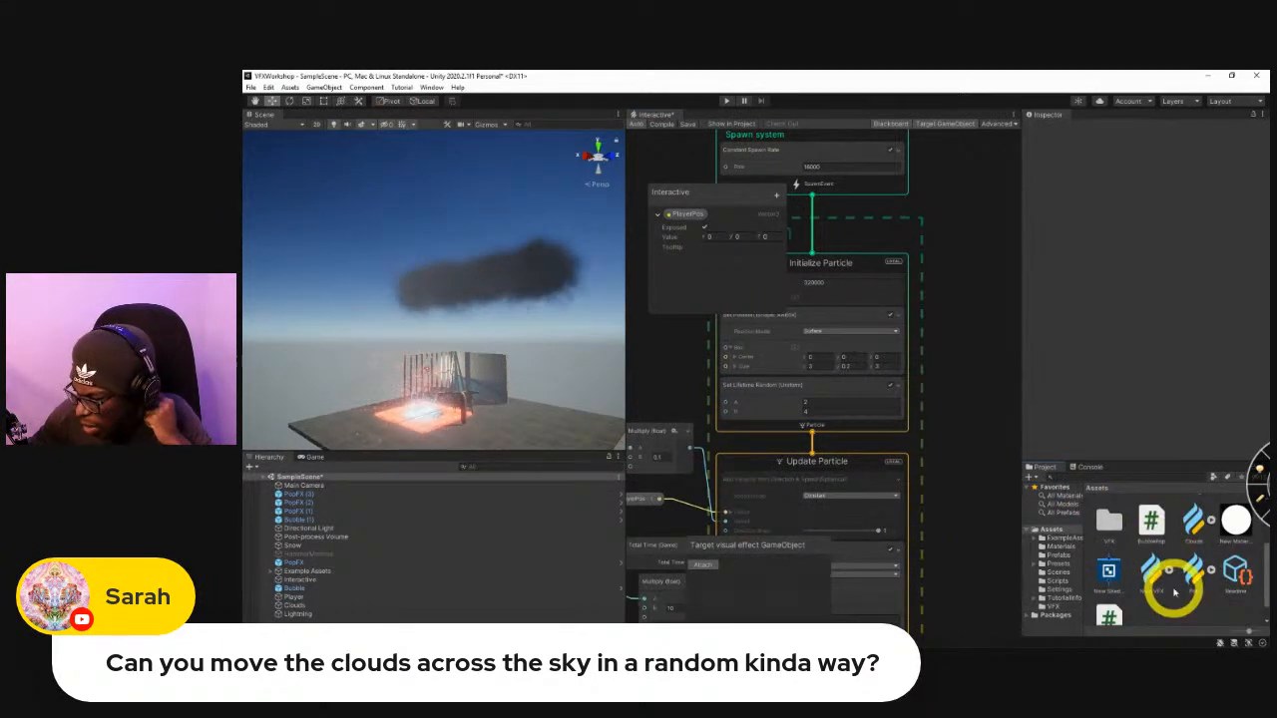
{"action": "double_click", "coordinate": [1194, 521]}
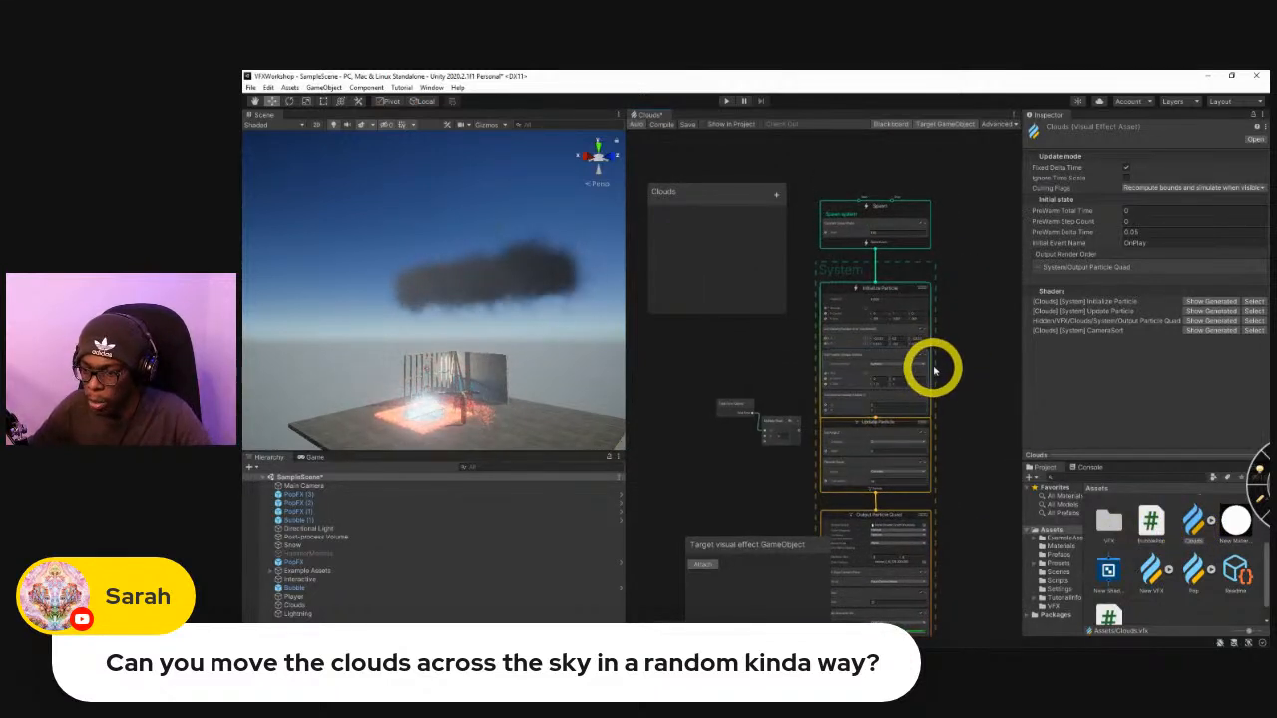
Reduce Size X and increase Size Y of the box in the Set Position (Shape: AABox) block.
{"action": "scroll", "coordinate": [958, 387], "scroll_direction": "up", "scroll_amount": 3}
{"action": "middle_click_drag", "start_coordinate": [960, 397], "coordinate": [976, 467]}
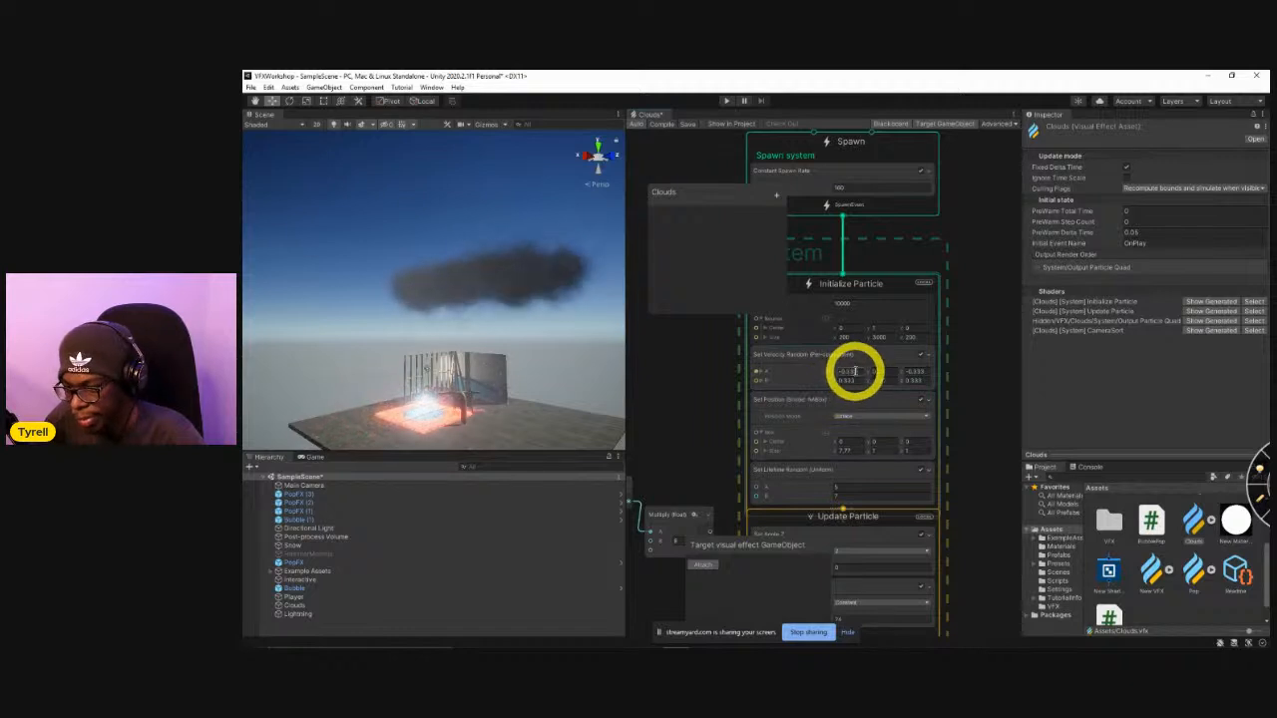
{"action": "scroll", "coordinate": [853, 369], "scroll_direction": "up", "scroll_amount": 5}
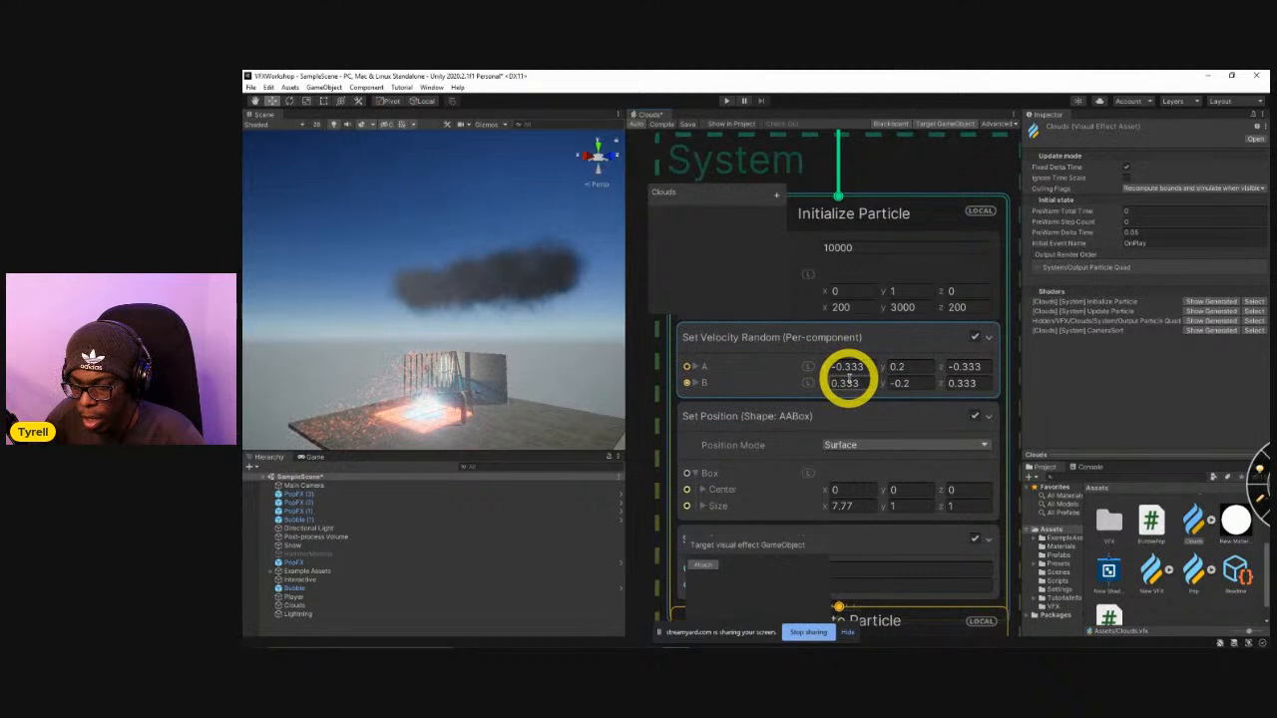
{"action": "scroll", "coordinate": [833, 429], "scroll_direction": "down", "scroll_amount": 5}
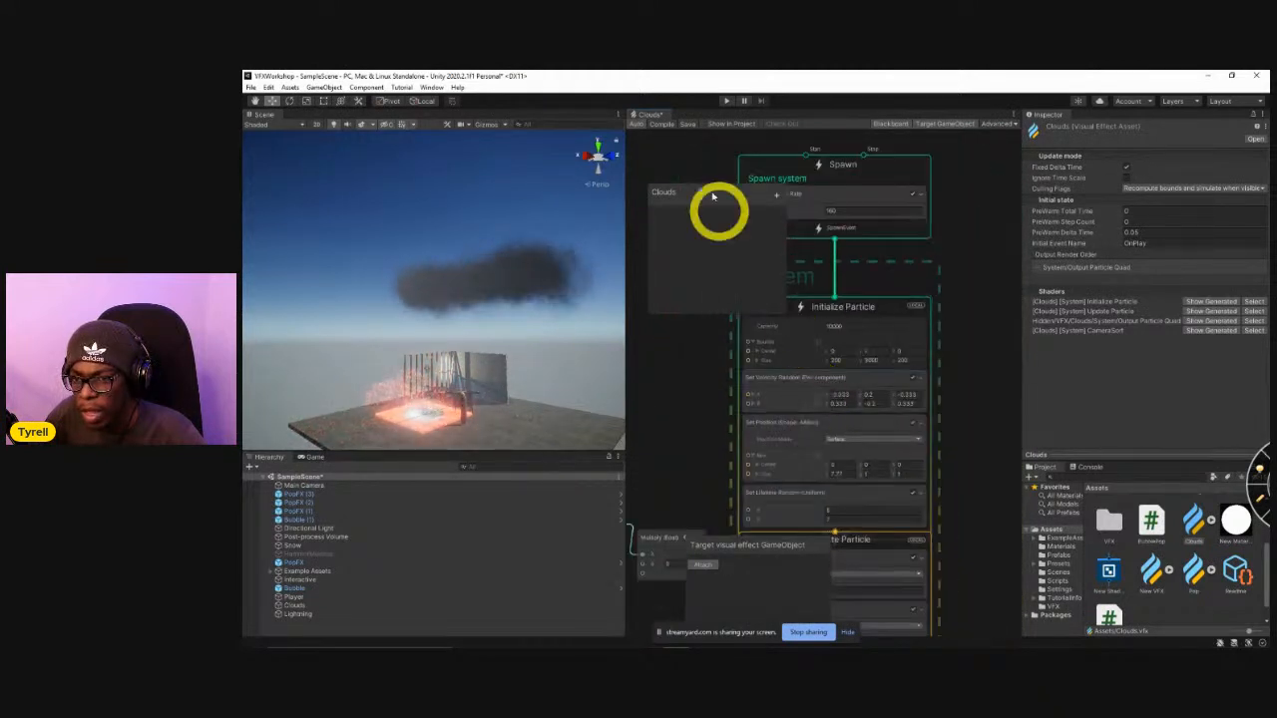
{"action": "middle_click_drag", "start_coordinate": [715, 409], "coordinate": [728, 357]}
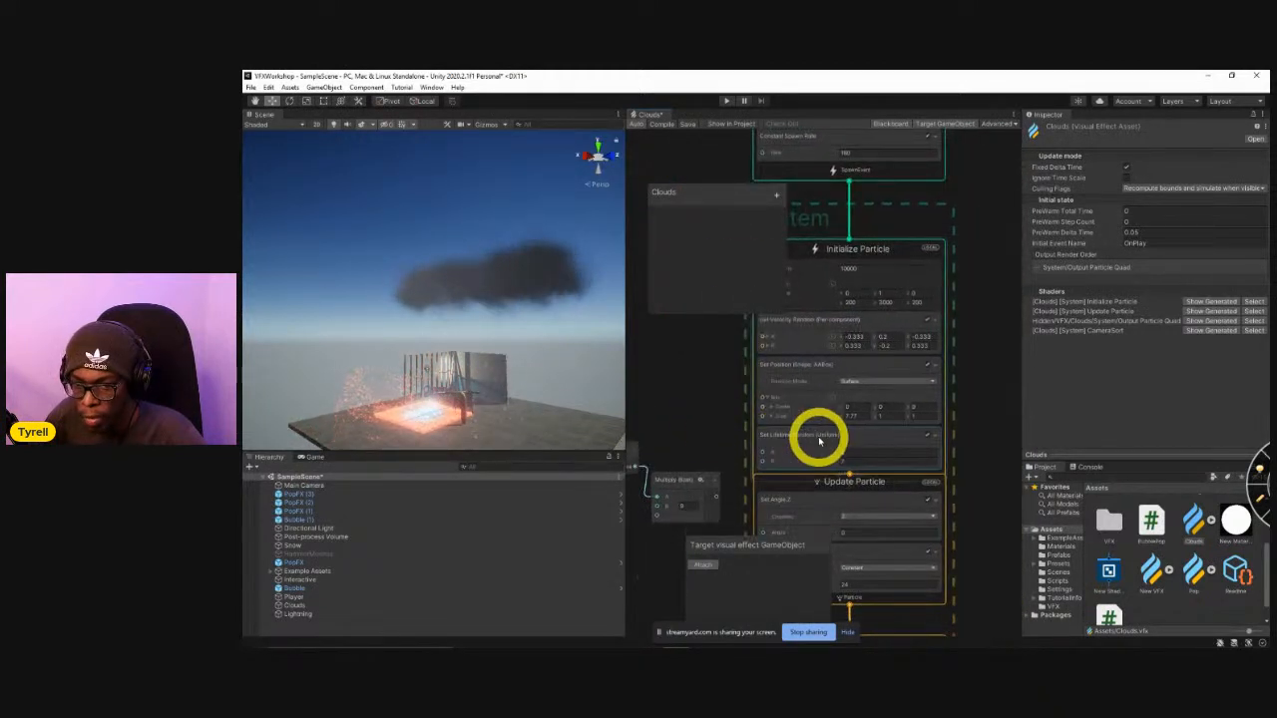
{"action": "scroll", "coordinate": [833, 414], "scroll_direction": "up", "scroll_amount": 2}
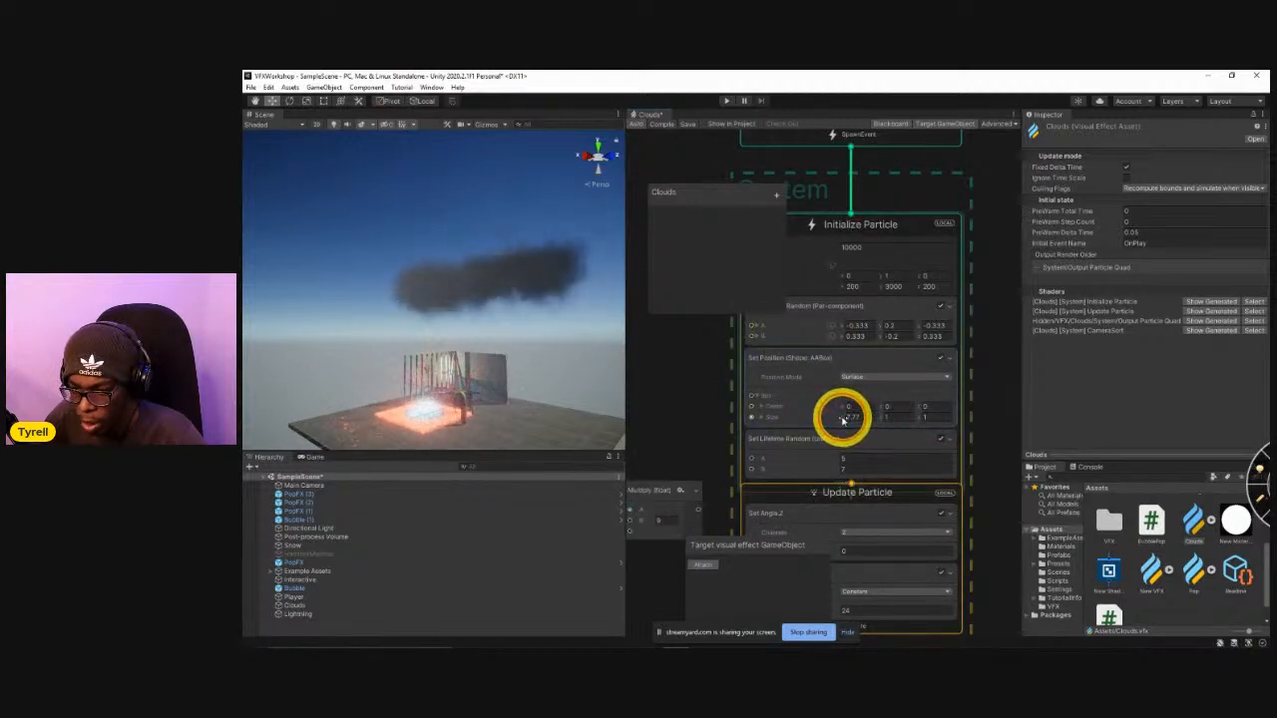
{"action": "left_click_drag", "start_coordinate": [803, 419], "coordinate": [791, 420]}
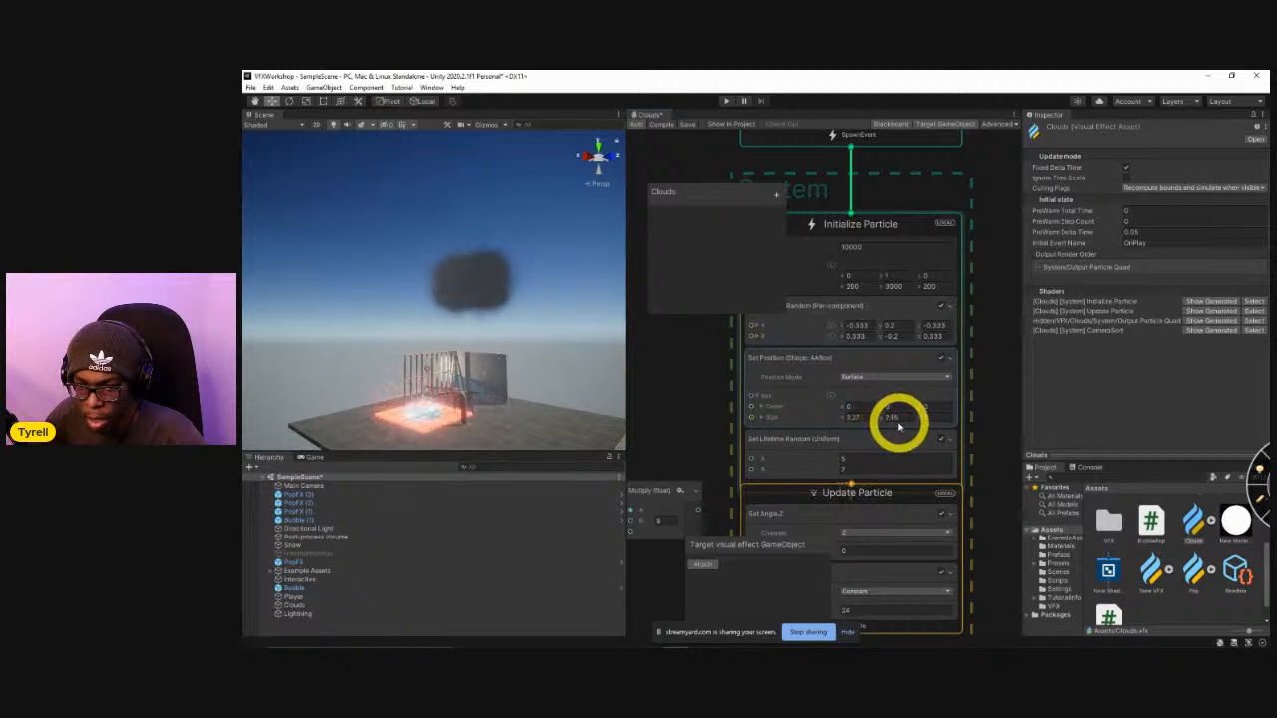
Reduce the Size Y of the Set Position (Shape: AABox) box to 0.21 and view the cloud up close.
{"action": "left_click_drag", "start_coordinate": [849, 420], "coordinate": [854, 420]}
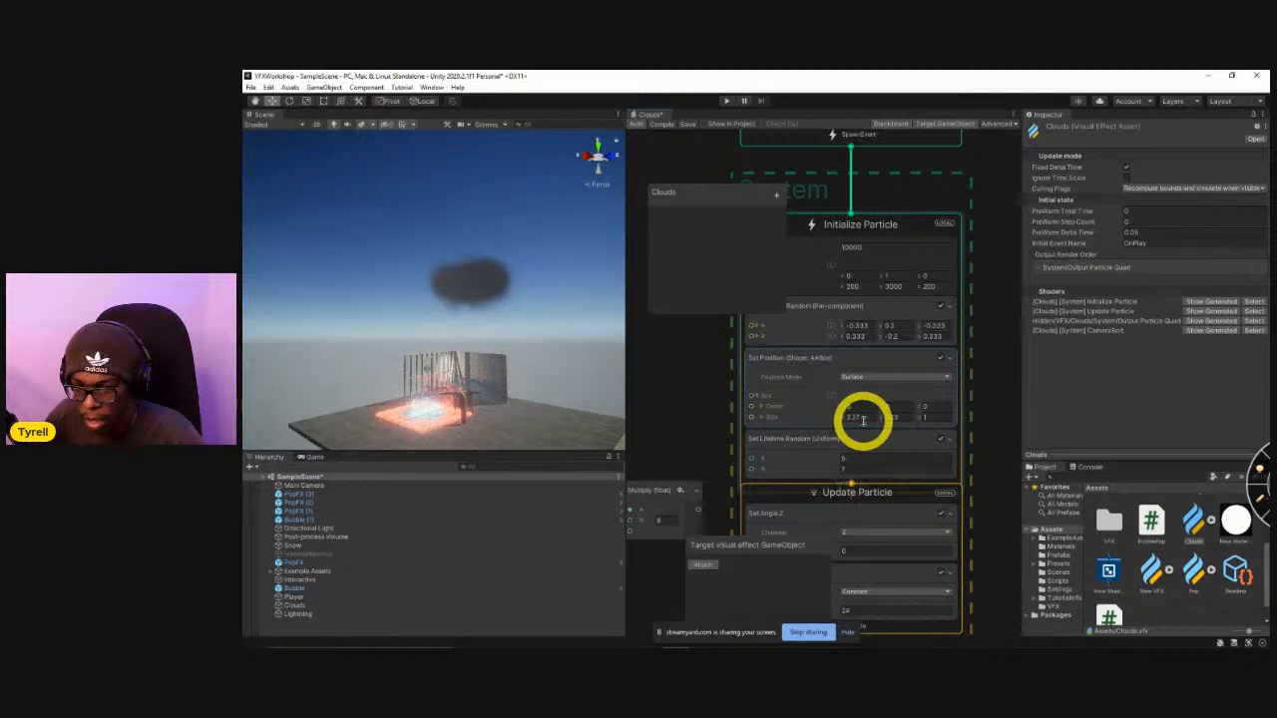
{"action": "right_click_drag", "start_coordinate": [539, 352], "coordinate": [508, 382]}
{"action": "key", "text": "w"}
{"action": "scroll", "coordinate": [714, 265], "scroll_direction": "down", "scroll_amount": 10}
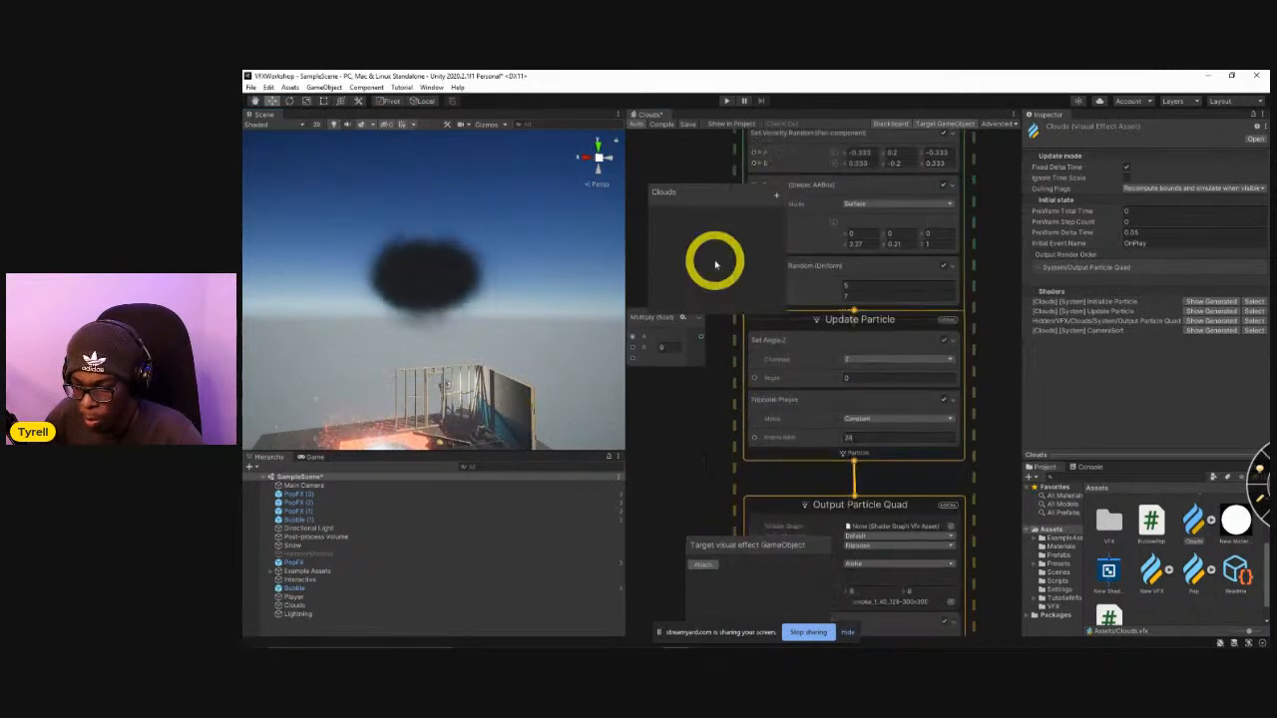
Disable the Flipbook Player block in Update Particle and check its Mode options.
{"action": "scroll", "coordinate": [735, 441], "scroll_direction": "up", "scroll_amount": 5}
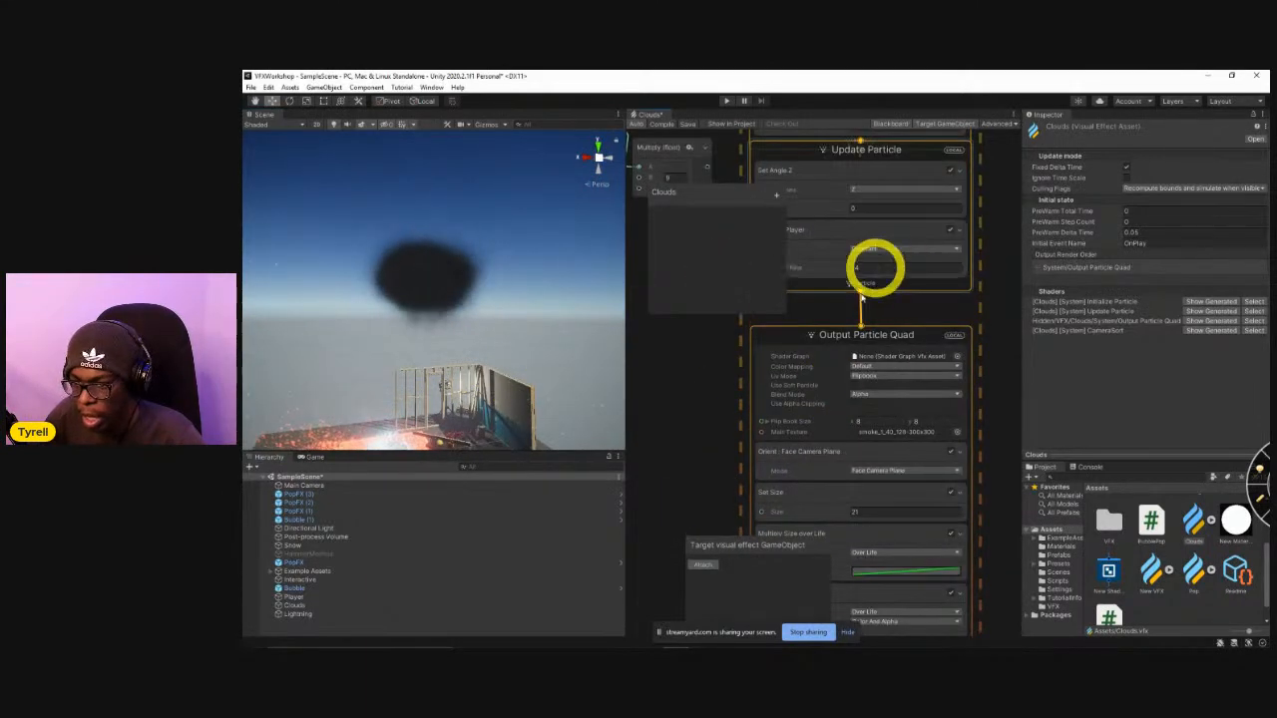
{"action": "left_click", "coordinate": [945, 289]}
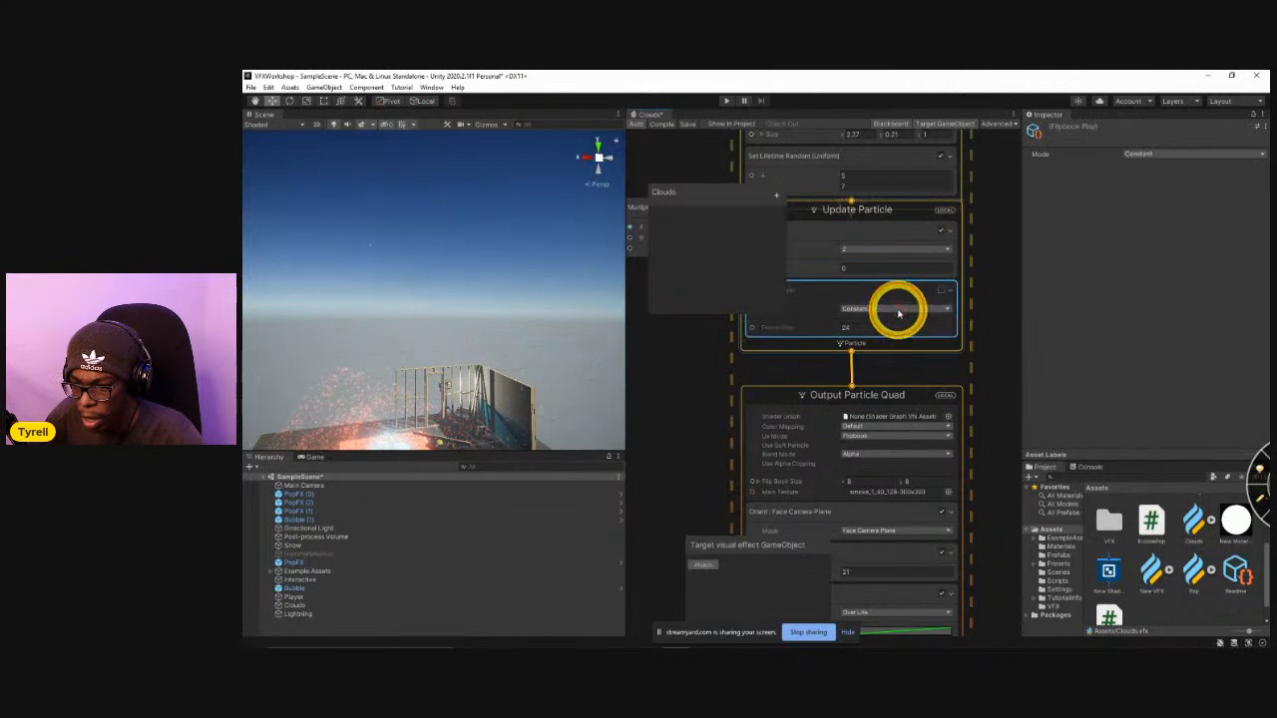
{"action": "left_click", "coordinate": [897, 309]}
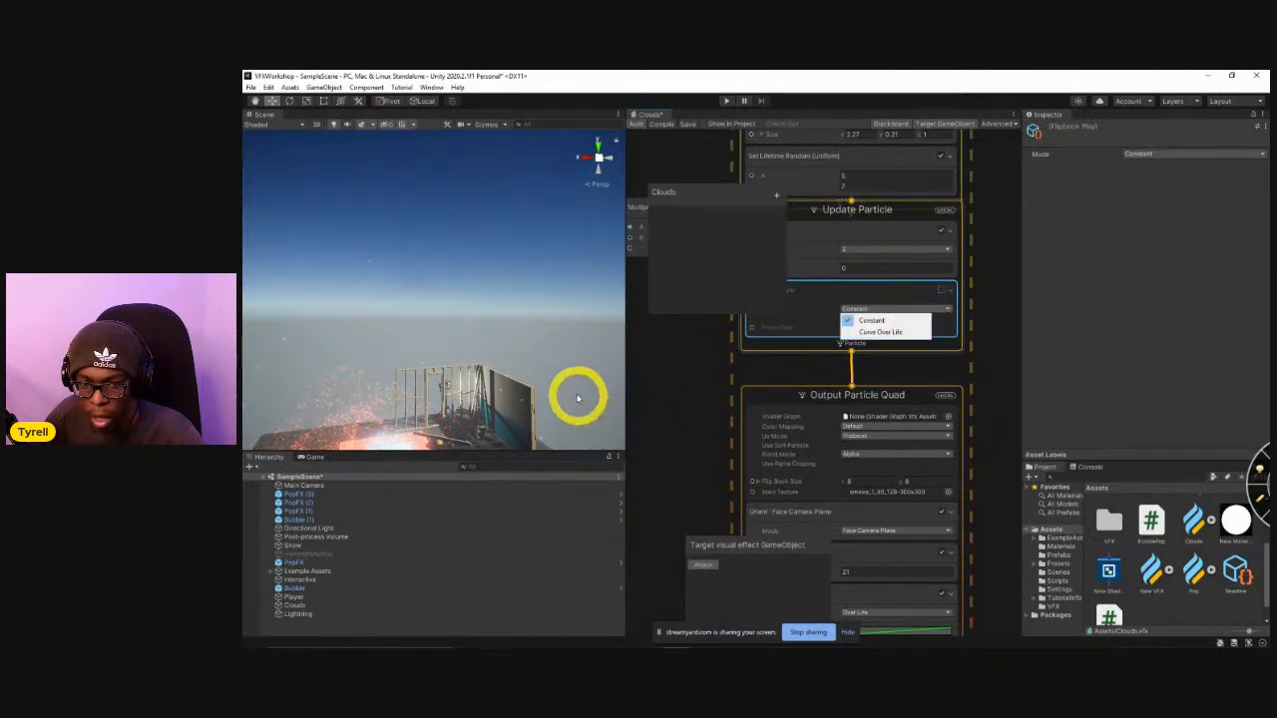
{"action": "left_click", "coordinate": [692, 380]}
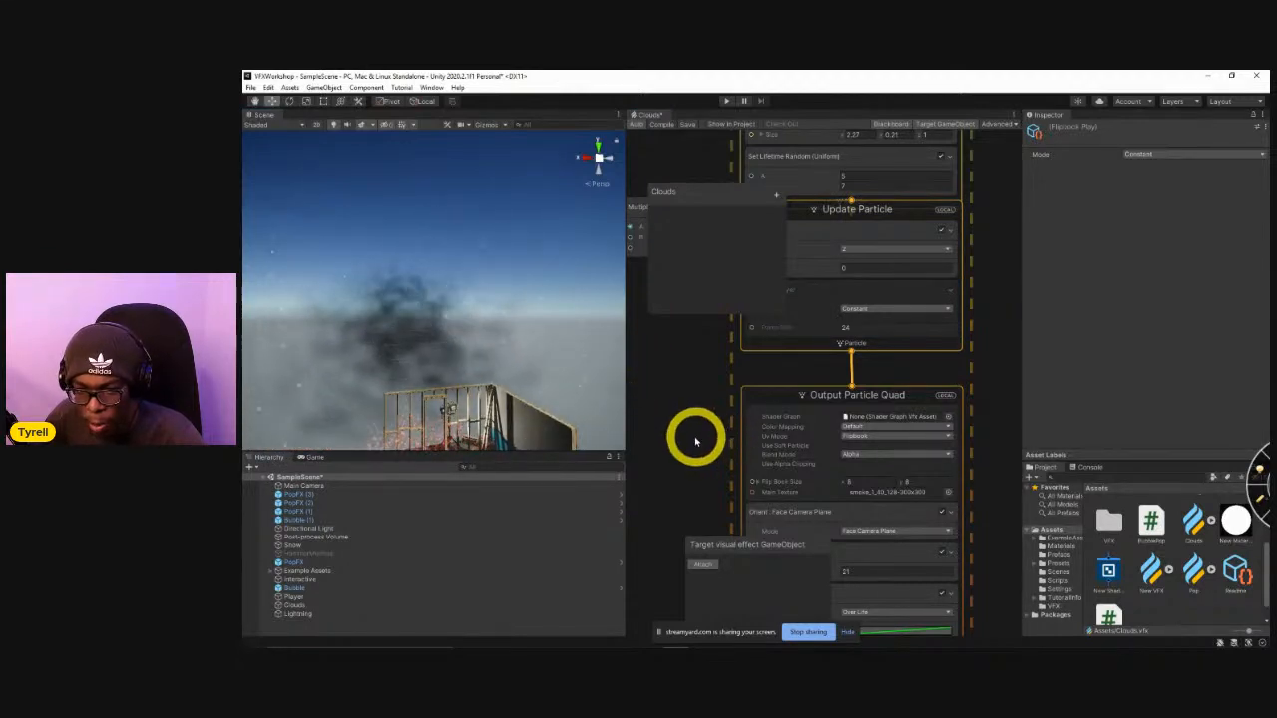
Search the blocks available for Initialize Particle for a flipbook or UV block.
{"action": "middle_click_drag", "start_coordinate": [766, 364], "coordinate": [828, 488]}
{"action": "left_click", "coordinate": [872, 283]}
{"action": "key", "text": "space"}
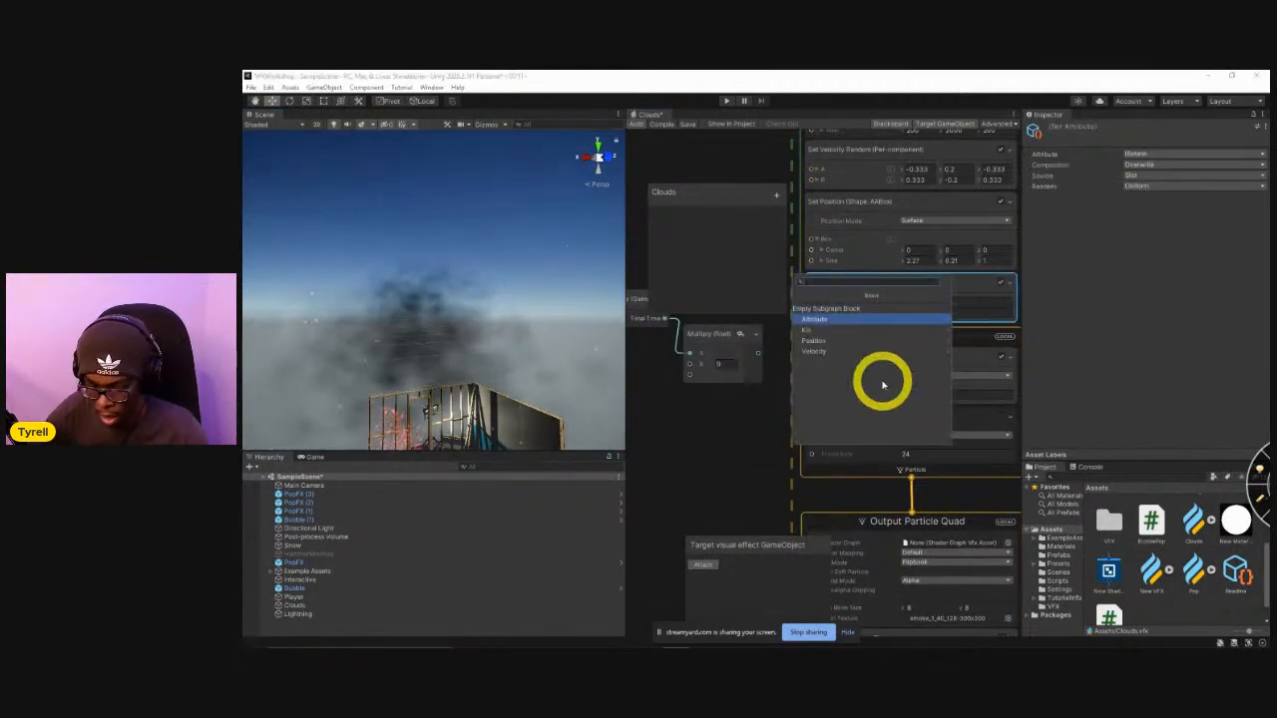
{"action": "type", "text": "fl"}
{"action": "key", "text": "BackSpace"}
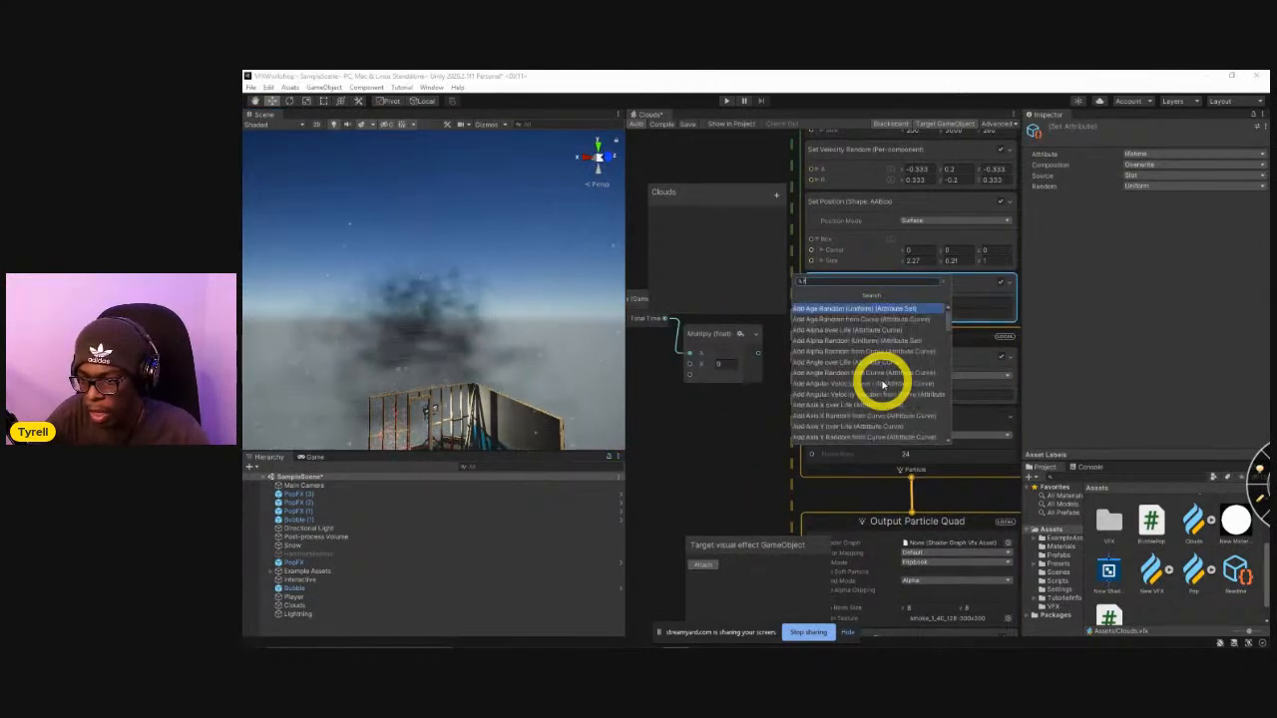
{"action": "type", "text": "lip"}
{"action": "key", "text": "BackSpace"}
{"action": "key", "text": "BackSpace"}
{"action": "key", "text": "BackSpace"}
{"action": "key", "text": "BackSpace"}
{"action": "type", "text": "uv"}
{"action": "key", "text": "BackSpace"}
{"action": "key", "text": "BackSpace"}
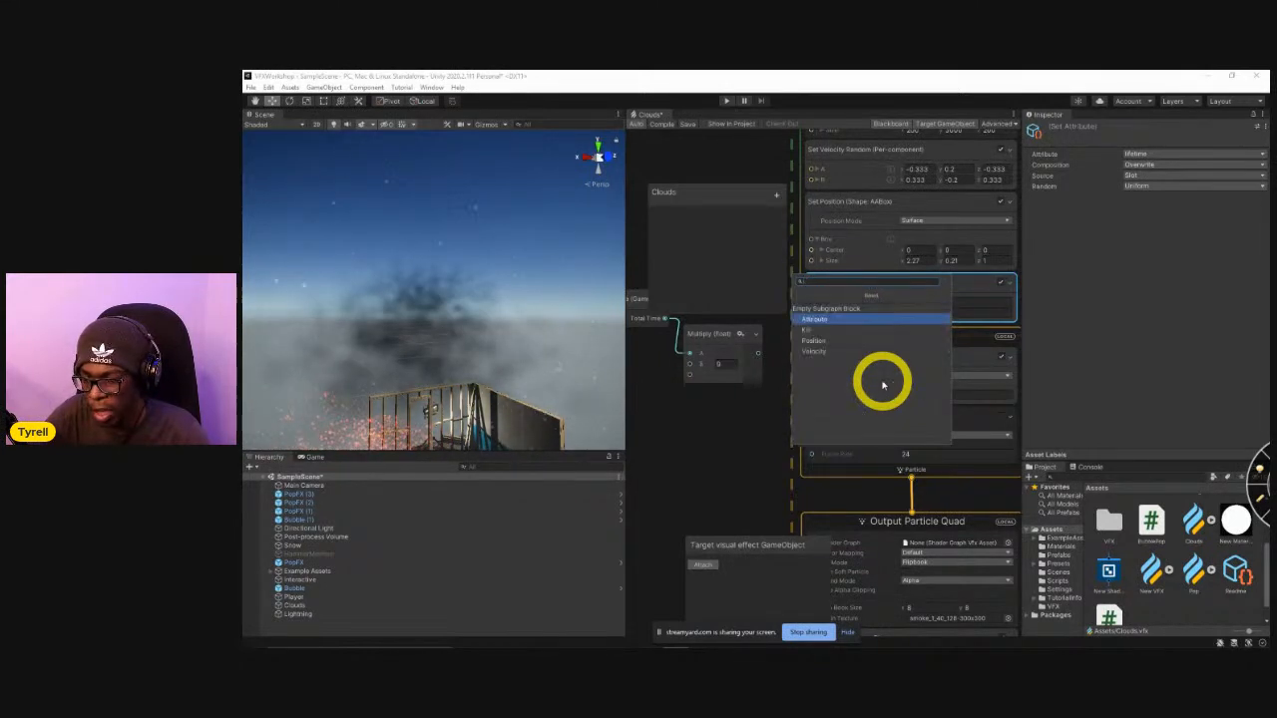
{"action": "left_click", "coordinate": [719, 480]}
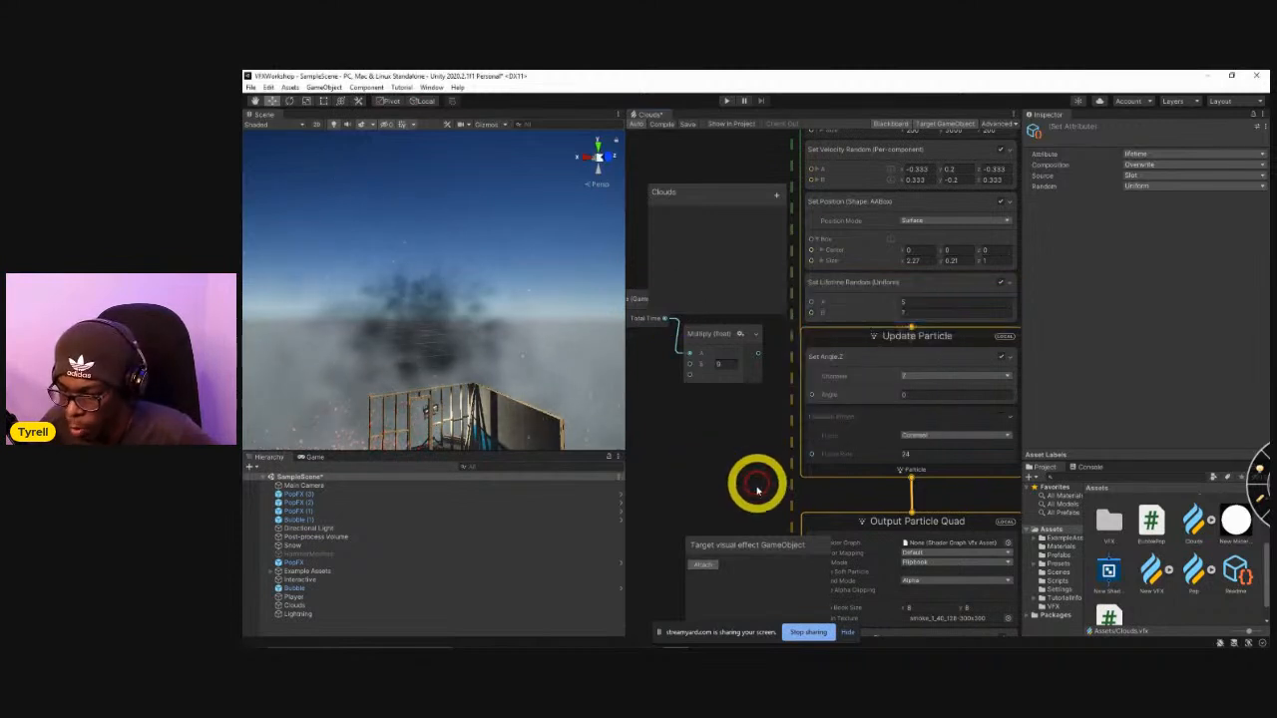
Change the Main Texture of Output Particle Quad to the package texture SimpleSmoke.
{"action": "middle_click_drag", "start_coordinate": [756, 485], "coordinate": [792, 325]}
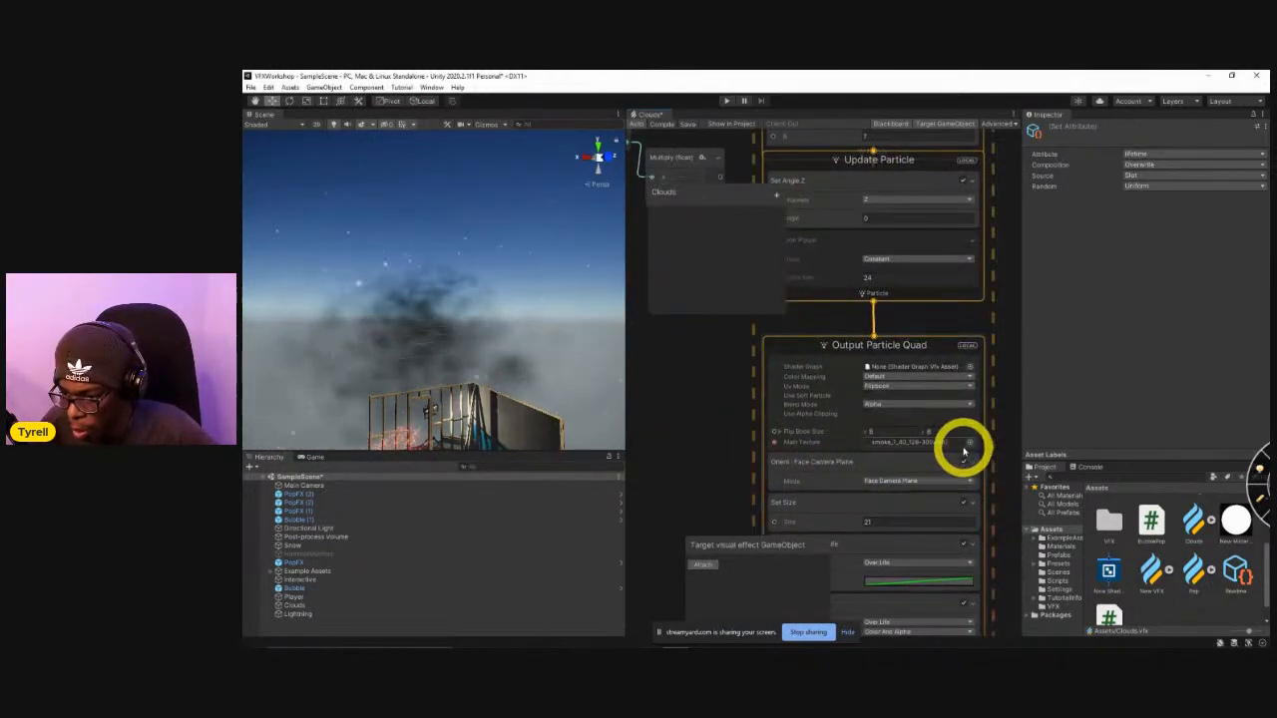
{"action": "left_click", "coordinate": [969, 442]}
{"action": "type", "text": "smok"}
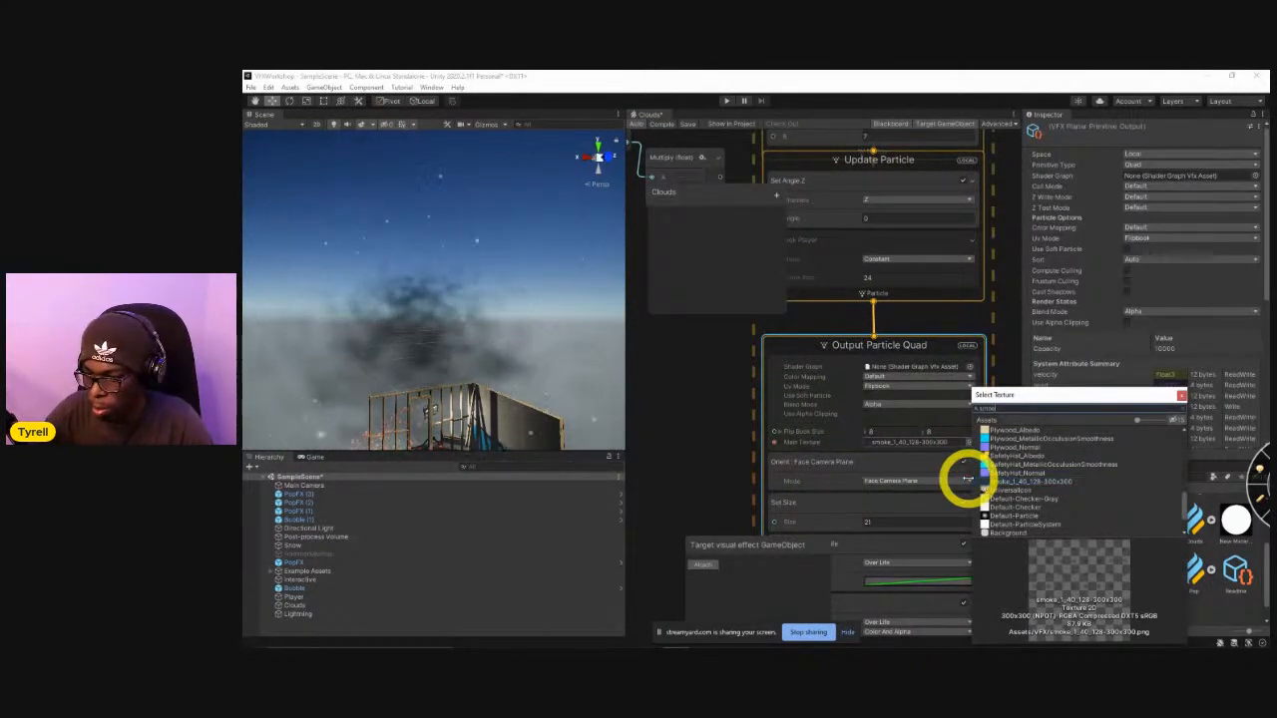
{"action": "type", "text": "e"}
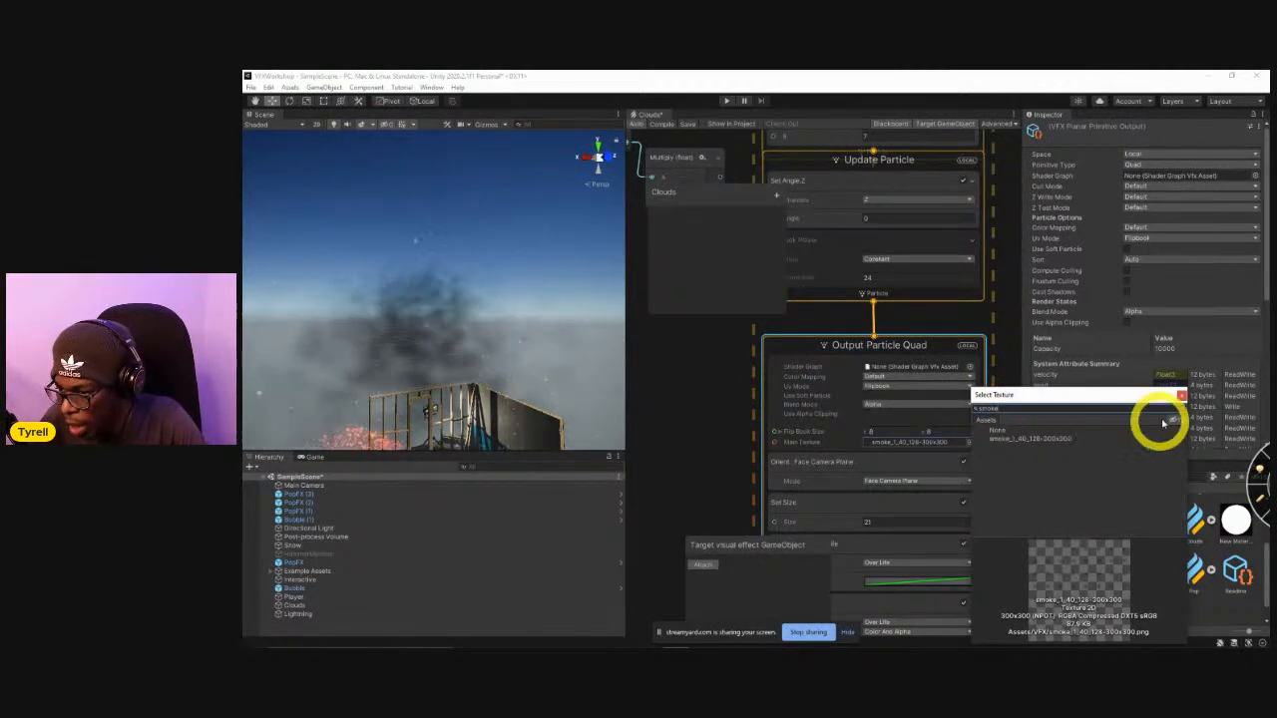
{"action": "left_click", "coordinate": [998, 438]}
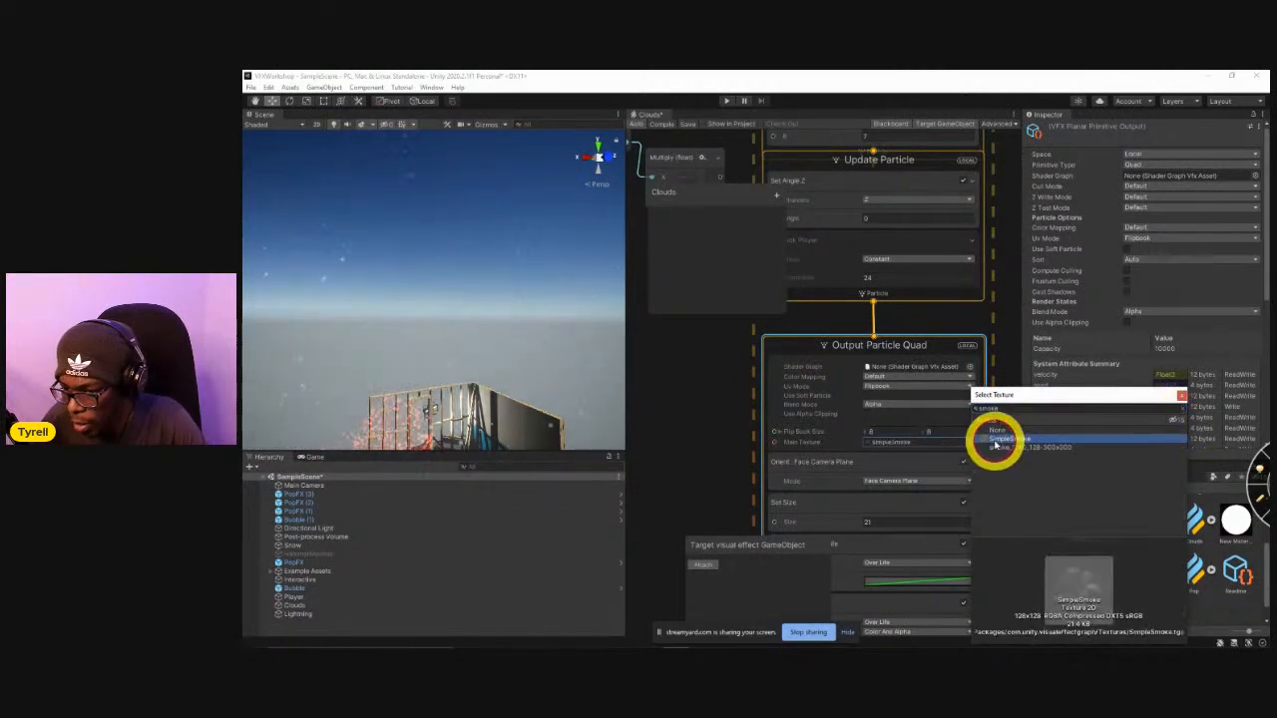
{"action": "left_click", "coordinate": [707, 482]}
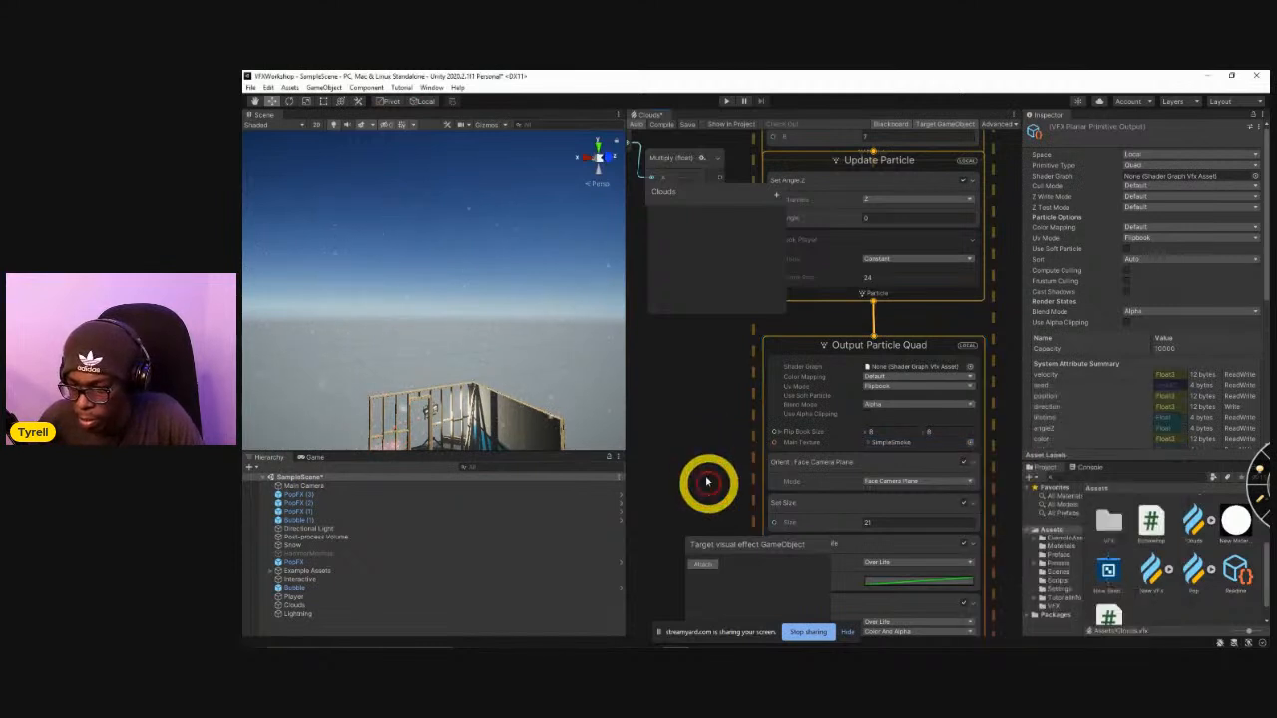
Set the UV Mode of Output Particle Quad to Default and view the cloud from farther away.
{"action": "left_click", "coordinate": [880, 388]}
{"action": "left_click", "coordinate": [893, 395]}
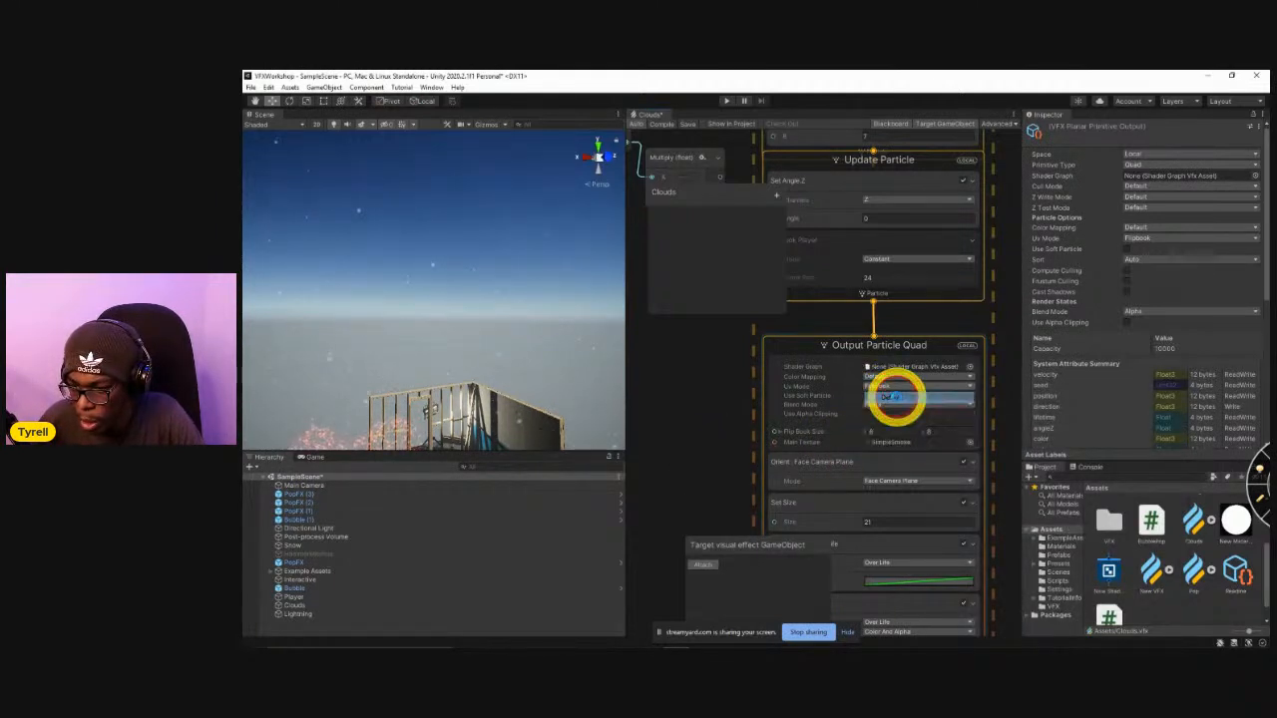
{"action": "scroll", "coordinate": [509, 349], "scroll_direction": "down", "scroll_amount": 2}
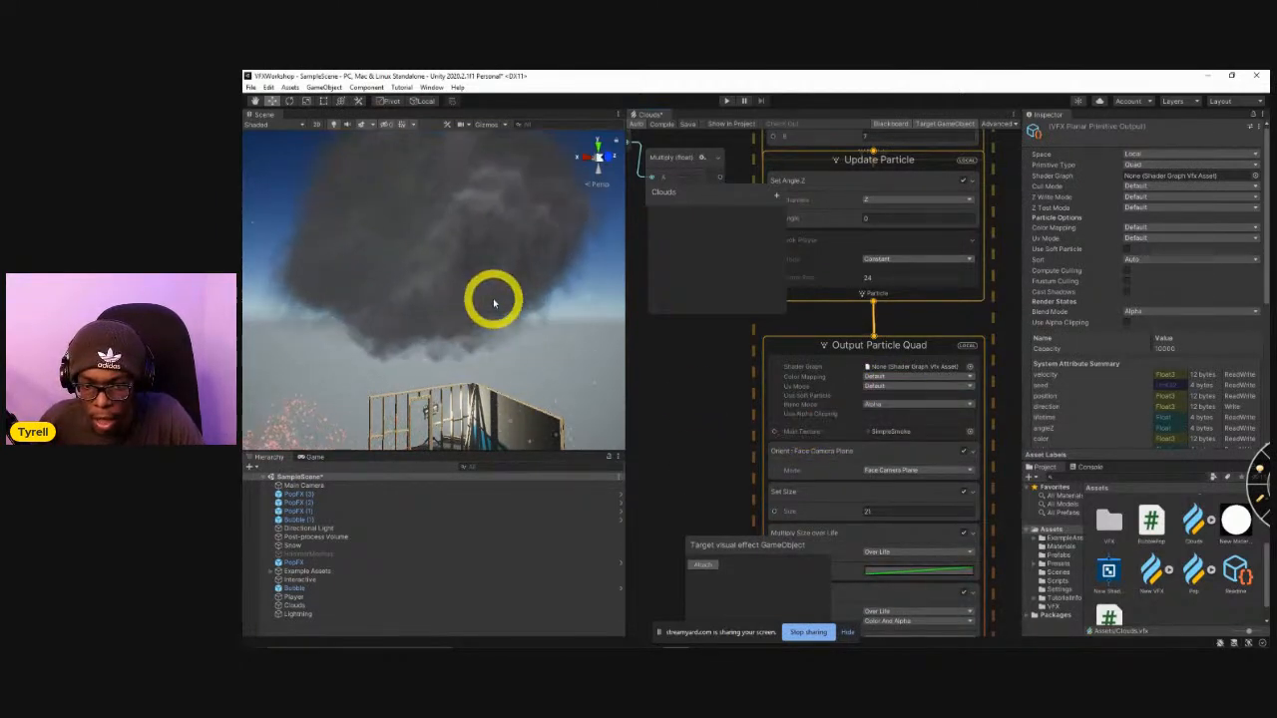
{"action": "scroll", "coordinate": [491, 313], "scroll_direction": "down", "scroll_amount": 4}
{"action": "left_click_drag", "start_coordinate": [489, 313], "coordinate": [475, 292], "text": "alt"}
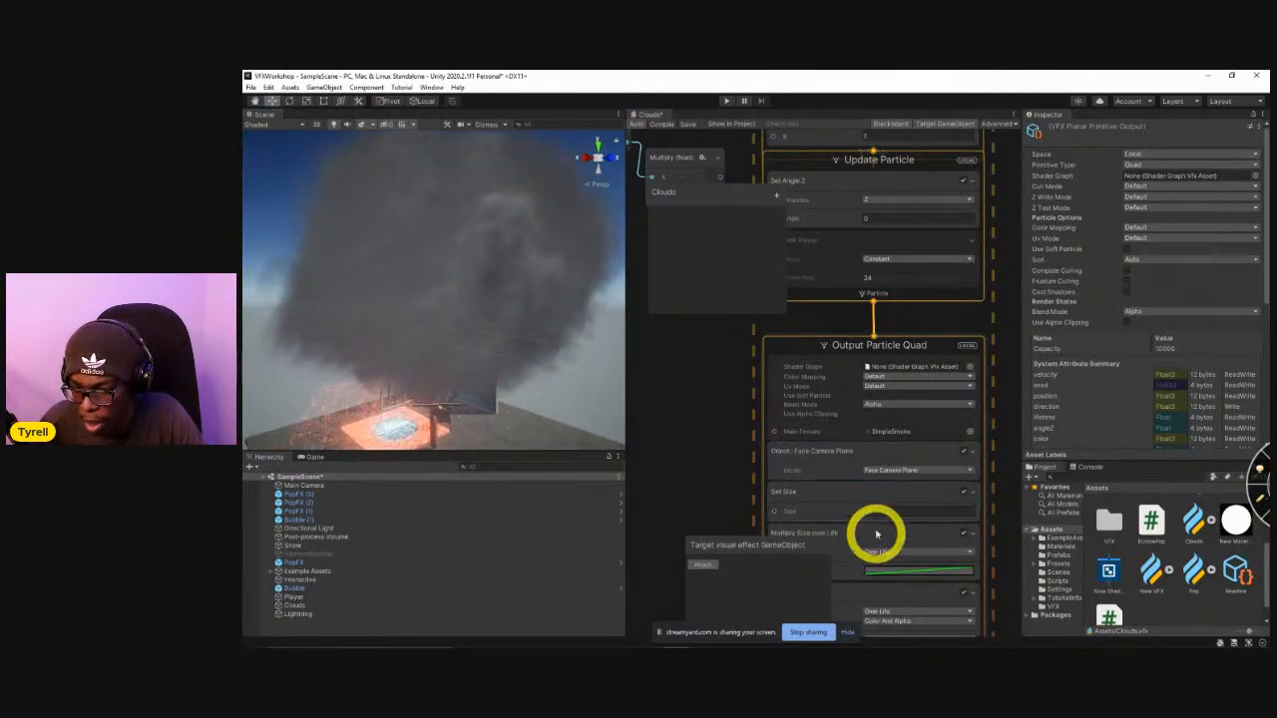
Set the particle Size to 10.7 in Output Particle Quad, and adjust the position box's Size Y with Size X at 0.79.
{"action": "left_click_drag", "start_coordinate": [849, 514], "coordinate": [806, 513]}
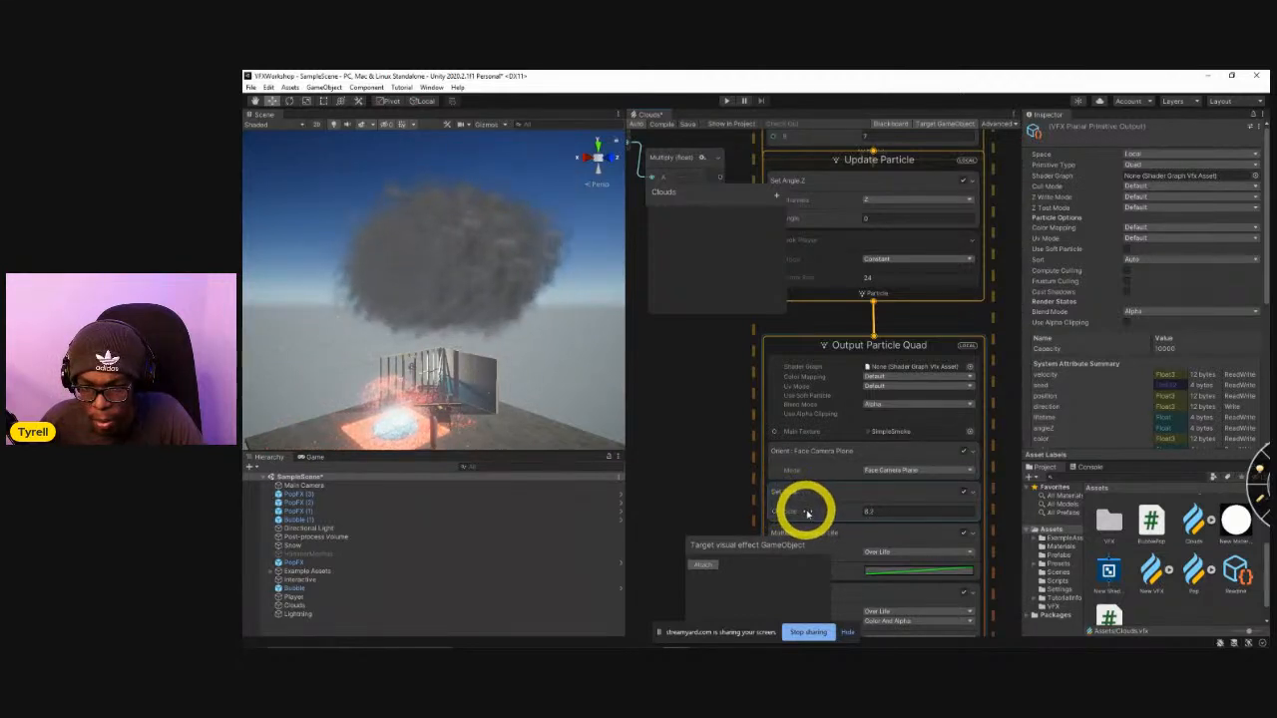
{"action": "scroll", "coordinate": [699, 494], "scroll_direction": "down", "scroll_amount": 5}
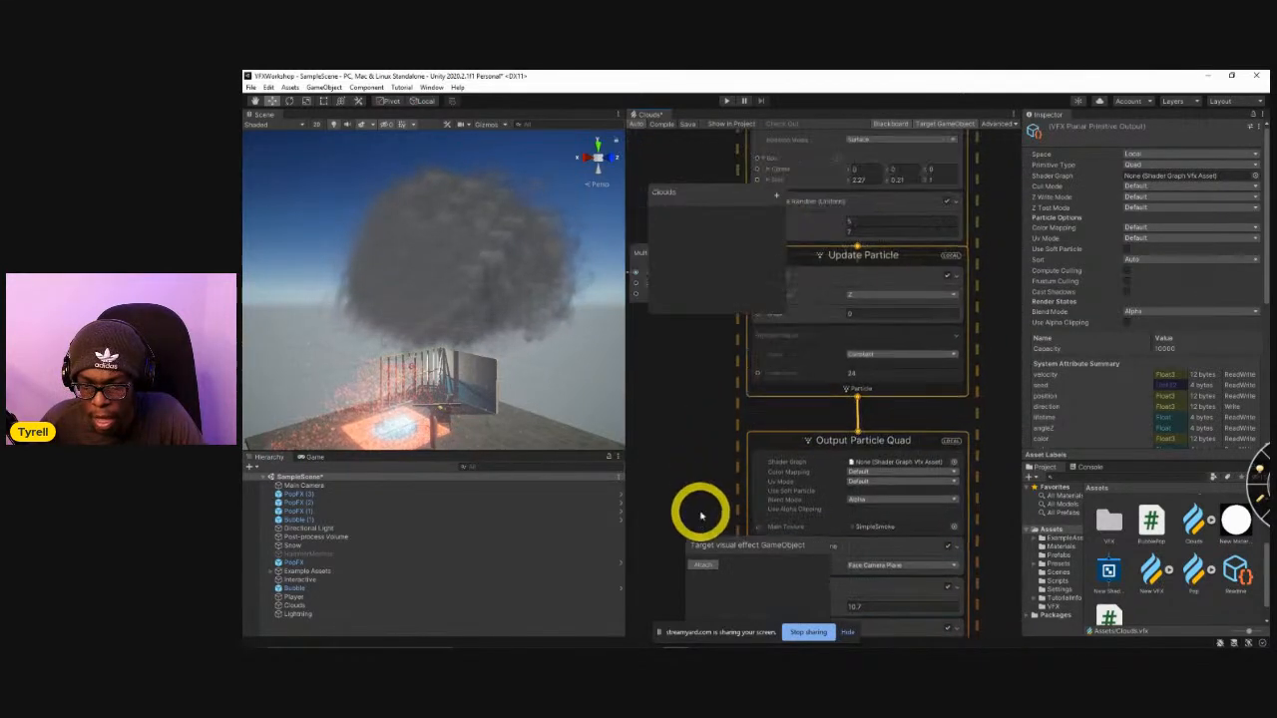
{"action": "scroll", "coordinate": [704, 399], "scroll_direction": "up", "scroll_amount": 5}
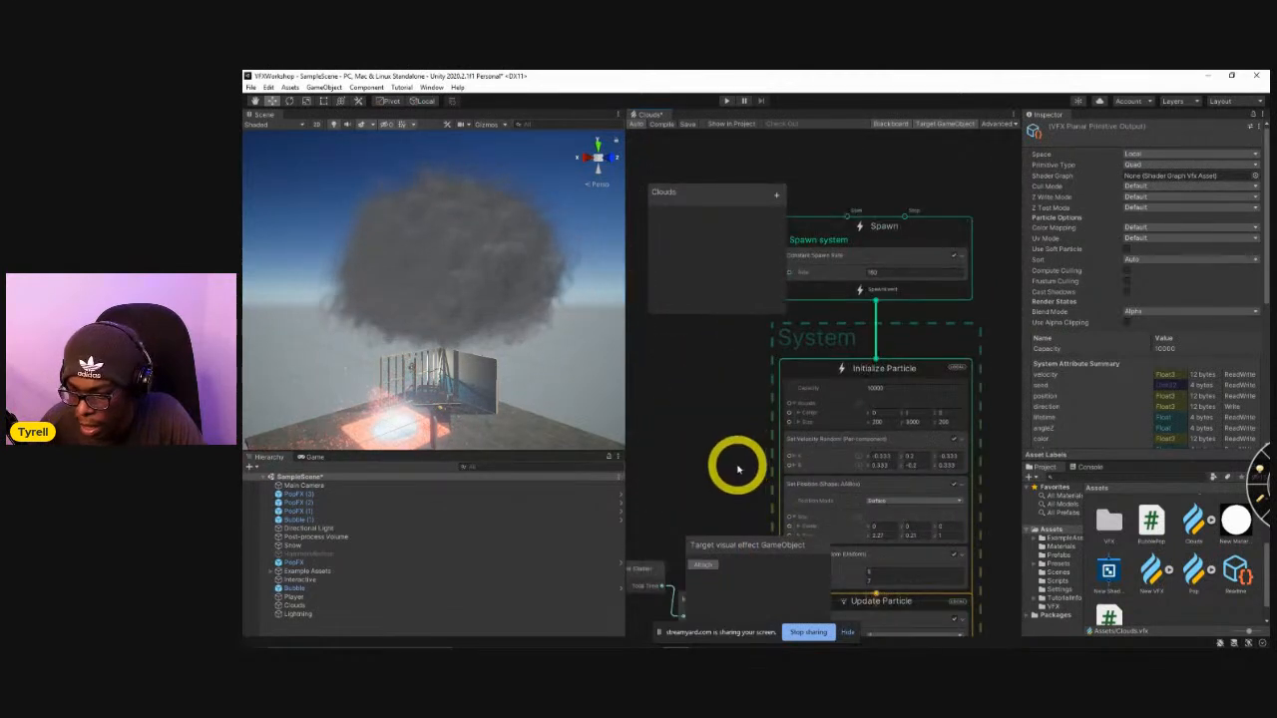
{"action": "left_click_drag", "start_coordinate": [843, 493], "coordinate": [882, 491]}
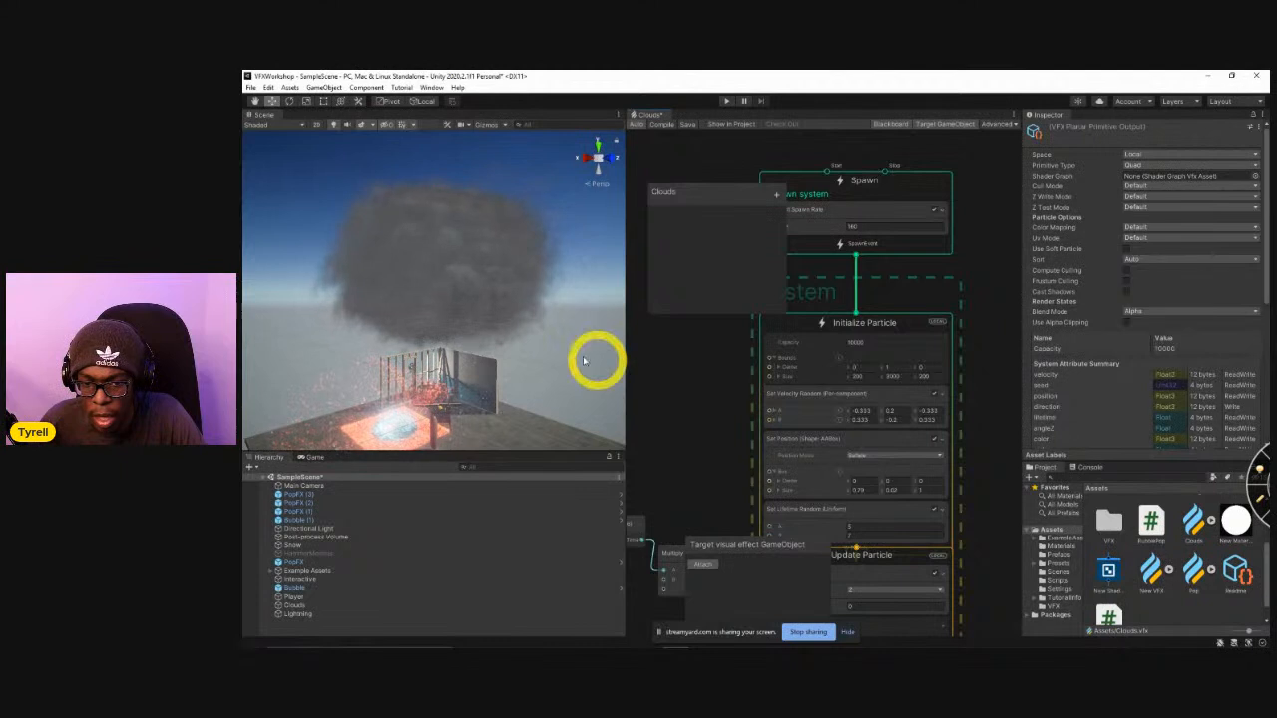
Set the Z velocity of both A and B to 0 in the Set Velocity Random block and view the cloud.
{"action": "left_click_drag", "start_coordinate": [519, 300], "coordinate": [853, 417], "text": "alt"}
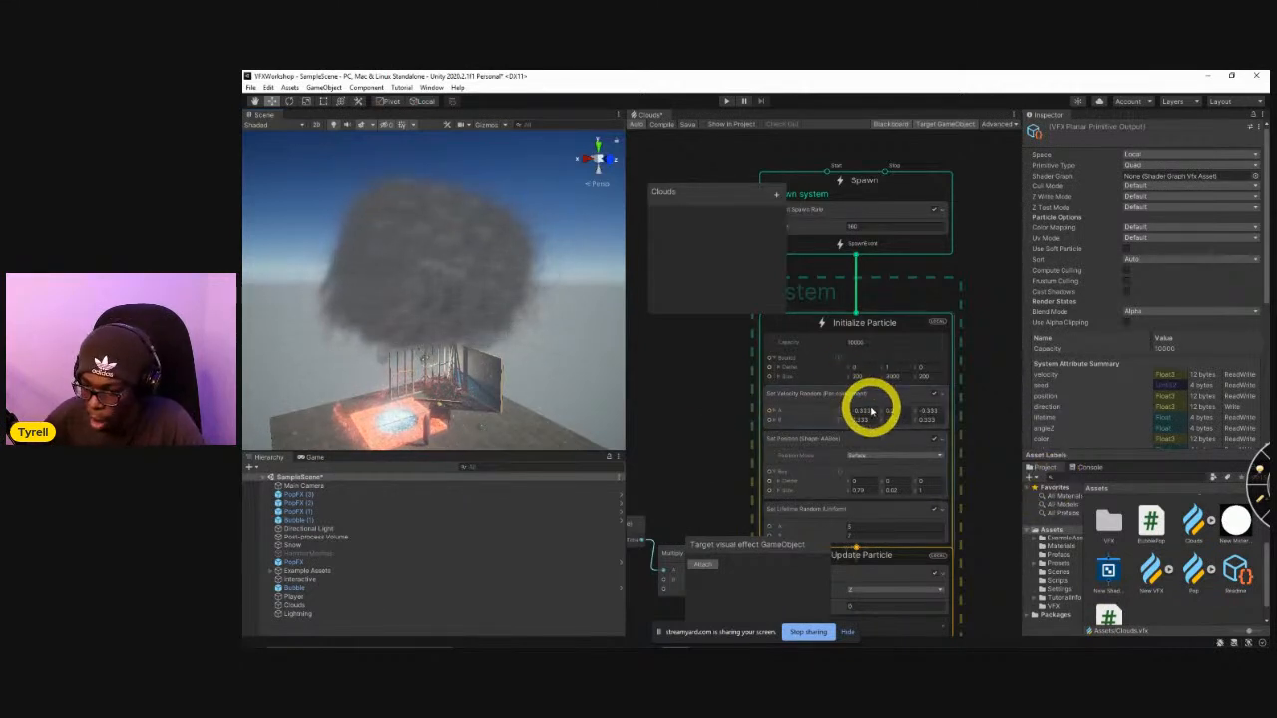
{"action": "left_click", "coordinate": [939, 413]}
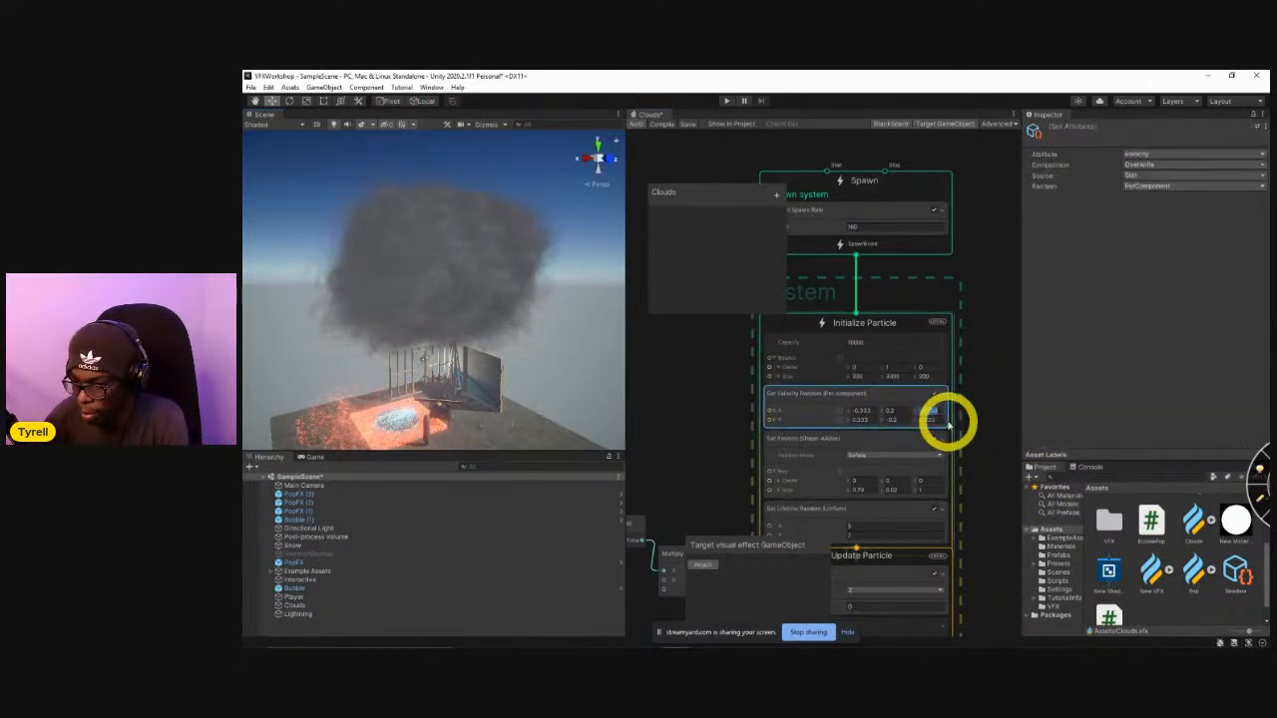
{"action": "left_click", "coordinate": [937, 419]}
{"action": "key", "text": "ctrl+c"}
{"action": "type", "text": "0"}
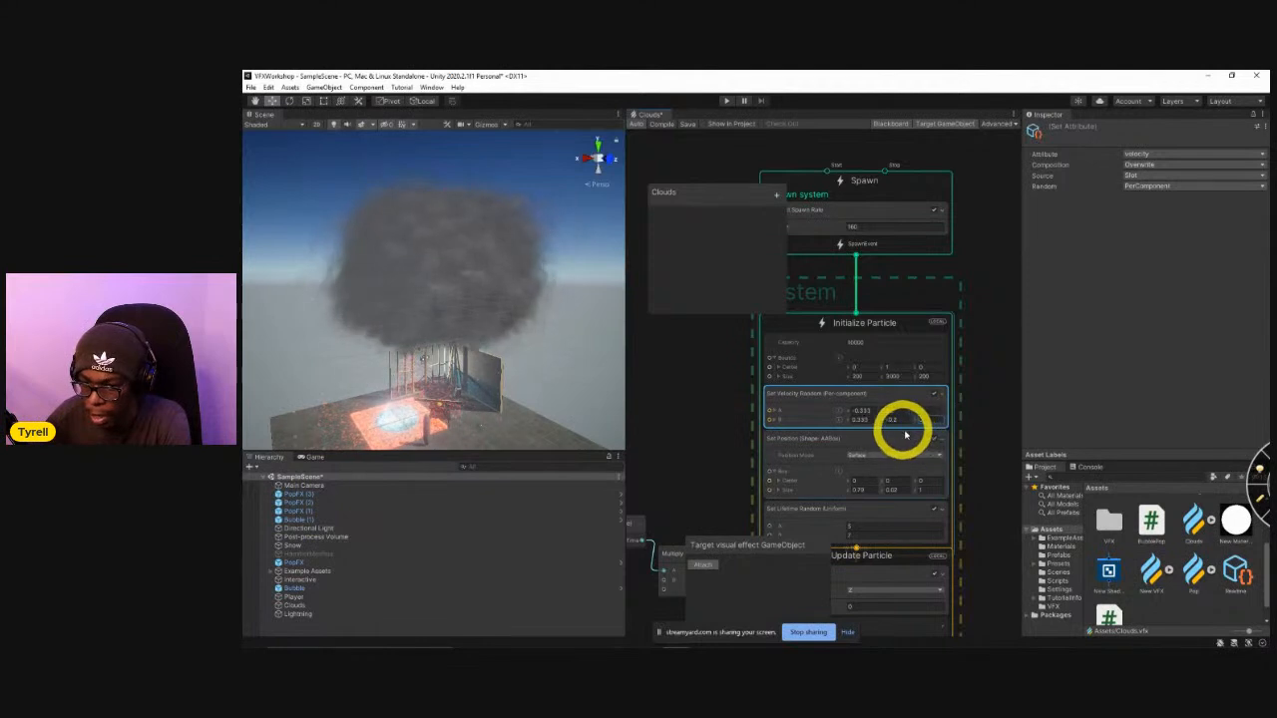
{"action": "left_click_drag", "start_coordinate": [541, 379], "coordinate": [333, 585], "text": "alt"}
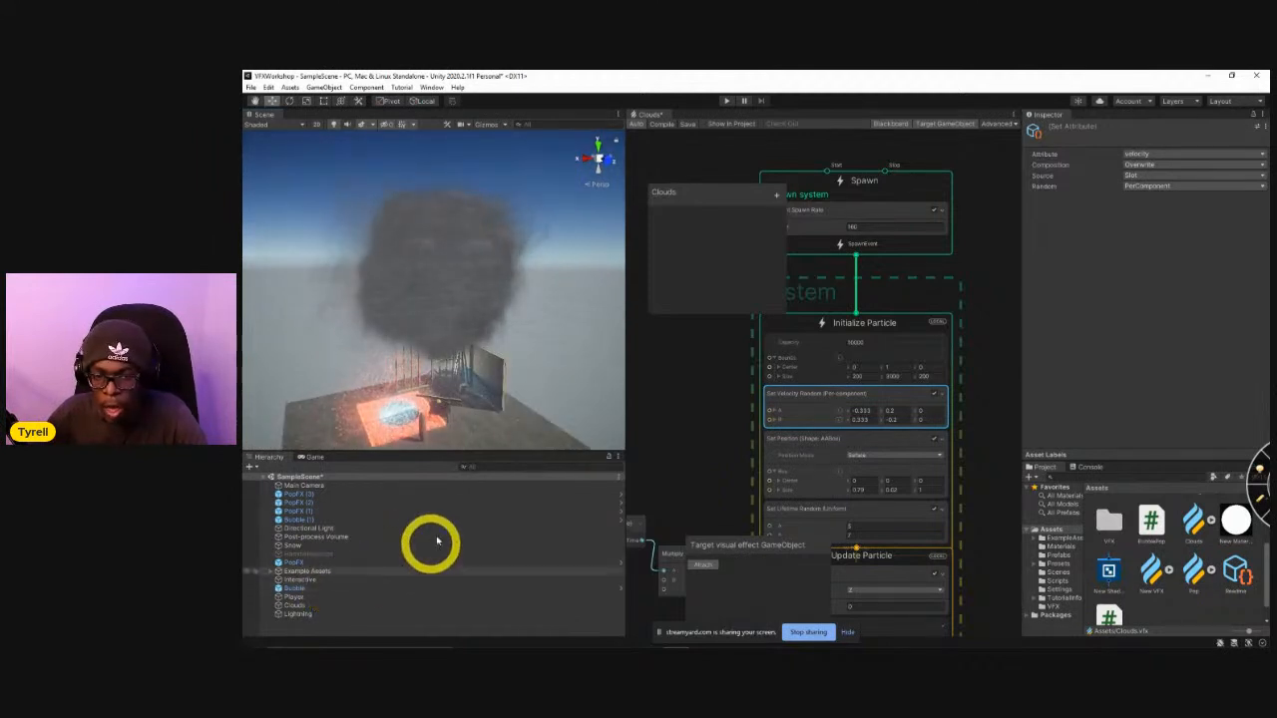
{"action": "left_click_drag", "start_coordinate": [456, 342], "coordinate": [560, 349], "text": "alt"}
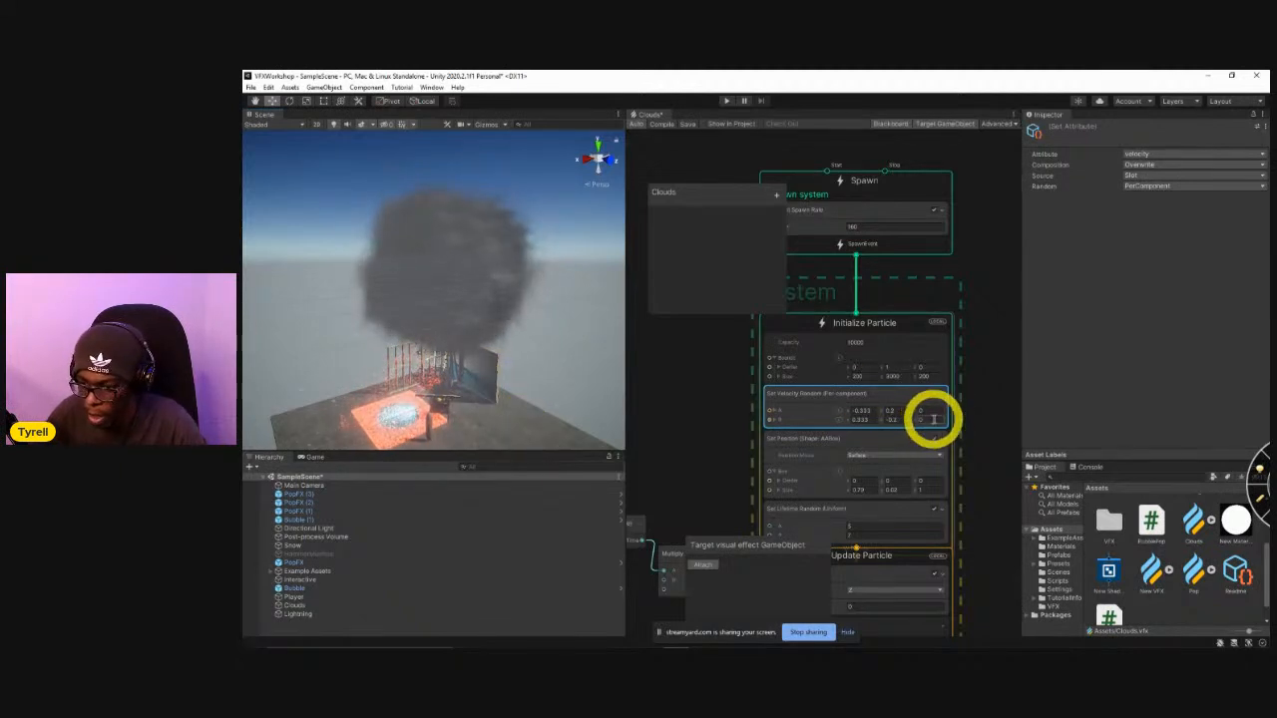
Restore the Z velocity in the Set Velocity Random block to -0.333 for A and 0.333 for B.
{"action": "left_click", "coordinate": [861, 411]}
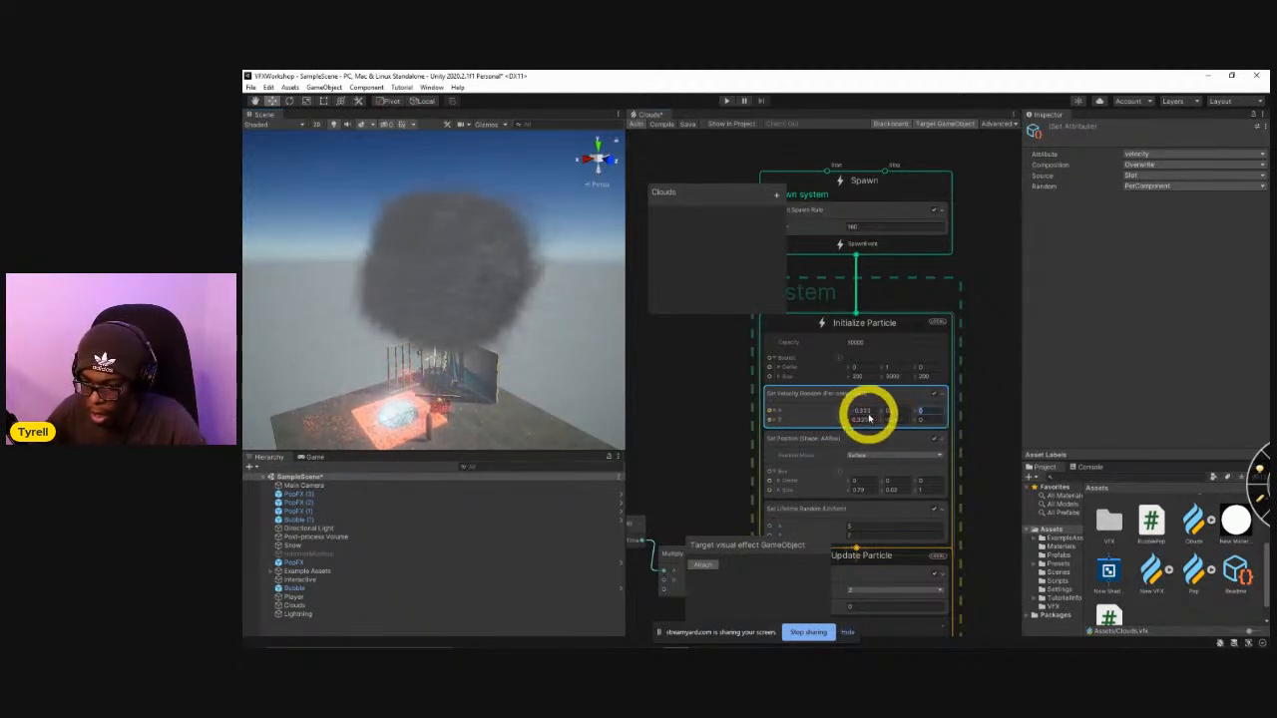
{"action": "left_click", "coordinate": [928, 410]}
{"action": "type", "text": "-0.333"}
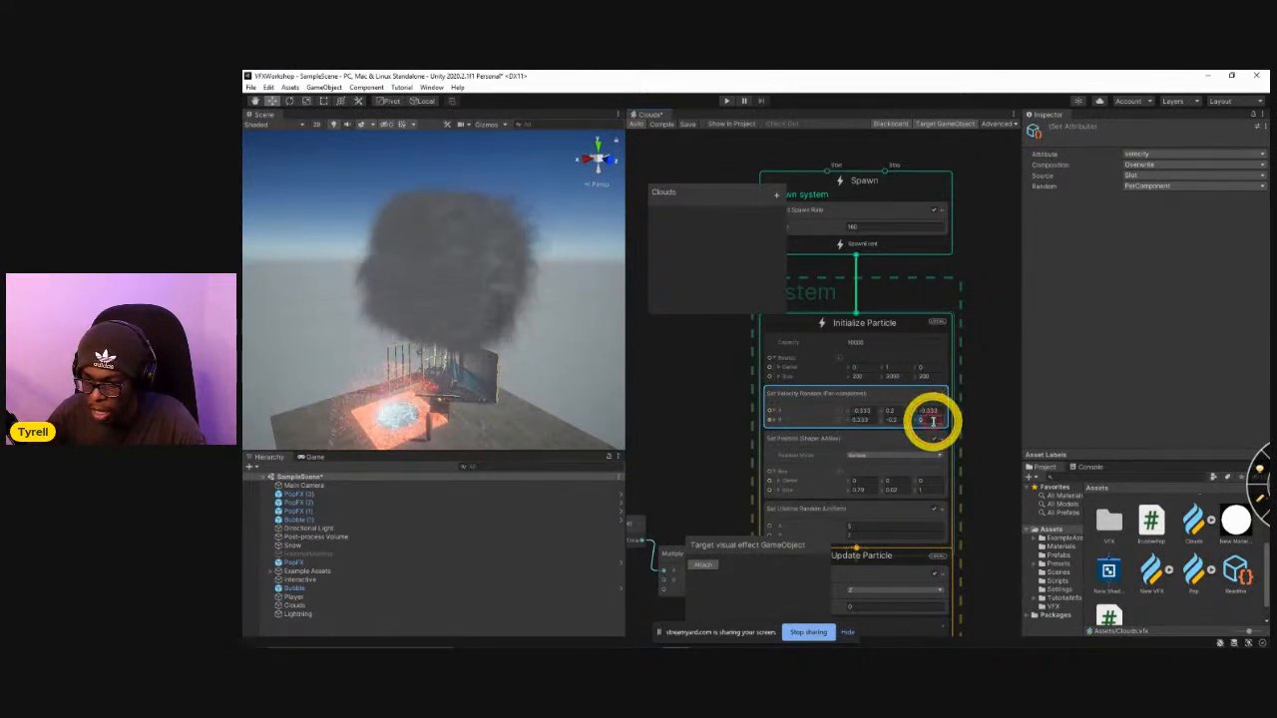
{"action": "key", "text": "ctrl+v"}
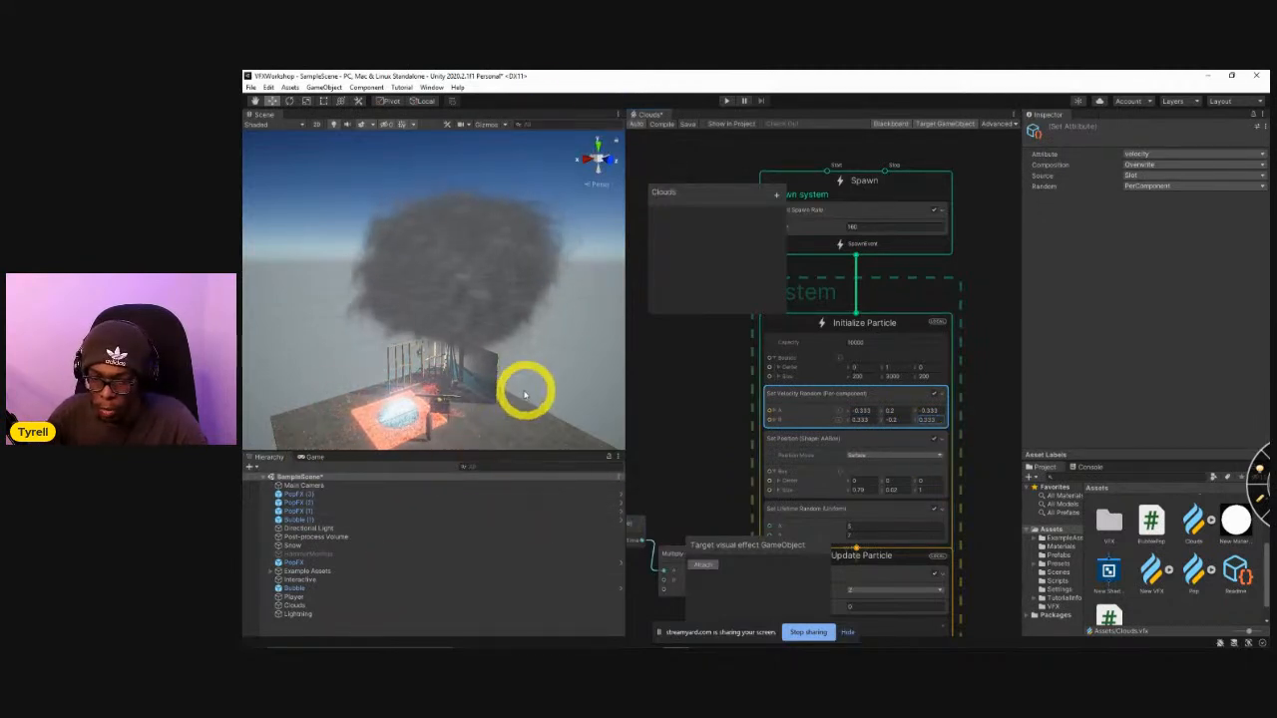
Select the Clouds object and move it along the X axis to about 5.83.
{"action": "left_click", "coordinate": [299, 604]}
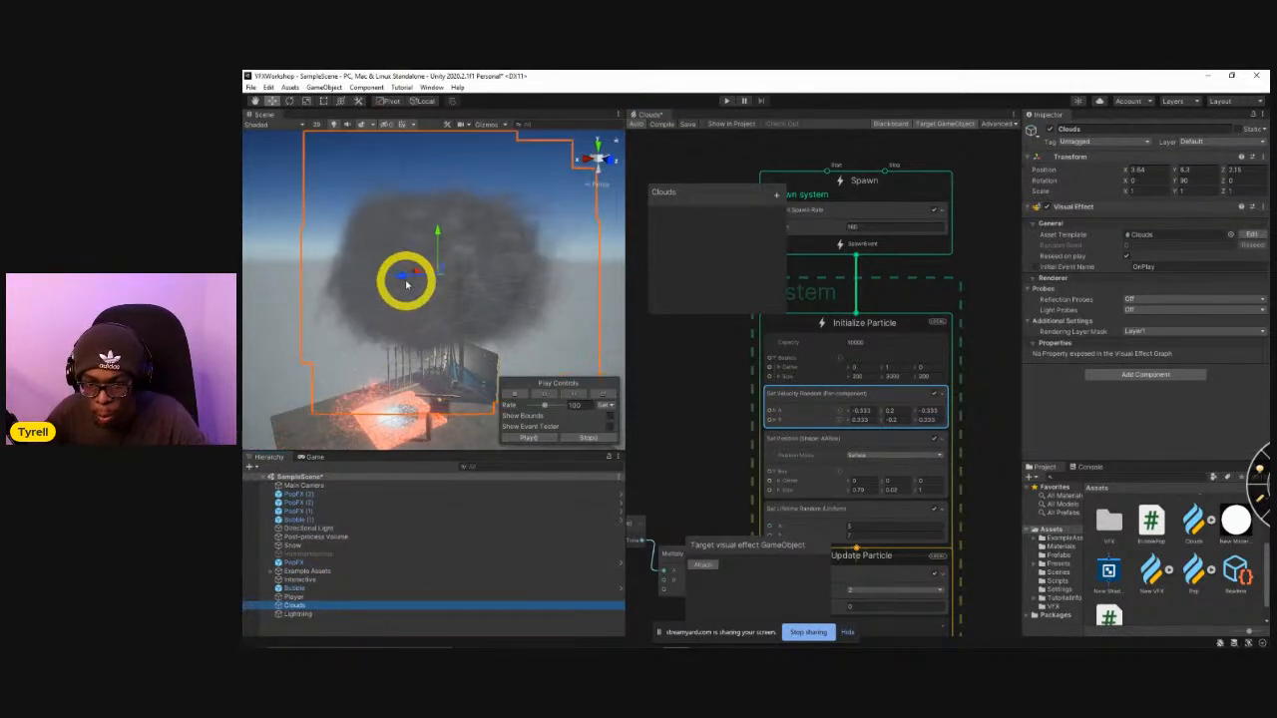
{"action": "left_click_drag", "start_coordinate": [406, 283], "coordinate": [448, 330]}
{"action": "right_click_drag", "start_coordinate": [448, 330], "coordinate": [438, 343]}
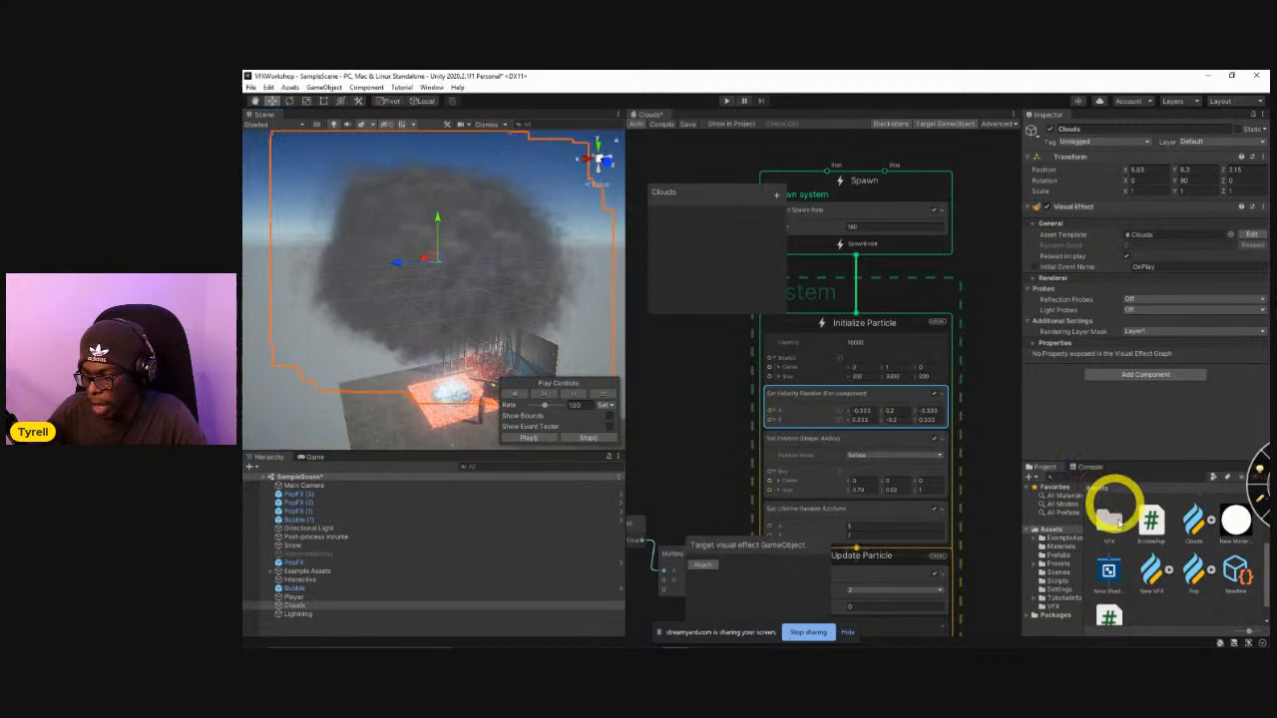
Create a C# script named Cloud in the Assets folder.
{"action": "right_click", "coordinate": [1179, 625]}
{"action": "mouse_move", "coordinate": [1175, 341]}
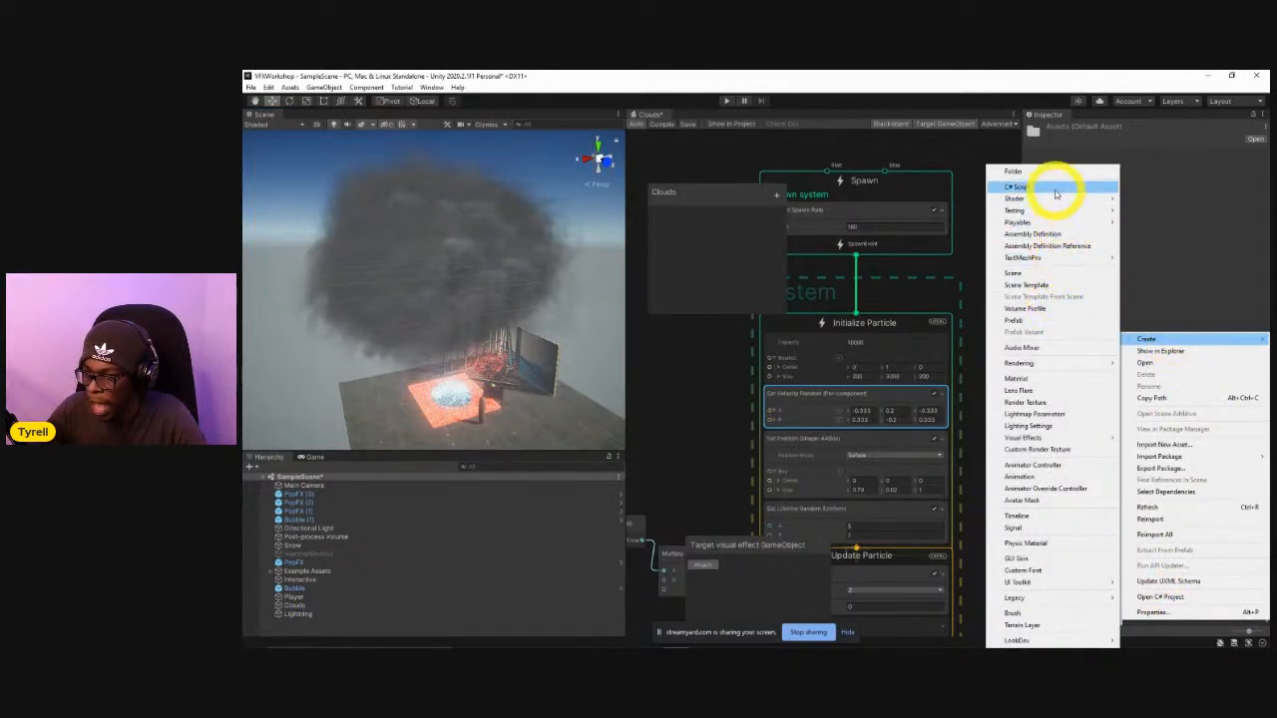
{"action": "left_click", "coordinate": [1056, 190]}
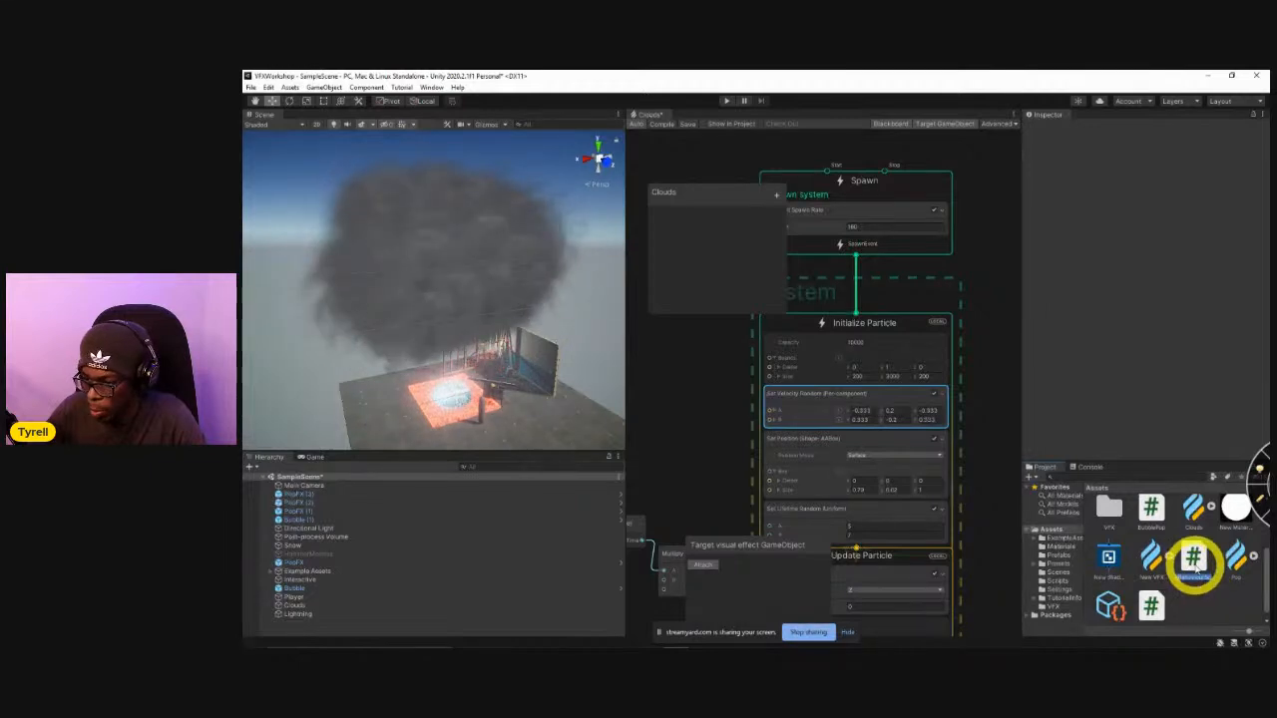
{"action": "type", "text": "Cloud"}
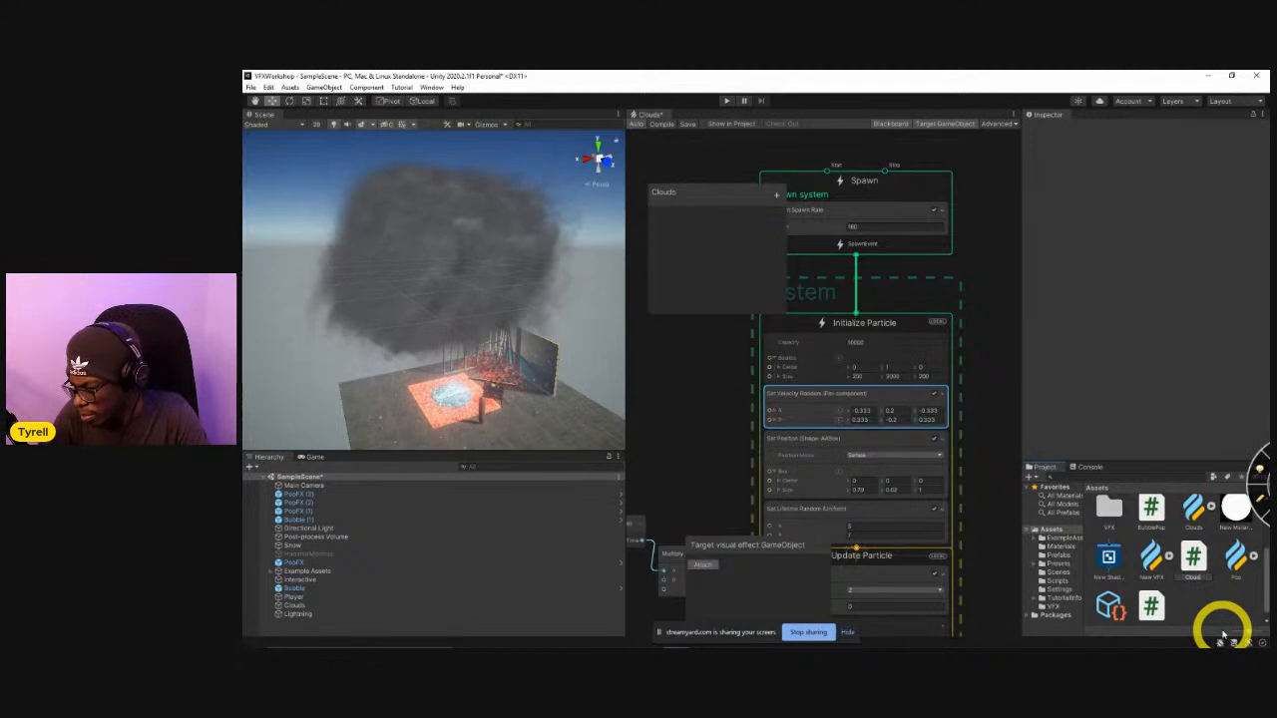
{"action": "type", "text": "s"}
Name the new C# script Clouds and open it in Visual Studio.
{"action": "key", "text": "Return"}
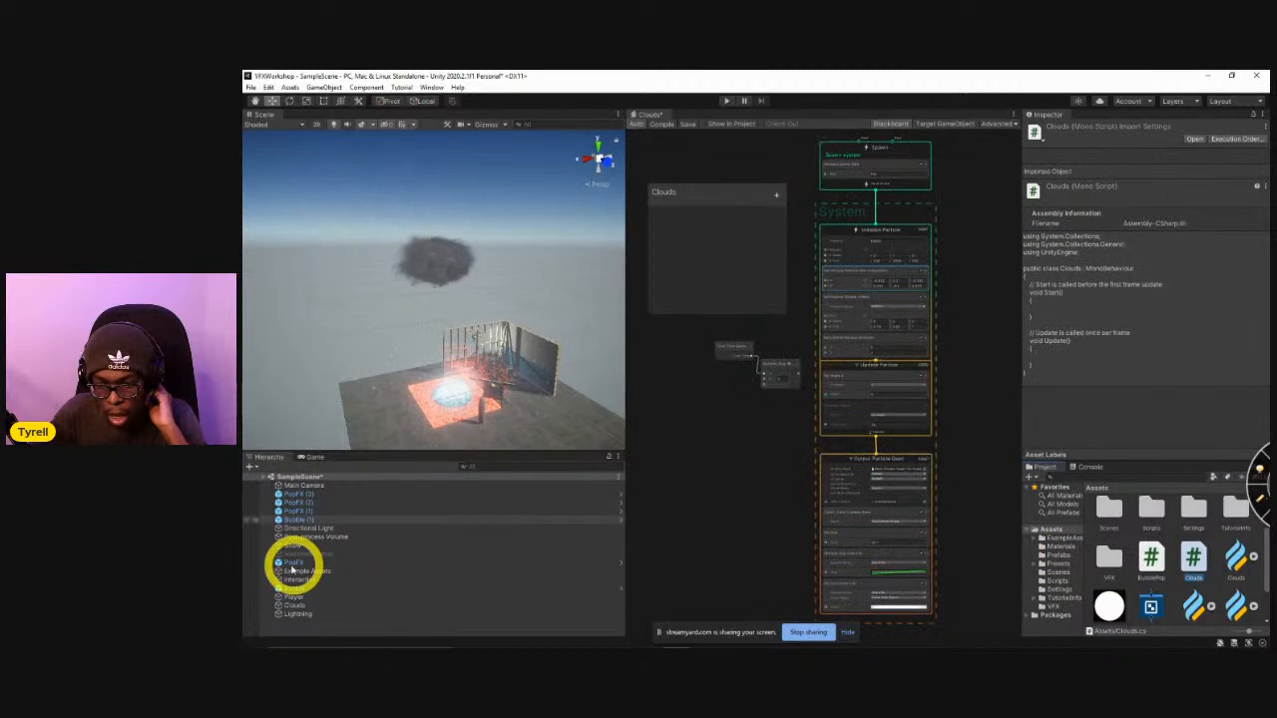
{"action": "double_click", "coordinate": [1195, 557]}
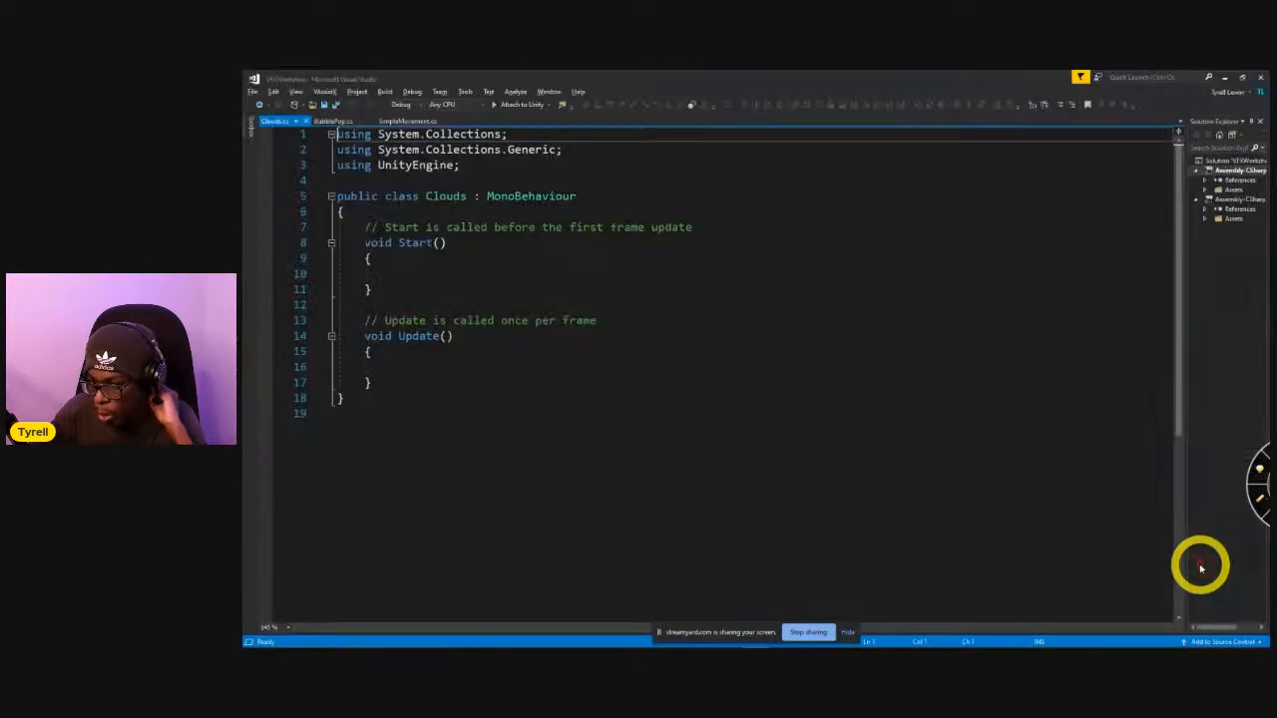
Declare the field "private Vector3 dir;" at the start of the Clouds class and save the script.
{"action": "left_click", "coordinate": [439, 365]}
{"action": "left_click", "coordinate": [429, 277]}
{"action": "key", "text": "Up"}
{"action": "key", "text": "Up"}
{"action": "key", "text": "Up"}
{"action": "key", "text": "Up"}
{"action": "key", "text": "Return"}
{"action": "type", "text": "Vect"}
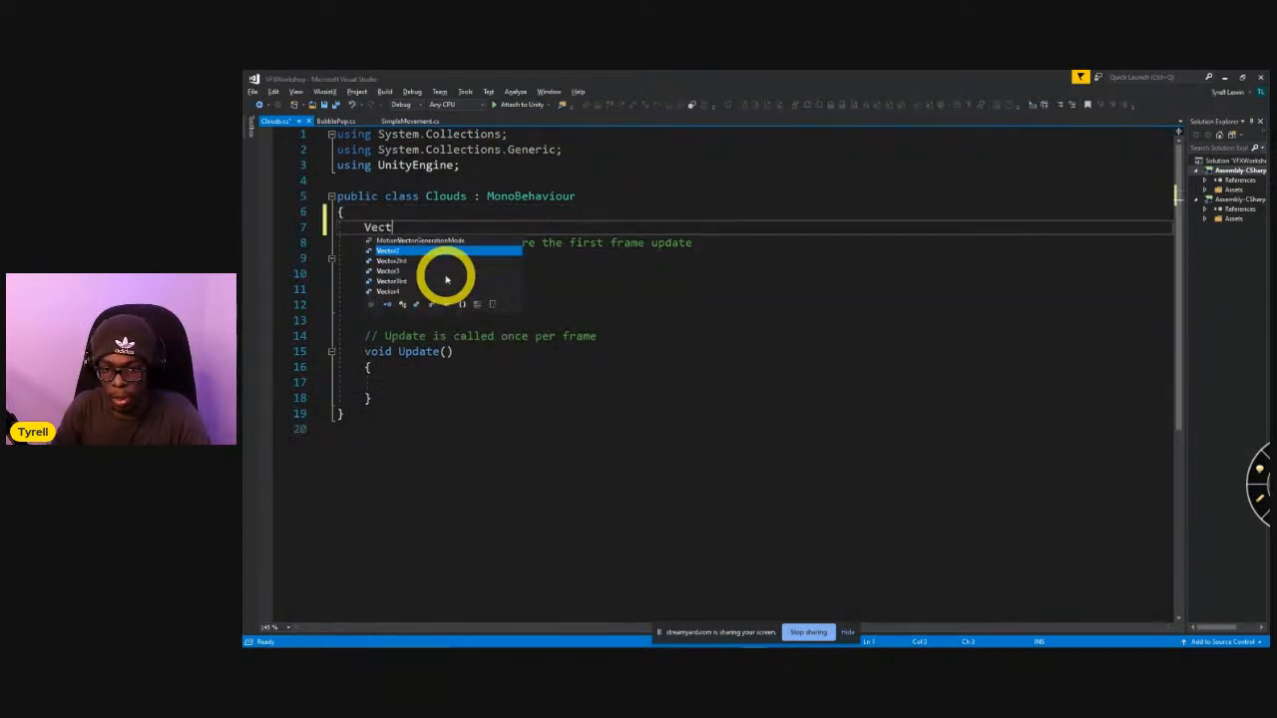
{"action": "key", "text": "BackSpace"}
{"action": "key", "text": "BackSpace"}
{"action": "key", "text": "BackSpace"}
{"action": "key", "text": "BackSpace"}
{"action": "type", "text": "private"}
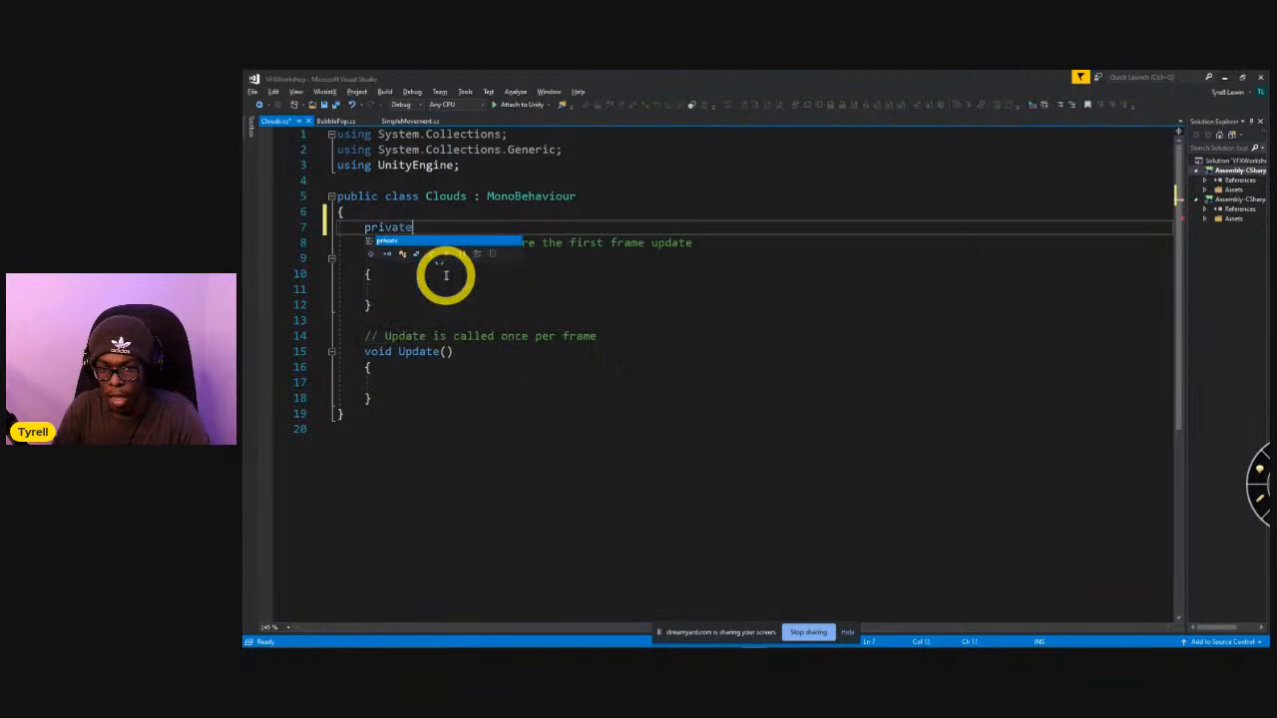
{"action": "type", "text": " Vector3 dir"}
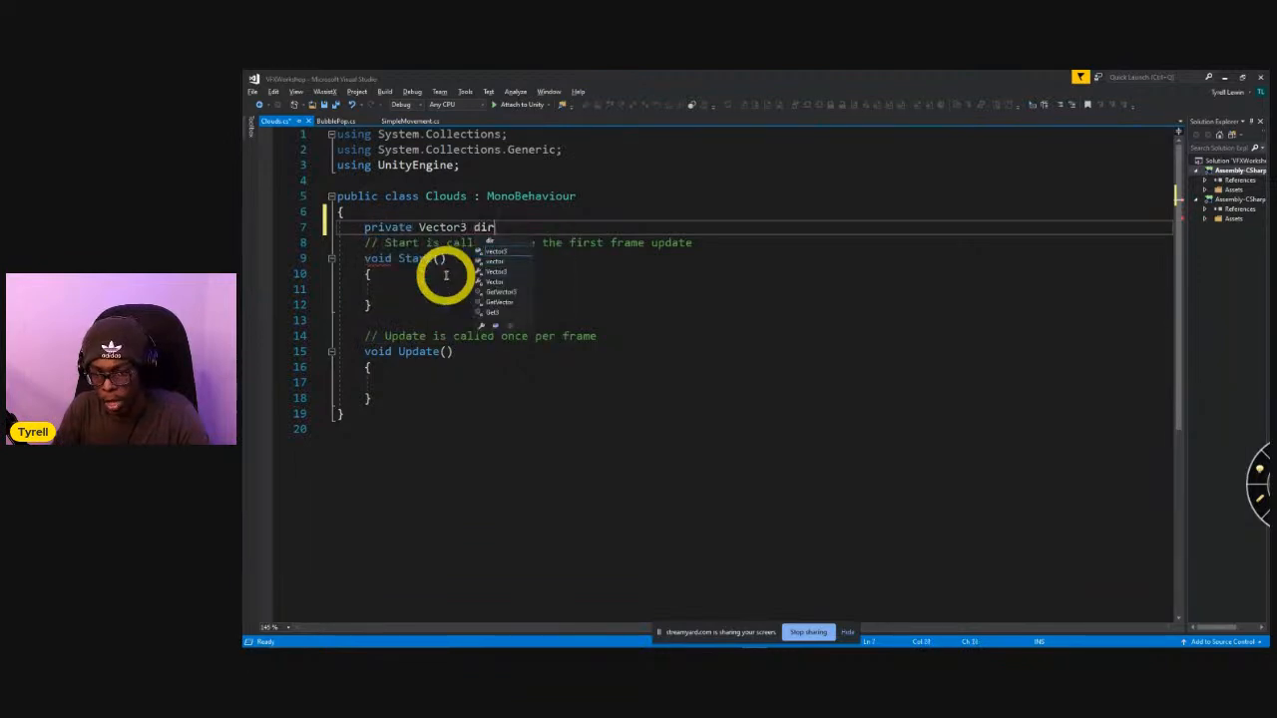
{"action": "type", "text": ";"}
{"action": "left_click", "coordinate": [445, 275]}
{"action": "key", "text": "ctrl+s"}
In Start(), begin assigning dir a new Vector3 with Random.Range(-1, 1) as its X component.
{"action": "key", "text": "Down"}
{"action": "type", "text": "dir = new Vector3("}
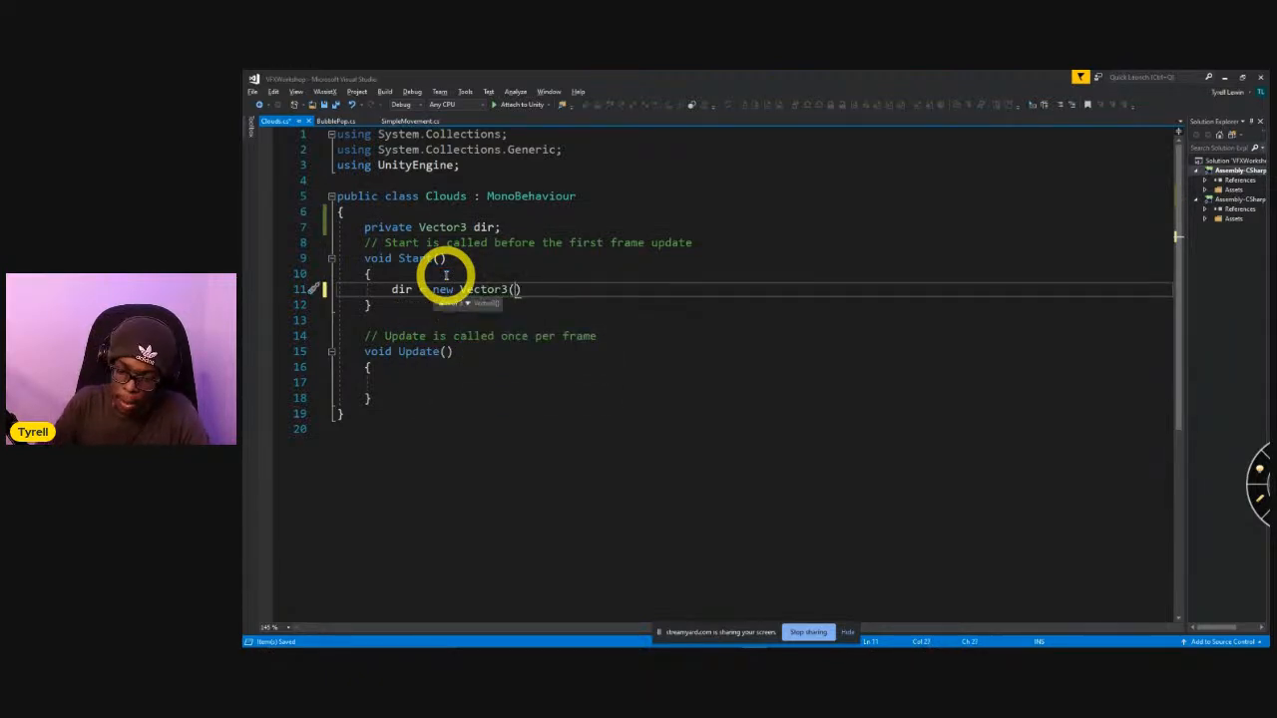
{"action": "type", "text": "Ra"}
{"action": "key", "text": "Tab"}
{"action": "type", "text": ".Range("}
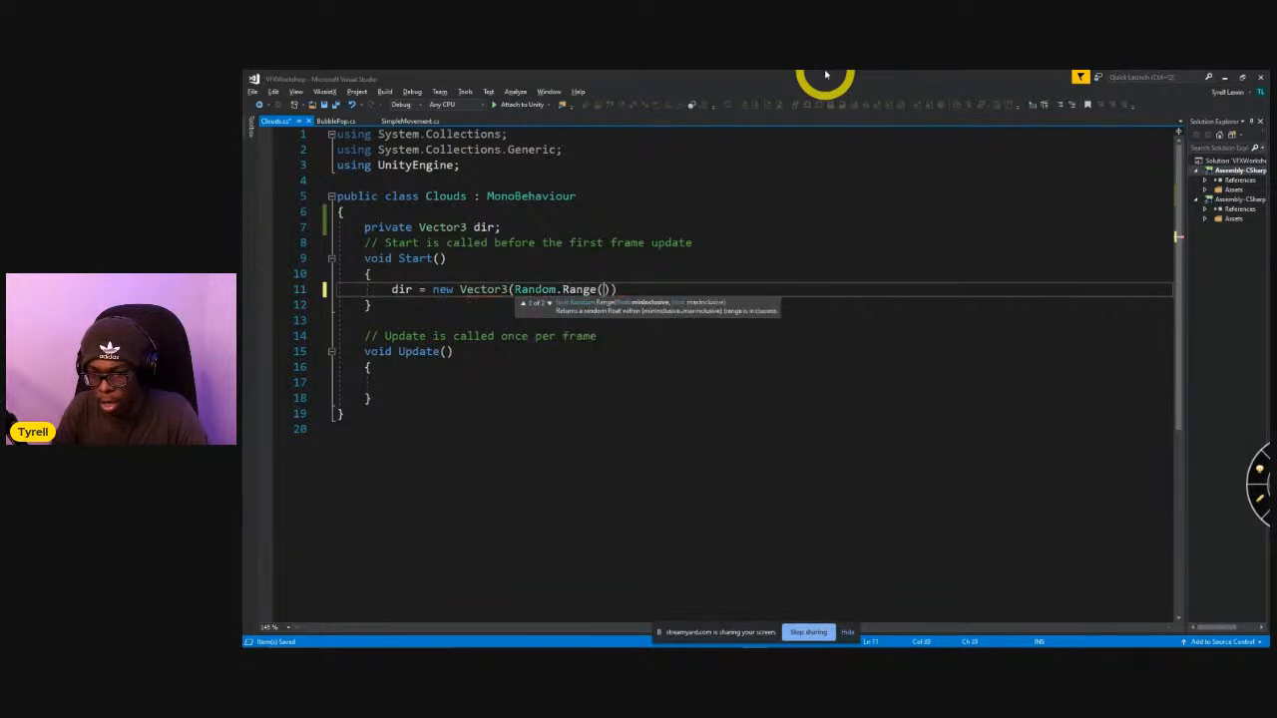
{"action": "type", "text": "-1,1)"}
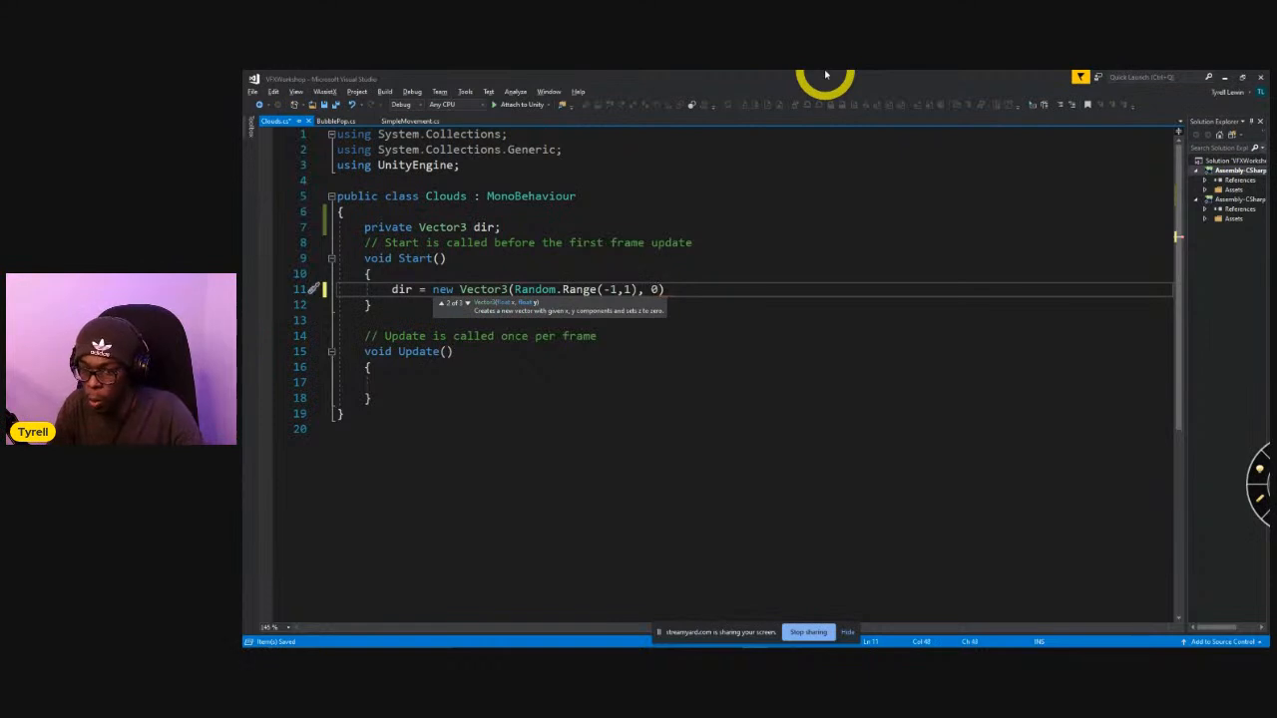
Complete the dir vector with 0 for Y and Random.Range(-1, 1) for Z, and save the script.
{"action": "type", "text": ", 0, Random"}
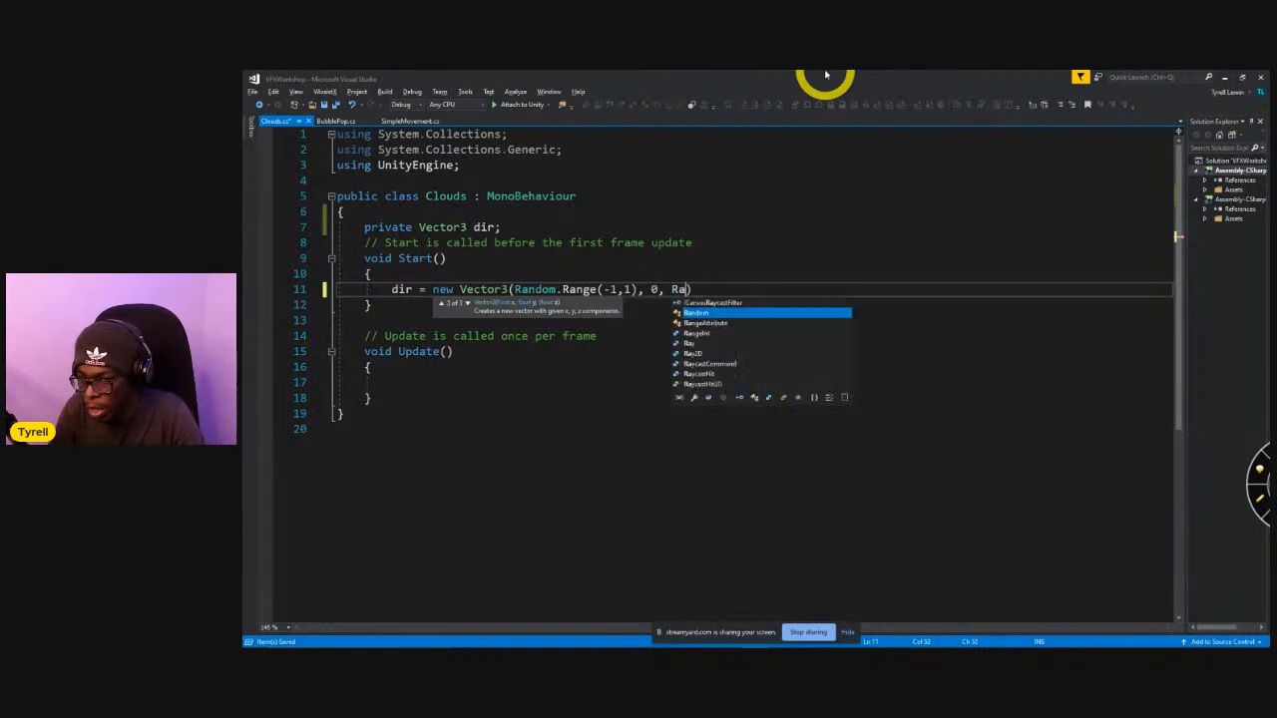
{"action": "type", "text": ".Range(1)"}
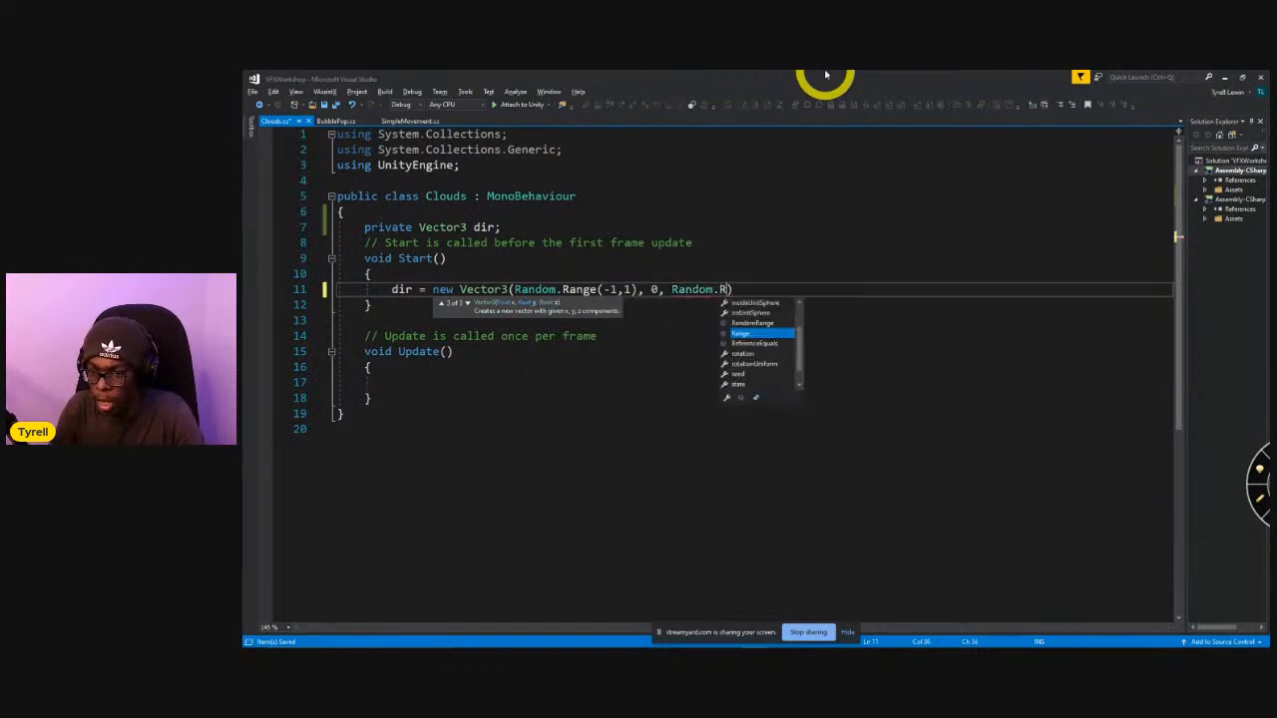
{"action": "key", "text": "BackSpace"}
{"action": "type", "text": "-1, 1));"}
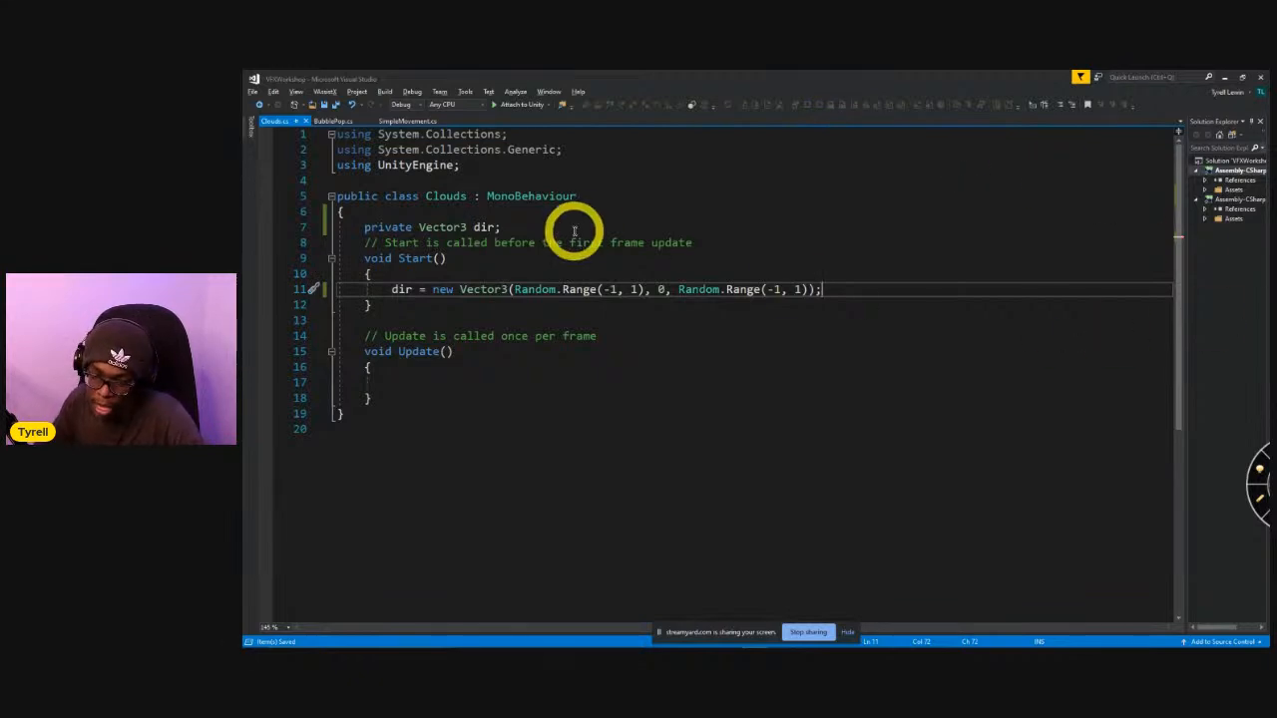
Switch to Unity and open the Lightning visual effect graph from the VFX folder.
{"action": "key", "text": "alt+Tab"}
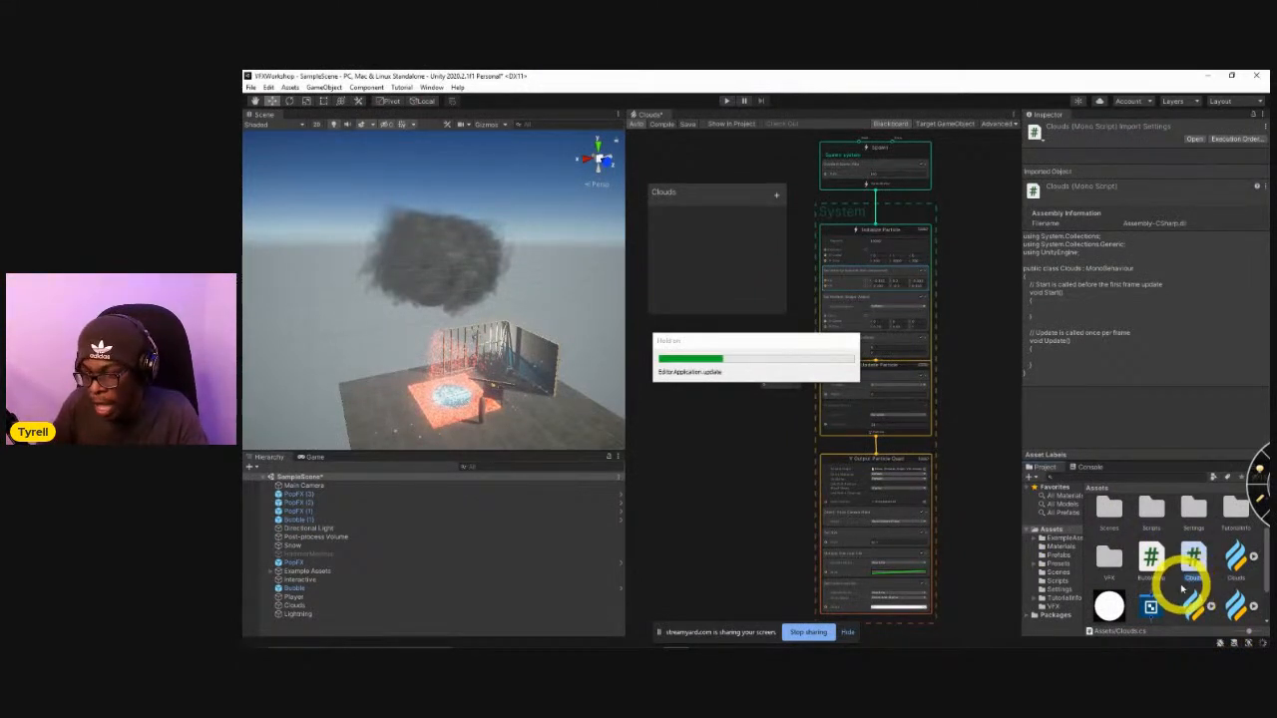
{"action": "scroll", "coordinate": [1169, 580], "scroll_direction": "down", "scroll_amount": 2}
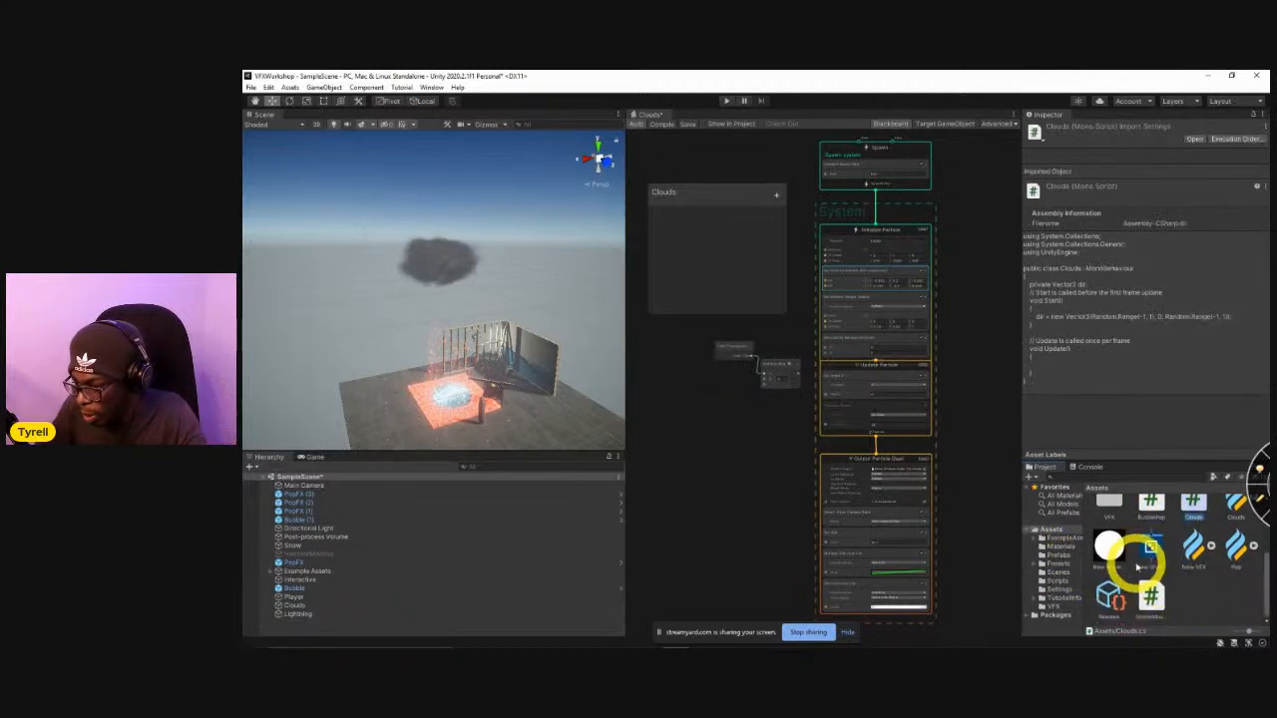
{"action": "scroll", "coordinate": [1109, 581], "scroll_direction": "up", "scroll_amount": 2}
{"action": "double_click", "coordinate": [1108, 554]}
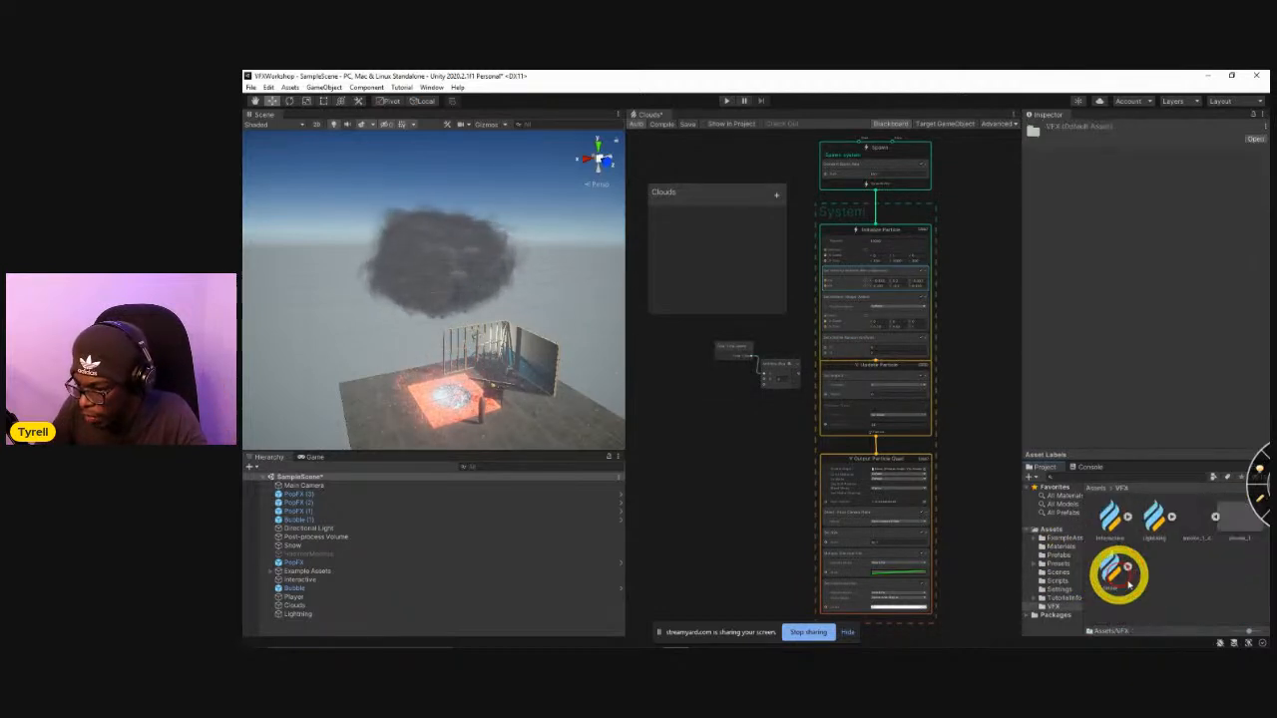
{"action": "left_click", "coordinate": [1154, 519]}
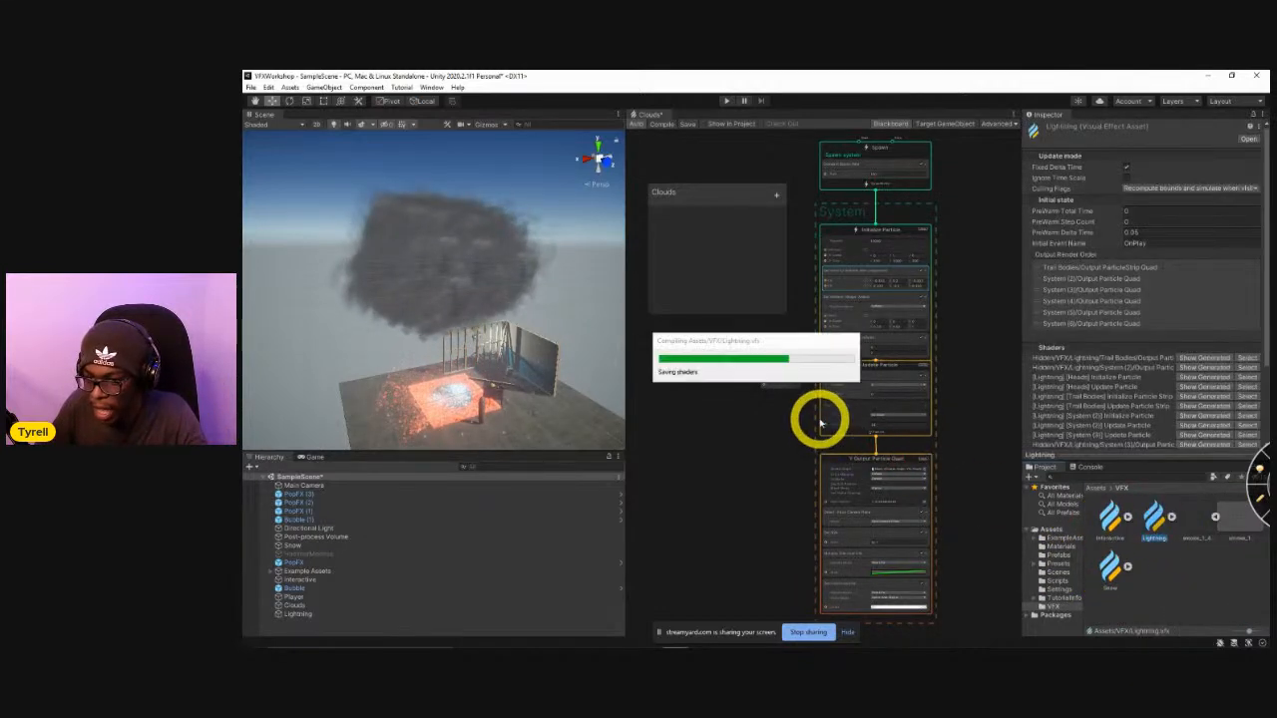
{"action": "middle_click_drag", "start_coordinate": [725, 408], "coordinate": [864, 418]}
{"action": "scroll", "coordinate": [800, 394], "scroll_direction": "up", "scroll_amount": 4}
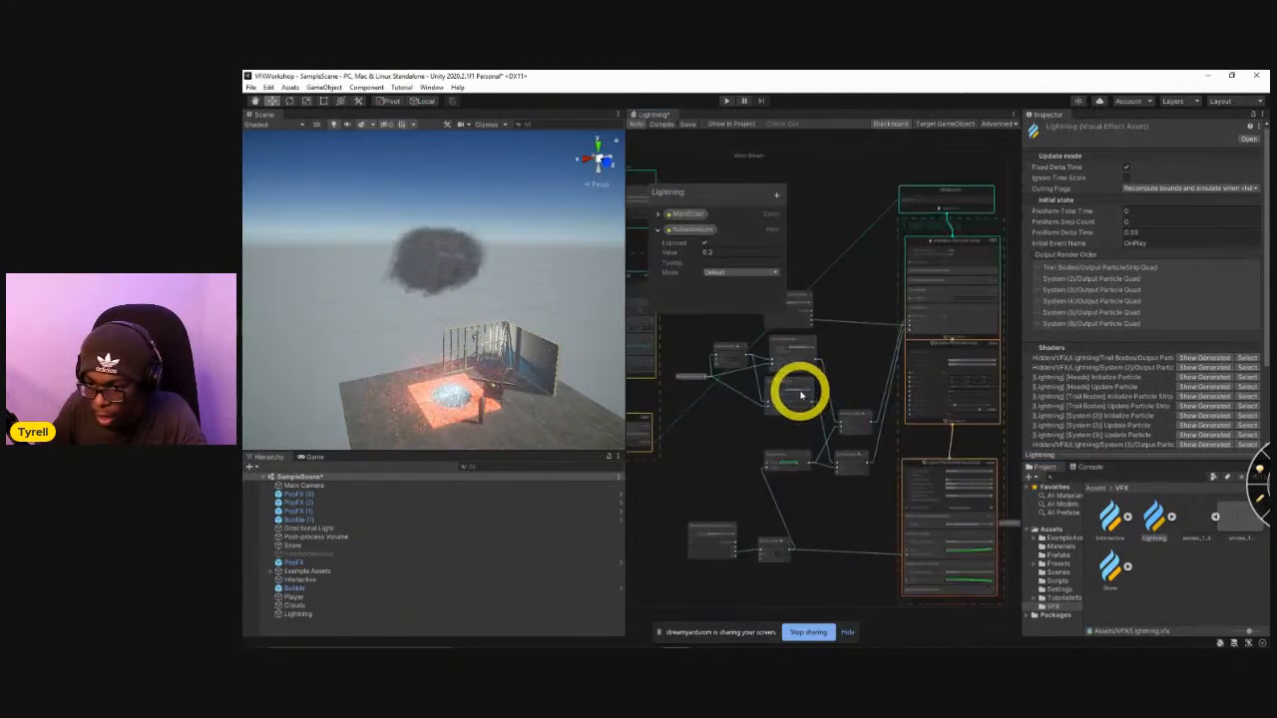
Examine the Random Number nodes and their connections in the Lightning graph.
{"action": "scroll", "coordinate": [848, 374], "scroll_direction": "up", "scroll_amount": 5}
{"action": "middle_click_drag", "start_coordinate": [848, 375], "coordinate": [797, 460]}
{"action": "middle_click_drag", "start_coordinate": [920, 414], "coordinate": [968, 459]}
{"action": "left_click", "coordinate": [937, 339]}
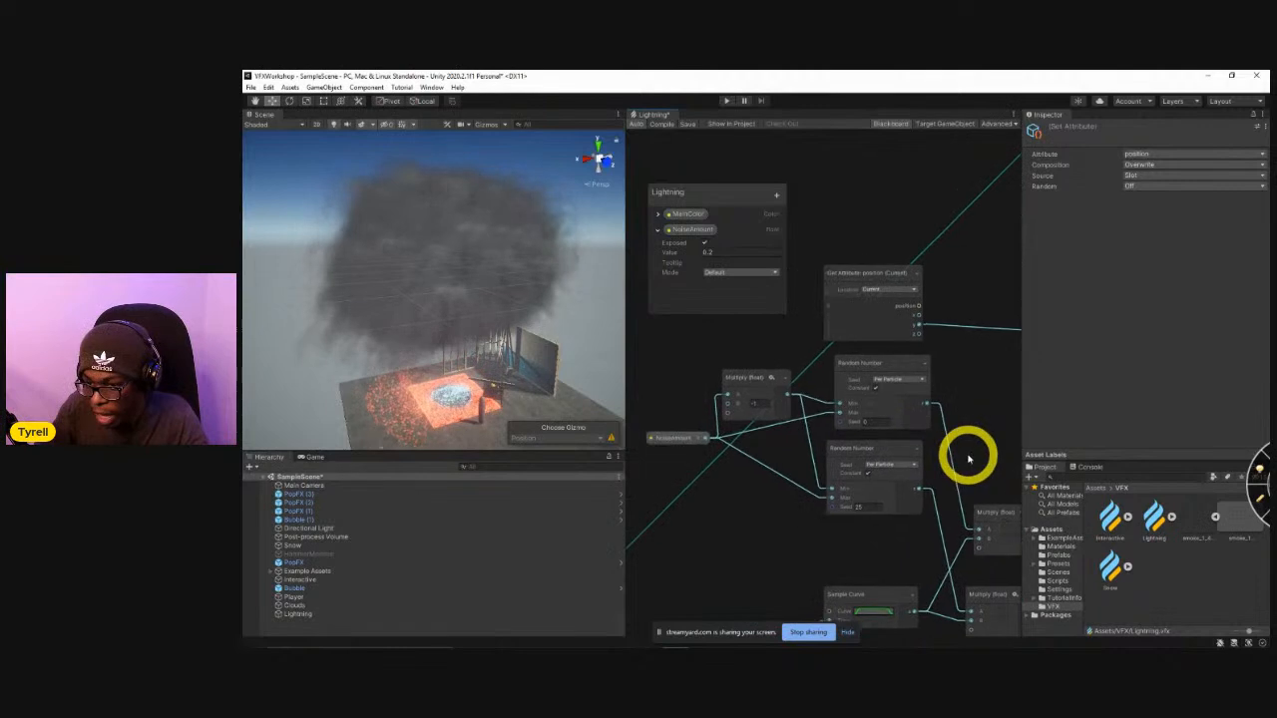
{"action": "left_click_drag", "start_coordinate": [862, 371], "coordinate": [855, 369]}
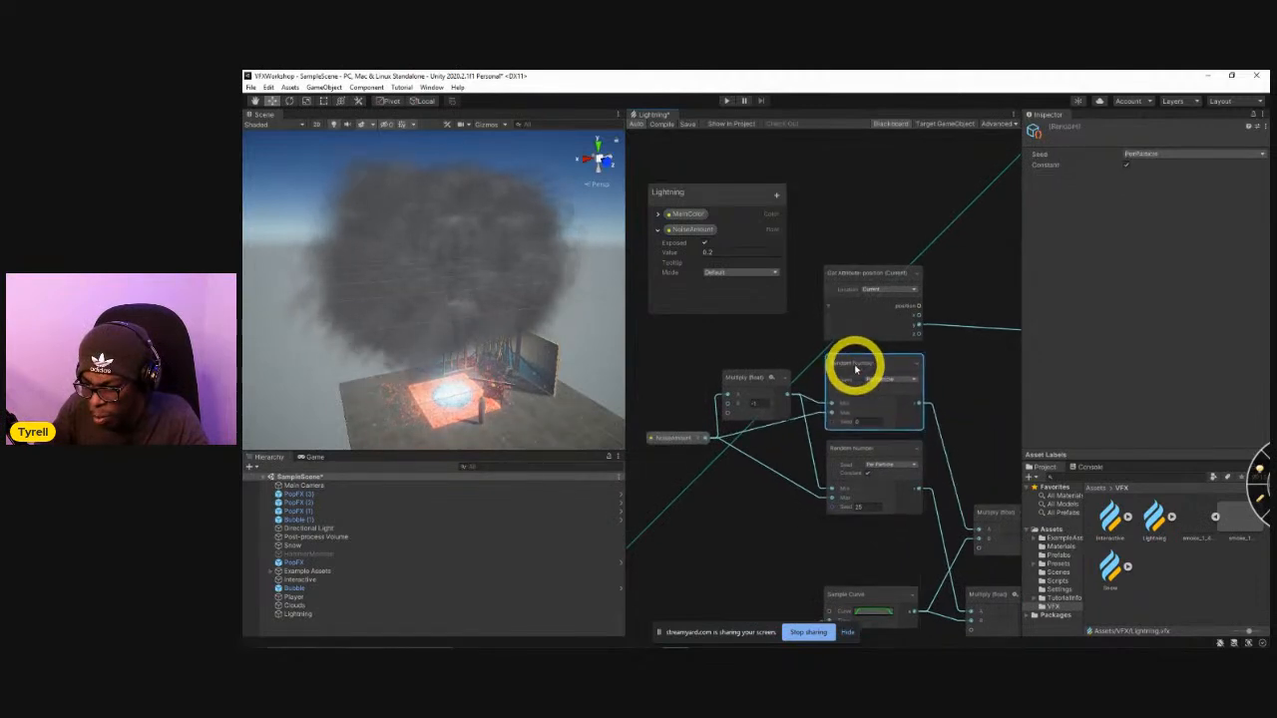
{"action": "middle_click_drag", "start_coordinate": [886, 517], "coordinate": [832, 493]}
{"action": "left_click_drag", "start_coordinate": [820, 433], "coordinate": [827, 429]}
Return to the Clouds script in Visual Studio and highlight the dir assignment line in Start().
{"action": "key", "text": "alt+Tab"}
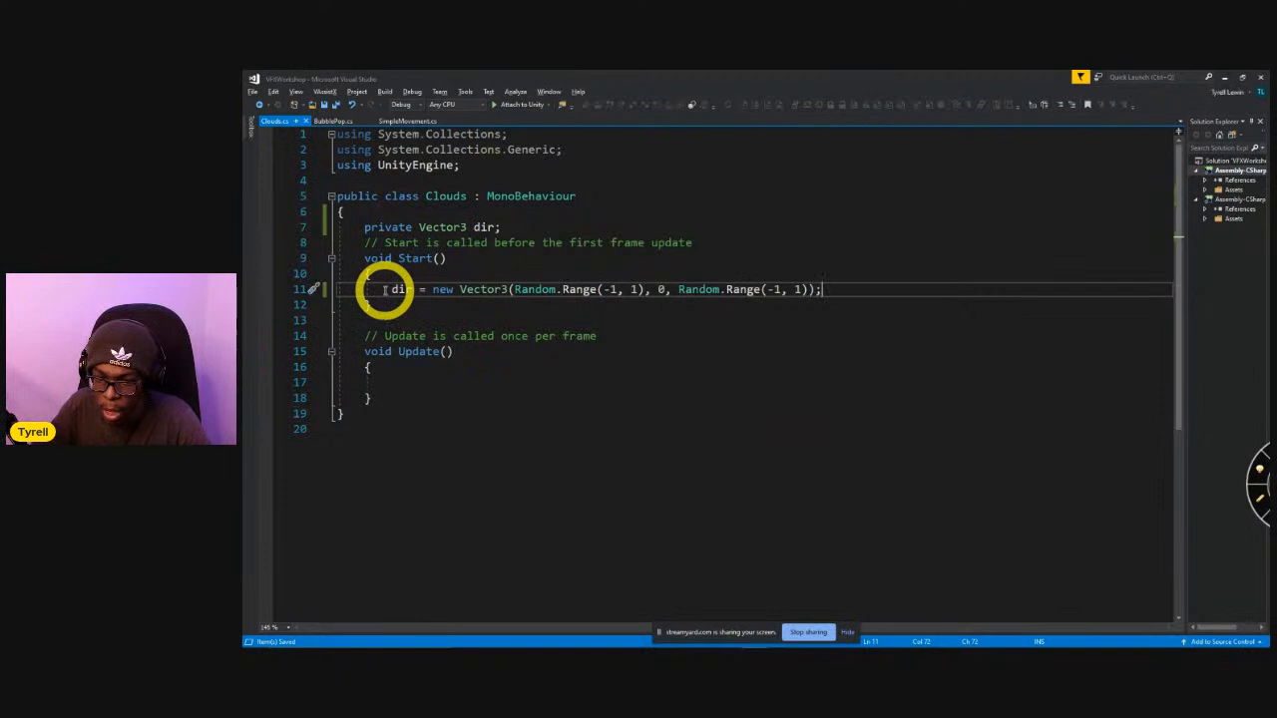
{"action": "left_click_drag", "start_coordinate": [391, 290], "coordinate": [887, 293]}
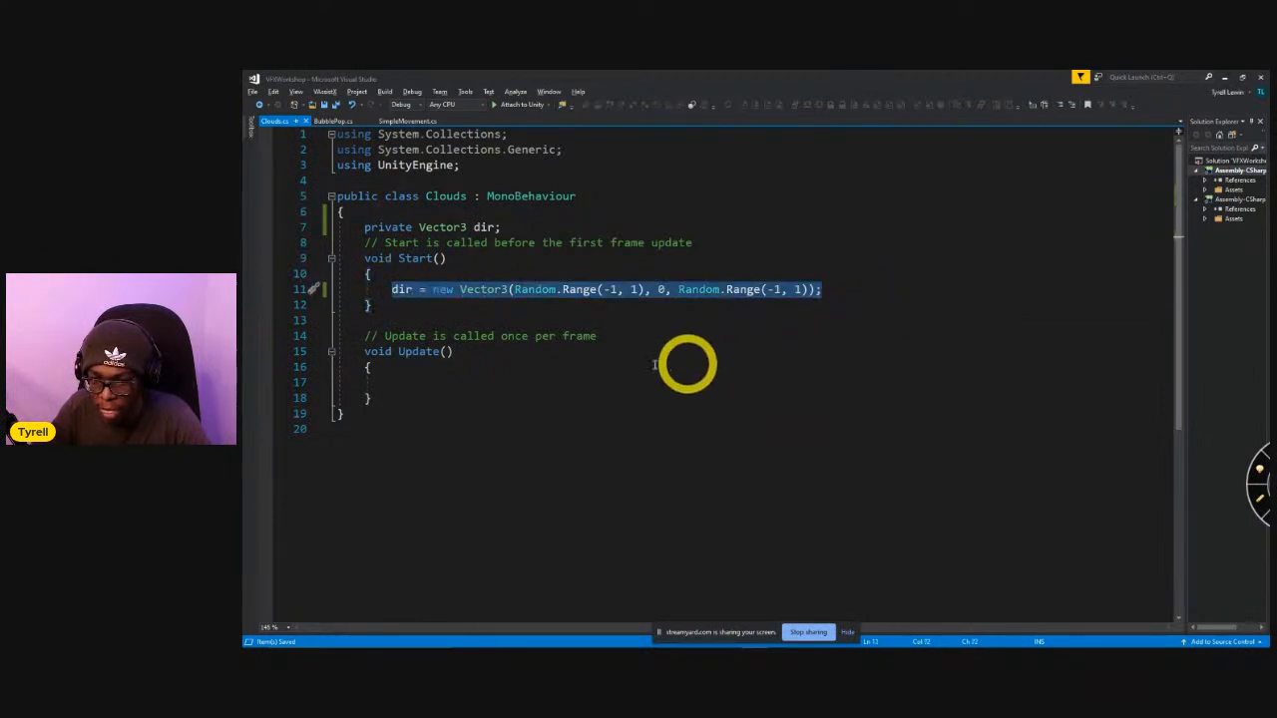
{"action": "left_click", "coordinate": [841, 290]}
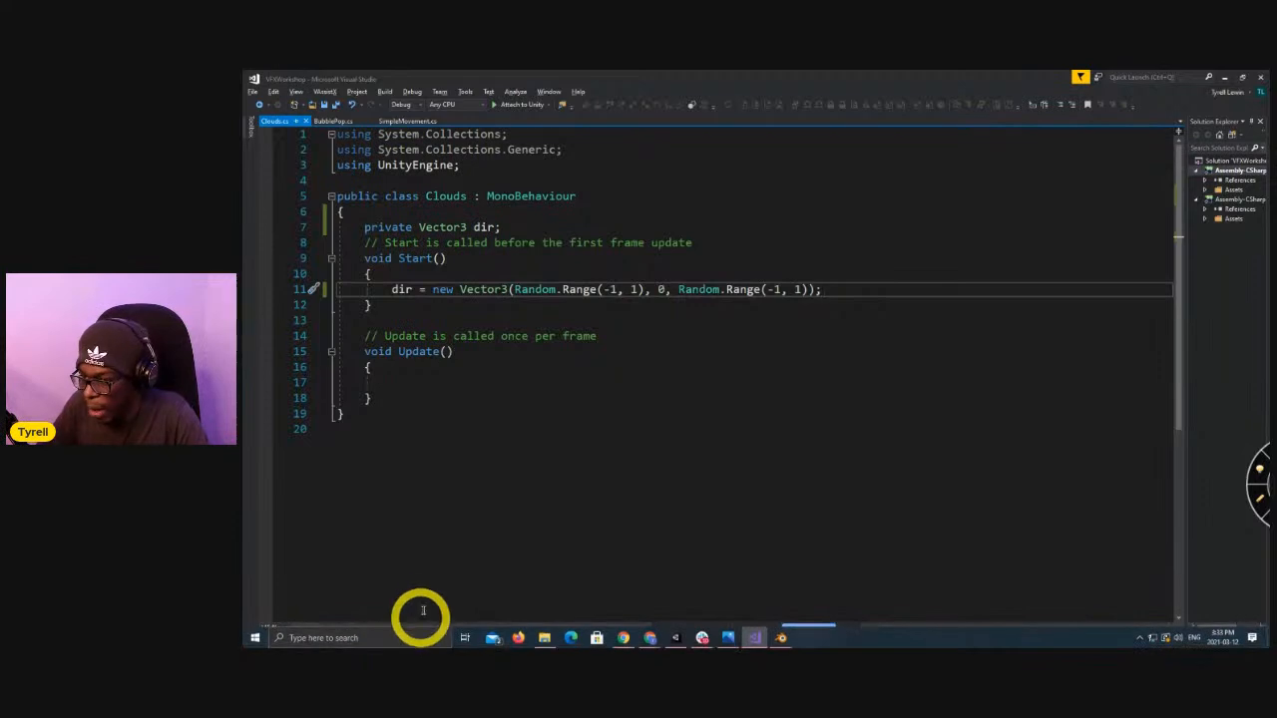
Switch to Chrome, open the Desmos graphing calculator in a new tab, and maximize the window.
{"action": "left_click", "coordinate": [421, 614]}
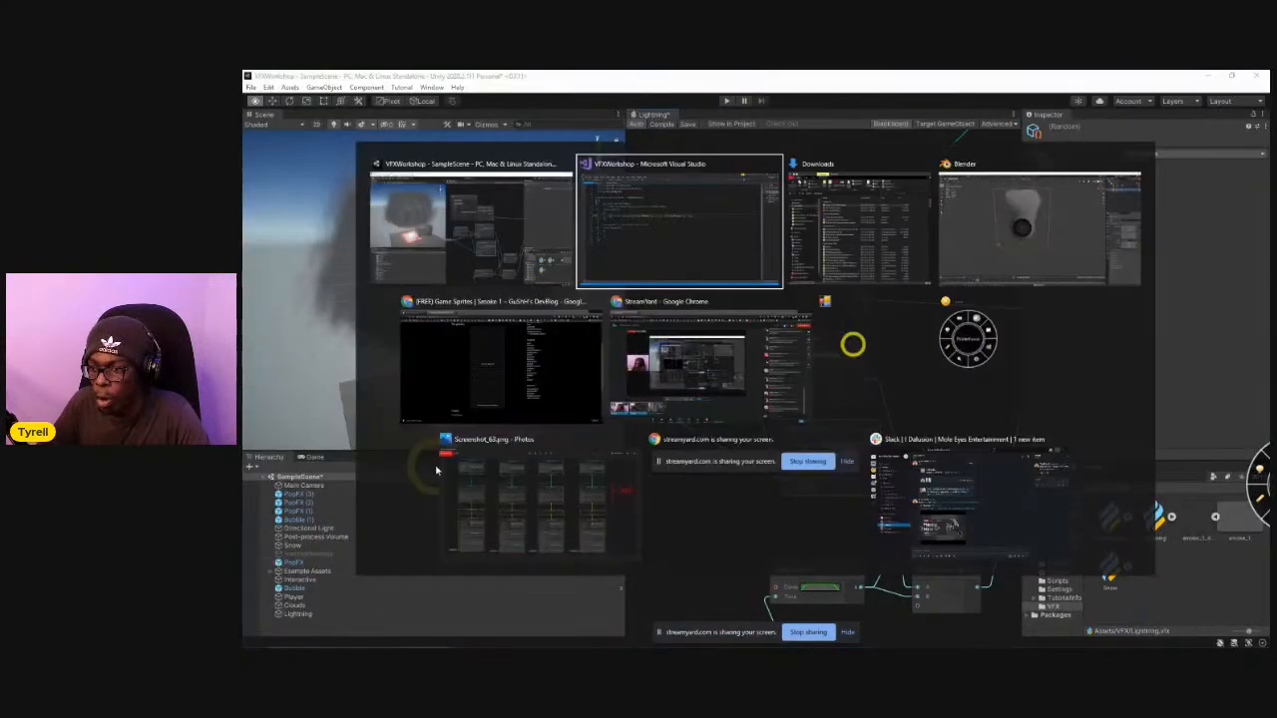
{"action": "key", "text": "Right"}
{"action": "key", "text": "Right"}
{"action": "key", "text": "Right"}
{"action": "key", "text": "Return"}
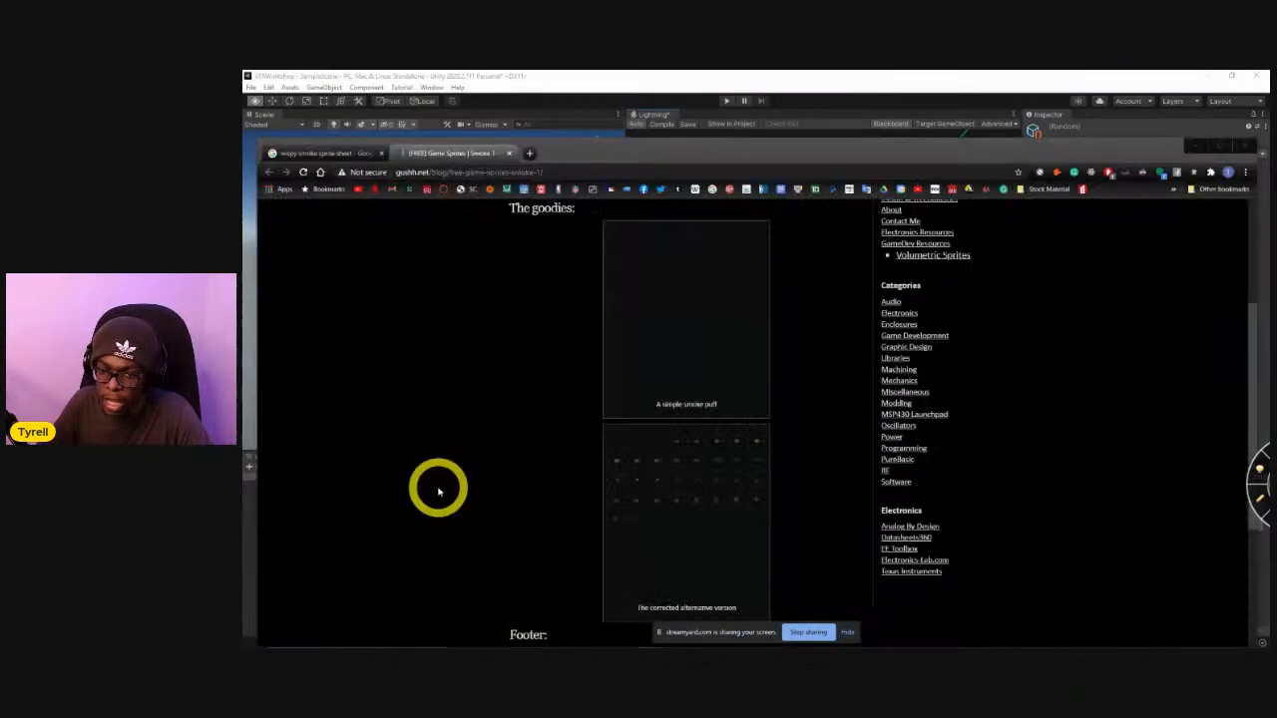
{"action": "left_click", "coordinate": [529, 153]}
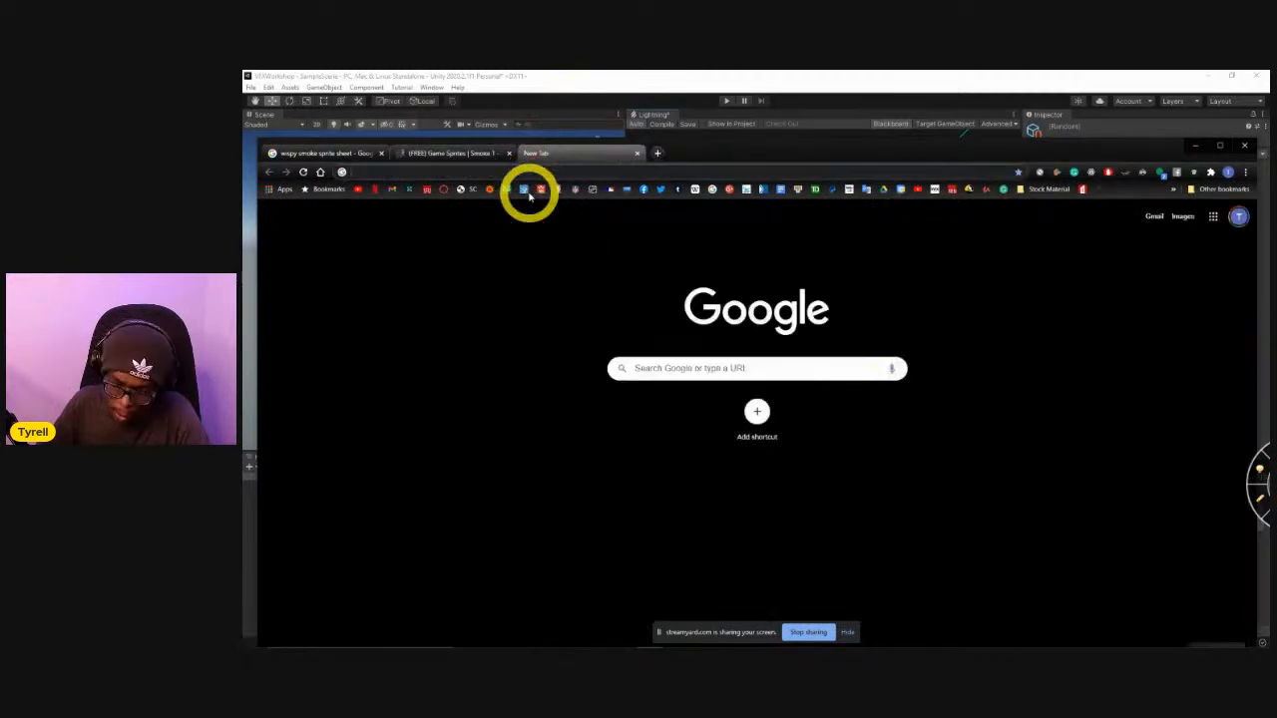
{"action": "type", "text": "desmos.com/calculator"}
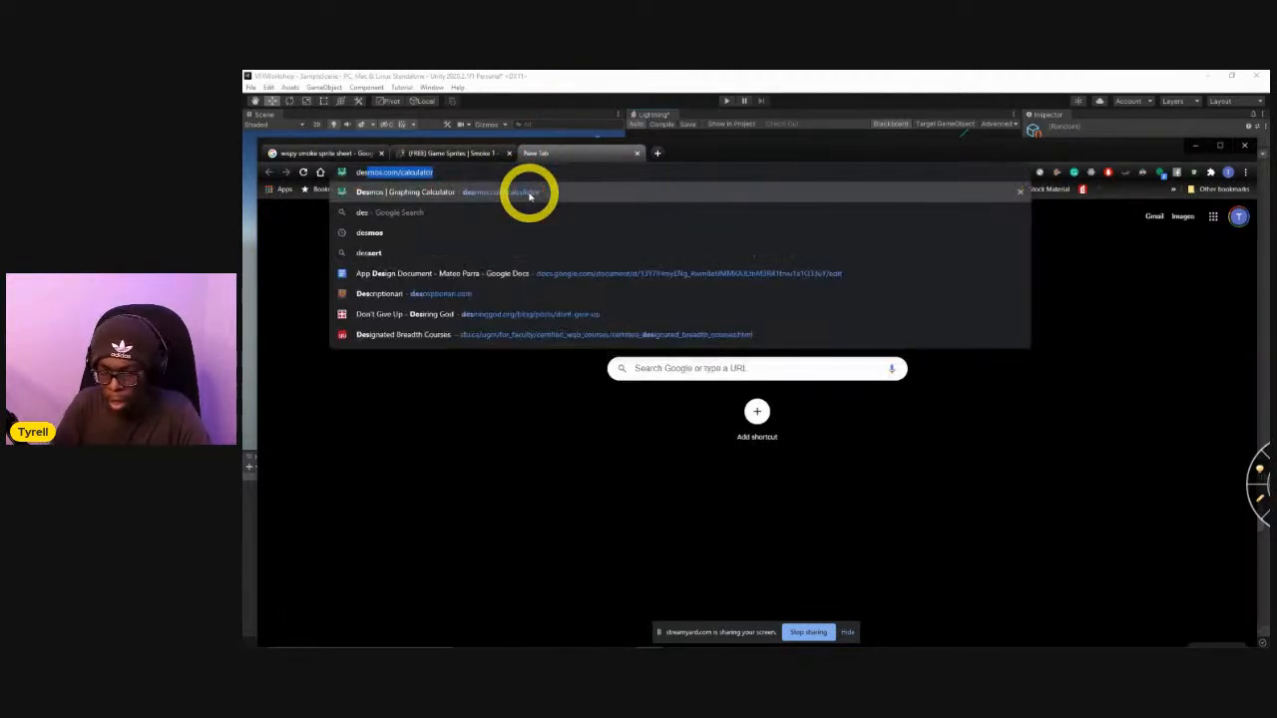
{"action": "key", "text": "Return"}
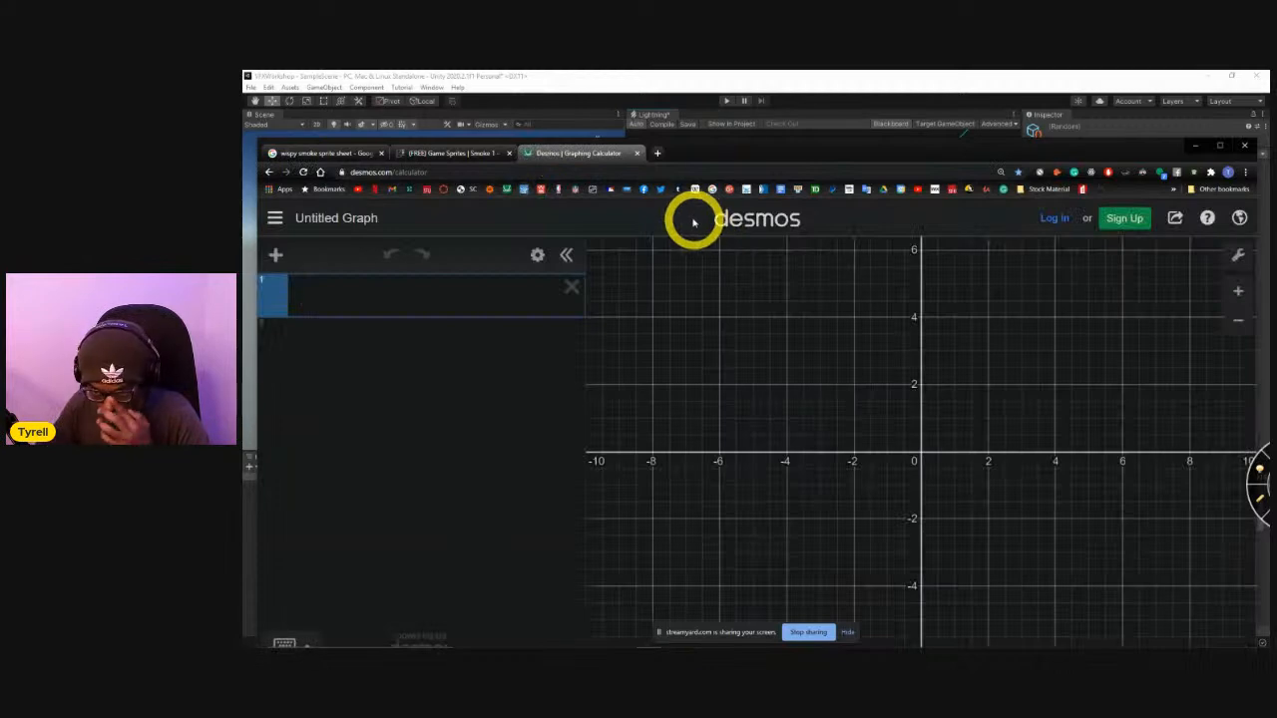
{"action": "left_click_drag", "start_coordinate": [769, 160], "coordinate": [764, 77]}
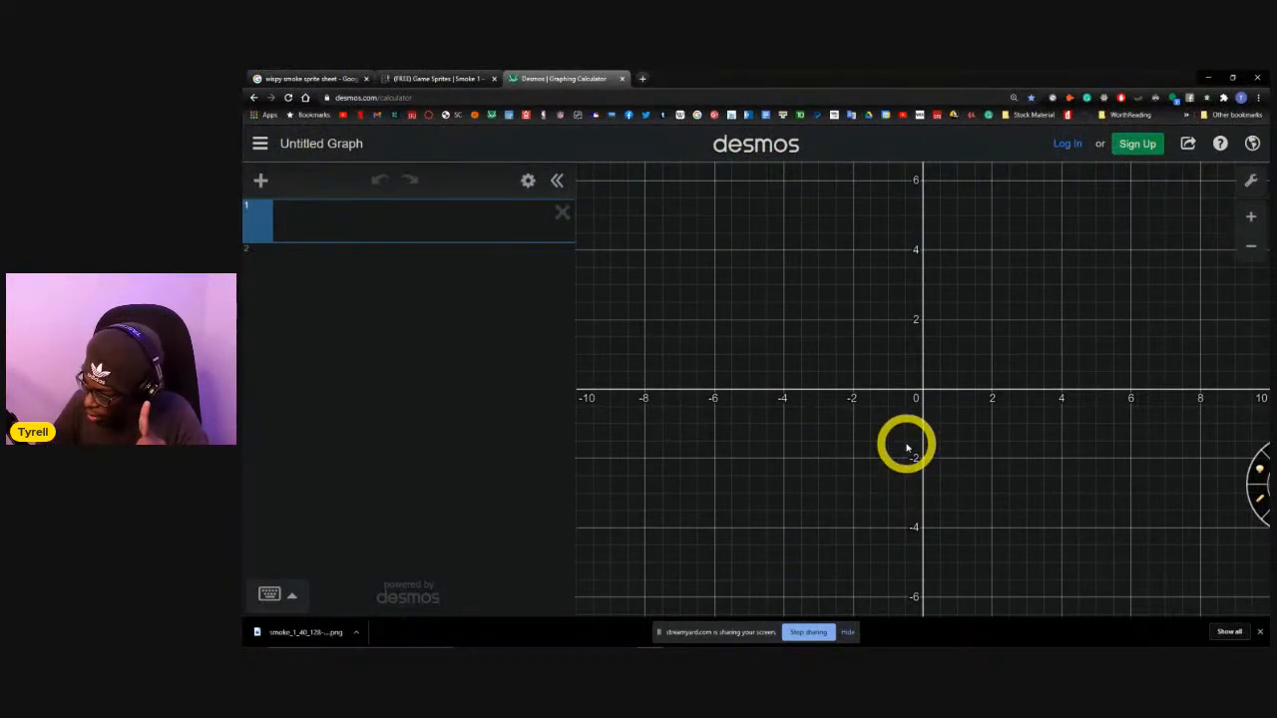
Centre the empty Desmos grid around the origin and start a screen capture covering the graph area.
{"action": "scroll", "coordinate": [964, 428], "scroll_direction": "up", "scroll_amount": 6}
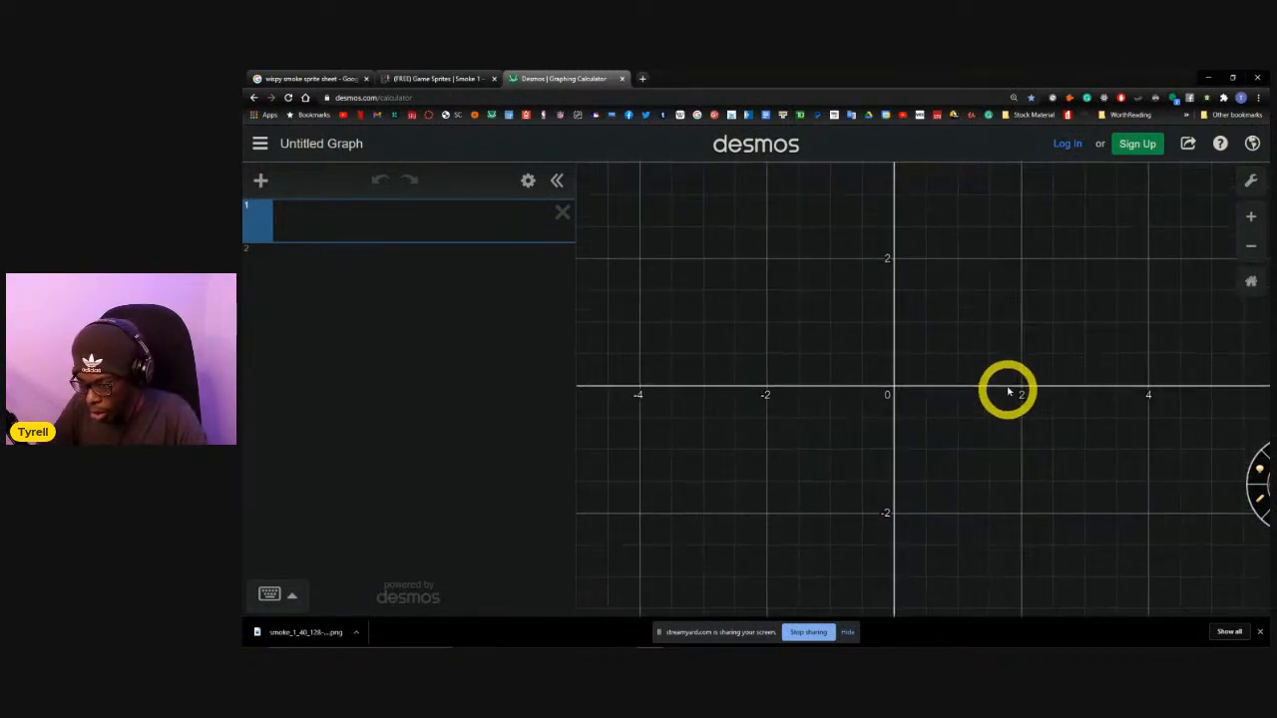
{"action": "left_click_drag", "start_coordinate": [1000, 361], "coordinate": [971, 385]}
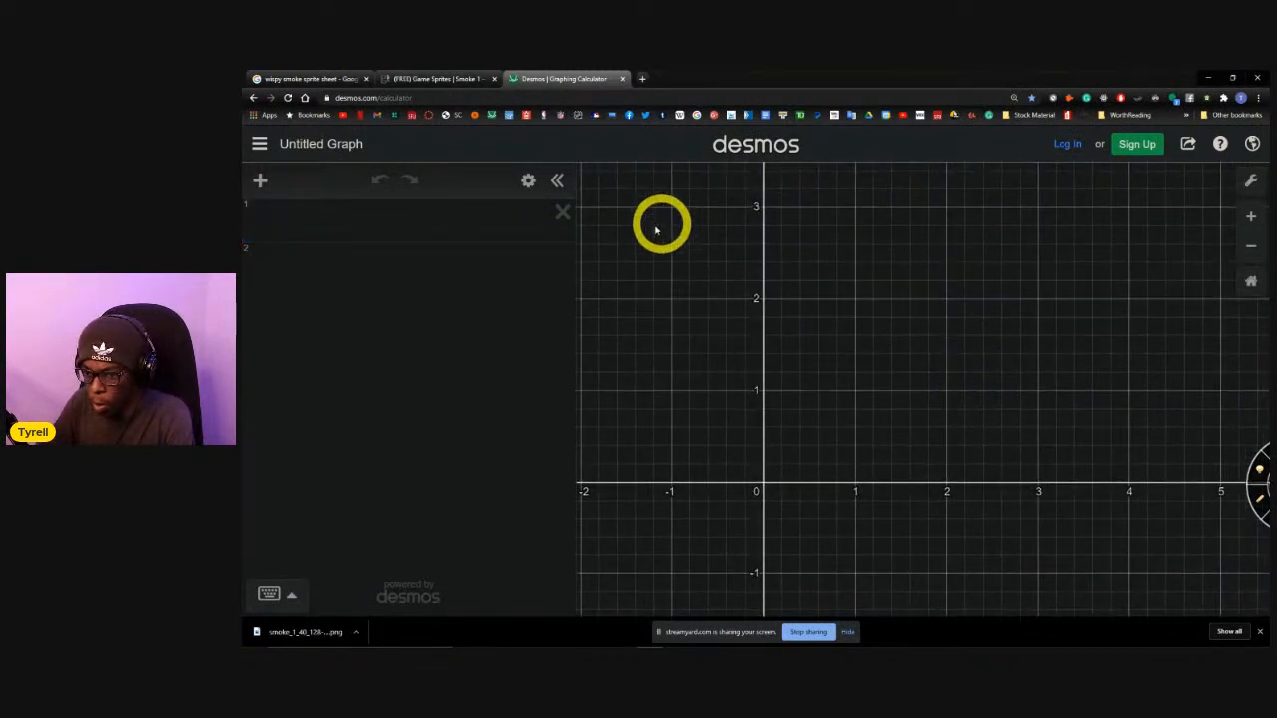
{"action": "left_click_drag", "start_coordinate": [738, 324], "coordinate": [834, 276]}
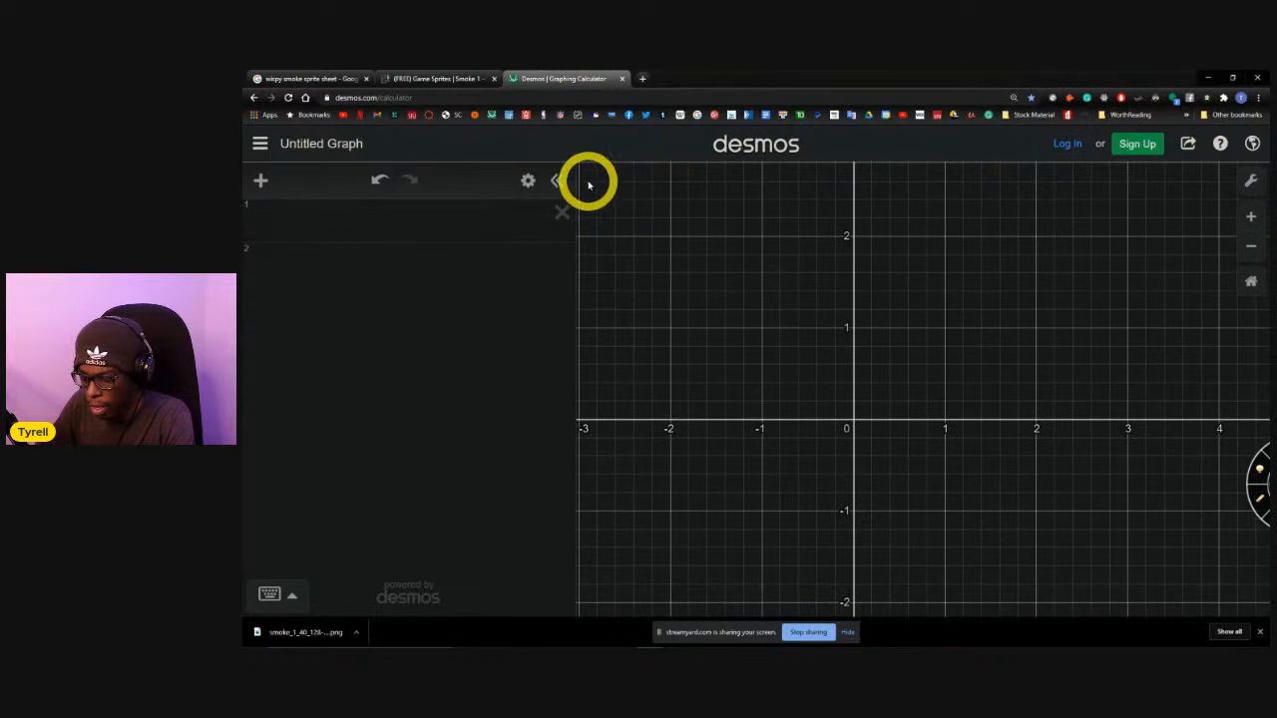
{"action": "key", "text": "Print"}
{"action": "left_click_drag", "start_coordinate": [561, 156], "coordinate": [1197, 584]}
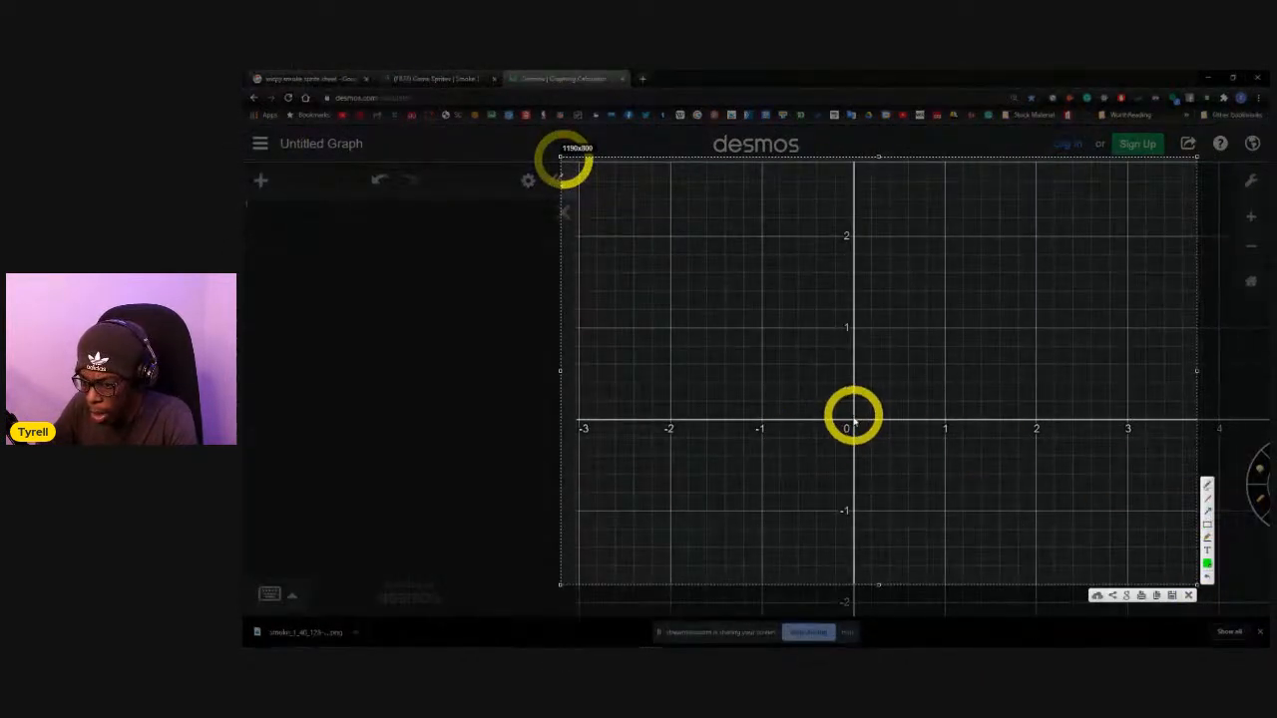
Draw green arrows of different lengths and directions from the graph's origin on the screen capture.
{"action": "mouse_move", "coordinate": [852, 424]}
{"action": "left_mouse_down"}
{"action": "mouse_move", "coordinate": [1183, 149]}
{"action": "mouse_move", "coordinate": [1153, 190]}
{"action": "left_mouse_up"}
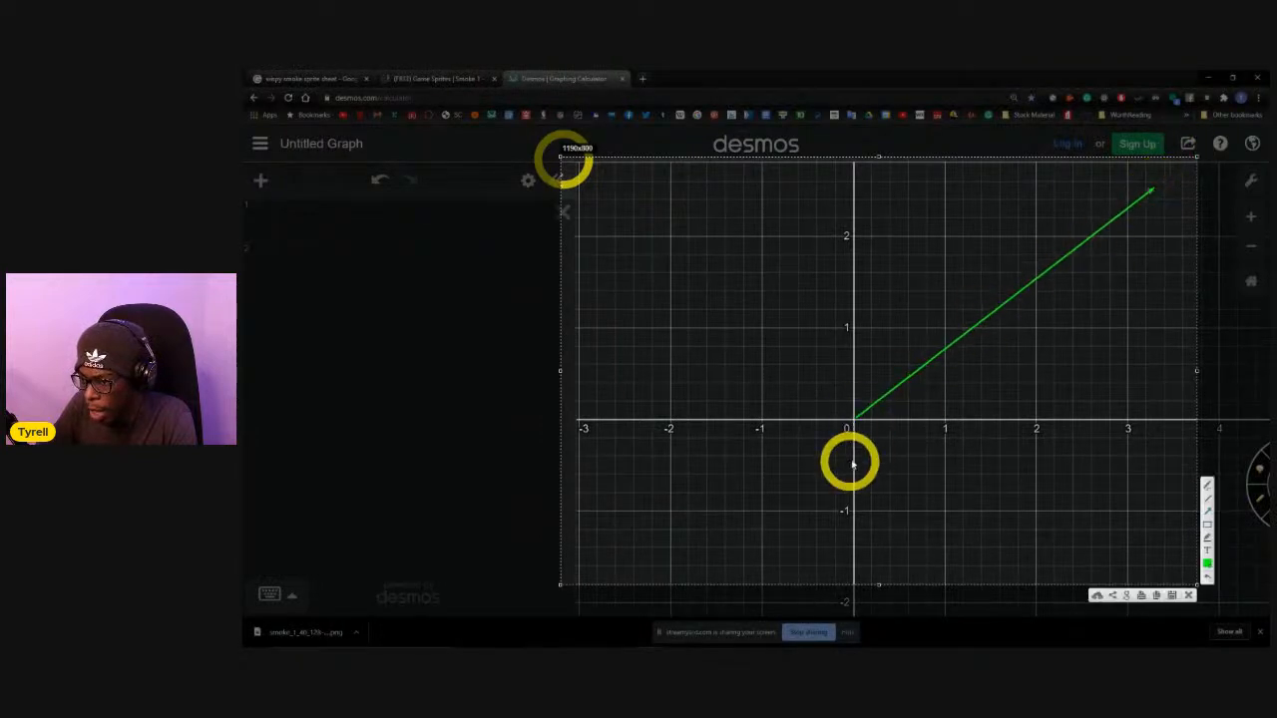
{"action": "mouse_move", "coordinate": [854, 422]}
{"action": "left_mouse_down"}
{"action": "mouse_move", "coordinate": [748, 276]}
{"action": "mouse_move", "coordinate": [777, 212]}
{"action": "left_mouse_up"}
{"action": "mouse_move", "coordinate": [856, 422]}
{"action": "left_mouse_down"}
{"action": "mouse_move", "coordinate": [827, 454]}
{"action": "mouse_move", "coordinate": [899, 585]}
{"action": "left_mouse_up"}
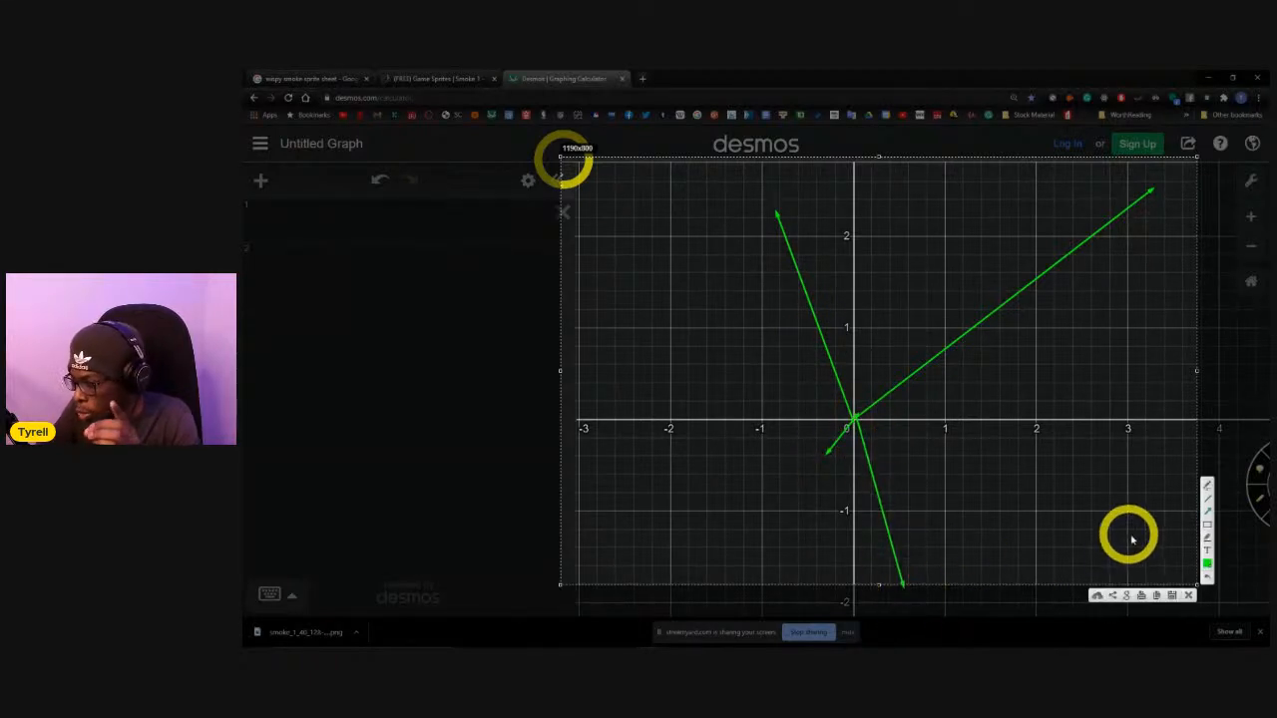
Set the screen capture's annotation colour to red.
{"action": "left_click", "coordinate": [1207, 562]}
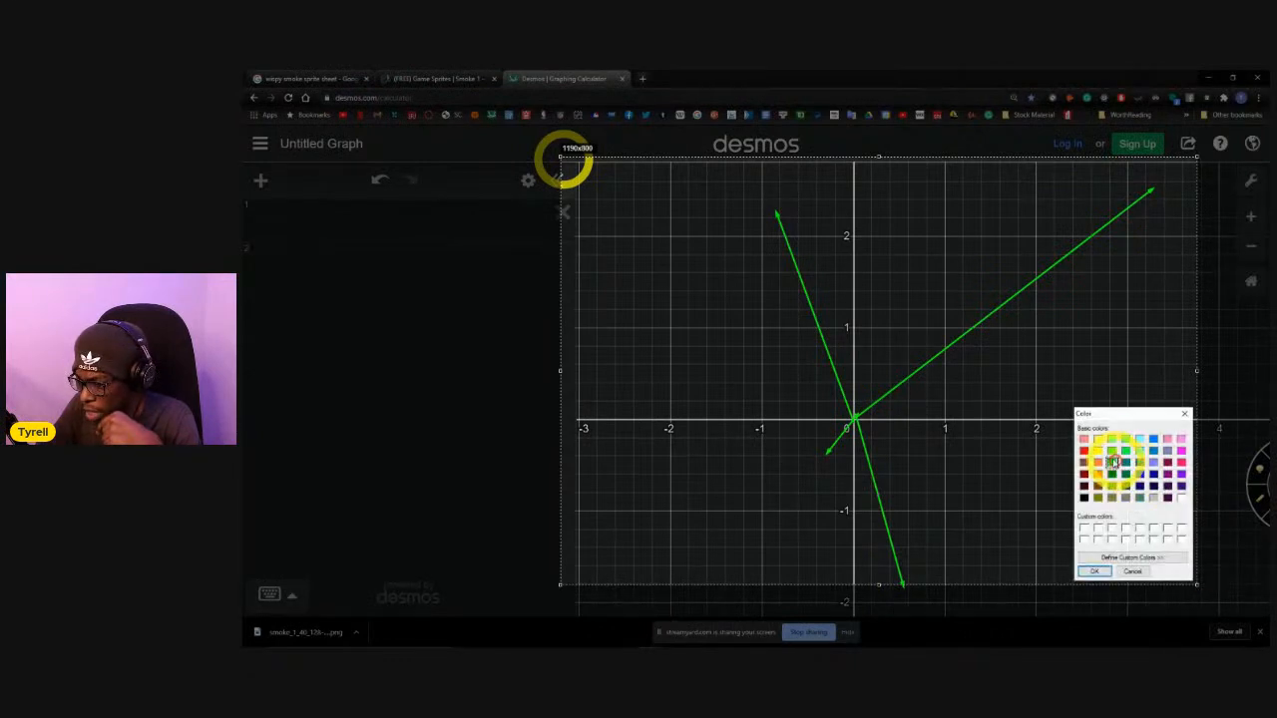
{"action": "left_click", "coordinate": [1101, 571]}
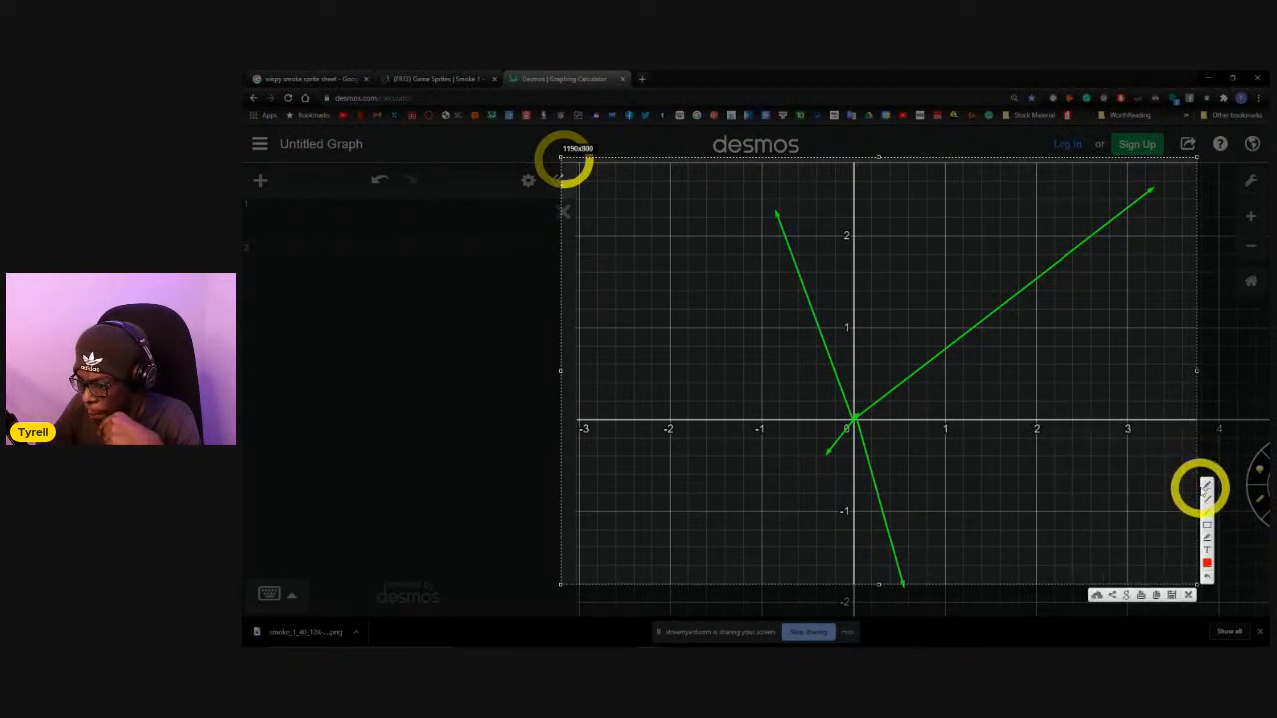
Sketch freehand red arrows beside the two long upper green arrows and mark the start and tip of the longest one.
{"action": "left_click", "coordinate": [1207, 485]}
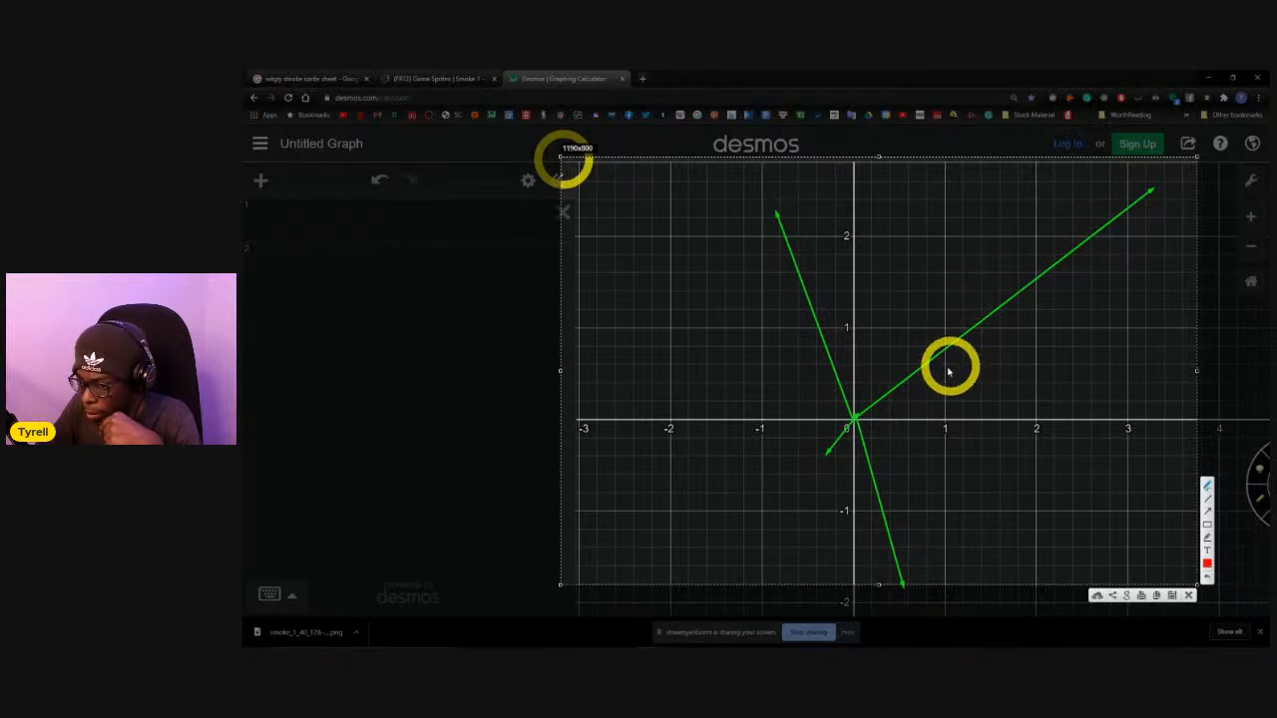
{"action": "mouse_move", "coordinate": [1070, 406]}
{"action": "left_mouse_down"}
{"action": "mouse_move", "coordinate": [1111, 333]}
{"action": "mouse_move", "coordinate": [1146, 330]}
{"action": "left_mouse_up"}
{"action": "mouse_move", "coordinate": [826, 404]}
{"action": "left_mouse_down"}
{"action": "mouse_move", "coordinate": [761, 319]}
{"action": "mouse_move", "coordinate": [780, 320]}
{"action": "left_mouse_up"}
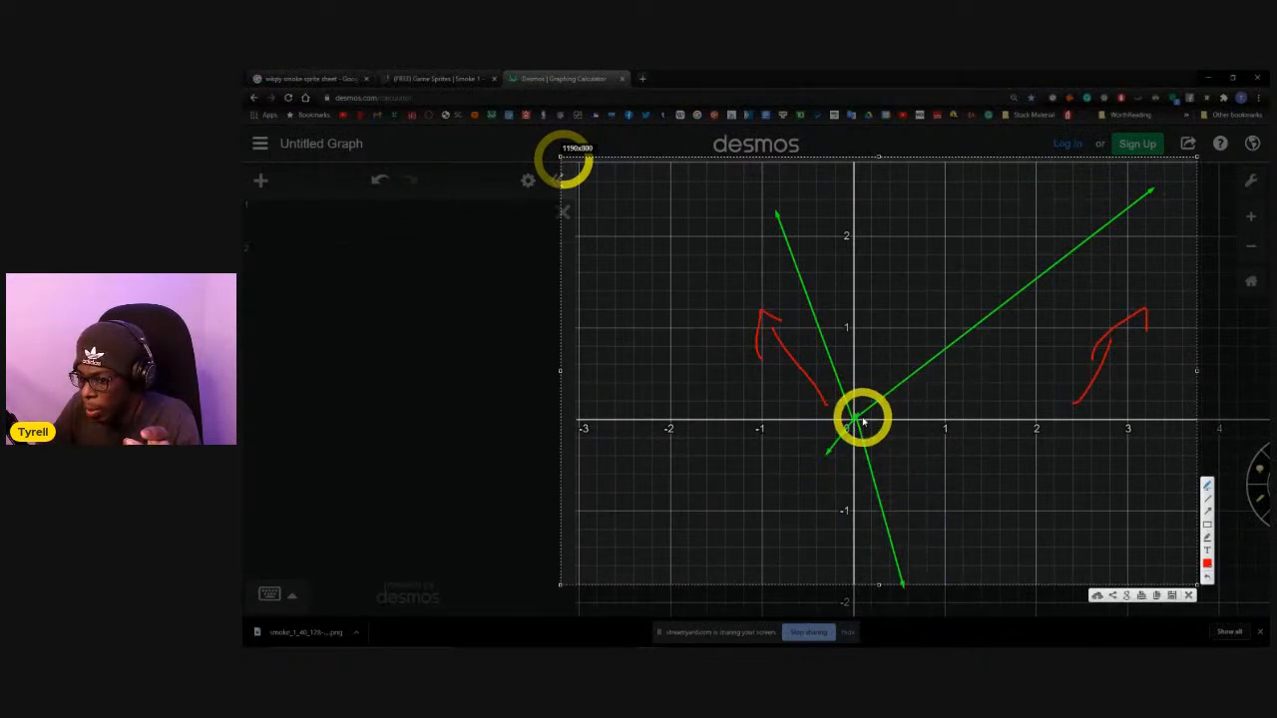
{"action": "left_click_drag", "start_coordinate": [860, 416], "coordinate": [867, 423]}
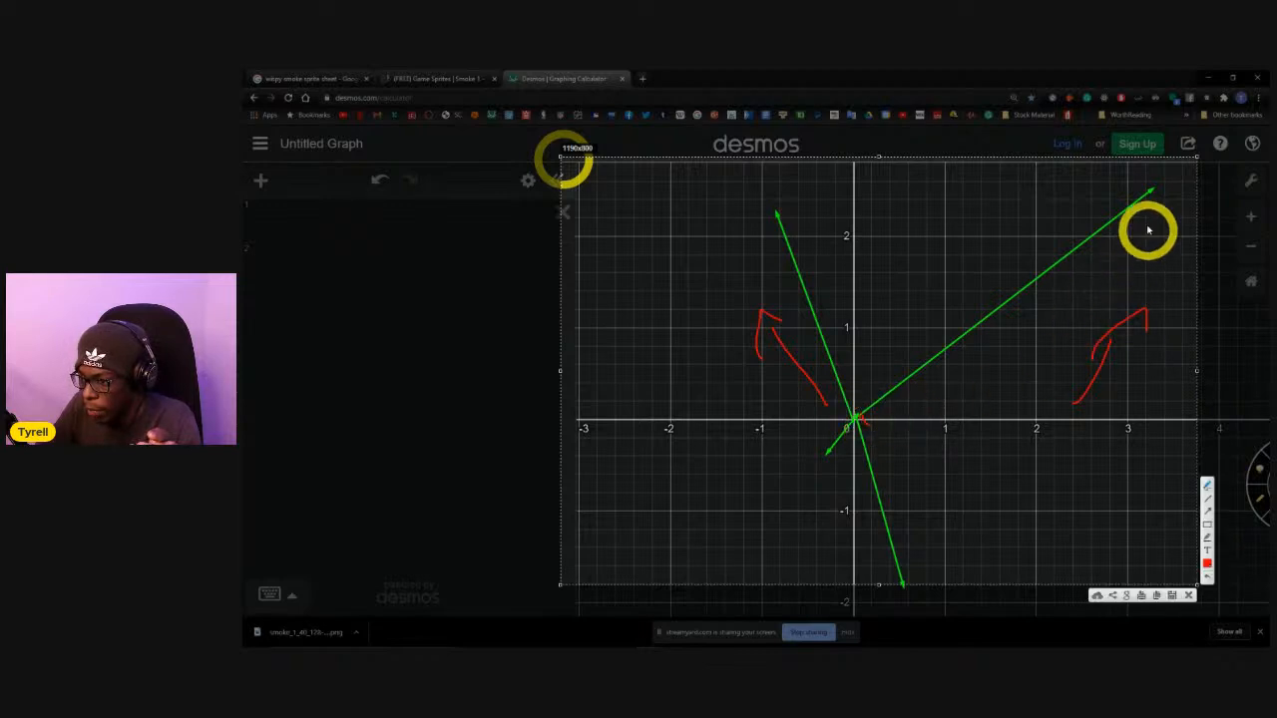
{"action": "left_click_drag", "start_coordinate": [1162, 194], "coordinate": [1175, 210]}
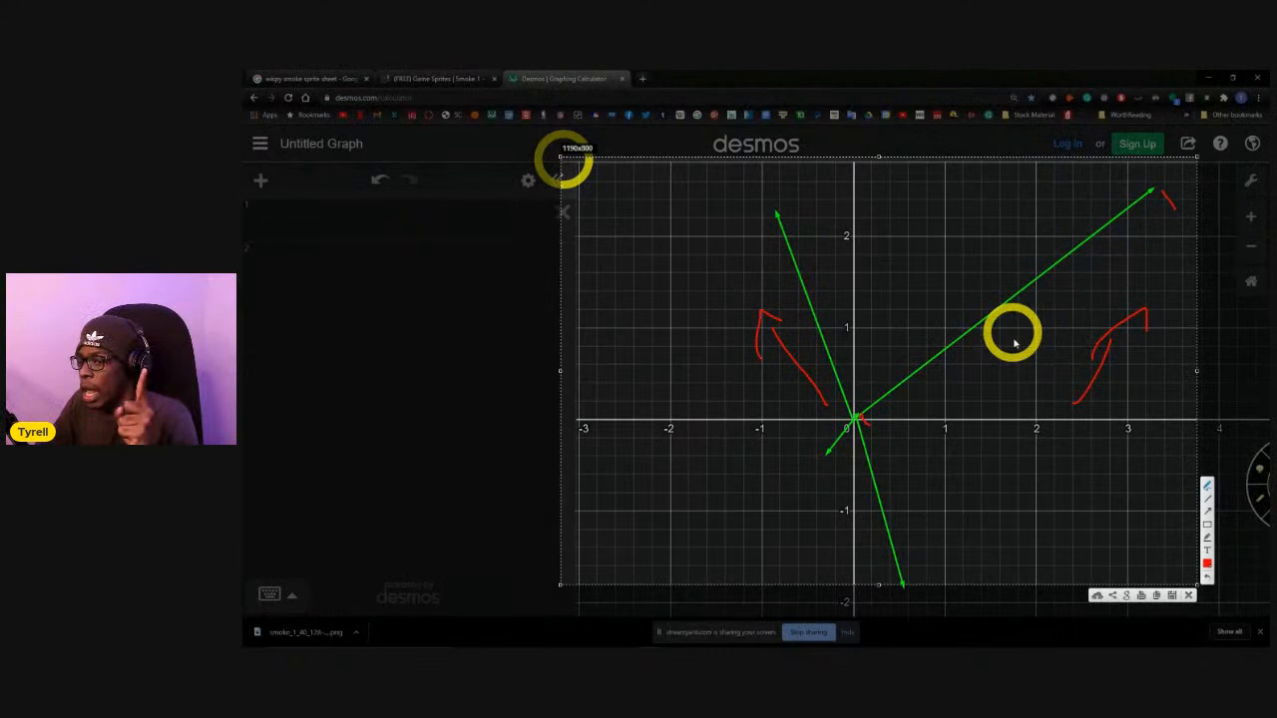
Draw a freehand red arrow from the origin up the y-axis to about 2, and a circle of radius about 1 around the origin.
{"action": "mouse_move", "coordinate": [847, 236]}
{"action": "left_mouse_down"}
{"action": "mouse_move", "coordinate": [871, 246]}
{"action": "mouse_move", "coordinate": [855, 292]}
{"action": "mouse_move", "coordinate": [855, 411]}
{"action": "left_mouse_up"}
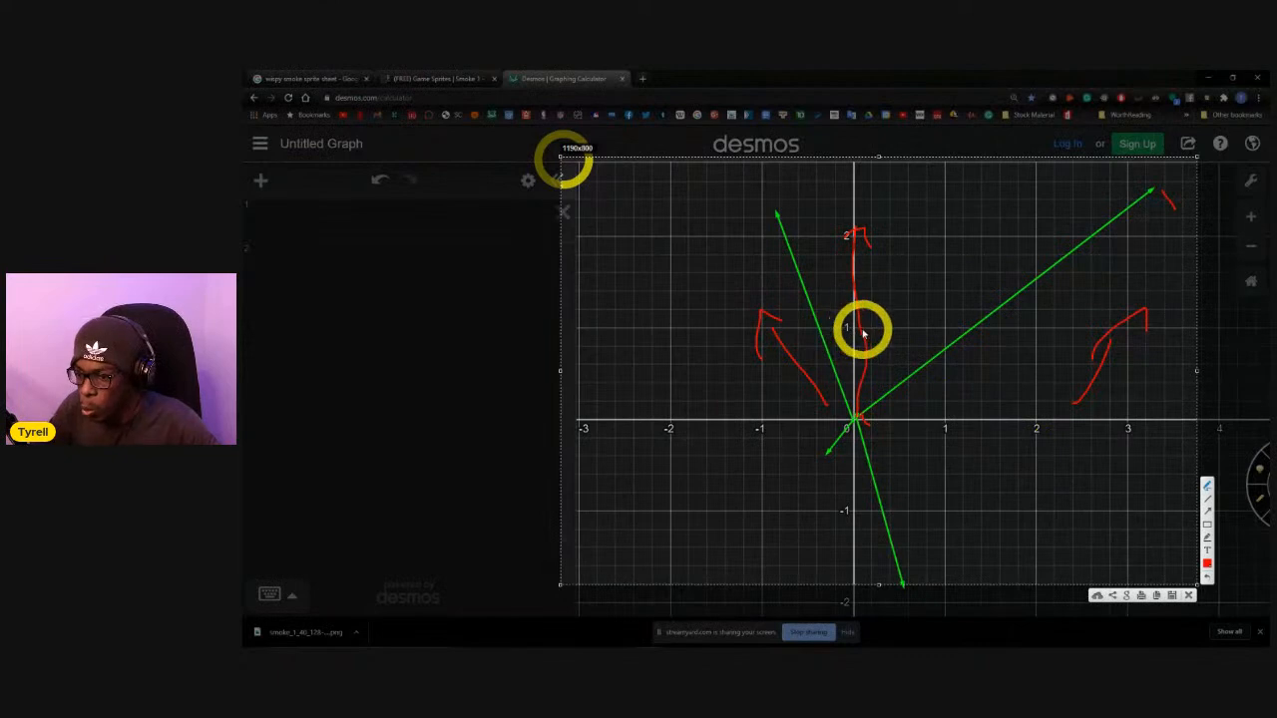
{"action": "mouse_move", "coordinate": [856, 337]}
{"action": "left_mouse_down"}
{"action": "mouse_move", "coordinate": [820, 356]}
{"action": "mouse_move", "coordinate": [770, 423]}
{"action": "mouse_move", "coordinate": [808, 485]}
{"action": "mouse_move", "coordinate": [844, 509]}
{"action": "mouse_move", "coordinate": [920, 473]}
{"action": "mouse_move", "coordinate": [944, 427]}
{"action": "mouse_move", "coordinate": [935, 373]}
{"action": "mouse_move", "coordinate": [849, 328]}
{"action": "mouse_move", "coordinate": [858, 427]}
{"action": "left_mouse_up"}
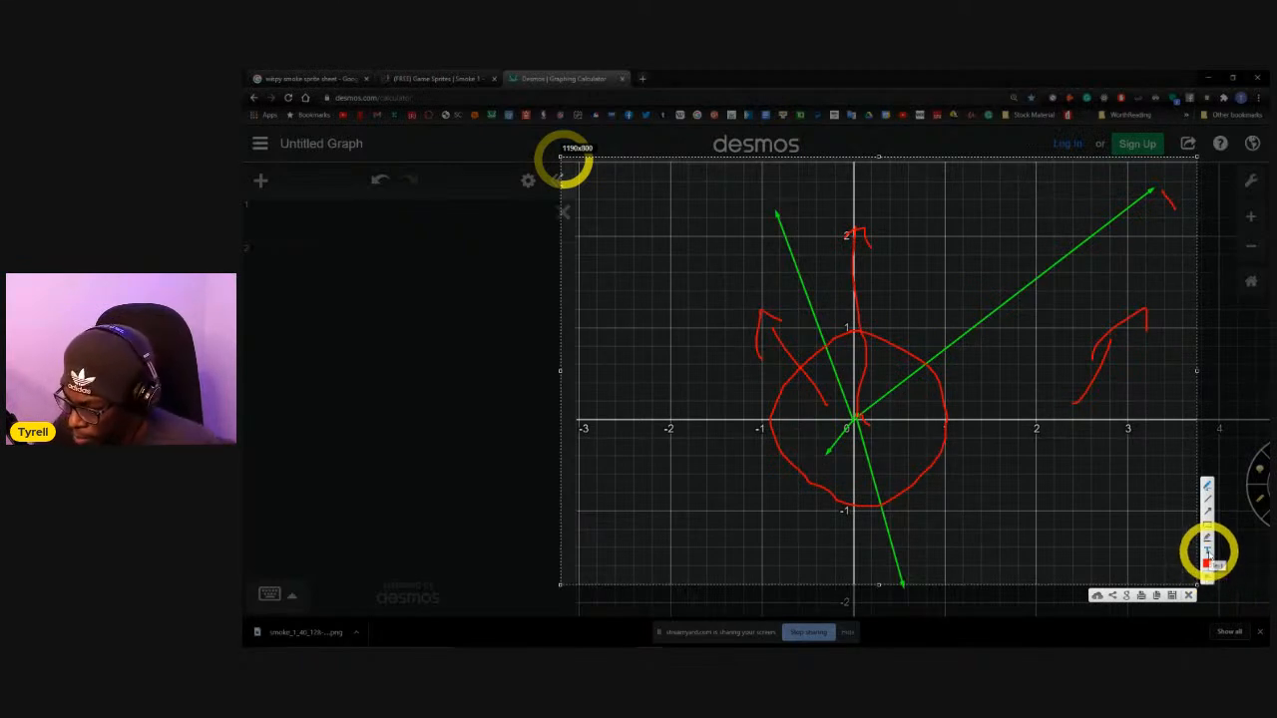
Set the annotation colour to cyan and draw arrows from the origin to the red circle along each of the four green arrows.
{"action": "left_click", "coordinate": [1206, 564]}
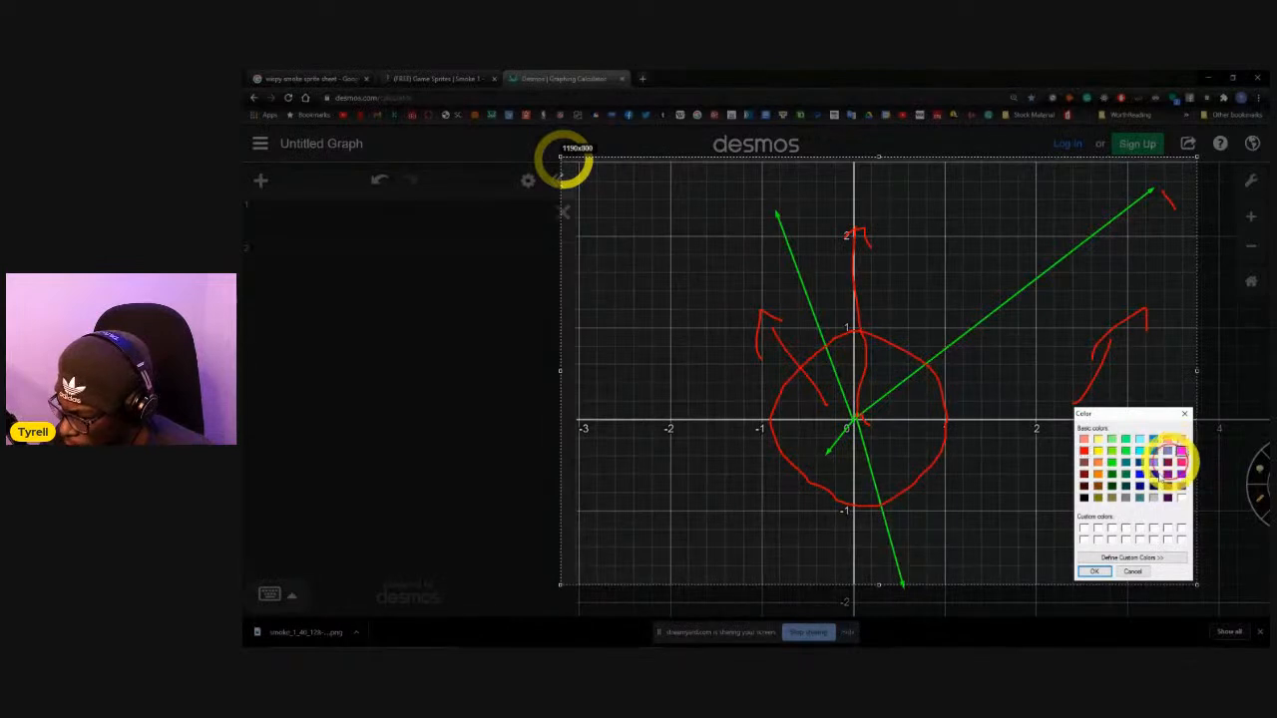
{"action": "left_click", "coordinate": [1098, 572]}
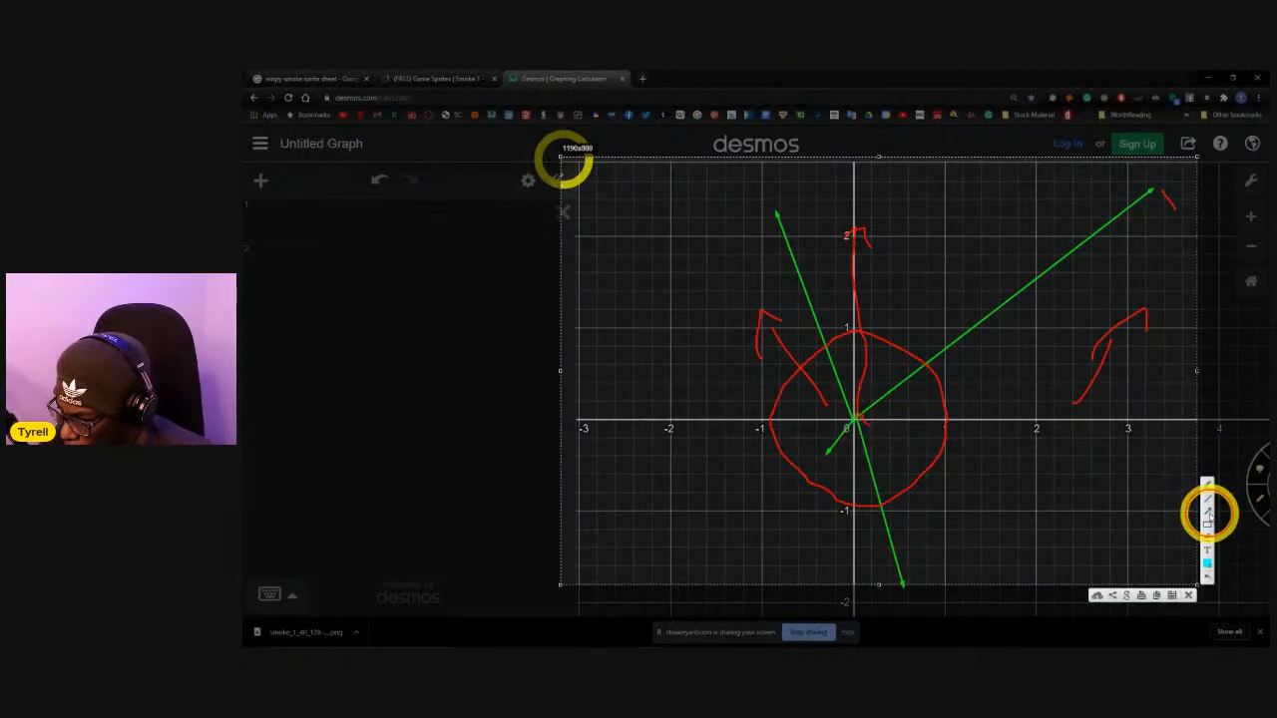
{"action": "left_click_drag", "start_coordinate": [855, 424], "coordinate": [926, 369]}
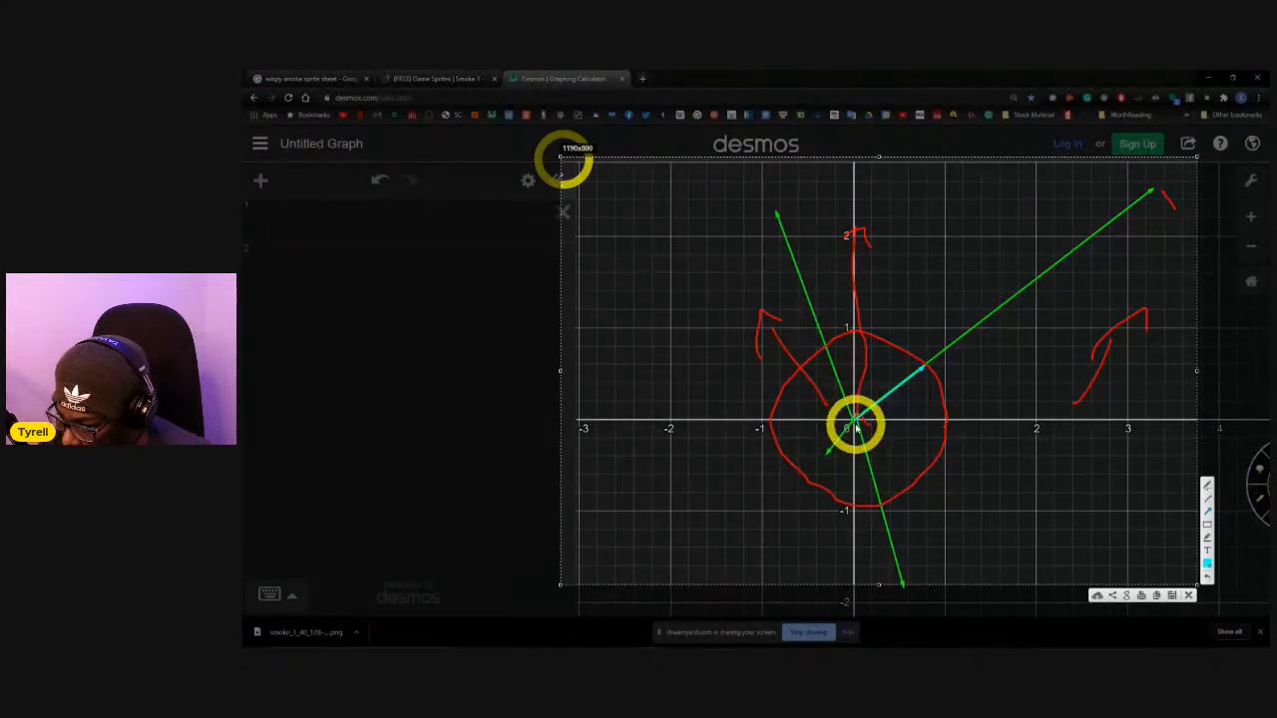
{"action": "left_click_drag", "start_coordinate": [854, 424], "coordinate": [881, 507]}
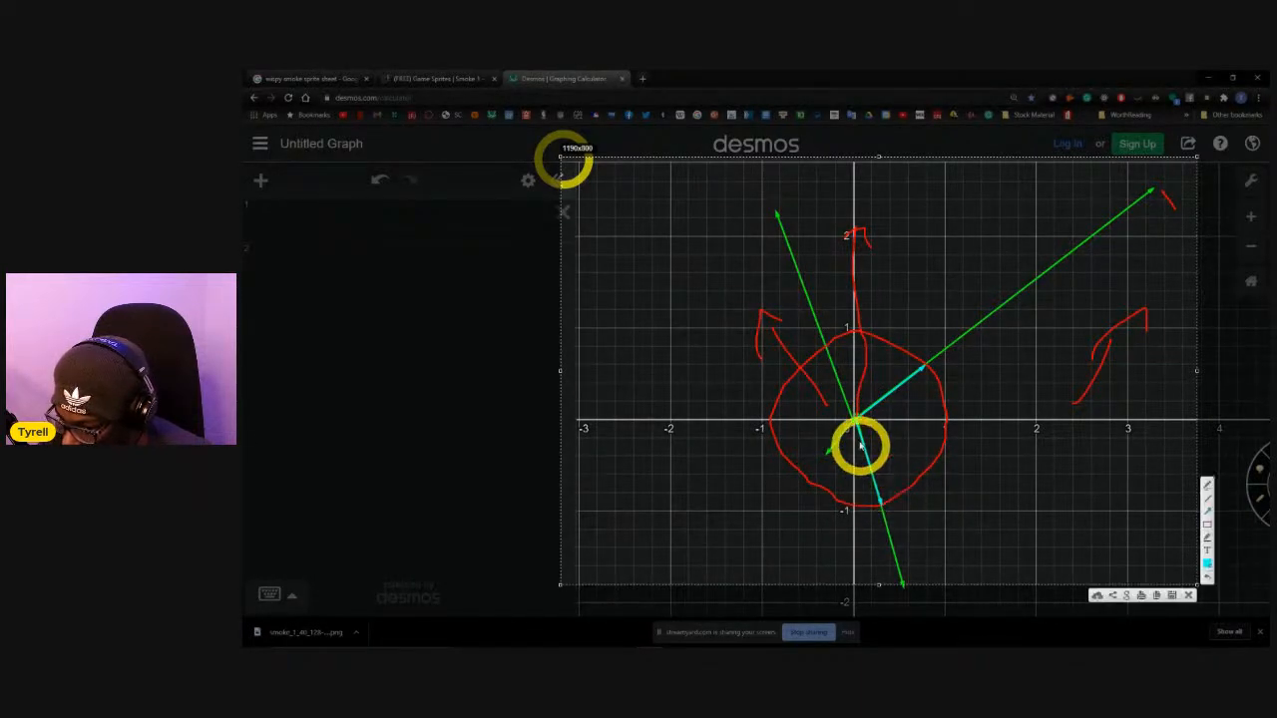
{"action": "left_click_drag", "start_coordinate": [855, 424], "coordinate": [807, 479]}
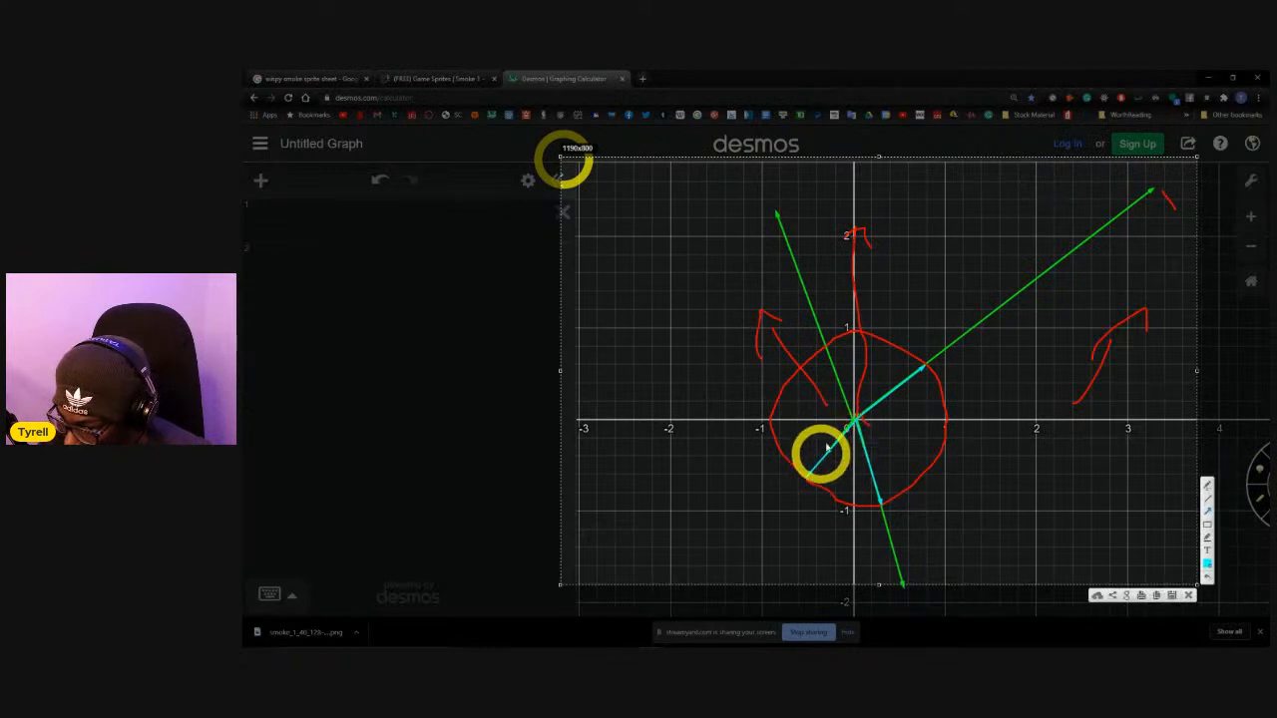
{"action": "left_click_drag", "start_coordinate": [851, 424], "coordinate": [828, 346]}
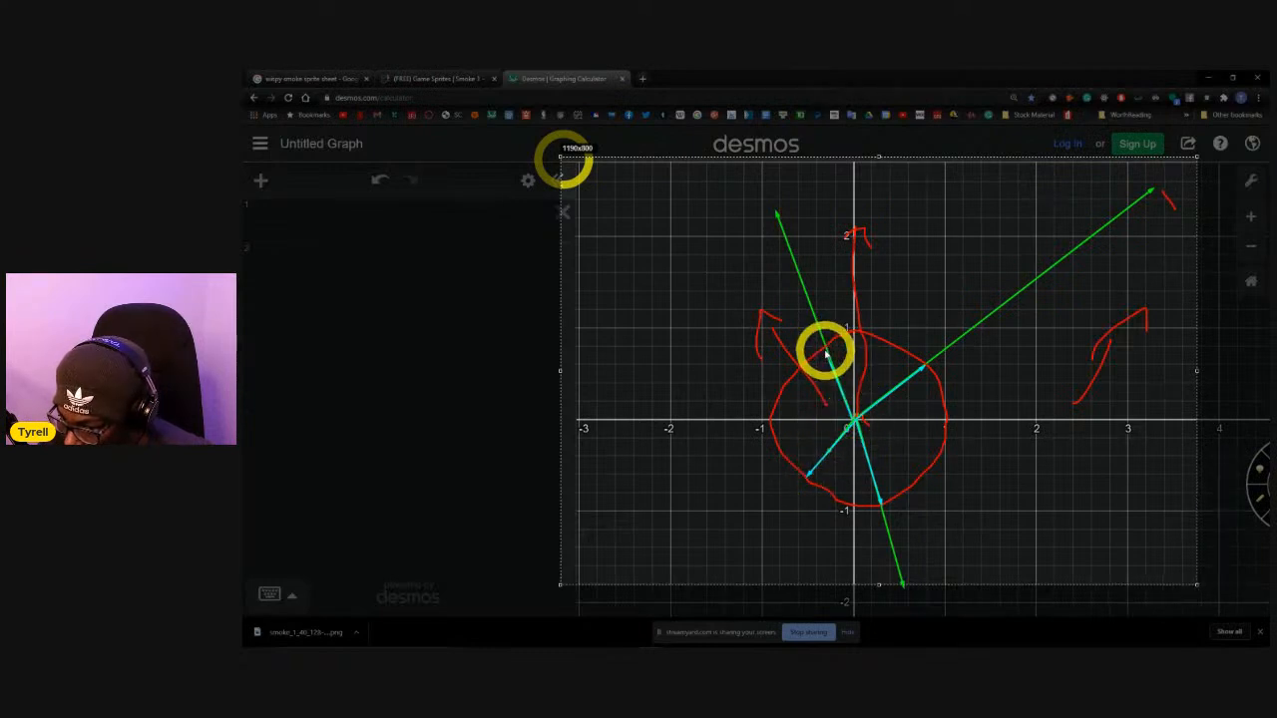
{"action": "left_click_drag", "start_coordinate": [828, 350], "coordinate": [828, 349]}
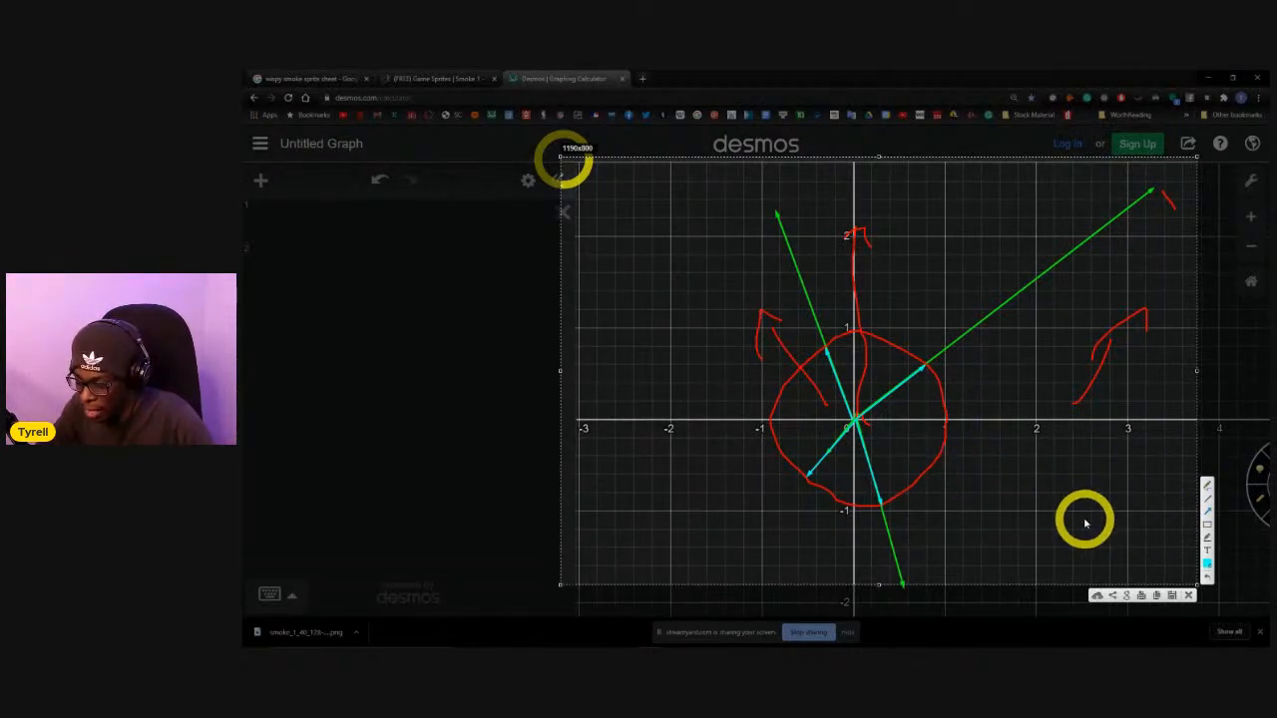
Discard the annotated capture and start a new screen capture covering the graph area.
{"action": "key", "text": "Escape"}
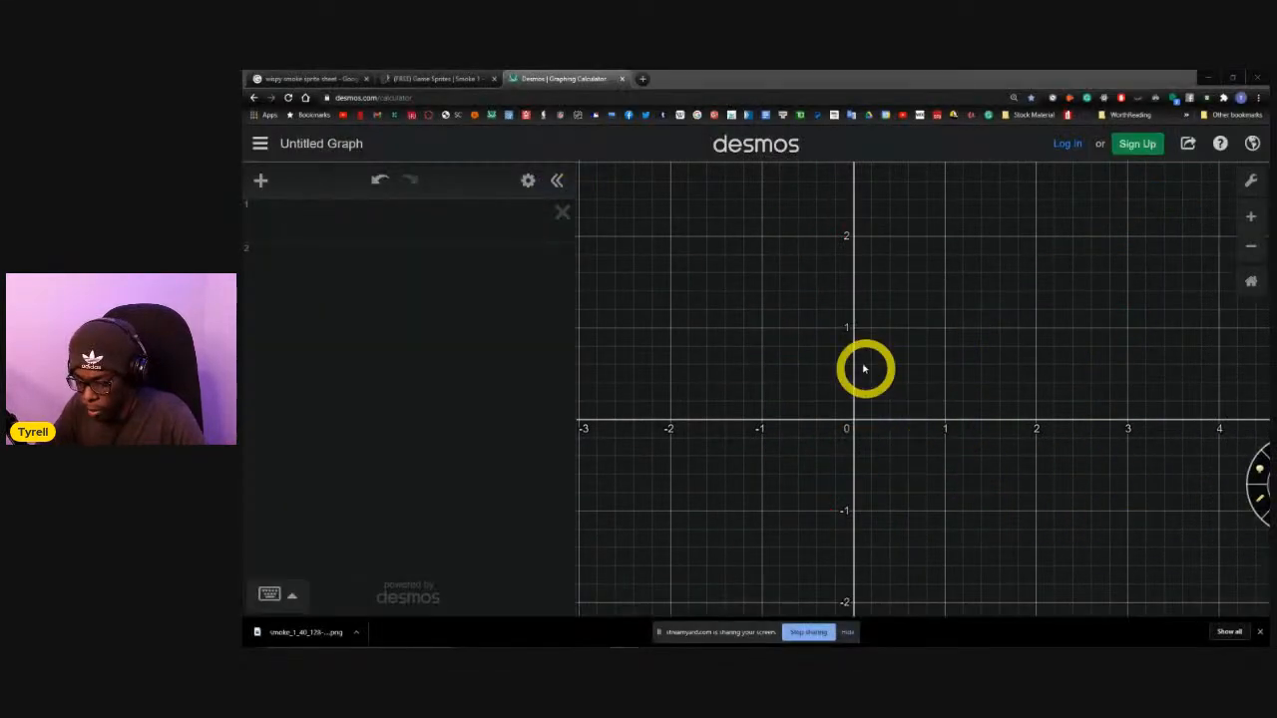
{"action": "key", "text": "Print"}
{"action": "left_click_drag", "start_coordinate": [547, 146], "coordinate": [1229, 607]}
Draw one long cyan arrow from the origin to the graph's upper edge and one very short arrow pointing down from the origin.
{"action": "left_click", "coordinate": [1244, 535]}
{"action": "left_click_drag", "start_coordinate": [855, 416], "coordinate": [1095, 163]}
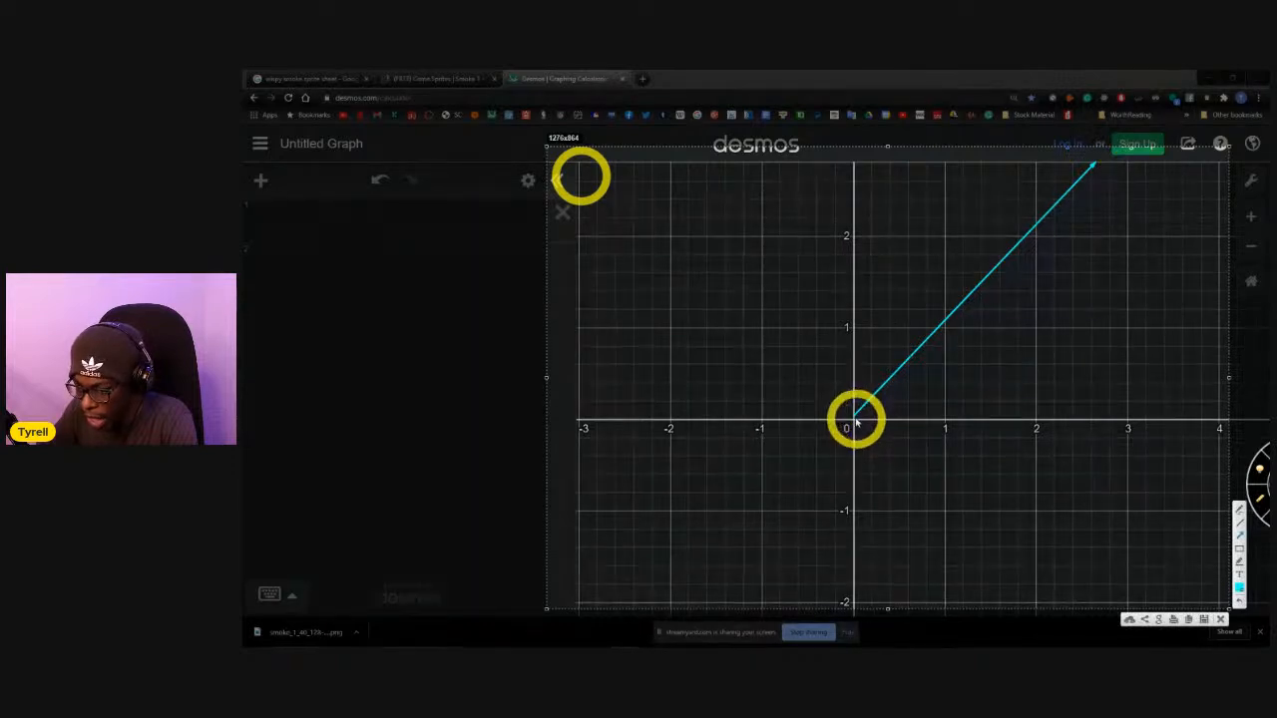
{"action": "left_click_drag", "start_coordinate": [855, 417], "coordinate": [860, 426]}
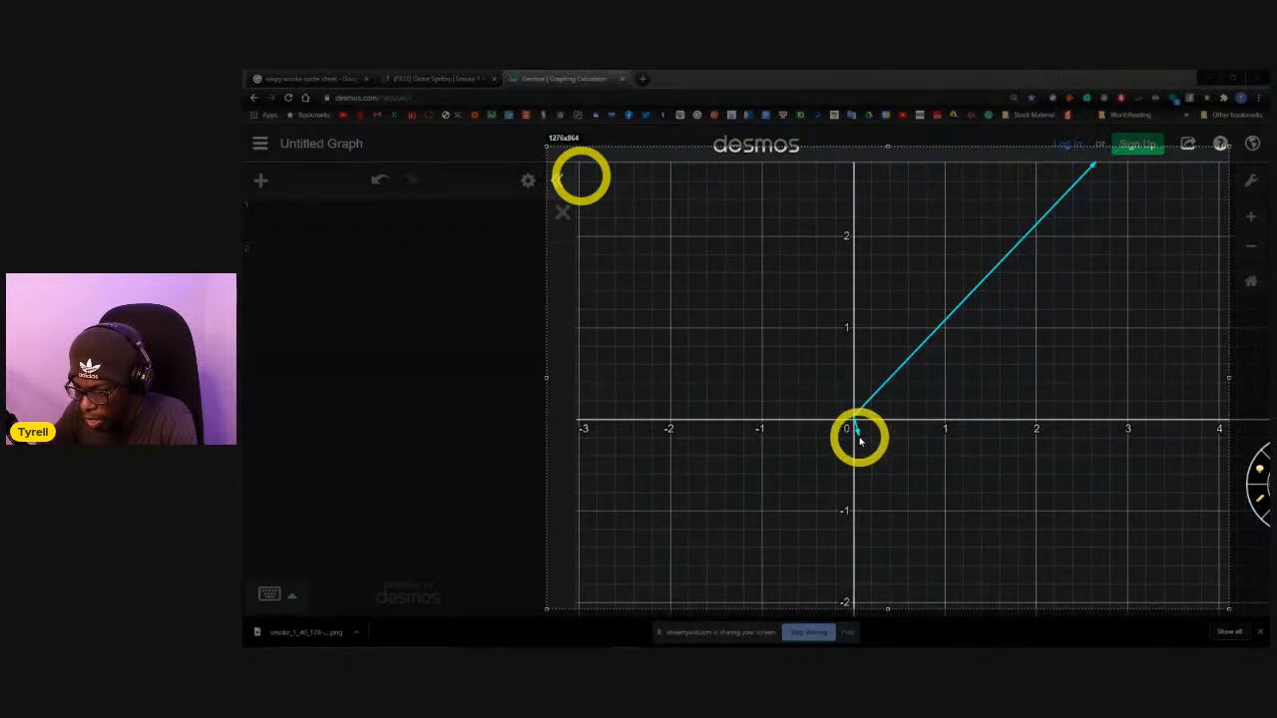
{"action": "left_click_drag", "start_coordinate": [860, 440], "coordinate": [859, 437]}
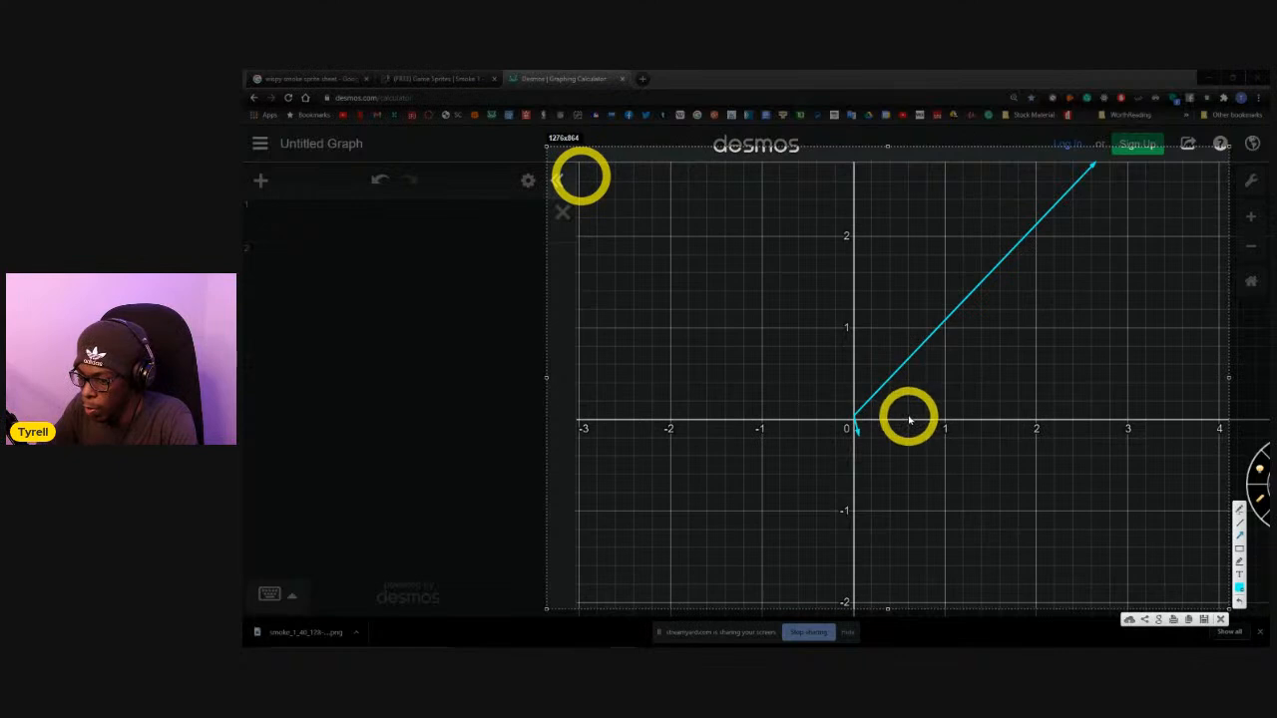
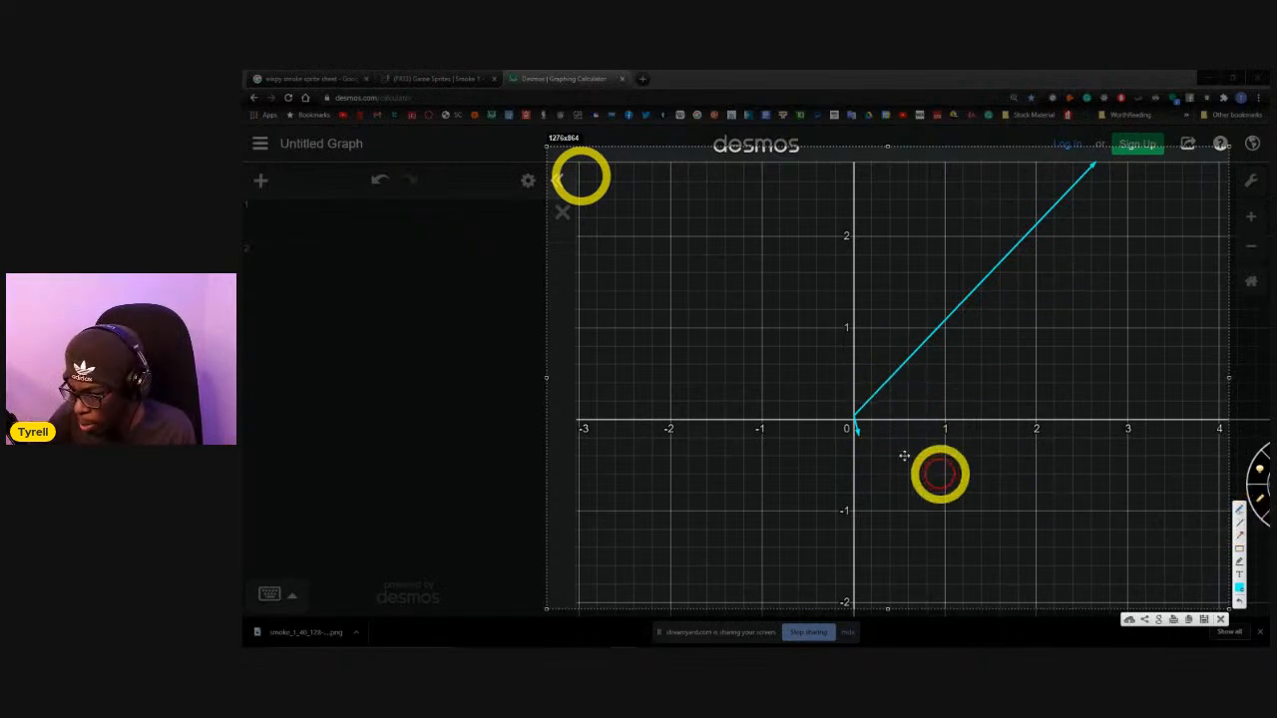
Draw freehand tick marks at 1 and -1 on both axes of the graph.
{"action": "left_click", "coordinate": [1239, 509]}
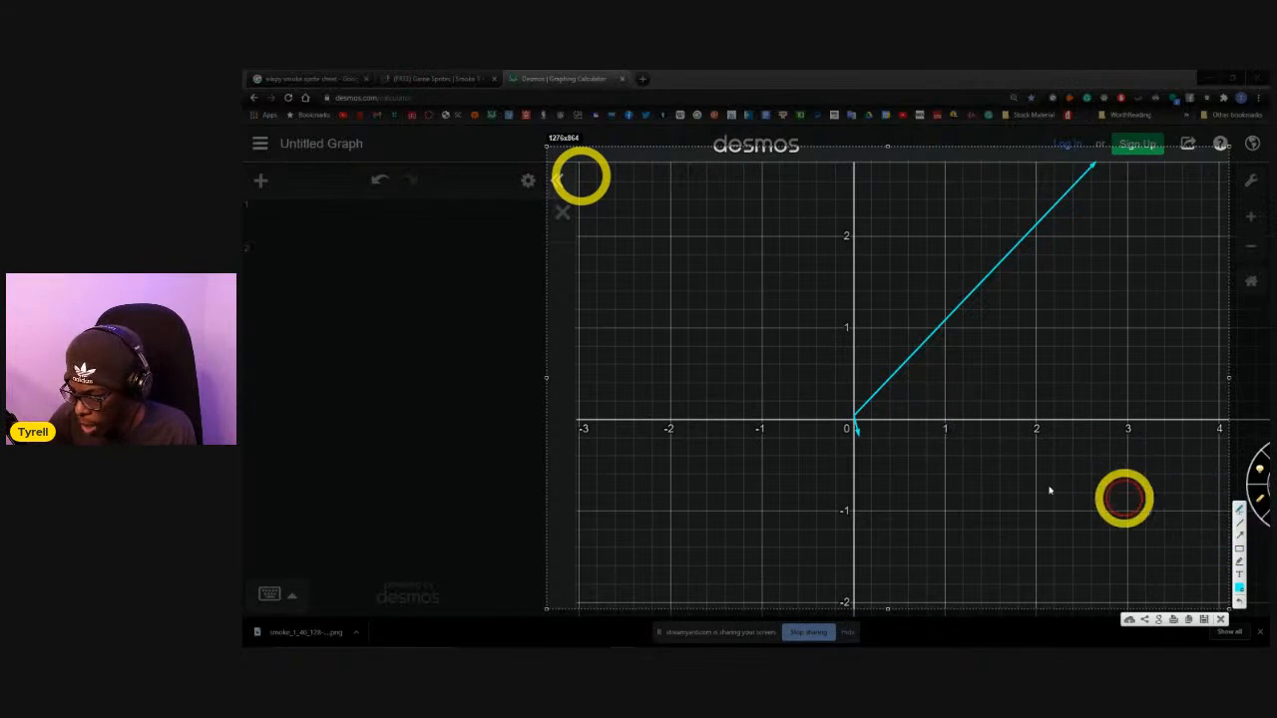
{"action": "left_click_drag", "start_coordinate": [947, 418], "coordinate": [944, 432]}
{"action": "left_click_drag", "start_coordinate": [759, 417], "coordinate": [757, 435]}
{"action": "left_click_drag", "start_coordinate": [847, 328], "coordinate": [864, 329]}
{"action": "left_click_drag", "start_coordinate": [846, 513], "coordinate": [865, 514]}
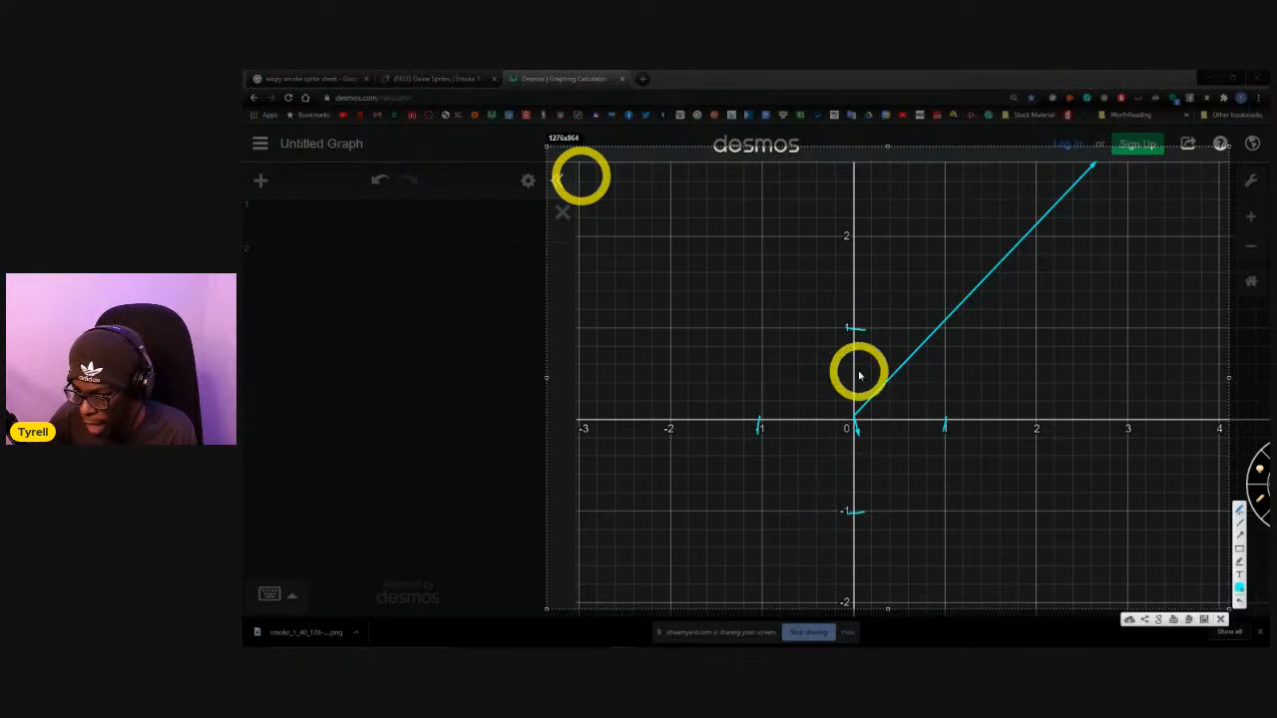
Label the vertical axis Z and the horizontal axis X by hand on the graph.
{"action": "mouse_move", "coordinate": [844, 155]}
{"action": "left_mouse_down"}
{"action": "mouse_move", "coordinate": [845, 170]}
{"action": "mouse_move", "coordinate": [880, 169]}
{"action": "left_mouse_up"}
{"action": "left_click_drag", "start_coordinate": [1215, 407], "coordinate": [1241, 435]}
{"action": "left_click_drag", "start_coordinate": [1241, 407], "coordinate": [1215, 437]}
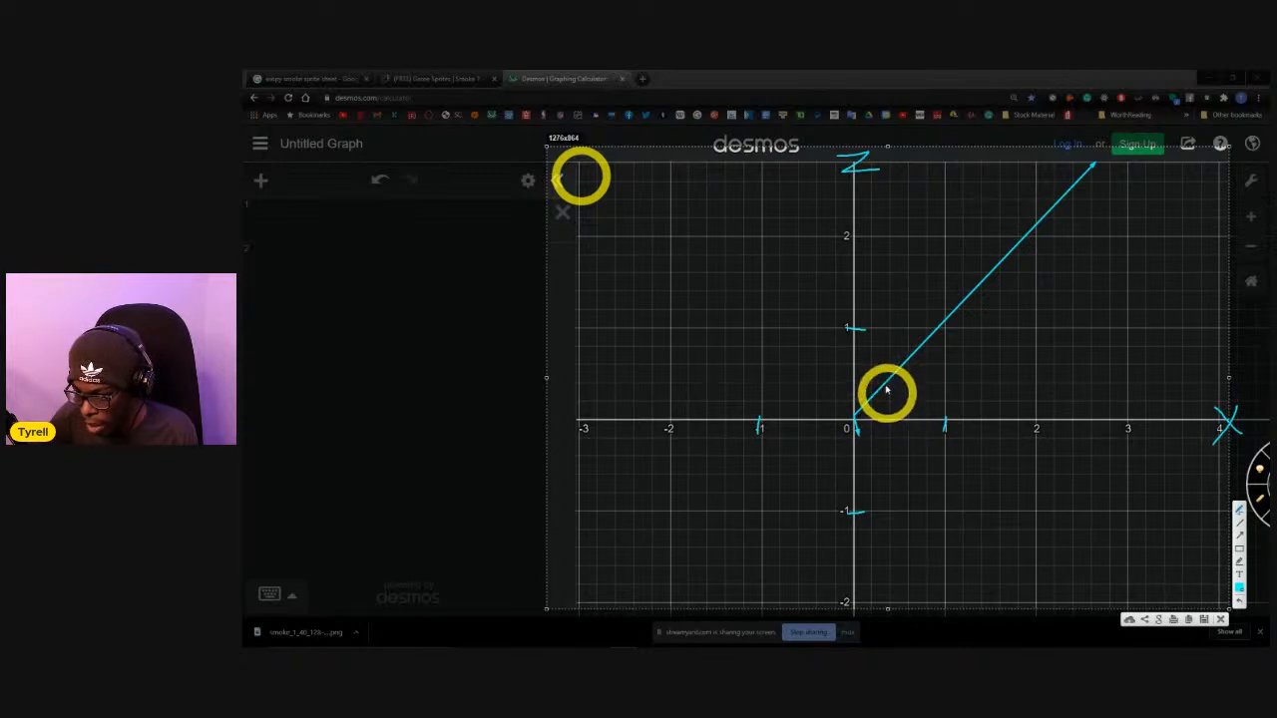
Sketch freehand direction arrows of different lengths from the origin, pointing up-right, down-left, up-left and right.
{"action": "mouse_move", "coordinate": [883, 345]}
{"action": "left_mouse_down"}
{"action": "mouse_move", "coordinate": [869, 377]}
{"action": "mouse_move", "coordinate": [879, 344]}
{"action": "mouse_move", "coordinate": [889, 355]}
{"action": "left_mouse_up"}
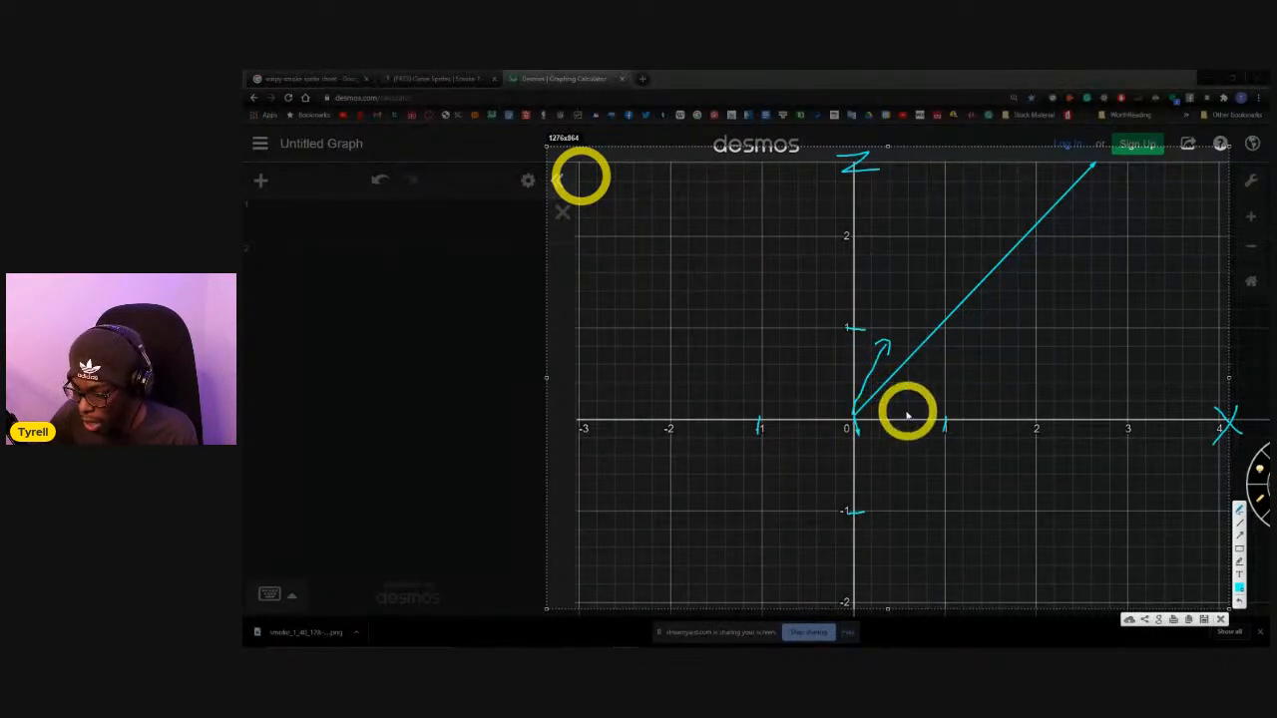
{"action": "left_click_drag", "start_coordinate": [851, 416], "coordinate": [831, 436]}
{"action": "mouse_move", "coordinate": [829, 429]}
{"action": "left_mouse_down"}
{"action": "mouse_move", "coordinate": [841, 434]}
{"action": "mouse_move", "coordinate": [781, 331]}
{"action": "left_mouse_up"}
{"action": "mouse_move", "coordinate": [790, 355]}
{"action": "left_mouse_down"}
{"action": "mouse_move", "coordinate": [785, 322]}
{"action": "mouse_move", "coordinate": [803, 334]}
{"action": "left_mouse_up"}
{"action": "mouse_move", "coordinate": [867, 412]}
{"action": "left_mouse_down"}
{"action": "mouse_move", "coordinate": [880, 416]}
{"action": "mouse_move", "coordinate": [874, 401]}
{"action": "left_mouse_up"}
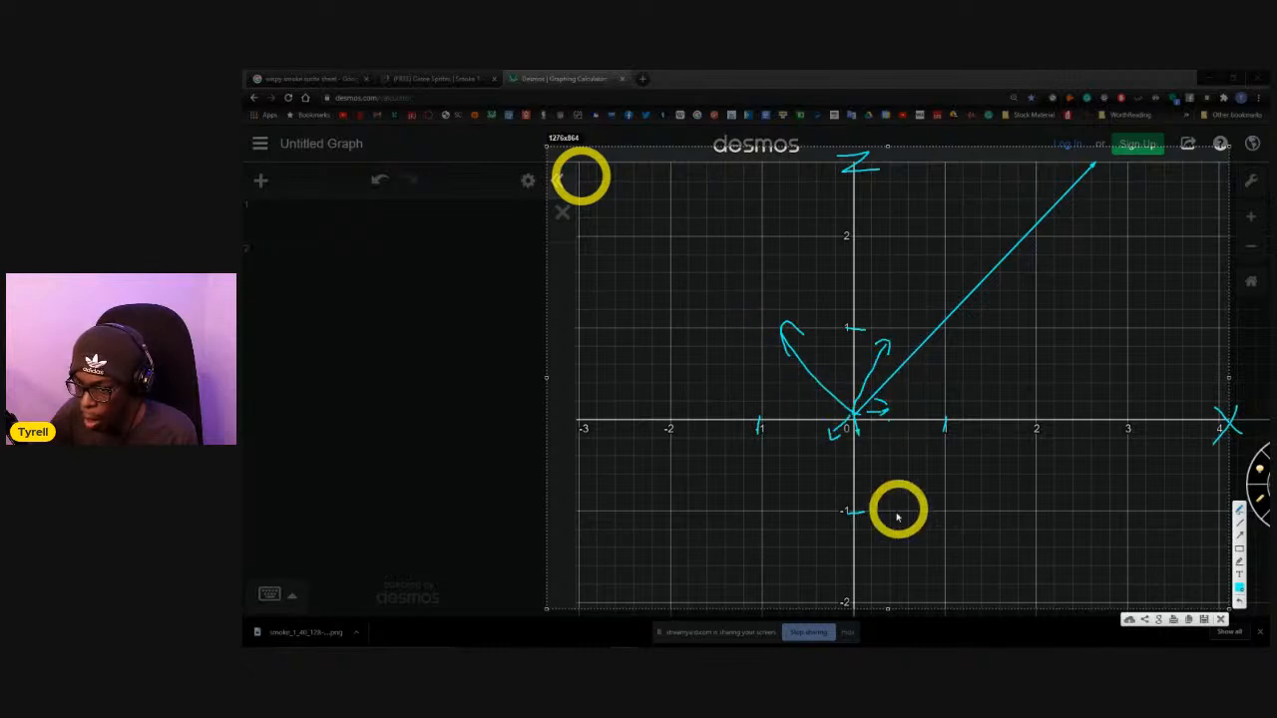
Handwrite "x sp" and the number 4 around the long diagonal arrow, and mark 2 on the X axis.
{"action": "mouse_move", "coordinate": [894, 223]}
{"action": "left_mouse_down"}
{"action": "mouse_move", "coordinate": [919, 256]}
{"action": "mouse_move", "coordinate": [874, 272]}
{"action": "left_mouse_up"}
{"action": "mouse_move", "coordinate": [979, 216]}
{"action": "left_mouse_down"}
{"action": "mouse_move", "coordinate": [997, 252]}
{"action": "mouse_move", "coordinate": [978, 262]}
{"action": "left_mouse_up"}
{"action": "mouse_move", "coordinate": [1026, 286]}
{"action": "left_mouse_down"}
{"action": "mouse_move", "coordinate": [1029, 216]}
{"action": "mouse_move", "coordinate": [1019, 226]}
{"action": "left_mouse_up"}
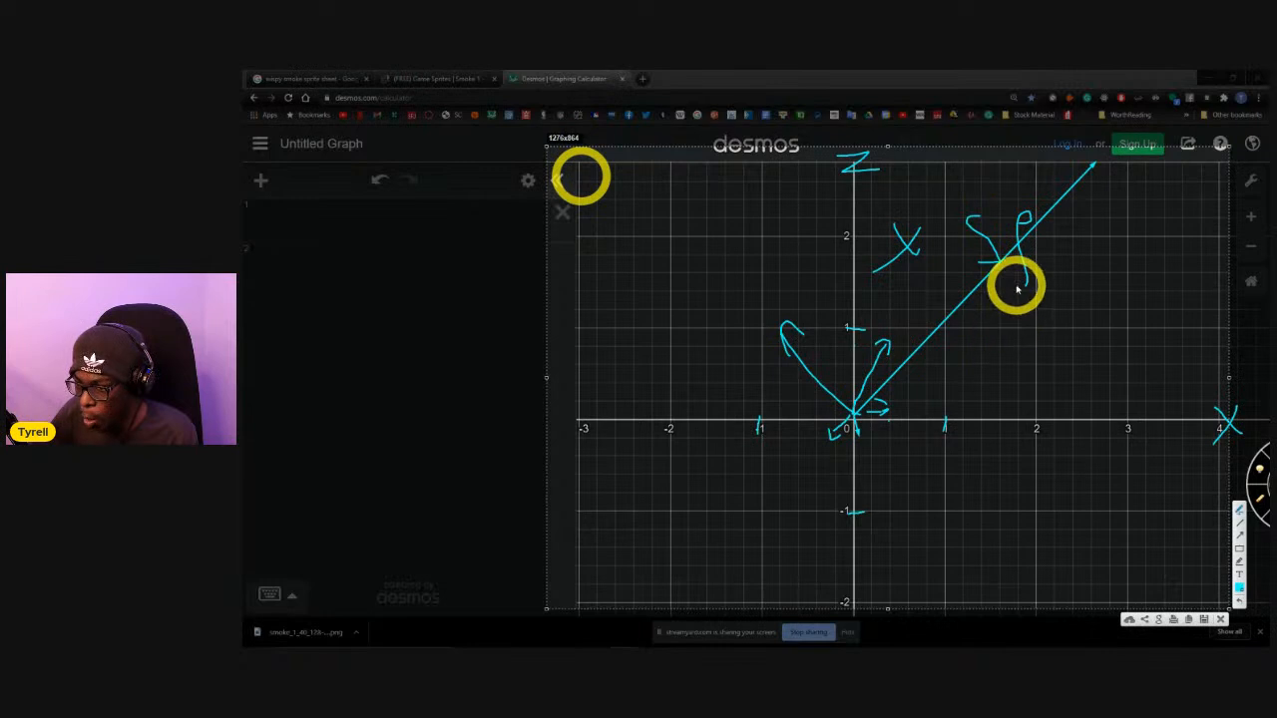
{"action": "left_click_drag", "start_coordinate": [1157, 202], "coordinate": [1188, 258]}
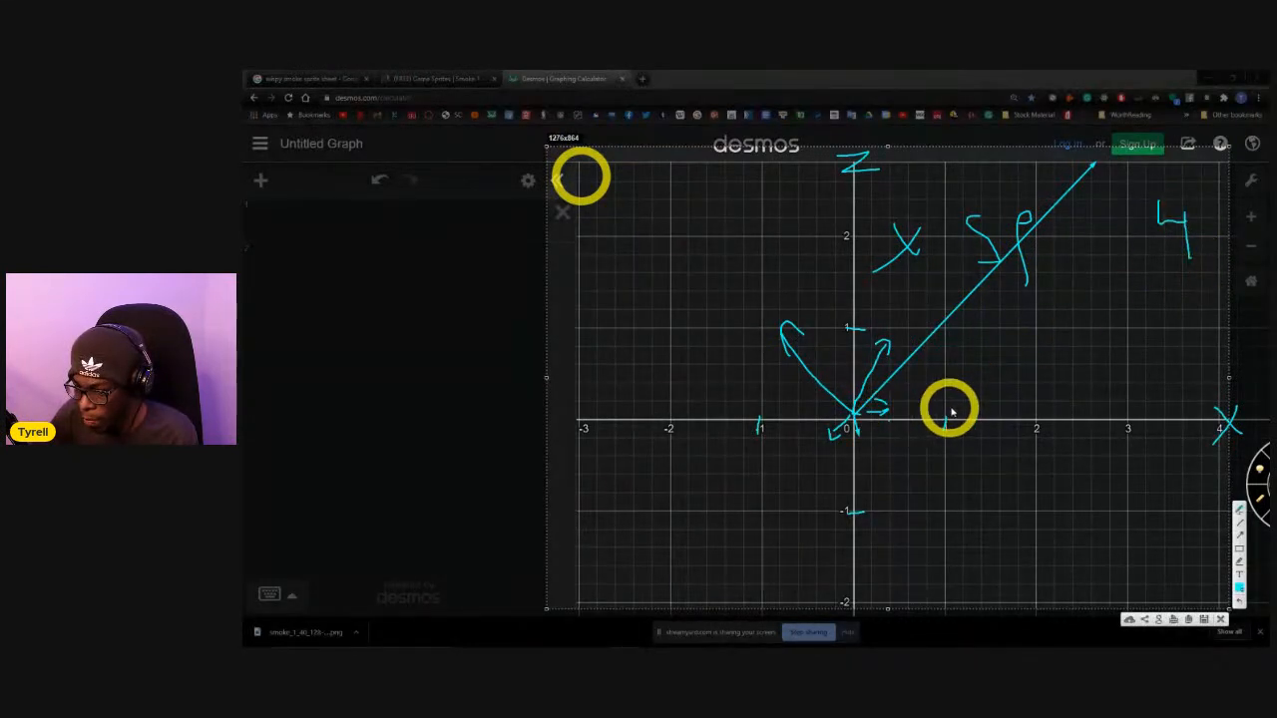
{"action": "left_click_drag", "start_coordinate": [1027, 409], "coordinate": [1037, 429]}
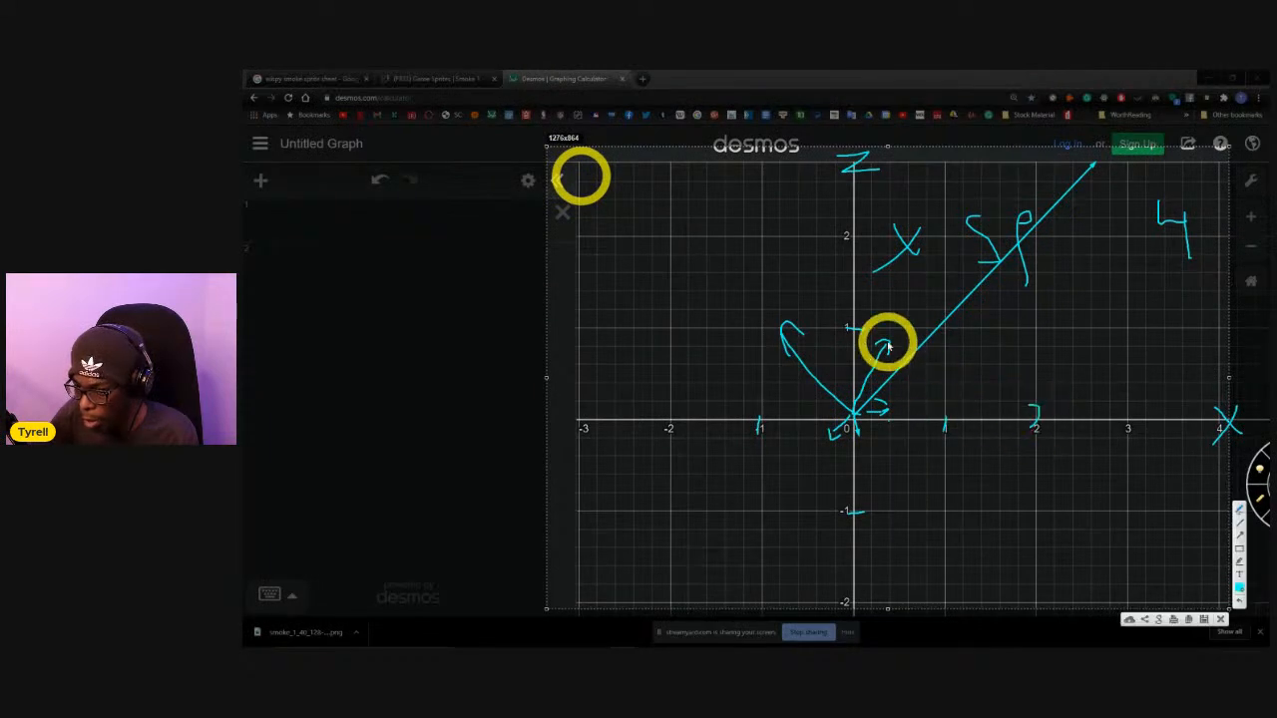
{"action": "left_click_drag", "start_coordinate": [985, 93], "coordinate": [1004, 100]}
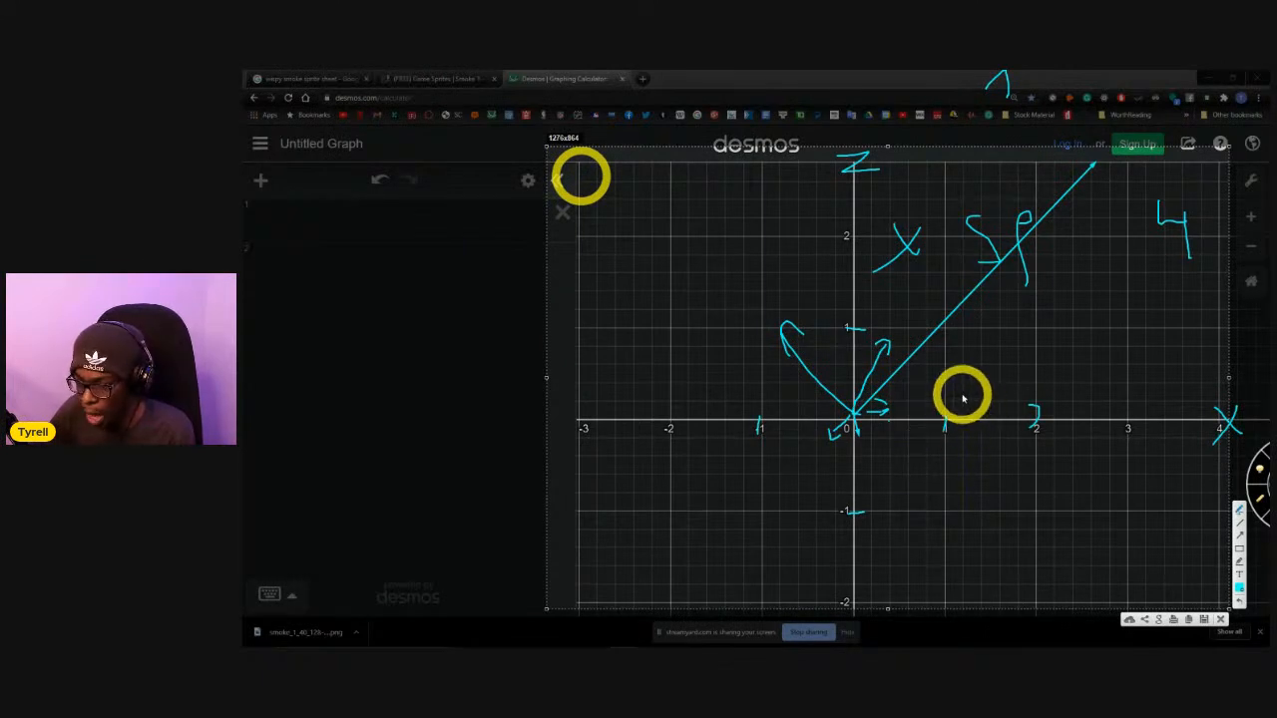
Sketch an arrow from the origin toward (1, 1), enlarge the long diagonal arrow's head, and write a second 4.
{"action": "left_click_drag", "start_coordinate": [855, 417], "coordinate": [939, 345]}
{"action": "left_click_drag", "start_coordinate": [918, 342], "coordinate": [934, 373]}
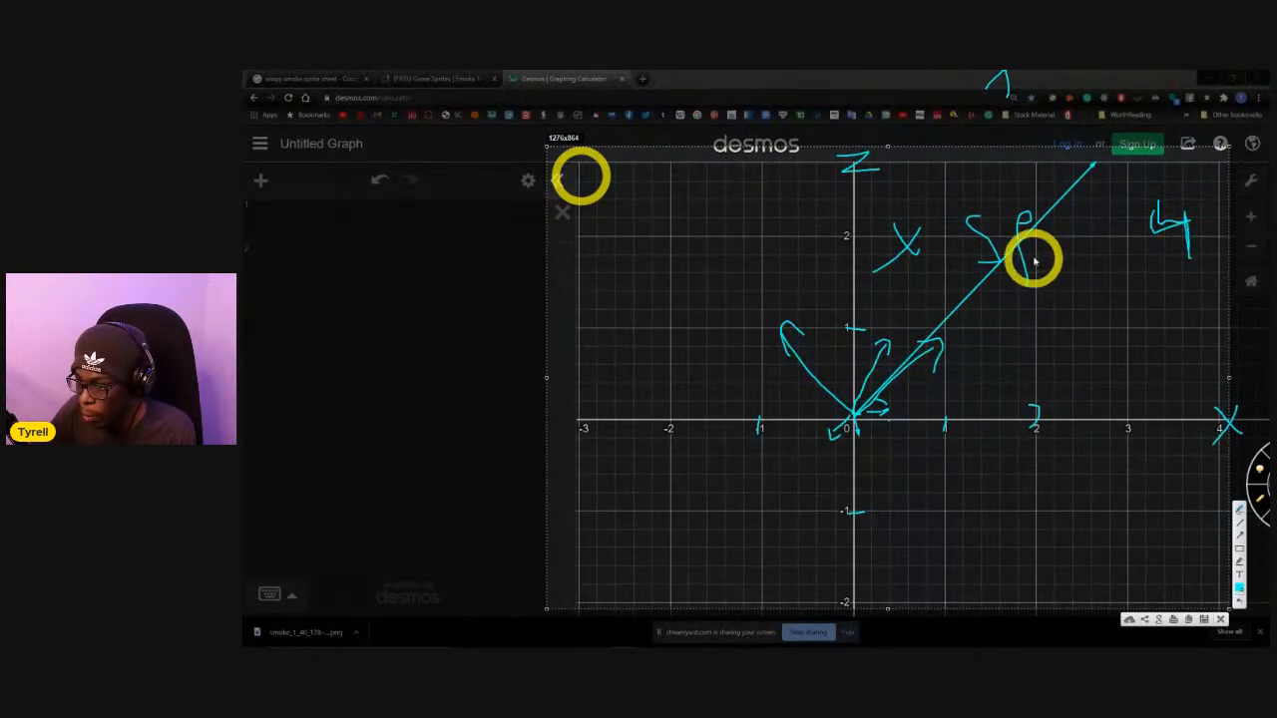
{"action": "mouse_move", "coordinate": [1084, 172]}
{"action": "left_mouse_down"}
{"action": "mouse_move", "coordinate": [1115, 163]}
{"action": "mouse_move", "coordinate": [1100, 195]}
{"action": "left_mouse_up"}
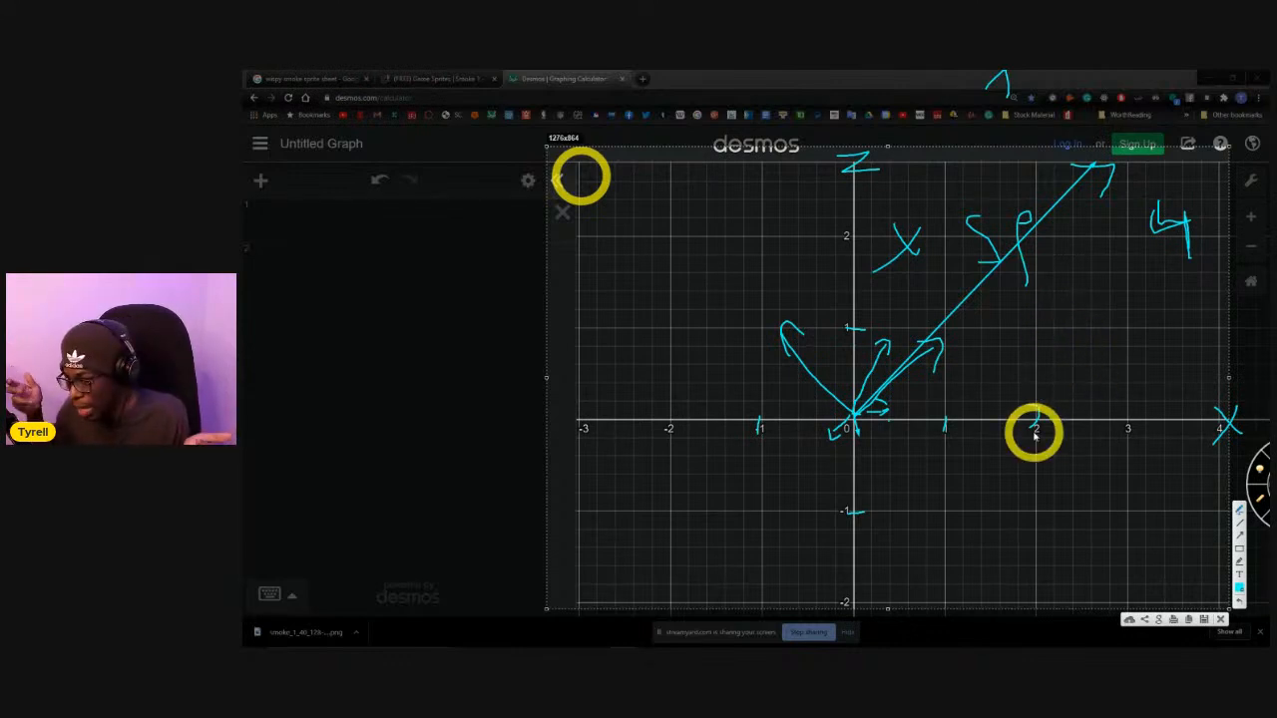
{"action": "mouse_move", "coordinate": [1147, 283]}
{"action": "left_mouse_down"}
{"action": "mouse_move", "coordinate": [1187, 317]}
{"action": "mouse_move", "coordinate": [1192, 401]}
{"action": "left_mouse_up"}
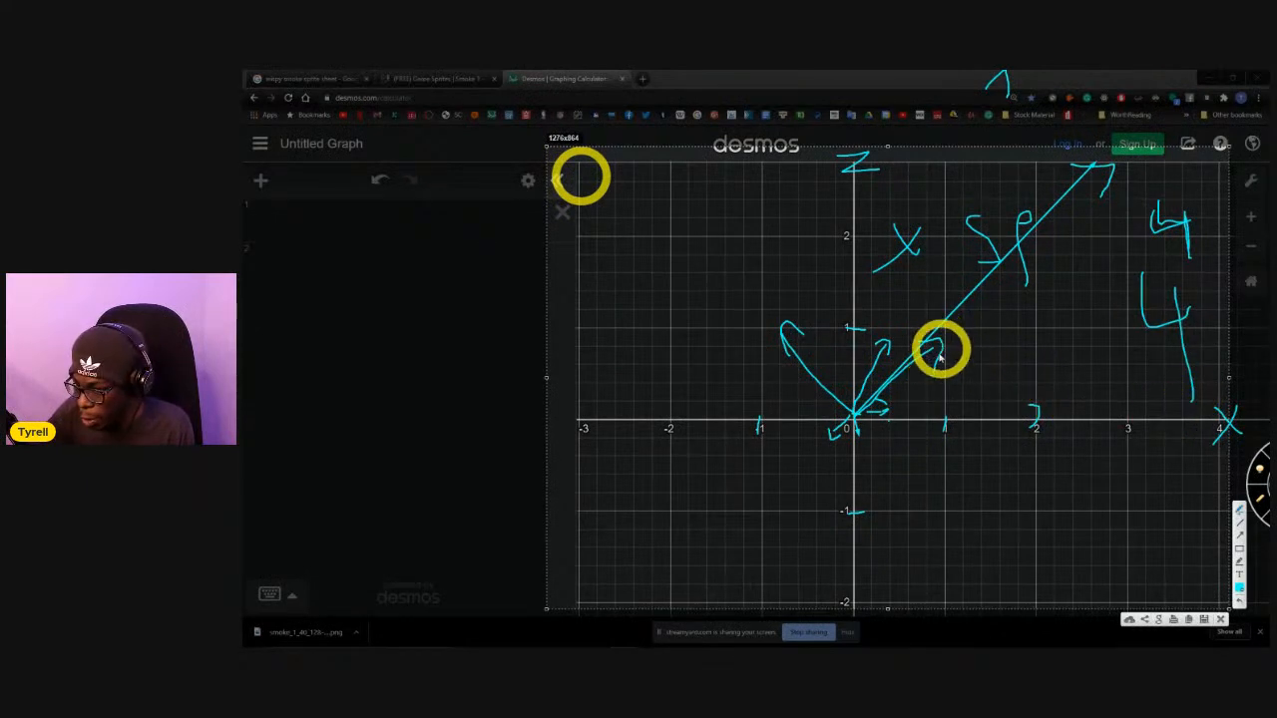
{"action": "left_click_drag", "start_coordinate": [1062, 167], "coordinate": [1096, 186]}
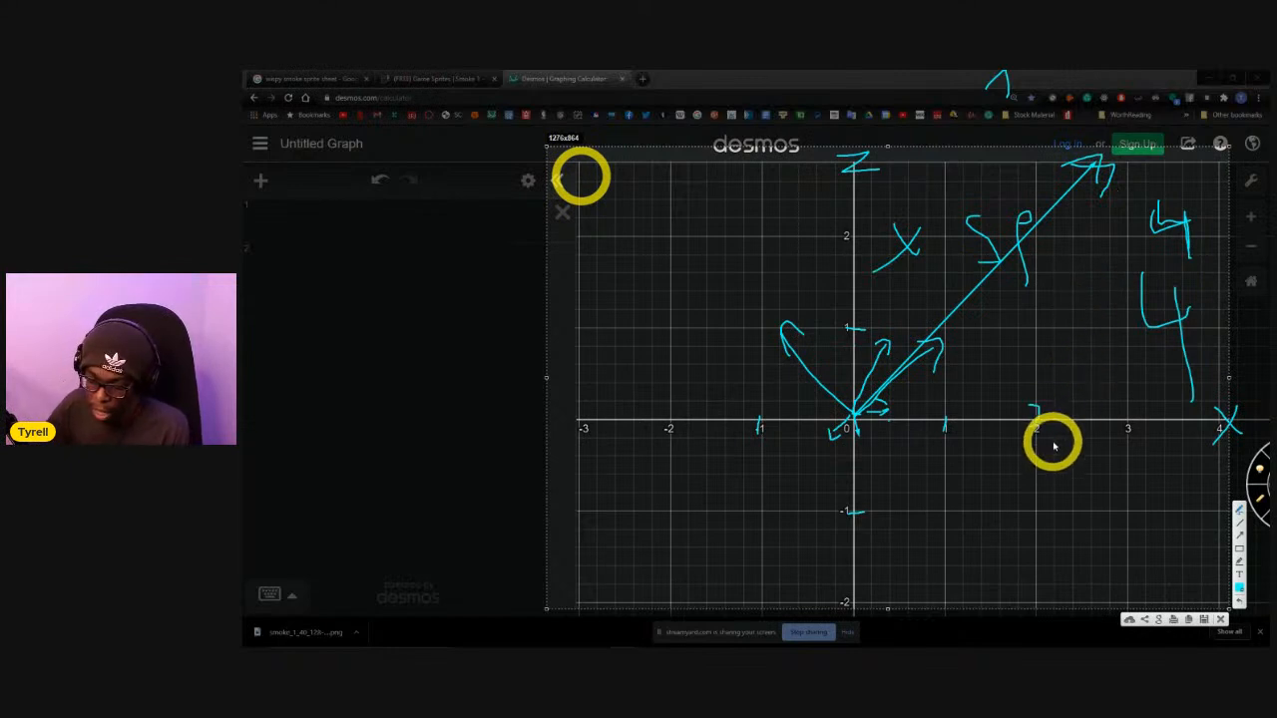
Discard the annotations over the graph and switch to the Clouds script in Visual Studio.
{"action": "key", "text": "Escape"}
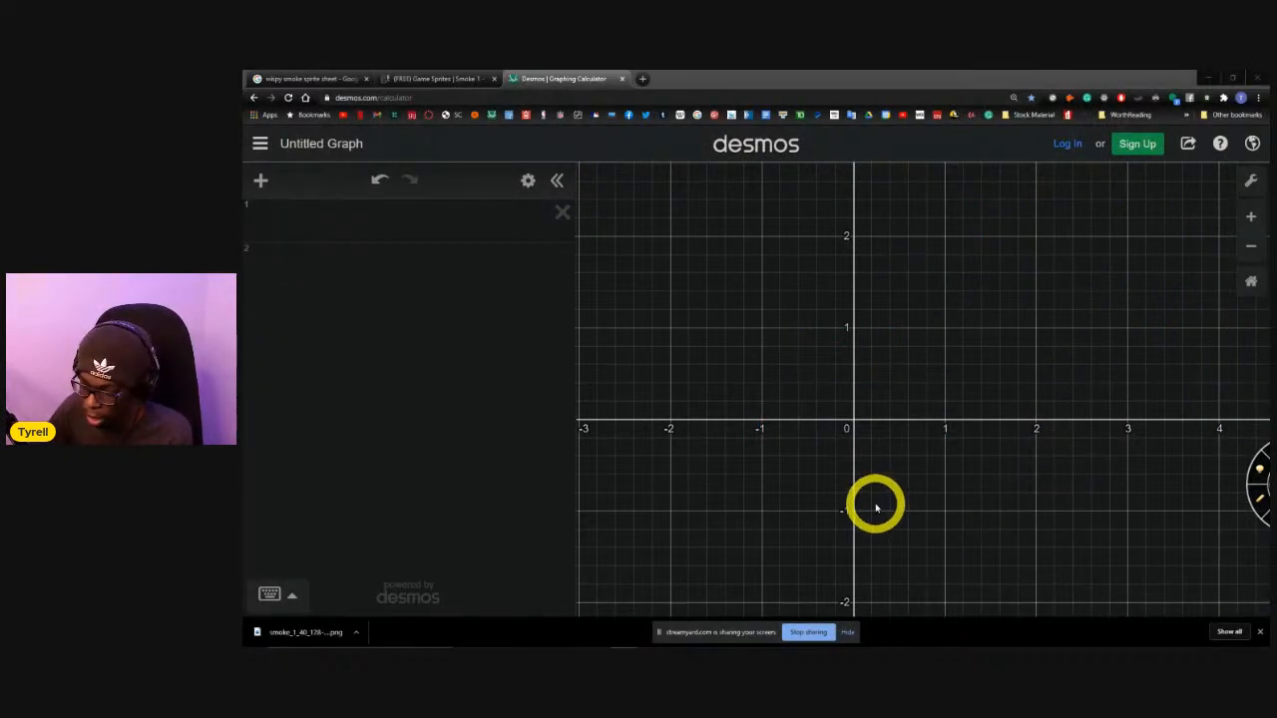
{"action": "key", "text": "alt+Tab"}
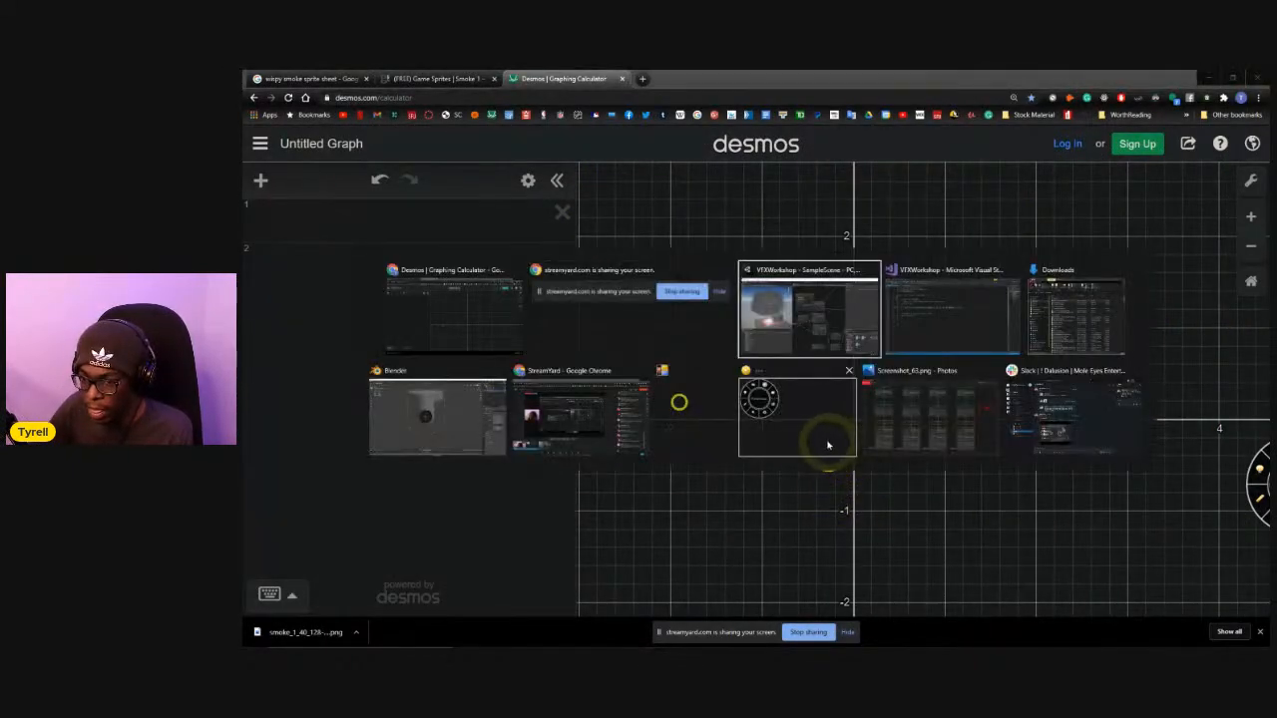
{"action": "key", "text": "alt+Tab"}
{"action": "key", "text": "alt+Tab"}
{"action": "key", "text": "alt+Tab"}
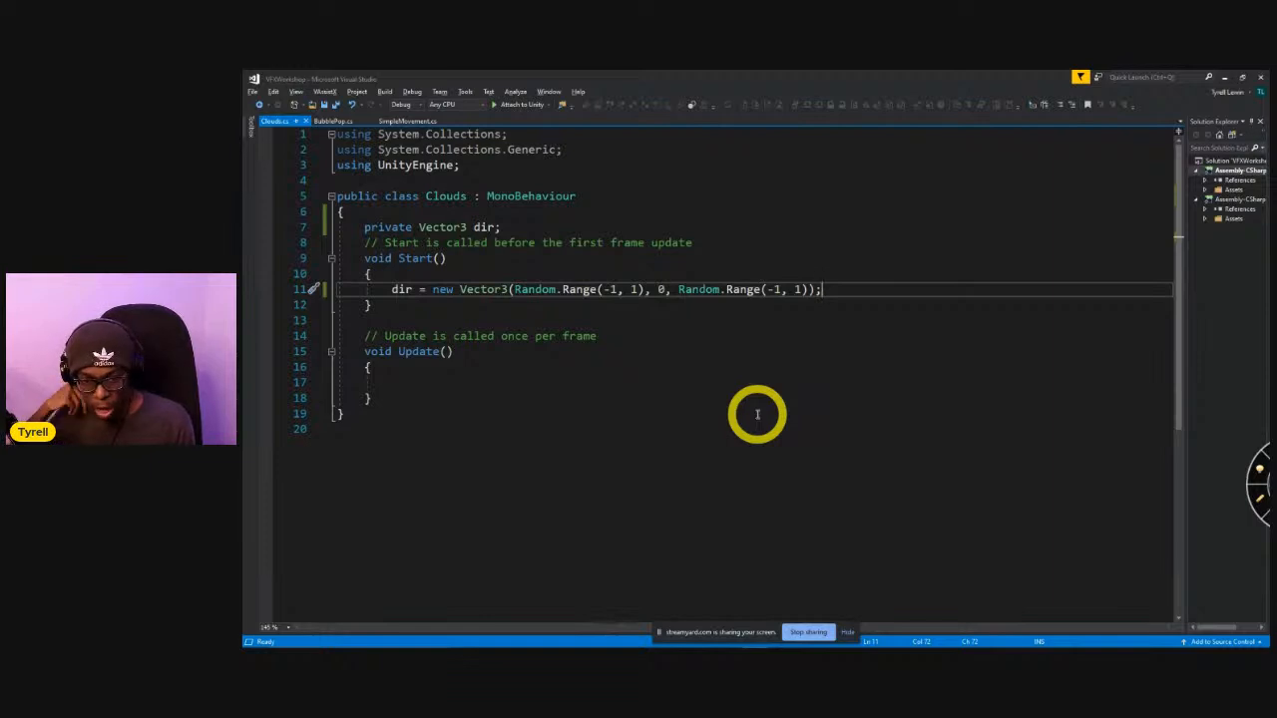
Declare "public float cloudSpeed = 4;" below the dir variable in the Clouds class and save the script.
{"action": "left_click", "coordinate": [523, 227]}
{"action": "key", "text": "Return"}
{"action": "type", "text": "p"}
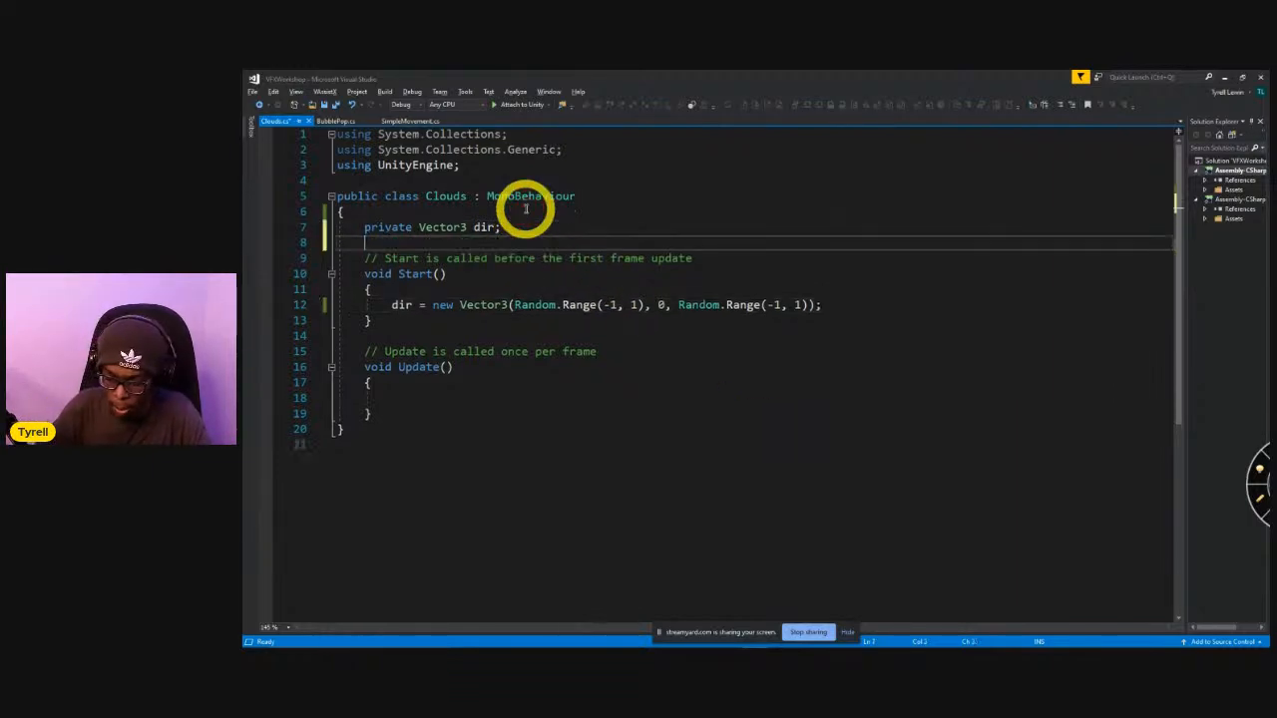
{"action": "type", "text": "ublic float cloudSpeed = 4;"}
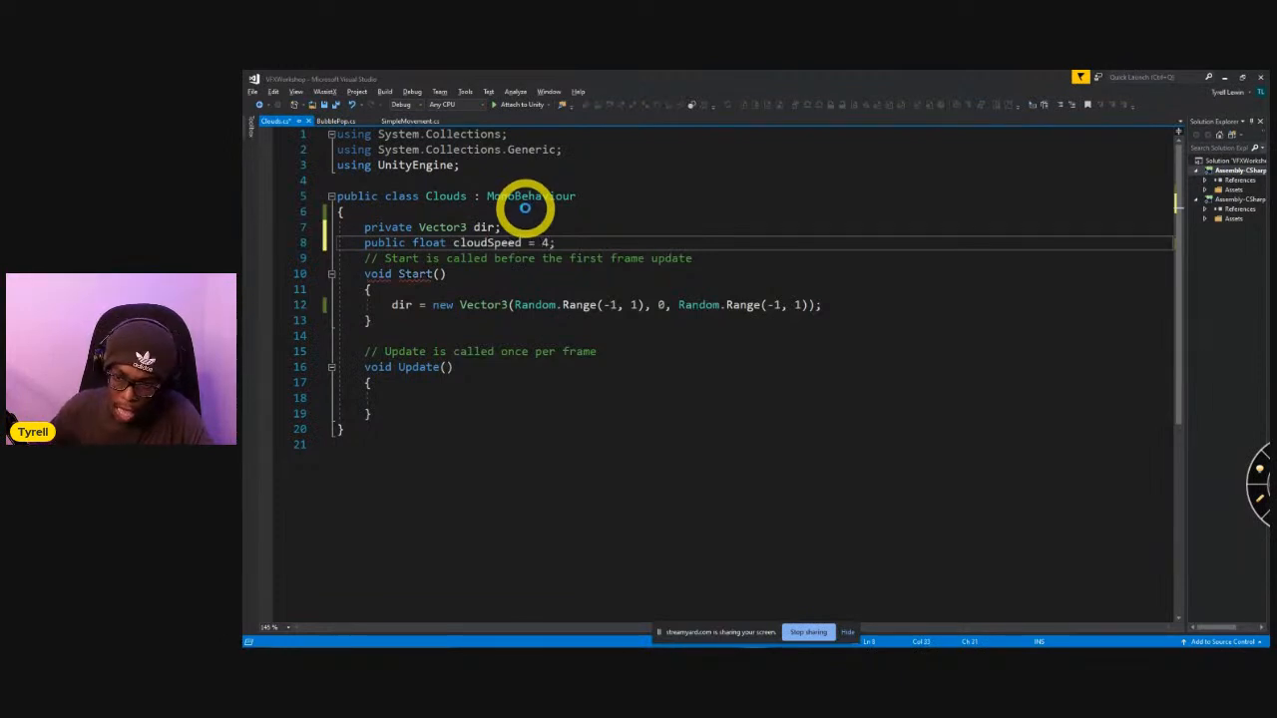
{"action": "key", "text": "ctrl+s"}
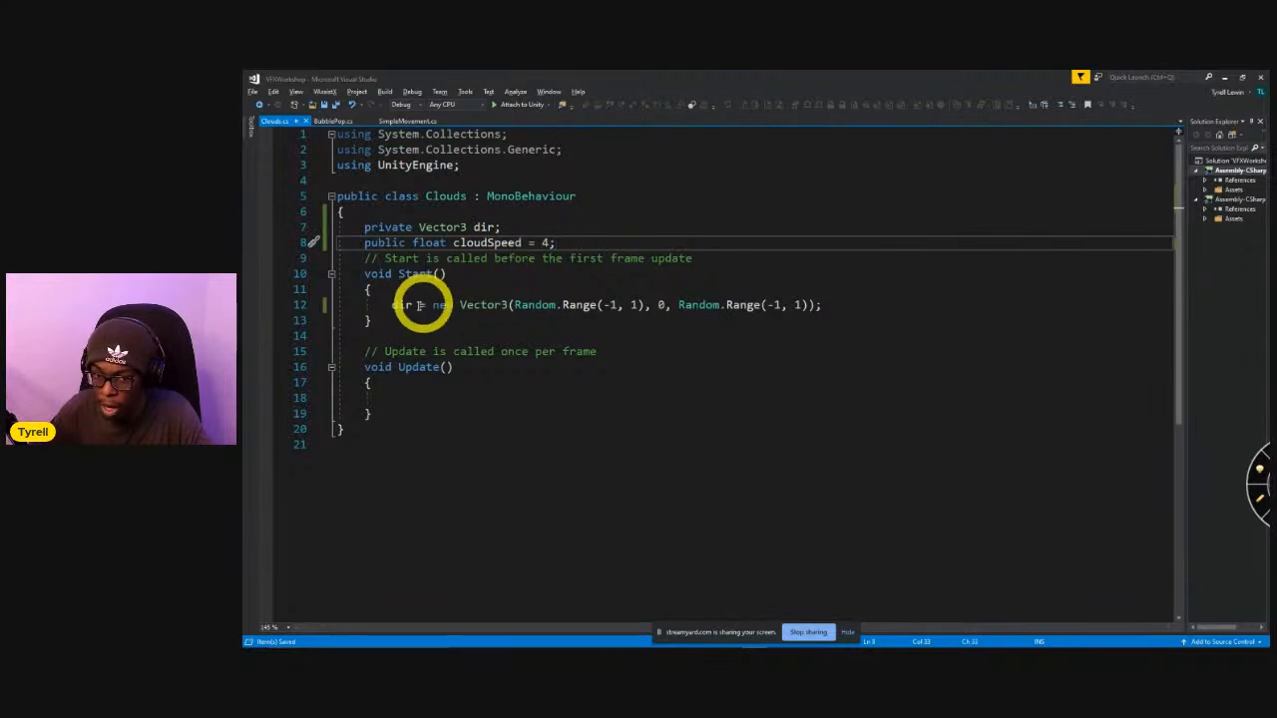
Add "dir = dir.normalized;" in Start, below the line that assigns dir its random vector.
{"action": "left_click", "coordinate": [838, 305]}
{"action": "key", "text": "Return"}
{"action": "type", "text": "dir"}
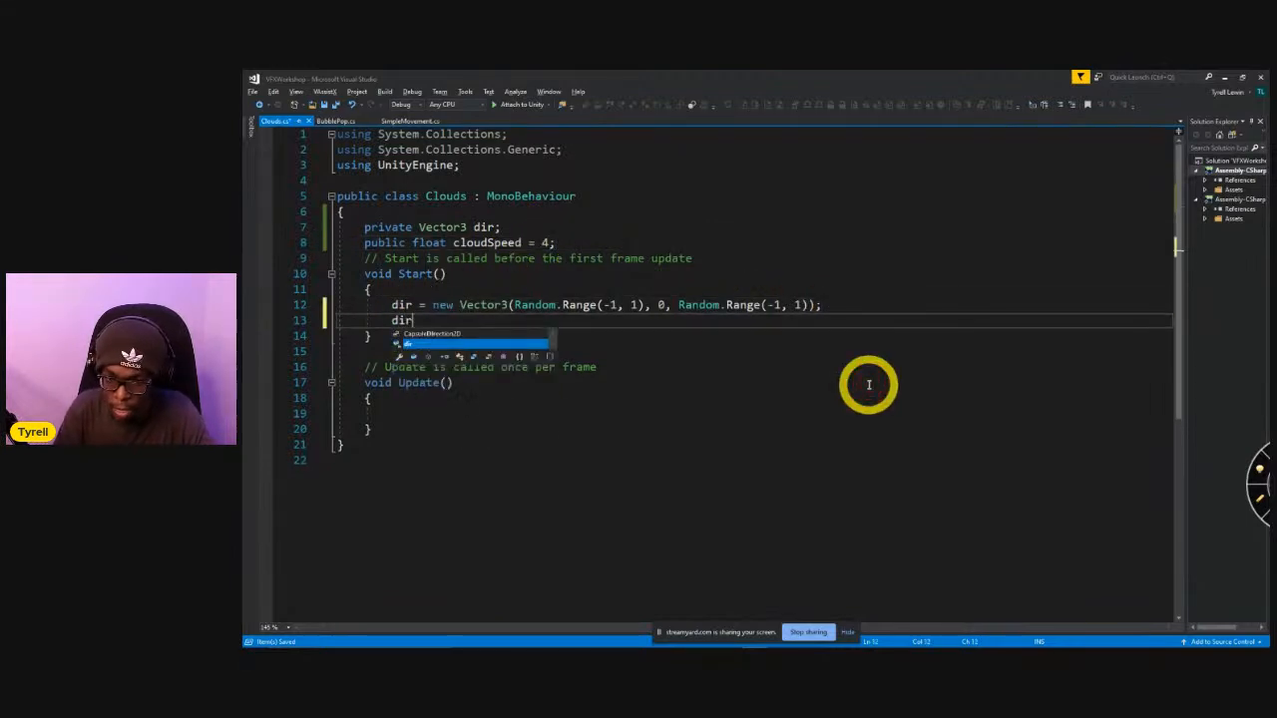
{"action": "type", "text": " = dir.Nor"}
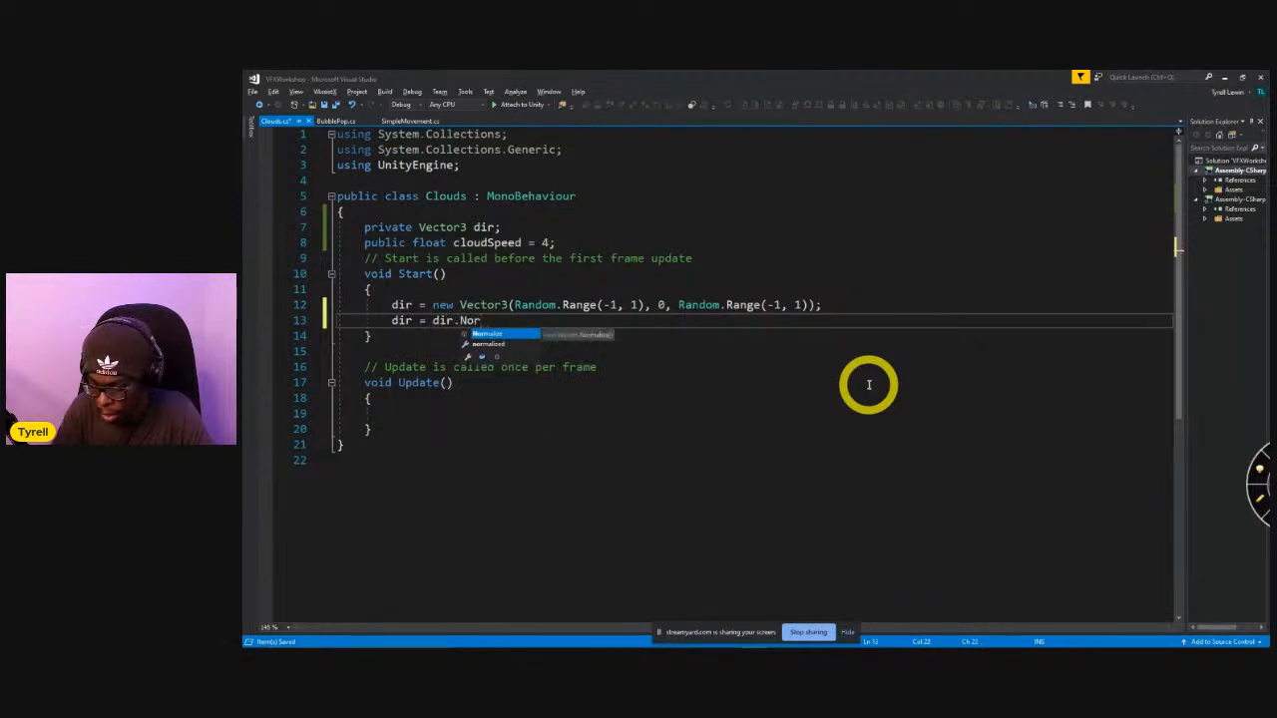
{"action": "key", "text": "Down"}
{"action": "key", "text": "Tab"}
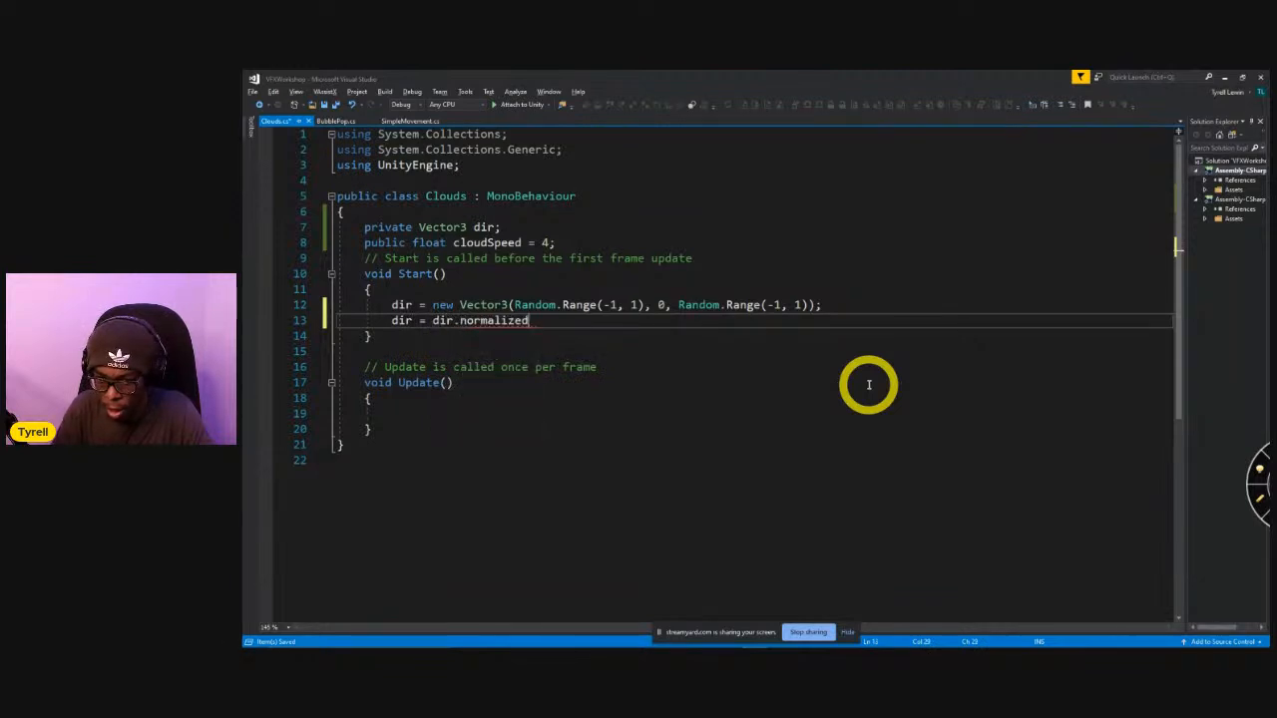
{"action": "double_click", "coordinate": [489, 321]}
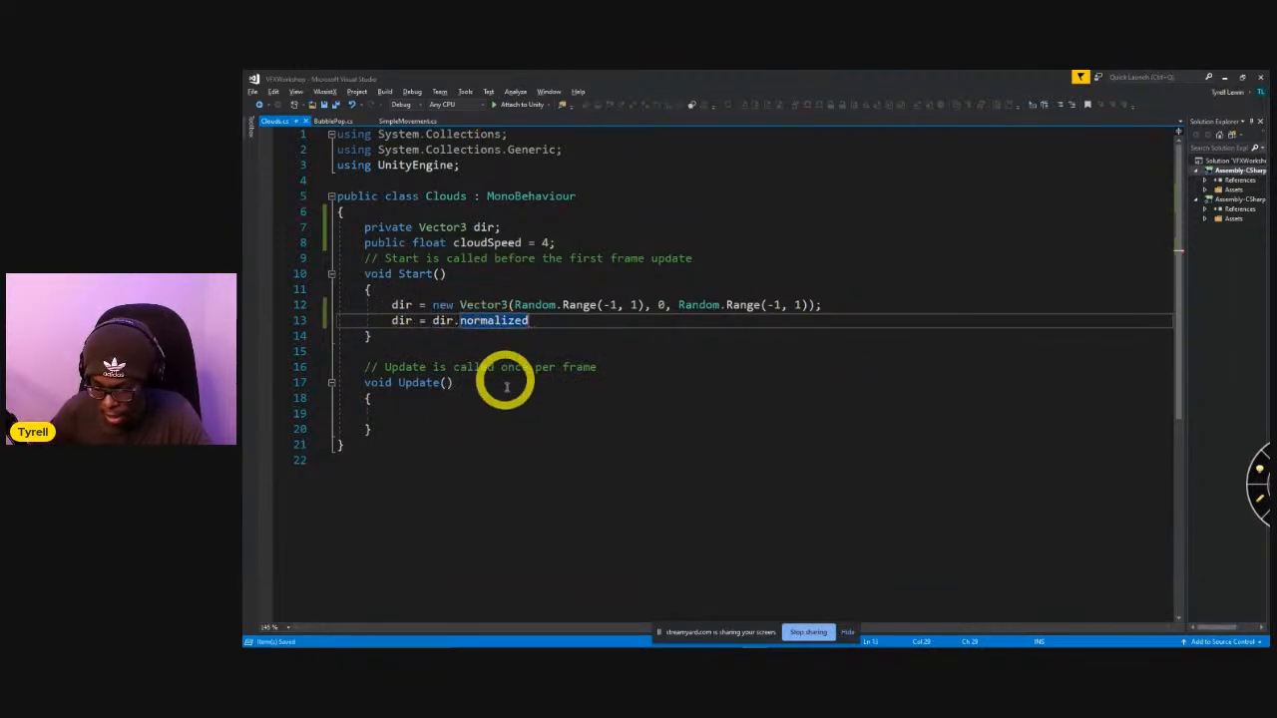
Add "transform.position += dir * cloudSpeed * Time.deltaTime;" in Update and save the script.
{"action": "left_click", "coordinate": [433, 415]}
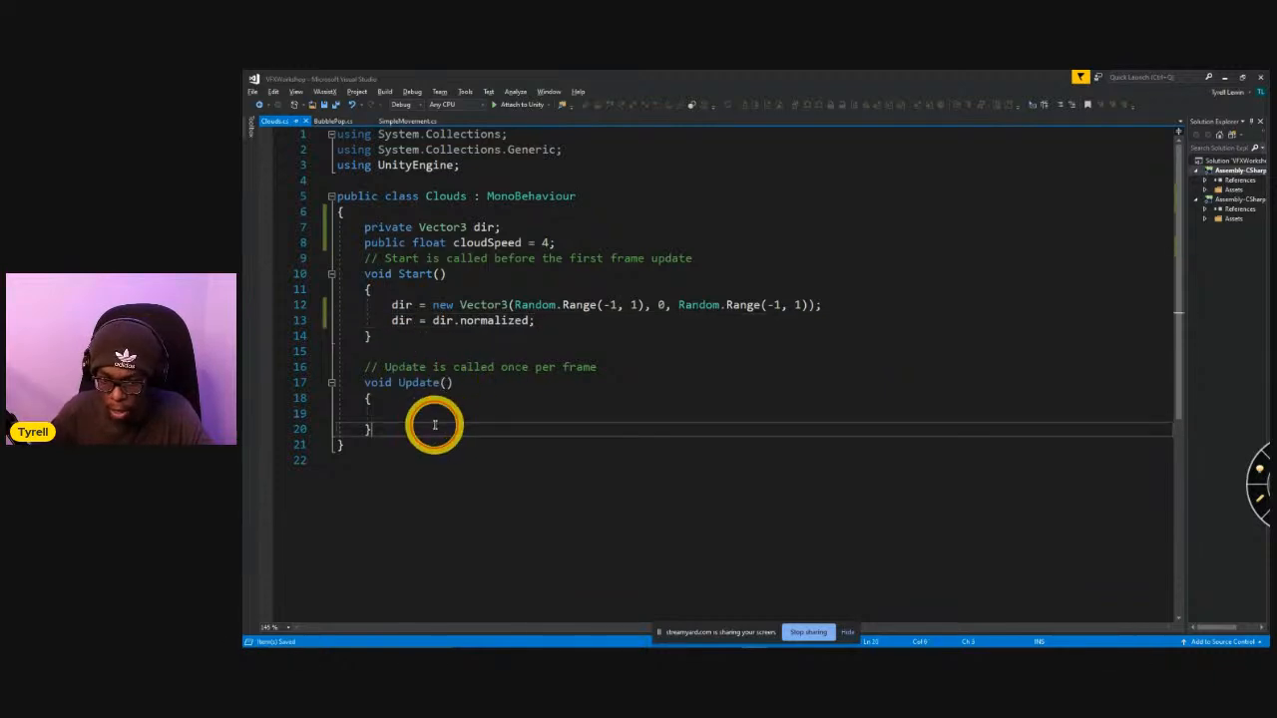
{"action": "type", "text": "transform.position"}
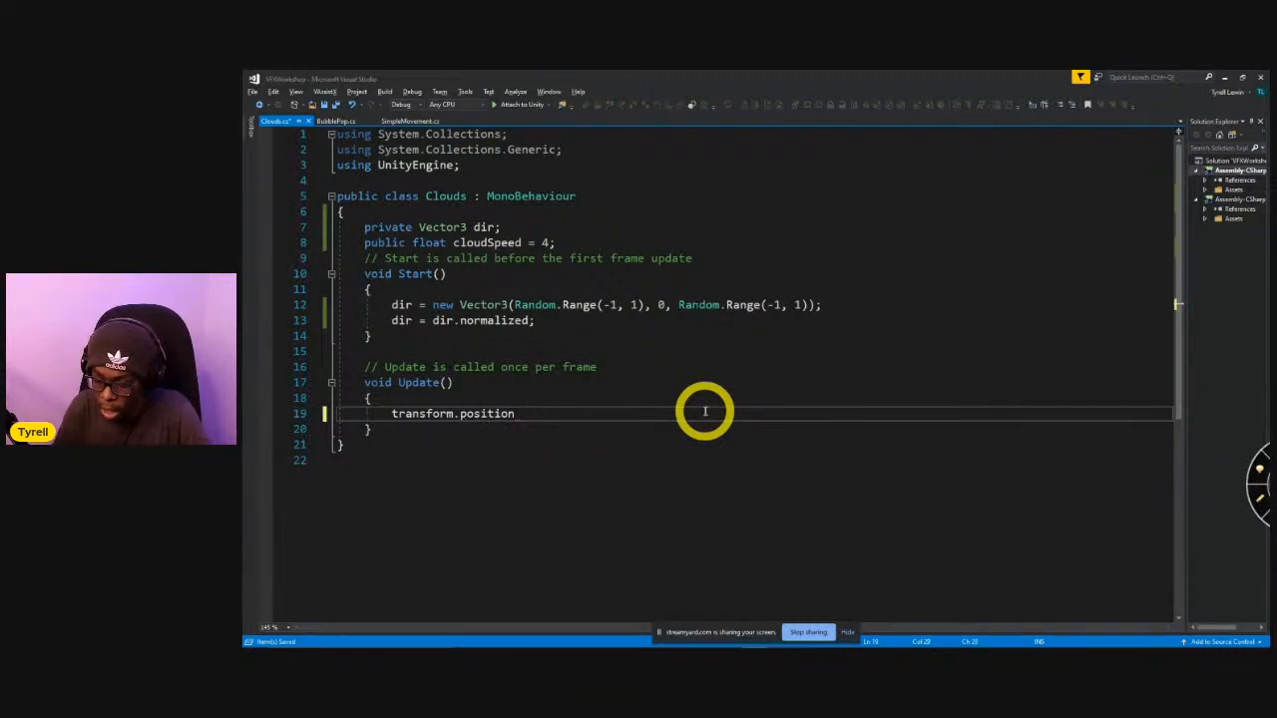
{"action": "type", "text": "+= dir"}
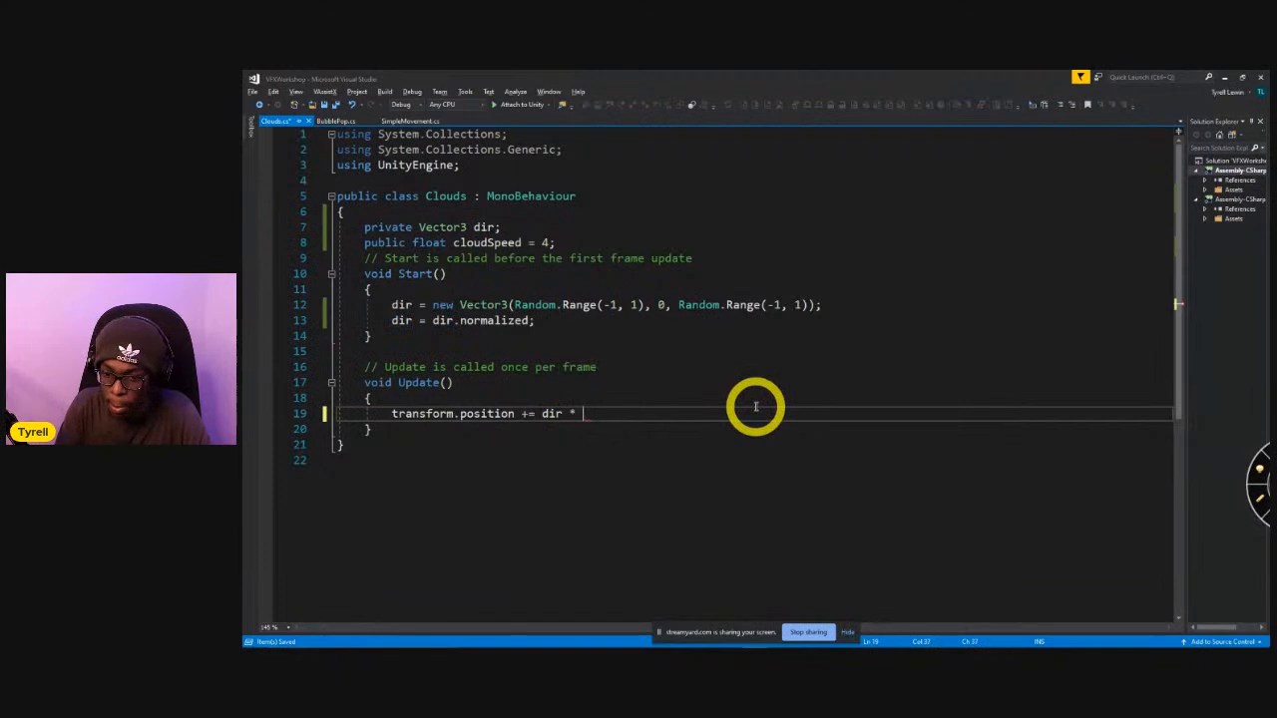
{"action": "type", "text": " * clo"}
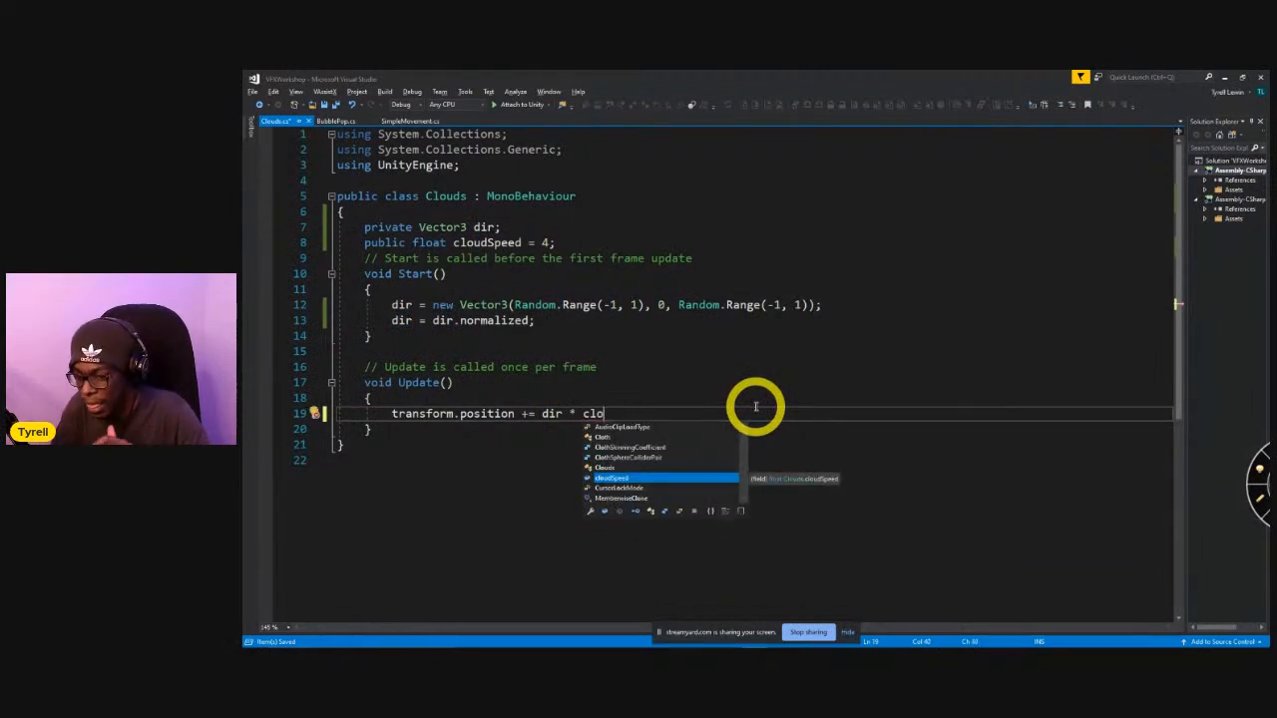
{"action": "key", "text": "Tab"}
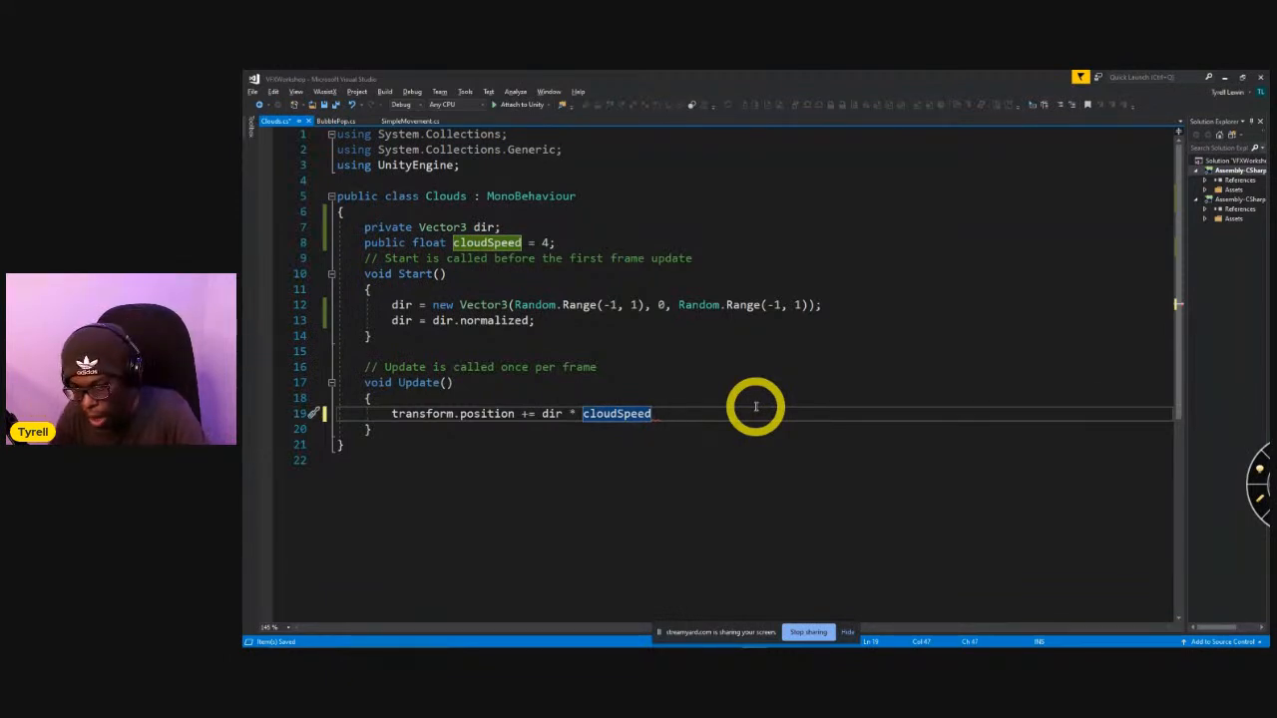
{"action": "type", "text": "* time.deltaTime;"}
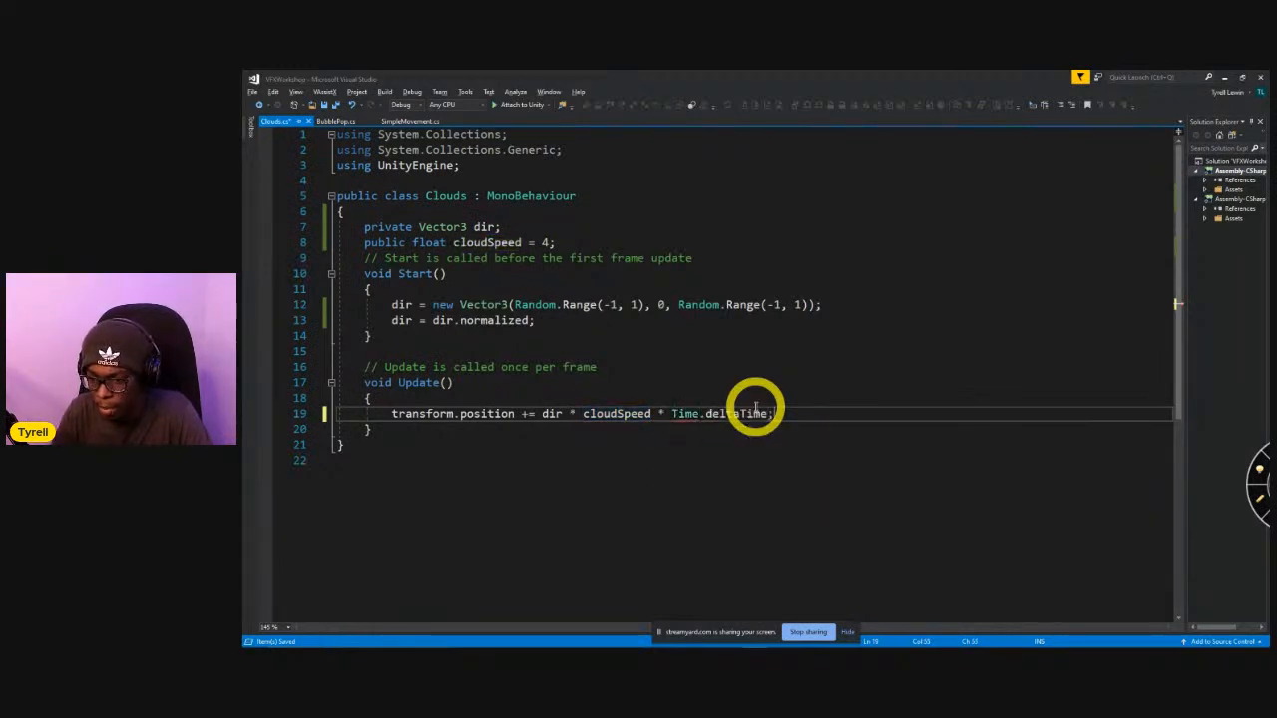
{"action": "key", "text": "ctrl+s"}
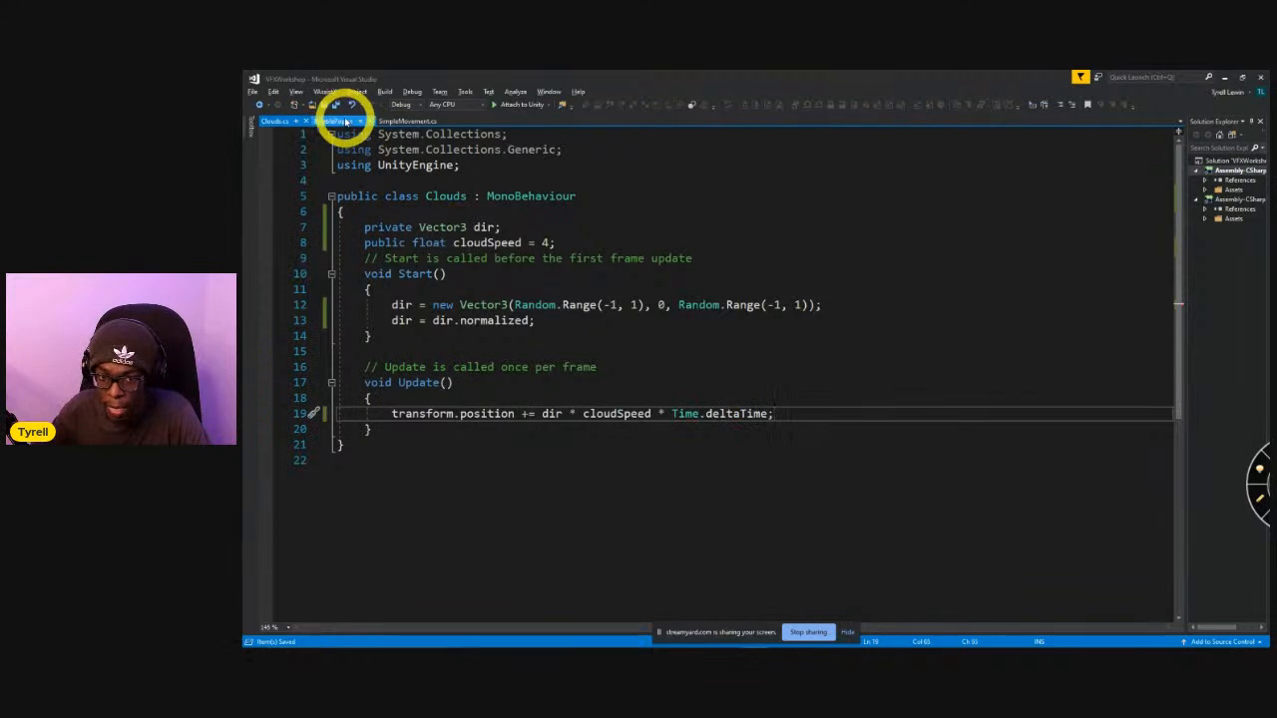
Compare the Vector3.up movement line in BubblePop.cs with the position update line in Clouds.cs.
{"action": "left_click", "coordinate": [335, 121]}
{"action": "left_click_drag", "start_coordinate": [542, 413], "coordinate": [623, 414]}
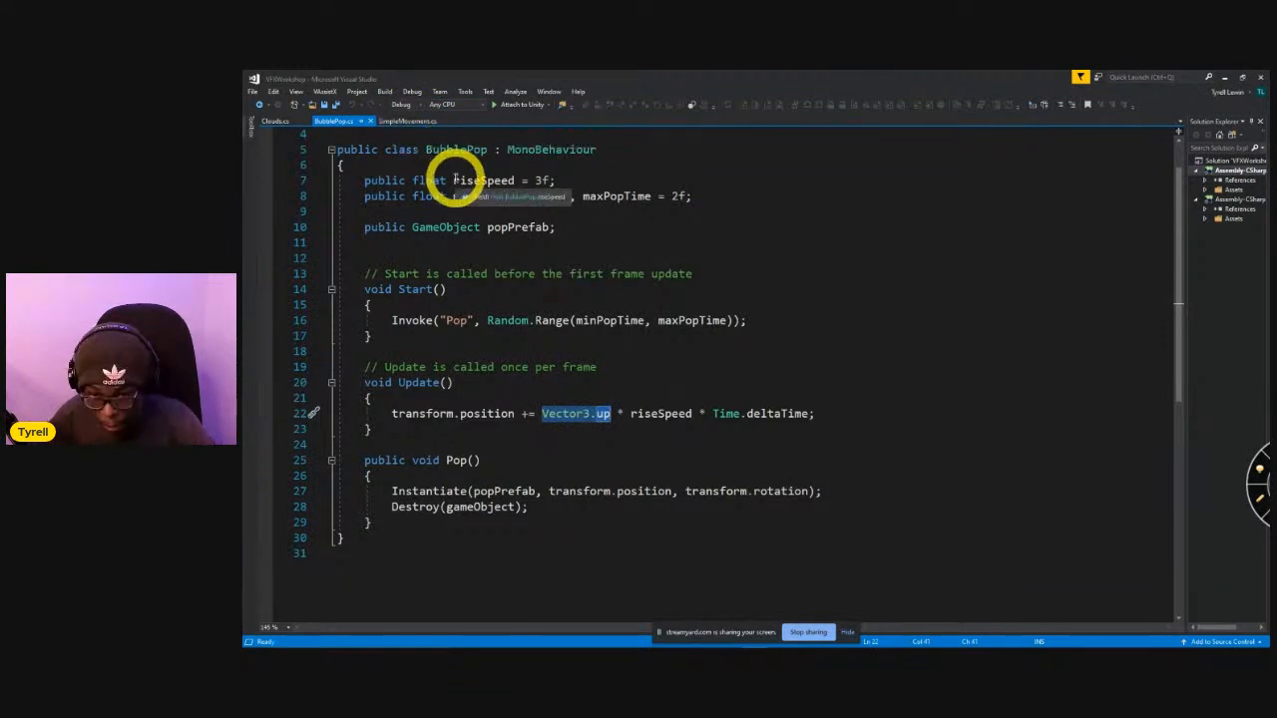
{"action": "left_click", "coordinate": [272, 121]}
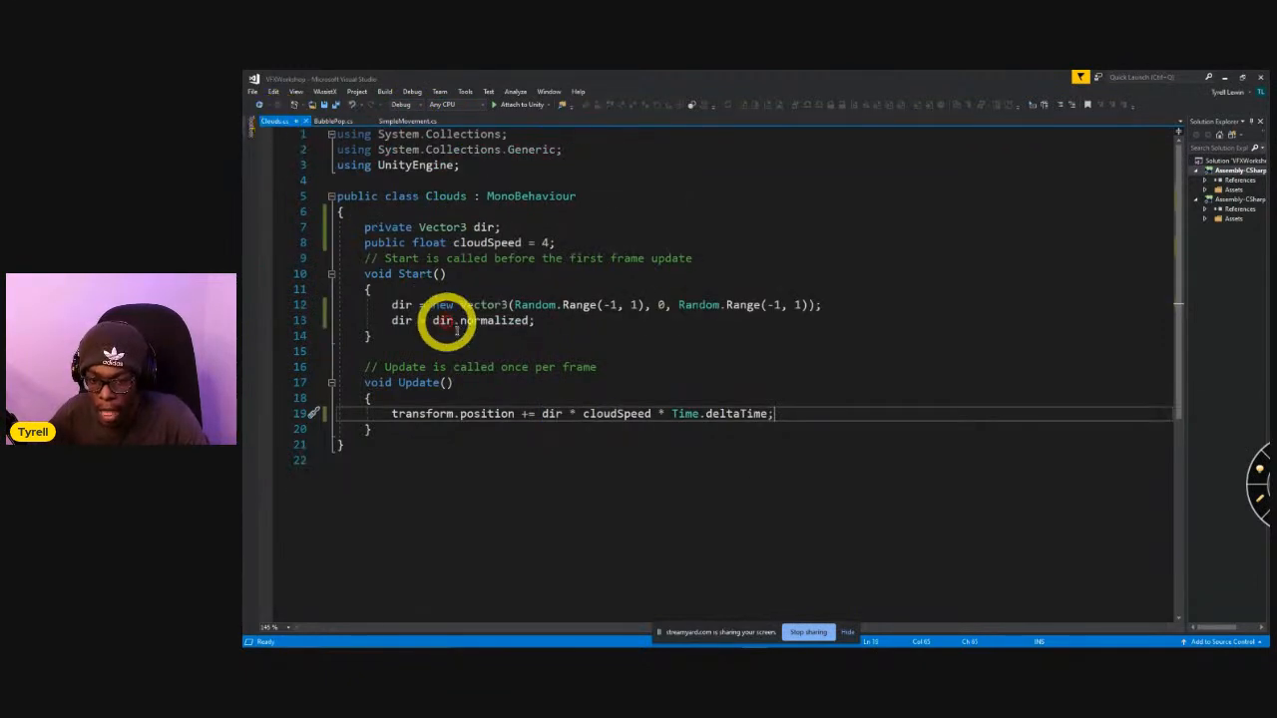
{"action": "left_click_drag", "start_coordinate": [798, 410], "coordinate": [384, 419]}
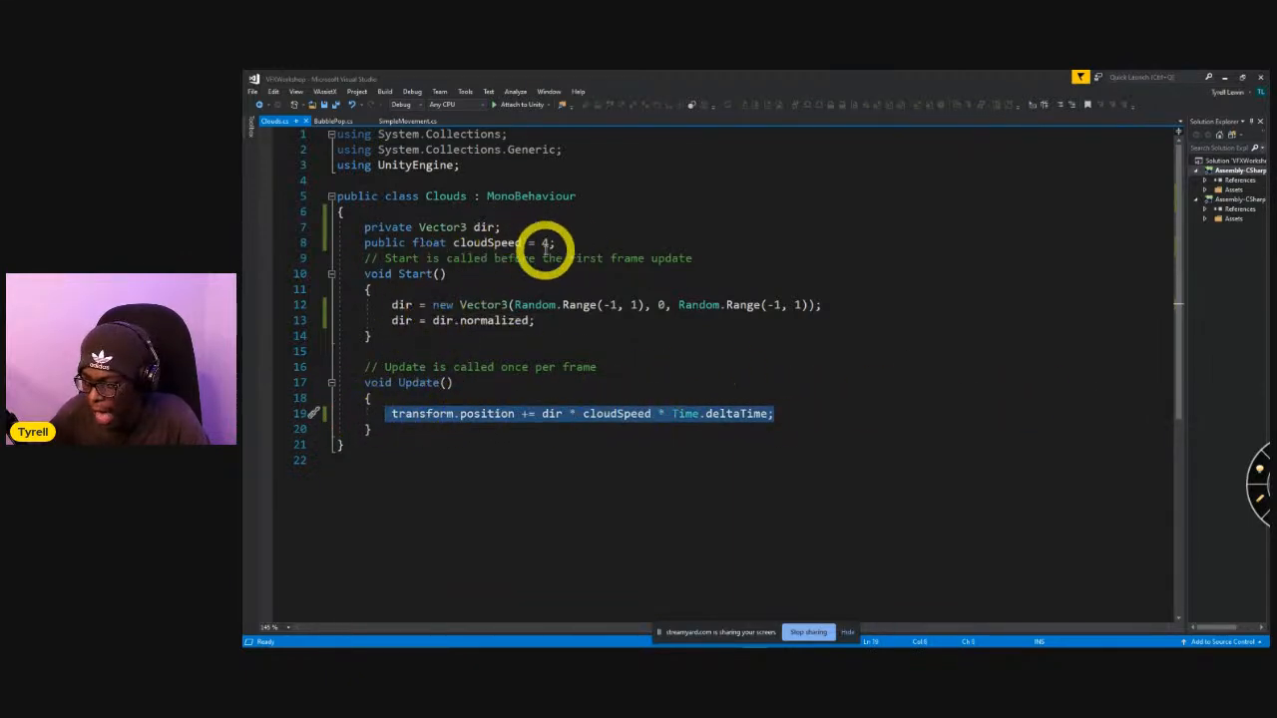
{"action": "left_click", "coordinate": [869, 370]}
Switch to Unity, attach the Clouds script from the Assets folder to the Clouds object in the scene, and select that object.
{"action": "key", "text": "alt+Tab"}
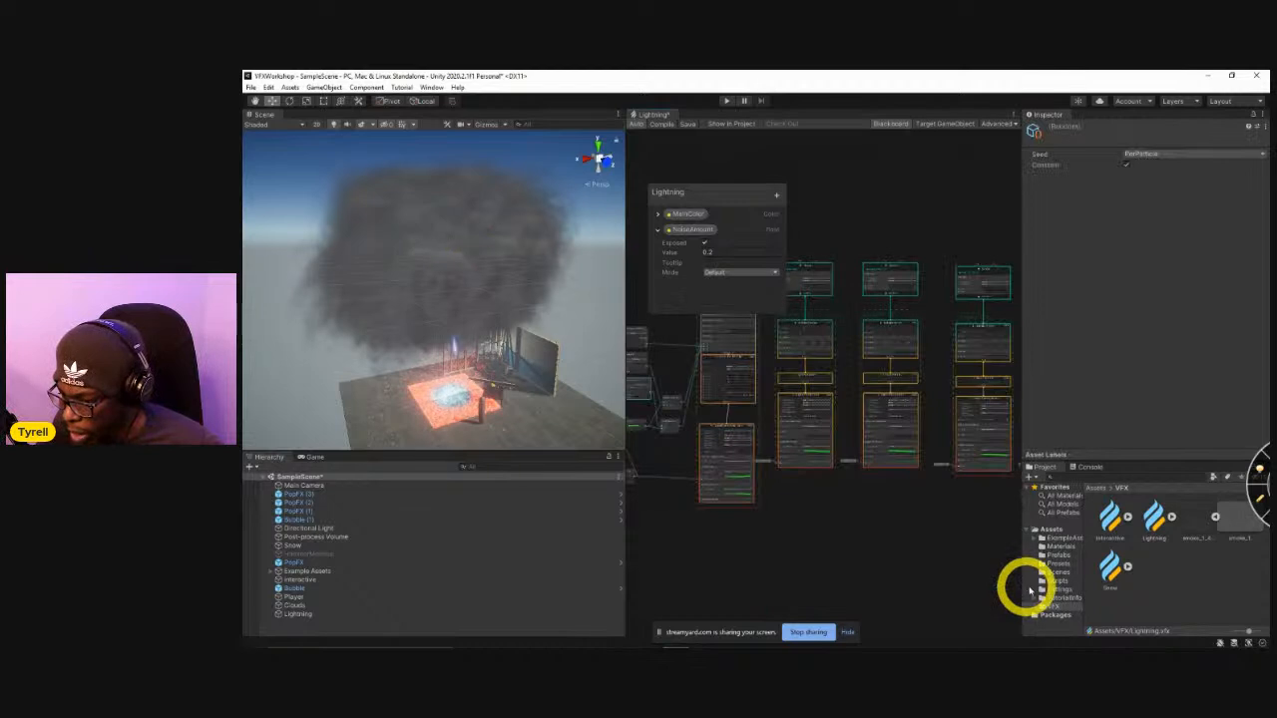
{"action": "left_click", "coordinate": [1052, 529]}
{"action": "scroll", "coordinate": [1149, 589], "scroll_direction": "down", "scroll_amount": 3}
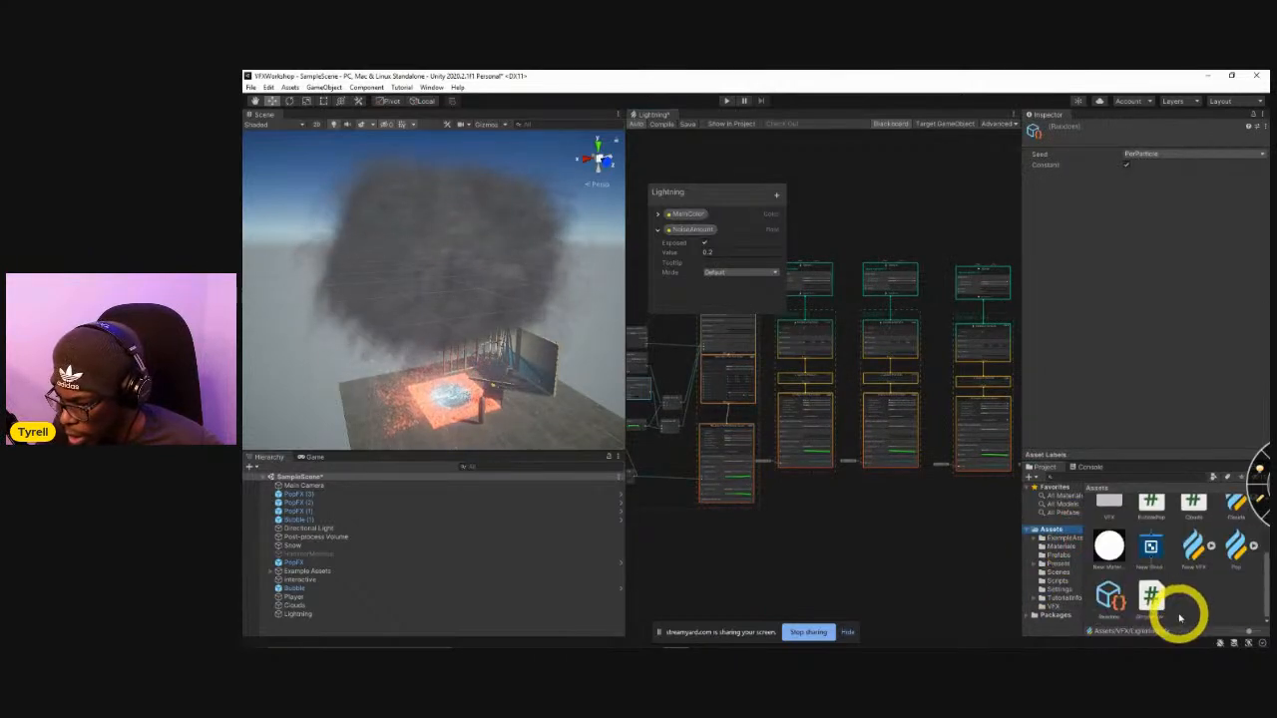
{"action": "scroll", "coordinate": [1200, 511], "scroll_direction": "up", "scroll_amount": 1}
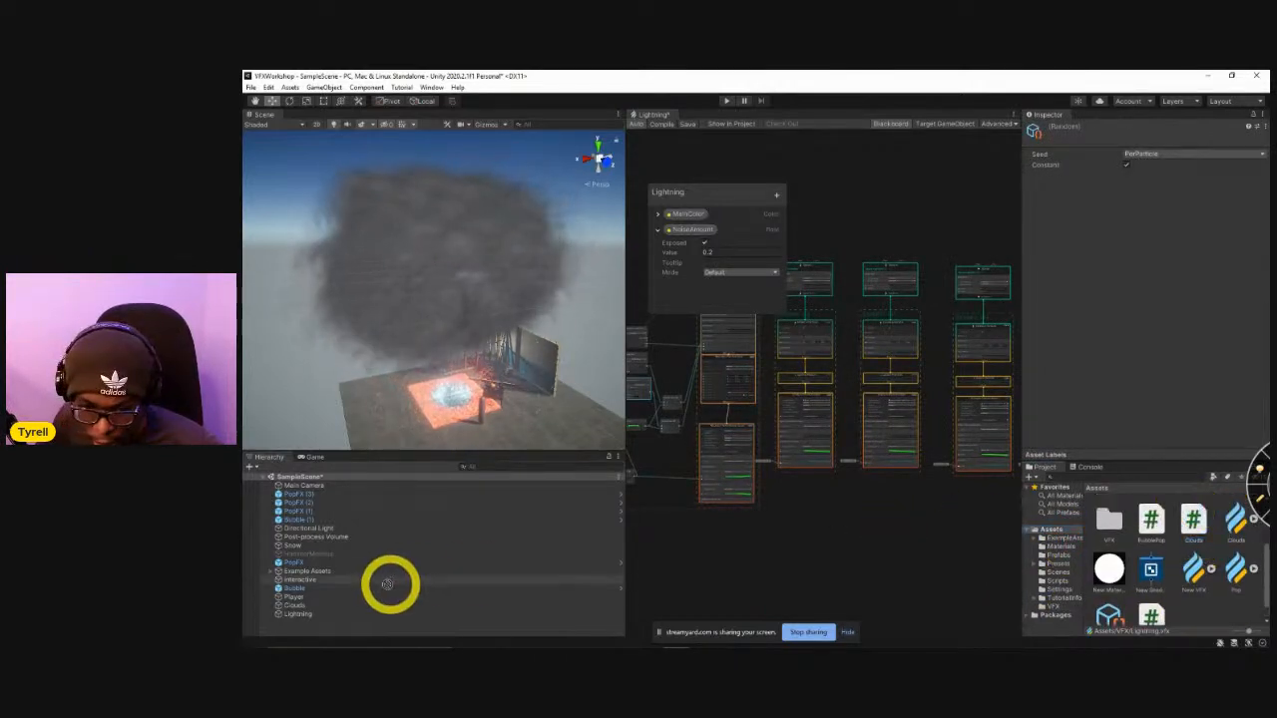
{"action": "left_click", "coordinate": [292, 605]}
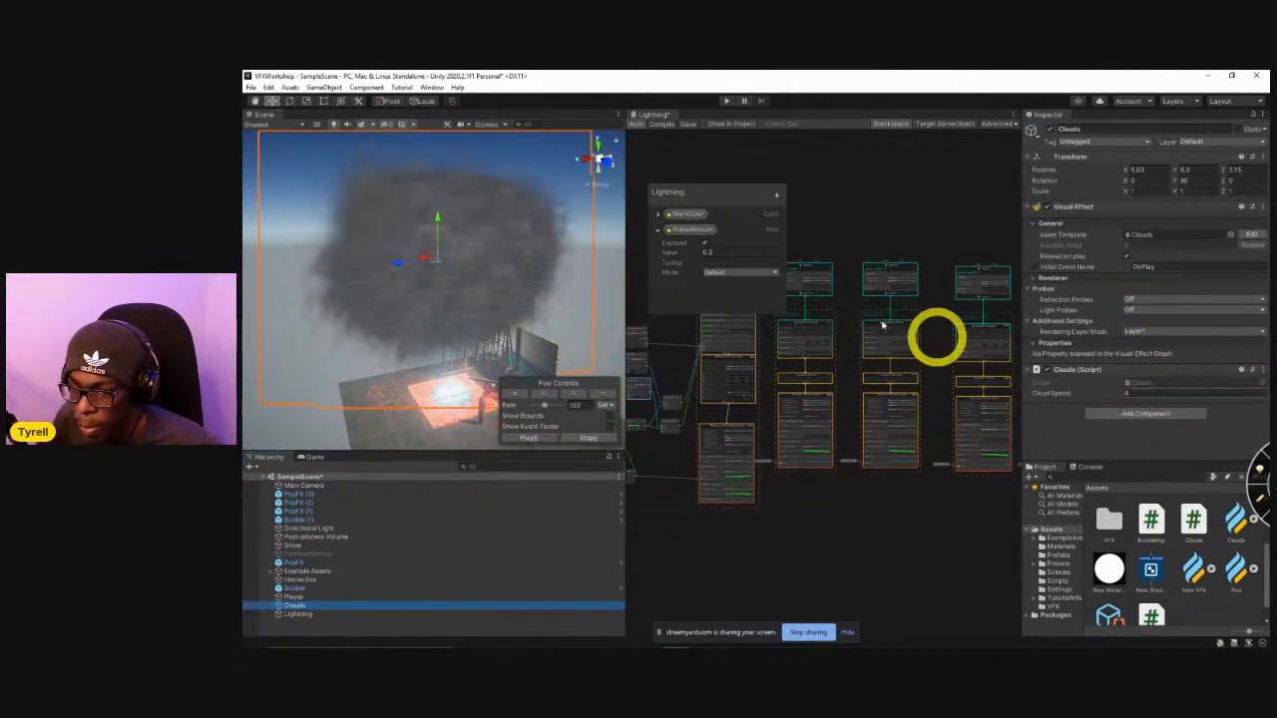
Run the scene and set the Clouds object's Cloud Speed to 0.2 during play.
{"action": "left_click", "coordinate": [727, 103]}
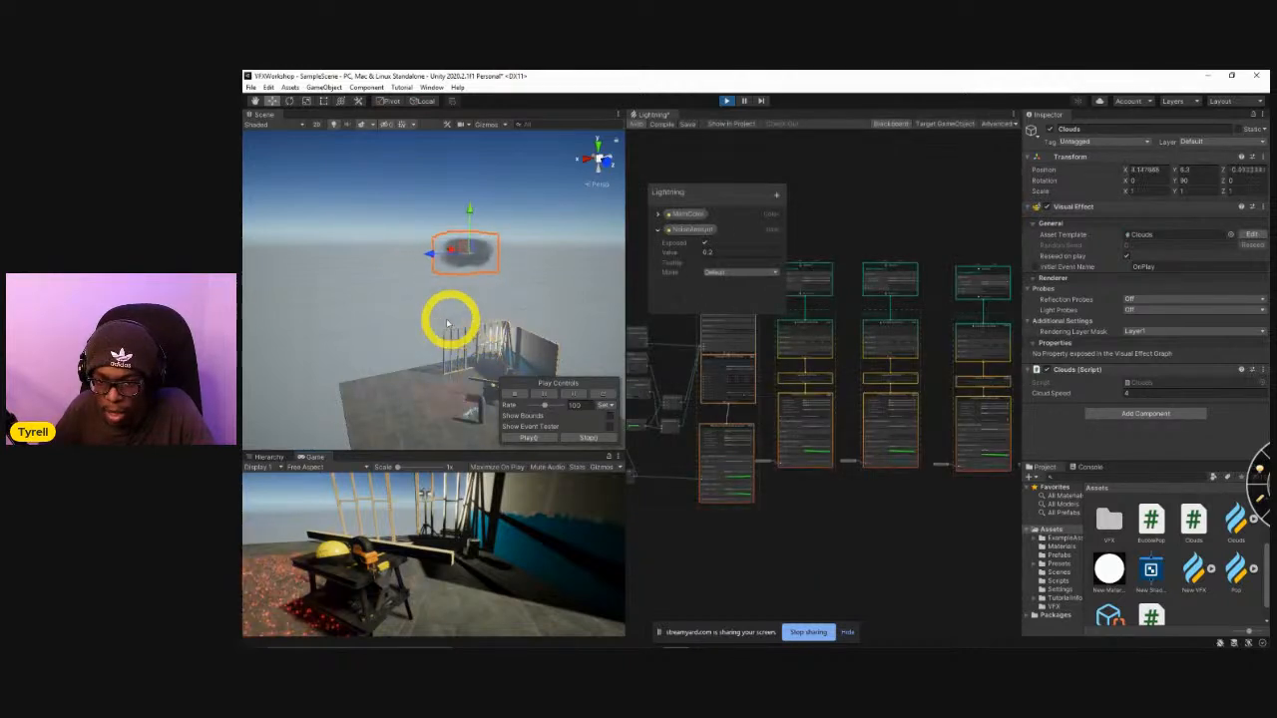
{"action": "right_click_drag", "start_coordinate": [433, 324], "coordinate": [363, 313]}
{"action": "left_click", "coordinate": [1142, 393]}
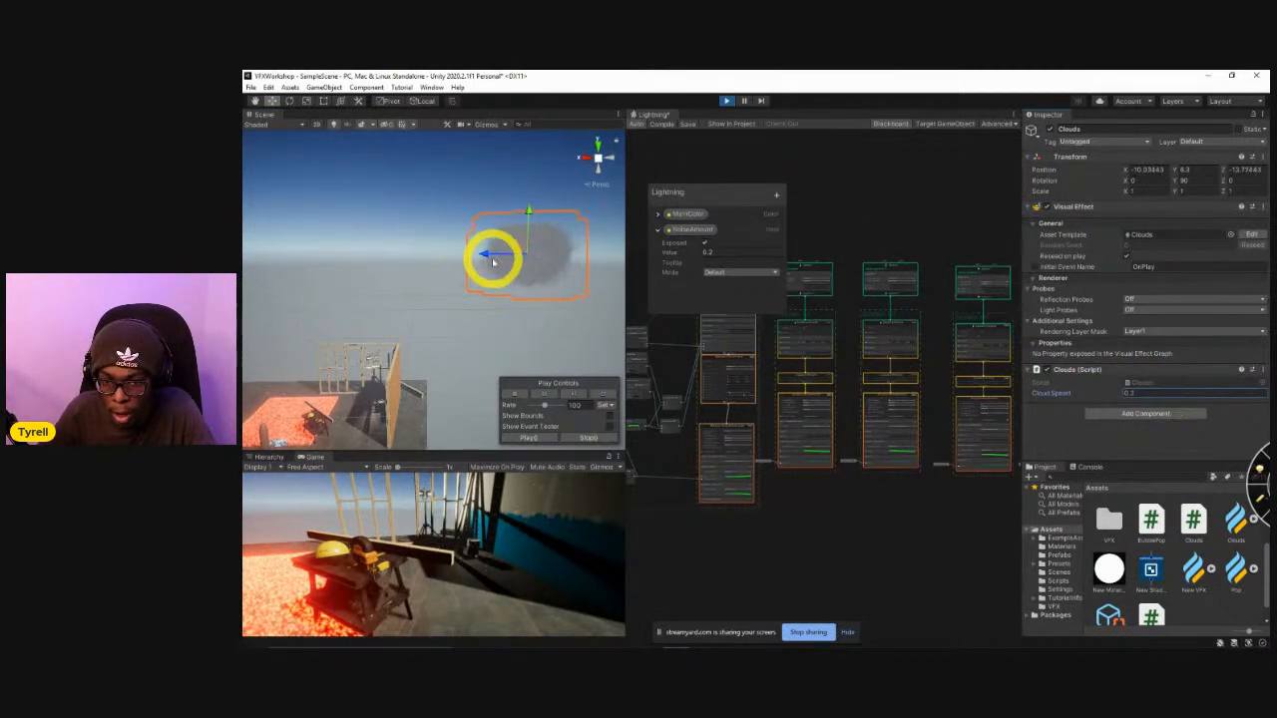
Select the Clouds object in the running scene and, in top view, move it back over the platform.
{"action": "left_click", "coordinate": [513, 251]}
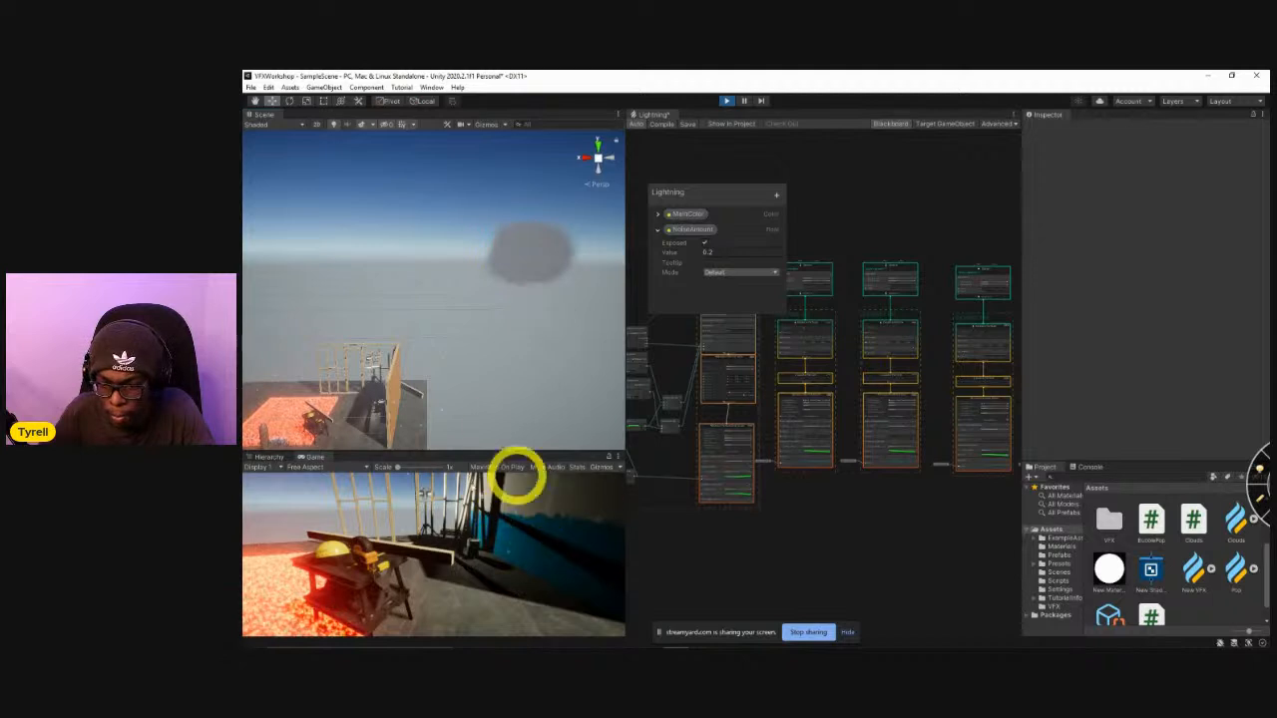
{"action": "left_click", "coordinate": [271, 457]}
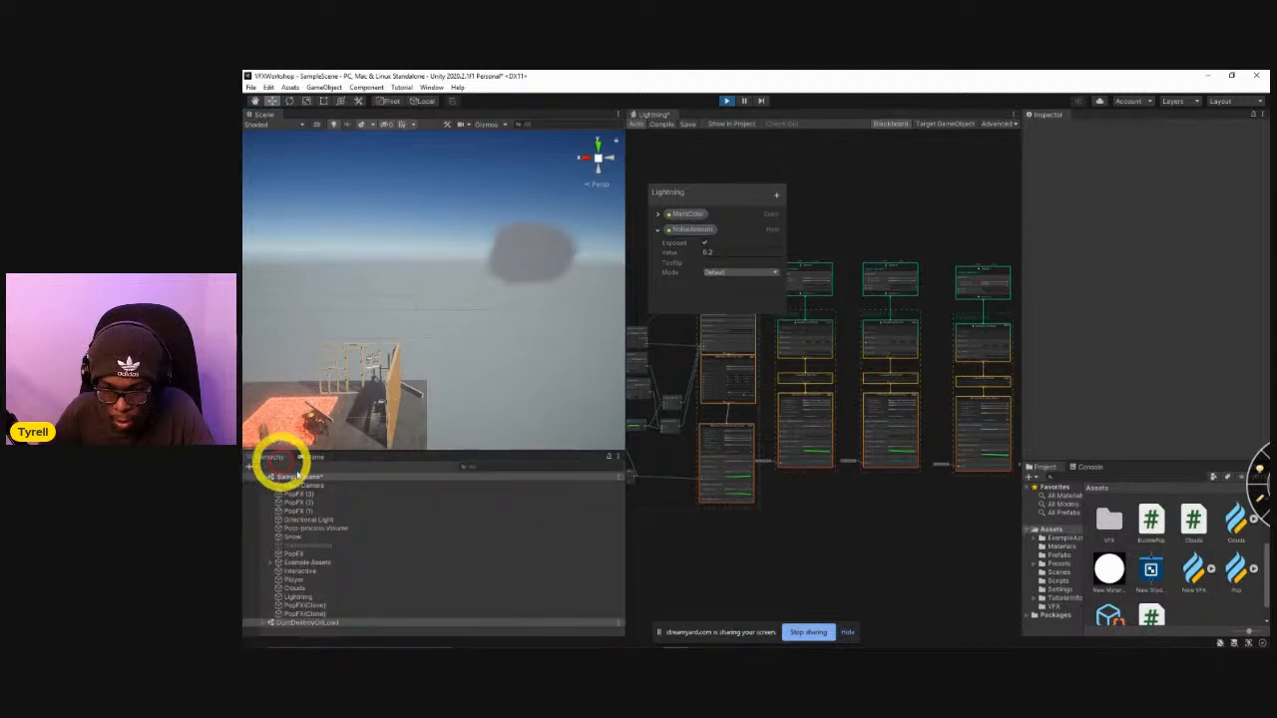
{"action": "double_click", "coordinate": [293, 588]}
{"action": "right_click_drag", "start_coordinate": [382, 416], "coordinate": [367, 429]}
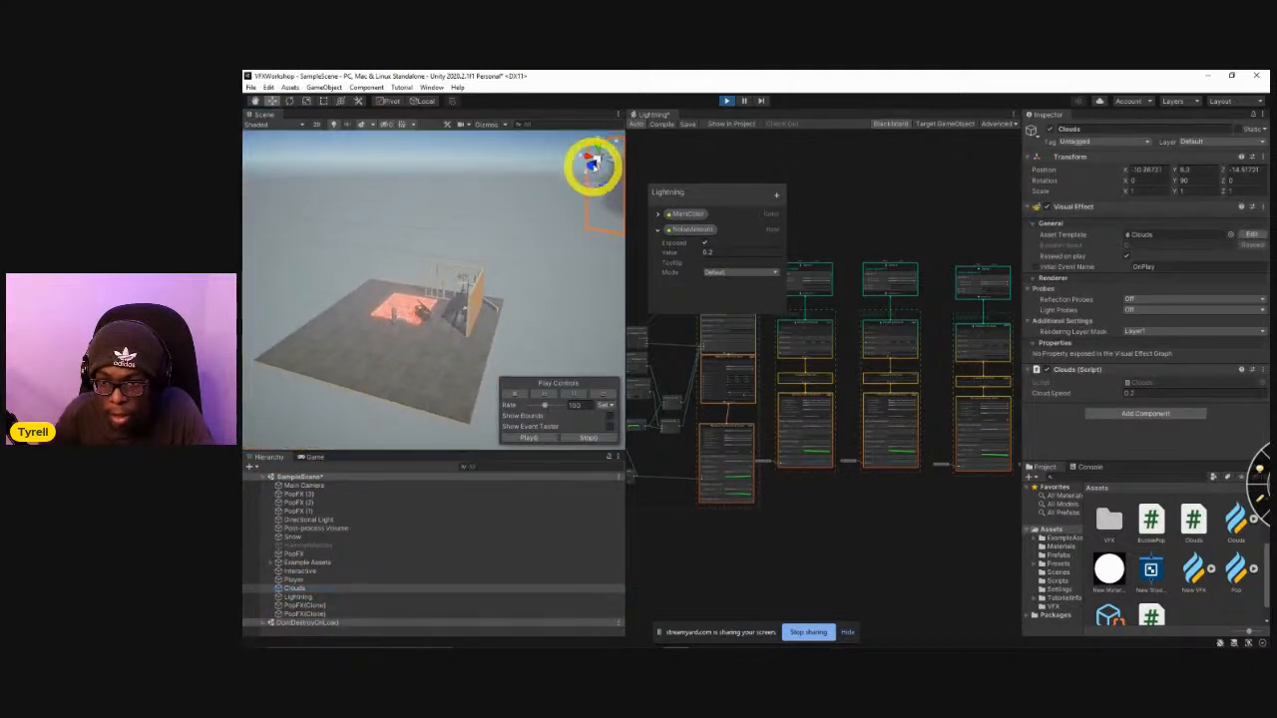
{"action": "left_click", "coordinate": [598, 145]}
{"action": "left_click", "coordinate": [599, 146]}
{"action": "scroll", "coordinate": [485, 368], "scroll_direction": "down", "scroll_amount": 6}
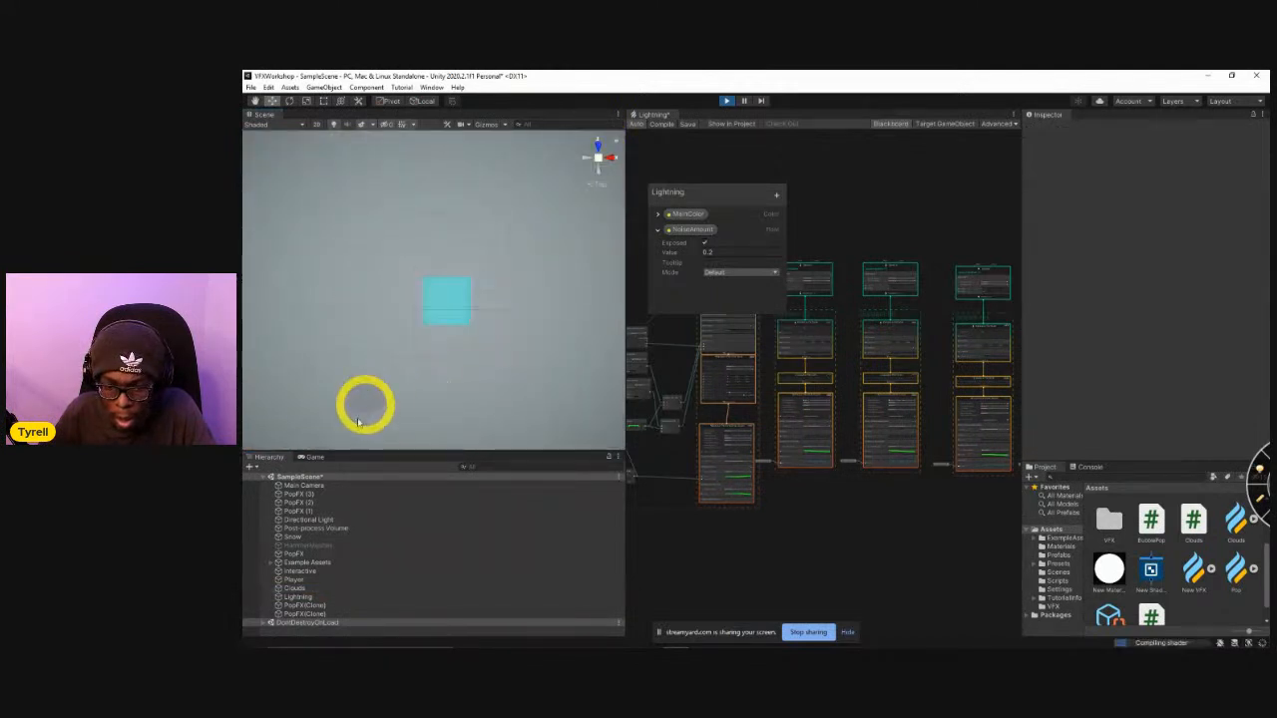
{"action": "left_click", "coordinate": [296, 587]}
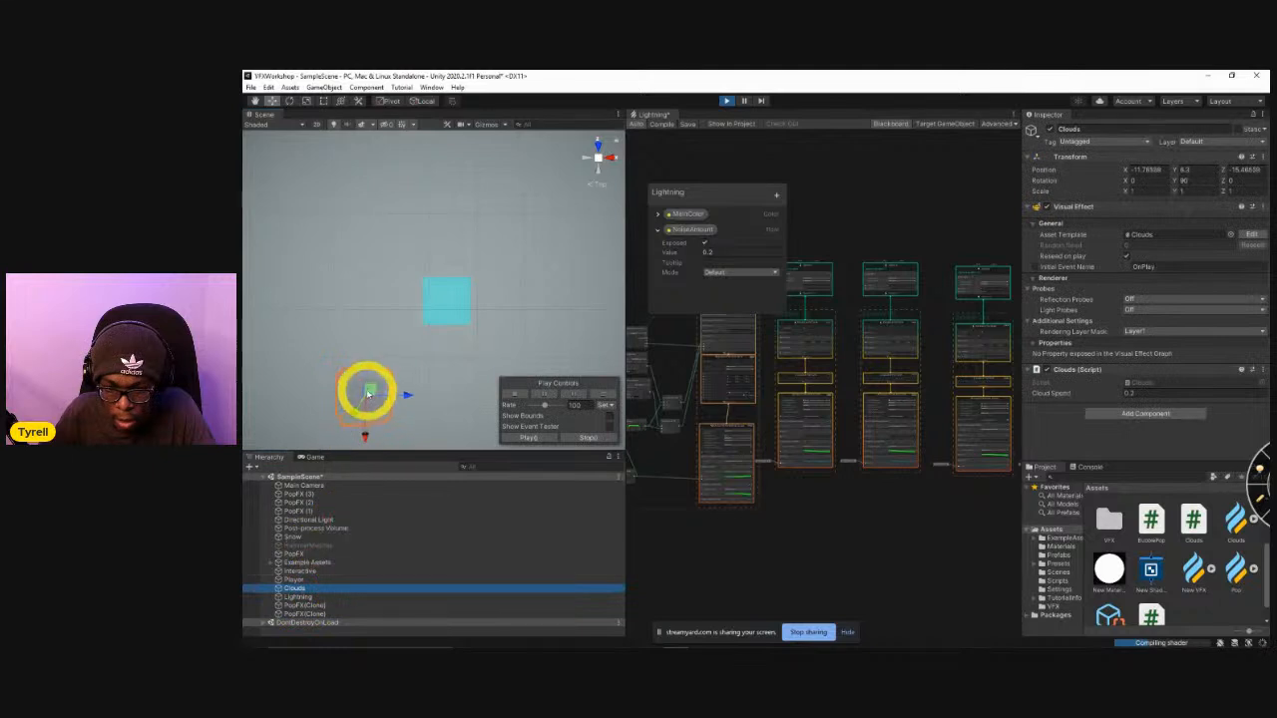
{"action": "left_click_drag", "start_coordinate": [372, 391], "coordinate": [474, 290]}
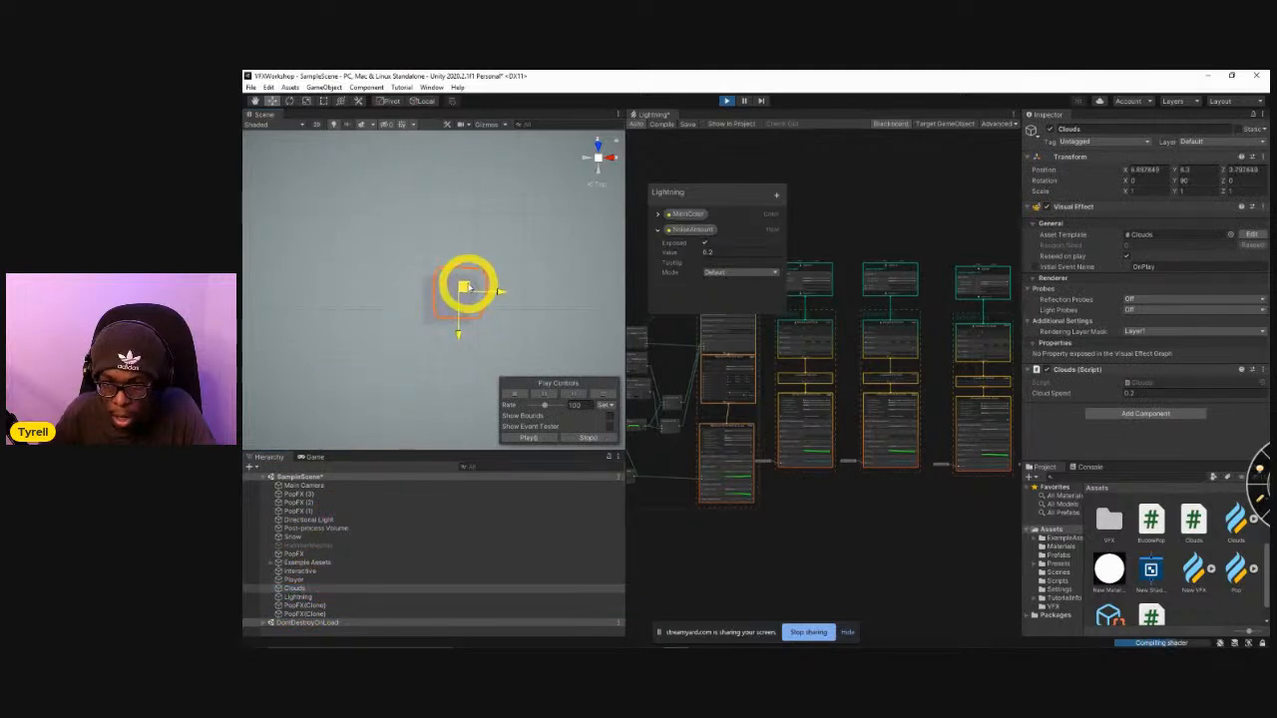
Examine the slowly drifting cloud above the platform from several angles in the scene view, and stop play mode.
{"action": "left_click", "coordinate": [598, 163]}
{"action": "left_click_drag", "start_coordinate": [598, 169], "coordinate": [462, 341]}
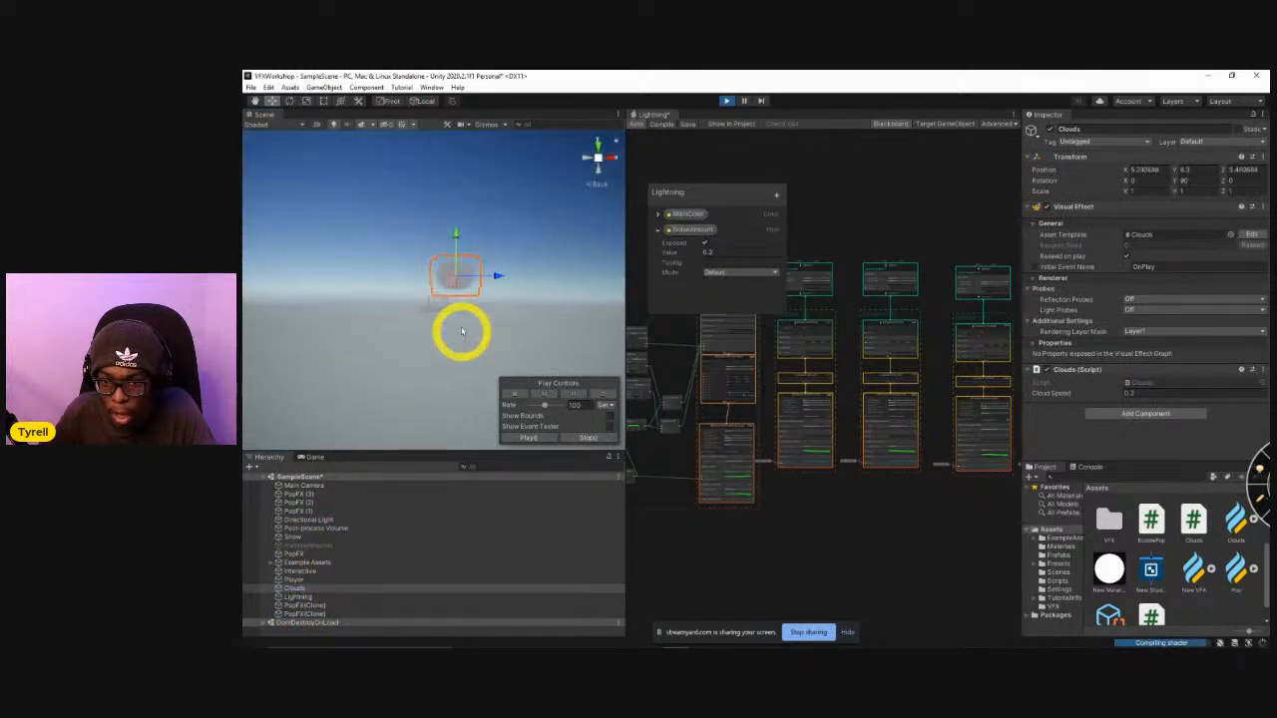
{"action": "right_click_drag", "start_coordinate": [654, 282], "coordinate": [1000, 288], "text": "alt"}
{"action": "left_click_drag", "start_coordinate": [522, 348], "coordinate": [515, 356], "text": "alt"}
{"action": "key", "text": "w"}
{"action": "right_click_drag", "start_coordinate": [516, 356], "coordinate": [429, 299]}
{"action": "left_click", "coordinate": [483, 321]}
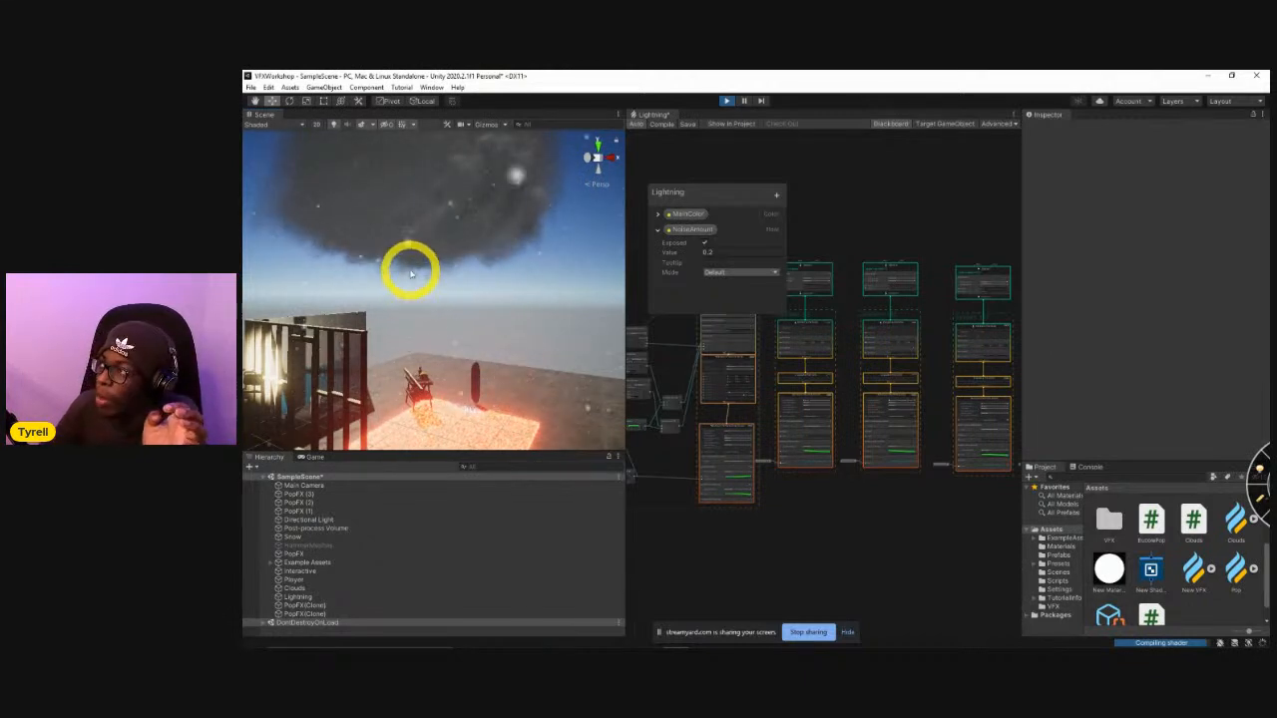
{"action": "right_click_drag", "start_coordinate": [422, 279], "coordinate": [416, 197]}
{"action": "left_click", "coordinate": [728, 100]}
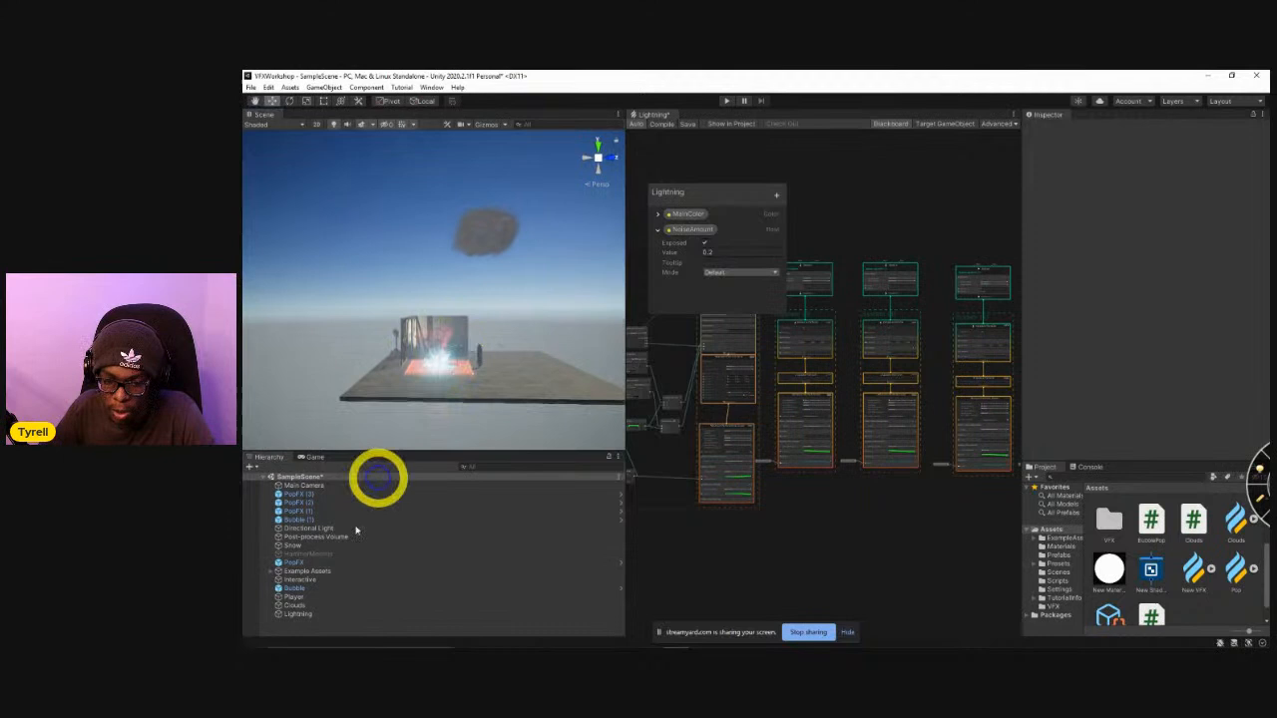
Duplicate the Clouds object, move the copy to about Z -5.45, and scale it down uniformly to about 0.44.
{"action": "left_click", "coordinate": [296, 605]}
{"action": "key", "text": "ctrl+d"}
{"action": "key", "text": "r"}
{"action": "mouse_move", "coordinate": [319, 250]}
{"action": "left_mouse_down"}
{"action": "mouse_move", "coordinate": [319, 233]}
{"action": "mouse_move", "coordinate": [317, 267]}
{"action": "left_mouse_up"}
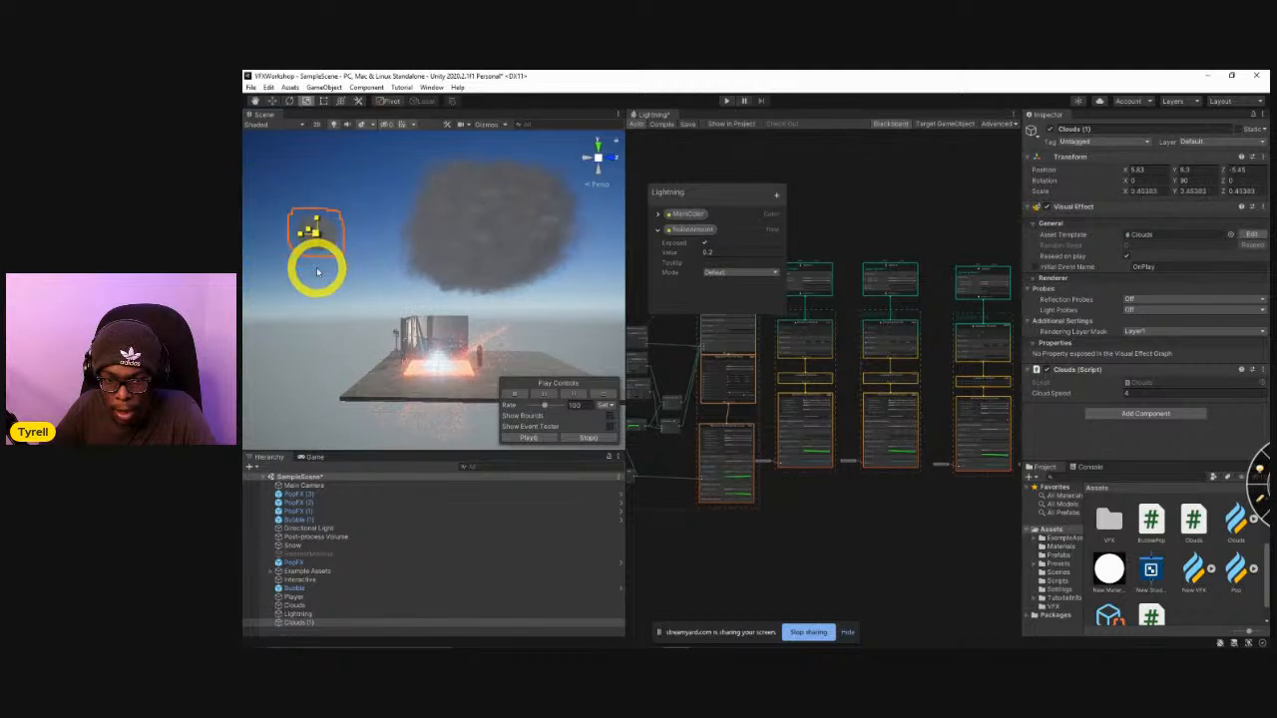
Duplicate the small cloud and place the copy higher, at about Y 8.43 and Z -2.12.
{"action": "key", "text": "ctrl+d"}
{"action": "key", "text": "w"}
{"action": "left_click_drag", "start_coordinate": [305, 226], "coordinate": [351, 255]}
{"action": "mouse_move", "coordinate": [391, 198]}
{"action": "left_mouse_down"}
{"action": "mouse_move", "coordinate": [393, 152]}
{"action": "mouse_move", "coordinate": [412, 186]}
{"action": "mouse_move", "coordinate": [448, 193]}
{"action": "mouse_move", "coordinate": [408, 206]}
{"action": "left_mouse_up"}
{"action": "key", "text": "r"}
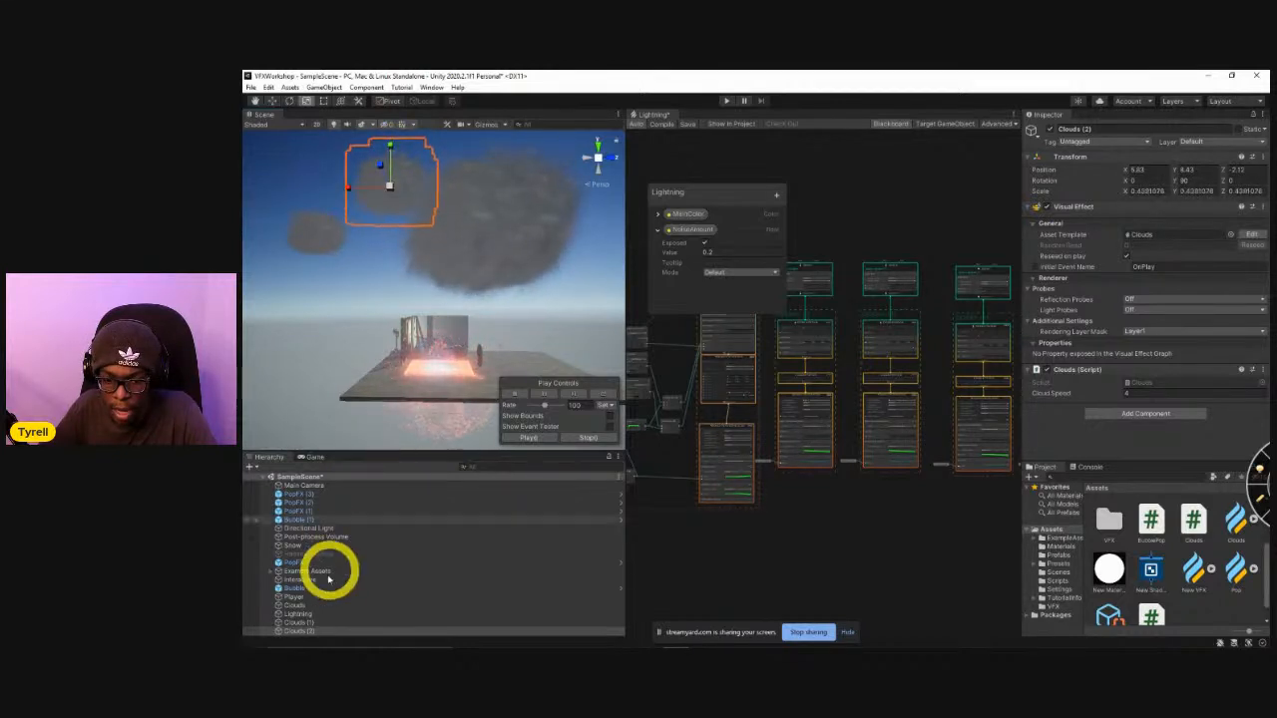
Add a third small cloud copy at about Y 4.19 and Z 1.35, moved along X to the far side of the large cloud.
{"action": "key", "text": "w"}
{"action": "scroll", "coordinate": [306, 635], "scroll_direction": "down", "scroll_amount": 1}
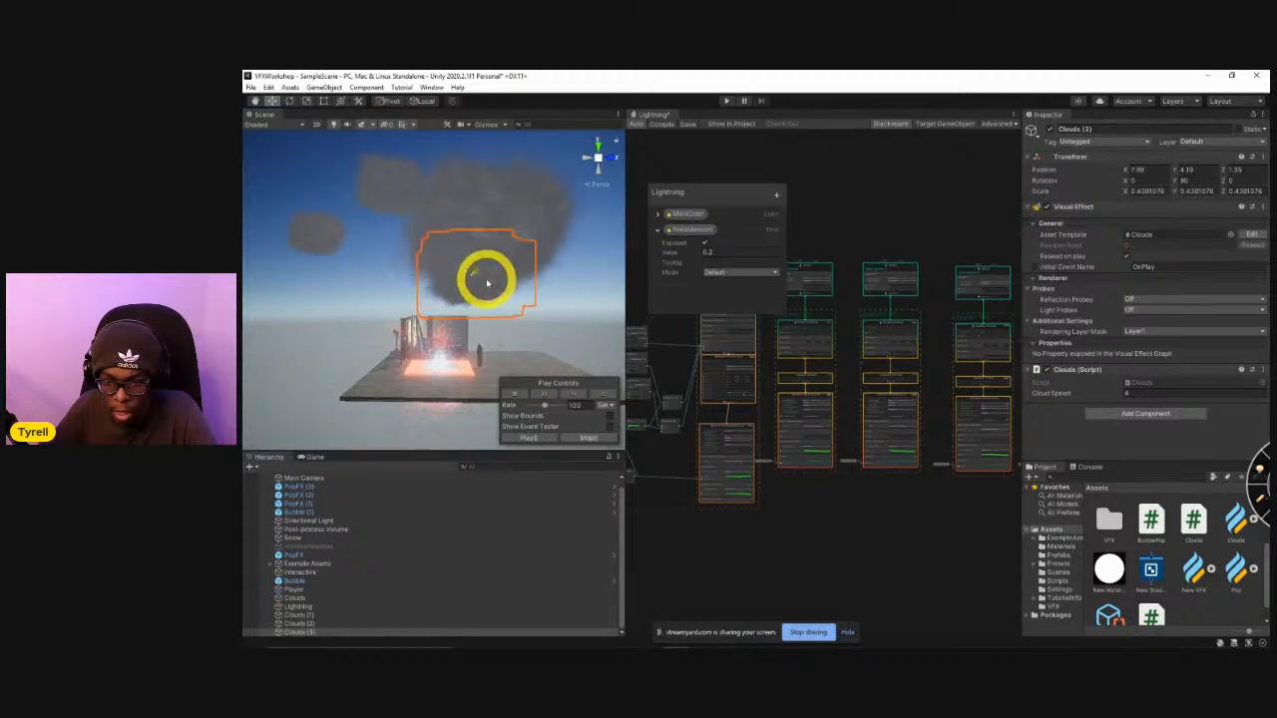
{"action": "left_click_drag", "start_coordinate": [394, 331], "coordinate": [600, 299], "text": "alt"}
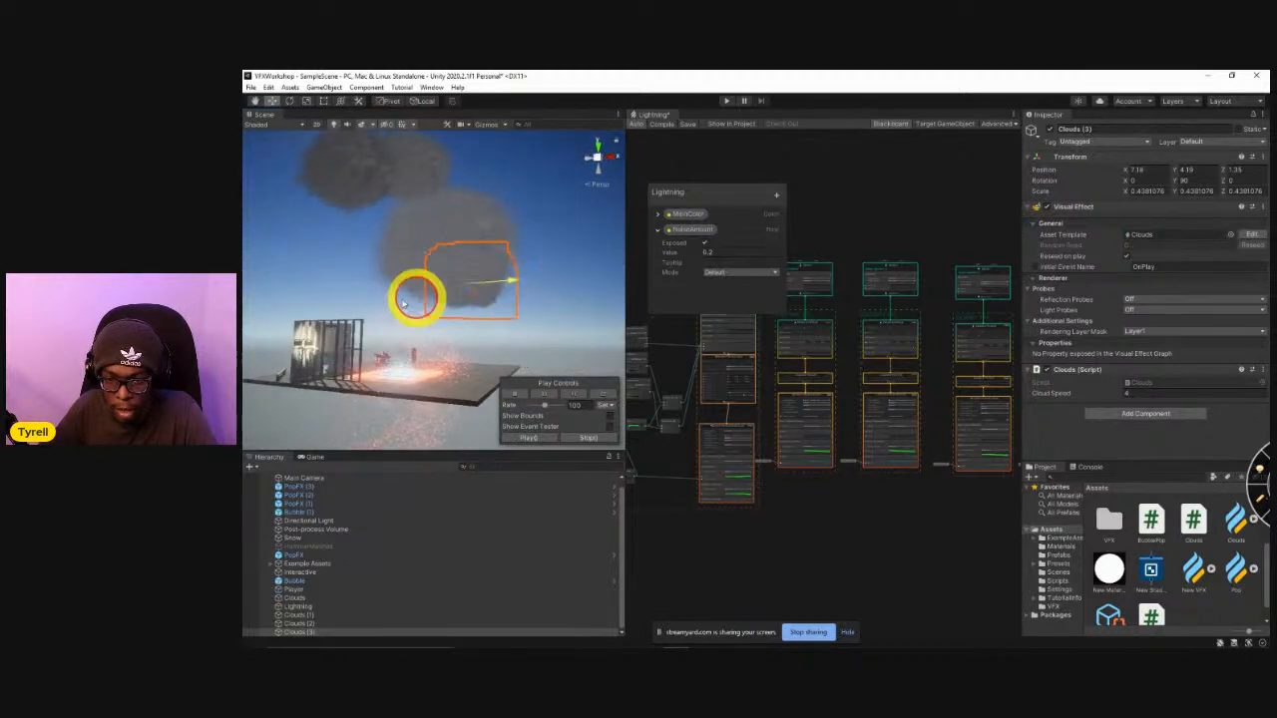
{"action": "left_click_drag", "start_coordinate": [458, 297], "coordinate": [393, 191], "text": "alt"}
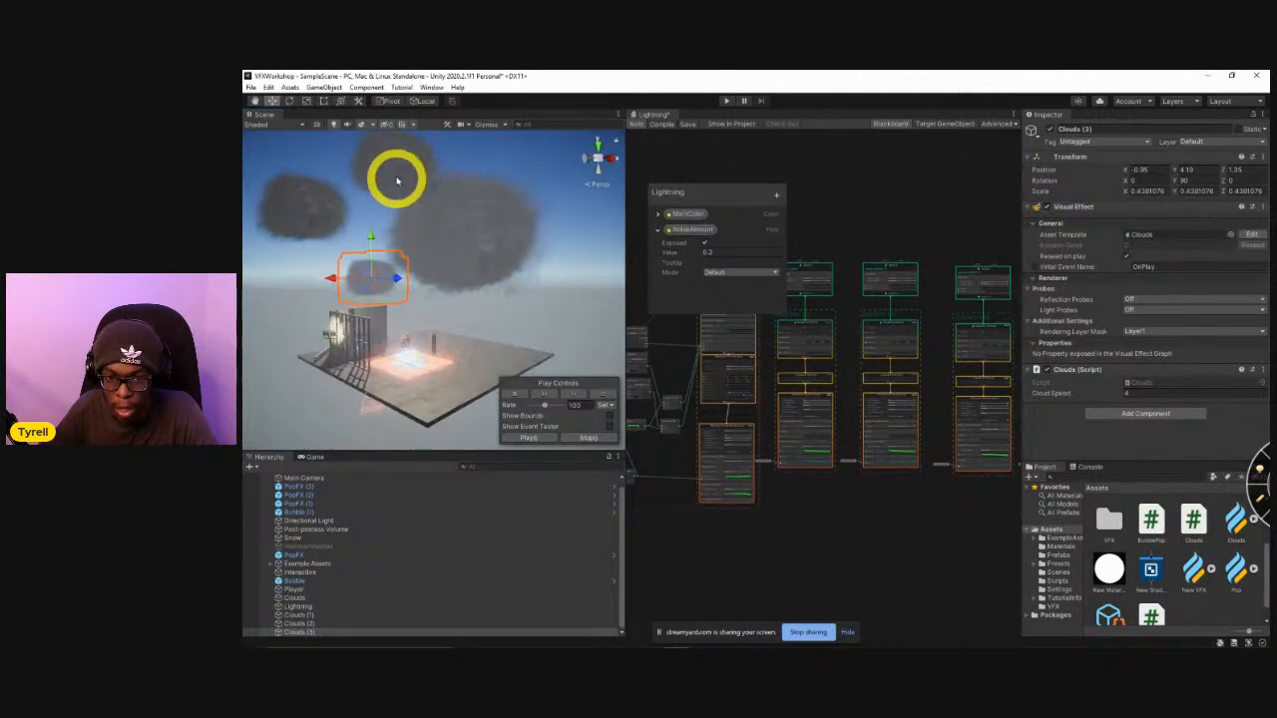
Select Clouds (2) and reposition it above the large cloud.
{"action": "left_click", "coordinate": [427, 191]}
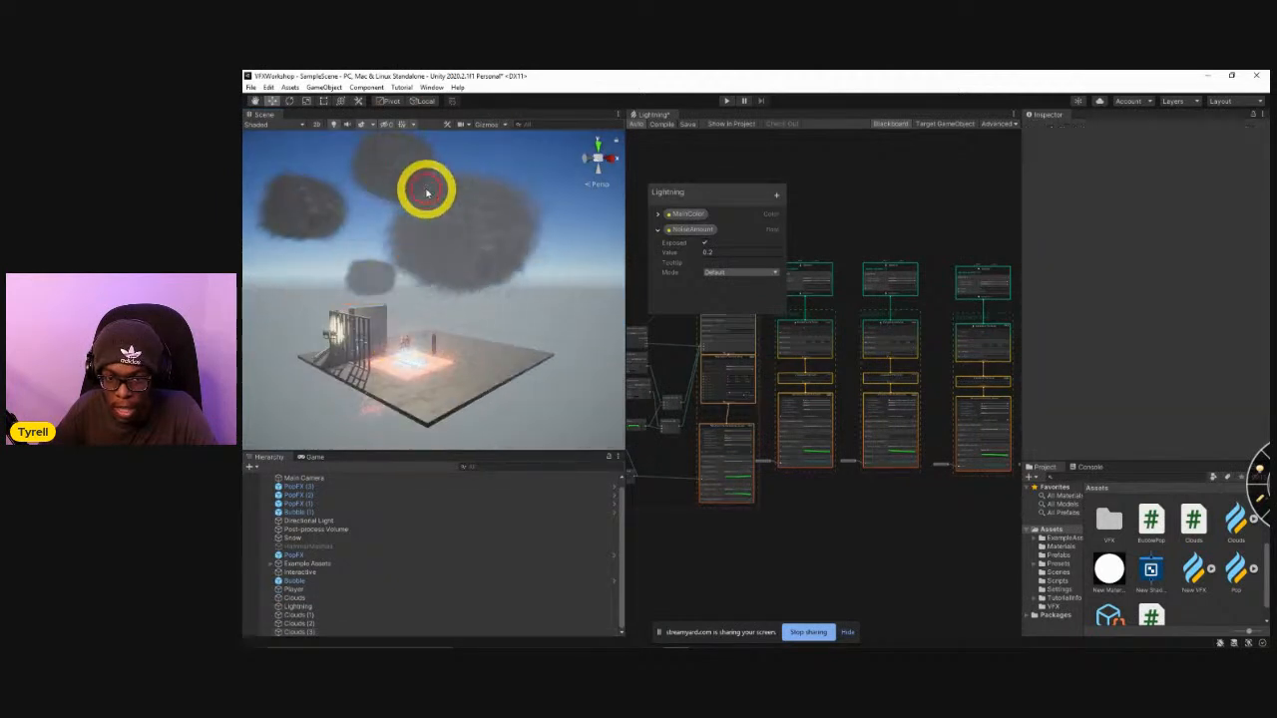
{"action": "left_click", "coordinate": [301, 624]}
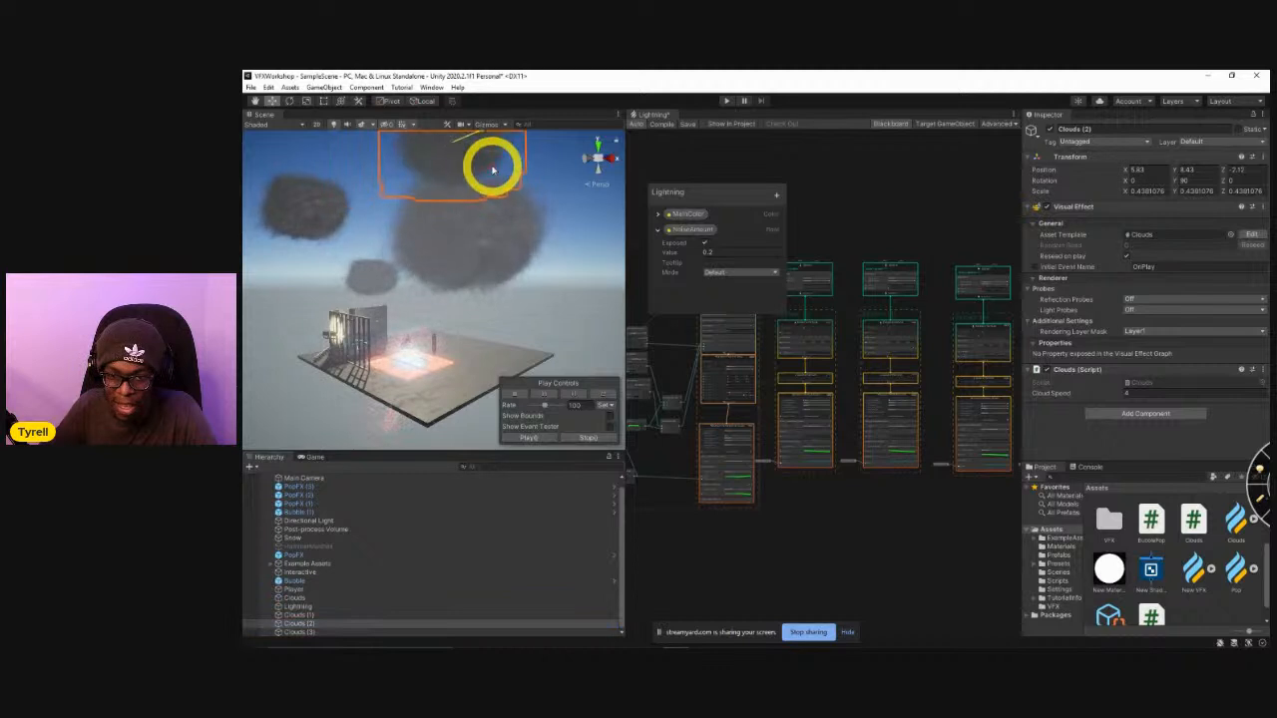
{"action": "left_click", "coordinate": [330, 229]}
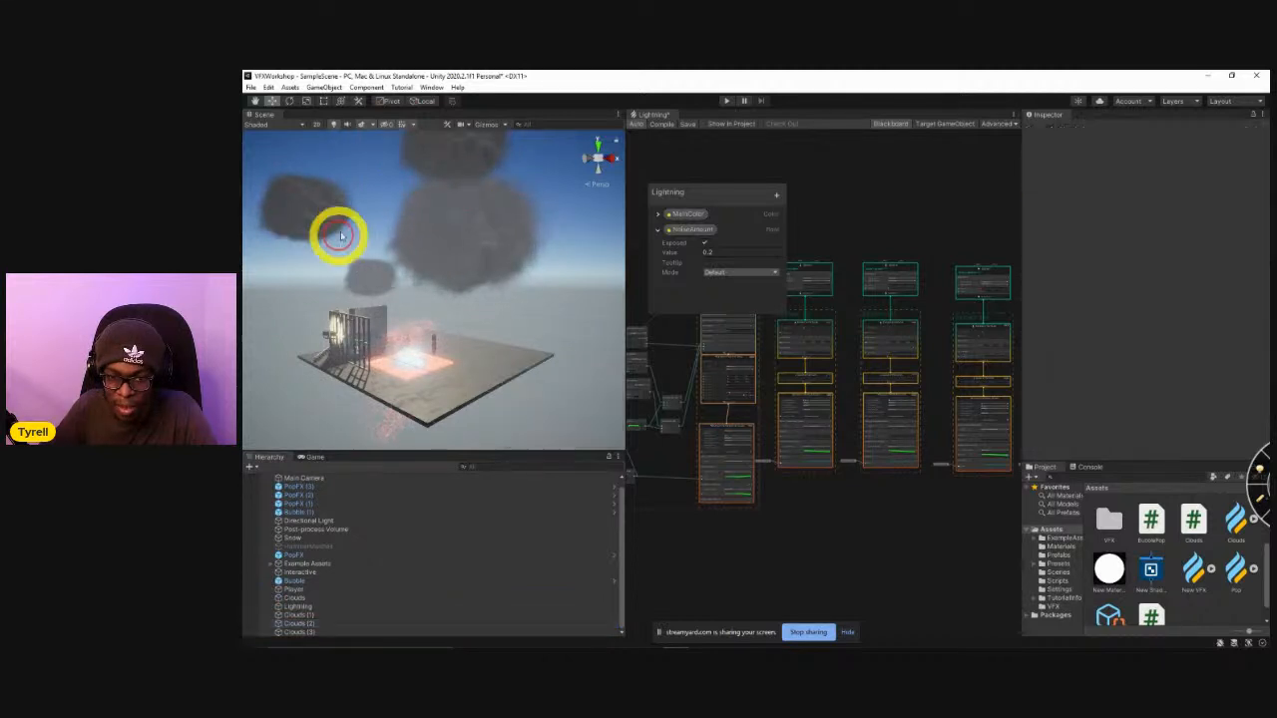
{"action": "left_click", "coordinate": [301, 623]}
{"action": "left_click_drag", "start_coordinate": [429, 419], "coordinate": [406, 392], "text": "alt"}
Select all four Clouds objects without Lightning and set their Cloud Speed to 0.2.
{"action": "left_click", "coordinate": [302, 615]}
{"action": "left_click", "coordinate": [298, 600]}
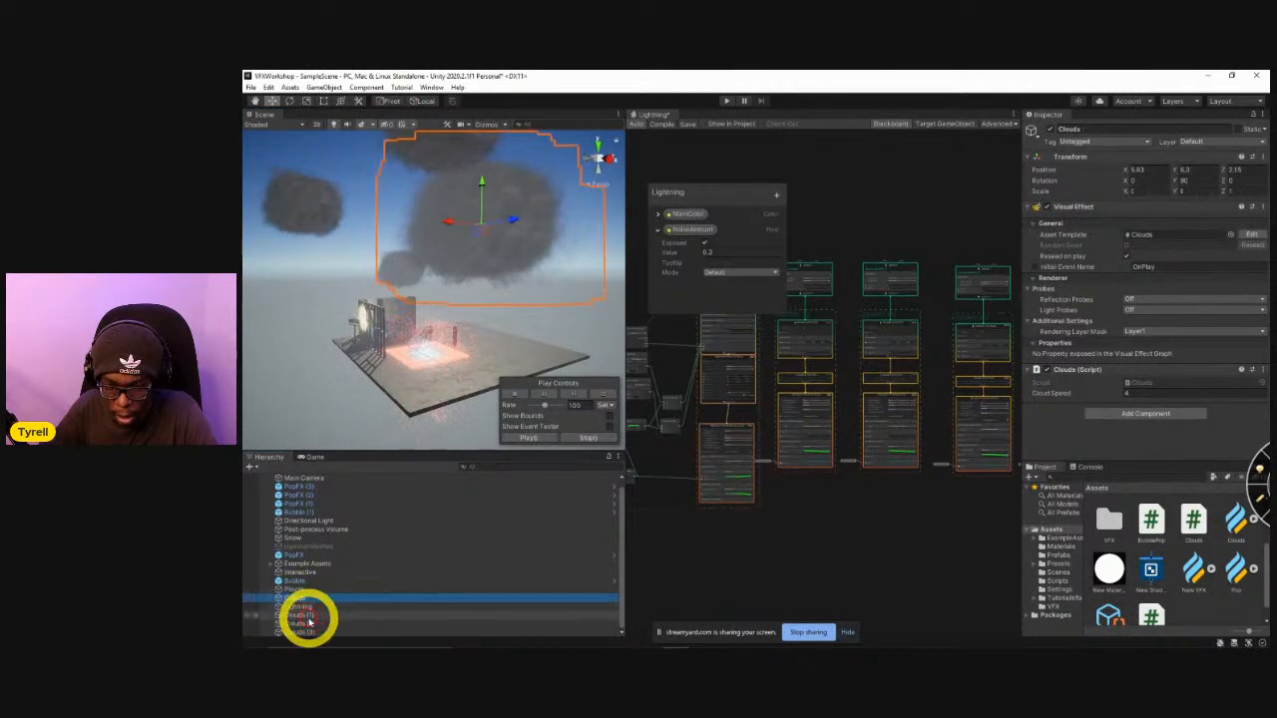
{"action": "left_click", "coordinate": [299, 632], "text": "shift"}
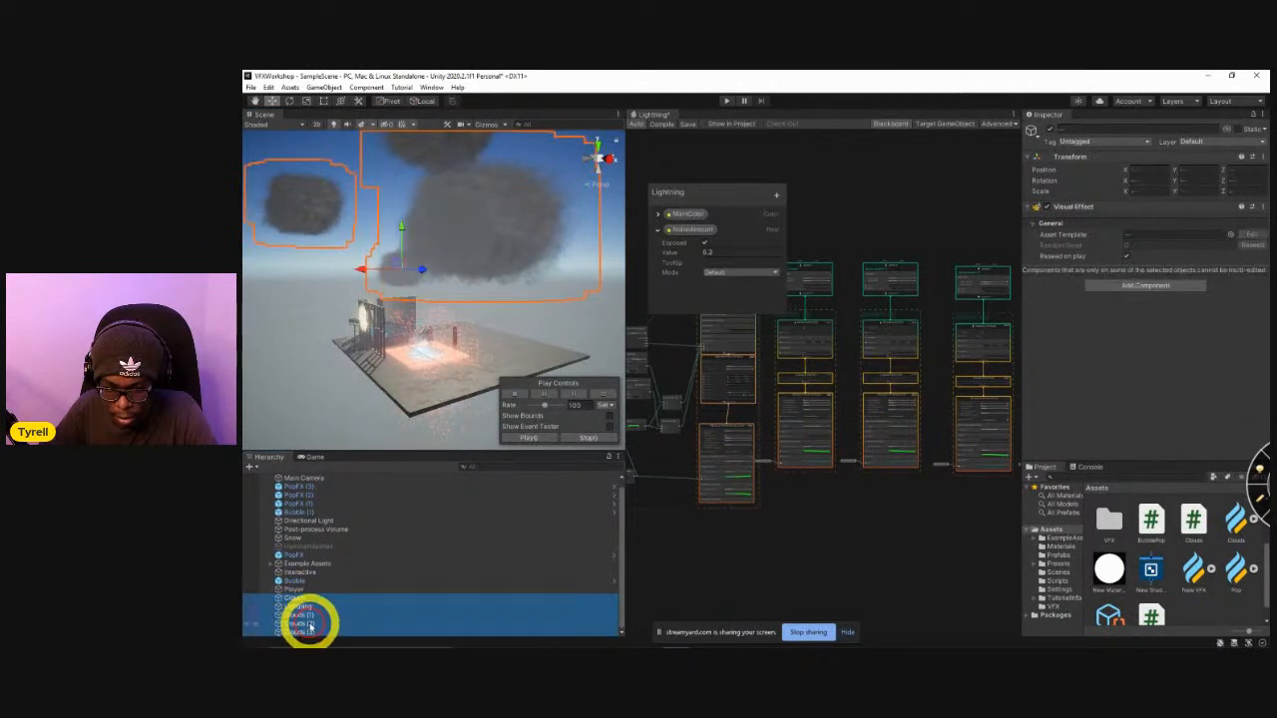
{"action": "left_click_drag", "start_coordinate": [1138, 395], "coordinate": [1096, 429]}
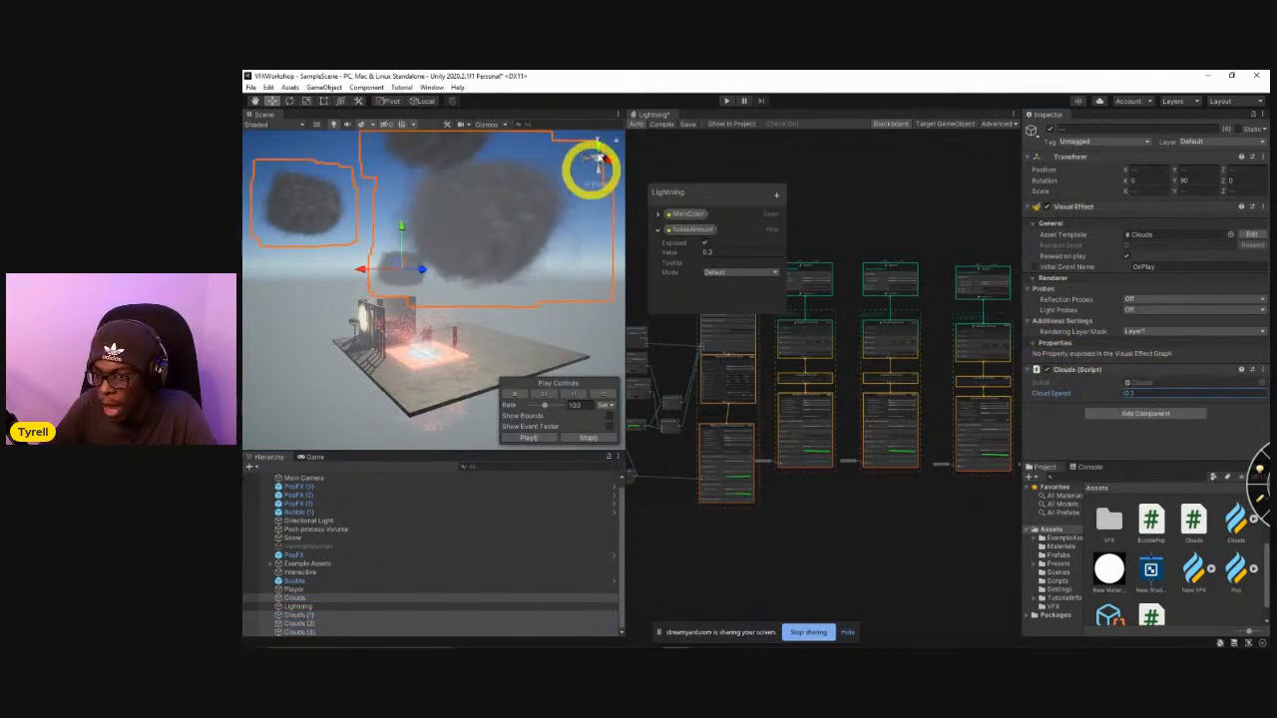
Run the scene and examine how the four clouds drift across the sky, looking up from the platform.
{"action": "left_click", "coordinate": [725, 101]}
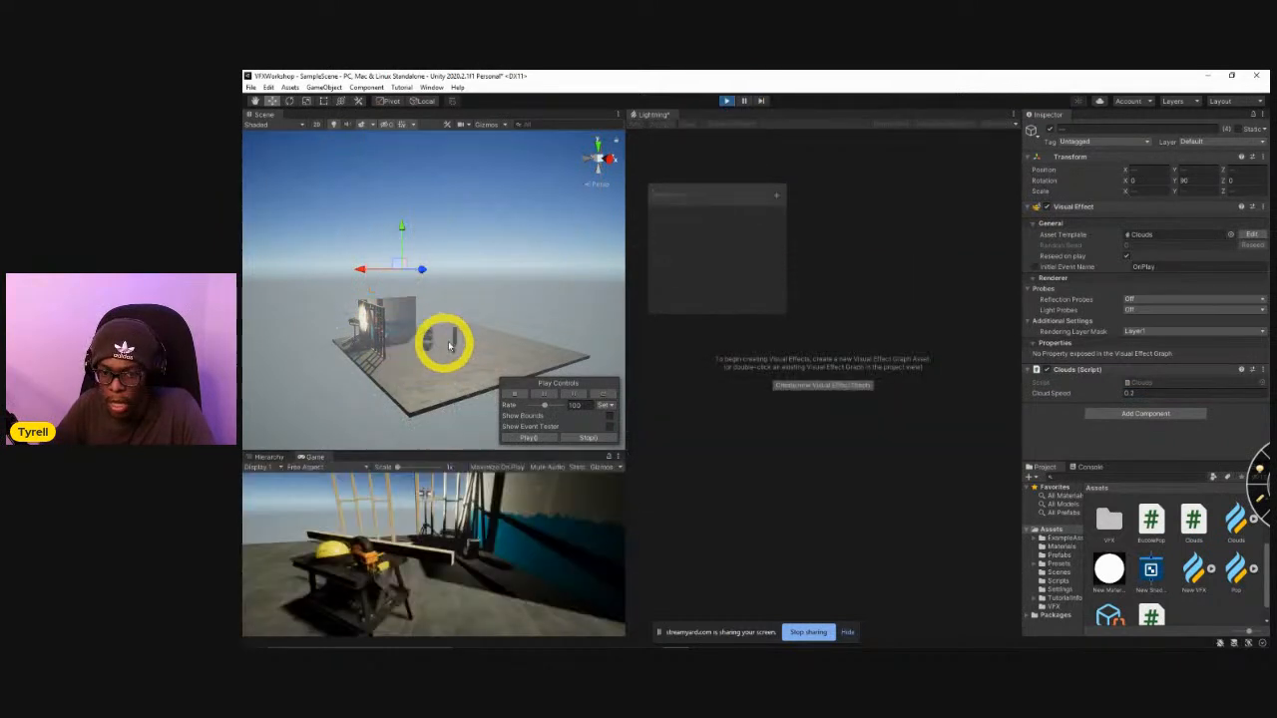
{"action": "left_click", "coordinate": [512, 315]}
{"action": "right_click_drag", "start_coordinate": [513, 314], "coordinate": [437, 325]}
{"action": "key", "text": "w"}
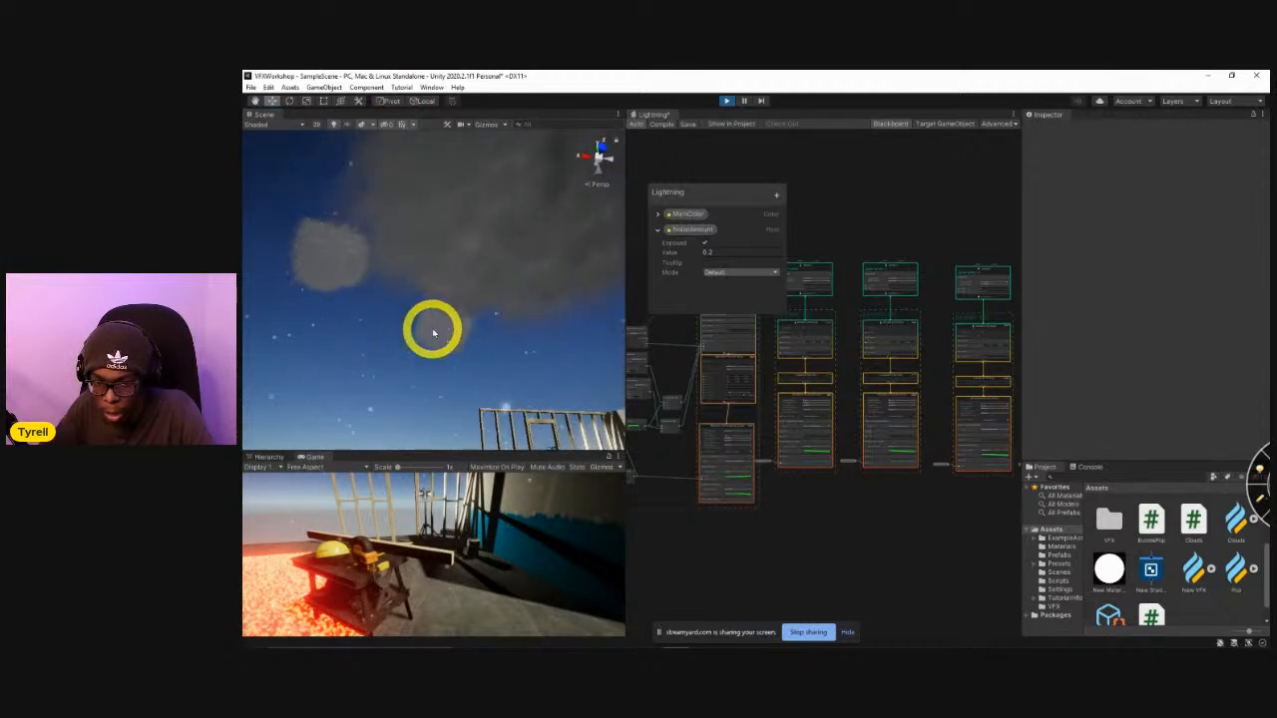
{"action": "right_click_drag", "start_coordinate": [454, 339], "coordinate": [493, 336]}
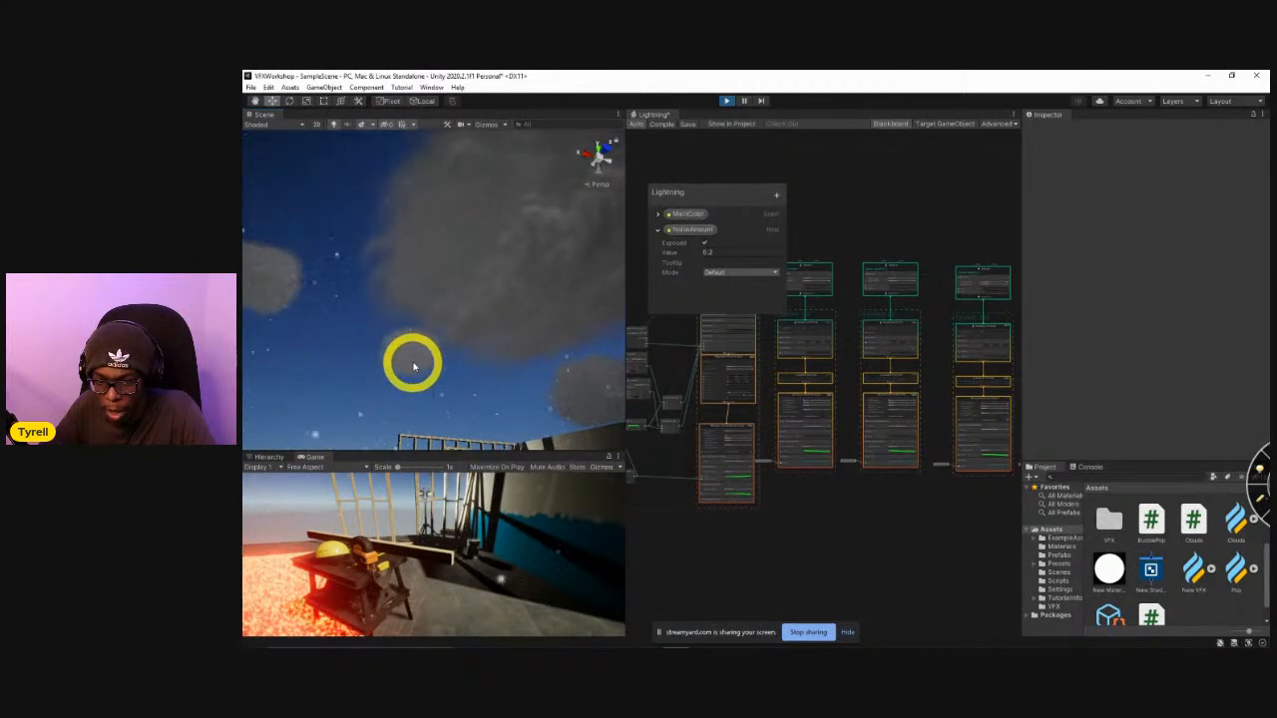
{"action": "right_click_drag", "start_coordinate": [470, 367], "coordinate": [446, 357]}
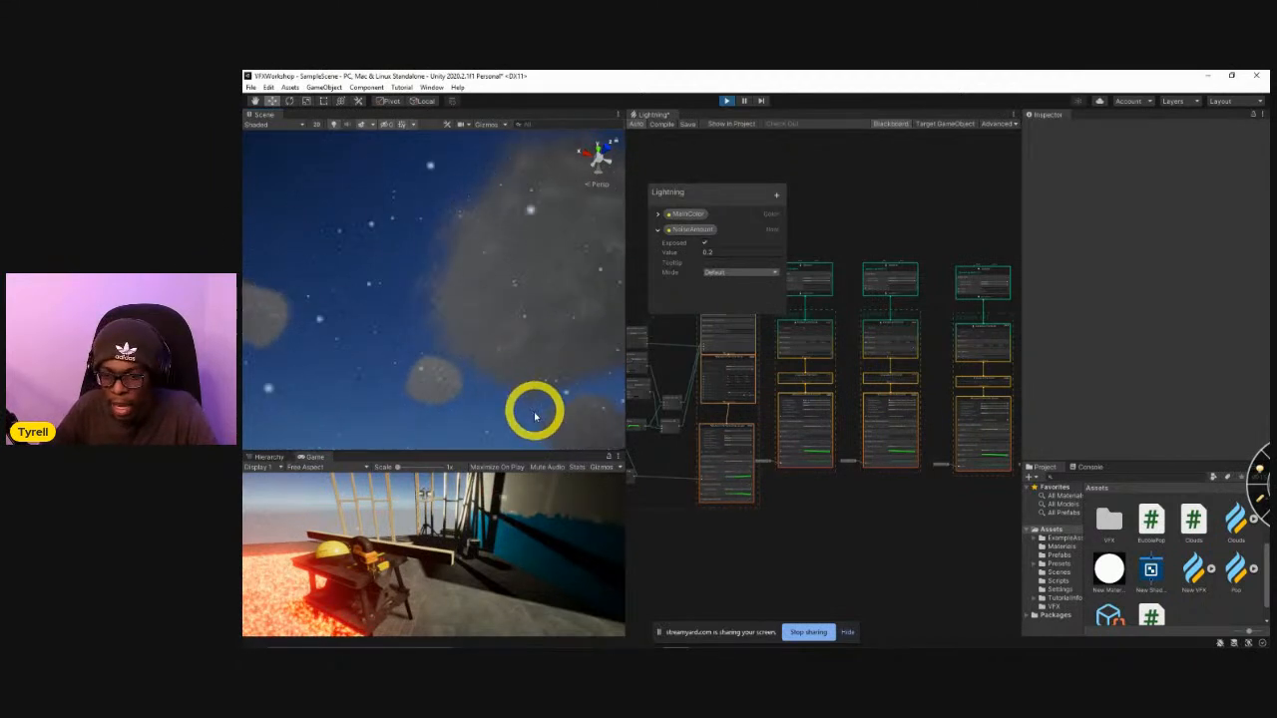
{"action": "right_click_drag", "start_coordinate": [521, 405], "coordinate": [487, 419]}
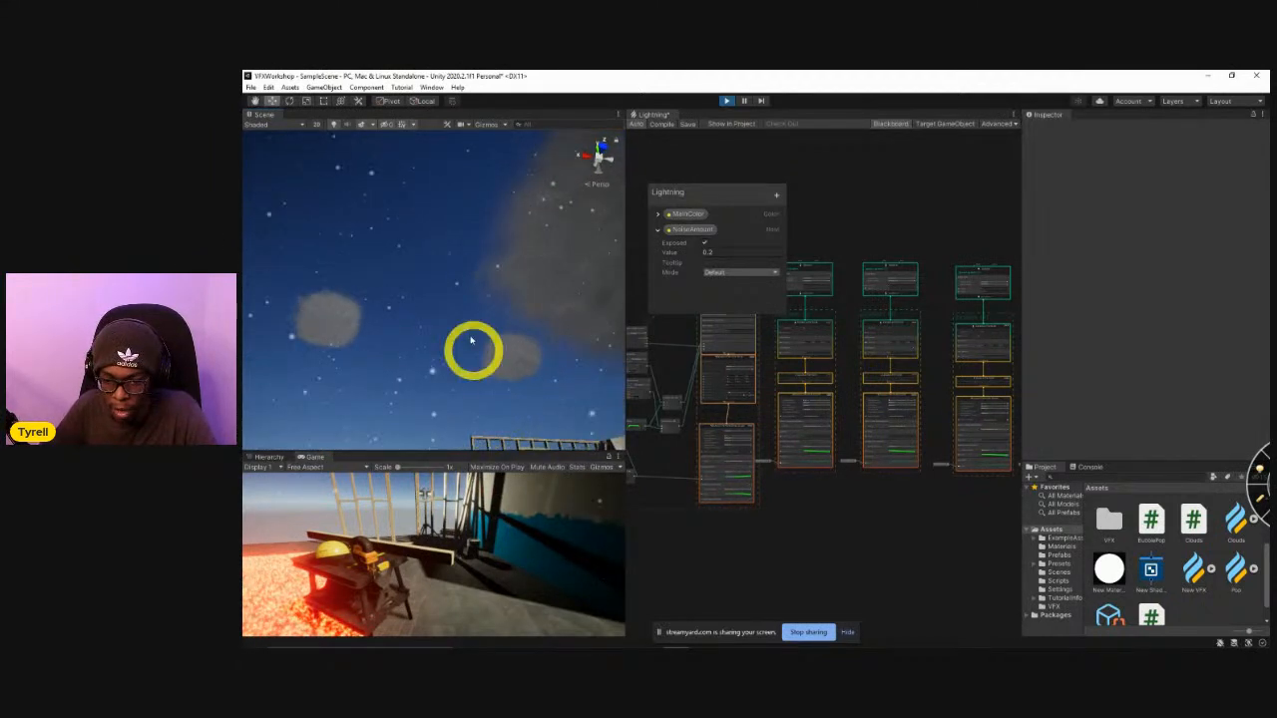
{"action": "right_click_drag", "start_coordinate": [471, 341], "coordinate": [502, 433]}
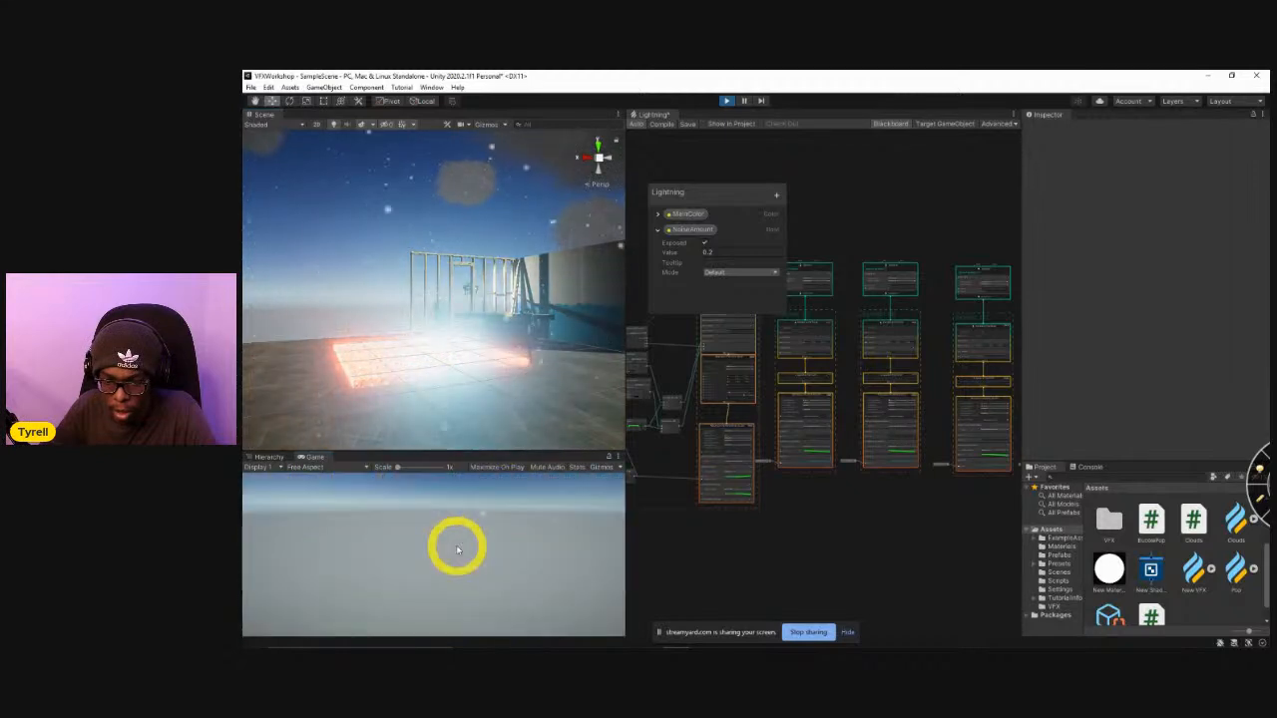
Walk the player forward through the running scene in the game view.
{"action": "key", "text": "w"}
{"action": "key", "text": "w"}
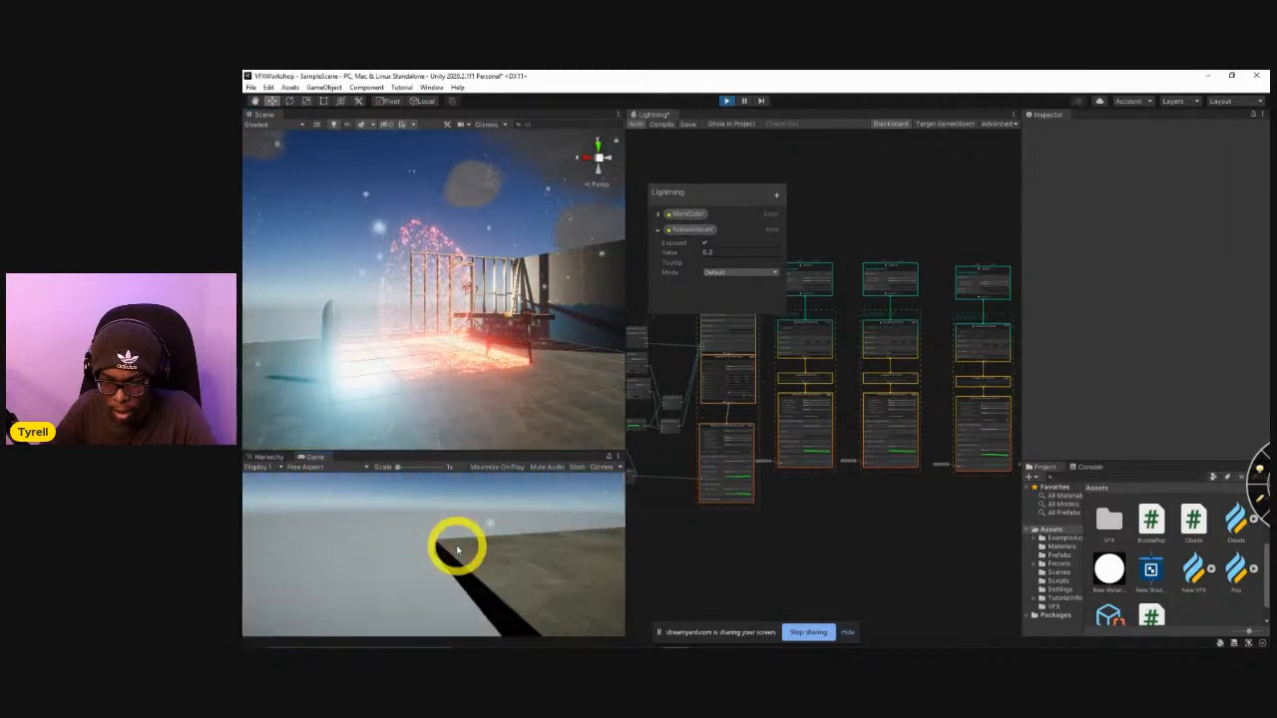
{"action": "key", "text": "w"}
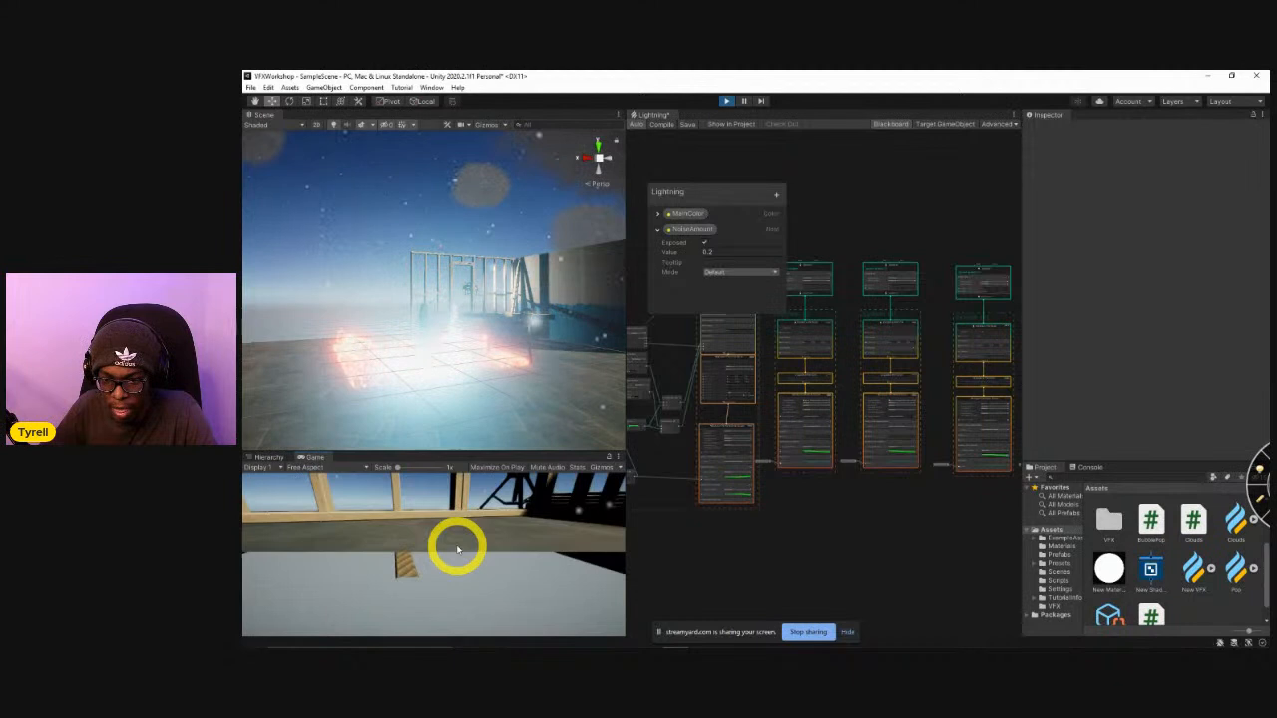
{"action": "key", "text": "w"}
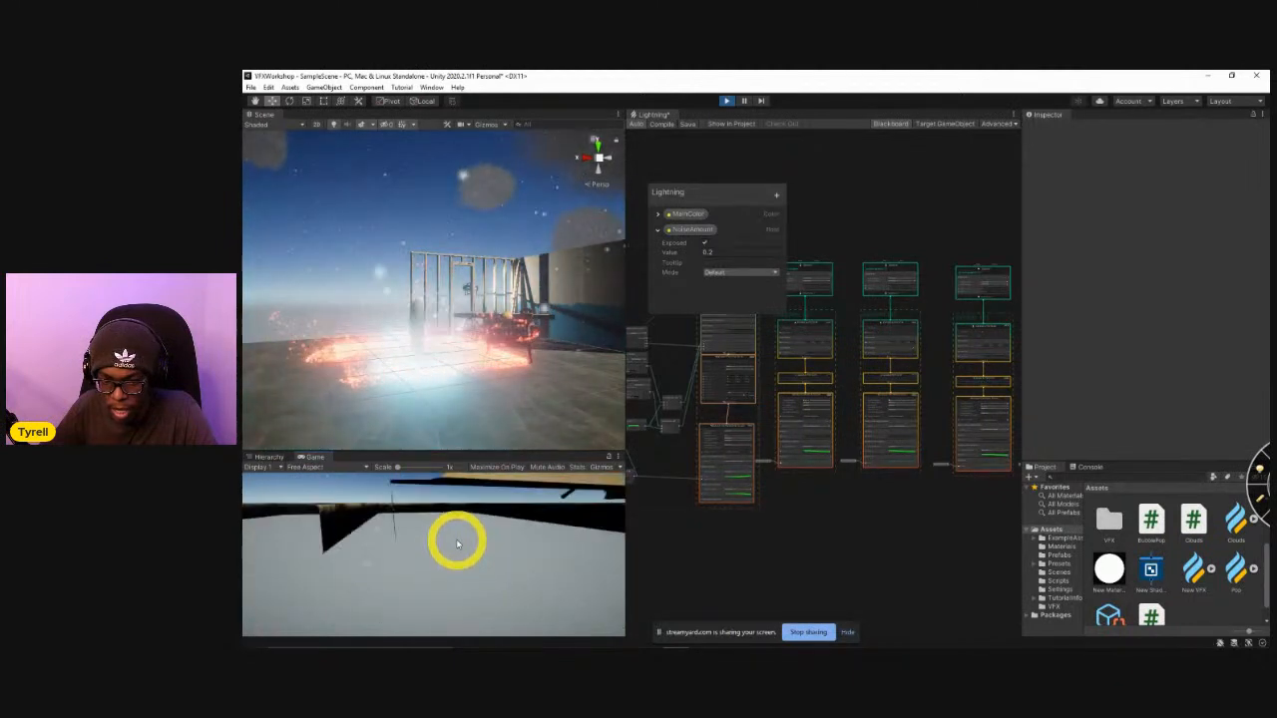
Release the game view and open the Interactive effect graph from the VFX folder while the scene runs.
{"action": "key", "text": "Escape"}
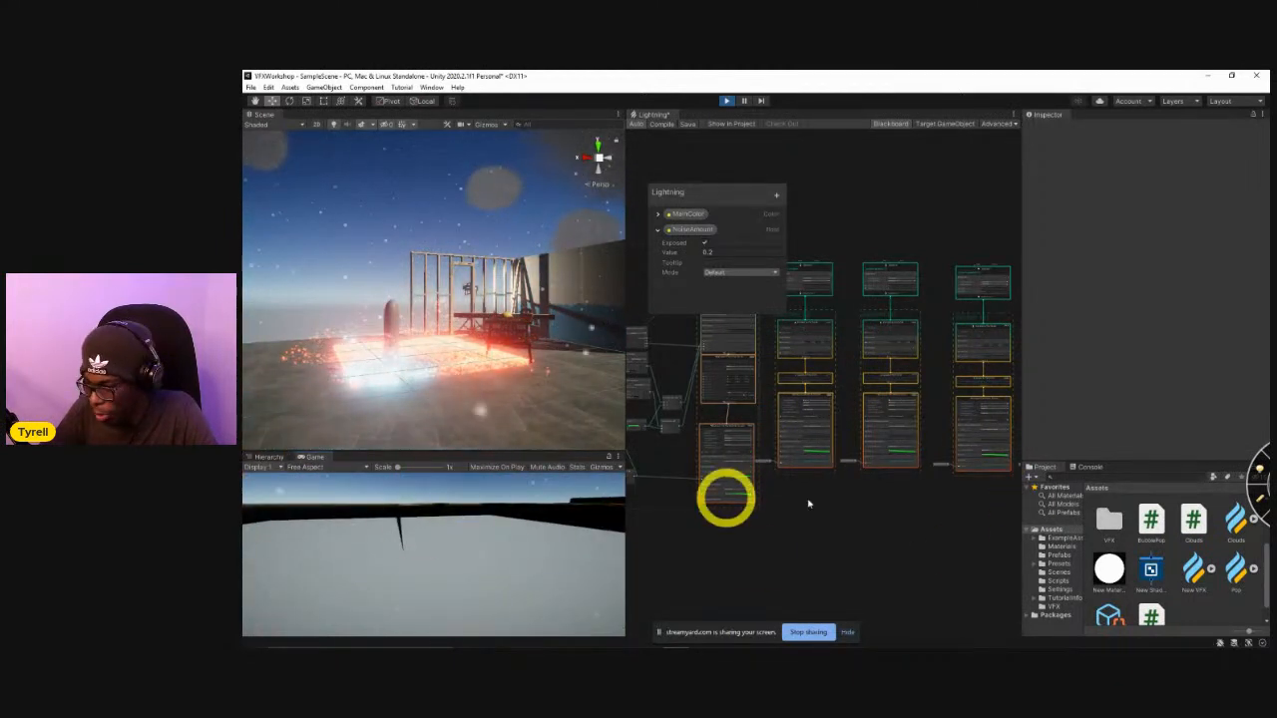
{"action": "double_click", "coordinate": [1107, 518]}
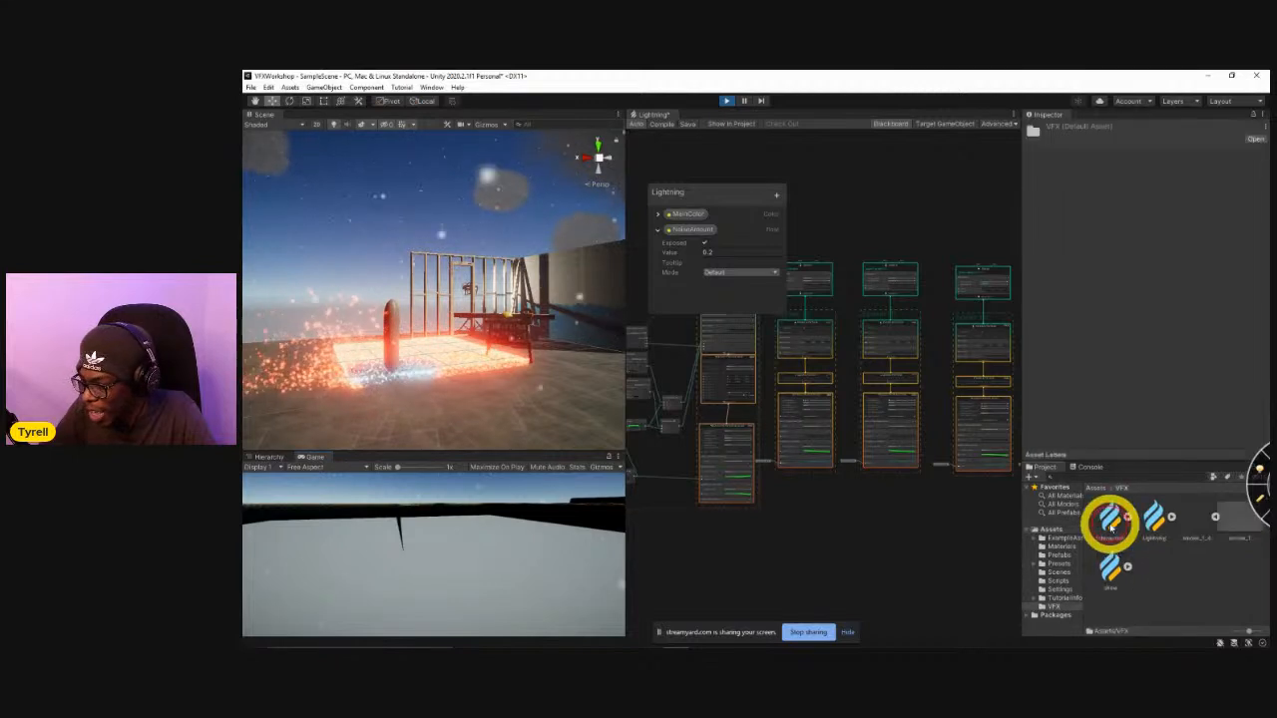
{"action": "double_click", "coordinate": [1111, 517]}
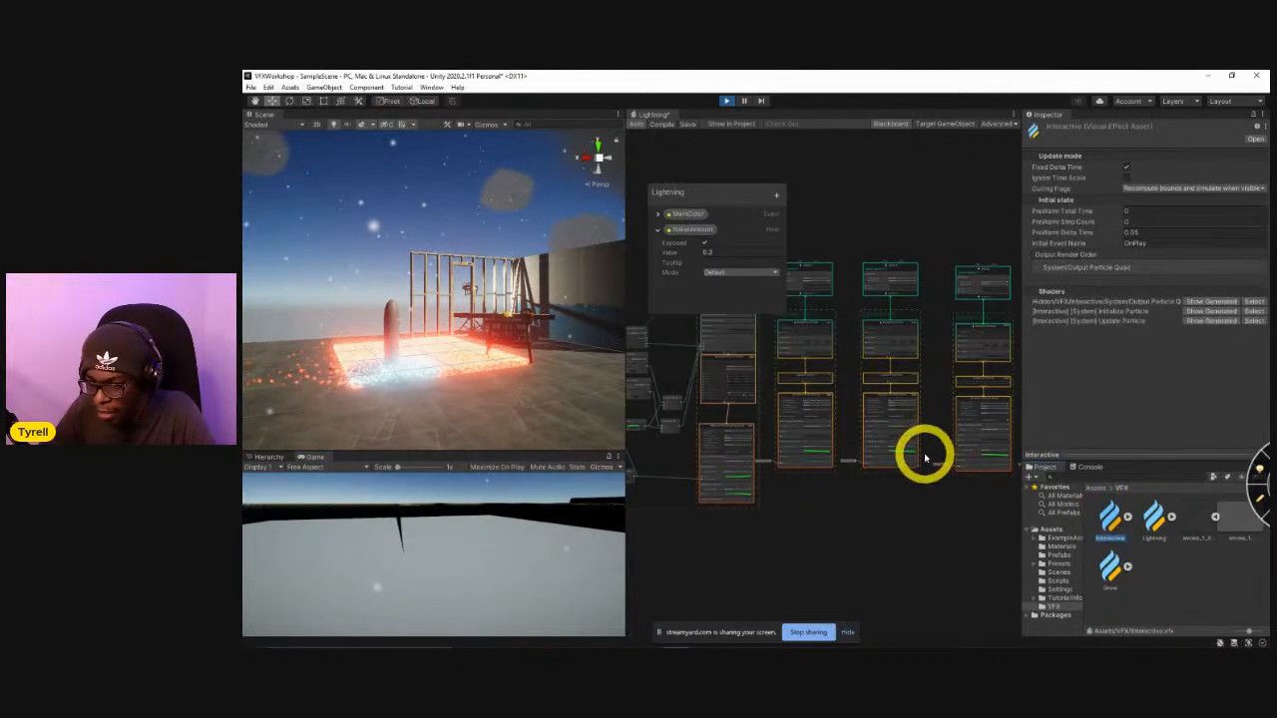
{"action": "scroll", "coordinate": [868, 494], "scroll_direction": "up", "scroll_amount": 5}
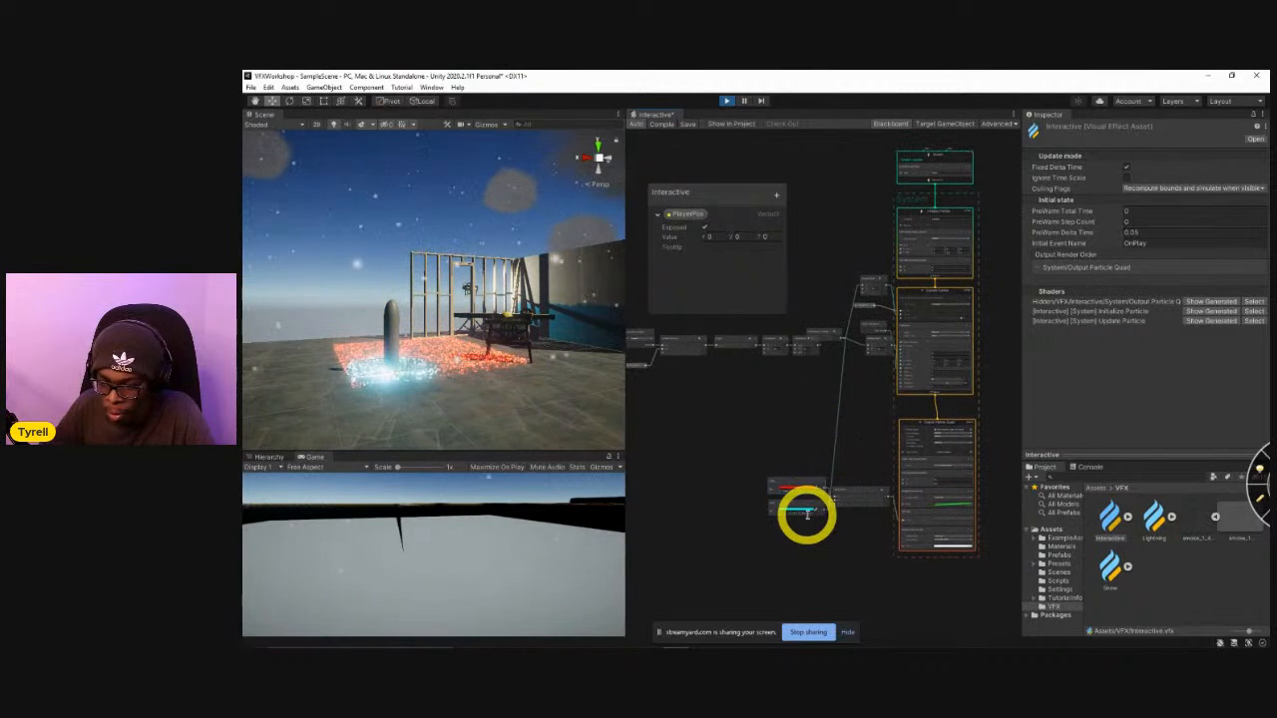
Slightly lower the HDR intensity of the cyan Color node feeding the Lerp in the Interactive graph.
{"action": "left_click", "coordinate": [784, 488]}
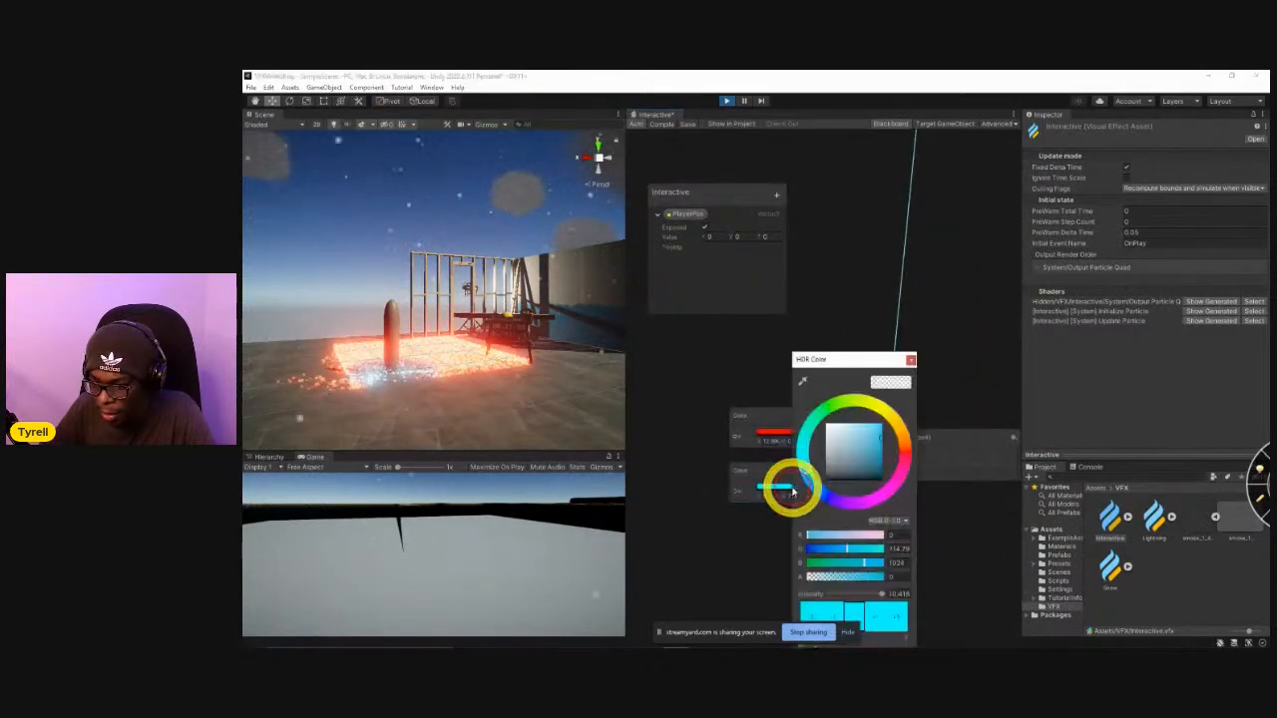
{"action": "left_click_drag", "start_coordinate": [881, 594], "coordinate": [874, 595]}
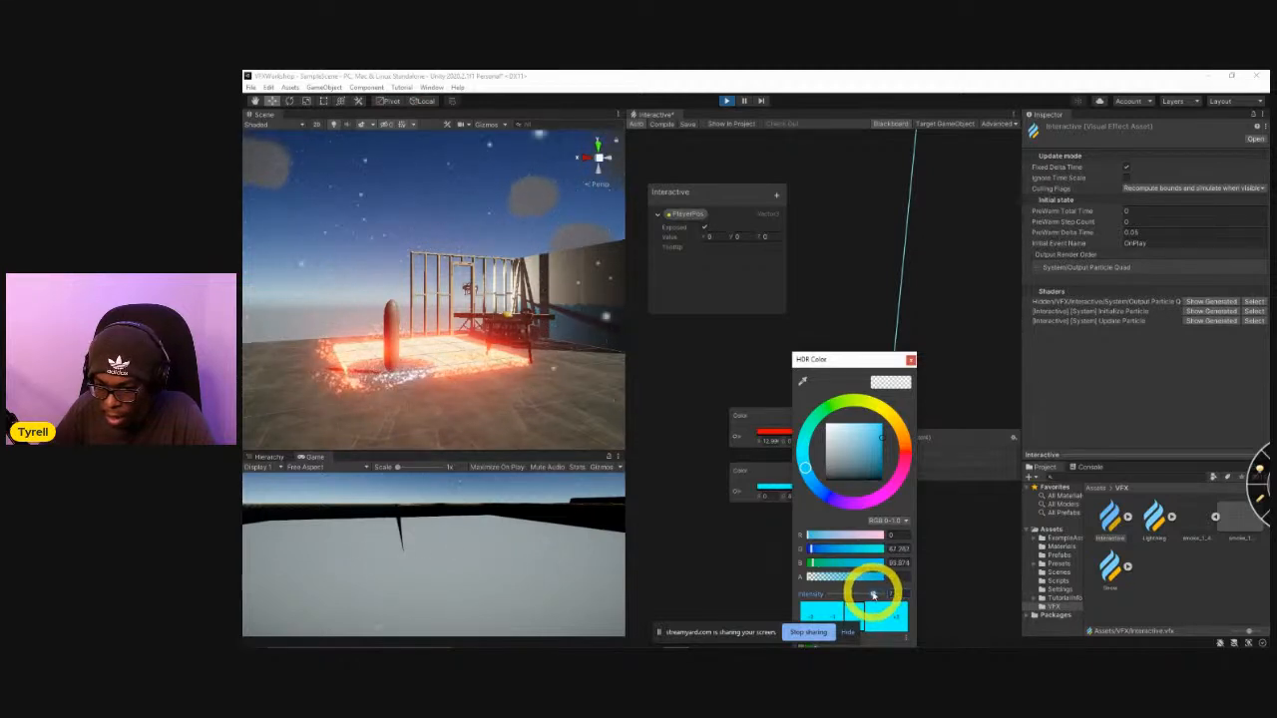
{"action": "left_click", "coordinate": [910, 360]}
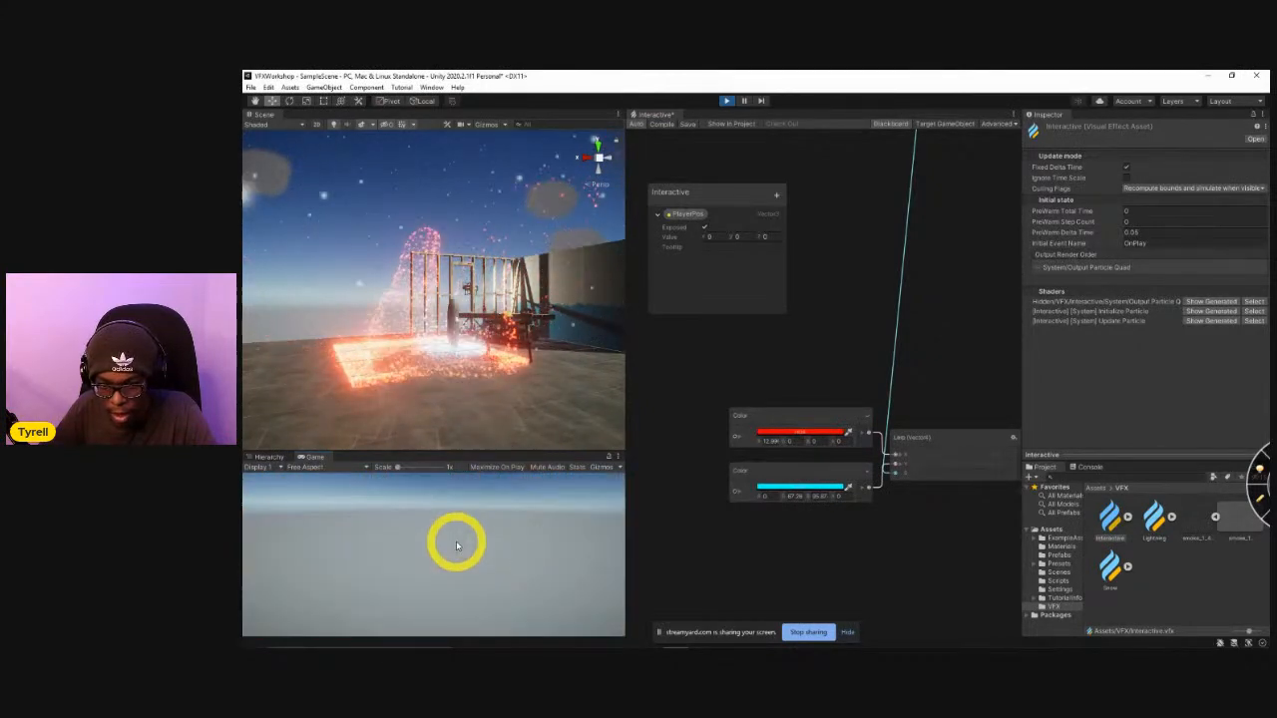
Walk the player over the glowing particle floor and examine how the red and cyan particles react.
{"action": "mouse_move", "coordinate": [473, 365]}
{"action": "right_mouse_down"}
{"action": "mouse_move", "coordinate": [493, 328]}
{"action": "mouse_move", "coordinate": [545, 313]}
{"action": "mouse_move", "coordinate": [436, 290]}
{"action": "mouse_move", "coordinate": [459, 302]}
{"action": "mouse_move", "coordinate": [475, 354]}
{"action": "right_mouse_up"}
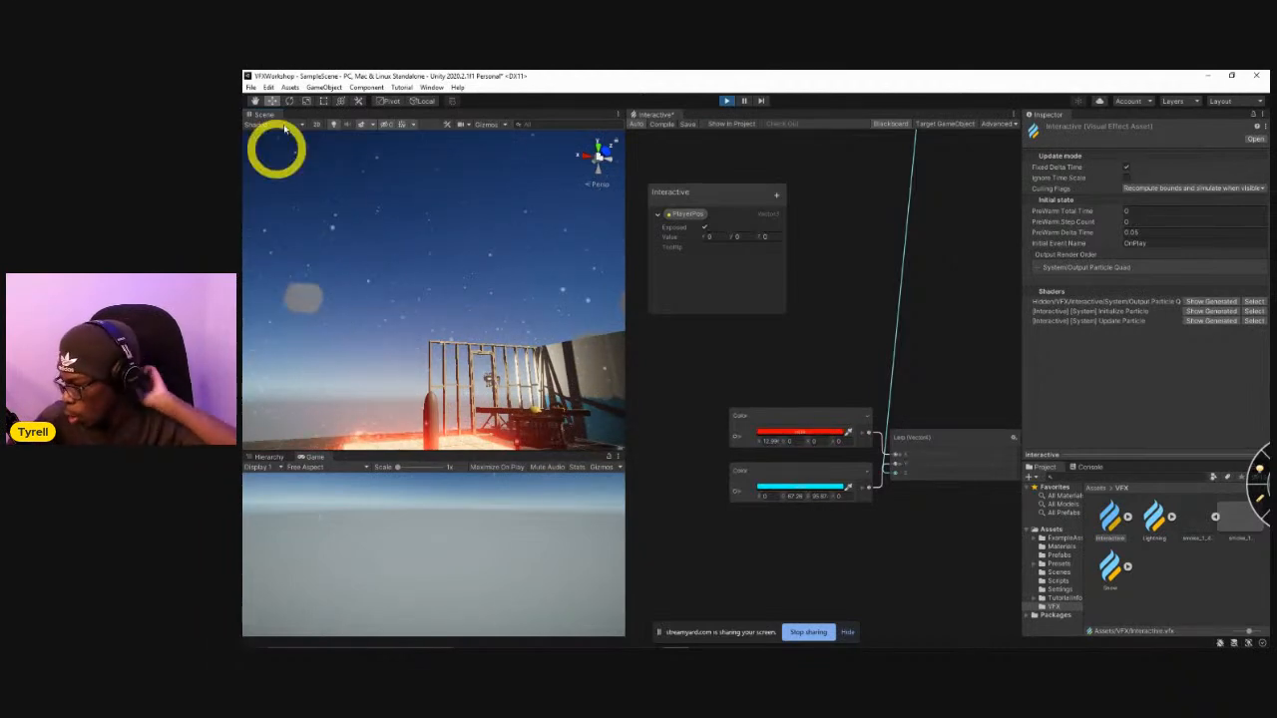
{"action": "right_click_drag", "start_coordinate": [468, 313], "coordinate": [459, 429]}
{"action": "key", "text": "w"}
{"action": "key", "text": "s"}
{"action": "key", "text": "w"}
{"action": "left_click", "coordinate": [465, 551]}
{"action": "key", "text": "w"}
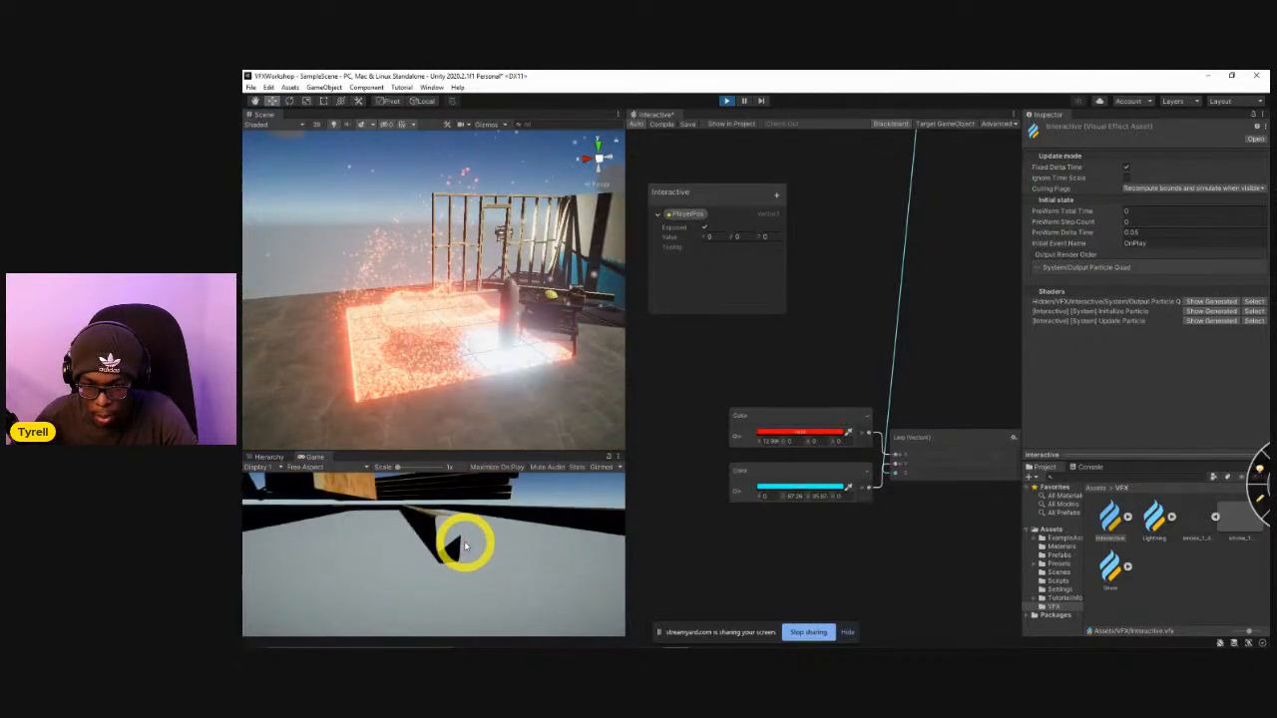
{"action": "key", "text": "w"}
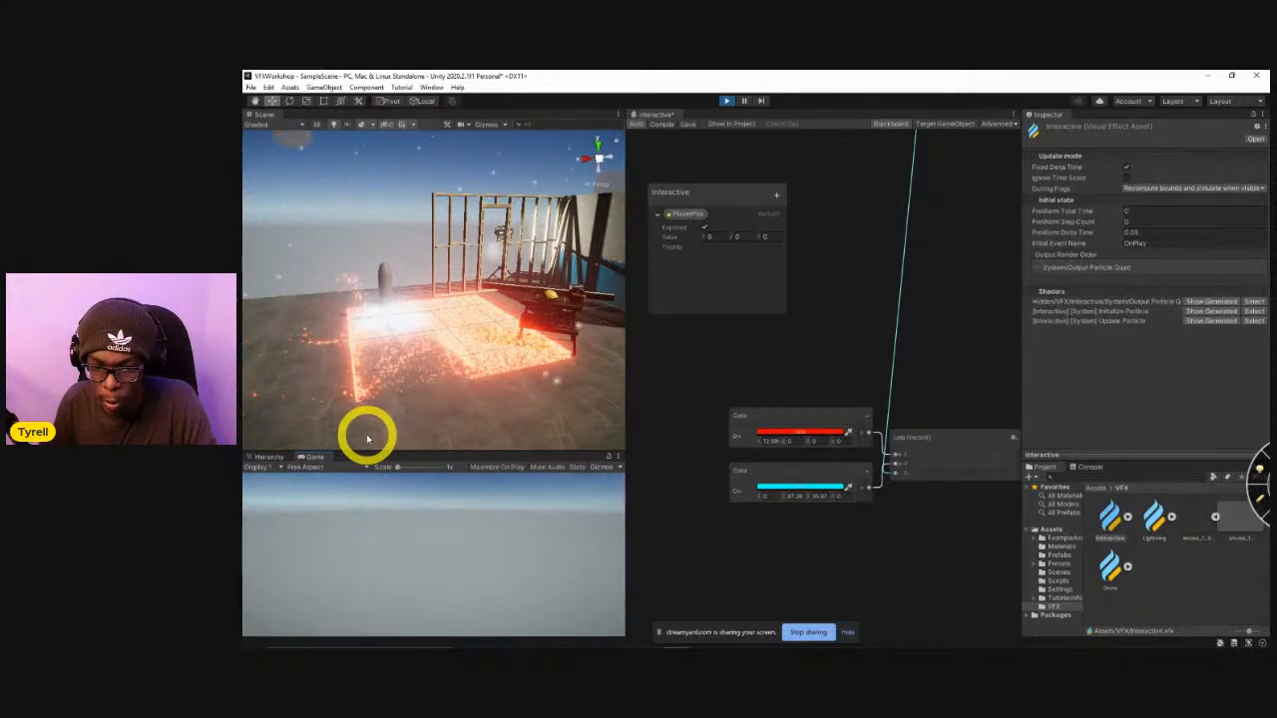
{"action": "key", "text": "s"}
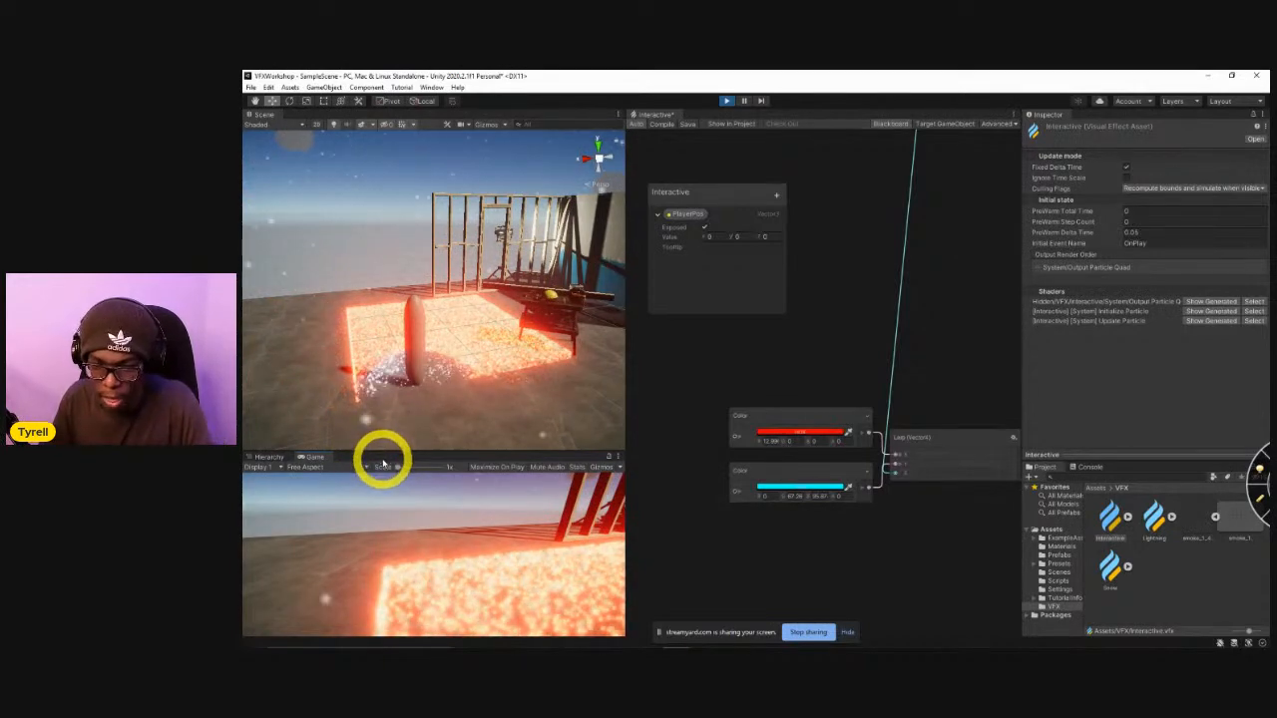
{"action": "key", "text": "w"}
{"action": "key", "text": "w"}
{"action": "key", "text": "d"}
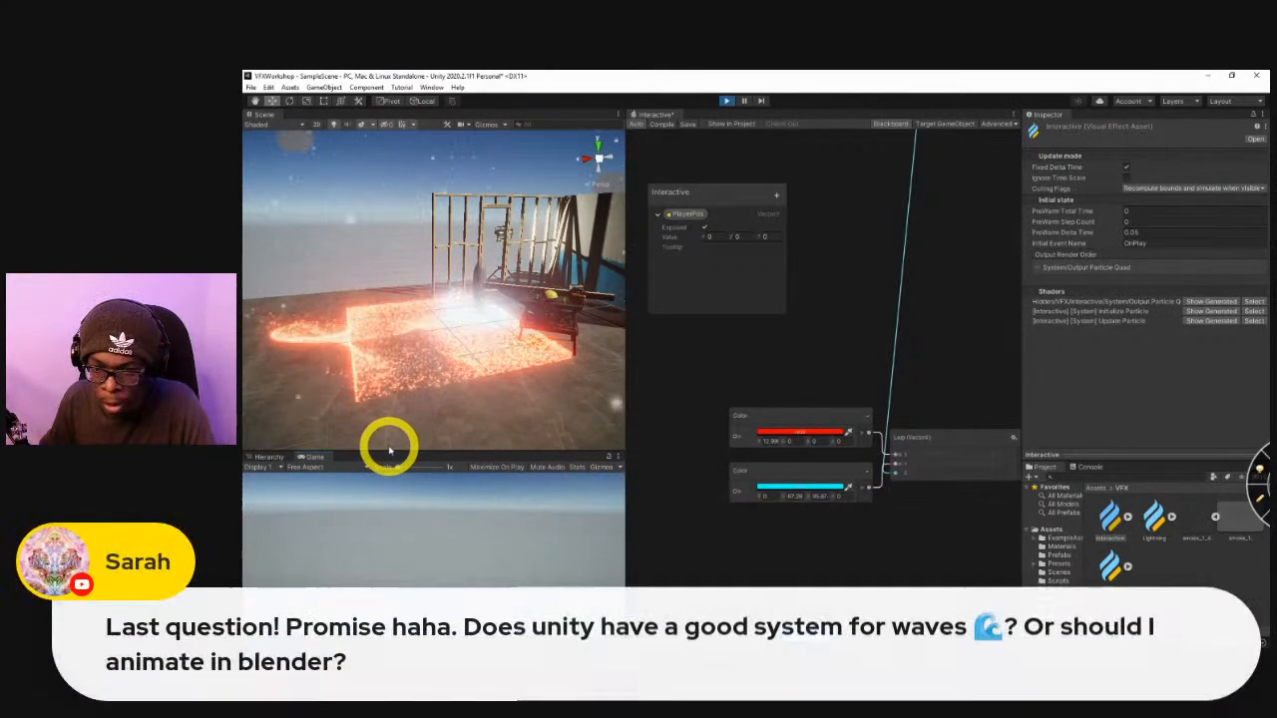
{"action": "key", "text": "a"}
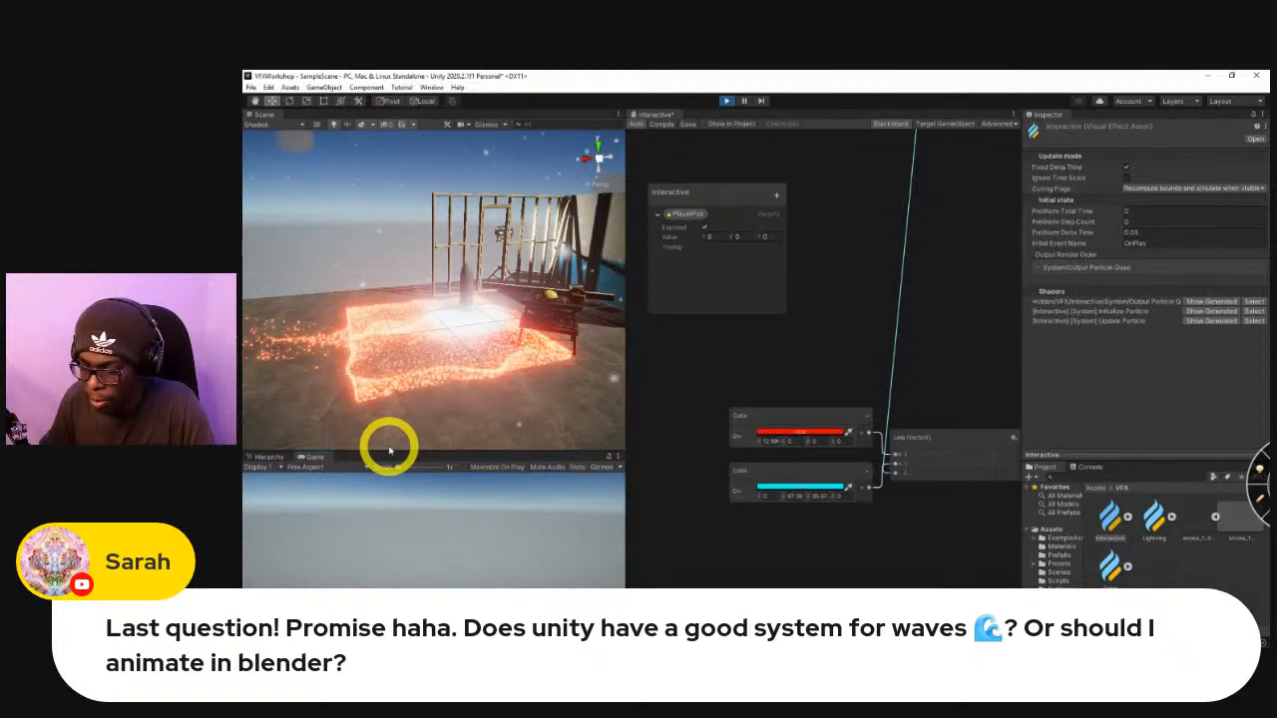
{"action": "key", "text": "w"}
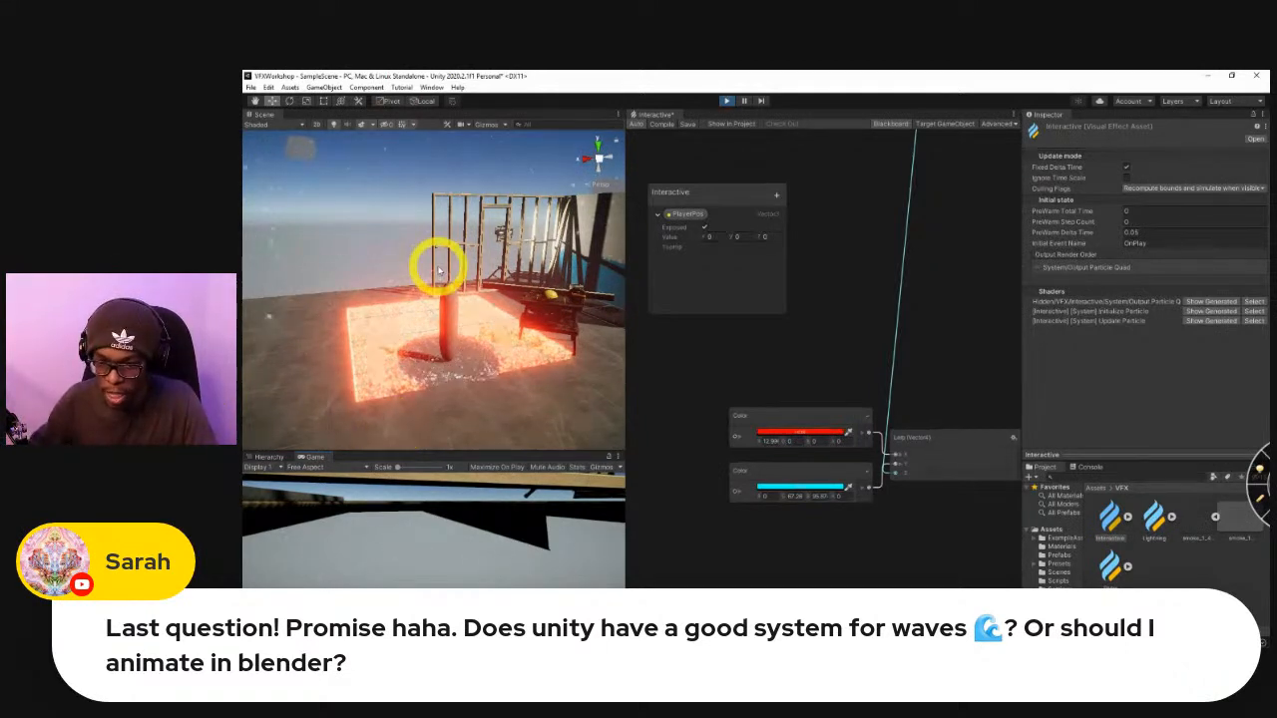
Move the player back and forth and sideways across the floor to examine the trail the particles form.
{"action": "left_click", "coordinate": [461, 549]}
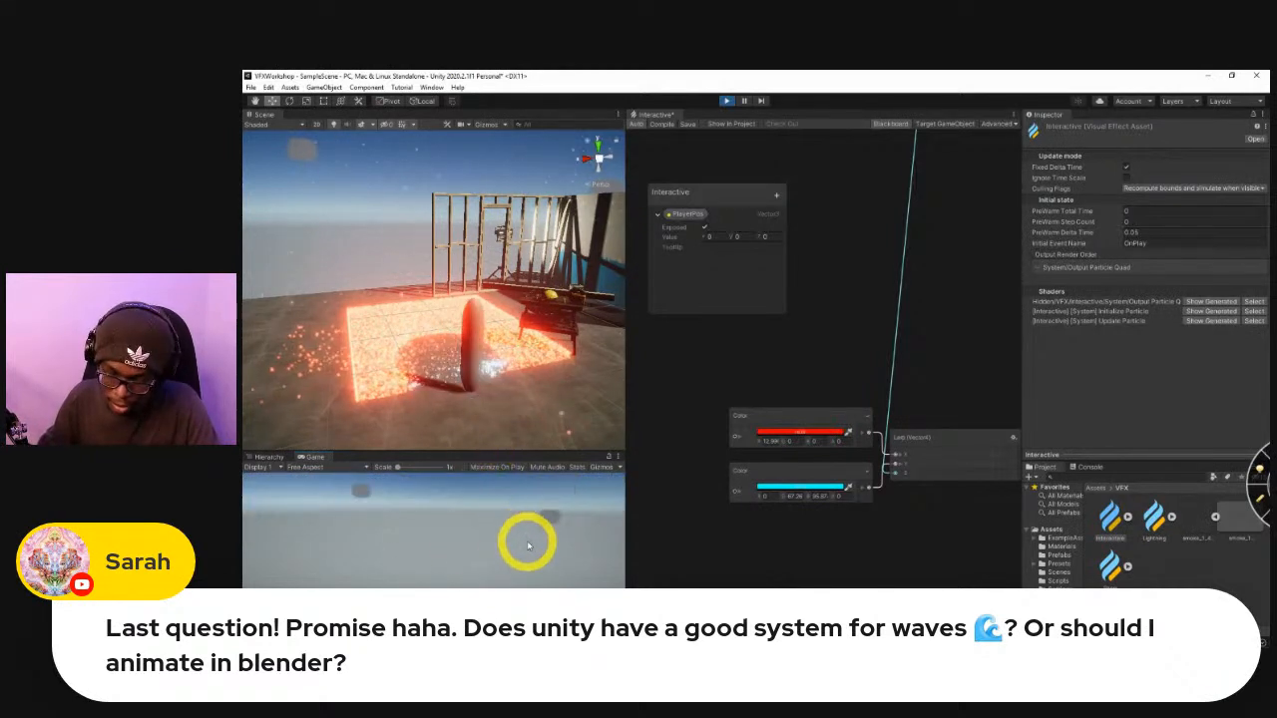
{"action": "key", "text": "w"}
{"action": "key", "text": "s"}
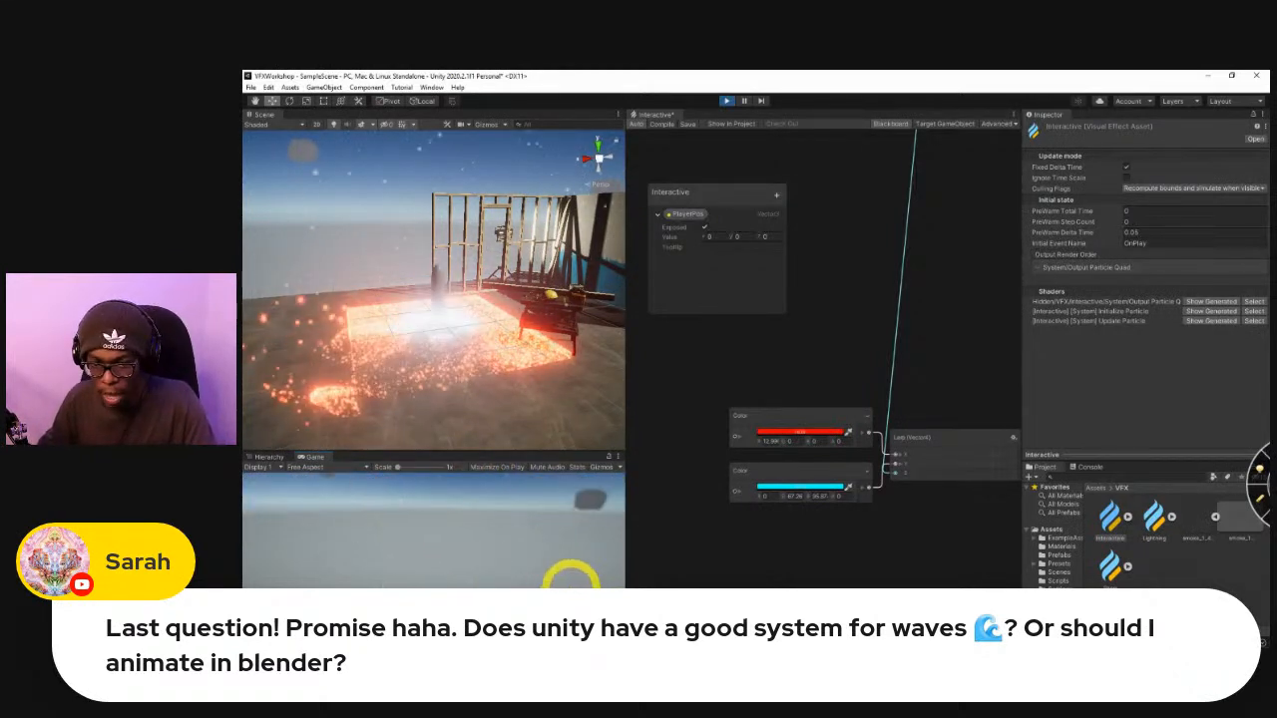
{"action": "key", "text": "w"}
{"action": "key", "text": "s"}
{"action": "key", "text": "w"}
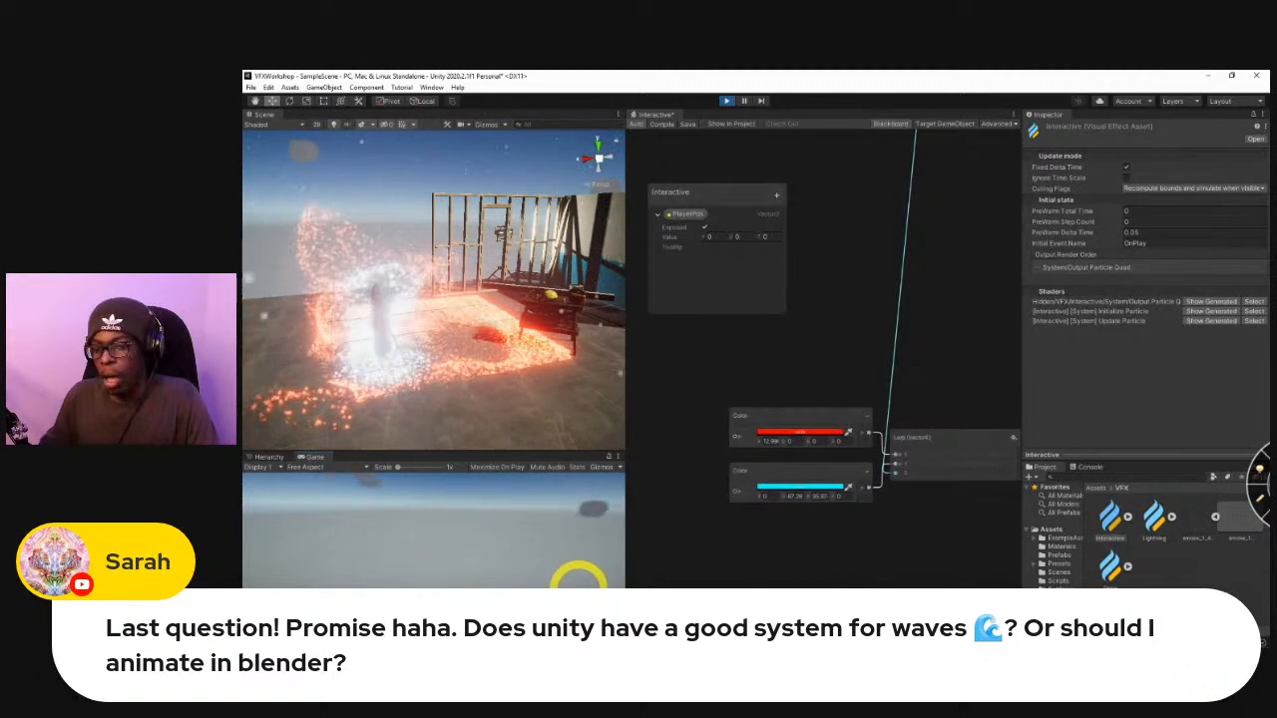
{"action": "key", "text": "s"}
{"action": "key", "text": "w"}
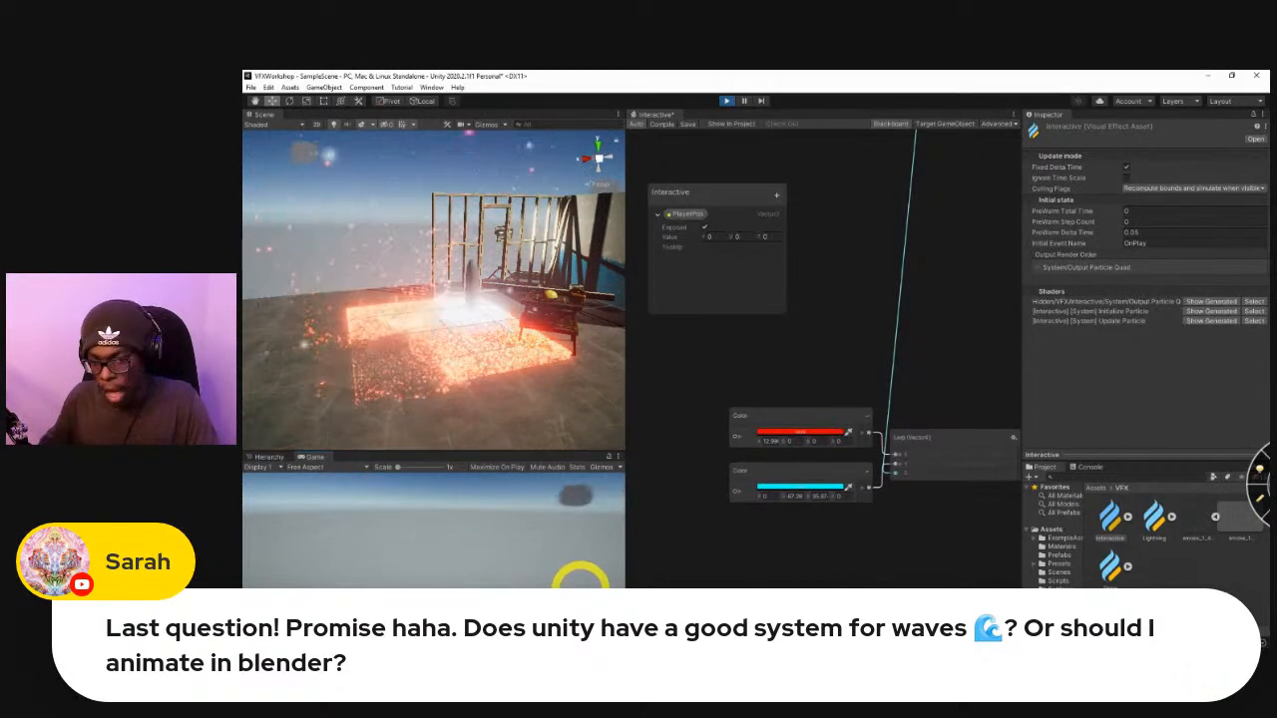
{"action": "key", "text": "a"}
{"action": "key", "text": "w"}
{"action": "key", "text": "d"}
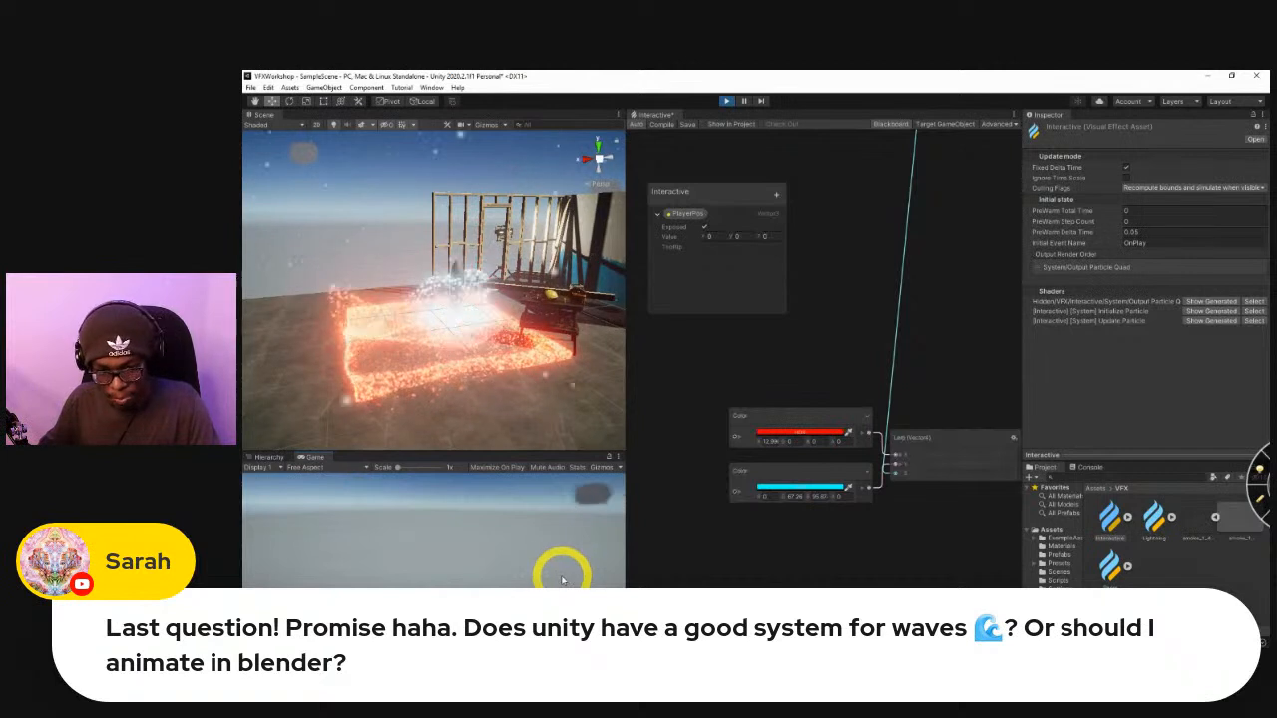
{"action": "key", "text": "s"}
{"action": "key", "text": "a"}
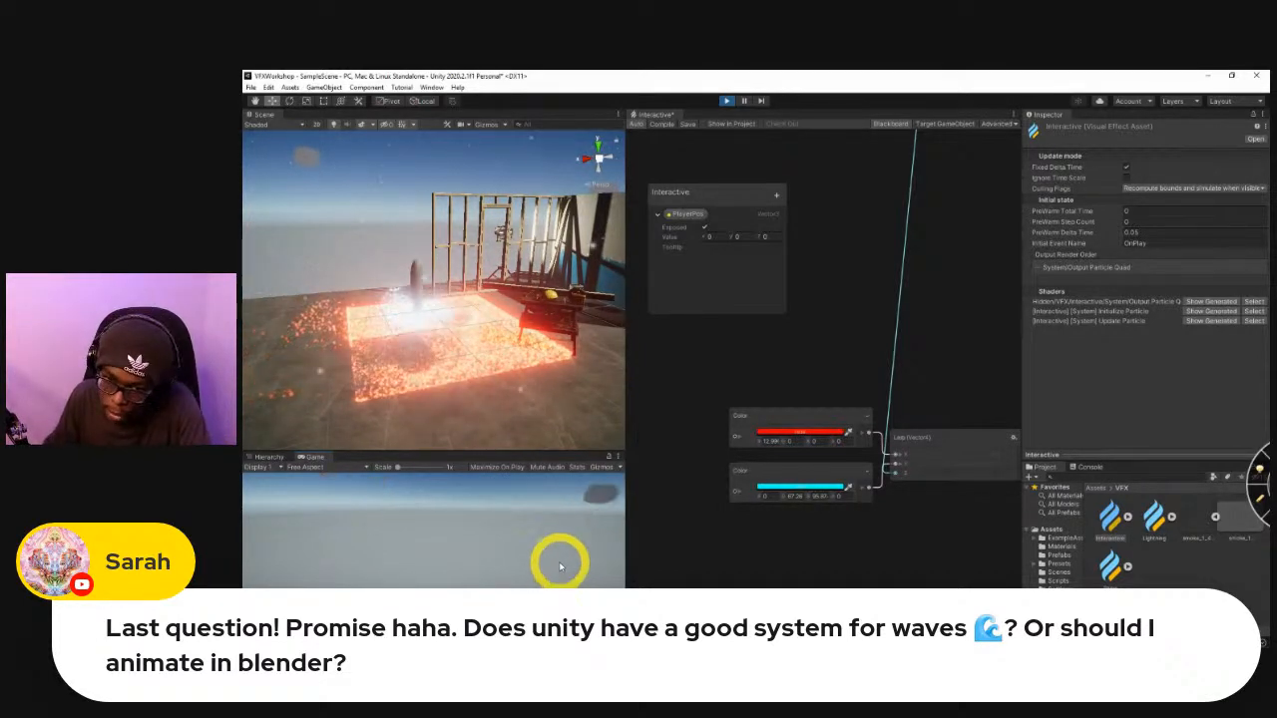
{"action": "key", "text": "d"}
{"action": "key", "text": "a"}
{"action": "key", "text": "d"}
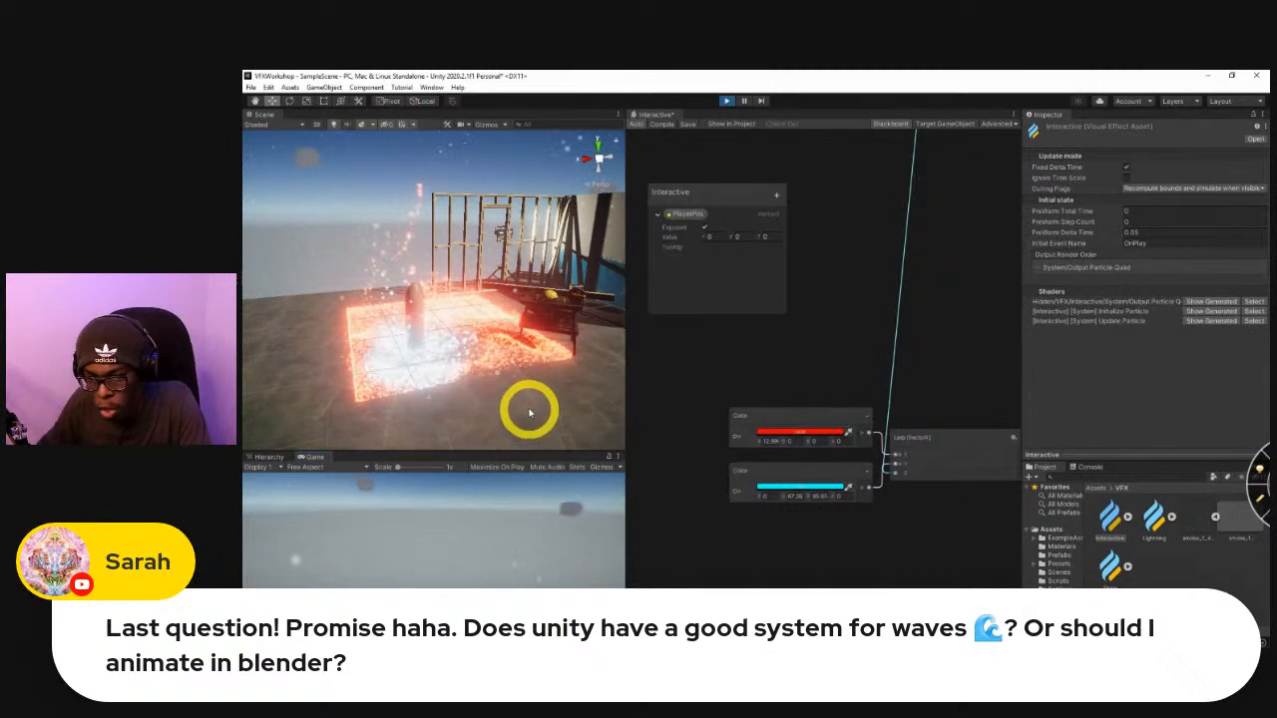
{"action": "key", "text": "a"}
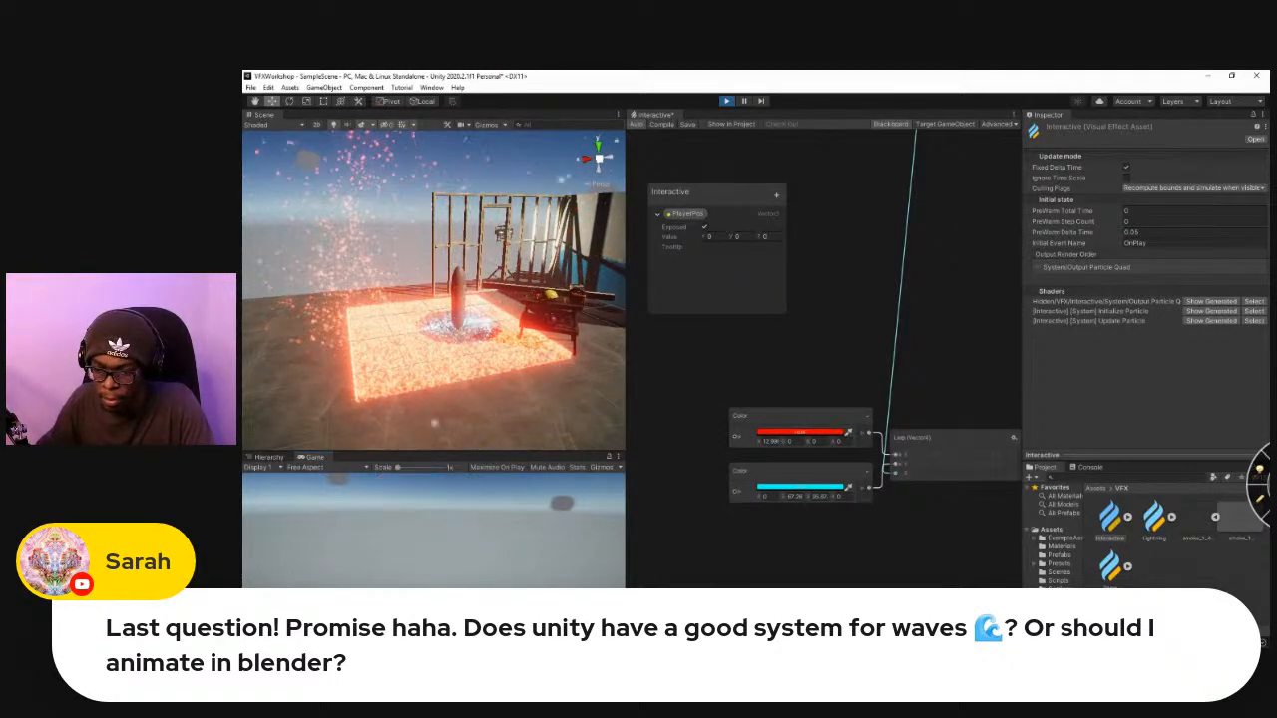
Switch to the browser and open shadertoy.com in place of the Desmos calculator, confirming leaving the site.
{"action": "mouse_move", "coordinate": [653, 590]}
{"action": "left_click", "coordinate": [708, 569]}
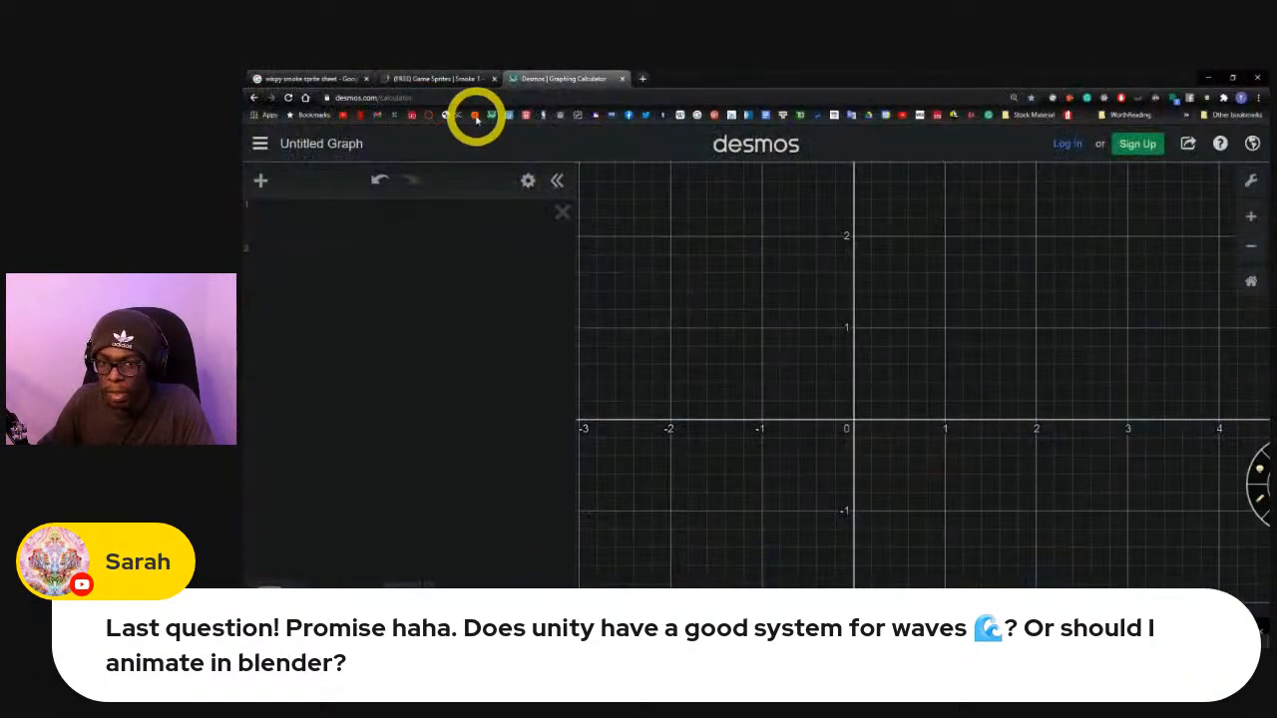
{"action": "left_click", "coordinate": [491, 99]}
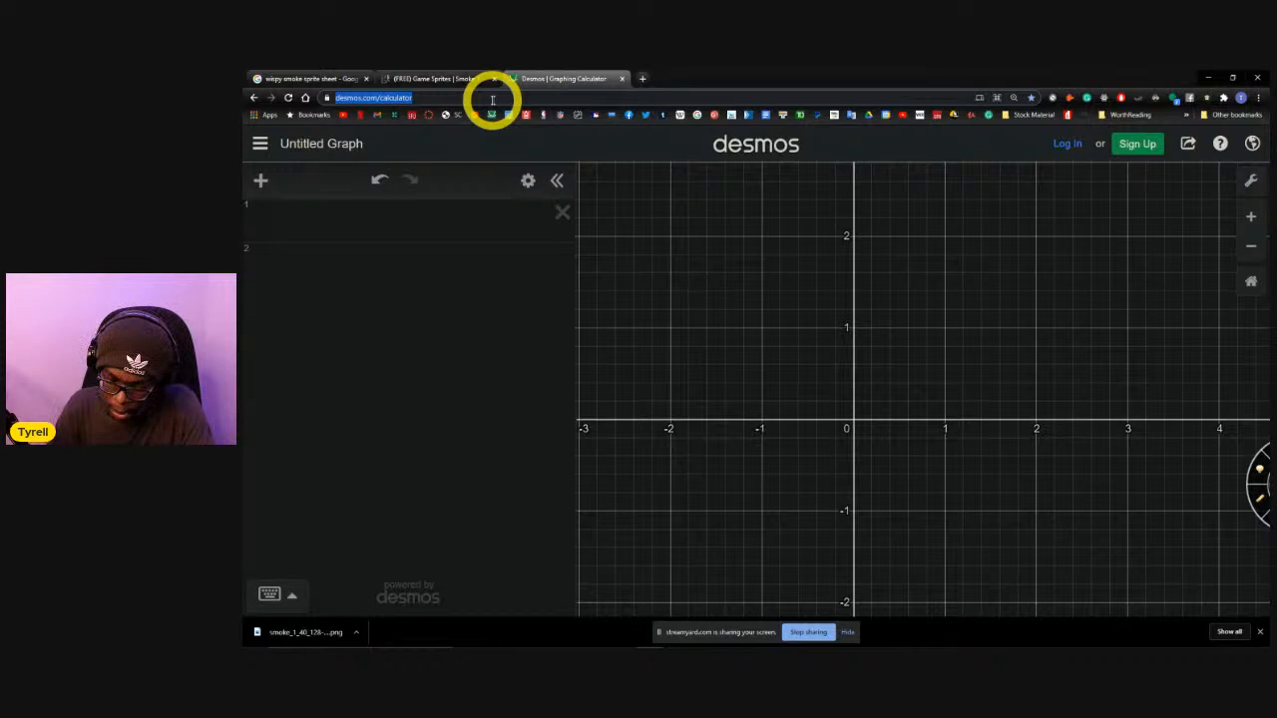
{"action": "type", "text": "shadertoy.com"}
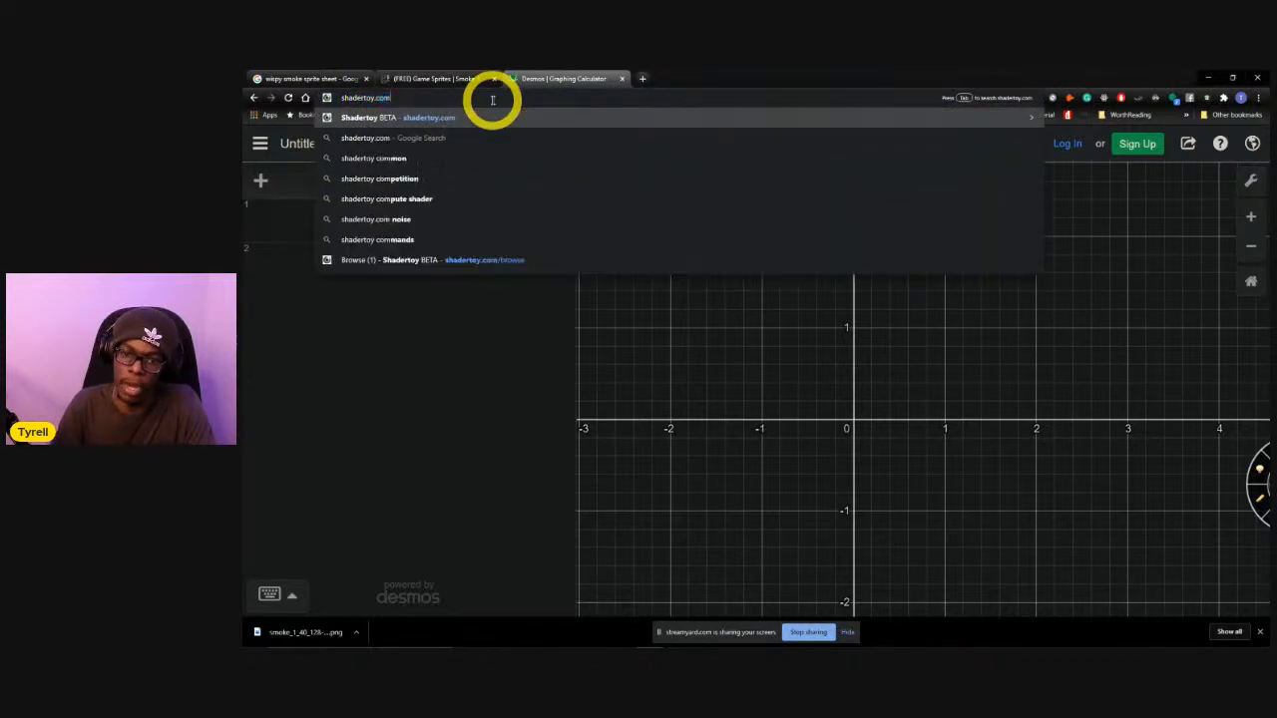
{"action": "key", "text": "Return"}
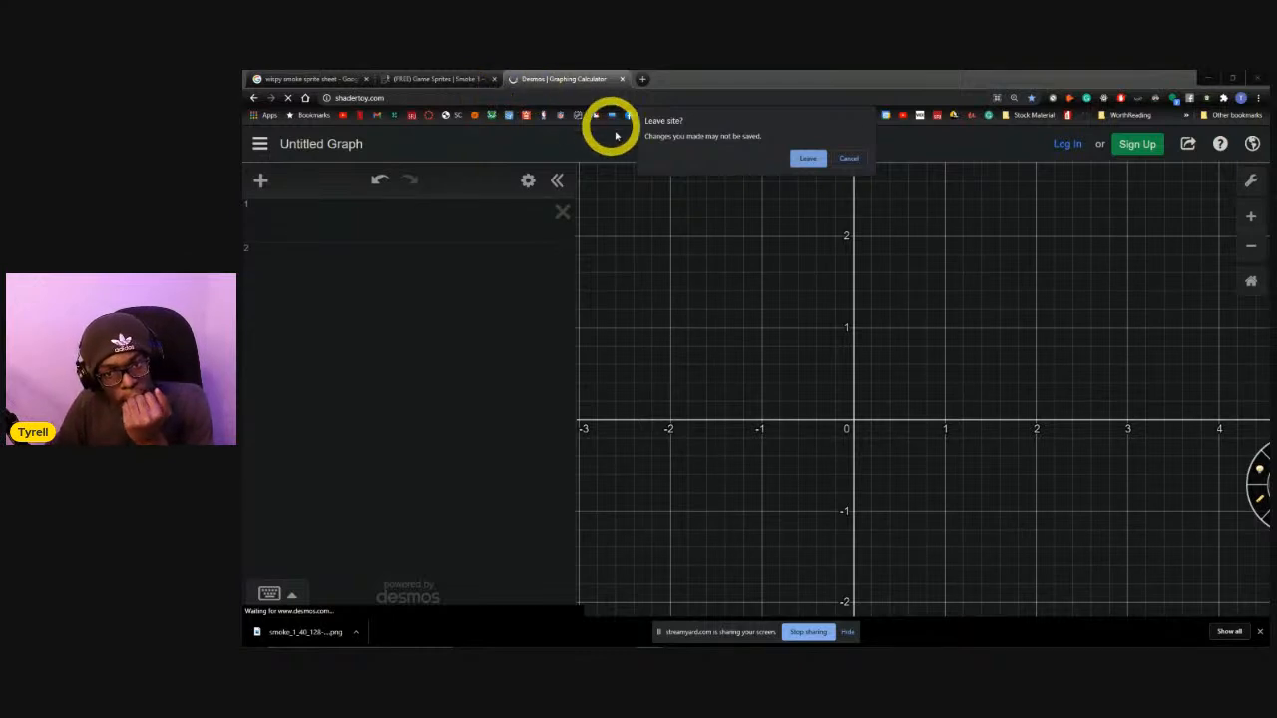
{"action": "left_click", "coordinate": [813, 157]}
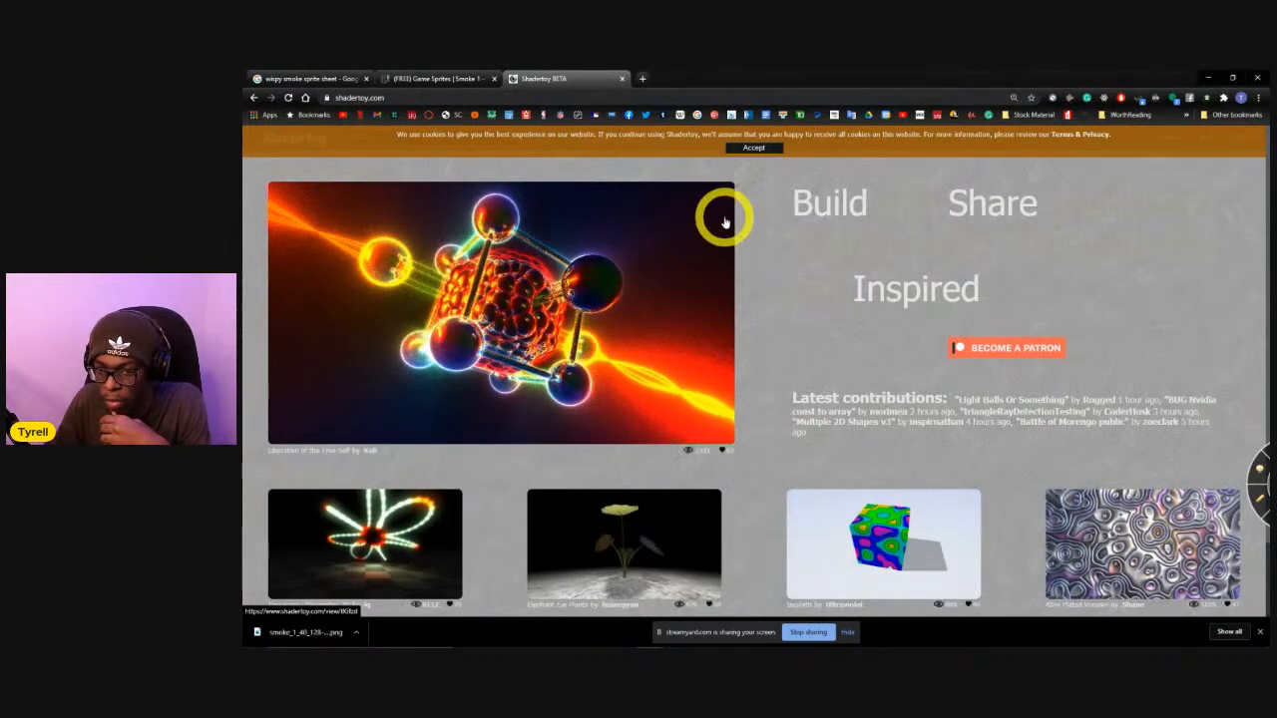
Disable Dark Reader for the Shadertoy site and accept its cookie notice.
{"action": "scroll", "coordinate": [789, 224], "scroll_direction": "down", "scroll_amount": 2}
{"action": "scroll", "coordinate": [778, 248], "scroll_direction": "up", "scroll_amount": 2}
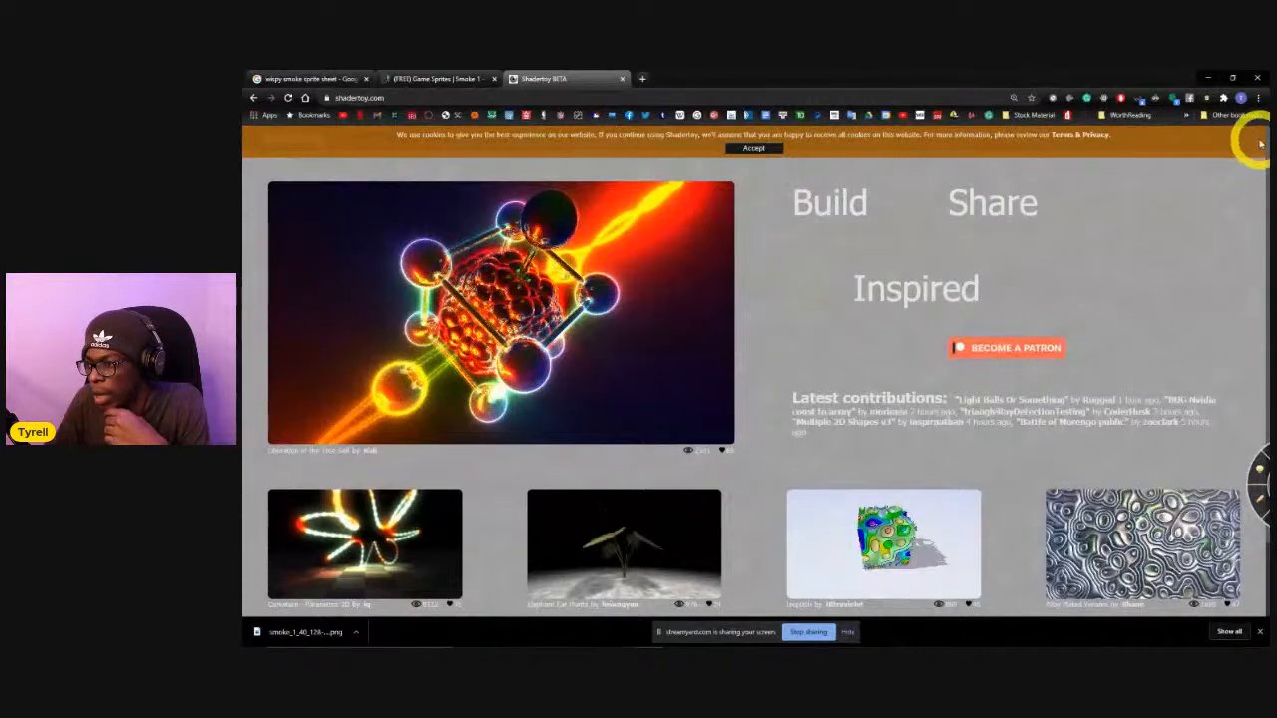
{"action": "left_click", "coordinate": [1156, 98]}
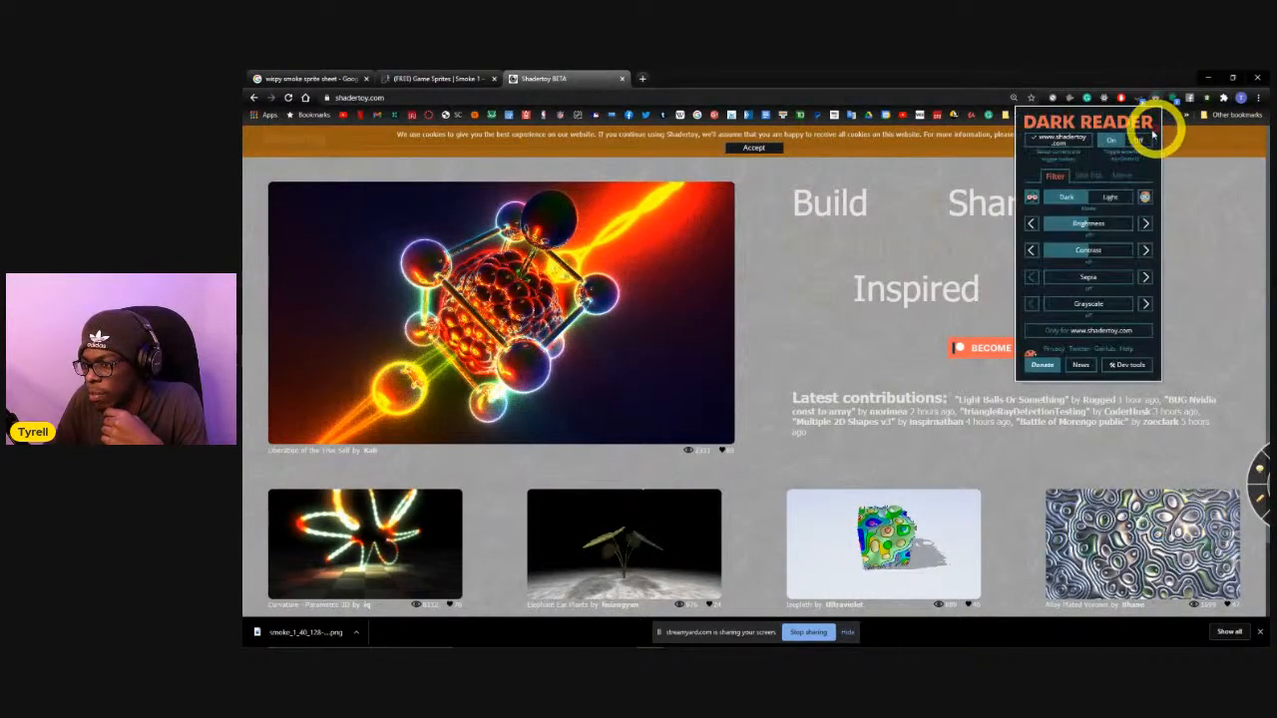
{"action": "left_click", "coordinate": [1142, 145]}
{"action": "left_click", "coordinate": [784, 206]}
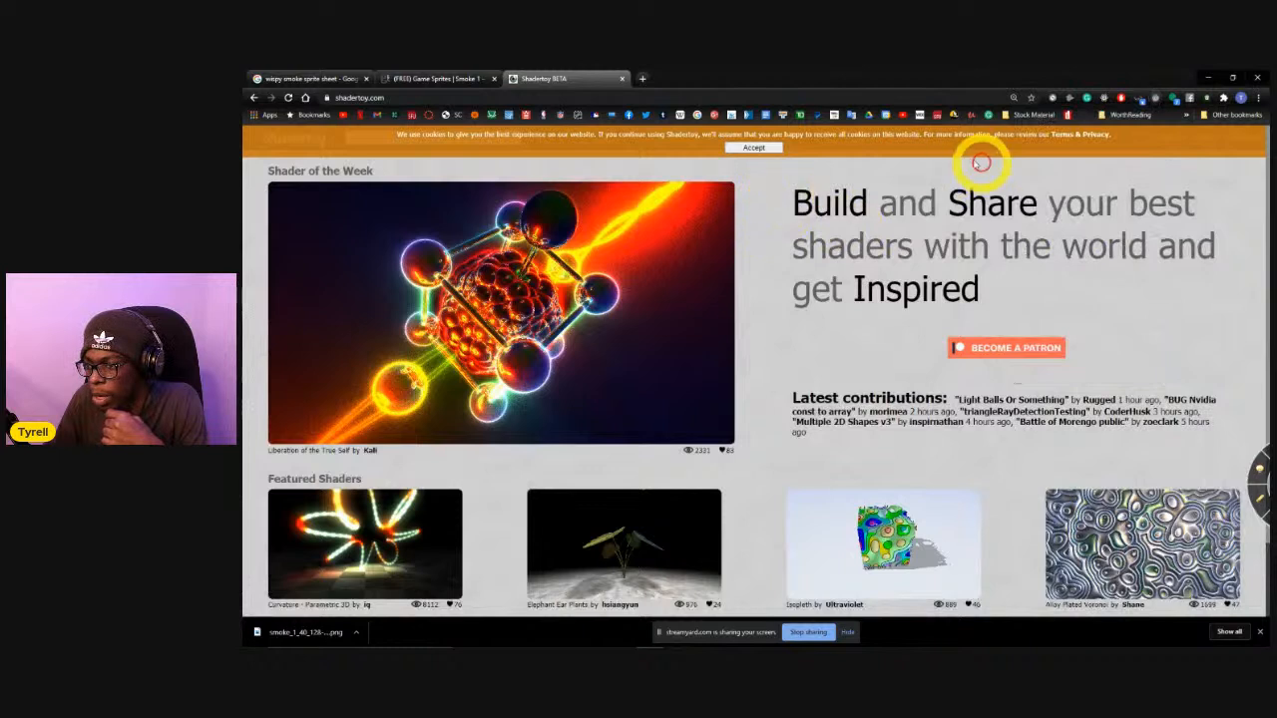
{"action": "left_click", "coordinate": [766, 151]}
Try to open Shadertoy's Browse page of shared shaders.
{"action": "left_click", "coordinate": [1180, 140]}
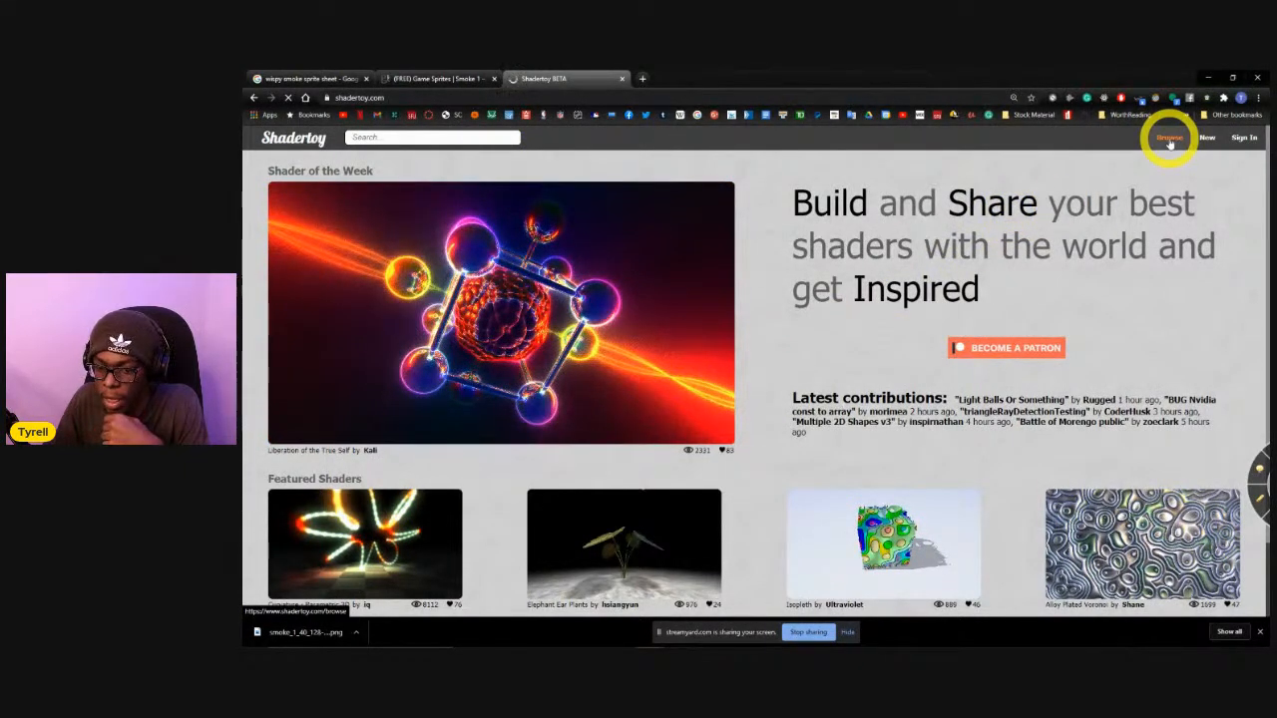
{"action": "scroll", "coordinate": [1170, 142], "scroll_direction": "down", "scroll_amount": 2}
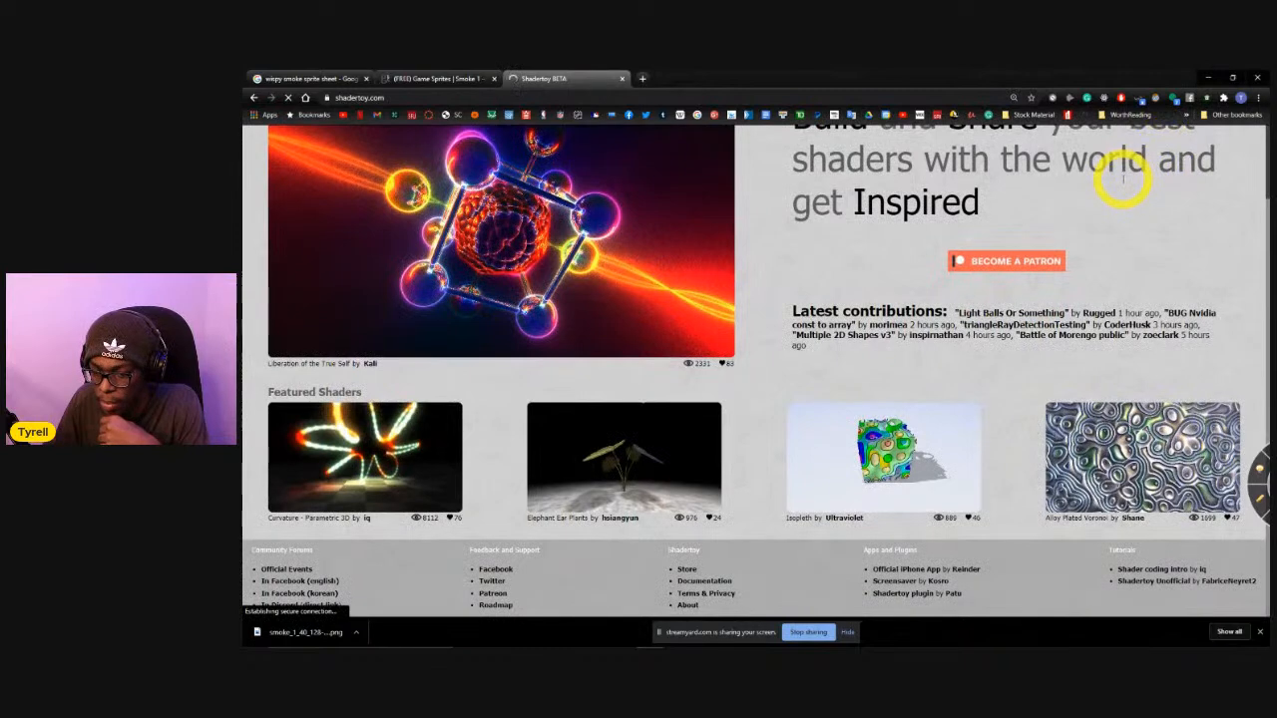
{"action": "scroll", "coordinate": [1123, 177], "scroll_direction": "up", "scroll_amount": 2}
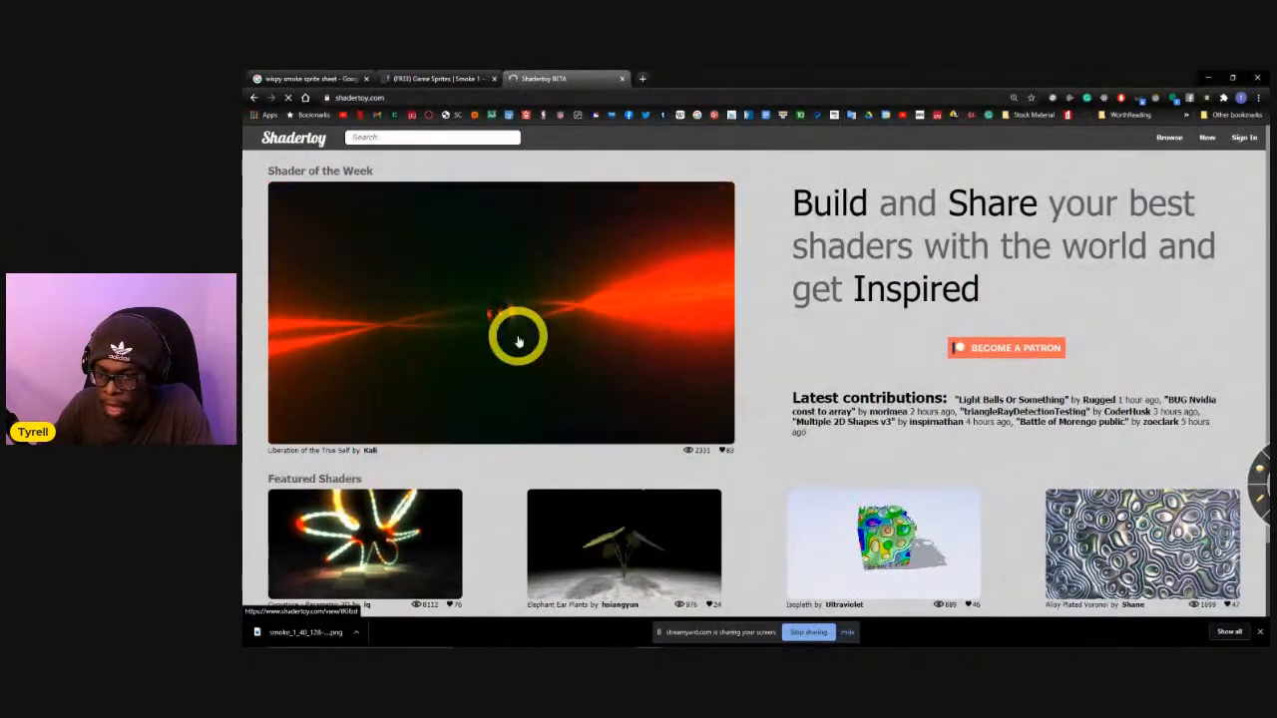
Search Shadertoy for "water".
{"action": "left_click", "coordinate": [403, 140]}
{"action": "type", "text": "water"}
{"action": "left_click", "coordinate": [390, 161]}
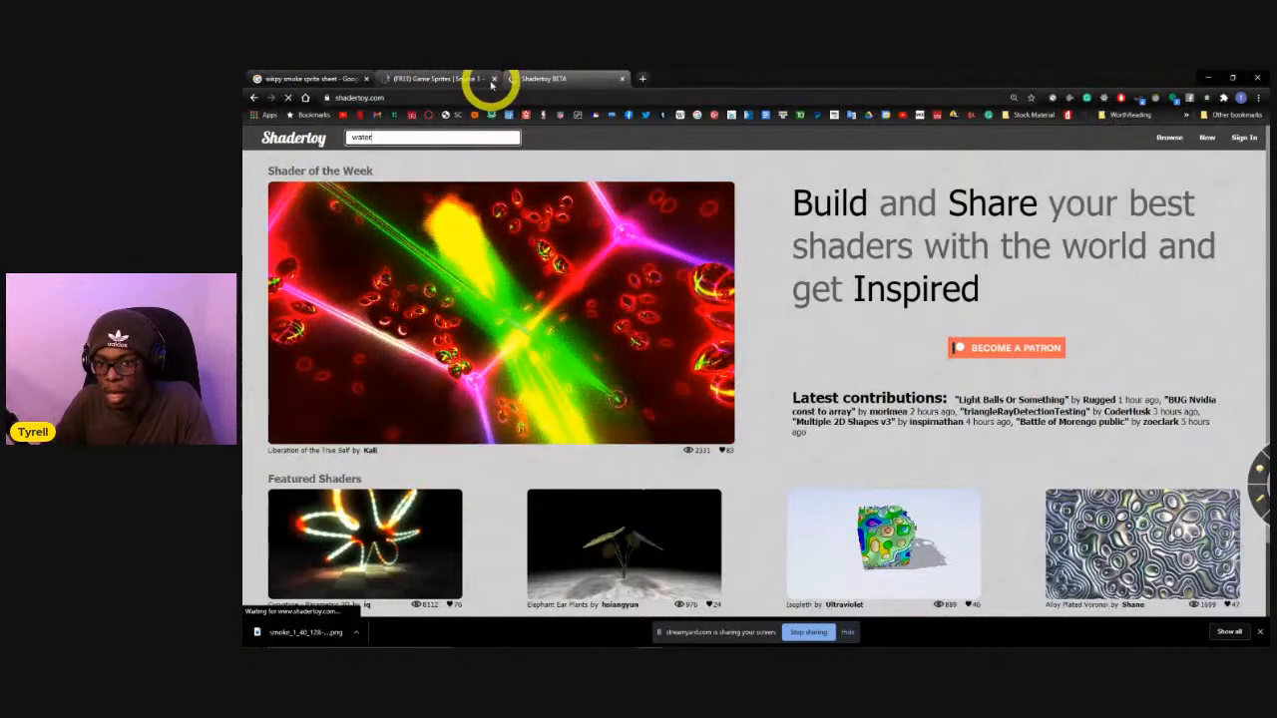
Search YouTube for "unity water shader graph" in a separate browser window and open "Making a Water Shader in Unity with URP! (Tutorial)".
{"action": "left_click", "coordinate": [644, 78]}
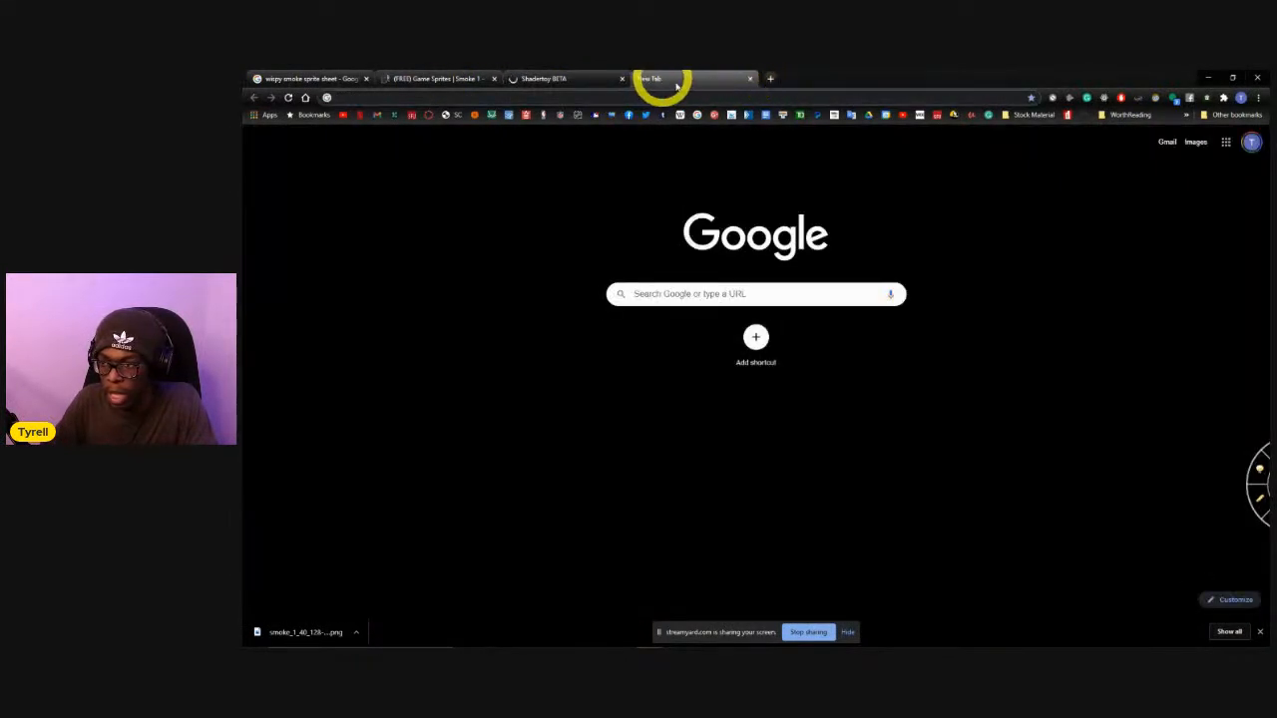
{"action": "left_click_drag", "start_coordinate": [660, 83], "coordinate": [1269, 189]}
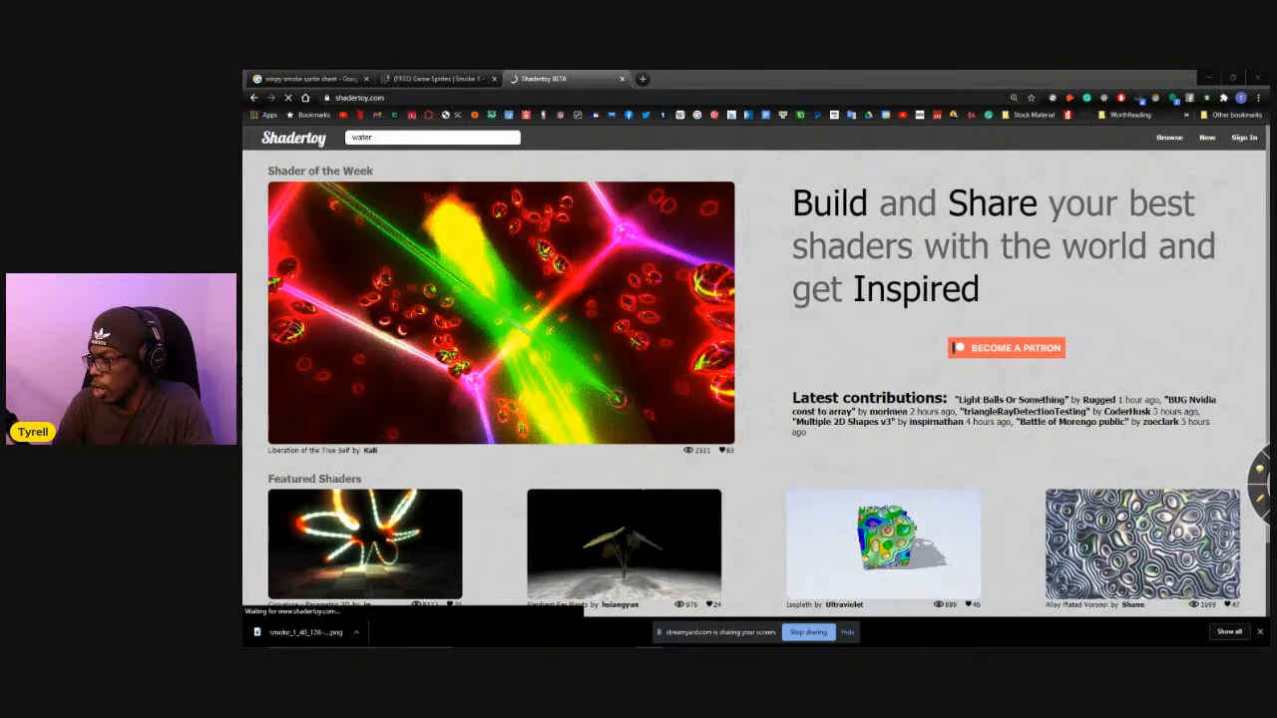
{"action": "left_click_drag", "start_coordinate": [1267, 200], "coordinate": [524, 100]}
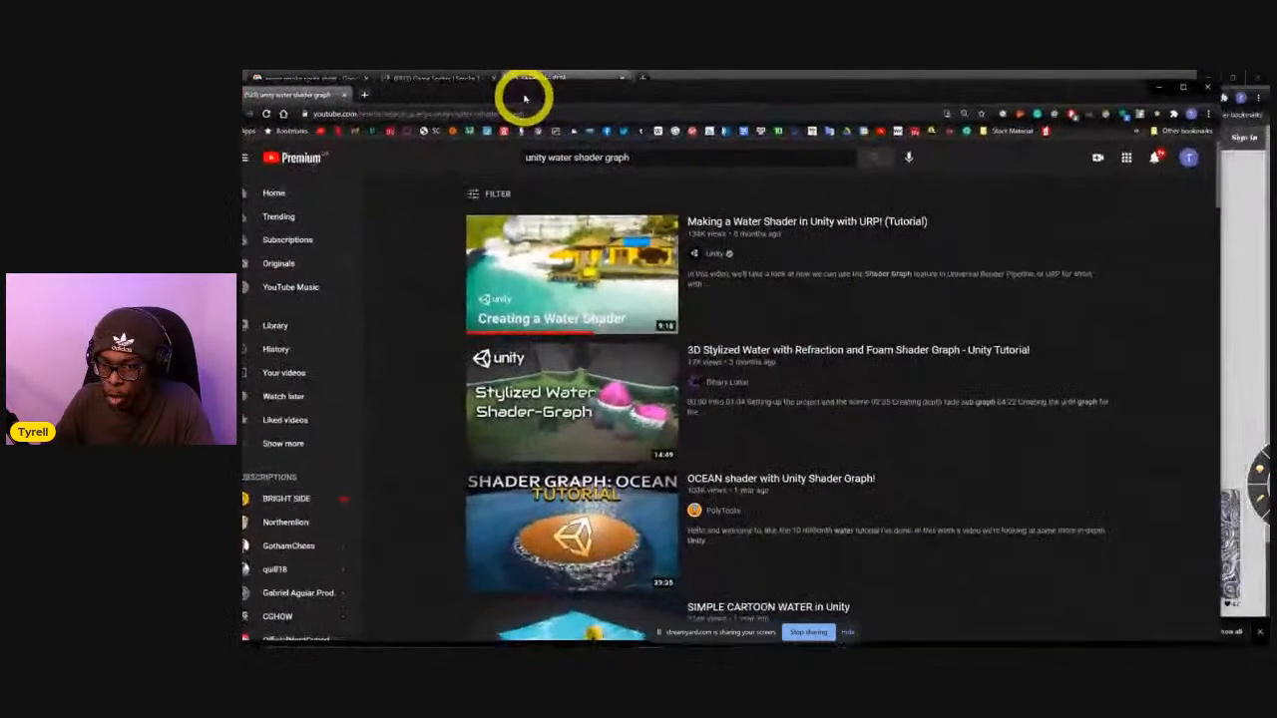
{"action": "left_click", "coordinate": [523, 301]}
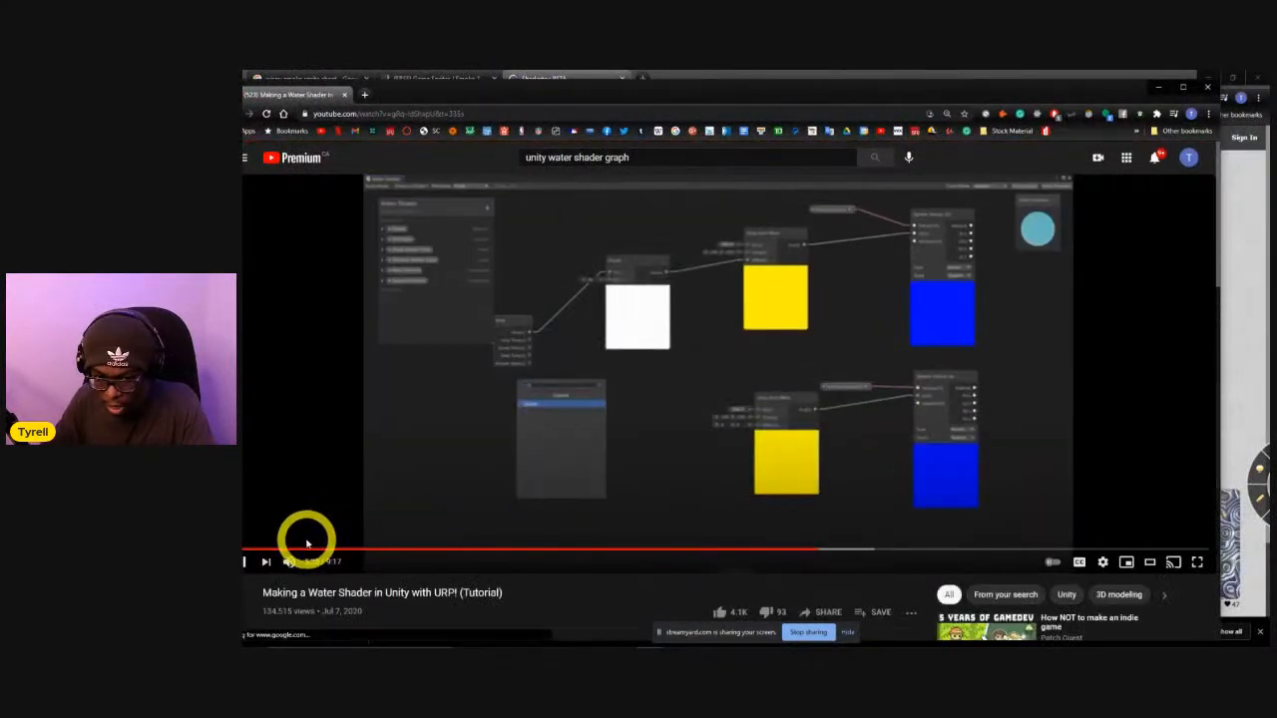
Restart the water shader video near its beginning and skip forward through the opening scene setup.
{"action": "left_click", "coordinate": [265, 549]}
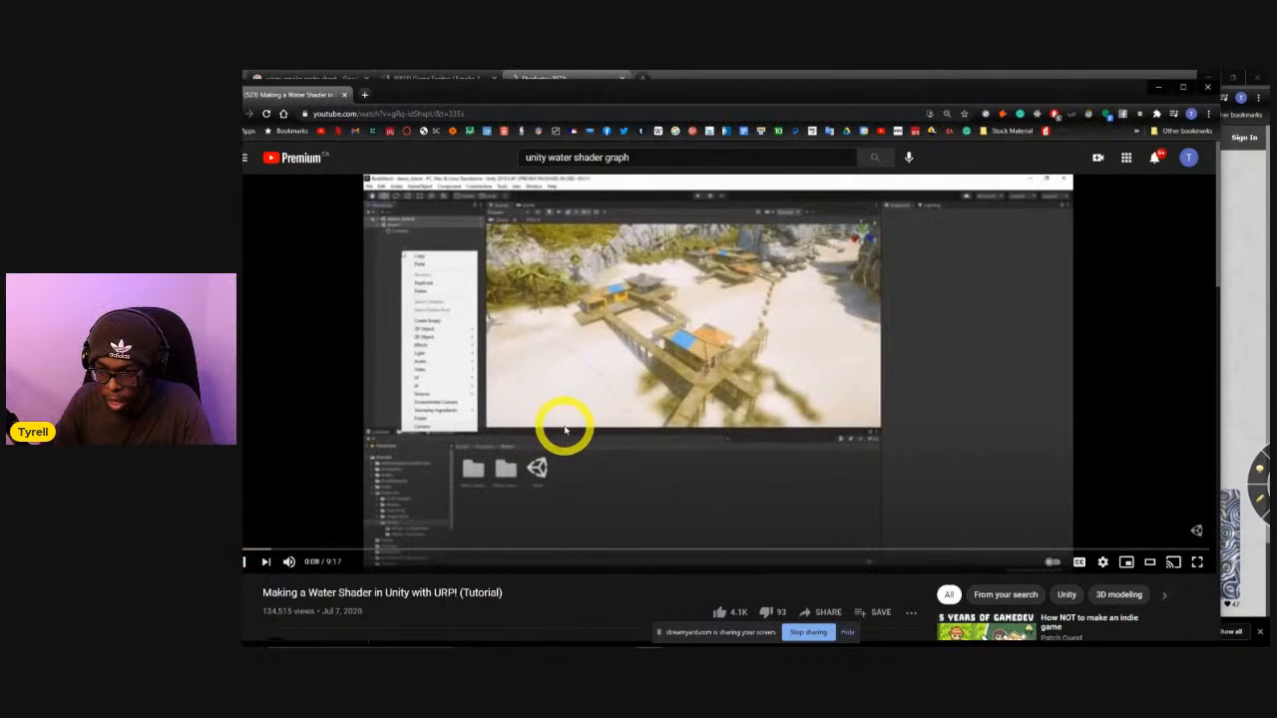
{"action": "key", "text": "Right"}
{"action": "key", "text": "Right"}
{"action": "key", "text": "Right"}
{"action": "key", "text": "Right"}
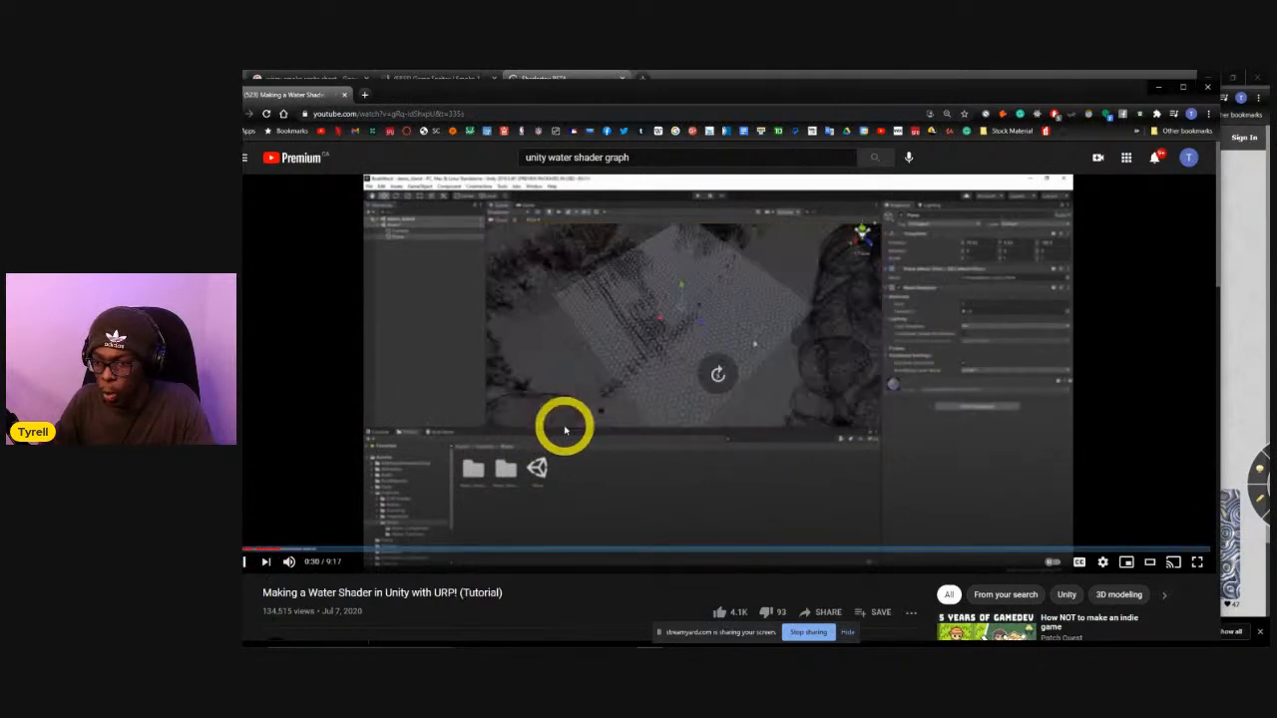
{"action": "key", "text": "Right"}
{"action": "key", "text": "Right"}
{"action": "key", "text": "Right"}
{"action": "key", "text": "Right"}
{"action": "key", "text": "Right"}
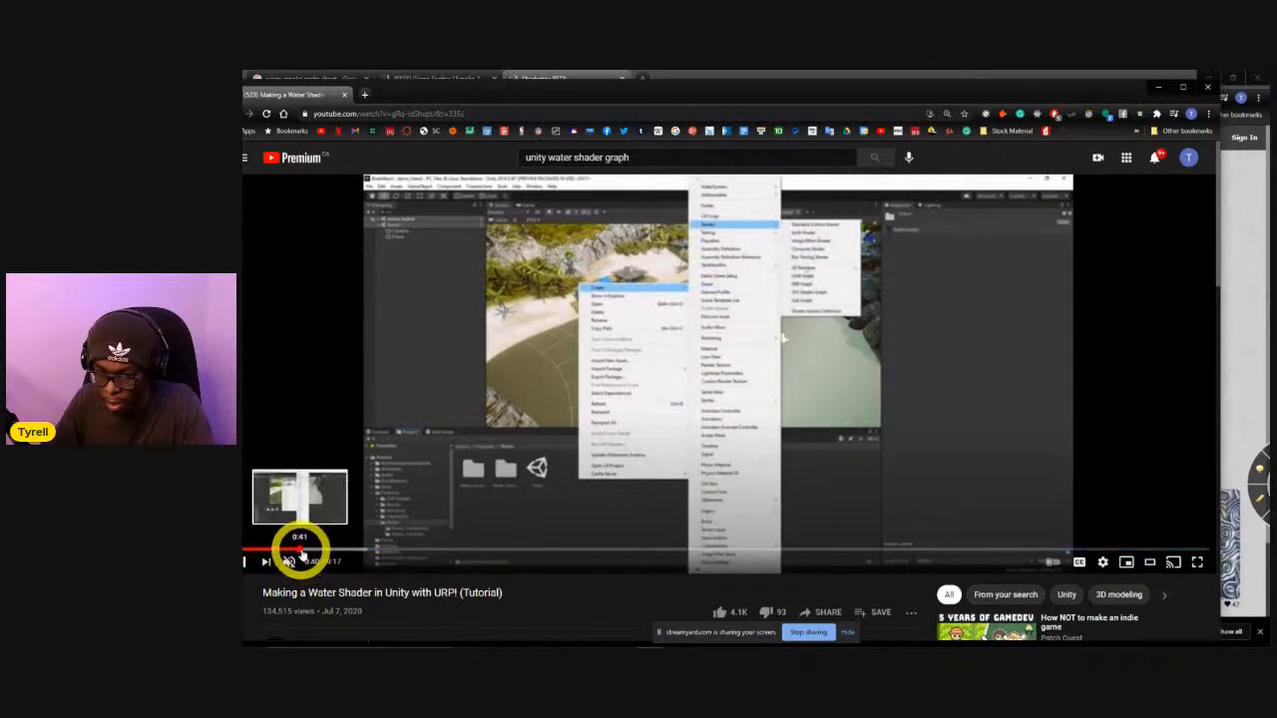
Expand the video's description and read through its text and links about the water shader and Universal Render Pipeline.
{"action": "scroll", "coordinate": [322, 561], "scroll_direction": "down", "scroll_amount": 2}
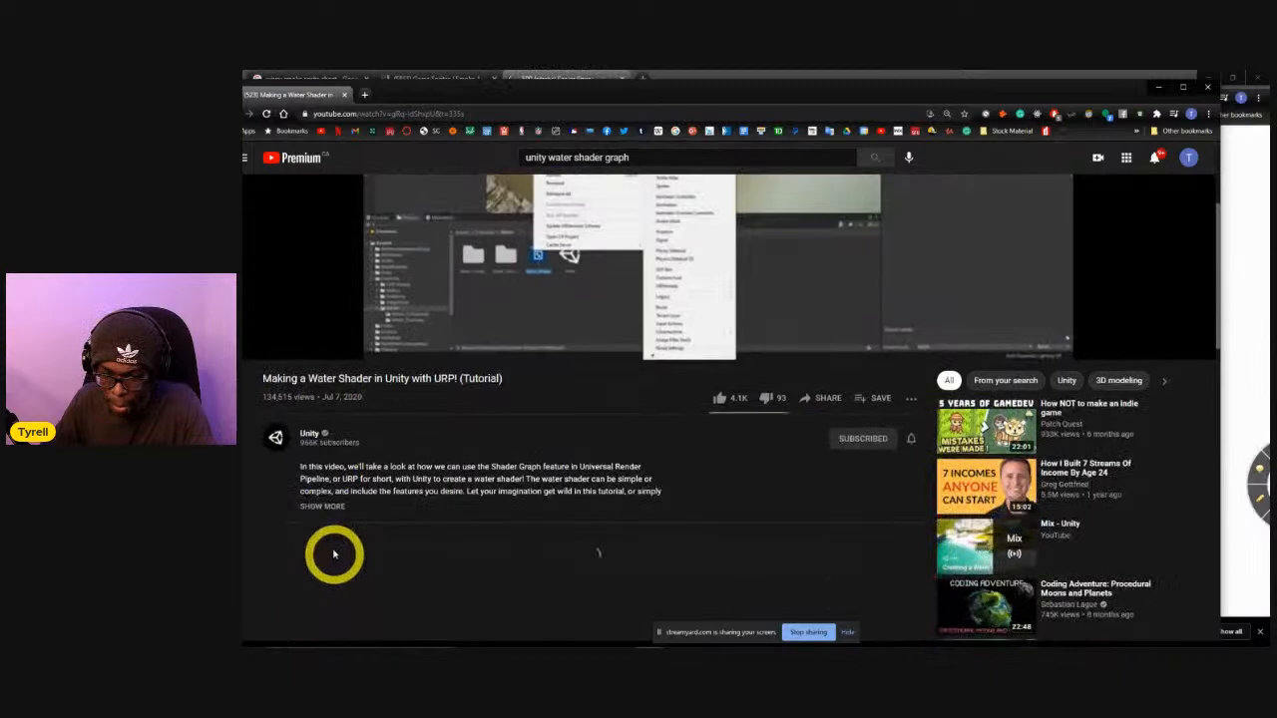
{"action": "left_click", "coordinate": [329, 514]}
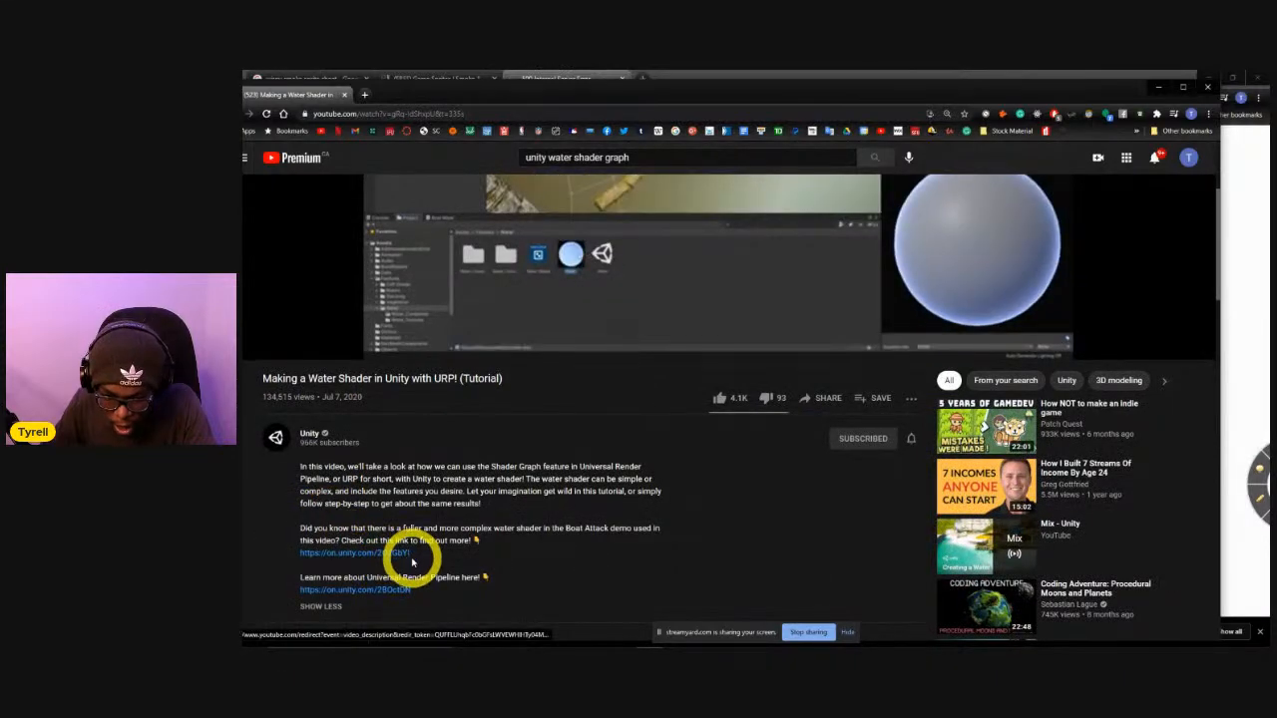
{"action": "scroll", "coordinate": [419, 563], "scroll_direction": "down", "scroll_amount": 1}
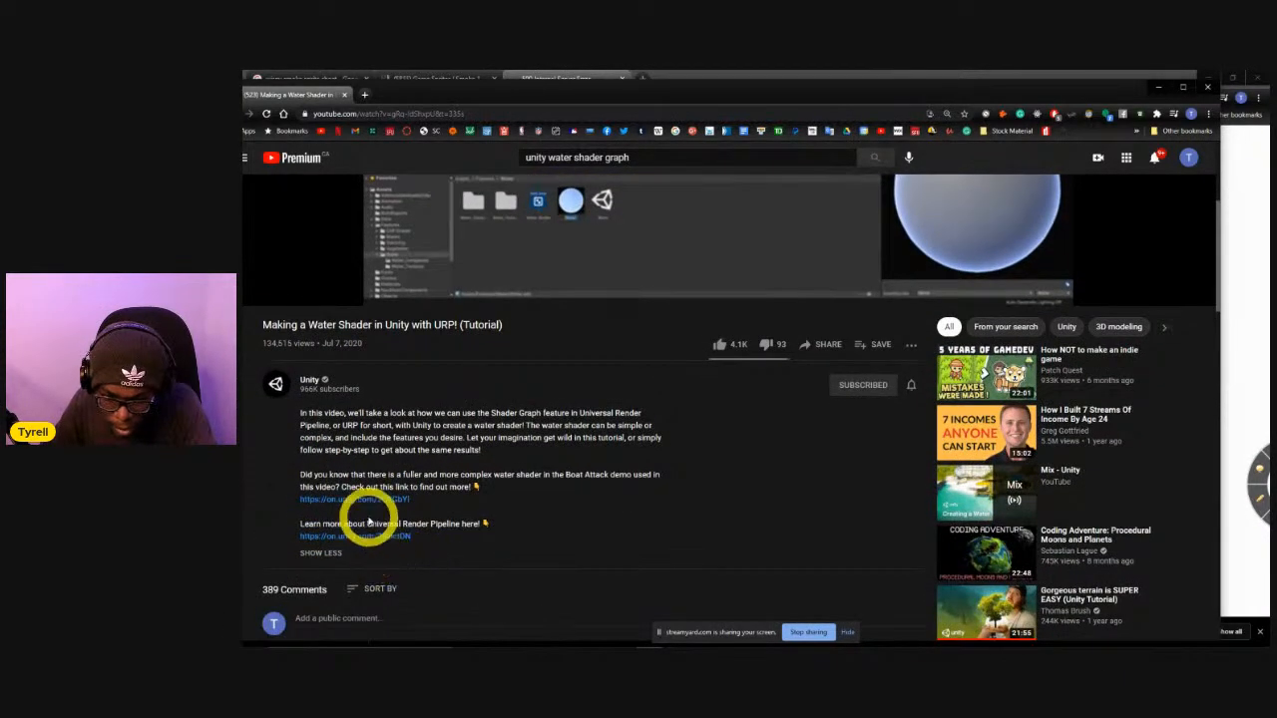
{"action": "scroll", "coordinate": [374, 523], "scroll_direction": "down", "scroll_amount": 1}
{"action": "scroll", "coordinate": [382, 522], "scroll_direction": "down", "scroll_amount": 2}
{"action": "scroll", "coordinate": [399, 489], "scroll_direction": "up", "scroll_amount": 6}
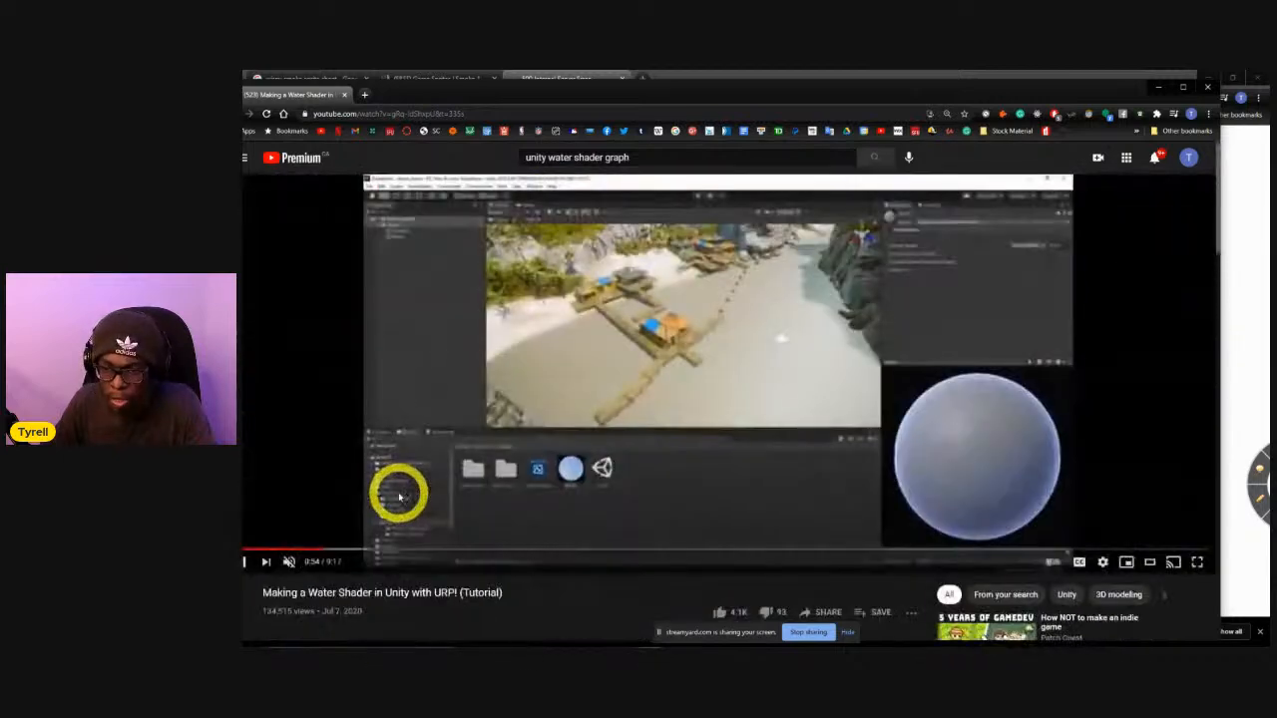
Skip ahead in the tutorial video to 8:40 to view the finished water.
{"action": "key", "text": "Right"}
{"action": "key", "text": "Right"}
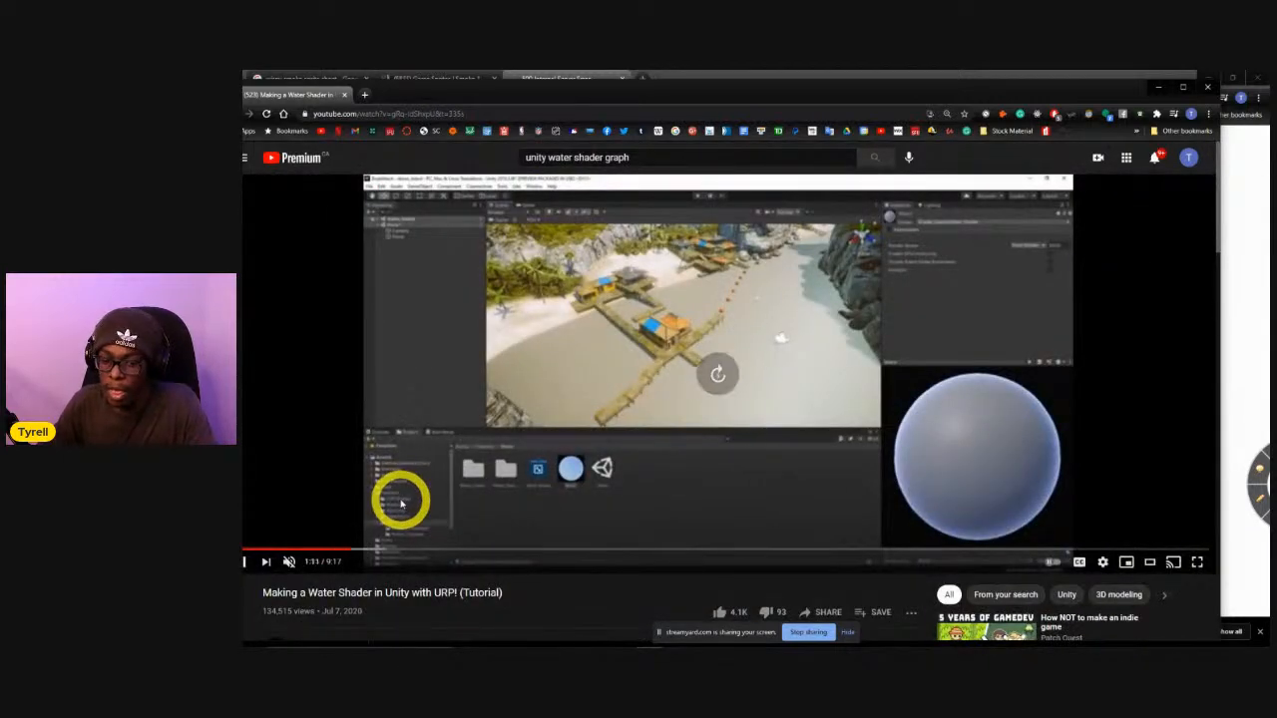
{"action": "left_click", "coordinate": [1145, 550]}
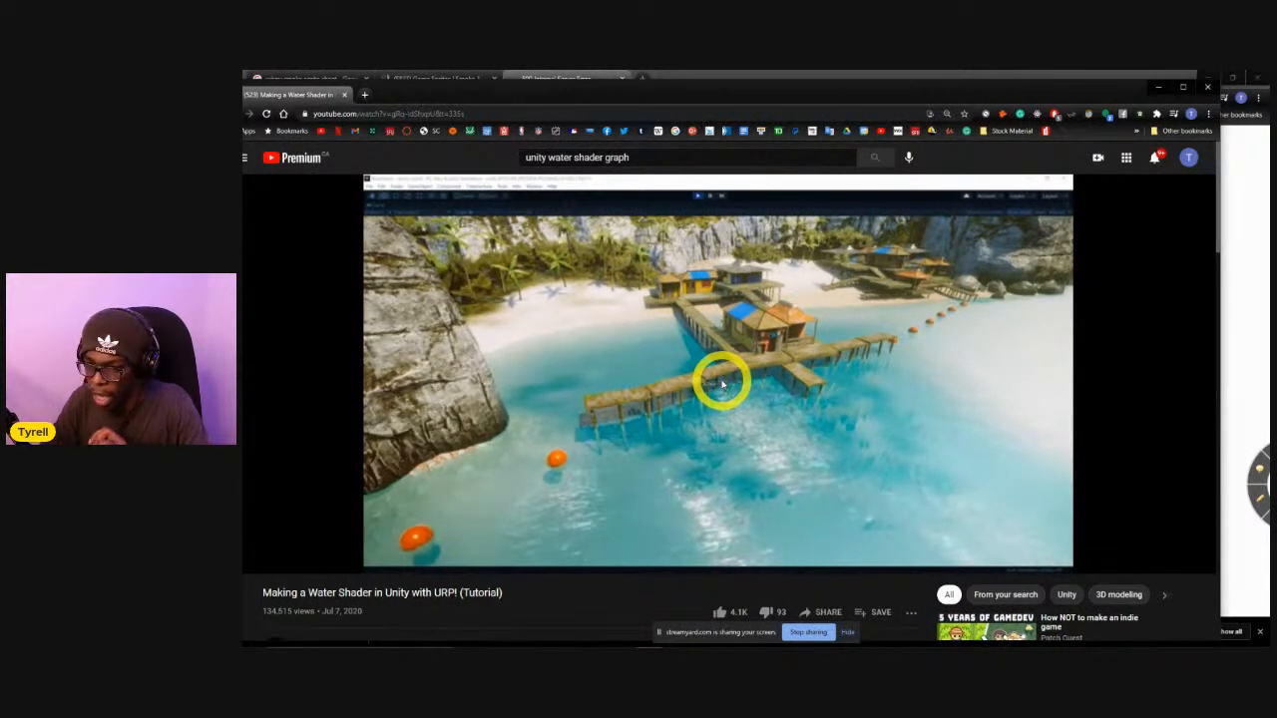
Move the video window aside, reload the Shadertoy search results for water, and open the Seascape shader.
{"action": "left_click_drag", "start_coordinate": [604, 92], "coordinate": [670, 225]}
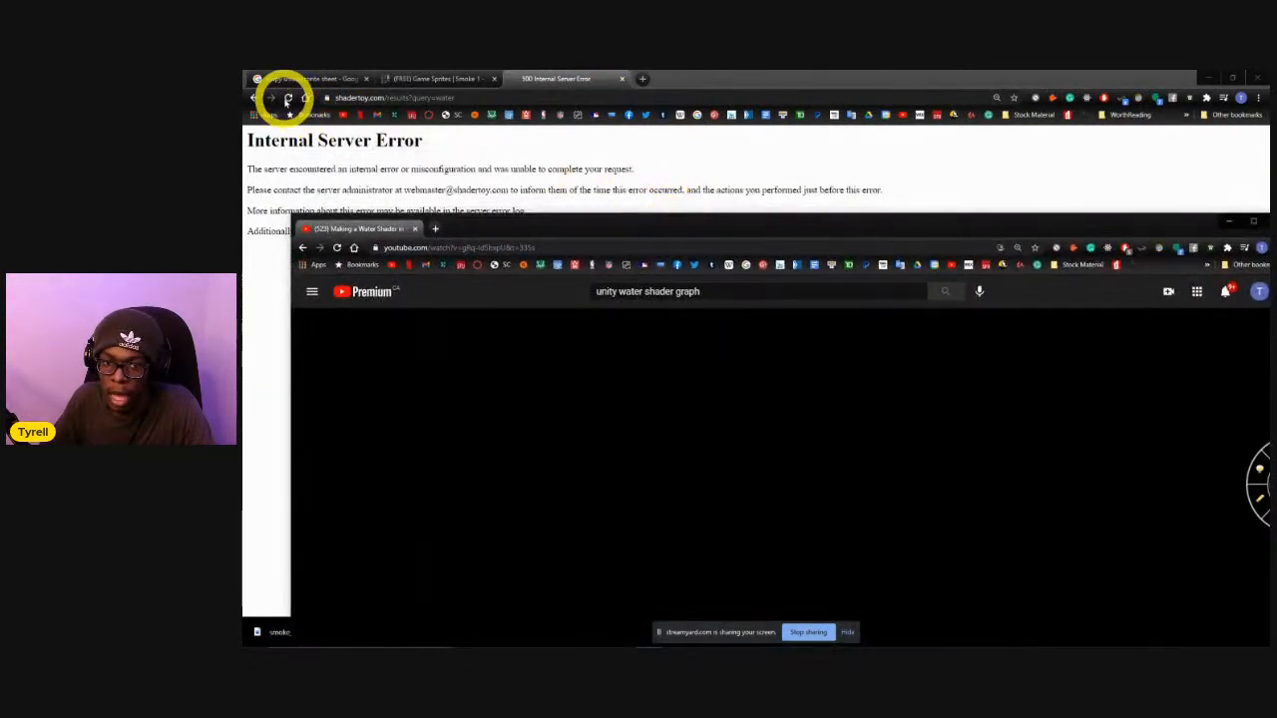
{"action": "left_click", "coordinate": [287, 98]}
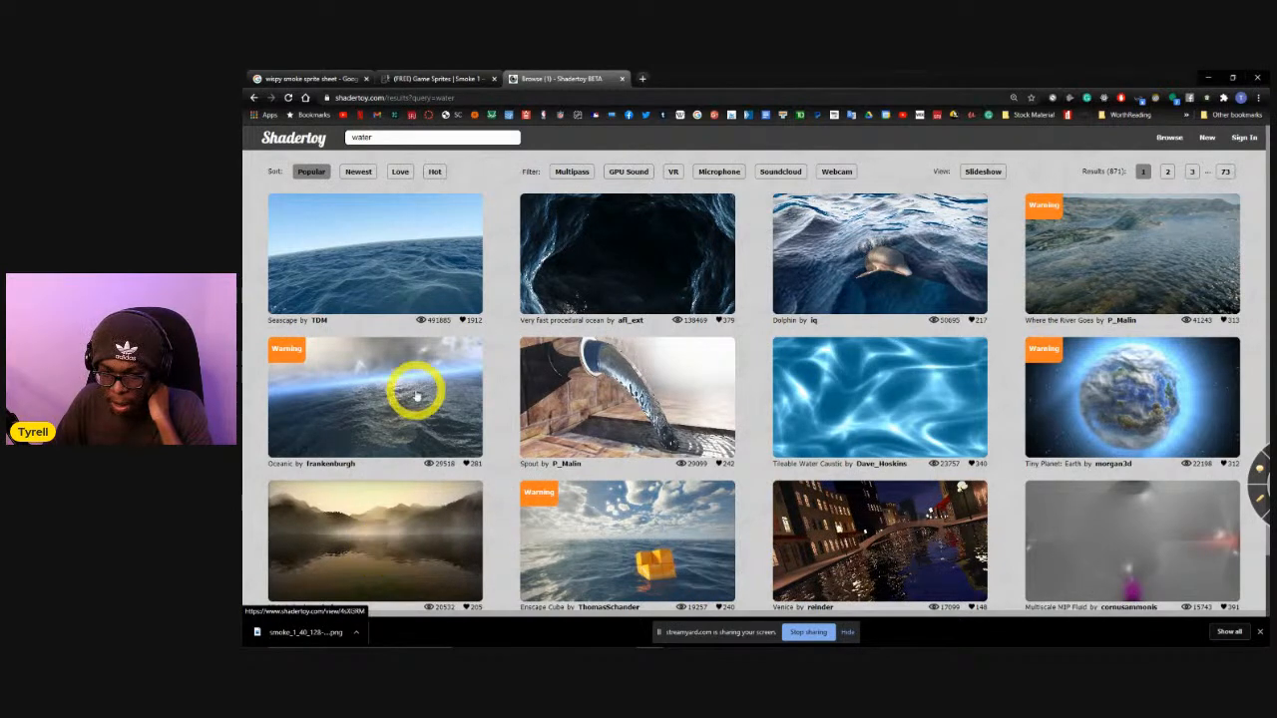
{"action": "left_click", "coordinate": [394, 261]}
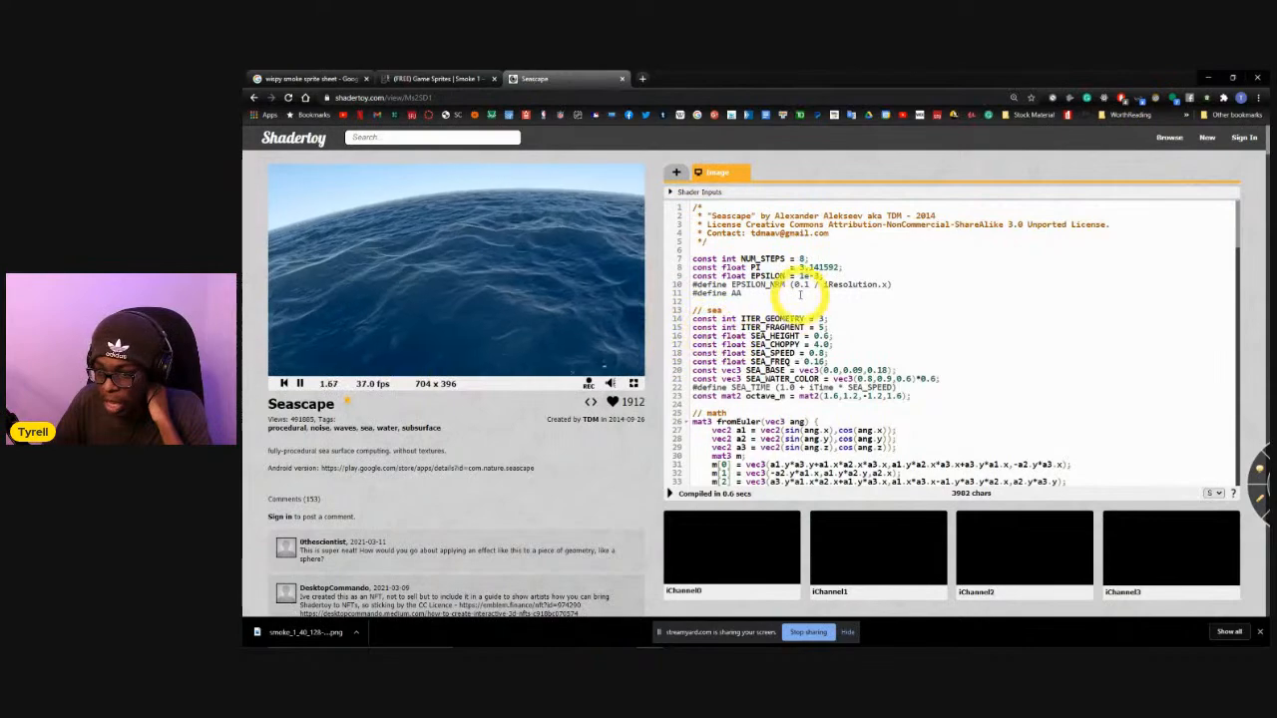
Examine the Seascape shader code, including its sea constants, noise, lighting, wave map and tracing functions.
{"action": "scroll", "coordinate": [799, 294], "scroll_direction": "down", "scroll_amount": 20}
{"action": "scroll", "coordinate": [768, 343], "scroll_direction": "up", "scroll_amount": 12}
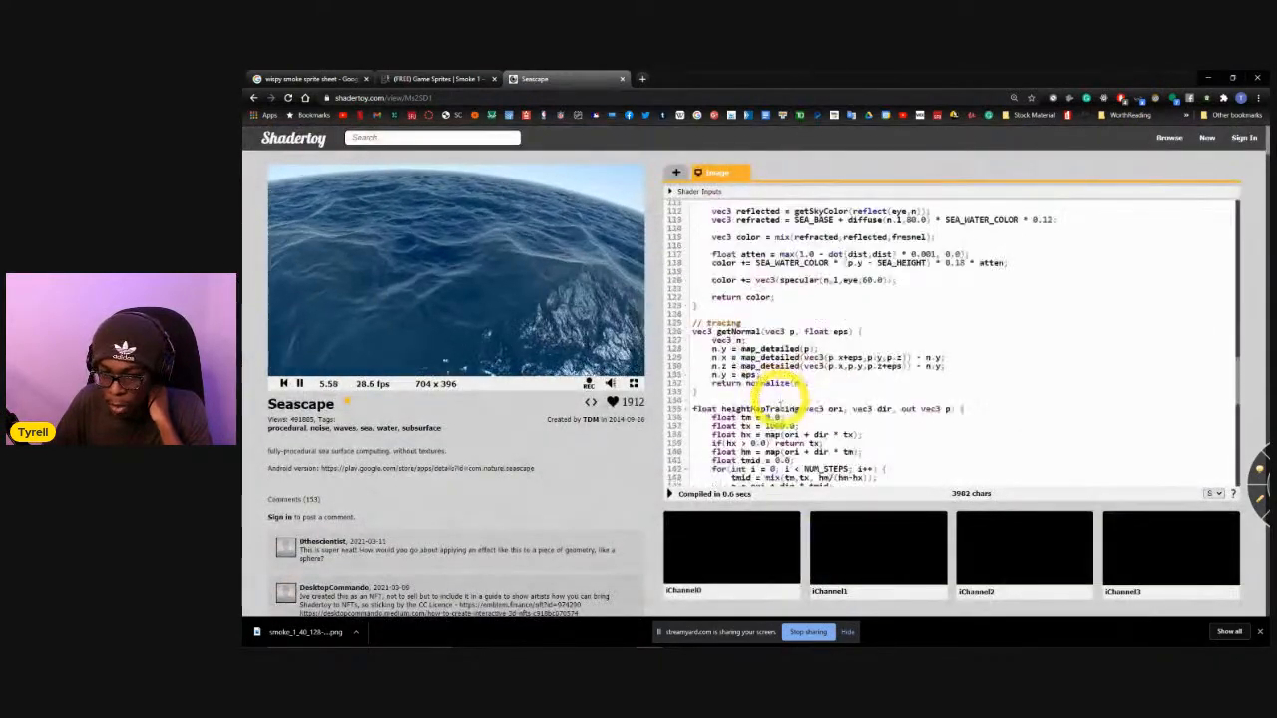
{"action": "scroll", "coordinate": [775, 397], "scroll_direction": "up", "scroll_amount": 10}
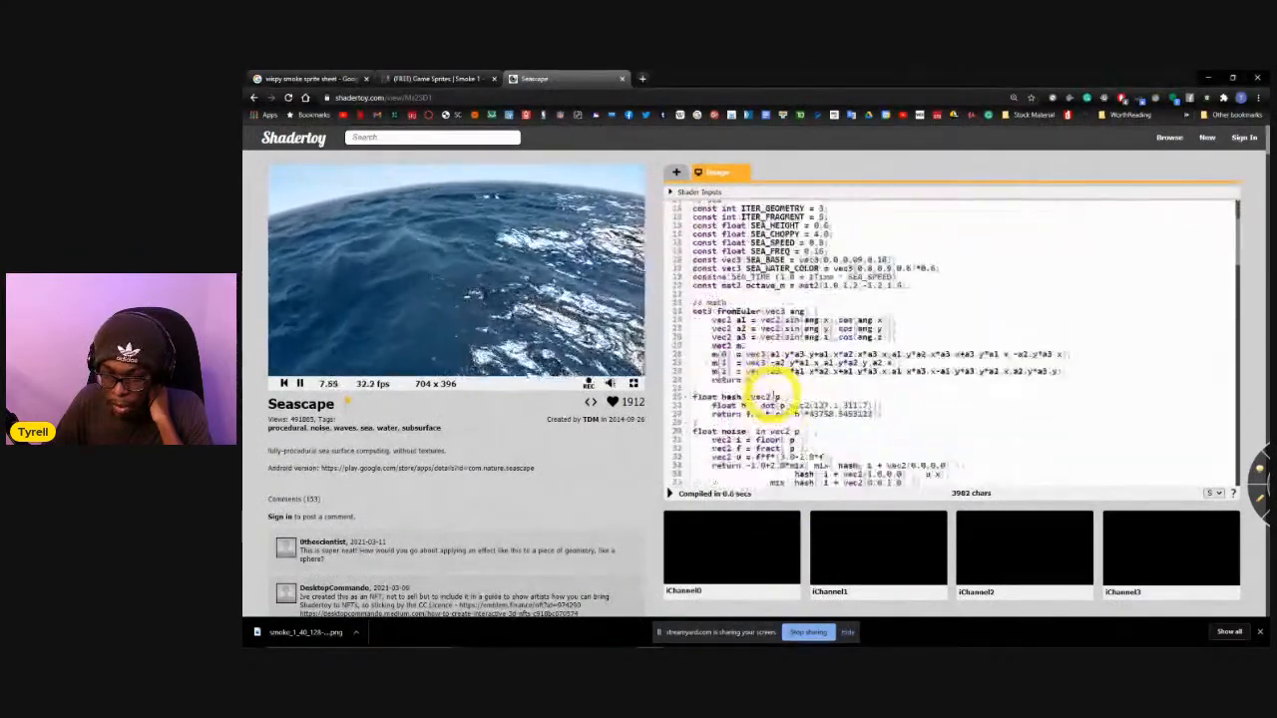
{"action": "scroll", "coordinate": [775, 397], "scroll_direction": "down", "scroll_amount": 5}
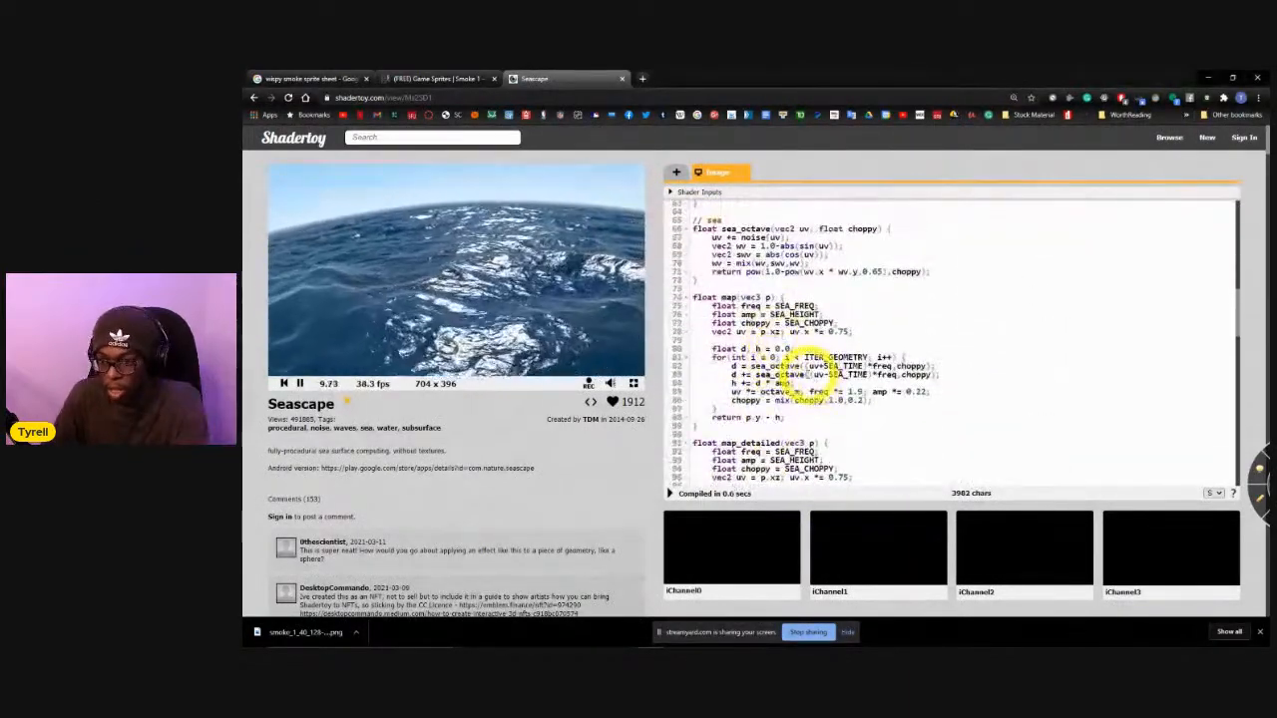
{"action": "scroll", "coordinate": [795, 384], "scroll_direction": "up", "scroll_amount": 3}
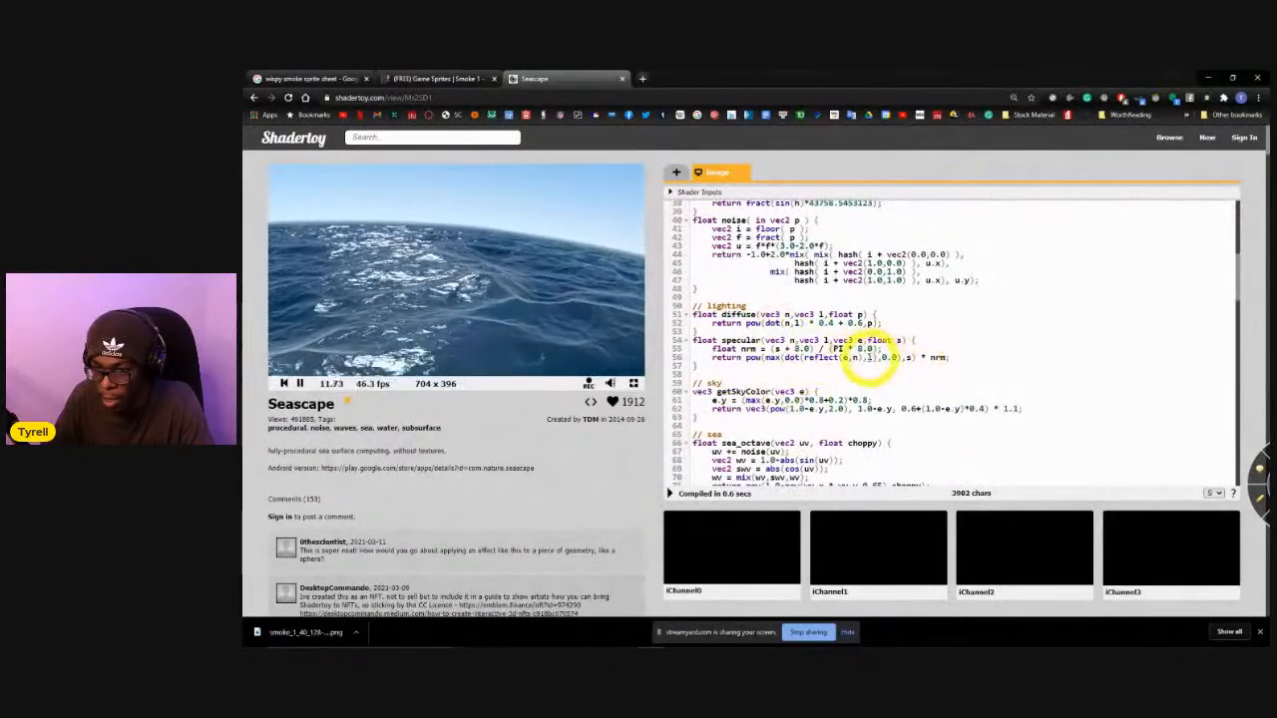
{"action": "scroll", "coordinate": [810, 329], "scroll_direction": "up", "scroll_amount": 4}
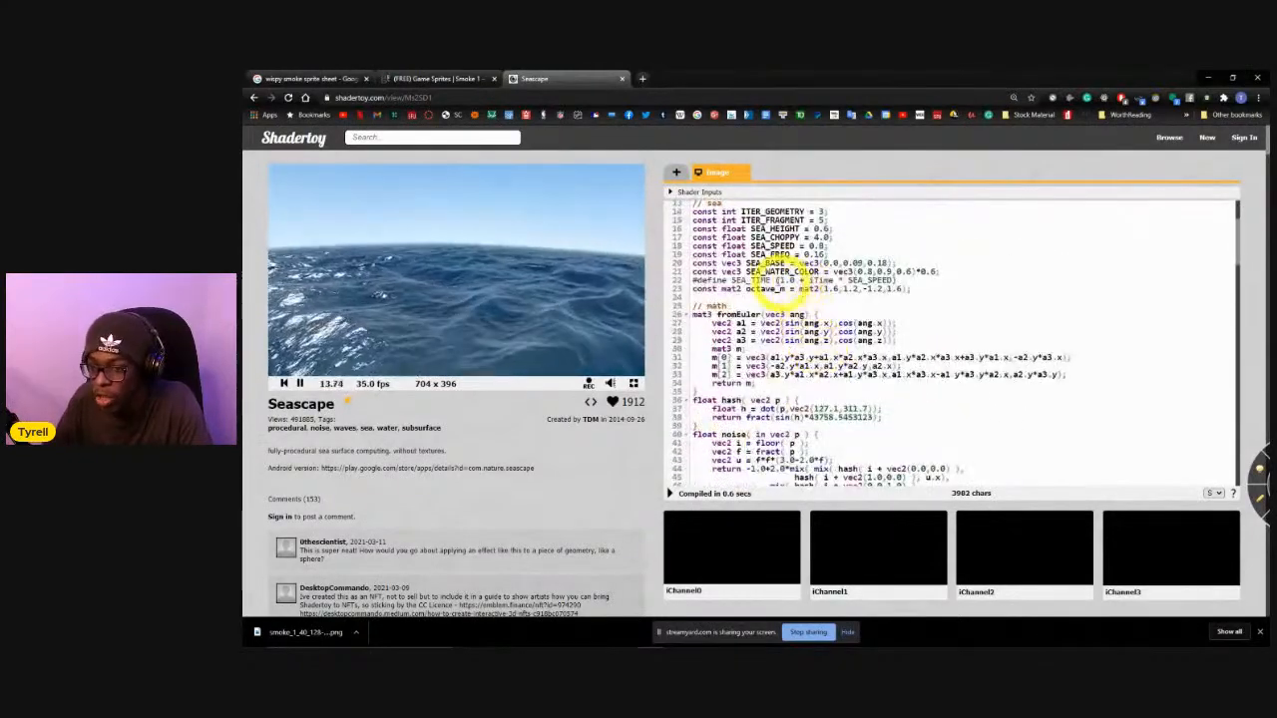
{"action": "scroll", "coordinate": [770, 299], "scroll_direction": "down", "scroll_amount": 12}
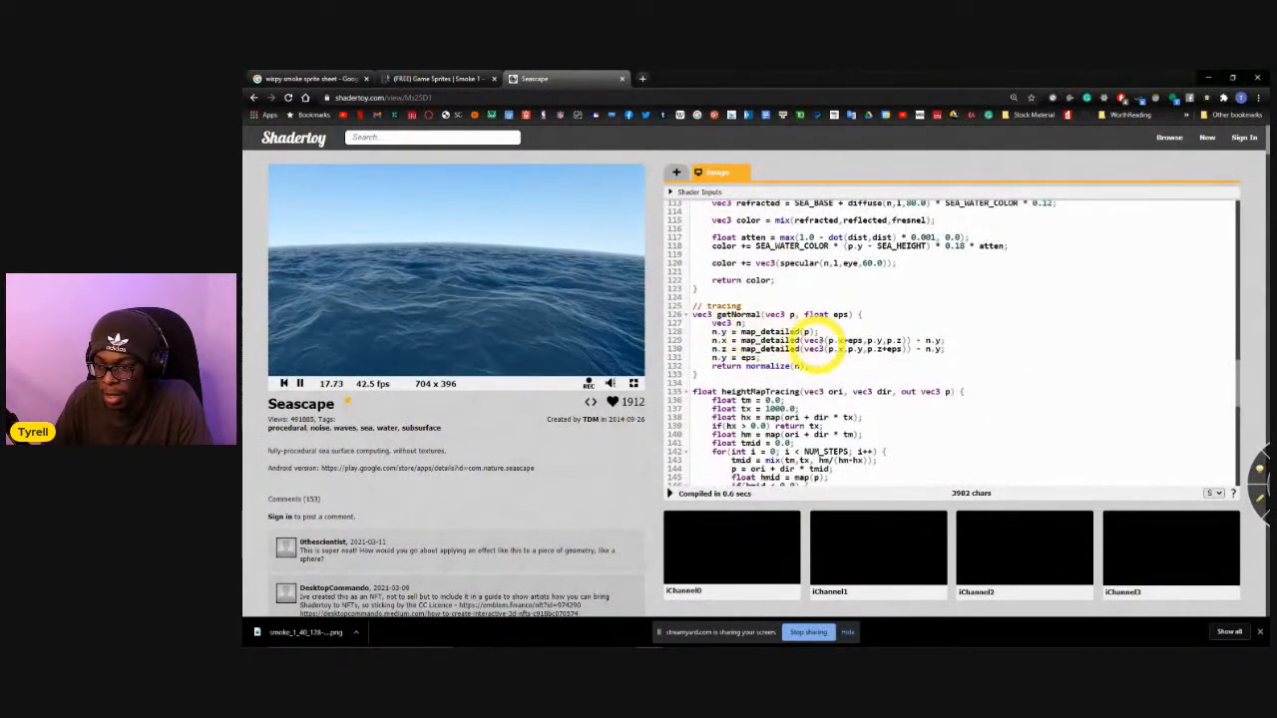
Set tx in the heightMapTracing function to 1.0, recompile the shader, and try moving around in the preview.
{"action": "scroll", "coordinate": [846, 351], "scroll_direction": "down", "scroll_amount": 1}
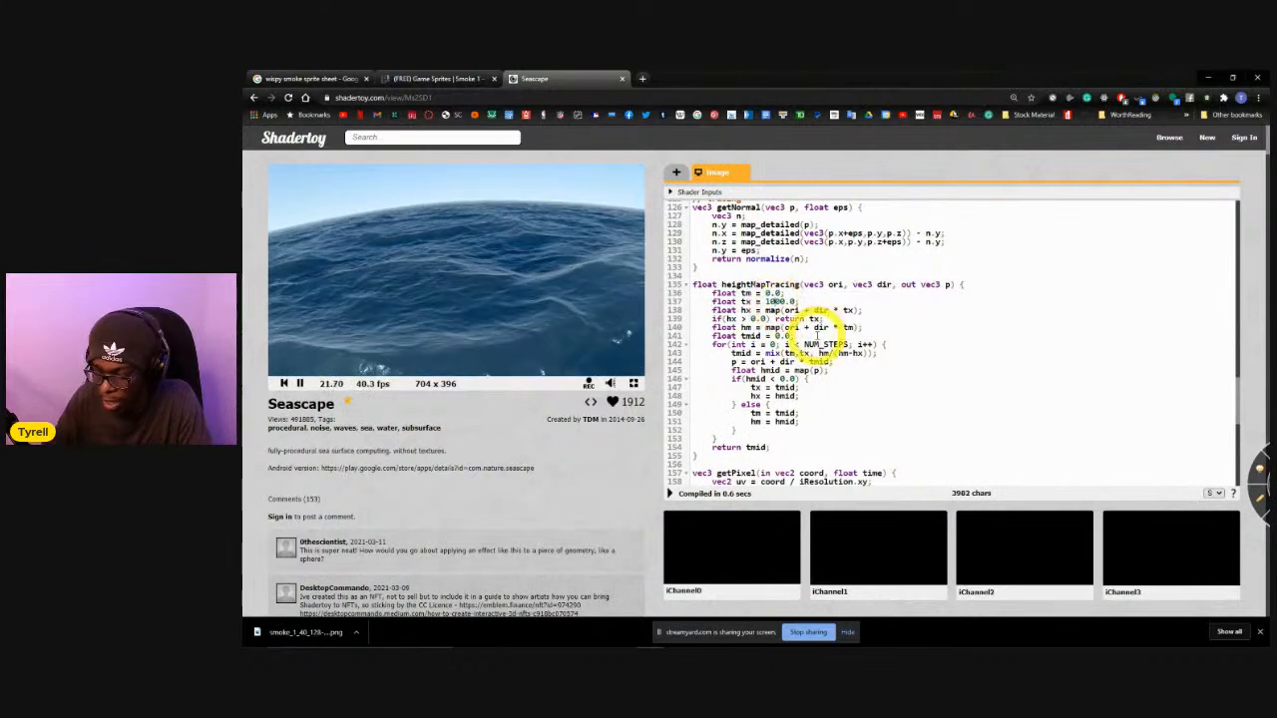
{"action": "left_click", "coordinate": [671, 493]}
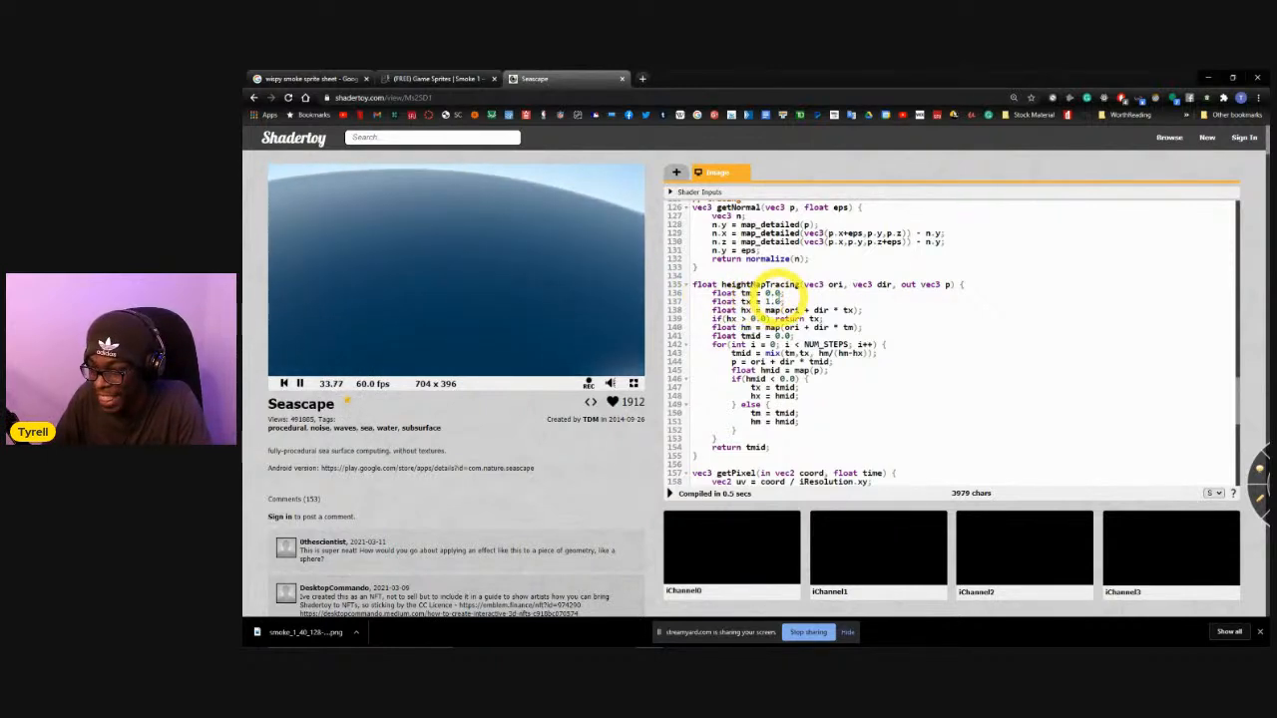
{"action": "left_click", "coordinate": [446, 232]}
{"action": "left_click_drag", "start_coordinate": [490, 266], "coordinate": [896, 373]}
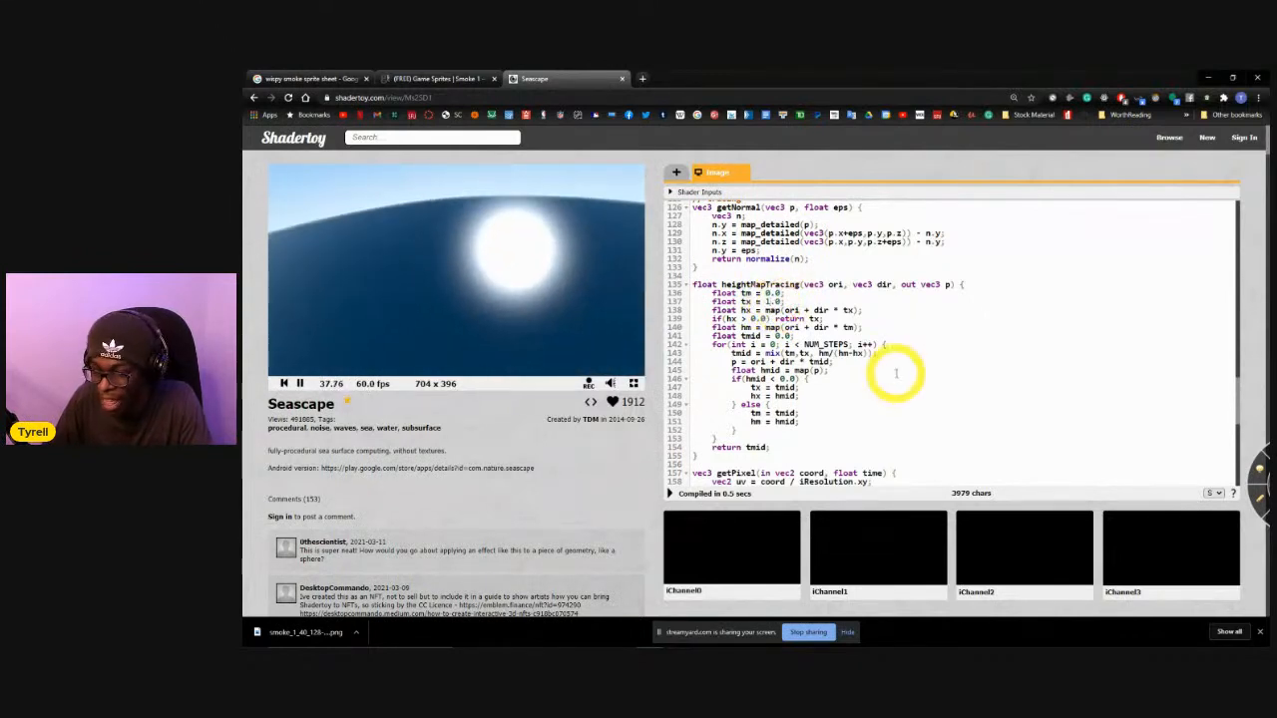
Raise tx in the heightMapTracing function to 100.0 and recompile the shader.
{"action": "type", "text": "0"}
{"action": "left_click", "coordinate": [669, 493]}
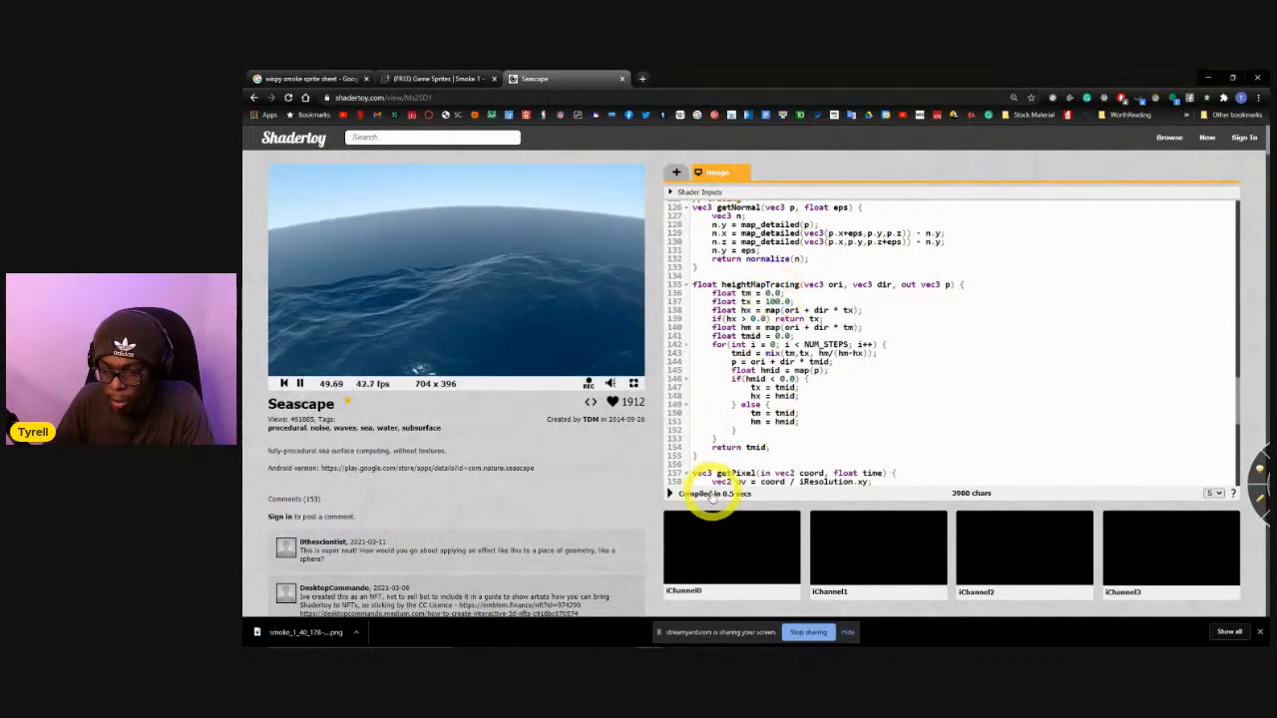
{"action": "right_click", "coordinate": [671, 497]}
{"action": "left_click", "coordinate": [672, 496]}
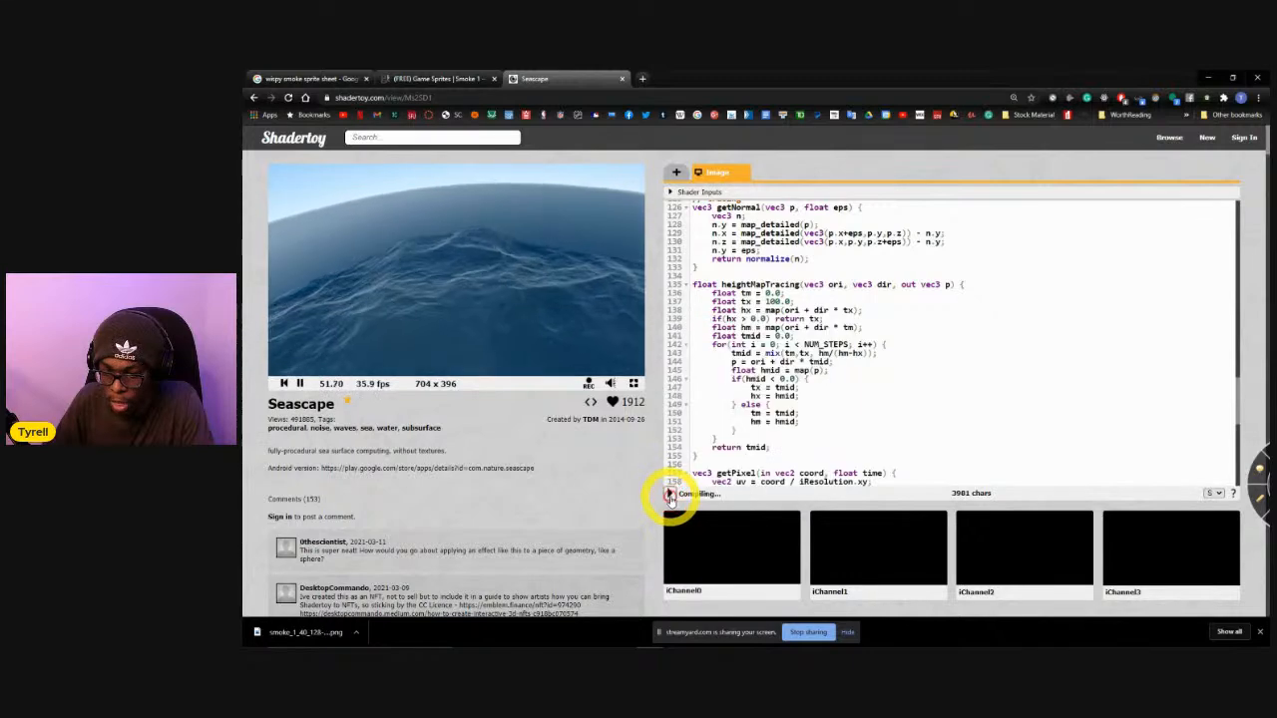
View the ocean preview in full screen, return to the code, and restore tx to 1000.0 with a recompile.
{"action": "left_click", "coordinate": [633, 384]}
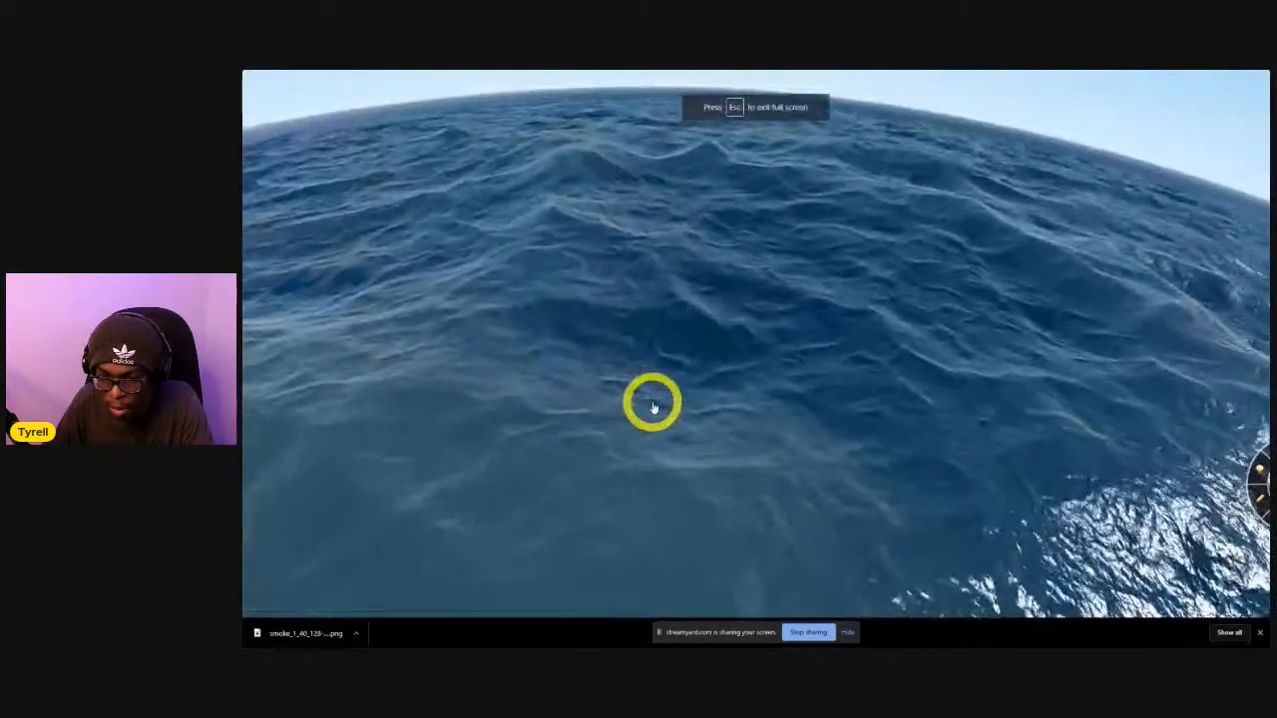
{"action": "key", "text": "Escape"}
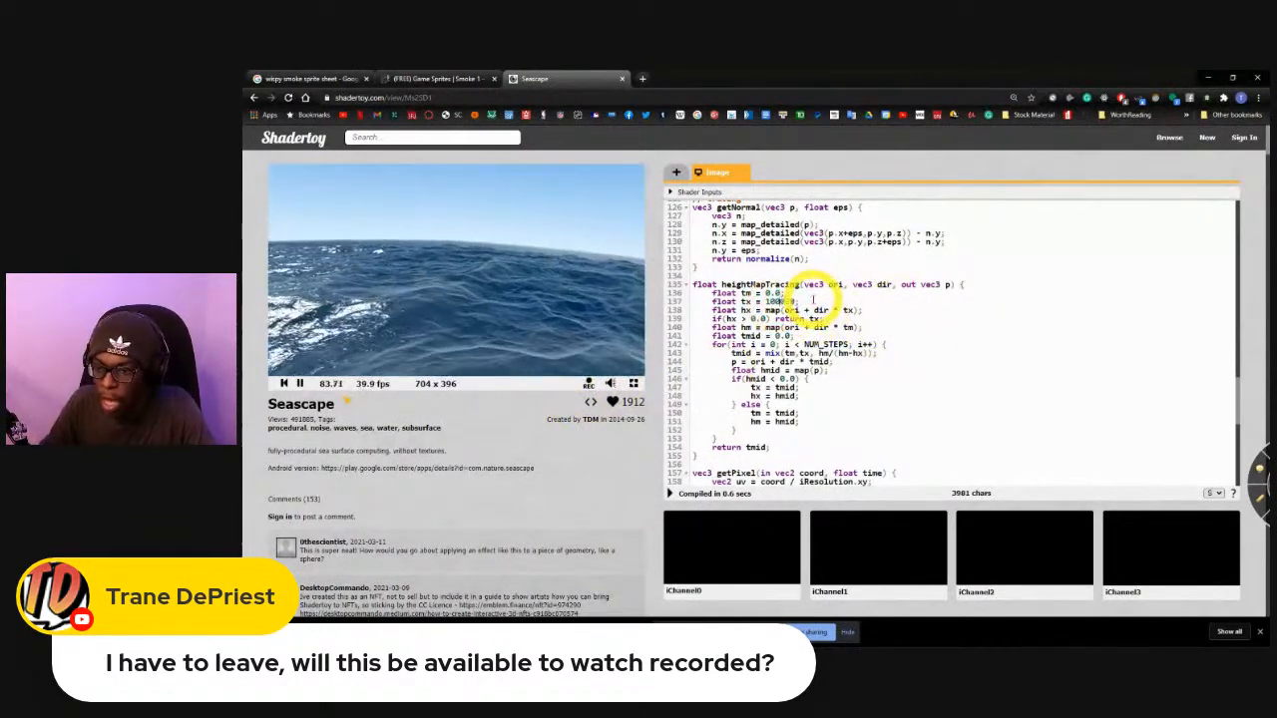
{"action": "left_click", "coordinate": [670, 493]}
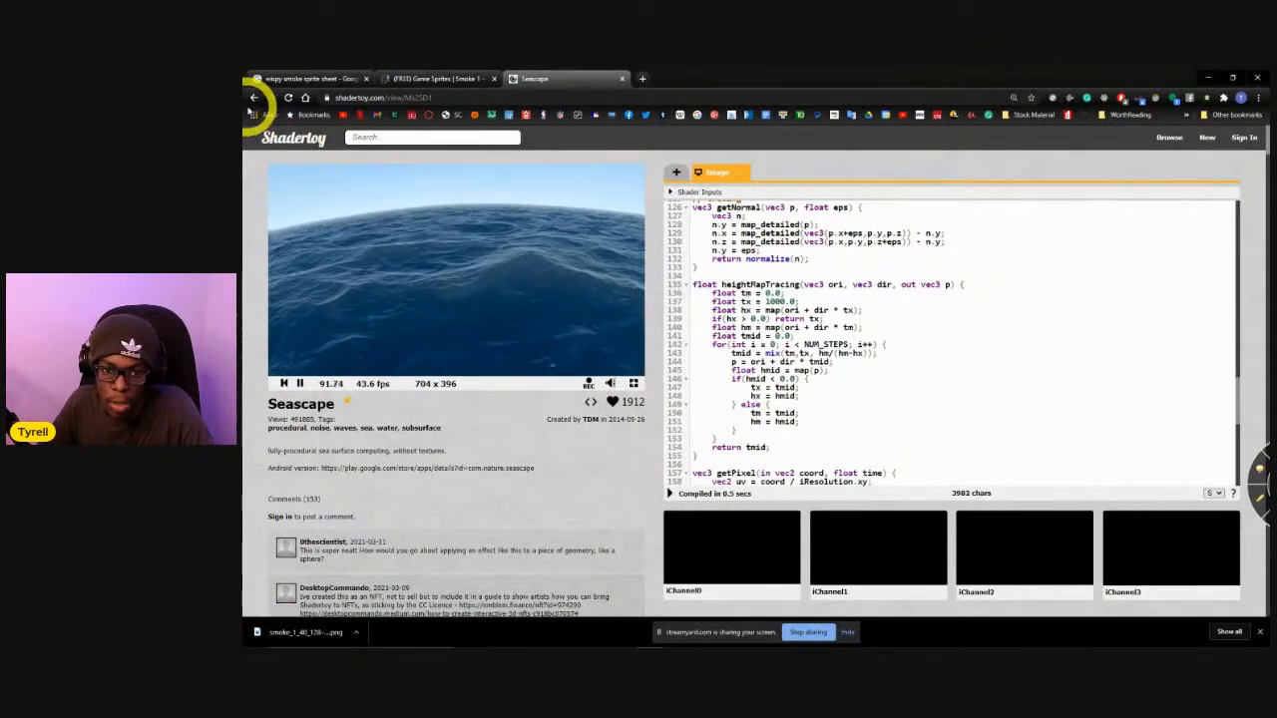
Return from Seascape to the Shadertoy home page, confirming leaving without saving the code changes.
{"action": "left_click", "coordinate": [253, 98]}
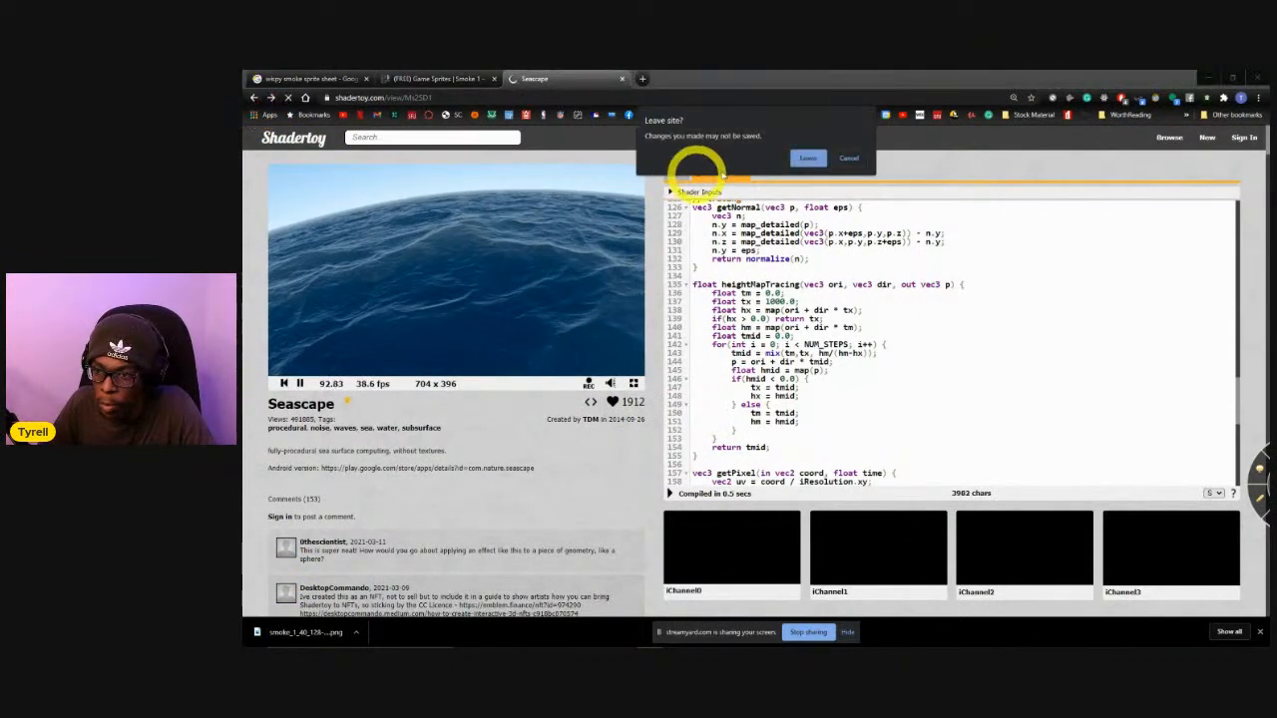
{"action": "left_click", "coordinate": [809, 159]}
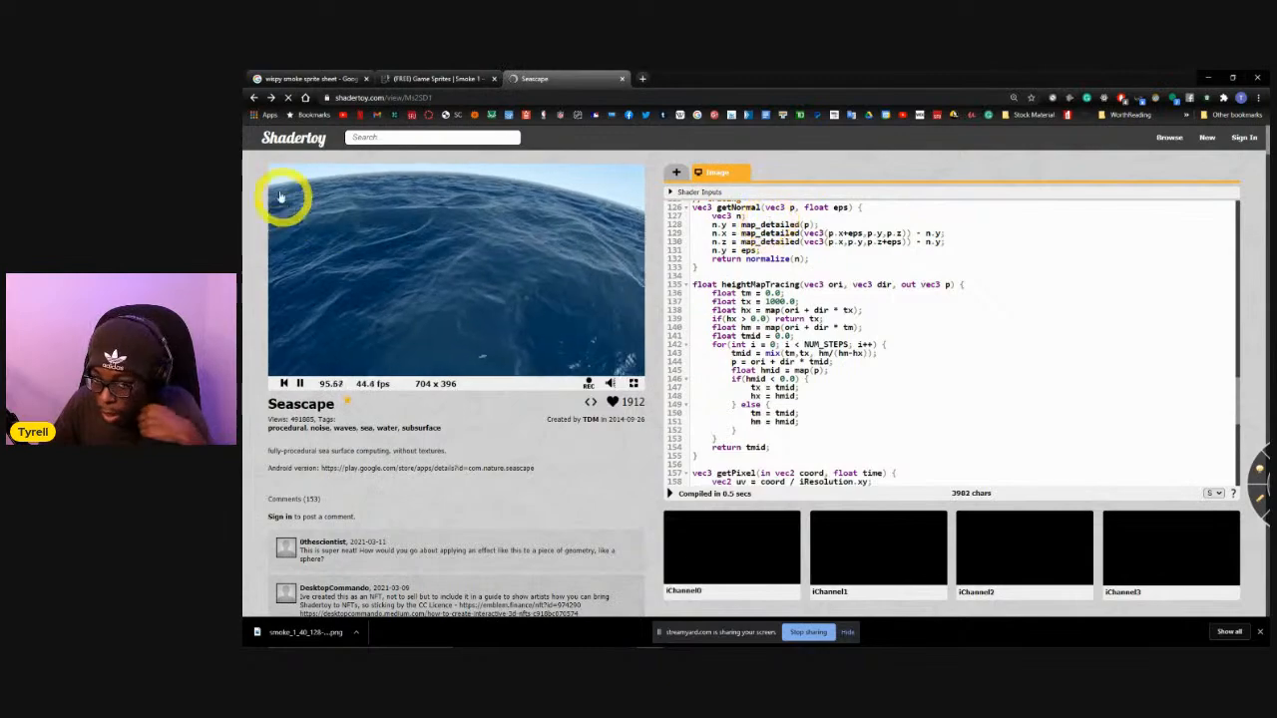
{"action": "left_click", "coordinate": [255, 97]}
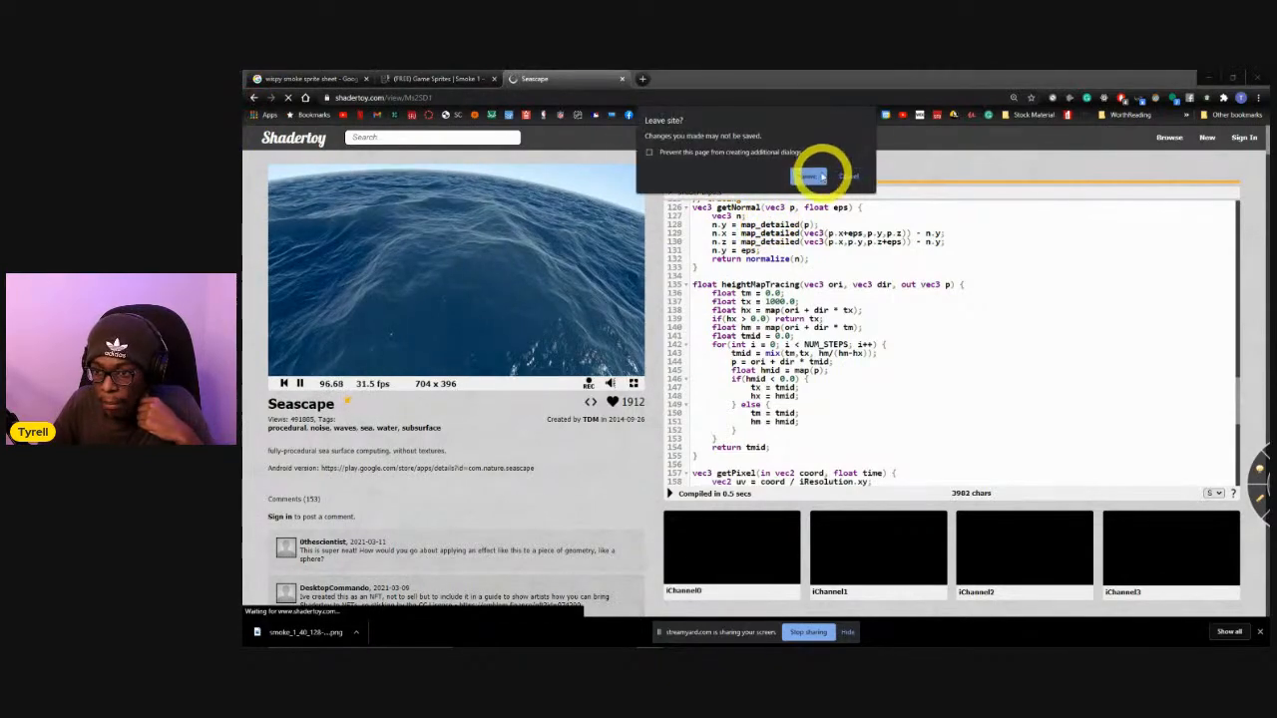
{"action": "left_click", "coordinate": [820, 171]}
{"action": "scroll", "coordinate": [638, 311], "scroll_direction": "down", "scroll_amount": 1}
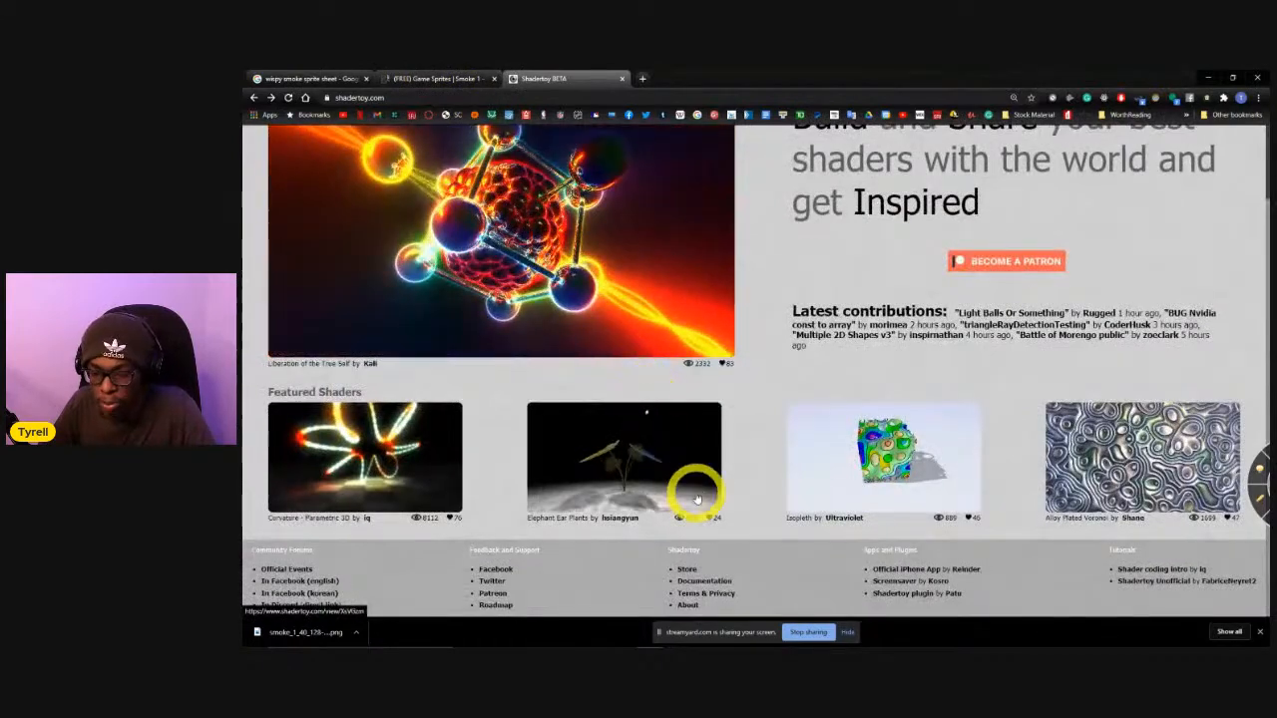
Switch back to the Unity editor with the Interactive visual effect graph.
{"action": "key", "text": "alt+Tab"}
{"action": "key", "text": "alt+Tab"}
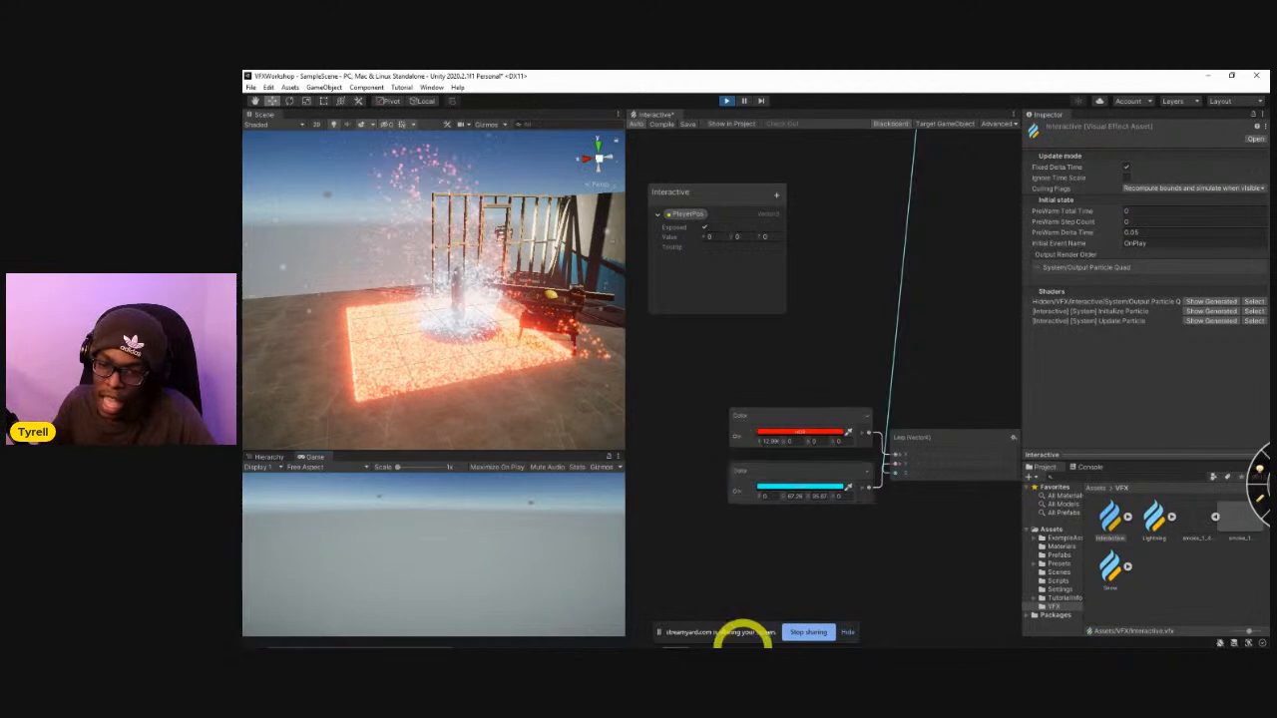
View the interactive particle effect from above in the Unity scene and switch over to the YouTube browser window.
{"action": "left_click_drag", "start_coordinate": [419, 302], "coordinate": [572, 361], "text": "alt"}
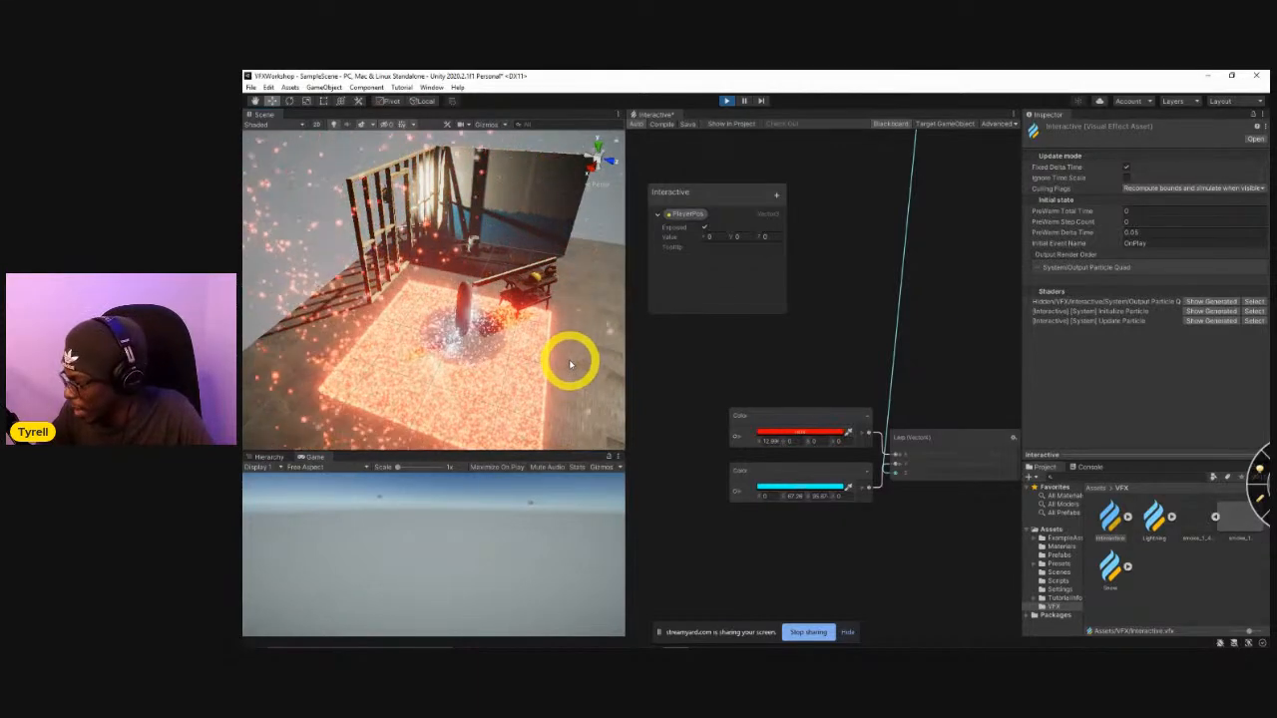
{"action": "left_click_drag", "start_coordinate": [567, 367], "coordinate": [561, 386], "text": "alt"}
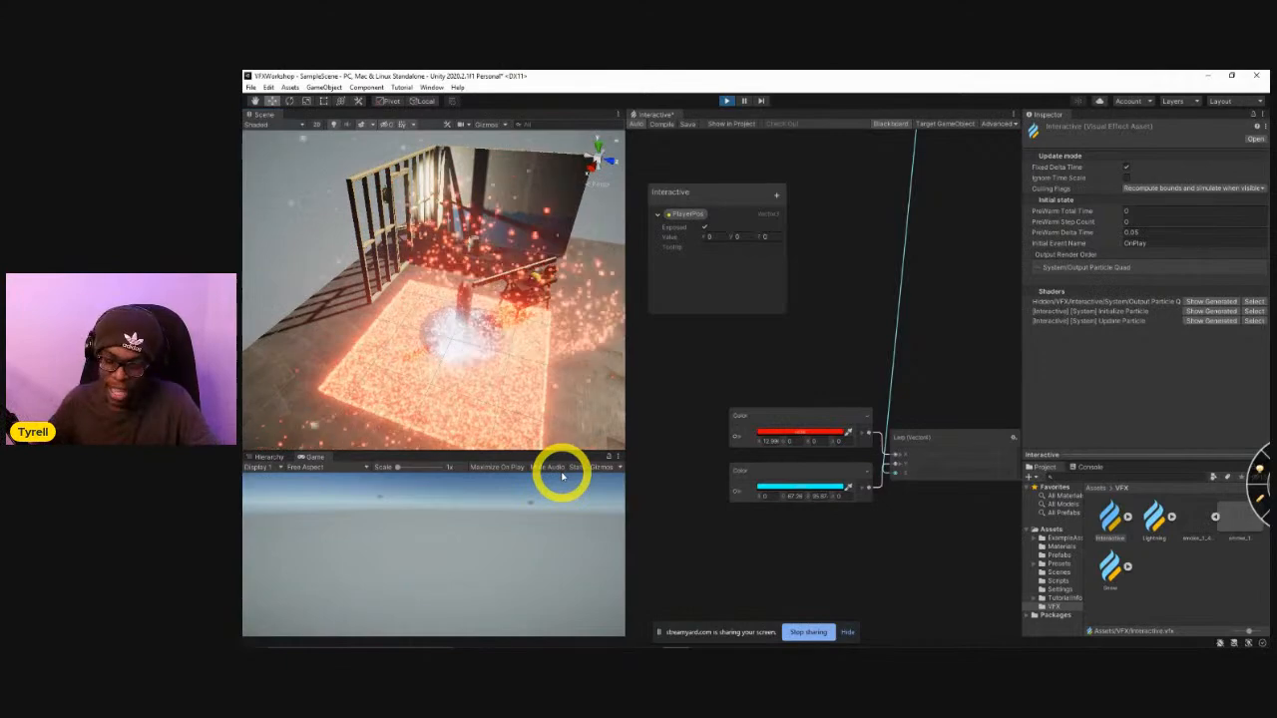
{"action": "key", "text": "alt+Tab"}
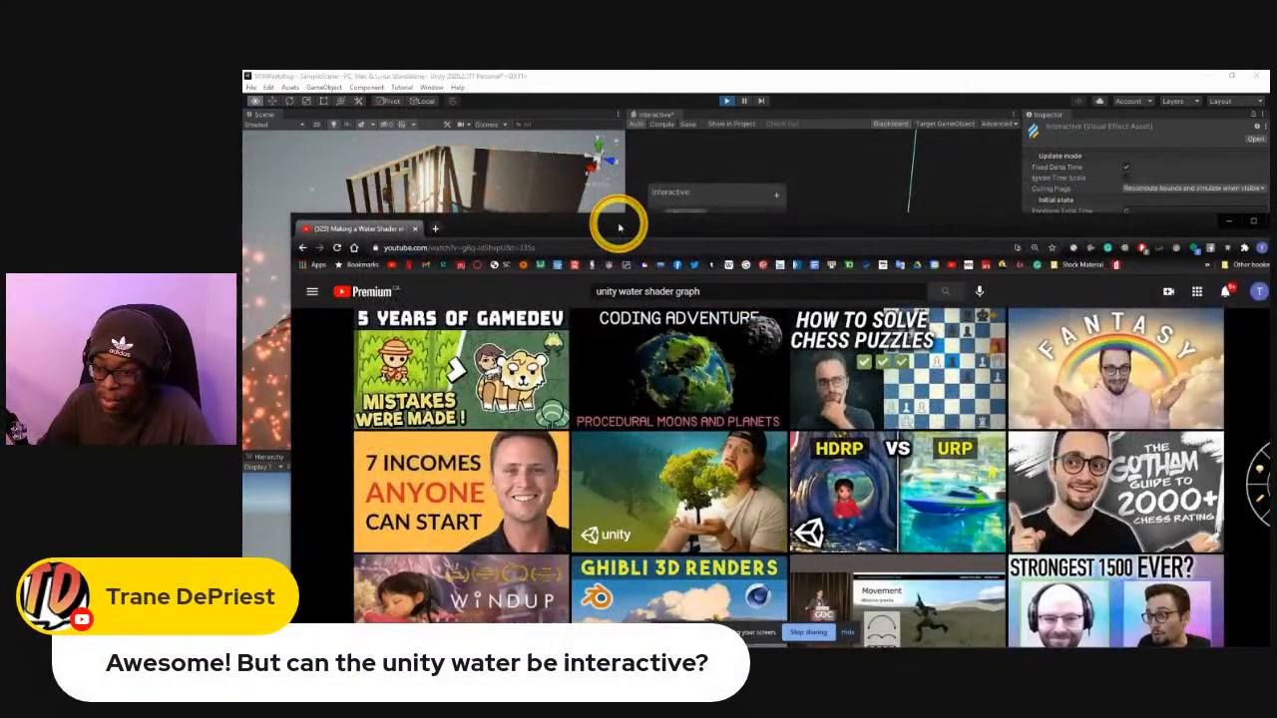
{"action": "key", "text": "alt+Tab"}
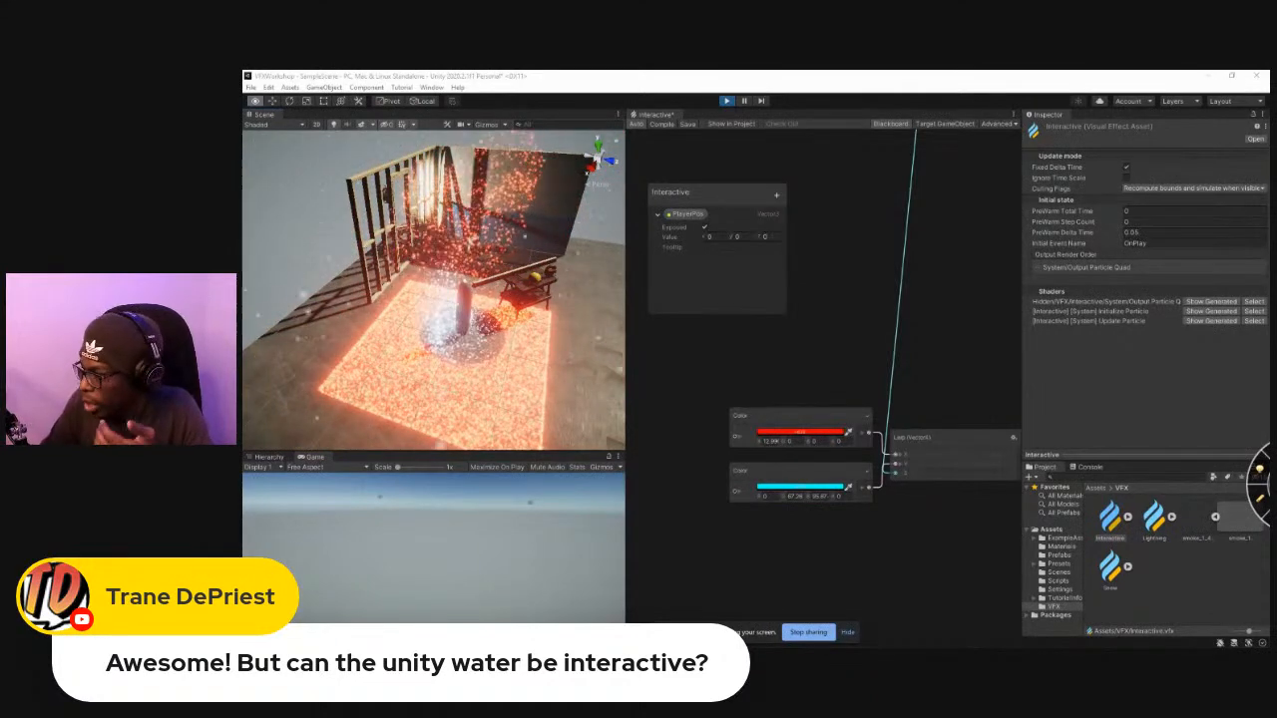
Bring the YouTube results for "unity fluid simulation" into view and play Real-Time Fluids in Unity from its start.
{"action": "left_click_drag", "start_coordinate": [1269, 99], "coordinate": [549, 109]}
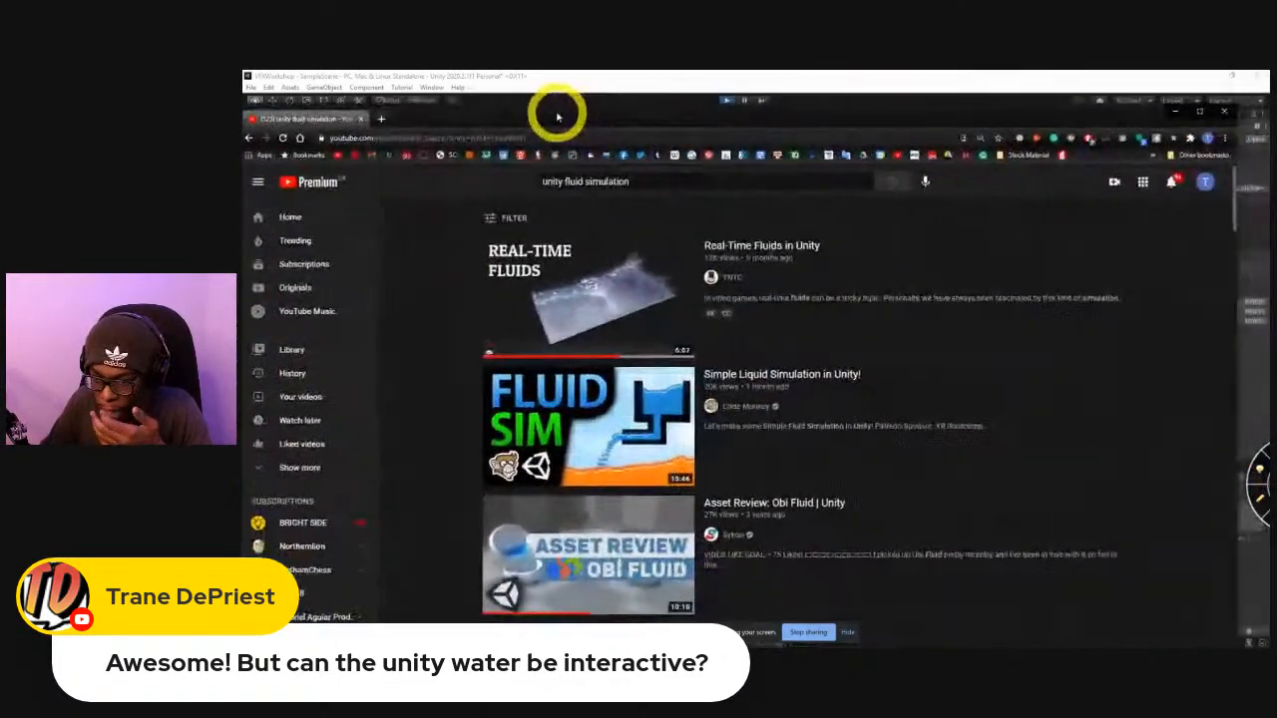
{"action": "mouse_move", "coordinate": [584, 242]}
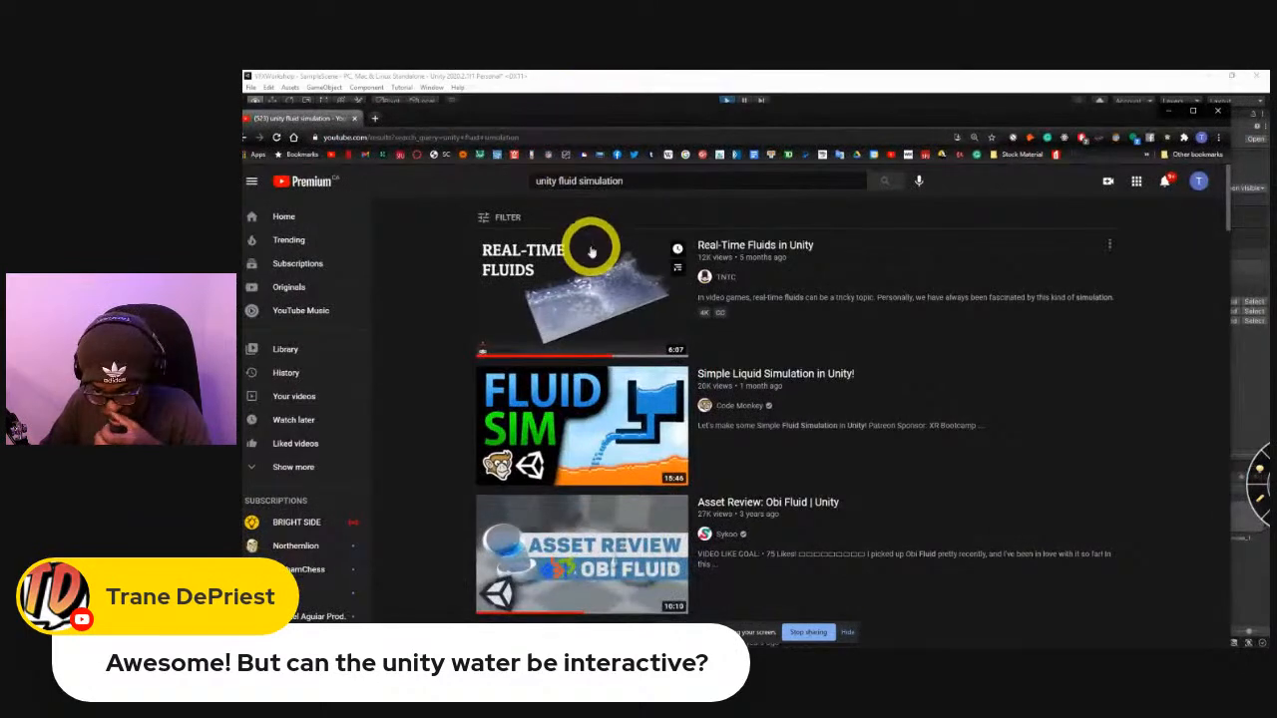
{"action": "left_click", "coordinate": [585, 329]}
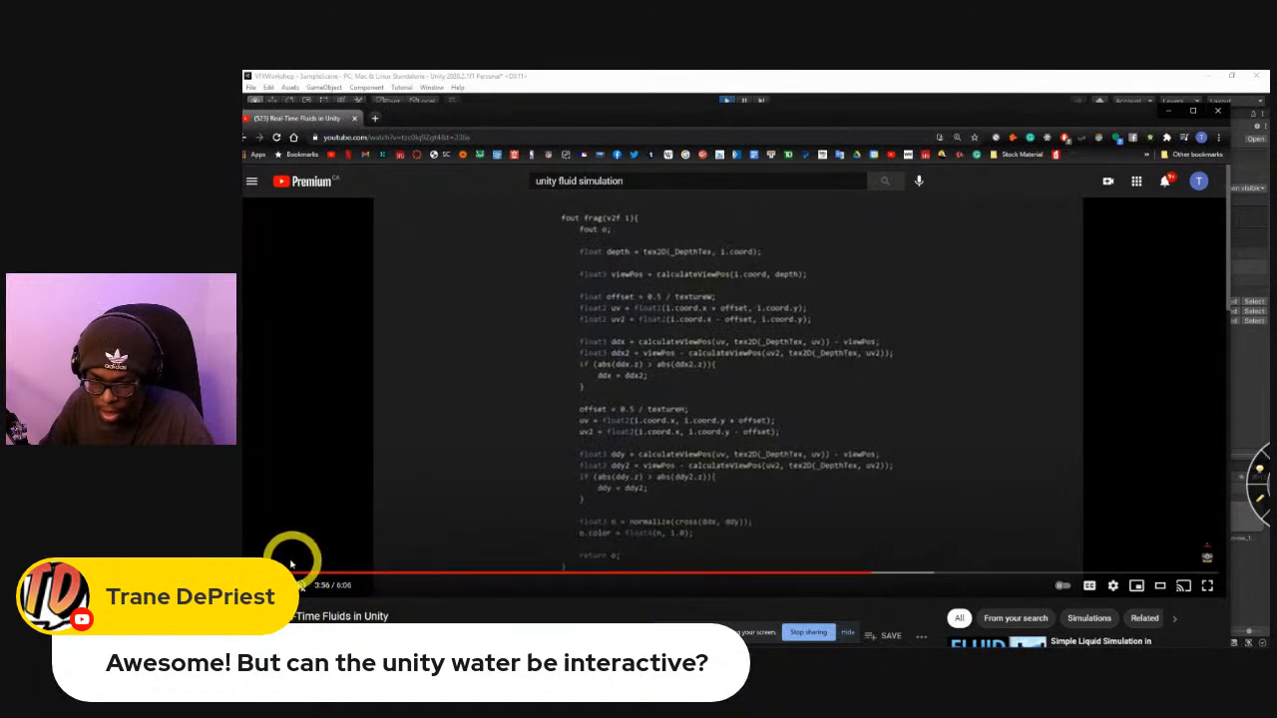
{"action": "left_click", "coordinate": [252, 574]}
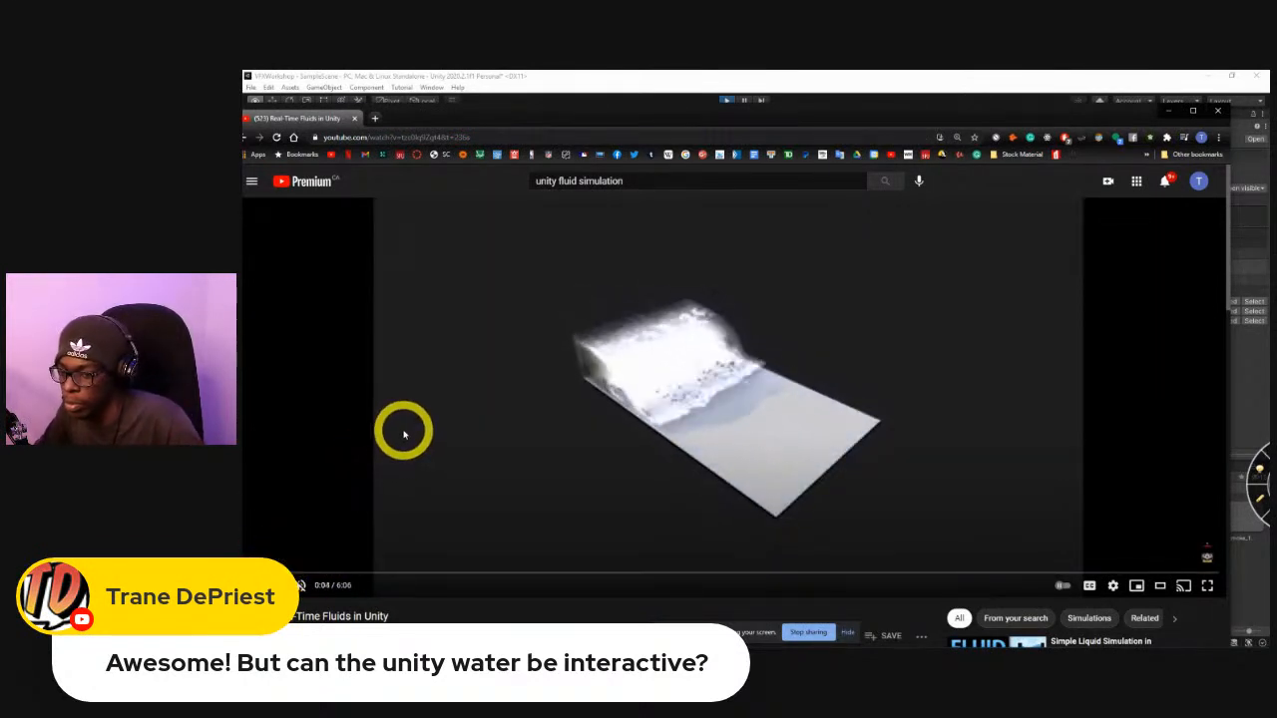
Expand the description of the Real-Time Fluids in Unity video and open the first linked resource, the PDF paper.
{"action": "scroll", "coordinate": [427, 422], "scroll_direction": "down", "scroll_amount": 3}
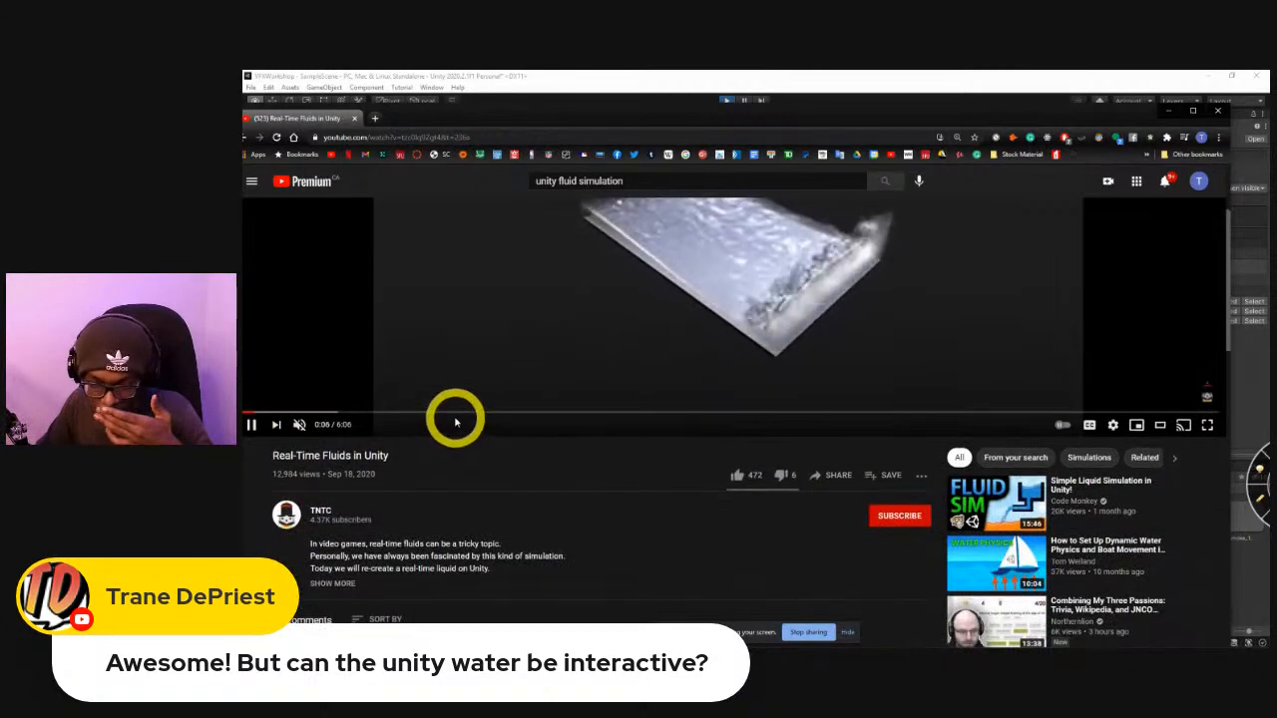
{"action": "scroll", "coordinate": [462, 417], "scroll_direction": "down", "scroll_amount": 2}
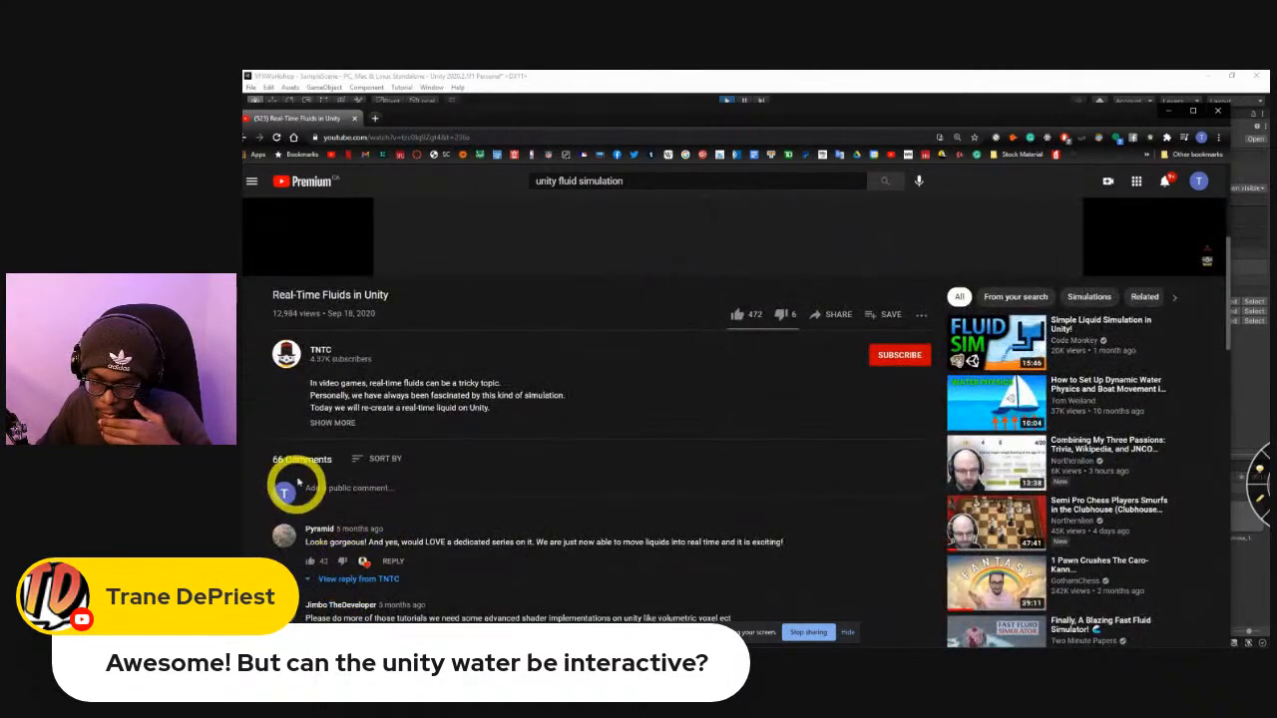
{"action": "left_click", "coordinate": [328, 423]}
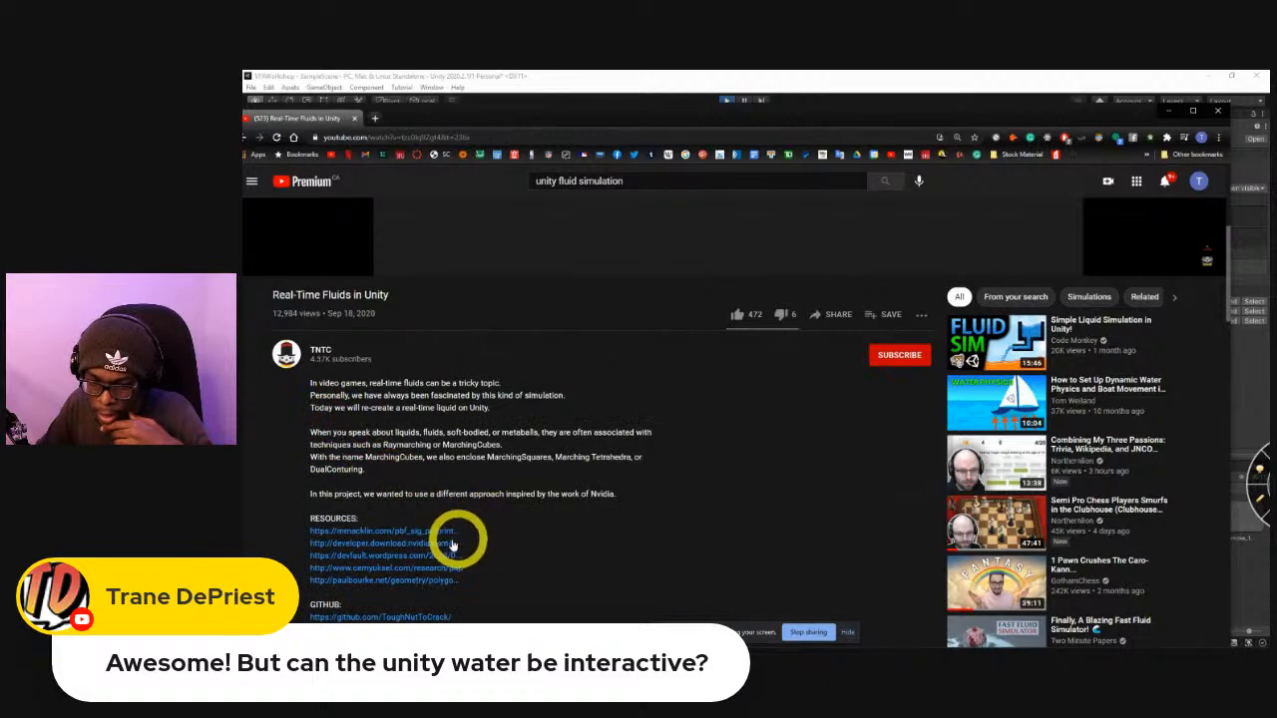
{"action": "left_click", "coordinate": [414, 532]}
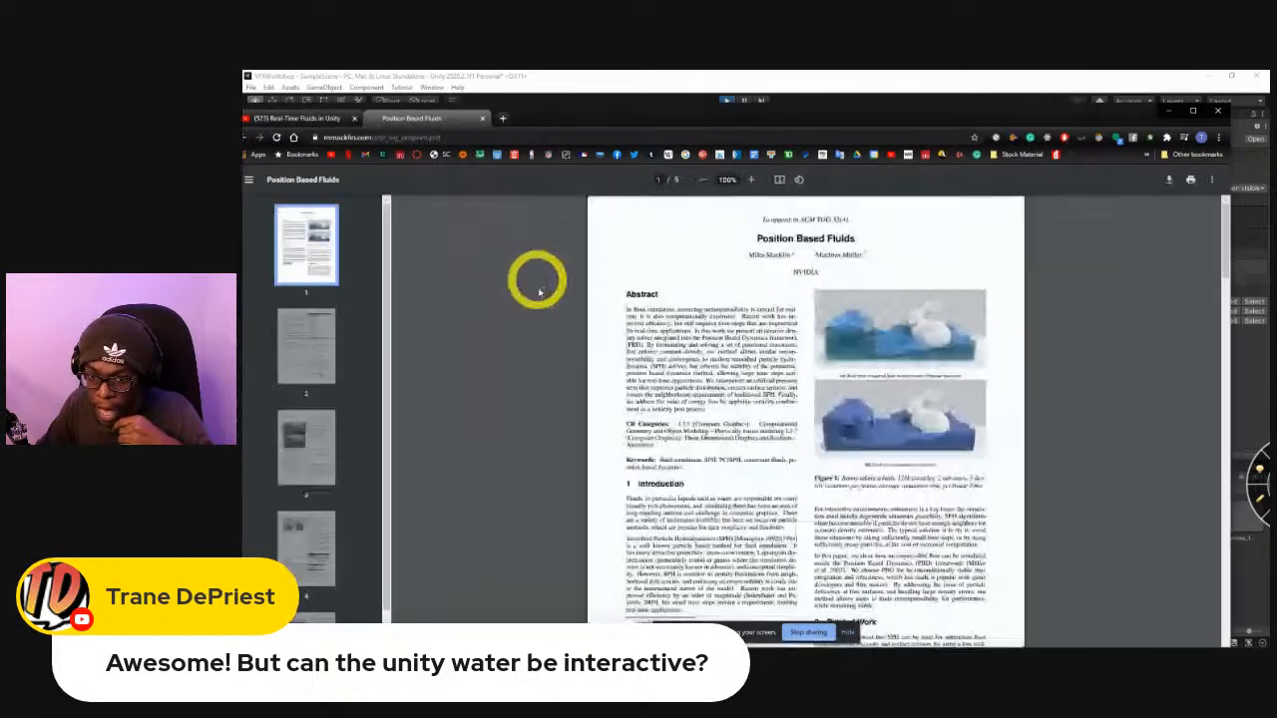
Skim the Position Based Fluids paper from its first page through the algorithm and results sections to the references.
{"action": "scroll", "coordinate": [810, 387], "scroll_direction": "down", "scroll_amount": 10}
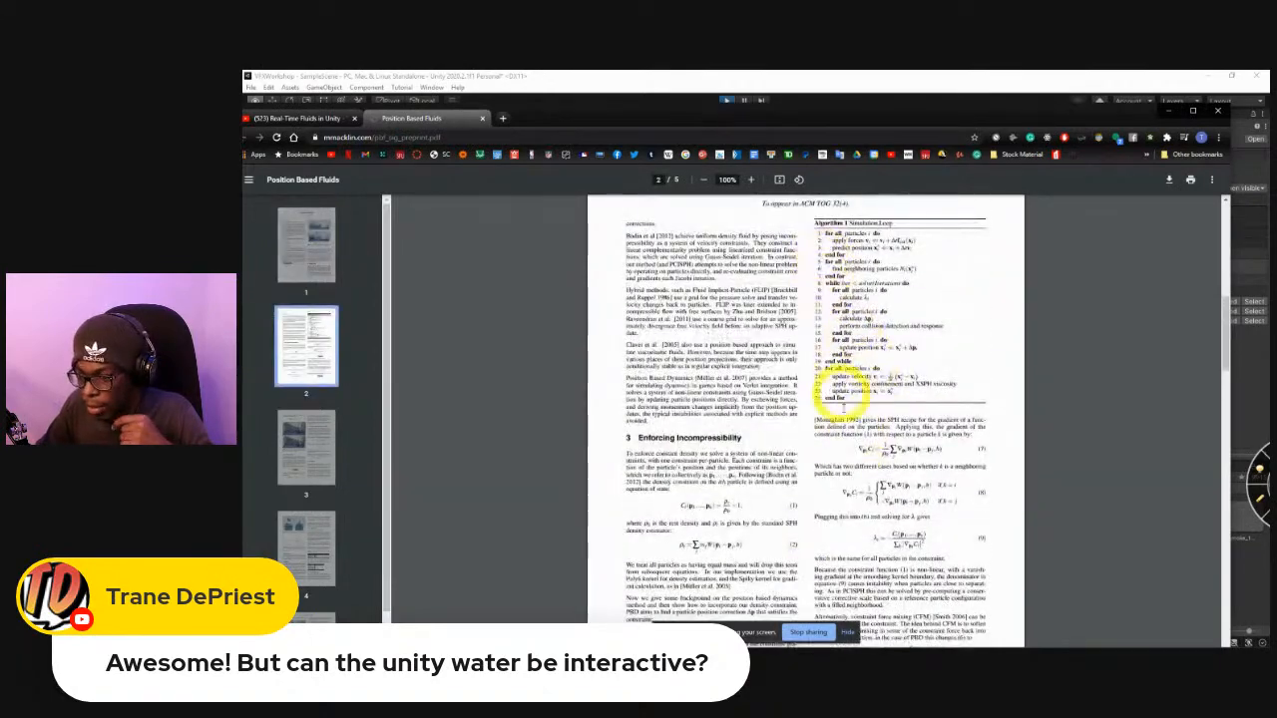
{"action": "scroll", "coordinate": [897, 579], "scroll_direction": "down", "scroll_amount": 5}
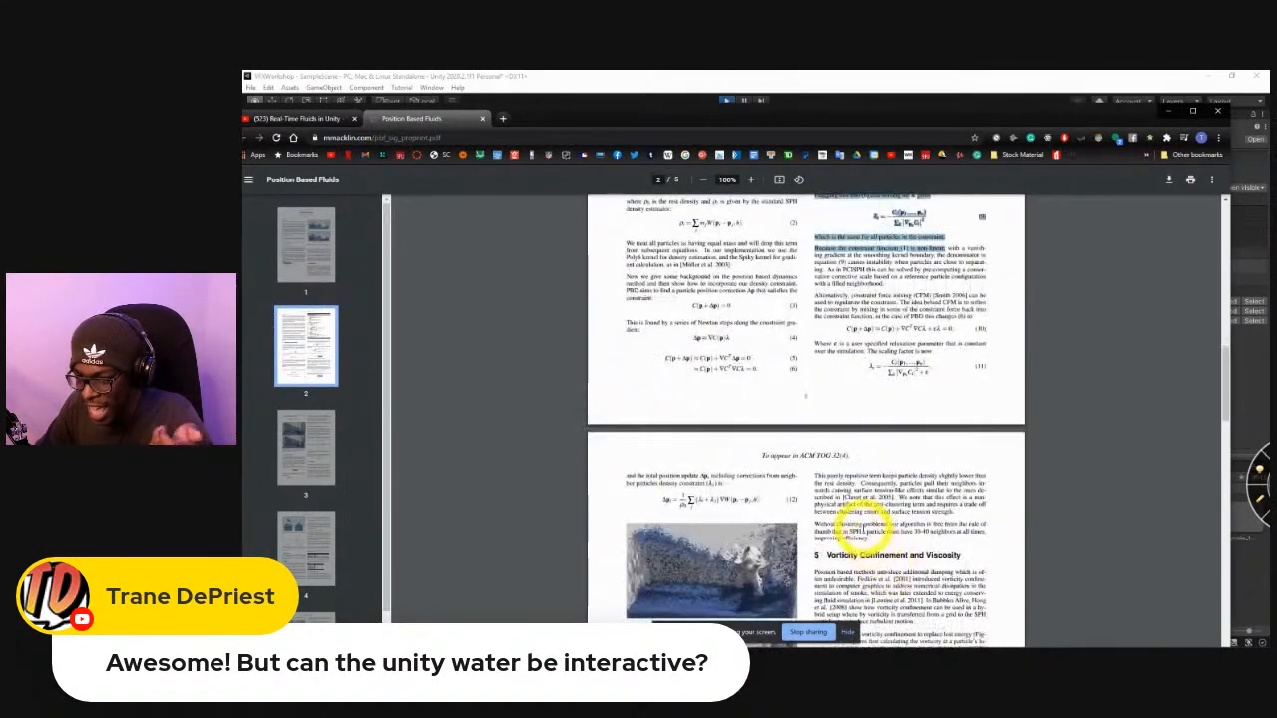
{"action": "scroll", "coordinate": [848, 522], "scroll_direction": "down", "scroll_amount": 3}
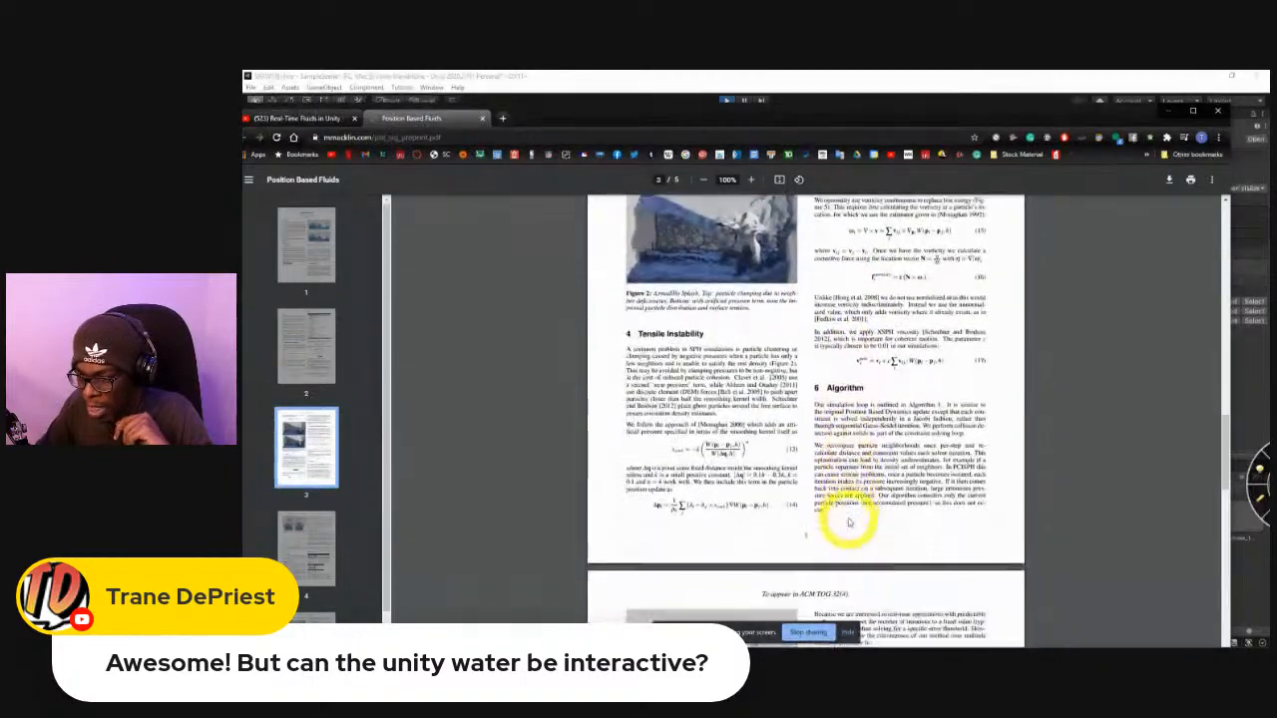
{"action": "scroll", "coordinate": [847, 519], "scroll_direction": "down", "scroll_amount": 6}
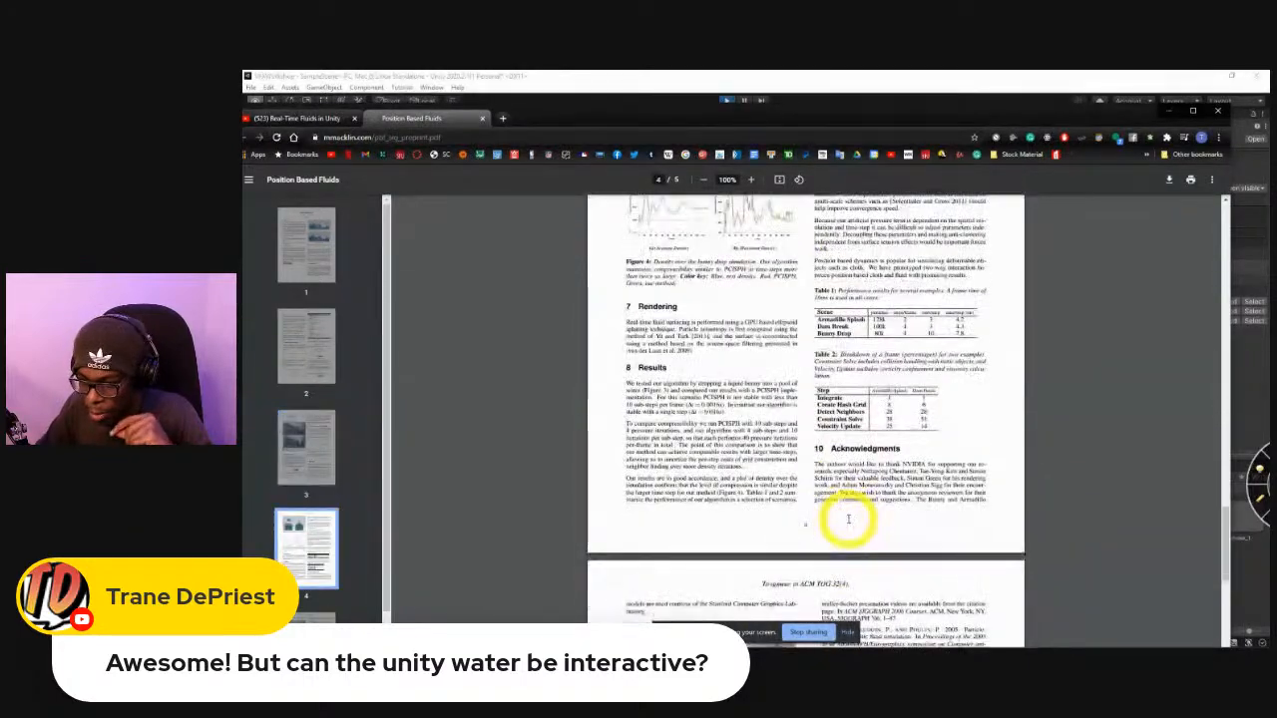
{"action": "scroll", "coordinate": [846, 517], "scroll_direction": "down", "scroll_amount": 3}
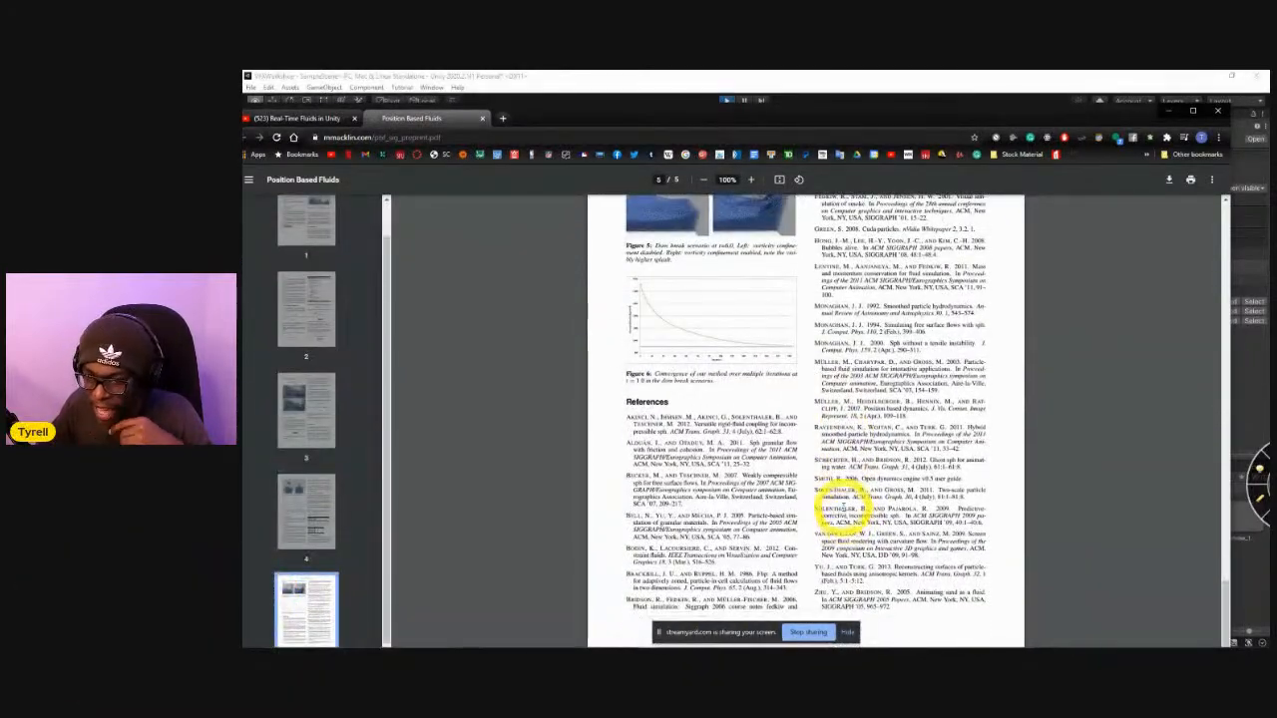
{"action": "scroll", "coordinate": [821, 490], "scroll_direction": "up", "scroll_amount": 5}
Return to the Real-Time Fluids in Unity video and replay the fluid demonstration near its beginning.
{"action": "left_click", "coordinate": [299, 118]}
{"action": "scroll", "coordinate": [532, 477], "scroll_direction": "up", "scroll_amount": 5}
{"action": "left_click", "coordinate": [302, 520]}
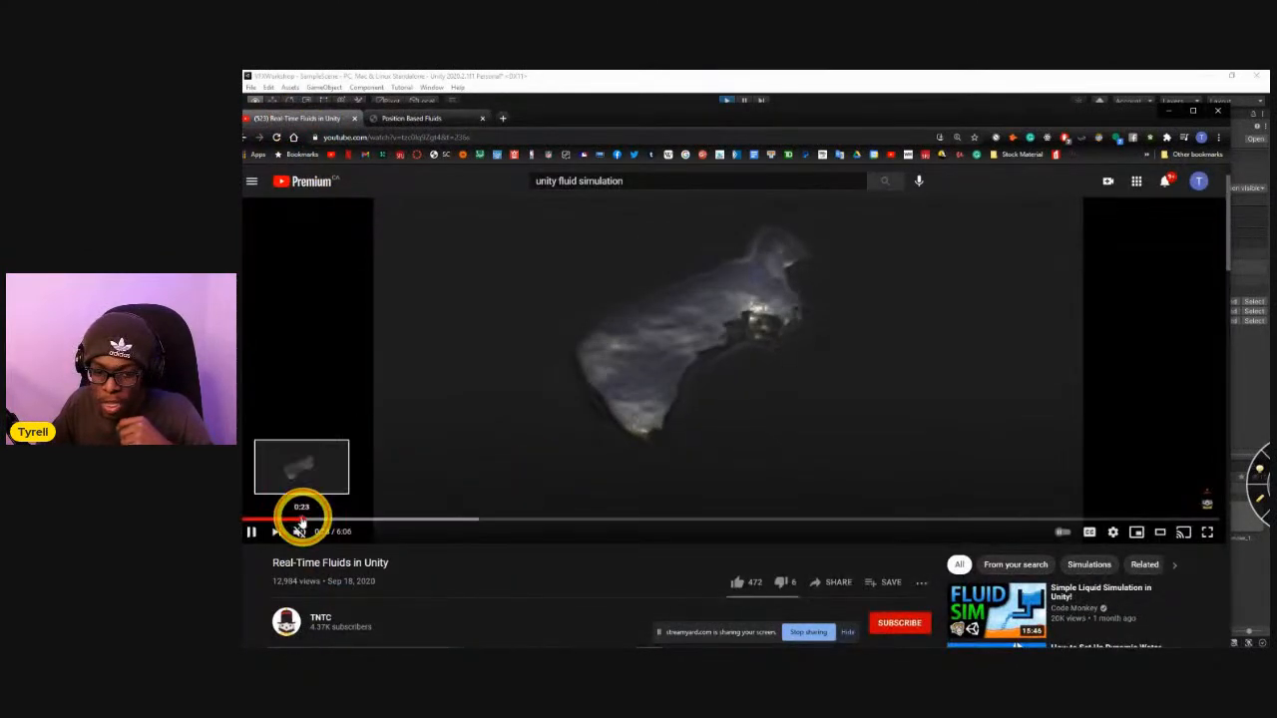
{"action": "left_click_drag", "start_coordinate": [302, 519], "coordinate": [265, 517]}
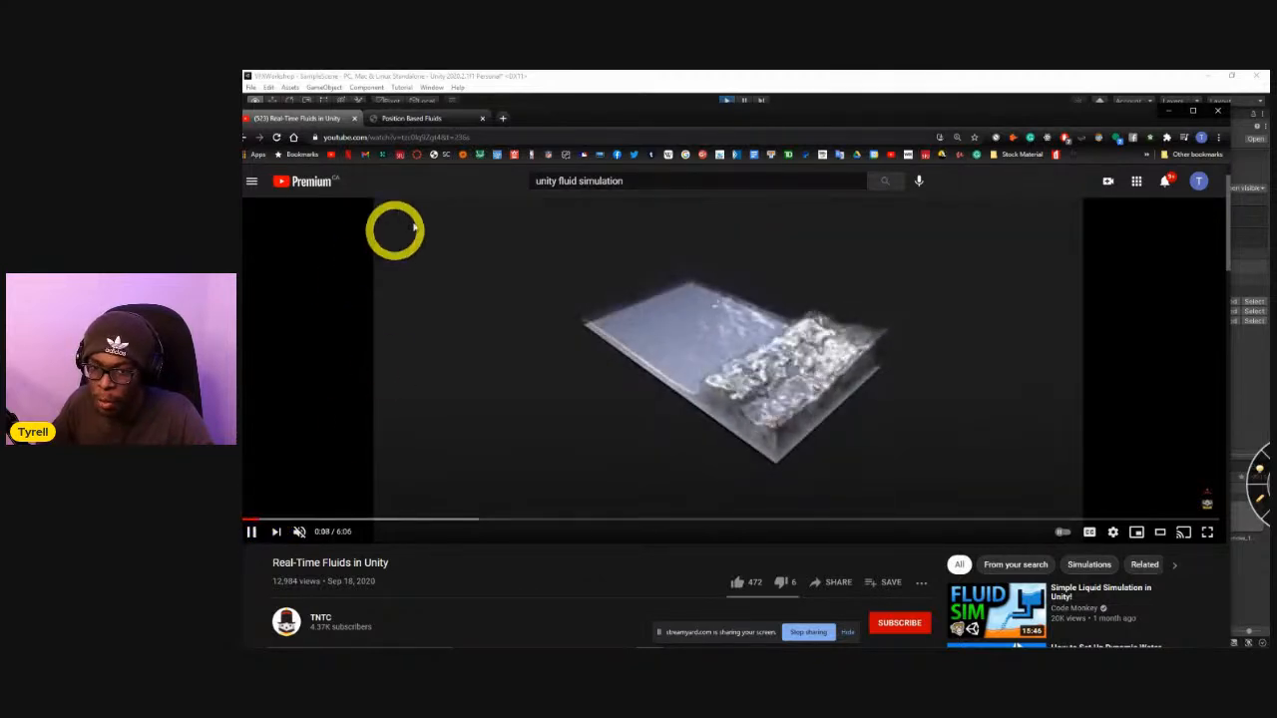
Go back to the "unity fluid simulation" results and open the Obi Fluid 4 for Unity video.
{"action": "left_click", "coordinate": [248, 136]}
{"action": "scroll", "coordinate": [517, 344], "scroll_direction": "down", "scroll_amount": 2}
{"action": "scroll", "coordinate": [517, 344], "scroll_direction": "down", "scroll_amount": 5}
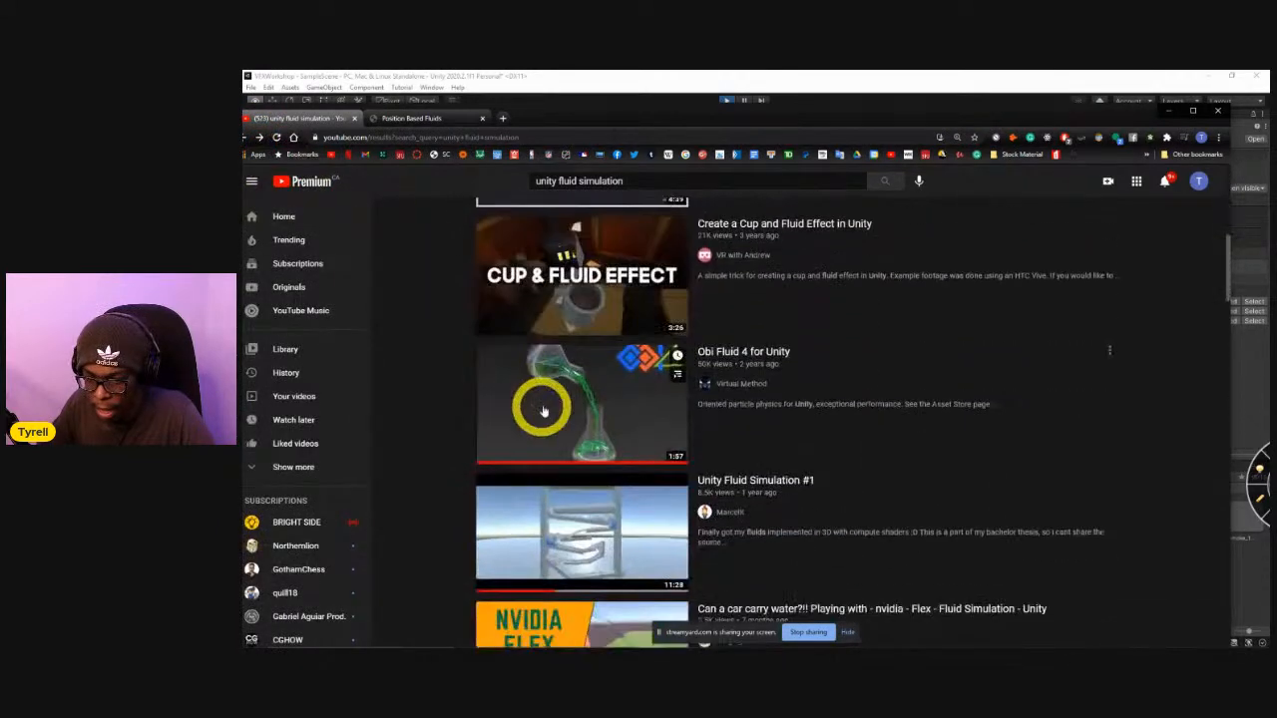
{"action": "left_click", "coordinate": [544, 407]}
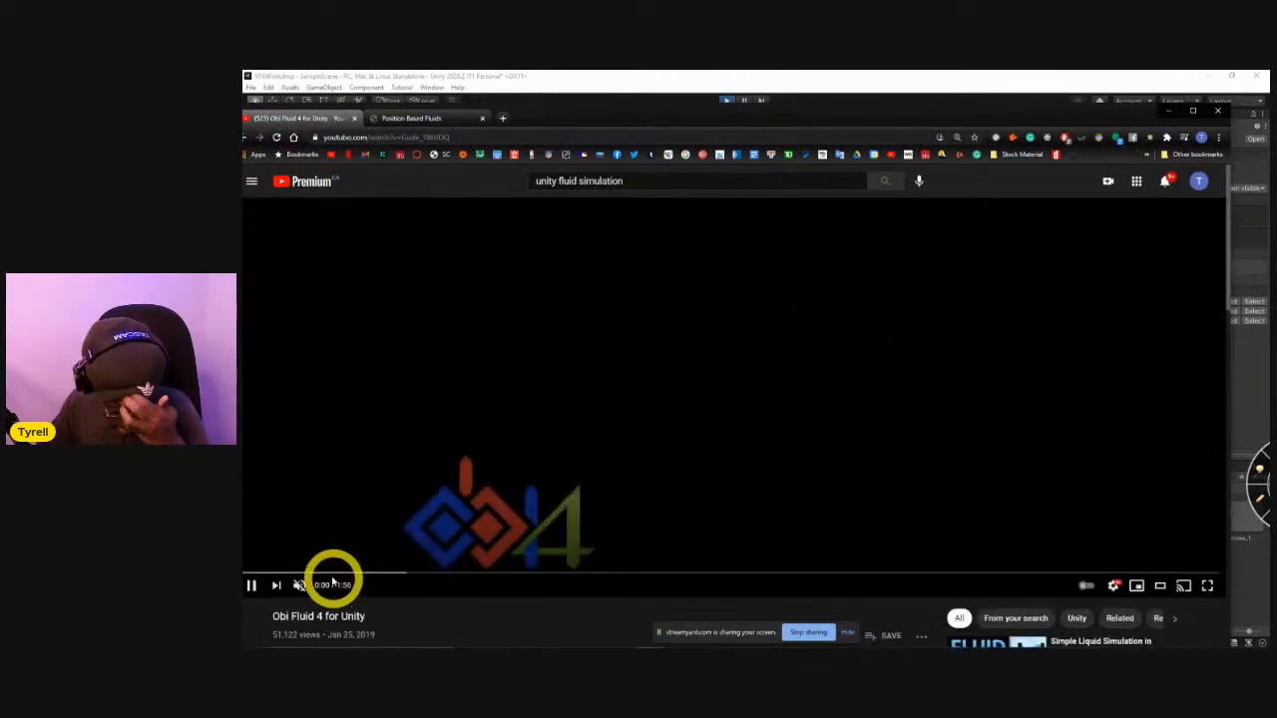
Watch the Obi Fluid 4 for Unity video, skipping ahead through its fluid and particle demonstrations to the end.
{"action": "key", "text": "Right"}
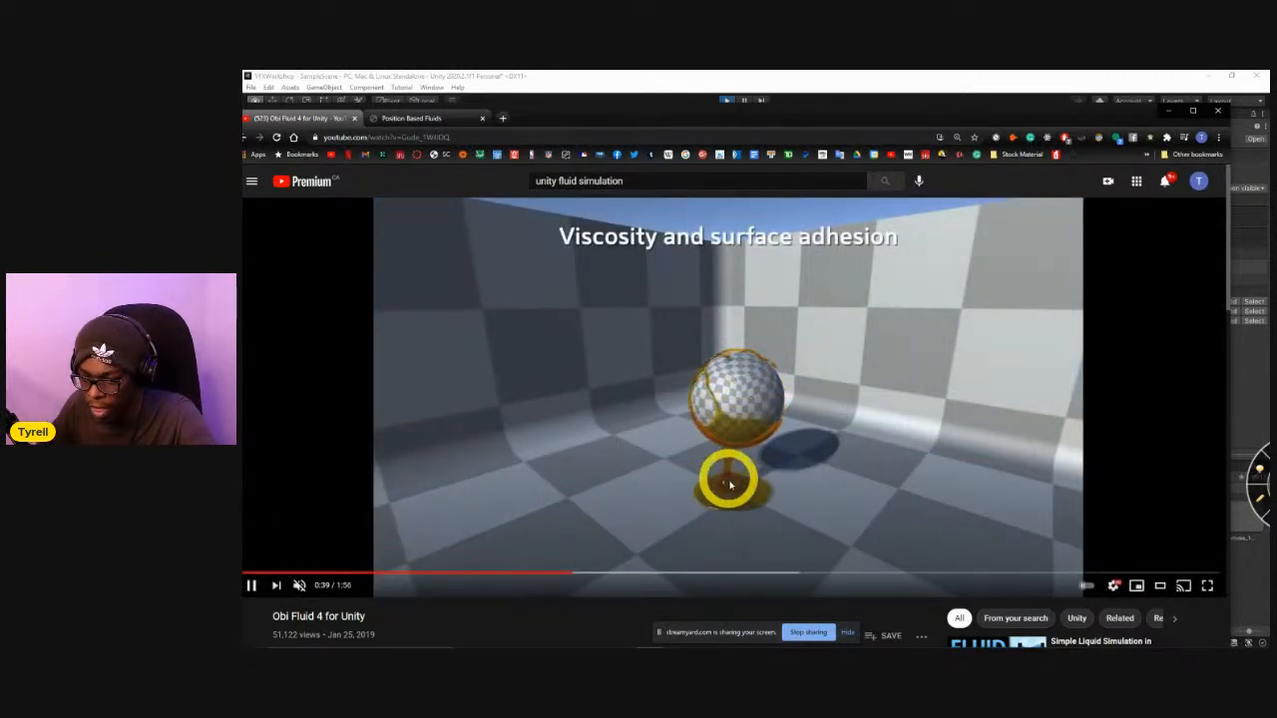
{"action": "left_click", "coordinate": [708, 569]}
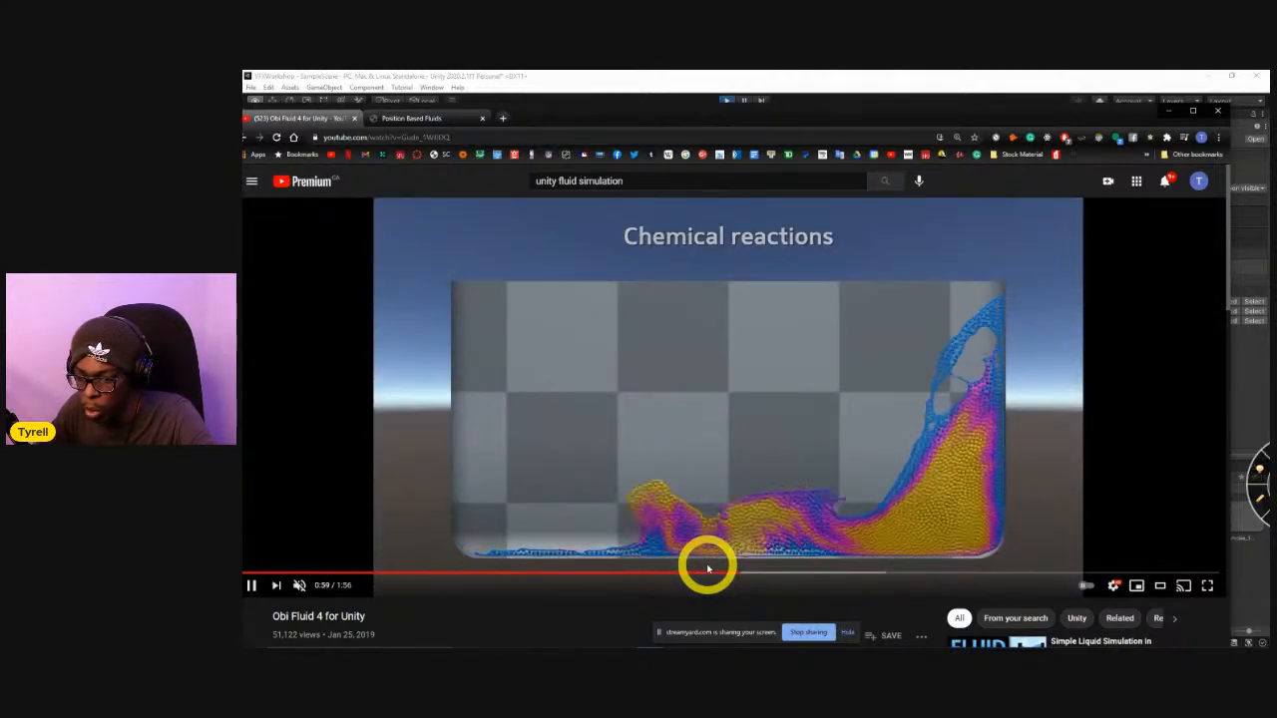
{"action": "key", "text": "Right"}
{"action": "key", "text": "Right"}
{"action": "key", "text": "Right"}
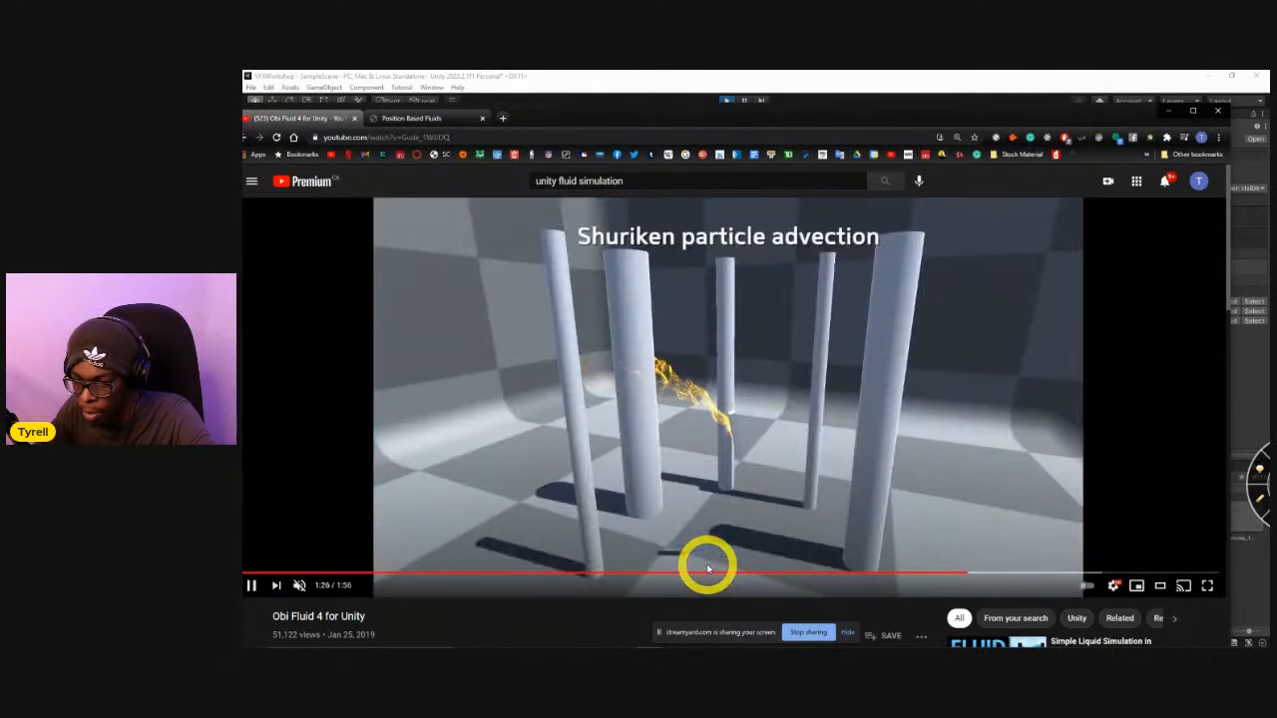
{"action": "key", "text": "Right"}
{"action": "key", "text": "Right"}
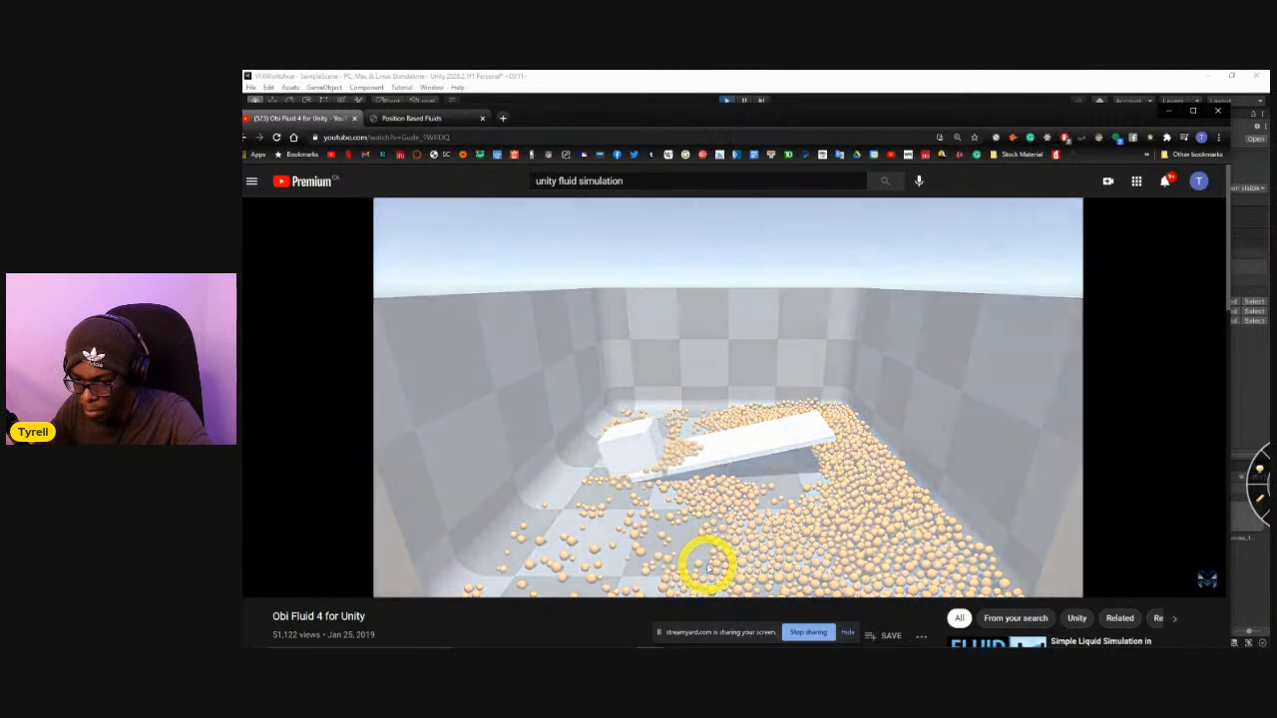
{"action": "key", "text": "Right"}
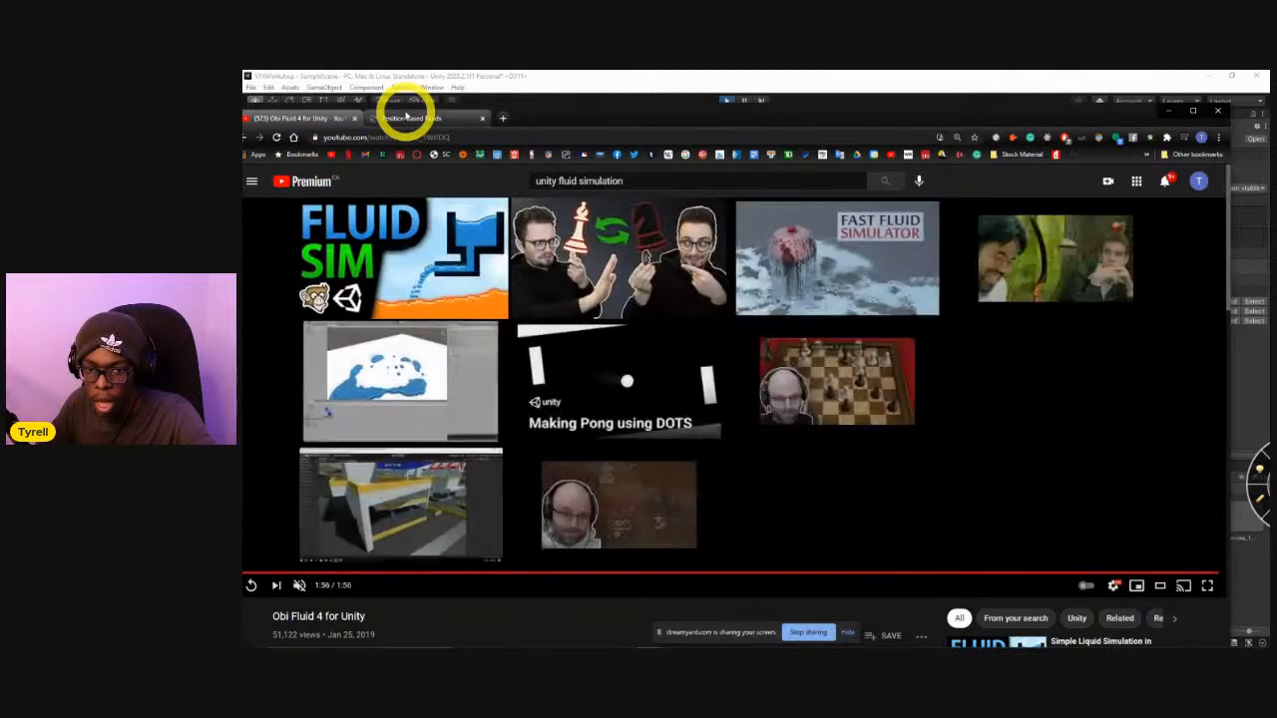
Reopen the Position Based Fluids paper and examine its simulation algorithm, splash figures, abstract and introduction.
{"action": "left_click", "coordinate": [409, 118]}
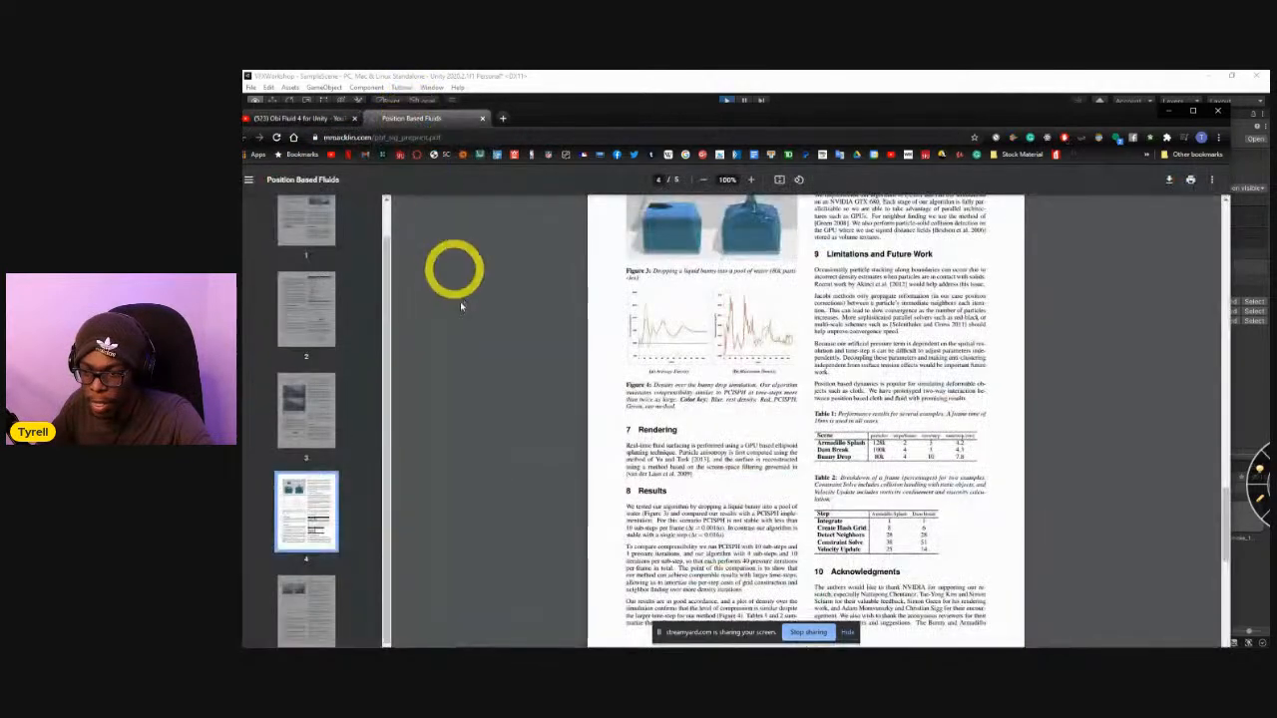
{"action": "scroll", "coordinate": [698, 461], "scroll_direction": "up", "scroll_amount": 5}
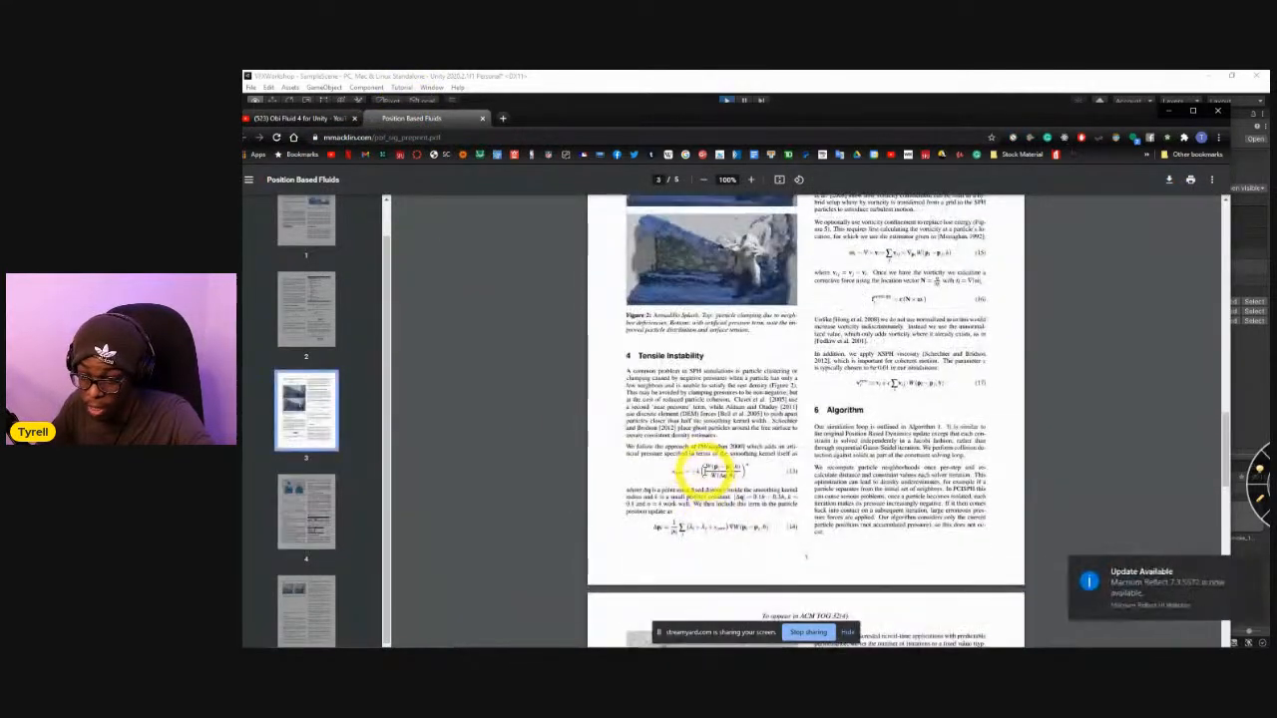
{"action": "scroll", "coordinate": [711, 469], "scroll_direction": "up", "scroll_amount": 6}
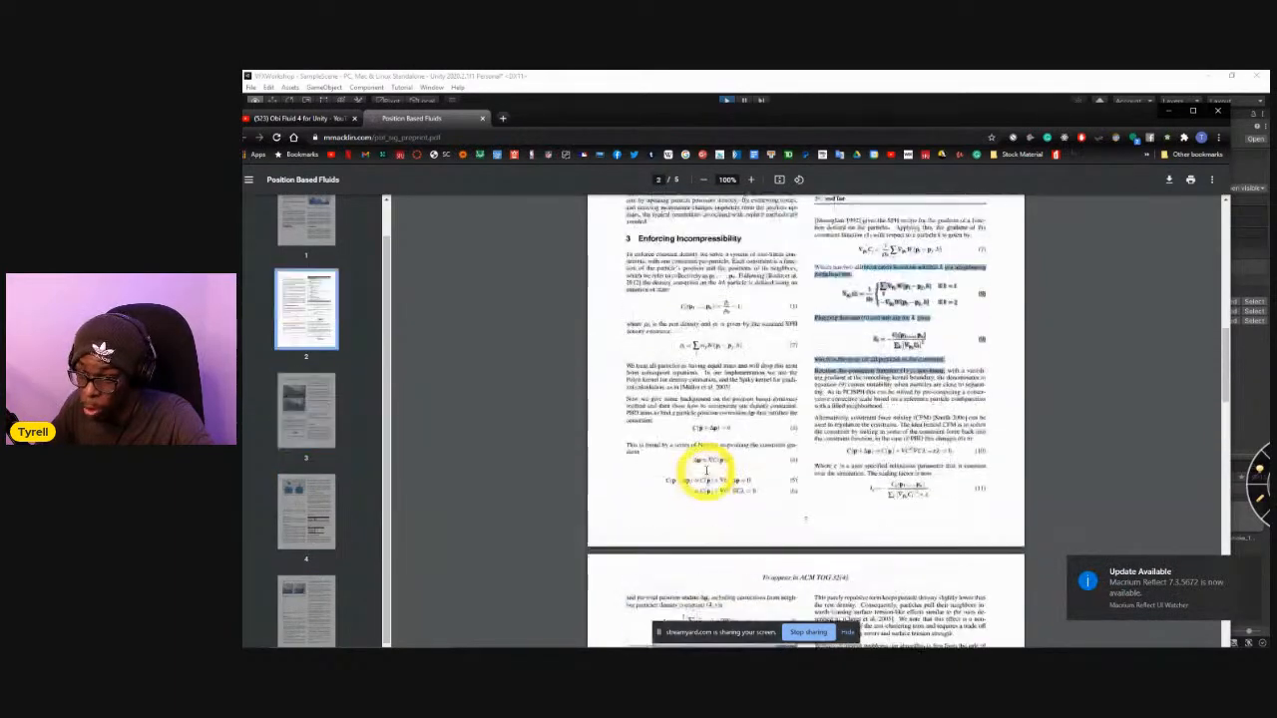
{"action": "scroll", "coordinate": [706, 465], "scroll_direction": "up", "scroll_amount": 3}
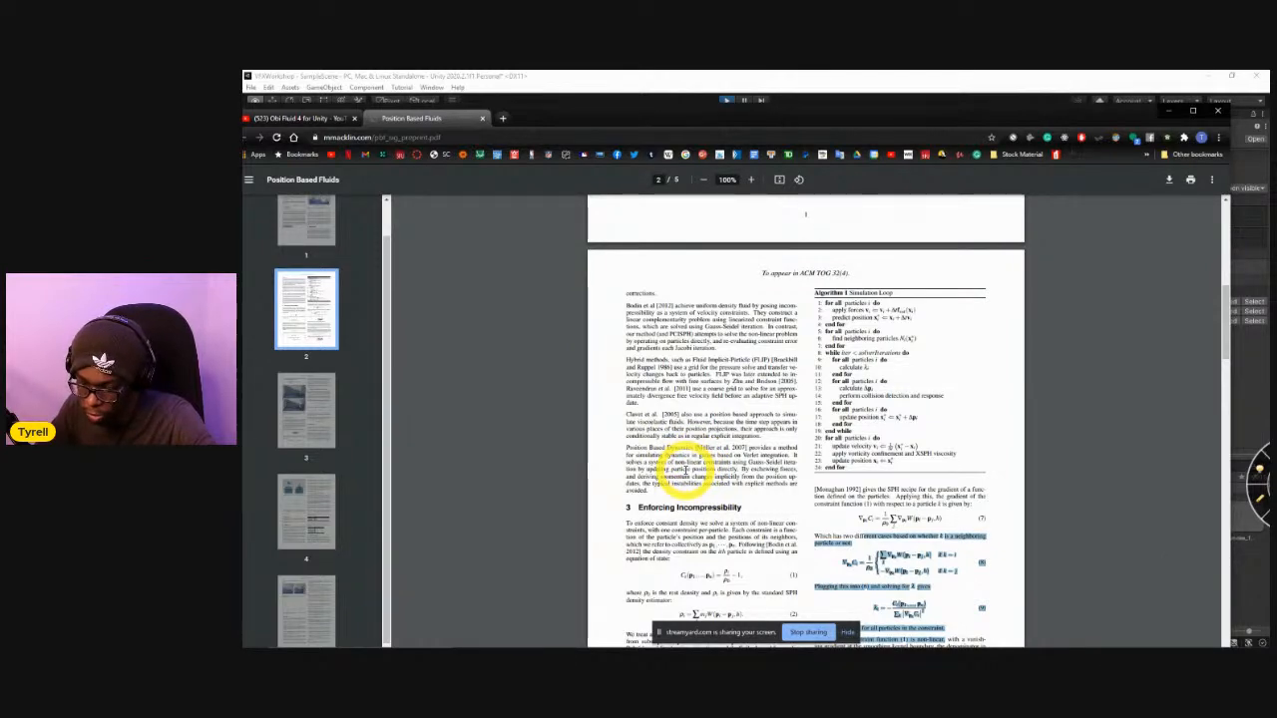
{"action": "scroll", "coordinate": [671, 499], "scroll_direction": "down", "scroll_amount": 6}
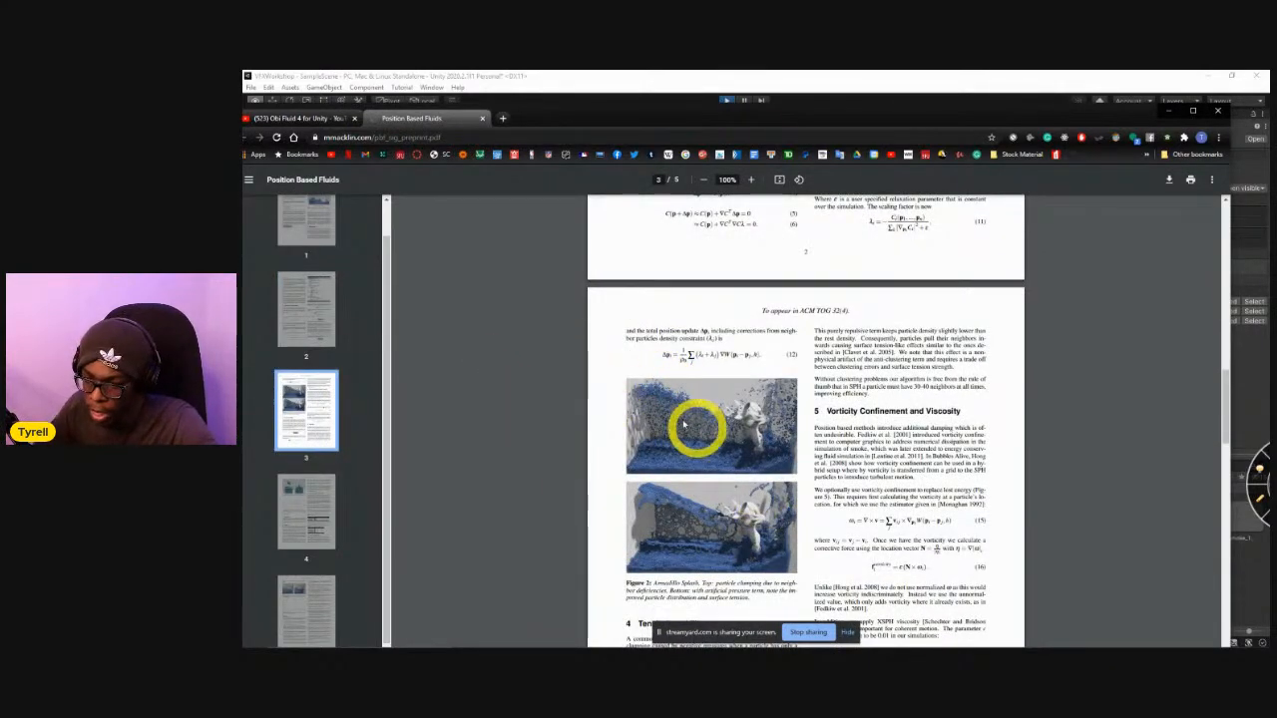
{"action": "scroll", "coordinate": [698, 414], "scroll_direction": "up", "scroll_amount": 6}
{"action": "scroll", "coordinate": [826, 337], "scroll_direction": "up", "scroll_amount": 6}
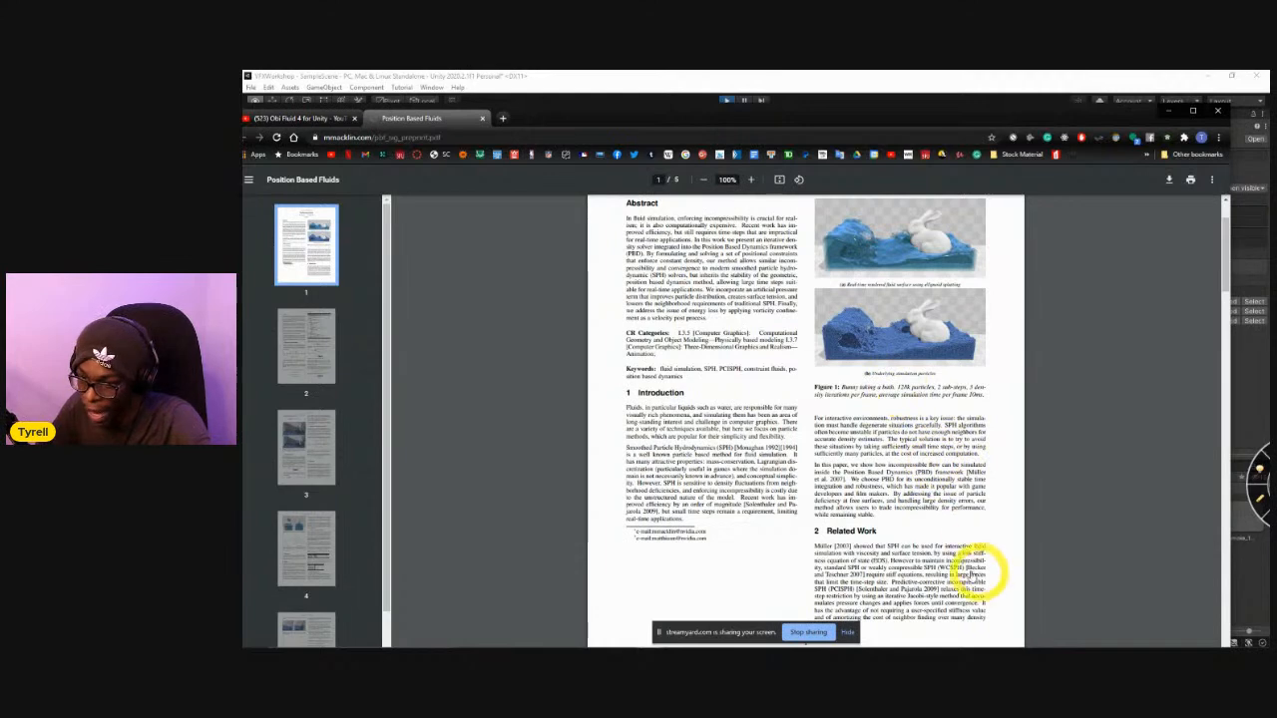
{"action": "scroll", "coordinate": [882, 517], "scroll_direction": "up", "scroll_amount": 2}
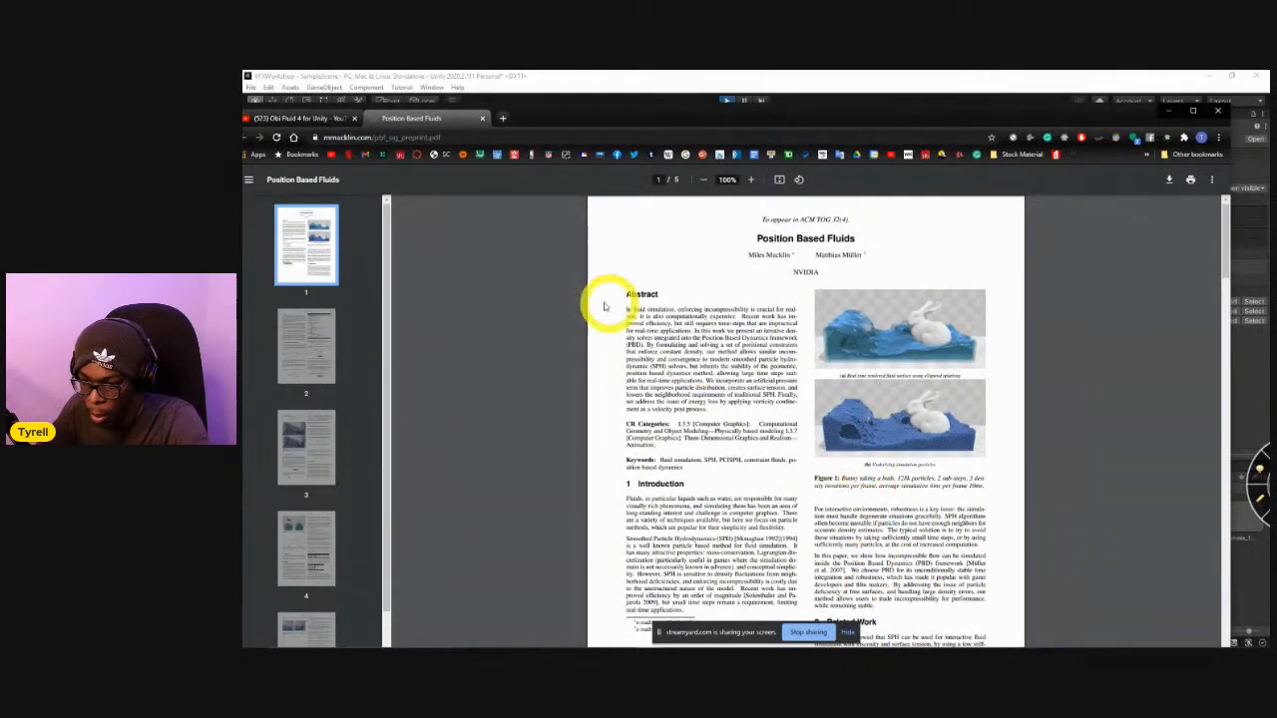
{"action": "scroll", "coordinate": [688, 327], "scroll_direction": "down", "scroll_amount": 1}
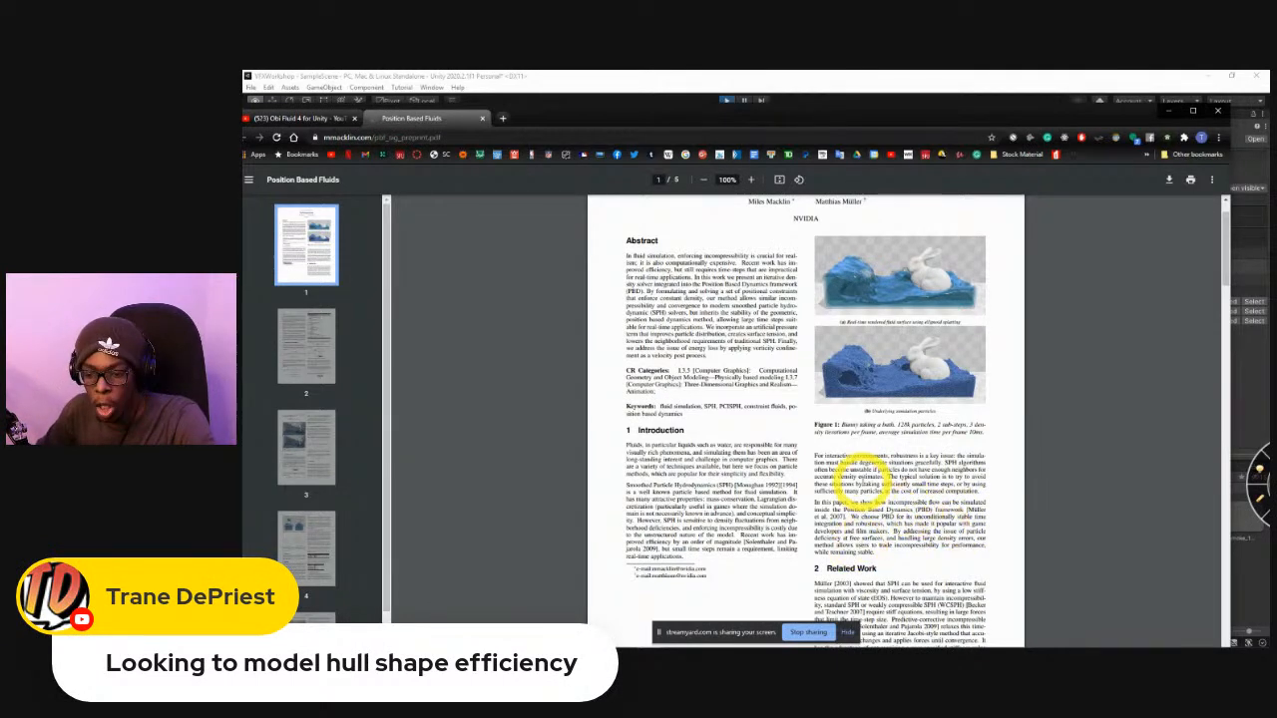
Return to the Obi Fluid 4 video, open the suggested "Finally, A Blazing Fast Fluid Simulator!" video and skip ahead through its simulations.
{"action": "left_click", "coordinate": [318, 120]}
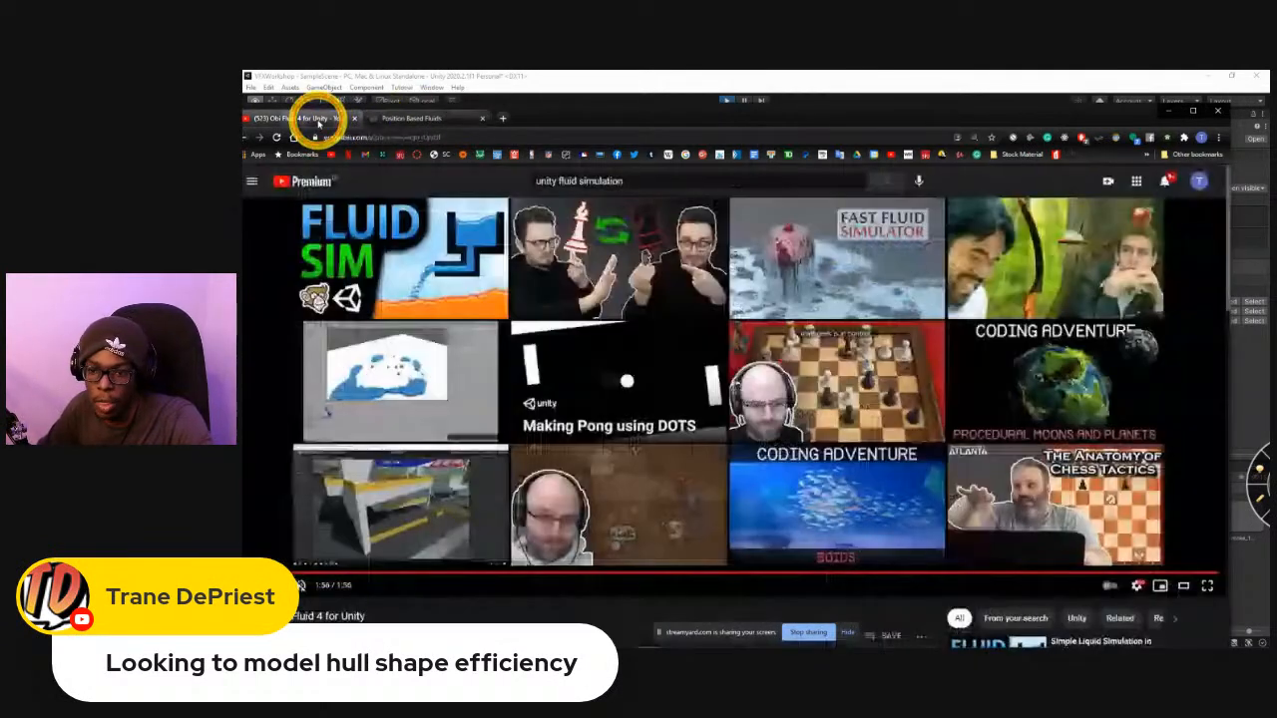
{"action": "left_click_drag", "start_coordinate": [598, 122], "coordinate": [629, 114]}
{"action": "left_click", "coordinate": [892, 276]}
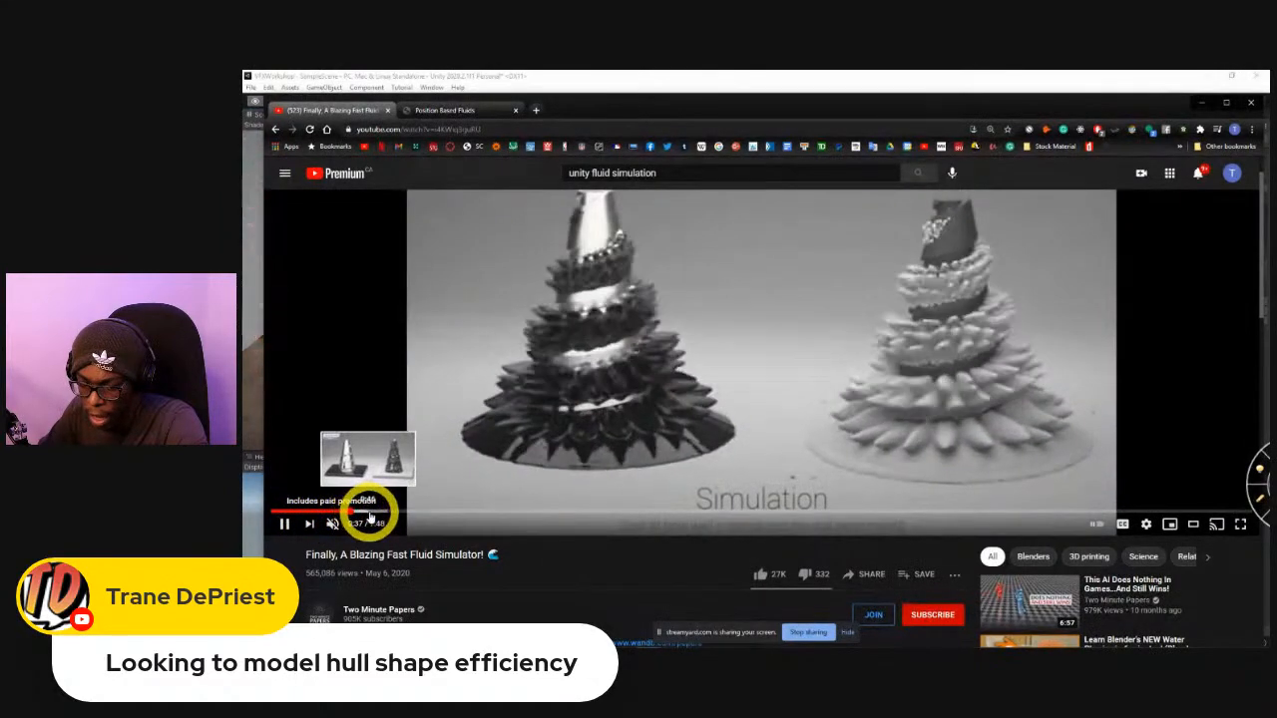
{"action": "left_click", "coordinate": [409, 513]}
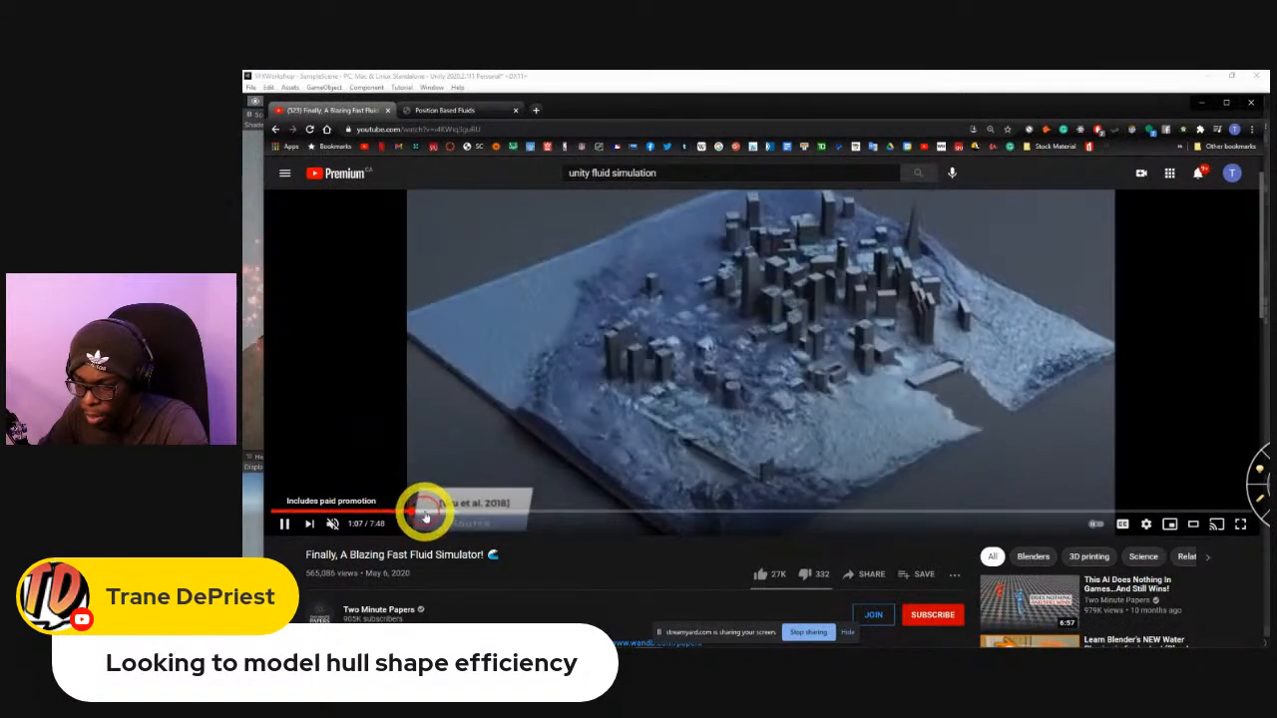
Open the Two Minute Papers channel from the video's details and display its uploaded videos.
{"action": "scroll", "coordinate": [429, 519], "scroll_direction": "down", "scroll_amount": 3}
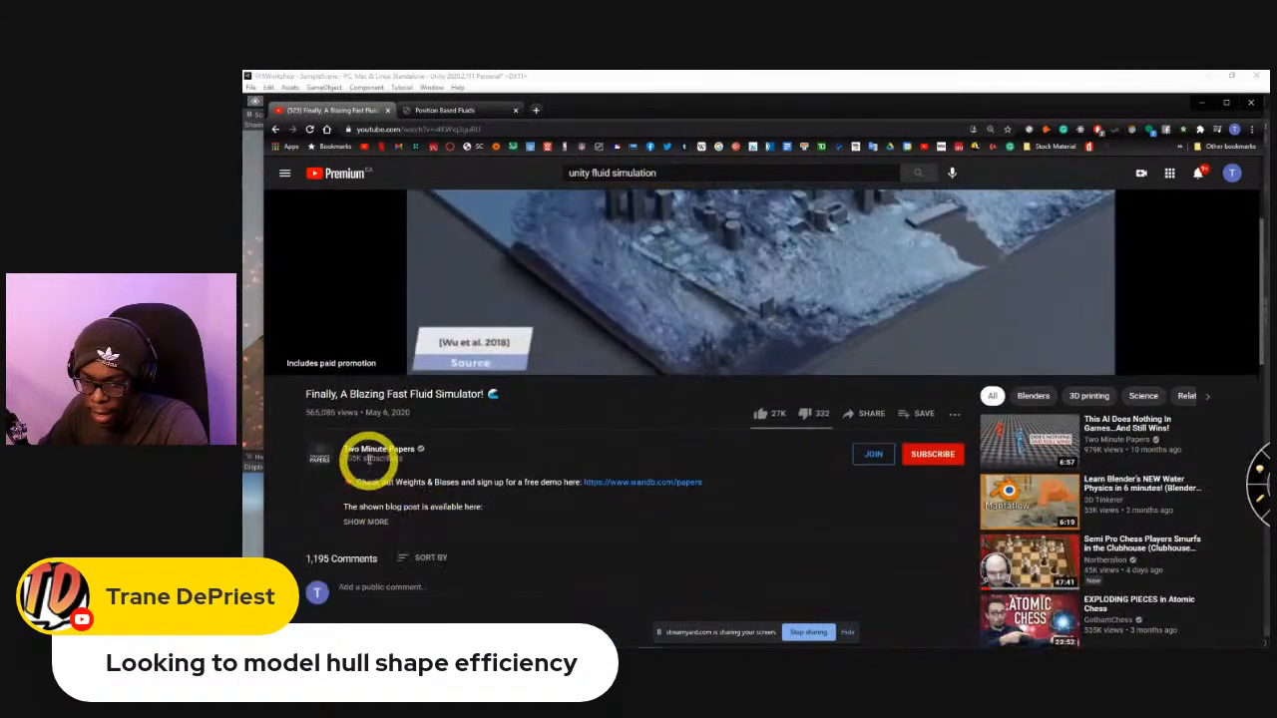
{"action": "left_click", "coordinate": [370, 444]}
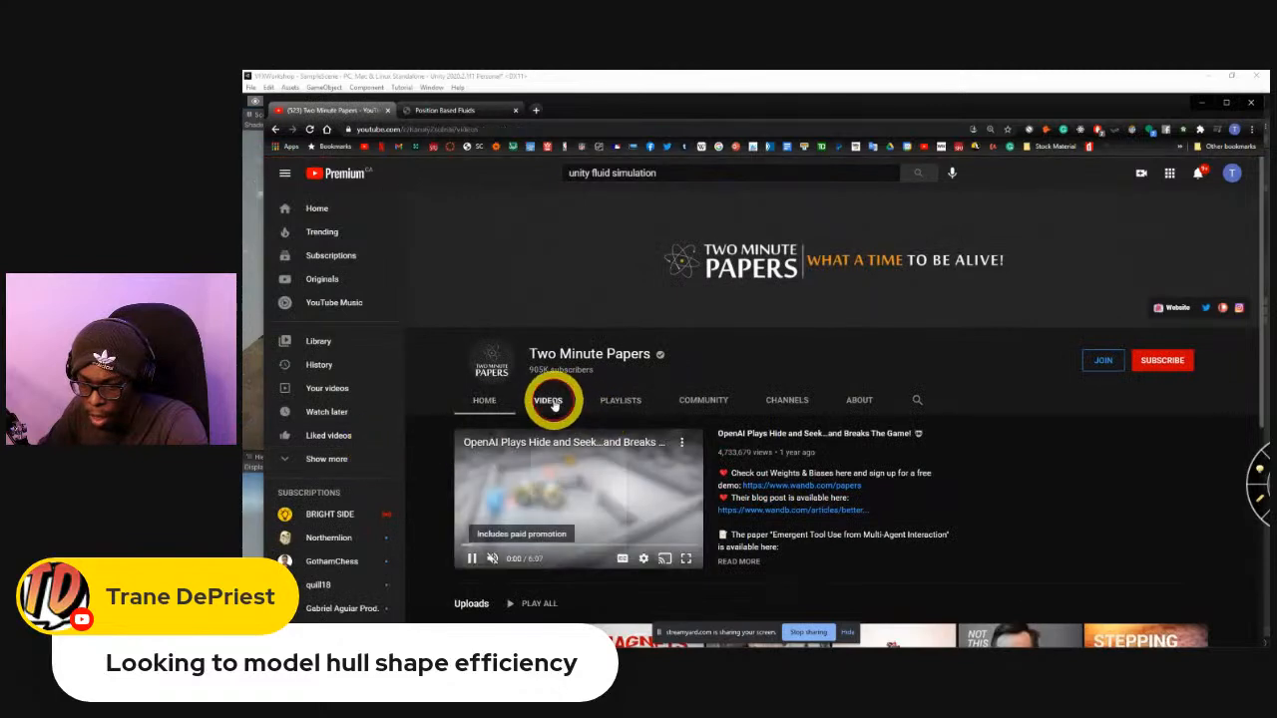
{"action": "left_click", "coordinate": [553, 402]}
{"action": "scroll", "coordinate": [599, 435], "scroll_direction": "down", "scroll_amount": 1}
{"action": "scroll", "coordinate": [592, 435], "scroll_direction": "down", "scroll_amount": 1}
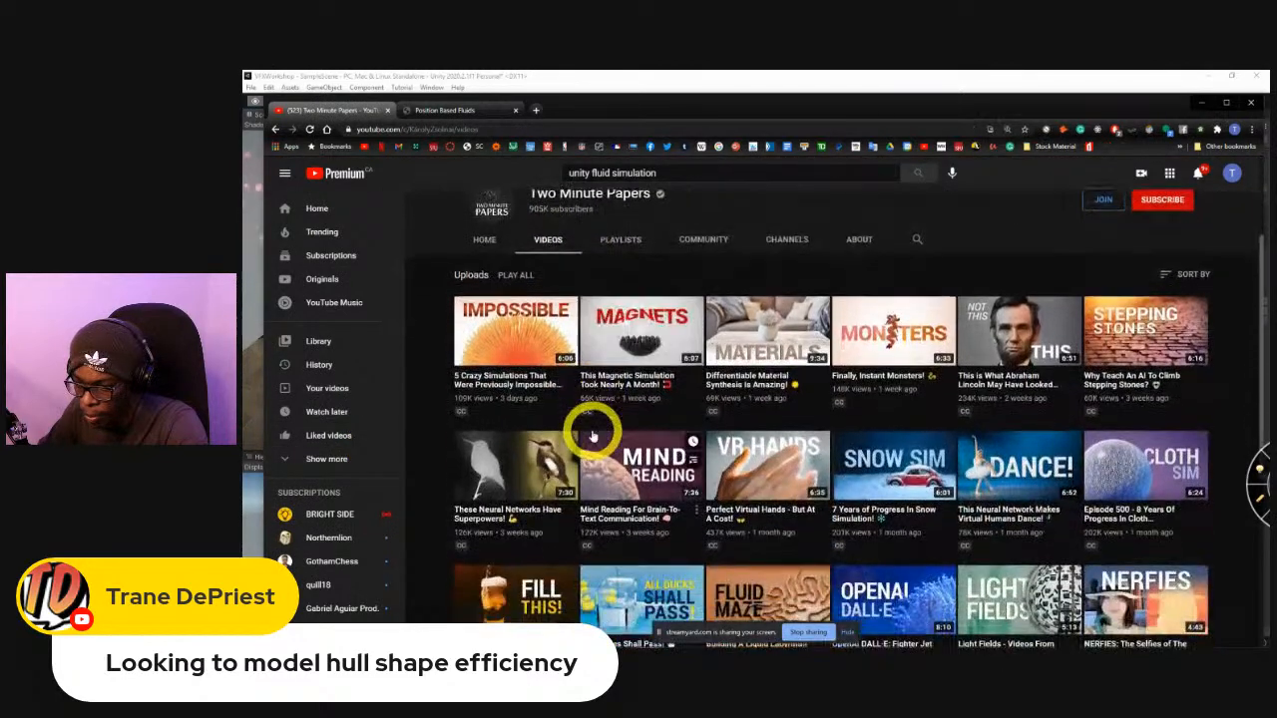
Browse the Two Minute Papers uploads for physics and fluid simulation videos, returning to the newest ones.
{"action": "scroll", "coordinate": [798, 454], "scroll_direction": "down", "scroll_amount": 2}
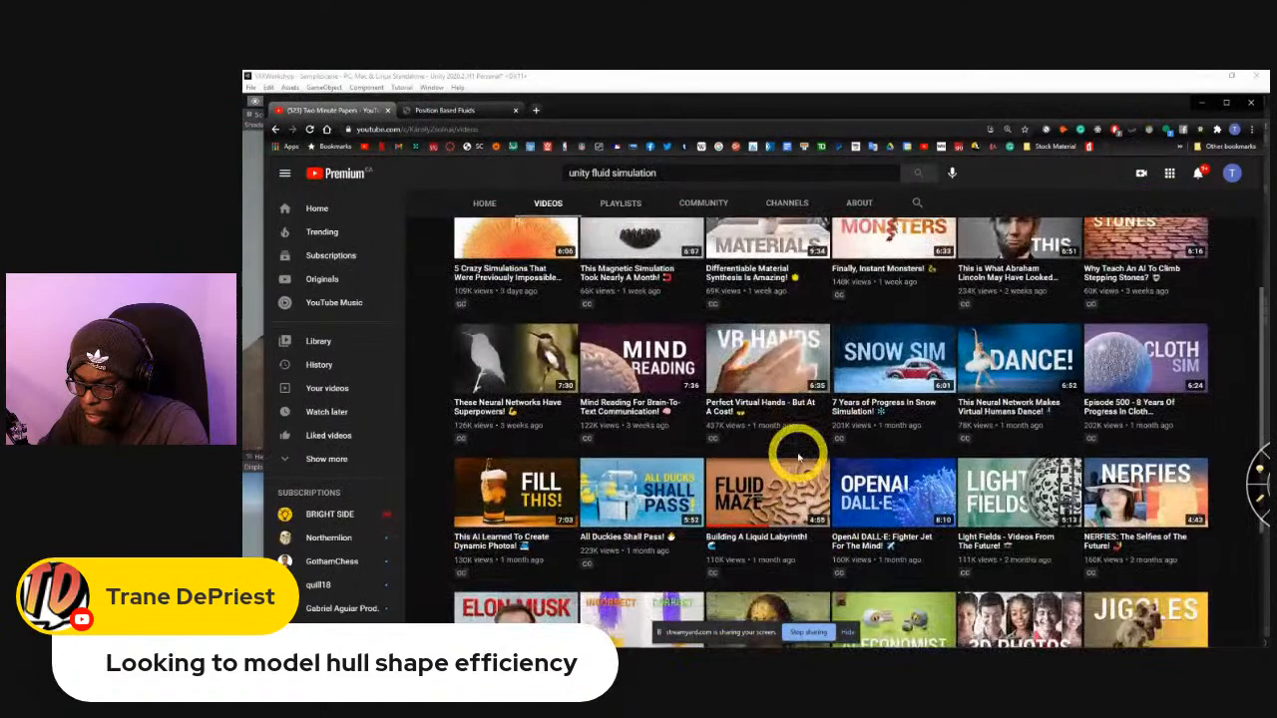
{"action": "scroll", "coordinate": [798, 456], "scroll_direction": "down", "scroll_amount": 1}
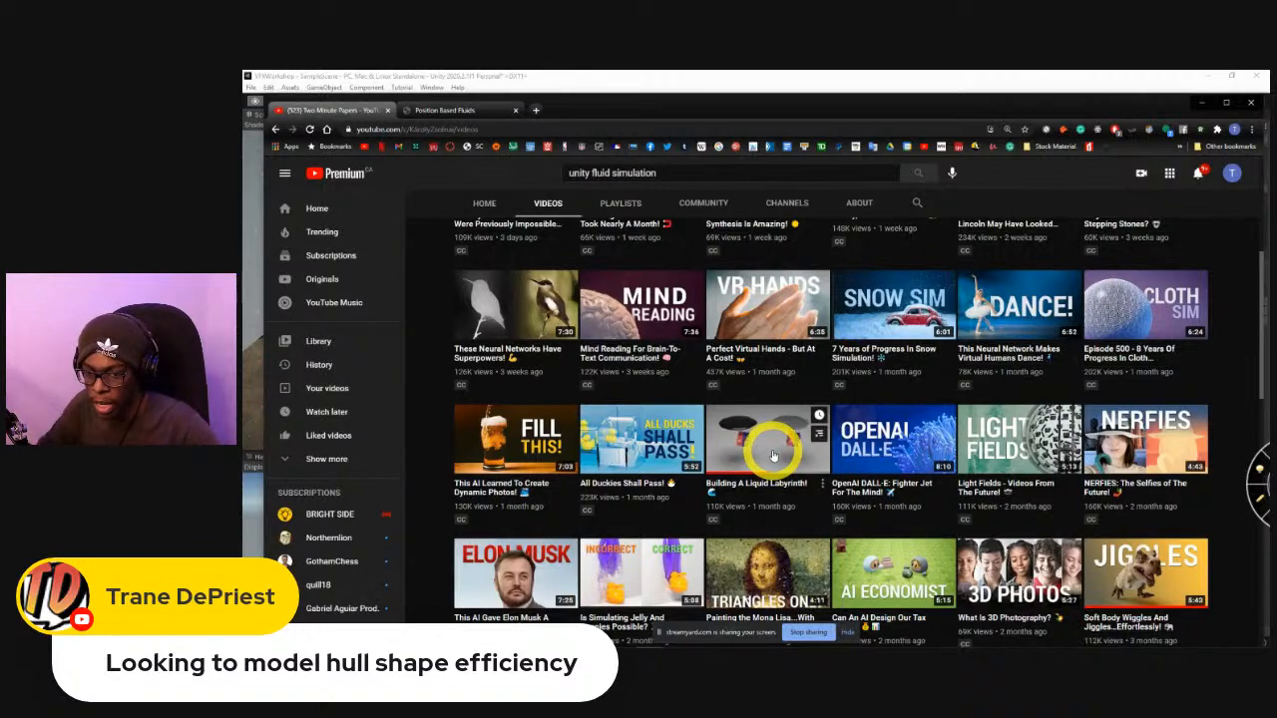
{"action": "scroll", "coordinate": [773, 455], "scroll_direction": "down", "scroll_amount": 3}
{"action": "scroll", "coordinate": [753, 431], "scroll_direction": "down", "scroll_amount": 3}
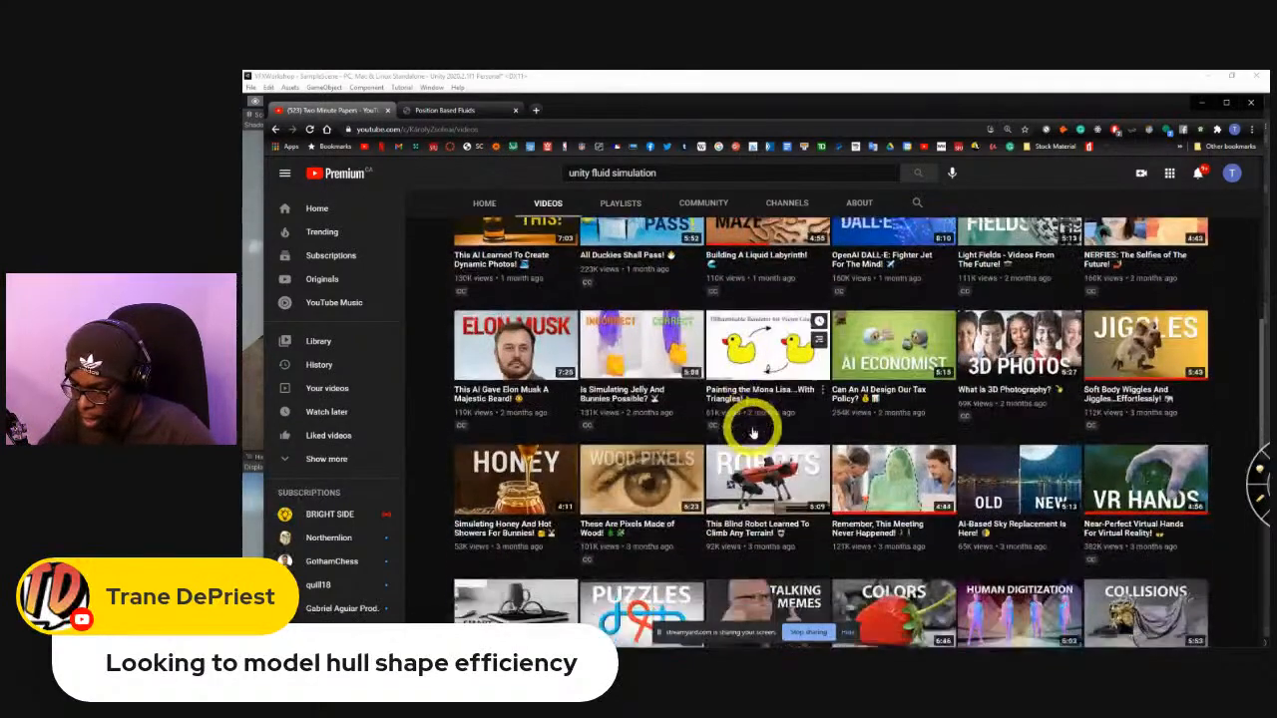
{"action": "scroll", "coordinate": [776, 427], "scroll_direction": "down", "scroll_amount": 2}
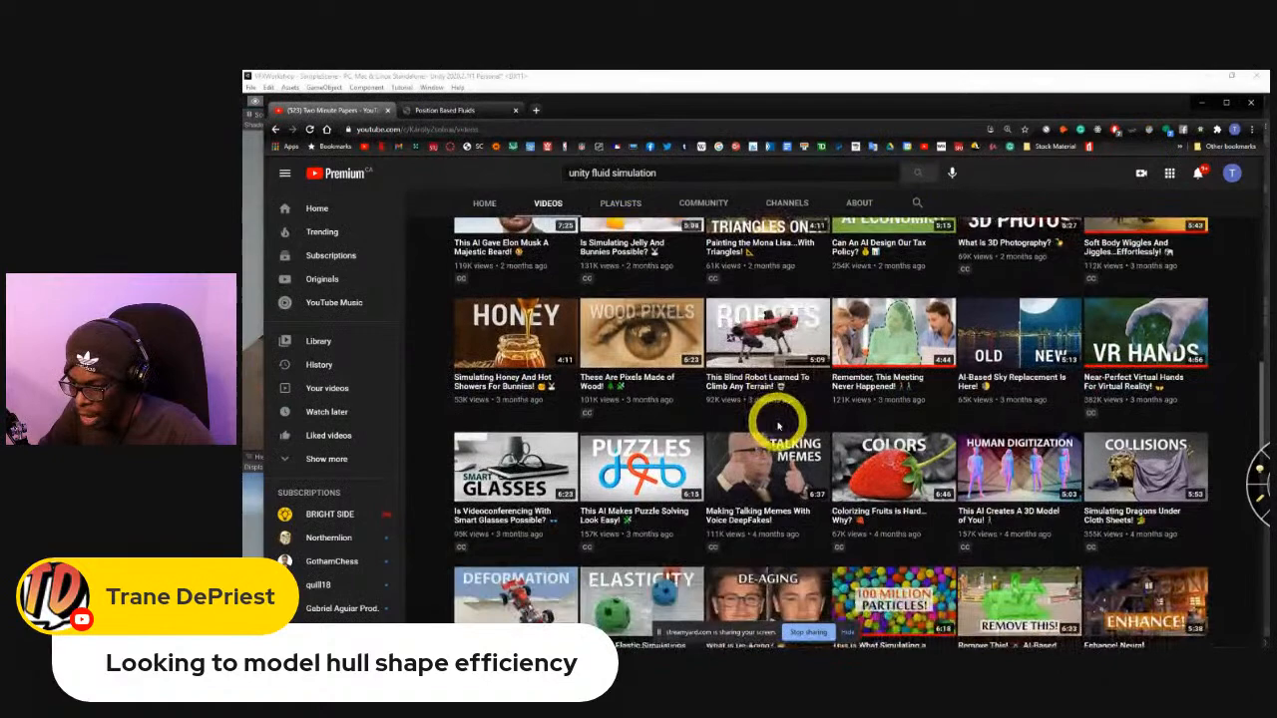
{"action": "scroll", "coordinate": [778, 427], "scroll_direction": "down", "scroll_amount": 1}
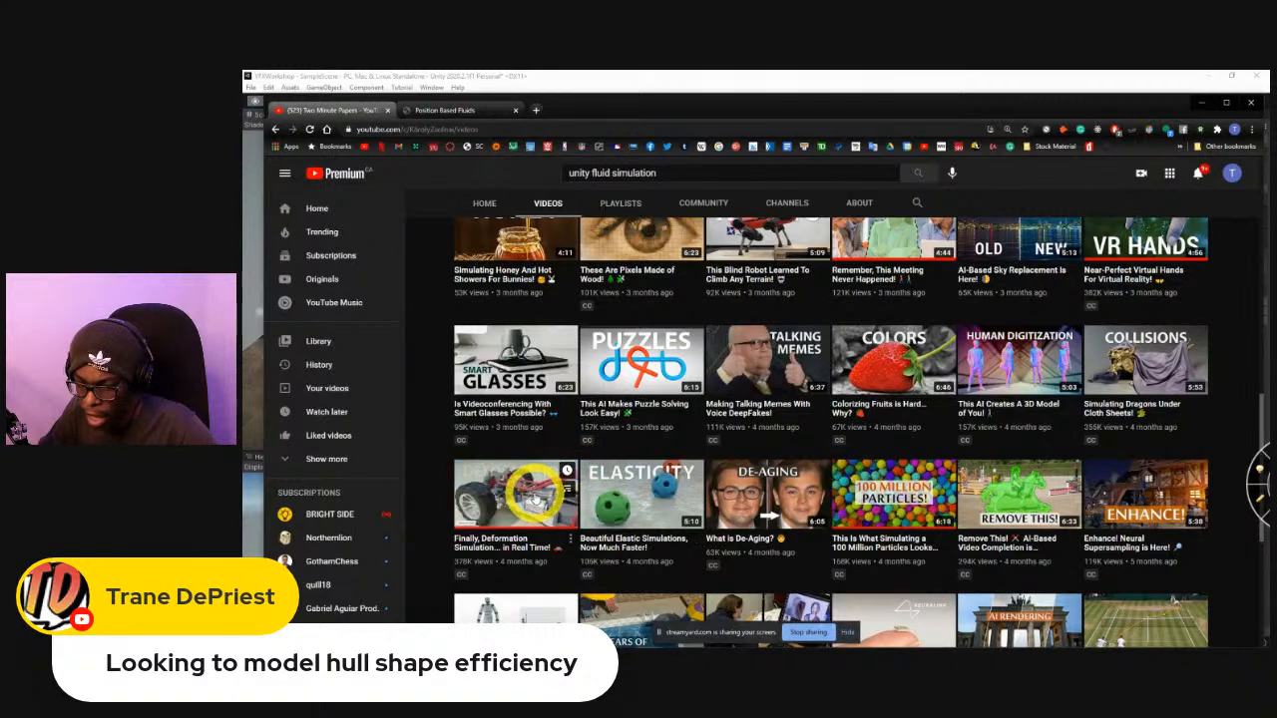
{"action": "scroll", "coordinate": [538, 494], "scroll_direction": "down", "scroll_amount": 2}
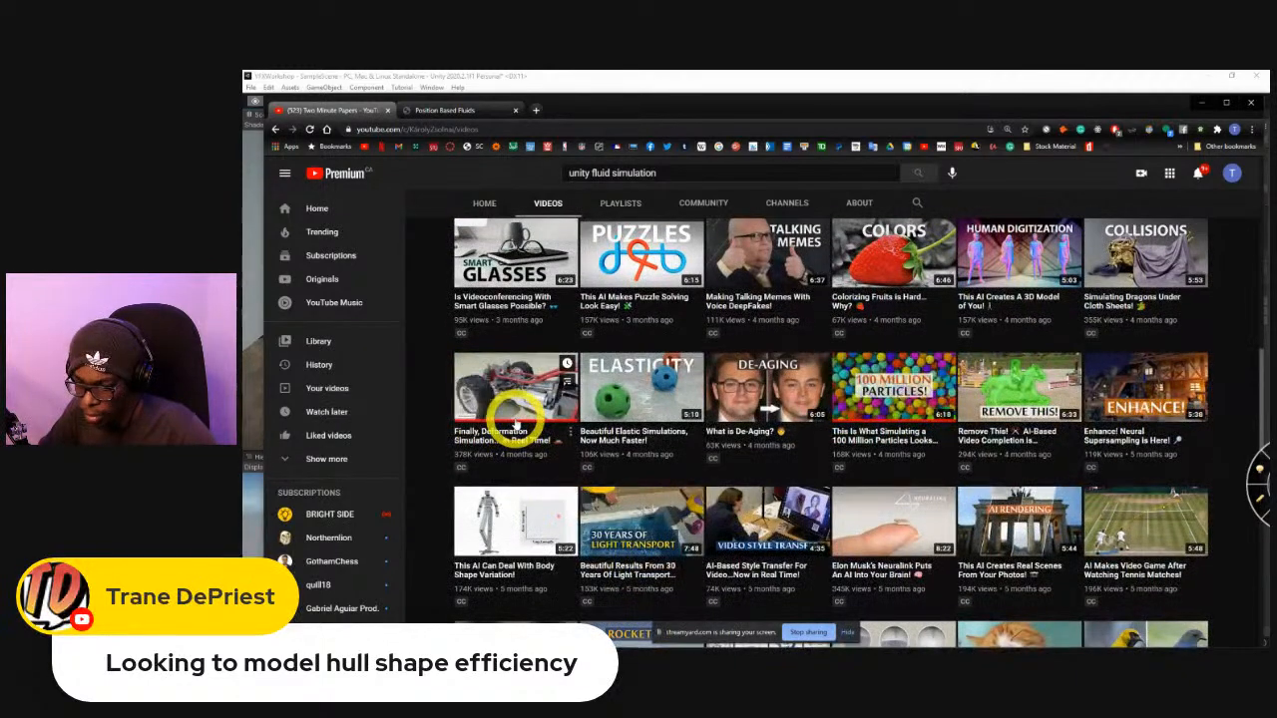
{"action": "scroll", "coordinate": [527, 429], "scroll_direction": "up", "scroll_amount": 2}
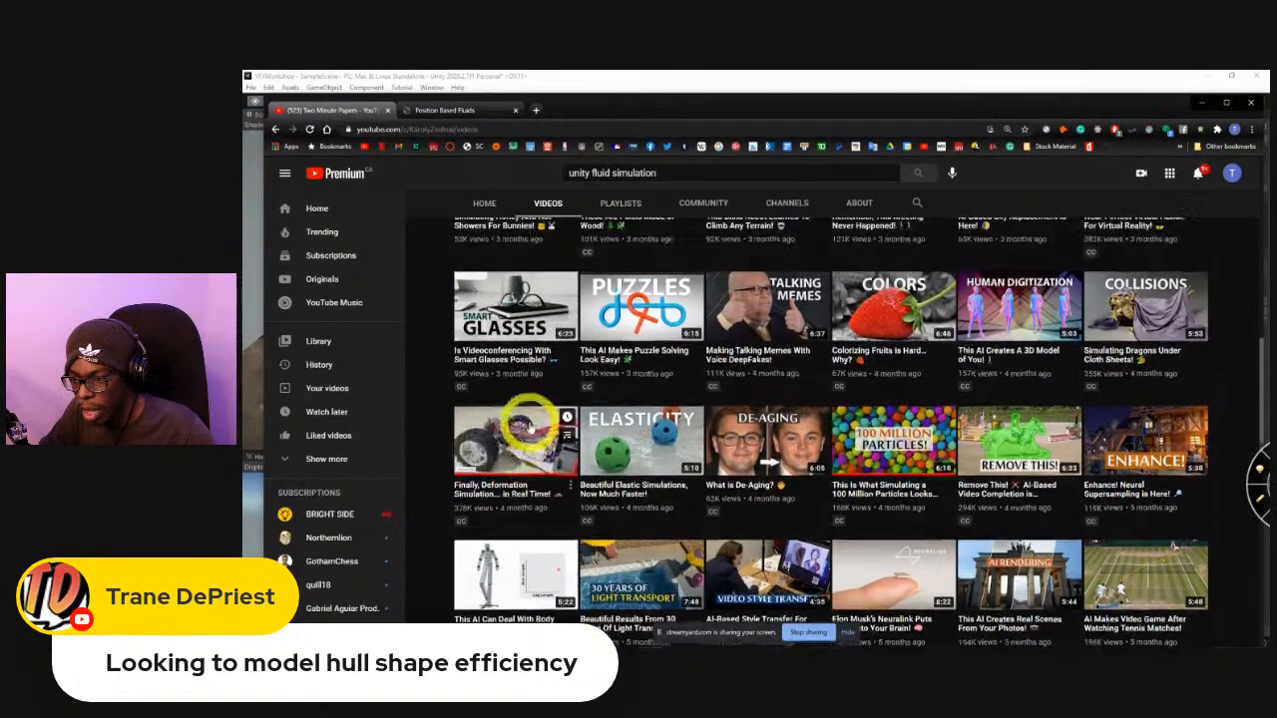
{"action": "scroll", "coordinate": [562, 489], "scroll_direction": "up", "scroll_amount": 1}
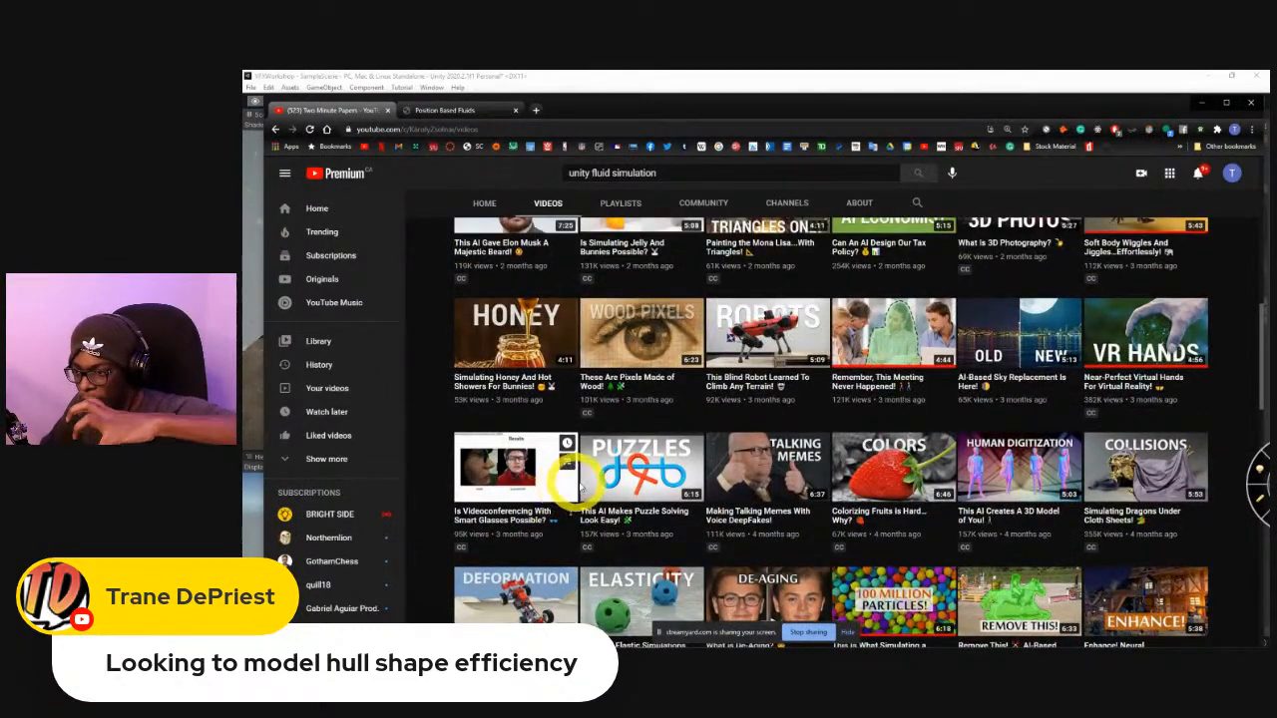
{"action": "scroll", "coordinate": [577, 486], "scroll_direction": "up", "scroll_amount": 1}
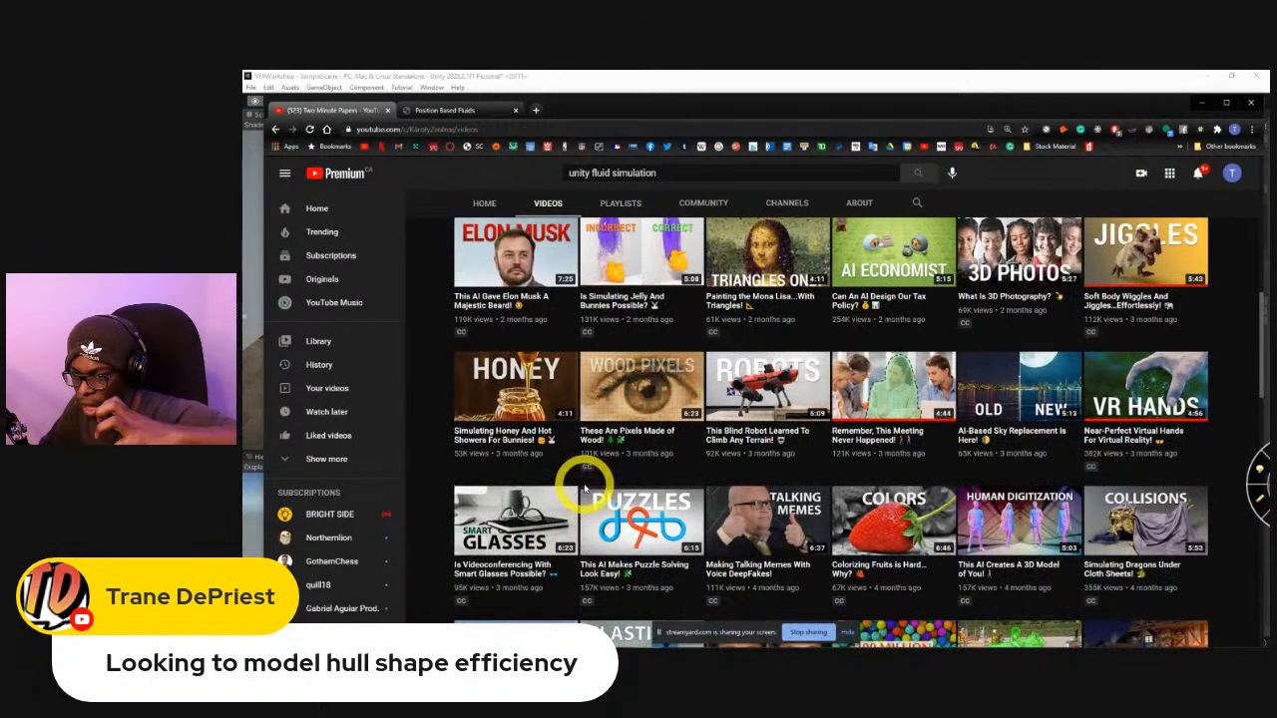
{"action": "scroll", "coordinate": [588, 484], "scroll_direction": "up", "scroll_amount": 3}
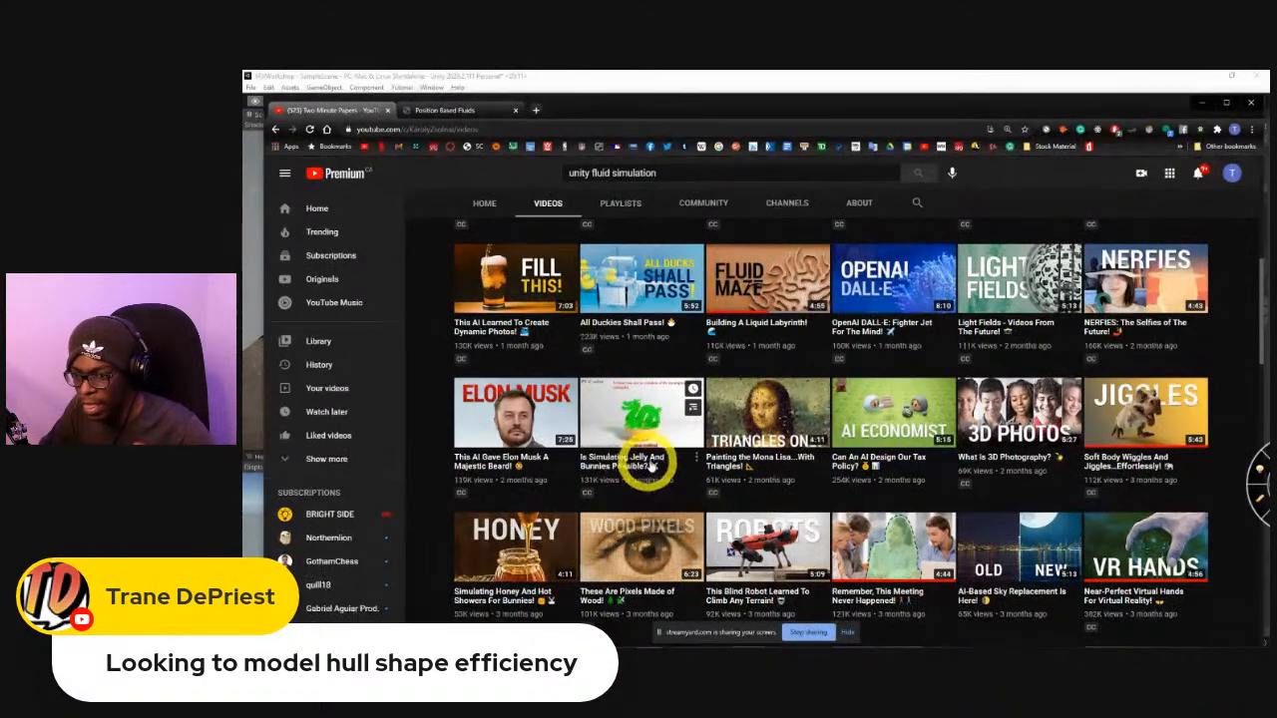
{"action": "scroll", "coordinate": [648, 464], "scroll_direction": "up", "scroll_amount": 3}
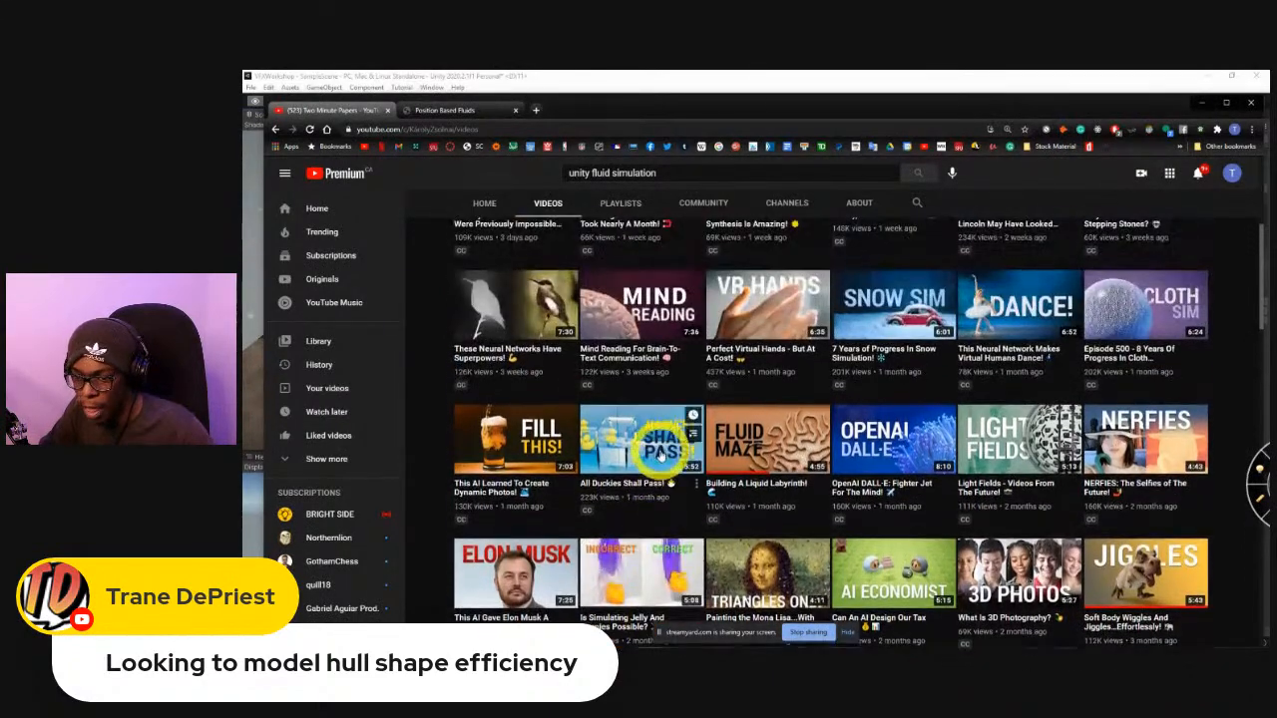
{"action": "scroll", "coordinate": [735, 570], "scroll_direction": "up", "scroll_amount": 2}
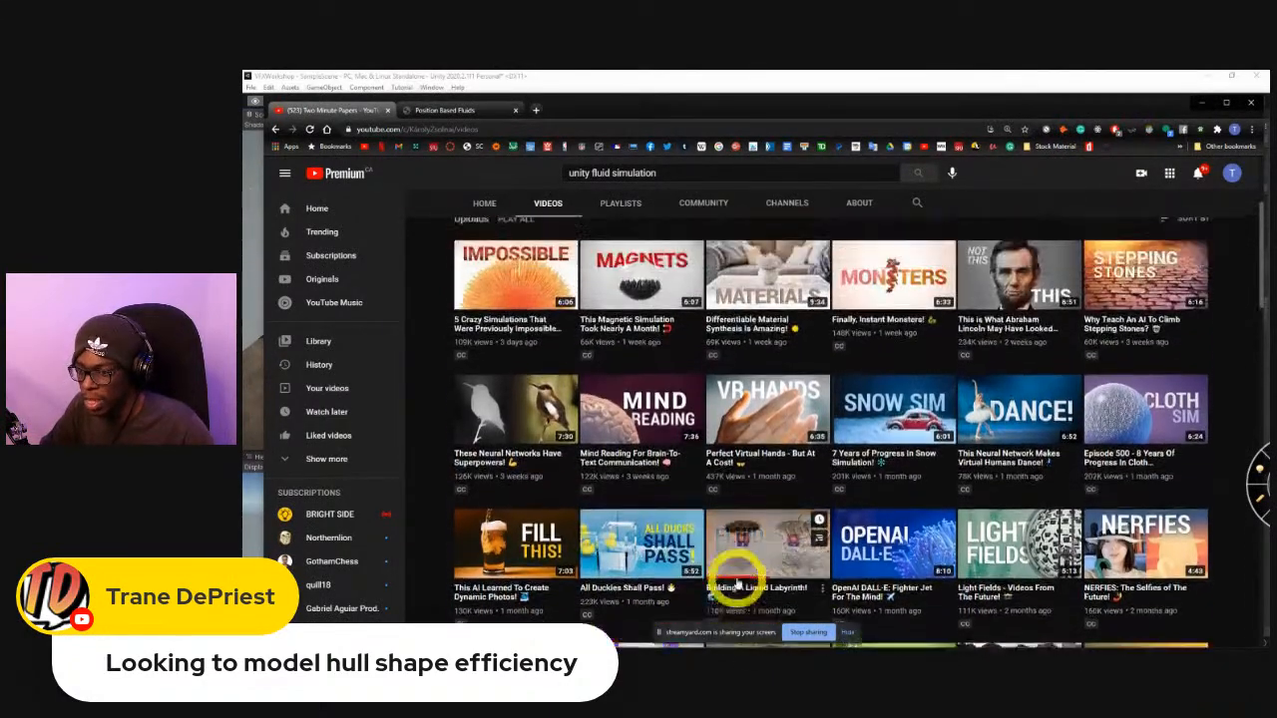
{"action": "scroll", "coordinate": [735, 579], "scroll_direction": "up", "scroll_amount": 3}
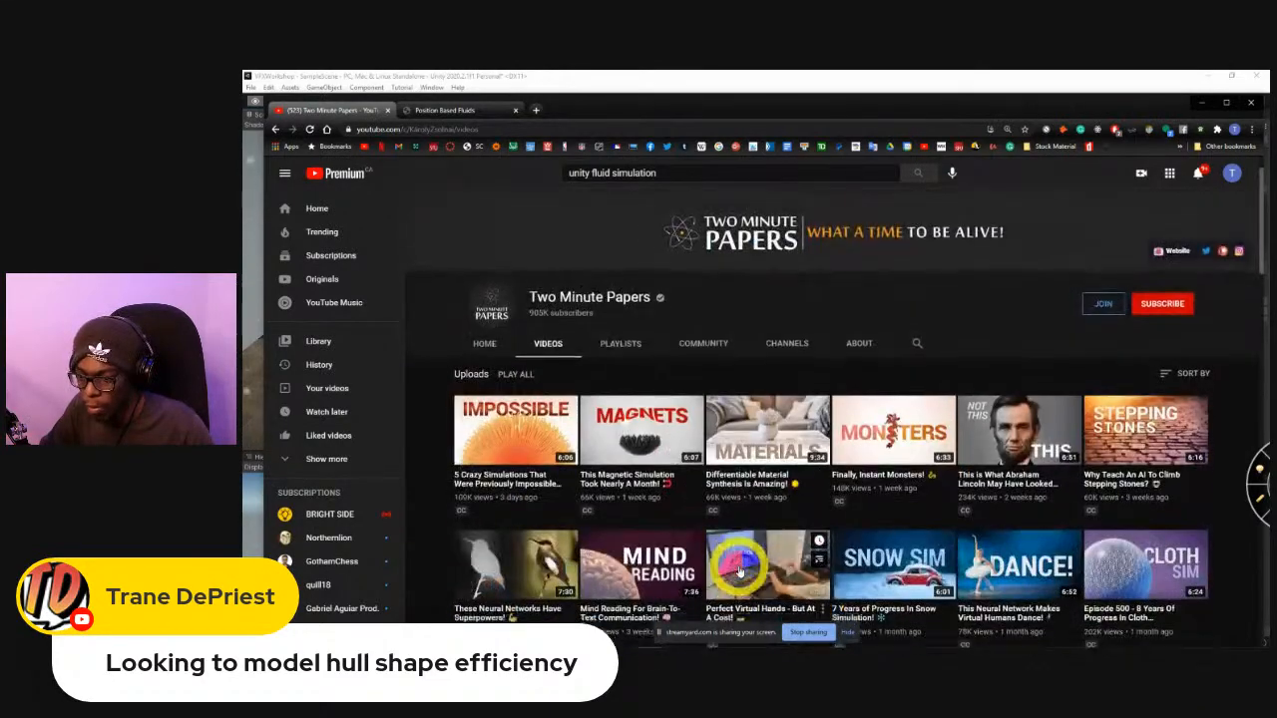
Open the "Finally, Deformation Simulation... in Real Time!" video from the uploads and check its description while it plays.
{"action": "scroll", "coordinate": [736, 559], "scroll_direction": "down", "scroll_amount": 12}
{"action": "scroll", "coordinate": [698, 529], "scroll_direction": "down", "scroll_amount": 1}
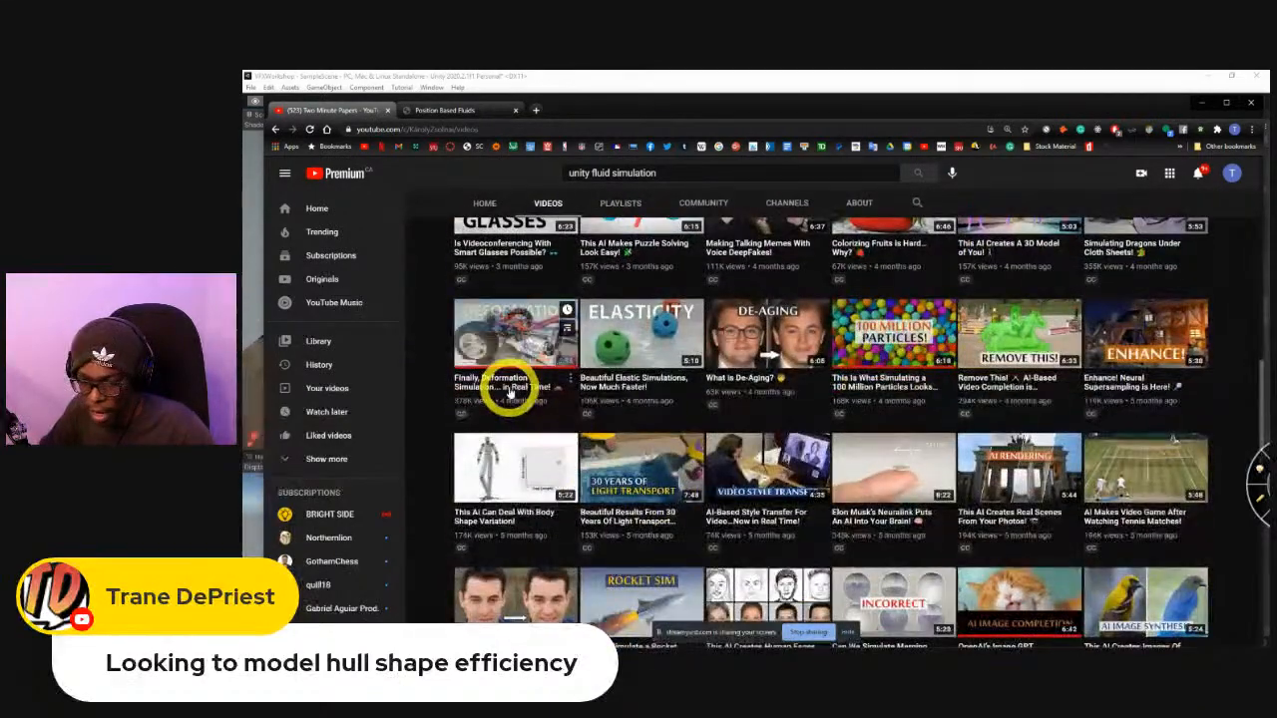
{"action": "left_click", "coordinate": [509, 389]}
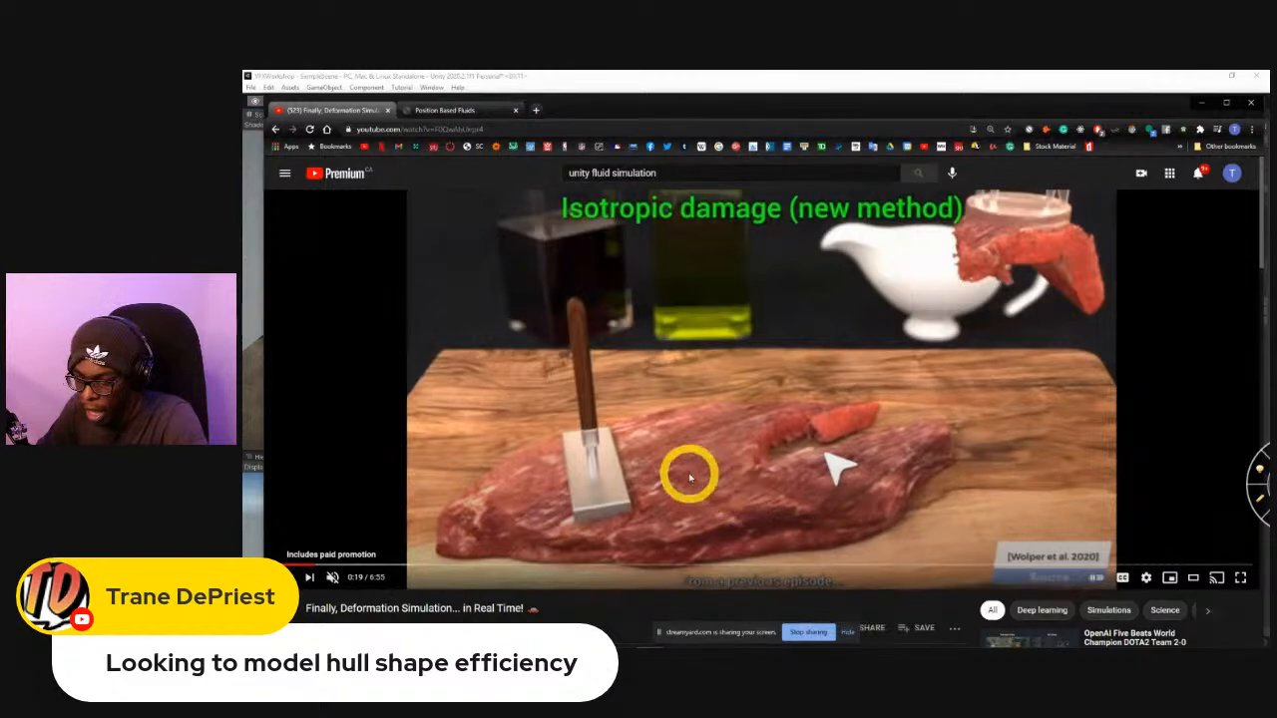
{"action": "scroll", "coordinate": [688, 476], "scroll_direction": "down", "scroll_amount": 3}
{"action": "scroll", "coordinate": [687, 481], "scroll_direction": "down", "scroll_amount": 1}
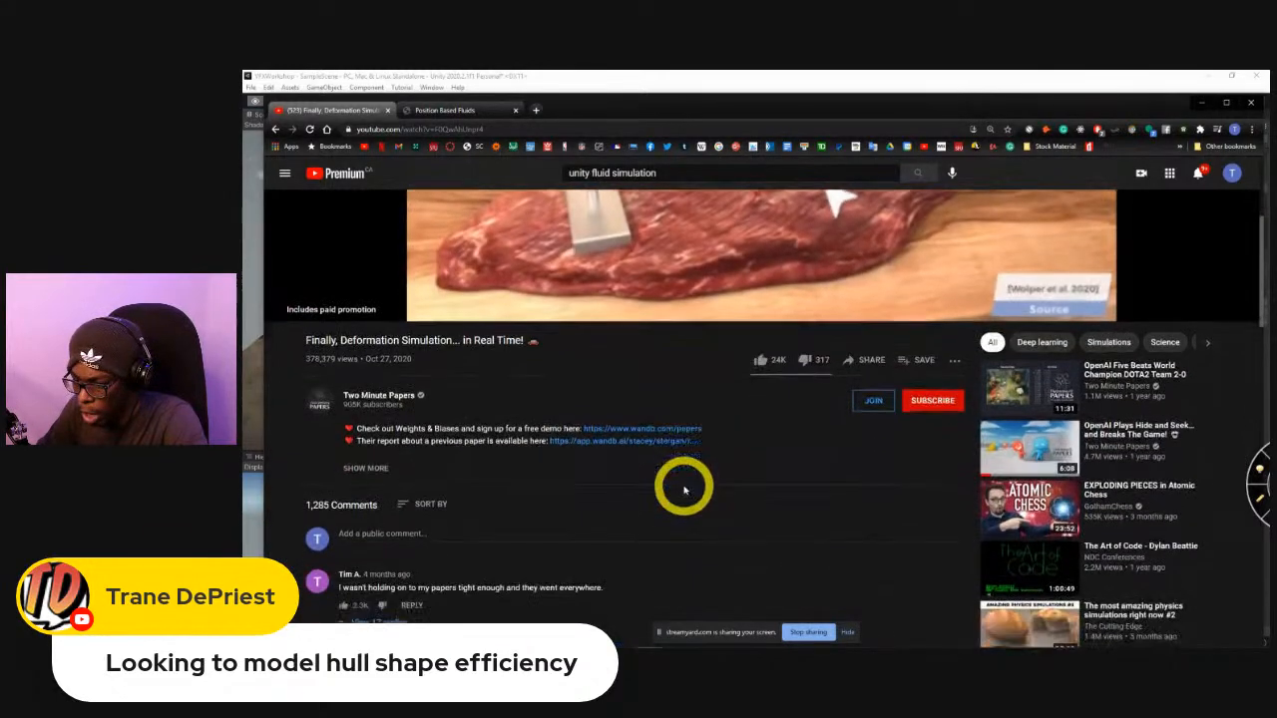
{"action": "scroll", "coordinate": [685, 487], "scroll_direction": "up", "scroll_amount": 3}
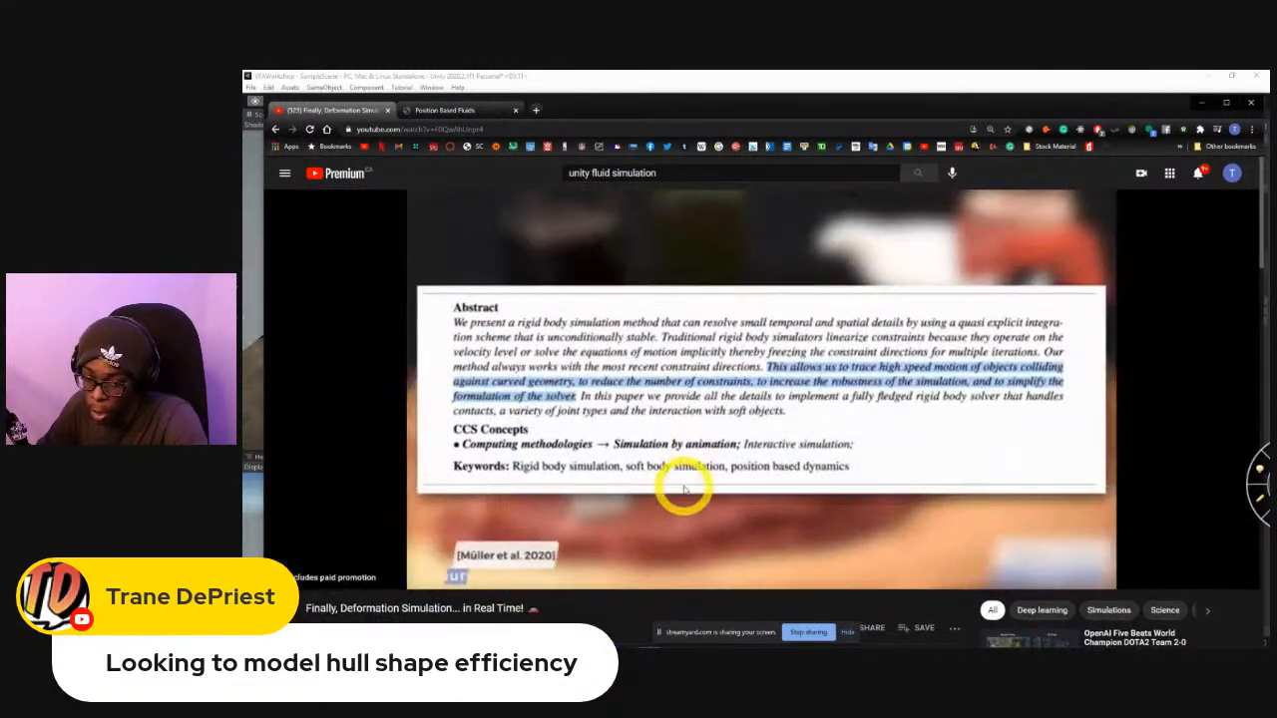
{"action": "scroll", "coordinate": [439, 544], "scroll_direction": "down", "scroll_amount": 1}
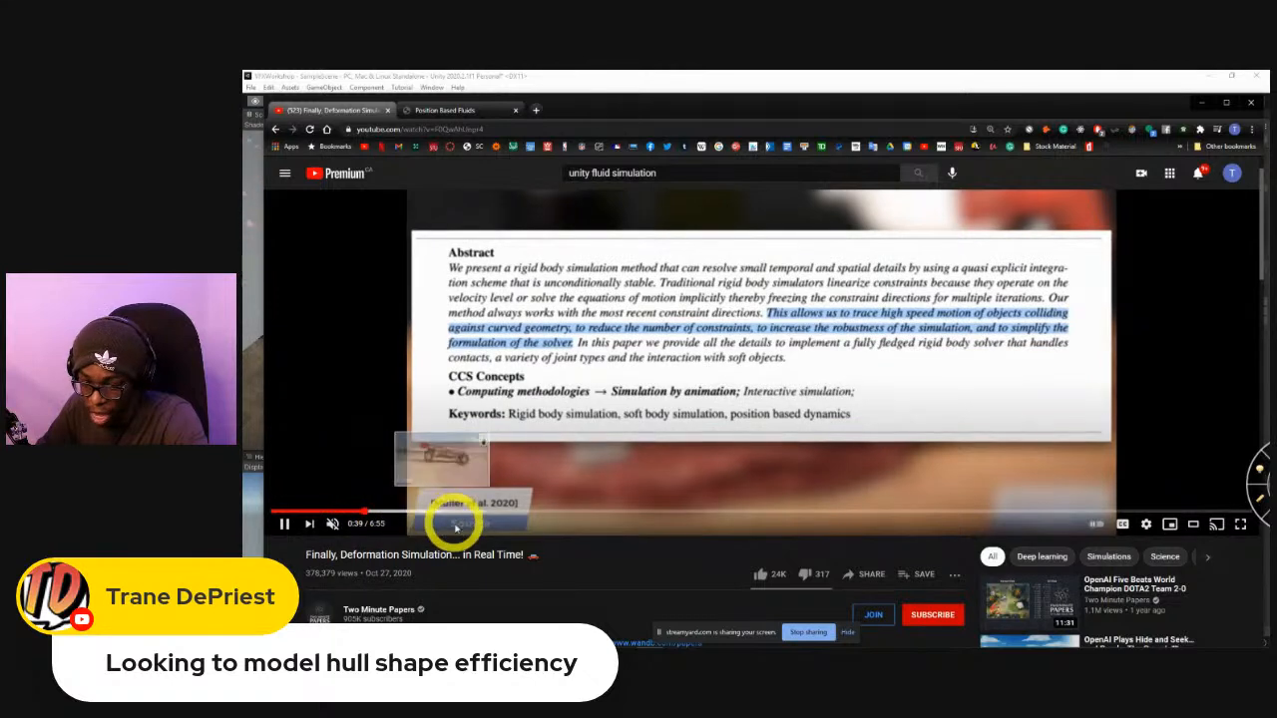
Highlight "in Real Time!" in the video title and skip ahead through the car, rolling ball and marble machine simulations.
{"action": "left_click_drag", "start_coordinate": [465, 555], "coordinate": [567, 561]}
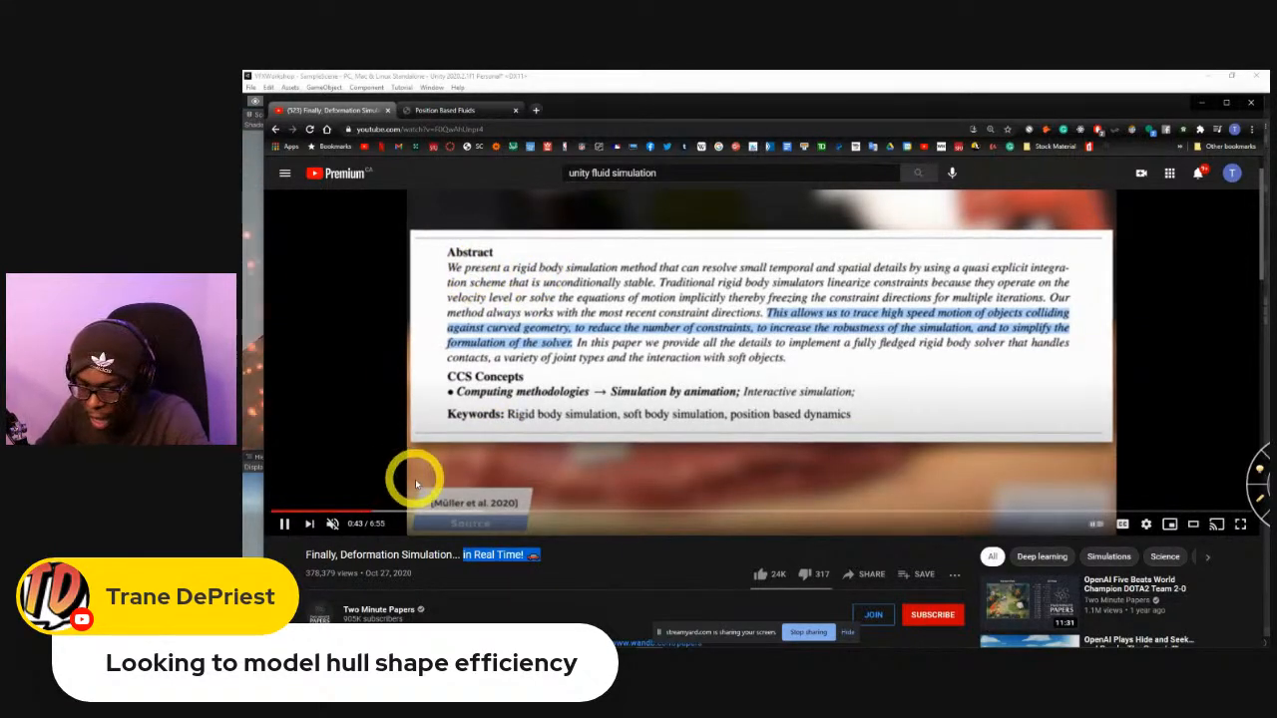
{"action": "left_click", "coordinate": [401, 512]}
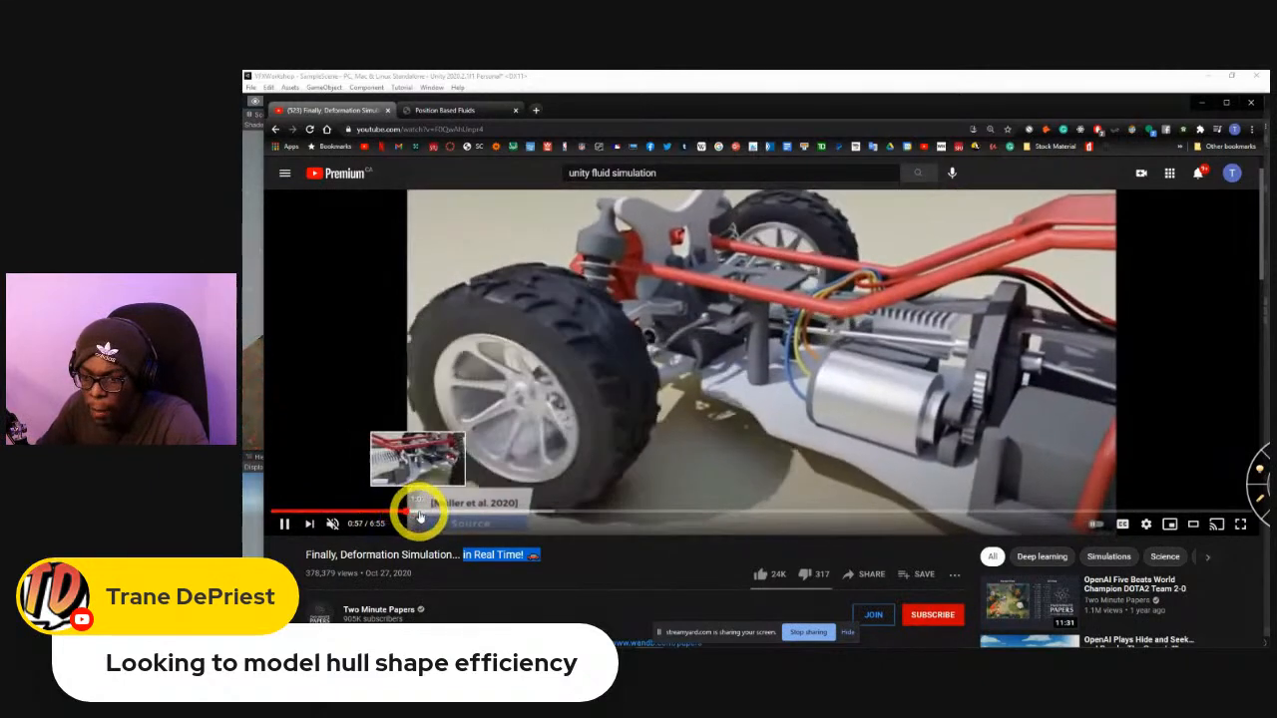
{"action": "left_click", "coordinate": [439, 512]}
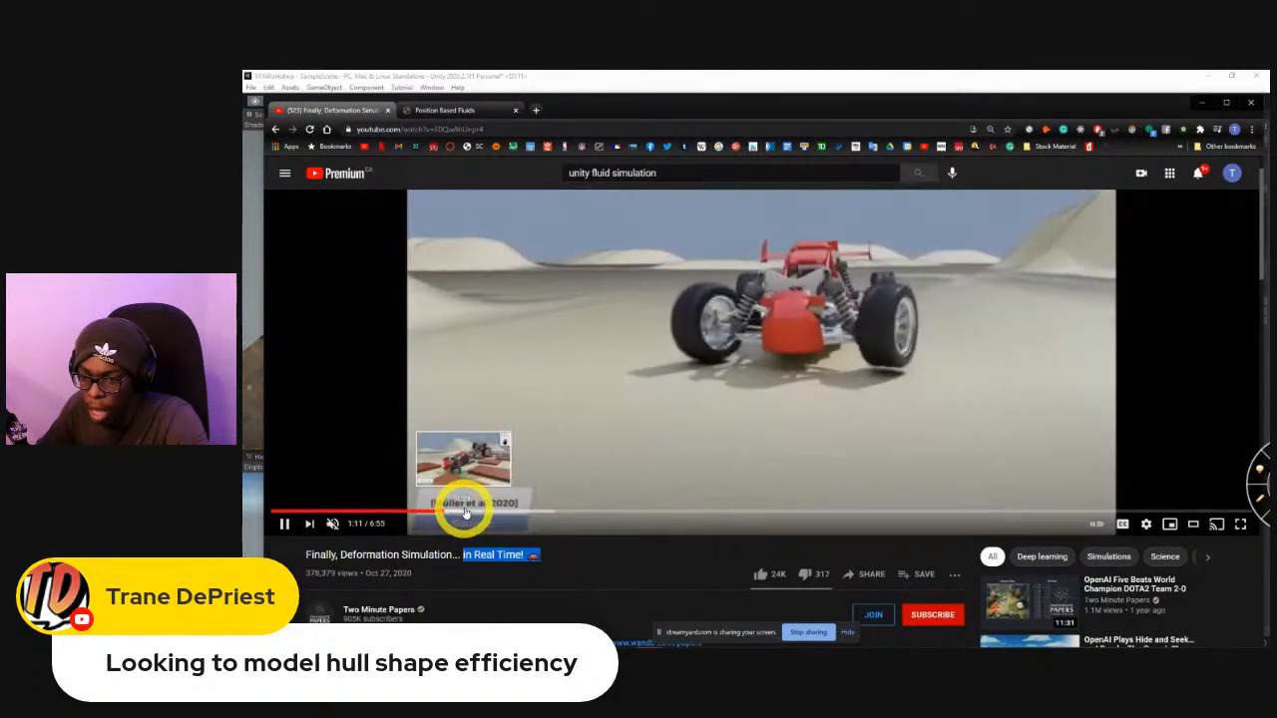
{"action": "left_click", "coordinate": [470, 512]}
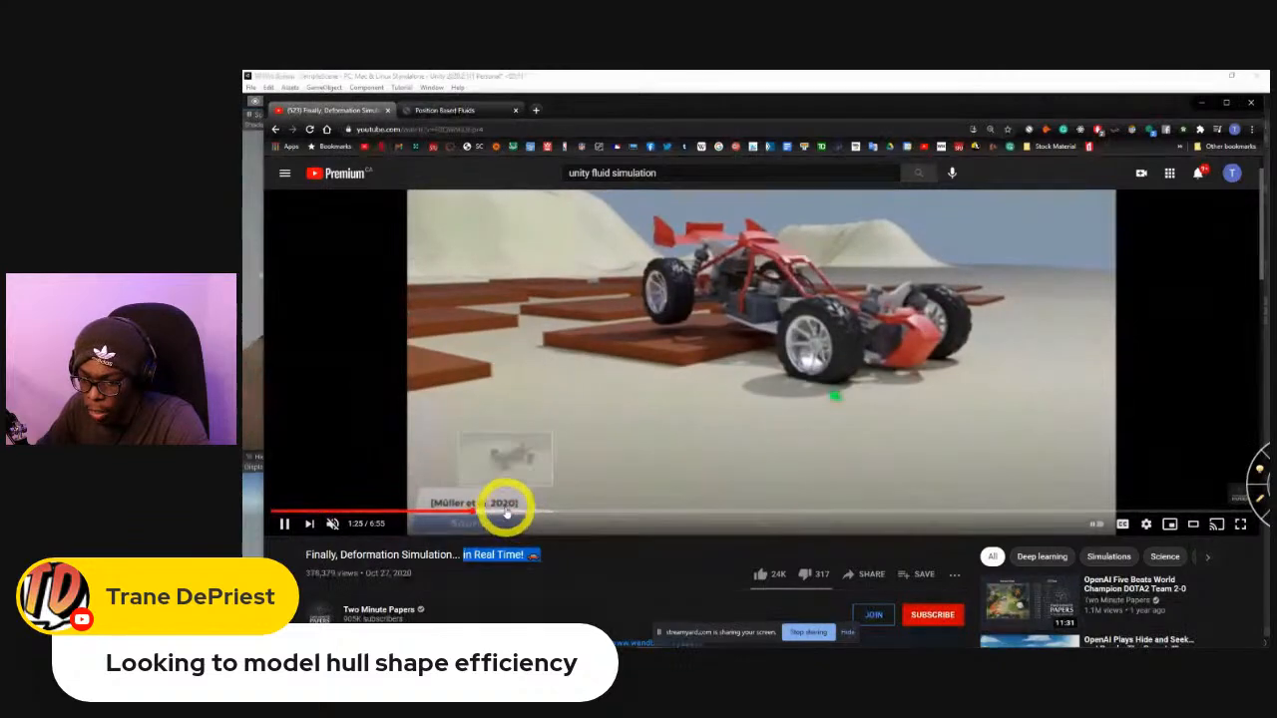
{"action": "left_click", "coordinate": [511, 513]}
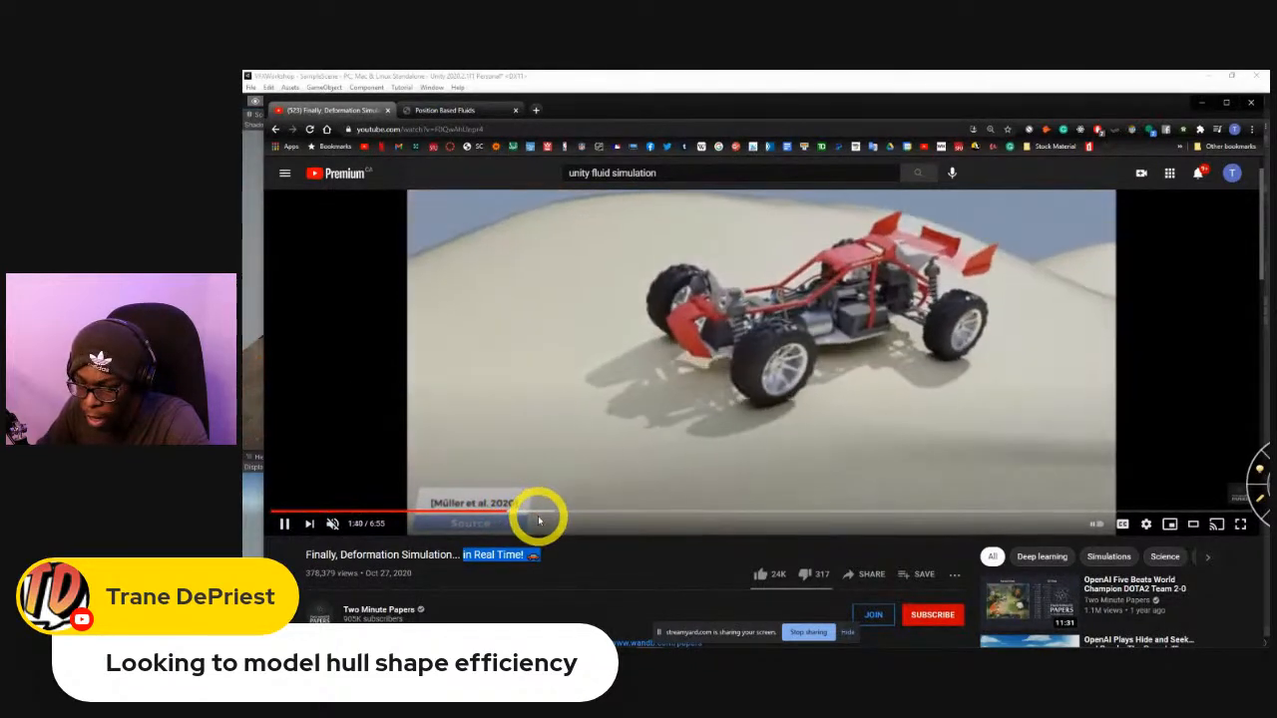
{"action": "left_click", "coordinate": [550, 511]}
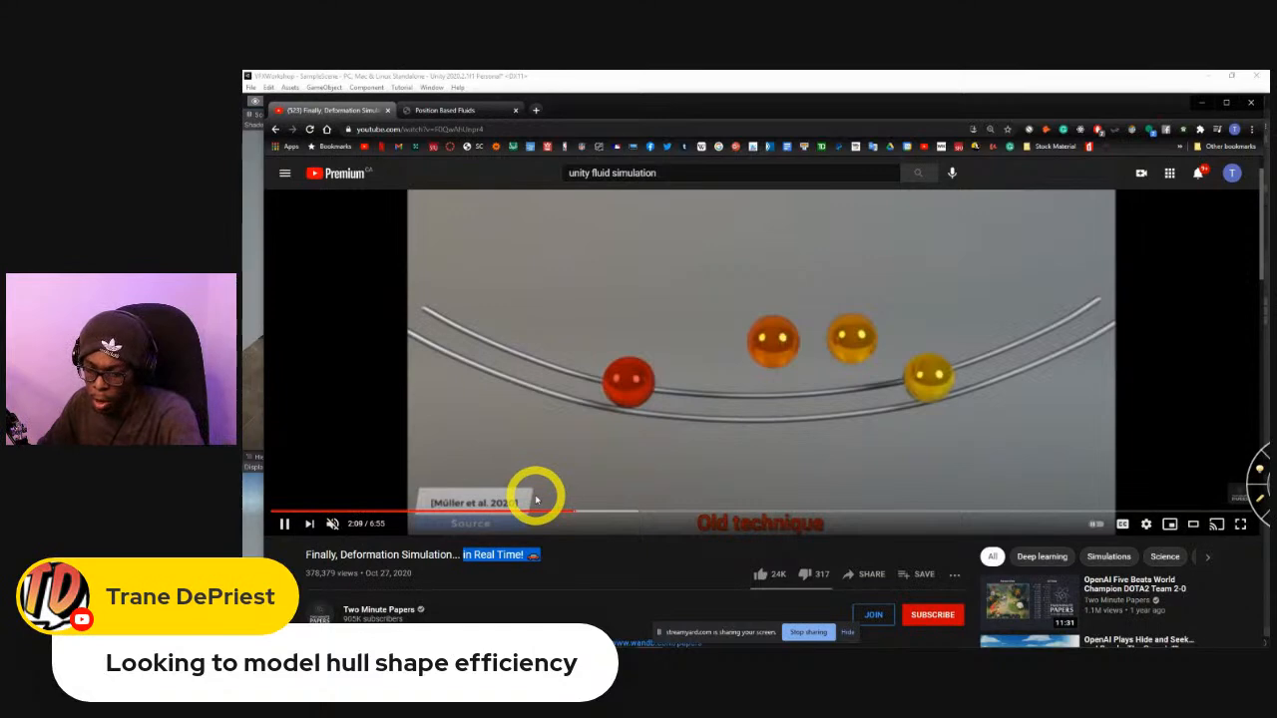
{"action": "left_click_drag", "start_coordinate": [591, 514], "coordinate": [745, 515]}
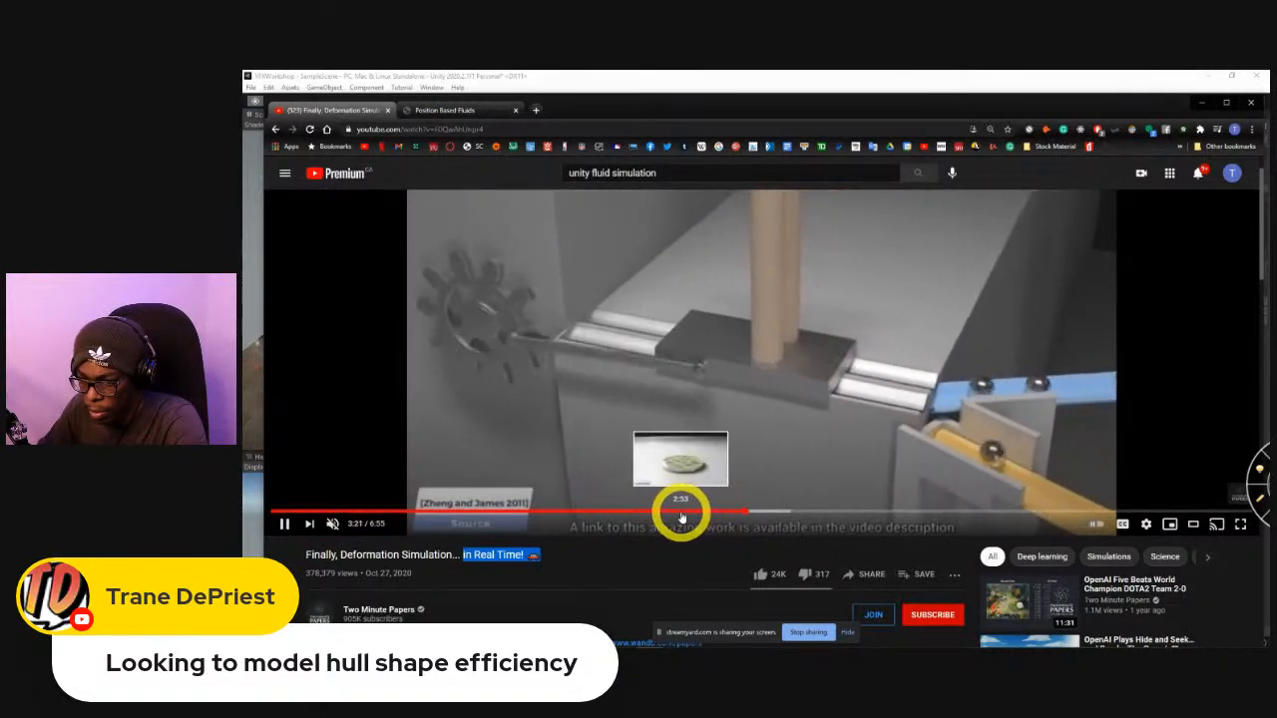
{"action": "left_click", "coordinate": [813, 516]}
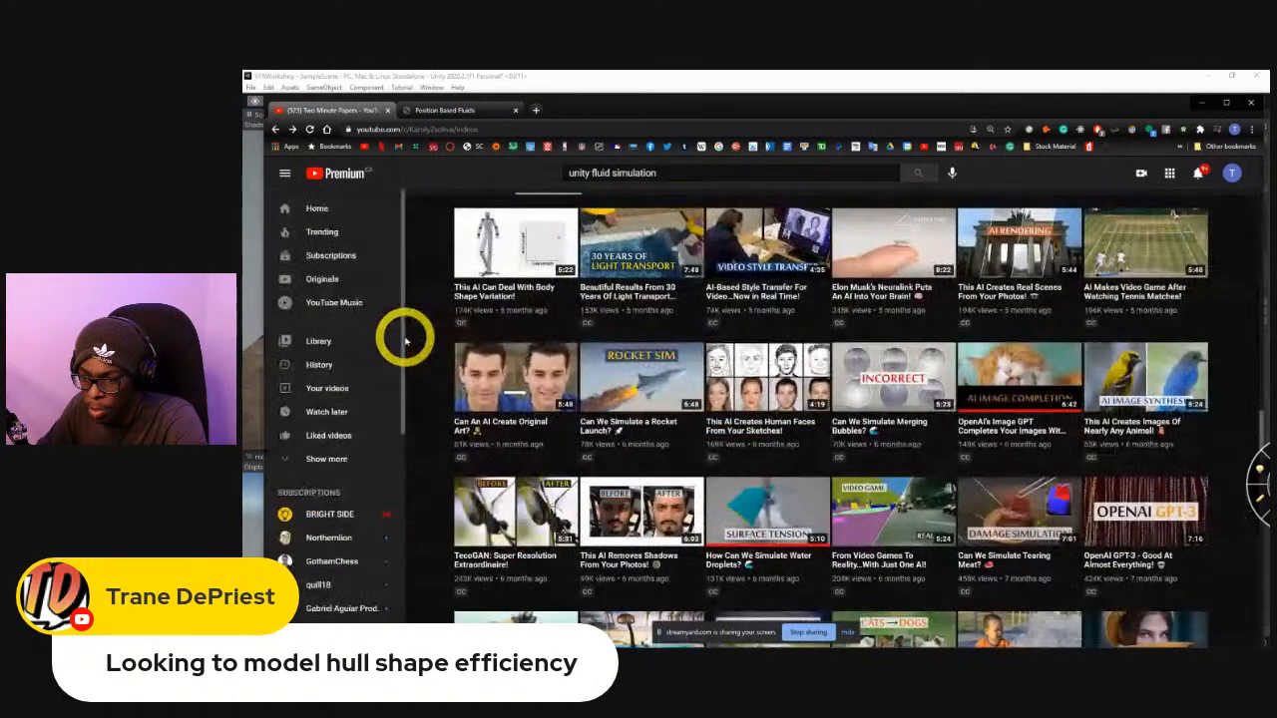
Find the "Baking And Melting Chocolate Simulations Are Now Possible!" video among the older Two Minute Papers uploads, open it and skip ahead.
{"action": "scroll", "coordinate": [504, 369], "scroll_direction": "down", "scroll_amount": 1}
{"action": "scroll", "coordinate": [492, 362], "scroll_direction": "down", "scroll_amount": 2}
{"action": "scroll", "coordinate": [486, 356], "scroll_direction": "down", "scroll_amount": 2}
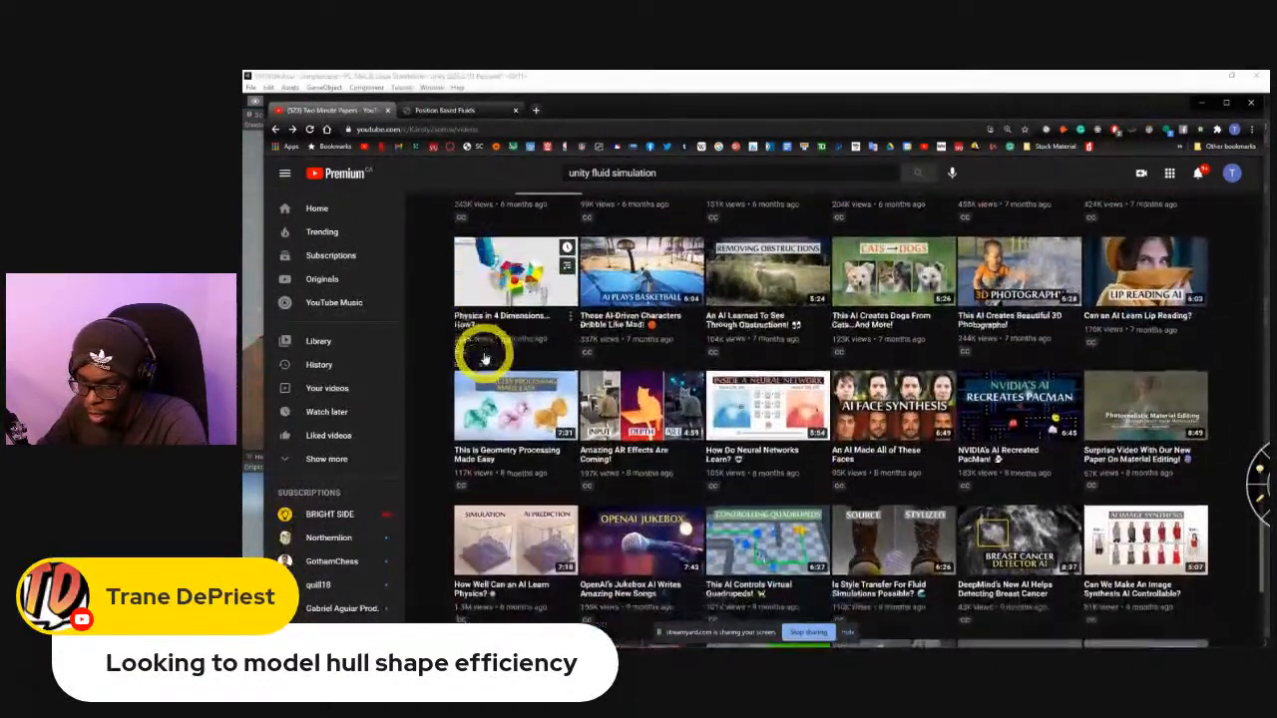
{"action": "scroll", "coordinate": [485, 357], "scroll_direction": "down", "scroll_amount": 1}
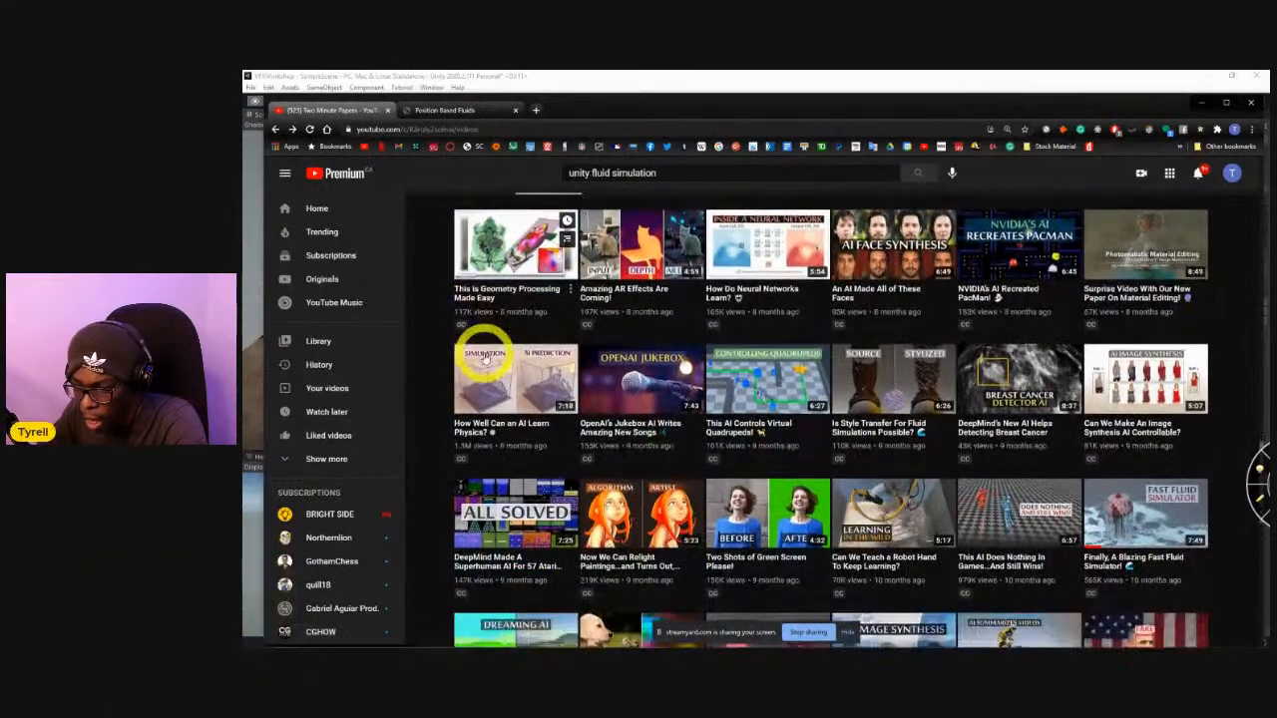
{"action": "scroll", "coordinate": [485, 357], "scroll_direction": "down", "scroll_amount": 5}
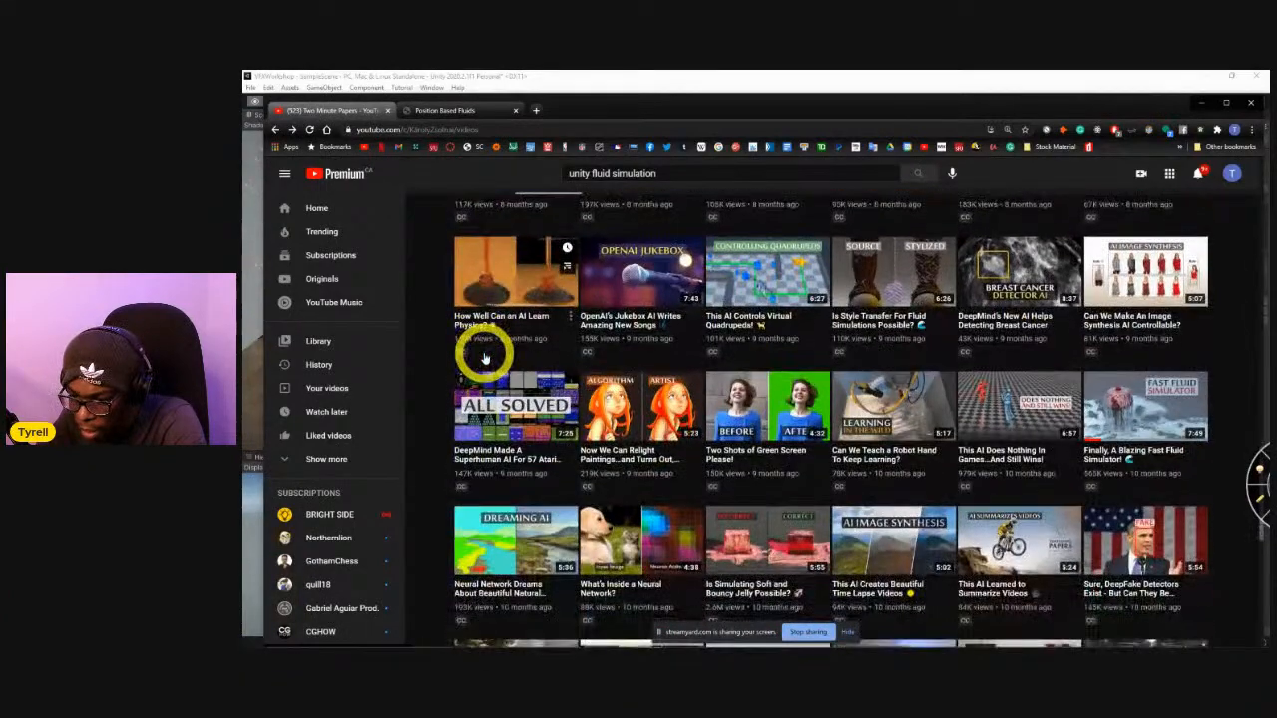
{"action": "scroll", "coordinate": [485, 358], "scroll_direction": "down", "scroll_amount": 5}
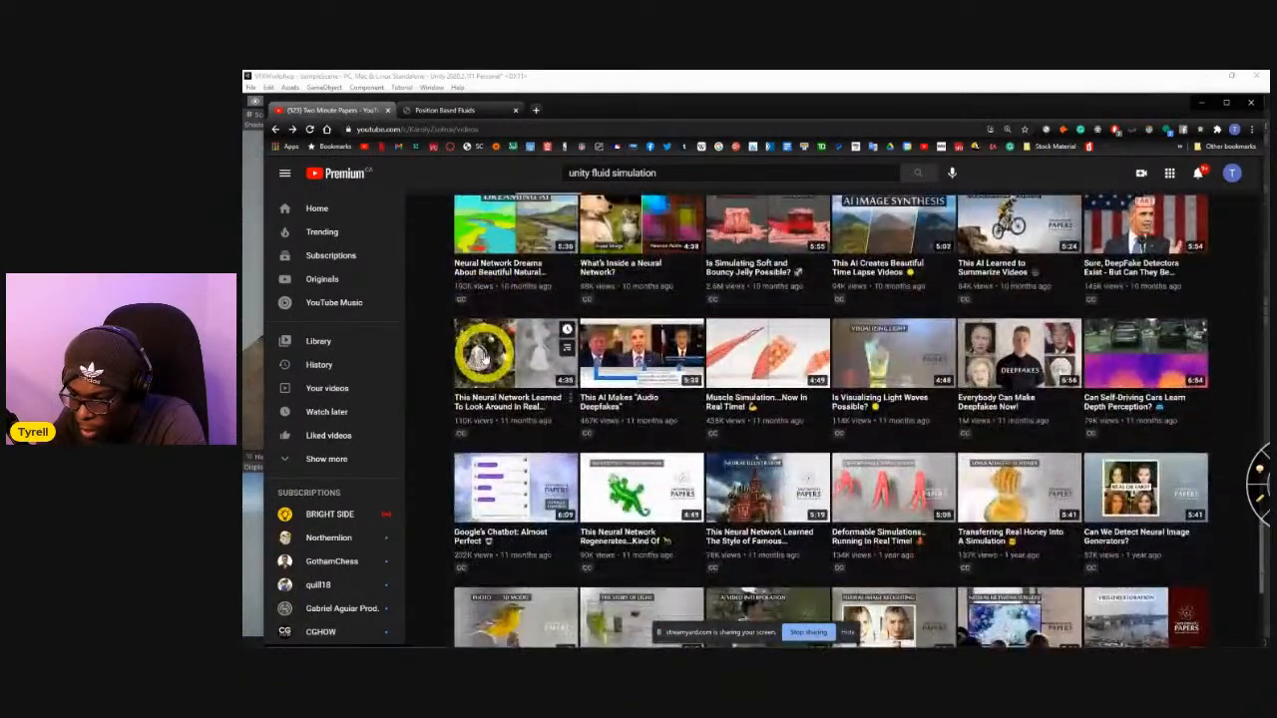
{"action": "scroll", "coordinate": [484, 357], "scroll_direction": "down", "scroll_amount": 5}
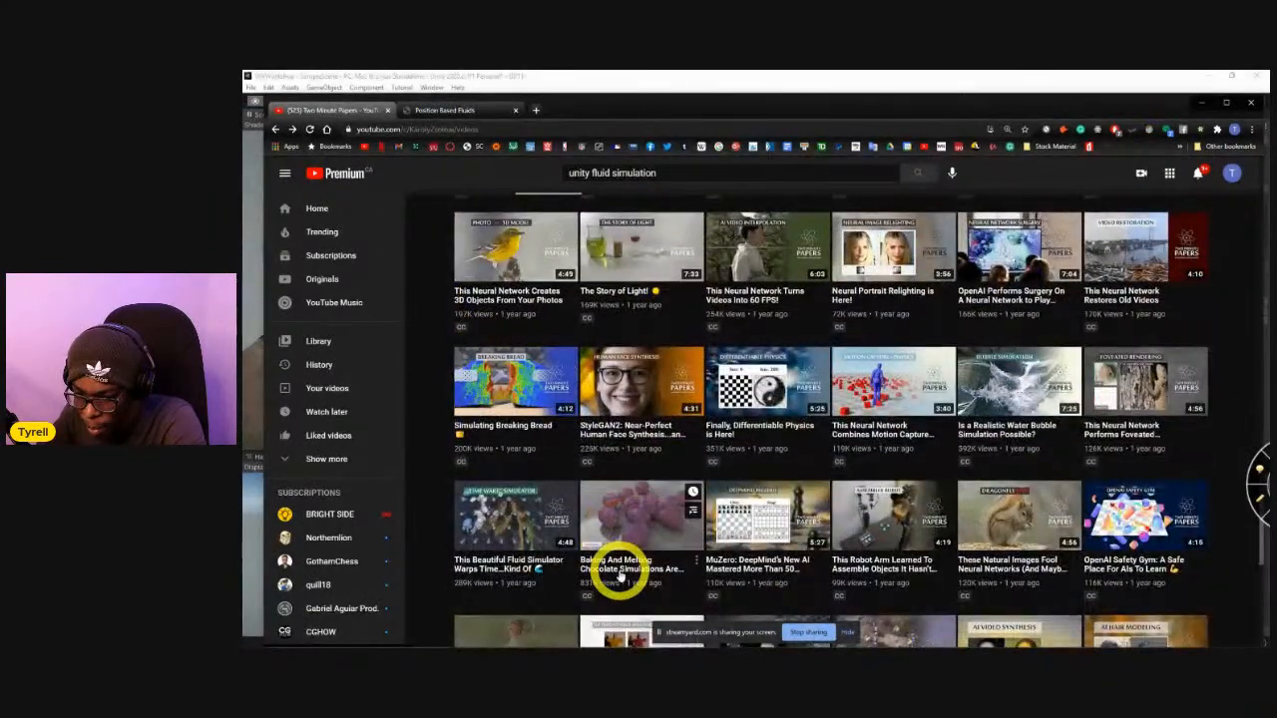
{"action": "left_click", "coordinate": [620, 573]}
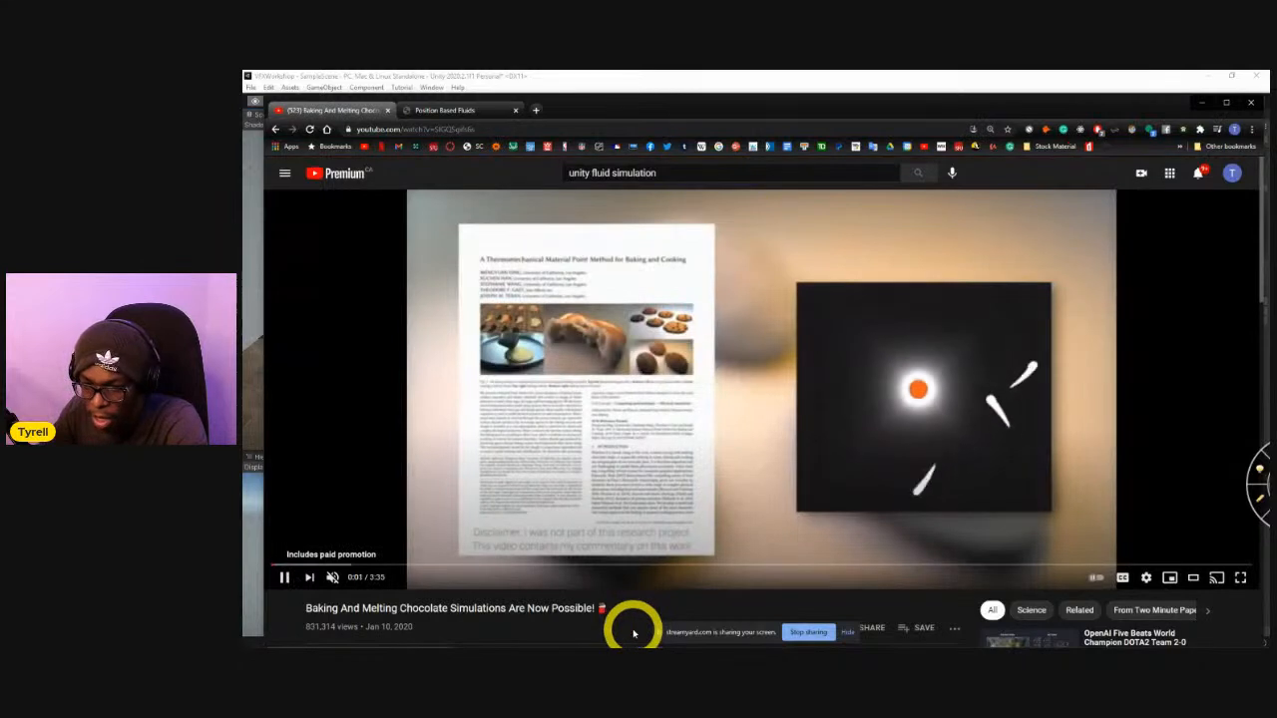
{"action": "key", "text": "Right"}
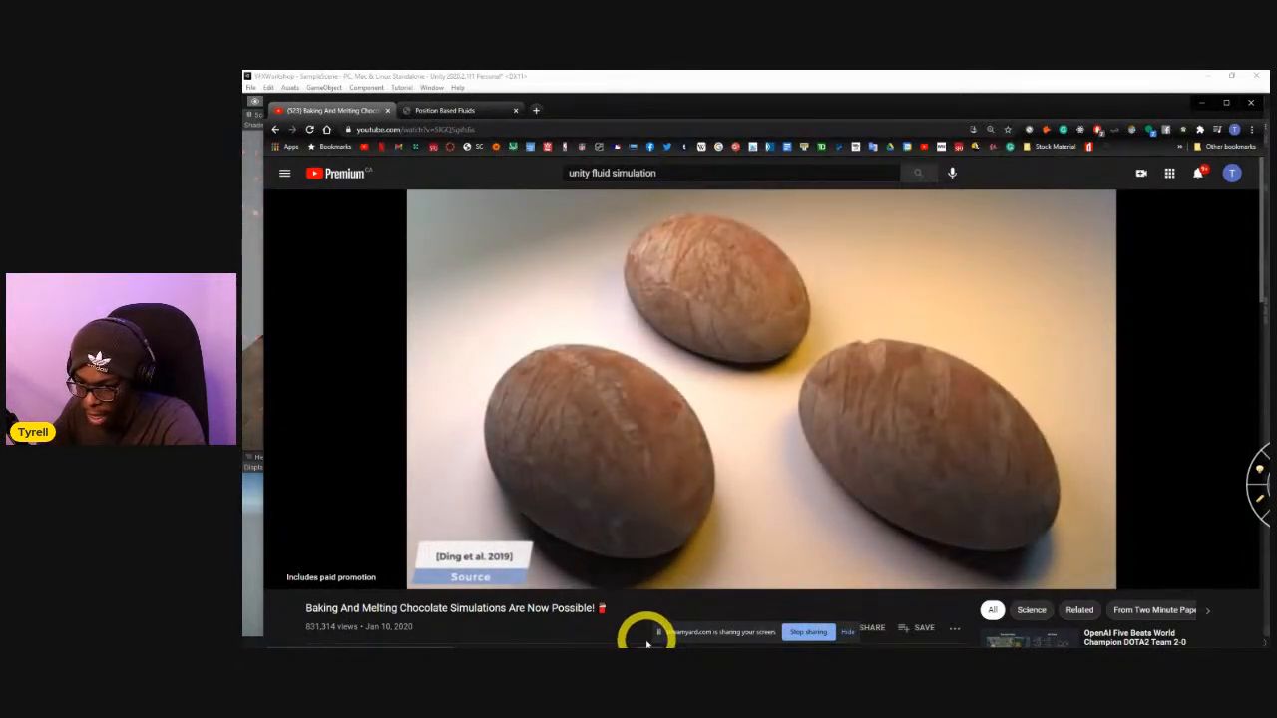
Open the suggested video "The most amazing physics simulations right now #2" and rewind it to near its beginning.
{"action": "mouse_move", "coordinate": [641, 449]}
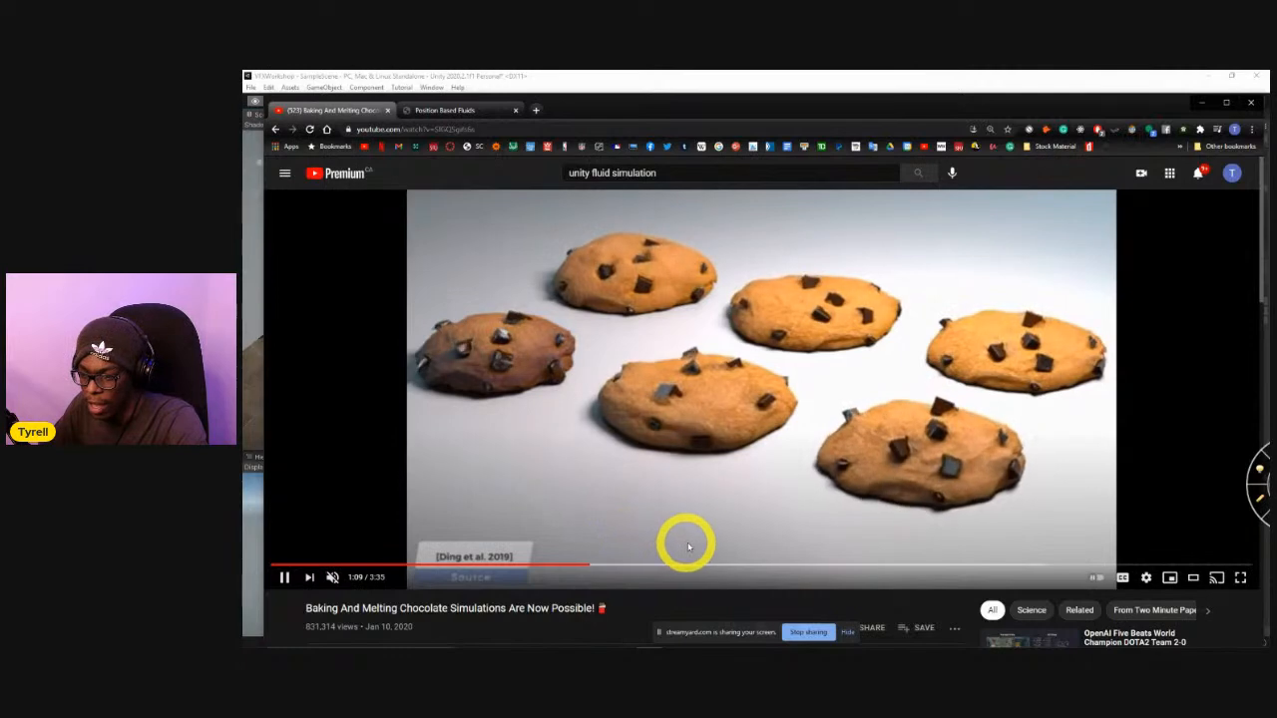
{"action": "scroll", "coordinate": [698, 551], "scroll_direction": "down", "scroll_amount": 4}
{"action": "scroll", "coordinate": [721, 552], "scroll_direction": "up", "scroll_amount": 4}
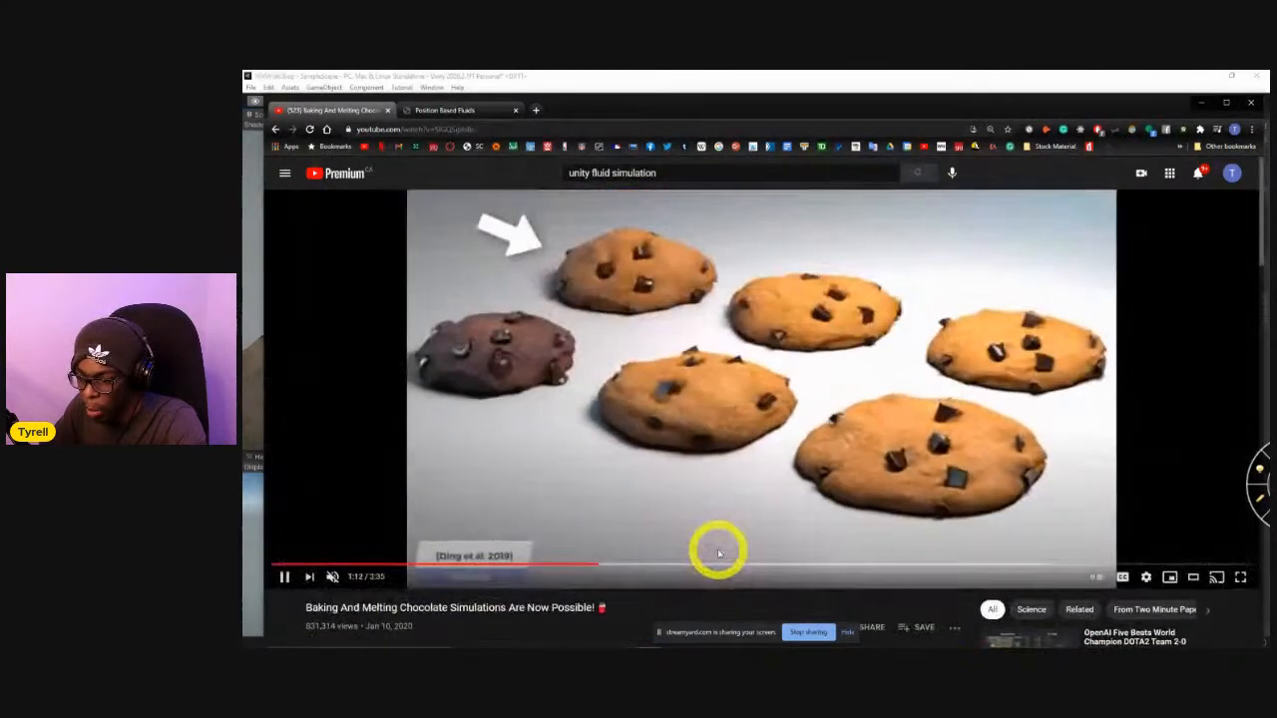
{"action": "scroll", "coordinate": [718, 552], "scroll_direction": "down", "scroll_amount": 3}
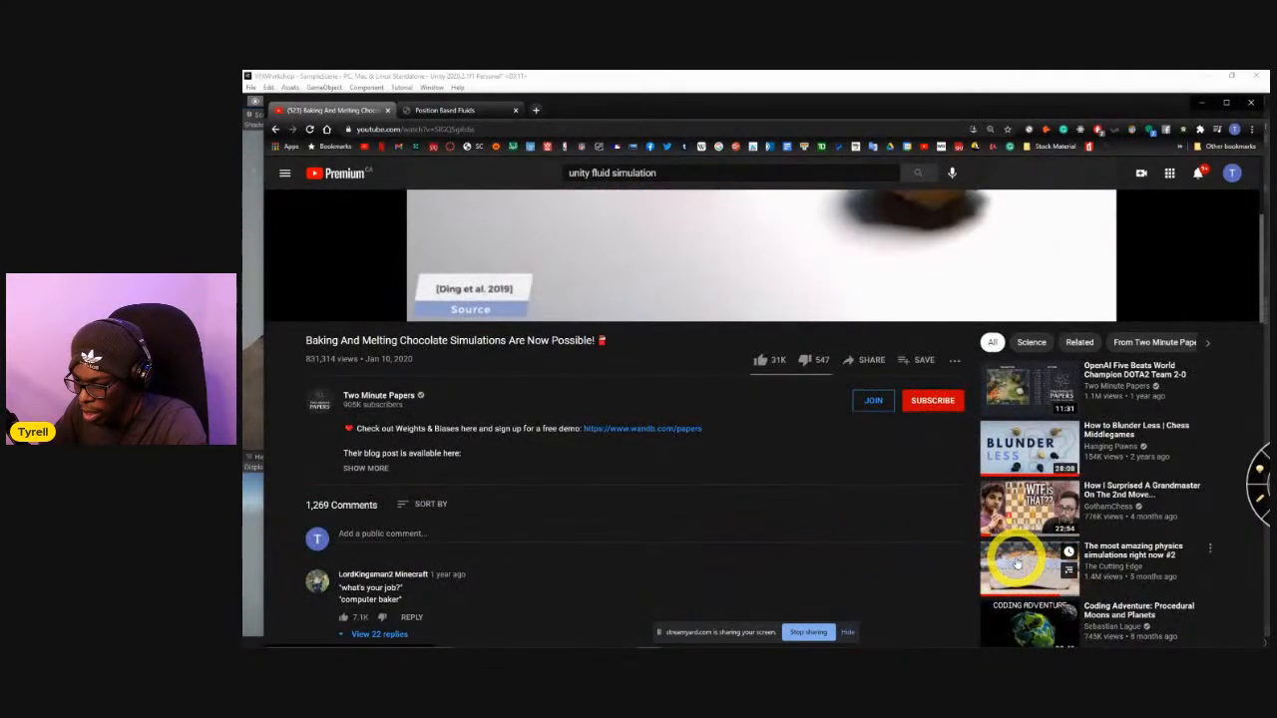
{"action": "left_click", "coordinate": [1017, 563]}
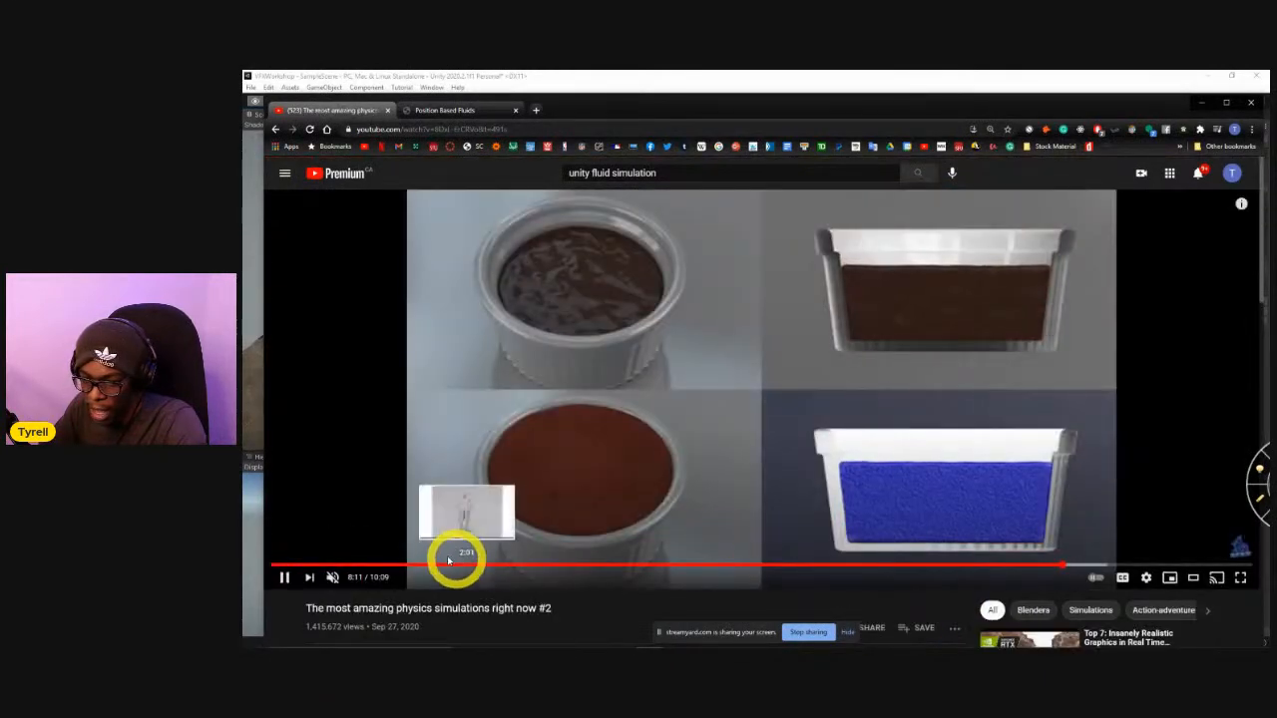
{"action": "left_click_drag", "start_coordinate": [427, 566], "coordinate": [290, 565]}
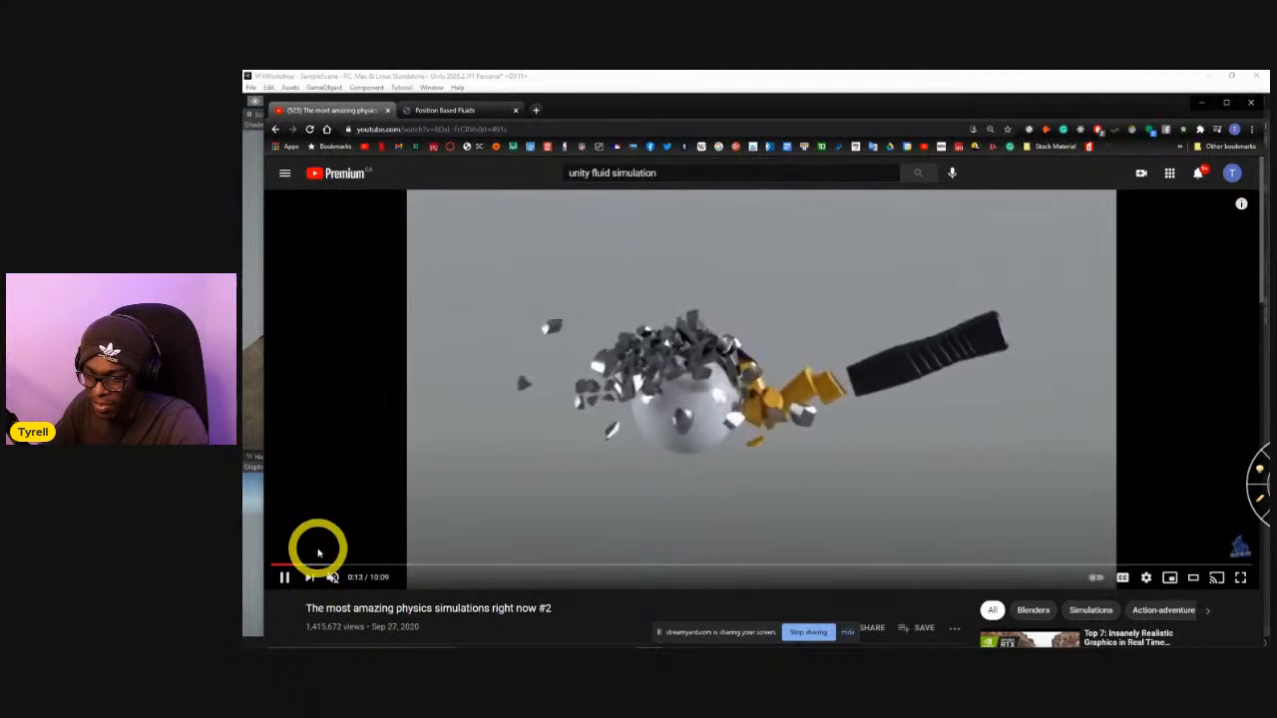
Skip forward through the chocolate dog, broken bottle and cloth simulations in the video, stepping back once at the end.
{"action": "key", "text": "l"}
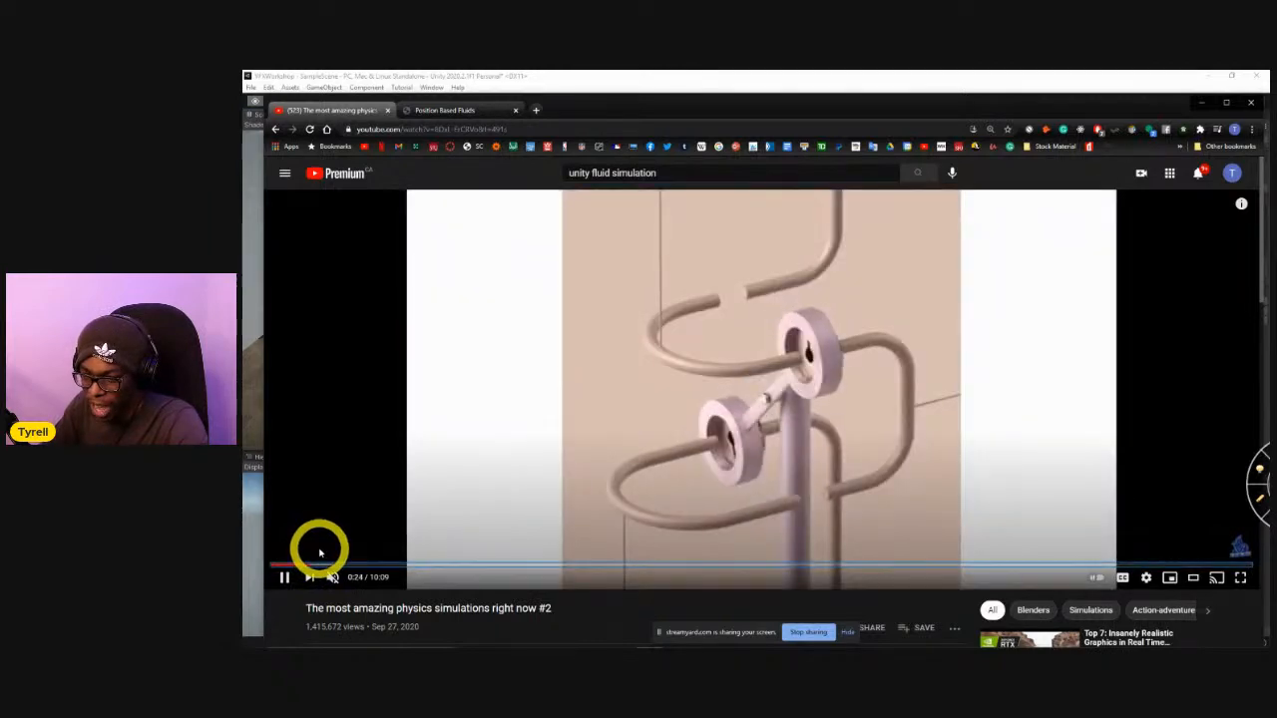
{"action": "key", "text": "l"}
{"action": "key", "text": "l"}
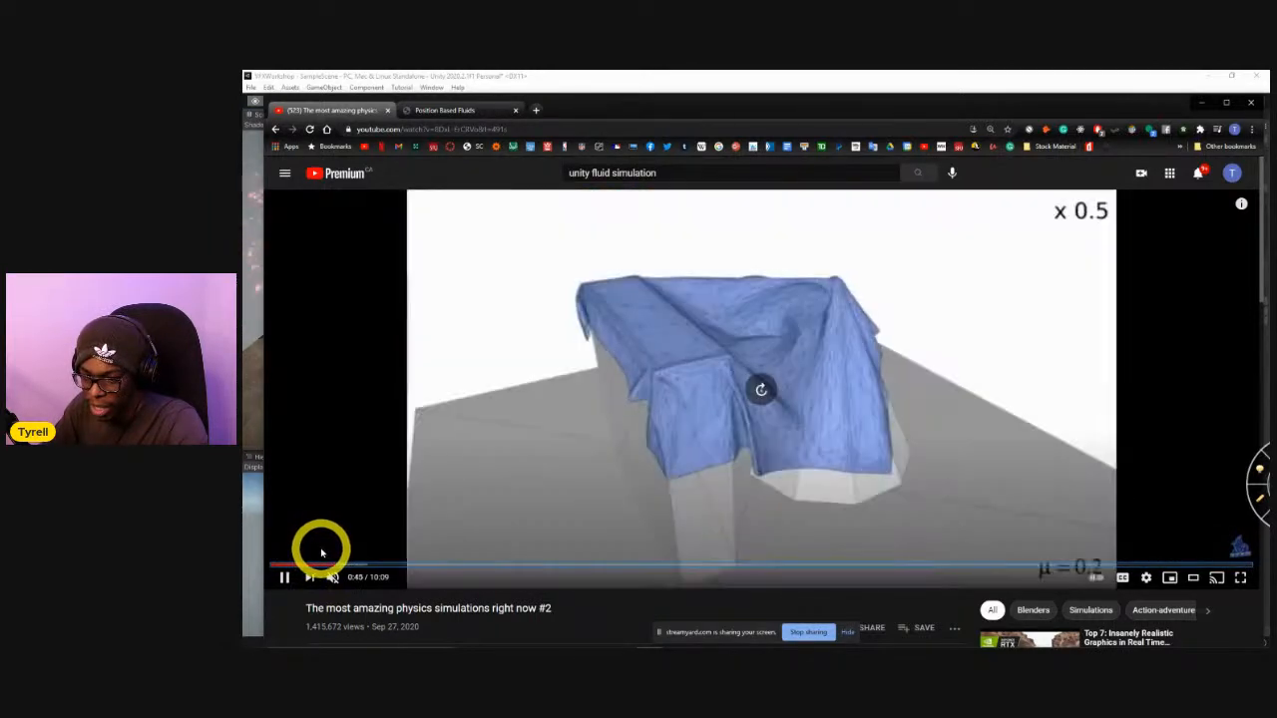
{"action": "key", "text": "l"}
{"action": "key", "text": "l"}
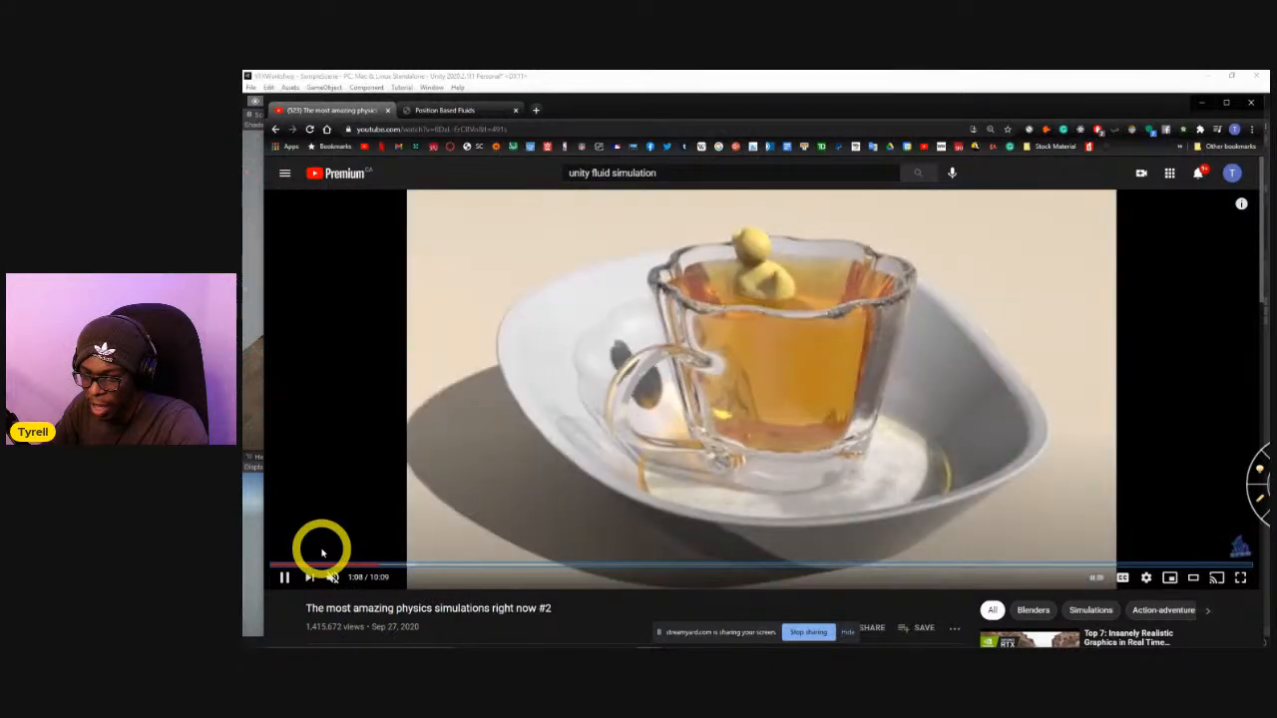
{"action": "key", "text": "l"}
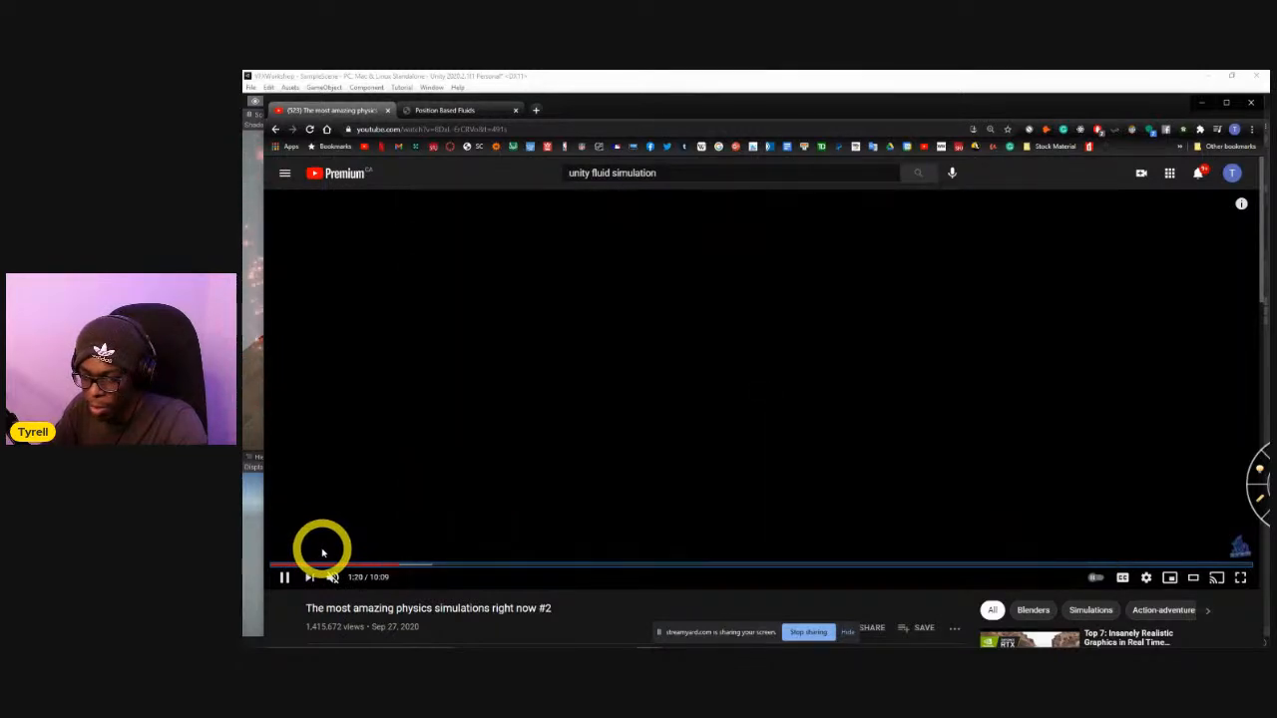
{"action": "key", "text": "l"}
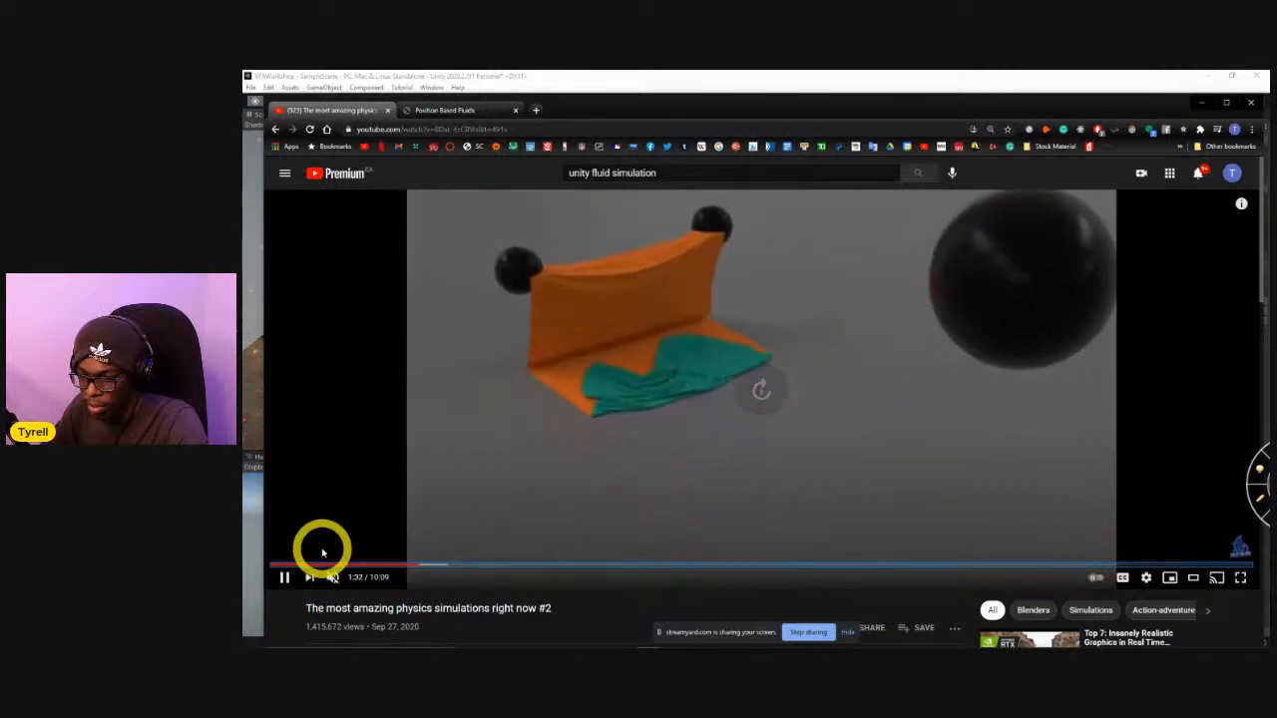
{"action": "key", "text": "l"}
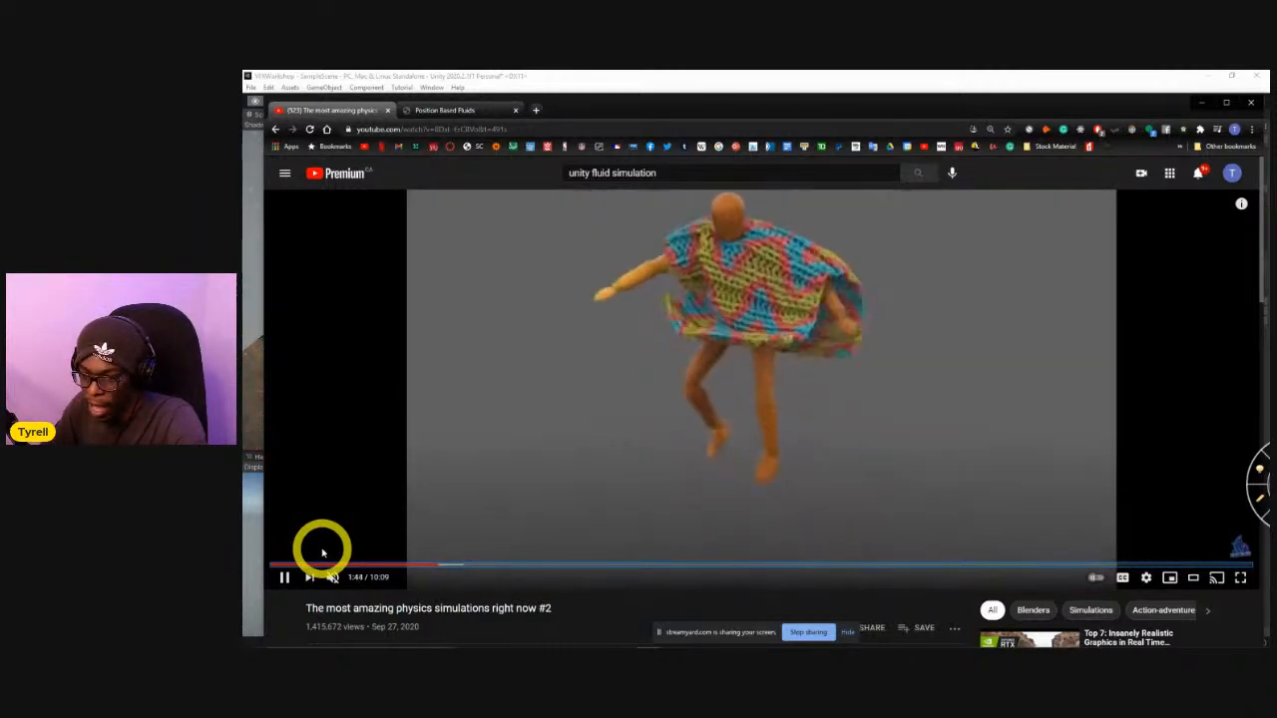
{"action": "key", "text": "l"}
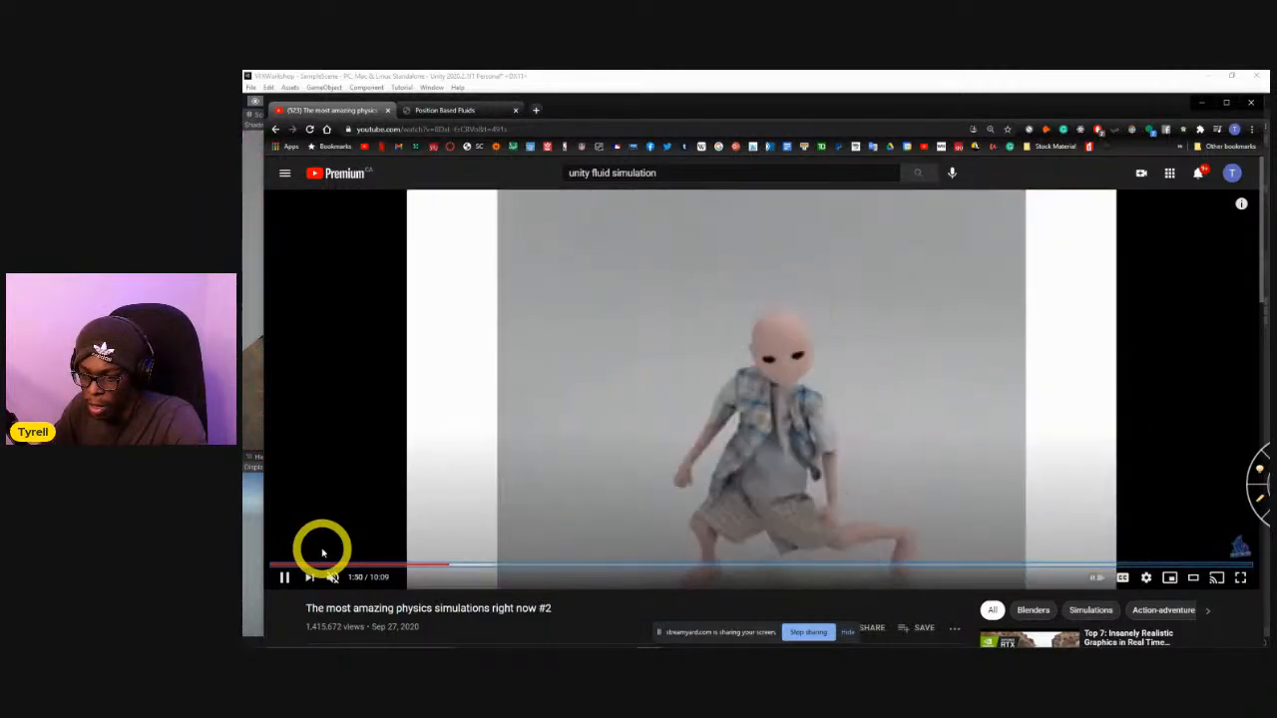
{"action": "key", "text": "Left"}
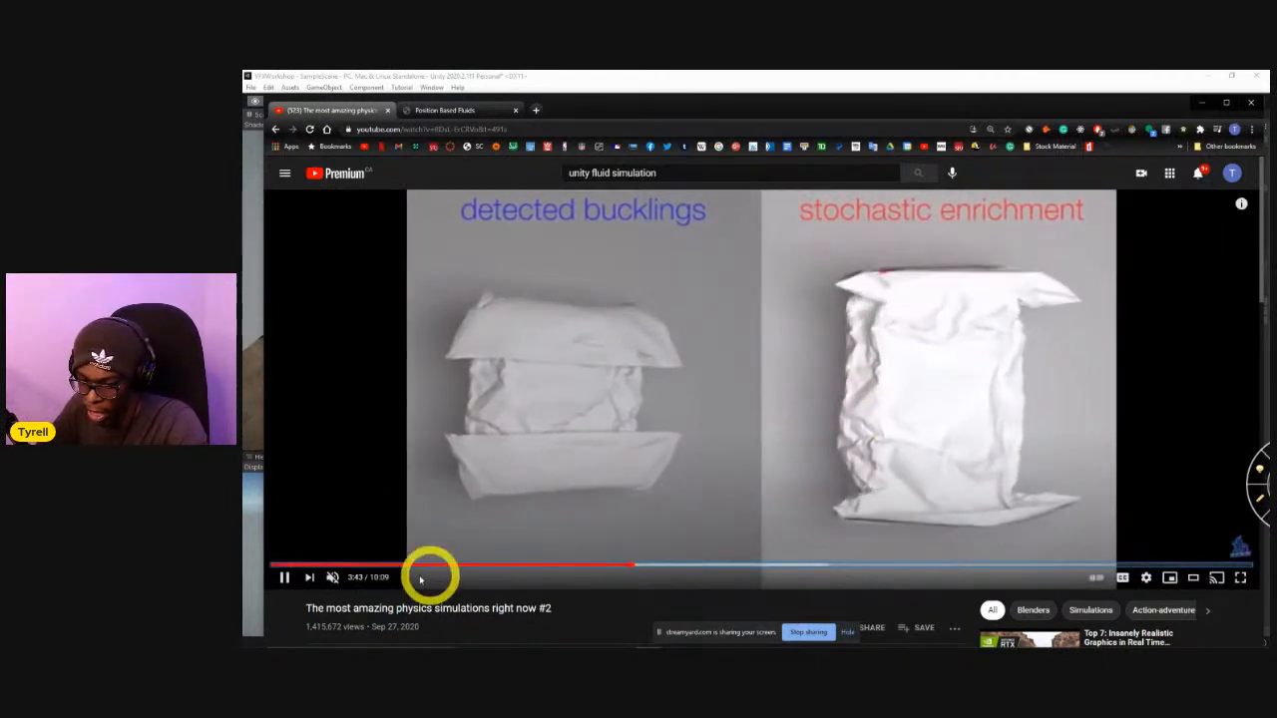
Unmute the crumpling sound synthesis section, mute it again and pause the video.
{"action": "left_click", "coordinate": [332, 579]}
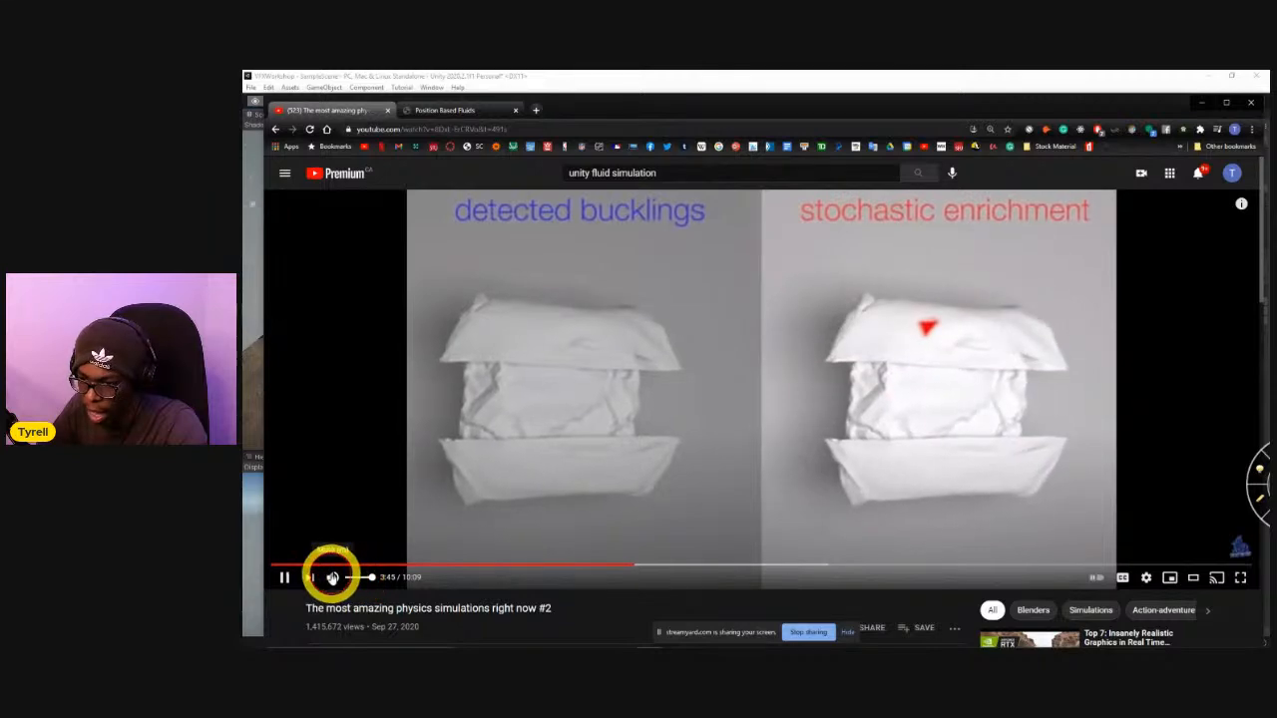
{"action": "left_click", "coordinate": [332, 579]}
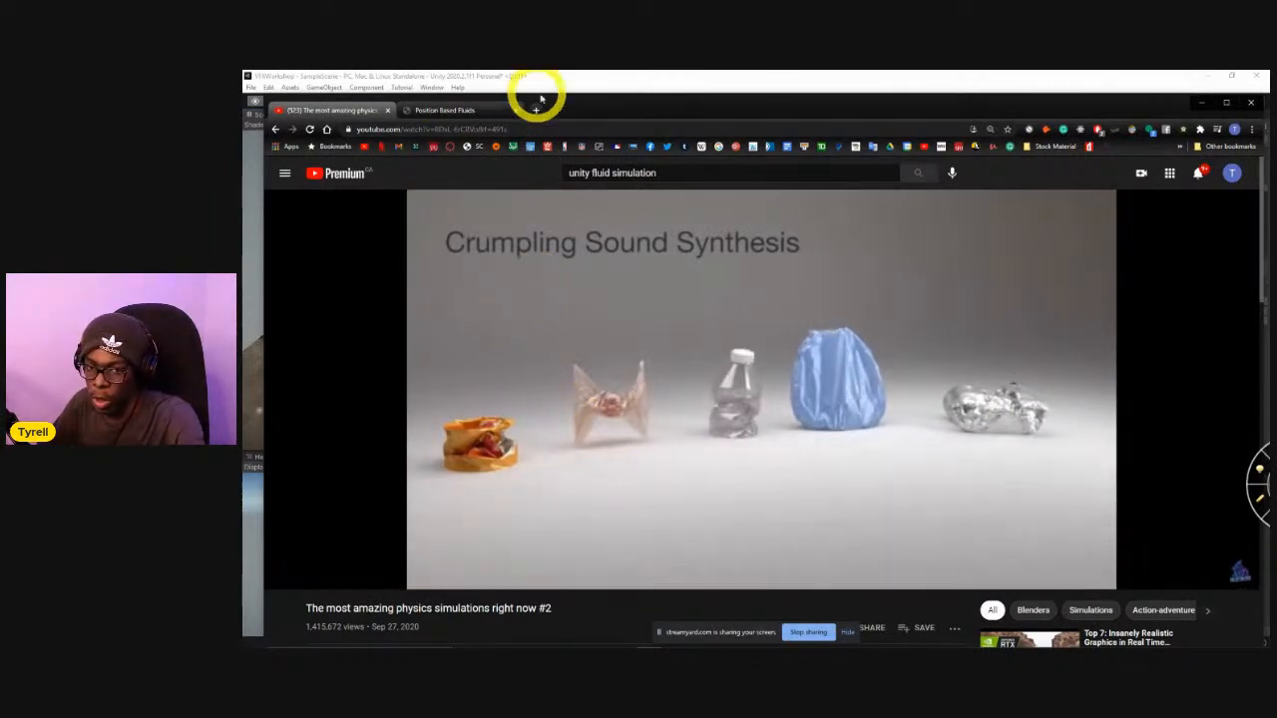
{"action": "left_click", "coordinate": [286, 578]}
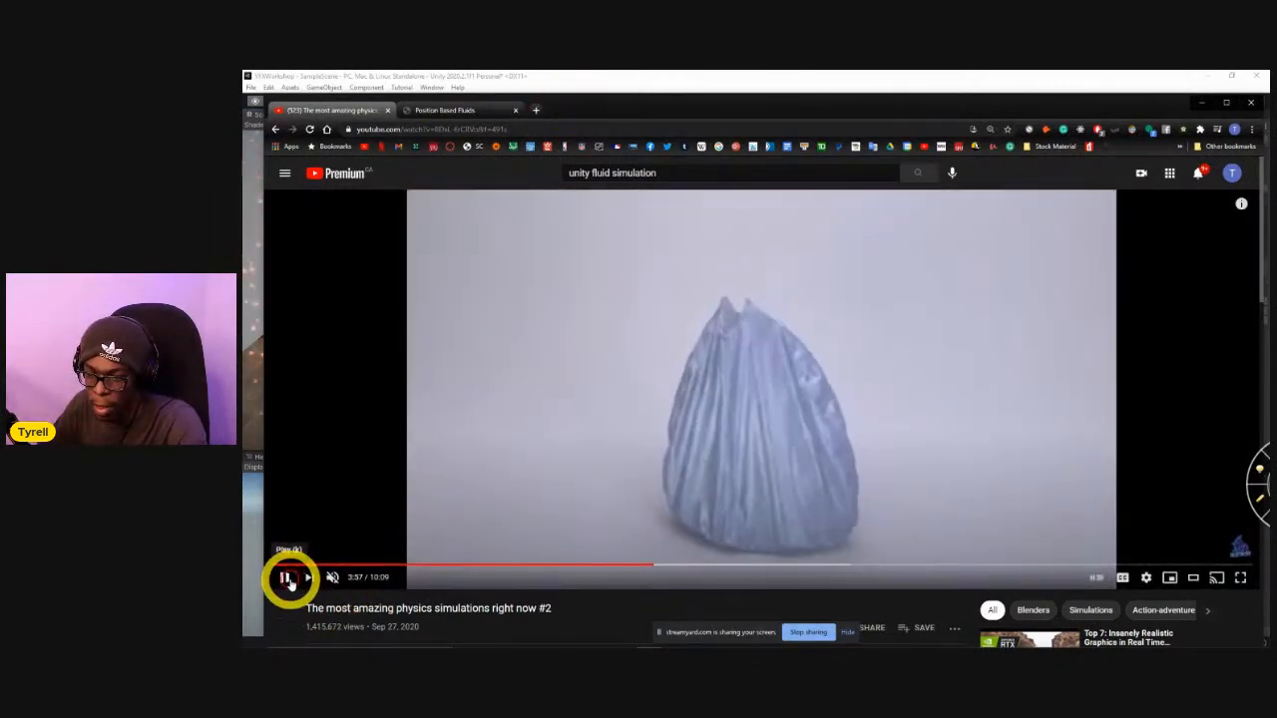
Switch to the Unity editor and move the player forward through the glowing particle floor in the running game.
{"action": "left_click", "coordinate": [607, 90]}
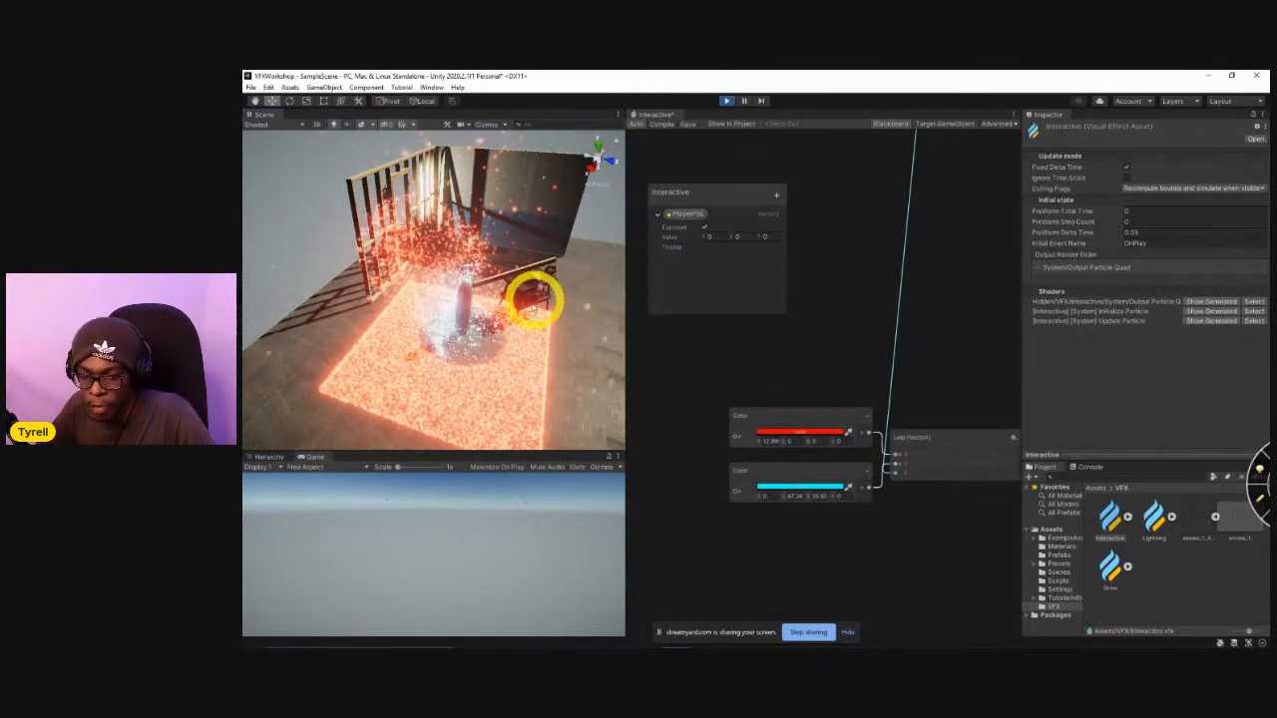
{"action": "left_click", "coordinate": [488, 534]}
{"action": "key", "text": "w"}
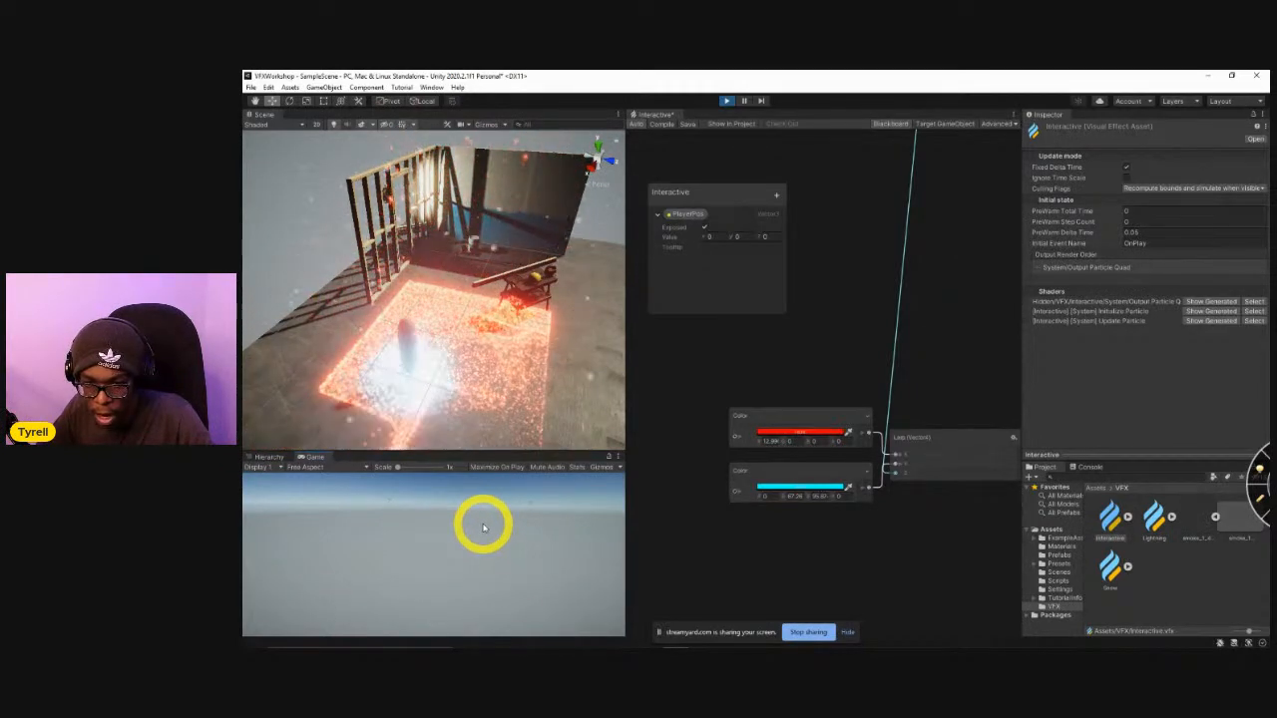
Examine how the particles react around the player capsule in the Scene view from several angles and distances.
{"action": "right_click_drag", "start_coordinate": [495, 429], "coordinate": [448, 299]}
{"action": "right_click_drag", "start_coordinate": [544, 297], "coordinate": [604, 293]}
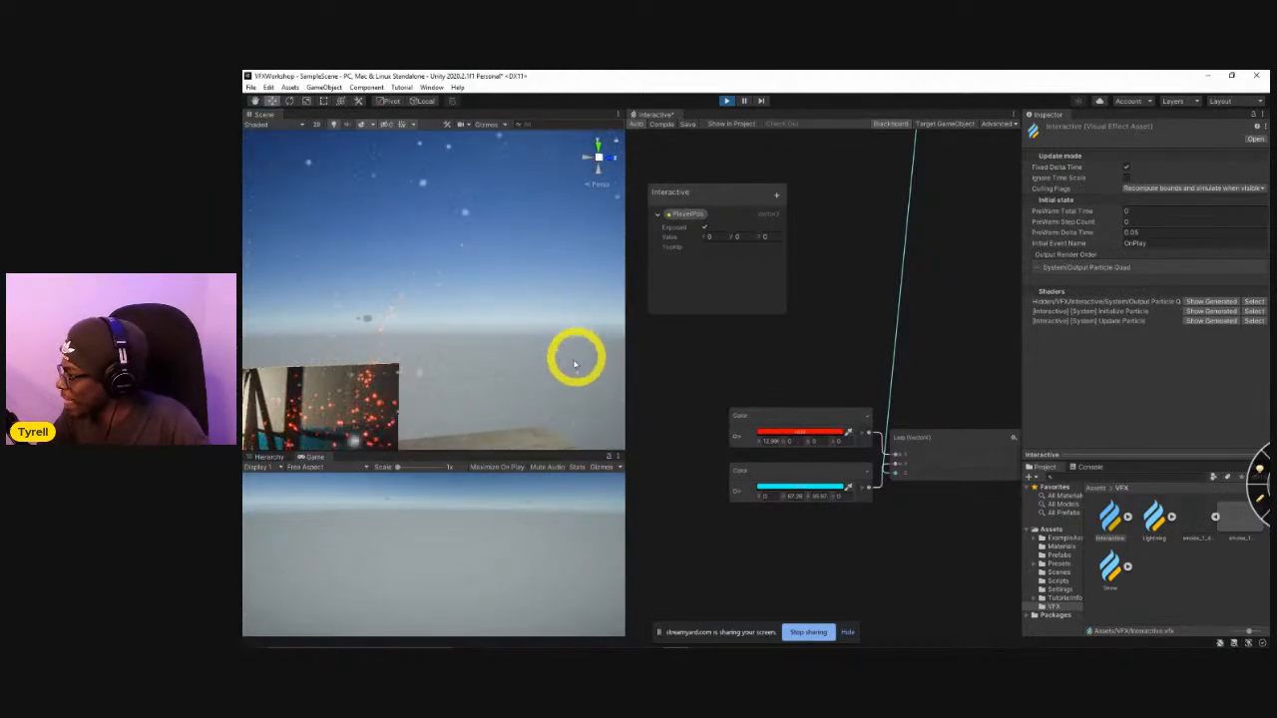
{"action": "right_click_drag", "start_coordinate": [419, 370], "coordinate": [376, 369]}
{"action": "right_click_drag", "start_coordinate": [501, 304], "coordinate": [469, 367]}
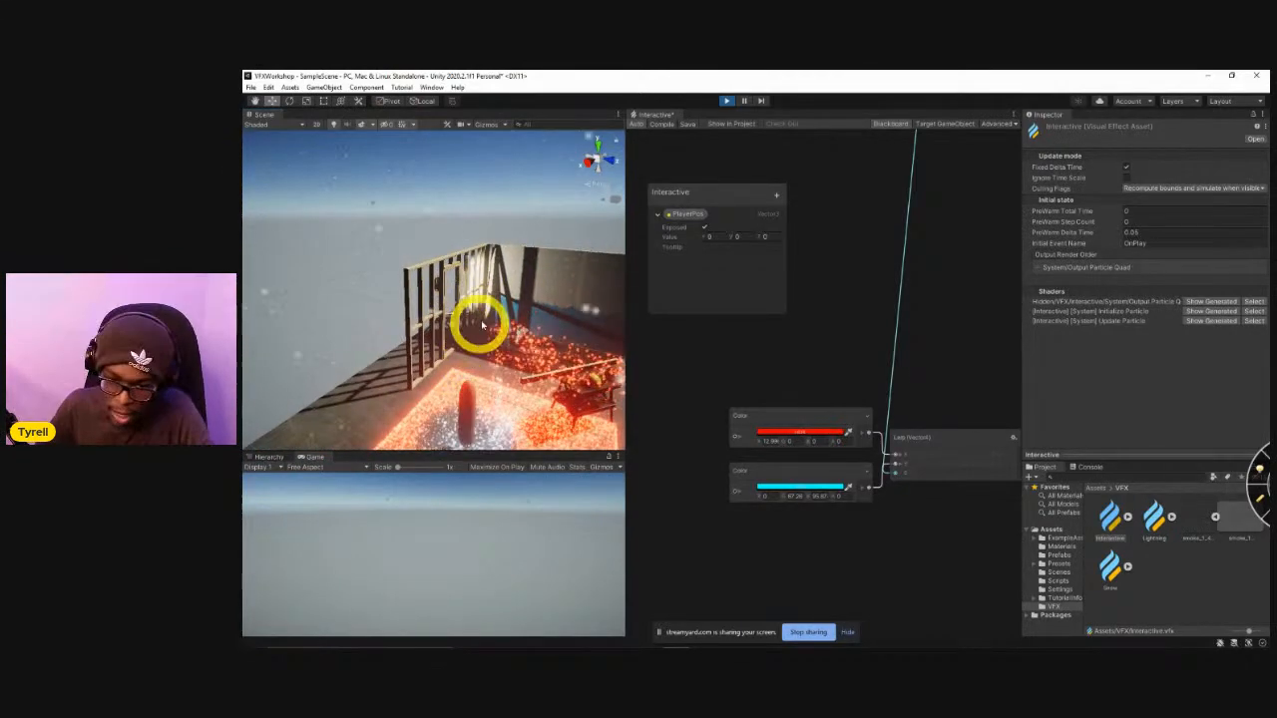
{"action": "right_click_drag", "start_coordinate": [482, 325], "coordinate": [469, 349]}
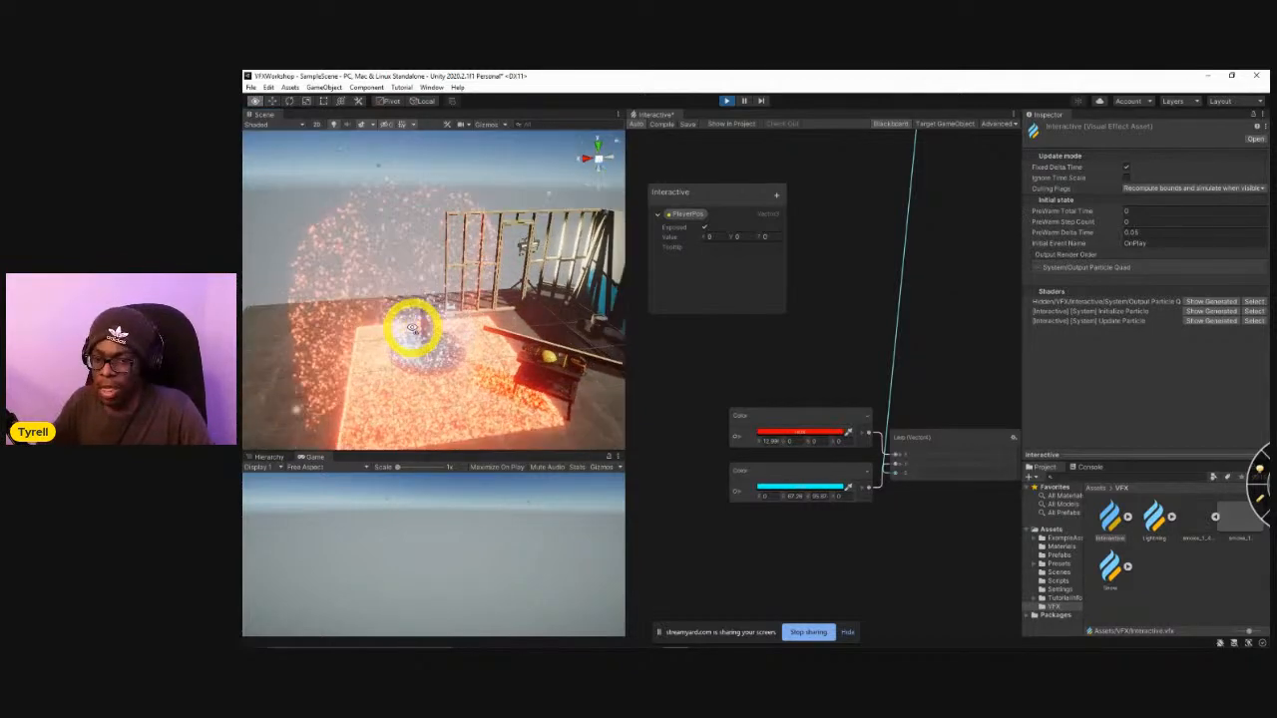
{"action": "right_click_drag", "start_coordinate": [508, 322], "coordinate": [539, 320]}
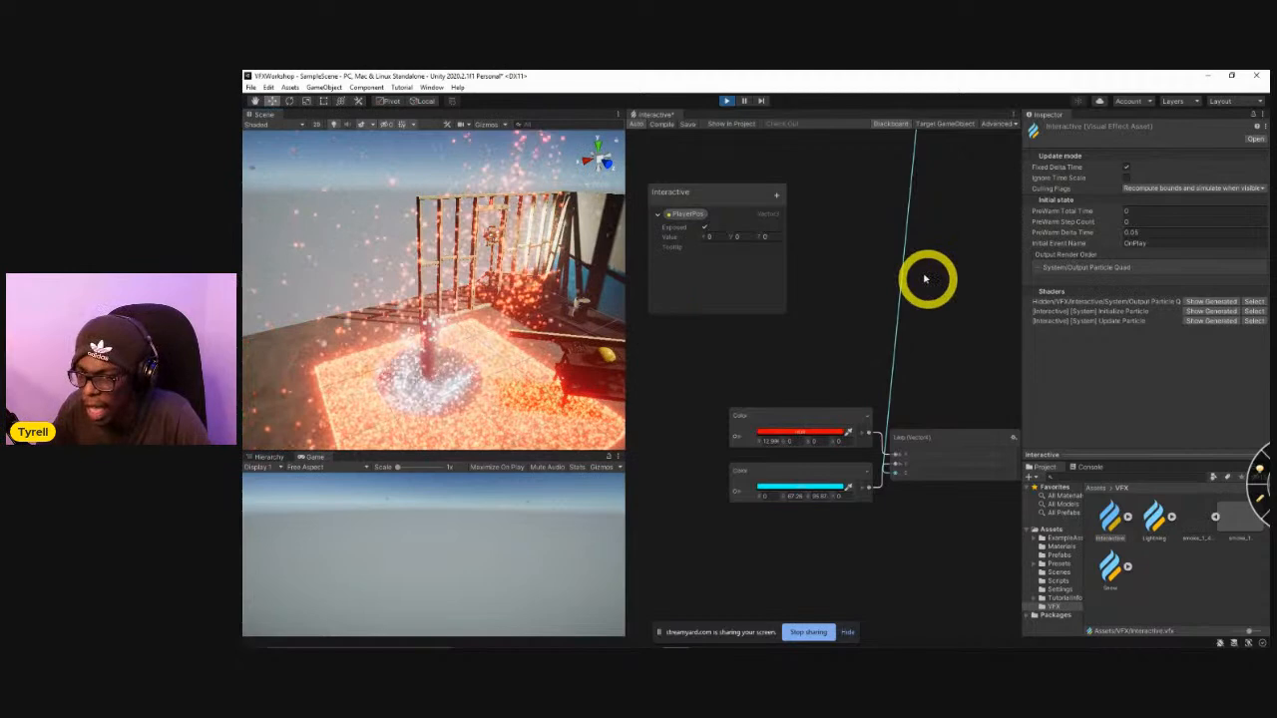
{"action": "middle_click_drag", "start_coordinate": [449, 331], "coordinate": [455, 336]}
{"action": "right_click_drag", "start_coordinate": [454, 336], "coordinate": [590, 344]}
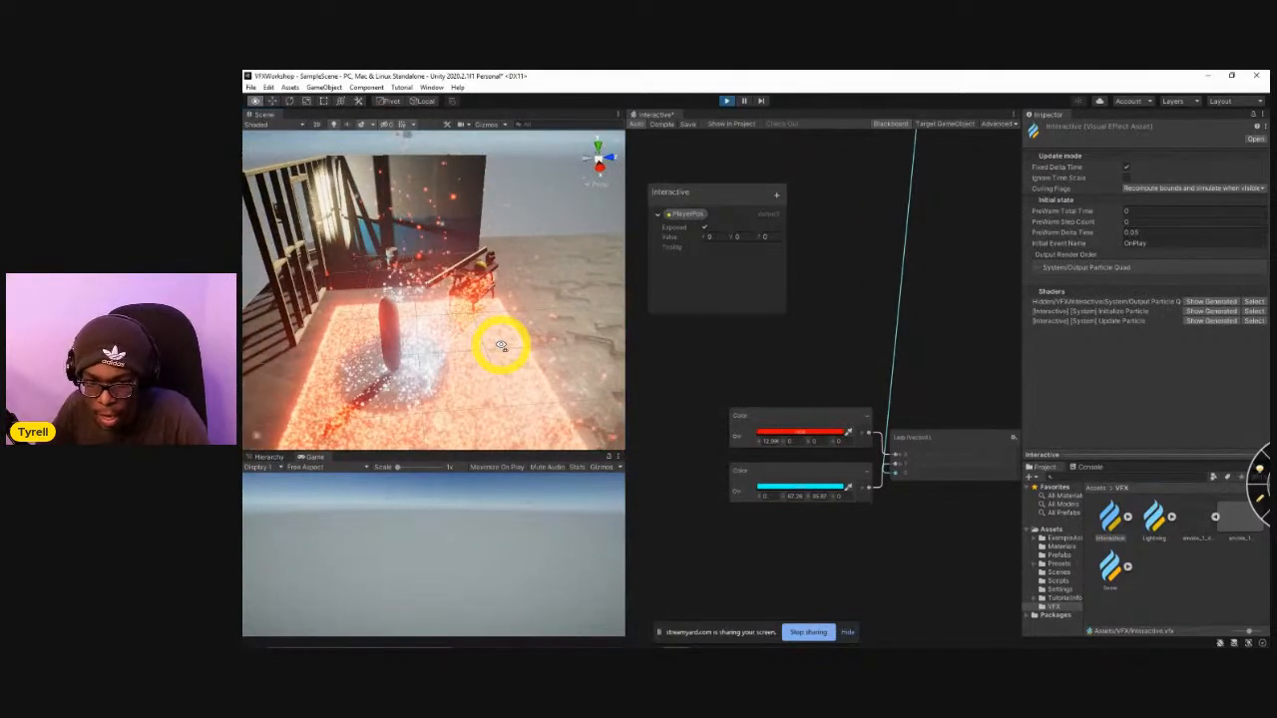
{"action": "right_click_drag", "start_coordinate": [504, 348], "coordinate": [547, 356]}
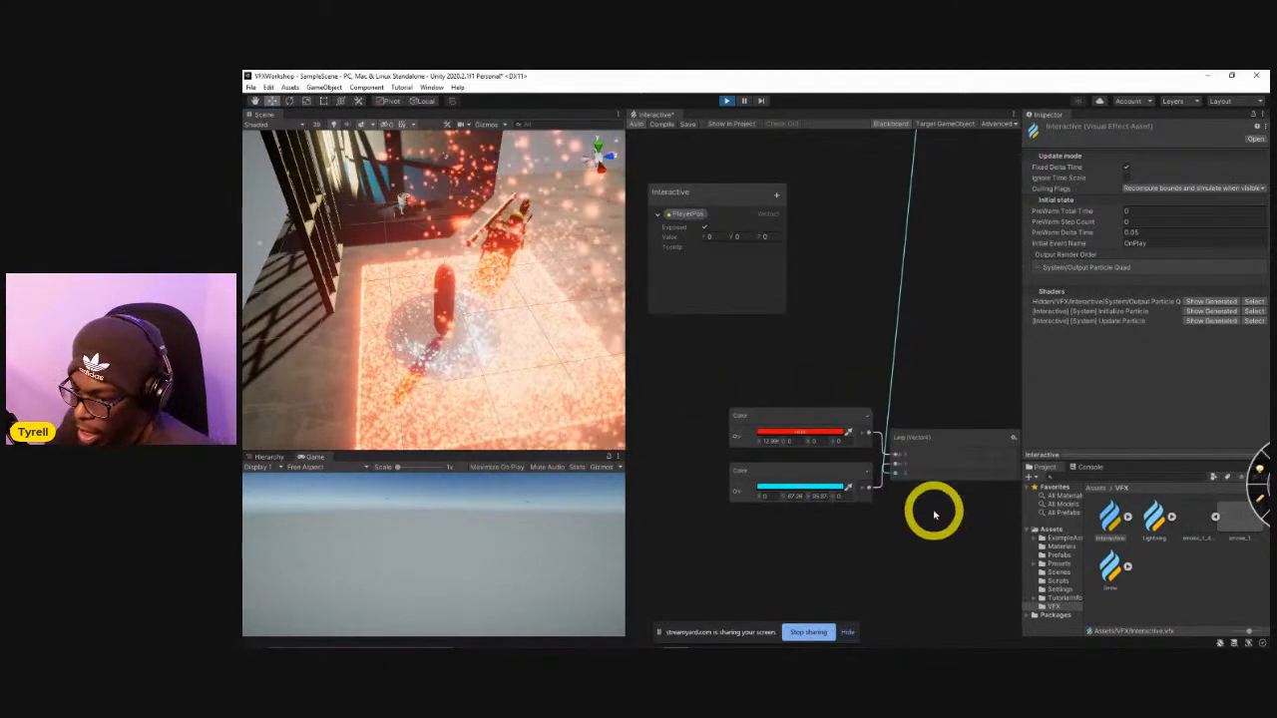
Examine the overall layout of the Interactive VFX graph, including its particle contexts and the color Lerp nodes.
{"action": "scroll", "coordinate": [935, 514], "scroll_direction": "down", "scroll_amount": 5}
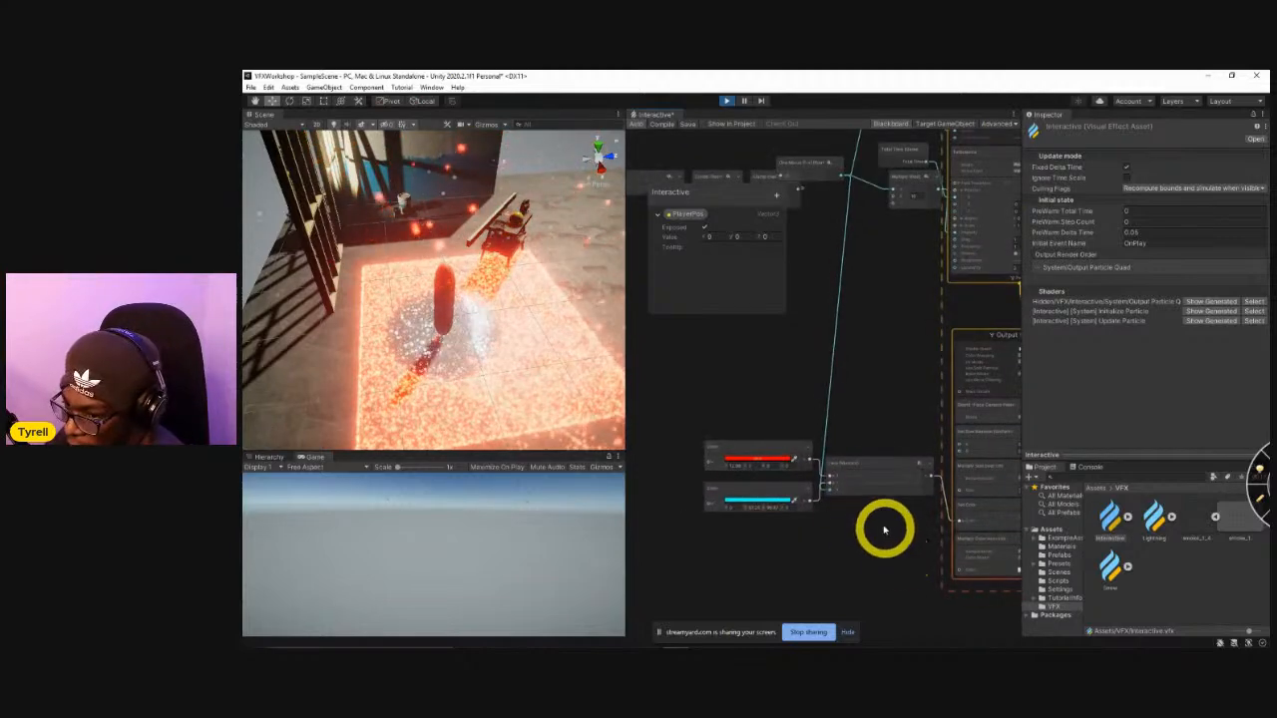
{"action": "scroll", "coordinate": [838, 433], "scroll_direction": "down", "scroll_amount": 5}
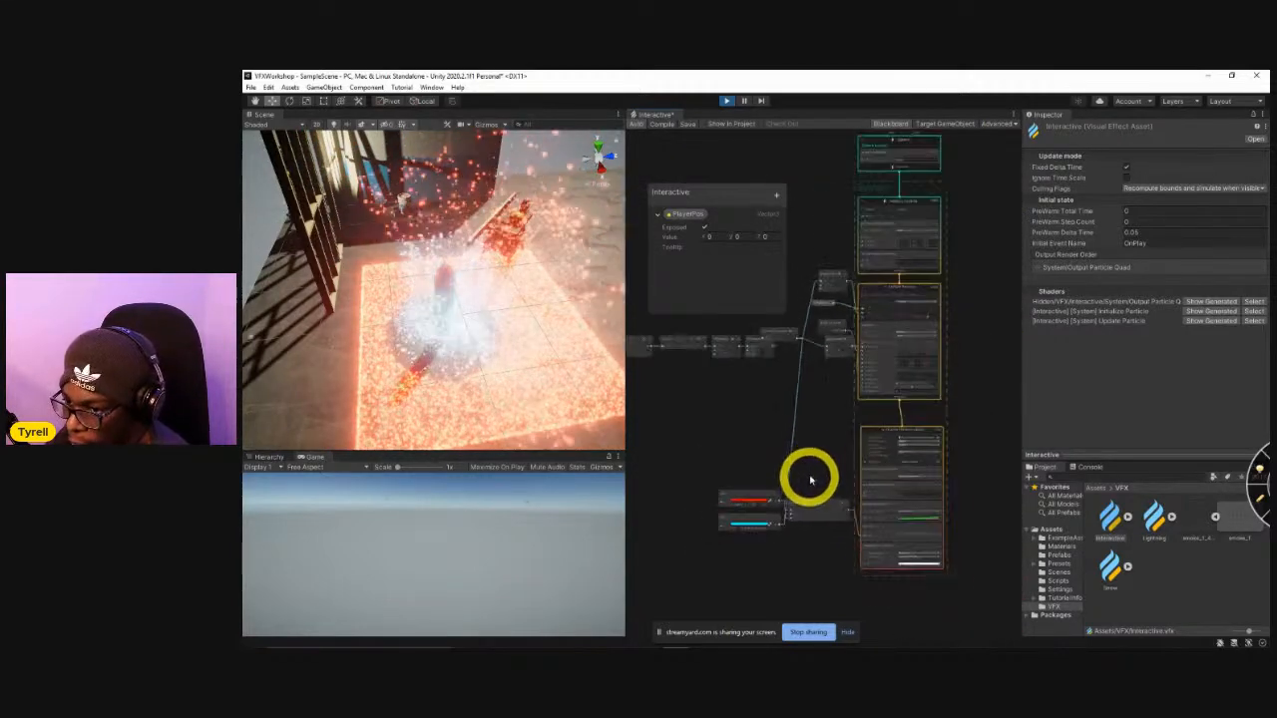
{"action": "middle_click_drag", "start_coordinate": [813, 469], "coordinate": [895, 521]}
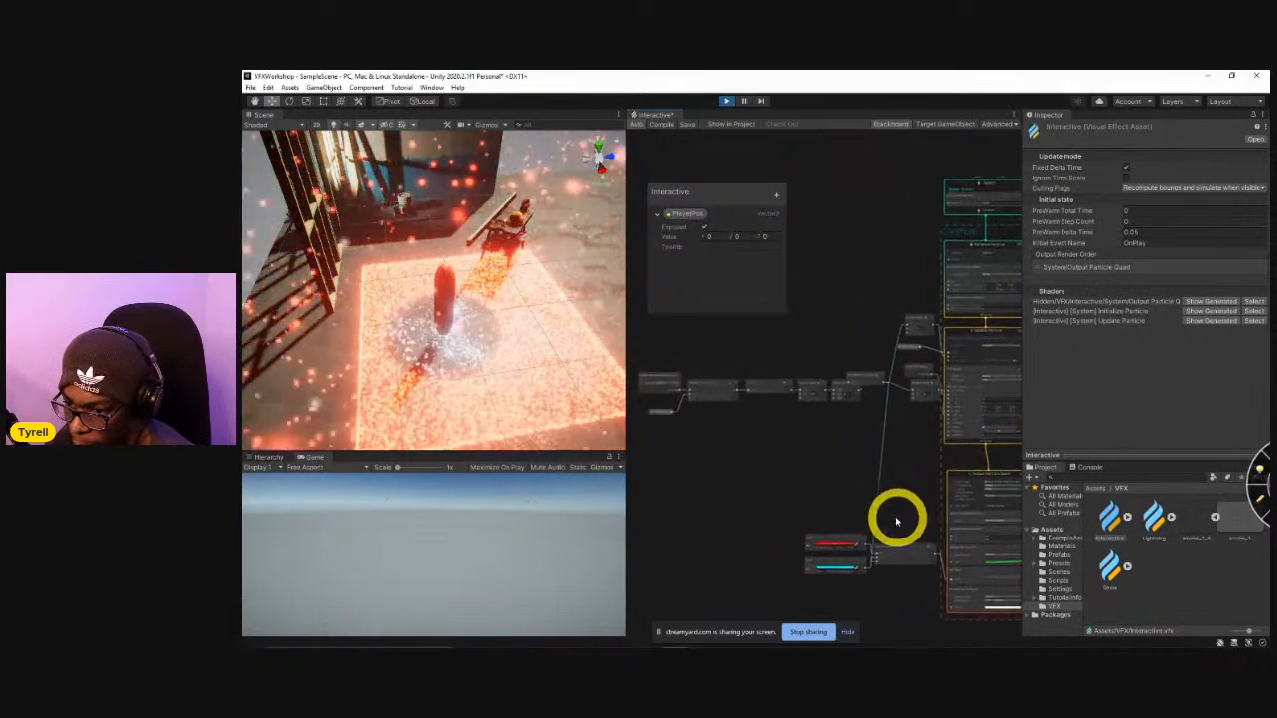
{"action": "mouse_move", "coordinate": [823, 482]}
{"action": "middle_mouse_down"}
{"action": "mouse_move", "coordinate": [867, 482]}
{"action": "mouse_move", "coordinate": [828, 483]}
{"action": "middle_mouse_up"}
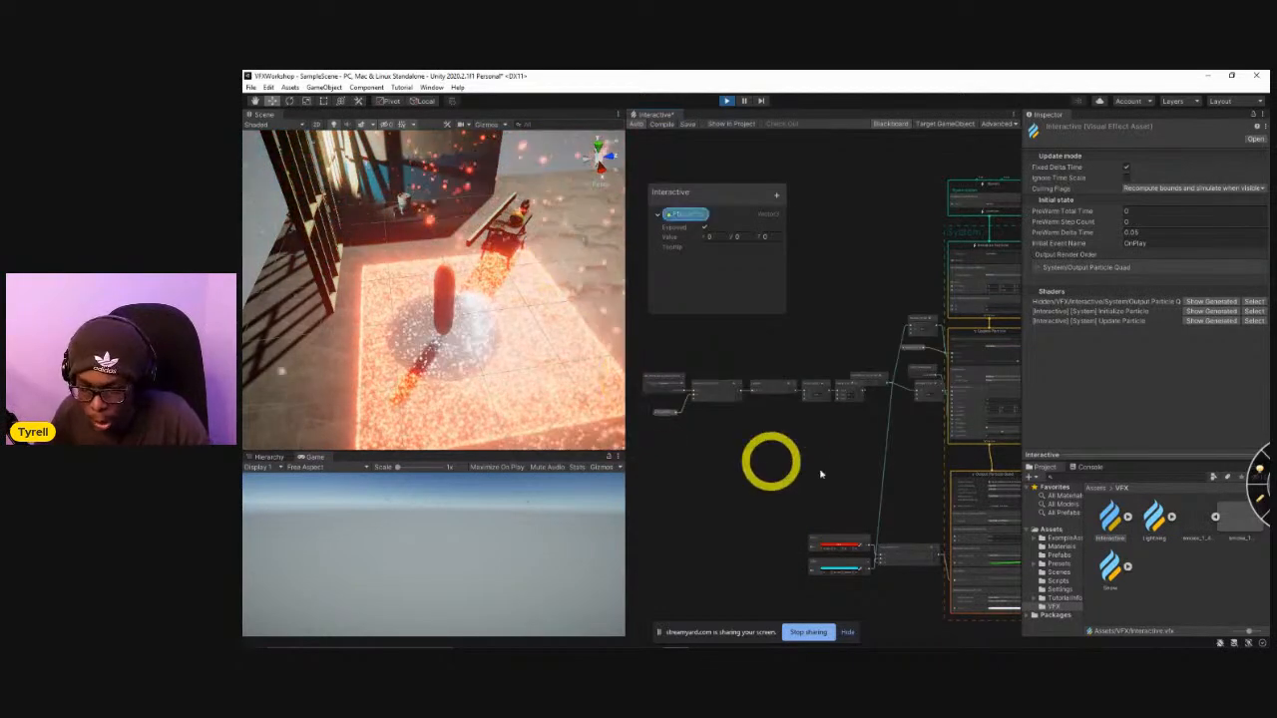
{"action": "middle_click_drag", "start_coordinate": [867, 449], "coordinate": [768, 475]}
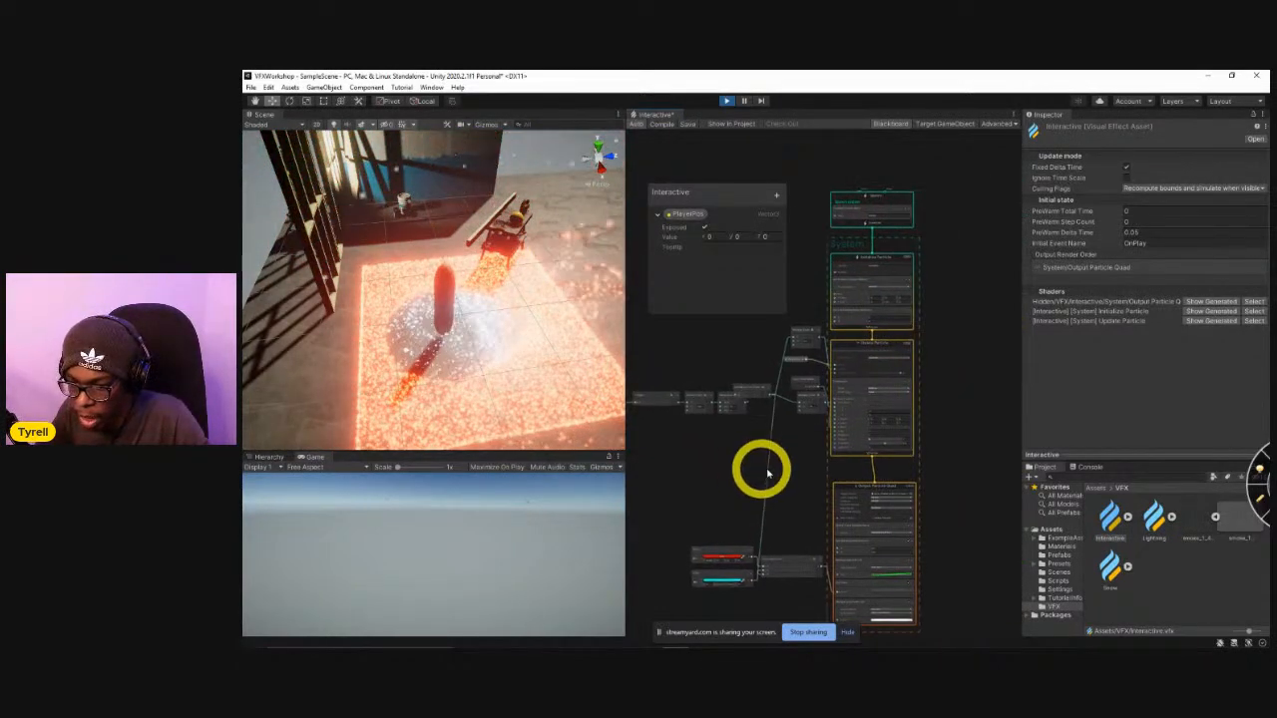
Enable the Add Velocity from Direction & Speed (Spherical) block in the Update Particle context of the Interactive graph.
{"action": "scroll", "coordinate": [907, 450], "scroll_direction": "up", "scroll_amount": 3}
{"action": "scroll", "coordinate": [938, 379], "scroll_direction": "up", "scroll_amount": 1}
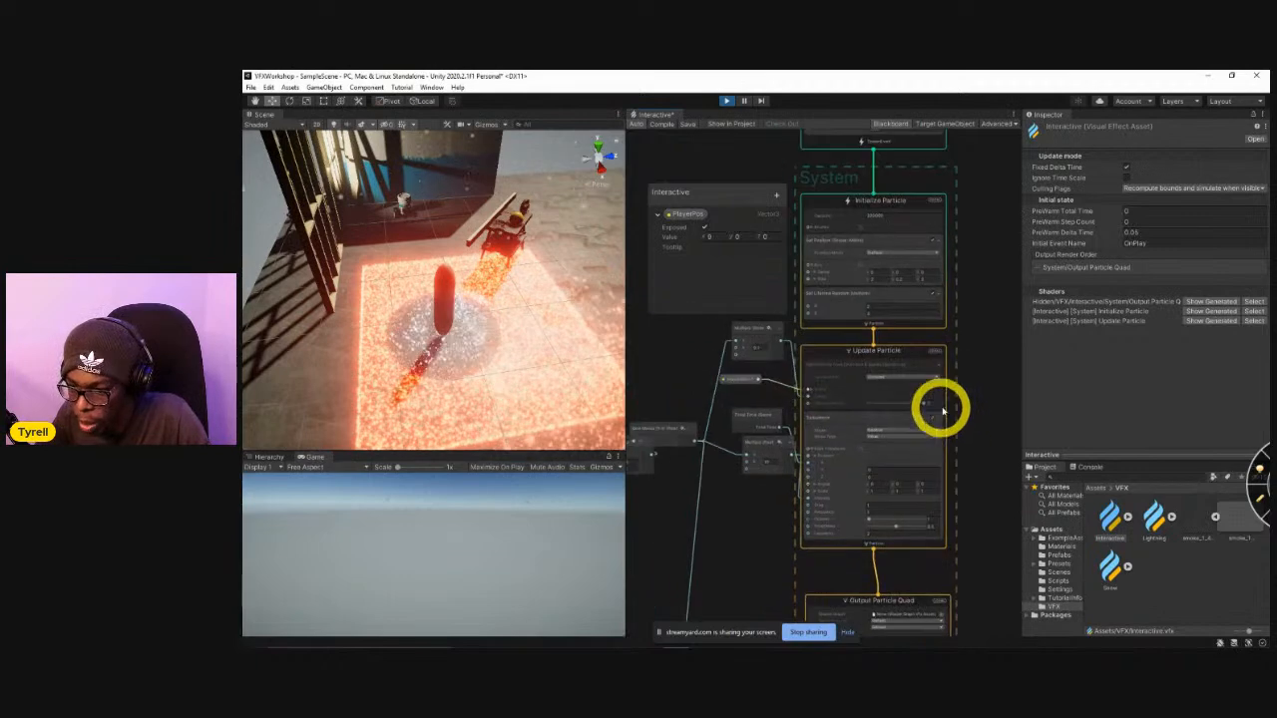
{"action": "scroll", "coordinate": [932, 389], "scroll_direction": "up", "scroll_amount": 3}
{"action": "left_click", "coordinate": [941, 366]}
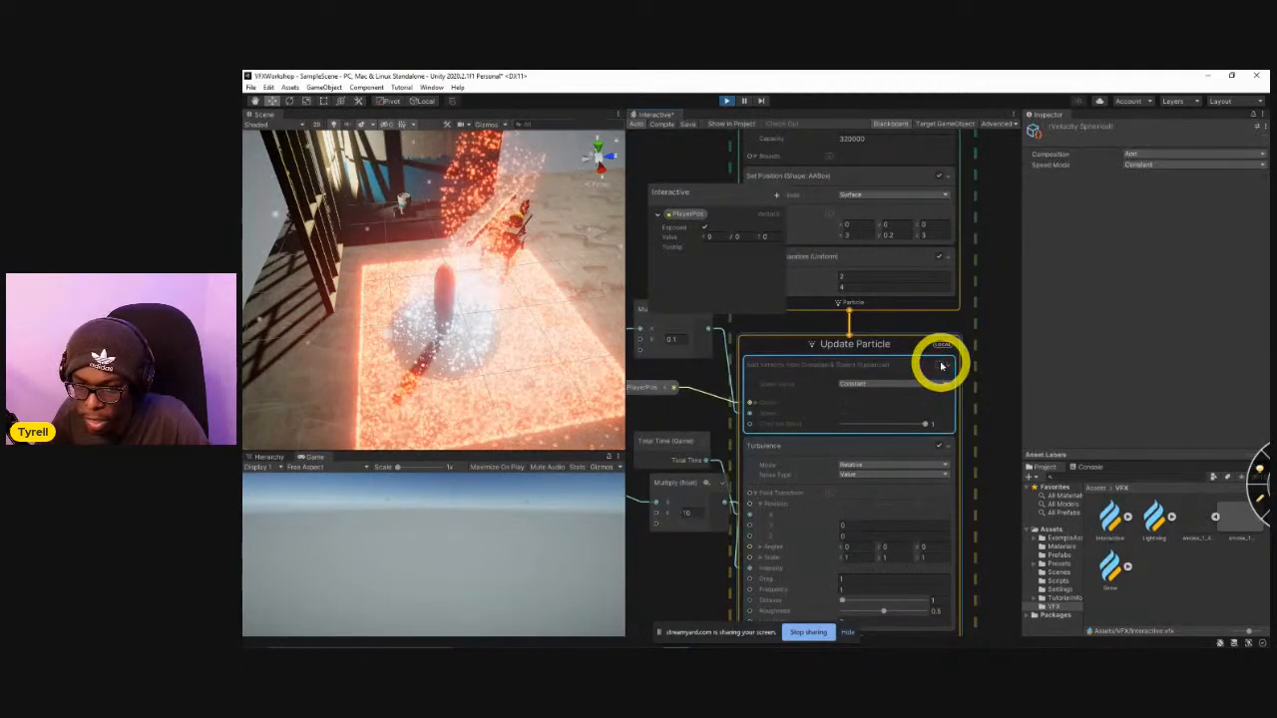
{"action": "left_click", "coordinate": [941, 366]}
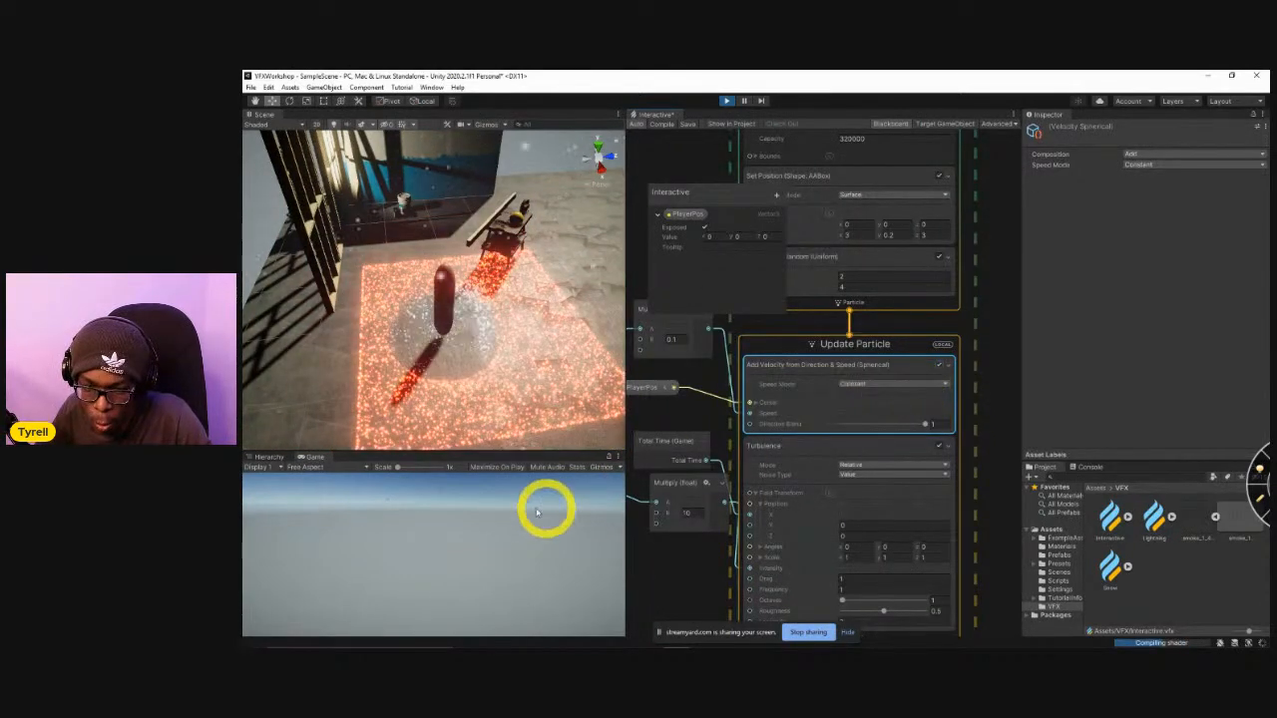
Move the player forward, backward and sideways across the particle floor in the running game to test how the particles react.
{"action": "left_click", "coordinate": [498, 534]}
{"action": "key", "text": "w"}
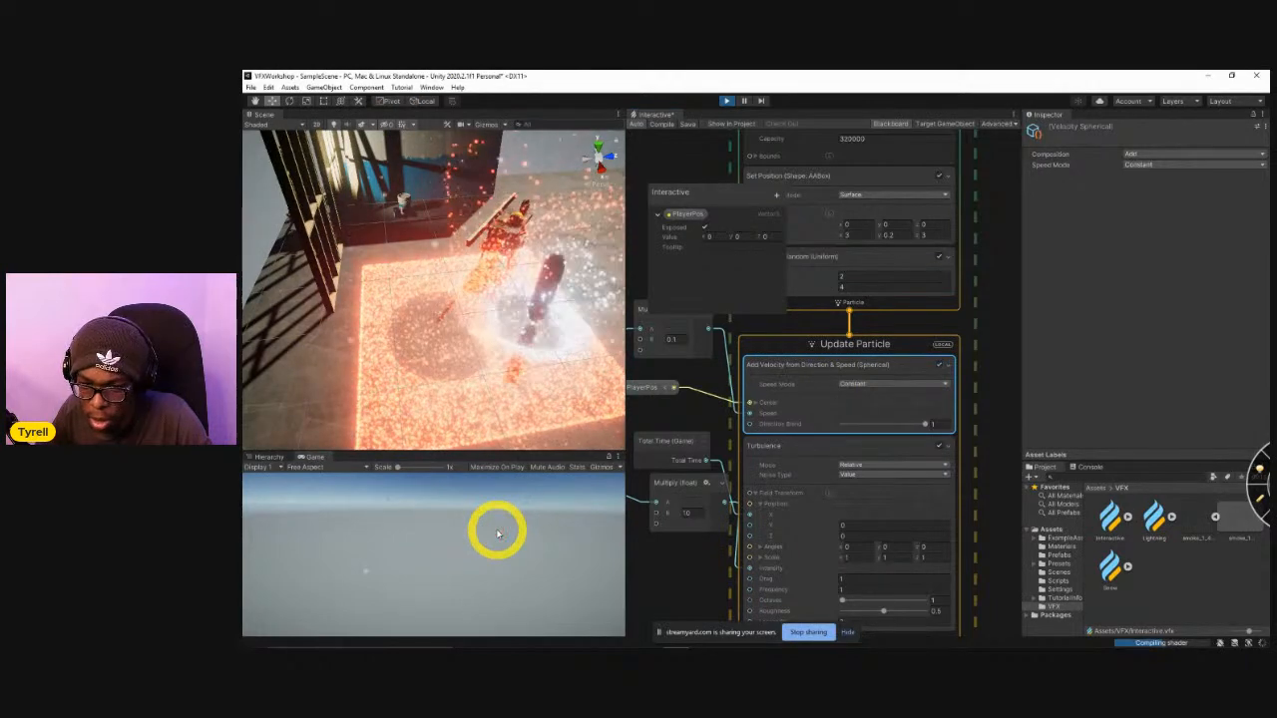
{"action": "key", "text": "s"}
{"action": "key", "text": "w"}
{"action": "key", "text": "s"}
{"action": "key", "text": "w"}
{"action": "key", "text": "a"}
{"action": "key", "text": "d"}
{"action": "key", "text": "a"}
{"action": "key", "text": "s"}
{"action": "key", "text": "d"}
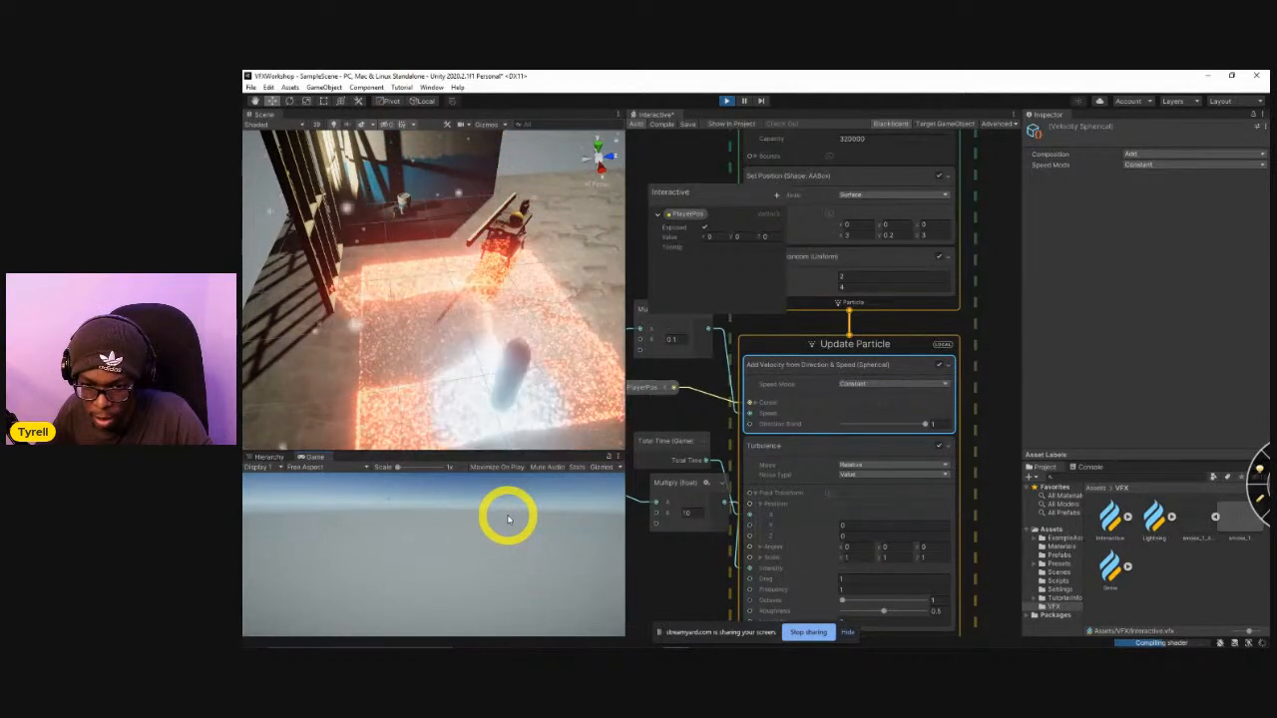
{"action": "key", "text": "a"}
{"action": "key", "text": "d"}
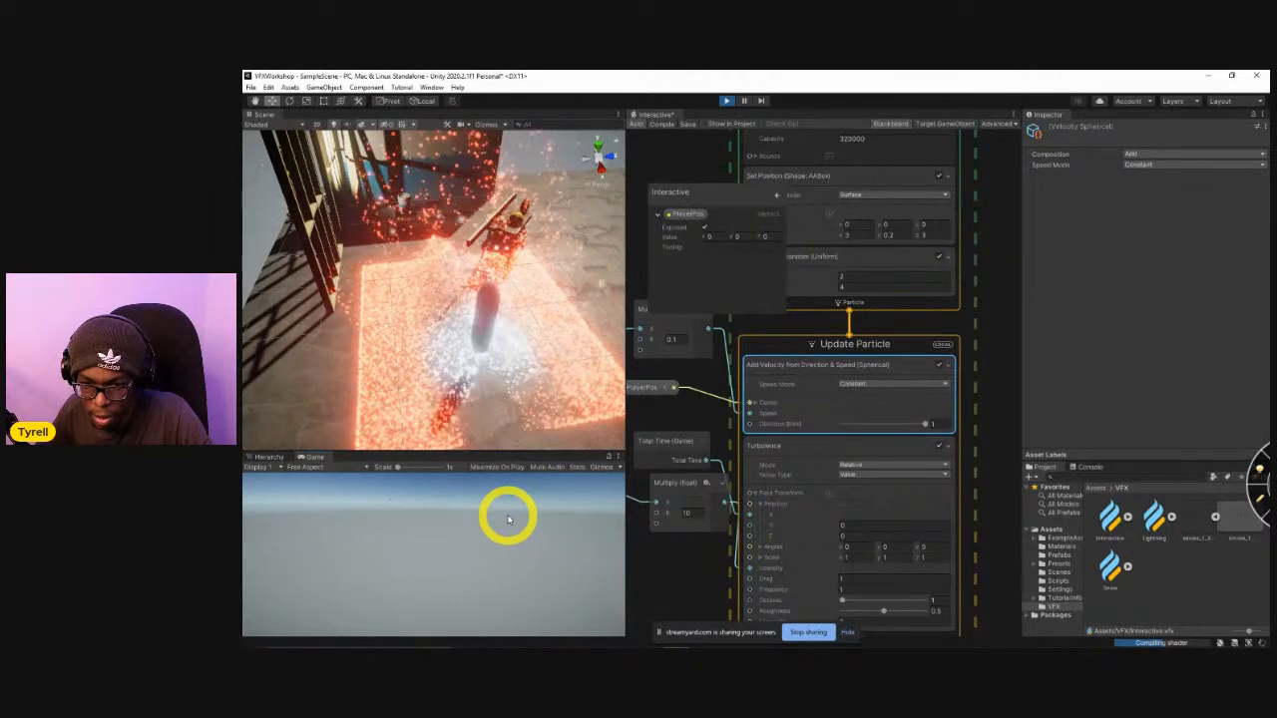
{"action": "key", "text": "a"}
{"action": "key", "text": "w"}
{"action": "key", "text": "d"}
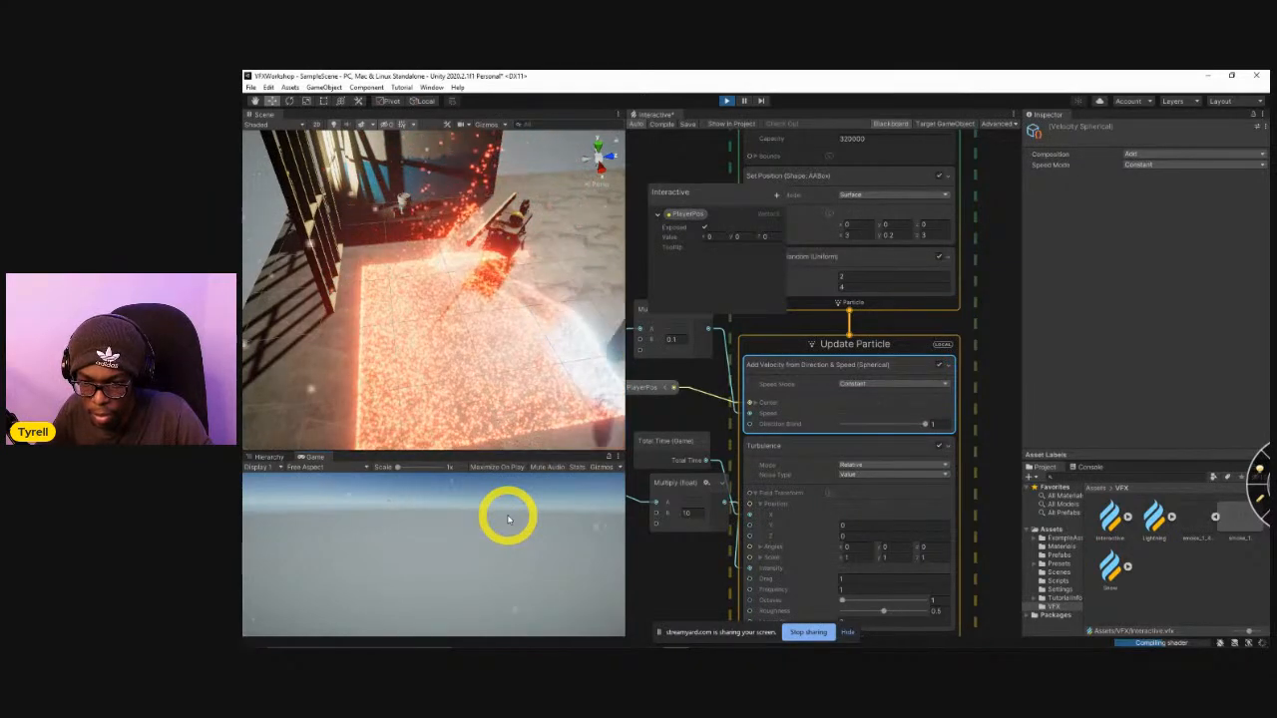
{"action": "key", "text": "a"}
{"action": "key", "text": "s"}
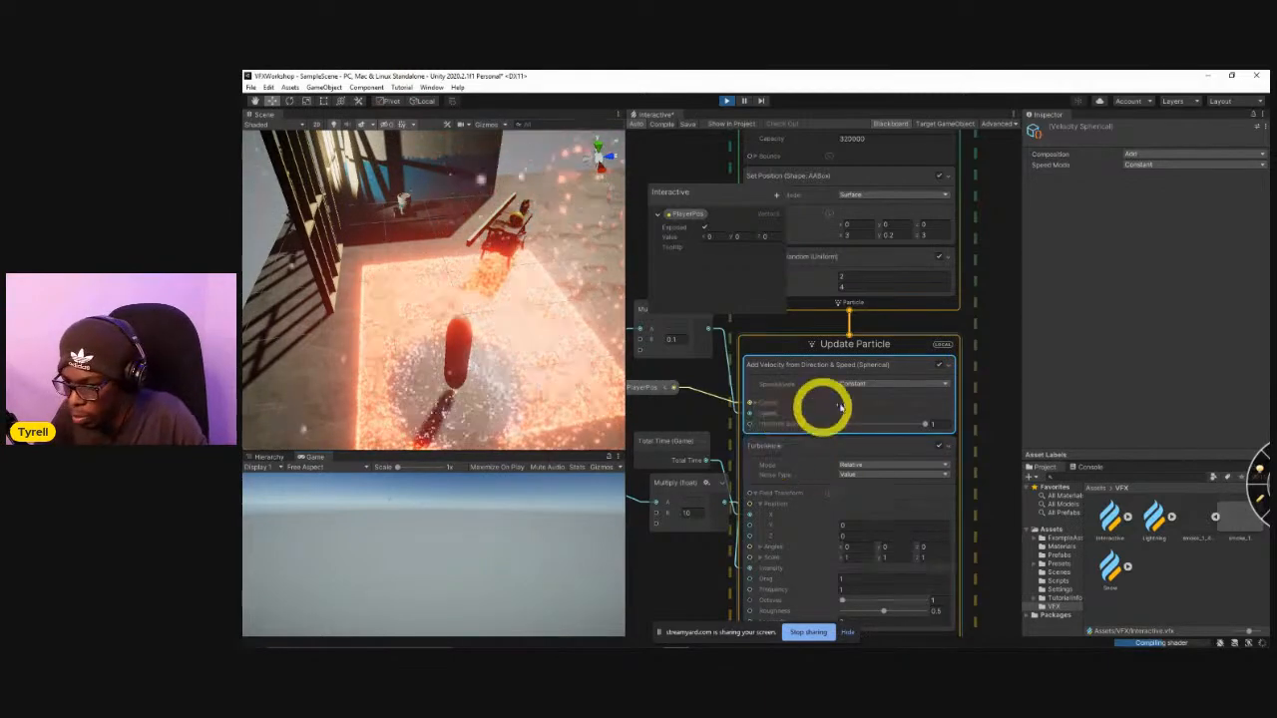
Disable the Add Velocity from Direction & Speed (Spherical) block in the Update Particle context again.
{"action": "left_click", "coordinate": [940, 365]}
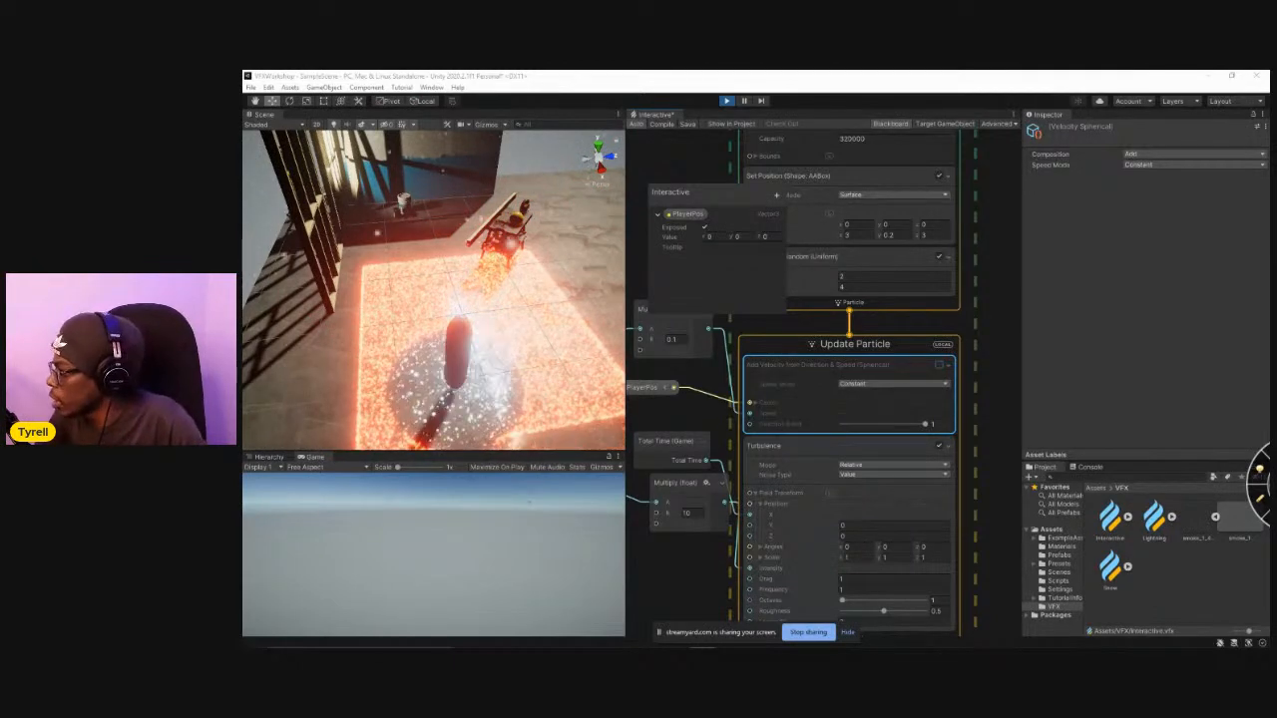
{"action": "left_click", "coordinate": [766, 301]}
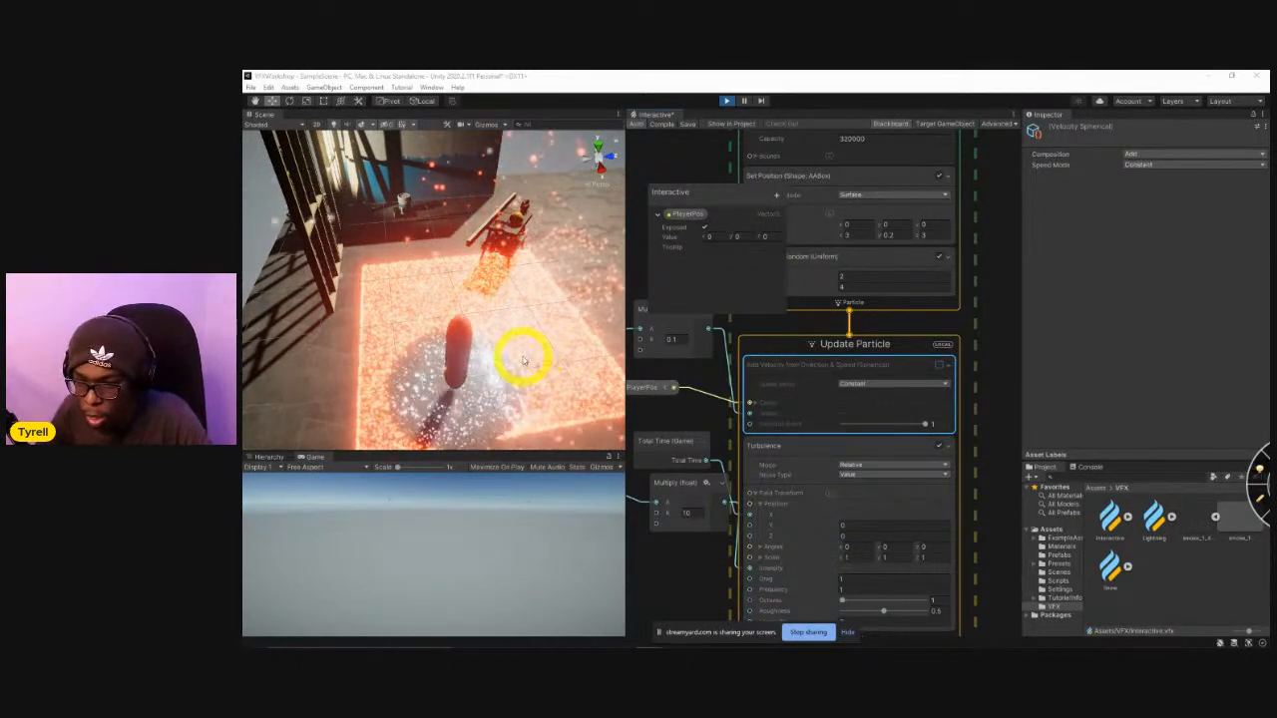
Examine the whole platform with the particle floor from farther away in the Scene view and show the scene's object hierarchy.
{"action": "scroll", "coordinate": [551, 296], "scroll_direction": "down", "scroll_amount": 3}
{"action": "left_click_drag", "start_coordinate": [551, 297], "coordinate": [559, 242], "text": "alt"}
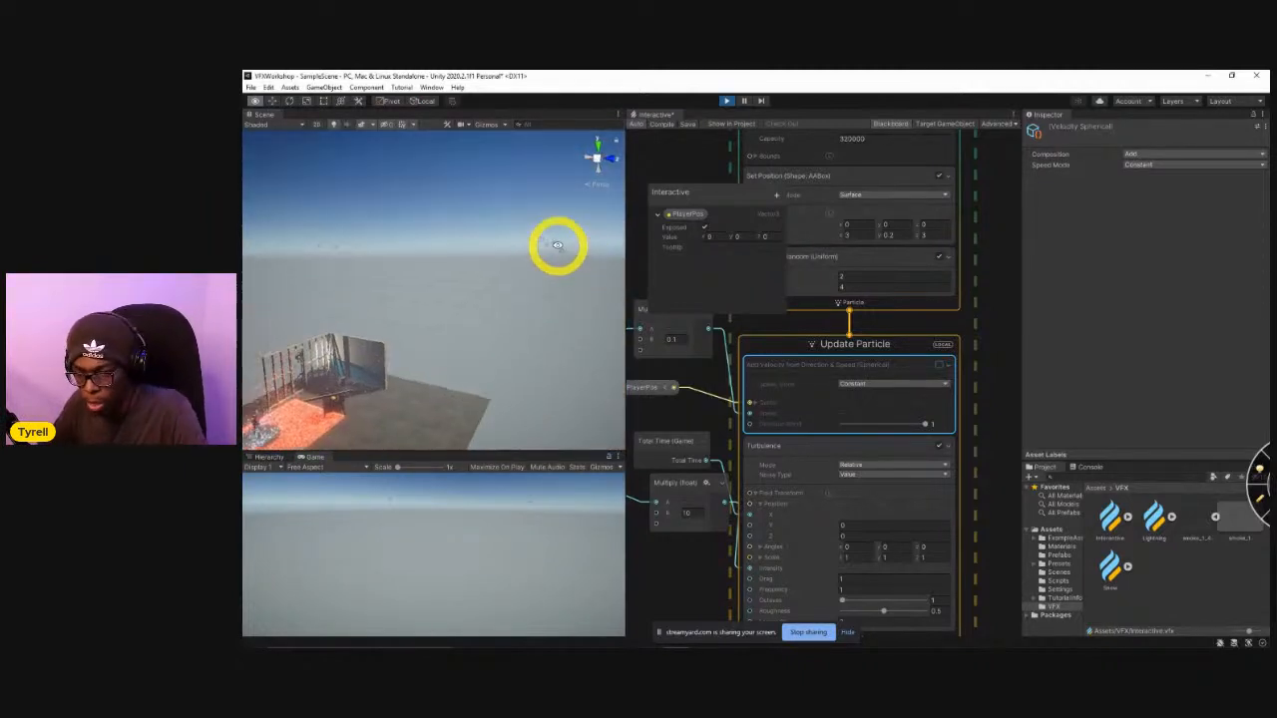
{"action": "right_click_drag", "start_coordinate": [519, 288], "coordinate": [487, 313]}
{"action": "left_click_drag", "start_coordinate": [486, 313], "coordinate": [419, 322], "text": "alt"}
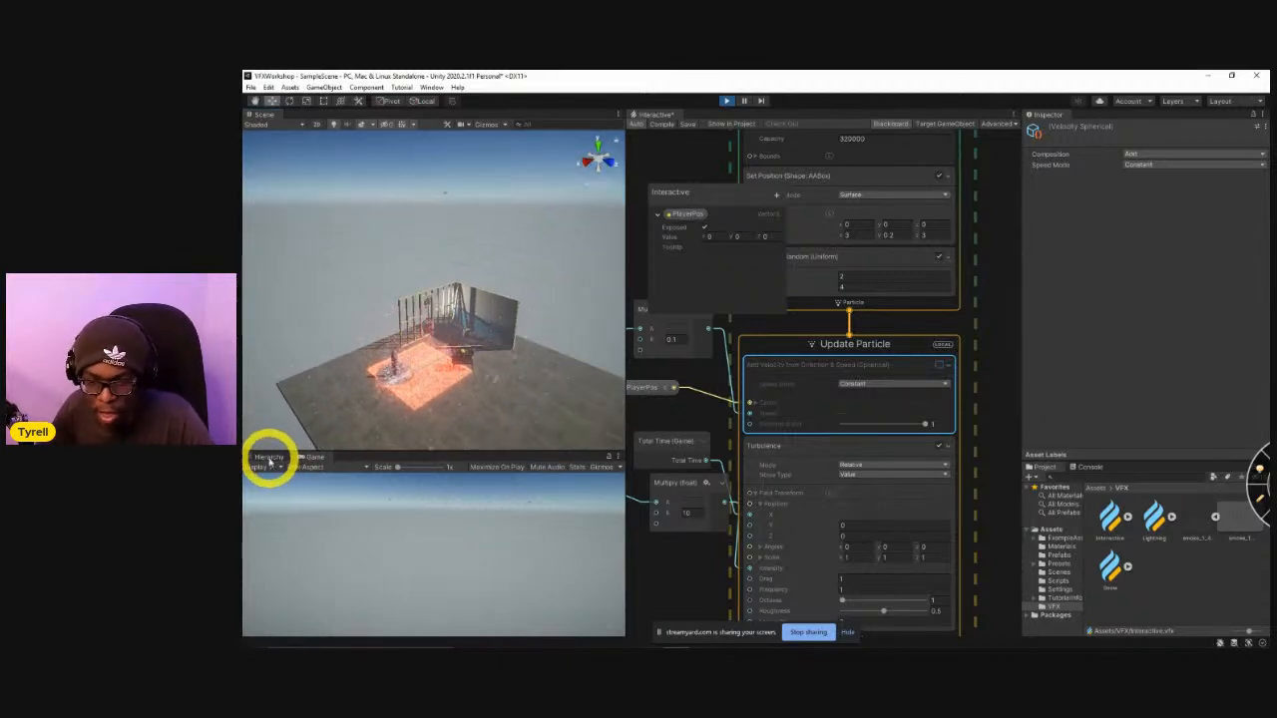
{"action": "left_click", "coordinate": [269, 458]}
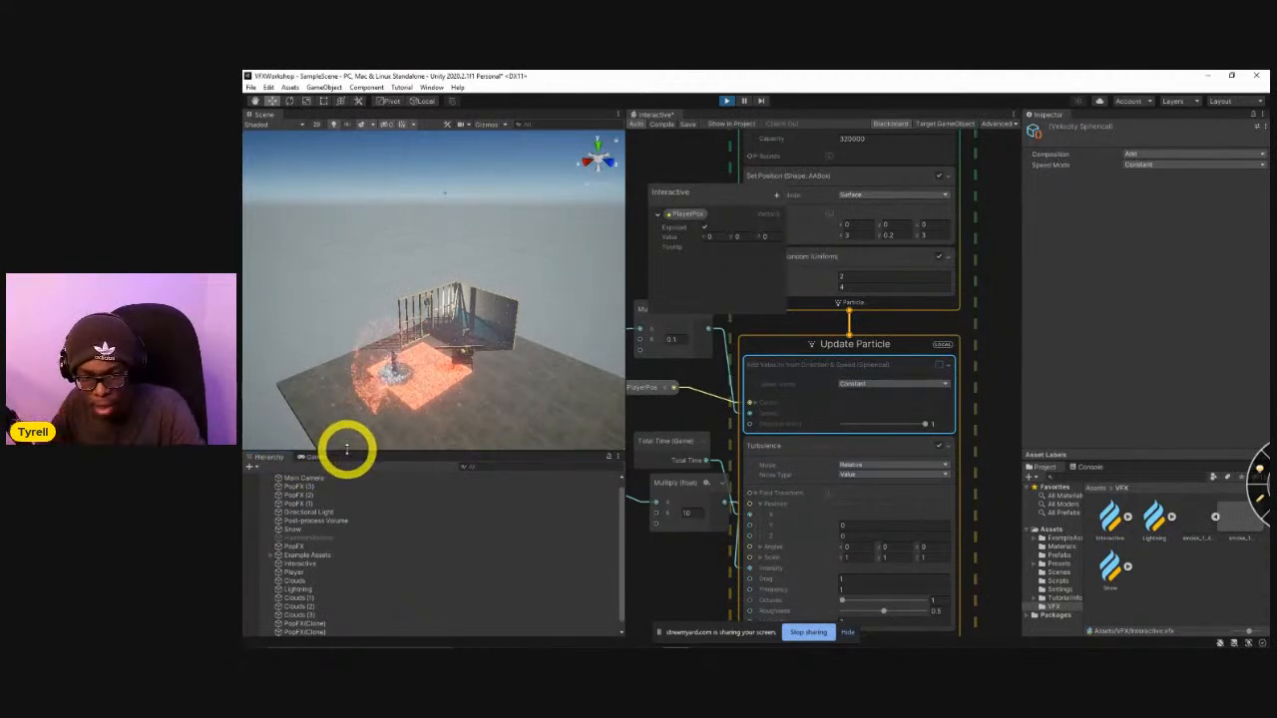
{"action": "mouse_move", "coordinate": [479, 377]}
{"action": "right_mouse_down"}
{"action": "mouse_move", "coordinate": [474, 413]}
{"action": "mouse_move", "coordinate": [484, 401]}
{"action": "right_mouse_up"}
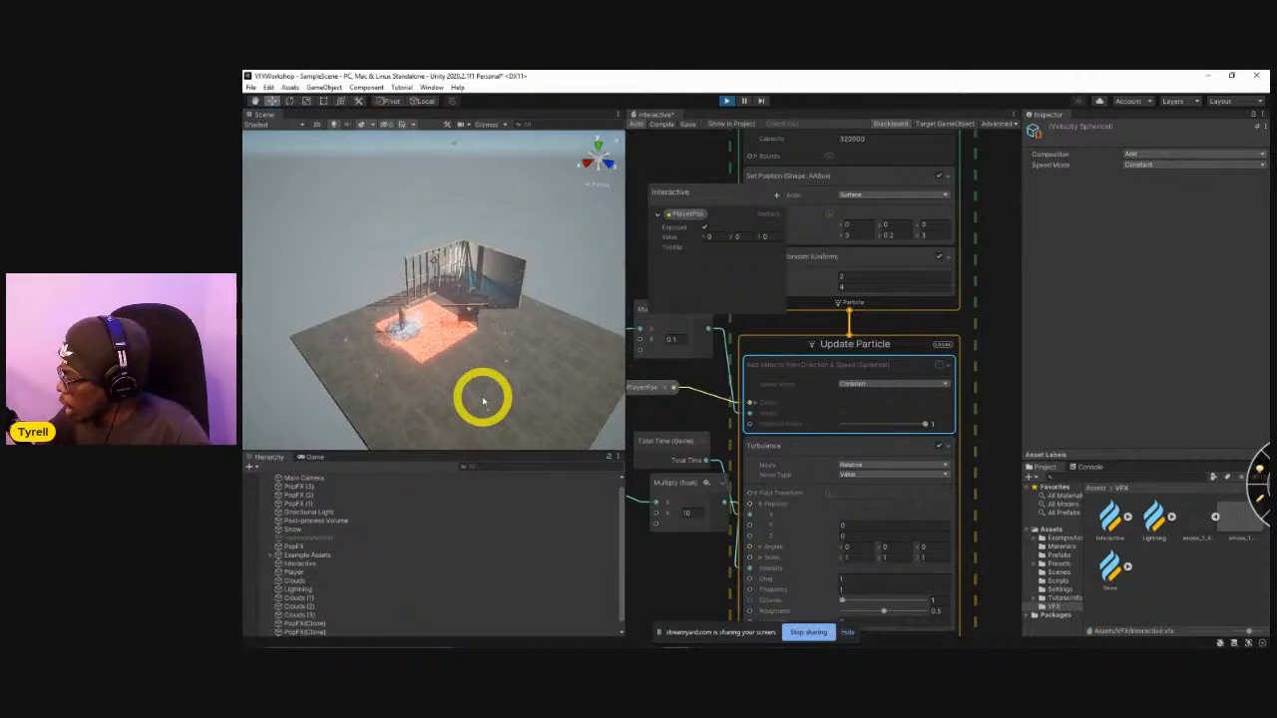
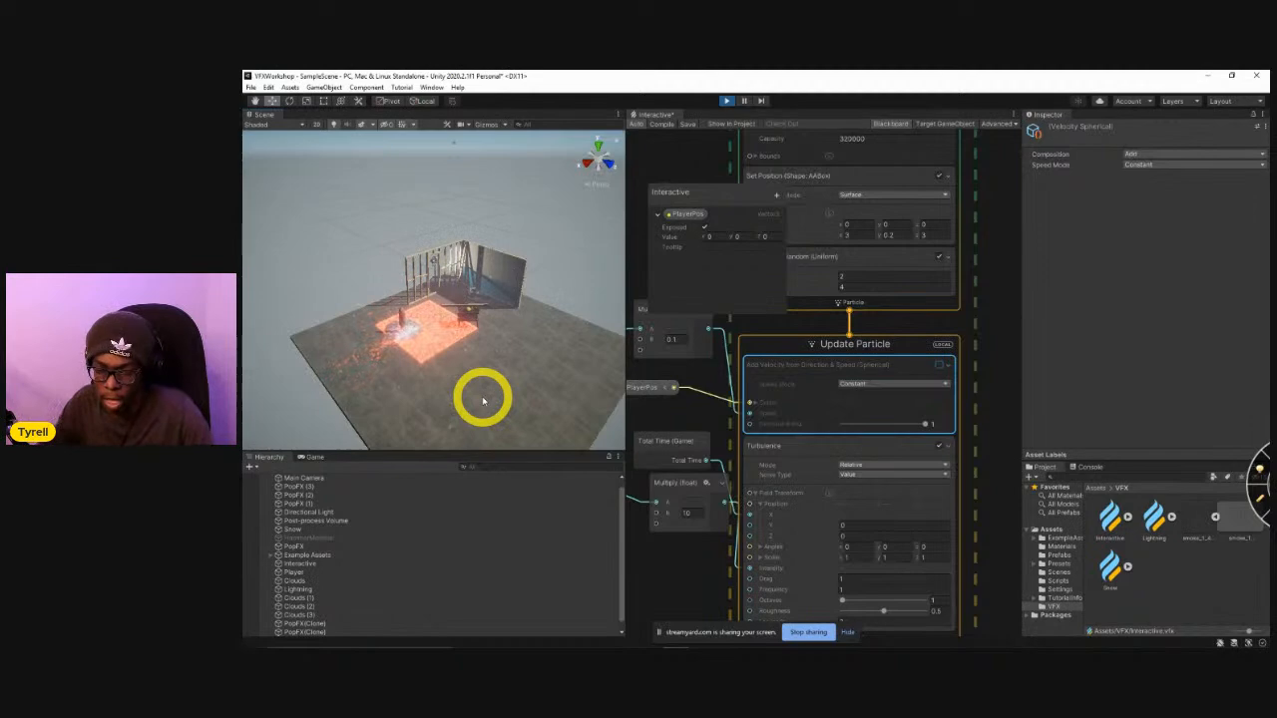
View the player on the particle floor up close in the Scene view, and stop the running game.
{"action": "key", "text": "w"}
{"action": "right_click_drag", "start_coordinate": [402, 346], "coordinate": [509, 349]}
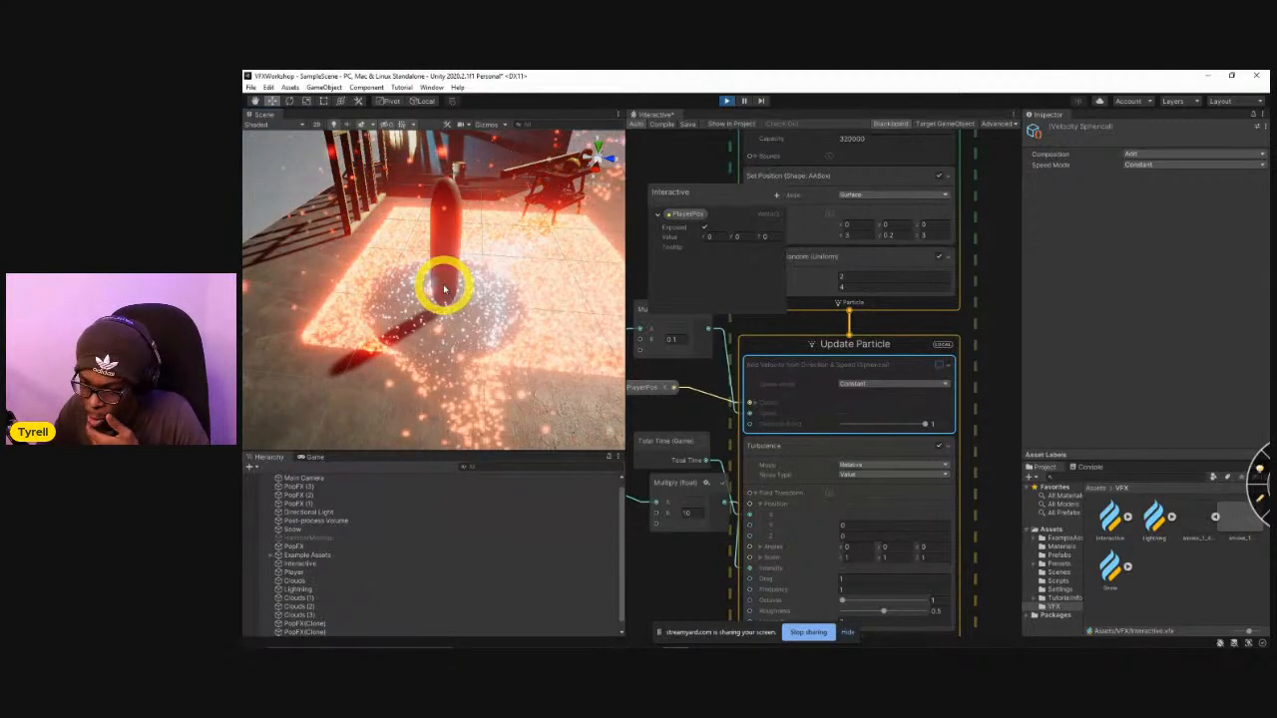
{"action": "right_click_drag", "start_coordinate": [462, 321], "coordinate": [507, 340]}
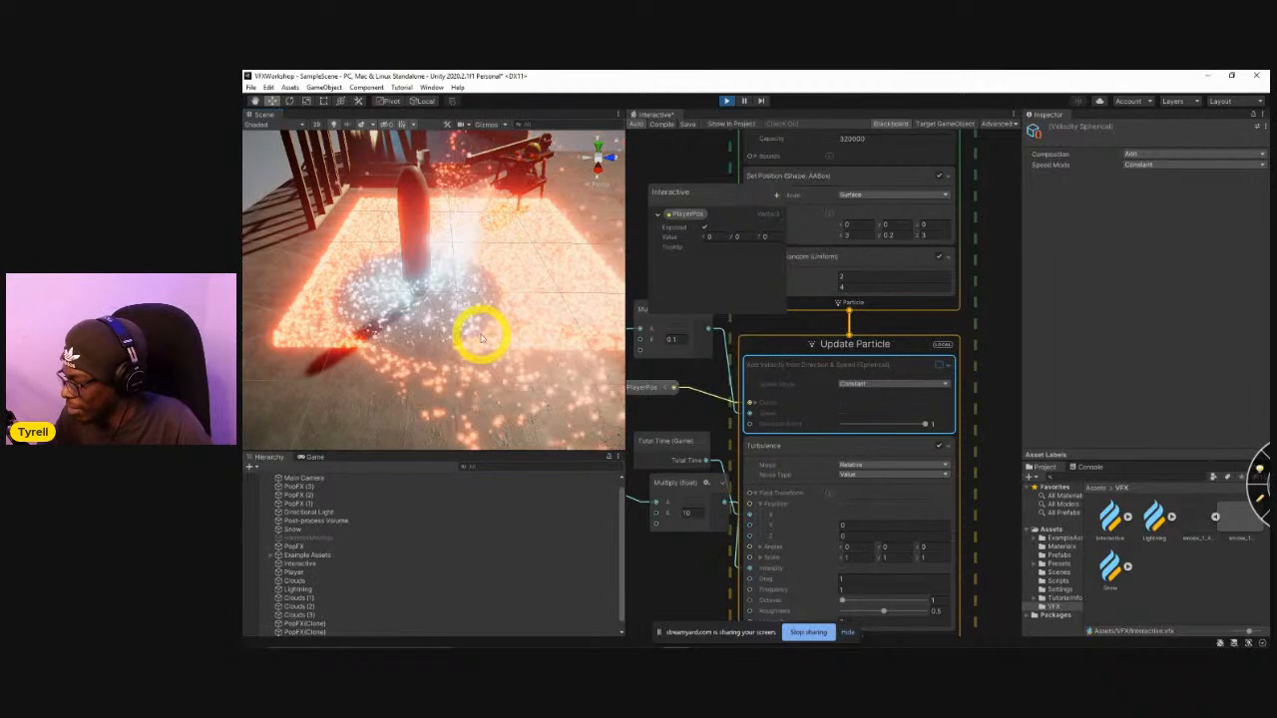
{"action": "right_click_drag", "start_coordinate": [445, 328], "coordinate": [396, 309]}
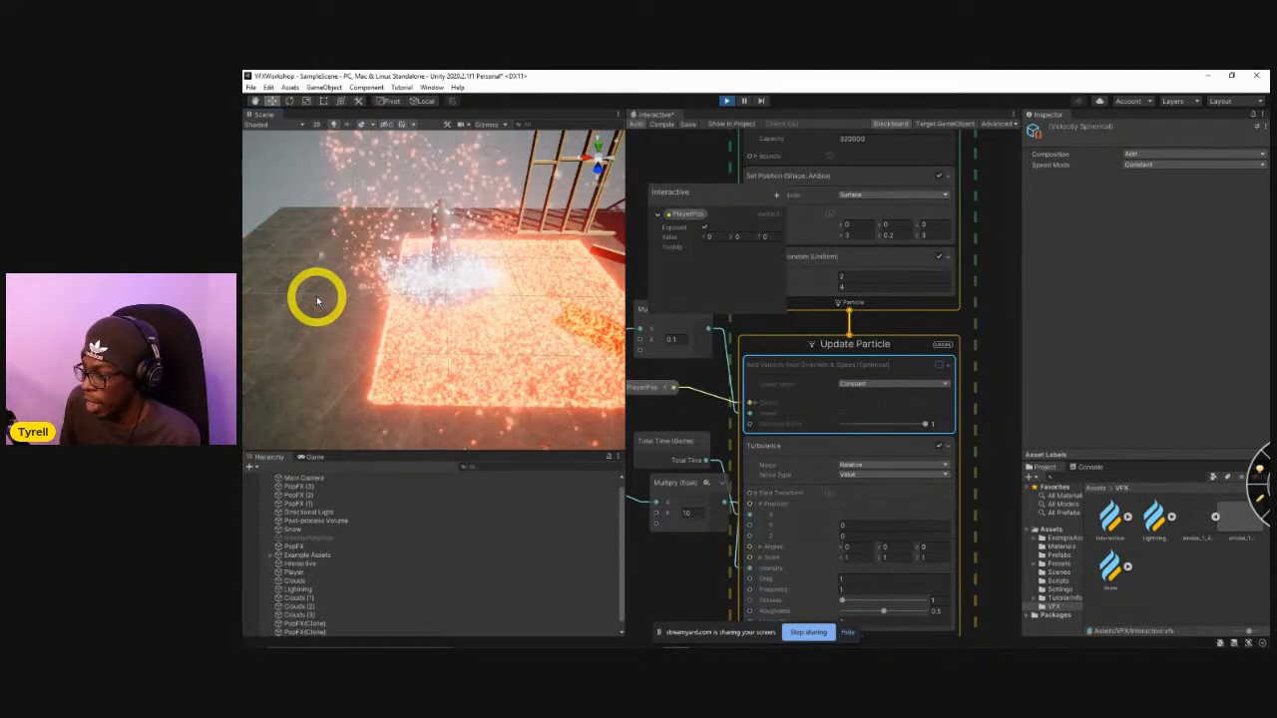
{"action": "left_click", "coordinate": [727, 101]}
Examine the particle floor in edit mode from close up and from farther away in the Scene view.
{"action": "right_click_drag", "start_coordinate": [460, 334], "coordinate": [487, 315]}
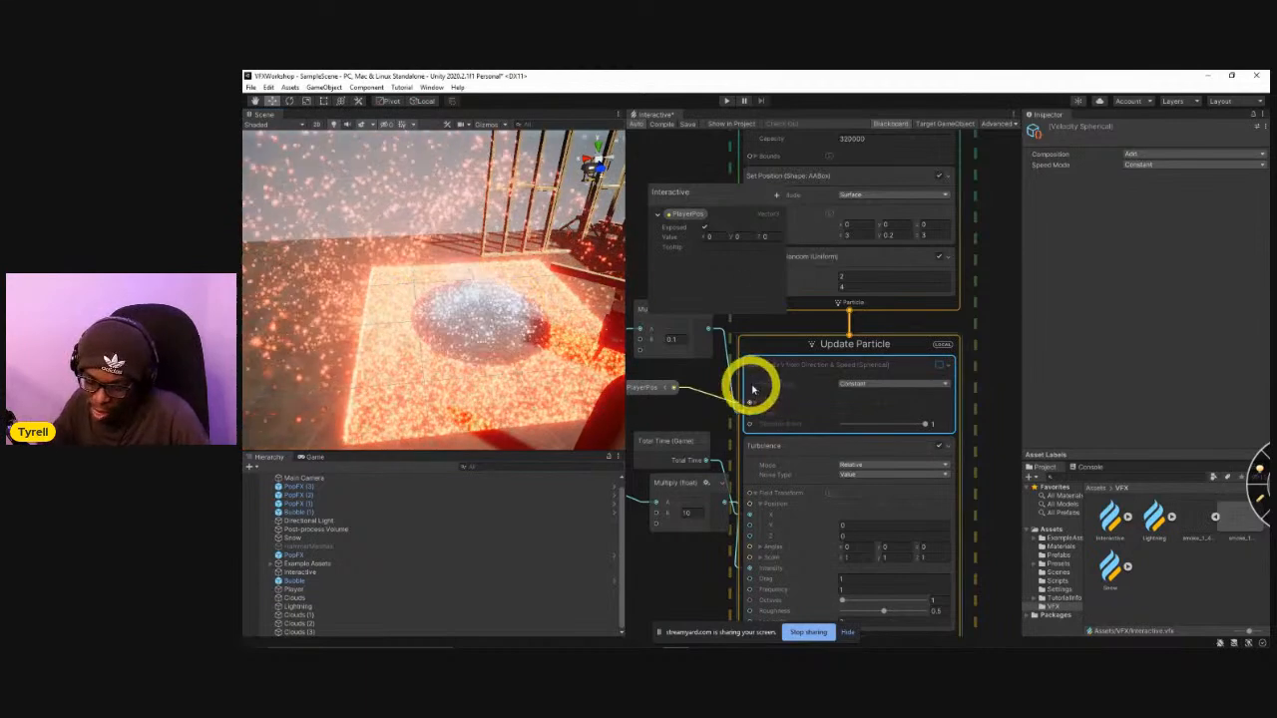
{"action": "left_click_drag", "start_coordinate": [433, 324], "coordinate": [564, 359], "text": "alt"}
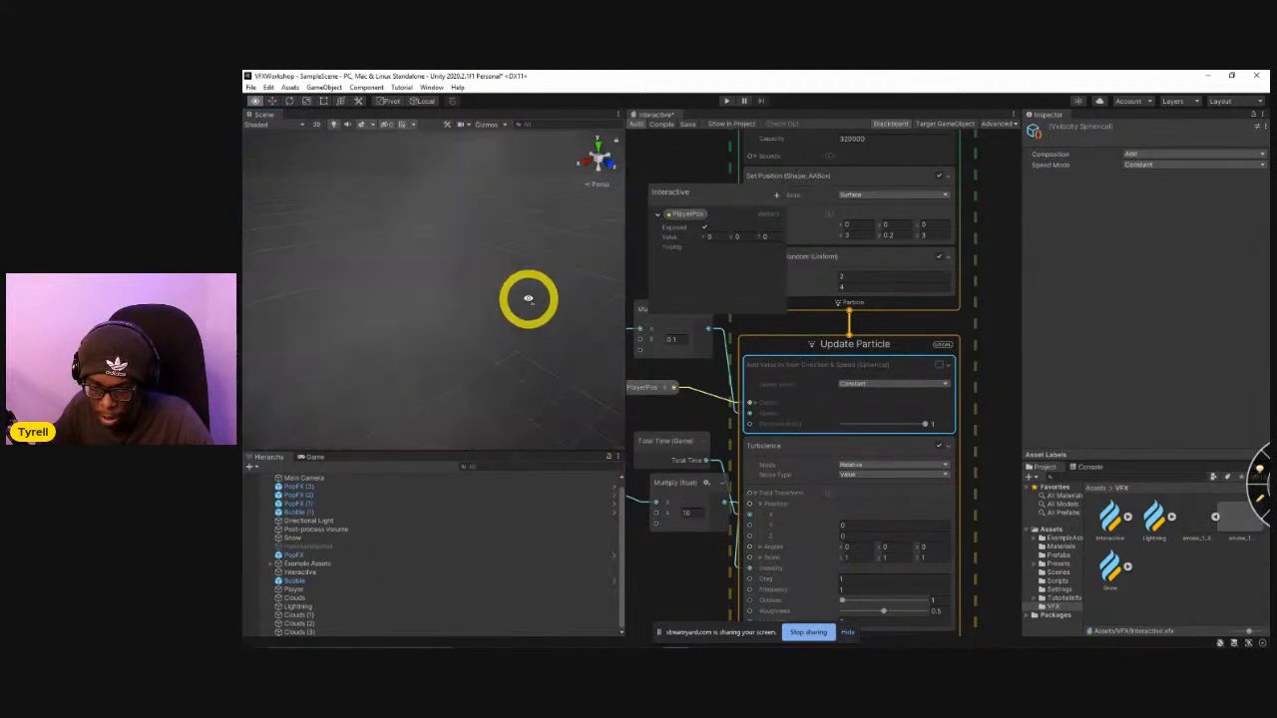
{"action": "left_click_drag", "start_coordinate": [501, 336], "coordinate": [504, 341], "text": "alt"}
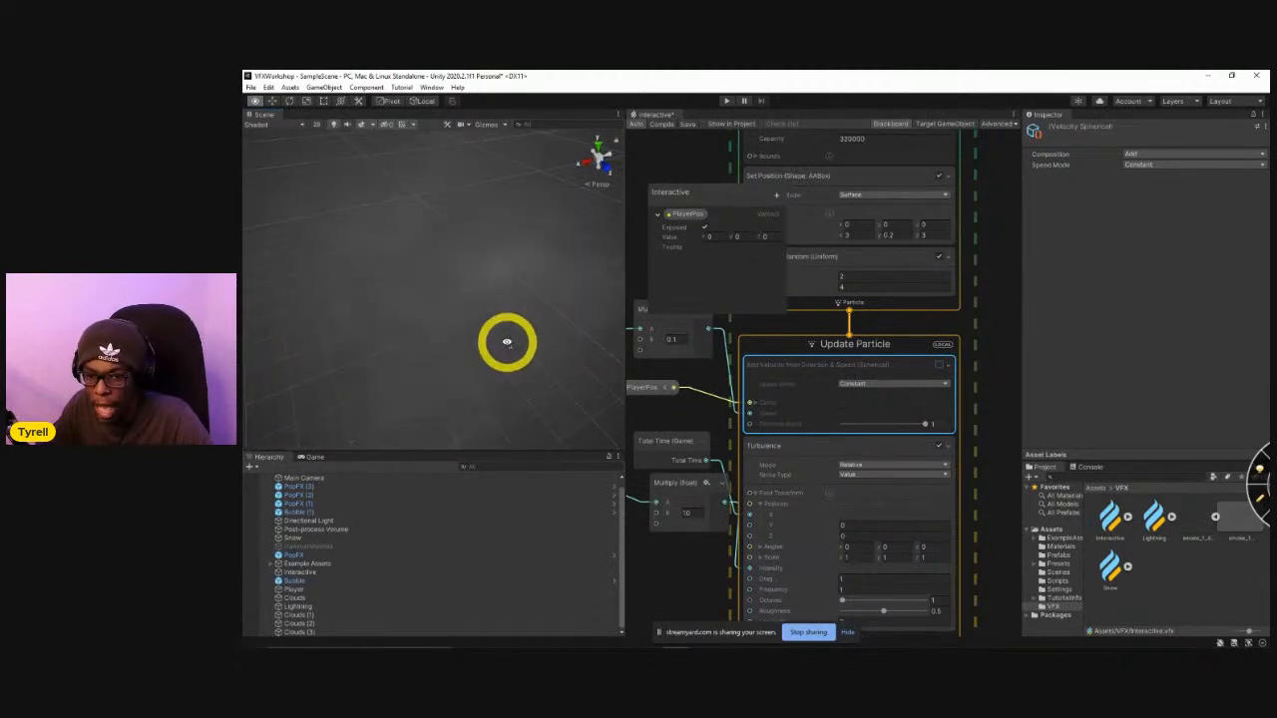
{"action": "left_click_drag", "start_coordinate": [510, 383], "coordinate": [496, 346], "text": "alt"}
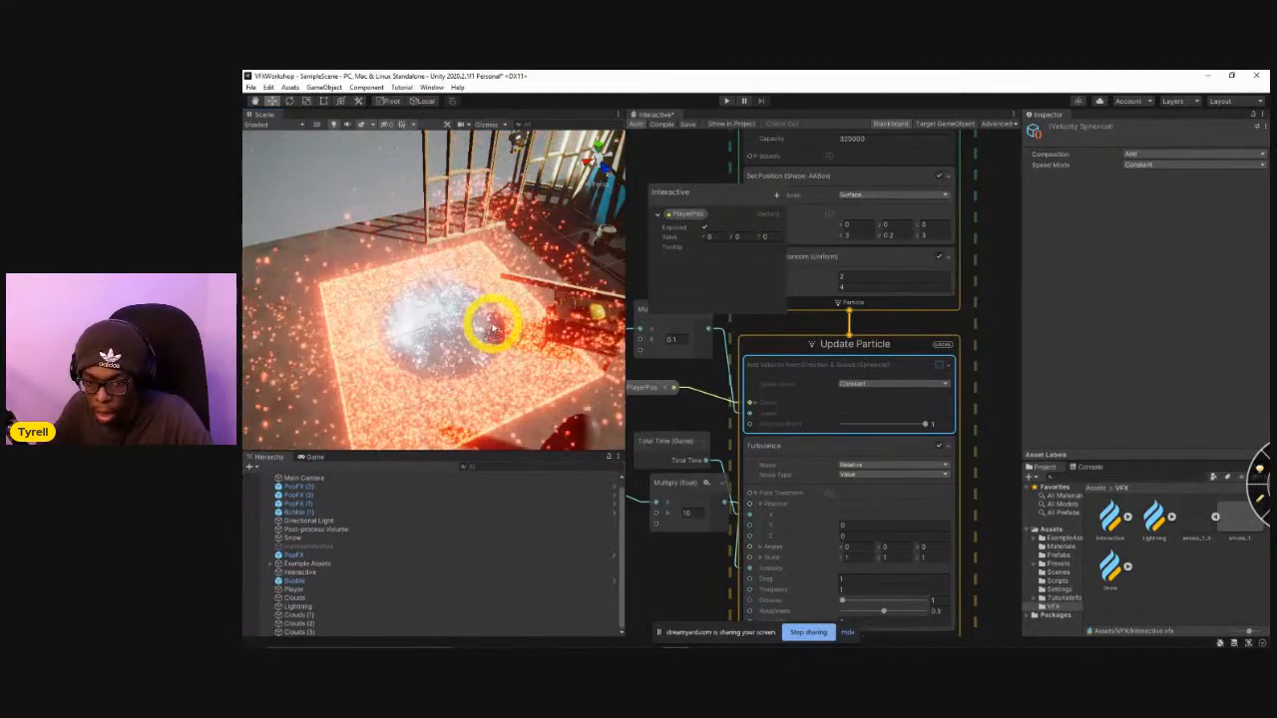
{"action": "mouse_move", "coordinate": [492, 324]}
{"action": "left_mouse_down", "text": "alt"}
{"action": "mouse_move", "coordinate": [442, 313]}
{"action": "mouse_move", "coordinate": [456, 333]}
{"action": "mouse_move", "coordinate": [433, 336]}
{"action": "mouse_move", "coordinate": [512, 293]}
{"action": "mouse_move", "coordinate": [556, 293]}
{"action": "mouse_move", "coordinate": [505, 310]}
{"action": "mouse_move", "coordinate": [513, 317]}
{"action": "left_mouse_up", "text": "alt"}
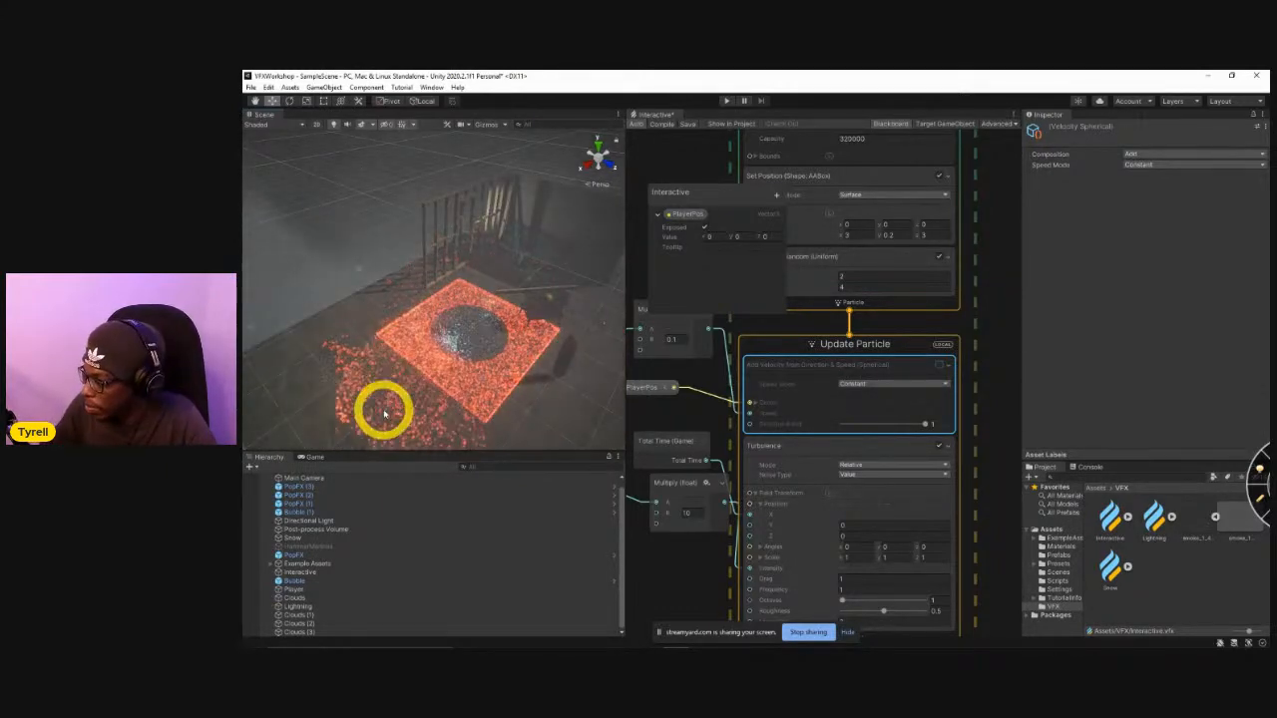
{"action": "mouse_move", "coordinate": [494, 315]}
{"action": "right_mouse_down"}
{"action": "mouse_move", "coordinate": [502, 330]}
{"action": "mouse_move", "coordinate": [480, 327]}
{"action": "right_mouse_up"}
{"action": "key", "text": "w"}
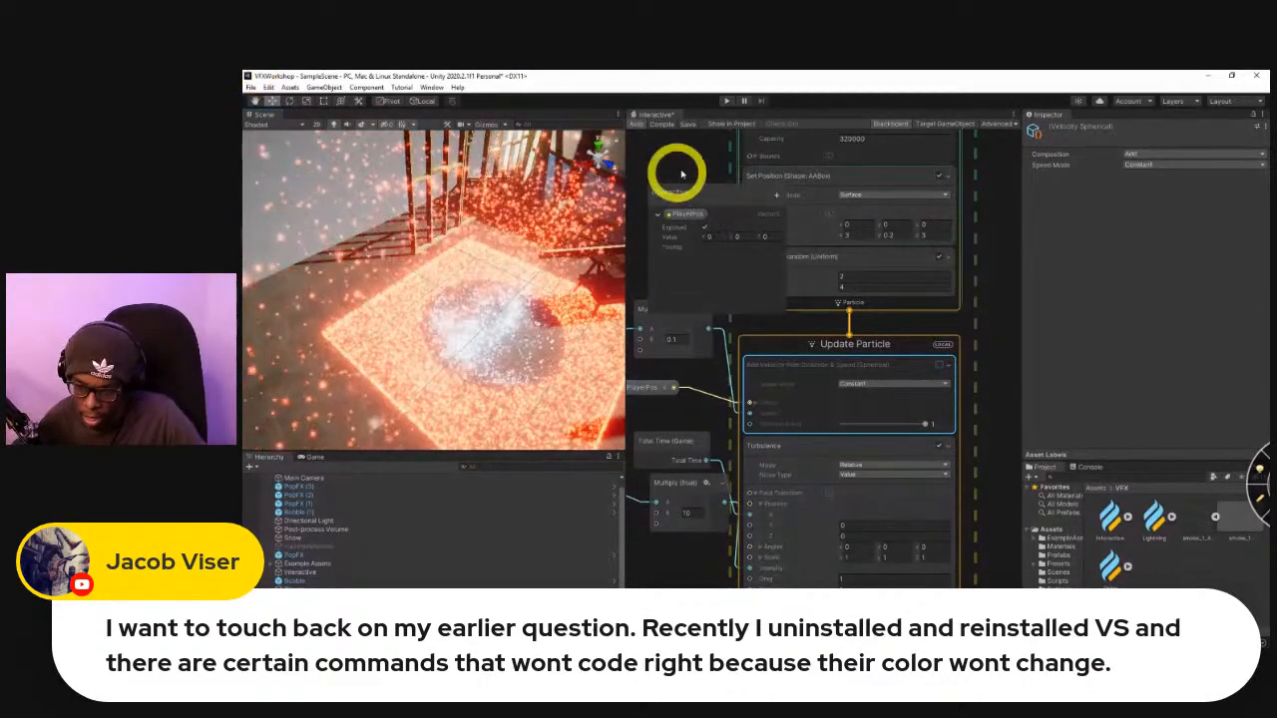
{"action": "right_click_drag", "start_coordinate": [255, 389], "coordinate": [551, 278]}
{"action": "key", "text": "s"}
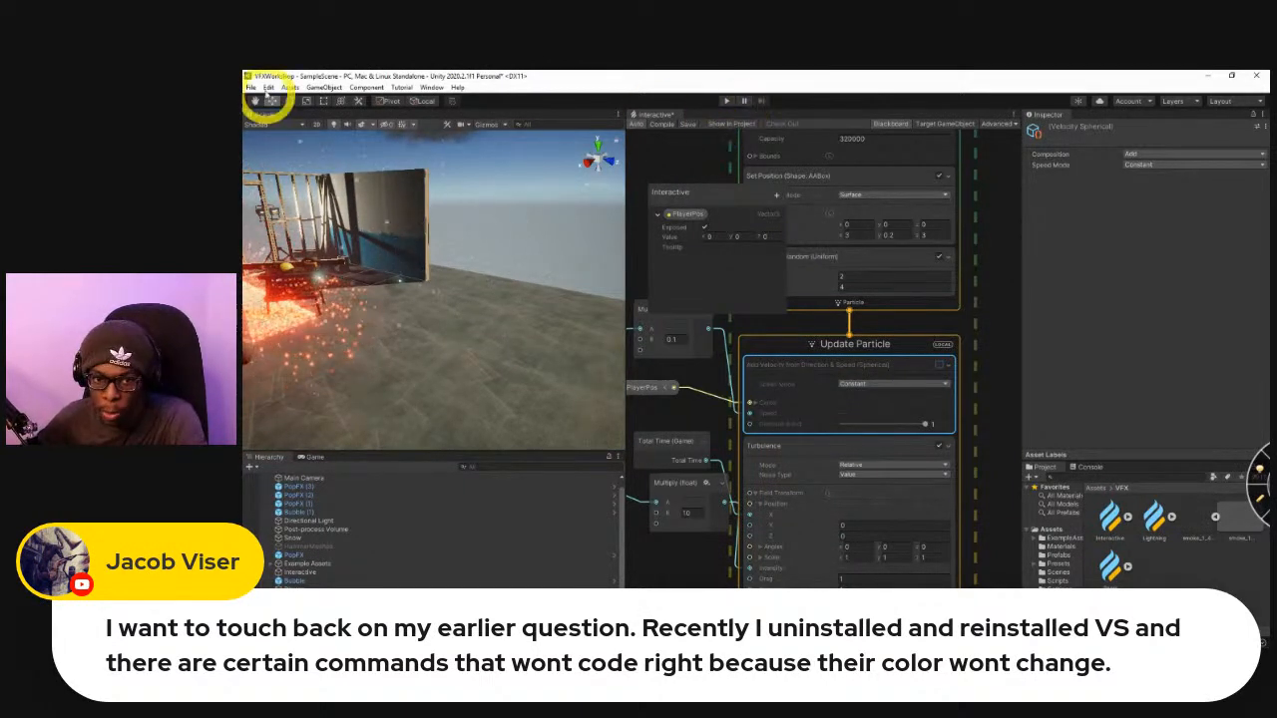
{"action": "left_click", "coordinate": [269, 87]}
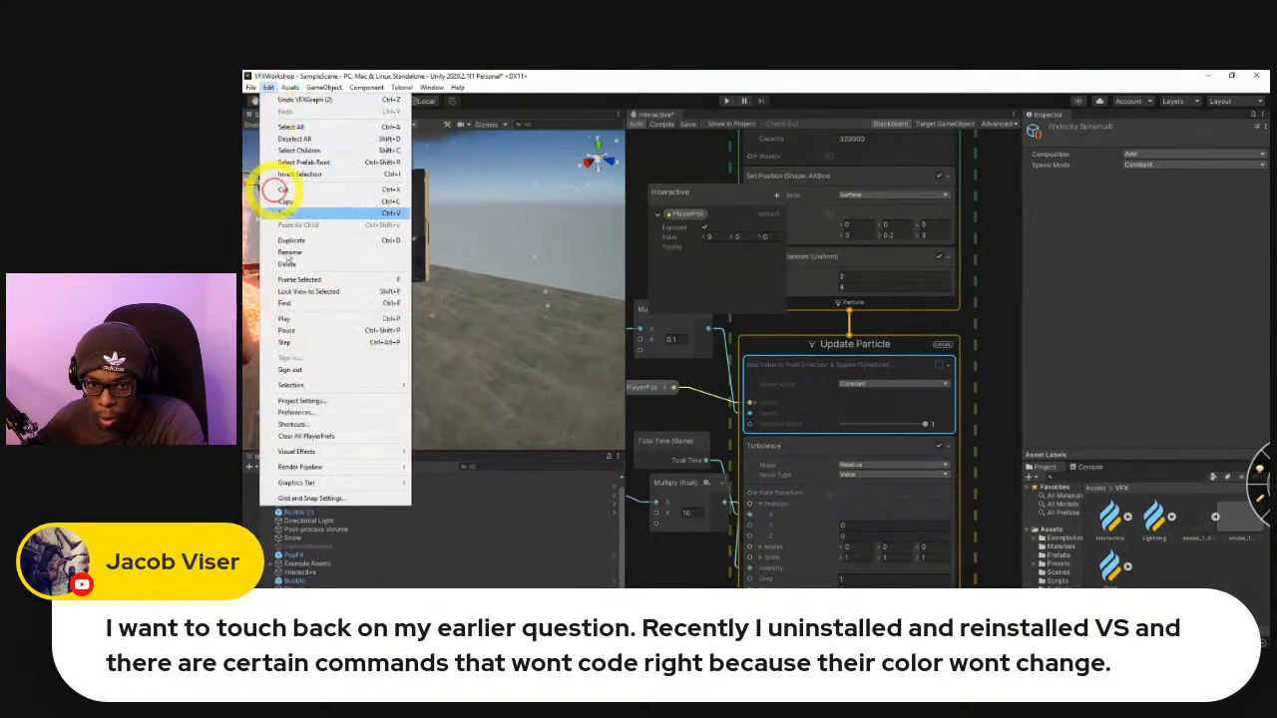
{"action": "left_click", "coordinate": [306, 401]}
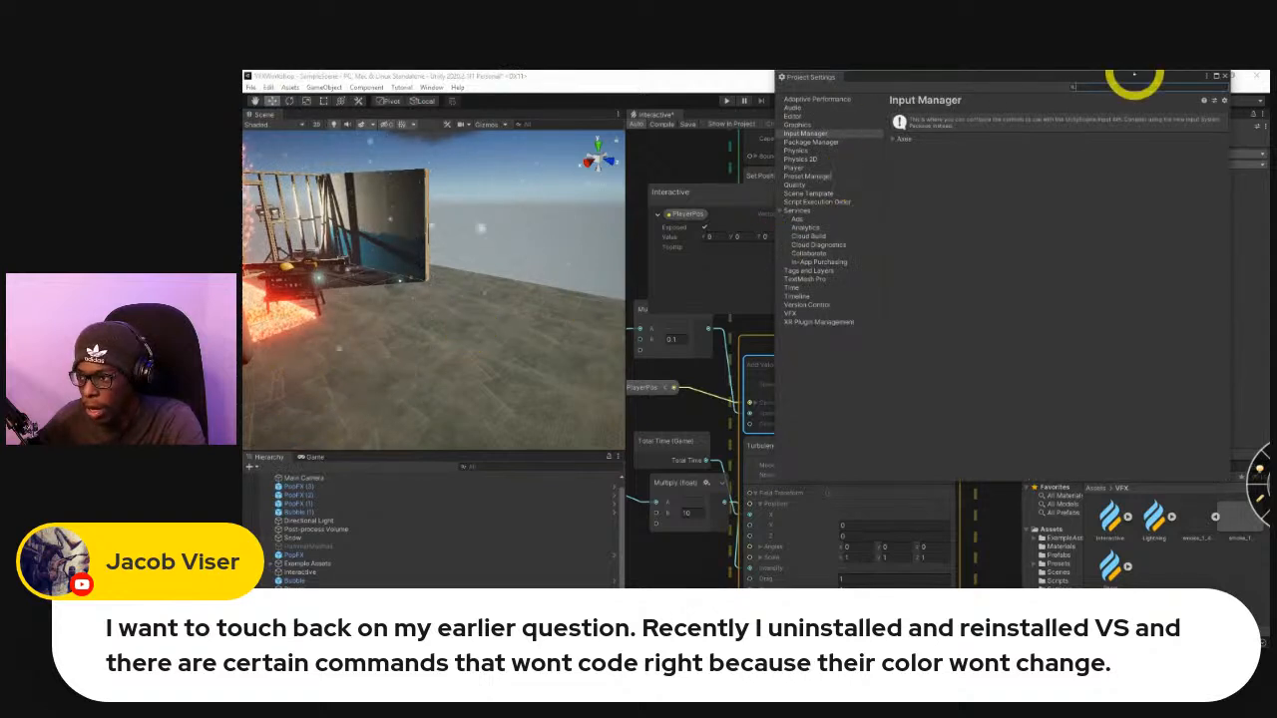
{"action": "left_click", "coordinate": [1225, 77]}
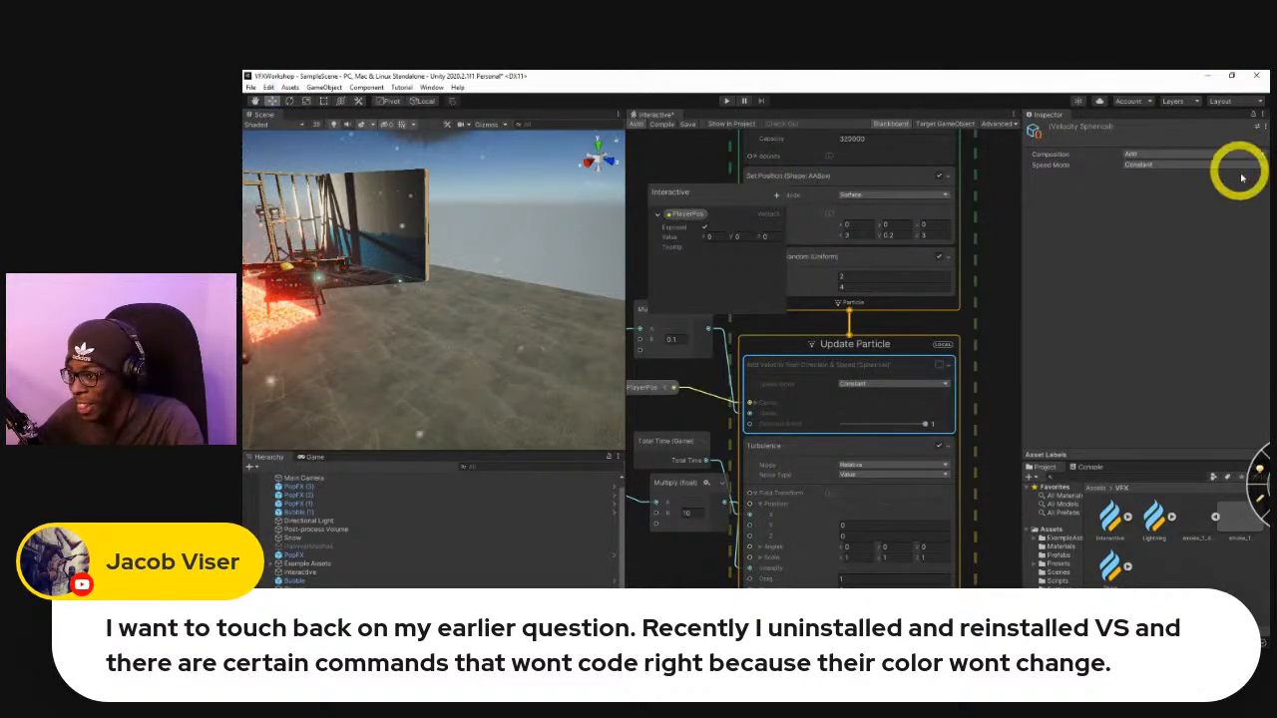
Review the external script editor setting in the External Tools preferences and show the project's Scripts folder.
{"action": "left_click", "coordinate": [269, 87]}
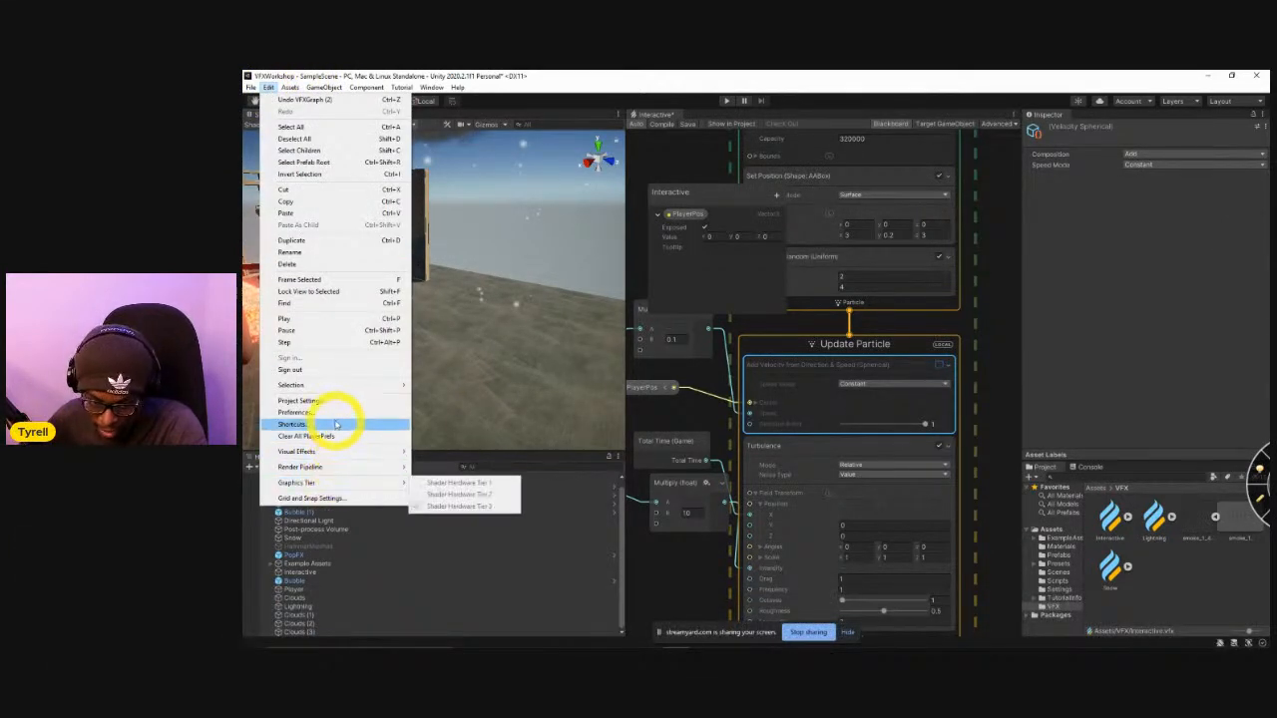
{"action": "left_click", "coordinate": [334, 413]}
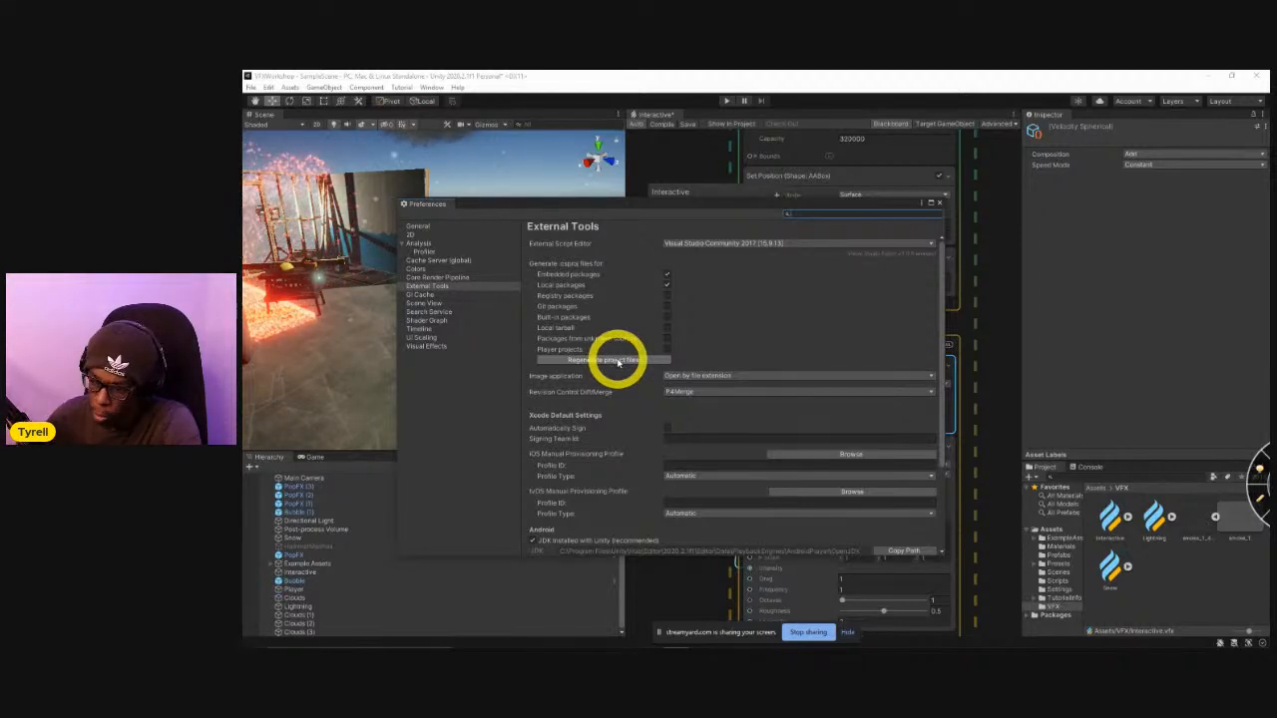
{"action": "left_click", "coordinate": [1055, 580]}
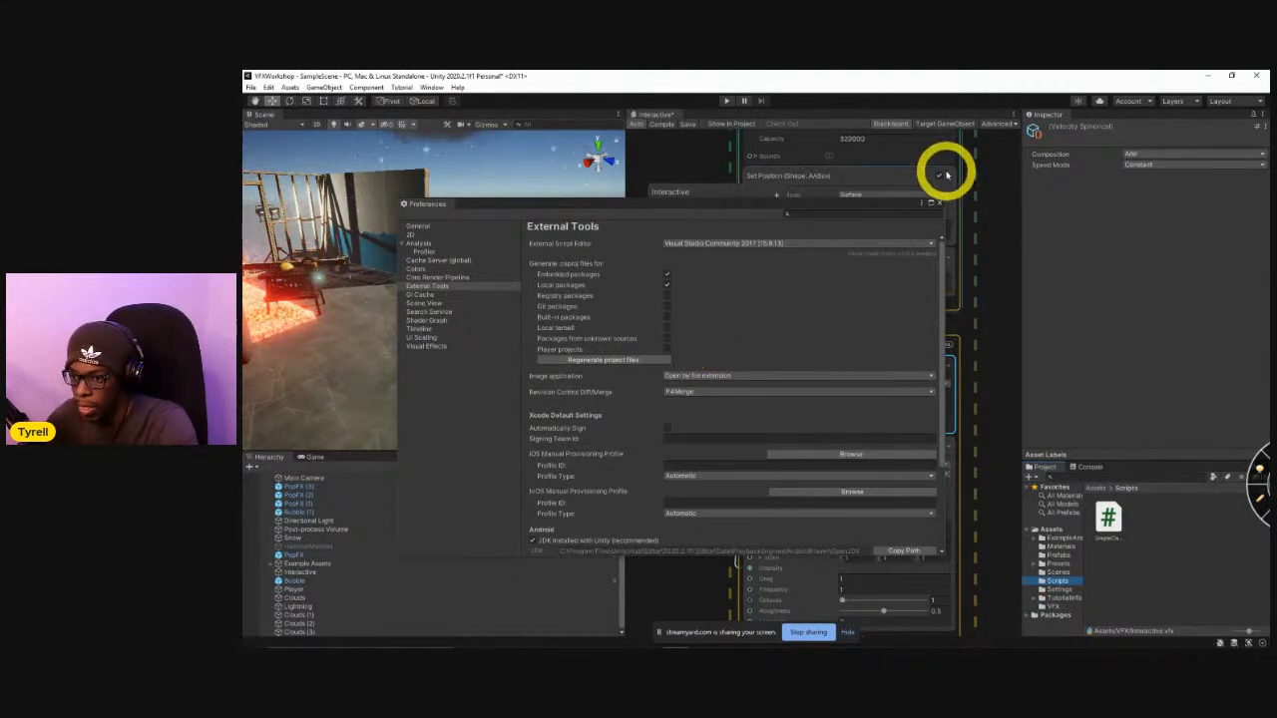
{"action": "left_click", "coordinate": [941, 205]}
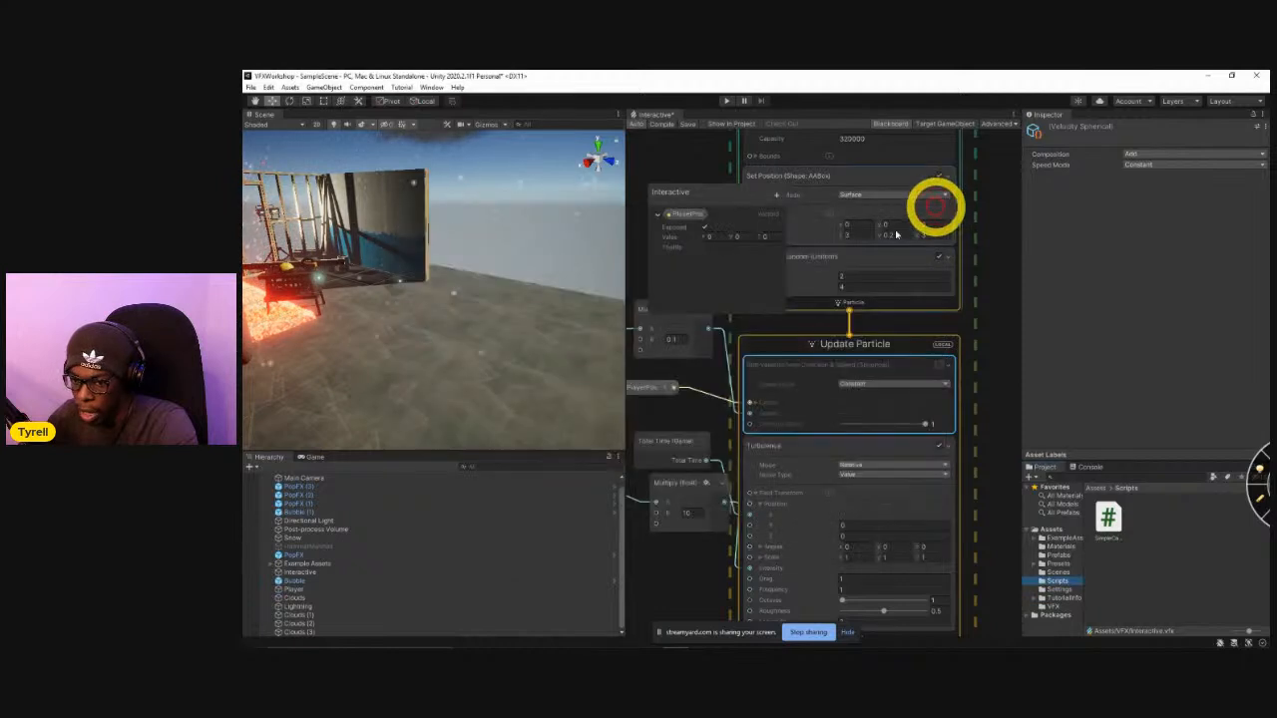
Check the External Tools preferences once more, looking at the script editor and project file generation settings, and close them.
{"action": "right_click_drag", "start_coordinate": [551, 342], "coordinate": [442, 340]}
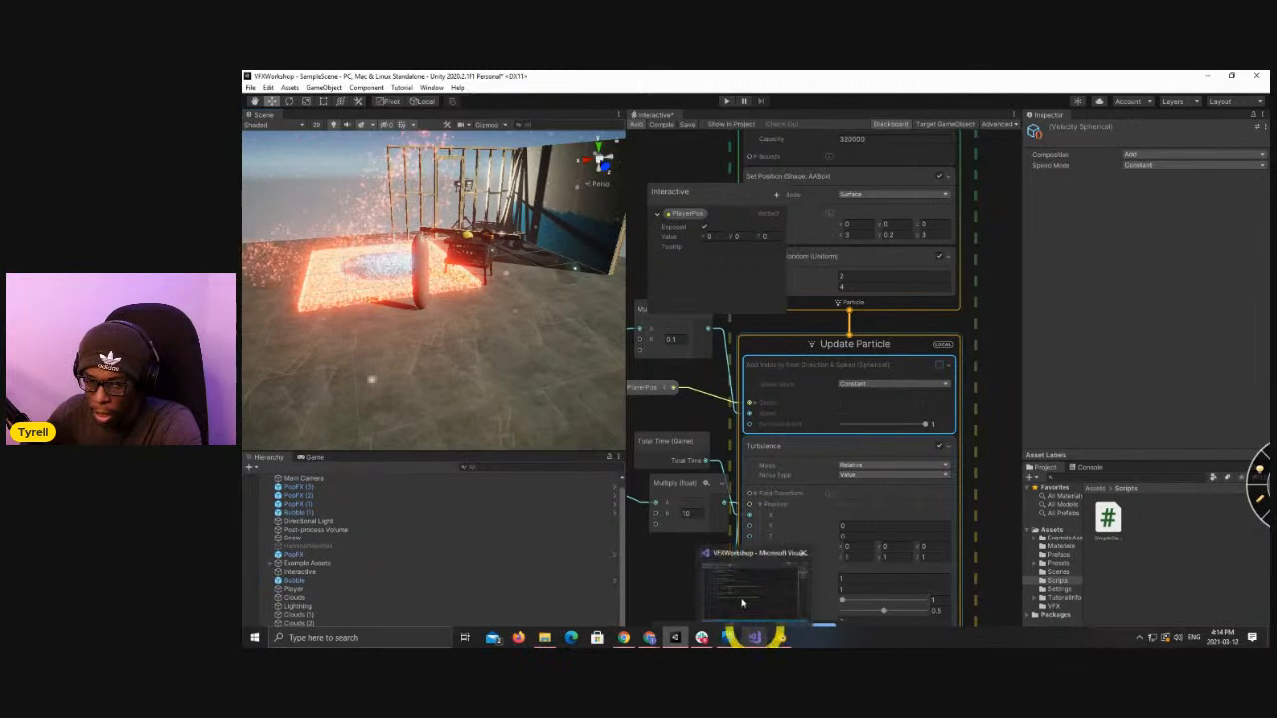
{"action": "left_click", "coordinate": [268, 87]}
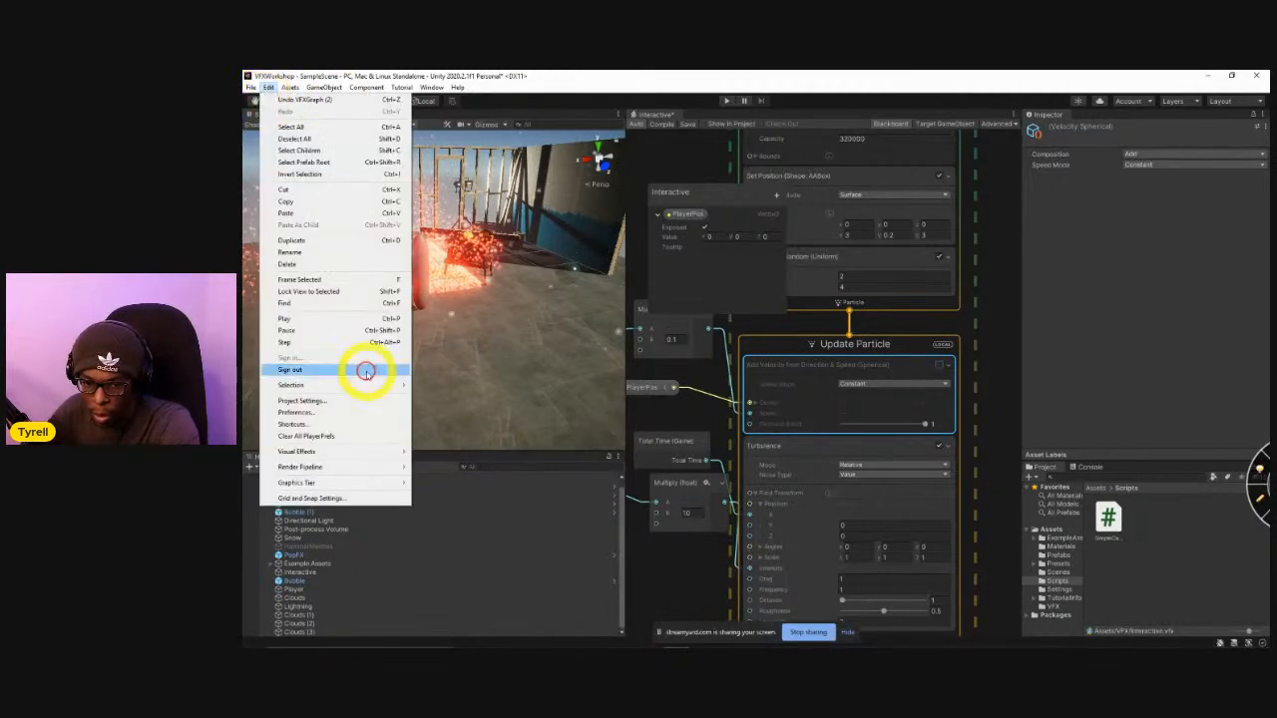
{"action": "left_click", "coordinate": [322, 411]}
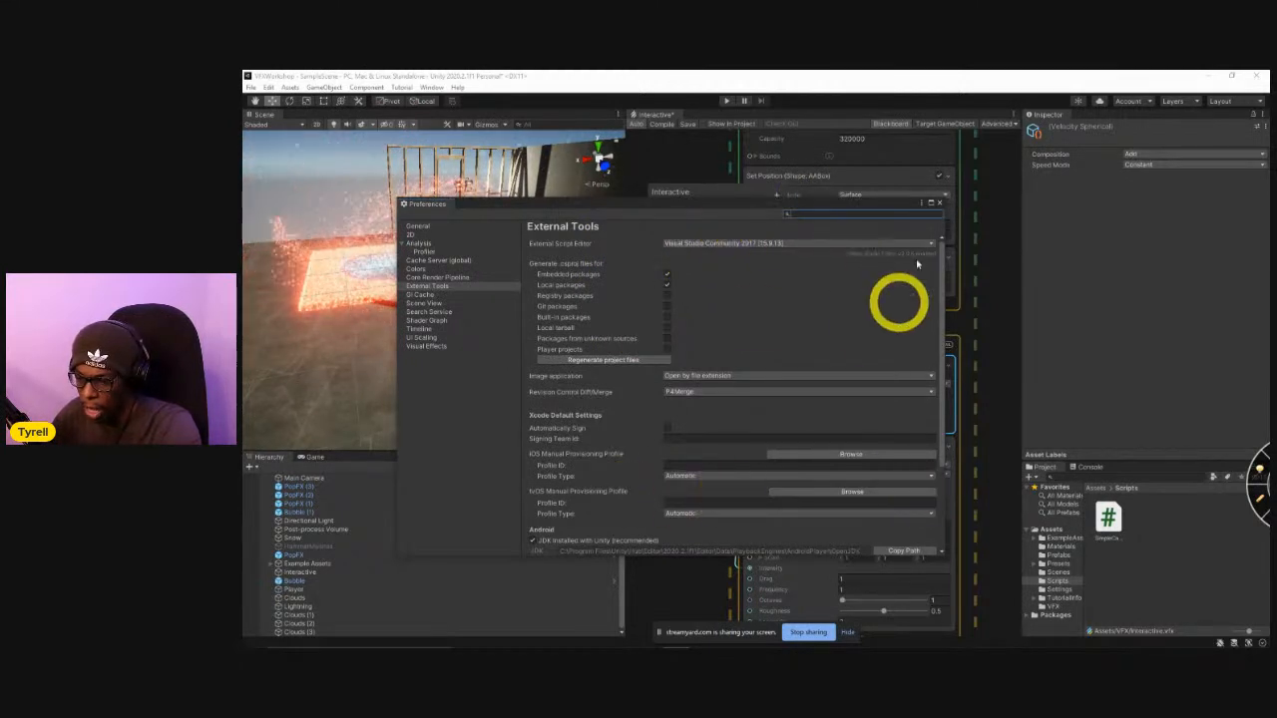
{"action": "left_click", "coordinate": [934, 201]}
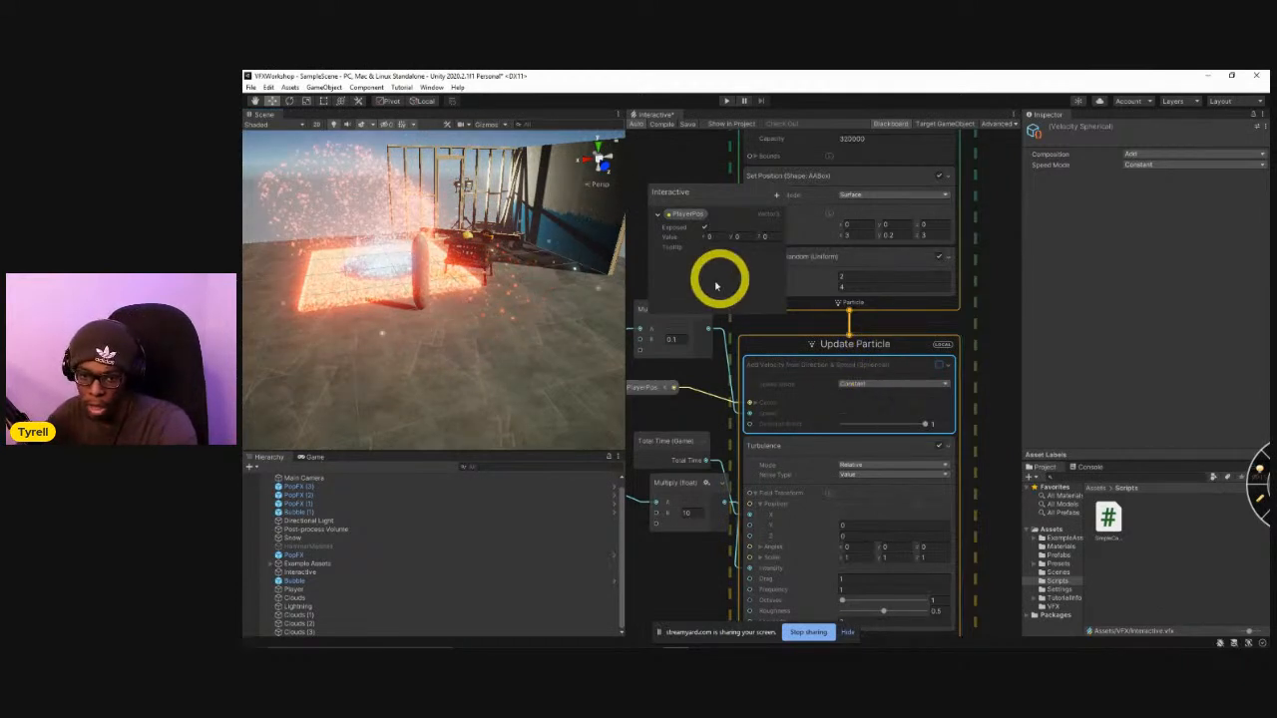
Examine the particle floor, the player and the nearby workbench and wall framing from several angles in the Scene view.
{"action": "right_click_drag", "start_coordinate": [519, 354], "coordinate": [501, 317]}
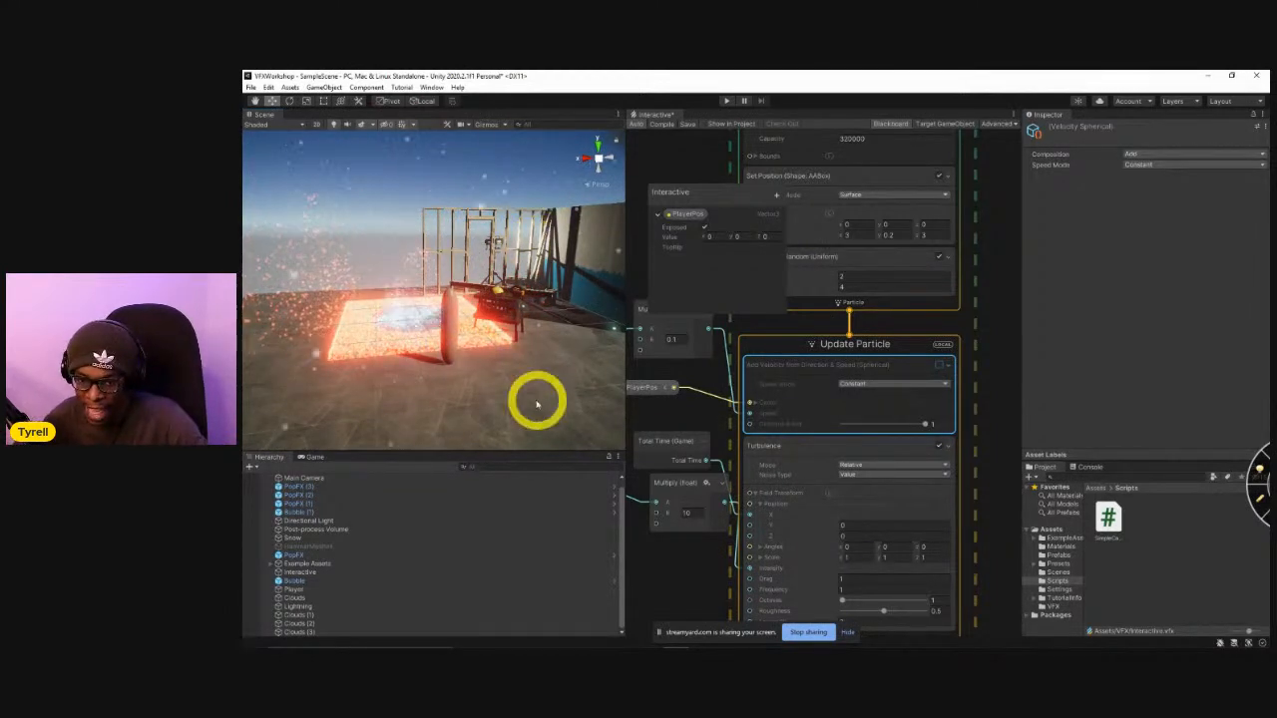
{"action": "right_click_drag", "start_coordinate": [526, 385], "coordinate": [444, 369]}
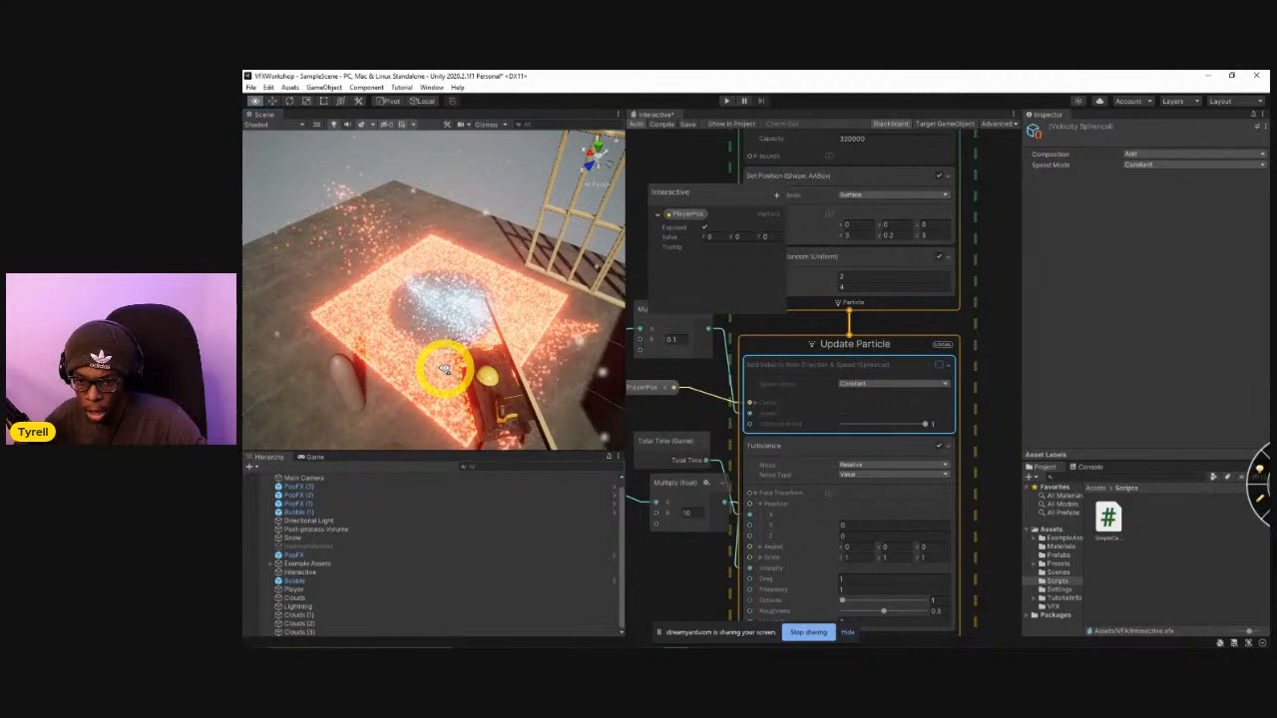
{"action": "mouse_move", "coordinate": [459, 361]}
{"action": "right_mouse_down"}
{"action": "mouse_move", "coordinate": [541, 344]}
{"action": "mouse_move", "coordinate": [476, 373]}
{"action": "right_mouse_up"}
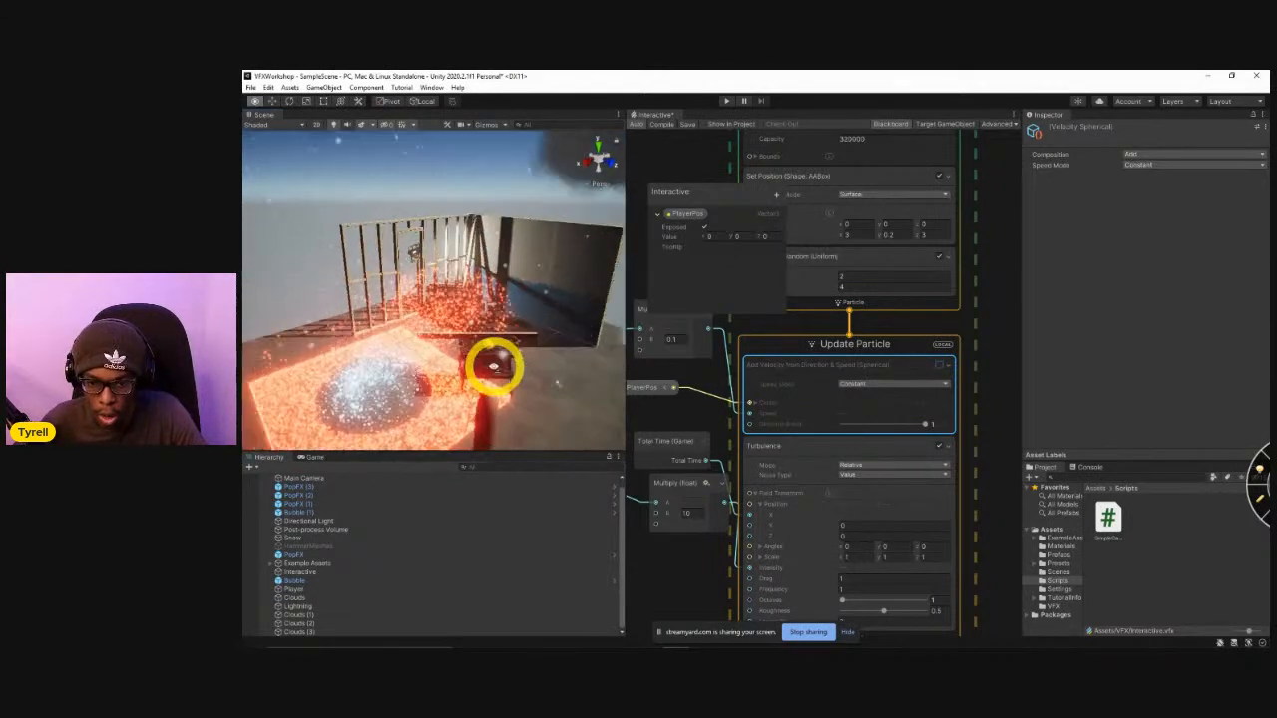
{"action": "left_click_drag", "start_coordinate": [472, 337], "coordinate": [487, 349], "text": "alt"}
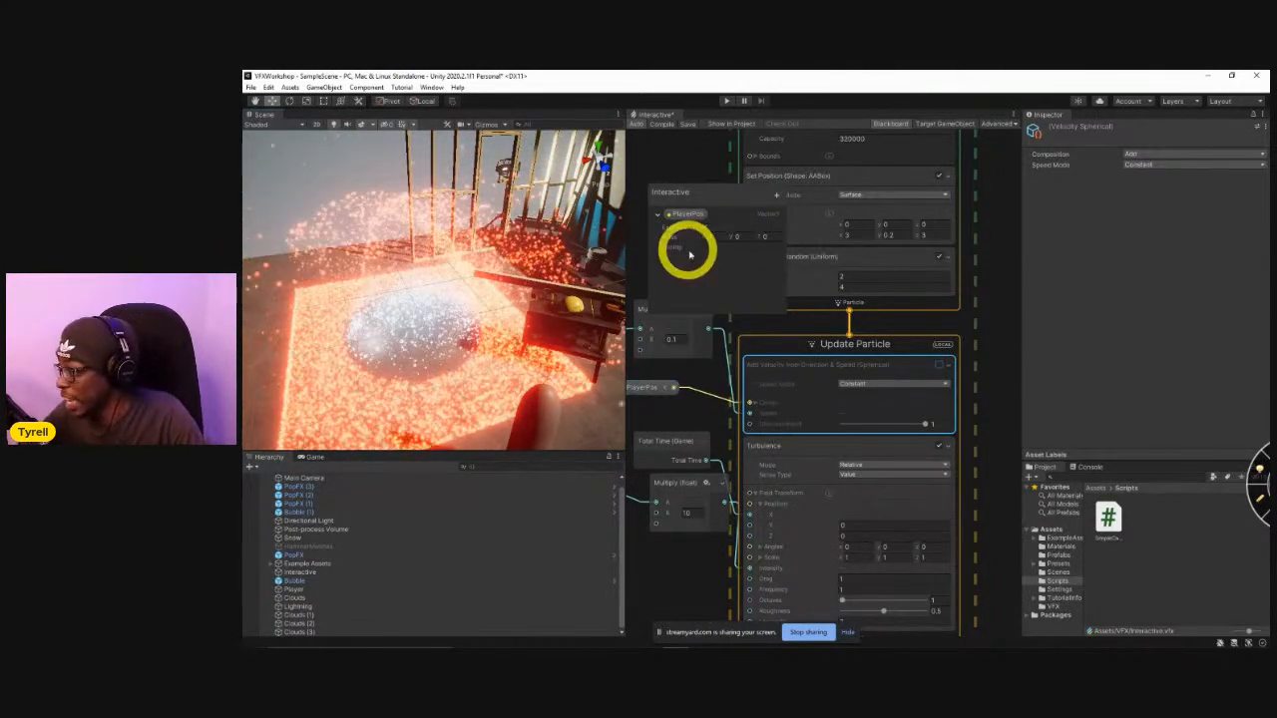
{"action": "key", "text": "w"}
{"action": "right_click_drag", "start_coordinate": [427, 357], "coordinate": [469, 349]}
{"action": "key", "text": "s"}
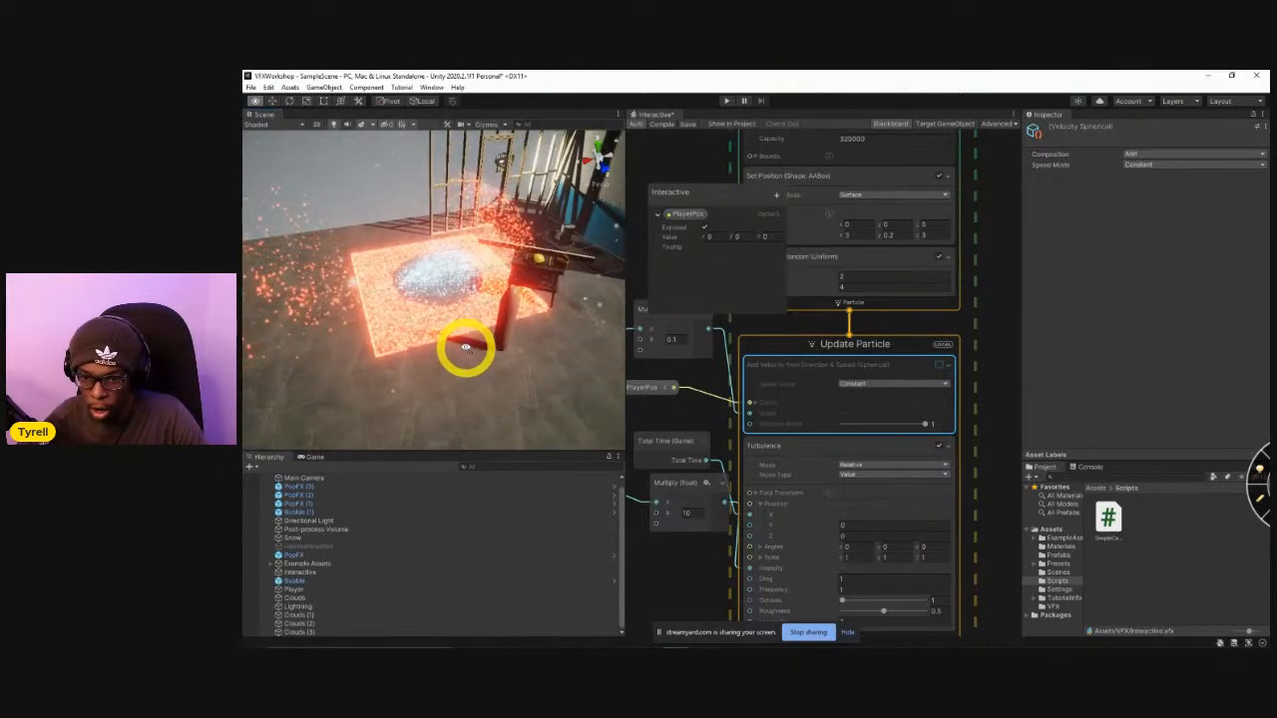
{"action": "right_click_drag", "start_coordinate": [448, 345], "coordinate": [494, 324]}
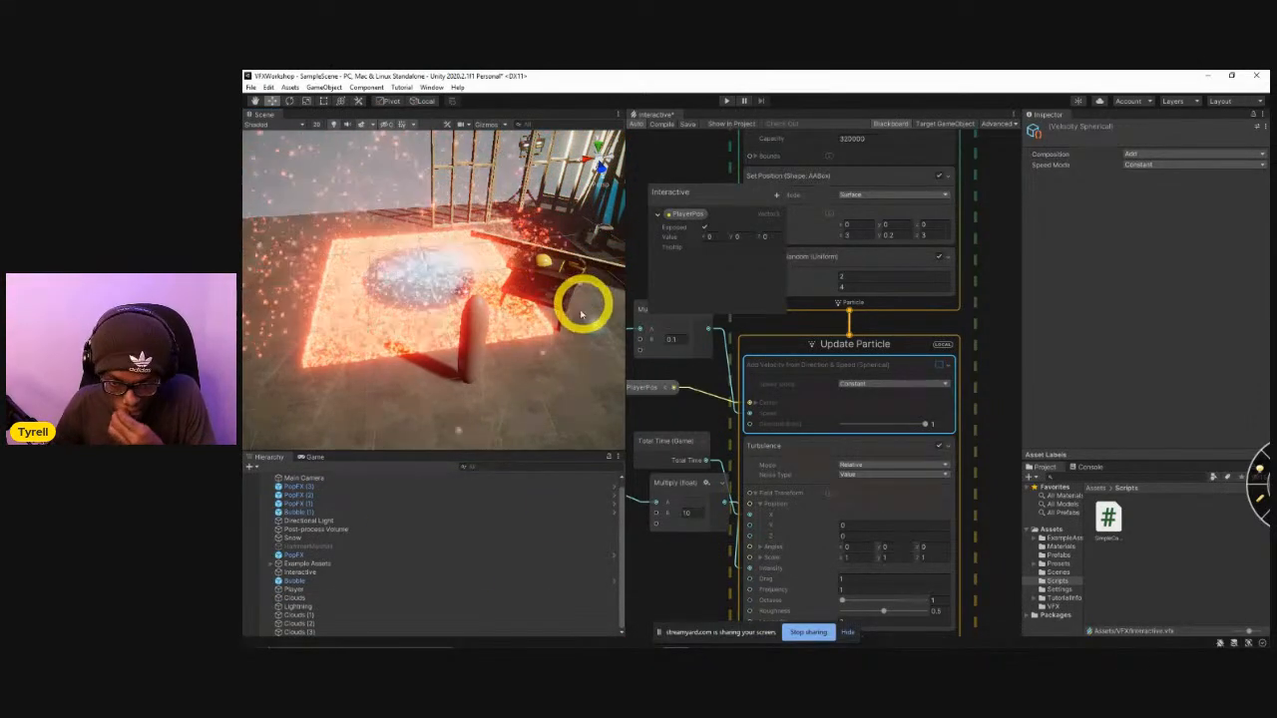
Examine the whole platform beneath the dark clouds from farther away in the Scene view.
{"action": "right_click_drag", "start_coordinate": [546, 323], "coordinate": [615, 244]}
{"action": "key", "text": "s"}
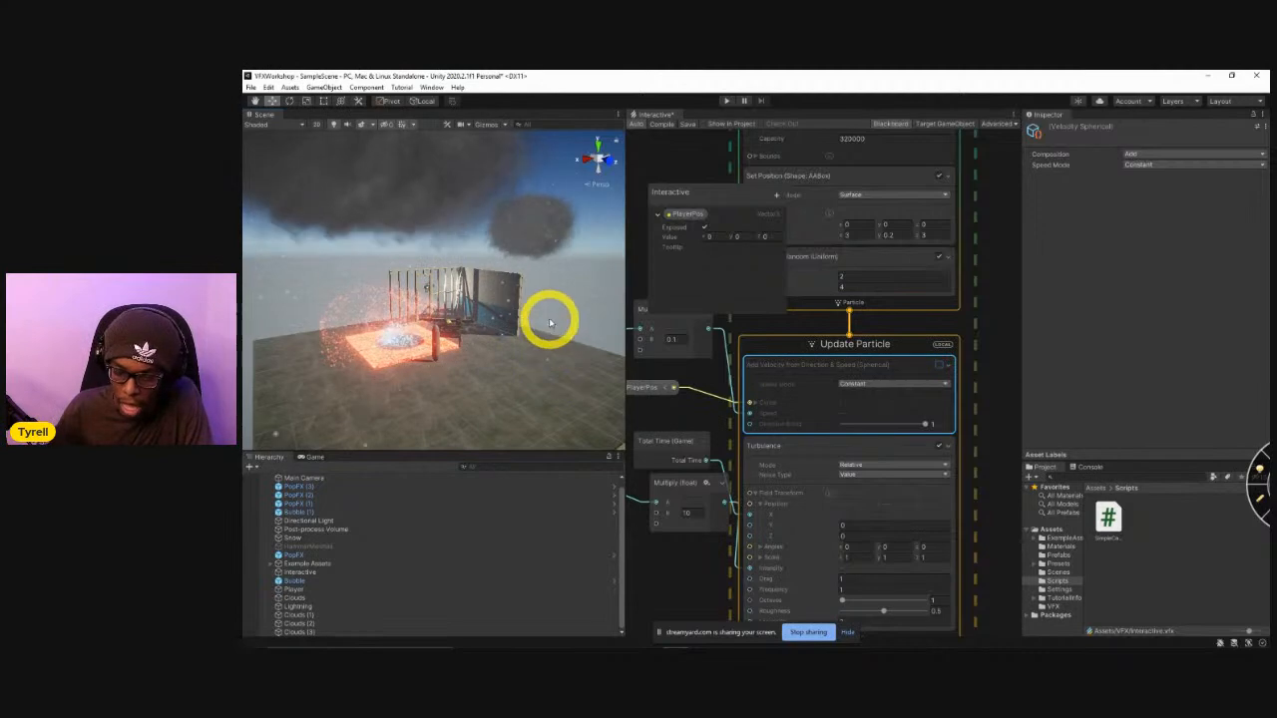
{"action": "right_click_drag", "start_coordinate": [550, 322], "coordinate": [579, 335]}
{"action": "key", "text": "w"}
{"action": "key", "text": "s"}
{"action": "key", "text": "w"}
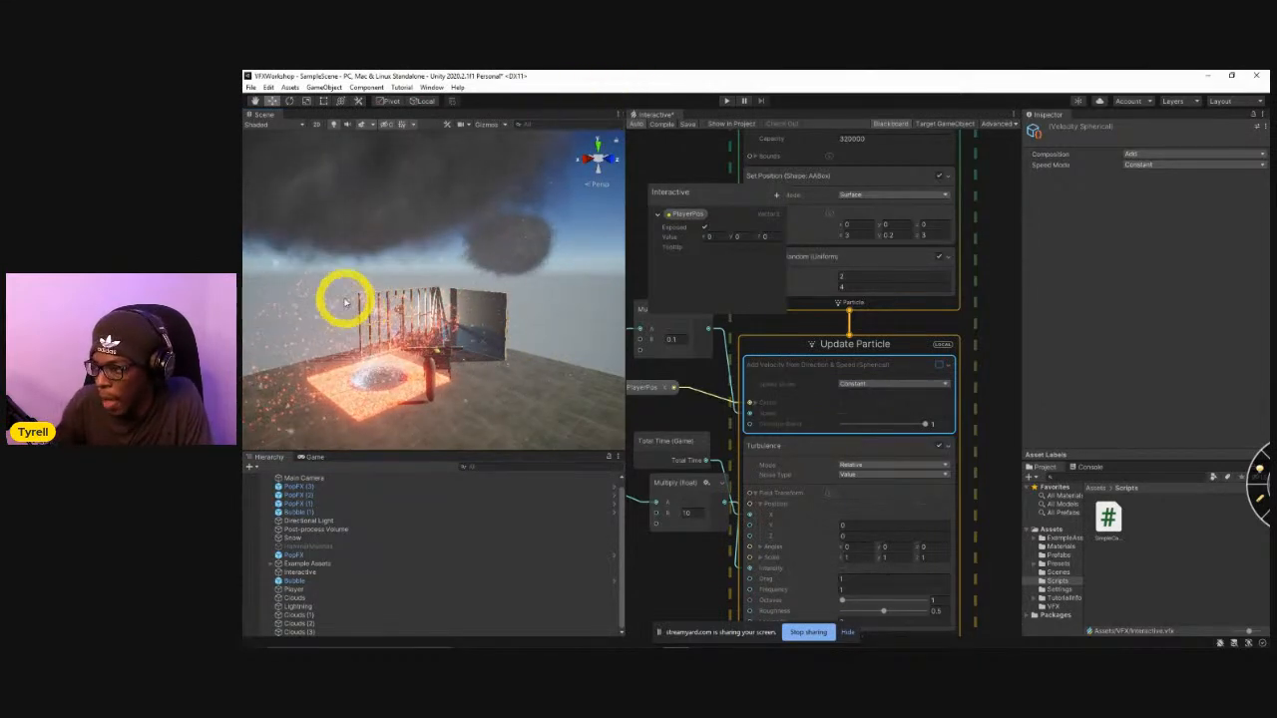
{"action": "right_click_drag", "start_coordinate": [427, 344], "coordinate": [605, 364]}
{"action": "mouse_move", "coordinate": [447, 309]}
{"action": "right_mouse_down"}
{"action": "mouse_move", "coordinate": [504, 307]}
{"action": "mouse_move", "coordinate": [461, 359]}
{"action": "mouse_move", "coordinate": [448, 356]}
{"action": "mouse_move", "coordinate": [465, 343]}
{"action": "mouse_move", "coordinate": [431, 302]}
{"action": "right_mouse_up"}
{"action": "key", "text": "s"}
Switch to the Chrome window with the physics simulations video and bring up the Position Based Fluids paper.
{"action": "key", "text": "alt+Tab"}
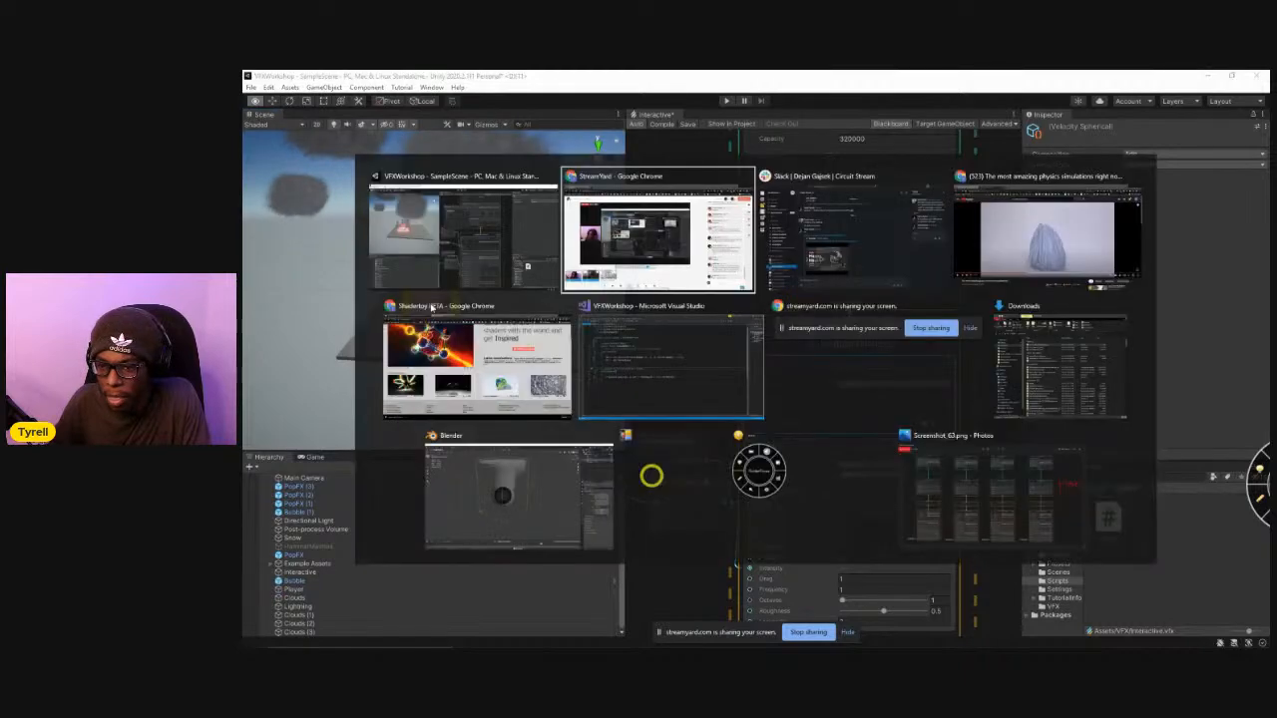
{"action": "key", "text": "alt+Tab"}
{"action": "key", "text": "alt+Tab"}
{"action": "key", "text": "alt+Tab"}
{"action": "left_click", "coordinate": [443, 109]}
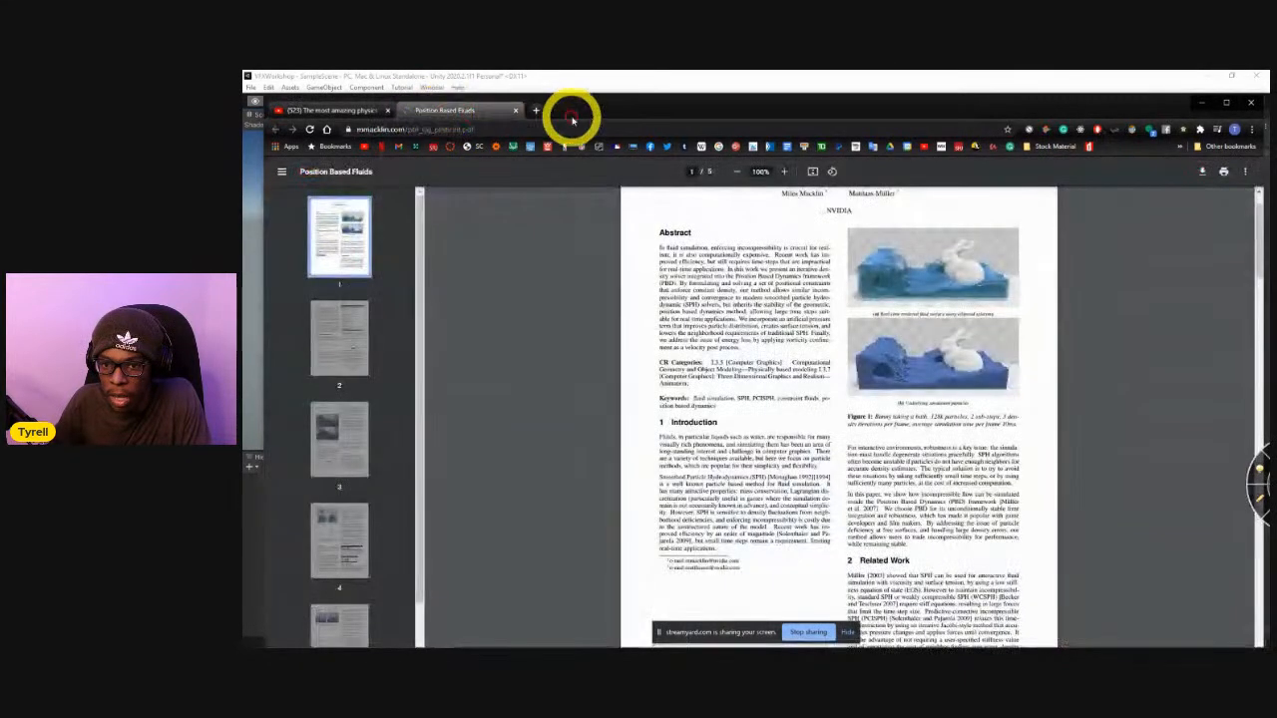
Switch to the Chrome window with Shadertoy, search for "water" and open the Enscape Cube shader.
{"action": "key", "text": "alt+Tab"}
{"action": "key", "text": "alt+Tab"}
{"action": "key", "text": "alt+Tab"}
{"action": "key", "text": "alt+Tab"}
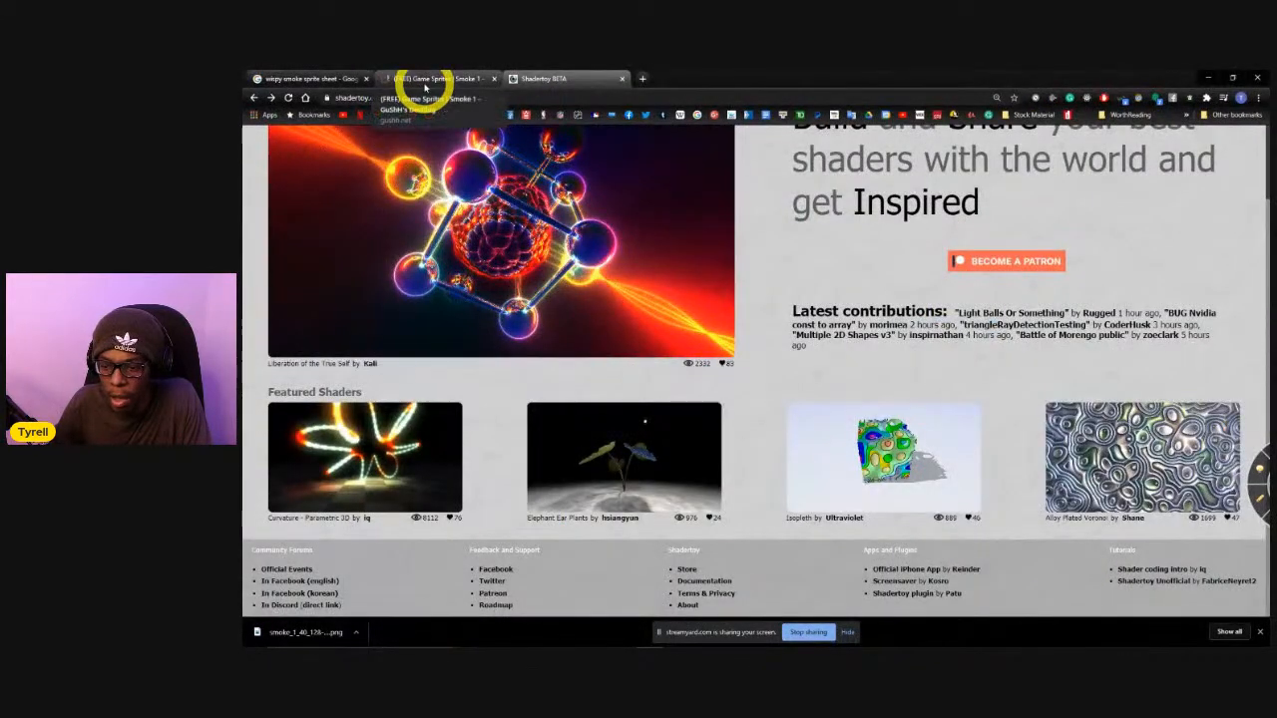
{"action": "scroll", "coordinate": [454, 210], "scroll_direction": "up", "scroll_amount": 2}
{"action": "left_click", "coordinate": [390, 137]}
{"action": "type", "text": "water"}
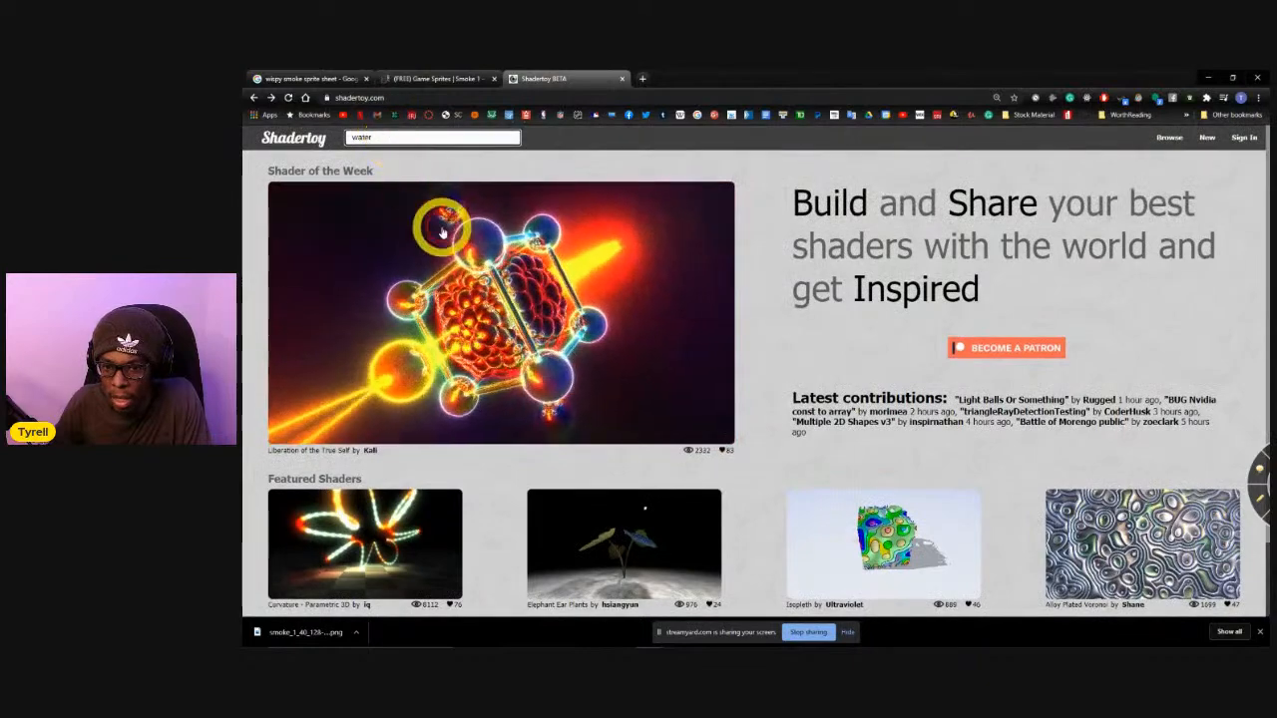
{"action": "key", "text": "Return"}
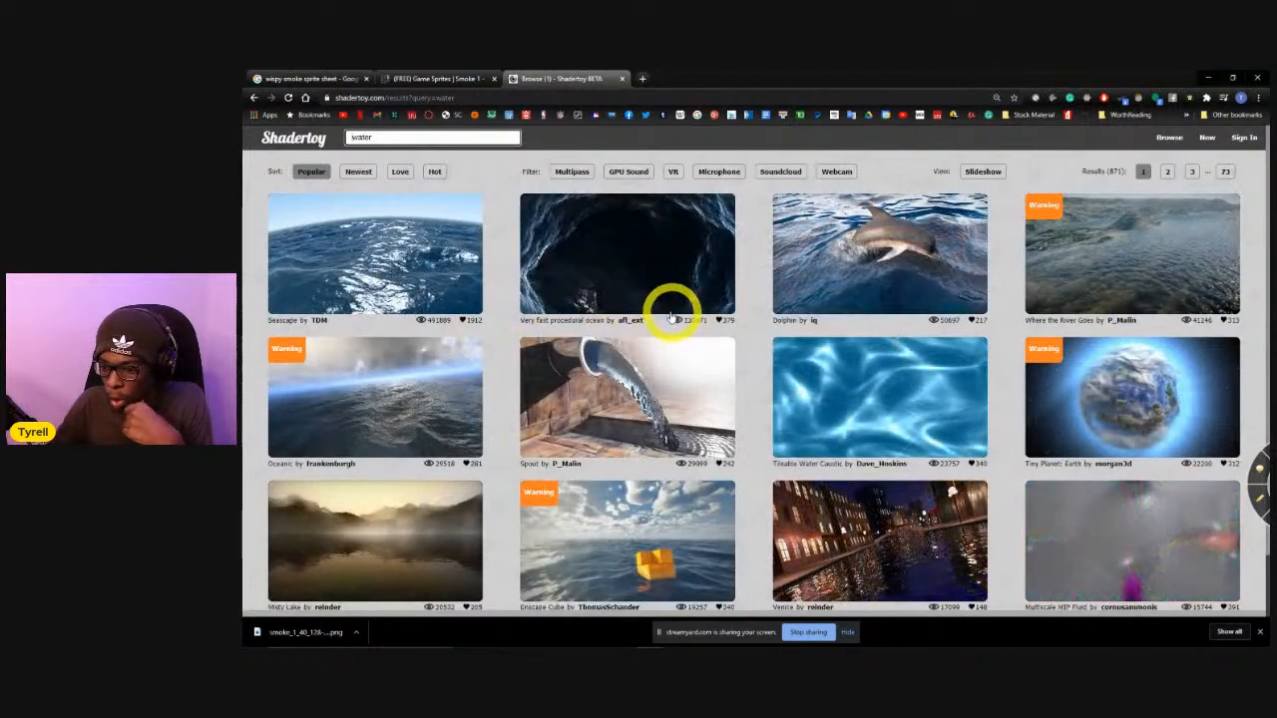
{"action": "scroll", "coordinate": [639, 329], "scroll_direction": "down", "scroll_amount": 1}
{"action": "left_click", "coordinate": [612, 509]}
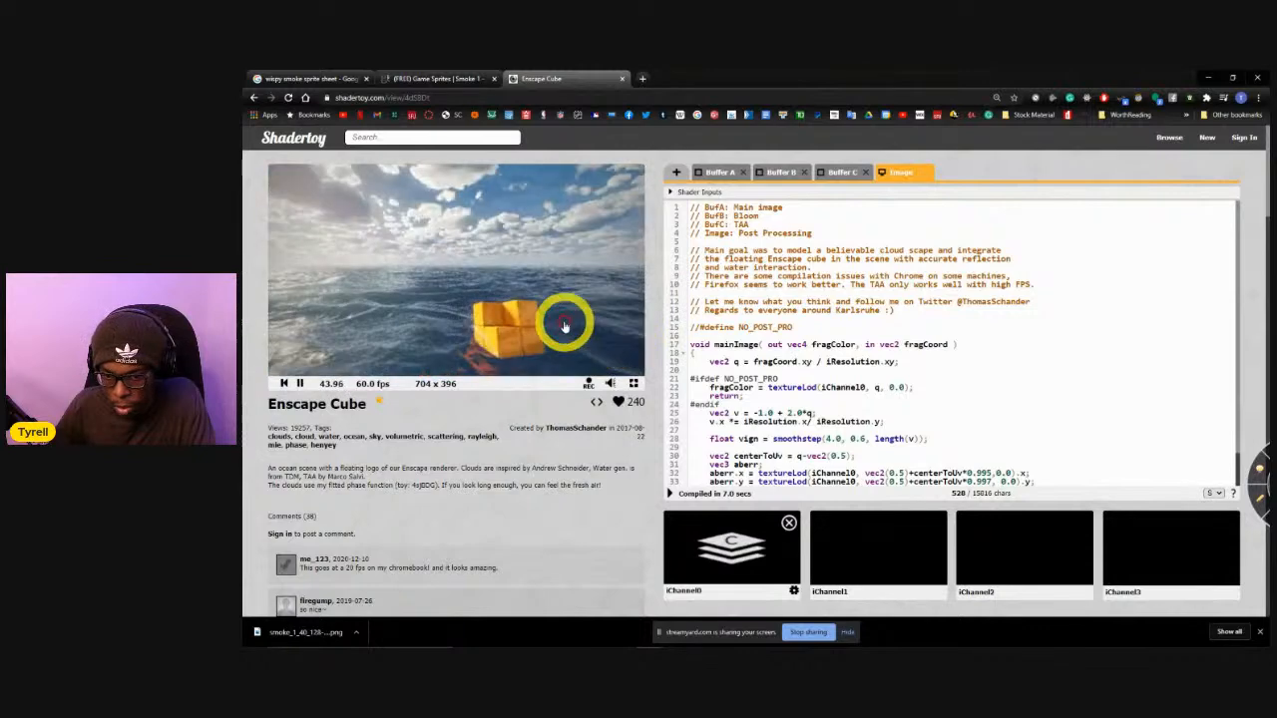
Examine the Enscape Cube shader's header comments and its animated water preview on Shadertoy.
{"action": "scroll", "coordinate": [812, 328], "scroll_direction": "down", "scroll_amount": 1}
{"action": "scroll", "coordinate": [798, 334], "scroll_direction": "up", "scroll_amount": 1}
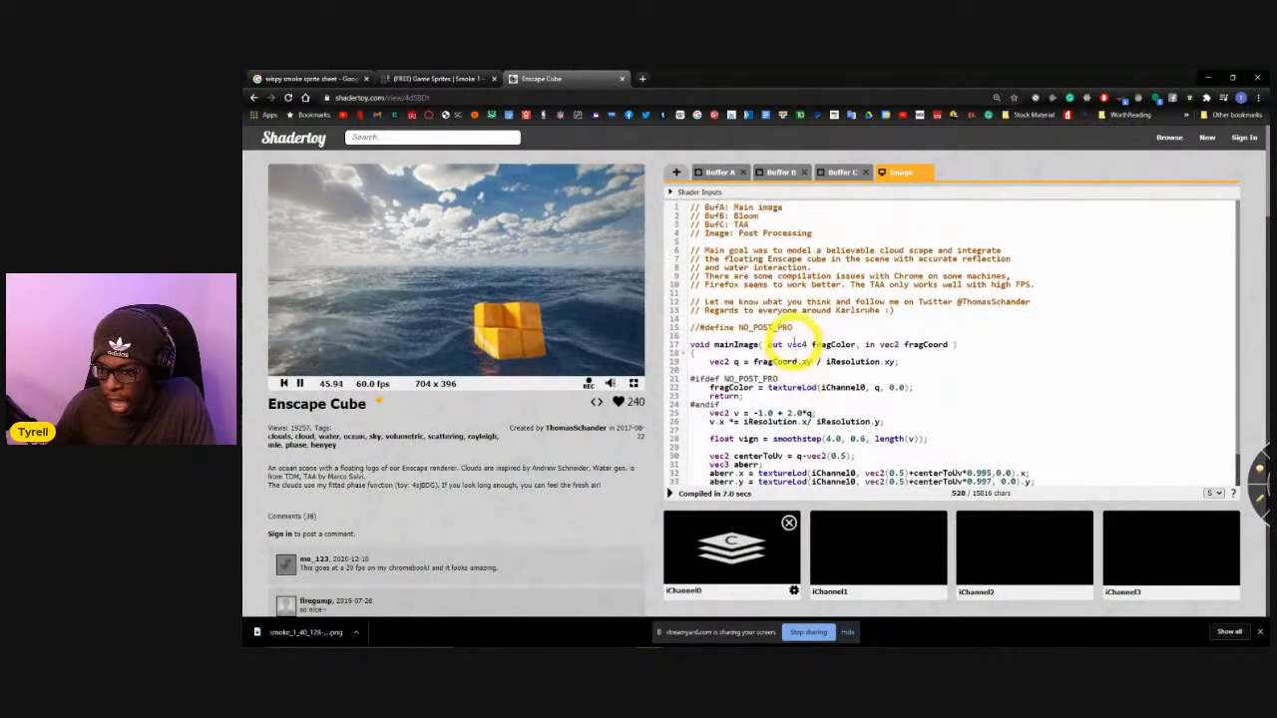
{"action": "left_click_drag", "start_coordinate": [705, 250], "coordinate": [810, 251]}
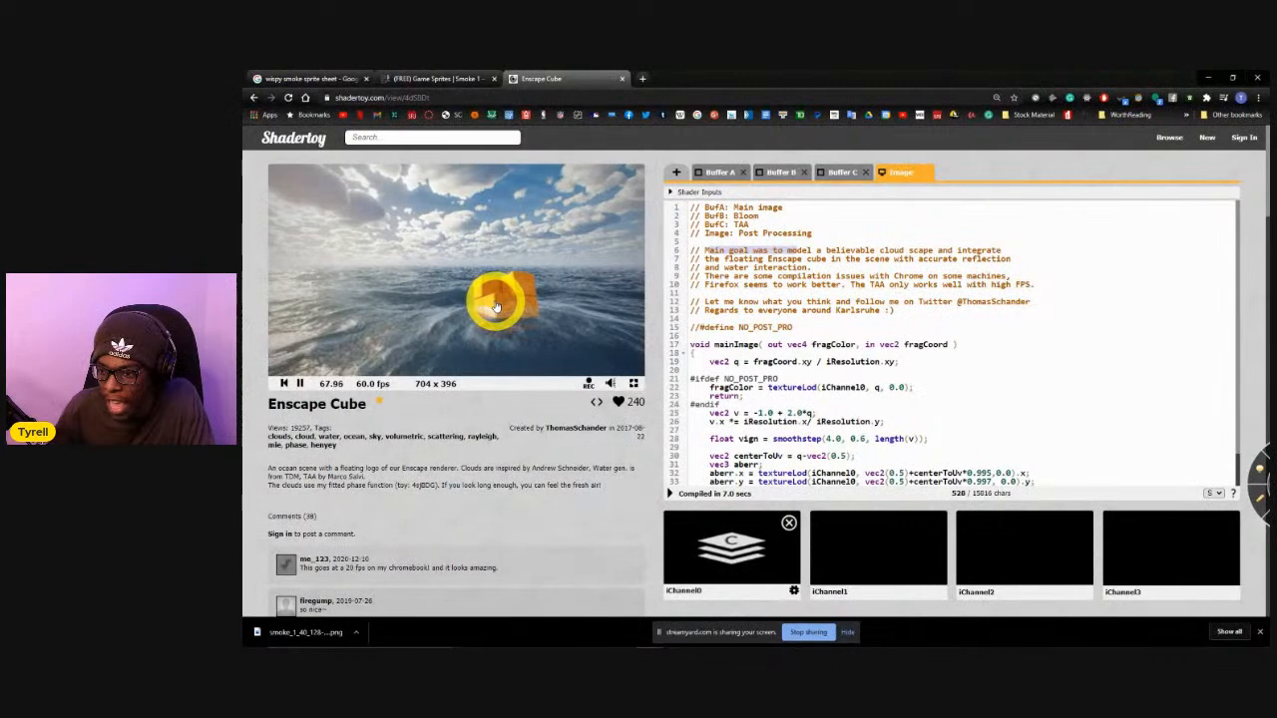
{"action": "double_click", "coordinate": [876, 285]}
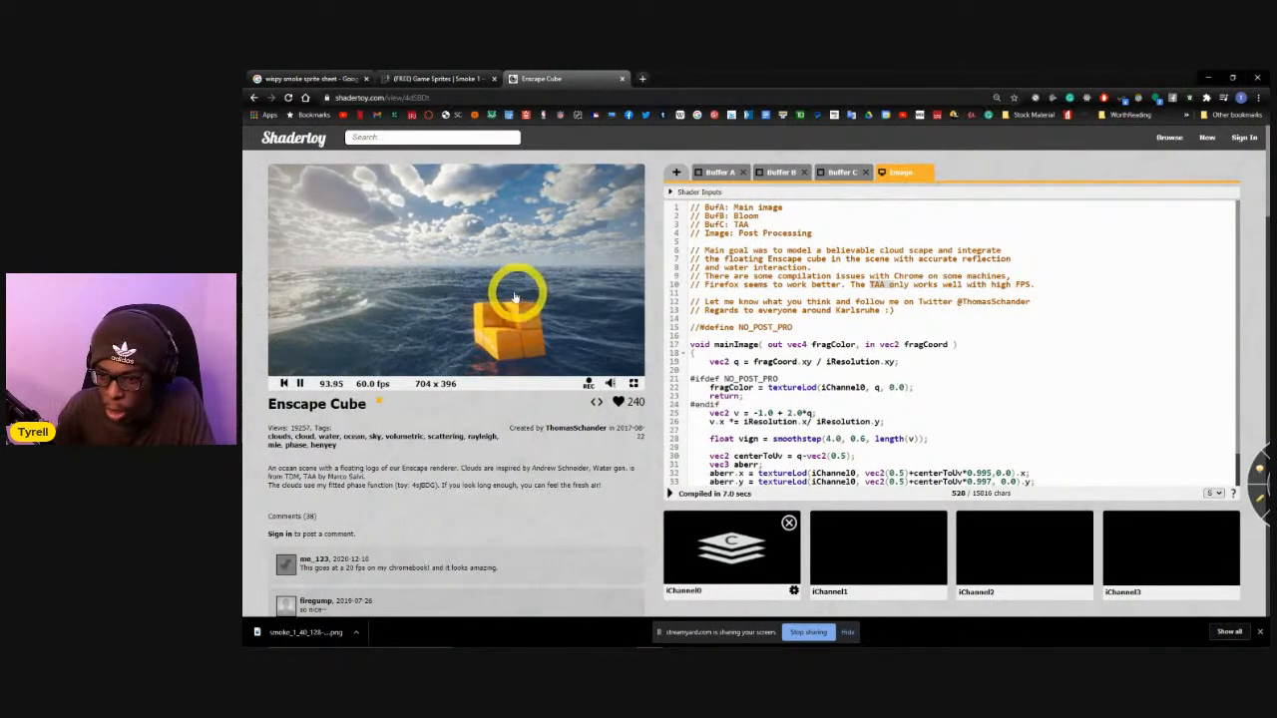
{"action": "left_click_drag", "start_coordinate": [517, 299], "coordinate": [413, 313]}
{"action": "right_click", "coordinate": [414, 319]}
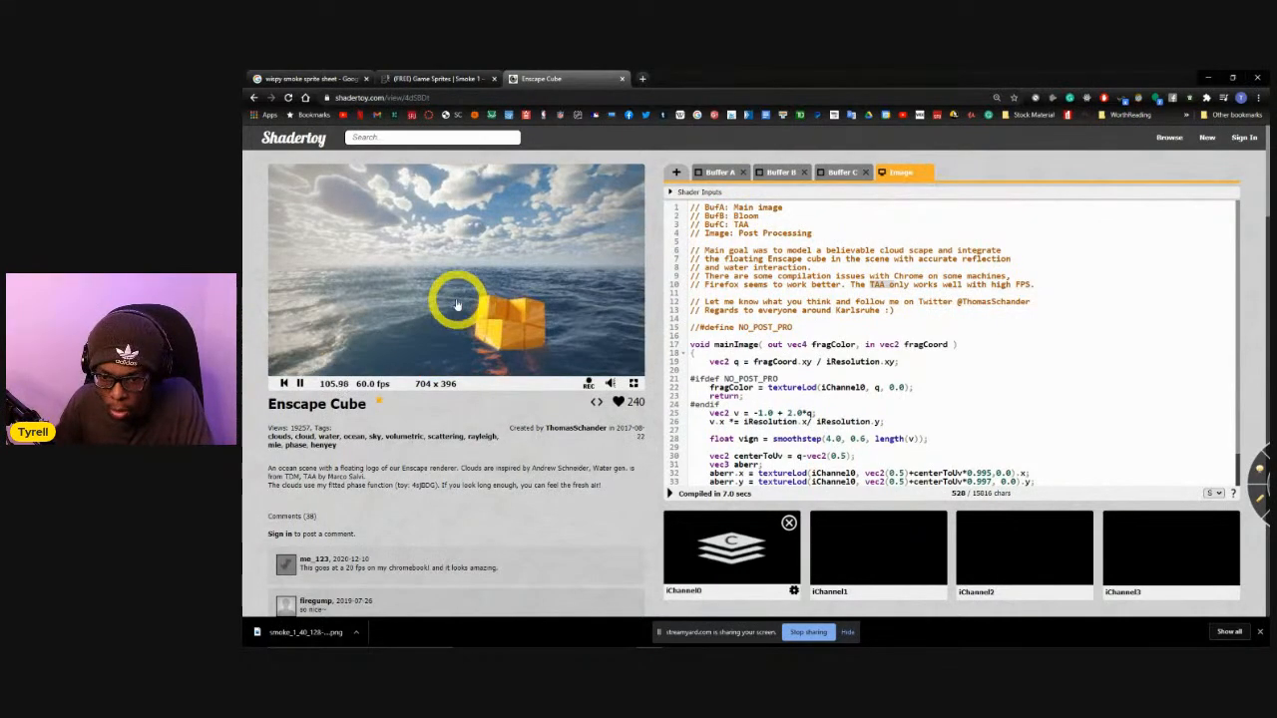
{"action": "left_click_drag", "start_coordinate": [444, 293], "coordinate": [463, 297]}
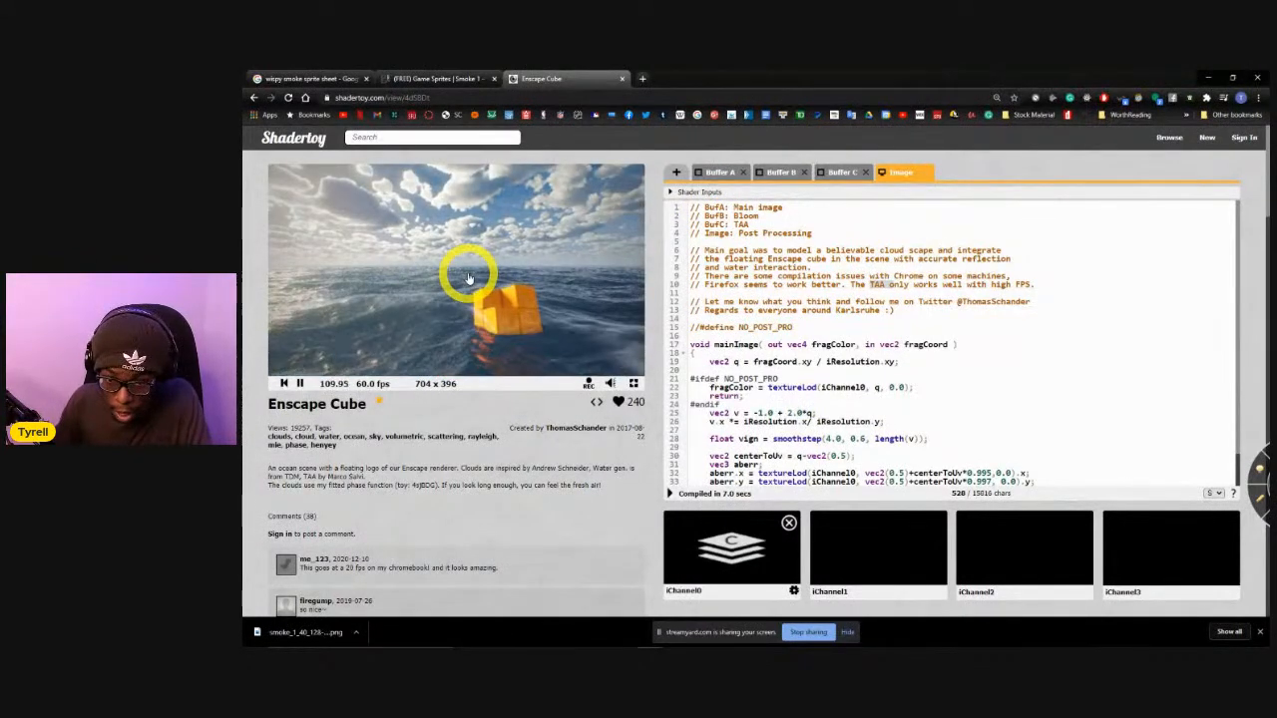
Switch to the Unity editor and select the transparent bubble sphere near the wall panel in the Scene view.
{"action": "key", "text": "alt+Tab"}
{"action": "key", "text": "alt+Tab"}
{"action": "key", "text": "alt+Tab"}
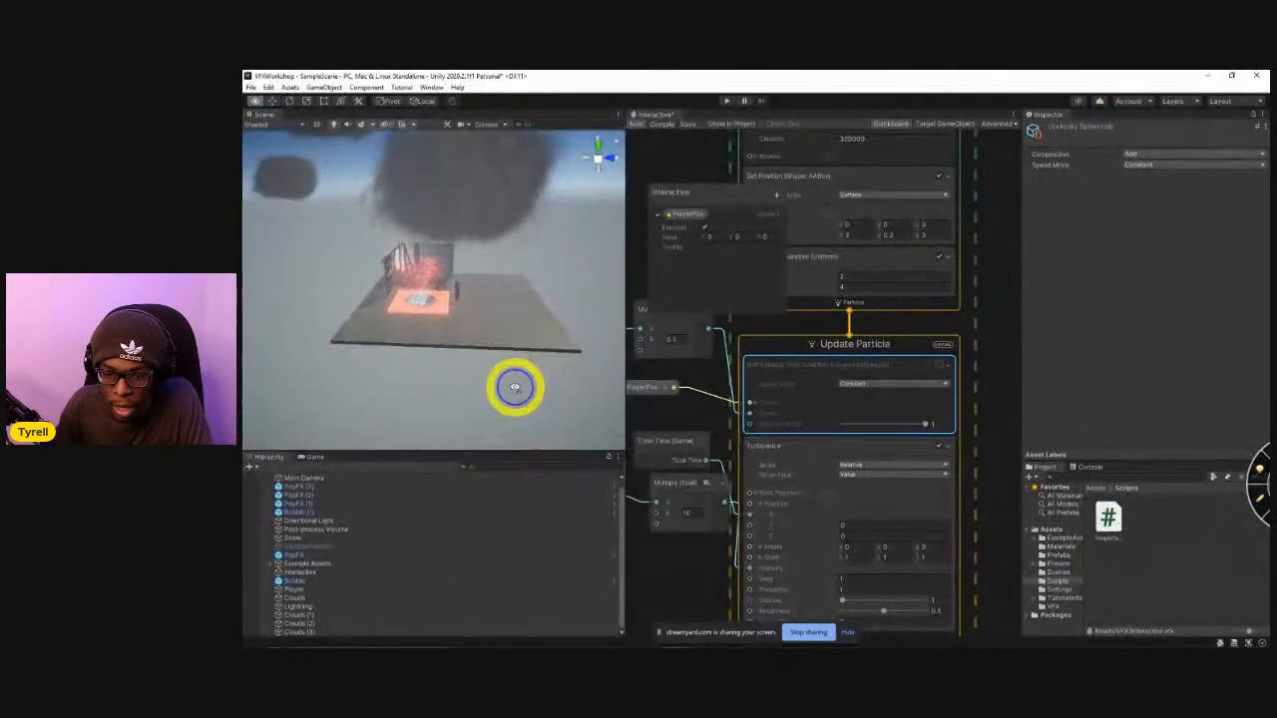
{"action": "key", "text": "w"}
{"action": "right_click_drag", "start_coordinate": [540, 422], "coordinate": [480, 337]}
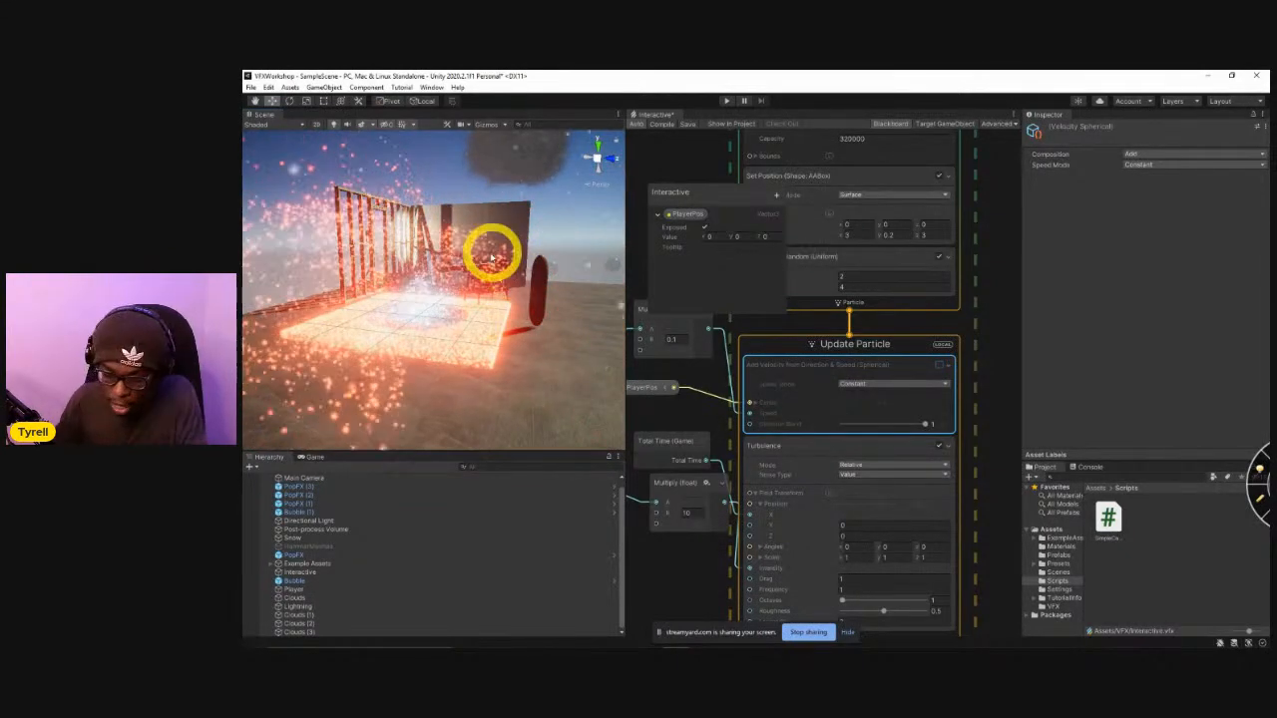
{"action": "right_click_drag", "start_coordinate": [493, 256], "coordinate": [489, 288]}
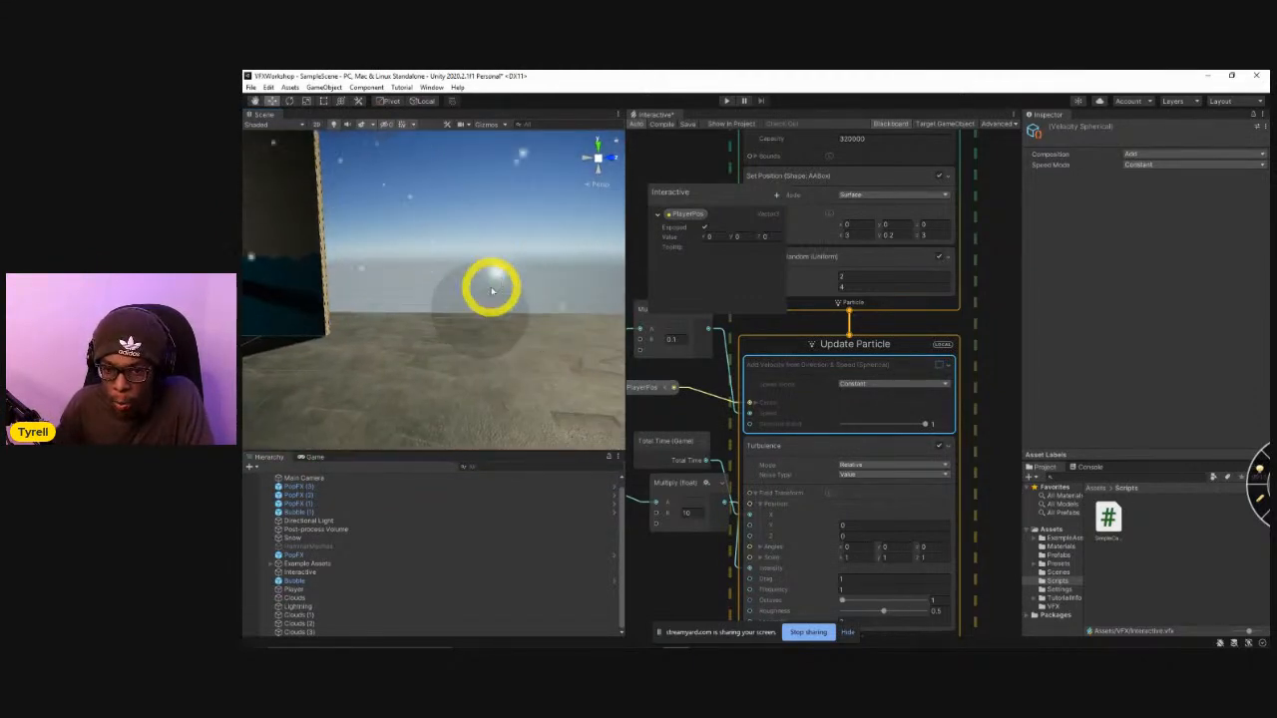
{"action": "left_click", "coordinate": [490, 297]}
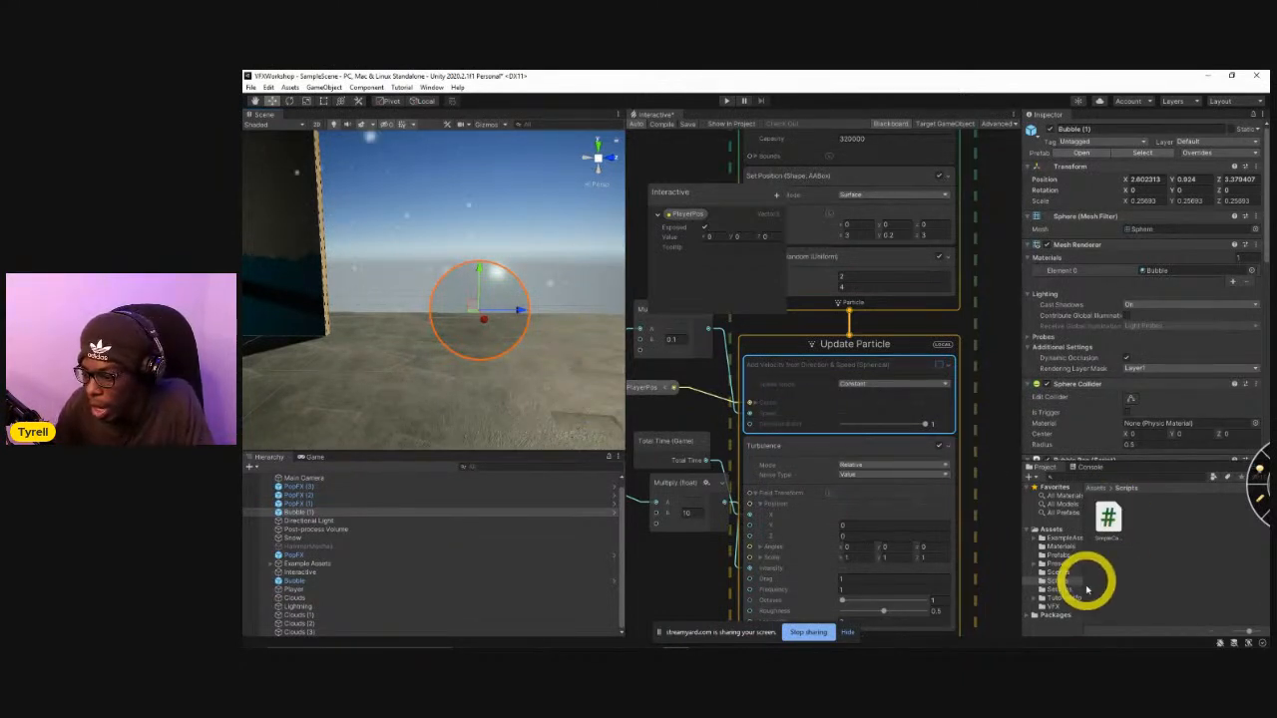
Create a Universal Render Pipeline Lit Shader Graph named Bubble in the Scripts folder.
{"action": "right_click", "coordinate": [1187, 588]}
{"action": "mouse_move", "coordinate": [1194, 320]}
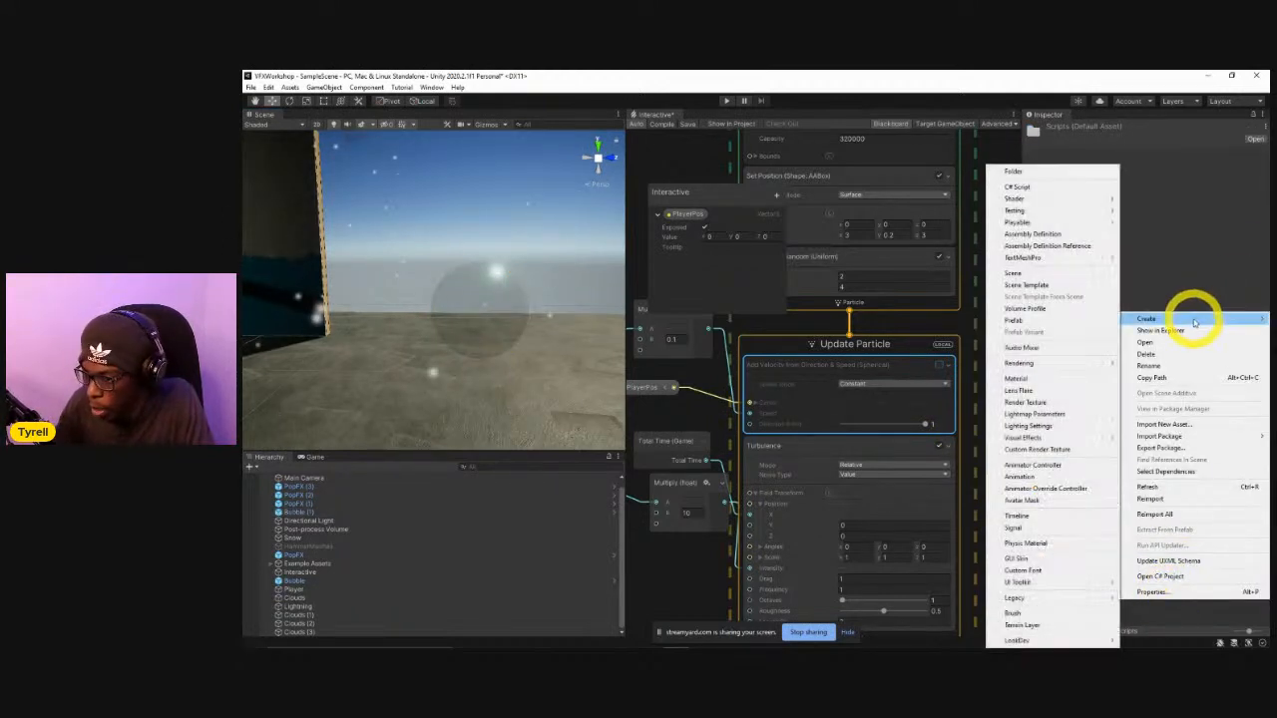
{"action": "mouse_move", "coordinate": [1113, 208]}
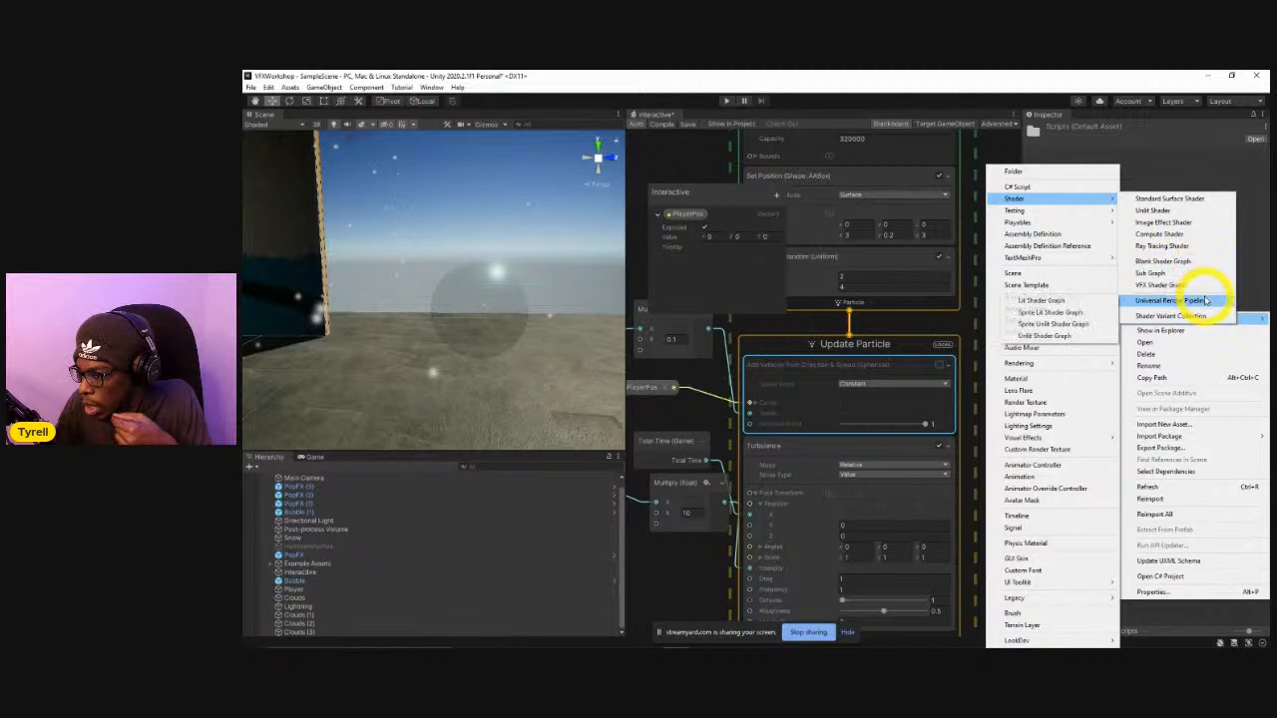
{"action": "left_click", "coordinate": [1029, 302]}
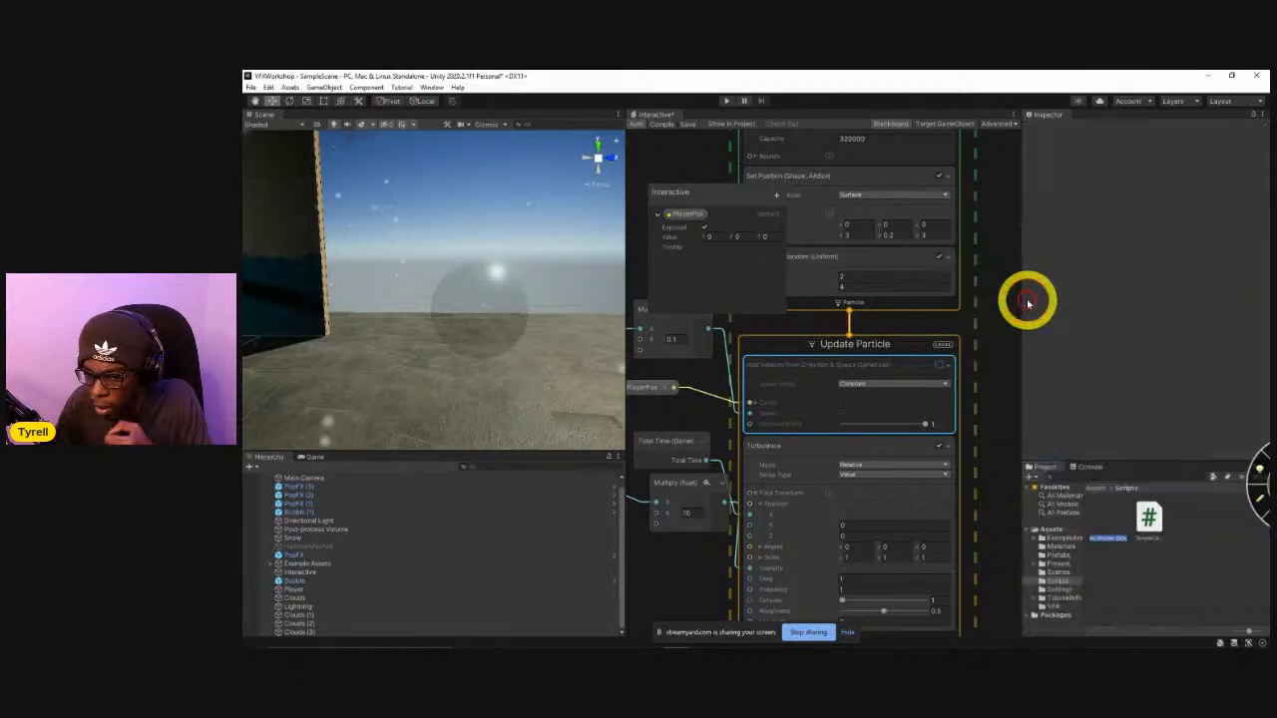
{"action": "type", "text": "Bub"}
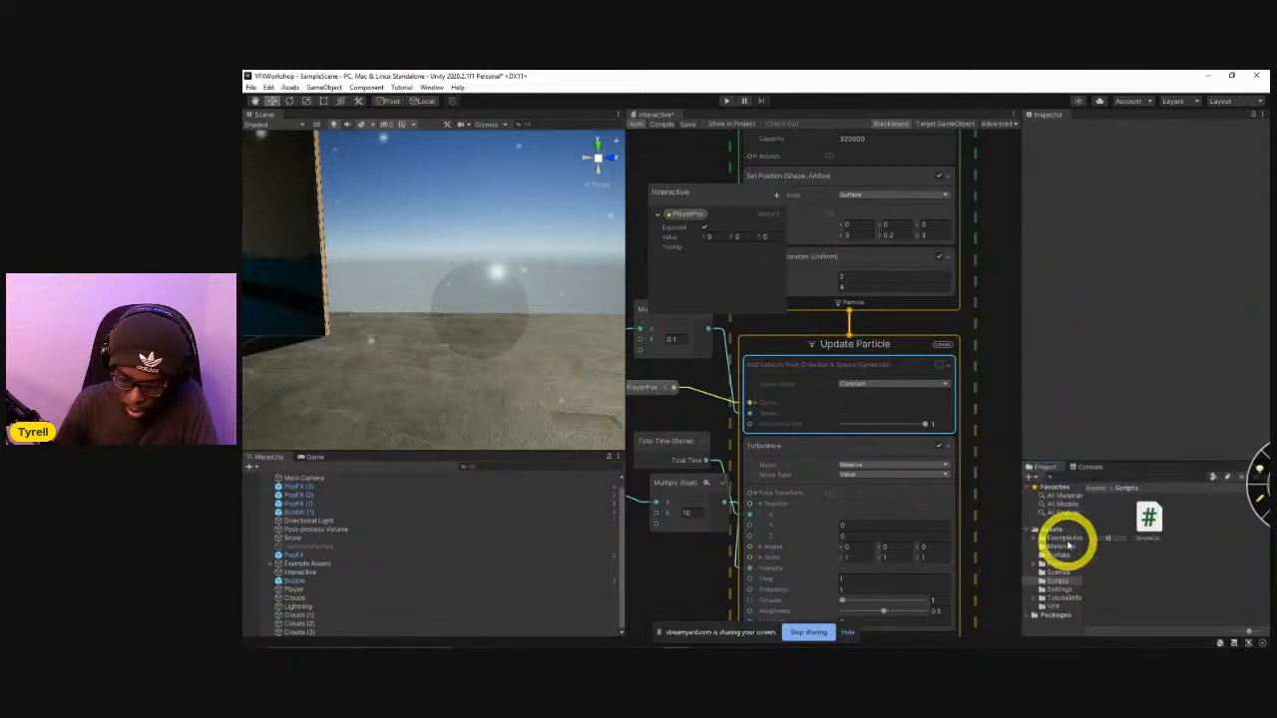
{"action": "type", "text": "ble"}
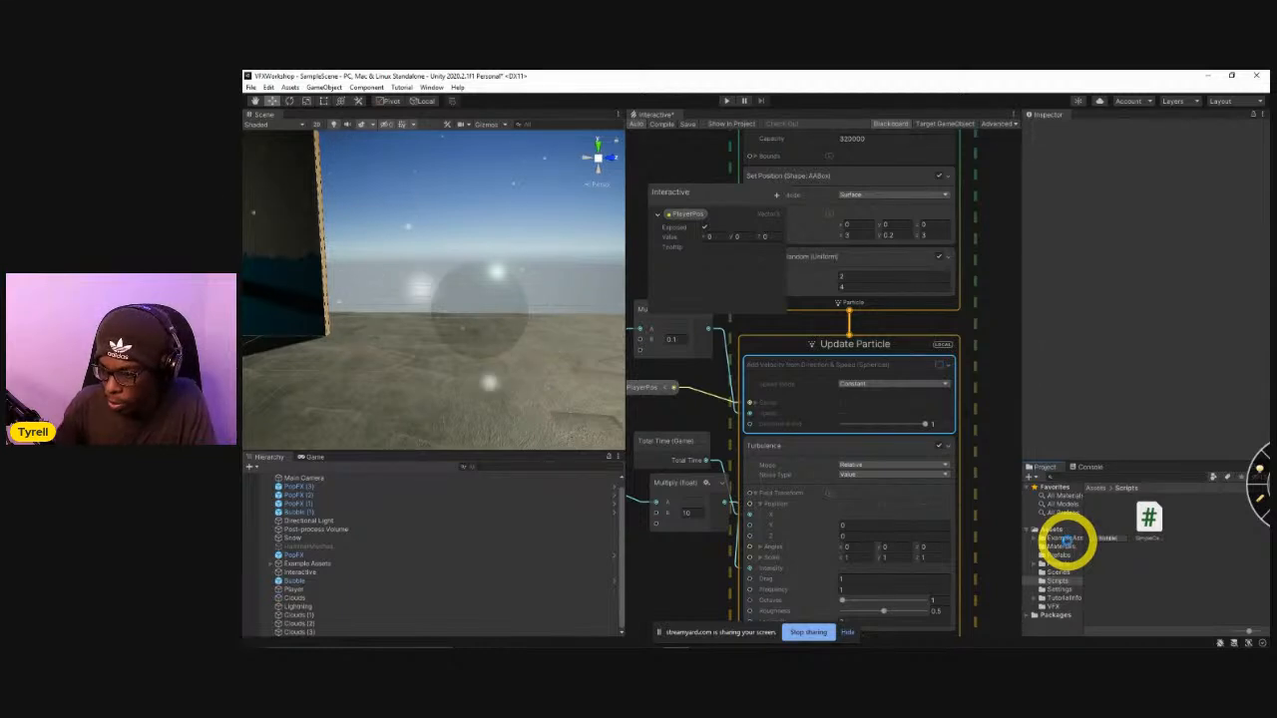
{"action": "key", "text": "Return"}
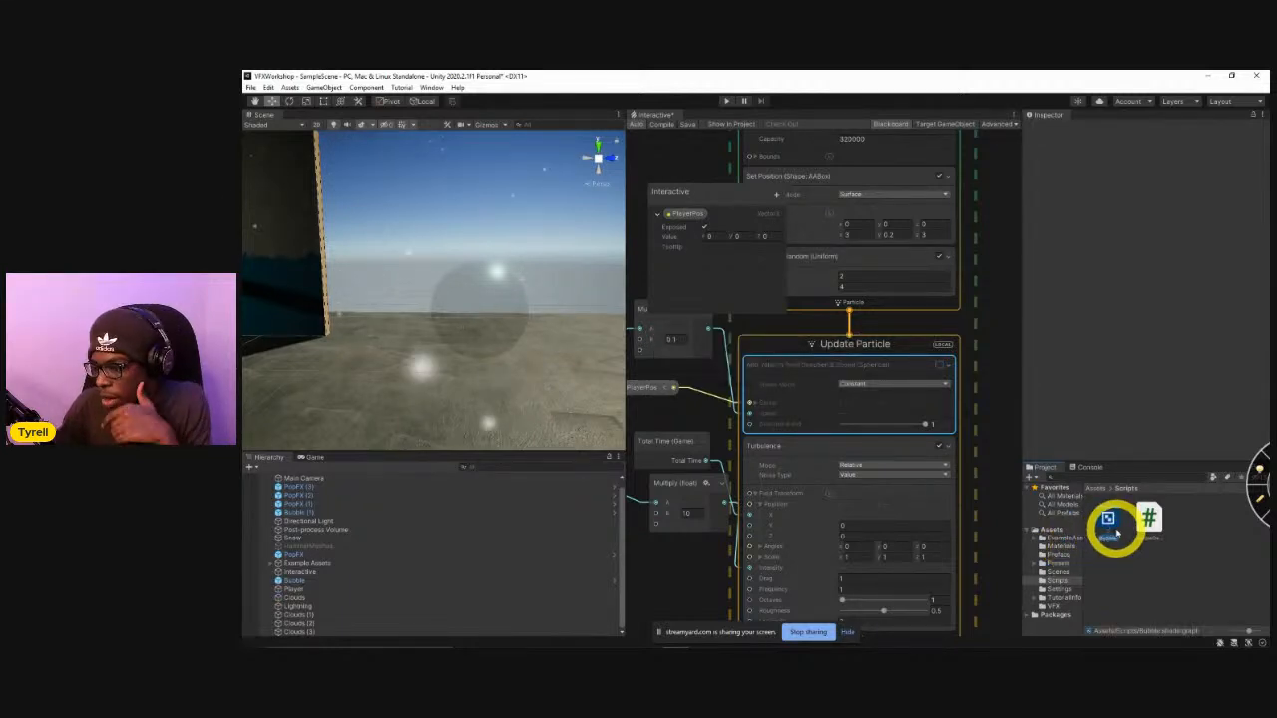
Create a material named Bubblemat from the Bubble shader graph and apply it to the bubble sphere in the scene.
{"action": "left_click", "coordinate": [1113, 531]}
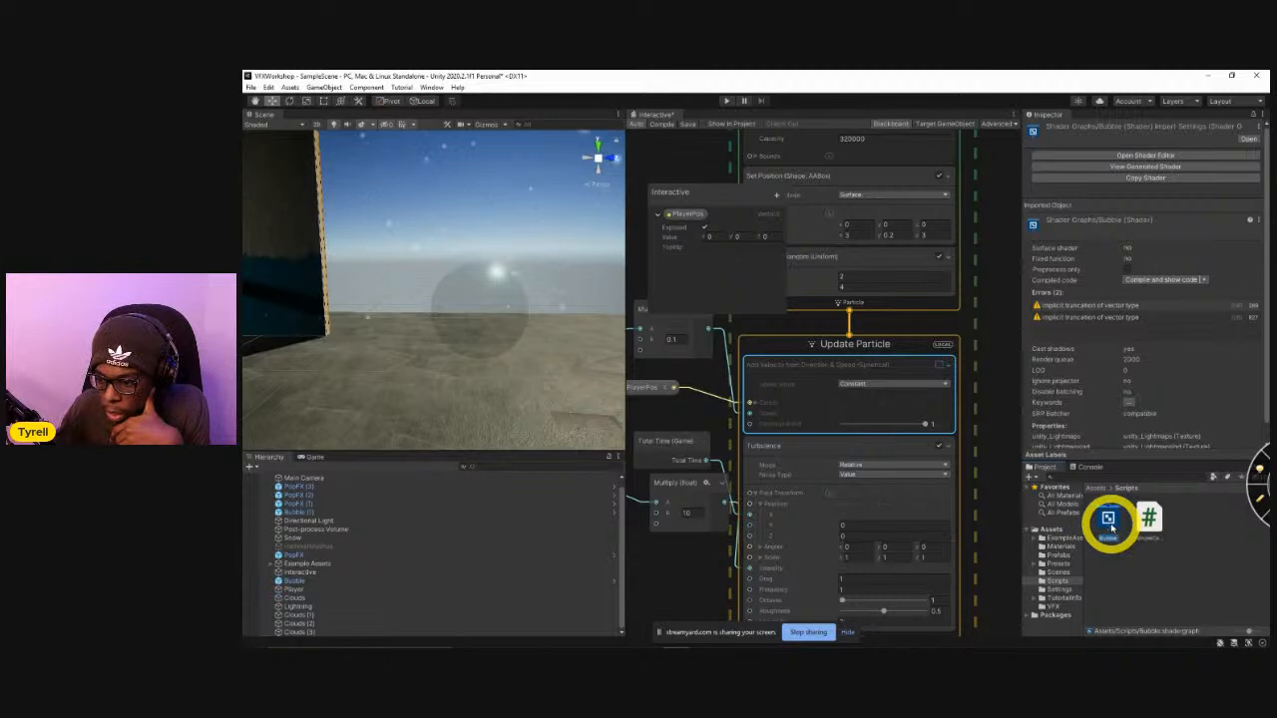
{"action": "right_click", "coordinate": [1113, 528]}
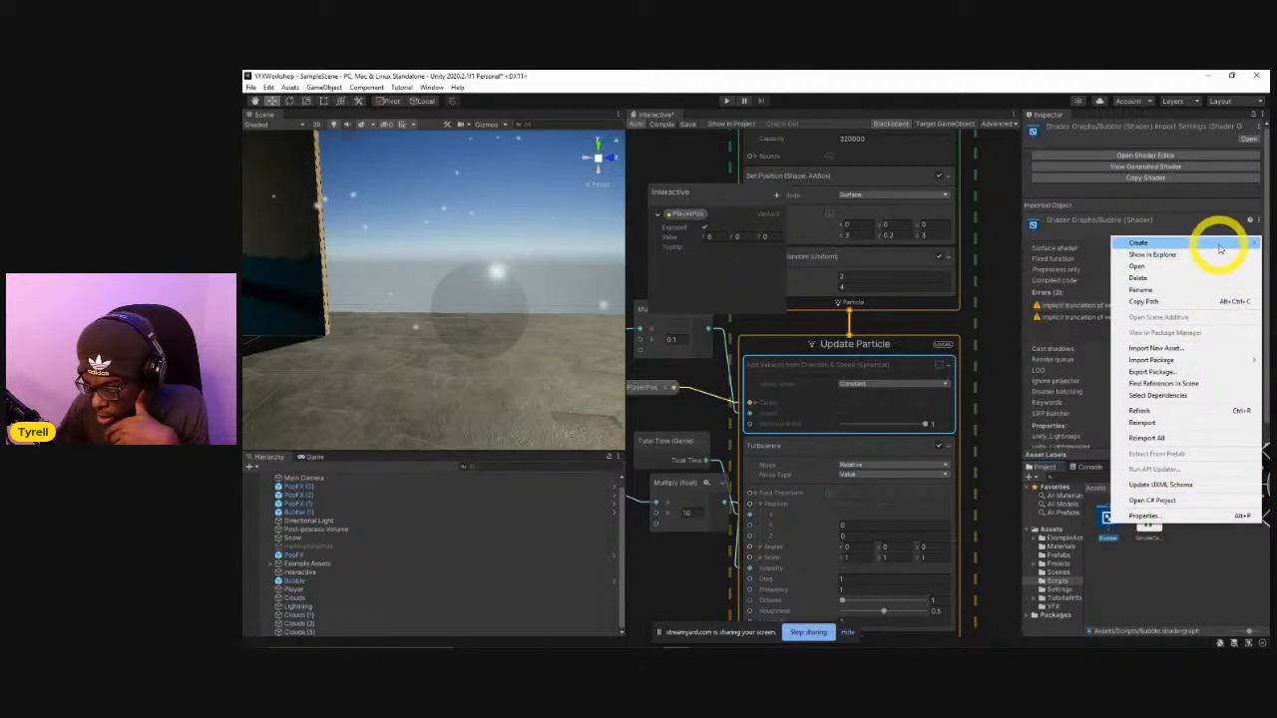
{"action": "mouse_move", "coordinate": [1215, 244]}
{"action": "mouse_move", "coordinate": [1080, 261]}
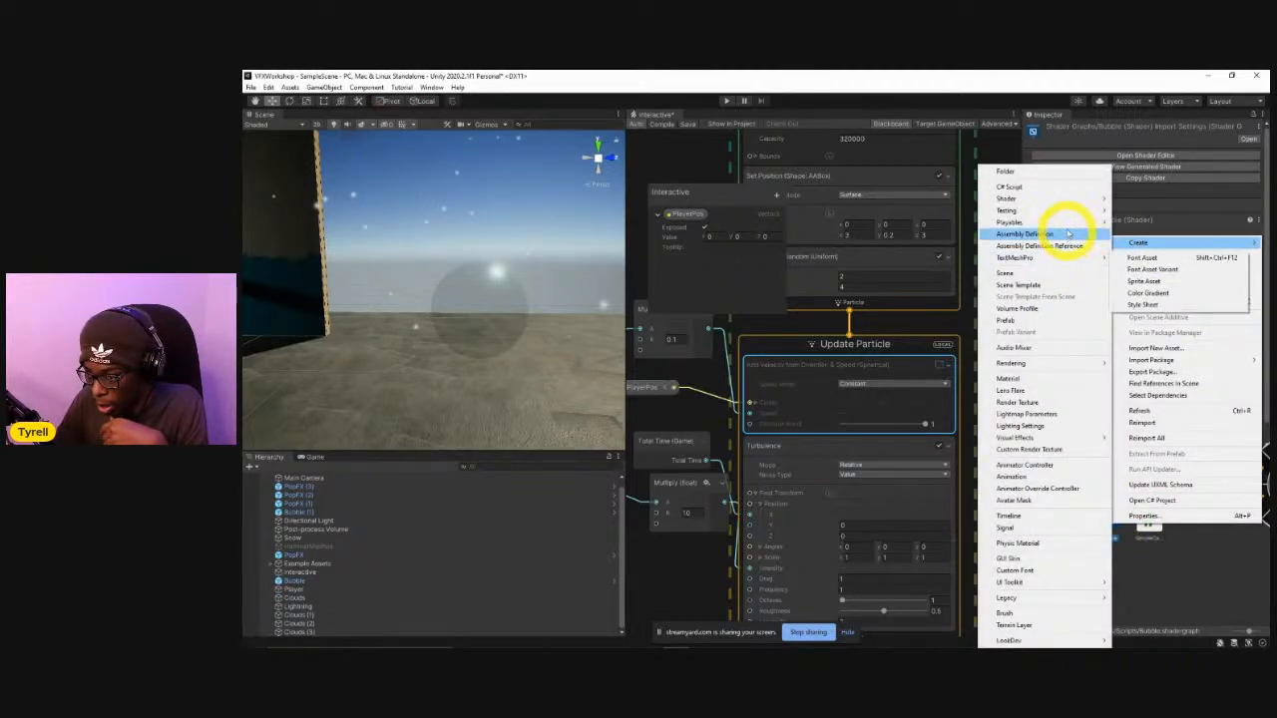
{"action": "mouse_move", "coordinate": [1075, 204]}
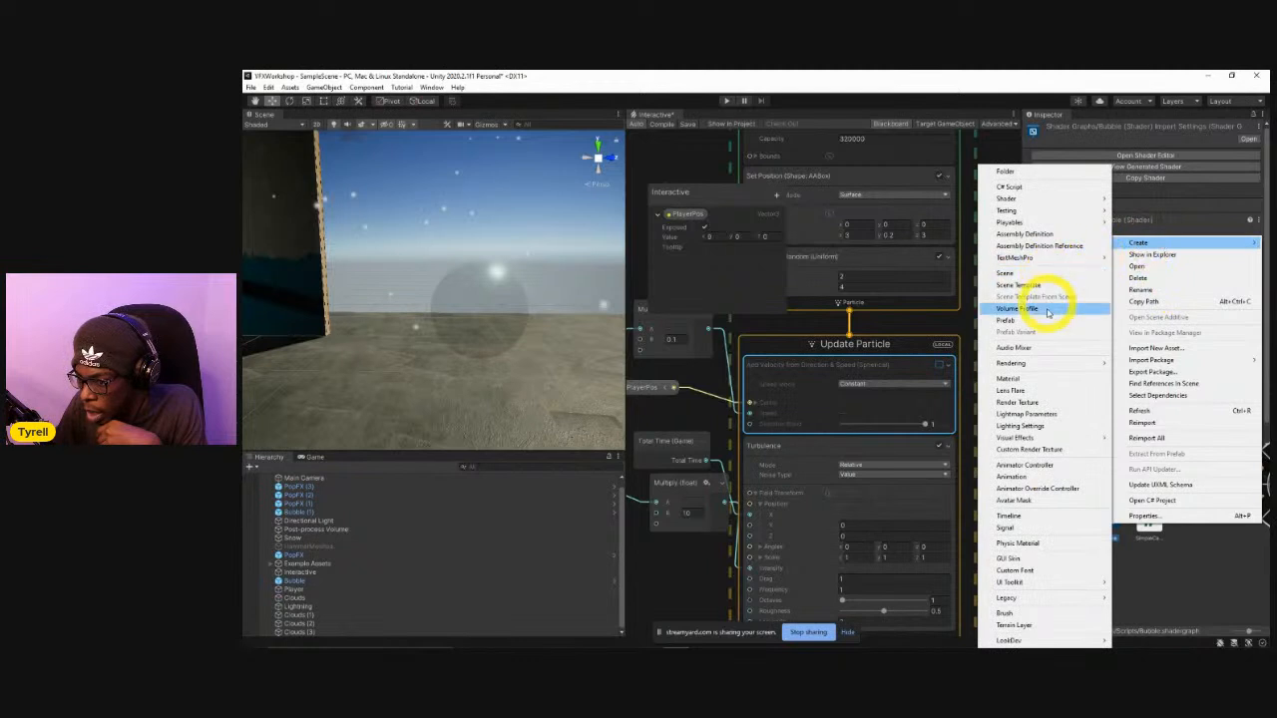
{"action": "left_click", "coordinate": [1013, 379]}
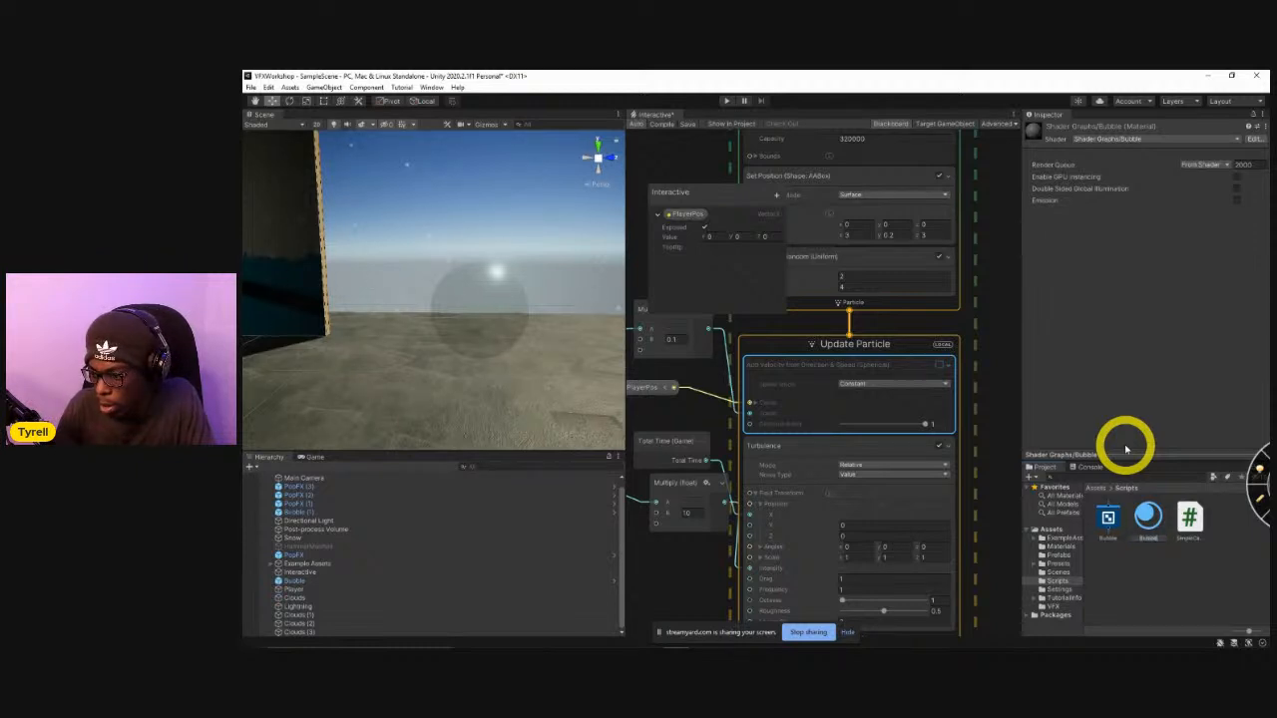
{"action": "left_click", "coordinate": [1150, 515]}
{"action": "left_click_drag", "start_coordinate": [1150, 514], "coordinate": [508, 308]}
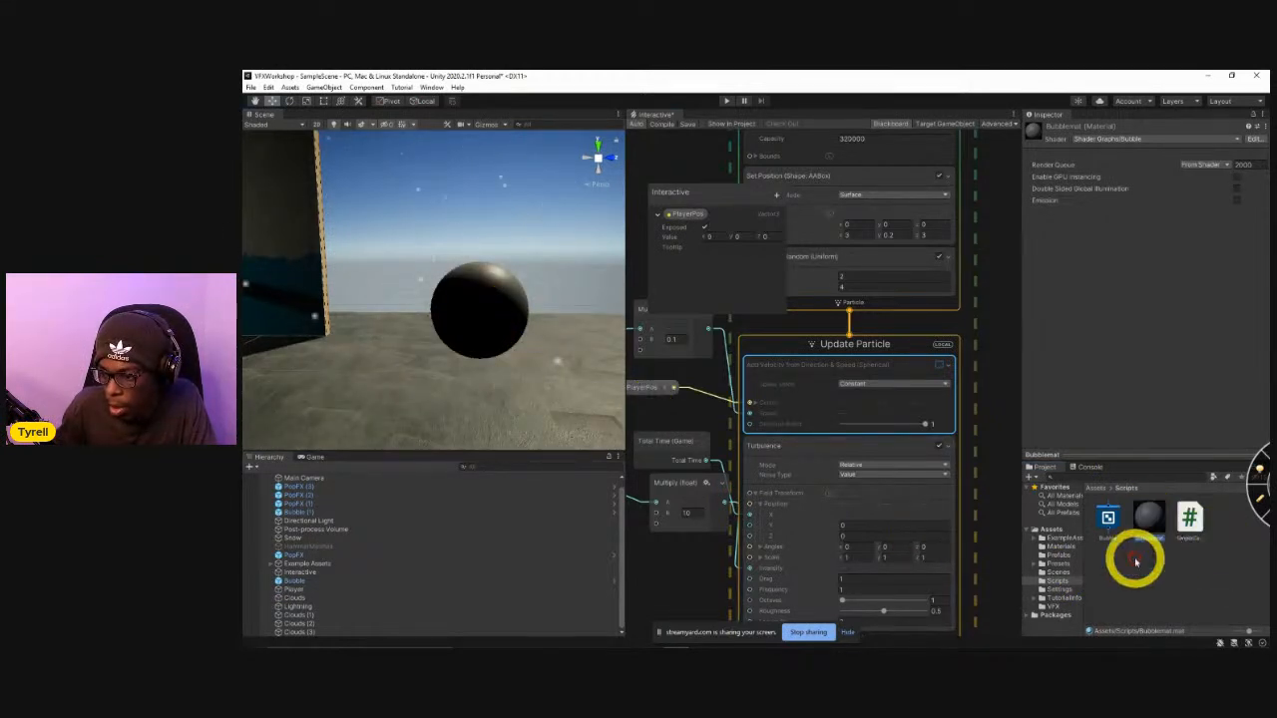
Open the Bubble shader graph for editing and dock its window beside the Interactive graph.
{"action": "left_click", "coordinate": [1107, 517]}
{"action": "double_click", "coordinate": [1101, 519]}
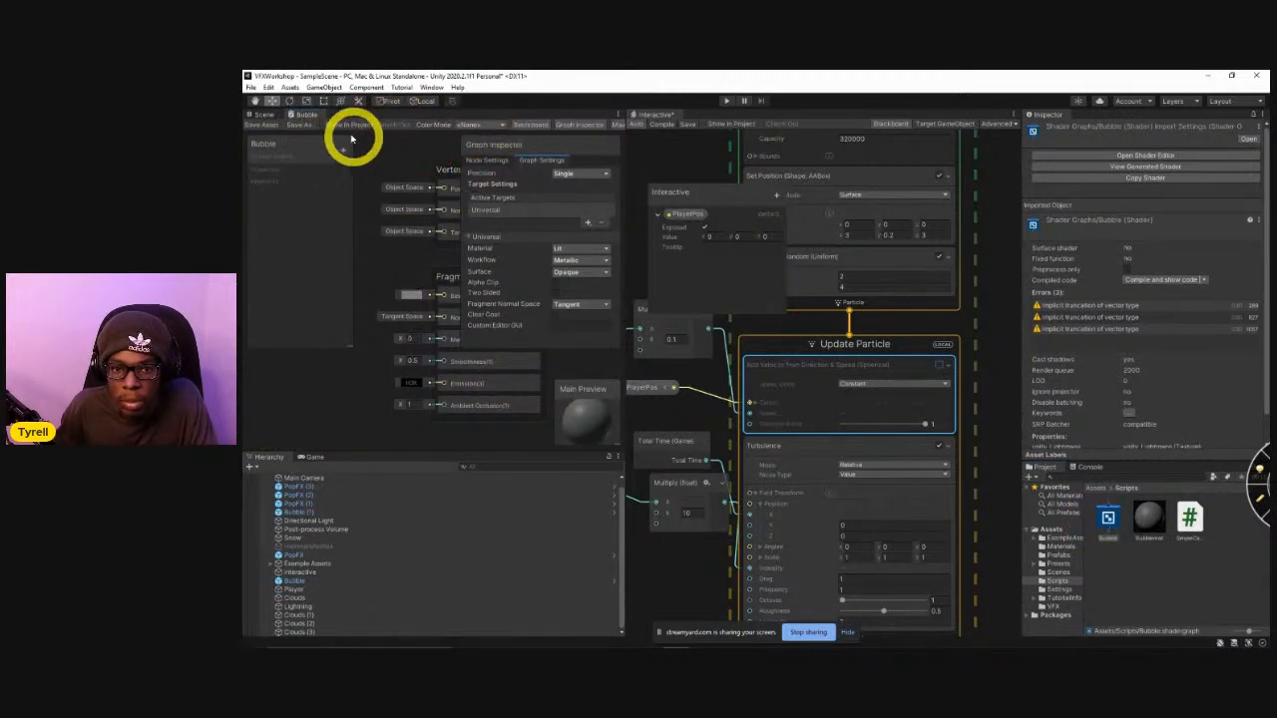
{"action": "left_click_drag", "start_coordinate": [310, 117], "coordinate": [693, 114]}
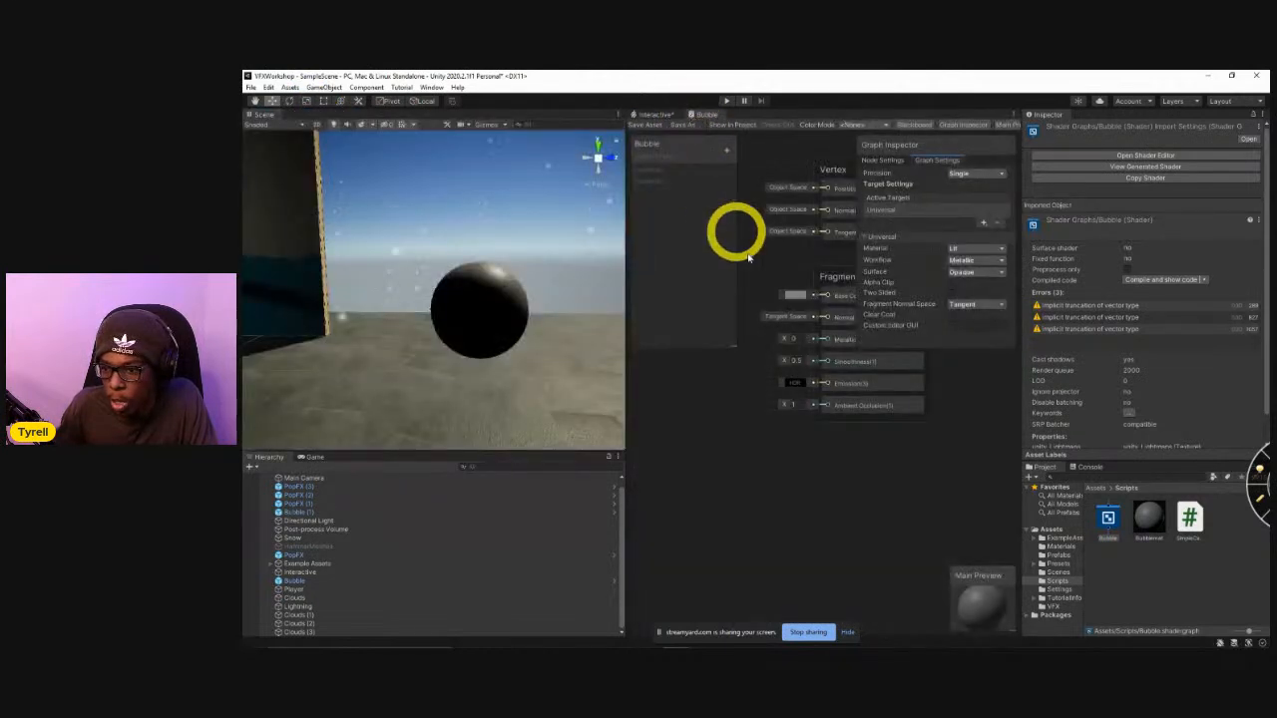
Set the Fragment block's Metallic to 1 and Smoothness to 1.02 in the Bubble shader graph.
{"action": "middle_click_drag", "start_coordinate": [789, 404], "coordinate": [769, 542]}
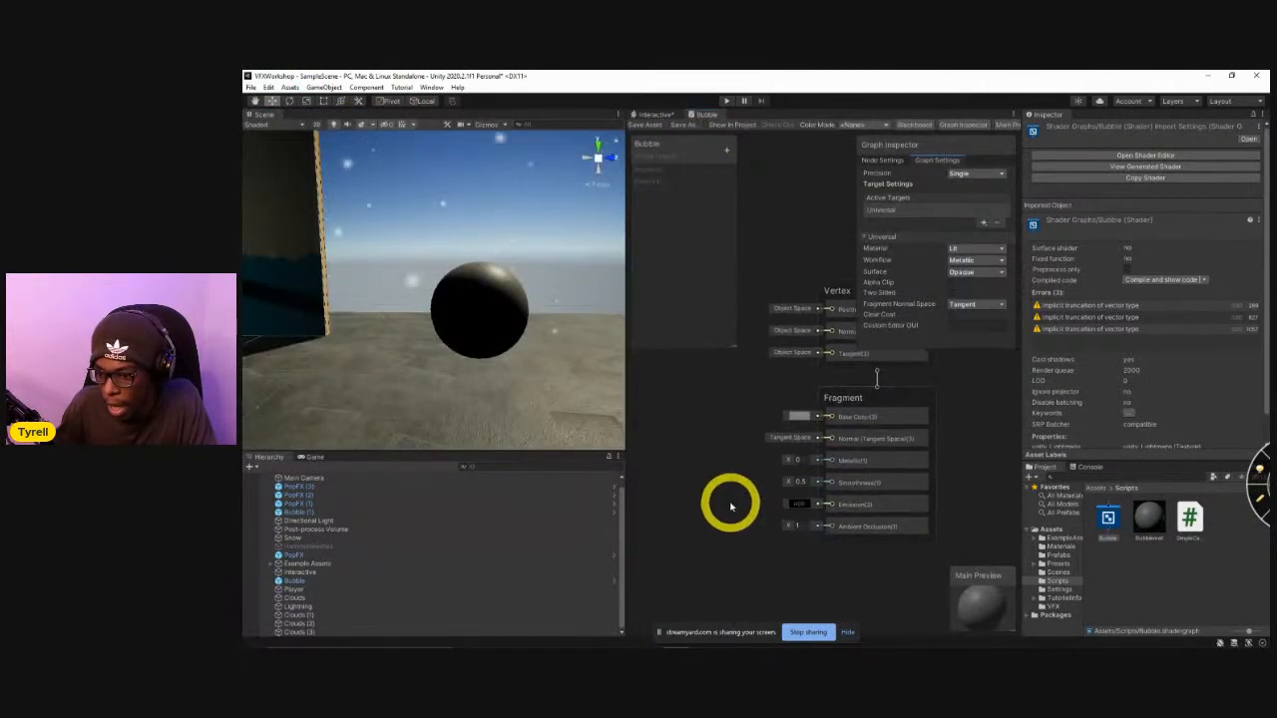
{"action": "scroll", "coordinate": [729, 506], "scroll_direction": "up", "scroll_amount": 3}
{"action": "scroll", "coordinate": [730, 505], "scroll_direction": "down", "scroll_amount": 2}
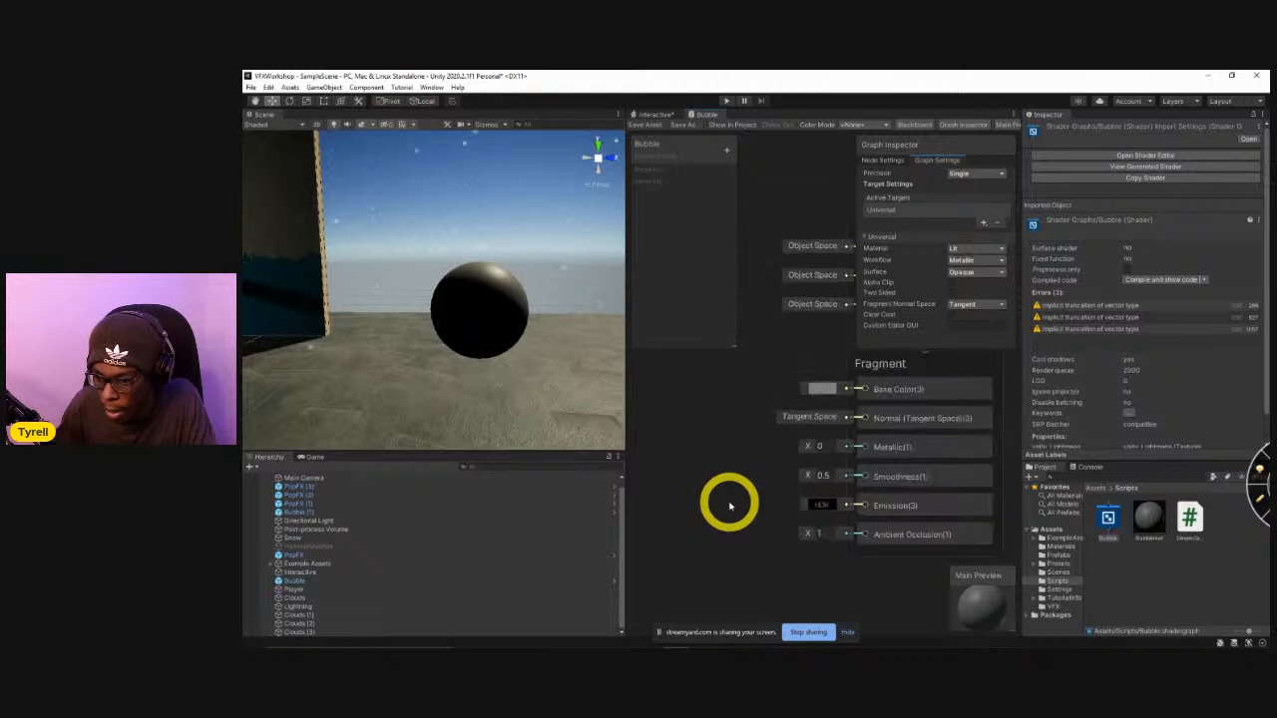
{"action": "left_click_drag", "start_coordinate": [811, 450], "coordinate": [853, 456]}
{"action": "type", "text": "1"}
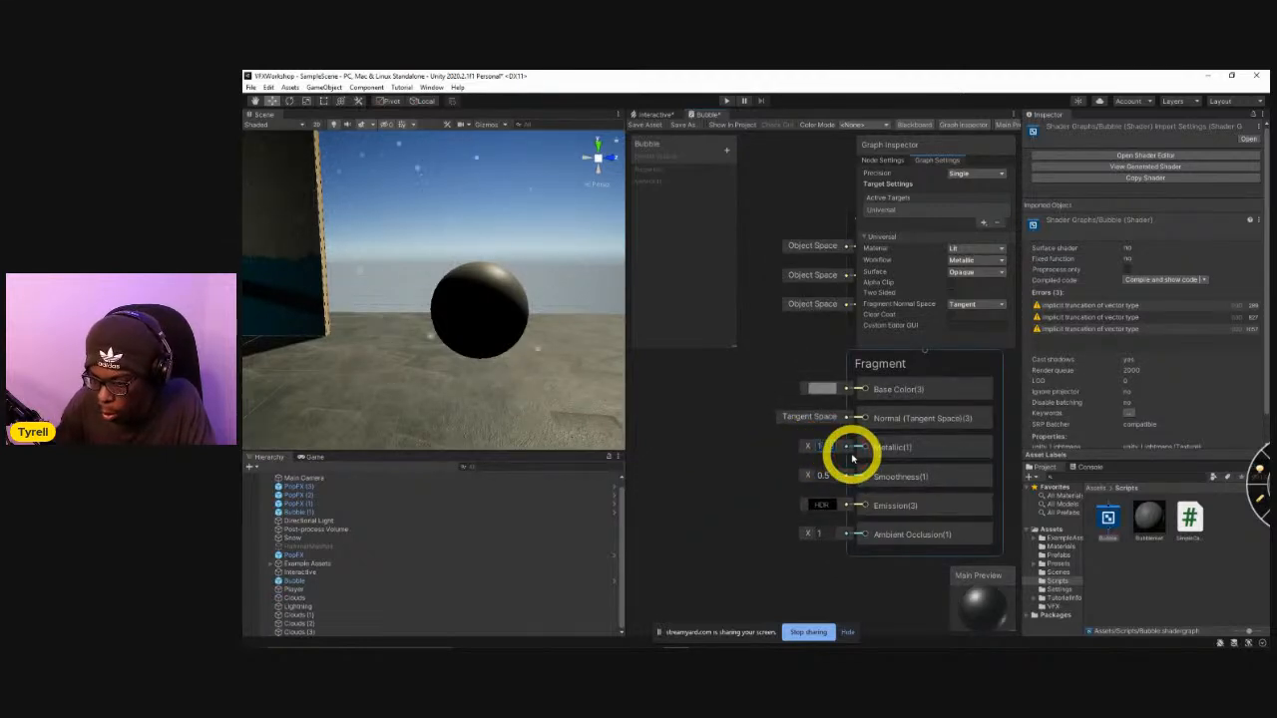
{"action": "left_click_drag", "start_coordinate": [809, 478], "coordinate": [815, 482]}
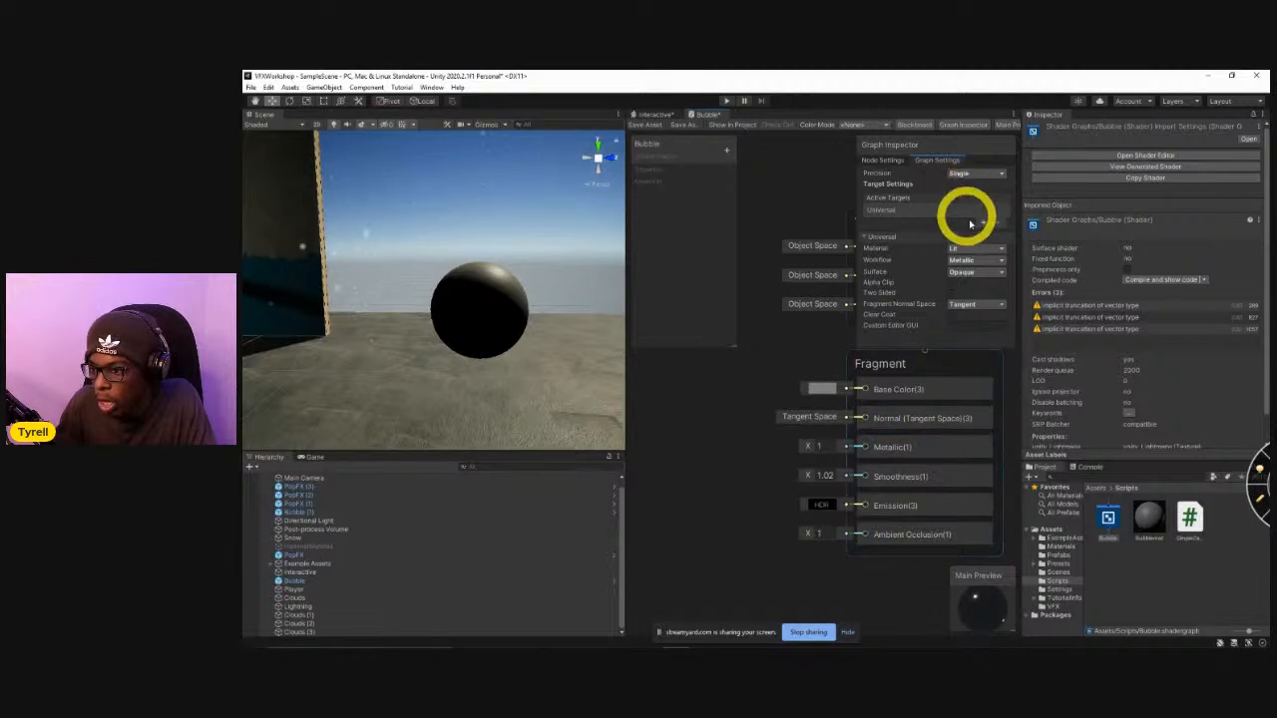
Make the Bubble shader's surface Transparent with an Alpha of 0.29 and save the shader graph.
{"action": "left_click", "coordinate": [973, 272]}
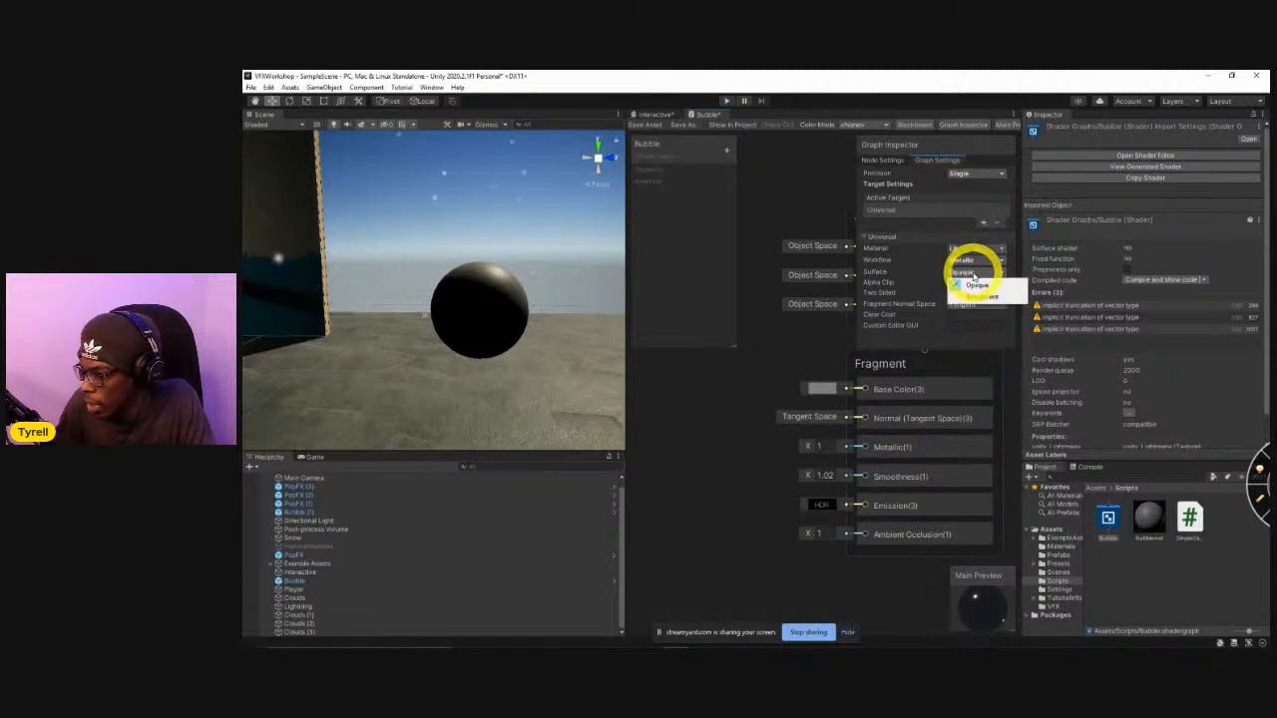
{"action": "left_click", "coordinate": [986, 297]}
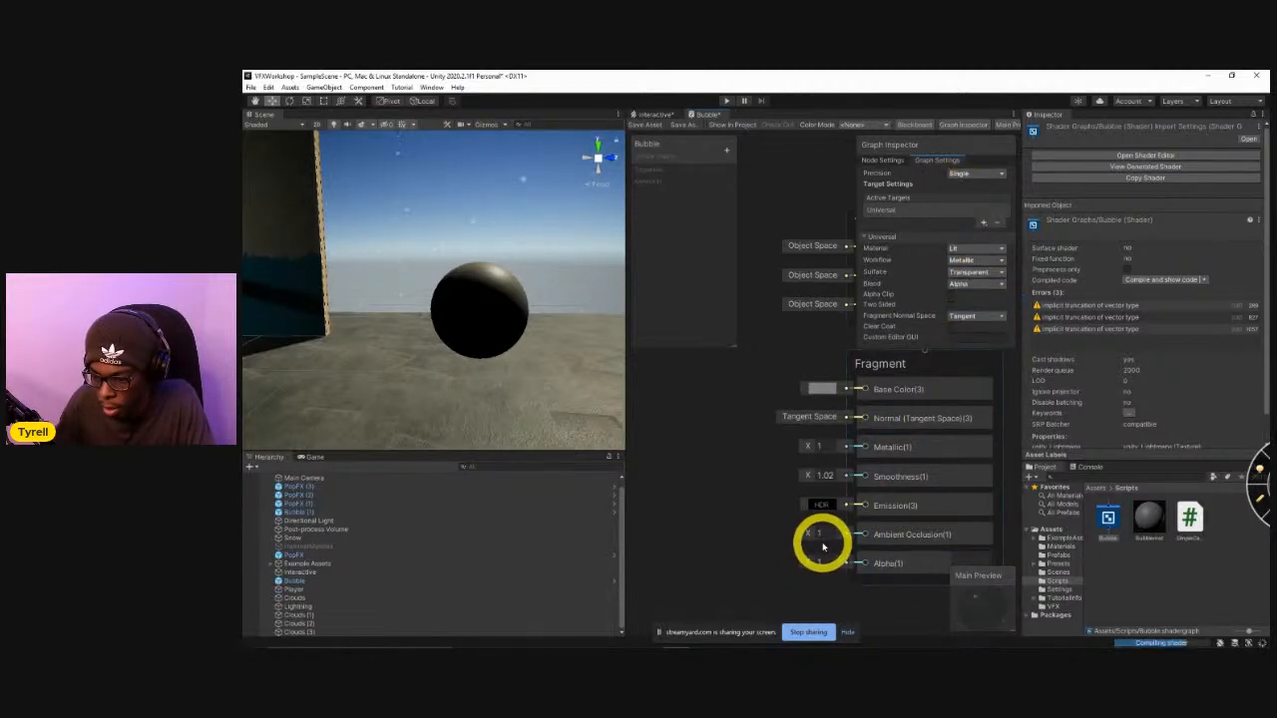
{"action": "left_click_drag", "start_coordinate": [818, 564], "coordinate": [796, 566]}
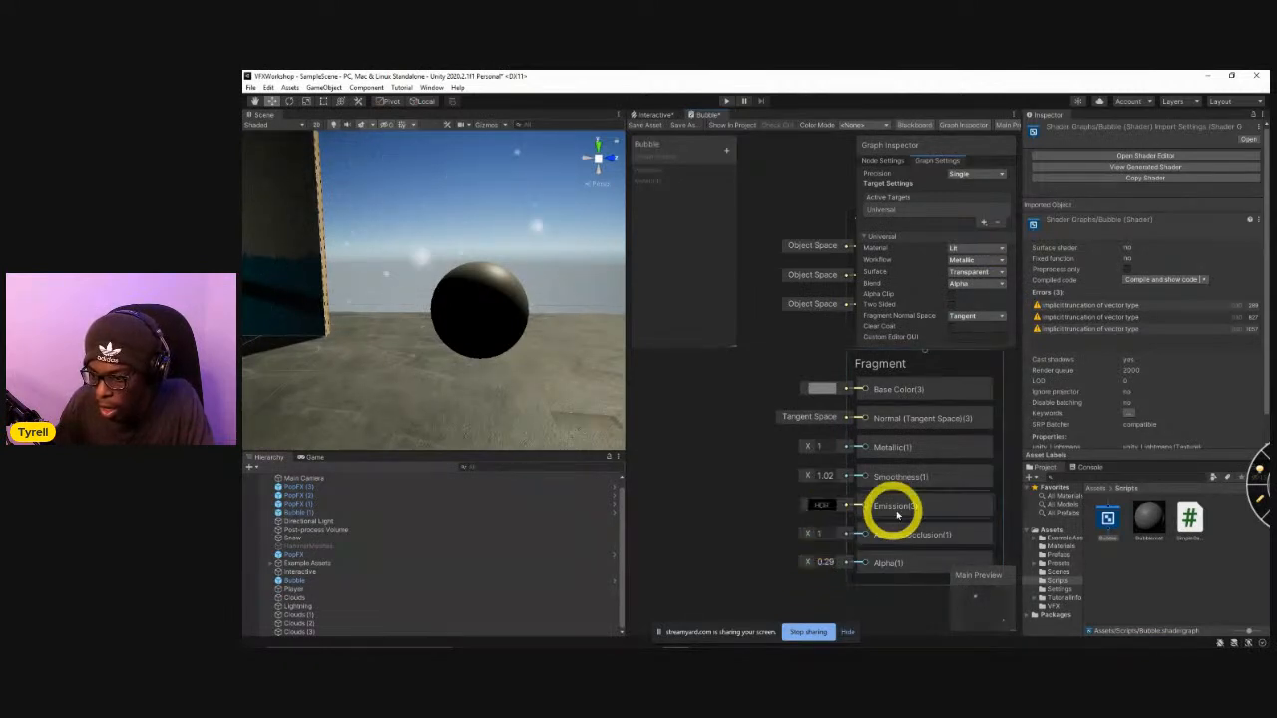
{"action": "left_click", "coordinate": [684, 125]}
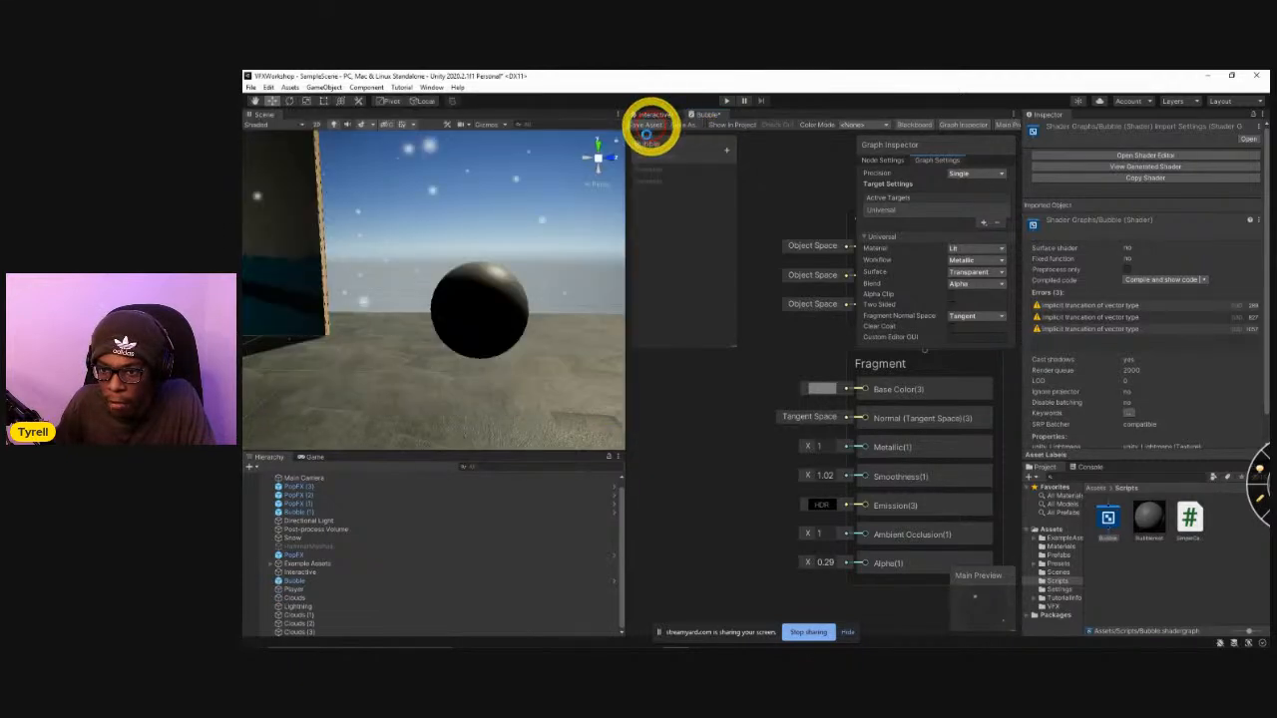
{"action": "left_click", "coordinate": [646, 125]}
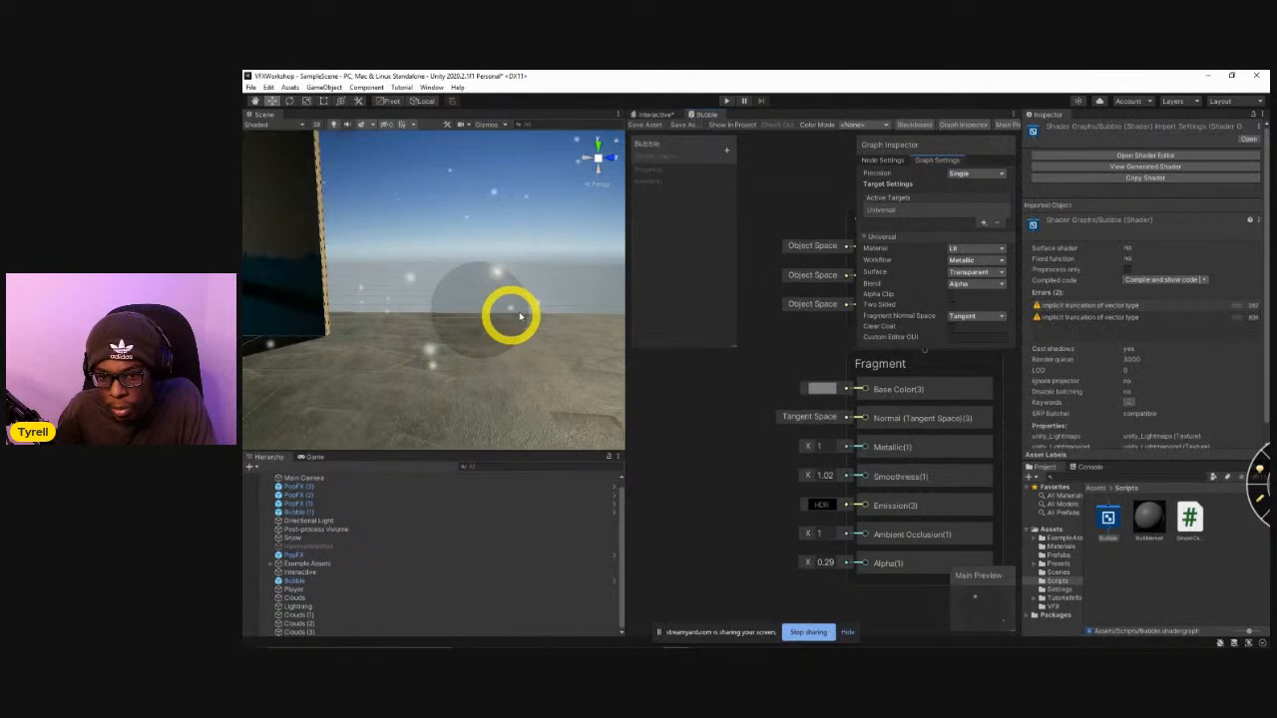
Select the Bubble object and frame it in the Scene view to inspect its transparent surface up close.
{"action": "right_click_drag", "start_coordinate": [583, 326], "coordinate": [531, 311]}
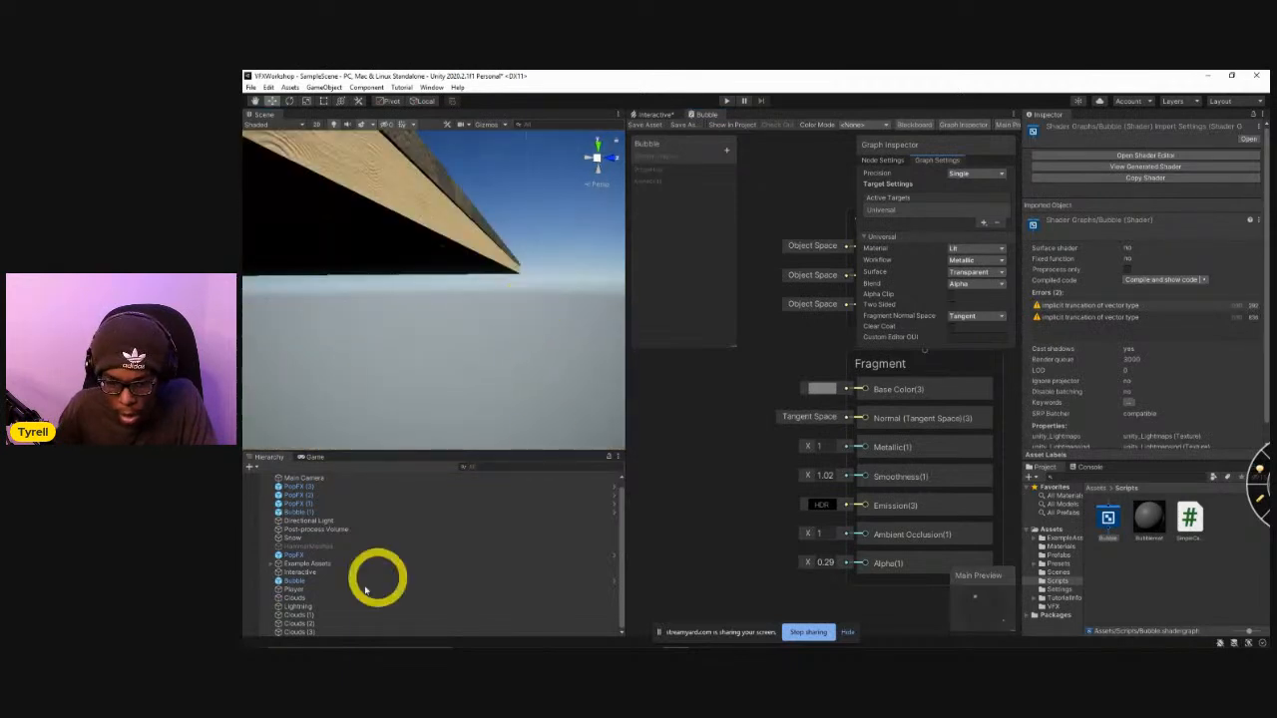
{"action": "left_click", "coordinate": [320, 583]}
{"action": "key", "text": "f"}
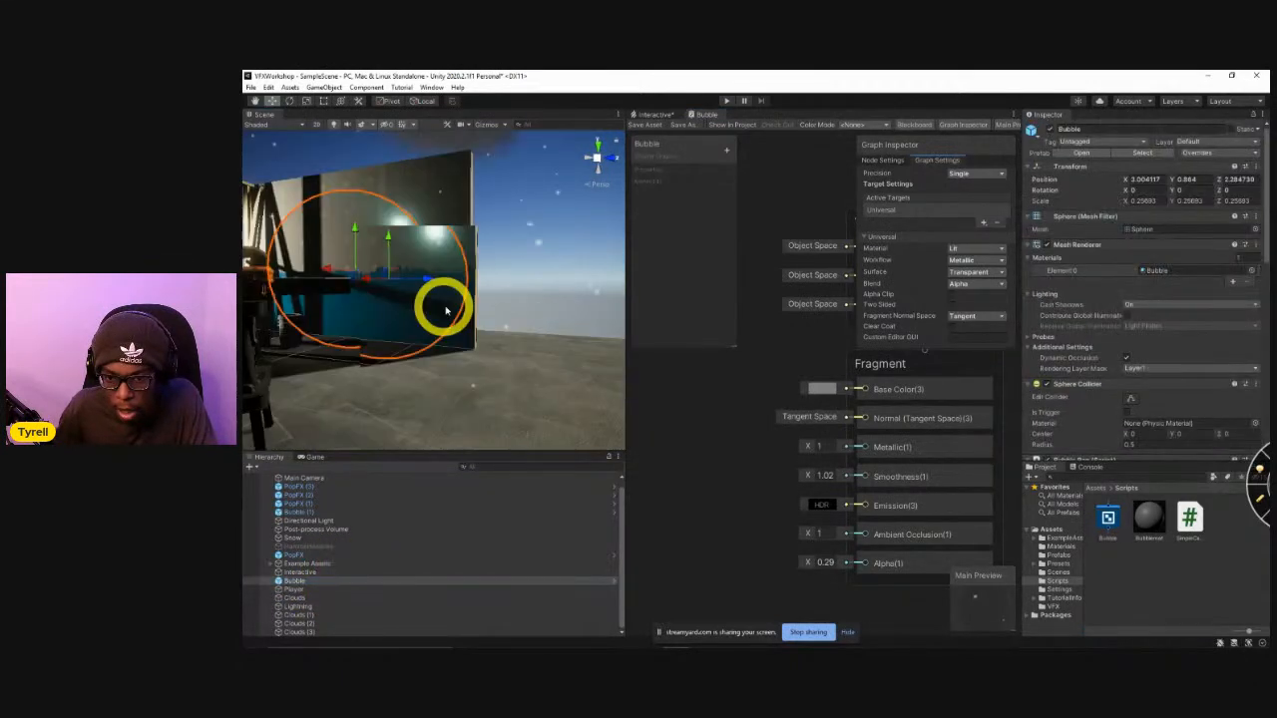
{"action": "right_click_drag", "start_coordinate": [518, 304], "coordinate": [534, 333]}
{"action": "left_click", "coordinate": [433, 348]}
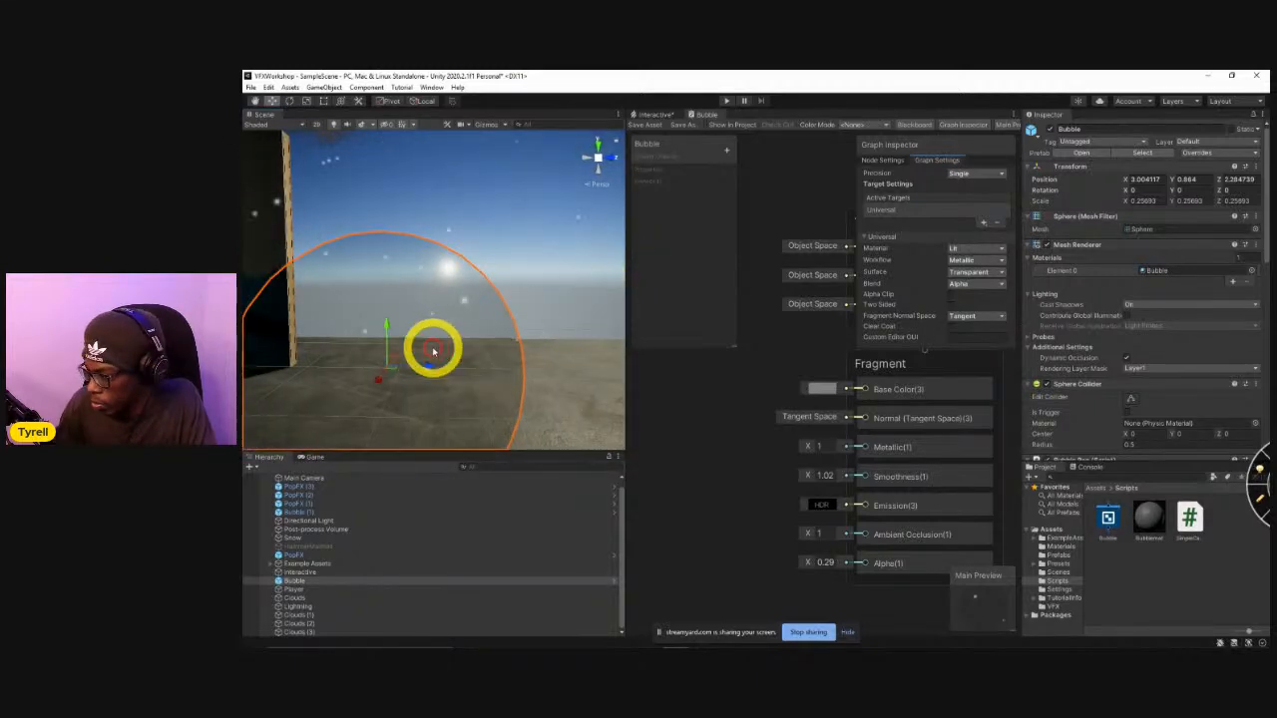
Frame the Bubble (1) sphere in the Scene view and add a Fresnel Effect node beside the Bubble graph's Fragment block.
{"action": "key", "text": "f"}
{"action": "mouse_move", "coordinate": [503, 351]}
{"action": "left_mouse_down", "text": "alt"}
{"action": "mouse_move", "coordinate": [385, 319]}
{"action": "mouse_move", "coordinate": [316, 233]}
{"action": "mouse_move", "coordinate": [448, 276]}
{"action": "mouse_move", "coordinate": [519, 336]}
{"action": "left_mouse_up", "text": "alt"}
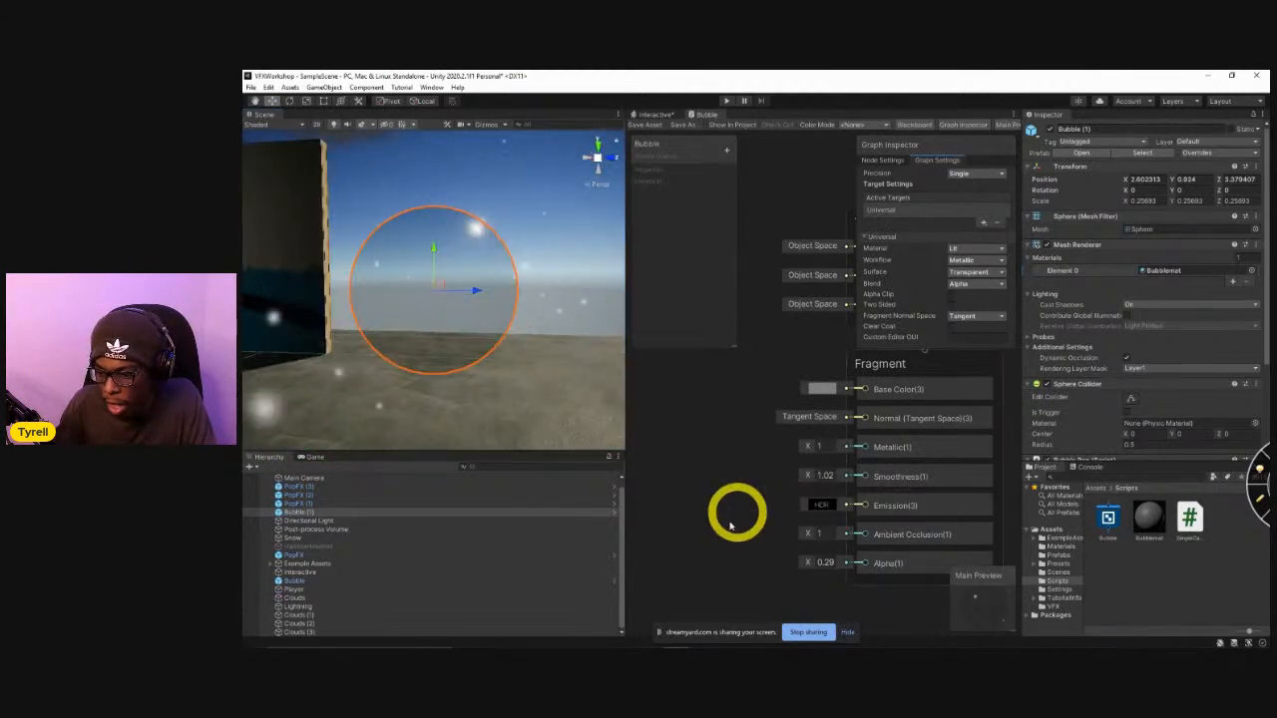
{"action": "right_click", "coordinate": [699, 478]}
{"action": "left_click", "coordinate": [732, 485]}
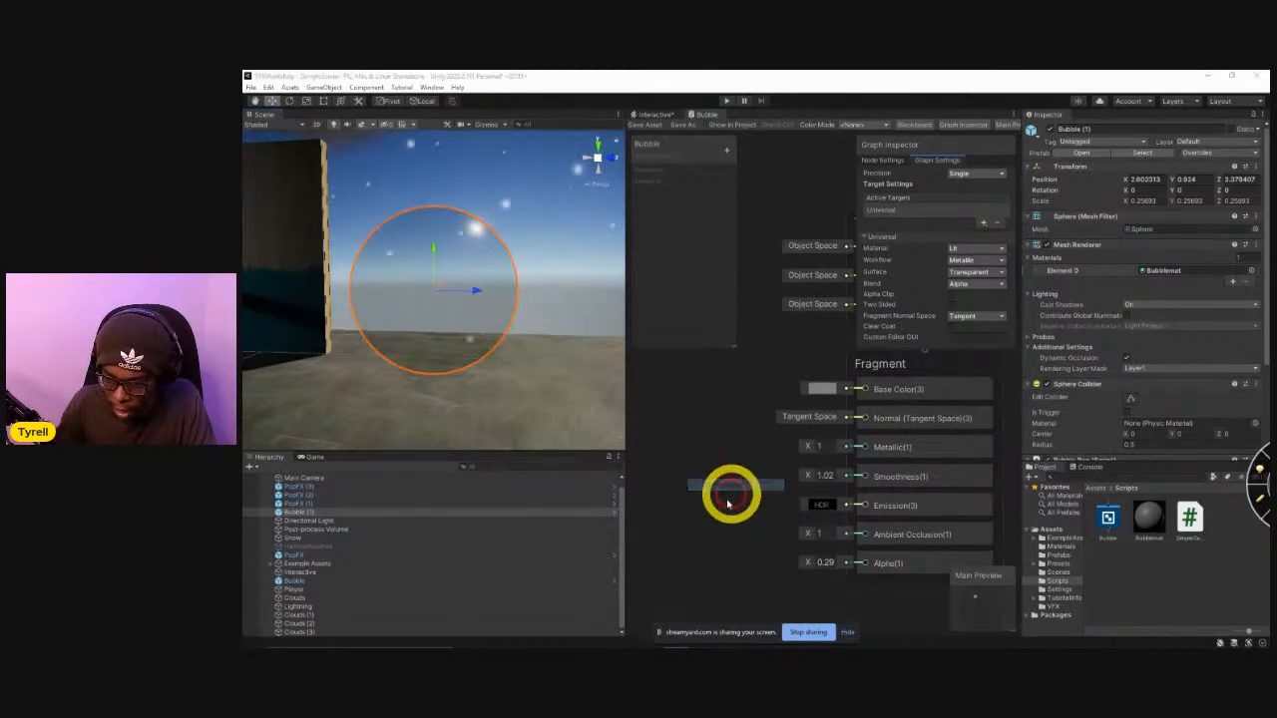
{"action": "type", "text": "fresnel"}
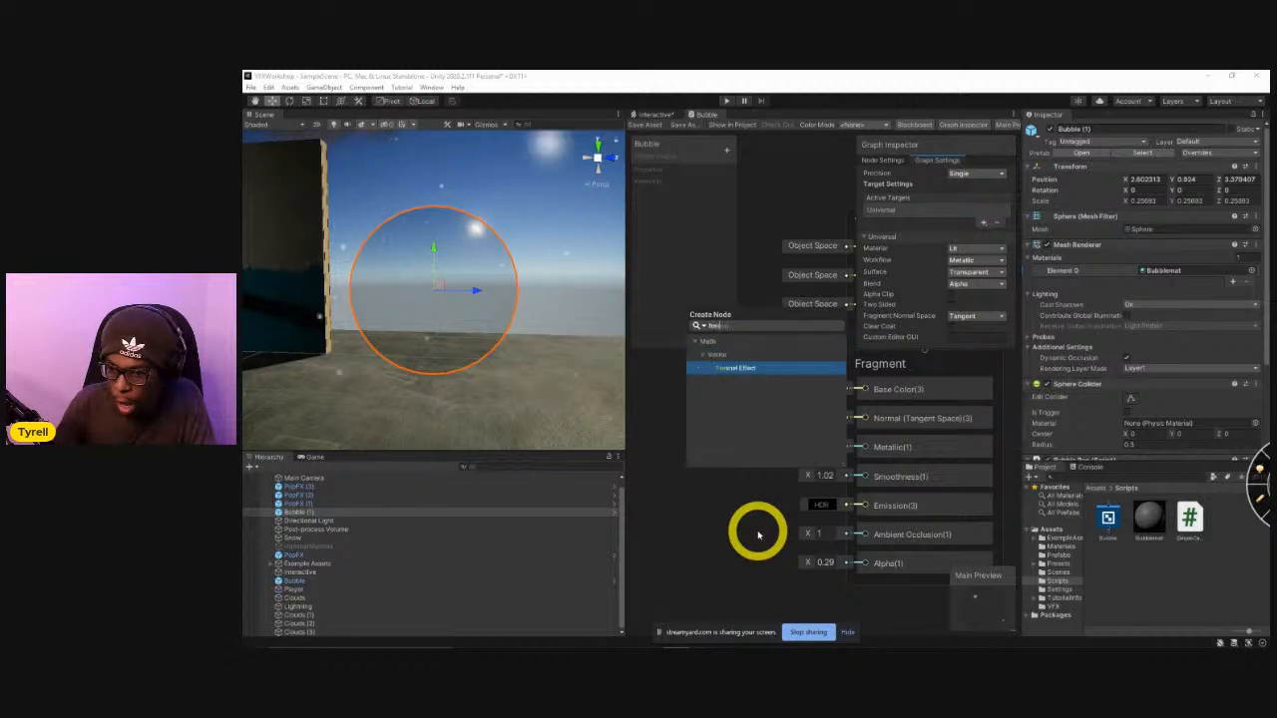
{"action": "key", "text": "Return"}
{"action": "scroll", "coordinate": [743, 439], "scroll_direction": "down", "scroll_amount": 3}
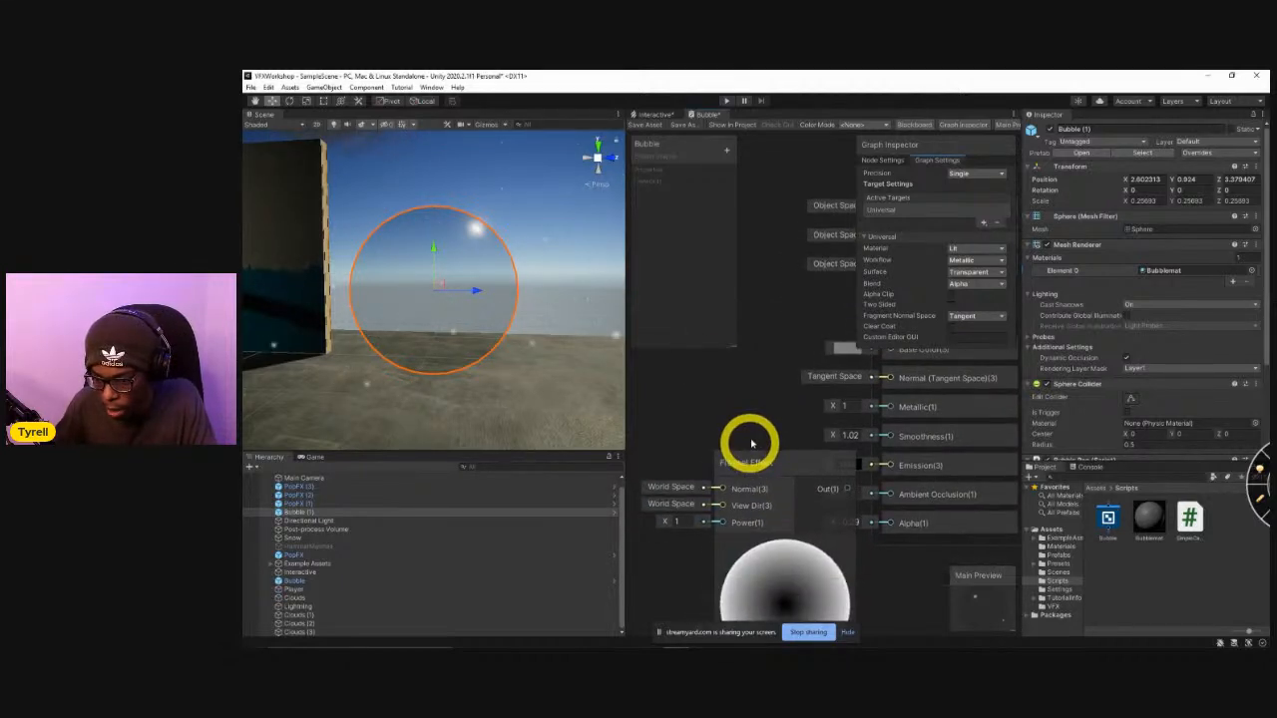
{"action": "left_click_drag", "start_coordinate": [820, 429], "coordinate": [769, 407]}
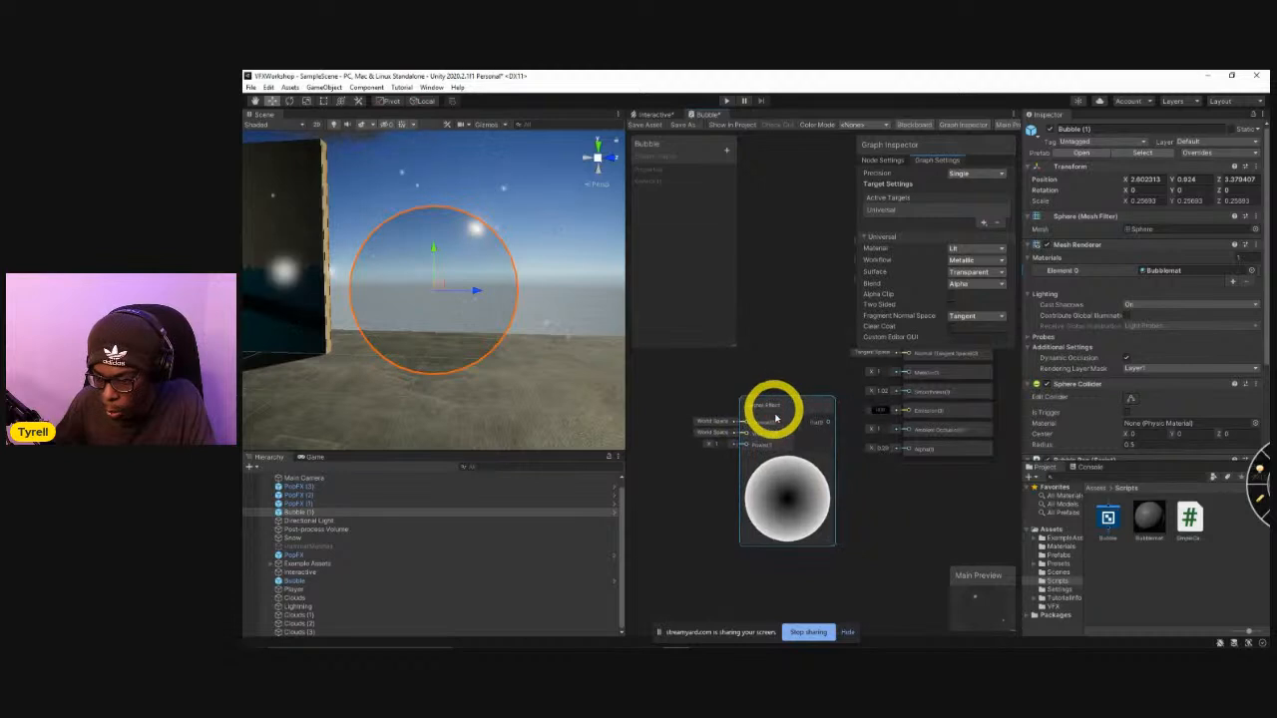
{"action": "scroll", "coordinate": [864, 470], "scroll_direction": "up", "scroll_amount": 1}
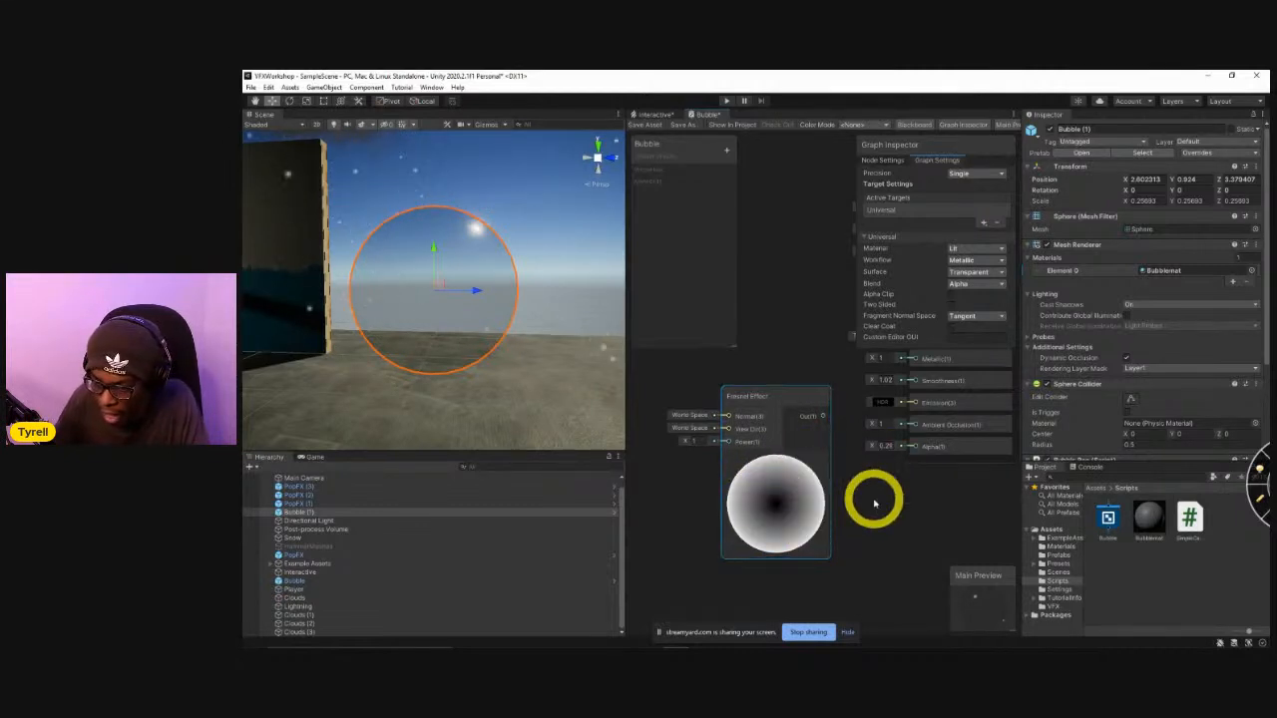
{"action": "middle_click_drag", "start_coordinate": [844, 467], "coordinate": [843, 511]}
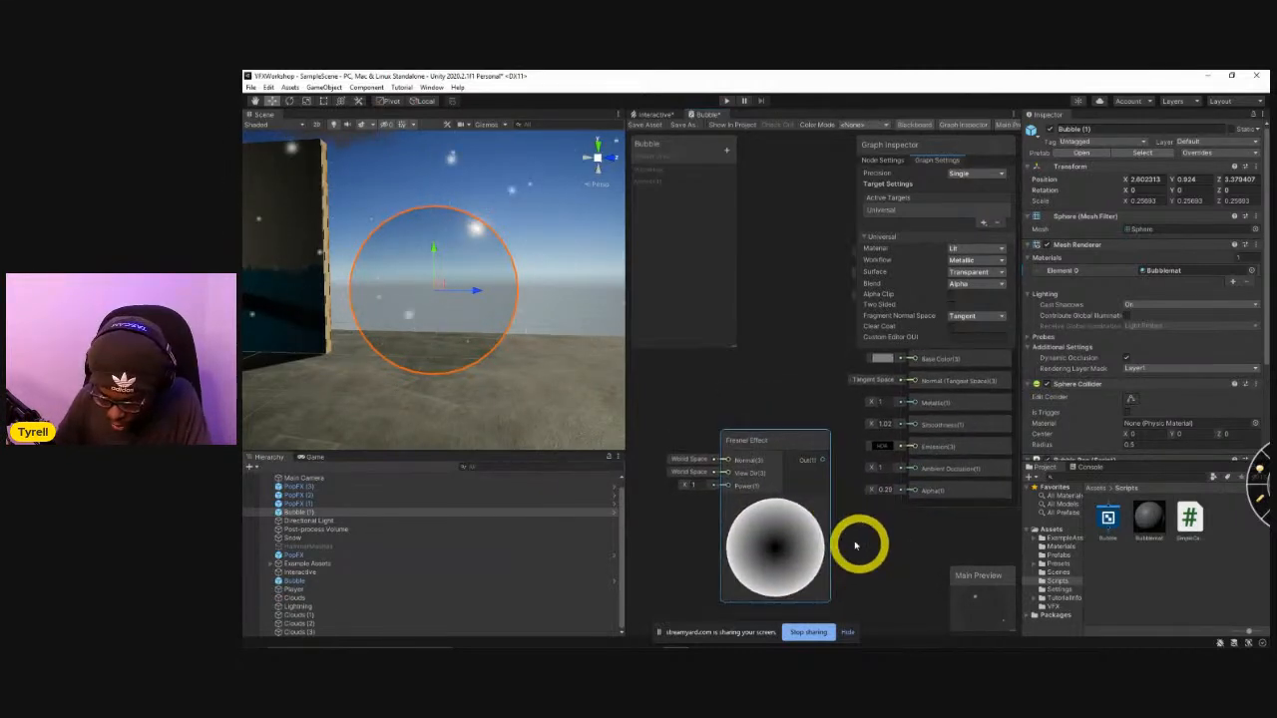
{"action": "middle_click_drag", "start_coordinate": [893, 544], "coordinate": [856, 551]}
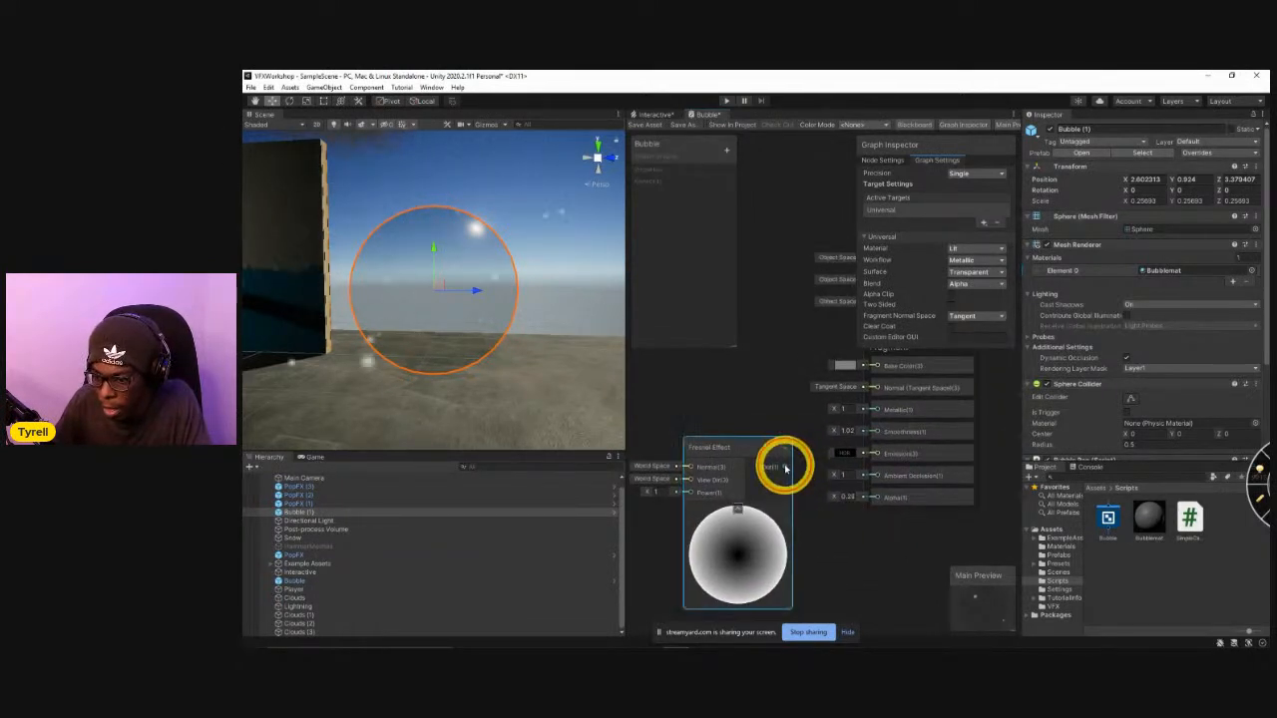
Connect the Fresnel Effect output to the Fragment's Base Color, align the node with that input and save the shader graph.
{"action": "left_click_drag", "start_coordinate": [785, 467], "coordinate": [876, 367]}
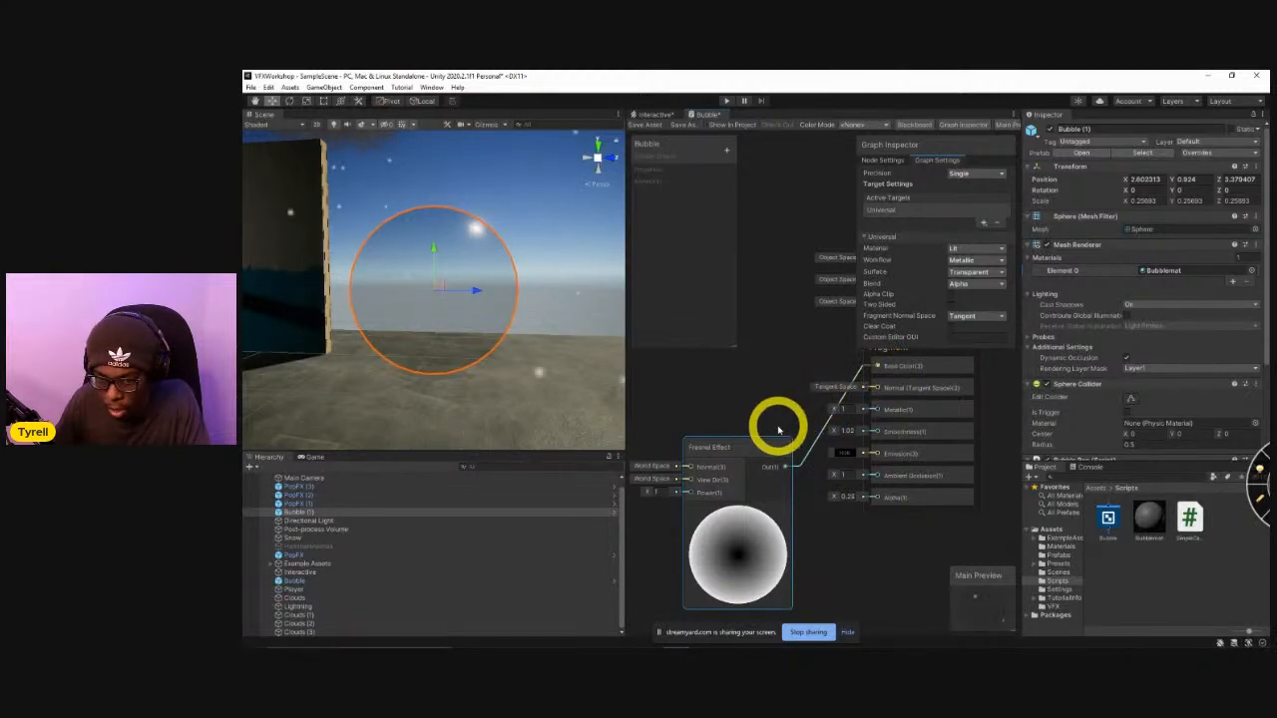
{"action": "left_click_drag", "start_coordinate": [753, 452], "coordinate": [743, 357]}
{"action": "middle_click_drag", "start_coordinate": [775, 554], "coordinate": [798, 593]}
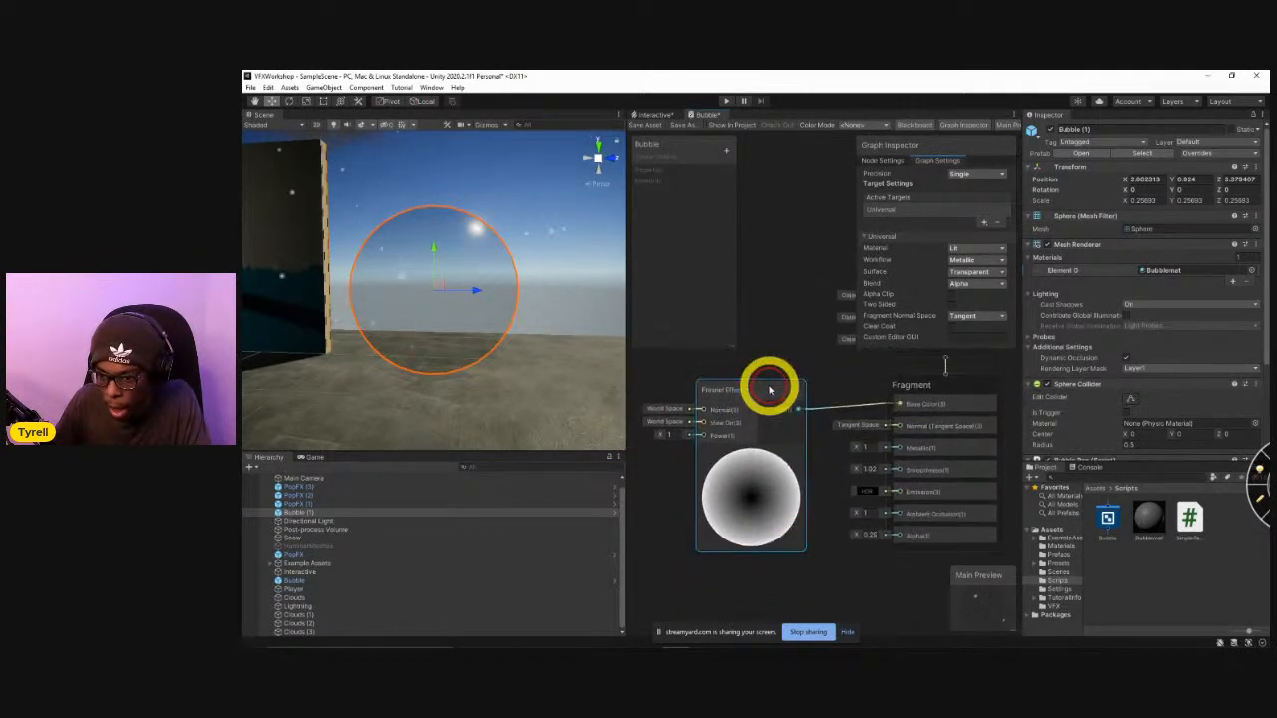
{"action": "left_click_drag", "start_coordinate": [770, 390], "coordinate": [771, 385]}
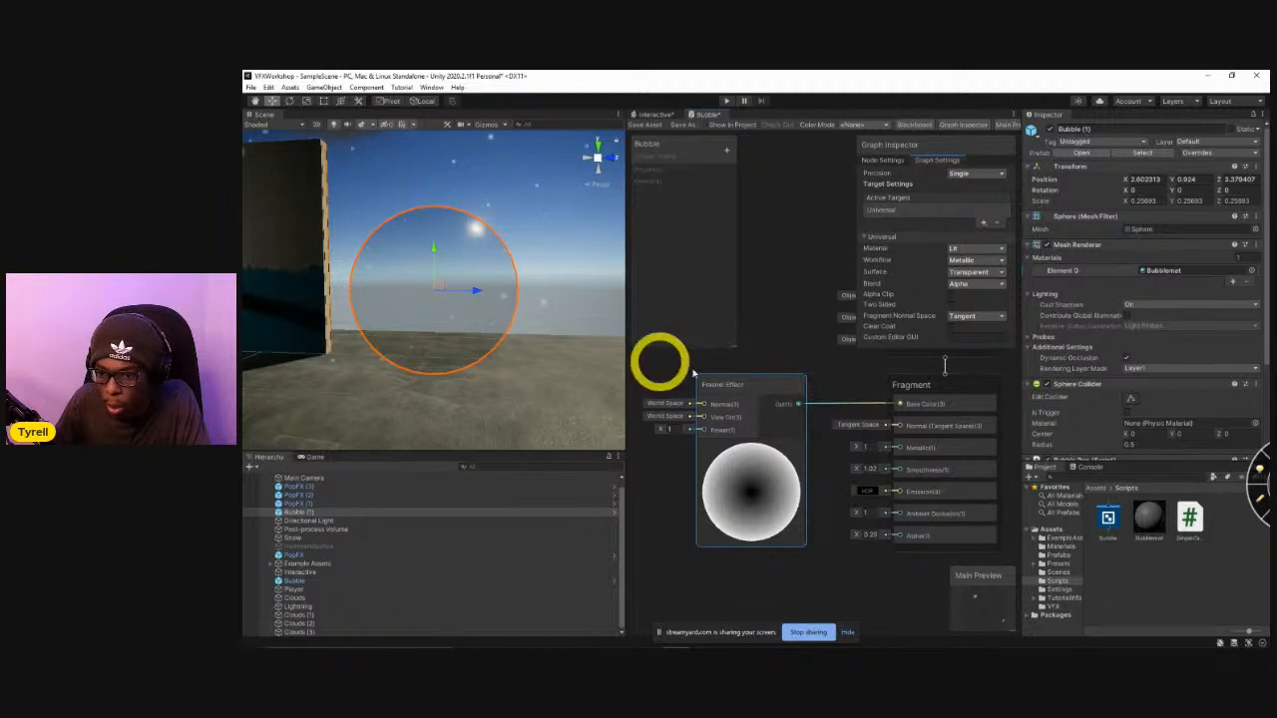
{"action": "left_click", "coordinate": [673, 127]}
{"action": "left_click", "coordinate": [627, 396]}
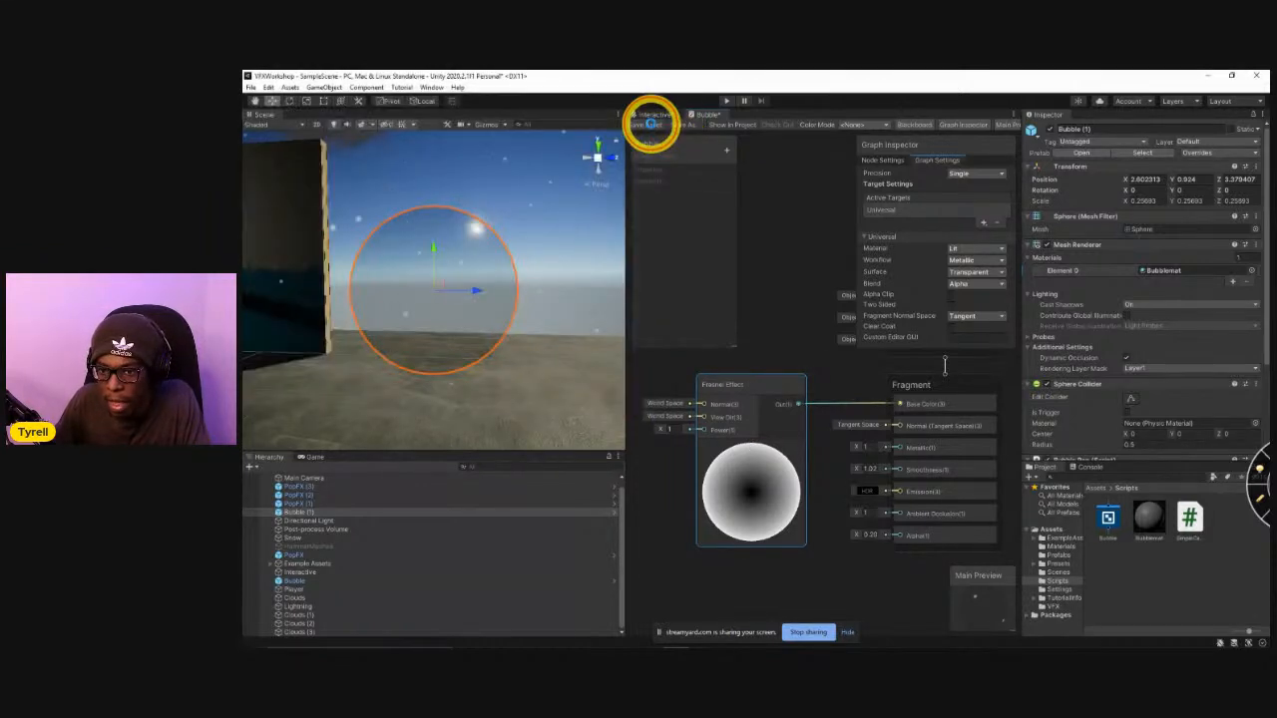
{"action": "left_click", "coordinate": [651, 126]}
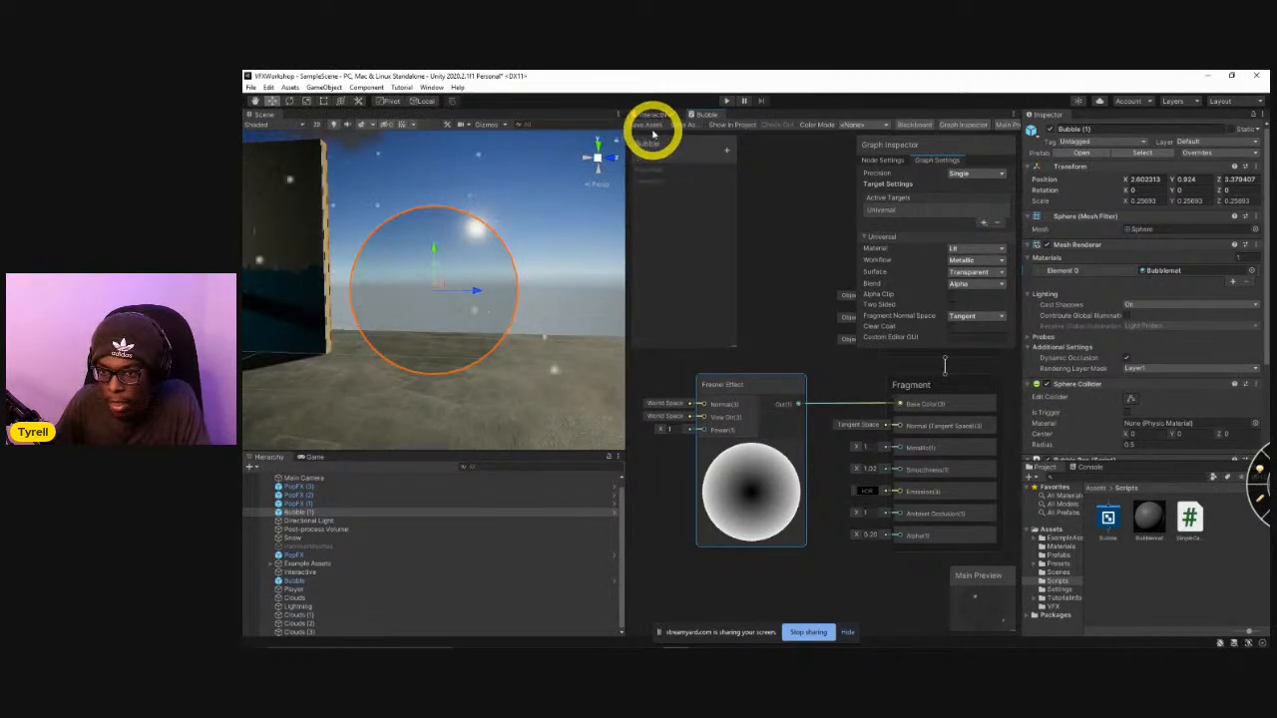
Move the Fresnel Effect node farther from the Fragment block, set its Power to 4.51 and save the graph.
{"action": "left_click", "coordinate": [764, 396]}
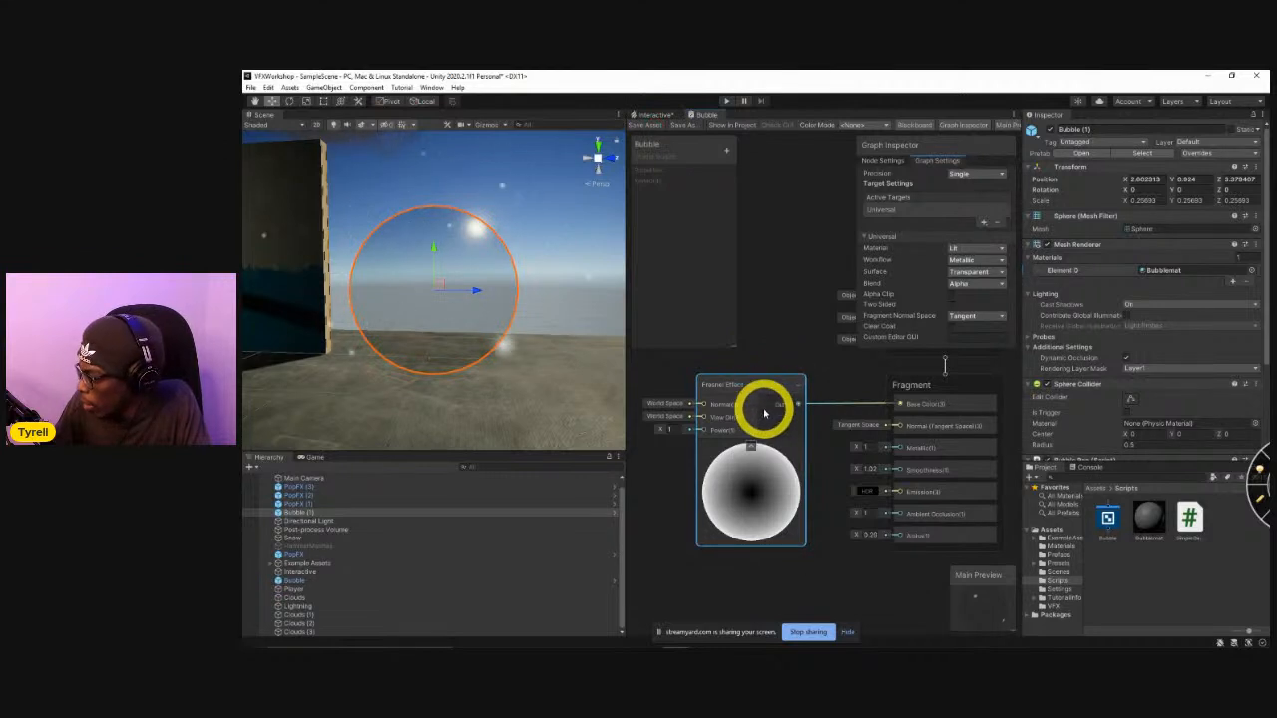
{"action": "left_click_drag", "start_coordinate": [758, 402], "coordinate": [661, 389]}
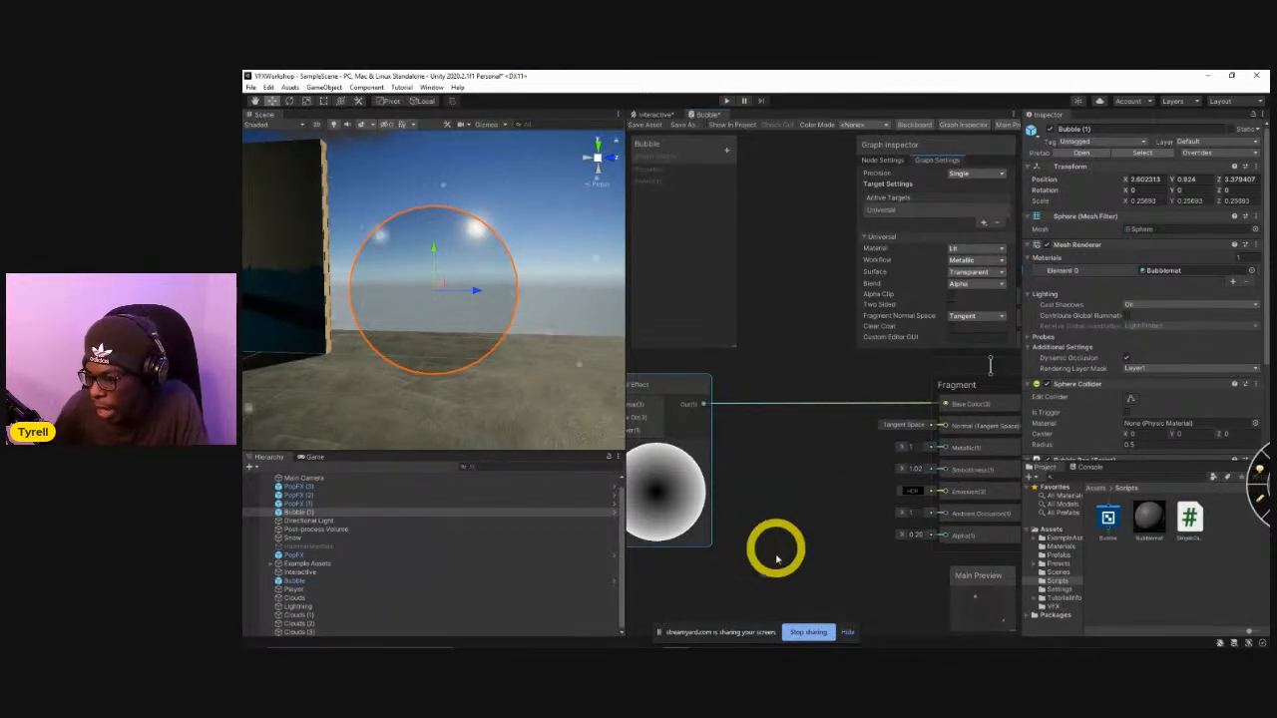
{"action": "middle_click_drag", "start_coordinate": [759, 479], "coordinate": [856, 464]}
{"action": "left_click", "coordinate": [673, 427]}
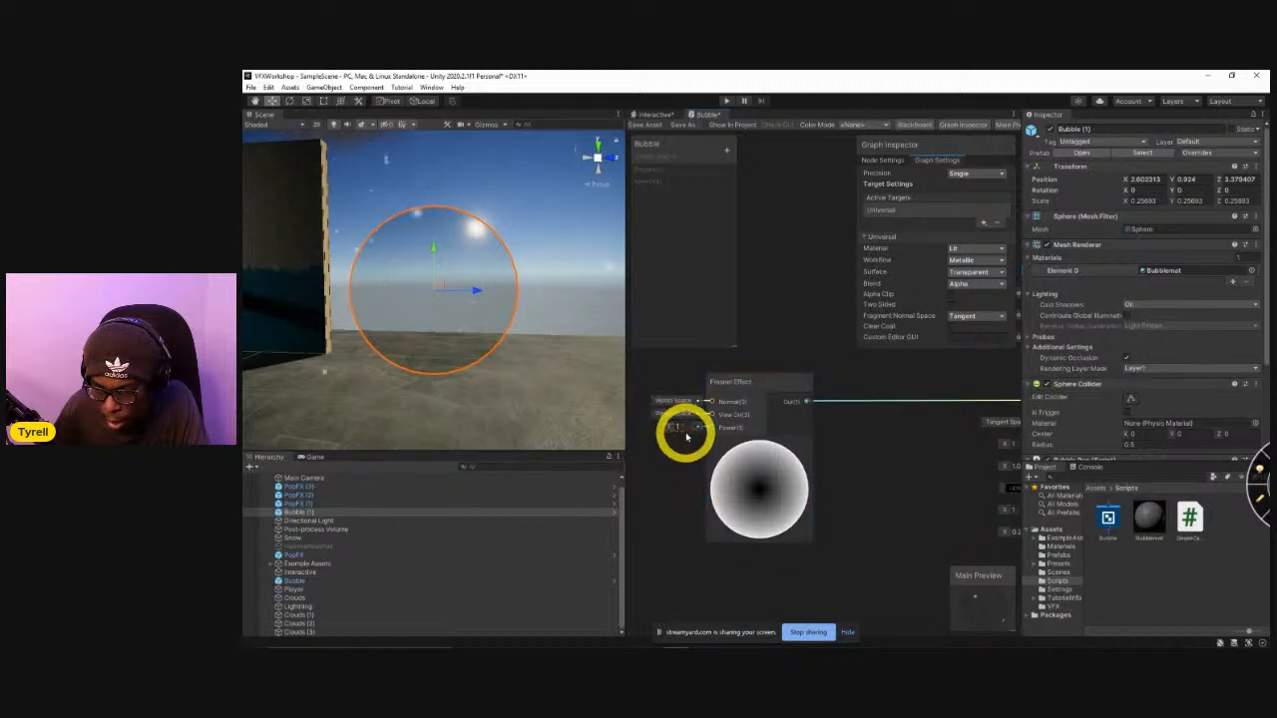
{"action": "left_click", "coordinate": [672, 429]}
{"action": "left_click_drag", "start_coordinate": [672, 429], "coordinate": [732, 445]}
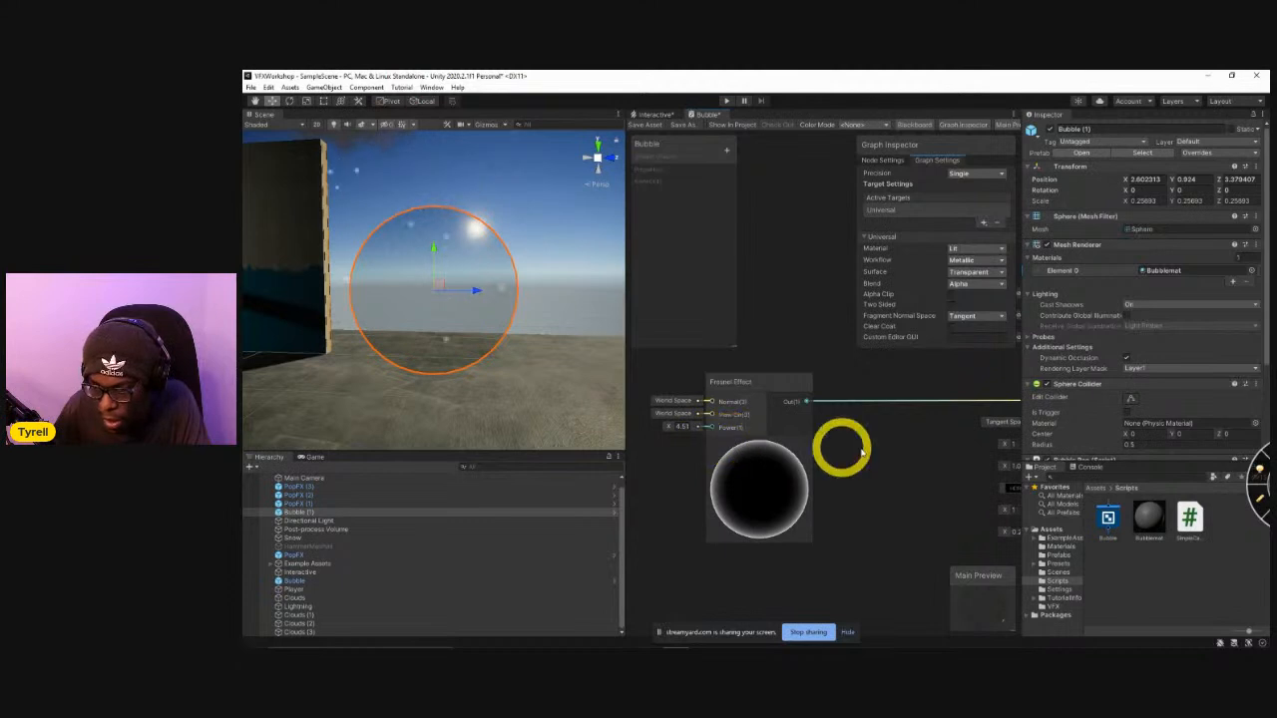
{"action": "middle_click_drag", "start_coordinate": [841, 448], "coordinate": [806, 465]}
{"action": "left_click", "coordinate": [650, 125]}
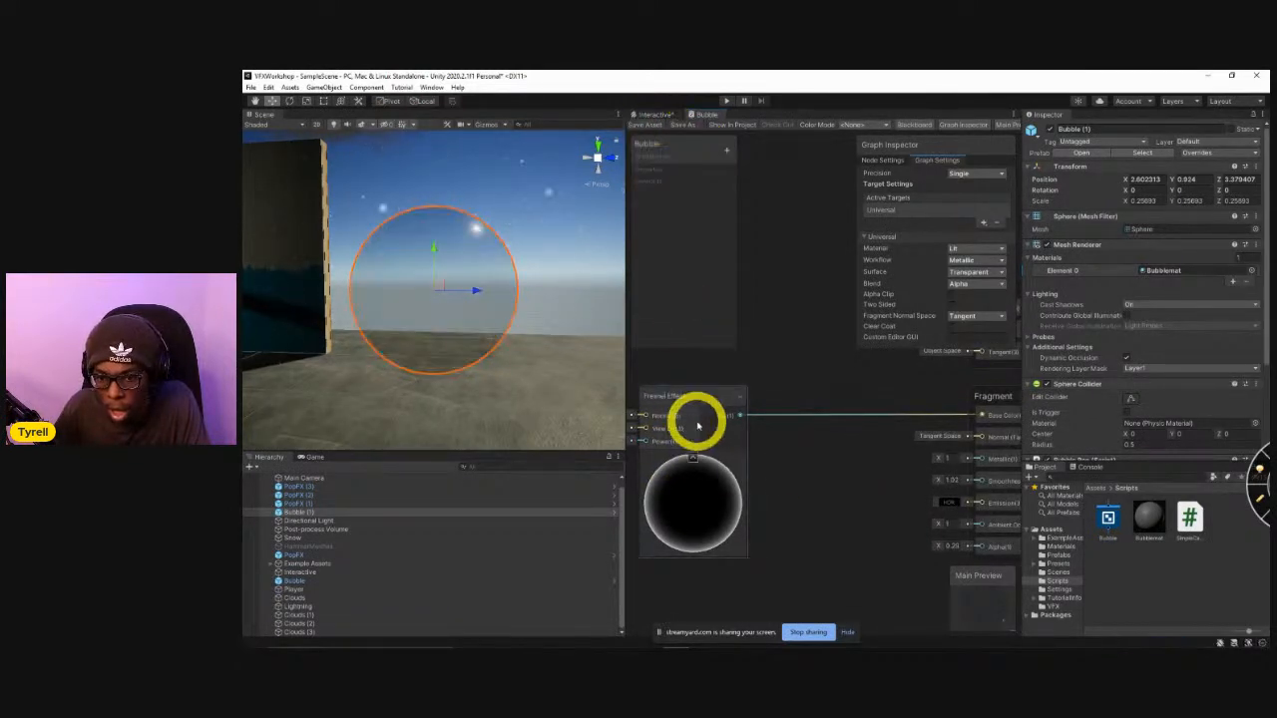
Set the Fragment block's Alpha to 1 and save the Bubble shader graph.
{"action": "middle_click_drag", "start_coordinate": [851, 518], "coordinate": [763, 470]}
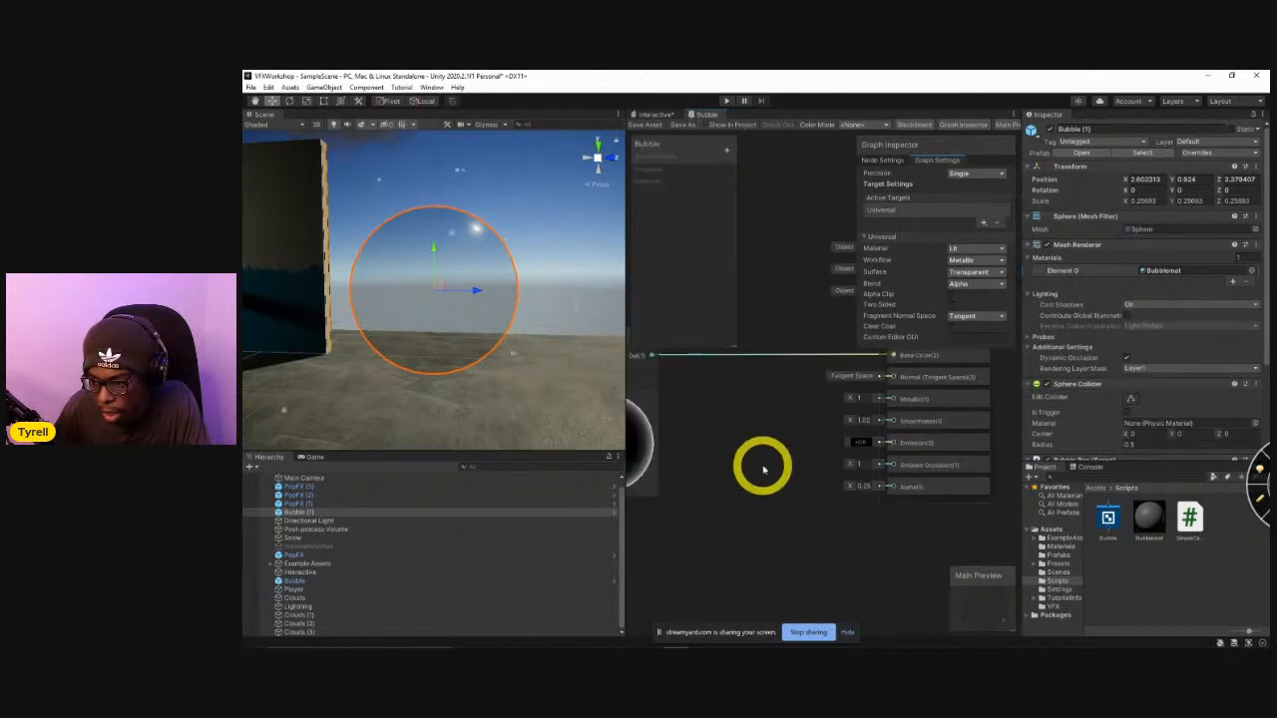
{"action": "left_click", "coordinate": [864, 487]}
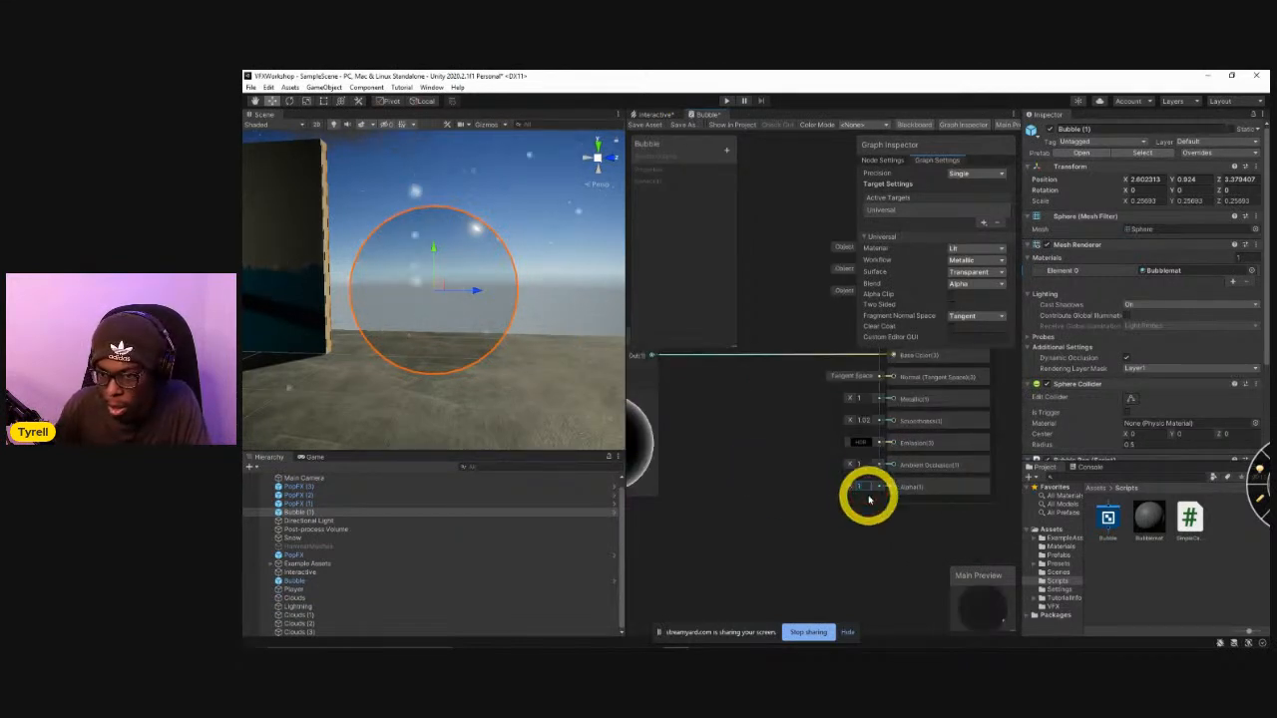
{"action": "left_click", "coordinate": [648, 126]}
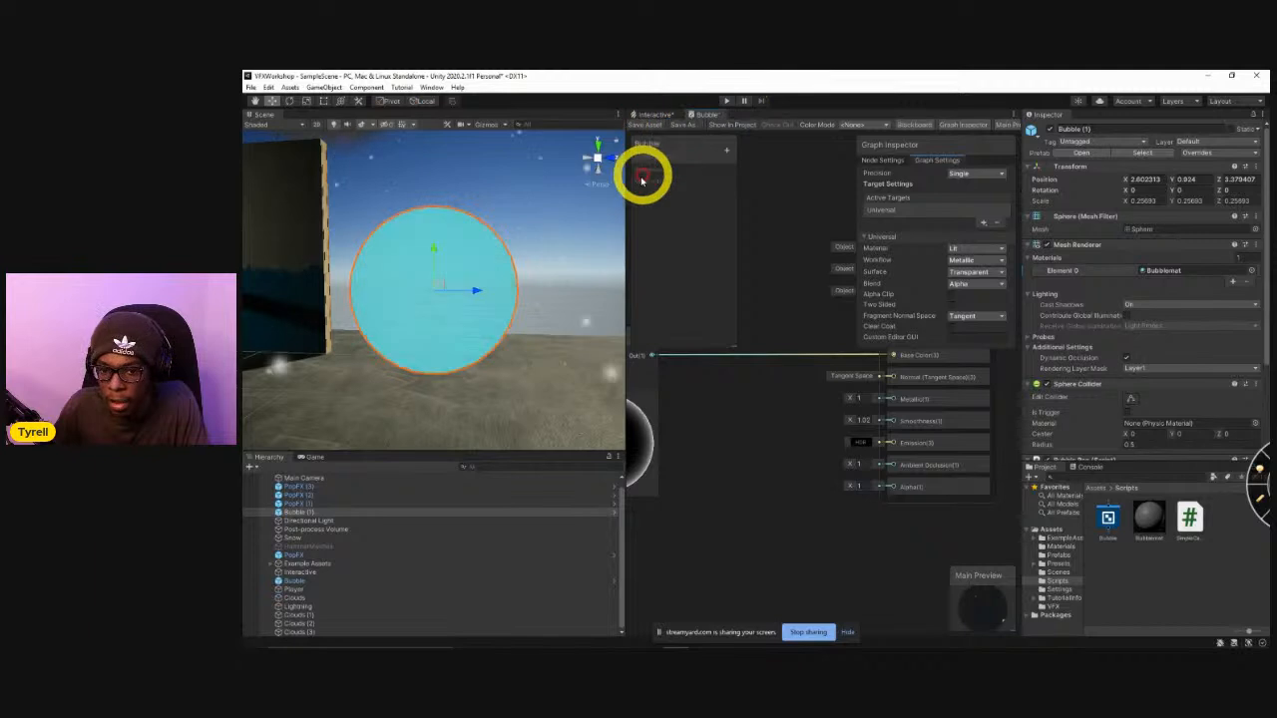
Turn off scene lighting and hide the grid in the Scene view while inspecting the sphere from another side.
{"action": "left_click_drag", "start_coordinate": [465, 296], "coordinate": [692, 336], "text": "alt"}
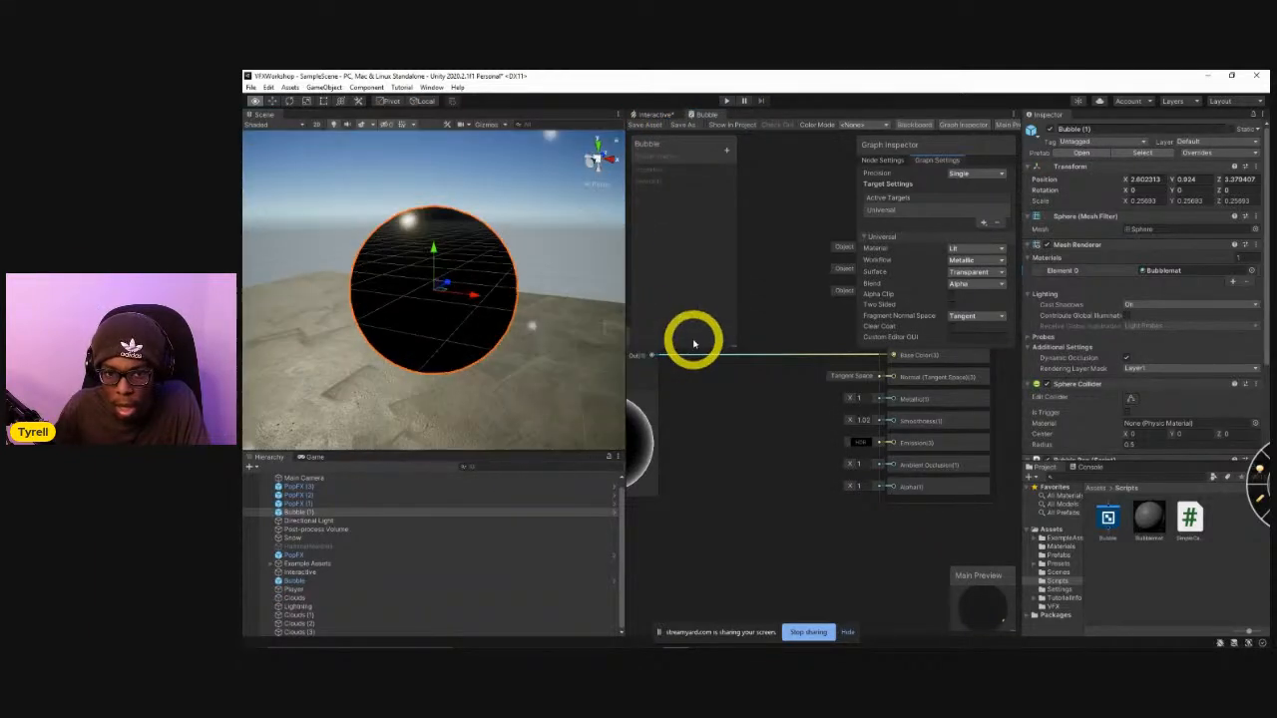
{"action": "left_click", "coordinate": [336, 125]}
{"action": "left_click_drag", "start_coordinate": [479, 362], "coordinate": [539, 230], "text": "alt"}
{"action": "left_click", "coordinate": [402, 125]}
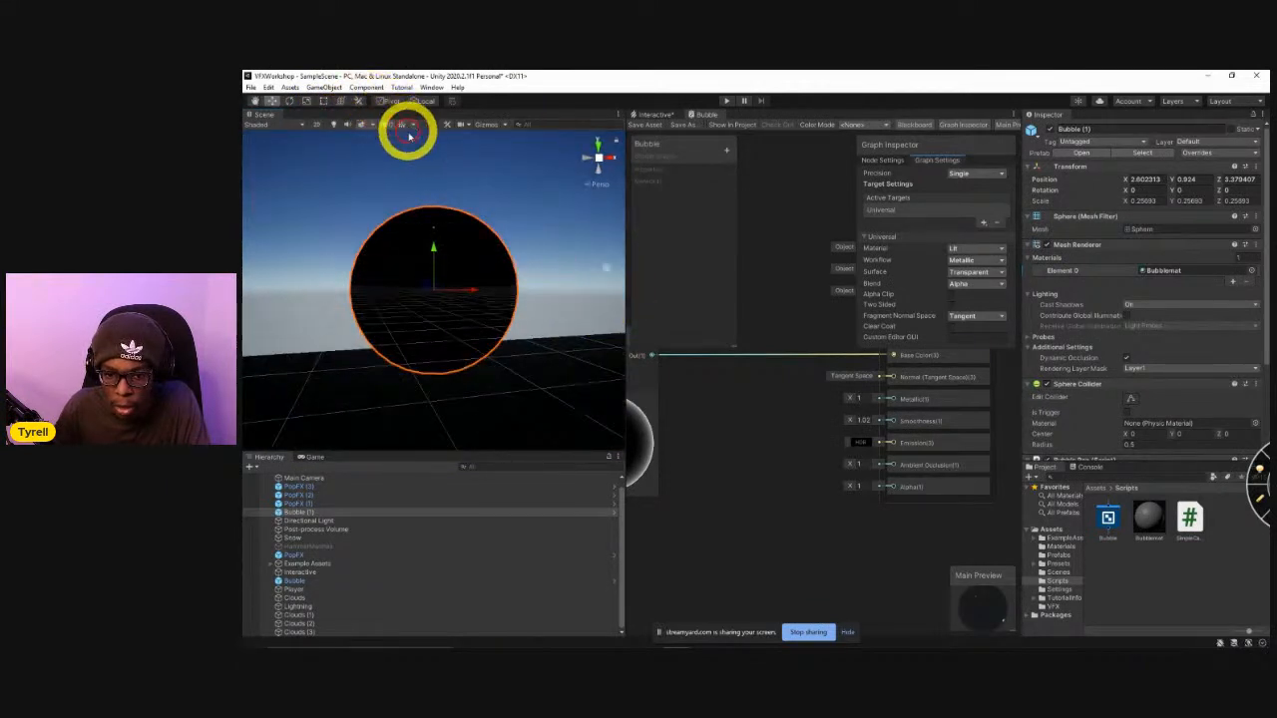
{"action": "left_click_drag", "start_coordinate": [512, 361], "coordinate": [551, 369], "text": "alt"}
Add a Color node to the Bubble graph and connect its output to the Fragment's Base Color in place of the Fresnel Effect.
{"action": "middle_click_drag", "start_coordinate": [740, 487], "coordinate": [806, 531]}
{"action": "scroll", "coordinate": [795, 529], "scroll_direction": "down", "scroll_amount": 2}
{"action": "middle_click_drag", "start_coordinate": [776, 480], "coordinate": [783, 499]}
{"action": "left_click_drag", "start_coordinate": [741, 470], "coordinate": [706, 455]}
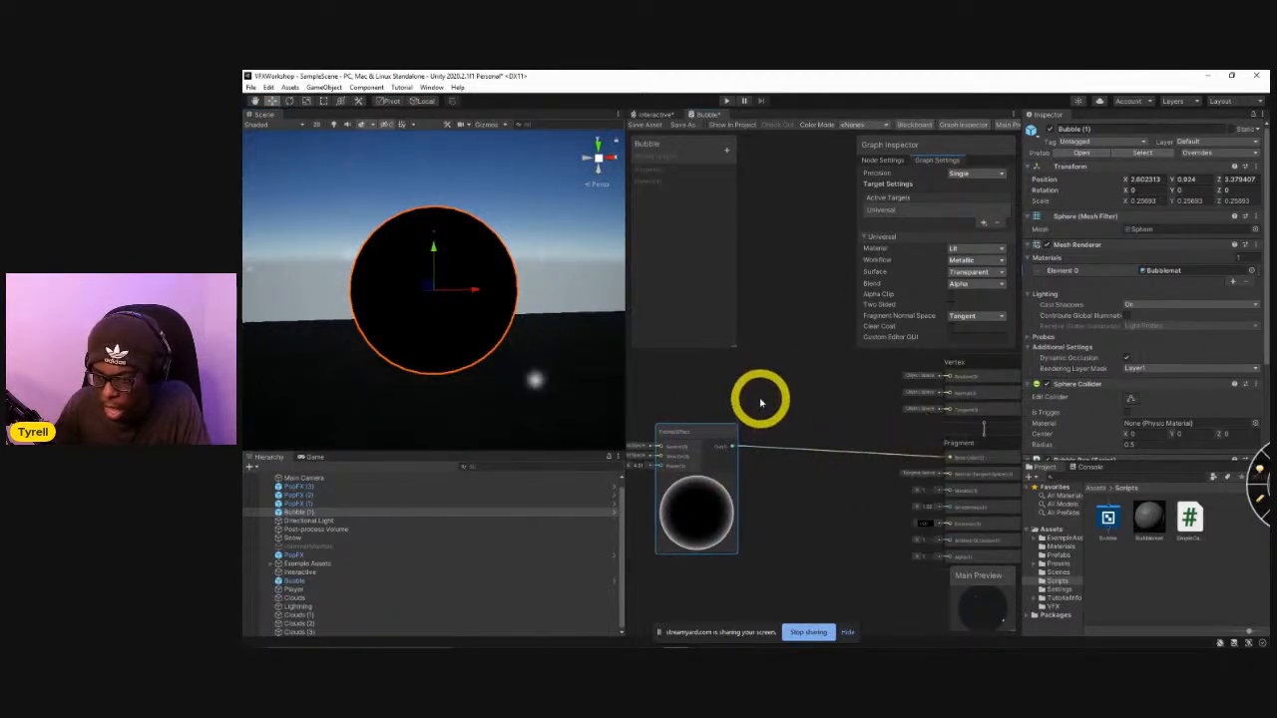
{"action": "right_click", "coordinate": [761, 400]}
{"action": "left_click", "coordinate": [789, 406]}
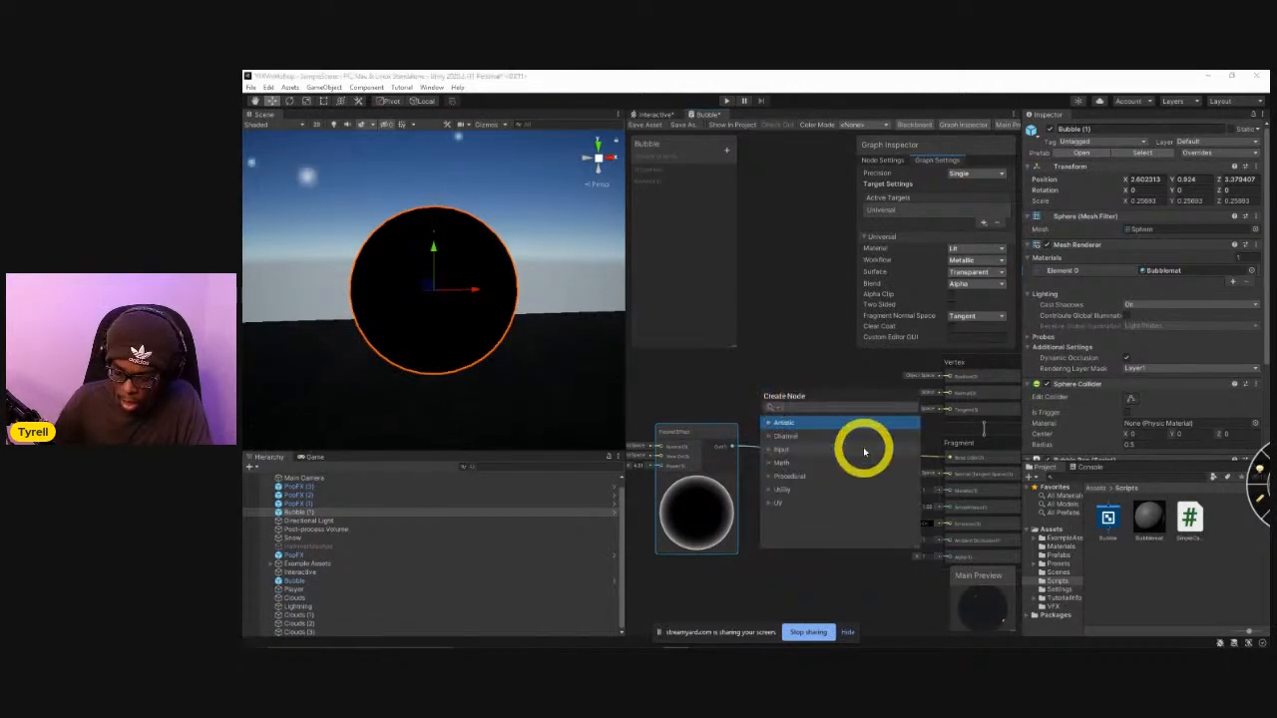
{"action": "type", "text": "color"}
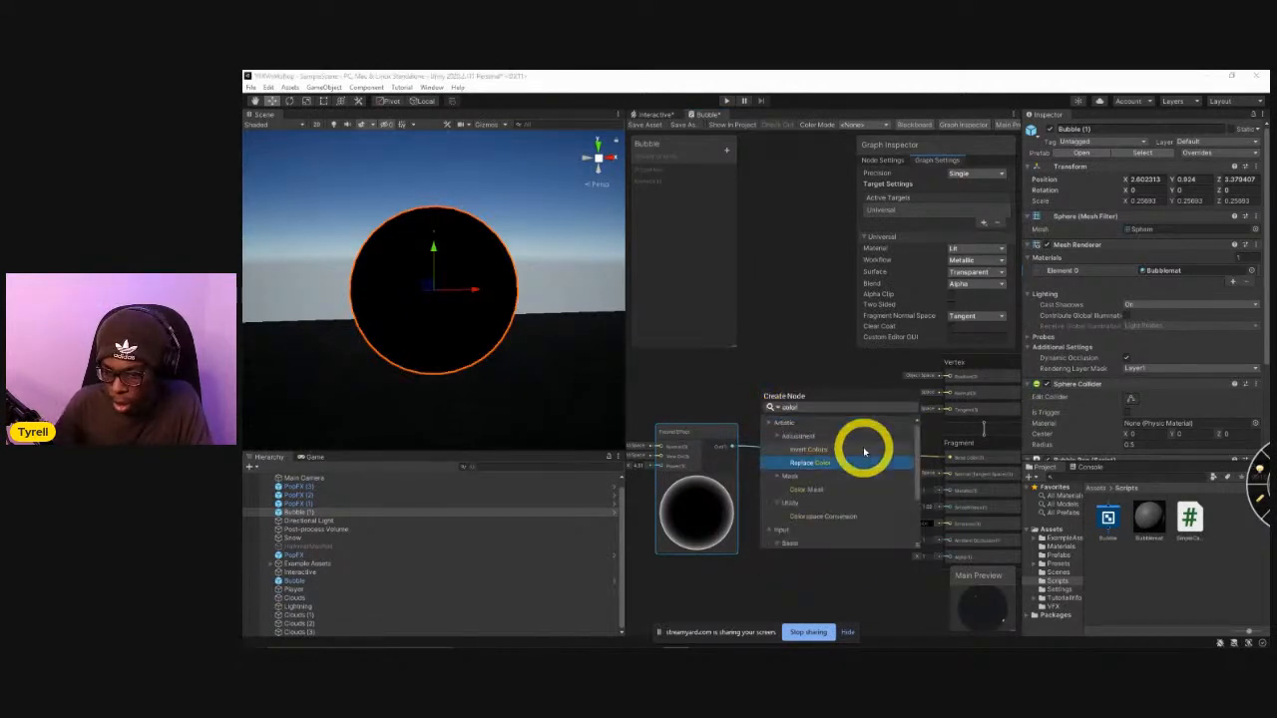
{"action": "scroll", "coordinate": [789, 513], "scroll_direction": "down", "scroll_amount": 1}
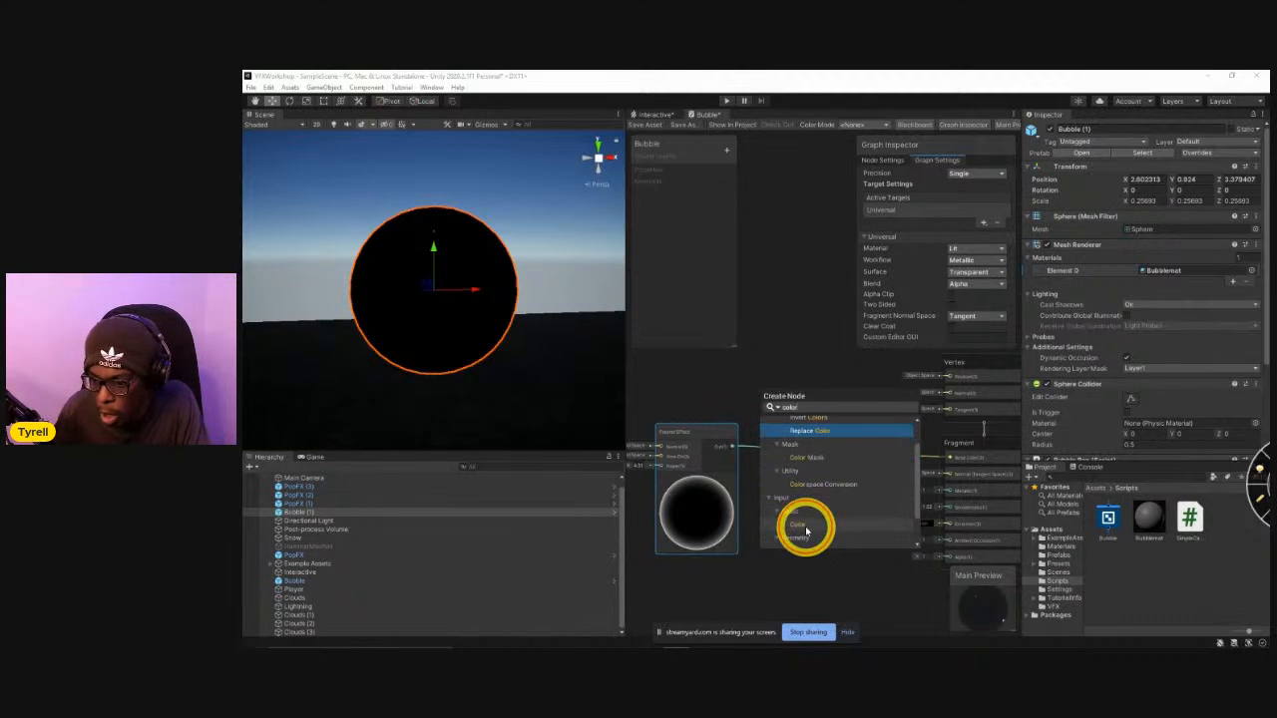
{"action": "left_click", "coordinate": [807, 523]}
{"action": "left_click_drag", "start_coordinate": [818, 498], "coordinate": [949, 462]}
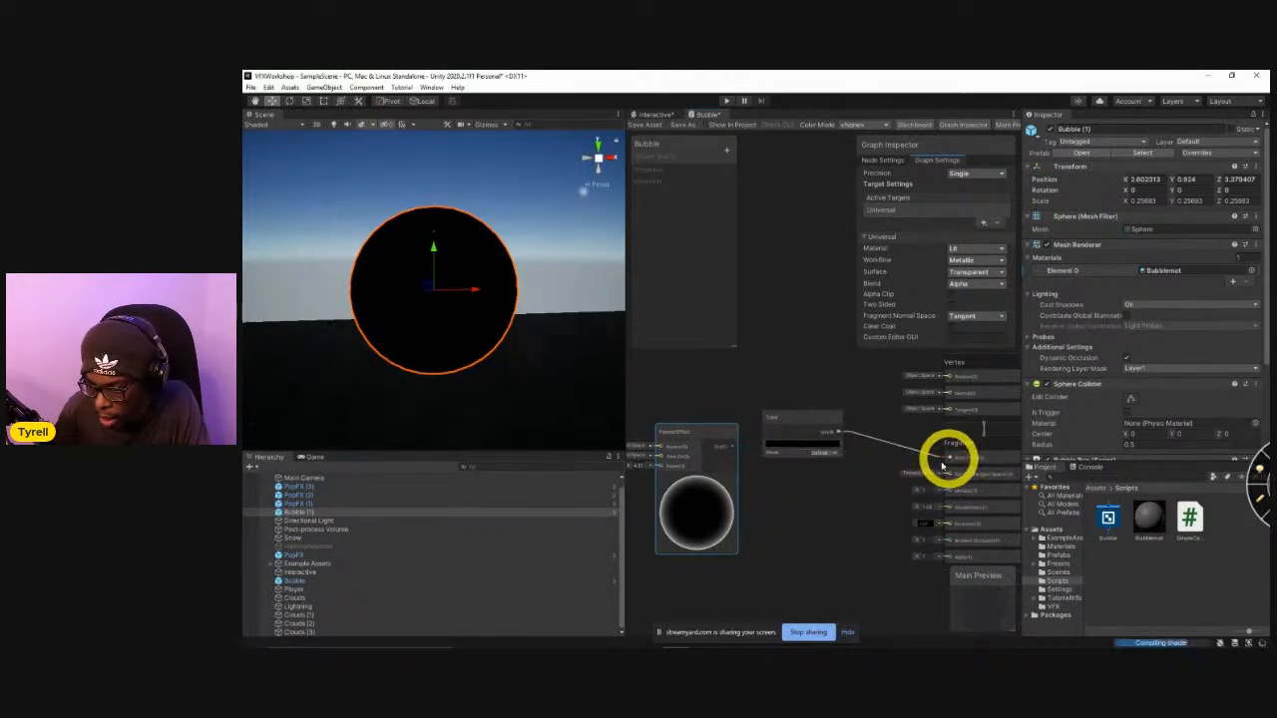
Set the Color node to bright red and save the Bubble shader graph.
{"action": "left_click", "coordinate": [807, 445]}
{"action": "left_click_drag", "start_coordinate": [881, 429], "coordinate": [912, 385]}
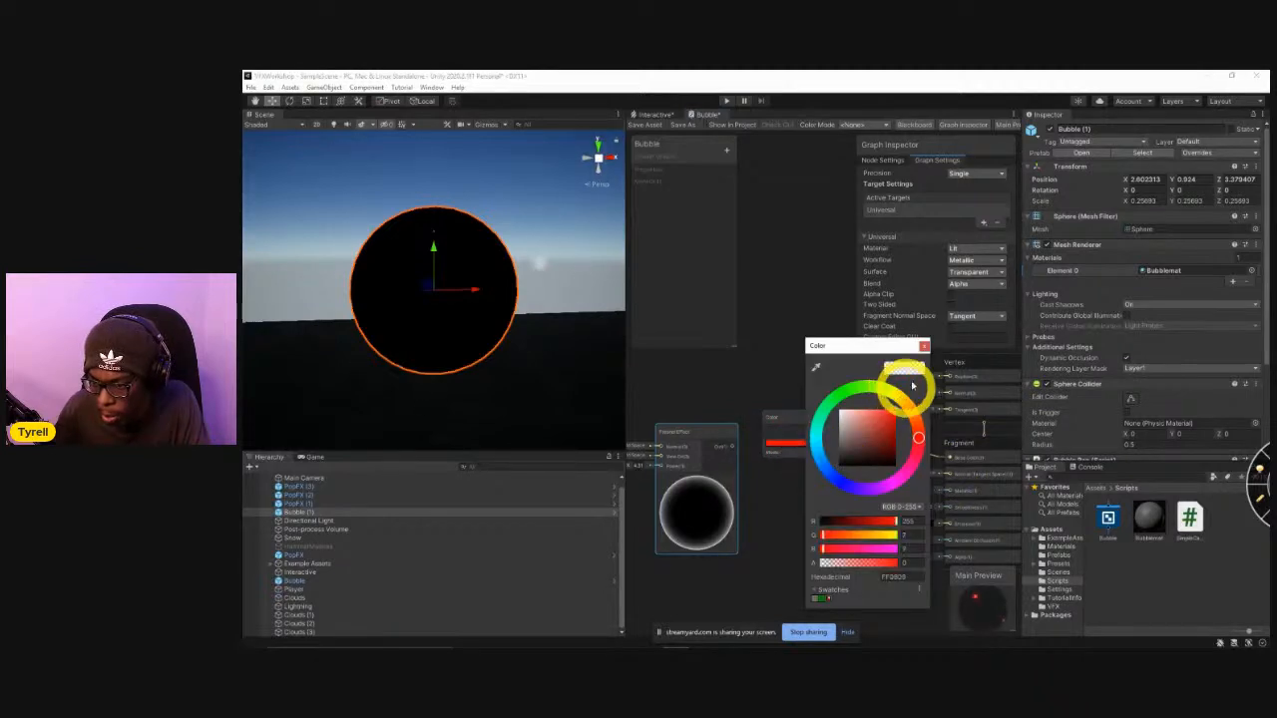
{"action": "left_click", "coordinate": [925, 346]}
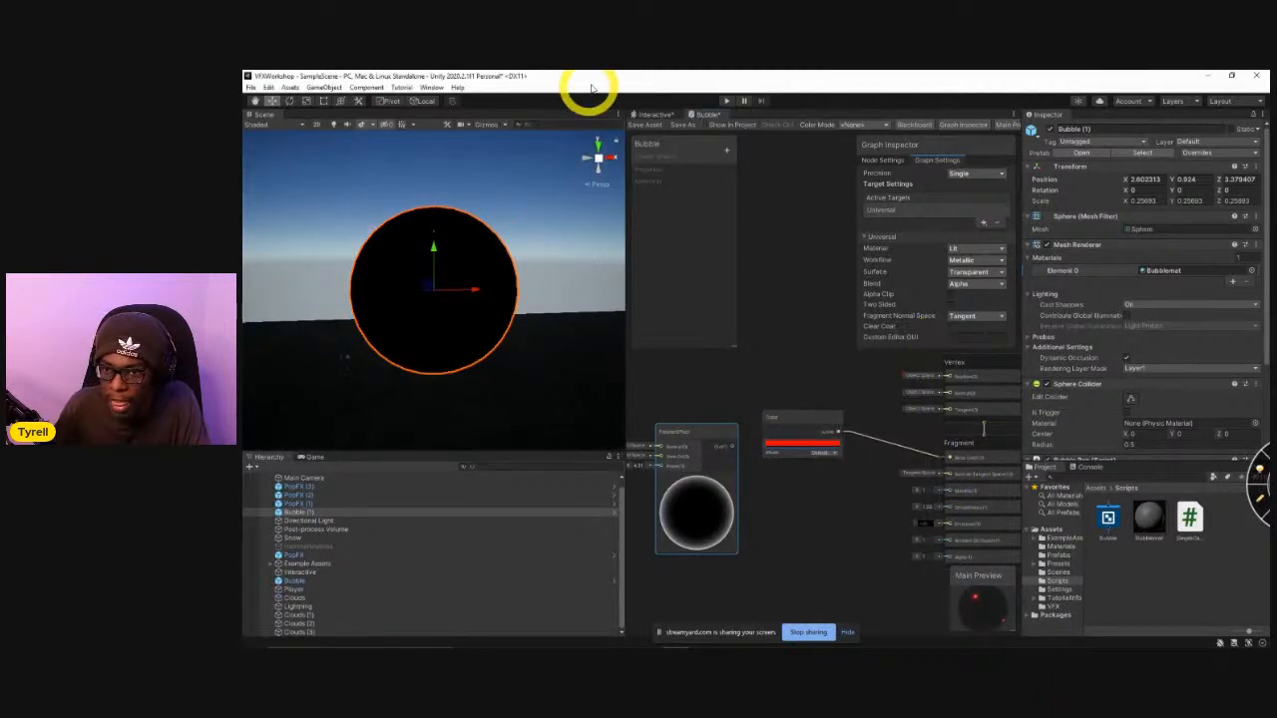
{"action": "left_click", "coordinate": [644, 126]}
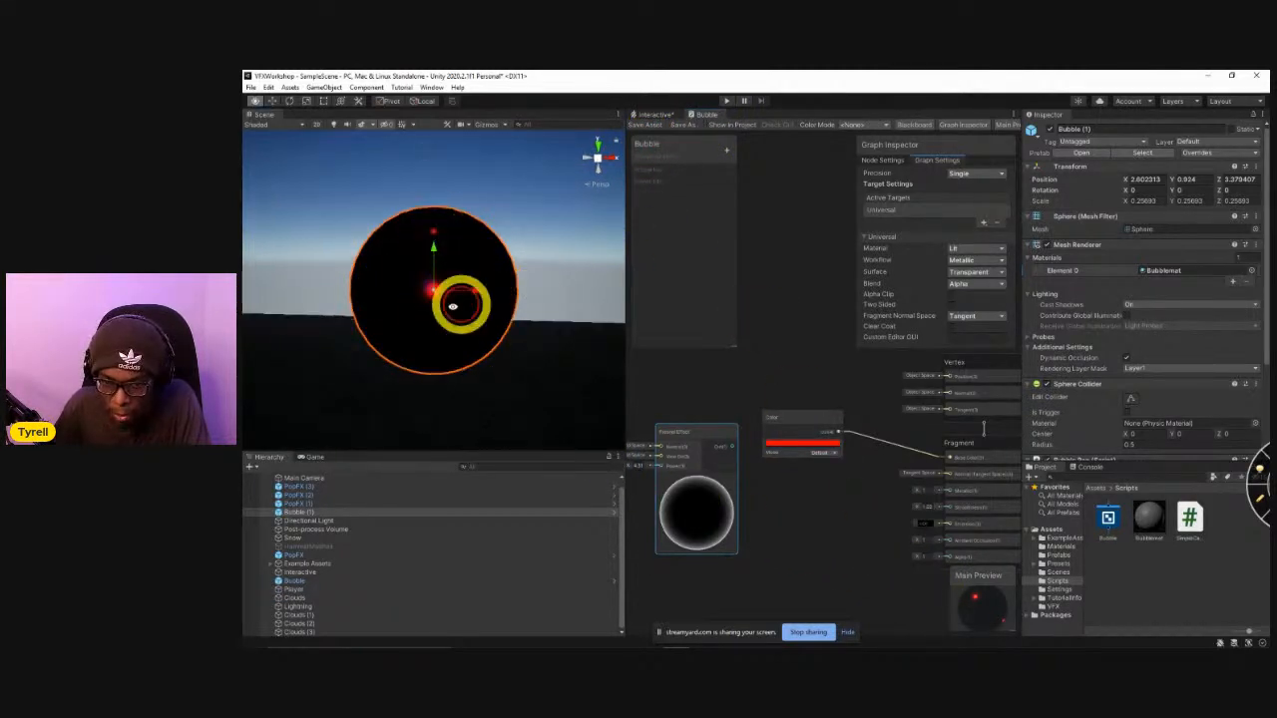
Turn scene lighting back on and inspect the Bubble (1) sphere from other angles and from farther away.
{"action": "left_click_drag", "start_coordinate": [460, 305], "coordinate": [858, 337], "text": "alt"}
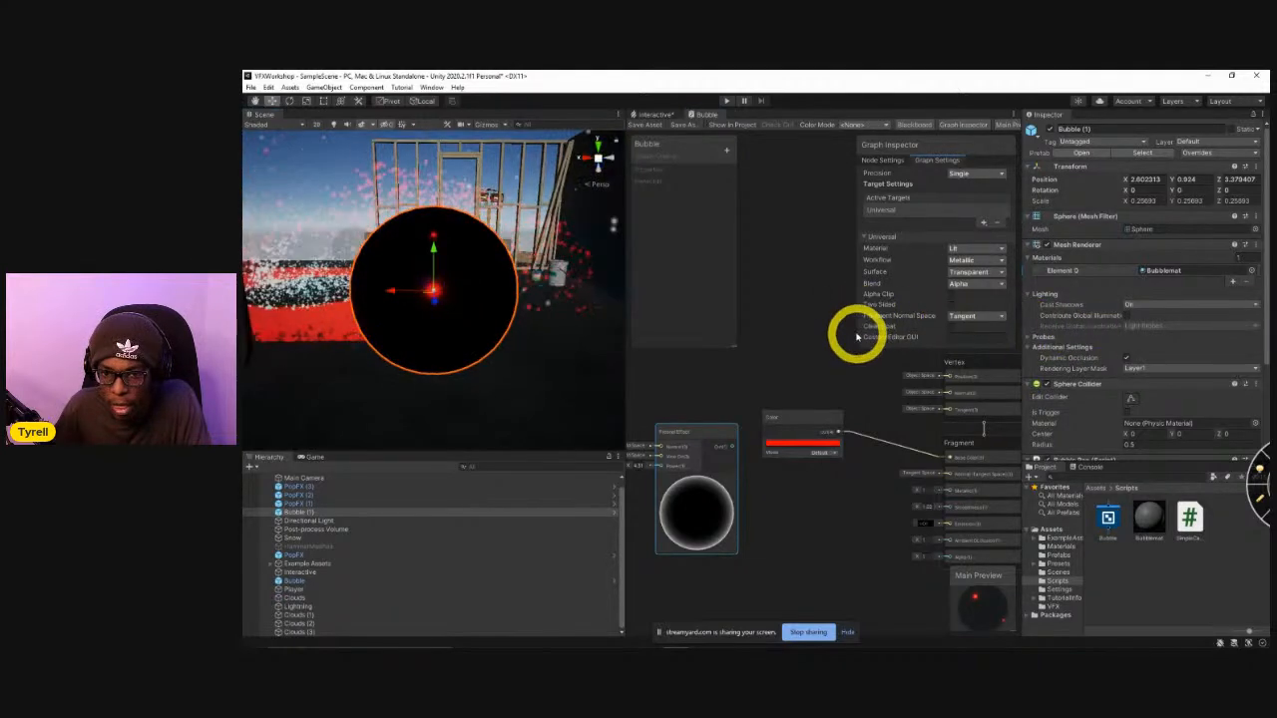
{"action": "left_click", "coordinate": [331, 122]}
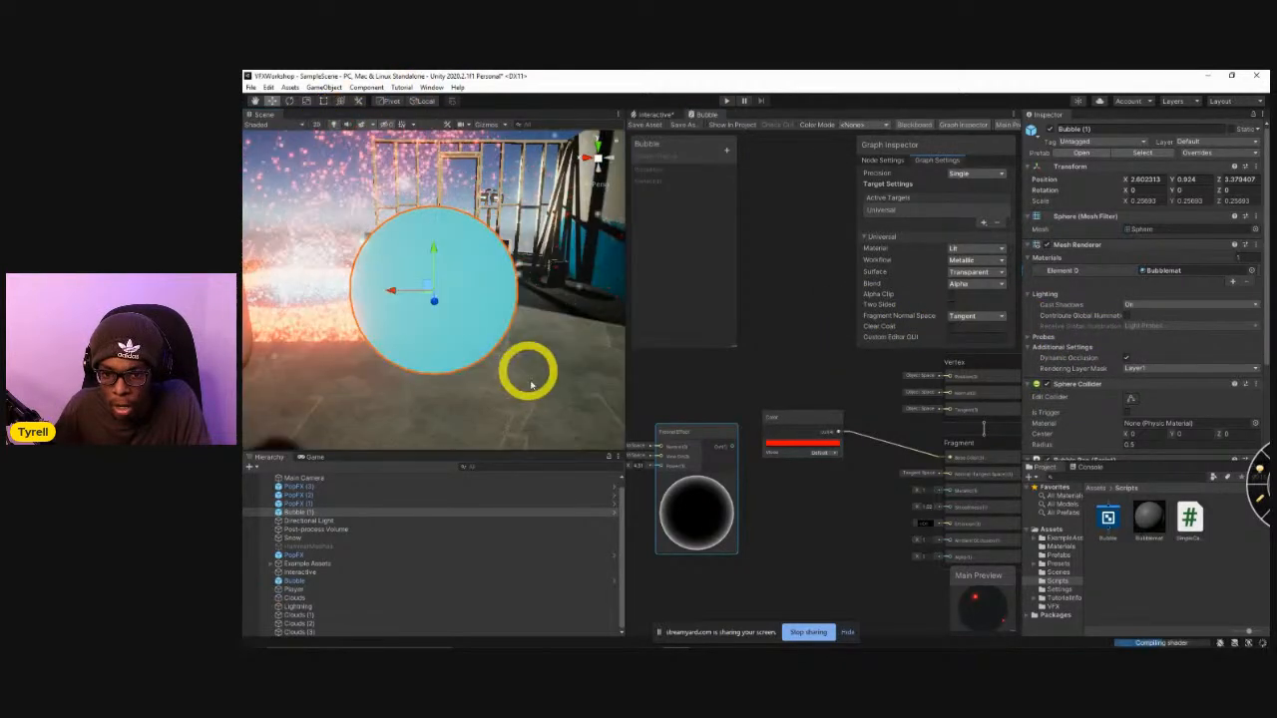
{"action": "left_click_drag", "start_coordinate": [462, 322], "coordinate": [496, 319], "text": "alt"}
{"action": "scroll", "coordinate": [446, 309], "scroll_direction": "down", "scroll_amount": 5}
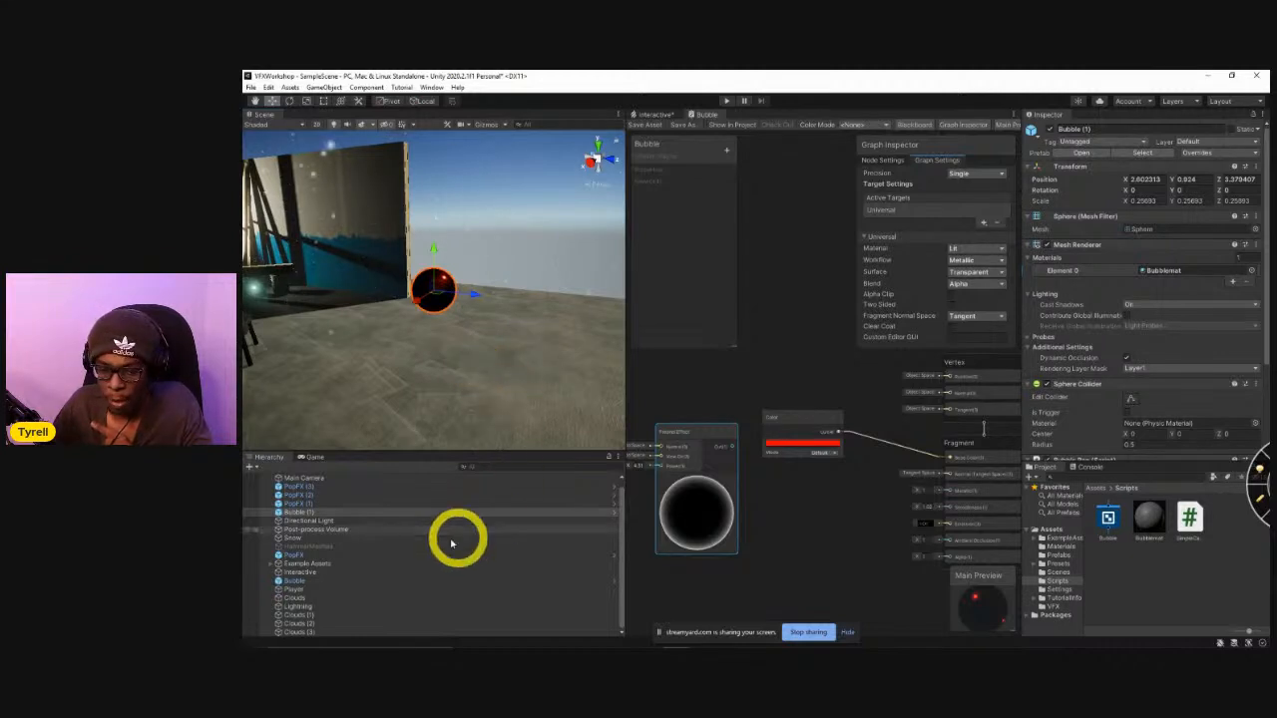
{"action": "scroll", "coordinate": [291, 564], "scroll_direction": "up", "scroll_amount": 1}
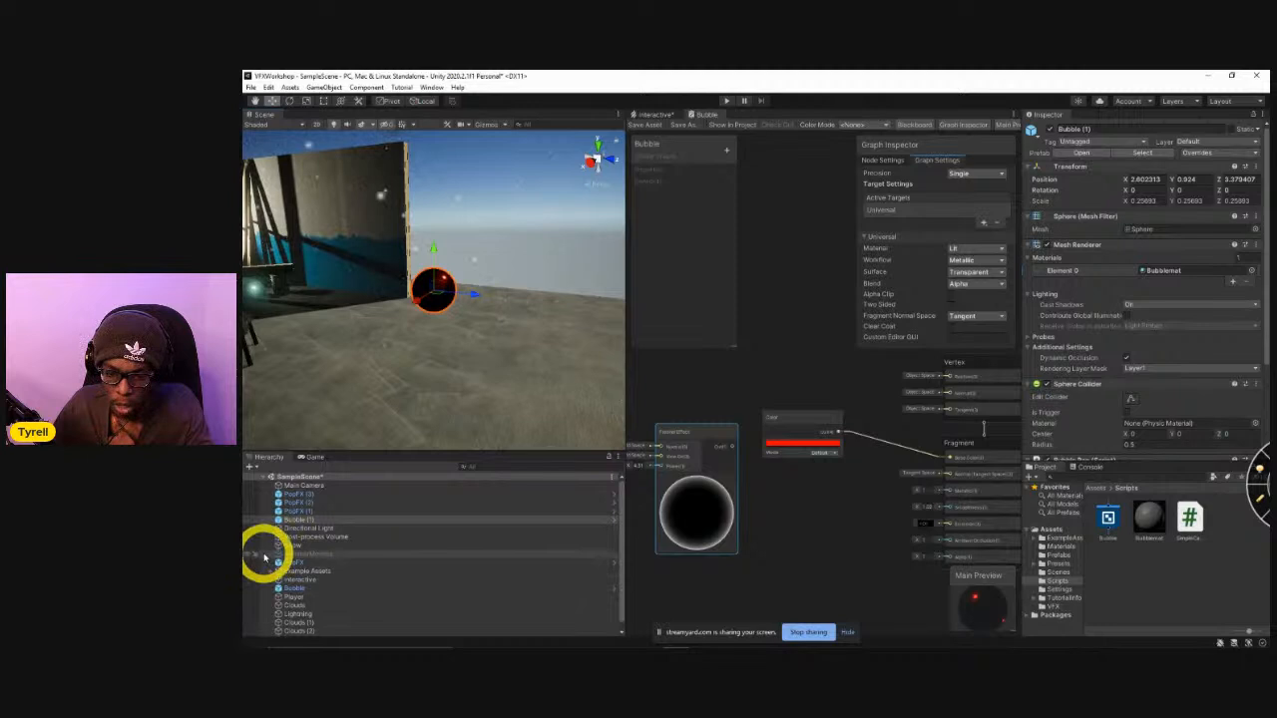
Add a Reflection Probe to the scene near the Bubble (1) sphere.
{"action": "right_click_drag", "start_coordinate": [433, 287], "coordinate": [364, 271]}
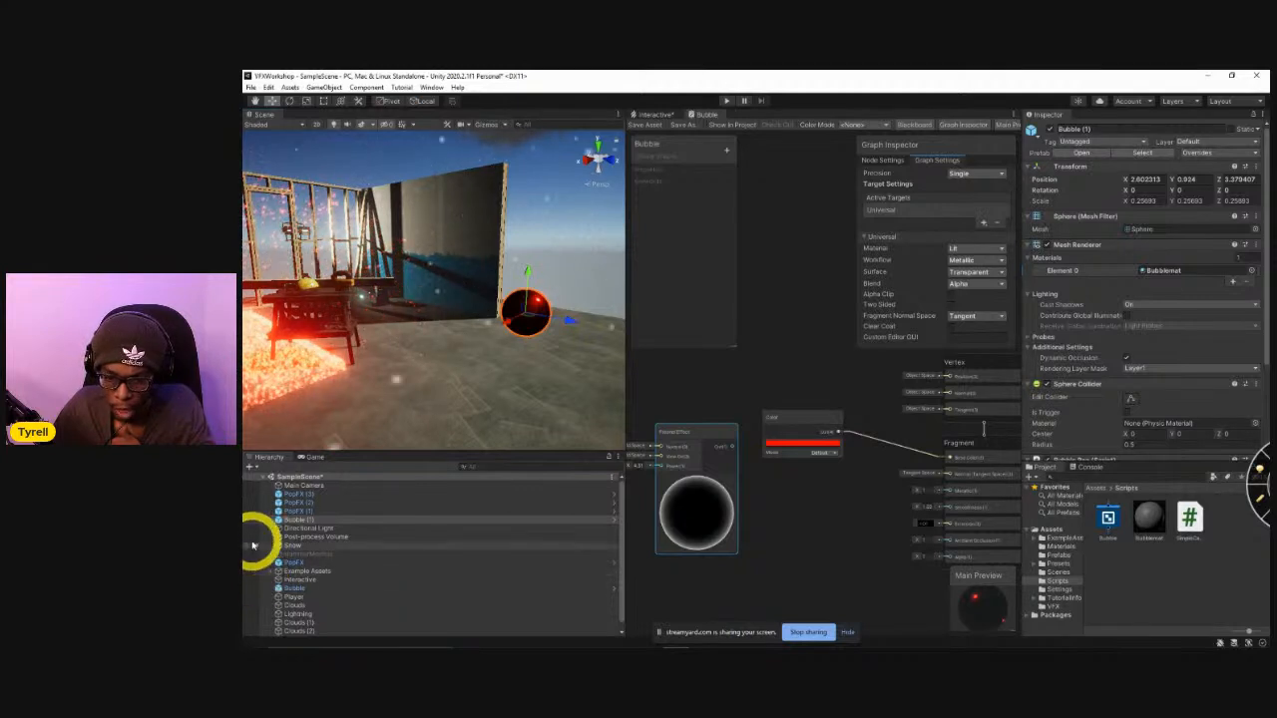
{"action": "left_click", "coordinate": [249, 466]}
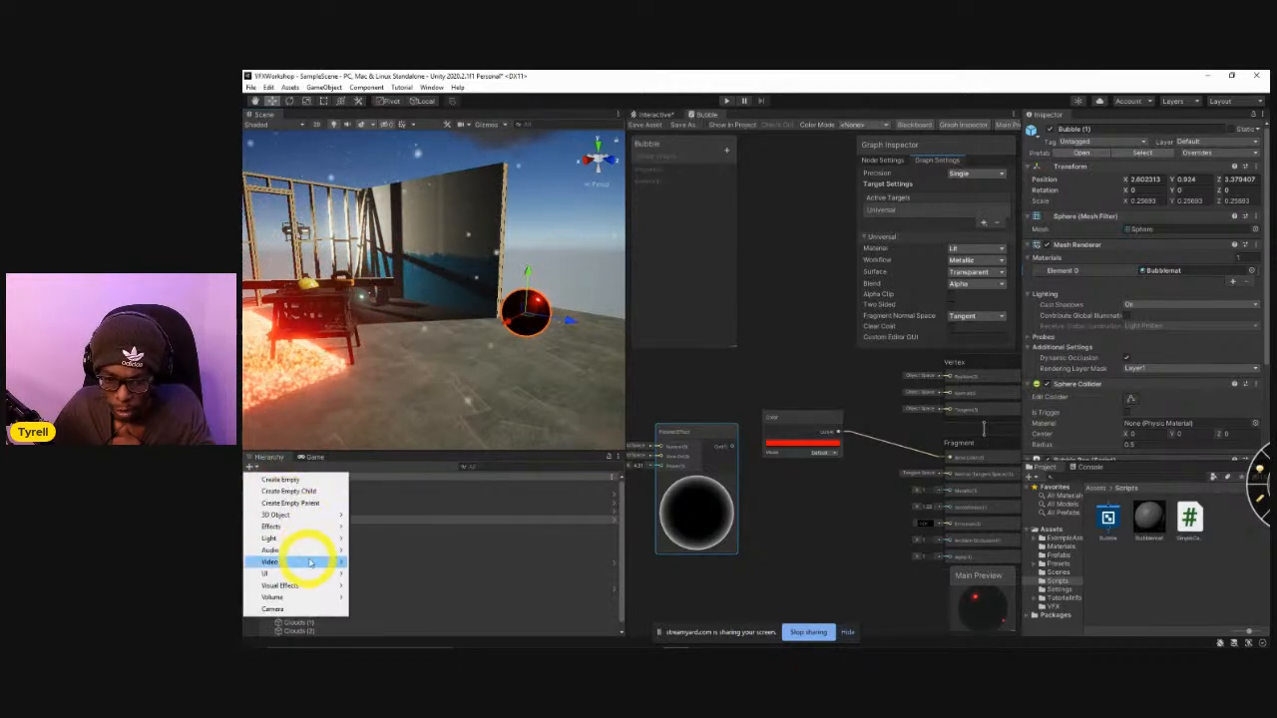
{"action": "mouse_move", "coordinate": [328, 539]}
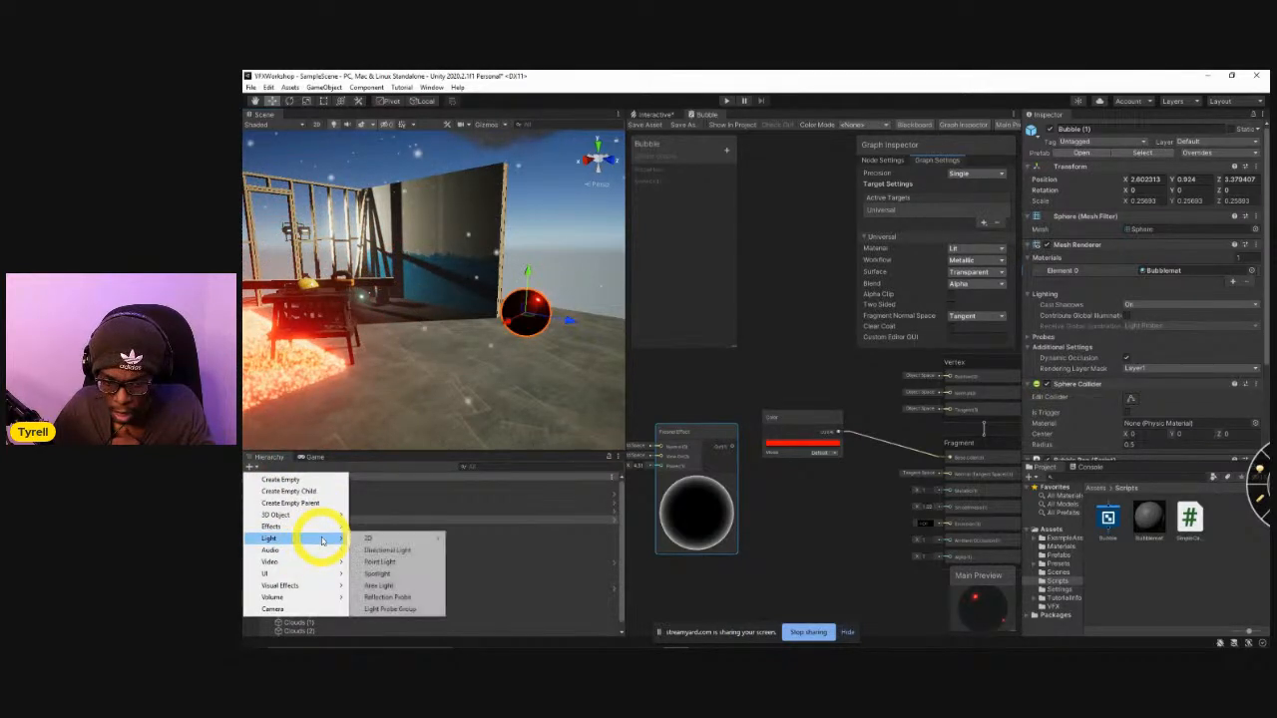
{"action": "left_click", "coordinate": [391, 596]}
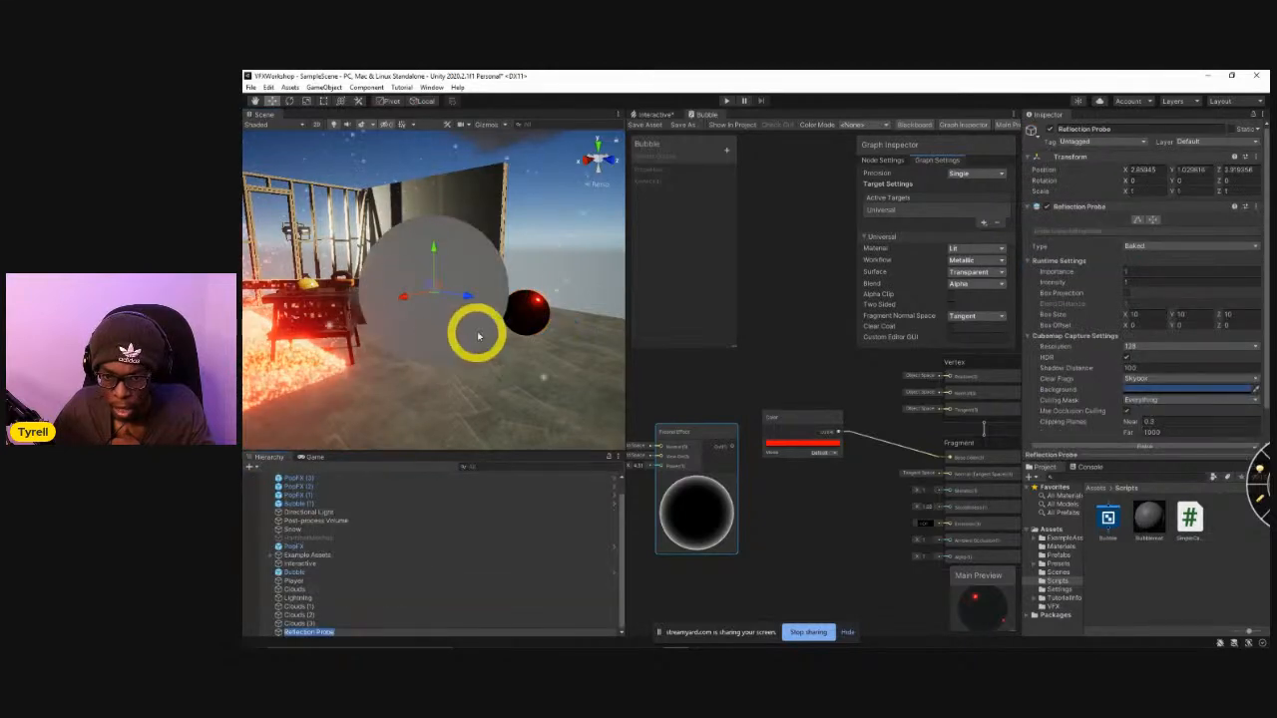
Bake the Reflection Probe and view it beside the red sphere from several angles.
{"action": "right_click_drag", "start_coordinate": [473, 333], "coordinate": [507, 339]}
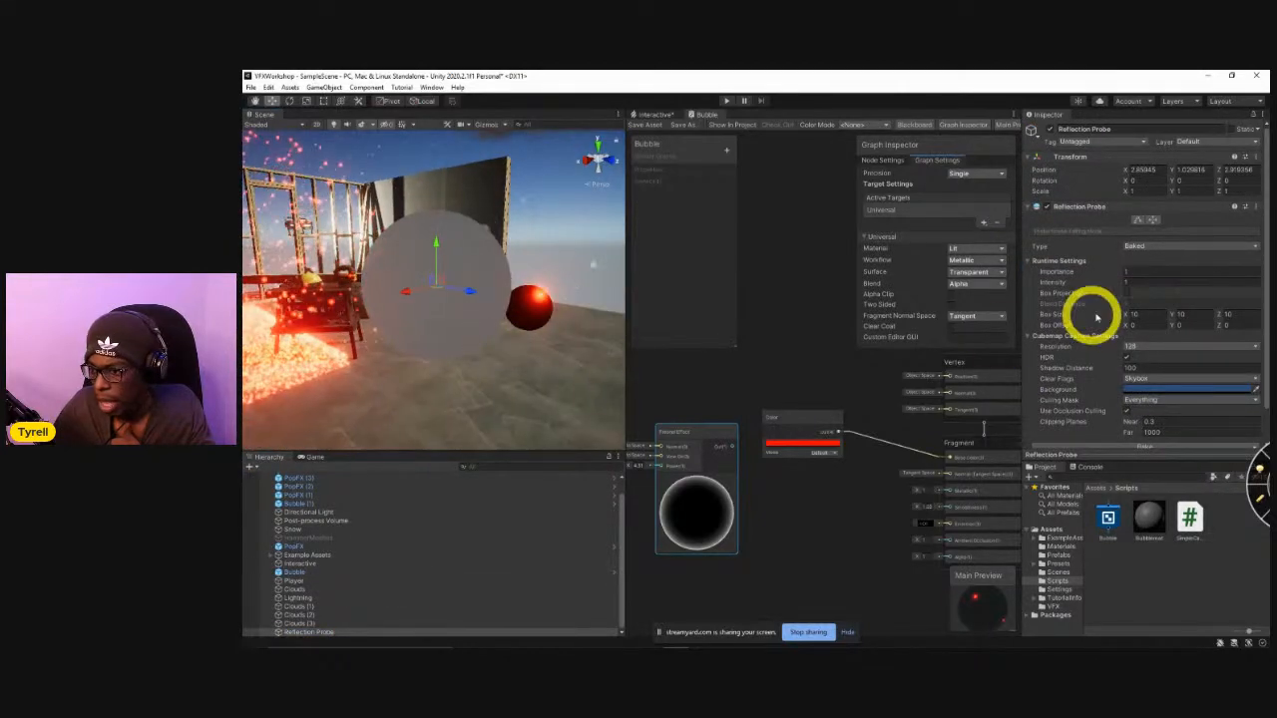
{"action": "scroll", "coordinate": [1091, 310], "scroll_direction": "down", "scroll_amount": 2}
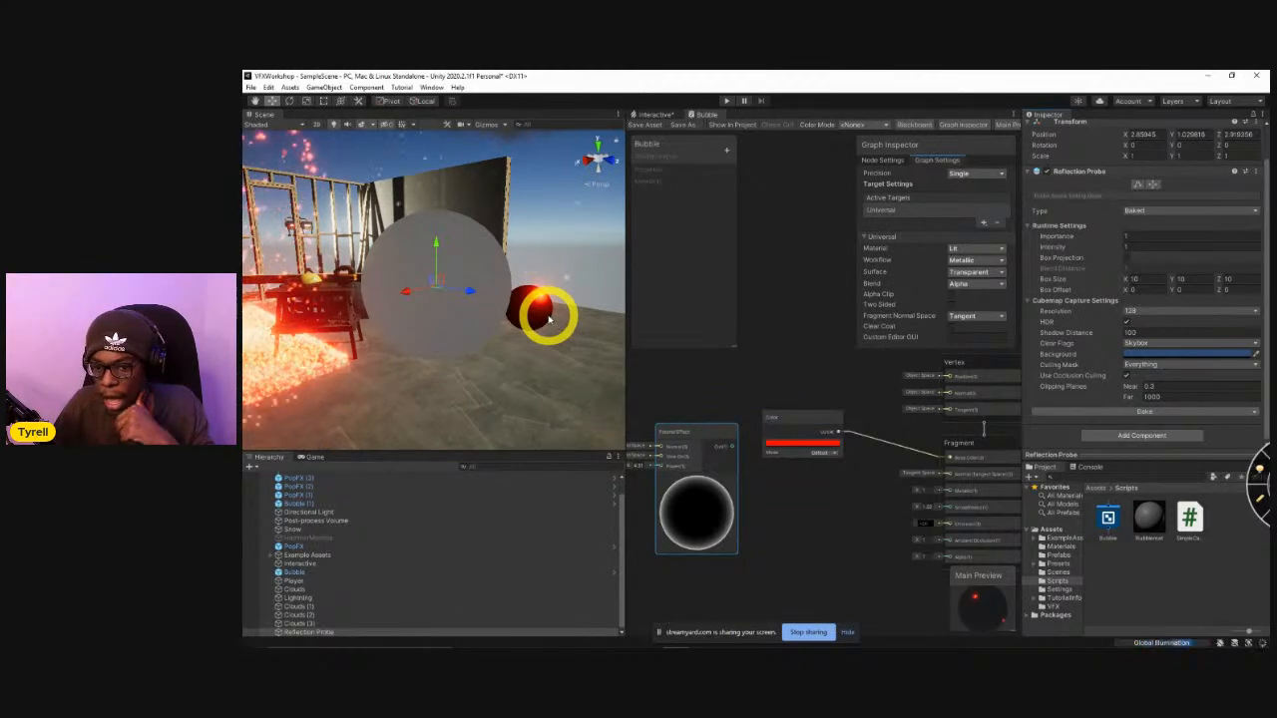
{"action": "right_click_drag", "start_coordinate": [519, 339], "coordinate": [398, 296]}
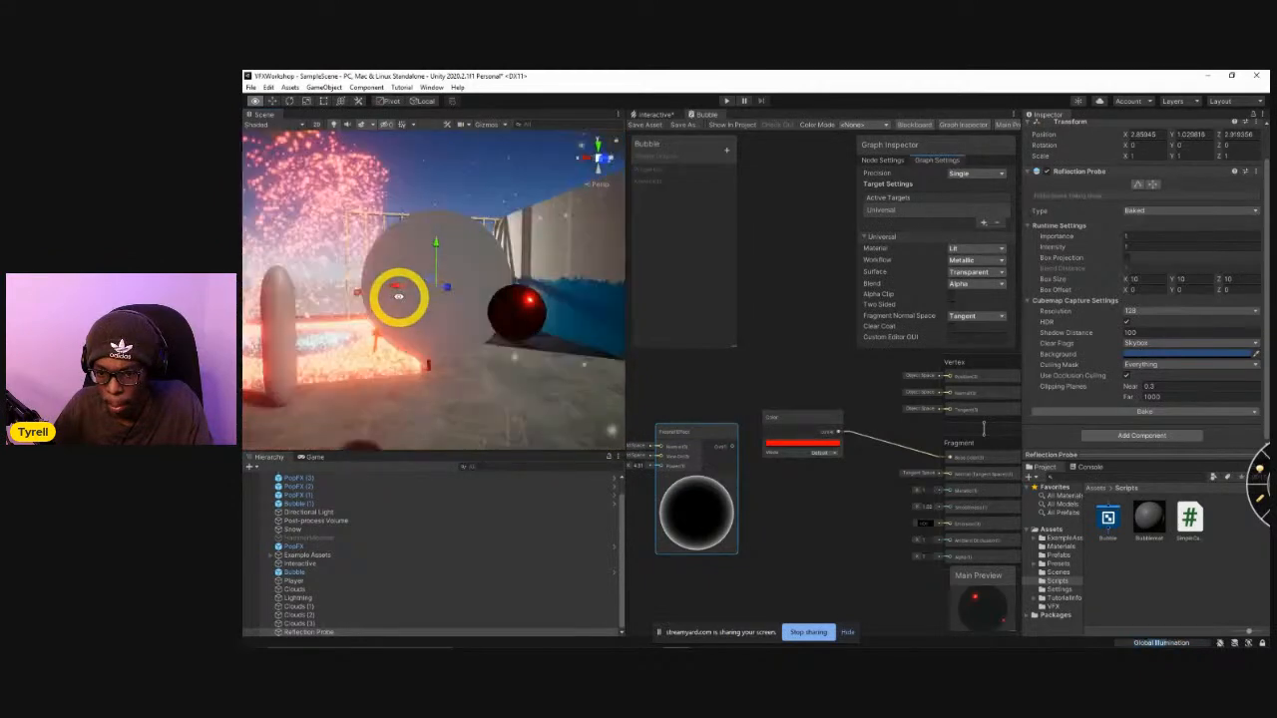
{"action": "right_click_drag", "start_coordinate": [398, 295], "coordinate": [488, 362]}
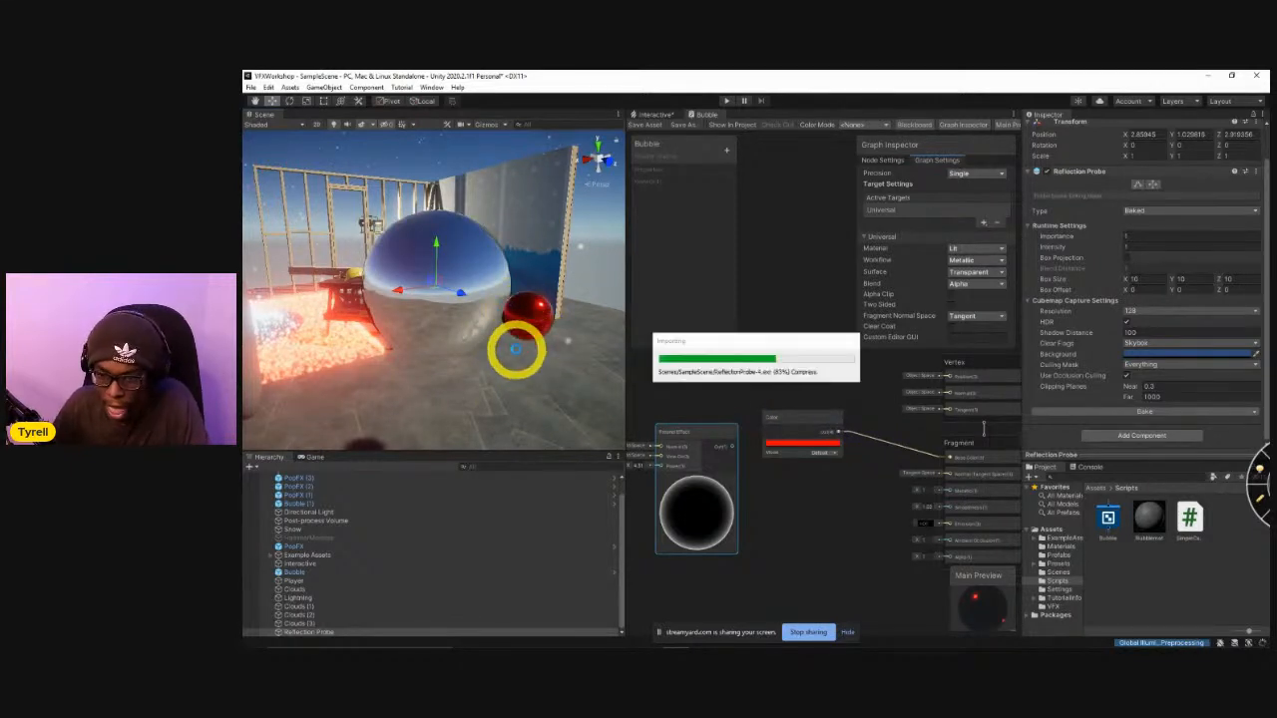
Select the Bubble (1) sphere and inspect its reflections up close from several angles.
{"action": "right_click_drag", "start_coordinate": [516, 343], "coordinate": [435, 296]}
{"action": "key", "text": "w"}
{"action": "key", "text": "s"}
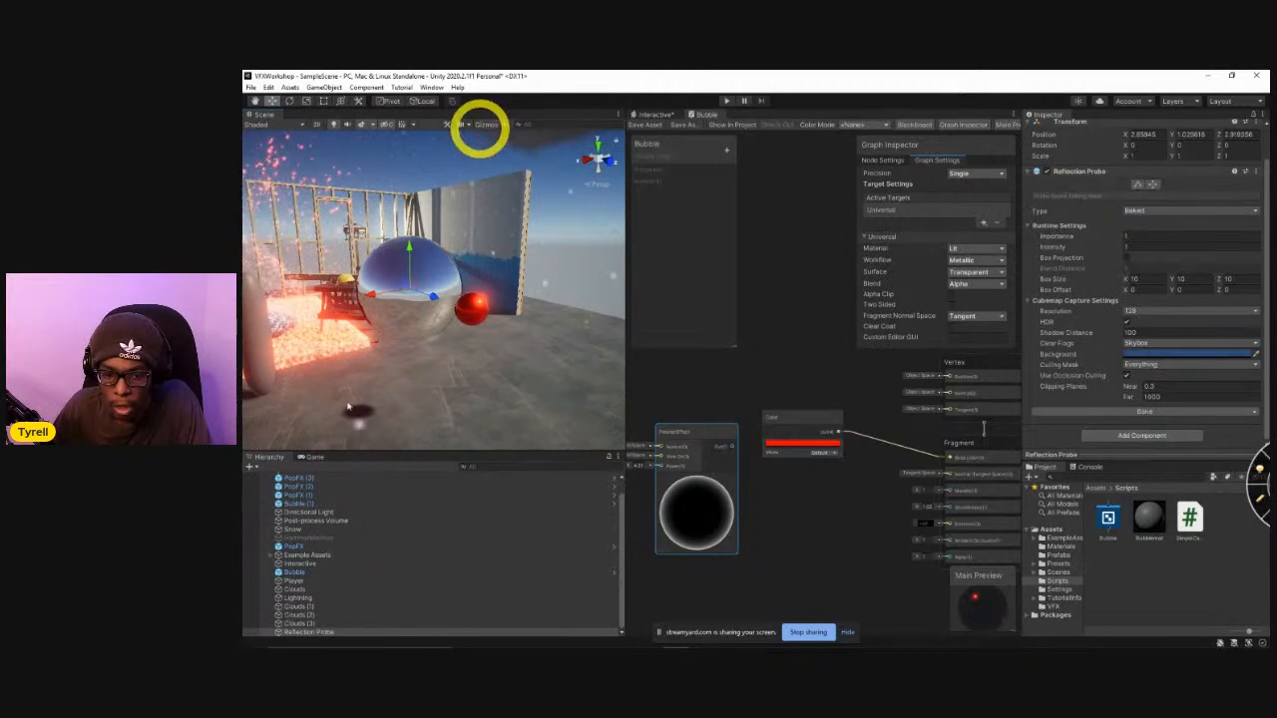
{"action": "left_click", "coordinate": [481, 315]}
{"action": "right_click_drag", "start_coordinate": [467, 393], "coordinate": [774, 411]}
{"action": "key", "text": "w"}
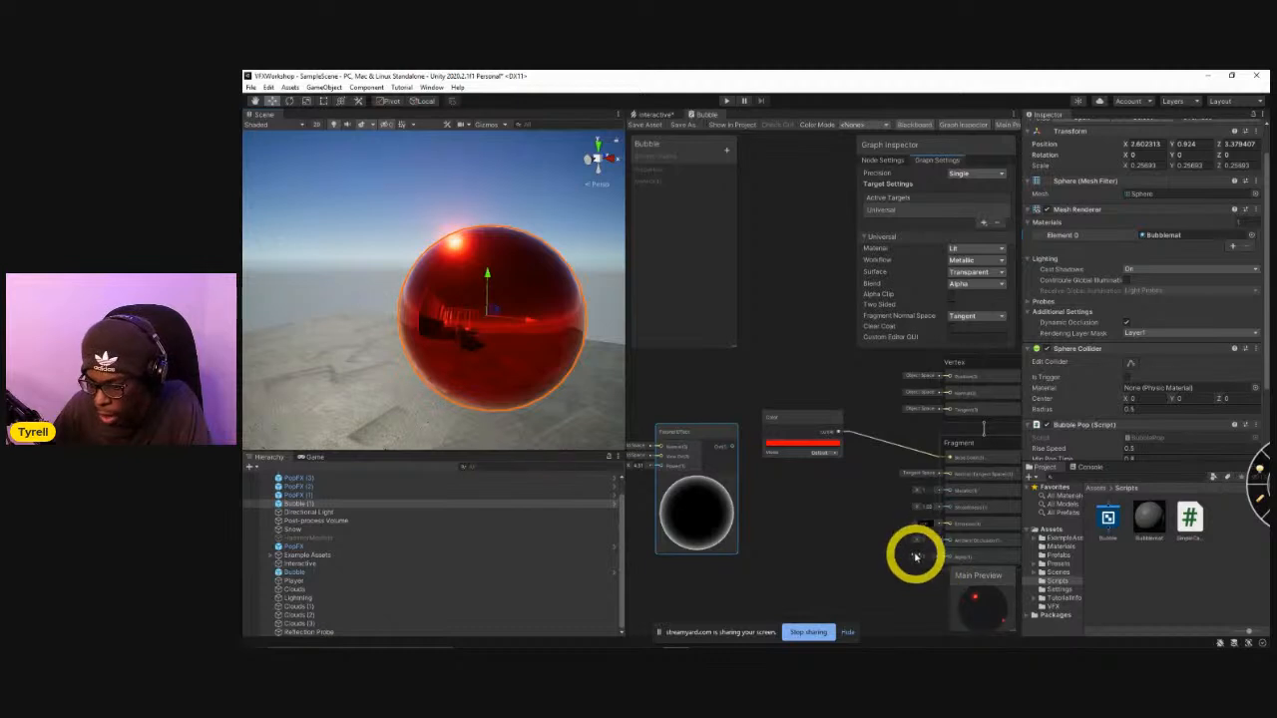
Try different partial Alpha values on the Fragment, saving the Bubble graph after each to compare the sphere's transparency.
{"action": "left_click_drag", "start_coordinate": [918, 558], "coordinate": [910, 561]}
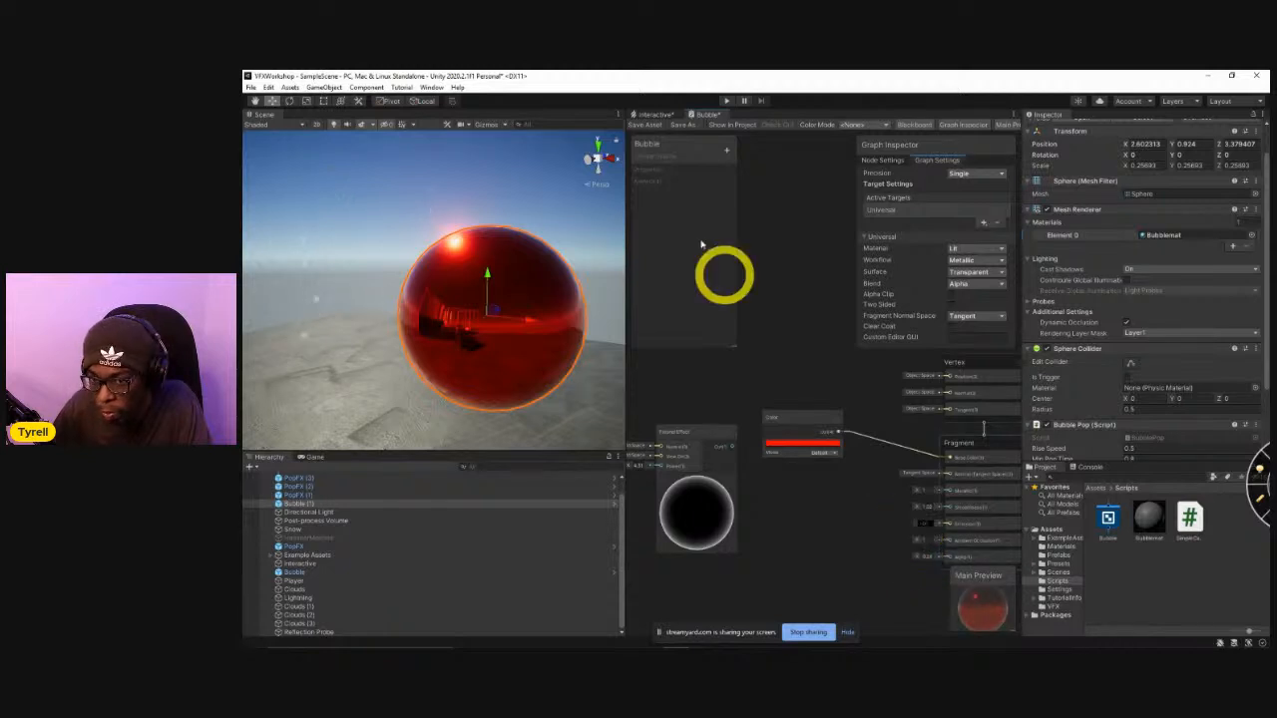
{"action": "left_click", "coordinate": [644, 131]}
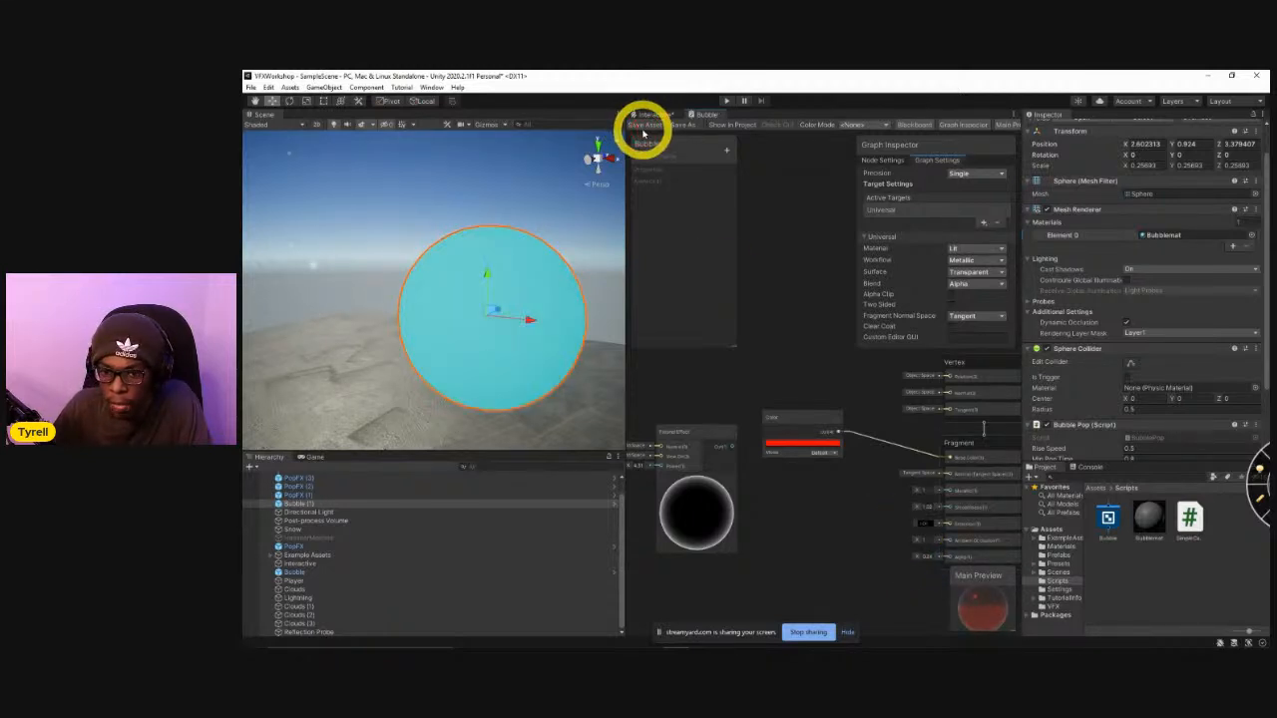
{"action": "right_click_drag", "start_coordinate": [589, 290], "coordinate": [810, 592]}
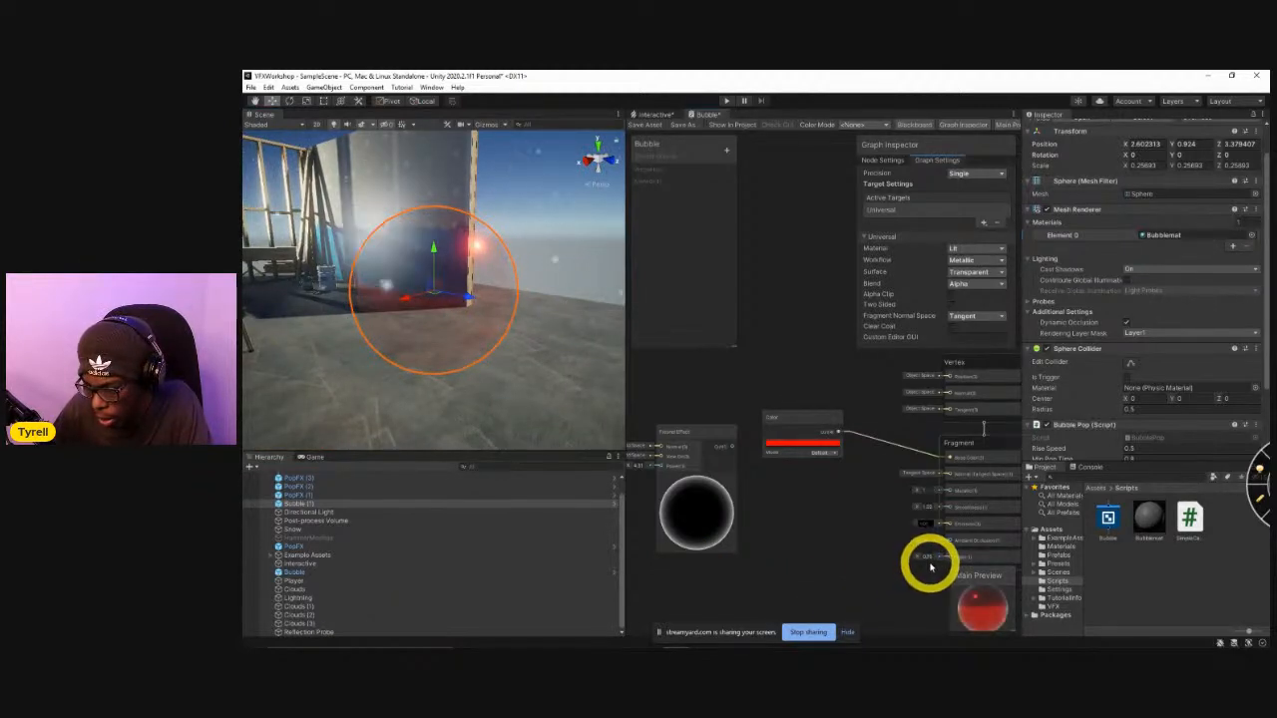
{"action": "left_click_drag", "start_coordinate": [733, 447], "coordinate": [767, 473]}
{"action": "left_click", "coordinate": [731, 584]}
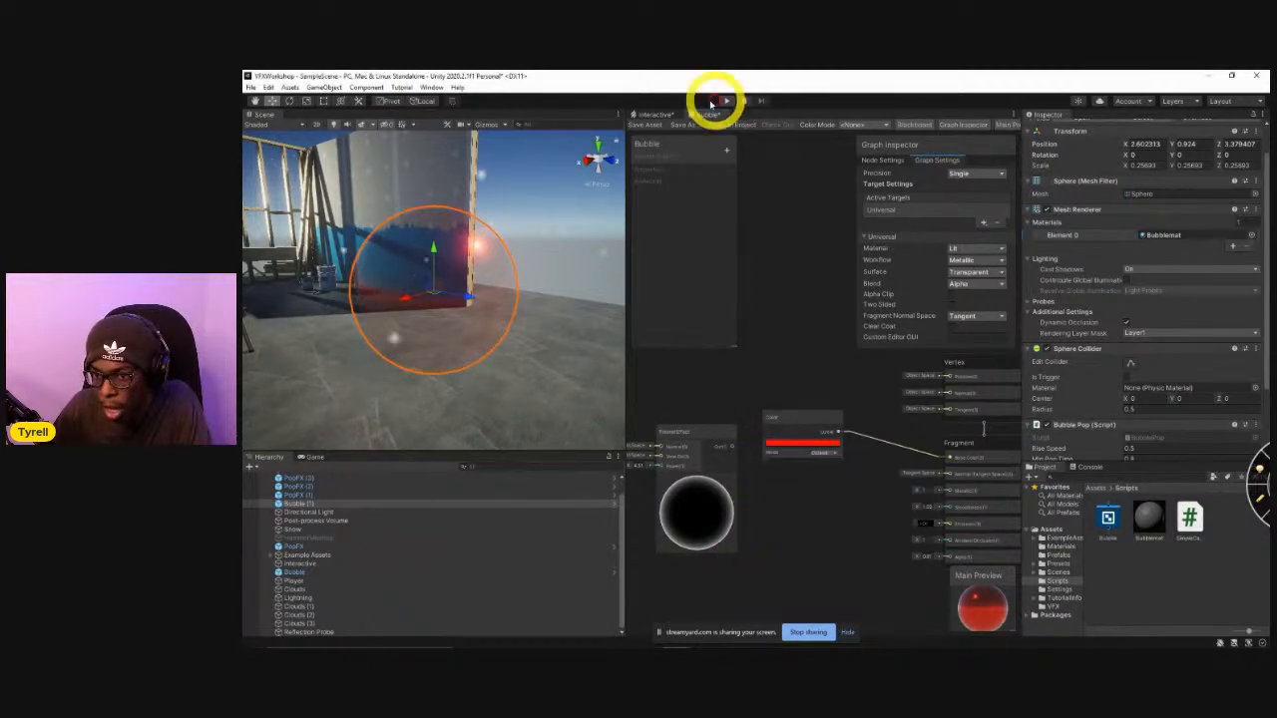
{"action": "left_click", "coordinate": [655, 123]}
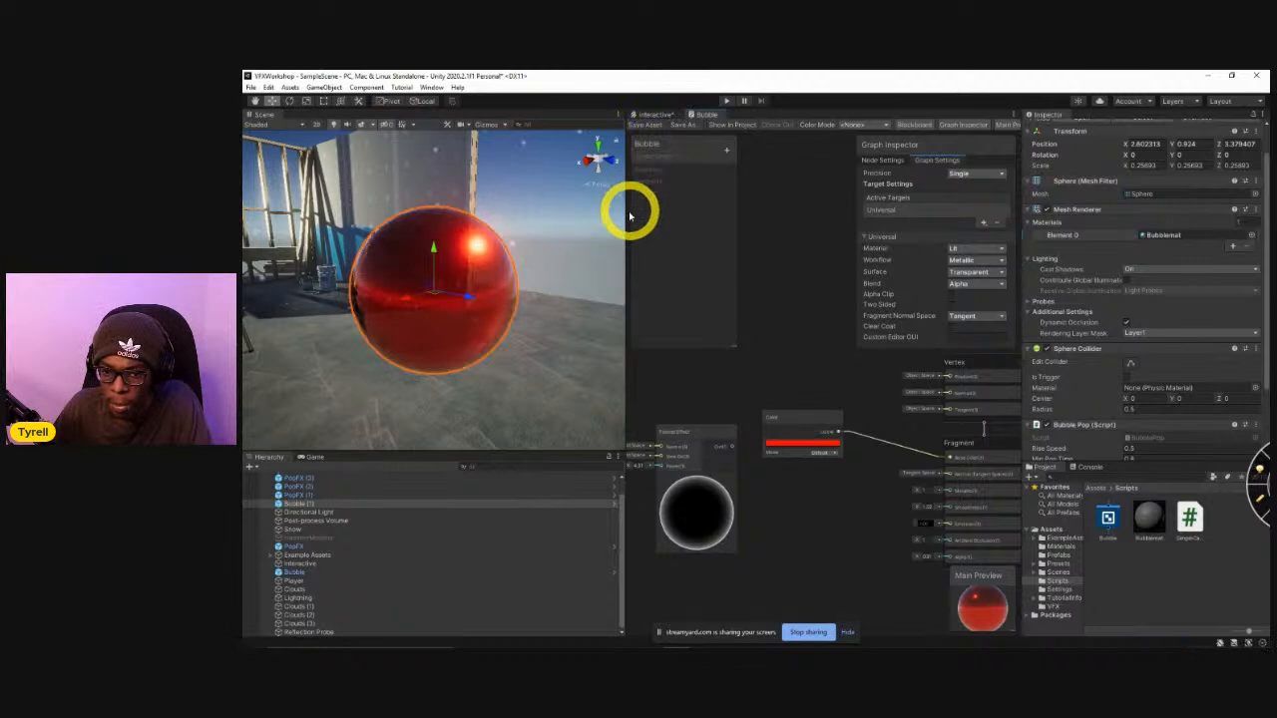
Connect the Fresnel Effect's output to the Fragment's Alpha, save the Bubble graph and inspect the sphere.
{"action": "left_click_drag", "start_coordinate": [733, 448], "coordinate": [955, 559]}
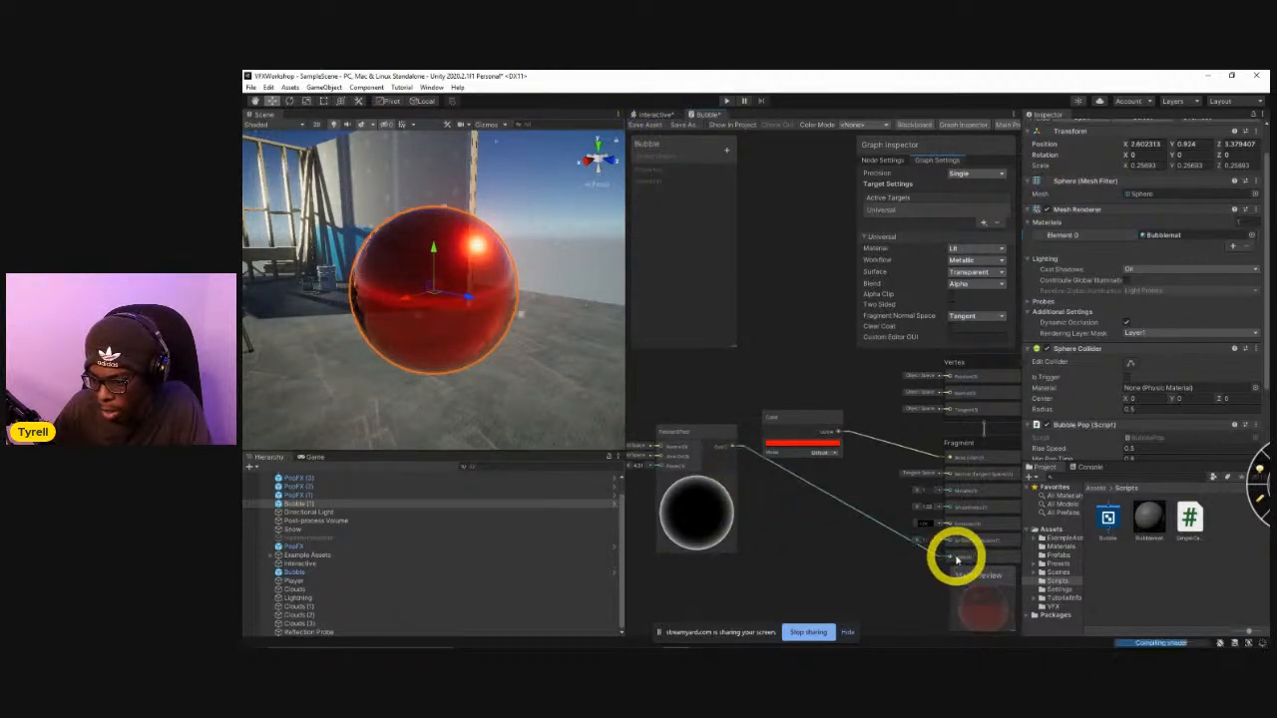
{"action": "left_click", "coordinate": [653, 128]}
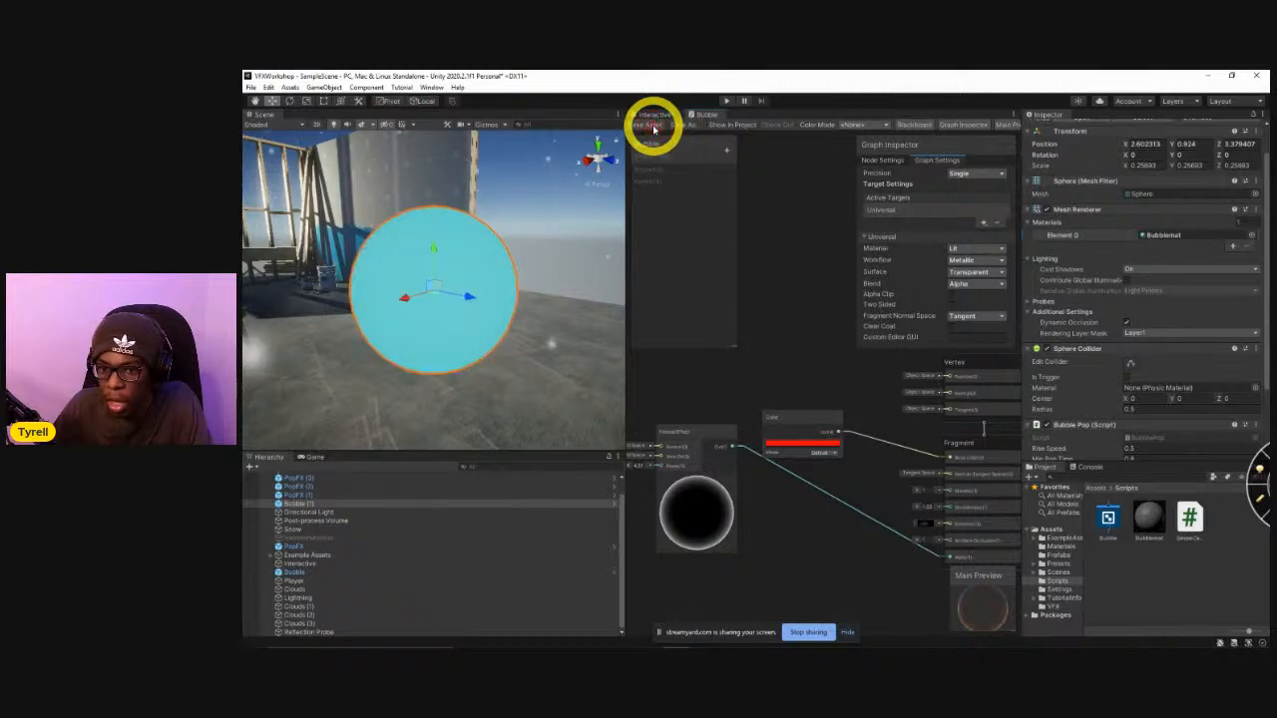
{"action": "left_click_drag", "start_coordinate": [545, 265], "coordinate": [453, 263], "text": "alt"}
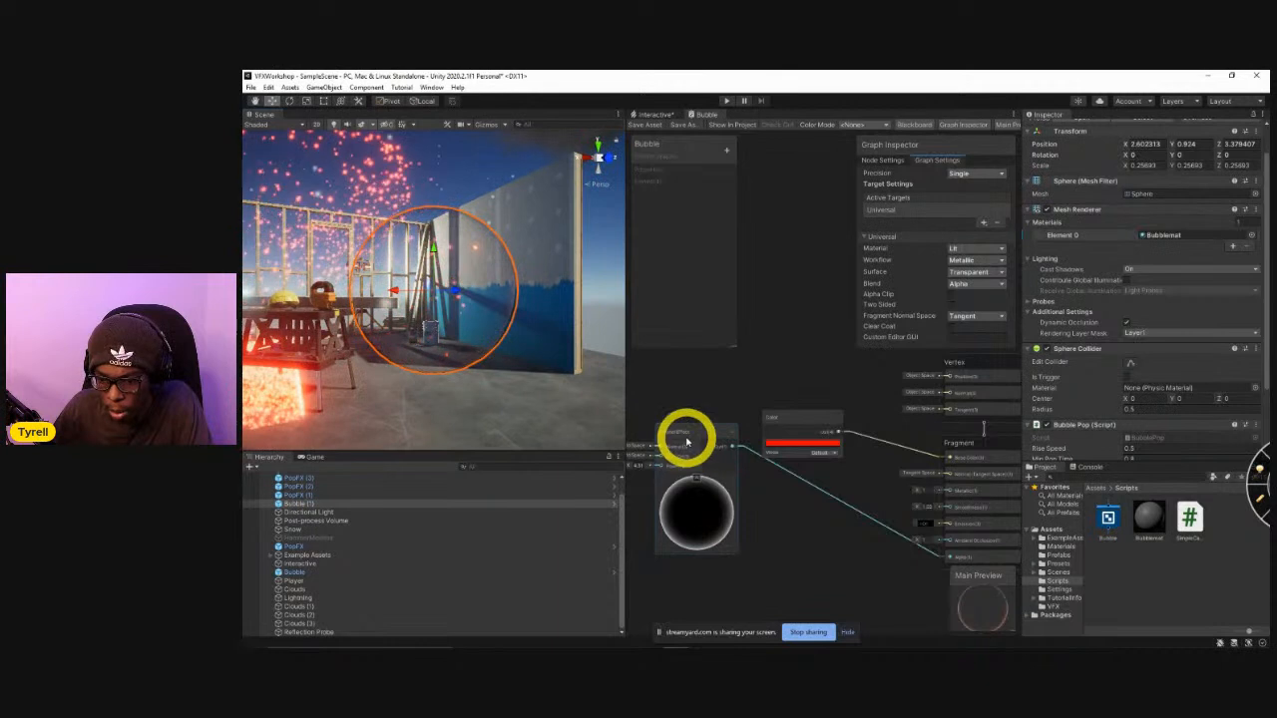
Lower the Fresnel Effect's Power to widen the rim, save the Bubble graph and check the sphere.
{"action": "left_click_drag", "start_coordinate": [686, 441], "coordinate": [719, 471]}
{"action": "middle_click_drag", "start_coordinate": [812, 555], "coordinate": [878, 531]}
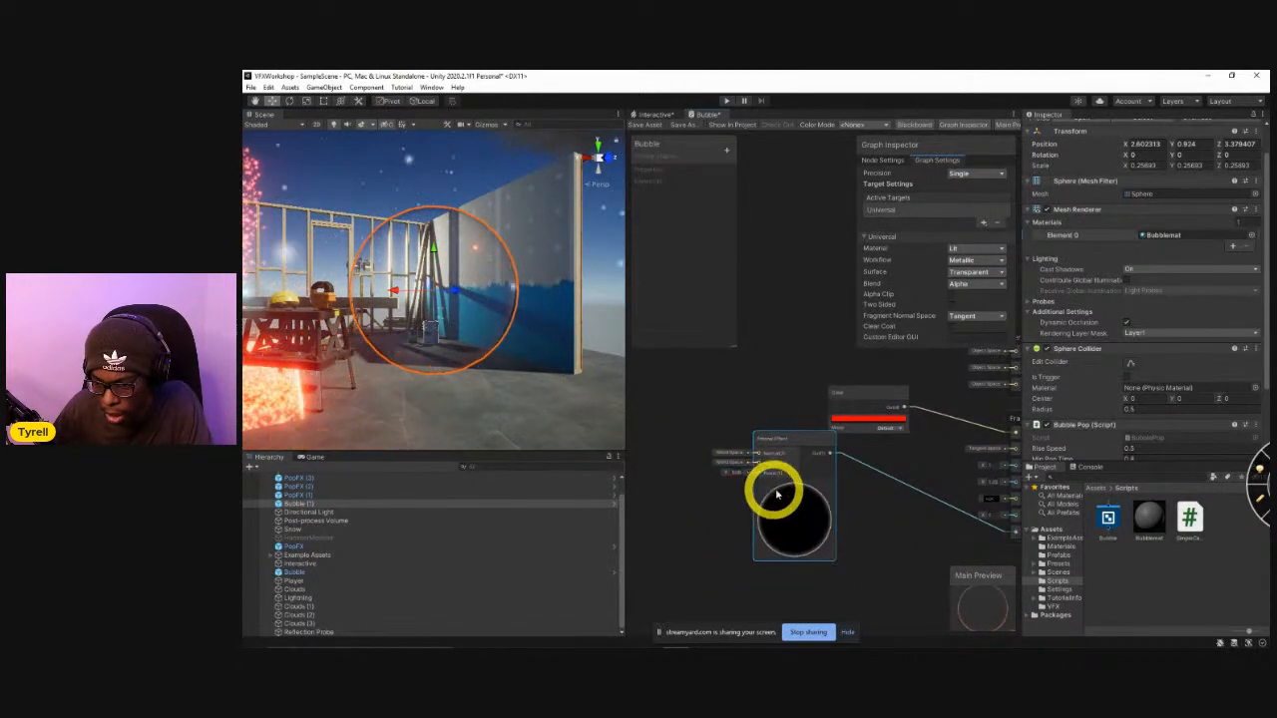
{"action": "left_click_drag", "start_coordinate": [733, 496], "coordinate": [706, 495]}
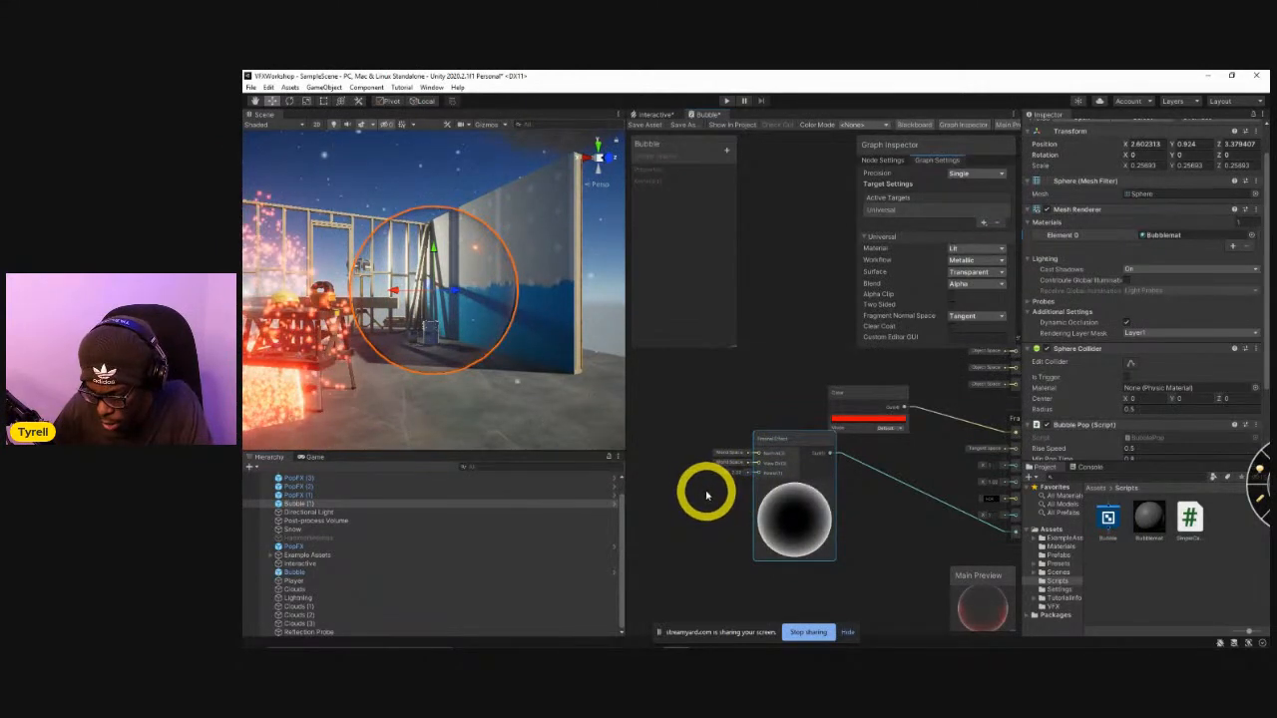
{"action": "left_click_drag", "start_coordinate": [787, 442], "coordinate": [769, 468]}
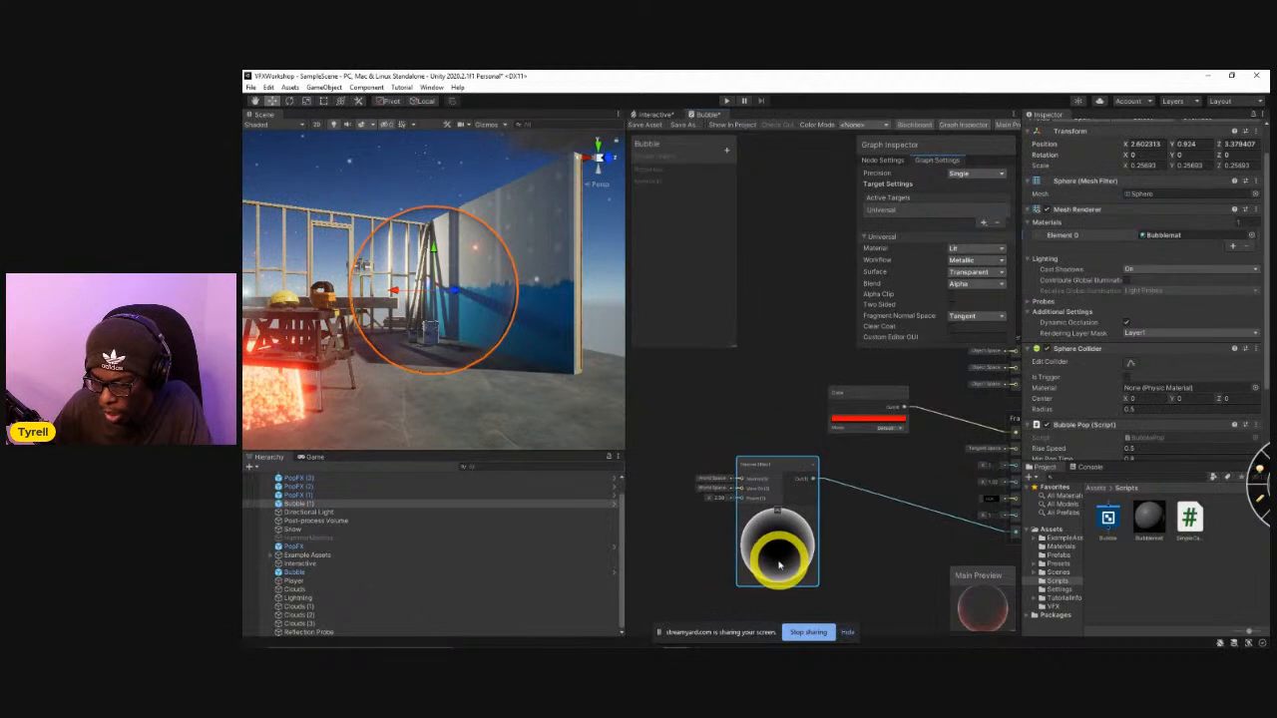
{"action": "left_click", "coordinate": [650, 125]}
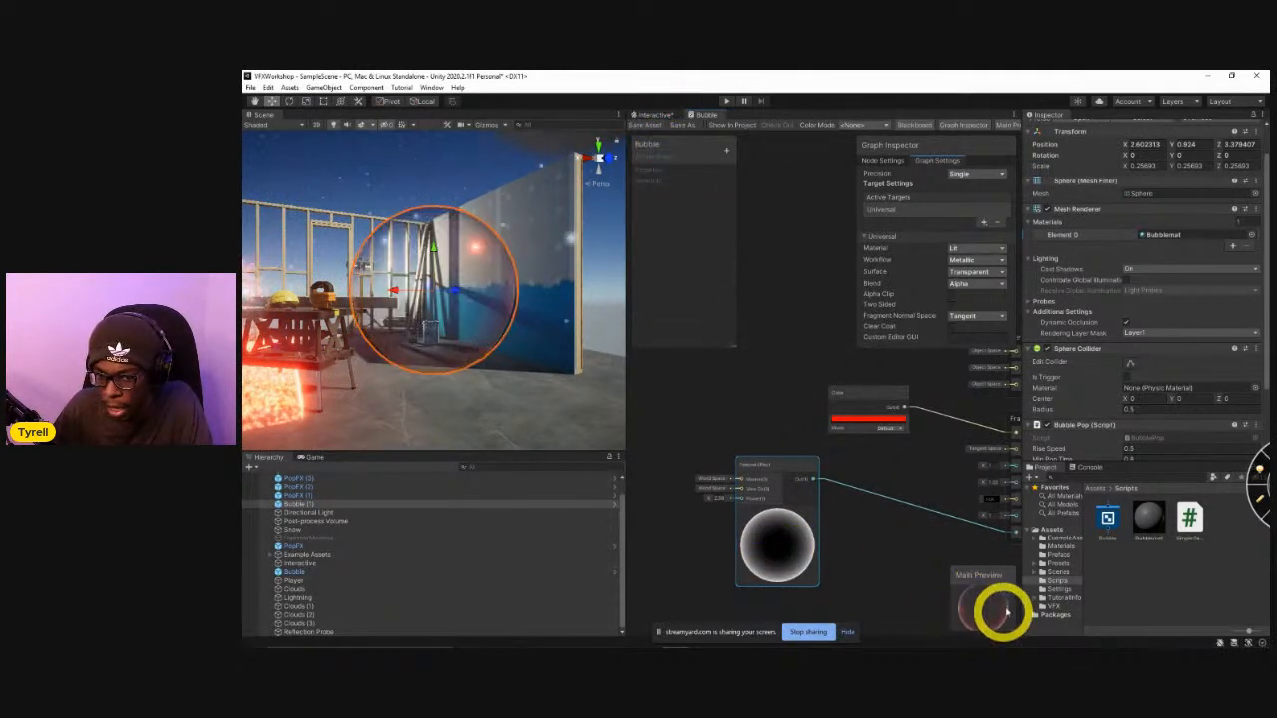
{"action": "left_click_drag", "start_coordinate": [526, 329], "coordinate": [454, 253], "text": "alt"}
Add a Multiply node fed by the Fresnel Effect's output.
{"action": "middle_click_drag", "start_coordinate": [869, 559], "coordinate": [804, 489]}
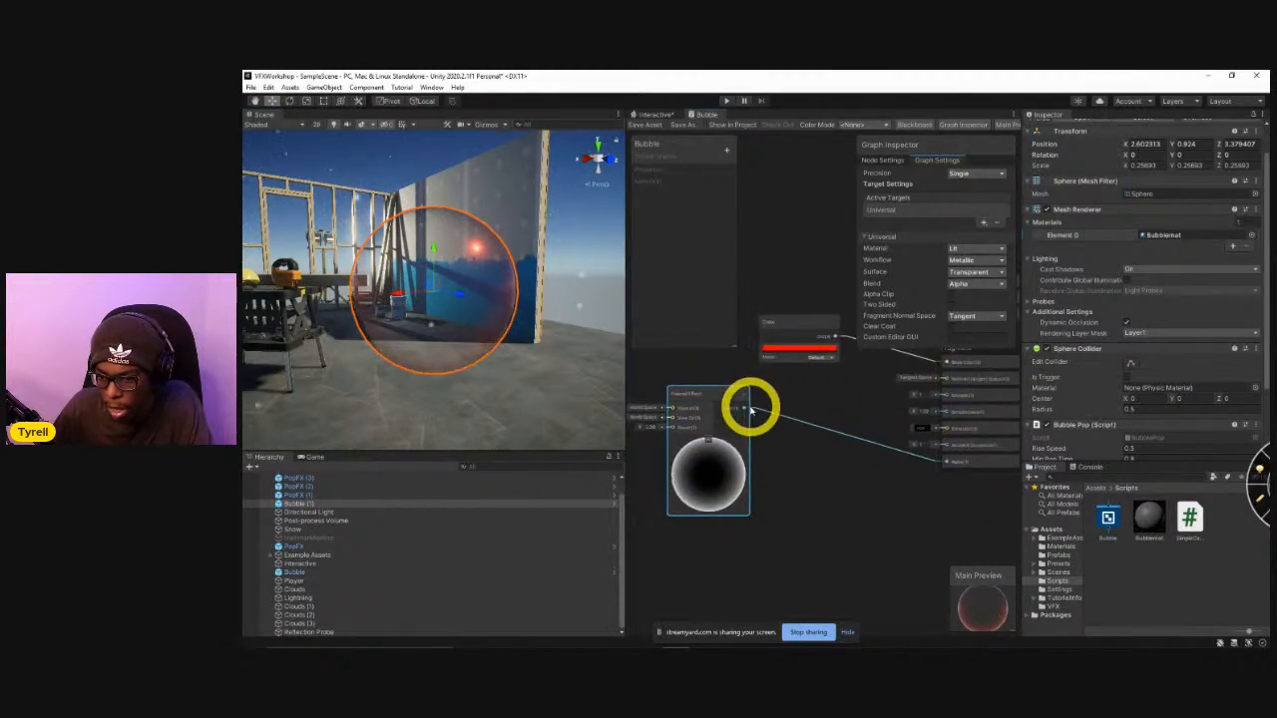
{"action": "left_click_drag", "start_coordinate": [742, 408], "coordinate": [829, 461]}
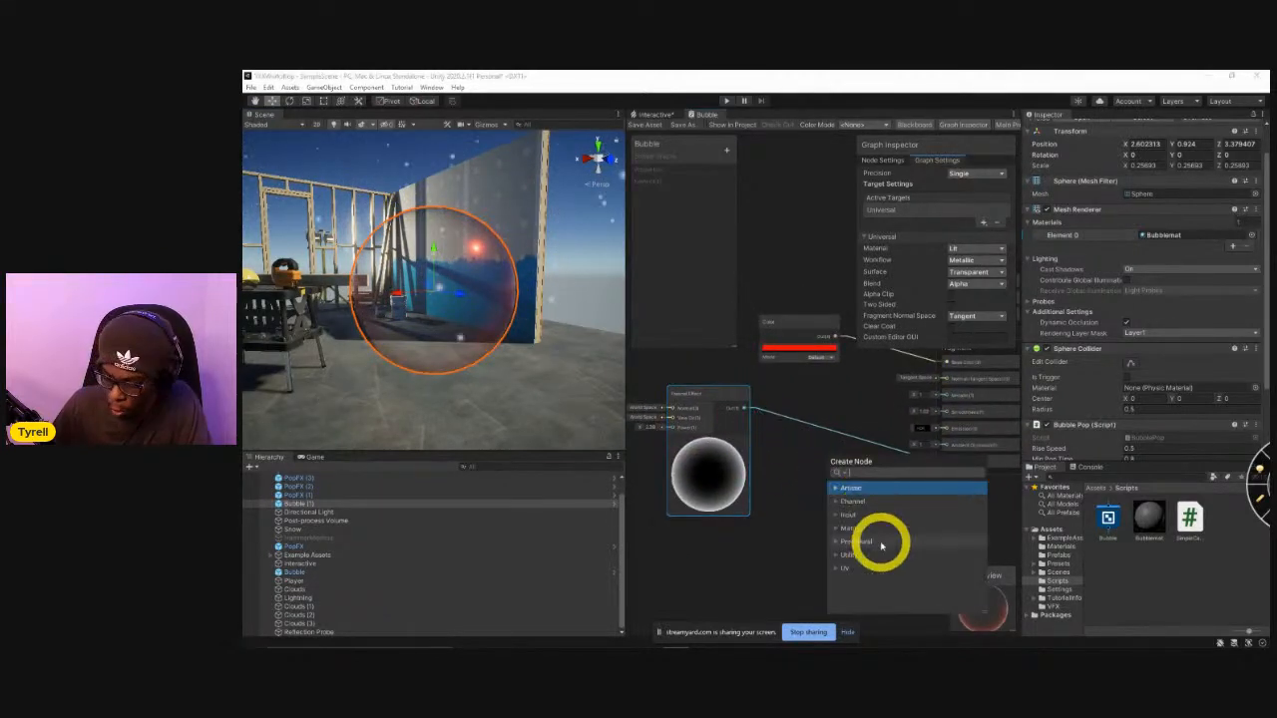
{"action": "type", "text": "mult"}
{"action": "key", "text": "Return"}
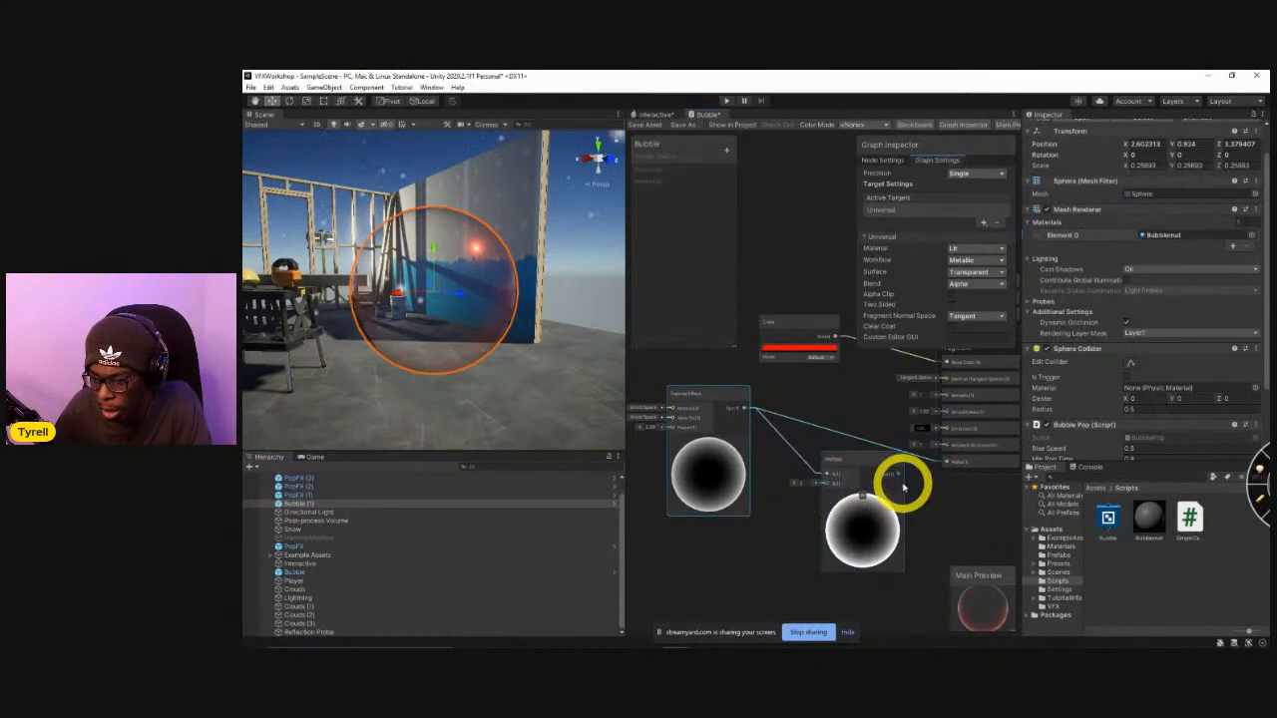
Add a Float node connected to the Multiply node's B input and convert it to a graph property.
{"action": "left_click_drag", "start_coordinate": [820, 484], "coordinate": [845, 592]}
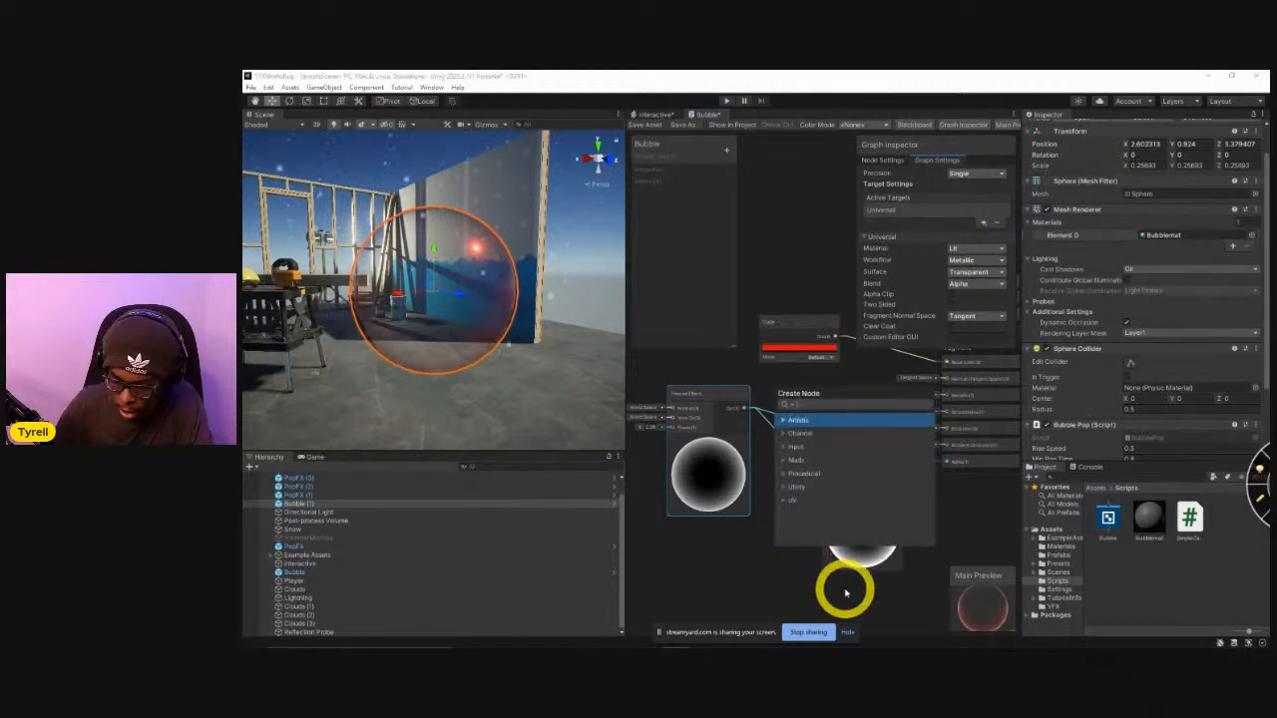
{"action": "type", "text": "float"}
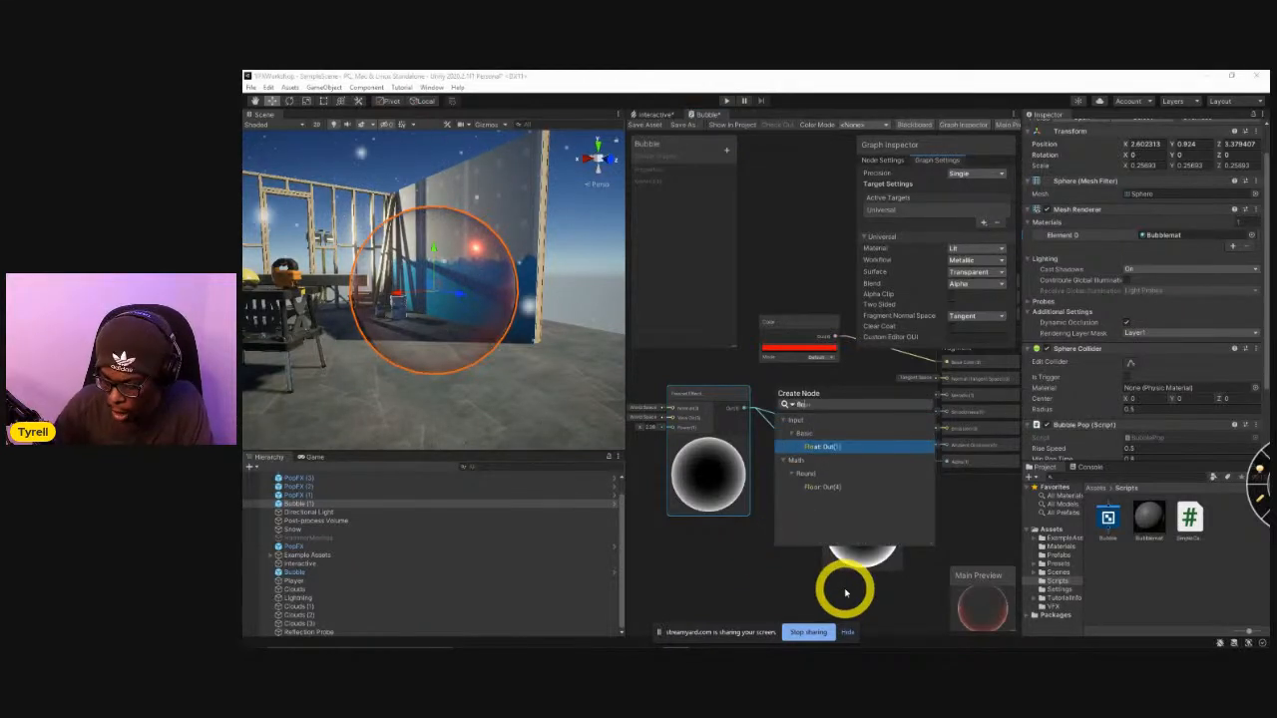
{"action": "key", "text": "Return"}
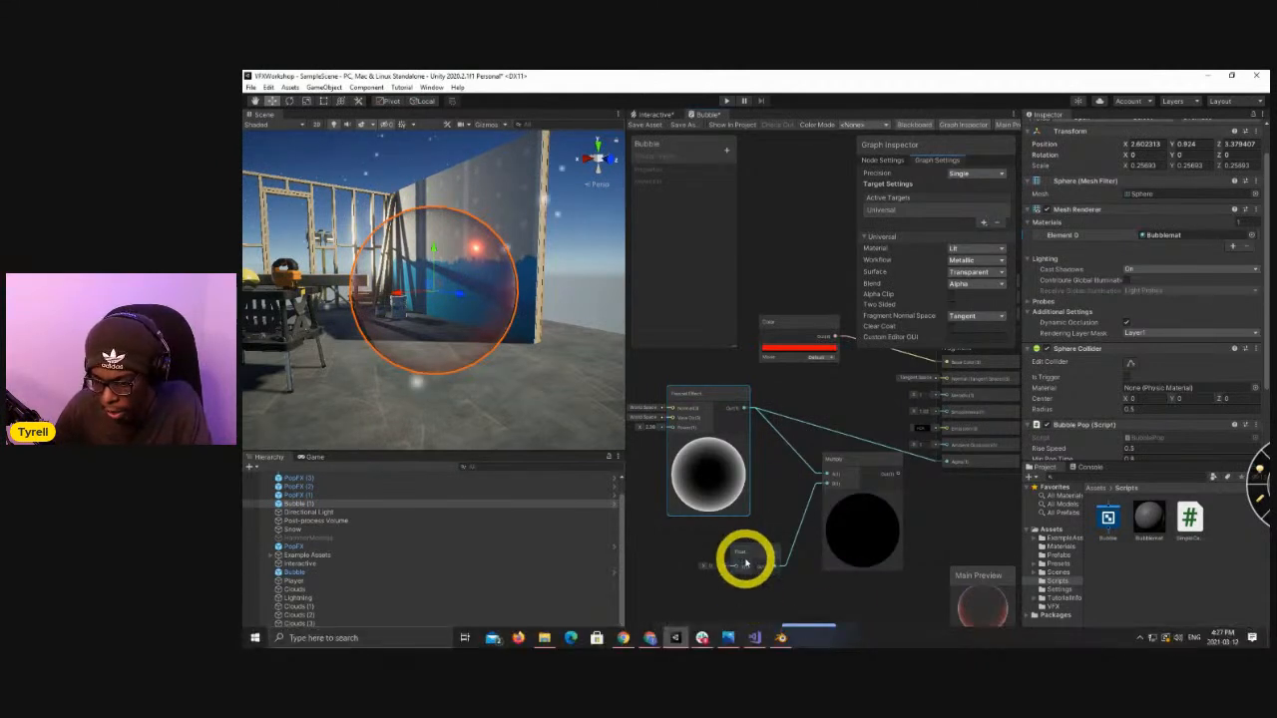
{"action": "right_click", "coordinate": [744, 564]}
{"action": "mouse_move", "coordinate": [819, 496]}
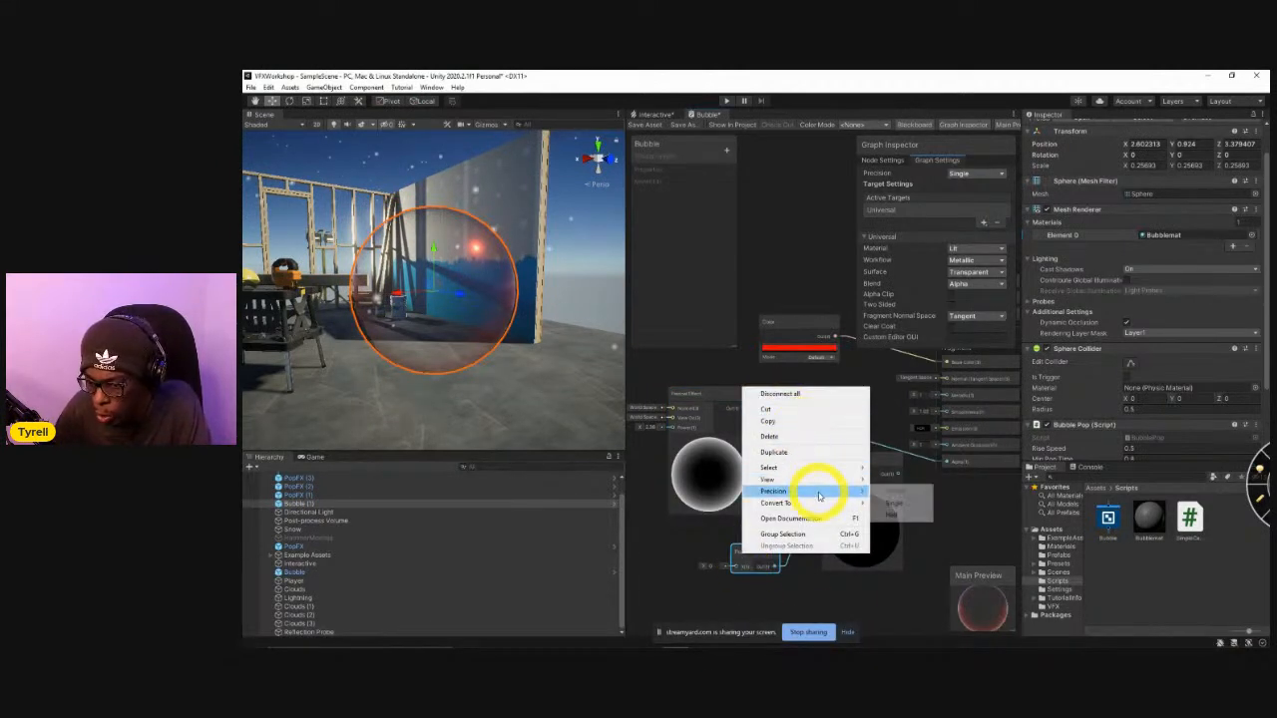
{"action": "mouse_move", "coordinate": [857, 507]}
{"action": "left_click", "coordinate": [899, 527]}
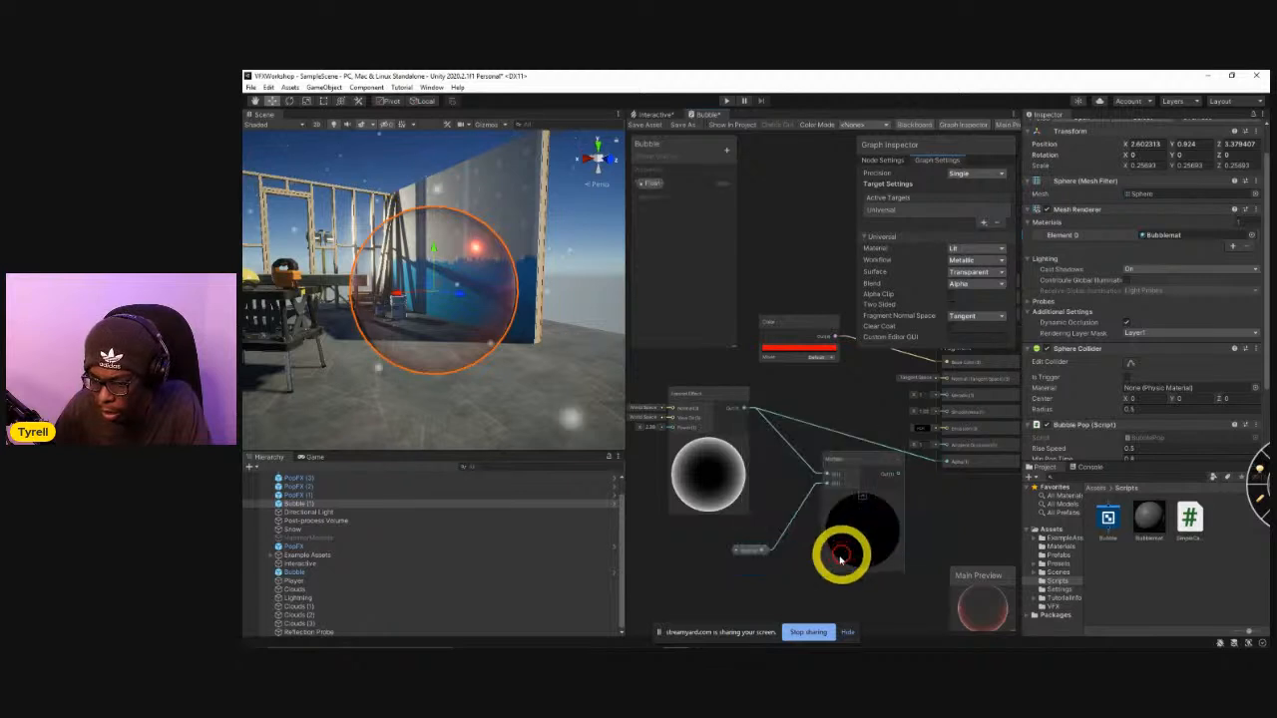
Rename the new Float property as OpacityStrength.
{"action": "left_click", "coordinate": [628, 164]}
{"action": "left_click", "coordinate": [653, 185]}
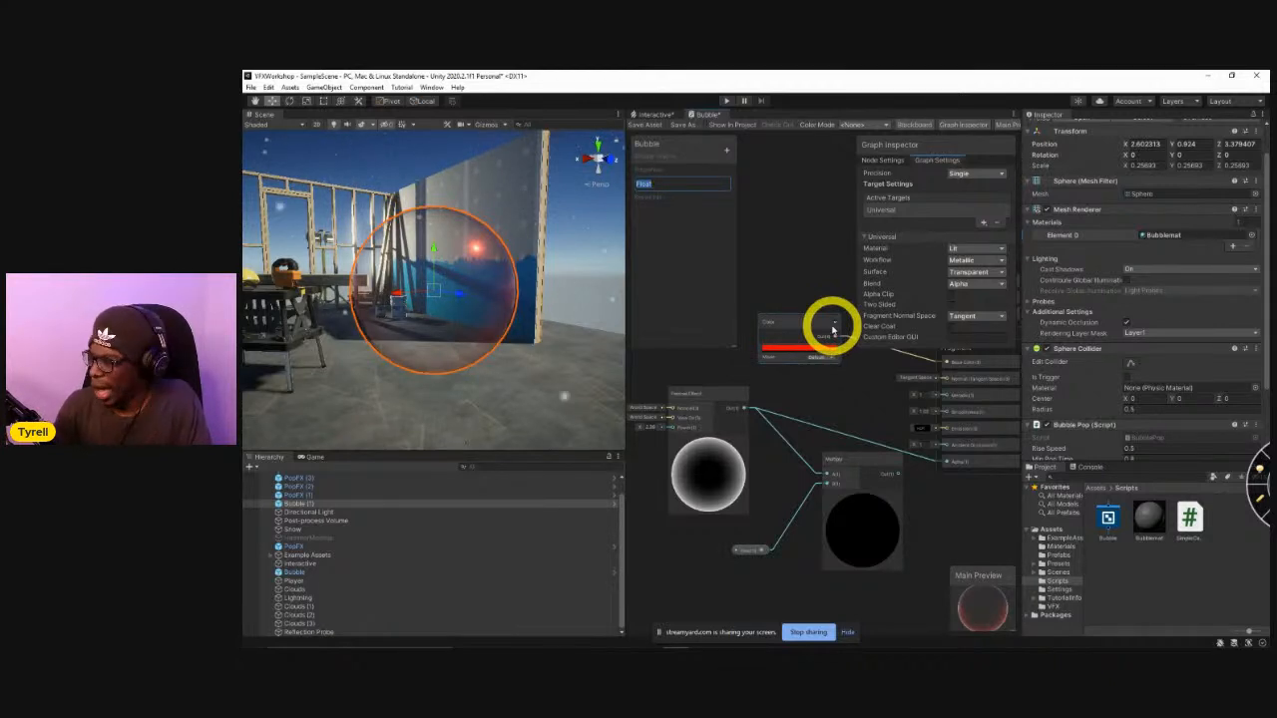
{"action": "type", "text": "OpacityStrength"}
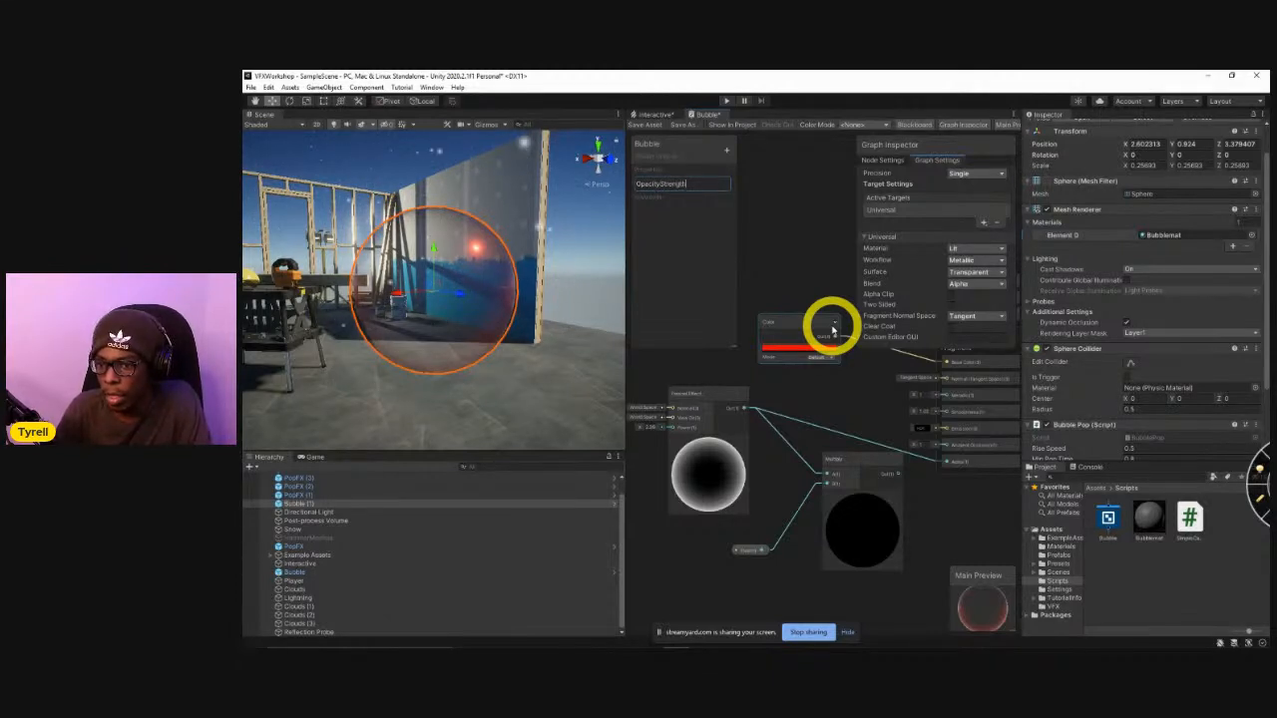
{"action": "left_click", "coordinate": [658, 184]}
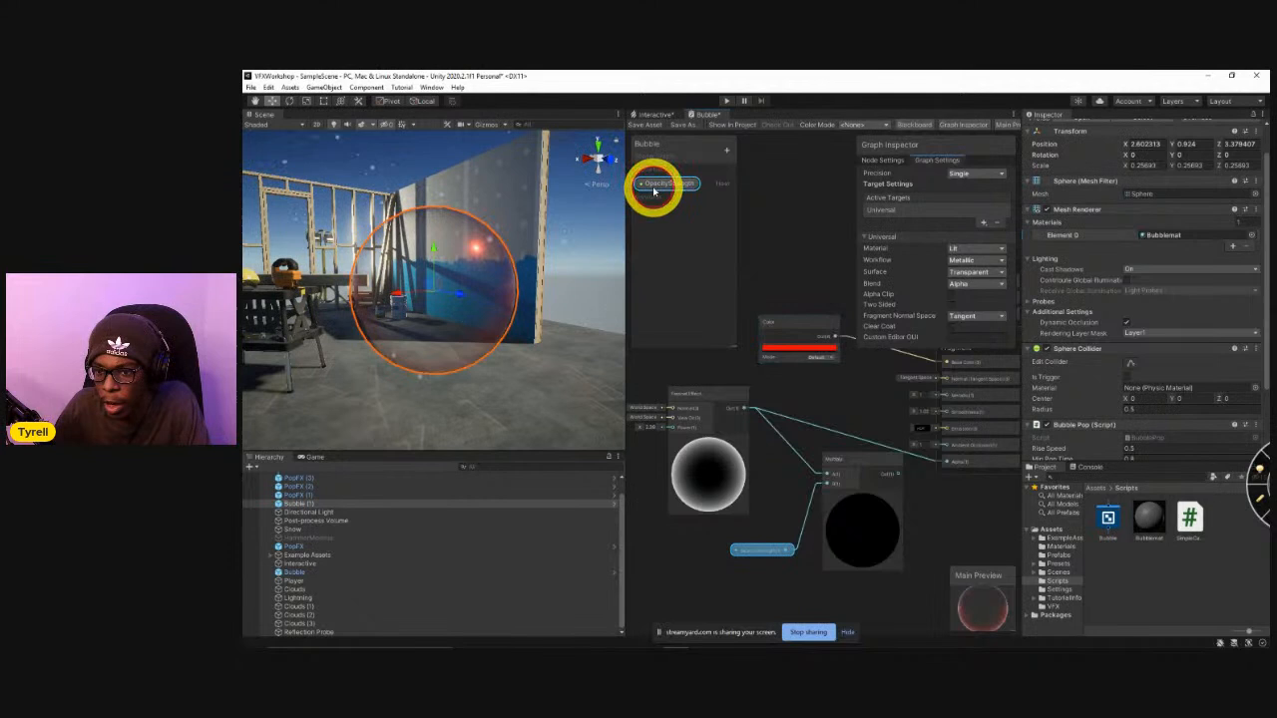
Switch the OpacityStrength property's mode to Slider and set its maximum to 4.
{"action": "left_click", "coordinate": [658, 183]}
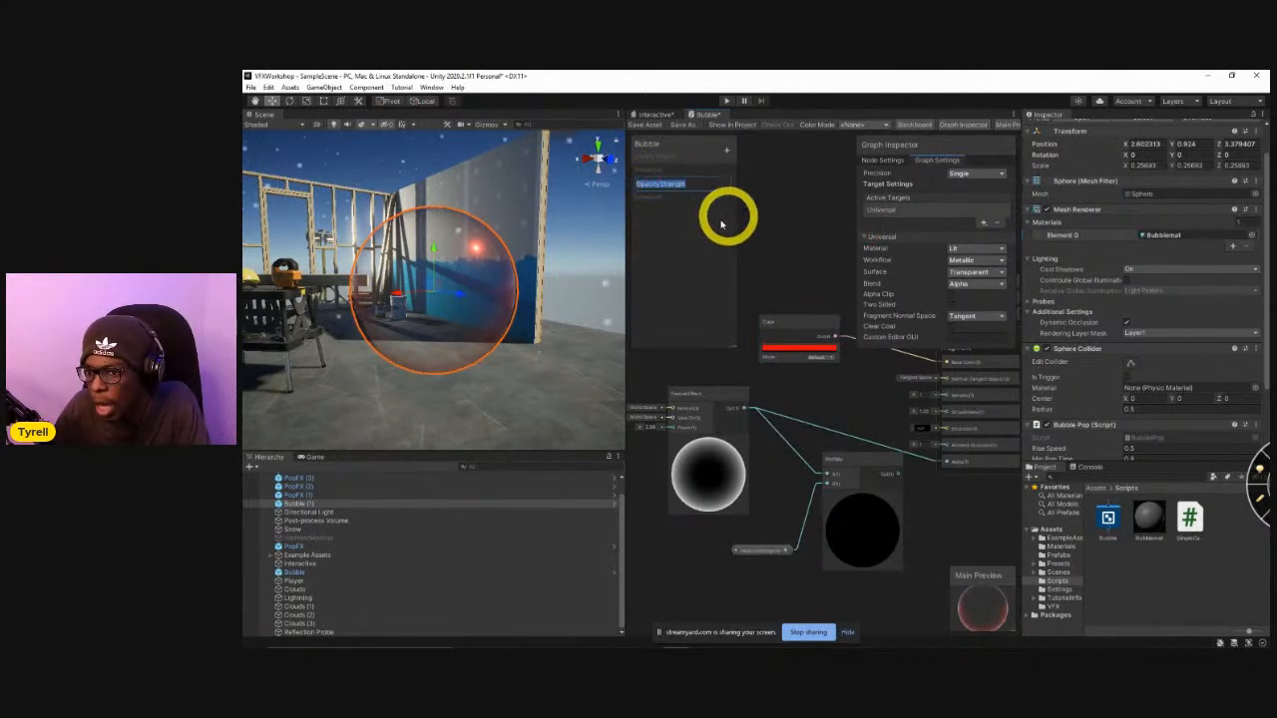
{"action": "left_click", "coordinate": [955, 125]}
{"action": "left_click", "coordinate": [955, 126]}
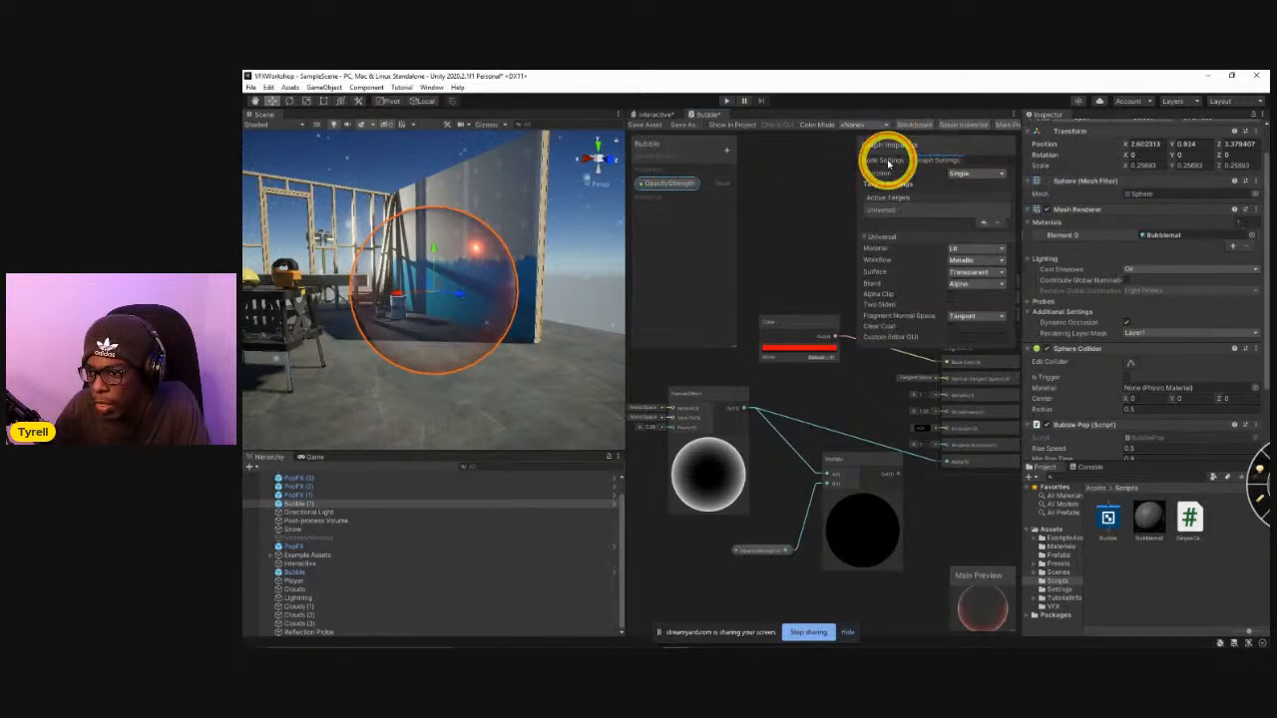
{"action": "left_click", "coordinate": [886, 160]}
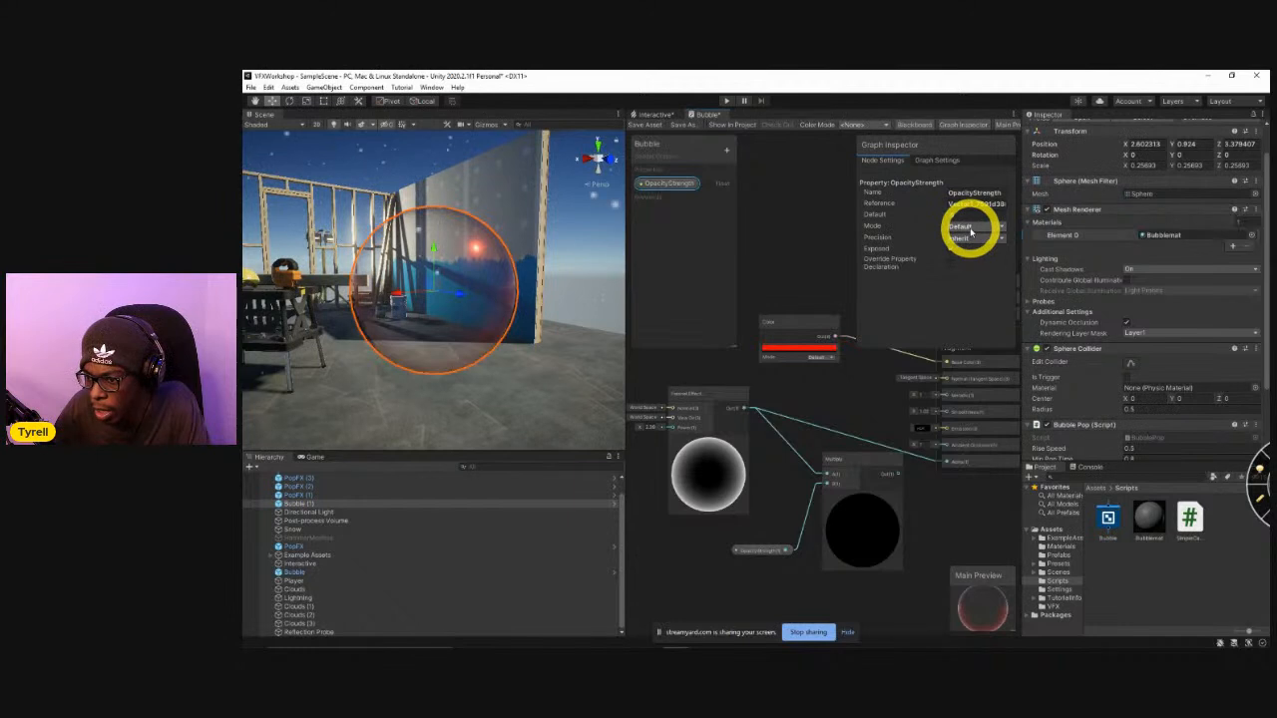
{"action": "left_click", "coordinate": [970, 229]}
{"action": "left_click", "coordinate": [974, 251]}
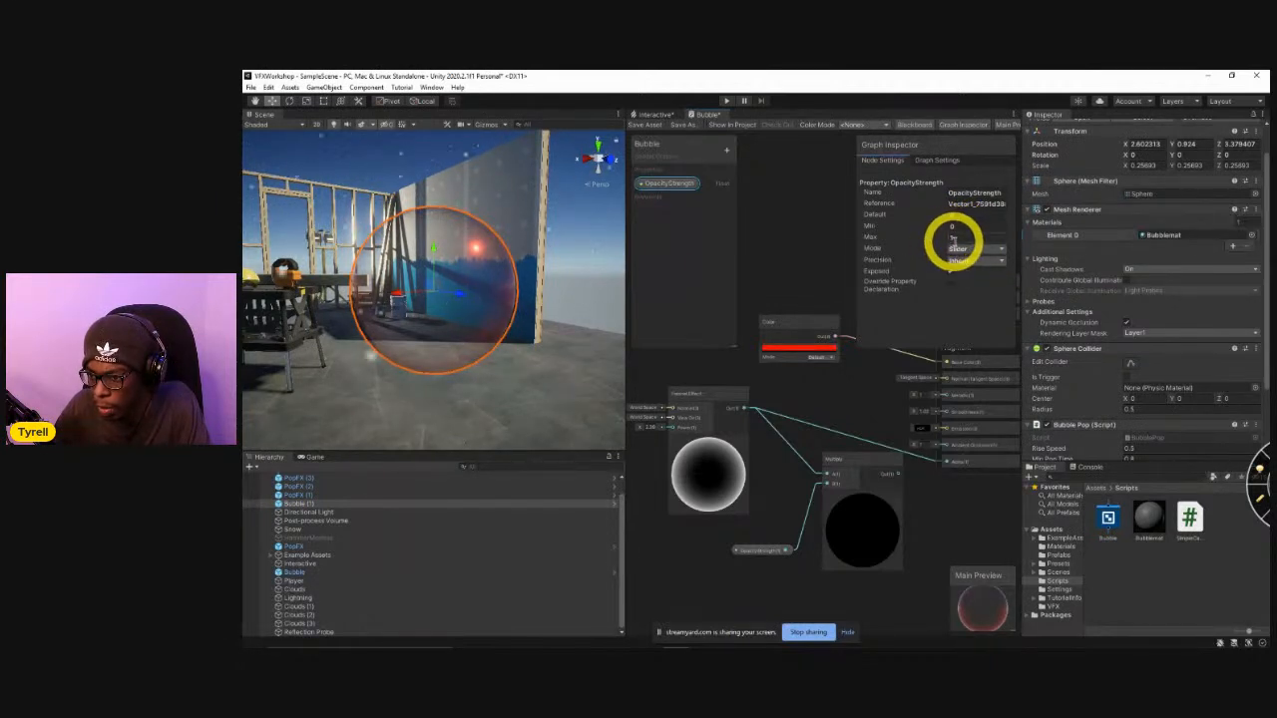
{"action": "left_click", "coordinate": [960, 238]}
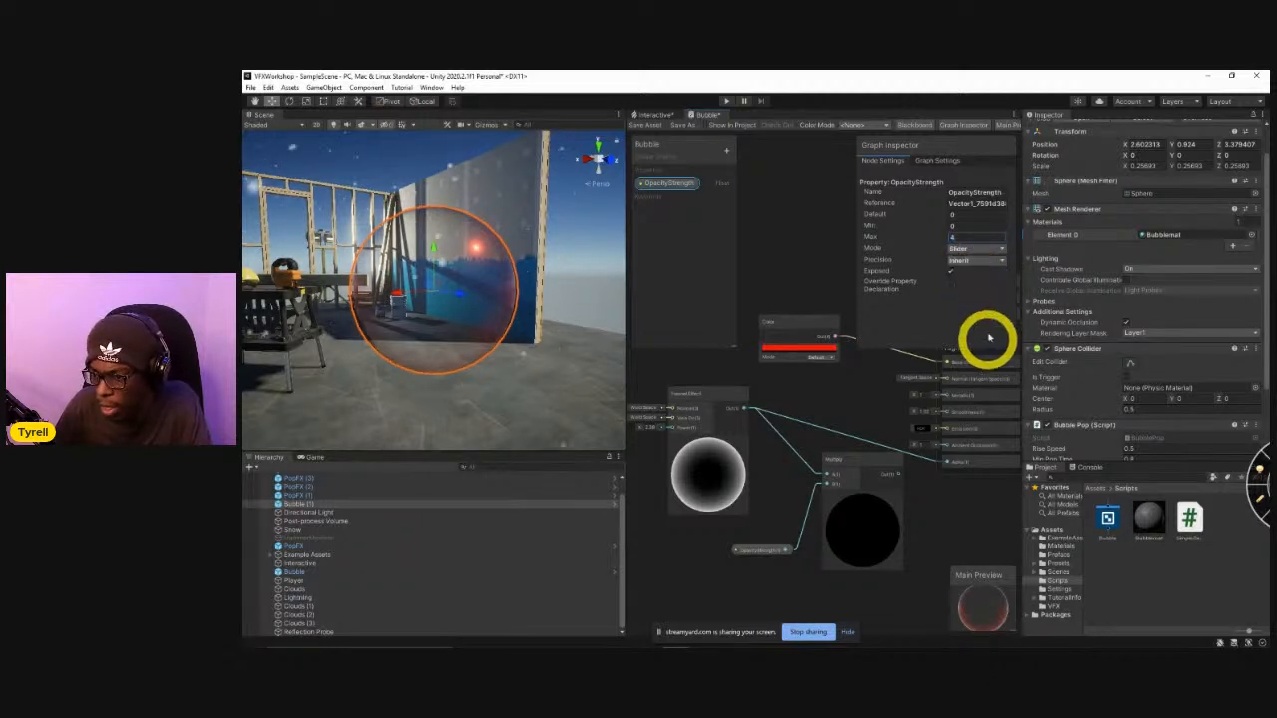
Connect the Multiply node's output to the Fragment's Alpha input and save the Bubble graph.
{"action": "left_click", "coordinate": [652, 117]}
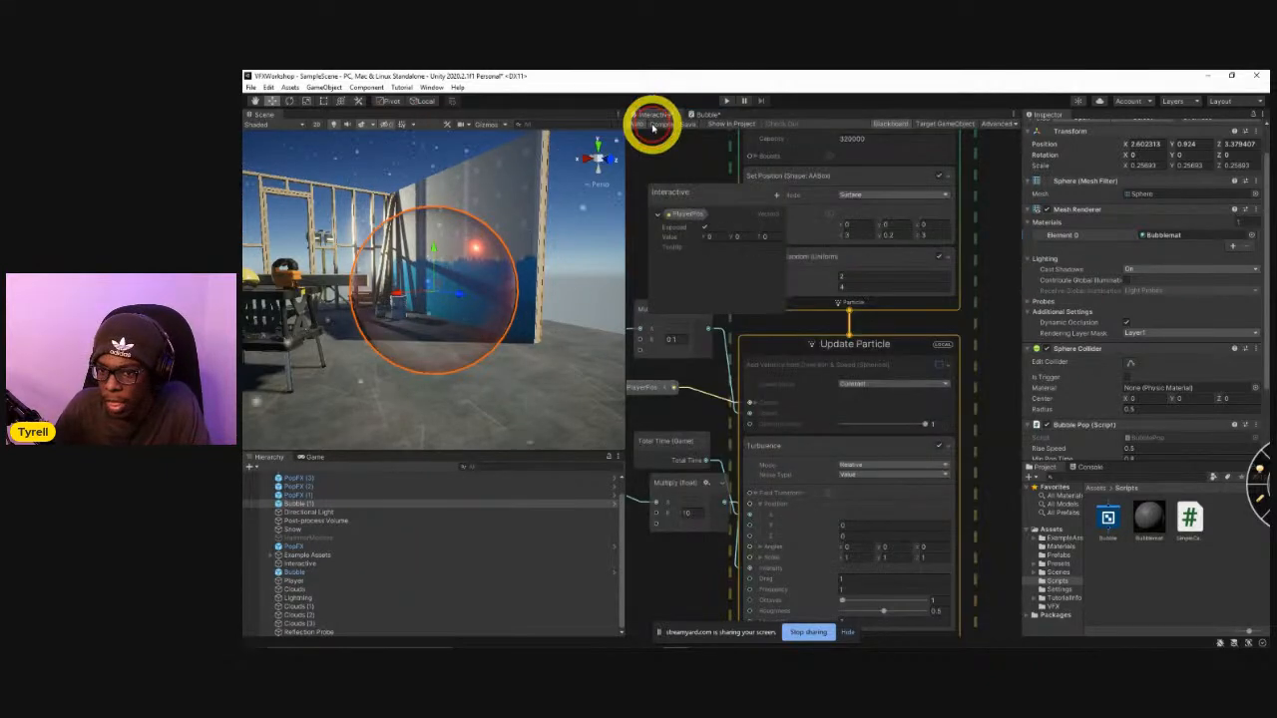
{"action": "left_click", "coordinate": [707, 114]}
{"action": "left_click", "coordinate": [661, 130]}
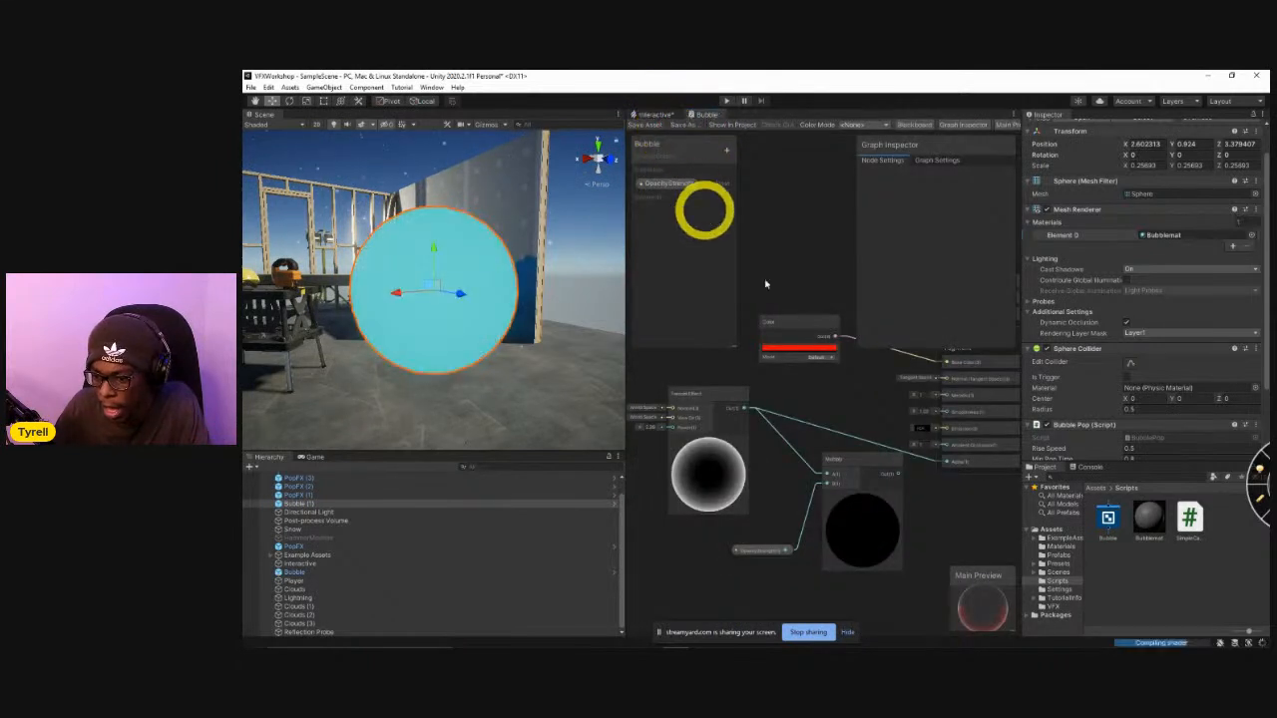
{"action": "left_click_drag", "start_coordinate": [898, 475], "coordinate": [944, 467]}
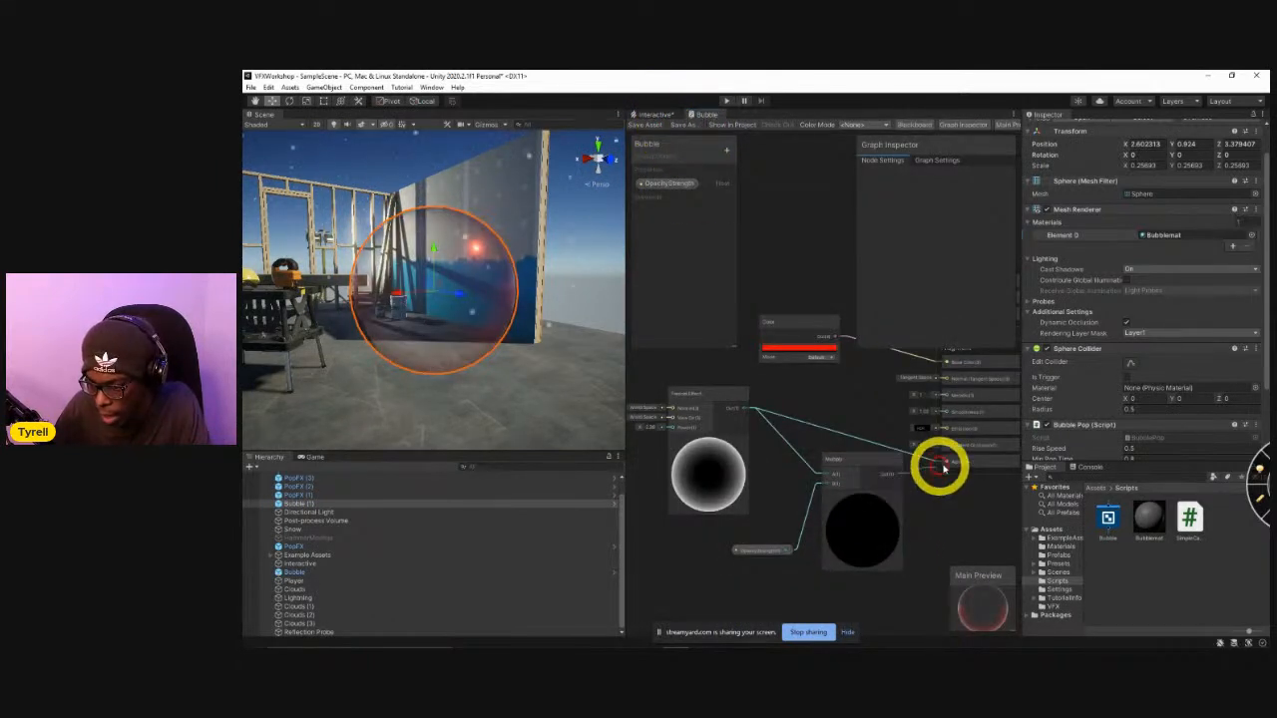
{"action": "left_click", "coordinate": [648, 127]}
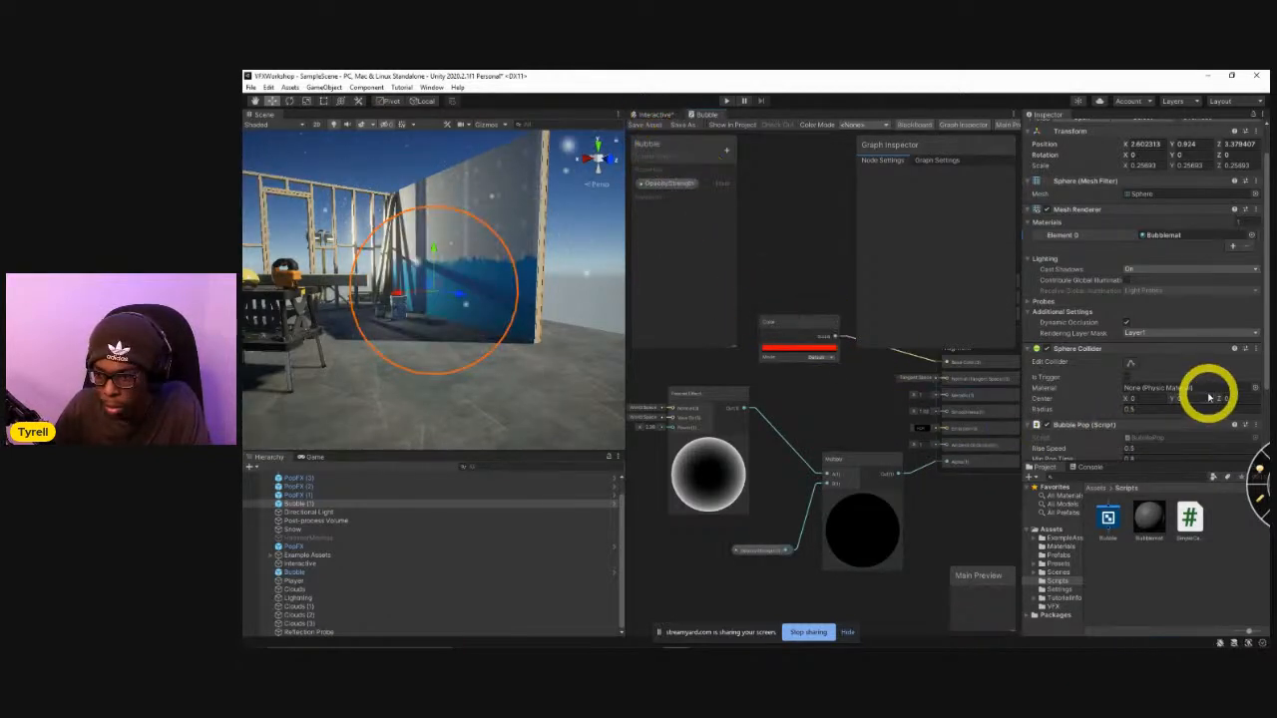
Expand the bubble material's properties on the sphere and raise OpacityStrength to about 2.04.
{"action": "scroll", "coordinate": [1202, 404], "scroll_direction": "down", "scroll_amount": 3}
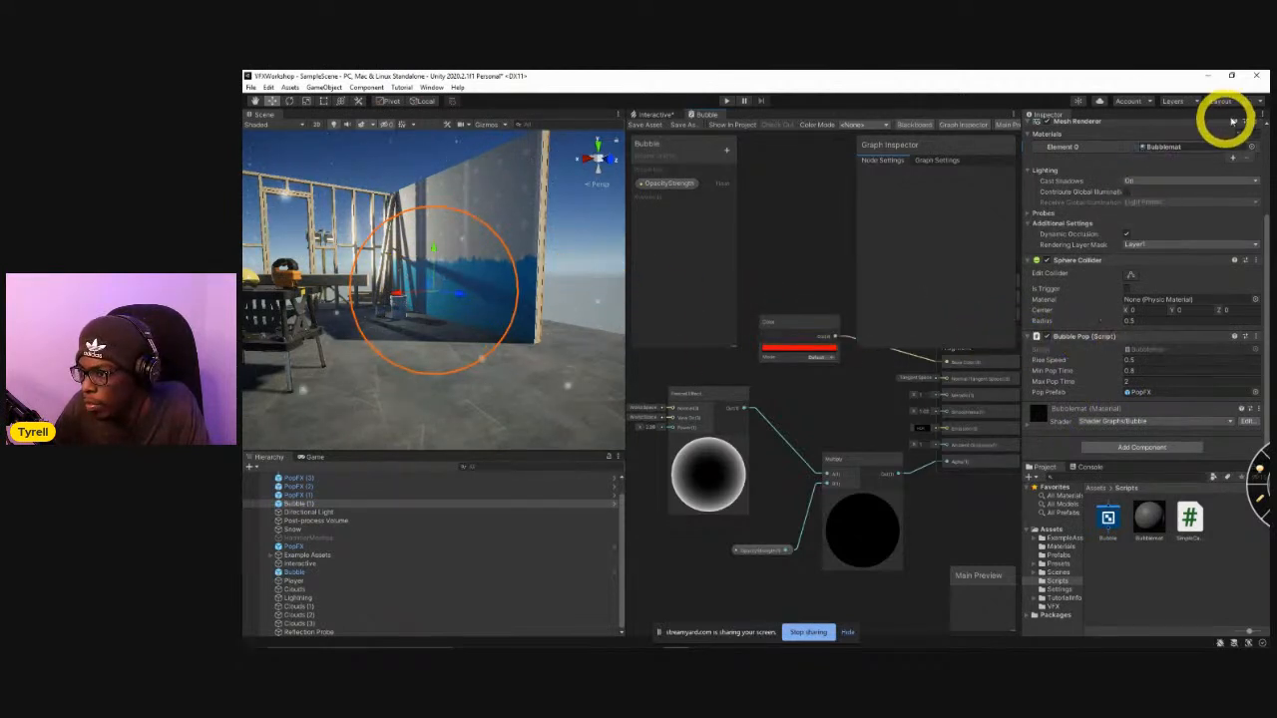
{"action": "left_click", "coordinate": [618, 281]}
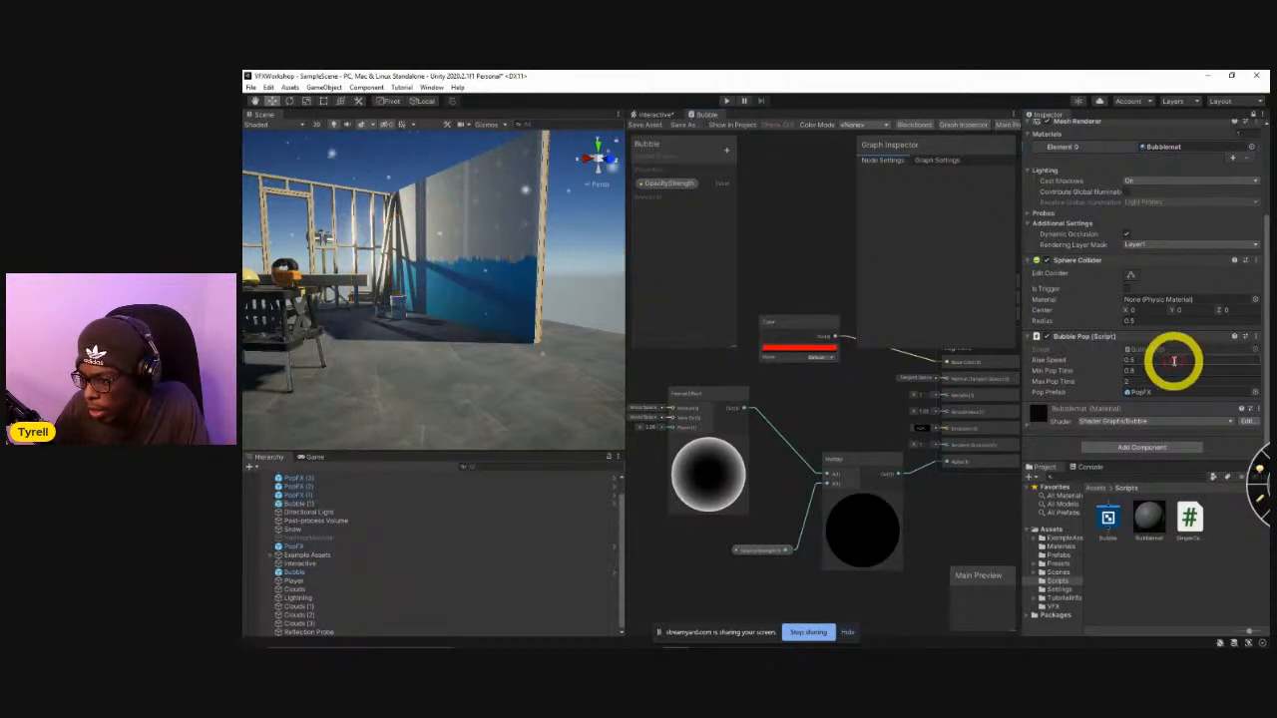
{"action": "left_click", "coordinate": [1039, 427]}
{"action": "scroll", "coordinate": [1097, 413], "scroll_direction": "down", "scroll_amount": 2}
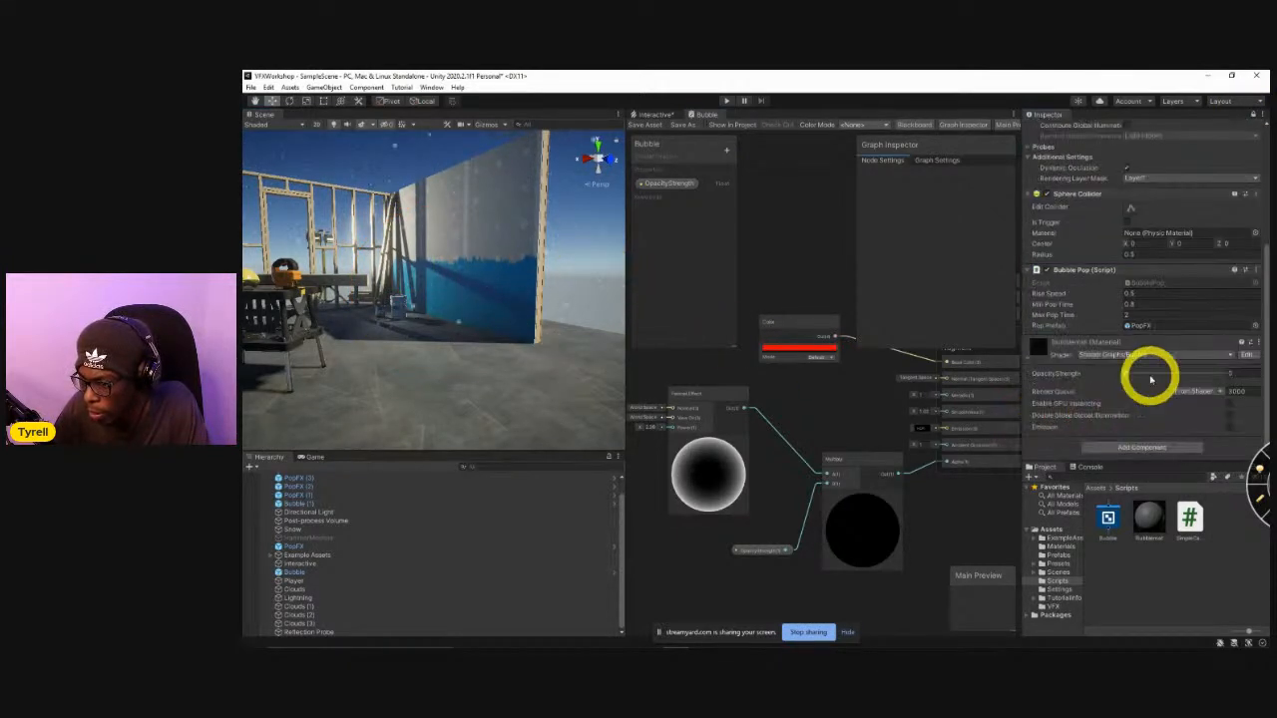
{"action": "left_click_drag", "start_coordinate": [1126, 373], "coordinate": [1175, 395]}
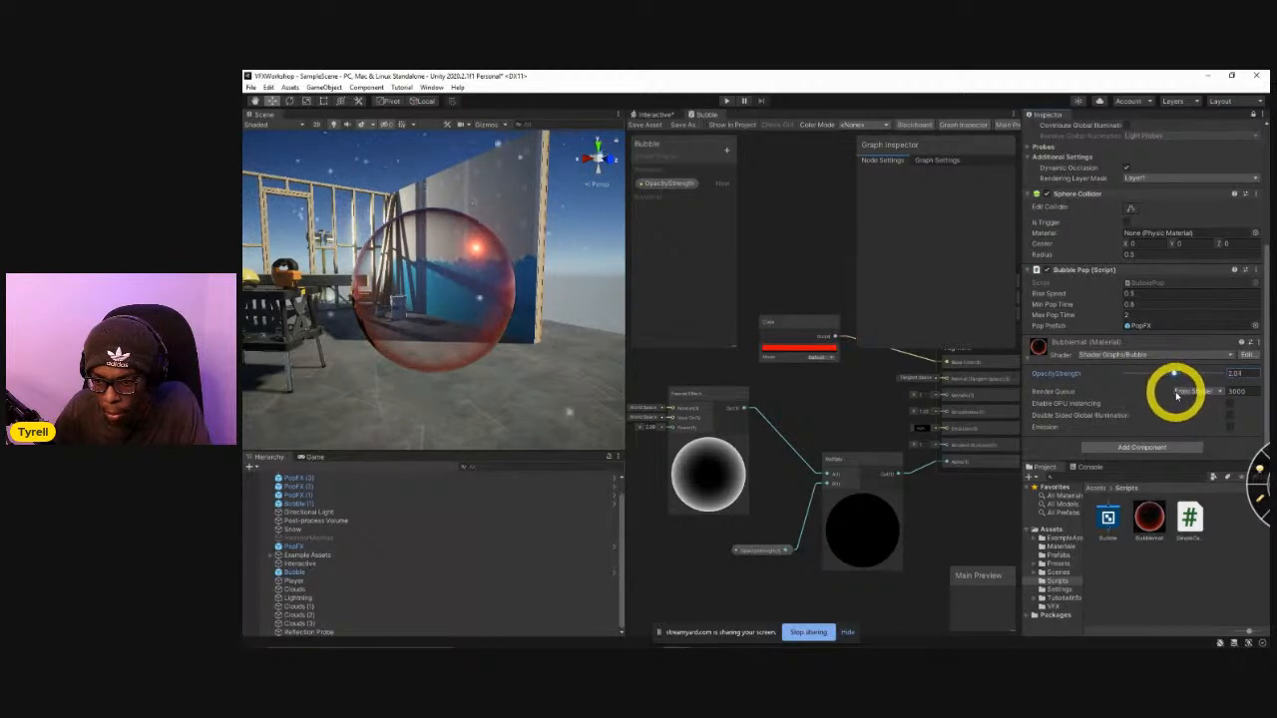
Add a Float node feeding the Fresnel Effect's Power input and convert it to a graph property.
{"action": "middle_click_drag", "start_coordinate": [776, 502], "coordinate": [880, 496]}
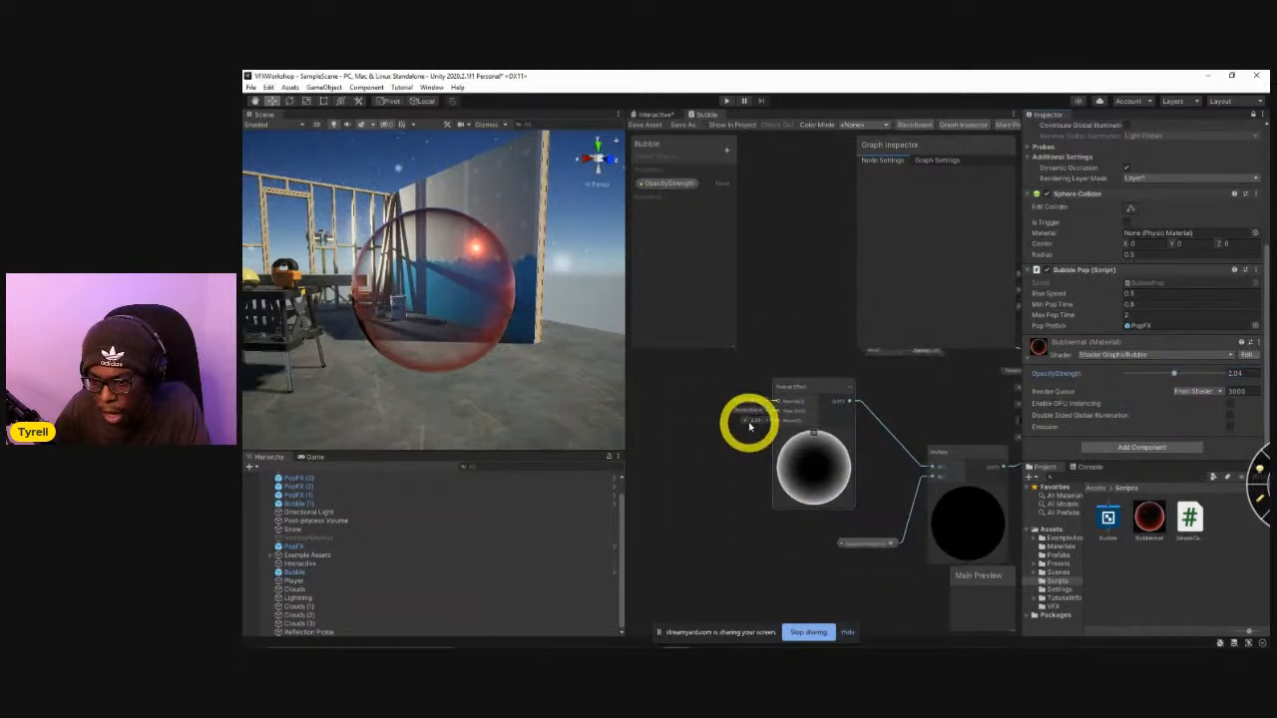
{"action": "mouse_move", "coordinate": [746, 423]}
{"action": "left_mouse_down"}
{"action": "mouse_move", "coordinate": [724, 430]}
{"action": "mouse_move", "coordinate": [741, 436]}
{"action": "left_mouse_up"}
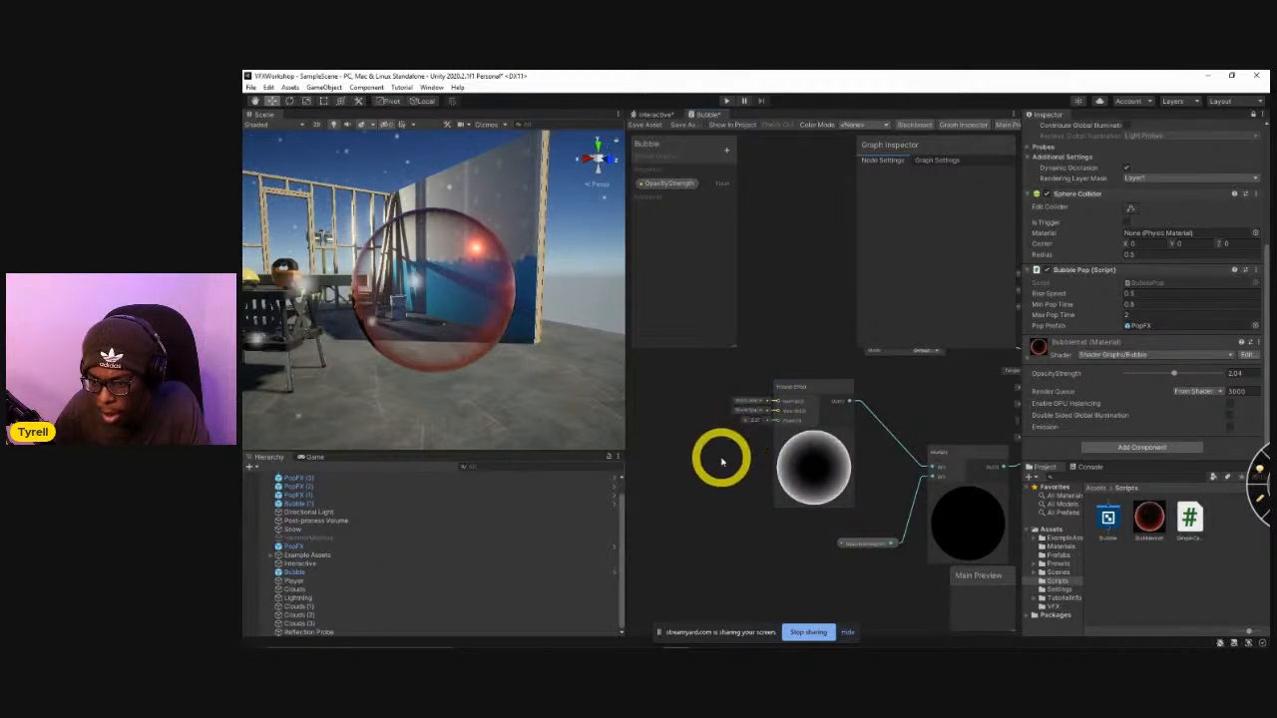
{"action": "middle_click_drag", "start_coordinate": [746, 451], "coordinate": [841, 471]}
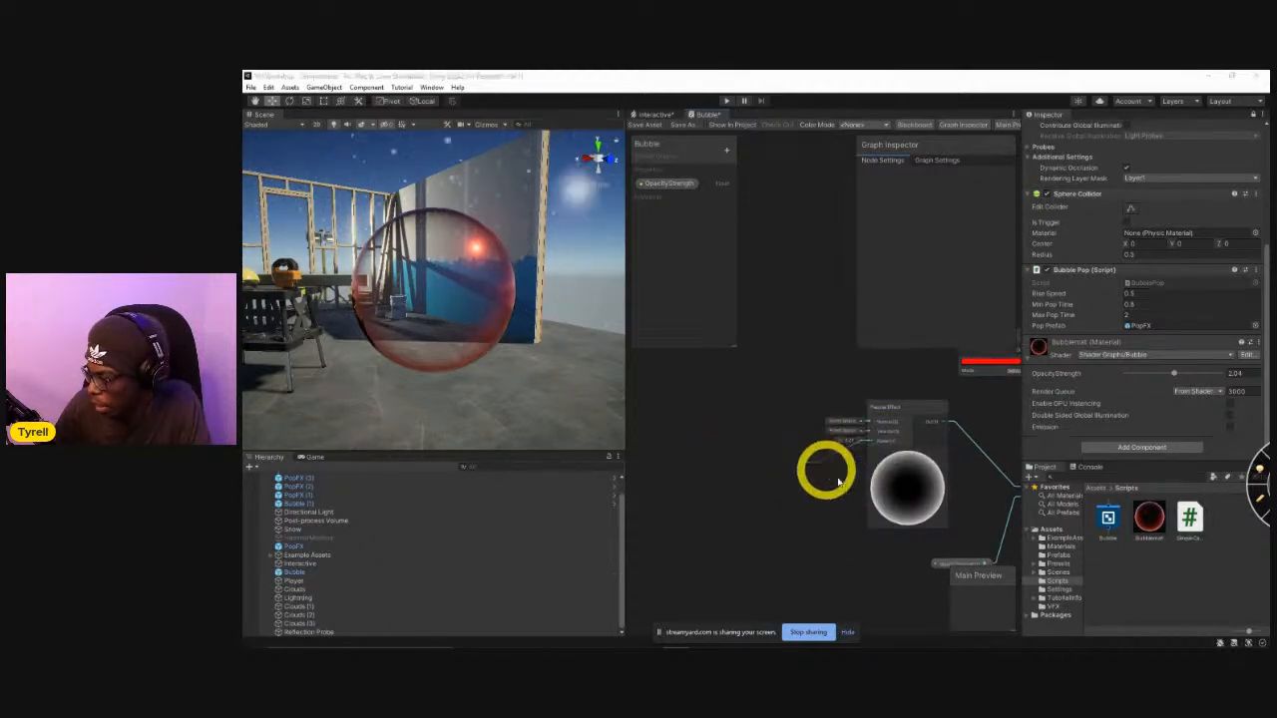
{"action": "key", "text": "space"}
{"action": "type", "text": "float"}
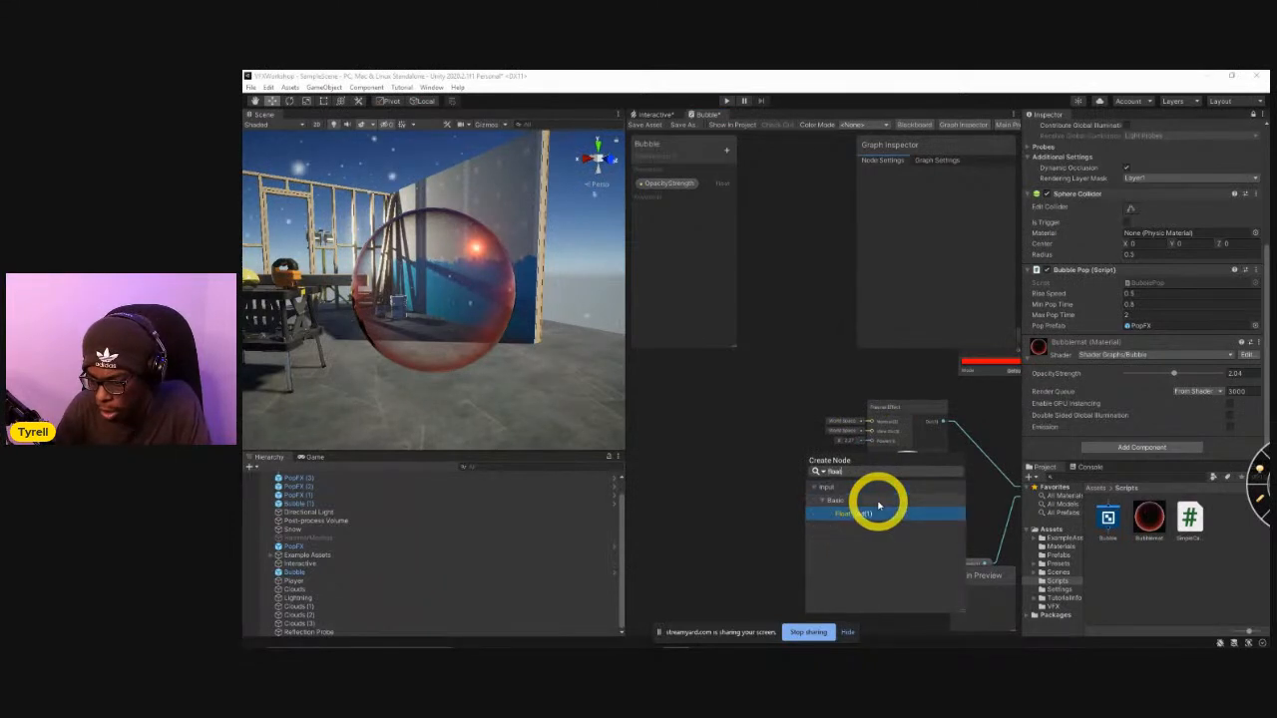
{"action": "left_click", "coordinate": [877, 509]}
{"action": "left_click_drag", "start_coordinate": [878, 464], "coordinate": [780, 472]}
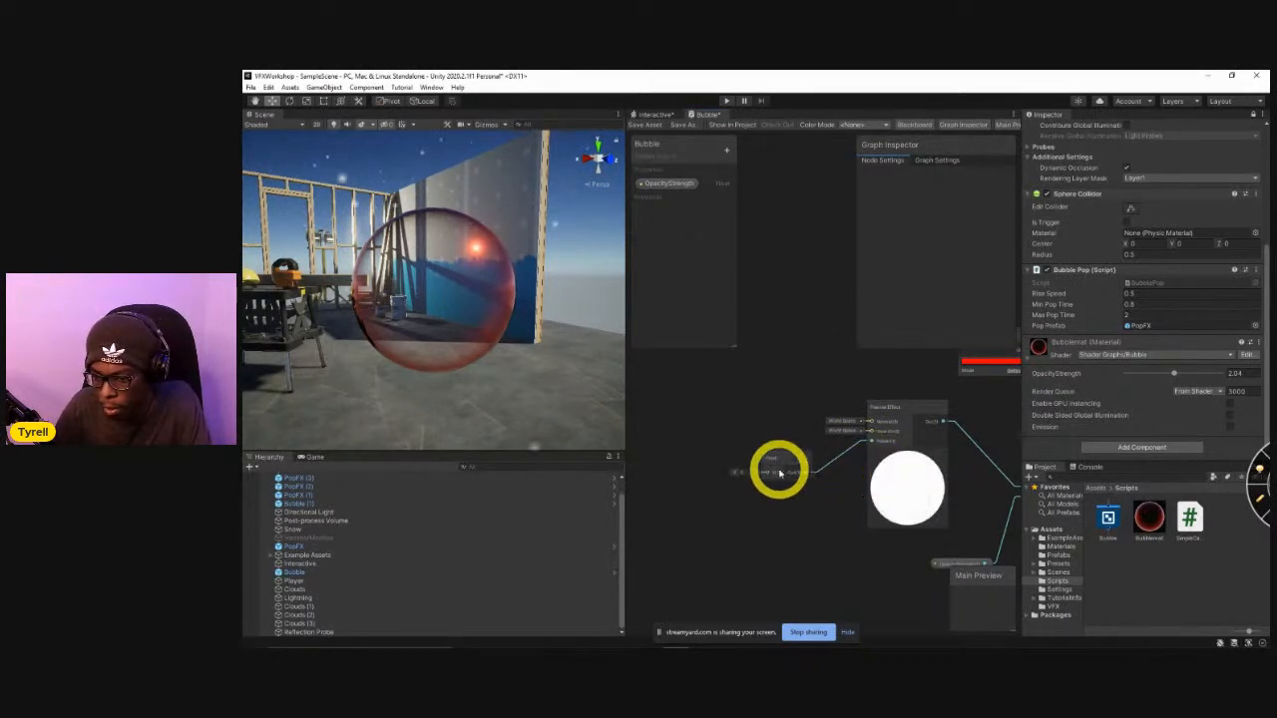
{"action": "right_click", "coordinate": [776, 469]}
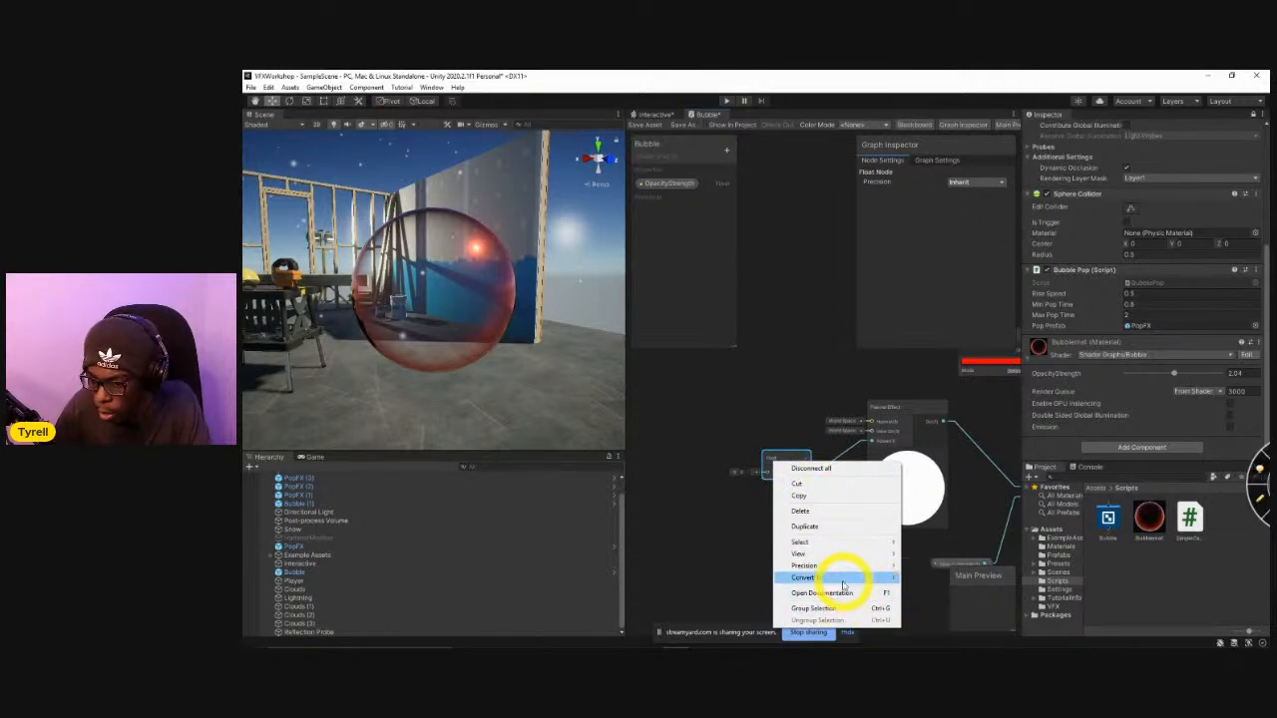
{"action": "left_click", "coordinate": [928, 600]}
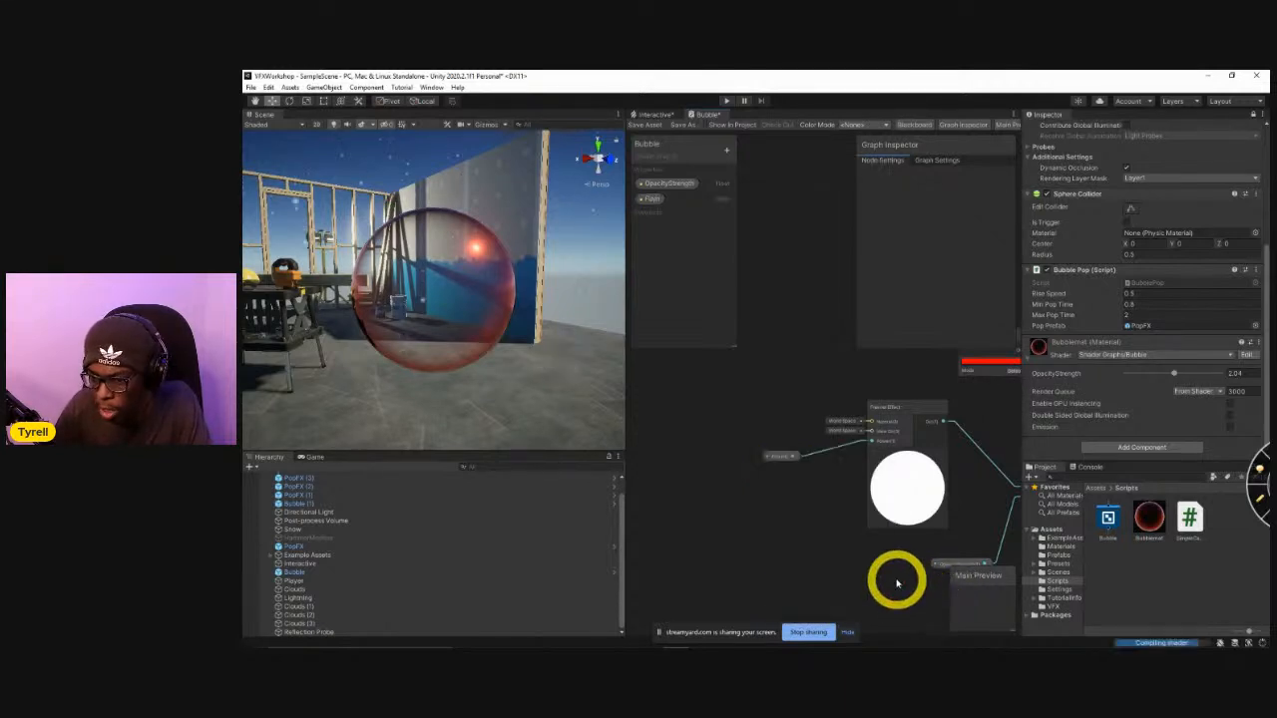
Name the new Float property Falloff, make it a slider with a maximum of 10, and save the graph.
{"action": "scroll", "coordinate": [794, 478], "scroll_direction": "up", "scroll_amount": 2}
{"action": "left_click", "coordinate": [783, 454]}
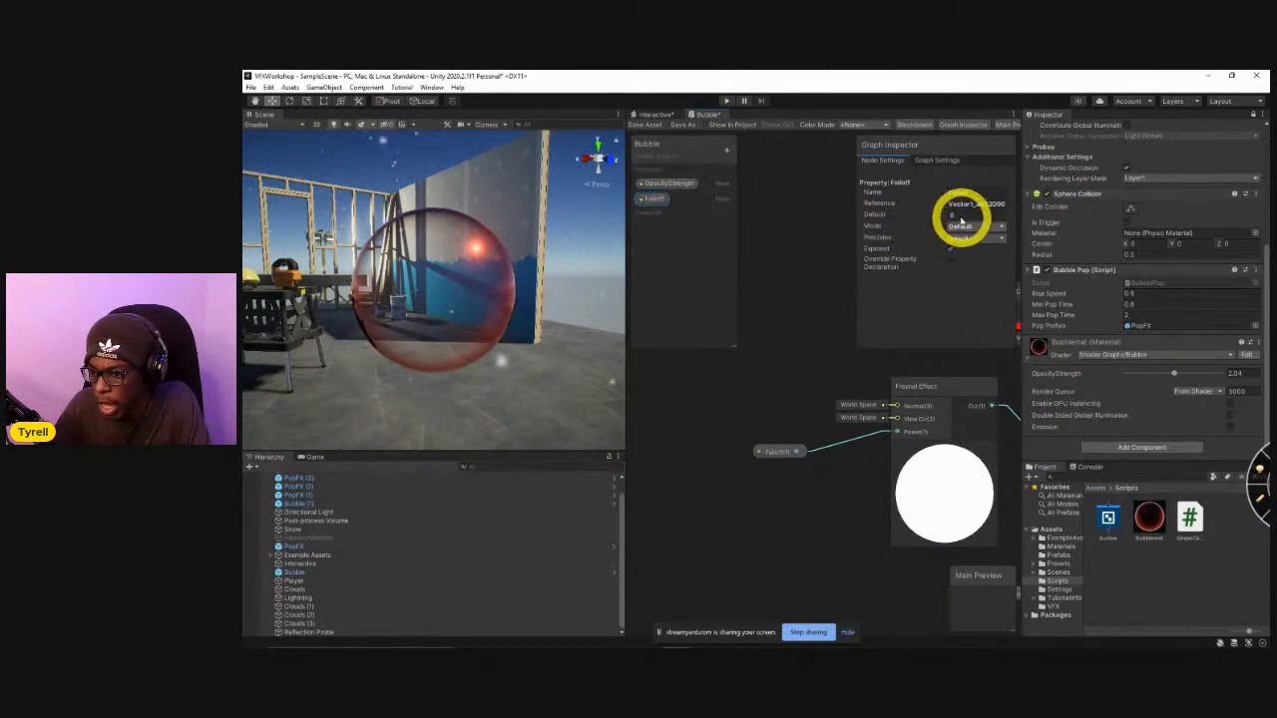
{"action": "left_click", "coordinate": [964, 228]}
{"action": "left_click", "coordinate": [957, 253]}
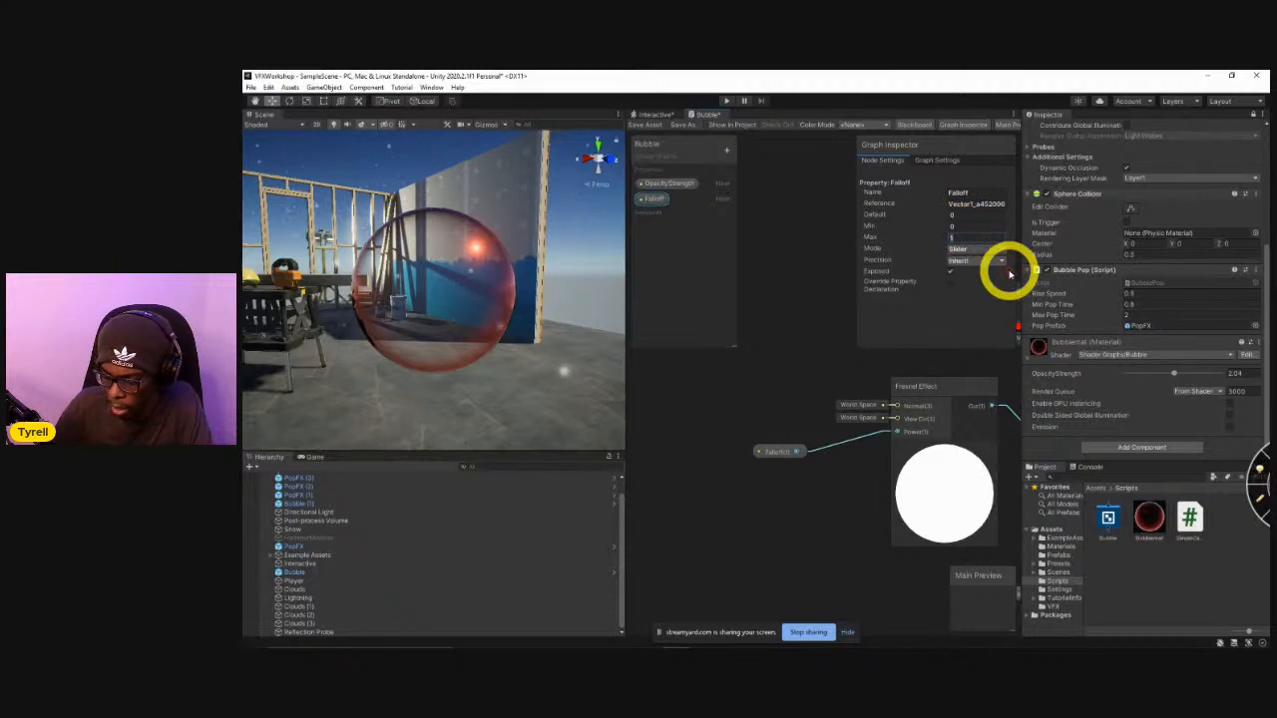
{"action": "left_click", "coordinate": [649, 125]}
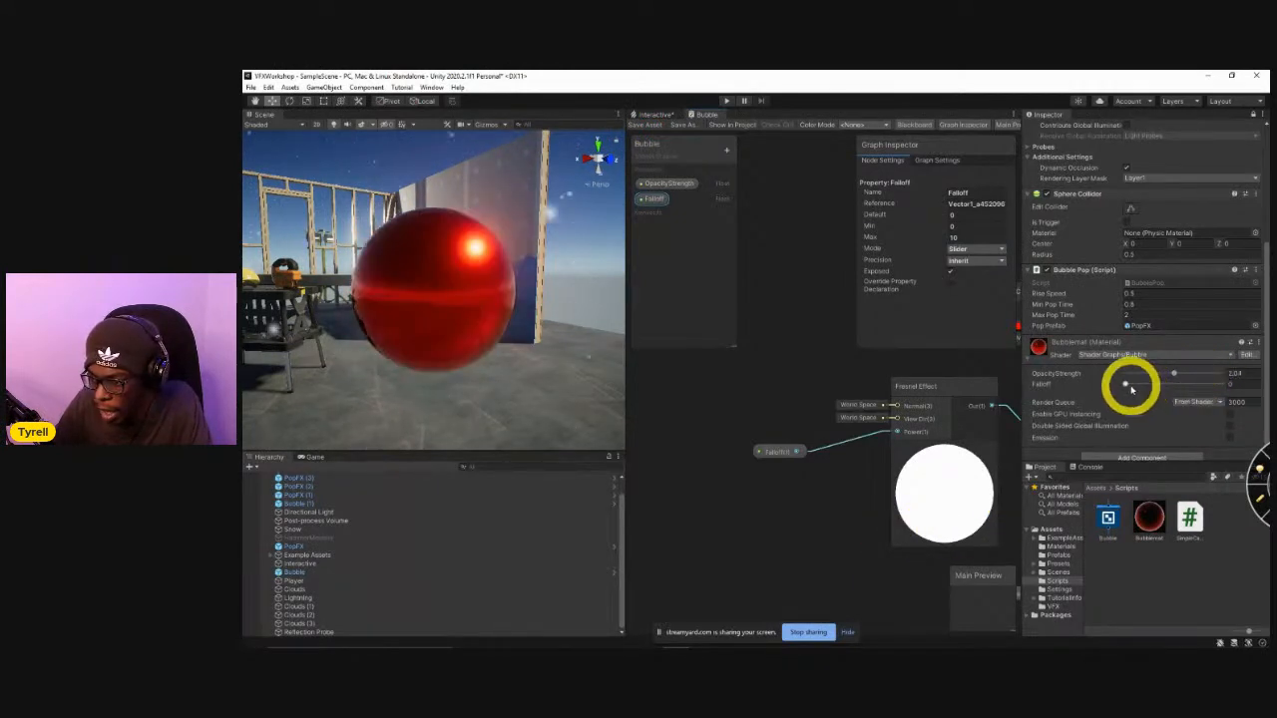
Tune the bubble material to a Falloff of about 1.61 and an OpacityStrength of about 1.28, checking the sphere in the scene.
{"action": "left_click_drag", "start_coordinate": [1128, 387], "coordinate": [1240, 397]}
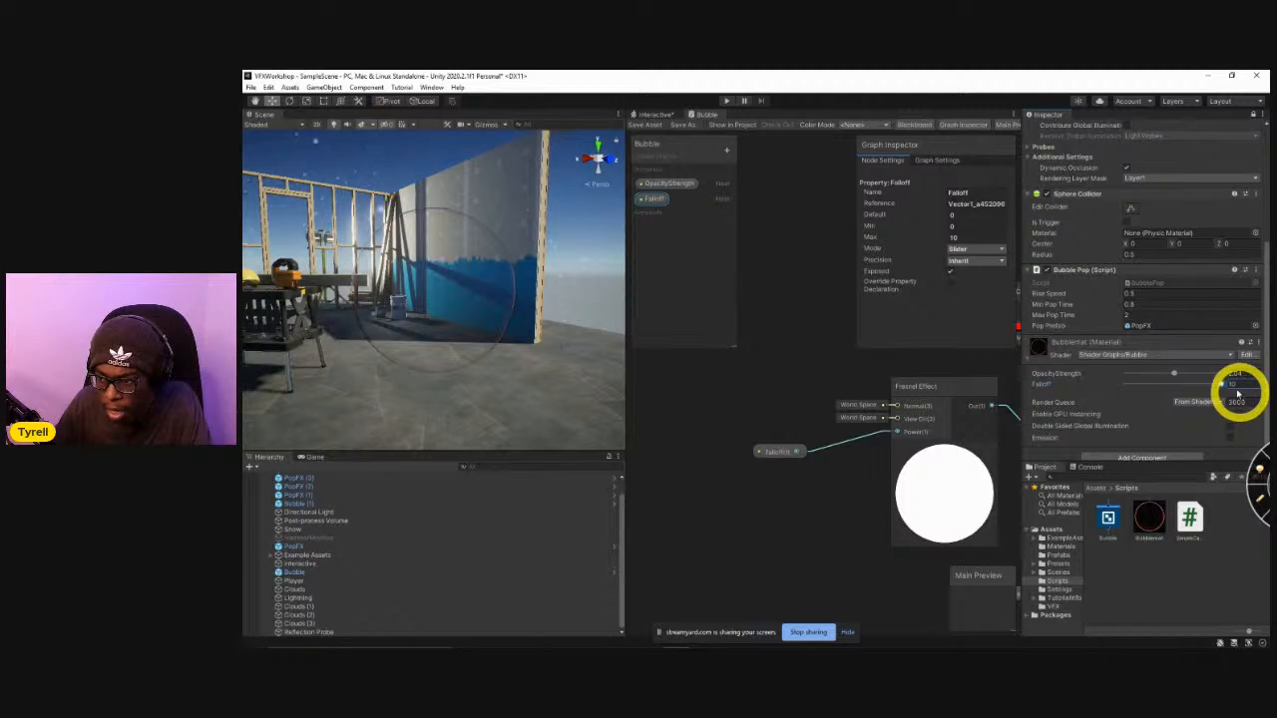
{"action": "left_click_drag", "start_coordinate": [1174, 373], "coordinate": [1125, 385]}
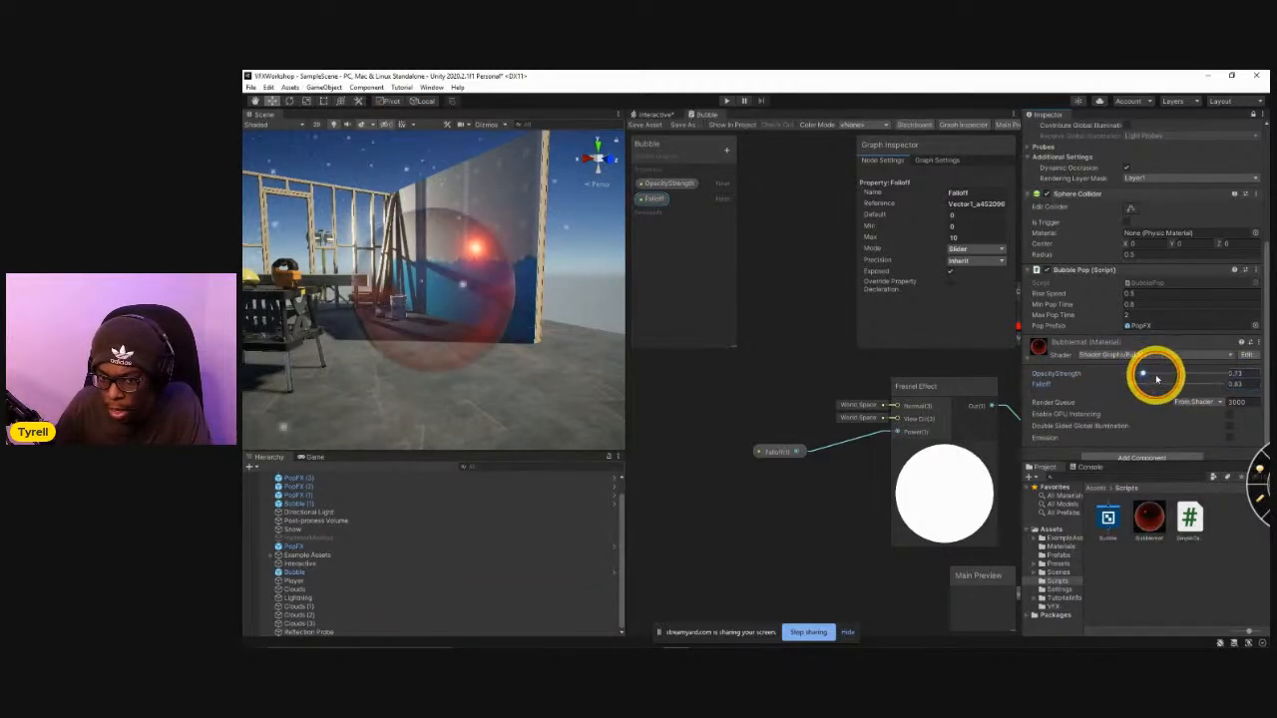
{"action": "left_click_drag", "start_coordinate": [1156, 378], "coordinate": [1178, 381]}
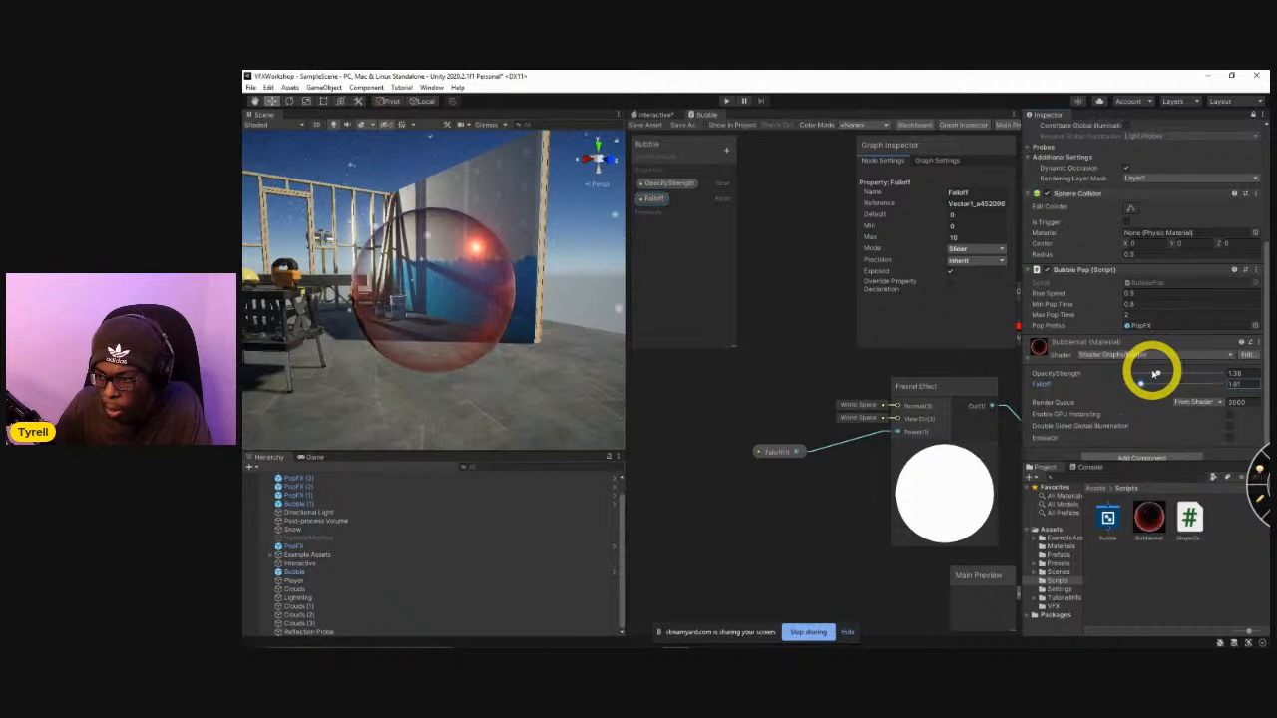
{"action": "left_click_drag", "start_coordinate": [1153, 374], "coordinate": [1147, 375]}
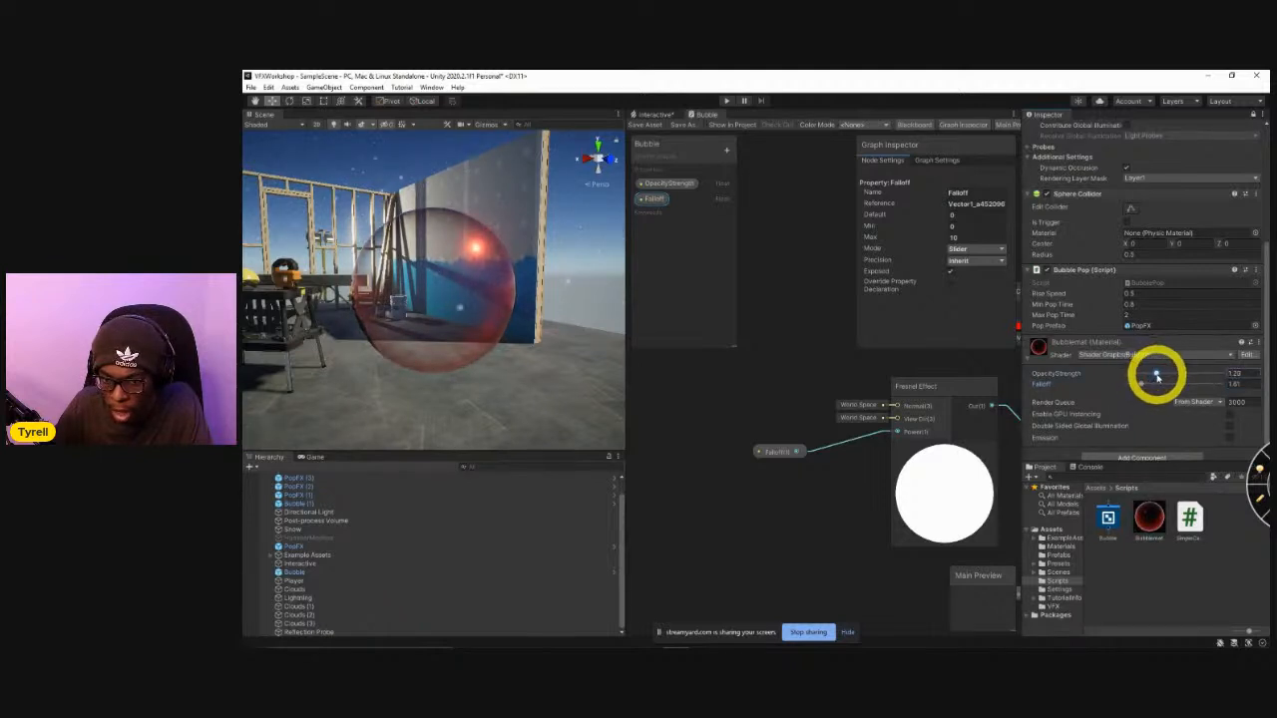
{"action": "left_click_drag", "start_coordinate": [484, 371], "coordinate": [932, 393], "text": "alt"}
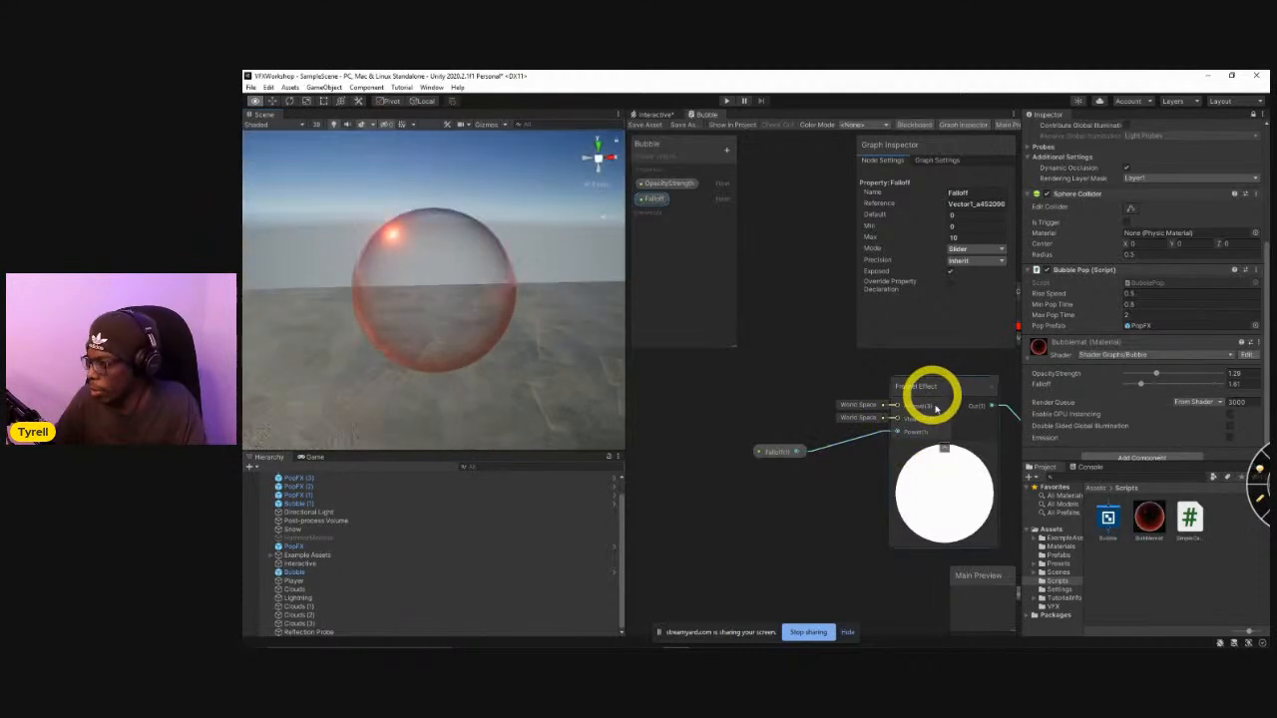
{"action": "left_click_drag", "start_coordinate": [478, 248], "coordinate": [309, 300], "text": "alt"}
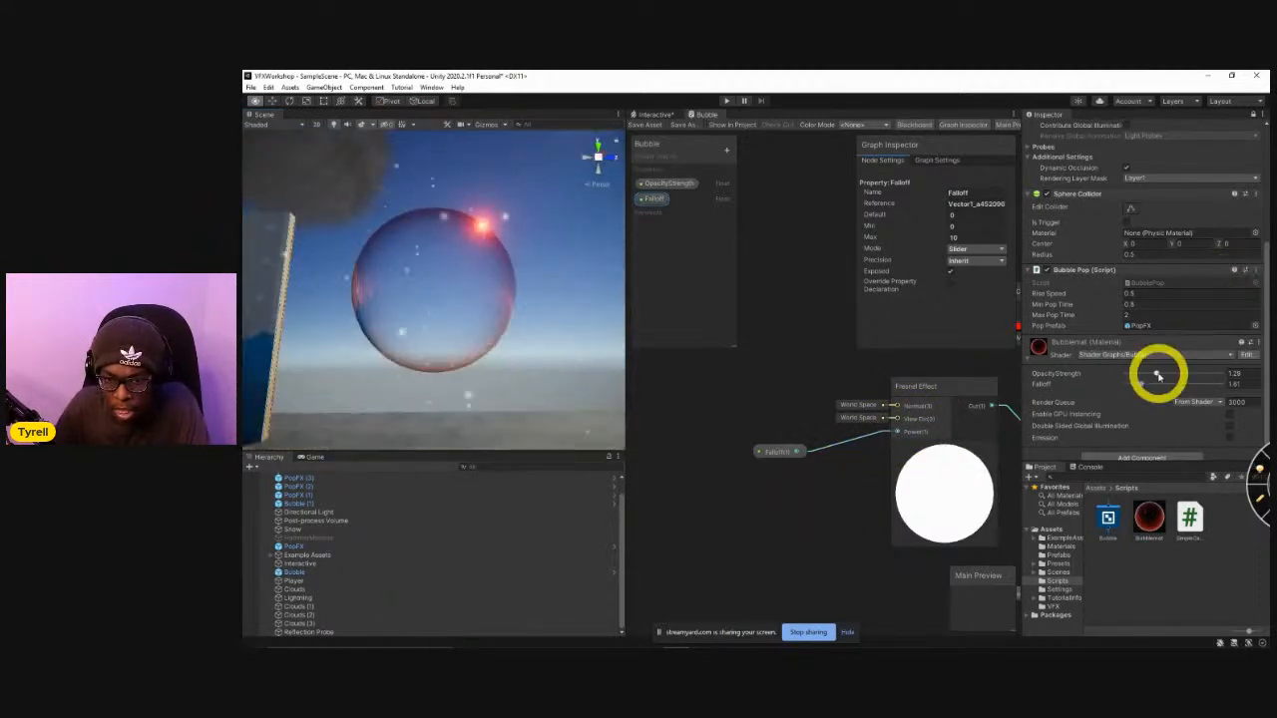
{"action": "left_click_drag", "start_coordinate": [510, 330], "coordinate": [399, 379], "text": "alt"}
{"action": "left_click_drag", "start_coordinate": [343, 310], "coordinate": [456, 328], "text": "alt"}
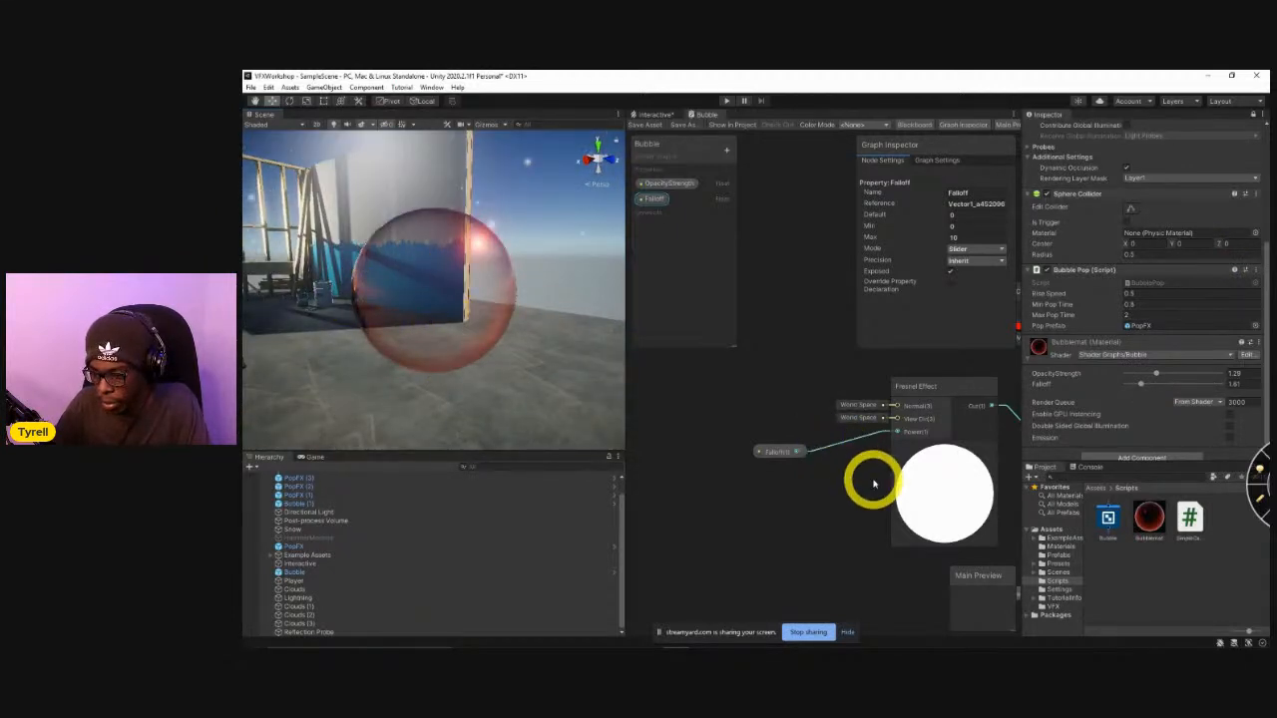
Examine the Bubble graph's target settings and the available Blend modes for the transparent surface.
{"action": "middle_click_drag", "start_coordinate": [770, 475], "coordinate": [714, 451]}
{"action": "scroll", "coordinate": [773, 500], "scroll_direction": "down", "scroll_amount": 3}
{"action": "middle_click_drag", "start_coordinate": [882, 532], "coordinate": [715, 482]}
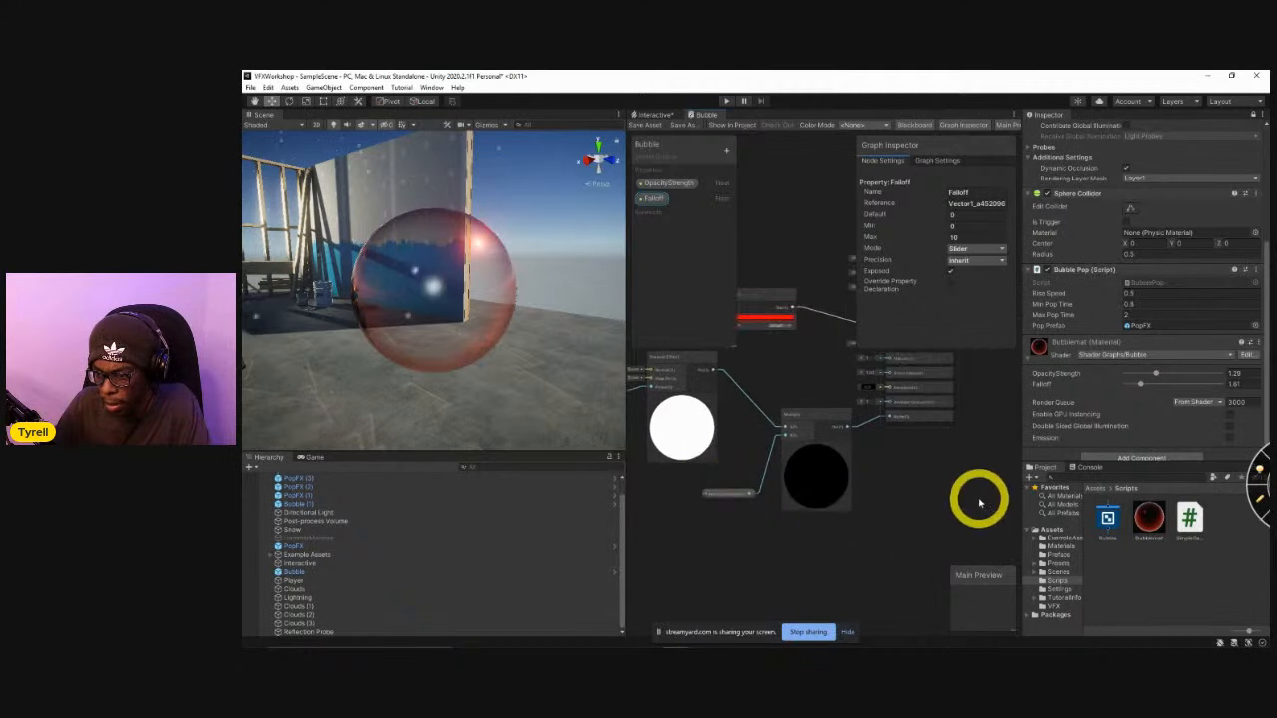
{"action": "scroll", "coordinate": [911, 545], "scroll_direction": "up", "scroll_amount": 3}
{"action": "right_click", "coordinate": [848, 520]}
{"action": "left_click", "coordinate": [803, 277]}
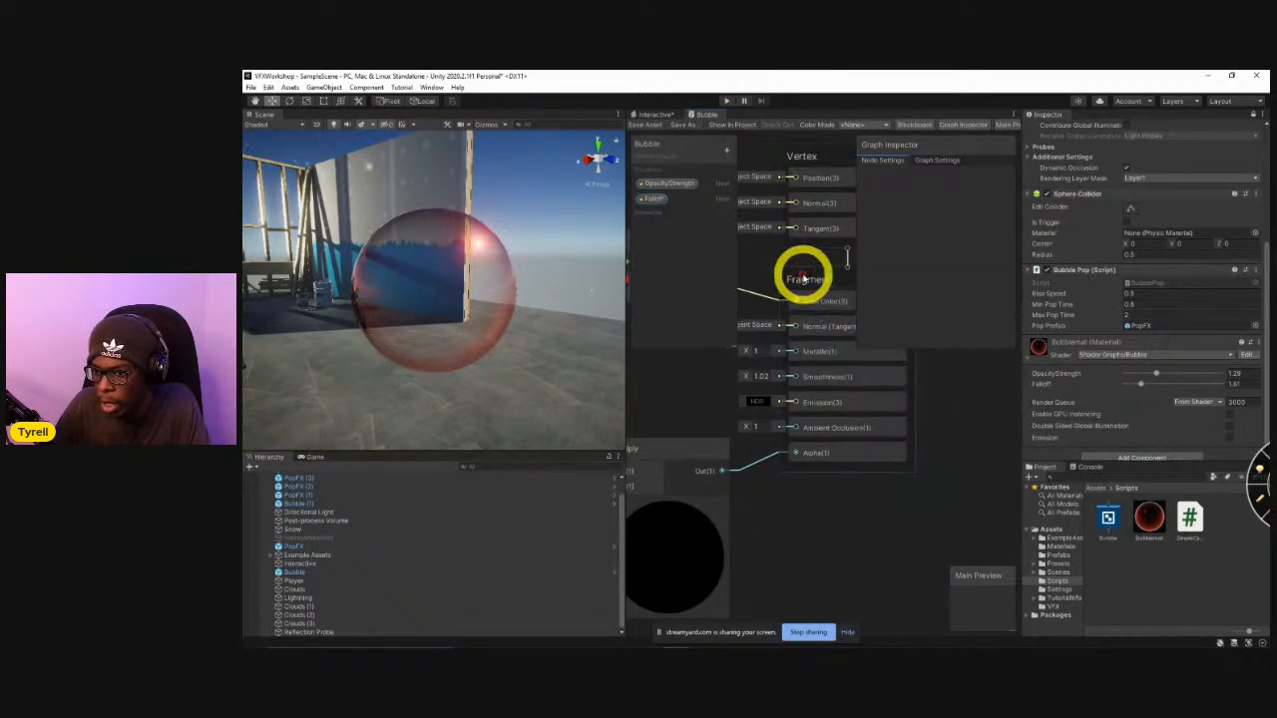
{"action": "left_click", "coordinate": [932, 159]}
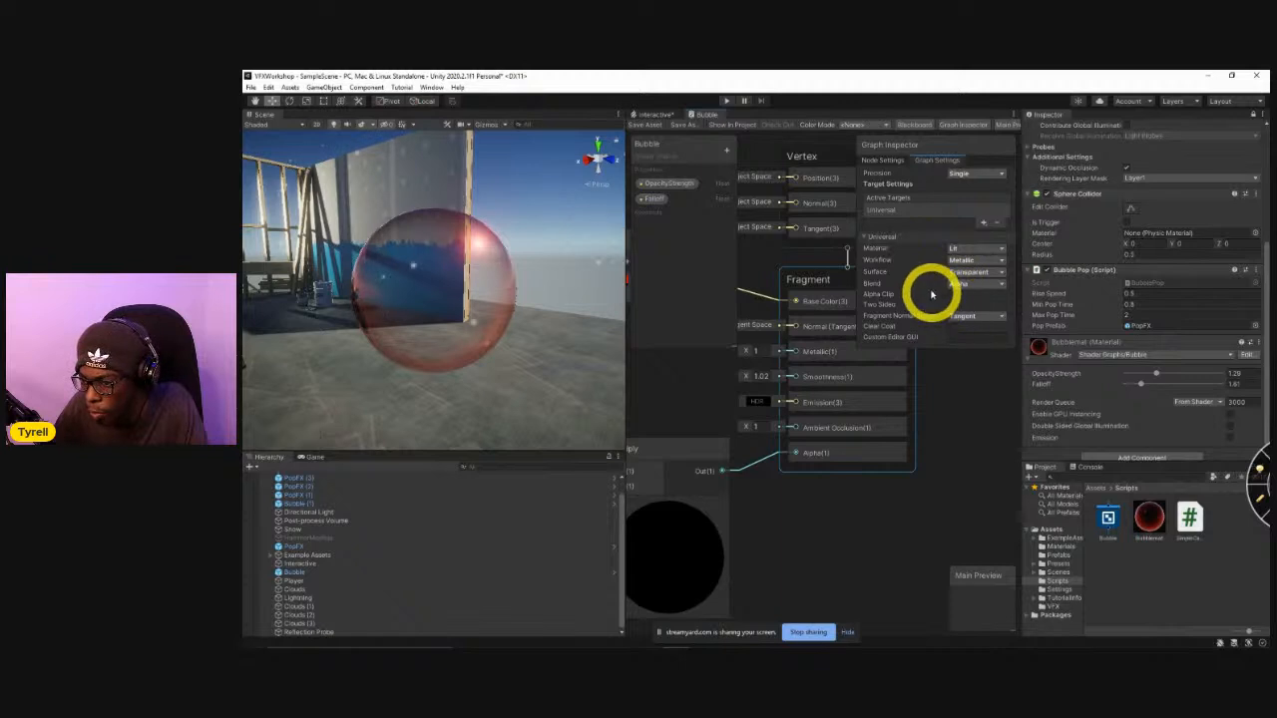
{"action": "left_click", "coordinate": [972, 285]}
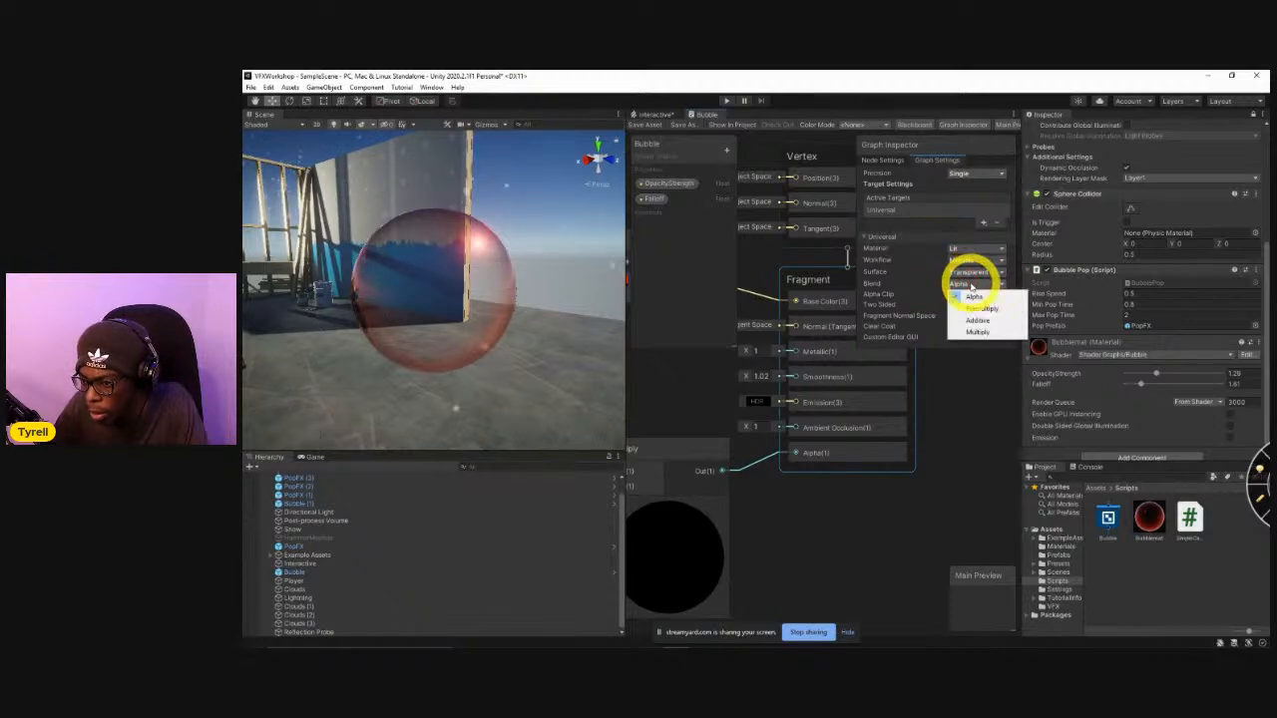
{"action": "left_click", "coordinate": [921, 290]}
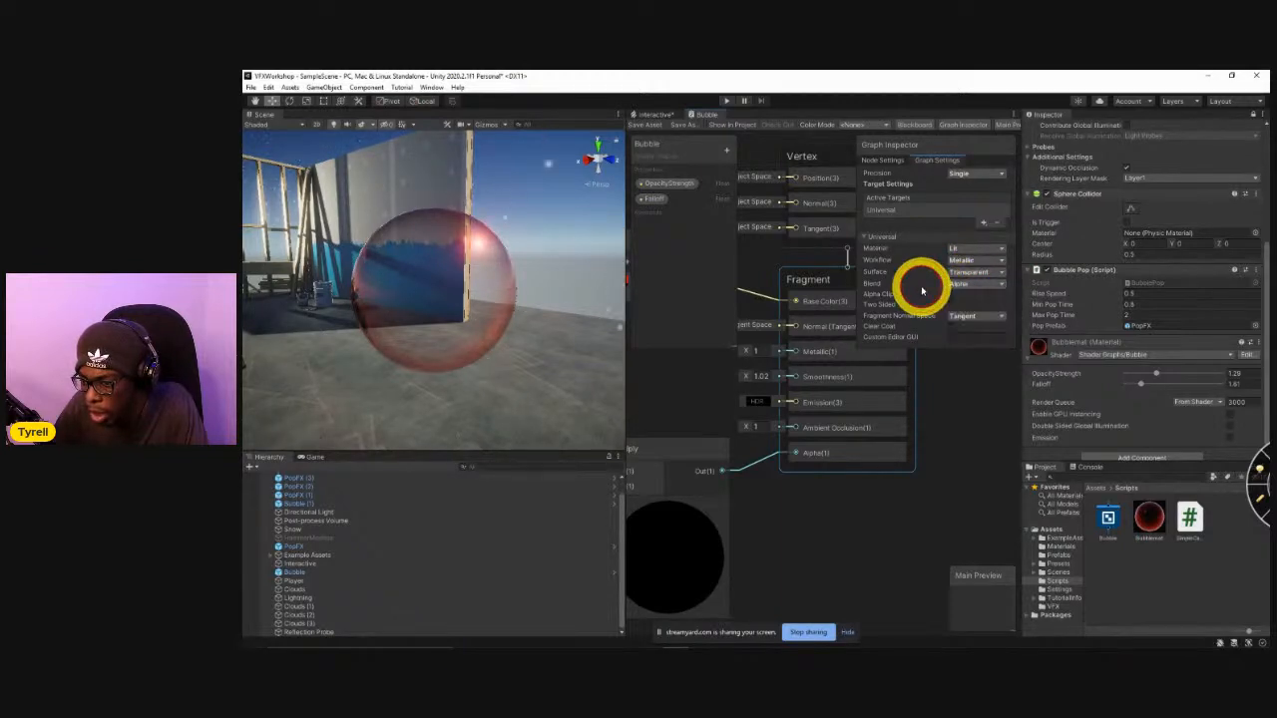
Search the Bubble graph's node library for a refraction node using "refra".
{"action": "left_click", "coordinate": [985, 314]}
{"action": "left_click", "coordinate": [925, 308]}
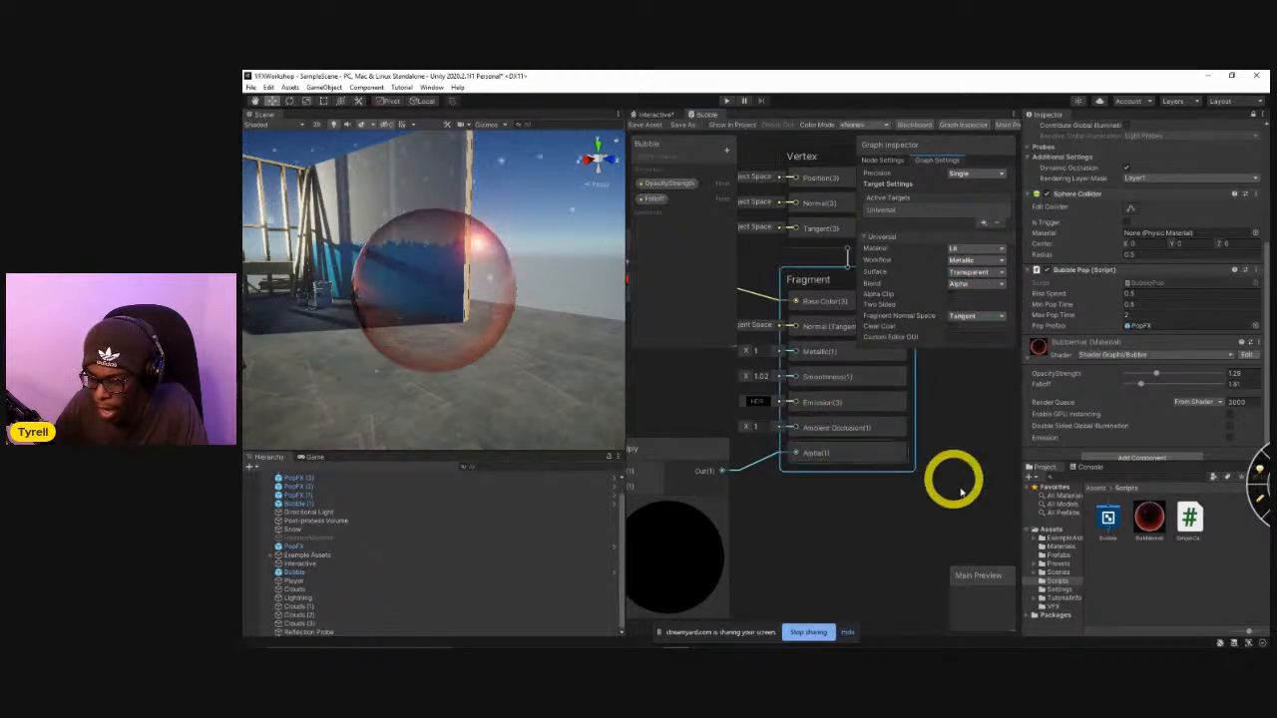
{"action": "right_click", "coordinate": [793, 536]}
{"action": "left_click", "coordinate": [786, 535]}
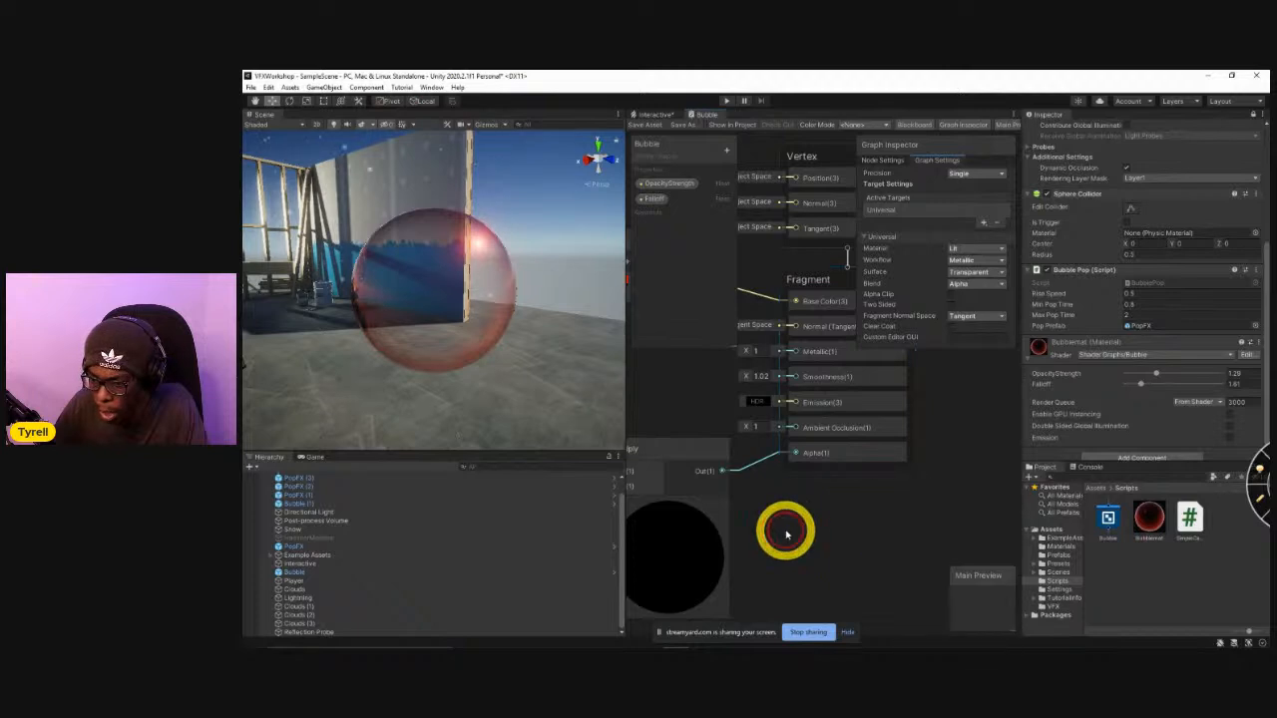
{"action": "left_click", "coordinate": [825, 465]}
{"action": "key", "text": "space"}
{"action": "type", "text": "re"}
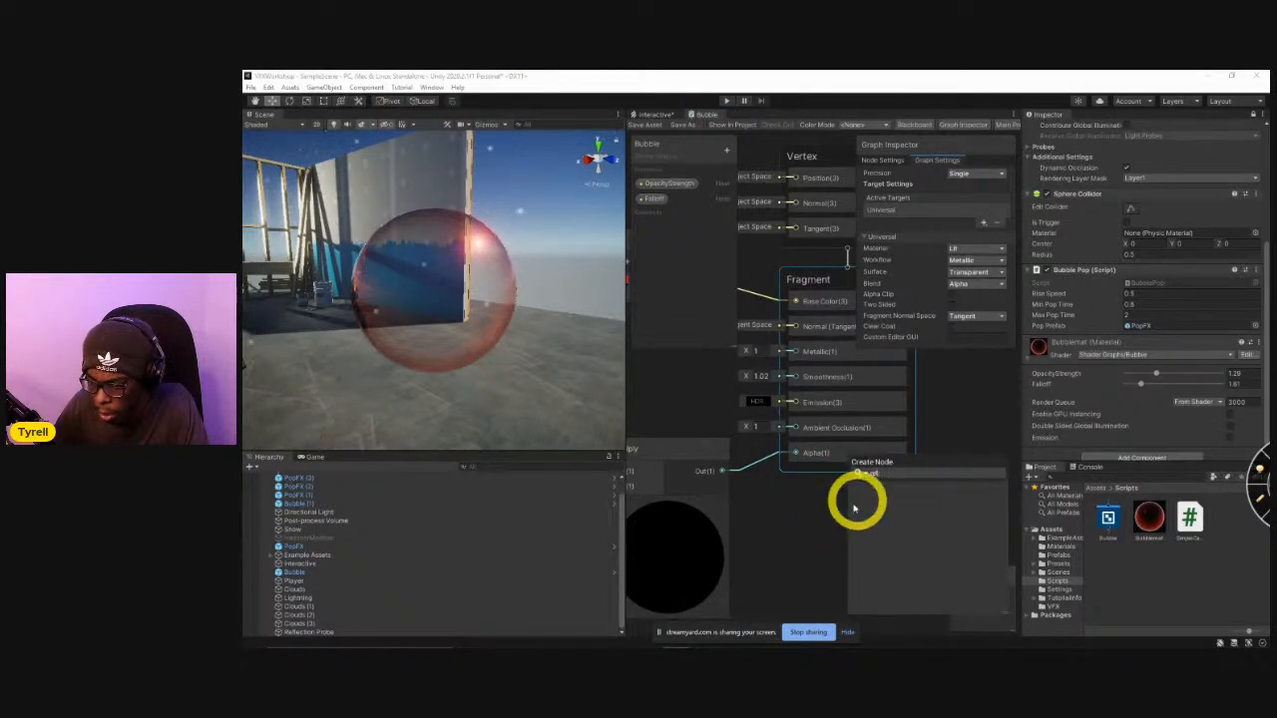
{"action": "left_click", "coordinate": [824, 482]}
{"action": "scroll", "coordinate": [897, 498], "scroll_direction": "down", "scroll_amount": 5}
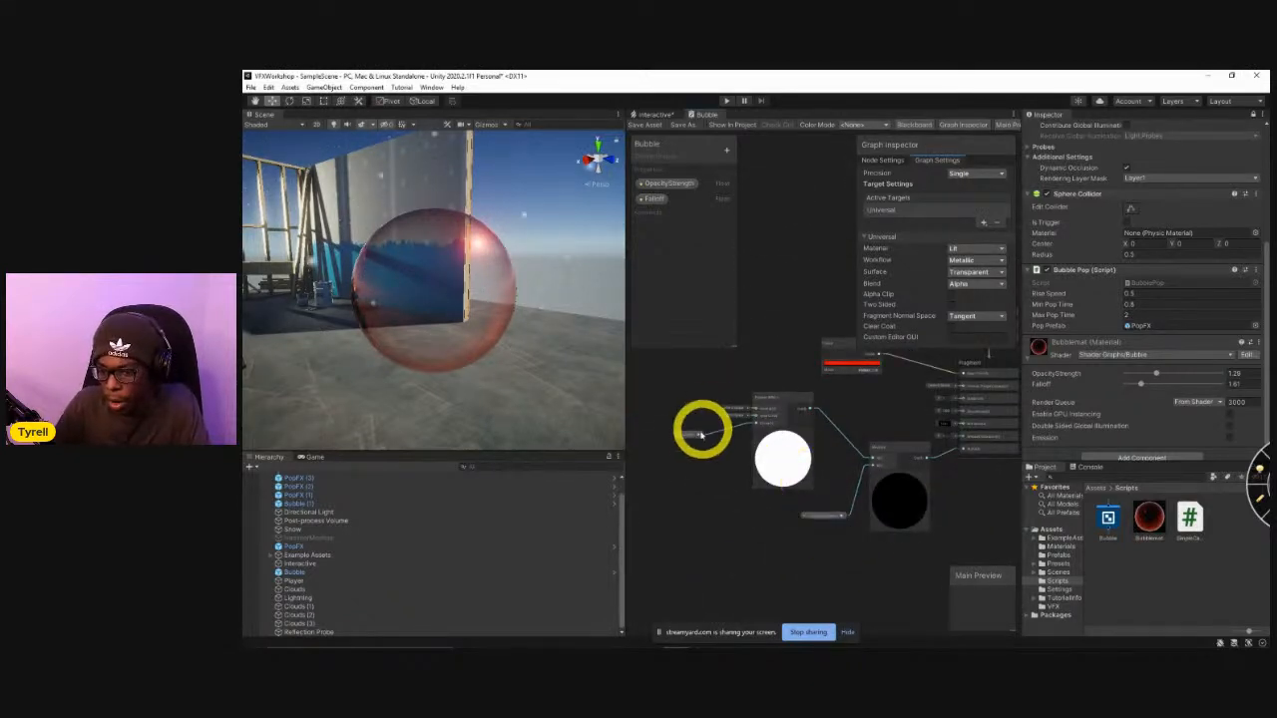
{"action": "right_click", "coordinate": [769, 527]}
{"action": "left_click", "coordinate": [798, 391]}
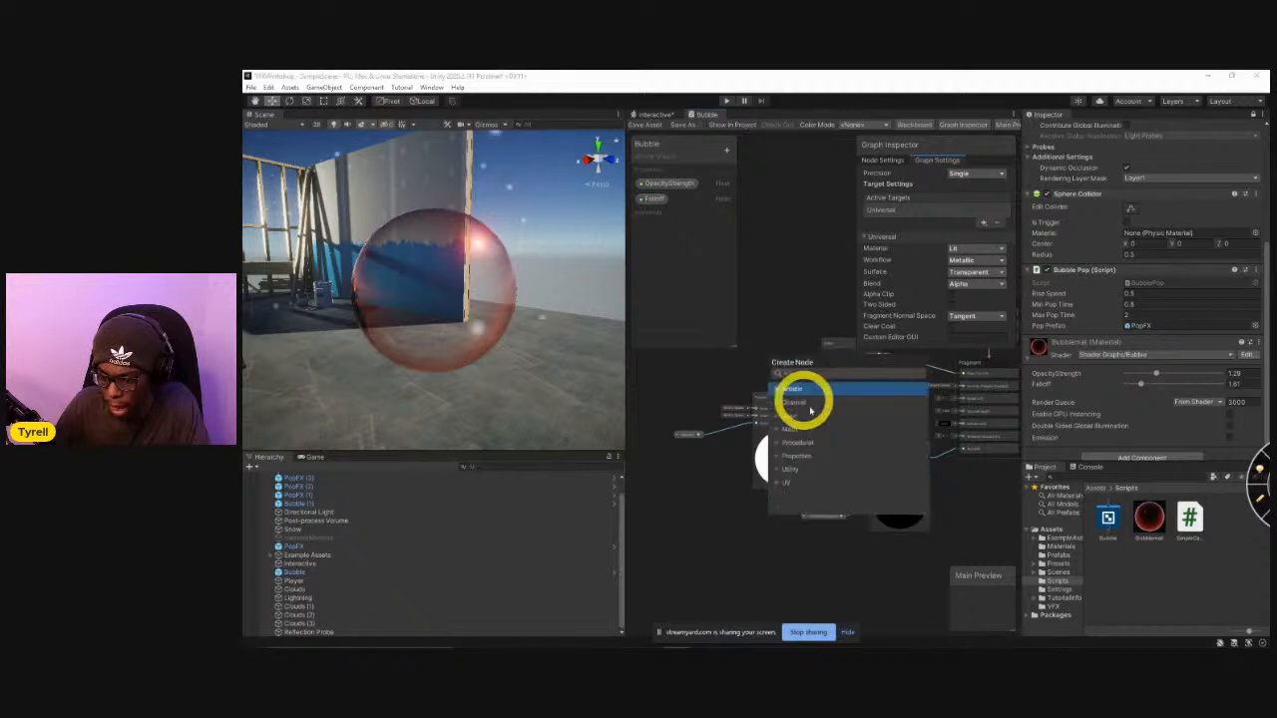
{"action": "type", "text": "refra"}
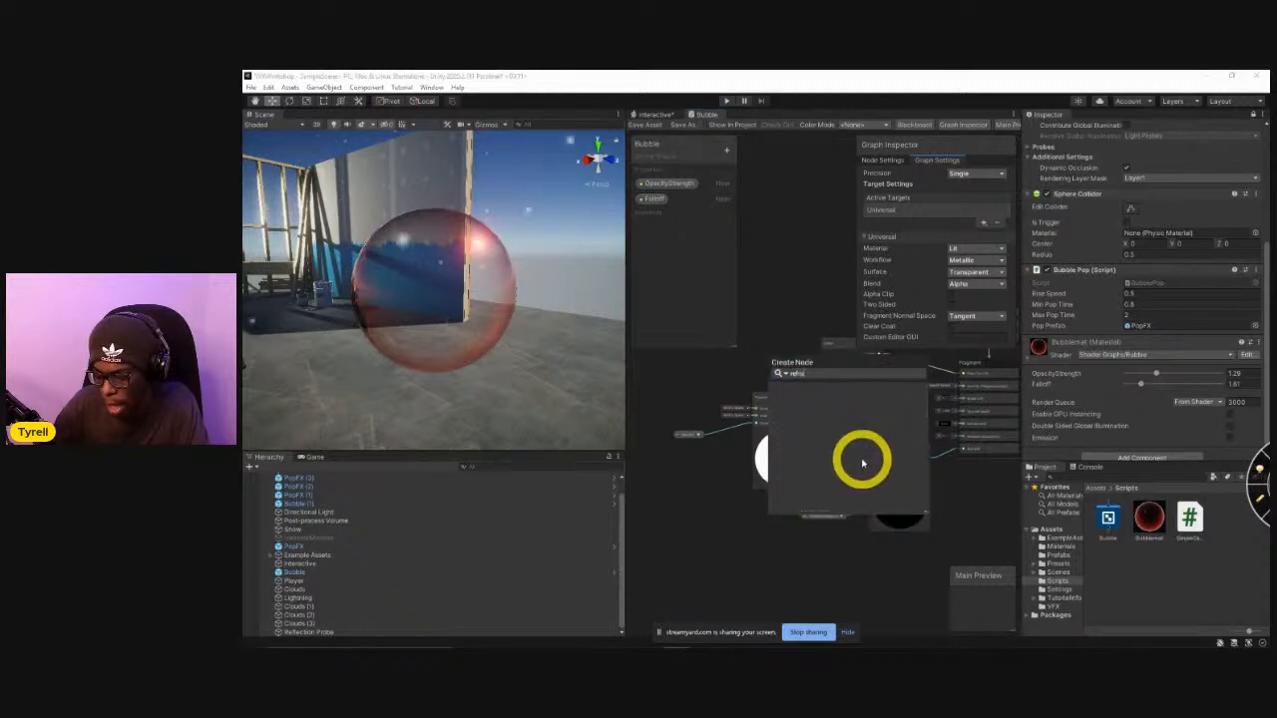
{"action": "left_click", "coordinate": [987, 519]}
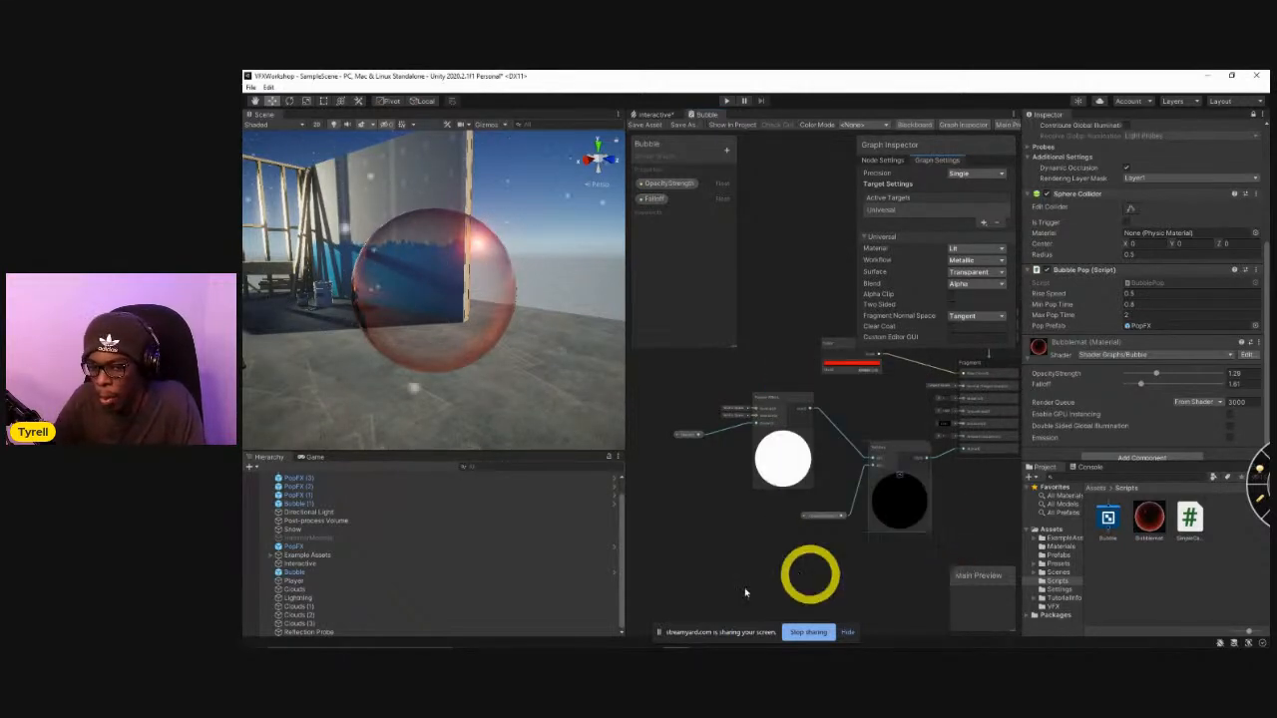
Examine the transparent bubble's reflections and edge tint against the room from several viewing angles.
{"action": "left_click_drag", "start_coordinate": [553, 338], "coordinate": [436, 322], "text": "alt"}
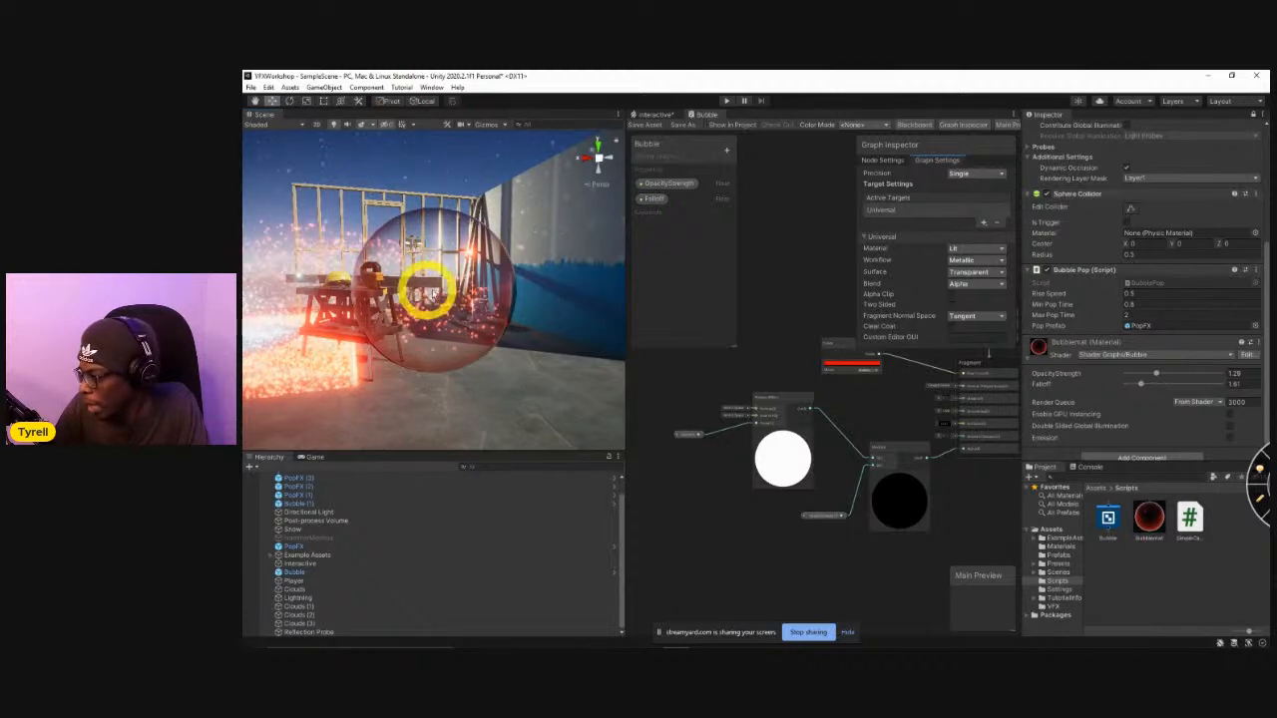
{"action": "mouse_move", "coordinate": [633, 647]}
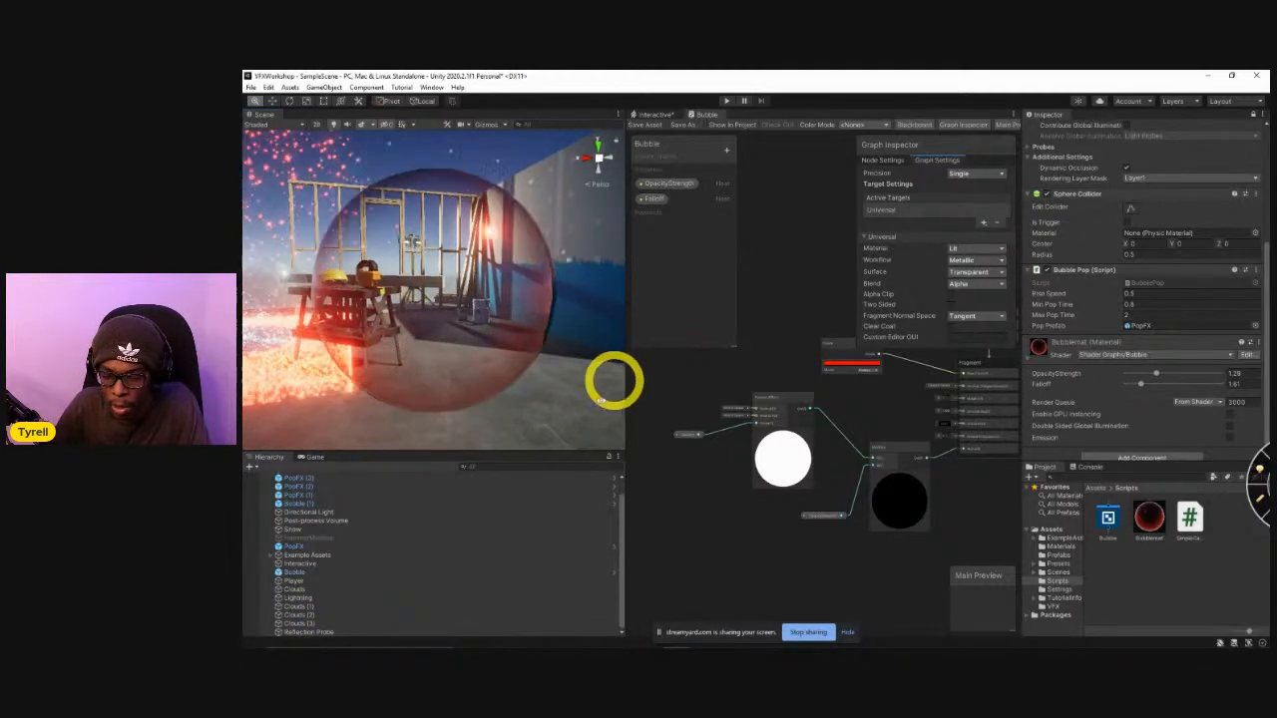
{"action": "left_click", "coordinate": [411, 639]}
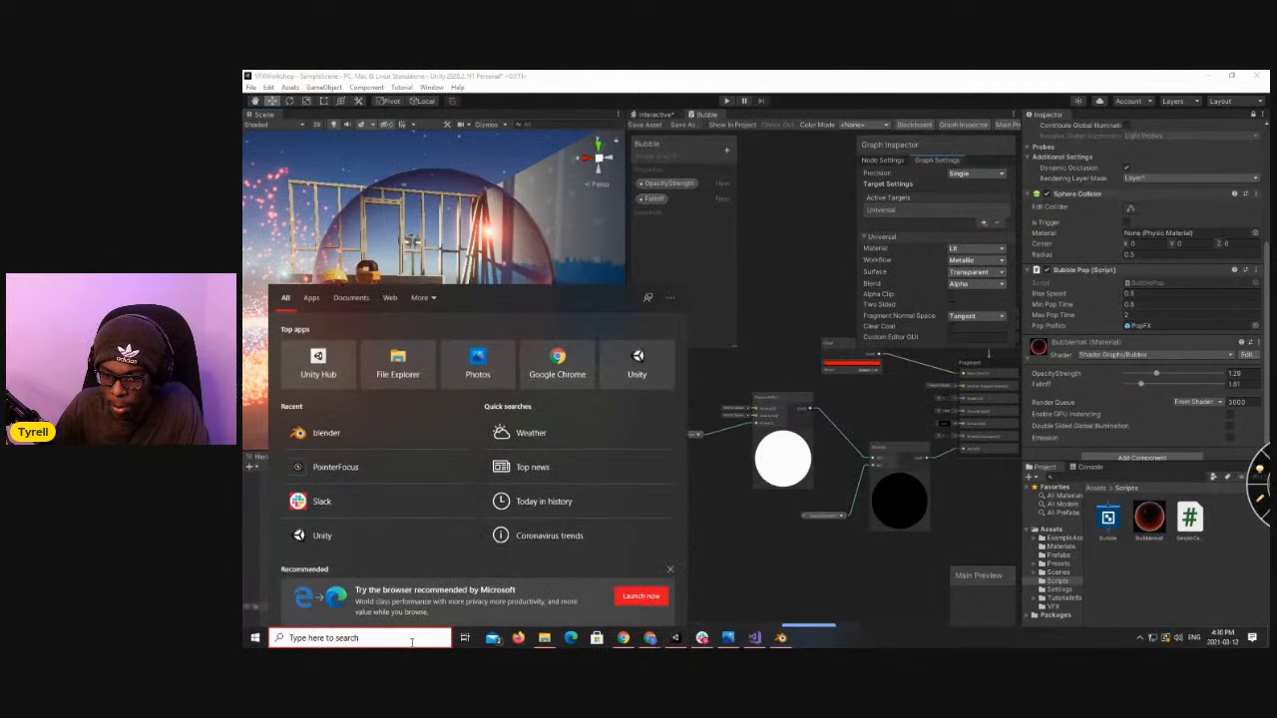
{"action": "left_click", "coordinate": [737, 529]}
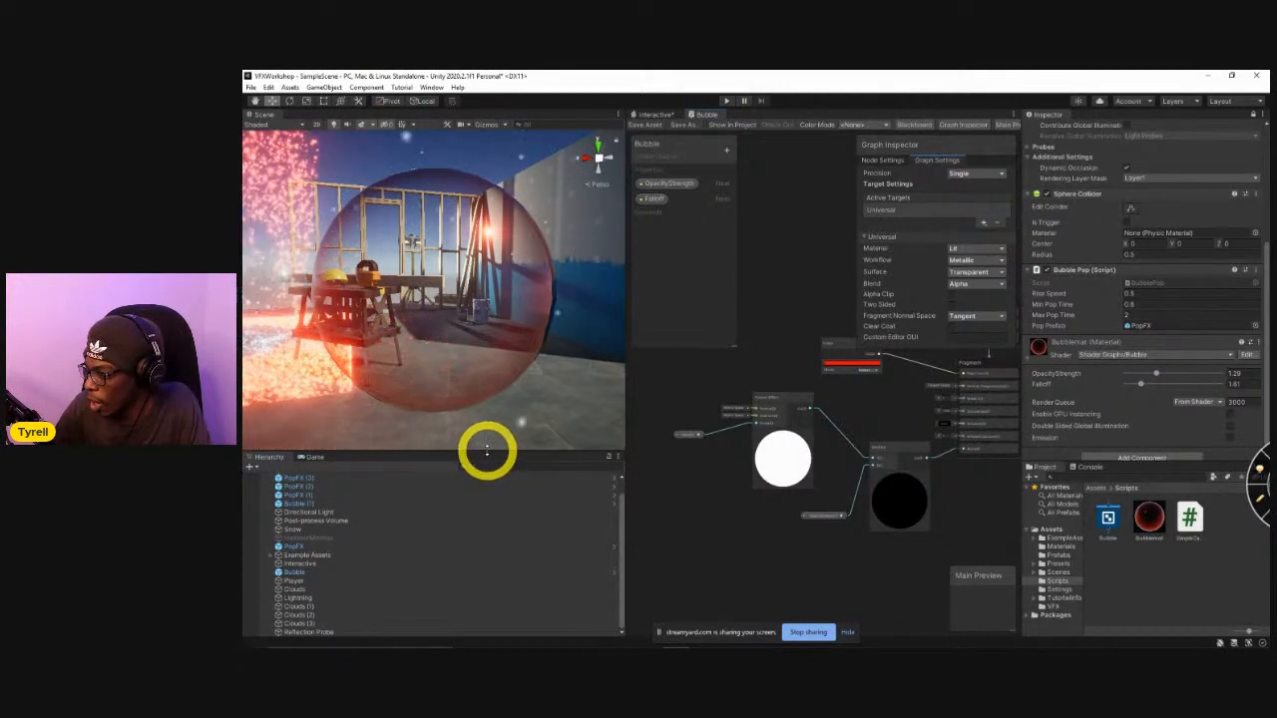
{"action": "left_click_drag", "start_coordinate": [413, 348], "coordinate": [572, 380], "text": "alt"}
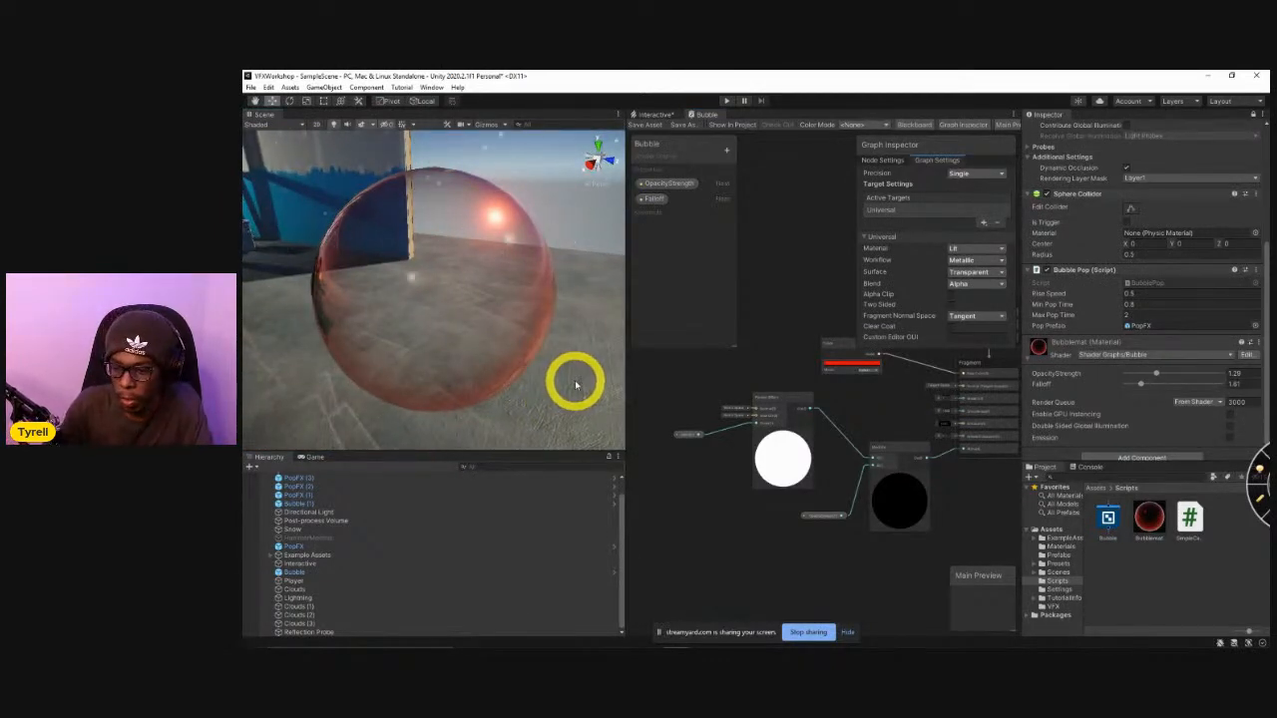
{"action": "mouse_move", "coordinate": [596, 636]}
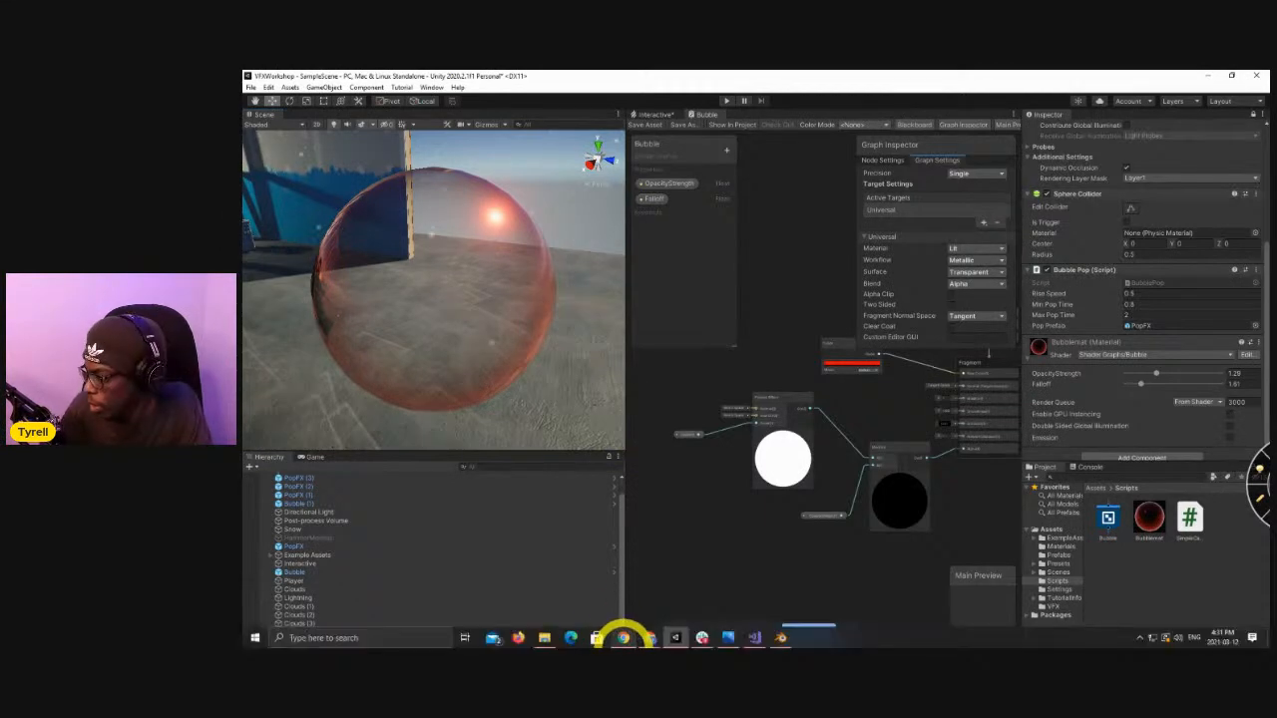
{"action": "left_click_drag", "start_coordinate": [446, 377], "coordinate": [495, 330], "text": "alt"}
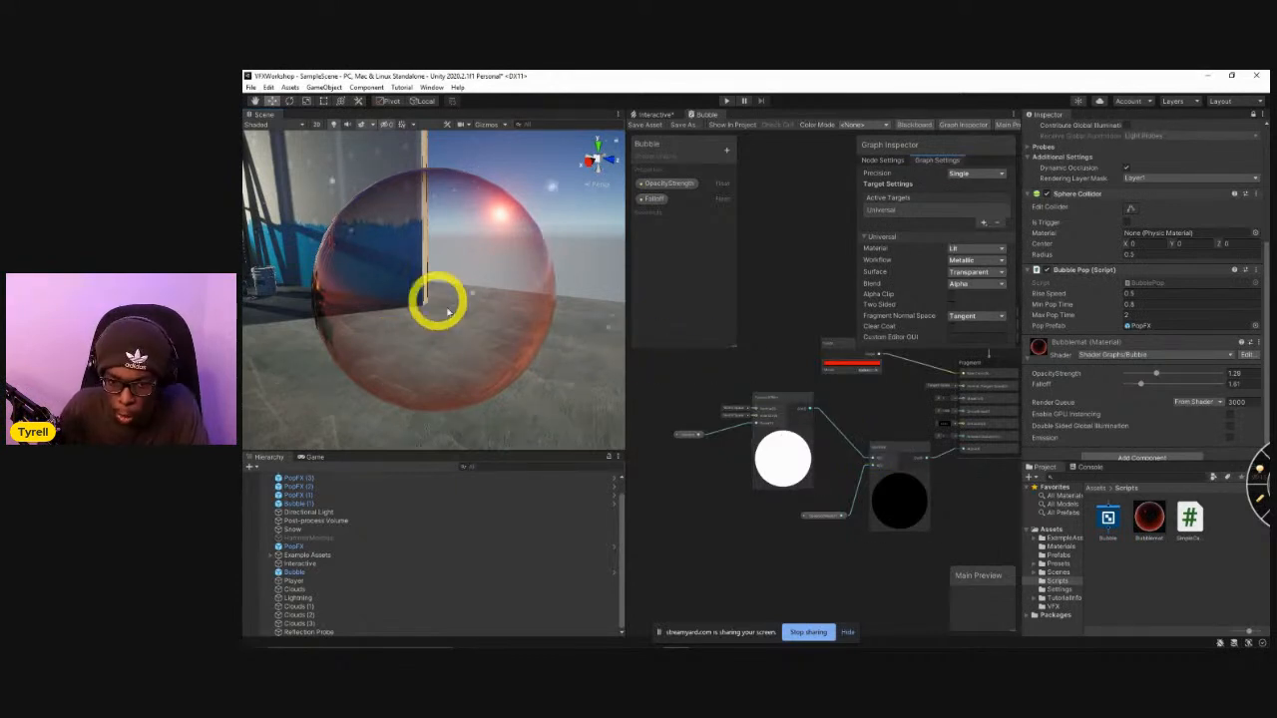
{"action": "left_click_drag", "start_coordinate": [469, 345], "coordinate": [407, 343], "text": "alt"}
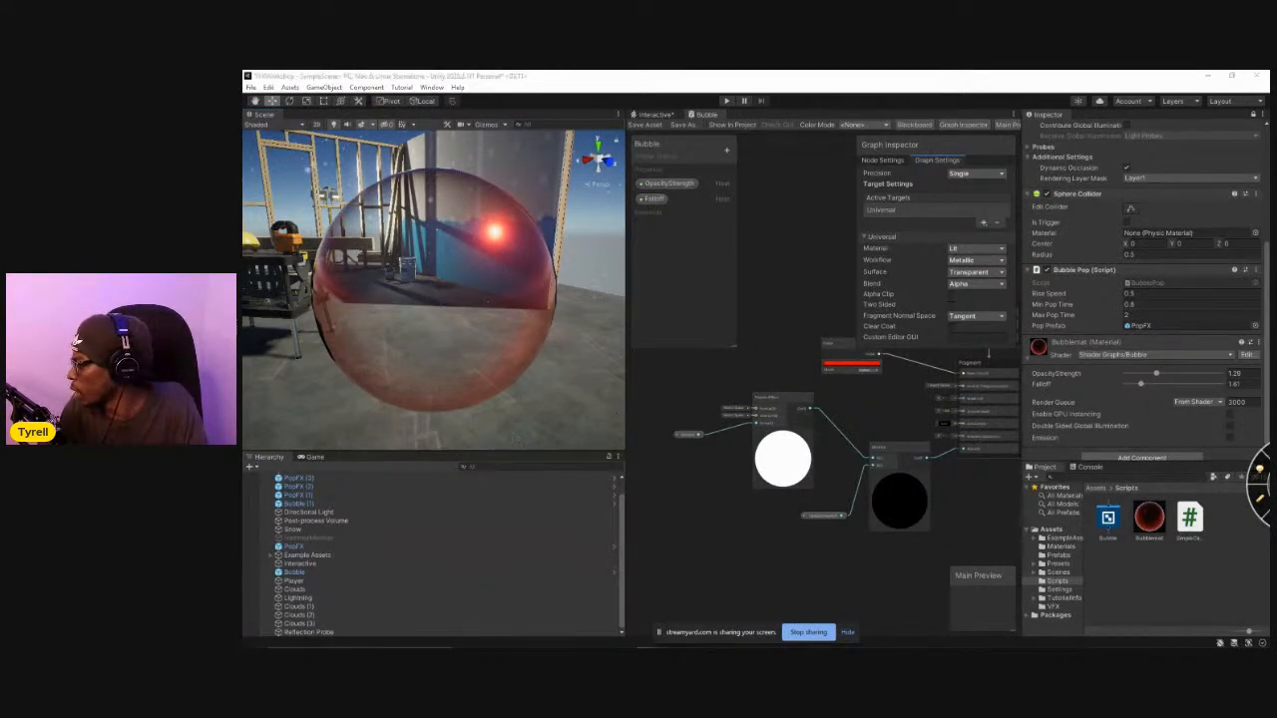
{"action": "mouse_move", "coordinate": [436, 632]}
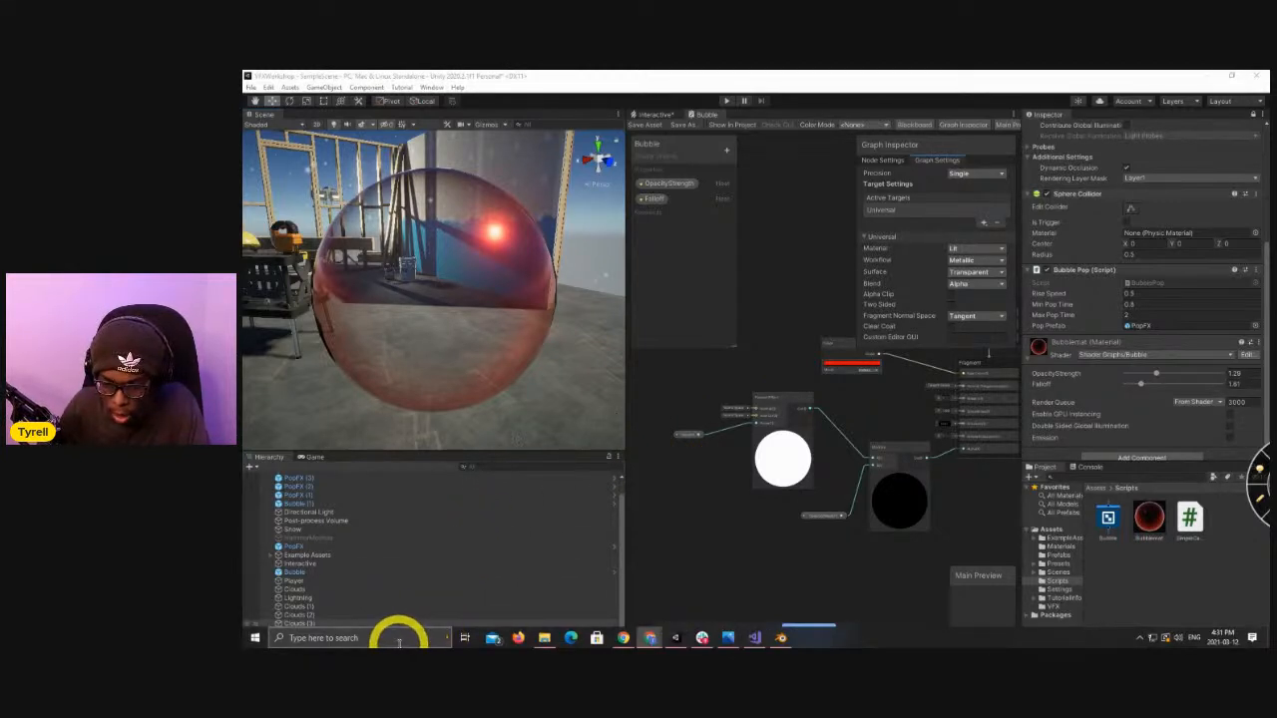
{"action": "left_click", "coordinate": [399, 638]}
{"action": "type", "text": "unreal"}
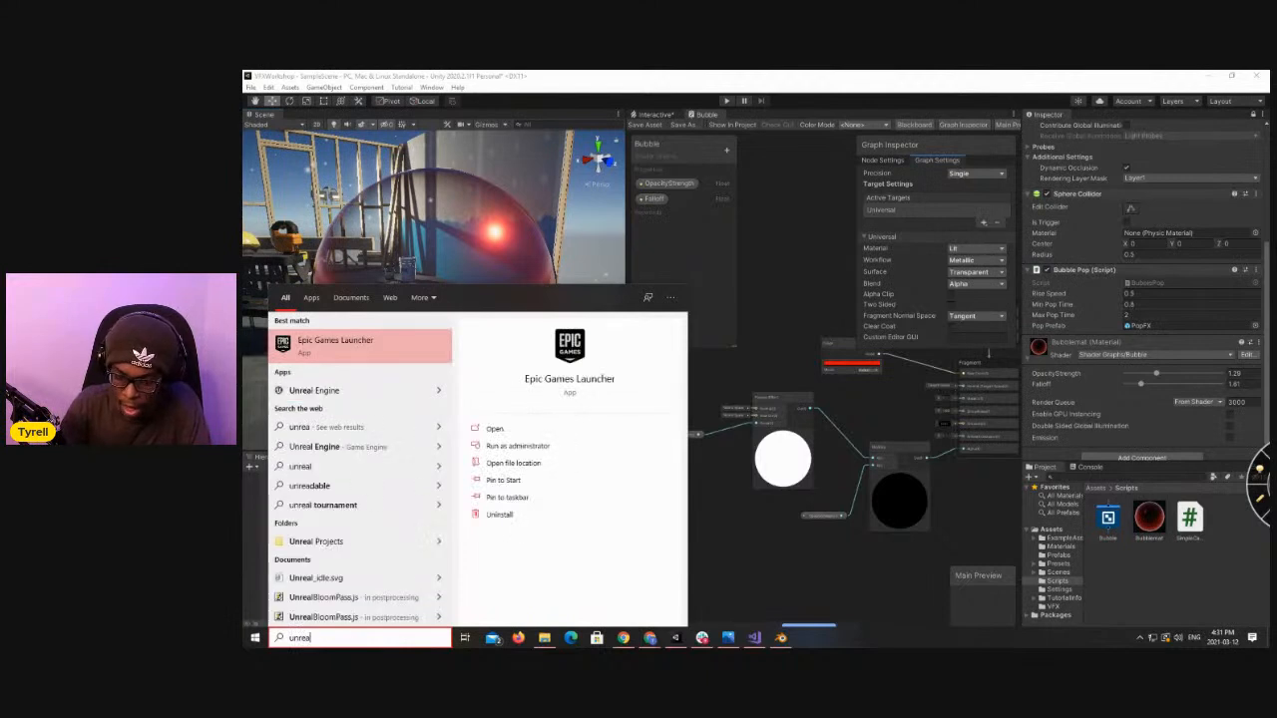
{"action": "key", "text": "Escape"}
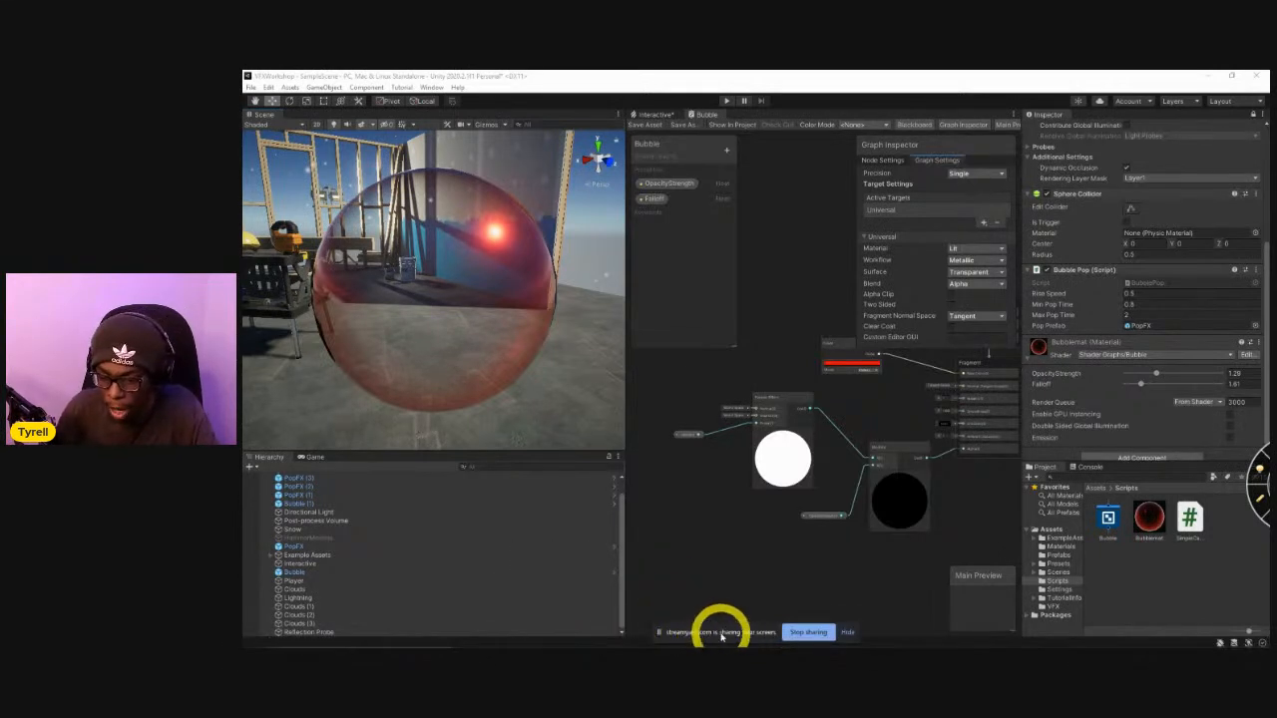
{"action": "mouse_move", "coordinate": [690, 647]}
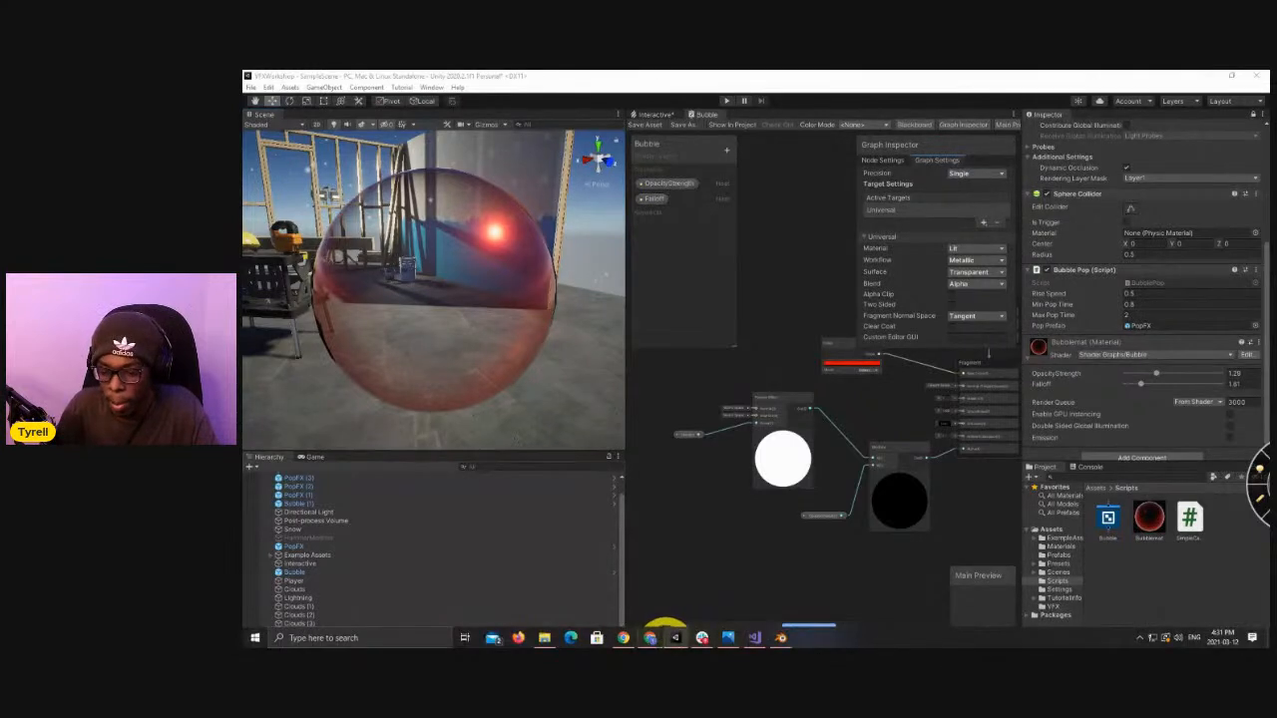
{"action": "left_click", "coordinate": [329, 638]}
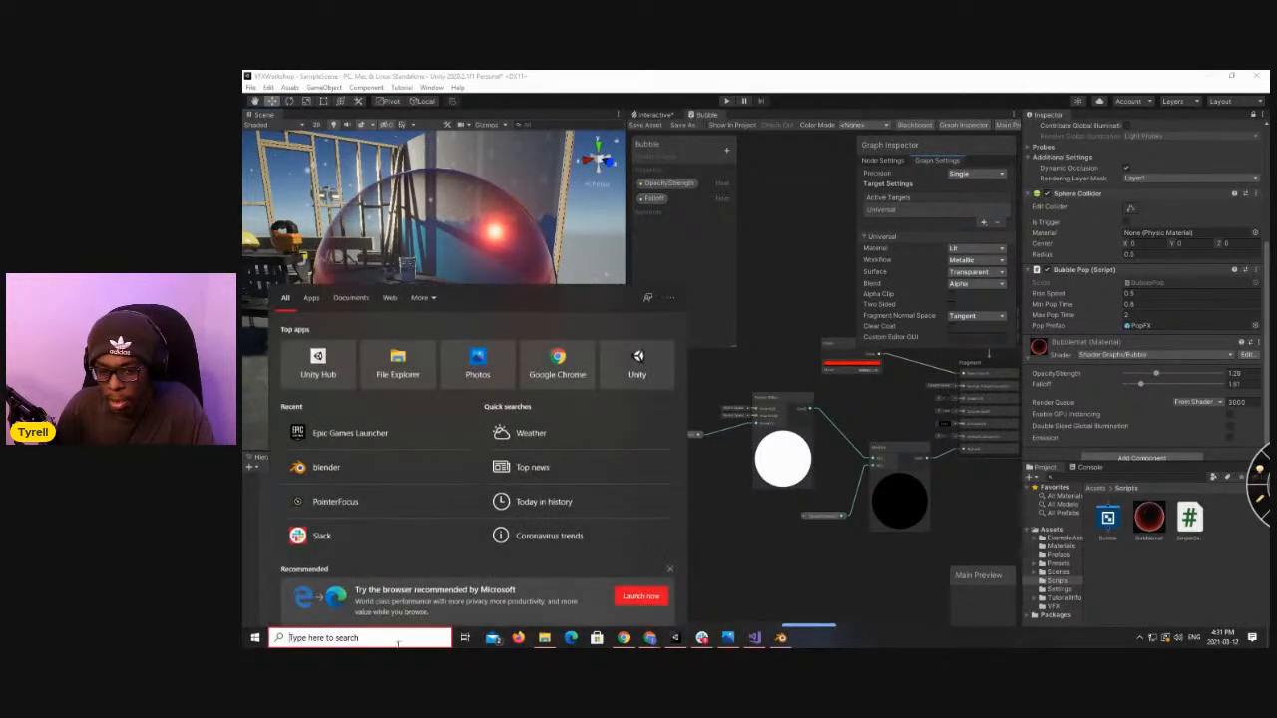
{"action": "left_click", "coordinate": [342, 442]}
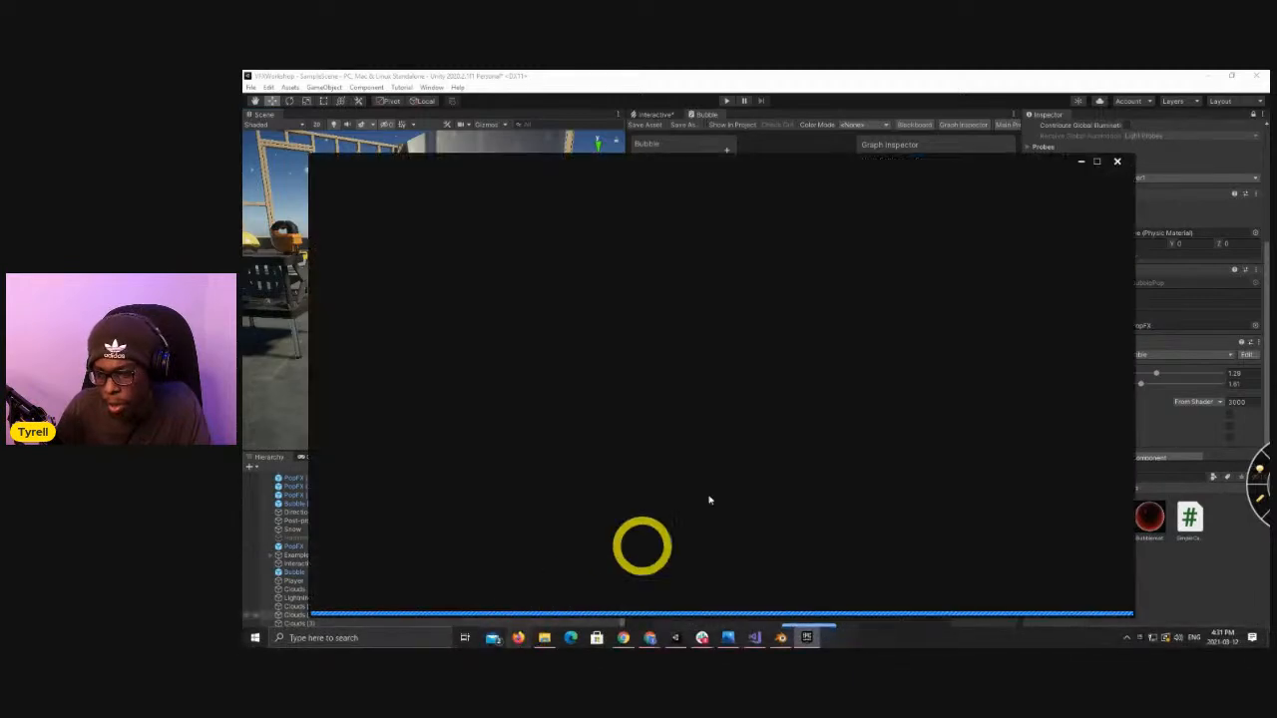
{"action": "left_click", "coordinate": [1120, 162]}
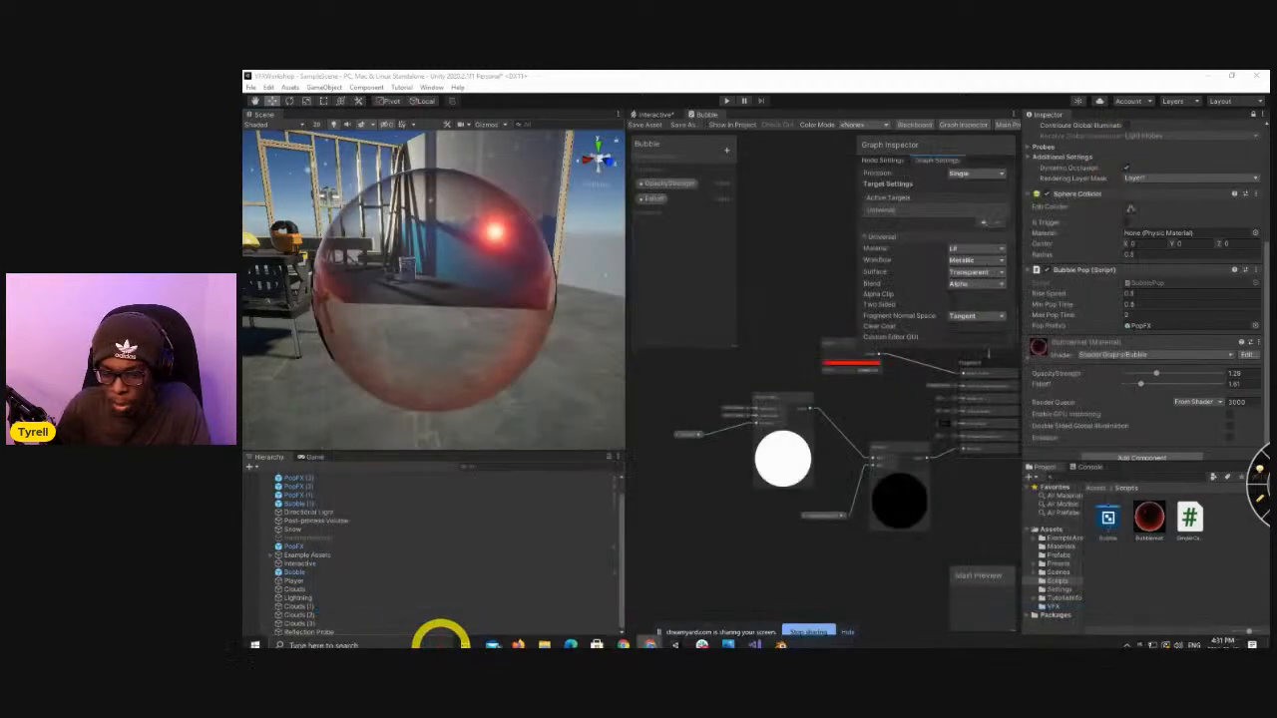
Launch P4V and move its Open Connection dialog off to the other display.
{"action": "left_click", "coordinate": [413, 638]}
{"action": "type", "text": "p4"}
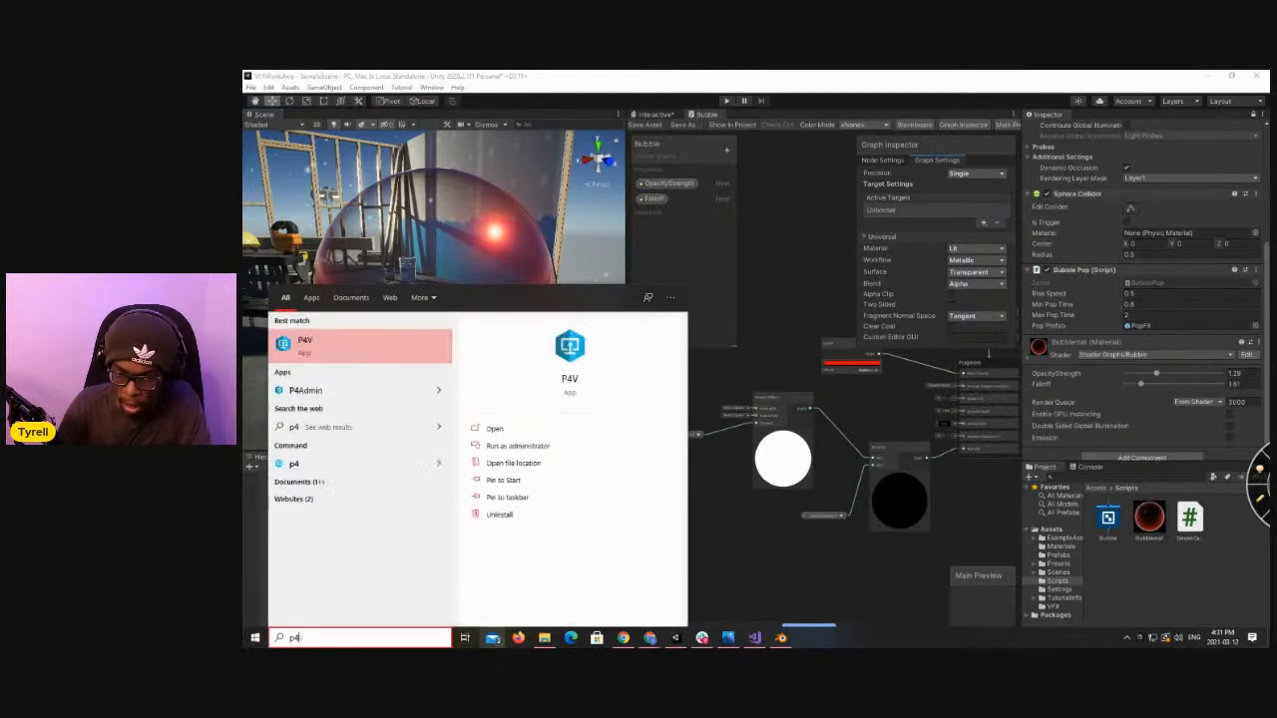
{"action": "key", "text": "Return"}
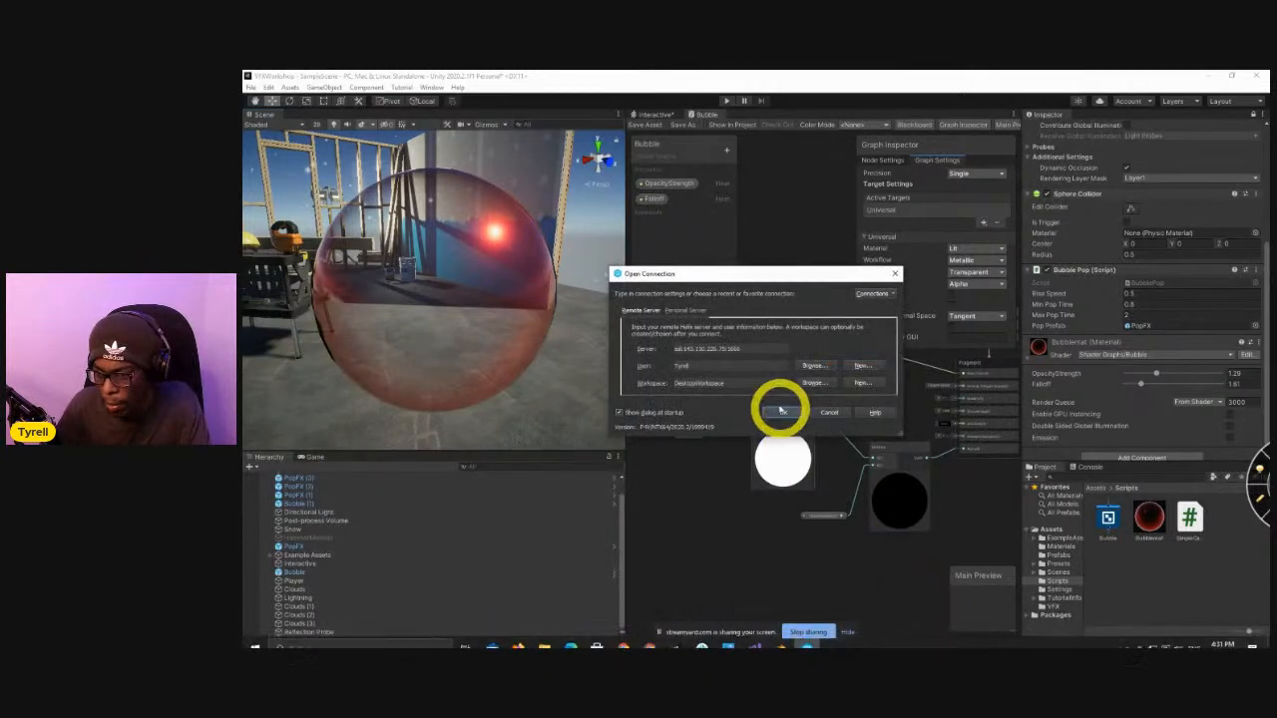
{"action": "left_click_drag", "start_coordinate": [769, 277], "coordinate": [1268, 239]}
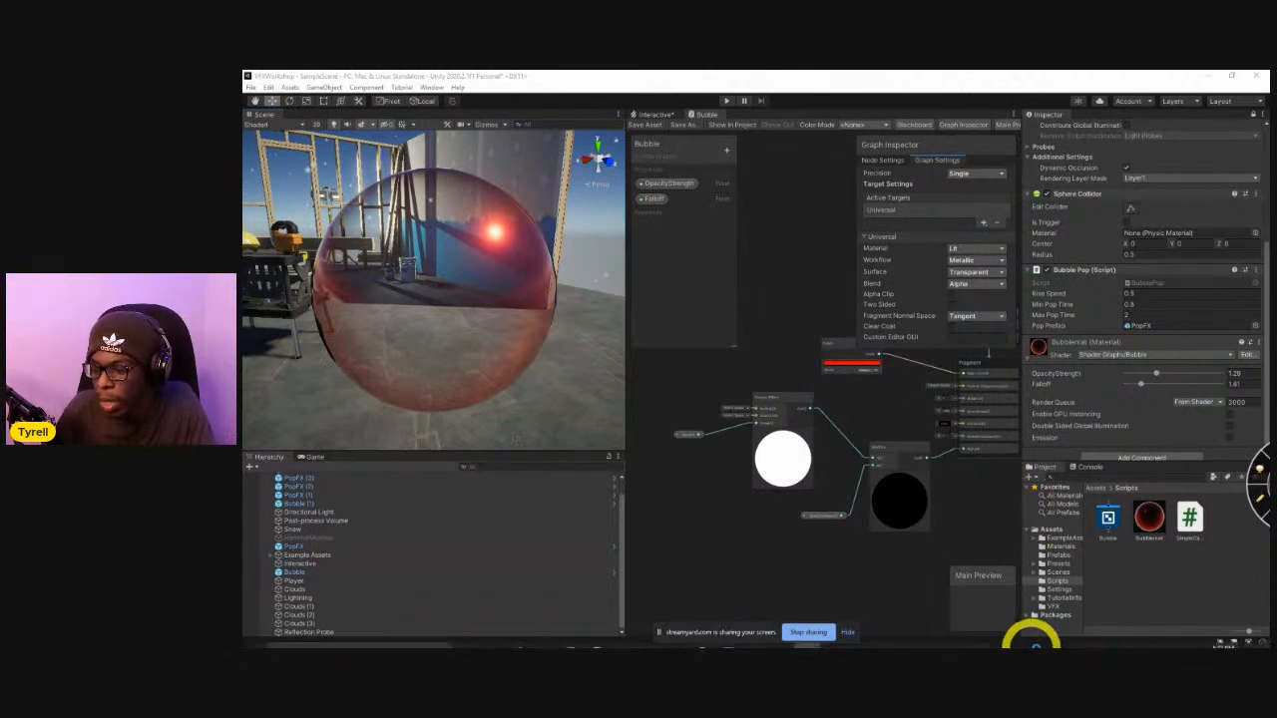
Inspect the bubble's look against the floor from above and in front of the workbench and sparks.
{"action": "mouse_move", "coordinate": [841, 644]}
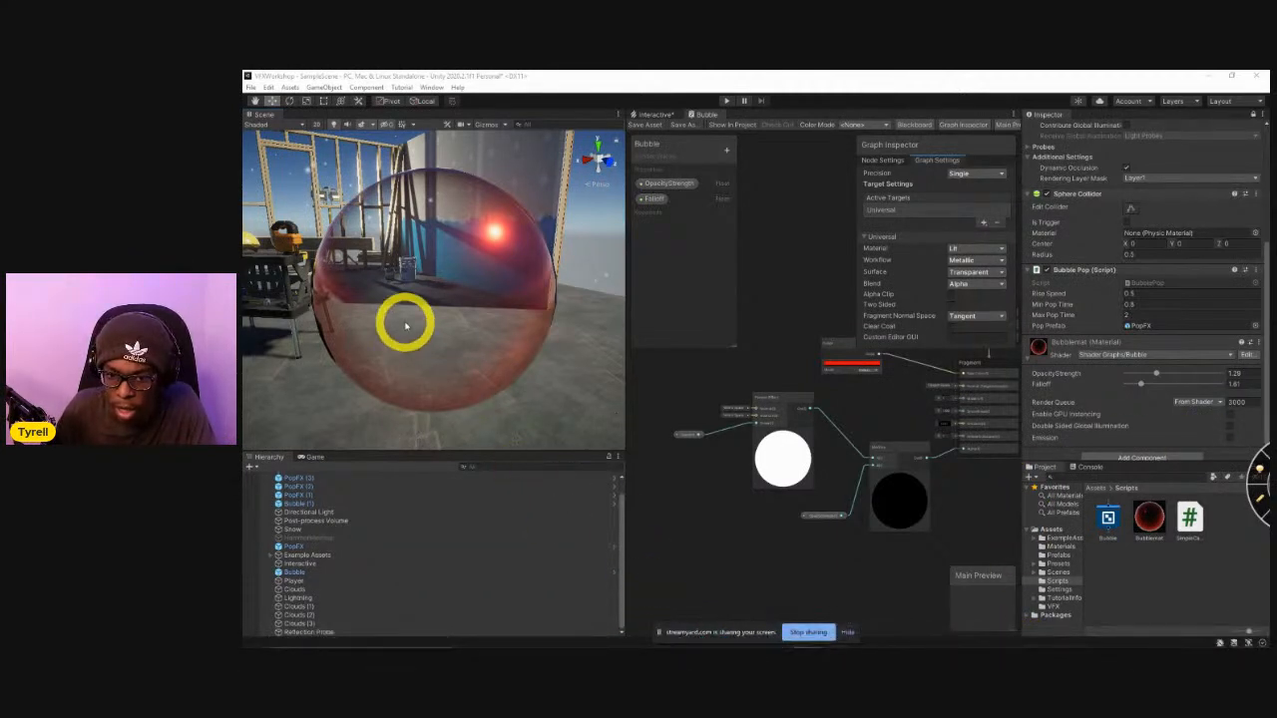
{"action": "left_click_drag", "start_coordinate": [308, 319], "coordinate": [610, 527], "text": "alt"}
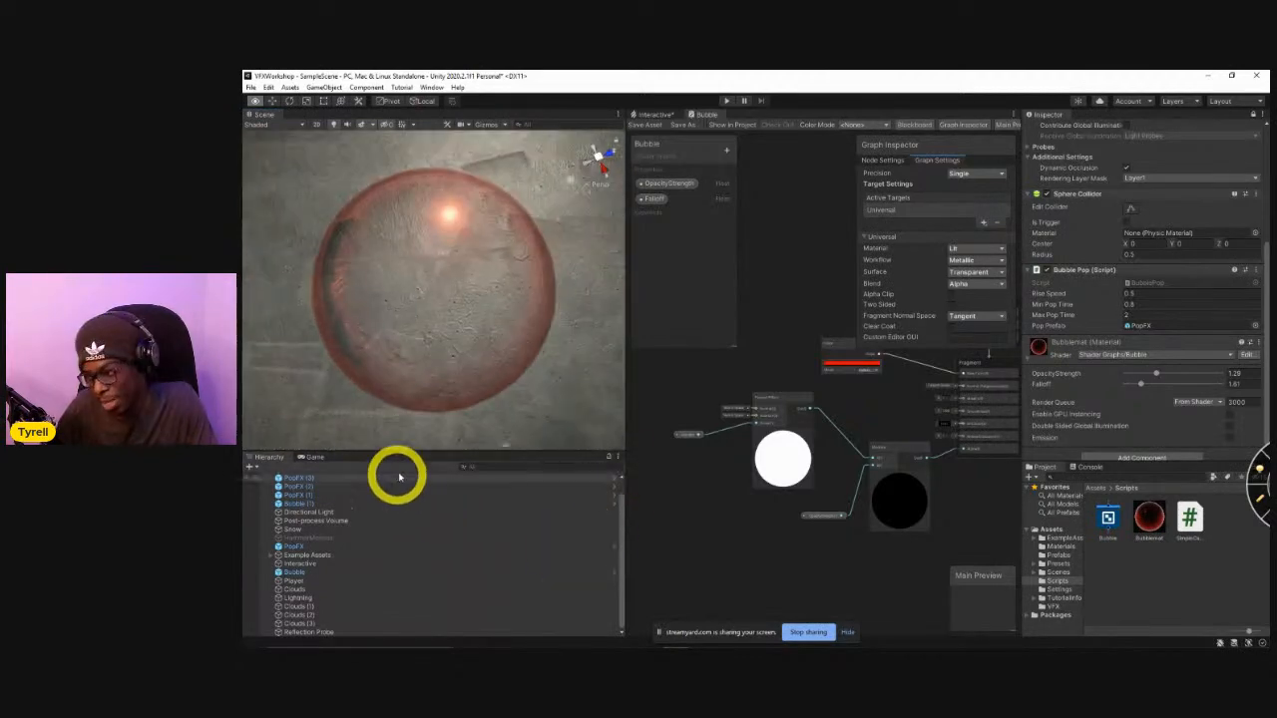
{"action": "left_click_drag", "start_coordinate": [462, 379], "coordinate": [375, 365], "text": "alt"}
{"action": "left_click_drag", "start_coordinate": [381, 315], "coordinate": [439, 359], "text": "alt"}
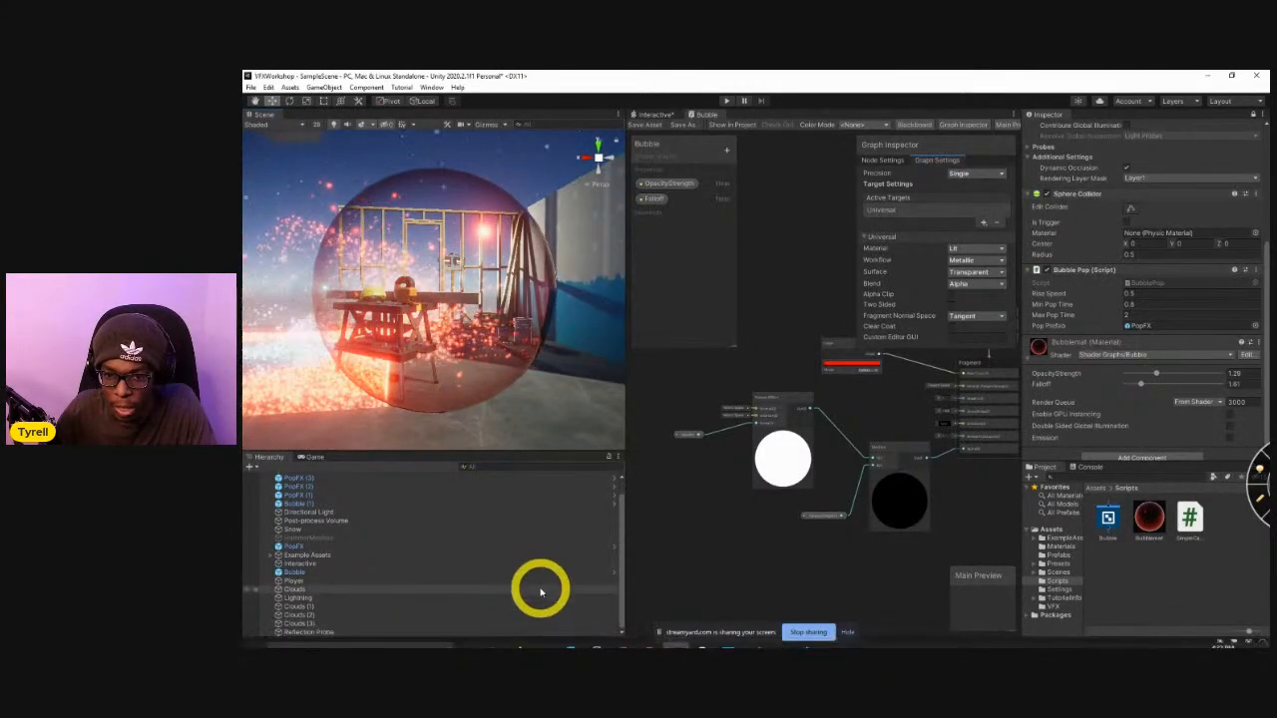
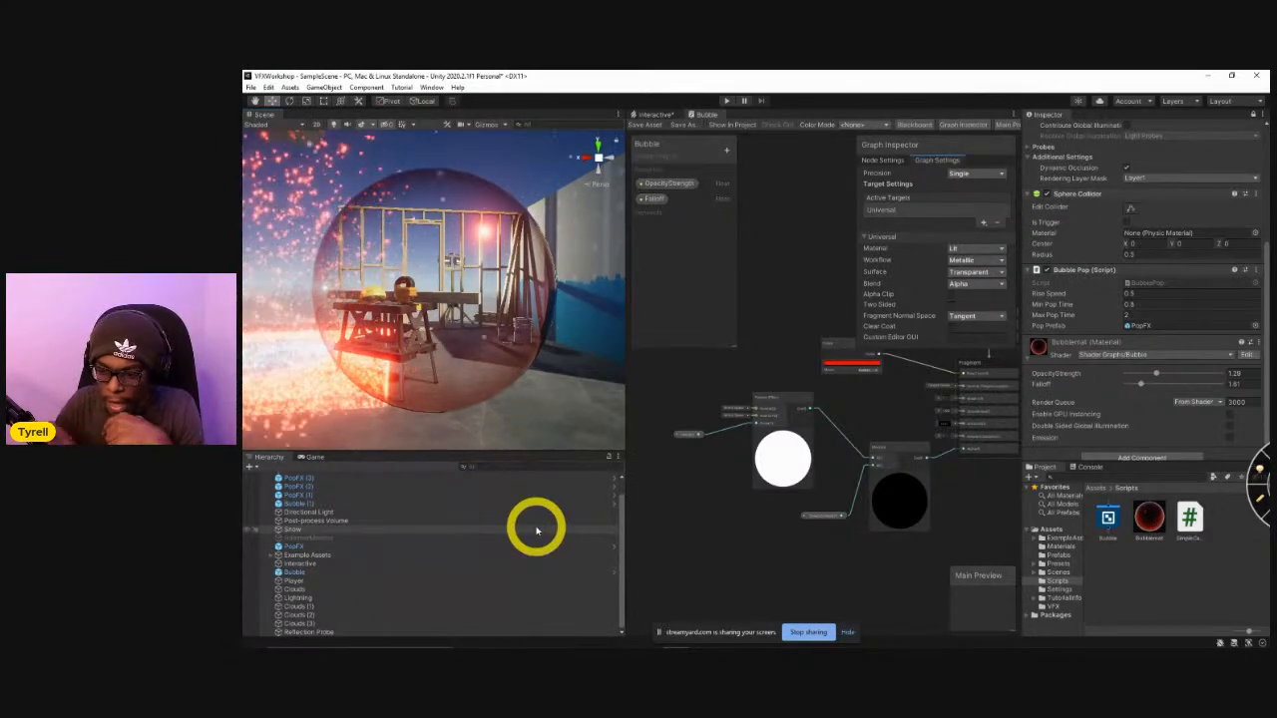
{"action": "mouse_move", "coordinate": [752, 643]}
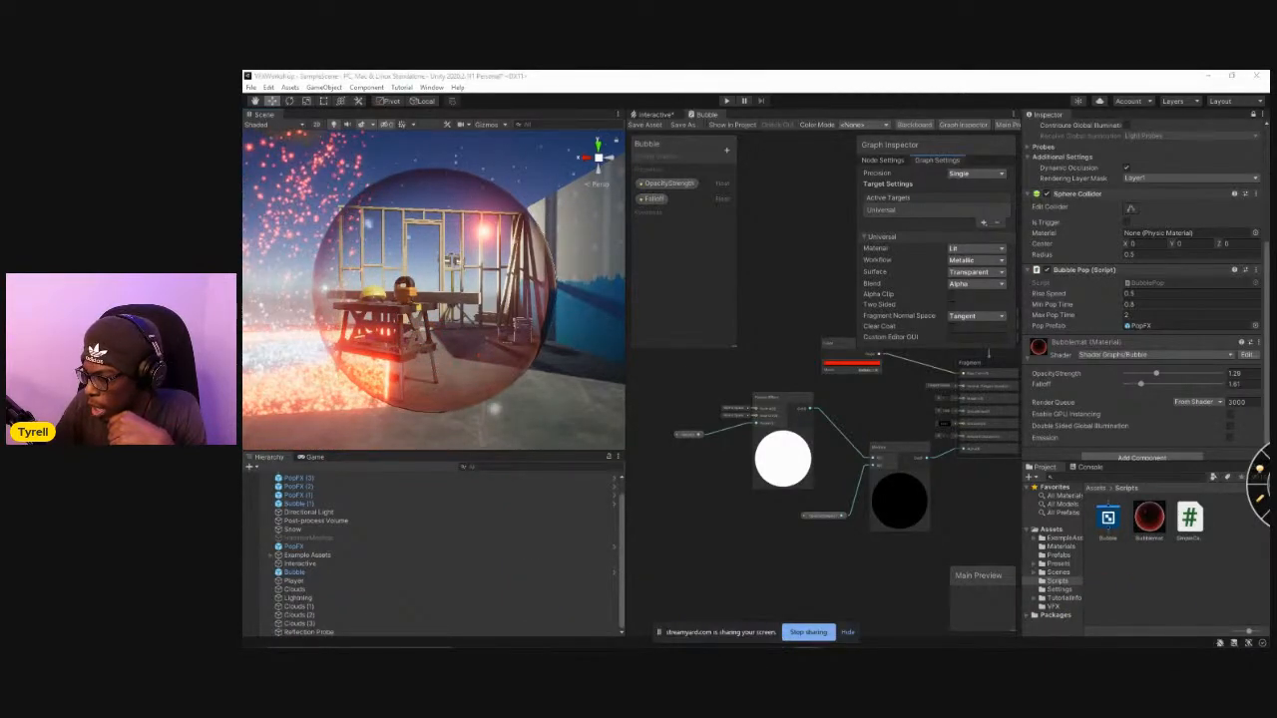
{"action": "mouse_move", "coordinate": [1046, 638]}
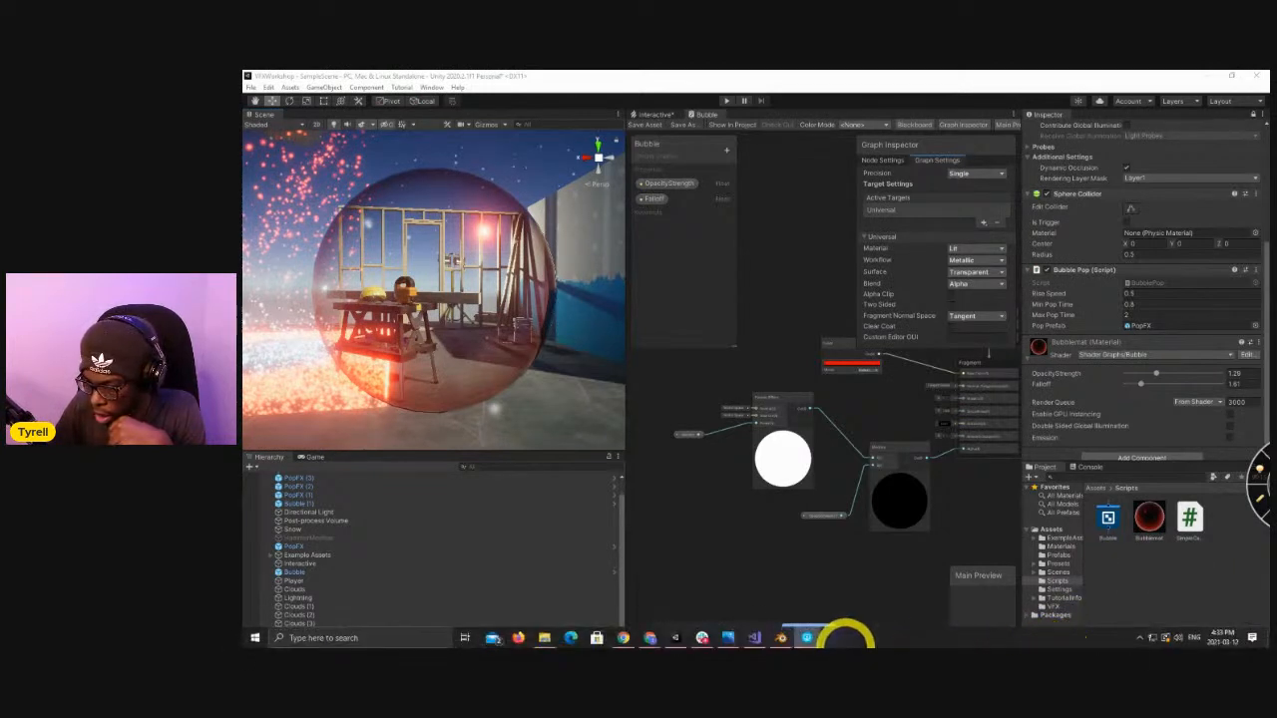
{"action": "right_click", "coordinate": [848, 638]}
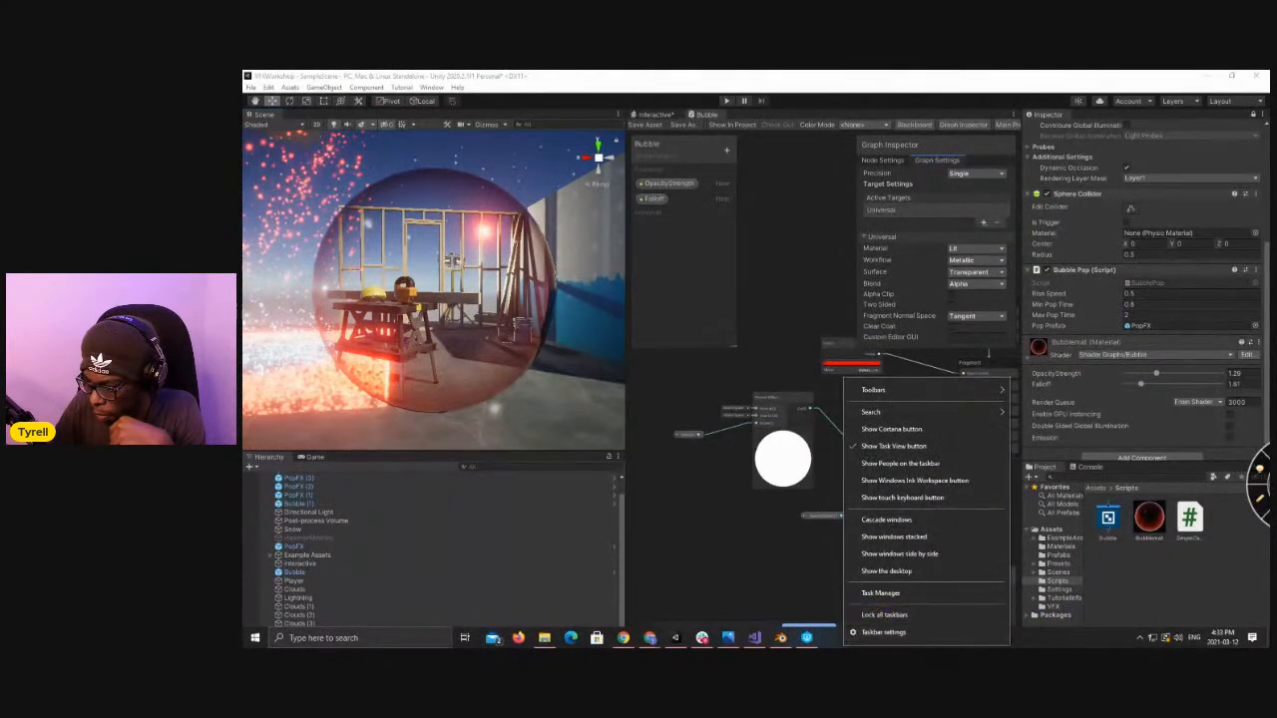
{"action": "key", "text": "Escape"}
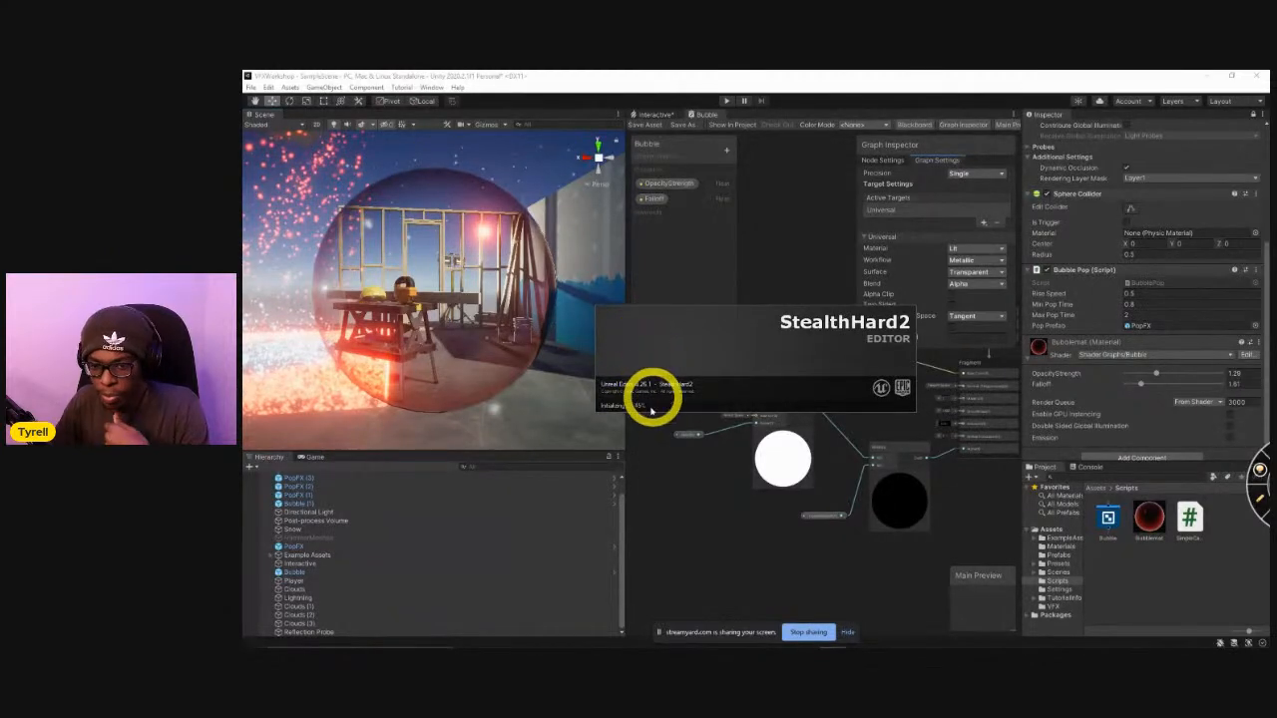
{"action": "mouse_move", "coordinate": [460, 279]}
{"action": "right_mouse_down"}
{"action": "mouse_move", "coordinate": [490, 262]}
{"action": "mouse_move", "coordinate": [455, 266]}
{"action": "mouse_move", "coordinate": [450, 289]}
{"action": "right_mouse_up"}
Switch to Blender and delete the Smoke Domain object from the collection.
{"action": "mouse_move", "coordinate": [602, 635]}
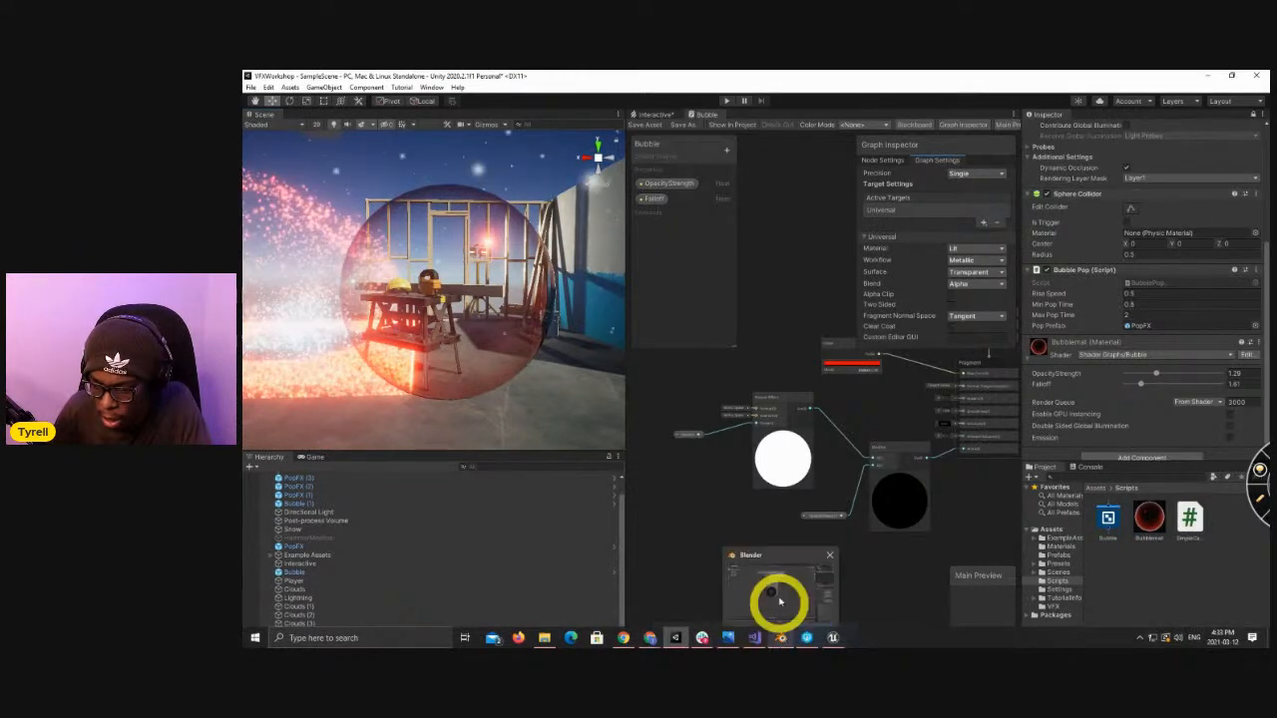
{"action": "left_click", "coordinate": [780, 600]}
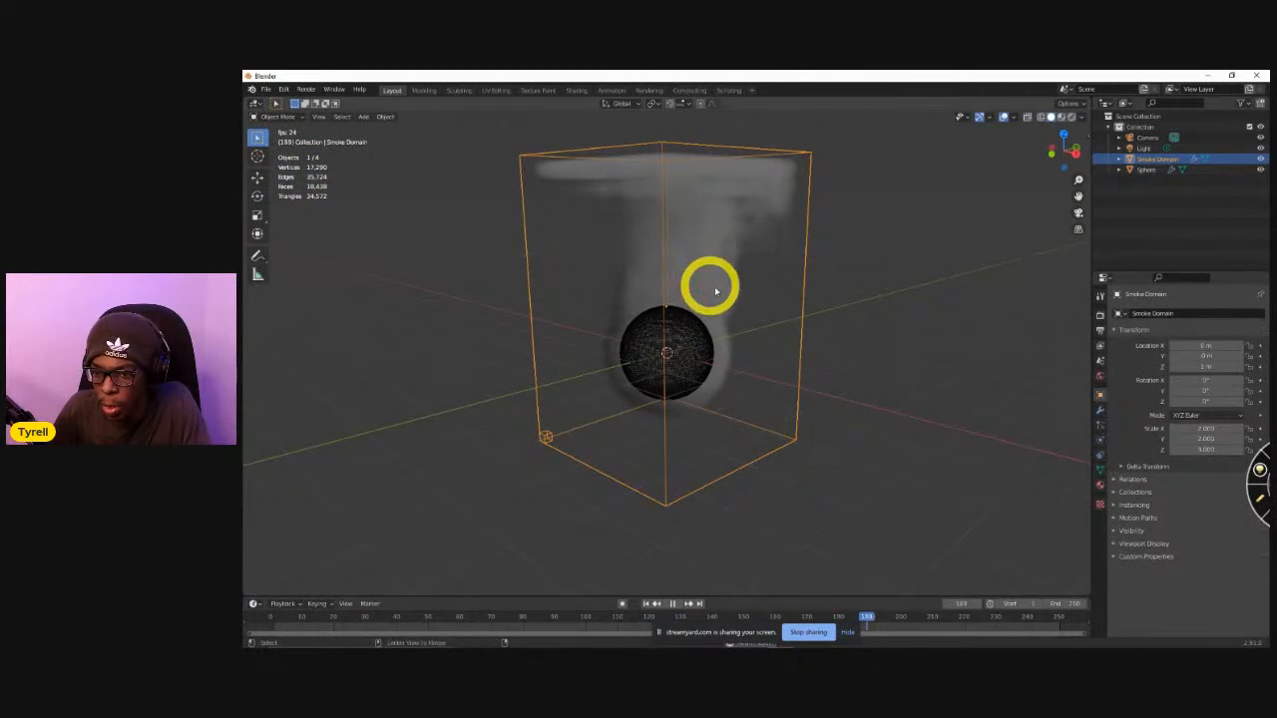
{"action": "left_click", "coordinate": [1157, 164]}
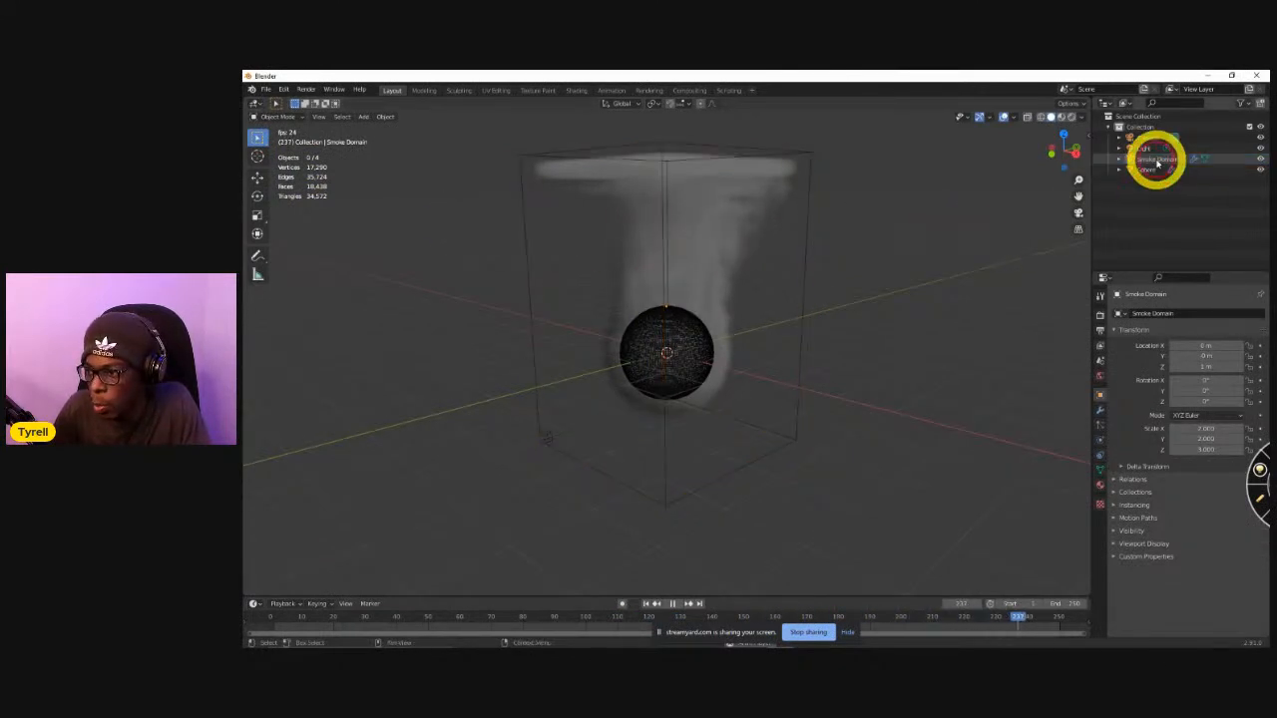
{"action": "key", "text": "Delete"}
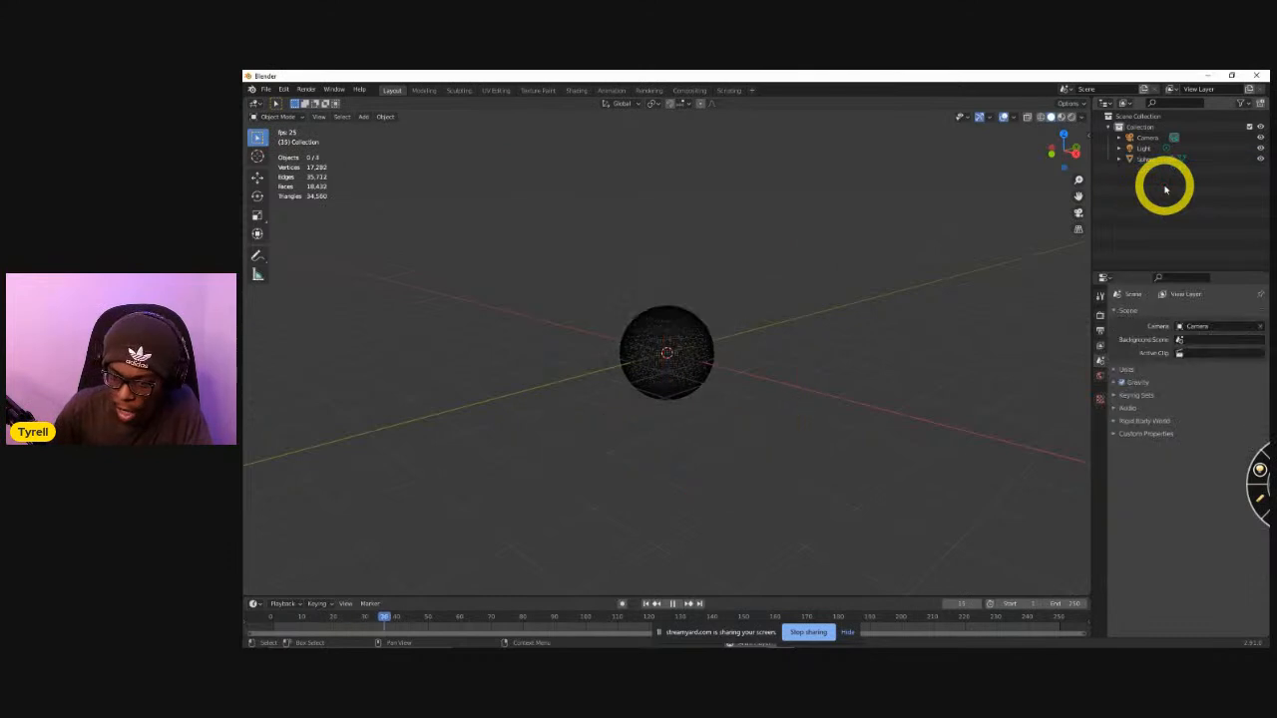
{"action": "middle_click_drag", "start_coordinate": [691, 399], "coordinate": [628, 345]}
{"action": "left_click", "coordinate": [1137, 159]}
{"action": "key", "text": "Tab"}
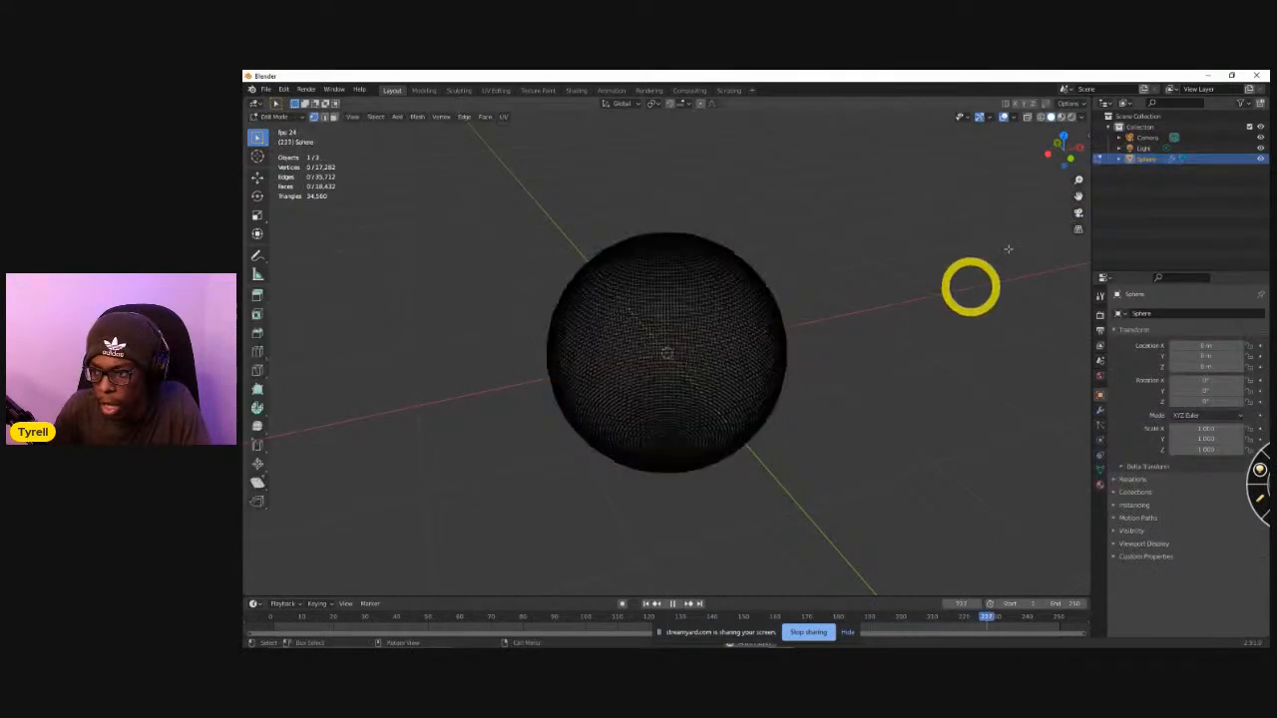
{"action": "left_click", "coordinate": [1144, 150]}
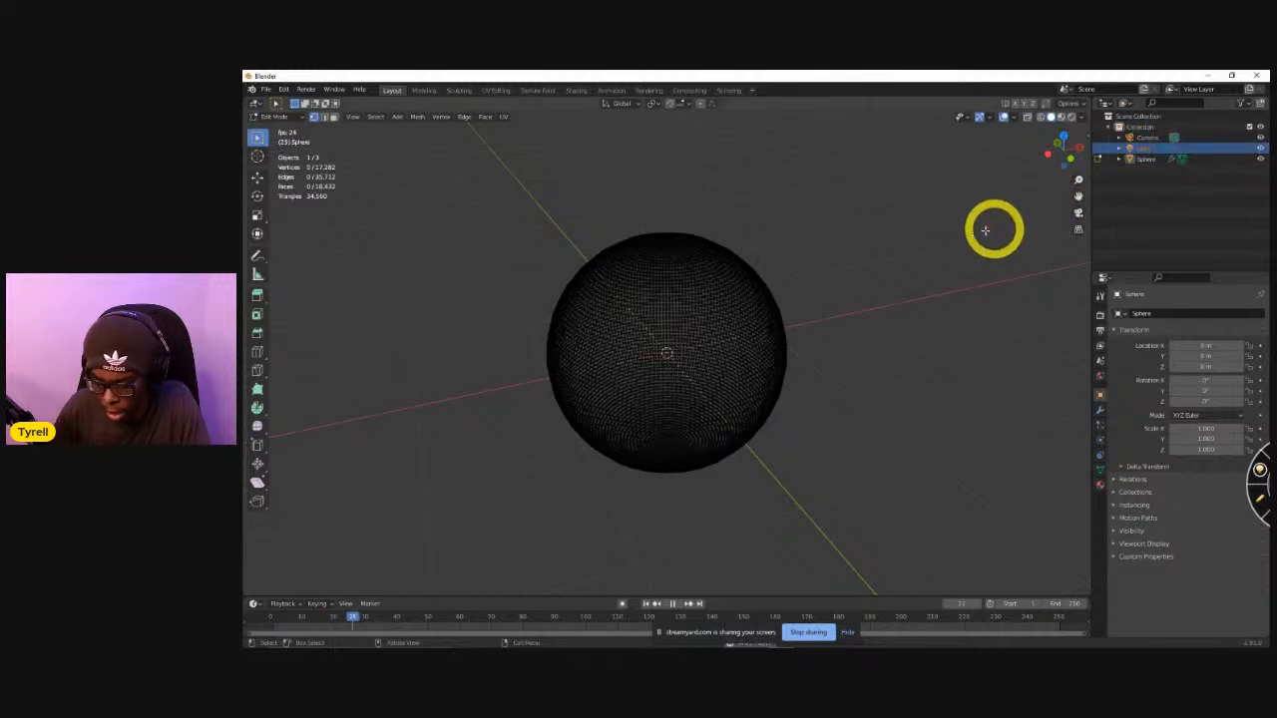
{"action": "key", "text": "Tab"}
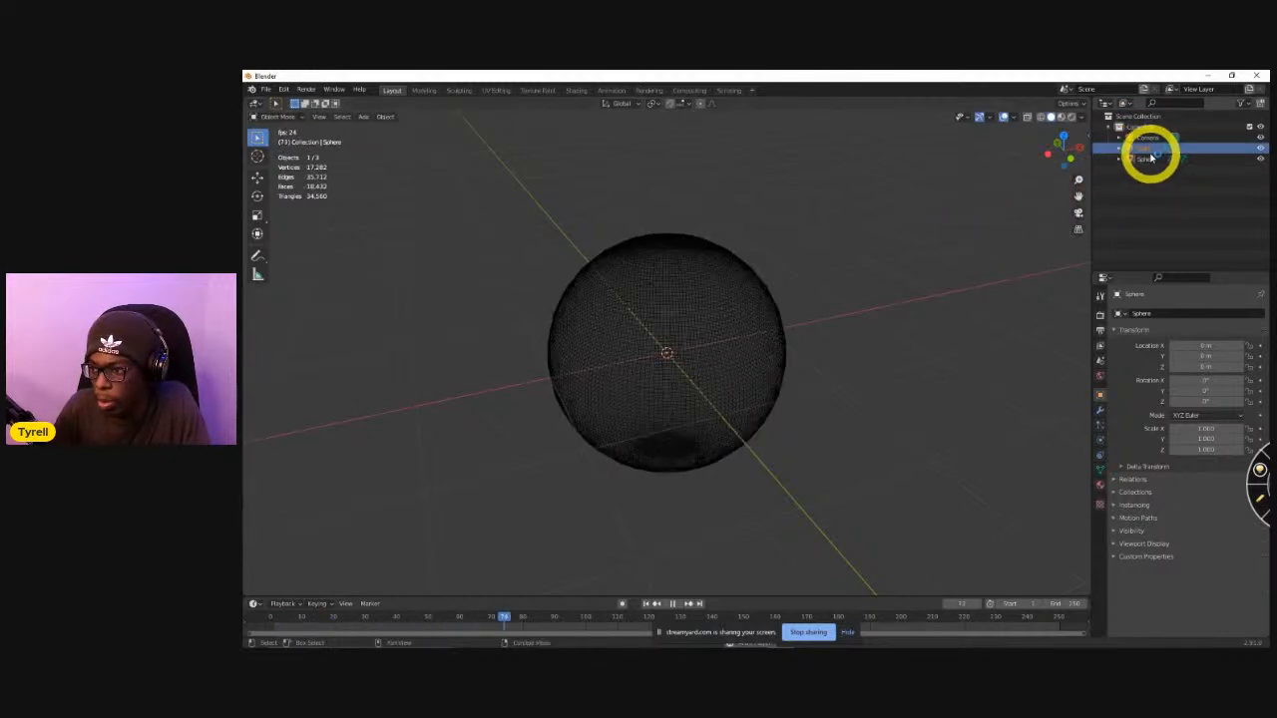
Delete the Light and the Camera from the scene collection, keeping only the sphere.
{"action": "key", "text": "x"}
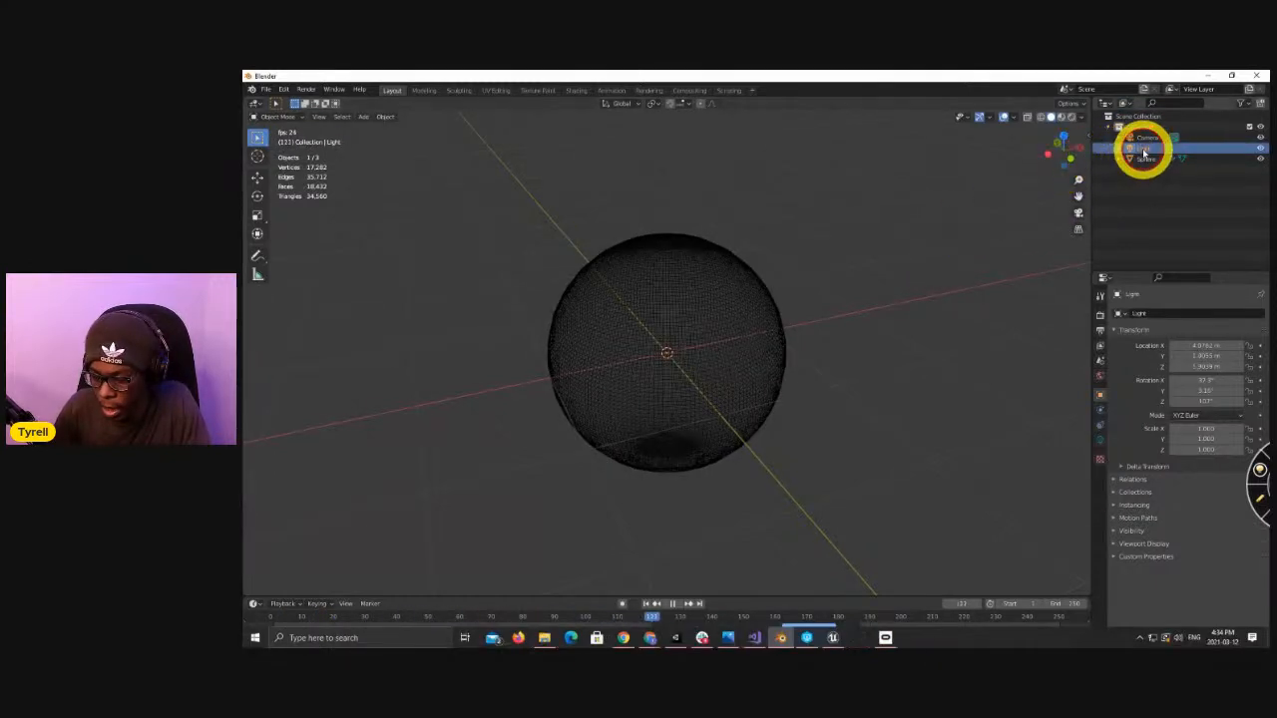
{"action": "left_click", "coordinate": [1147, 148]}
{"action": "key", "text": "x"}
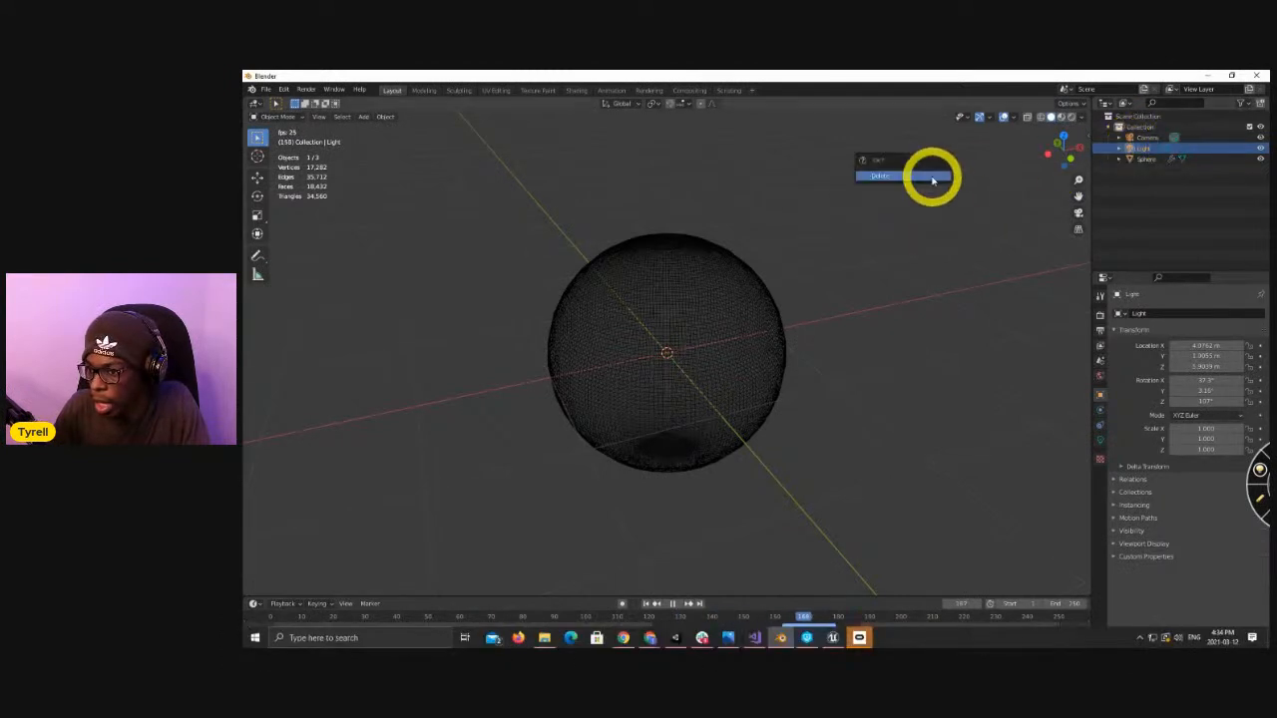
{"action": "left_click", "coordinate": [928, 175]}
{"action": "left_click", "coordinate": [1141, 136]}
{"action": "key", "text": "x"}
{"action": "left_click", "coordinate": [842, 221]}
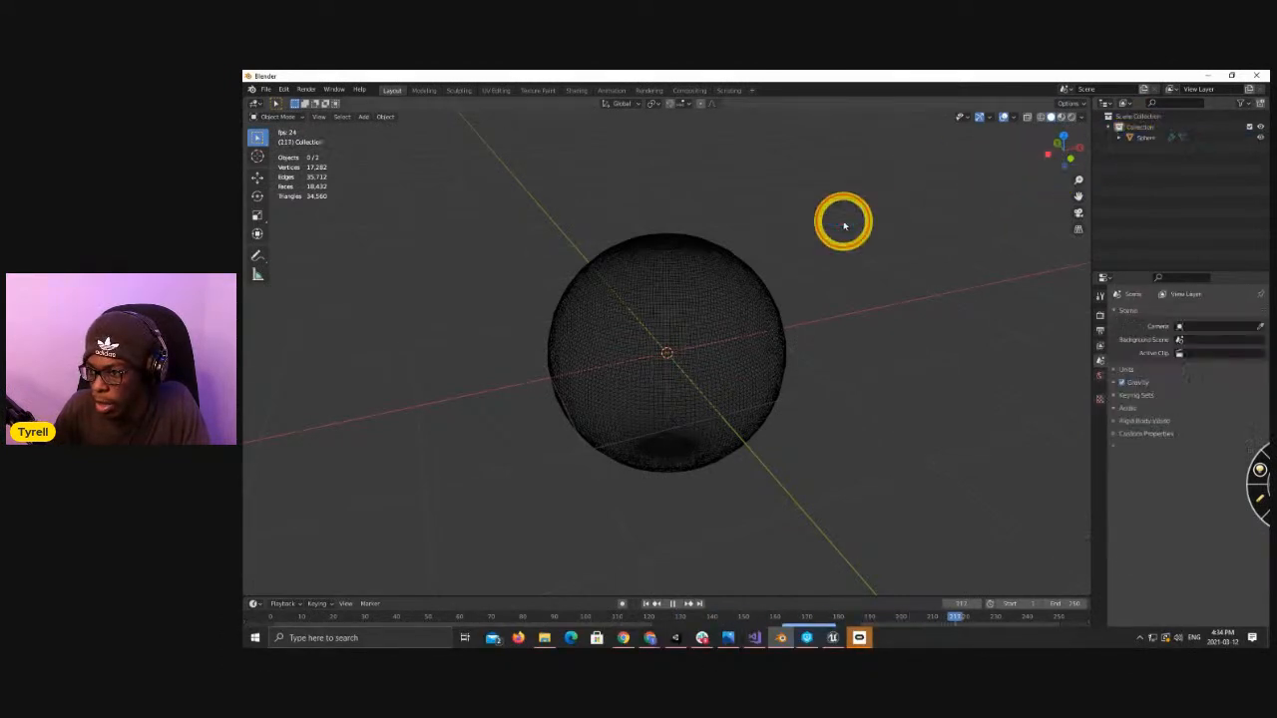
Rename the Sphere object as Bubble.
{"action": "left_click", "coordinate": [1149, 138]}
{"action": "double_click", "coordinate": [1143, 136]}
{"action": "type", "text": "Bubble"}
{"action": "key", "text": "Return"}
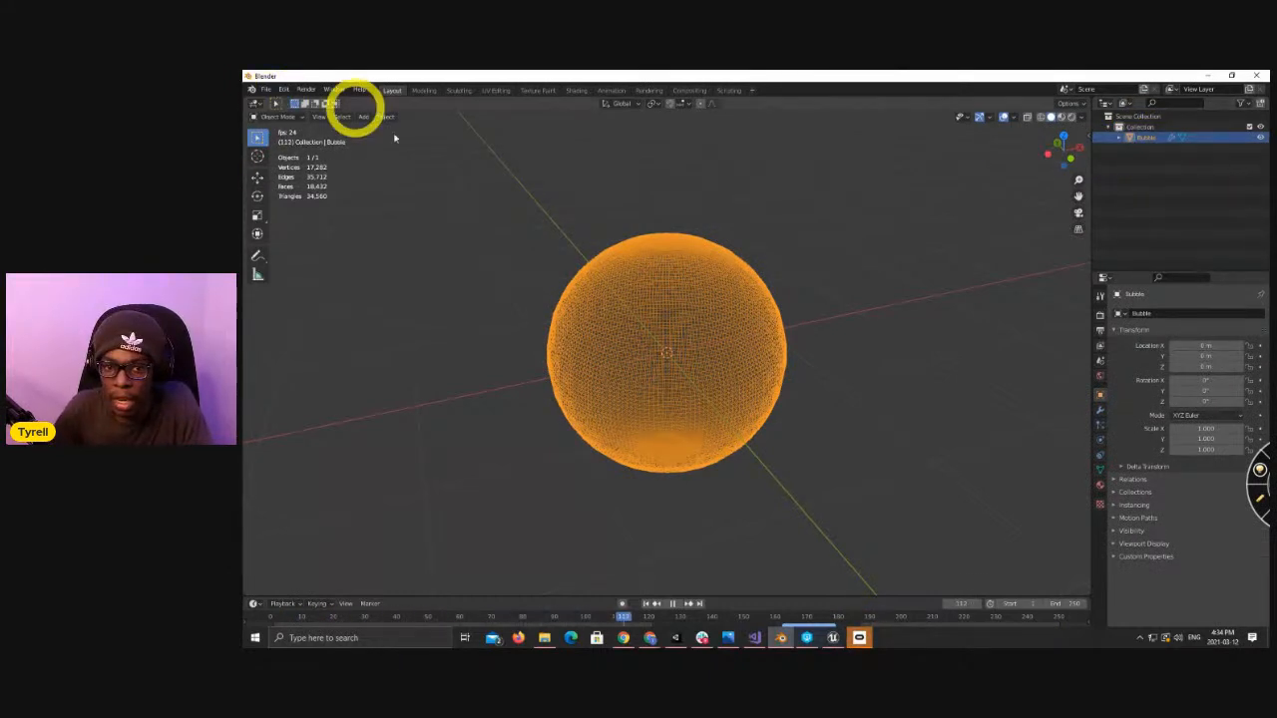
Select the bubble's whole mesh in Edit Mode and export it in FBX format as Bubble.fbx to the Documents folder.
{"action": "key", "text": "Tab"}
{"action": "key", "text": "a"}
{"action": "left_click", "coordinate": [266, 89]}
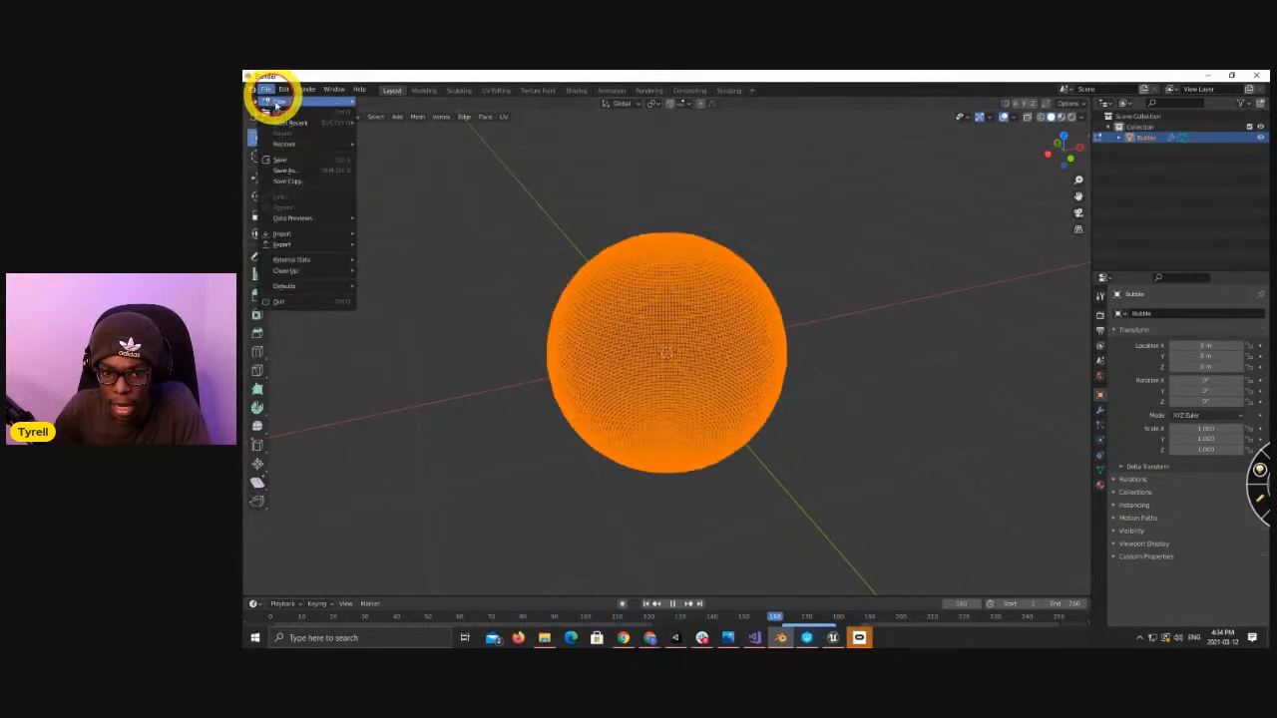
{"action": "mouse_move", "coordinate": [333, 245]}
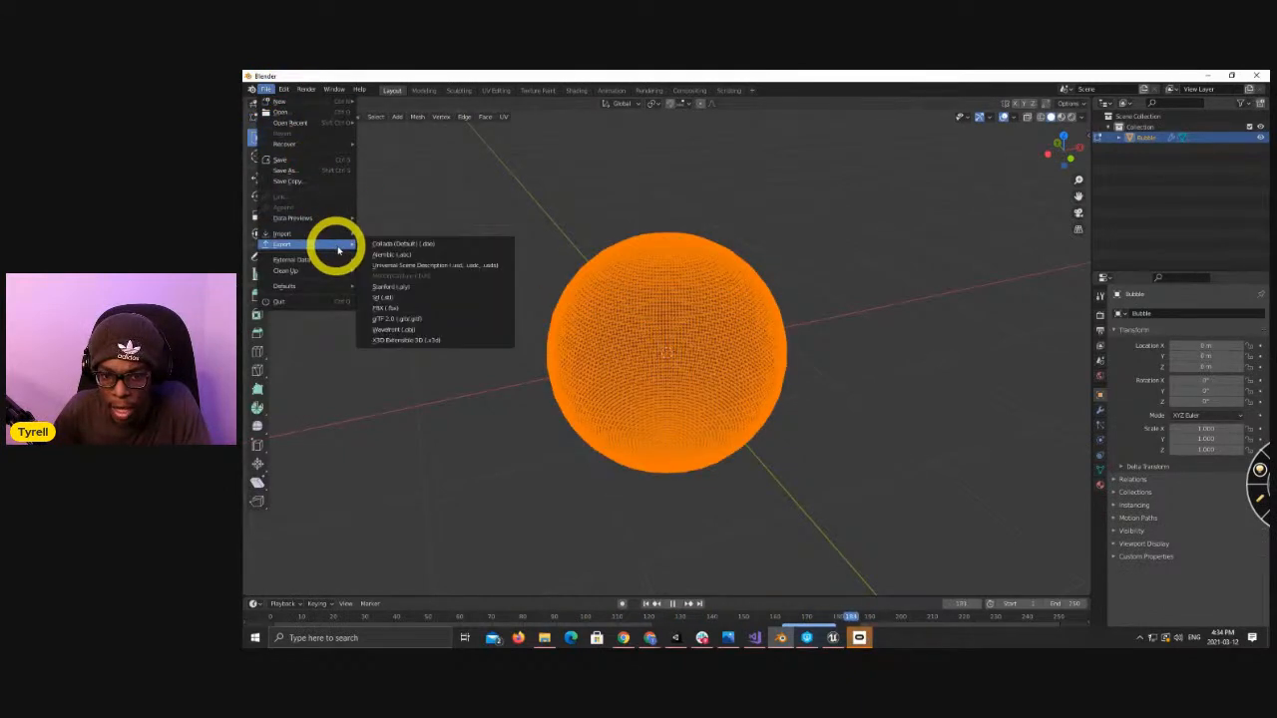
{"action": "left_click", "coordinate": [426, 312]}
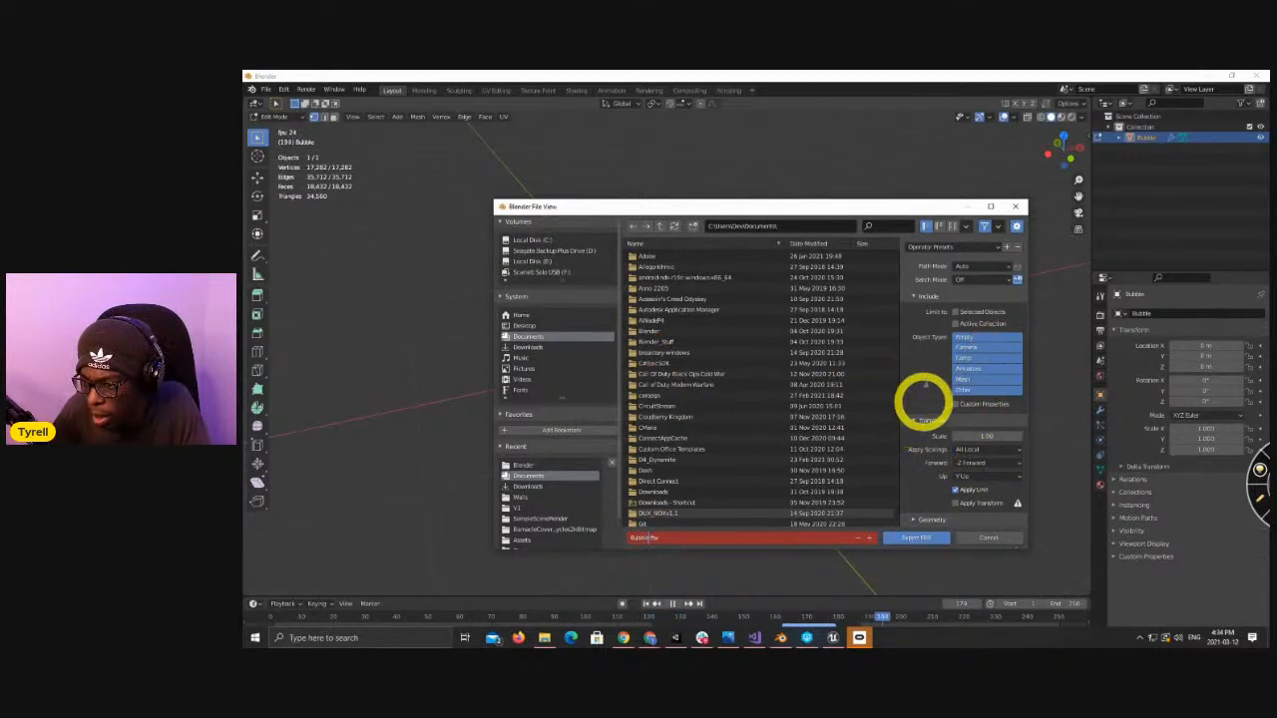
{"action": "left_click", "coordinate": [910, 542]}
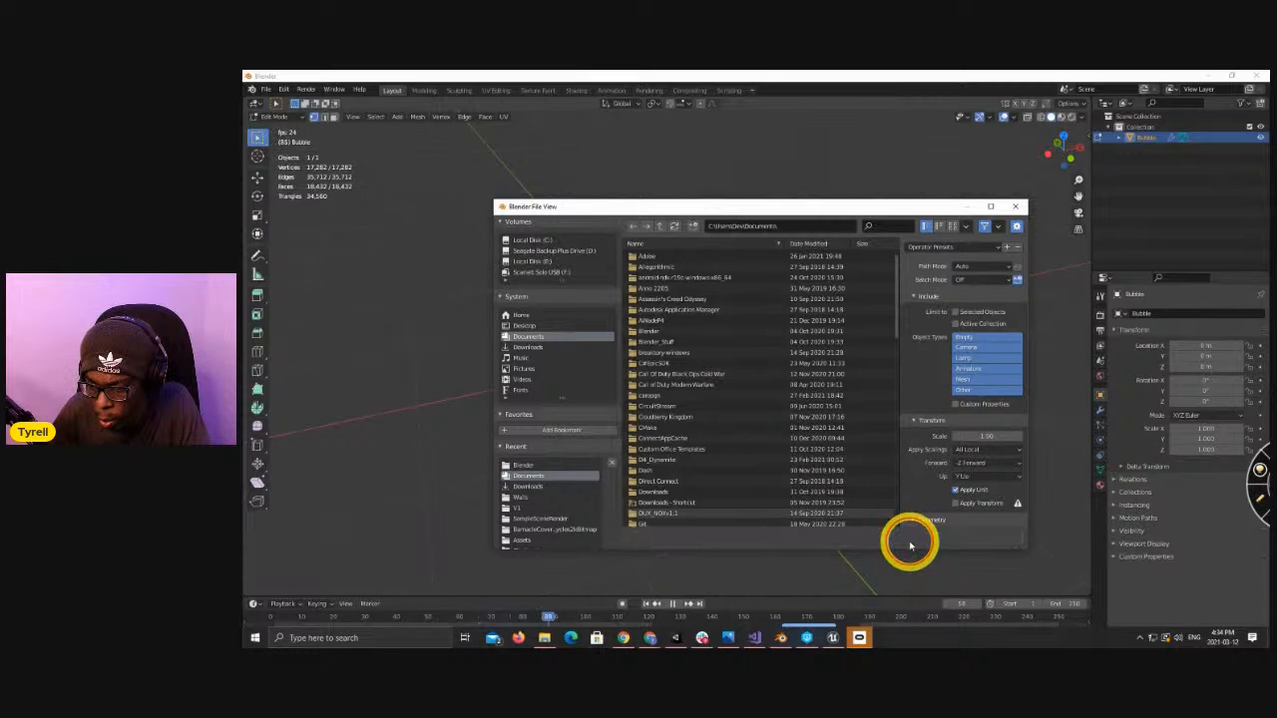
Return to Unity and import the exported Bubble model from File Explorer into the project's Scripts folder.
{"action": "mouse_move", "coordinate": [832, 630]}
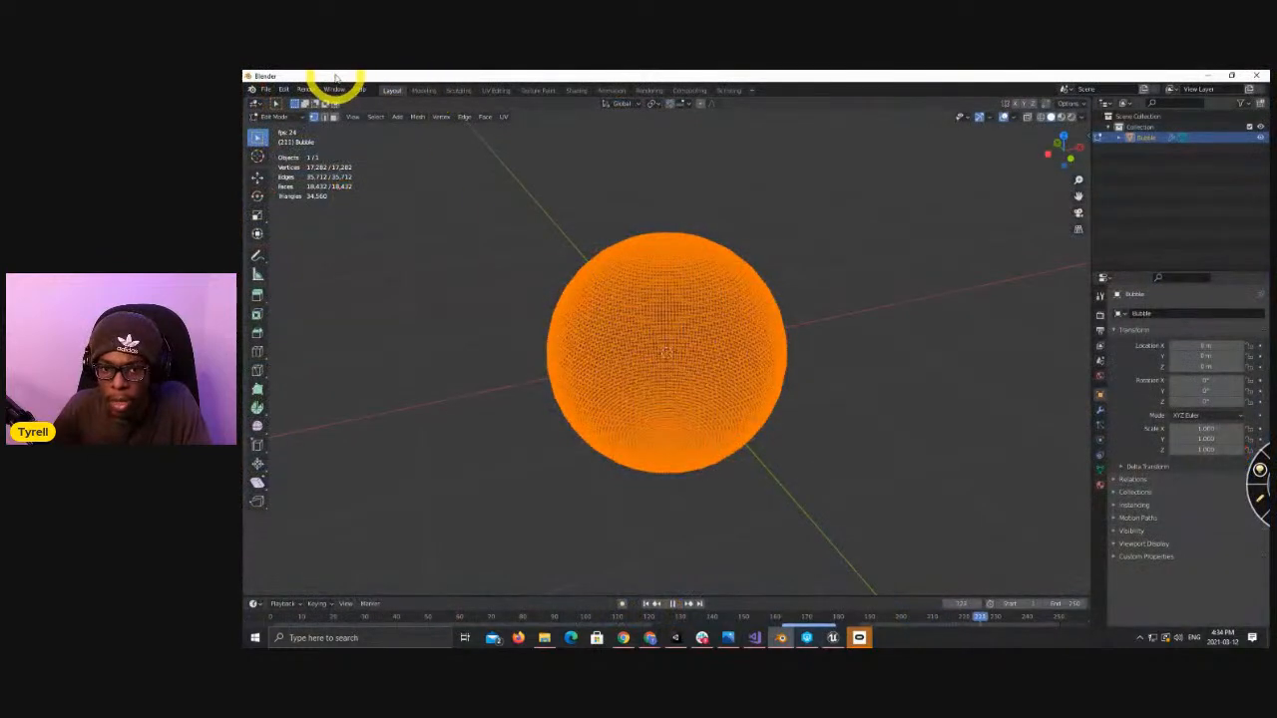
{"action": "key", "text": "alt+Tab"}
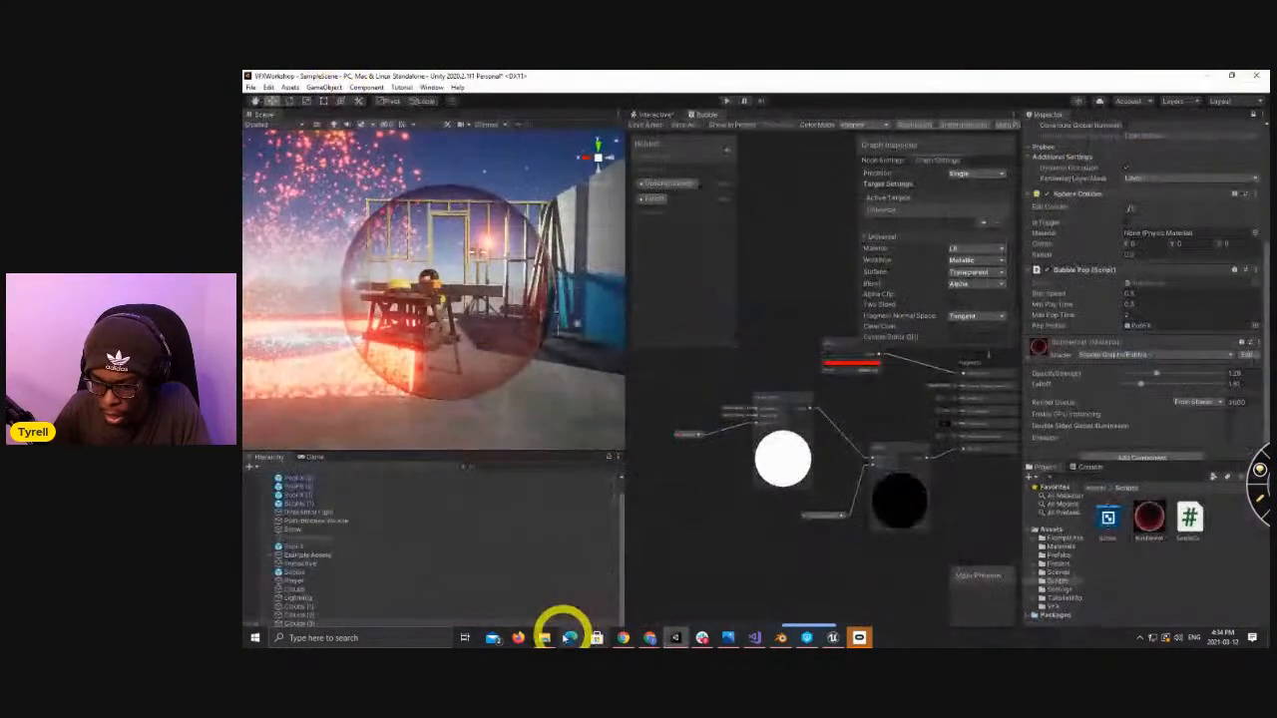
{"action": "mouse_move", "coordinate": [547, 630]}
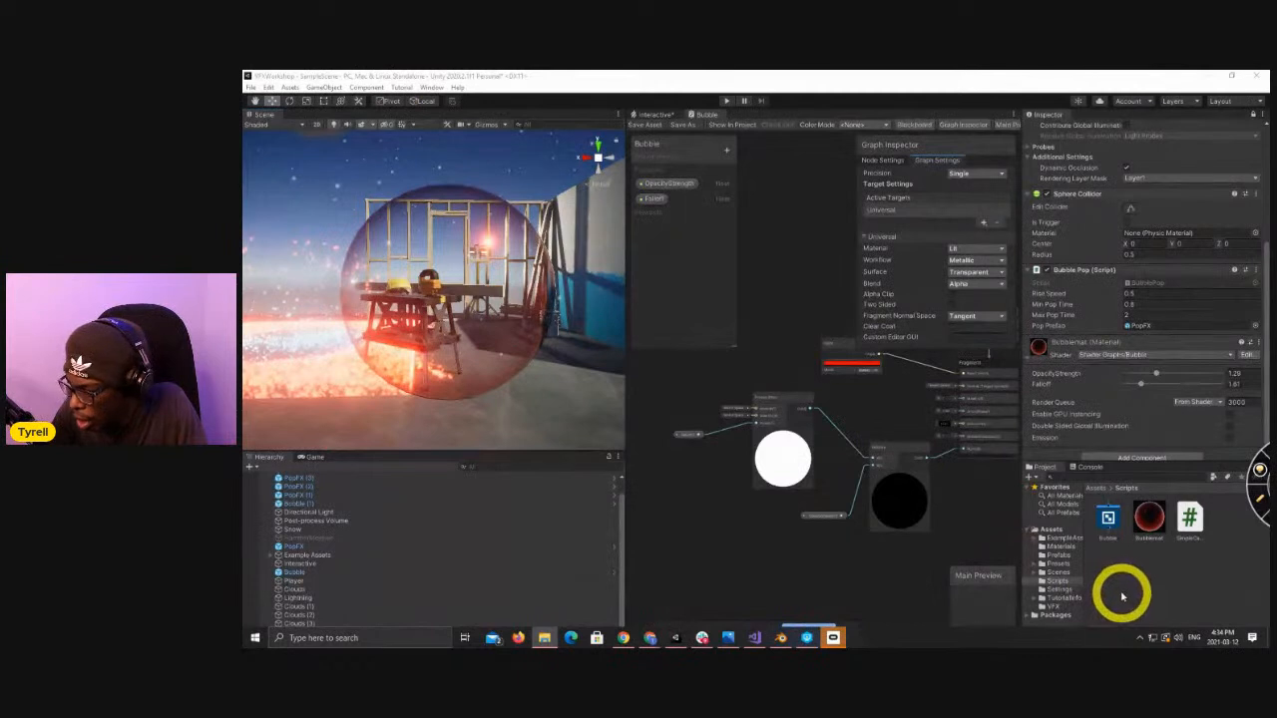
{"action": "left_click_drag", "start_coordinate": [1267, 482], "coordinate": [1133, 585]}
{"action": "left_click", "coordinate": [1109, 514]}
Bring up the StealthHard2 project in Unreal Editor and place a basic sphere in the level beside the orange wall.
{"action": "left_click_drag", "start_coordinate": [891, 429], "coordinate": [536, 389]}
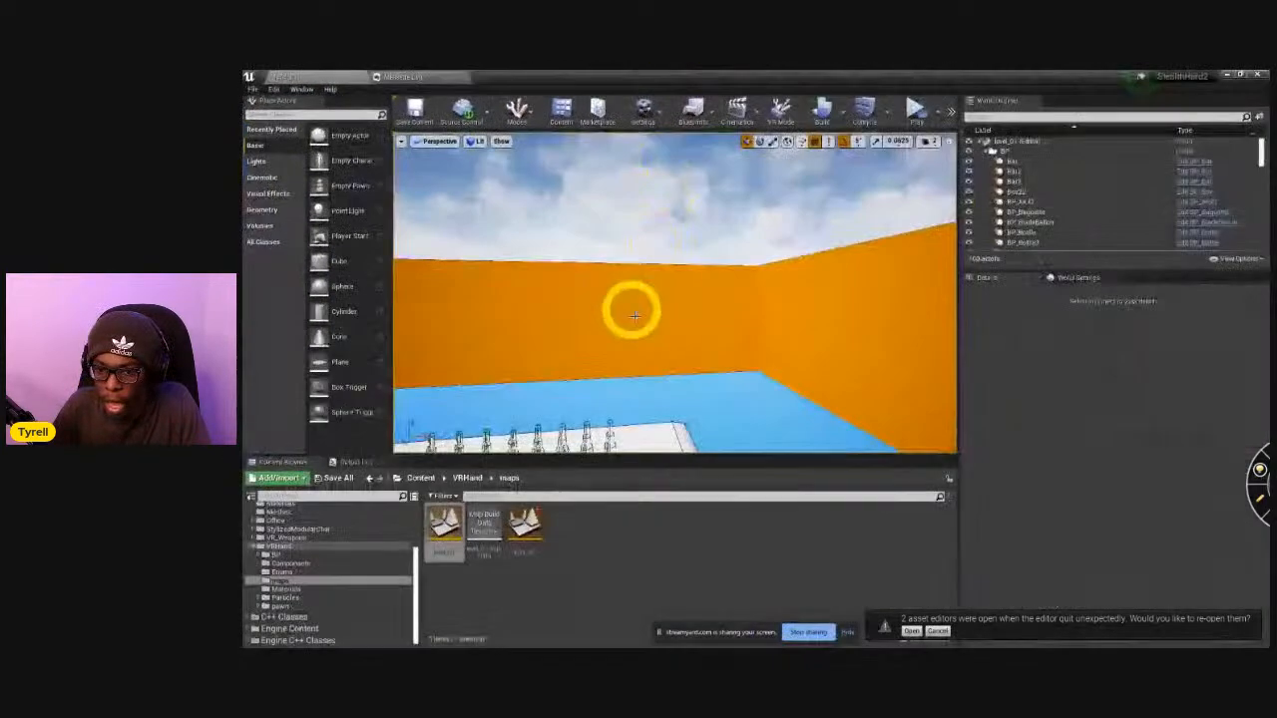
{"action": "left_click_drag", "start_coordinate": [630, 308], "coordinate": [598, 379]}
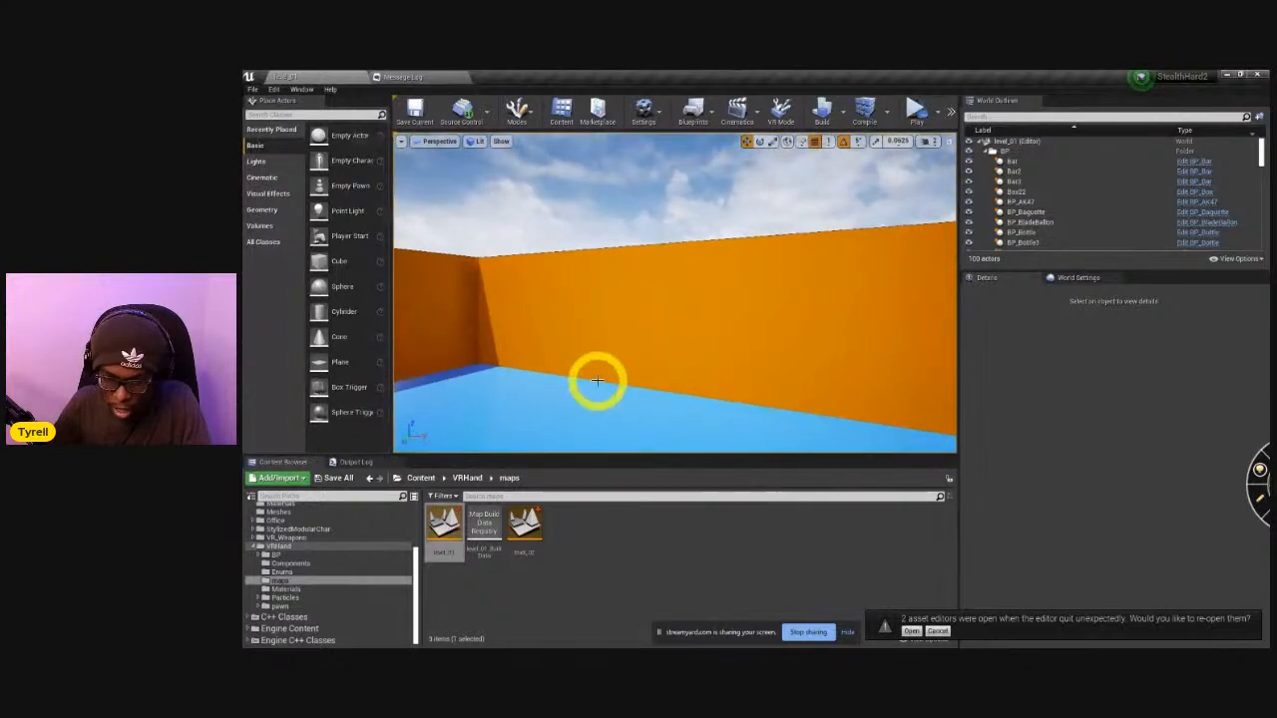
{"action": "scroll", "coordinate": [326, 592], "scroll_direction": "up", "scroll_amount": 1}
{"action": "scroll", "coordinate": [325, 593], "scroll_direction": "up", "scroll_amount": 3}
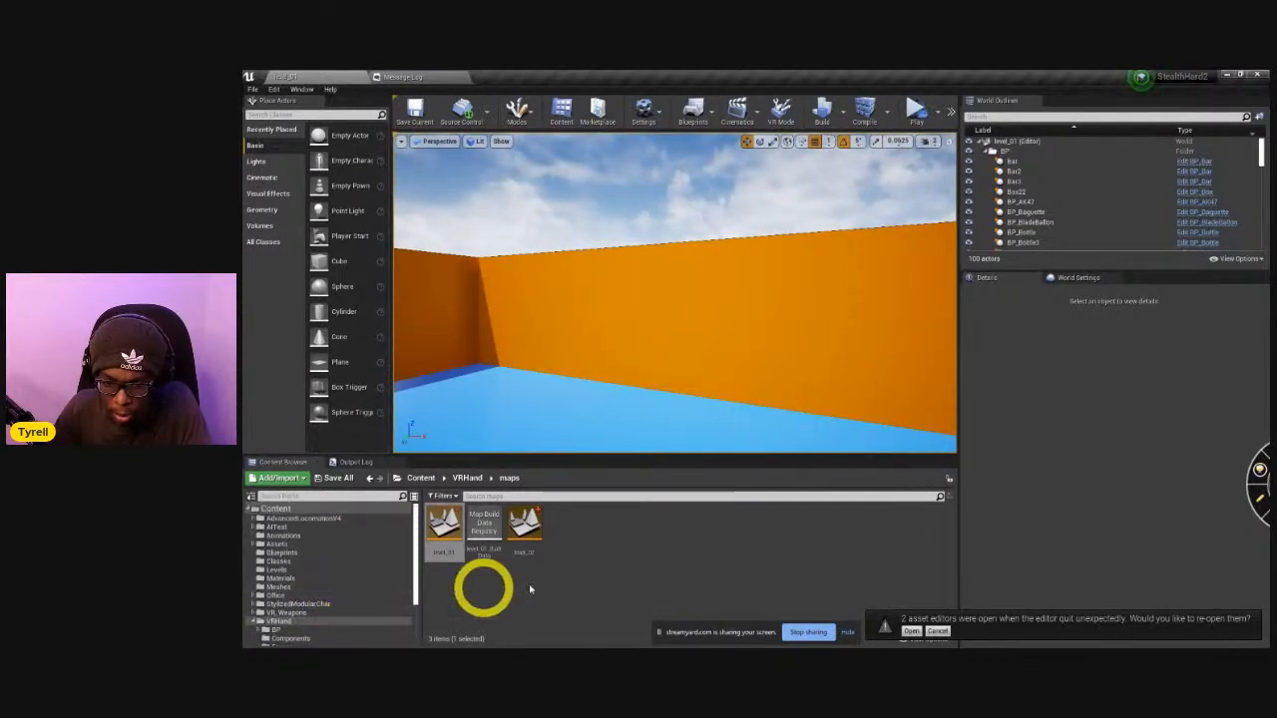
{"action": "right_click_drag", "start_coordinate": [598, 321], "coordinate": [603, 325]}
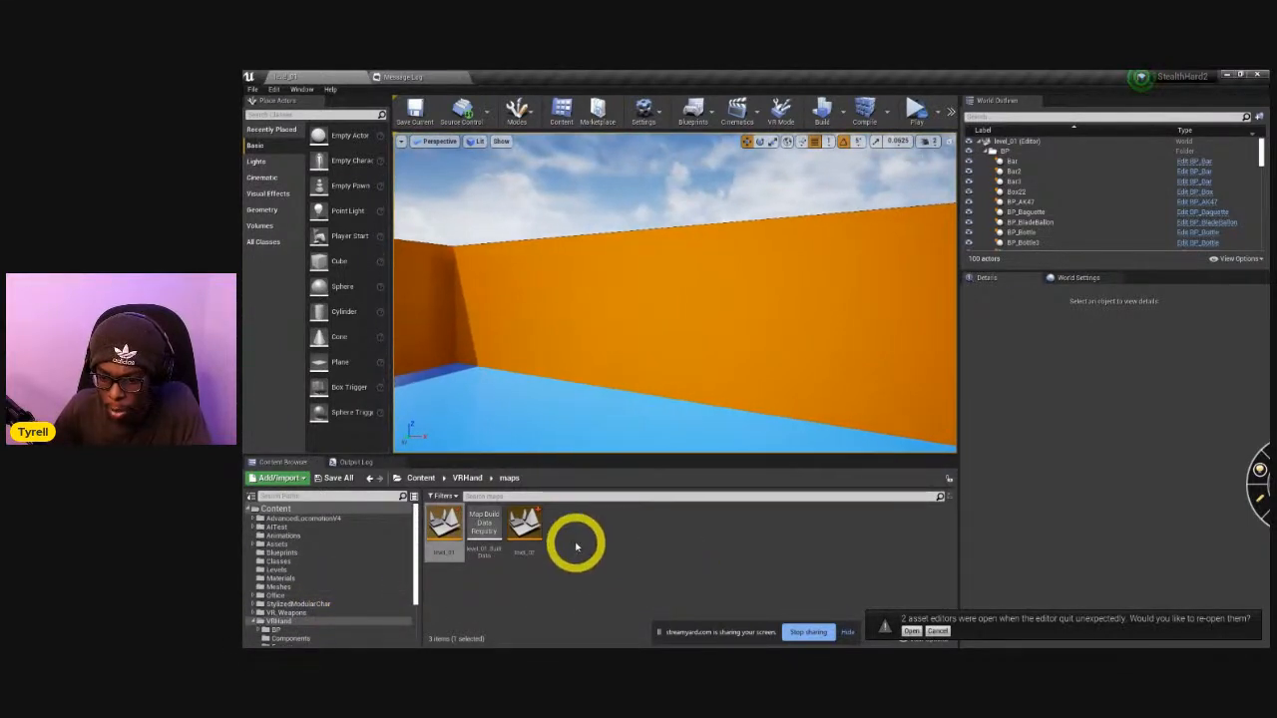
{"action": "left_click_drag", "start_coordinate": [330, 287], "coordinate": [611, 277]}
{"action": "mouse_move", "coordinate": [665, 366]}
{"action": "right_mouse_down"}
{"action": "mouse_move", "coordinate": [659, 319]}
{"action": "mouse_move", "coordinate": [657, 371]}
{"action": "mouse_move", "coordinate": [642, 385]}
{"action": "mouse_move", "coordinate": [675, 365]}
{"action": "right_mouse_up"}
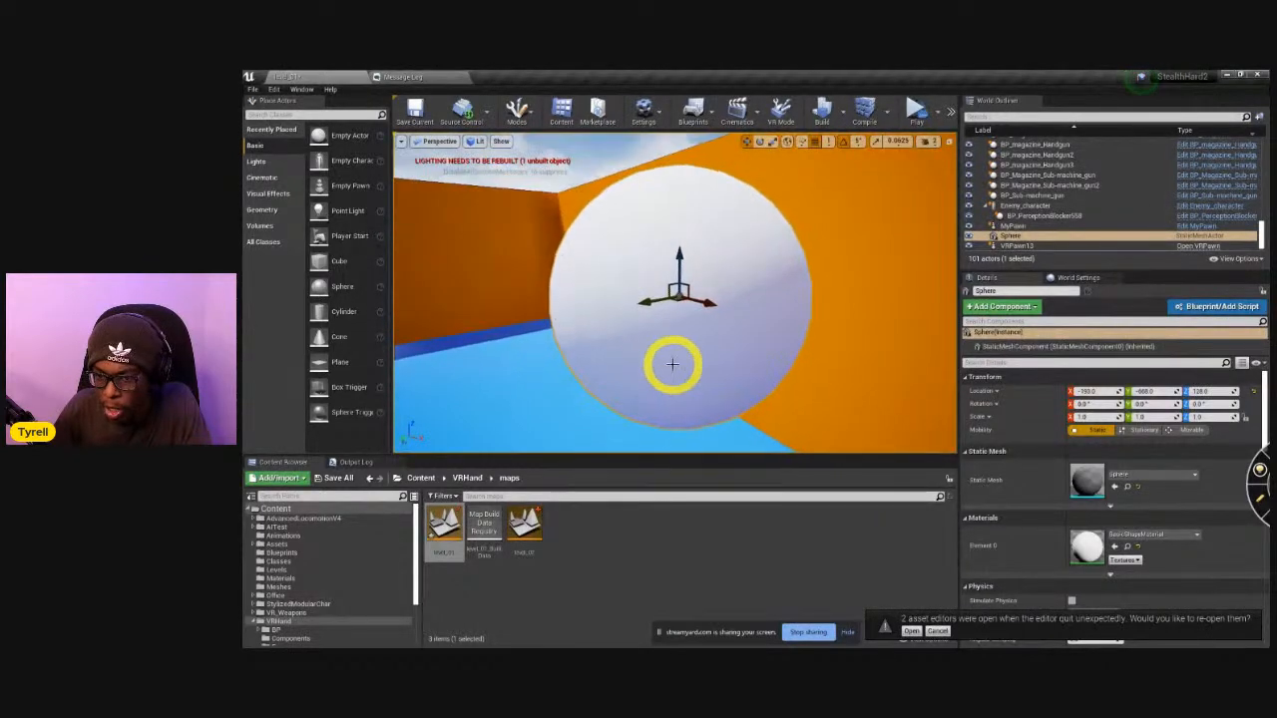
Create a material named MM_Bubble in the VRHand maps folder.
{"action": "right_click", "coordinate": [627, 576]}
{"action": "left_click", "coordinate": [655, 330]}
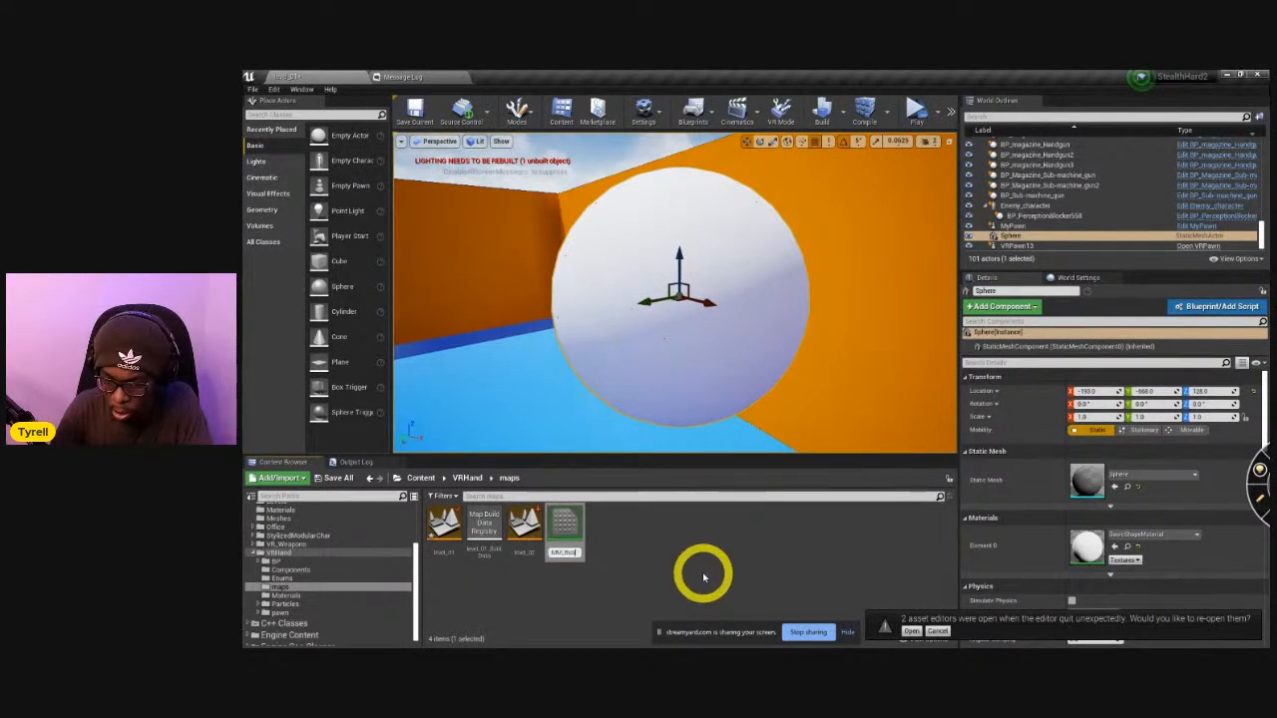
{"action": "key", "text": "Return"}
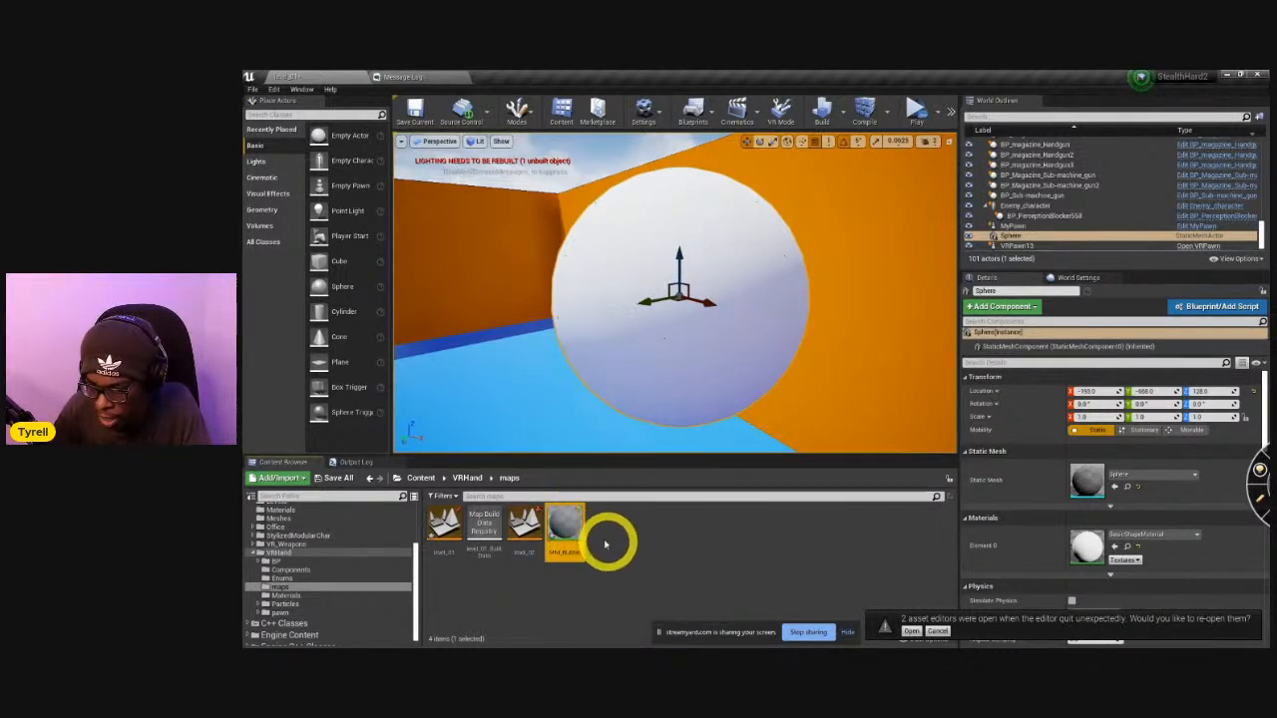
Open the MM_Bubble material for editing, reposition its result node and set the blend mode to Translucent.
{"action": "double_click", "coordinate": [573, 520]}
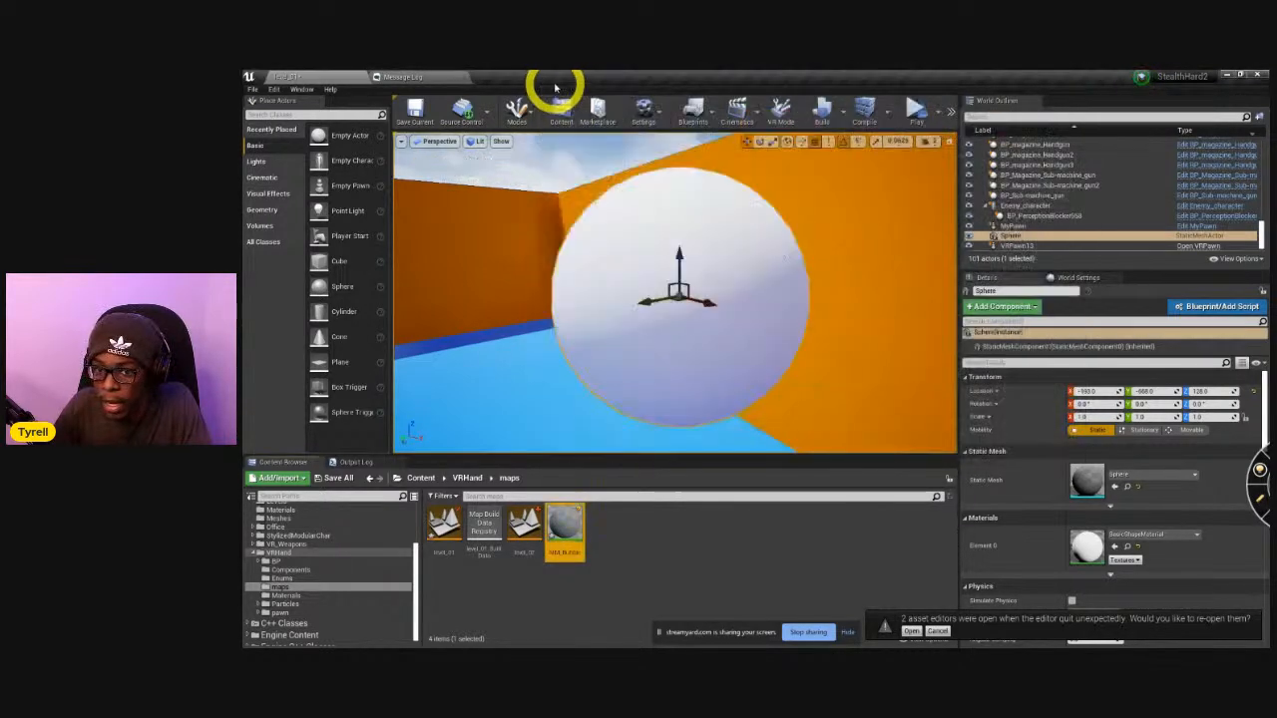
{"action": "scroll", "coordinate": [489, 297], "scroll_direction": "up", "scroll_amount": 2}
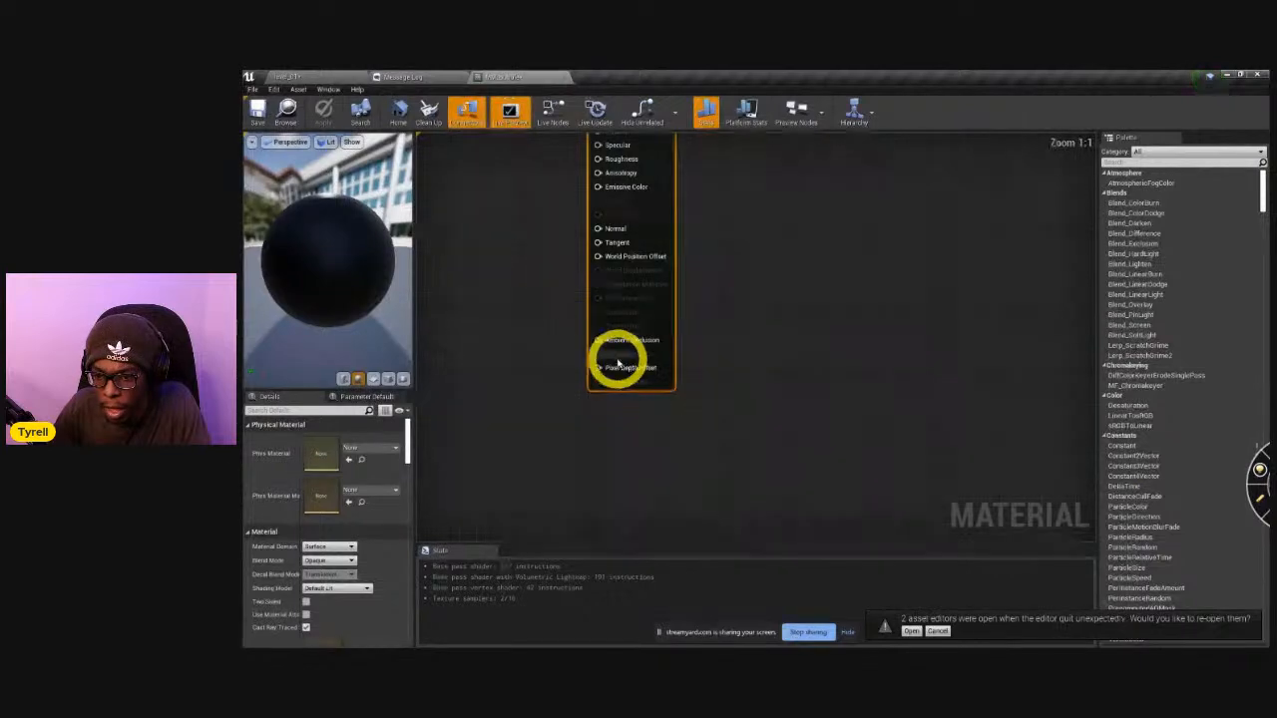
{"action": "right_click_drag", "start_coordinate": [510, 265], "coordinate": [637, 345]}
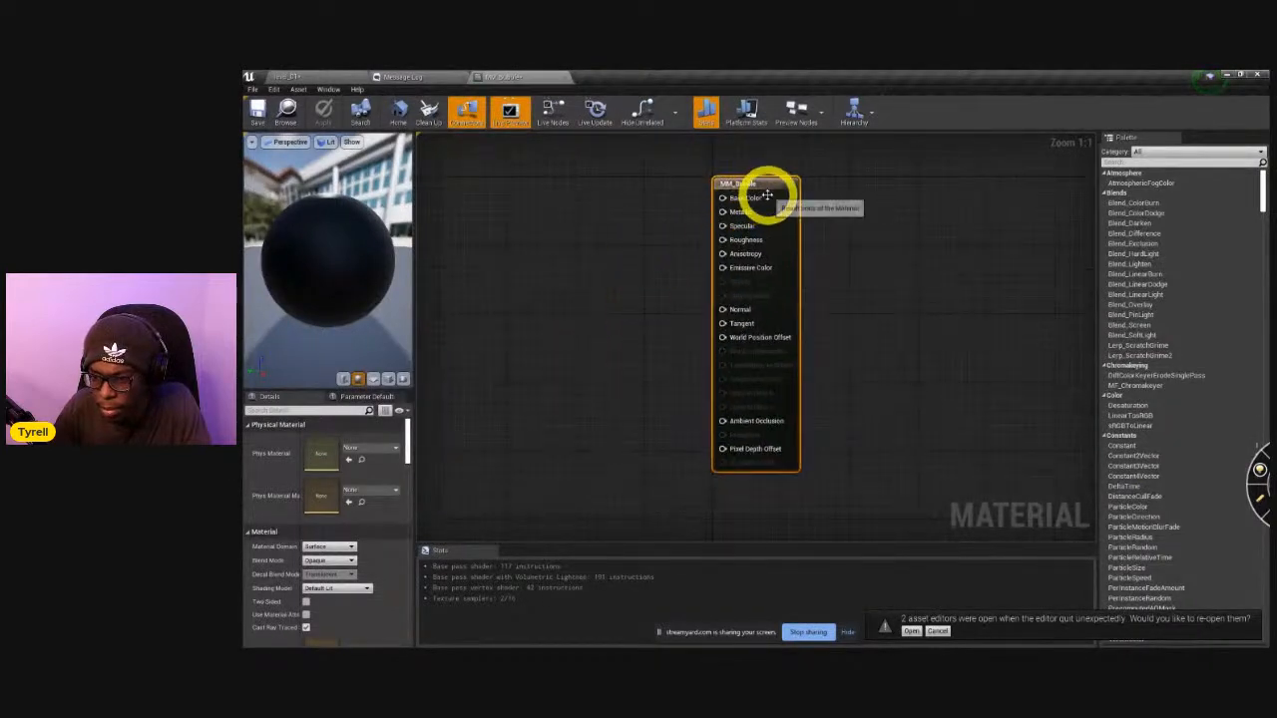
{"action": "left_click_drag", "start_coordinate": [748, 186], "coordinate": [772, 200]}
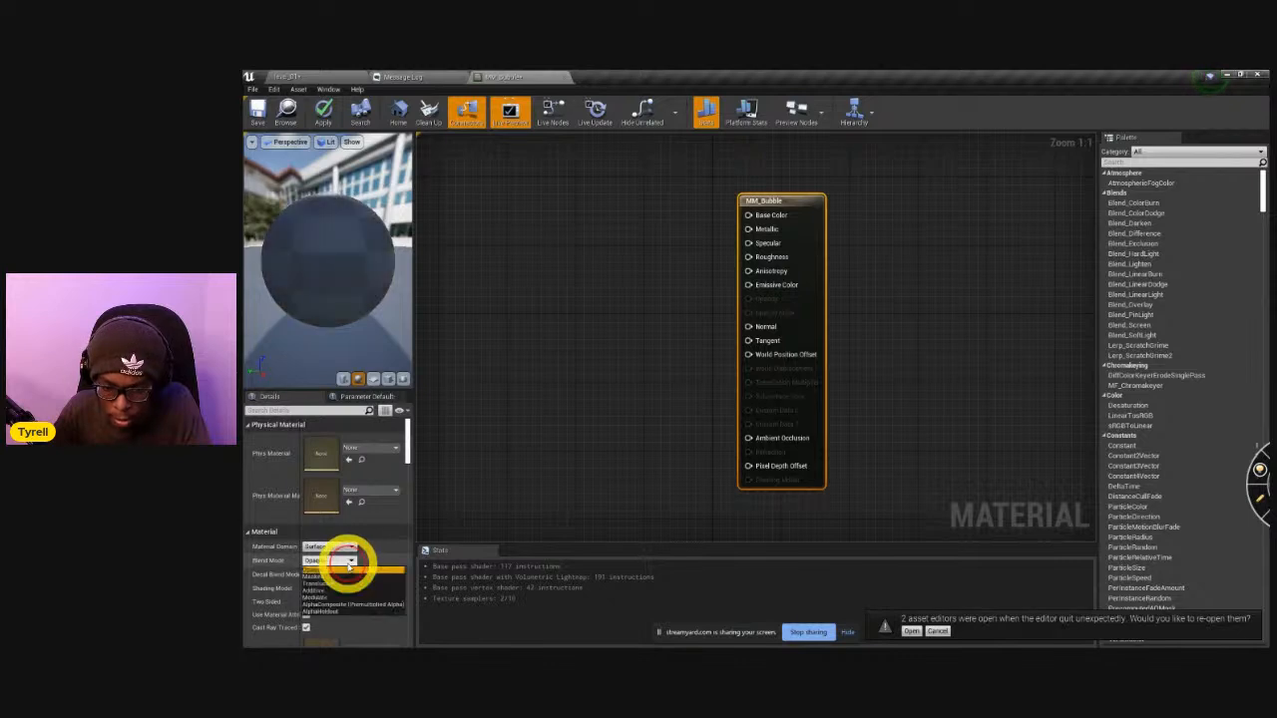
{"action": "left_click", "coordinate": [351, 562]}
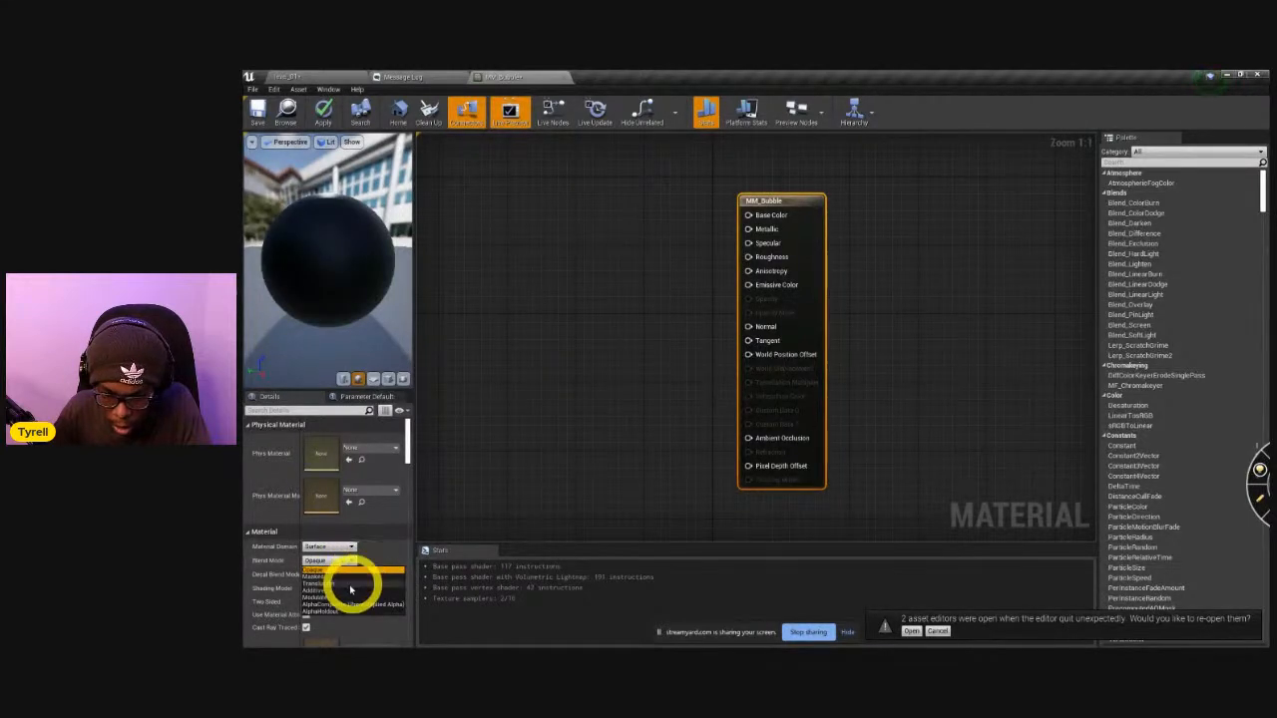
{"action": "left_click", "coordinate": [335, 583]}
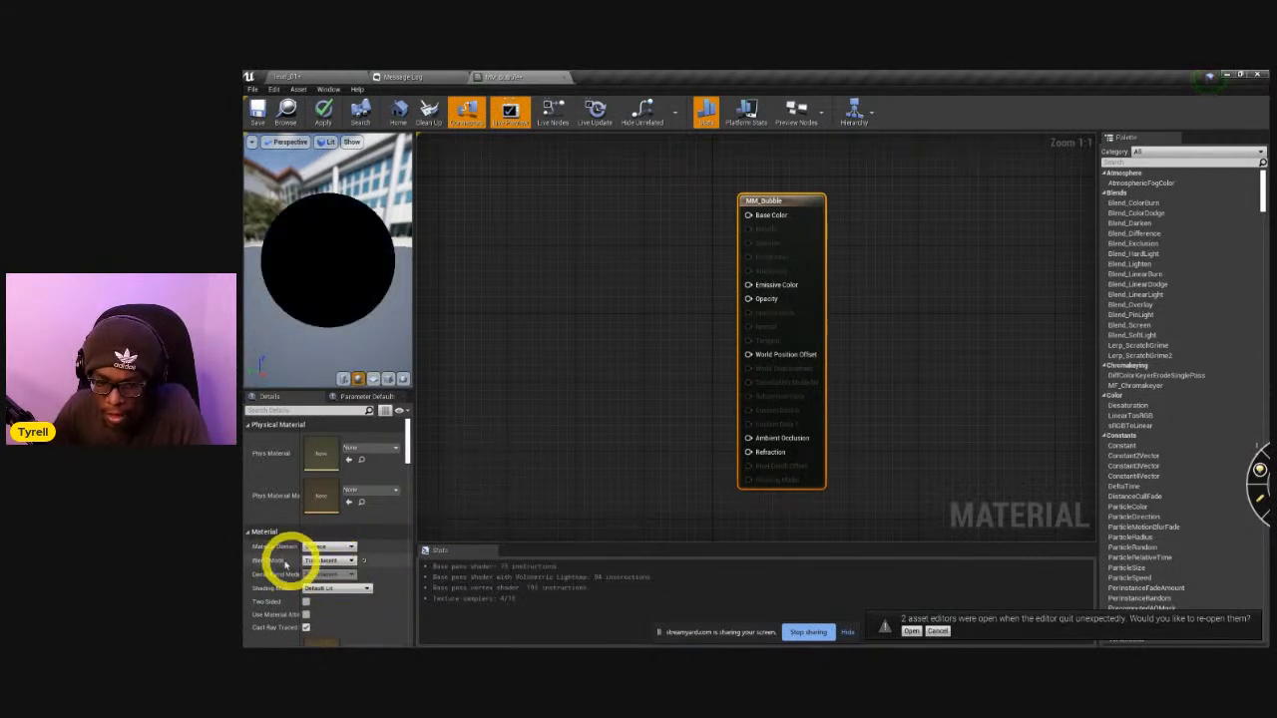
{"action": "left_click", "coordinate": [315, 561]}
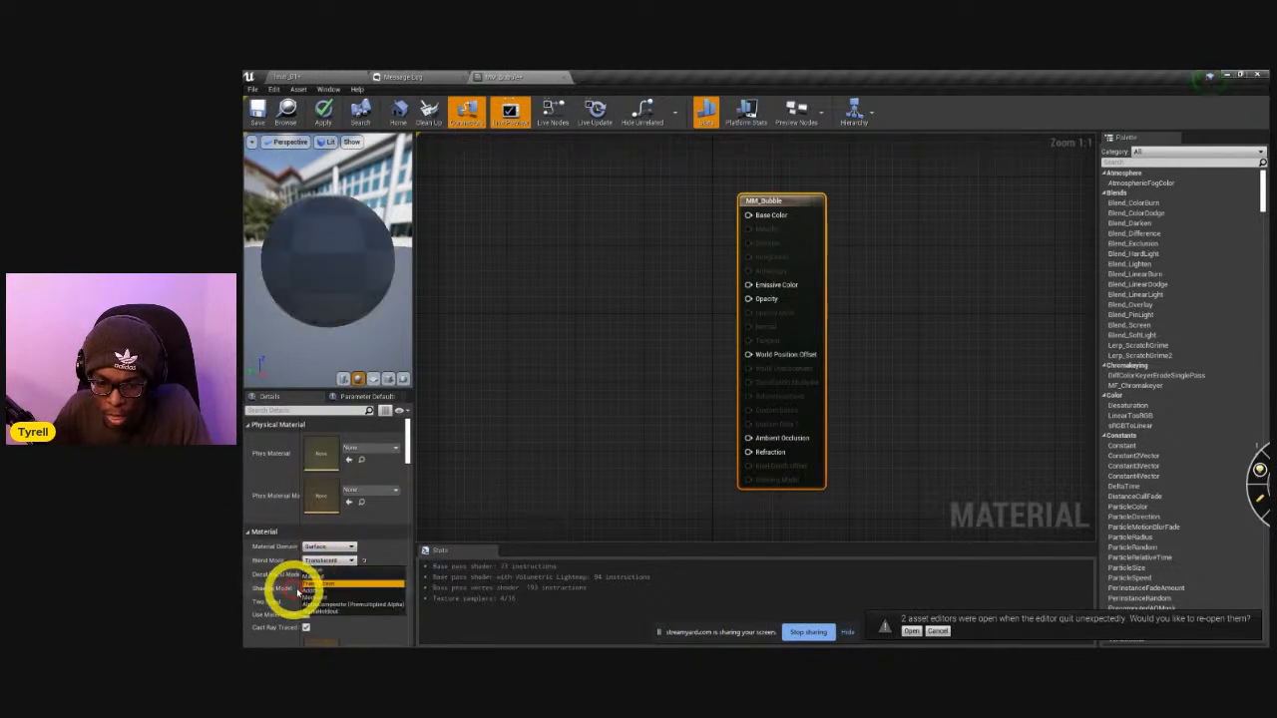
{"action": "left_click", "coordinate": [319, 584]}
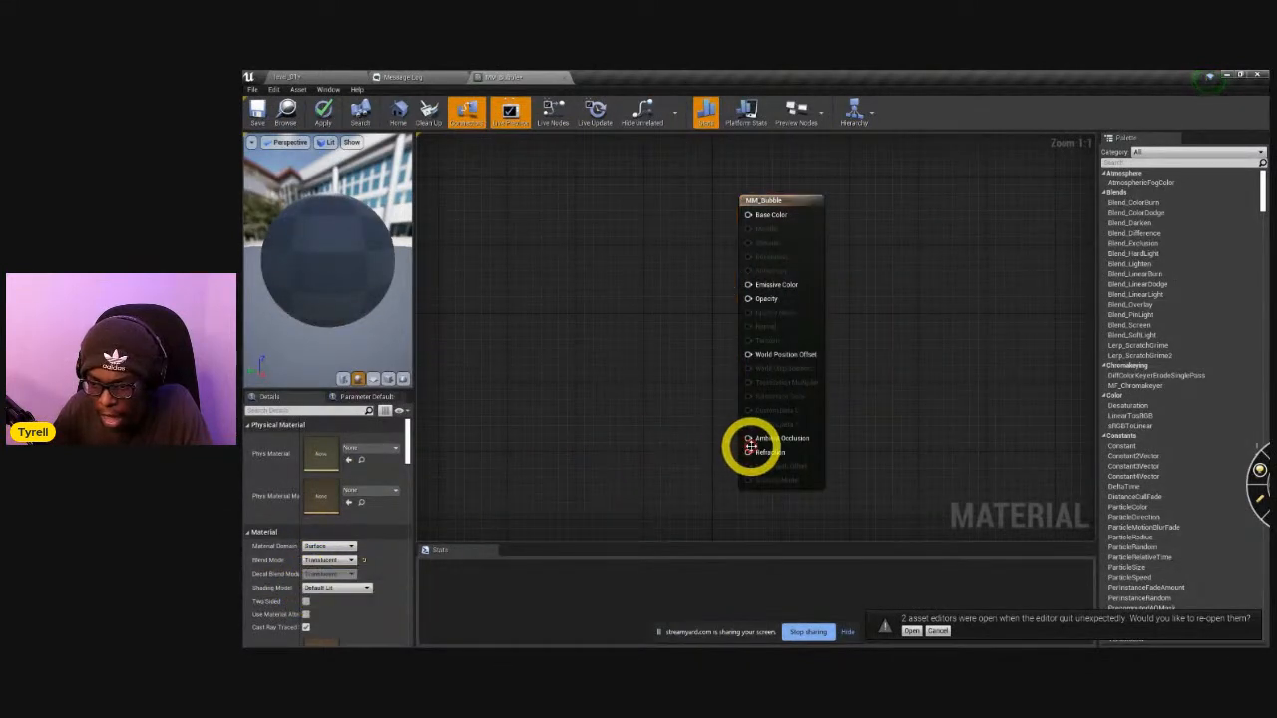
{"action": "left_click_drag", "start_coordinate": [754, 454], "coordinate": [657, 459]}
{"action": "left_click", "coordinate": [559, 364]}
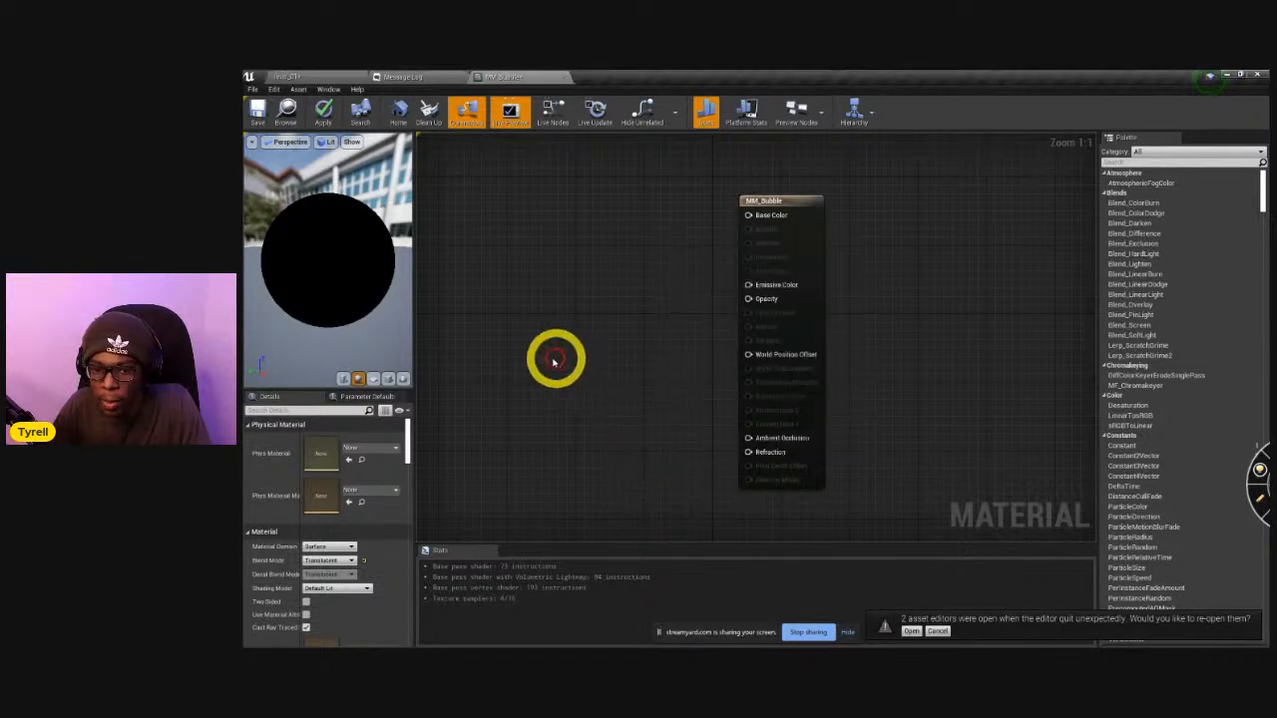
{"action": "left_click_drag", "start_coordinate": [277, 274], "coordinate": [404, 284]}
{"action": "left_click_drag", "start_coordinate": [749, 215], "coordinate": [535, 216]}
{"action": "left_click", "coordinate": [476, 342]}
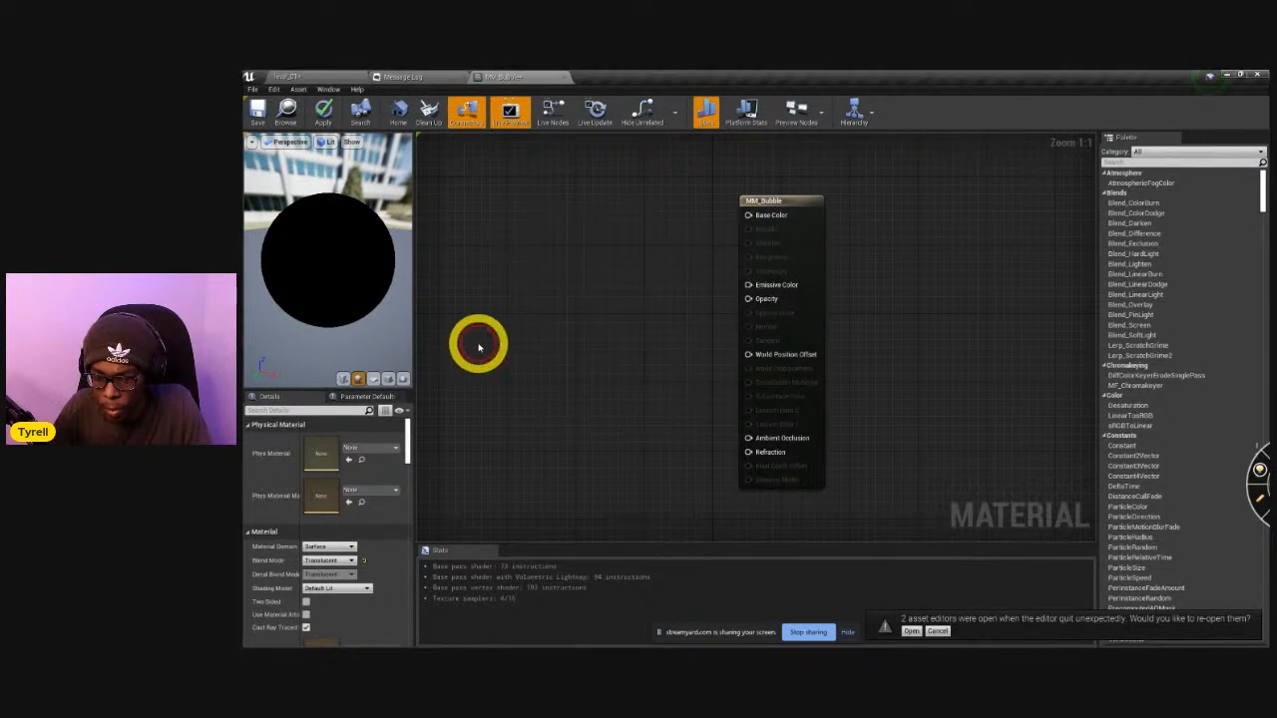
Add a Fresnel node, feed it through a Multiply node into the material's Opacity input and line up the nodes.
{"action": "right_click", "coordinate": [477, 346]}
{"action": "type", "text": "fres"}
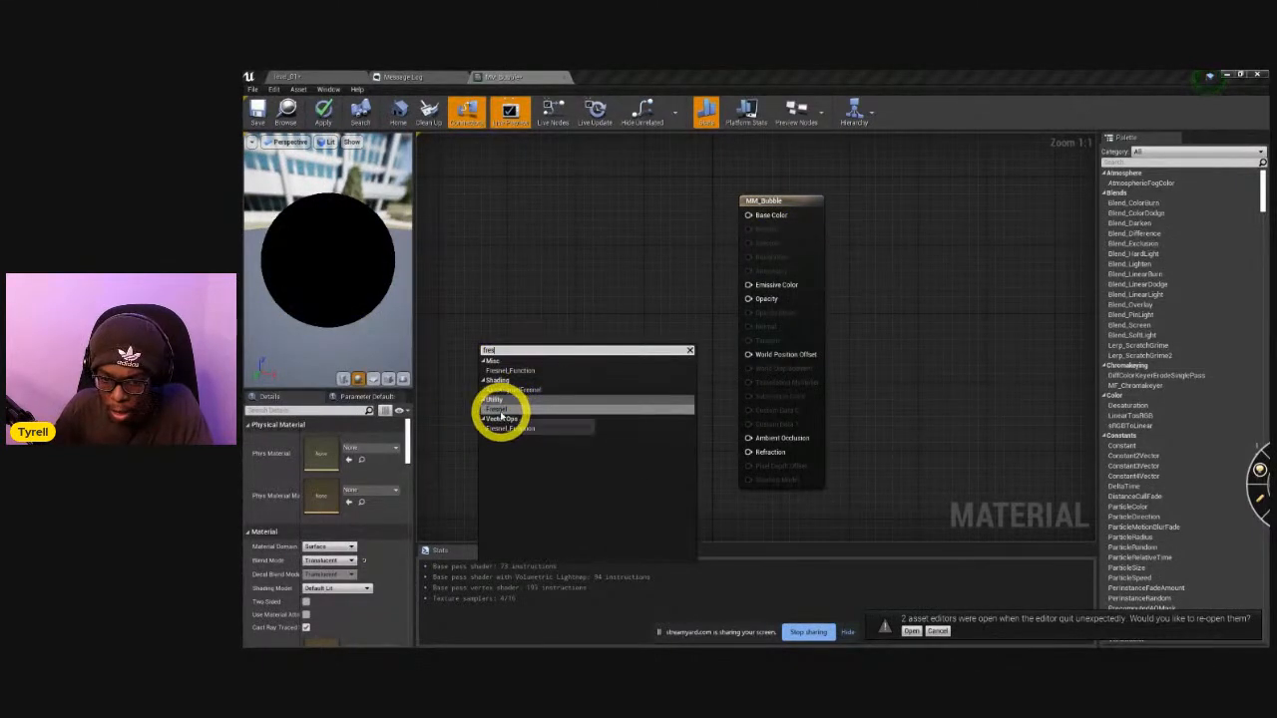
{"action": "left_click", "coordinate": [502, 410]}
{"action": "left_click_drag", "start_coordinate": [552, 345], "coordinate": [658, 408]}
{"action": "type", "text": "mul"}
{"action": "key", "text": "Return"}
{"action": "left_click_drag", "start_coordinate": [676, 414], "coordinate": [748, 298]}
{"action": "left_click_drag", "start_coordinate": [642, 415], "coordinate": [642, 313]}
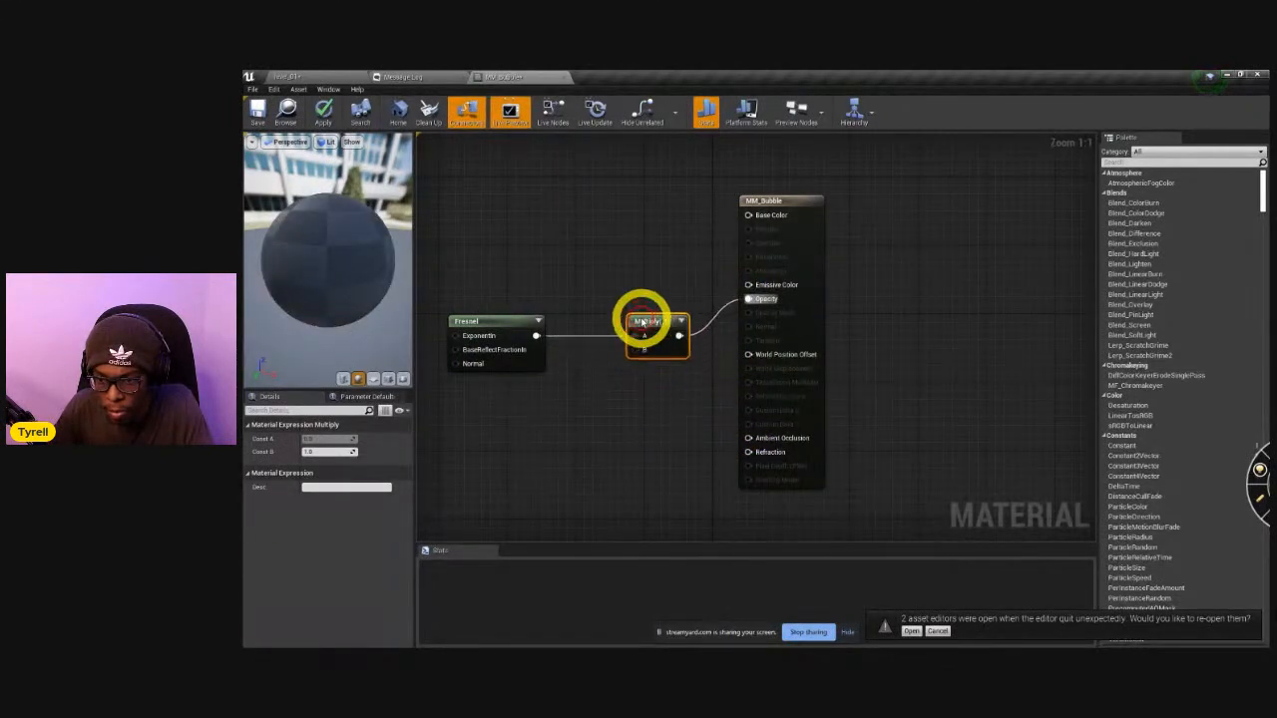
{"action": "left_click_drag", "start_coordinate": [502, 330], "coordinate": [502, 312]}
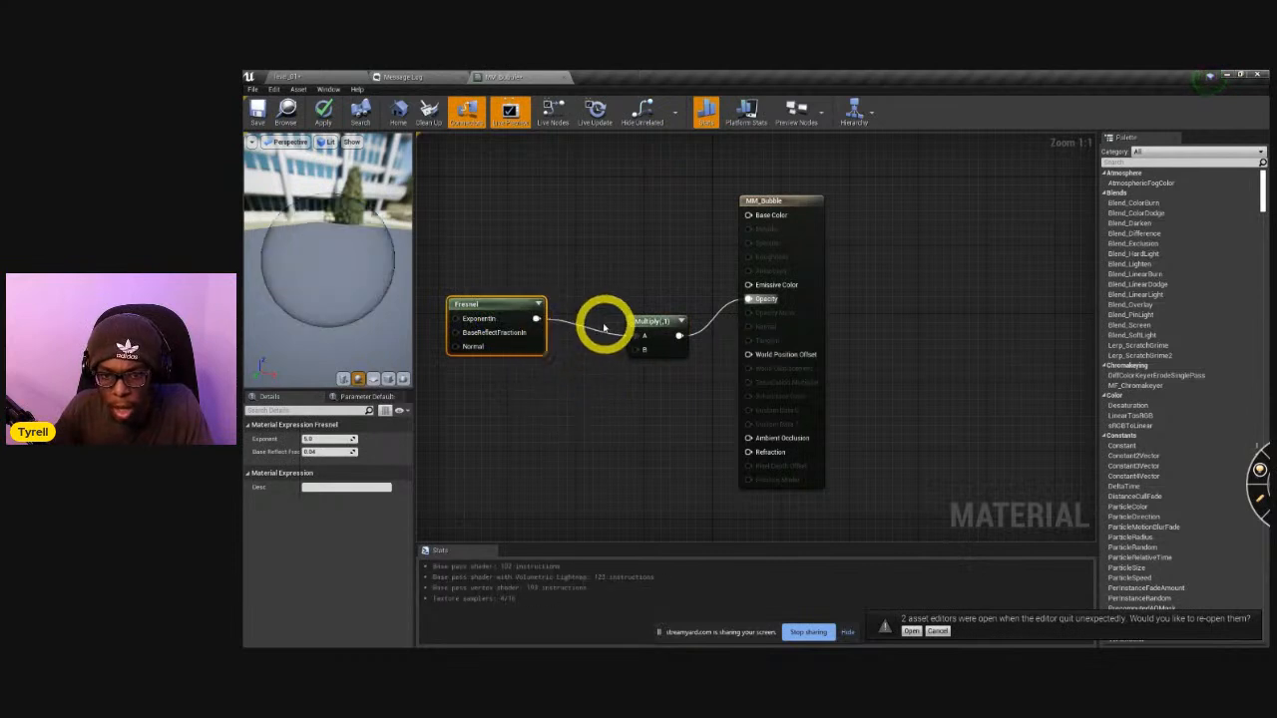
Try different B constants on the Multiply node, ending at about 0.846, to vary the preview sphere's opacity.
{"action": "left_click_drag", "start_coordinate": [308, 309], "coordinate": [382, 280]}
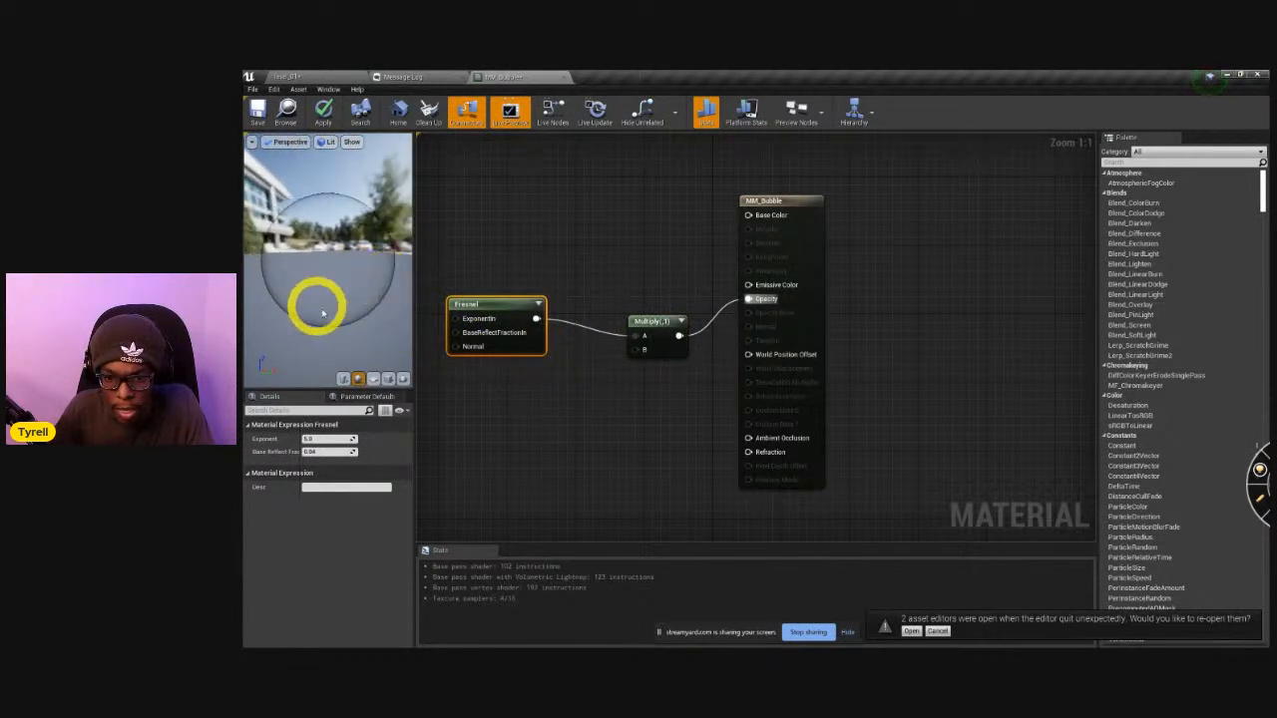
{"action": "right_click_drag", "start_coordinate": [530, 400], "coordinate": [745, 433]}
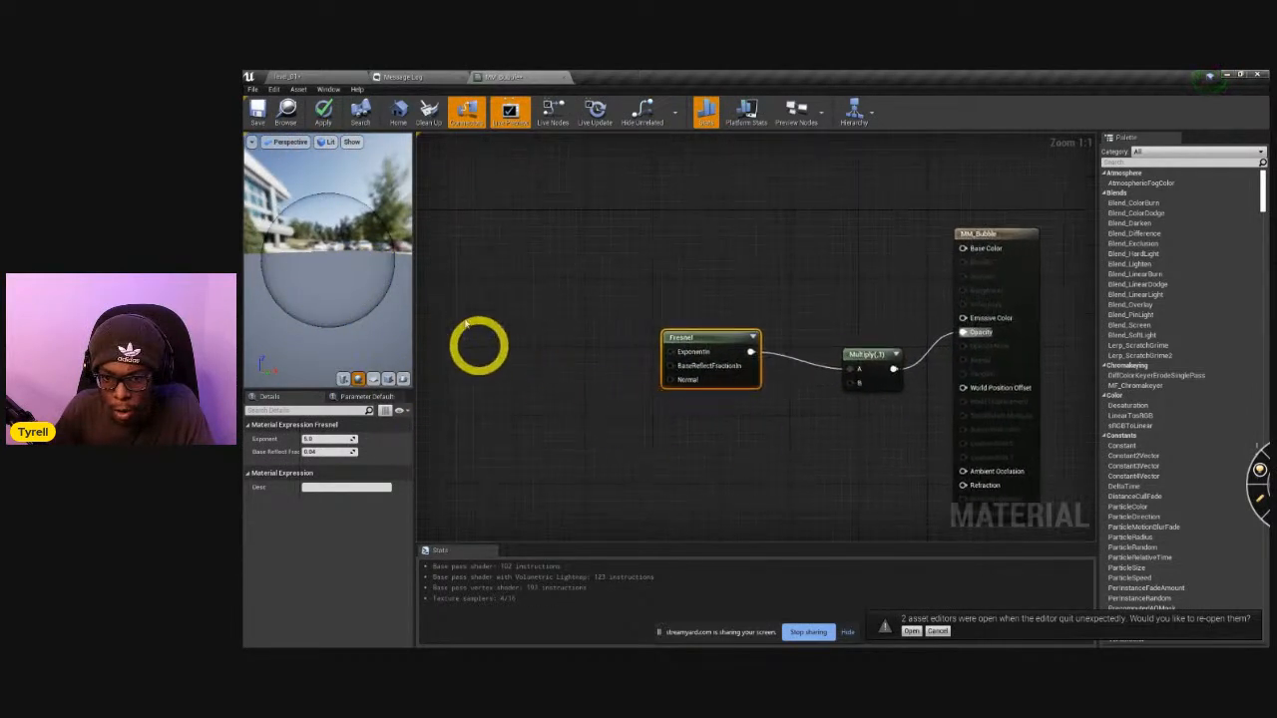
{"action": "left_click", "coordinate": [864, 365]}
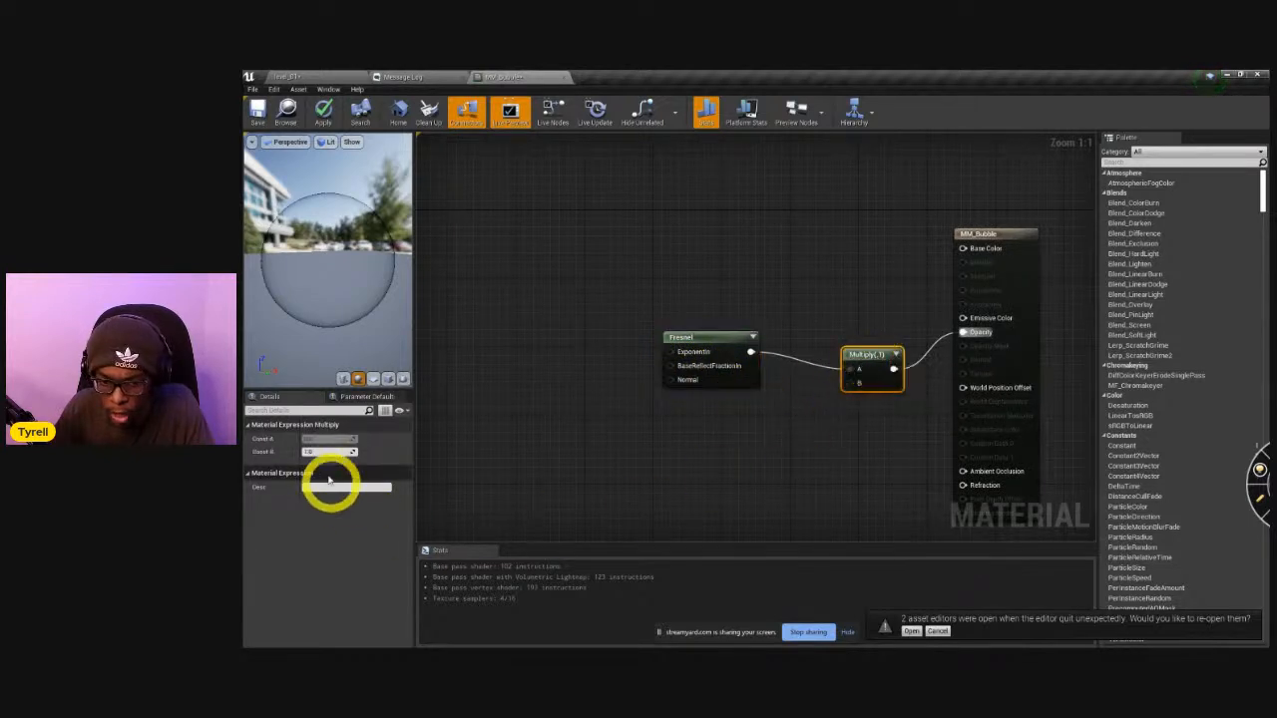
{"action": "left_click_drag", "start_coordinate": [326, 455], "coordinate": [327, 455]}
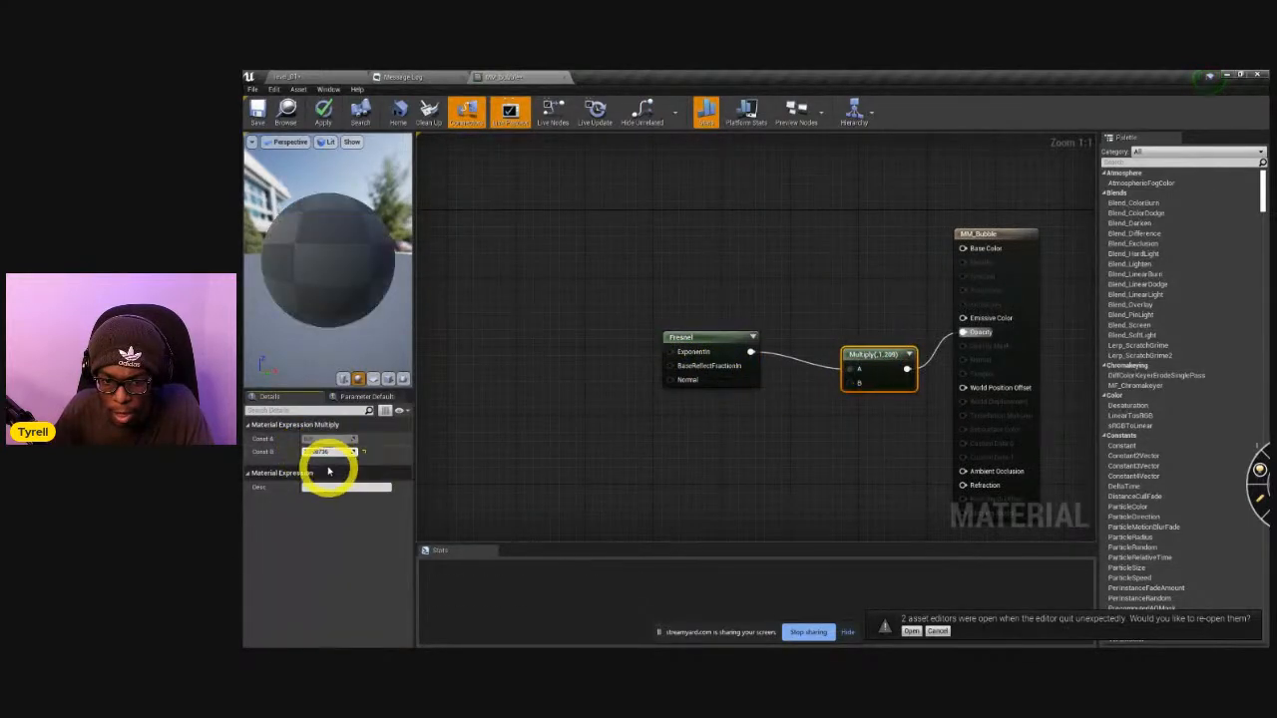
{"action": "left_click_drag", "start_coordinate": [851, 382], "coordinate": [796, 439]}
{"action": "left_click", "coordinate": [798, 465]}
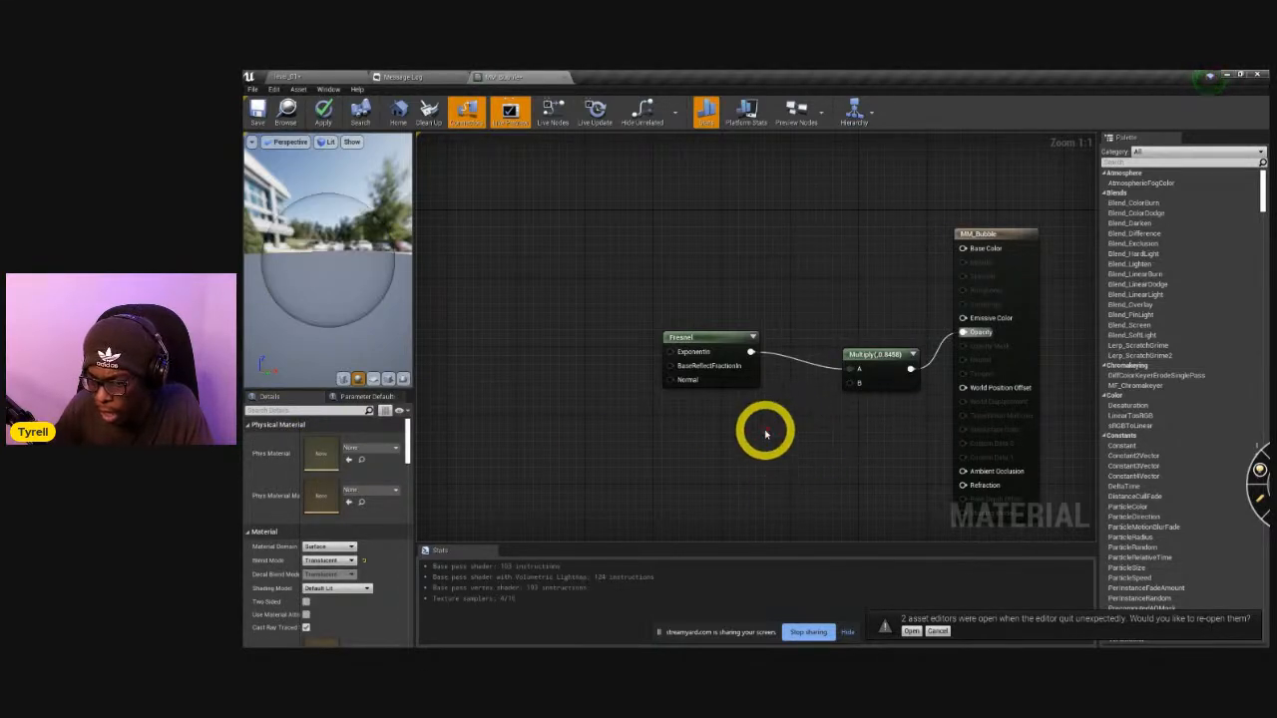
Connect a scalar parameter named OpacityStrength with a default value of 1 to the Multiply node's B input.
{"action": "left_click", "coordinate": [765, 433]}
{"action": "left_click_drag", "start_coordinate": [785, 451], "coordinate": [854, 386]}
{"action": "right_click", "coordinate": [775, 441]}
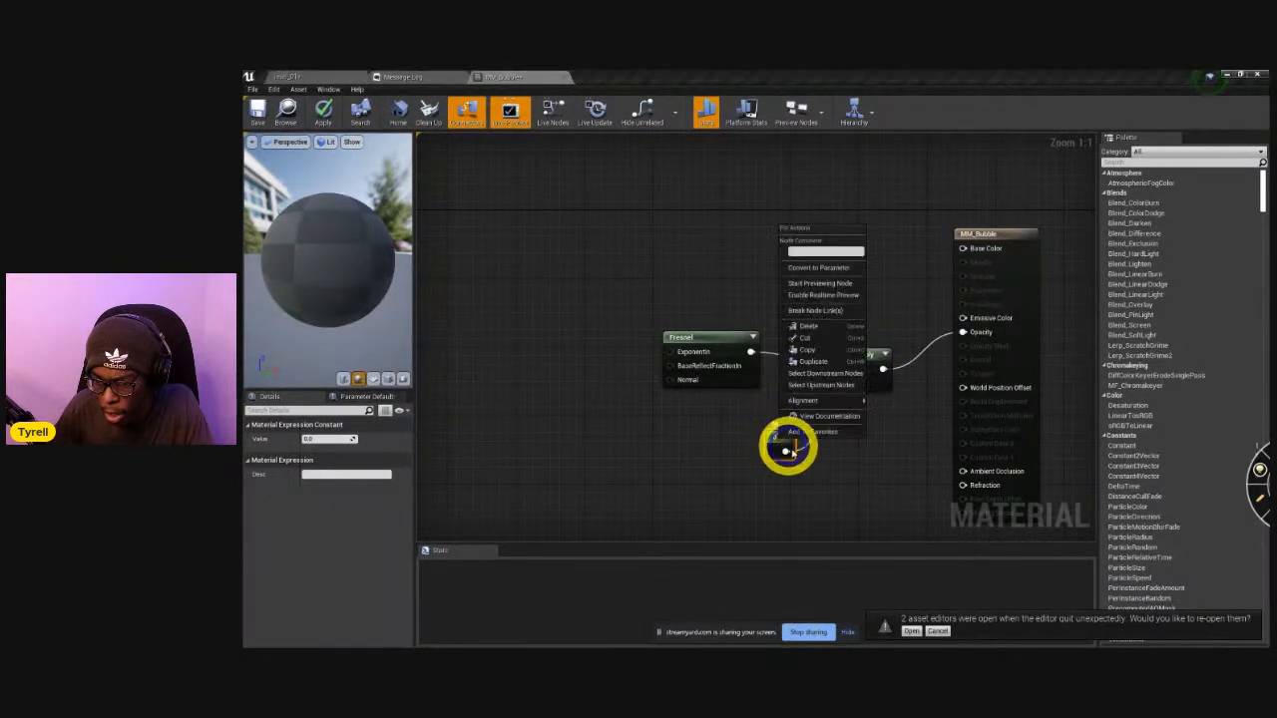
{"action": "left_click", "coordinate": [740, 444]}
{"action": "right_click", "coordinate": [773, 442]}
{"action": "left_click", "coordinate": [836, 273]}
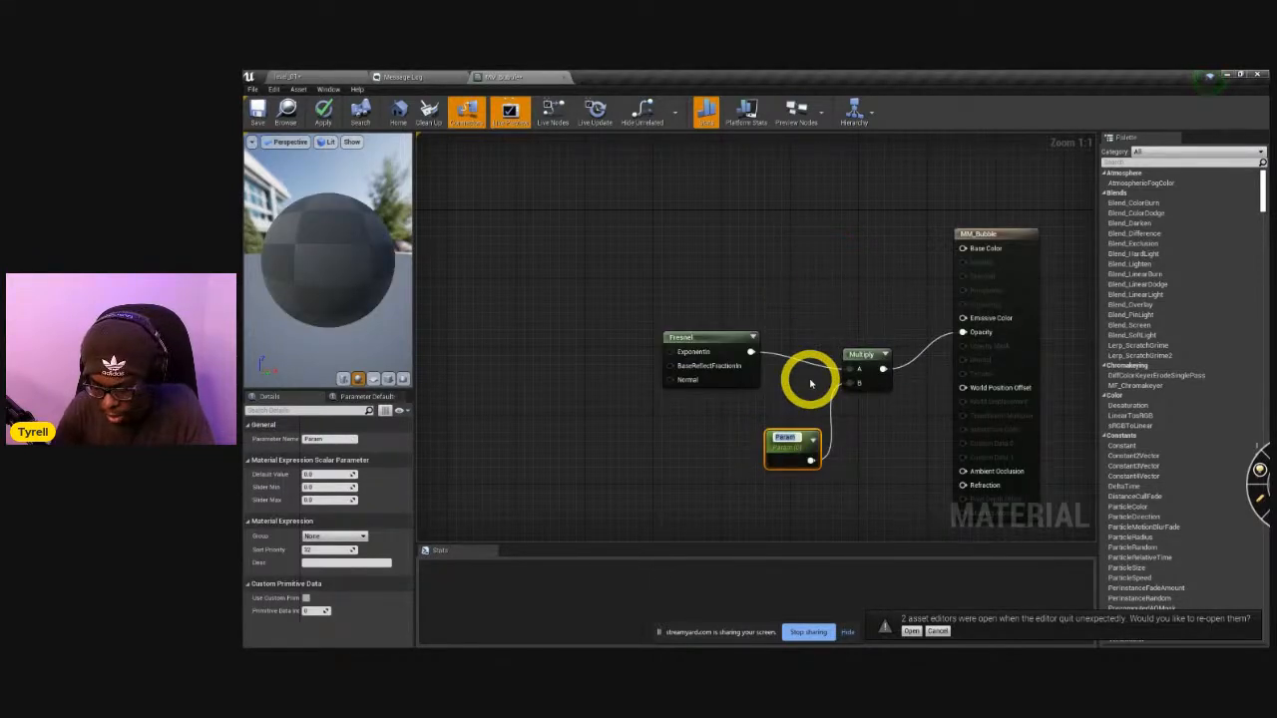
{"action": "type", "text": "F"}
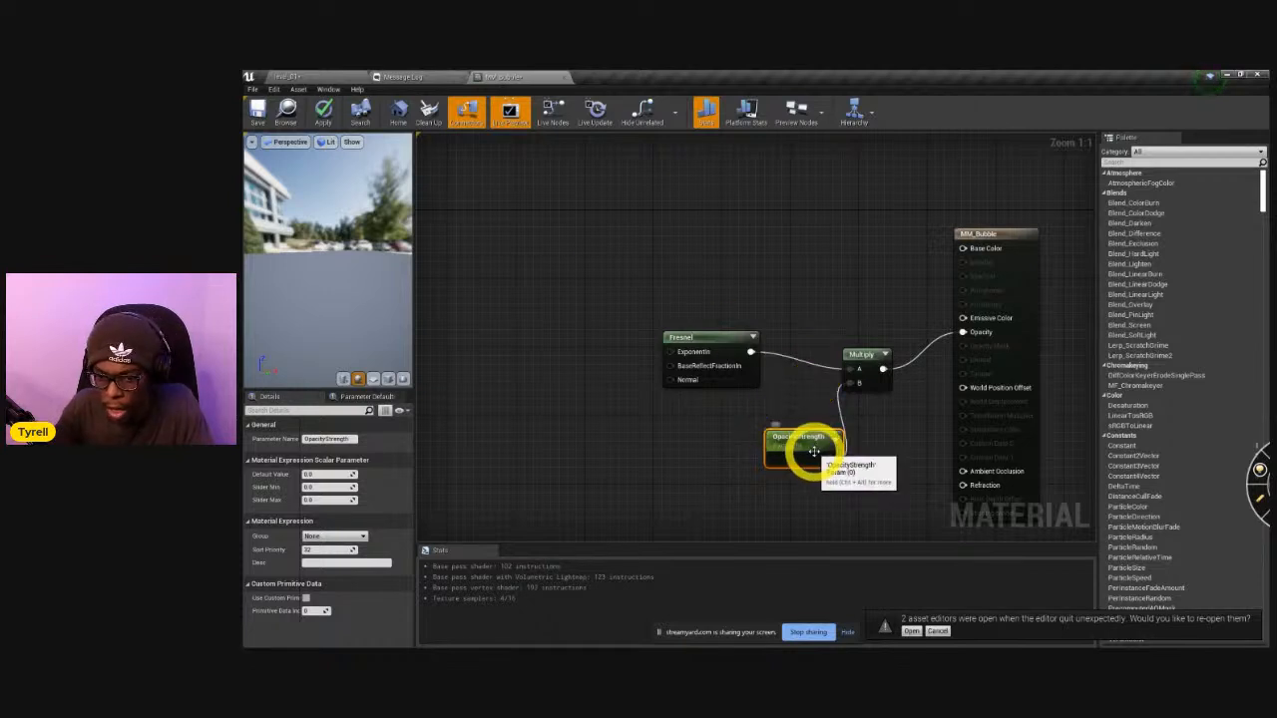
{"action": "left_click_drag", "start_coordinate": [811, 449], "coordinate": [786, 453]}
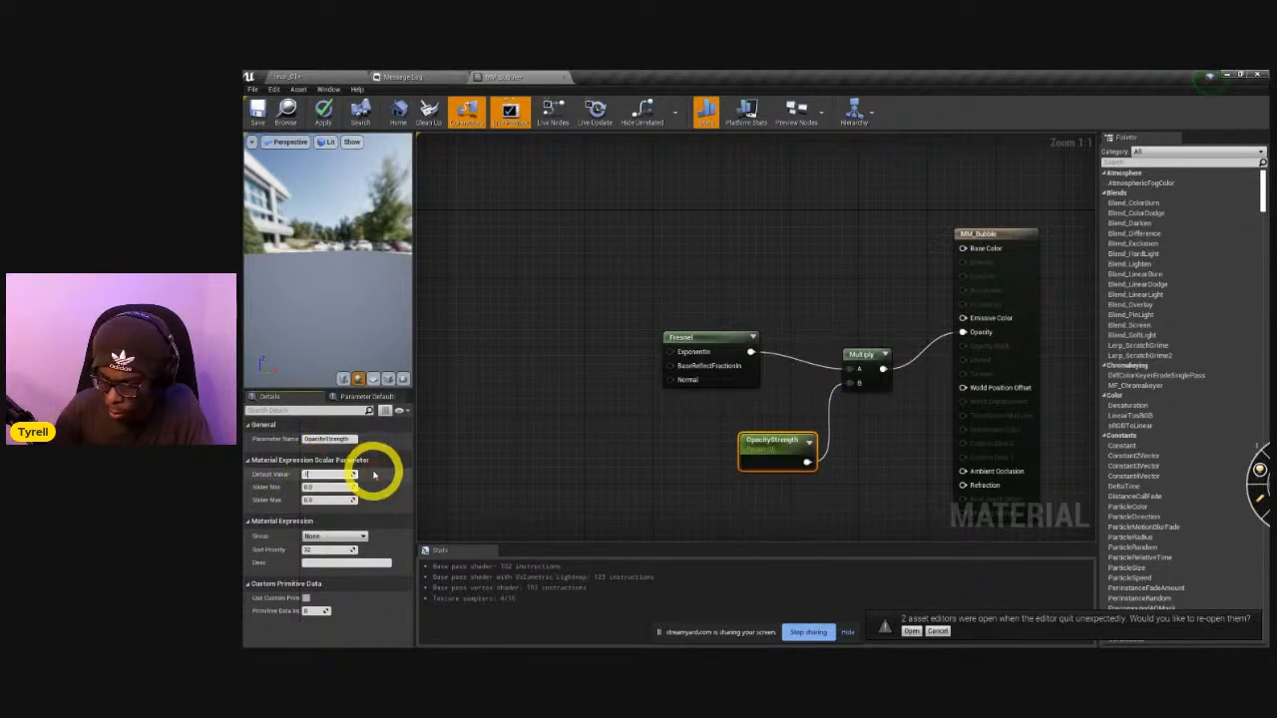
Connect a scalar parameter named Falloff to the Fresnel node's ExponentIn input and tidy the node layout.
{"action": "left_click_drag", "start_coordinate": [719, 339], "coordinate": [701, 339]}
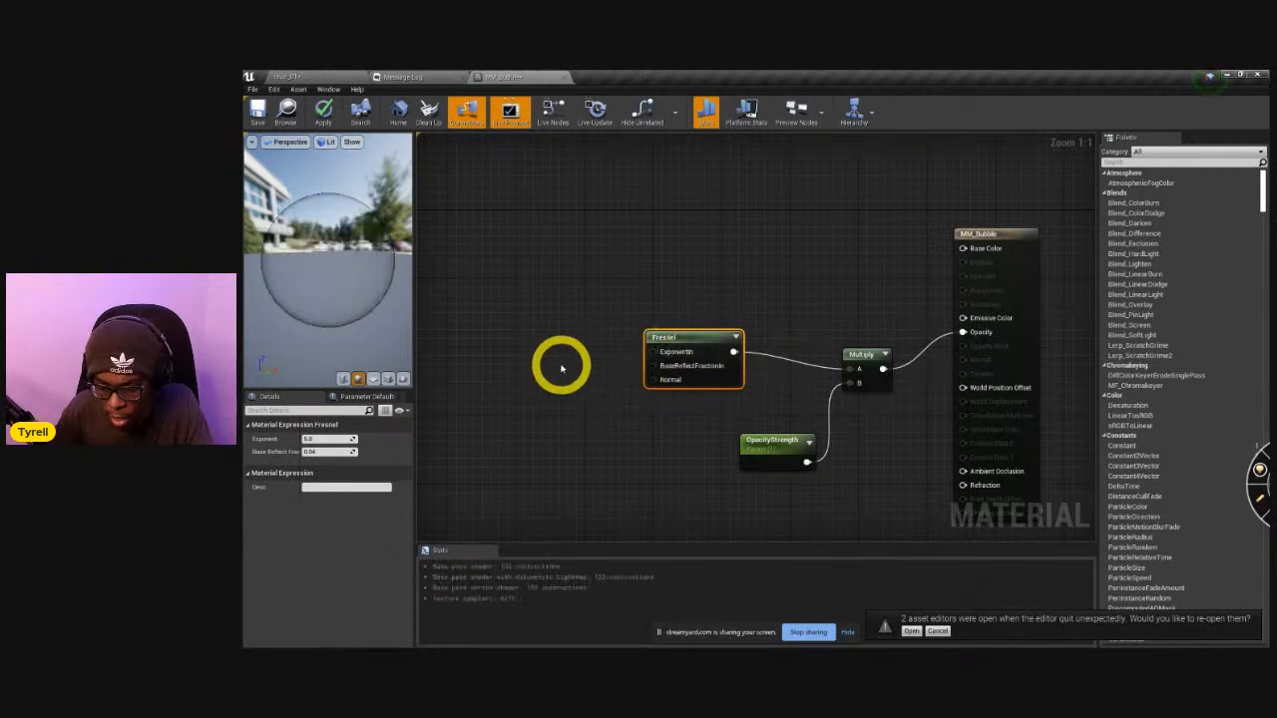
{"action": "left_click", "coordinate": [526, 356]}
{"action": "left_click_drag", "start_coordinate": [545, 374], "coordinate": [654, 353]}
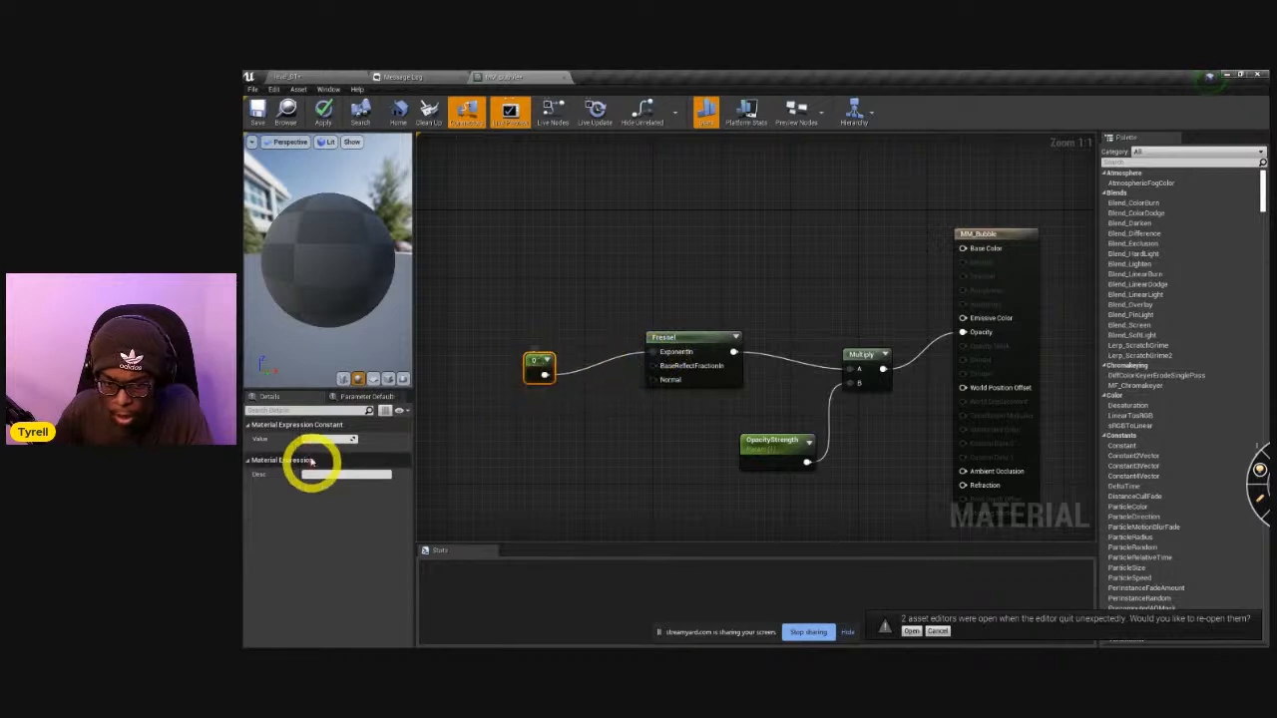
{"action": "right_click", "coordinate": [542, 360]}
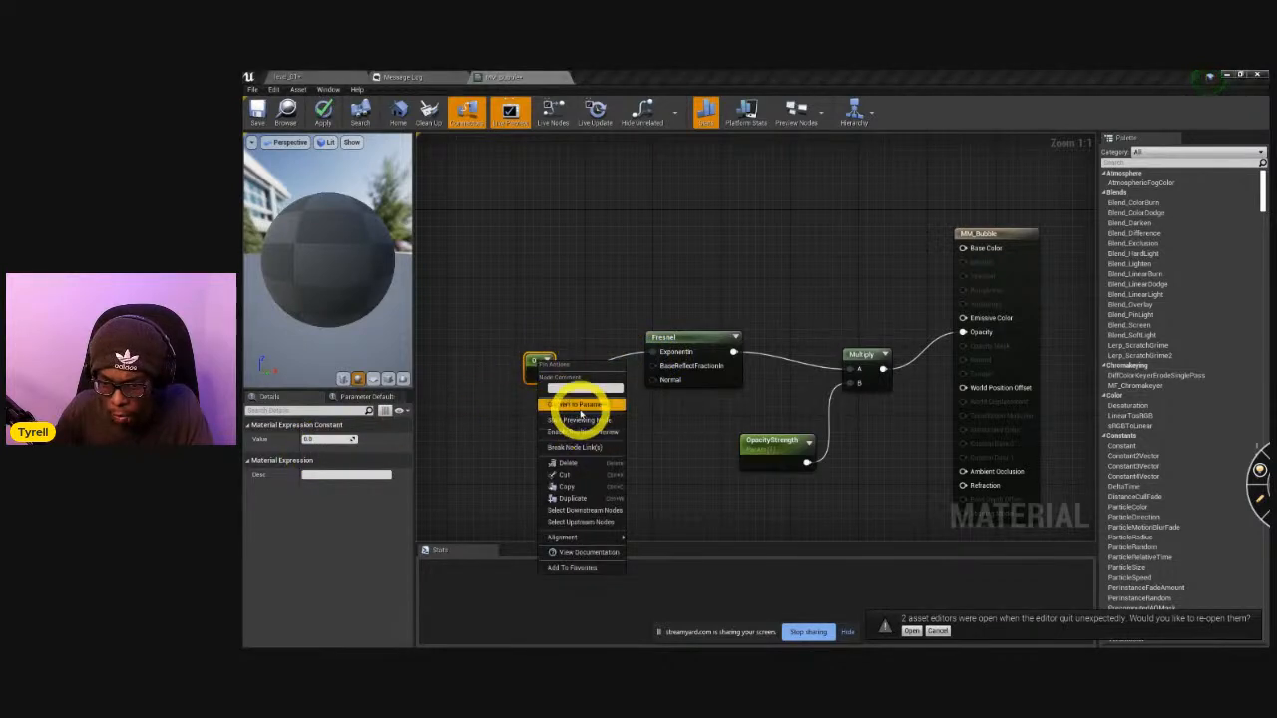
{"action": "left_click", "coordinate": [548, 397]}
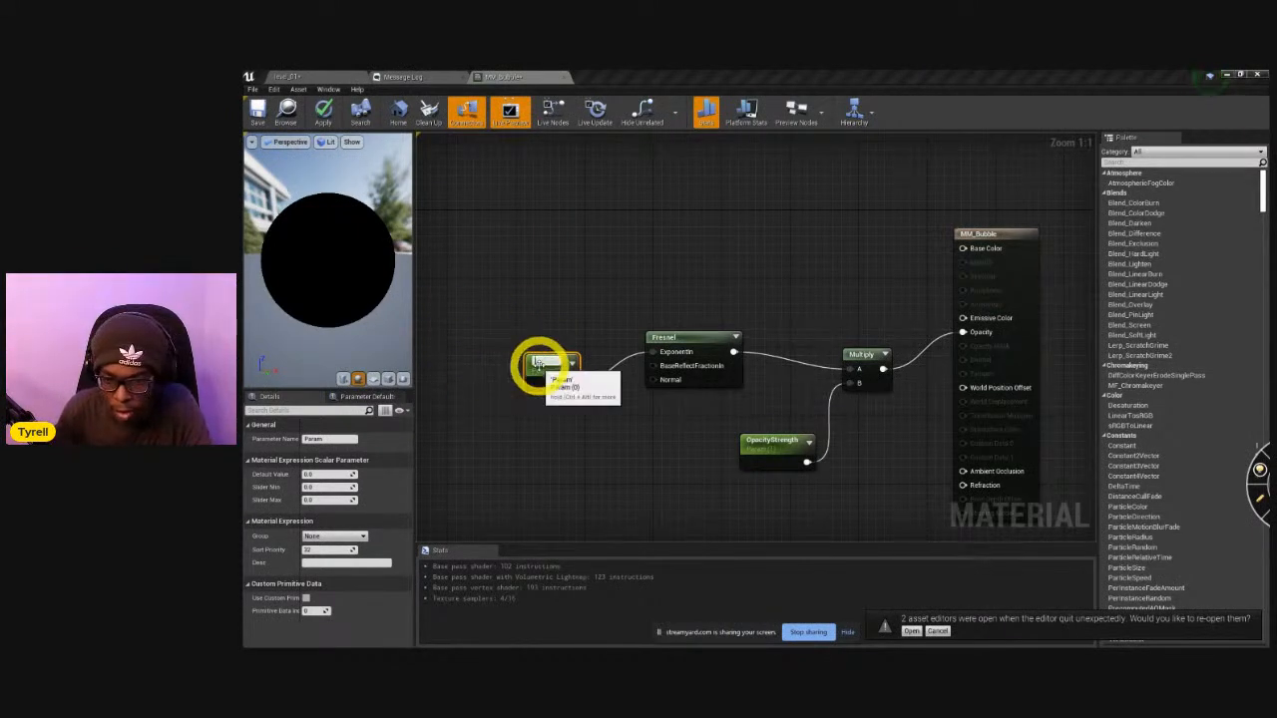
{"action": "left_click", "coordinate": [332, 439]}
{"action": "type", "text": "Fallof"}
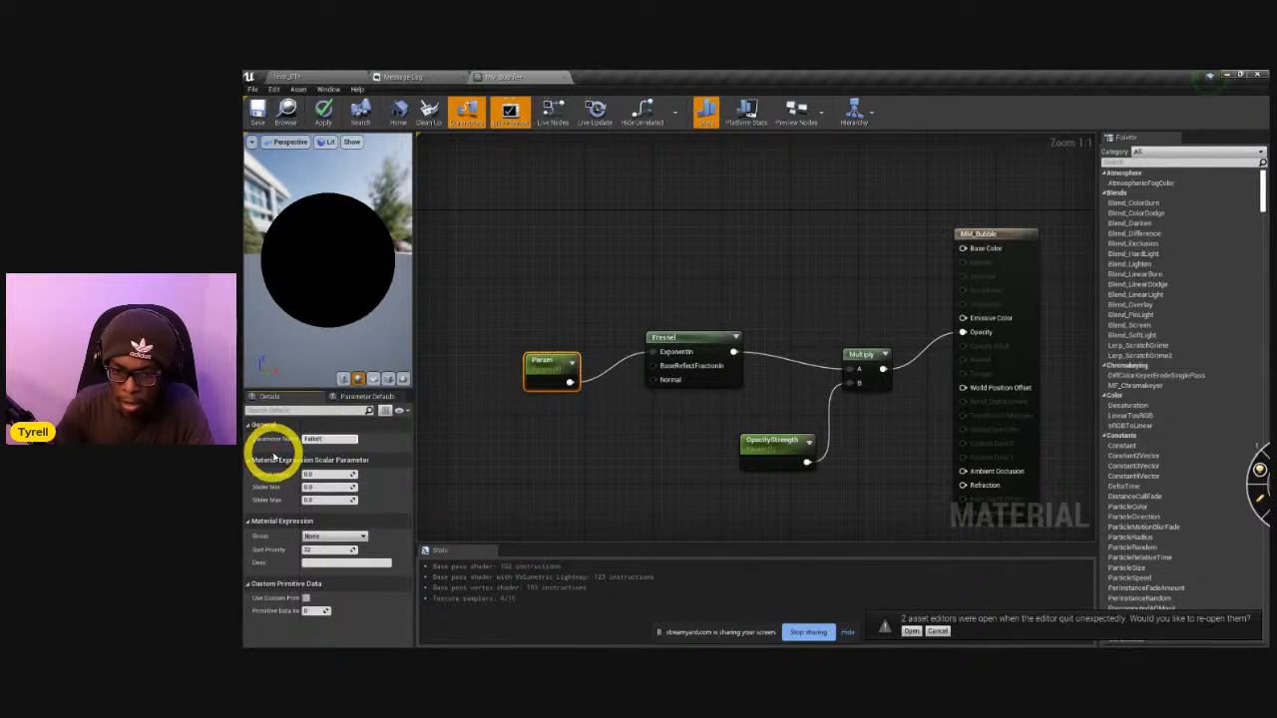
{"action": "type", "text": "f"}
{"action": "key", "text": "Return"}
{"action": "left_click_drag", "start_coordinate": [547, 379], "coordinate": [556, 347]}
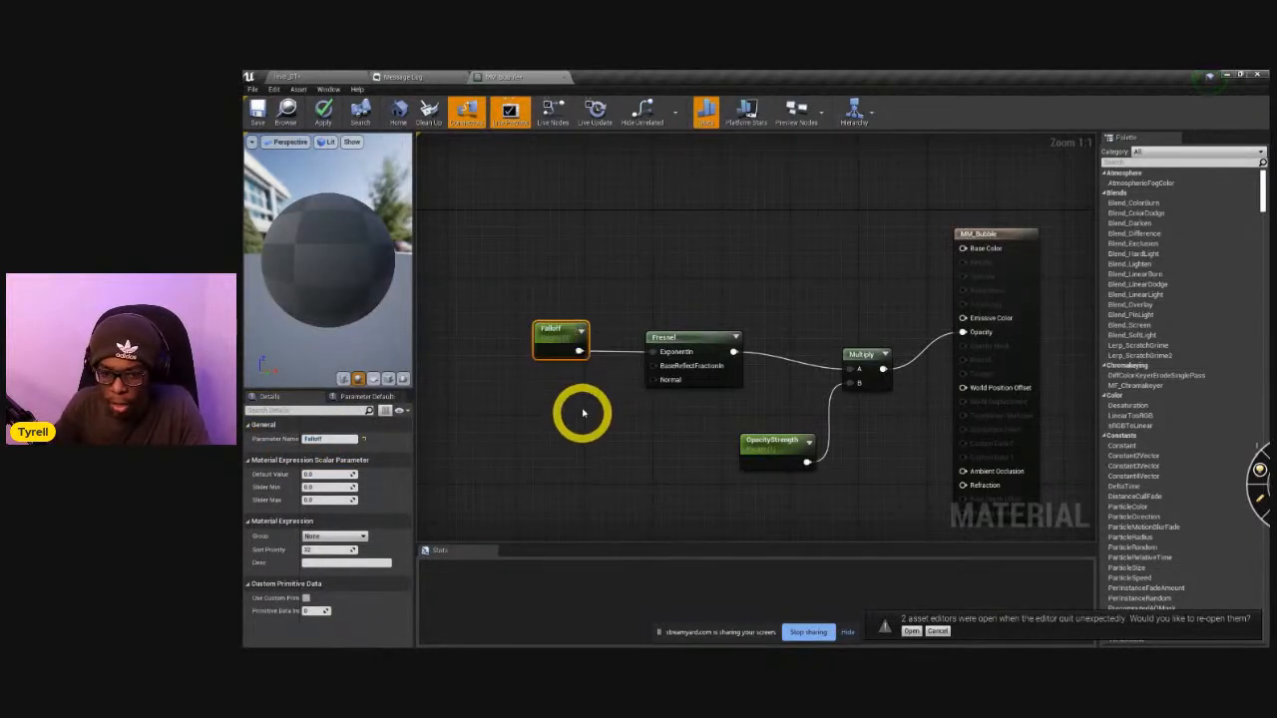
{"action": "left_click_drag", "start_coordinate": [758, 436], "coordinate": [732, 453]}
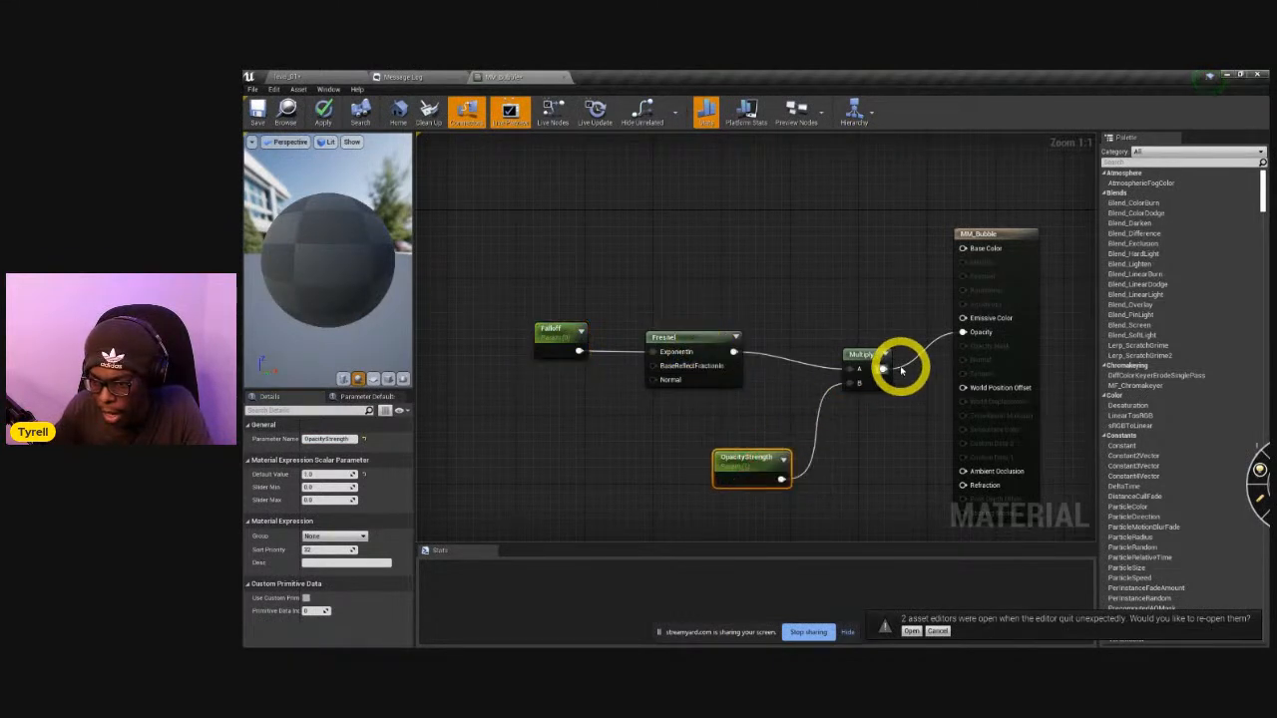
{"action": "left_click_drag", "start_coordinate": [858, 359], "coordinate": [854, 342]}
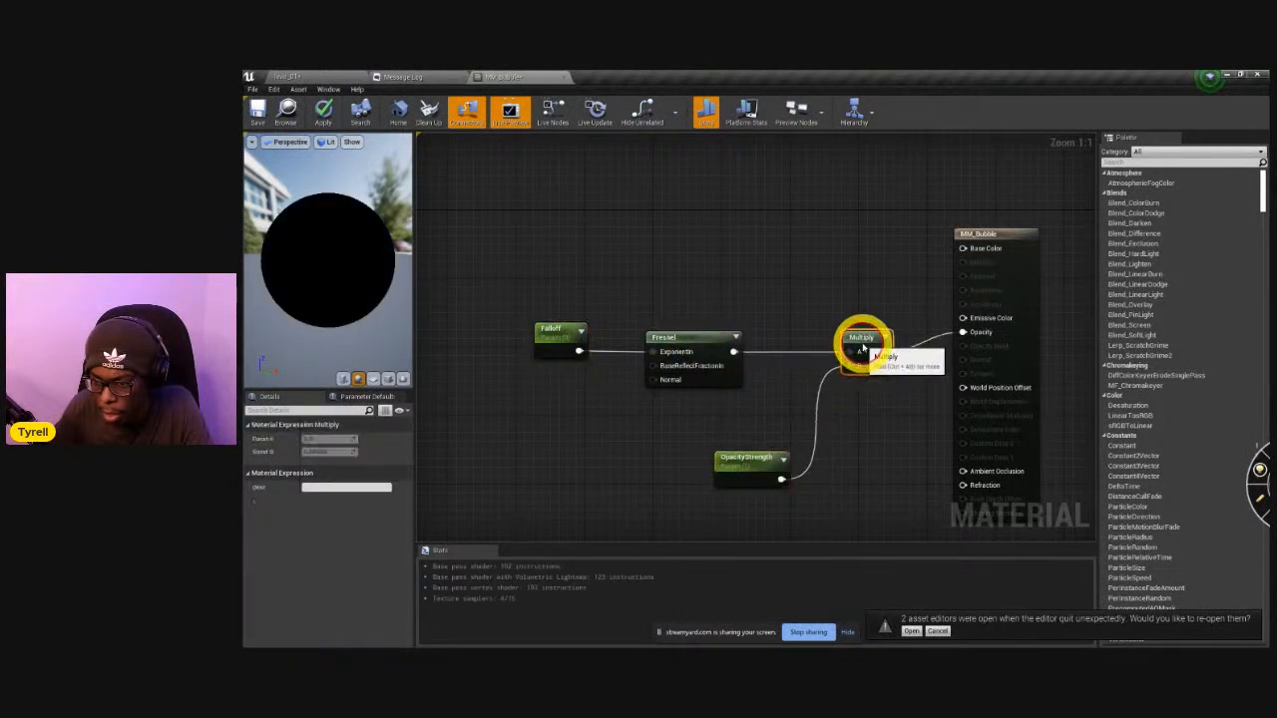
Set the Falloff parameter's default value to about 1.197, and apply and save the material.
{"action": "left_click", "coordinate": [550, 334]}
{"action": "left_click_drag", "start_coordinate": [315, 472], "coordinate": [322, 475]}
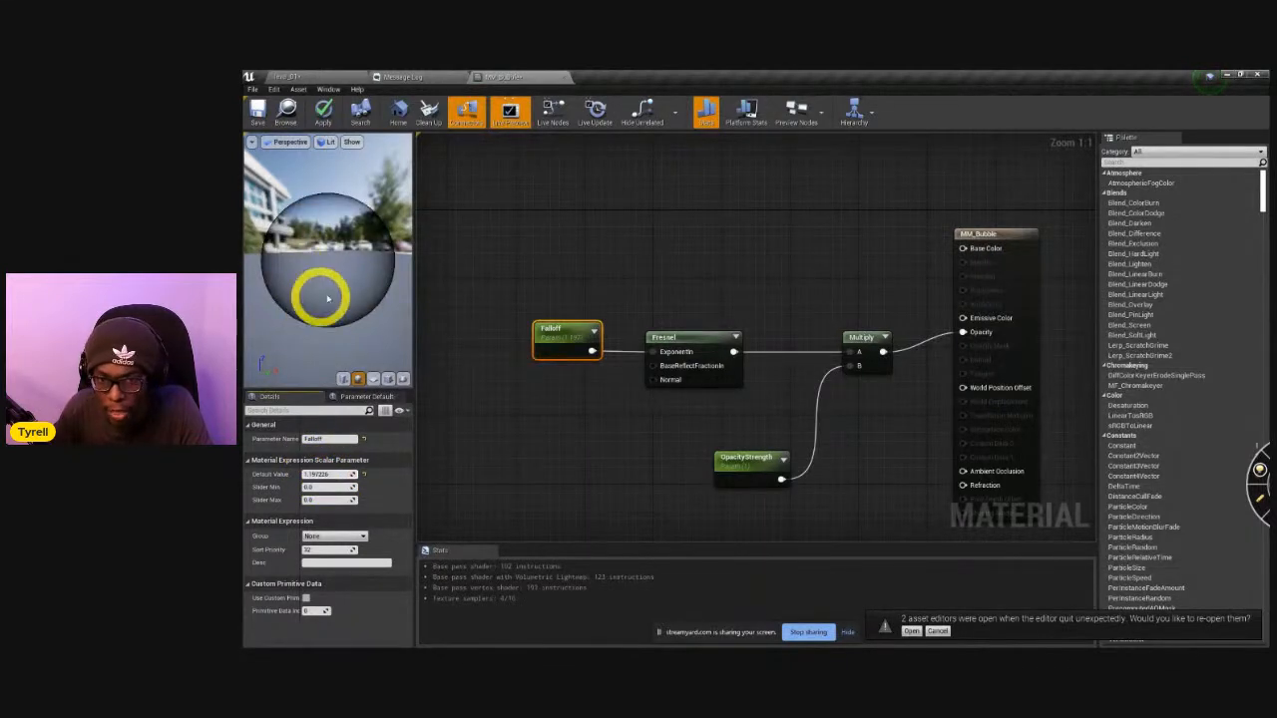
{"action": "left_click", "coordinate": [324, 108]}
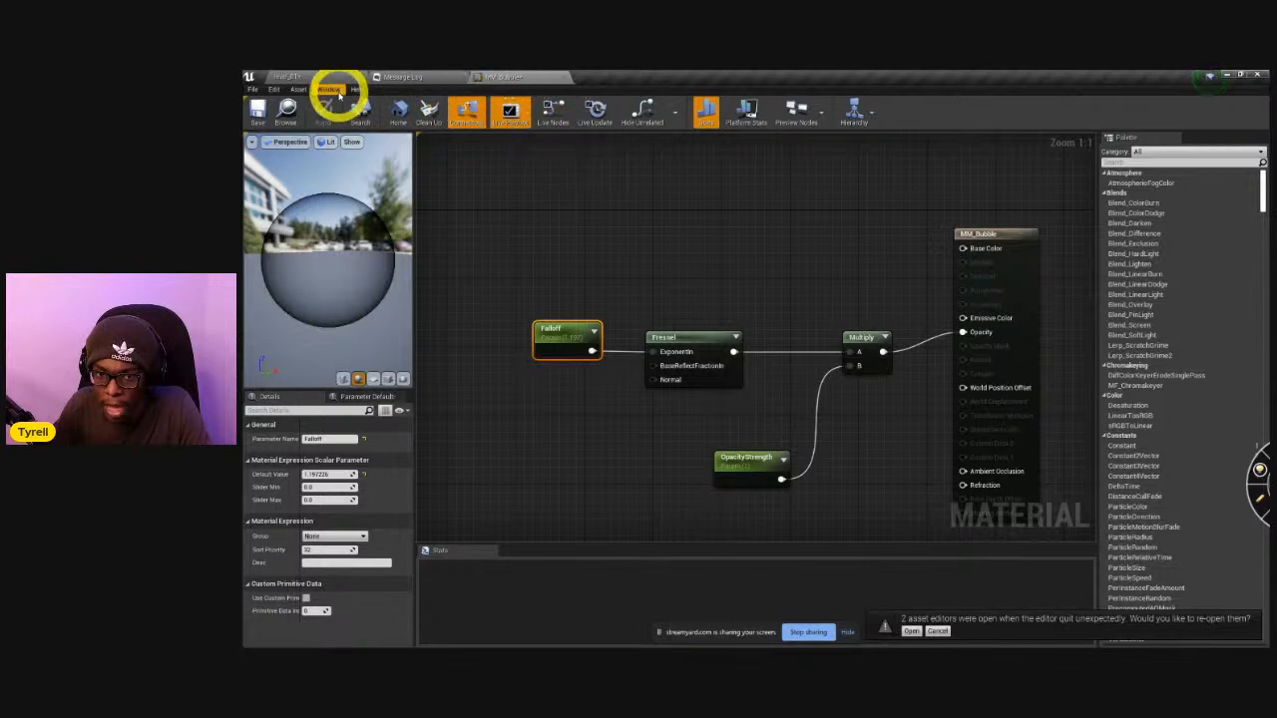
{"action": "left_click", "coordinate": [258, 110]}
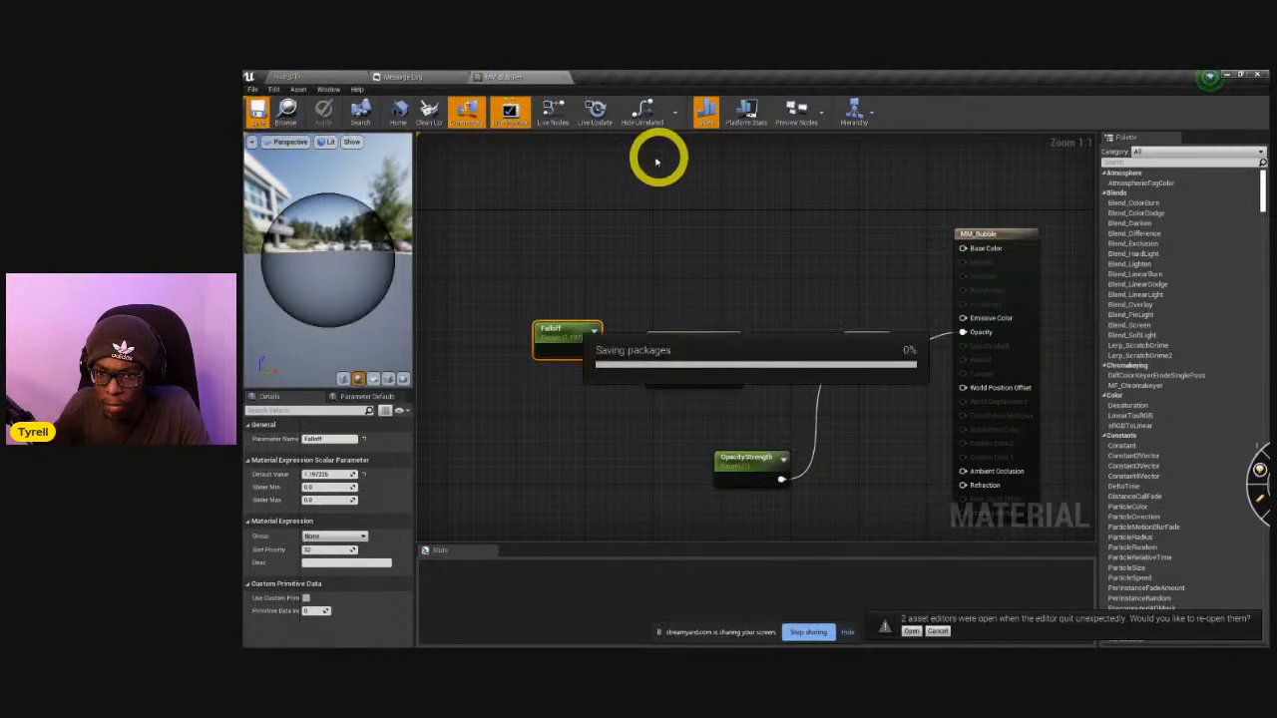
Return to the level and create a material instance of MM_Bubble named MI_Bubble in the maps folder.
{"action": "left_click", "coordinate": [330, 76]}
{"action": "right_click", "coordinate": [606, 516]}
{"action": "left_click", "coordinate": [577, 532]}
{"action": "right_click", "coordinate": [577, 531]}
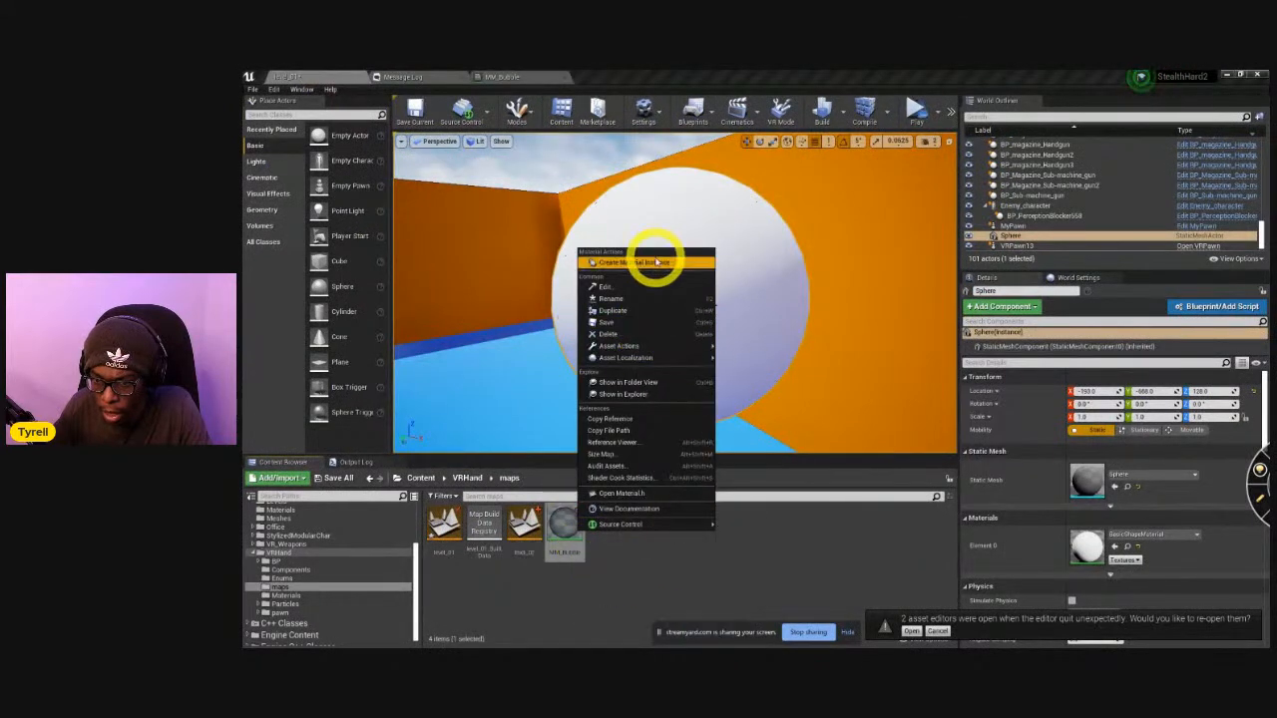
{"action": "left_click", "coordinate": [654, 262]}
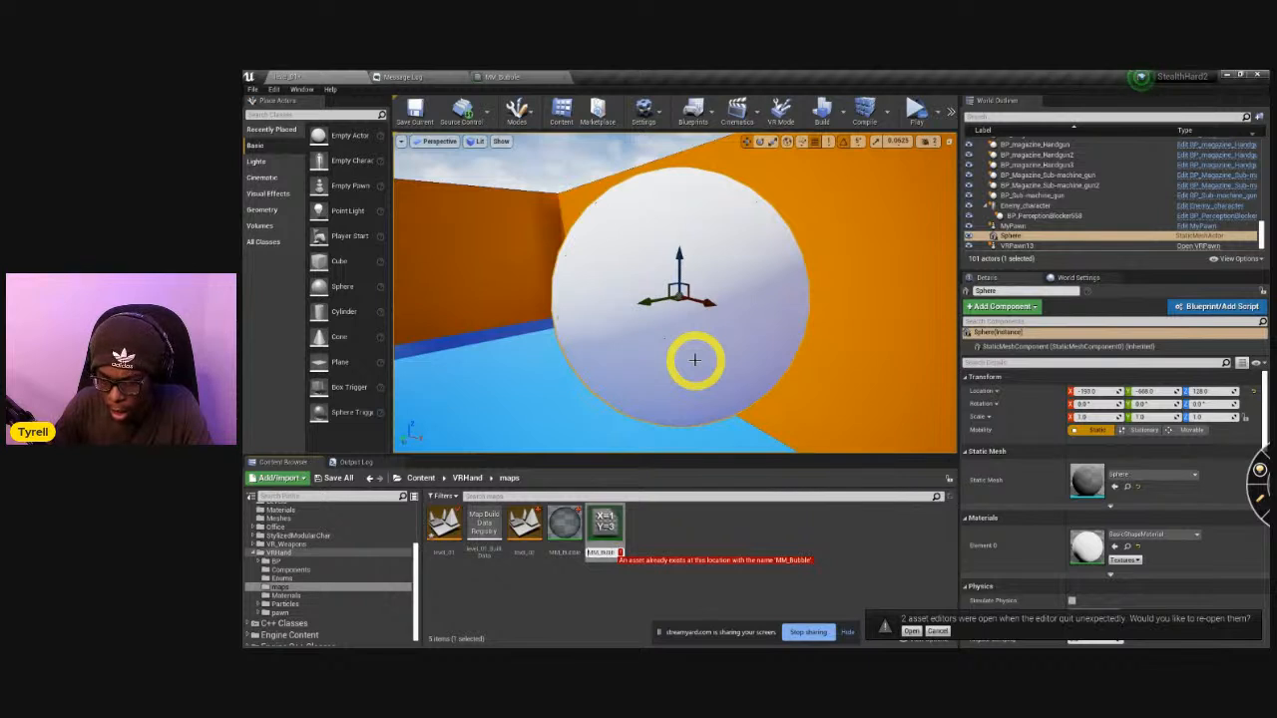
{"action": "key", "text": "Return"}
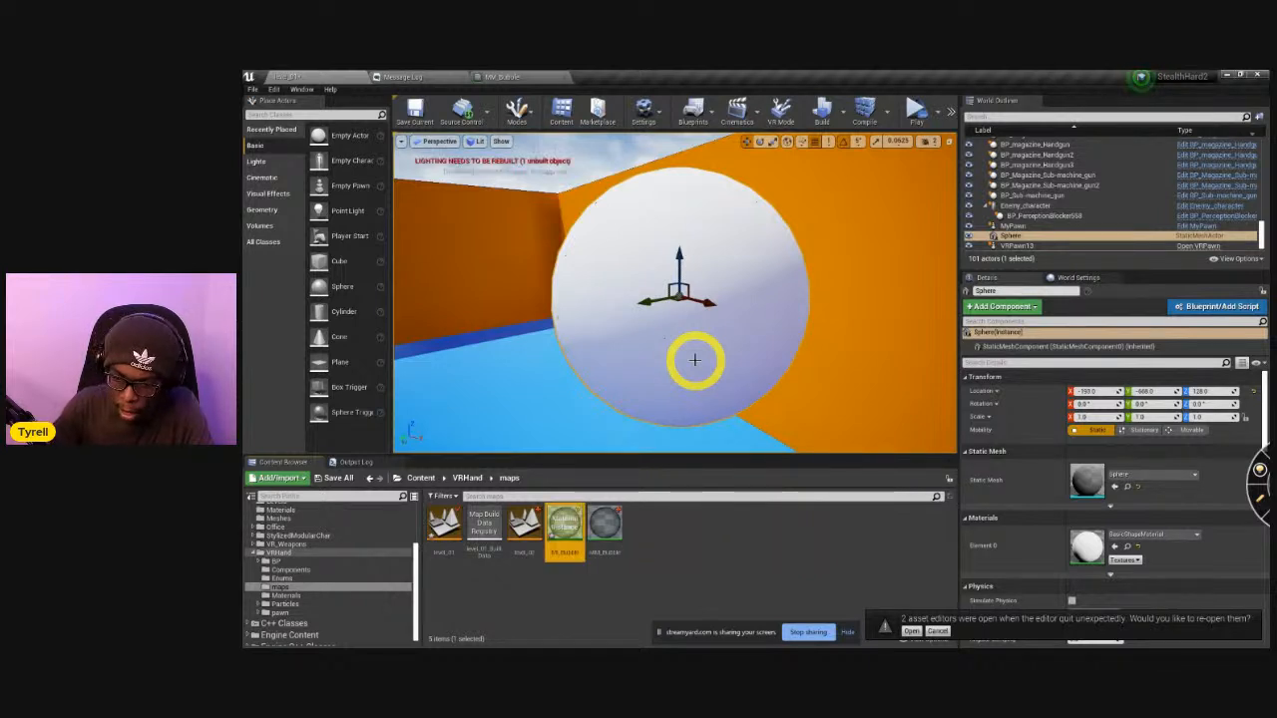
Assign the bubble material instance to the sphere in the level and frame the sphere against the walls and sky.
{"action": "left_click_drag", "start_coordinate": [570, 526], "coordinate": [683, 334]}
{"action": "middle_click_drag", "start_coordinate": [734, 366], "coordinate": [755, 371]}
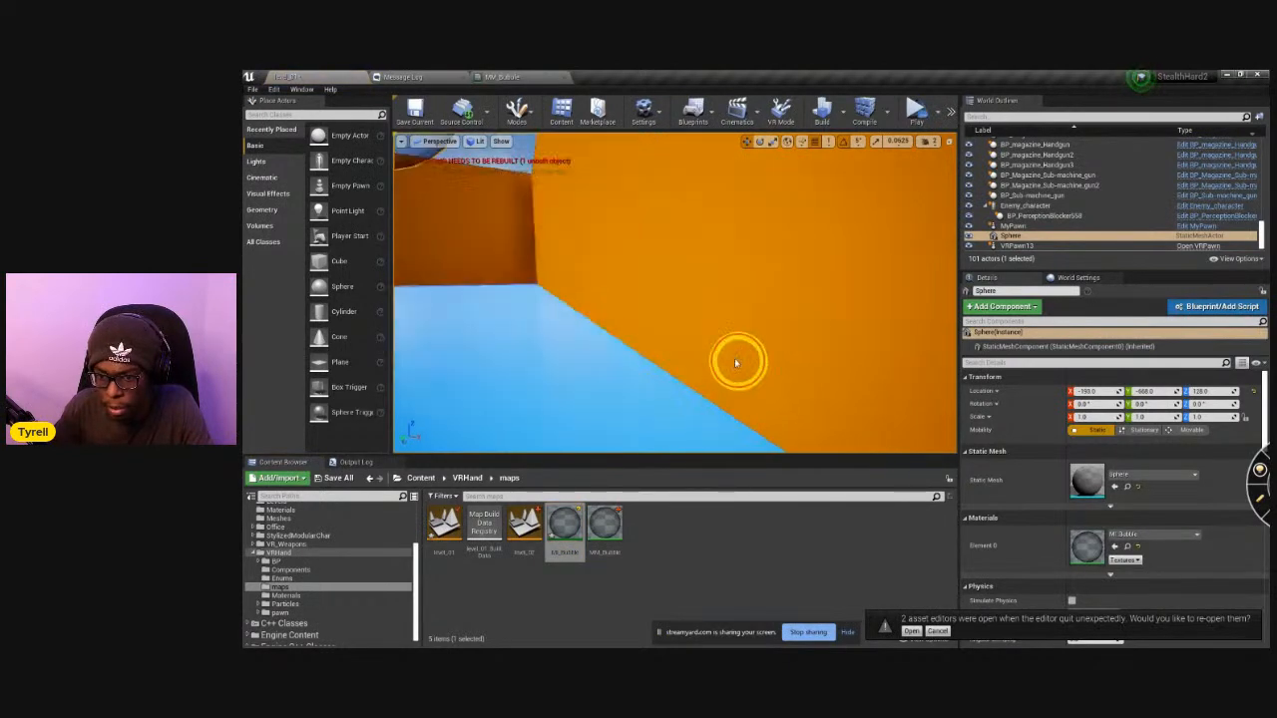
{"action": "key", "text": "f"}
{"action": "mouse_move", "coordinate": [755, 372]}
{"action": "left_mouse_down", "text": "alt"}
{"action": "mouse_move", "coordinate": [734, 374]}
{"action": "mouse_move", "coordinate": [741, 385]}
{"action": "left_mouse_up", "text": "alt"}
{"action": "left_click", "coordinate": [590, 195]}
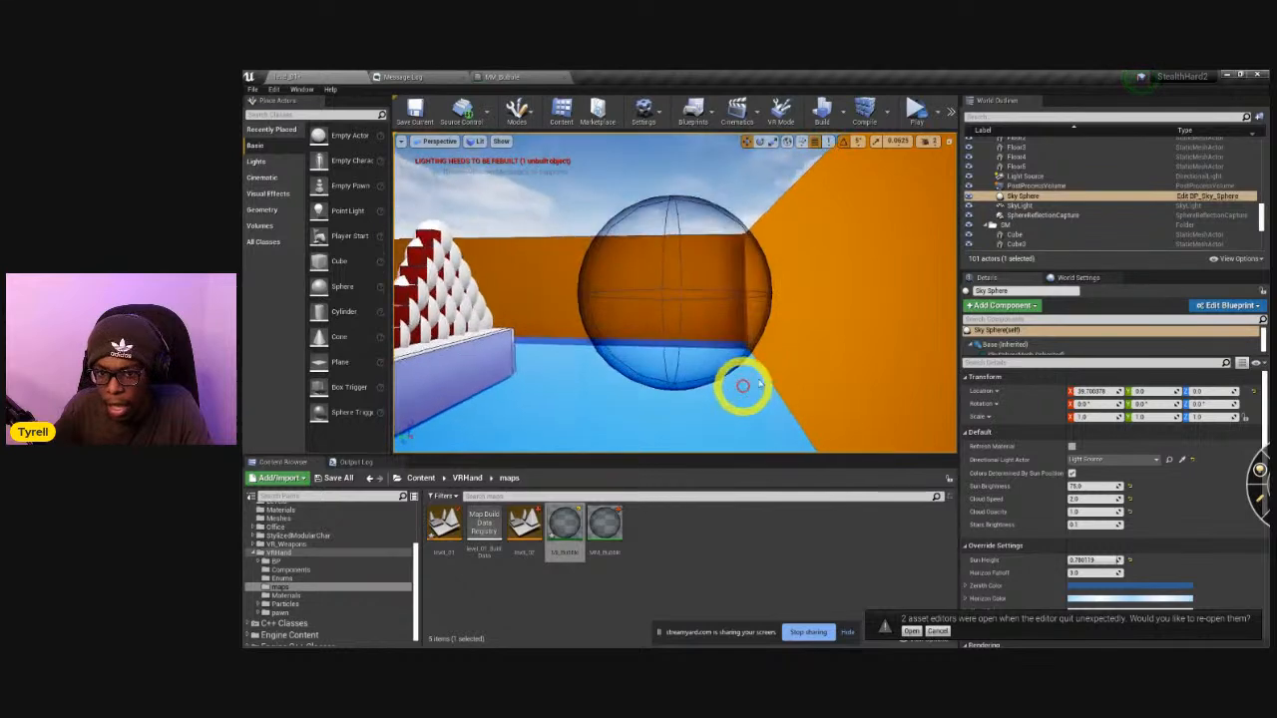
{"action": "left_click", "coordinate": [402, 142]}
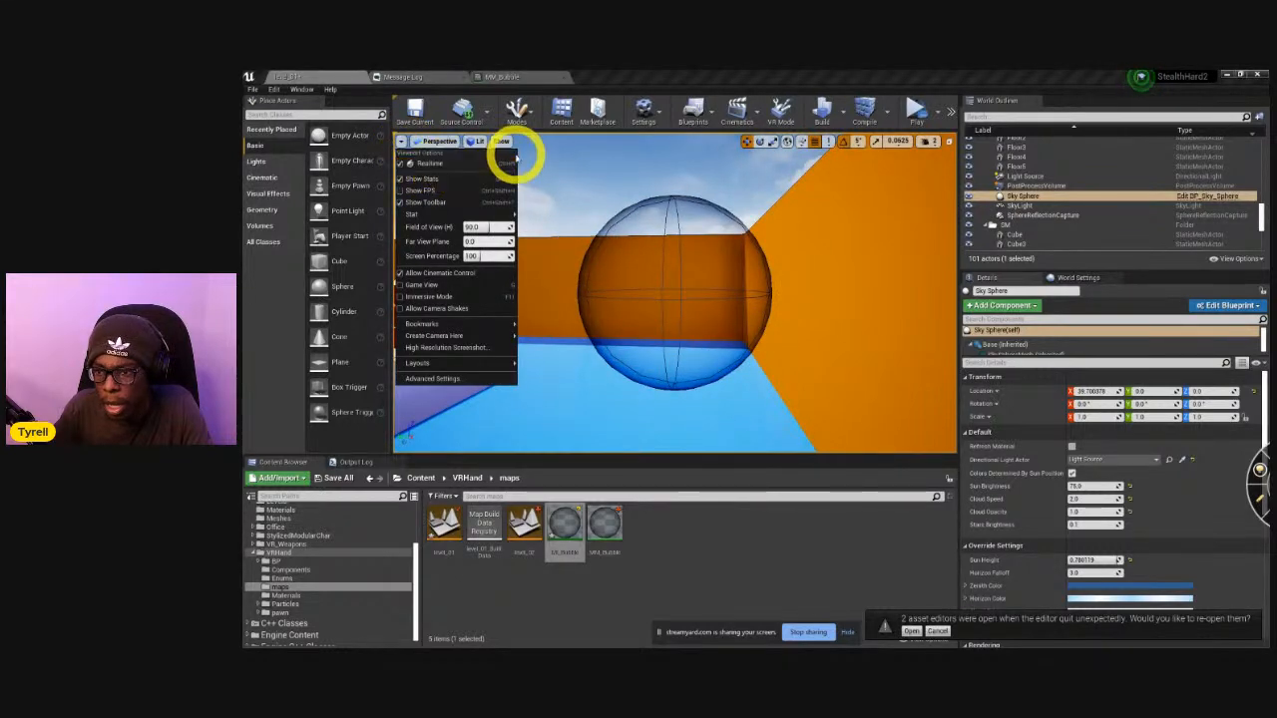
{"action": "left_click", "coordinate": [483, 144]}
{"action": "left_click", "coordinate": [485, 165]}
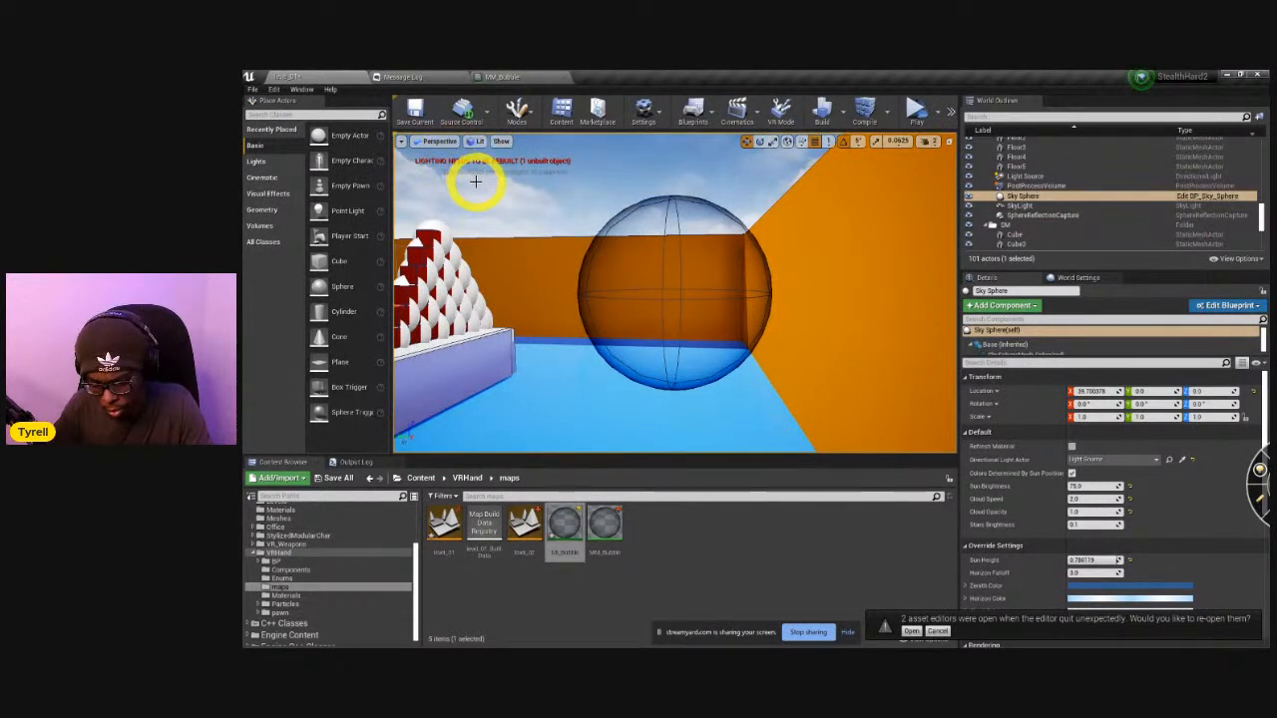
{"action": "key", "text": "alt+3"}
{"action": "key", "text": "alt+4"}
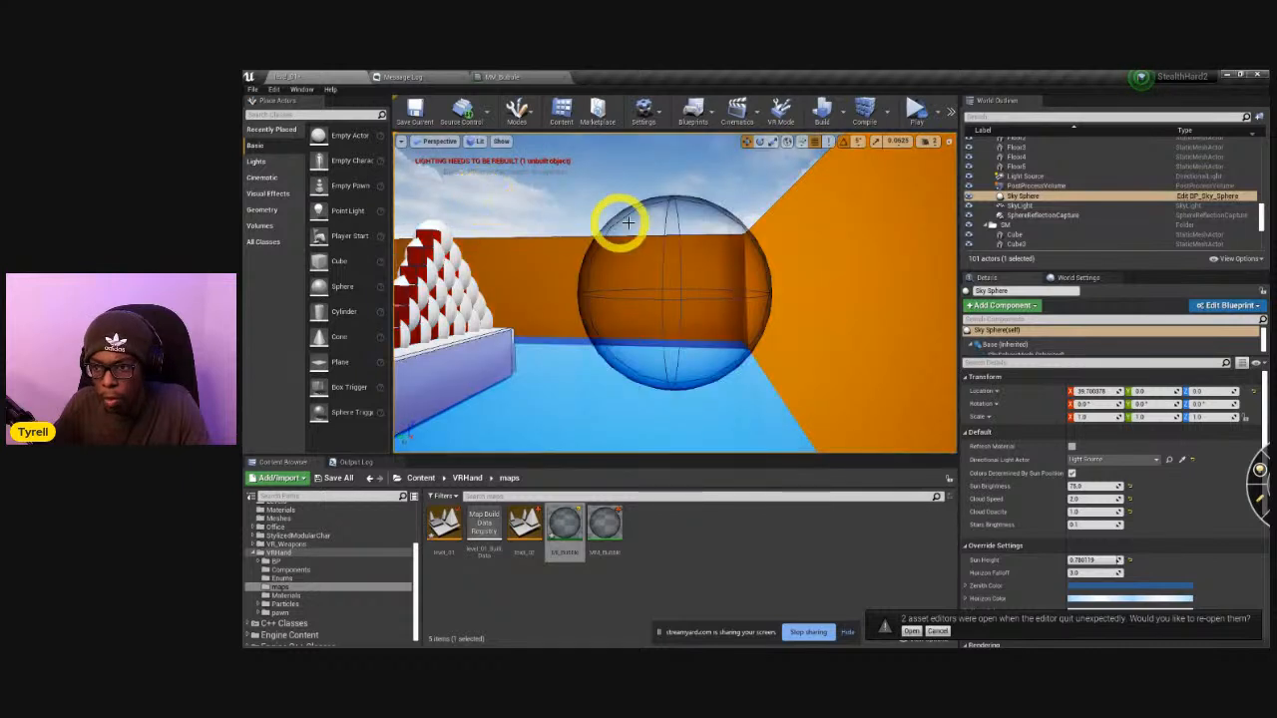
{"action": "left_click", "coordinate": [400, 142]}
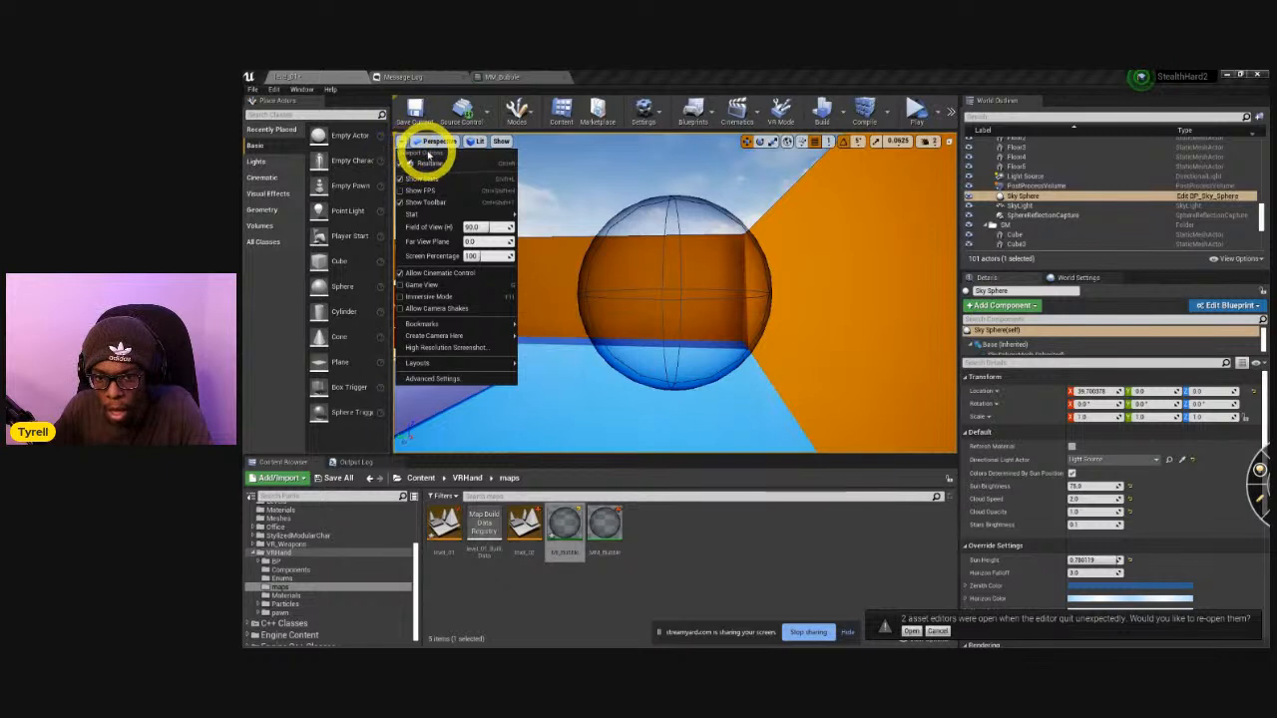
{"action": "left_click", "coordinate": [442, 141]}
{"action": "left_click", "coordinate": [477, 142]}
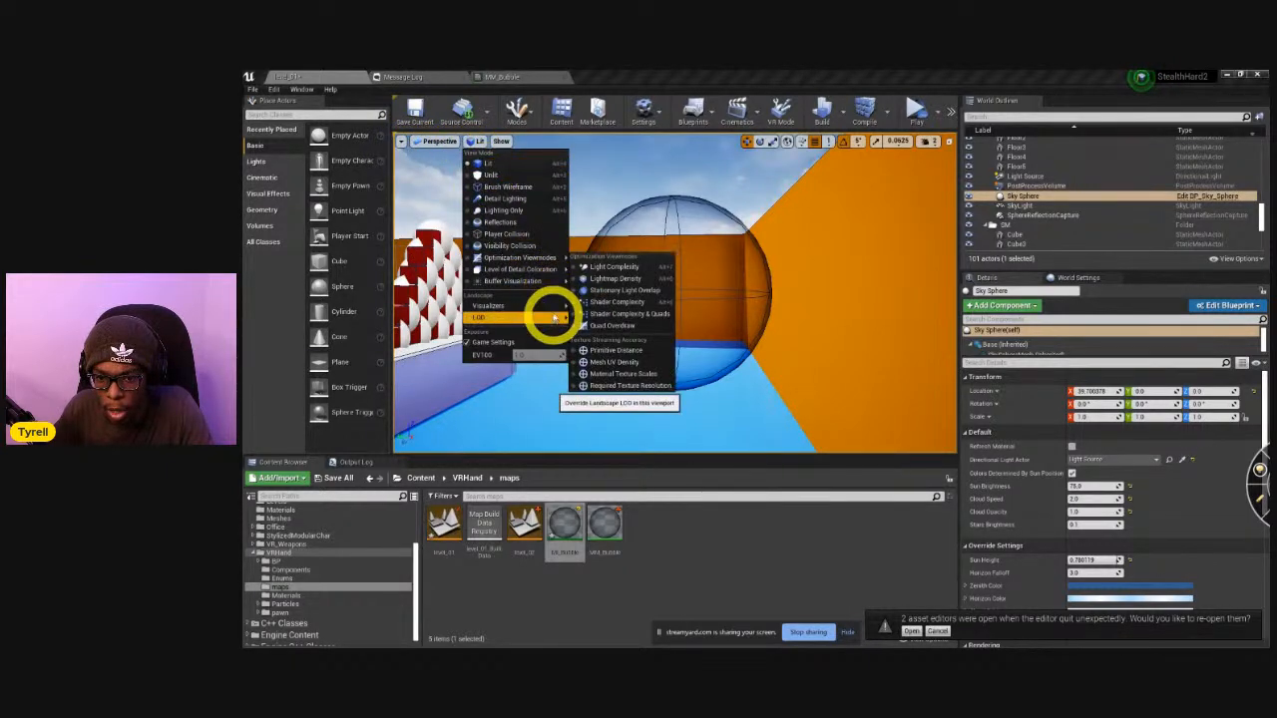
{"action": "mouse_move", "coordinate": [549, 308]}
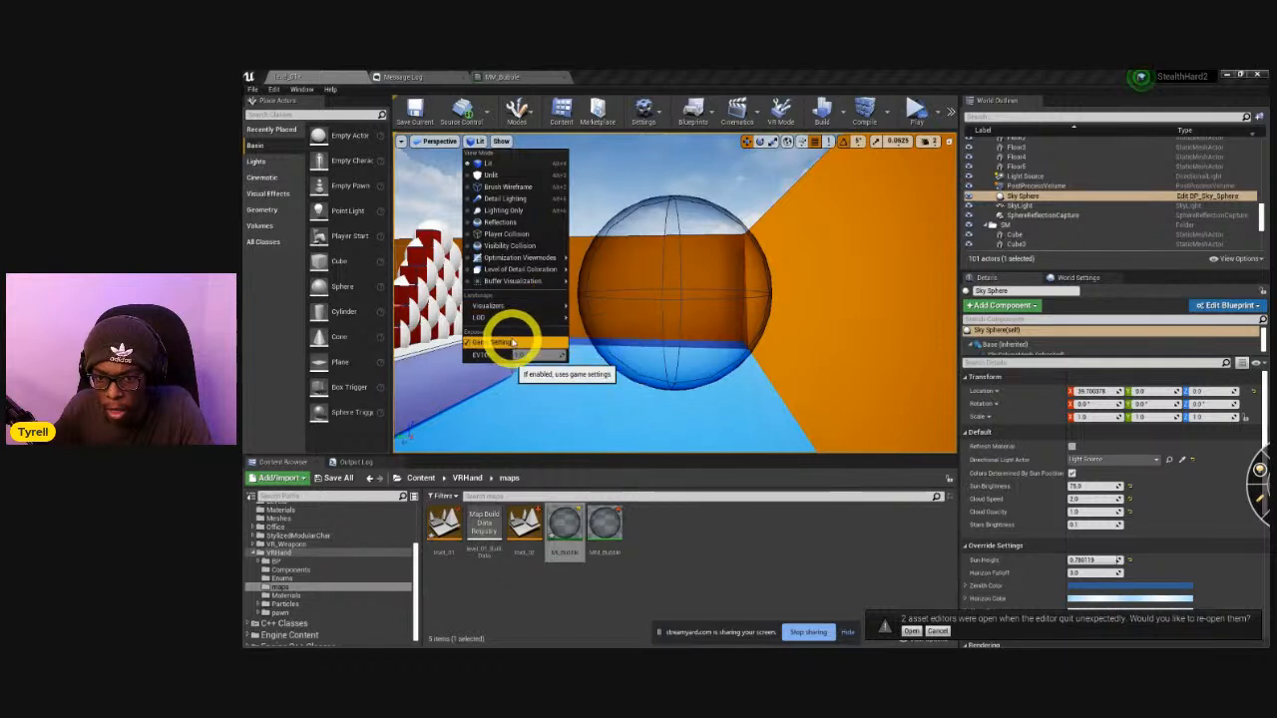
Turn on Game View in the level viewport and look at the bubble without its selection wireframe.
{"action": "left_click", "coordinate": [402, 141]}
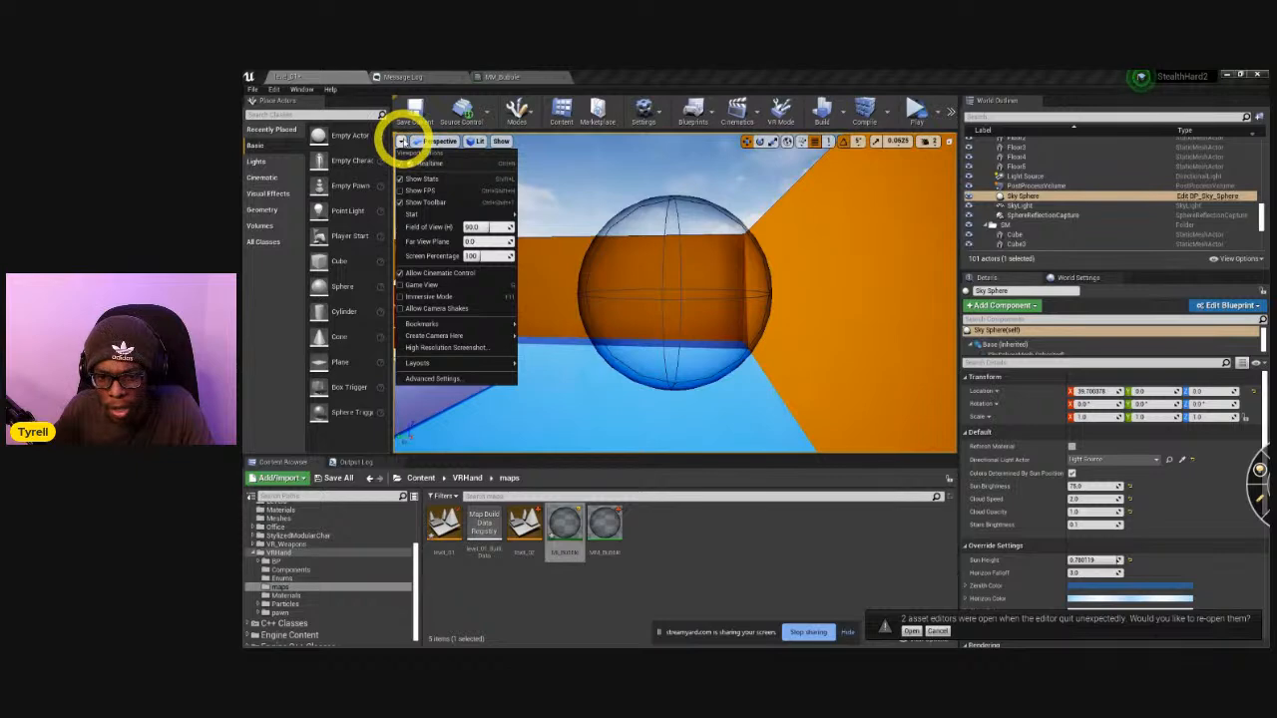
{"action": "left_click", "coordinate": [404, 285]}
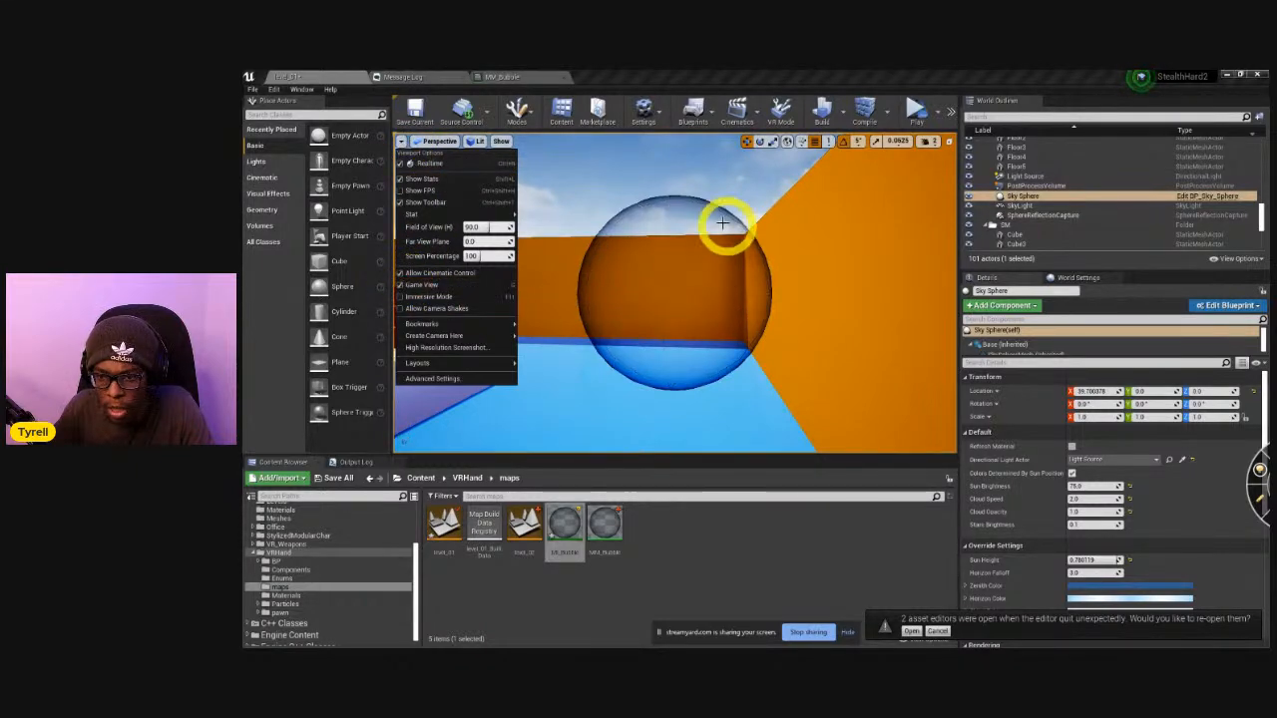
{"action": "left_click", "coordinate": [656, 185]}
{"action": "right_click_drag", "start_coordinate": [605, 311], "coordinate": [658, 365]}
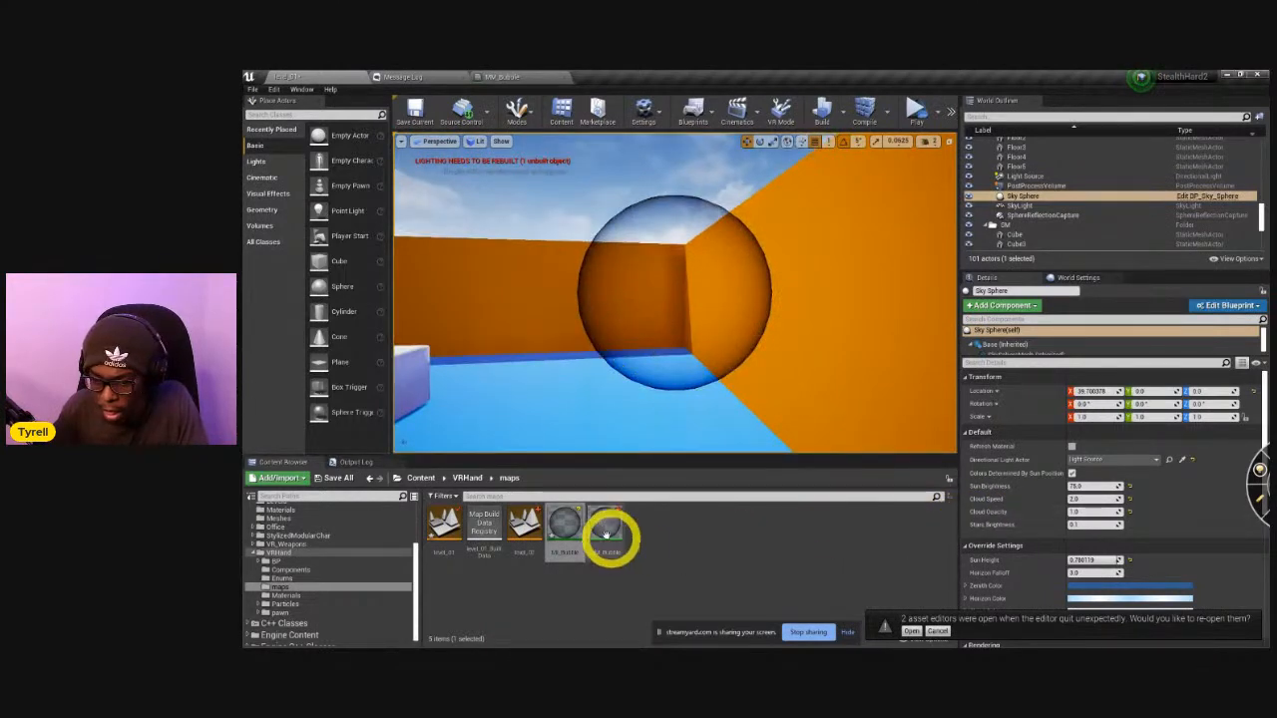
Open the MI_Bubble instance, enable its Falloff and OpacityStrength overrides and raise both values for a stronger bubble edge.
{"action": "double_click", "coordinate": [571, 523]}
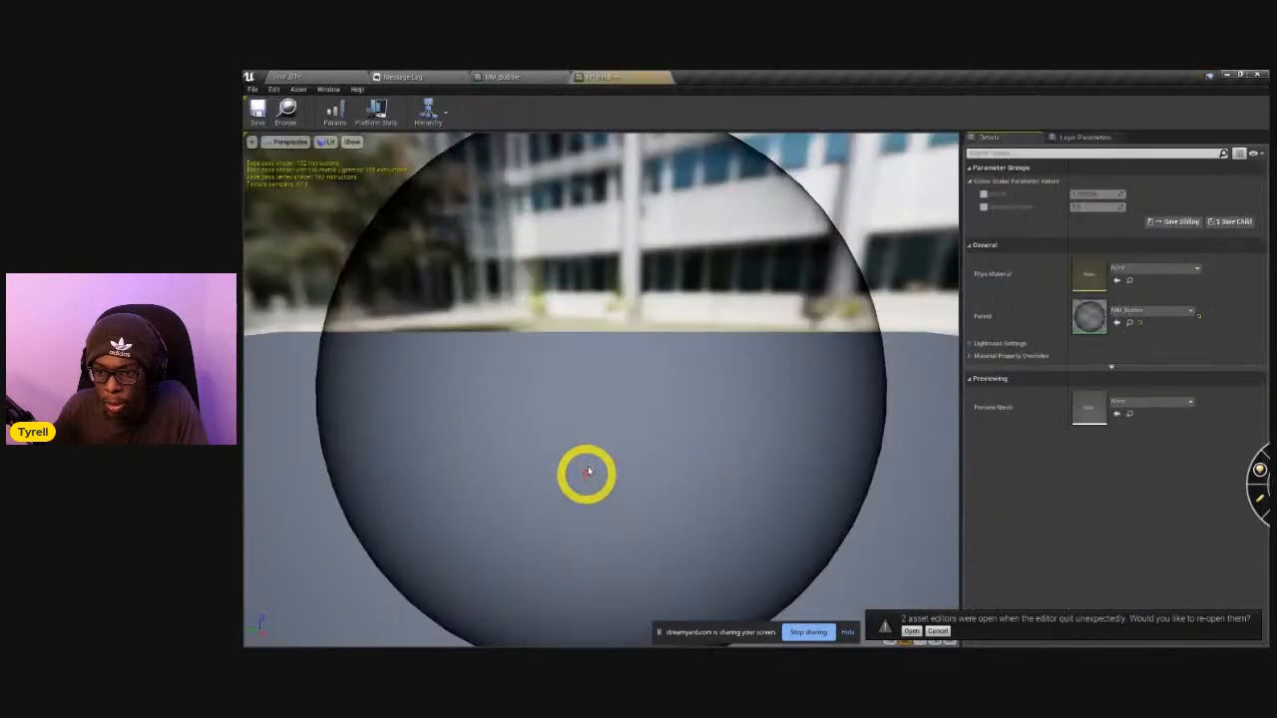
{"action": "left_click", "coordinate": [502, 75]}
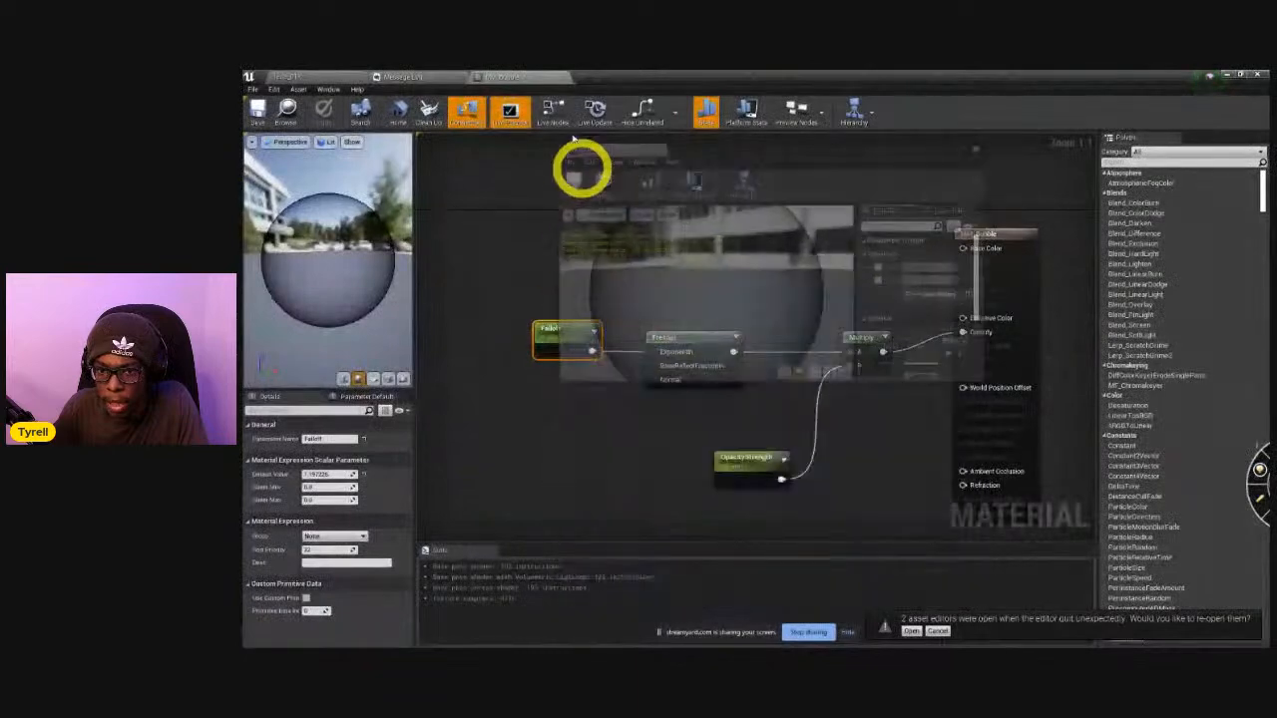
{"action": "left_click", "coordinate": [586, 75]}
{"action": "left_click", "coordinate": [984, 194]}
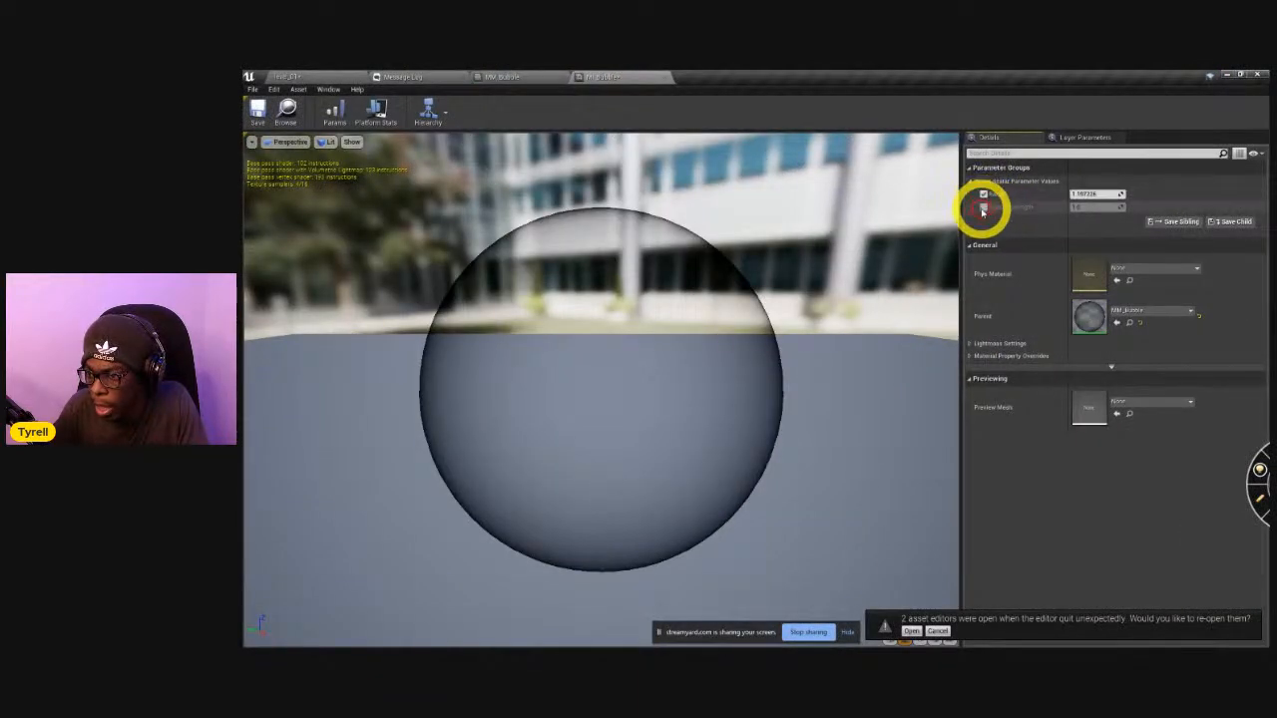
{"action": "left_click", "coordinate": [982, 207]}
{"action": "left_click_drag", "start_coordinate": [1089, 195], "coordinate": [1117, 218]}
{"action": "mouse_move", "coordinate": [1093, 207]}
{"action": "left_mouse_down"}
{"action": "mouse_move", "coordinate": [1163, 218]}
{"action": "mouse_move", "coordinate": [1094, 213]}
{"action": "mouse_move", "coordinate": [1104, 193]}
{"action": "mouse_move", "coordinate": [1083, 194]}
{"action": "left_mouse_up"}
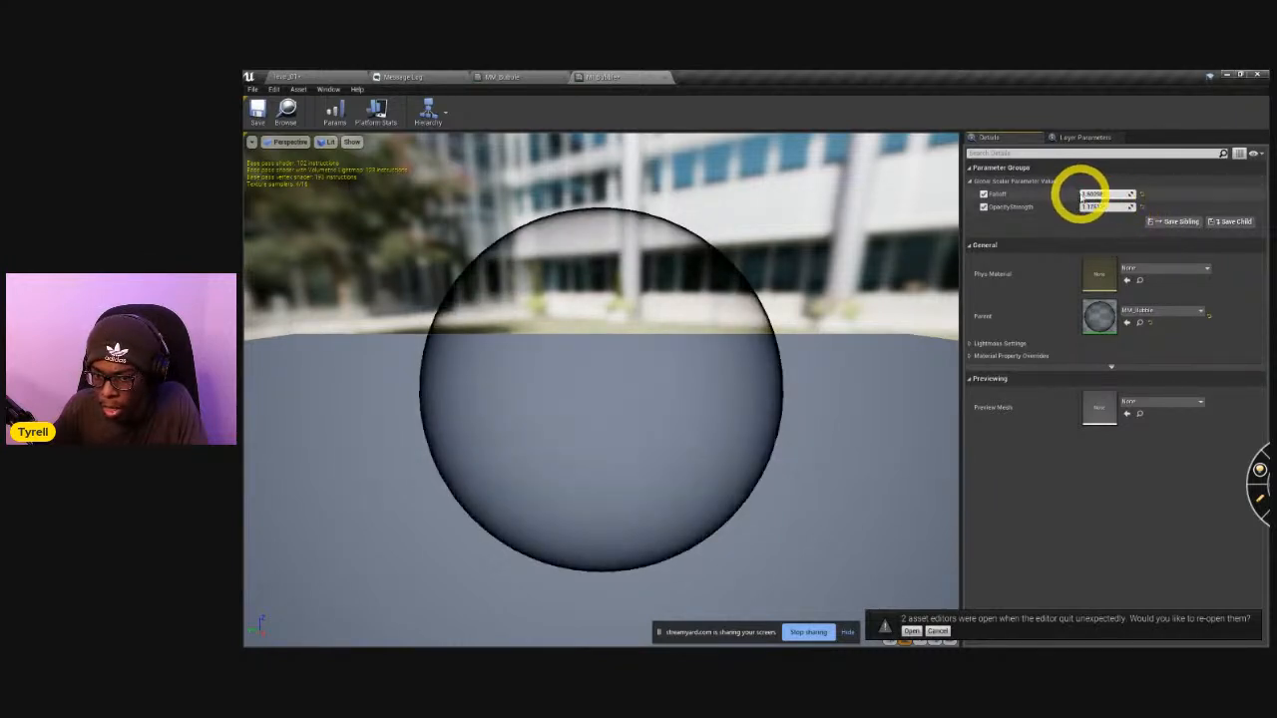
In the MM_Bubble graph, connect a three-component constant to Base Color and convert it to a parameter named Color.
{"action": "left_click", "coordinate": [493, 77]}
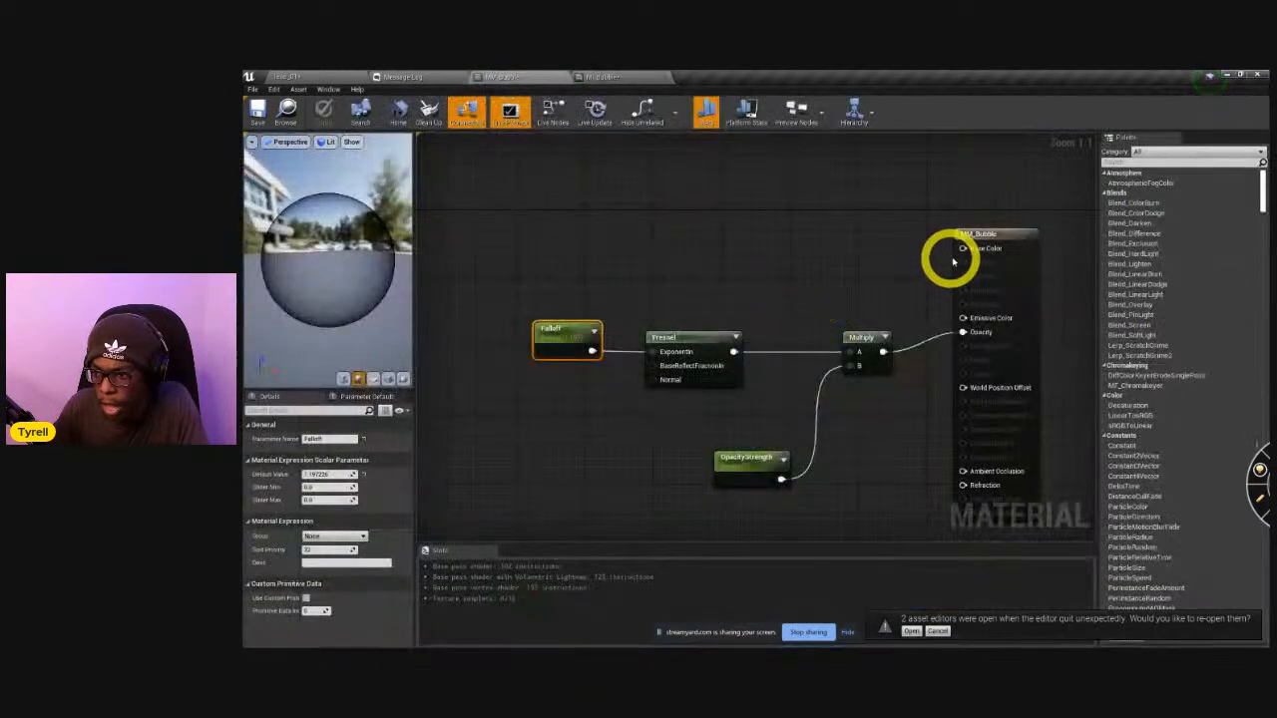
{"action": "left_click_drag", "start_coordinate": [965, 254], "coordinate": [833, 224]}
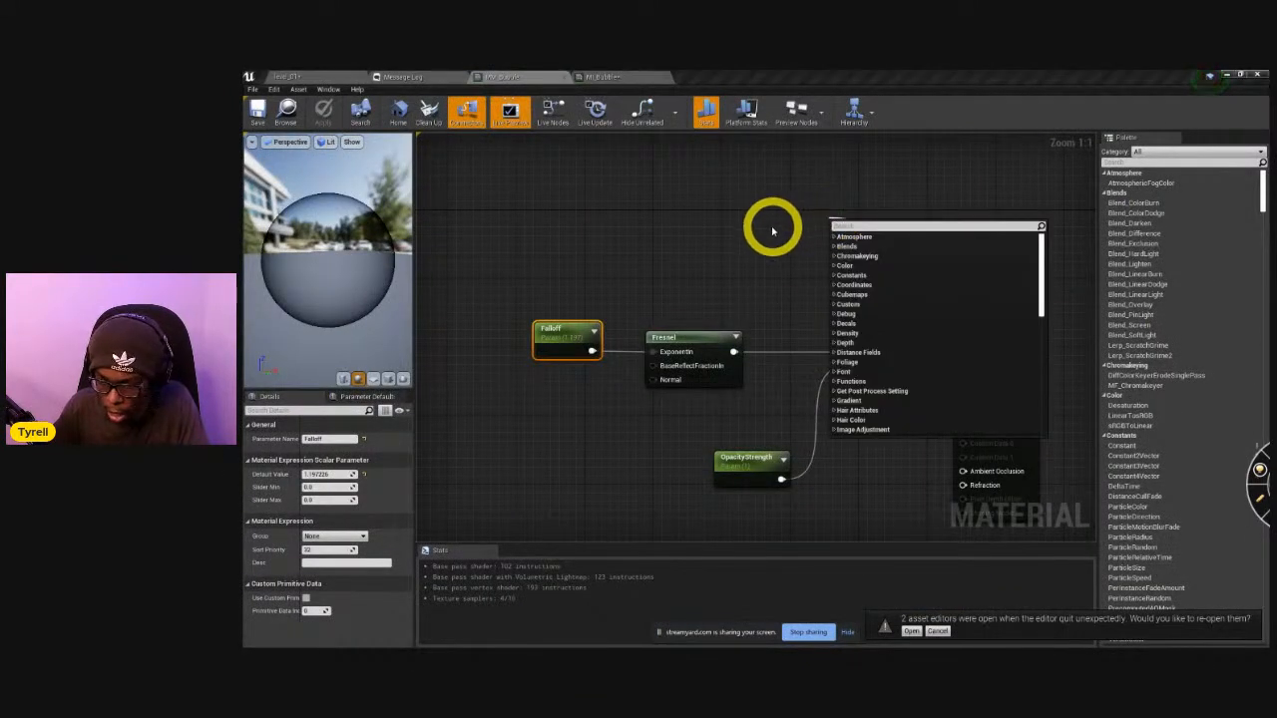
{"action": "left_click", "coordinate": [772, 232]}
{"action": "left_click", "coordinate": [748, 207]}
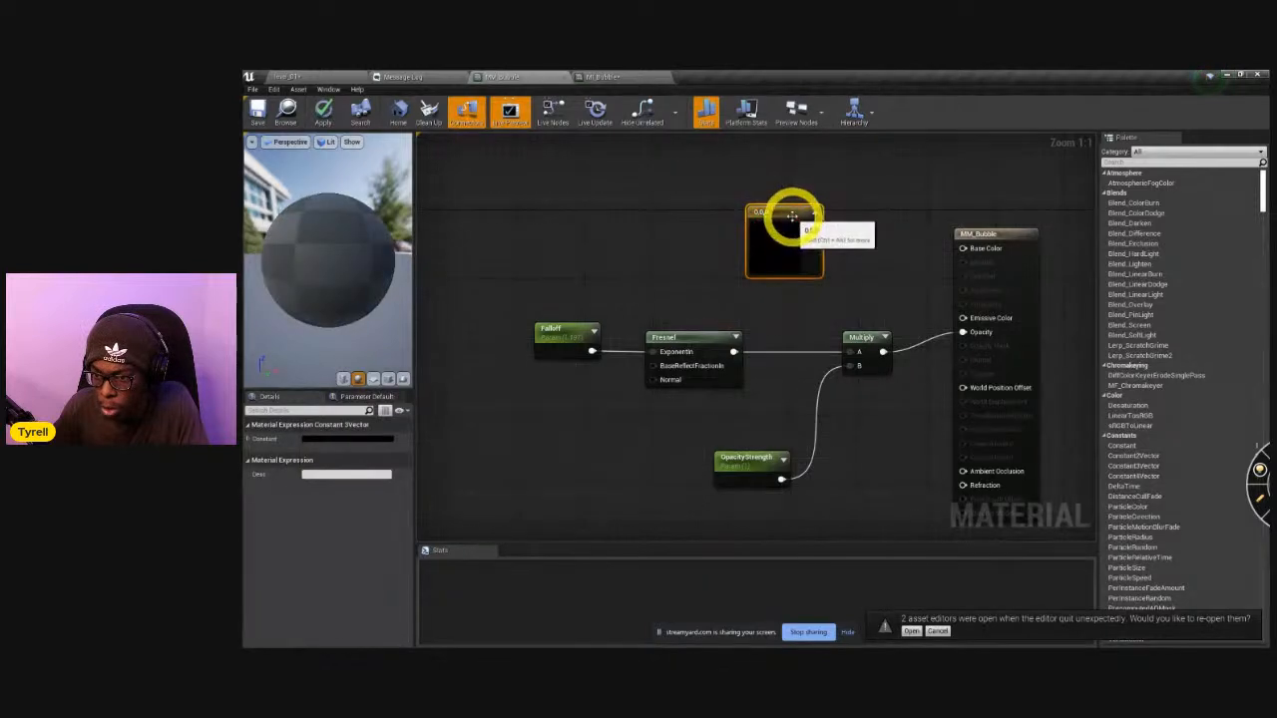
{"action": "left_click_drag", "start_coordinate": [815, 224], "coordinate": [964, 248]}
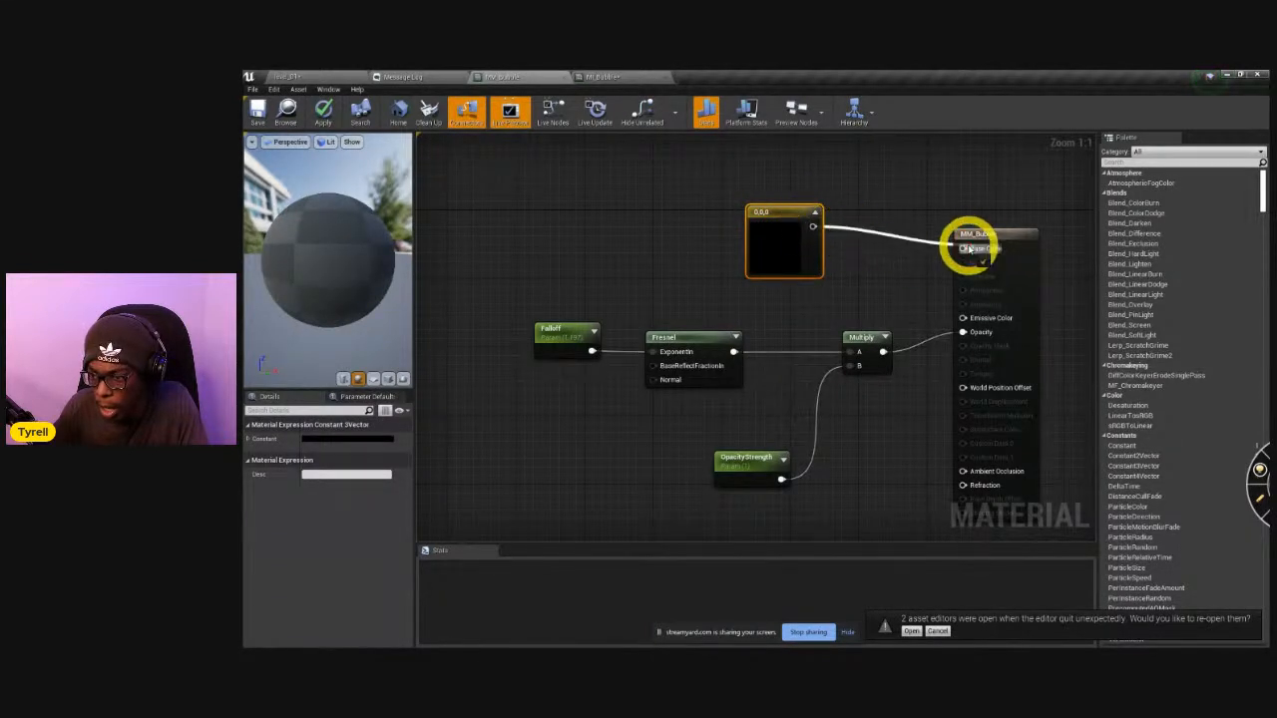
{"action": "right_click", "coordinate": [812, 213]}
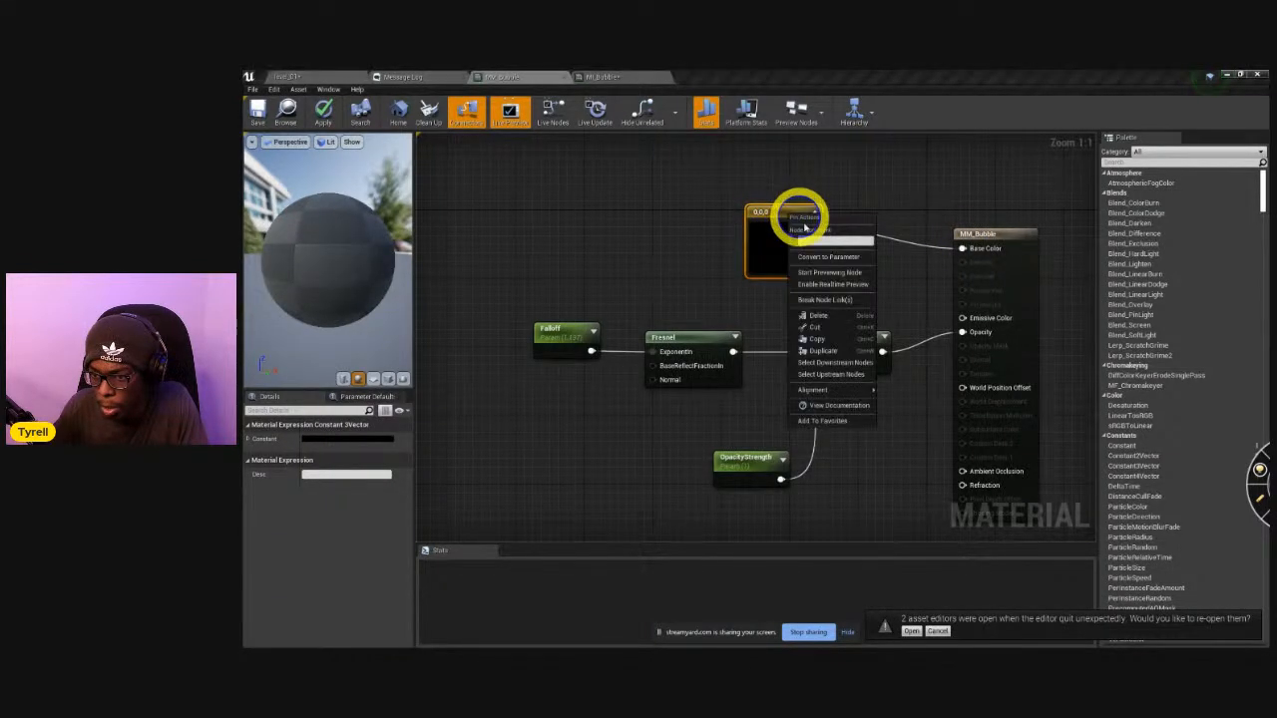
{"action": "left_click", "coordinate": [837, 272]}
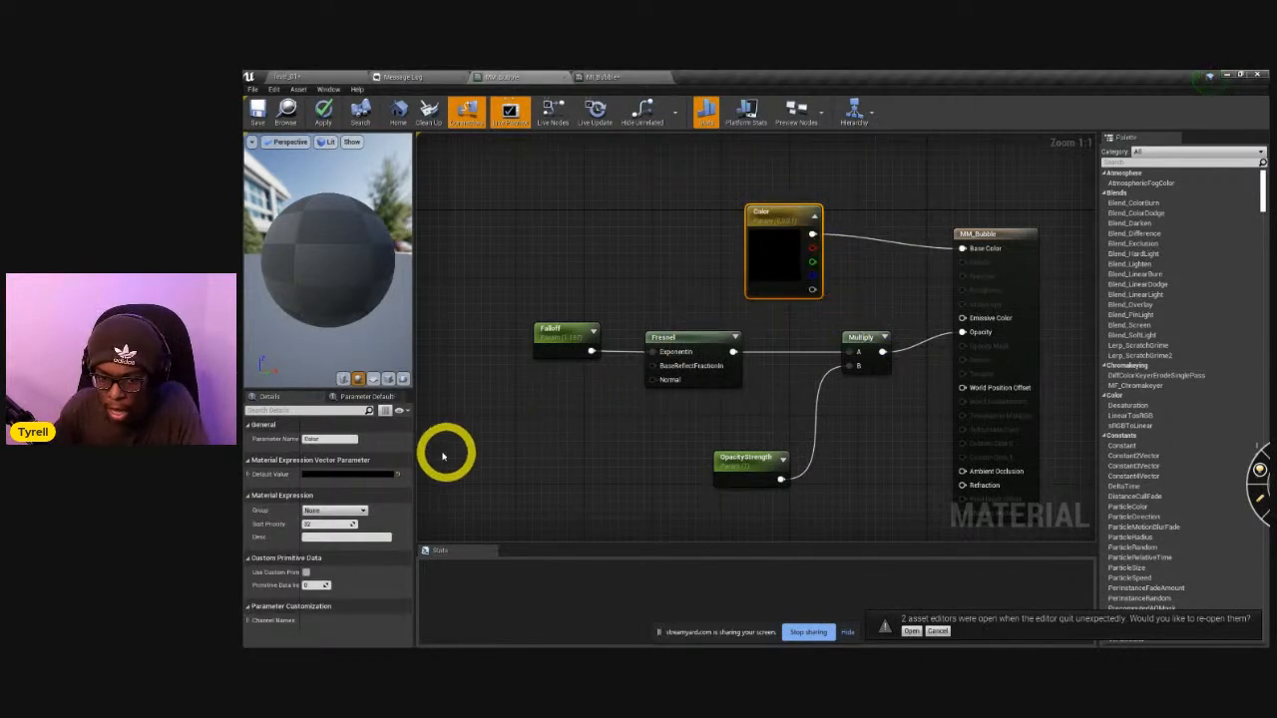
Set the Color parameter's default value to pure red (1, 0, 0), and apply and save the material.
{"action": "left_click", "coordinate": [327, 480]}
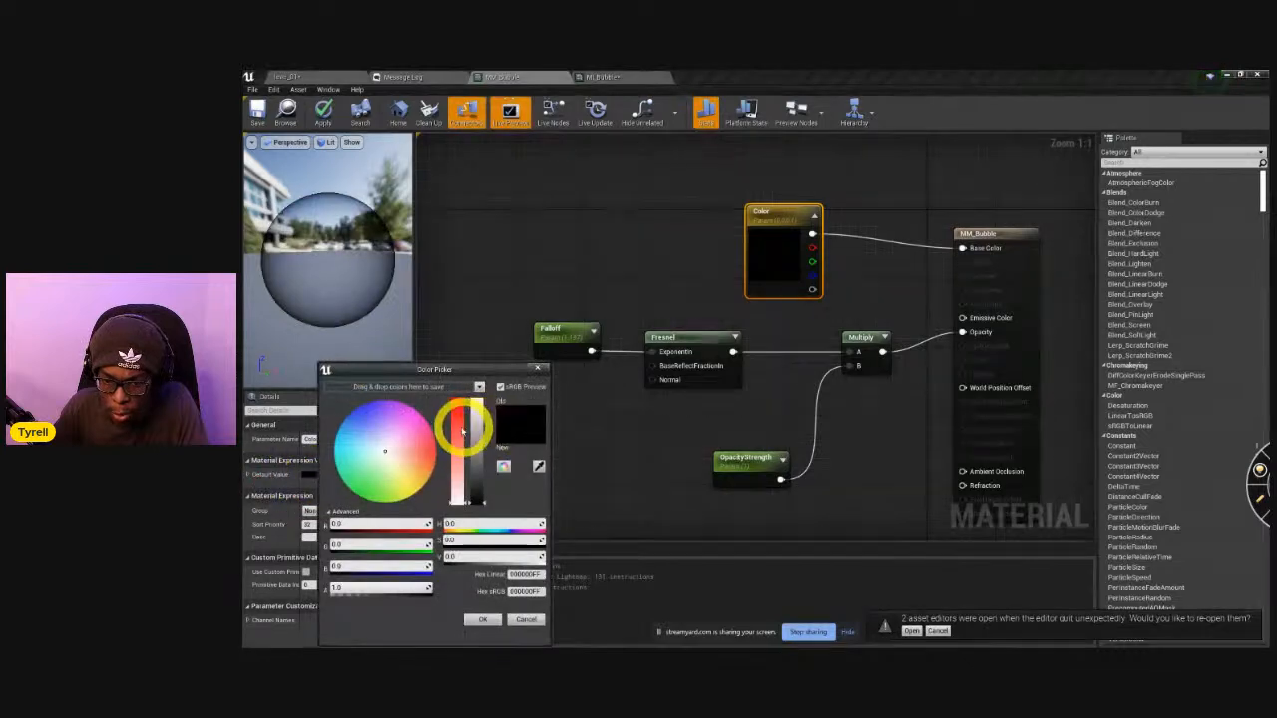
{"action": "left_click", "coordinate": [477, 619]}
{"action": "left_click", "coordinate": [362, 472]}
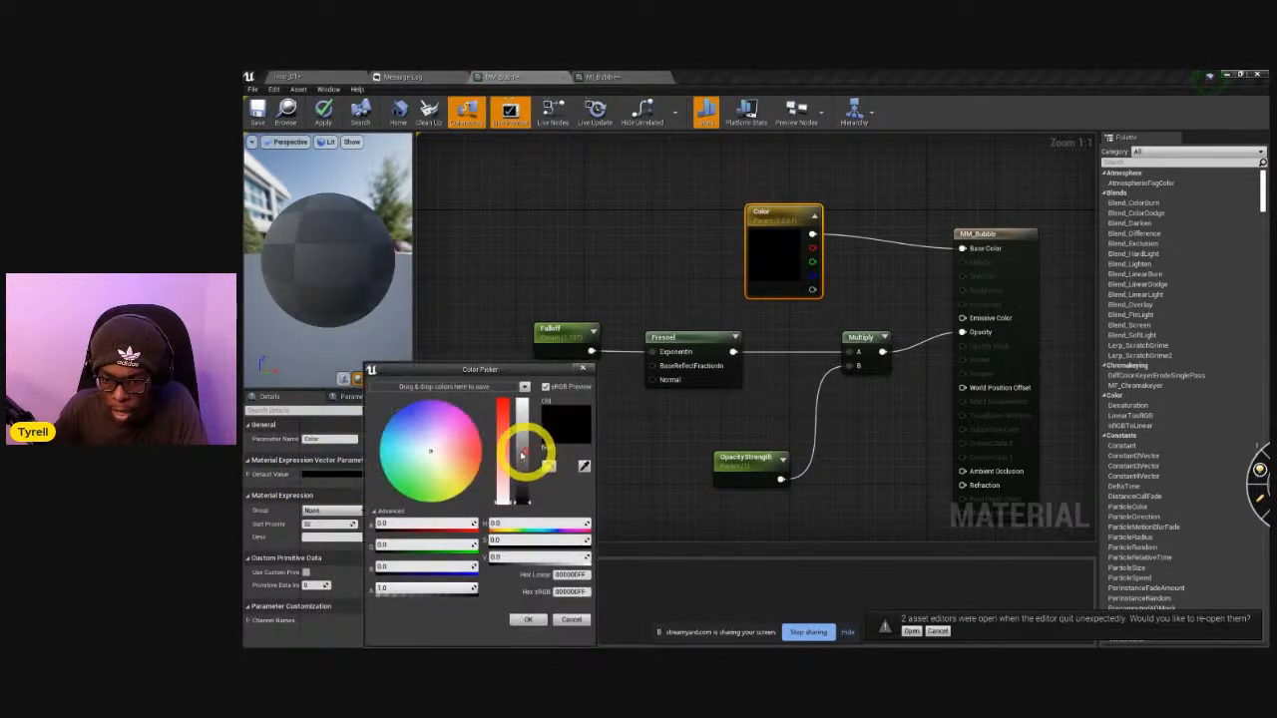
{"action": "left_click_drag", "start_coordinate": [504, 470], "coordinate": [511, 356]}
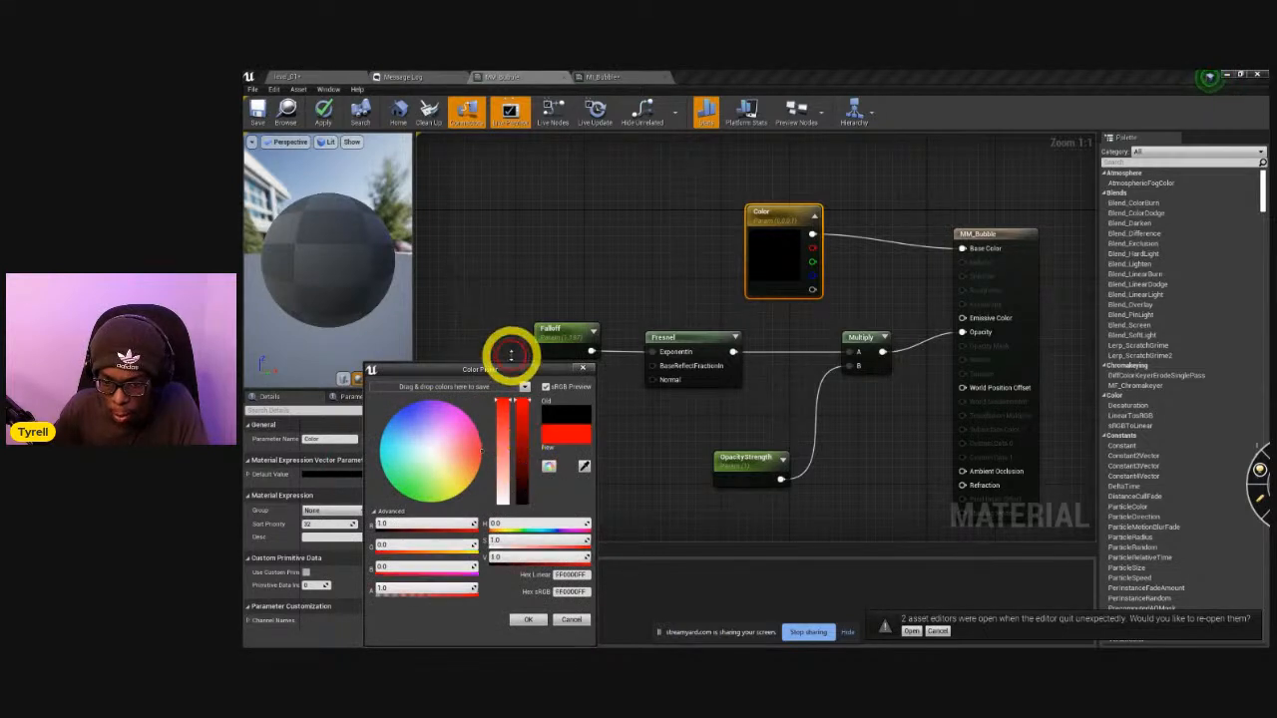
{"action": "left_click", "coordinate": [526, 621]}
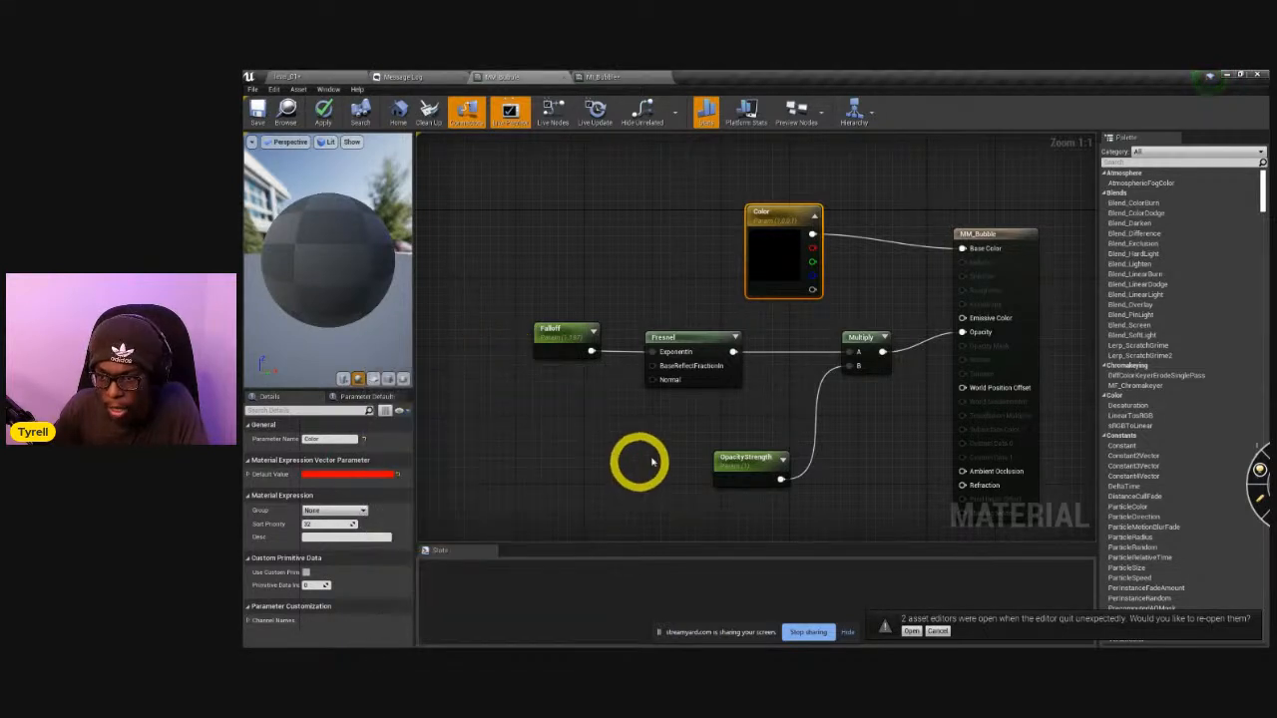
{"action": "left_click", "coordinate": [322, 110]}
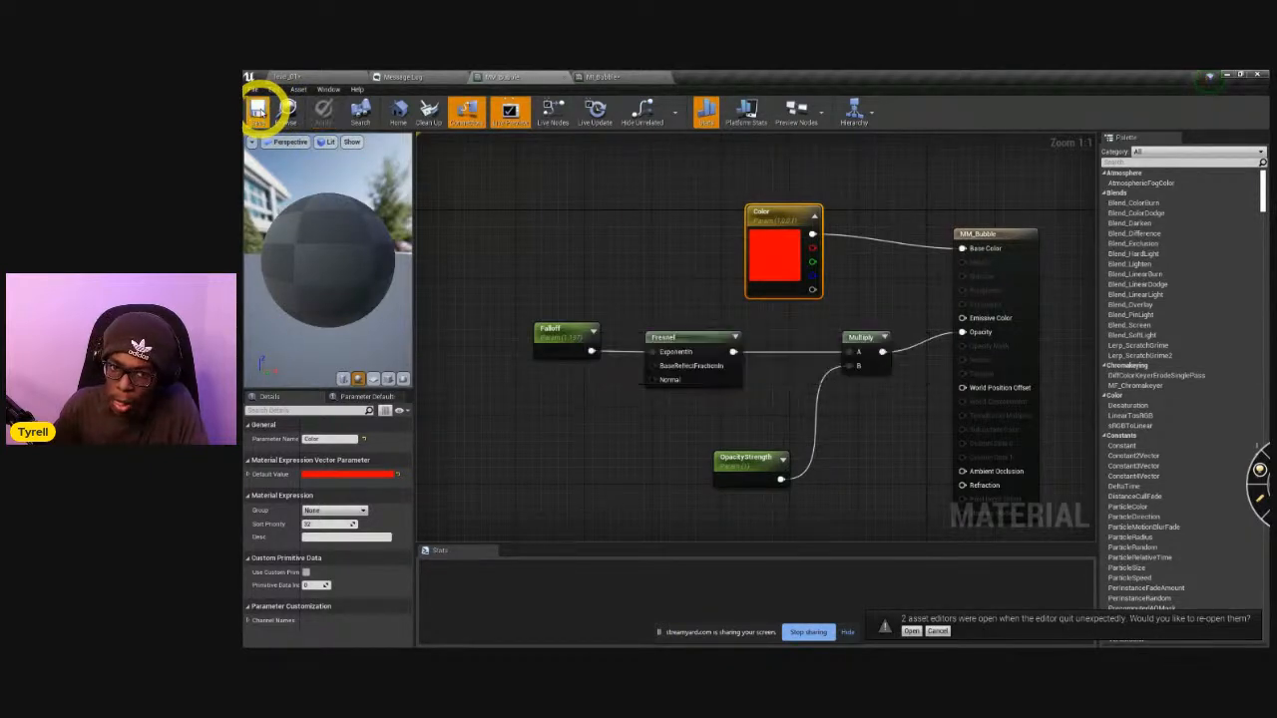
{"action": "left_click", "coordinate": [260, 110]}
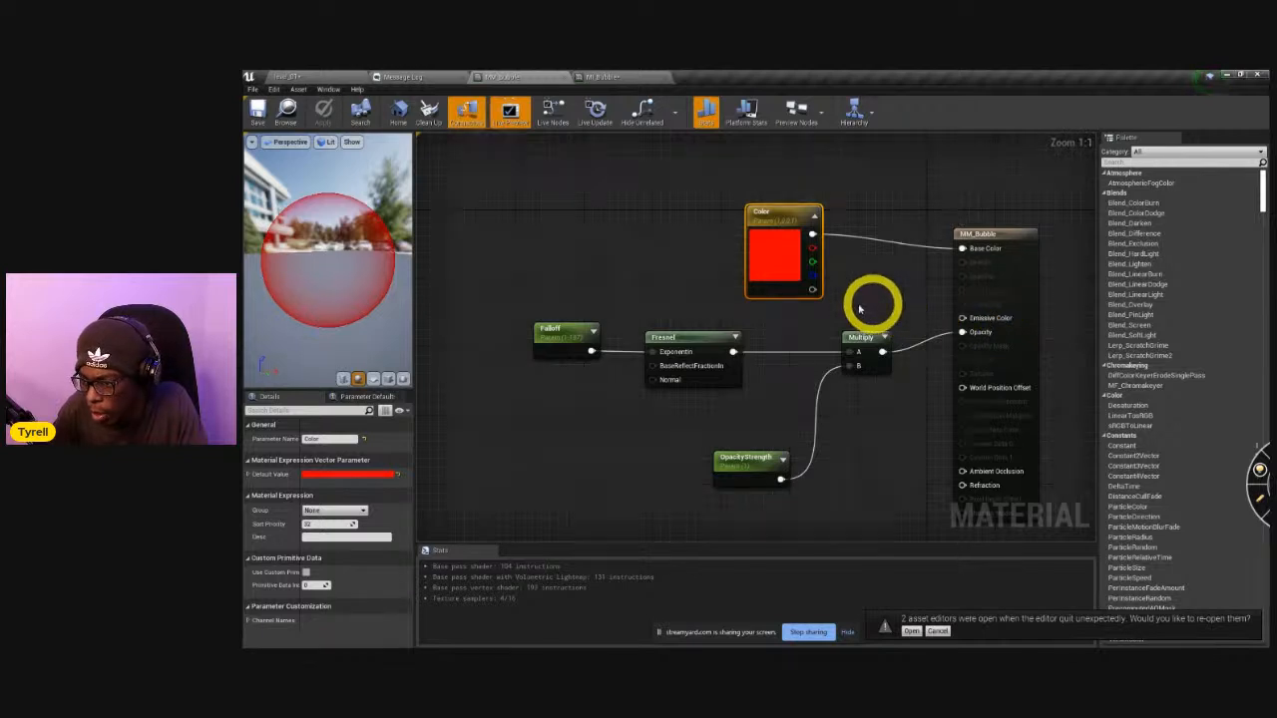
Connect a constant of 1 to the MM_Bubble material's Metallic input and apply the change.
{"action": "mouse_move", "coordinate": [960, 262]}
{"action": "left_mouse_down"}
{"action": "mouse_move", "coordinate": [844, 273]}
{"action": "mouse_move", "coordinate": [874, 286]}
{"action": "mouse_move", "coordinate": [868, 266]}
{"action": "mouse_move", "coordinate": [892, 289]}
{"action": "mouse_move", "coordinate": [977, 286]}
{"action": "mouse_move", "coordinate": [965, 263]}
{"action": "left_mouse_up"}
{"action": "key", "text": "1"}
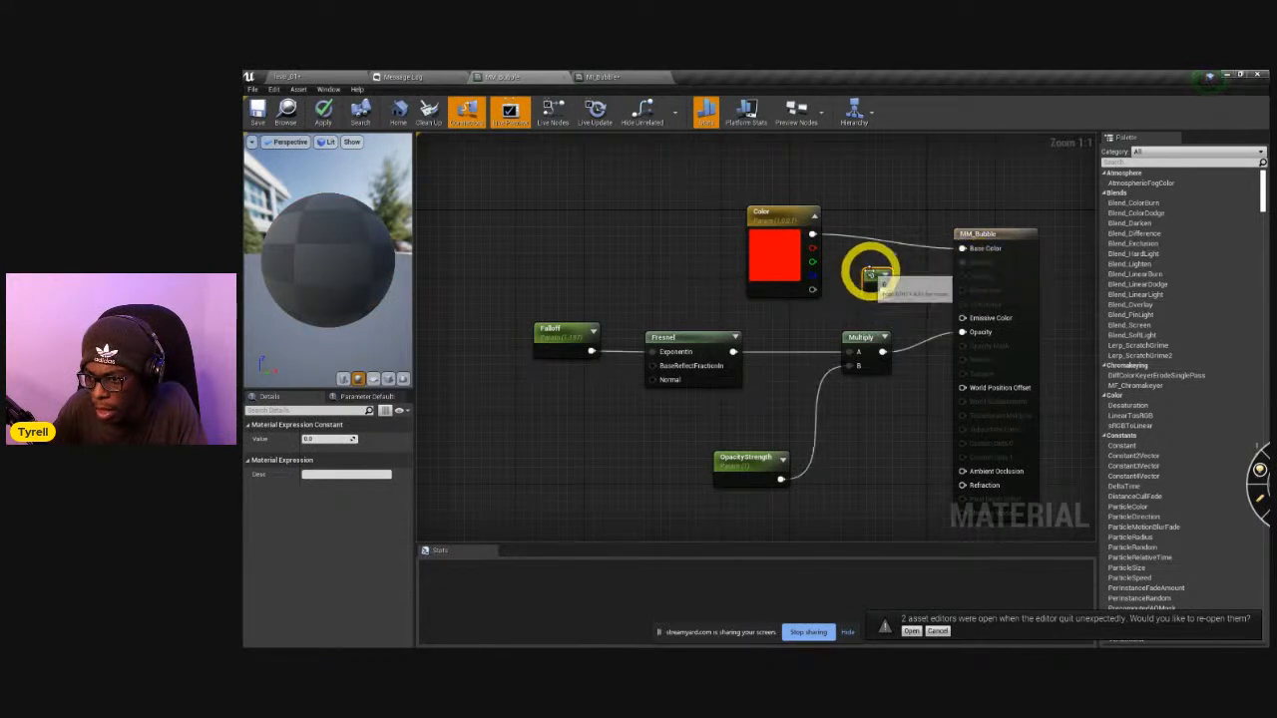
{"action": "type", "text": "1"}
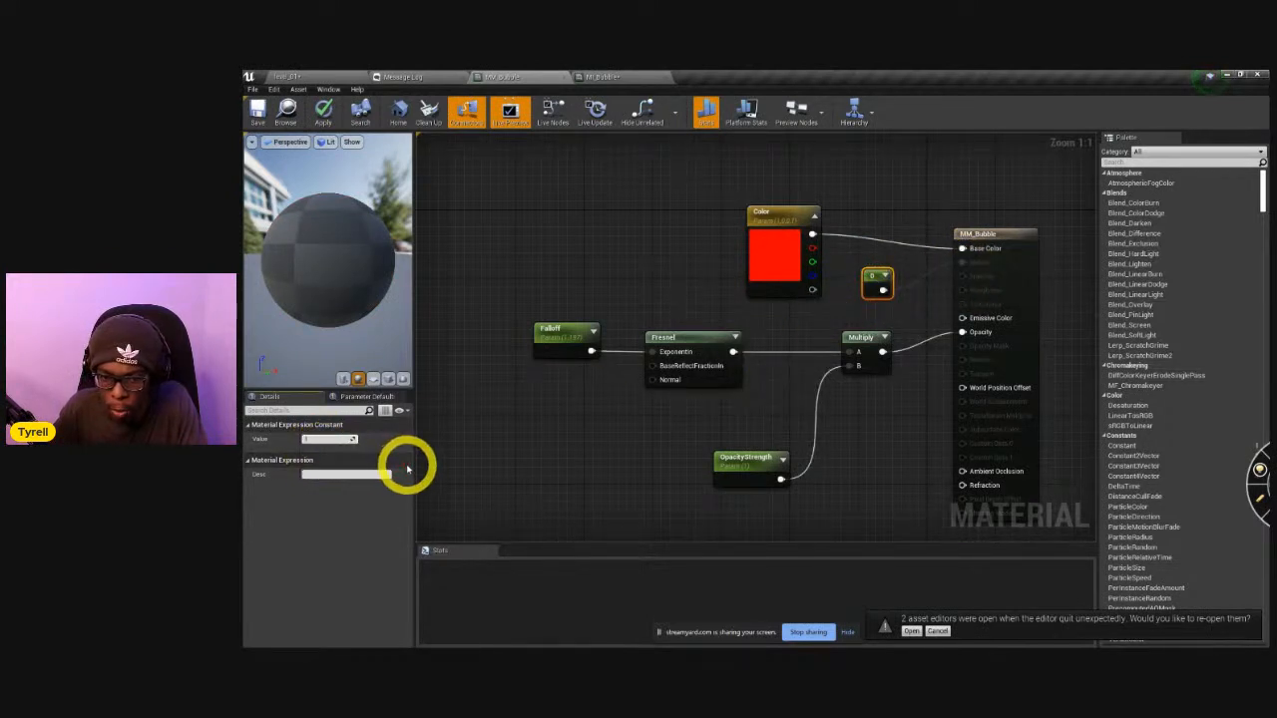
{"action": "left_click", "coordinate": [323, 110]}
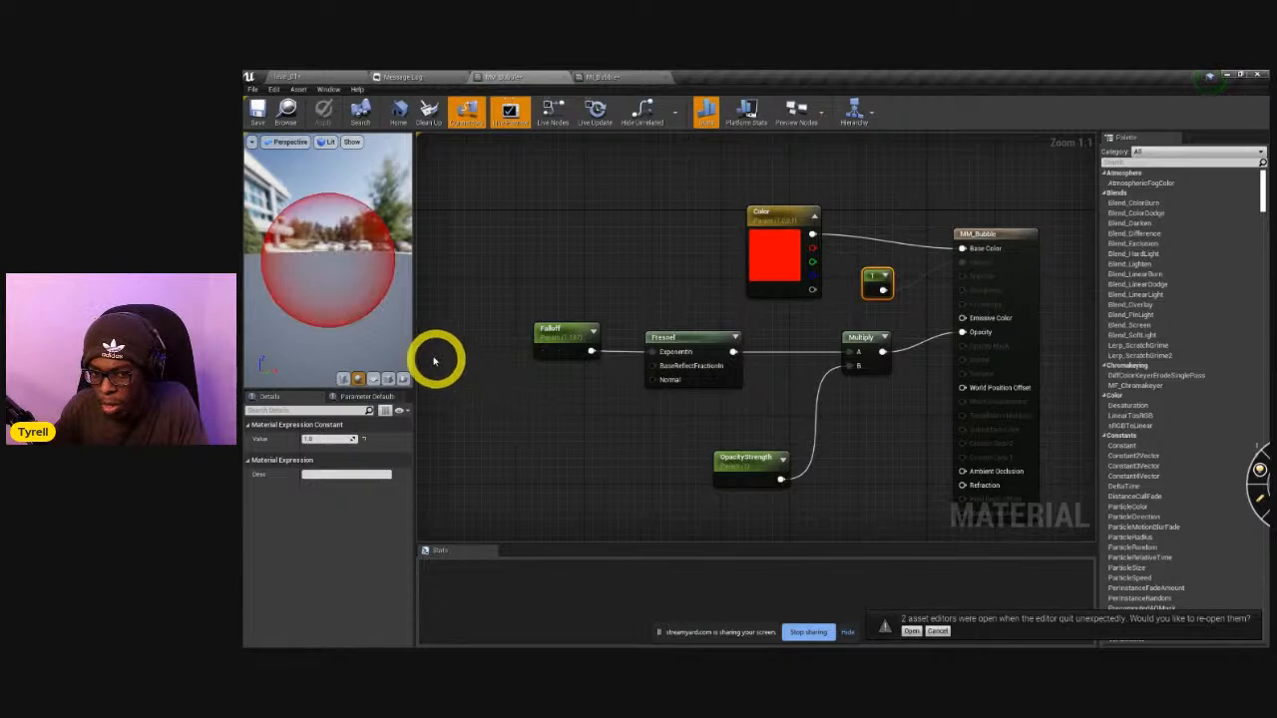
Examine the red bubble in the material preview and in the level from a different angle.
{"action": "left_click_drag", "start_coordinate": [343, 293], "coordinate": [299, 122]}
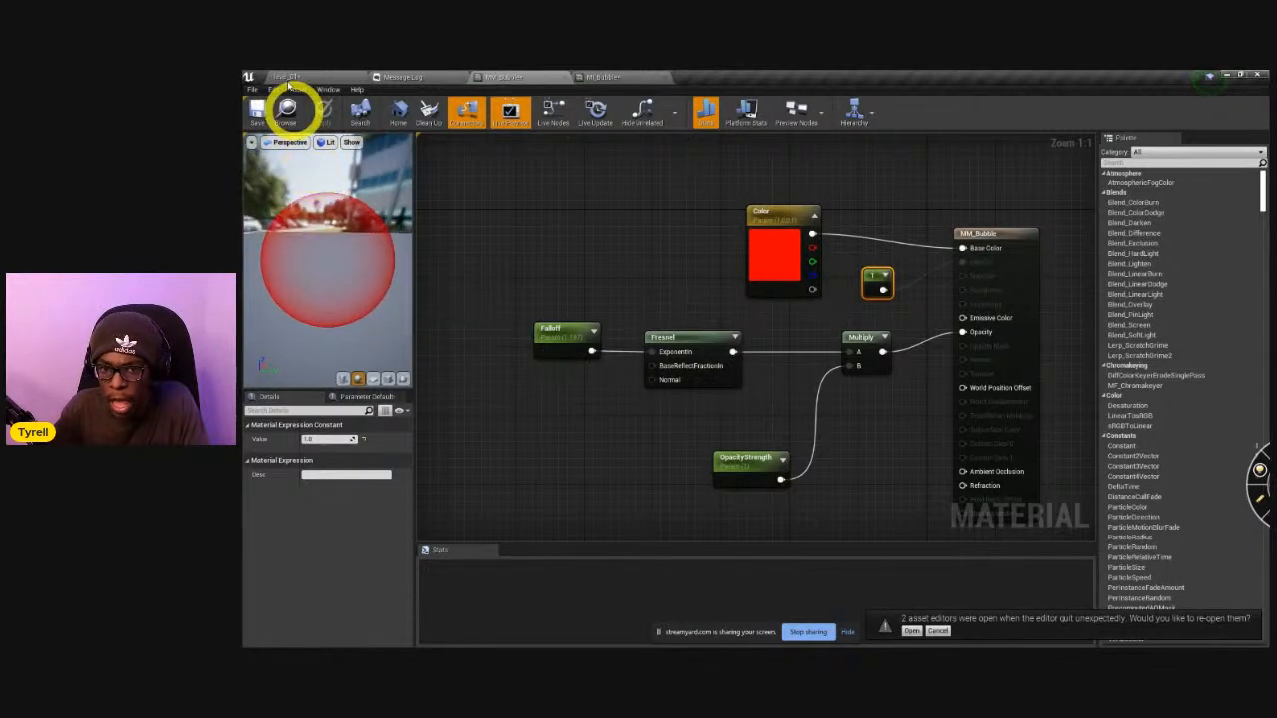
{"action": "left_click", "coordinate": [423, 77]}
{"action": "left_click", "coordinate": [324, 80]}
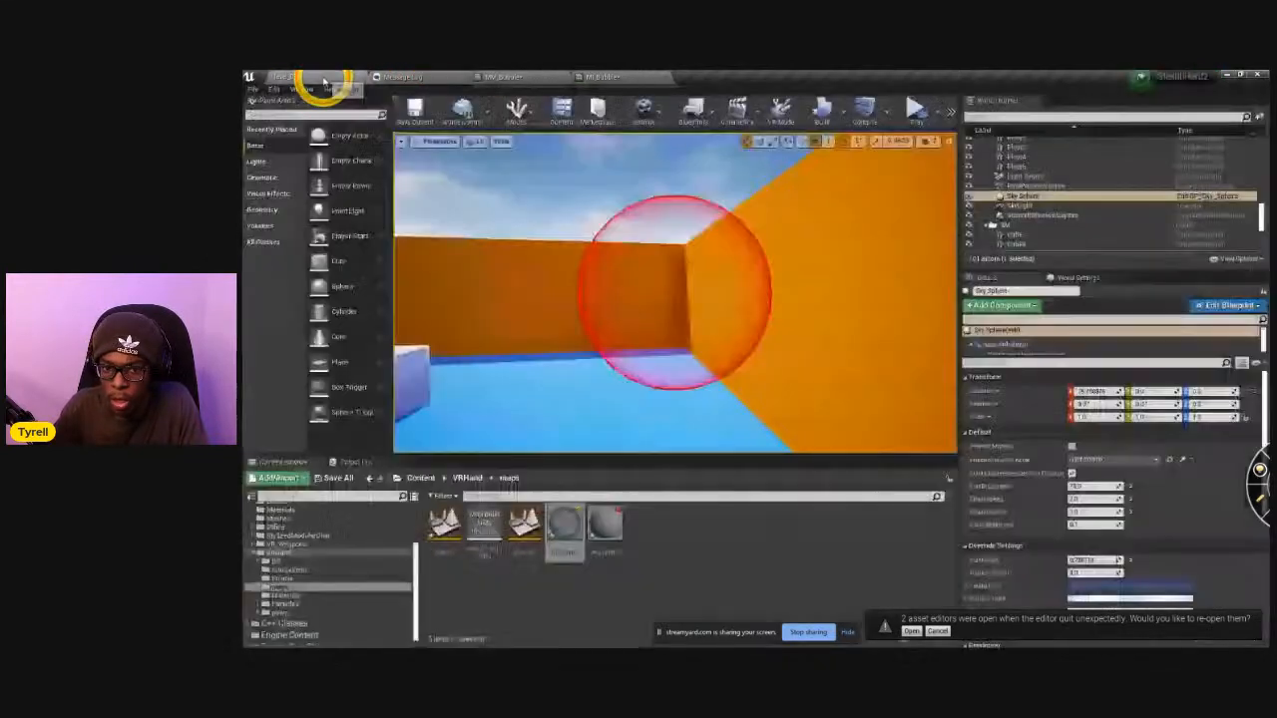
{"action": "left_click_drag", "start_coordinate": [601, 265], "coordinate": [578, 245], "text": "alt"}
Override MI_Bubble's Color with a red channel of about 0.51, lower OpacityStrength and return to the MM_Bubble graph.
{"action": "left_click", "coordinate": [504, 76]}
{"action": "left_click", "coordinate": [590, 77]}
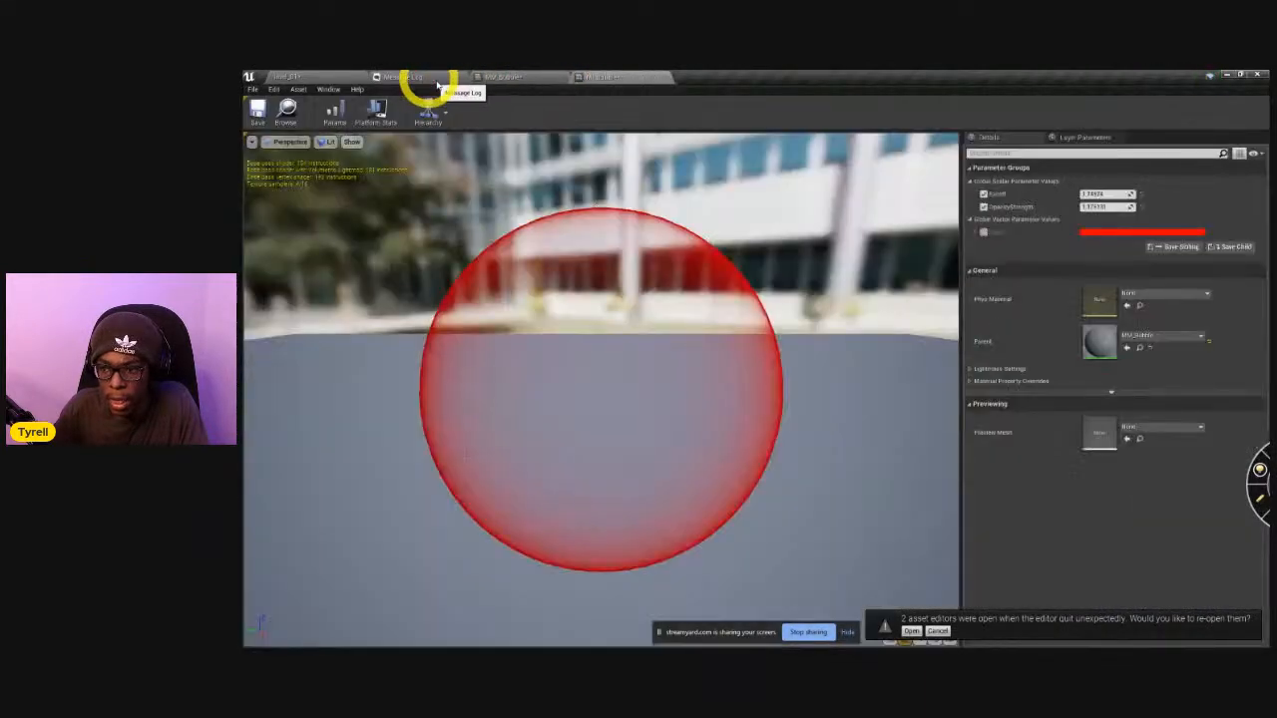
{"action": "left_click", "coordinate": [976, 232]}
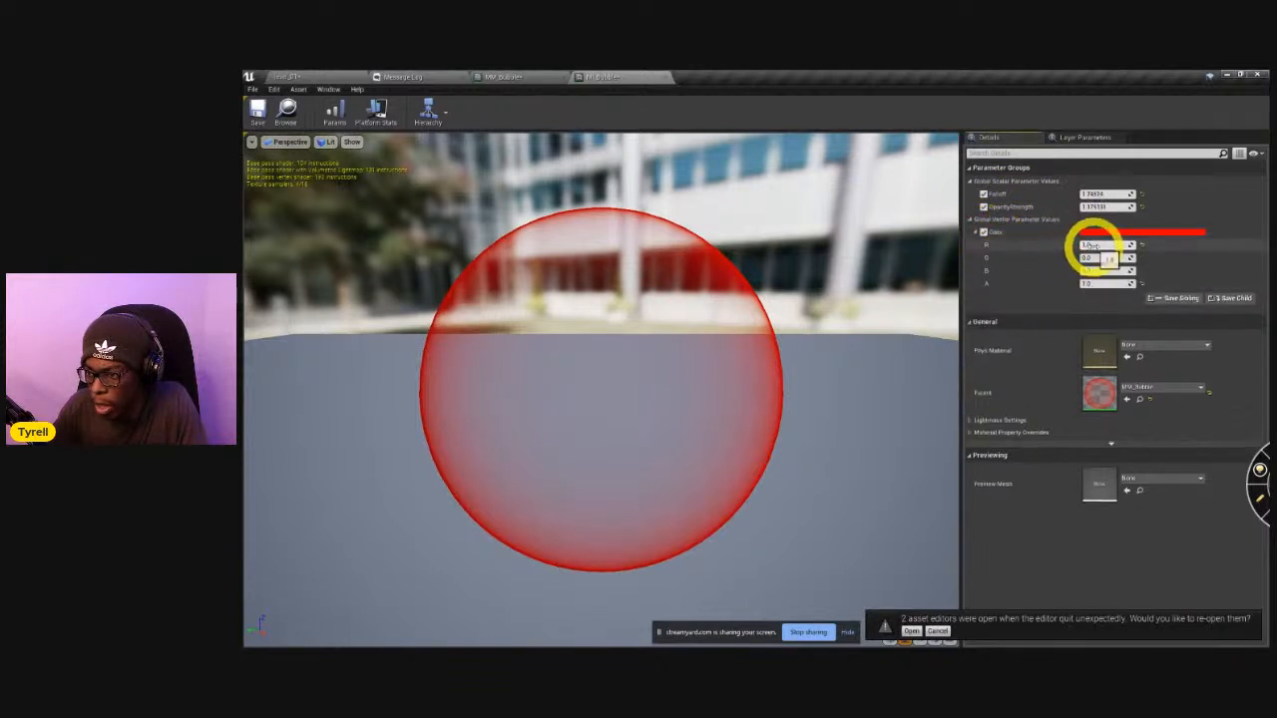
{"action": "left_click_drag", "start_coordinate": [1094, 248], "coordinate": [1079, 250]}
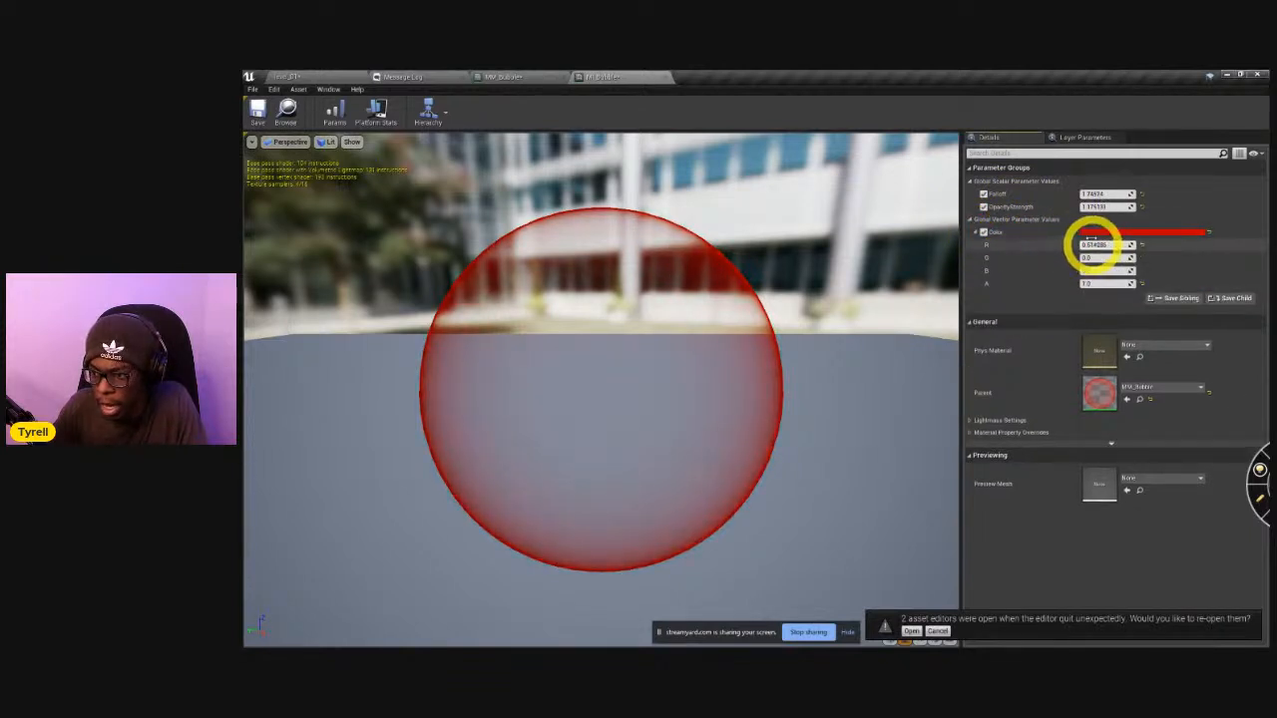
{"action": "left_click_drag", "start_coordinate": [1094, 208], "coordinate": [1127, 206]}
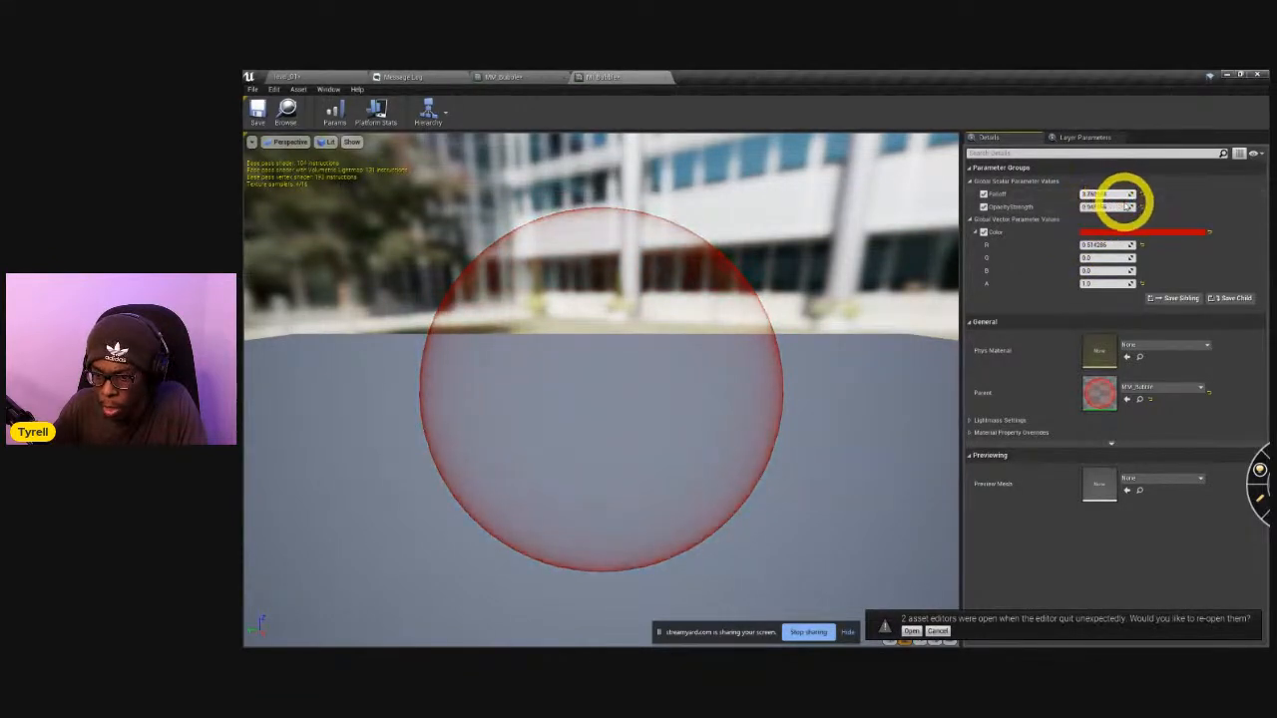
{"action": "left_click", "coordinate": [504, 76]}
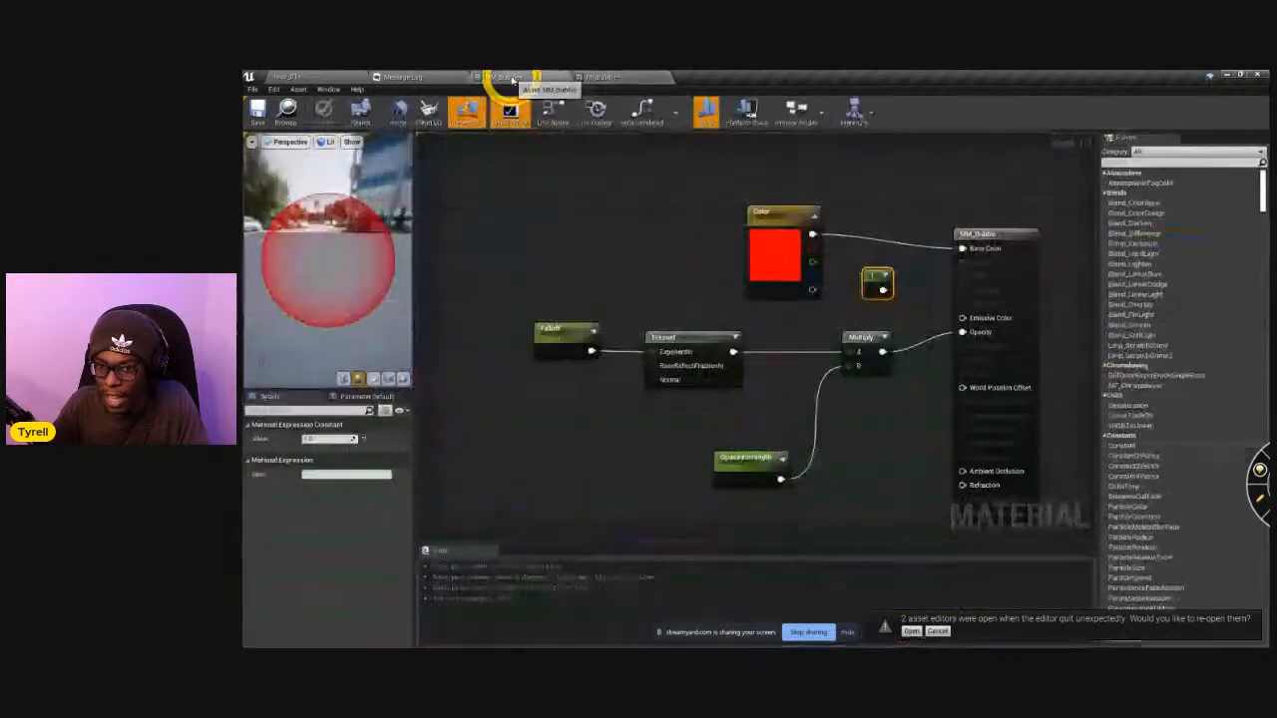
Add a constant node below OpacityStrength and connect it to MM_Bubble's Refraction input.
{"action": "left_click", "coordinate": [856, 369]}
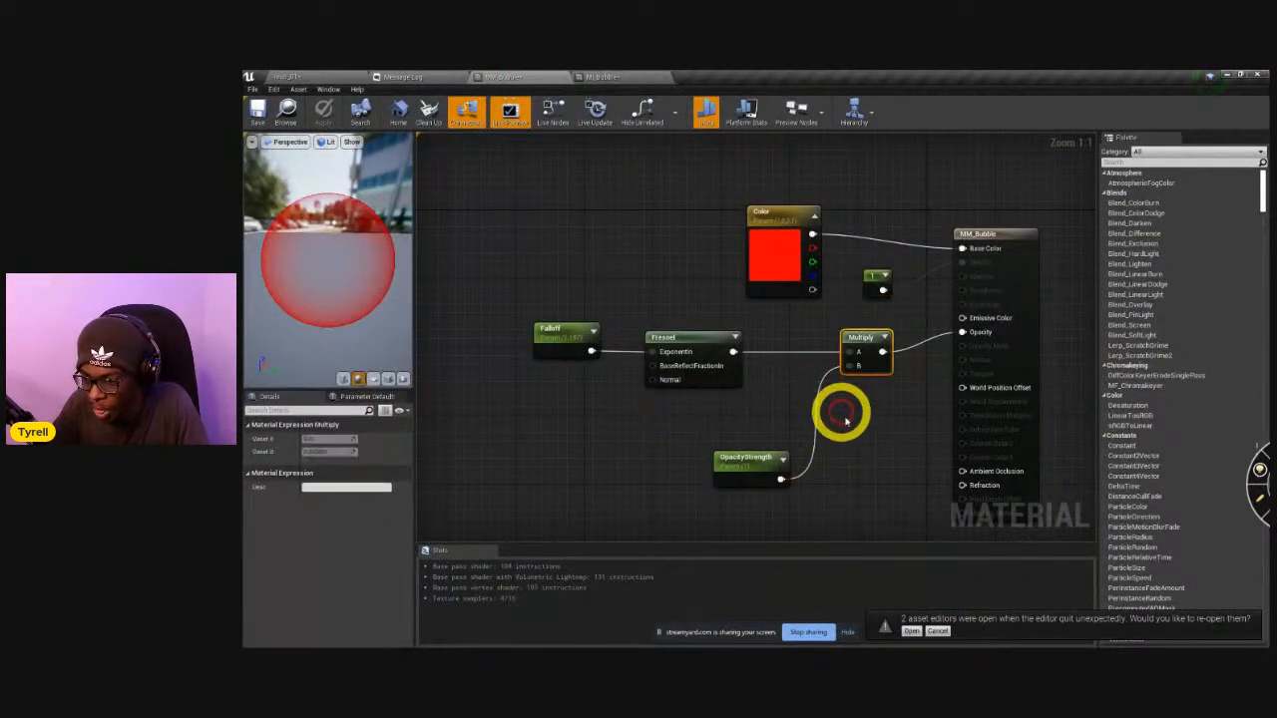
{"action": "right_click_drag", "start_coordinate": [757, 432], "coordinate": [687, 370]}
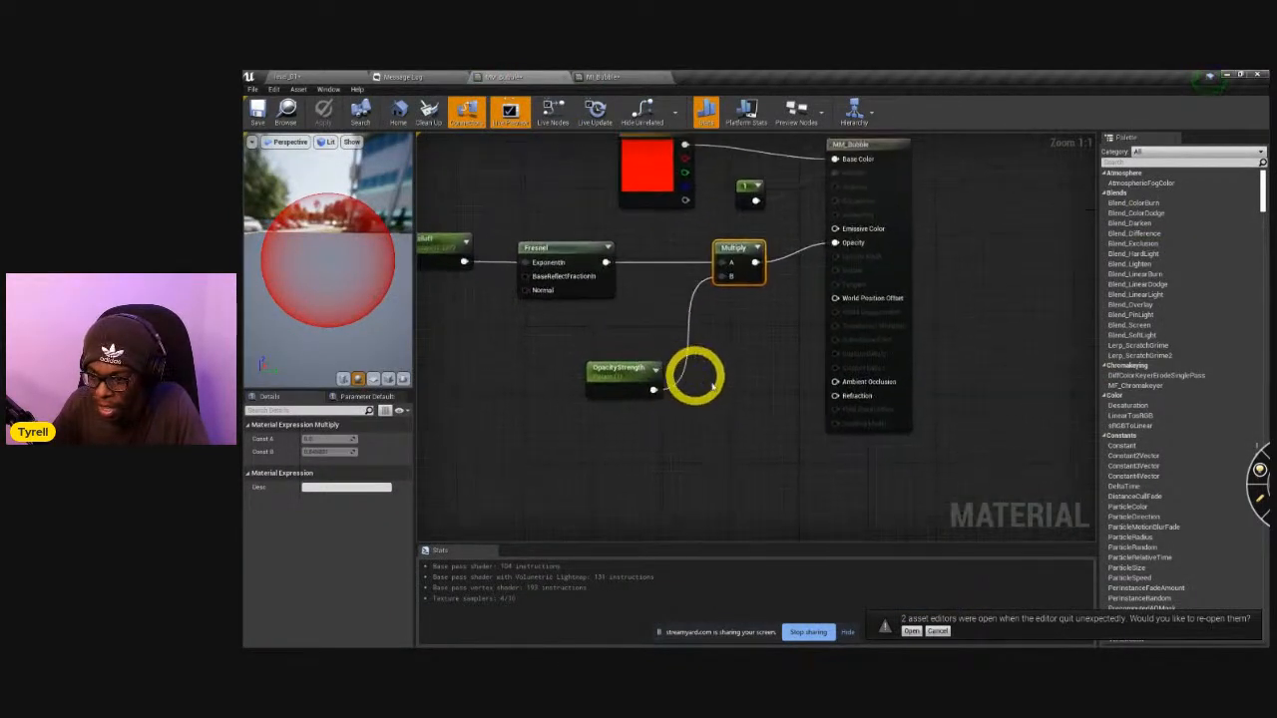
{"action": "left_click_drag", "start_coordinate": [838, 396], "coordinate": [724, 448]}
{"action": "left_click", "coordinate": [670, 456]}
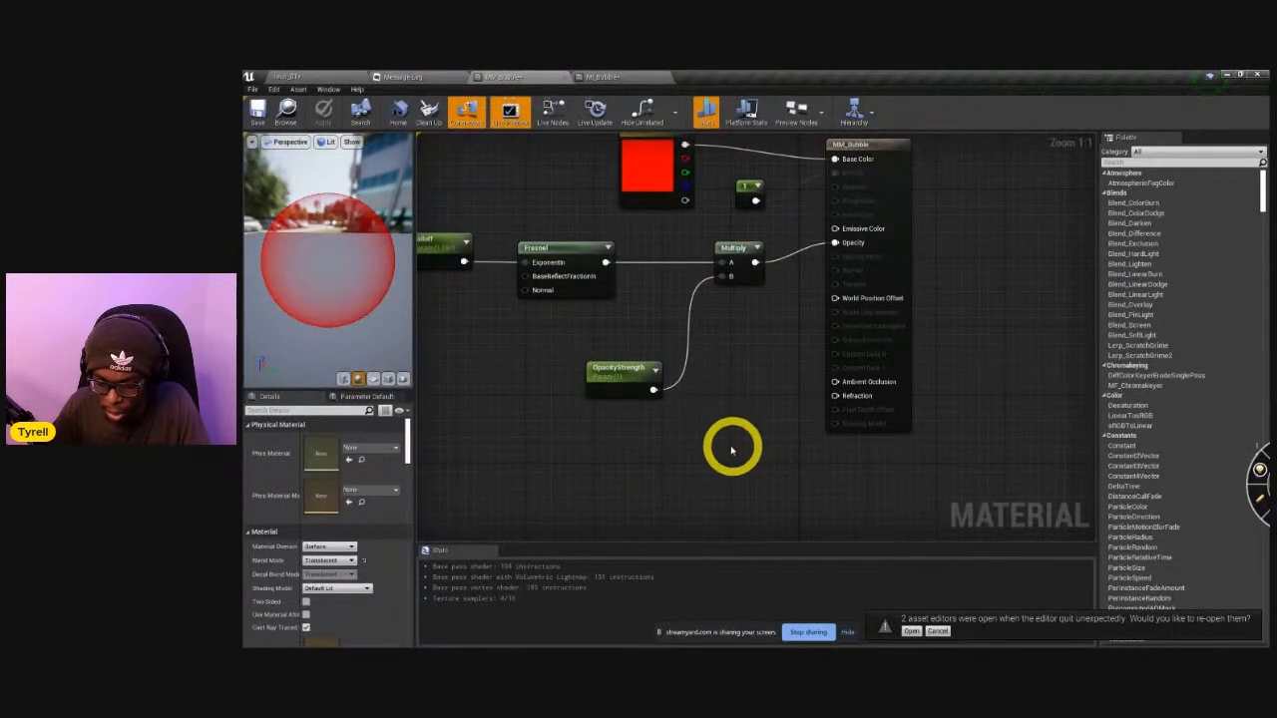
{"action": "left_click", "coordinate": [696, 431]}
{"action": "left_click_drag", "start_coordinate": [716, 448], "coordinate": [836, 398]}
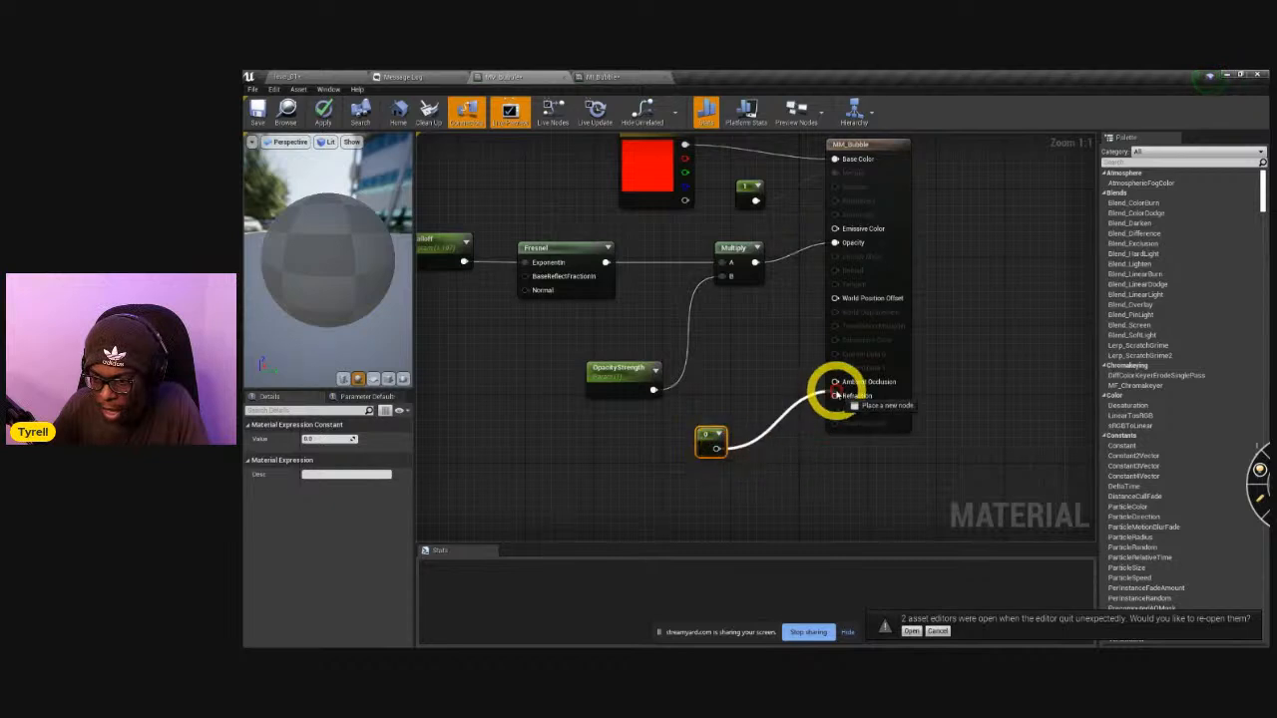
Convert the new constant to a parameter named Refraction with a default value of 1, and apply the material change.
{"action": "right_click", "coordinate": [703, 438]}
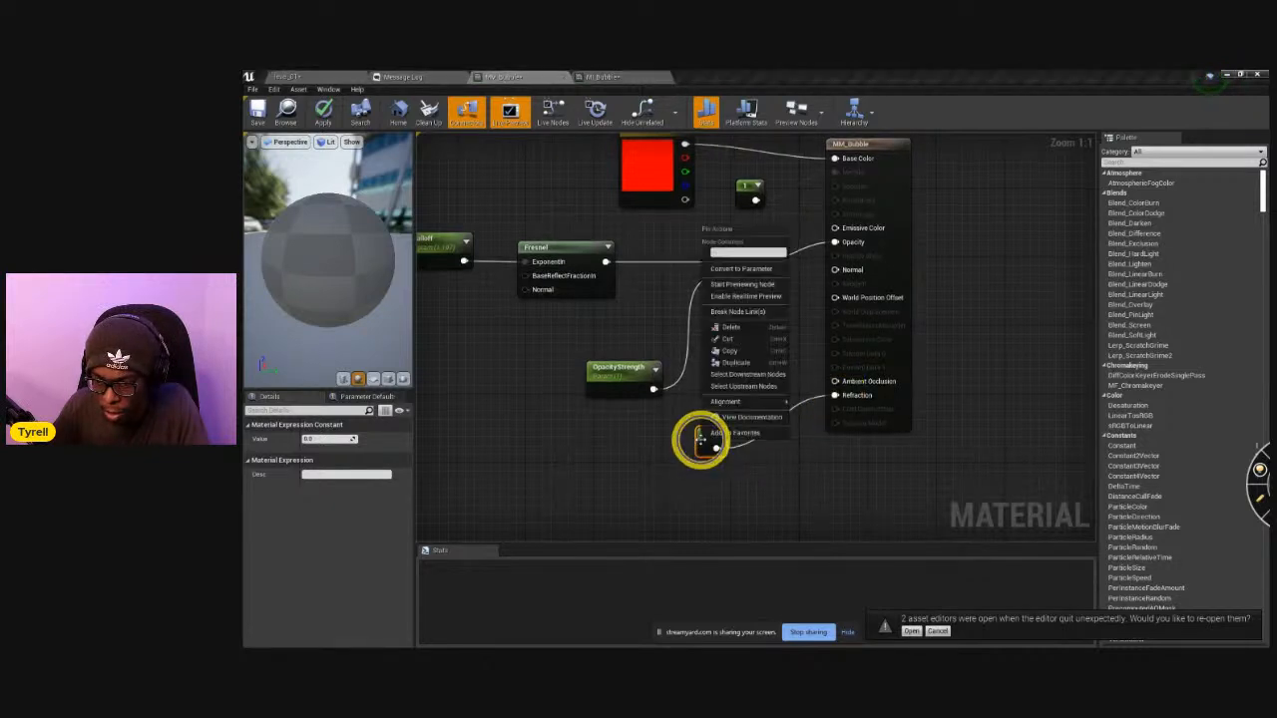
{"action": "left_click", "coordinate": [770, 272]}
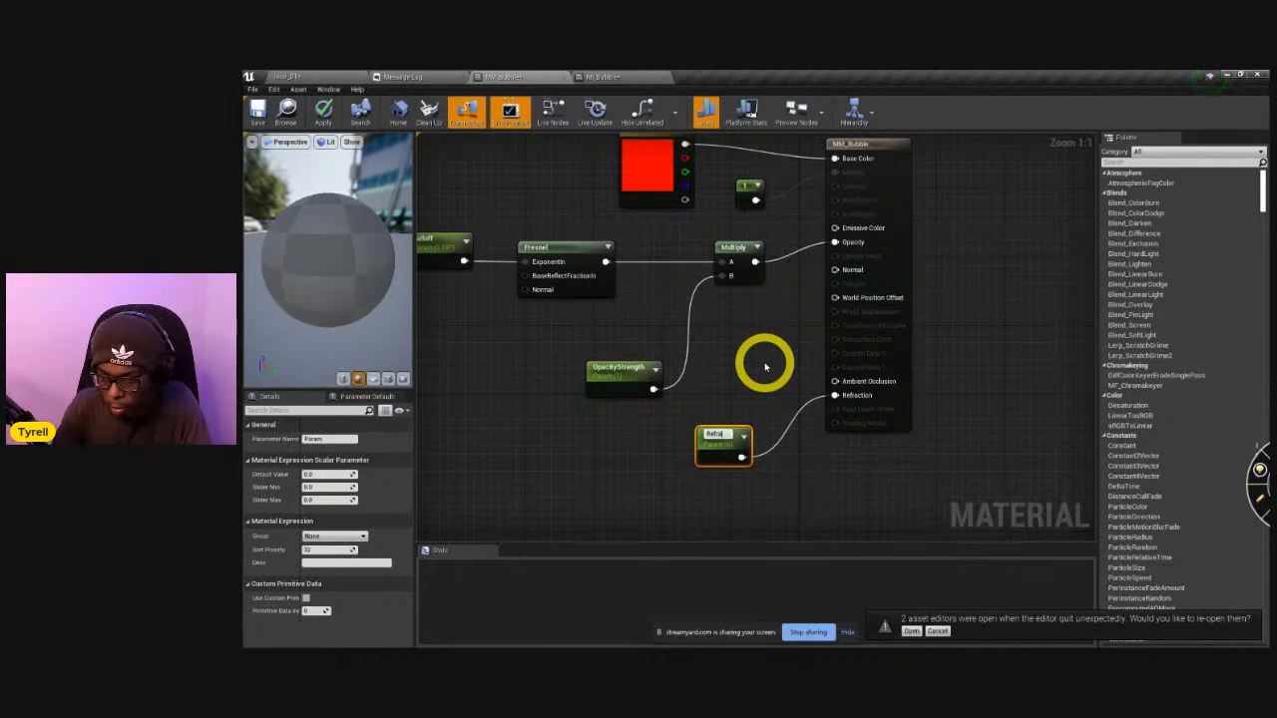
{"action": "left_click", "coordinate": [317, 475]}
{"action": "type", "text": "1"}
{"action": "key", "text": "Return"}
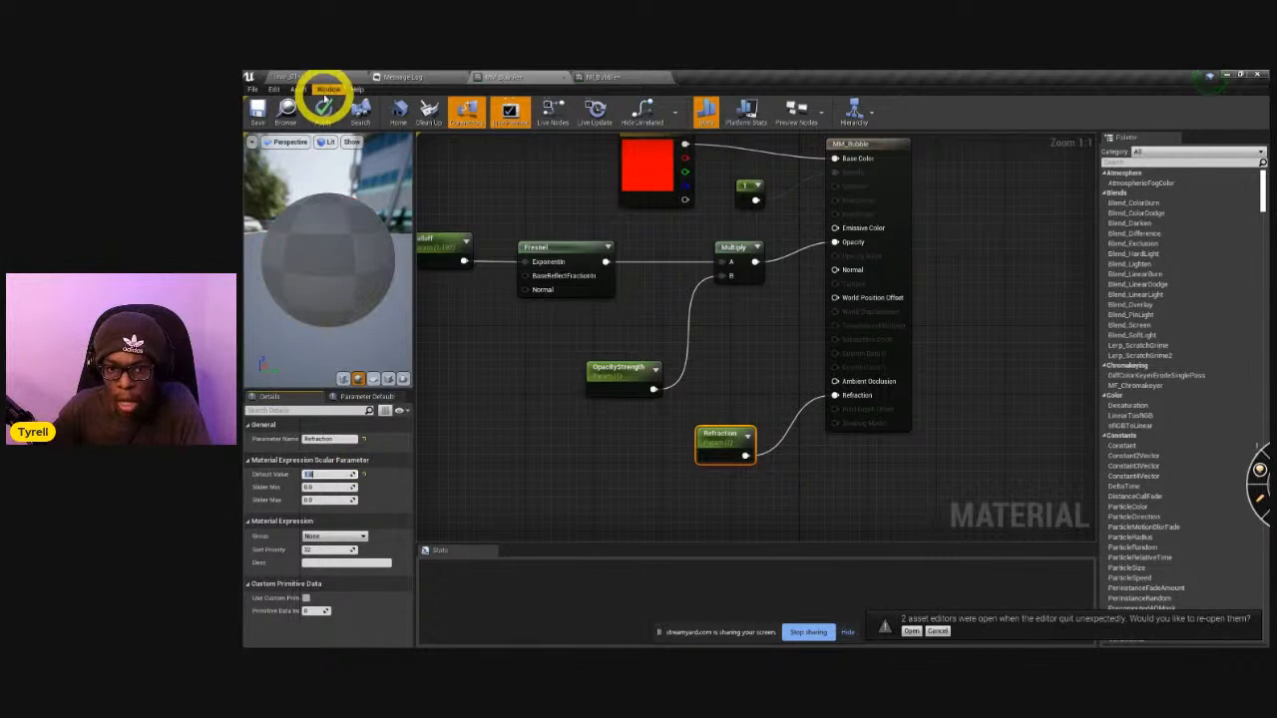
{"action": "left_click", "coordinate": [327, 110]}
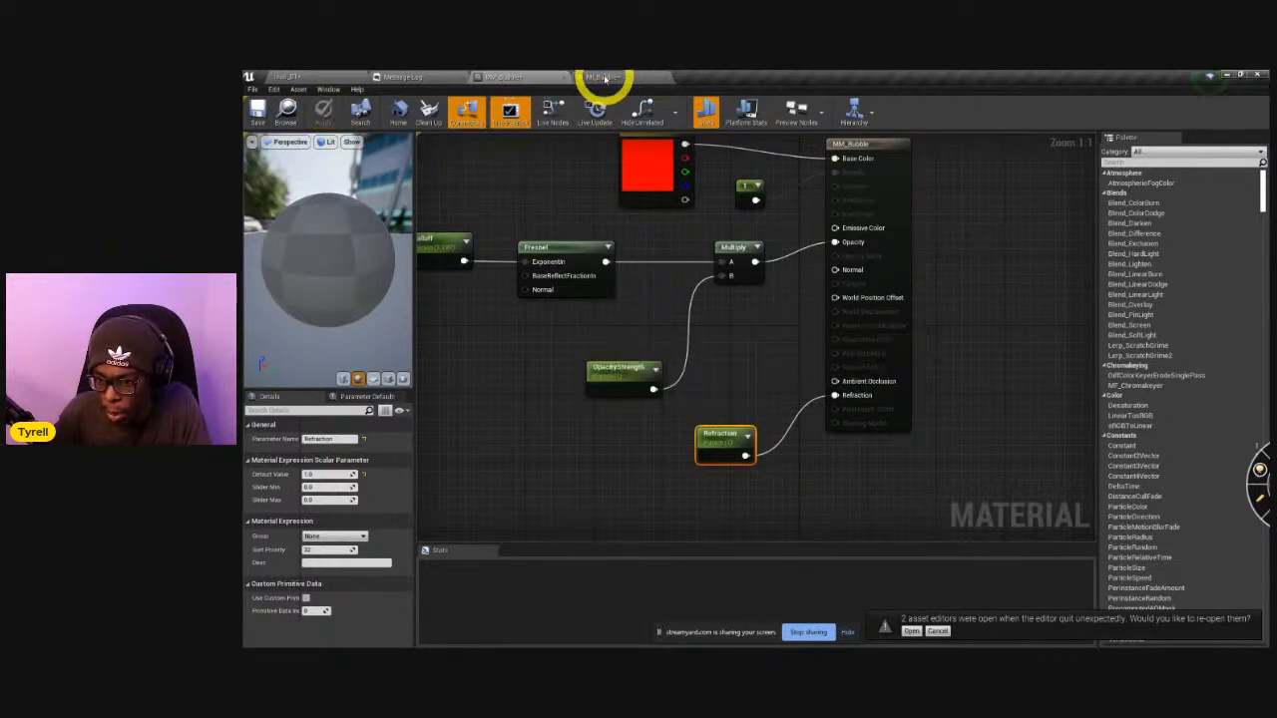
Override the Refraction parameter in MI_Bubble, lower it to about 0.64 and view the bubble from another angle.
{"action": "left_click", "coordinate": [603, 77]}
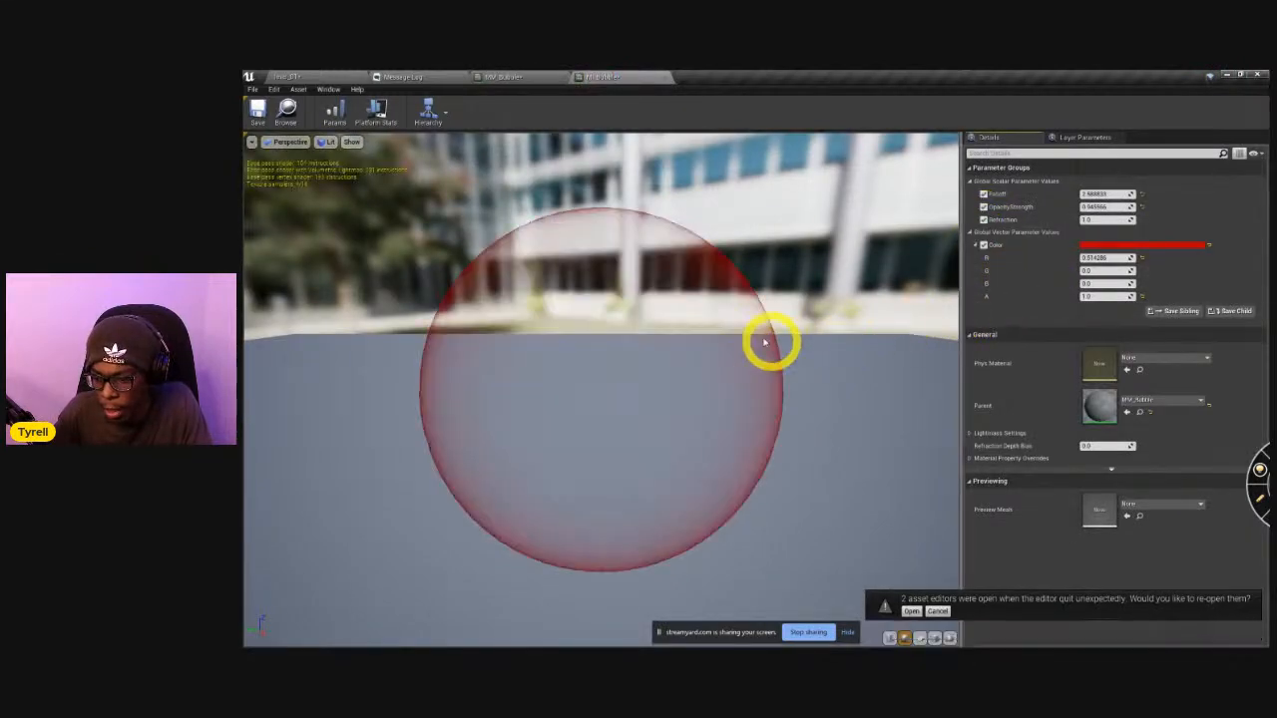
{"action": "mouse_move", "coordinate": [1092, 219]}
{"action": "left_mouse_down"}
{"action": "mouse_move", "coordinate": [1073, 228]}
{"action": "mouse_move", "coordinate": [1091, 231]}
{"action": "left_mouse_up"}
{"action": "left_click_drag", "start_coordinate": [611, 393], "coordinate": [555, 269]}
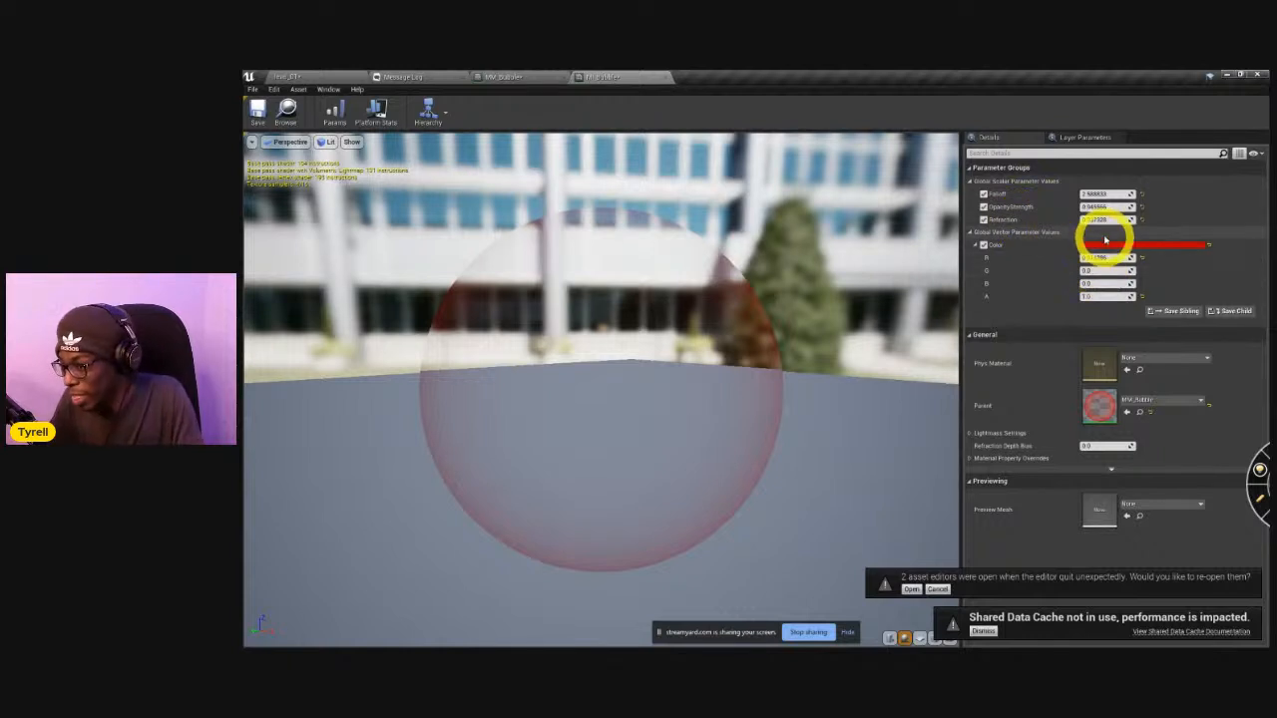
{"action": "left_click_drag", "start_coordinate": [1095, 222], "coordinate": [1032, 222]}
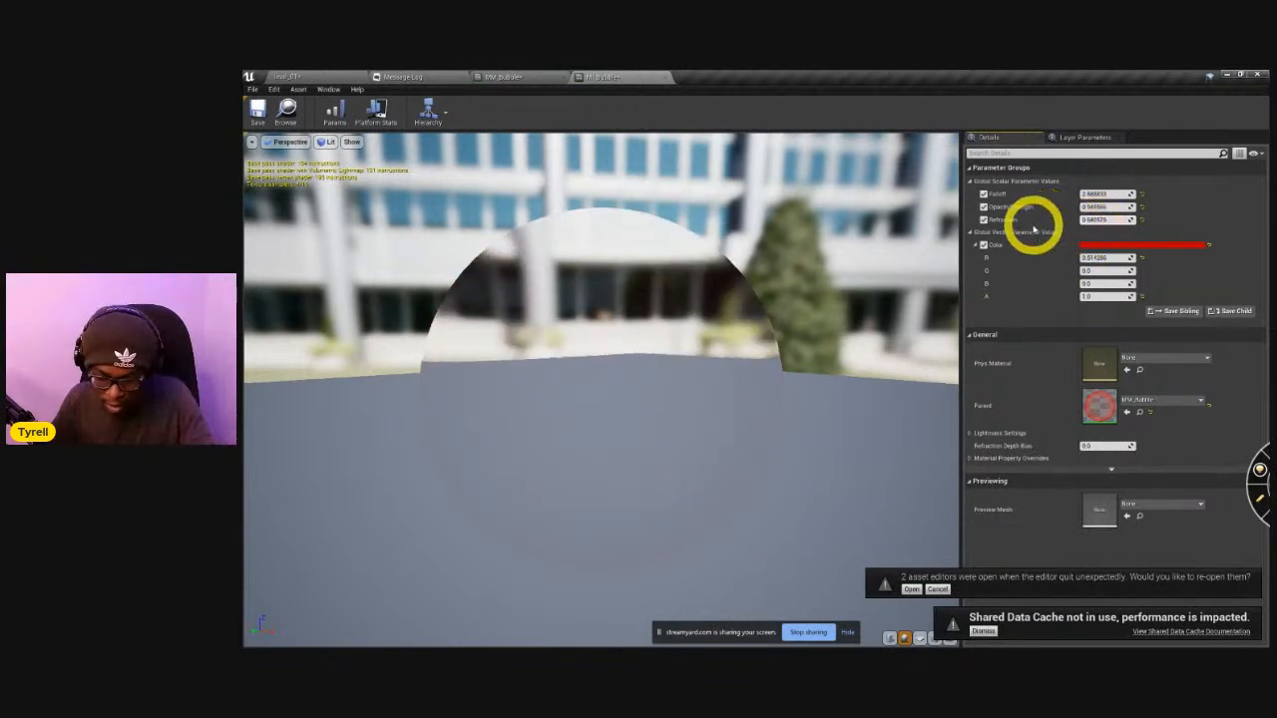
Return to the MM_Bubble graph, move the Refraction parameter lower and bring OpacityStrength closer to the Multiply node.
{"action": "left_click", "coordinate": [524, 77]}
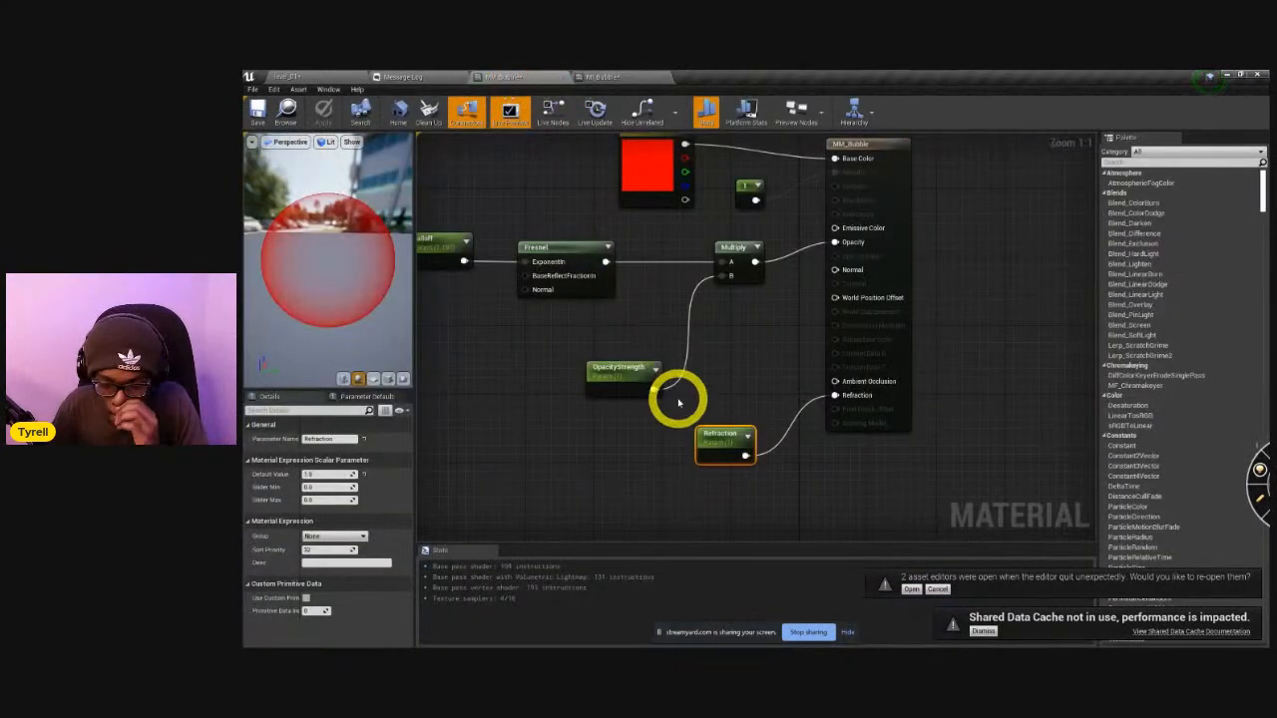
{"action": "left_click_drag", "start_coordinate": [722, 419], "coordinate": [747, 471]}
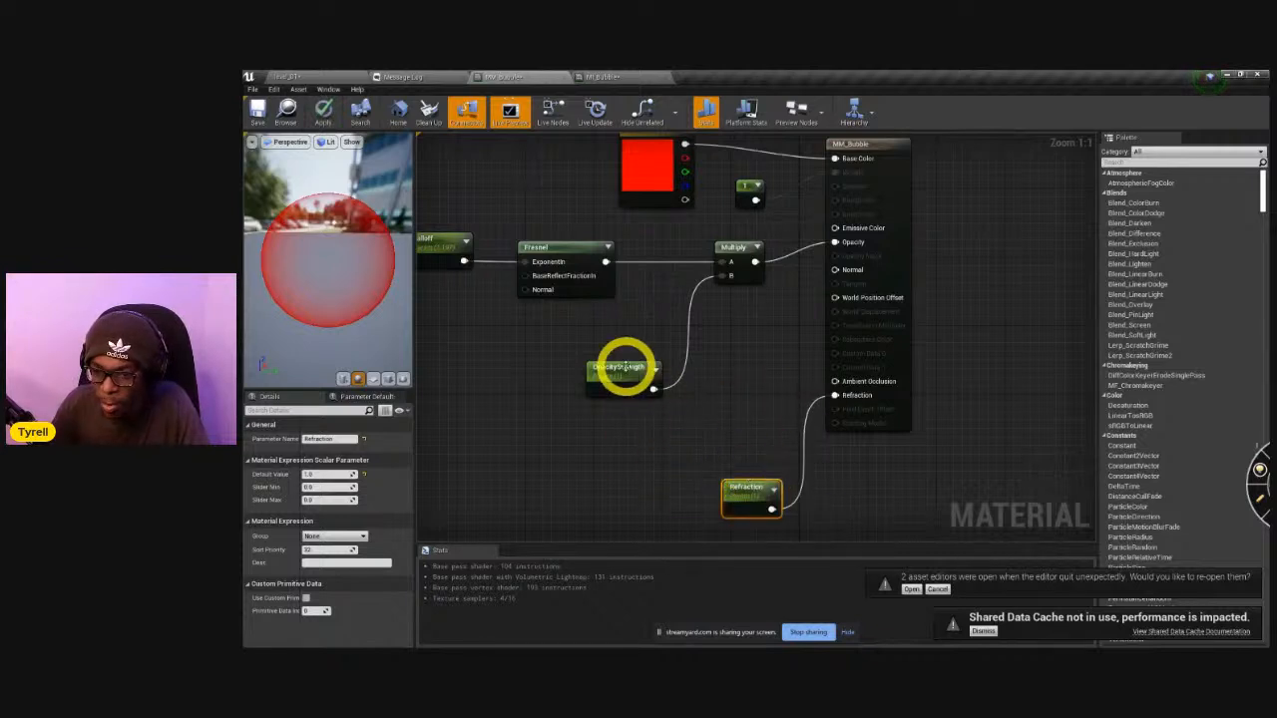
{"action": "left_click_drag", "start_coordinate": [624, 370], "coordinate": [666, 310]}
Try a Noise node in the empty area below the Fresnel node, check its function setting and delete it.
{"action": "right_click", "coordinate": [568, 427]}
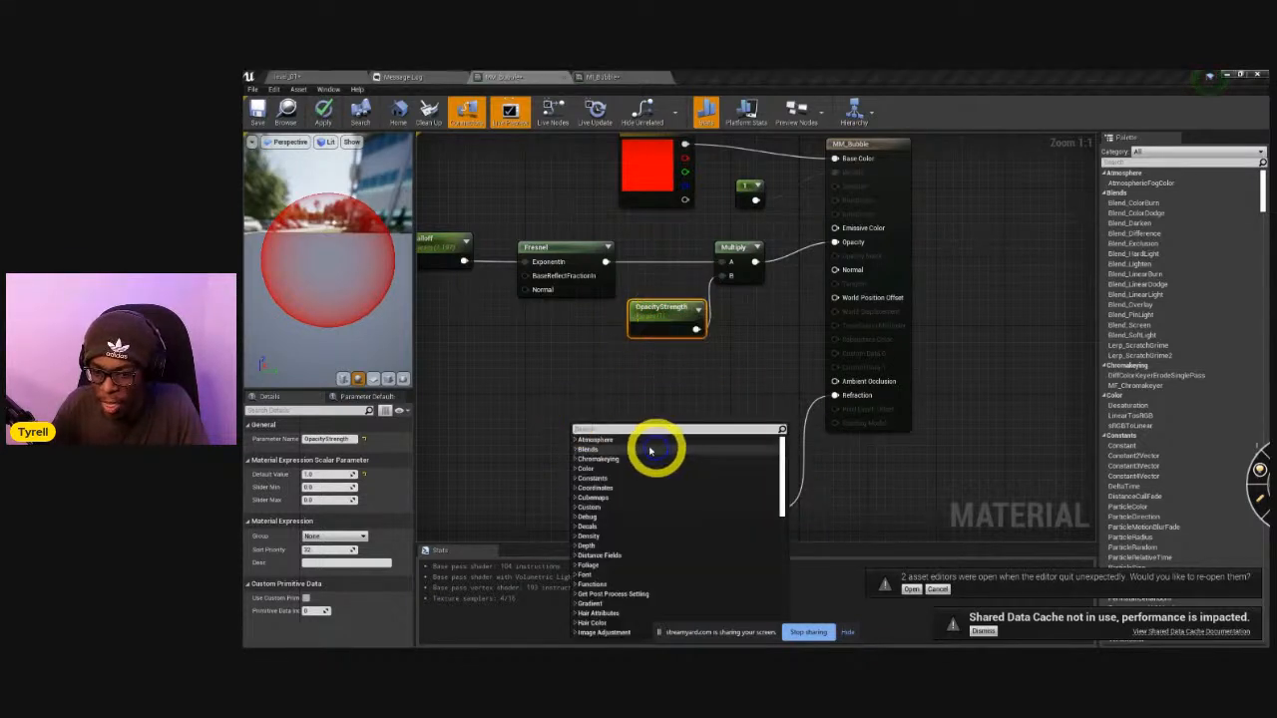
{"action": "left_click", "coordinate": [493, 419]}
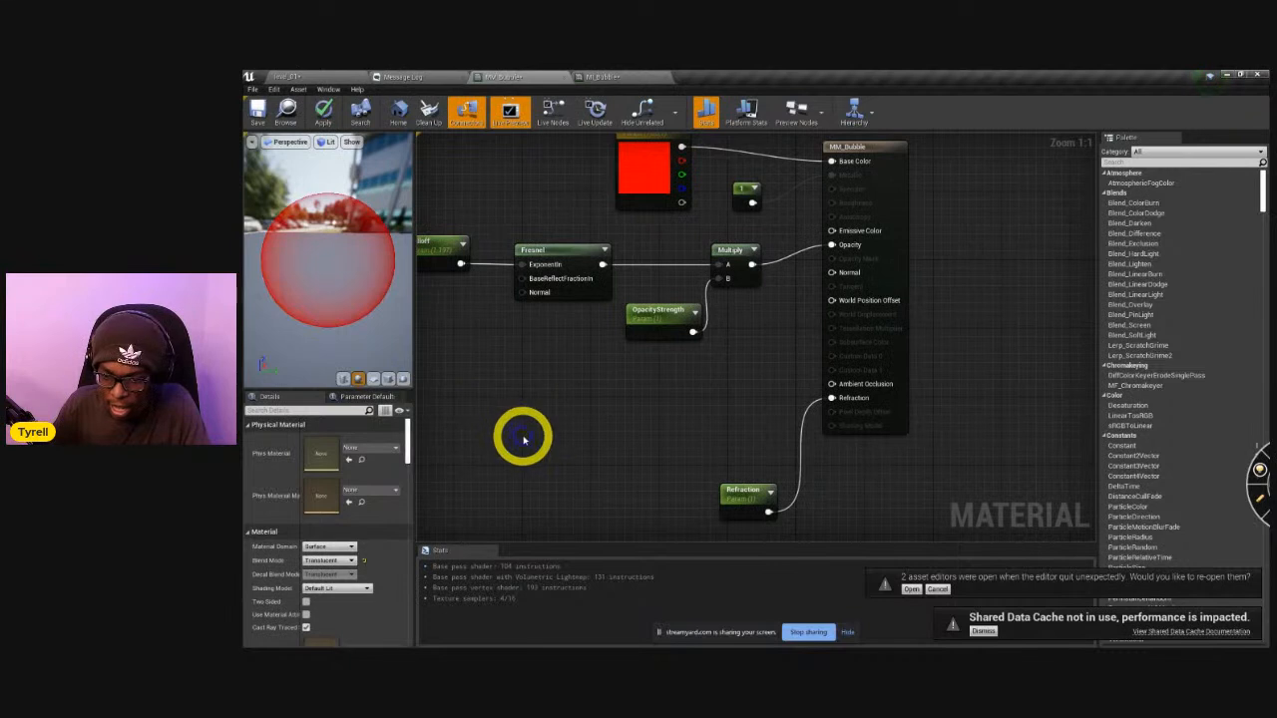
{"action": "right_click", "coordinate": [523, 439]}
{"action": "type", "text": "noise"}
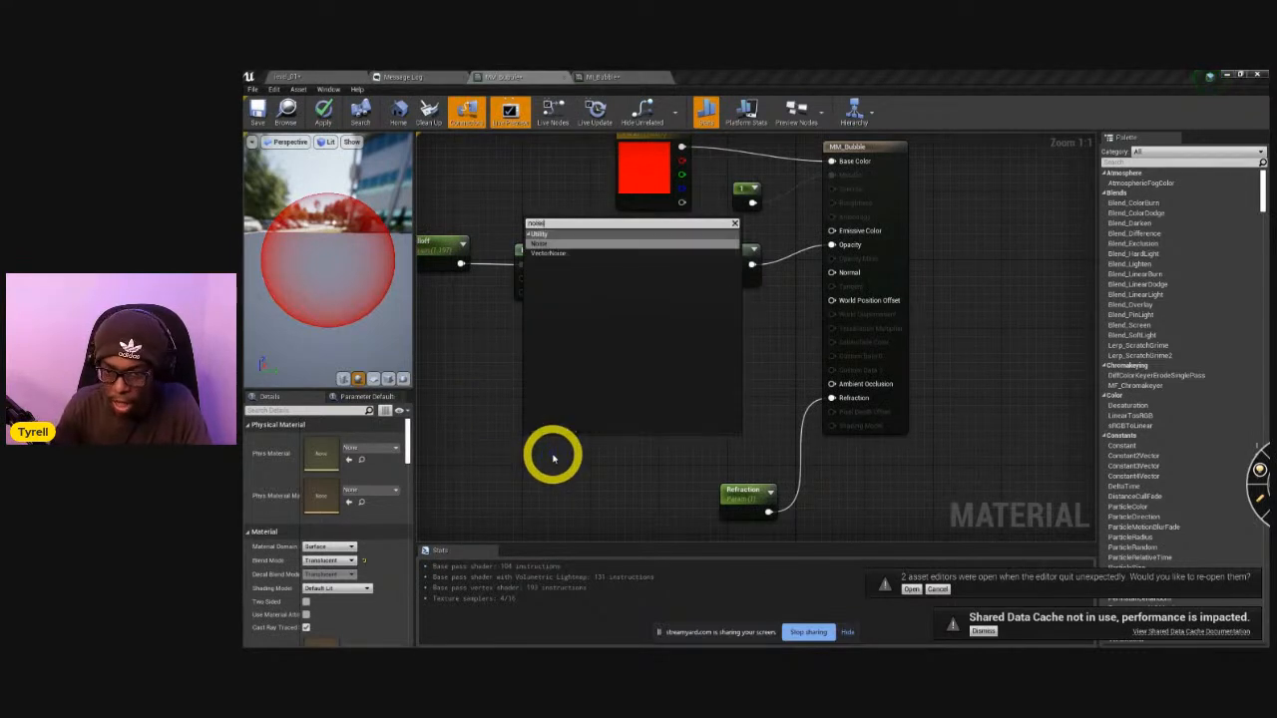
{"action": "key", "text": "Return"}
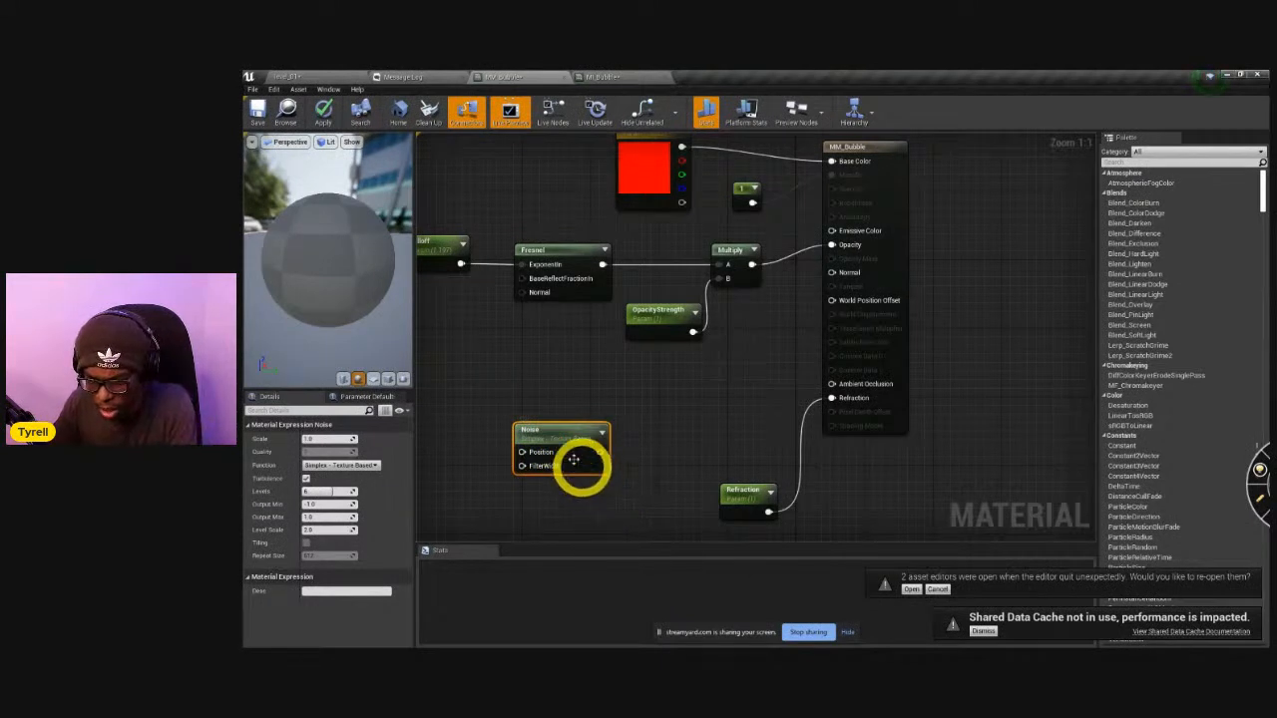
{"action": "left_click", "coordinate": [365, 467]}
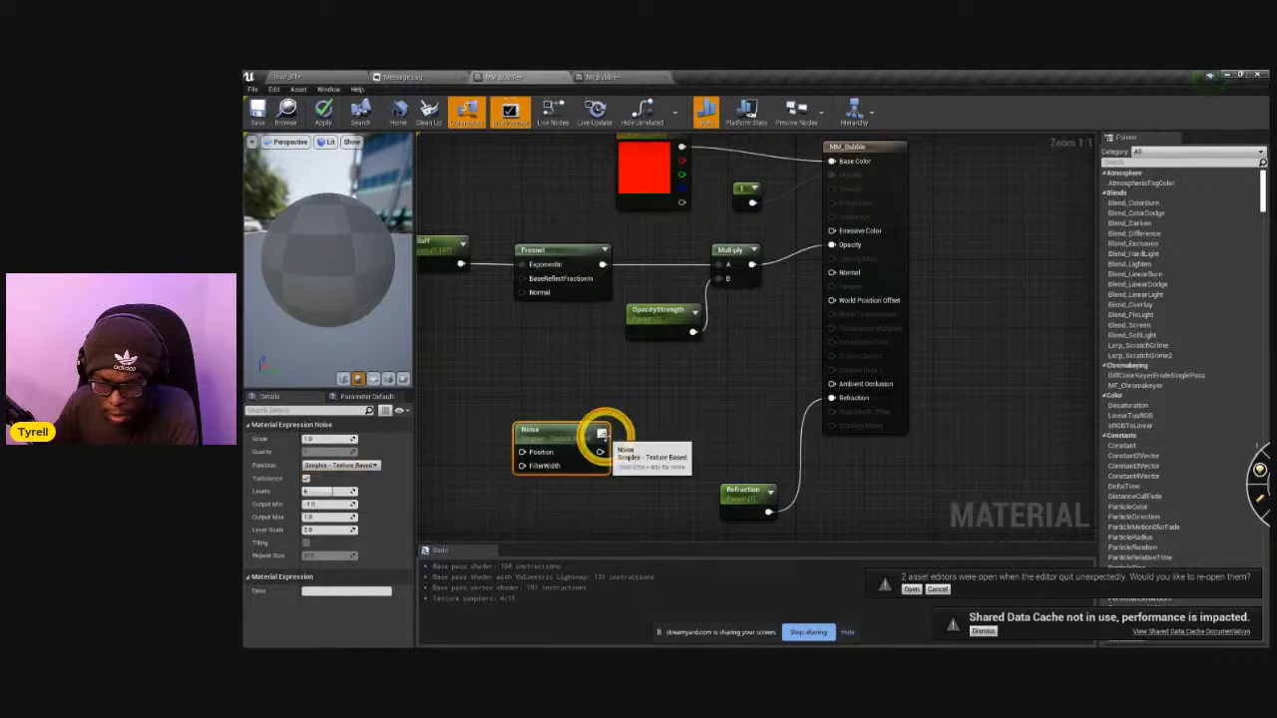
{"action": "key", "text": "Delete"}
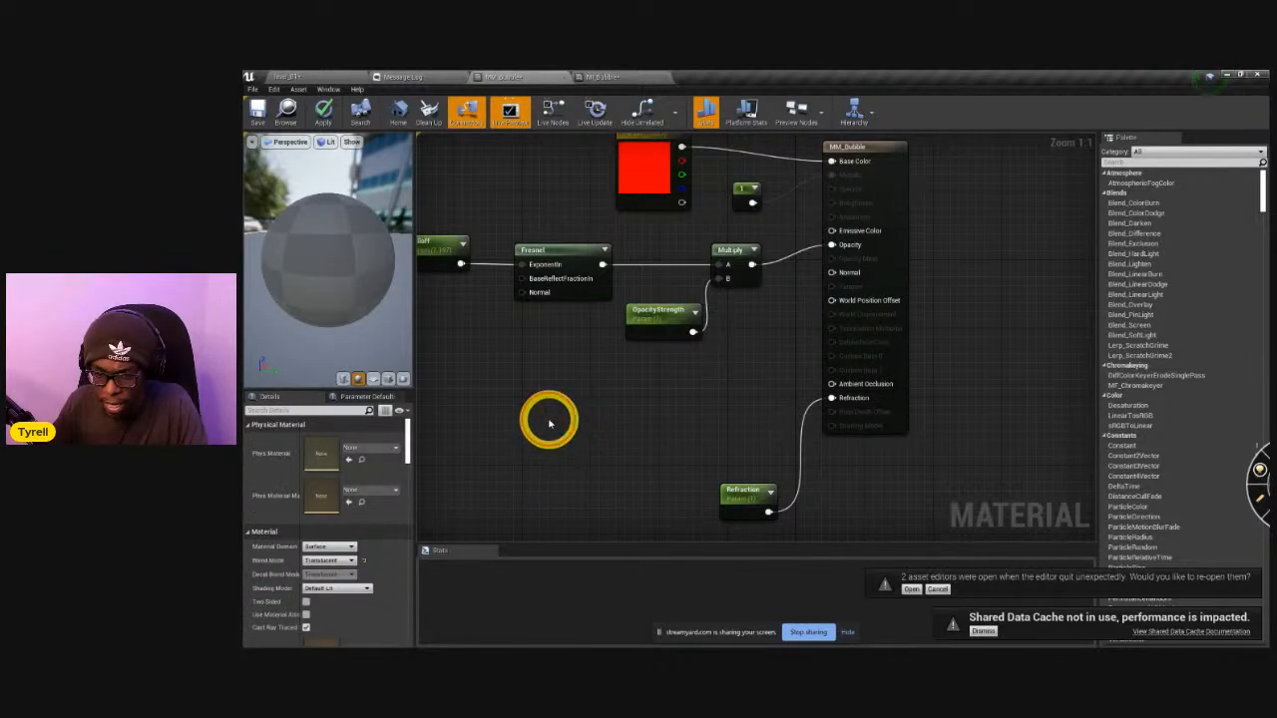
Add a Texture Sample node below the Fresnel node and assign the T_Noise01 texture to it.
{"action": "left_click", "coordinate": [549, 424]}
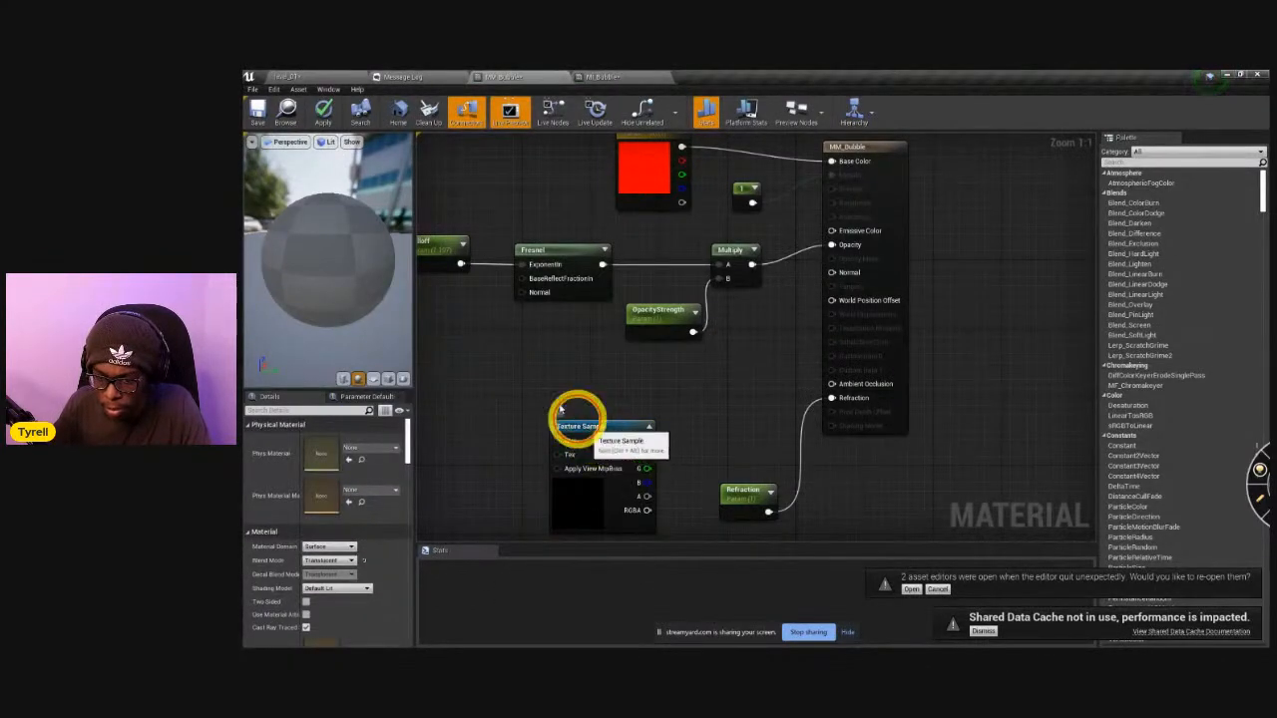
{"action": "left_click_drag", "start_coordinate": [587, 430], "coordinate": [545, 383]}
{"action": "left_click", "coordinate": [361, 537]}
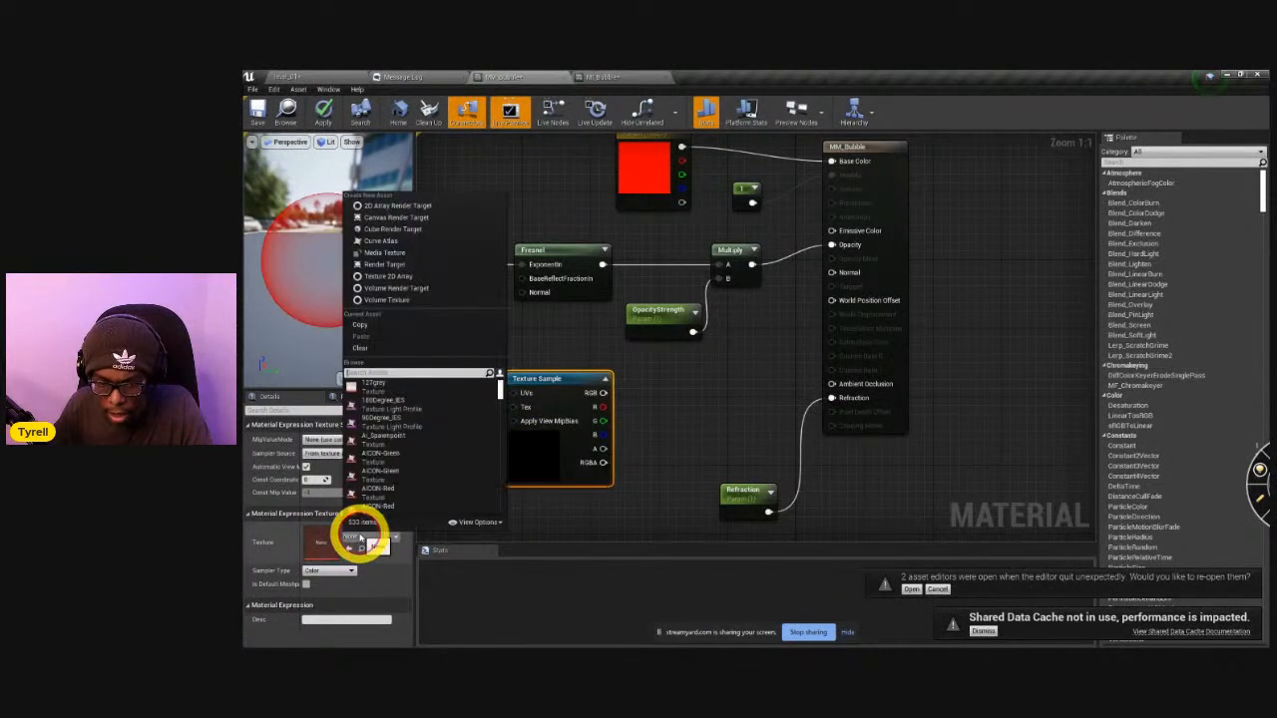
{"action": "type", "text": "noise"}
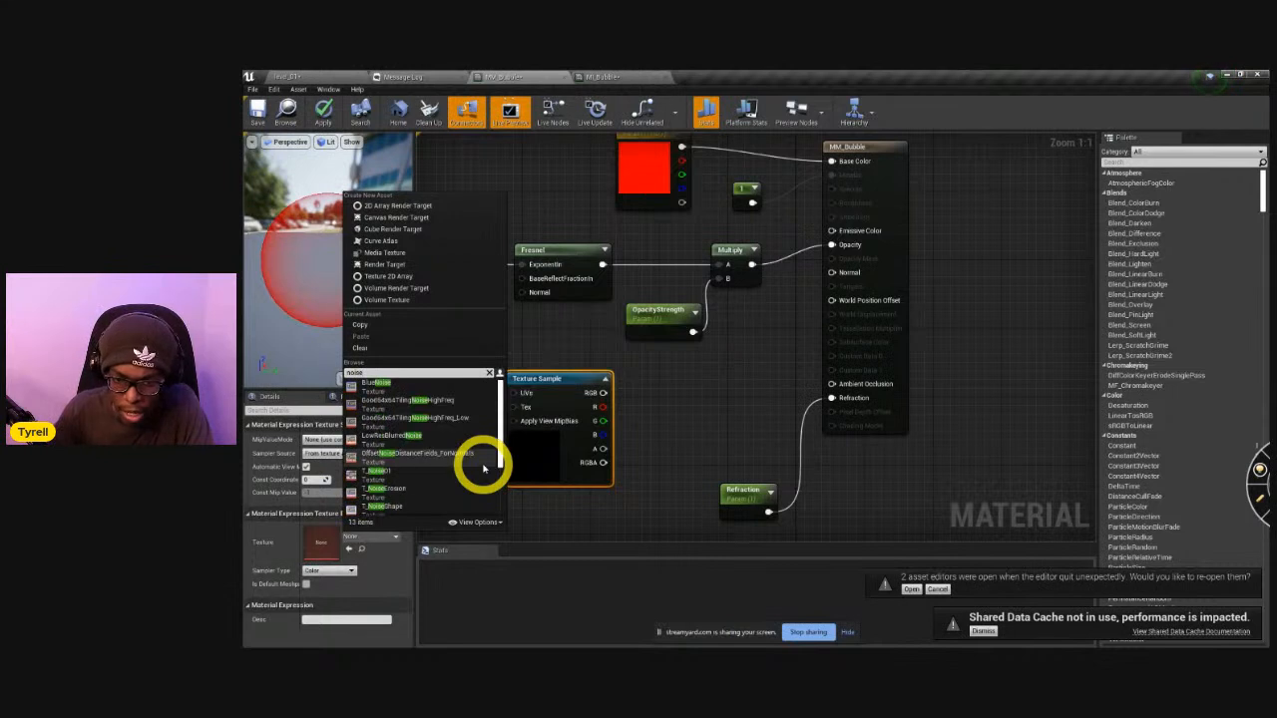
{"action": "left_click", "coordinate": [410, 473]}
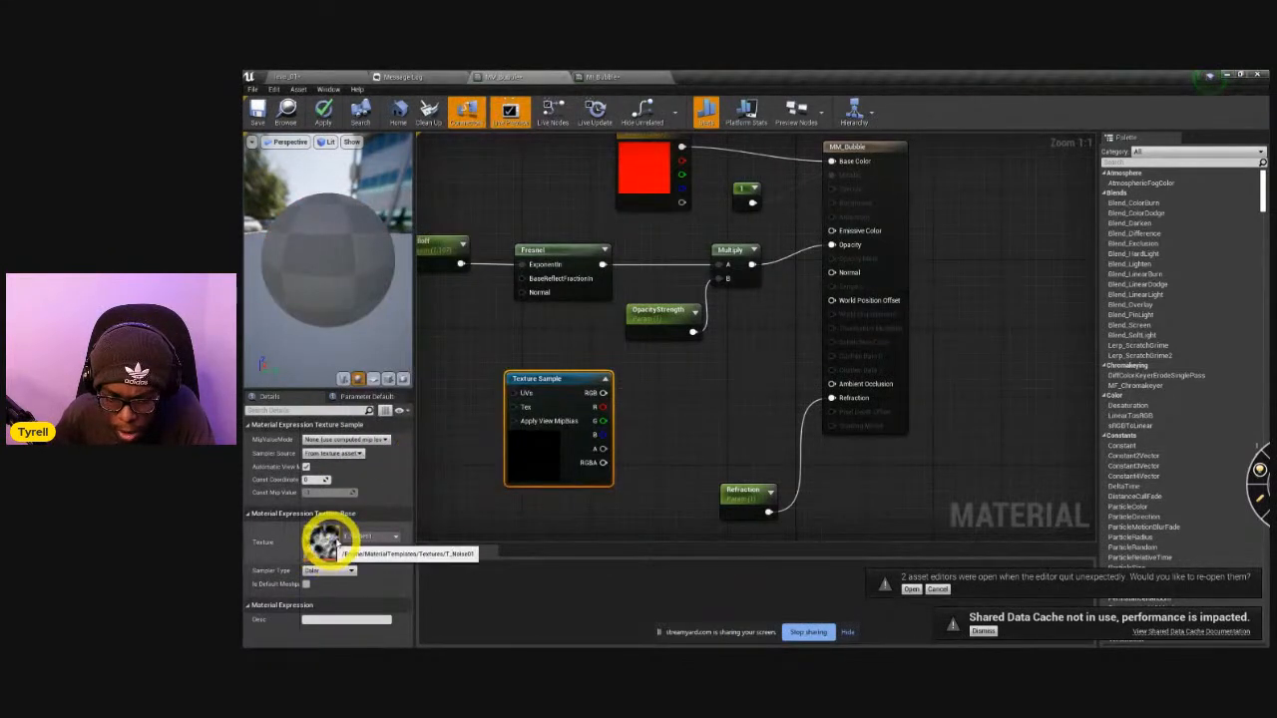
Browse for another texture, search for cloud textures and assign T_Sky_Clouds_M to the Texture Sample.
{"action": "left_click", "coordinate": [354, 539]}
{"action": "scroll", "coordinate": [413, 485], "scroll_direction": "down", "scroll_amount": 2}
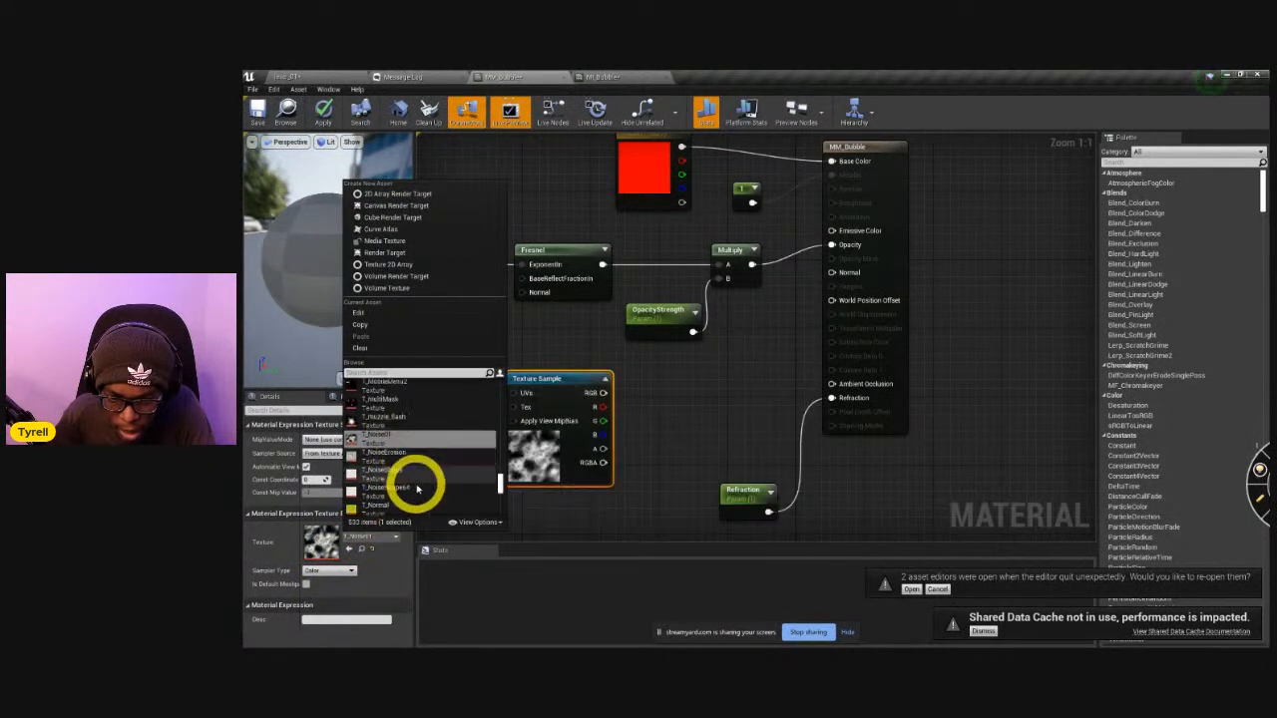
{"action": "scroll", "coordinate": [423, 504], "scroll_direction": "down", "scroll_amount": 5}
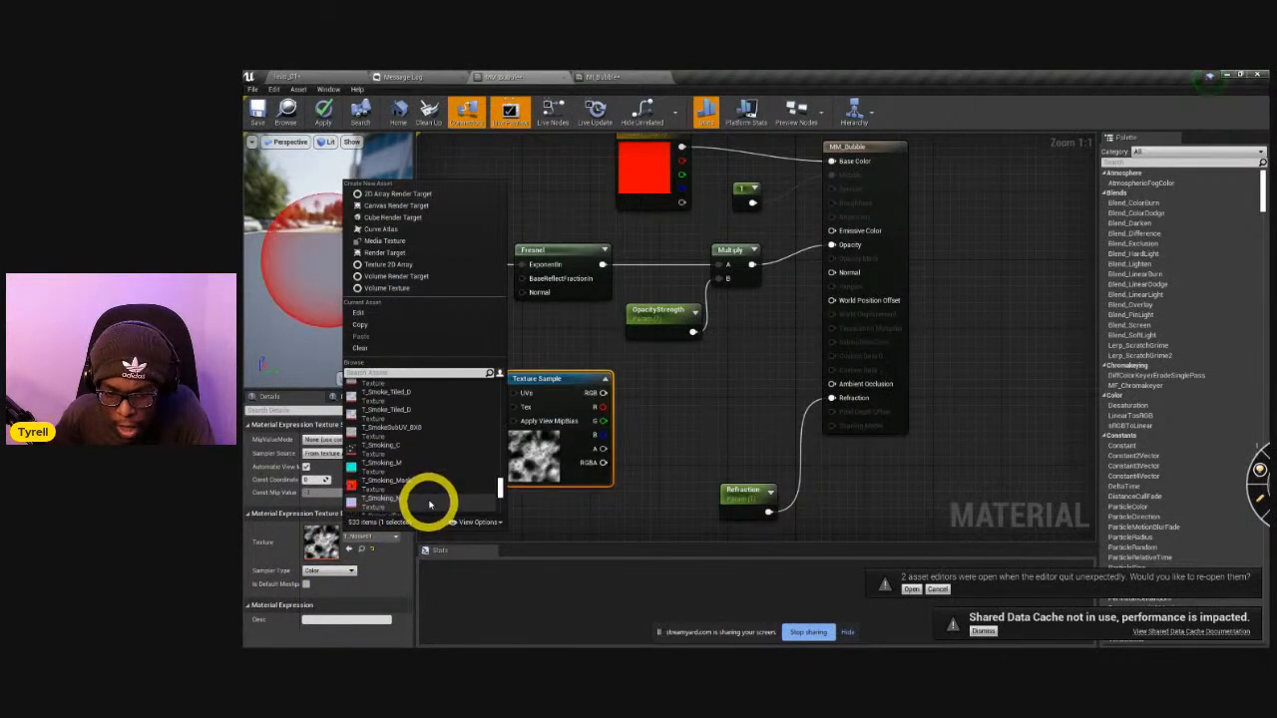
{"action": "scroll", "coordinate": [431, 508], "scroll_direction": "down", "scroll_amount": 4}
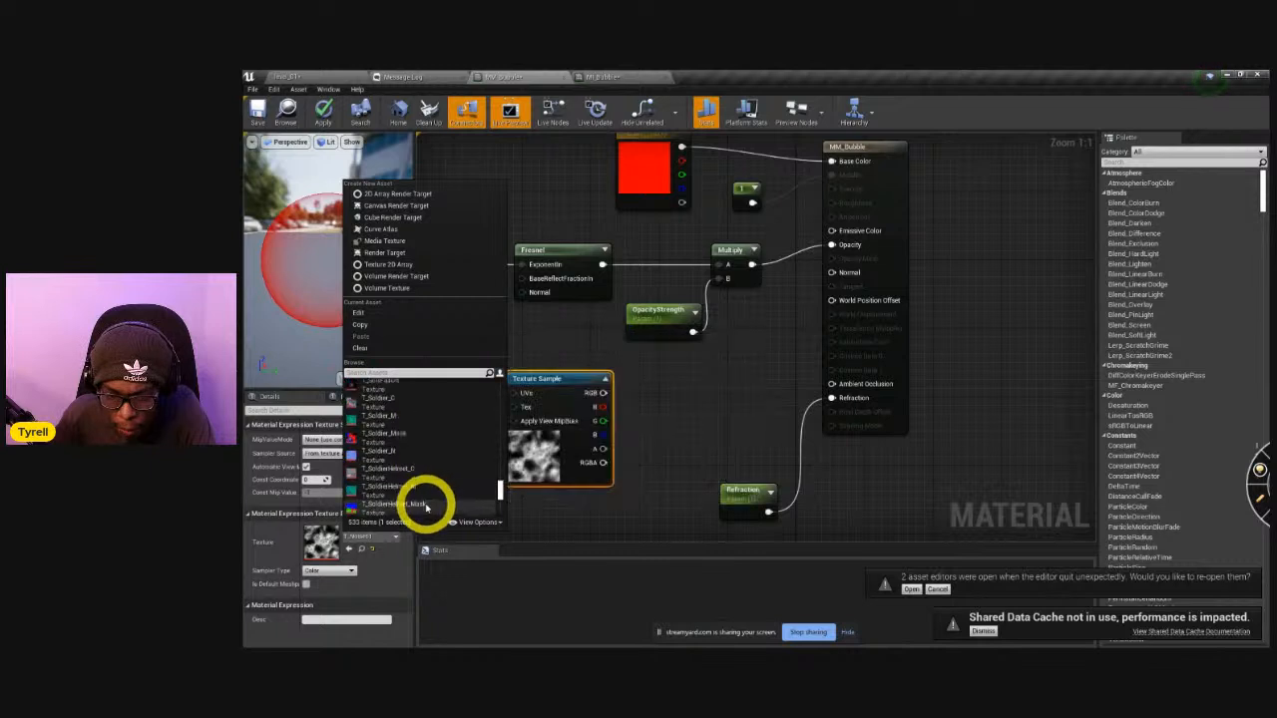
{"action": "scroll", "coordinate": [430, 509], "scroll_direction": "down", "scroll_amount": 1}
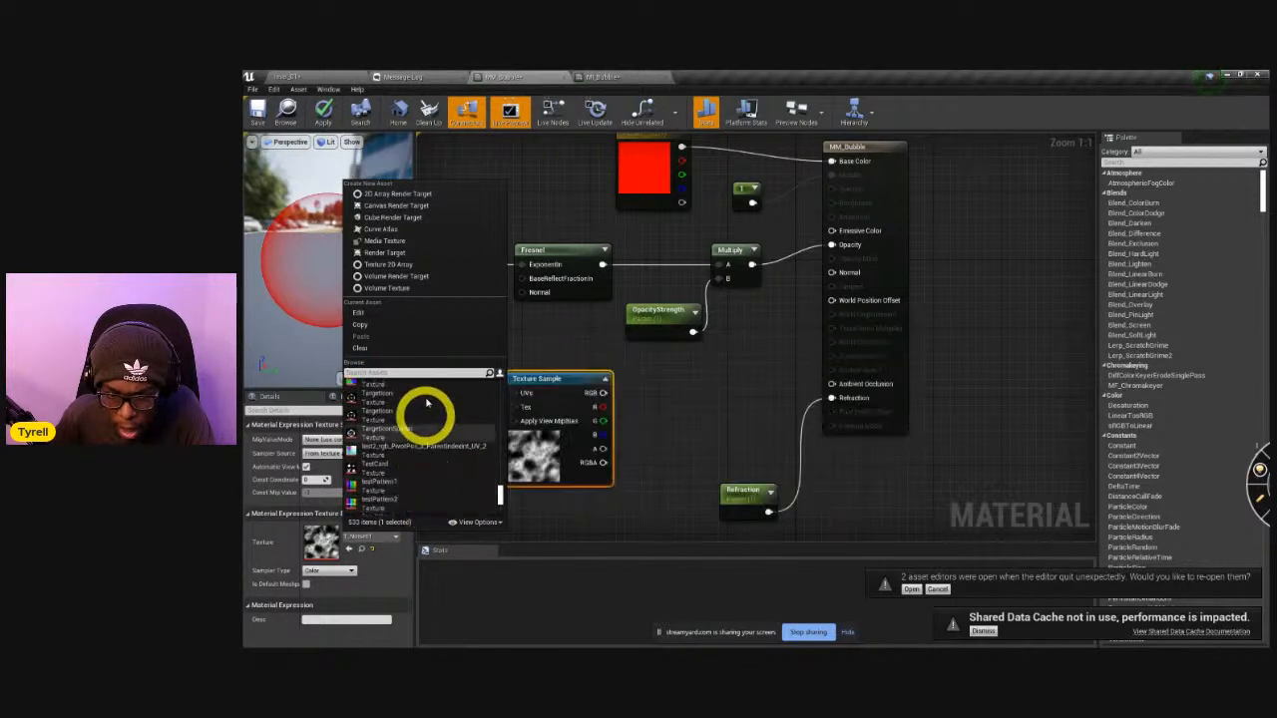
{"action": "left_click", "coordinate": [408, 375]}
{"action": "type", "text": "clouds"}
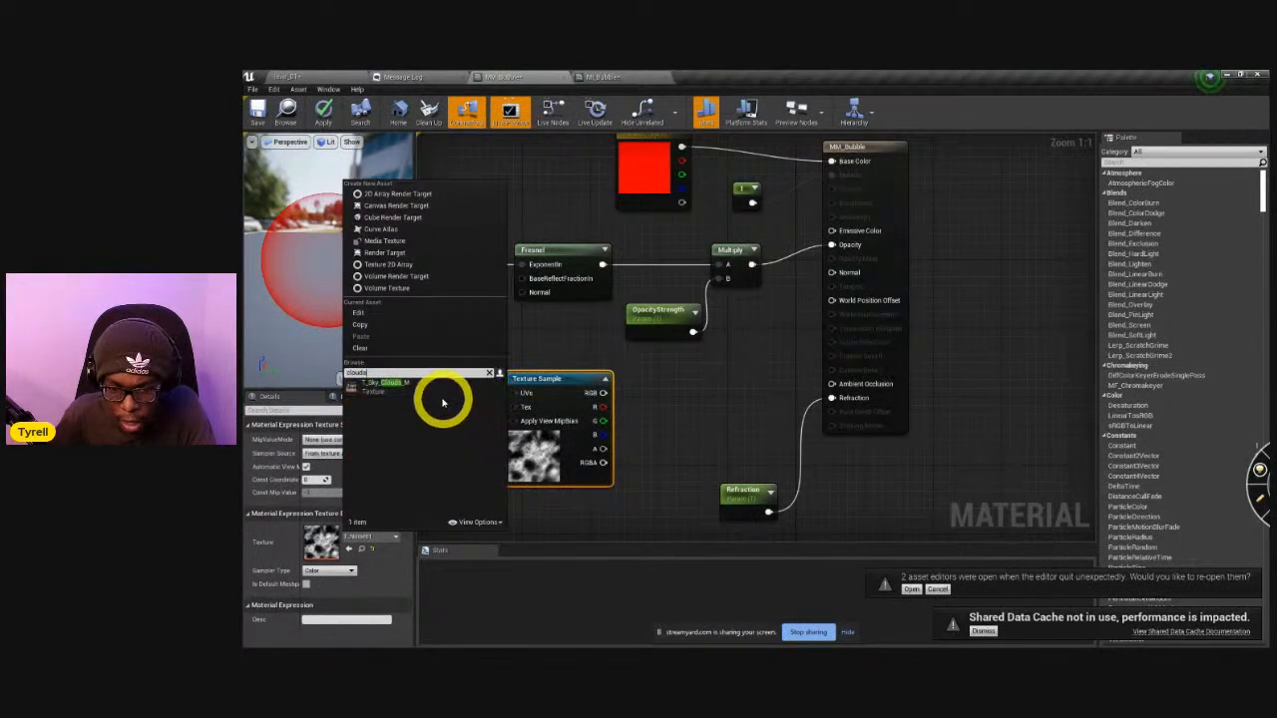
{"action": "left_click", "coordinate": [429, 389]}
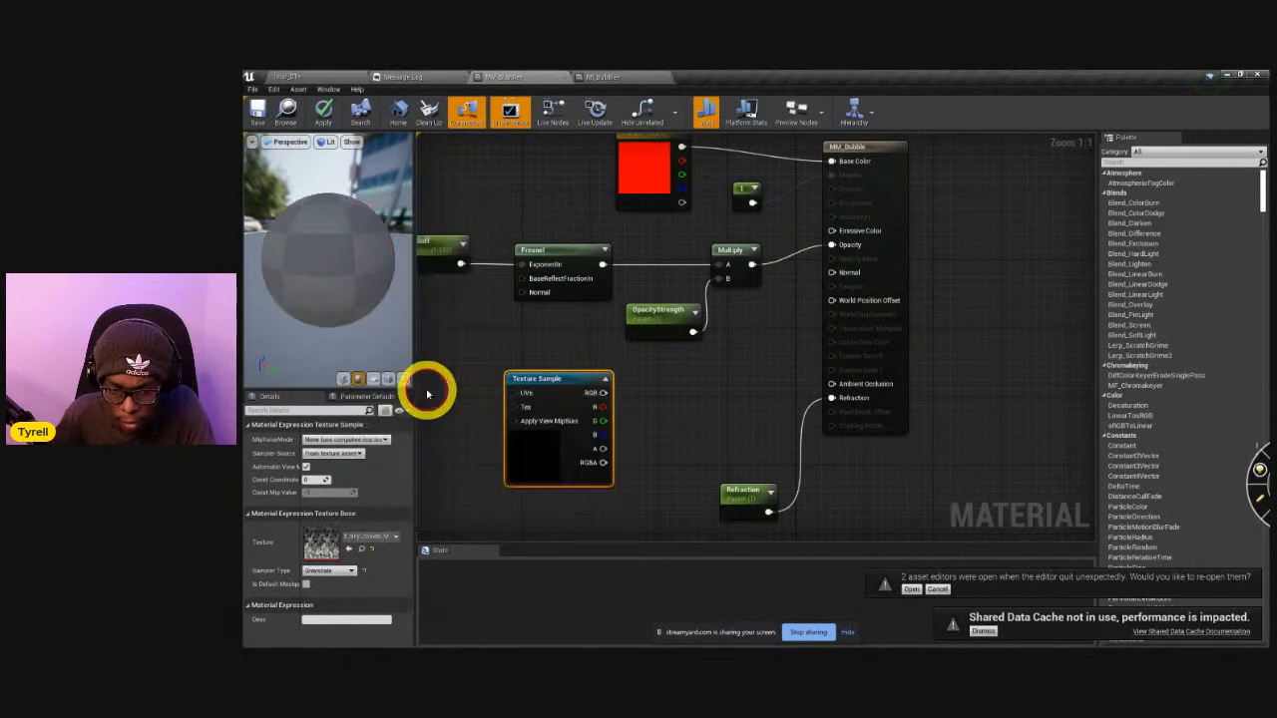
Replace the Texture Sample's texture with T_Smoke_Tiled_D, trying both textures of that name.
{"action": "left_click", "coordinate": [373, 539]}
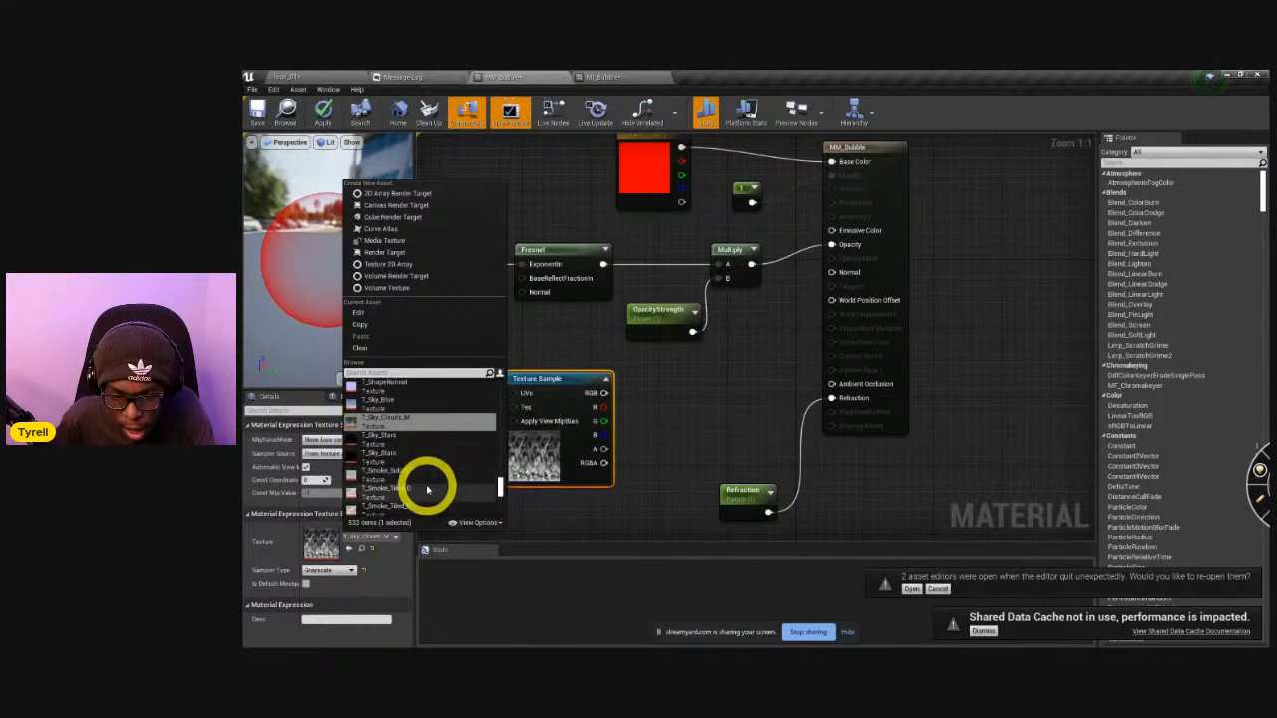
{"action": "left_click", "coordinate": [427, 489]}
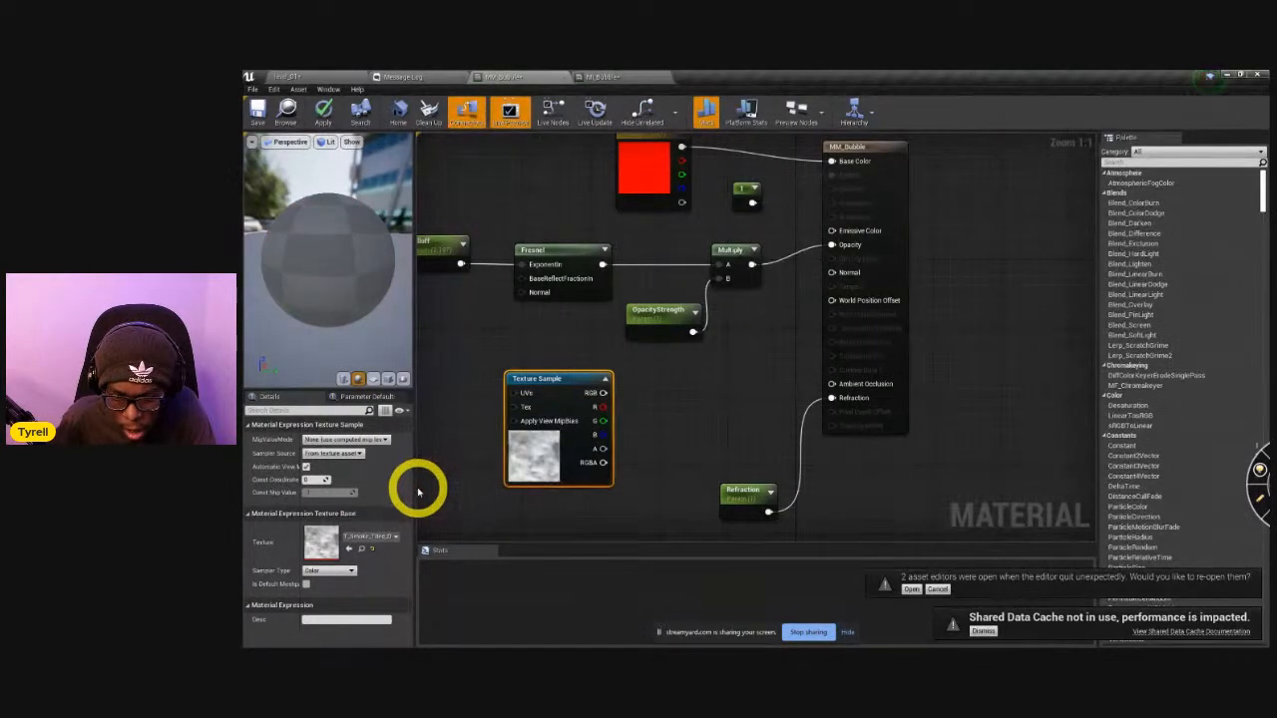
{"action": "left_click", "coordinate": [370, 536]}
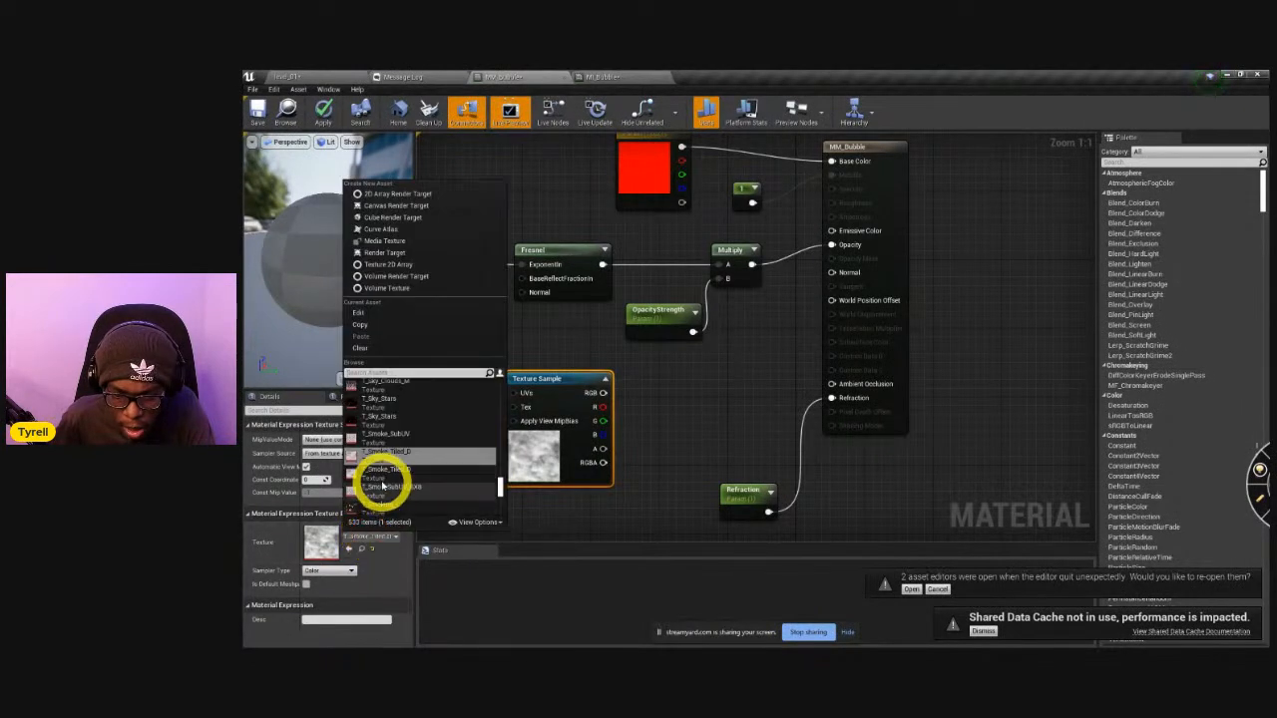
{"action": "left_click", "coordinate": [380, 481]}
Look through the remaining textures available for the Texture Sample and keep the current smoke texture.
{"action": "left_click", "coordinate": [385, 539]}
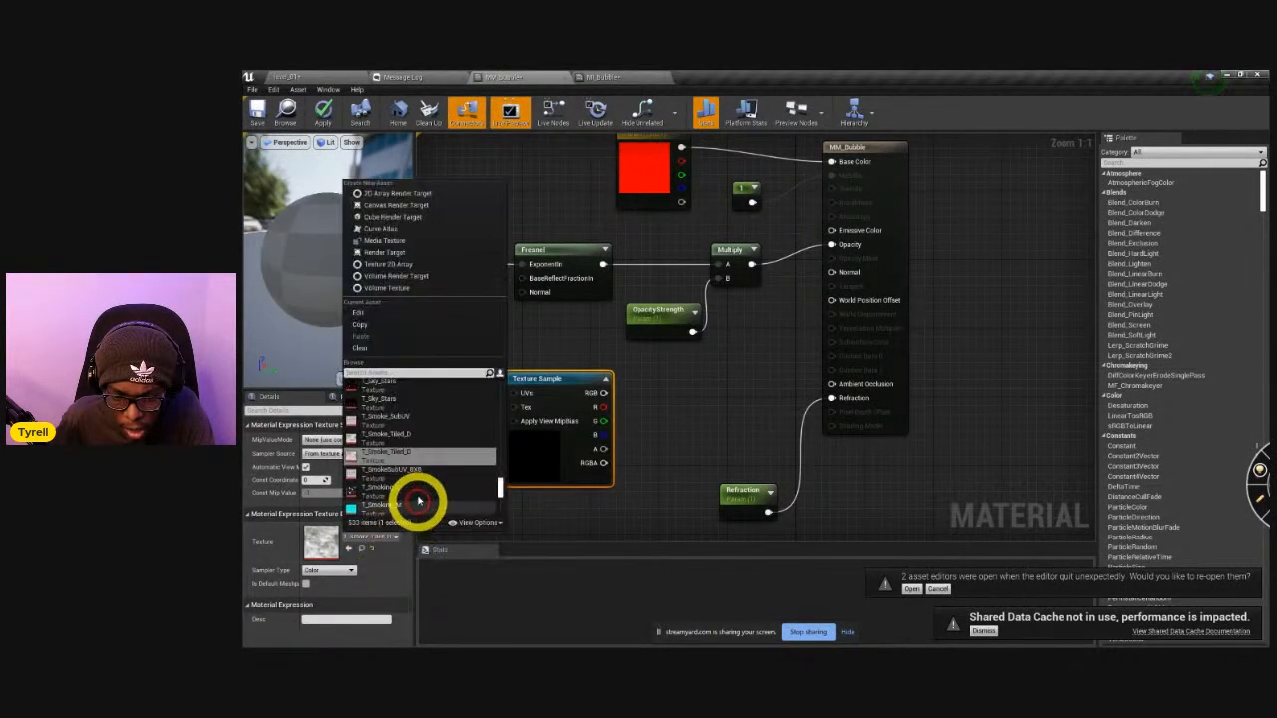
{"action": "scroll", "coordinate": [420, 486], "scroll_direction": "down", "scroll_amount": 5}
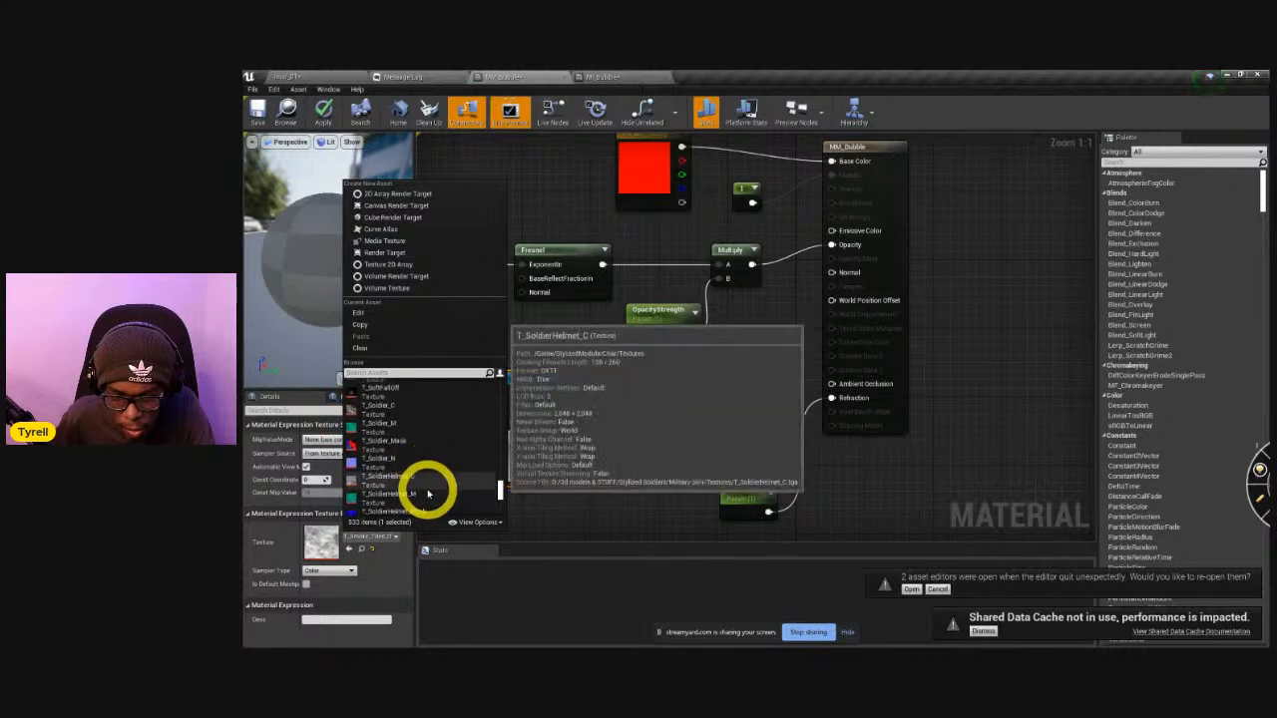
{"action": "scroll", "coordinate": [443, 499], "scroll_direction": "down", "scroll_amount": 8}
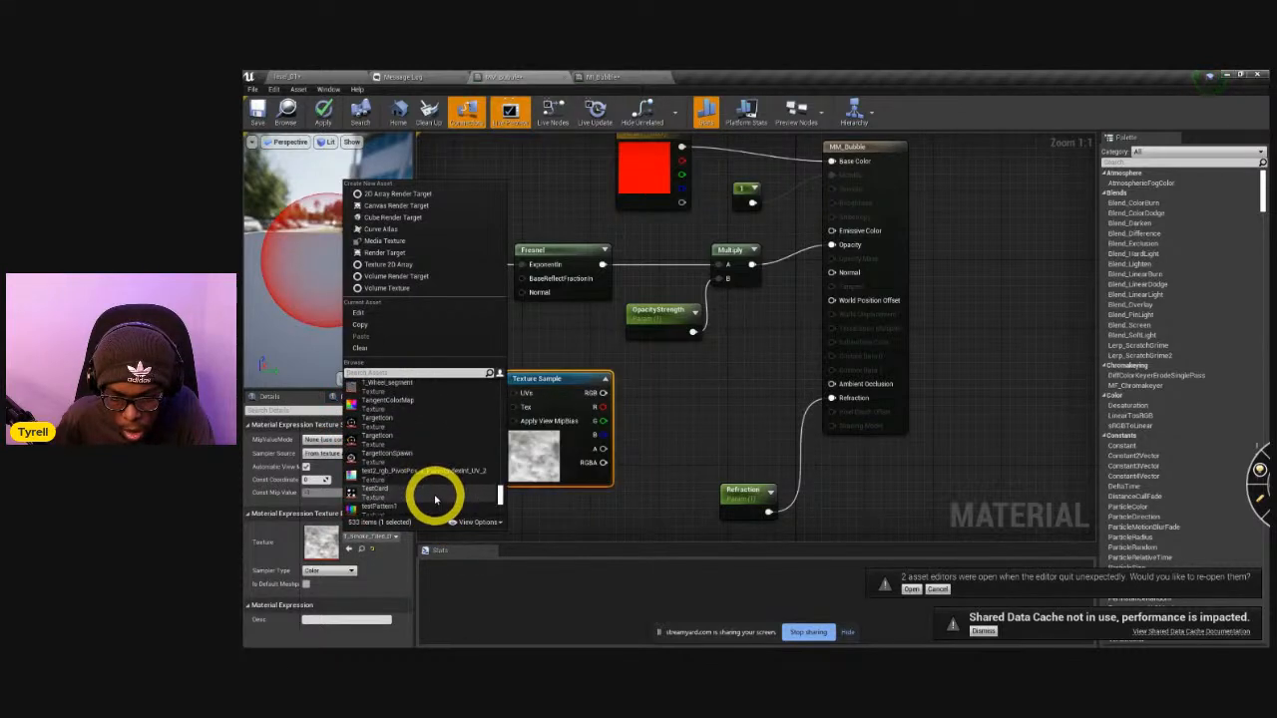
{"action": "scroll", "coordinate": [440, 504], "scroll_direction": "down", "scroll_amount": 5}
{"action": "left_click", "coordinate": [568, 516]}
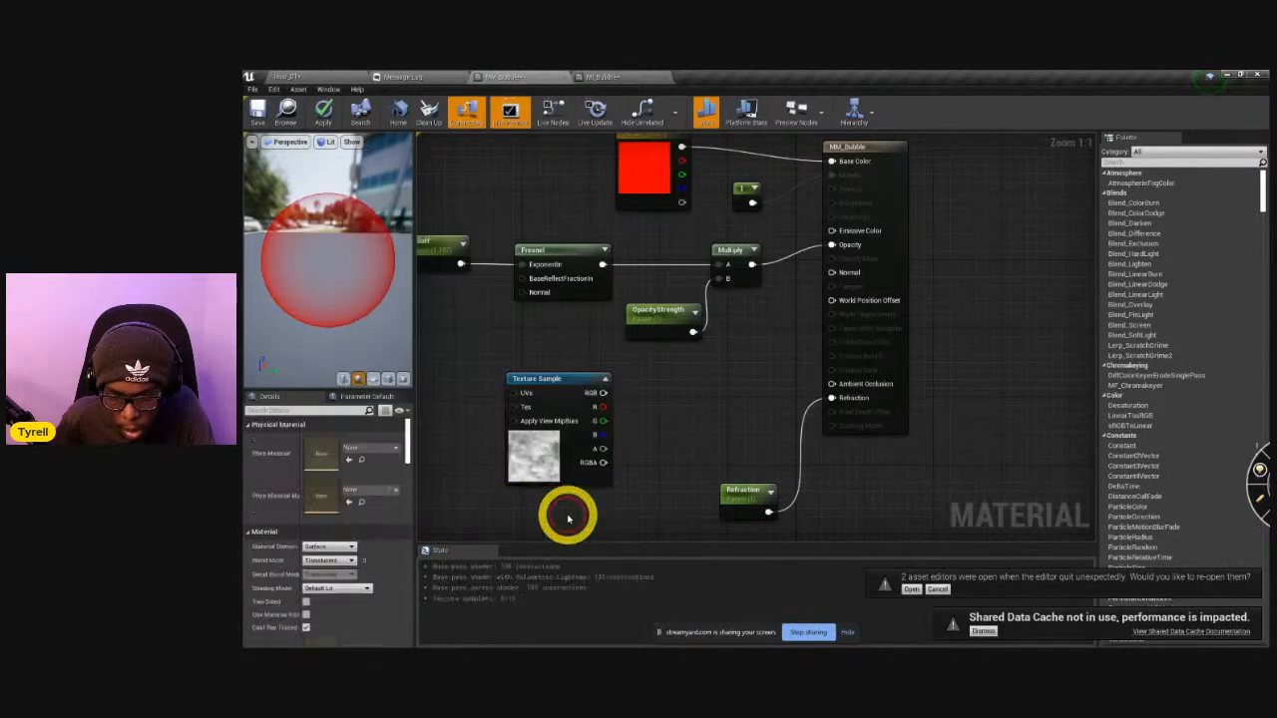
Feed the Texture Sample's RGB output into a new Power node's Base, with its preview expanded and space between the nodes.
{"action": "mouse_move", "coordinate": [569, 382]}
{"action": "left_mouse_down"}
{"action": "mouse_move", "coordinate": [480, 365]}
{"action": "mouse_move", "coordinate": [575, 402]}
{"action": "left_mouse_up"}
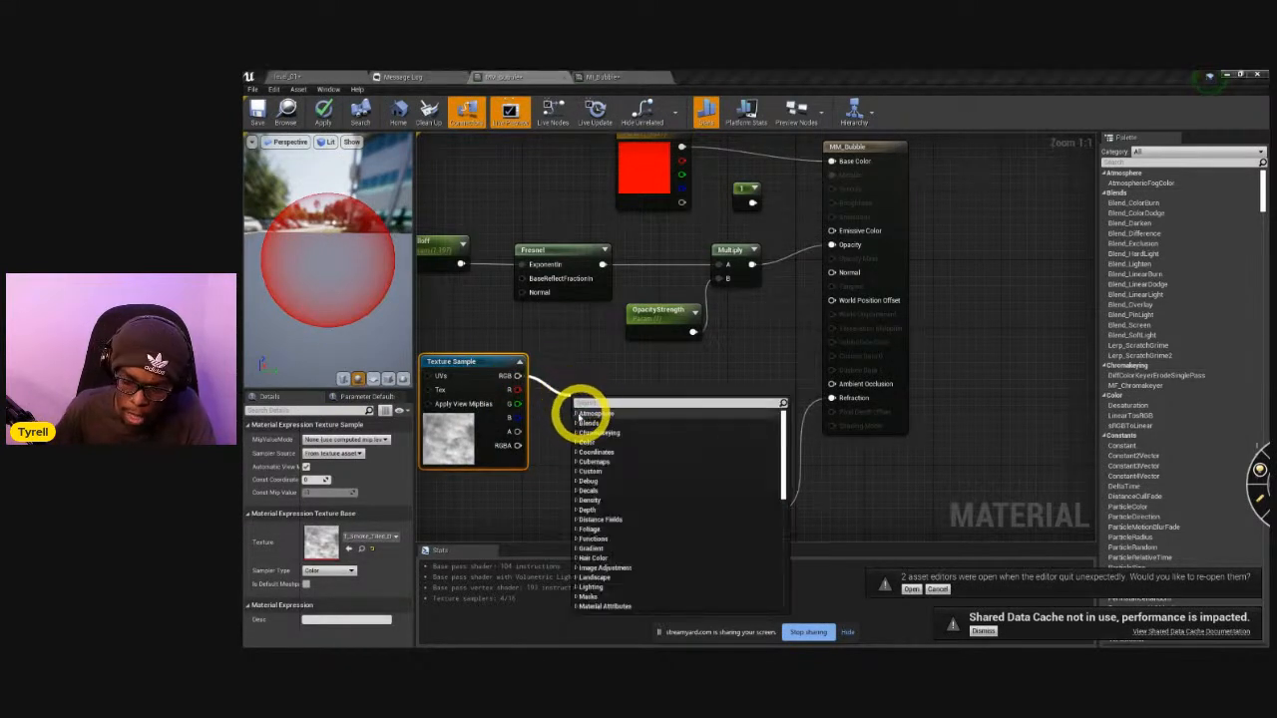
{"action": "type", "text": "pow"}
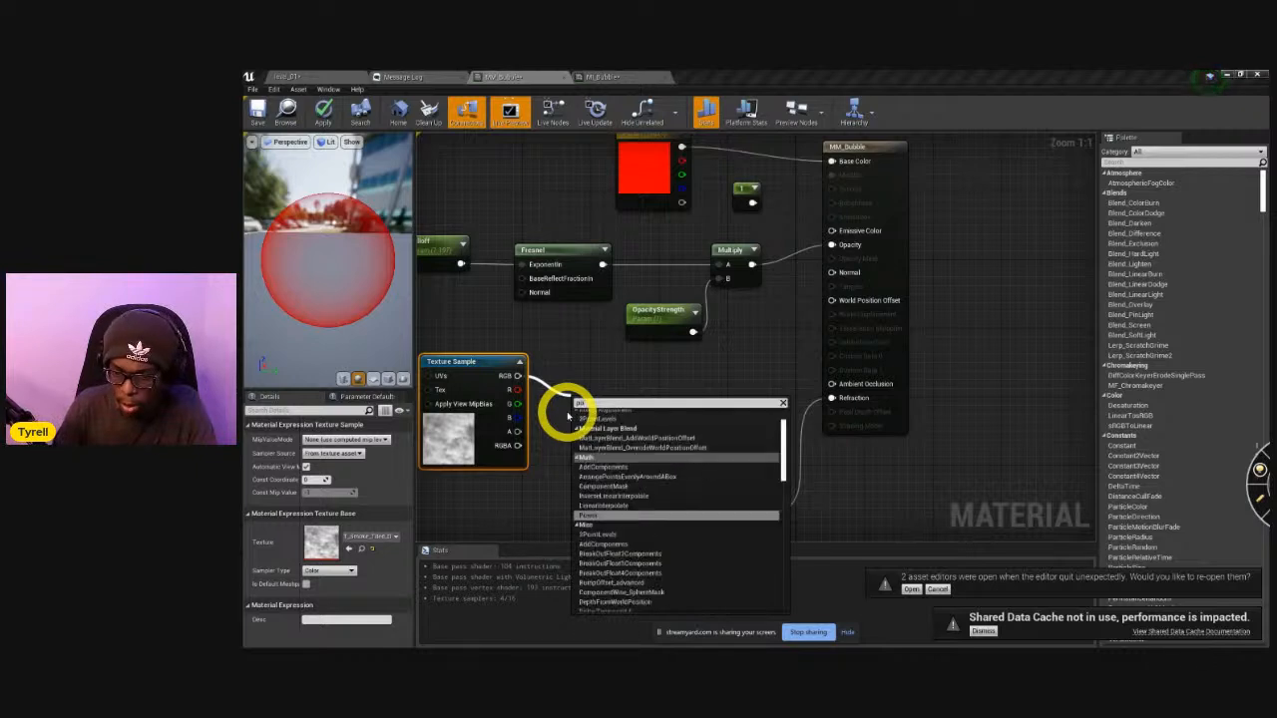
{"action": "key", "text": "Return"}
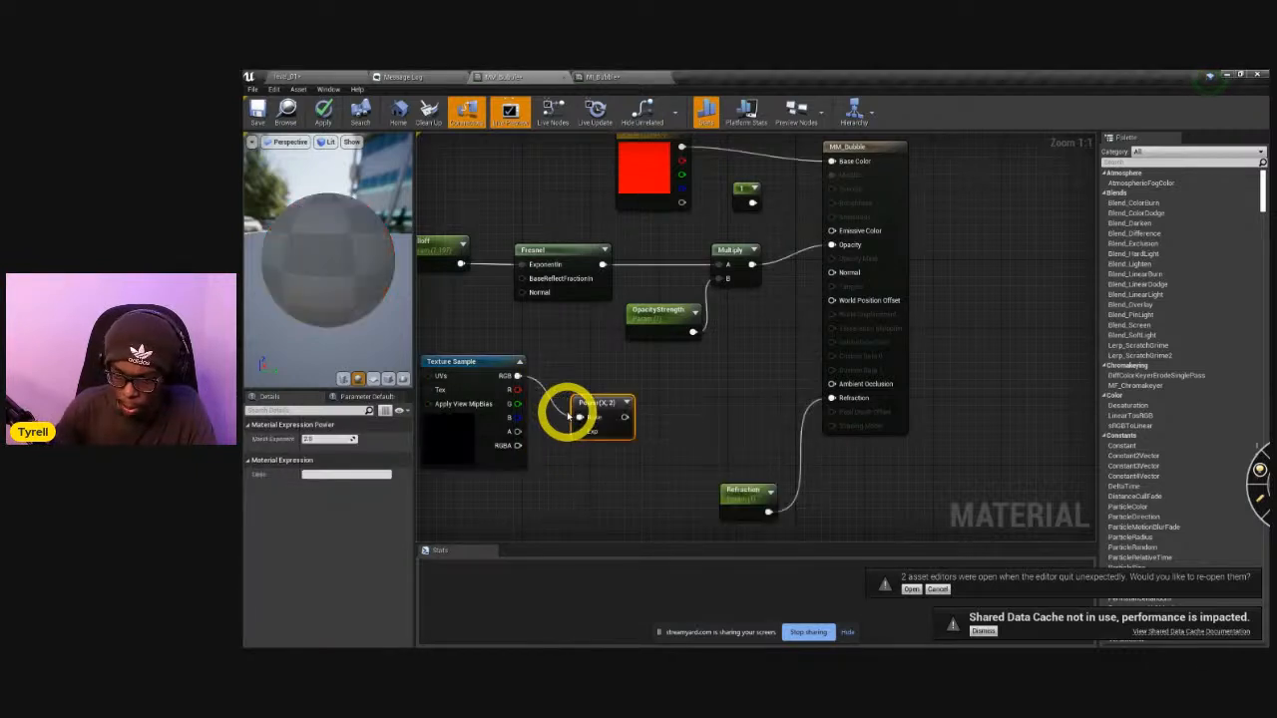
{"action": "left_click", "coordinate": [626, 403]}
{"action": "left_click_drag", "start_coordinate": [623, 404], "coordinate": [632, 389]}
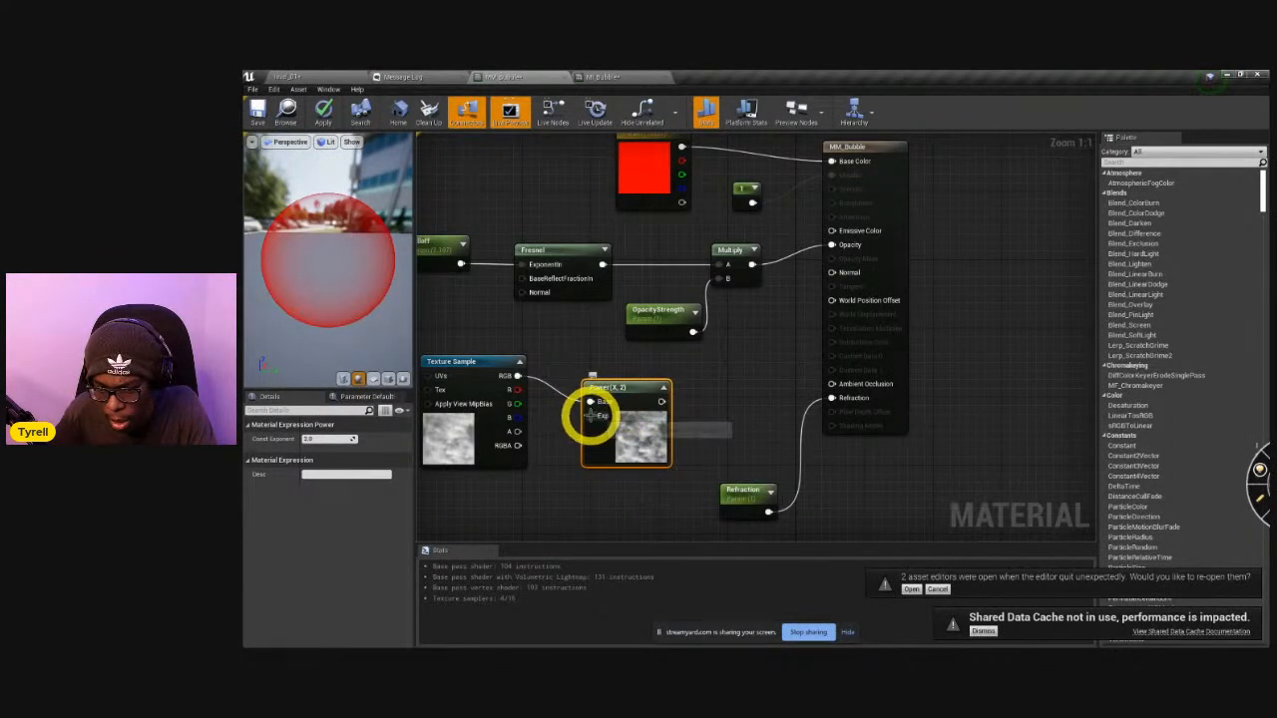
{"action": "left_click_drag", "start_coordinate": [610, 399], "coordinate": [623, 394]}
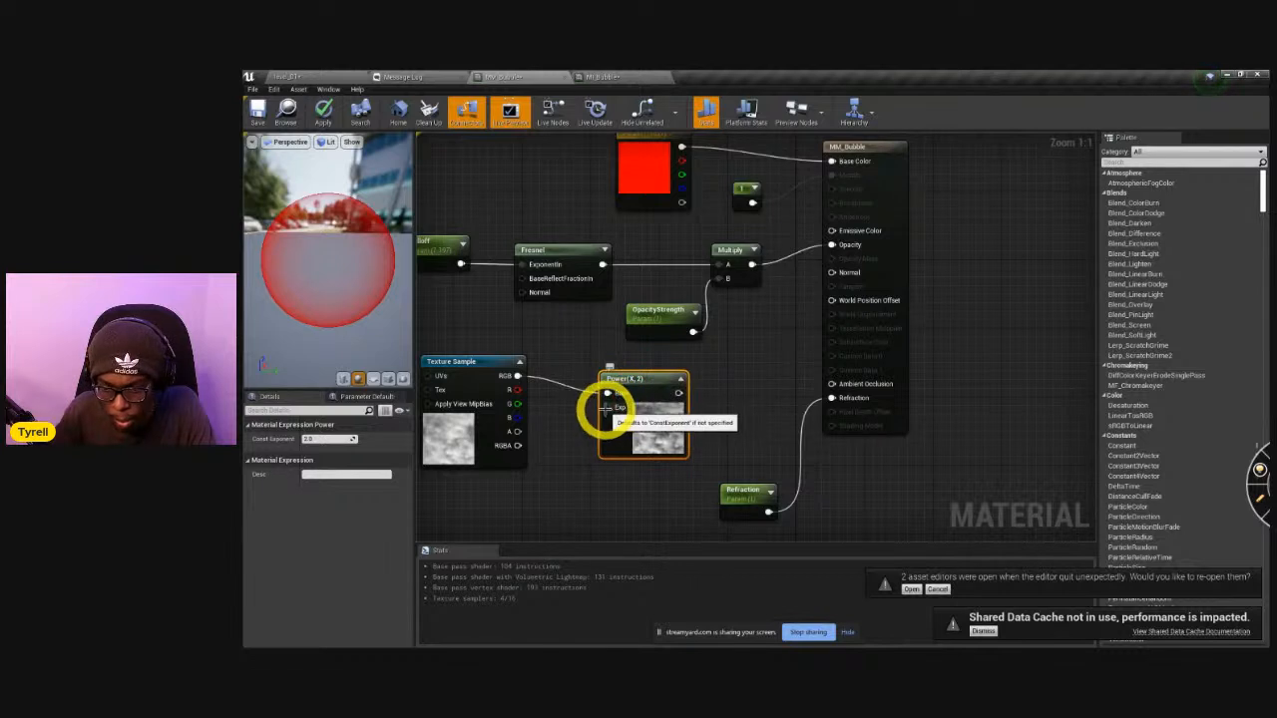
Add a Constant node wired to the Power node's Exp input, set it to about 3.922 and apply the material.
{"action": "right_click", "coordinate": [544, 503]}
{"action": "left_click", "coordinate": [546, 509]}
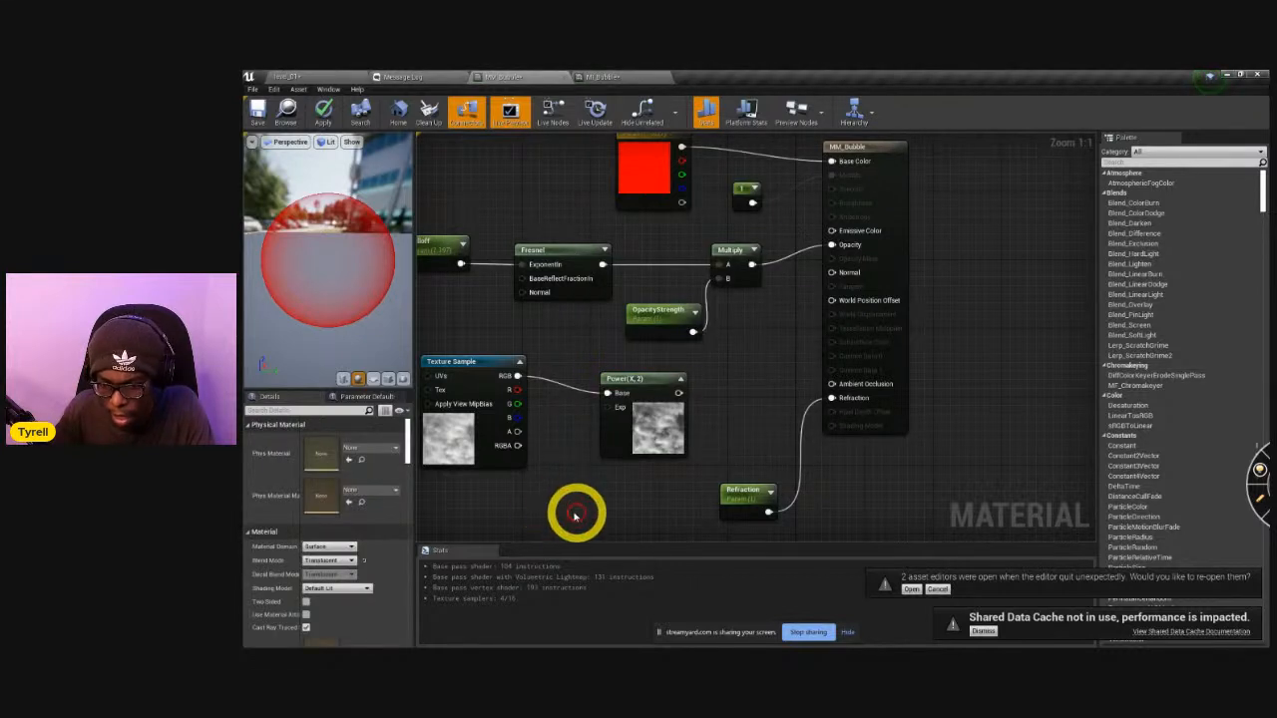
{"action": "left_click", "coordinate": [549, 492]}
{"action": "left_click_drag", "start_coordinate": [564, 499], "coordinate": [606, 409]}
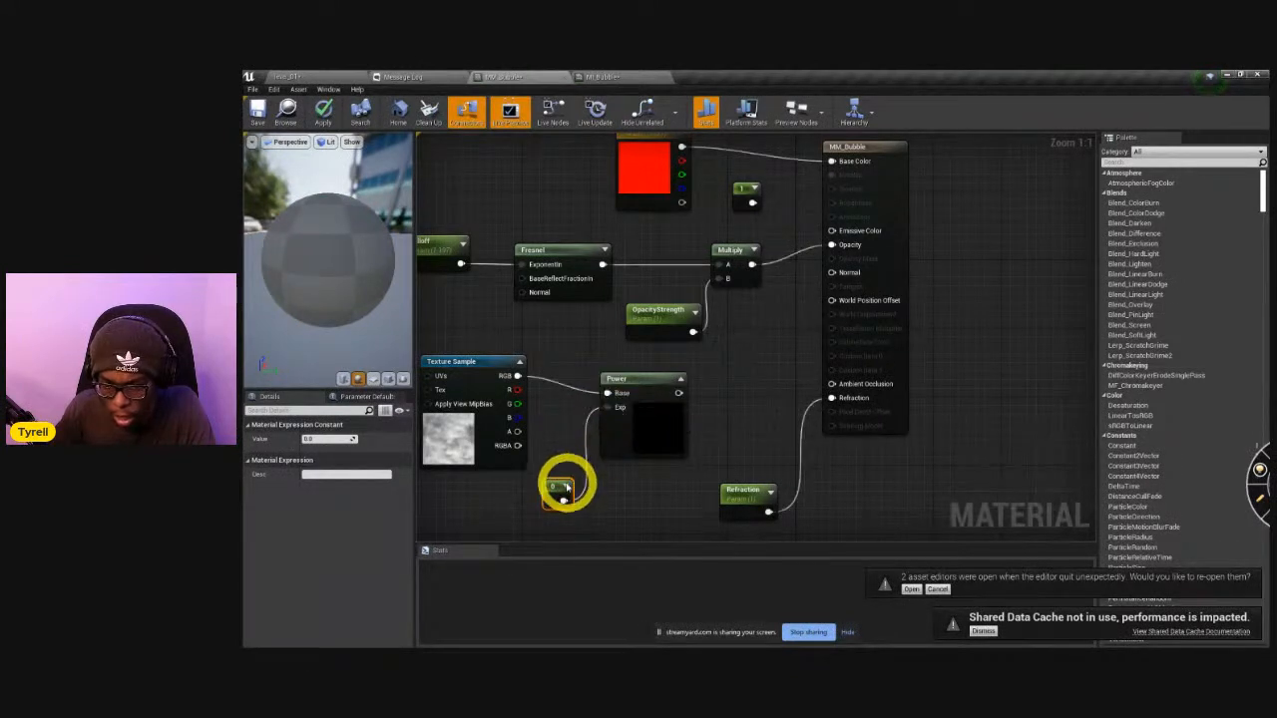
{"action": "left_click", "coordinate": [565, 485]}
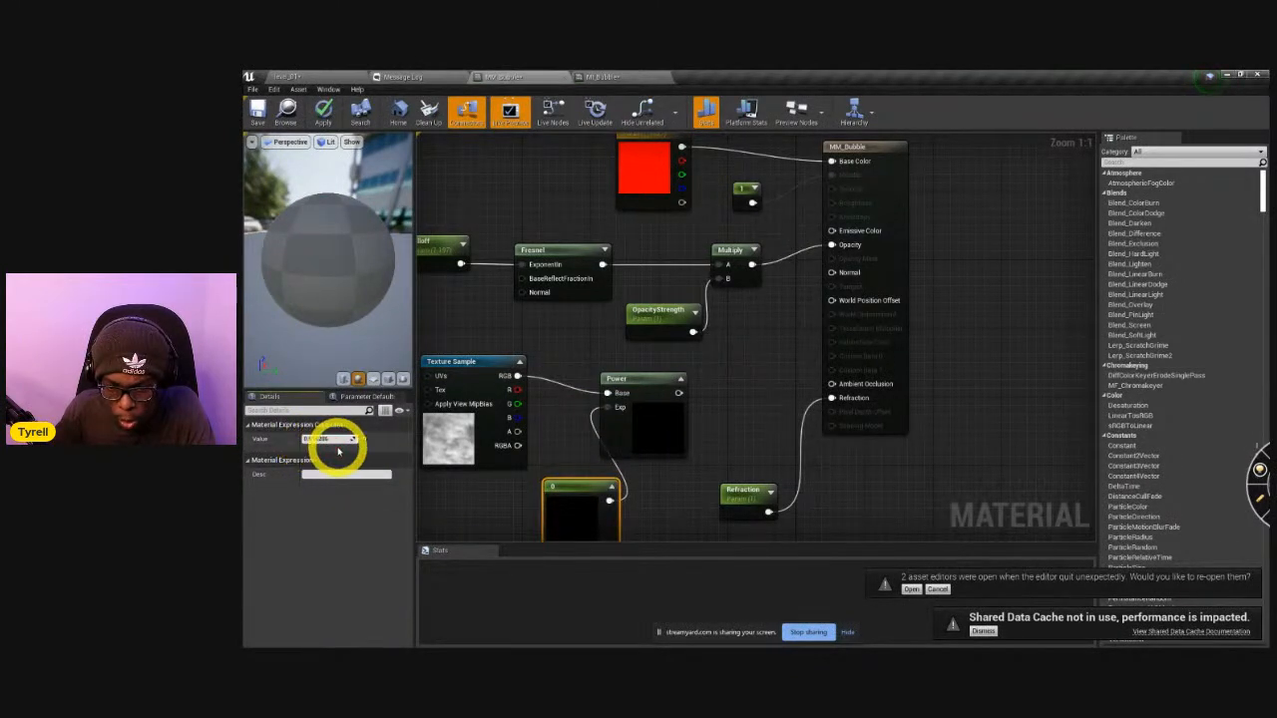
{"action": "left_click_drag", "start_coordinate": [401, 456], "coordinate": [375, 455]}
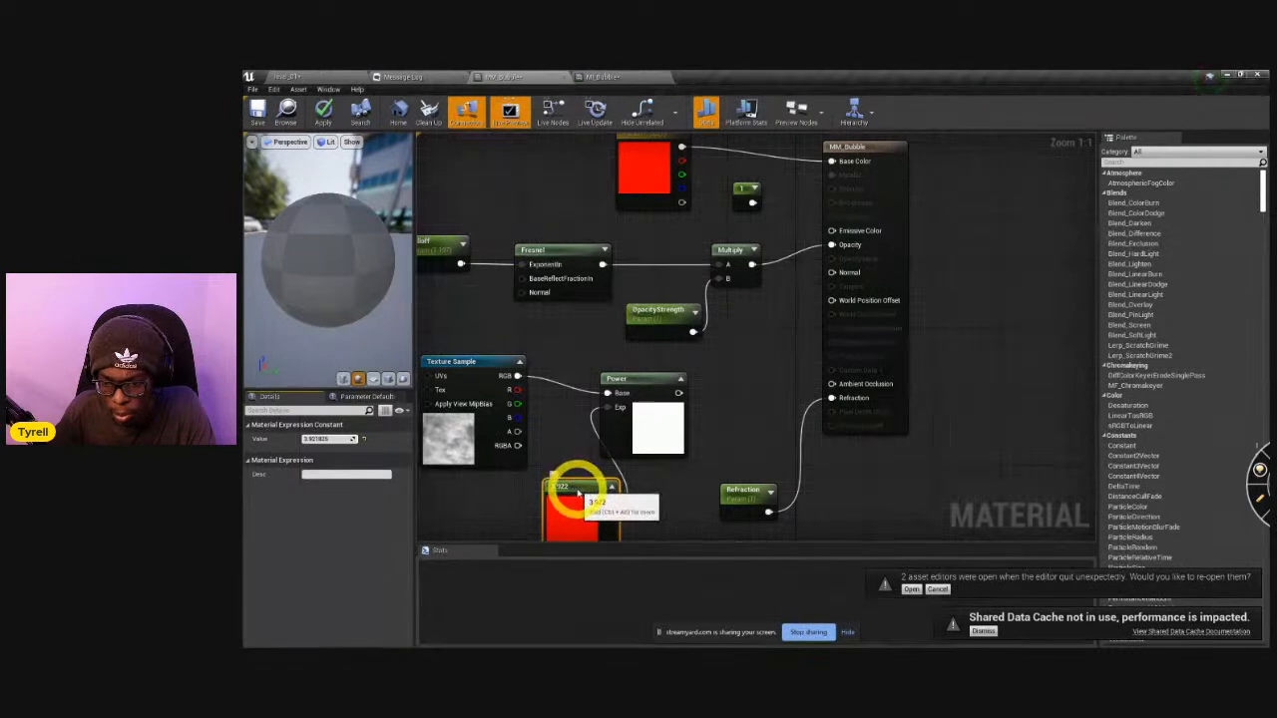
{"action": "left_click_drag", "start_coordinate": [576, 487], "coordinate": [563, 482]}
{"action": "left_click_drag", "start_coordinate": [639, 379], "coordinate": [655, 370]}
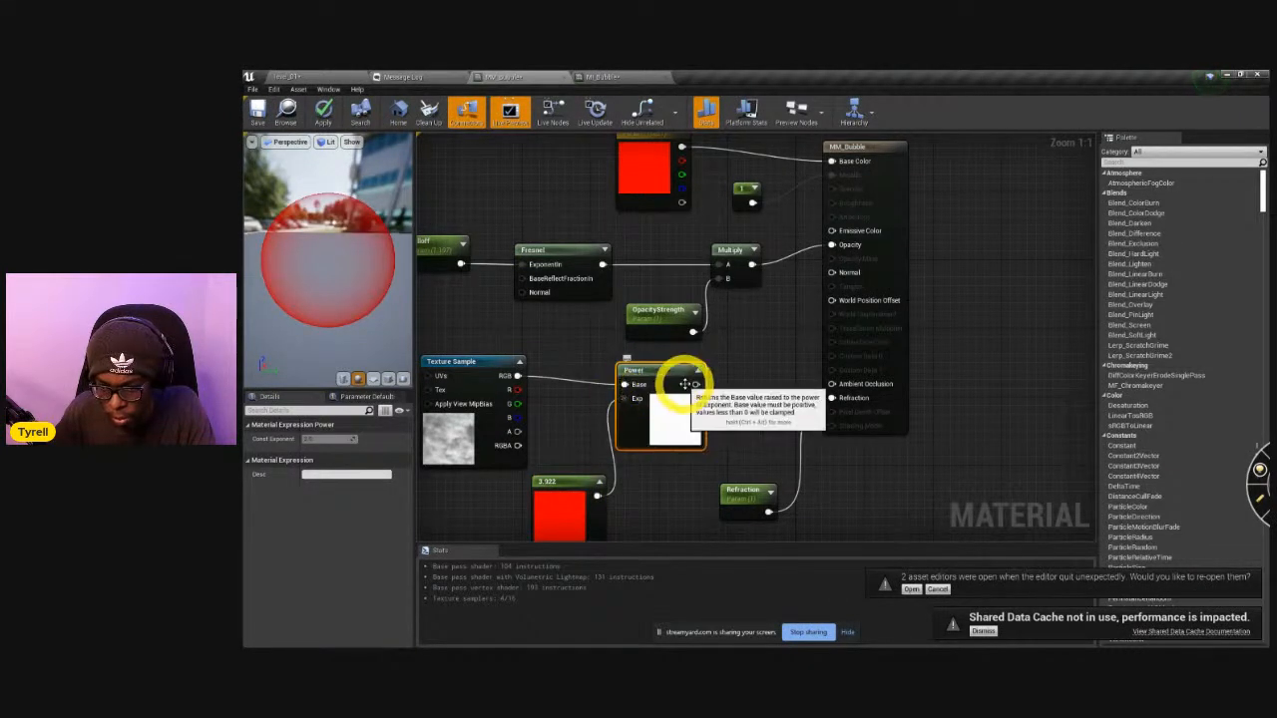
{"action": "left_click", "coordinate": [324, 111]}
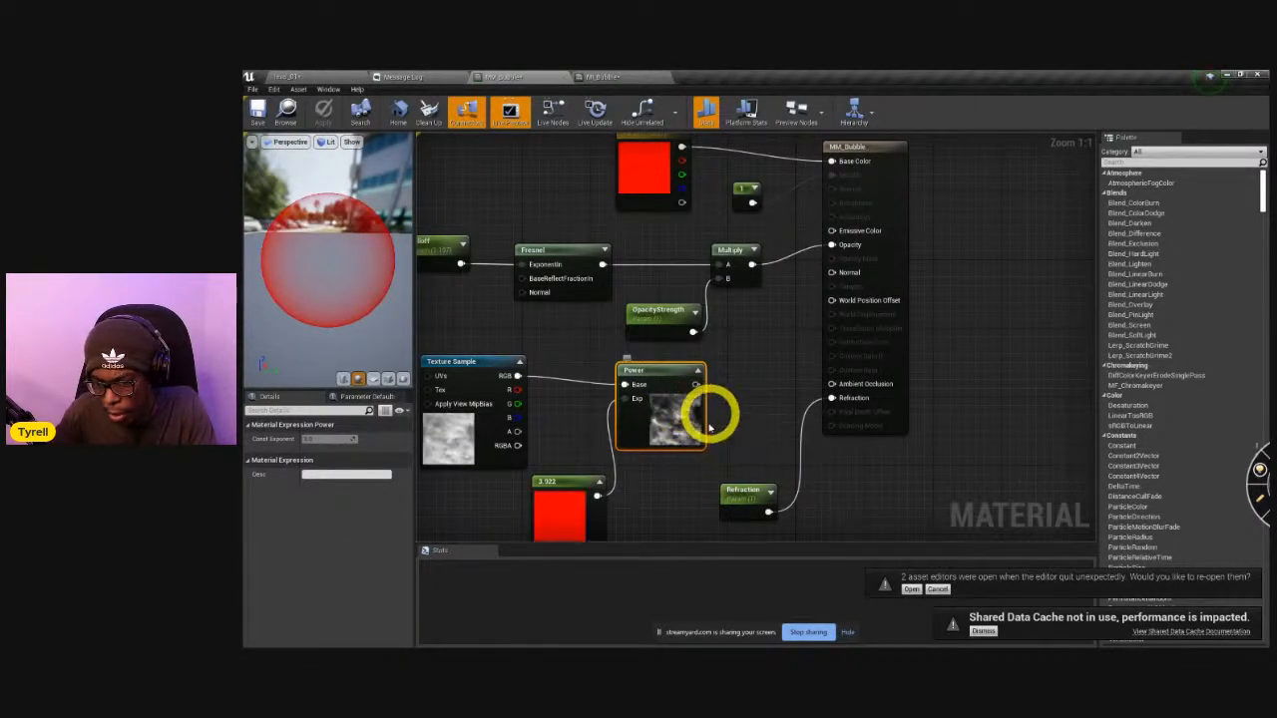
Convert the exponent constant to a parameter named NoiseContrast.
{"action": "right_click", "coordinate": [559, 484]}
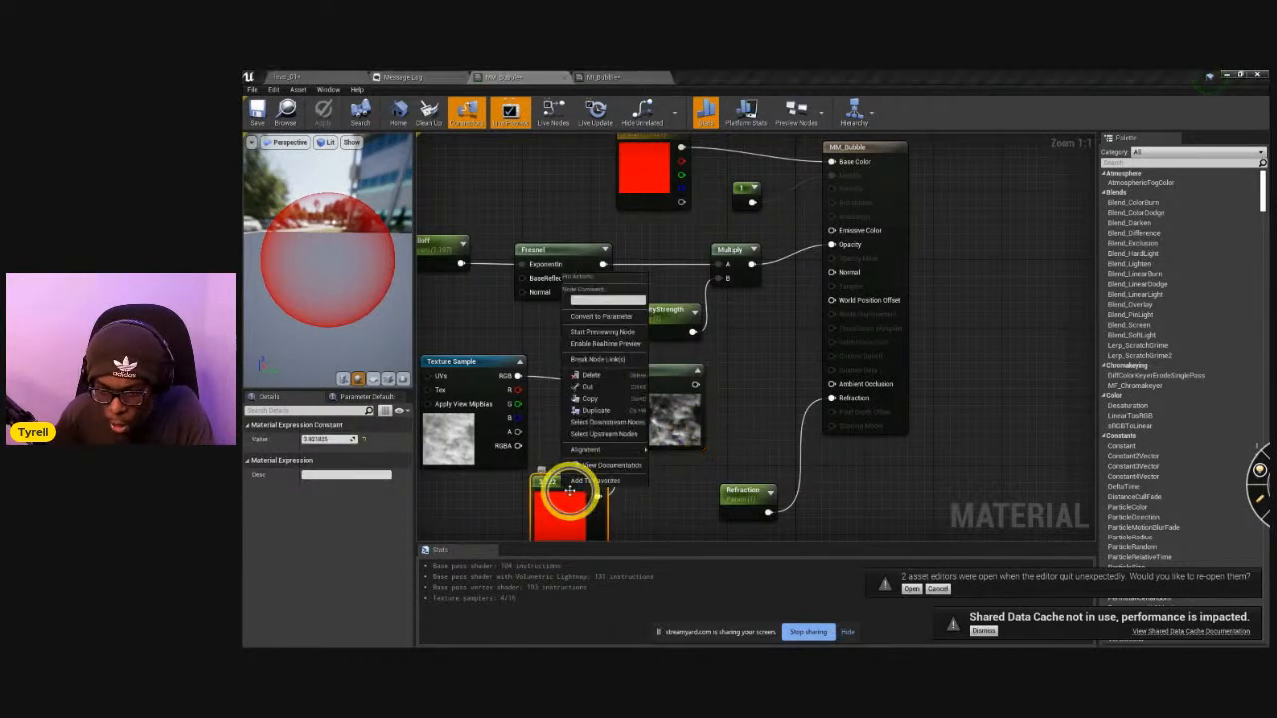
{"action": "left_click", "coordinate": [609, 343]}
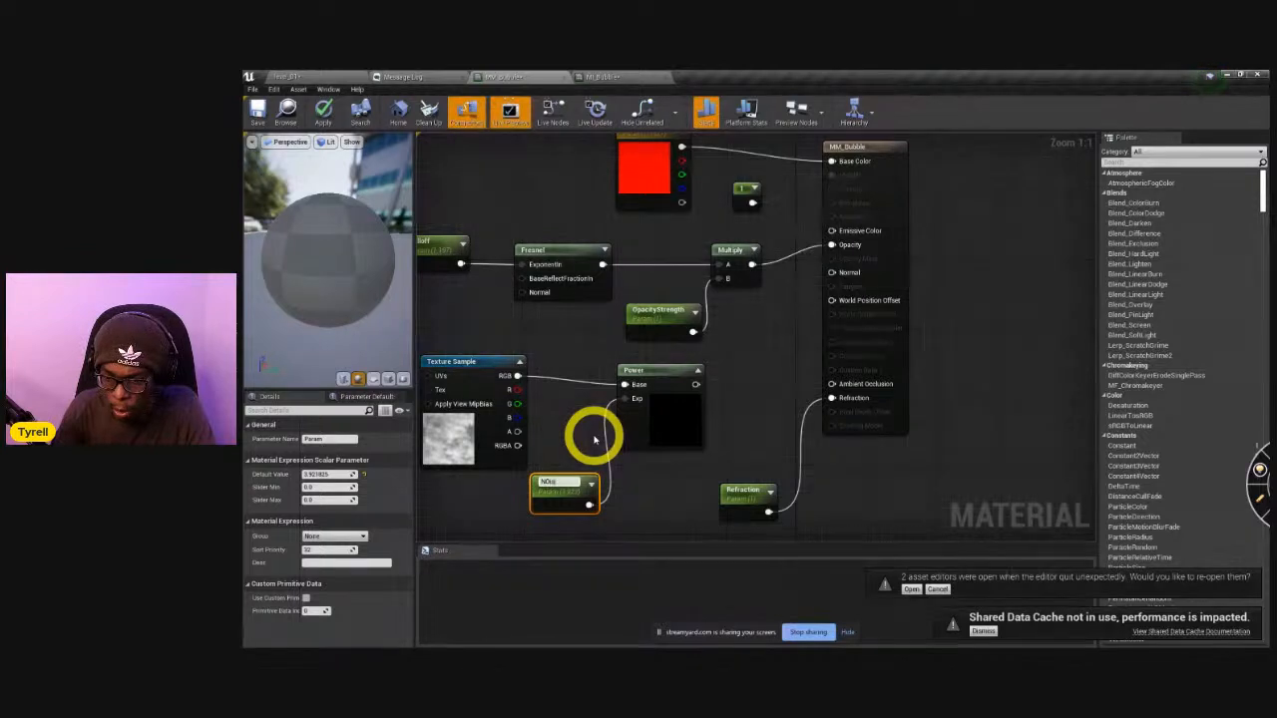
{"action": "type", "text": "NoiseContrast"}
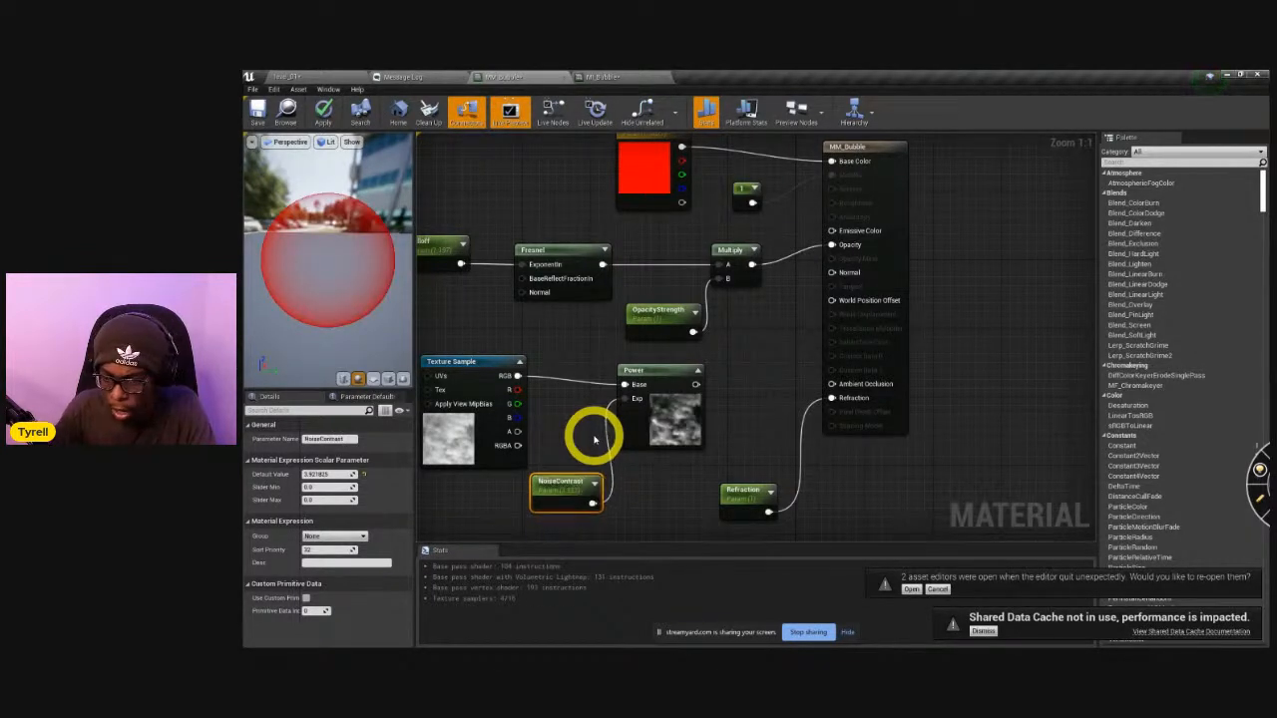
{"action": "left_click", "coordinate": [670, 367]}
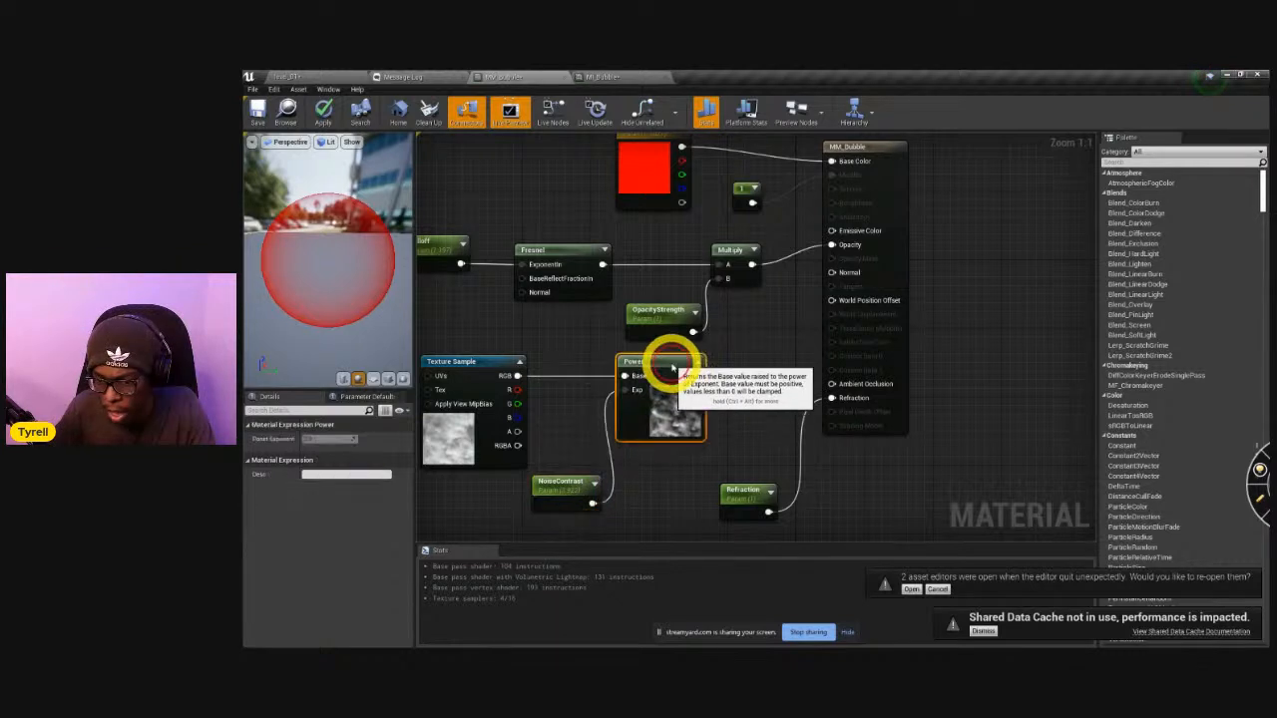
{"action": "left_click", "coordinate": [573, 446]}
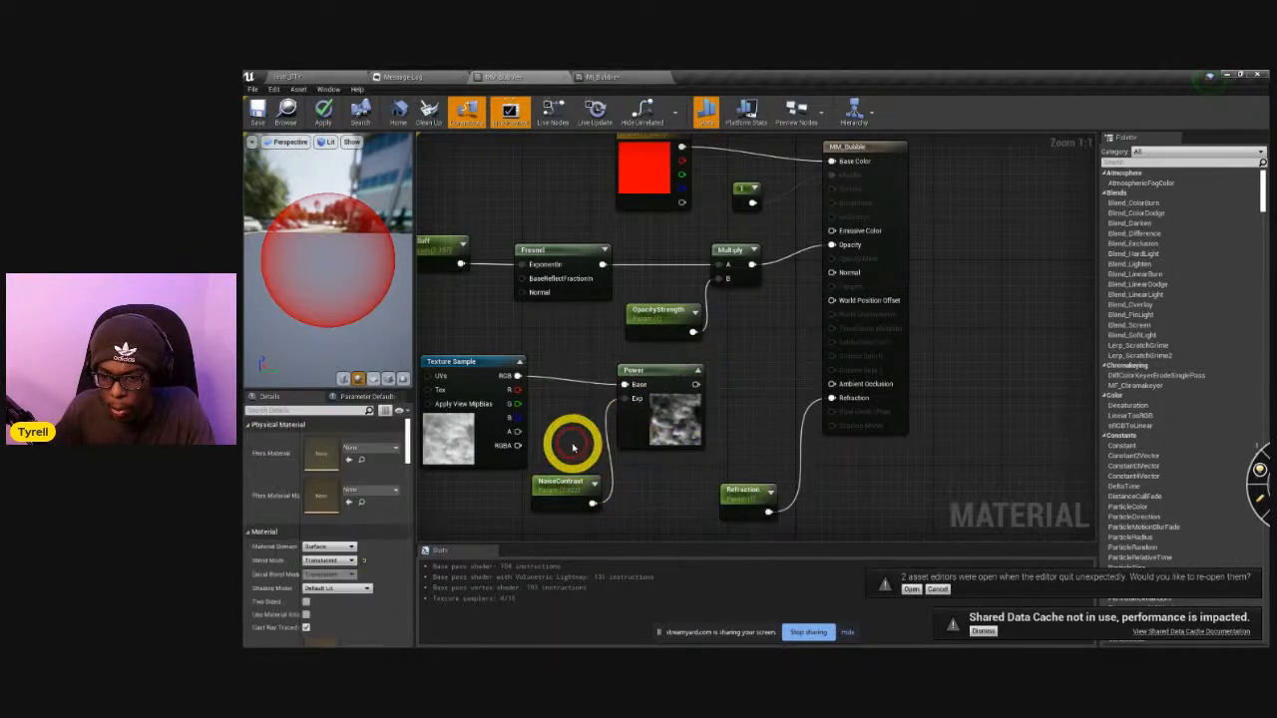
Add a Panner node connected to the Texture Sample's UVs input and place it beside the texture node.
{"action": "right_click_drag", "start_coordinate": [552, 419], "coordinate": [695, 397]}
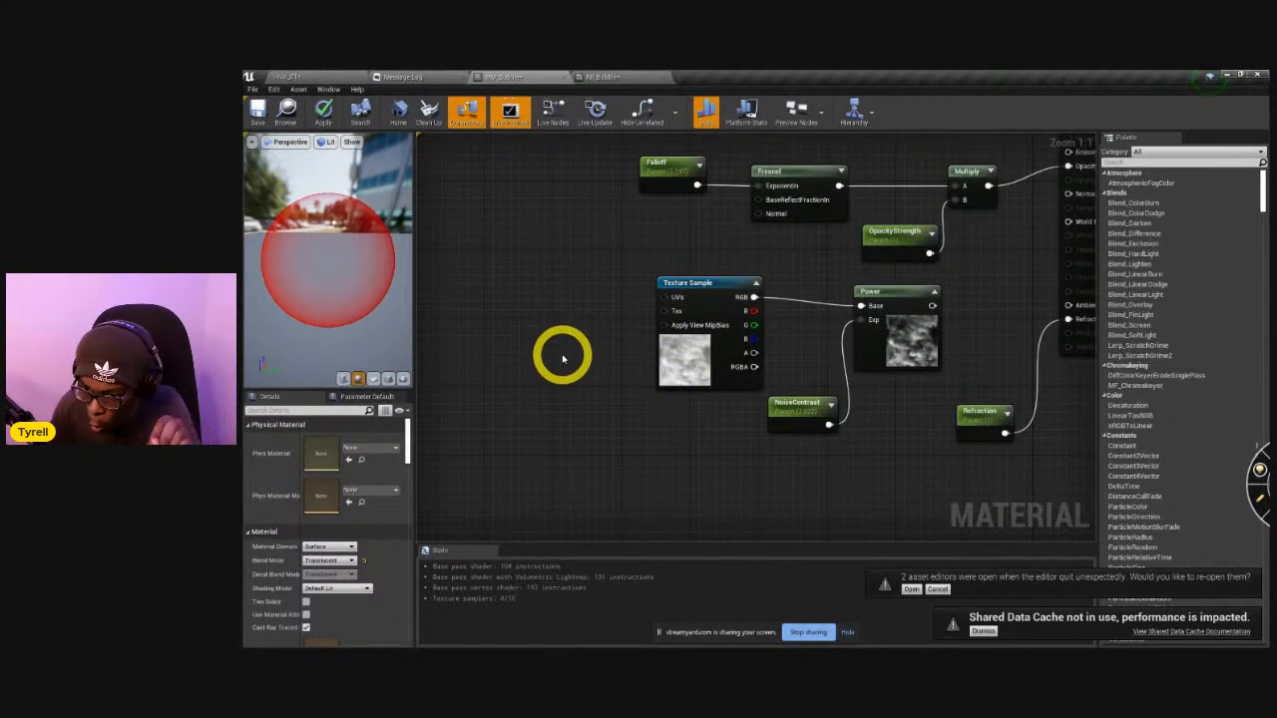
{"action": "left_click_drag", "start_coordinate": [664, 297], "coordinate": [604, 307]}
{"action": "type", "text": "panne"}
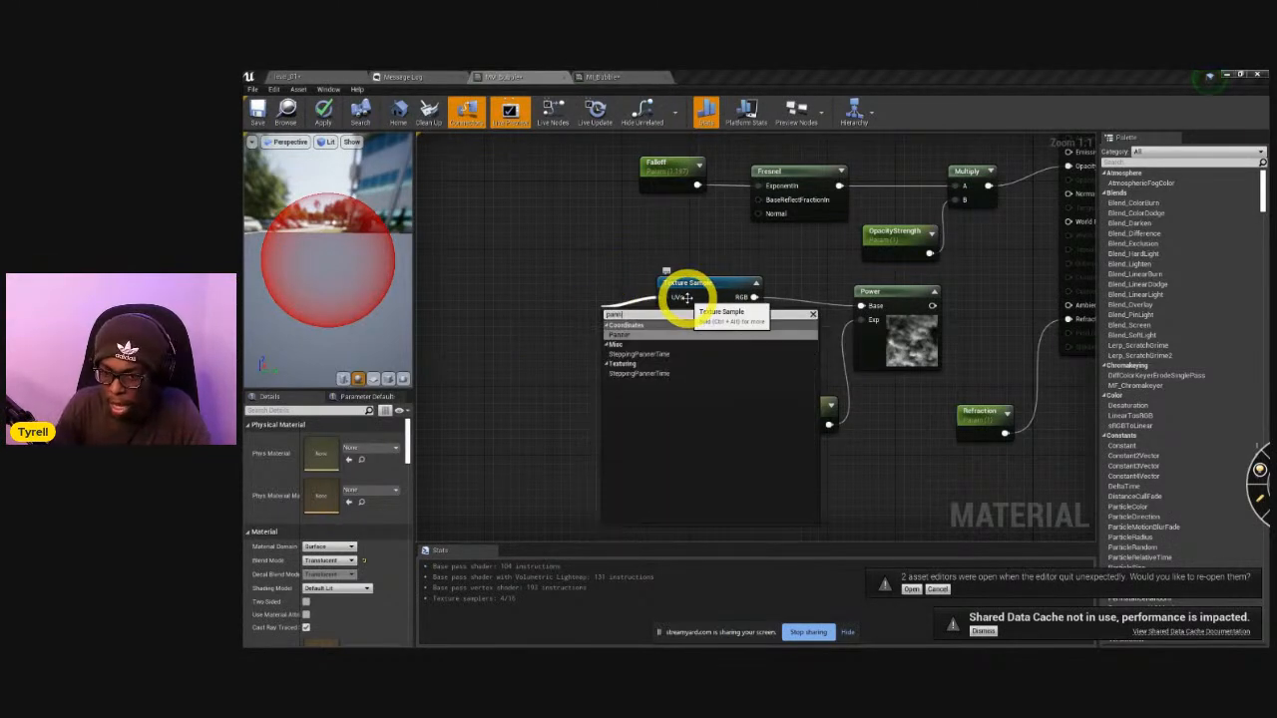
{"action": "key", "text": "Return"}
{"action": "left_click_drag", "start_coordinate": [628, 311], "coordinate": [560, 292]}
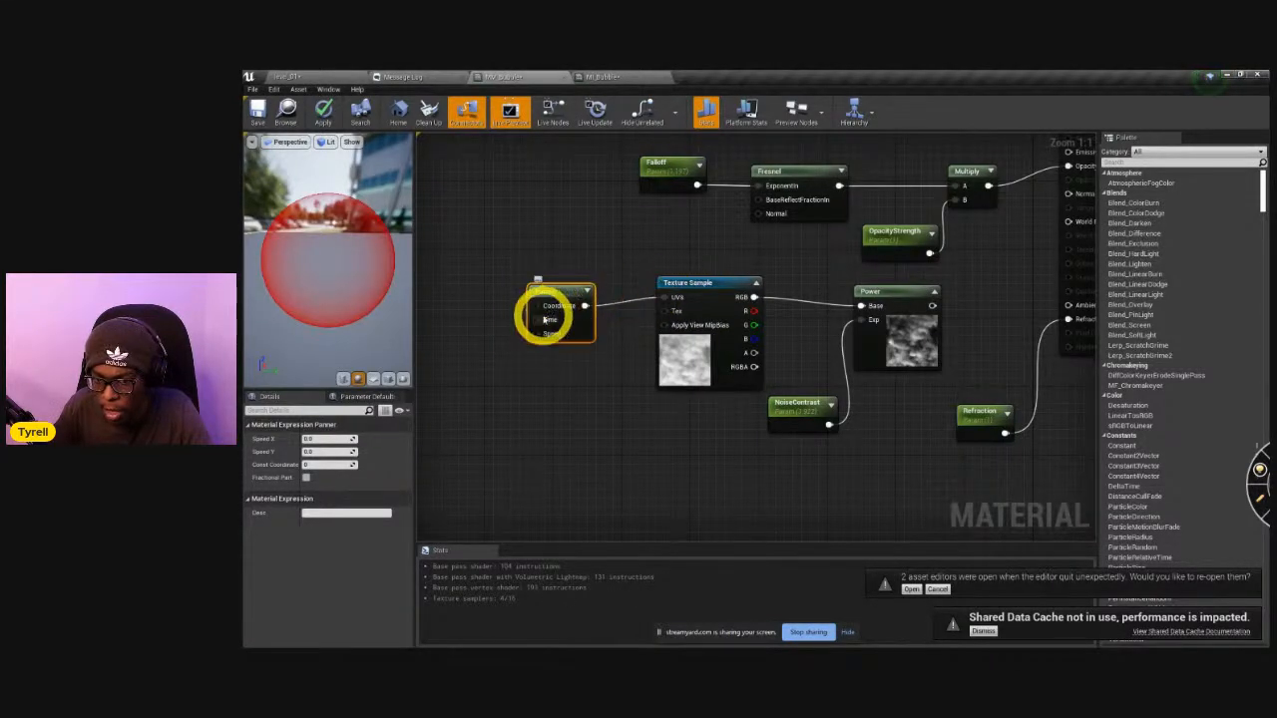
Add a Time node connected to the Panner's Time input and line it up before the Panner.
{"action": "left_click_drag", "start_coordinate": [537, 319], "coordinate": [490, 323]}
{"action": "type", "text": "time"}
{"action": "key", "text": "Return"}
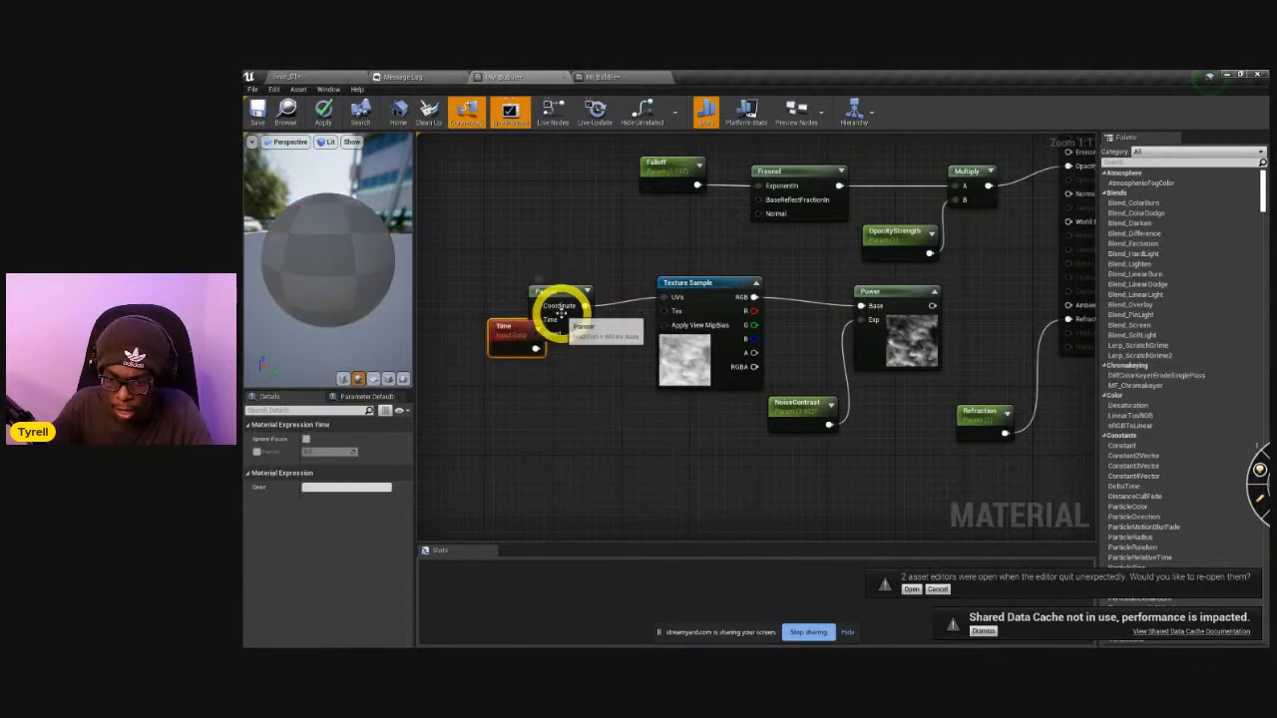
{"action": "left_click_drag", "start_coordinate": [513, 343], "coordinate": [465, 308]}
Enable live node previews and live updates, set the Panner's Speed X to 1.0 and give Speed Y a smaller value.
{"action": "left_click", "coordinate": [552, 112]}
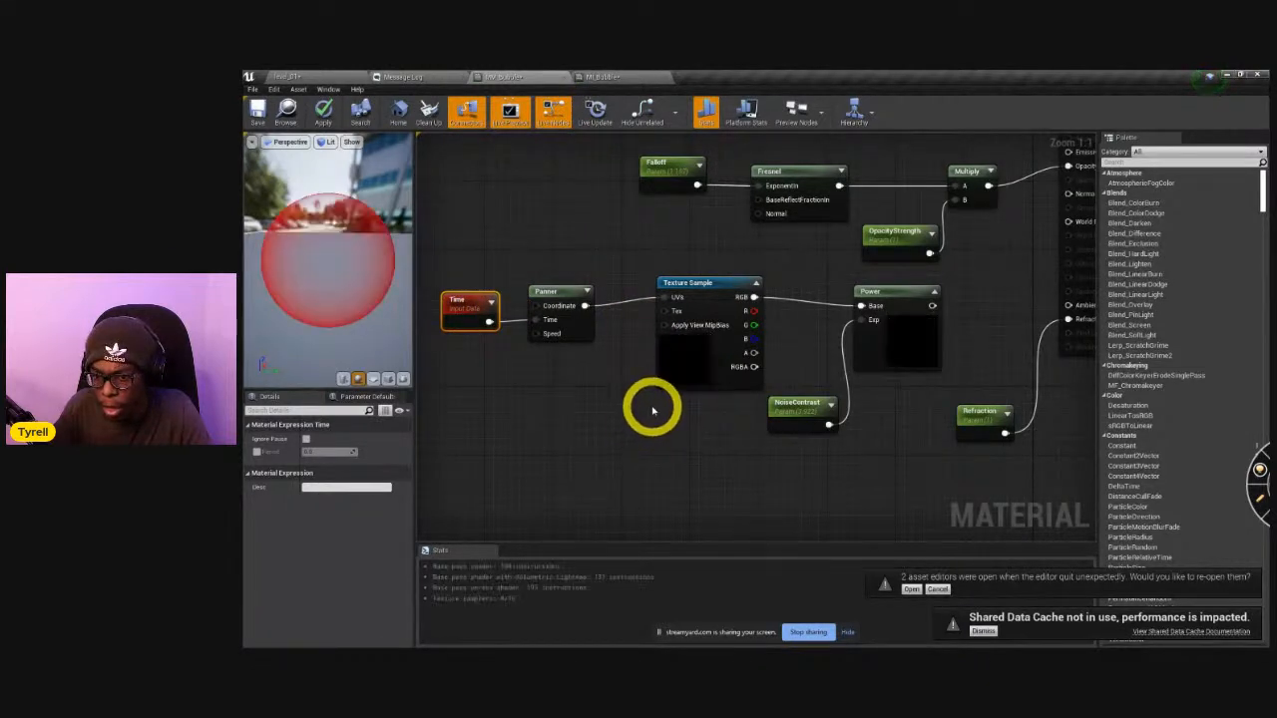
{"action": "left_click", "coordinate": [595, 110]}
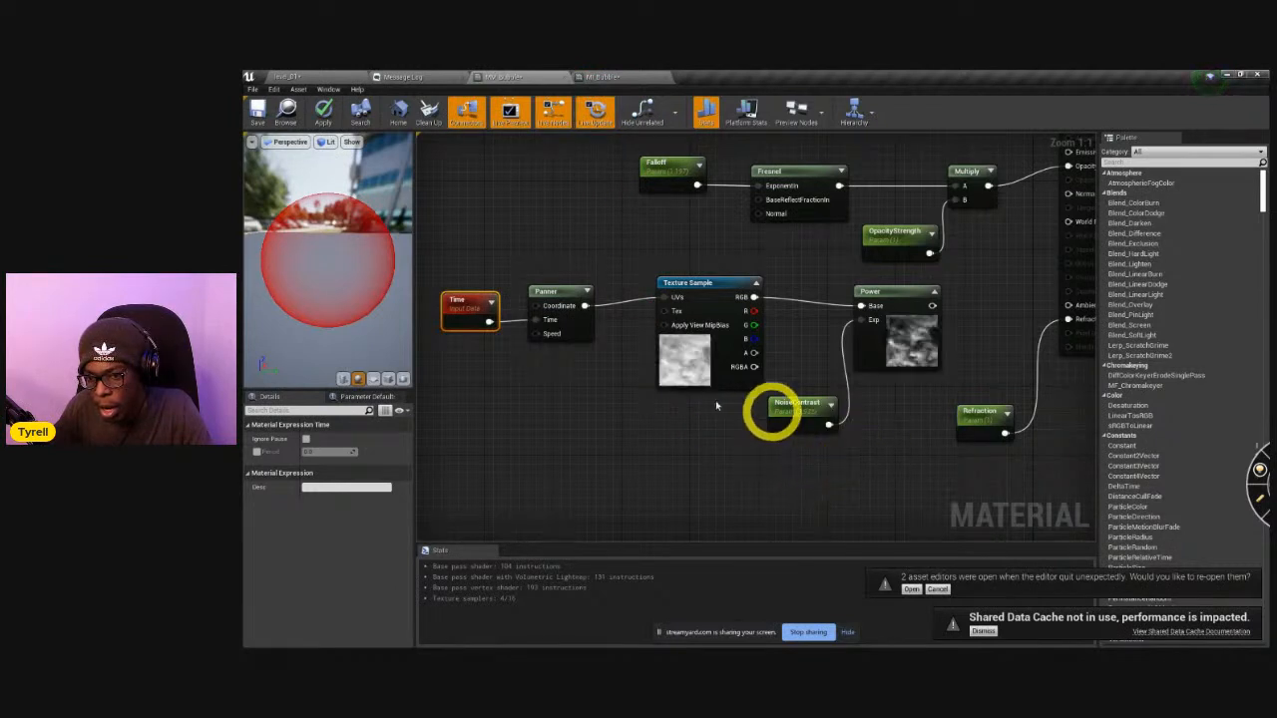
{"action": "left_click", "coordinate": [552, 321]}
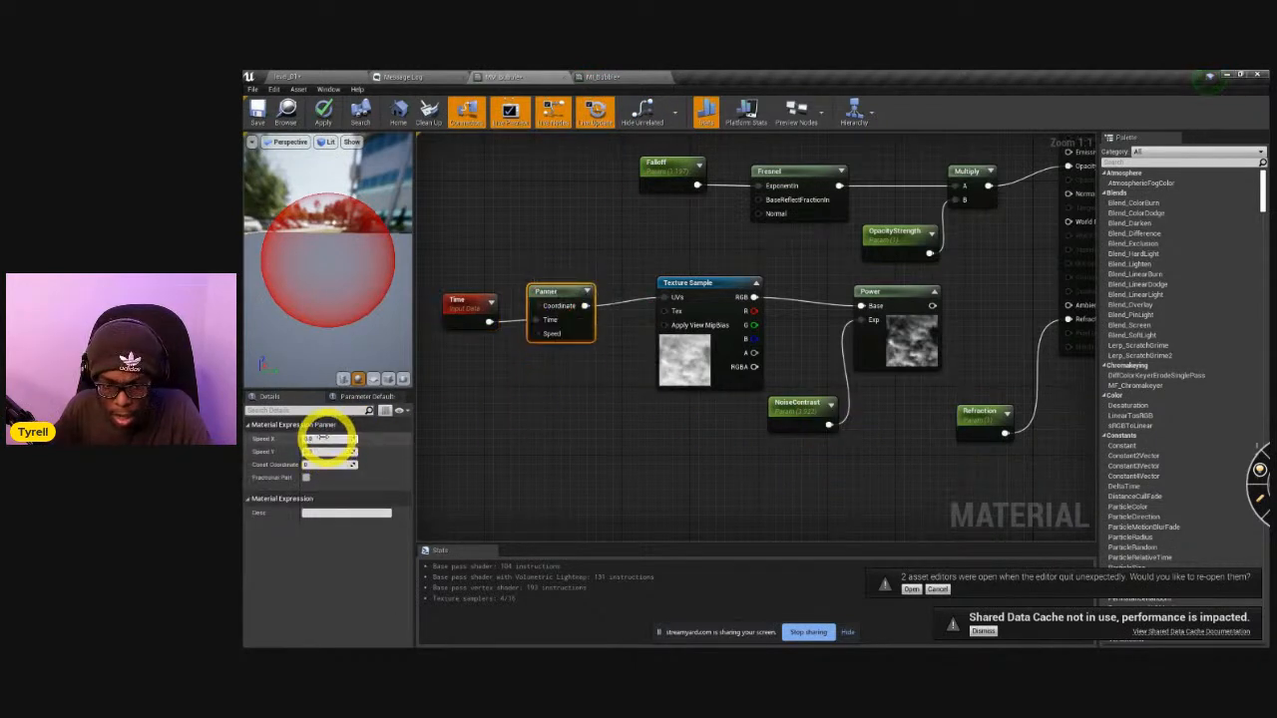
{"action": "left_click", "coordinate": [465, 459]}
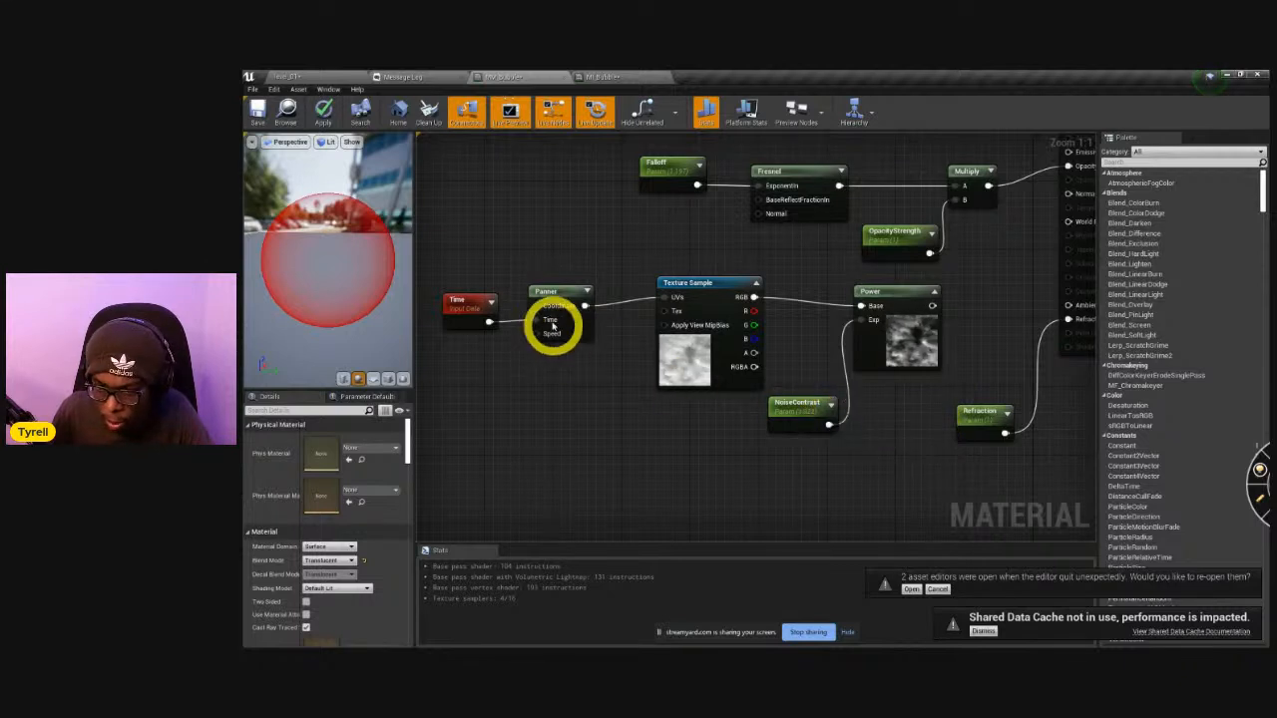
{"action": "left_click", "coordinate": [545, 290]}
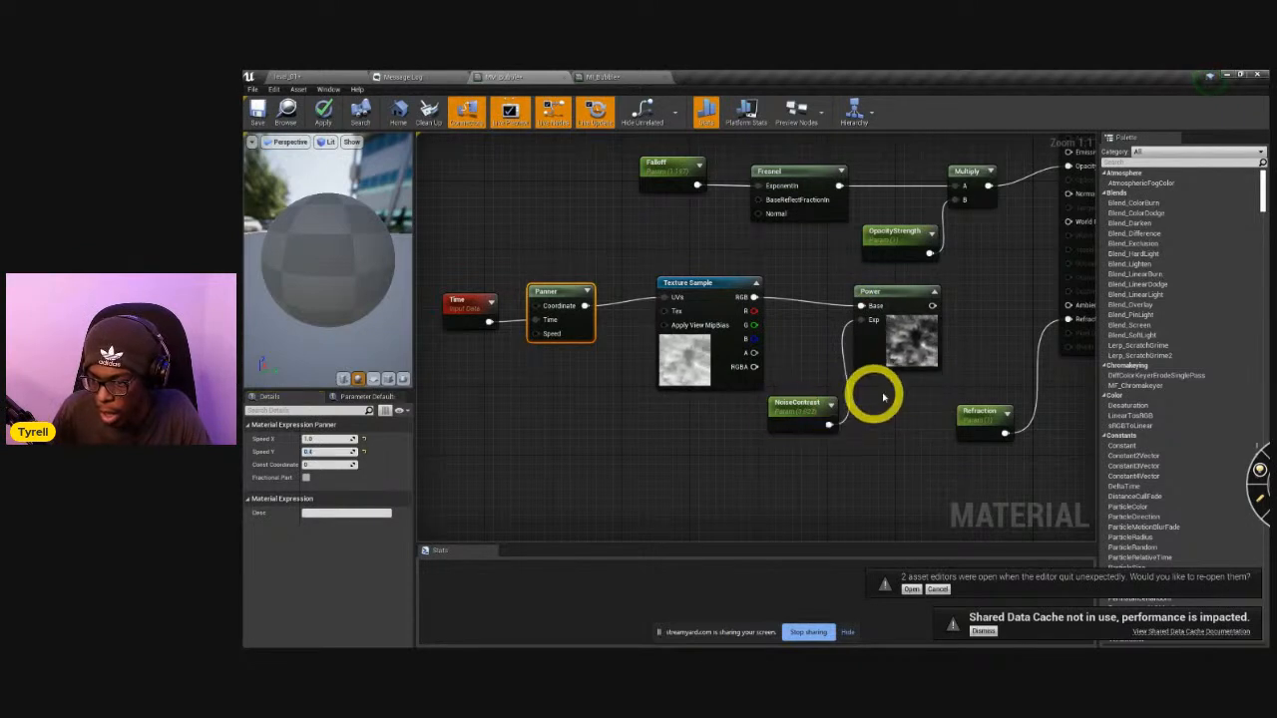
{"action": "left_click", "coordinate": [893, 404]}
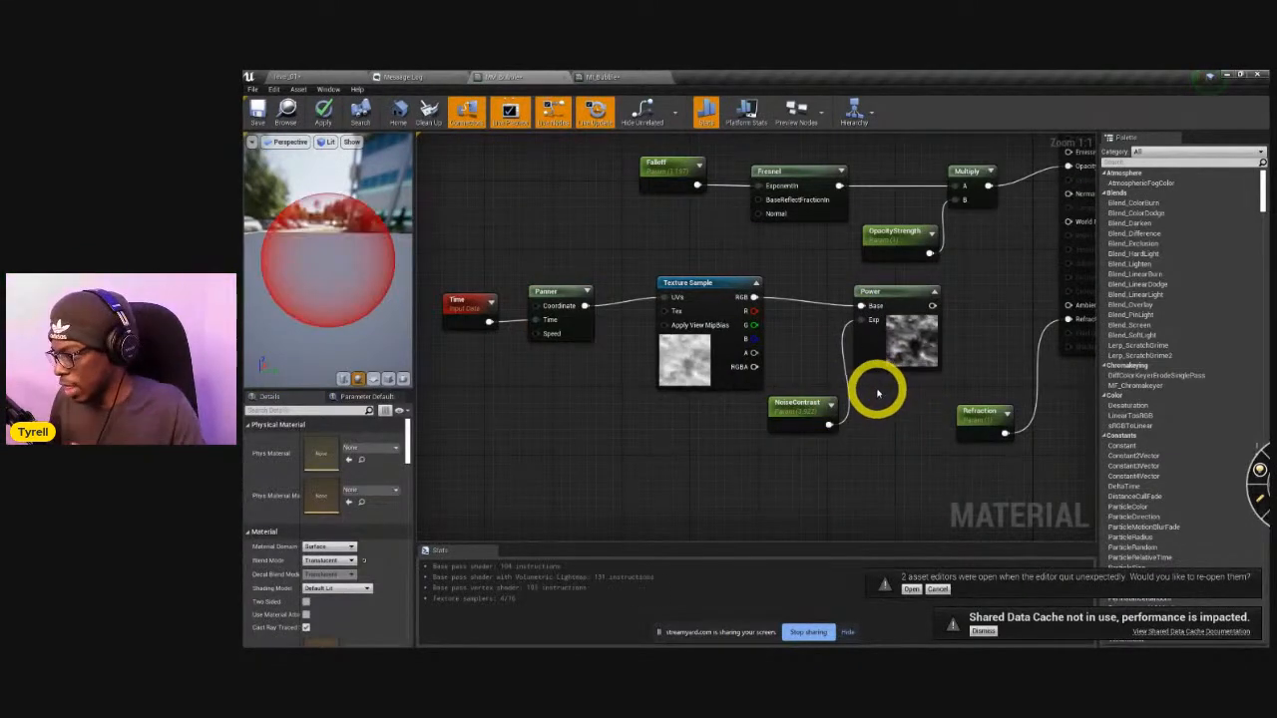
Make room by moving the Refraction parameter down and add a Linear Interpolate node between Power and the material's Refraction input.
{"action": "right_click_drag", "start_coordinate": [905, 401], "coordinate": [687, 436]}
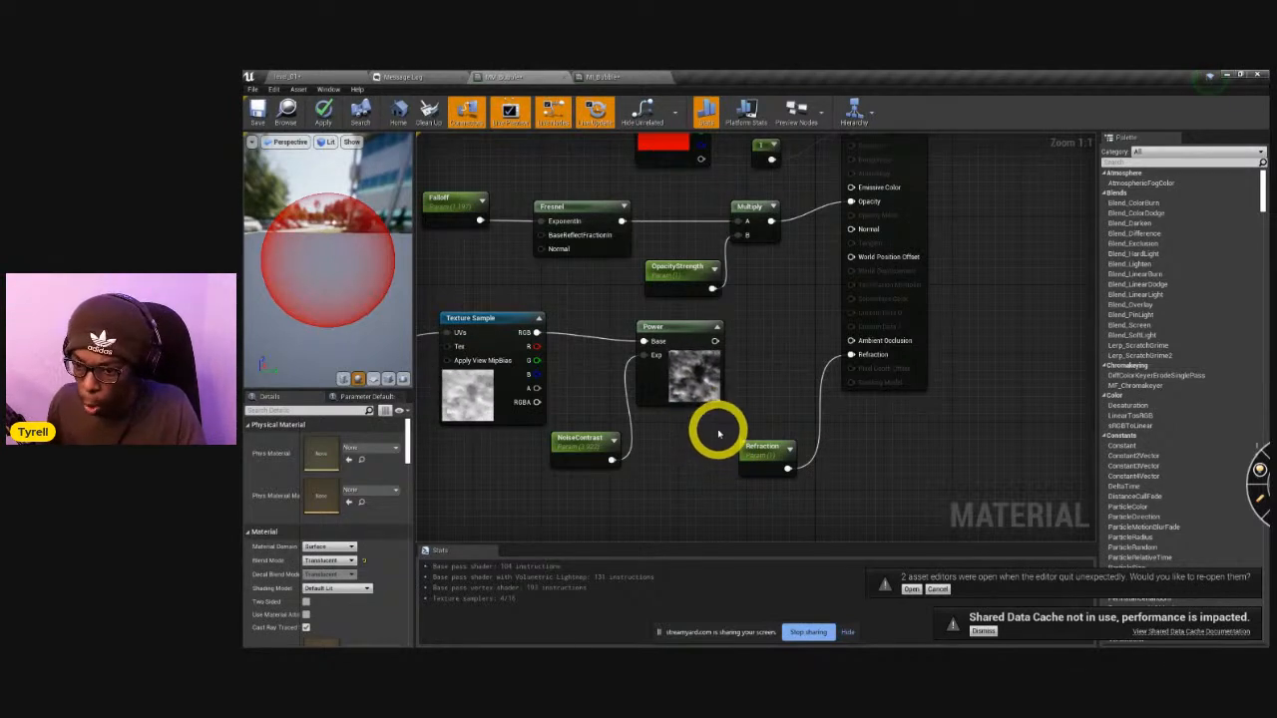
{"action": "right_click_drag", "start_coordinate": [755, 399], "coordinate": [760, 392]}
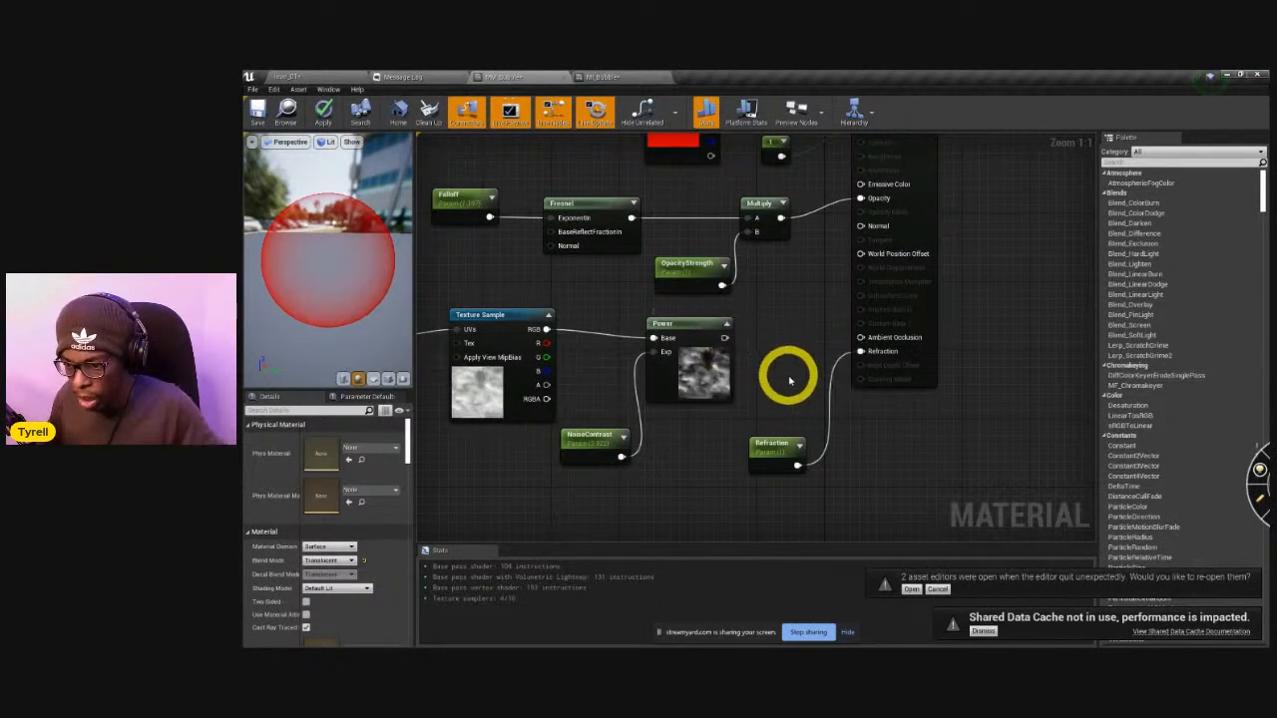
{"action": "left_click_drag", "start_coordinate": [788, 441], "coordinate": [788, 484]}
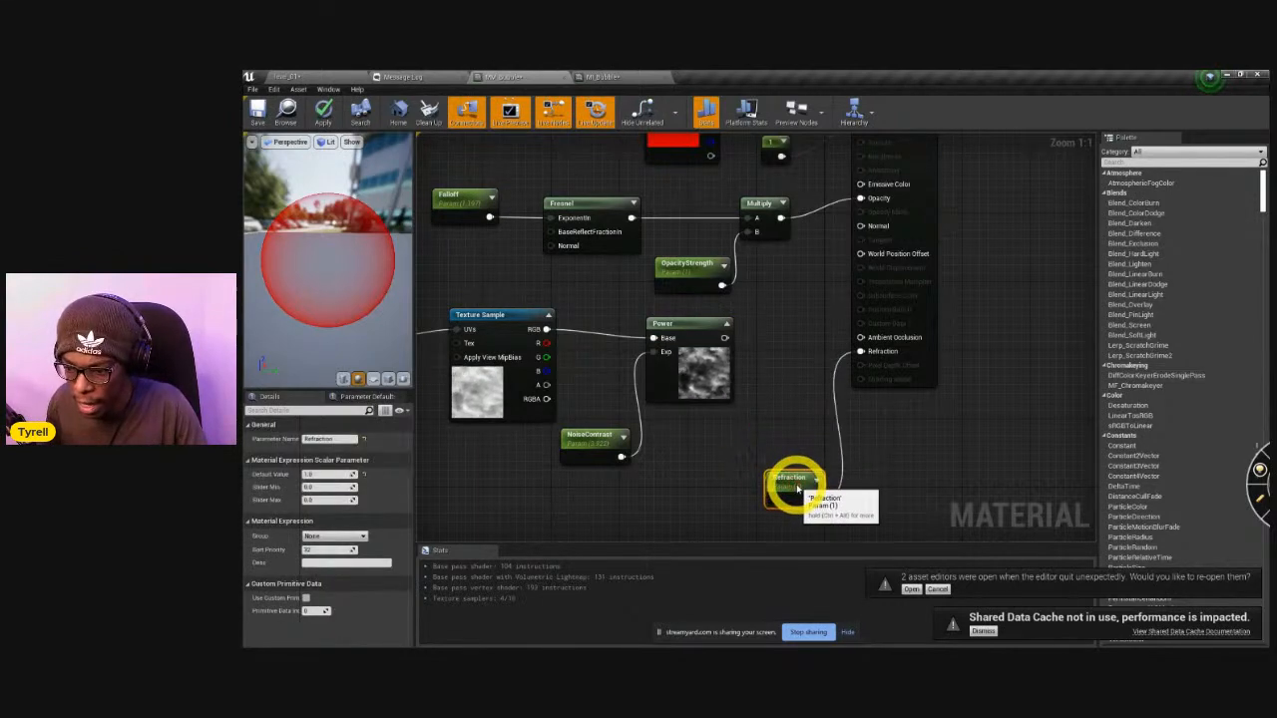
{"action": "right_click", "coordinate": [791, 407]}
{"action": "left_click", "coordinate": [755, 402]}
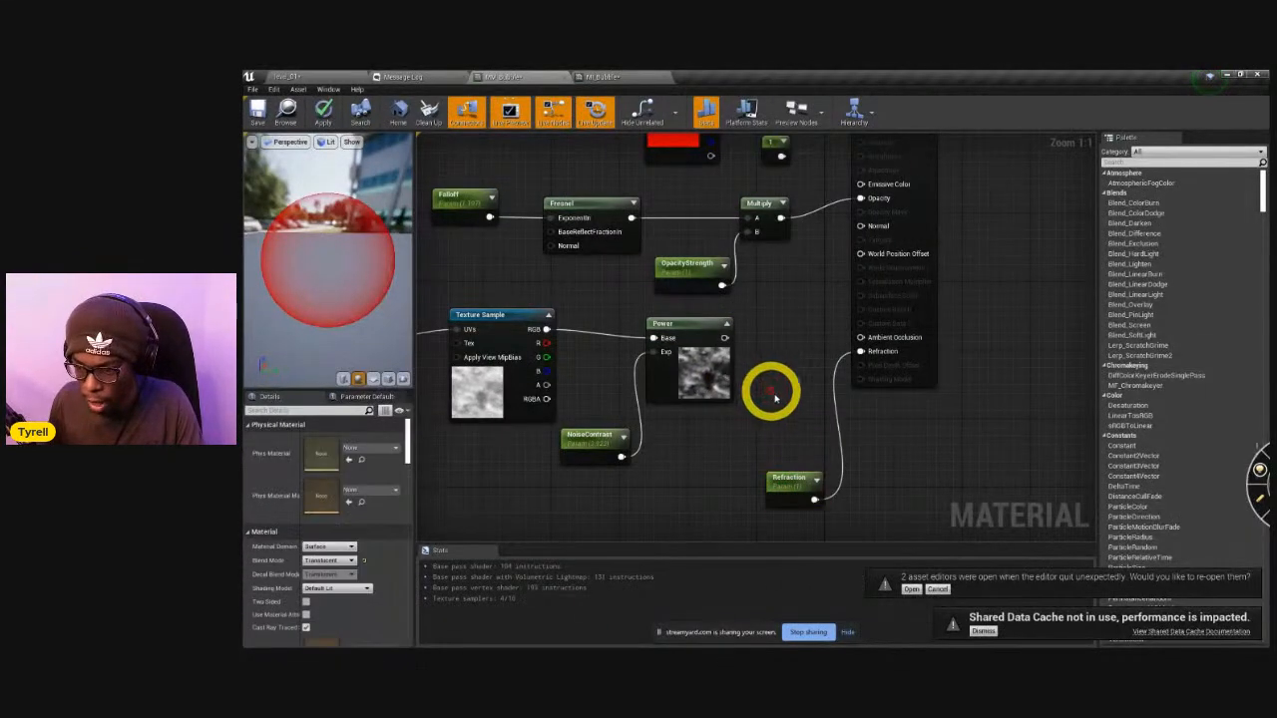
{"action": "key", "text": "l"}
{"action": "left_click", "coordinate": [801, 403]}
Connect Power to the Lerp's Alpha and Refraction to its A input, and rearrange the Refraction and Lerp nodes.
{"action": "left_click_drag", "start_coordinate": [789, 484], "coordinate": [866, 483]}
{"action": "left_click_drag", "start_coordinate": [723, 339], "coordinate": [761, 389]}
{"action": "left_click_drag", "start_coordinate": [818, 459], "coordinate": [734, 454]}
{"action": "left_click_drag", "start_coordinate": [836, 410], "coordinate": [841, 476]}
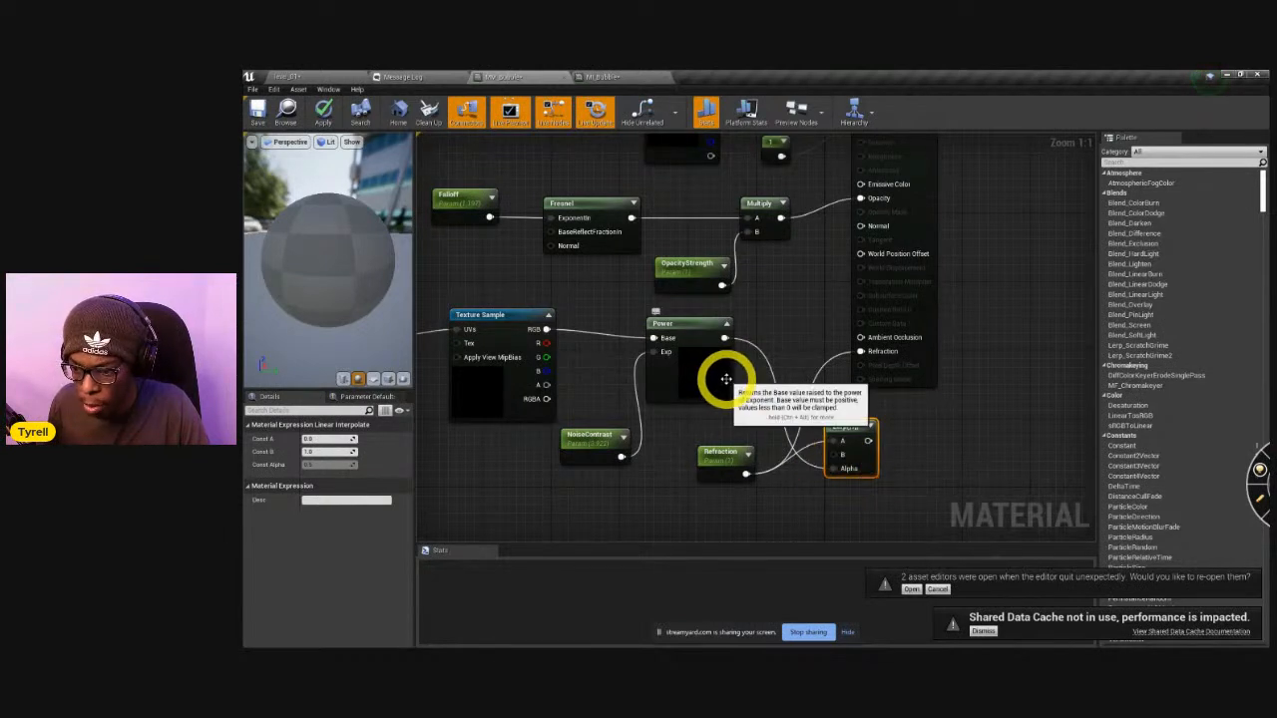
Reposition the Refraction and Lerp nodes and connect the Lerp output to the material's Refraction input.
{"action": "left_click_drag", "start_coordinate": [748, 460], "coordinate": [710, 468]}
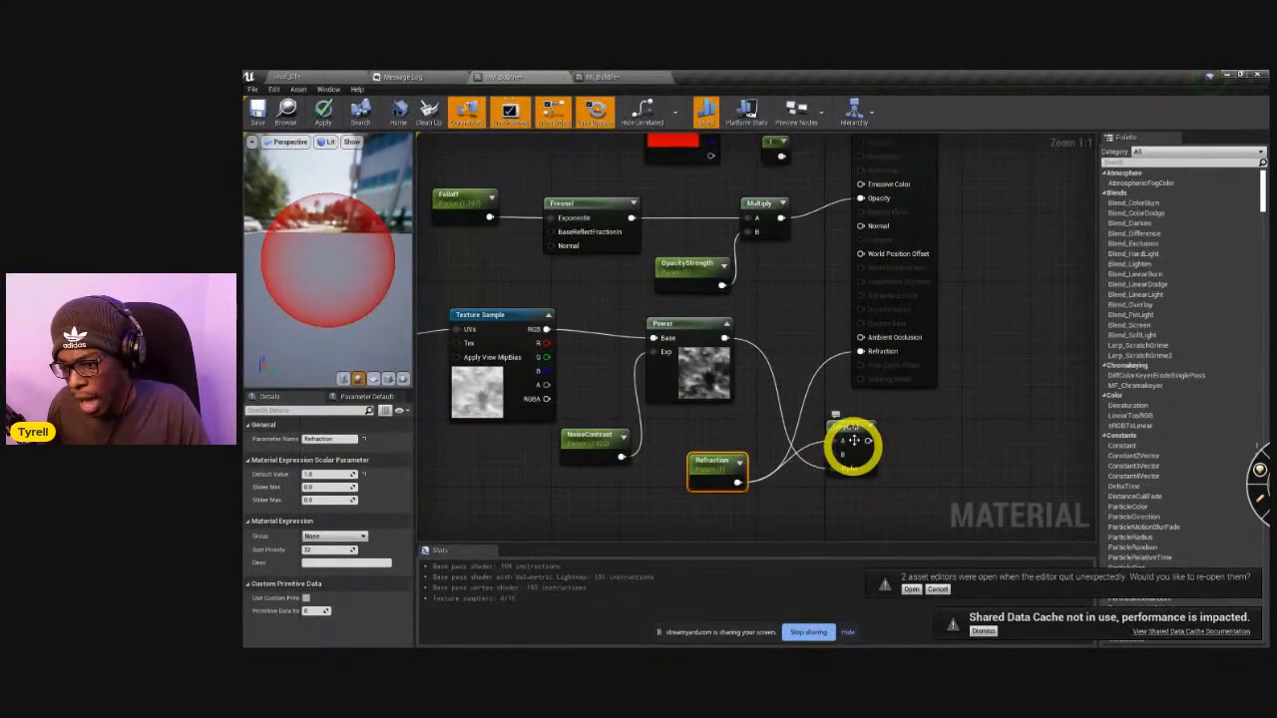
{"action": "left_click_drag", "start_coordinate": [854, 426], "coordinate": [844, 435]}
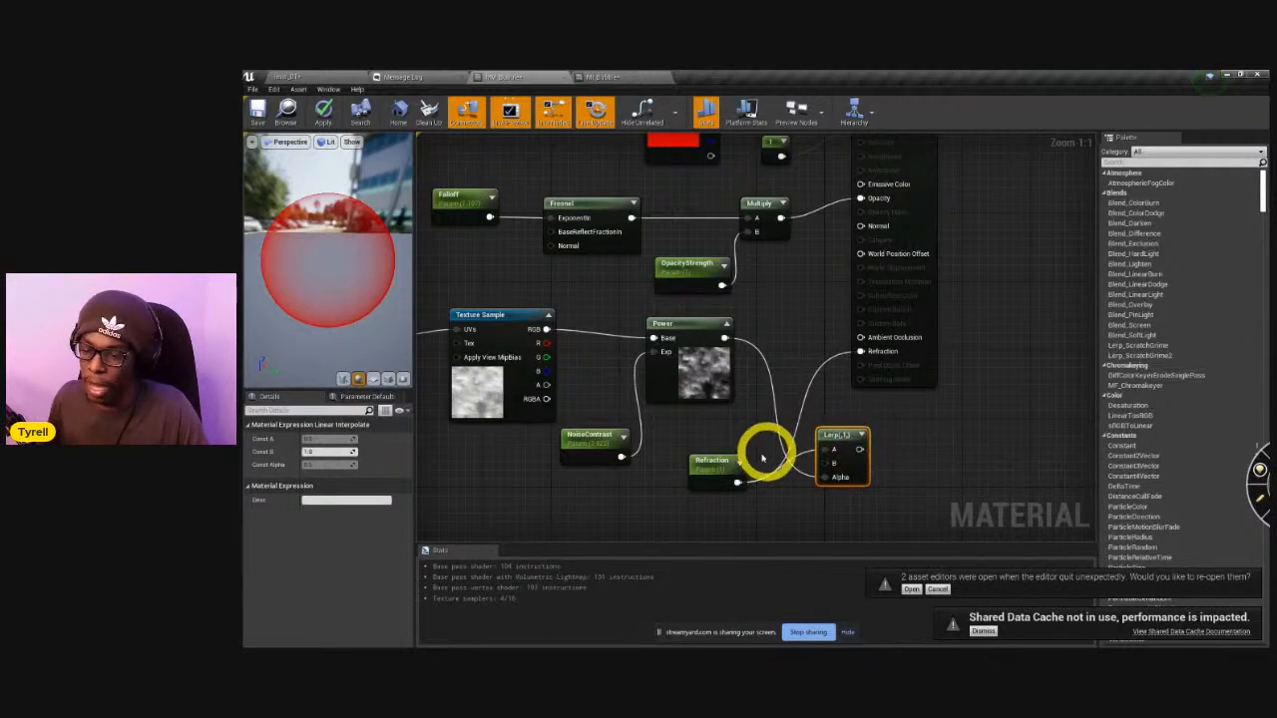
{"action": "left_click_drag", "start_coordinate": [859, 449], "coordinate": [860, 351]}
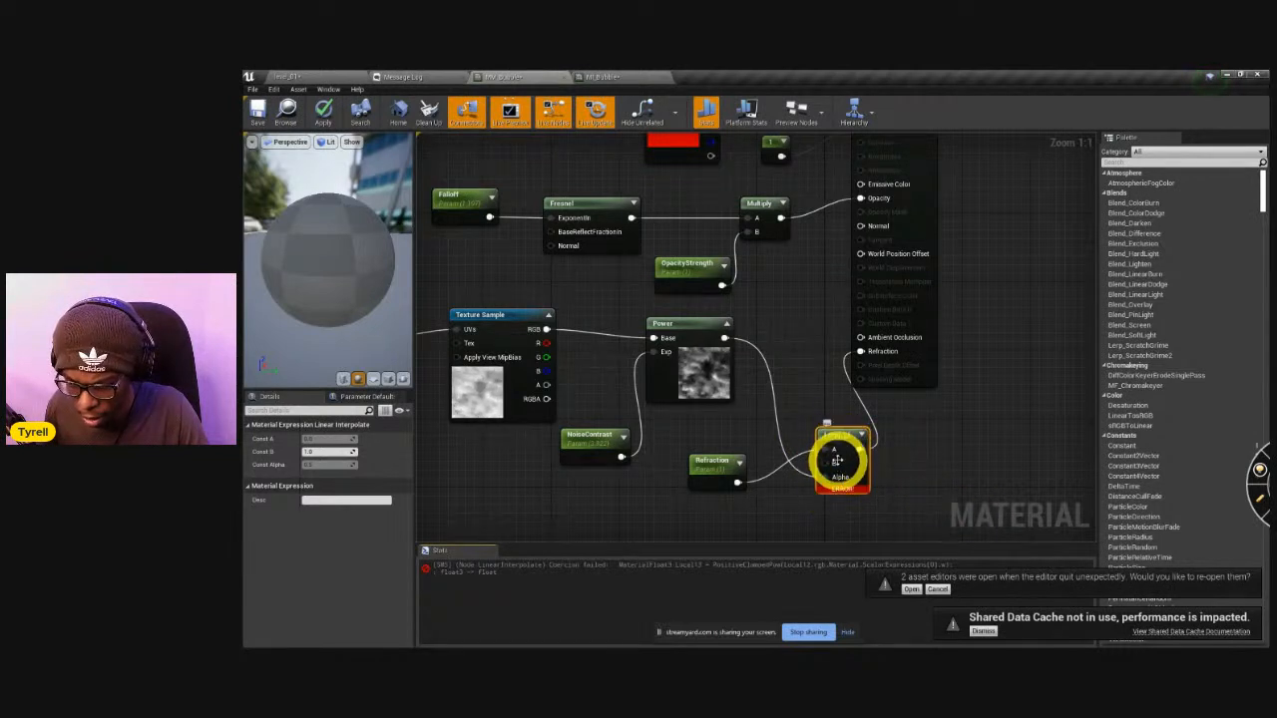
Add a Constant node with a value of 1 below the Refraction parameter and connect it to the Lerp's B input.
{"action": "left_click_drag", "start_coordinate": [826, 462], "coordinate": [755, 513]}
{"action": "left_click", "coordinate": [696, 521]}
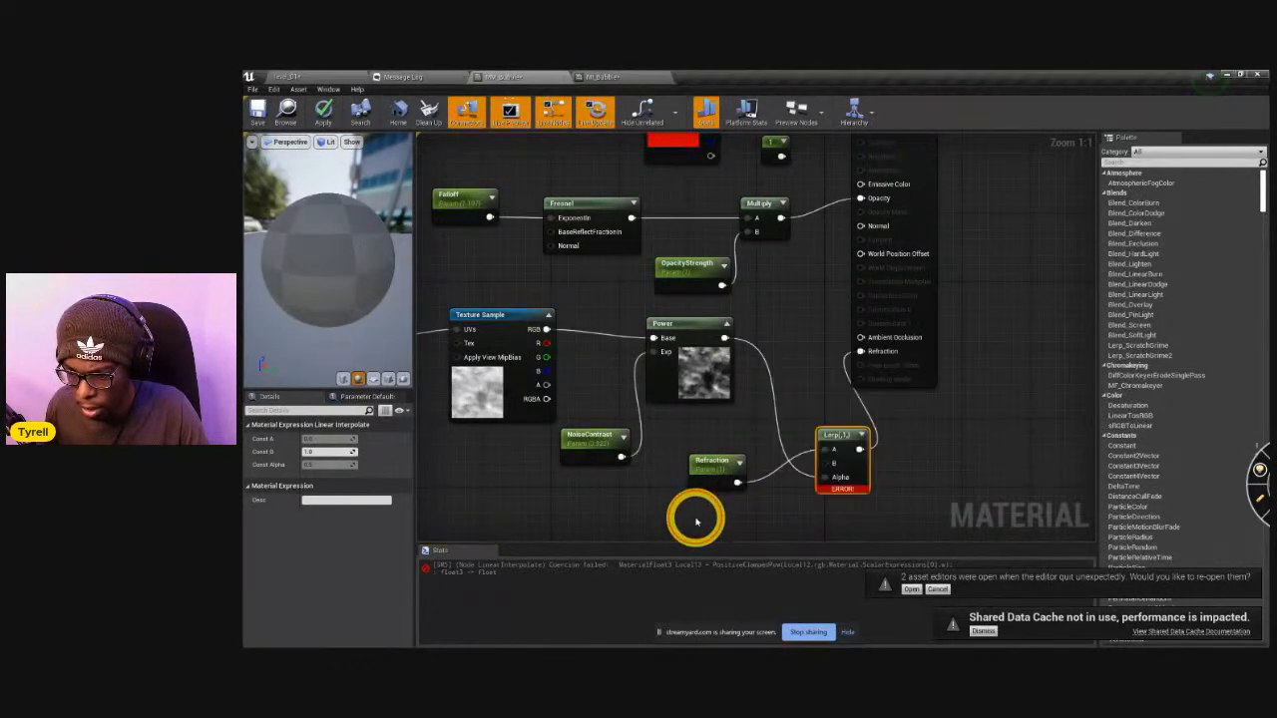
{"action": "left_click", "coordinate": [721, 522]}
{"action": "left_click", "coordinate": [326, 440]}
{"action": "type", "text": "1"}
{"action": "right_click_drag", "start_coordinate": [791, 520], "coordinate": [749, 402]}
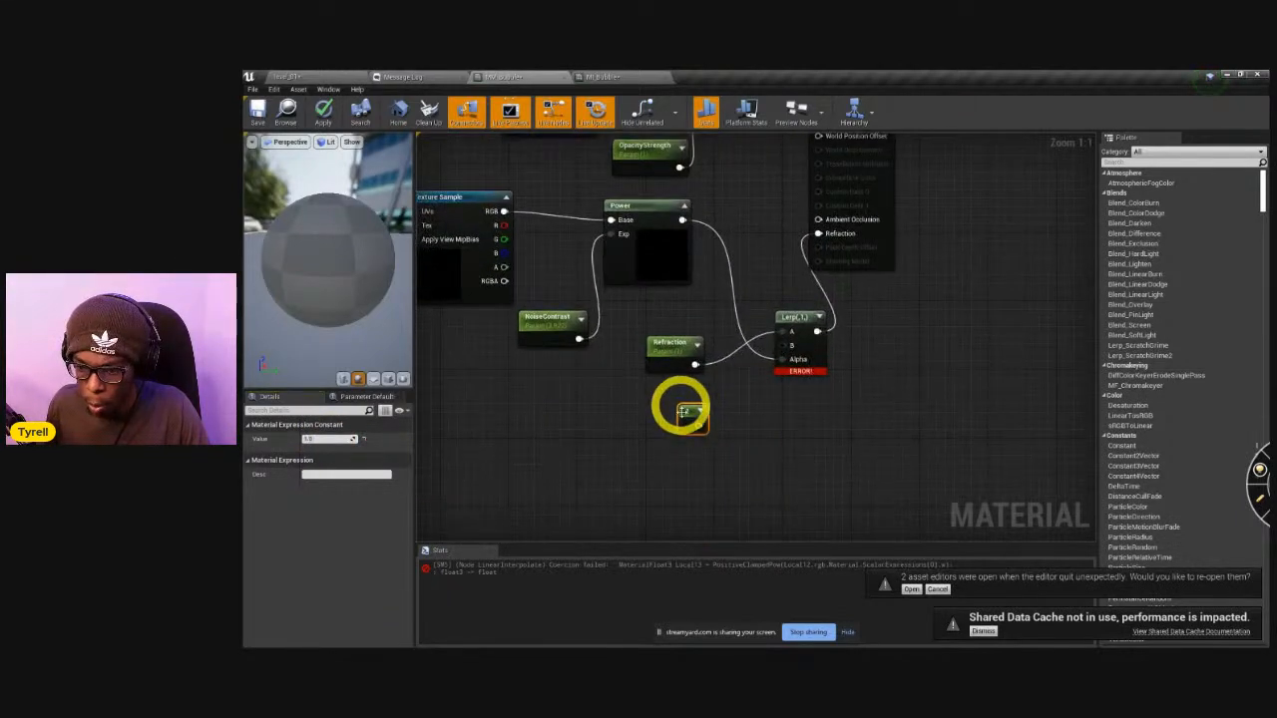
{"action": "left_click_drag", "start_coordinate": [697, 426], "coordinate": [786, 357]}
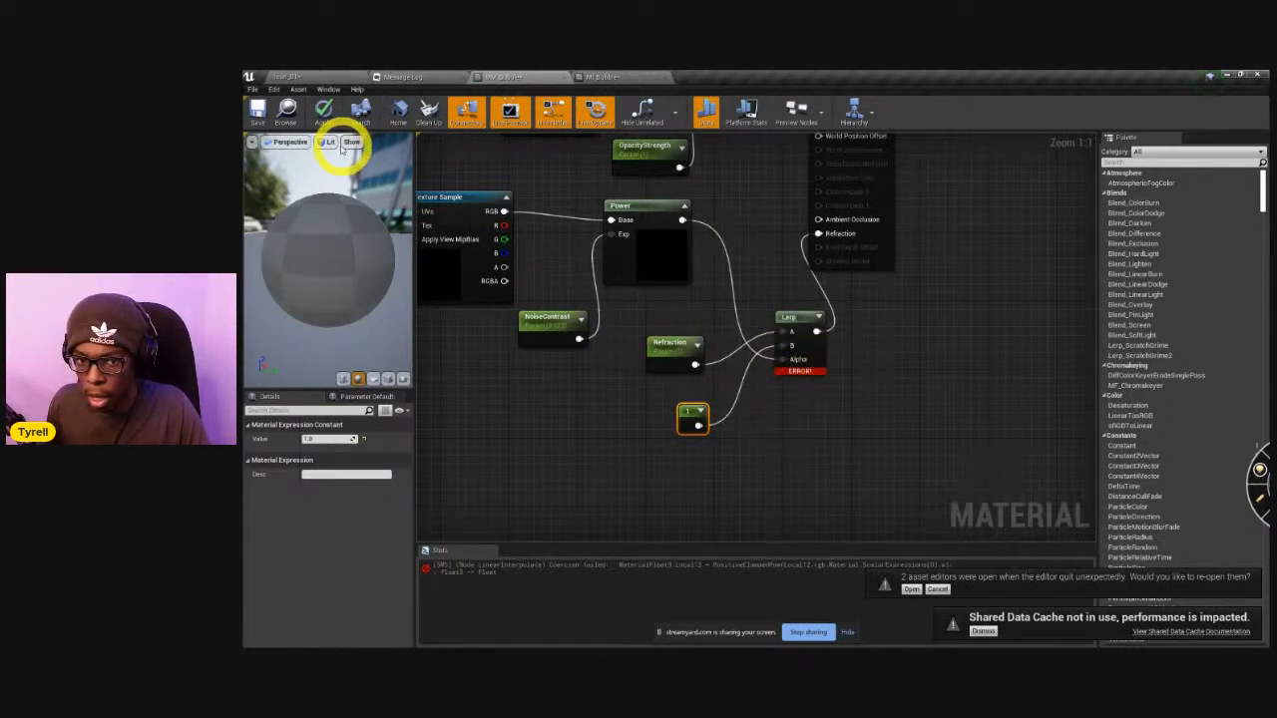
Connect the Texture Sample's R output to Power's Base input in place of RGB and apply the material changes.
{"action": "left_click", "coordinate": [325, 115]}
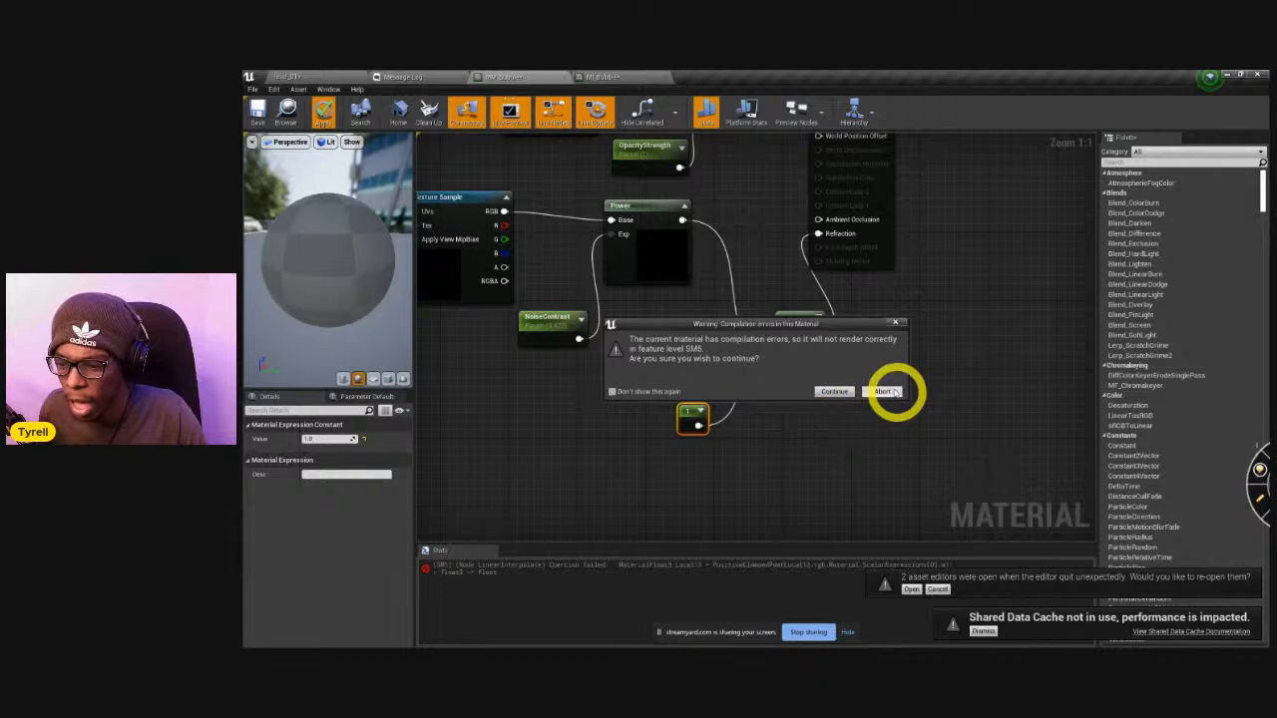
{"action": "left_click", "coordinate": [896, 325]}
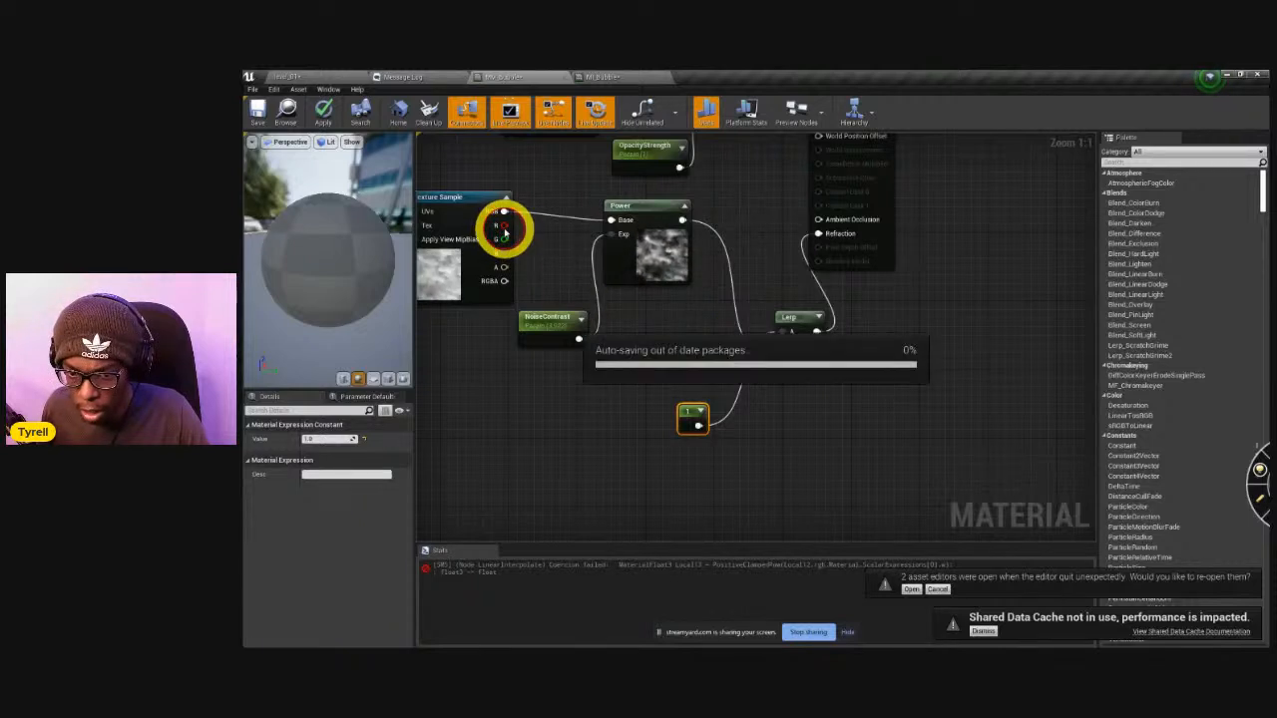
{"action": "left_click_drag", "start_coordinate": [501, 227], "coordinate": [612, 219]}
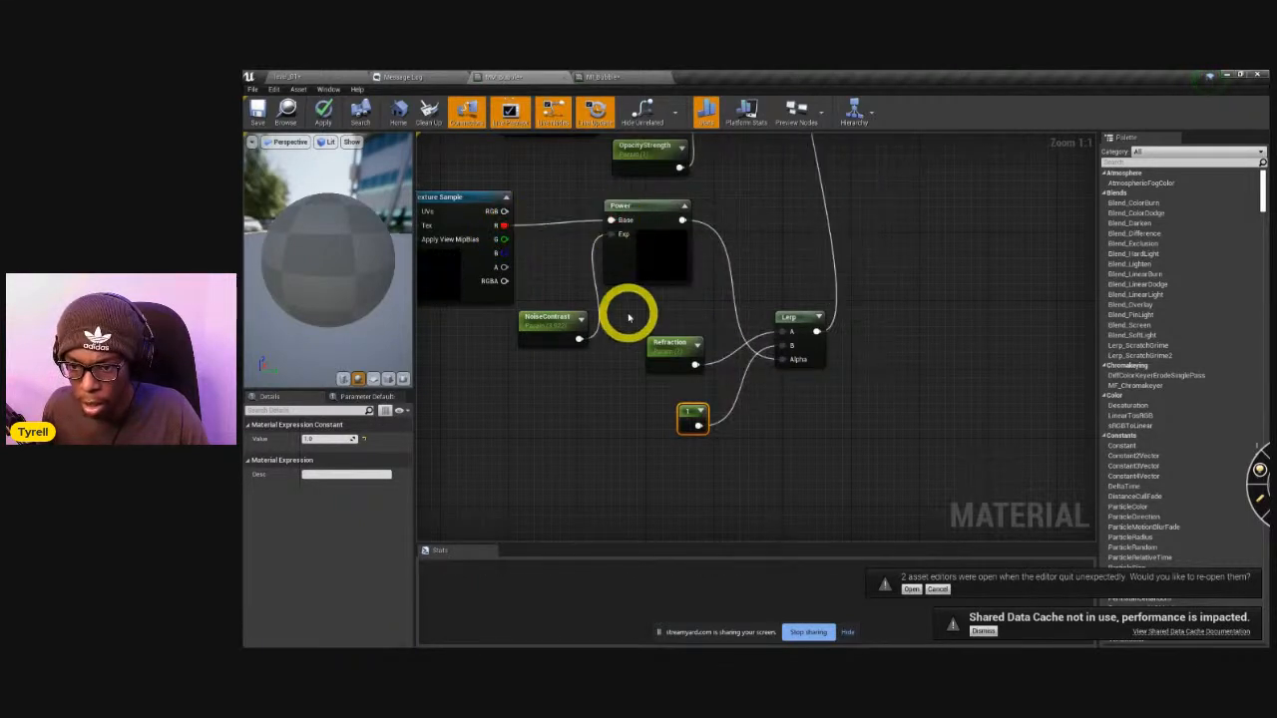
{"action": "left_click", "coordinate": [324, 111]}
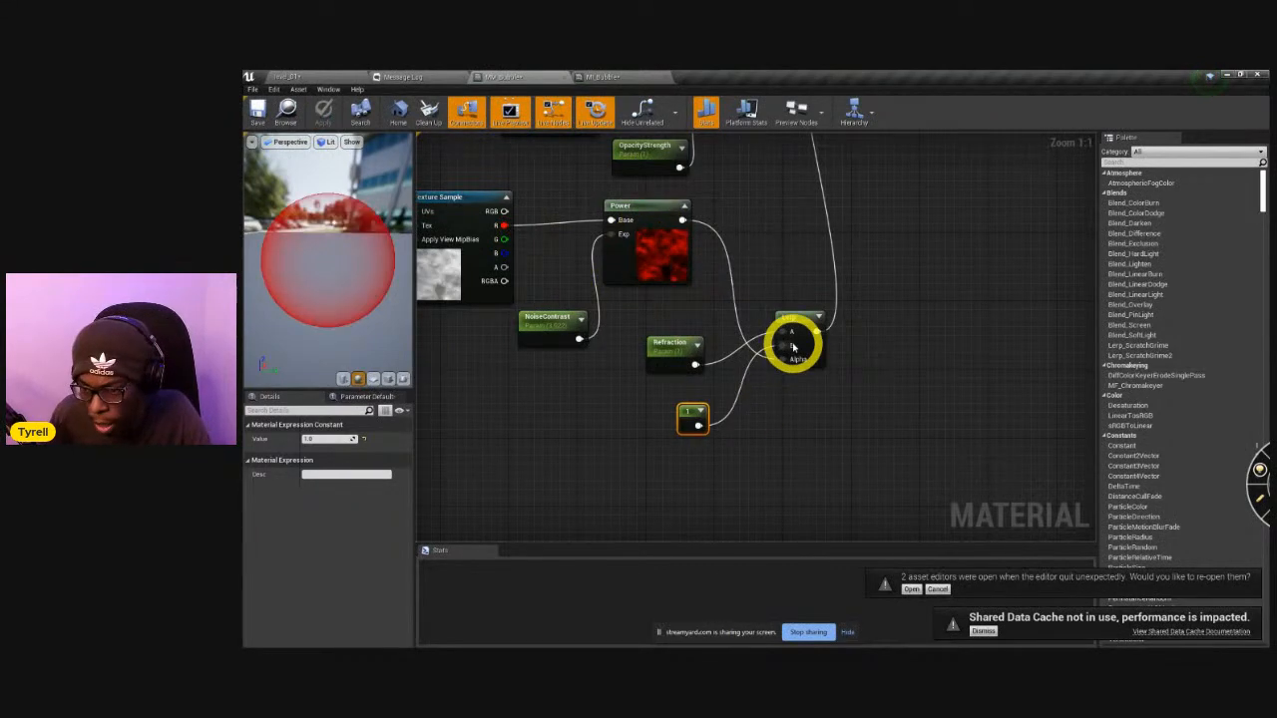
Switch to the MI_Bubble material instance, raise its Refraction above 1 and adjust the preview viewport's options.
{"action": "right_click_drag", "start_coordinate": [758, 262], "coordinate": [769, 383]}
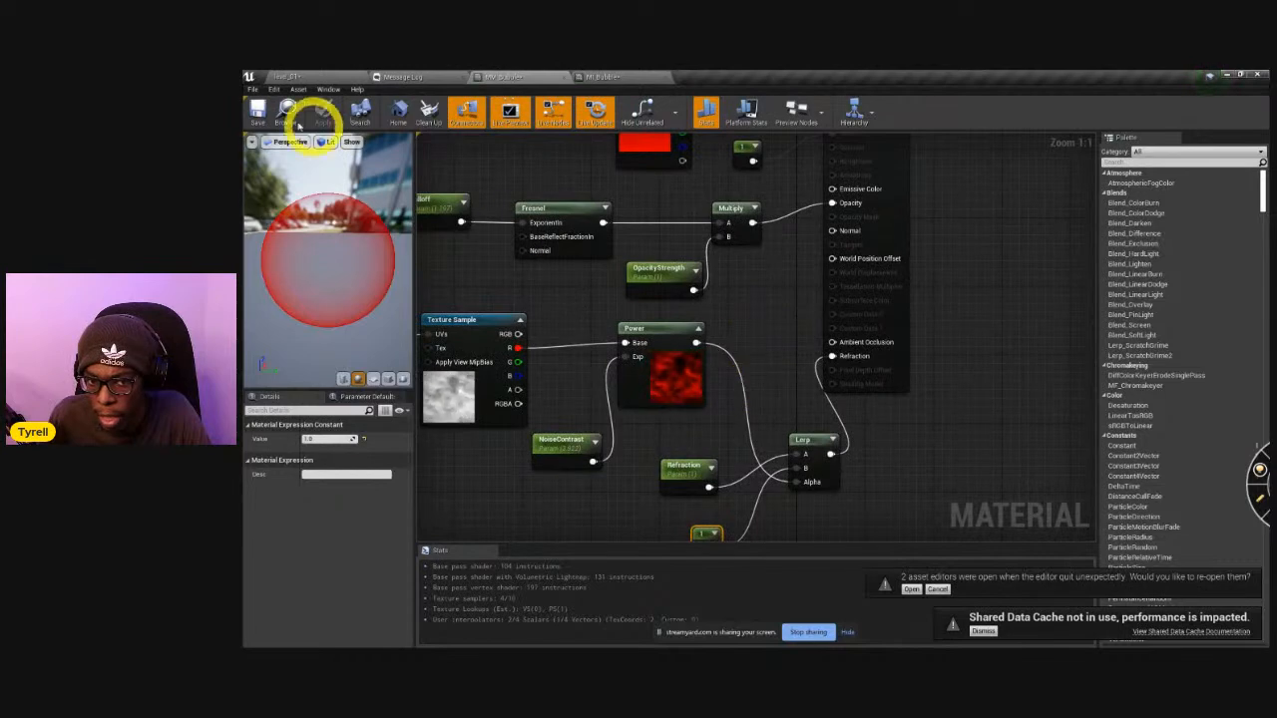
{"action": "left_click", "coordinate": [594, 78]}
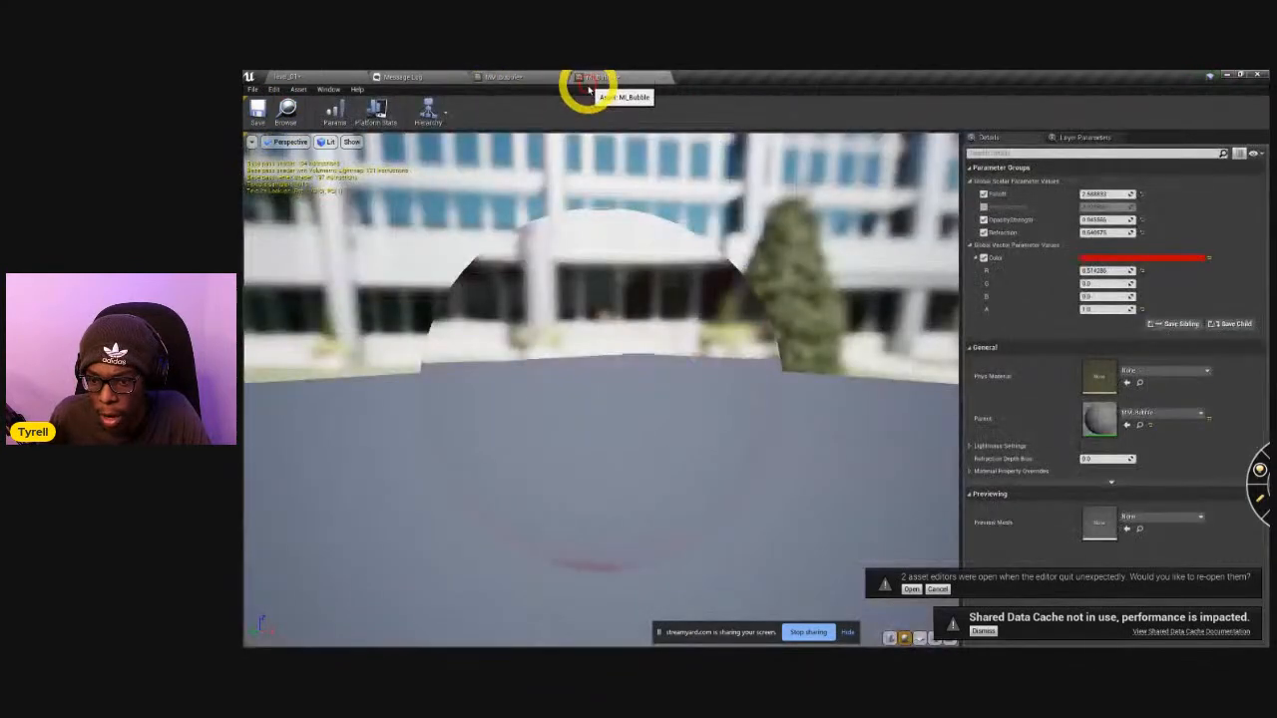
{"action": "left_click_drag", "start_coordinate": [627, 362], "coordinate": [701, 354]}
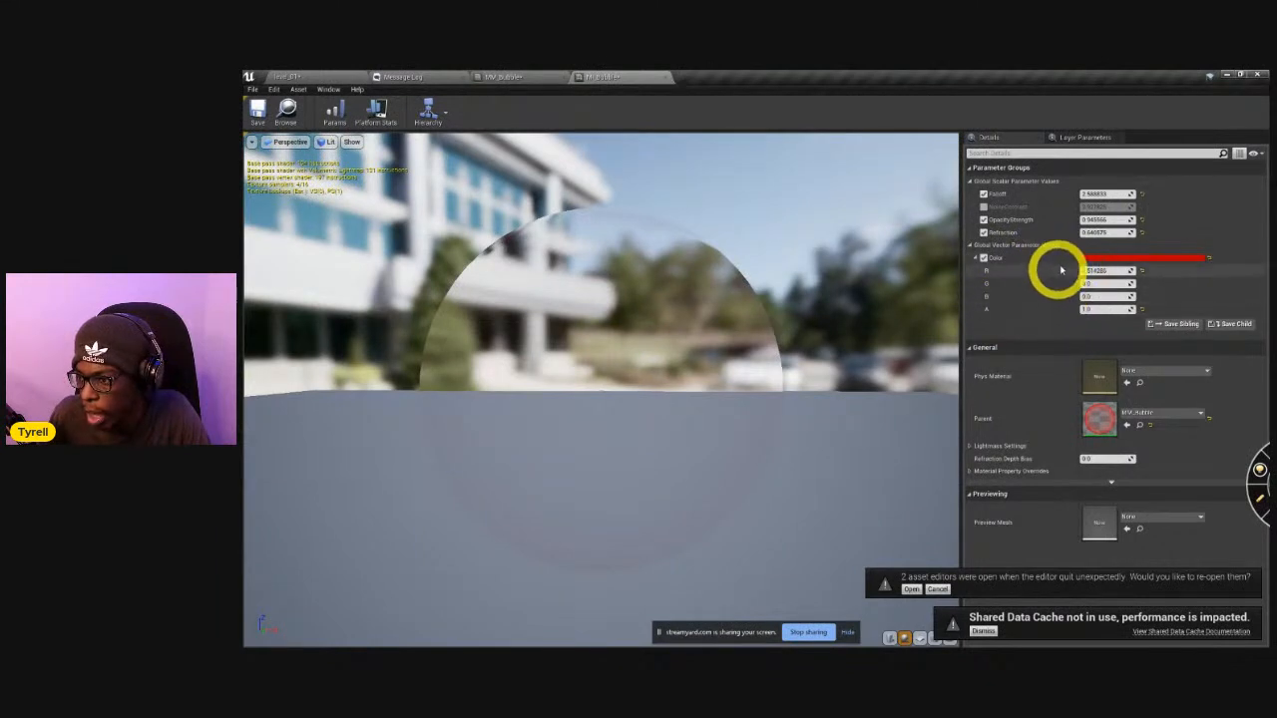
{"action": "left_click_drag", "start_coordinate": [1094, 233], "coordinate": [1115, 242]}
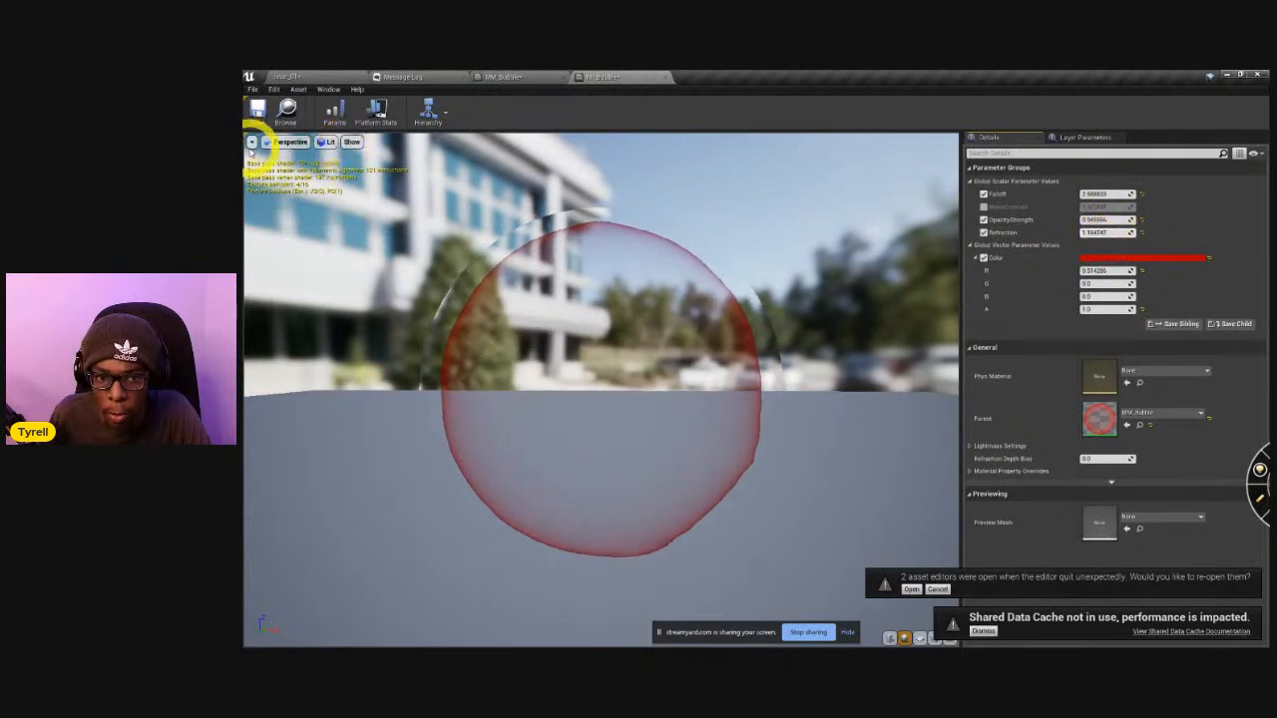
{"action": "left_click", "coordinate": [253, 142]}
{"action": "left_click", "coordinate": [261, 175]}
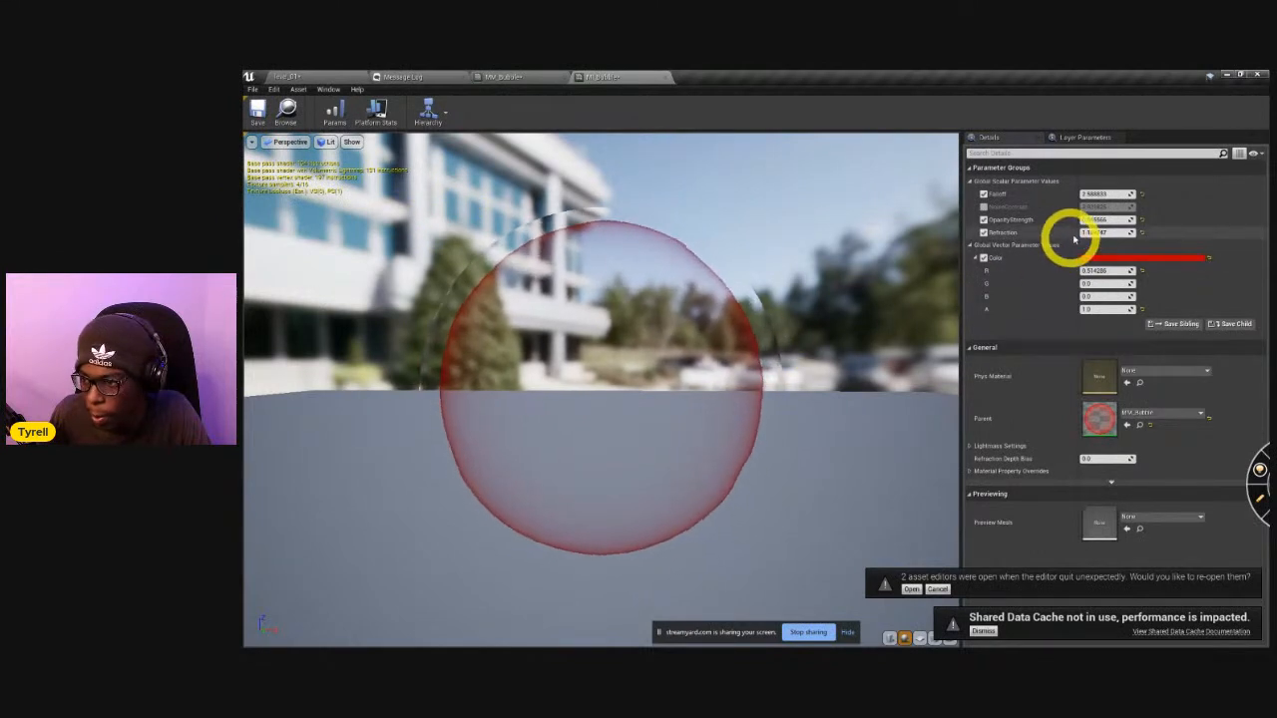
Lower the MI_Bubble instance's Refraction to about 0.71 and inspect the preview sphere from another angle.
{"action": "left_click_drag", "start_coordinate": [1099, 237], "coordinate": [1094, 237]}
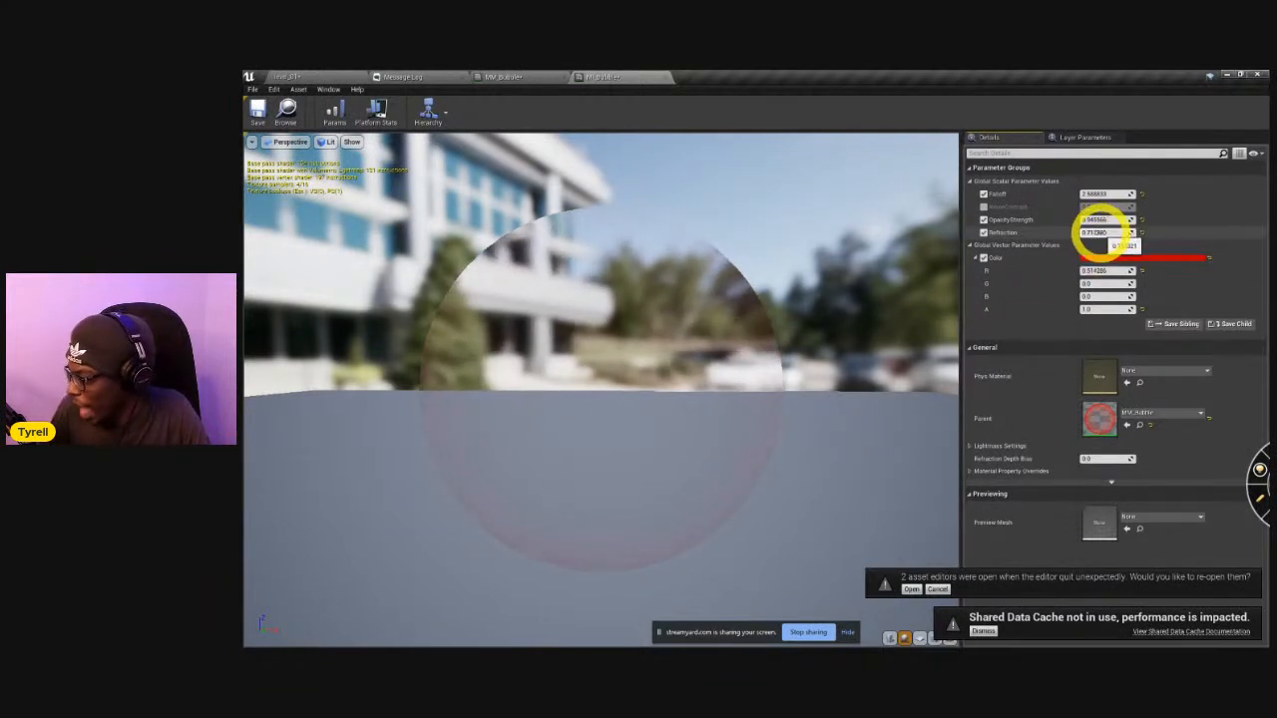
{"action": "left_click_drag", "start_coordinate": [1097, 235], "coordinate": [1094, 235]}
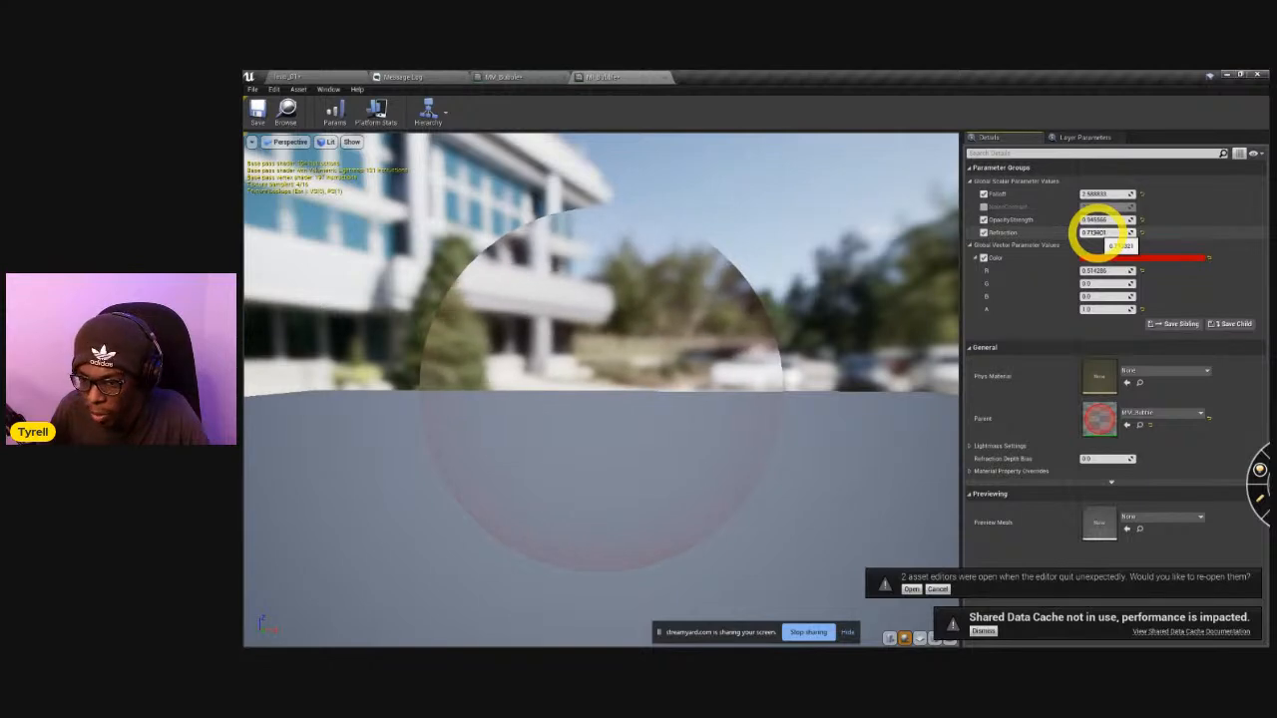
{"action": "left_click_drag", "start_coordinate": [768, 385], "coordinate": [795, 390]}
{"action": "key", "text": "alt+Tab"}
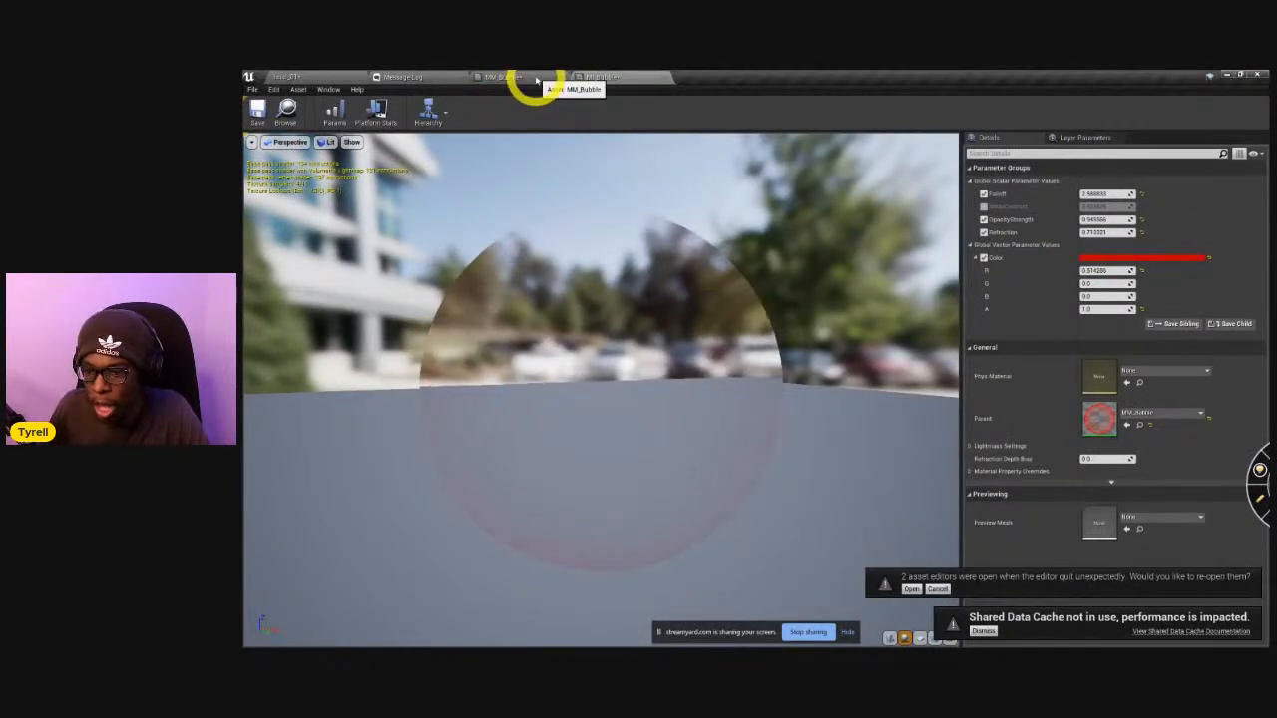
Return to MM_Bubble, spread the Refraction and Lerp nodes apart, and add a reroute node below them on the Power-to-Alpha wire.
{"action": "left_click", "coordinate": [536, 78]}
{"action": "left_click_drag", "start_coordinate": [709, 477], "coordinate": [750, 459]}
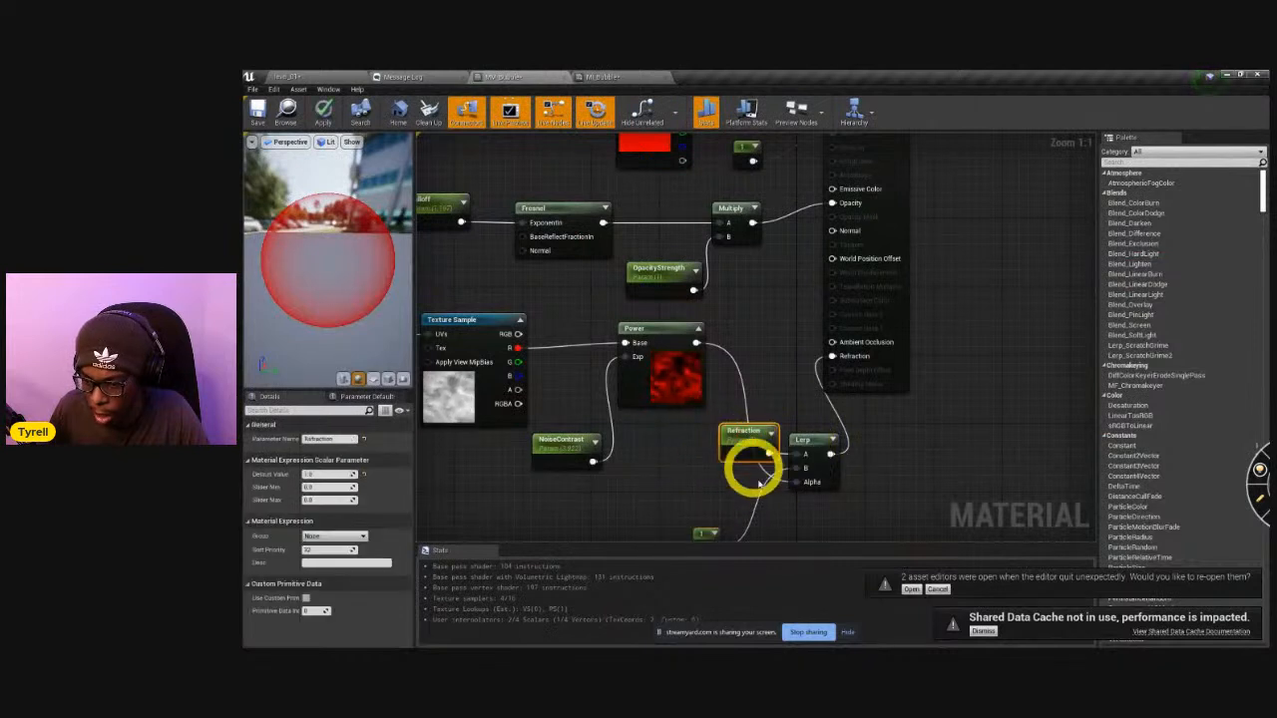
{"action": "left_click_drag", "start_coordinate": [828, 442], "coordinate": [923, 485]}
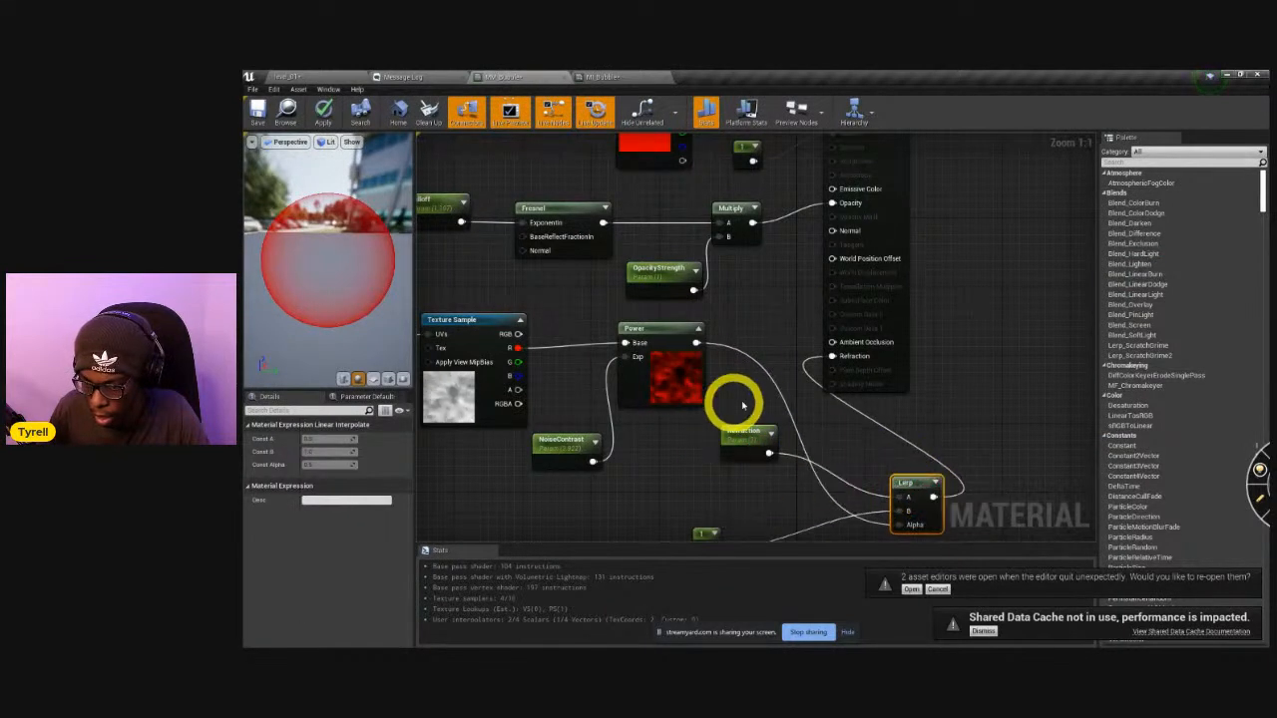
{"action": "double_click", "coordinate": [737, 354]}
{"action": "left_click_drag", "start_coordinate": [737, 353], "coordinate": [701, 462]}
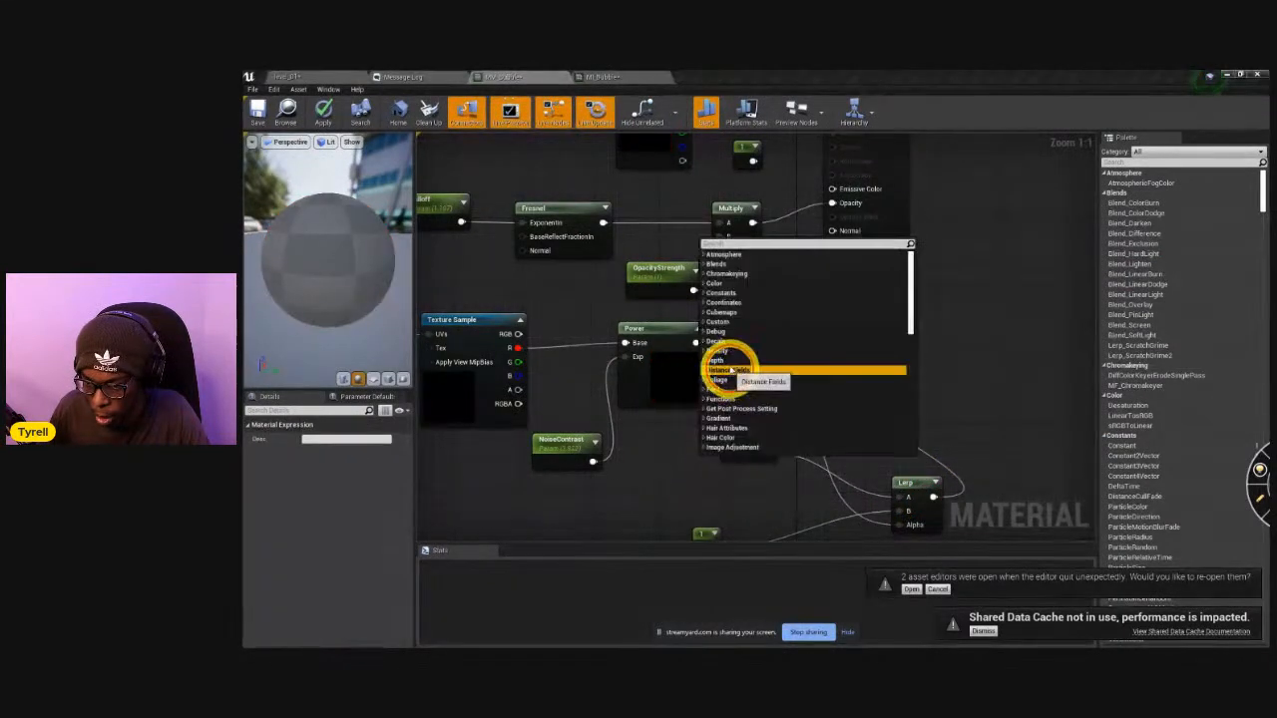
{"action": "left_click", "coordinate": [678, 292]}
{"action": "left_click_drag", "start_coordinate": [735, 355], "coordinate": [696, 510]}
Shift the Time, Panner, Texture Sample, Power and NoiseContrast nodes away from the Lerp and line them up compactly.
{"action": "right_click_drag", "start_coordinate": [585, 462], "coordinate": [868, 376]}
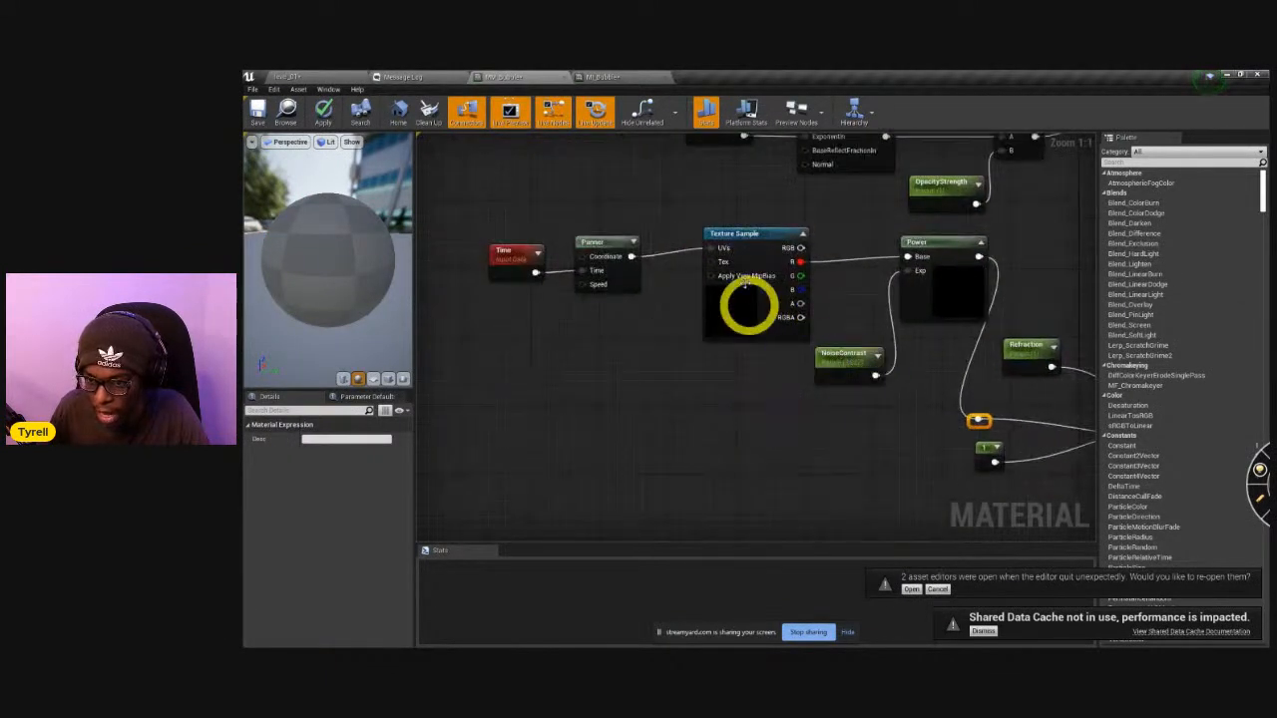
{"action": "left_click_drag", "start_coordinate": [490, 210], "coordinate": [750, 311]}
{"action": "left_click_drag", "start_coordinate": [750, 253], "coordinate": [598, 270]}
{"action": "left_click", "coordinate": [928, 250]}
{"action": "left_click_drag", "start_coordinate": [928, 247], "coordinate": [816, 267]}
{"action": "left_click", "coordinate": [736, 379]}
{"action": "left_click_drag", "start_coordinate": [733, 378], "coordinate": [724, 310]}
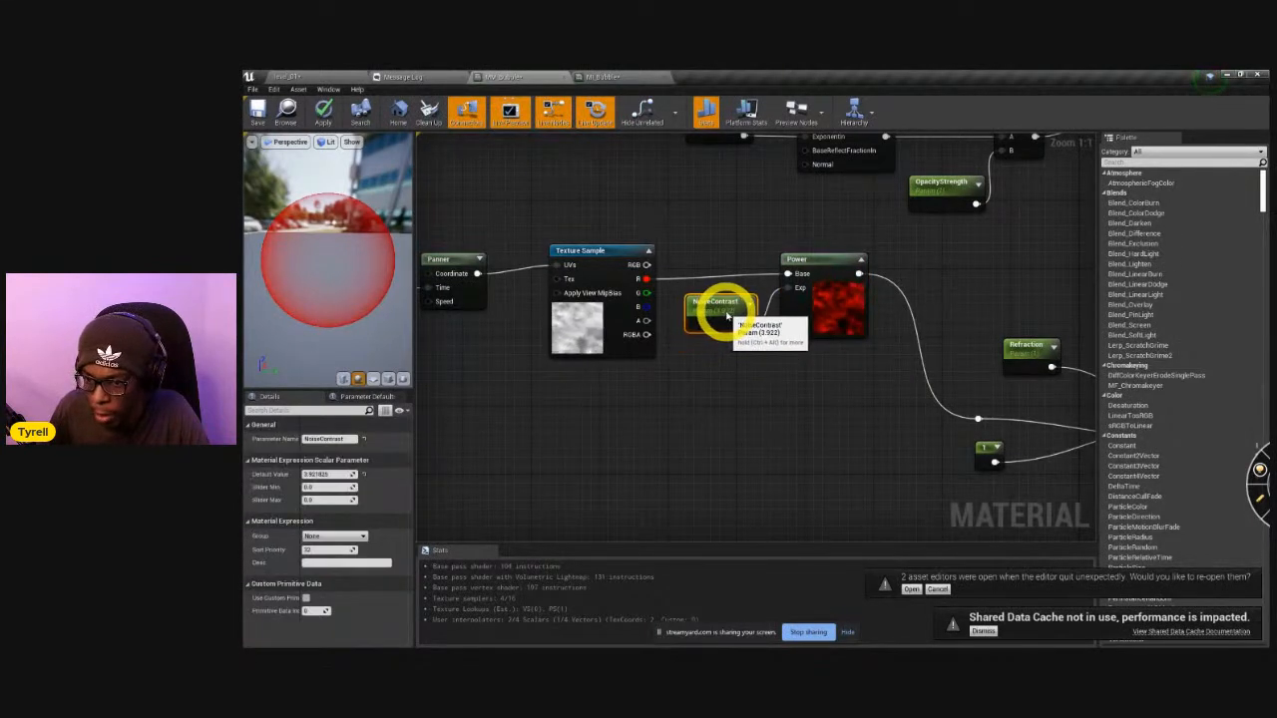
{"action": "left_click_drag", "start_coordinate": [726, 362], "coordinate": [812, 286]}
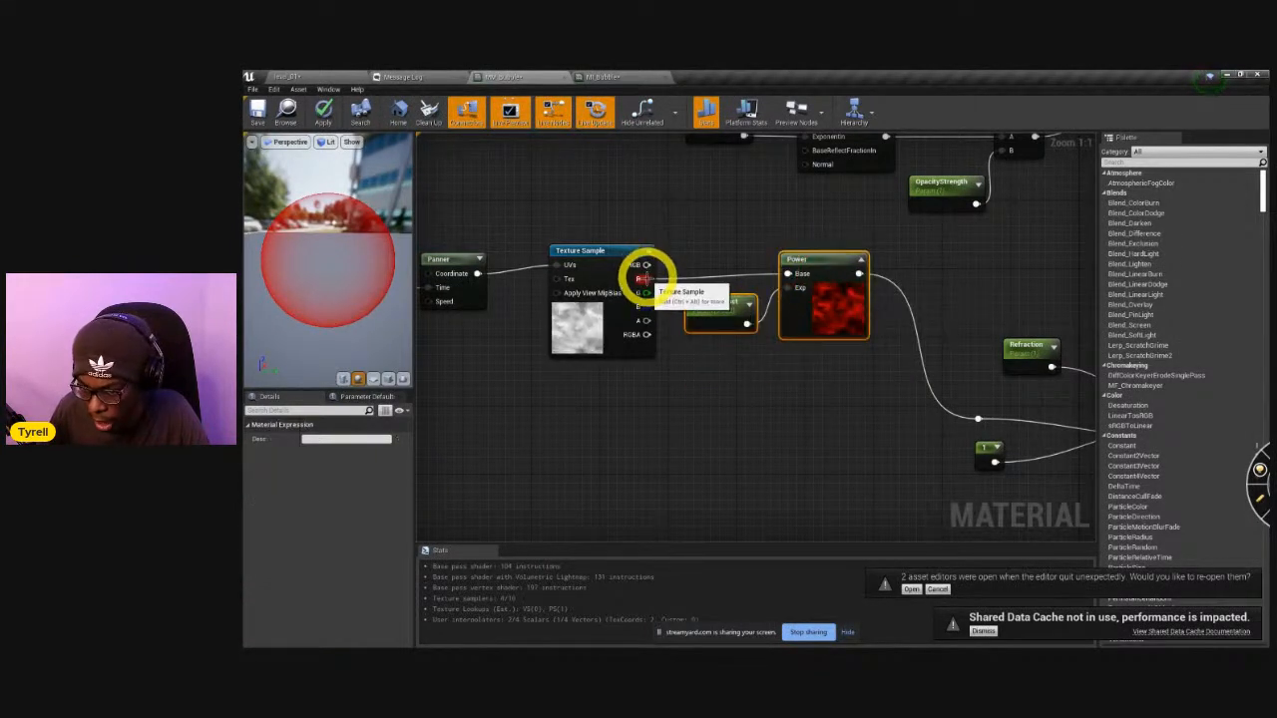
{"action": "left_click_drag", "start_coordinate": [716, 380], "coordinate": [824, 274]}
{"action": "left_click", "coordinate": [619, 362]}
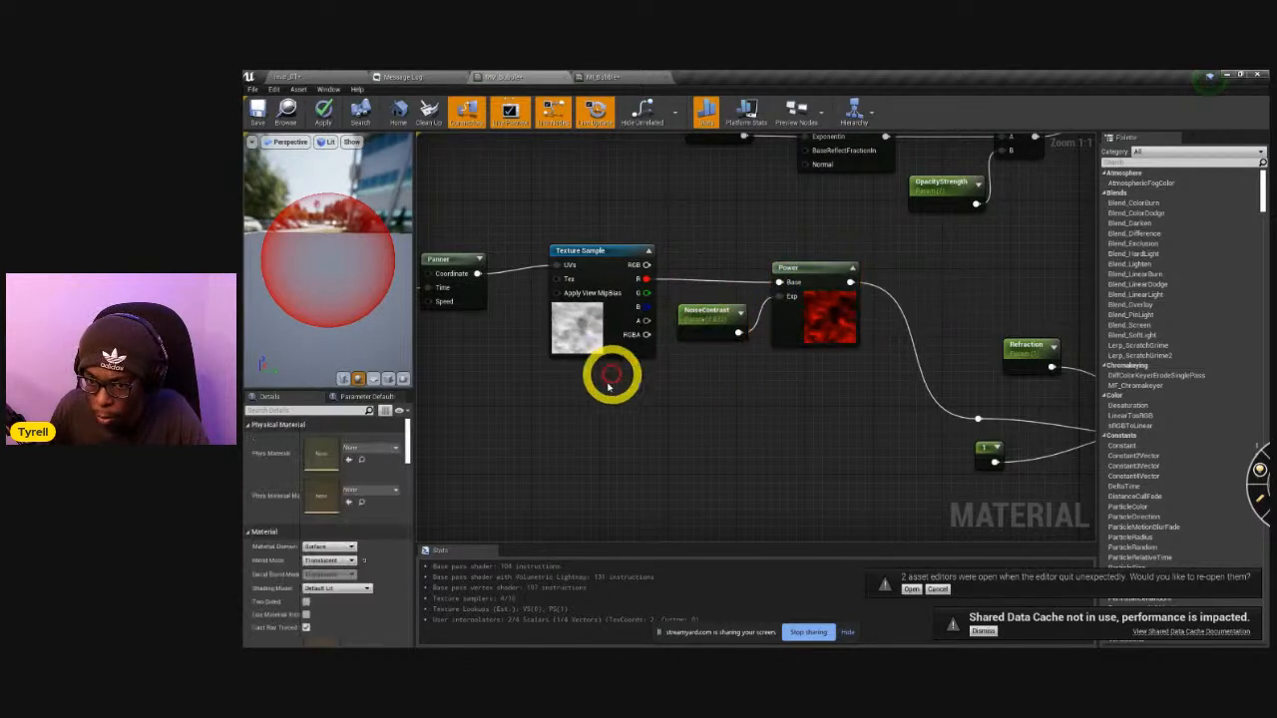
{"action": "right_click_drag", "start_coordinate": [491, 291], "coordinate": [747, 288]}
{"action": "left_click_drag", "start_coordinate": [614, 212], "coordinate": [734, 333]}
{"action": "left_click_drag", "start_coordinate": [695, 255], "coordinate": [704, 247]}
Group the Refraction parameter, constant 1, Lerp and reroute node compactly between Power and the material's Refraction input.
{"action": "right_click_drag", "start_coordinate": [825, 418], "coordinate": [558, 432]}
{"action": "right_click_drag", "start_coordinate": [982, 454], "coordinate": [699, 419]}
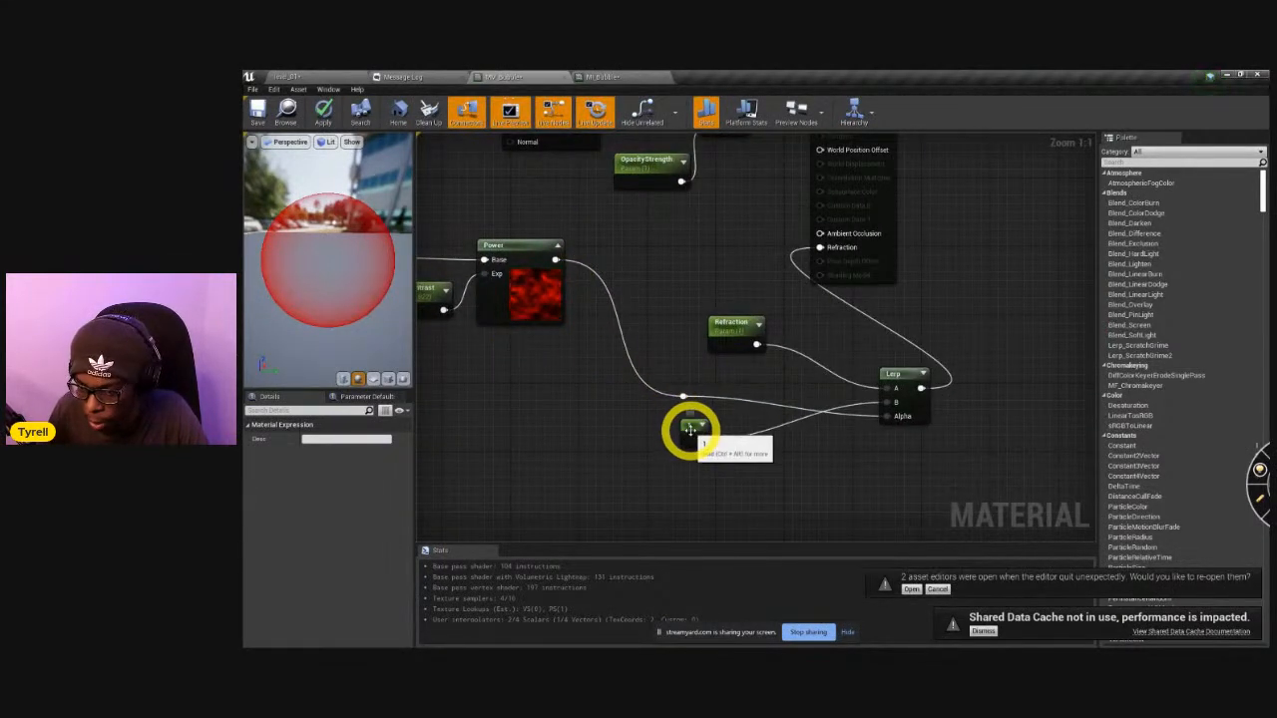
{"action": "left_click_drag", "start_coordinate": [692, 429], "coordinate": [788, 391]}
{"action": "left_click_drag", "start_coordinate": [728, 325], "coordinate": [806, 335]}
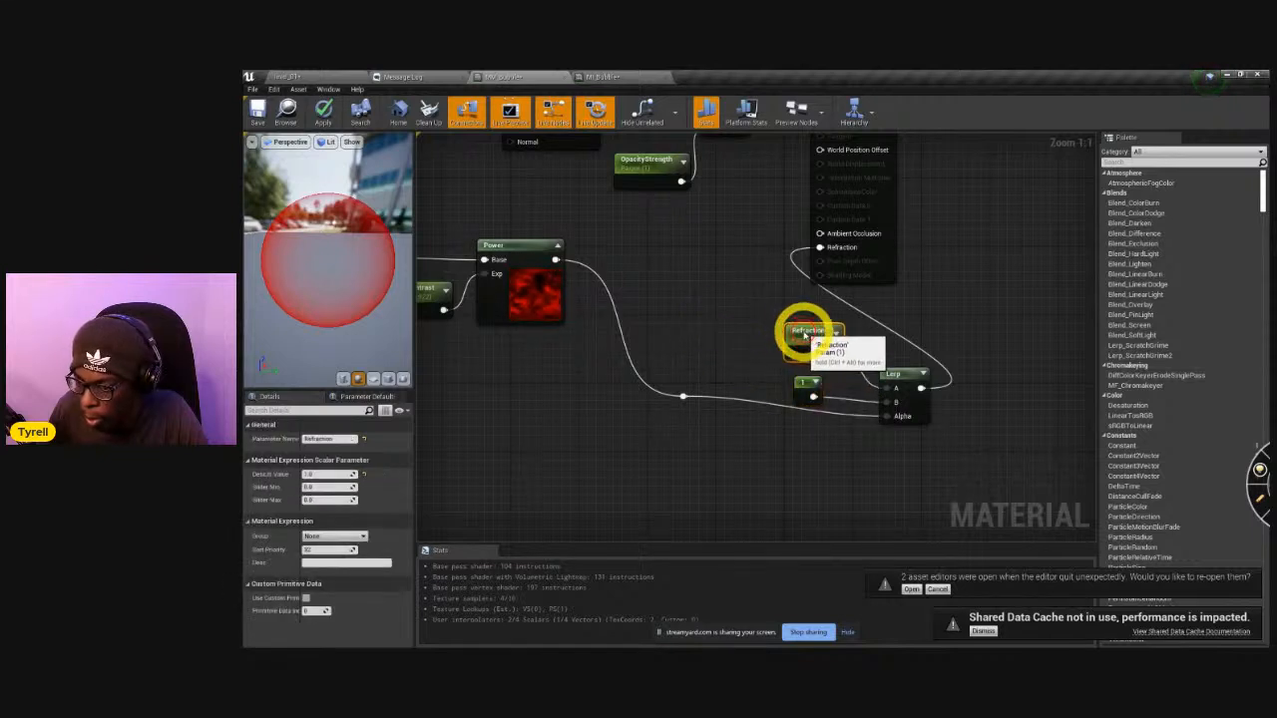
{"action": "left_click_drag", "start_coordinate": [809, 461], "coordinate": [927, 341]}
{"action": "left_click_drag", "start_coordinate": [914, 374], "coordinate": [796, 315]}
{"action": "left_click_drag", "start_coordinate": [667, 408], "coordinate": [596, 359]}
{"action": "left_click_drag", "start_coordinate": [690, 392], "coordinate": [729, 318]}
{"action": "mouse_move", "coordinate": [748, 270]}
{"action": "right_mouse_down"}
{"action": "mouse_move", "coordinate": [832, 430]}
{"action": "mouse_move", "coordinate": [847, 347]}
{"action": "mouse_move", "coordinate": [806, 322]}
{"action": "mouse_move", "coordinate": [769, 271]}
{"action": "right_mouse_up"}
{"action": "left_click", "coordinate": [784, 331]}
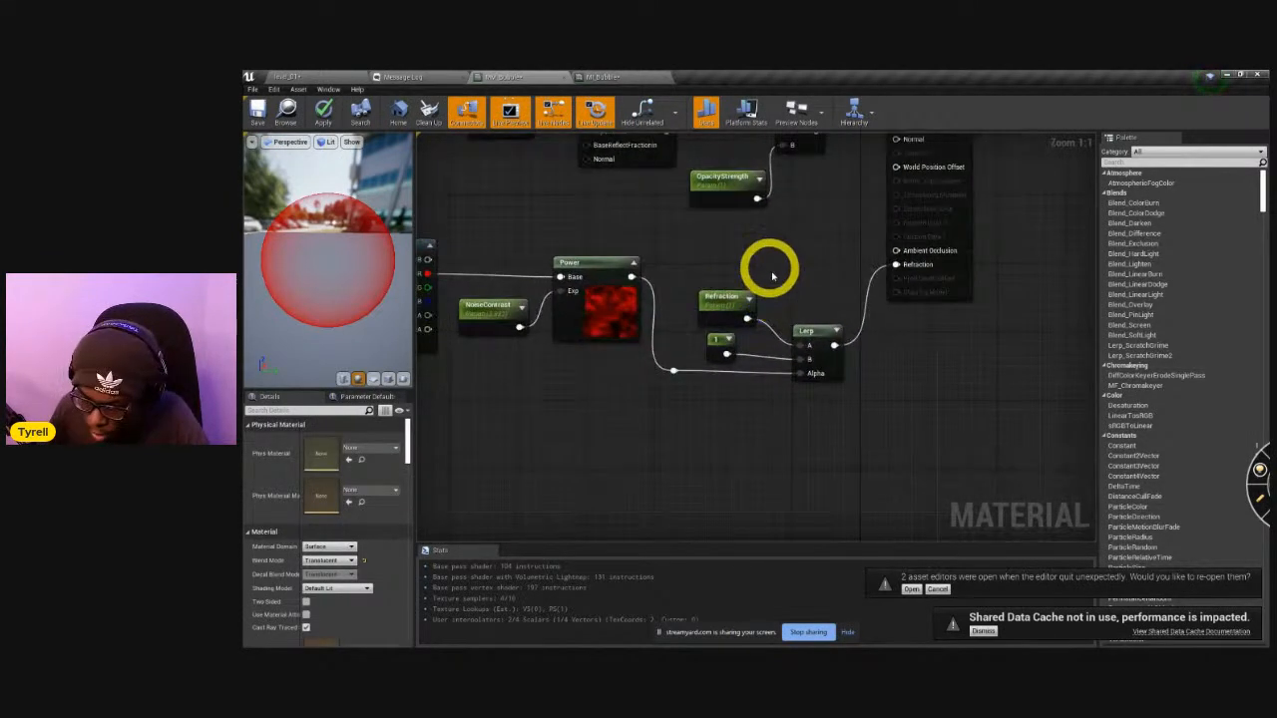
{"action": "left_click", "coordinate": [808, 330]}
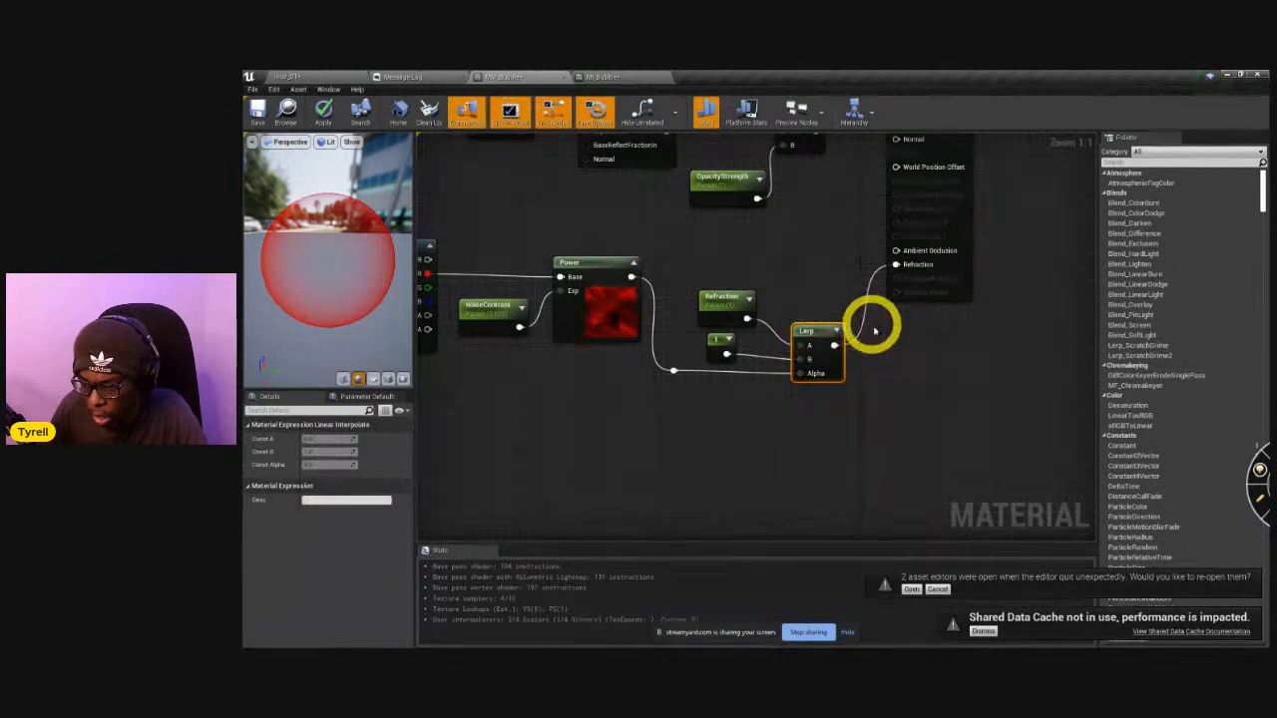
Make room around the Color parameter and insert a Linear Interpolate node before Base Color, with Color as its A input.
{"action": "right_click_drag", "start_coordinate": [827, 256], "coordinate": [868, 531]}
{"action": "left_click_drag", "start_coordinate": [764, 370], "coordinate": [738, 271]}
{"action": "left_click_drag", "start_coordinate": [846, 407], "coordinate": [793, 435]}
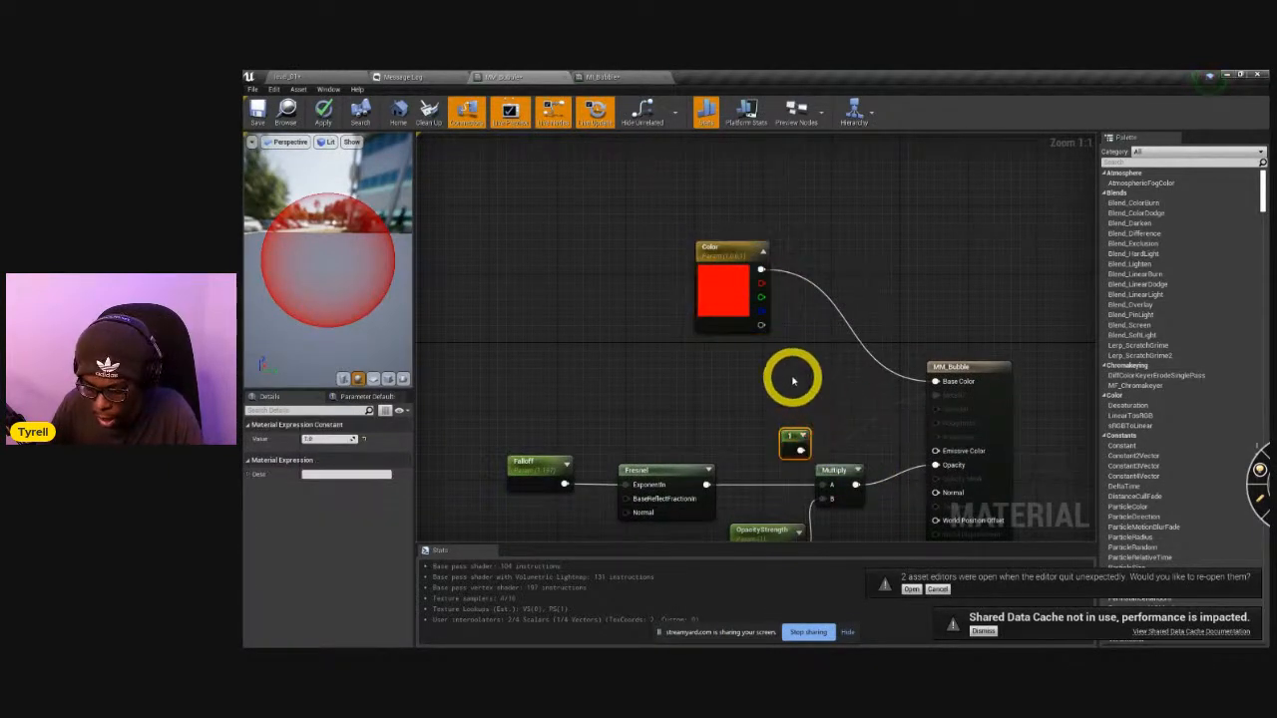
{"action": "key", "text": "l"}
{"action": "left_click", "coordinate": [789, 363]}
{"action": "left_click_drag", "start_coordinate": [808, 371], "coordinate": [941, 388]}
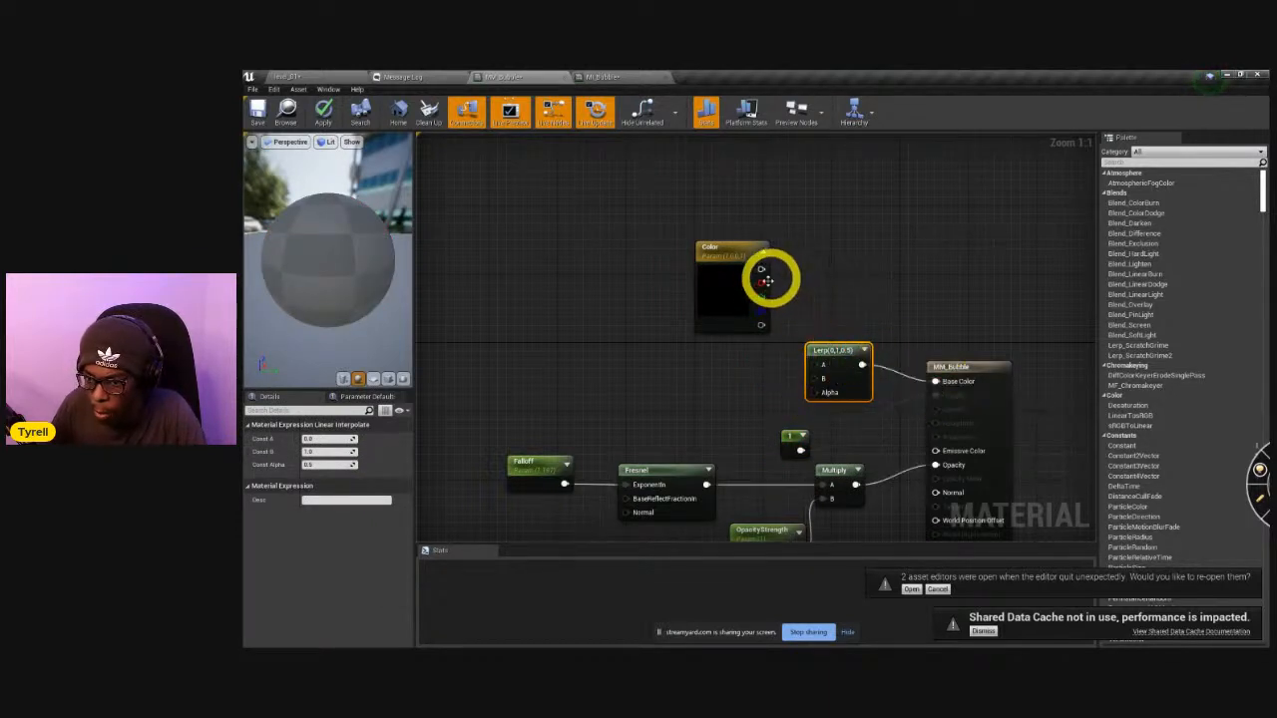
{"action": "left_click_drag", "start_coordinate": [761, 271], "coordinate": [818, 372]}
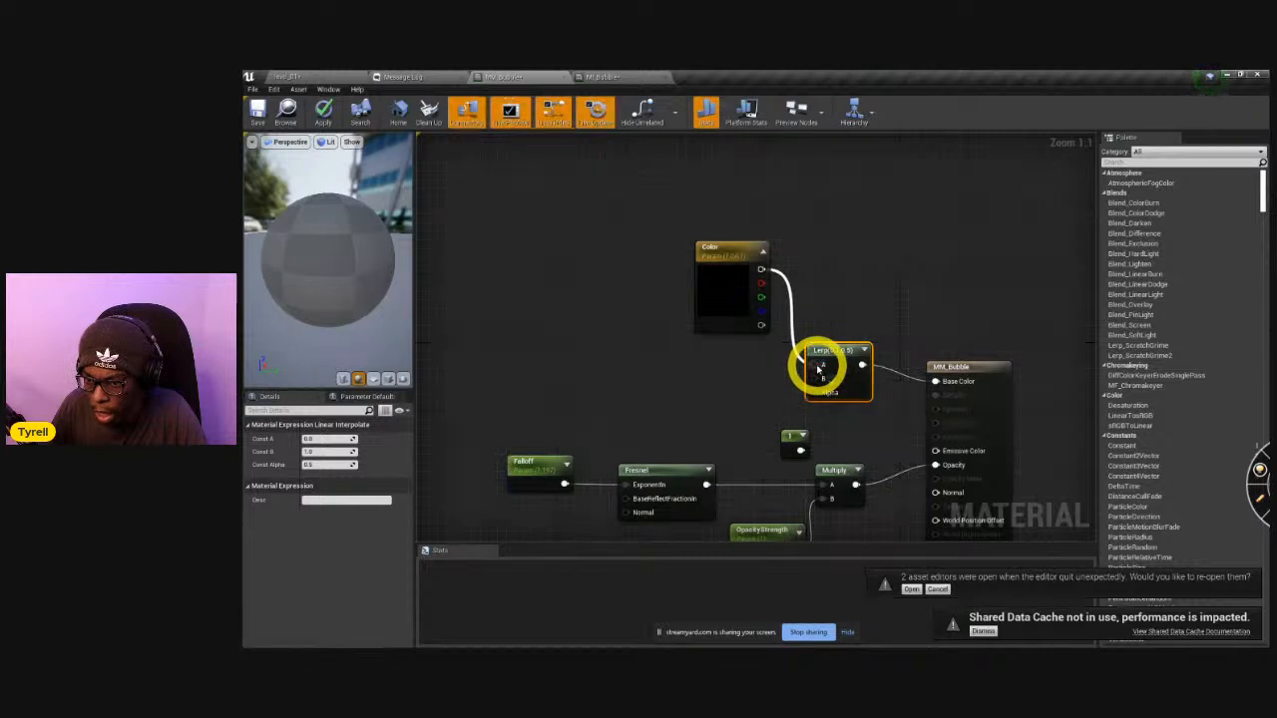
{"action": "left_click_drag", "start_coordinate": [737, 260], "coordinate": [718, 239]}
{"action": "key", "text": "ctrl+w"}
{"action": "left_click_drag", "start_coordinate": [763, 284], "coordinate": [779, 385]}
{"action": "left_click", "coordinate": [726, 338]}
{"action": "key", "text": "Delete"}
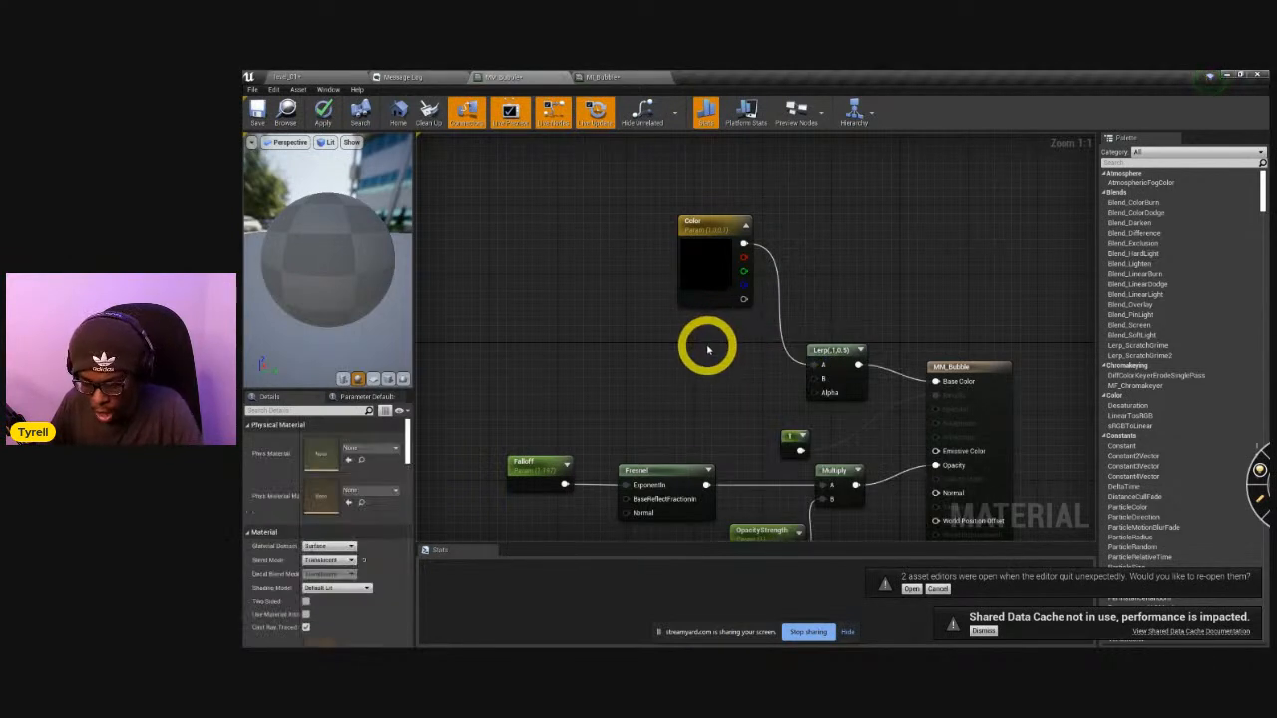
Add a Constant3Vector node below Color and convert it to a parameter named ColorB.
{"action": "left_click", "coordinate": [702, 350]}
{"action": "right_click", "coordinate": [745, 361]}
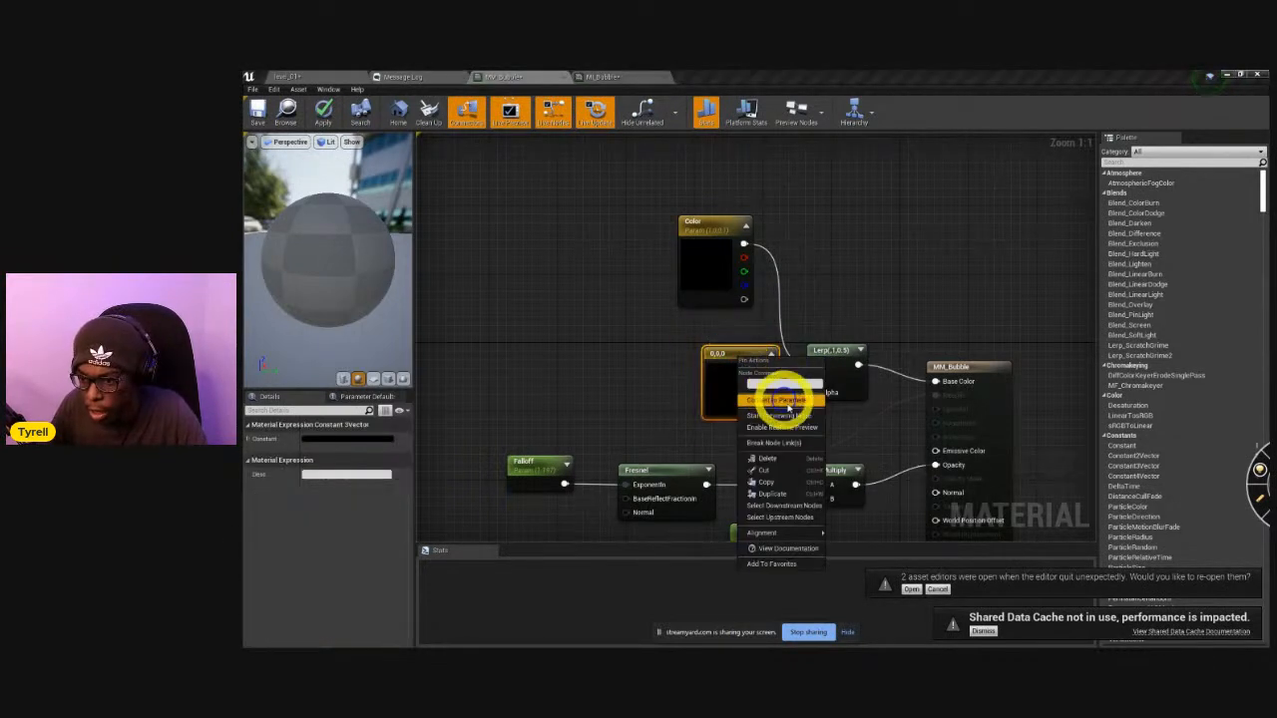
{"action": "left_click", "coordinate": [788, 401]}
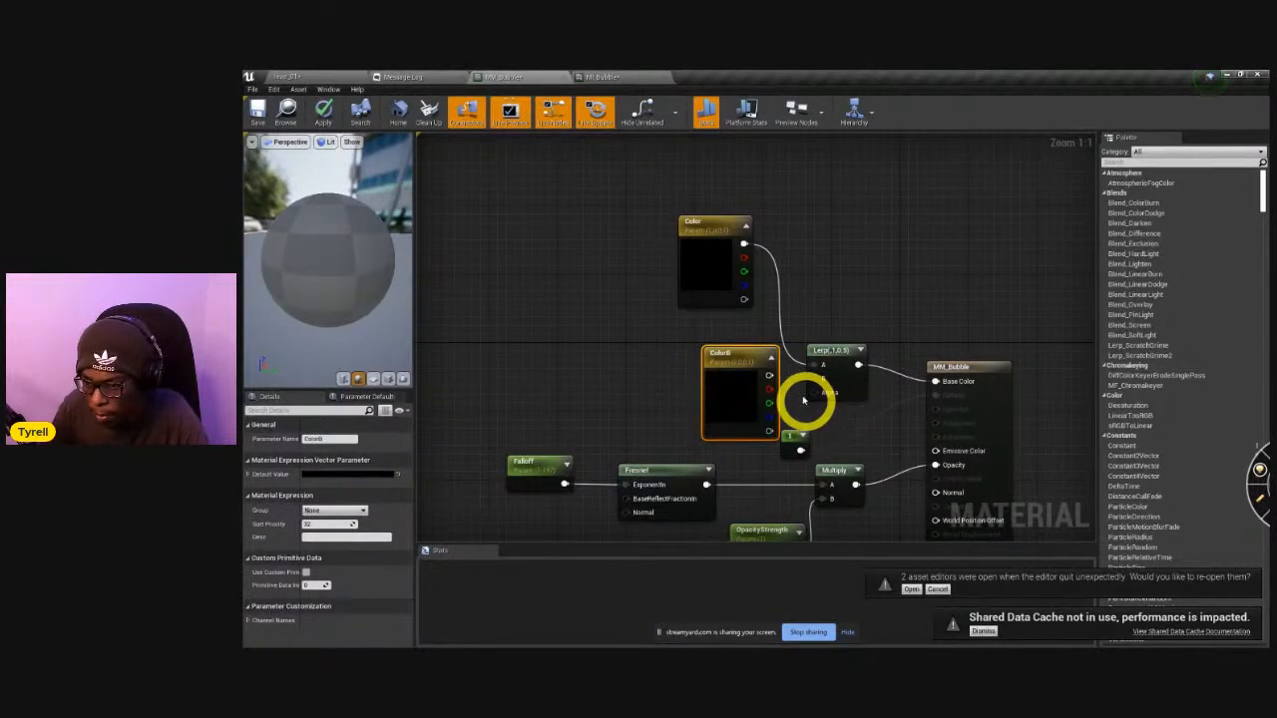
Feed ColorB into the Base Color Lerp's B input and a new scalar parameter named ColorLerp into its Alpha, then apply the material.
{"action": "left_click_drag", "start_coordinate": [768, 376], "coordinate": [827, 379]}
{"action": "left_click_drag", "start_coordinate": [742, 363], "coordinate": [658, 316]}
{"action": "left_click", "coordinate": [710, 404]}
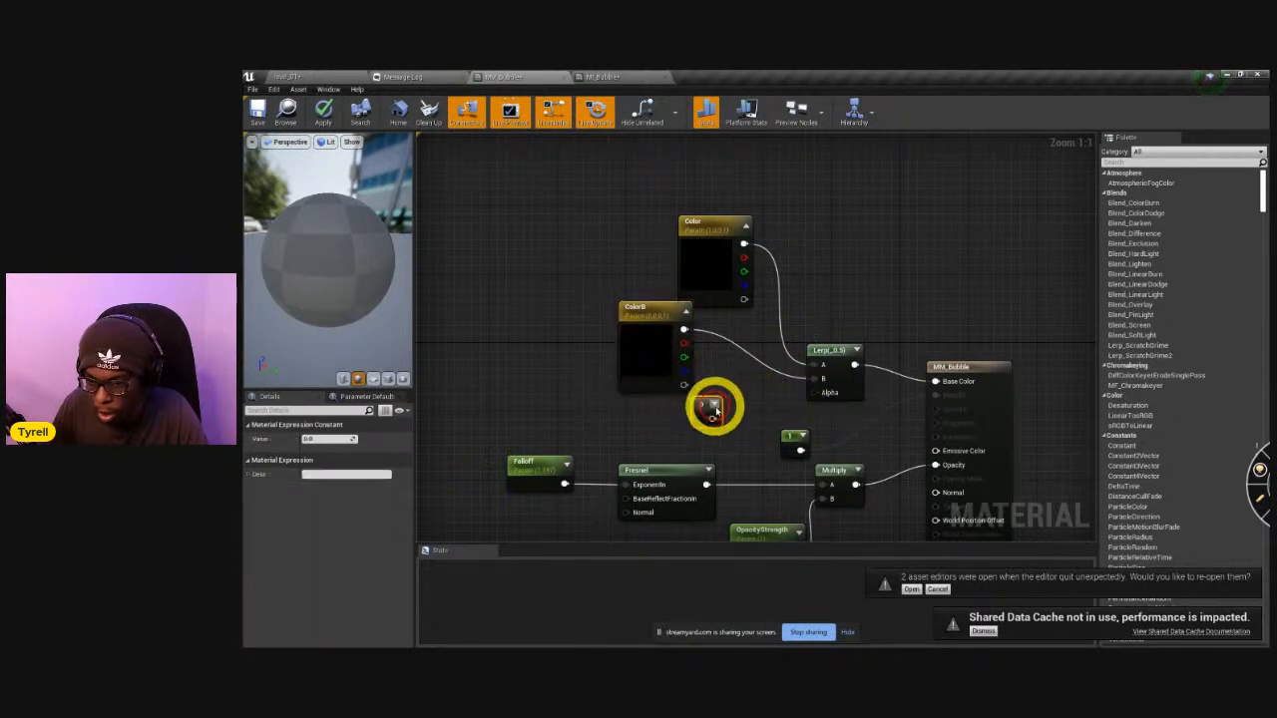
{"action": "right_click", "coordinate": [701, 405]}
{"action": "left_click", "coordinate": [741, 454]}
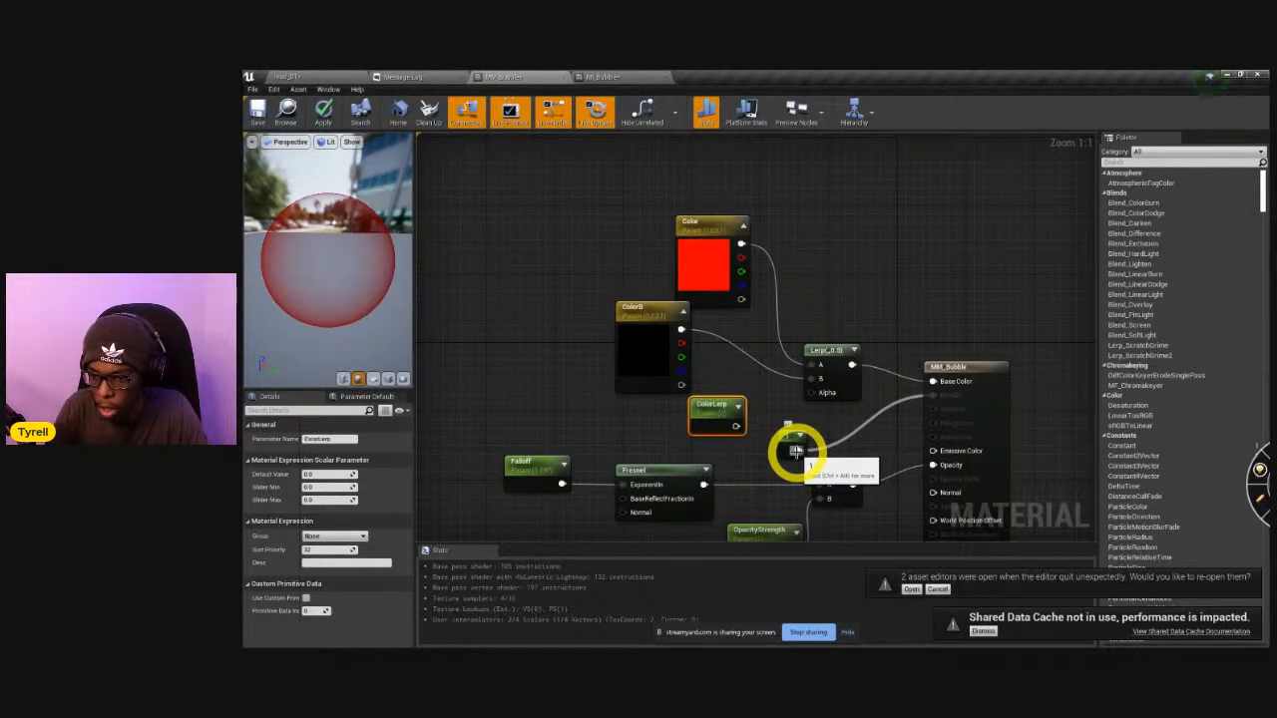
{"action": "left_click_drag", "start_coordinate": [735, 426], "coordinate": [818, 391]}
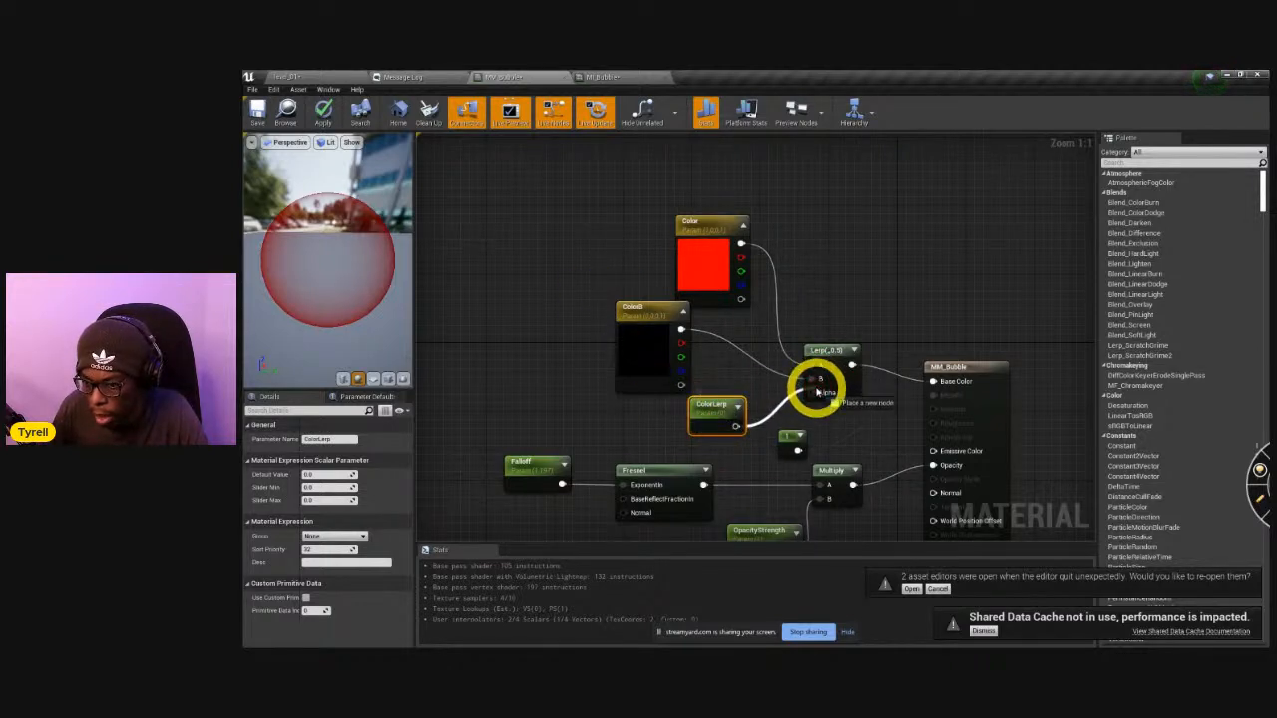
{"action": "left_click_drag", "start_coordinate": [735, 399], "coordinate": [765, 388]}
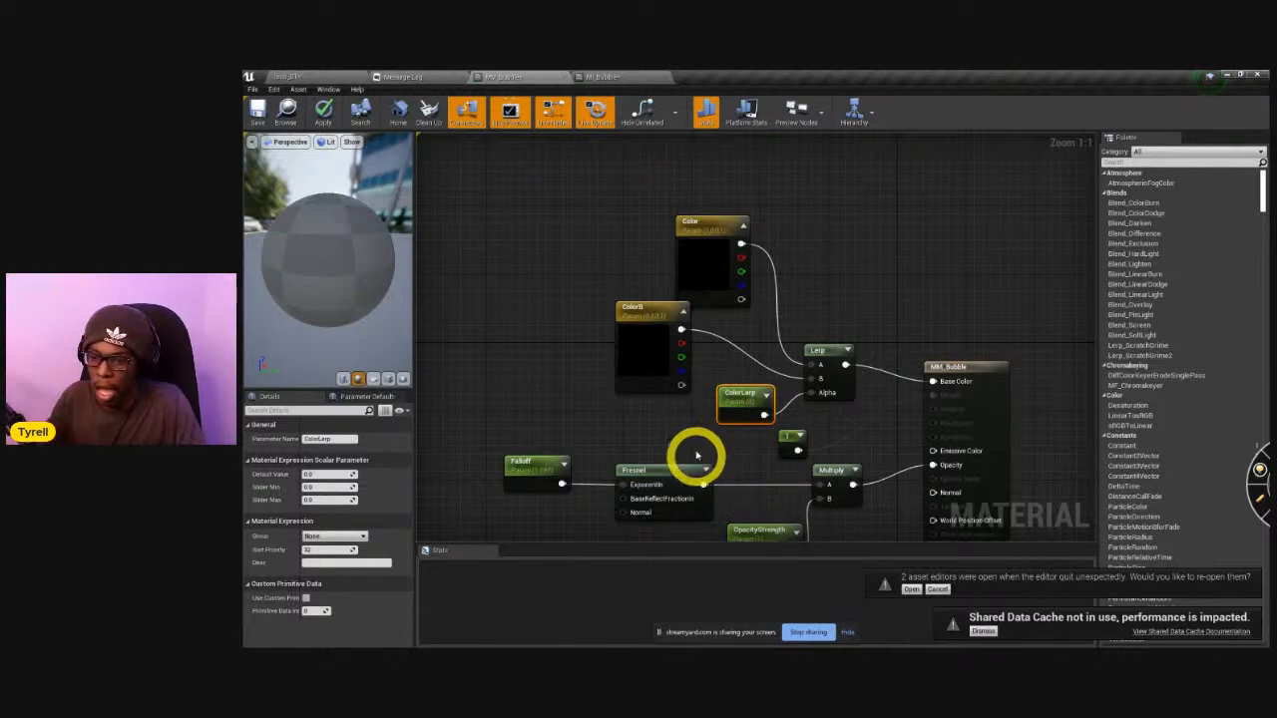
{"action": "left_click", "coordinate": [325, 114]}
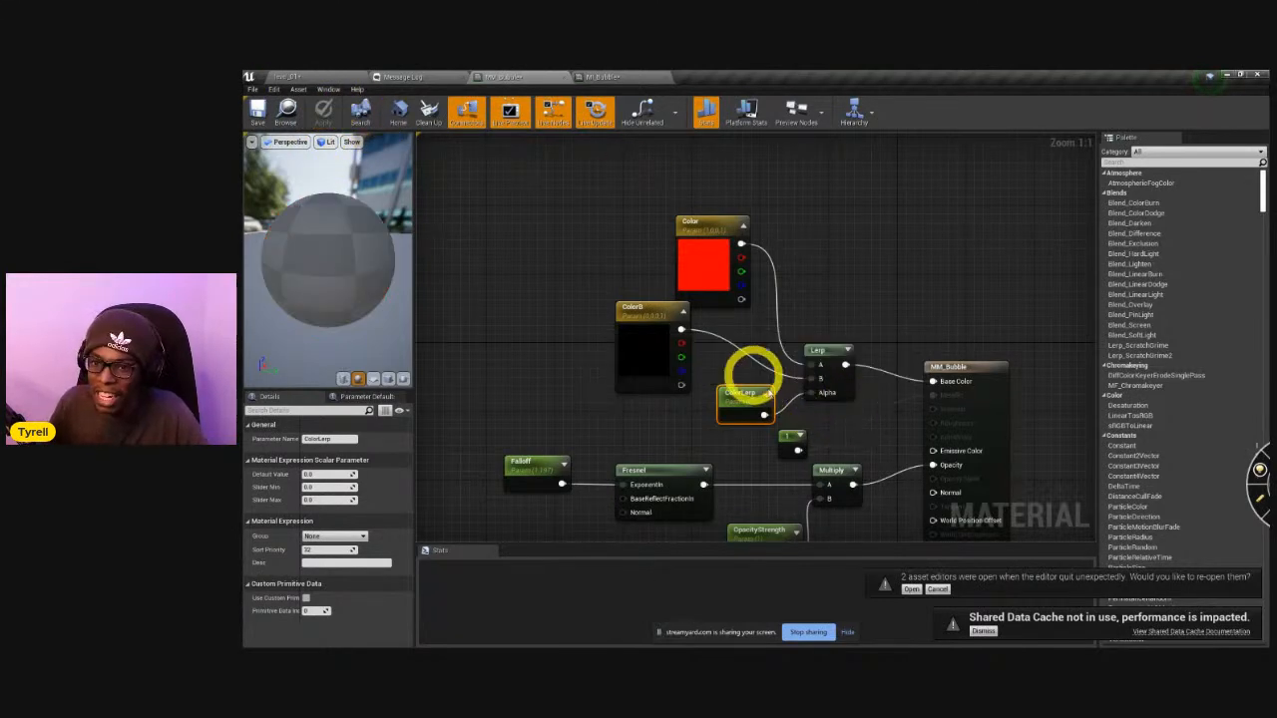
In the bubble's material instance, enable the ColorB override and set it to a bright saturated blue.
{"action": "left_click", "coordinate": [604, 77]}
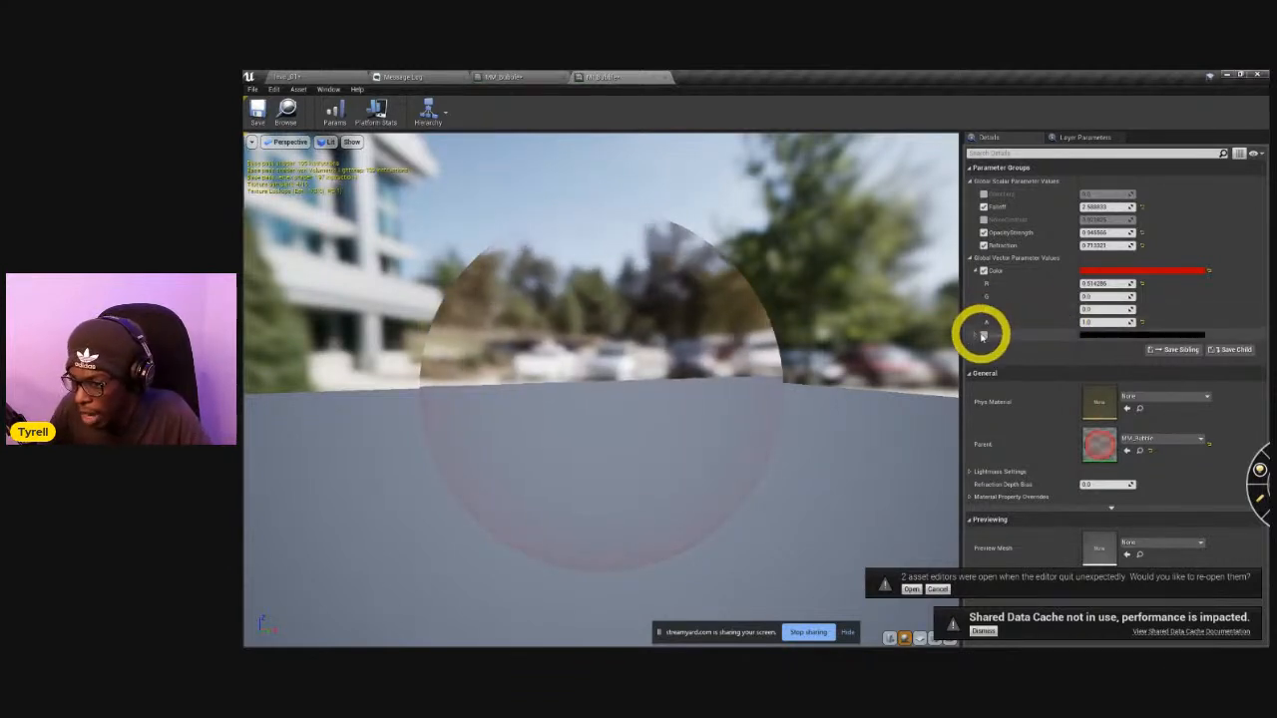
{"action": "left_click", "coordinate": [1092, 338]}
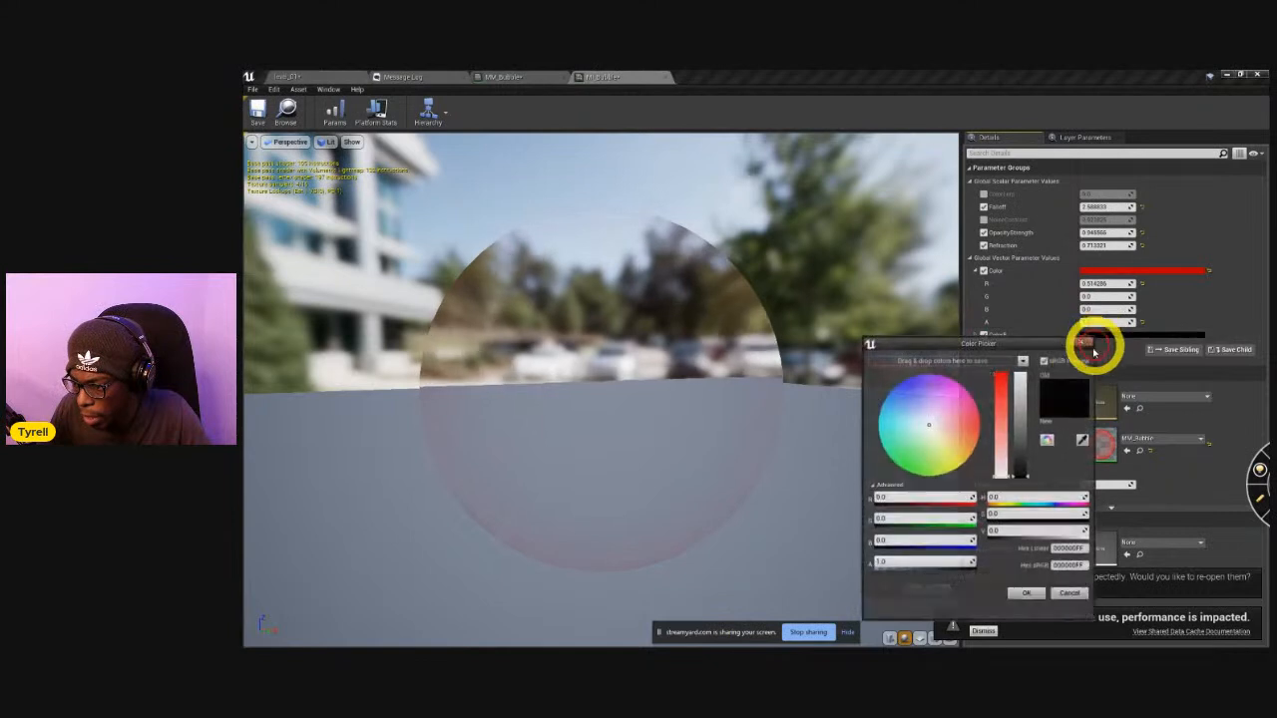
{"action": "left_click", "coordinate": [900, 379]}
{"action": "left_click_drag", "start_coordinate": [1022, 397], "coordinate": [1077, 369]}
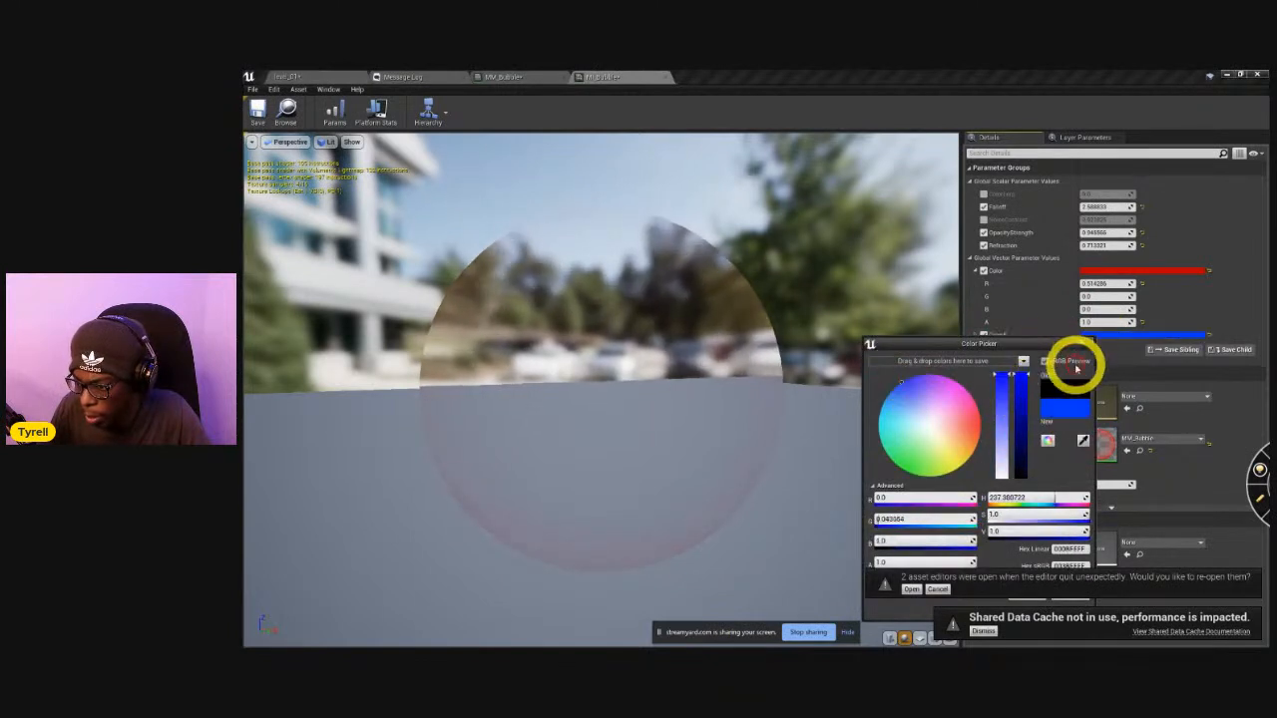
{"action": "left_click", "coordinate": [1081, 343]}
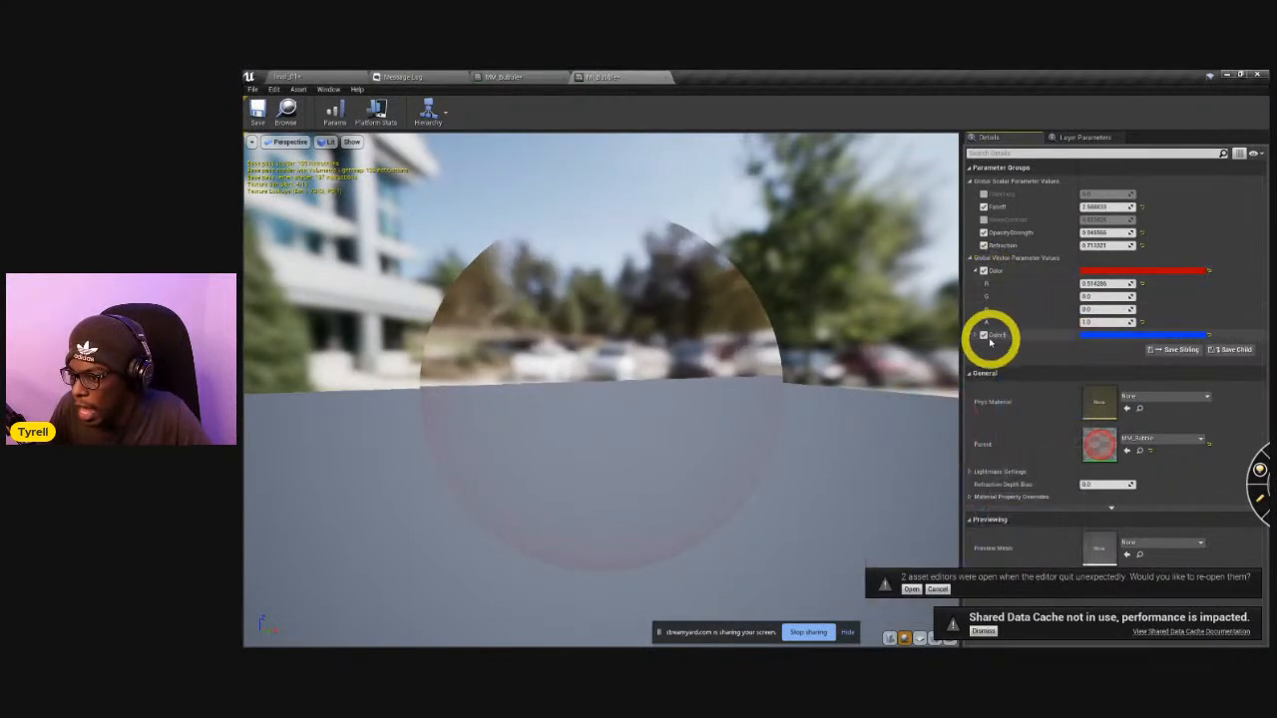
Enable the instance's ColorLerp override, set Color's red channel to 1.0 and lower Falloff to about -0.03.
{"action": "left_click", "coordinate": [984, 194]}
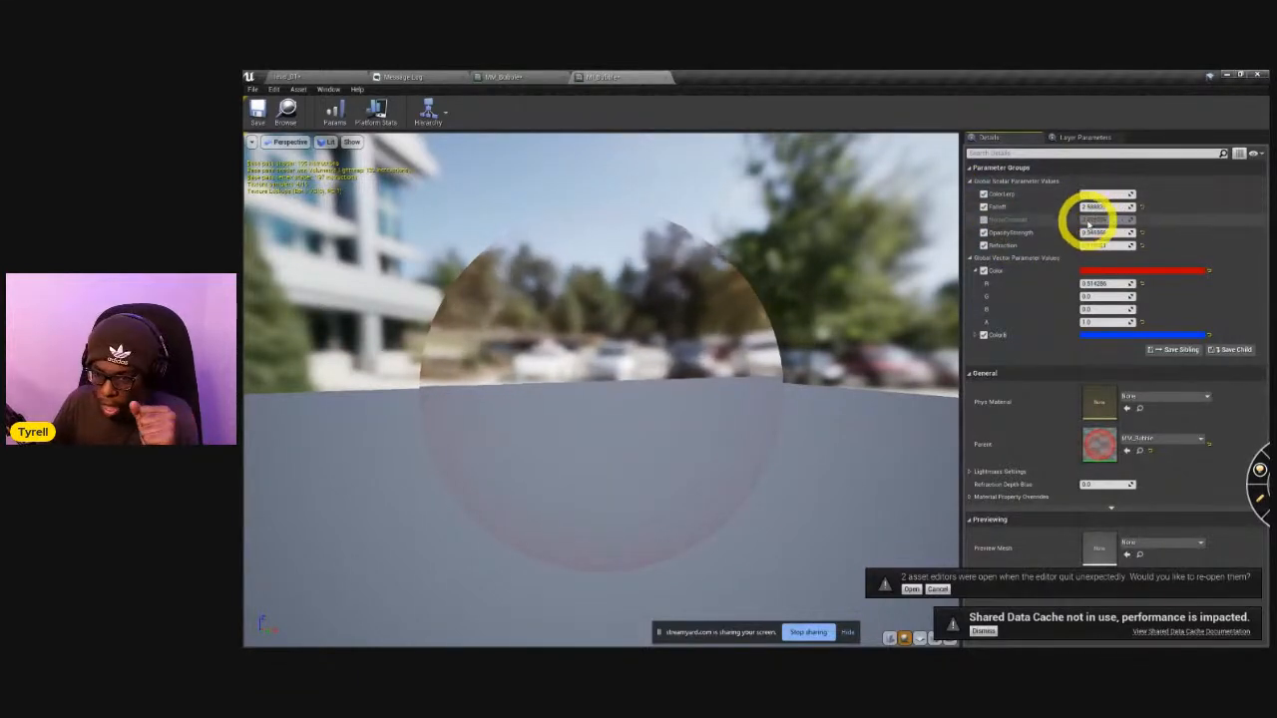
{"action": "left_click", "coordinate": [1091, 231]}
{"action": "left_click", "coordinate": [1097, 207]}
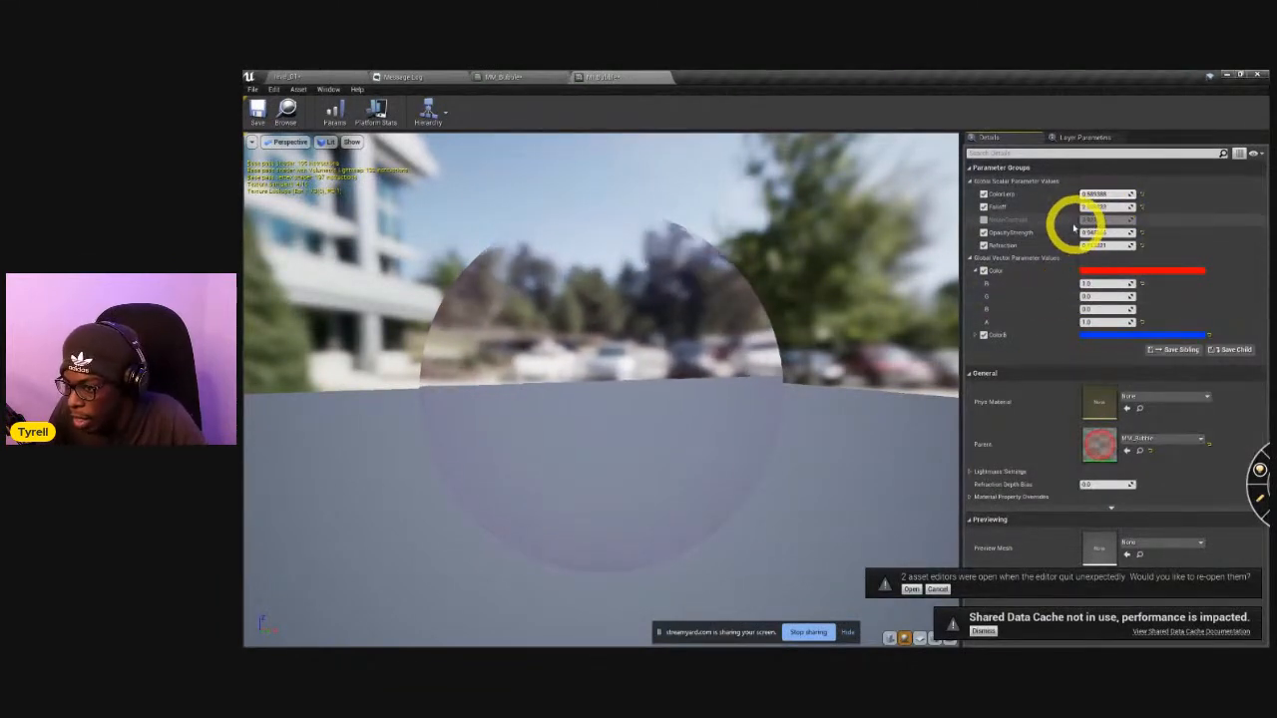
{"action": "left_click_drag", "start_coordinate": [1094, 204], "coordinate": [1043, 216]}
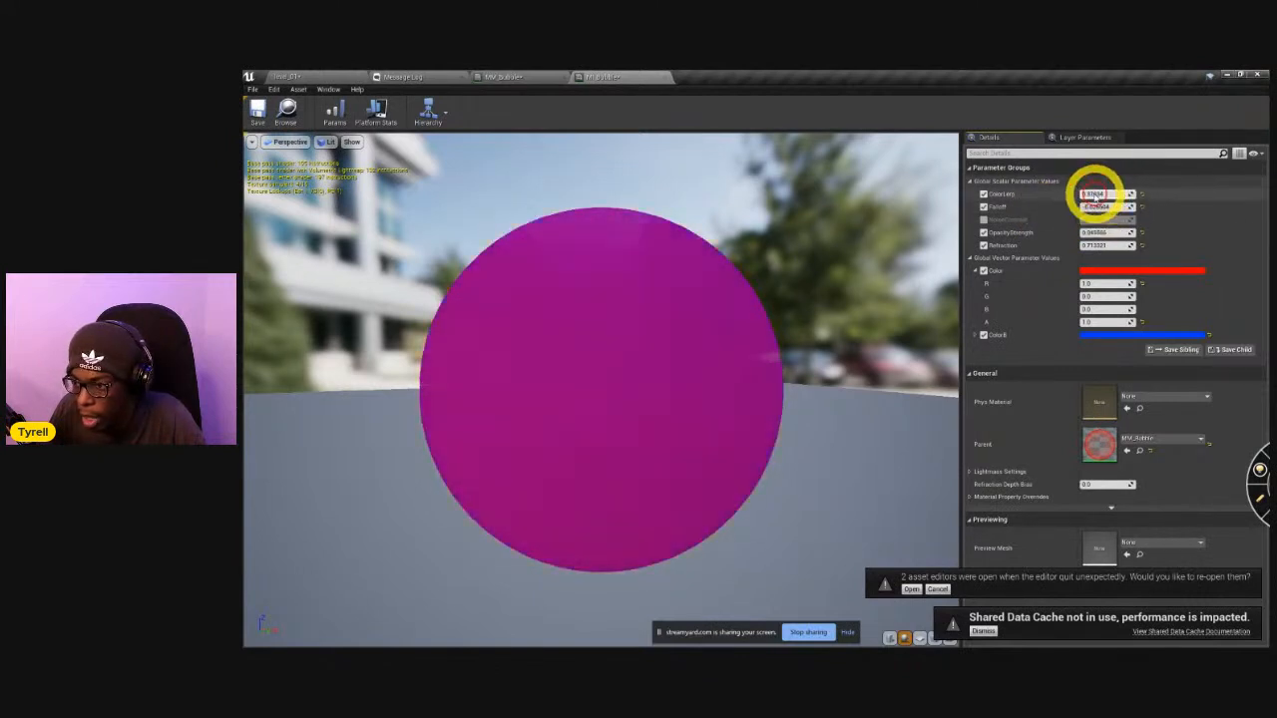
In the MM_Bubble parent material, set the ColorLerp parameter's Slider Max to 1 and apply the change.
{"action": "left_click", "coordinate": [506, 77]}
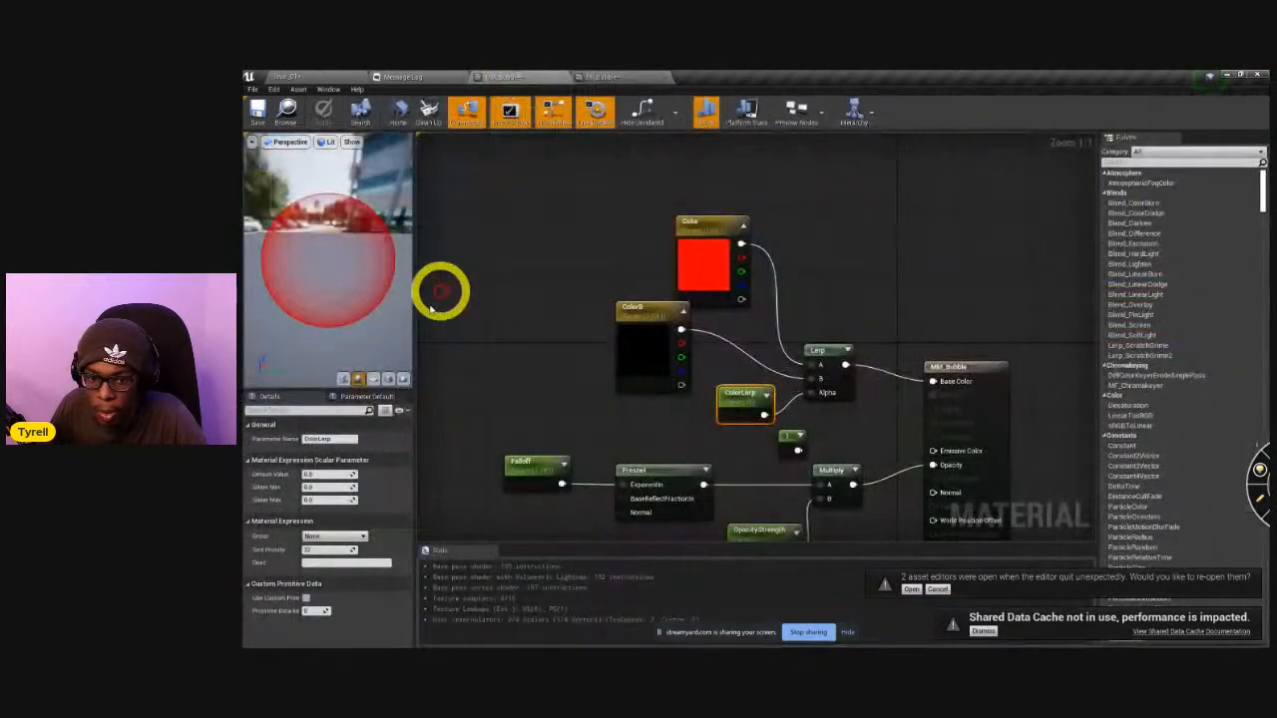
{"action": "left_click", "coordinate": [325, 499]}
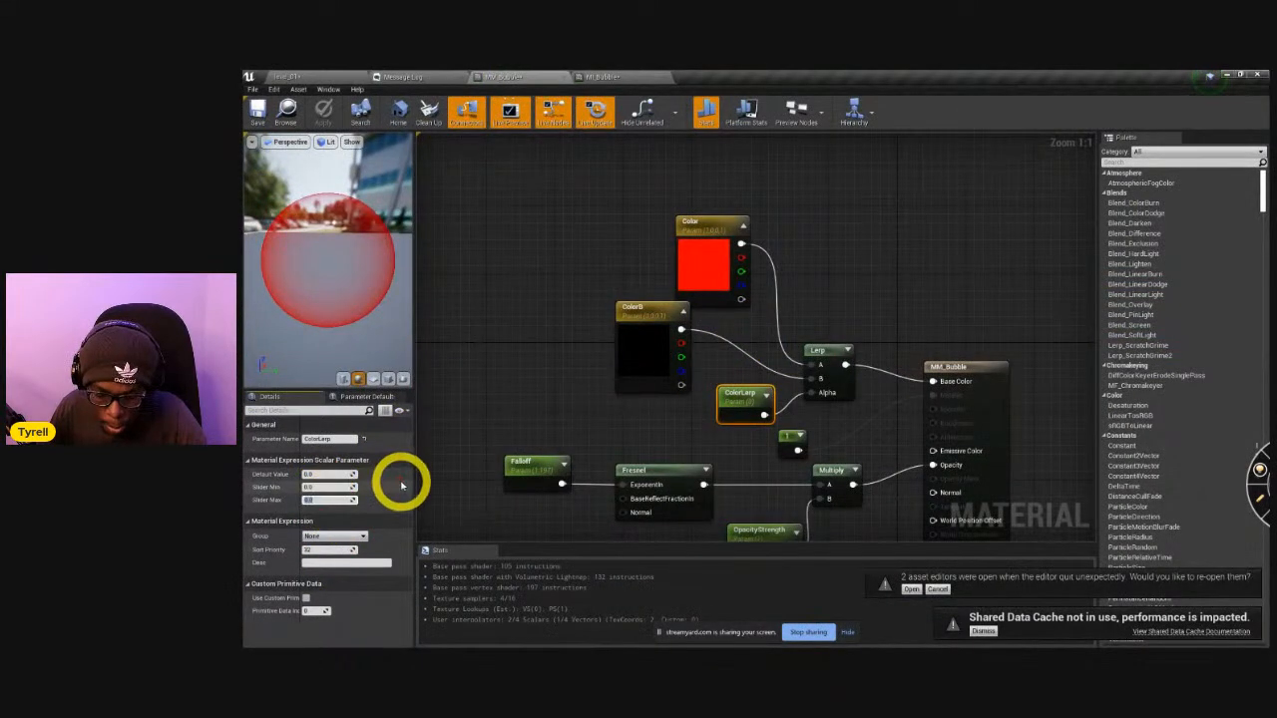
{"action": "type", "text": "1"}
{"action": "key", "text": "Return"}
{"action": "left_click", "coordinate": [324, 109]}
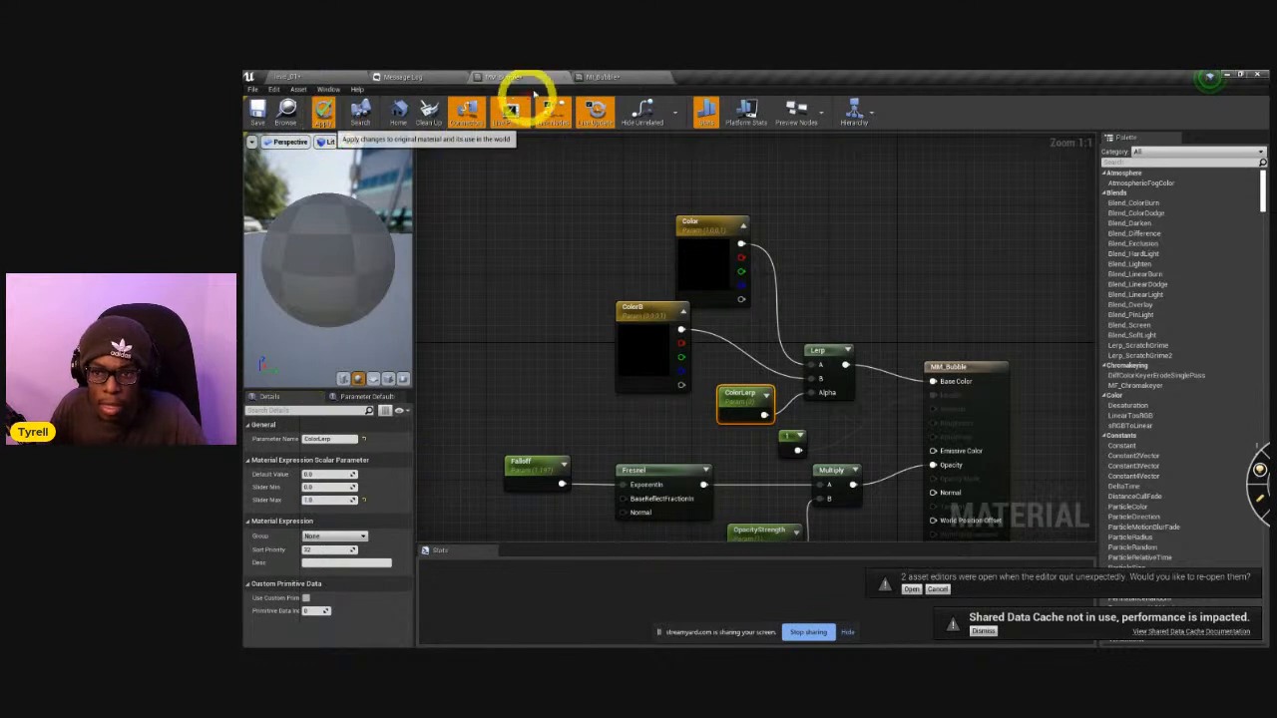
Vary ColorLerp in the material instance to test the red-to-blue blend, leaving it near the blue end.
{"action": "left_click", "coordinate": [625, 77]}
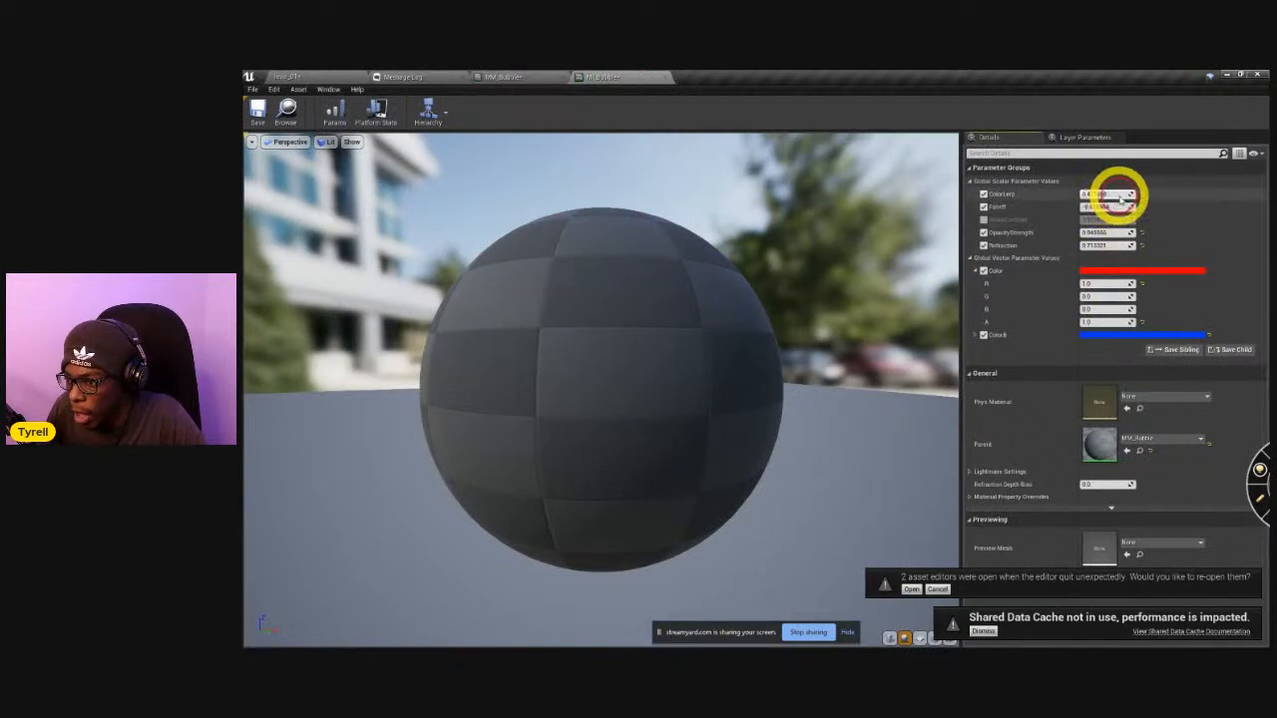
{"action": "left_click_drag", "start_coordinate": [1133, 204], "coordinate": [1158, 225]}
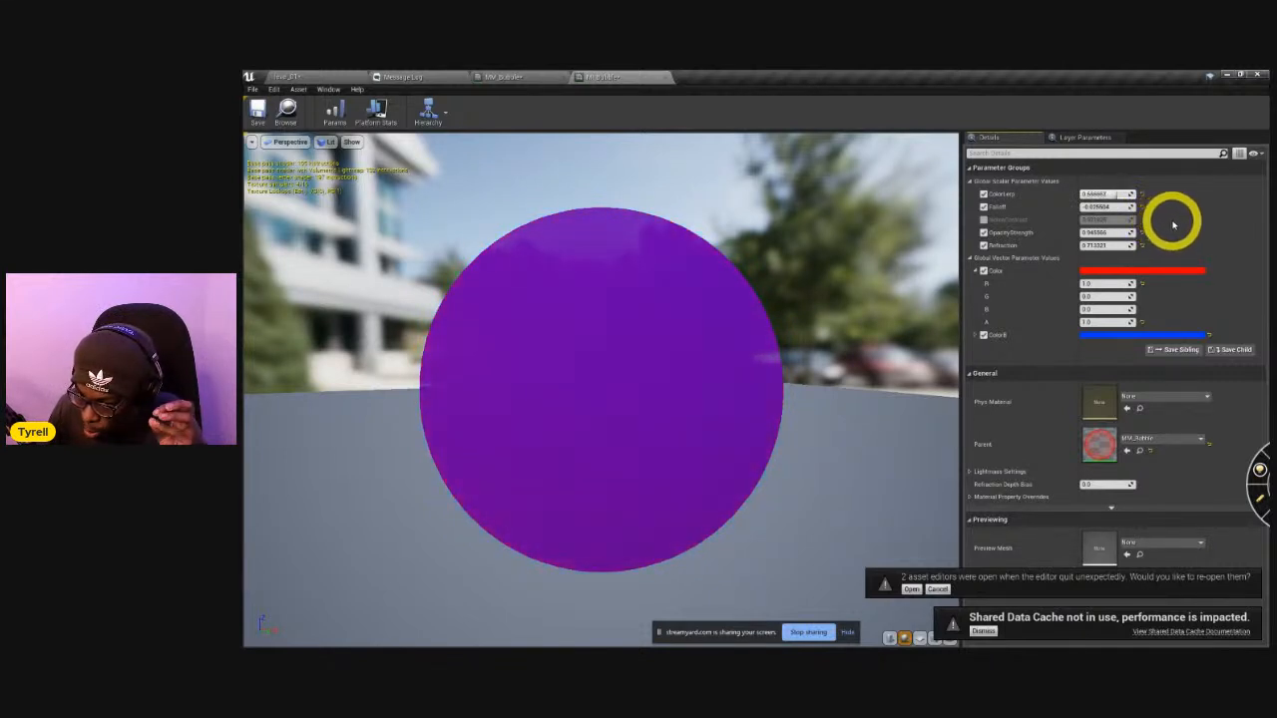
{"action": "left_click_drag", "start_coordinate": [1175, 225], "coordinate": [1061, 137]}
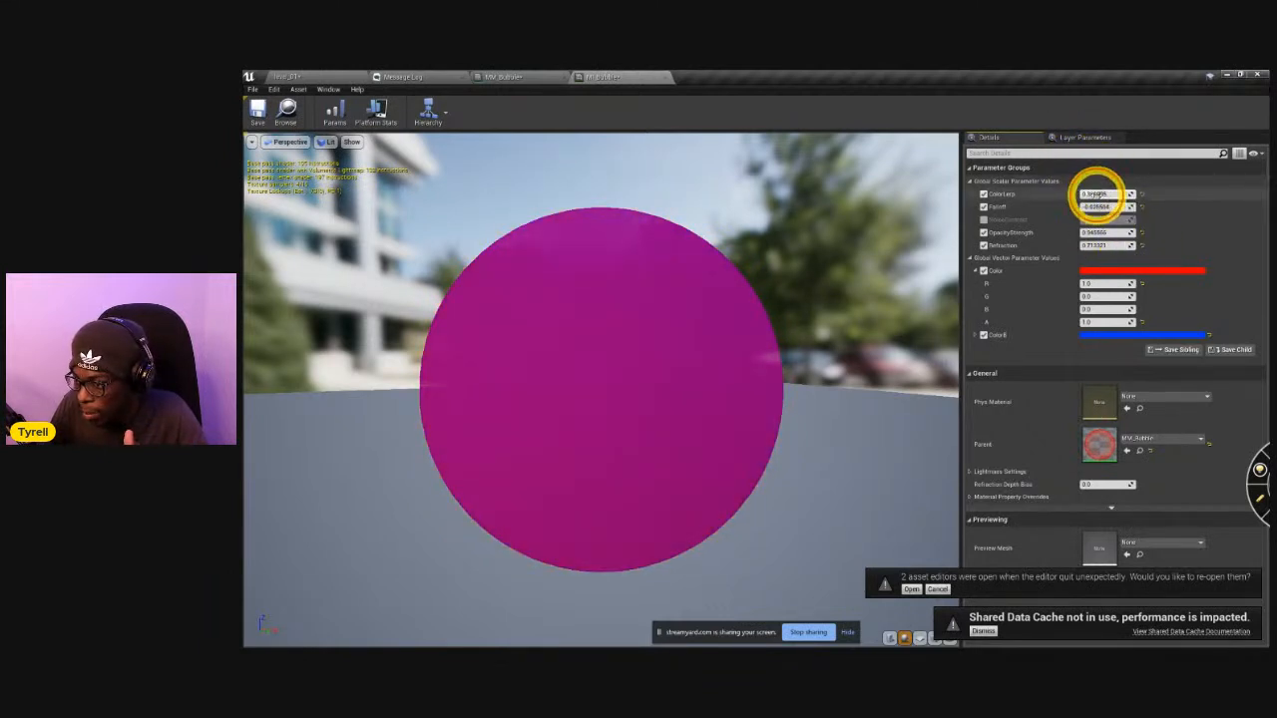
{"action": "left_click_drag", "start_coordinate": [1107, 199], "coordinate": [1113, 204]}
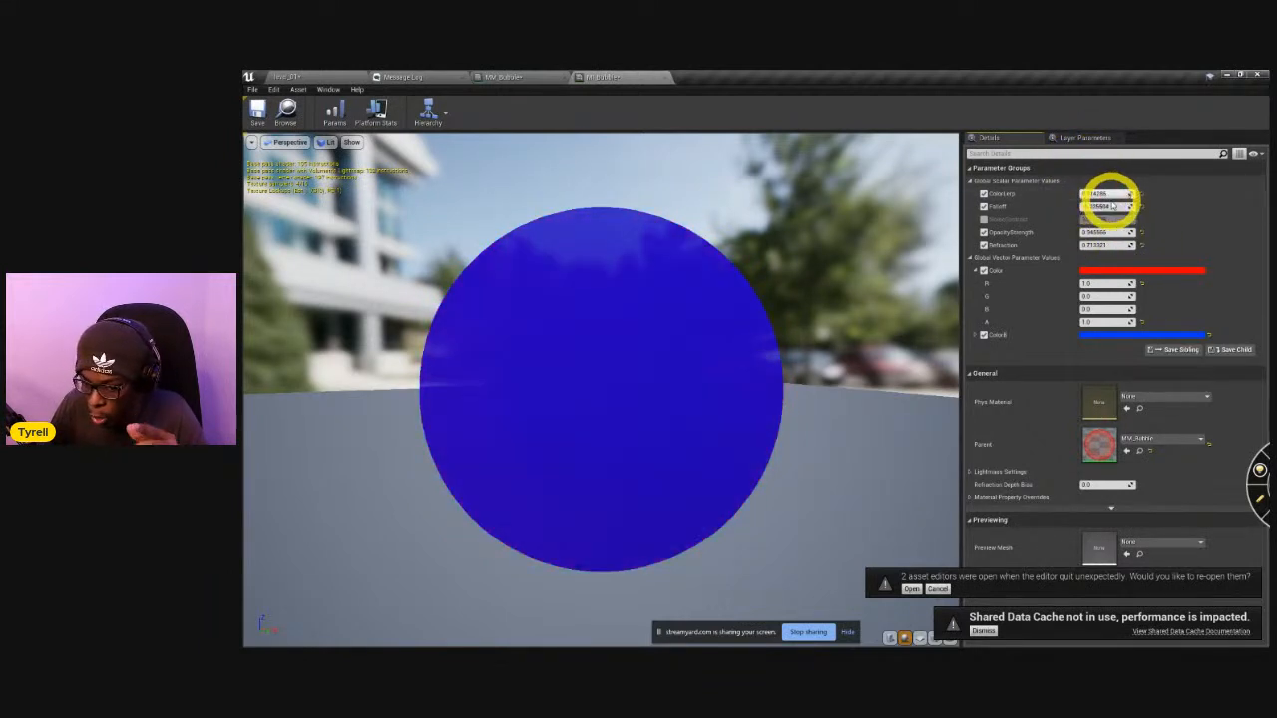
In the MM_Bubble parent material, set the Refraction parameter's default value to 0.6.
{"action": "left_click", "coordinate": [517, 79]}
{"action": "right_click_drag", "start_coordinate": [737, 457], "coordinate": [622, 151]}
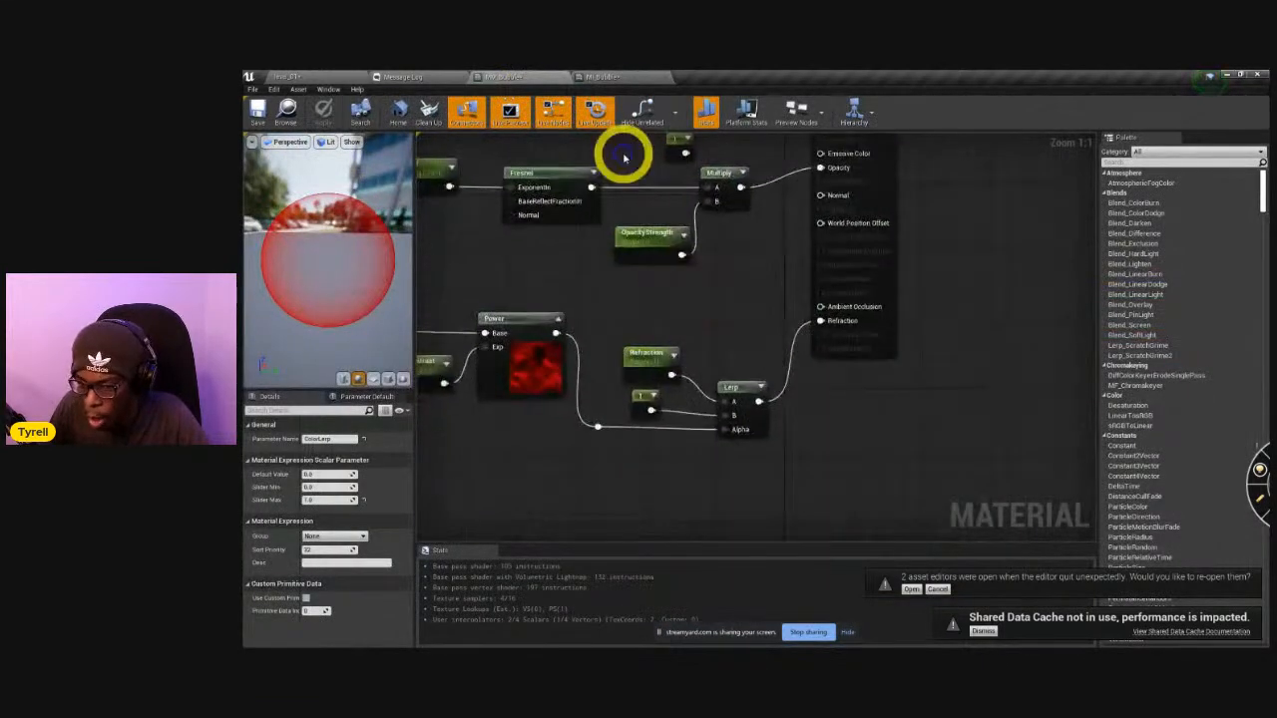
{"action": "mouse_move", "coordinate": [650, 349]}
{"action": "left_mouse_down"}
{"action": "mouse_move", "coordinate": [650, 308]}
{"action": "mouse_move", "coordinate": [664, 333]}
{"action": "mouse_move", "coordinate": [656, 359]}
{"action": "left_mouse_up"}
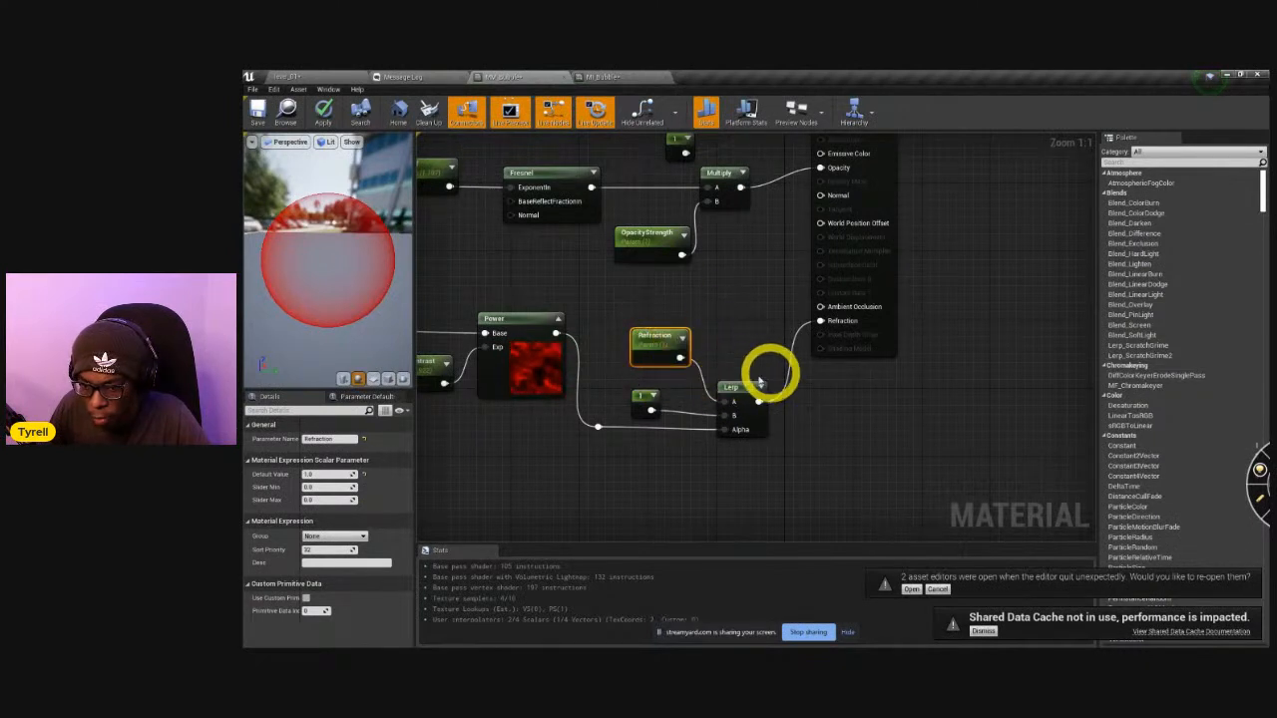
{"action": "left_click", "coordinate": [317, 499]}
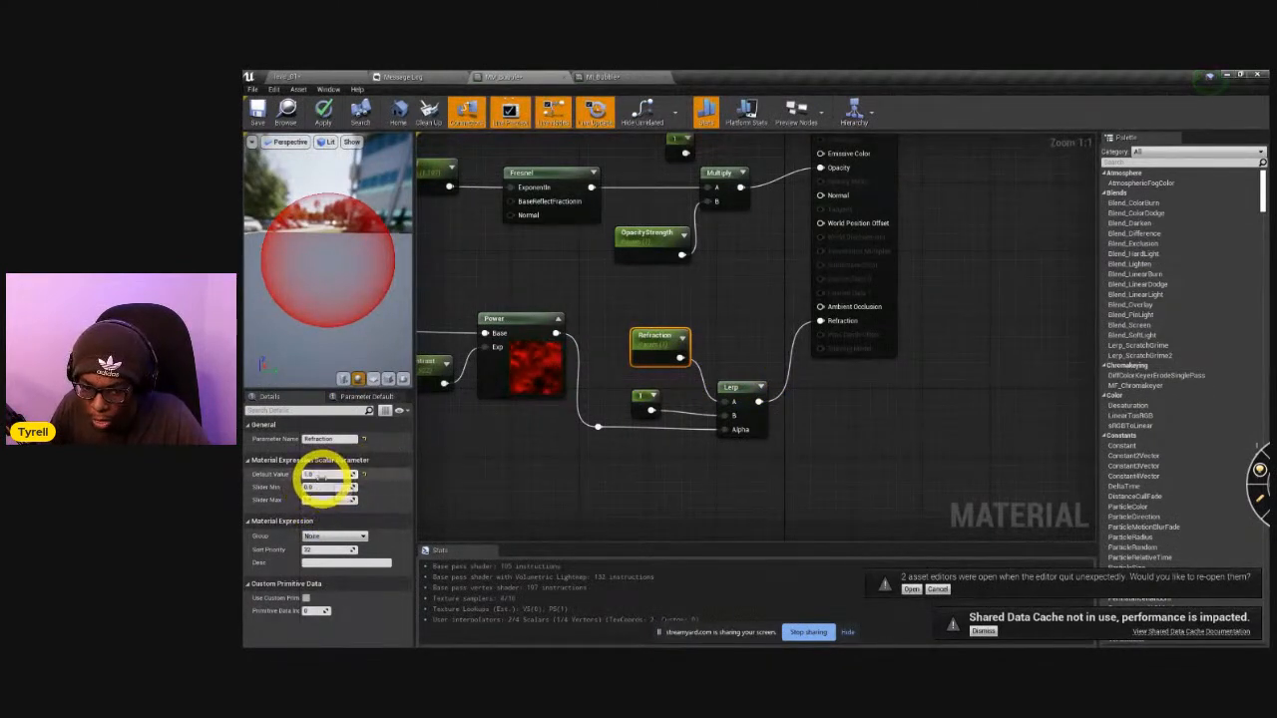
{"action": "left_click", "coordinate": [396, 513]}
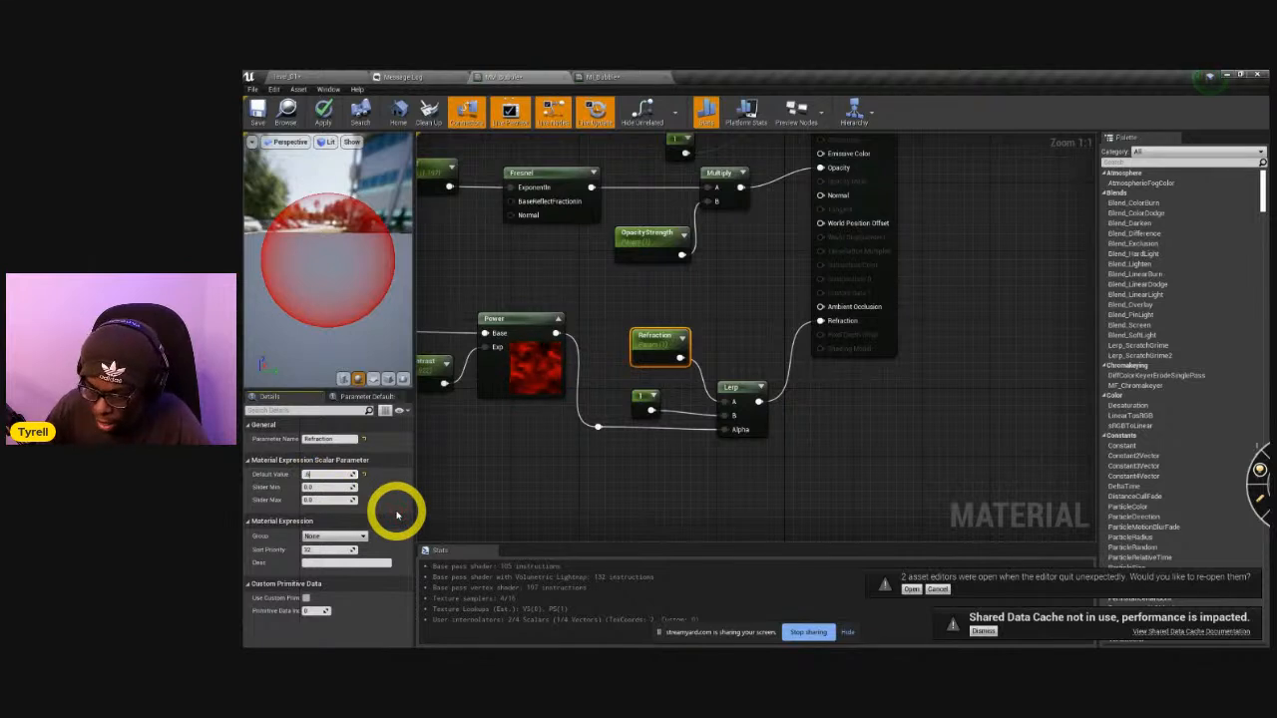
{"action": "key", "text": "Return"}
Reposition the Refraction parameter and the constant 1 node beside the refraction Lerp, and select the constant.
{"action": "left_click_drag", "start_coordinate": [664, 399], "coordinate": [676, 411]}
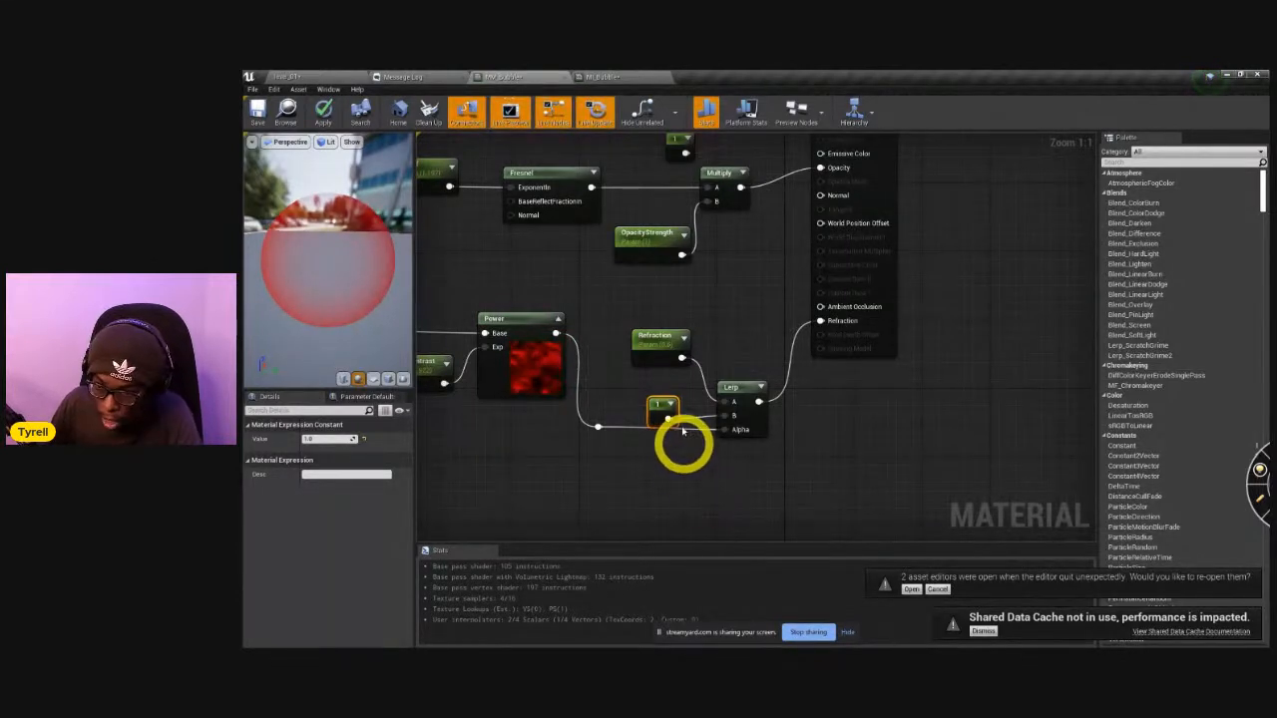
{"action": "mouse_move", "coordinate": [661, 342]}
{"action": "left_mouse_down"}
{"action": "mouse_move", "coordinate": [649, 365]}
{"action": "mouse_move", "coordinate": [643, 354]}
{"action": "left_mouse_up"}
{"action": "left_click", "coordinate": [660, 404]}
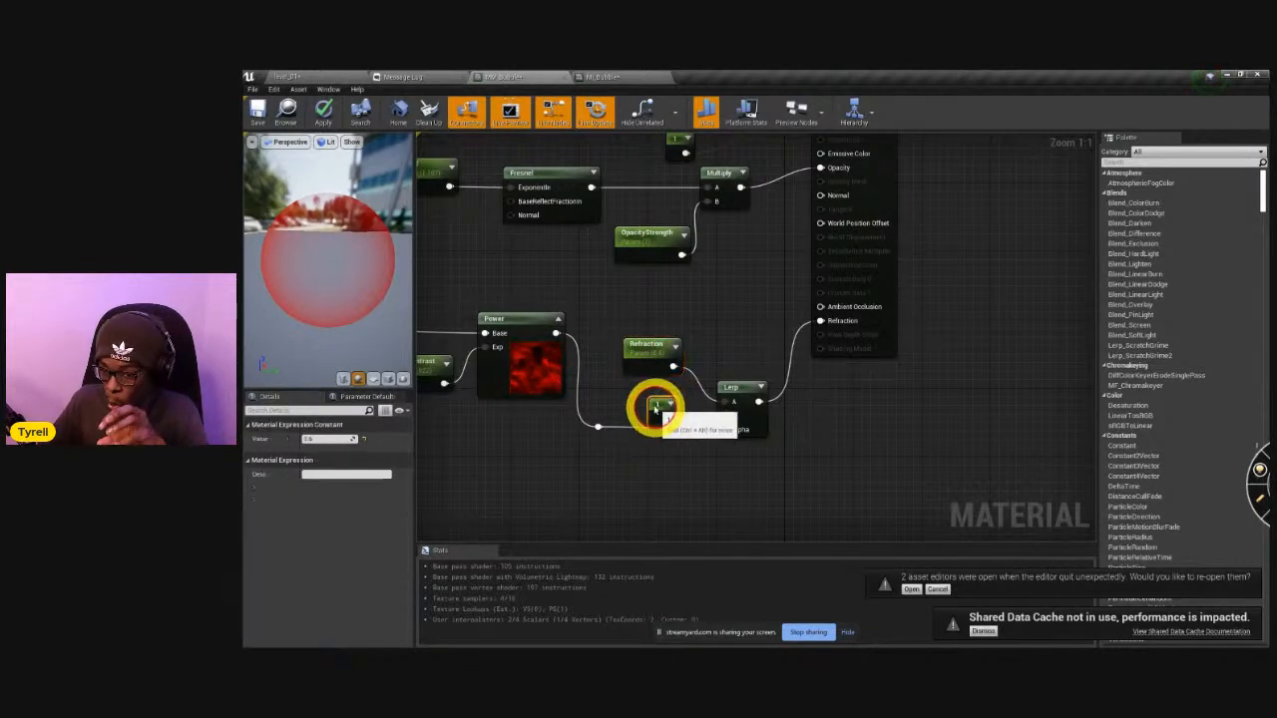
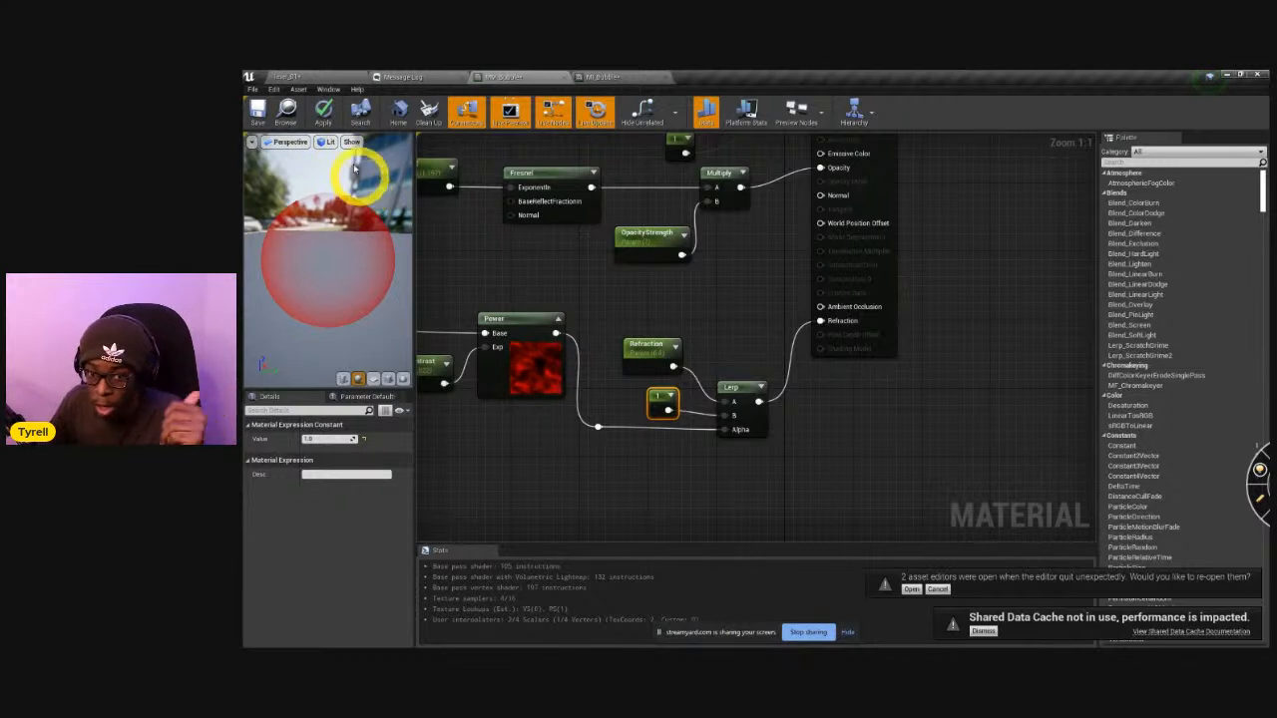
Apply the parent material change, and in the material instance bring ColorLerp back to 0 and adjust Falloff to about 1.69.
{"action": "left_click", "coordinate": [324, 115]}
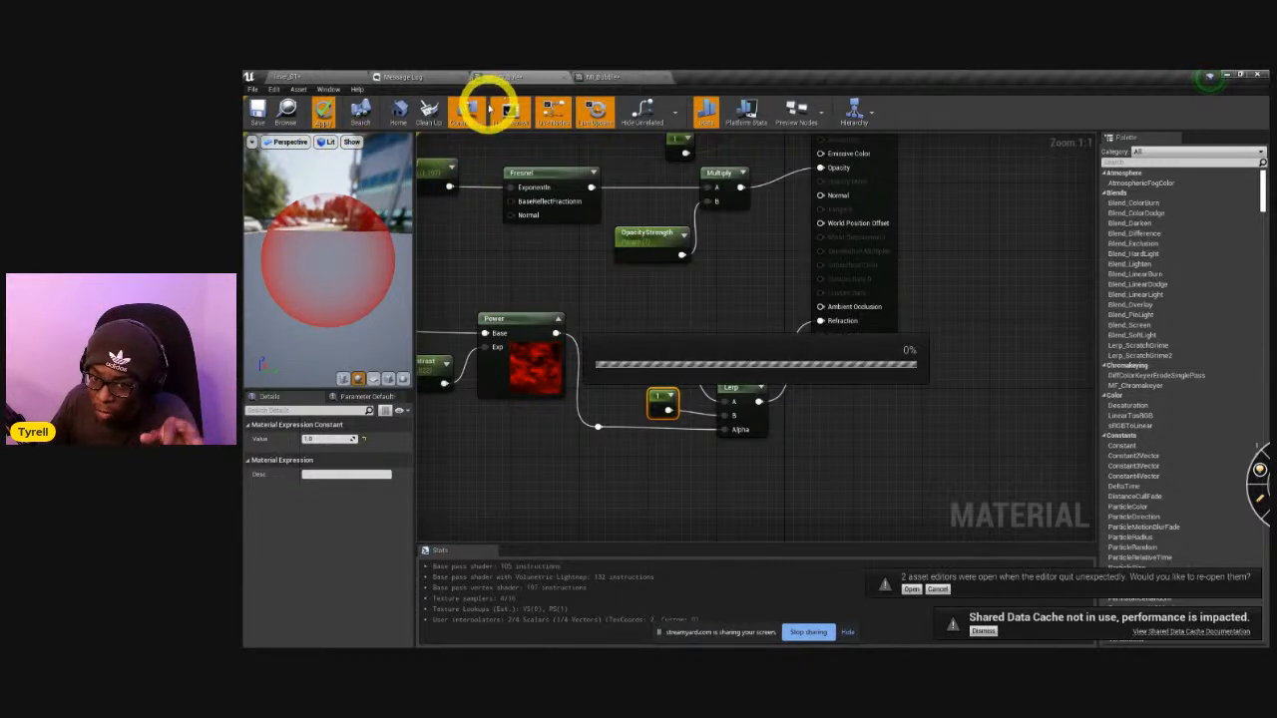
{"action": "left_click", "coordinate": [621, 79]}
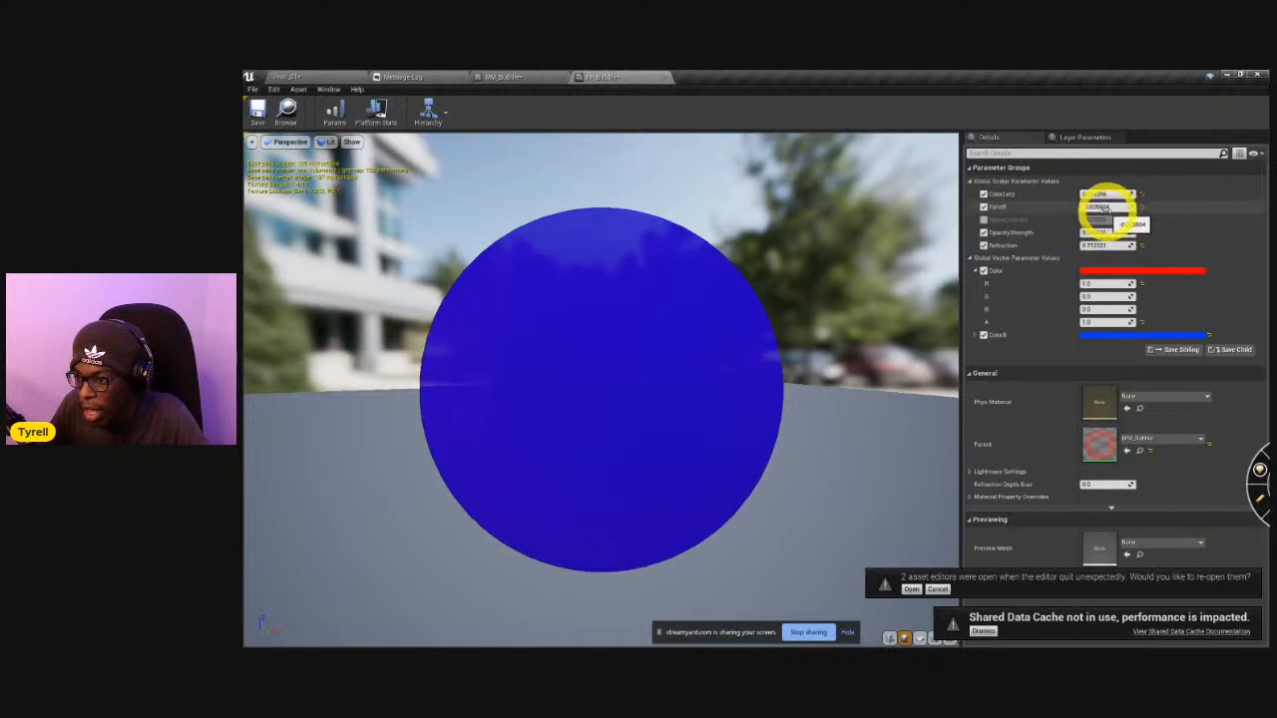
{"action": "mouse_move", "coordinate": [1093, 208]}
{"action": "left_mouse_down"}
{"action": "mouse_move", "coordinate": [1141, 220]}
{"action": "mouse_move", "coordinate": [1092, 194]}
{"action": "left_mouse_up"}
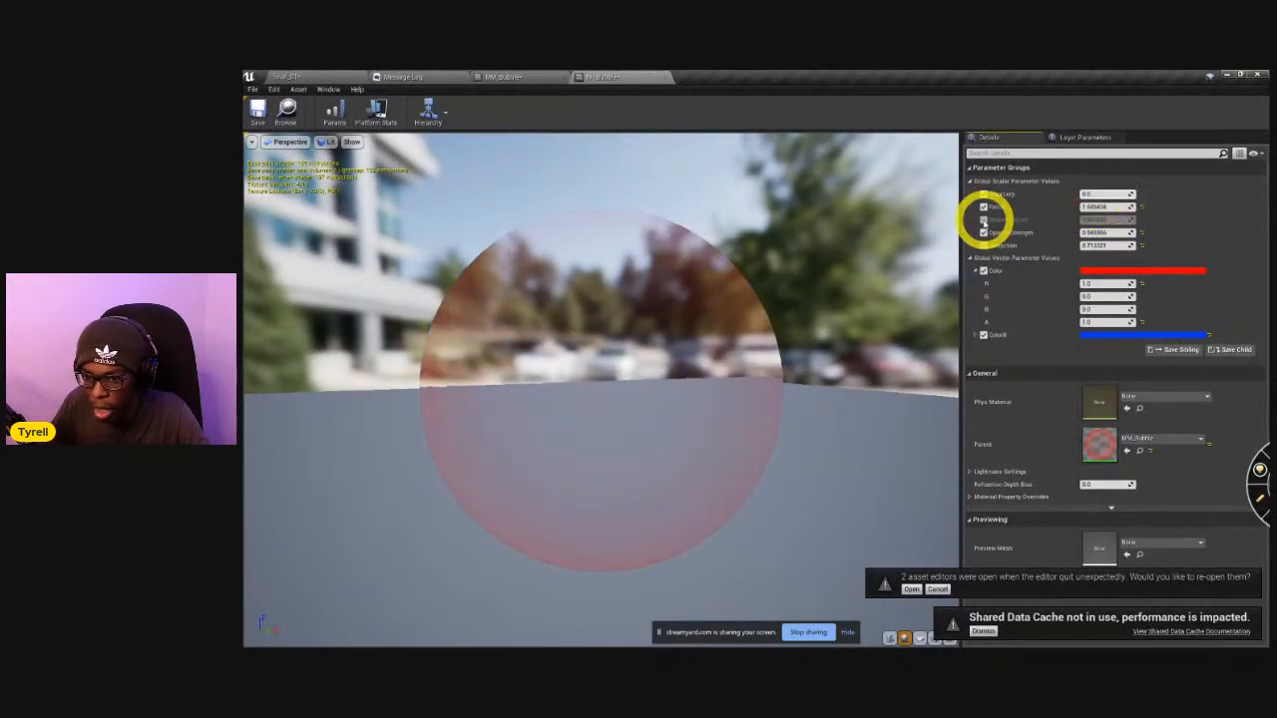
{"action": "left_click_drag", "start_coordinate": [723, 396], "coordinate": [698, 373]}
In the MM_Bubble parent material, add a vector parameter named Offset, wire it into World Position Offset, and apply the change.
{"action": "left_click", "coordinate": [487, 77]}
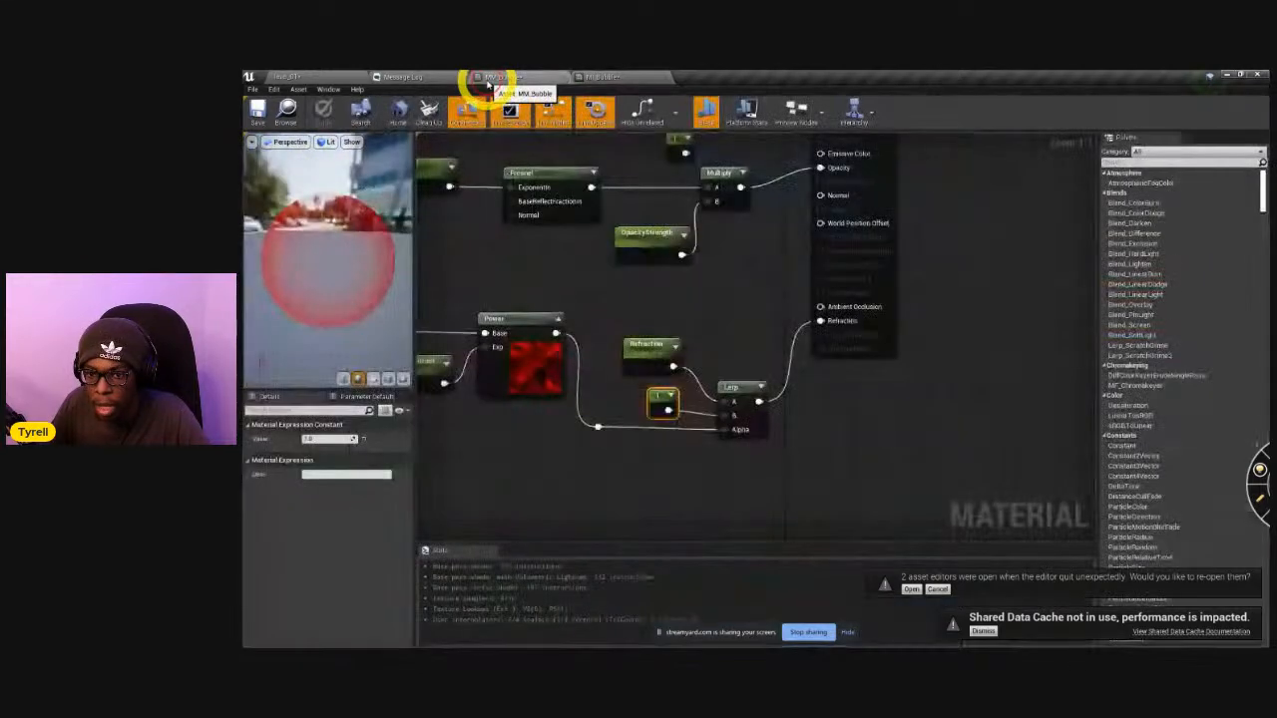
{"action": "right_click_drag", "start_coordinate": [704, 327], "coordinate": [678, 386]}
{"action": "left_click_drag", "start_coordinate": [812, 176], "coordinate": [895, 193]}
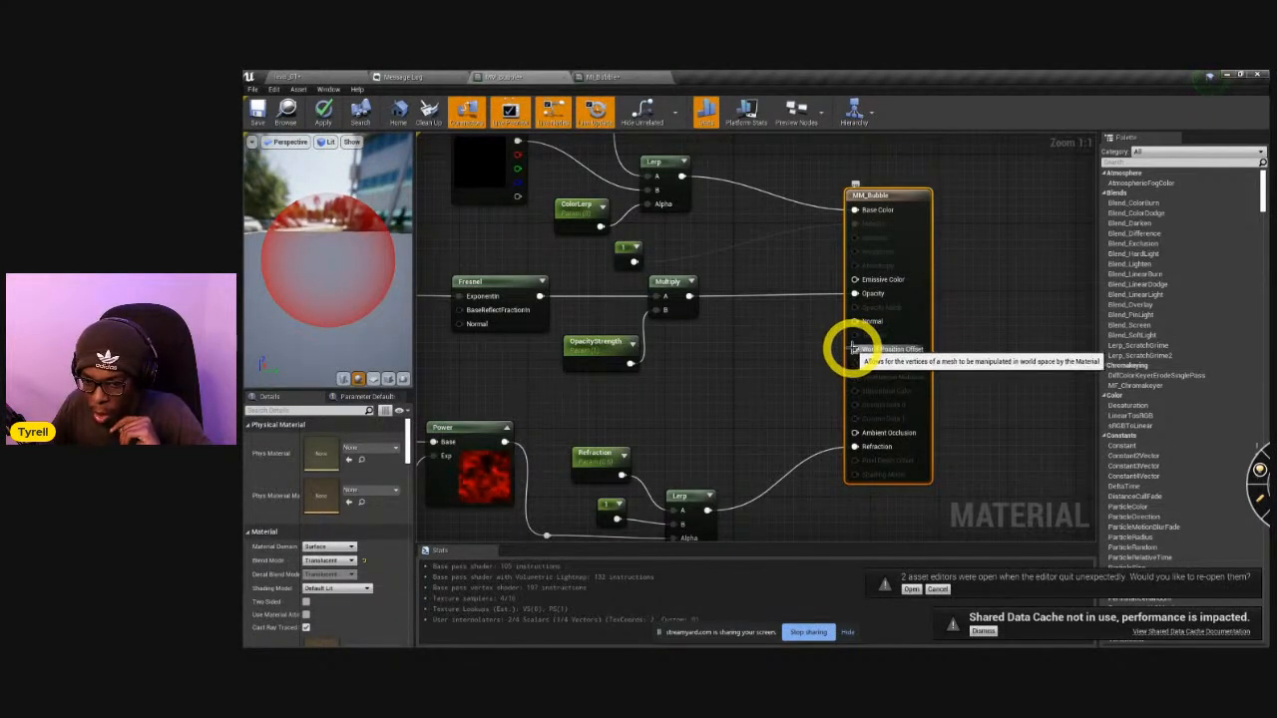
{"action": "left_click_drag", "start_coordinate": [853, 348], "coordinate": [701, 384]}
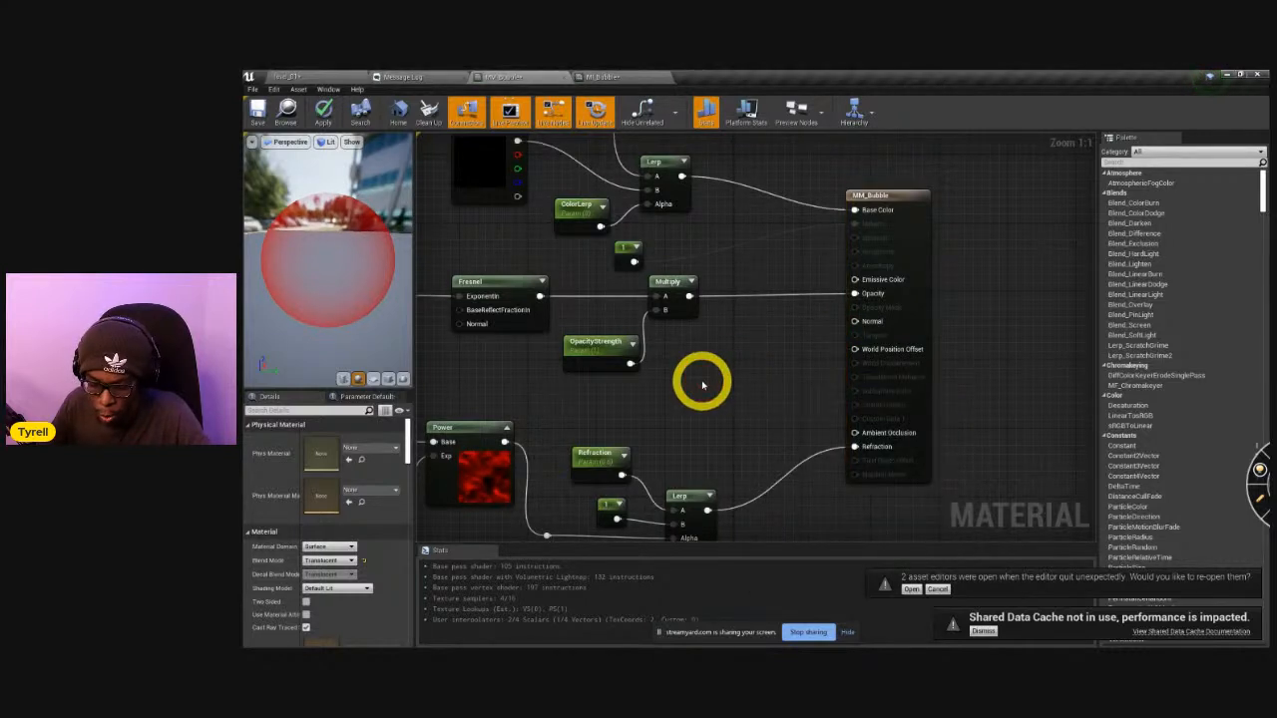
{"action": "left_click", "coordinate": [701, 379]}
{"action": "right_click", "coordinate": [727, 380]}
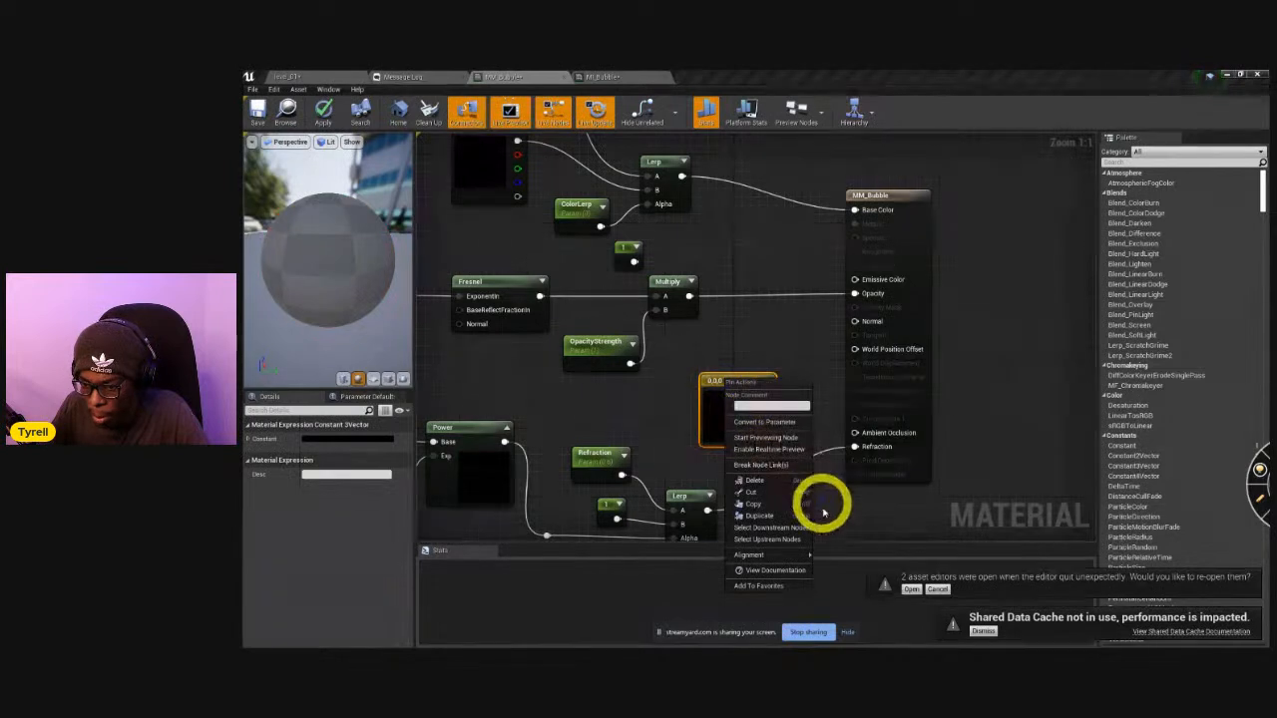
{"action": "left_click", "coordinate": [769, 422]}
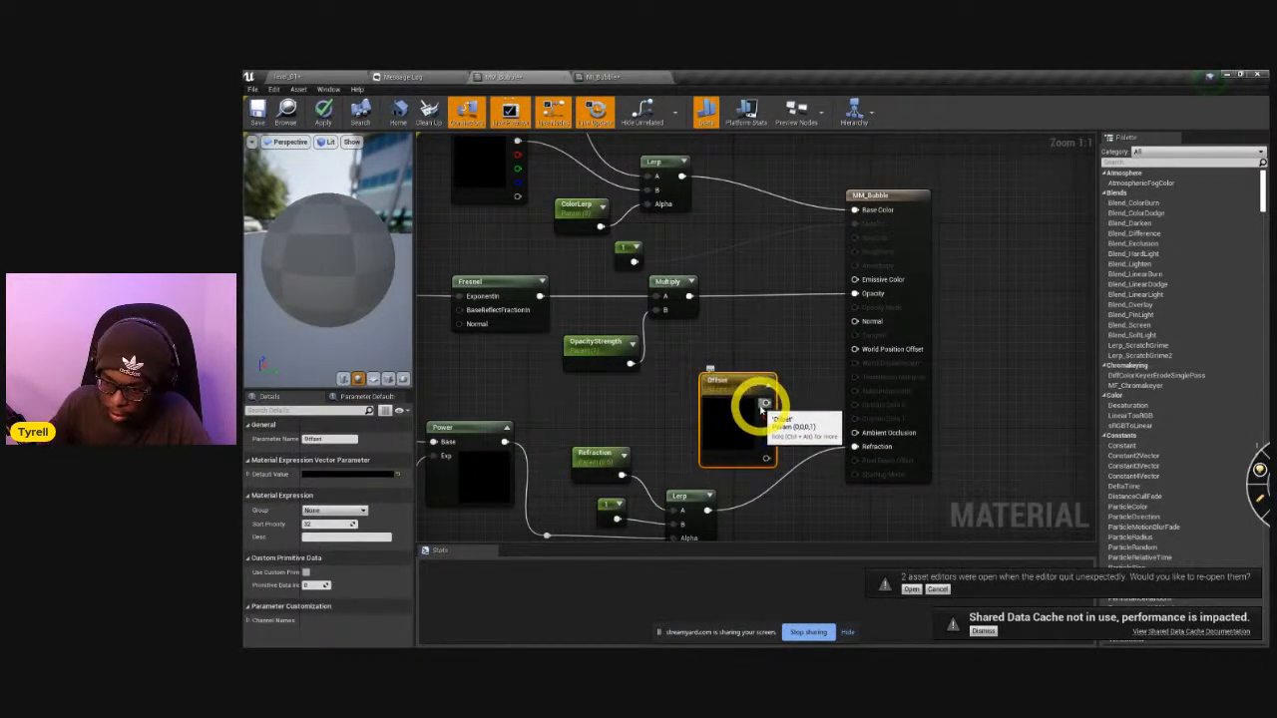
{"action": "left_click_drag", "start_coordinate": [765, 400], "coordinate": [855, 348]}
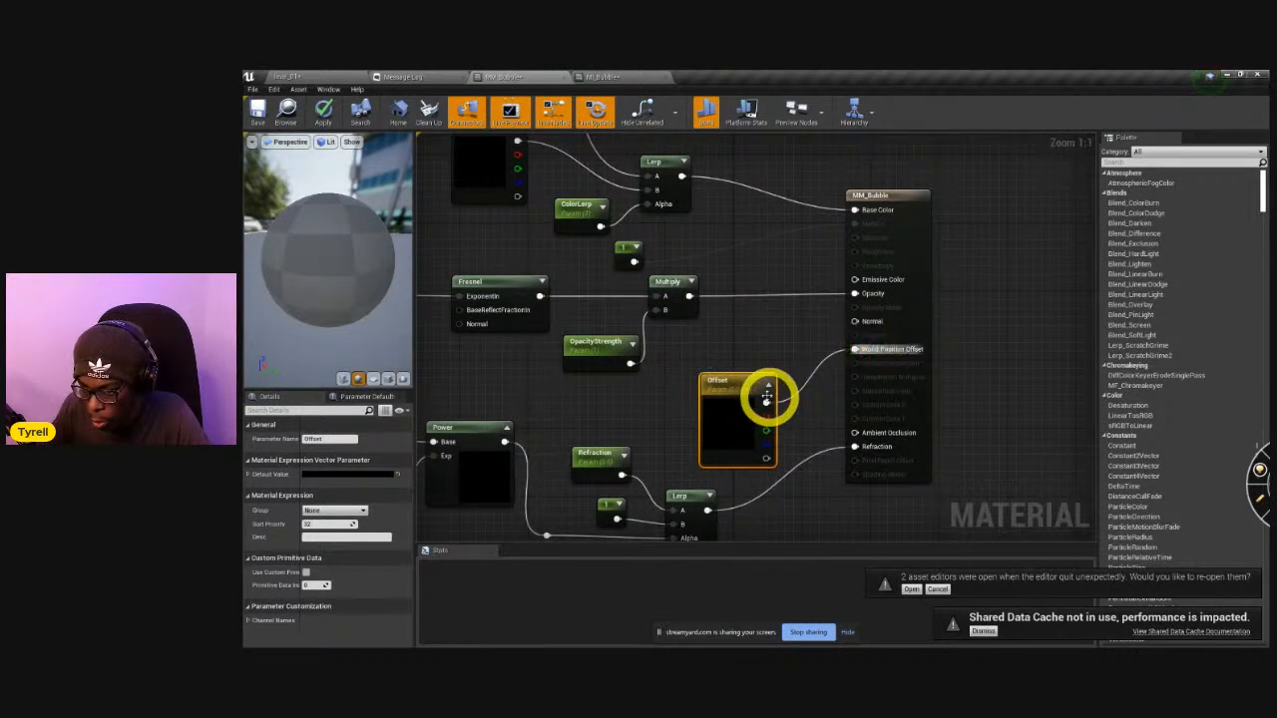
{"action": "left_click_drag", "start_coordinate": [748, 377], "coordinate": [766, 343]}
{"action": "left_click", "coordinate": [323, 111]}
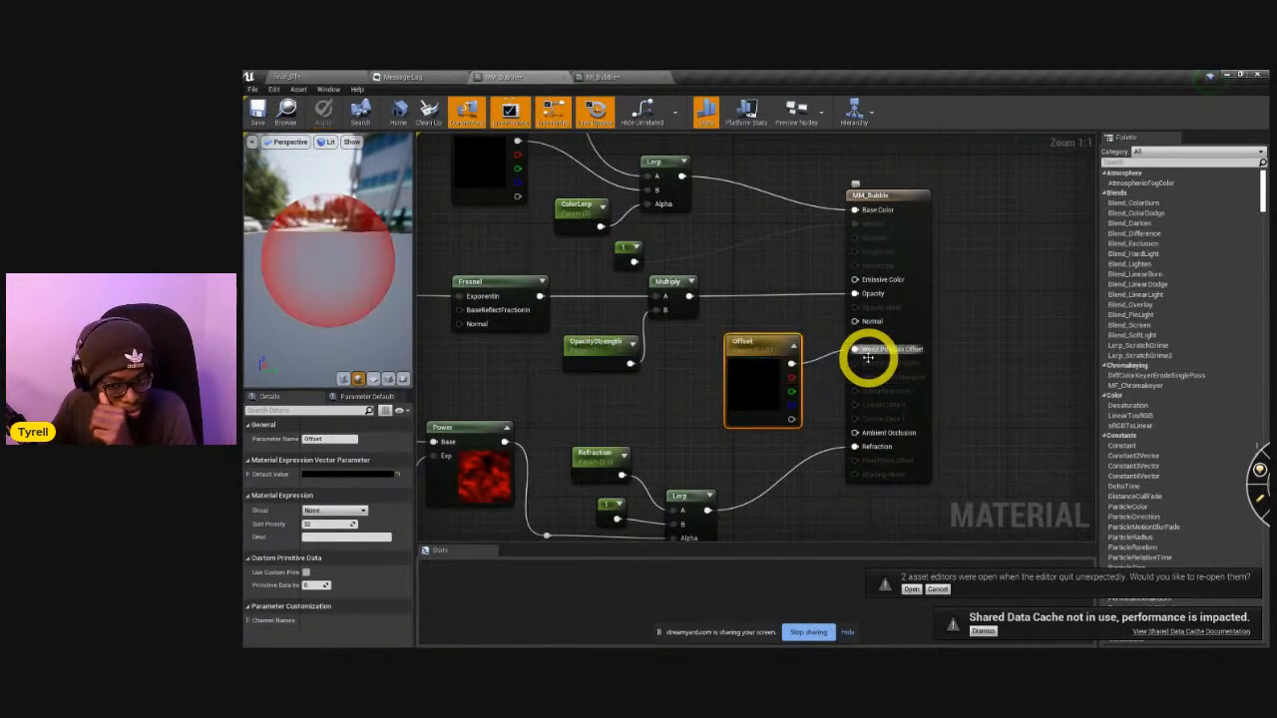
In the material instance, enable the Offset override and vary its R, G and B values to test shifting the bubble.
{"action": "left_click", "coordinate": [590, 77]}
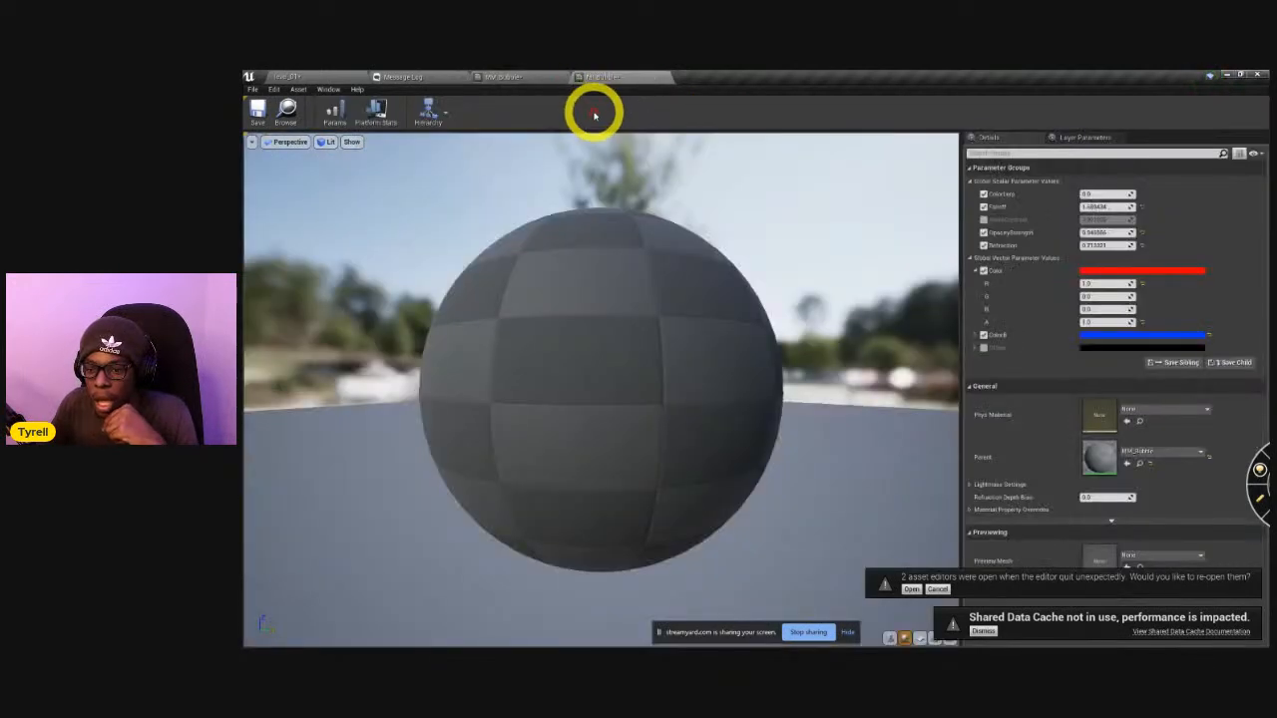
{"action": "left_click", "coordinate": [984, 348]}
{"action": "left_click_drag", "start_coordinate": [1090, 361], "coordinate": [1267, 391]}
{"action": "left_click_drag", "start_coordinate": [1187, 392], "coordinate": [1176, 435]}
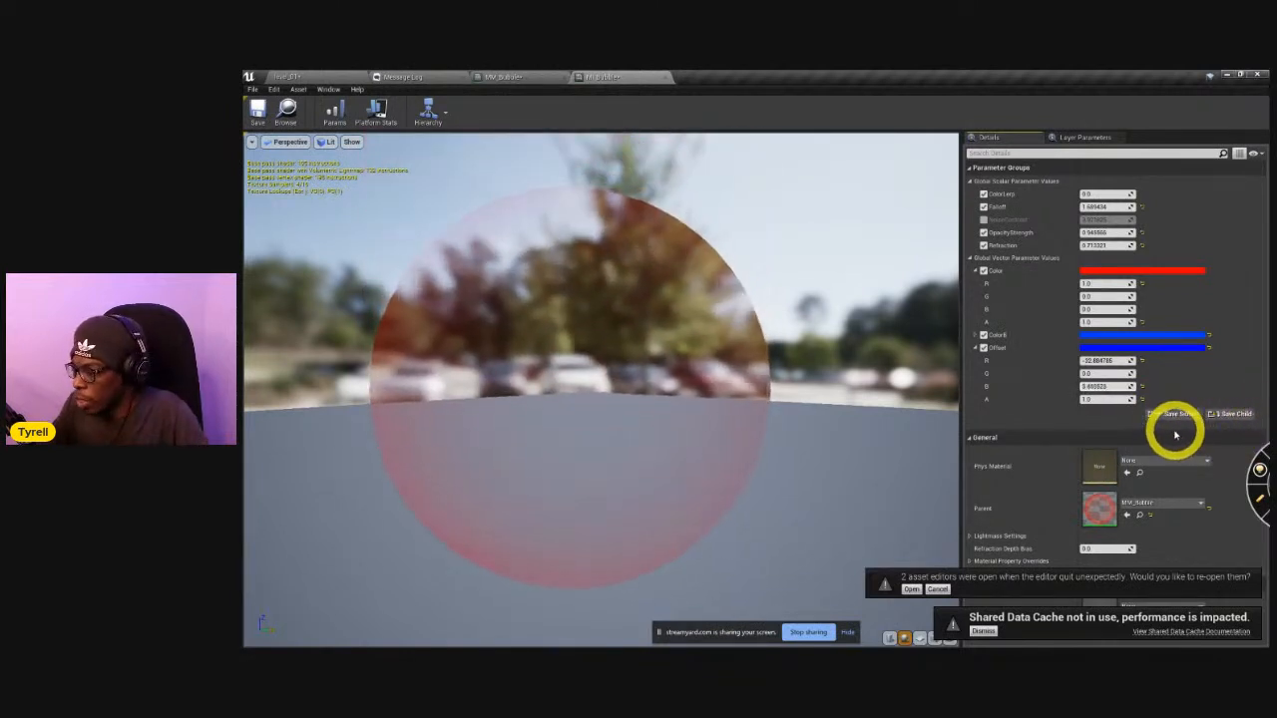
{"action": "left_click_drag", "start_coordinate": [1124, 375], "coordinate": [964, 419]}
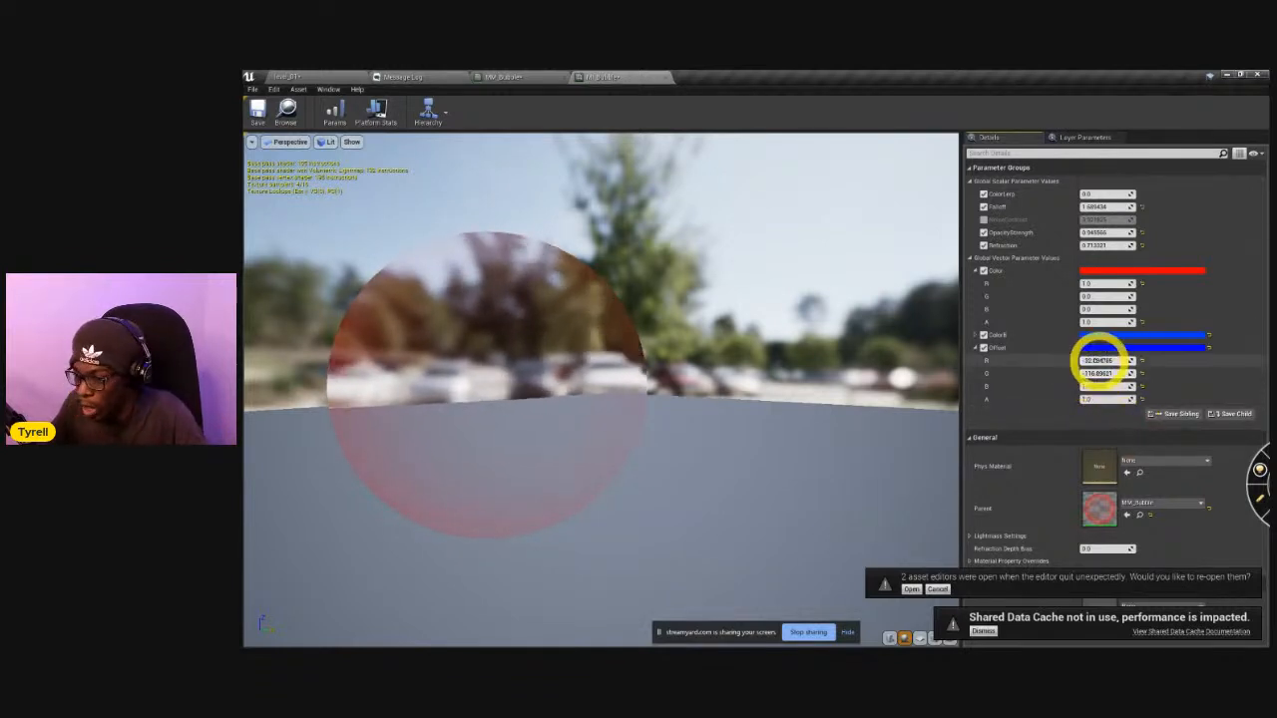
Reset the Offset parameter's R, G and B values to 0 in the material instance.
{"action": "left_click", "coordinate": [1098, 362]}
{"action": "type", "text": "0"}
{"action": "key", "text": "Tab"}
{"action": "type", "text": "0"}
{"action": "key", "text": "Tab"}
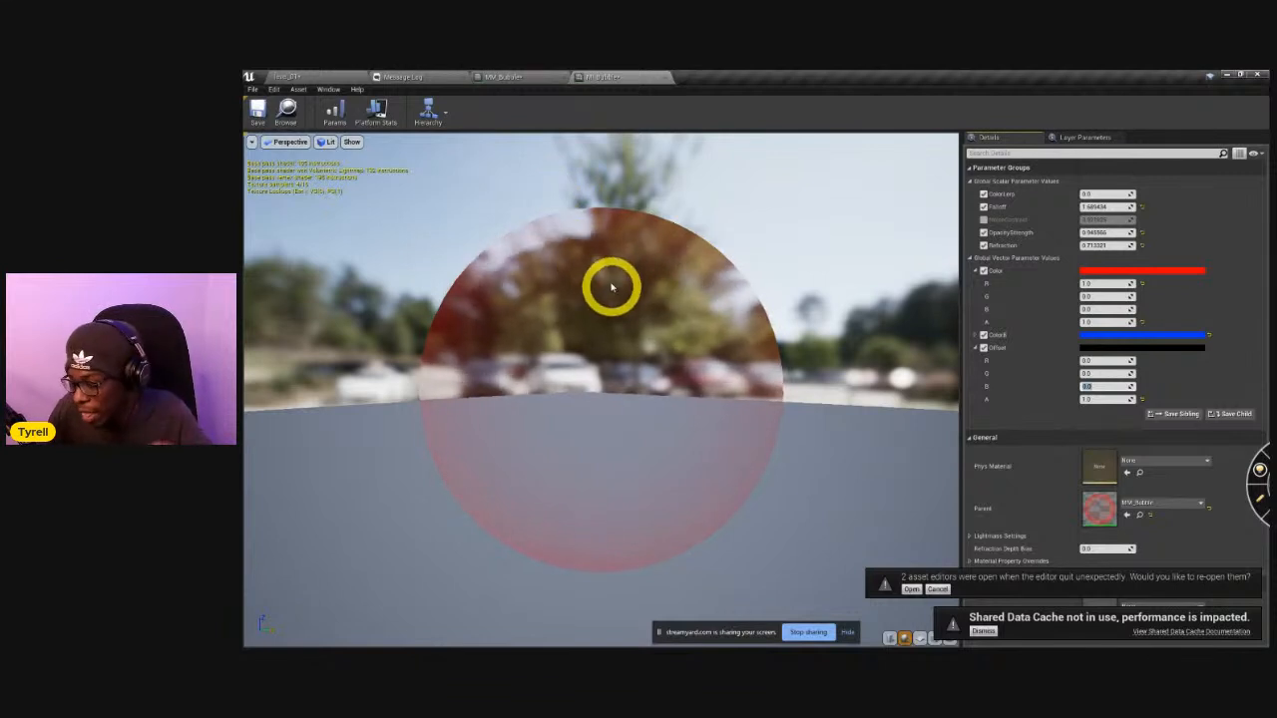
In the MM_Bubble graph, move the Offset parameter and the material output node farther apart.
{"action": "left_click", "coordinate": [549, 77]}
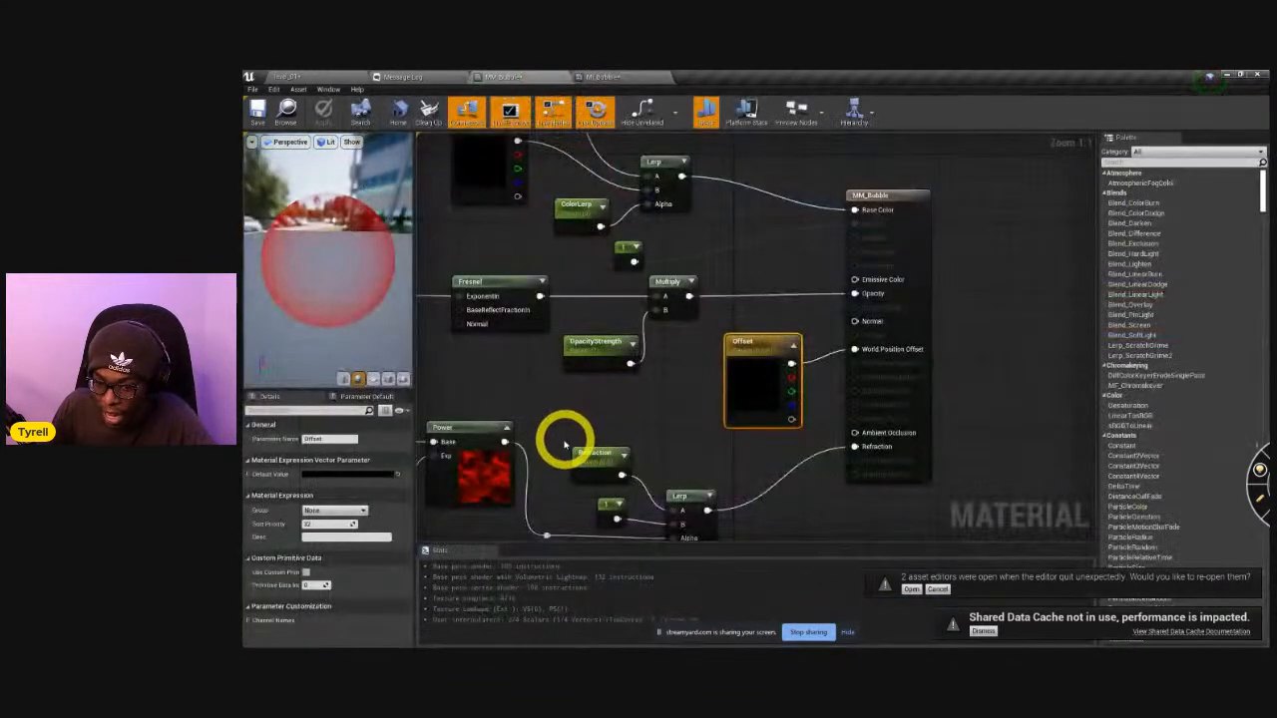
{"action": "left_click_drag", "start_coordinate": [727, 354], "coordinate": [693, 354]}
{"action": "left_click_drag", "start_coordinate": [878, 197], "coordinate": [918, 198]}
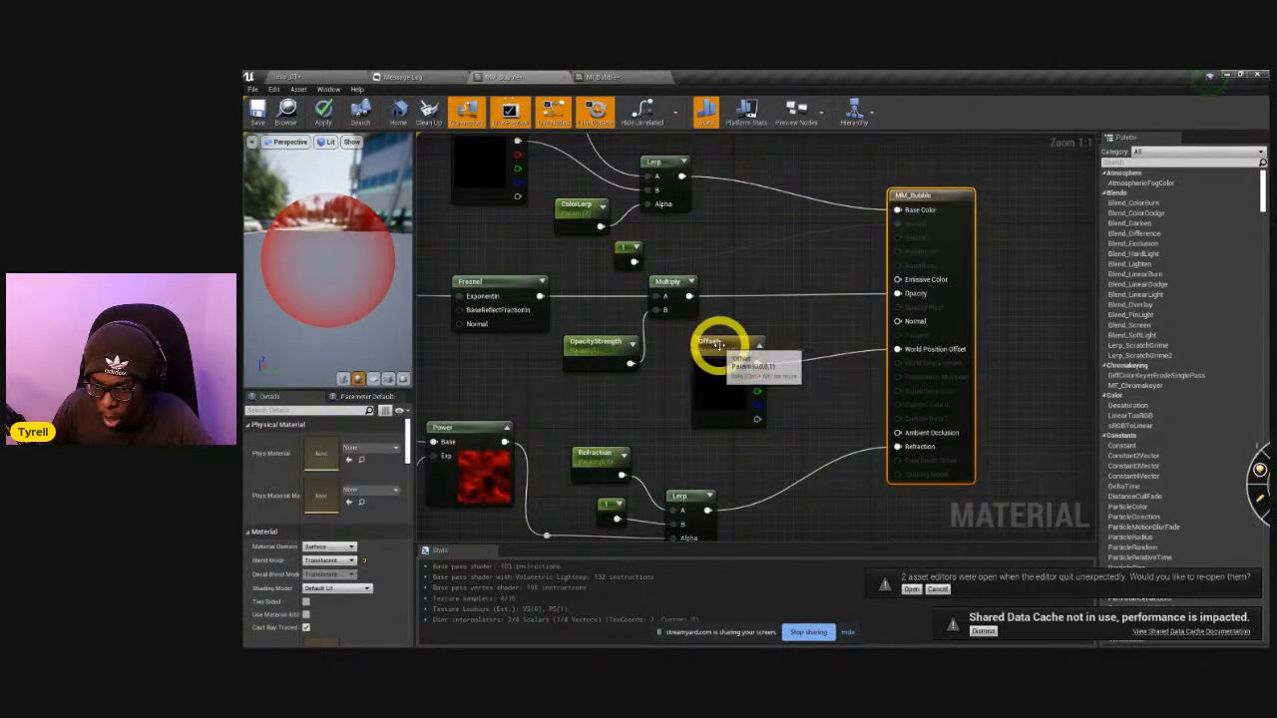
{"action": "left_click_drag", "start_coordinate": [721, 348], "coordinate": [693, 357]}
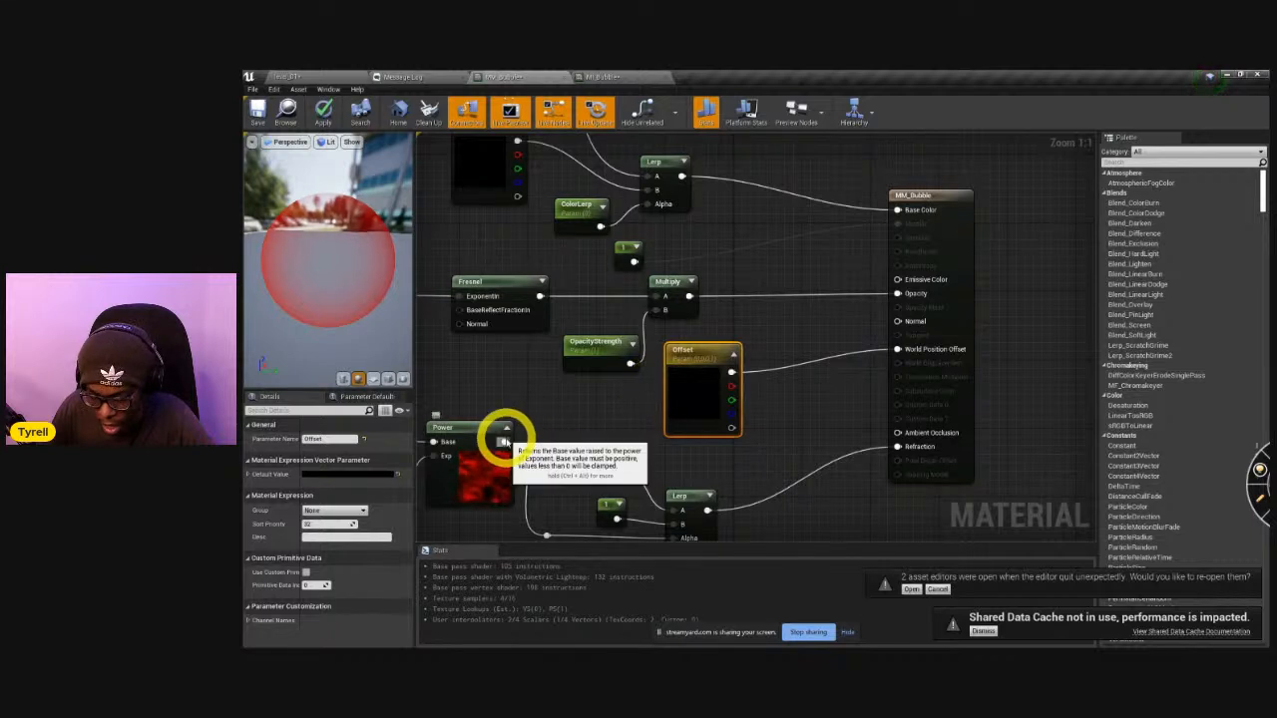
Delete the Offset vector parameter that feeds World Position Offset.
{"action": "left_click_drag", "start_coordinate": [506, 442], "coordinate": [787, 432]}
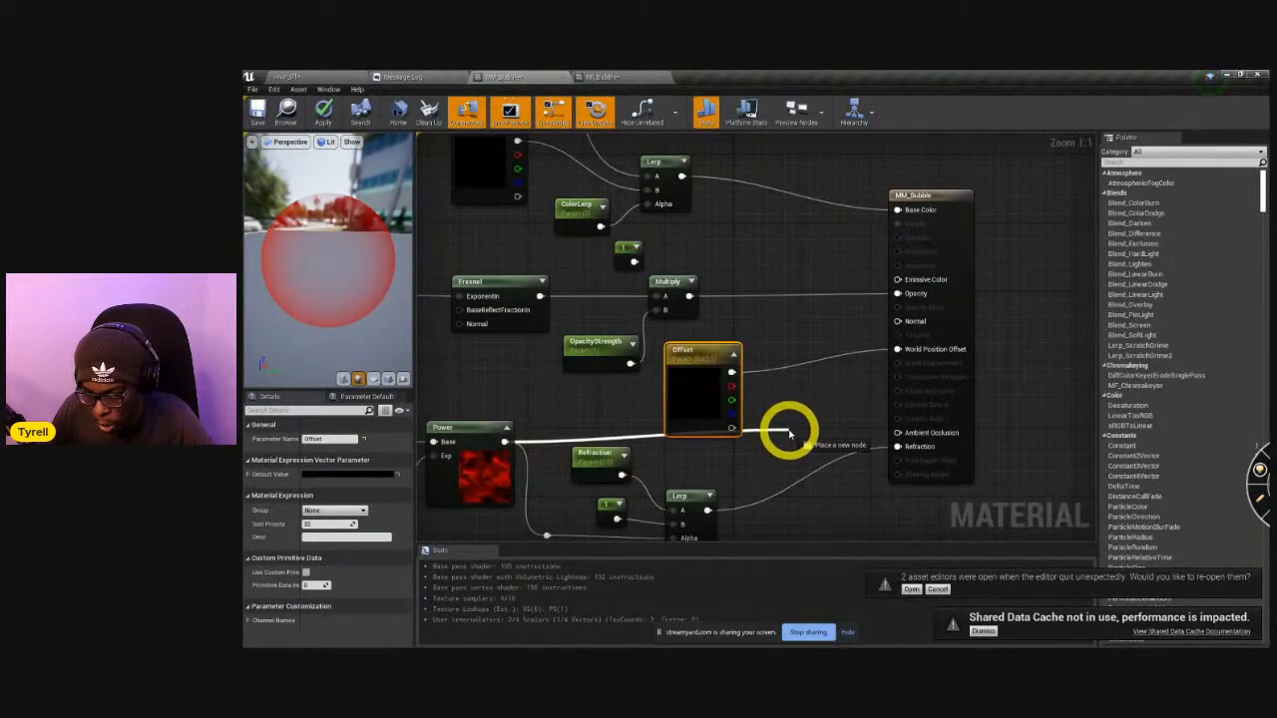
{"action": "left_click_drag", "start_coordinate": [785, 428], "coordinate": [634, 409]}
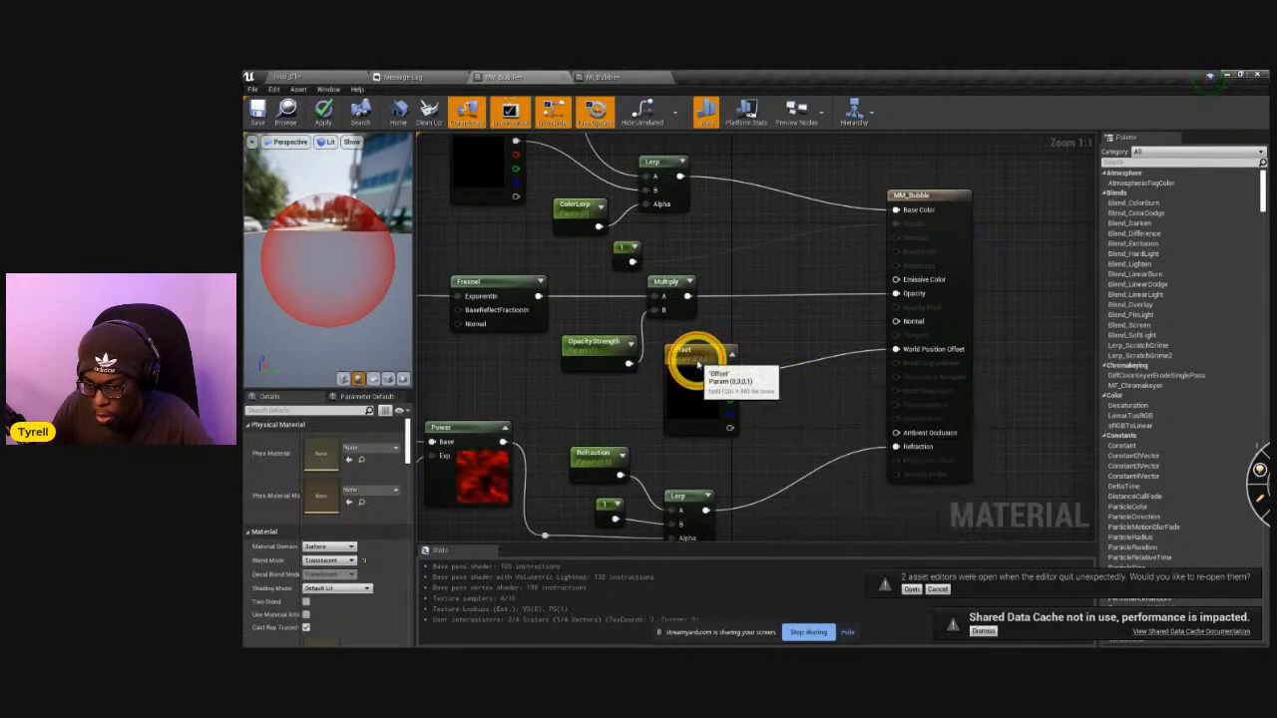
{"action": "key", "text": "Delete"}
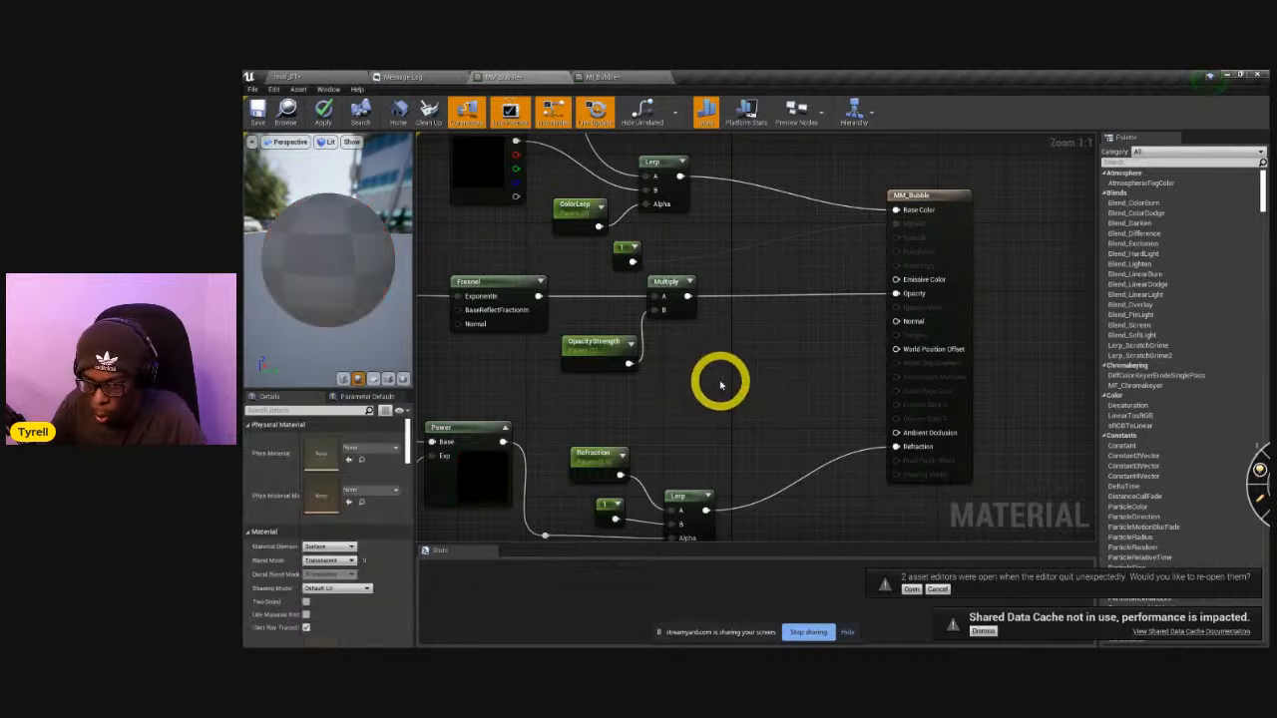
Add a MakeFloat3 node feeding World Position Offset and place it in the space before the output node.
{"action": "right_click", "coordinate": [720, 384]}
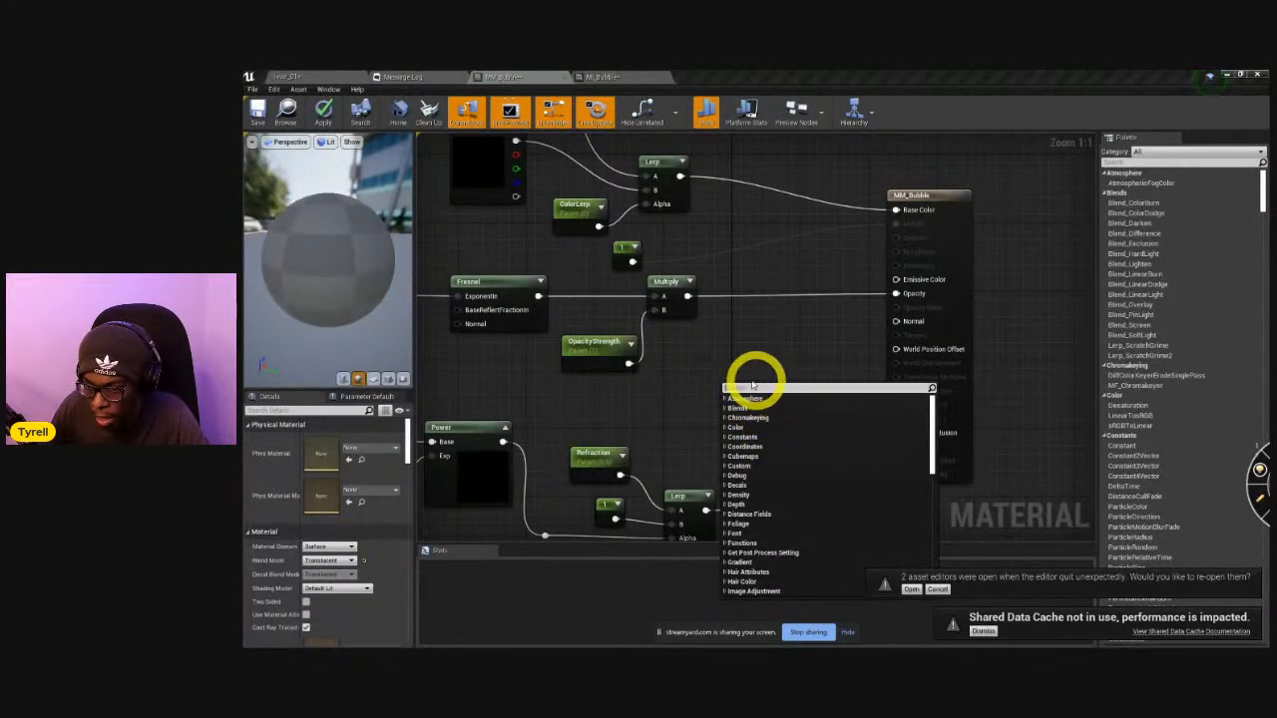
{"action": "left_click", "coordinate": [739, 364]}
{"action": "left_click_drag", "start_coordinate": [896, 349], "coordinate": [798, 365]}
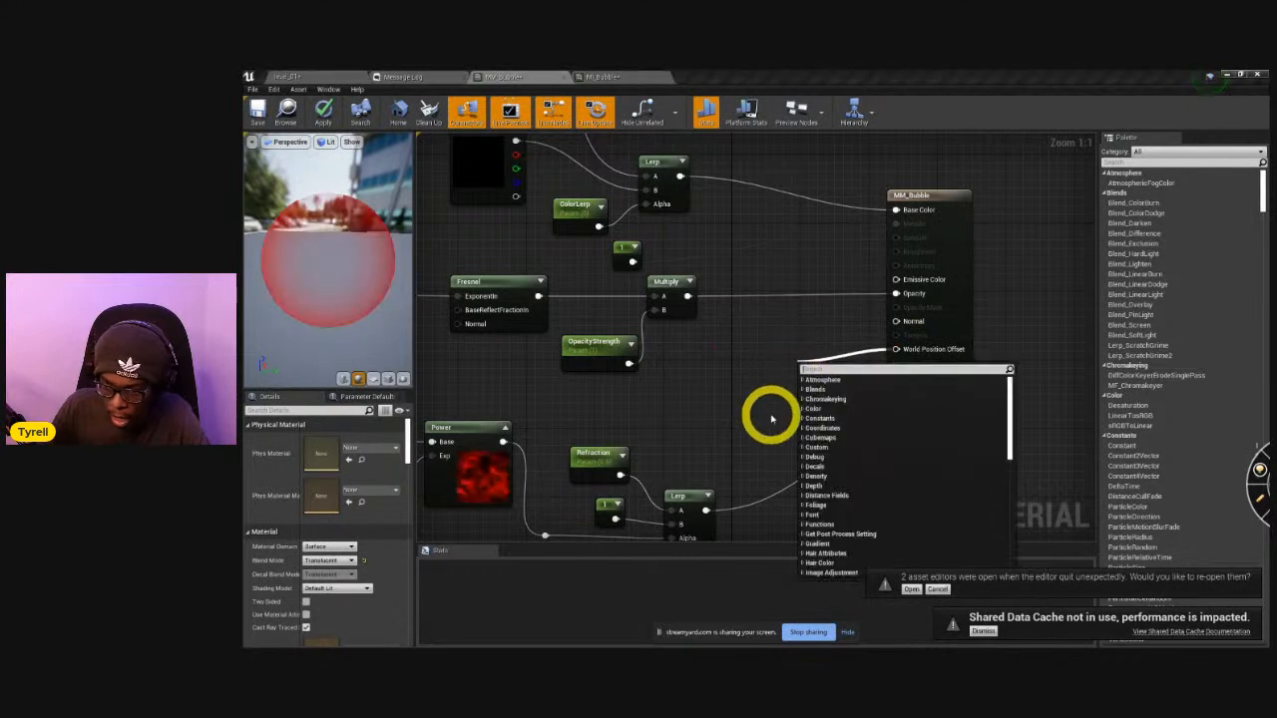
{"action": "type", "text": "make"}
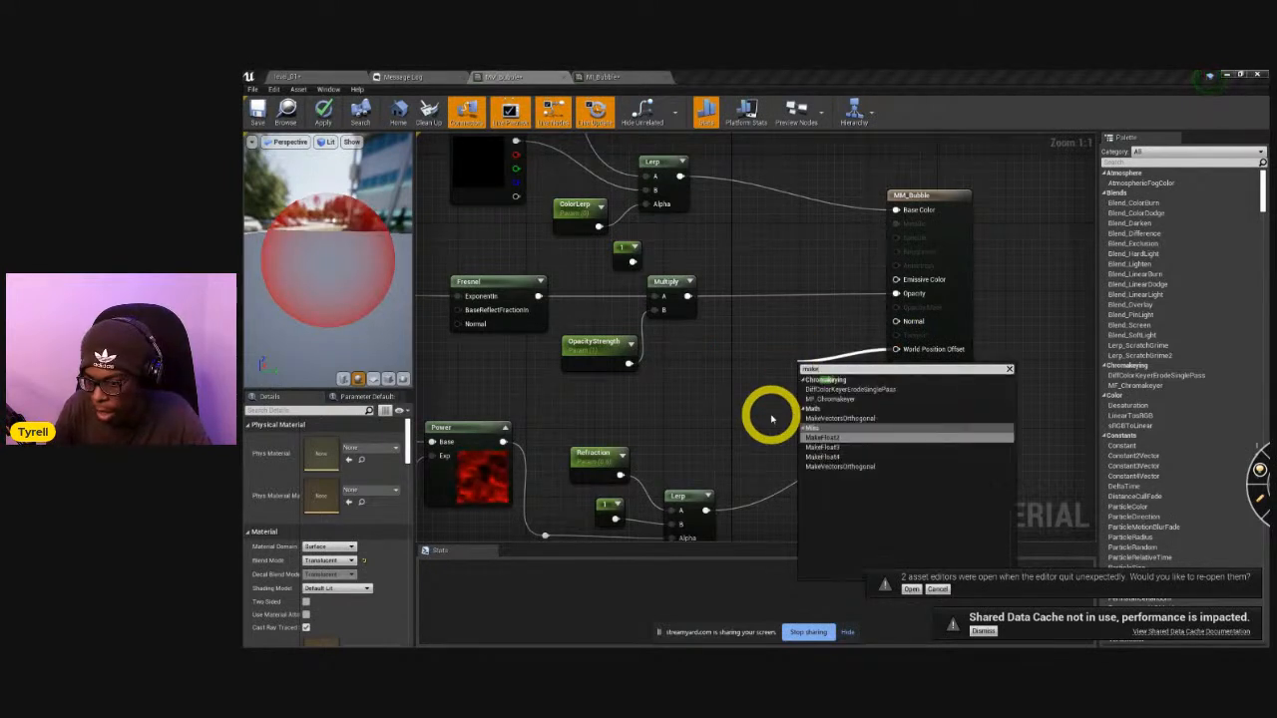
{"action": "key", "text": "Down"}
{"action": "key", "text": "Return"}
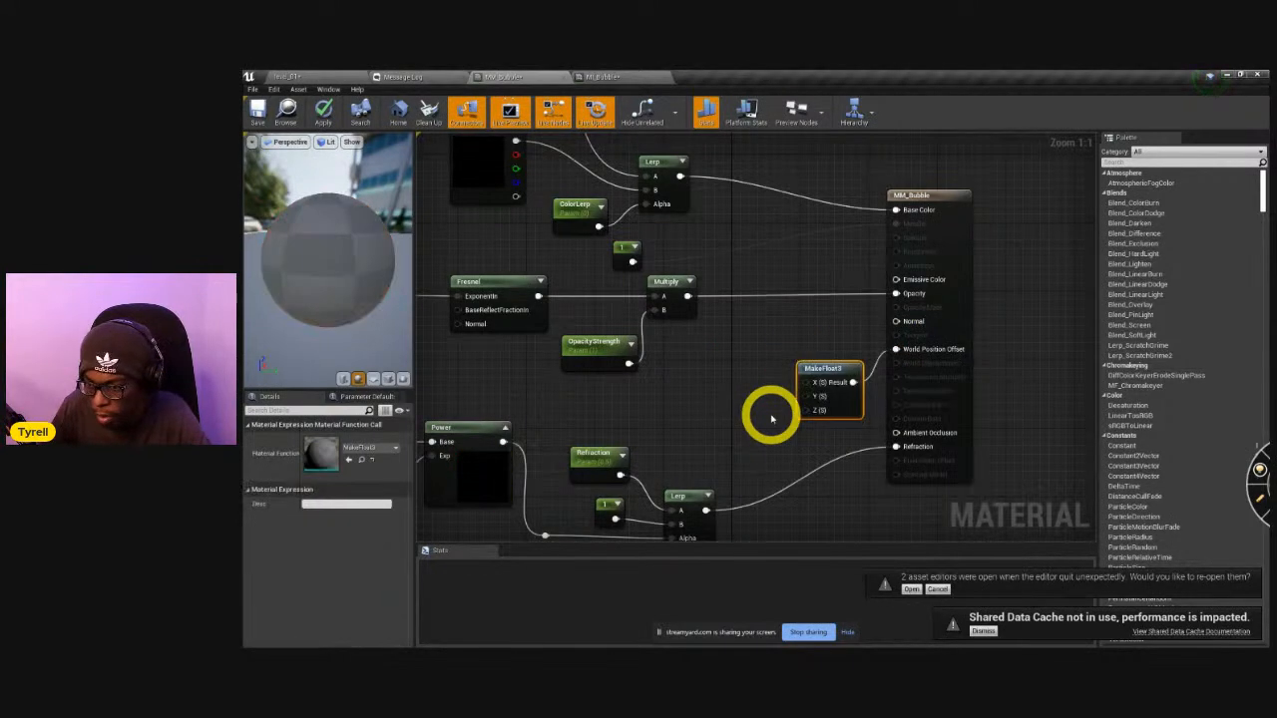
{"action": "left_click_drag", "start_coordinate": [818, 367], "coordinate": [770, 366]}
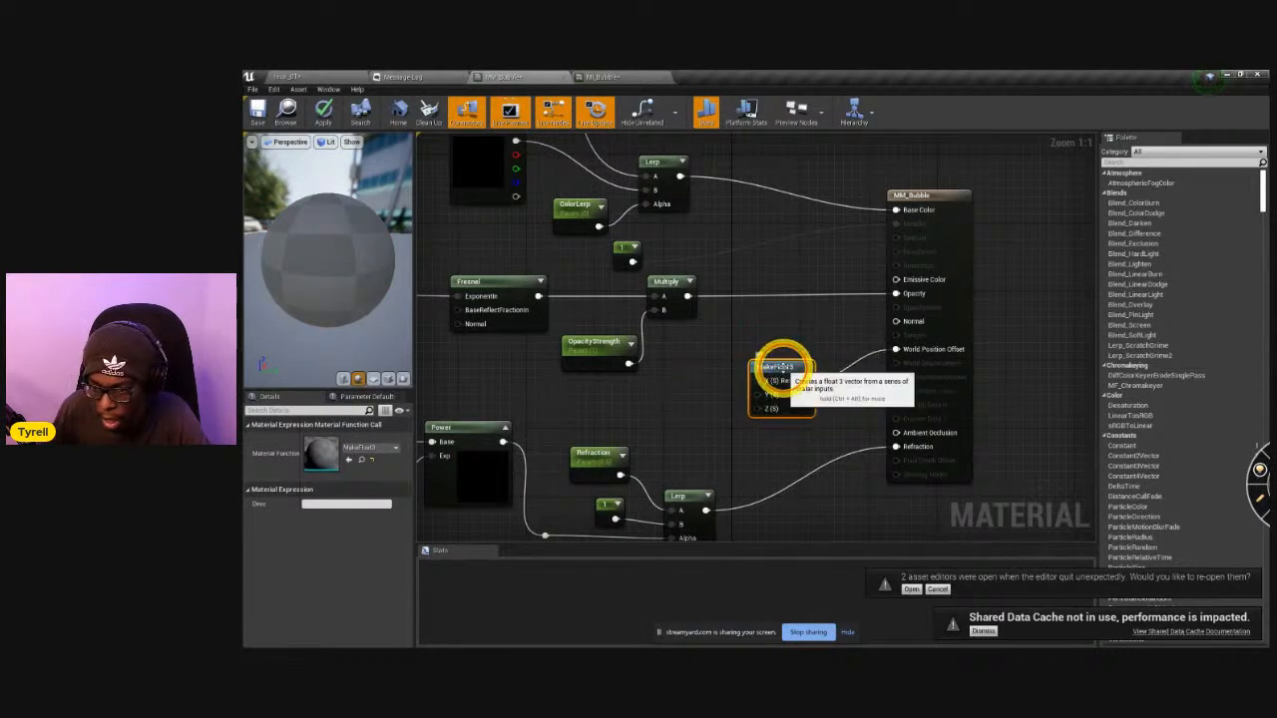
Open the MakeFloat3 material function to examine how its inputs are combined, and return to the MM_Bubble graph.
{"action": "double_click", "coordinate": [770, 394]}
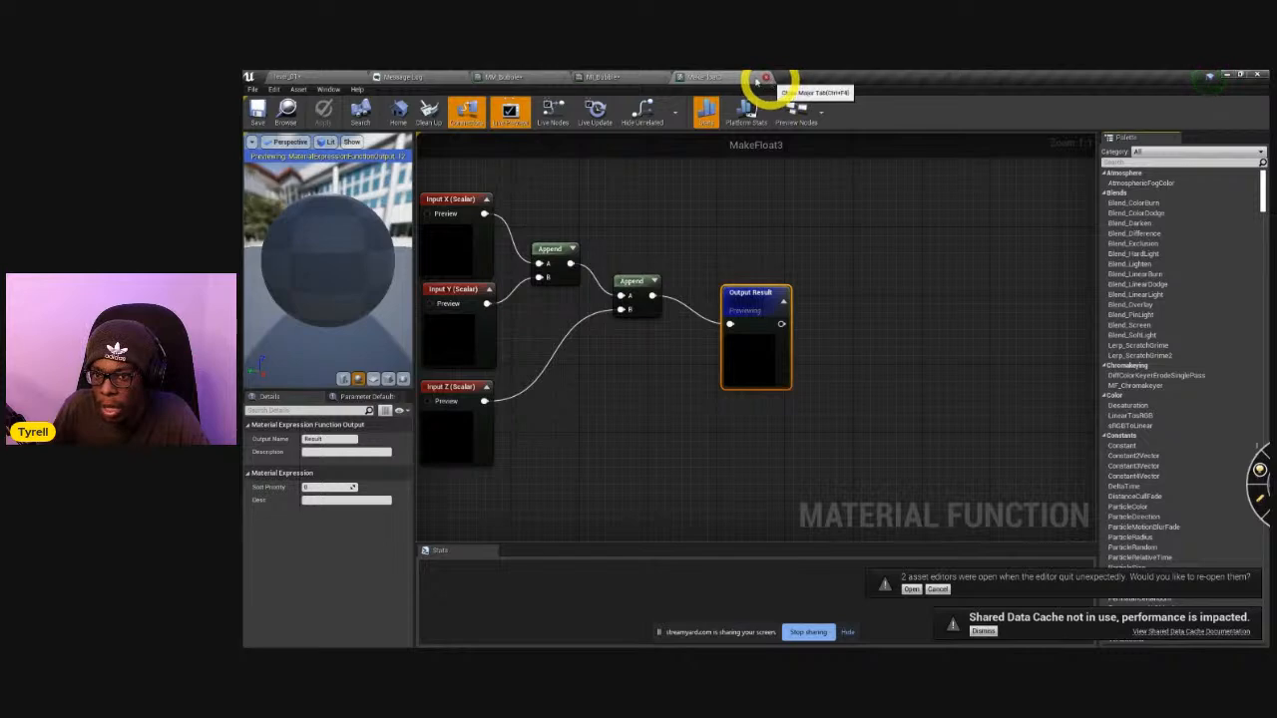
{"action": "left_click", "coordinate": [602, 77]}
{"action": "left_click", "coordinate": [504, 77]}
Route the noise Power output through a new Multiply node into MakeFloat3's X input, and arrange both nodes before the output.
{"action": "left_click_drag", "start_coordinate": [503, 441], "coordinate": [760, 387]}
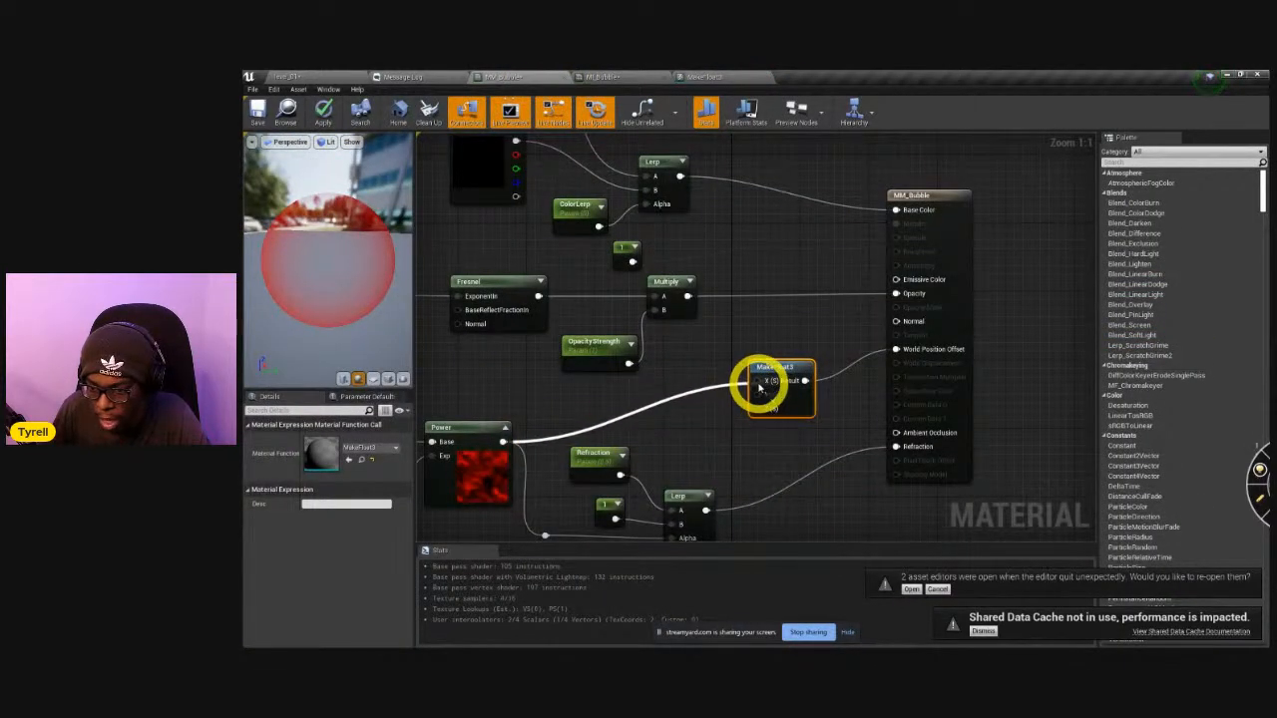
{"action": "left_click_drag", "start_coordinate": [504, 441], "coordinate": [667, 422]}
{"action": "type", "text": "mul"}
{"action": "key", "text": "Return"}
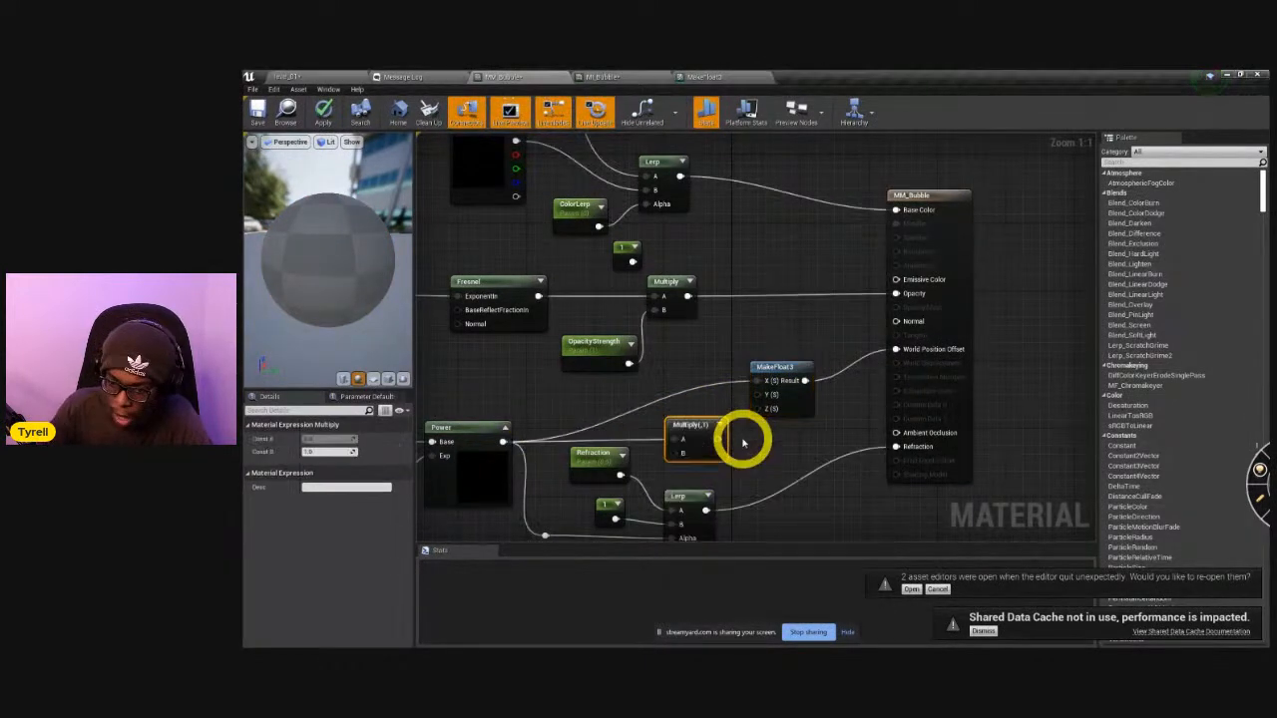
{"action": "left_click", "coordinate": [686, 429]}
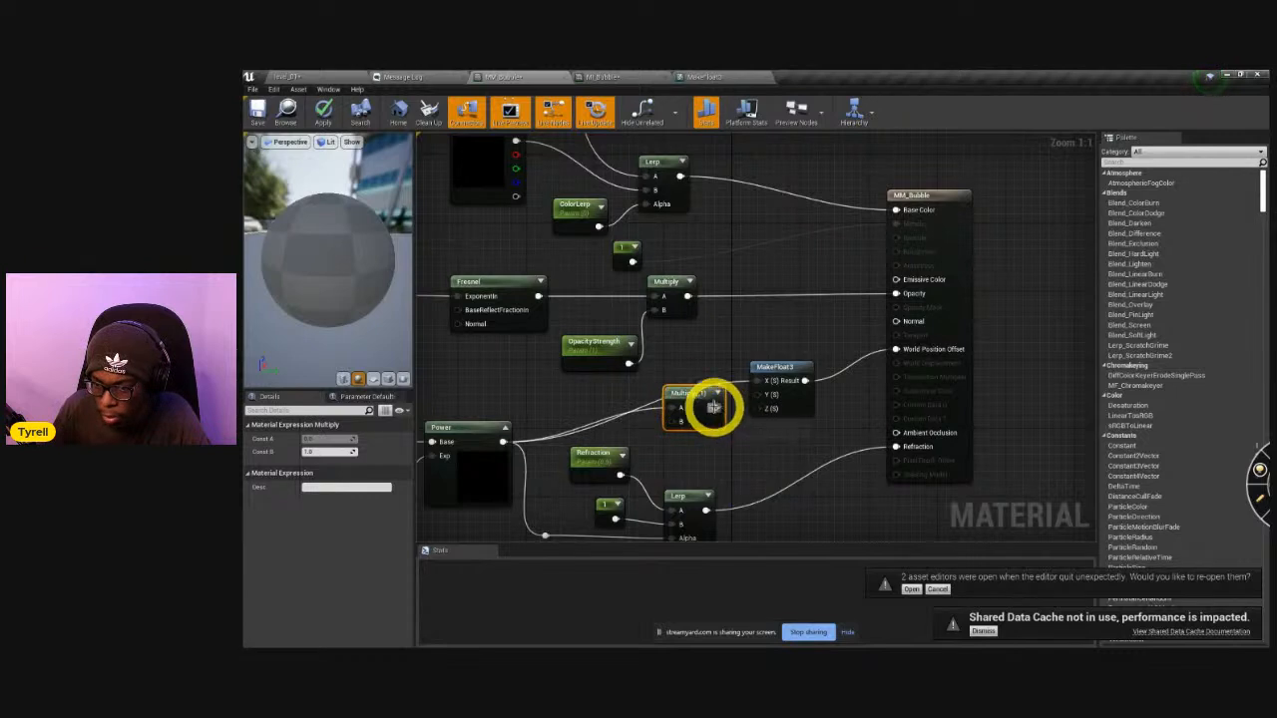
{"action": "left_click_drag", "start_coordinate": [784, 365], "coordinate": [832, 354]}
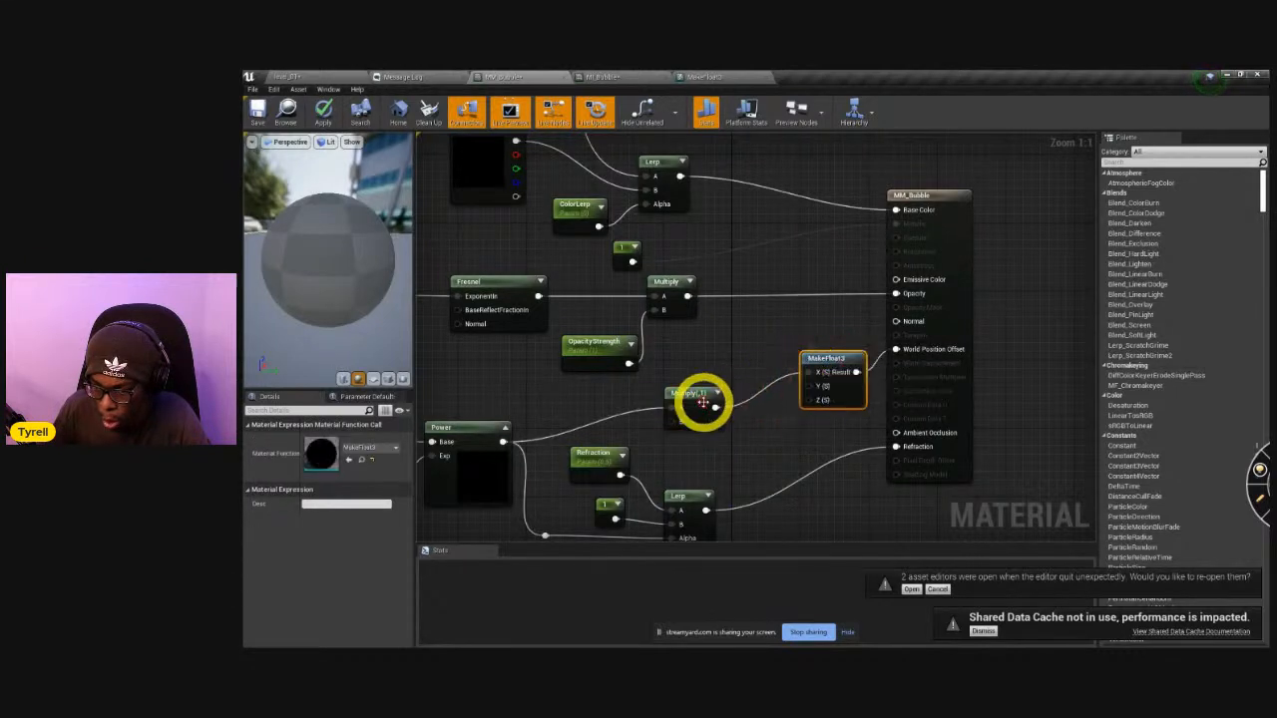
{"action": "left_click_drag", "start_coordinate": [703, 402], "coordinate": [766, 357]}
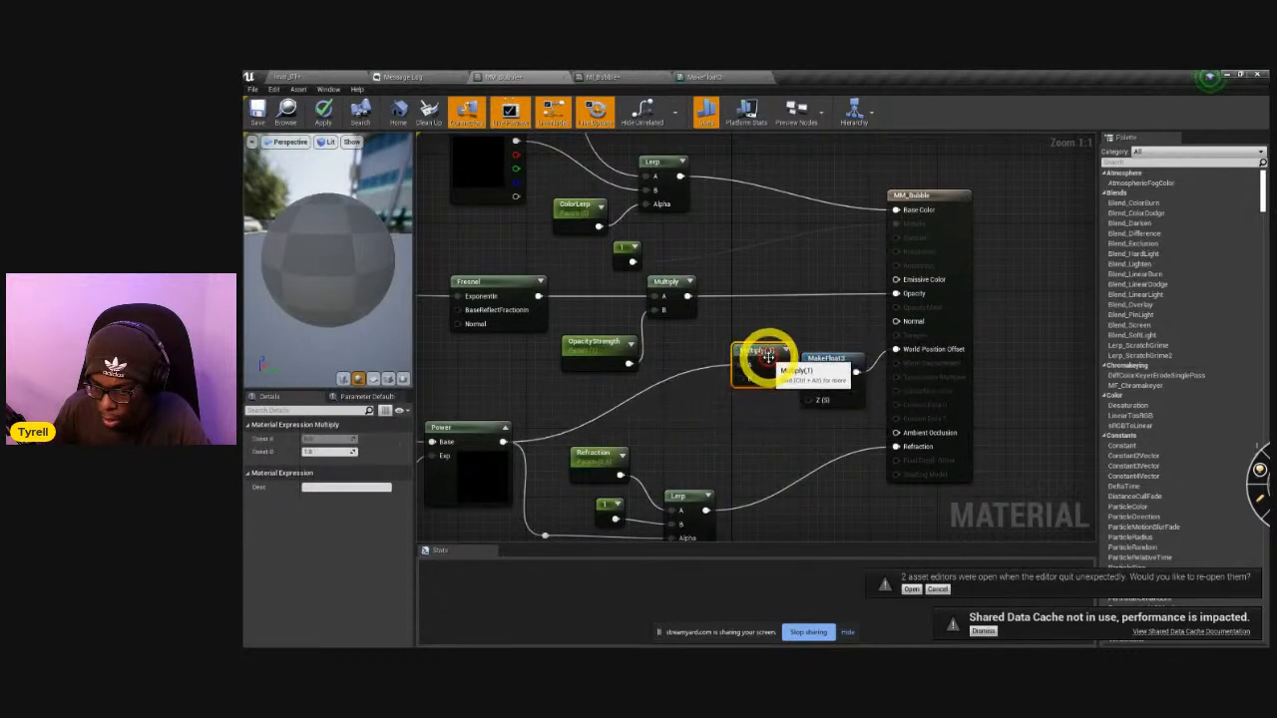
Add a constant to the new Multiply node's B input and convert it to a scalar parameter named OffsetAmount.
{"action": "left_click", "coordinate": [682, 413]}
{"action": "left_click_drag", "start_coordinate": [701, 429], "coordinate": [748, 379]}
{"action": "right_click", "coordinate": [694, 415]}
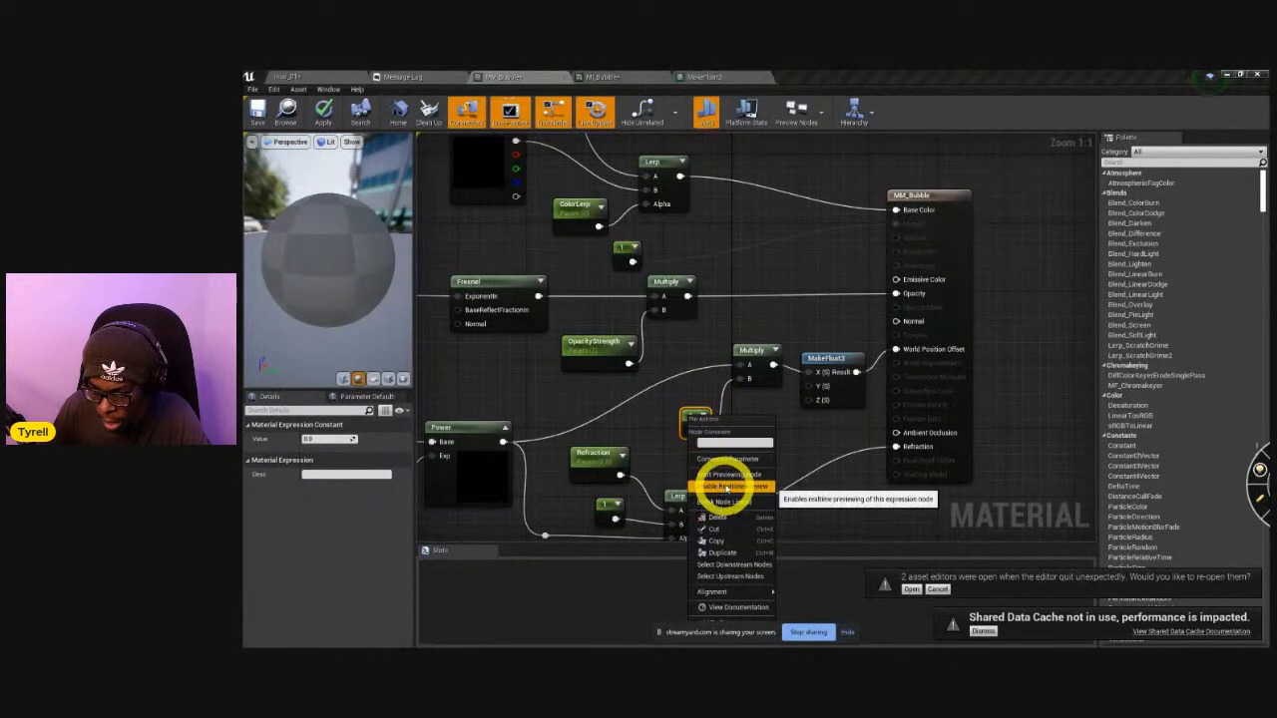
{"action": "left_click", "coordinate": [756, 458]}
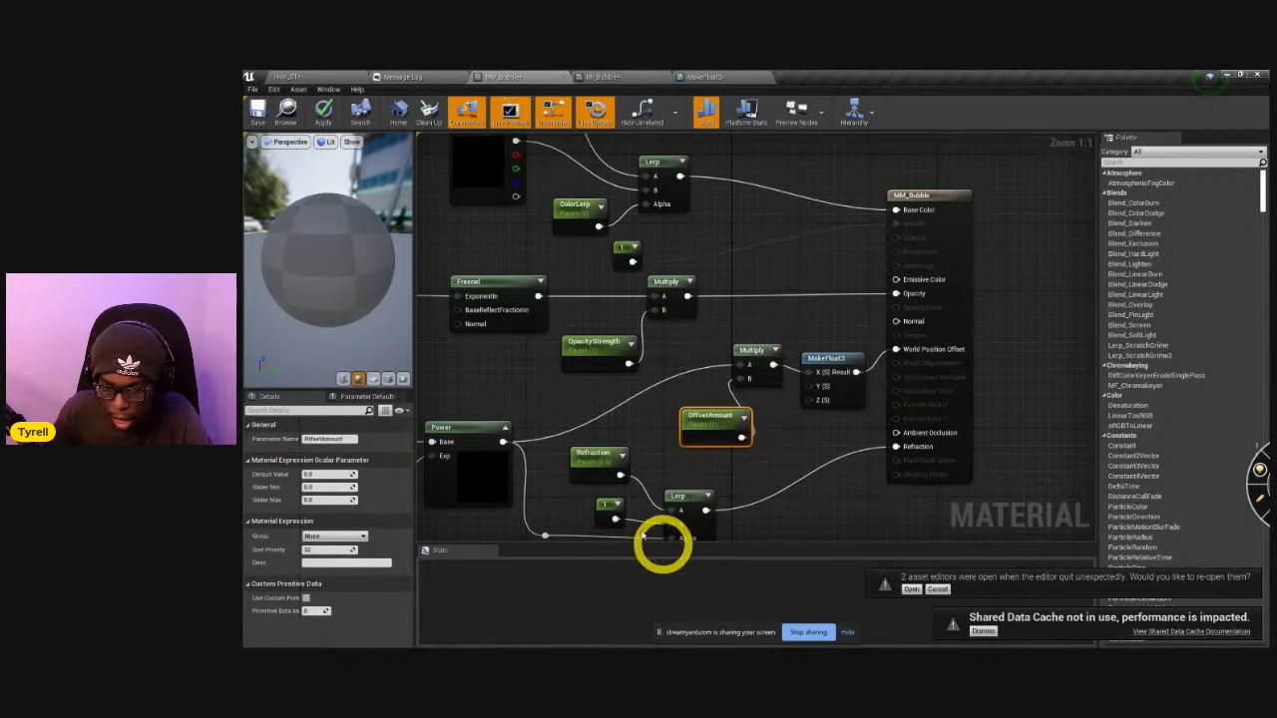
Set OffsetAmount's default value to 10 and move the parameter clear of the Multiply node.
{"action": "left_click", "coordinate": [331, 480]}
{"action": "type", "text": "10"}
{"action": "key", "text": "Return"}
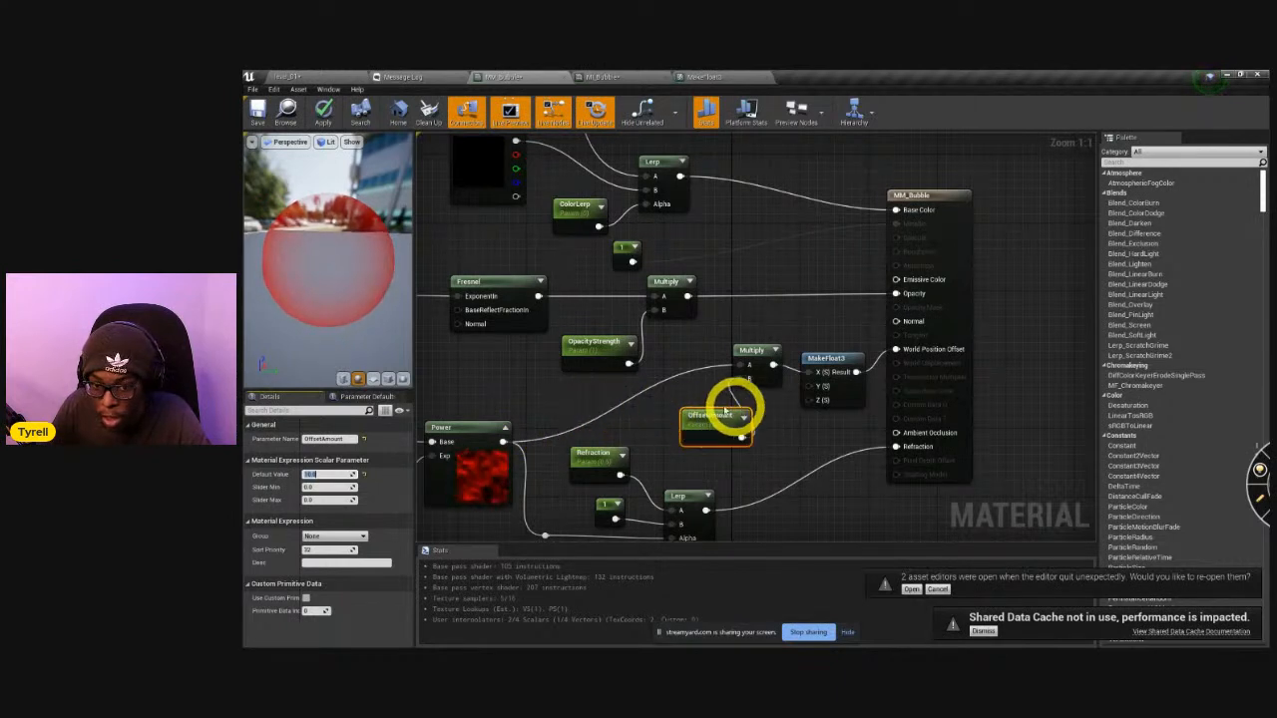
{"action": "left_click_drag", "start_coordinate": [710, 417], "coordinate": [676, 420]}
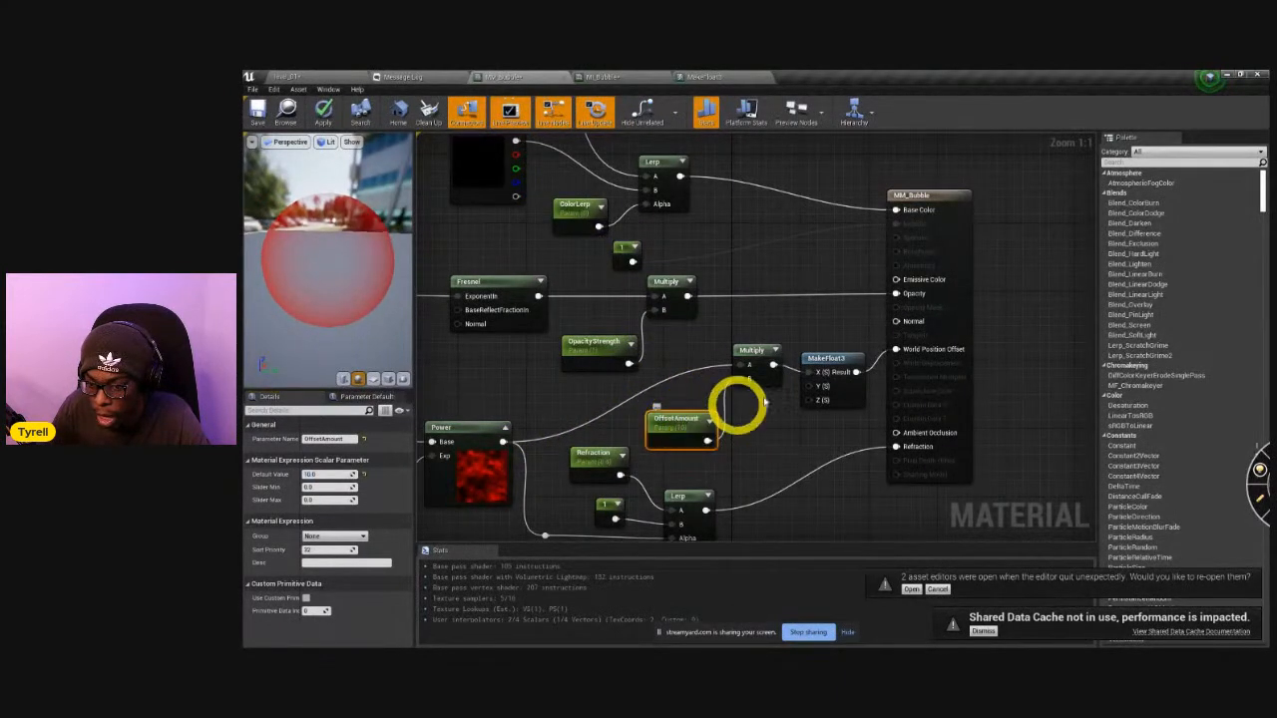
Apply the MM_Bubble changes, and in the MI_Bubble instance override OffsetAmount with about 20.86 and inspect the preview sphere.
{"action": "left_click", "coordinate": [334, 112]}
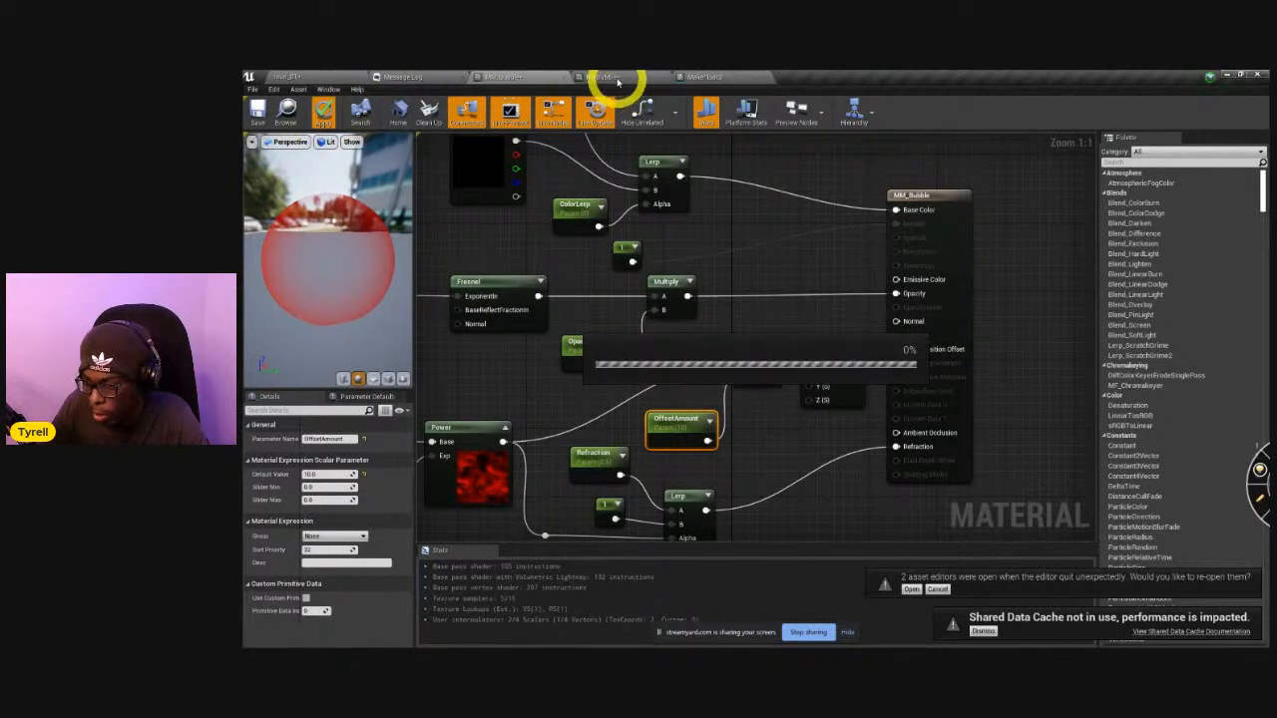
{"action": "left_click", "coordinate": [616, 78]}
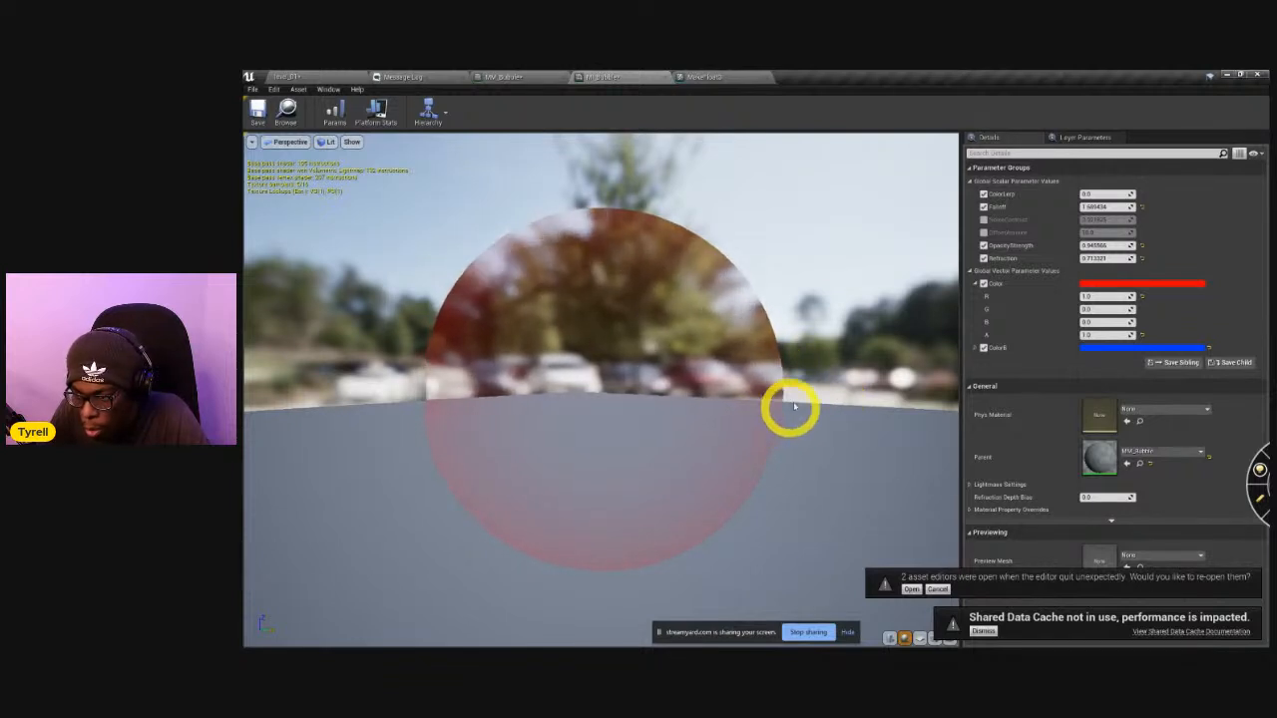
{"action": "left_click_drag", "start_coordinate": [844, 350], "coordinate": [798, 353]}
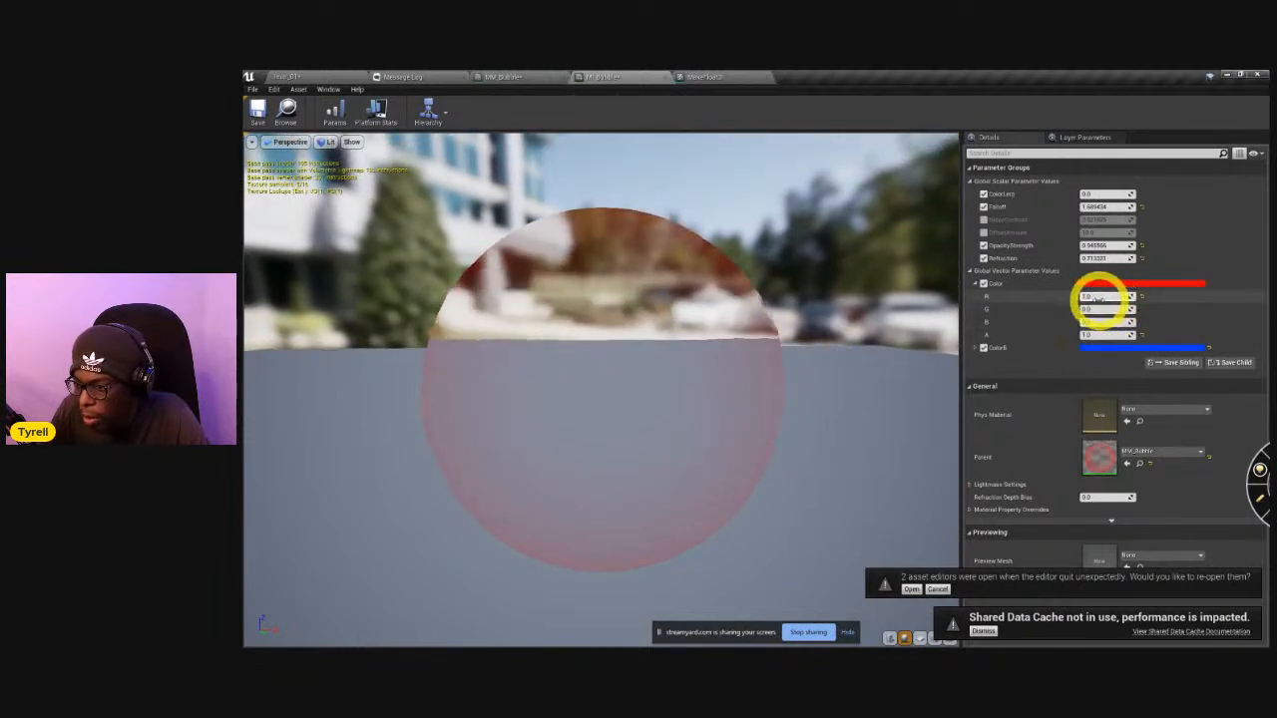
{"action": "left_click", "coordinate": [985, 232]}
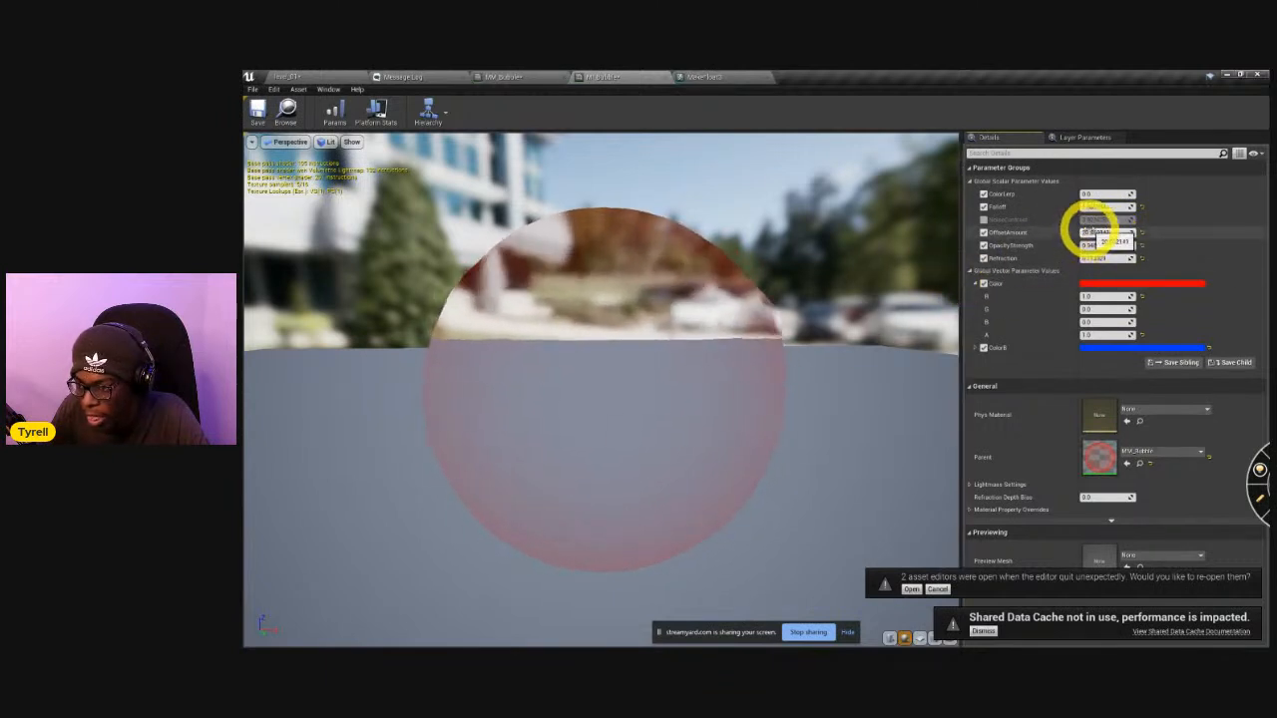
{"action": "left_click", "coordinate": [1093, 232]}
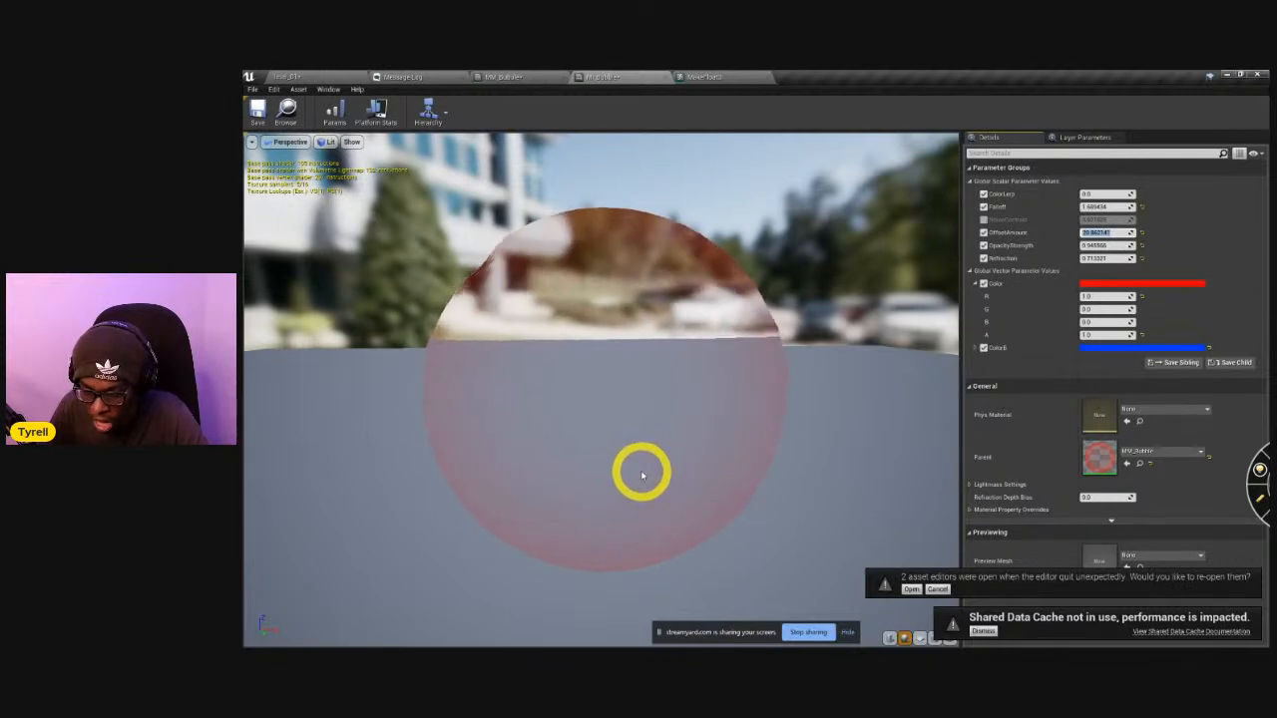
{"action": "left_click_drag", "start_coordinate": [549, 417], "coordinate": [575, 410]}
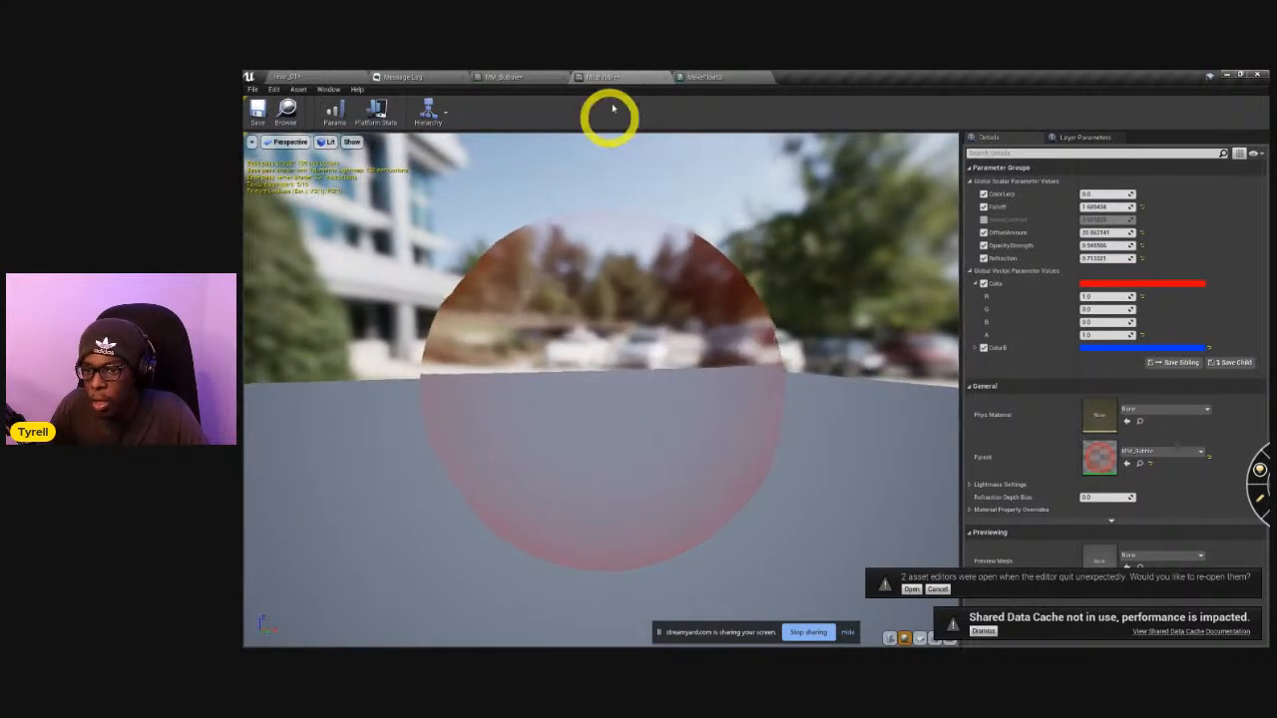
Return to the level and import the Bubble FBX into the VRHand maps folder as a static mesh with the existing import options.
{"action": "left_click", "coordinate": [343, 75]}
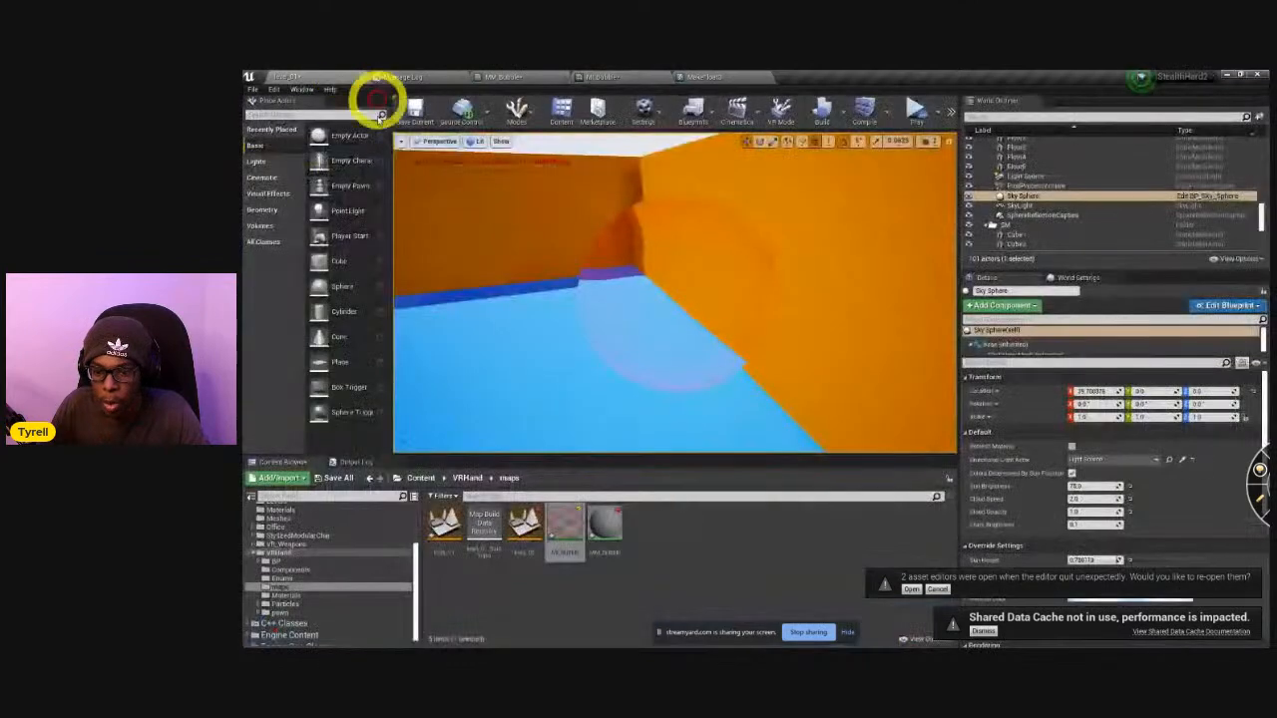
{"action": "key", "text": "super+Tab"}
{"action": "key", "text": "alt+Tab"}
{"action": "key", "text": "alt+Tab"}
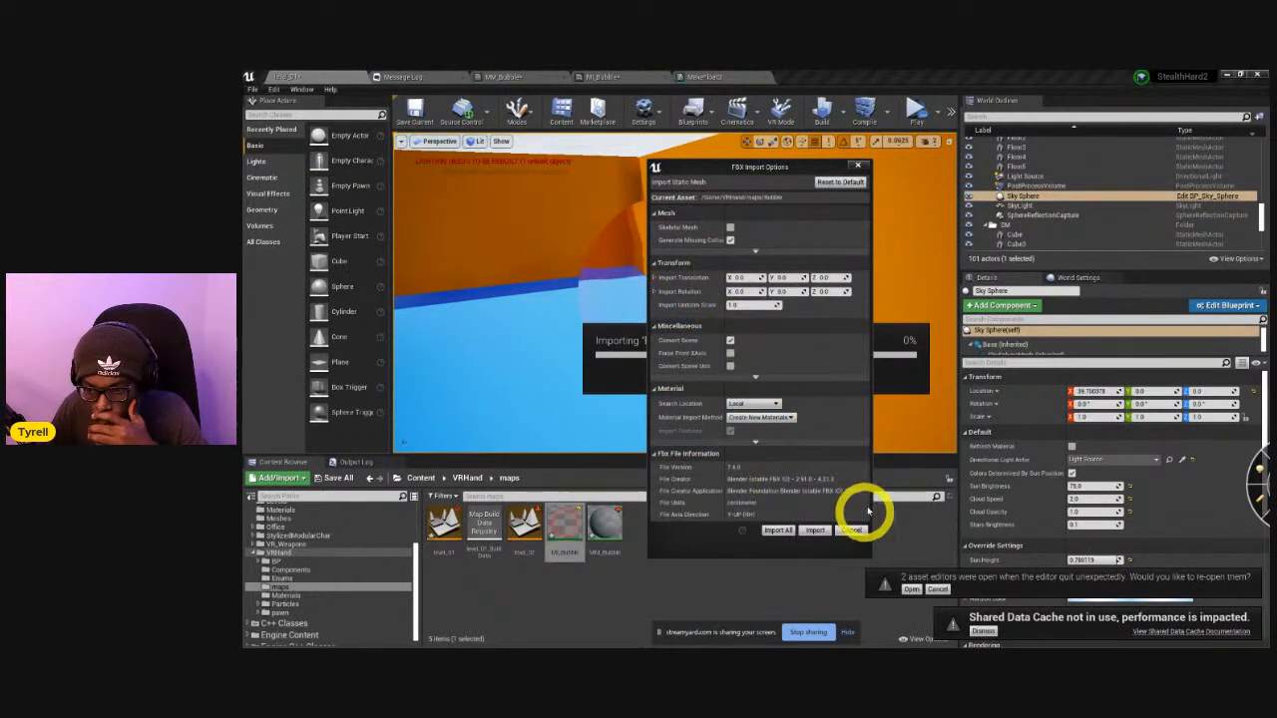
{"action": "left_click", "coordinate": [814, 530]}
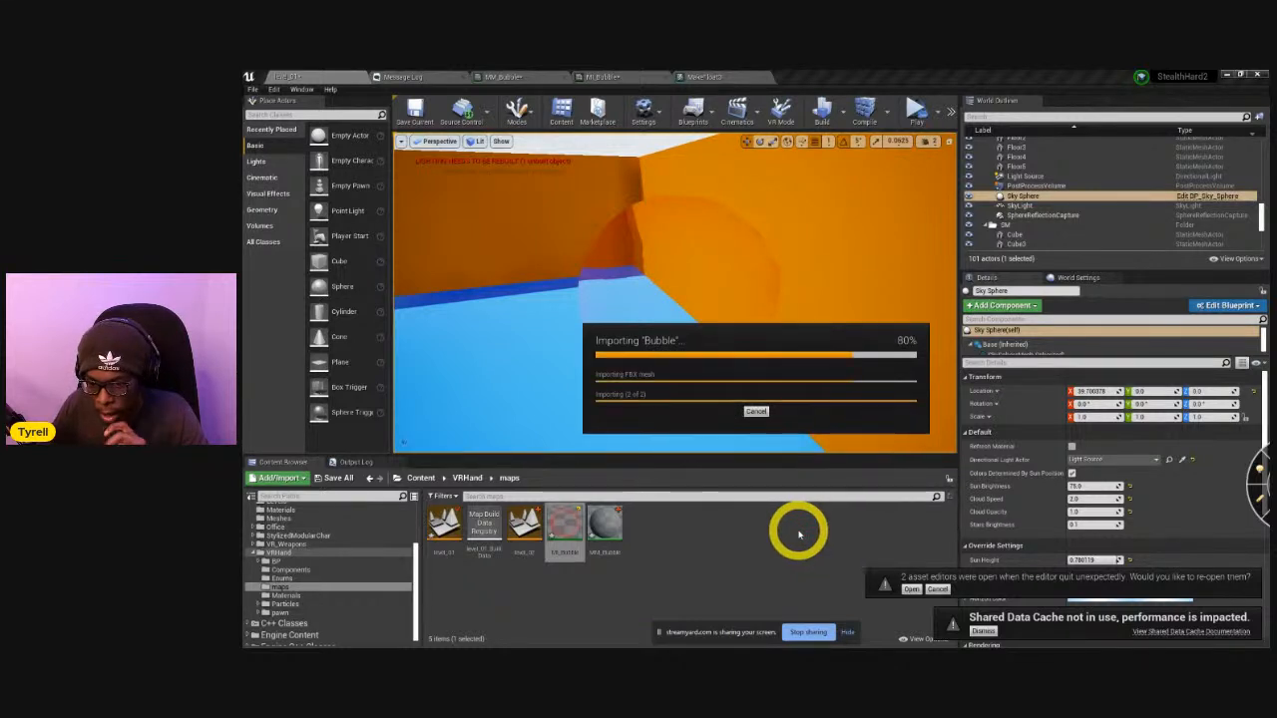
Place the imported Bubble mesh in the level, apply MI_Bubble to it, and inspect its surface up close.
{"action": "left_click_drag", "start_coordinate": [445, 518], "coordinate": [487, 233]}
{"action": "right_click_drag", "start_coordinate": [488, 234], "coordinate": [612, 322]}
{"action": "left_click_drag", "start_coordinate": [587, 311], "coordinate": [570, 242]}
{"action": "mouse_move", "coordinate": [639, 308]}
{"action": "right_mouse_down"}
{"action": "mouse_move", "coordinate": [650, 298]}
{"action": "mouse_move", "coordinate": [640, 304]}
{"action": "right_mouse_up"}
{"action": "left_click_drag", "start_coordinate": [610, 527], "coordinate": [561, 379]}
{"action": "right_click_drag", "start_coordinate": [573, 390], "coordinate": [552, 361]}
{"action": "right_click_drag", "start_coordinate": [540, 275], "coordinate": [535, 316]}
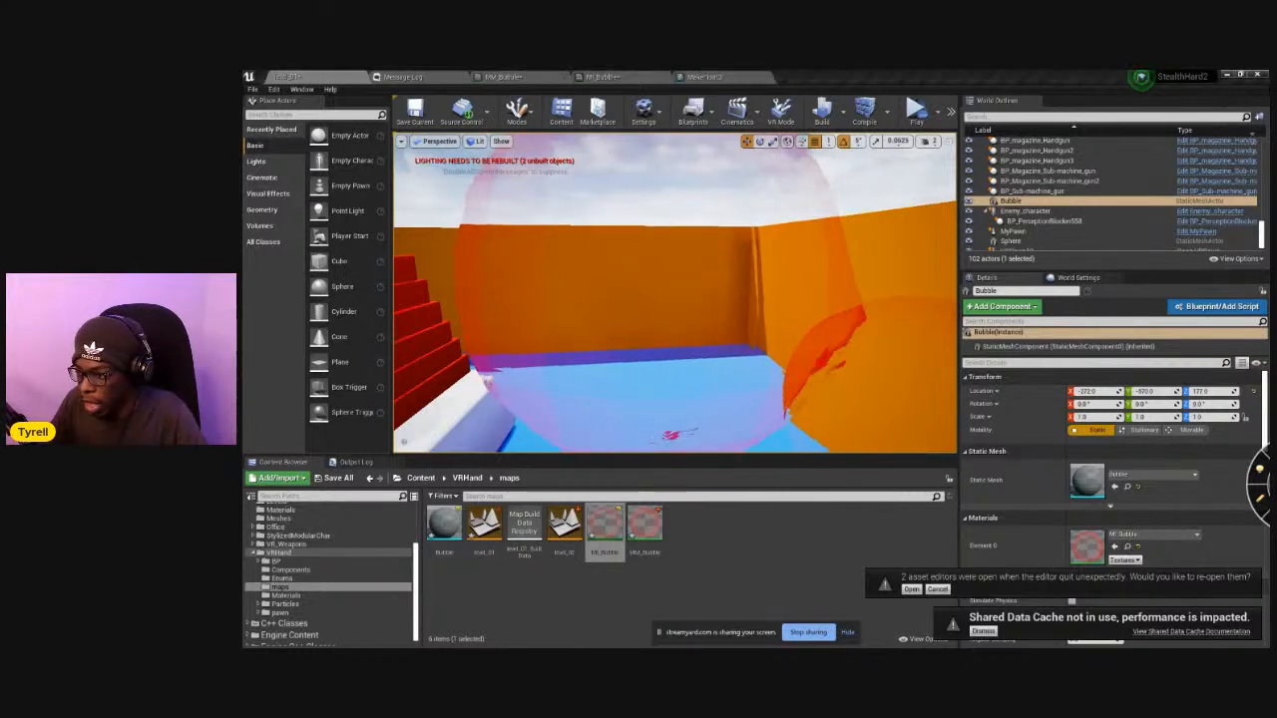
Switch to Blender, set the viewport shading to Rendered, and examine the Bubble sphere from several angles.
{"action": "key", "text": "alt+Tab"}
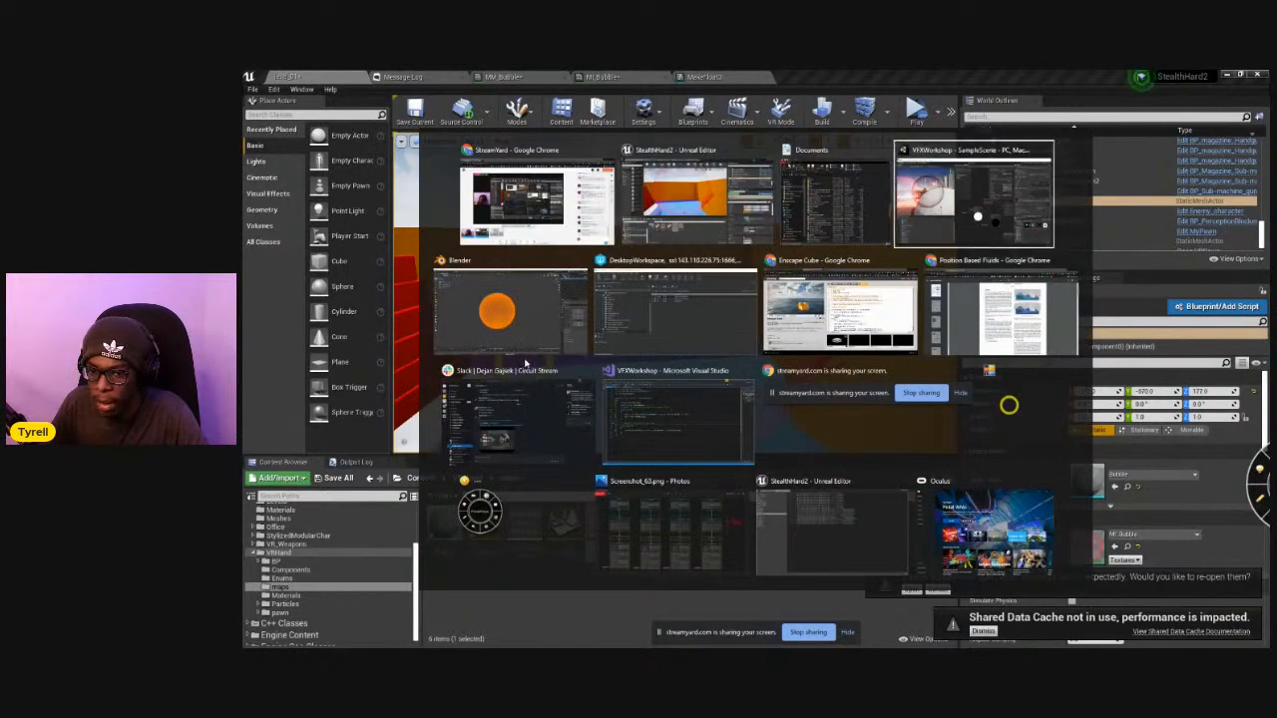
{"action": "left_click", "coordinate": [529, 344]}
{"action": "middle_click_drag", "start_coordinate": [848, 379], "coordinate": [832, 403]}
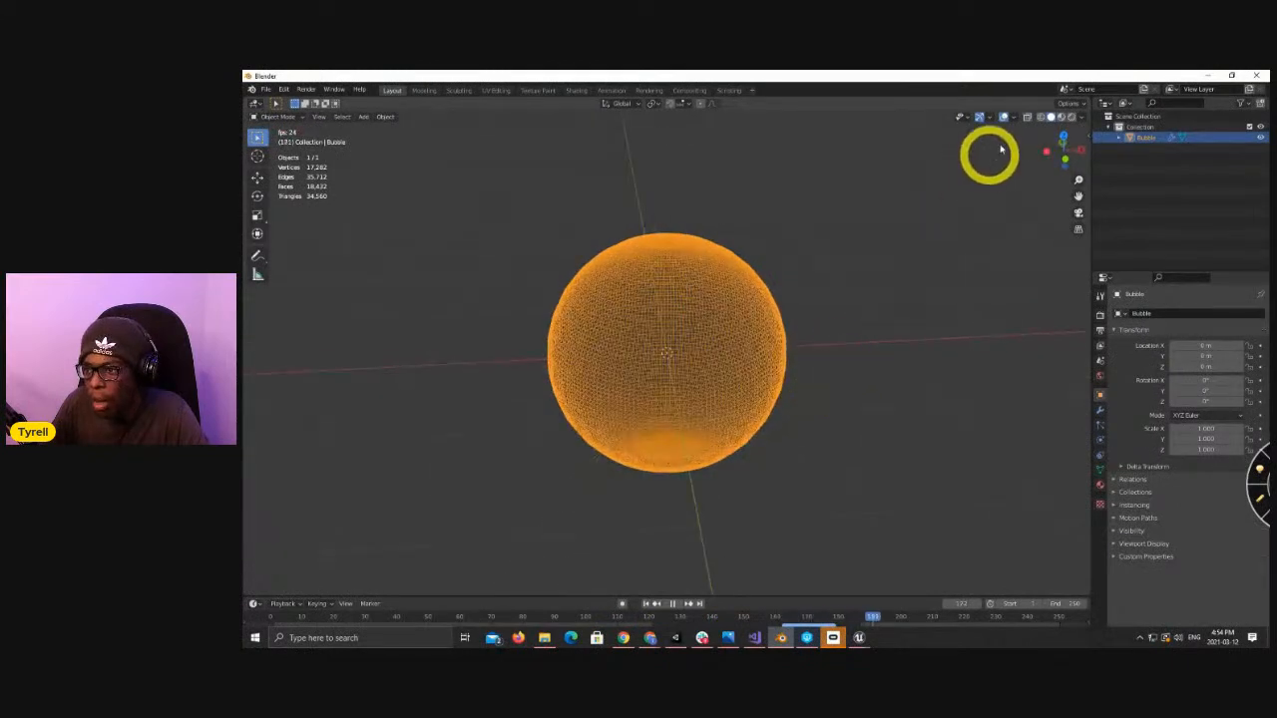
{"action": "key", "text": "z"}
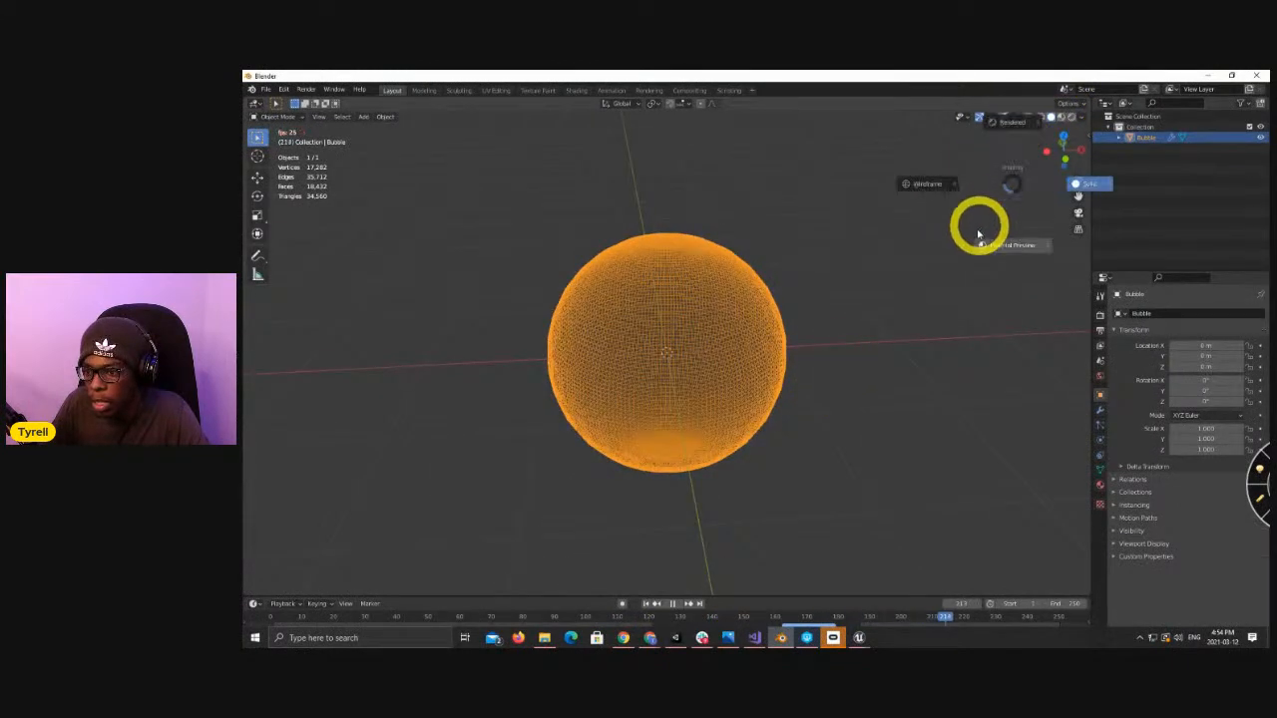
{"action": "left_click", "coordinate": [989, 126]}
{"action": "mouse_move", "coordinate": [825, 359]}
{"action": "middle_mouse_down"}
{"action": "mouse_move", "coordinate": [886, 336]}
{"action": "mouse_move", "coordinate": [845, 365]}
{"action": "middle_mouse_up"}
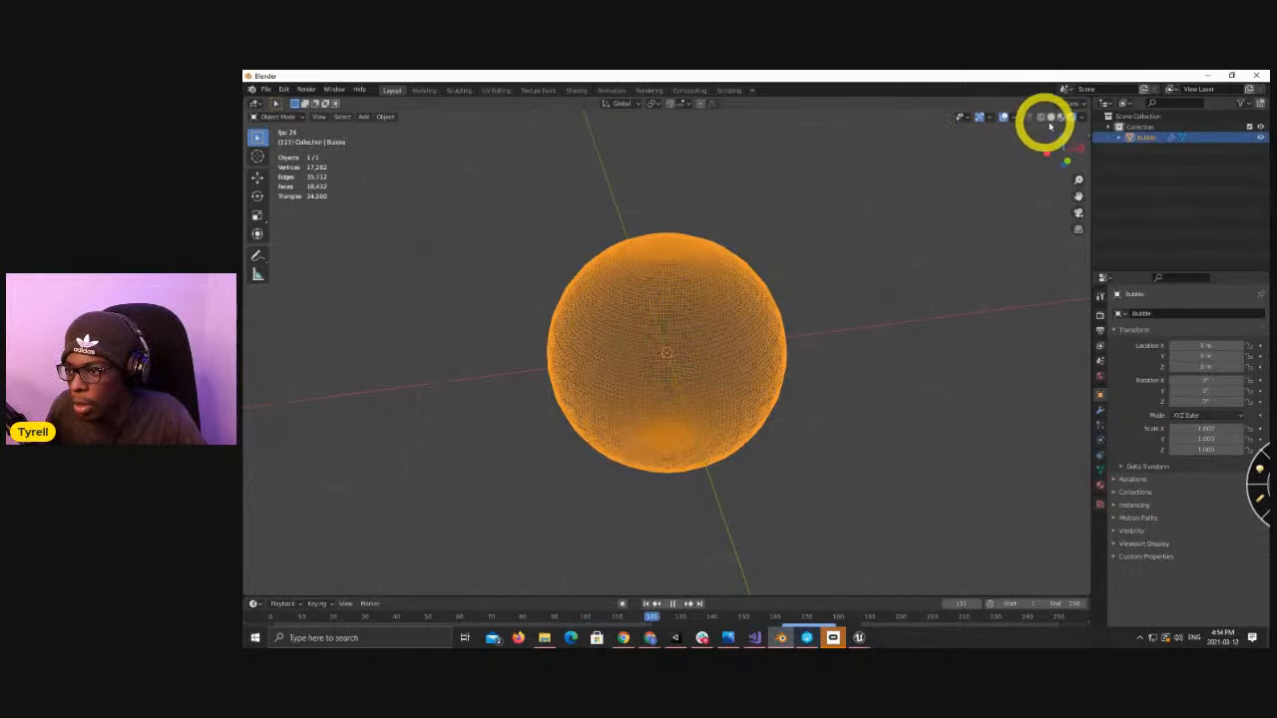
{"action": "middle_click_drag", "start_coordinate": [836, 328], "coordinate": [815, 305]}
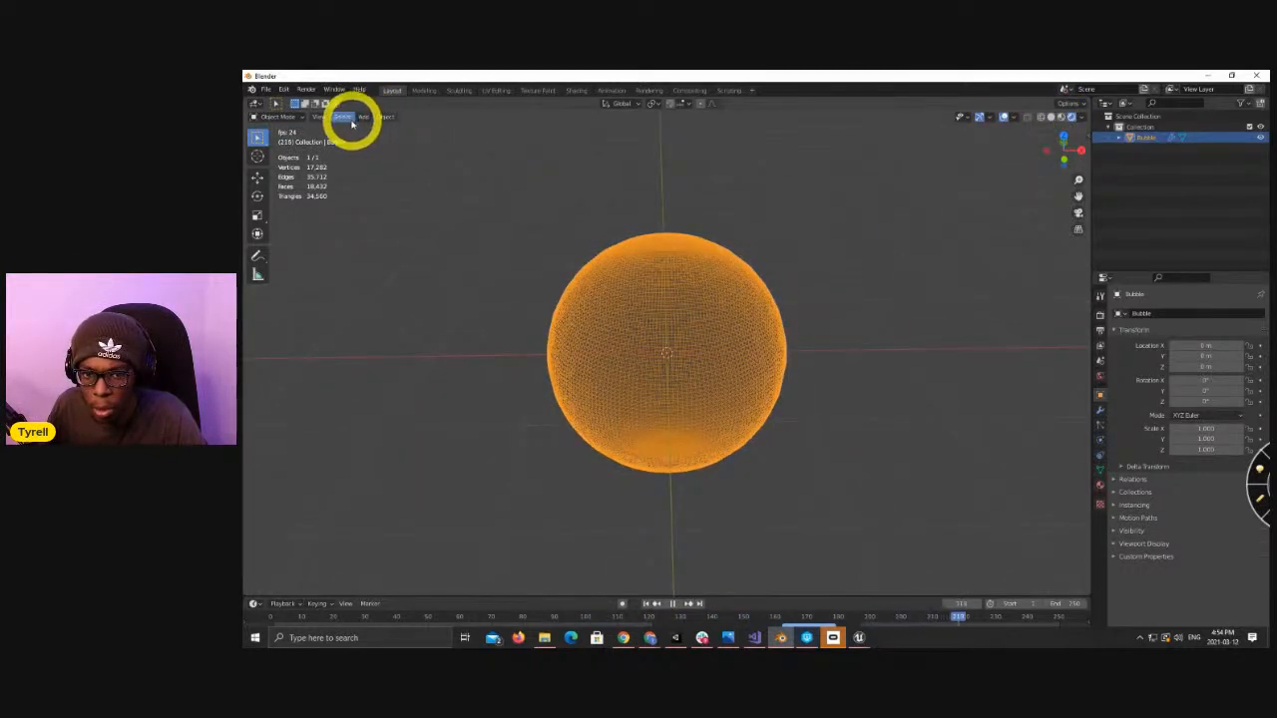
Enter Edit Mode on the Bubble sphere and apply smooth shading to all its faces.
{"action": "left_click", "coordinate": [384, 118]}
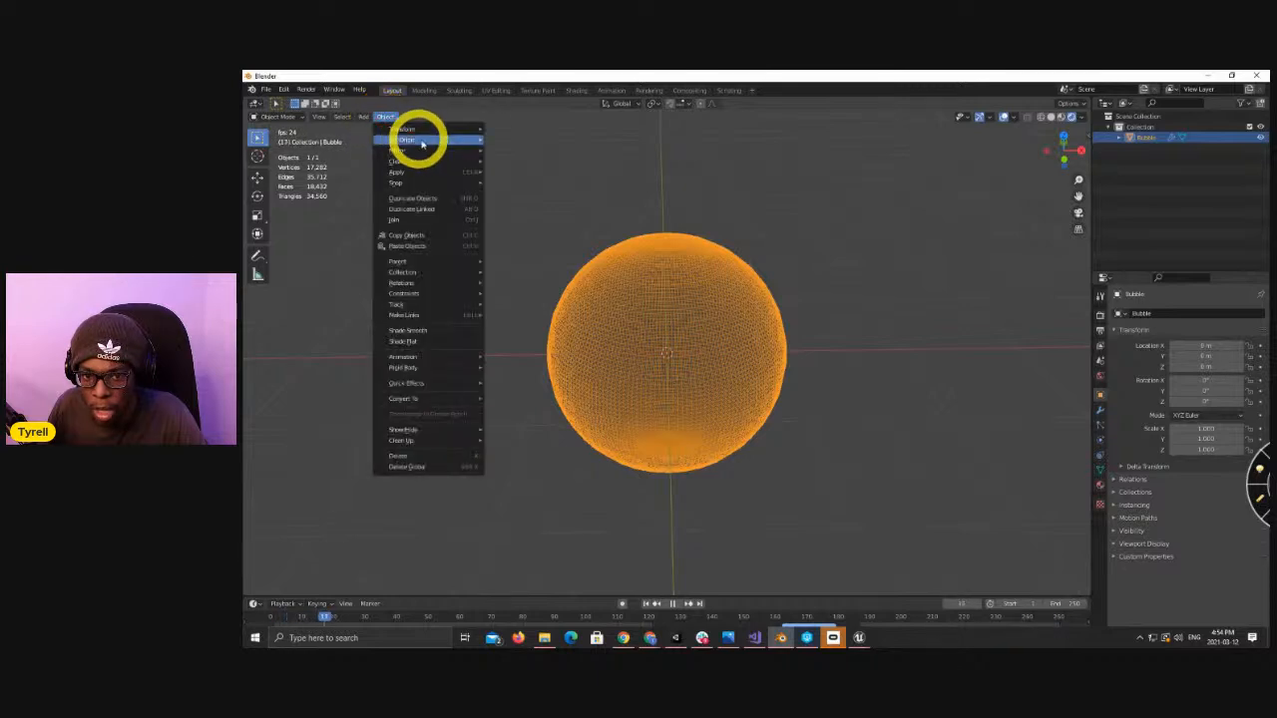
{"action": "mouse_move", "coordinate": [379, 139]}
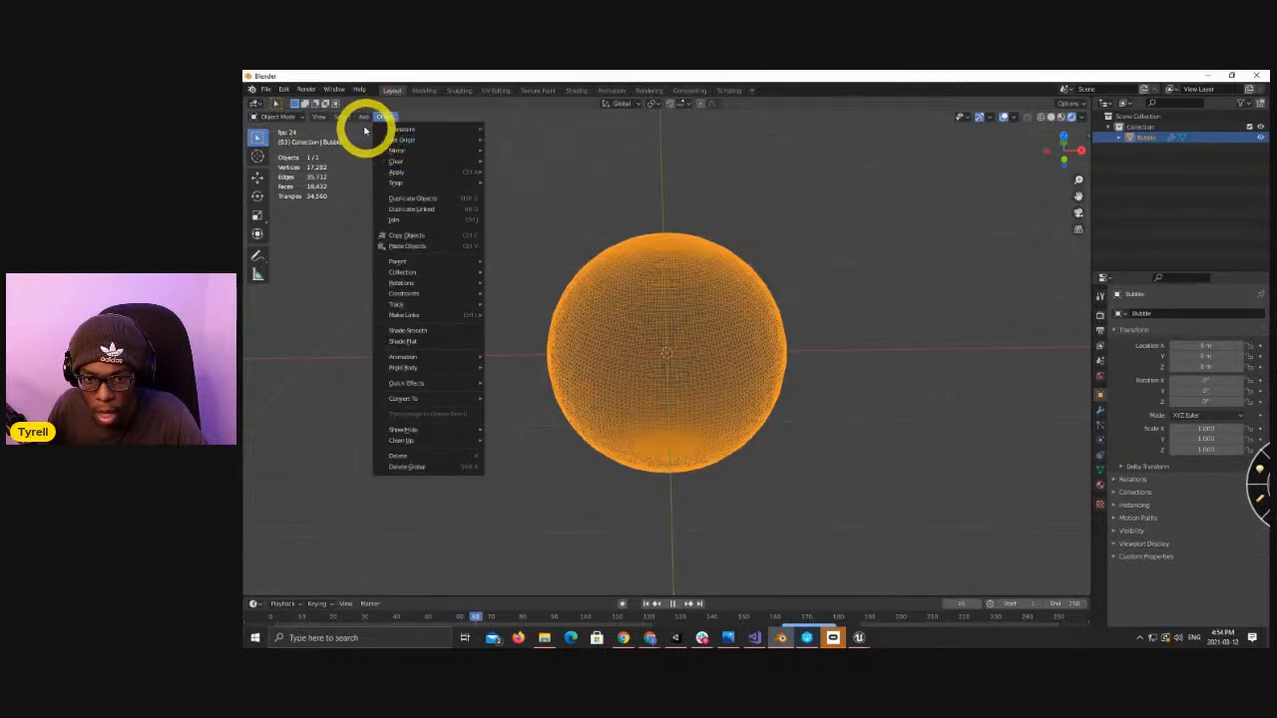
{"action": "mouse_move", "coordinate": [340, 118]}
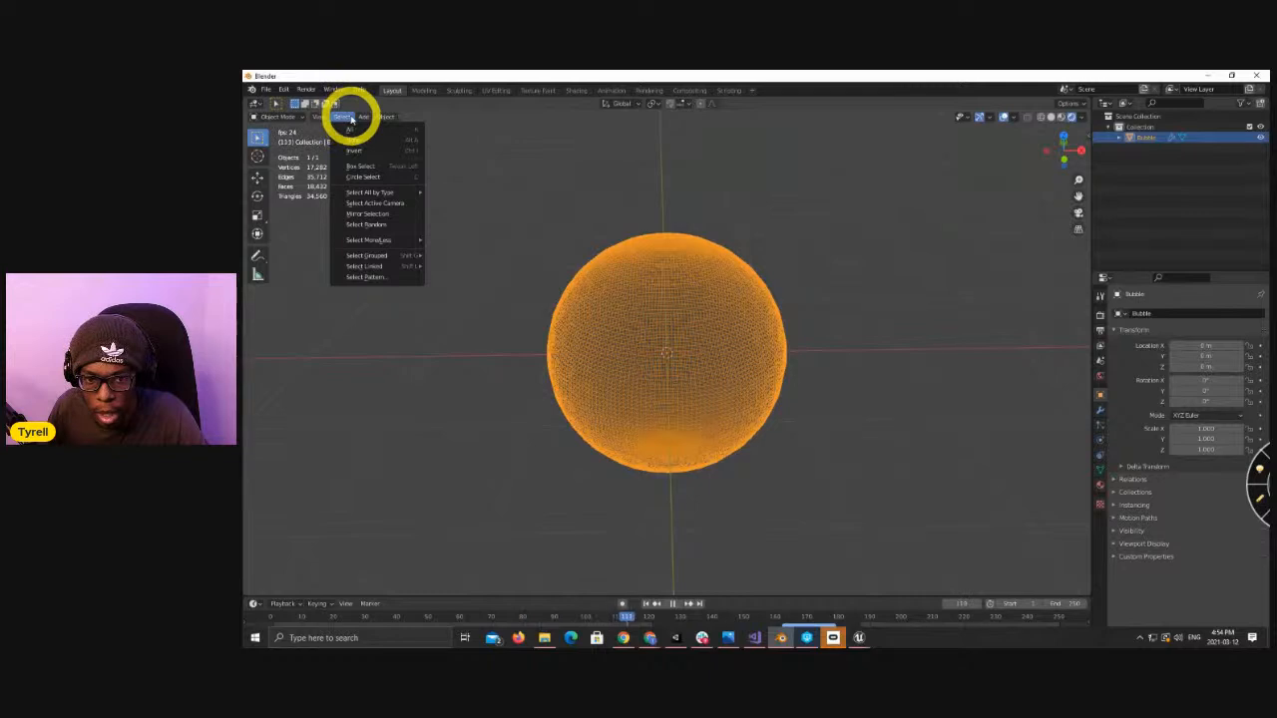
{"action": "mouse_move", "coordinate": [387, 118]}
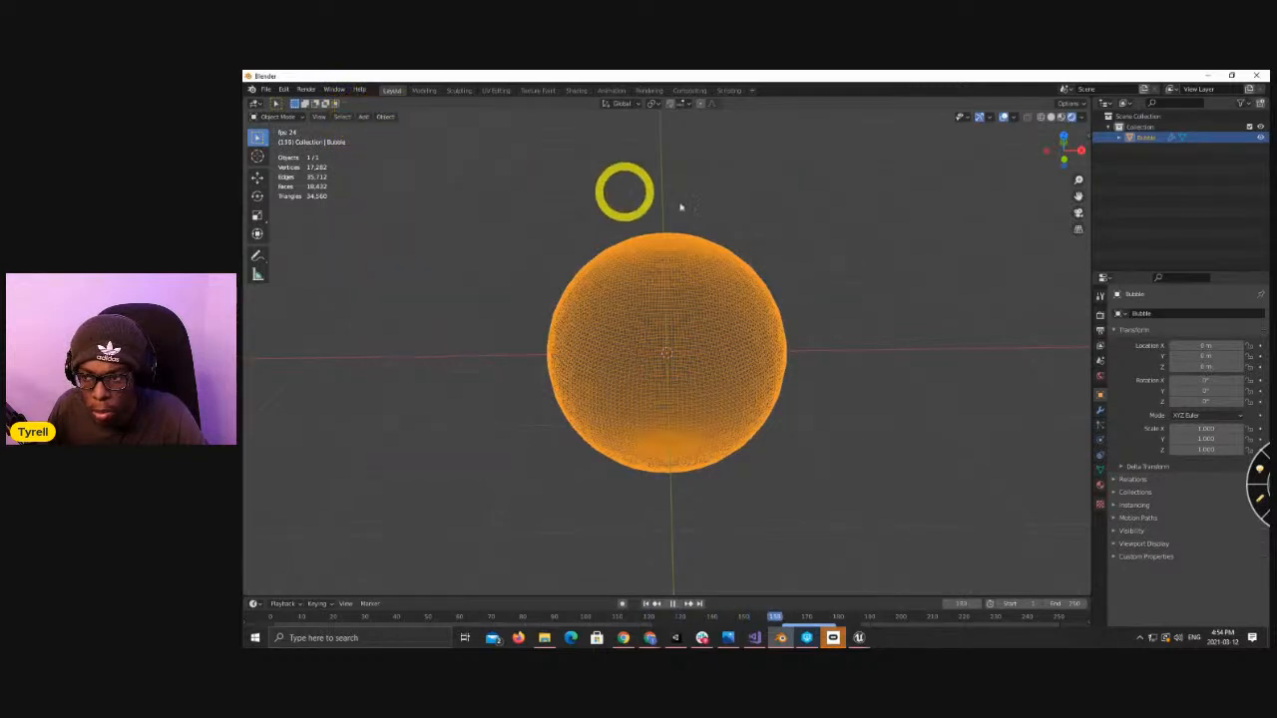
{"action": "key", "text": "Tab"}
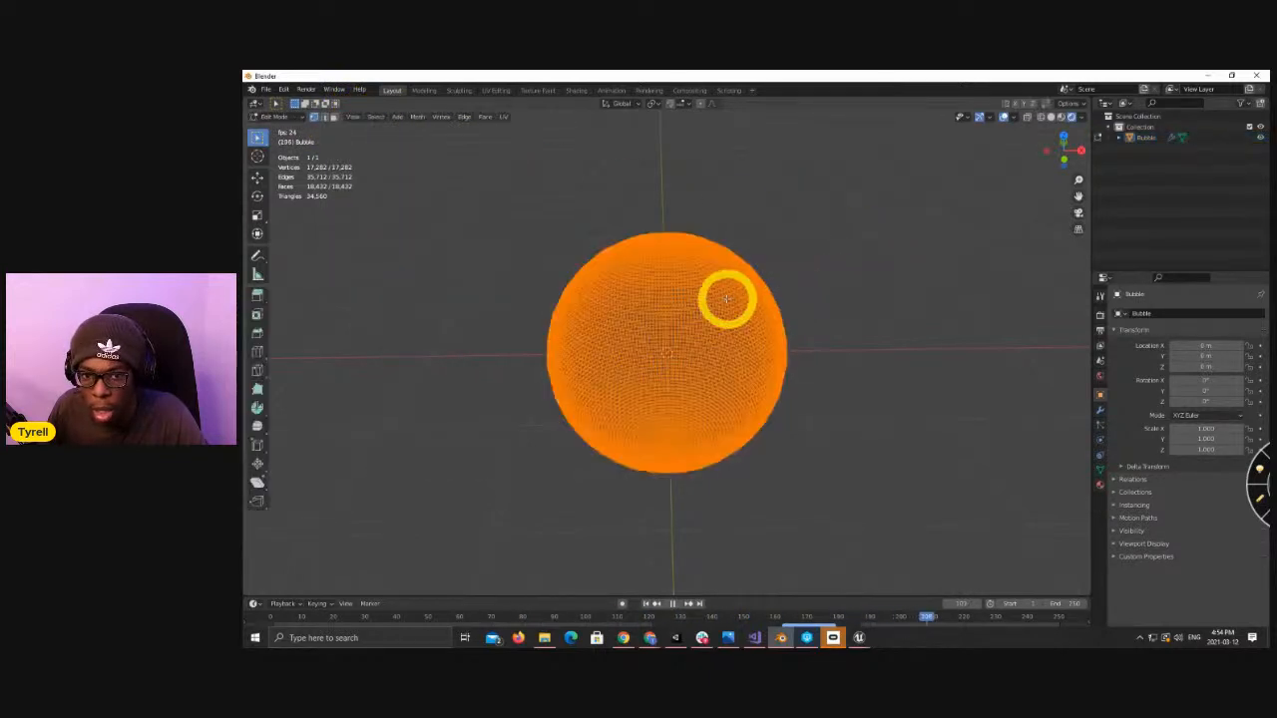
{"action": "left_click", "coordinate": [419, 117]}
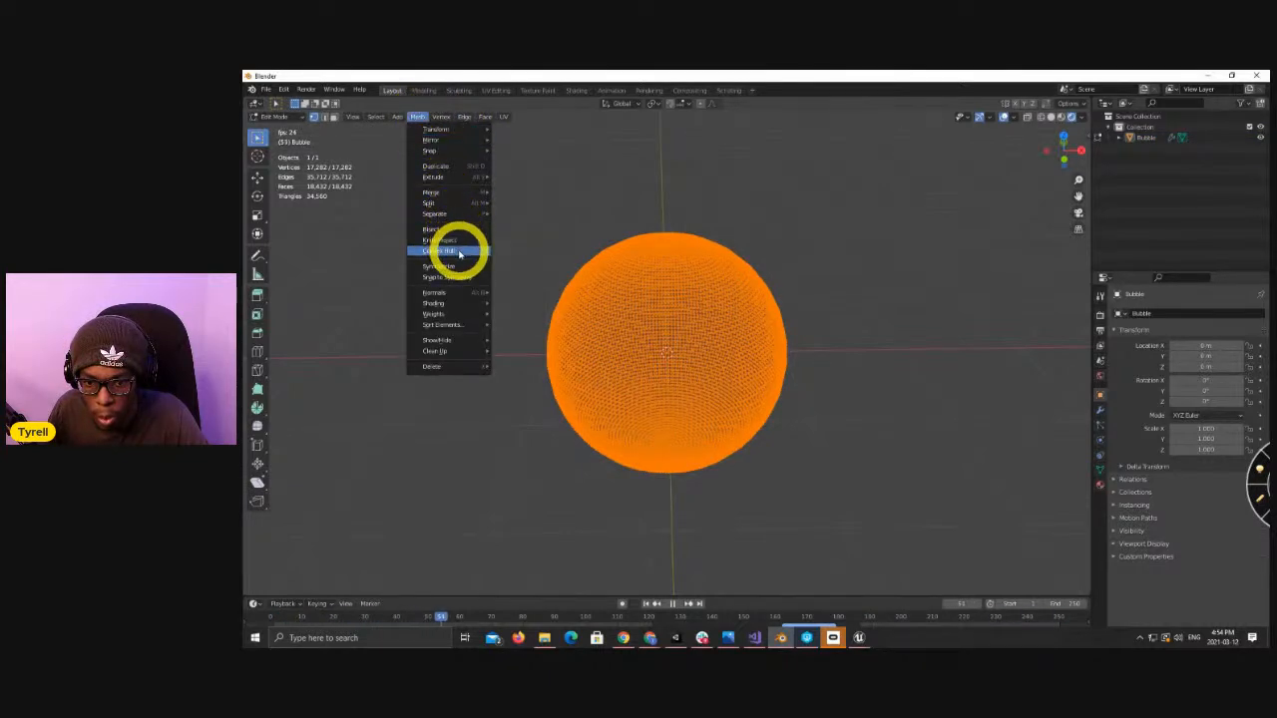
{"action": "mouse_move", "coordinate": [465, 302]}
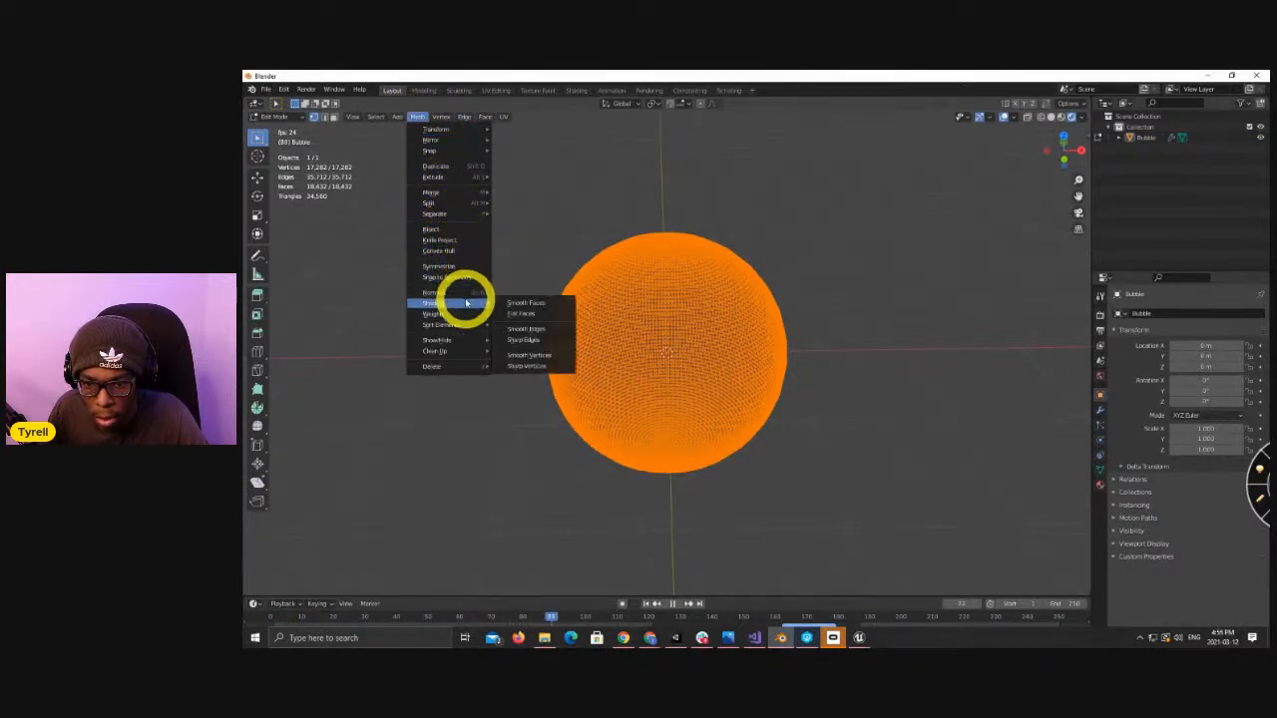
{"action": "left_click", "coordinate": [544, 305]}
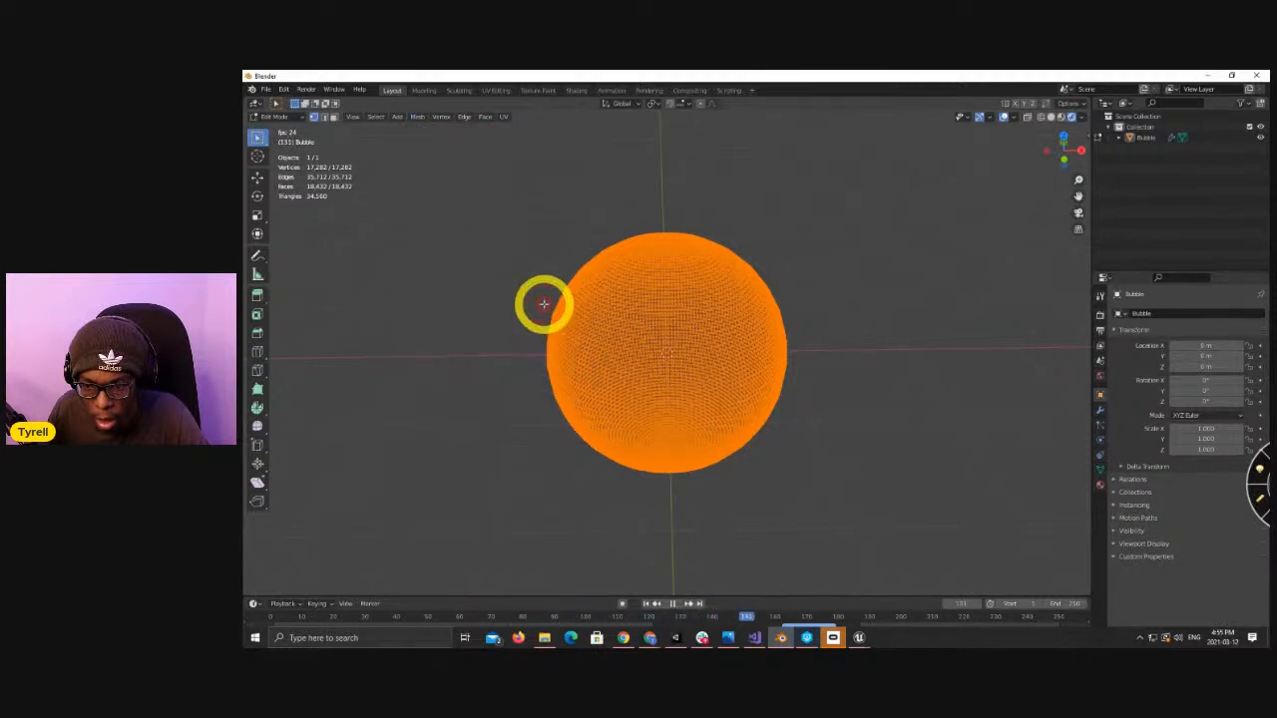
Stop the timeline playback and jump back to the start of the animation.
{"action": "left_click", "coordinate": [674, 604]}
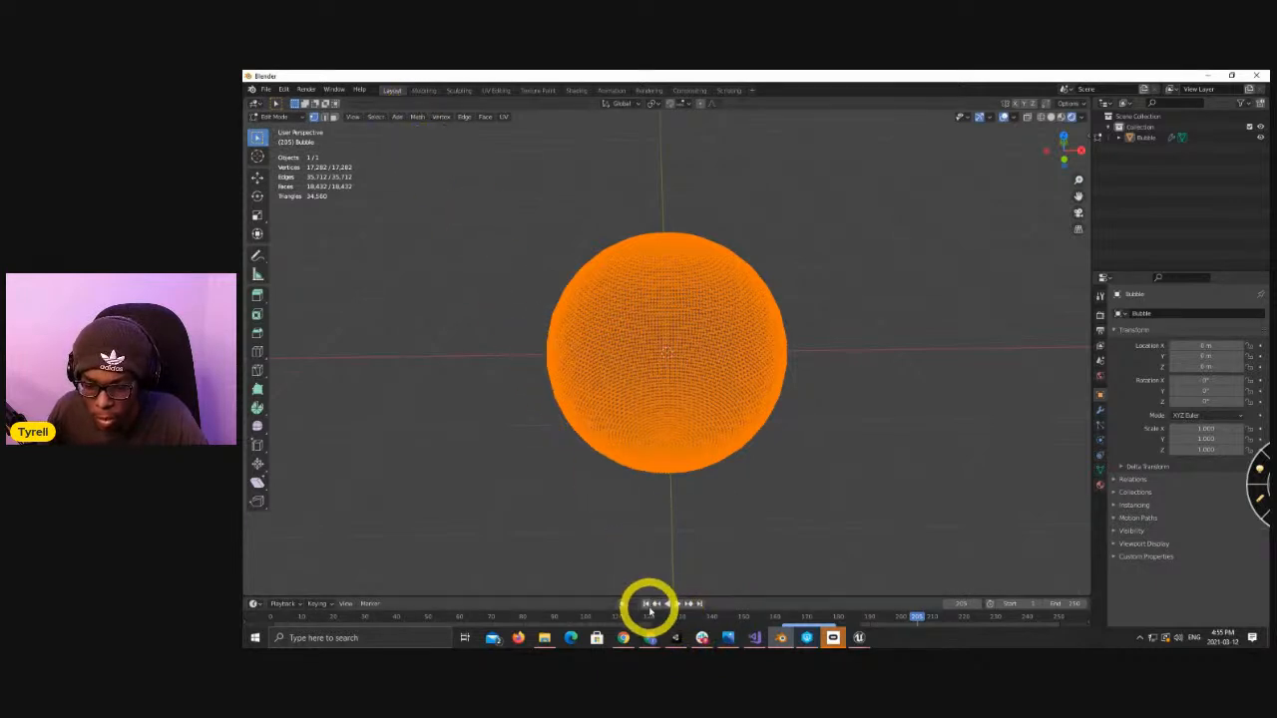
{"action": "key", "text": "shift+Left"}
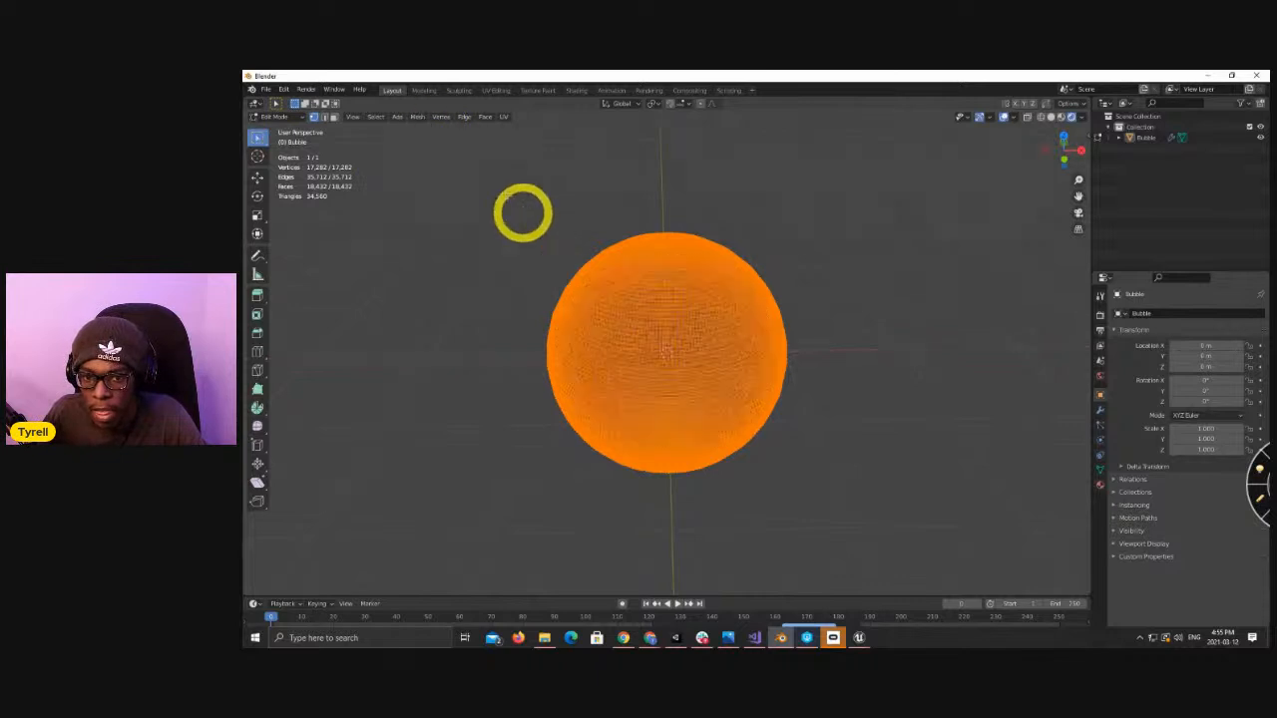
{"action": "left_click", "coordinate": [426, 121]}
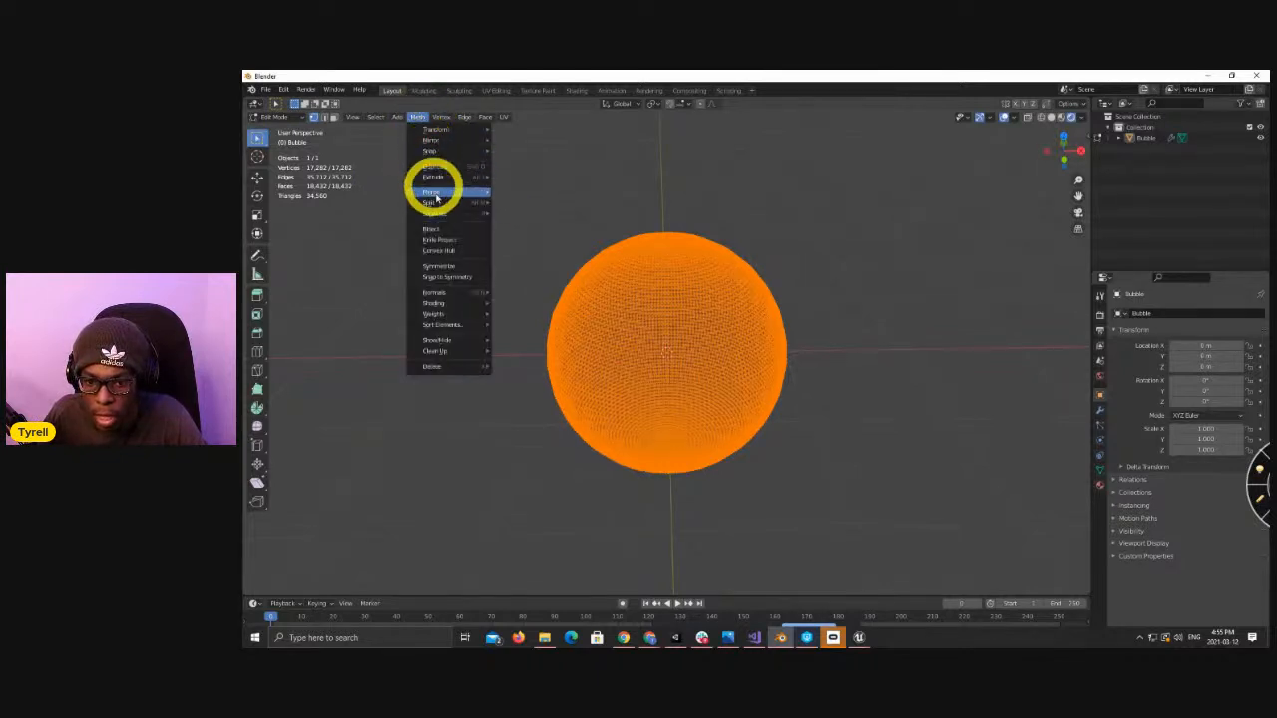
{"action": "mouse_move", "coordinate": [478, 295]}
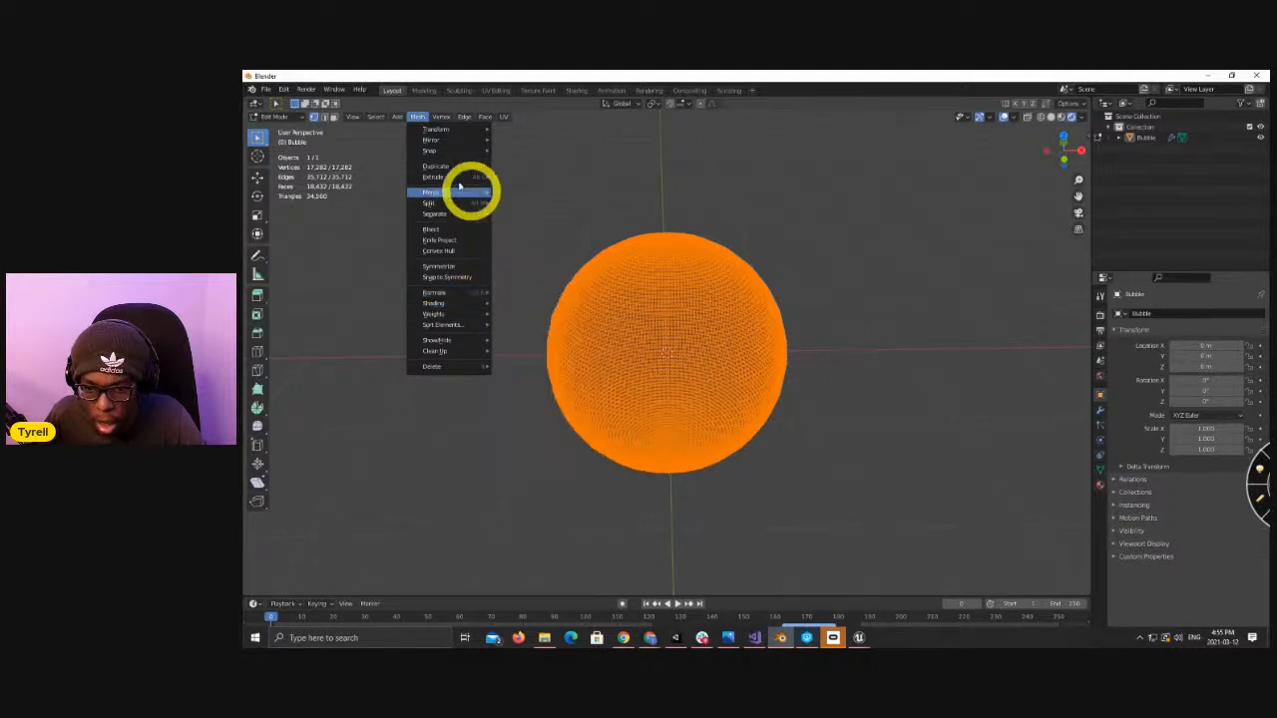
{"action": "left_click", "coordinate": [266, 89]}
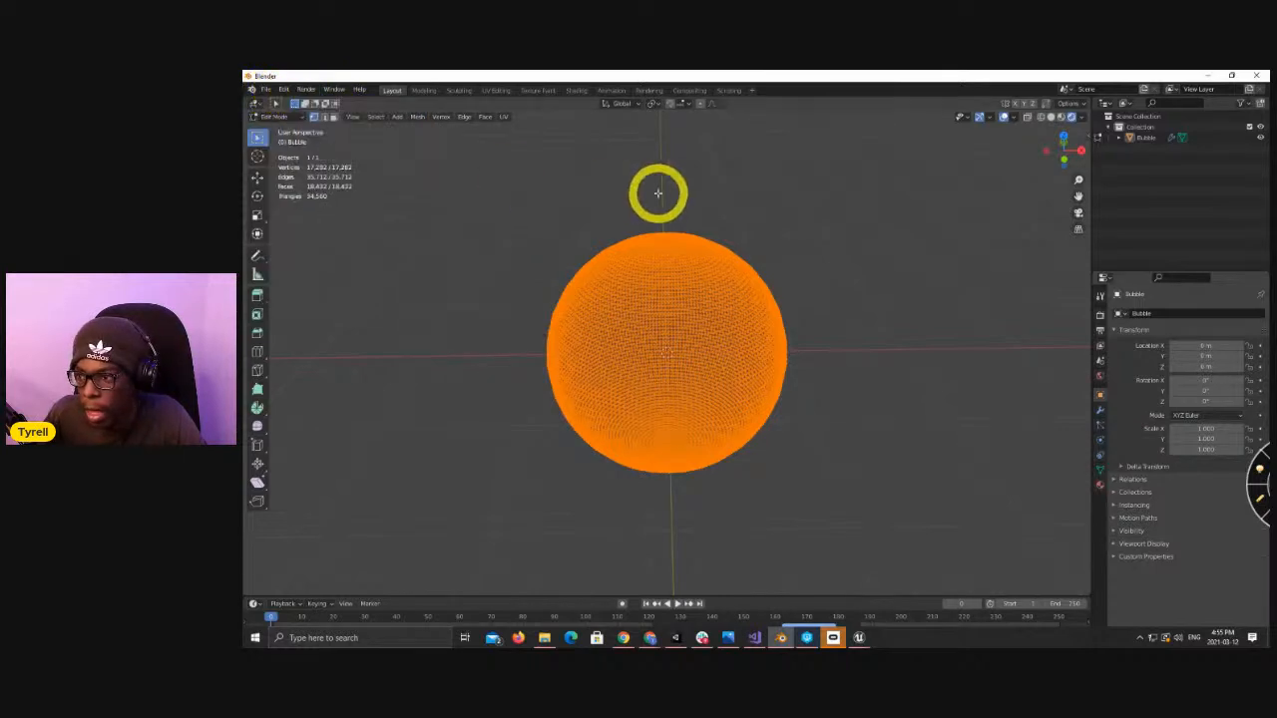
Return to Object Mode, select the Bubble sphere, and export it as FBX over Bubble.fbx in the Documents folder.
{"action": "key", "text": "Tab"}
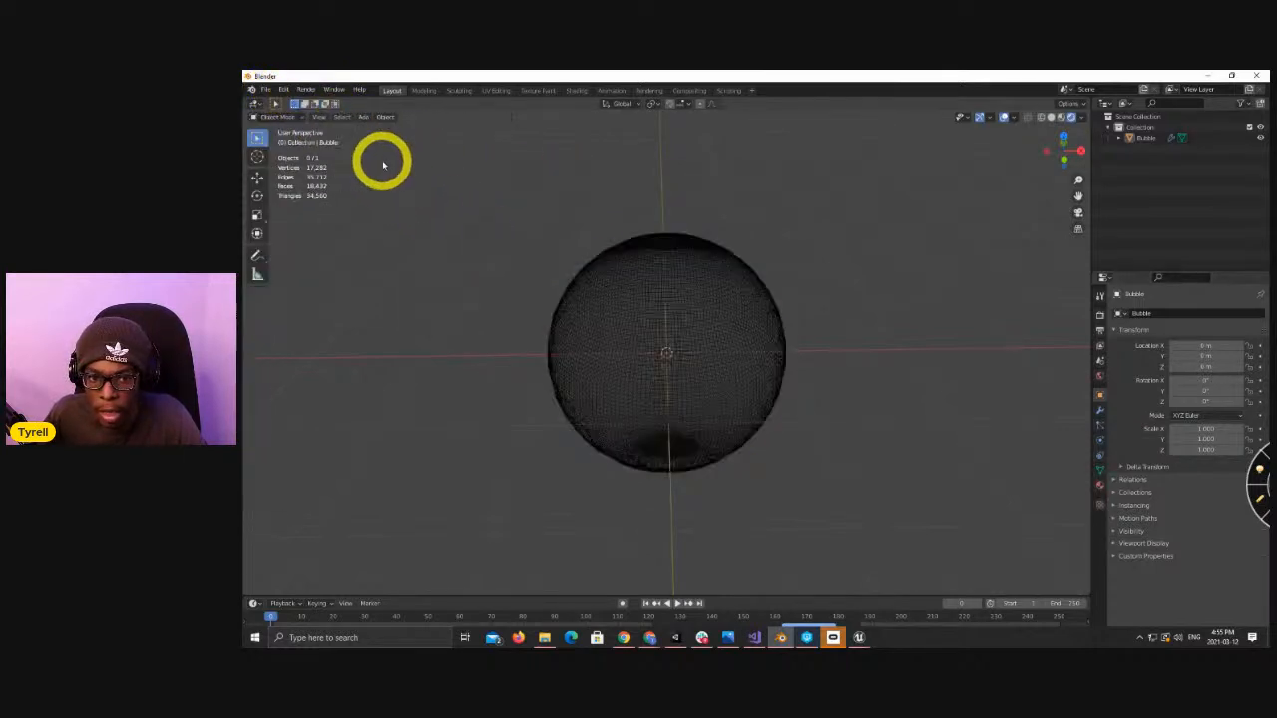
{"action": "key", "text": "a"}
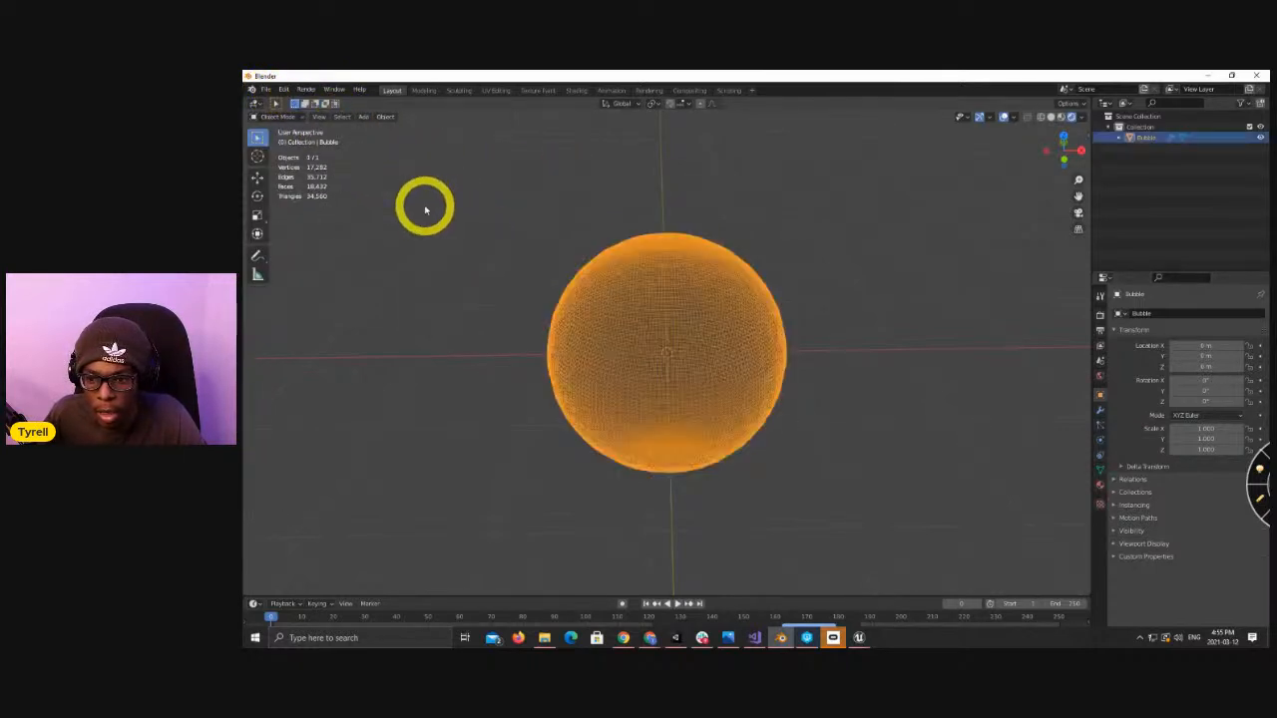
{"action": "left_click", "coordinate": [267, 90]}
{"action": "mouse_move", "coordinate": [322, 244]}
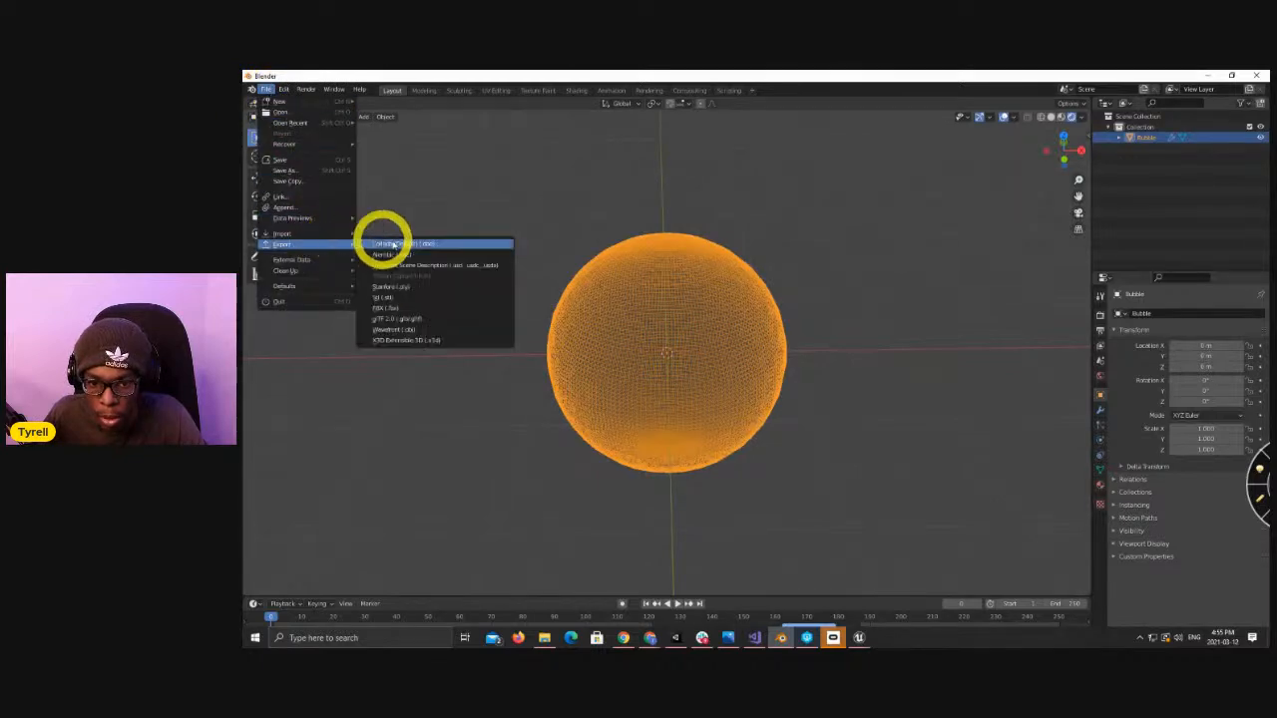
{"action": "left_click", "coordinate": [408, 307]}
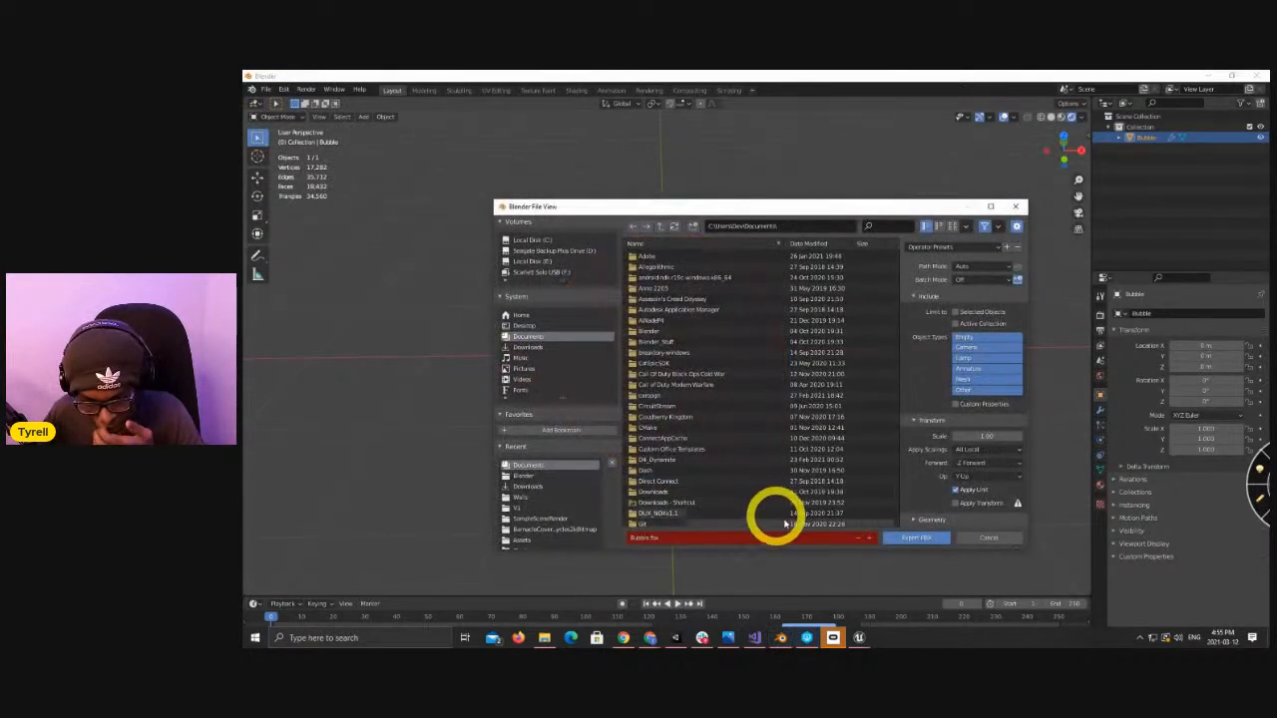
{"action": "left_click", "coordinate": [915, 538]}
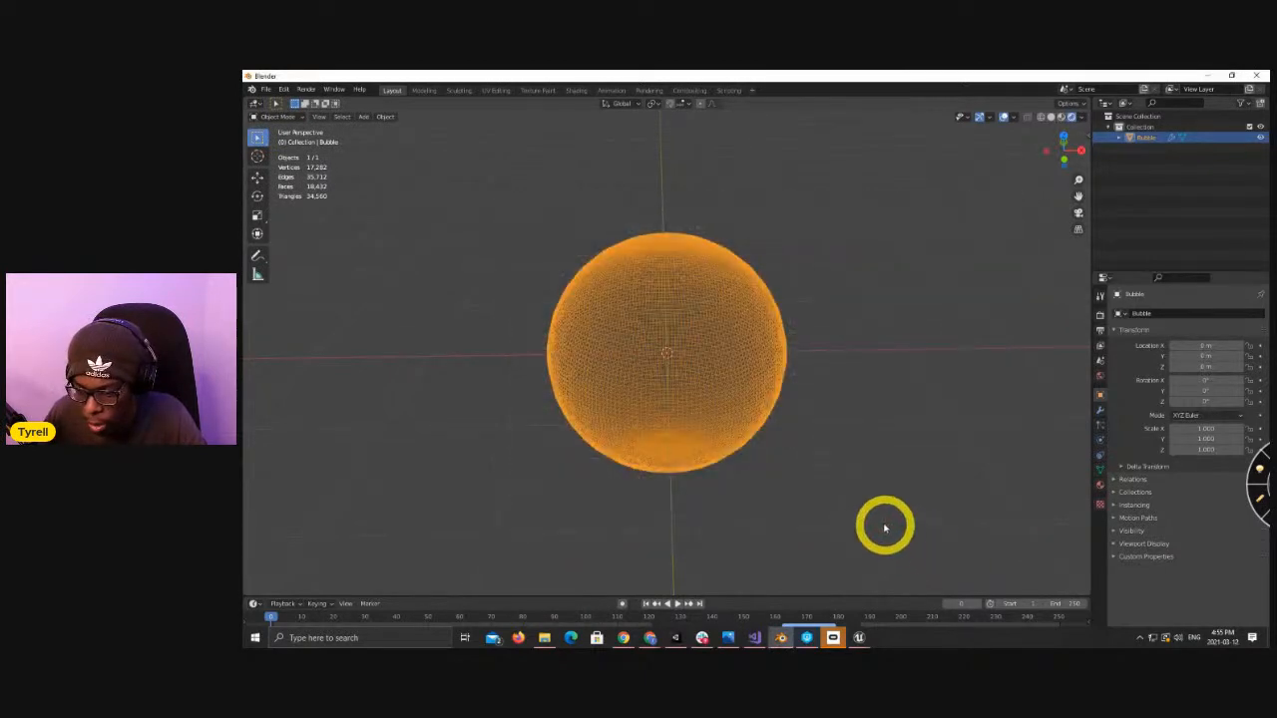
Switch back to Unreal Editor and delete the old Bubble static mesh from the VRHand/maps folder.
{"action": "mouse_move", "coordinate": [856, 637]}
{"action": "left_click", "coordinate": [892, 585]}
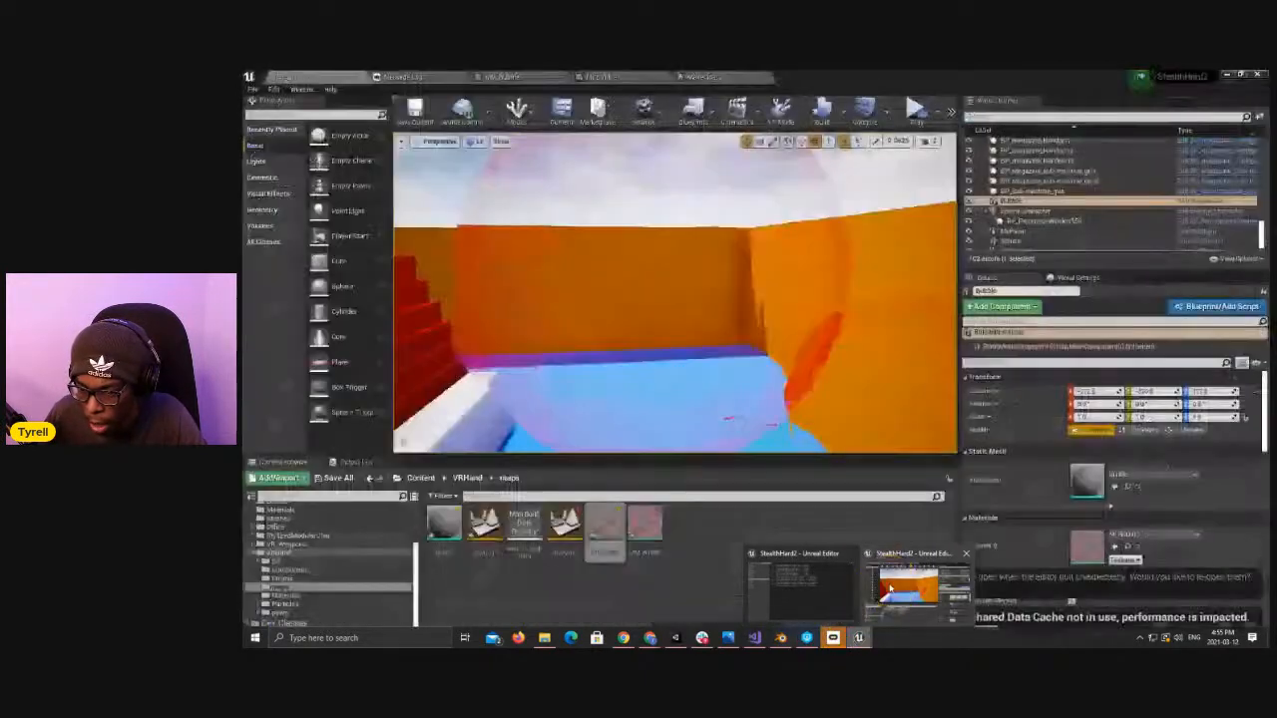
{"action": "left_click", "coordinate": [446, 519]}
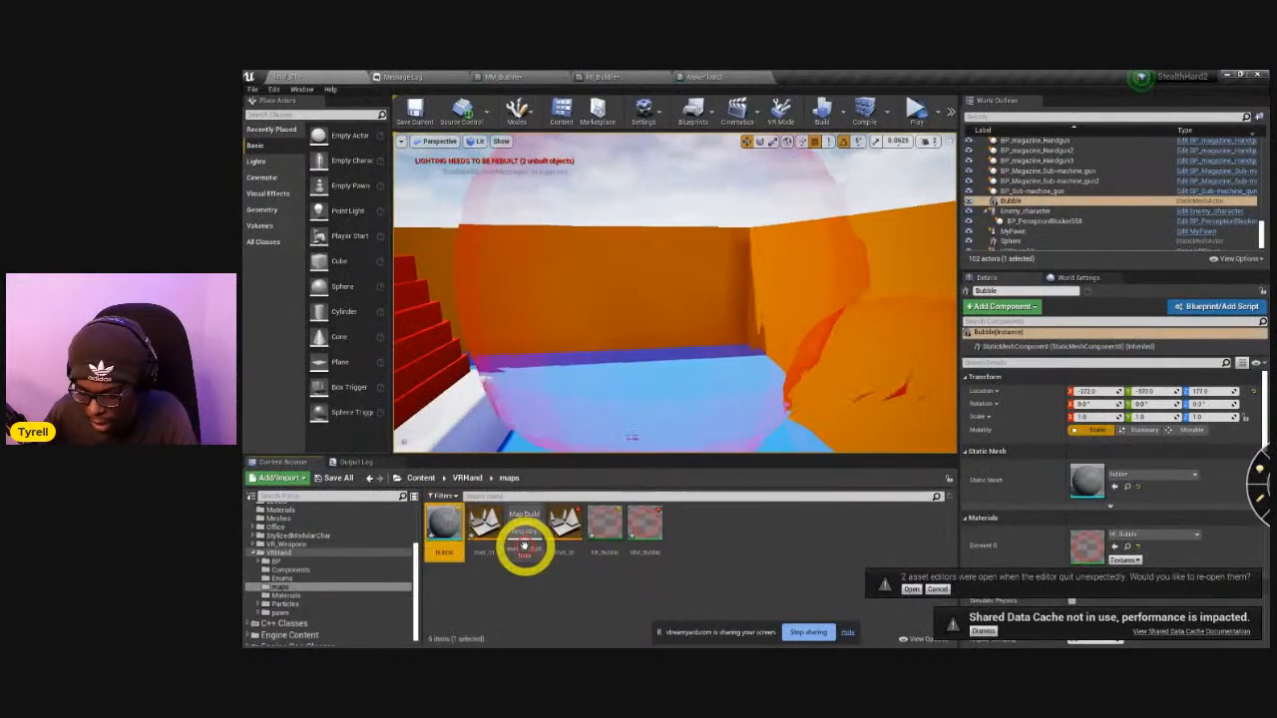
{"action": "left_click", "coordinate": [737, 539]}
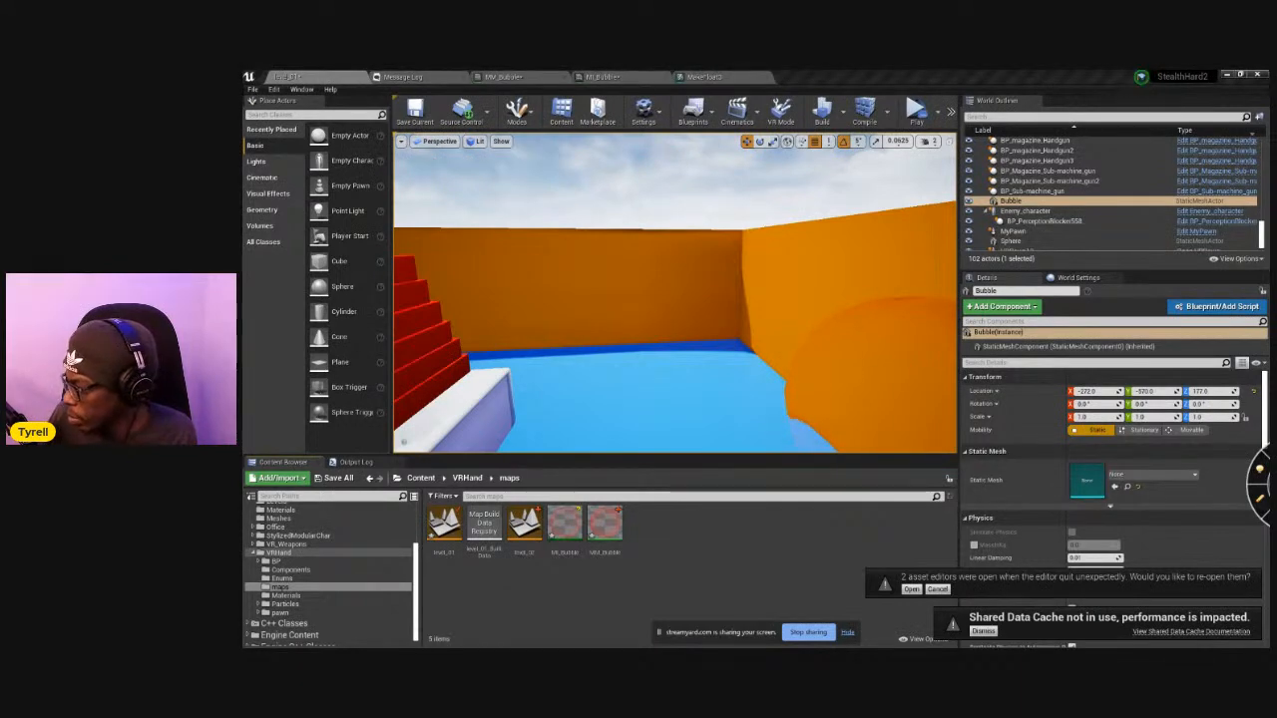
Import the re-exported Bubble FBX into the maps folder with the default import options and return to the level.
{"action": "left_click_drag", "start_coordinate": [1217, 459], "coordinate": [726, 547]}
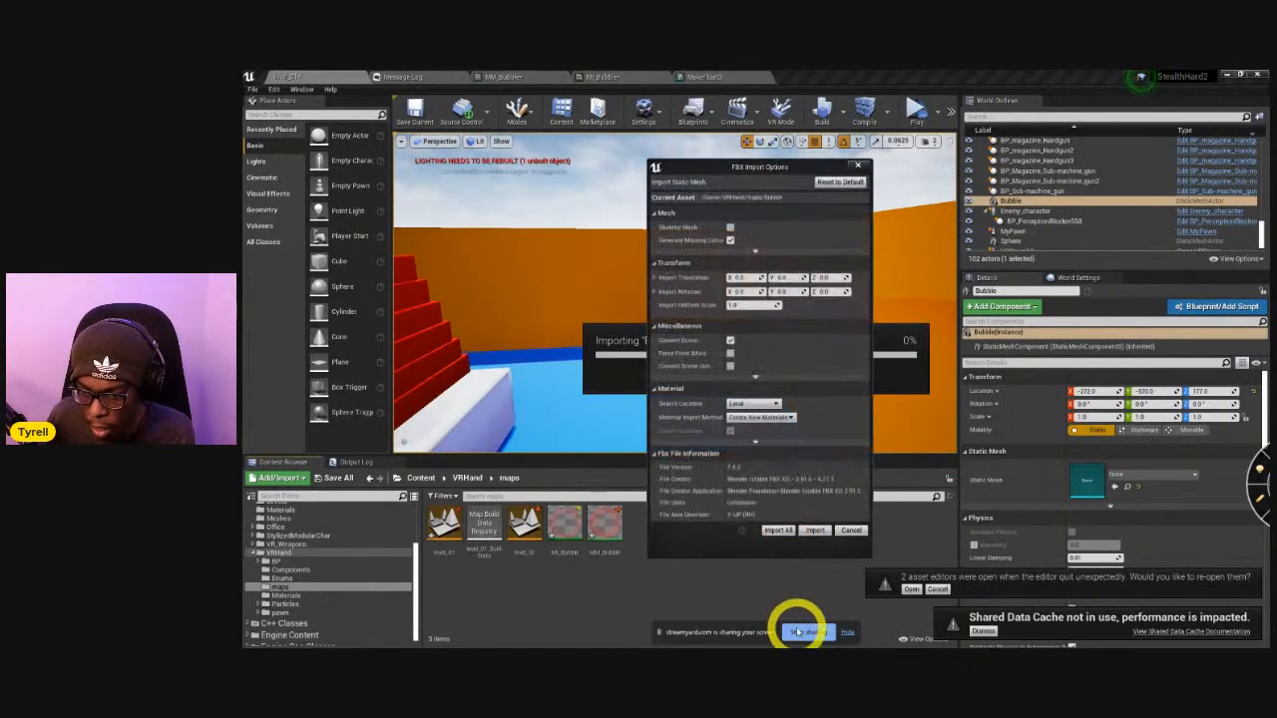
{"action": "left_click", "coordinate": [804, 530]}
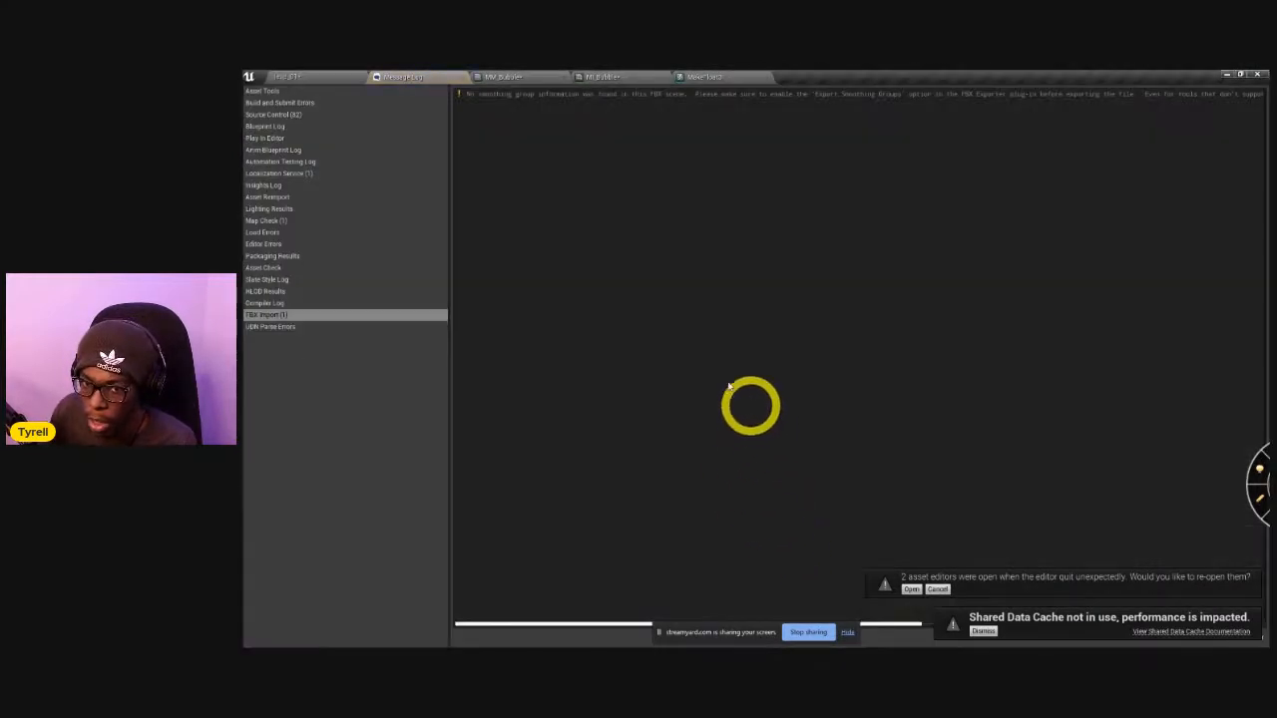
{"action": "left_click", "coordinate": [342, 78]}
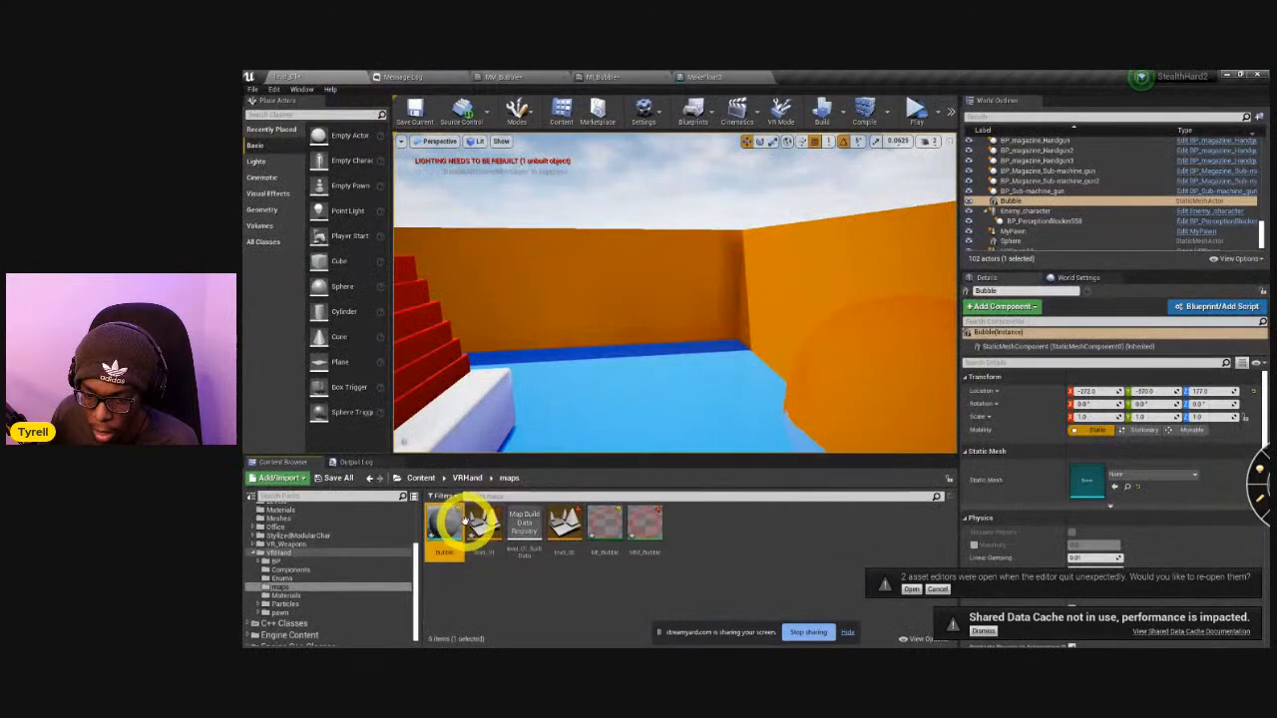
Place the imported Bubble mesh in the level, assign the MI_Bubble material to it, and raise it slightly.
{"action": "left_click_drag", "start_coordinate": [446, 520], "coordinate": [639, 269]}
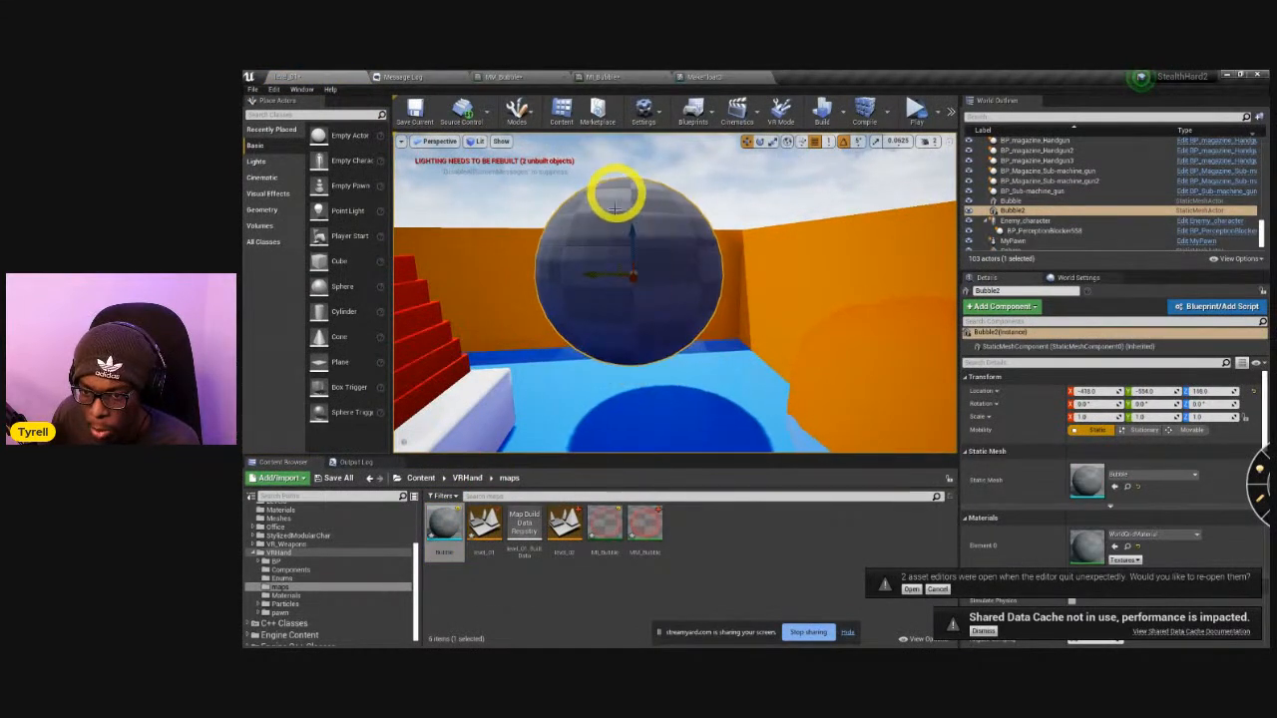
{"action": "left_click_drag", "start_coordinate": [606, 528], "coordinate": [608, 297]}
{"action": "right_click_drag", "start_coordinate": [695, 360], "coordinate": [684, 230]}
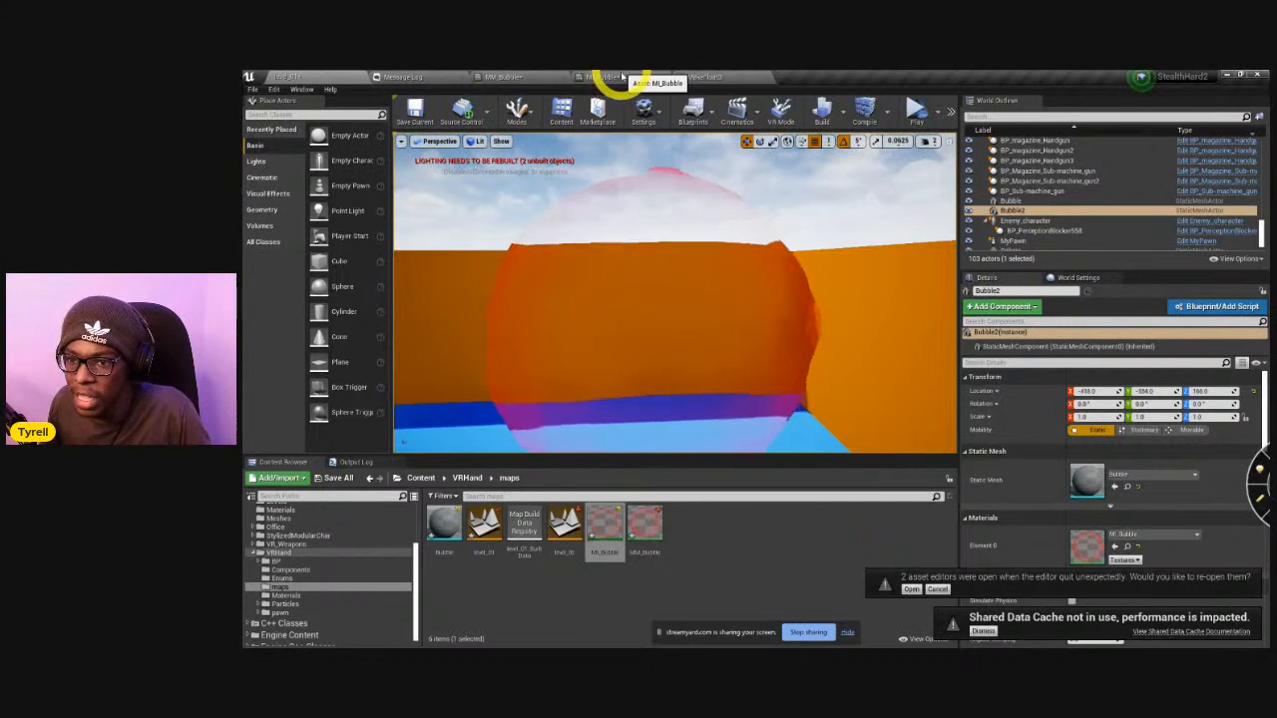
Open MI_Bubble, dismiss the cache notification, and try to set its preview mesh from the current asset selection.
{"action": "left_click", "coordinate": [621, 78]}
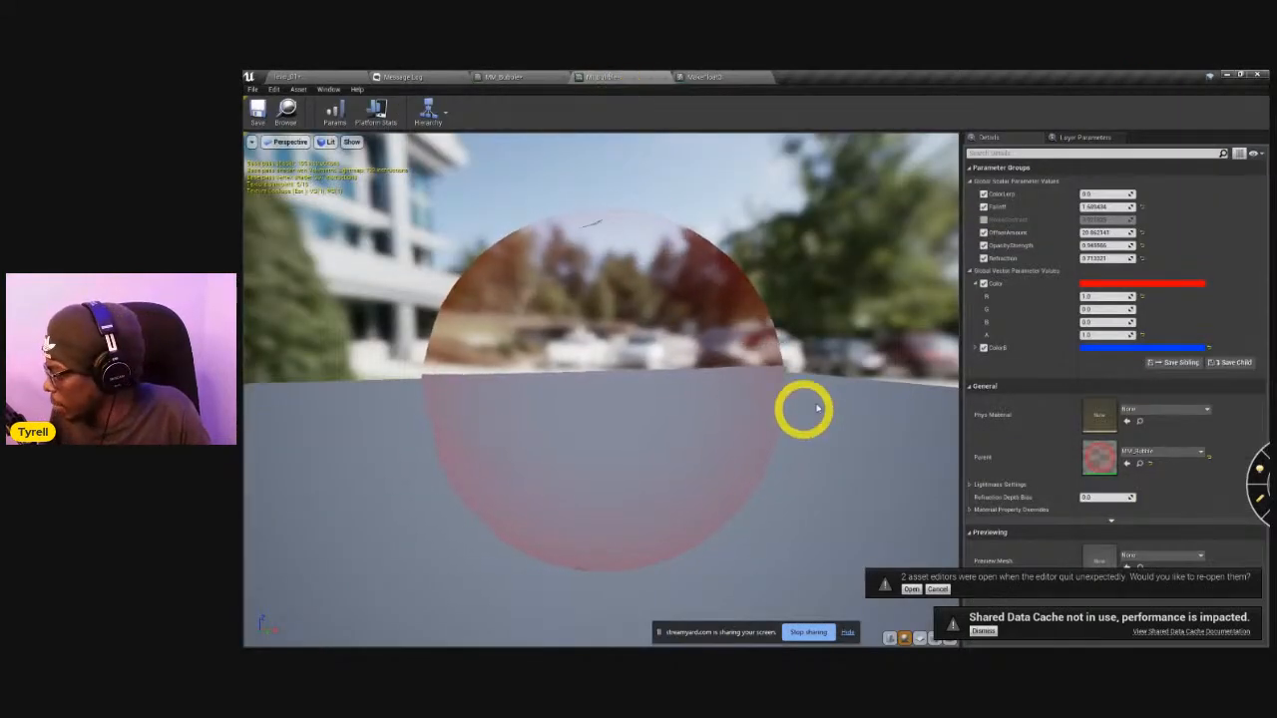
{"action": "left_click", "coordinate": [983, 632]}
{"action": "left_click", "coordinate": [937, 625]}
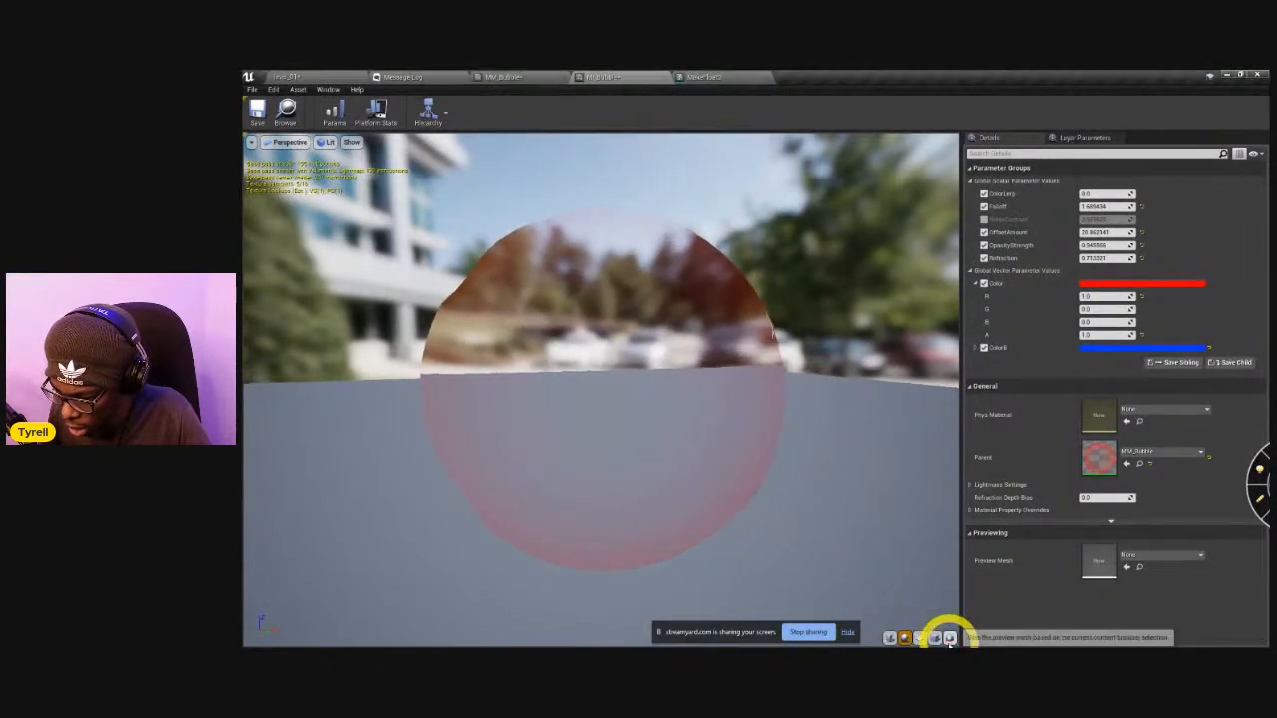
{"action": "left_click", "coordinate": [949, 639]}
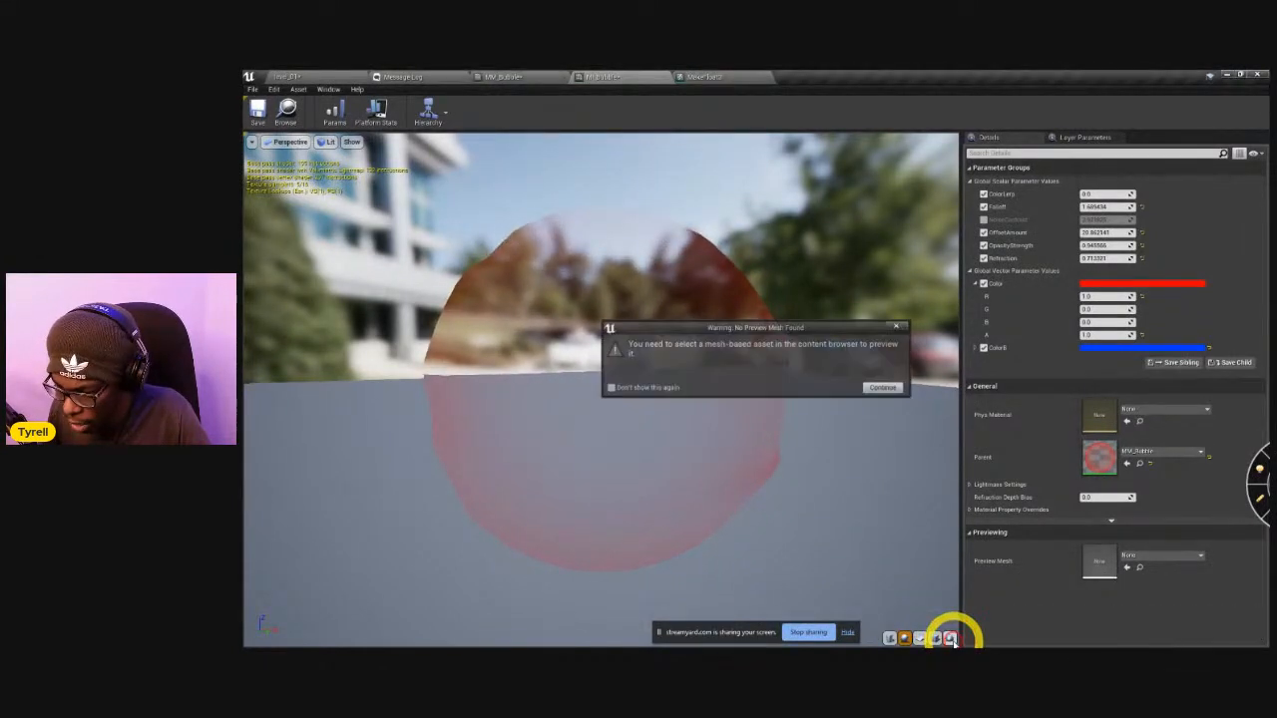
{"action": "left_click", "coordinate": [884, 387]}
Select the Bubble static mesh in the maps folder and use it as MI_Bubble's preview mesh.
{"action": "left_click", "coordinate": [298, 76]}
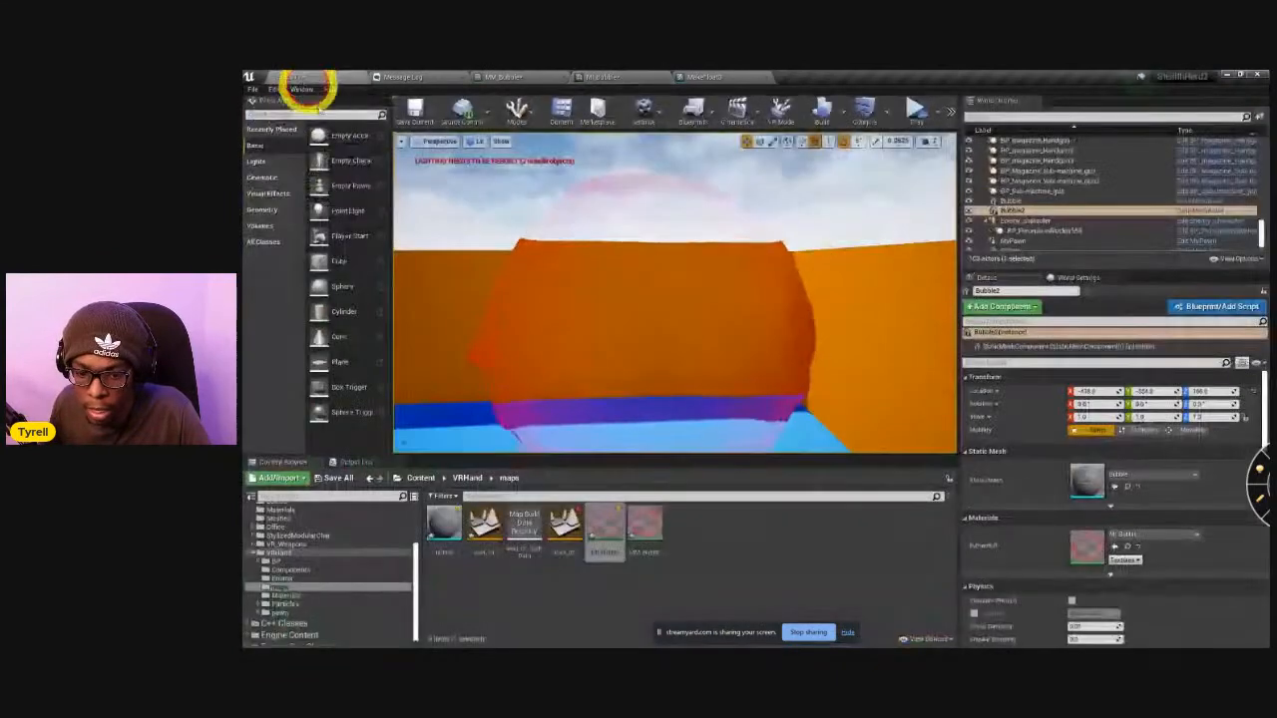
{"action": "left_click", "coordinate": [444, 524]}
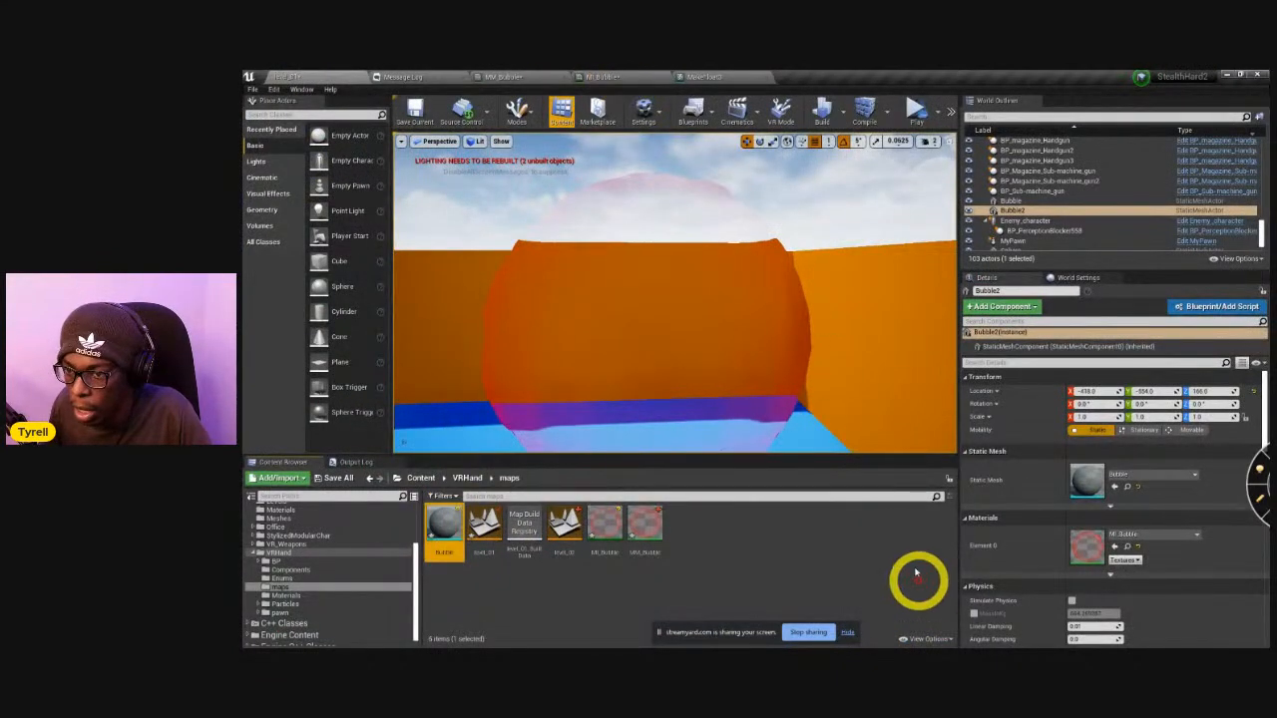
{"action": "left_click", "coordinate": [603, 77]}
{"action": "left_click", "coordinate": [951, 640]}
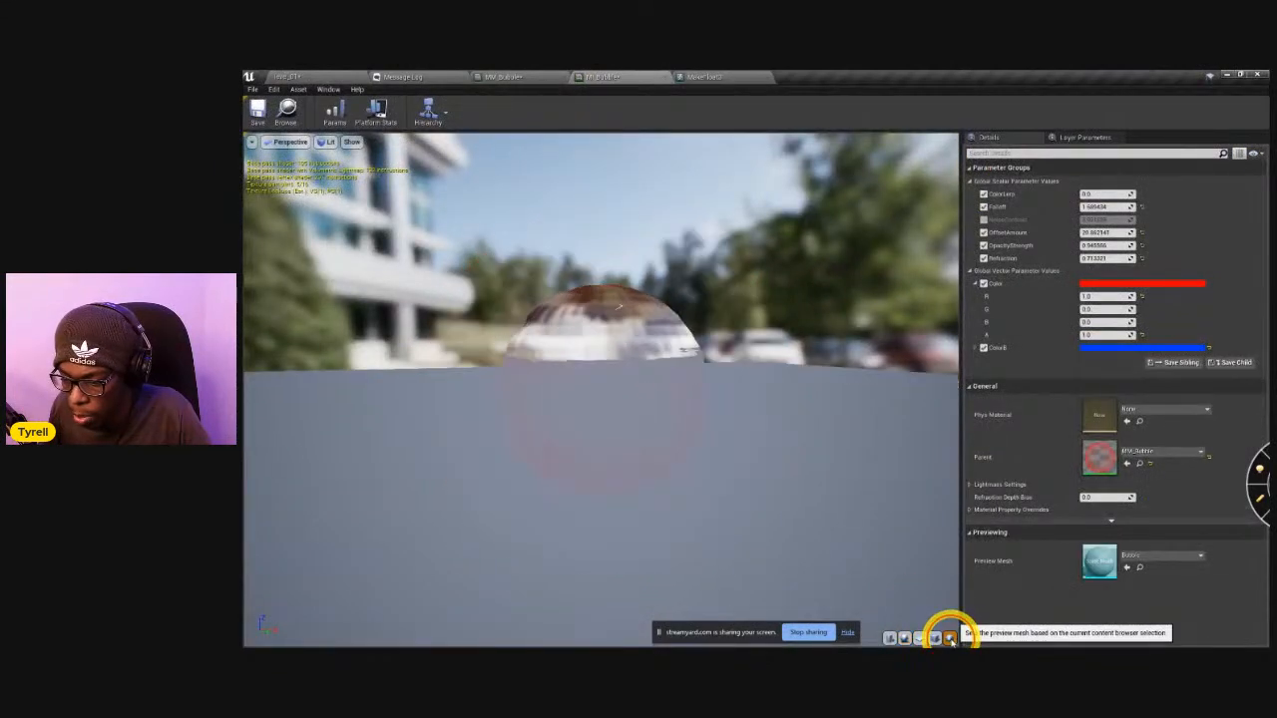
Inspect the bubble preview and lower MI_Bubble's OffsetAmount to about 15.7.
{"action": "left_click_drag", "start_coordinate": [675, 469], "coordinate": [642, 459]}
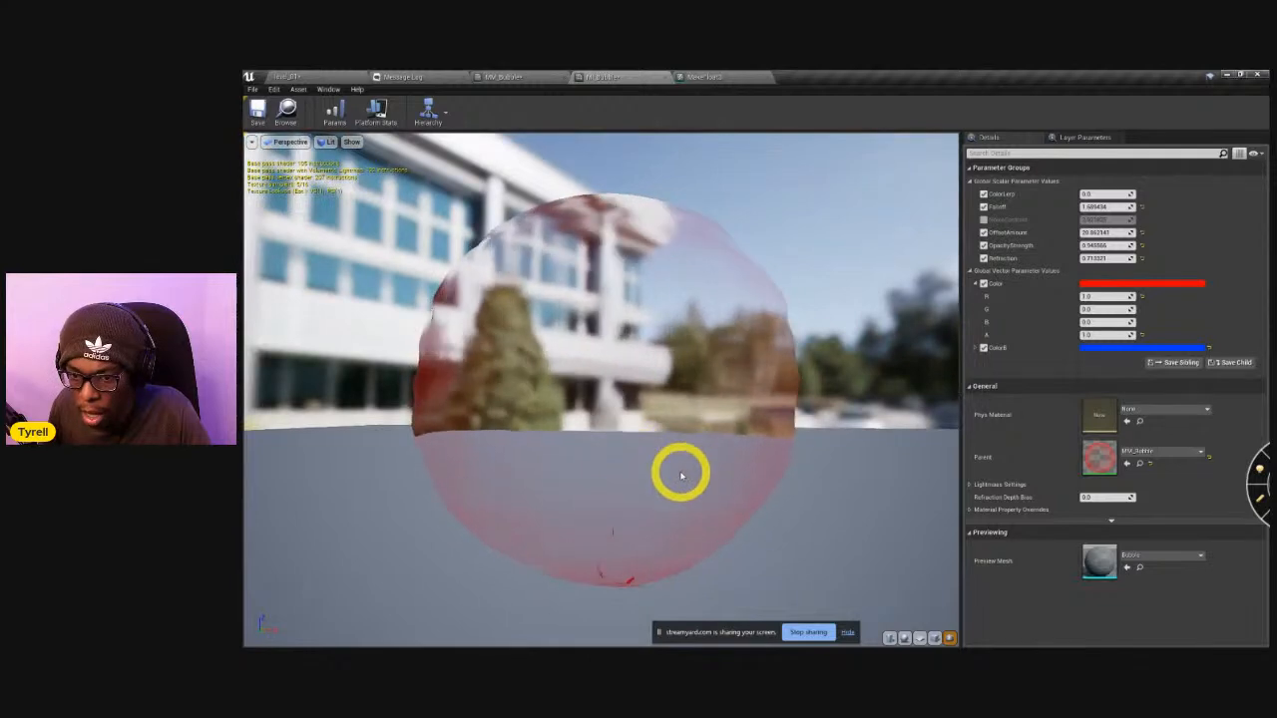
{"action": "left_click_drag", "start_coordinate": [708, 483], "coordinate": [592, 427]}
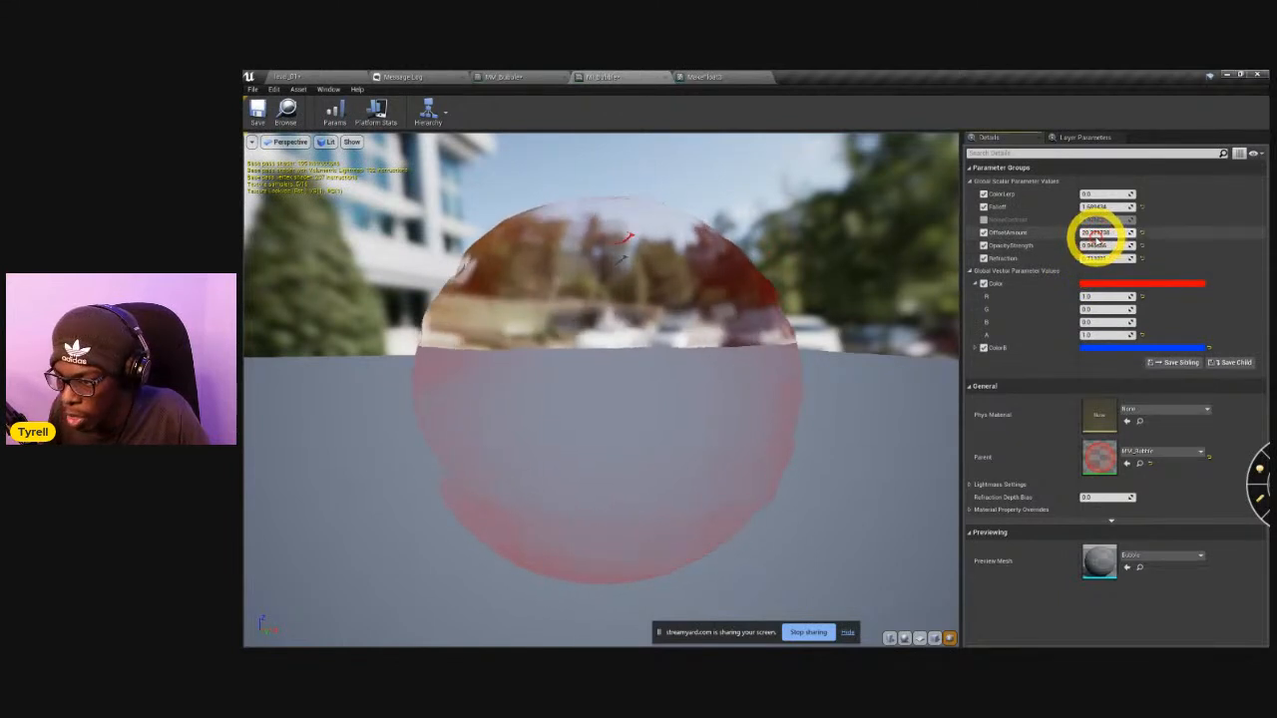
{"action": "left_click_drag", "start_coordinate": [1094, 237], "coordinate": [1089, 239]}
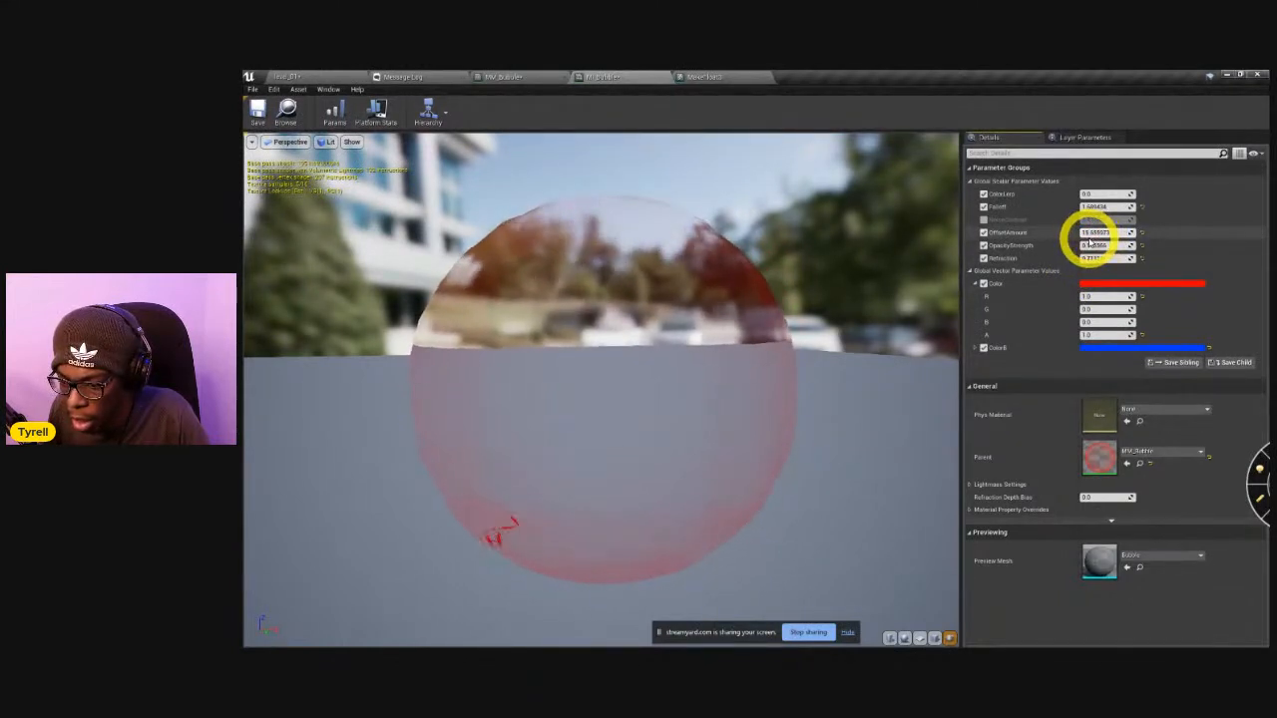
In the MM_Bubble graph, move the OffsetAmount, Refraction, constant 1 and Lerp nodes together slightly lower.
{"action": "left_click", "coordinate": [708, 78]}
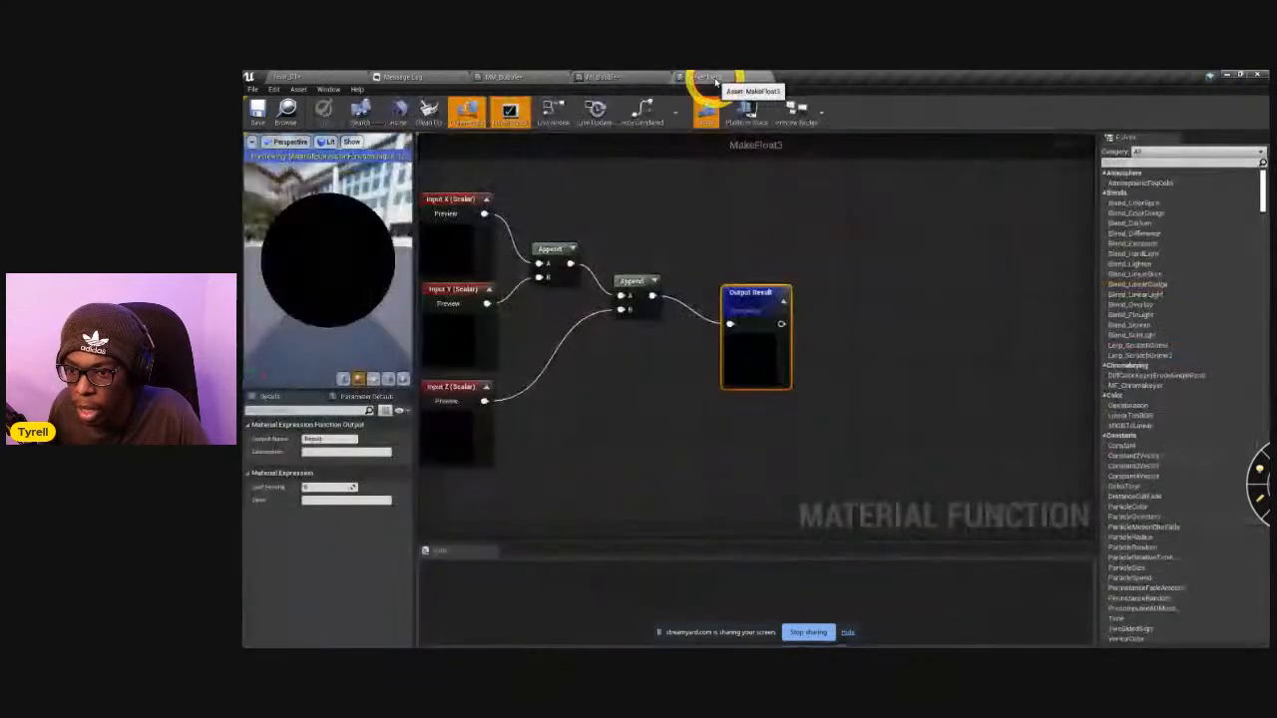
{"action": "left_click", "coordinate": [592, 75]}
{"action": "left_click", "coordinate": [507, 77]}
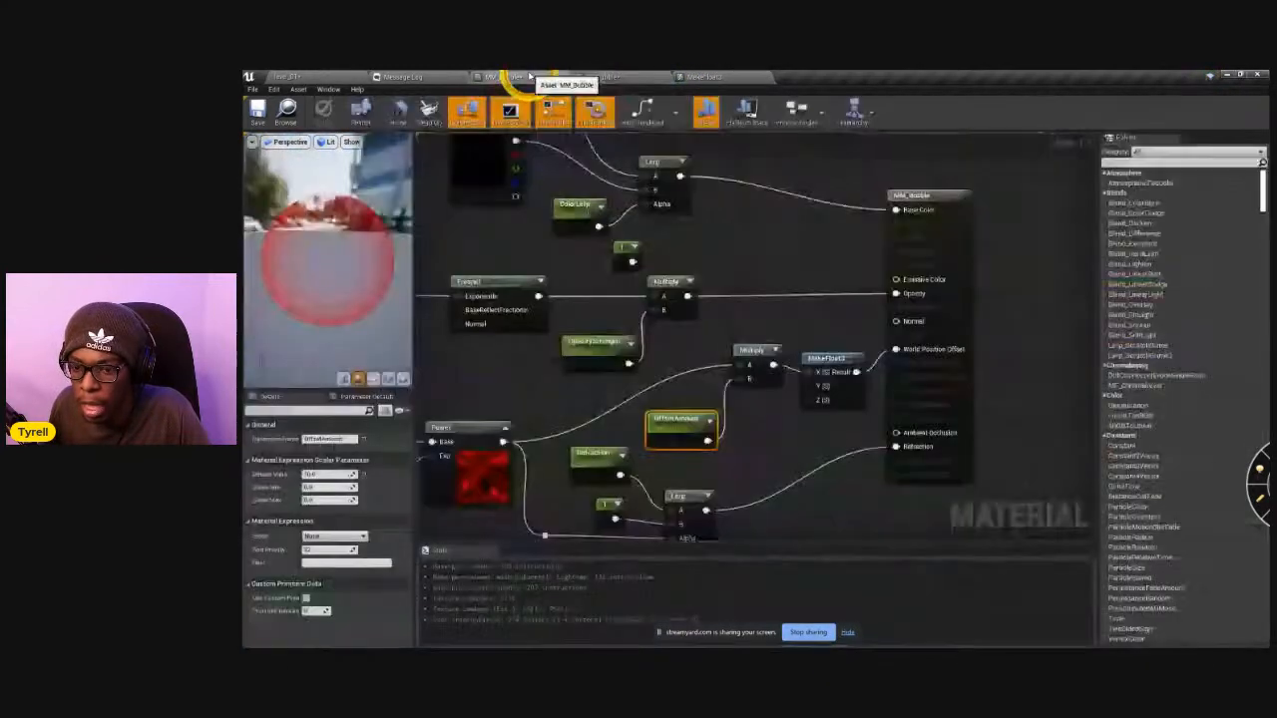
{"action": "right_click_drag", "start_coordinate": [764, 449], "coordinate": [864, 315]}
{"action": "right_click_drag", "start_coordinate": [589, 369], "coordinate": [451, 439]}
{"action": "right_click_drag", "start_coordinate": [635, 459], "coordinate": [765, 424]}
{"action": "left_click_drag", "start_coordinate": [729, 478], "coordinate": [784, 342]}
{"action": "left_click_drag", "start_coordinate": [800, 389], "coordinate": [783, 364]}
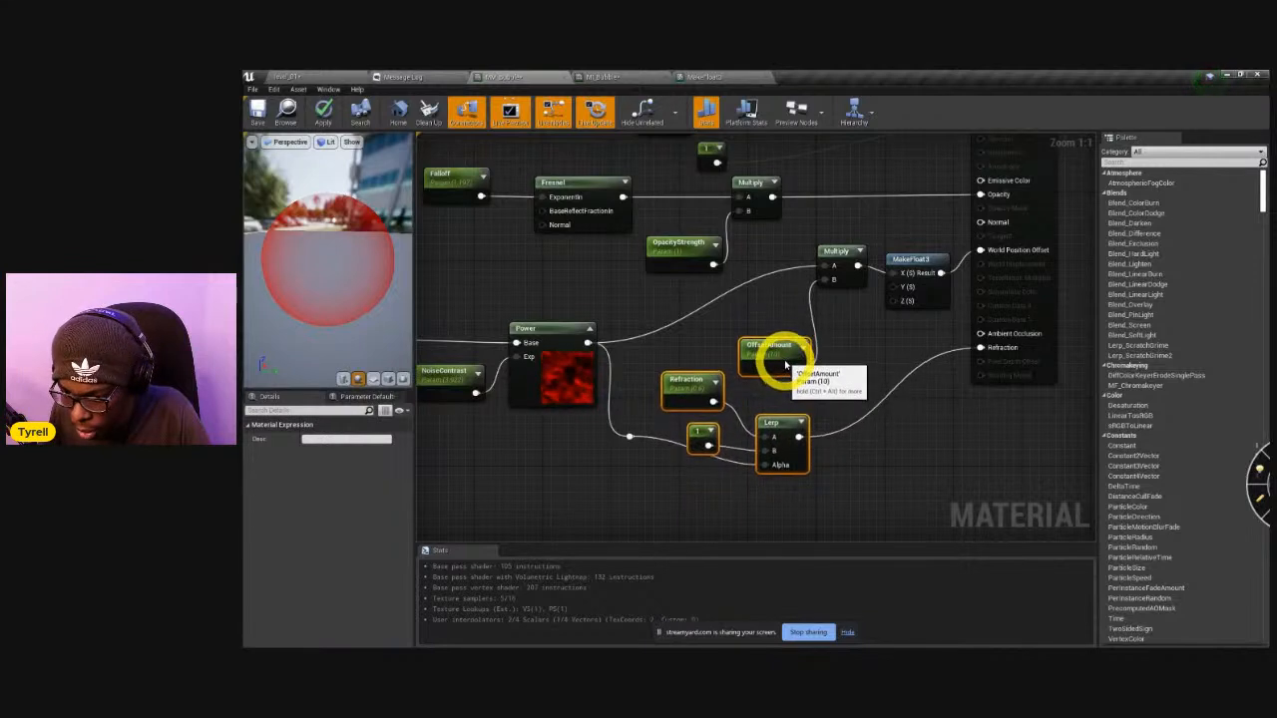
Connect the Power node's output to the Z and Y inputs of MakeFloat3 and apply the material changes.
{"action": "left_click_drag", "start_coordinate": [588, 343], "coordinate": [898, 305]}
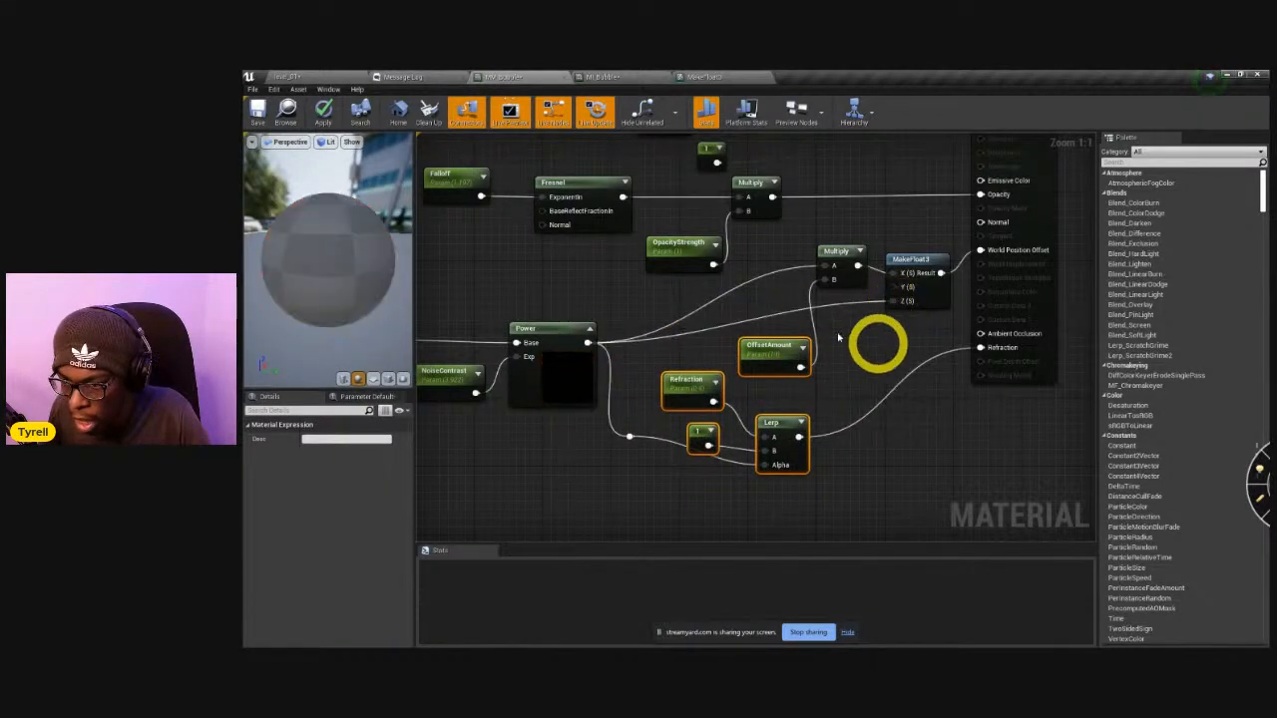
{"action": "left_click_drag", "start_coordinate": [588, 343], "coordinate": [898, 287]}
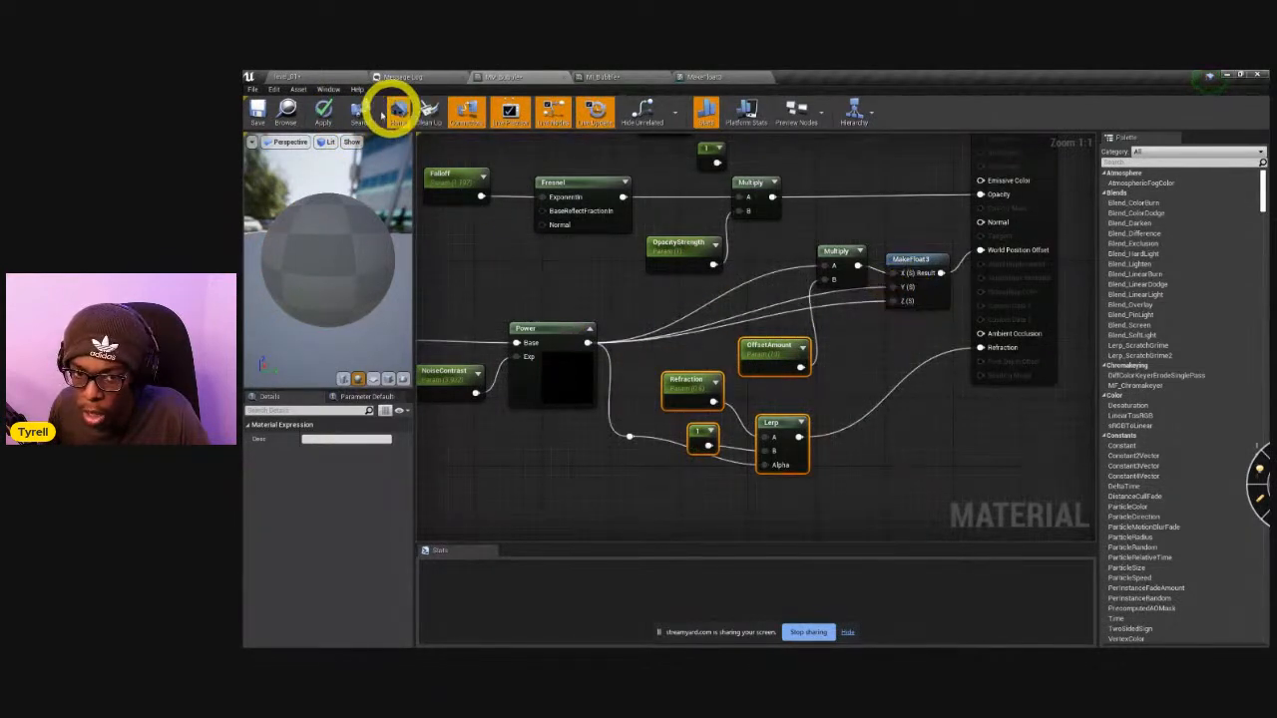
{"action": "left_click", "coordinate": [323, 117]}
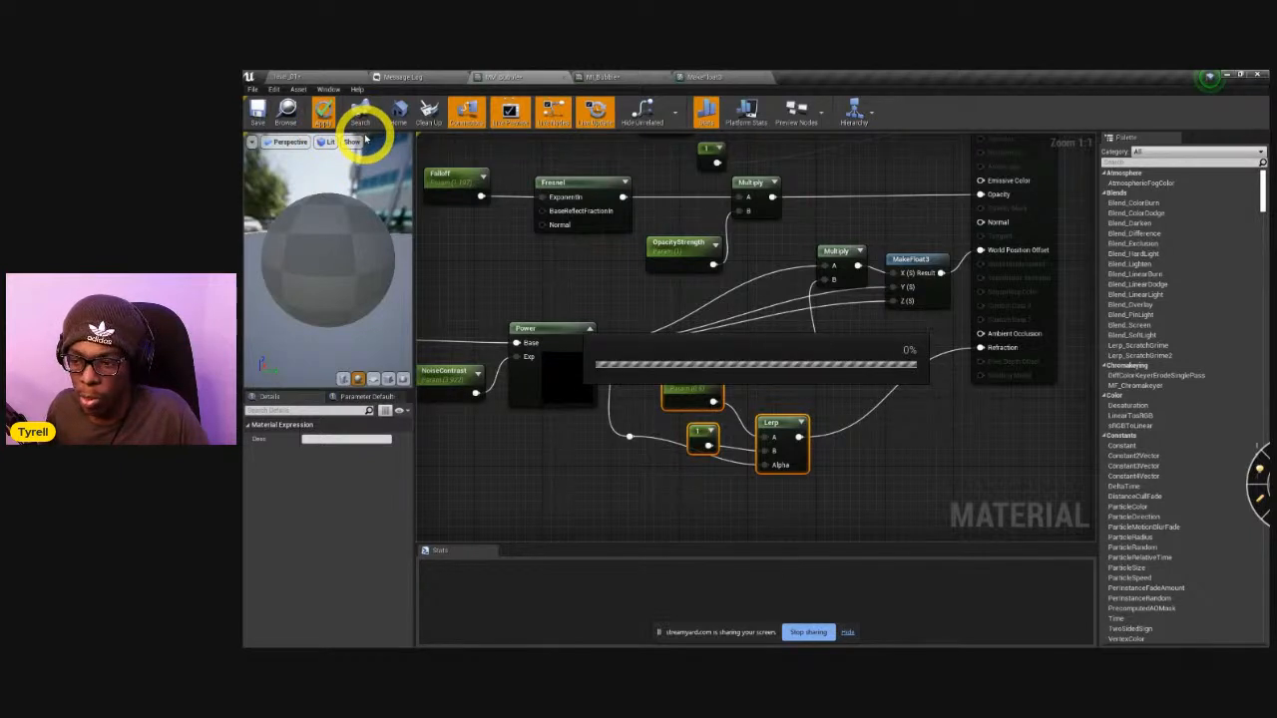
In MI_Bubble, set Color to a light aqua with R about 0.34, G 1.0 and B about 0.94.
{"action": "left_click", "coordinate": [636, 78]}
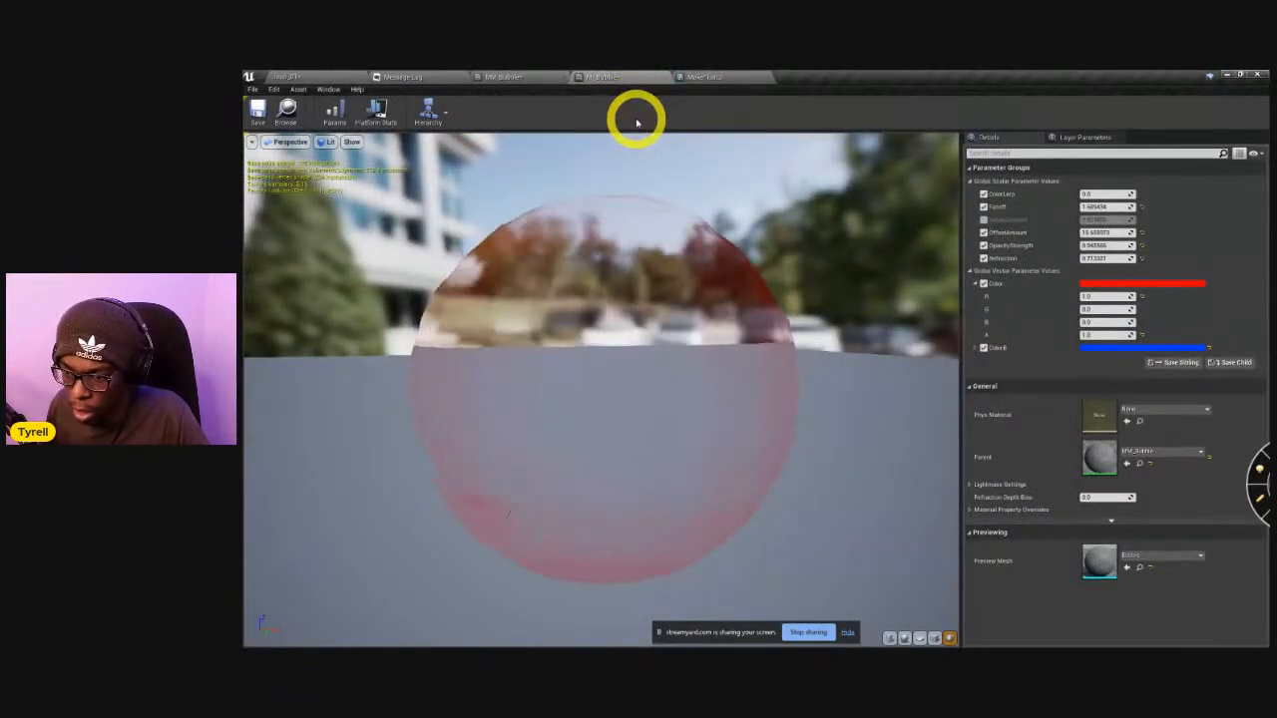
{"action": "left_click_drag", "start_coordinate": [598, 342], "coordinate": [678, 386]}
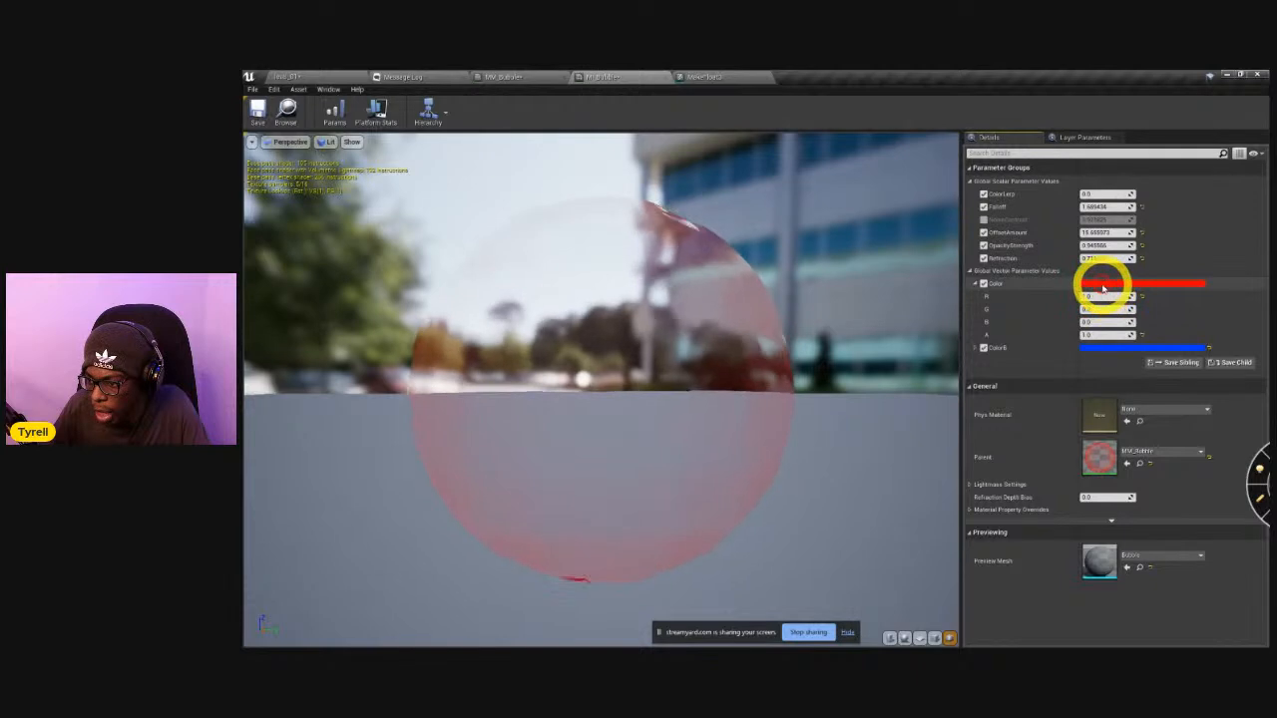
{"action": "left_click", "coordinate": [1103, 287]}
{"action": "left_click", "coordinate": [885, 371]}
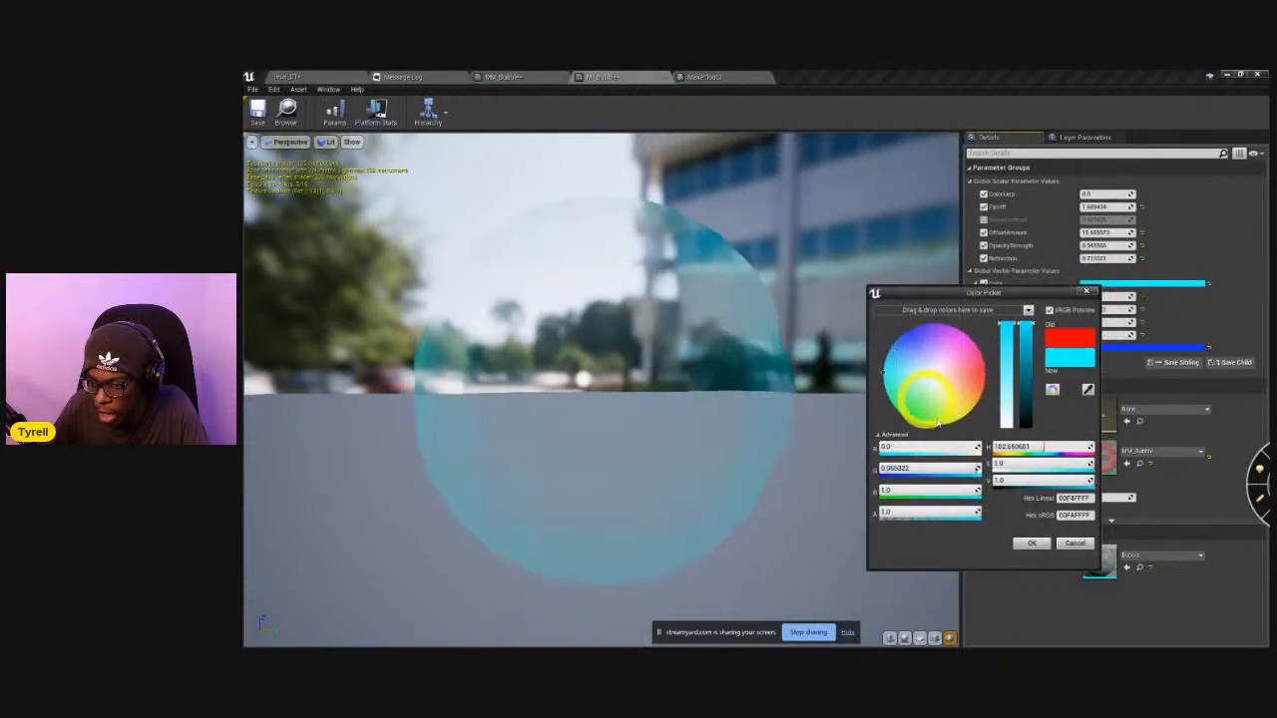
{"action": "left_click_drag", "start_coordinate": [890, 375], "coordinate": [899, 377]}
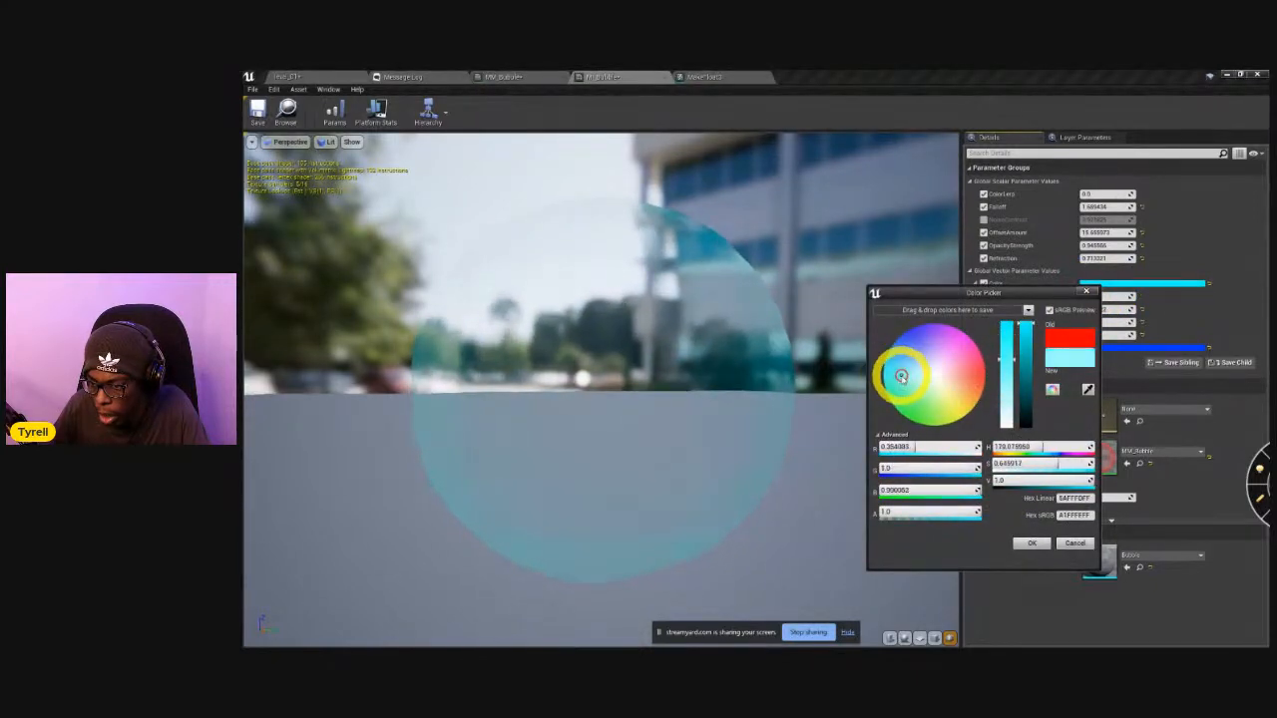
{"action": "left_click_drag", "start_coordinate": [910, 383], "coordinate": [920, 384]}
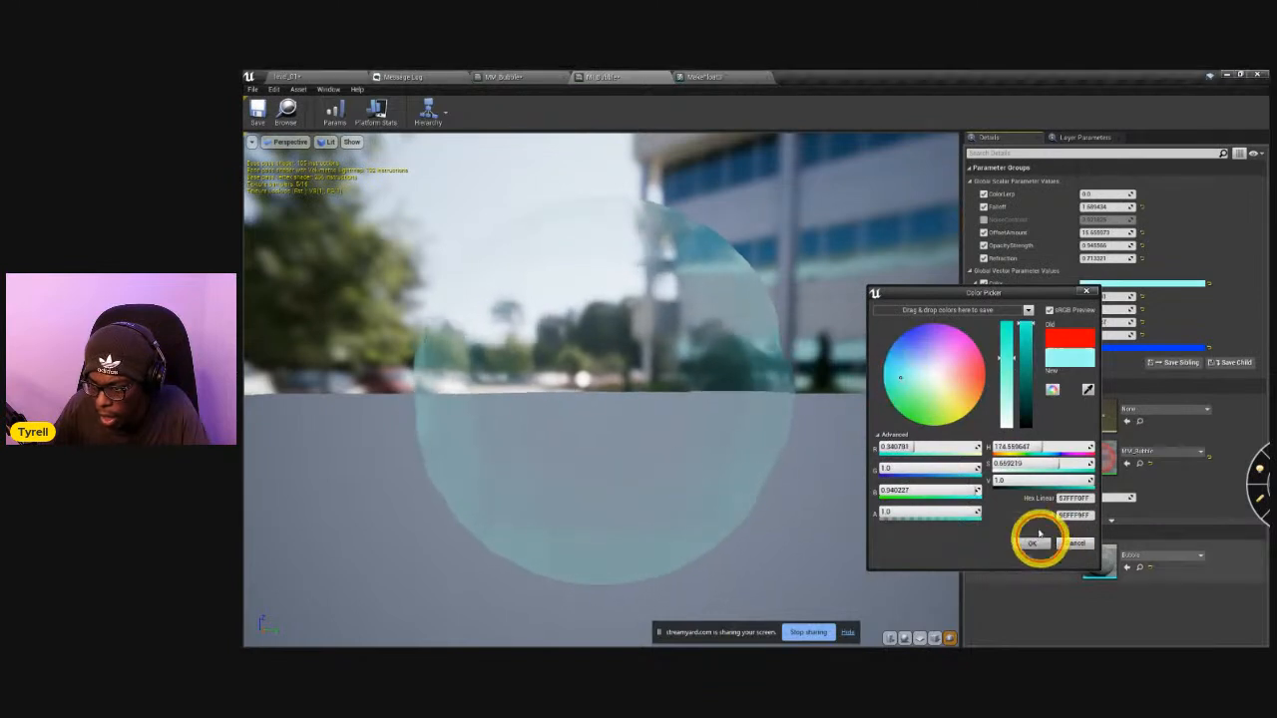
{"action": "left_click", "coordinate": [1034, 545]}
Set MI_Bubble's ColorB to black and try different ColorLerp values.
{"action": "left_click", "coordinate": [1105, 348]}
{"action": "left_click_drag", "start_coordinate": [1034, 440], "coordinate": [1015, 530]}
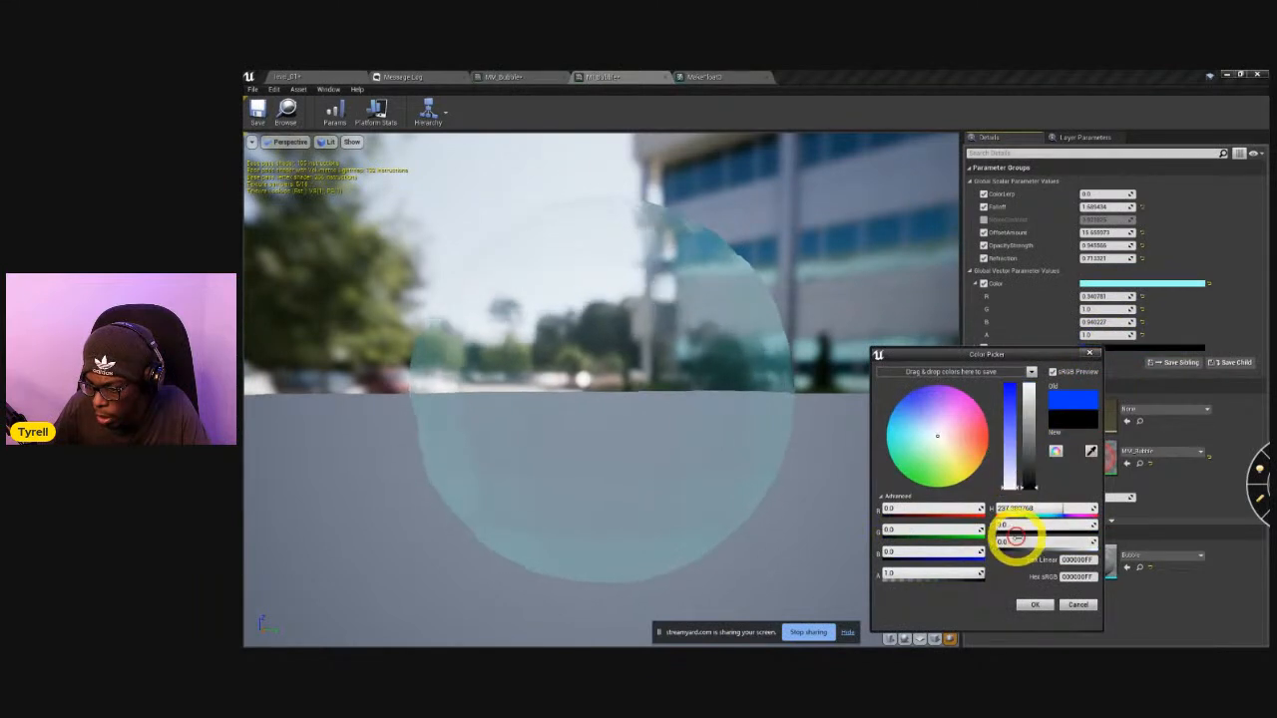
{"action": "left_click", "coordinate": [1034, 605]}
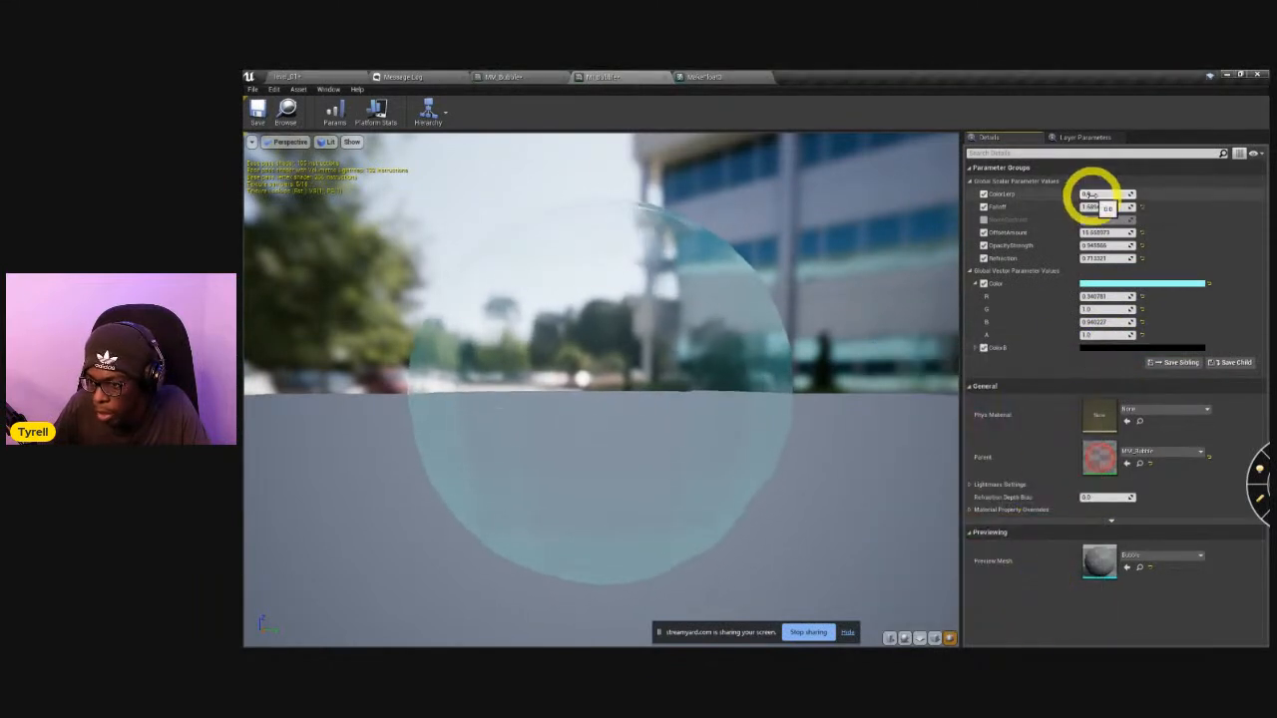
{"action": "mouse_move", "coordinate": [1097, 198]}
{"action": "left_mouse_down"}
{"action": "mouse_move", "coordinate": [1128, 209]}
{"action": "mouse_move", "coordinate": [1108, 216]}
{"action": "left_mouse_up"}
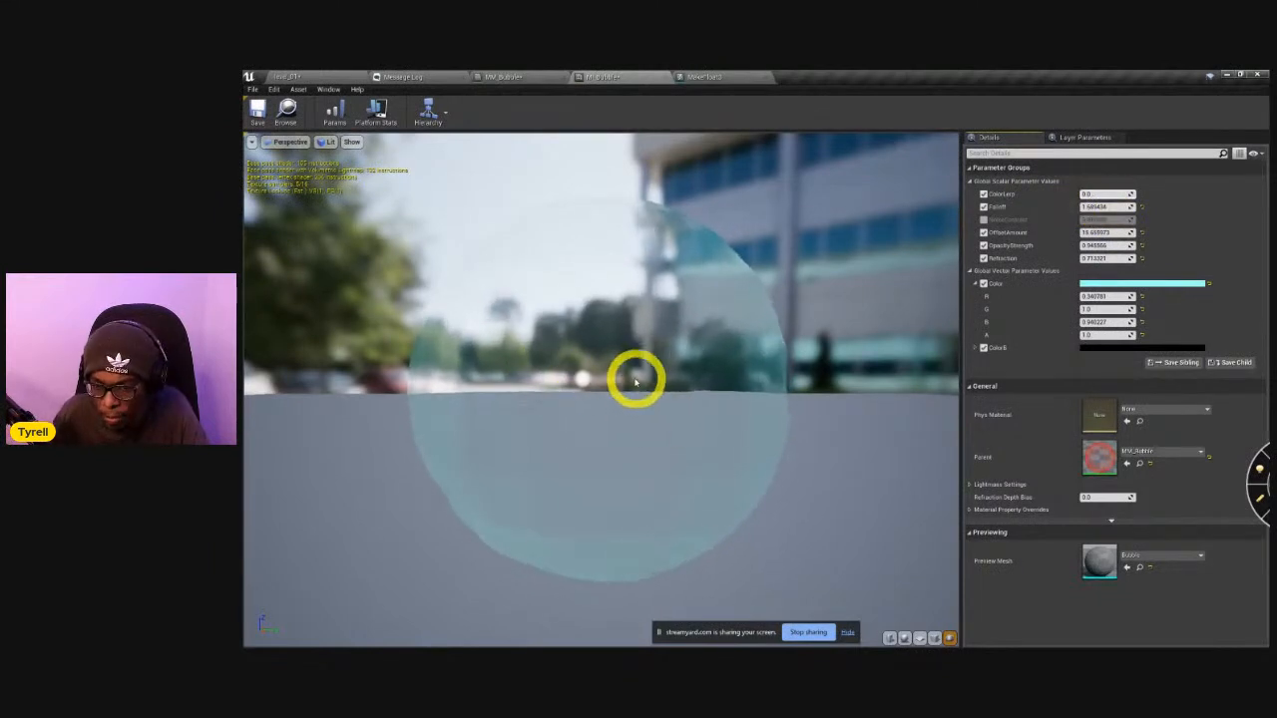
Examine the recolored bubble preview from several angles, checking its refraction and surface deformation.
{"action": "left_click_drag", "start_coordinate": [636, 380], "coordinate": [573, 377]}
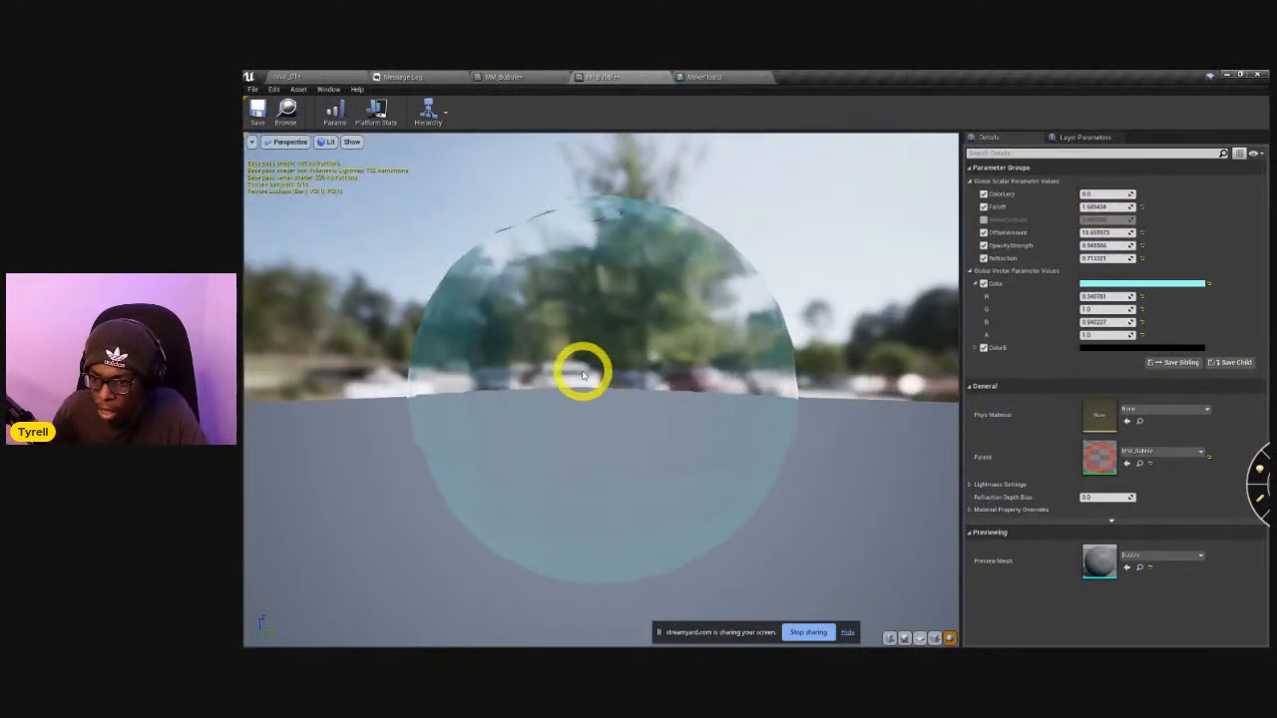
{"action": "left_click_drag", "start_coordinate": [587, 382], "coordinate": [598, 267]}
{"action": "mouse_move", "coordinate": [654, 399]}
{"action": "left_mouse_down"}
{"action": "mouse_move", "coordinate": [653, 299]}
{"action": "mouse_move", "coordinate": [654, 409]}
{"action": "left_mouse_up"}
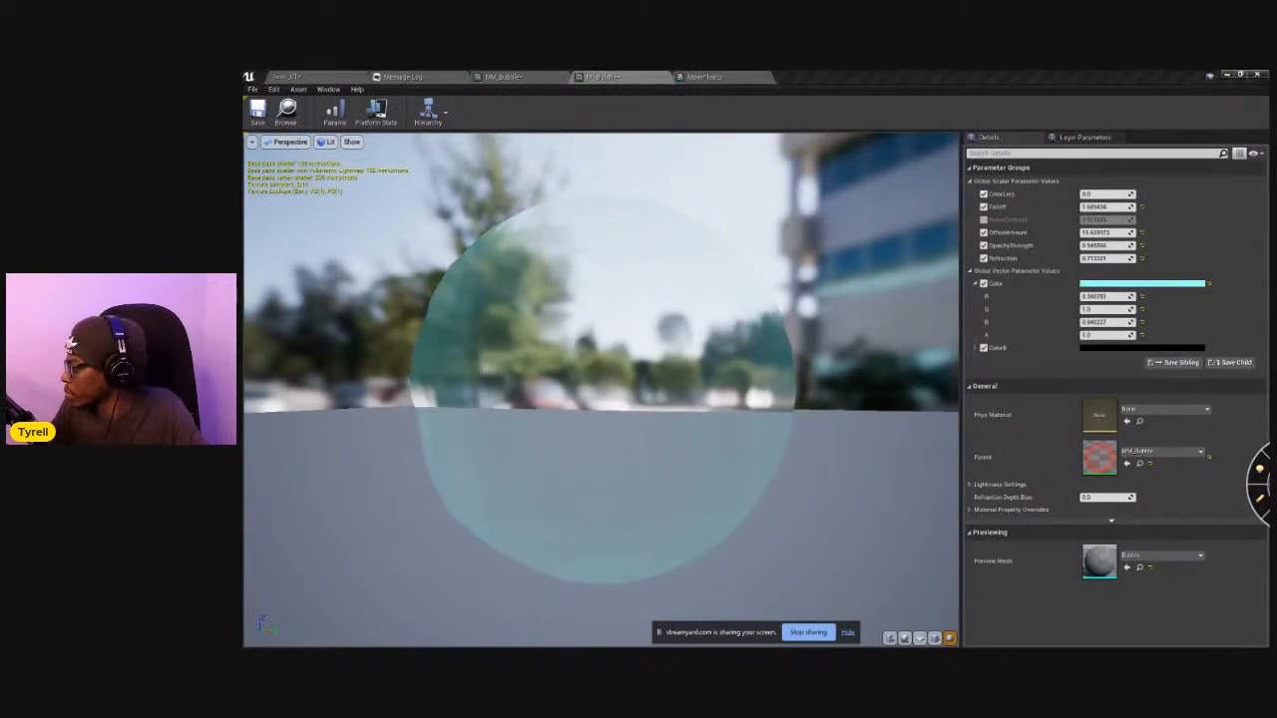
{"action": "left_click_drag", "start_coordinate": [575, 395], "coordinate": [631, 267]}
In the MM_Bubble graph, duplicate the Texture Sample node that feeds the Power node.
{"action": "left_click", "coordinate": [703, 78]}
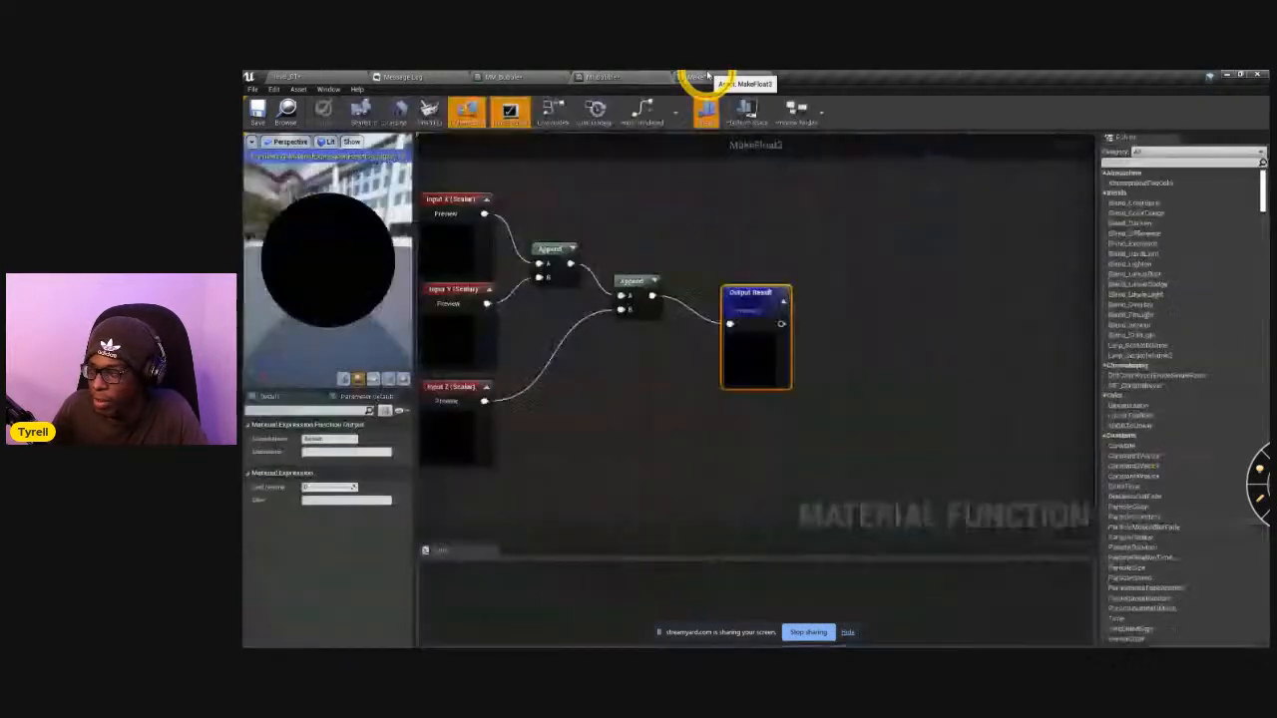
{"action": "left_click", "coordinate": [608, 79]}
{"action": "left_click", "coordinate": [549, 80]}
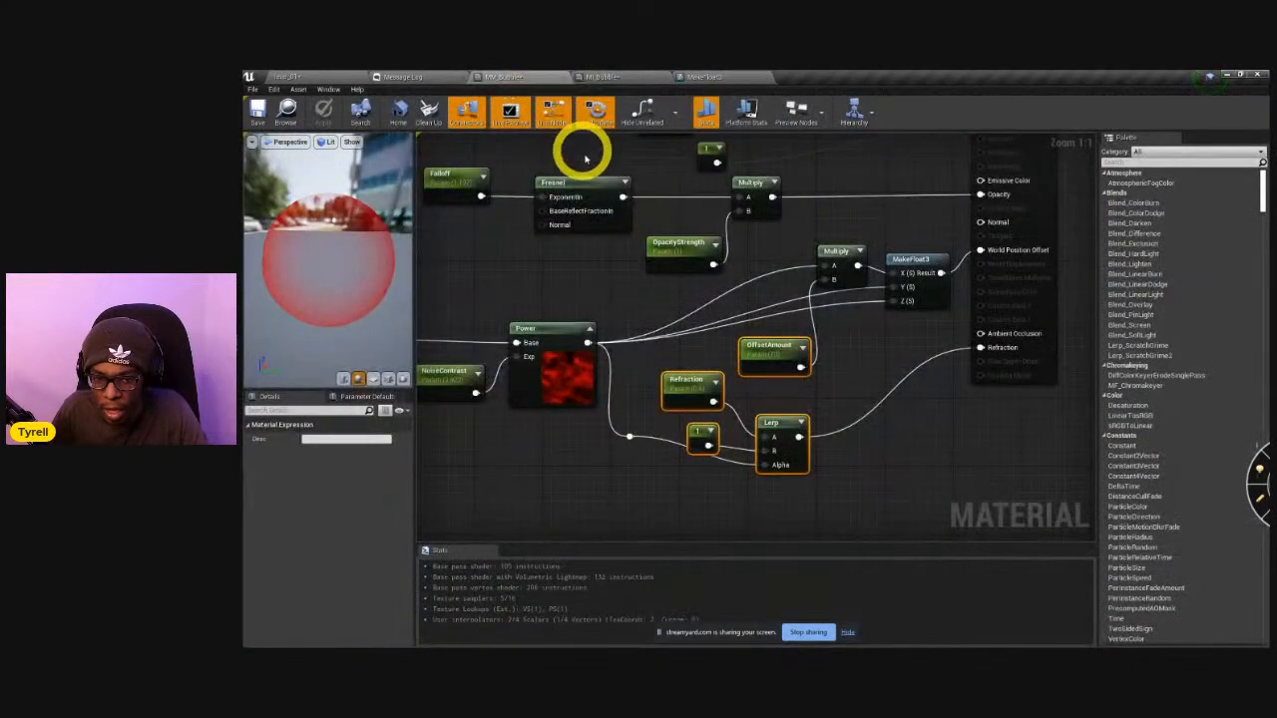
{"action": "scroll", "coordinate": [478, 351], "scroll_direction": "down", "scroll_amount": 2}
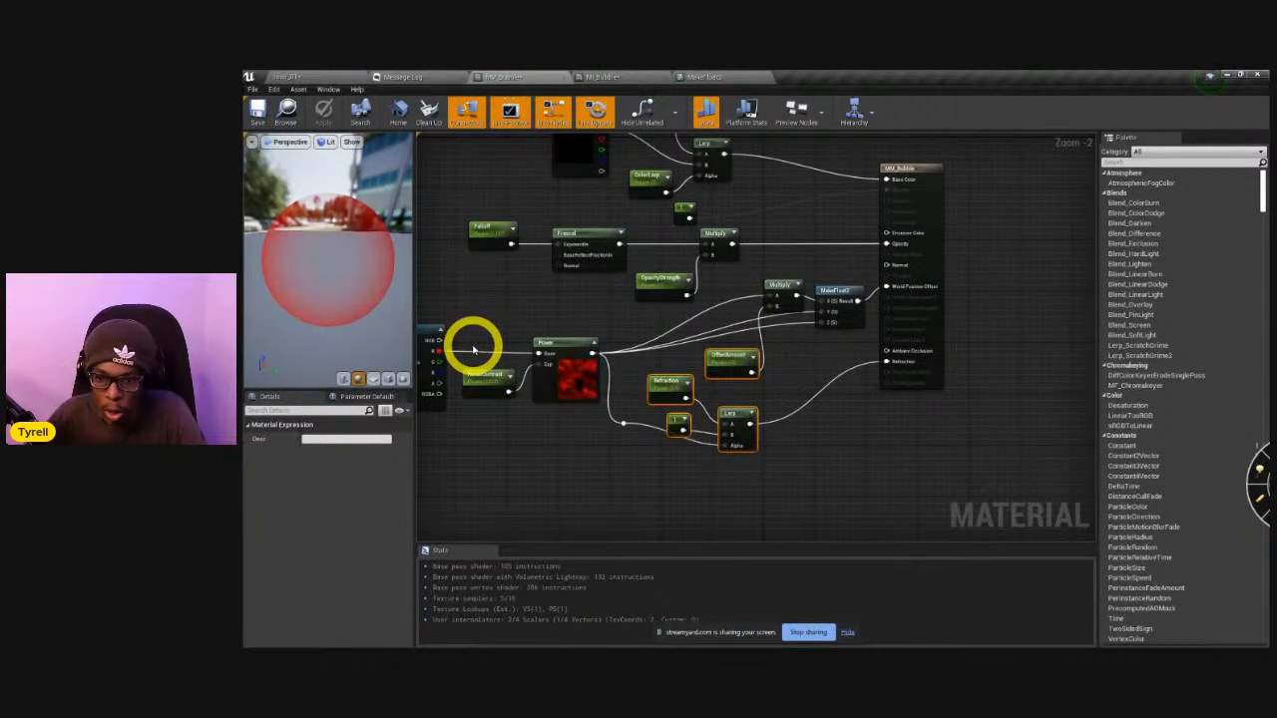
{"action": "right_click_drag", "start_coordinate": [504, 462], "coordinate": [703, 374]}
{"action": "left_click", "coordinate": [638, 341]}
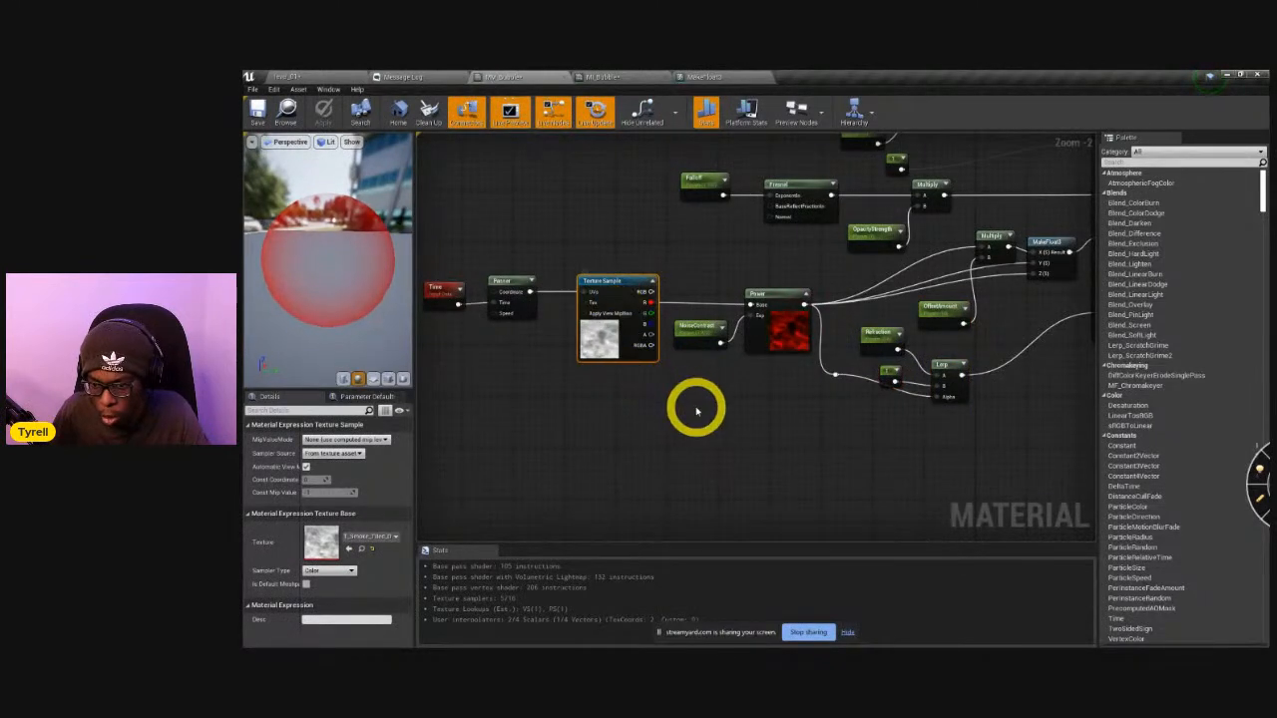
{"action": "key", "text": "ctrl+c"}
{"action": "key", "text": "ctrl+v"}
Try BlueNoise on the copied Texture Sample and replace it with the LowResBlurredNoise texture.
{"action": "left_click", "coordinate": [386, 538]}
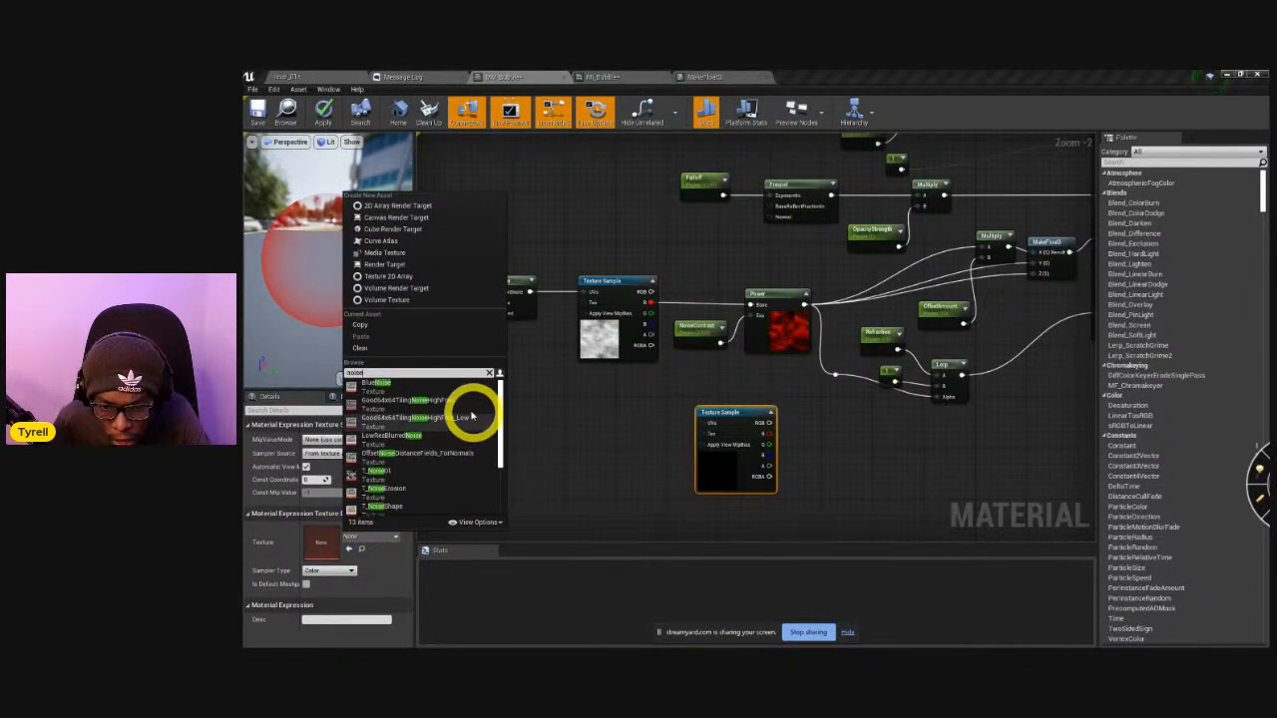
{"action": "left_click", "coordinate": [452, 392]}
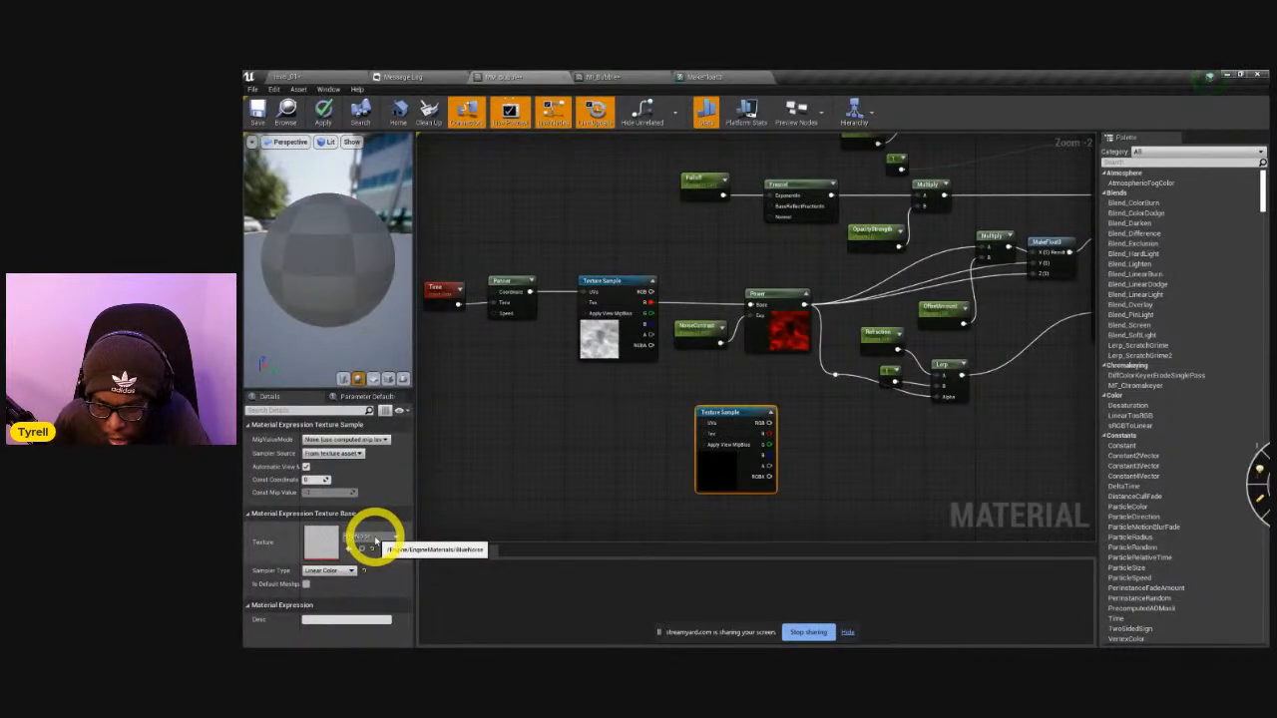
{"action": "left_click", "coordinate": [376, 540]}
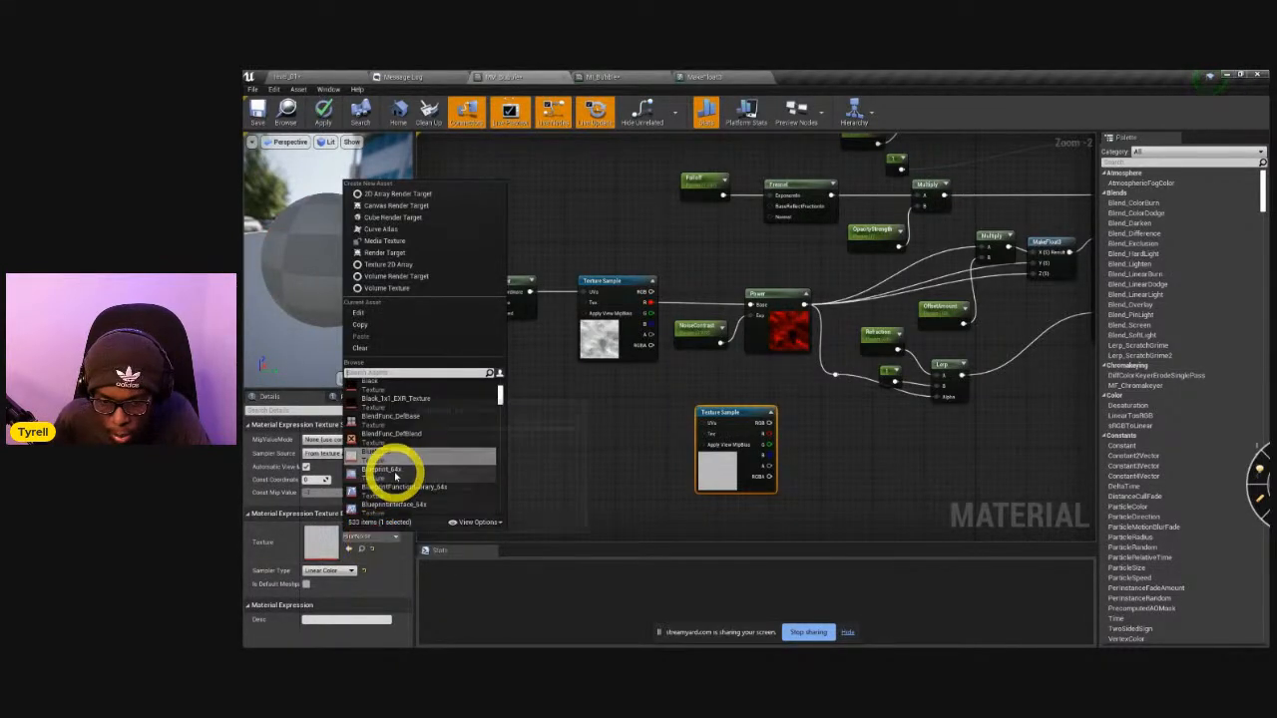
{"action": "scroll", "coordinate": [418, 483], "scroll_direction": "down", "scroll_amount": 1}
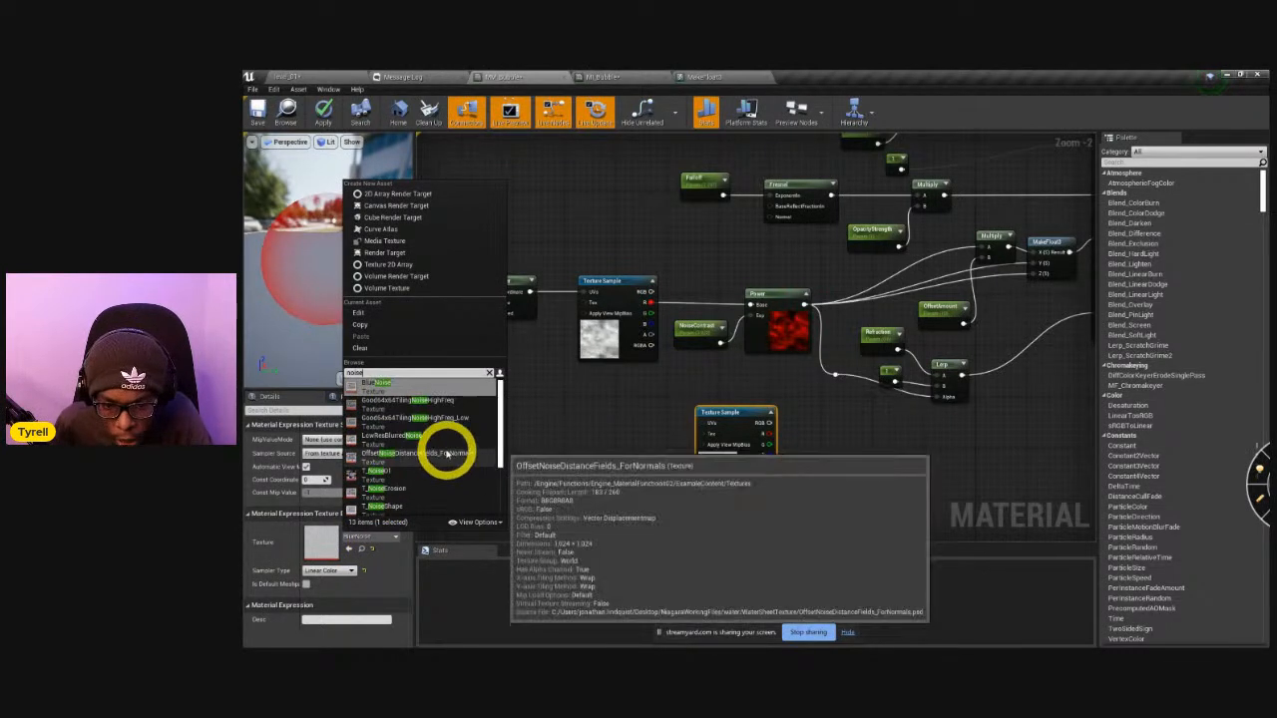
{"action": "left_click", "coordinate": [444, 449]}
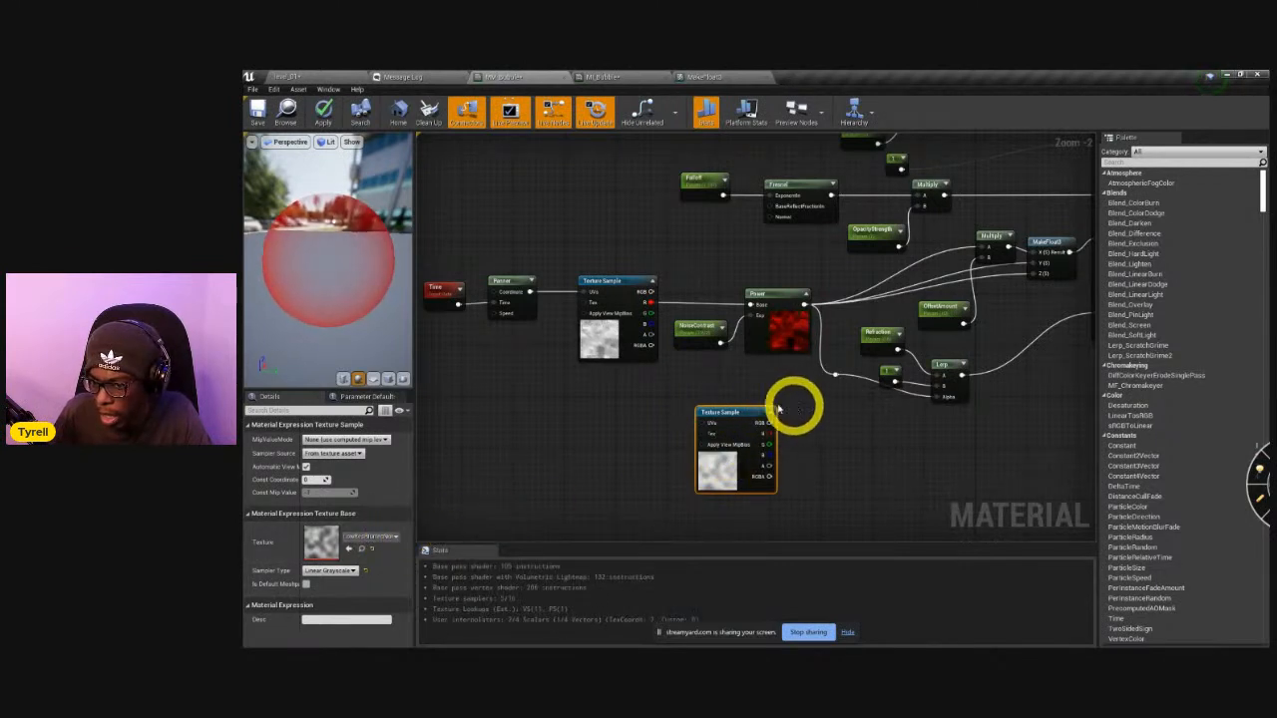
Duplicate the NoiseContrast and Power nodes and connect the copied Texture Sample's R output to the new Power node's Base.
{"action": "left_click_drag", "start_coordinate": [692, 355], "coordinate": [778, 299]}
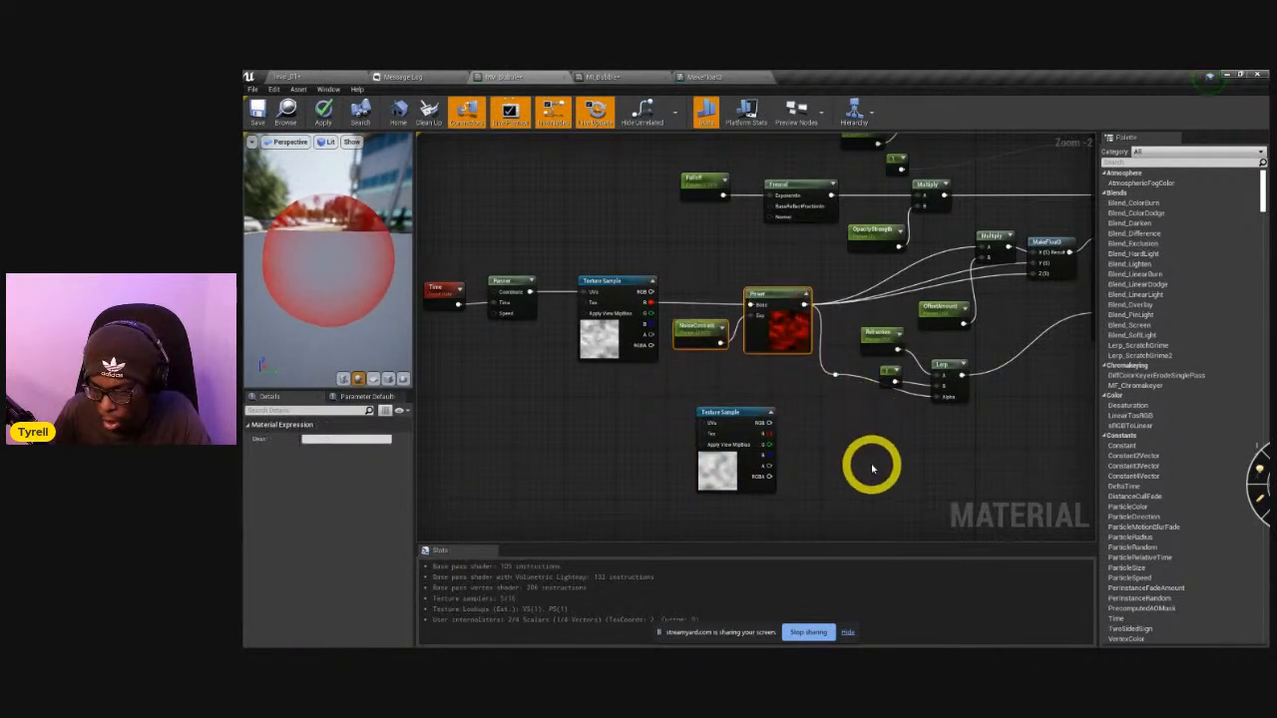
{"action": "key", "text": "ctrl+v"}
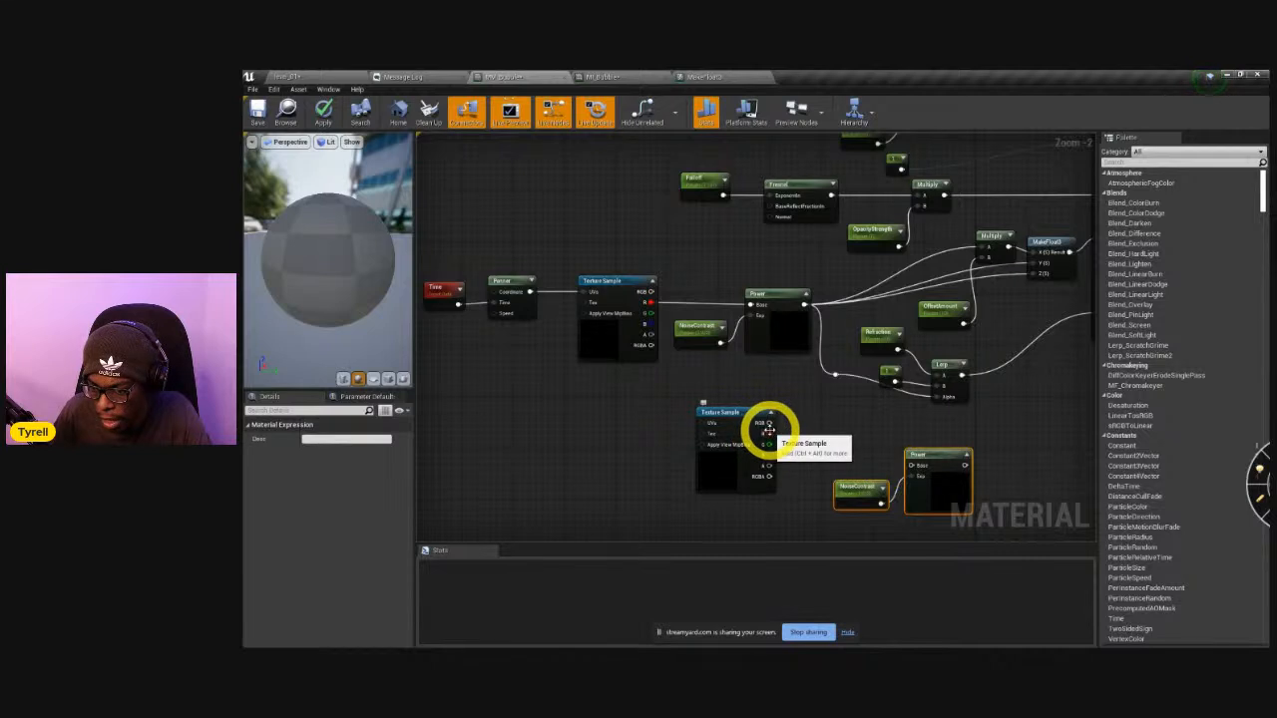
{"action": "left_click_drag", "start_coordinate": [767, 434], "coordinate": [919, 448]}
{"action": "scroll", "coordinate": [953, 497], "scroll_direction": "up", "scroll_amount": 2}
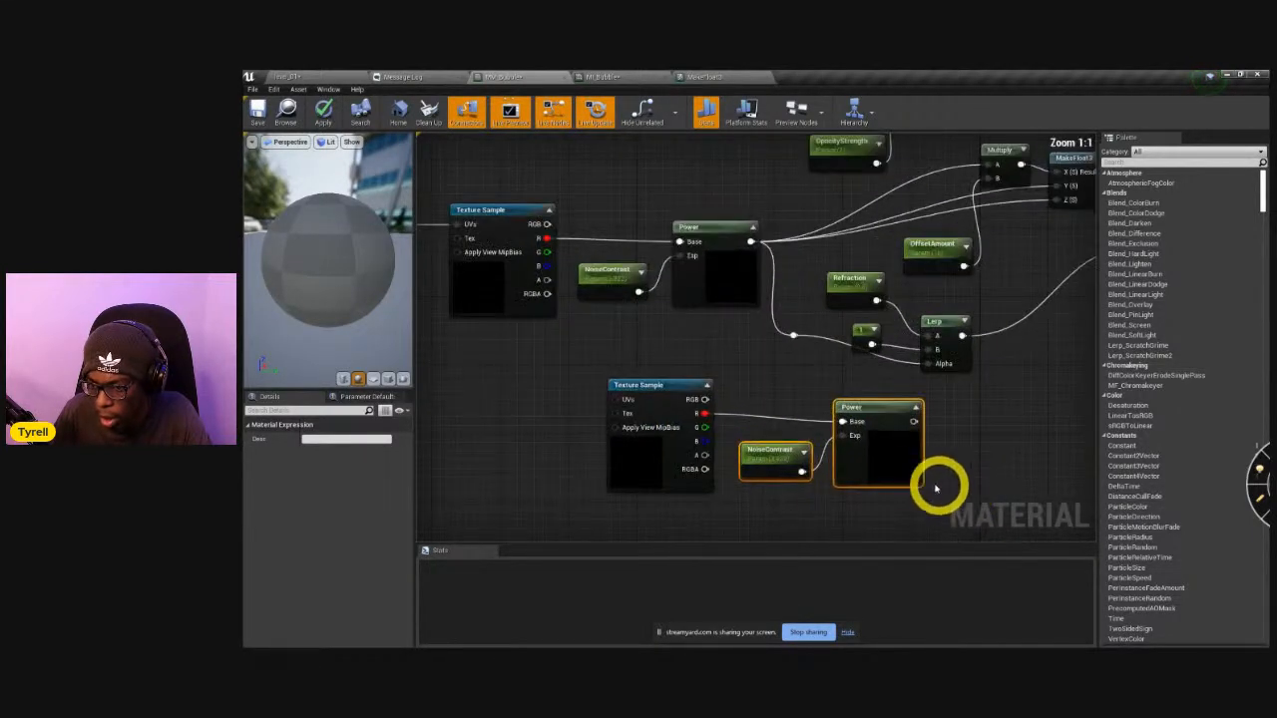
{"action": "right_click_drag", "start_coordinate": [974, 478], "coordinate": [866, 448]}
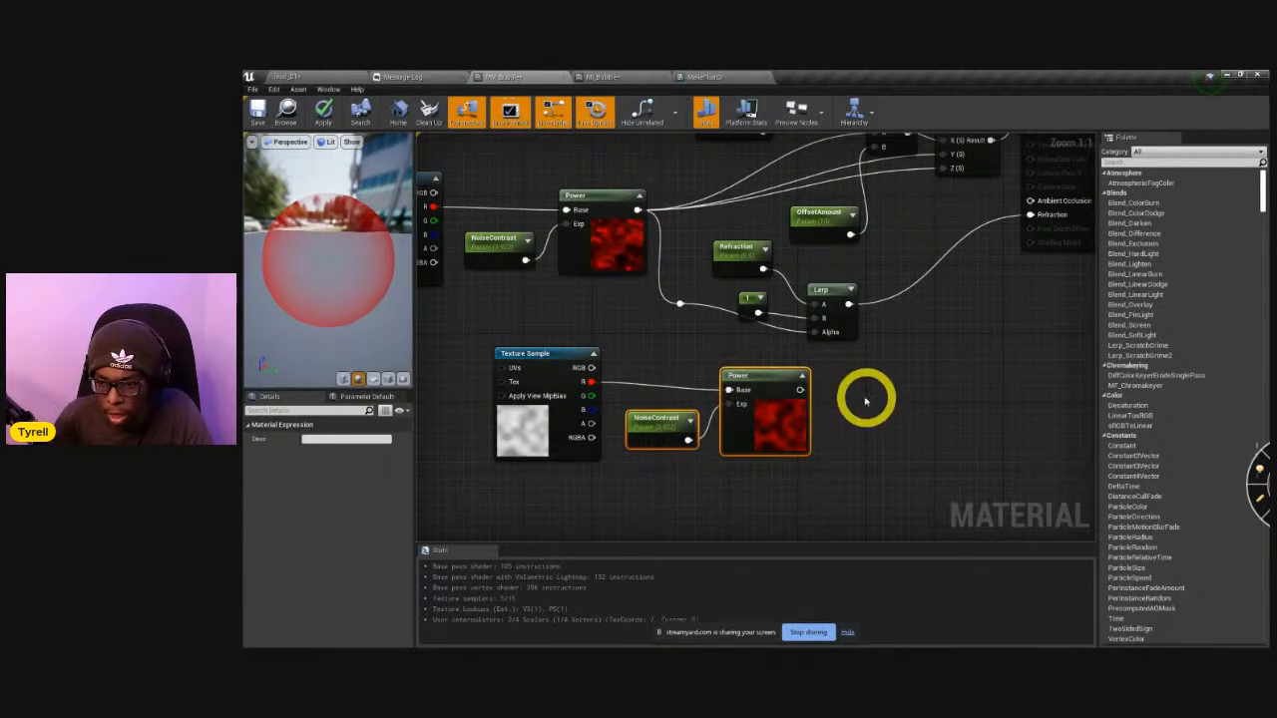
Feed the new Power node's output into Base Color with Opacity disconnected, and apply the material changes.
{"action": "scroll", "coordinate": [795, 417], "scroll_direction": "down", "scroll_amount": 4}
{"action": "scroll", "coordinate": [804, 413], "scroll_direction": "up", "scroll_amount": 1}
{"action": "scroll", "coordinate": [793, 400], "scroll_direction": "up", "scroll_amount": 1}
{"action": "left_click_drag", "start_coordinate": [793, 400], "coordinate": [953, 221]}
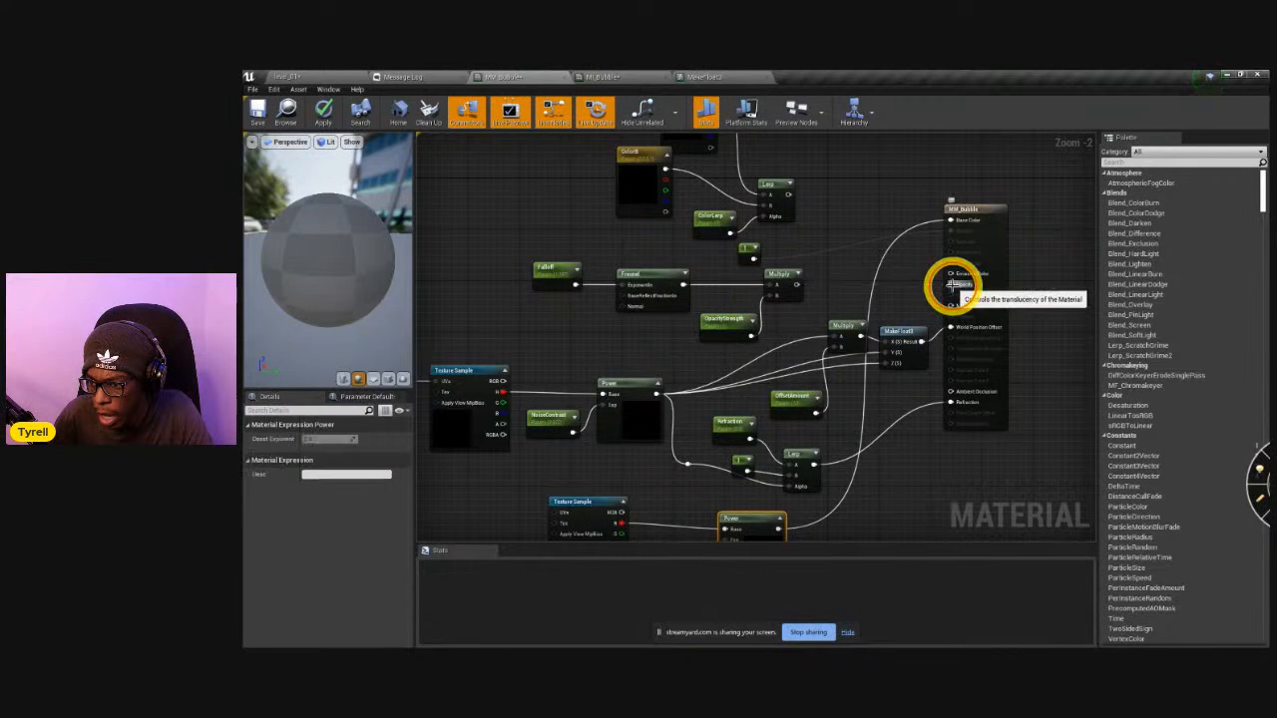
{"action": "left_click", "coordinate": [325, 112]}
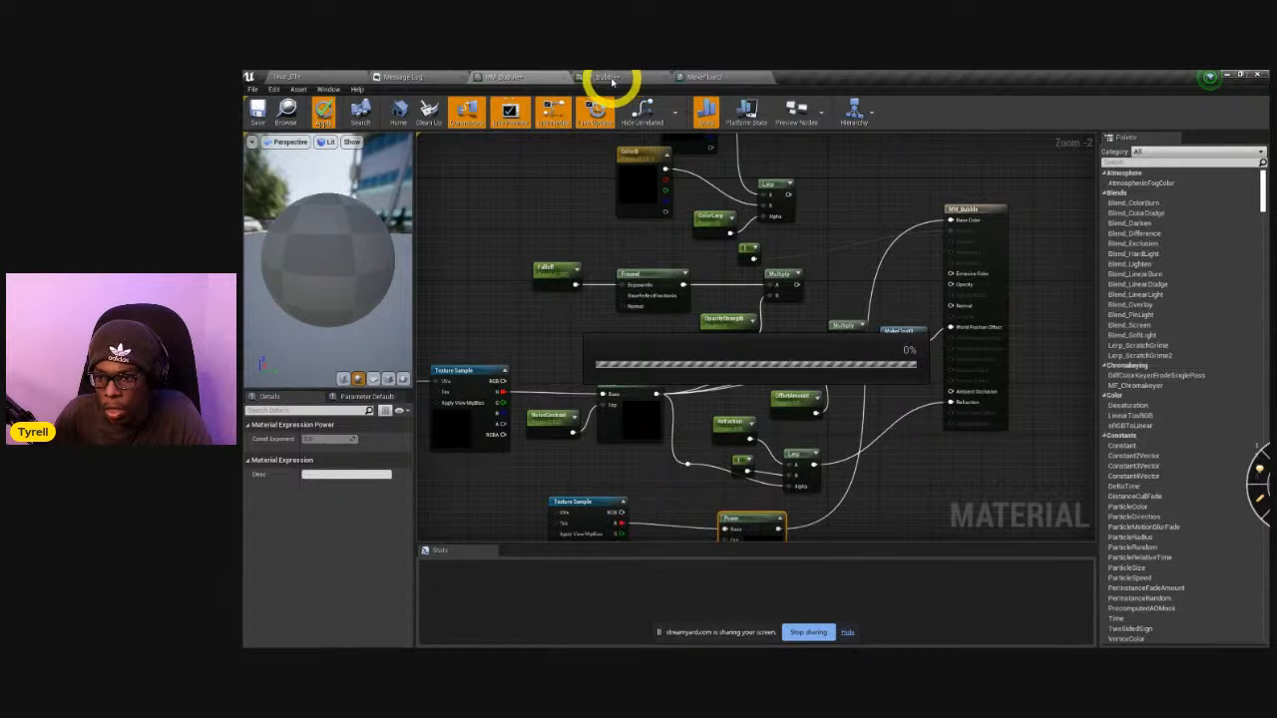
In MI_Bubble, switch the preview mesh to a plane primitive and turn the view to face it.
{"action": "left_click", "coordinate": [608, 78]}
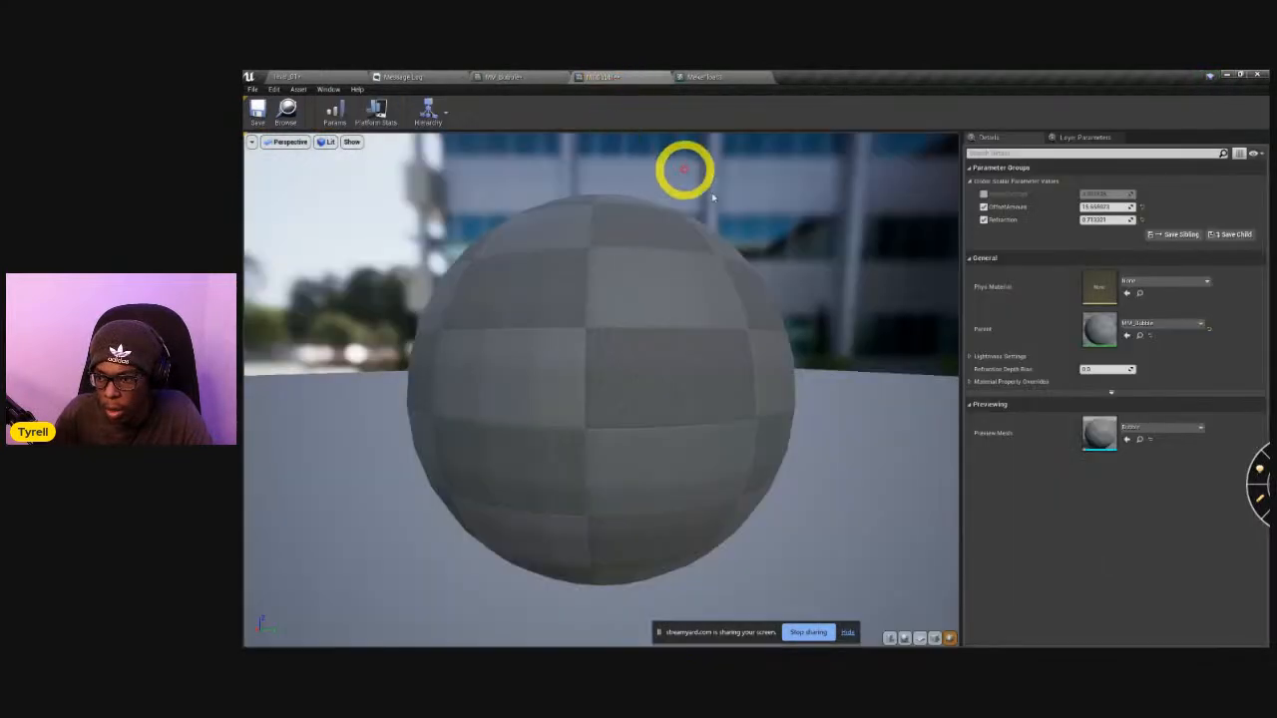
{"action": "left_click", "coordinate": [919, 638]}
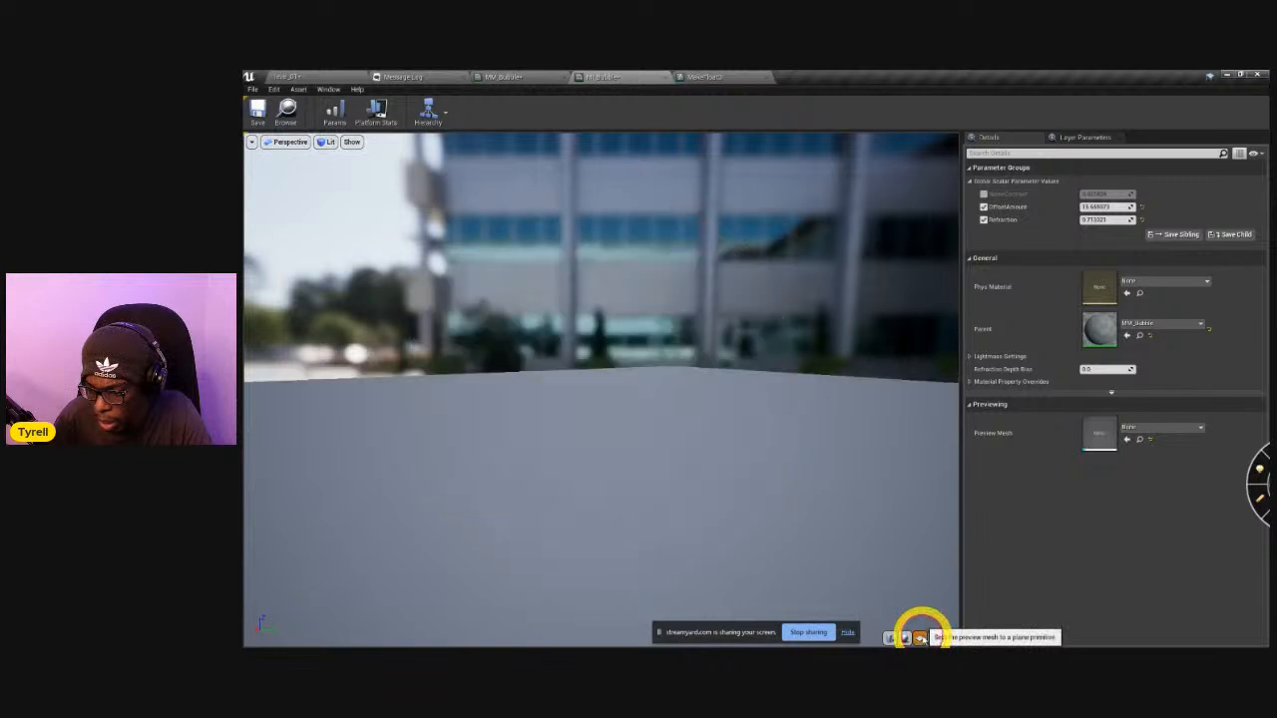
{"action": "left_click_drag", "start_coordinate": [707, 313], "coordinate": [908, 319]}
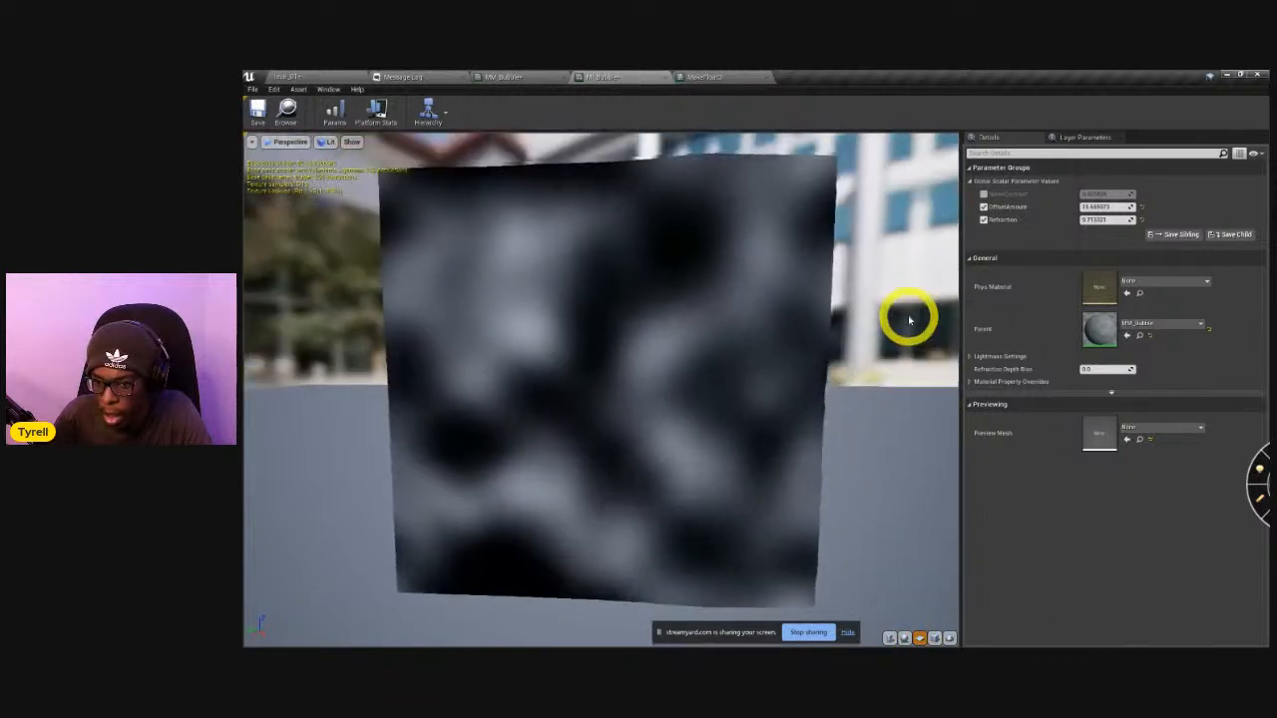
Enable the NoiseContrast override and set it to about 1.61, with OffsetAmount at about 17.09.
{"action": "left_click_drag", "start_coordinate": [1086, 210], "coordinate": [1092, 210]}
{"action": "left_click", "coordinate": [984, 194]}
{"action": "left_click_drag", "start_coordinate": [1096, 194], "coordinate": [1237, 211]}
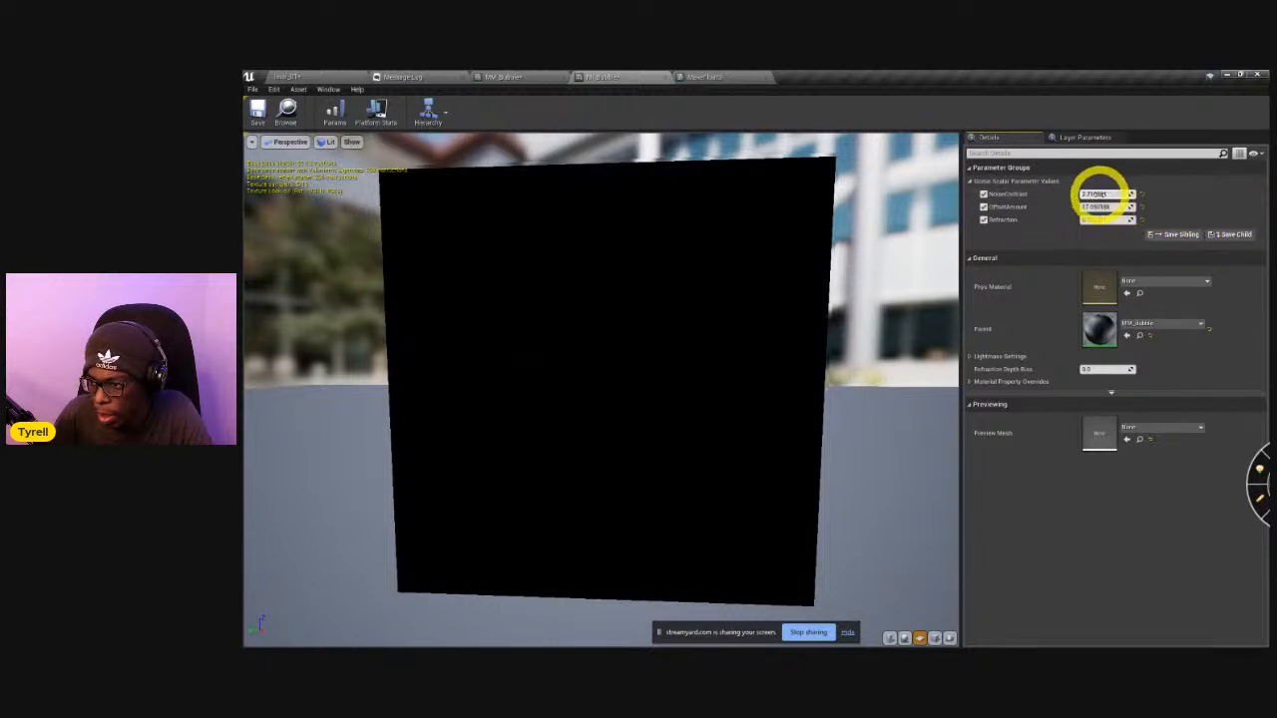
{"action": "left_click_drag", "start_coordinate": [1091, 197], "coordinate": [1184, 223]}
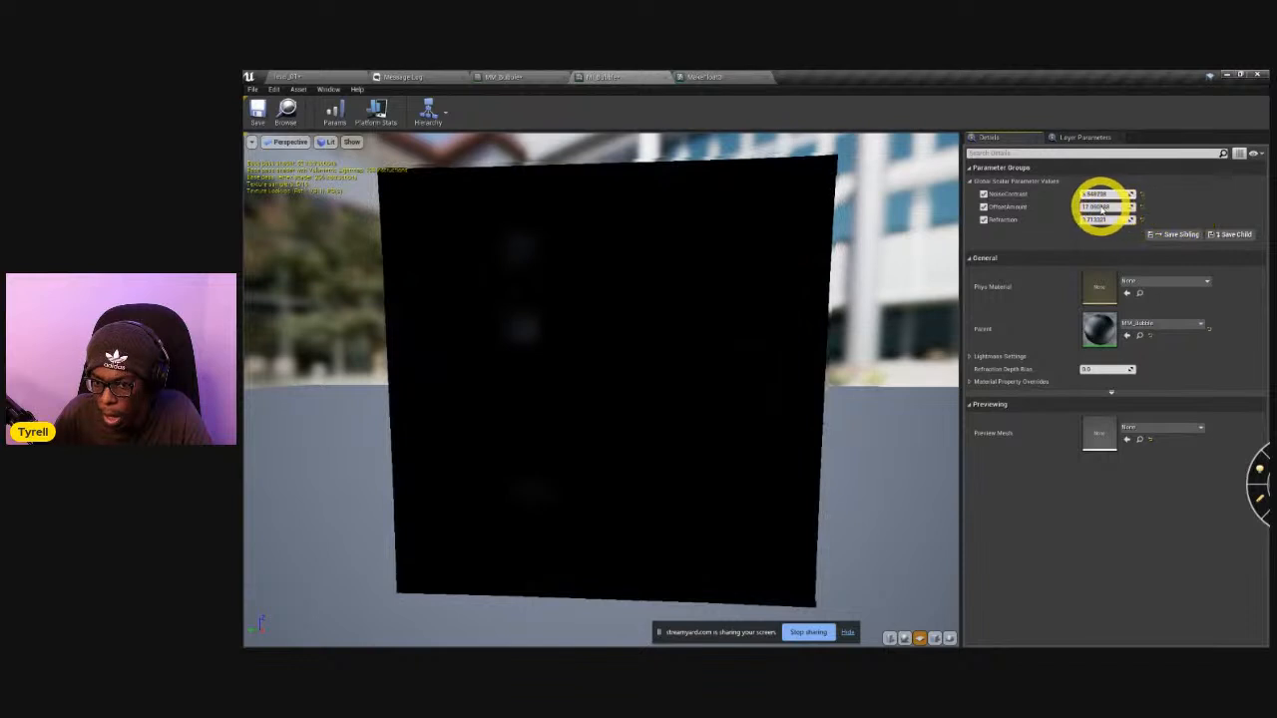
{"action": "left_click_drag", "start_coordinate": [1102, 206], "coordinate": [1097, 206]}
Return to the MM_Bubble graph and search the copied Texture Sample's texture choices for "noise".
{"action": "left_click", "coordinate": [702, 76]}
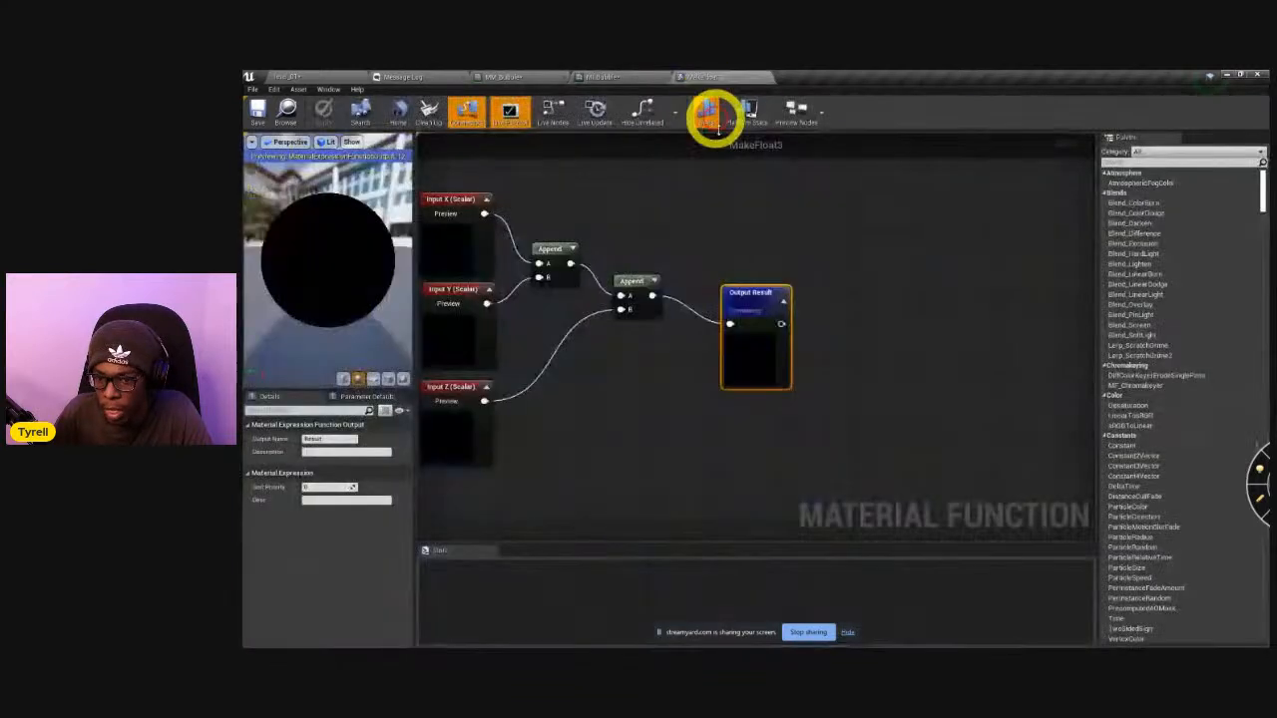
{"action": "left_click", "coordinate": [604, 77]}
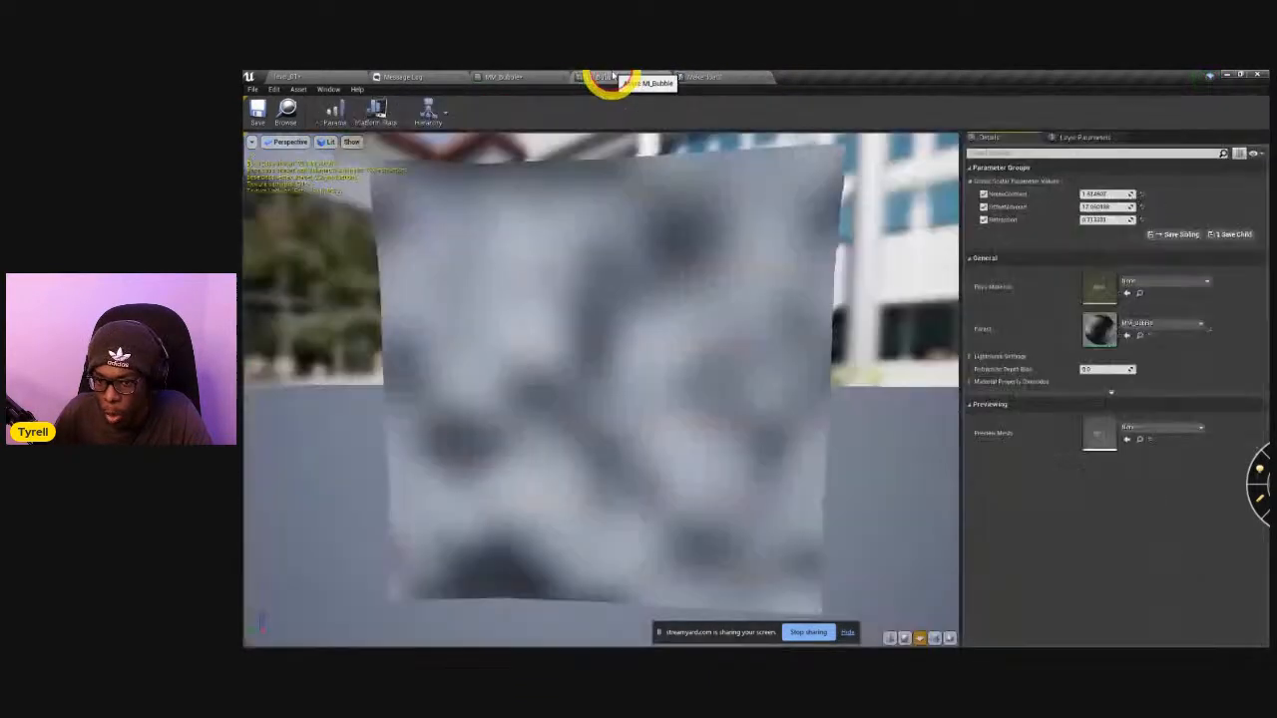
{"action": "left_click", "coordinate": [511, 77]}
{"action": "right_click_drag", "start_coordinate": [600, 482], "coordinate": [647, 231]}
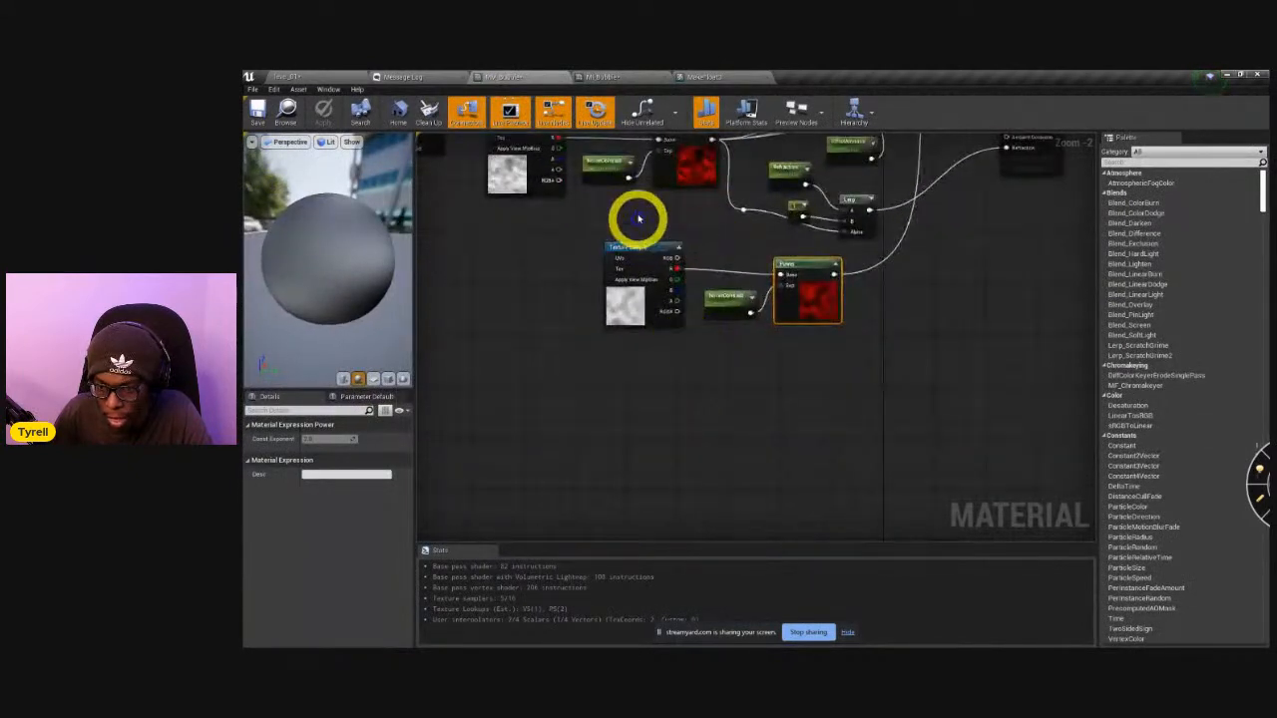
{"action": "scroll", "coordinate": [645, 226], "scroll_direction": "up", "scroll_amount": 2}
{"action": "left_click", "coordinate": [615, 351]}
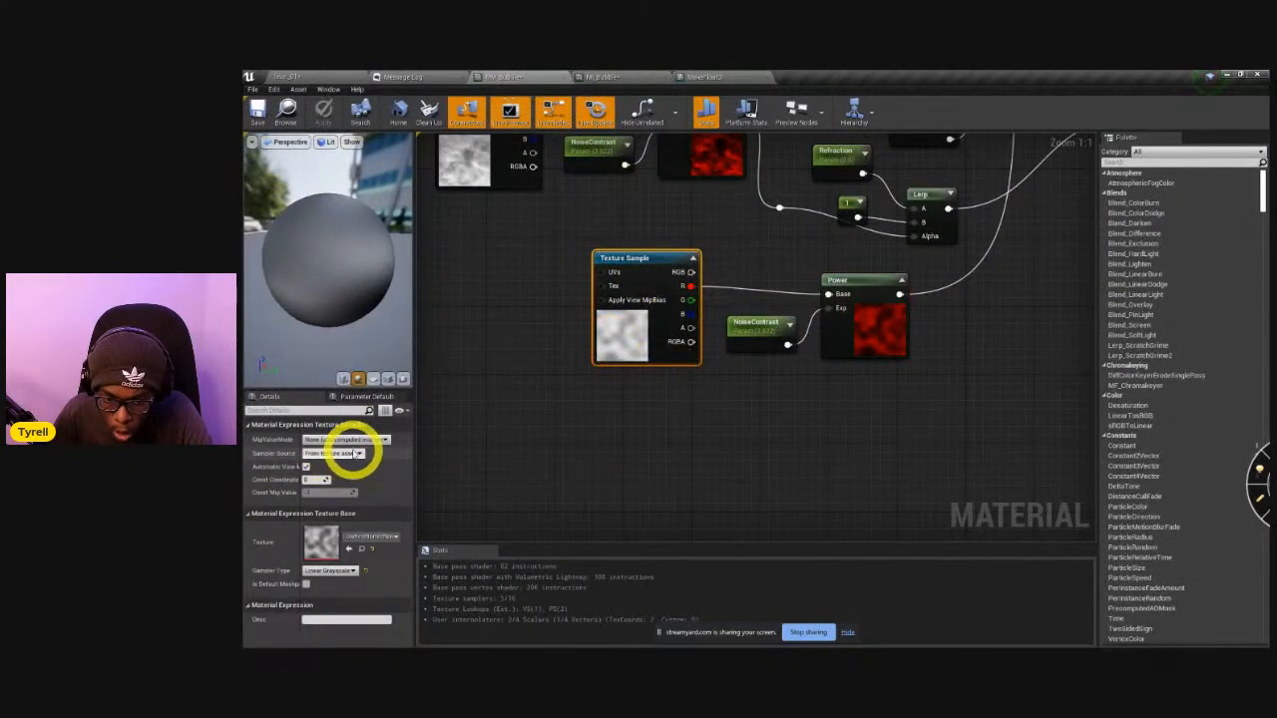
{"action": "left_click", "coordinate": [359, 537]}
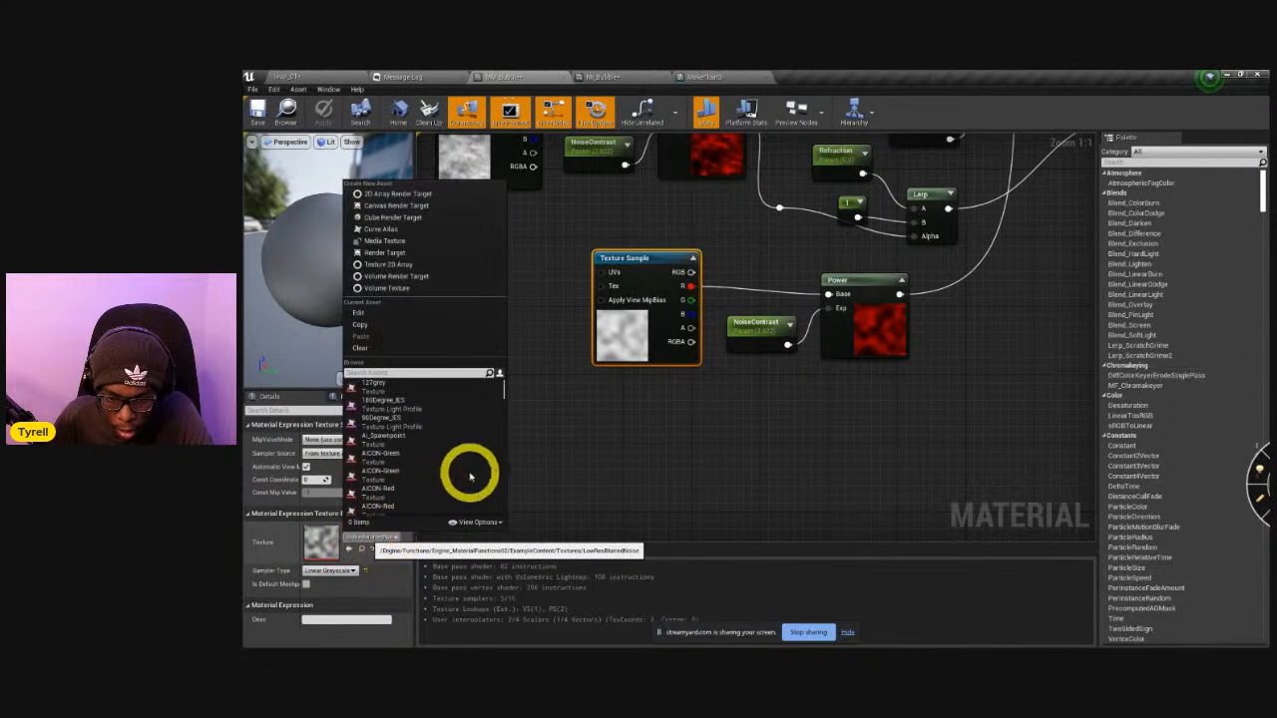
{"action": "type", "text": "noise"}
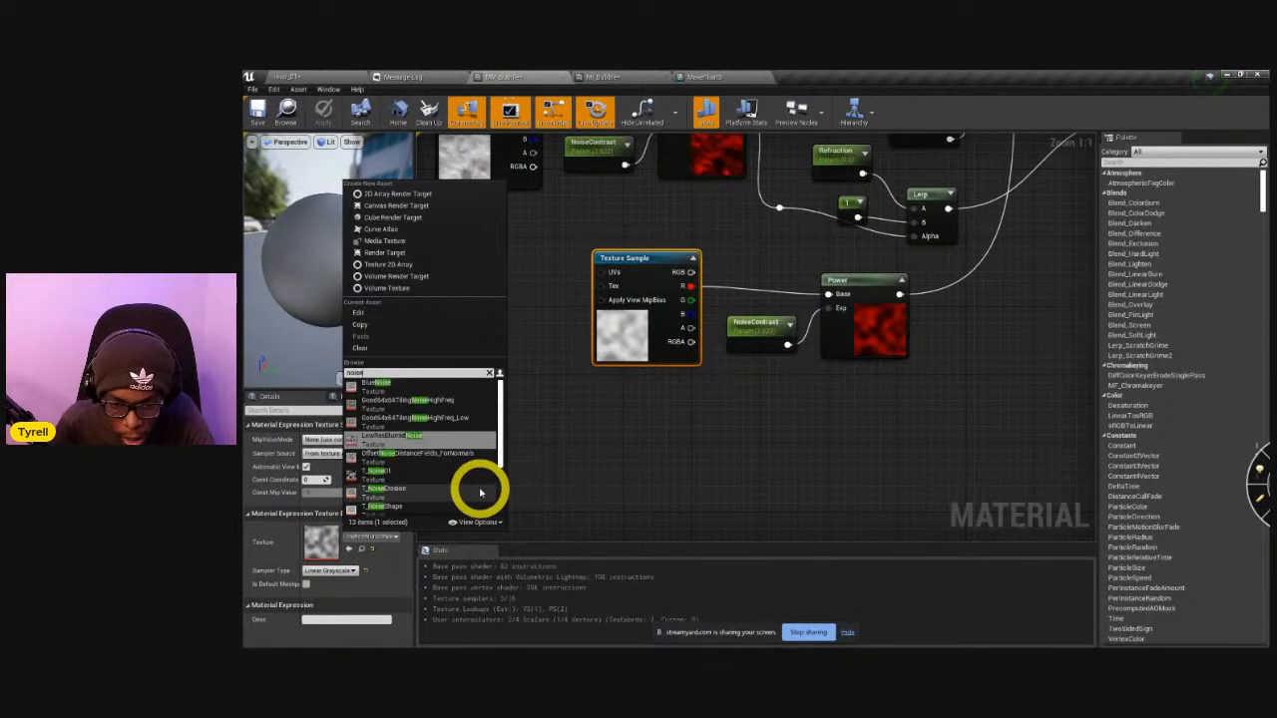
{"action": "left_click", "coordinate": [562, 456]}
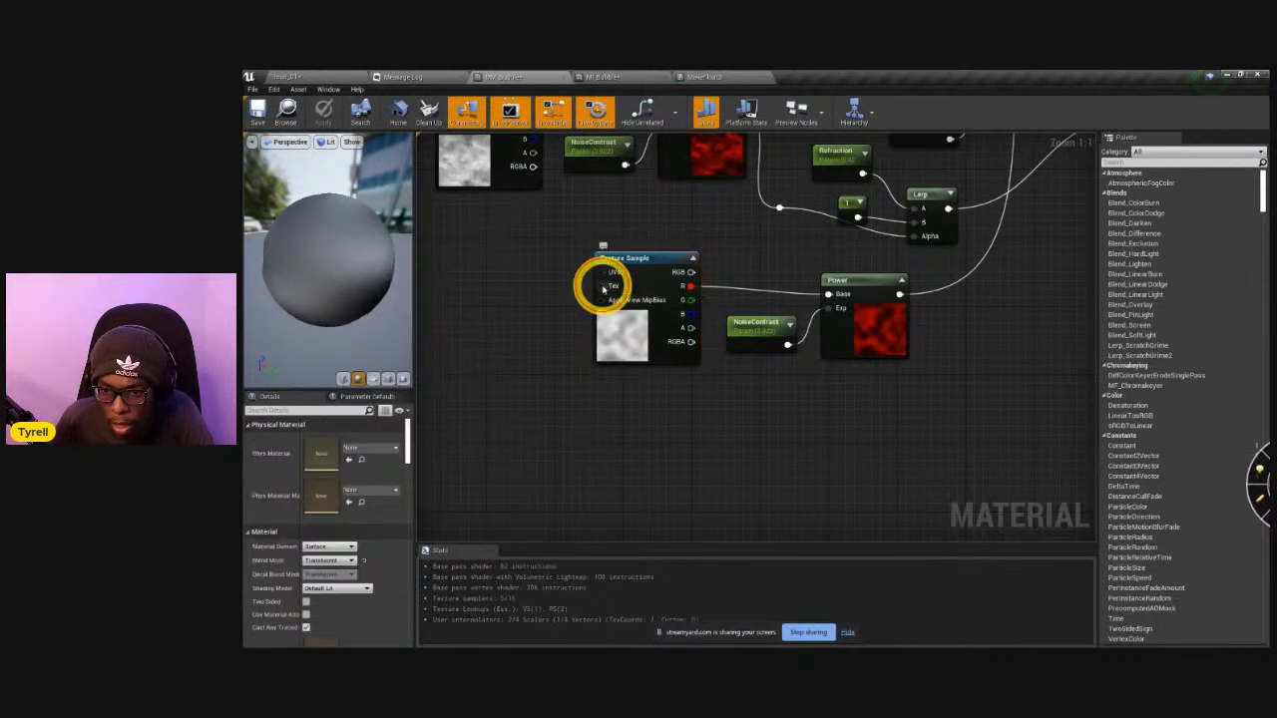
{"action": "right_click", "coordinate": [549, 289]}
{"action": "left_click", "coordinate": [481, 310]}
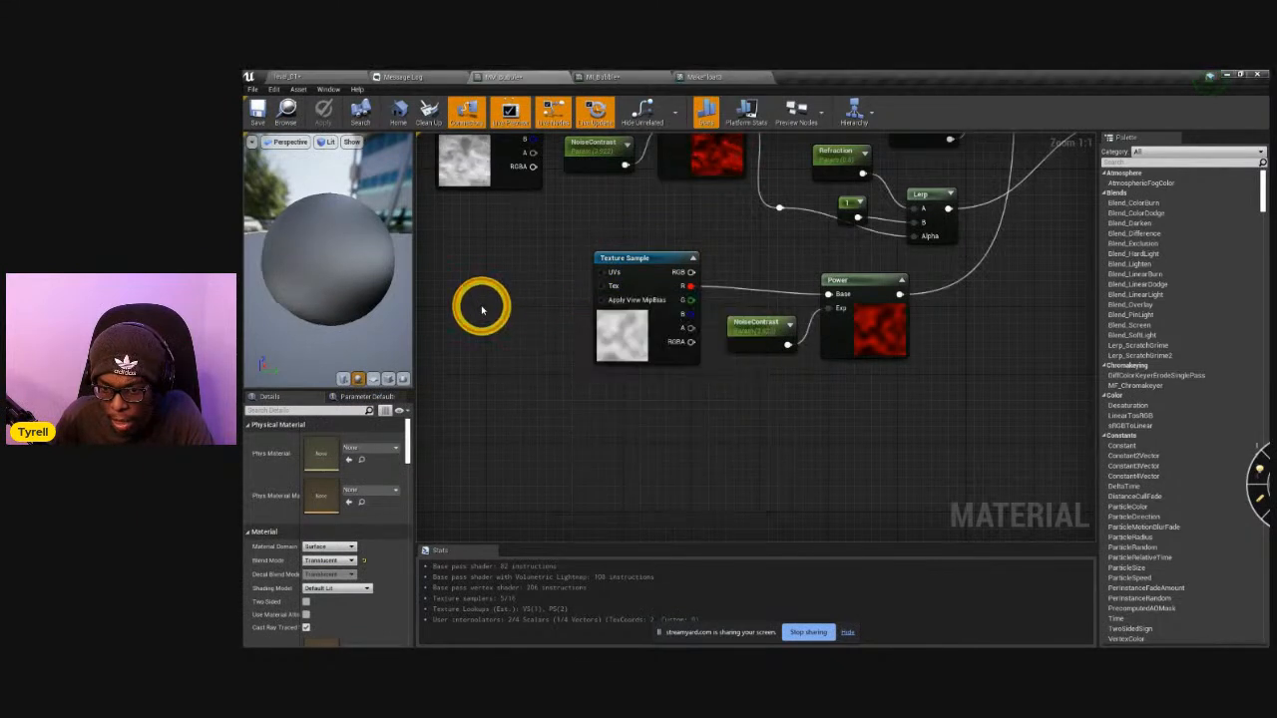
Add a TextureObjectParameter named NoiseTexture feeding the copied Texture Sample's Tex input, and apply the material changes.
{"action": "left_click_drag", "start_coordinate": [601, 286], "coordinate": [540, 314]}
{"action": "type", "text": "t"}
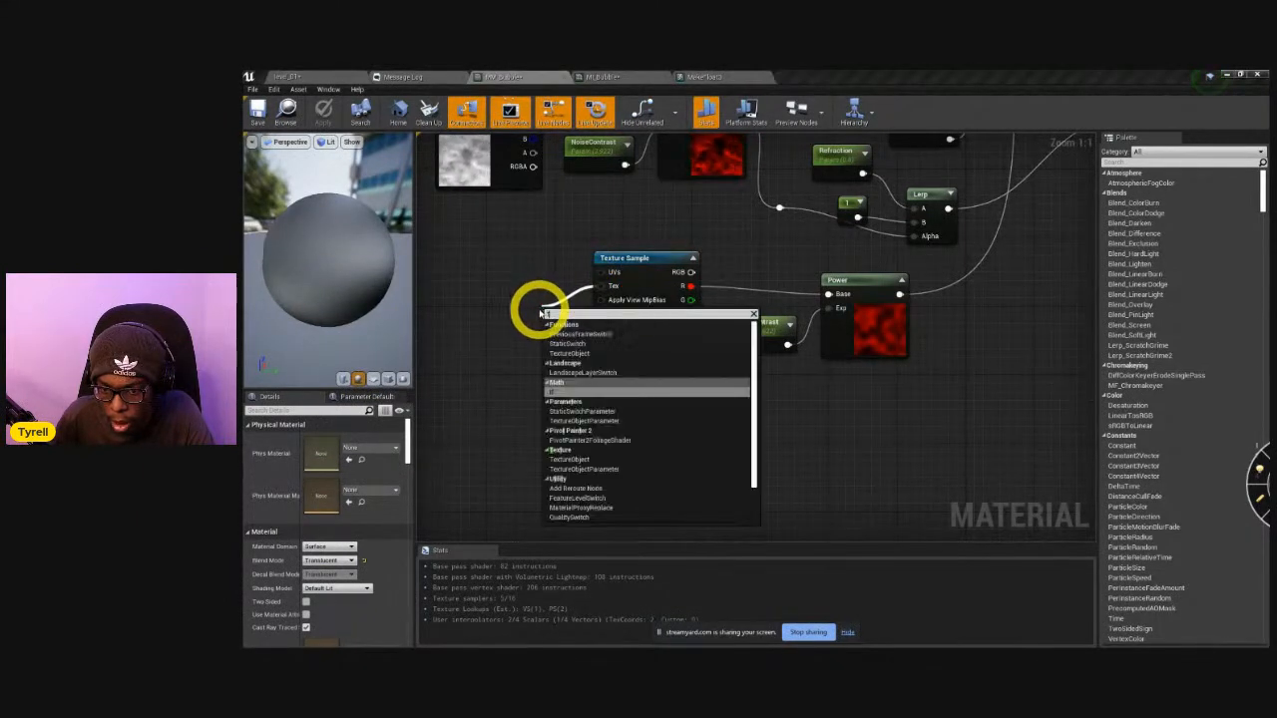
{"action": "type", "text": "ext"}
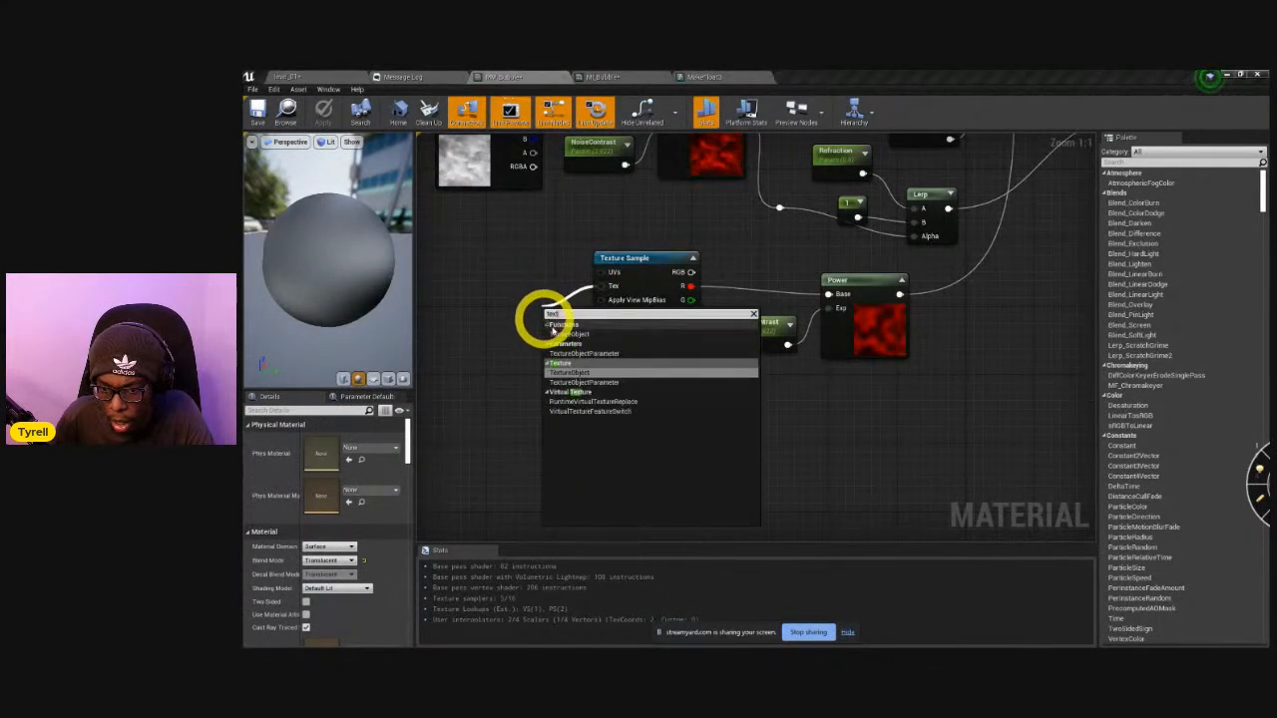
{"action": "left_click", "coordinate": [589, 356]}
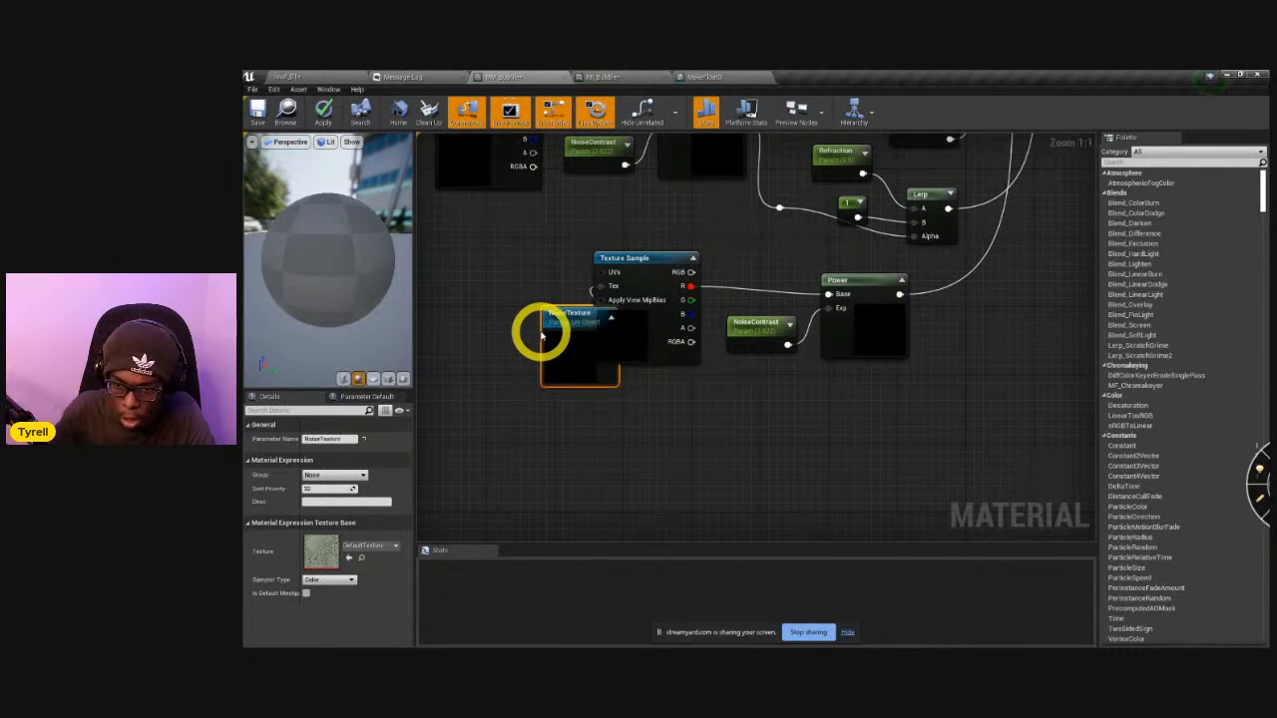
{"action": "left_click_drag", "start_coordinate": [572, 338], "coordinate": [508, 310]}
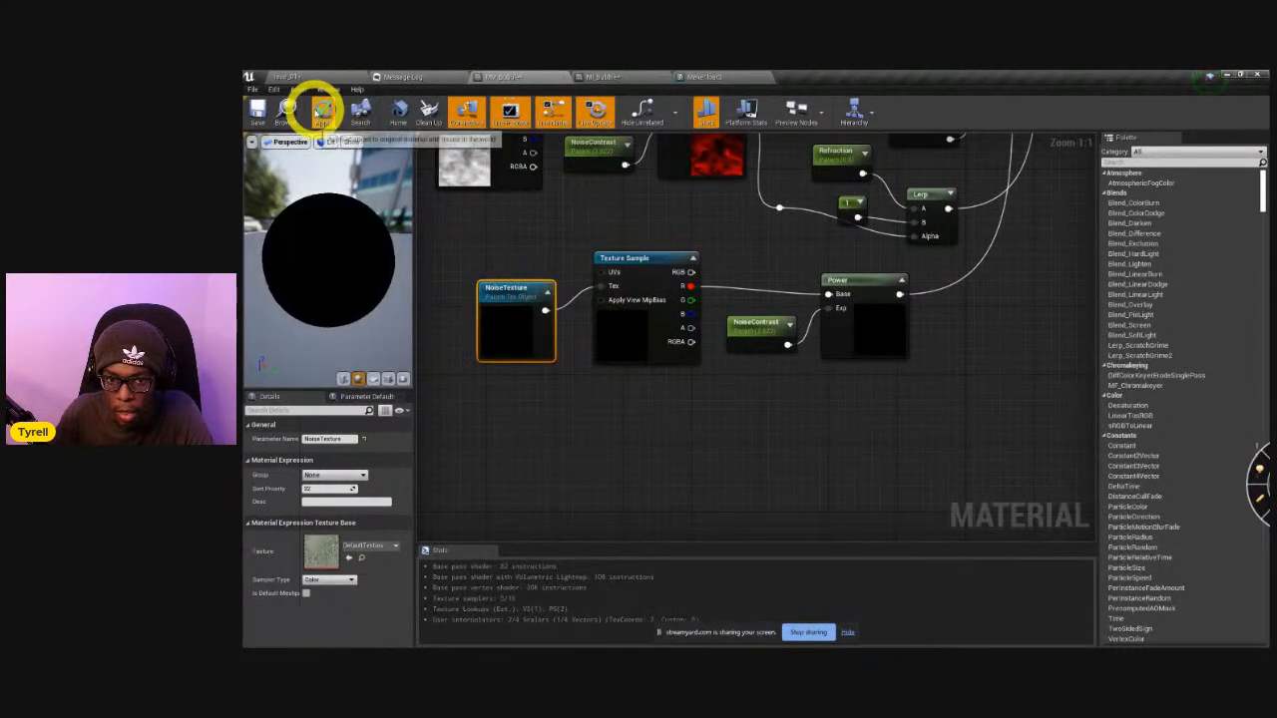
In MI_Bubble, enable the NoiseTexture override and assign the T_NoiseErosion texture to it.
{"action": "left_click", "coordinate": [647, 82]}
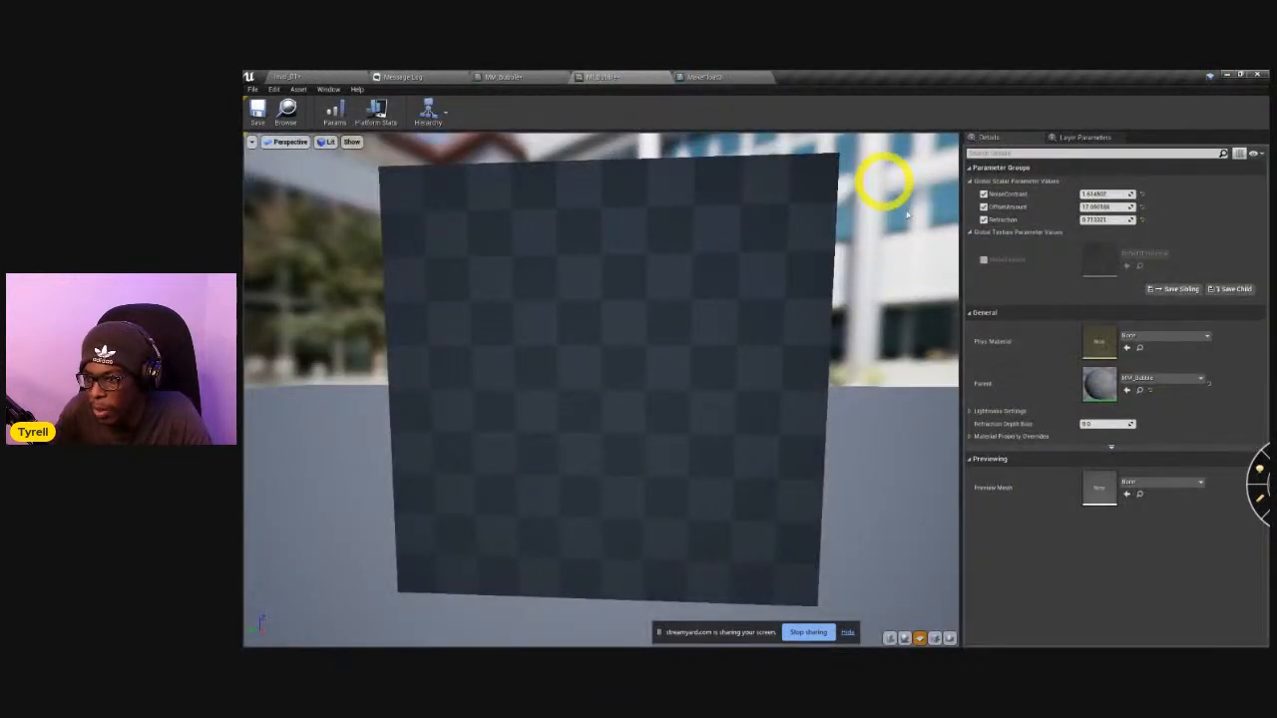
{"action": "left_click", "coordinate": [983, 259]}
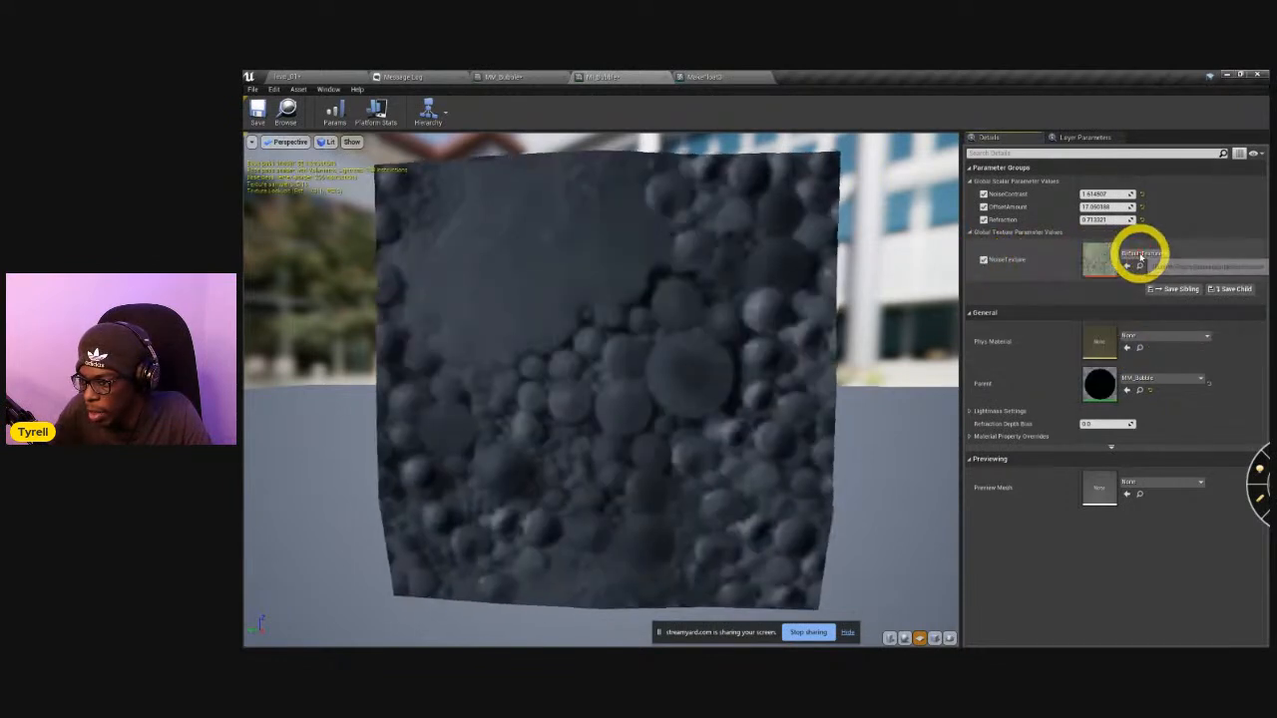
{"action": "left_click", "coordinate": [1137, 255]}
{"action": "type", "text": "noise"}
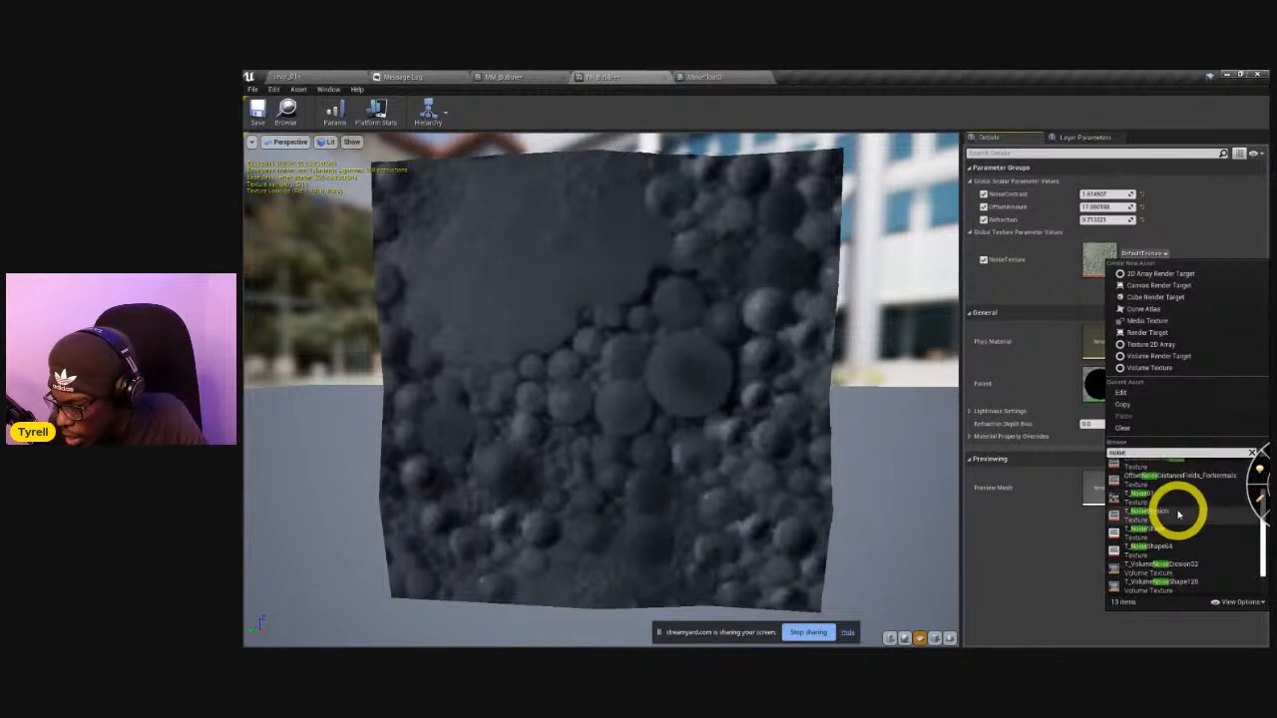
{"action": "left_click", "coordinate": [1178, 514]}
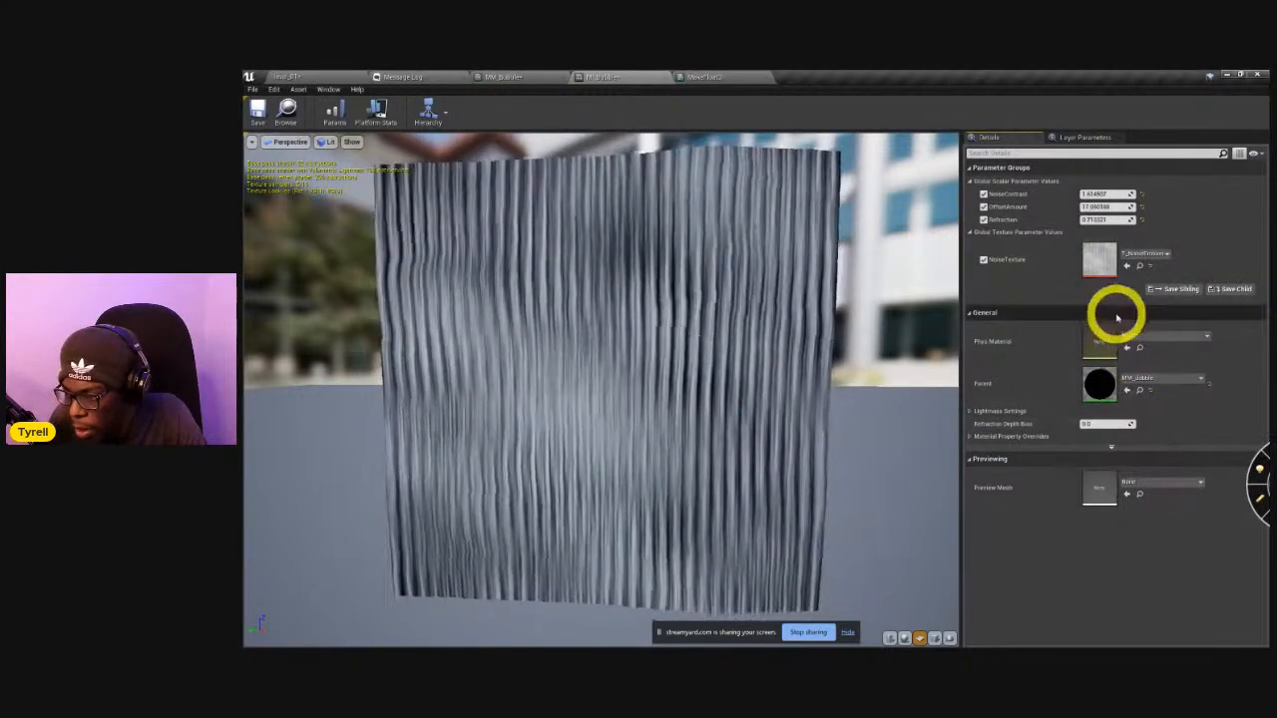
Try T_NoiseShape, T_NoiseShape64 and T_red_dot in turn as the NoiseTexture.
{"action": "left_click", "coordinate": [1160, 255]}
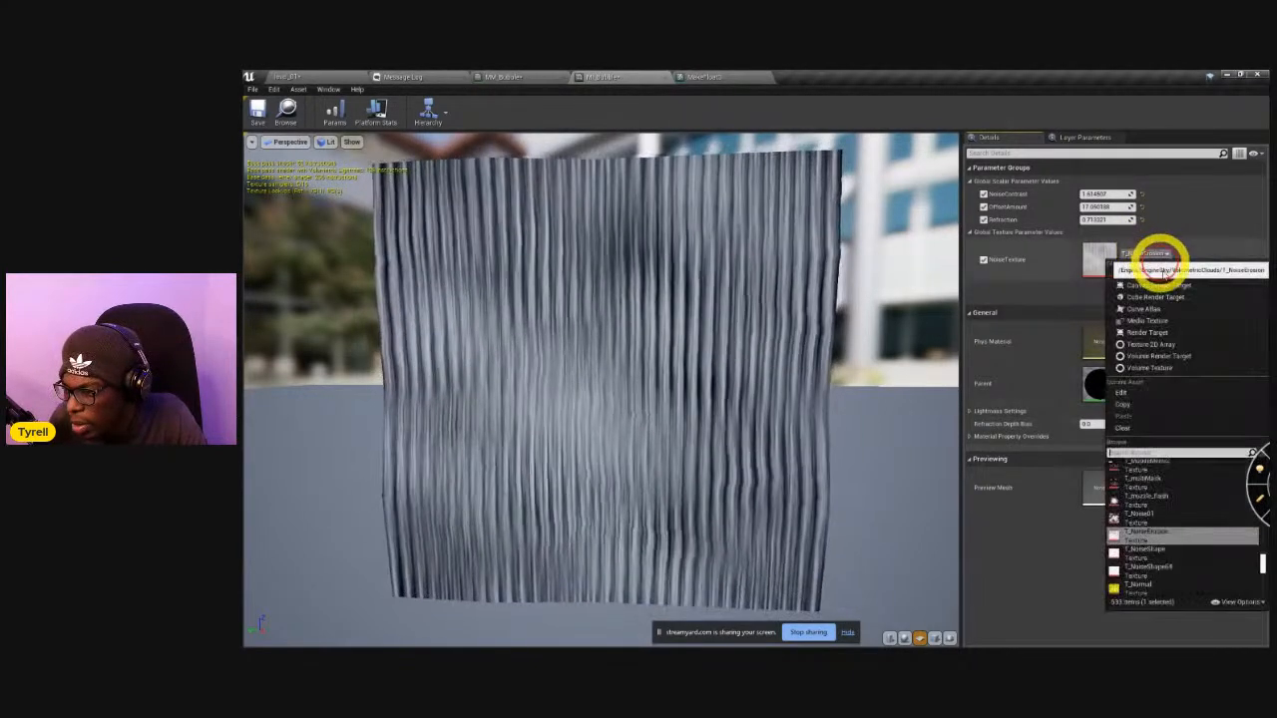
{"action": "left_click", "coordinate": [1191, 551]}
{"action": "left_click", "coordinate": [1137, 254]}
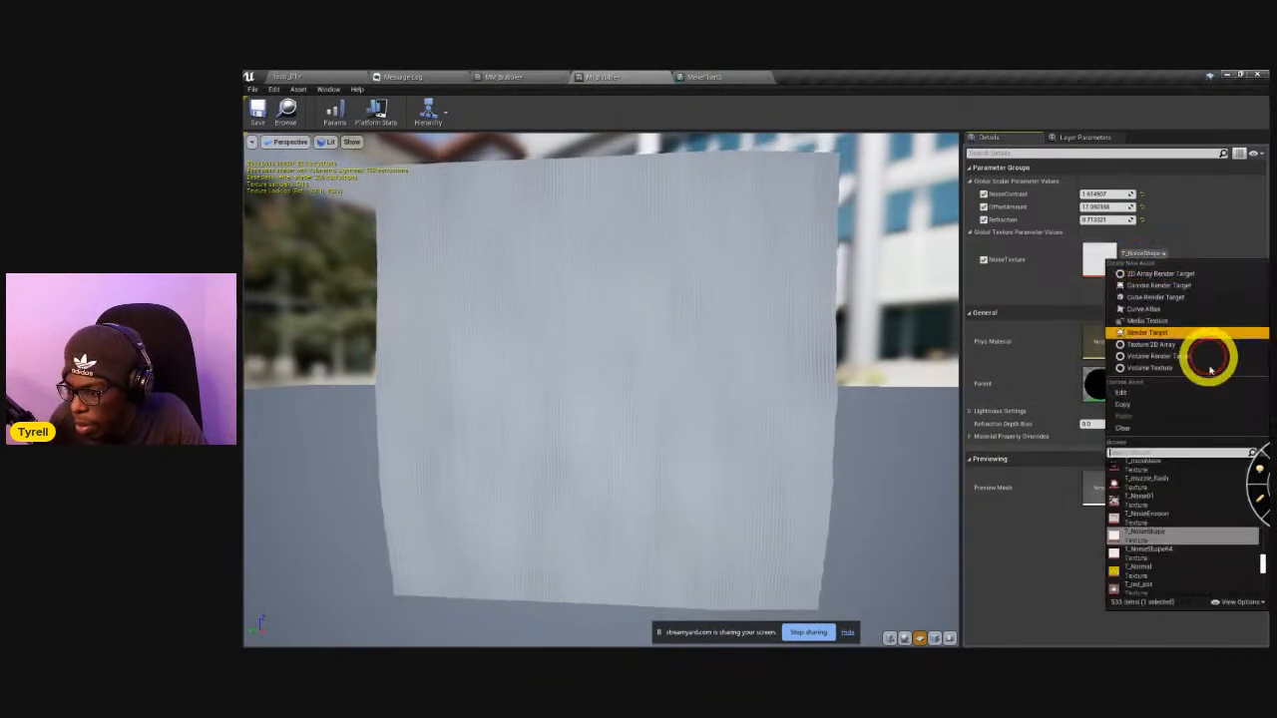
{"action": "left_click", "coordinate": [1193, 538]}
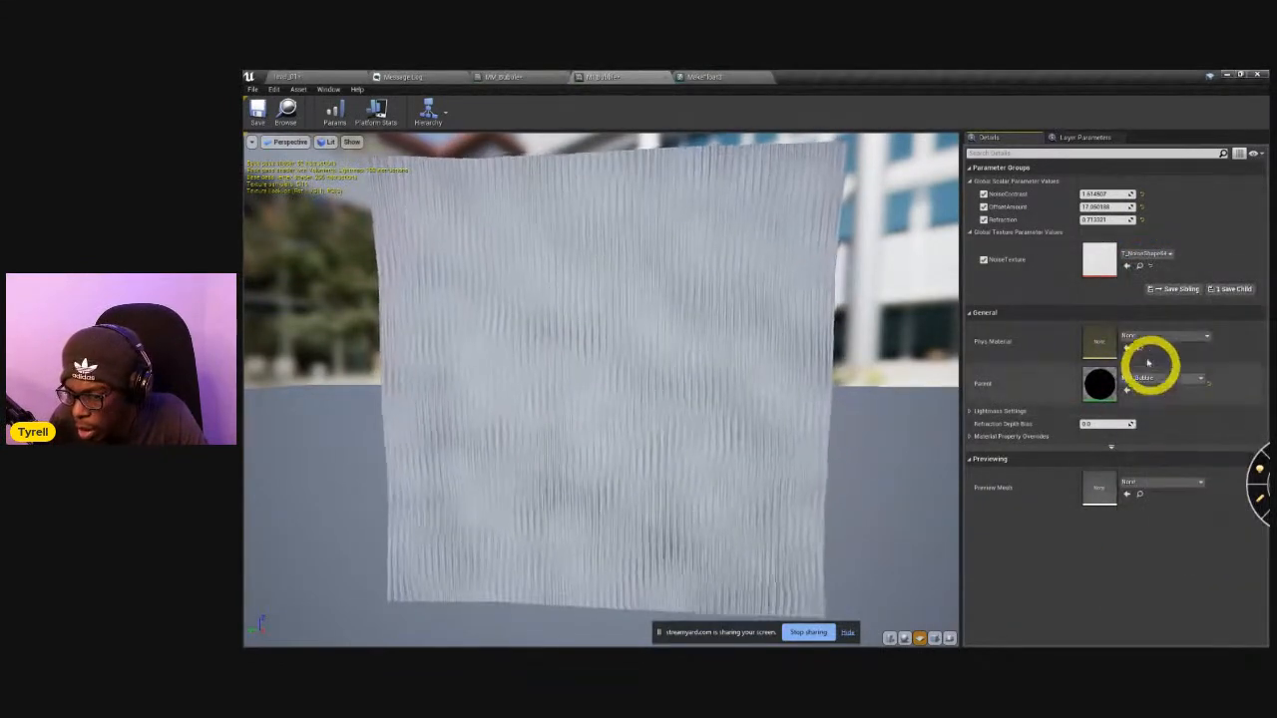
{"action": "left_click", "coordinate": [1135, 255]}
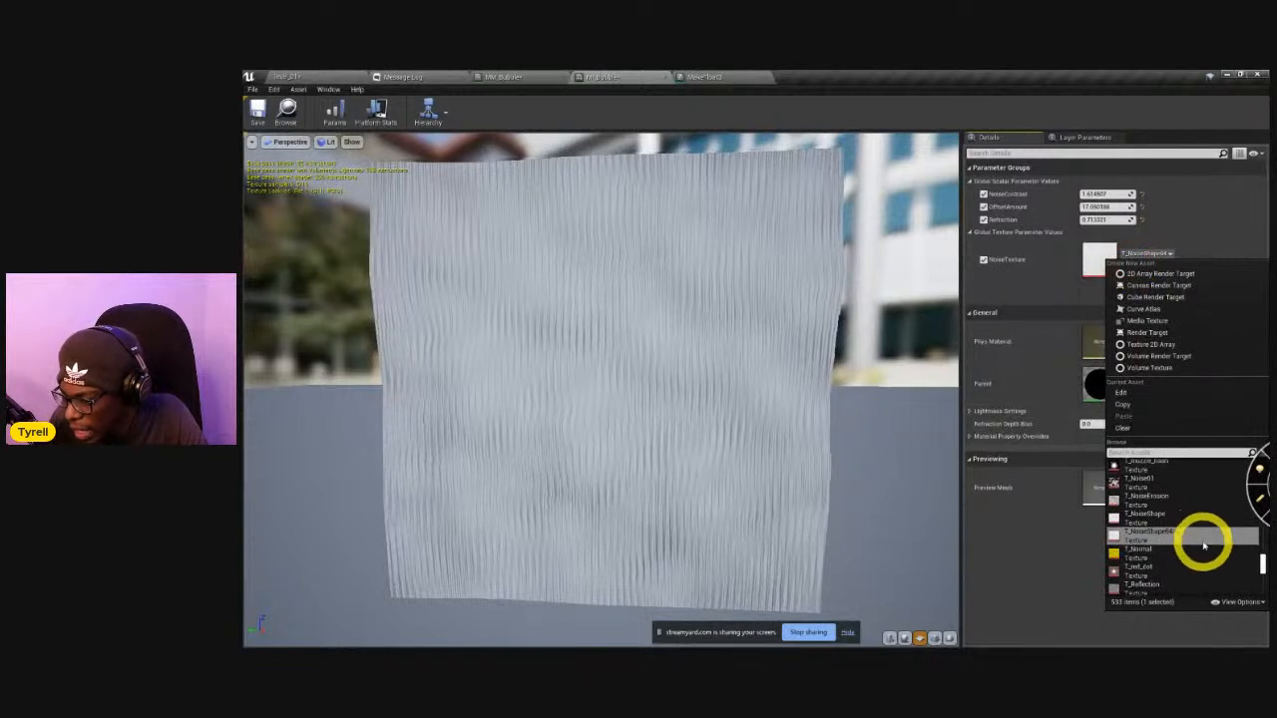
{"action": "scroll", "coordinate": [1204, 545], "scroll_direction": "down", "scroll_amount": 1}
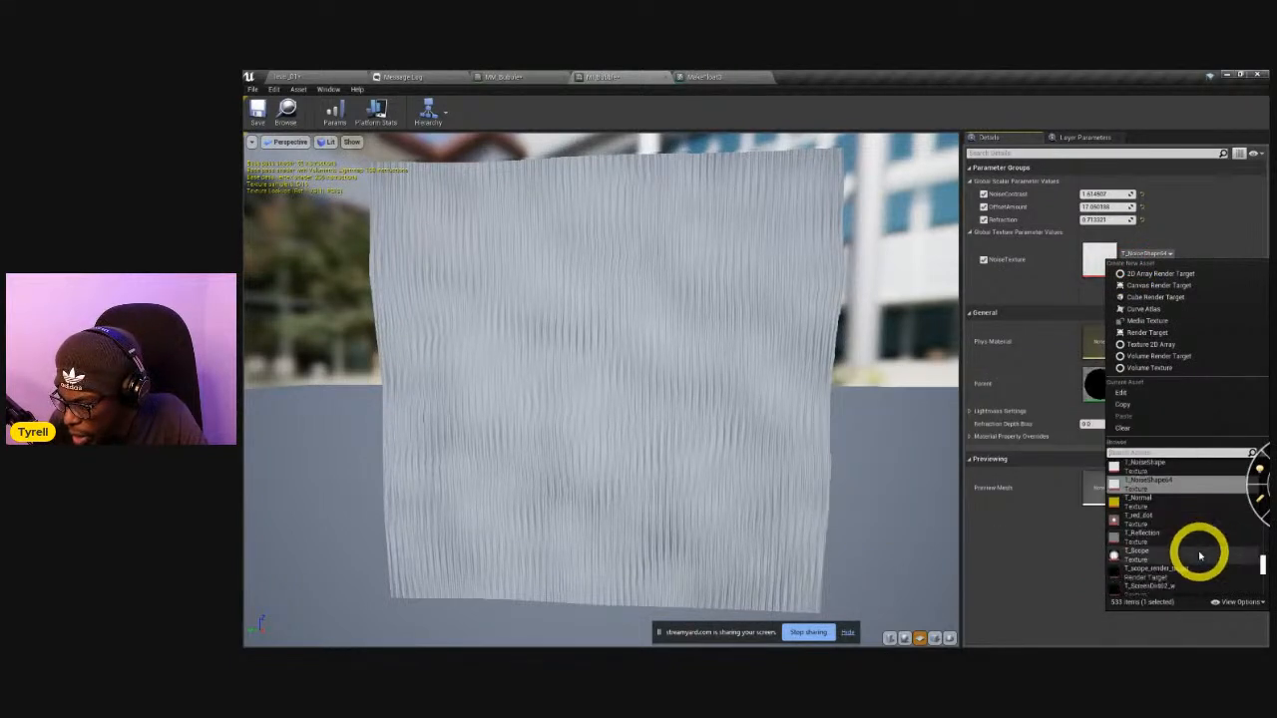
{"action": "left_click", "coordinate": [1168, 515]}
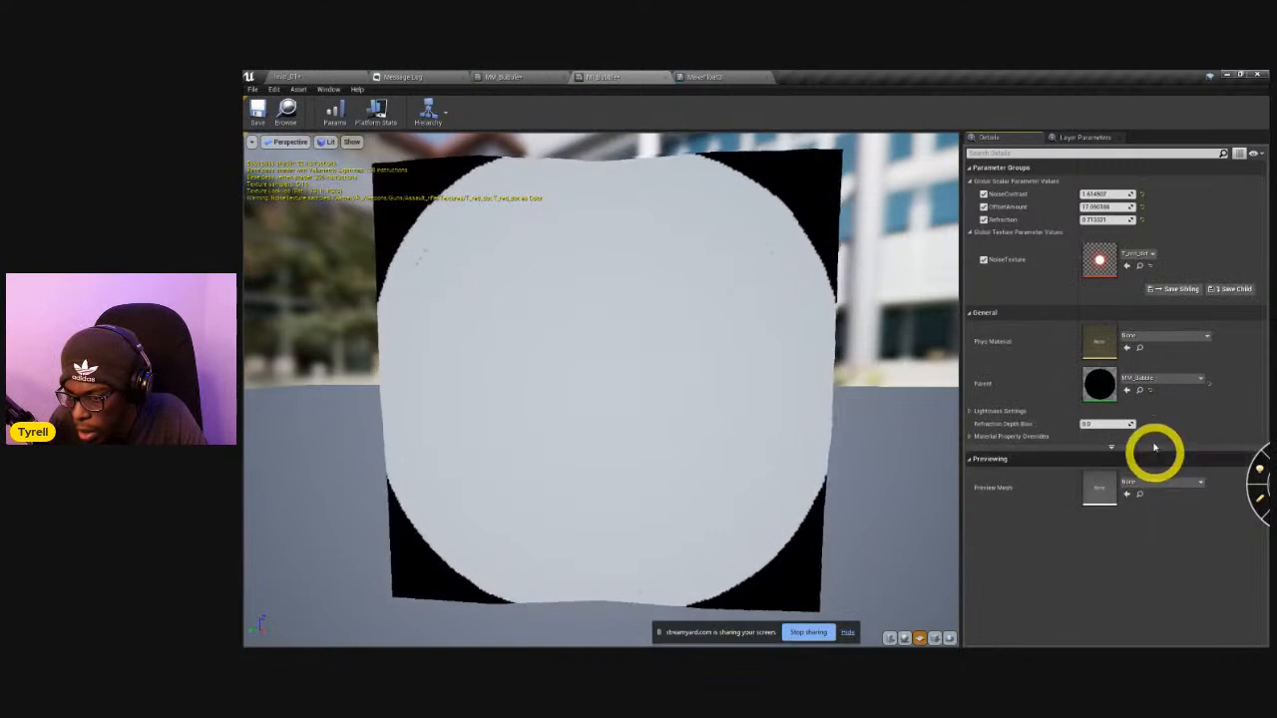
Set the instance's OffsetAmount to 0.
{"action": "left_click", "coordinate": [1135, 254]}
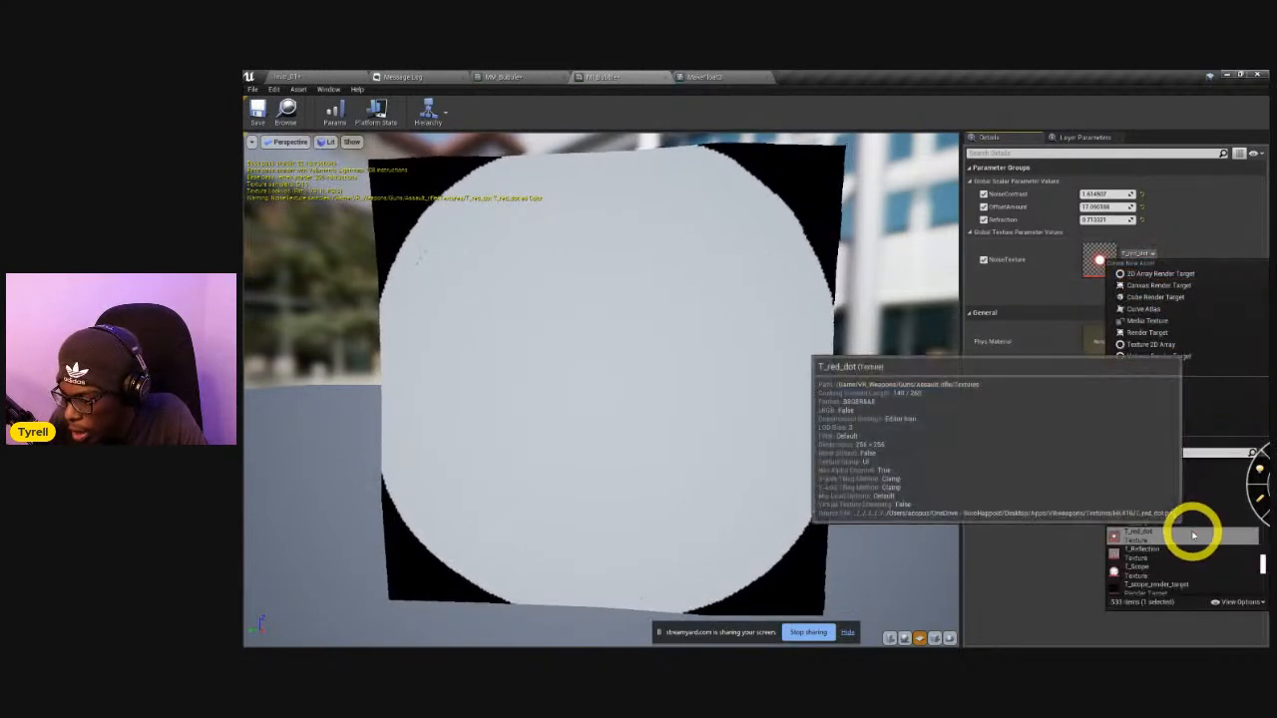
{"action": "scroll", "coordinate": [1193, 531], "scroll_direction": "up", "scroll_amount": 2}
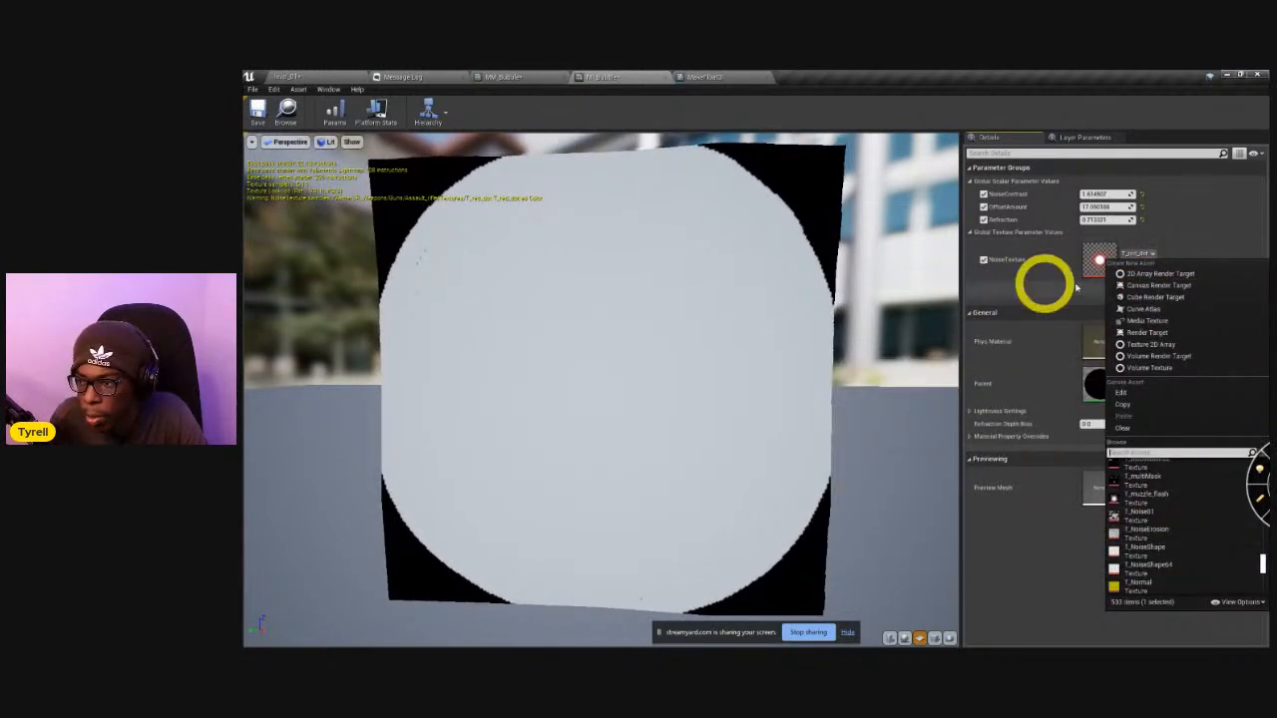
{"action": "left_click", "coordinate": [1095, 206]}
{"action": "type", "text": "0"}
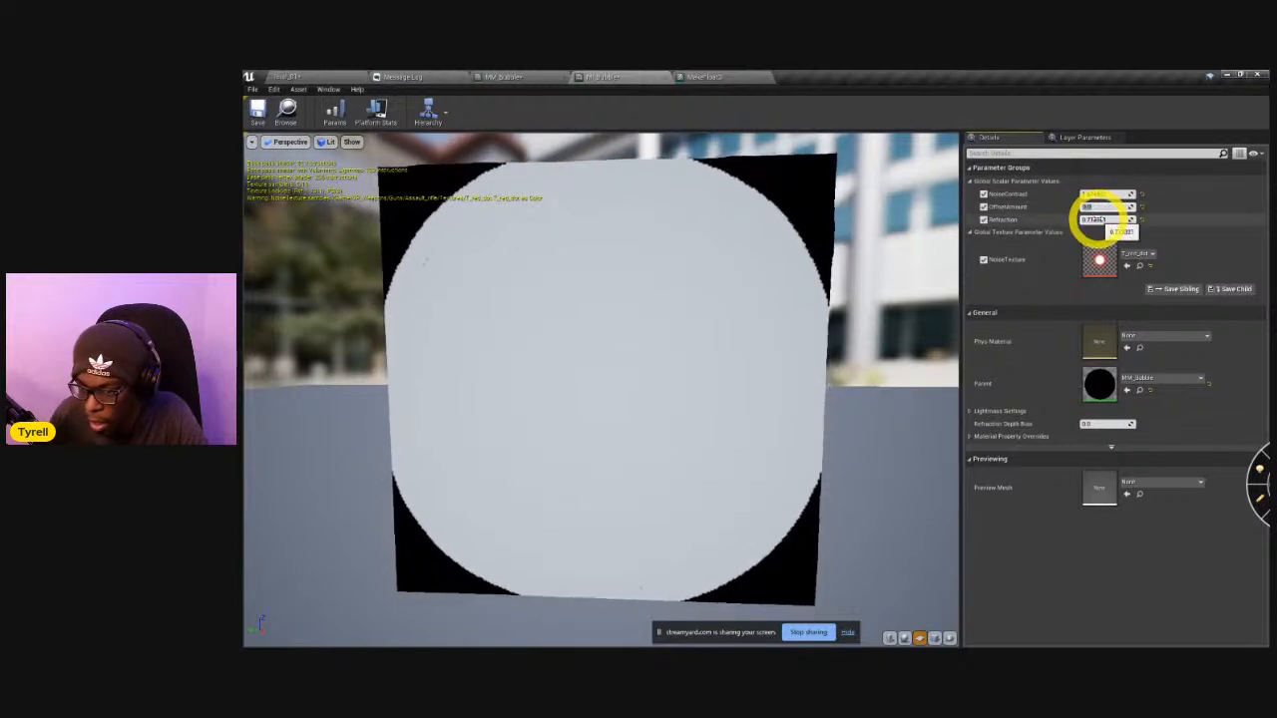
Search the NoiseTexture choices for "noise", assign the TilingNoise texture, and set NoiseContrast to 0.
{"action": "left_click", "coordinate": [1135, 254]}
{"action": "scroll", "coordinate": [1184, 539], "scroll_direction": "down", "scroll_amount": 2}
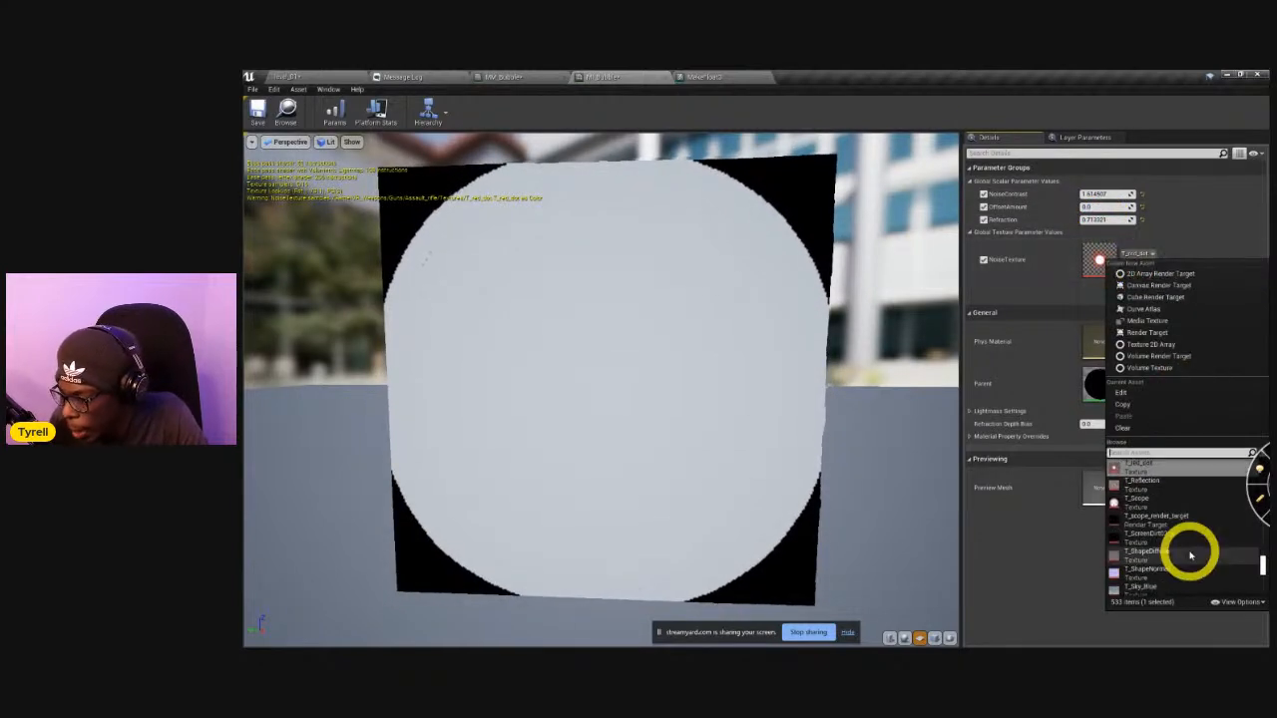
{"action": "type", "text": "noise"}
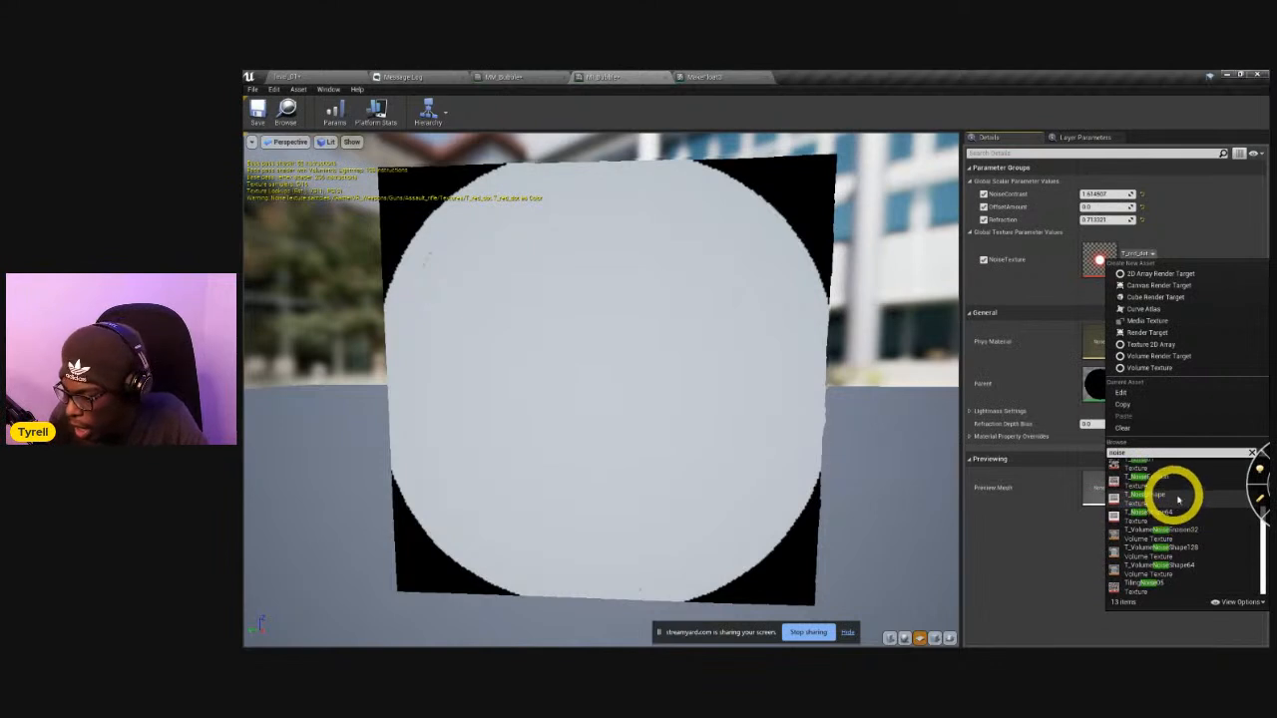
{"action": "scroll", "coordinate": [1203, 565], "scroll_direction": "down", "scroll_amount": 3}
{"action": "left_click", "coordinate": [1176, 594]}
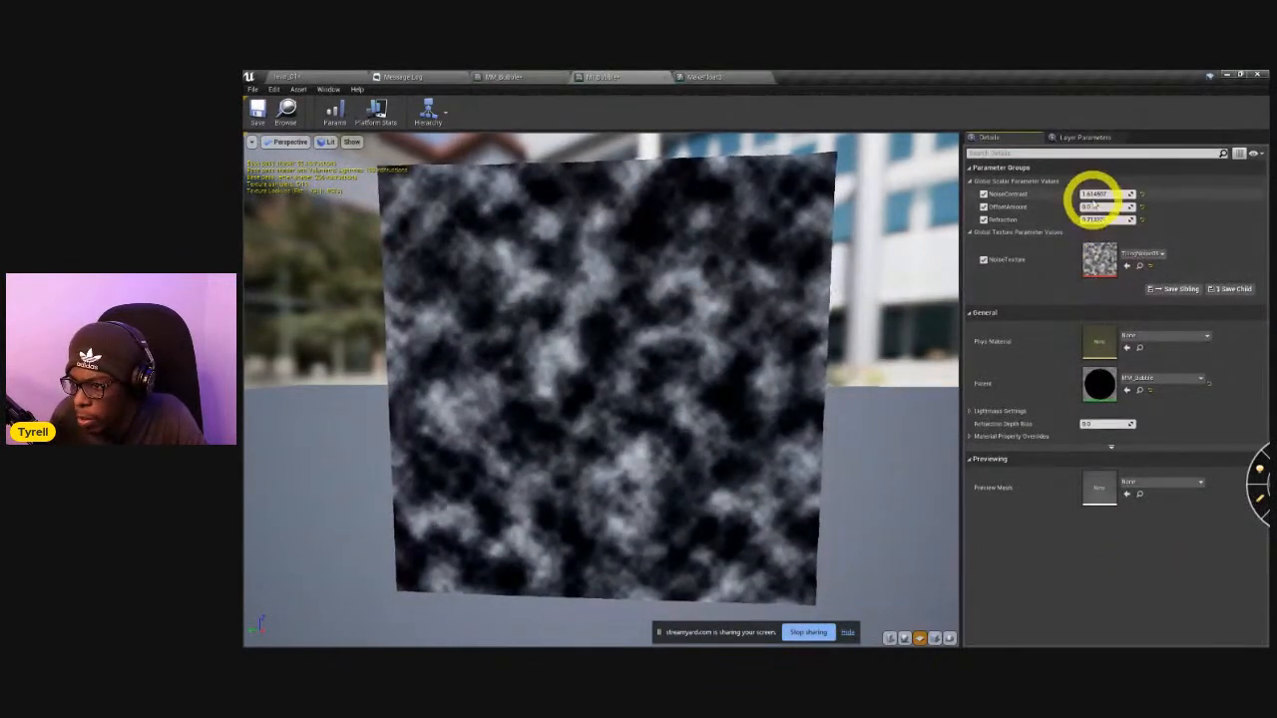
{"action": "left_click_drag", "start_coordinate": [1094, 197], "coordinate": [1204, 203]}
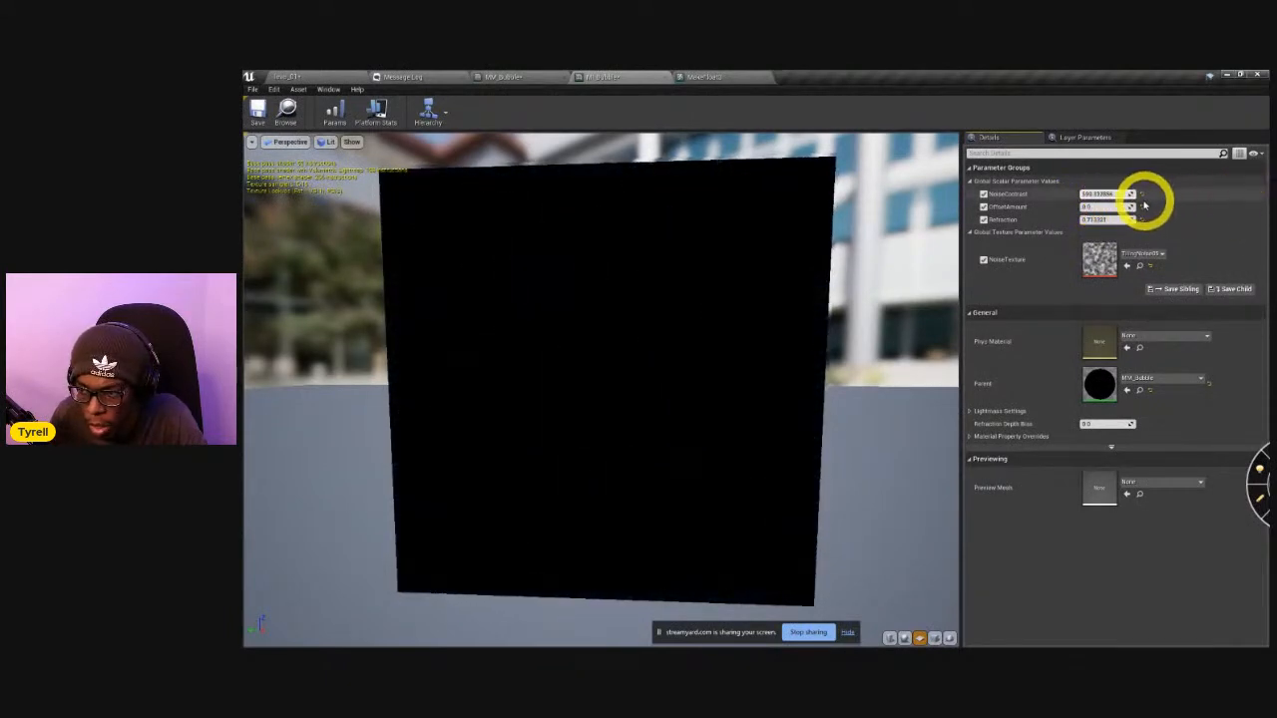
{"action": "left_click_drag", "start_coordinate": [1095, 197], "coordinate": [1095, 204]}
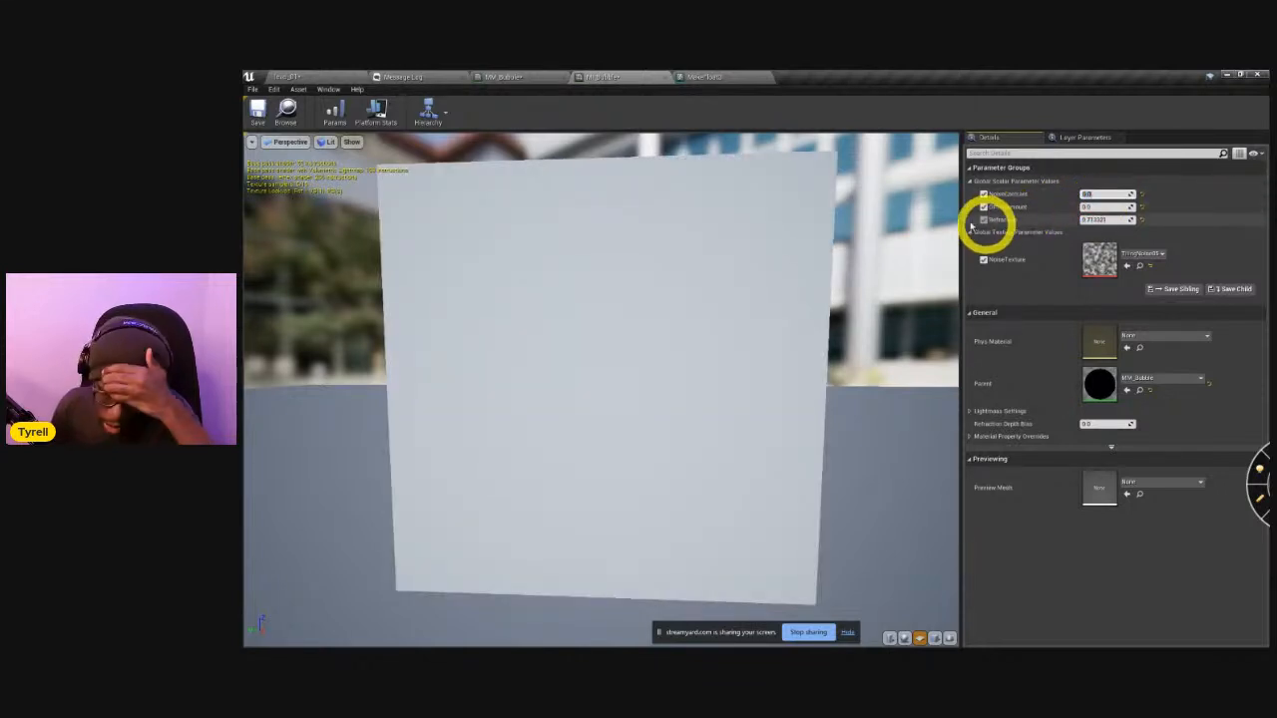
In the MM_Bubble graph, rename the NoiseContrast parameter feeding the copied Power node to DissolveAmount.
{"action": "left_click", "coordinate": [714, 78]}
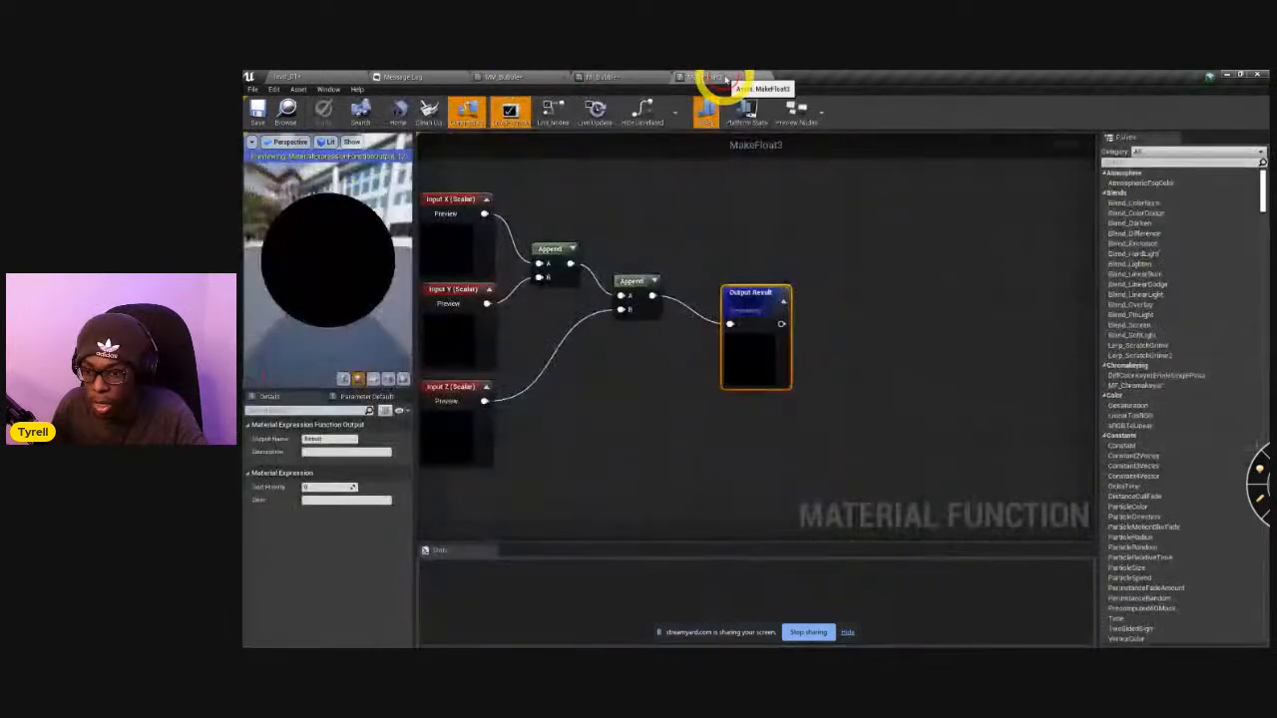
{"action": "left_click", "coordinate": [600, 80]}
{"action": "left_click", "coordinate": [529, 78]}
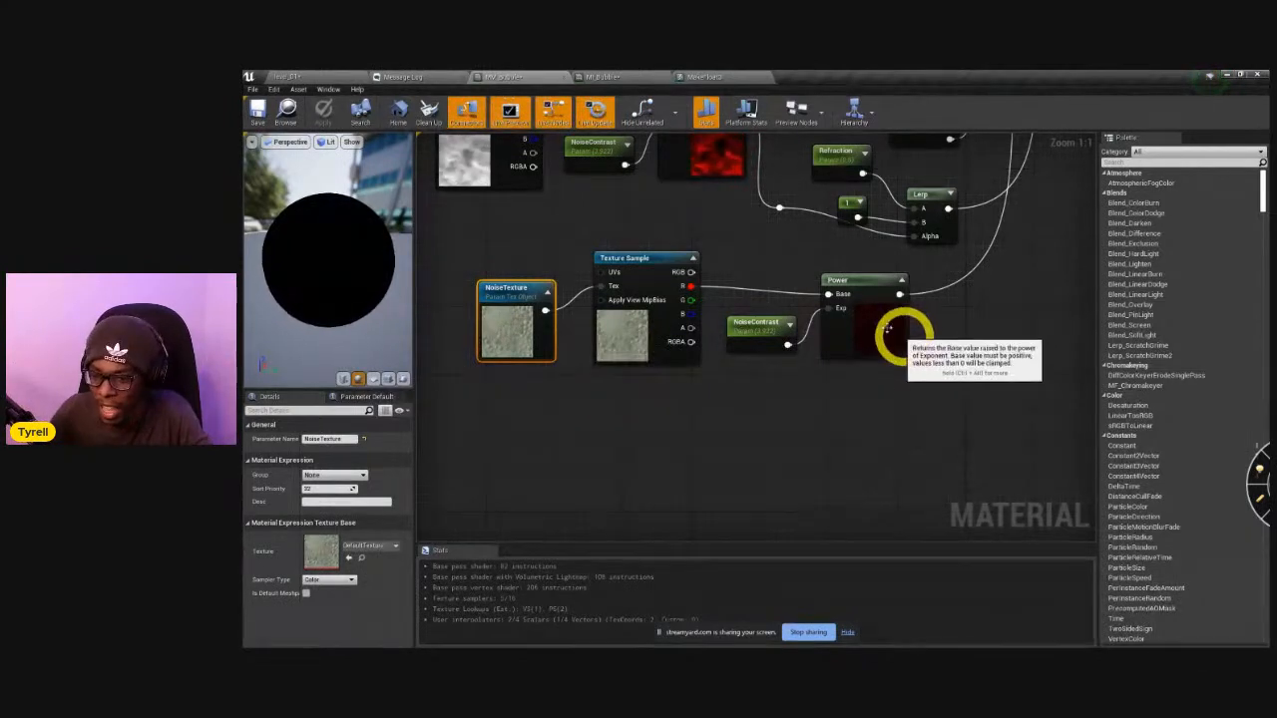
{"action": "left_click", "coordinate": [753, 331]}
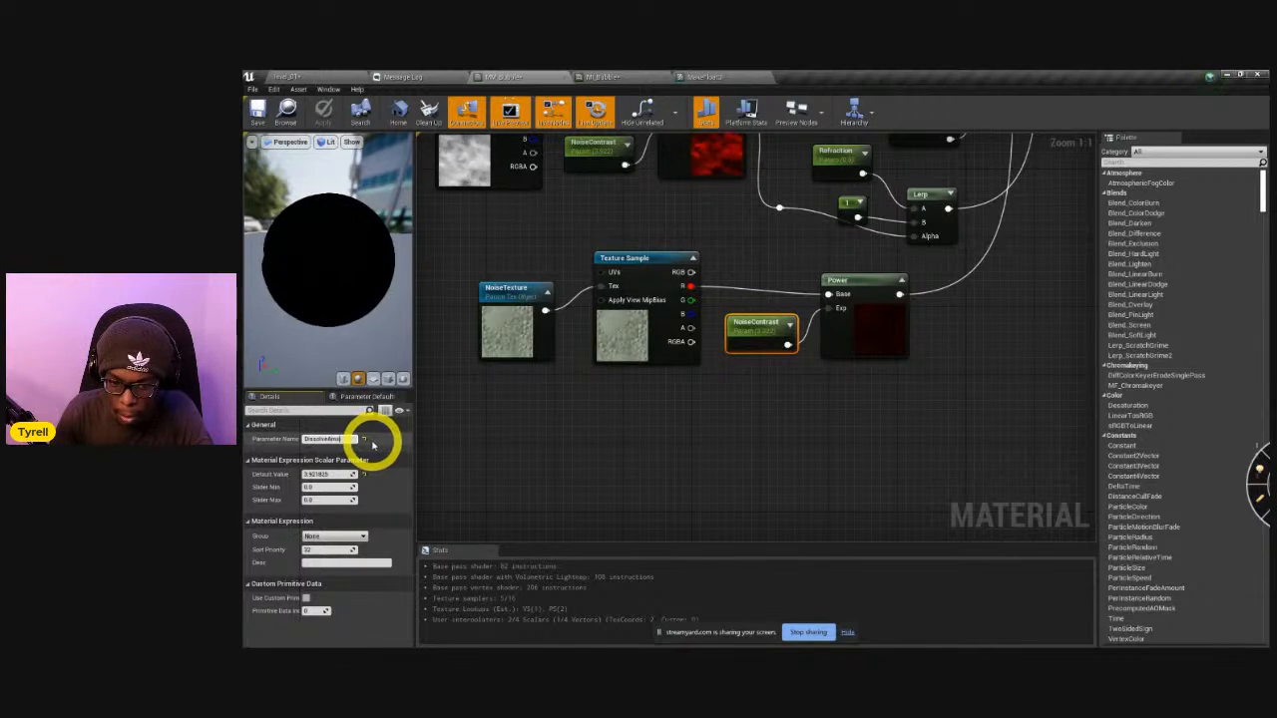
{"action": "key", "text": "Return"}
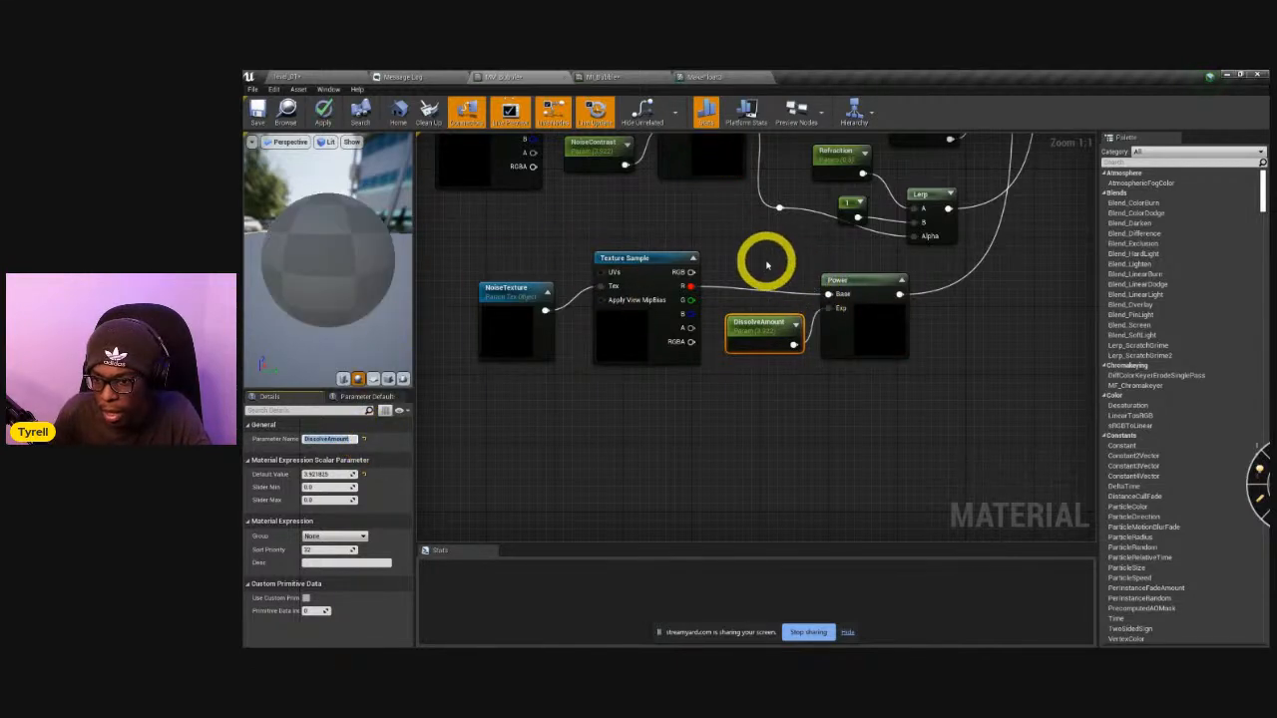
Reconnect the OpacityStrength Multiply to the material's Opacity input and the ColorLerp Lerp to Base Color.
{"action": "right_click_drag", "start_coordinate": [790, 276], "coordinate": [706, 353]}
{"action": "right_click_drag", "start_coordinate": [809, 310], "coordinate": [815, 339]}
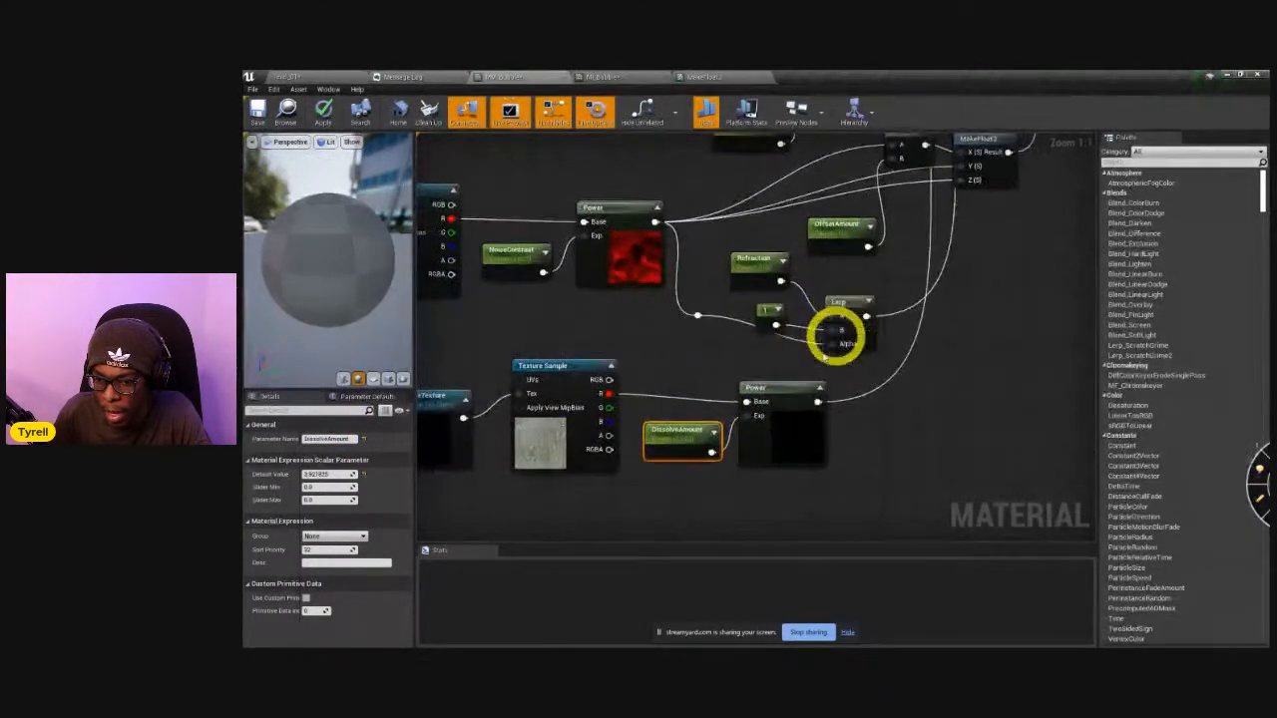
{"action": "right_click_drag", "start_coordinate": [716, 384], "coordinate": [581, 474]}
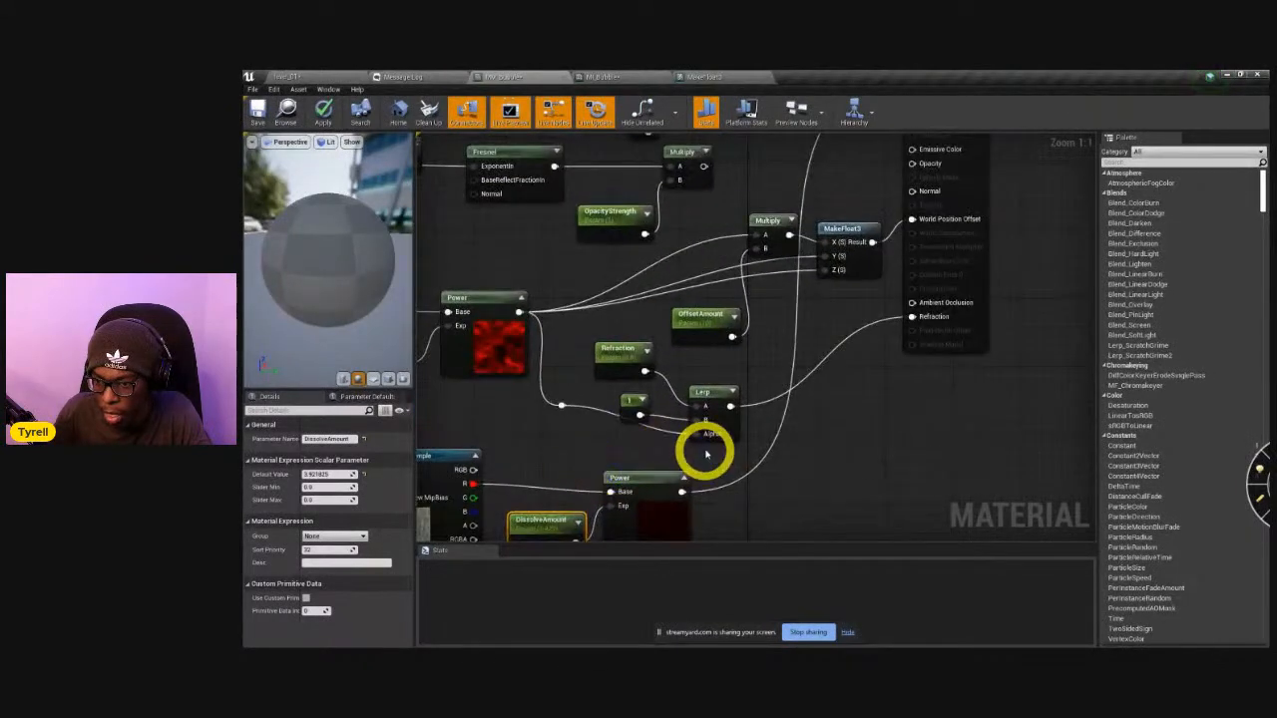
{"action": "right_click_drag", "start_coordinate": [781, 406], "coordinate": [712, 484]}
{"action": "left_click_drag", "start_coordinate": [635, 263], "coordinate": [843, 260]}
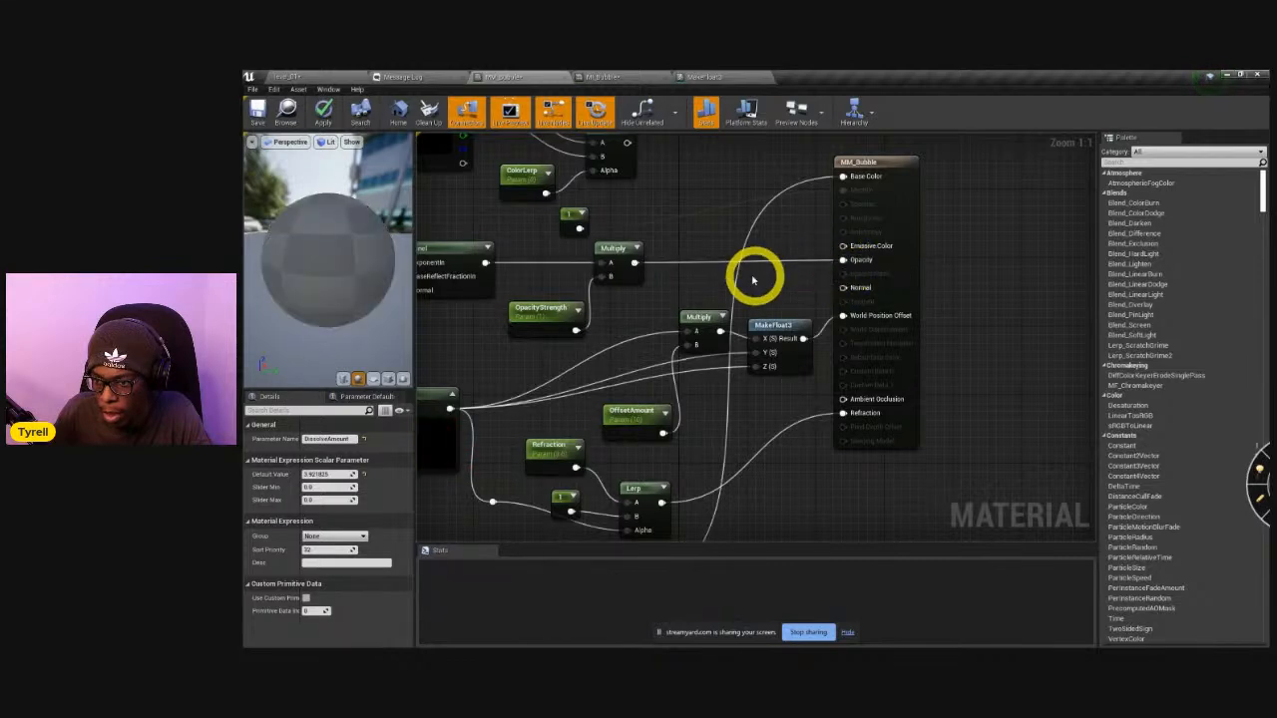
{"action": "right_click_drag", "start_coordinate": [710, 241], "coordinate": [693, 310]}
{"action": "left_click_drag", "start_coordinate": [612, 213], "coordinate": [825, 246]}
{"action": "right_click_drag", "start_coordinate": [735, 362], "coordinate": [735, 319]}
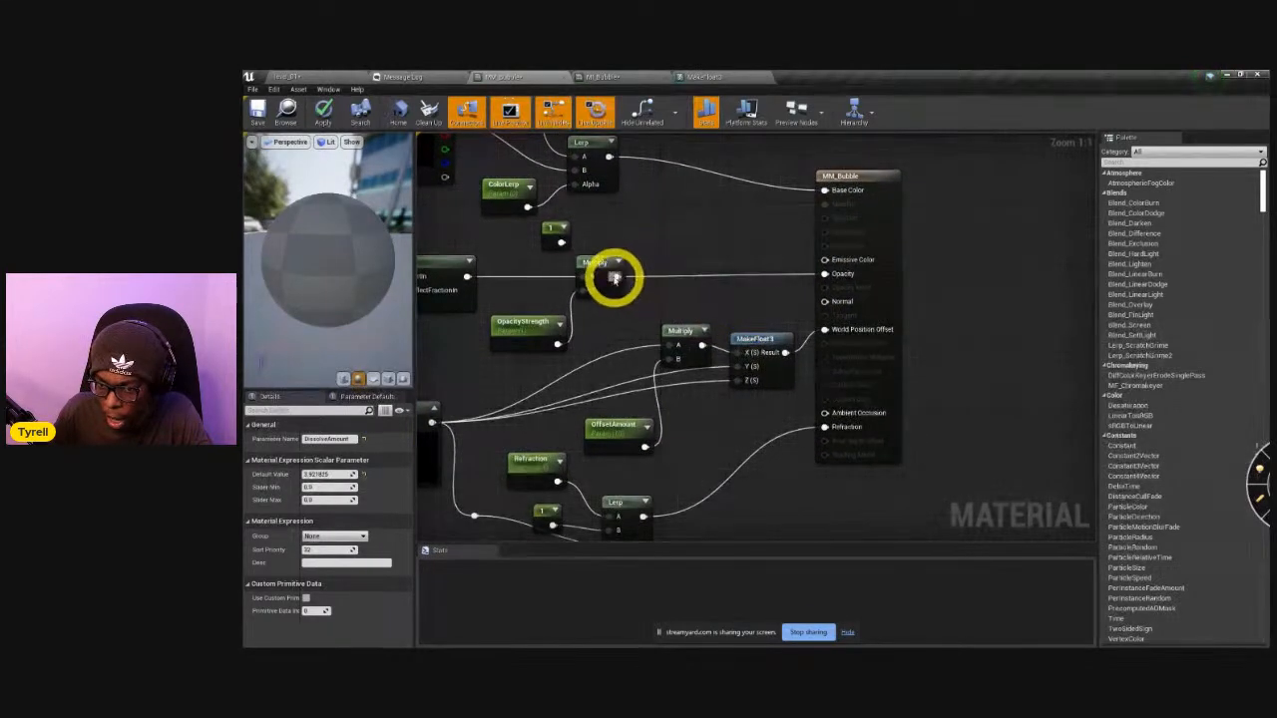
Insert a Multiply node before Opacity, combining the existing opacity Multiply with the DissolveAmount Power output, and apply the changes.
{"action": "left_click", "coordinate": [734, 283]}
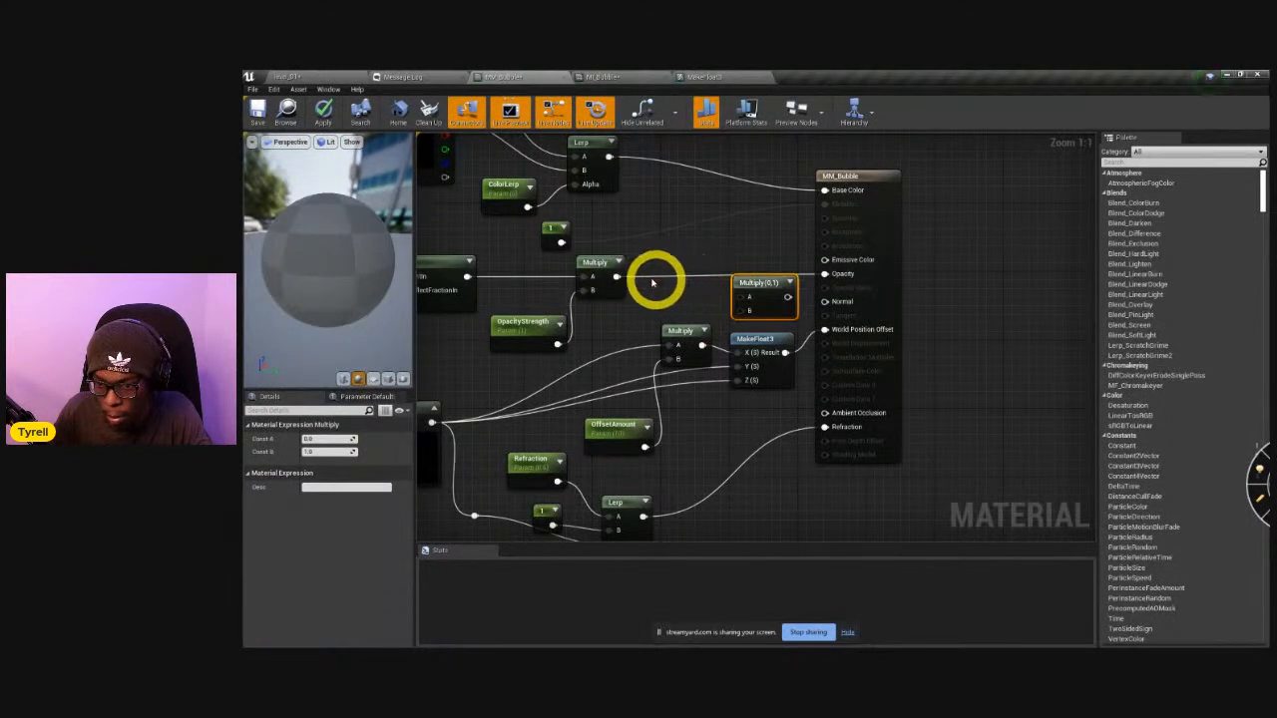
{"action": "left_click_drag", "start_coordinate": [615, 277], "coordinate": [826, 275]}
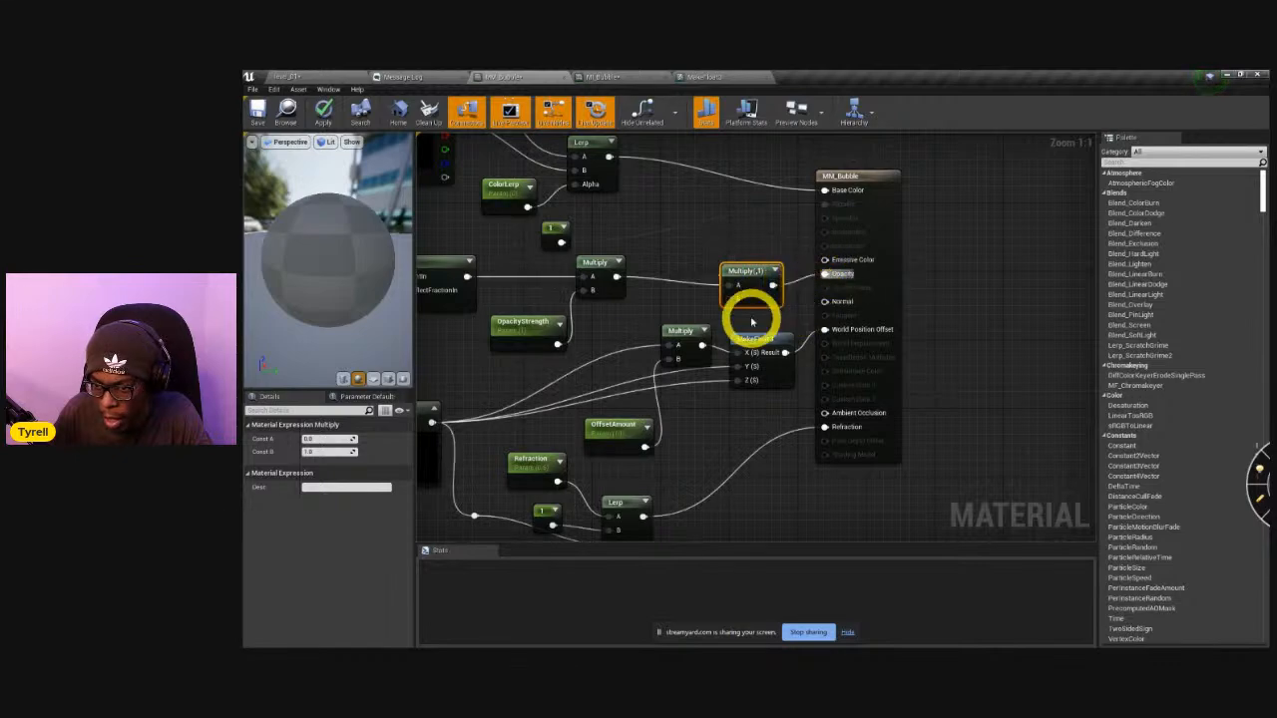
{"action": "left_click_drag", "start_coordinate": [735, 297], "coordinate": [733, 641]}
{"action": "left_click_drag", "start_coordinate": [570, 84], "coordinate": [593, 283]}
{"action": "right_click_drag", "start_coordinate": [602, 408], "coordinate": [745, 428]}
{"action": "right_click_drag", "start_coordinate": [521, 428], "coordinate": [649, 413]}
{"action": "left_click_drag", "start_coordinate": [554, 412], "coordinate": [962, 349]}
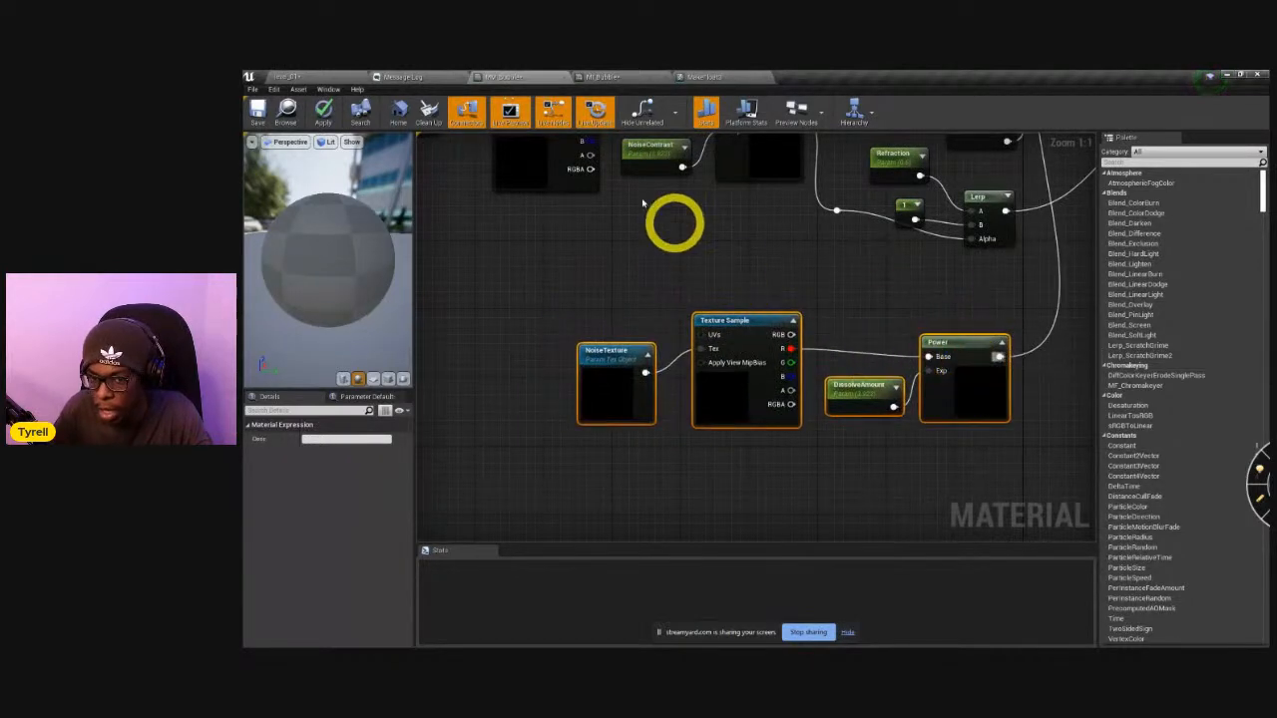
{"action": "left_click", "coordinate": [323, 110]}
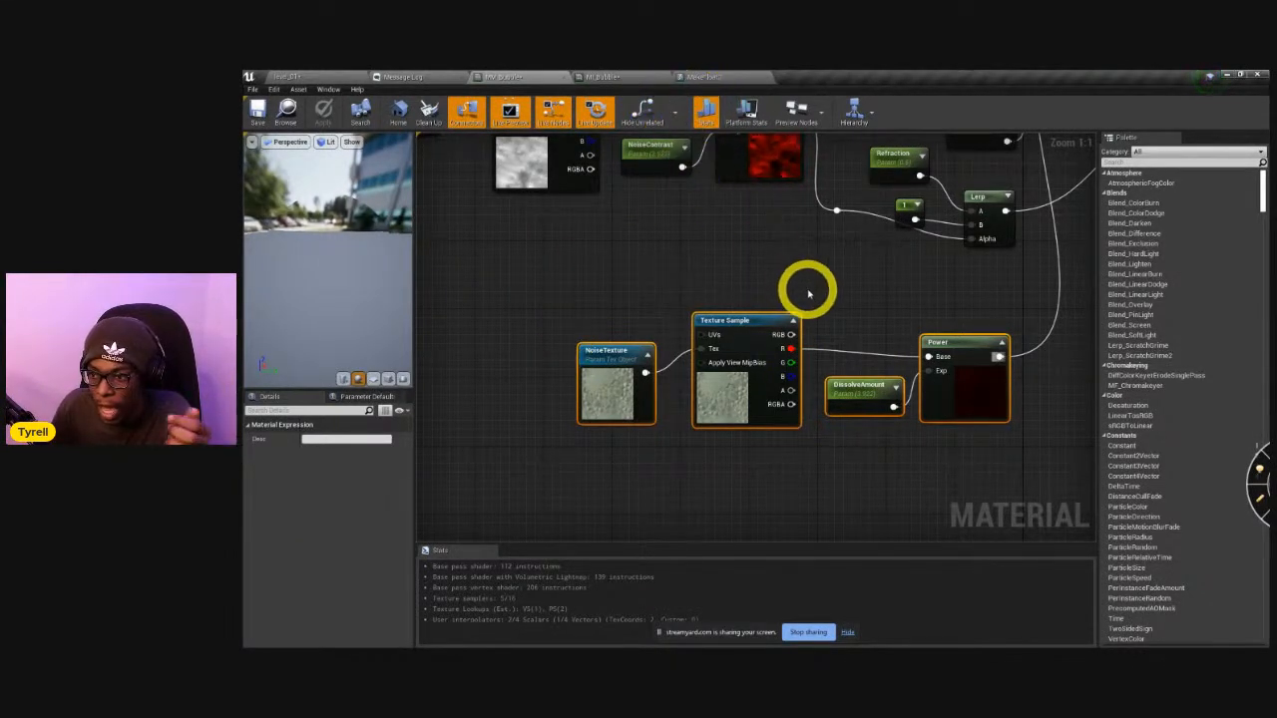
In MI_Bubble, enable the DissolveAmount override and set it to 0.
{"action": "left_click", "coordinate": [605, 77]}
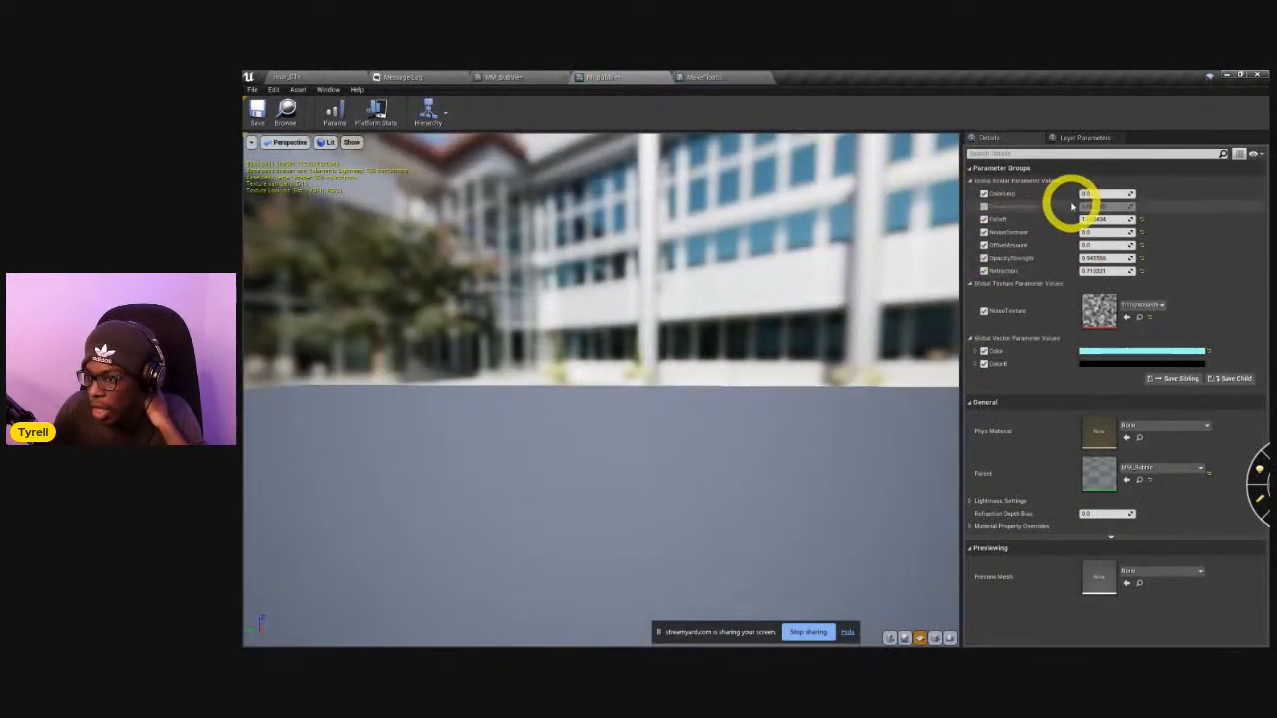
{"action": "left_click", "coordinate": [983, 206]}
{"action": "left_click_drag", "start_coordinate": [1098, 210], "coordinate": [1050, 195]}
{"action": "left_click", "coordinate": [1099, 209]}
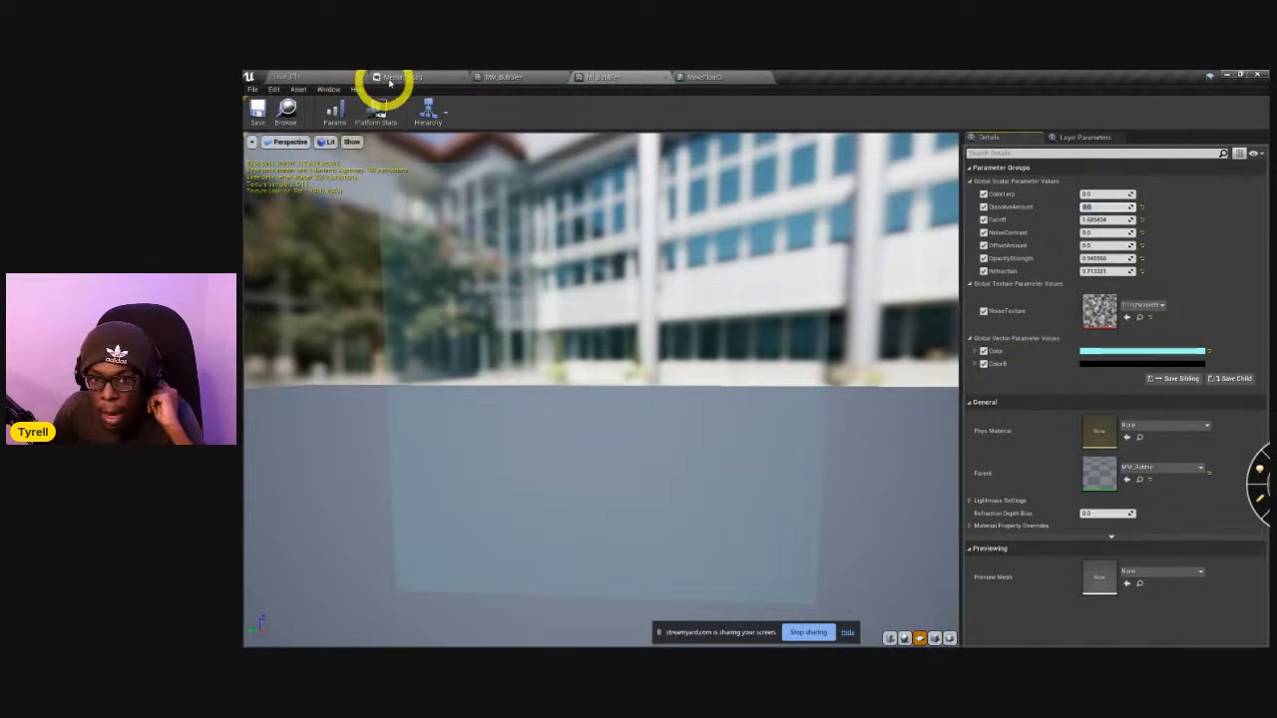
Show MI_Bubble on the Bubble static mesh selected in the level's content browser as its preview mesh.
{"action": "left_click", "coordinate": [337, 77]}
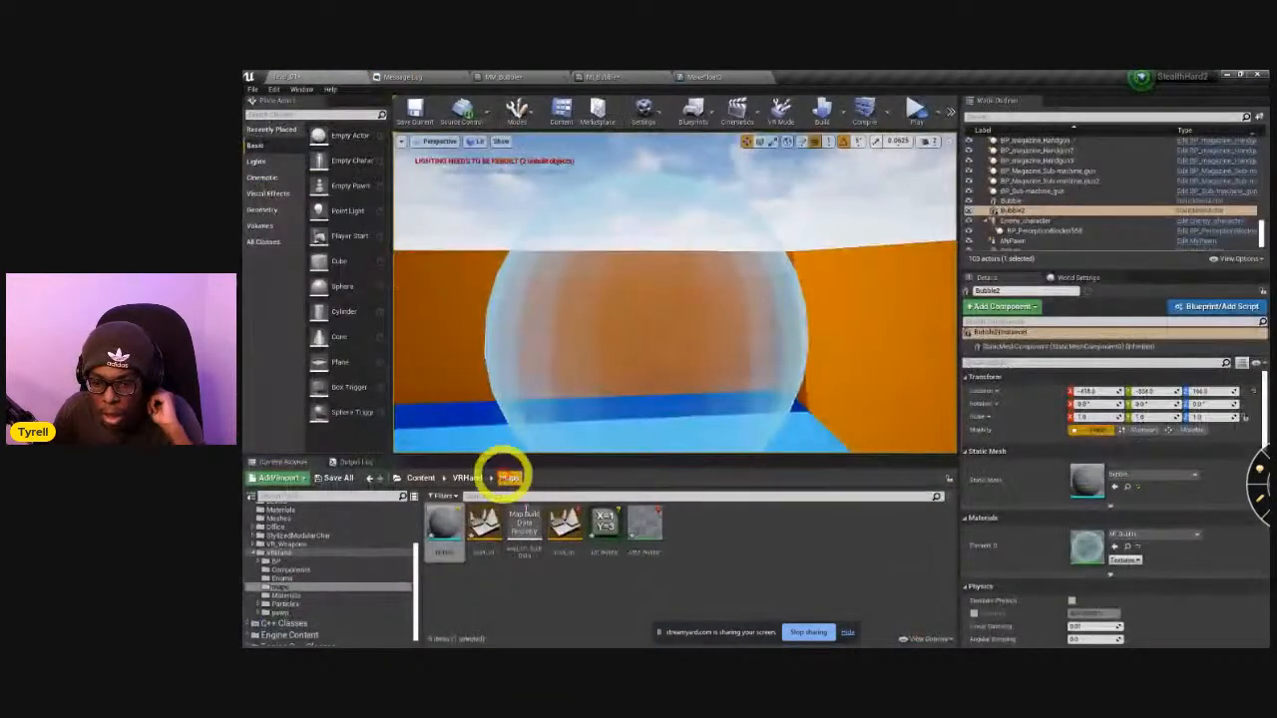
{"action": "left_click", "coordinate": [625, 77]}
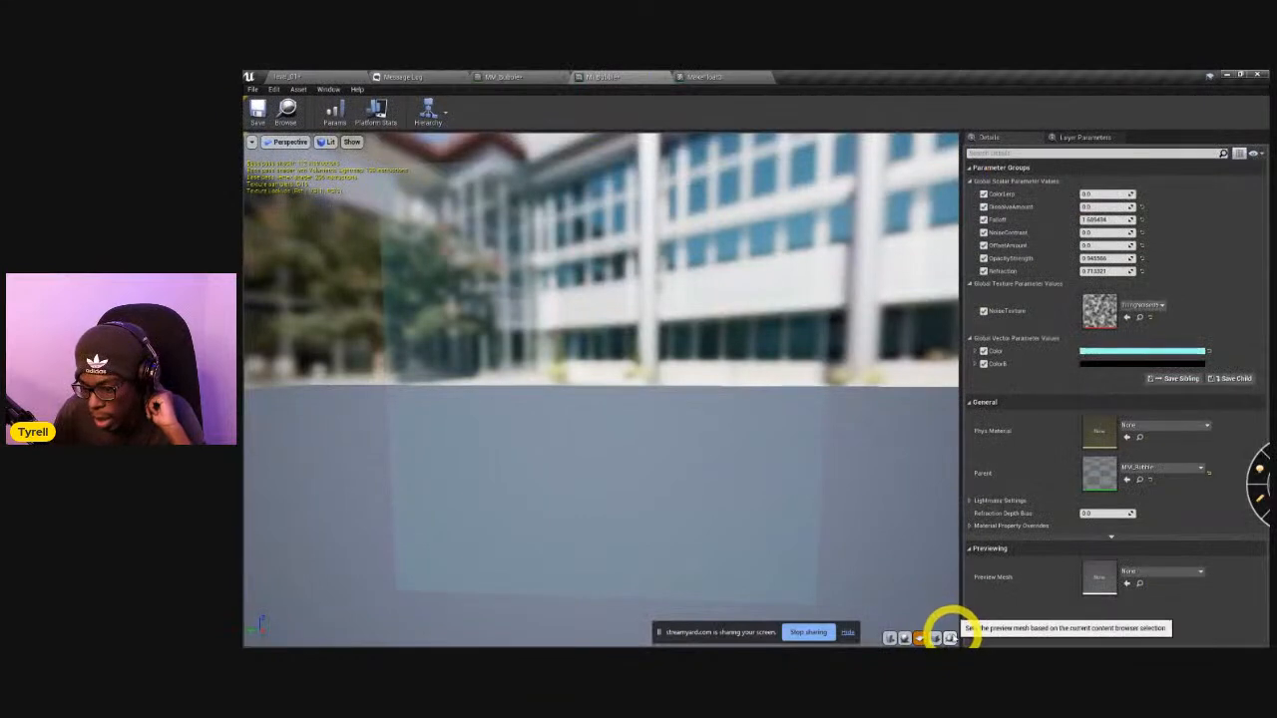
{"action": "left_click", "coordinate": [949, 636]}
Set the OffsetAmount parameter of MI_Bubble to 10.
{"action": "left_click", "coordinate": [1093, 233]}
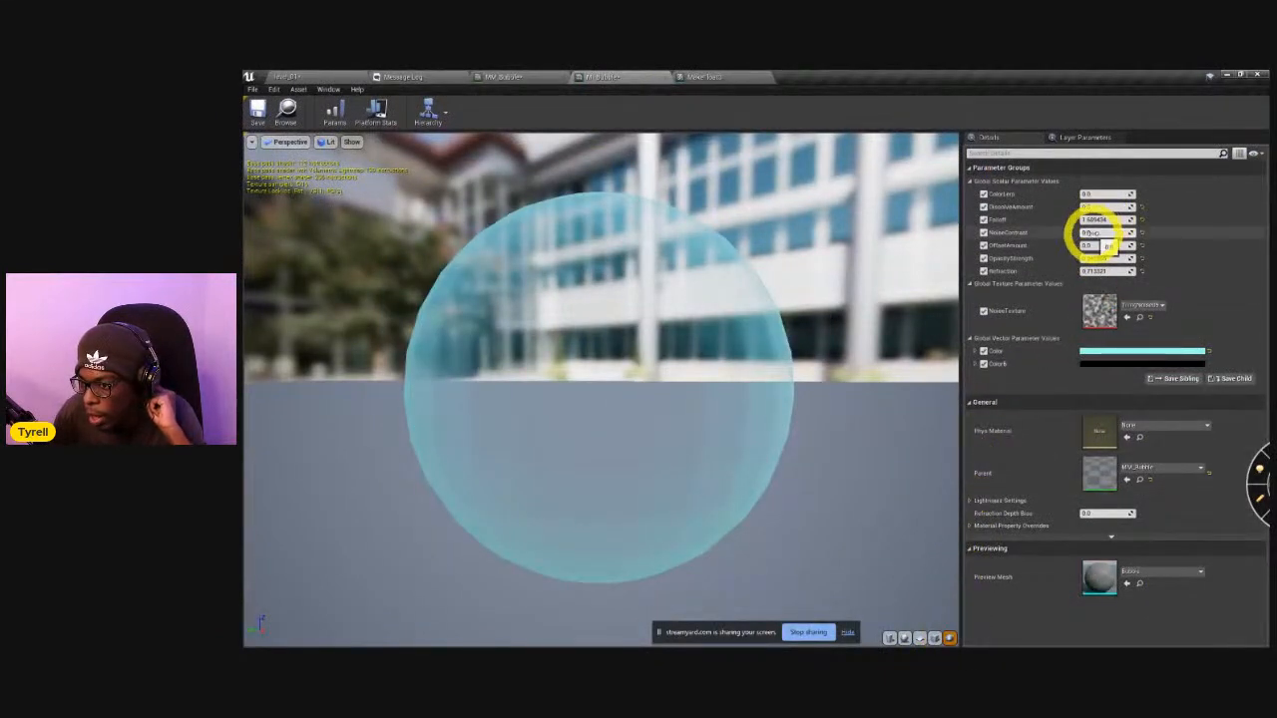
{"action": "mouse_move", "coordinate": [1098, 248]}
{"action": "left_mouse_down"}
{"action": "mouse_move", "coordinate": [1276, 257]}
{"action": "mouse_move", "coordinate": [1119, 263]}
{"action": "mouse_move", "coordinate": [1095, 250]}
{"action": "left_mouse_up"}
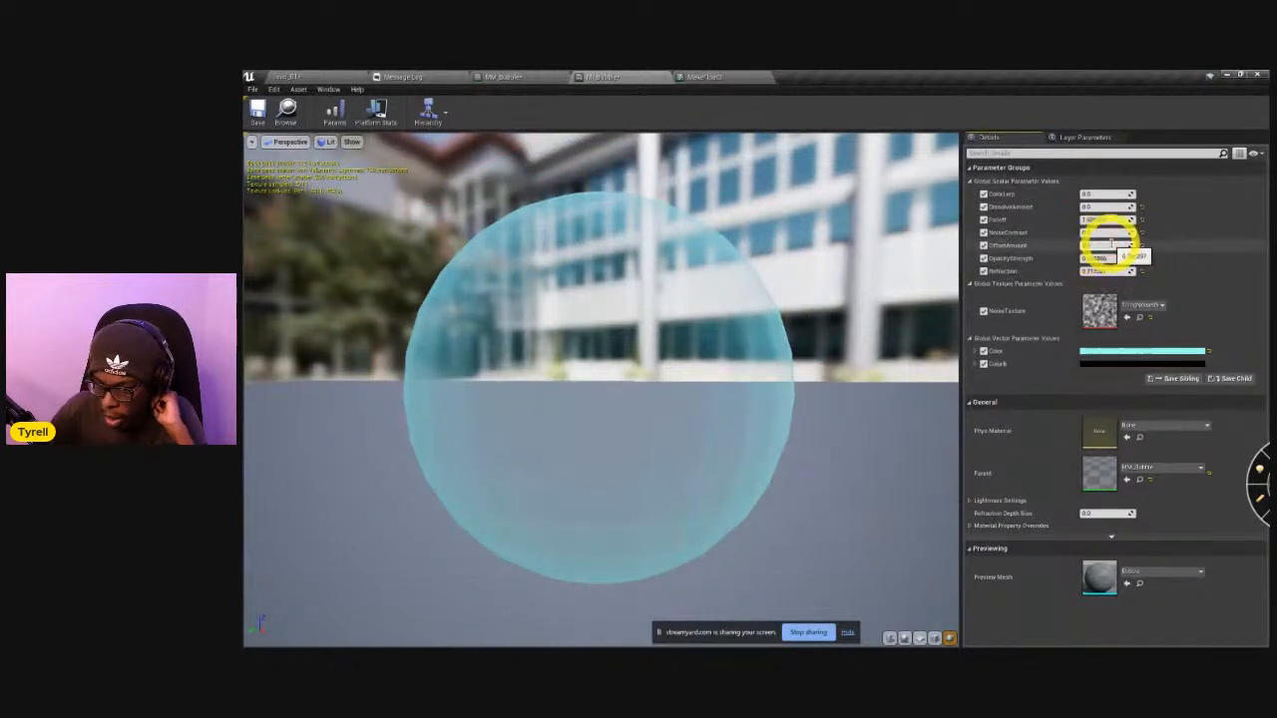
{"action": "key", "text": "Return"}
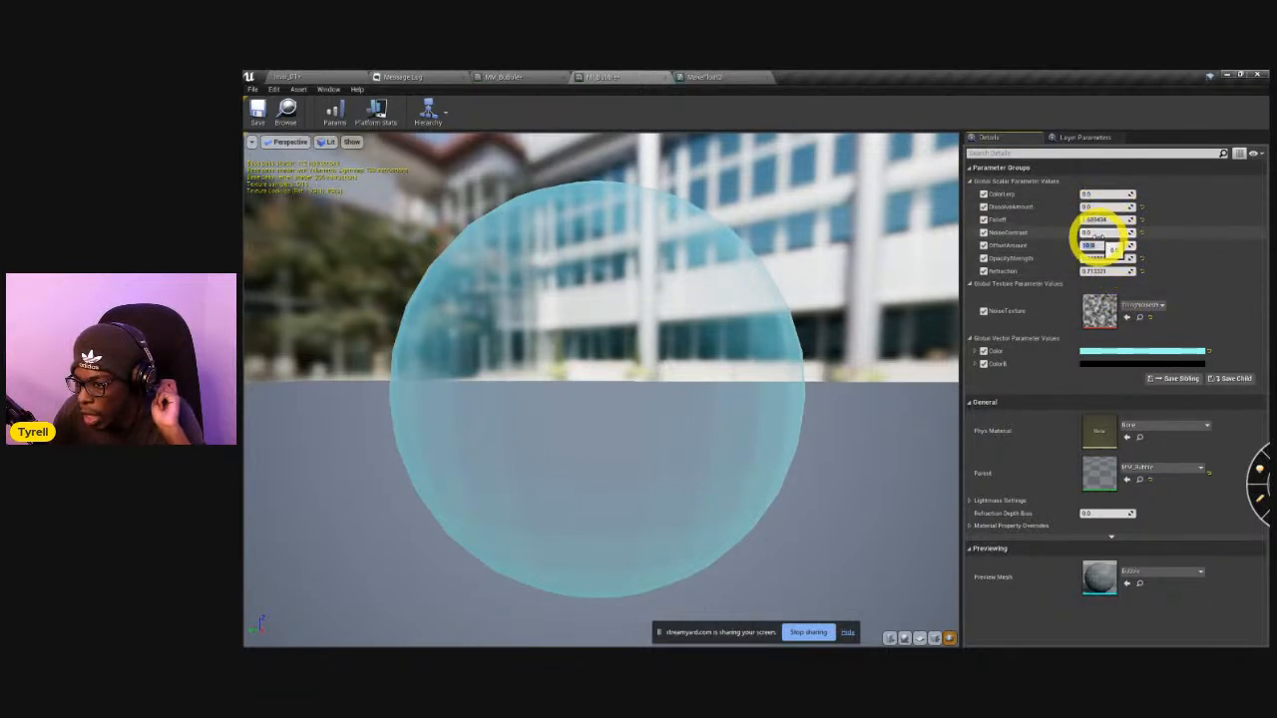
Raise NoiseContrast slightly above 0 in MI_Bubble, try high DissolveAmount values, and settle DissolveAmount at about -0.7.
{"action": "mouse_move", "coordinate": [1105, 241]}
{"action": "left_mouse_down"}
{"action": "mouse_move", "coordinate": [1091, 209]}
{"action": "mouse_move", "coordinate": [1168, 240]}
{"action": "mouse_move", "coordinate": [1219, 239]}
{"action": "mouse_move", "coordinate": [1046, 233]}
{"action": "mouse_move", "coordinate": [1127, 242]}
{"action": "left_mouse_up"}
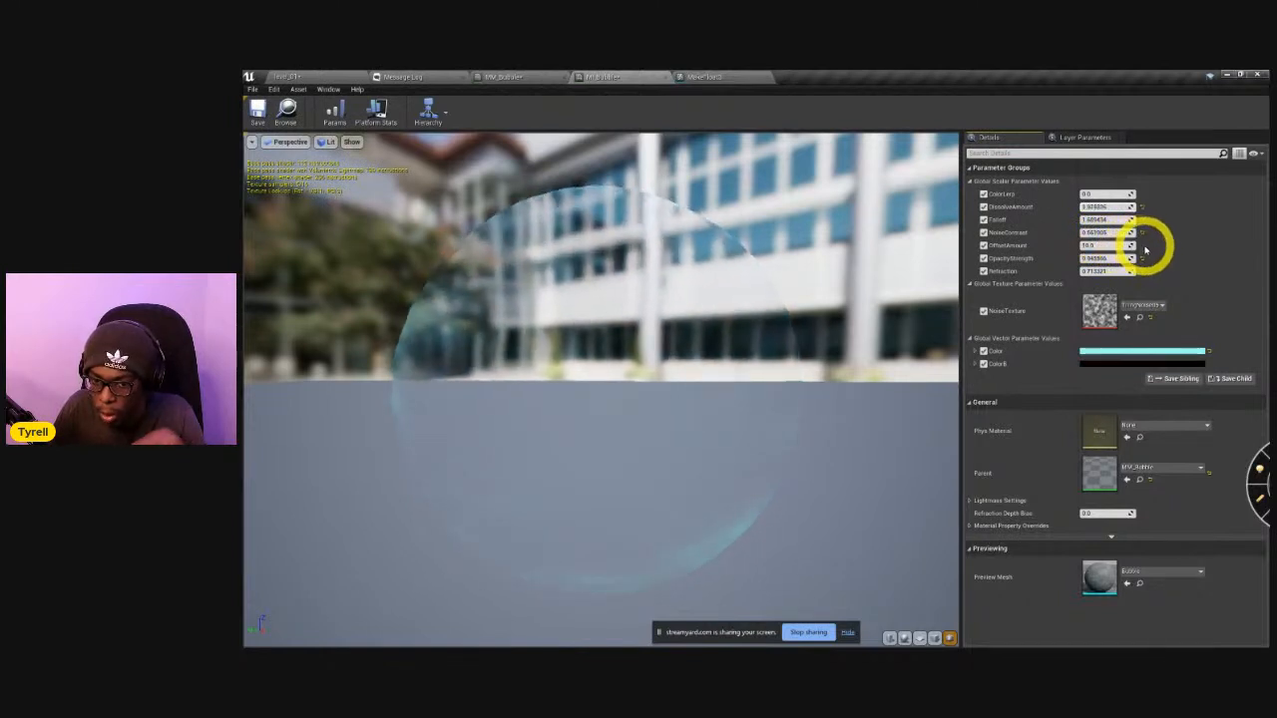
{"action": "left_click_drag", "start_coordinate": [1164, 255], "coordinate": [1210, 262]}
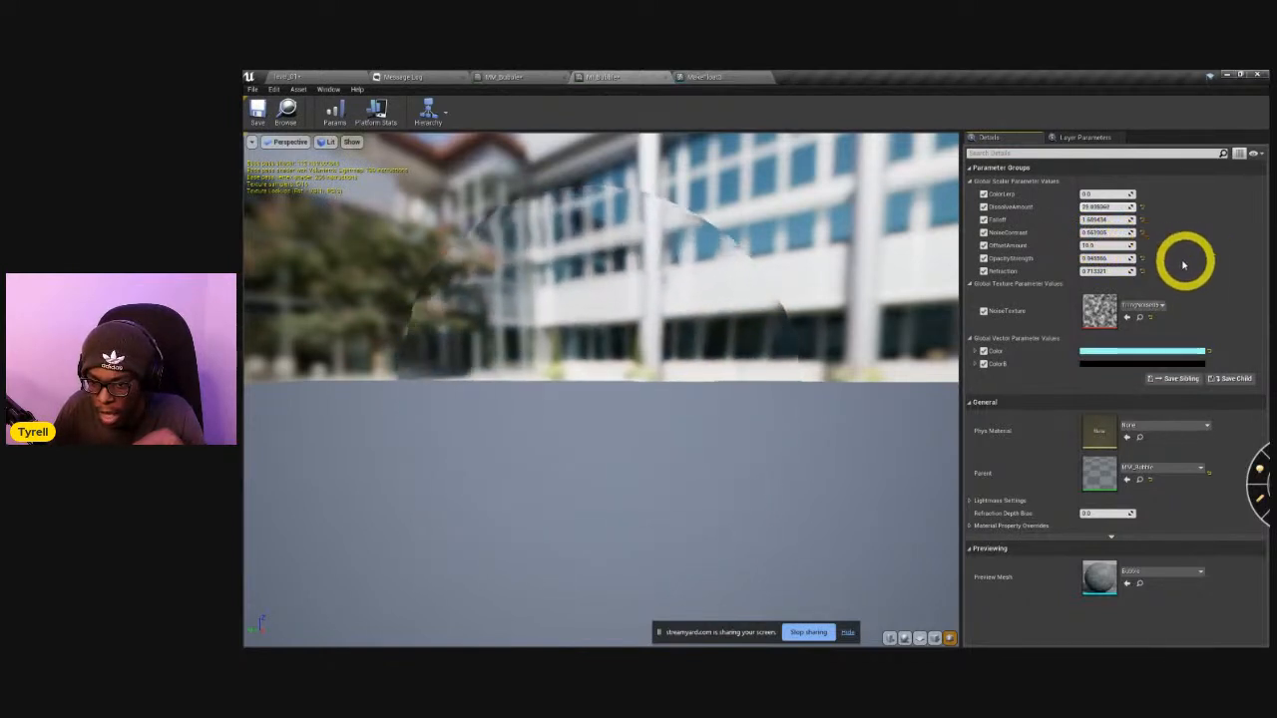
{"action": "left_click_drag", "start_coordinate": [1066, 256], "coordinate": [1050, 250]}
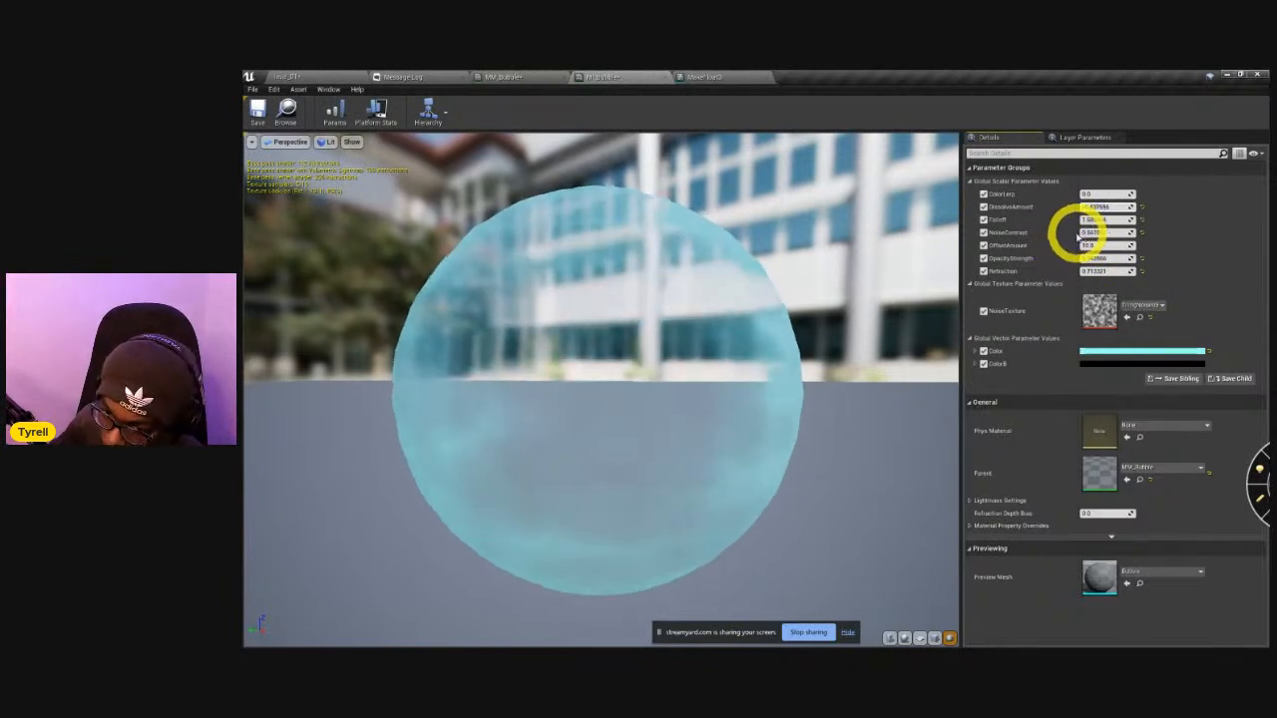
{"action": "left_click_drag", "start_coordinate": [1072, 239], "coordinate": [1085, 206]}
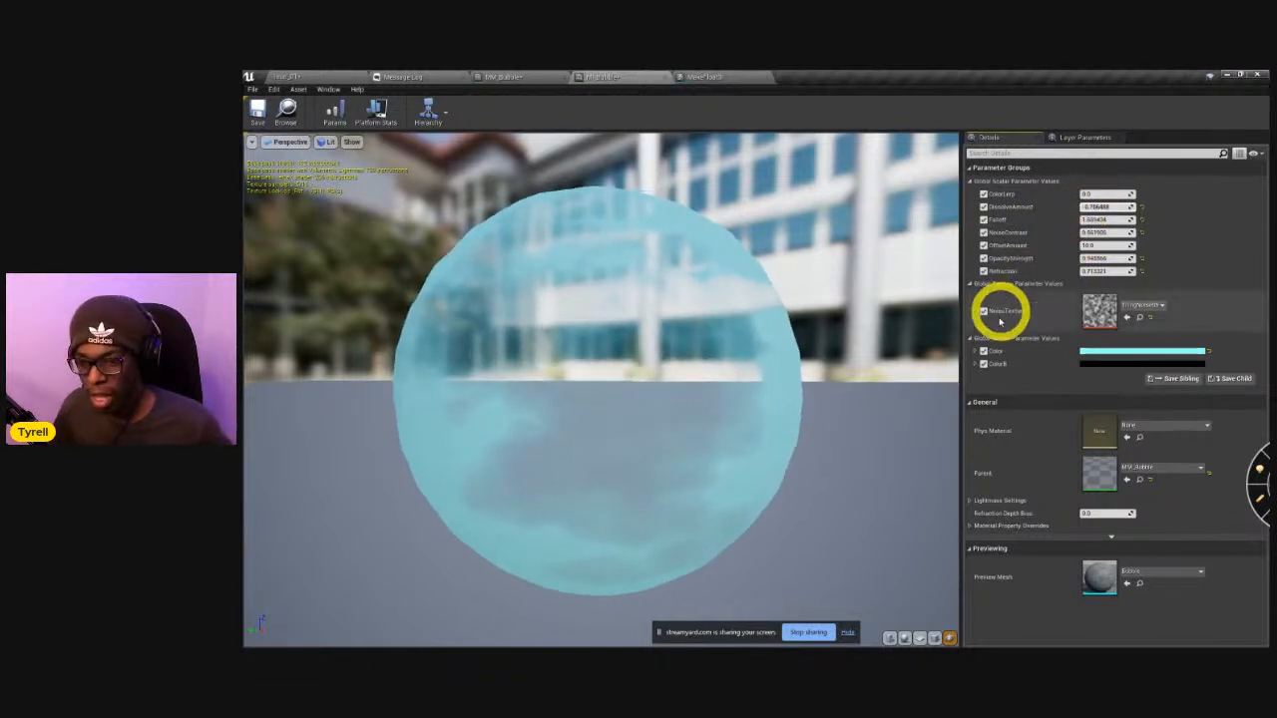
Examine the noisy bubble from other angles in the material preview and on the Bubble2 actor in the level.
{"action": "left_click_drag", "start_coordinate": [561, 322], "coordinate": [669, 359]}
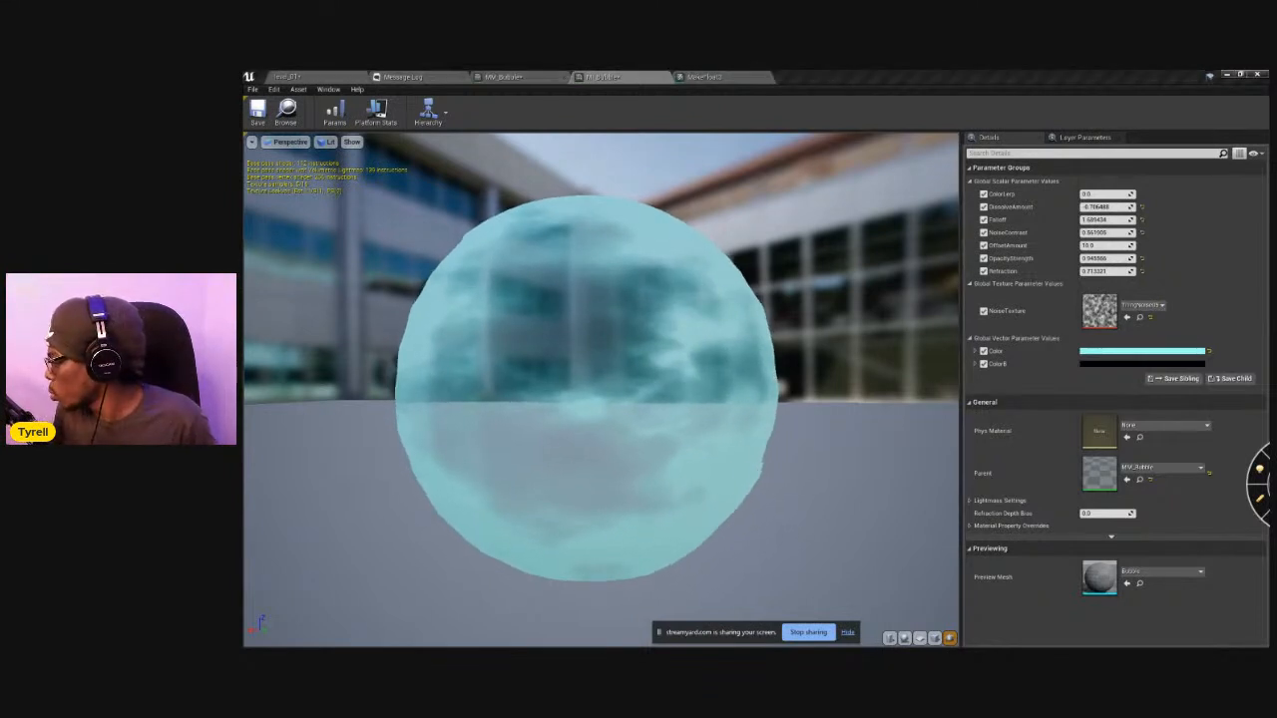
{"action": "left_click", "coordinate": [335, 80]}
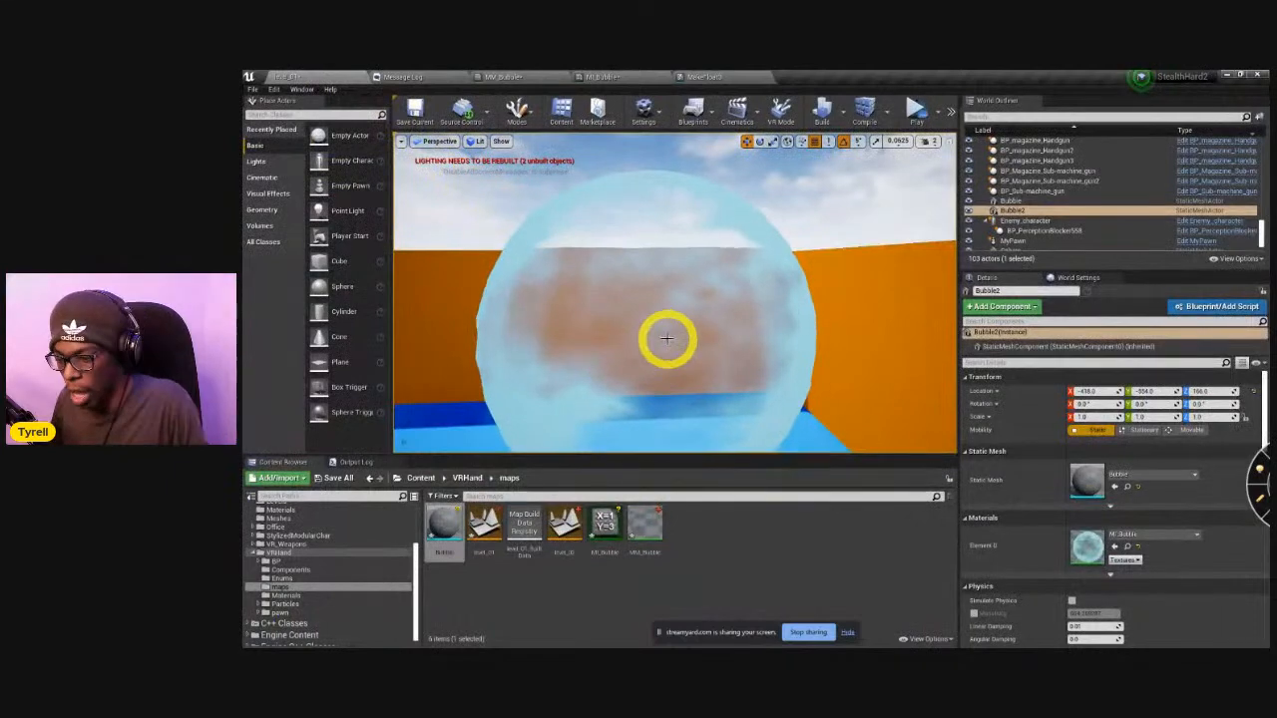
{"action": "right_click_drag", "start_coordinate": [744, 299], "coordinate": [782, 336]}
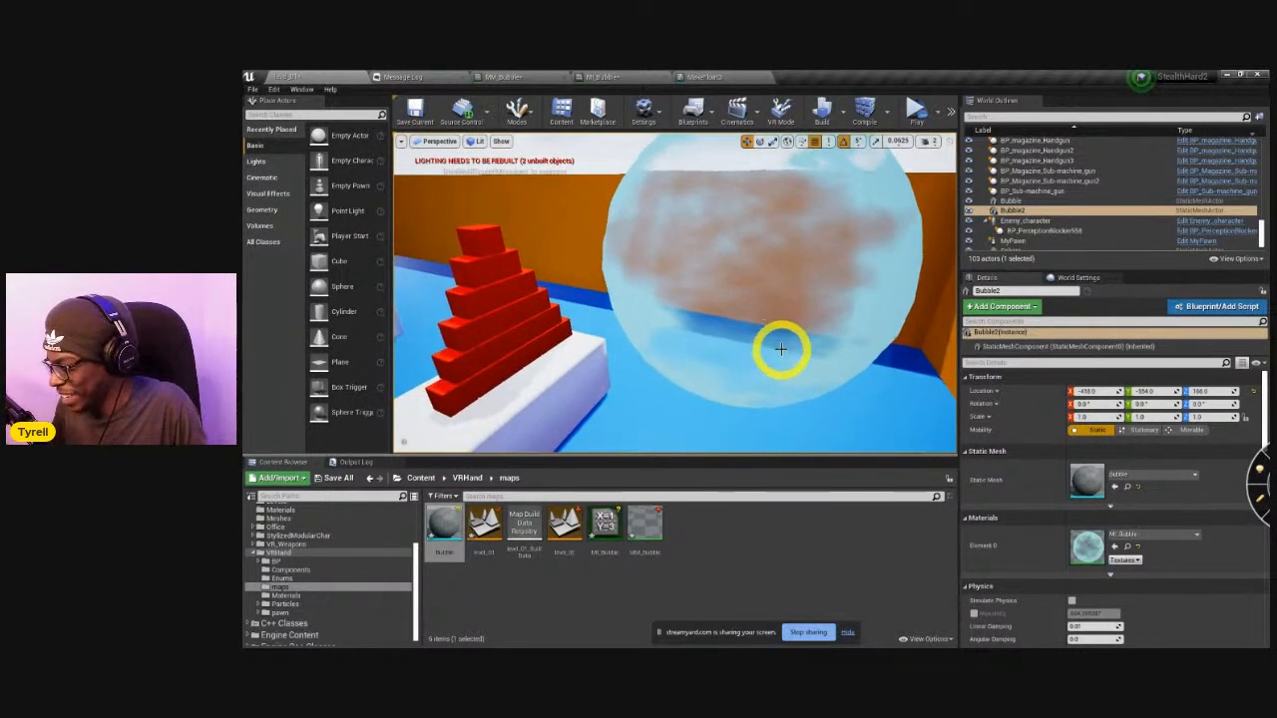